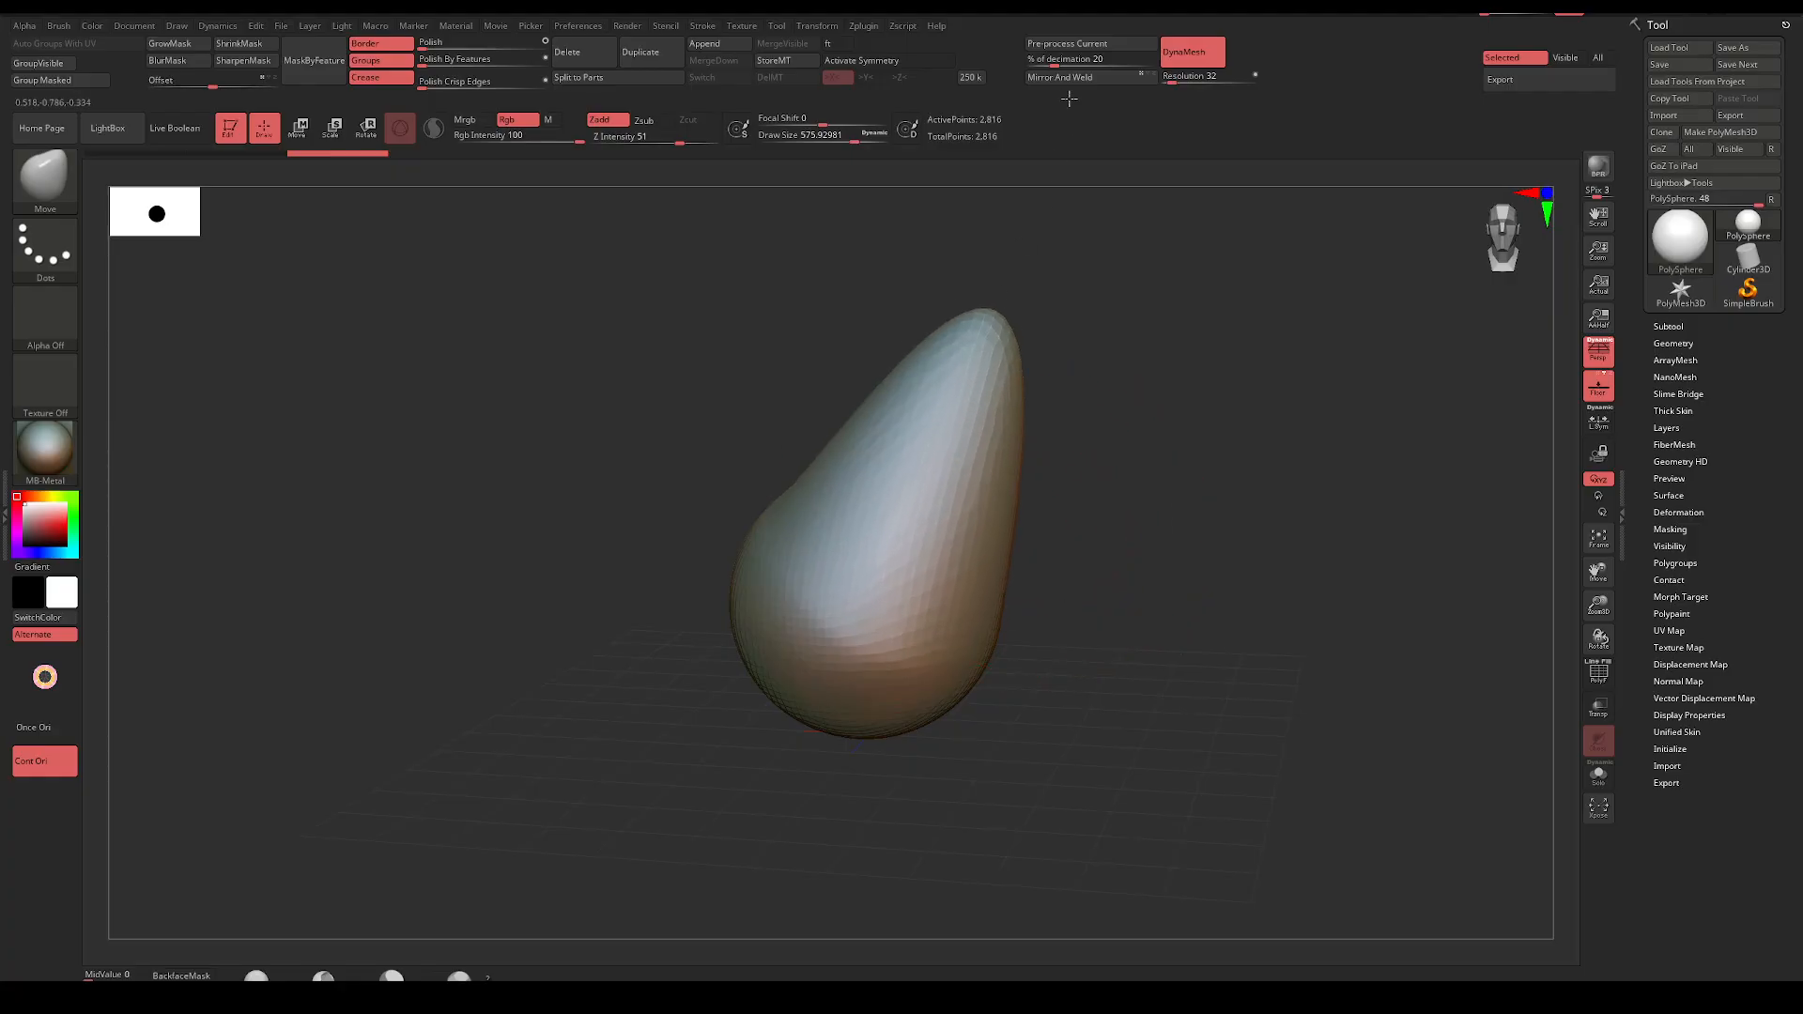
Set the Move brush's draw size to 1000 and pull the teardrop into a broad mound with Z symmetry active
{"action": "key", "text": "space"}
{"action": "left_click_drag", "start_coordinate": [909, 472], "coordinate": [944, 475]}
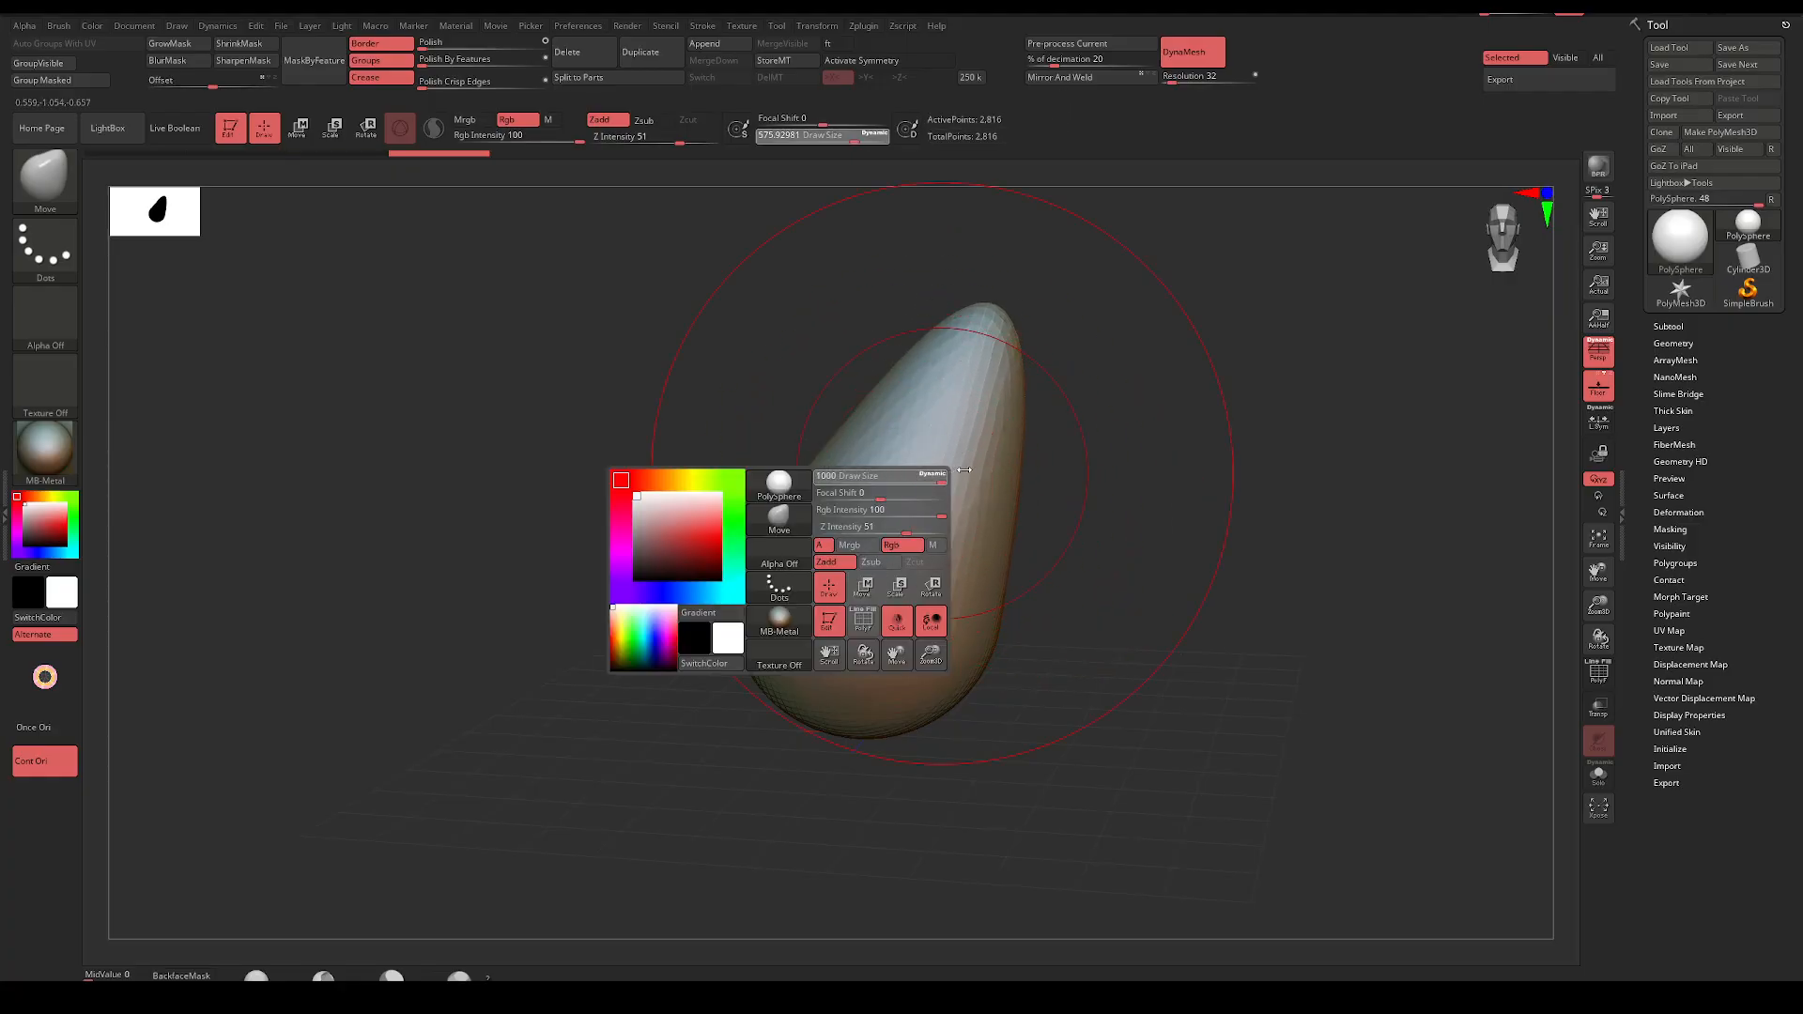
{"action": "mouse_move", "coordinate": [805, 406]}
{"action": "left_mouse_down"}
{"action": "mouse_move", "coordinate": [827, 376]}
{"action": "mouse_move", "coordinate": [1085, 489]}
{"action": "left_mouse_up"}
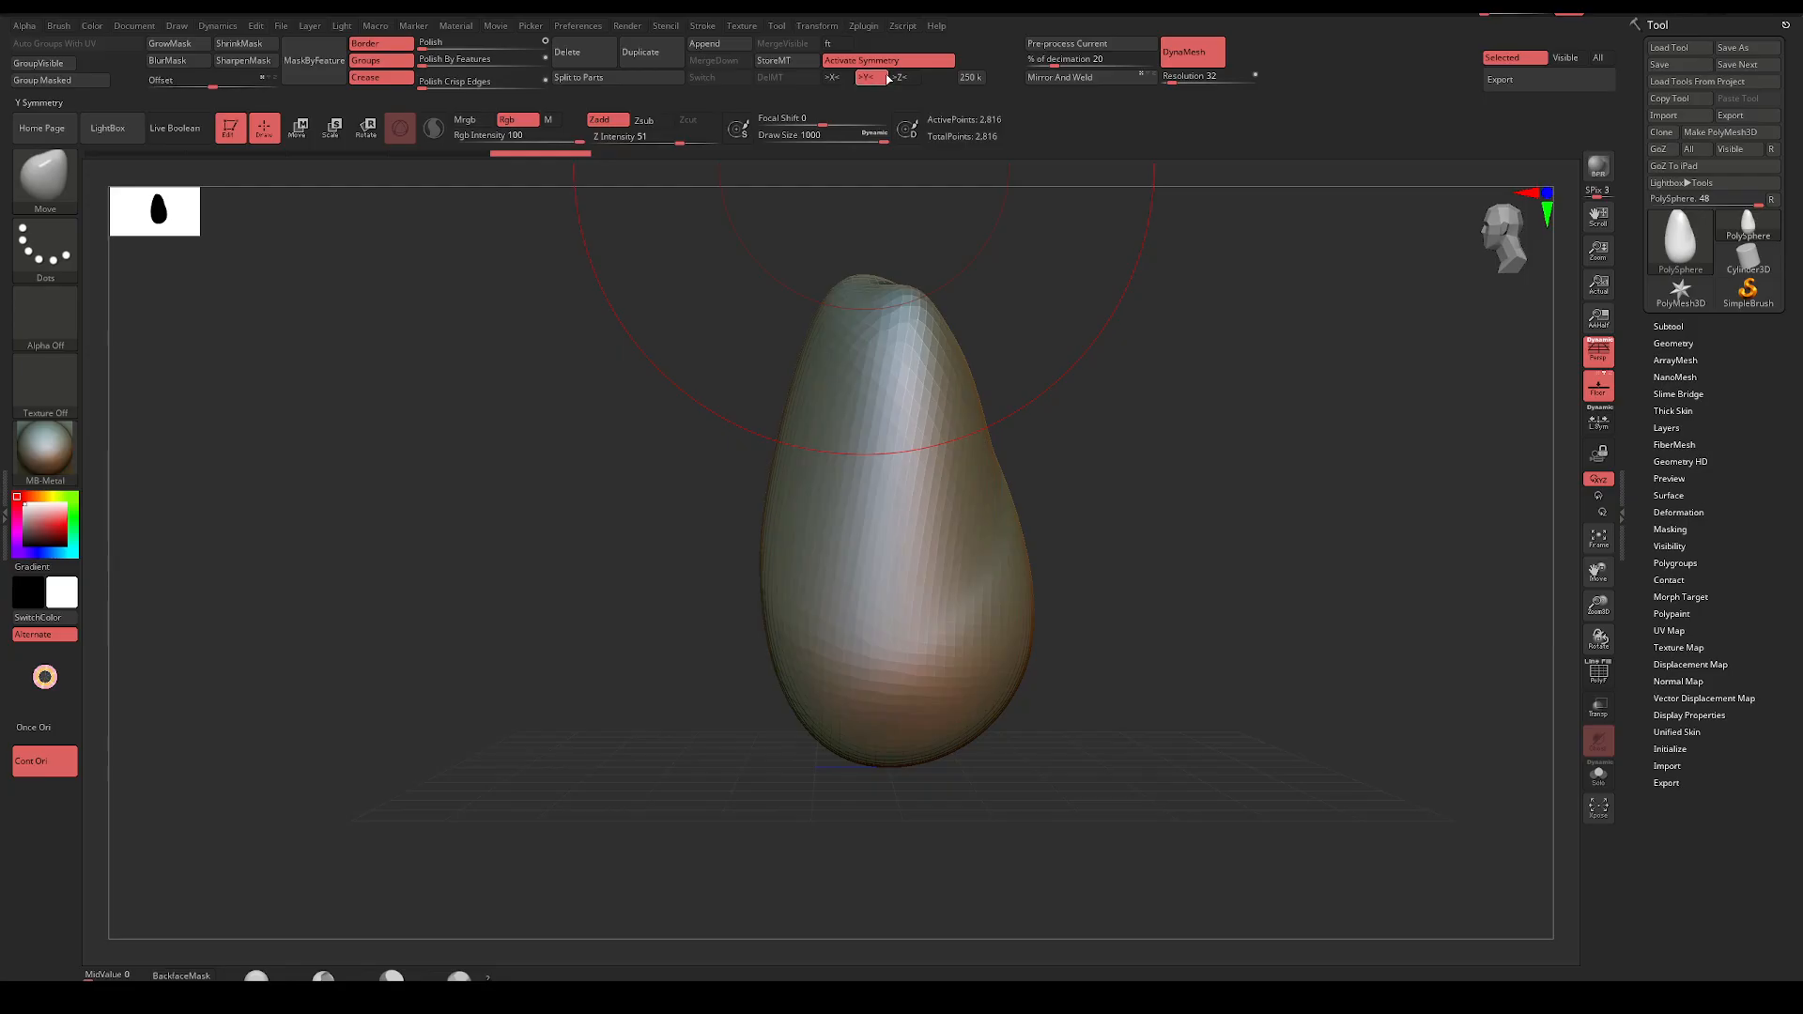
{"action": "mouse_move", "coordinate": [1017, 650]}
{"action": "left_mouse_down"}
{"action": "mouse_move", "coordinate": [1259, 741]}
{"action": "mouse_move", "coordinate": [1248, 780]}
{"action": "mouse_move", "coordinate": [1299, 656]}
{"action": "mouse_move", "coordinate": [1103, 657]}
{"action": "mouse_move", "coordinate": [1251, 717]}
{"action": "mouse_move", "coordinate": [1301, 689]}
{"action": "mouse_move", "coordinate": [732, 724]}
{"action": "mouse_move", "coordinate": [577, 770]}
{"action": "left_mouse_up"}
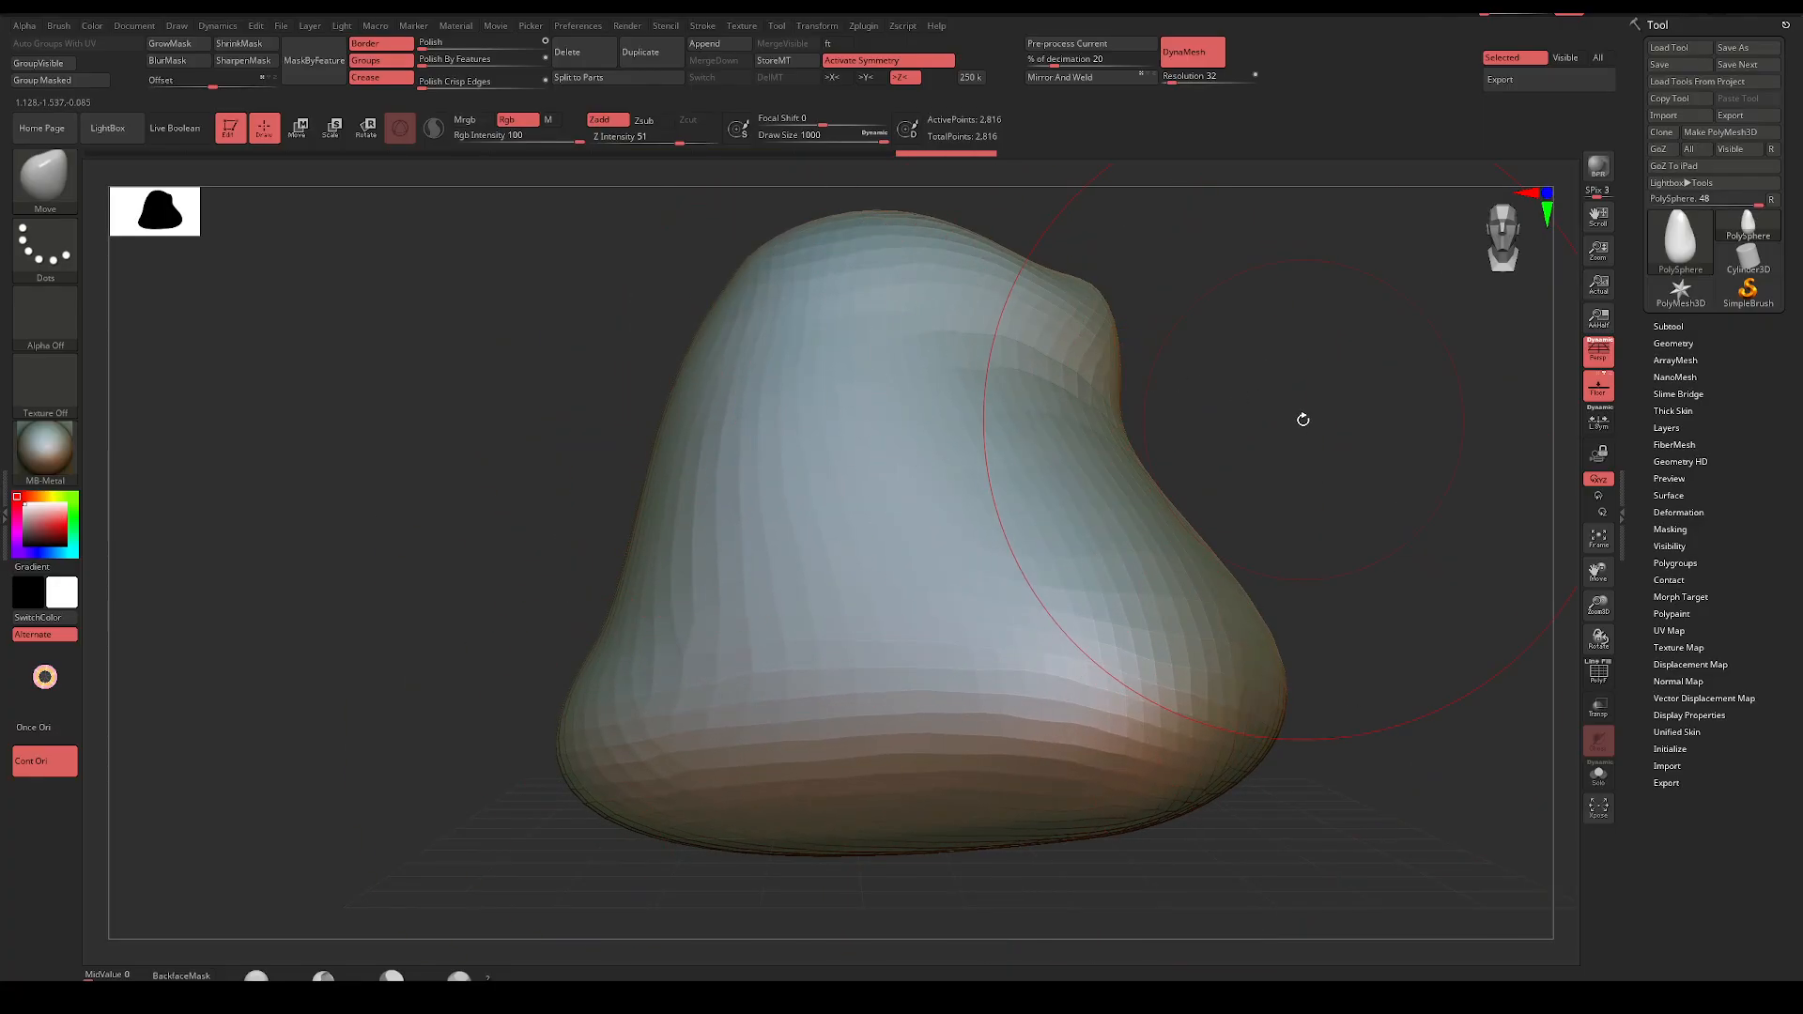
Pull up a peak at one end of the mound, widen its base, and remesh it with DynaMesh at resolution 32
{"action": "left_click_drag", "start_coordinate": [1299, 414], "coordinate": [781, 785]}
{"action": "left_click_drag", "start_coordinate": [1030, 531], "coordinate": [1144, 407]}
{"action": "left_click_drag", "start_coordinate": [950, 387], "coordinate": [913, 407]}
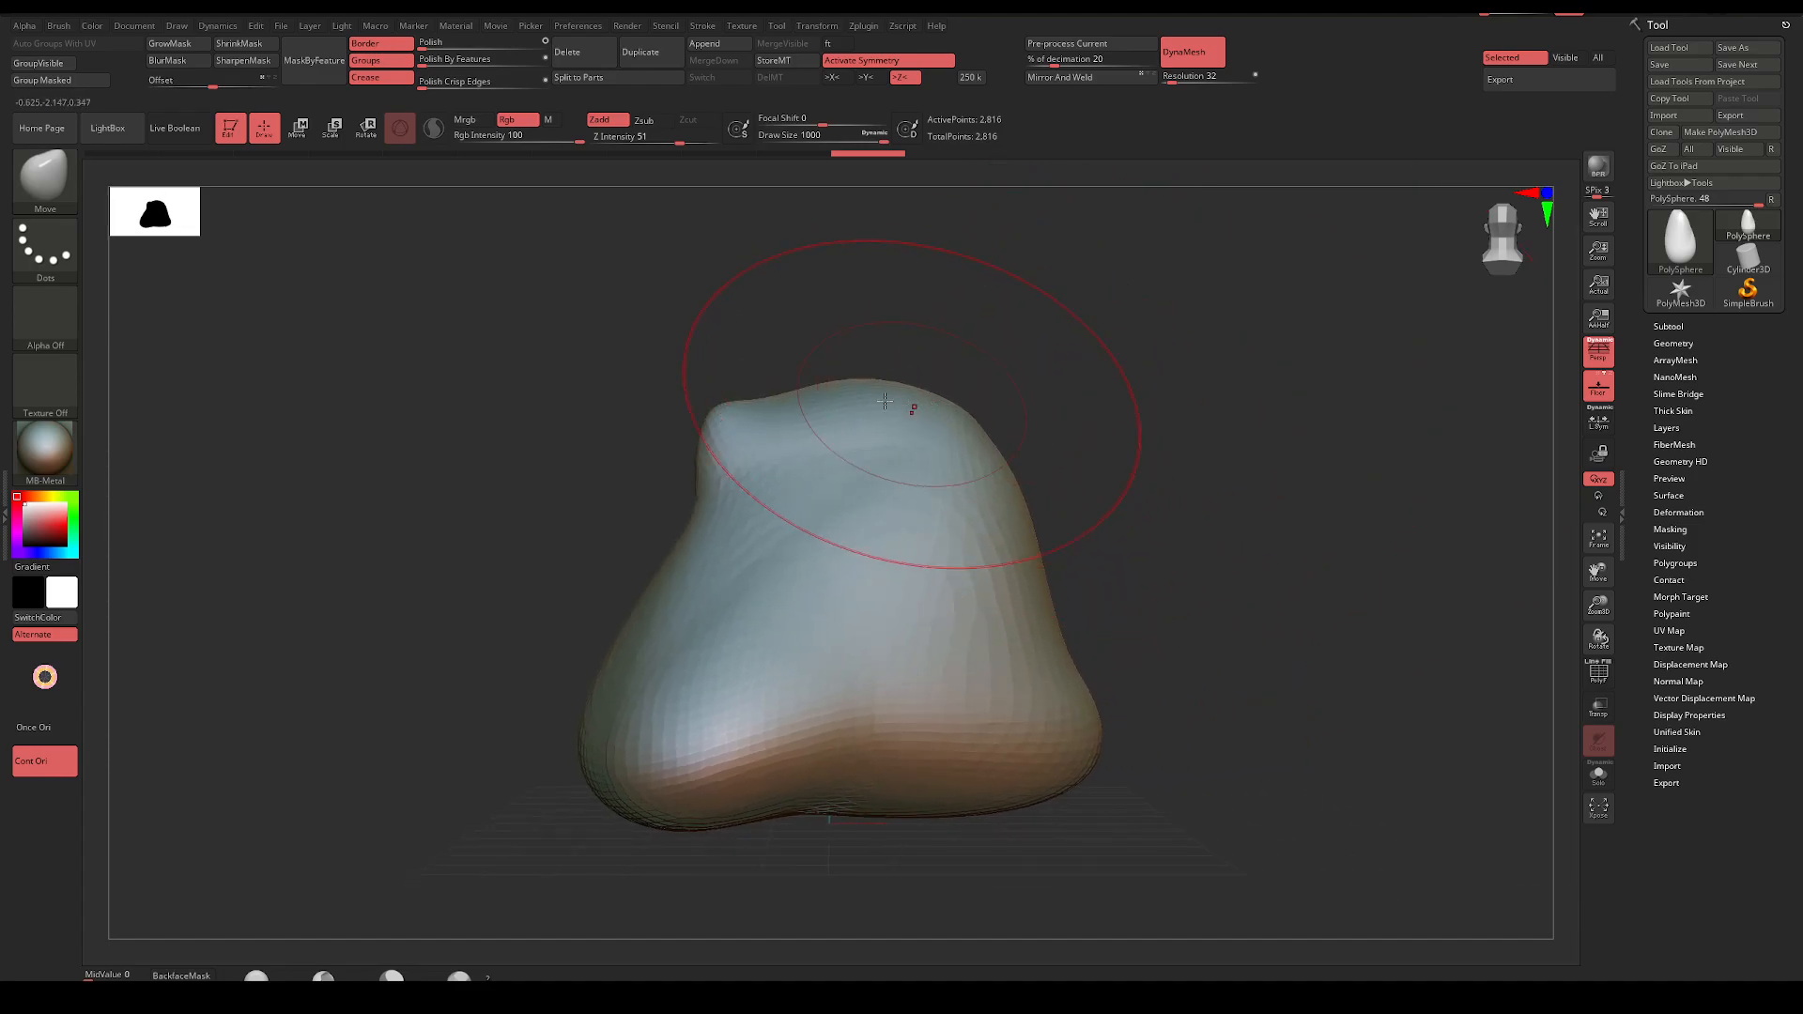
{"action": "mouse_move", "coordinate": [728, 417]}
{"action": "left_mouse_down"}
{"action": "mouse_move", "coordinate": [704, 357]}
{"action": "mouse_move", "coordinate": [672, 336]}
{"action": "left_mouse_up"}
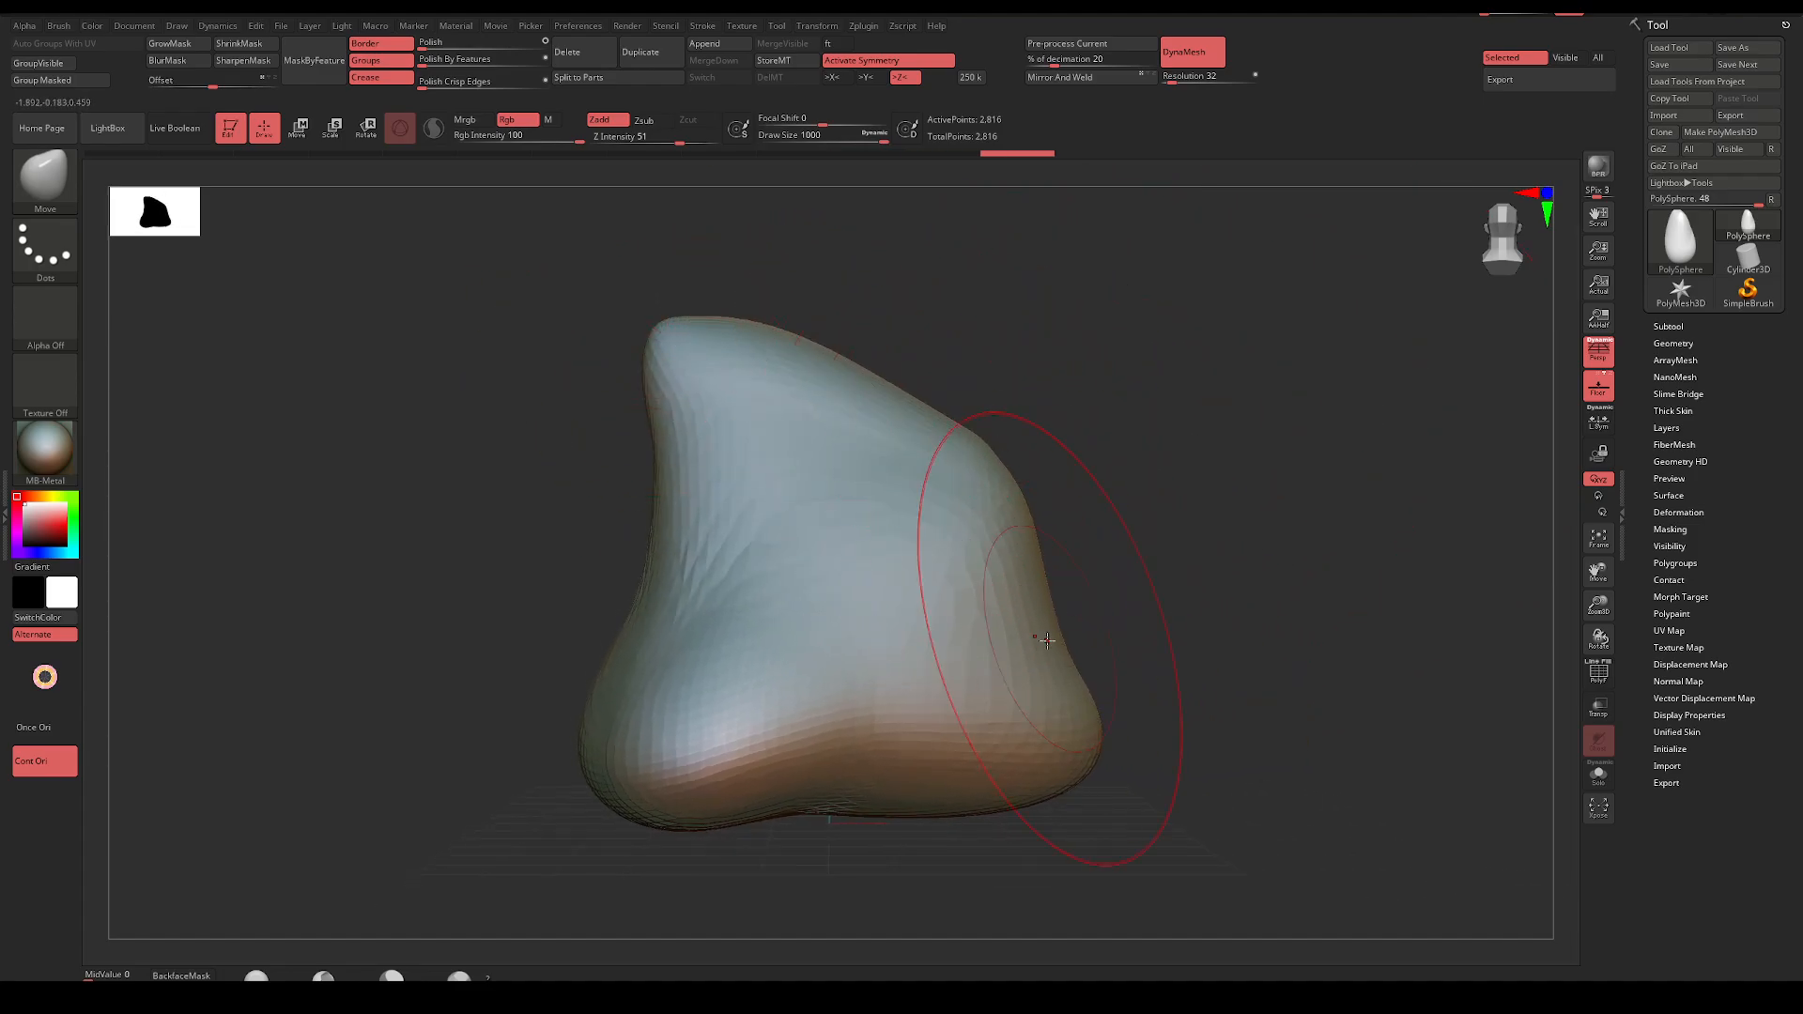
{"action": "left_click_drag", "start_coordinate": [1065, 724], "coordinate": [1081, 749]}
{"action": "left_click_drag", "start_coordinate": [866, 805], "coordinate": [871, 841]}
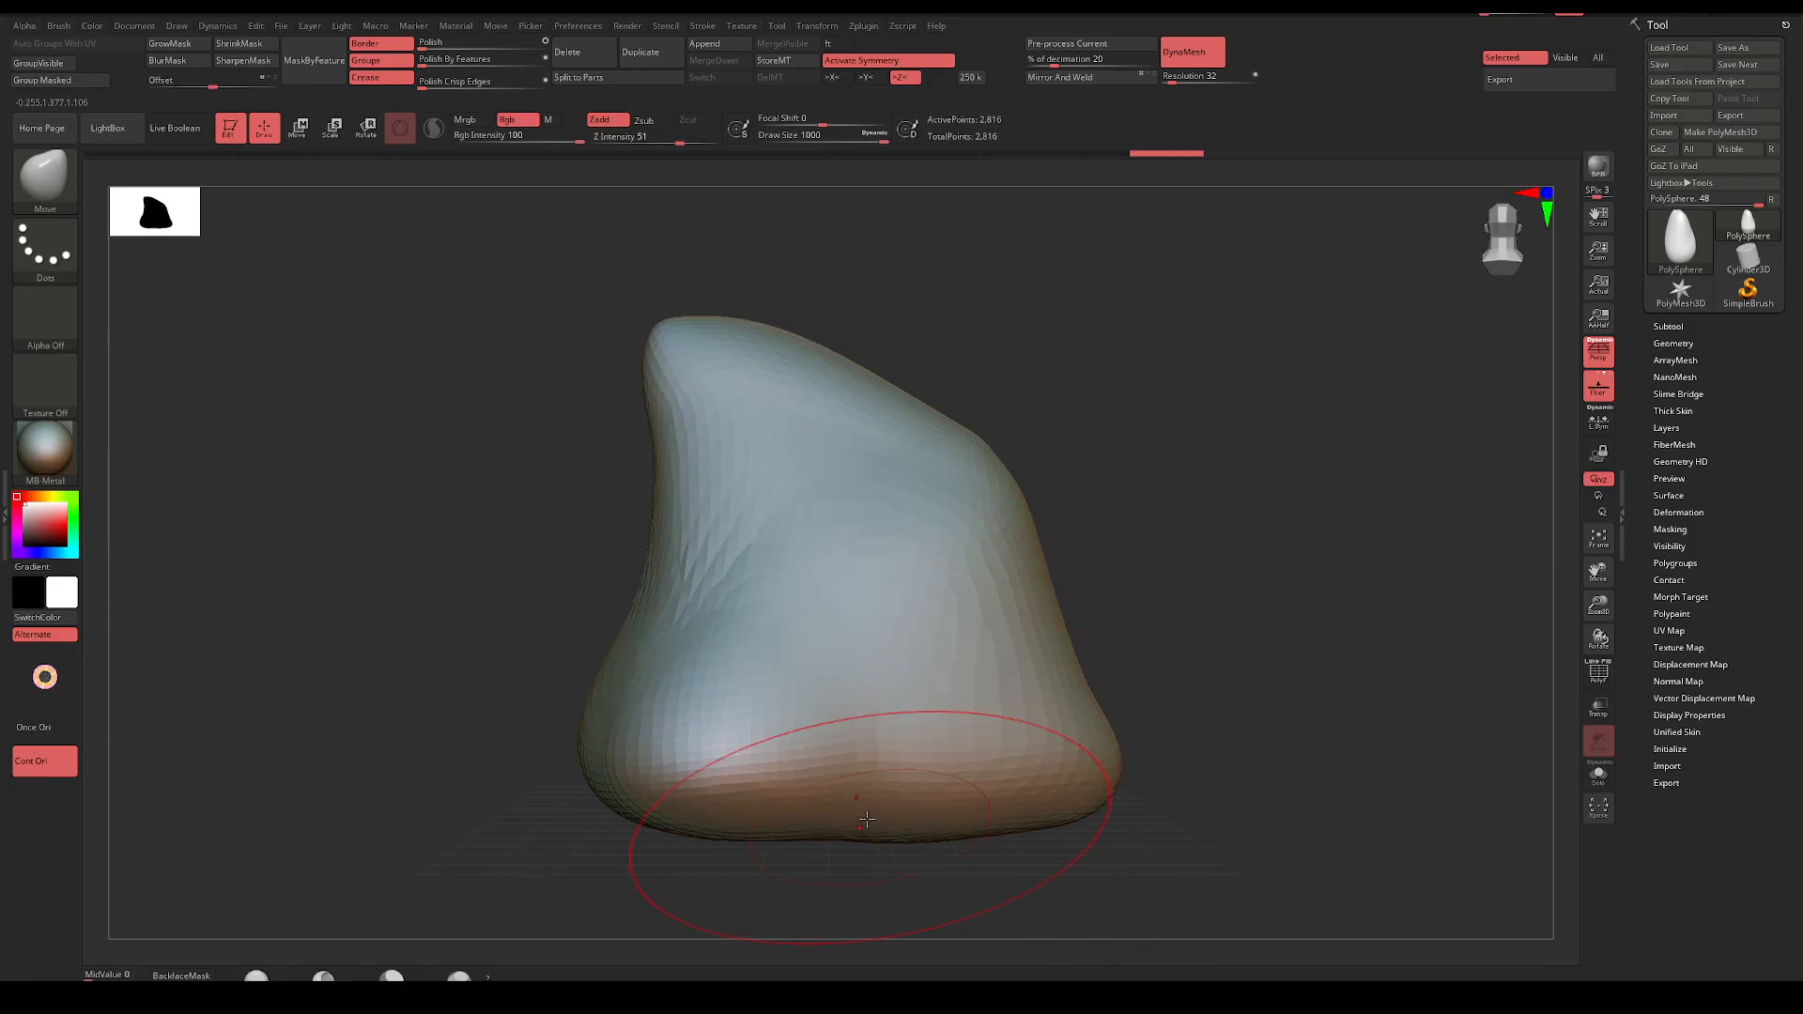
{"action": "left_click_drag", "start_coordinate": [1162, 509], "coordinate": [946, 743], "text": "alt"}
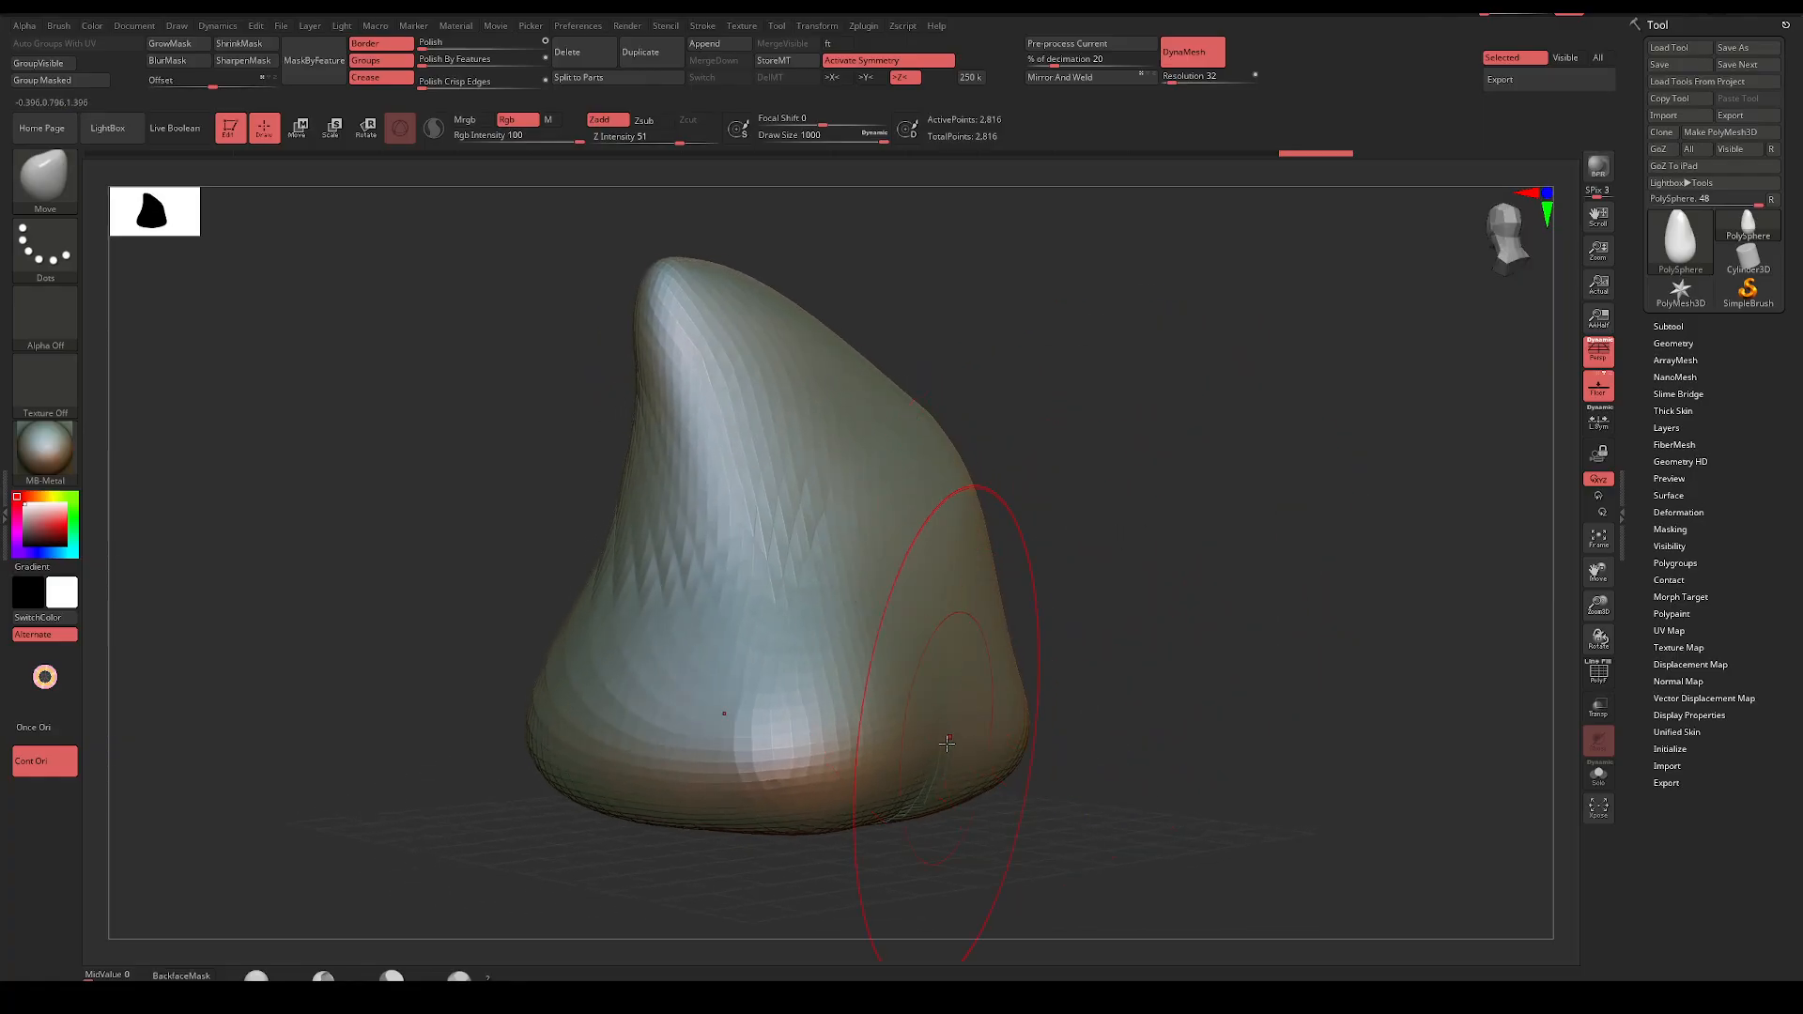
{"action": "left_click_drag", "start_coordinate": [1101, 568], "coordinate": [1127, 542], "text": "ctrl"}
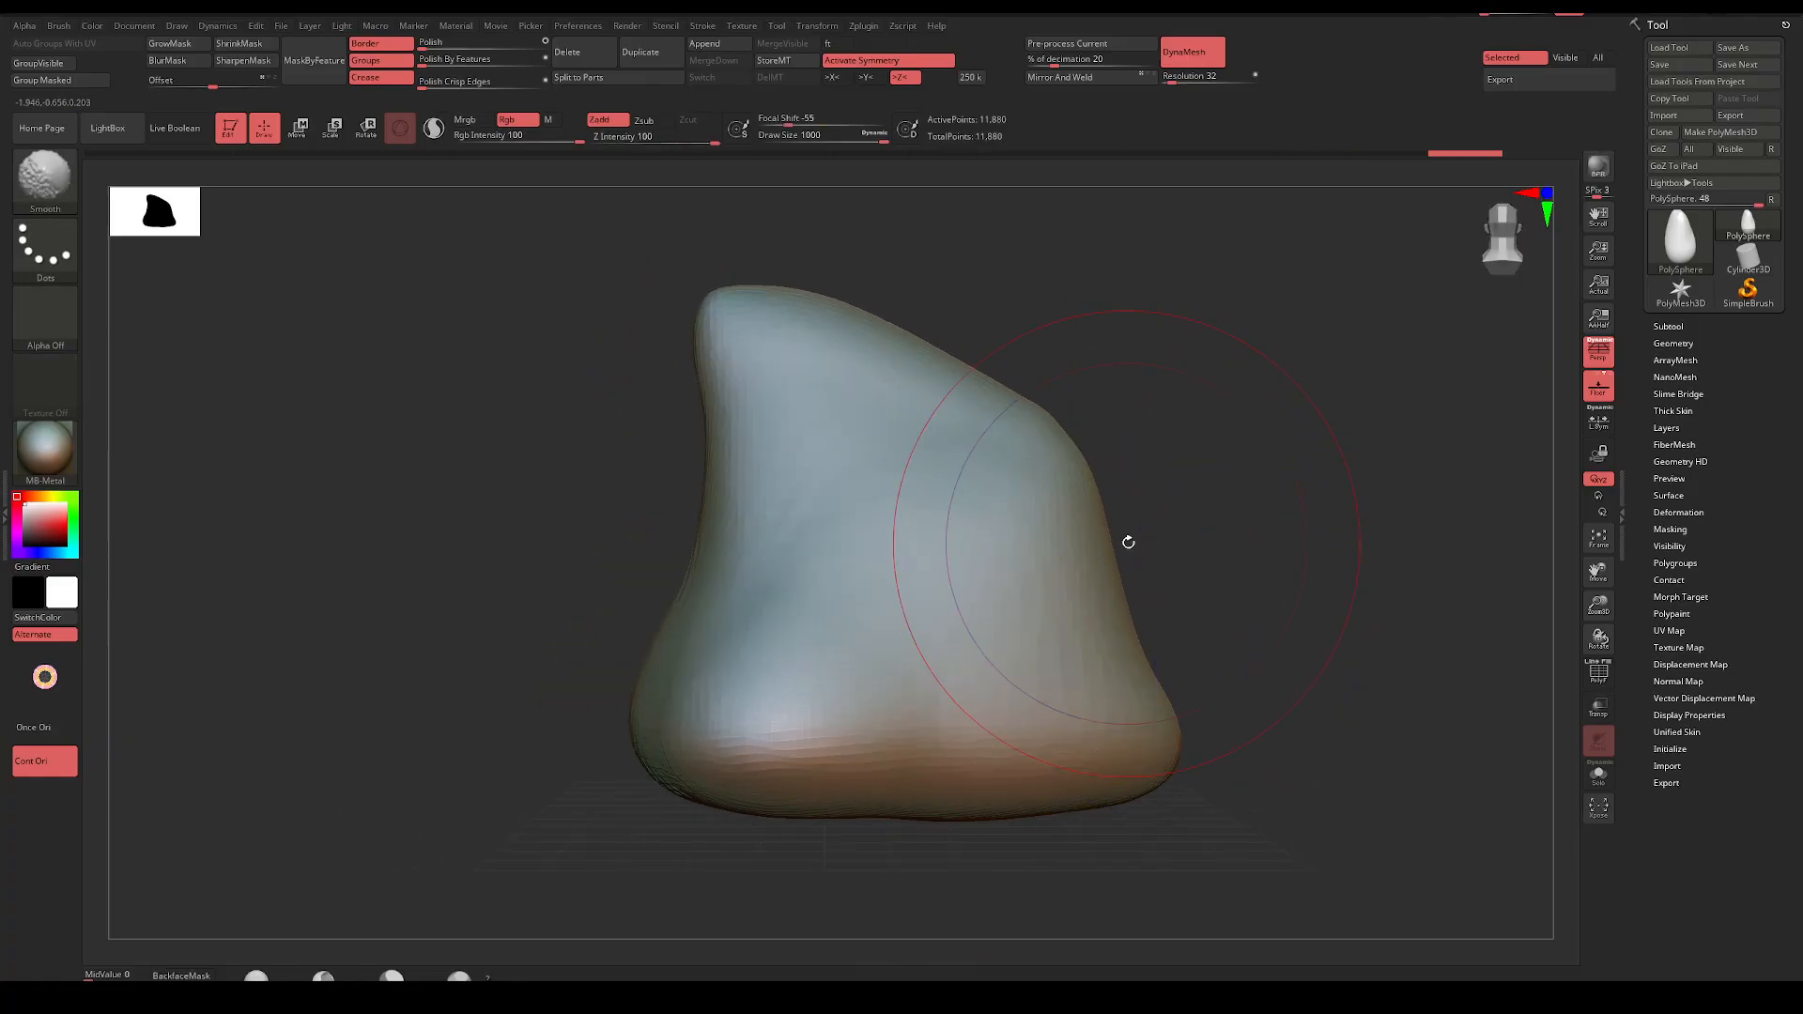
Select the ClayBuildup brush at a draw size of about 422 and build up vertical strokes on the upper flank
{"action": "key", "text": "b"}
{"action": "key", "text": "c"}
{"action": "key", "text": "b"}
{"action": "key", "text": "space"}
{"action": "mouse_move", "coordinate": [831, 466]}
{"action": "left_mouse_down"}
{"action": "mouse_move", "coordinate": [787, 475]}
{"action": "mouse_move", "coordinate": [800, 511]}
{"action": "mouse_move", "coordinate": [809, 430]}
{"action": "left_mouse_up"}
{"action": "left_click_drag", "start_coordinate": [864, 470], "coordinate": [875, 507]}
{"action": "left_click_drag", "start_coordinate": [921, 641], "coordinate": [930, 718]}
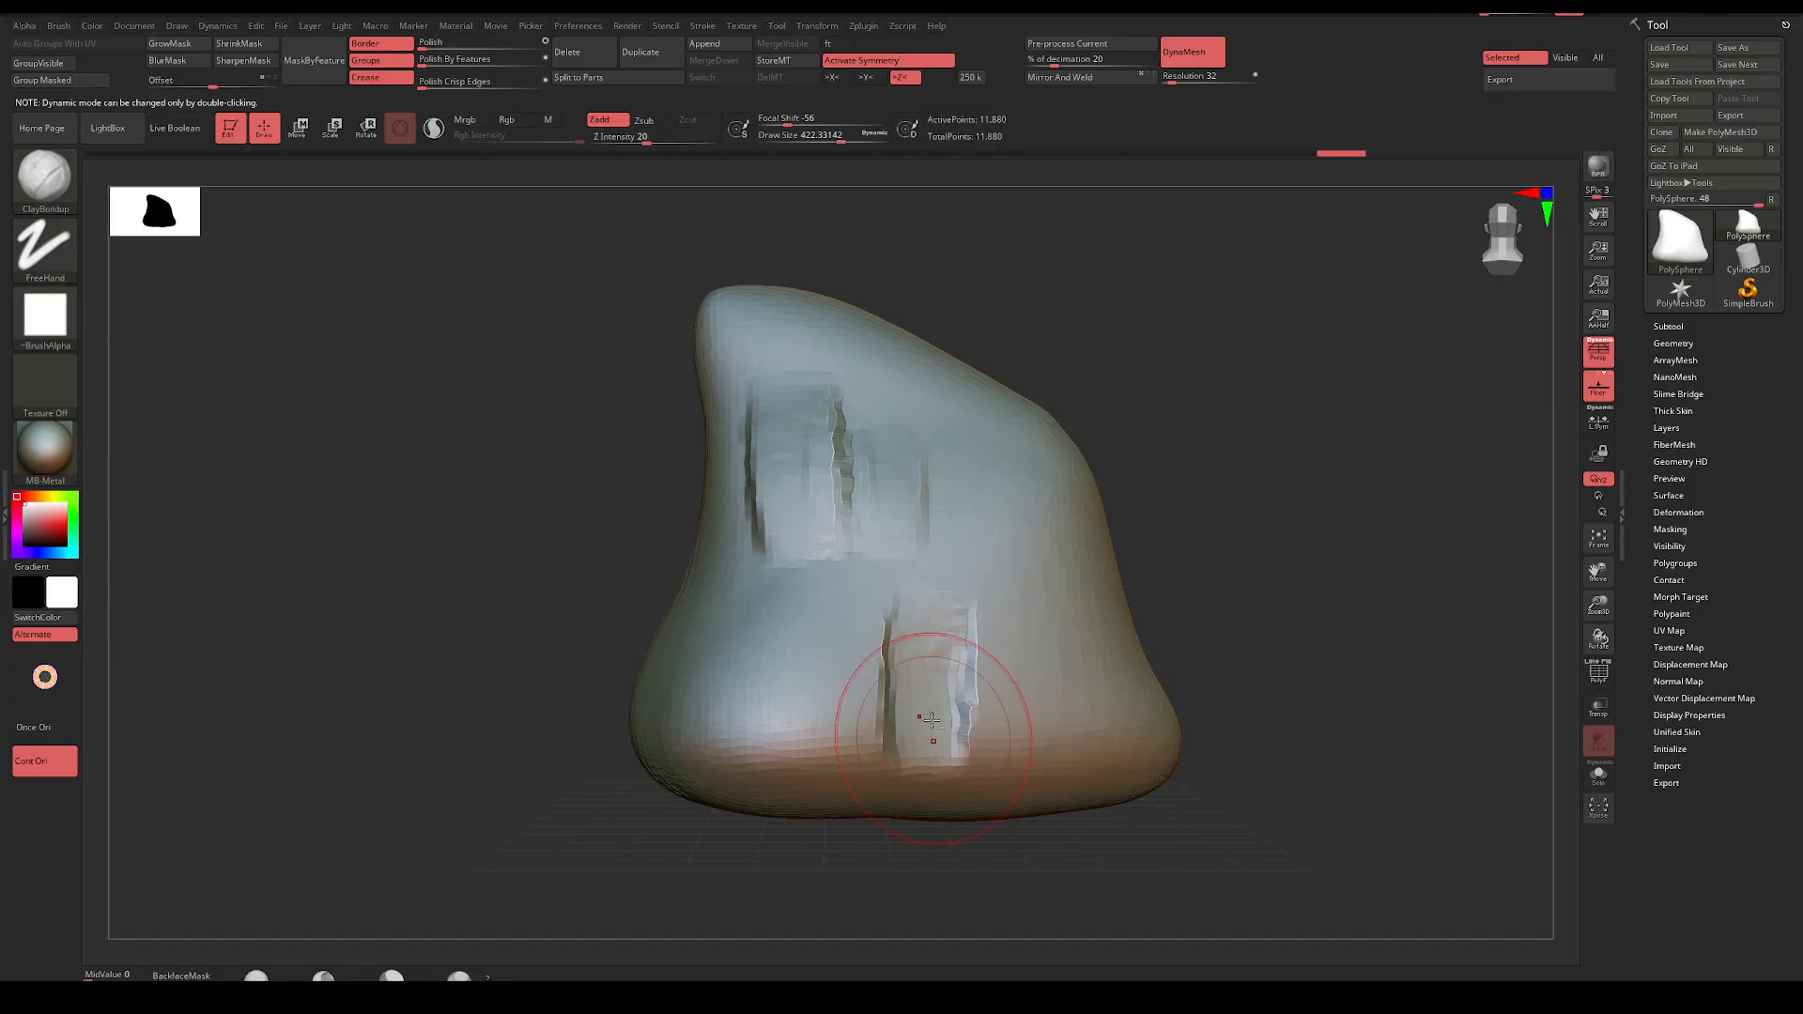
{"action": "key", "text": "ctrl+z"}
{"action": "key", "text": "ctrl+z"}
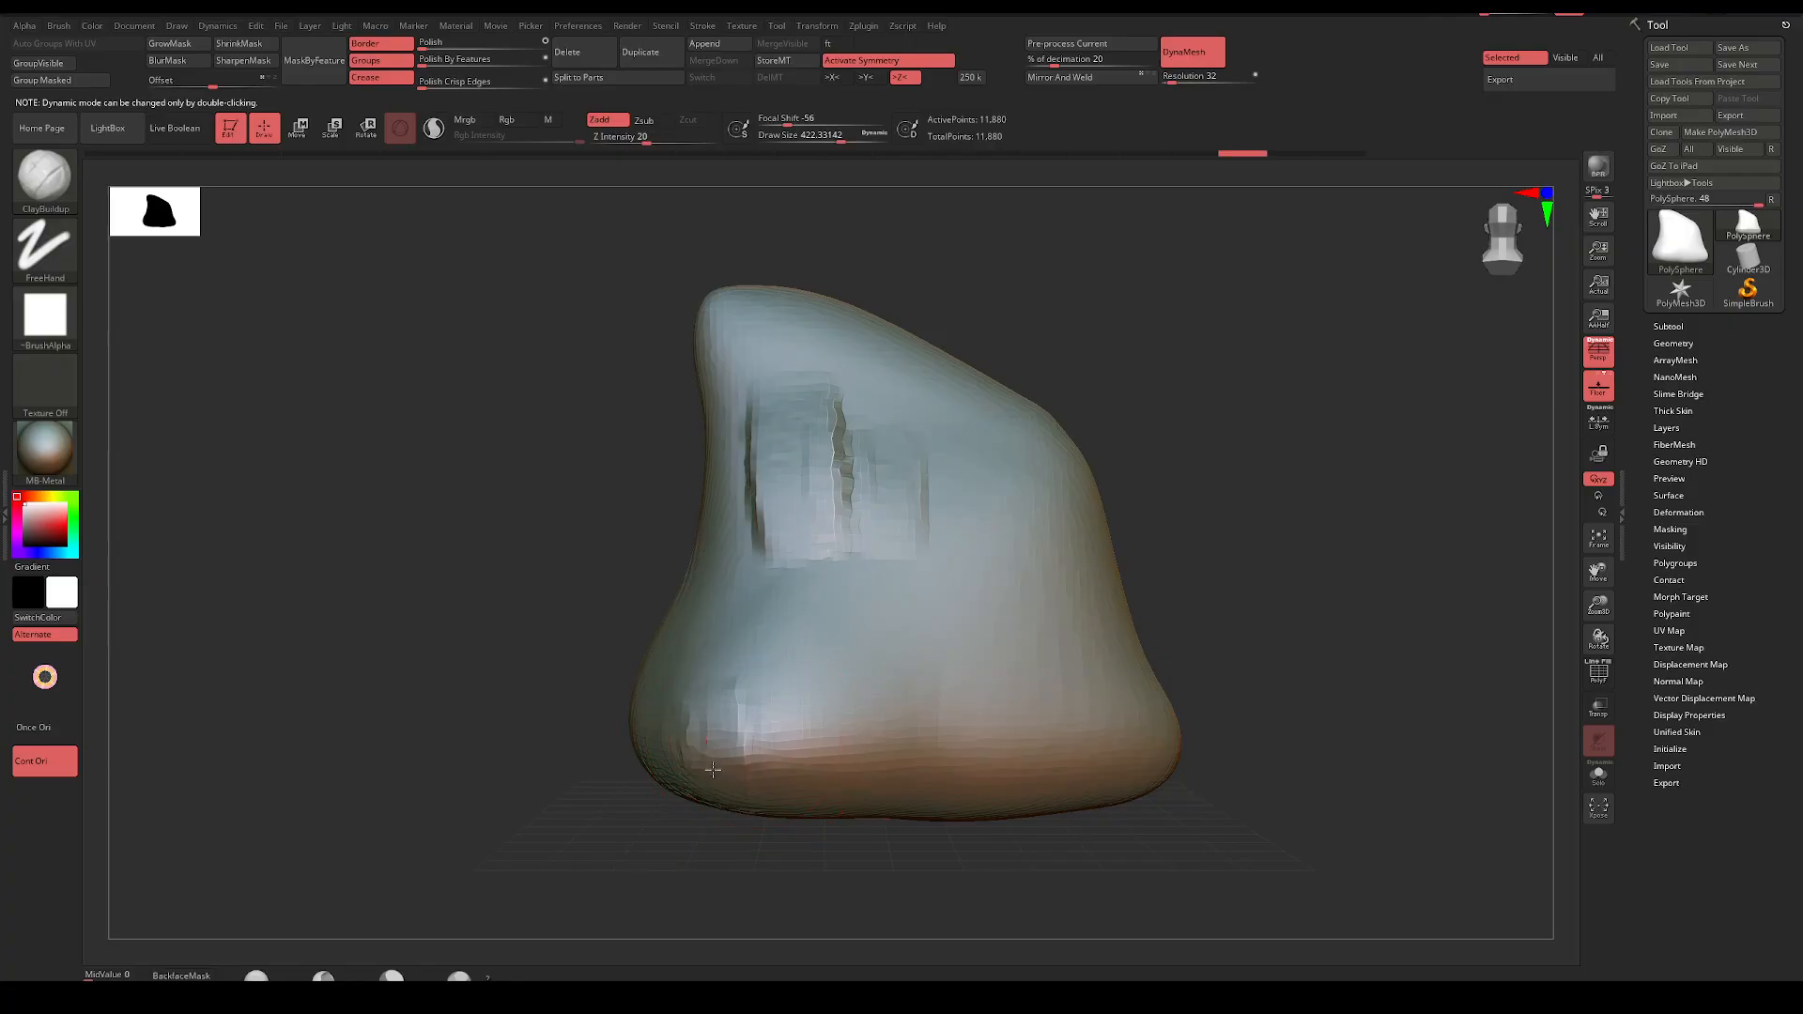
Build up vertical ClayBuildup strokes over the lower flanks and turn symmetry off to make them irregular
{"action": "mouse_move", "coordinate": [713, 769]}
{"action": "left_mouse_down"}
{"action": "mouse_move", "coordinate": [1104, 670]}
{"action": "mouse_move", "coordinate": [1033, 620]}
{"action": "mouse_move", "coordinate": [746, 668]}
{"action": "left_mouse_up"}
{"action": "mouse_move", "coordinate": [1112, 469]}
{"action": "left_mouse_down"}
{"action": "mouse_move", "coordinate": [1264, 443]}
{"action": "mouse_move", "coordinate": [1247, 447]}
{"action": "left_mouse_up"}
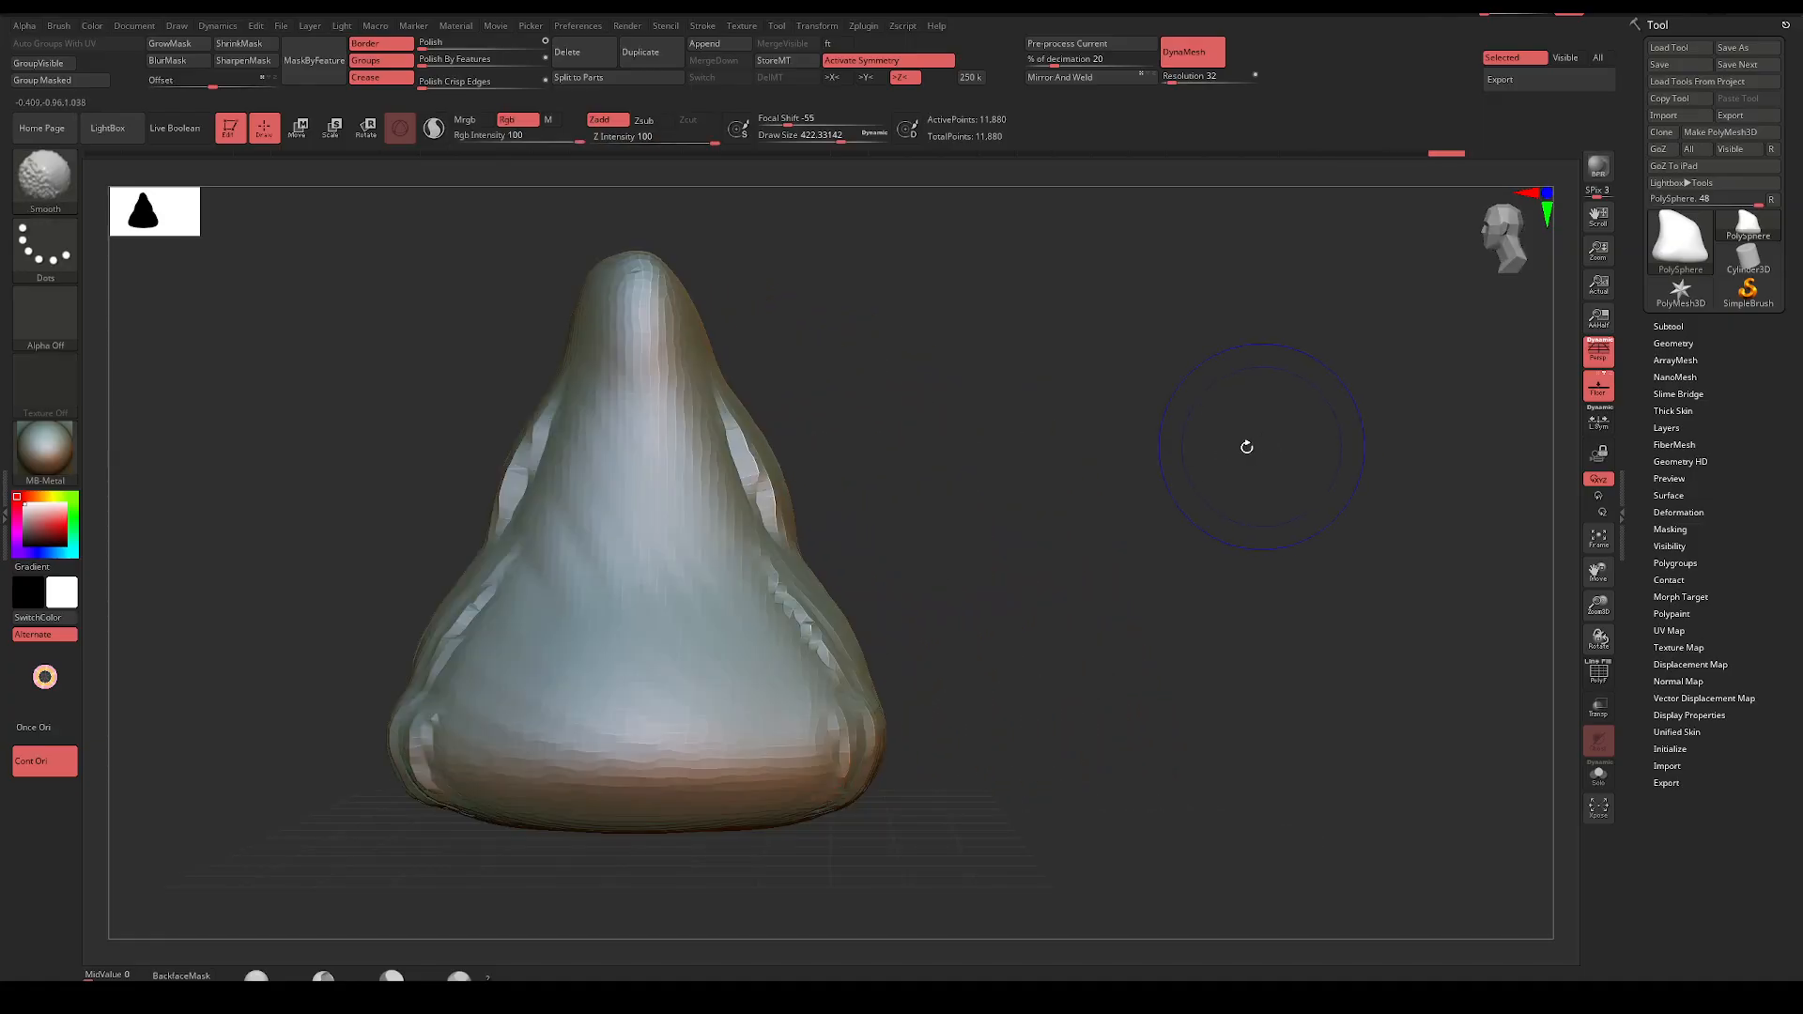
{"action": "key", "text": "x"}
{"action": "mouse_move", "coordinate": [755, 627]}
{"action": "left_mouse_down"}
{"action": "mouse_move", "coordinate": [662, 537]}
{"action": "mouse_move", "coordinate": [619, 460]}
{"action": "mouse_move", "coordinate": [545, 423]}
{"action": "mouse_move", "coordinate": [493, 695]}
{"action": "mouse_move", "coordinate": [589, 631]}
{"action": "mouse_move", "coordinate": [648, 699]}
{"action": "mouse_move", "coordinate": [780, 727]}
{"action": "left_mouse_up"}
{"action": "left_click_drag", "start_coordinate": [1155, 536], "coordinate": [924, 516]}
{"action": "left_click_drag", "start_coordinate": [1288, 310], "coordinate": [1088, 402], "text": "alt"}
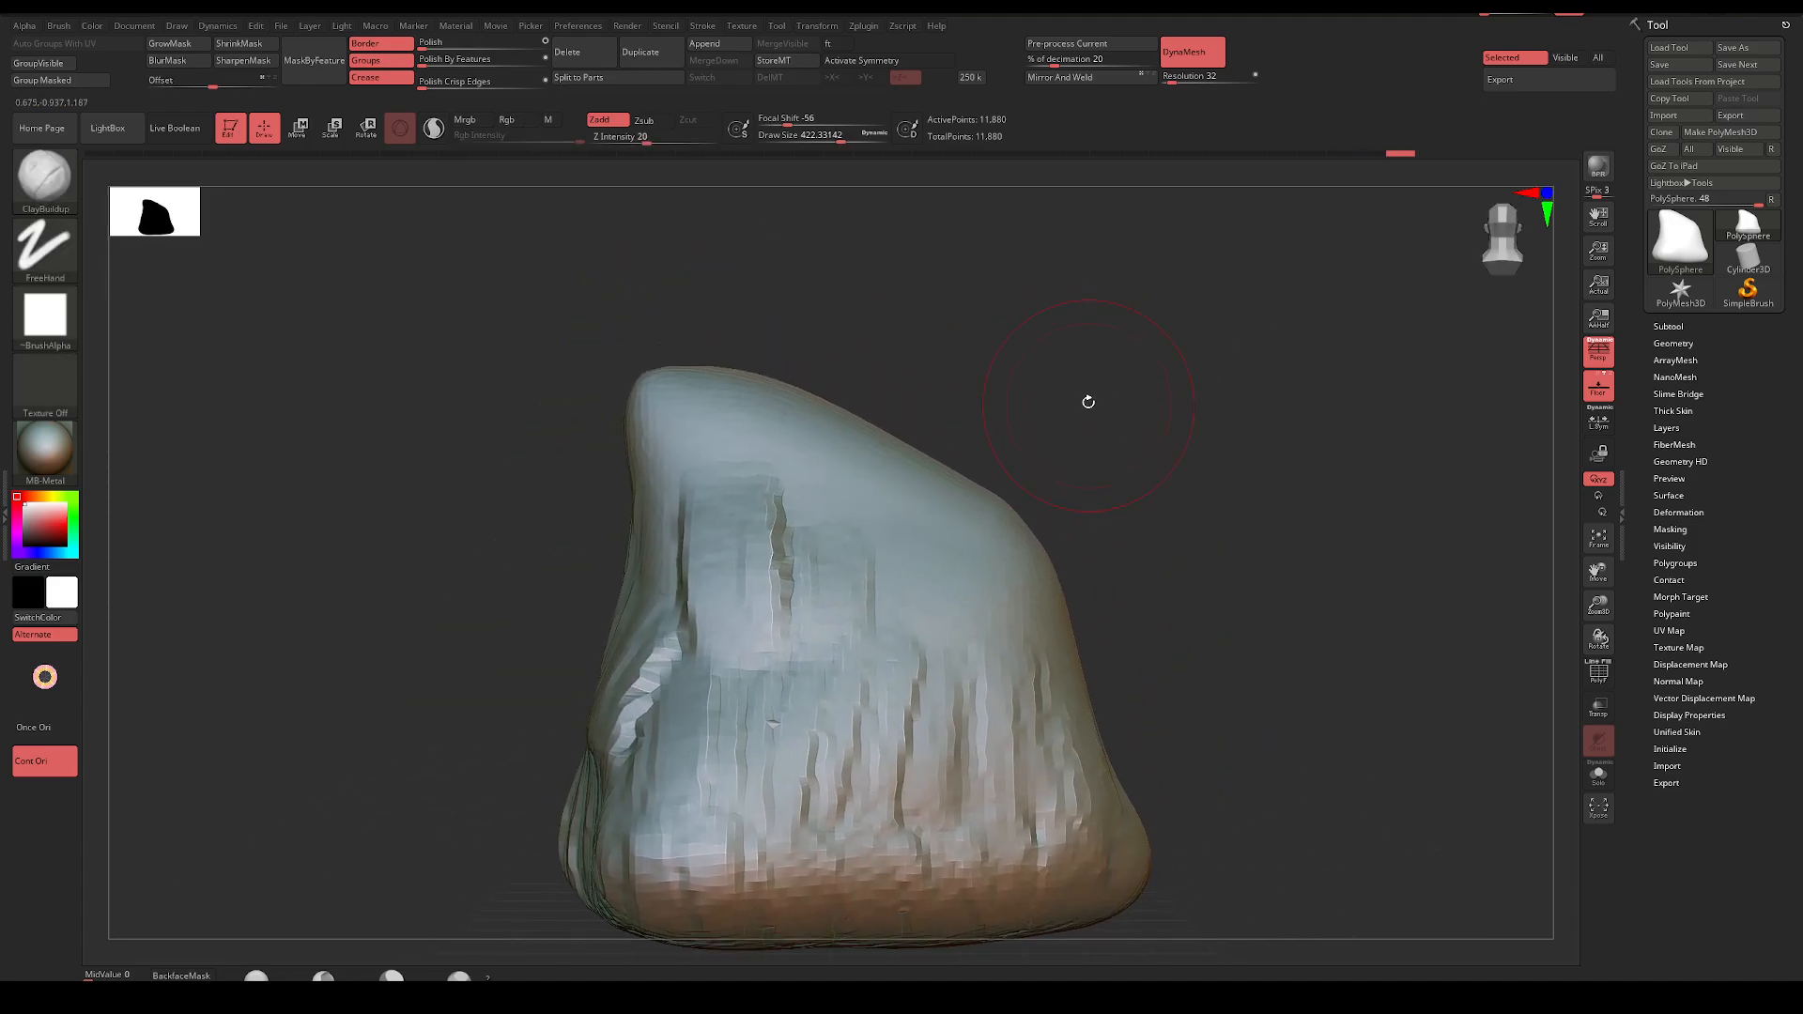
Build up broad, blocky ClayBuildup layers across the rock's upper flank below the ridge
{"action": "left_click_drag", "start_coordinate": [830, 383], "coordinate": [716, 366]}
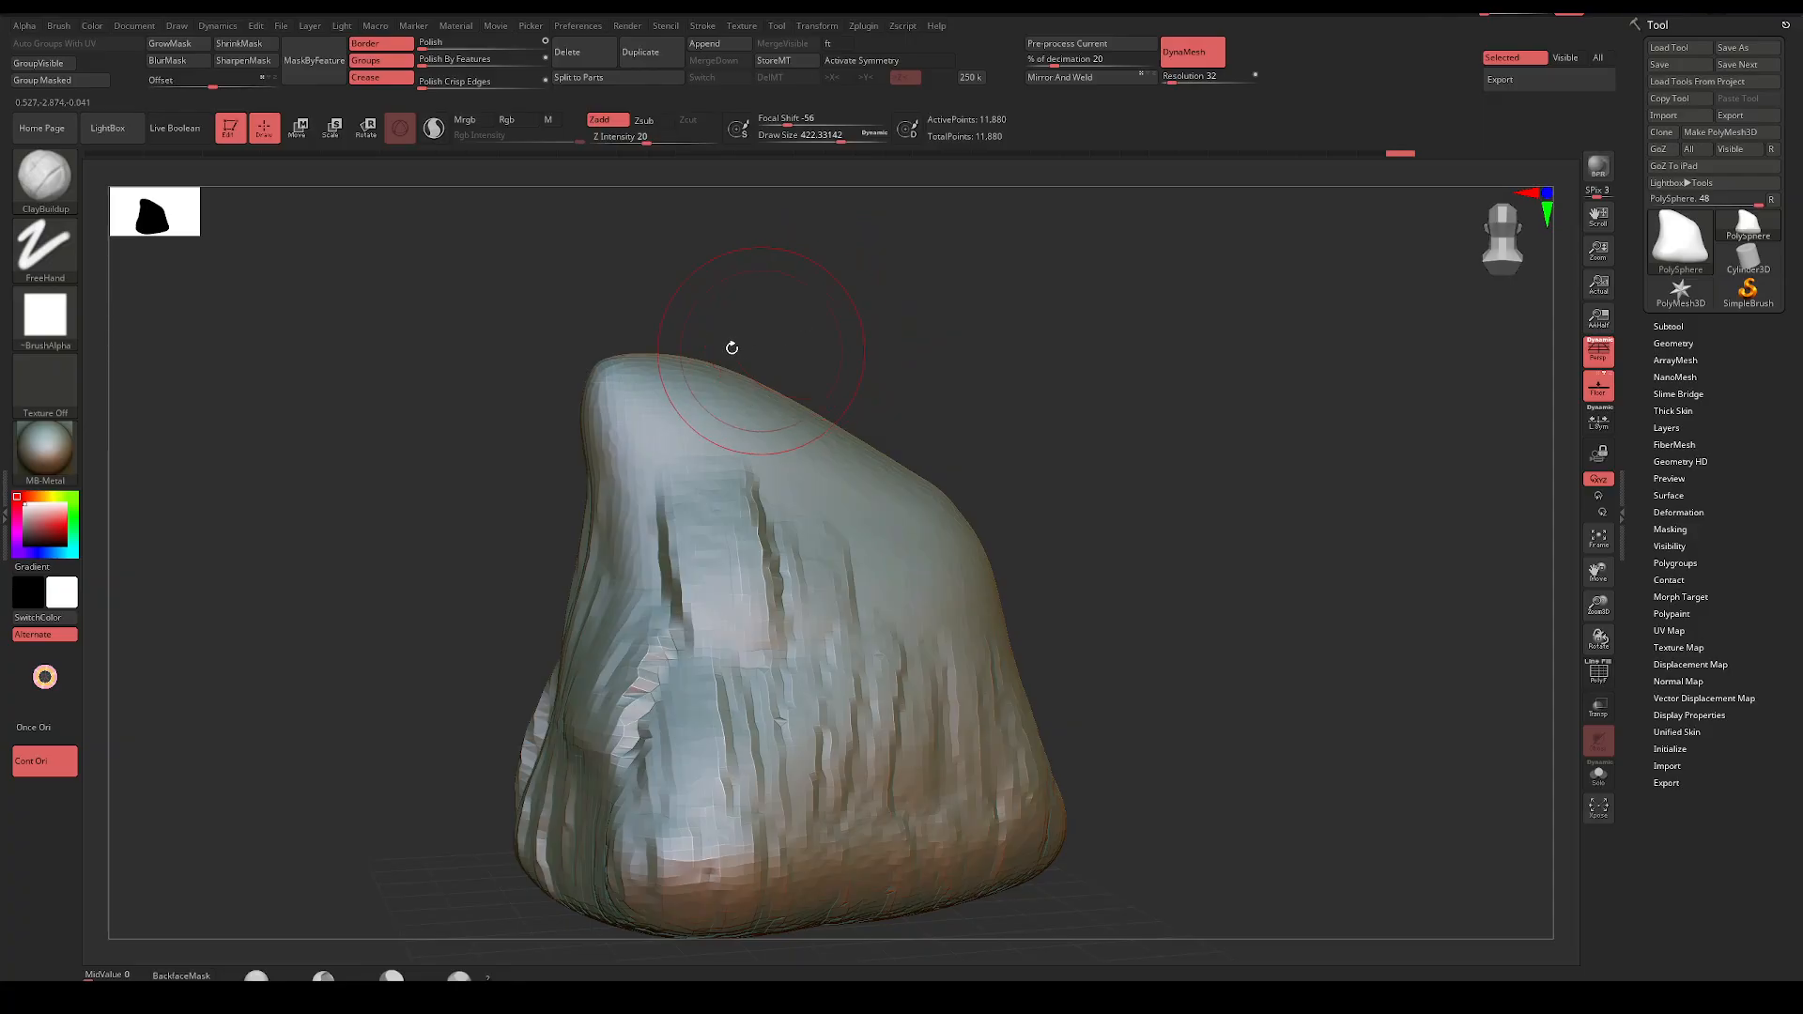
{"action": "mouse_move", "coordinate": [625, 444]}
{"action": "left_mouse_down", "text": "alt"}
{"action": "mouse_move", "coordinate": [606, 423]}
{"action": "mouse_move", "coordinate": [643, 408]}
{"action": "mouse_move", "coordinate": [798, 422]}
{"action": "mouse_move", "coordinate": [897, 545]}
{"action": "left_mouse_up", "text": "alt"}
{"action": "mouse_move", "coordinate": [1151, 493]}
{"action": "left_mouse_down"}
{"action": "mouse_move", "coordinate": [1041, 499]}
{"action": "mouse_move", "coordinate": [1046, 422]}
{"action": "mouse_move", "coordinate": [1008, 338]}
{"action": "left_mouse_up"}
{"action": "mouse_move", "coordinate": [896, 470]}
{"action": "left_mouse_down", "text": "alt"}
{"action": "mouse_move", "coordinate": [897, 526]}
{"action": "mouse_move", "coordinate": [840, 559]}
{"action": "mouse_move", "coordinate": [850, 602]}
{"action": "left_mouse_up", "text": "alt"}
{"action": "left_click_drag", "start_coordinate": [685, 711], "coordinate": [751, 601], "text": "alt"}
{"action": "mouse_move", "coordinate": [1079, 564]}
{"action": "left_mouse_down", "text": "alt"}
{"action": "mouse_move", "coordinate": [1046, 538]}
{"action": "mouse_move", "coordinate": [1079, 548]}
{"action": "mouse_move", "coordinate": [1011, 543]}
{"action": "left_mouse_up", "text": "alt"}
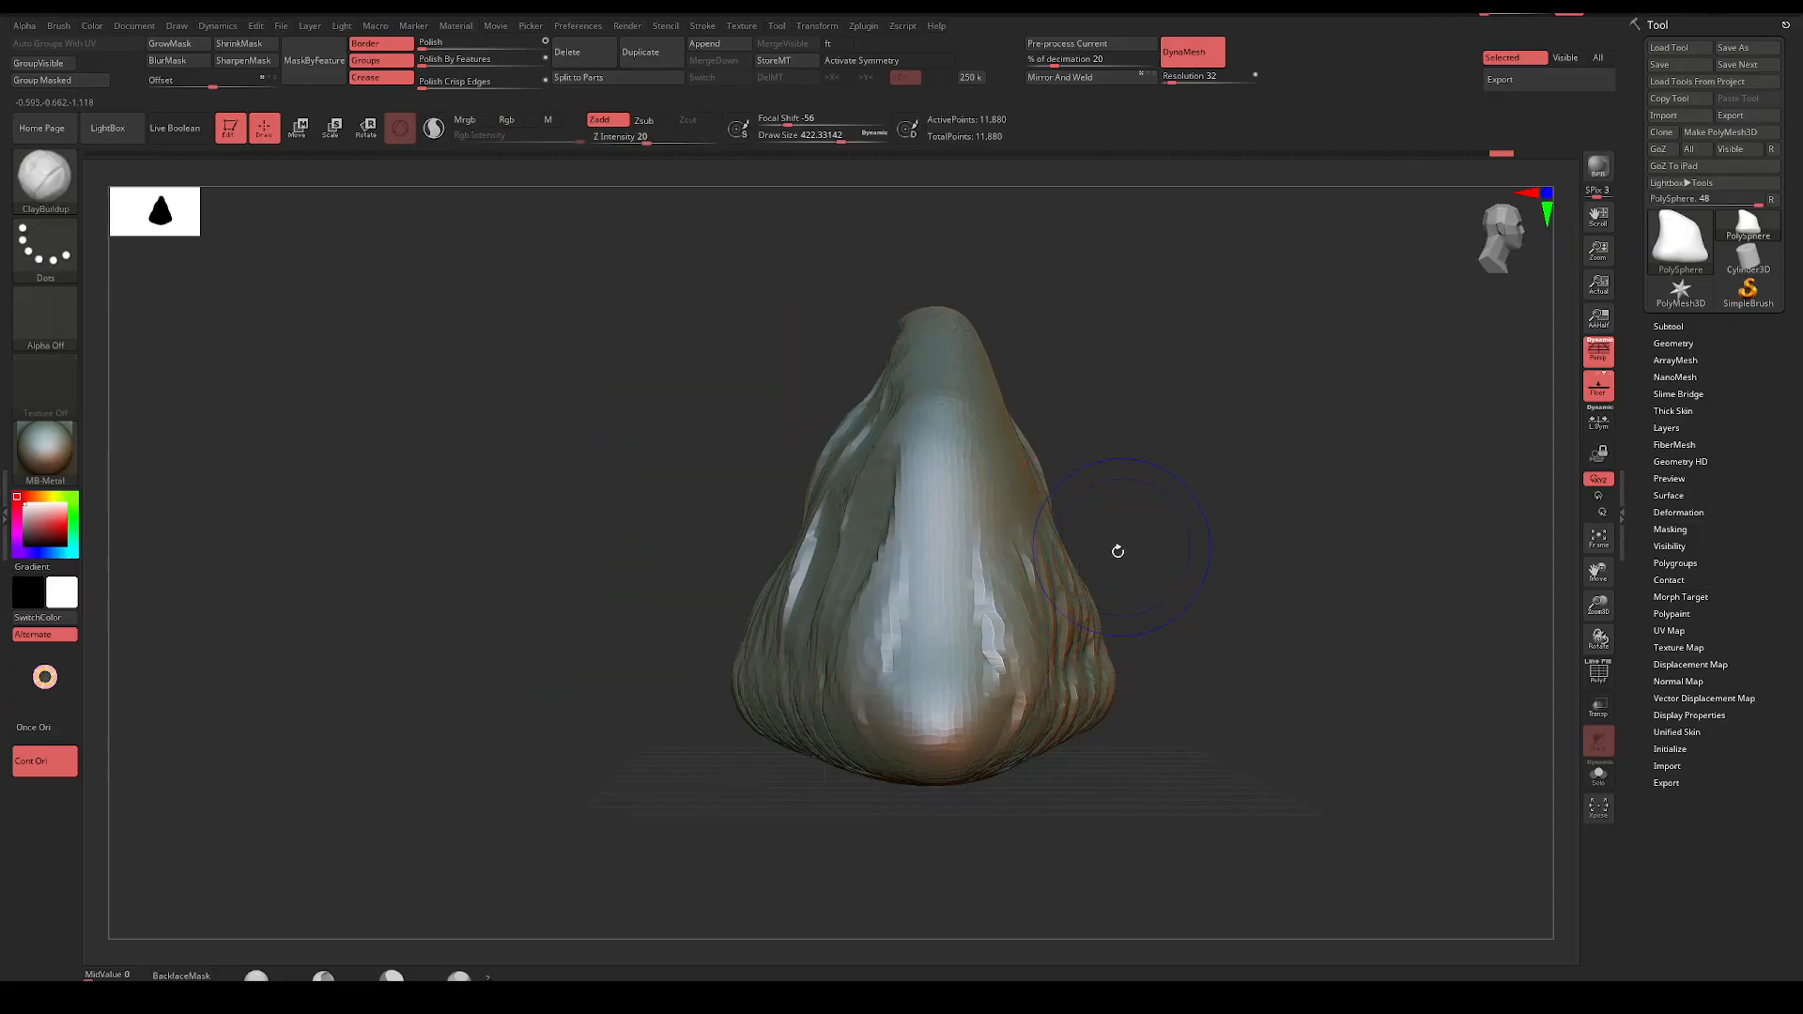
Mask the rock above its lower edge and flatten the unmasked base with the transform gizmo
{"action": "mouse_move", "coordinate": [625, 658]}
{"action": "left_mouse_down", "text": "ctrl"}
{"action": "mouse_move", "coordinate": [1285, 837]}
{"action": "mouse_move", "coordinate": [1271, 893]}
{"action": "mouse_move", "coordinate": [1272, 877]}
{"action": "left_mouse_up", "text": "ctrl"}
{"action": "key", "text": "w"}
{"action": "left_click_drag", "start_coordinate": [922, 552], "coordinate": [919, 617]}
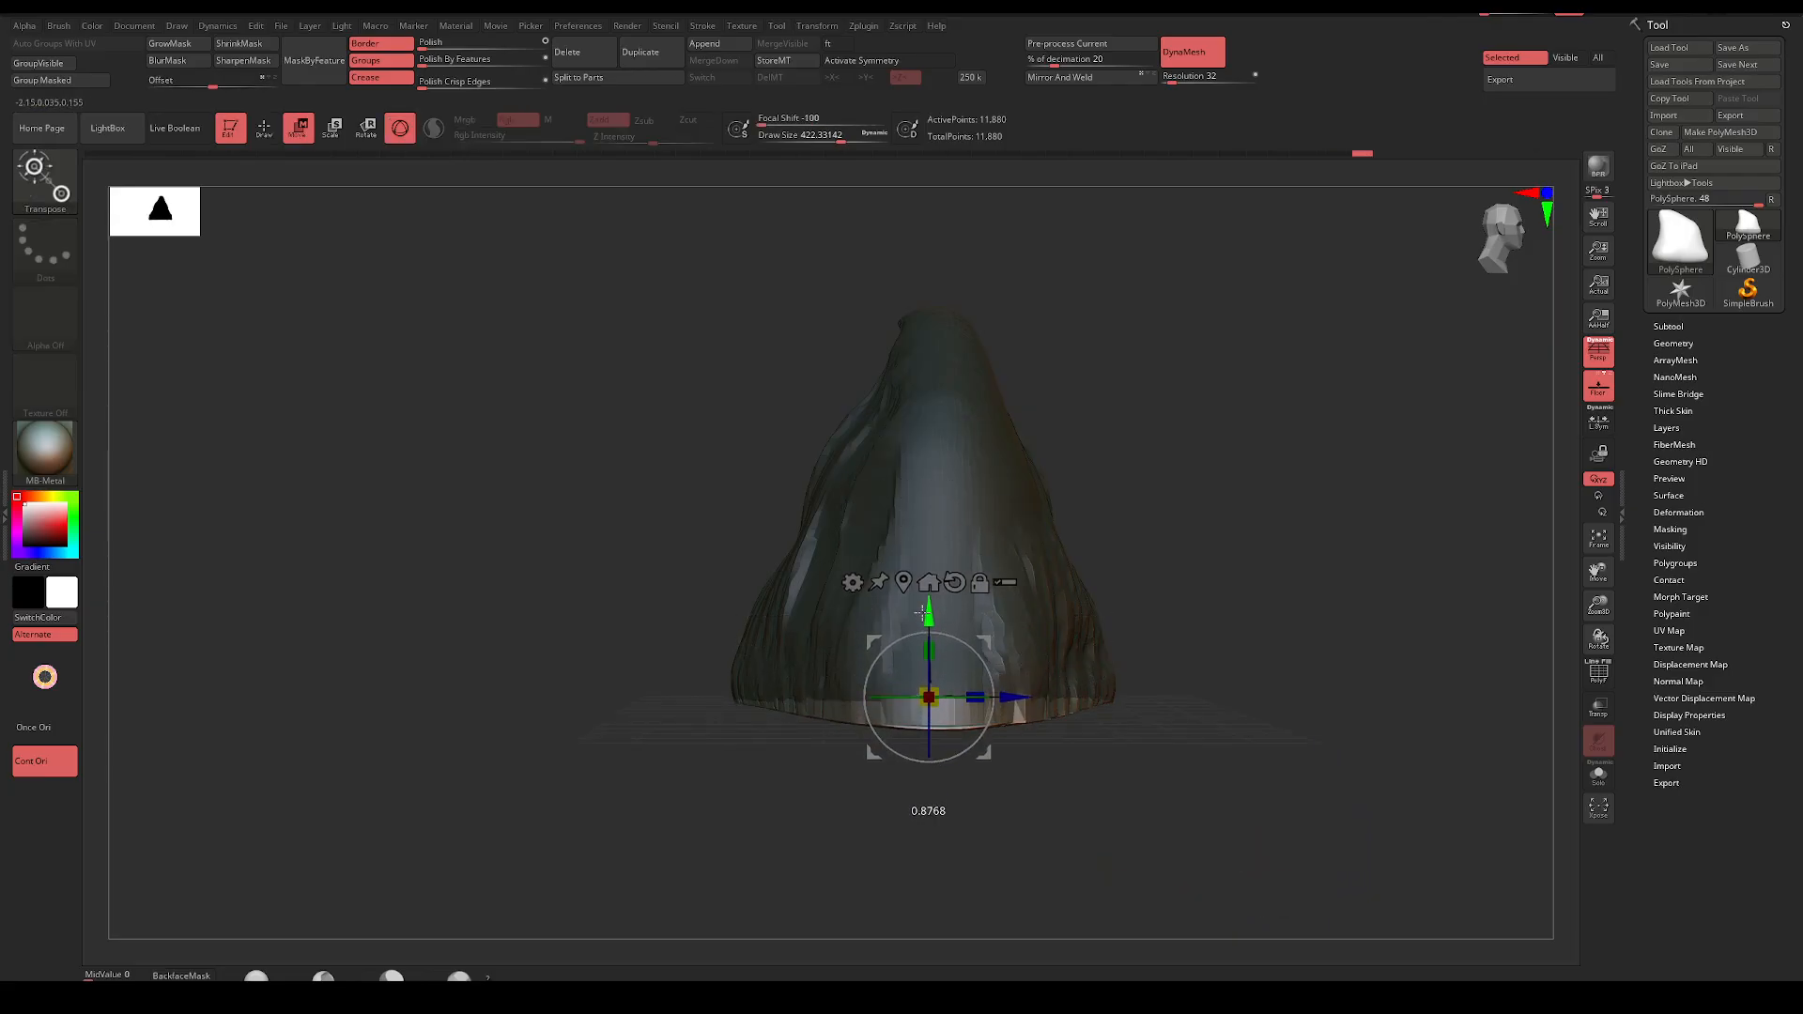
{"action": "left_click_drag", "start_coordinate": [1150, 584], "coordinate": [1306, 681]}
{"action": "key", "text": "ctrl+z"}
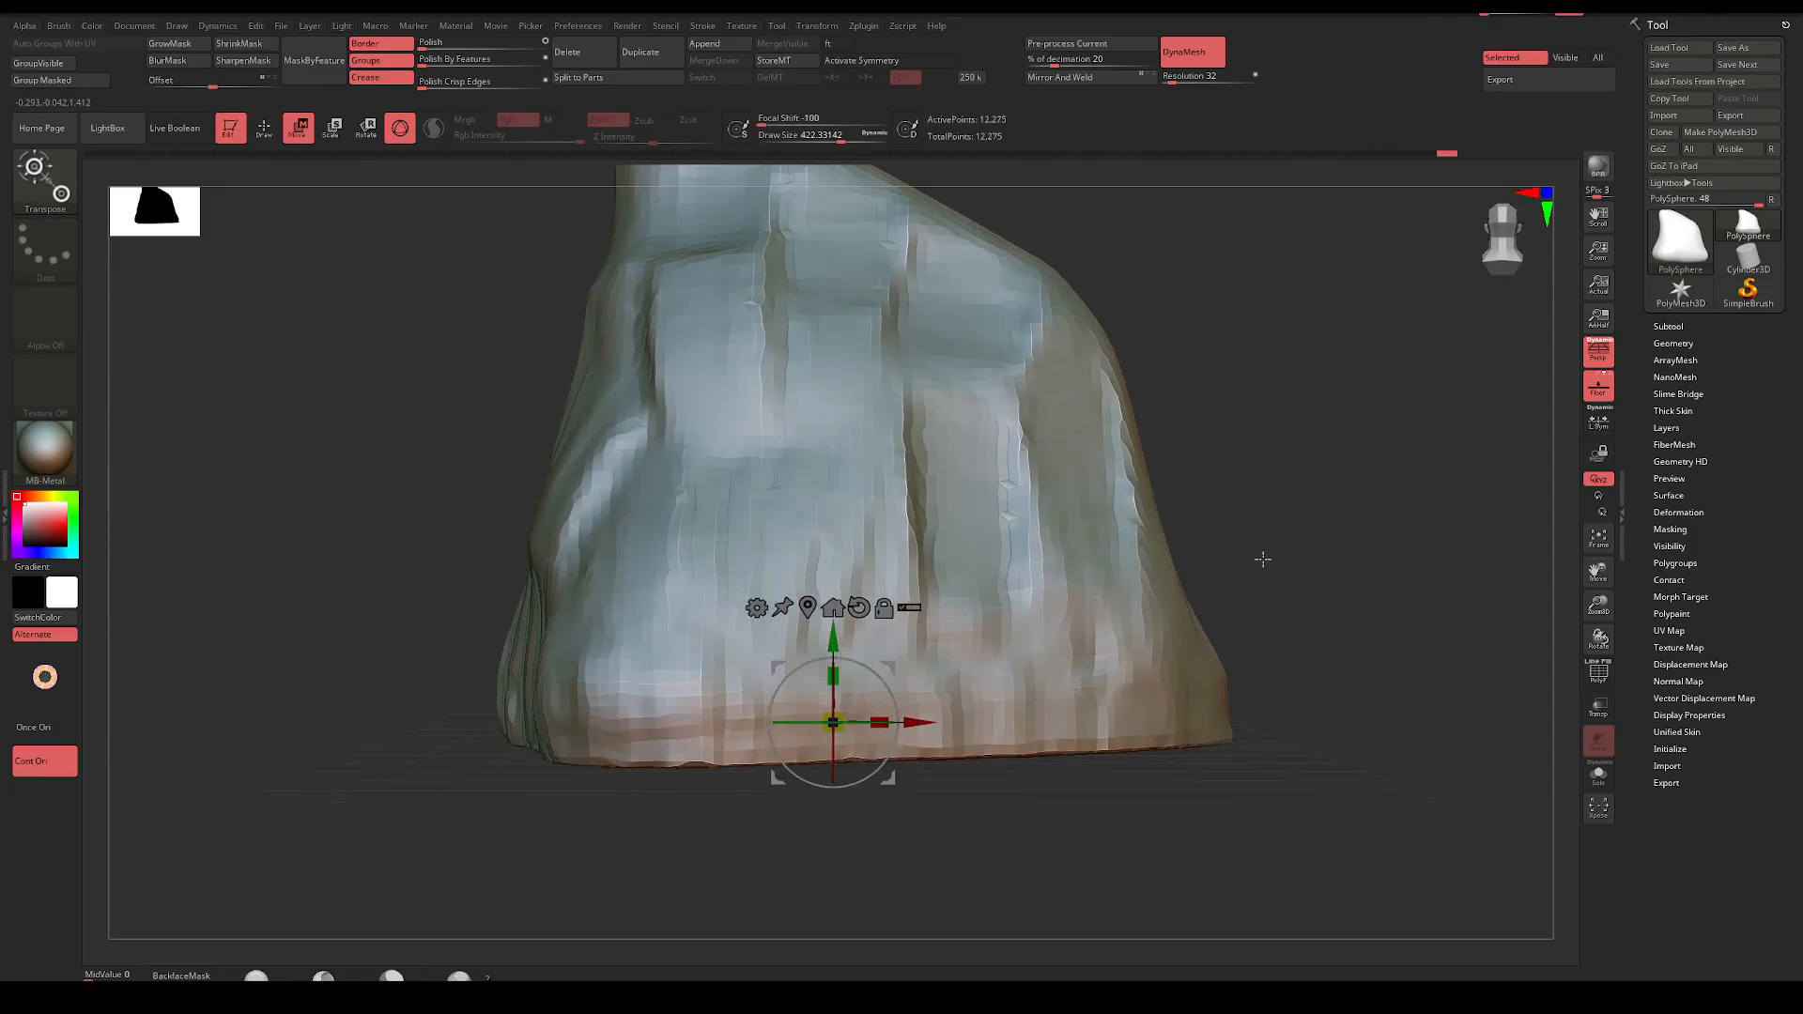
Set the DynaMesh resolution to 88 and remesh the rock
{"action": "left_click_drag", "start_coordinate": [1176, 81], "coordinate": [1180, 82]}
{"action": "left_click_drag", "start_coordinate": [1240, 404], "coordinate": [1085, 575], "text": "ctrl"}
{"action": "left_click", "coordinate": [706, 456], "text": "alt"}
Build up ClayBuildup strokes on the peak's slope and the shoulder below it, reducing the draw size to about 318
{"action": "key", "text": "q"}
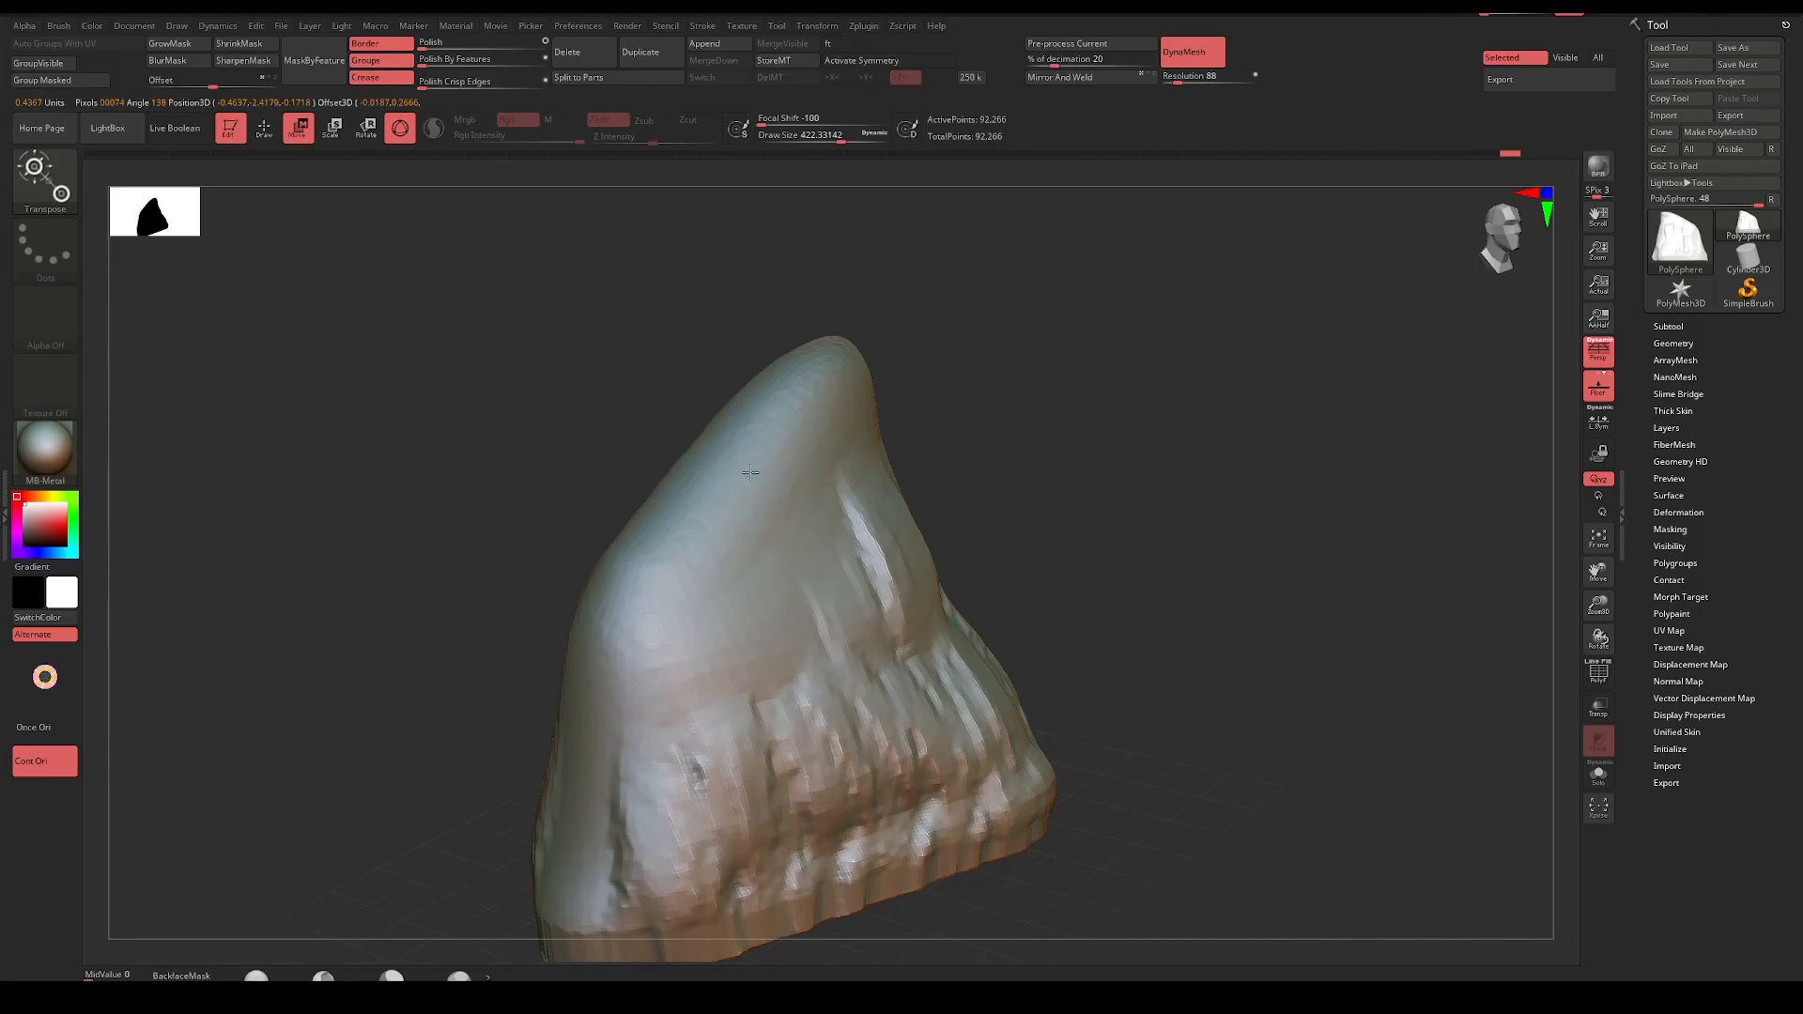
{"action": "mouse_move", "coordinate": [774, 509]}
{"action": "left_mouse_down"}
{"action": "mouse_move", "coordinate": [723, 464]}
{"action": "mouse_move", "coordinate": [779, 404]}
{"action": "mouse_move", "coordinate": [845, 425]}
{"action": "left_mouse_up"}
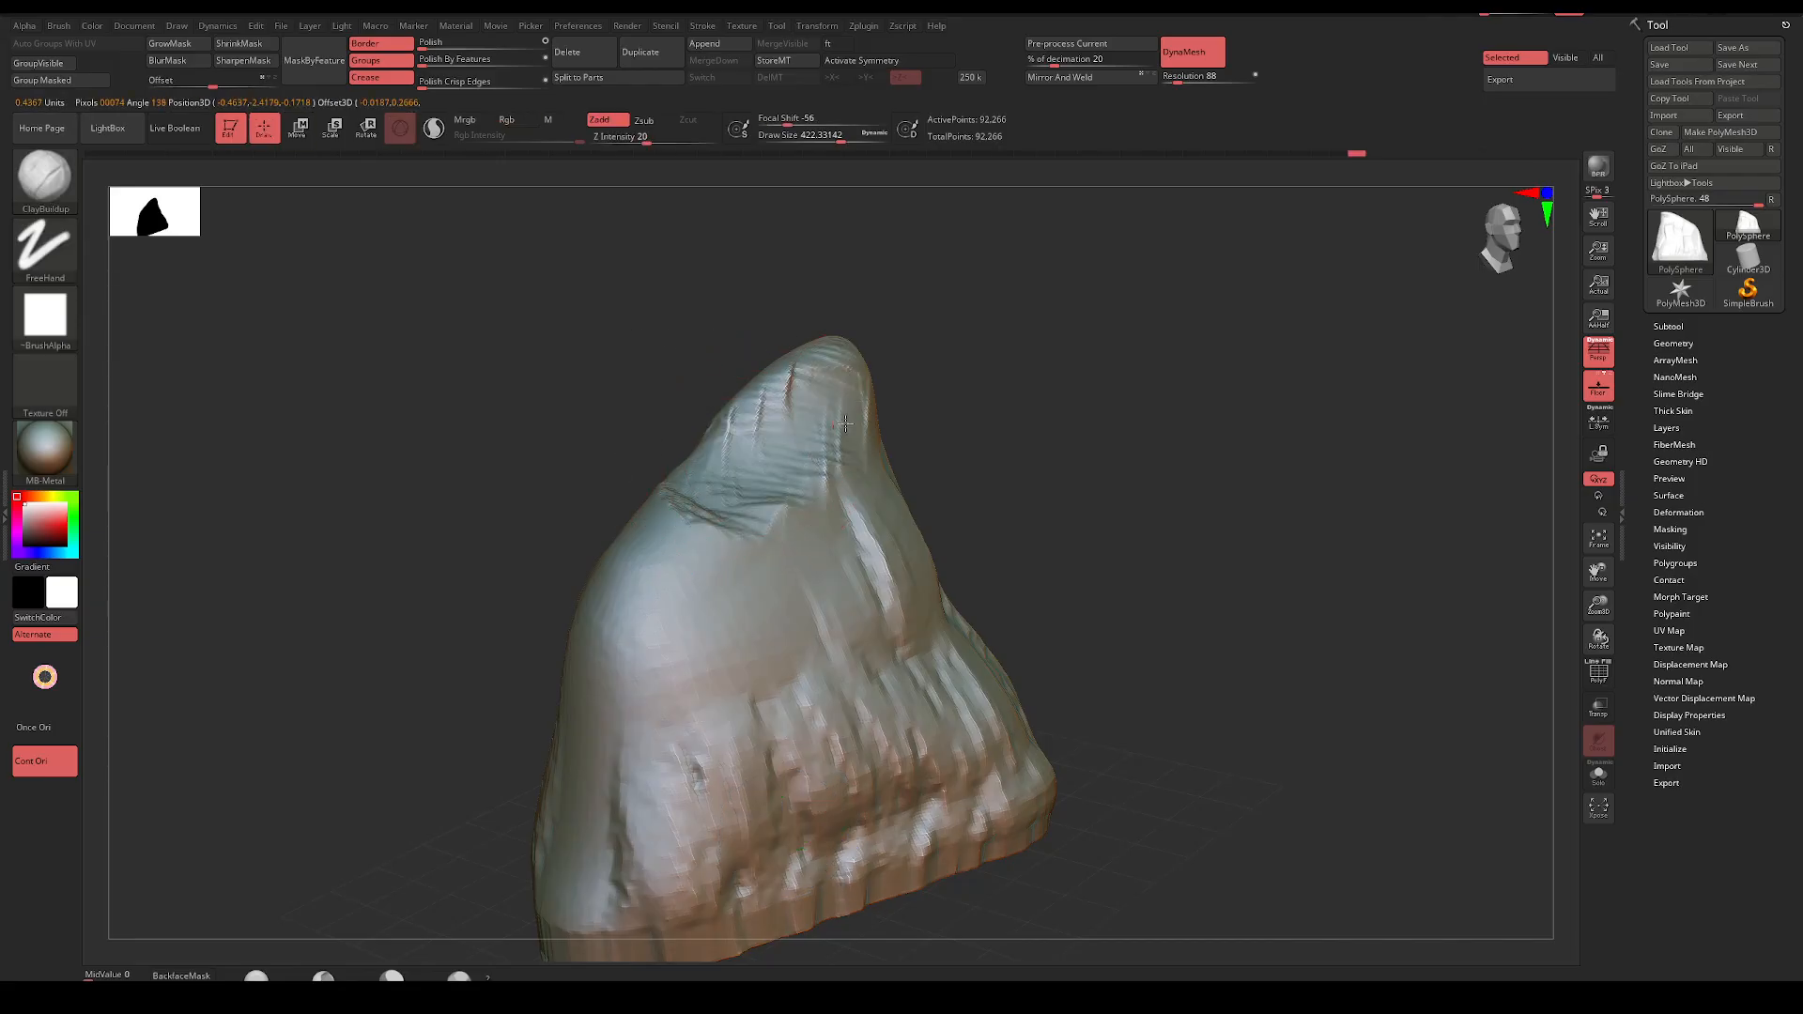
{"action": "mouse_move", "coordinate": [658, 515]}
{"action": "left_mouse_down"}
{"action": "mouse_move", "coordinate": [620, 588]}
{"action": "mouse_move", "coordinate": [659, 679]}
{"action": "mouse_move", "coordinate": [568, 660]}
{"action": "mouse_move", "coordinate": [657, 751]}
{"action": "mouse_move", "coordinate": [704, 741]}
{"action": "mouse_move", "coordinate": [713, 631]}
{"action": "mouse_move", "coordinate": [754, 618]}
{"action": "left_mouse_up"}
{"action": "key", "text": "space"}
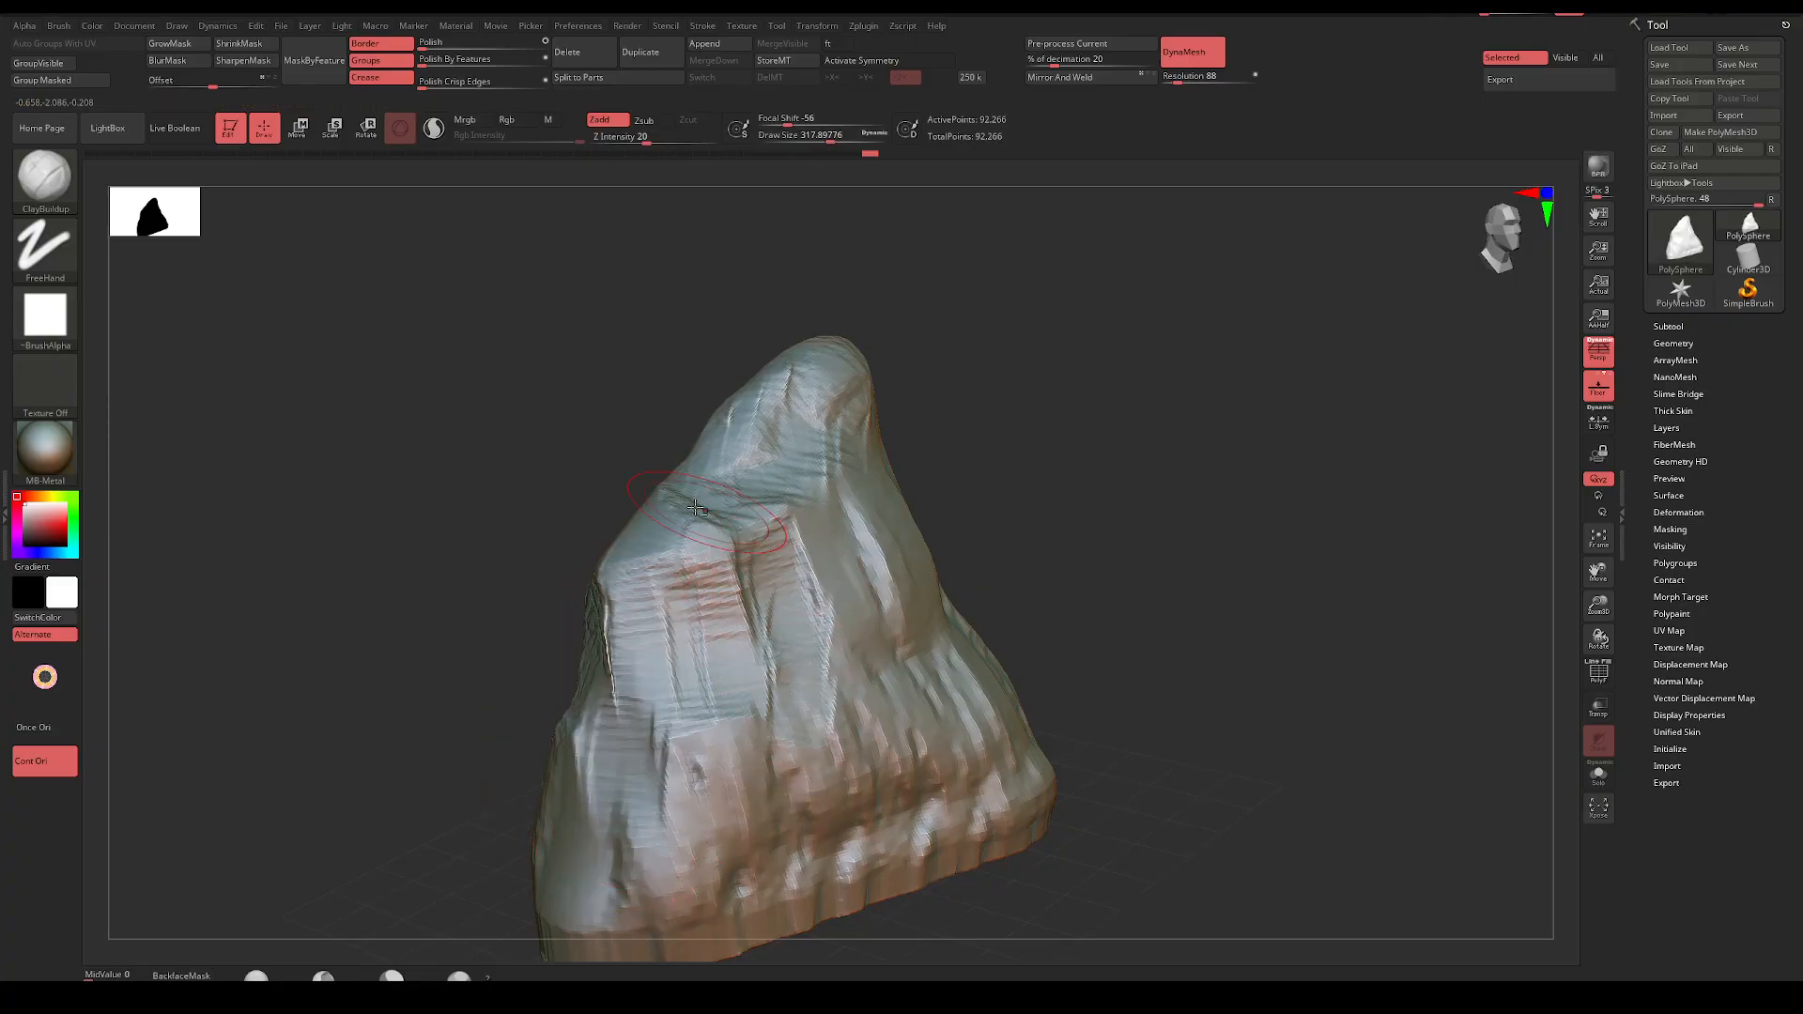
Sculpt diagonal ClayBuildup strokes across the broad side, undoing the first stroke and redoing the surface from the peak downward
{"action": "mouse_move", "coordinate": [1056, 376]}
{"action": "left_mouse_down"}
{"action": "mouse_move", "coordinate": [1107, 370]}
{"action": "mouse_move", "coordinate": [1095, 288]}
{"action": "left_mouse_up"}
{"action": "left_click_drag", "start_coordinate": [862, 489], "coordinate": [817, 487]}
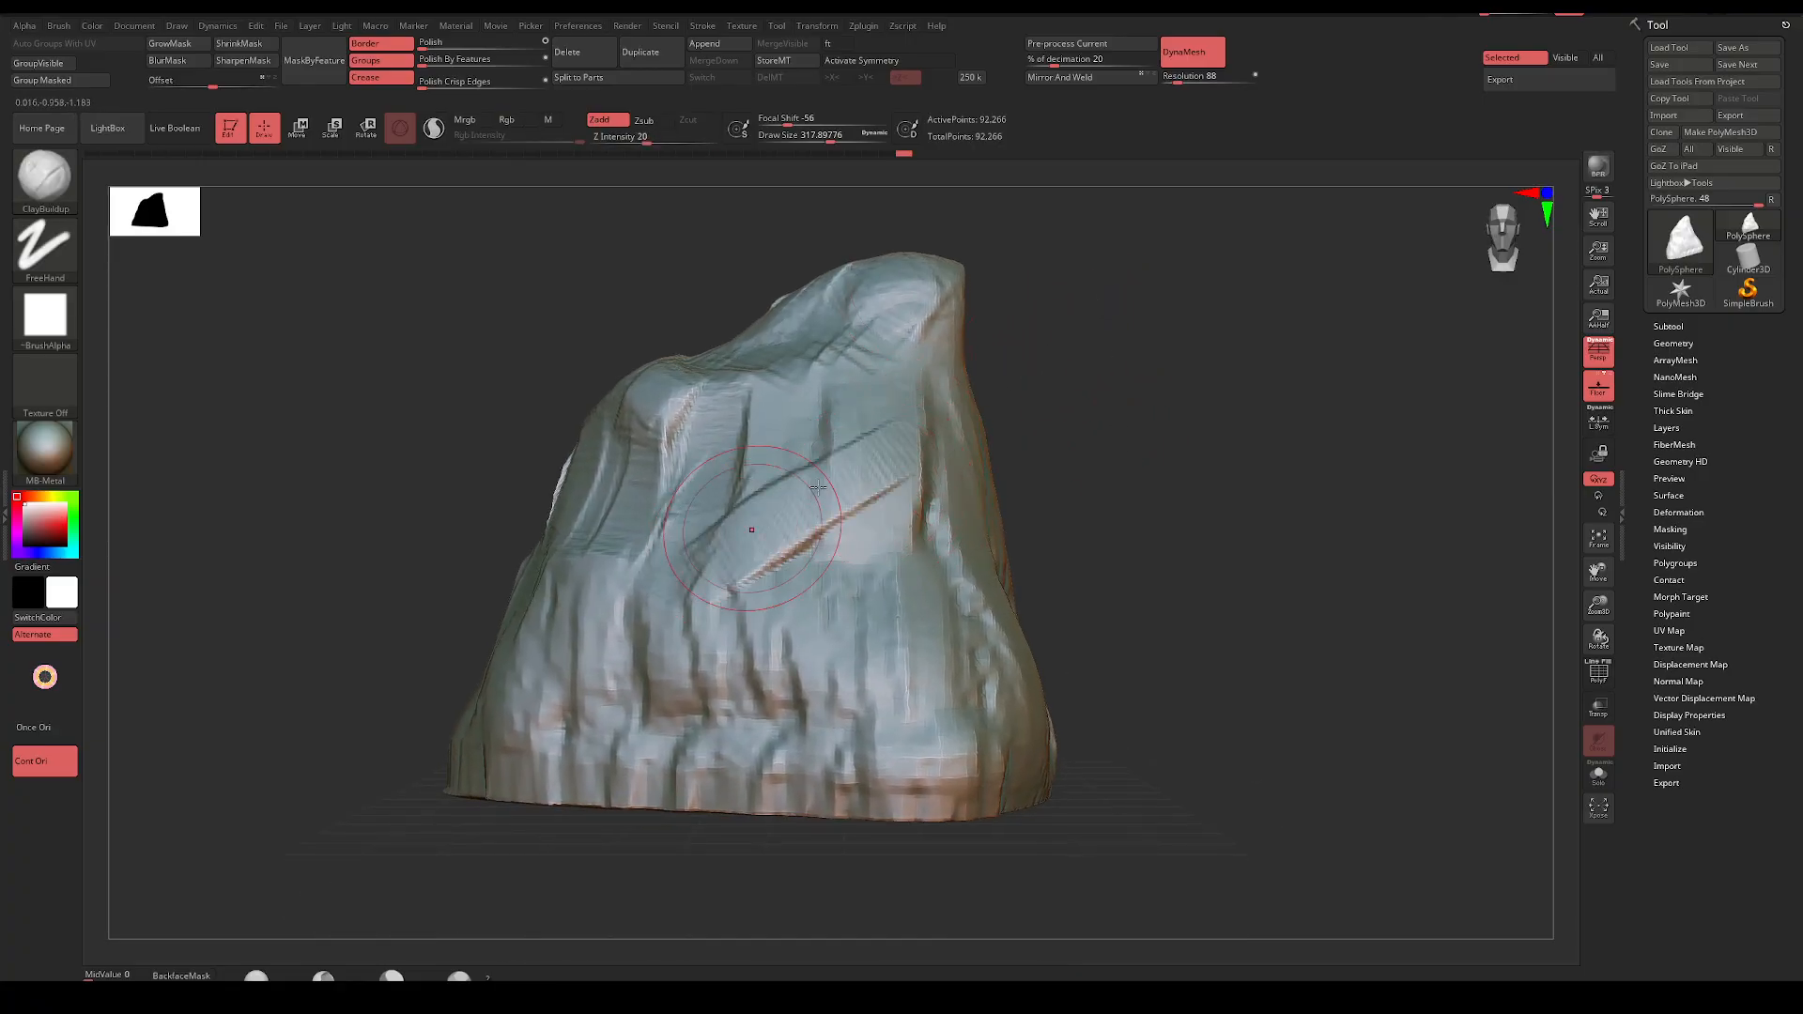
{"action": "key", "text": "ctrl+z"}
{"action": "mouse_move", "coordinate": [902, 361]}
{"action": "left_mouse_down"}
{"action": "mouse_move", "coordinate": [802, 409]}
{"action": "mouse_move", "coordinate": [879, 413]}
{"action": "mouse_move", "coordinate": [672, 423]}
{"action": "mouse_move", "coordinate": [839, 366]}
{"action": "mouse_move", "coordinate": [666, 450]}
{"action": "left_mouse_up"}
{"action": "key", "text": "space"}
{"action": "mouse_move", "coordinate": [763, 556]}
{"action": "left_mouse_down"}
{"action": "mouse_move", "coordinate": [916, 483]}
{"action": "mouse_move", "coordinate": [845, 631]}
{"action": "mouse_move", "coordinate": [976, 713]}
{"action": "mouse_move", "coordinate": [776, 711]}
{"action": "mouse_move", "coordinate": [549, 601]}
{"action": "left_mouse_up"}
Set the draw size to about 286 and sculpt a rough ledge at the tip of the peak
{"action": "mouse_move", "coordinate": [1296, 544]}
{"action": "left_mouse_down"}
{"action": "mouse_move", "coordinate": [1071, 514]}
{"action": "mouse_move", "coordinate": [954, 435]}
{"action": "mouse_move", "coordinate": [995, 334]}
{"action": "mouse_move", "coordinate": [764, 445]}
{"action": "left_mouse_up"}
{"action": "right_click_drag", "start_coordinate": [686, 434], "coordinate": [499, 435]}
{"action": "key", "text": "space"}
{"action": "left_click_drag", "start_coordinate": [655, 435], "coordinate": [610, 435]}
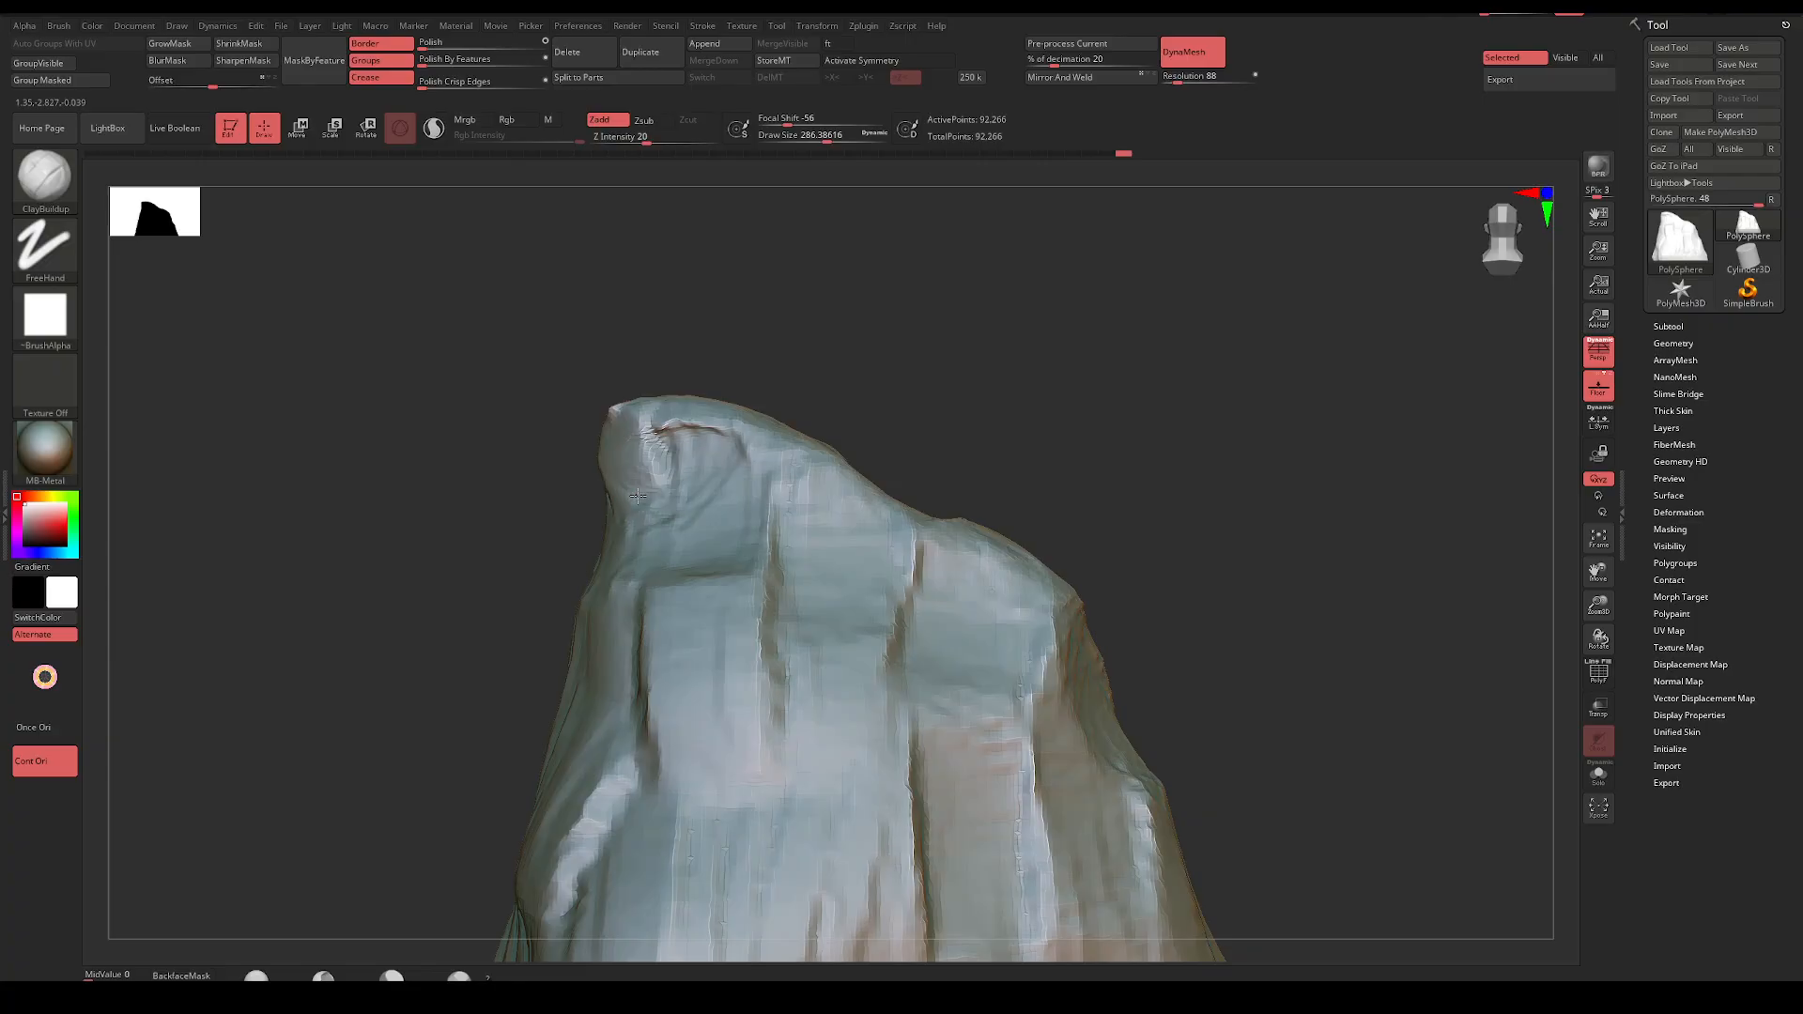
{"action": "left_click_drag", "start_coordinate": [889, 387], "coordinate": [907, 355], "text": "alt"}
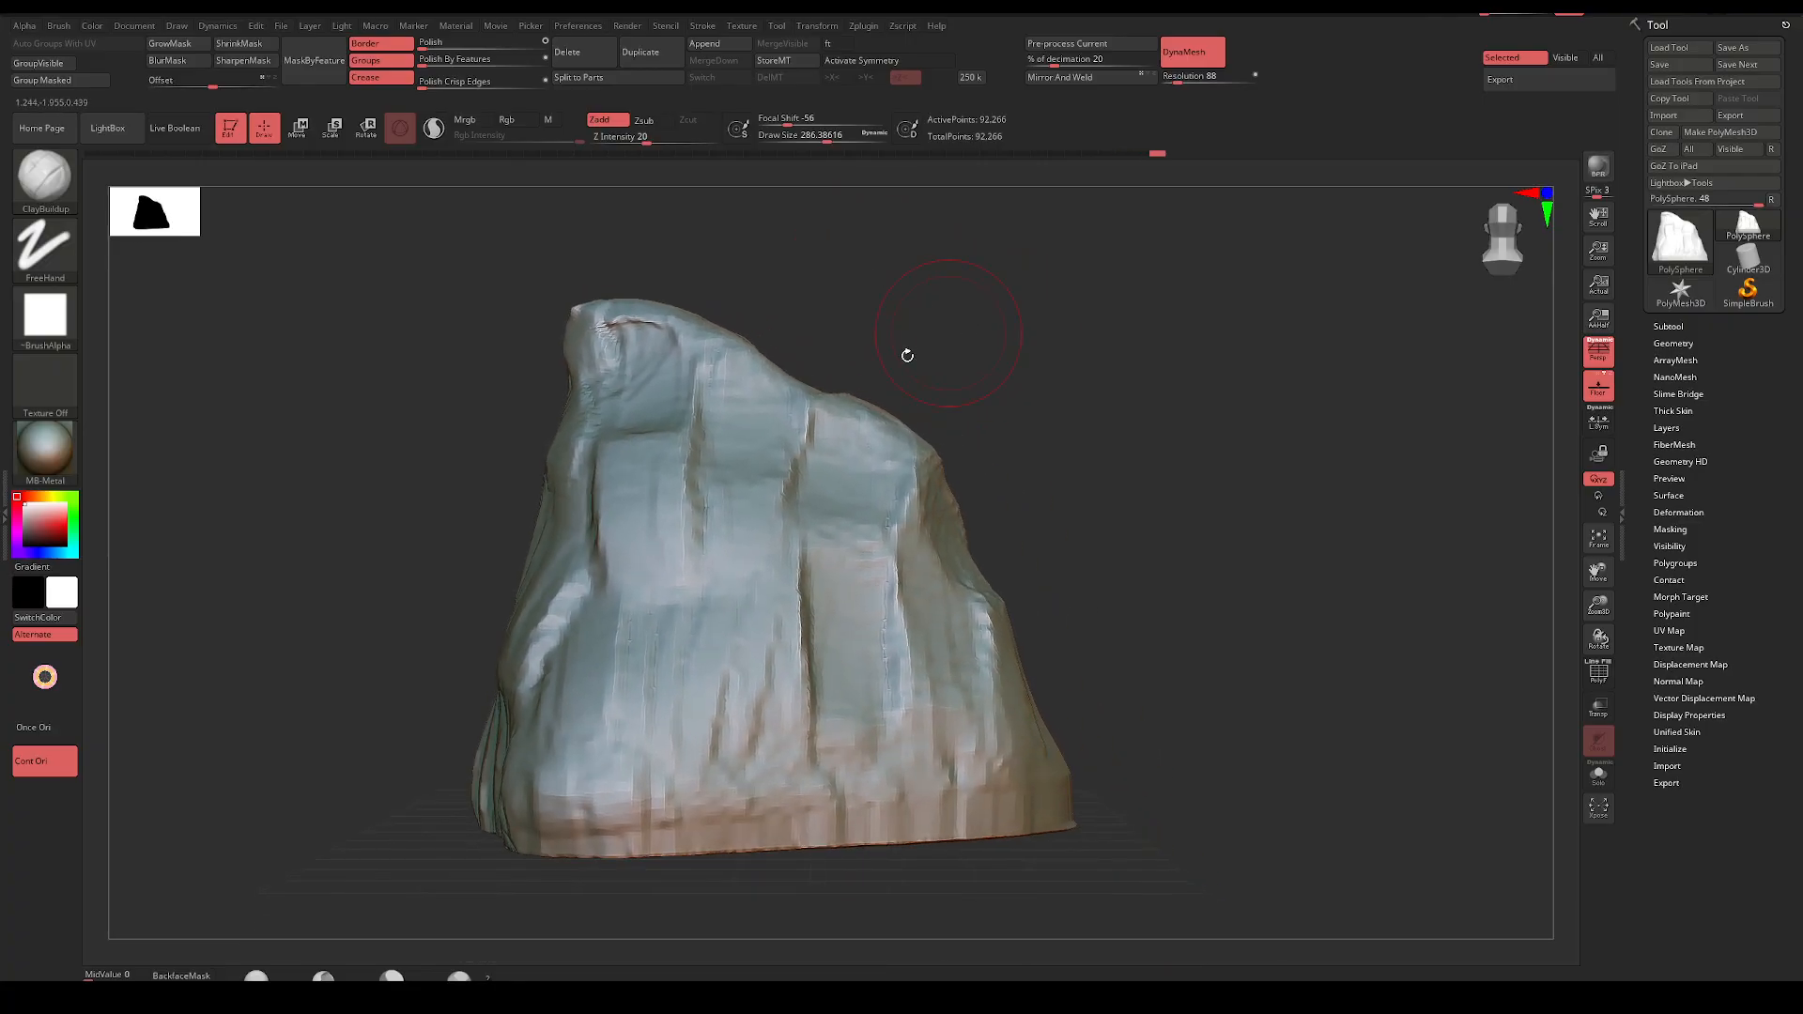
Set the draw size to about 223 and sculpt a narrow vertical ridge on the flank below the peak
{"action": "key", "text": "space"}
{"action": "left_click_drag", "start_coordinate": [650, 519], "coordinate": [602, 540]}
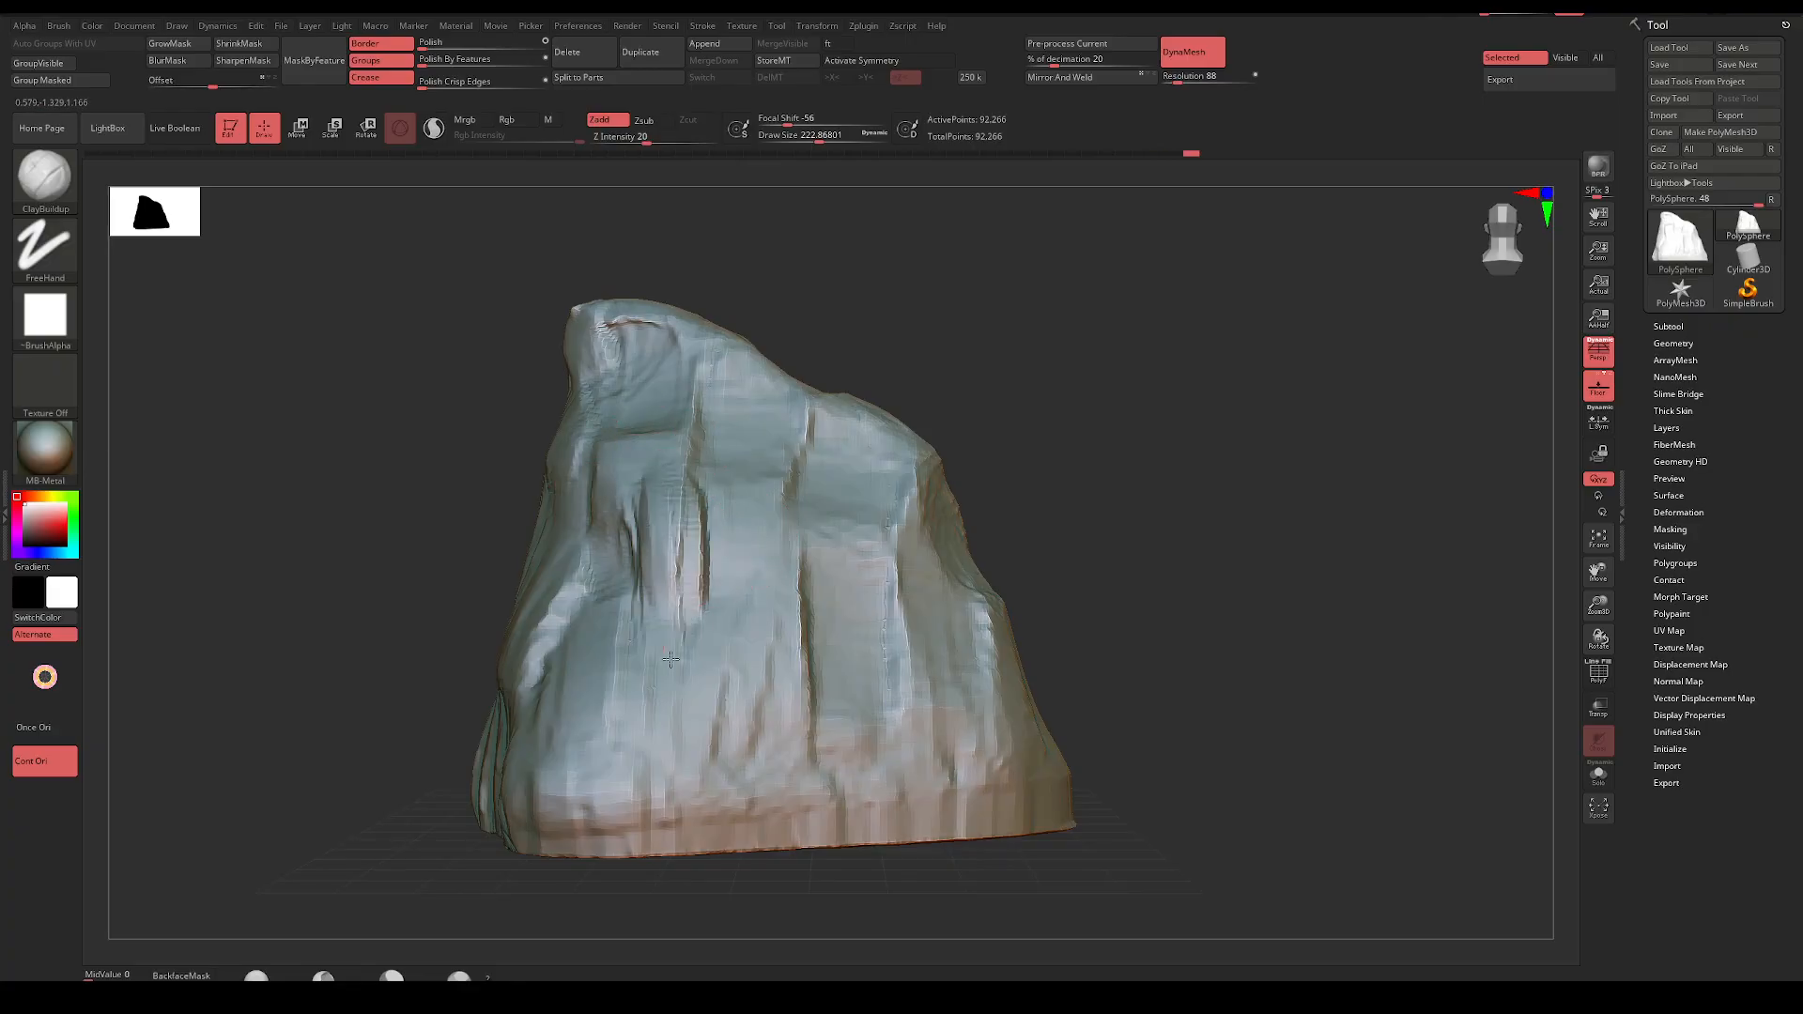
{"action": "right_click_drag", "start_coordinate": [670, 660], "coordinate": [799, 420]}
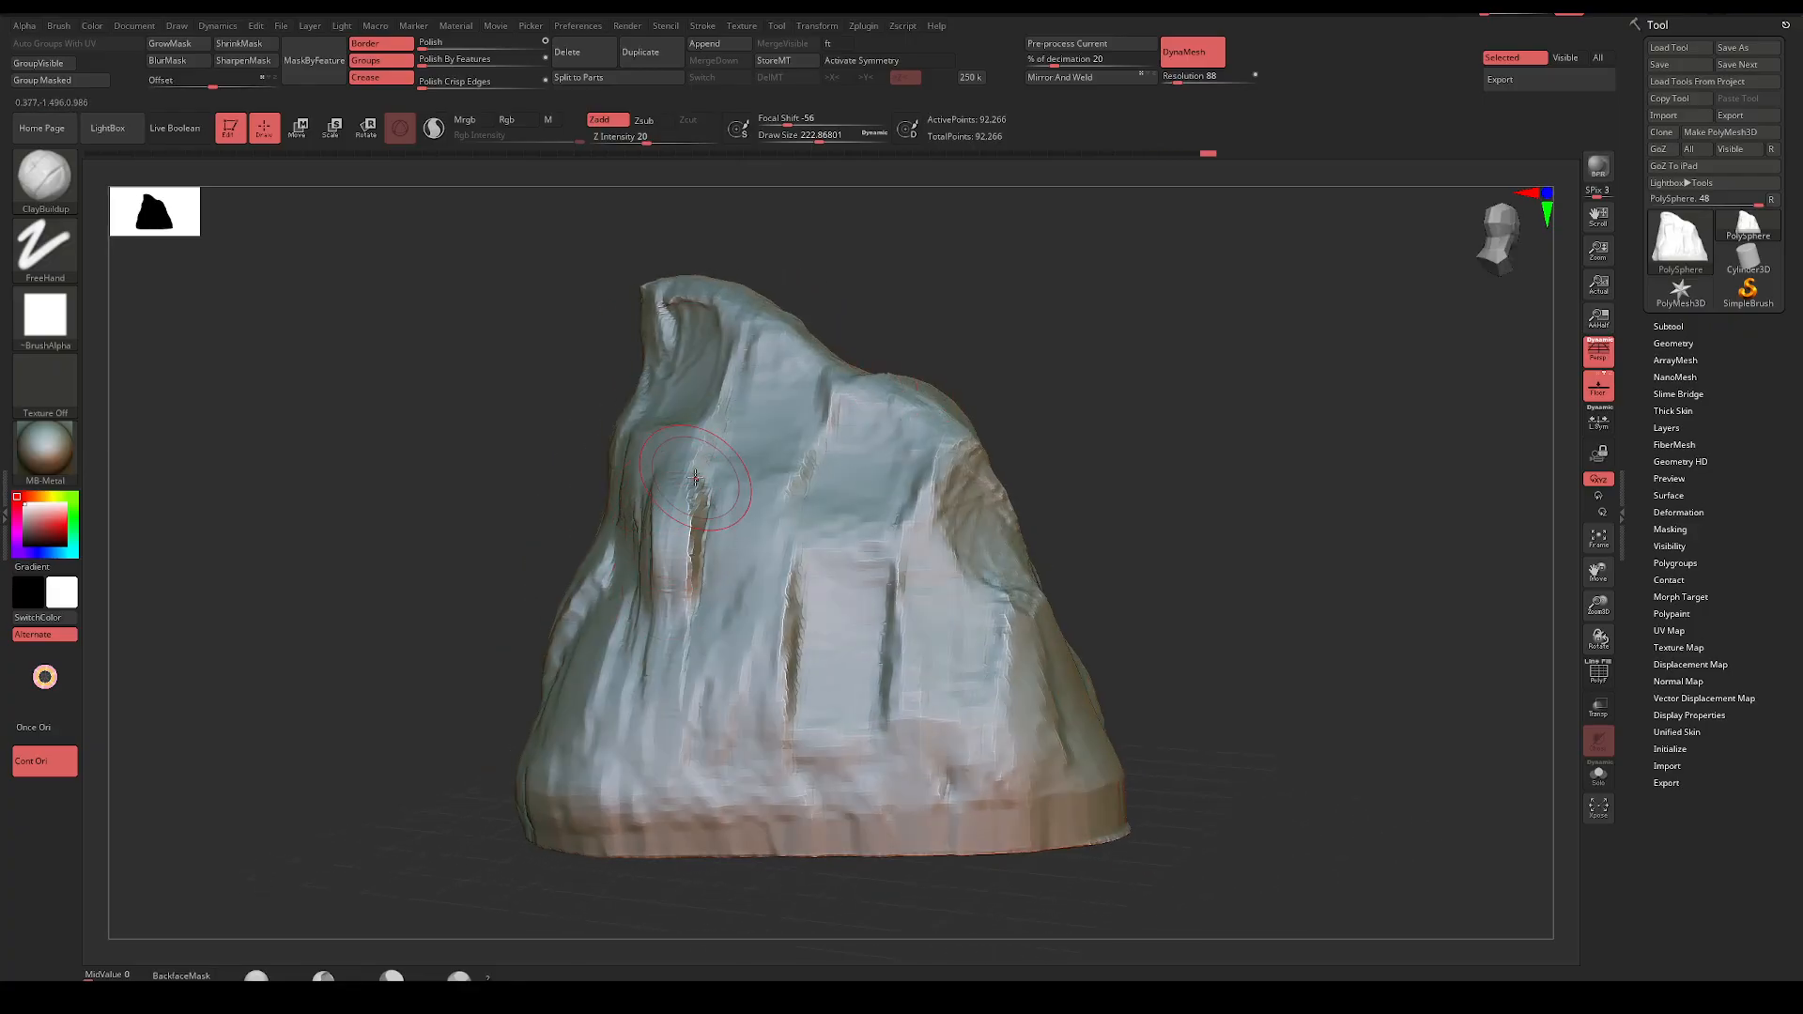
{"action": "right_click_drag", "start_coordinate": [948, 357], "coordinate": [953, 489]}
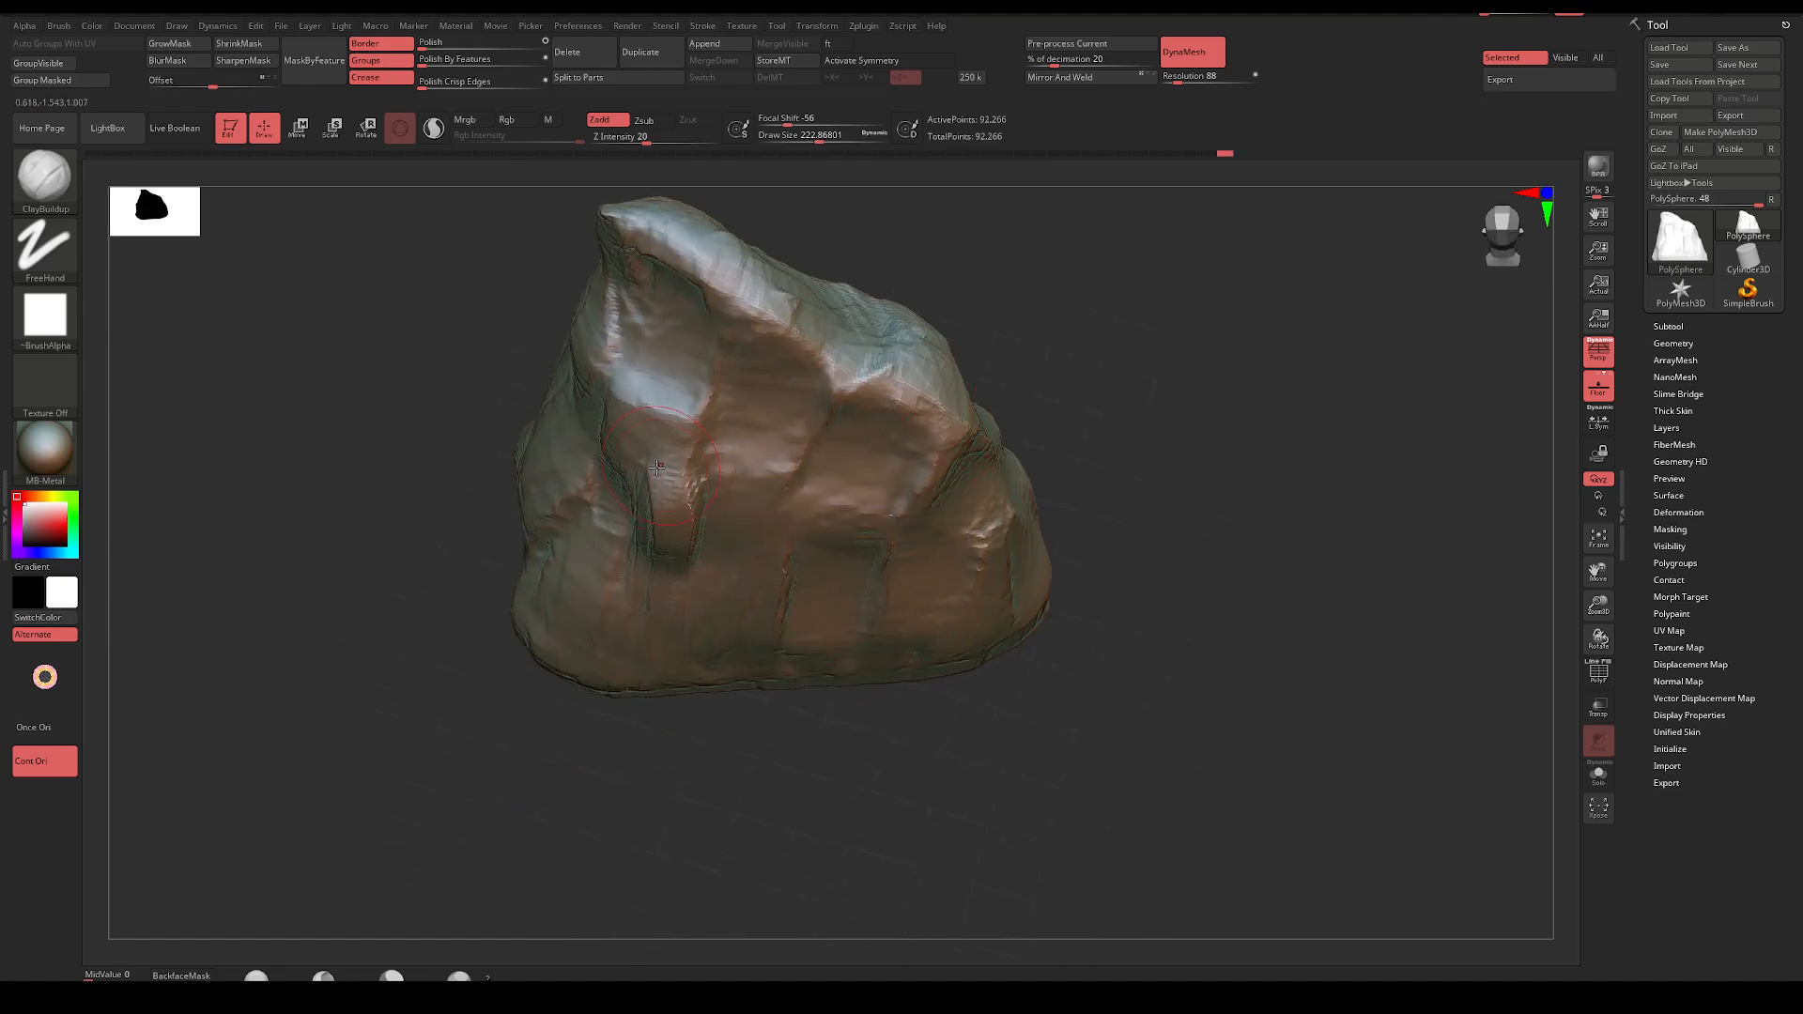
{"action": "mouse_move", "coordinate": [809, 416]}
{"action": "right_mouse_down"}
{"action": "mouse_move", "coordinate": [1038, 262]}
{"action": "mouse_move", "coordinate": [1050, 418]}
{"action": "mouse_move", "coordinate": [845, 422]}
{"action": "right_mouse_up"}
Set the draw size to about 344 and build up vertical layers down the lower flank and a ledge along the base
{"action": "key", "text": "space"}
{"action": "left_click_drag", "start_coordinate": [714, 481], "coordinate": [752, 483]}
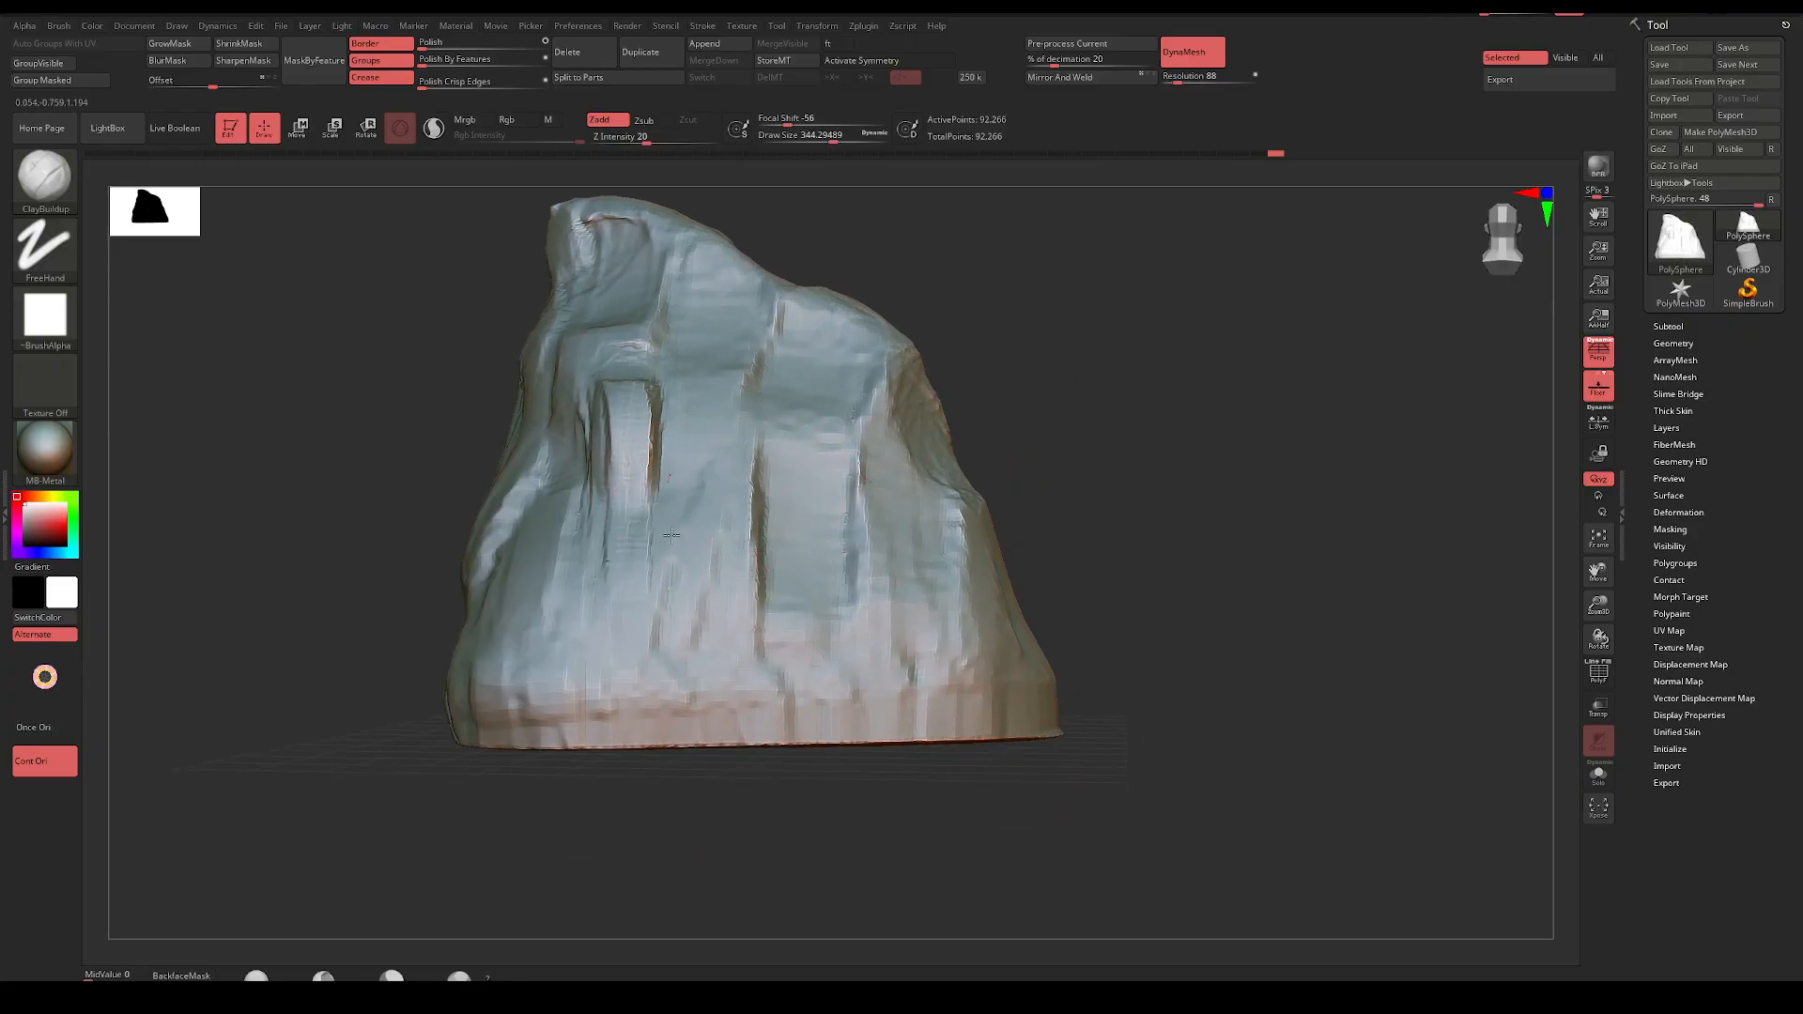
{"action": "mouse_move", "coordinate": [644, 535]}
{"action": "left_mouse_down"}
{"action": "mouse_move", "coordinate": [588, 538]}
{"action": "mouse_move", "coordinate": [727, 598]}
{"action": "left_mouse_up"}
{"action": "mouse_move", "coordinate": [745, 683]}
{"action": "left_mouse_down"}
{"action": "mouse_move", "coordinate": [865, 715]}
{"action": "mouse_move", "coordinate": [729, 711]}
{"action": "left_mouse_up"}
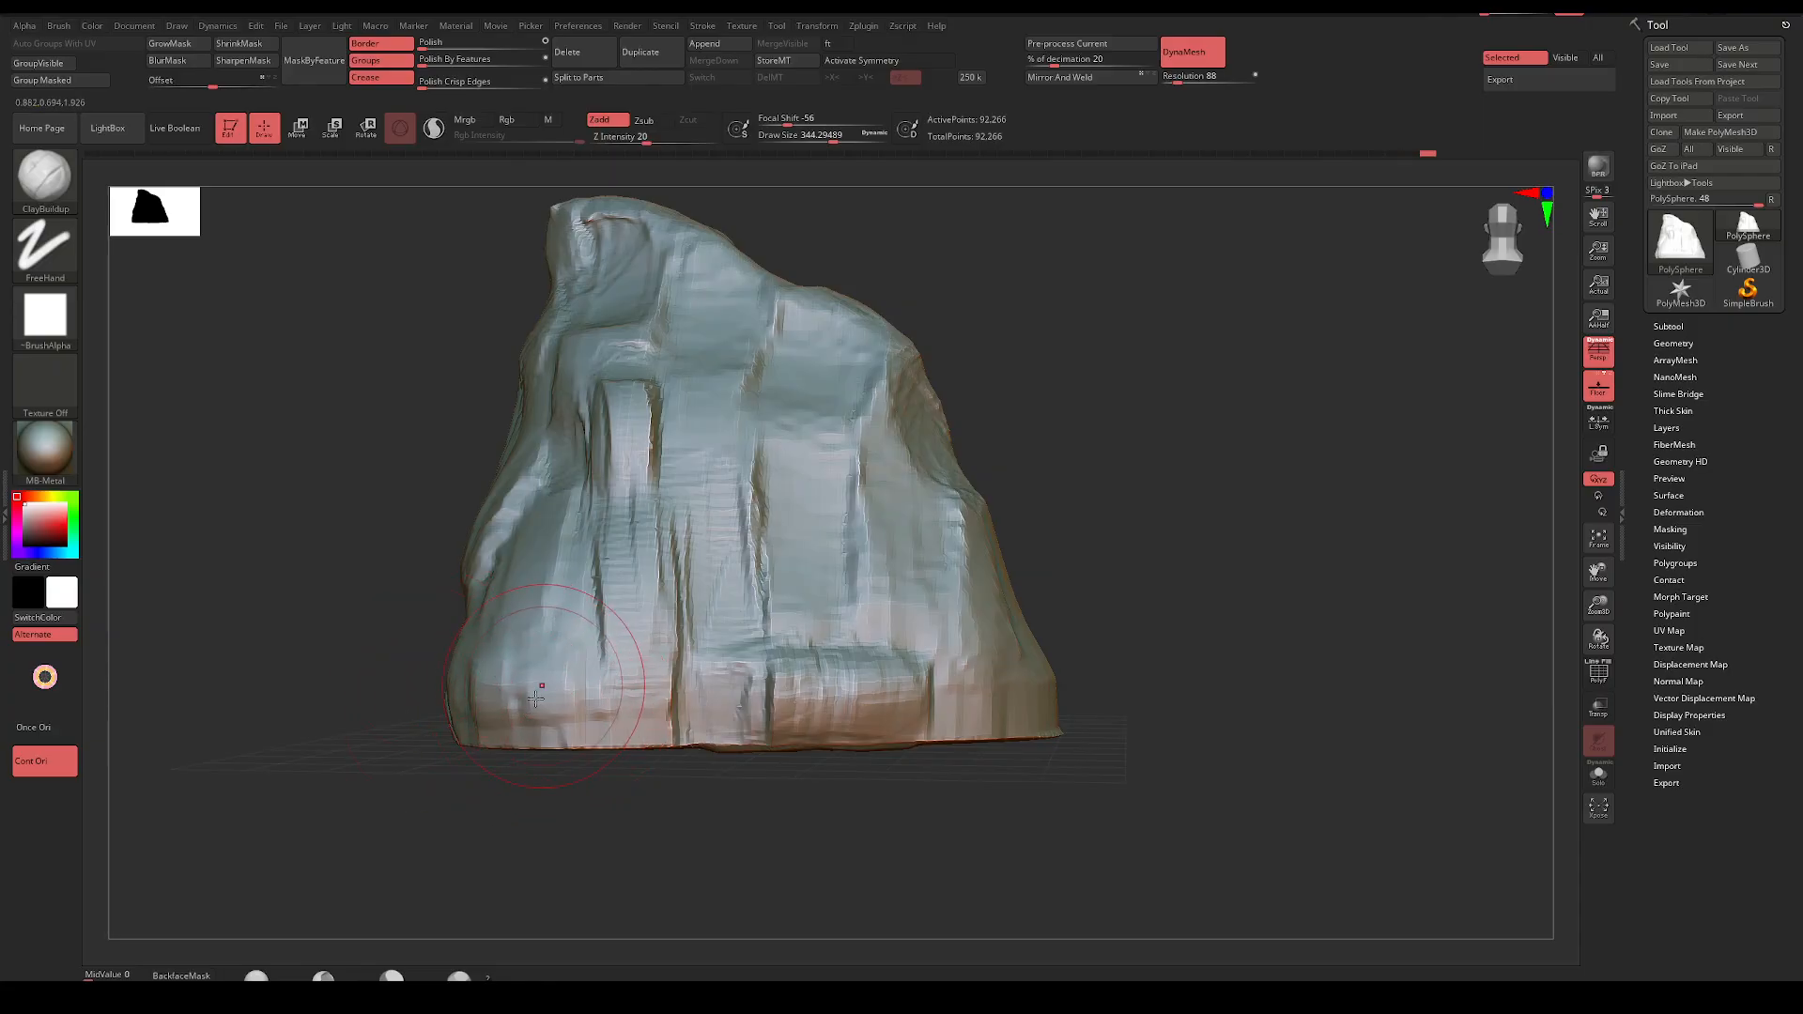
{"action": "left_click_drag", "start_coordinate": [547, 652], "coordinate": [541, 610]}
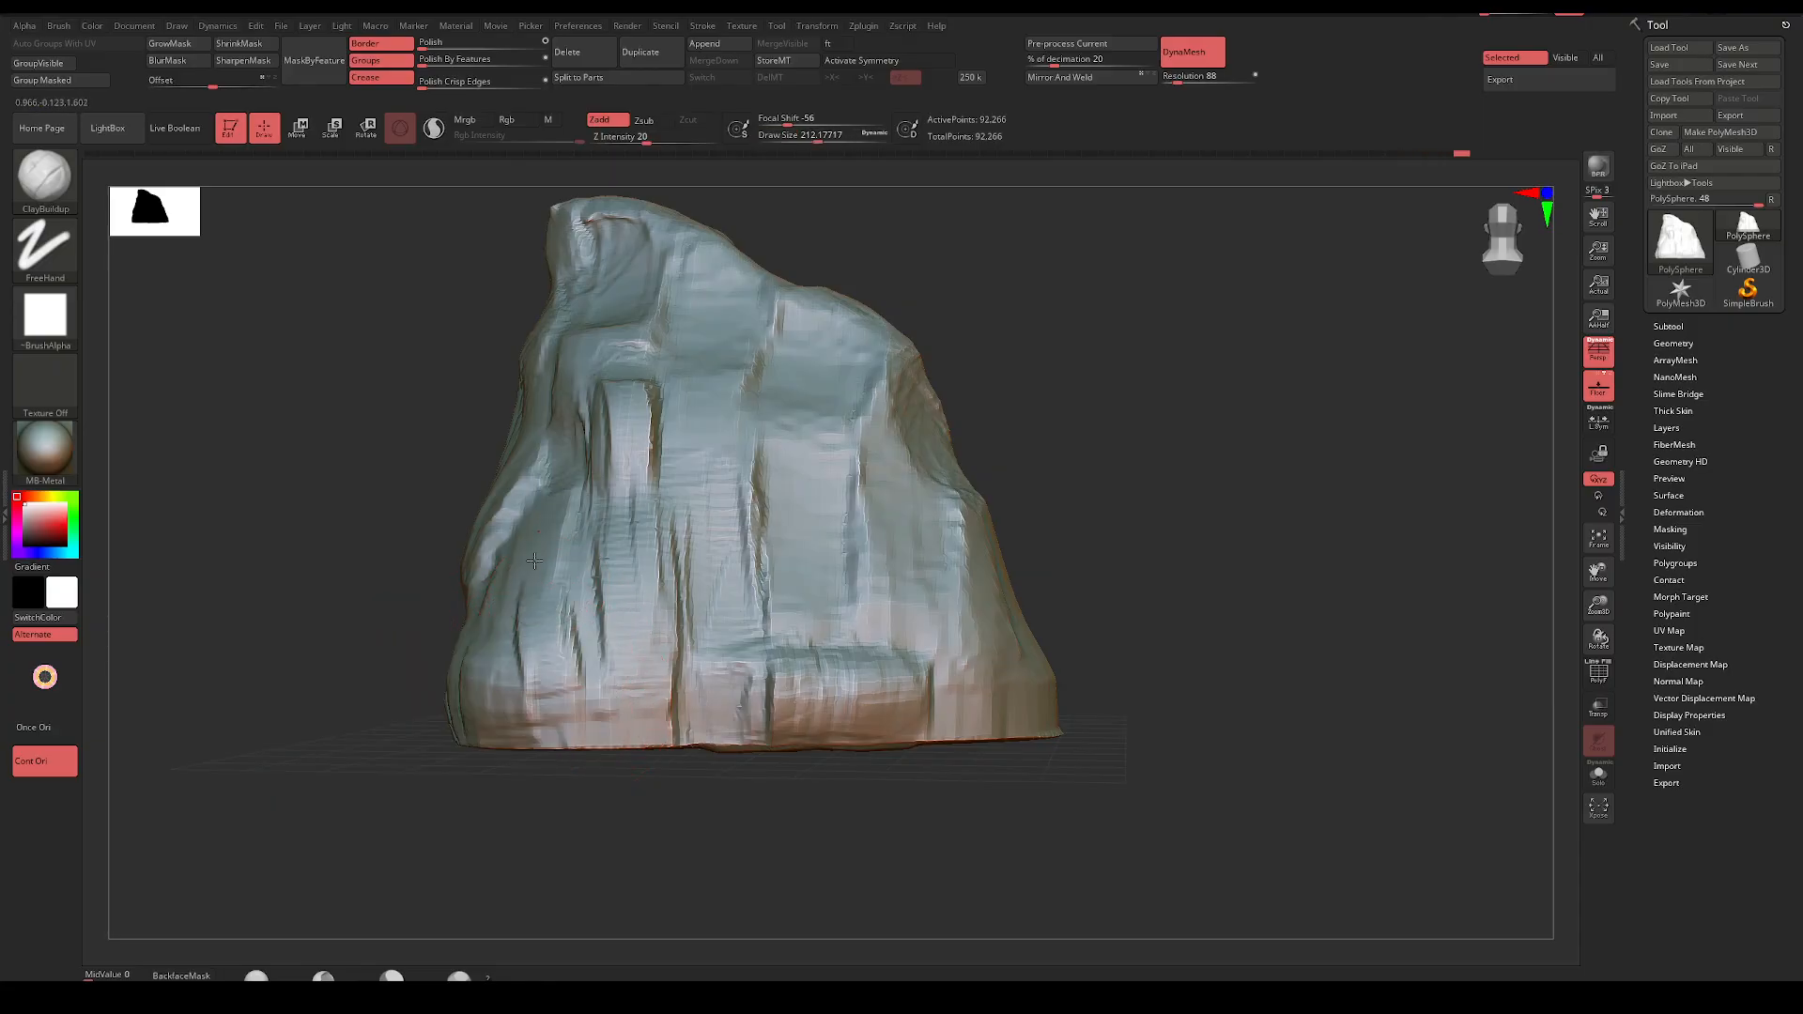
Using a draw size of about 212, sculpt vertical clay ridges on the adjoining flank and around the rock's low end
{"action": "mouse_move", "coordinate": [1017, 343]}
{"action": "left_mouse_down"}
{"action": "mouse_move", "coordinate": [985, 350]}
{"action": "mouse_move", "coordinate": [1079, 478]}
{"action": "mouse_move", "coordinate": [1014, 479]}
{"action": "mouse_move", "coordinate": [844, 558]}
{"action": "mouse_move", "coordinate": [915, 657]}
{"action": "mouse_move", "coordinate": [883, 695]}
{"action": "mouse_move", "coordinate": [818, 697]}
{"action": "left_mouse_up"}
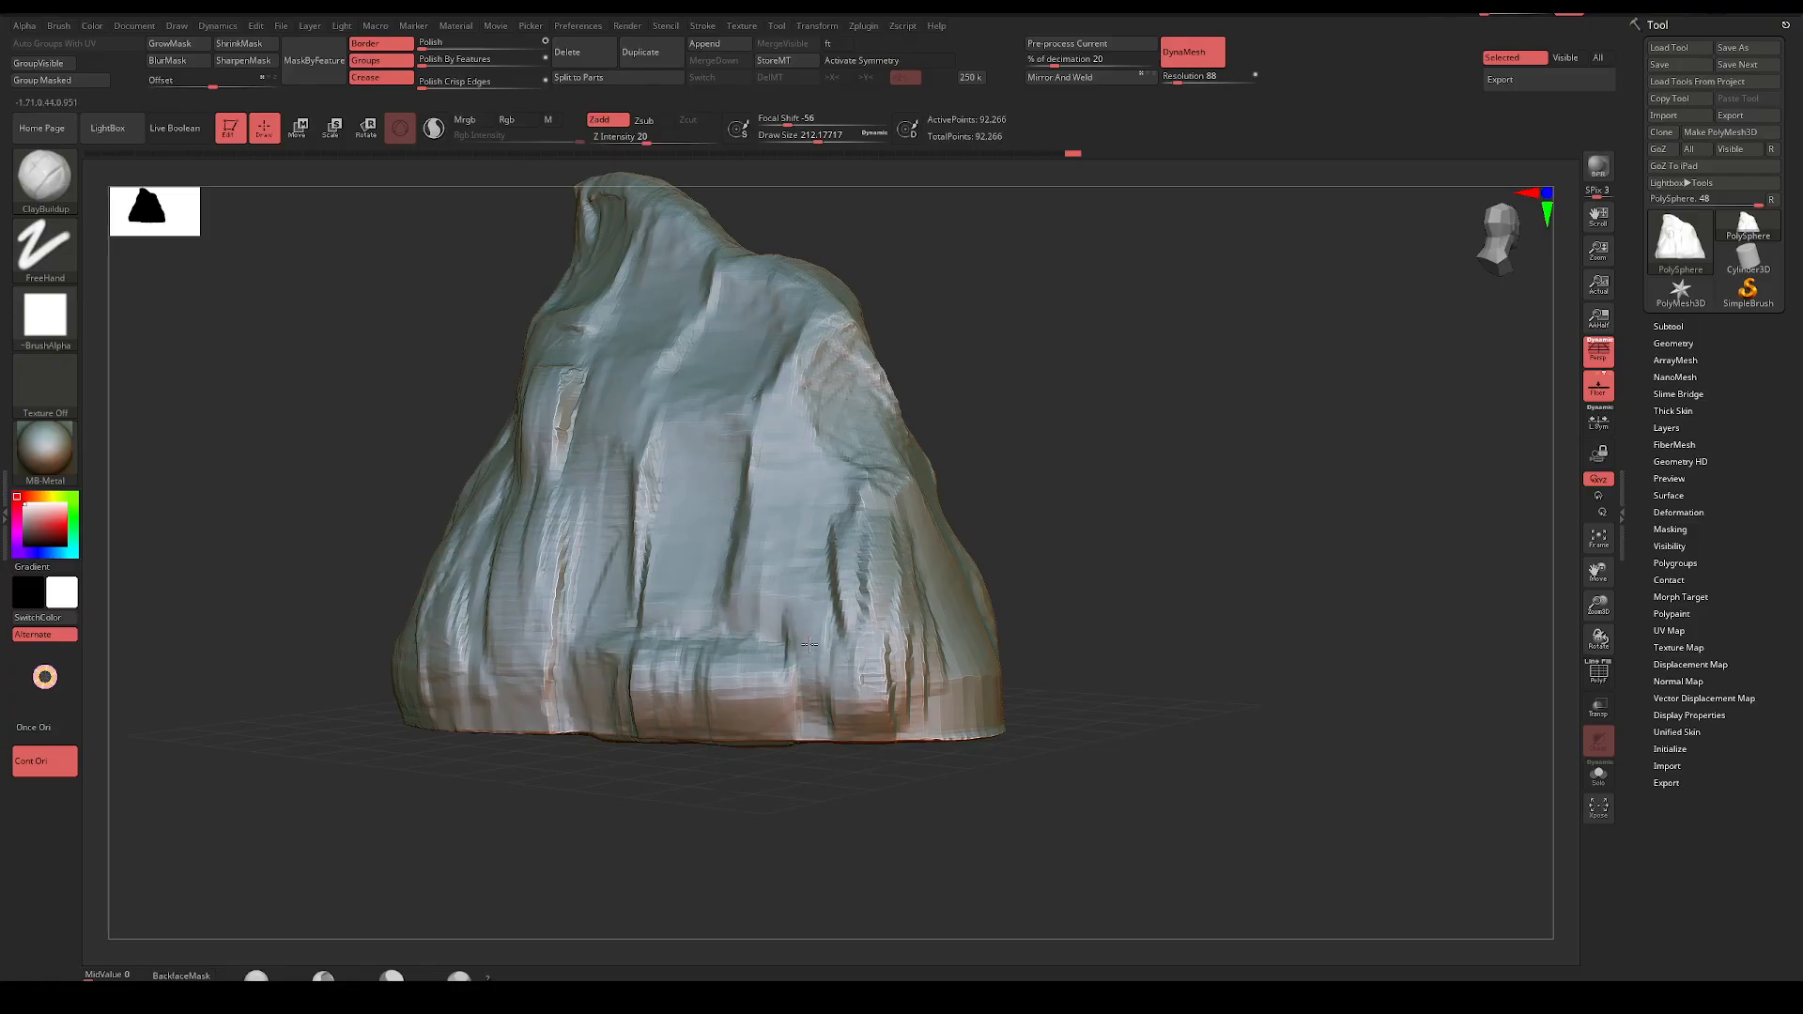
{"action": "left_click_drag", "start_coordinate": [771, 466], "coordinate": [778, 515]}
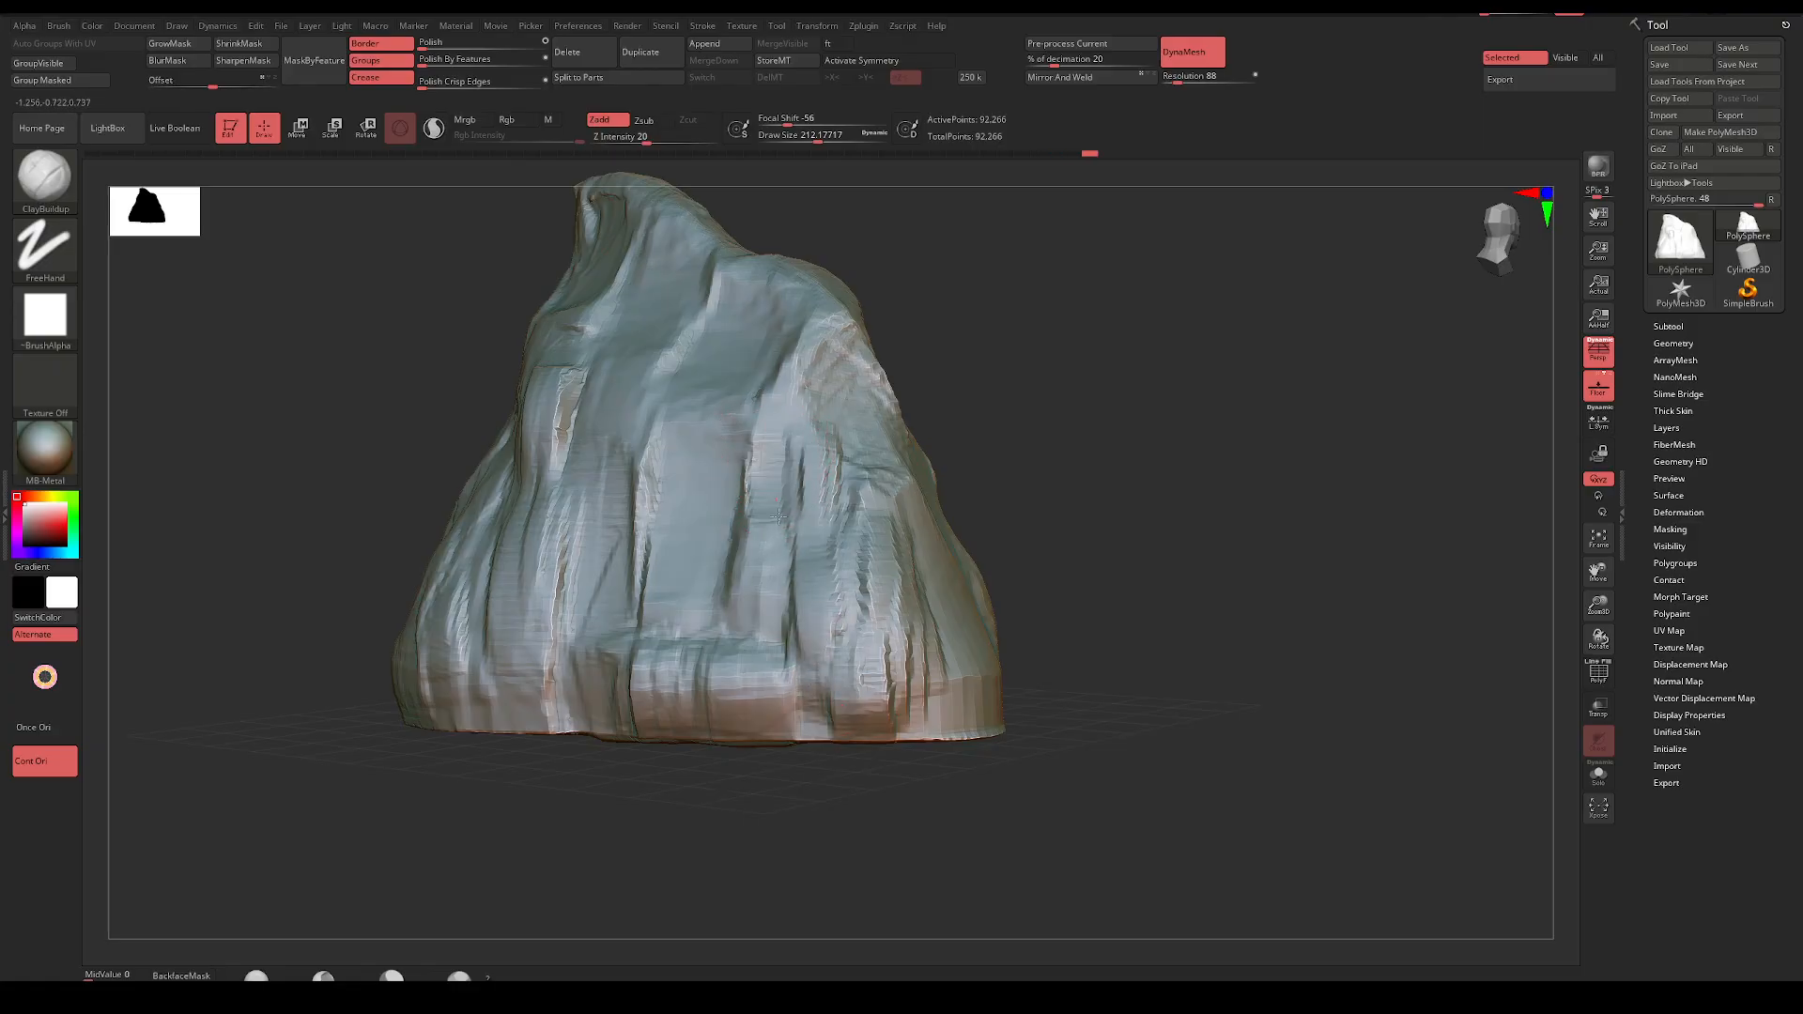
{"action": "mouse_move", "coordinate": [1041, 444]}
{"action": "left_mouse_down"}
{"action": "mouse_move", "coordinate": [1005, 450]}
{"action": "mouse_move", "coordinate": [1053, 506]}
{"action": "mouse_move", "coordinate": [874, 540]}
{"action": "left_mouse_up"}
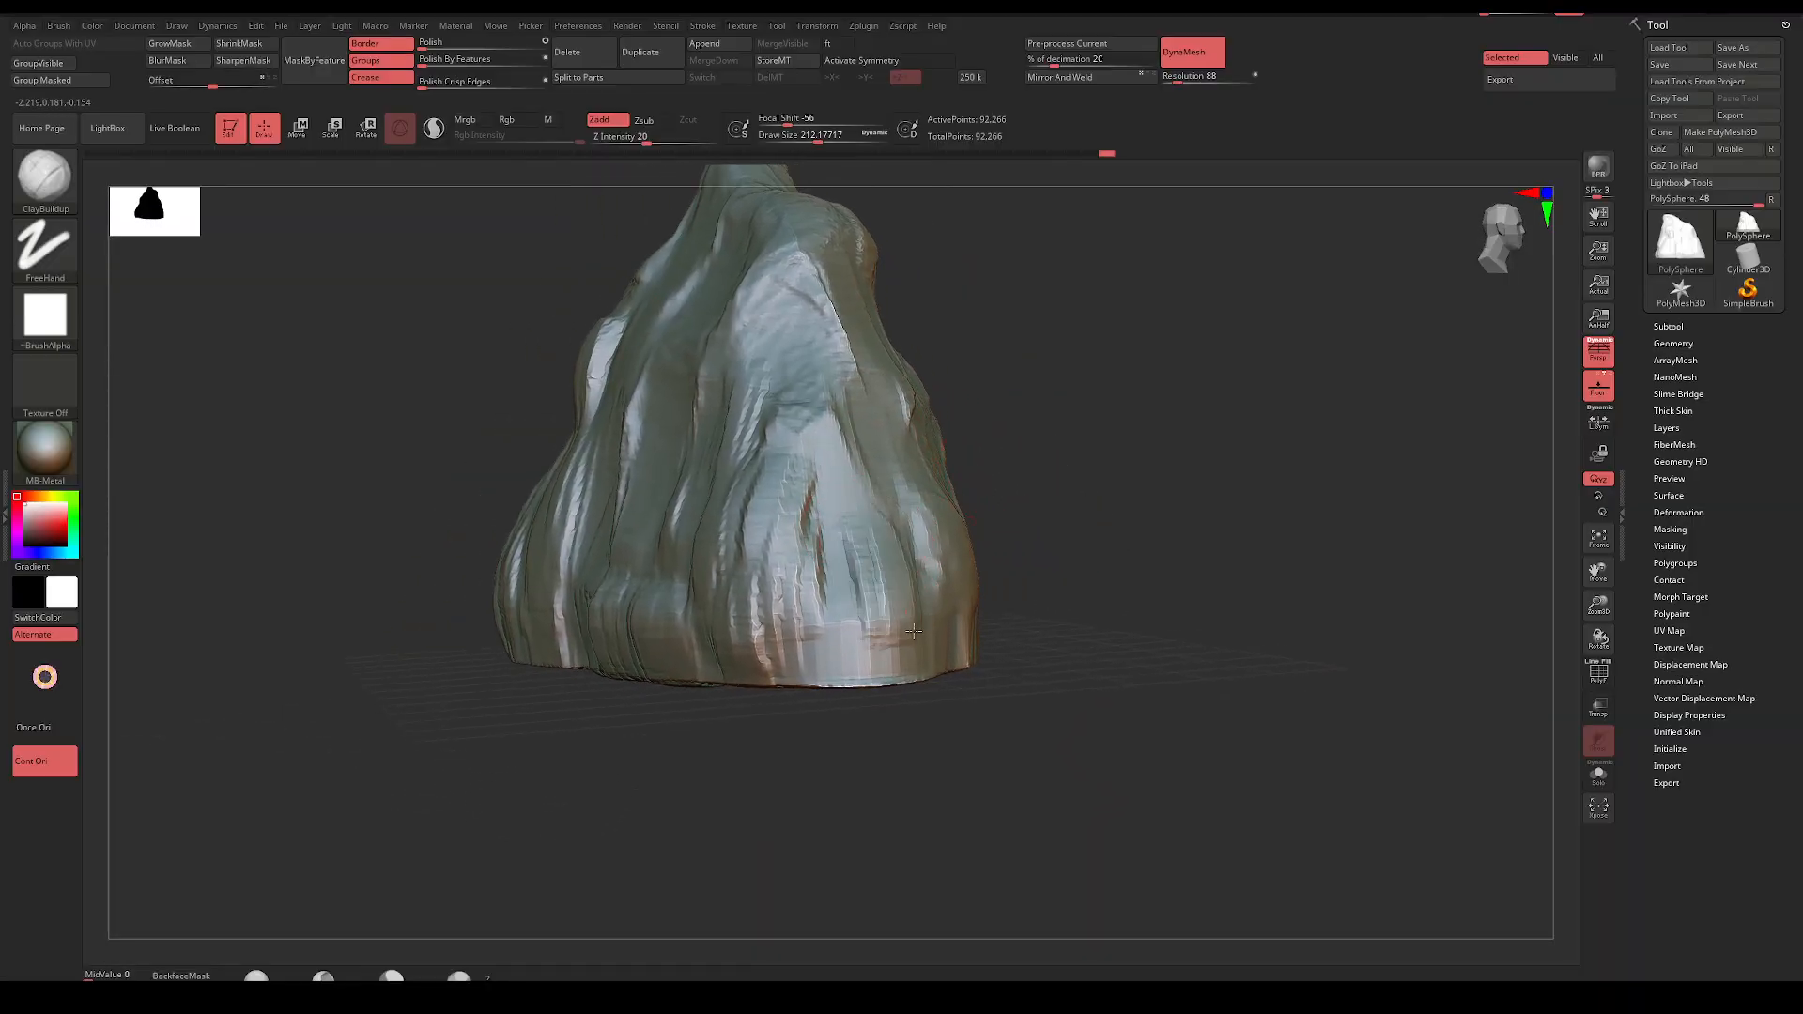
{"action": "mouse_move", "coordinate": [902, 641]}
{"action": "left_mouse_down"}
{"action": "mouse_move", "coordinate": [831, 615]}
{"action": "mouse_move", "coordinate": [793, 554]}
{"action": "mouse_move", "coordinate": [838, 497]}
{"action": "mouse_move", "coordinate": [824, 480]}
{"action": "left_mouse_up"}
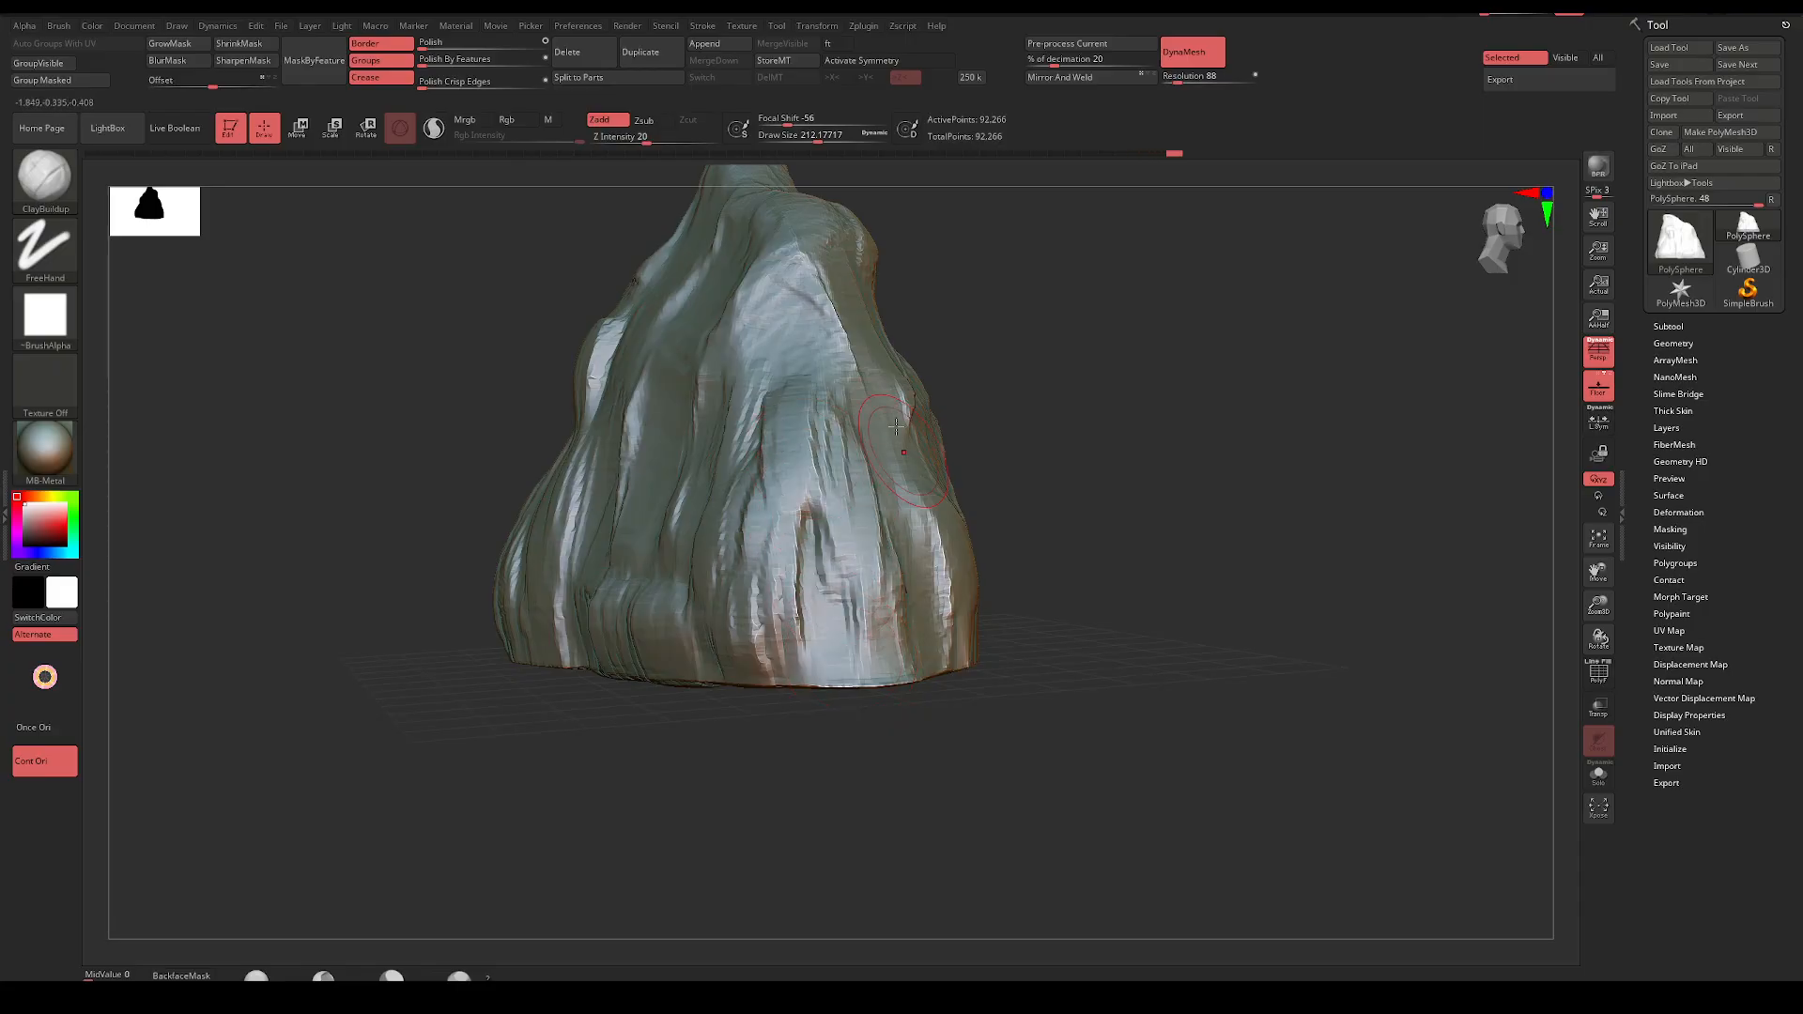
{"action": "left_click_drag", "start_coordinate": [895, 426], "coordinate": [899, 516]}
Build up a recessed ledge on the upper shoulder of the broad face and remesh the rock with DynaMesh
{"action": "left_click_drag", "start_coordinate": [1051, 404], "coordinate": [870, 464]}
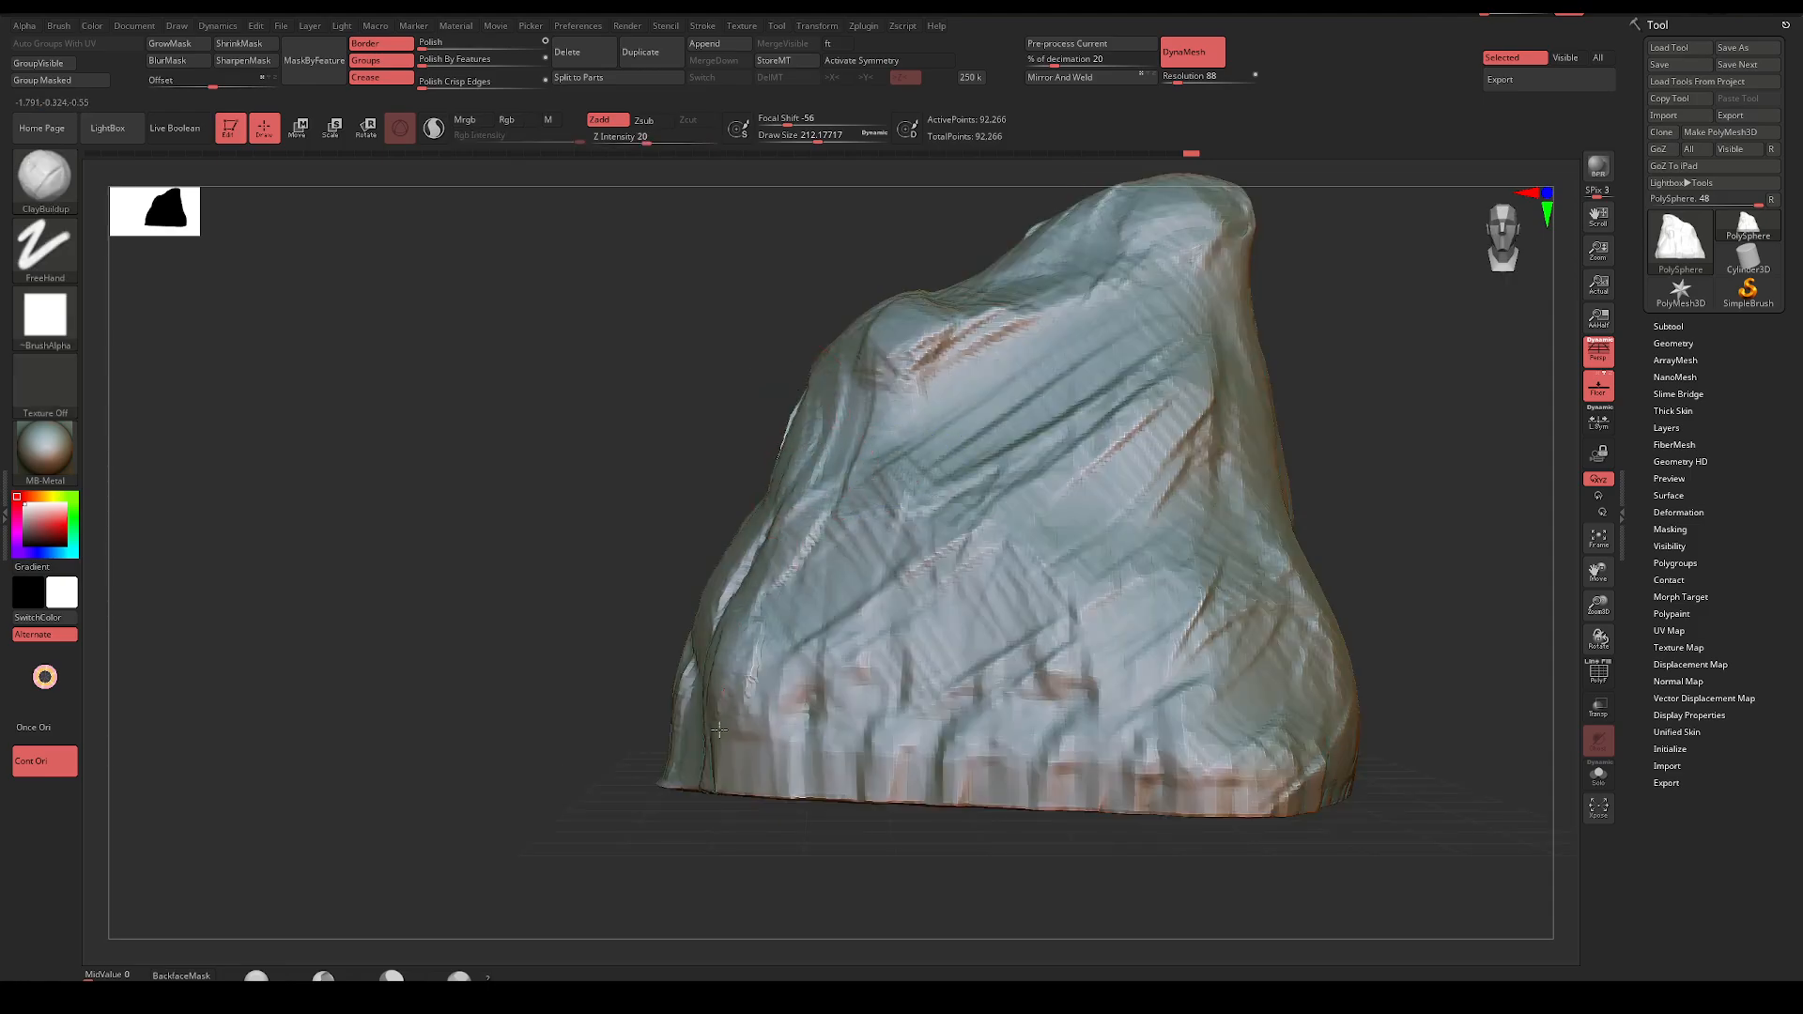
{"action": "left_click_drag", "start_coordinate": [704, 404], "coordinate": [465, 542], "text": "alt"}
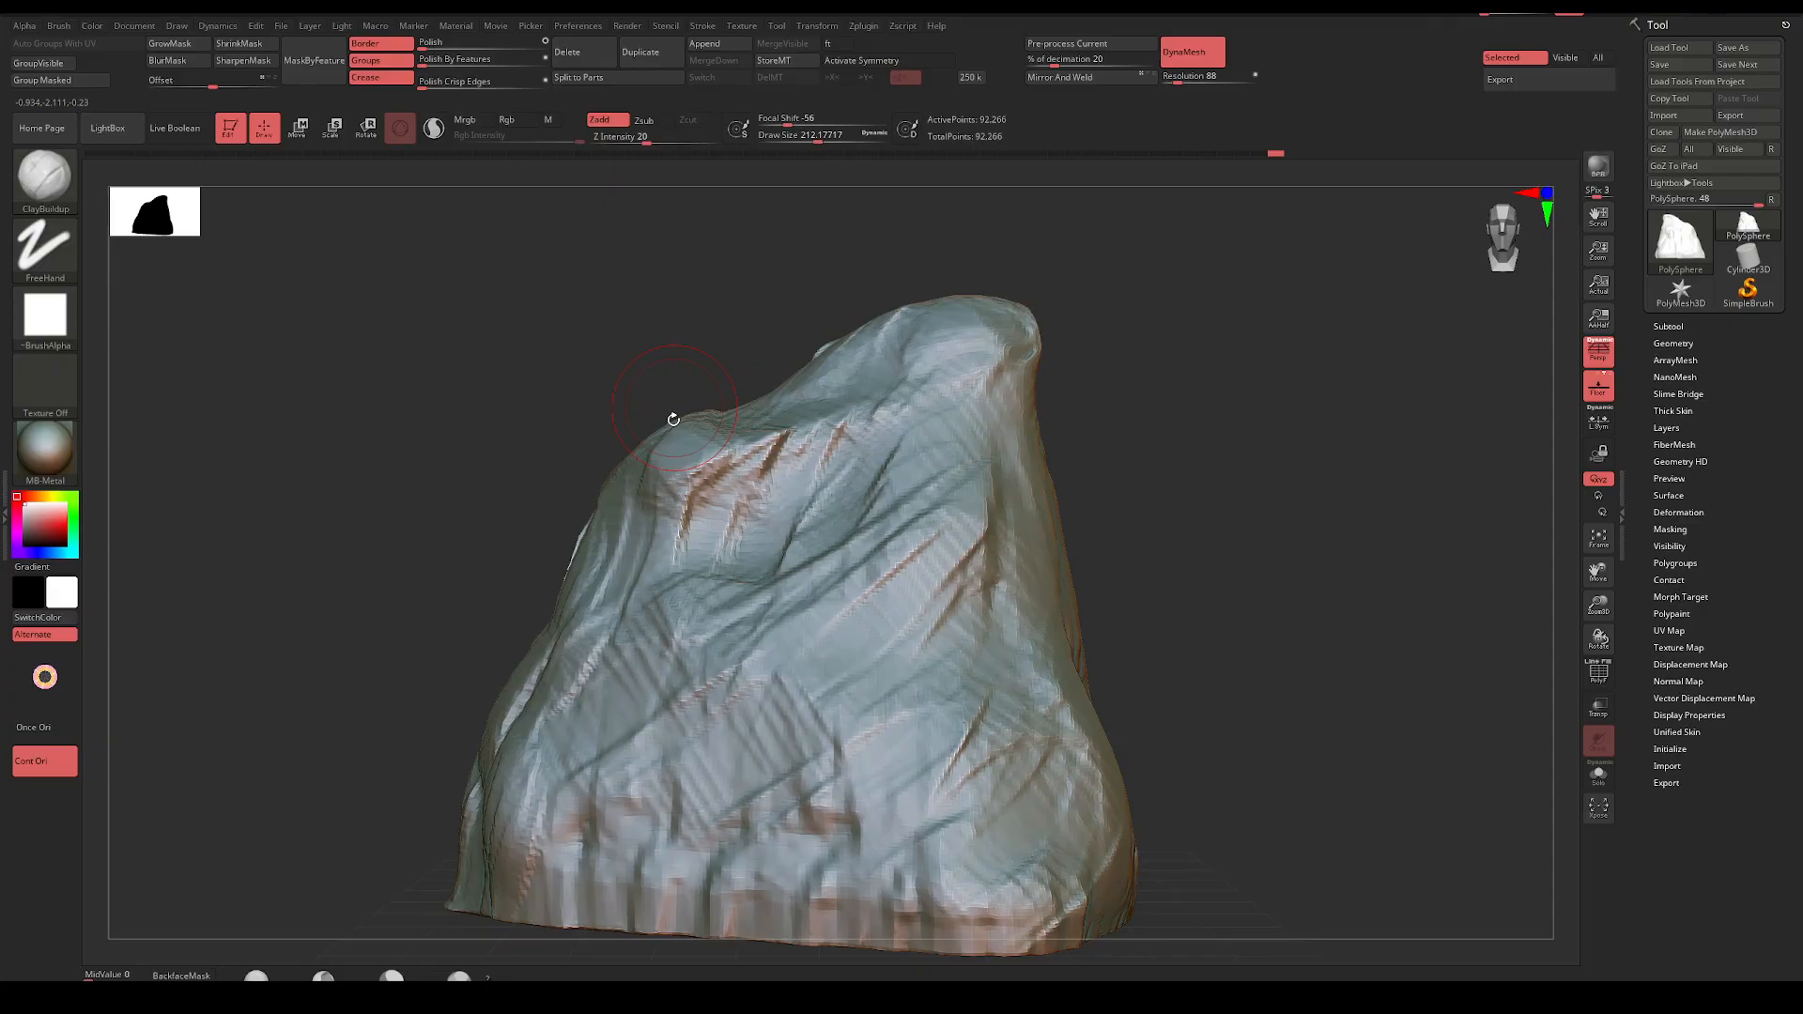
{"action": "left_click_drag", "start_coordinate": [704, 497], "coordinate": [714, 516]}
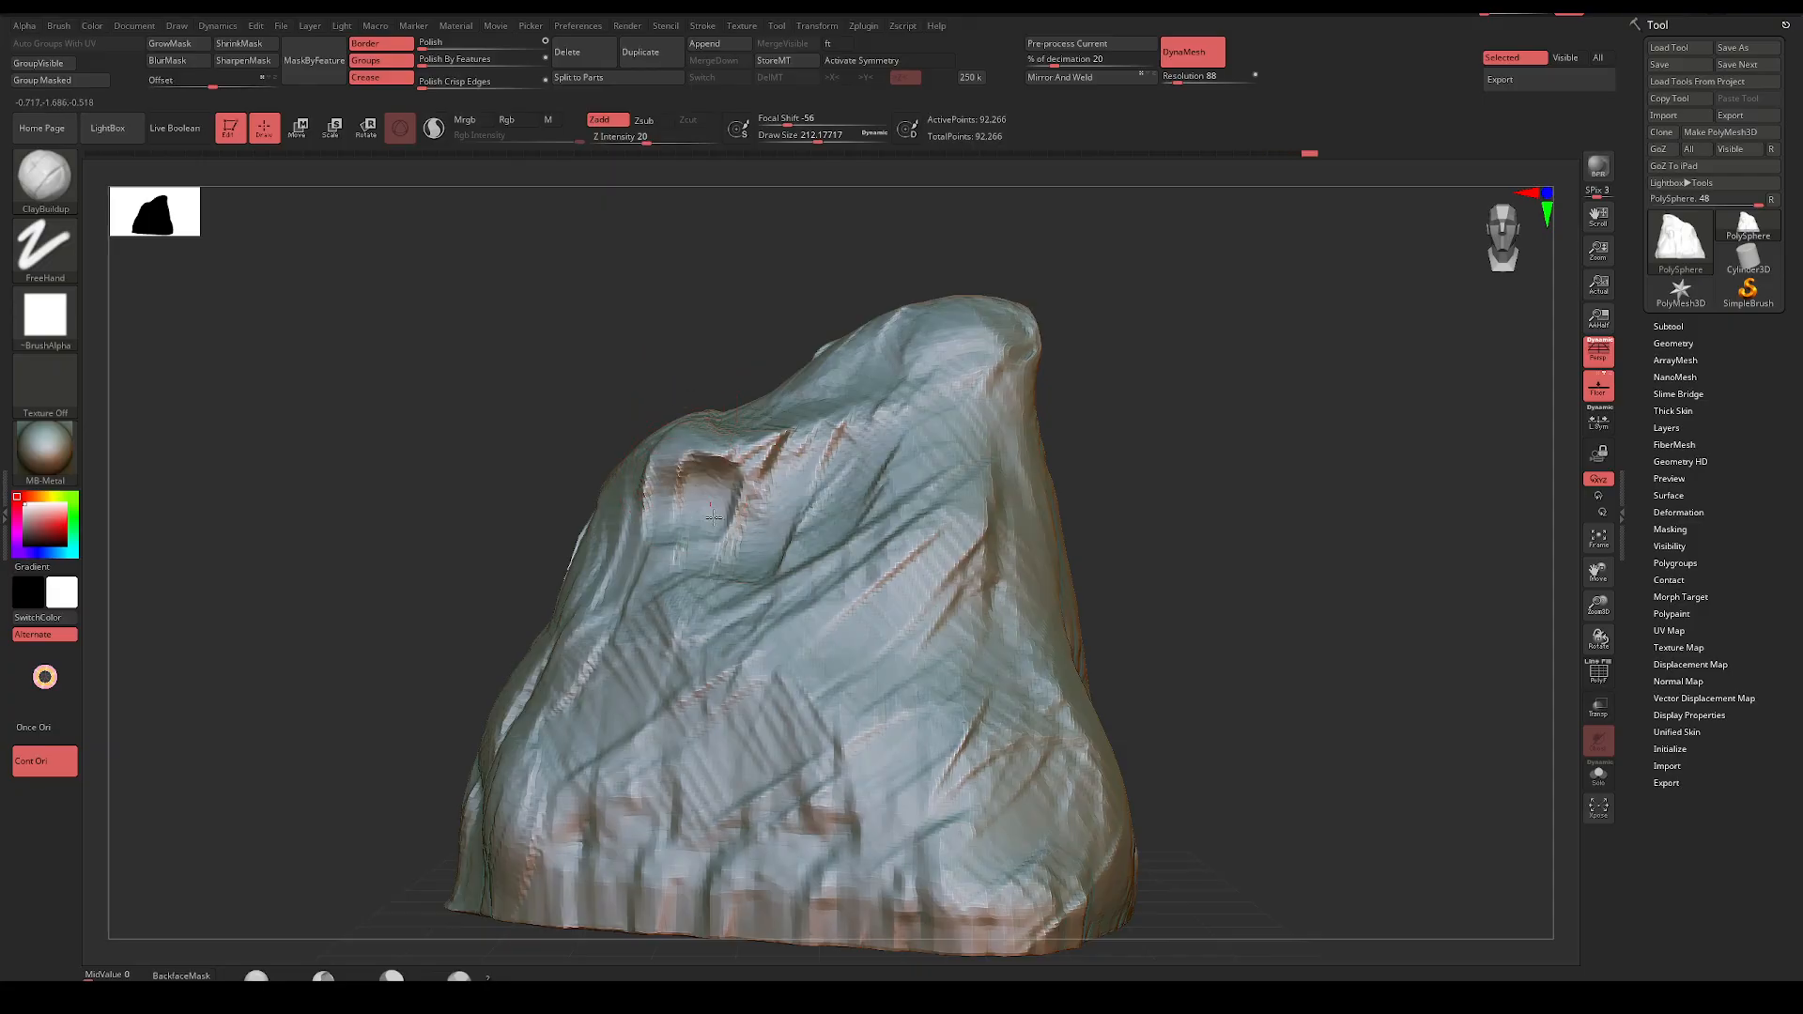
{"action": "mouse_move", "coordinate": [1079, 526]}
{"action": "left_mouse_down", "text": "ctrl"}
{"action": "mouse_move", "coordinate": [1114, 560]}
{"action": "mouse_move", "coordinate": [1103, 515]}
{"action": "mouse_move", "coordinate": [1050, 526]}
{"action": "mouse_move", "coordinate": [1104, 508]}
{"action": "mouse_move", "coordinate": [1032, 491]}
{"action": "mouse_move", "coordinate": [1089, 598]}
{"action": "mouse_move", "coordinate": [1019, 526]}
{"action": "left_mouse_up", "text": "ctrl"}
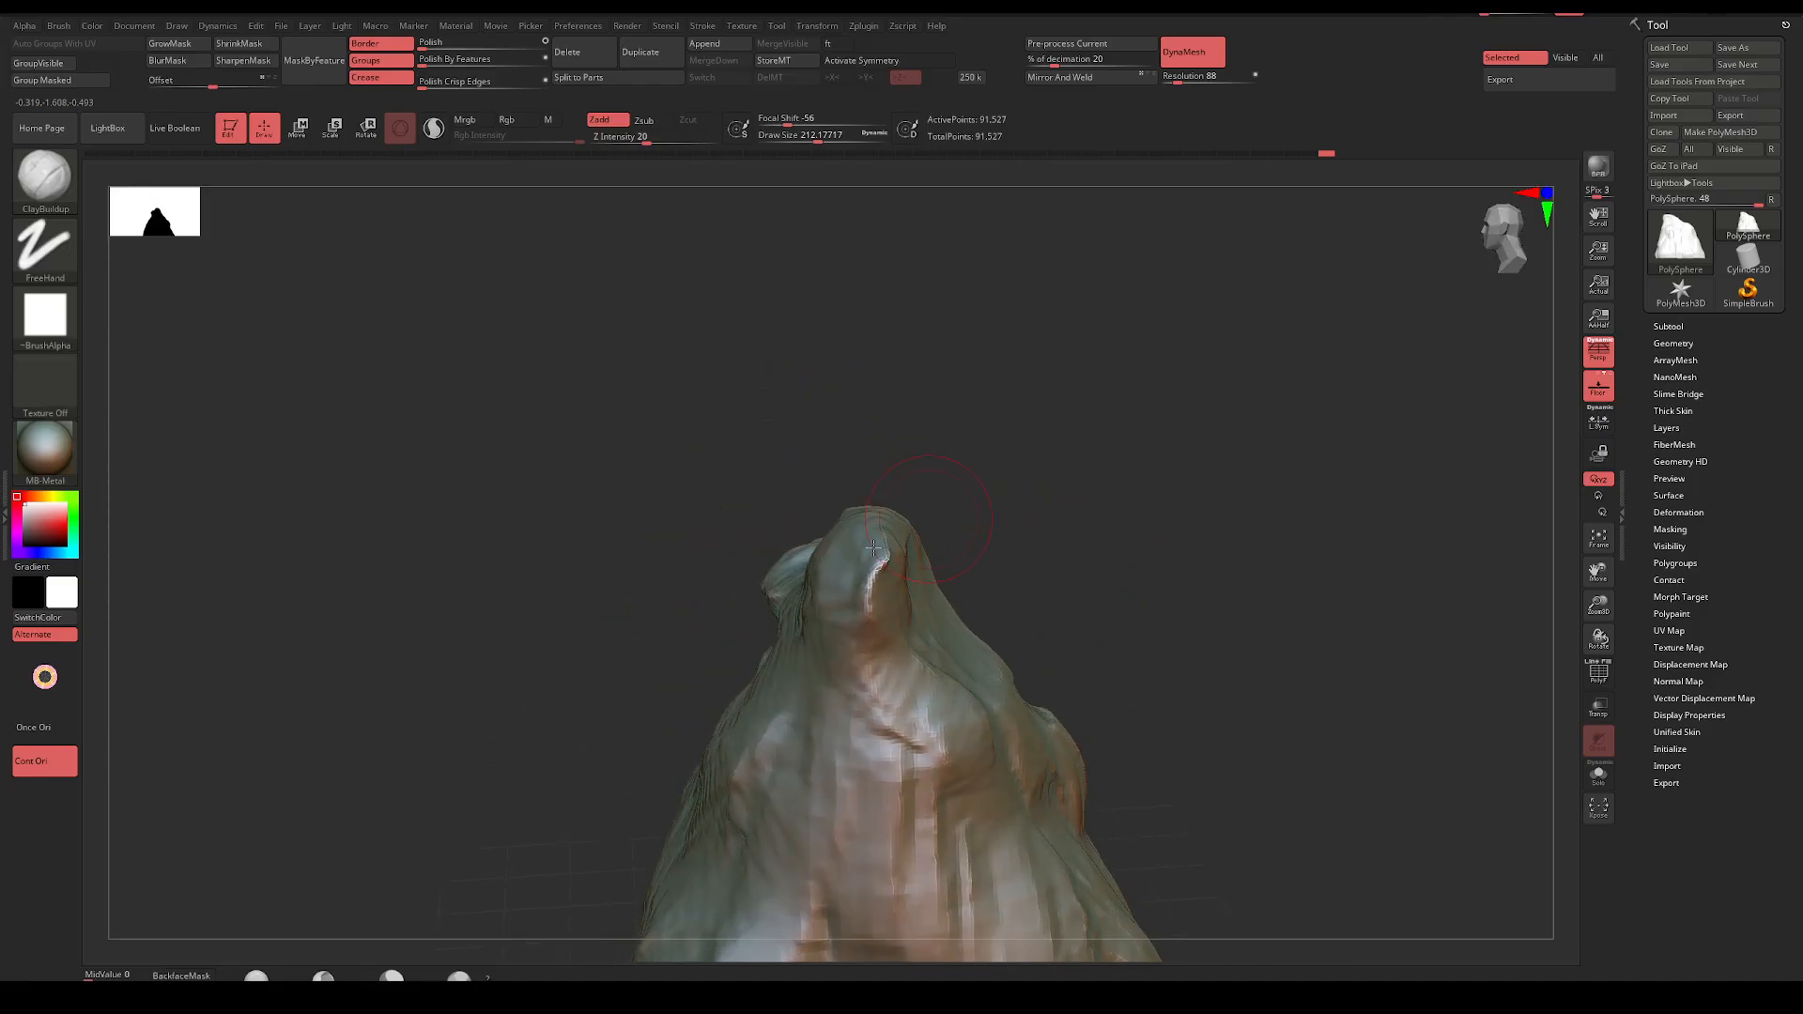
{"action": "mouse_move", "coordinate": [872, 576]}
{"action": "left_mouse_down"}
{"action": "mouse_move", "coordinate": [1102, 470]}
{"action": "mouse_move", "coordinate": [1030, 435]}
{"action": "mouse_move", "coordinate": [1042, 398]}
{"action": "mouse_move", "coordinate": [1034, 449]}
{"action": "mouse_move", "coordinate": [1070, 552]}
{"action": "mouse_move", "coordinate": [975, 504]}
{"action": "left_mouse_up"}
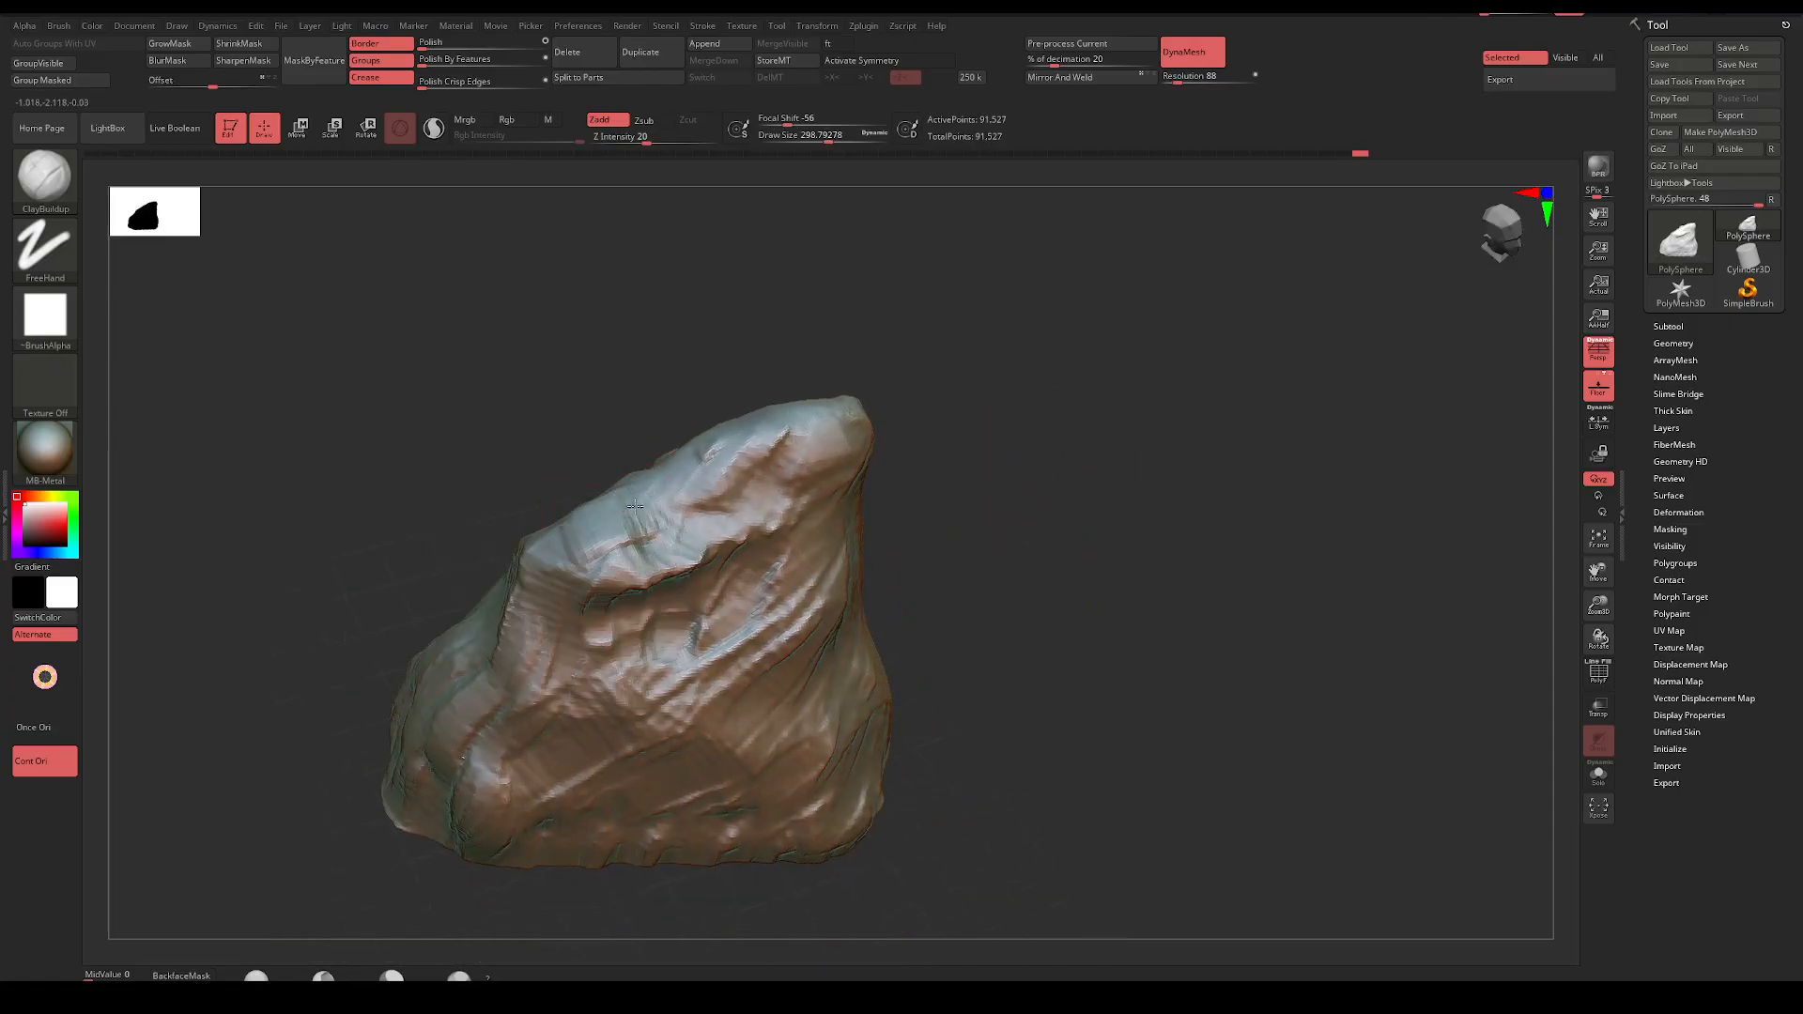
Set the draw size to about 192 and sculpt the surface around the ledge on the upper shoulder
{"action": "key", "text": "space"}
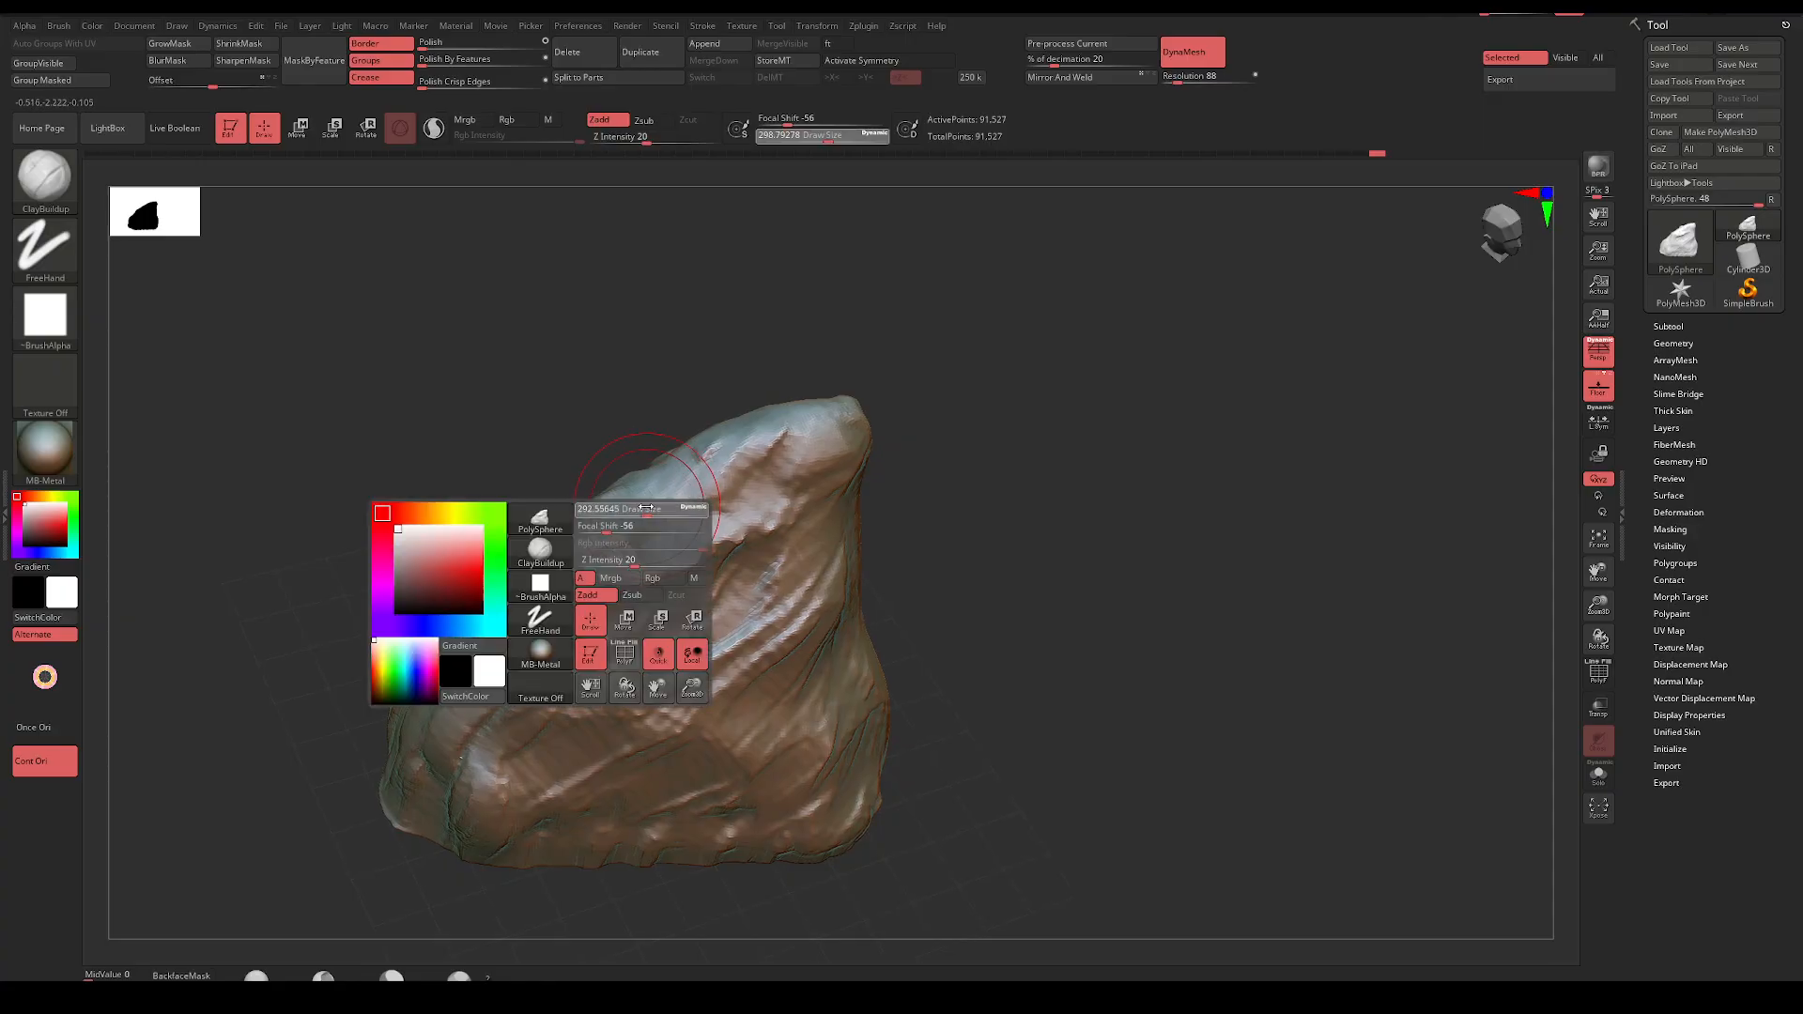
{"action": "left_click_drag", "start_coordinate": [646, 510], "coordinate": [633, 509]}
{"action": "left_click_drag", "start_coordinate": [817, 338], "coordinate": [941, 329], "text": "shift"}
{"action": "mouse_move", "coordinate": [987, 482]}
{"action": "left_mouse_down", "text": "alt"}
{"action": "mouse_move", "coordinate": [984, 436]}
{"action": "mouse_move", "coordinate": [1010, 442]}
{"action": "mouse_move", "coordinate": [1013, 468]}
{"action": "left_mouse_up", "text": "alt"}
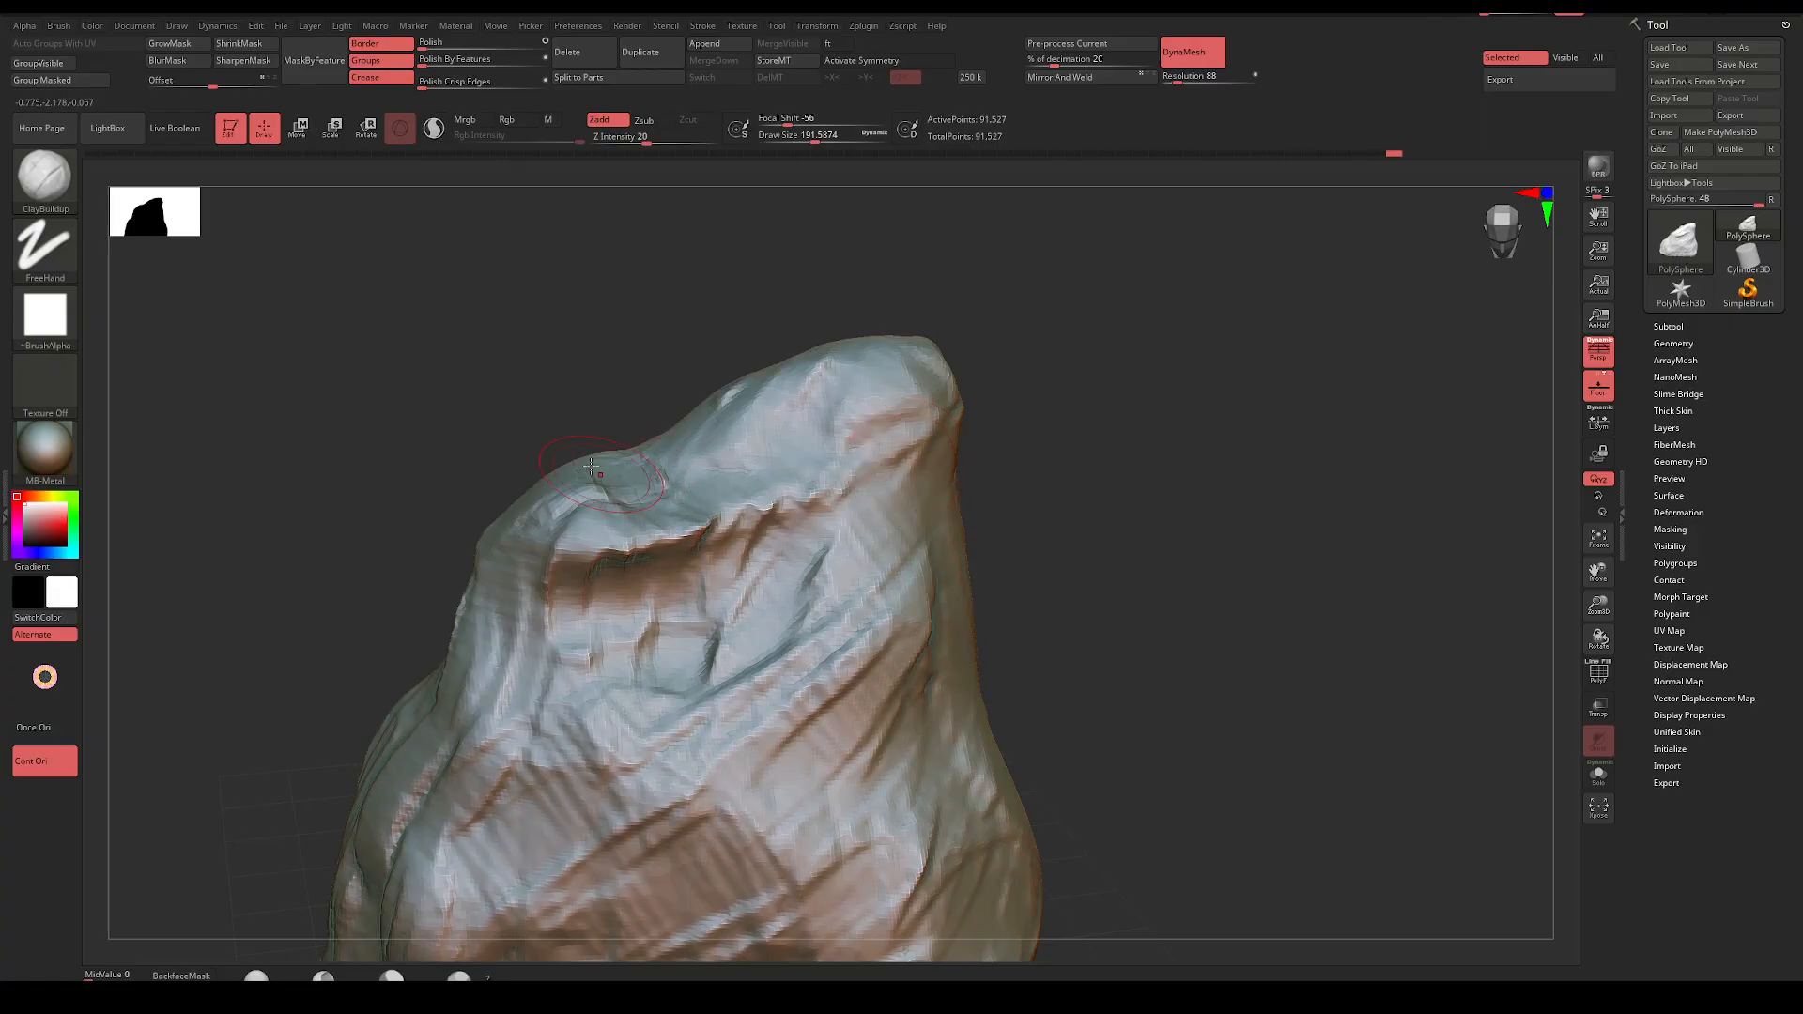
{"action": "left_click_drag", "start_coordinate": [1056, 460], "coordinate": [930, 469]}
{"action": "left_click_drag", "start_coordinate": [711, 469], "coordinate": [785, 480]}
{"action": "left_click_drag", "start_coordinate": [904, 455], "coordinate": [878, 412]}
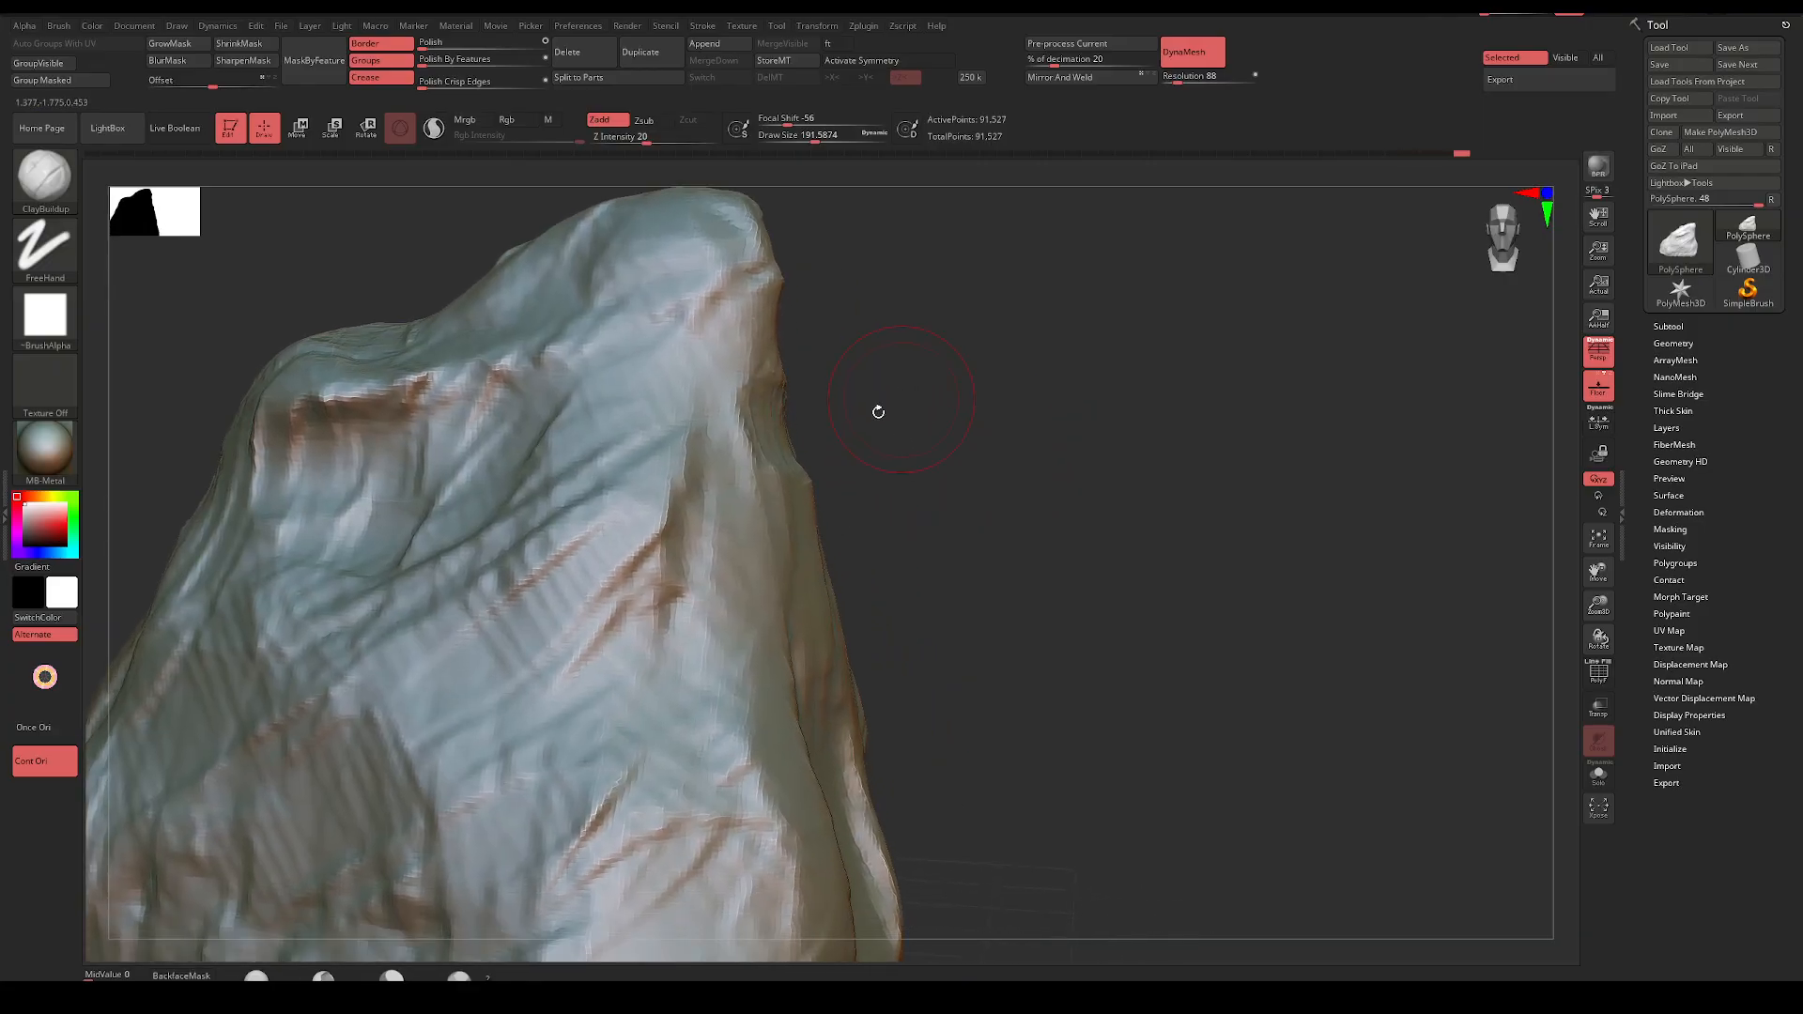
Sculpt vertical clay strokes down the steep edge between the broad face and the narrow end
{"action": "left_click_drag", "start_coordinate": [796, 554], "coordinate": [803, 676]}
{"action": "mouse_move", "coordinate": [751, 583]}
{"action": "left_mouse_down"}
{"action": "mouse_move", "coordinate": [747, 685]}
{"action": "mouse_move", "coordinate": [780, 834]}
{"action": "left_mouse_up"}
{"action": "mouse_move", "coordinate": [962, 574]}
{"action": "left_mouse_down"}
{"action": "mouse_move", "coordinate": [944, 585]}
{"action": "mouse_move", "coordinate": [877, 414]}
{"action": "mouse_move", "coordinate": [926, 475]}
{"action": "mouse_move", "coordinate": [878, 496]}
{"action": "left_mouse_up"}
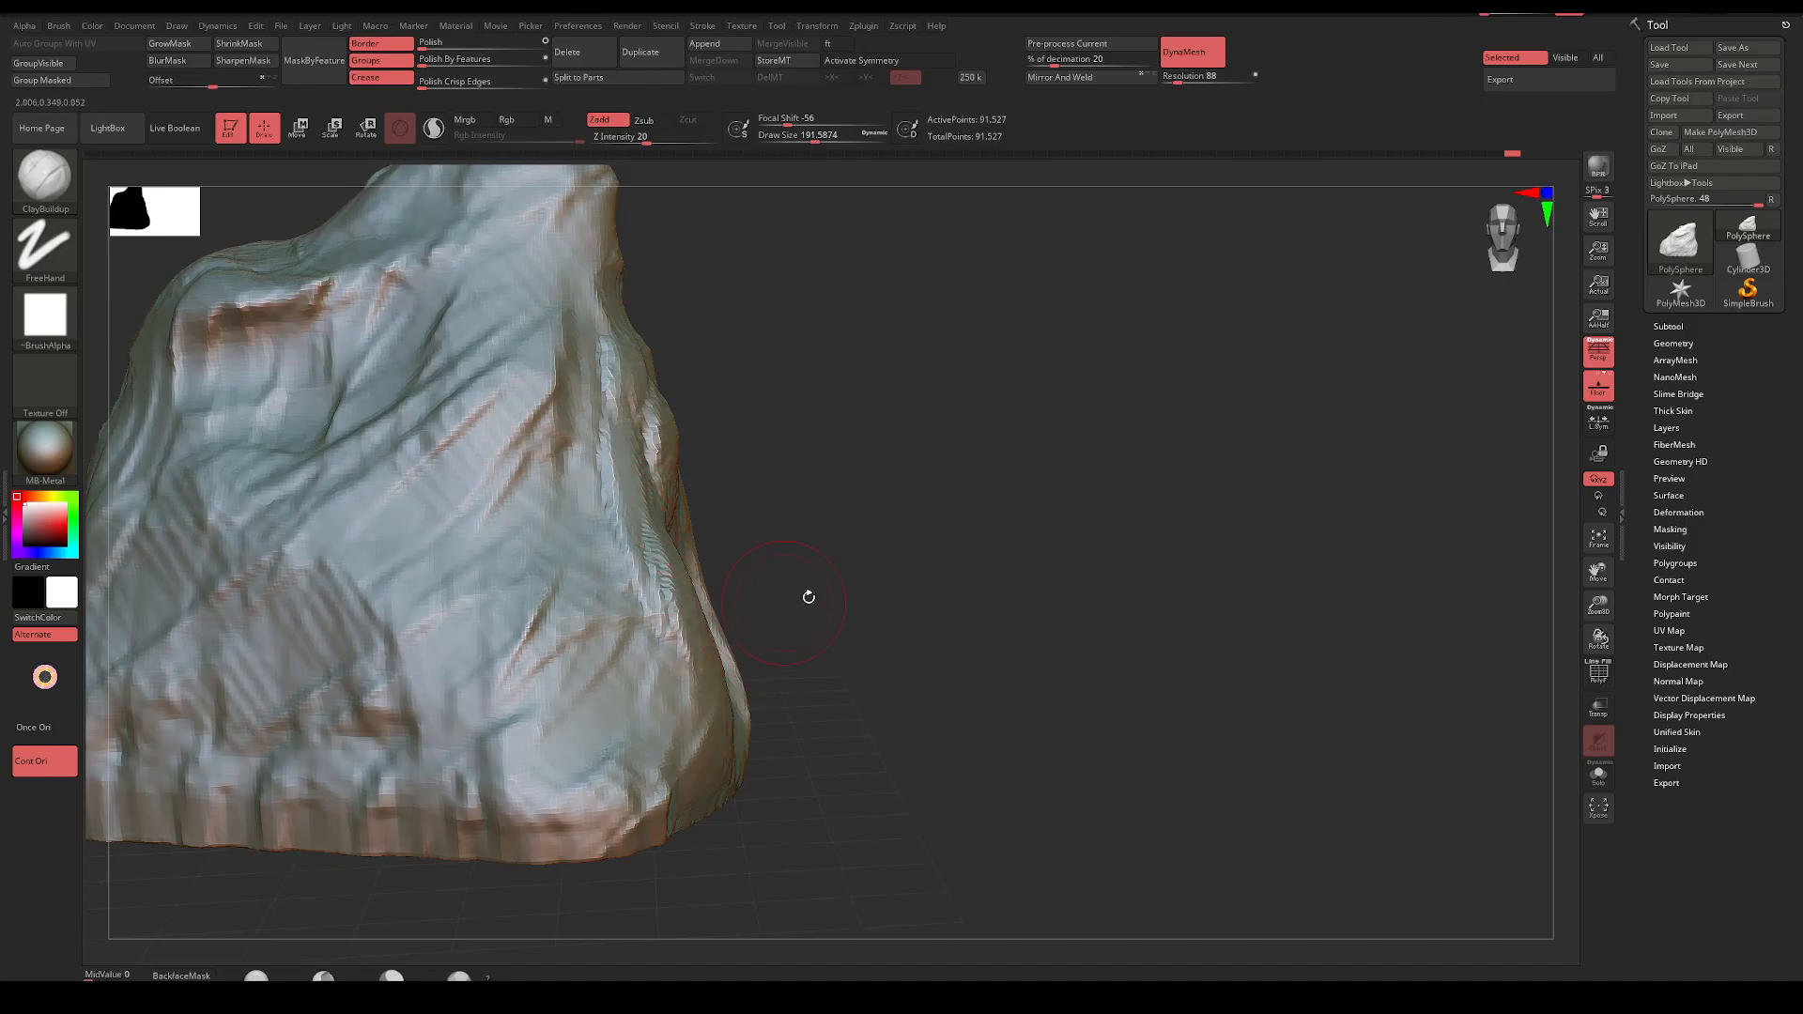
{"action": "left_click_drag", "start_coordinate": [809, 597], "coordinate": [779, 608]}
Set the draw size to about 257, build up blocky forms on the narrow end and remesh with DynaMesh
{"action": "key", "text": "space"}
{"action": "left_click_drag", "start_coordinate": [695, 679], "coordinate": [728, 679]}
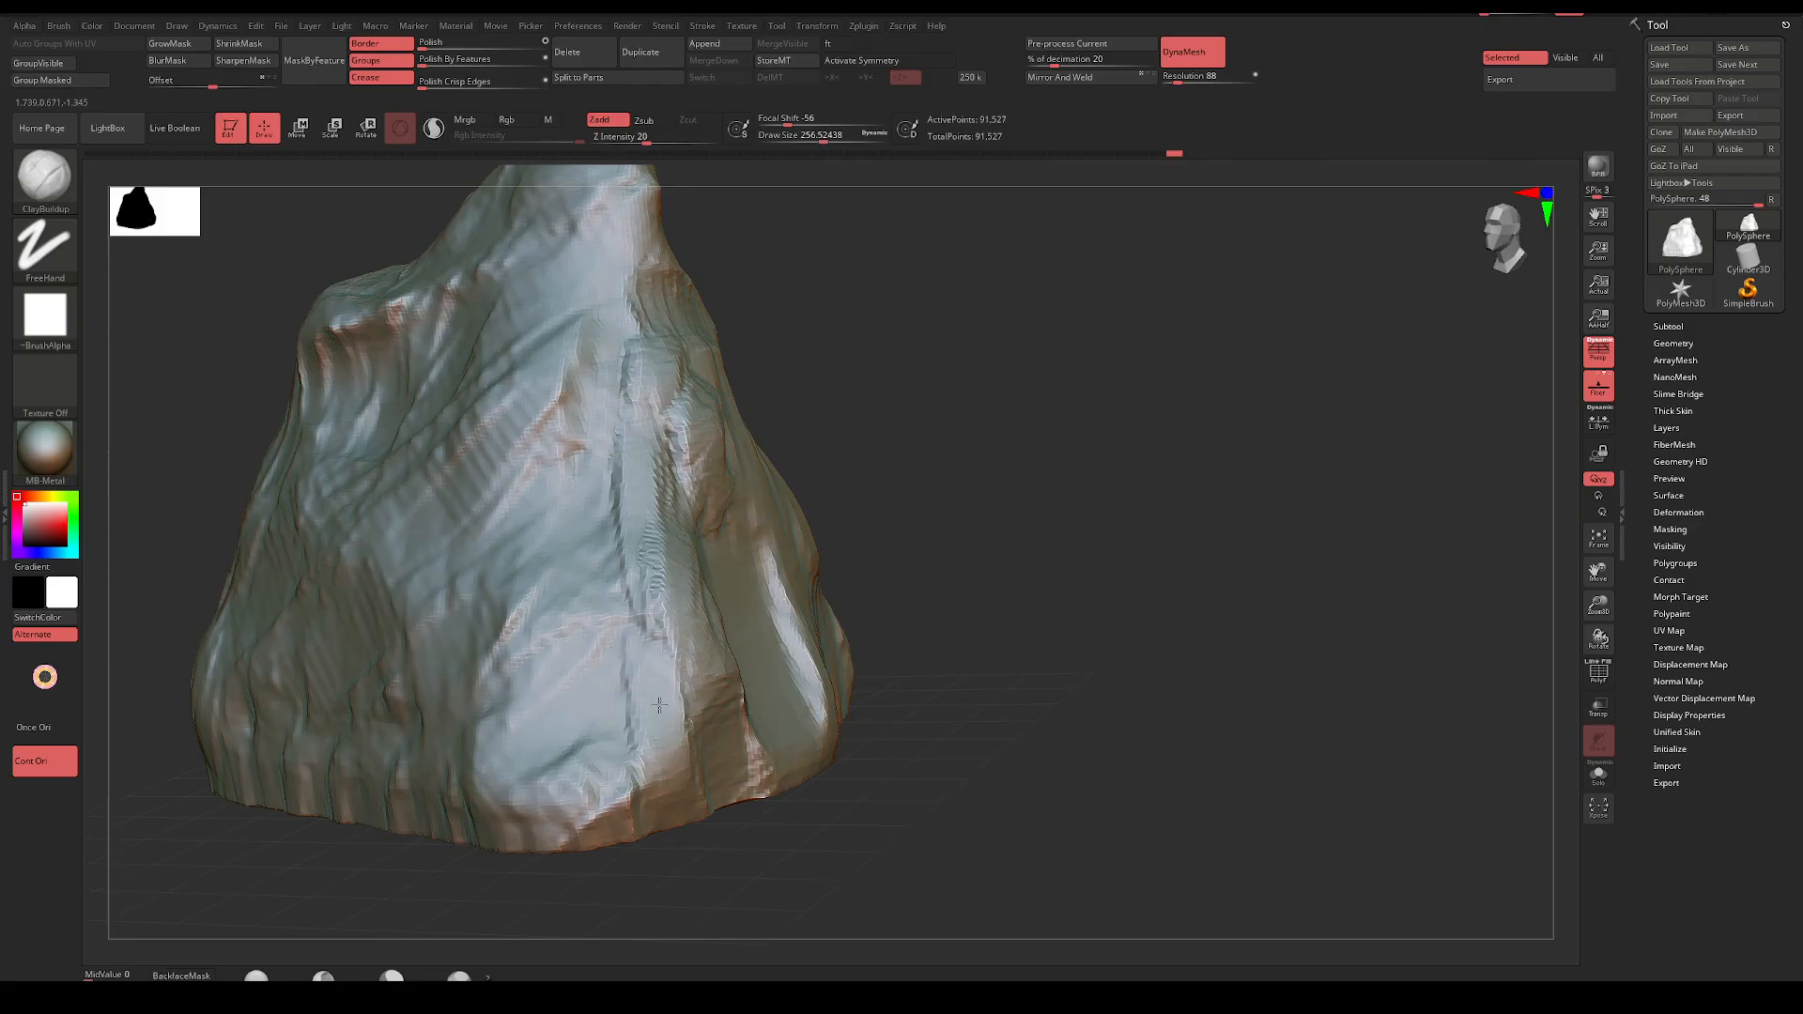
{"action": "mouse_move", "coordinate": [664, 623]}
{"action": "left_mouse_down"}
{"action": "mouse_move", "coordinate": [572, 512]}
{"action": "mouse_move", "coordinate": [699, 413]}
{"action": "left_mouse_up"}
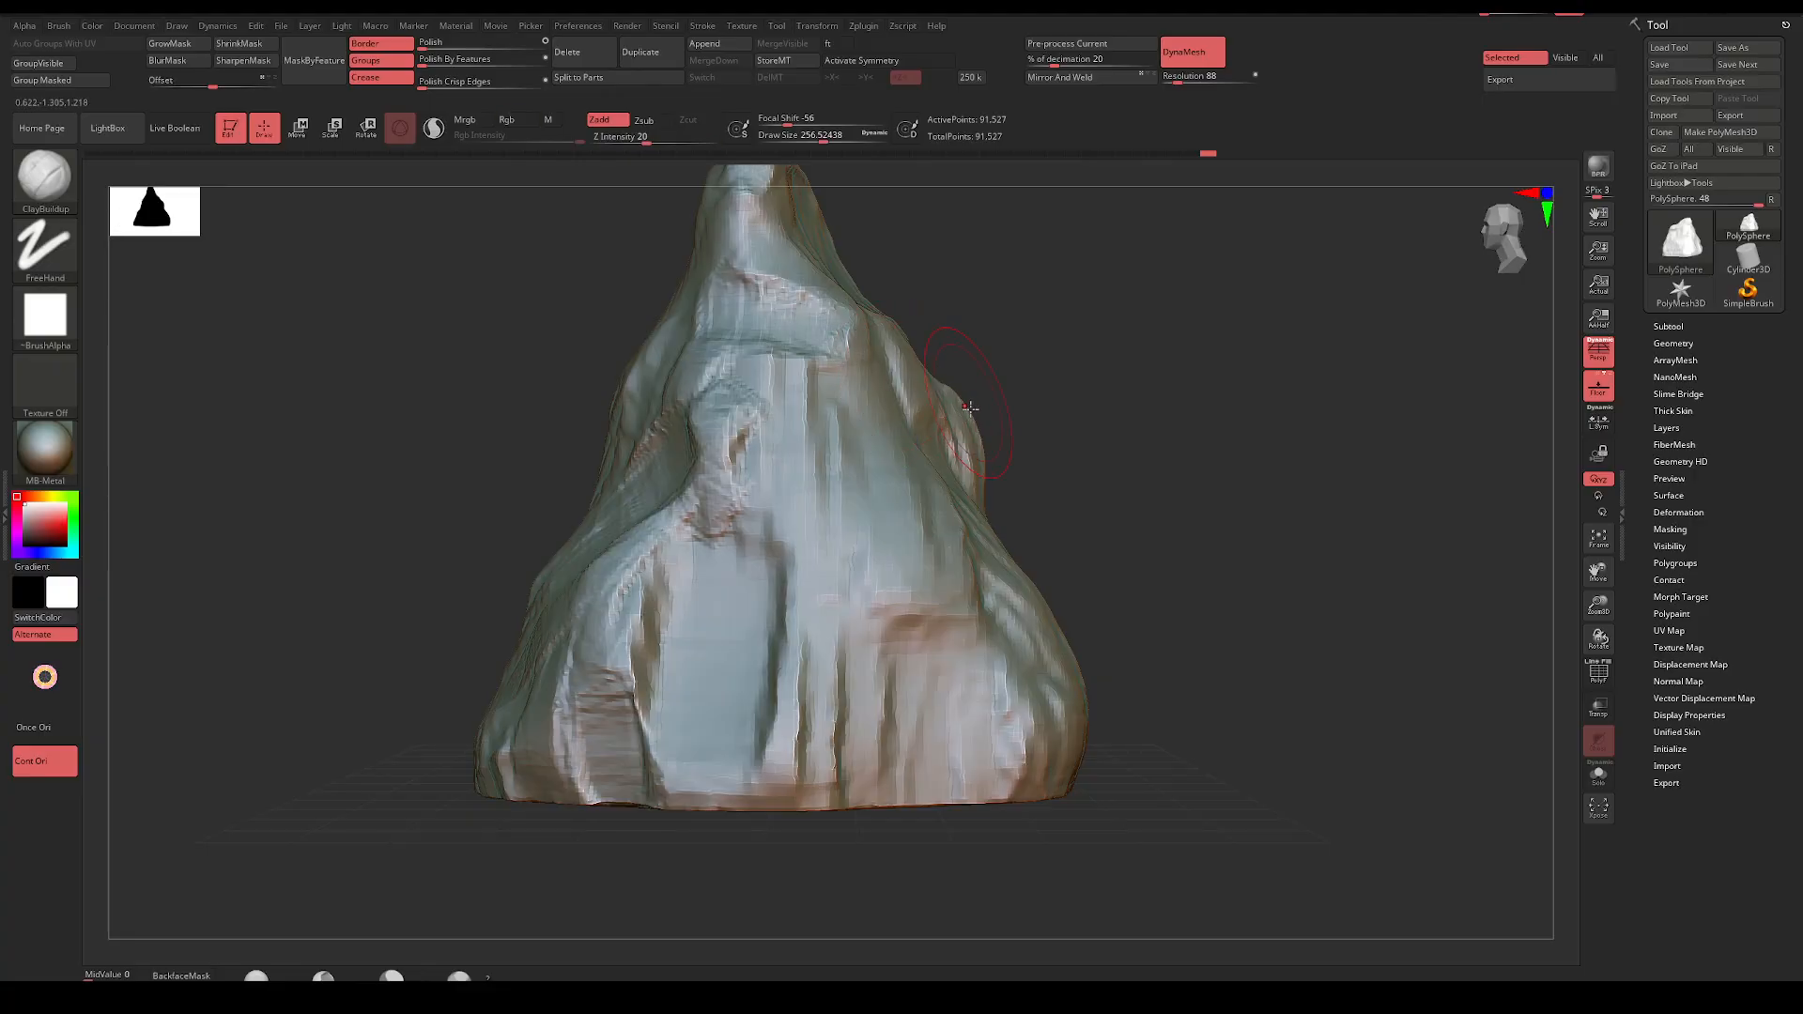
{"action": "mouse_move", "coordinate": [1008, 410]}
{"action": "left_mouse_down"}
{"action": "mouse_move", "coordinate": [1079, 399]}
{"action": "mouse_move", "coordinate": [982, 447]}
{"action": "mouse_move", "coordinate": [1015, 441]}
{"action": "left_mouse_up"}
{"action": "key", "text": "ctrl"}
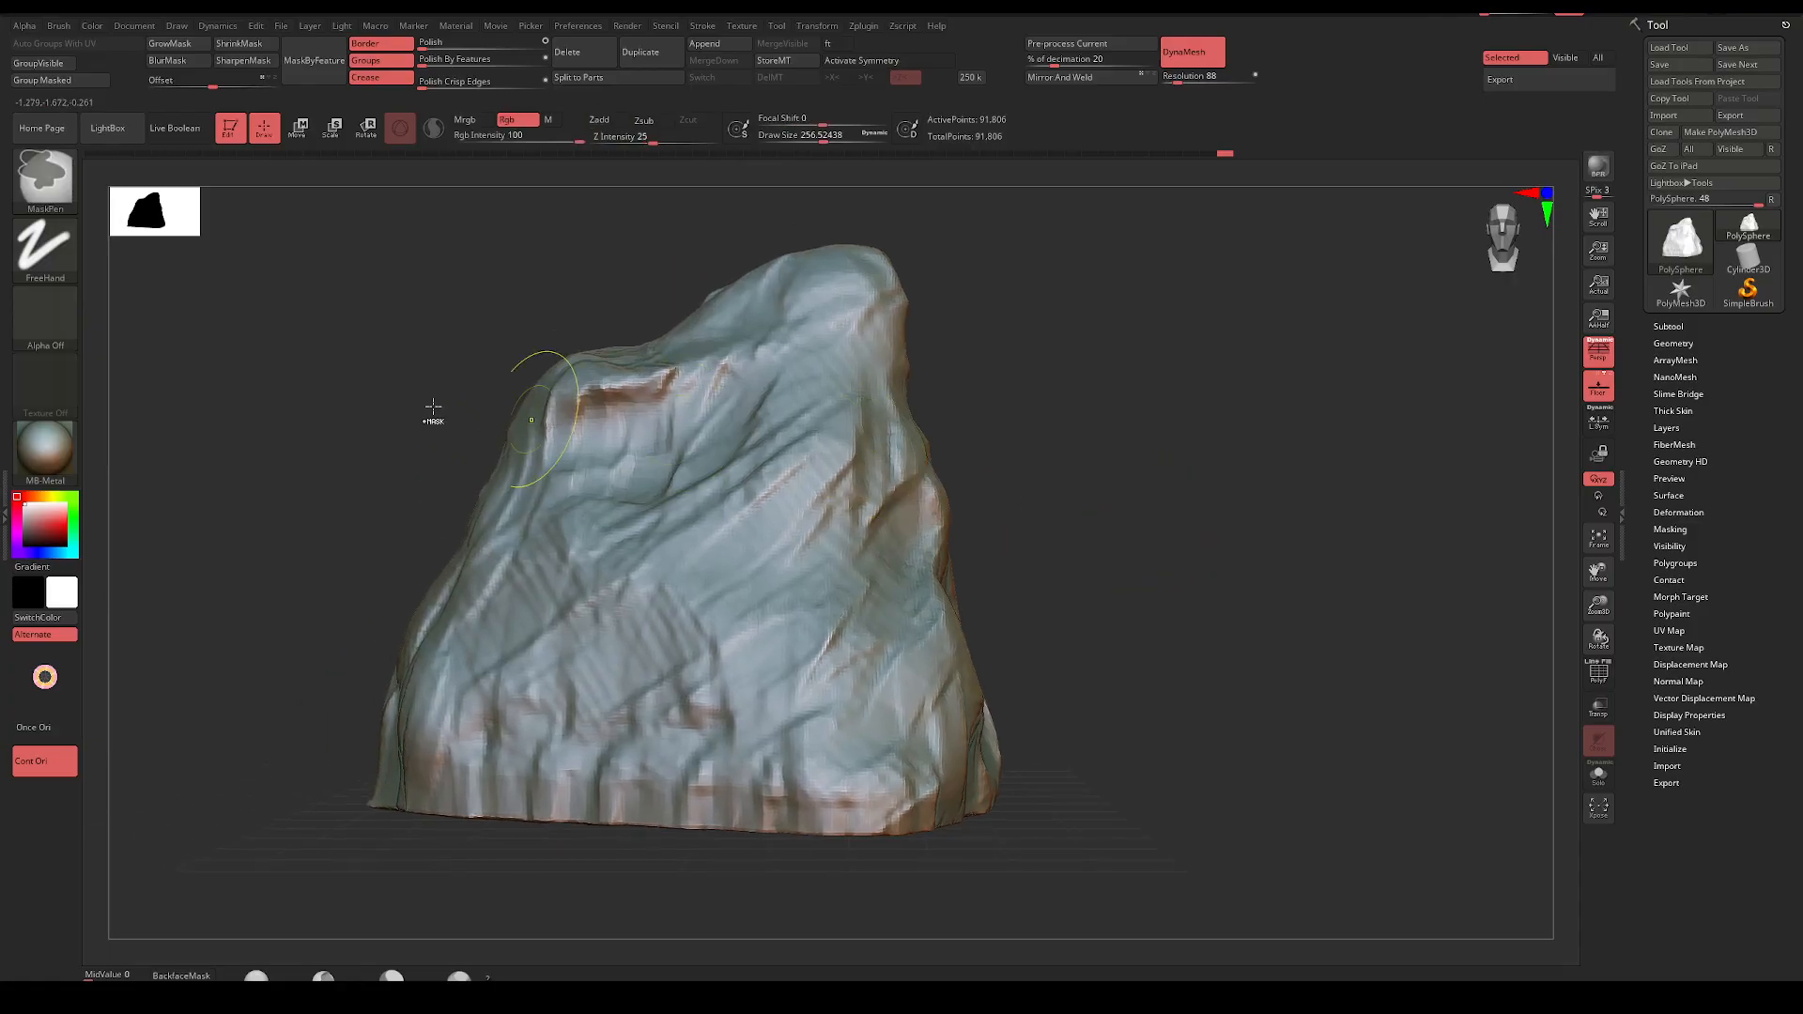
Try to pick MaskLasso as the masking brush, and check the big coastal rock reference photo in the browser
{"action": "left_click", "coordinate": [71, 199], "text": "ctrl"}
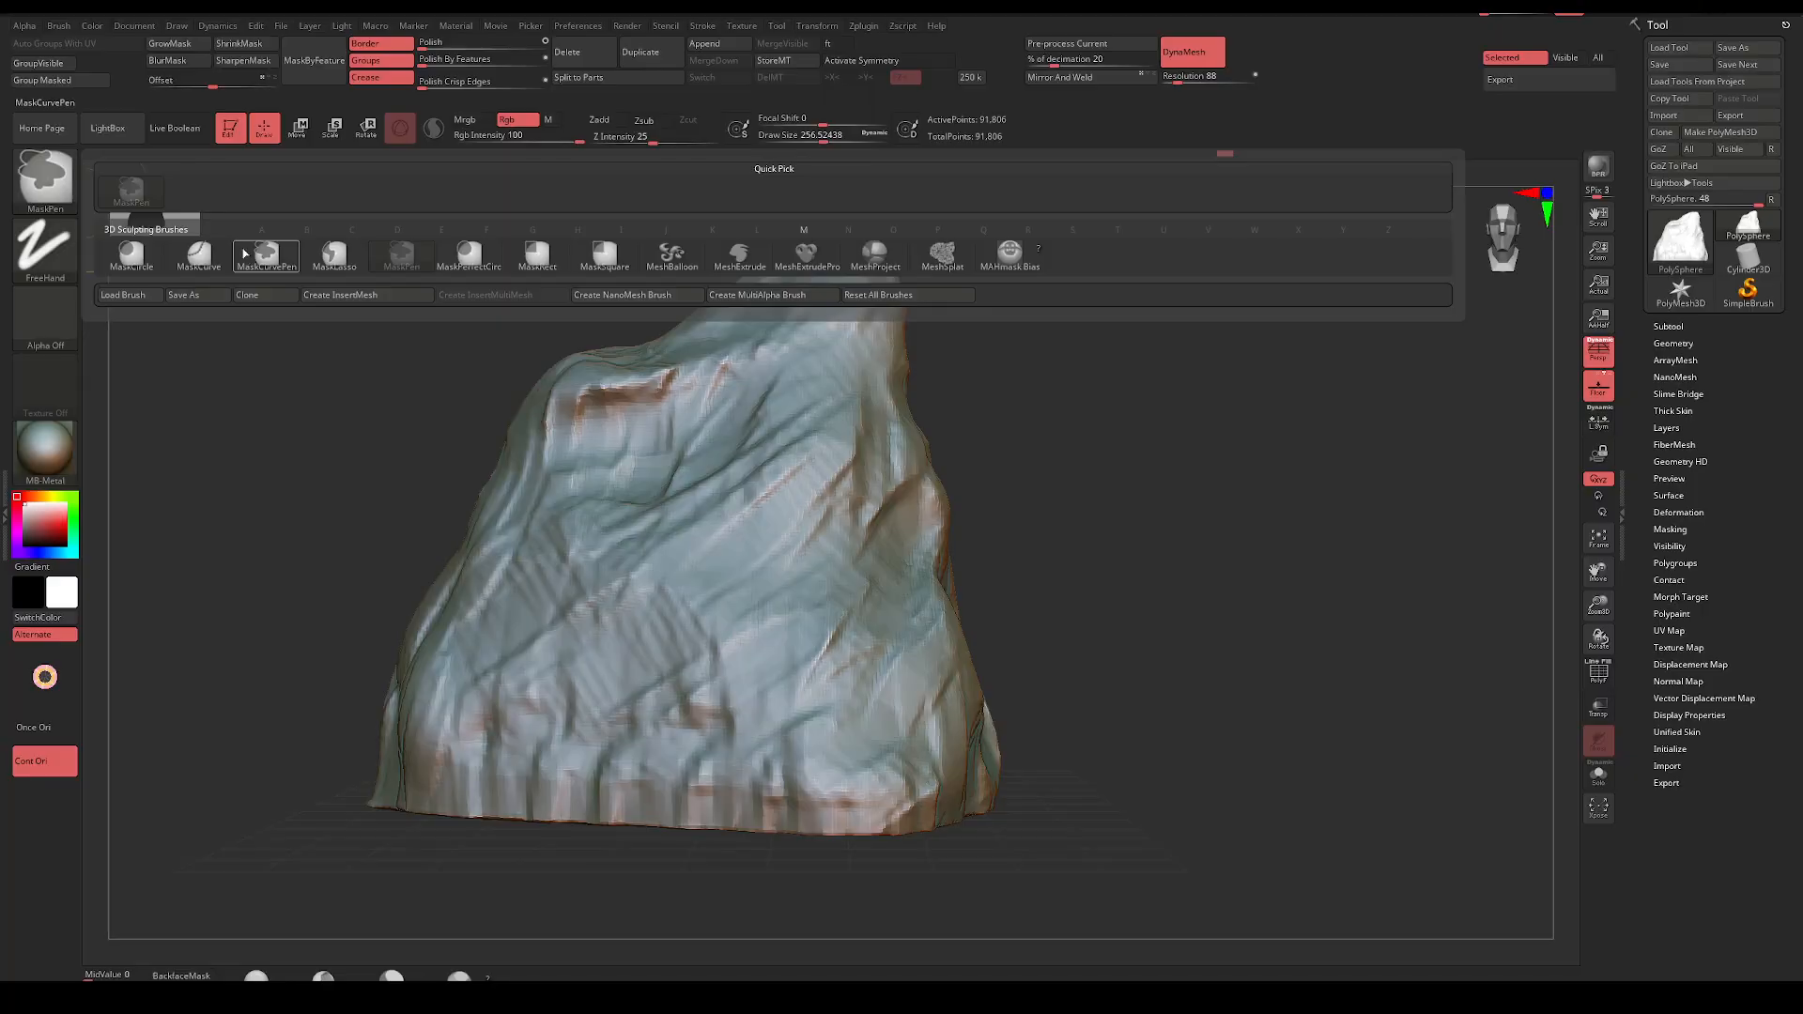
{"action": "left_click", "coordinate": [335, 255]}
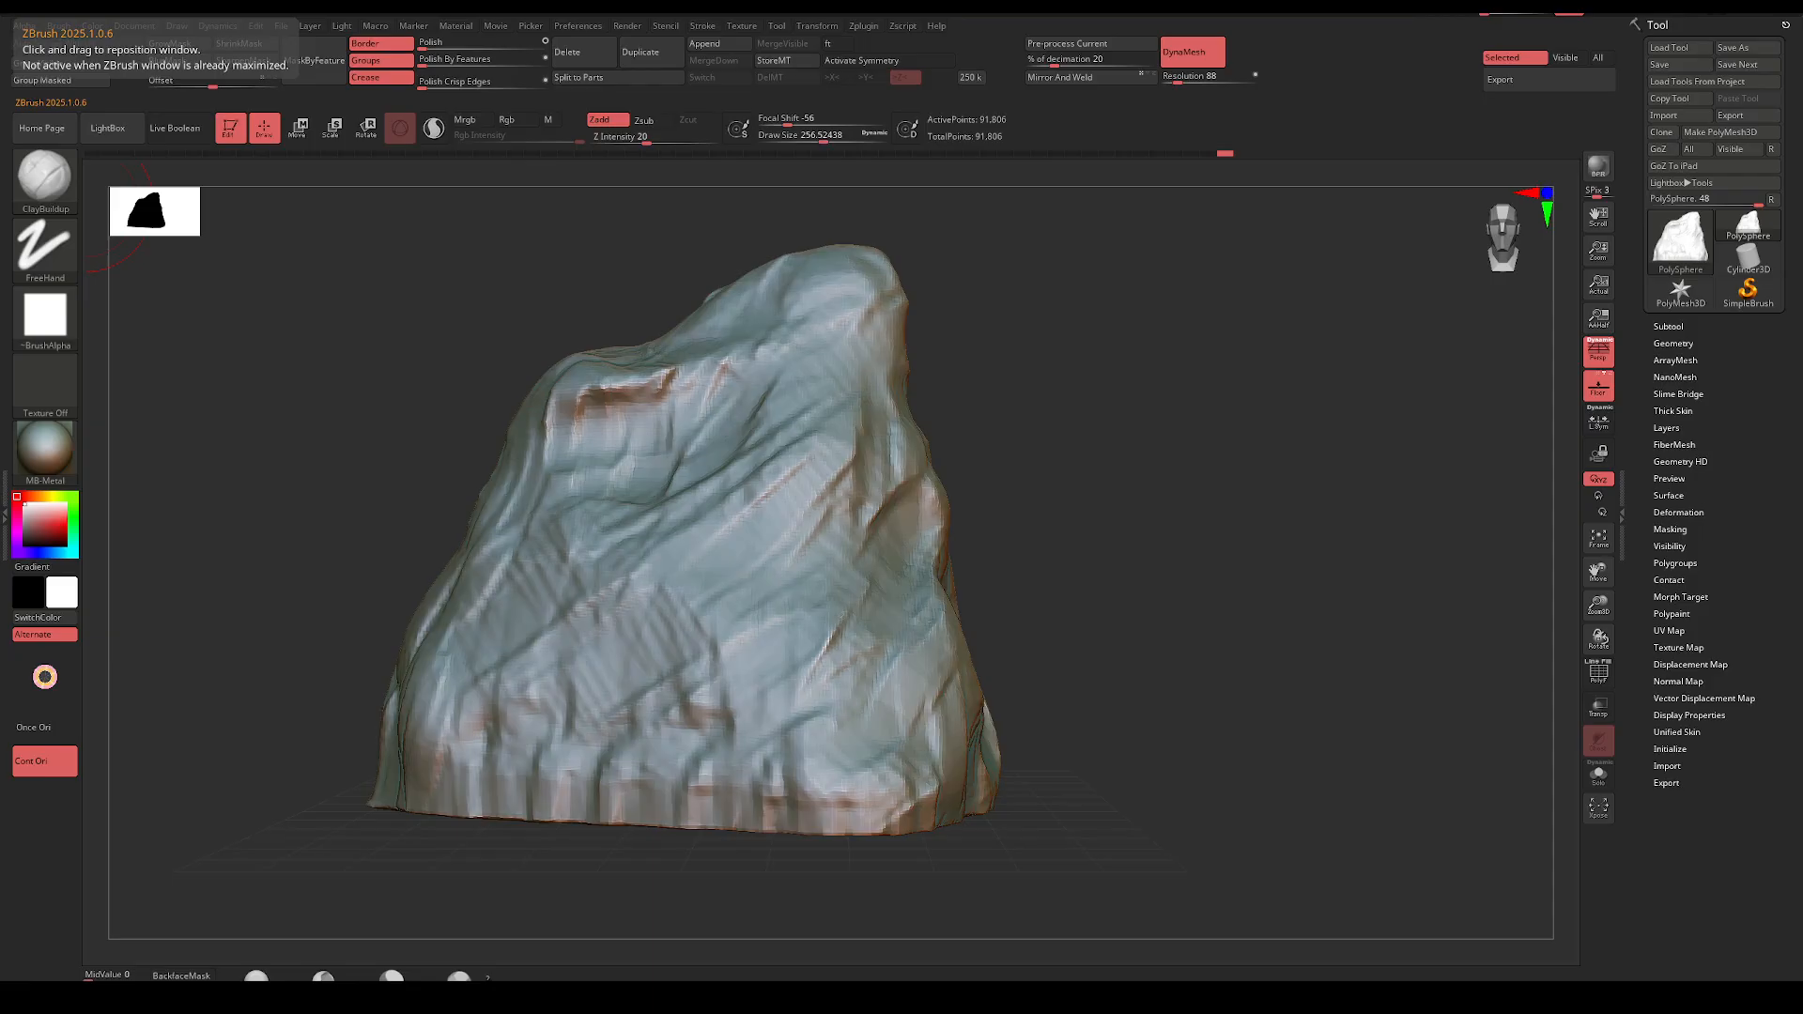
{"action": "left_click_drag", "start_coordinate": [657, 979], "coordinate": [480, 339]}
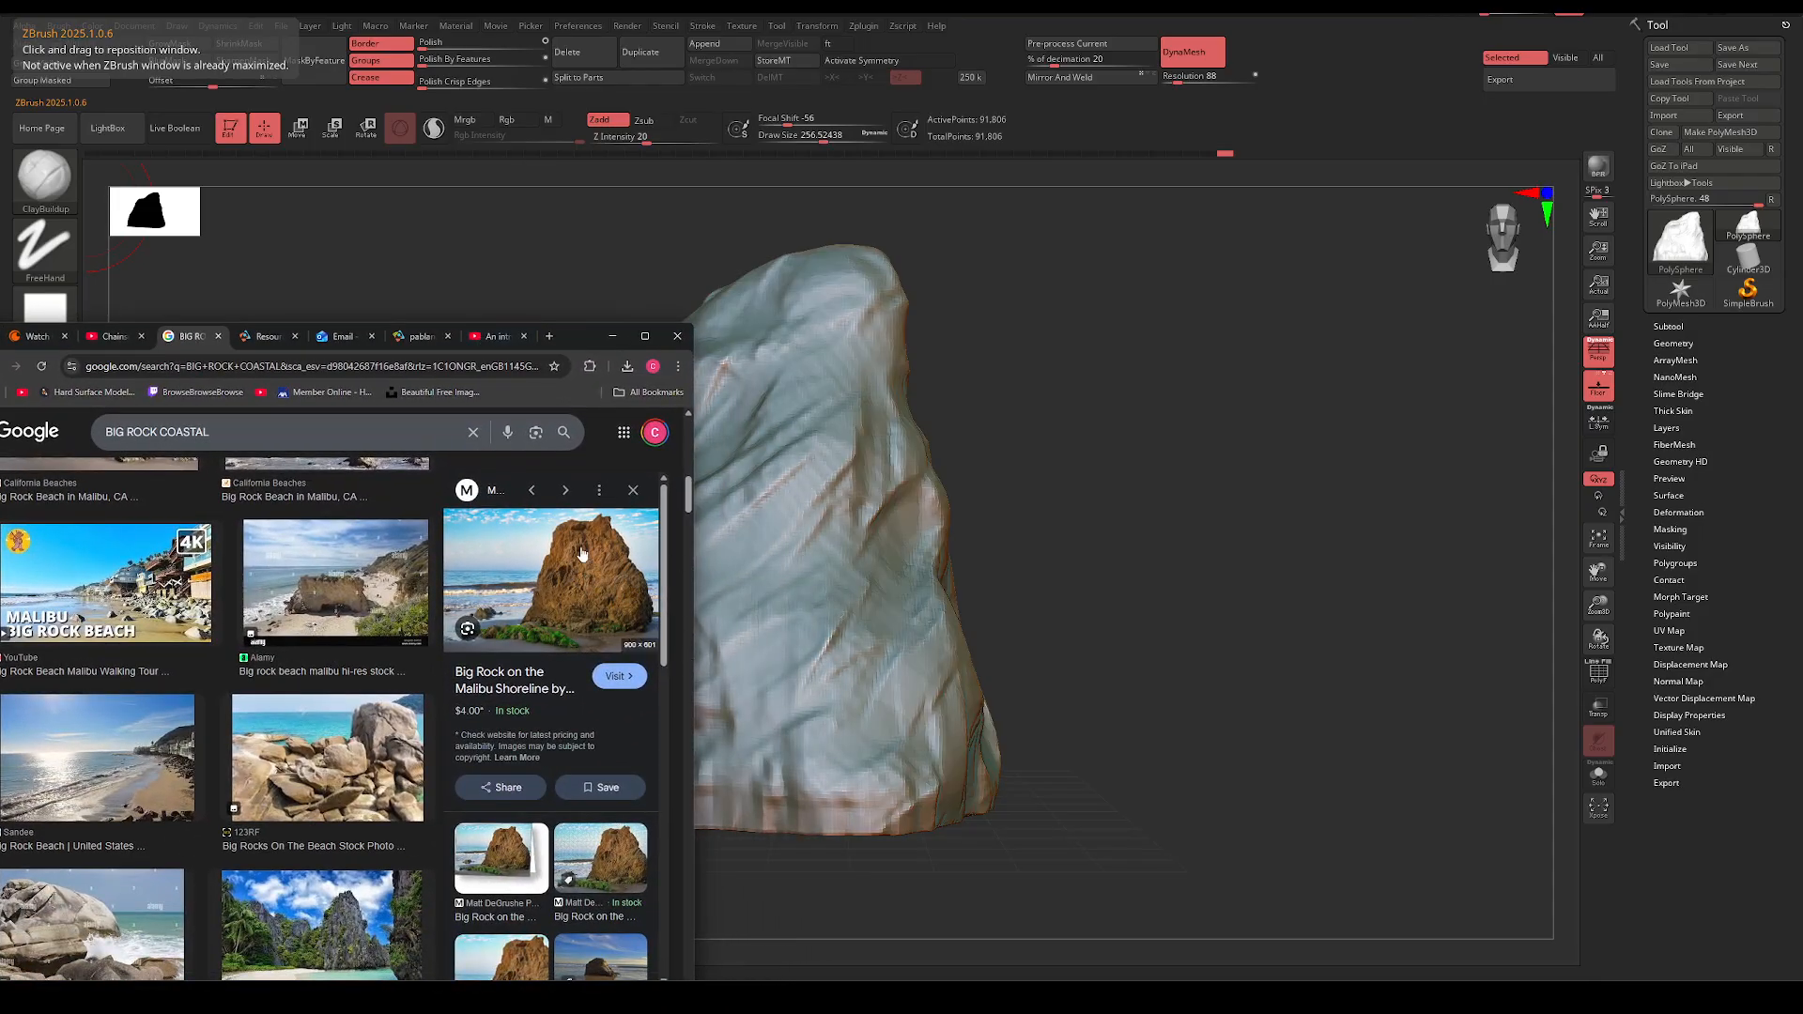
{"action": "left_click", "coordinate": [613, 336]}
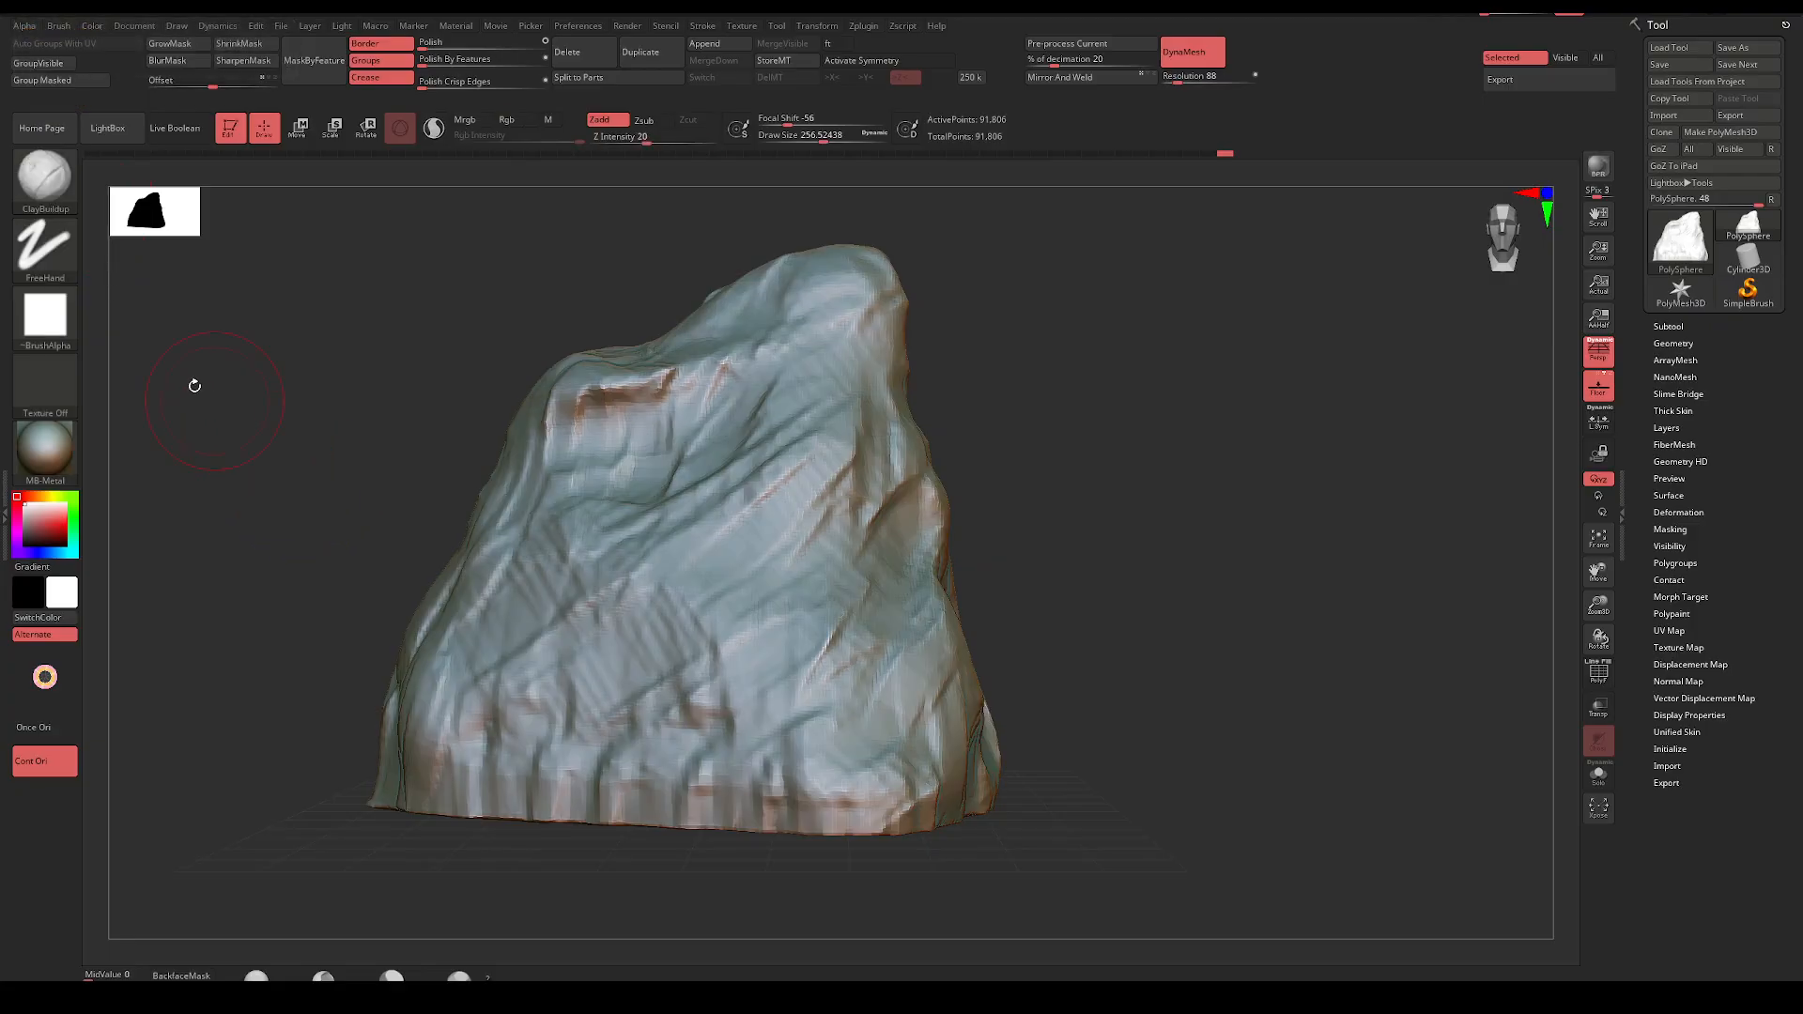
Give the MaskPen brush the Lasso stroke and mask everything below a slanted line under the peak
{"action": "left_click", "coordinate": [45, 249], "text": "ctrl"}
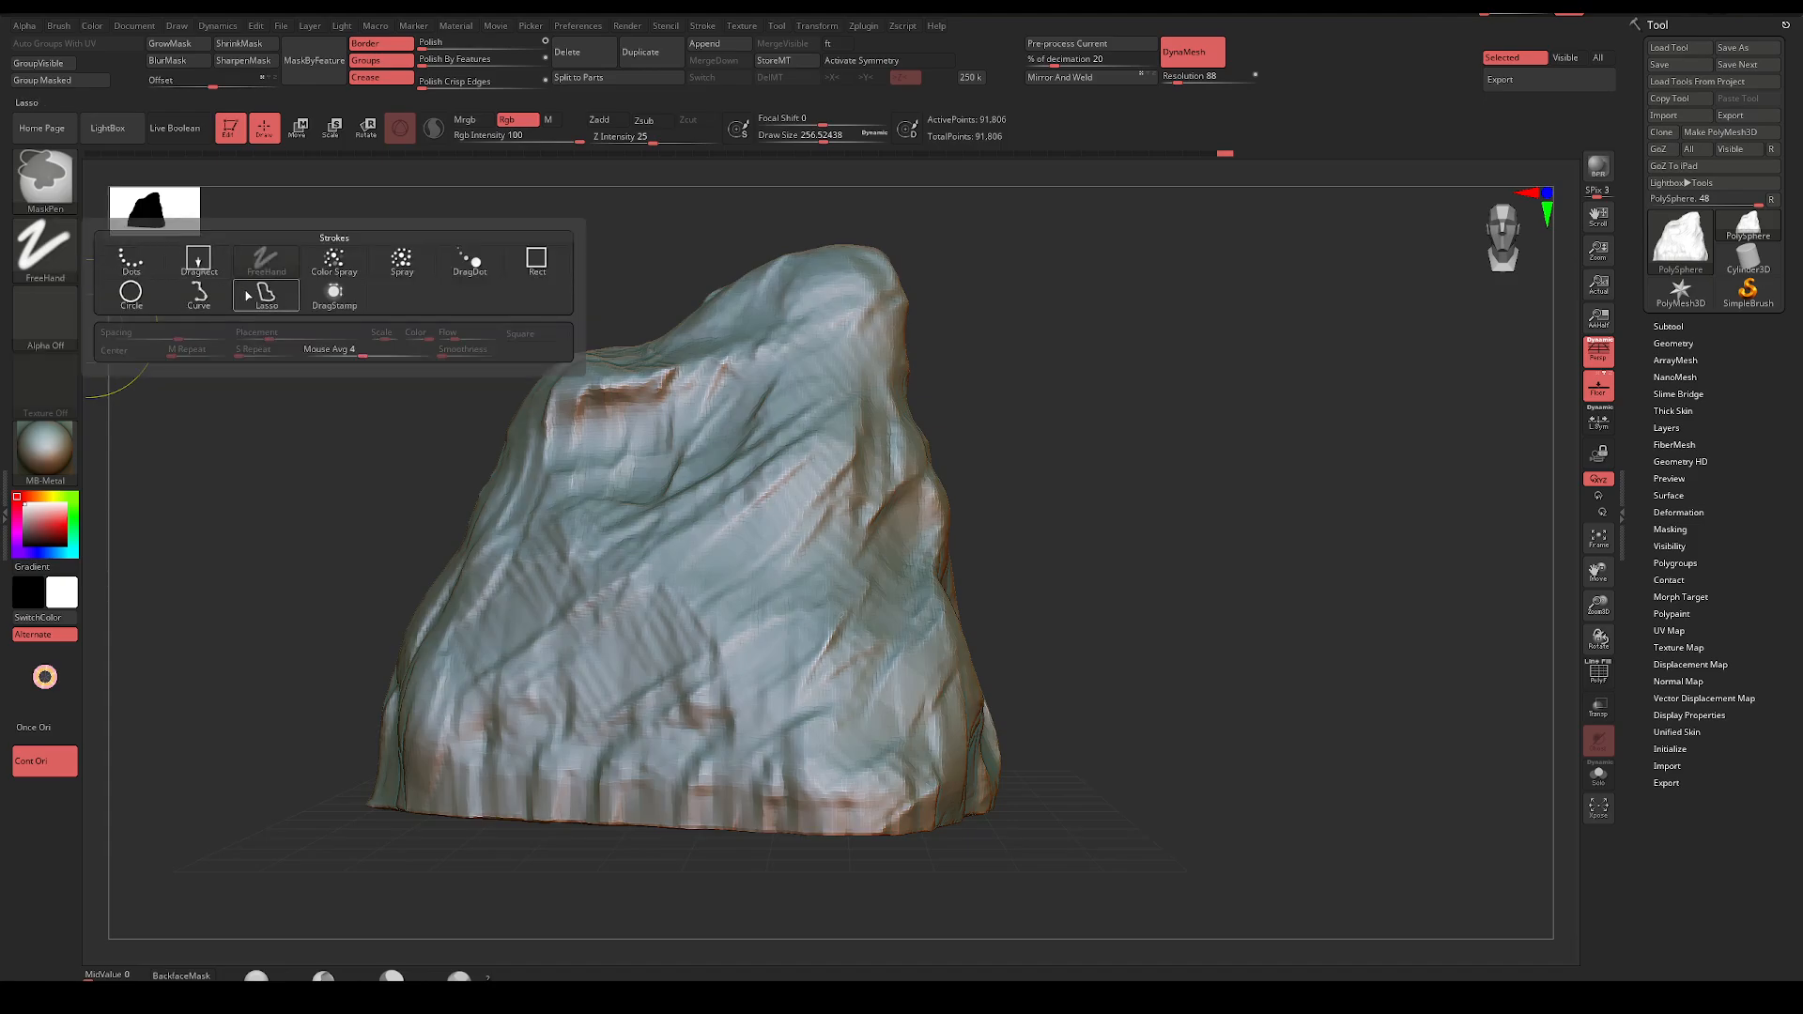
{"action": "left_click", "coordinate": [266, 295]}
{"action": "mouse_move", "coordinate": [319, 558]}
{"action": "left_mouse_down", "text": "ctrl"}
{"action": "mouse_move", "coordinate": [354, 526]}
{"action": "mouse_move", "coordinate": [1211, 192]}
{"action": "mouse_move", "coordinate": [324, 540]}
{"action": "left_mouse_up", "text": "ctrl"}
{"action": "left_click_drag", "start_coordinate": [1040, 429], "coordinate": [992, 445], "text": "ctrl"}
{"action": "key", "text": "ctrl+z"}
{"action": "left_click", "coordinate": [1012, 418], "text": "ctrl"}
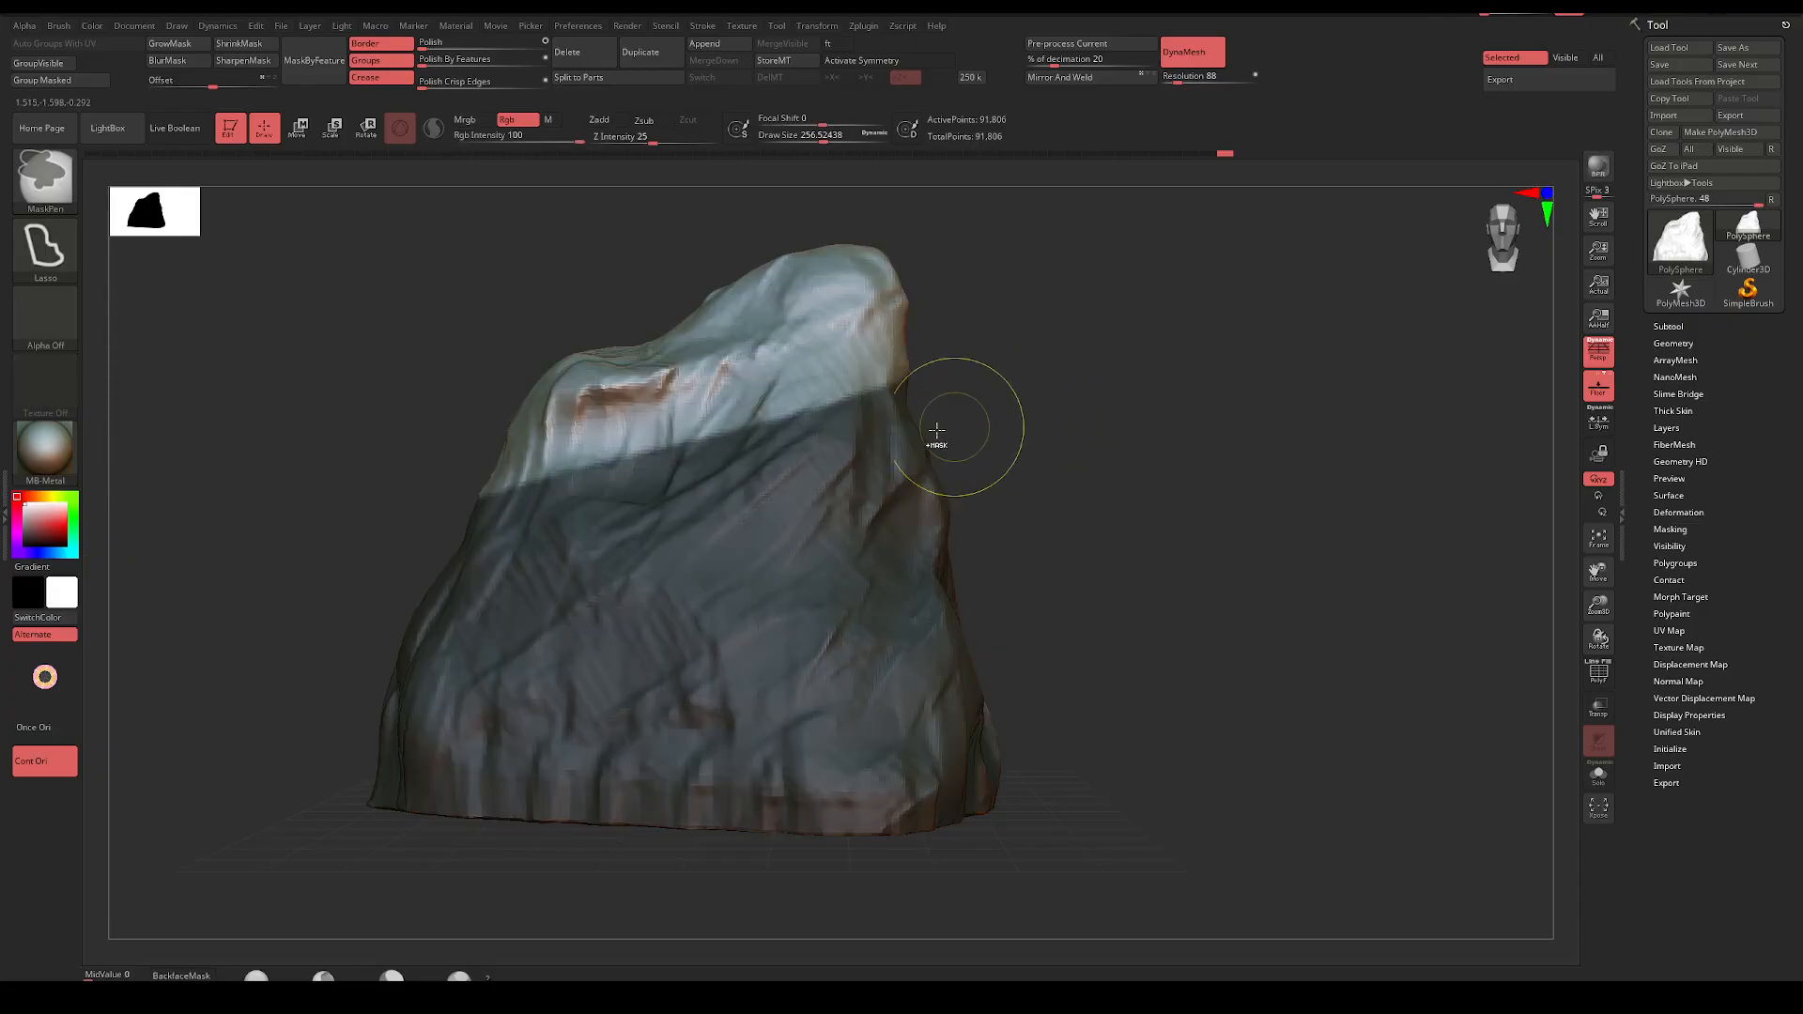
Reset the gizmo orientation, shift the unmasked peak inward and down to form a step, and clear the mask
{"action": "key", "text": "w"}
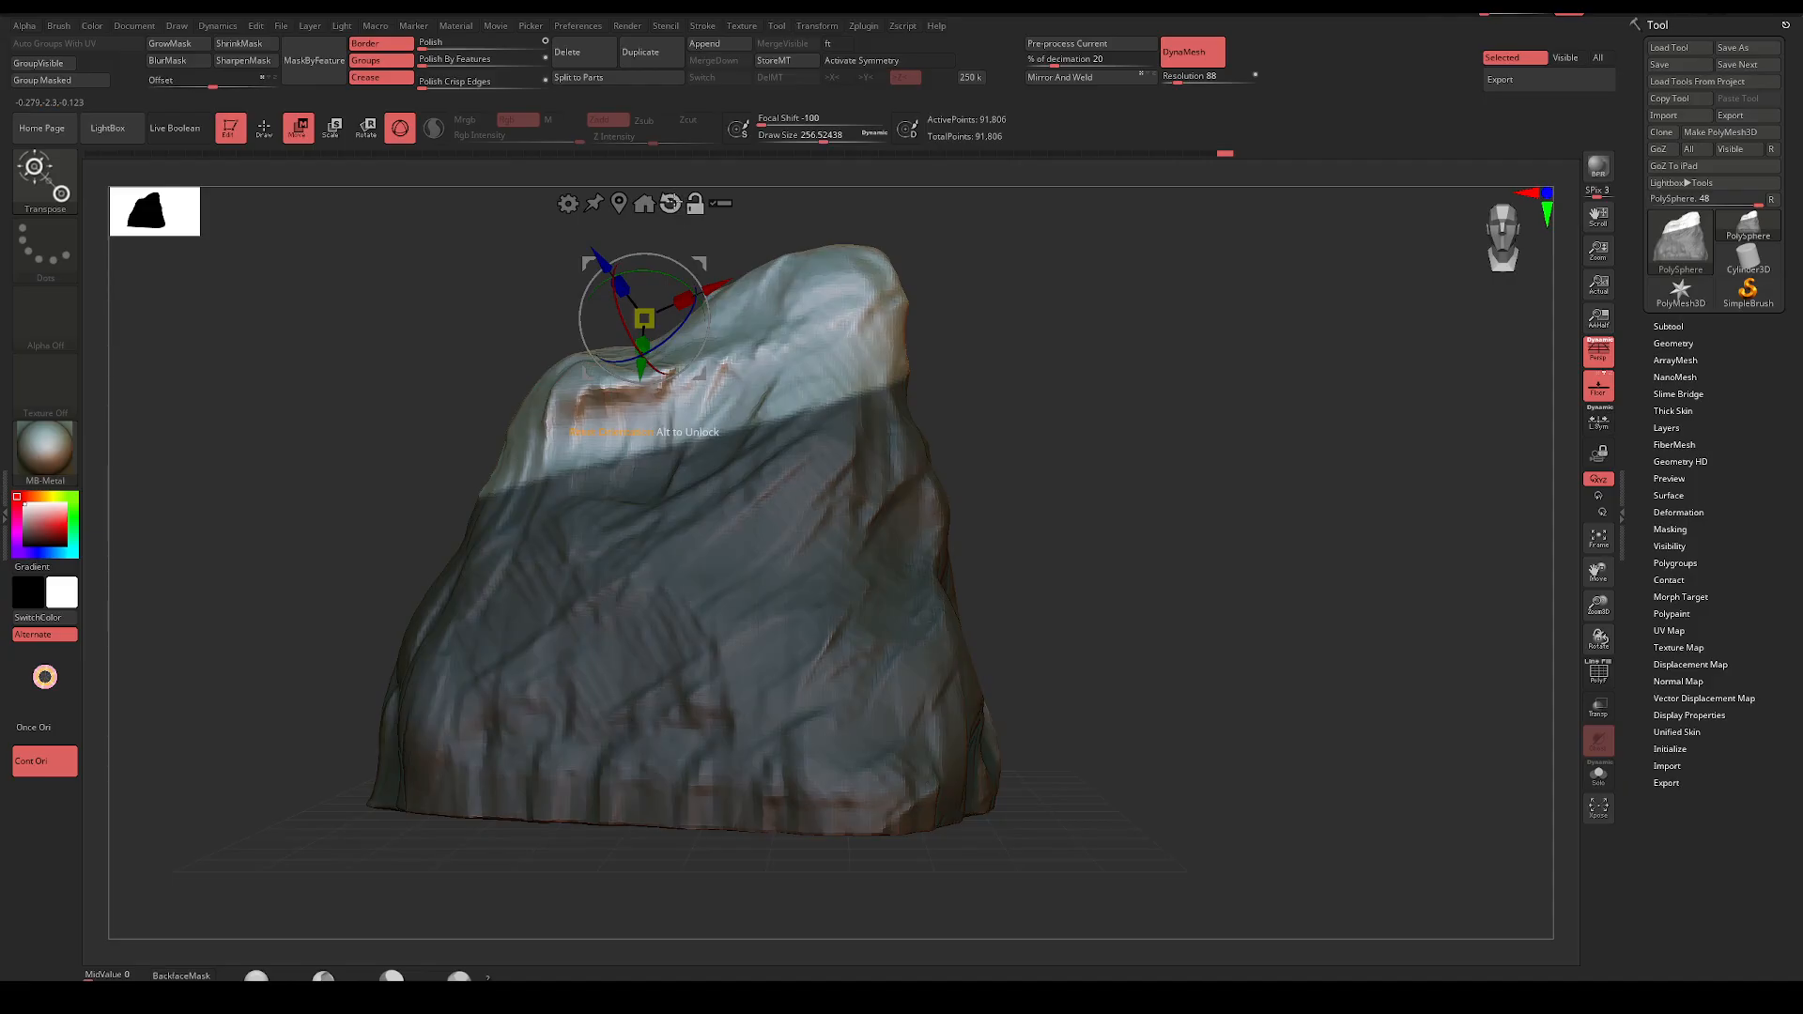
{"action": "left_click", "coordinate": [671, 204]}
{"action": "key", "text": "ctrl+z"}
{"action": "left_click", "coordinate": [671, 204], "text": "alt"}
{"action": "left_click_drag", "start_coordinate": [648, 314], "coordinate": [633, 325]}
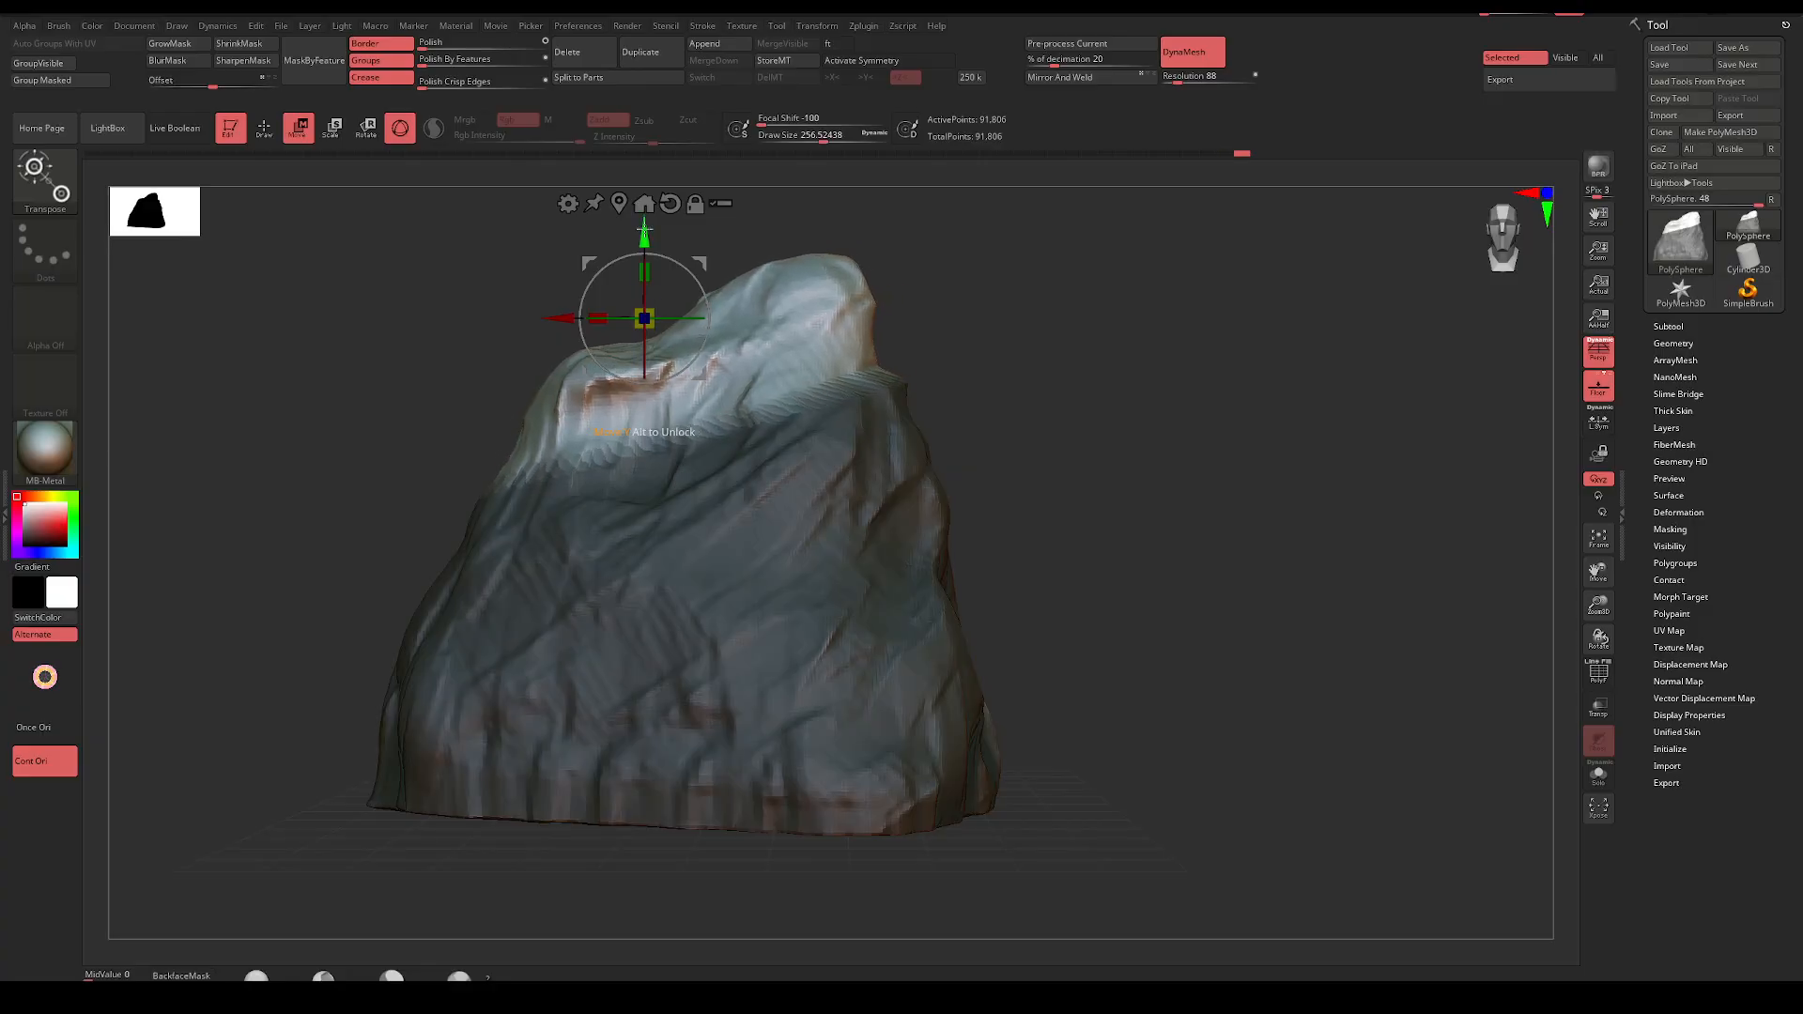
{"action": "left_click_drag", "start_coordinate": [644, 235], "coordinate": [645, 254]}
{"action": "mouse_move", "coordinate": [986, 479]}
{"action": "left_mouse_down", "text": "ctrl"}
{"action": "mouse_move", "coordinate": [1022, 516]}
{"action": "mouse_move", "coordinate": [994, 431]}
{"action": "left_mouse_up", "text": "ctrl"}
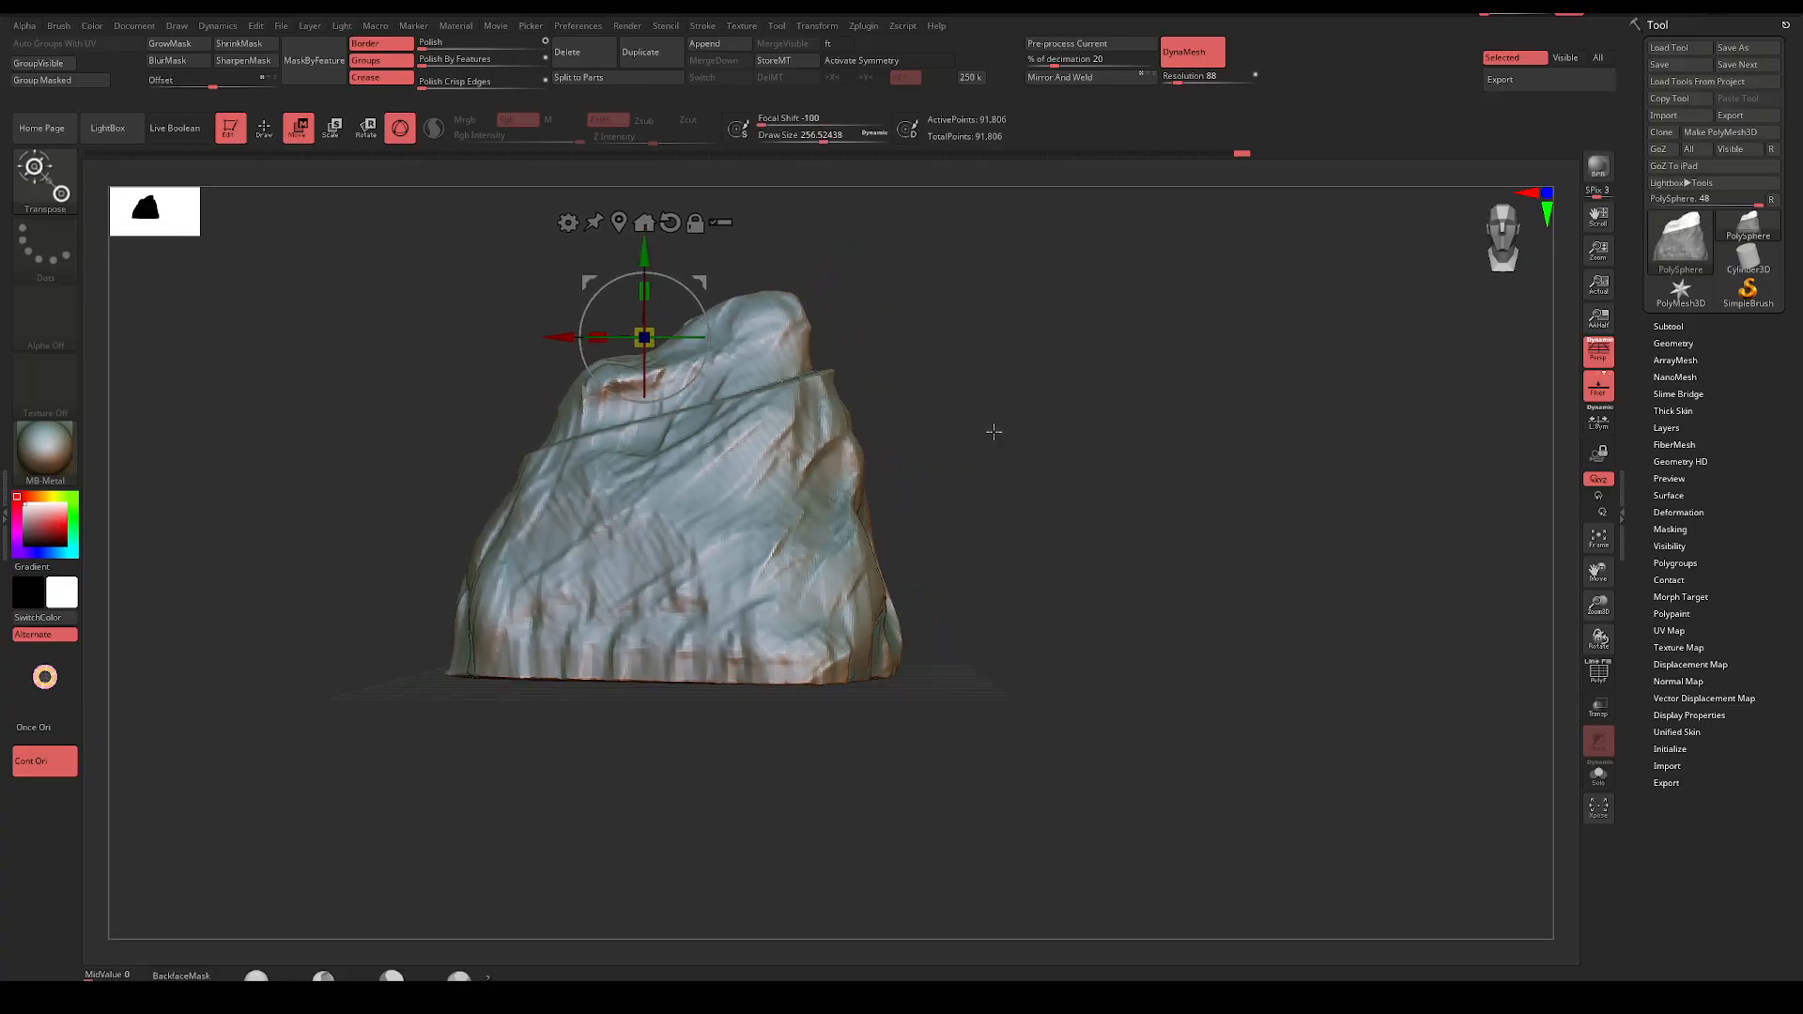
Mask the rock's base along a slanted line, move the upper part to form a second step, and remesh with DynaMesh
{"action": "mouse_move", "coordinate": [992, 223]}
{"action": "left_mouse_down", "text": "ctrl"}
{"action": "mouse_move", "coordinate": [758, 269]}
{"action": "mouse_move", "coordinate": [545, 558]}
{"action": "mouse_move", "coordinate": [1139, 425]}
{"action": "mouse_move", "coordinate": [238, 604]}
{"action": "mouse_move", "coordinate": [1329, 221]}
{"action": "left_mouse_up", "text": "ctrl"}
{"action": "key", "text": "ctrl+z"}
{"action": "left_click", "coordinate": [950, 423], "text": "ctrl"}
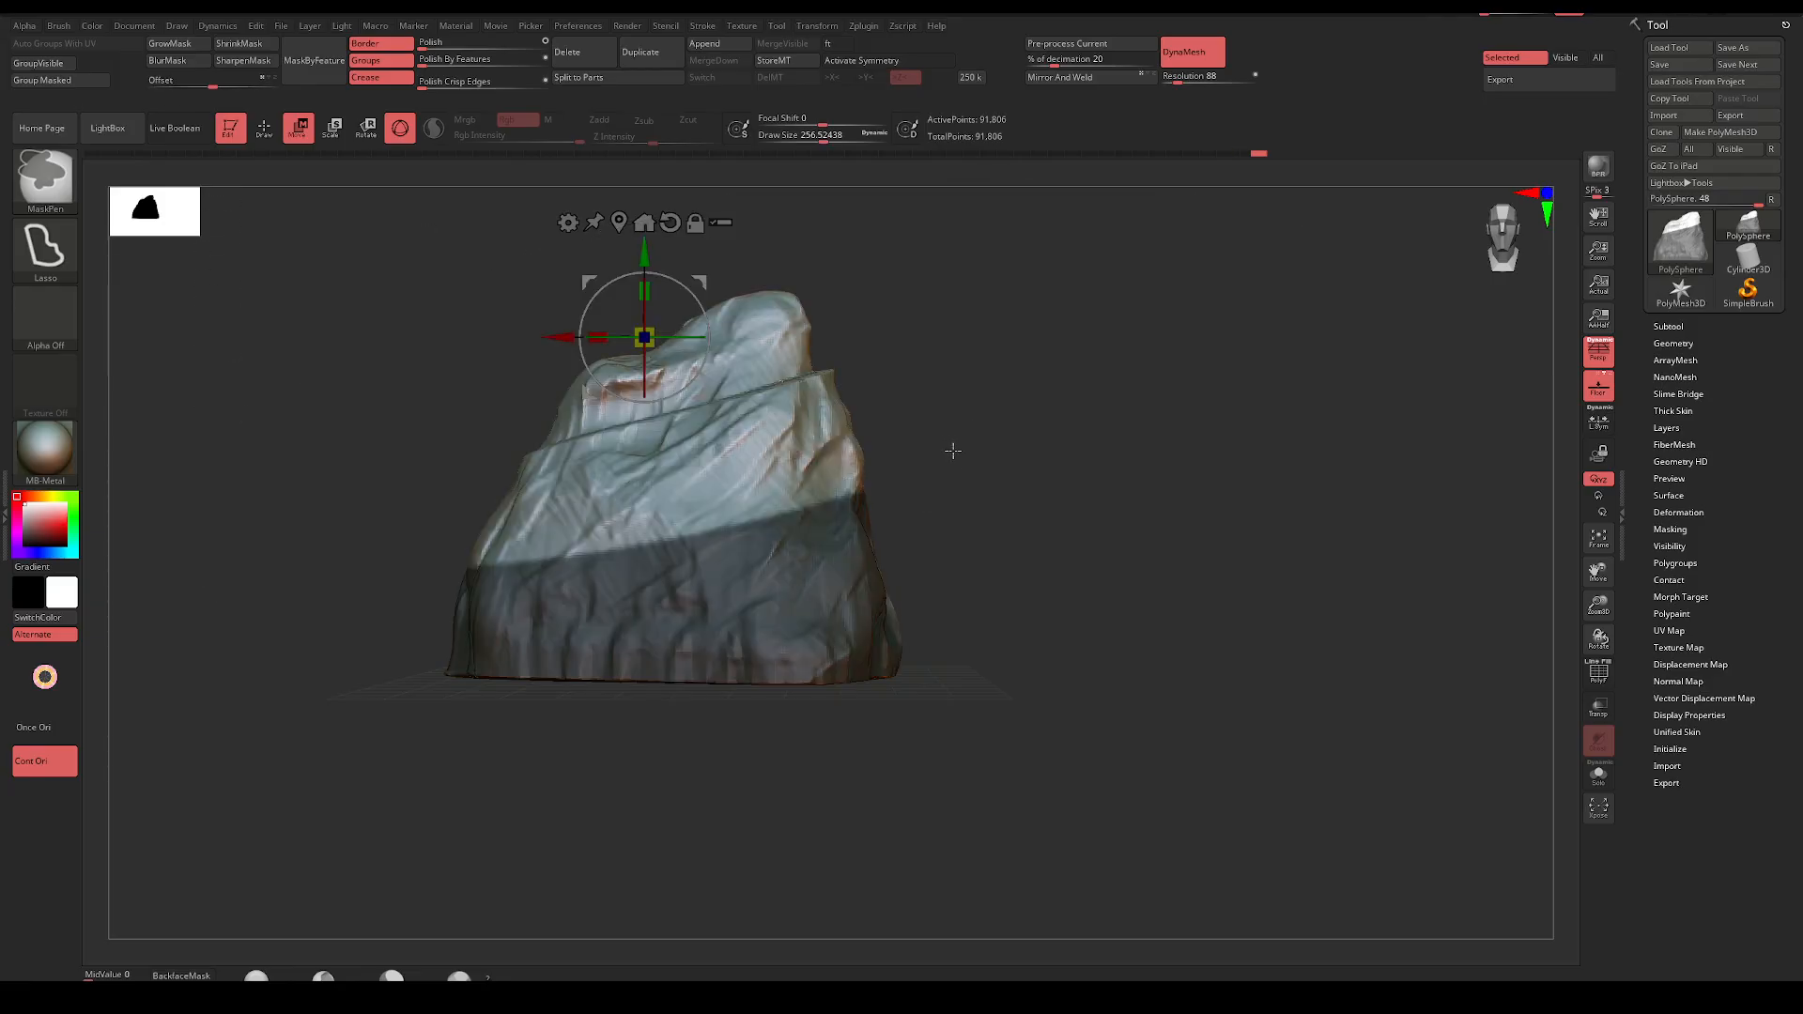
{"action": "left_click_drag", "start_coordinate": [702, 281], "coordinate": [697, 485]}
{"action": "left_click", "coordinate": [740, 385]}
{"action": "mouse_move", "coordinate": [976, 427]}
{"action": "left_mouse_down", "text": "ctrl"}
{"action": "mouse_move", "coordinate": [990, 616]}
{"action": "mouse_move", "coordinate": [966, 567]}
{"action": "mouse_move", "coordinate": [1009, 524]}
{"action": "mouse_move", "coordinate": [976, 601]}
{"action": "mouse_move", "coordinate": [934, 631]}
{"action": "mouse_move", "coordinate": [1058, 475]}
{"action": "mouse_move", "coordinate": [1123, 494]}
{"action": "mouse_move", "coordinate": [1108, 497]}
{"action": "left_mouse_up", "text": "ctrl"}
Switch to the TrimSmoothBorder brush with Alpha 28 and a draw size of about 172
{"action": "key", "text": "q"}
{"action": "key", "text": "b"}
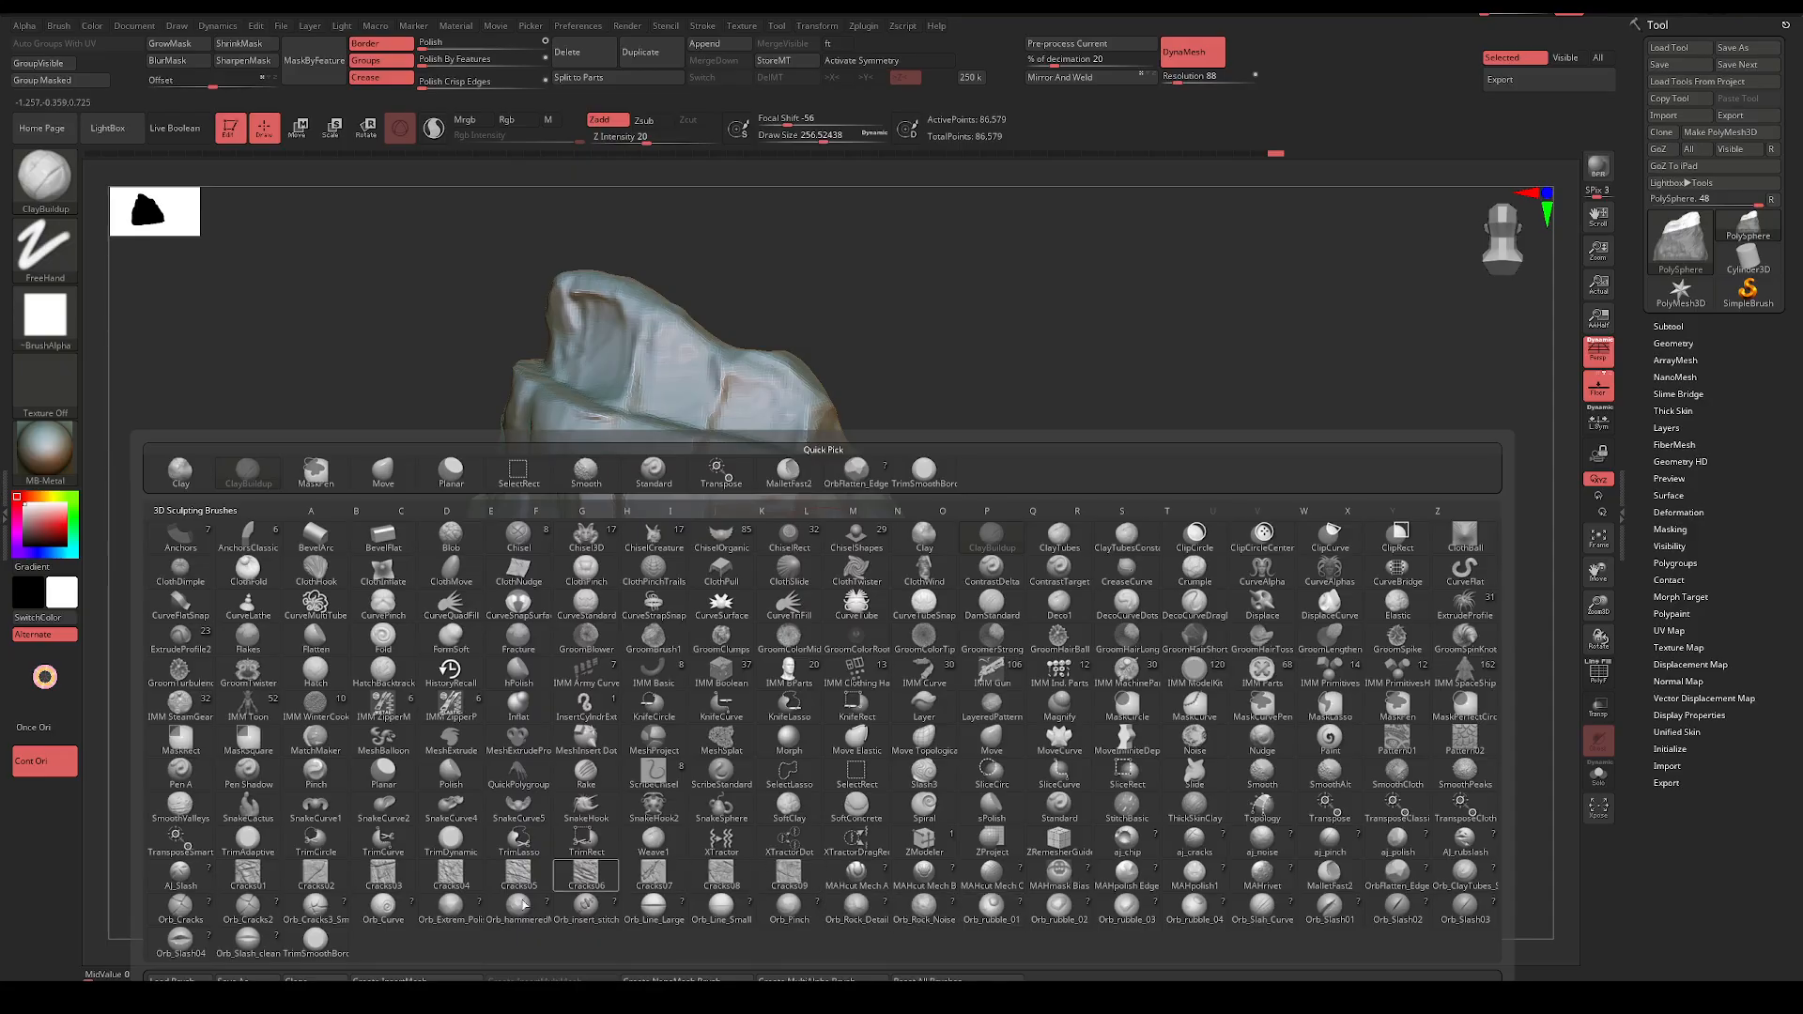
{"action": "left_click", "coordinate": [319, 939]}
{"action": "mouse_move", "coordinate": [726, 480]}
{"action": "left_mouse_down"}
{"action": "mouse_move", "coordinate": [778, 498]}
{"action": "mouse_move", "coordinate": [754, 477]}
{"action": "left_mouse_up"}
{"action": "key", "text": "ctrl+z"}
{"action": "key", "text": "space"}
{"action": "left_click", "coordinate": [45, 318]}
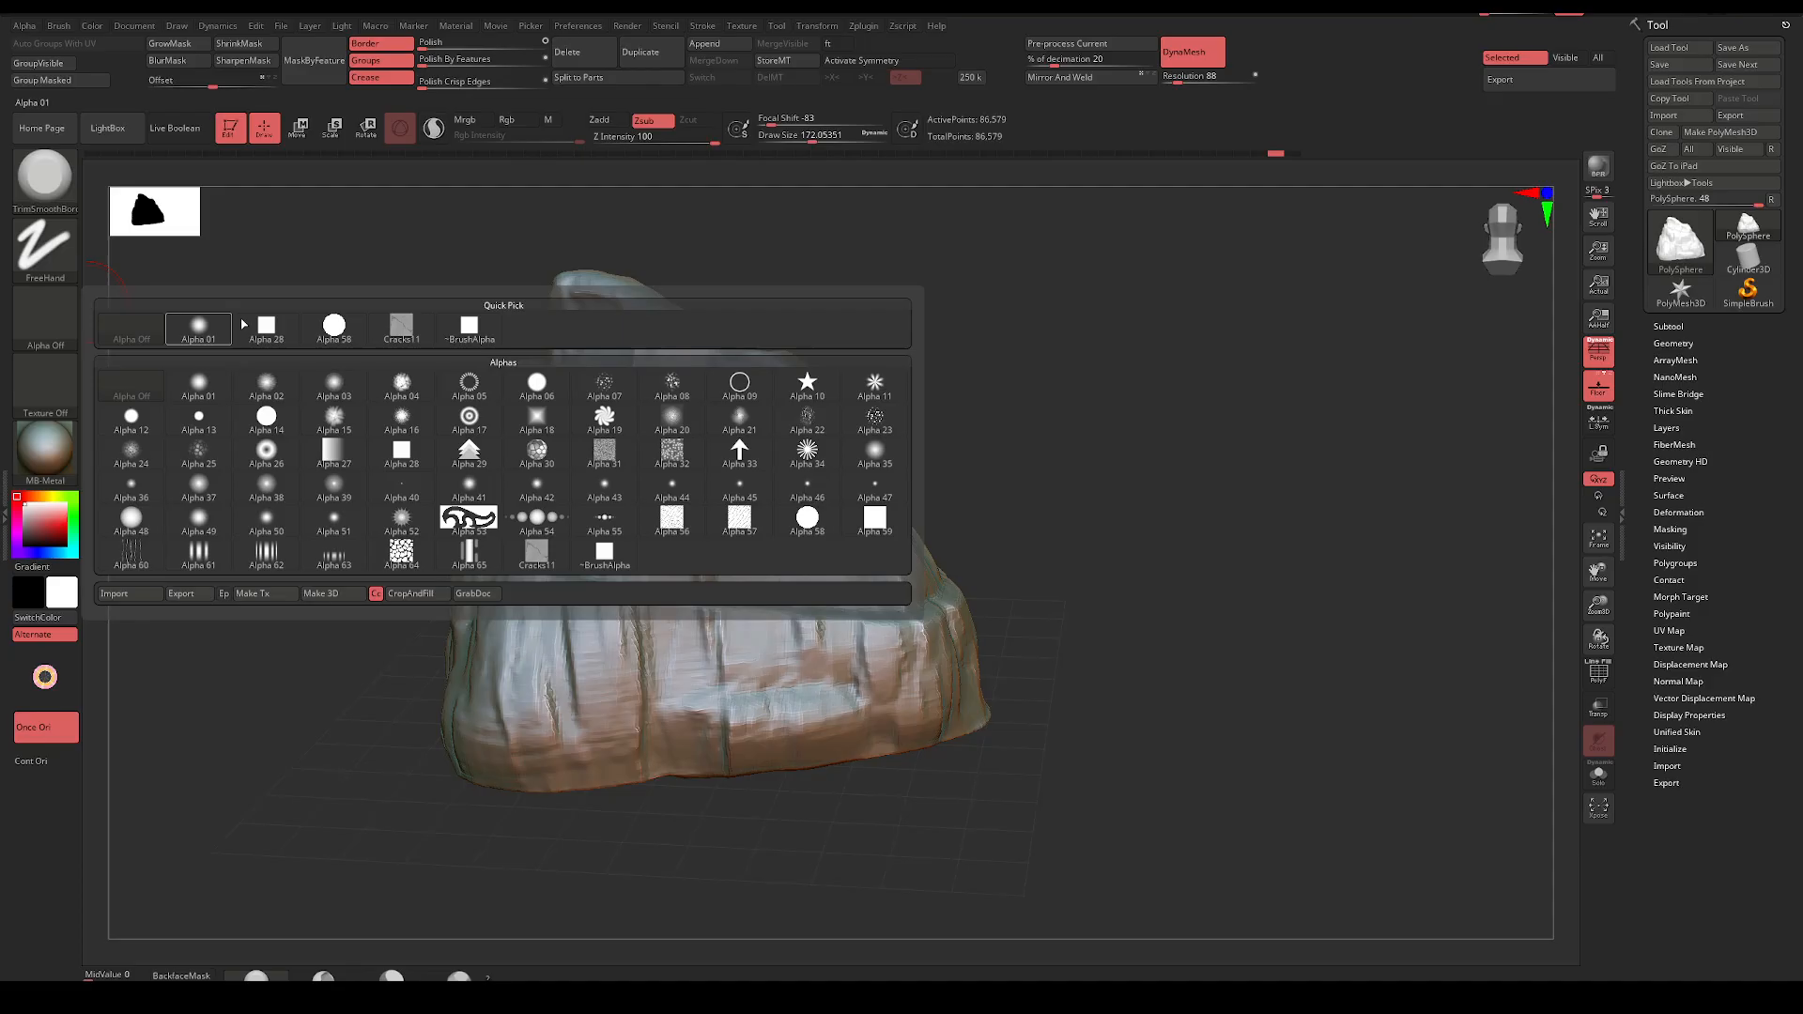
{"action": "left_click", "coordinate": [266, 329]}
{"action": "left_click_drag", "start_coordinate": [918, 353], "coordinate": [932, 377]}
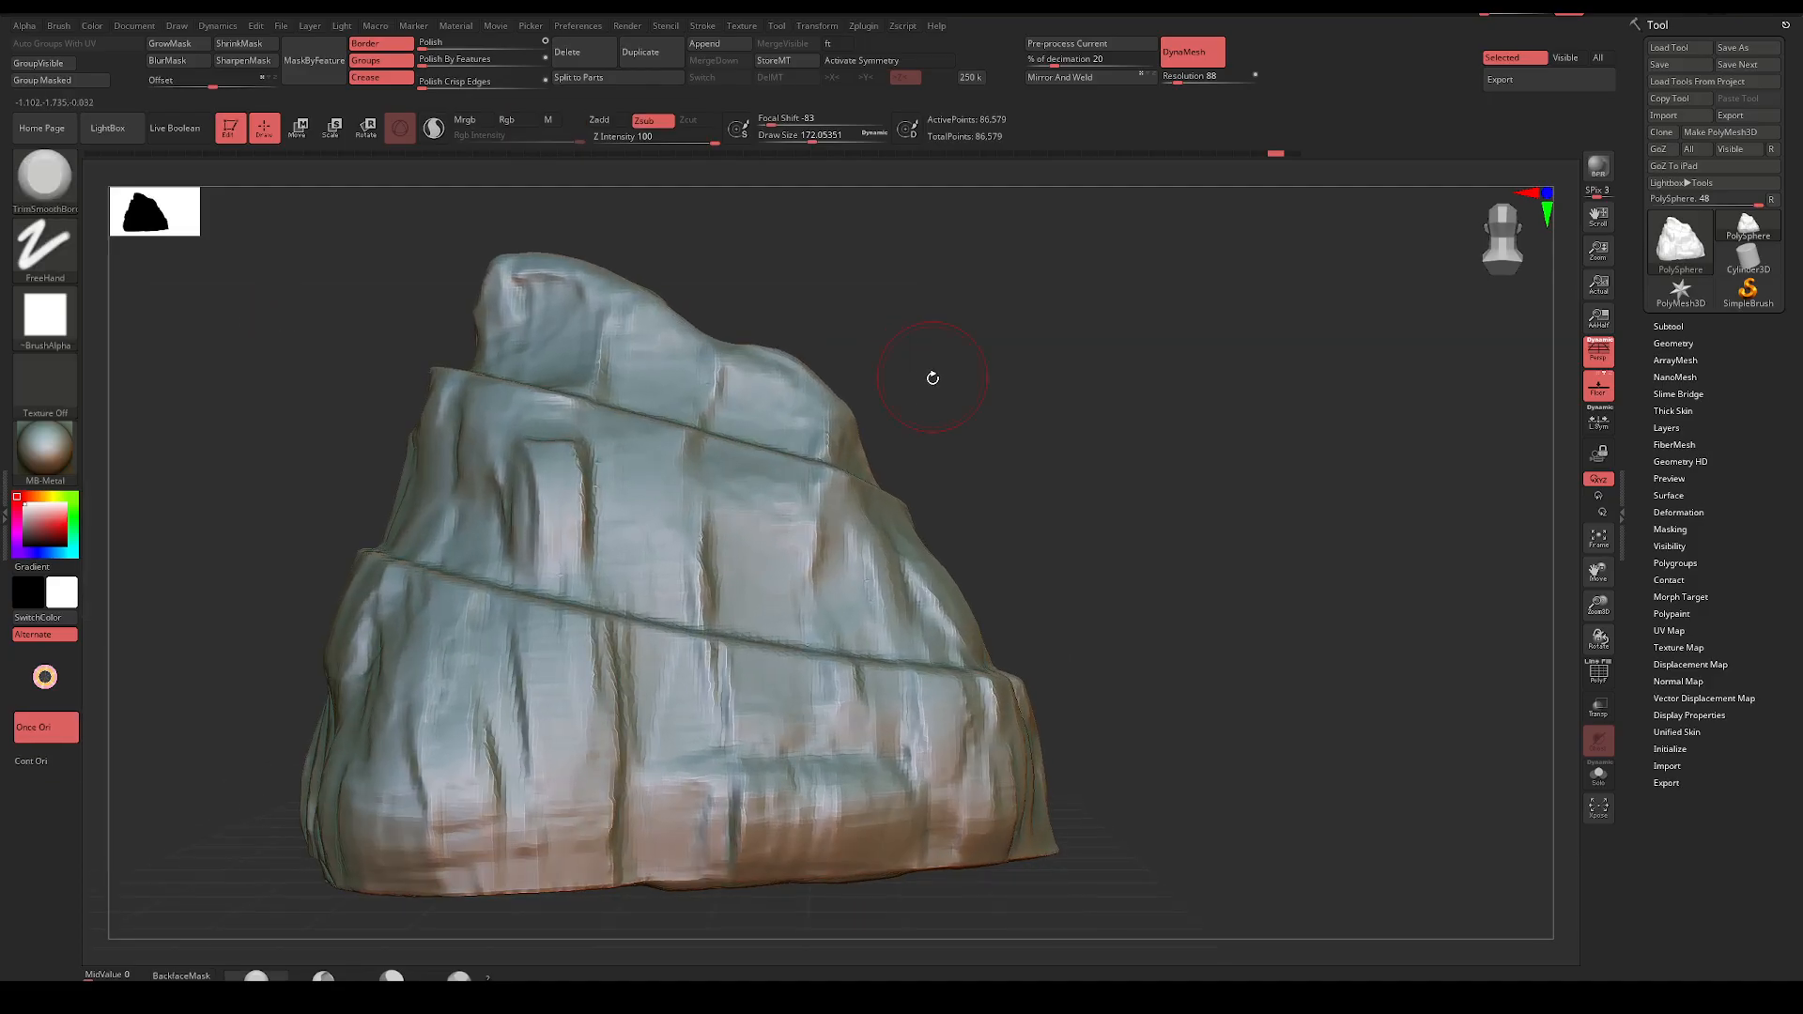
Flatten planes into the vertical ridges on the middle tier, beneath the upper step
{"action": "mouse_move", "coordinate": [593, 484]}
{"action": "left_mouse_down"}
{"action": "mouse_move", "coordinate": [589, 531]}
{"action": "mouse_move", "coordinate": [552, 569]}
{"action": "left_mouse_up"}
{"action": "left_click_drag", "start_coordinate": [495, 392], "coordinate": [488, 434]}
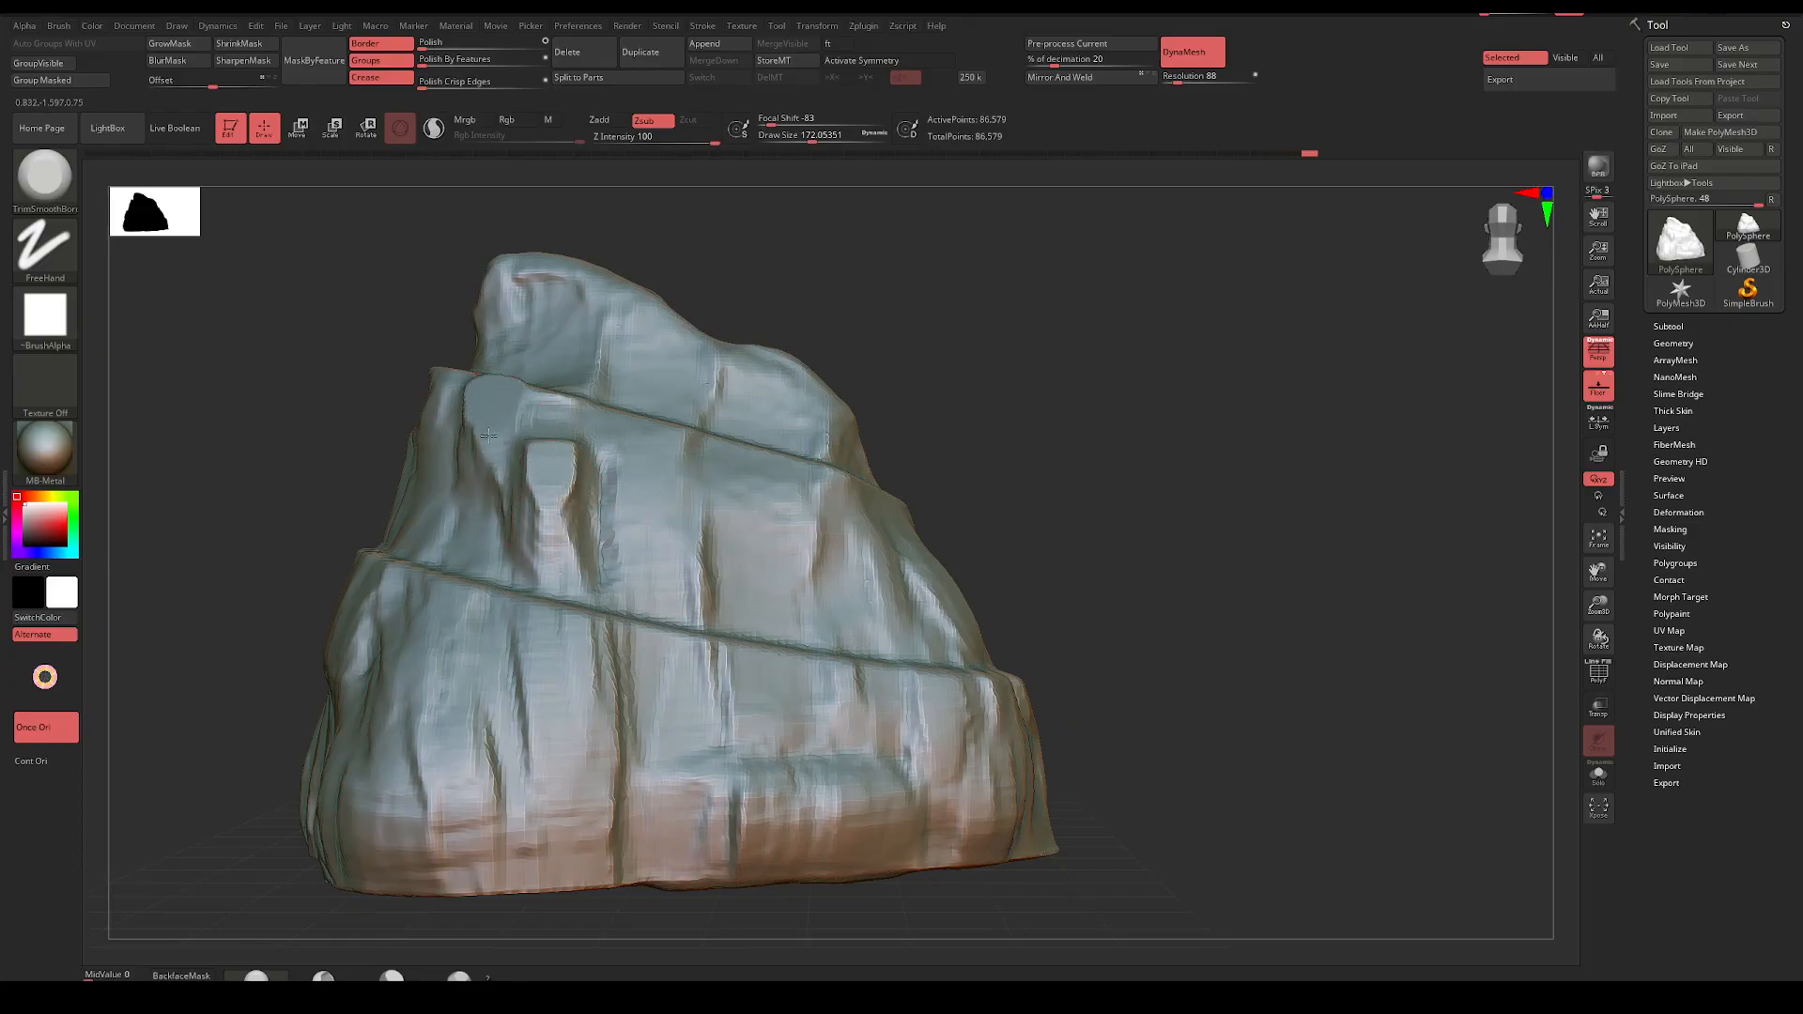
{"action": "right_click_drag", "start_coordinate": [594, 319], "coordinate": [656, 324]}
{"action": "mouse_move", "coordinate": [546, 406]}
{"action": "left_mouse_down"}
{"action": "mouse_move", "coordinate": [546, 380]}
{"action": "mouse_move", "coordinate": [562, 428]}
{"action": "mouse_move", "coordinate": [645, 447]}
{"action": "mouse_move", "coordinate": [650, 556]}
{"action": "mouse_move", "coordinate": [623, 522]}
{"action": "mouse_move", "coordinate": [616, 562]}
{"action": "mouse_move", "coordinate": [619, 507]}
{"action": "left_mouse_up"}
{"action": "left_click_drag", "start_coordinate": [695, 446], "coordinate": [702, 572]}
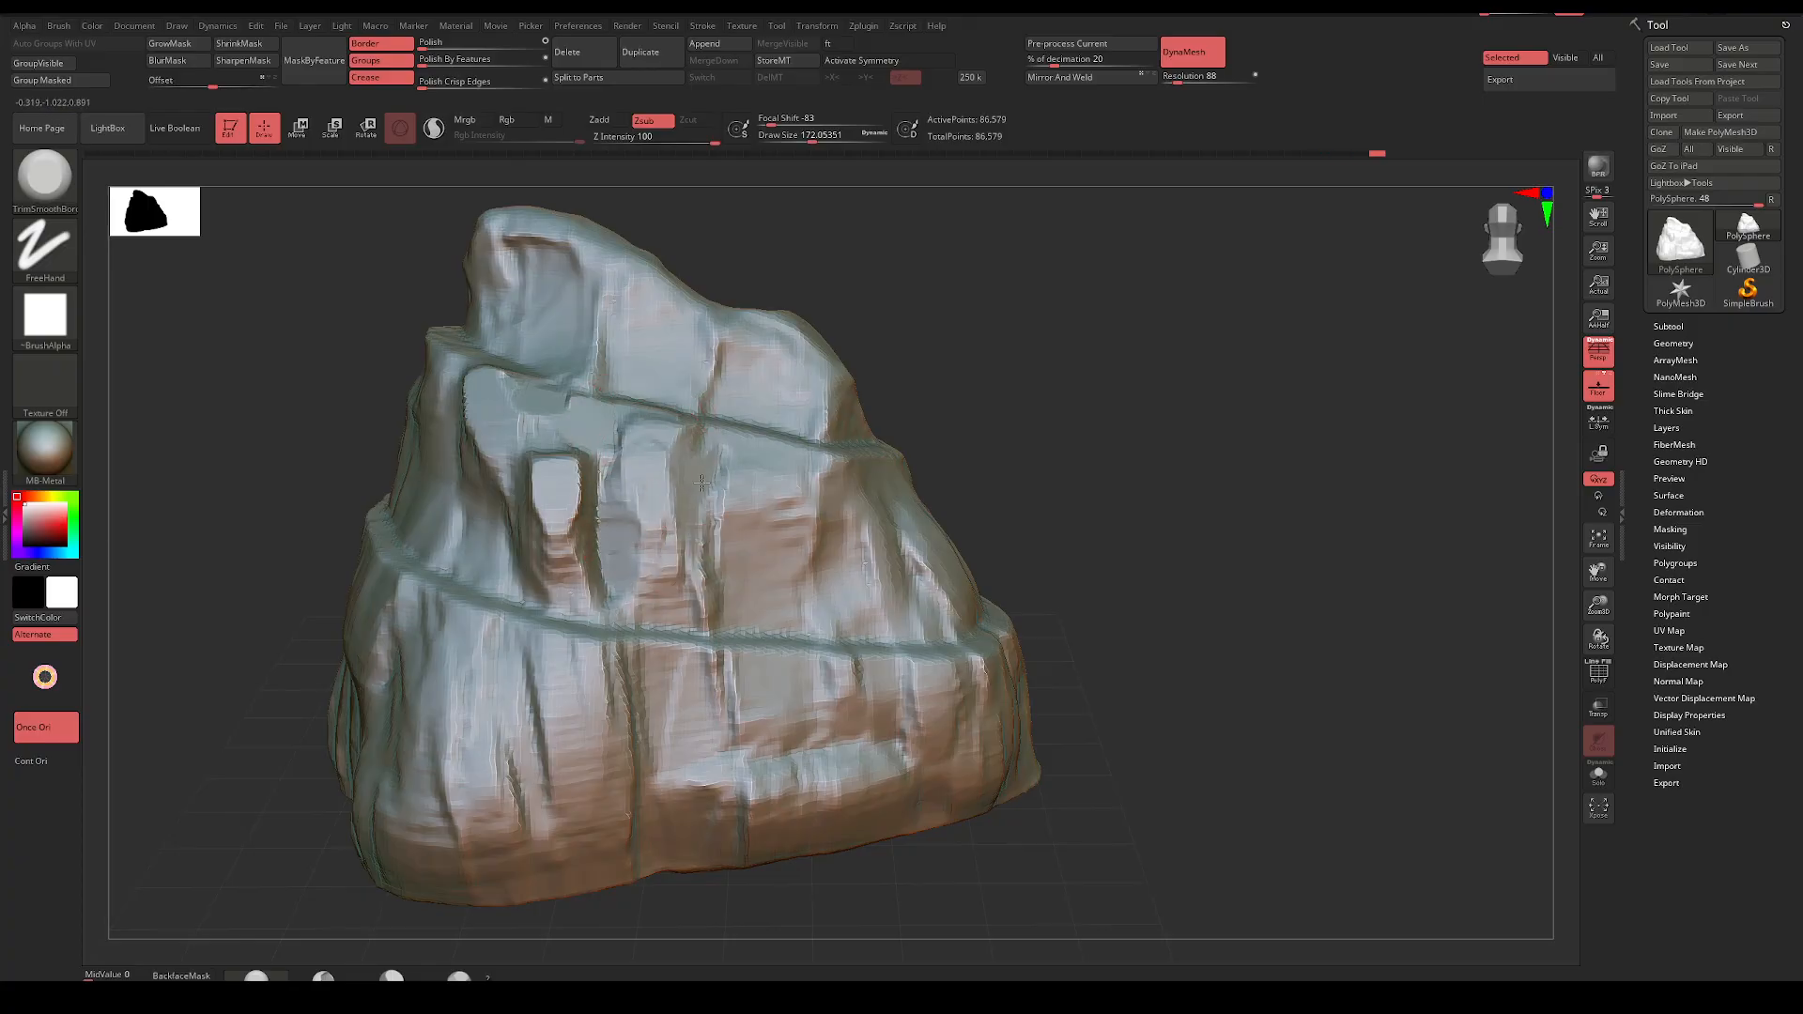
Set the draw size to about 262 and trim broader planes across the same face of the rock
{"action": "key", "text": "space"}
{"action": "left_click_drag", "start_coordinate": [715, 511], "coordinate": [796, 491]}
{"action": "mouse_move", "coordinate": [989, 388]}
{"action": "right_mouse_down", "text": "alt"}
{"action": "mouse_move", "coordinate": [930, 342]}
{"action": "mouse_move", "coordinate": [875, 346]}
{"action": "right_mouse_up", "text": "alt"}
{"action": "mouse_move", "coordinate": [718, 458]}
{"action": "left_mouse_down"}
{"action": "mouse_move", "coordinate": [752, 458]}
{"action": "mouse_move", "coordinate": [779, 490]}
{"action": "mouse_move", "coordinate": [716, 507]}
{"action": "mouse_move", "coordinate": [664, 410]}
{"action": "left_mouse_up"}
{"action": "left_click_drag", "start_coordinate": [860, 350], "coordinate": [896, 378]}
{"action": "mouse_move", "coordinate": [804, 512]}
{"action": "left_mouse_down"}
{"action": "mouse_move", "coordinate": [787, 450]}
{"action": "mouse_move", "coordinate": [826, 474]}
{"action": "mouse_move", "coordinate": [887, 441]}
{"action": "left_mouse_up"}
{"action": "right_click_drag", "start_coordinate": [908, 428], "coordinate": [932, 421], "text": "shift"}
{"action": "mouse_move", "coordinate": [933, 421]}
{"action": "left_mouse_down"}
{"action": "mouse_move", "coordinate": [897, 526]}
{"action": "mouse_move", "coordinate": [871, 464]}
{"action": "left_mouse_up"}
Flatten the middle tier of the opposite broad face into large slanted planes
{"action": "mouse_move", "coordinate": [1089, 324]}
{"action": "right_mouse_down"}
{"action": "mouse_move", "coordinate": [976, 329]}
{"action": "mouse_move", "coordinate": [826, 441]}
{"action": "right_mouse_up"}
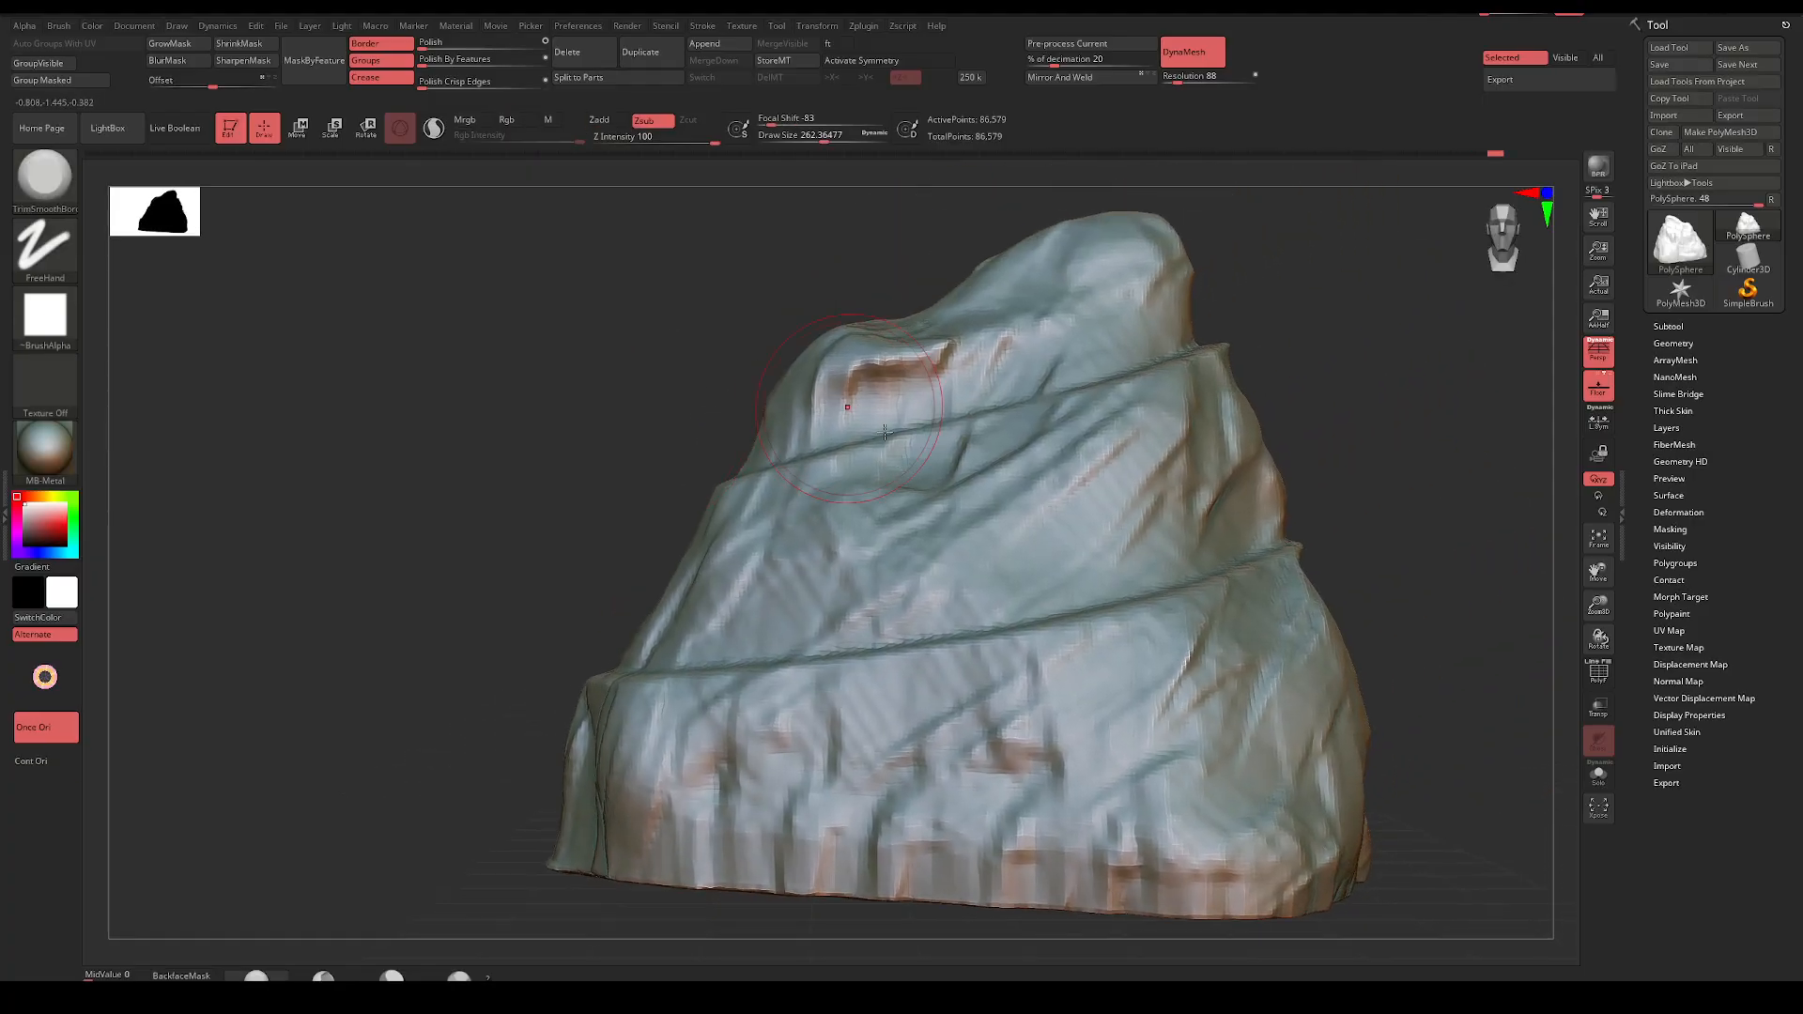
{"action": "mouse_move", "coordinate": [918, 458]}
{"action": "left_mouse_down"}
{"action": "mouse_move", "coordinate": [868, 441]}
{"action": "mouse_move", "coordinate": [760, 606]}
{"action": "mouse_move", "coordinate": [775, 482]}
{"action": "left_mouse_up"}
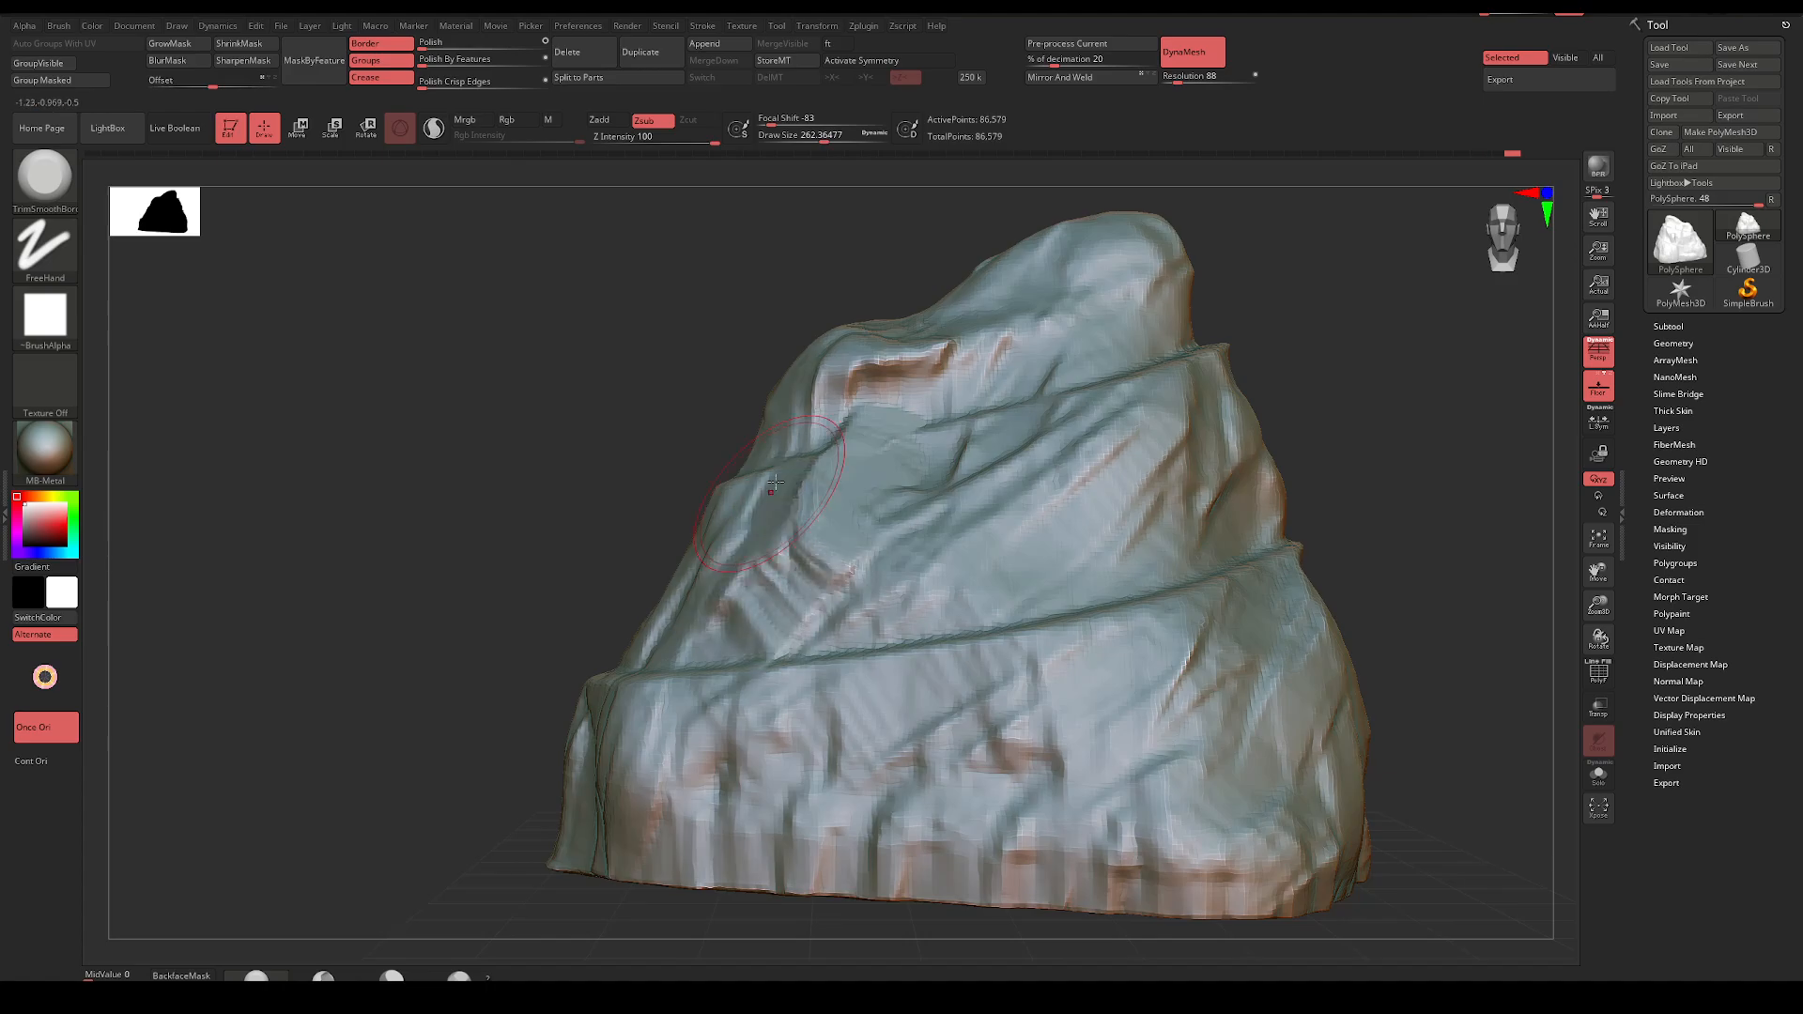
{"action": "left_click_drag", "start_coordinate": [708, 624], "coordinate": [663, 631]}
{"action": "mouse_move", "coordinate": [663, 631]}
{"action": "right_mouse_down"}
{"action": "mouse_move", "coordinate": [711, 489]}
{"action": "mouse_move", "coordinate": [1324, 278]}
{"action": "mouse_move", "coordinate": [1192, 300]}
{"action": "right_mouse_up"}
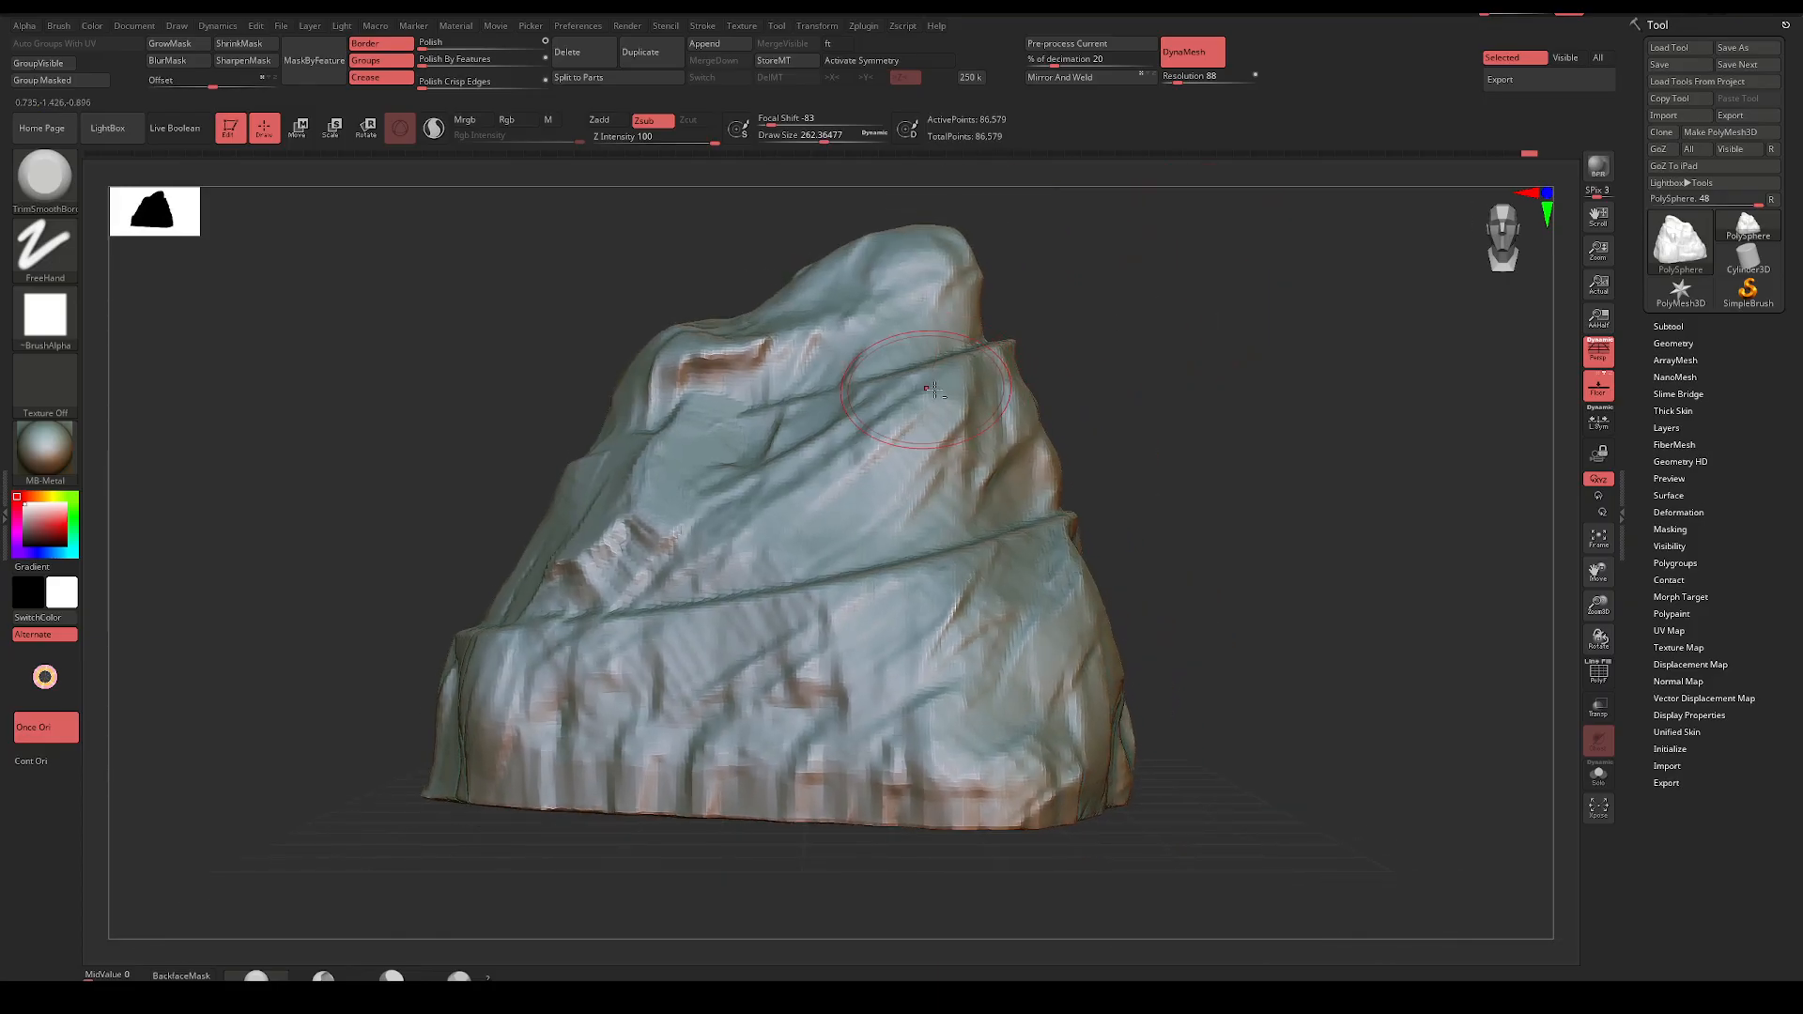
{"action": "mouse_move", "coordinate": [934, 390]}
{"action": "left_mouse_down"}
{"action": "mouse_move", "coordinate": [939, 422]}
{"action": "mouse_move", "coordinate": [868, 507]}
{"action": "mouse_move", "coordinate": [807, 507]}
{"action": "mouse_move", "coordinate": [838, 469]}
{"action": "mouse_move", "coordinate": [820, 425]}
{"action": "mouse_move", "coordinate": [738, 480]}
{"action": "left_mouse_up"}
Set the draw size to about 145 and trim smaller planes on the middle tier and the peak
{"action": "key", "text": "space"}
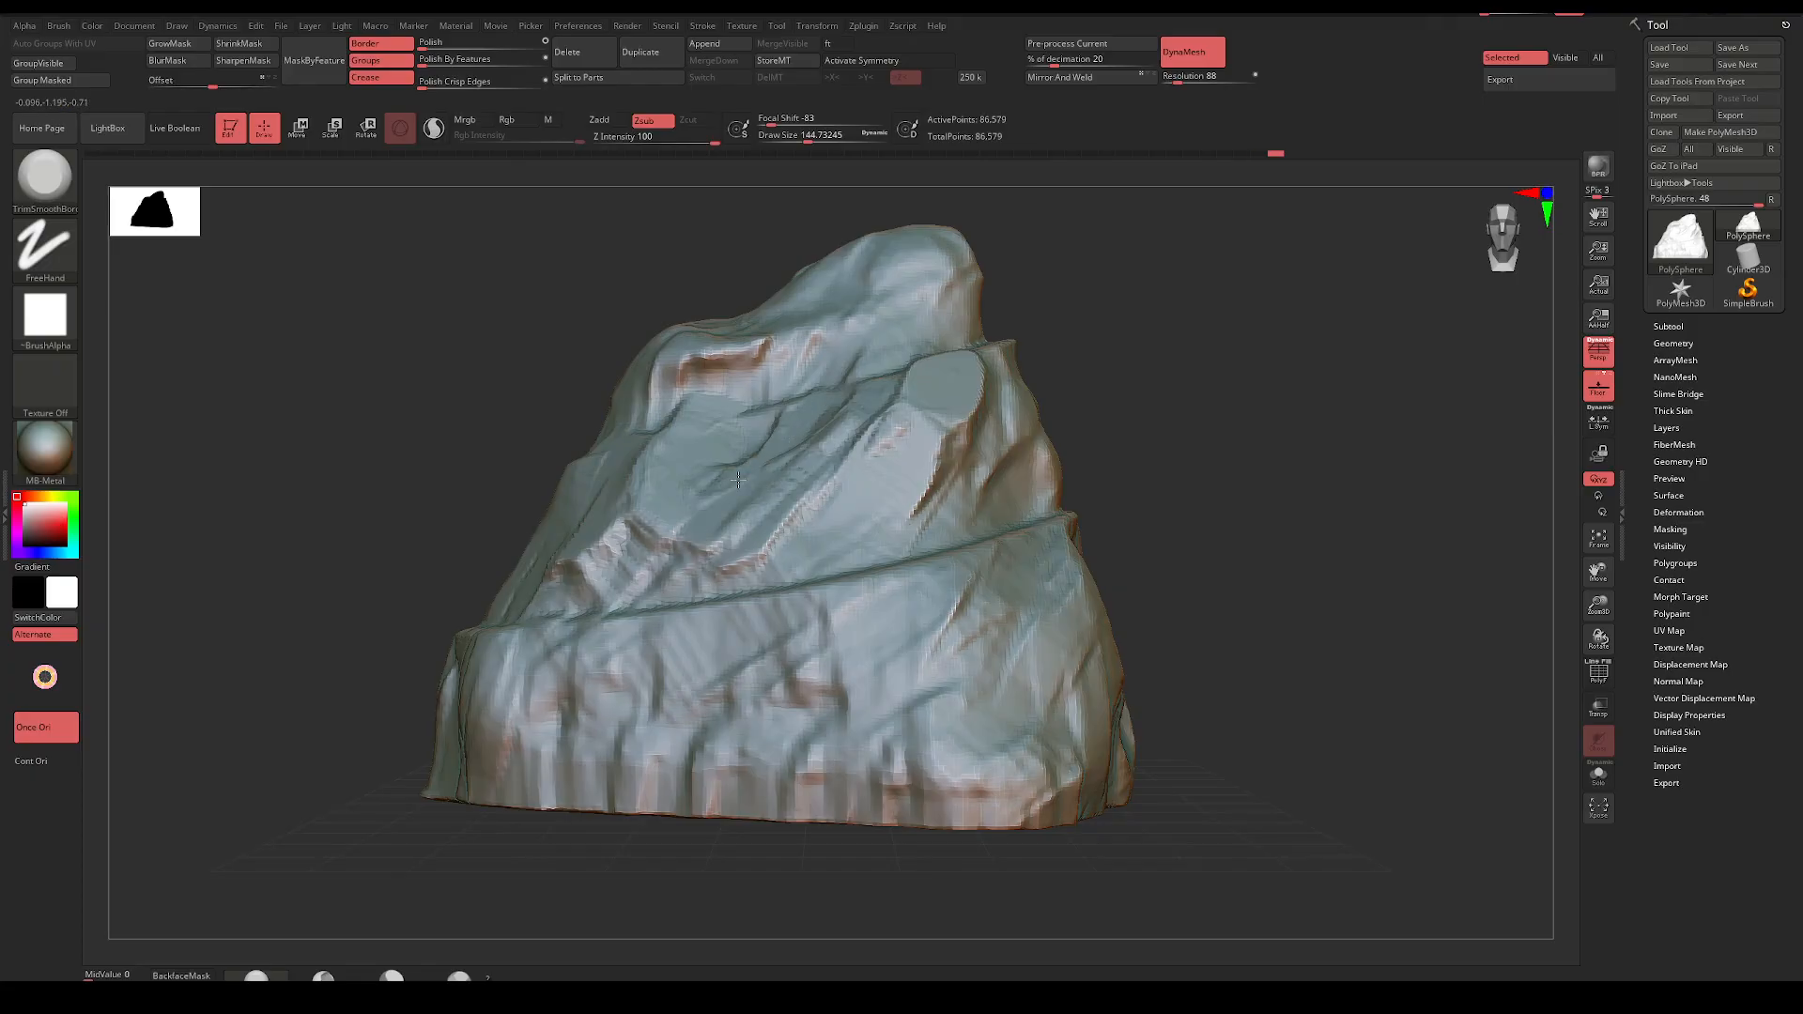
{"action": "right_click_drag", "start_coordinate": [1065, 324], "coordinate": [1033, 377]}
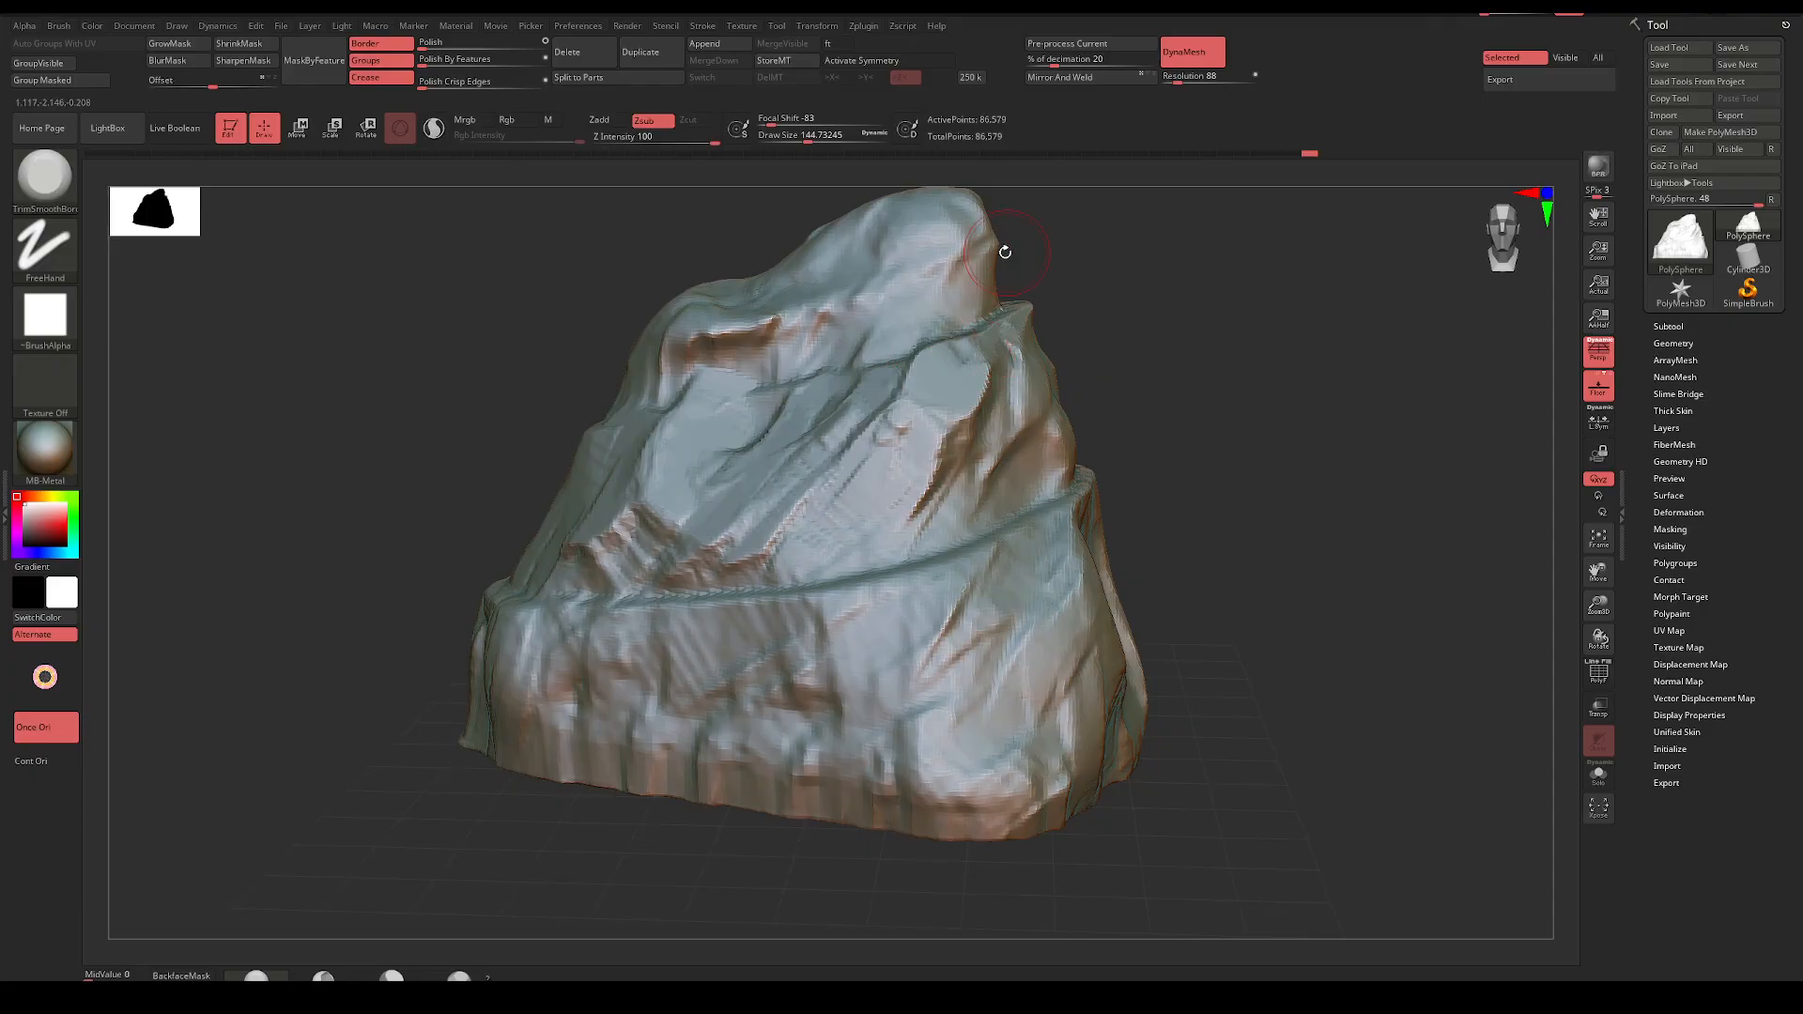
{"action": "right_click_drag", "start_coordinate": [1107, 240], "coordinate": [1019, 396], "text": "alt"}
{"action": "left_click_drag", "start_coordinate": [880, 428], "coordinate": [870, 463]}
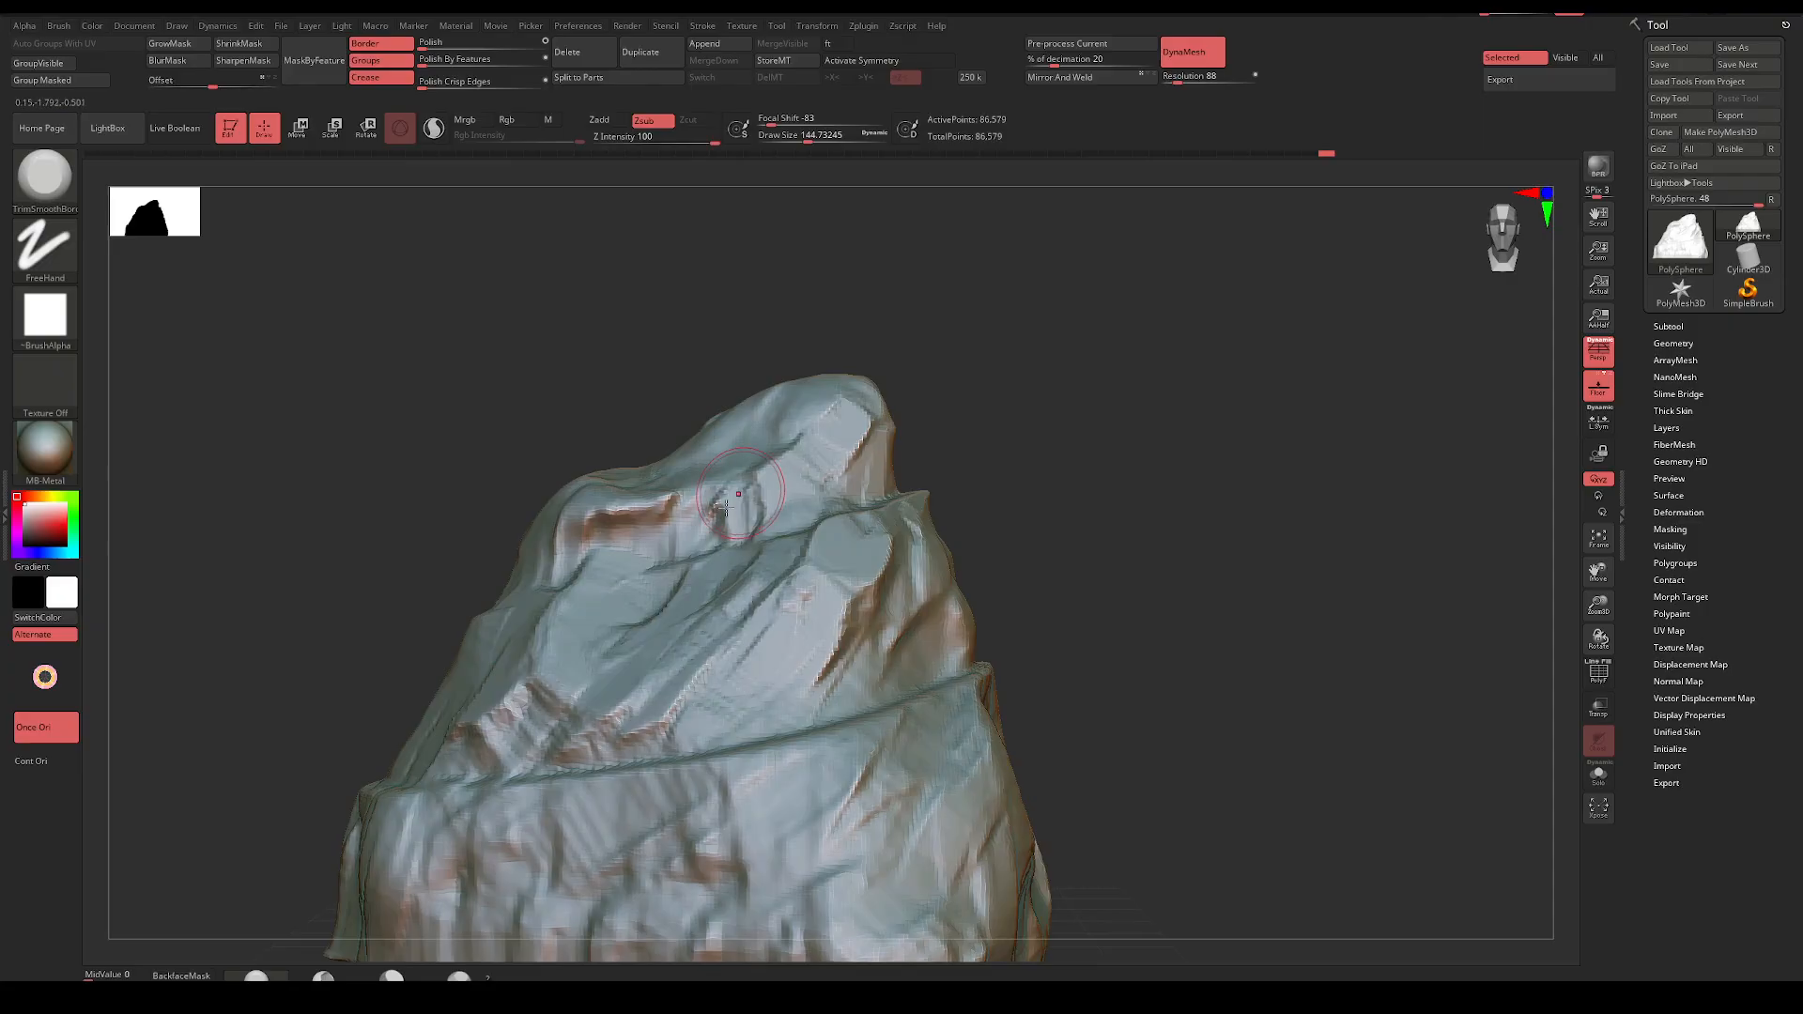
Set the draw size to about 163 and flatten the shoulder recess and the sloping surface of the peak
{"action": "key", "text": "space"}
{"action": "left_click_drag", "start_coordinate": [733, 473], "coordinate": [581, 535]}
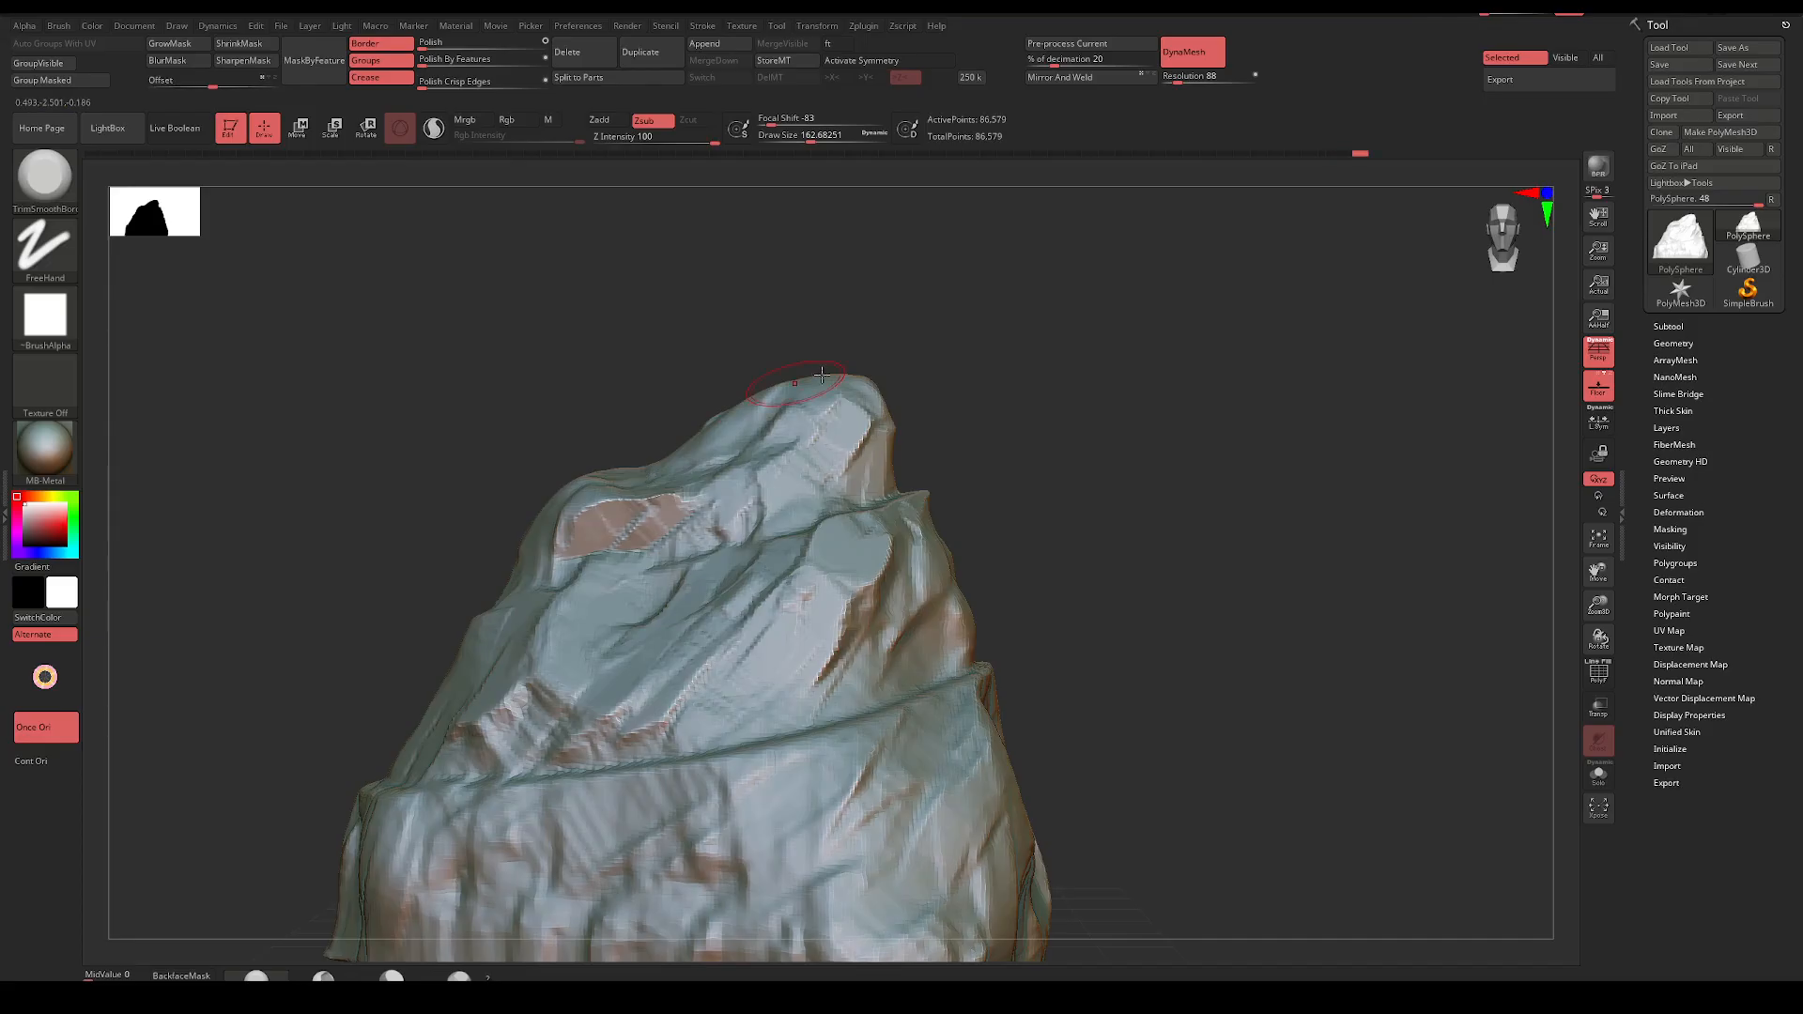
{"action": "left_click_drag", "start_coordinate": [822, 375], "coordinate": [900, 402]}
{"action": "left_click_drag", "start_coordinate": [754, 423], "coordinate": [660, 481]}
{"action": "left_click_drag", "start_coordinate": [779, 442], "coordinate": [829, 413]}
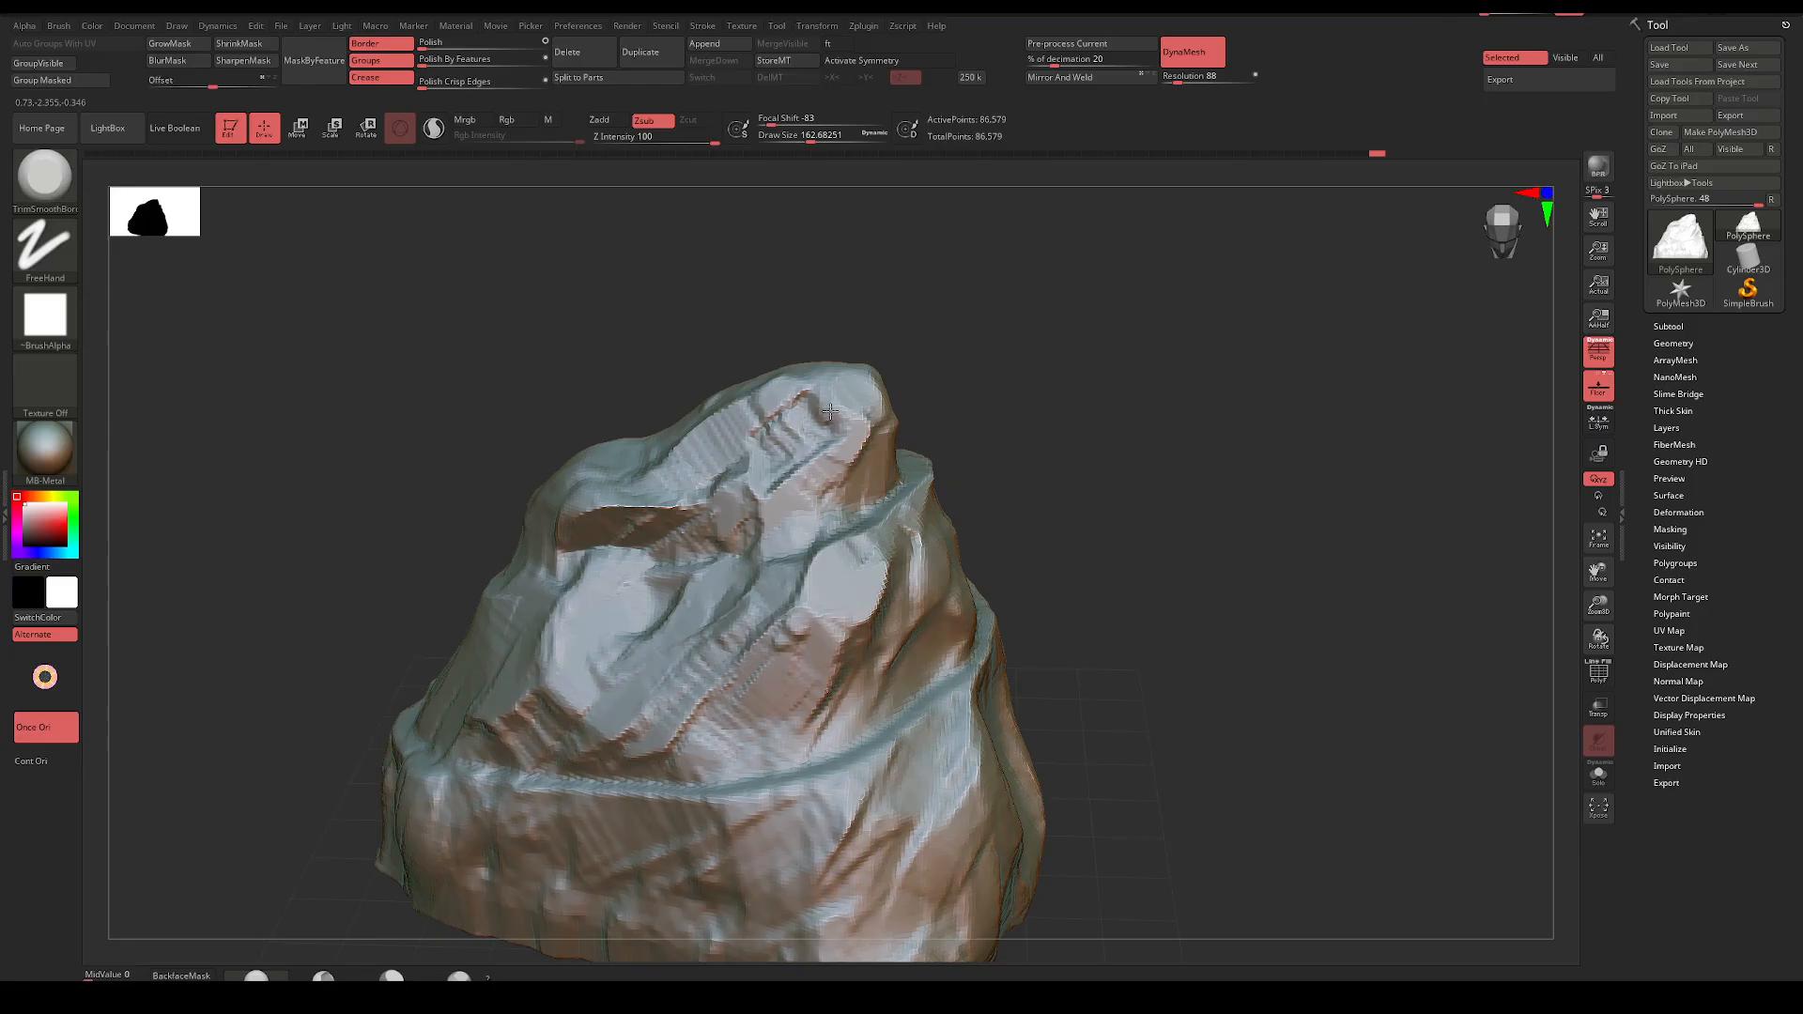
Flatten the peak and the sloping shoulder on the other broad side of the rock into clean angled planes
{"action": "mouse_move", "coordinate": [958, 349]}
{"action": "left_mouse_down"}
{"action": "mouse_move", "coordinate": [974, 334]}
{"action": "mouse_move", "coordinate": [941, 404]}
{"action": "mouse_move", "coordinate": [974, 383]}
{"action": "mouse_move", "coordinate": [933, 310]}
{"action": "left_mouse_up"}
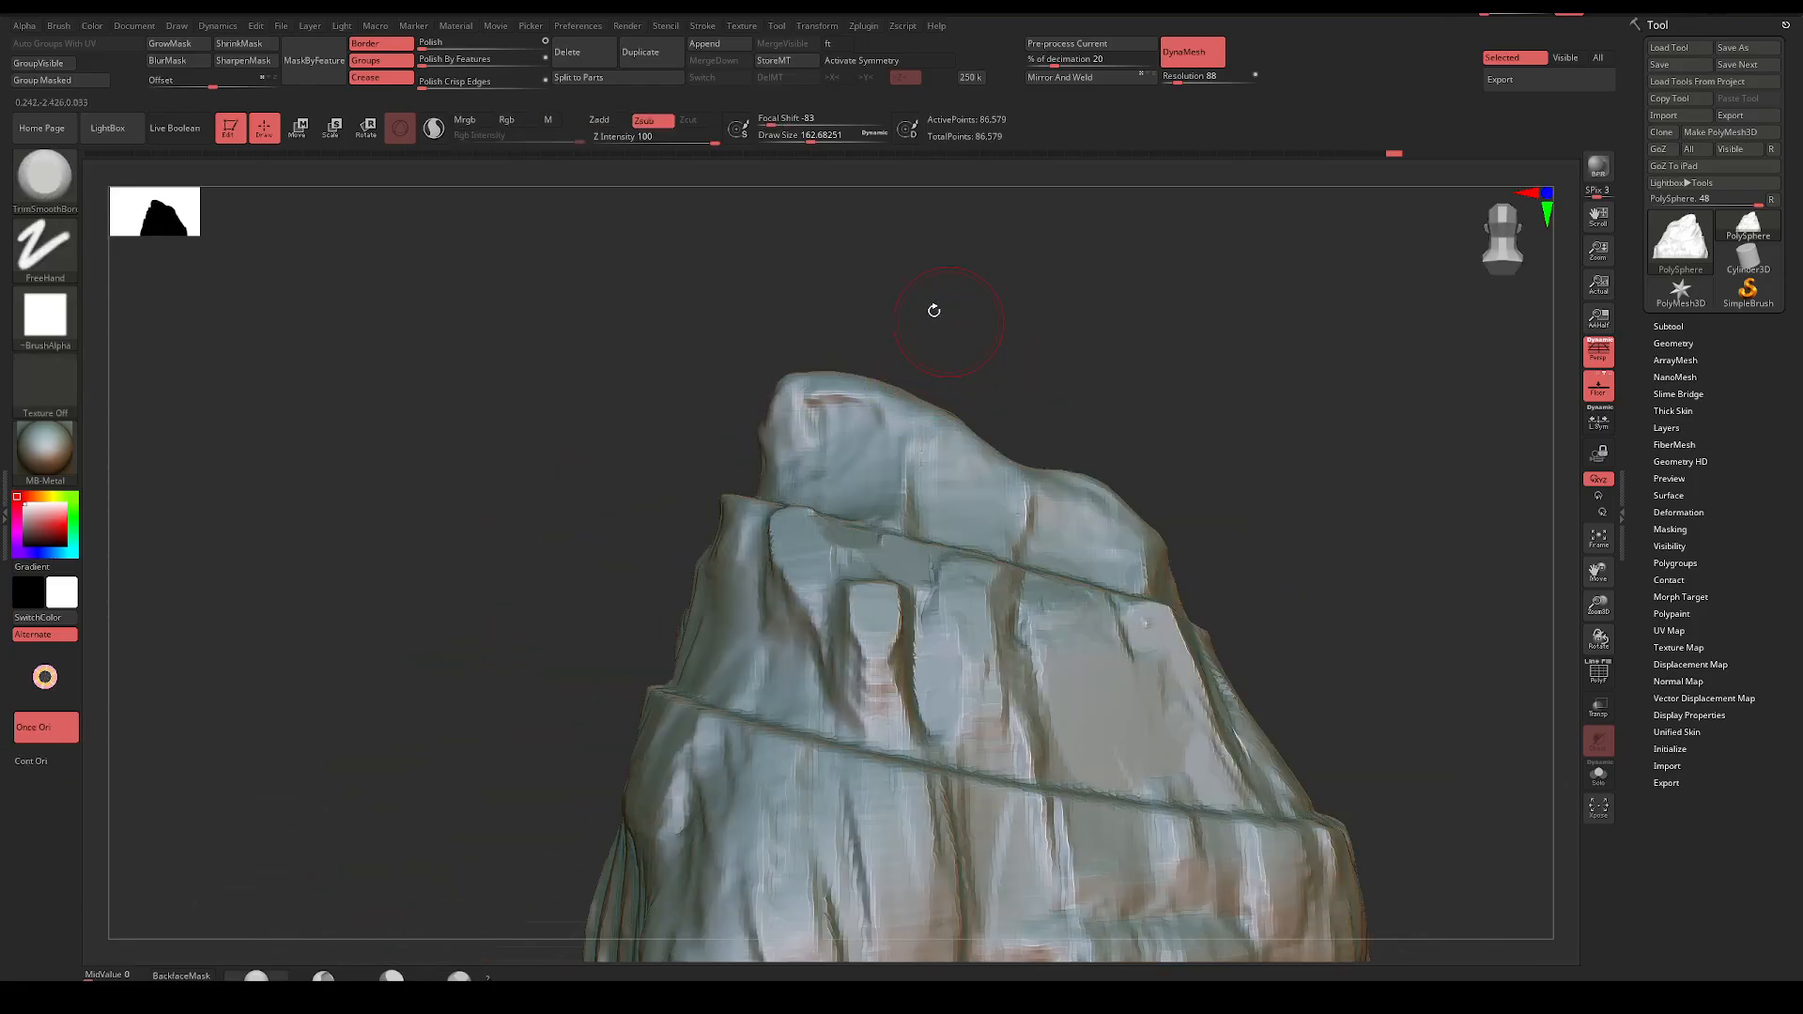
{"action": "left_click_drag", "start_coordinate": [817, 394], "coordinate": [921, 496]}
{"action": "left_click_drag", "start_coordinate": [779, 427], "coordinate": [873, 497]}
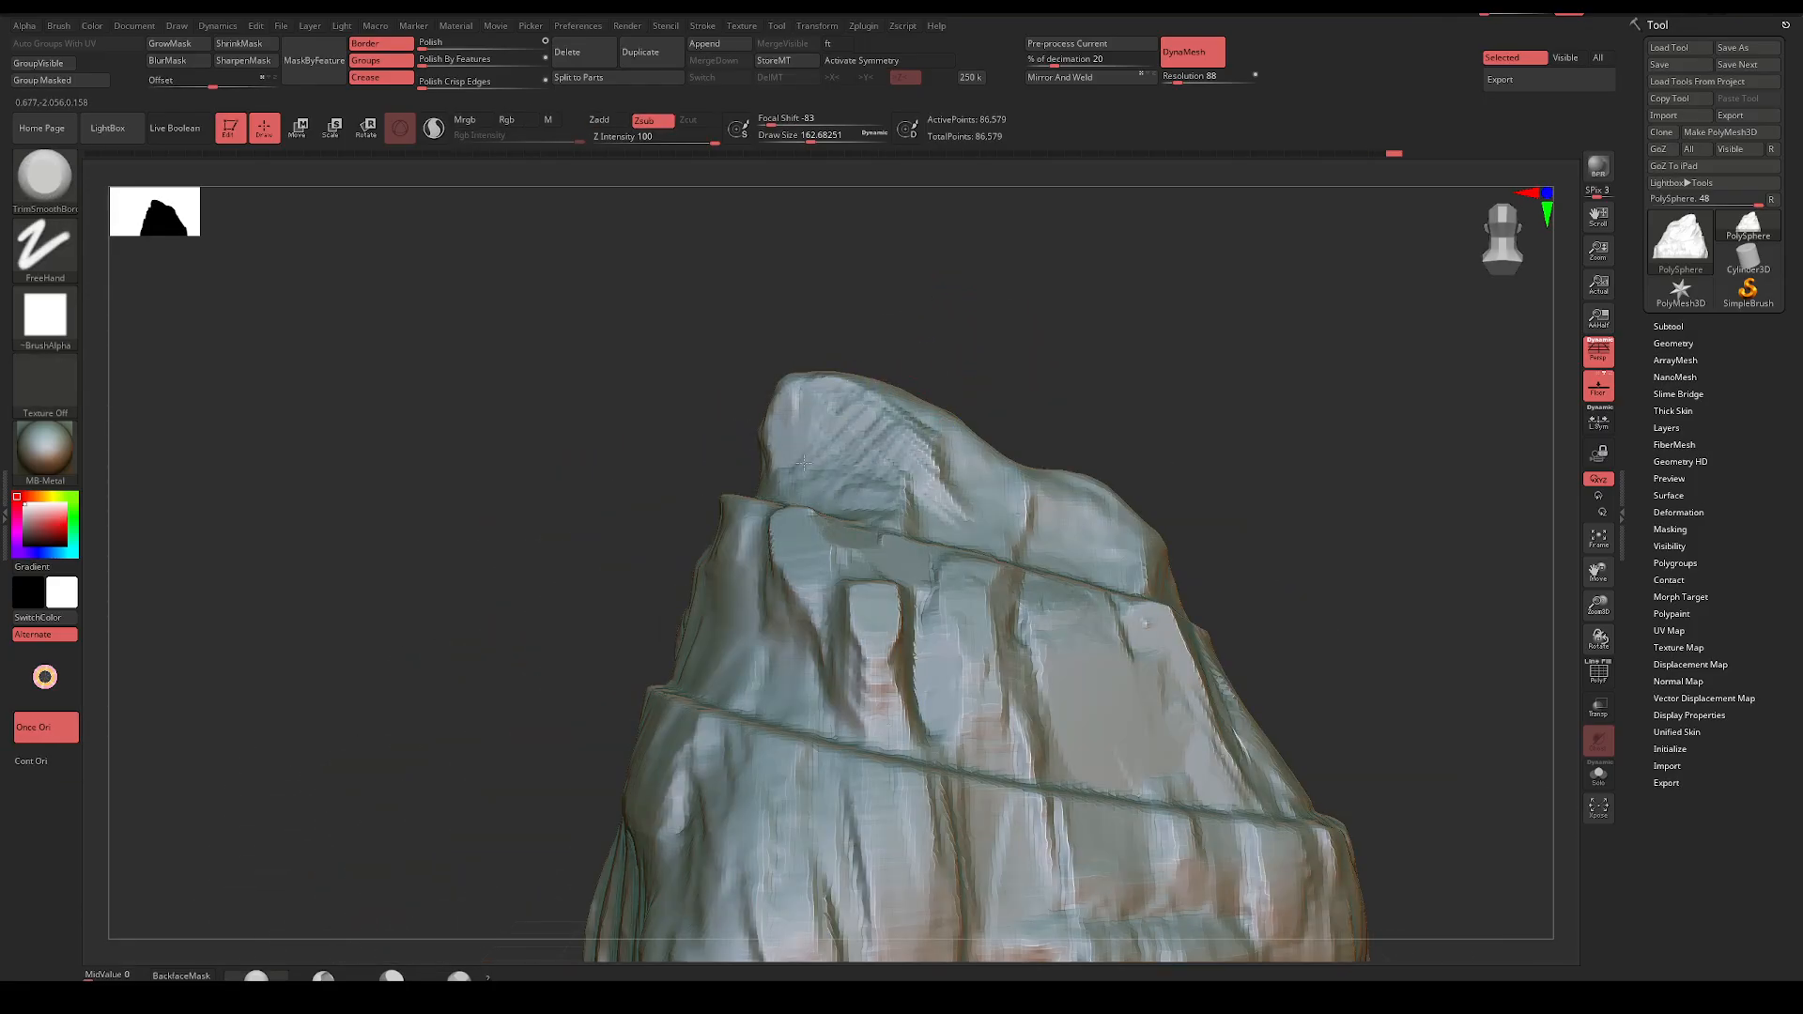
{"action": "left_click_drag", "start_coordinate": [1006, 382], "coordinate": [916, 385]}
{"action": "mouse_move", "coordinate": [770, 404]}
{"action": "left_mouse_down"}
{"action": "mouse_move", "coordinate": [845, 474]}
{"action": "mouse_move", "coordinate": [826, 493]}
{"action": "mouse_move", "coordinate": [747, 483]}
{"action": "mouse_move", "coordinate": [901, 469]}
{"action": "mouse_move", "coordinate": [928, 505]}
{"action": "left_mouse_up"}
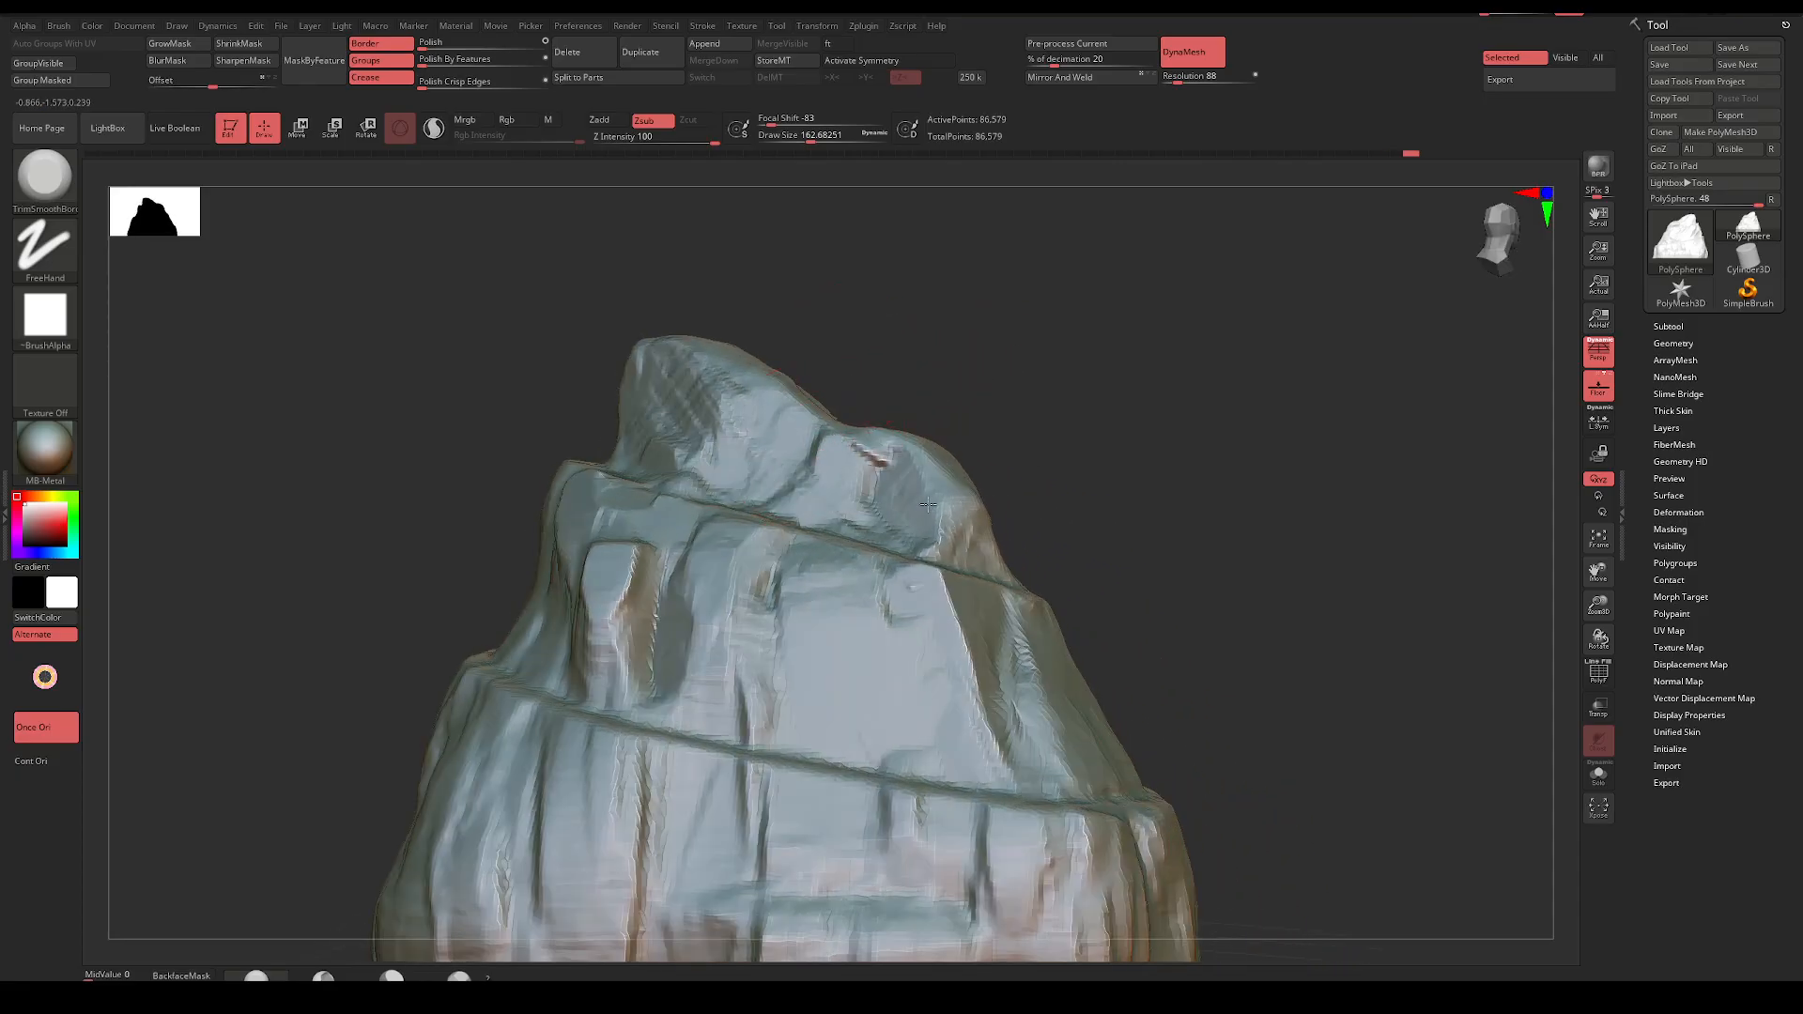
{"action": "left_click_drag", "start_coordinate": [950, 366], "coordinate": [1045, 444], "text": "ctrl"}
{"action": "right_click_drag", "start_coordinate": [1094, 460], "coordinate": [1077, 403], "text": "ctrl"}
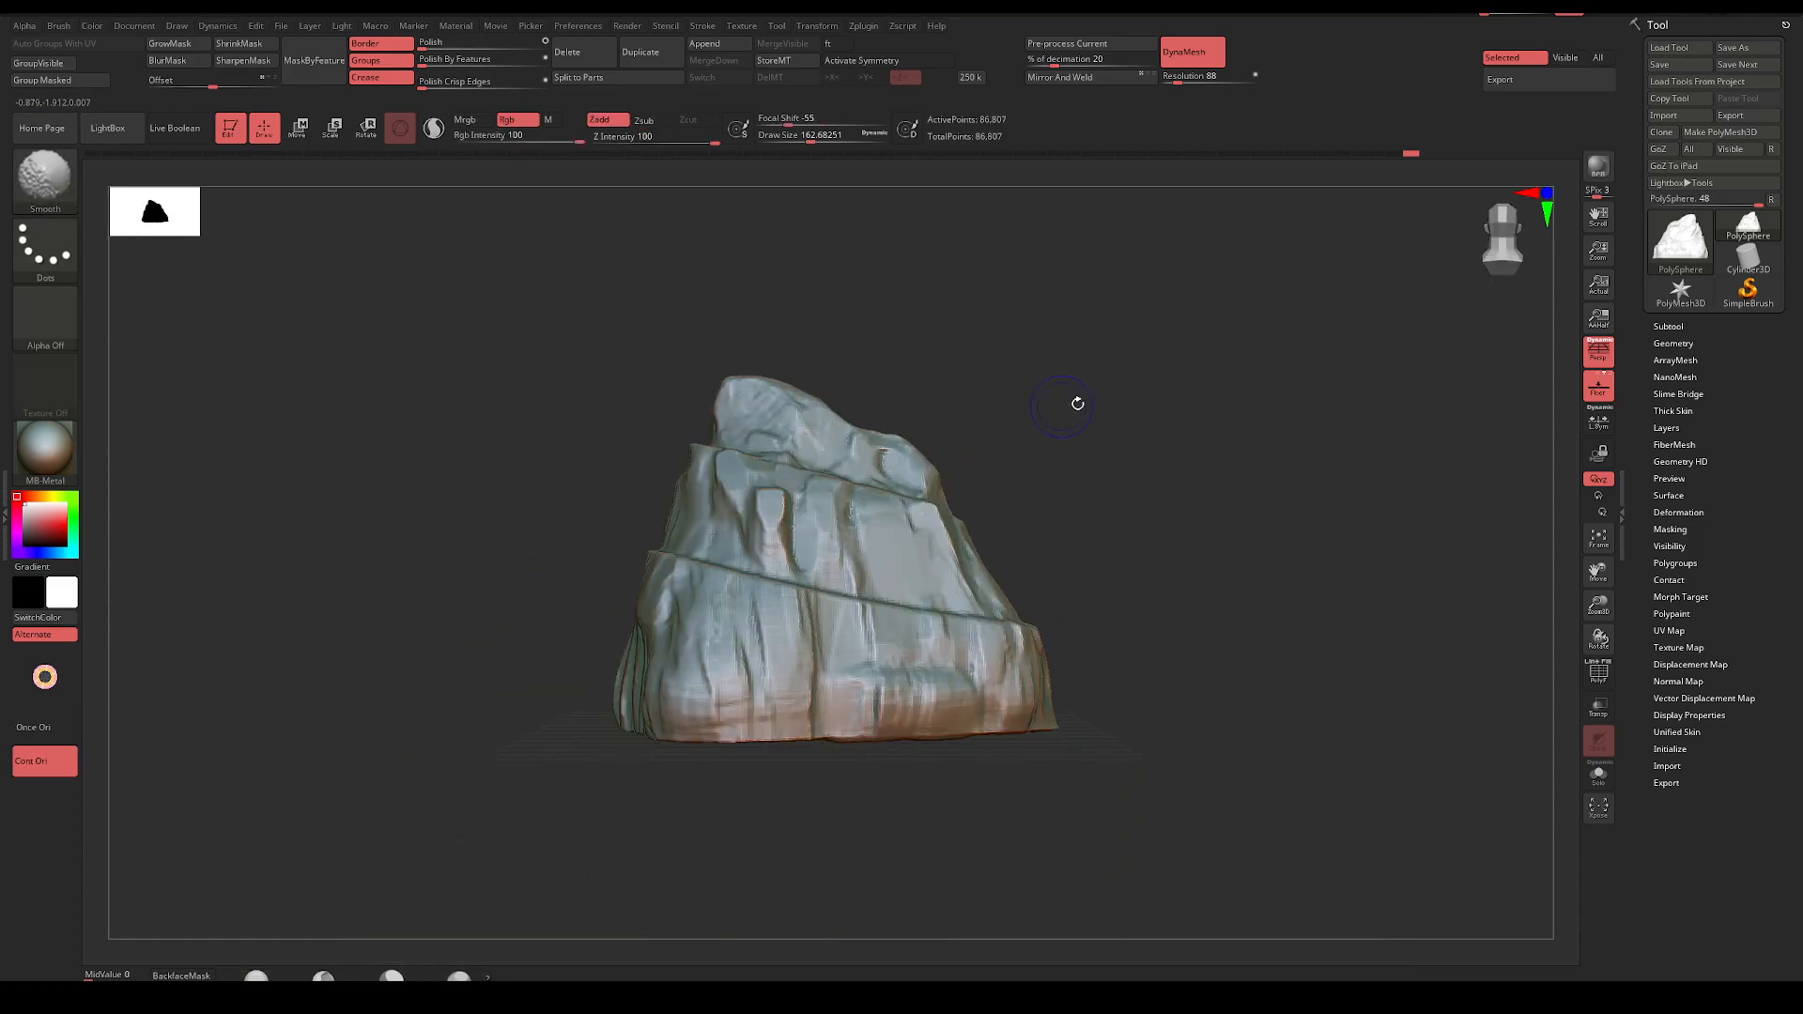
{"action": "mouse_move", "coordinate": [1077, 403]}
{"action": "left_mouse_down"}
{"action": "mouse_move", "coordinate": [1015, 455]}
{"action": "mouse_move", "coordinate": [937, 449]}
{"action": "left_mouse_up"}
{"action": "key", "text": "ctrl+z"}
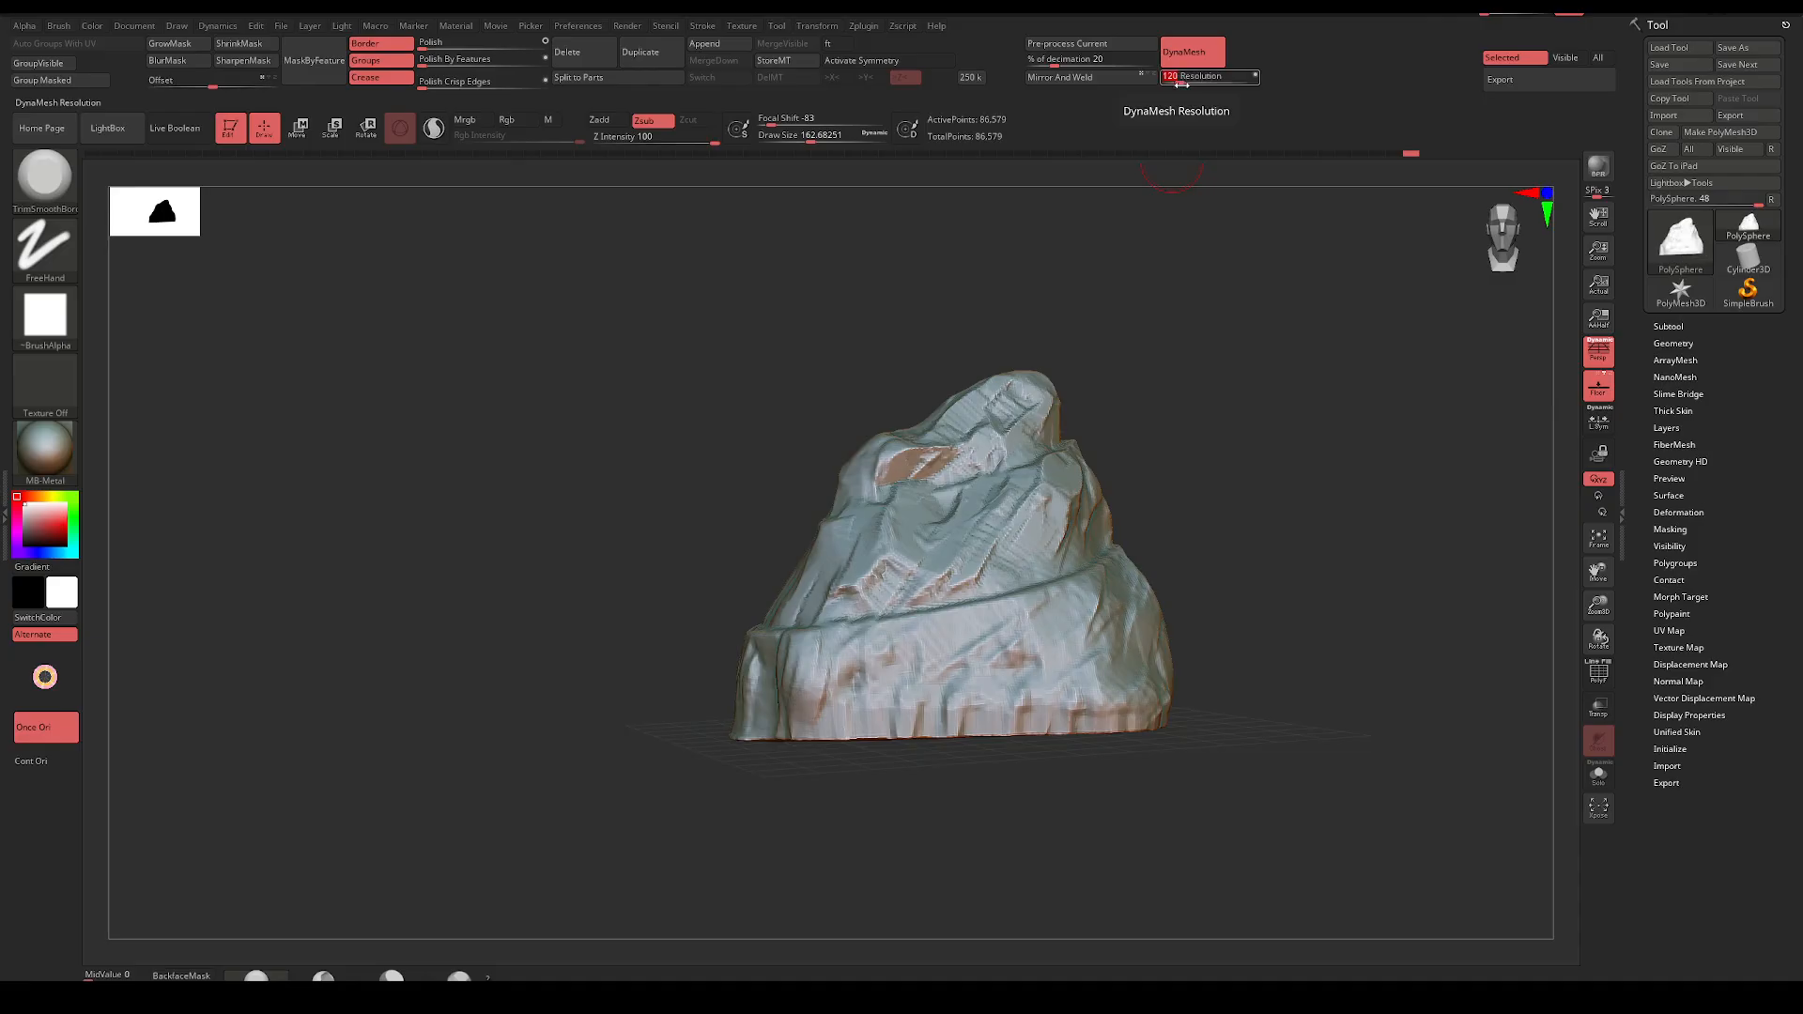
Raise the DynaMesh resolution to 120 and remesh the rock
{"action": "left_click_drag", "start_coordinate": [1163, 282], "coordinate": [1138, 370], "text": "ctrl"}
{"action": "right_click_drag", "start_coordinate": [1139, 369], "coordinate": [1063, 352], "text": "ctrl"}
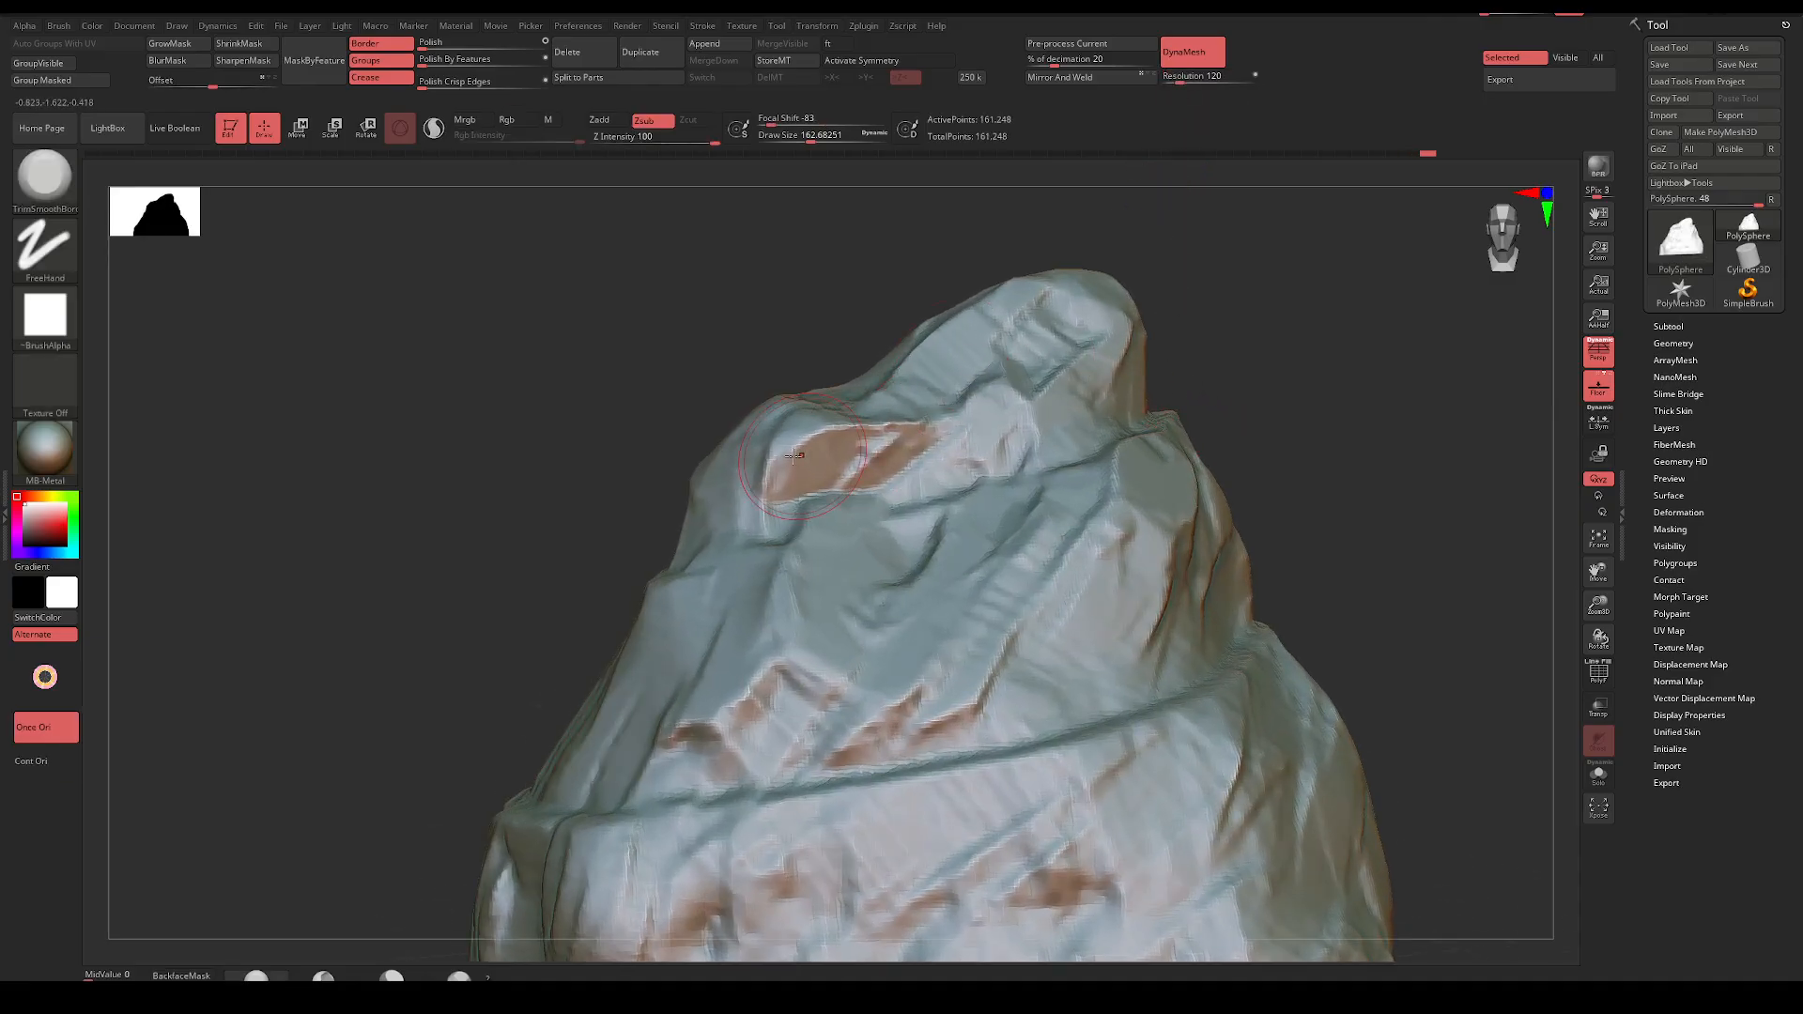
Set the draw size to about 101 and trim the shoulder and the ledge edge between the peak and the middle tier
{"action": "key", "text": "["}
{"action": "key", "text": "["}
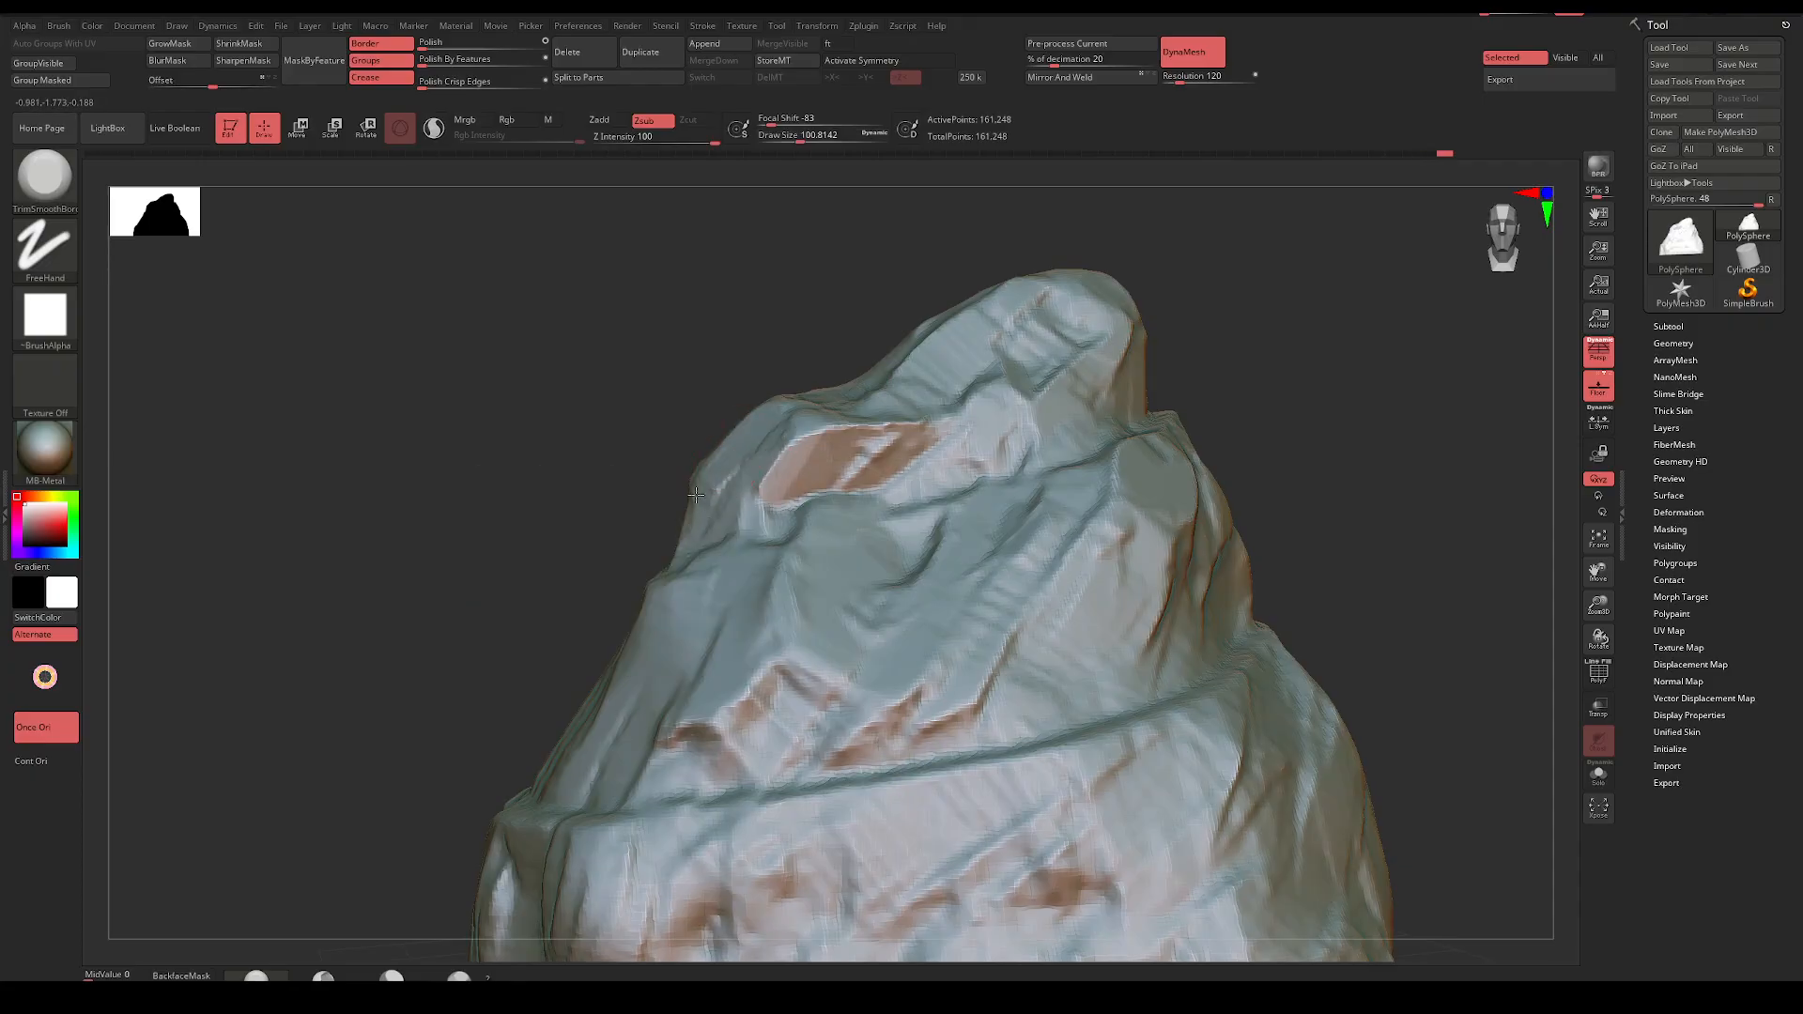
{"action": "right_click_drag", "start_coordinate": [802, 378], "coordinate": [808, 376]}
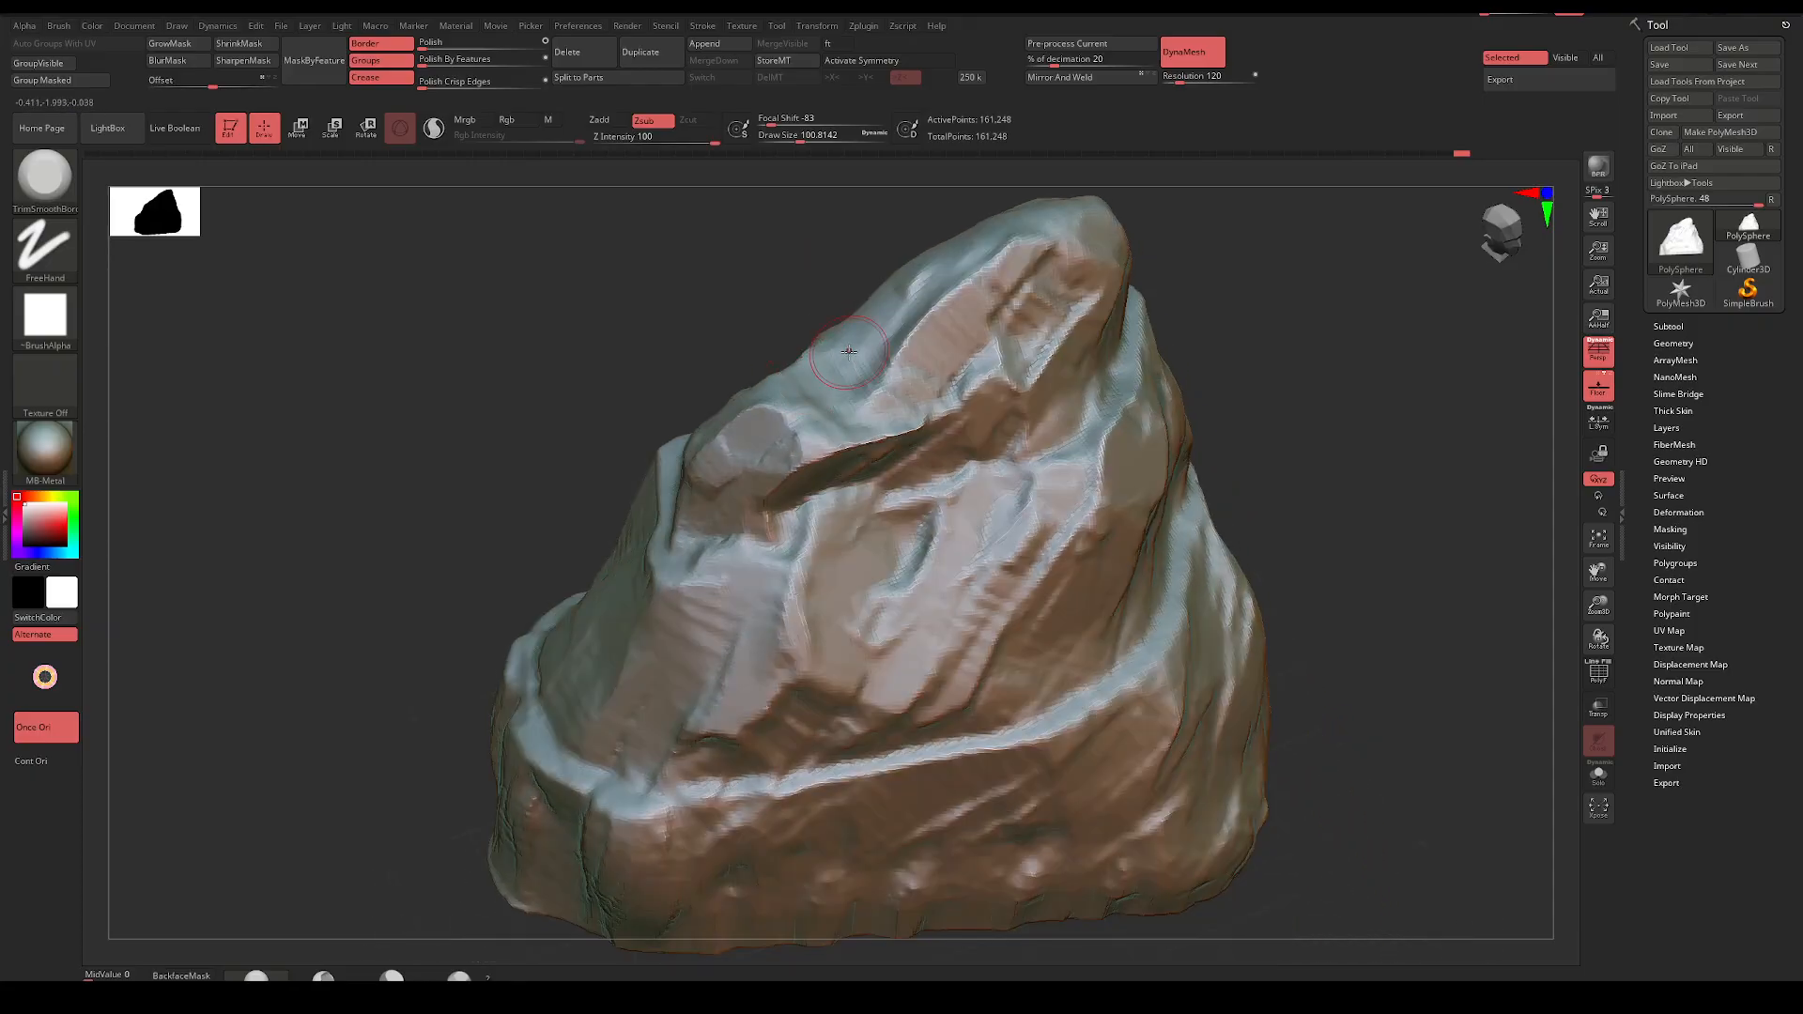
{"action": "right_click_drag", "start_coordinate": [1204, 359], "coordinate": [1121, 345]}
{"action": "right_click_drag", "start_coordinate": [925, 383], "coordinate": [967, 353]}
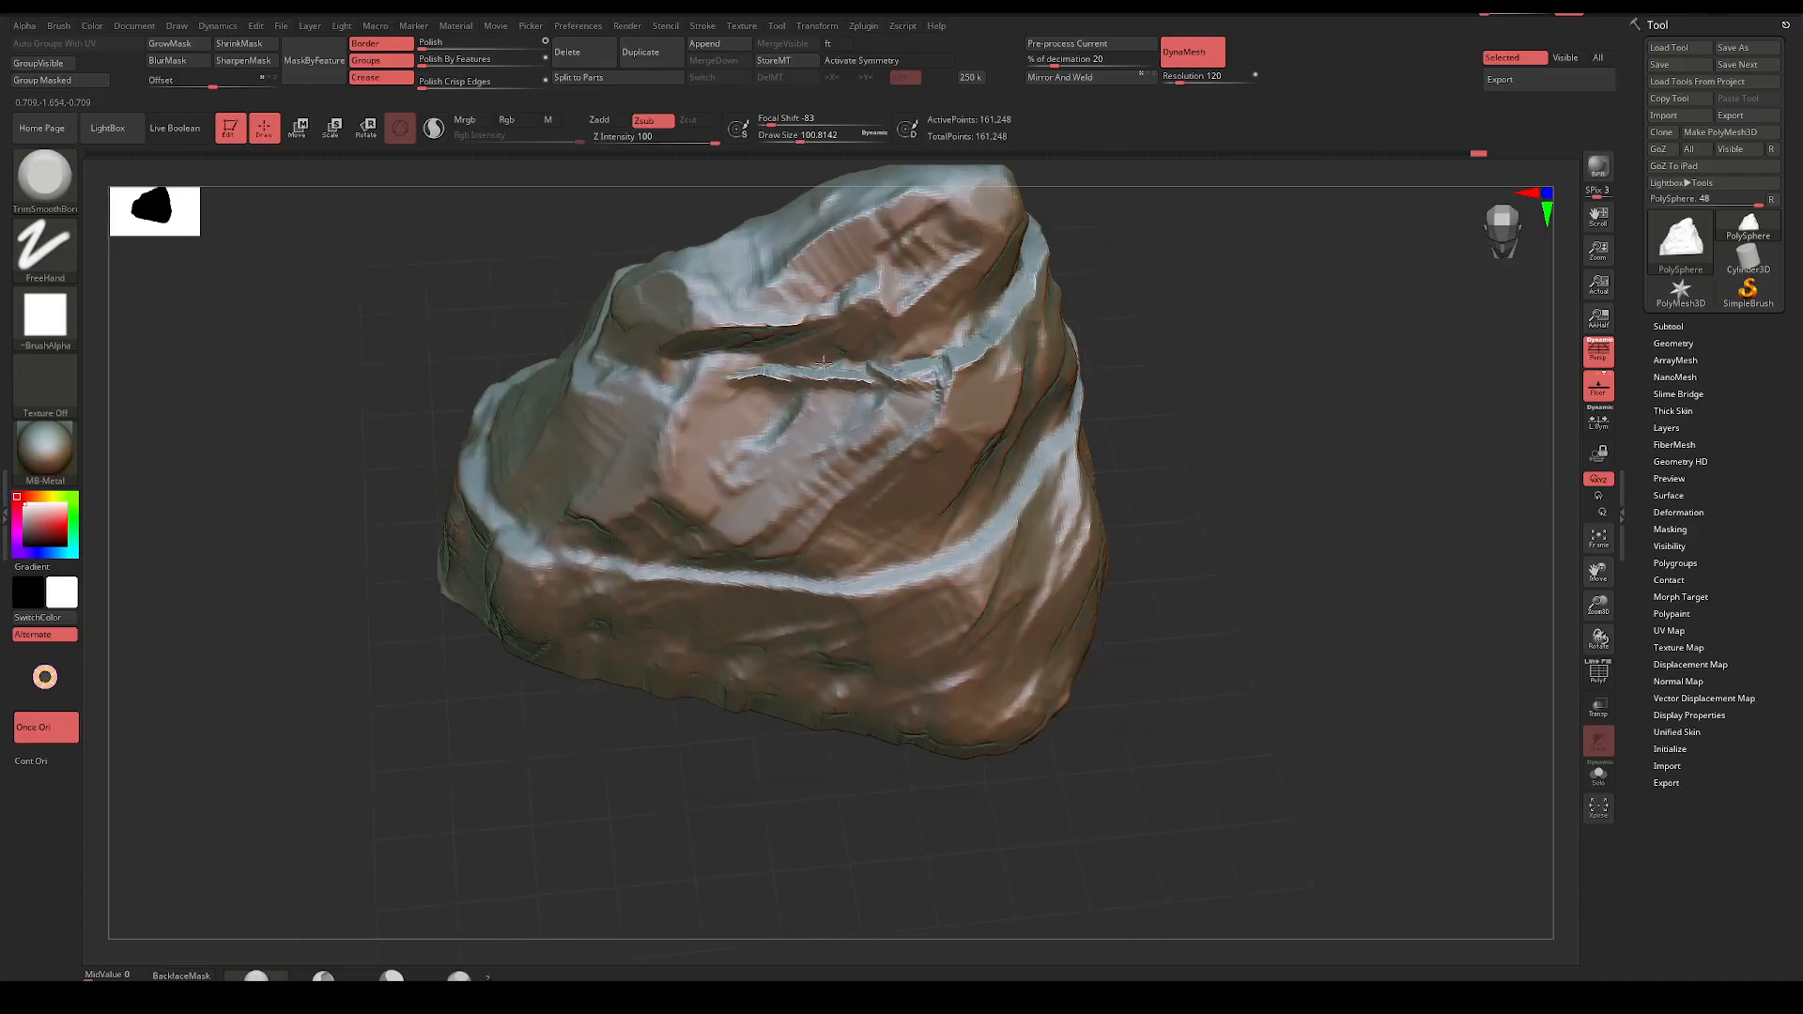
{"action": "left_click_drag", "start_coordinate": [823, 362], "coordinate": [679, 388]}
{"action": "right_click_drag", "start_coordinate": [1230, 287], "coordinate": [1034, 395]}
{"action": "right_click_drag", "start_coordinate": [1199, 389], "coordinate": [1052, 508]}
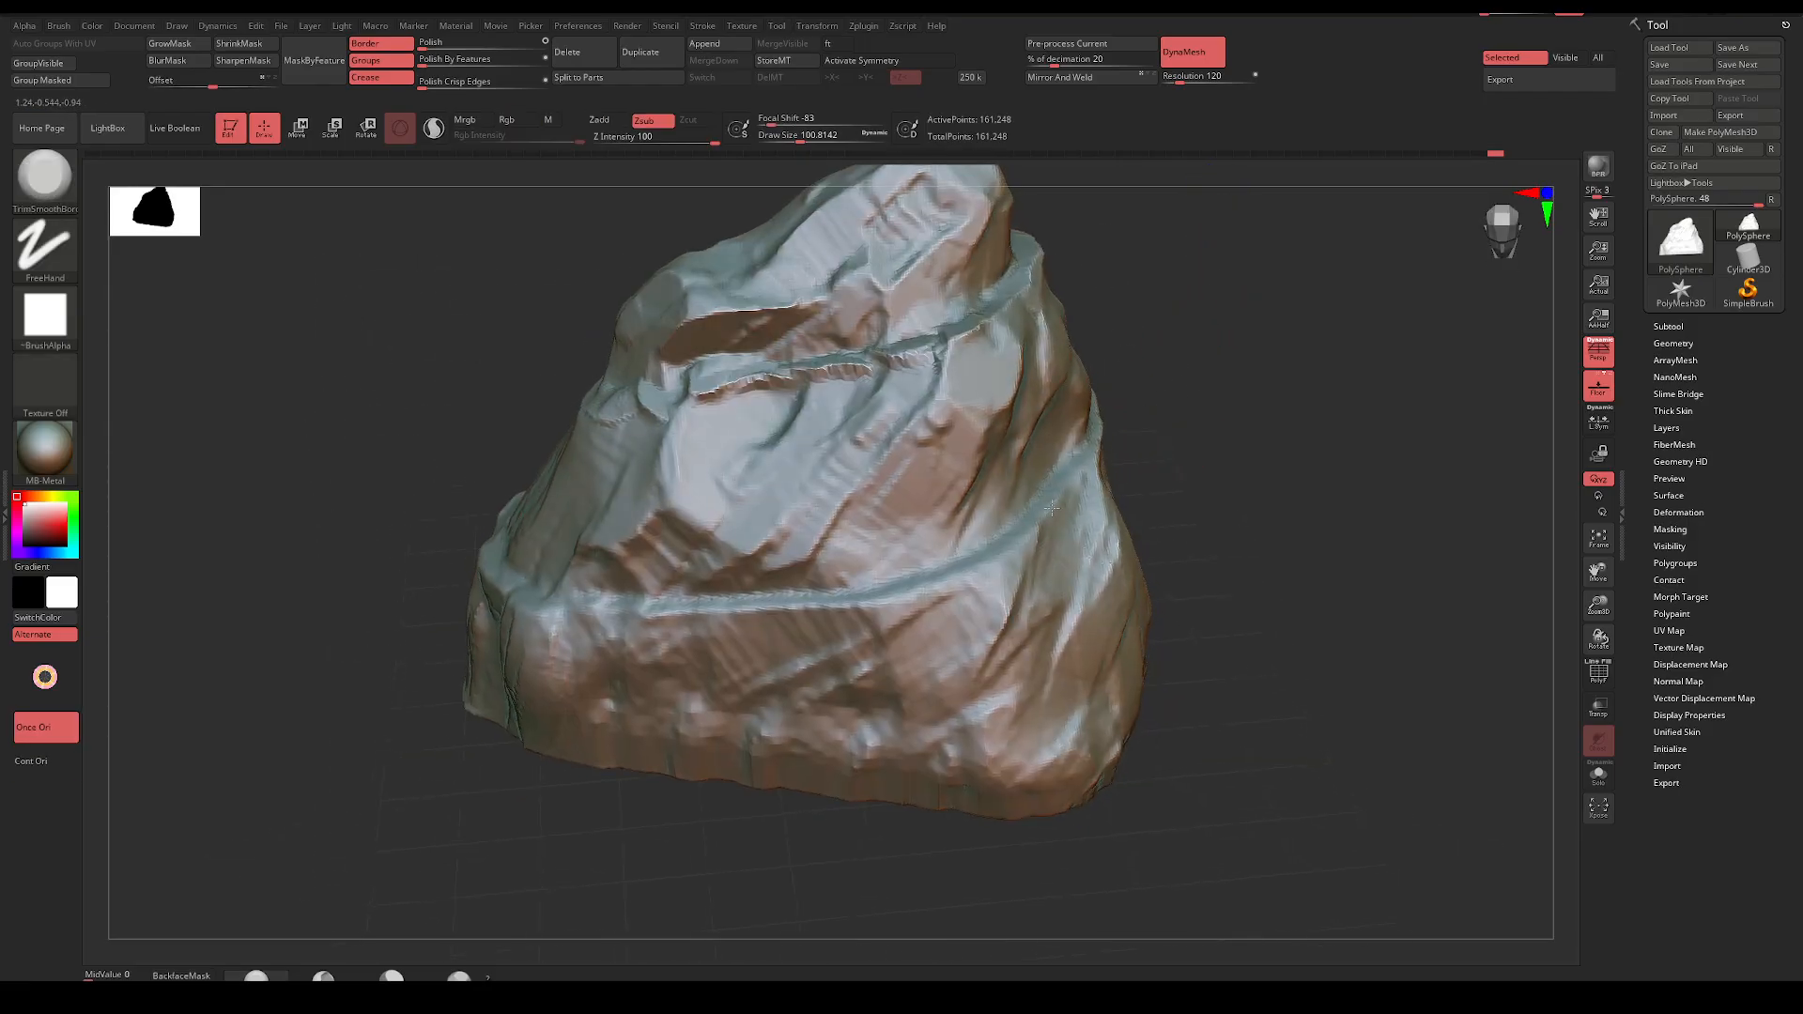
Set the draw size to about 207 and flatten the base and upper area of the lower tier into large slanted planes
{"action": "key", "text": "space"}
{"action": "right_click_drag", "start_coordinate": [1195, 431], "coordinate": [1147, 442]}
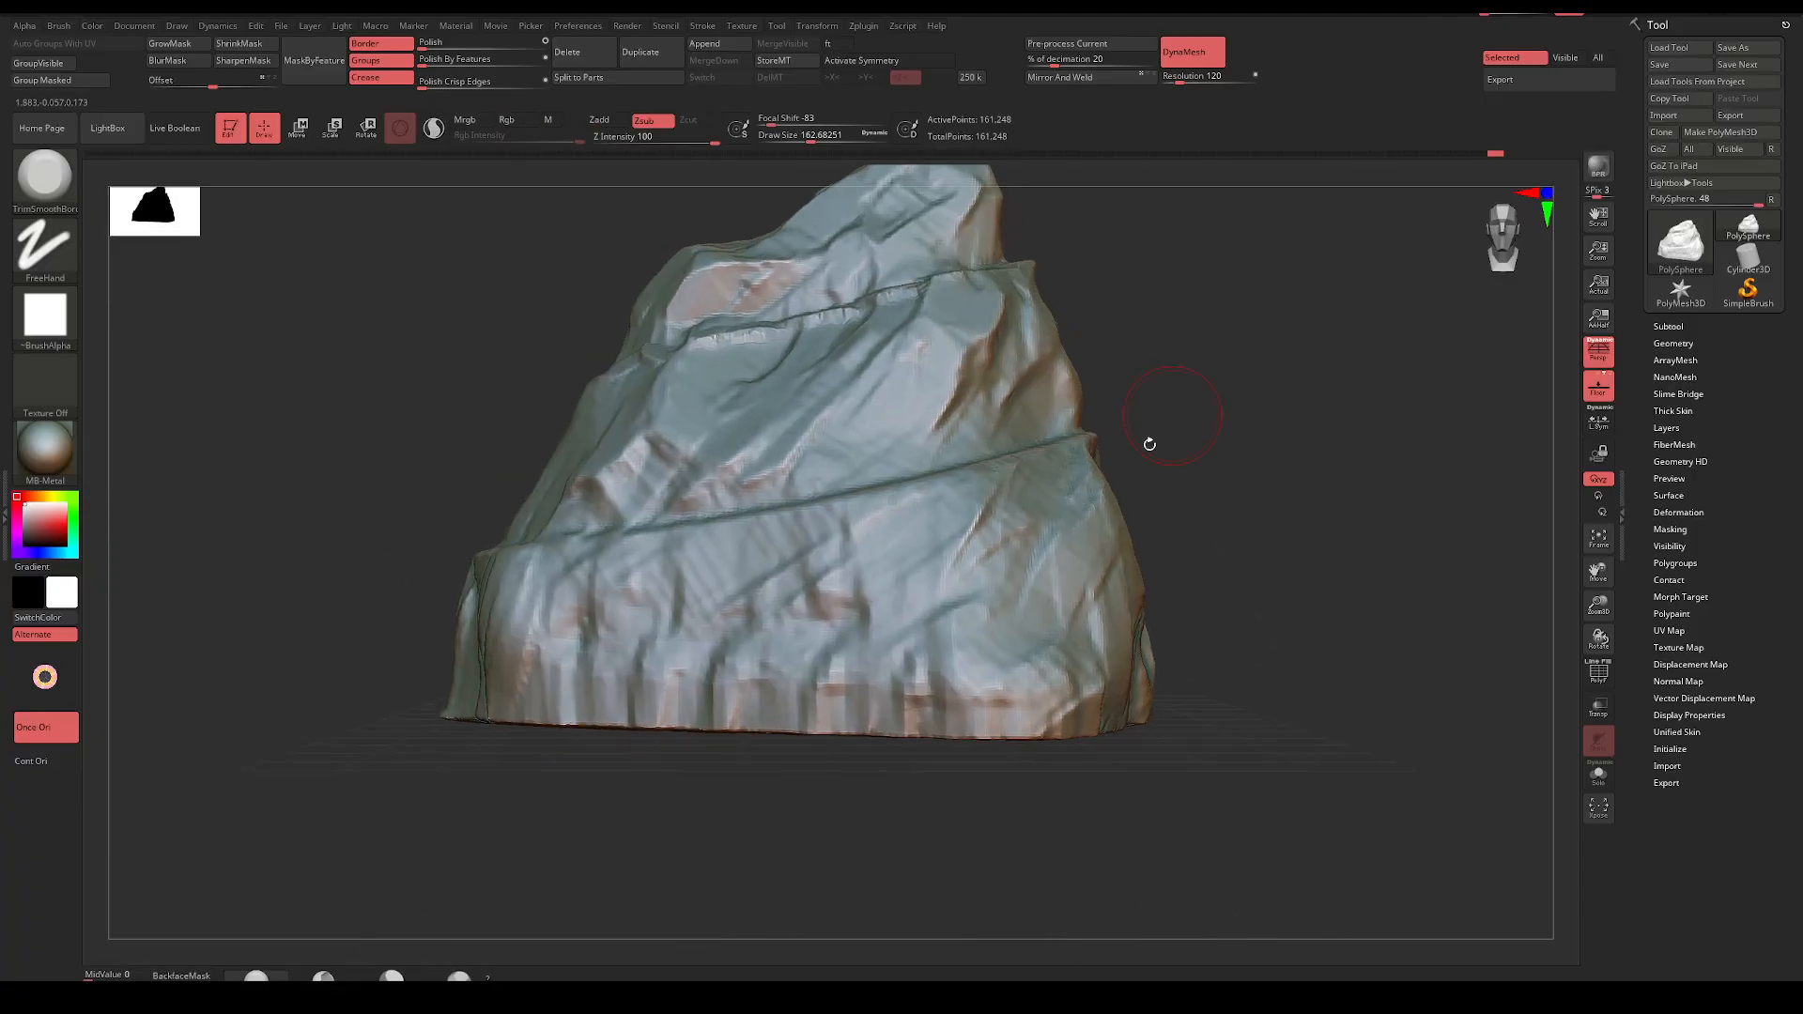
{"action": "key", "text": "space"}
{"action": "left_click_drag", "start_coordinate": [986, 580], "coordinate": [1009, 579]}
{"action": "left_click_drag", "start_coordinate": [986, 678], "coordinate": [781, 635]}
{"action": "mouse_move", "coordinate": [1160, 554]}
{"action": "right_mouse_down"}
{"action": "mouse_move", "coordinate": [1284, 537]}
{"action": "mouse_move", "coordinate": [1135, 566]}
{"action": "mouse_move", "coordinate": [963, 700]}
{"action": "mouse_move", "coordinate": [1248, 450]}
{"action": "mouse_move", "coordinate": [915, 609]}
{"action": "right_mouse_up"}
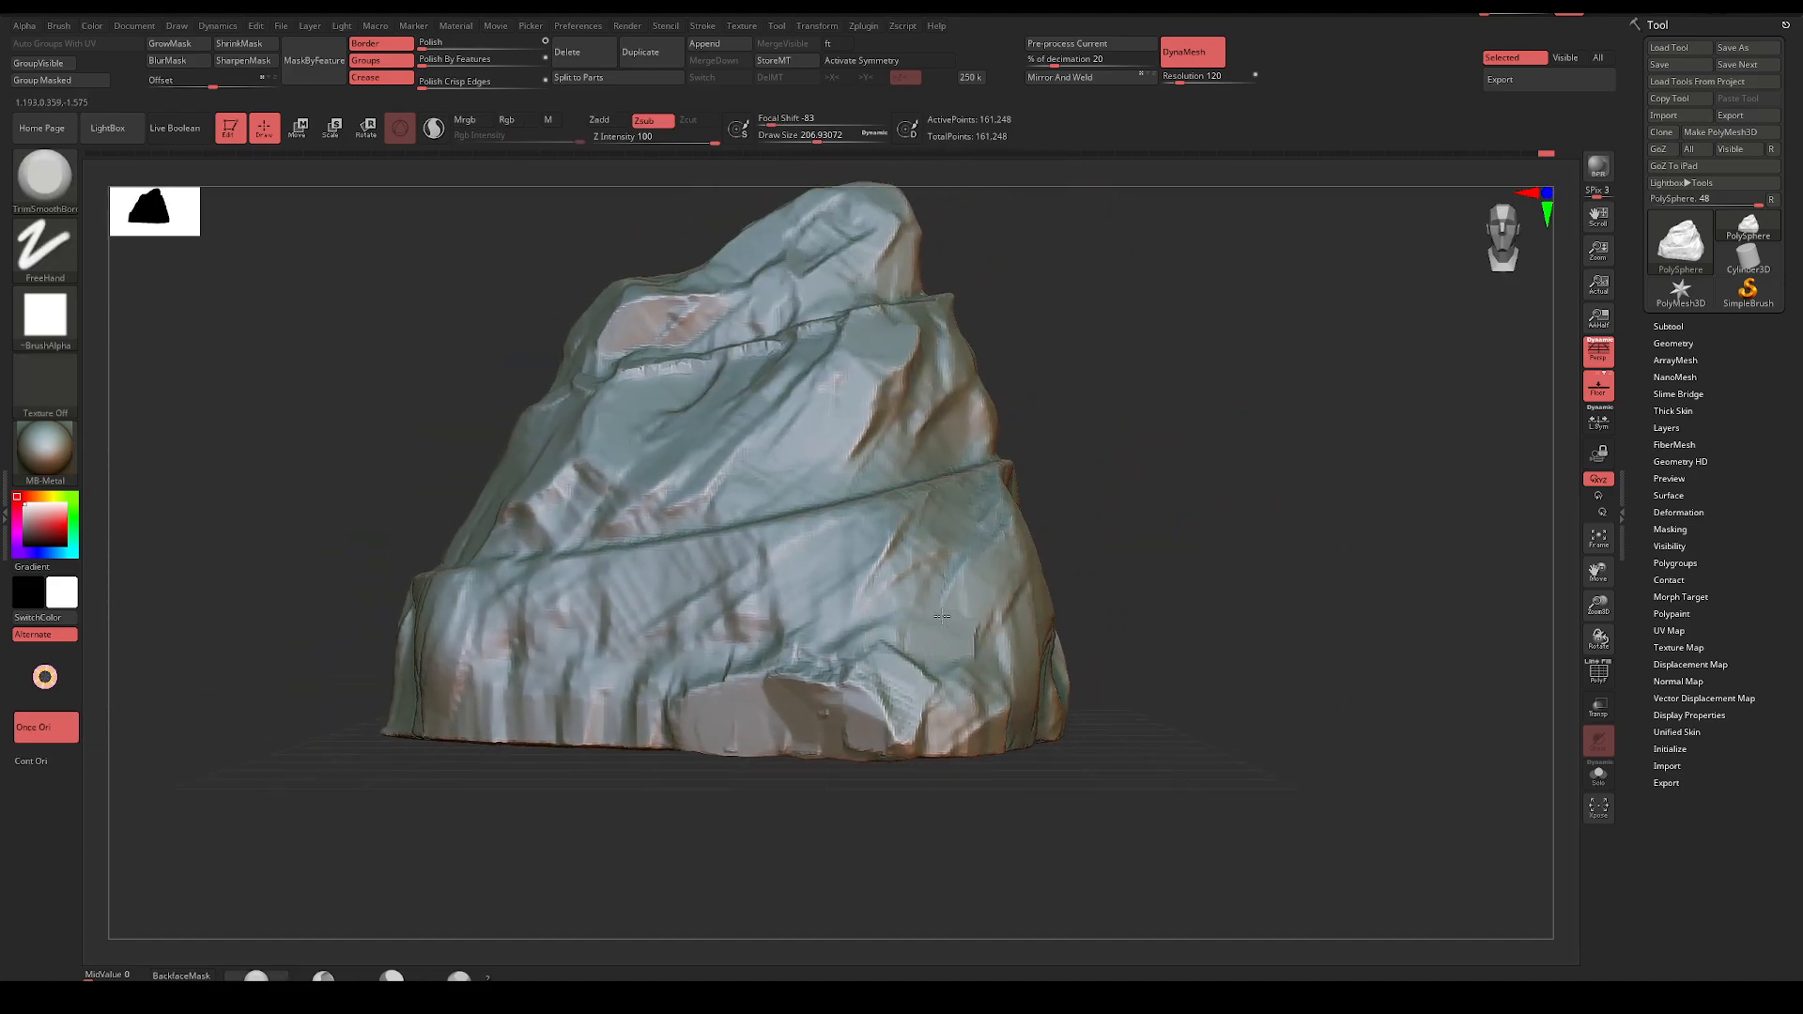
{"action": "mouse_move", "coordinate": [939, 638]}
{"action": "left_mouse_down"}
{"action": "mouse_move", "coordinate": [987, 533]}
{"action": "mouse_move", "coordinate": [915, 619]}
{"action": "mouse_move", "coordinate": [859, 562]}
{"action": "mouse_move", "coordinate": [732, 582]}
{"action": "mouse_move", "coordinate": [657, 563]}
{"action": "mouse_move", "coordinate": [591, 596]}
{"action": "left_mouse_up"}
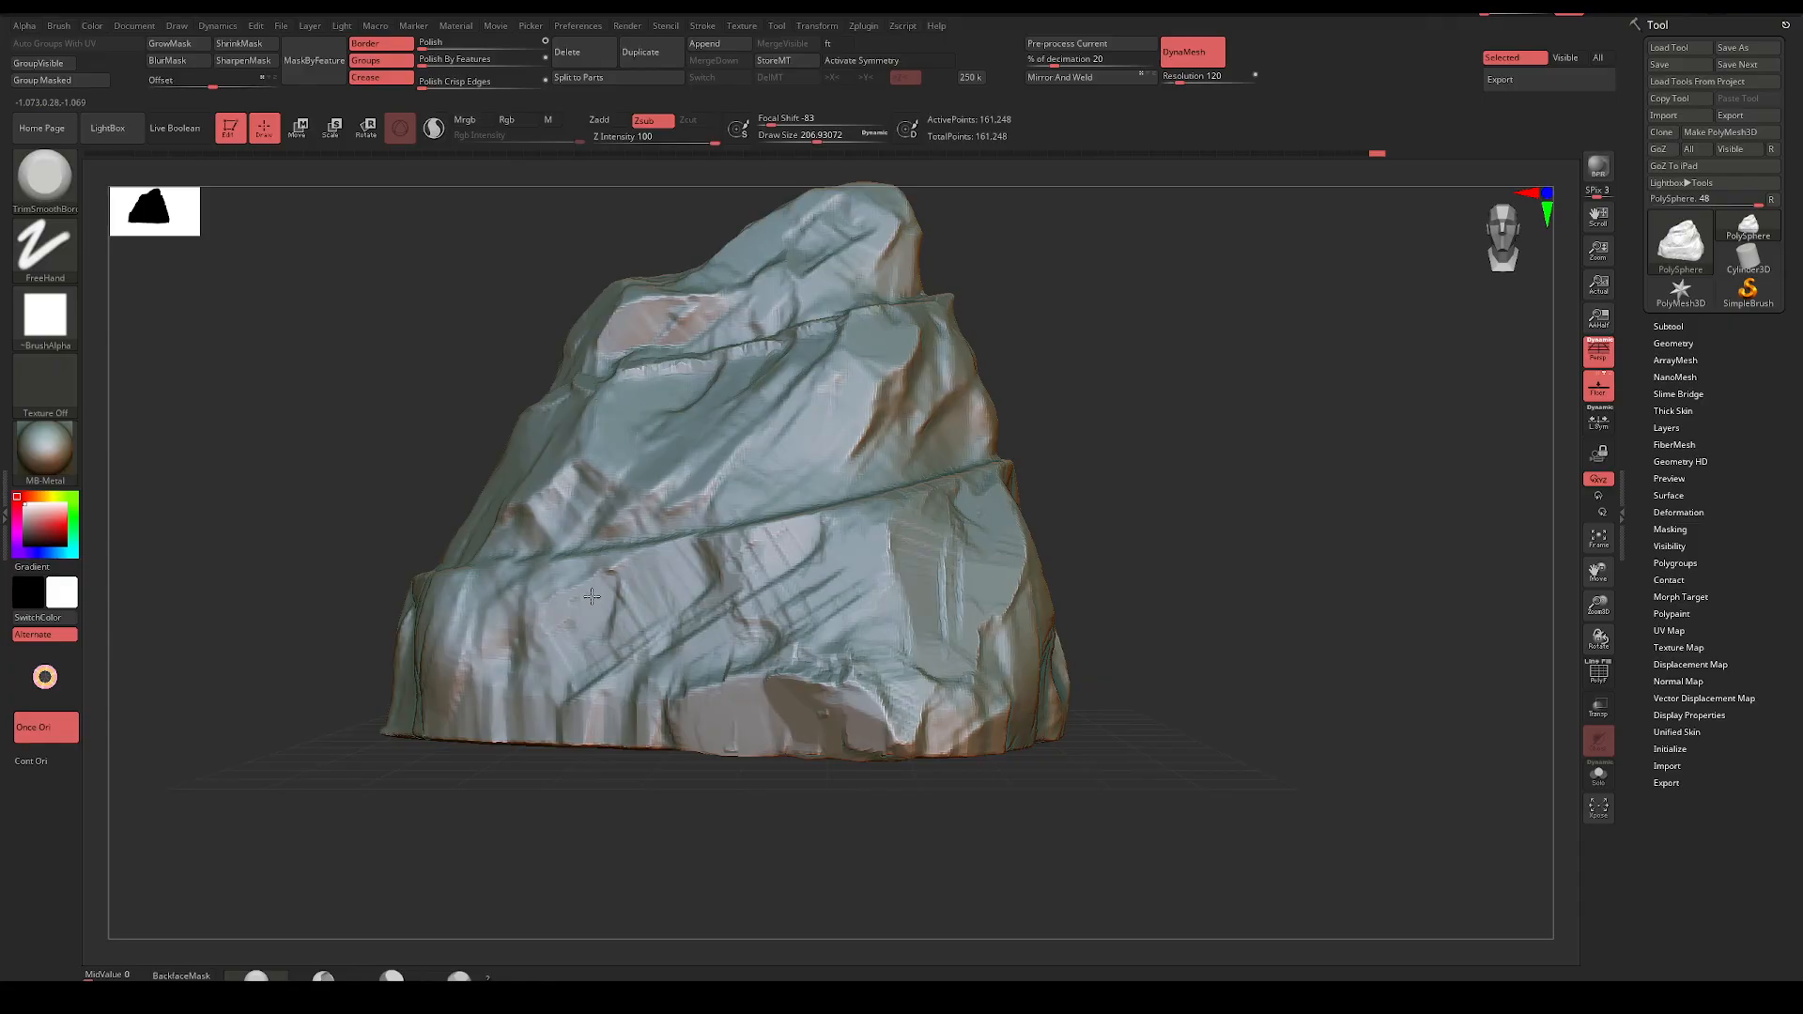
Trim blocky vertical planes along the far end of the lower tier's base and around its corner
{"action": "left_click_drag", "start_coordinate": [1127, 419], "coordinate": [1124, 486]}
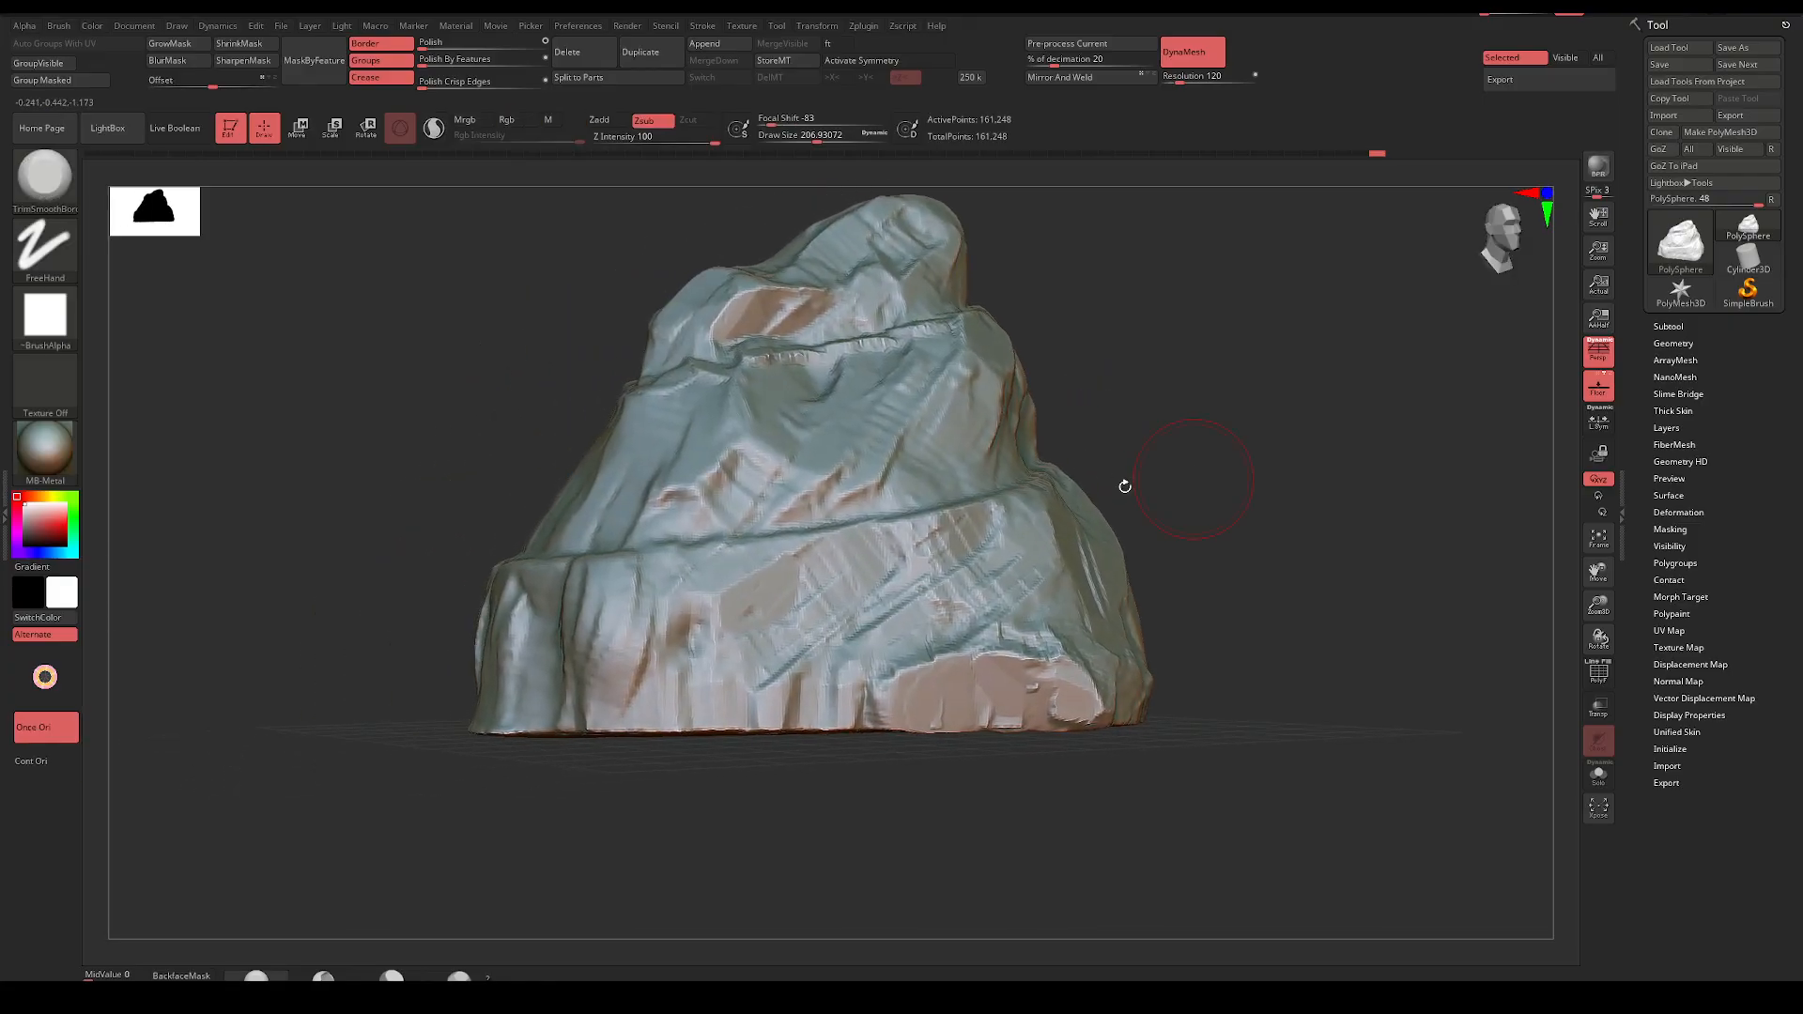
{"action": "mouse_move", "coordinate": [686, 592]}
{"action": "left_mouse_down"}
{"action": "mouse_move", "coordinate": [563, 710]}
{"action": "mouse_move", "coordinate": [629, 638]}
{"action": "mouse_move", "coordinate": [685, 694]}
{"action": "mouse_move", "coordinate": [717, 694]}
{"action": "left_mouse_up"}
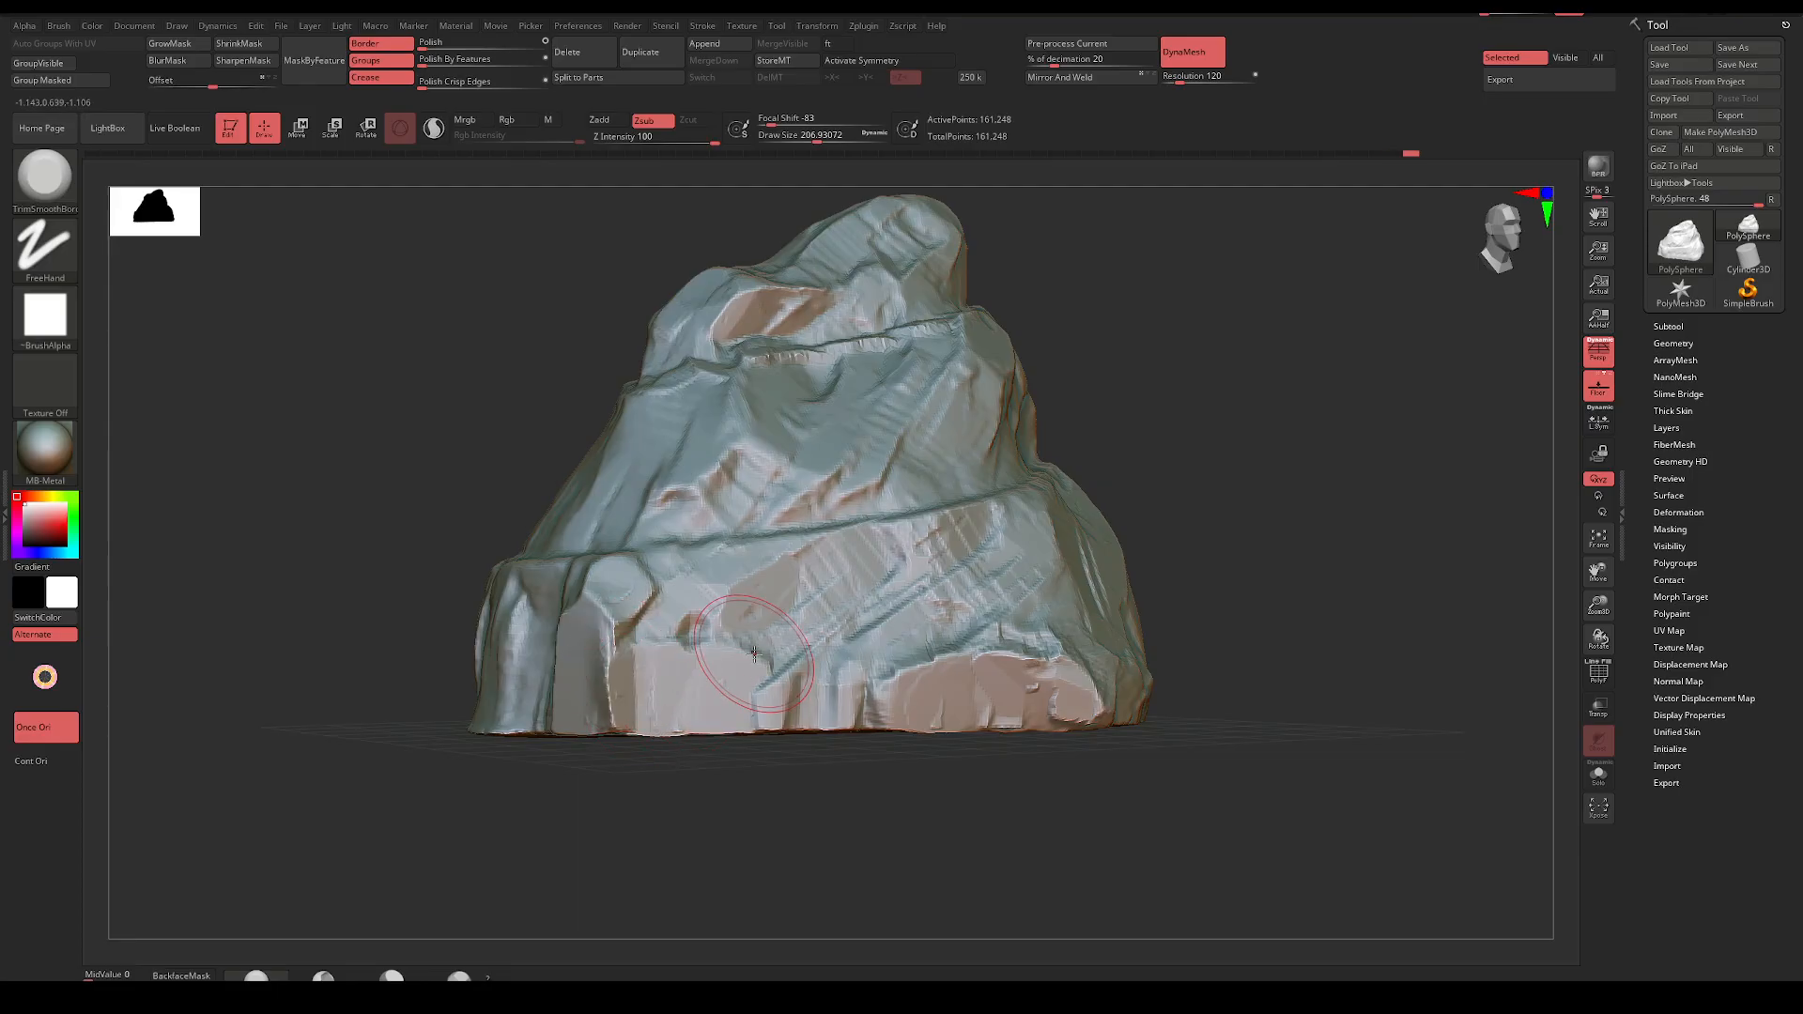
{"action": "left_click_drag", "start_coordinate": [1178, 600], "coordinate": [1023, 551]}
Set the focal shift to -87, trim a squared block into the lower tier's base and remesh the rock
{"action": "key", "text": "space"}
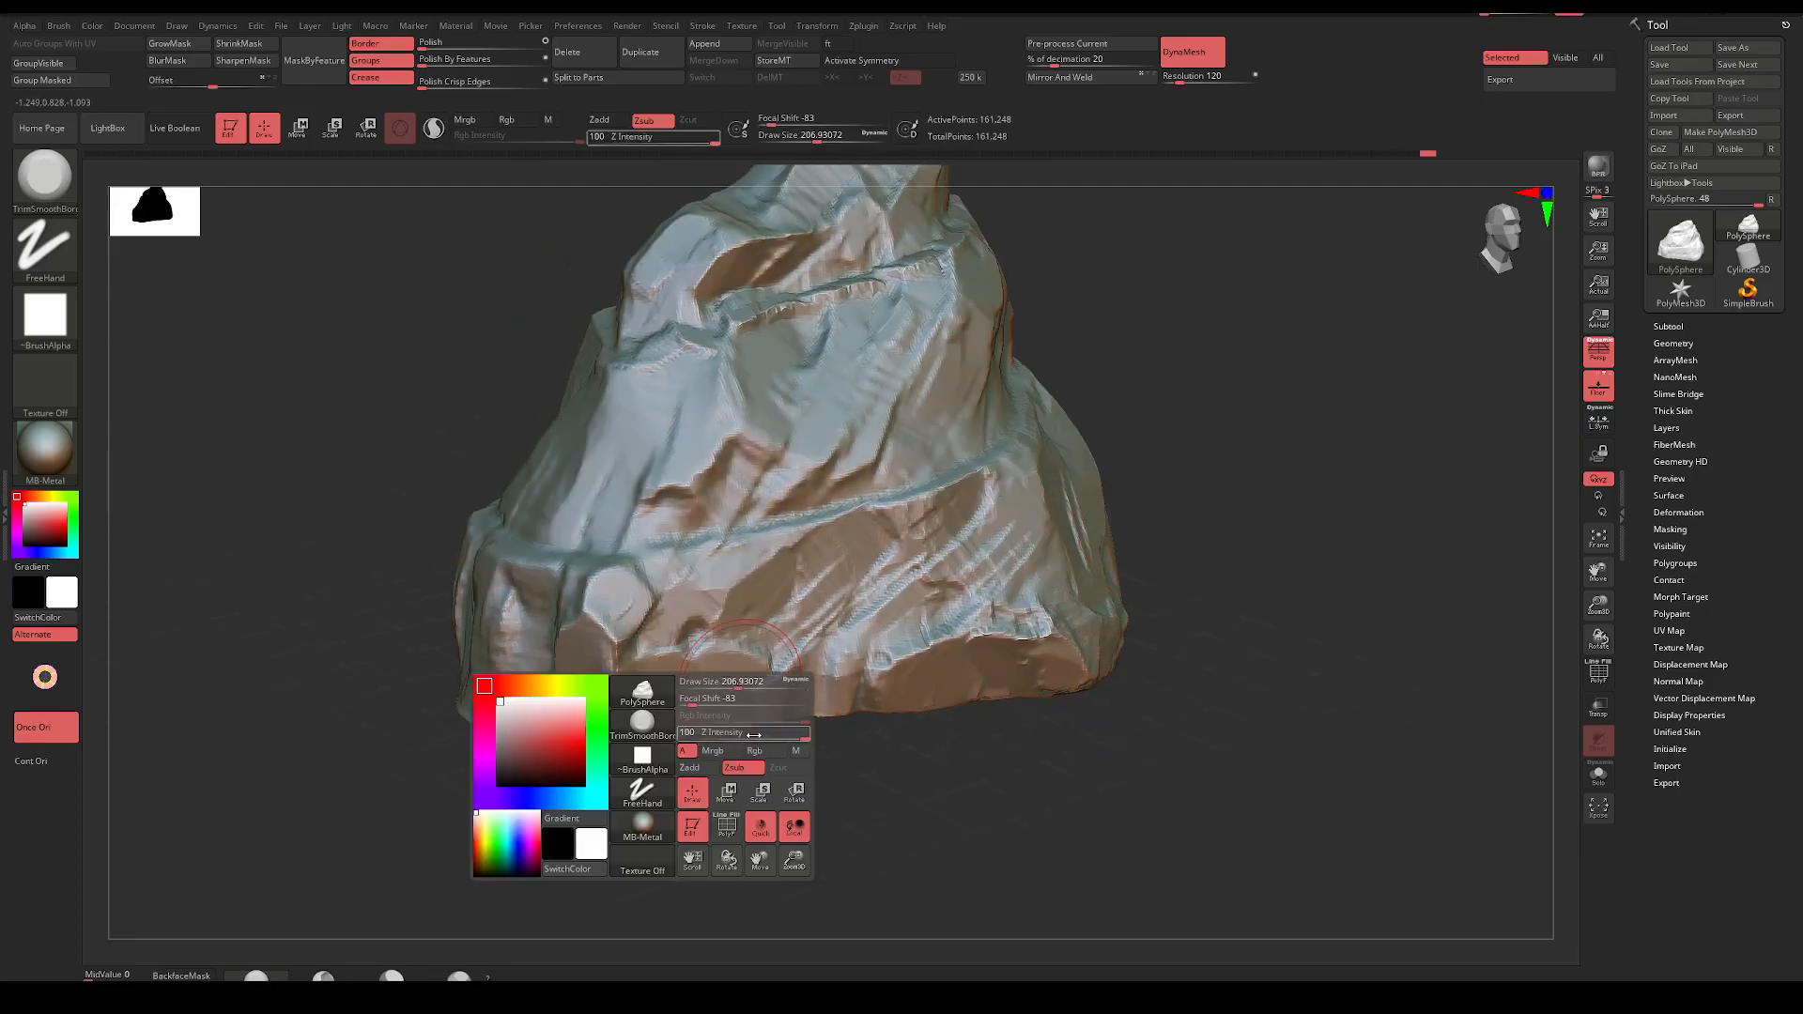
{"action": "left_click_drag", "start_coordinate": [704, 699], "coordinate": [695, 699]}
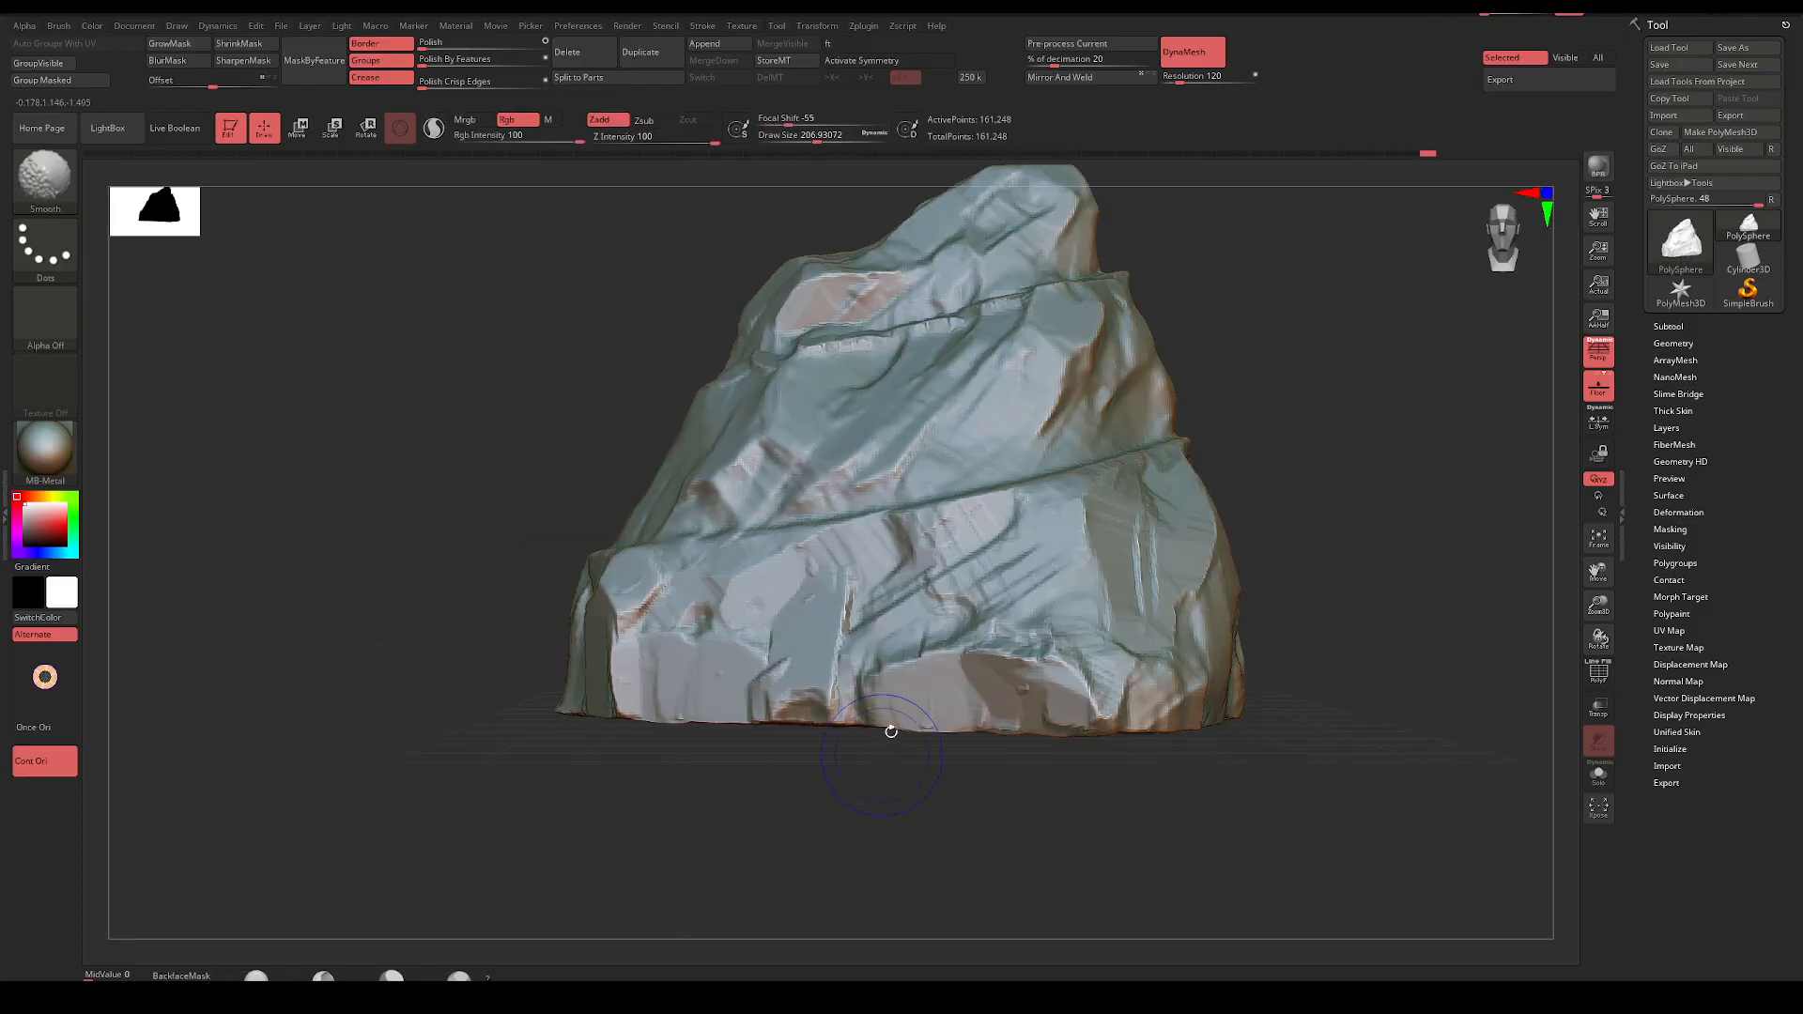
{"action": "mouse_move", "coordinate": [859, 719]}
{"action": "left_mouse_down", "text": "shift"}
{"action": "mouse_move", "coordinate": [798, 704]}
{"action": "mouse_move", "coordinate": [849, 610]}
{"action": "mouse_move", "coordinate": [793, 582]}
{"action": "left_mouse_up", "text": "shift"}
{"action": "mouse_move", "coordinate": [788, 646]}
{"action": "left_mouse_down"}
{"action": "mouse_move", "coordinate": [756, 686]}
{"action": "mouse_move", "coordinate": [782, 656]}
{"action": "left_mouse_up"}
{"action": "mouse_move", "coordinate": [1207, 503]}
{"action": "left_mouse_down", "text": "shift"}
{"action": "mouse_move", "coordinate": [1272, 503]}
{"action": "mouse_move", "coordinate": [1207, 518]}
{"action": "left_mouse_up", "text": "shift"}
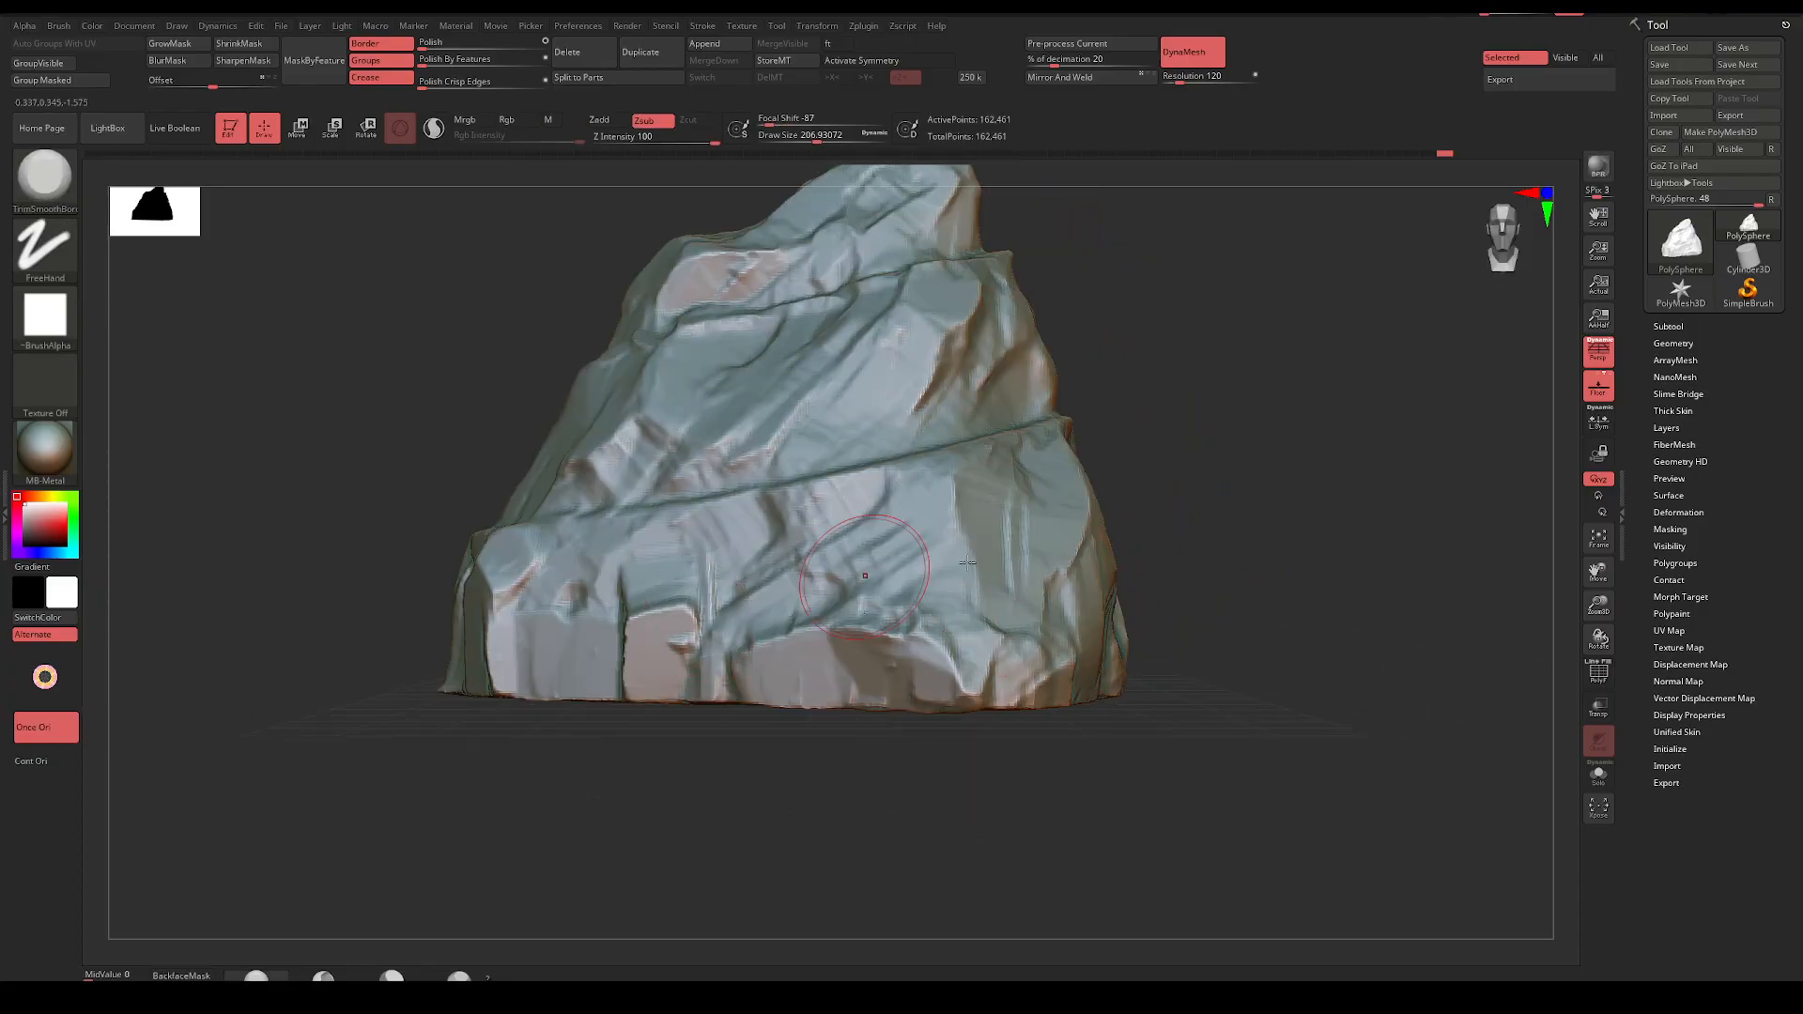
Flatten the lower tier's corner near the narrow end into a low base block with a broad plane above it
{"action": "mouse_move", "coordinate": [967, 562]}
{"action": "left_mouse_down"}
{"action": "mouse_move", "coordinate": [1111, 523]}
{"action": "mouse_move", "coordinate": [831, 649]}
{"action": "mouse_move", "coordinate": [839, 700]}
{"action": "left_mouse_up"}
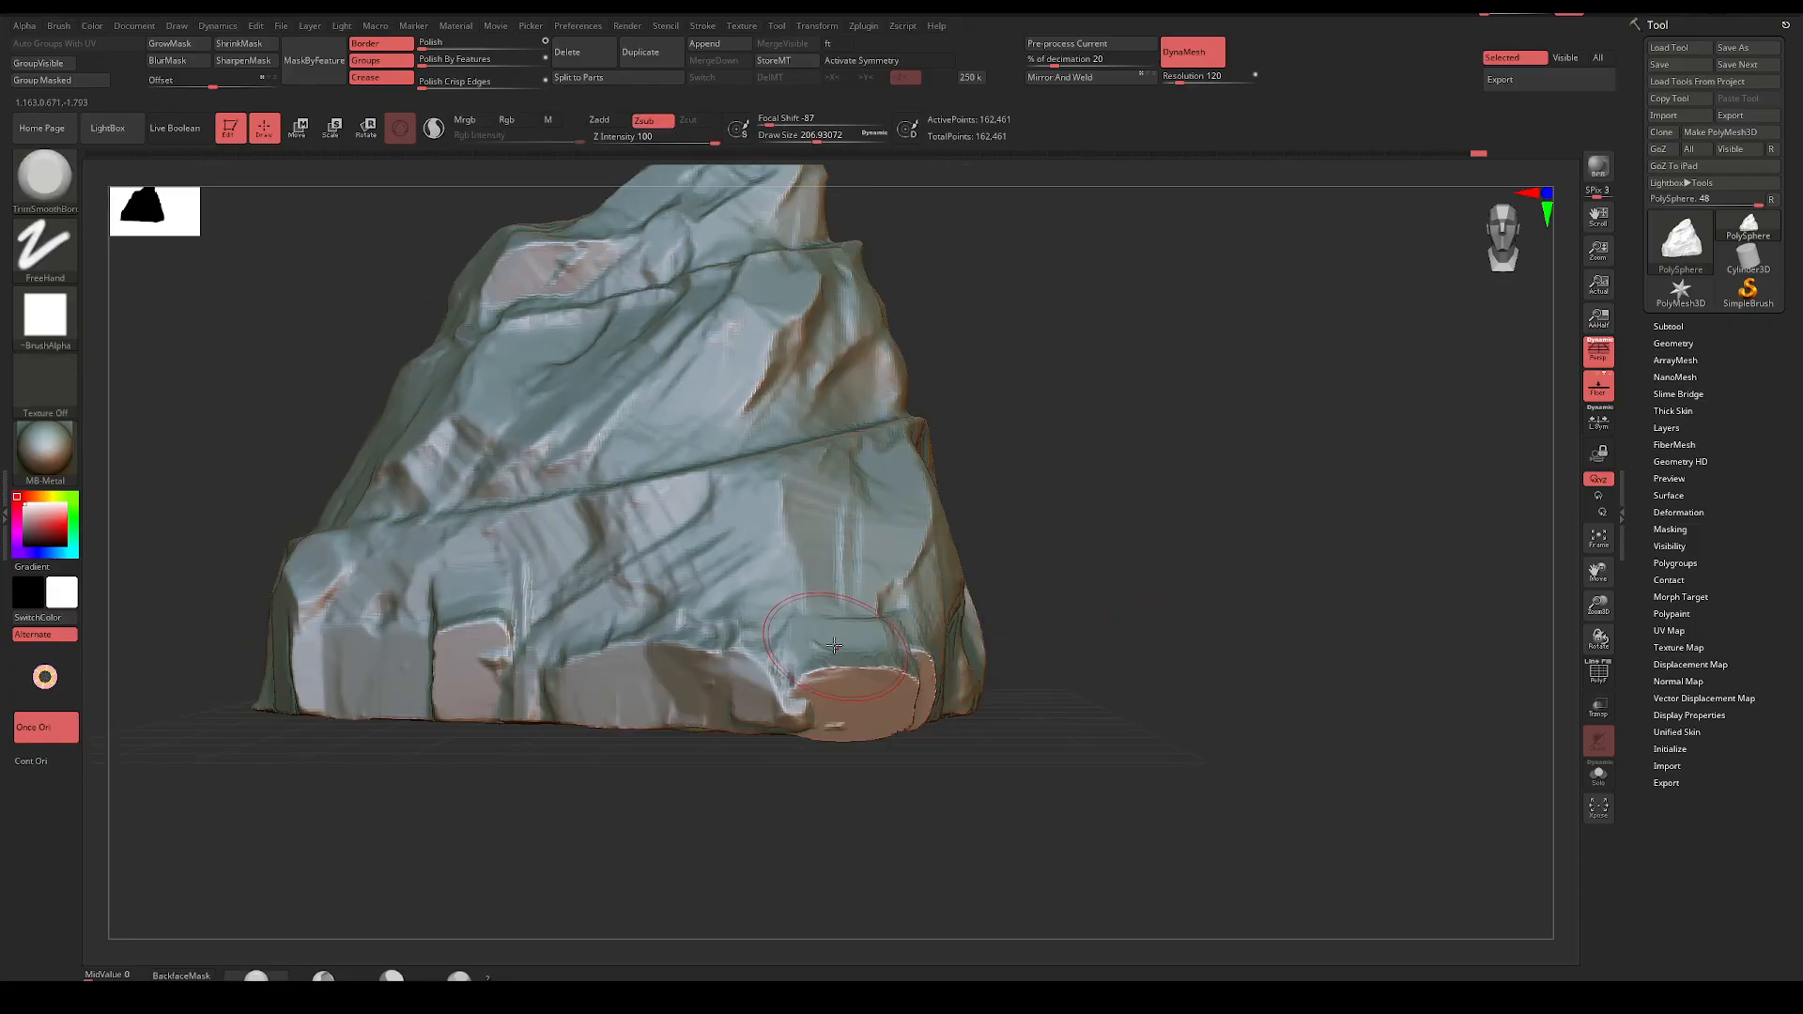
{"action": "left_click_drag", "start_coordinate": [841, 649], "coordinate": [845, 601]}
{"action": "left_click_drag", "start_coordinate": [995, 554], "coordinate": [1073, 541]}
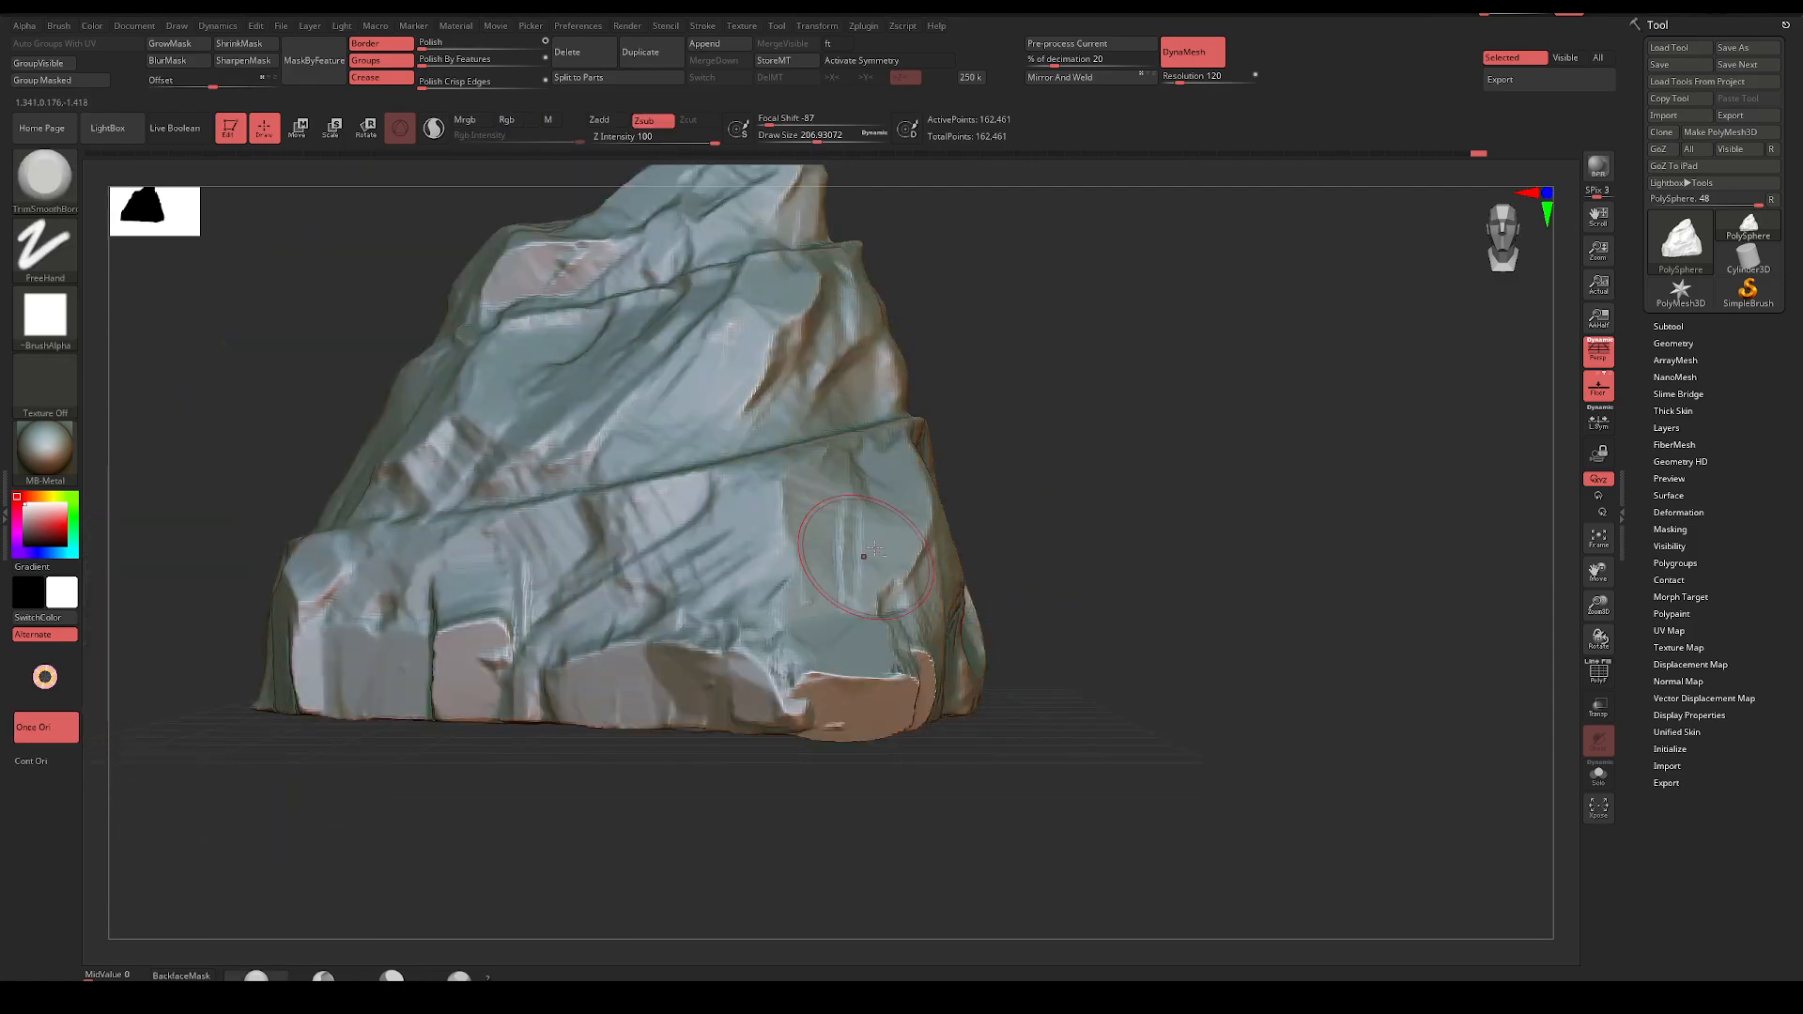
{"action": "mouse_move", "coordinate": [886, 530]}
{"action": "left_mouse_down"}
{"action": "mouse_move", "coordinate": [819, 554]}
{"action": "mouse_move", "coordinate": [765, 531]}
{"action": "left_mouse_up"}
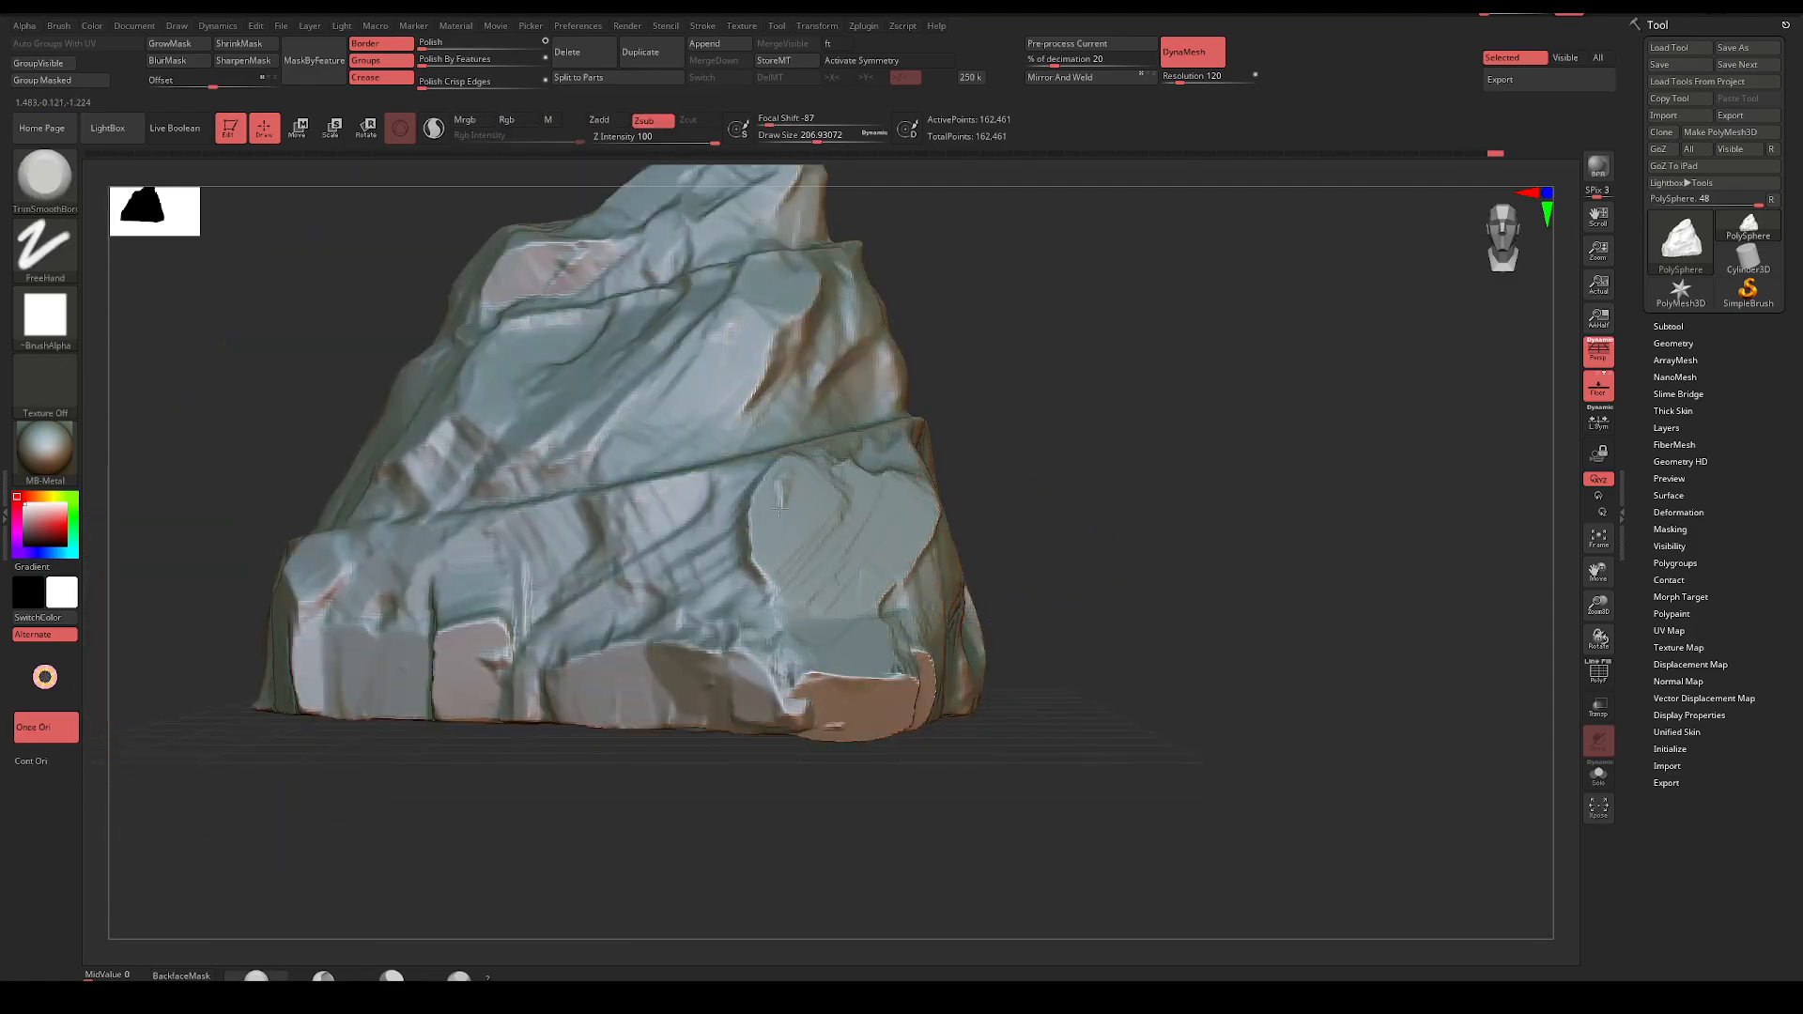
{"action": "mouse_move", "coordinate": [1052, 507]}
{"action": "left_mouse_down", "text": "shift"}
{"action": "mouse_move", "coordinate": [938, 507]}
{"action": "mouse_move", "coordinate": [967, 526]}
{"action": "mouse_move", "coordinate": [987, 652]}
{"action": "left_mouse_up", "text": "shift"}
Flatten the lower tier of the narrow end into tall vertical planes reaching up to the ledge
{"action": "mouse_move", "coordinate": [869, 821]}
{"action": "left_mouse_down"}
{"action": "mouse_move", "coordinate": [720, 861]}
{"action": "mouse_move", "coordinate": [717, 893]}
{"action": "mouse_move", "coordinate": [781, 893]}
{"action": "mouse_move", "coordinate": [749, 886]}
{"action": "left_mouse_up"}
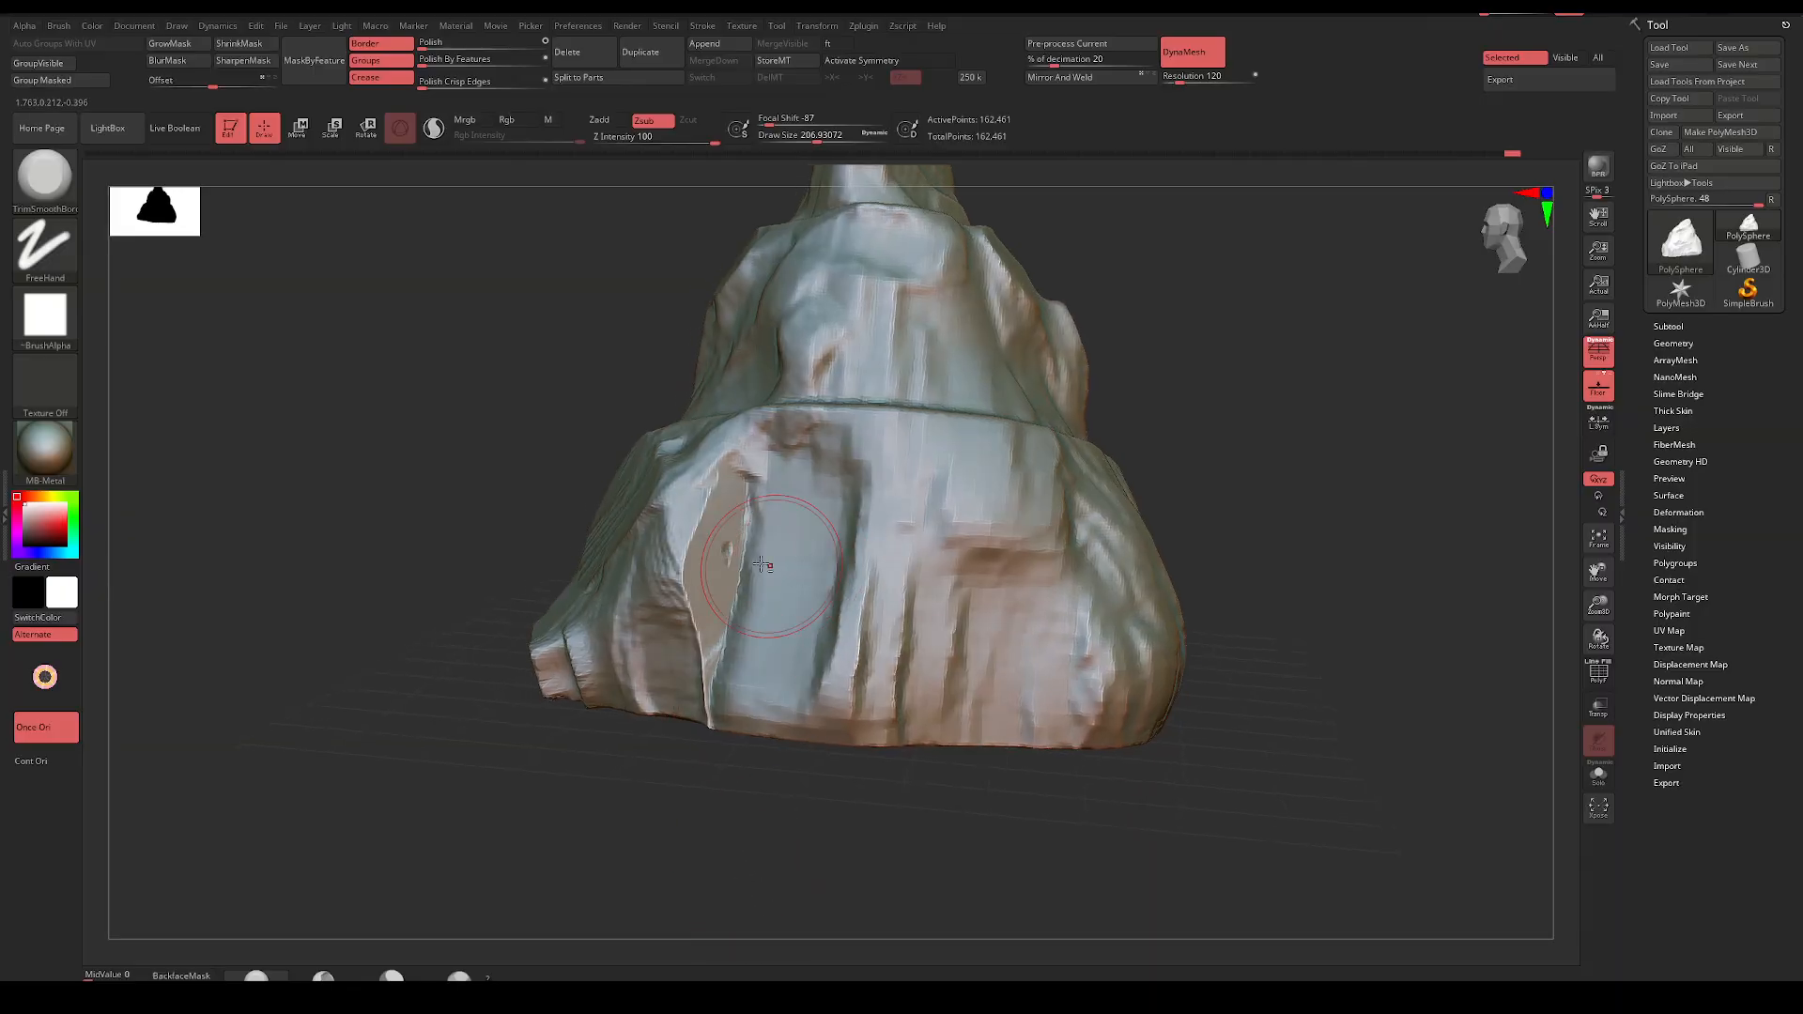
{"action": "mouse_move", "coordinate": [762, 564]}
{"action": "left_mouse_down"}
{"action": "mouse_move", "coordinate": [775, 531]}
{"action": "mouse_move", "coordinate": [733, 676]}
{"action": "mouse_move", "coordinate": [771, 496]}
{"action": "left_mouse_up"}
{"action": "mouse_move", "coordinate": [806, 635]}
{"action": "left_mouse_down"}
{"action": "mouse_move", "coordinate": [813, 563]}
{"action": "mouse_move", "coordinate": [794, 683]}
{"action": "mouse_move", "coordinate": [860, 441]}
{"action": "left_mouse_up"}
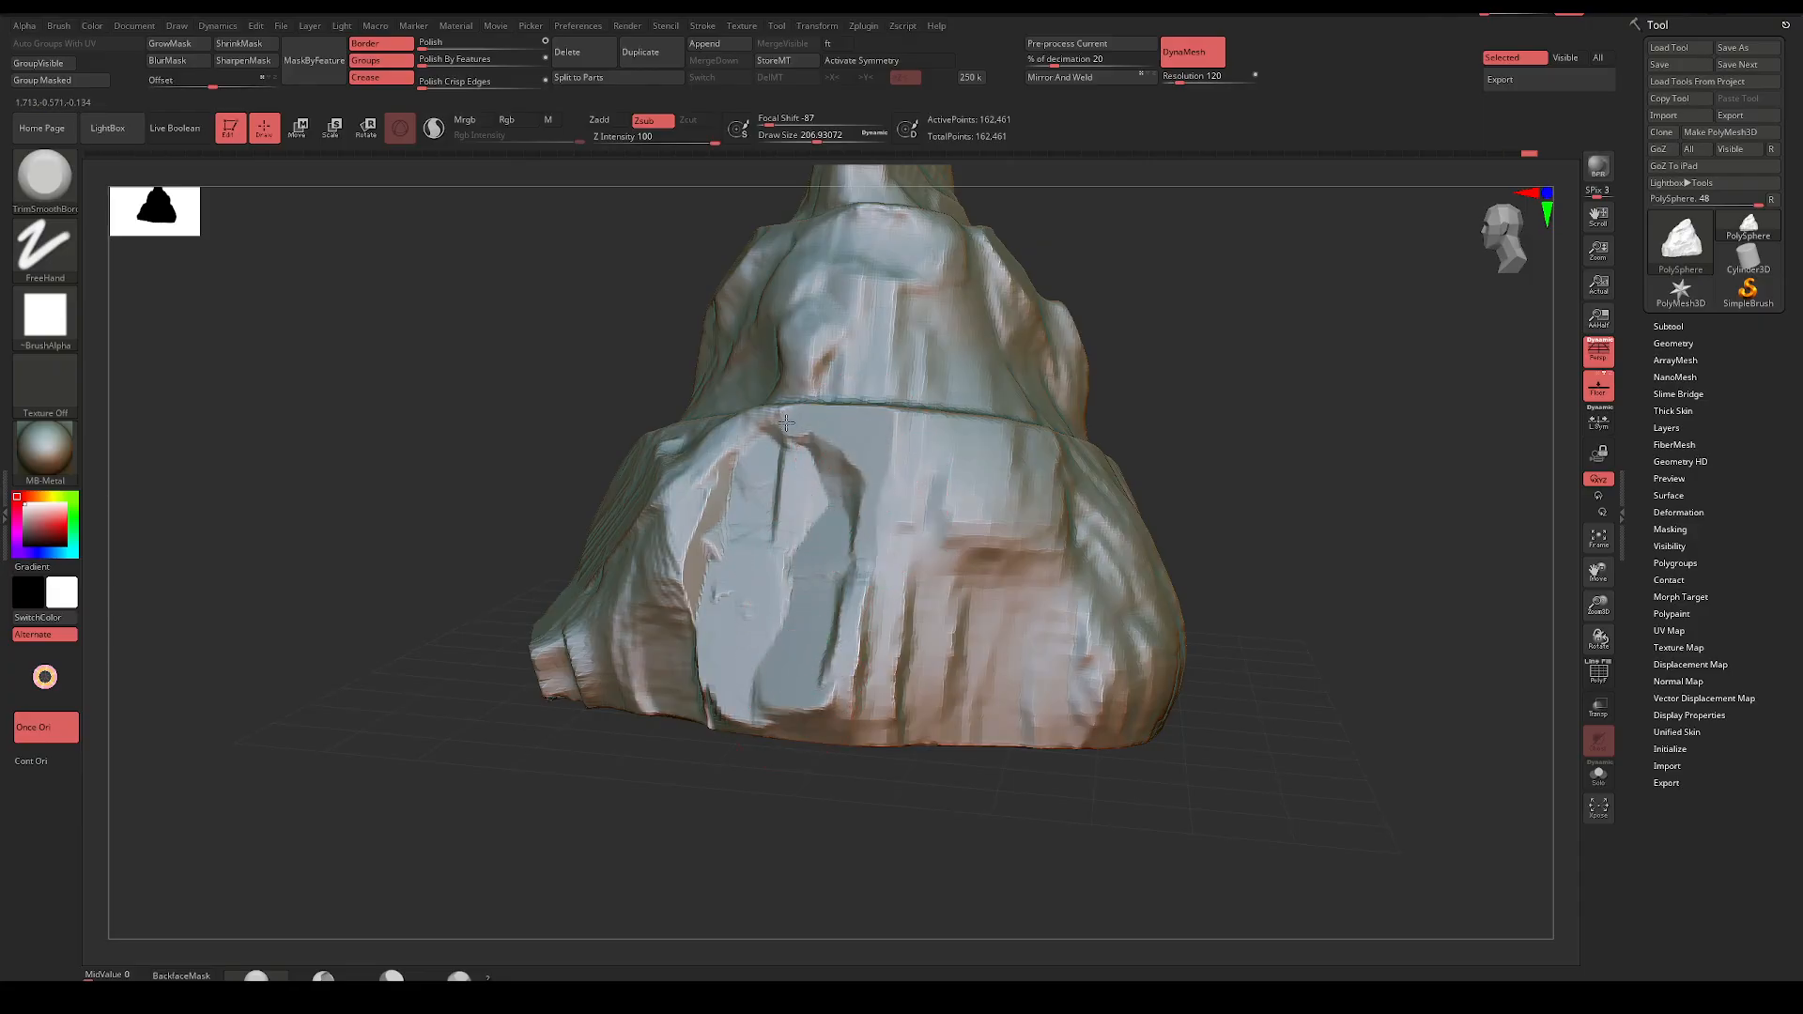
{"action": "mouse_move", "coordinate": [1220, 422]}
{"action": "left_mouse_down"}
{"action": "mouse_move", "coordinate": [1223, 382]}
{"action": "mouse_move", "coordinate": [925, 479]}
{"action": "mouse_move", "coordinate": [911, 544]}
{"action": "left_mouse_up"}
{"action": "left_click_drag", "start_coordinate": [888, 477], "coordinate": [888, 598]}
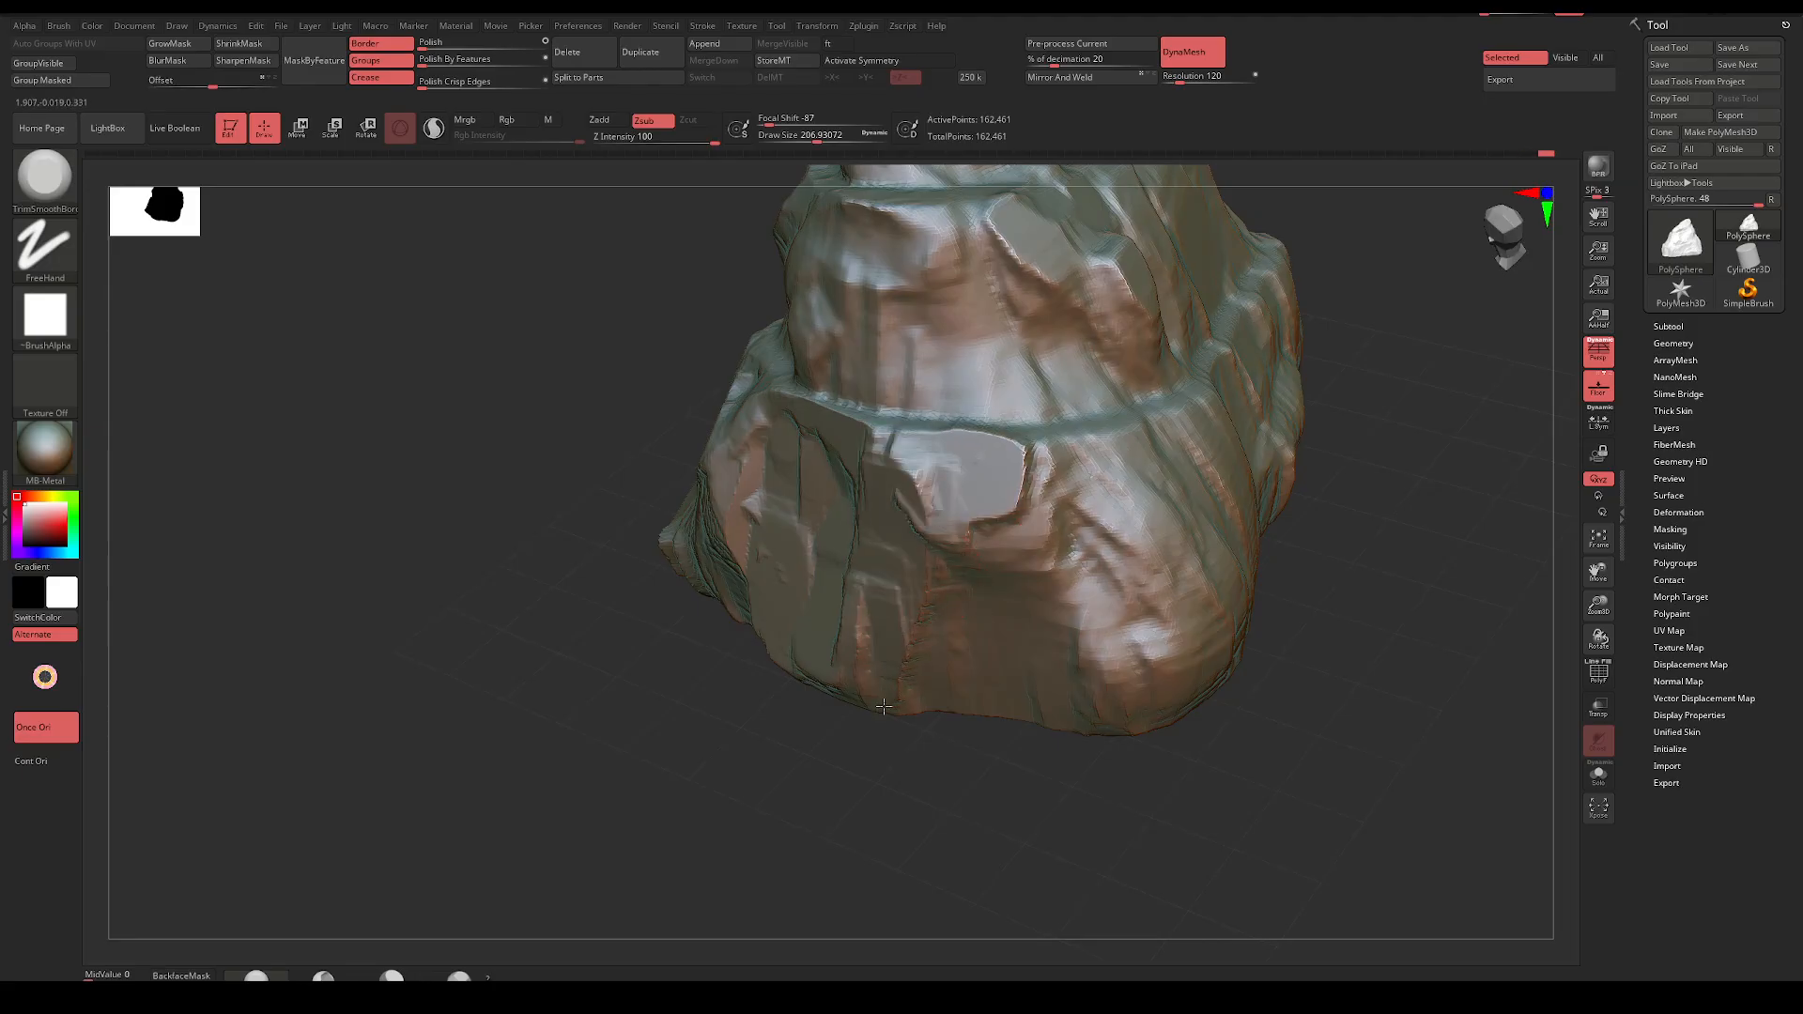
{"action": "left_click_drag", "start_coordinate": [848, 789], "coordinate": [756, 789], "text": "shift"}
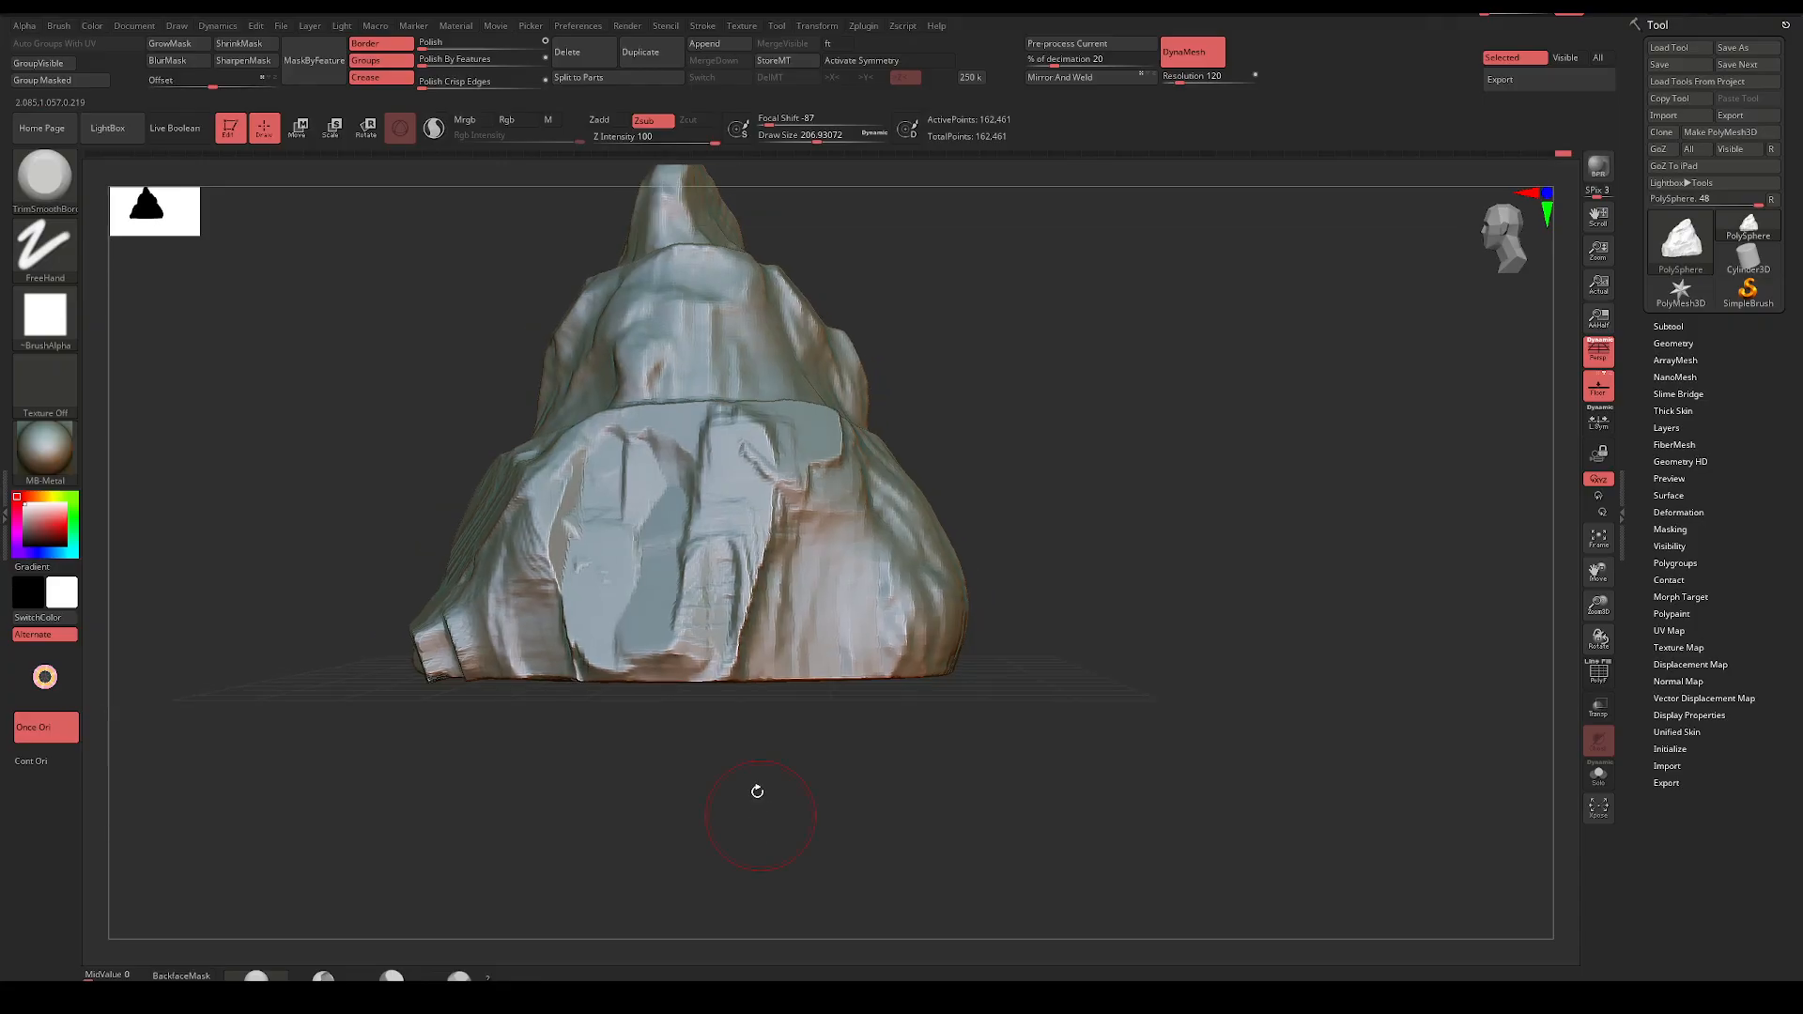
{"action": "mouse_move", "coordinate": [695, 674]}
{"action": "left_mouse_down"}
{"action": "mouse_move", "coordinate": [668, 643]}
{"action": "mouse_move", "coordinate": [721, 568]}
{"action": "mouse_move", "coordinate": [751, 450]}
{"action": "left_mouse_up"}
Trim the corner between the narrow end and the adjoining broad face of the lower tier into upright planes
{"action": "mouse_move", "coordinate": [820, 772]}
{"action": "left_mouse_down"}
{"action": "mouse_move", "coordinate": [775, 783]}
{"action": "mouse_move", "coordinate": [808, 788]}
{"action": "left_mouse_up"}
{"action": "mouse_move", "coordinate": [826, 413]}
{"action": "left_mouse_down"}
{"action": "mouse_move", "coordinate": [854, 469]}
{"action": "mouse_move", "coordinate": [821, 615]}
{"action": "left_mouse_up"}
{"action": "left_click_drag", "start_coordinate": [891, 498], "coordinate": [912, 594]}
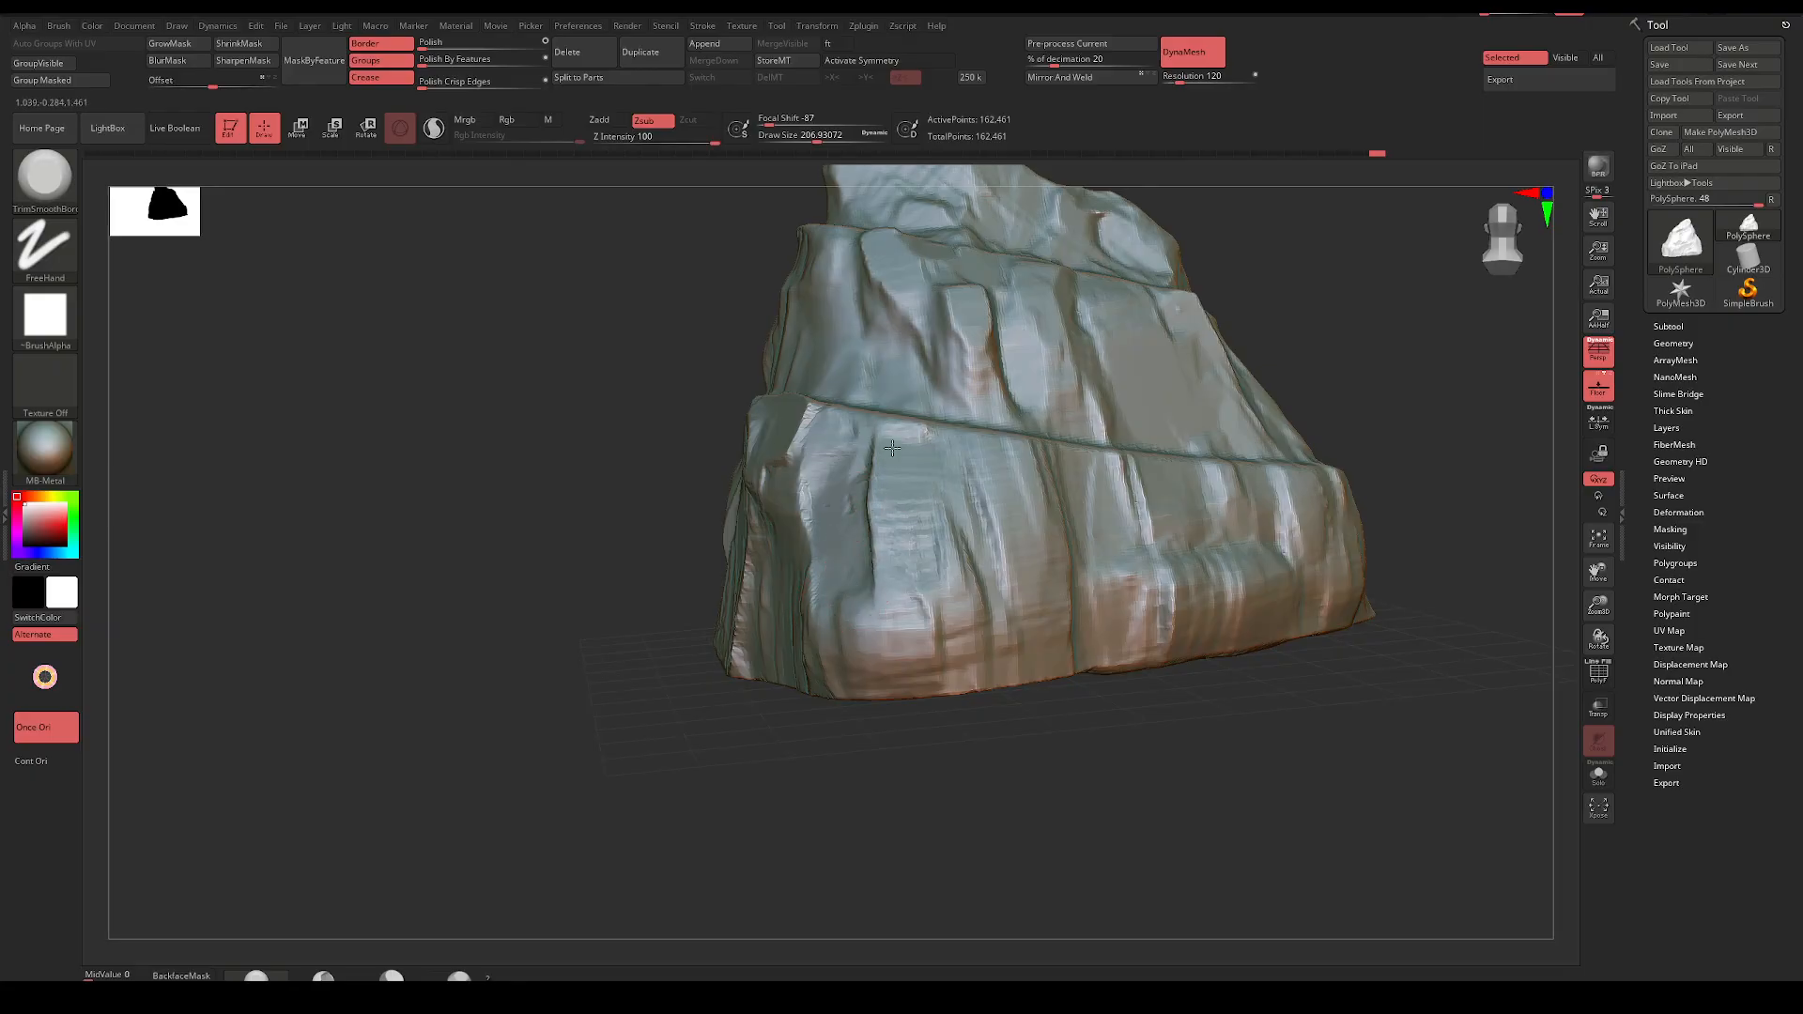
{"action": "mouse_move", "coordinate": [891, 447]}
{"action": "left_mouse_down"}
{"action": "mouse_move", "coordinate": [939, 563]}
{"action": "mouse_move", "coordinate": [864, 648]}
{"action": "mouse_move", "coordinate": [831, 635]}
{"action": "mouse_move", "coordinate": [840, 685]}
{"action": "left_mouse_up"}
{"action": "left_click_drag", "start_coordinate": [742, 772], "coordinate": [887, 765]}
{"action": "mouse_move", "coordinate": [829, 643]}
{"action": "left_mouse_down"}
{"action": "mouse_move", "coordinate": [829, 677]}
{"action": "mouse_move", "coordinate": [775, 607]}
{"action": "mouse_move", "coordinate": [763, 507]}
{"action": "left_mouse_up"}
{"action": "mouse_move", "coordinate": [1061, 770]}
{"action": "left_mouse_down"}
{"action": "mouse_move", "coordinate": [892, 816]}
{"action": "mouse_move", "coordinate": [849, 794]}
{"action": "mouse_move", "coordinate": [738, 655]}
{"action": "left_mouse_up"}
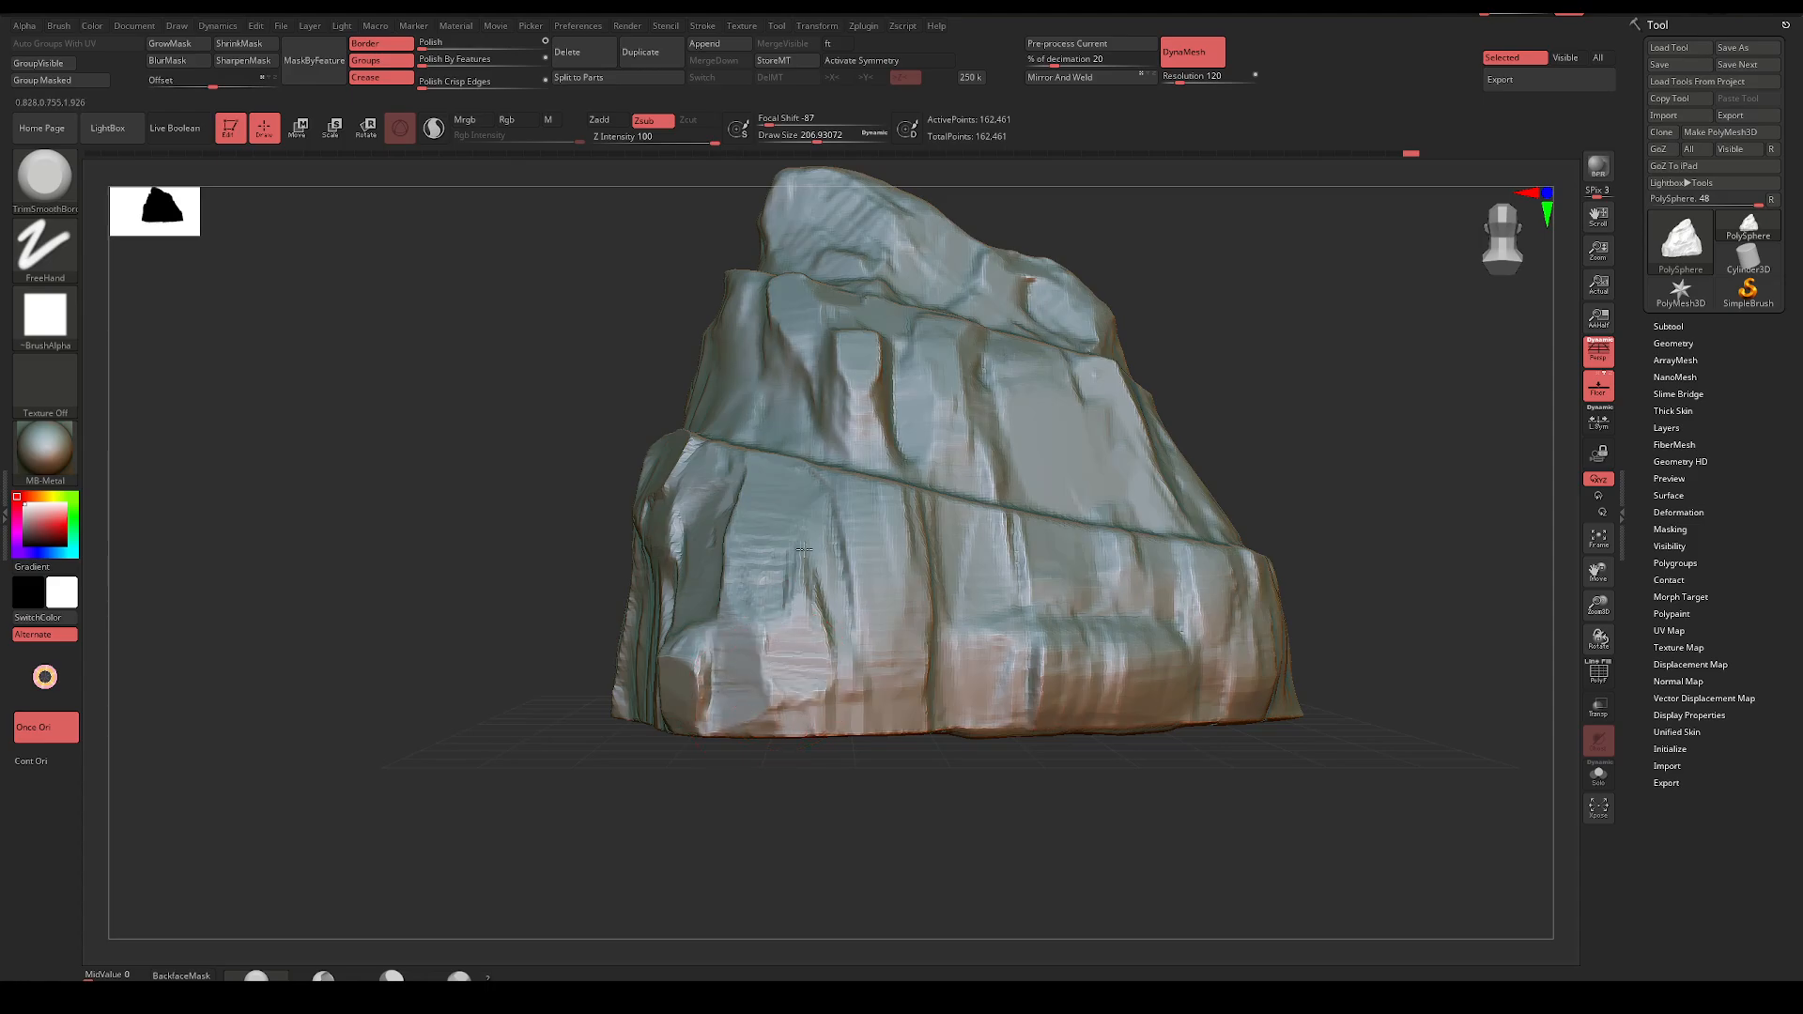
Flatten the bulging middle section of the lower tier on this broad face
{"action": "left_click_drag", "start_coordinate": [723, 887], "coordinate": [808, 808]}
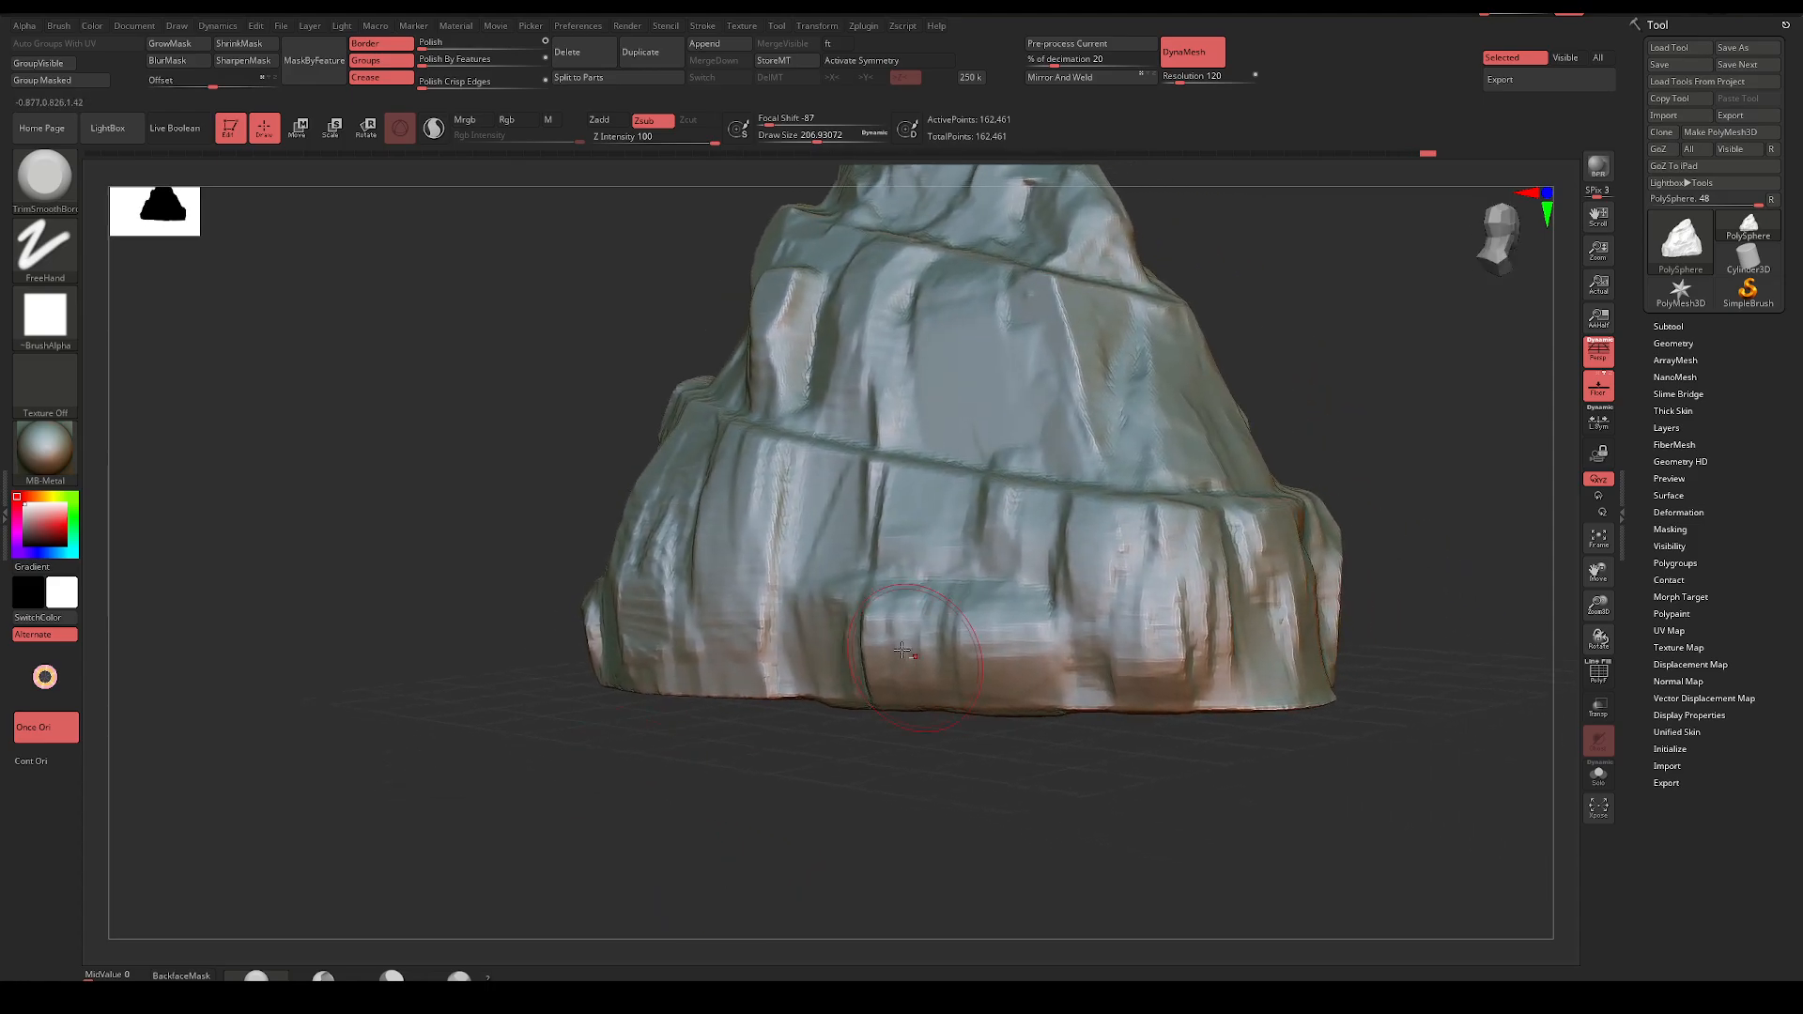
{"action": "mouse_move", "coordinate": [920, 611]}
{"action": "left_mouse_down"}
{"action": "mouse_move", "coordinate": [1008, 673]}
{"action": "mouse_move", "coordinate": [938, 664]}
{"action": "mouse_move", "coordinate": [986, 694]}
{"action": "left_mouse_up"}
{"action": "left_click_drag", "start_coordinate": [916, 761], "coordinate": [892, 883]}
{"action": "mouse_move", "coordinate": [906, 615]}
{"action": "left_mouse_down"}
{"action": "mouse_move", "coordinate": [1019, 648]}
{"action": "mouse_move", "coordinate": [929, 621]}
{"action": "left_mouse_up"}
{"action": "mouse_move", "coordinate": [948, 742]}
{"action": "left_mouse_down"}
{"action": "mouse_move", "coordinate": [764, 824]}
{"action": "mouse_move", "coordinate": [933, 805]}
{"action": "mouse_move", "coordinate": [969, 737]}
{"action": "mouse_move", "coordinate": [1079, 708]}
{"action": "mouse_move", "coordinate": [1098, 664]}
{"action": "mouse_move", "coordinate": [1030, 702]}
{"action": "left_mouse_up"}
Set the draw size to about 172 and the focal shift to -17, and trim a facet on the lower tier's far bulge
{"action": "key", "text": "space"}
{"action": "left_click", "coordinate": [826, 635]}
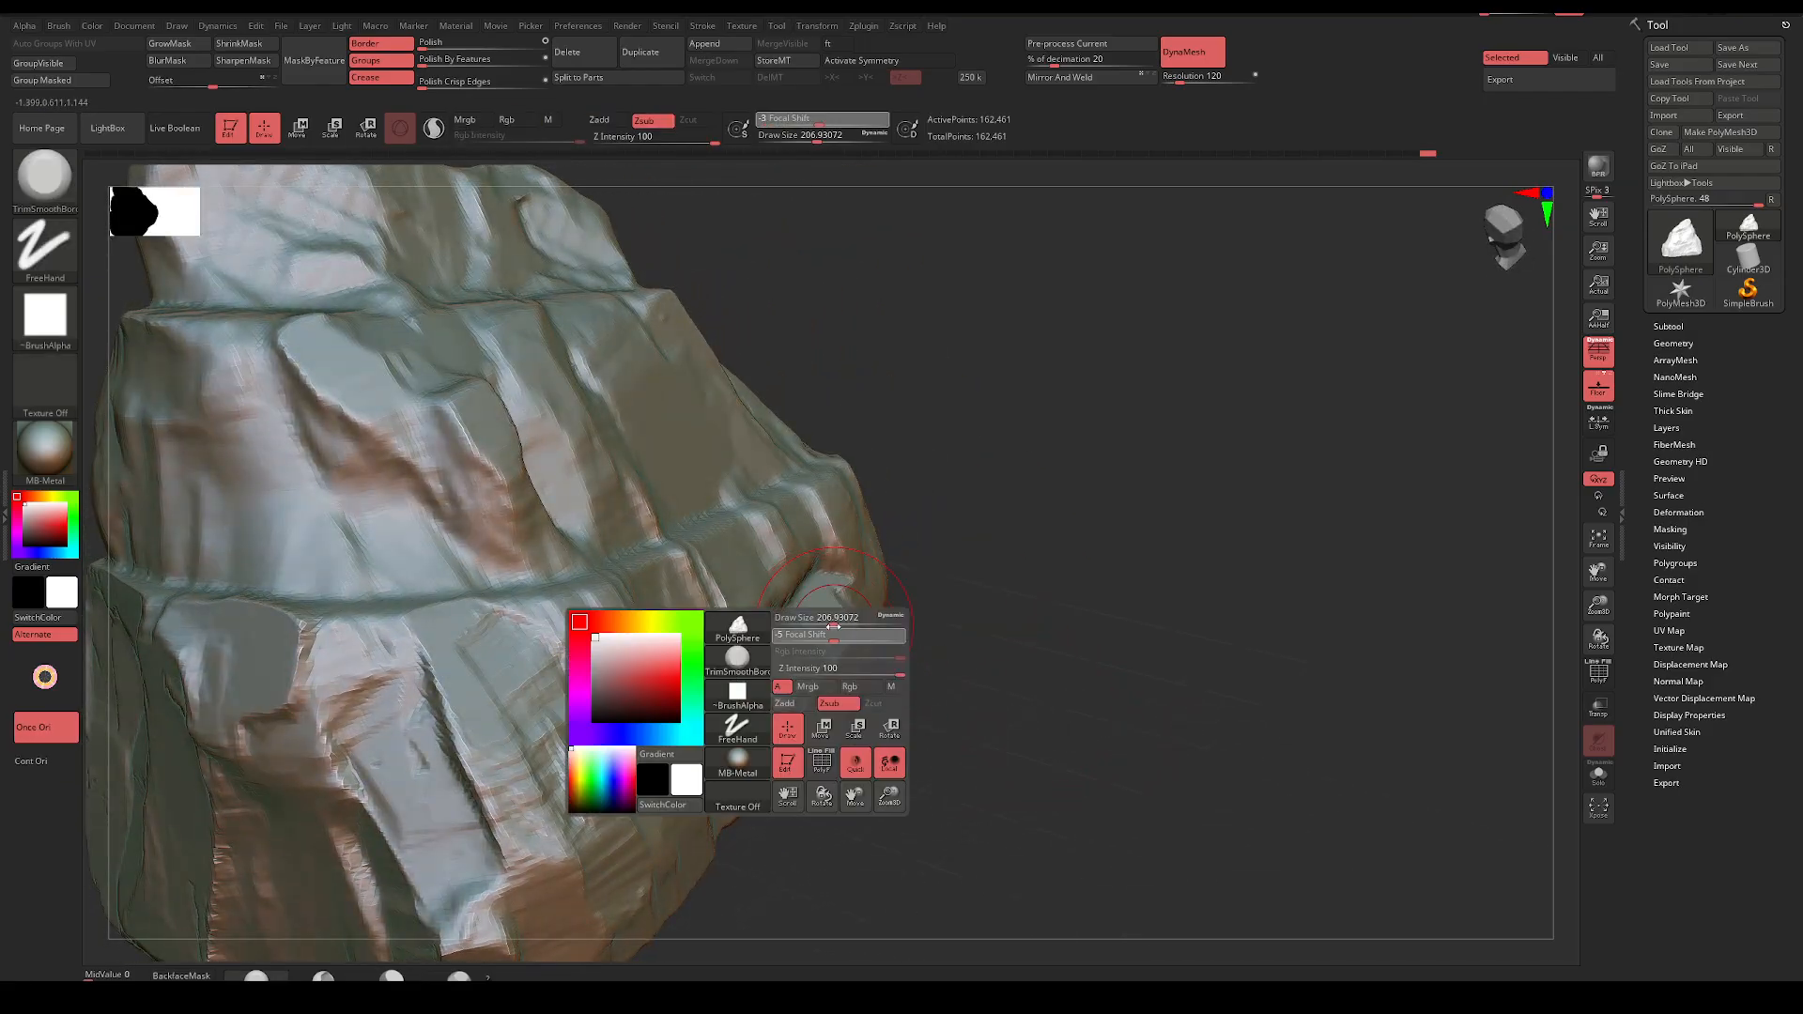
{"action": "left_click_drag", "start_coordinate": [832, 620], "coordinate": [830, 622]}
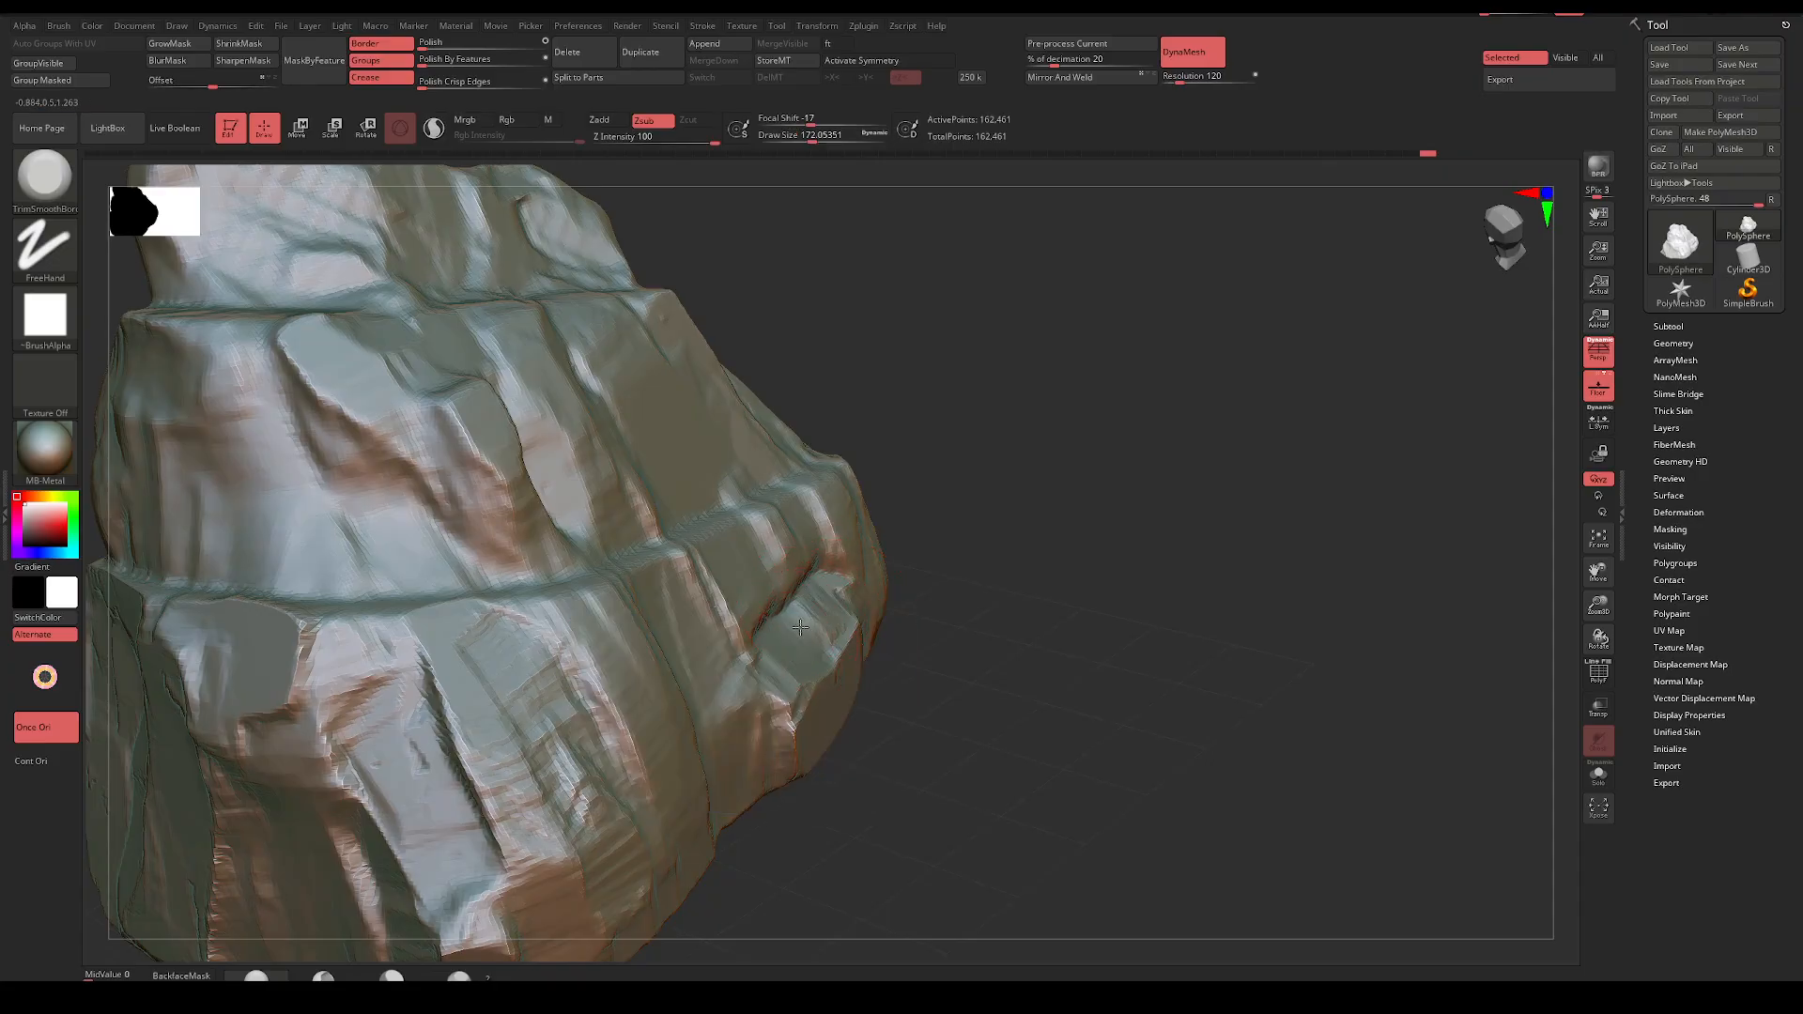
Switch to the OrbFlatten_Edge brush with a square alpha and sharpen the edges of the facet on the lower tier's bulge
{"action": "key", "text": "b"}
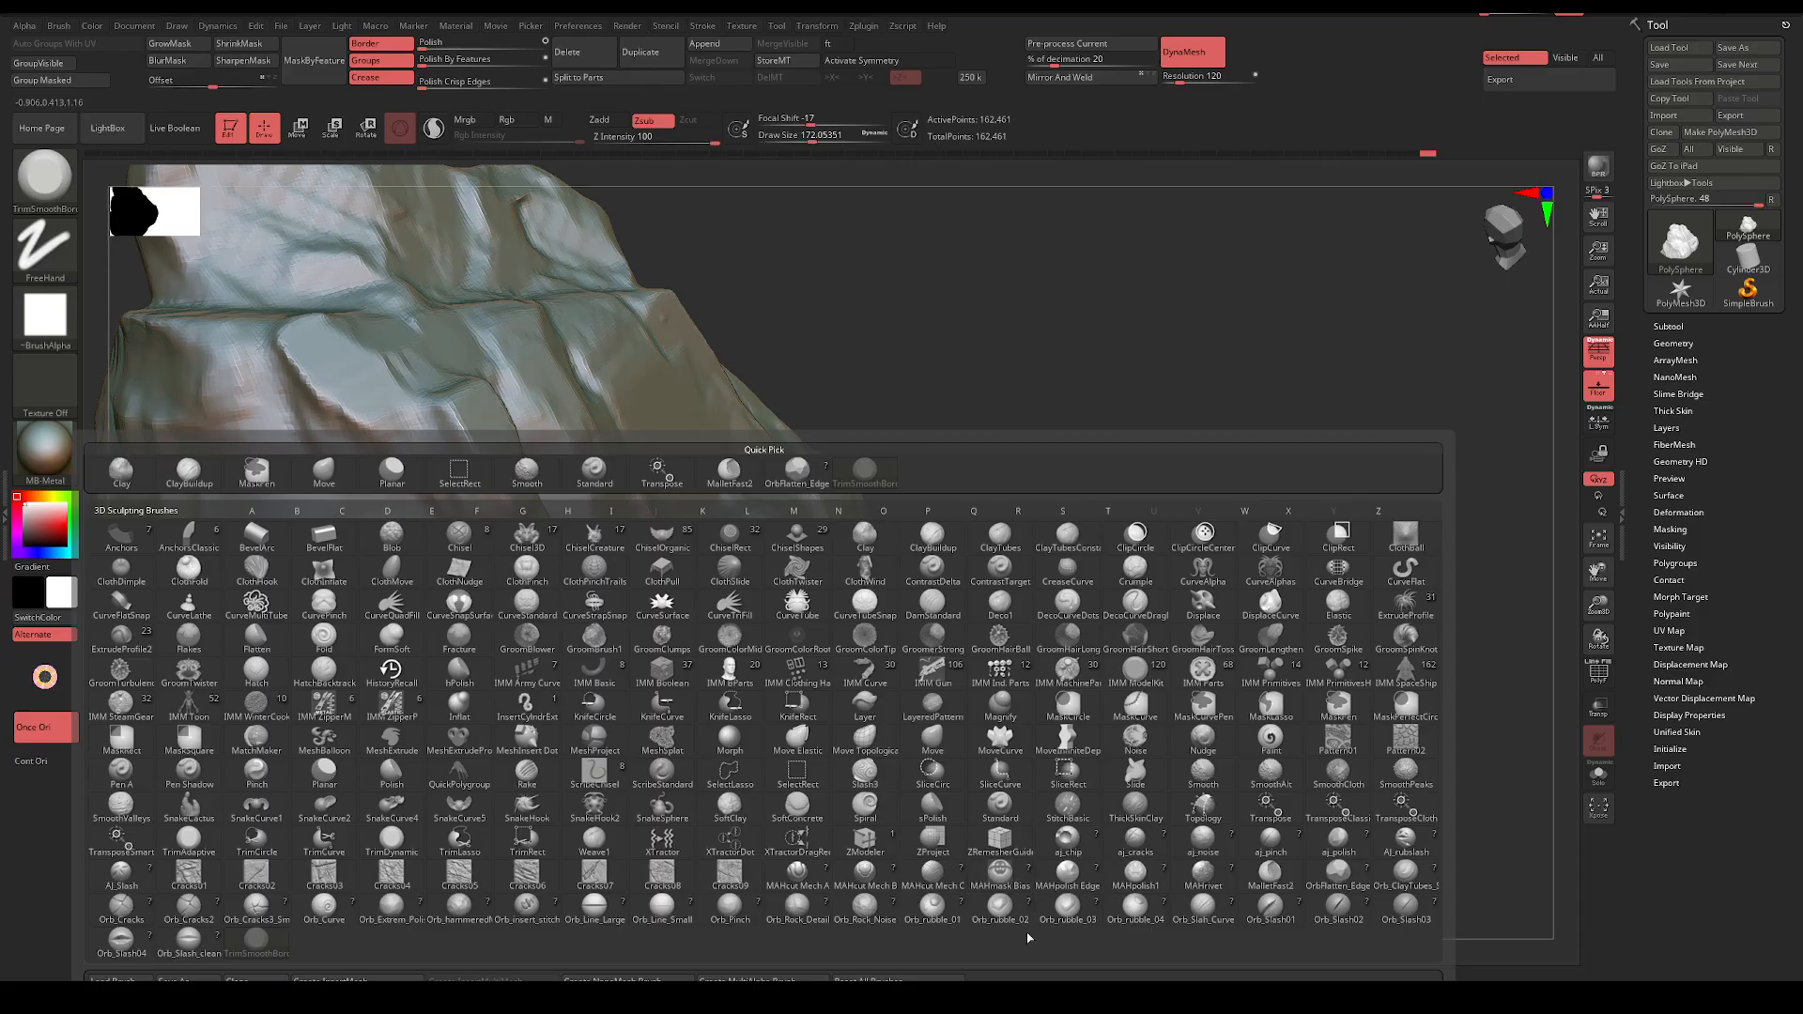
{"action": "left_click", "coordinate": [1363, 889]}
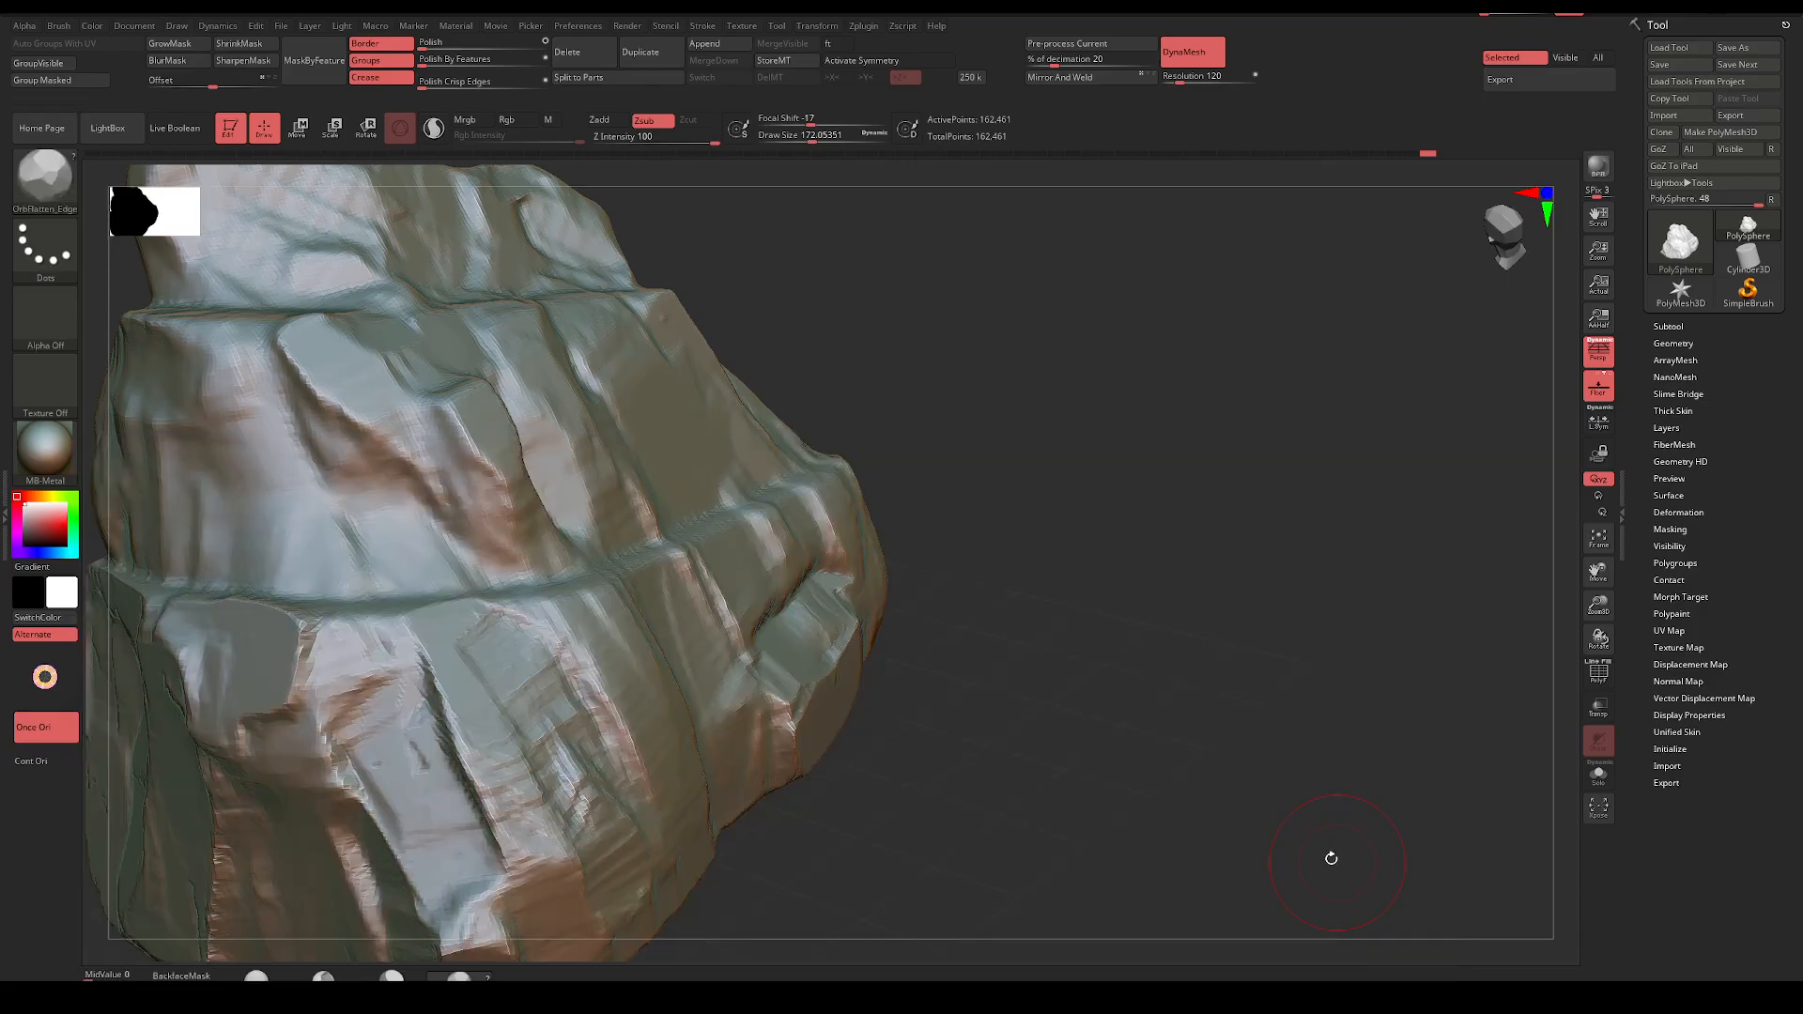
{"action": "left_click", "coordinate": [52, 314]}
{"action": "left_click", "coordinate": [271, 327]}
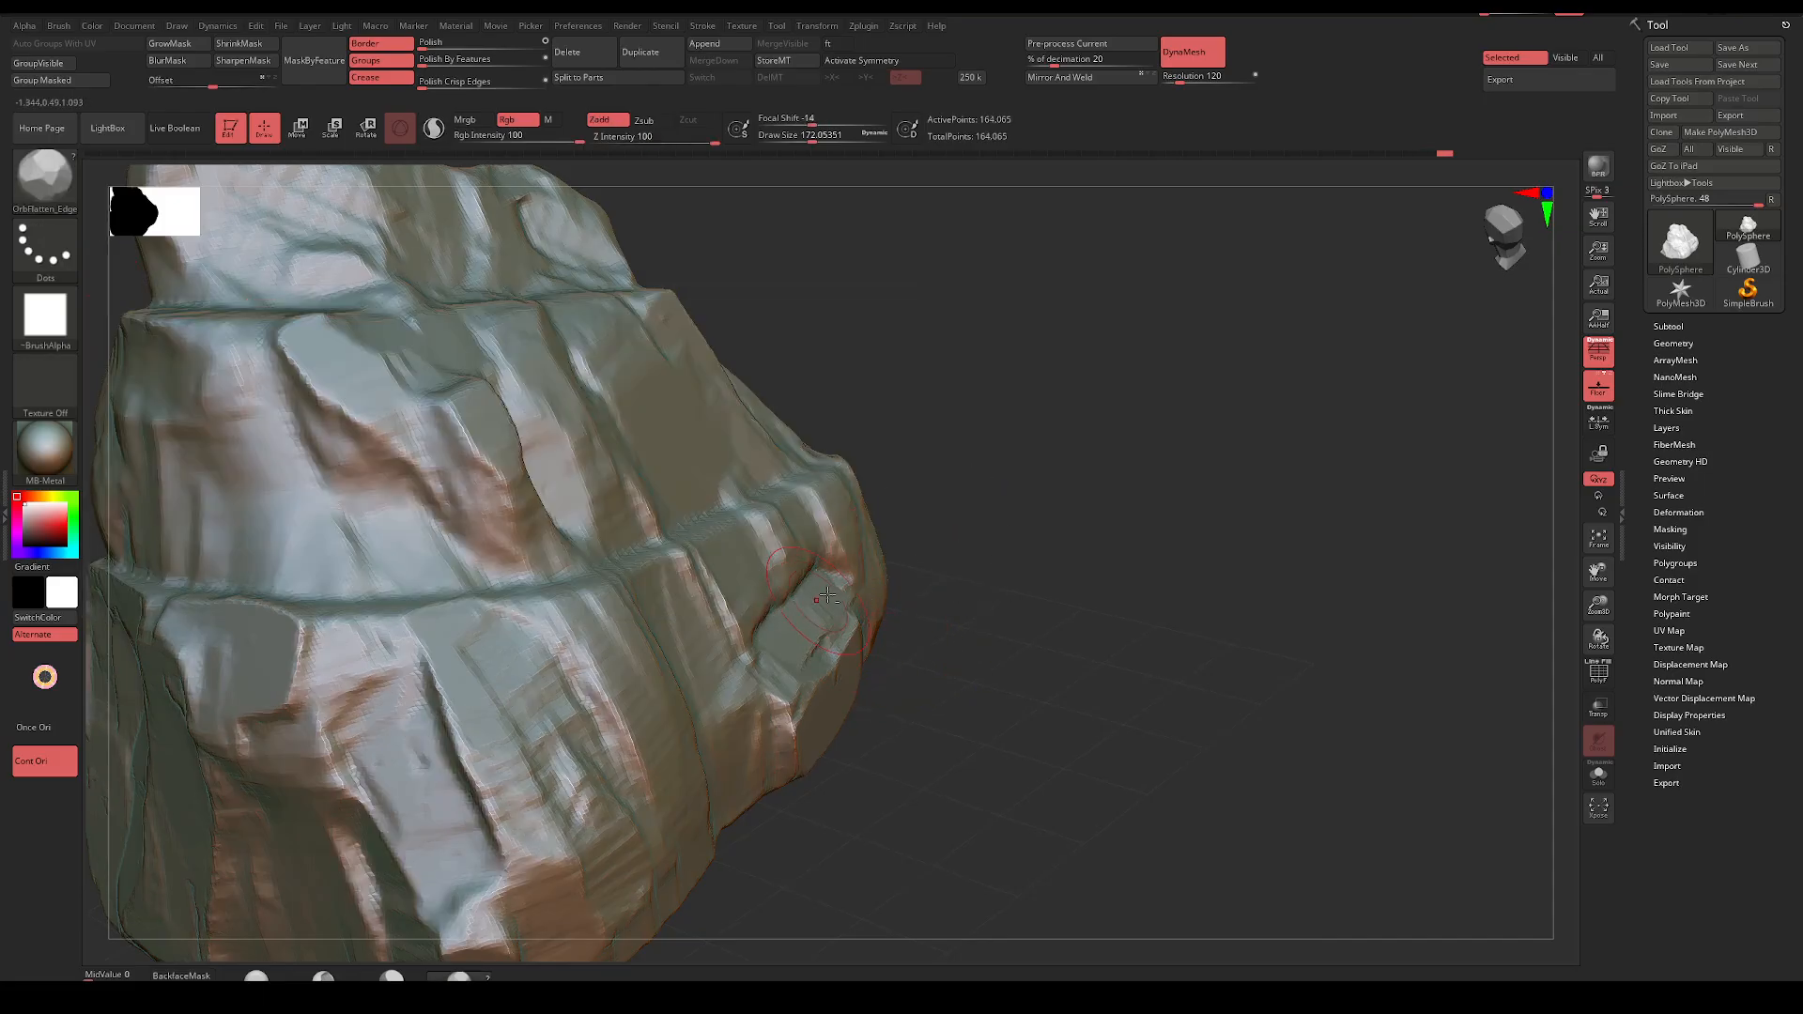
{"action": "left_click_drag", "start_coordinate": [825, 595], "coordinate": [849, 545]}
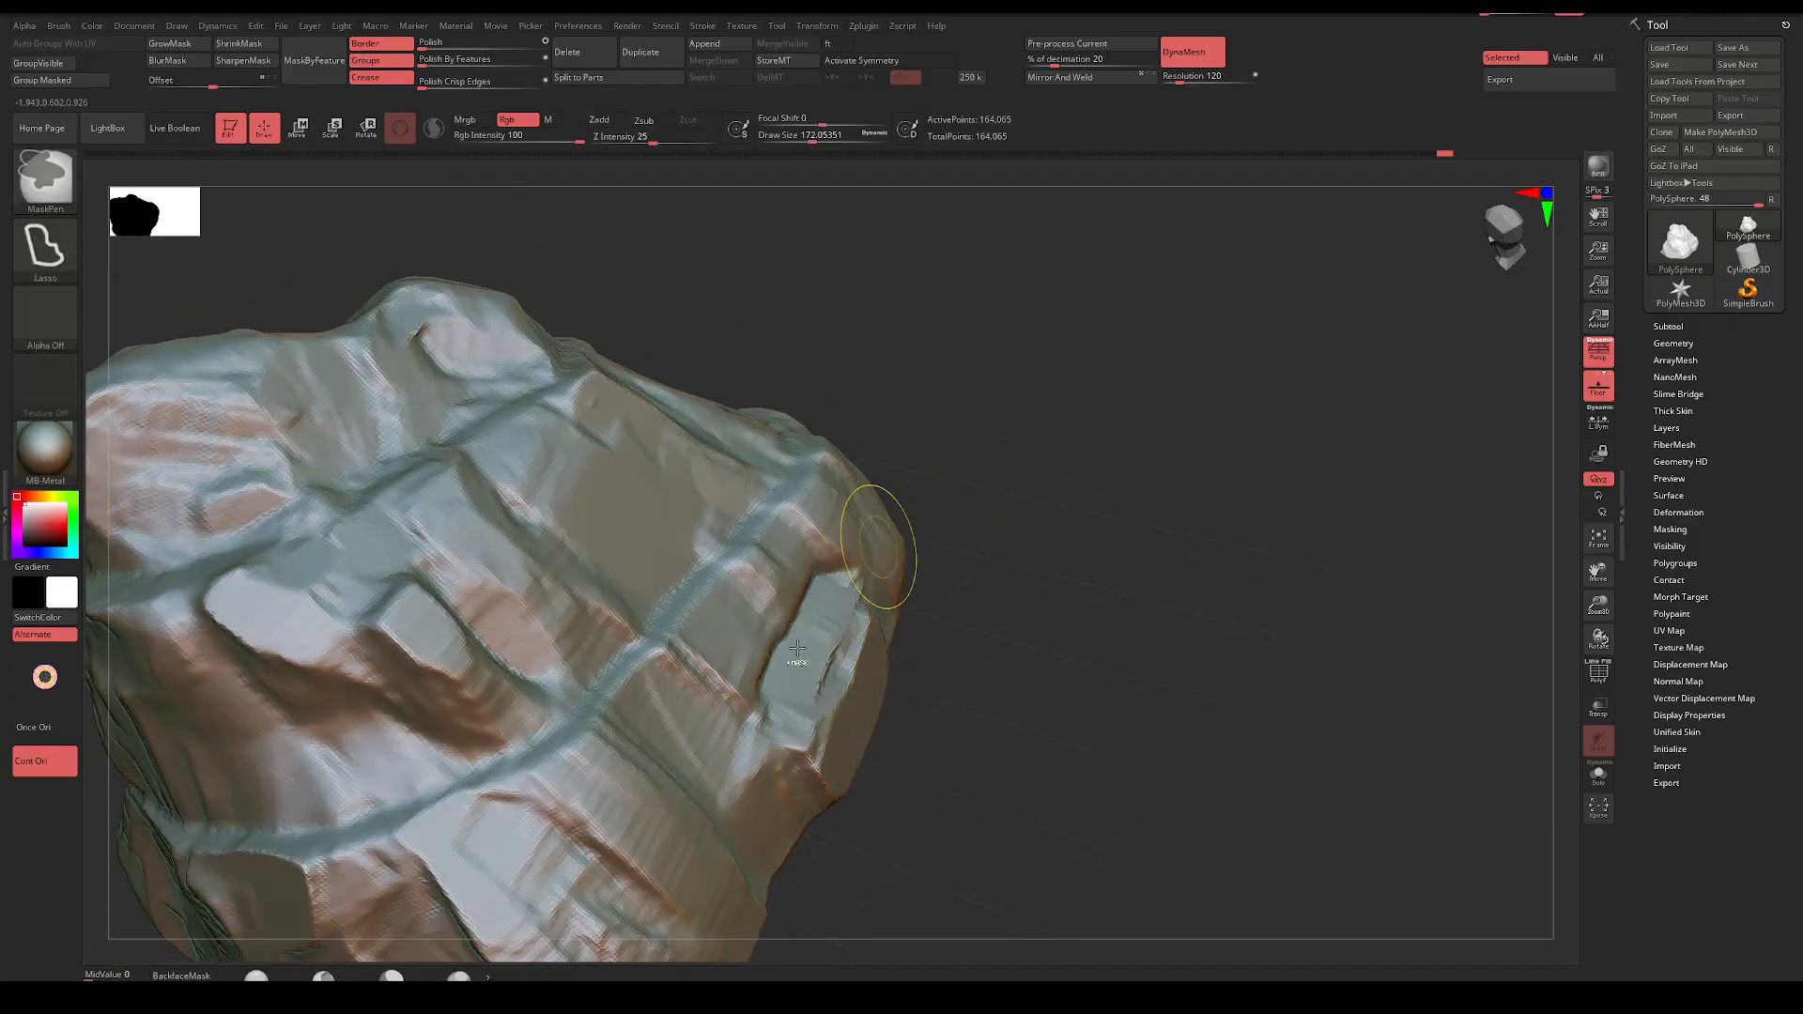
{"action": "left_click_drag", "start_coordinate": [807, 689], "coordinate": [784, 622]}
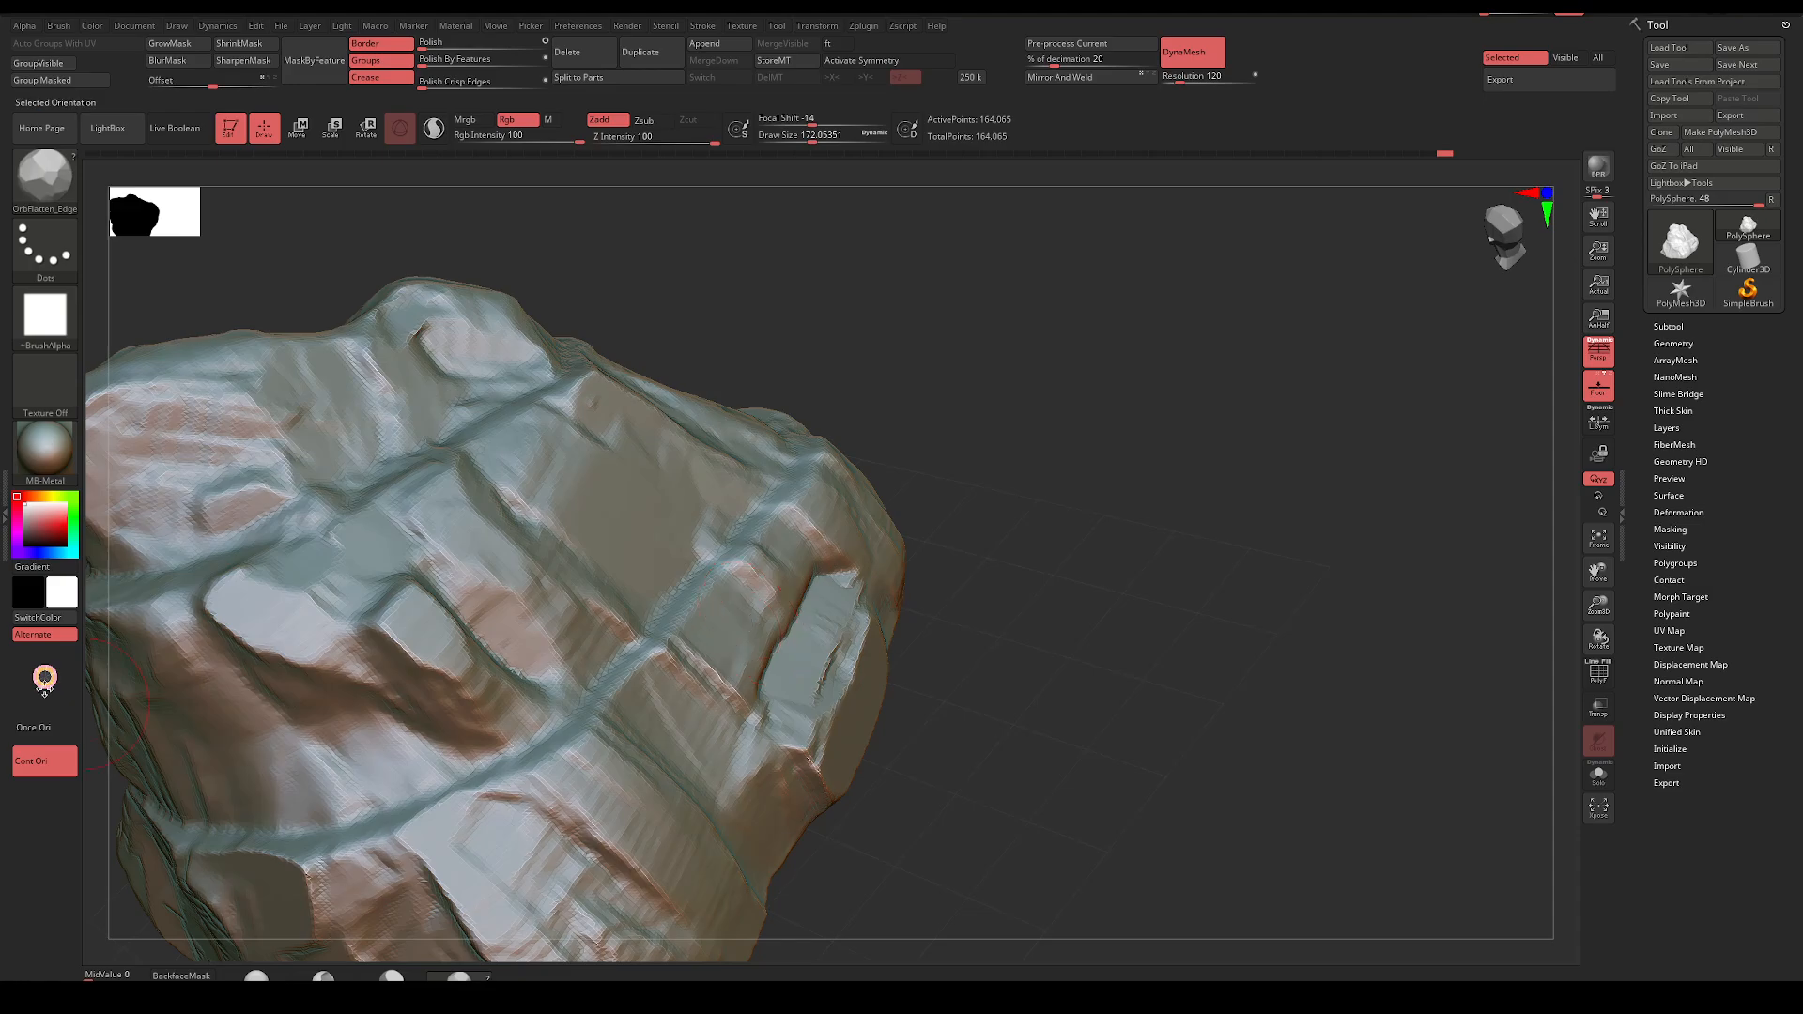
Set the OrbFlatten_Edge brush to selected orientation and flatten the facet on the lower tier's bulge
{"action": "left_click", "coordinate": [45, 684]}
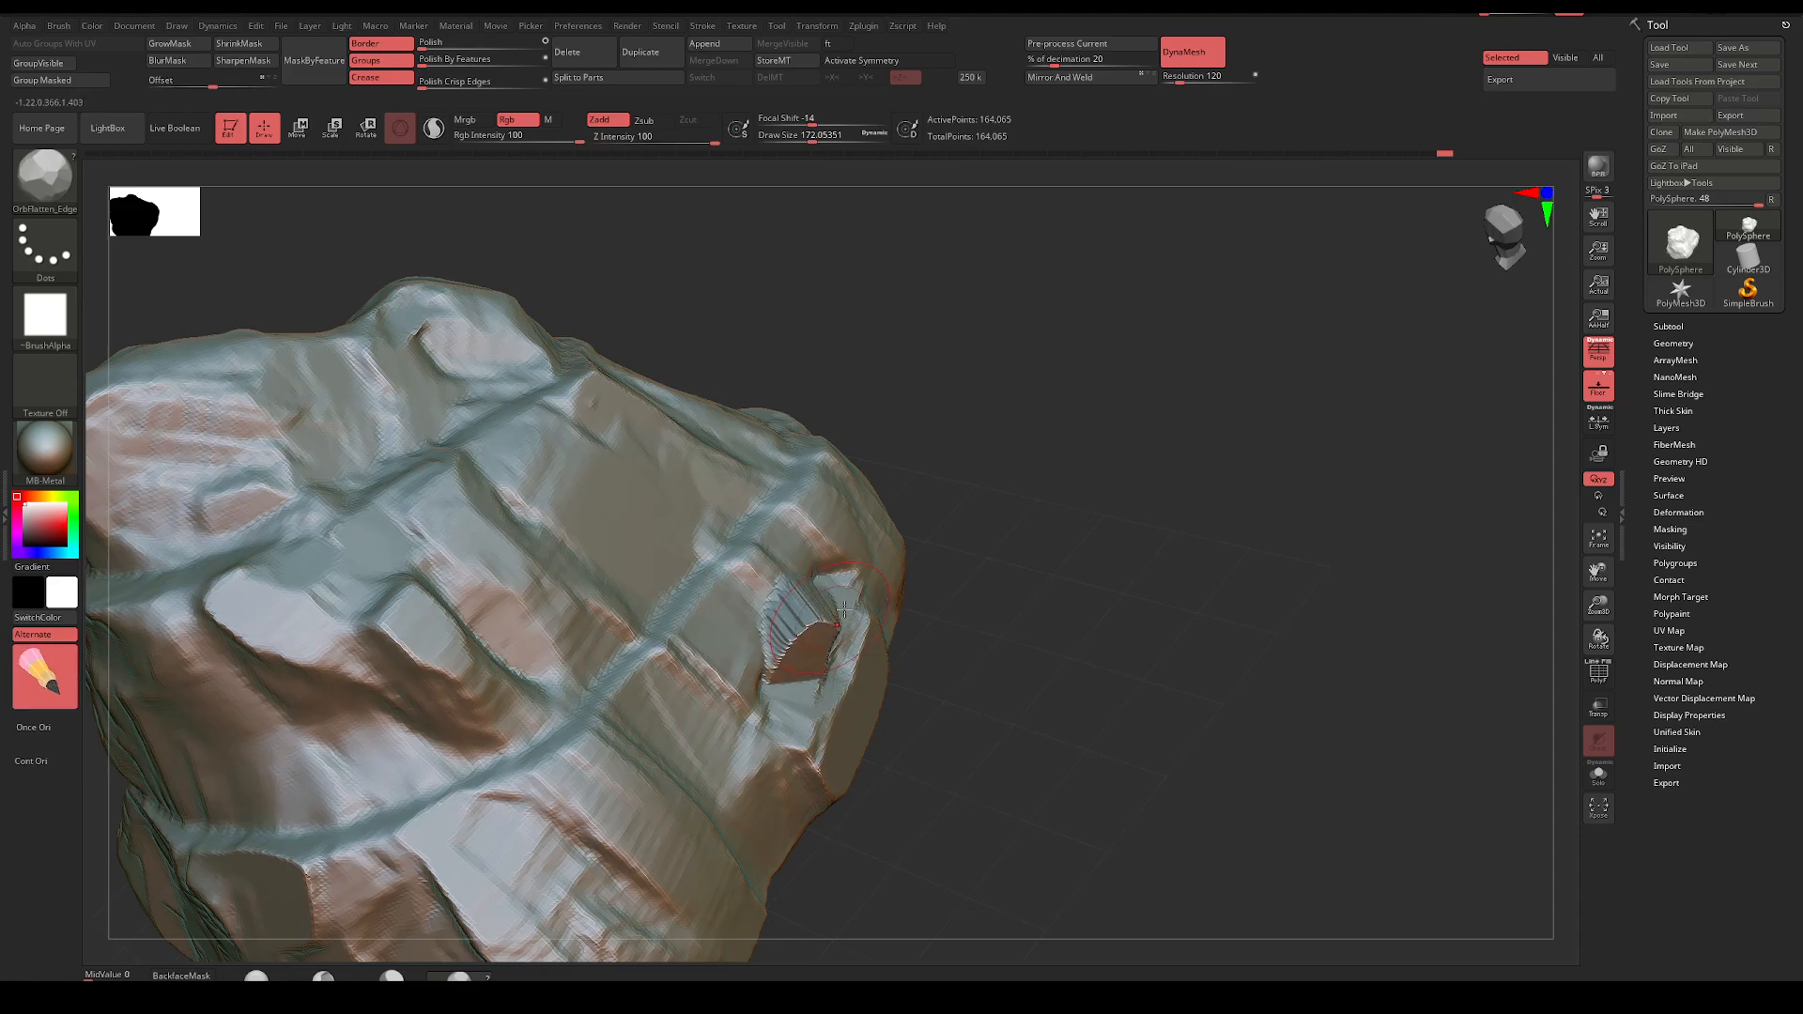
{"action": "mouse_move", "coordinate": [844, 610]}
{"action": "left_mouse_down"}
{"action": "mouse_move", "coordinate": [798, 666]}
{"action": "mouse_move", "coordinate": [758, 592]}
{"action": "left_mouse_up"}
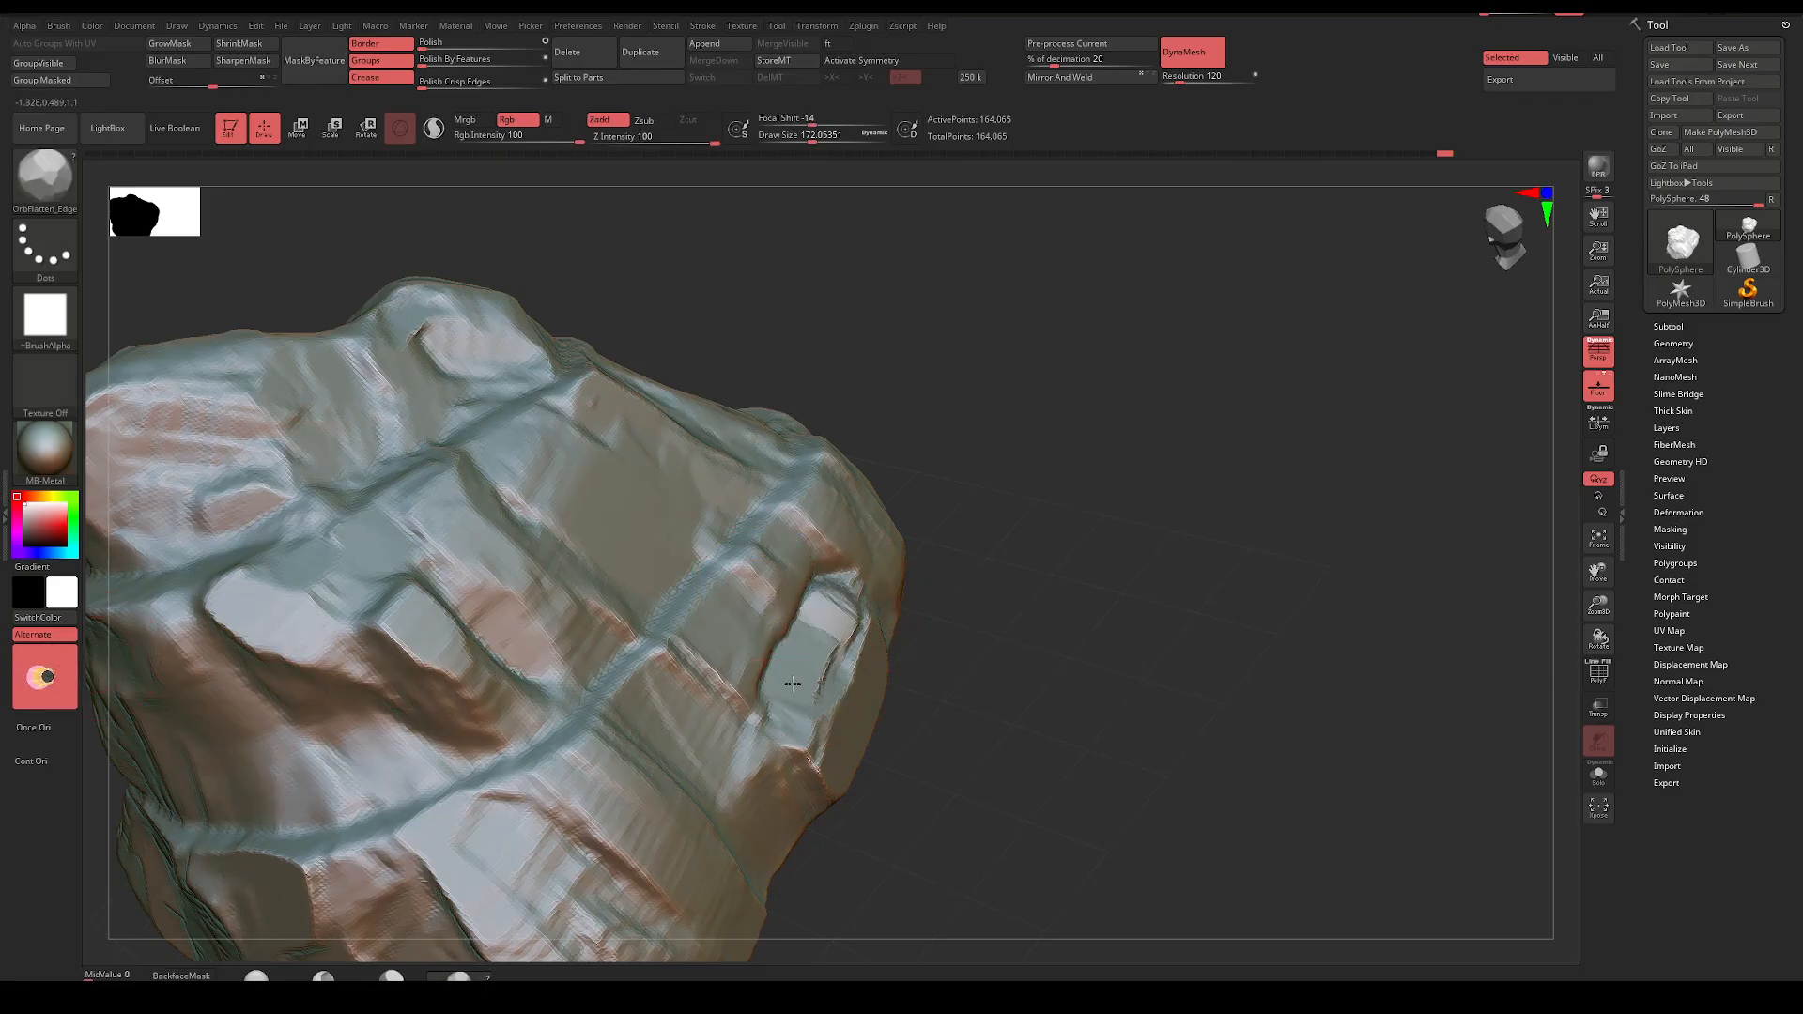
{"action": "left_click_drag", "start_coordinate": [964, 586], "coordinate": [1082, 533]}
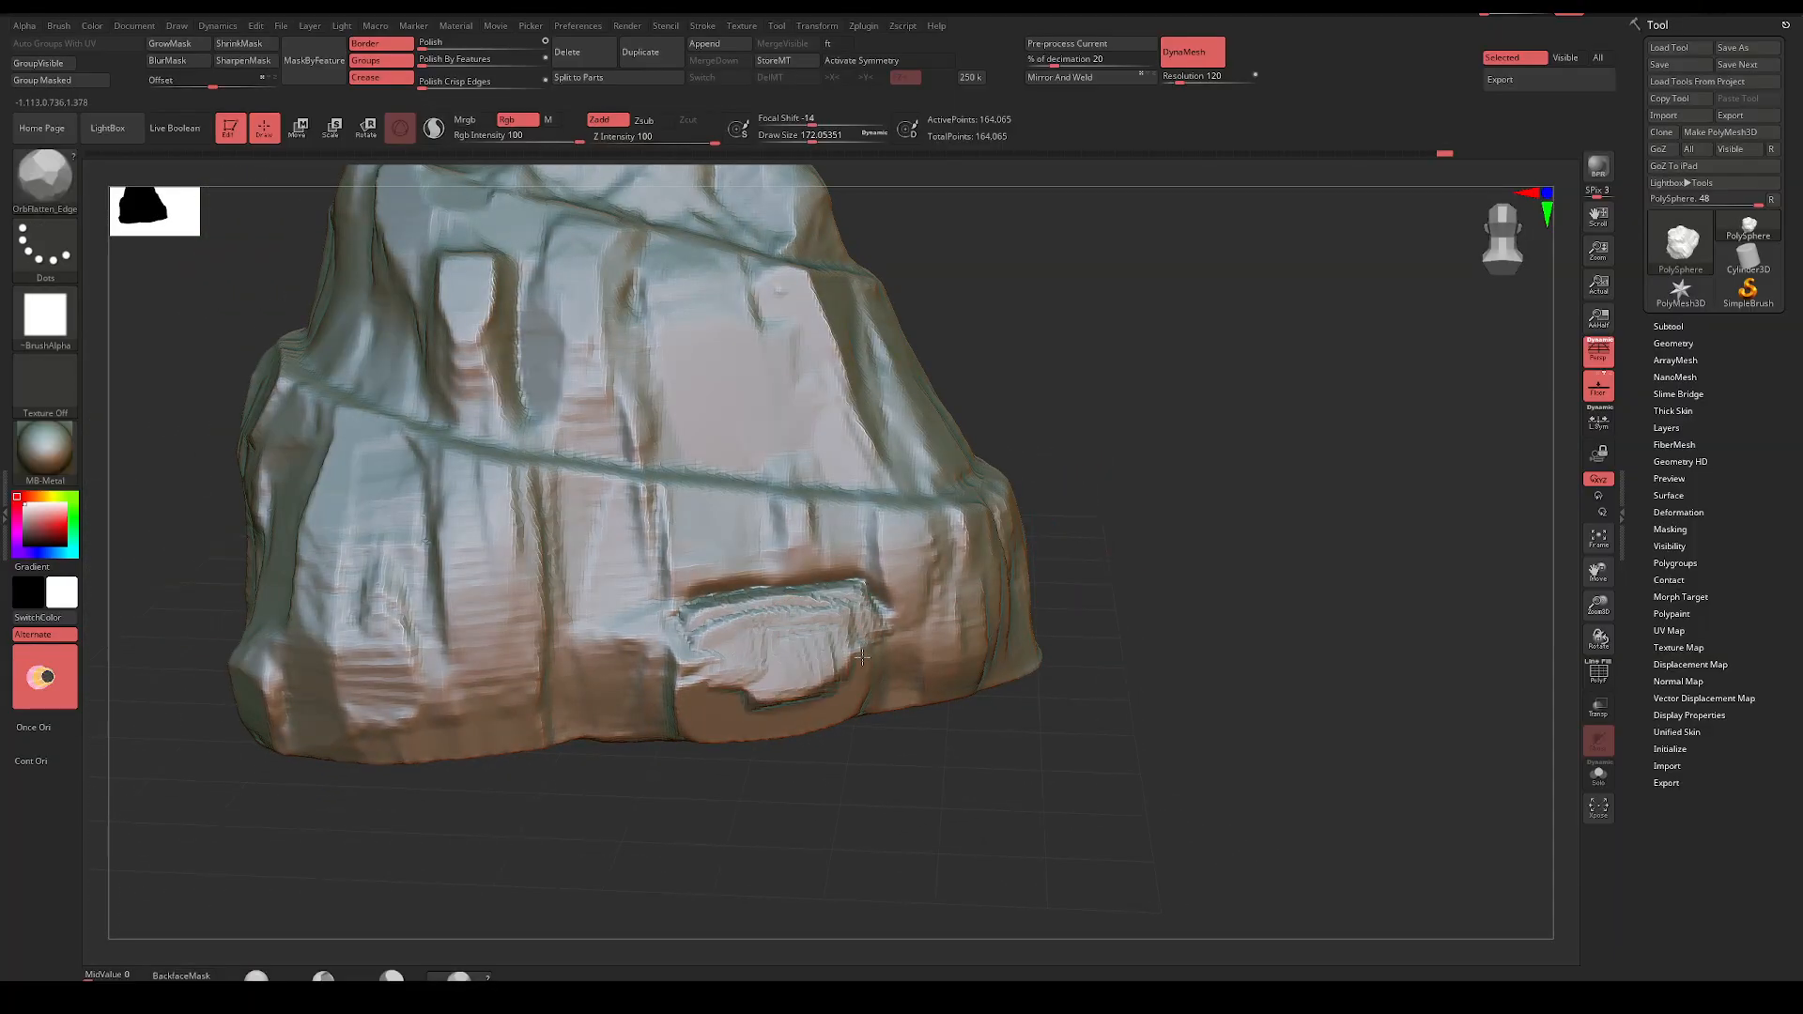
{"action": "left_click_drag", "start_coordinate": [976, 718], "coordinate": [967, 583]}
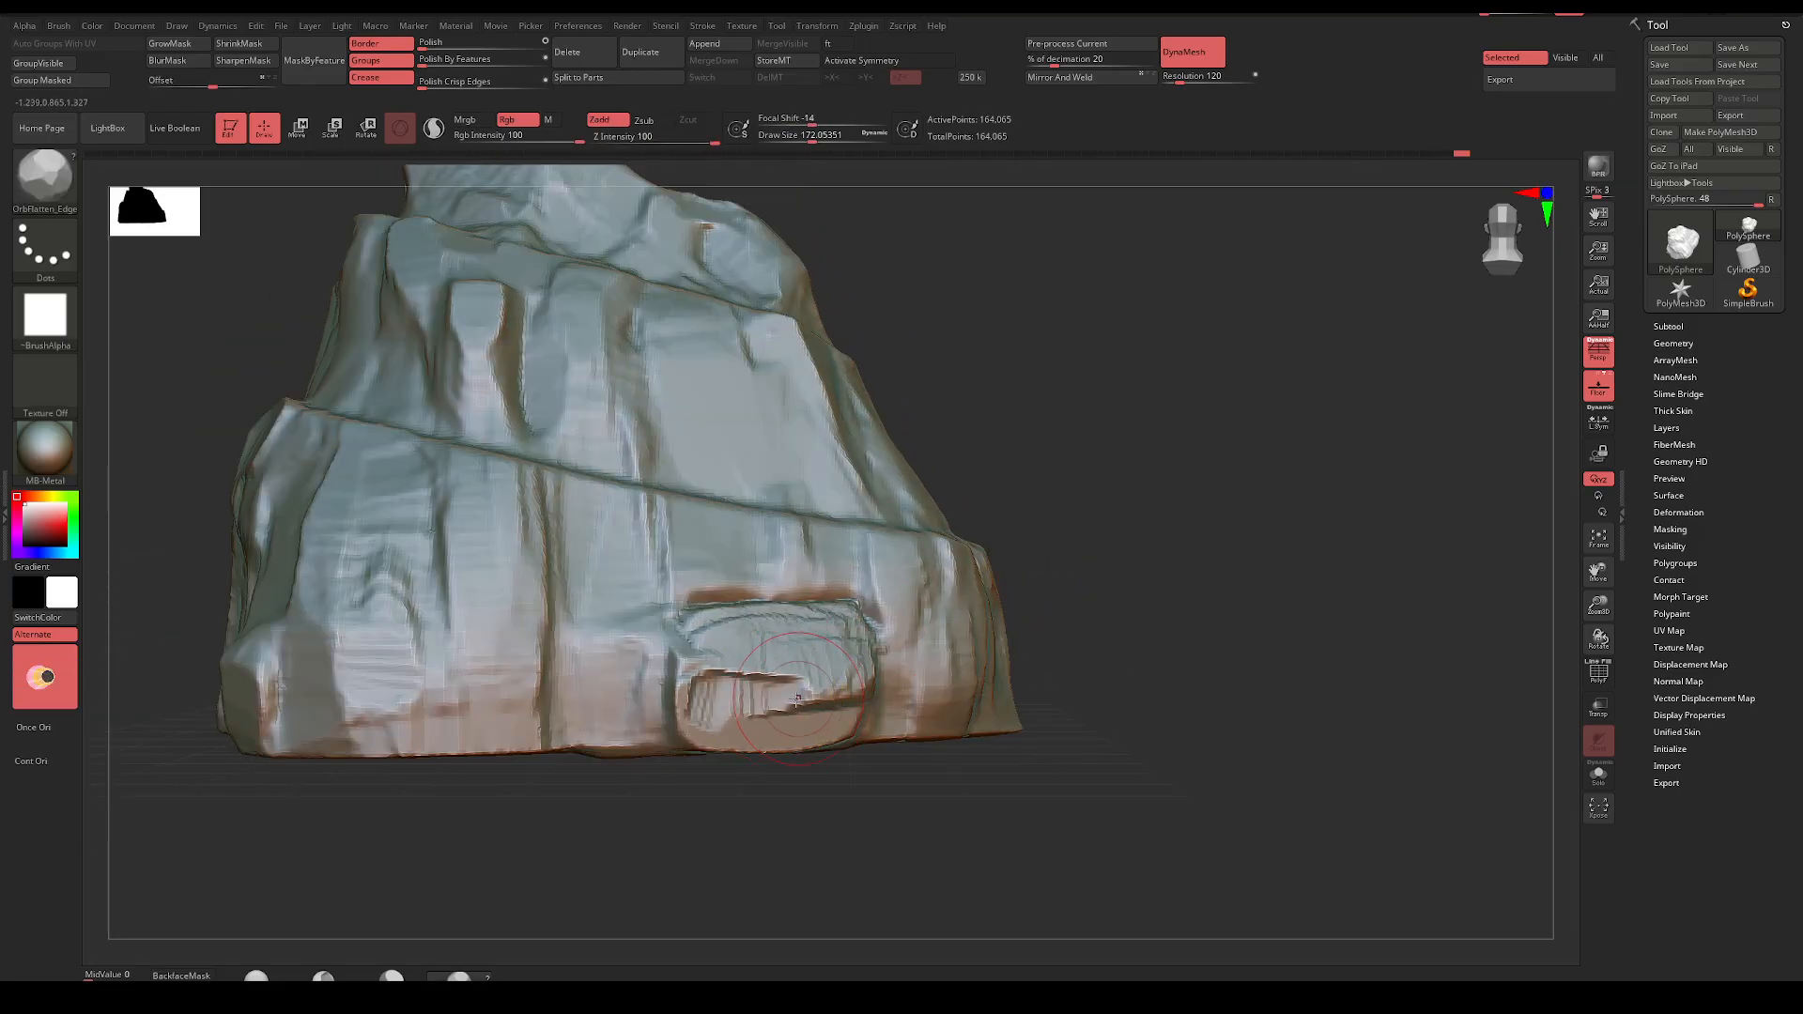
Undo the last two strokes on the lower part of the bulge and rebuild the DynaMesh
{"action": "key", "text": "ctrl+z"}
{"action": "key", "text": "ctrl+z"}
{"action": "mouse_move", "coordinate": [1098, 598]}
{"action": "left_mouse_down"}
{"action": "mouse_move", "coordinate": [1161, 631]}
{"action": "mouse_move", "coordinate": [1105, 623]}
{"action": "left_mouse_up"}
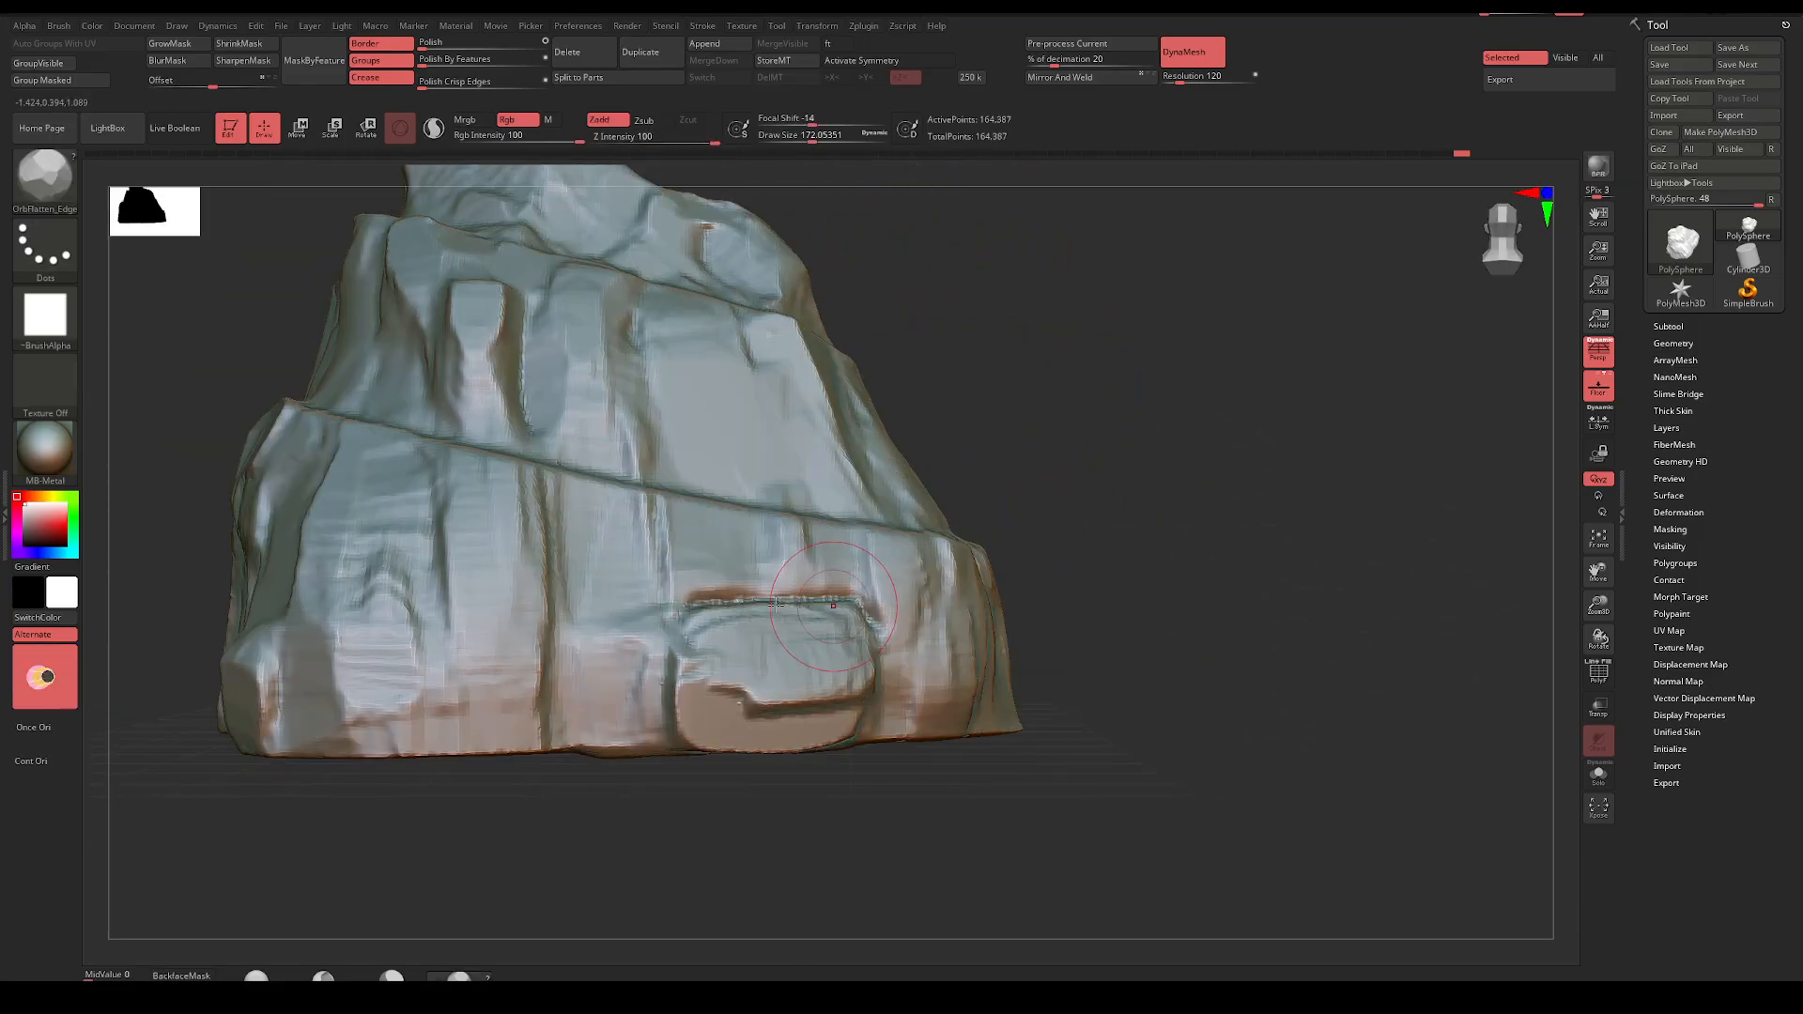
{"action": "left_click_drag", "start_coordinate": [1006, 518], "coordinate": [951, 561]}
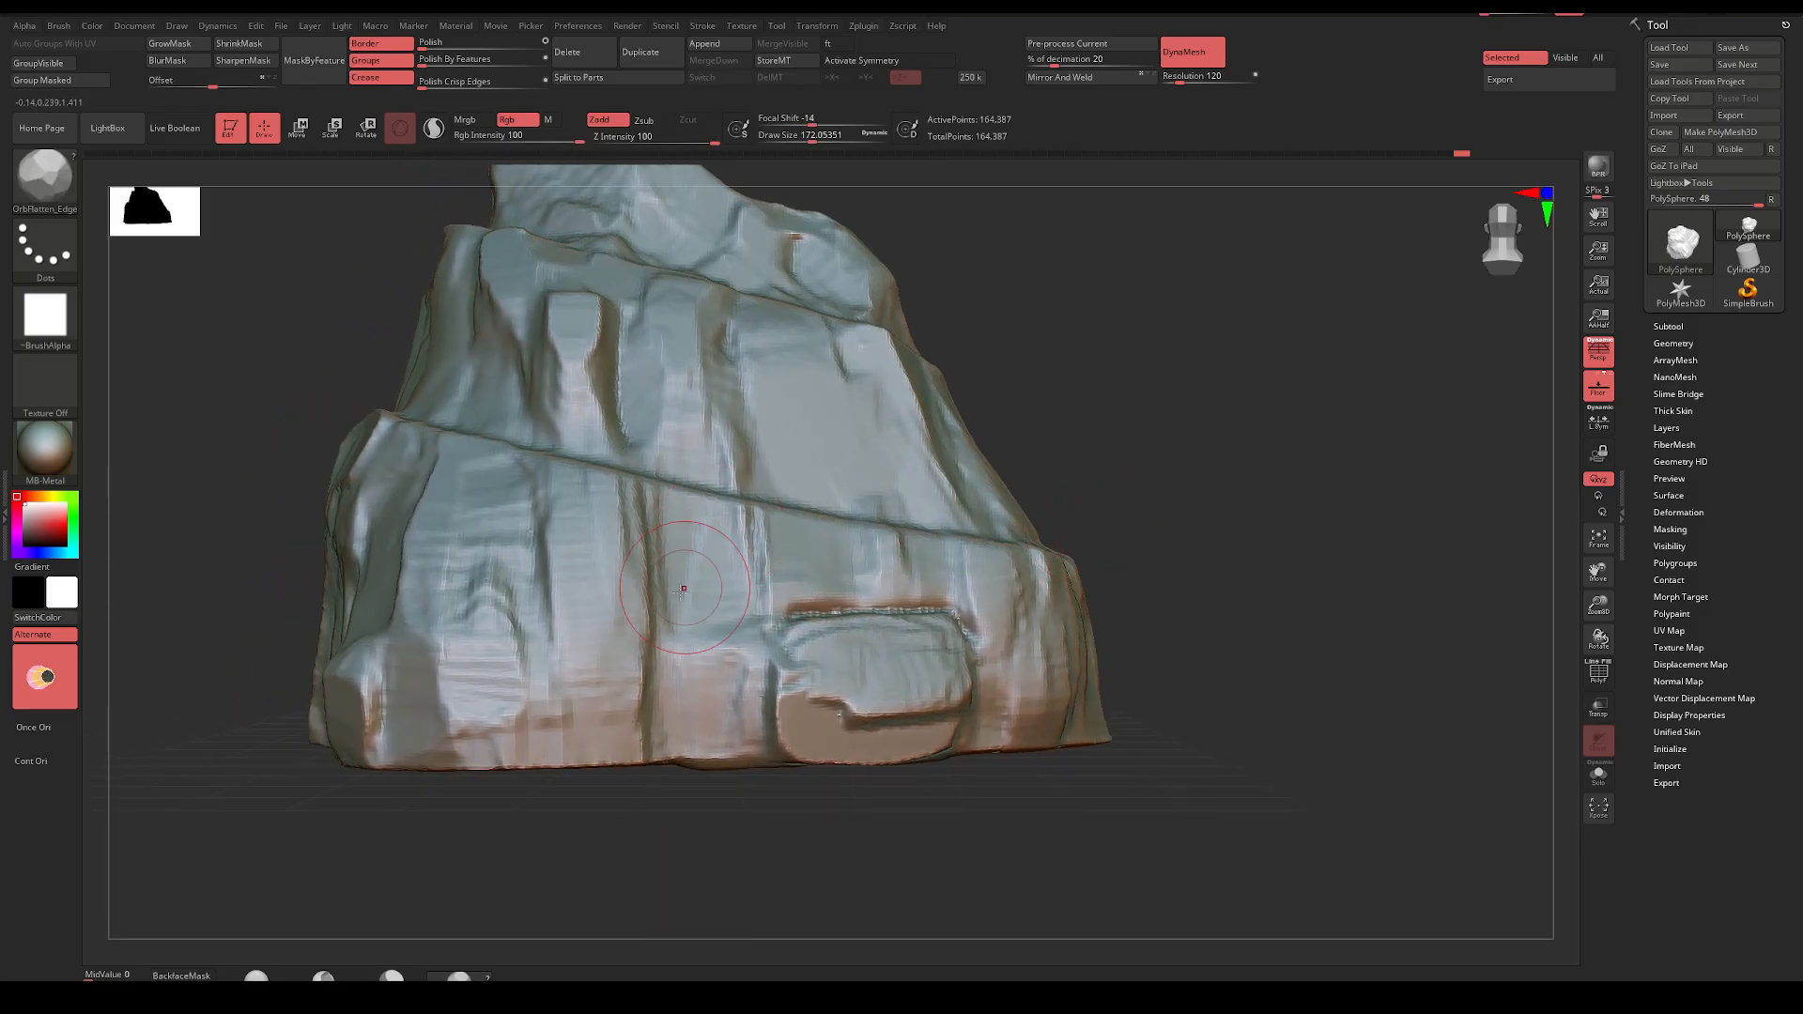
Set the draw size to about 268 and cut tall upright slabs into the lower tier beside the bulge
{"action": "mouse_move", "coordinate": [625, 606]}
{"action": "left_mouse_down"}
{"action": "mouse_move", "coordinate": [714, 685]}
{"action": "mouse_move", "coordinate": [680, 620]}
{"action": "mouse_move", "coordinate": [690, 582]}
{"action": "mouse_move", "coordinate": [717, 671]}
{"action": "mouse_move", "coordinate": [667, 610]}
{"action": "mouse_move", "coordinate": [573, 713]}
{"action": "mouse_move", "coordinate": [569, 639]}
{"action": "mouse_move", "coordinate": [488, 685]}
{"action": "mouse_move", "coordinate": [499, 630]}
{"action": "left_mouse_up"}
{"action": "key", "text": "space"}
{"action": "mouse_move", "coordinate": [496, 483]}
{"action": "left_mouse_down"}
{"action": "mouse_move", "coordinate": [475, 521]}
{"action": "mouse_move", "coordinate": [432, 478]}
{"action": "mouse_move", "coordinate": [413, 610]}
{"action": "mouse_move", "coordinate": [415, 591]}
{"action": "left_mouse_up"}
{"action": "mouse_move", "coordinate": [967, 398]}
{"action": "left_mouse_down"}
{"action": "mouse_move", "coordinate": [1030, 398]}
{"action": "mouse_move", "coordinate": [967, 469]}
{"action": "left_mouse_up"}
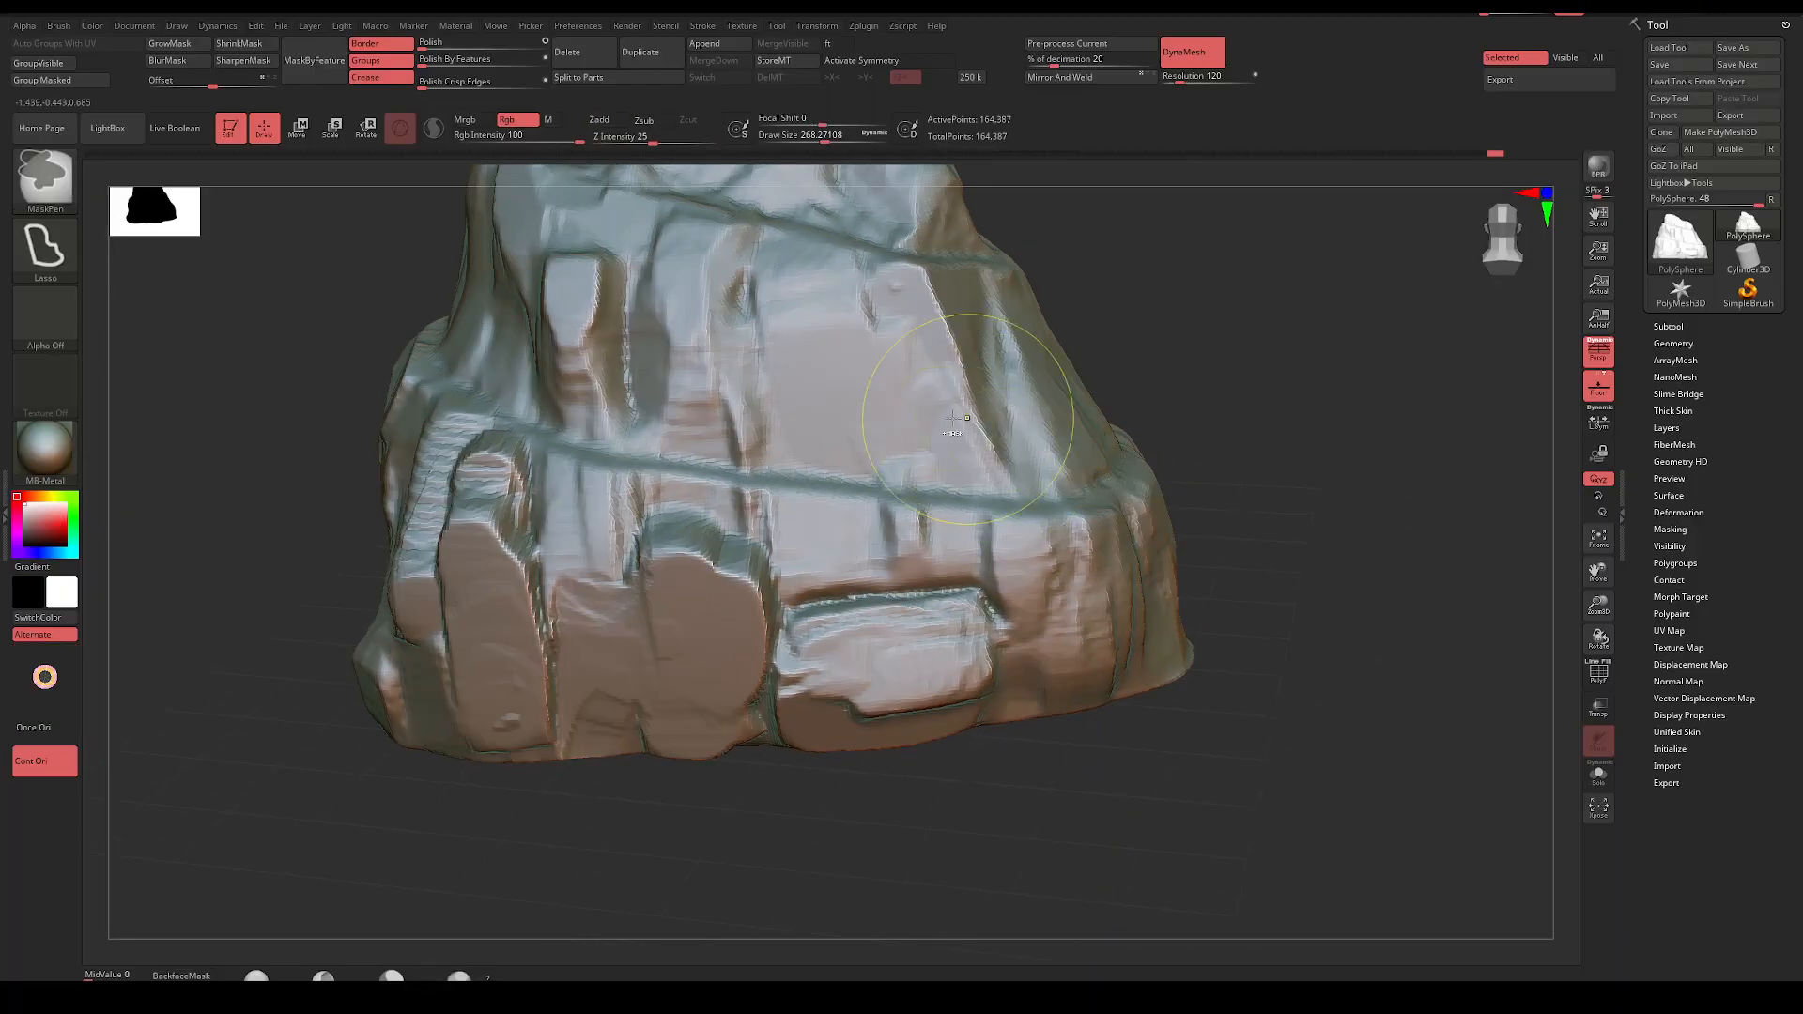
Set the Z intensity to 48 and reshape the upright slabs at the lower tier's corner with softer flattening strokes
{"action": "key", "text": "space"}
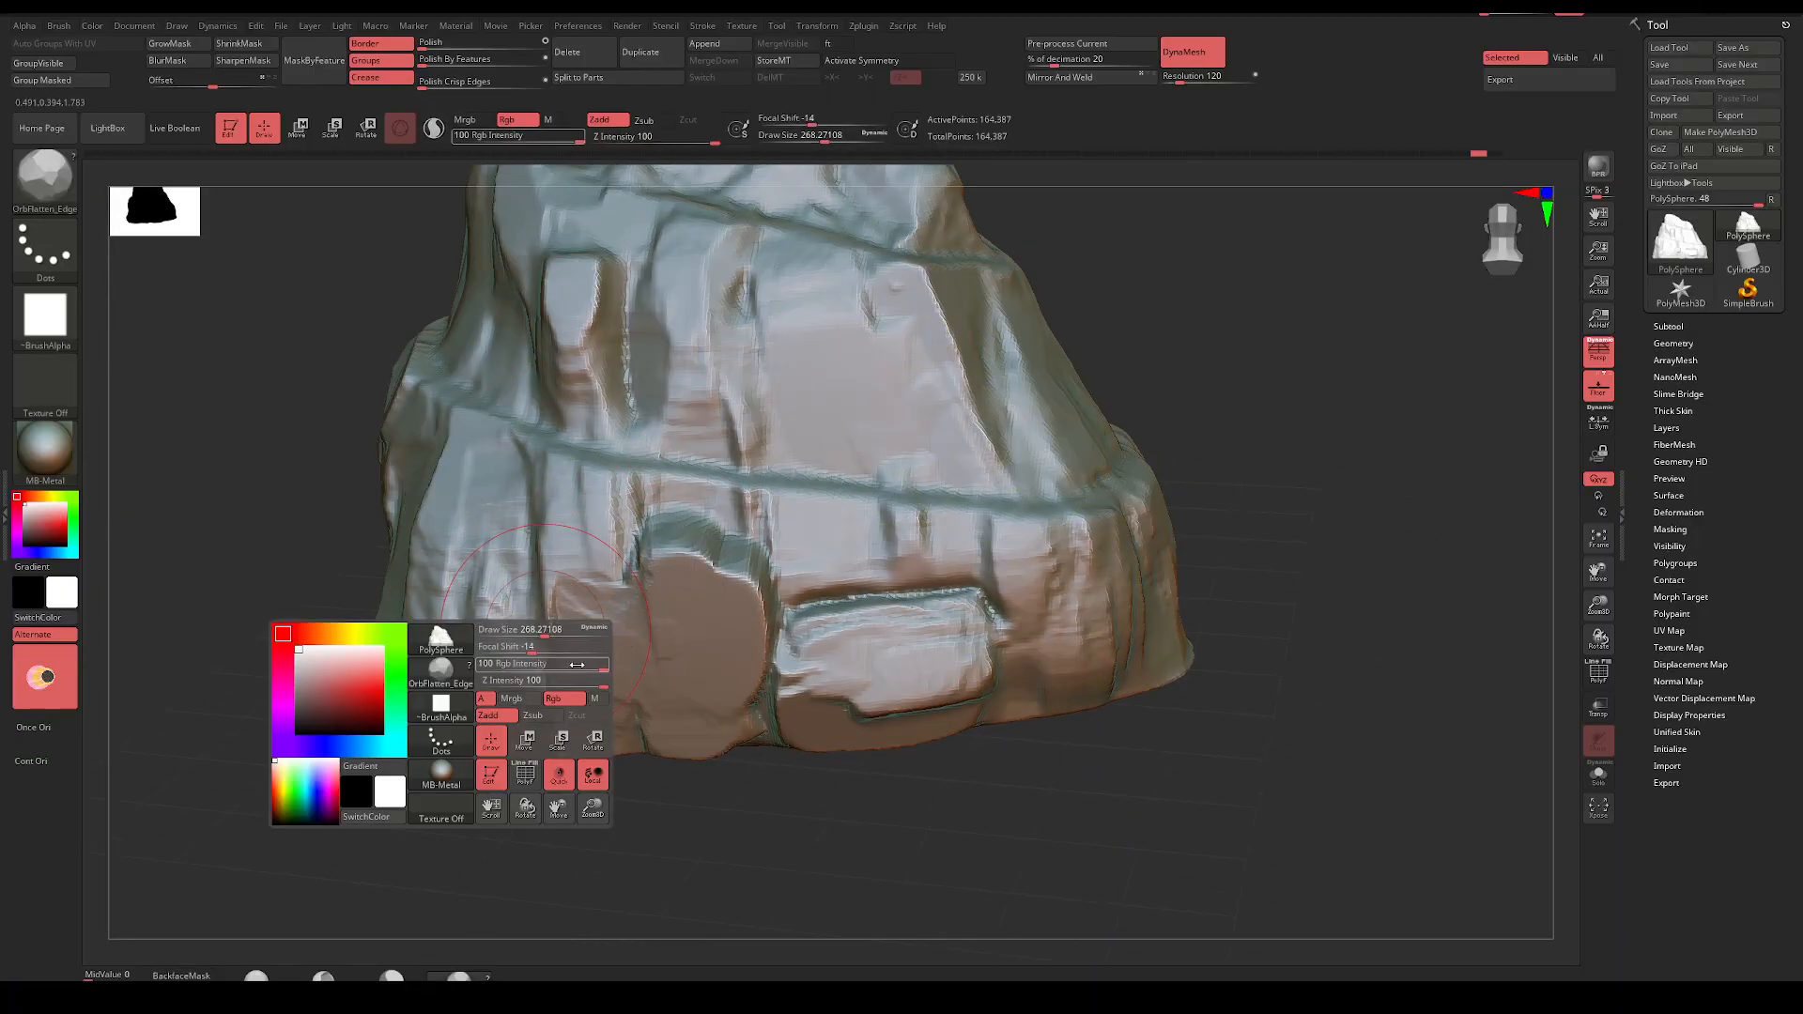
{"action": "left_click_drag", "start_coordinate": [601, 680], "coordinate": [541, 680]}
{"action": "left_click_drag", "start_coordinate": [490, 501], "coordinate": [475, 648]}
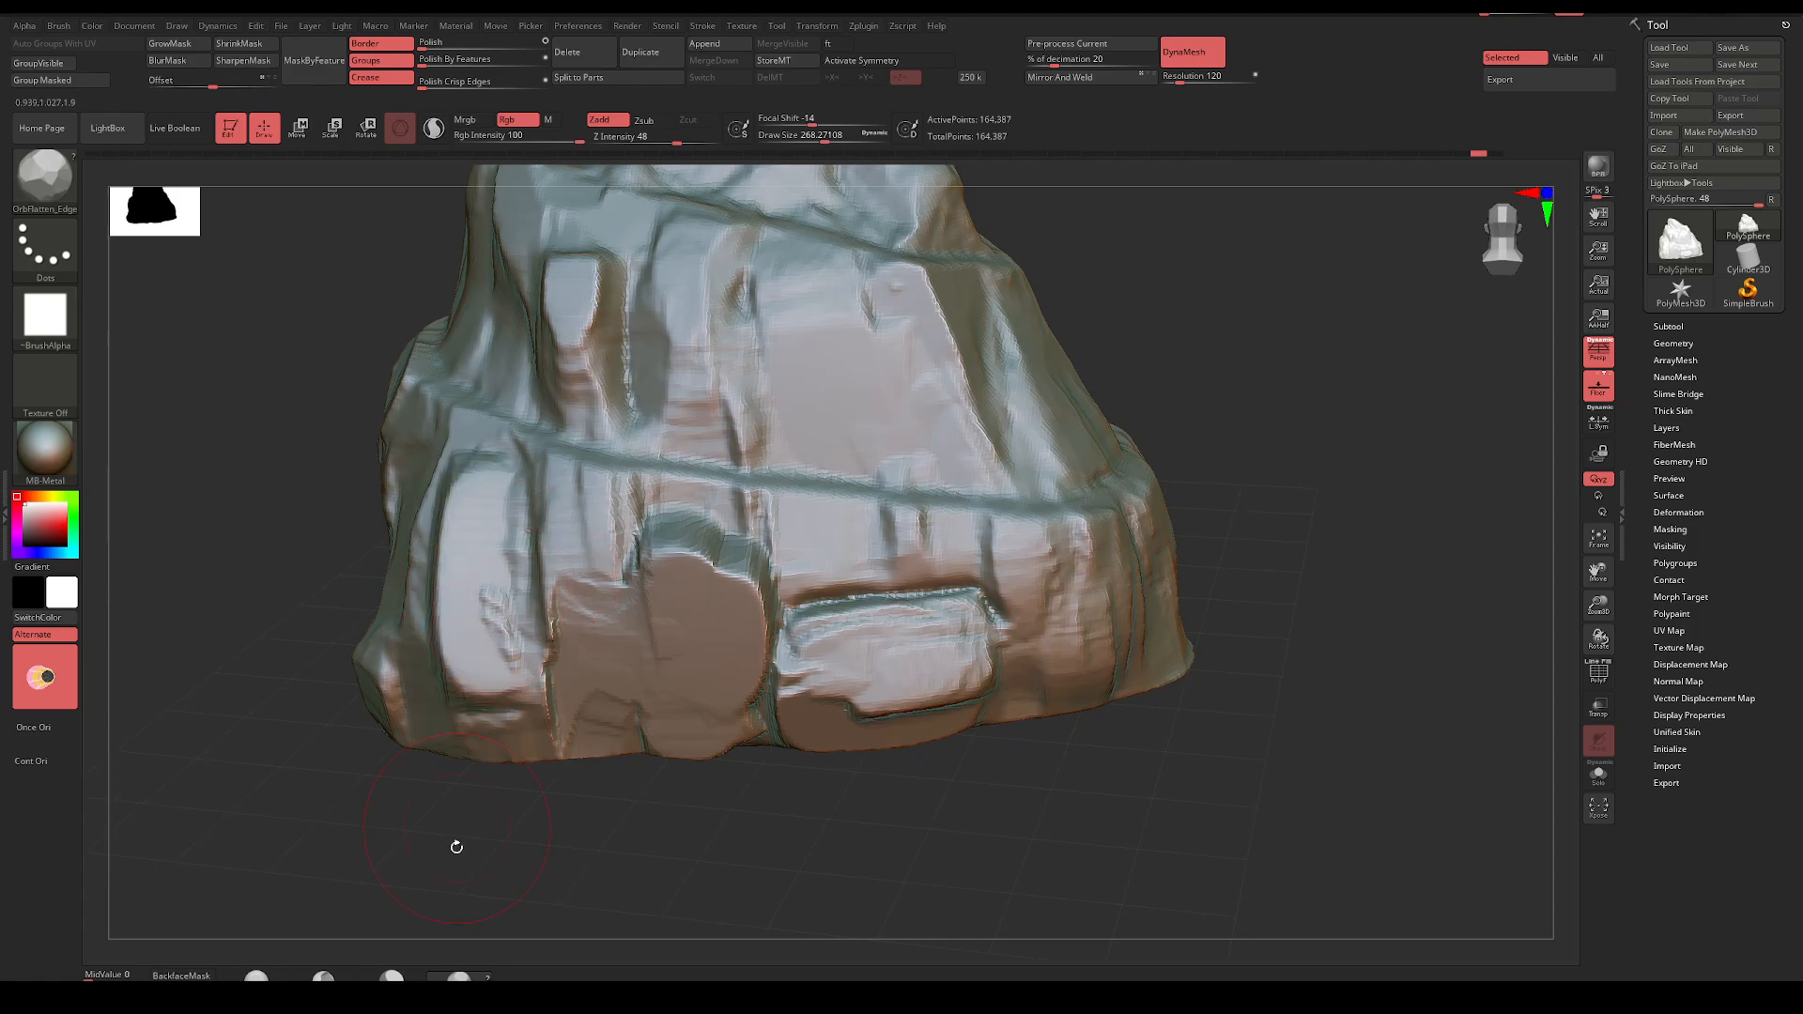
{"action": "left_click_drag", "start_coordinate": [454, 845], "coordinate": [460, 789], "text": "shift"}
{"action": "mouse_move", "coordinate": [488, 535]}
{"action": "left_mouse_down"}
{"action": "mouse_move", "coordinate": [474, 695]}
{"action": "mouse_move", "coordinate": [495, 636]}
{"action": "mouse_move", "coordinate": [399, 695]}
{"action": "mouse_move", "coordinate": [408, 638]}
{"action": "left_mouse_up"}
{"action": "mouse_move", "coordinate": [514, 845]}
{"action": "left_mouse_down"}
{"action": "mouse_move", "coordinate": [583, 882]}
{"action": "mouse_move", "coordinate": [523, 870]}
{"action": "mouse_move", "coordinate": [560, 833]}
{"action": "mouse_move", "coordinate": [446, 807]}
{"action": "left_mouse_up"}
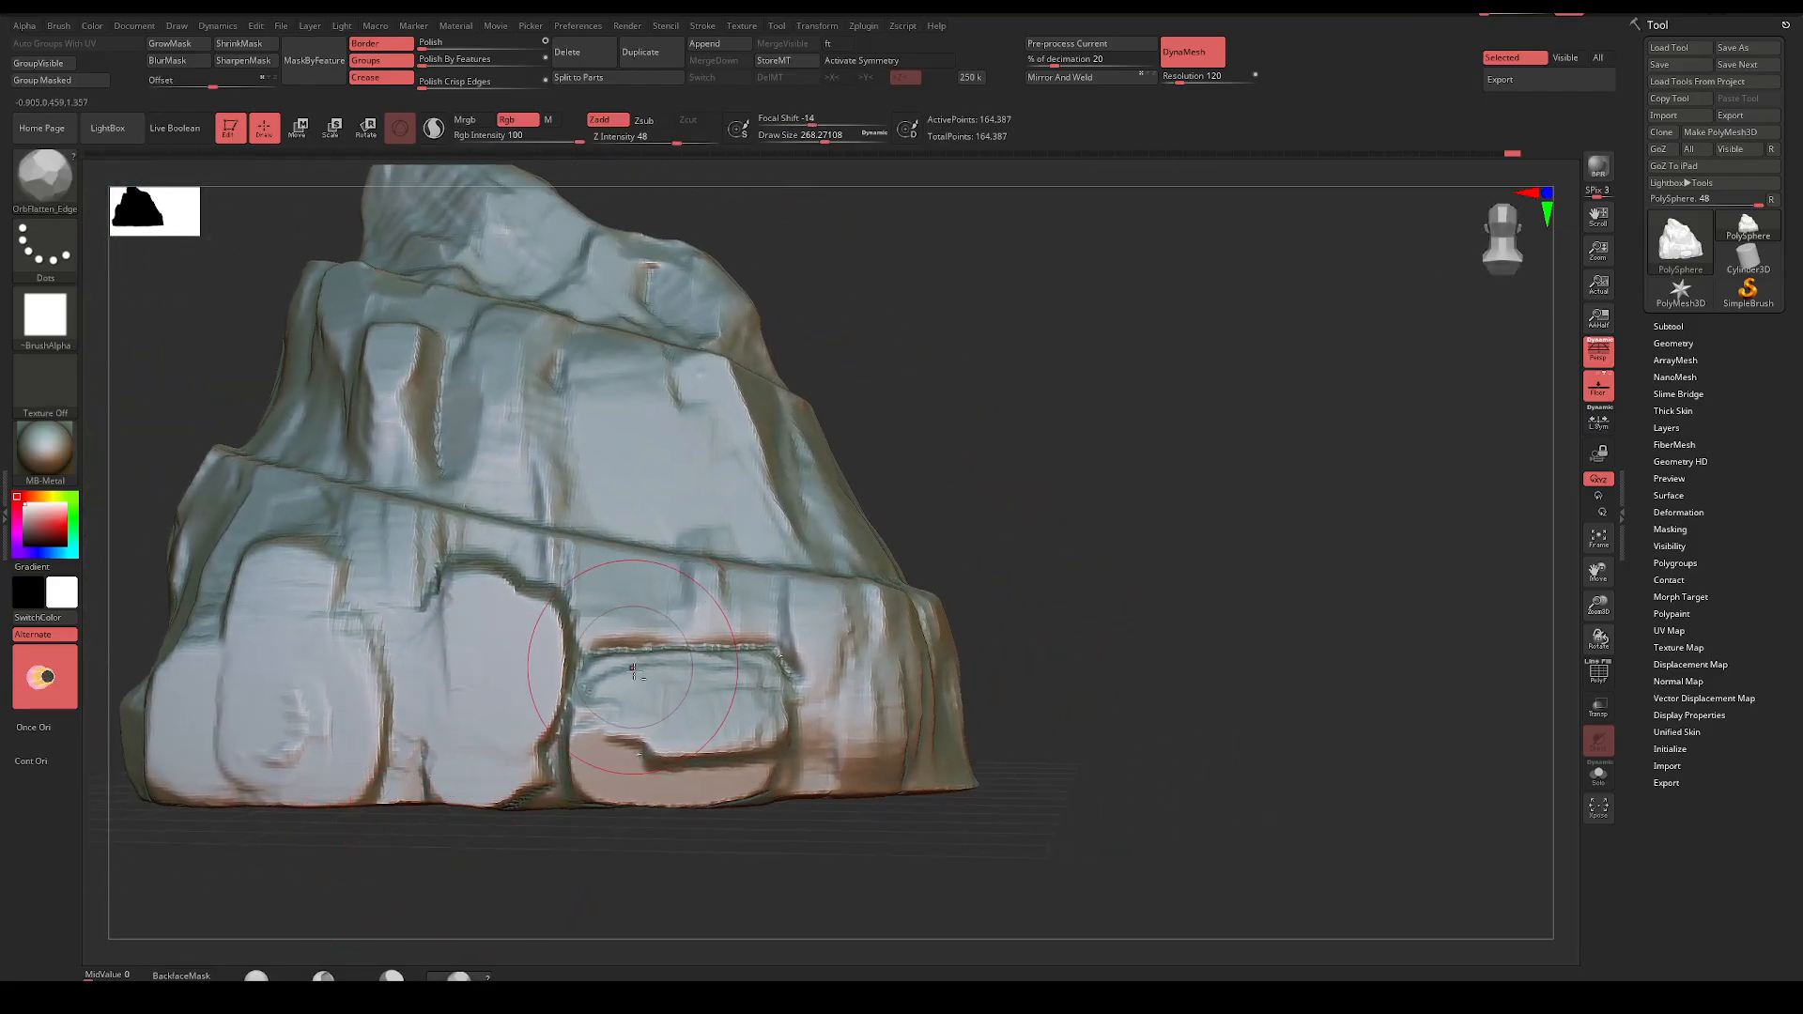
Flatten the area beside the bulge and cut small upright slabs above it on the lower tier
{"action": "left_click_drag", "start_coordinate": [633, 669], "coordinate": [570, 670]}
{"action": "key", "text": "space"}
{"action": "mouse_move", "coordinate": [678, 638]}
{"action": "left_mouse_down"}
{"action": "mouse_move", "coordinate": [651, 653]}
{"action": "mouse_move", "coordinate": [717, 659]}
{"action": "left_mouse_up"}
{"action": "mouse_move", "coordinate": [1107, 489]}
{"action": "left_mouse_down"}
{"action": "mouse_move", "coordinate": [977, 498]}
{"action": "mouse_move", "coordinate": [1014, 578]}
{"action": "left_mouse_up"}
Cut upright columns into the middle tier's broad face using a draw size of about 239
{"action": "mouse_move", "coordinate": [1036, 395]}
{"action": "left_mouse_down"}
{"action": "mouse_move", "coordinate": [1017, 503]}
{"action": "mouse_move", "coordinate": [674, 572]}
{"action": "mouse_move", "coordinate": [690, 595]}
{"action": "left_mouse_up"}
{"action": "key", "text": "space"}
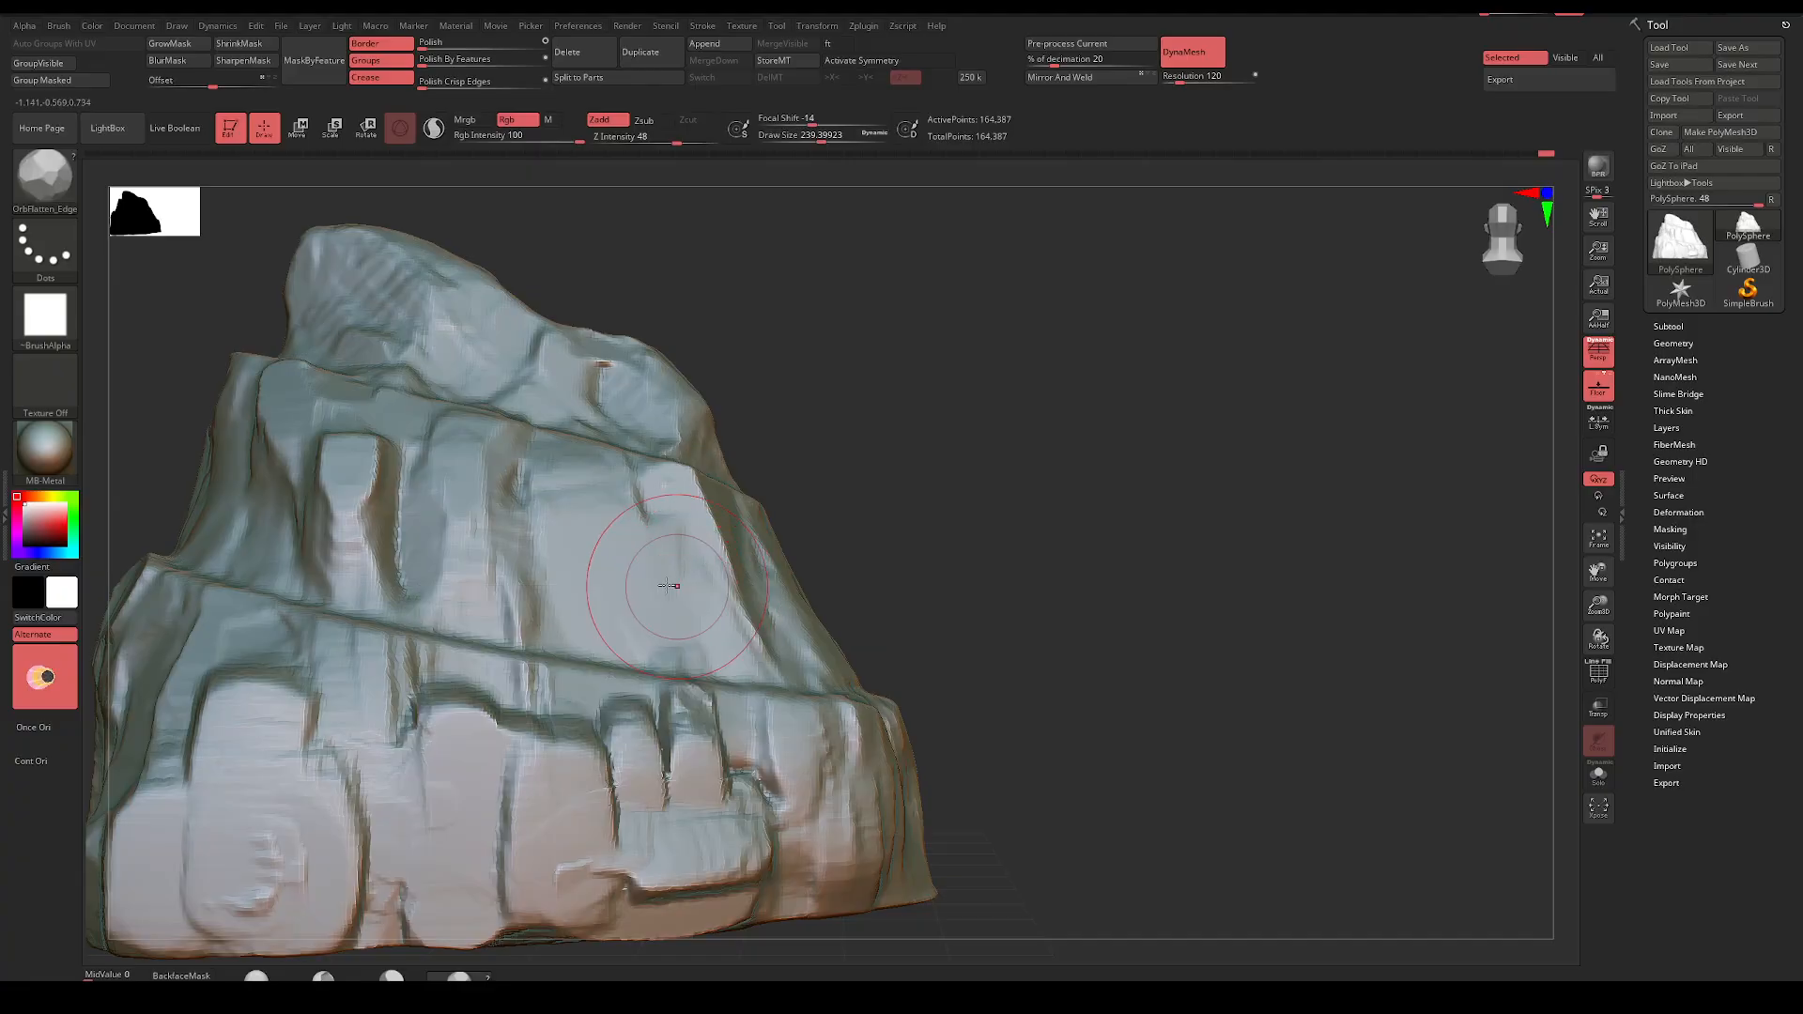
{"action": "mouse_move", "coordinate": [574, 597]}
{"action": "left_mouse_down"}
{"action": "mouse_move", "coordinate": [554, 535]}
{"action": "mouse_move", "coordinate": [507, 573]}
{"action": "mouse_move", "coordinate": [511, 488]}
{"action": "mouse_move", "coordinate": [427, 564]}
{"action": "mouse_move", "coordinate": [316, 479]}
{"action": "left_mouse_up"}
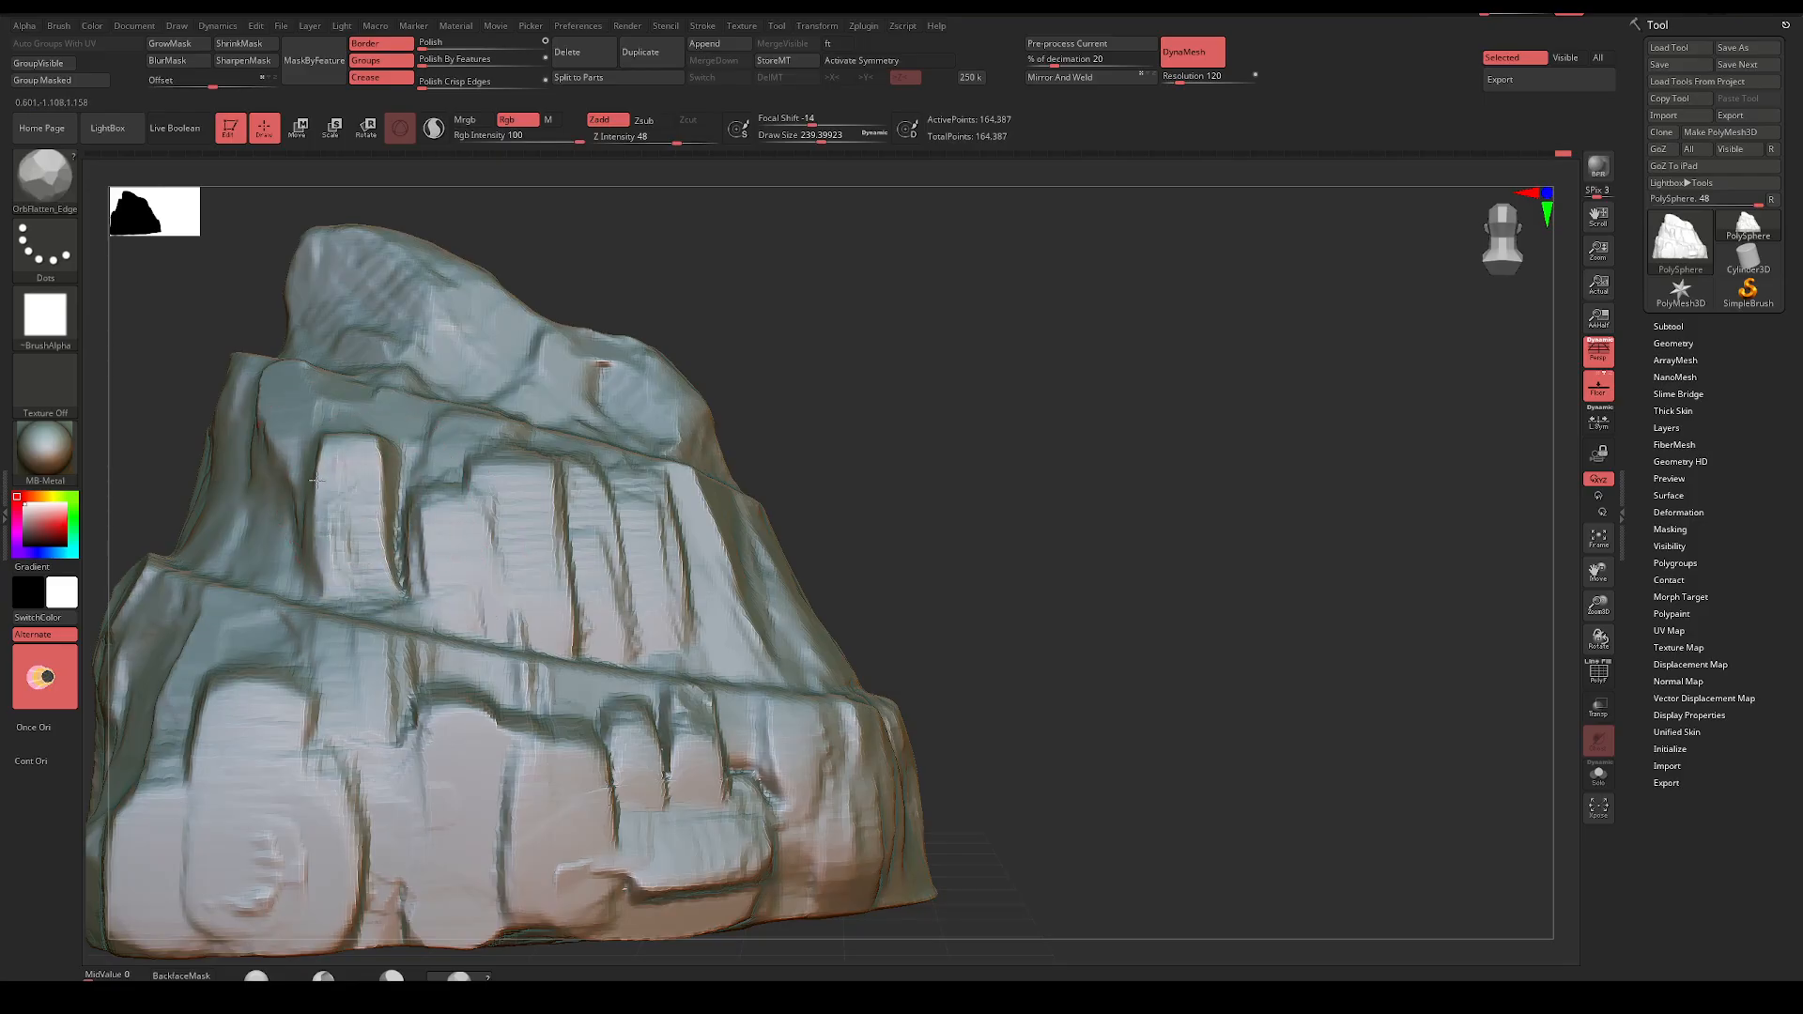
{"action": "mouse_move", "coordinate": [838, 418]}
{"action": "left_mouse_down"}
{"action": "mouse_move", "coordinate": [877, 426]}
{"action": "mouse_move", "coordinate": [871, 517]}
{"action": "mouse_move", "coordinate": [768, 495]}
{"action": "left_mouse_up"}
Flatten facets on the middle tier's adjoining side, around the corner from the columned face
{"action": "mouse_move", "coordinate": [372, 544]}
{"action": "left_mouse_down"}
{"action": "mouse_move", "coordinate": [381, 587]}
{"action": "mouse_move", "coordinate": [329, 569]}
{"action": "left_mouse_up"}
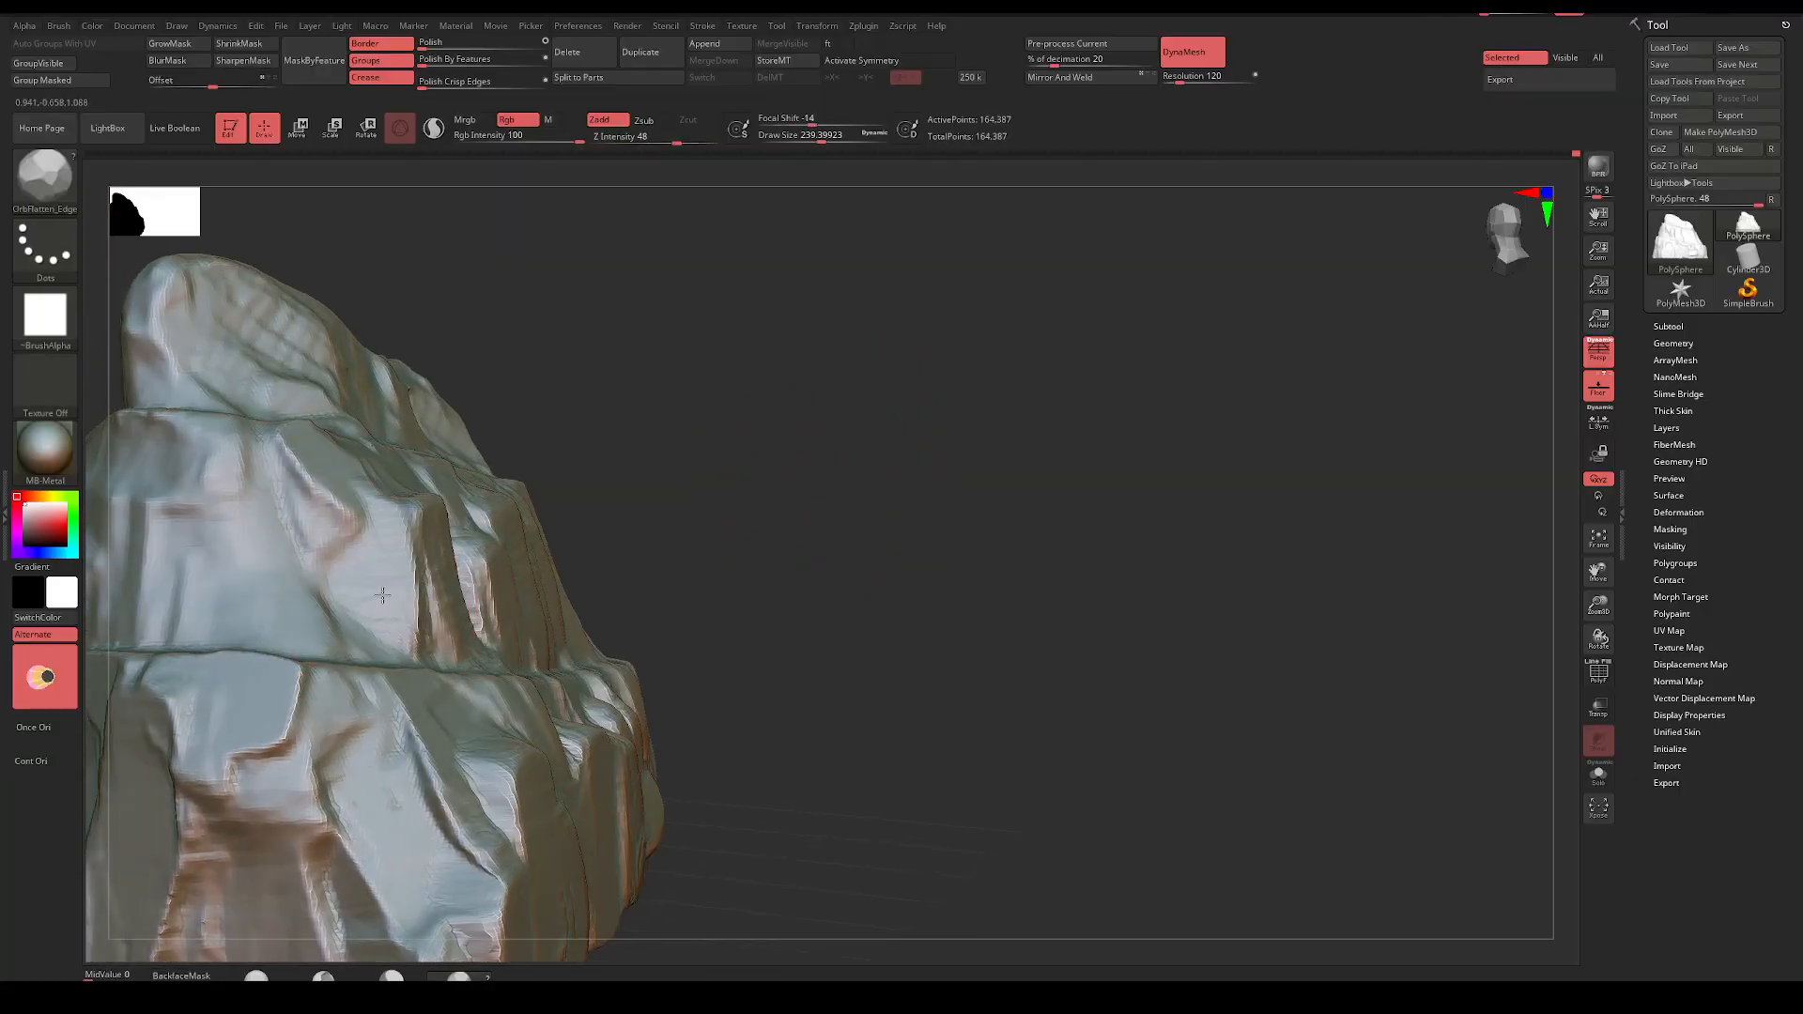
{"action": "mouse_move", "coordinate": [341, 639]}
{"action": "left_mouse_down"}
{"action": "mouse_move", "coordinate": [300, 488]}
{"action": "mouse_move", "coordinate": [225, 572]}
{"action": "mouse_move", "coordinate": [259, 552]}
{"action": "mouse_move", "coordinate": [254, 532]}
{"action": "left_mouse_up"}
{"action": "mouse_move", "coordinate": [901, 507]}
{"action": "left_mouse_down"}
{"action": "mouse_move", "coordinate": [826, 488]}
{"action": "mouse_move", "coordinate": [820, 354]}
{"action": "mouse_move", "coordinate": [829, 462]}
{"action": "mouse_move", "coordinate": [761, 532]}
{"action": "mouse_move", "coordinate": [827, 510]}
{"action": "left_mouse_up"}
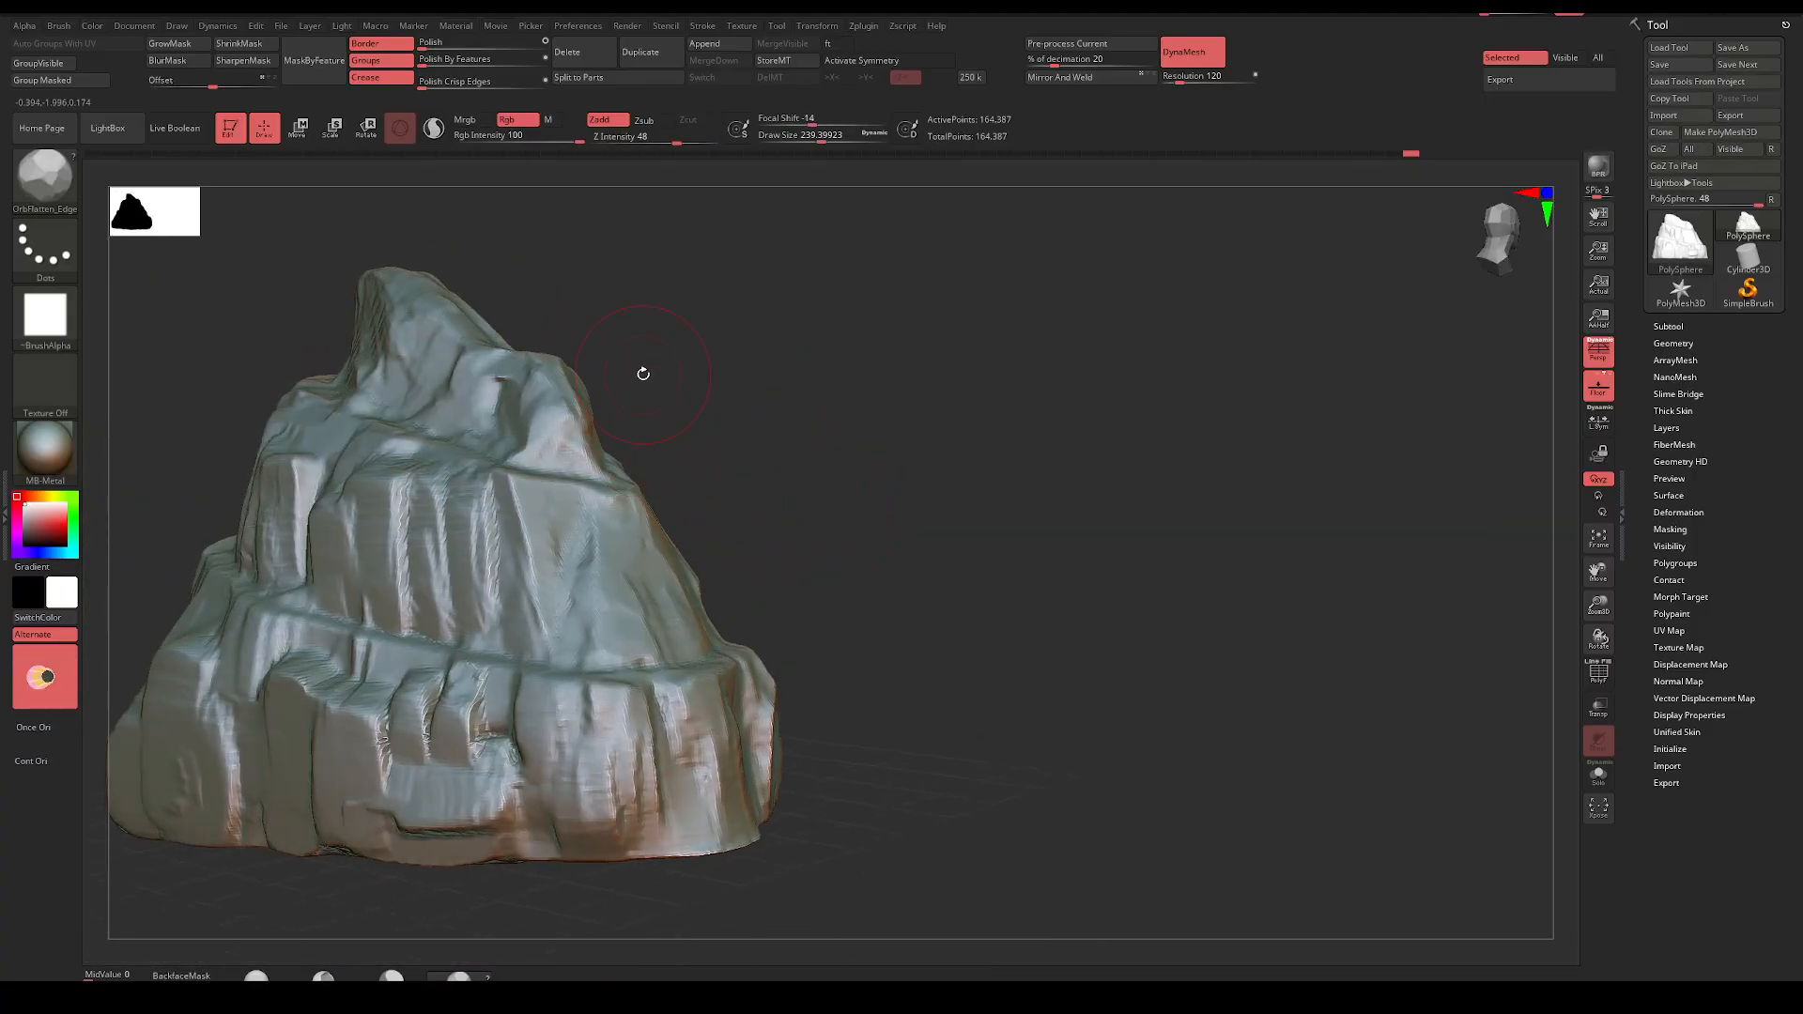
Flatten the far ends of the middle and lower tiers beside the columned face, and rebuild the DynaMesh
{"action": "mouse_move", "coordinate": [578, 601]}
{"action": "left_mouse_down"}
{"action": "mouse_move", "coordinate": [554, 572]}
{"action": "mouse_move", "coordinate": [601, 564]}
{"action": "mouse_move", "coordinate": [630, 522]}
{"action": "mouse_move", "coordinate": [663, 590]}
{"action": "left_mouse_up"}
{"action": "mouse_move", "coordinate": [845, 526]}
{"action": "left_mouse_down"}
{"action": "mouse_move", "coordinate": [986, 536]}
{"action": "mouse_move", "coordinate": [859, 540]}
{"action": "left_mouse_up"}
{"action": "mouse_move", "coordinate": [693, 789]}
{"action": "left_mouse_down"}
{"action": "mouse_move", "coordinate": [670, 748]}
{"action": "mouse_move", "coordinate": [728, 769]}
{"action": "mouse_move", "coordinate": [758, 687]}
{"action": "left_mouse_up"}
{"action": "left_click_drag", "start_coordinate": [901, 600], "coordinate": [779, 606]}
{"action": "mouse_move", "coordinate": [761, 794]}
{"action": "left_mouse_down"}
{"action": "mouse_move", "coordinate": [754, 705]}
{"action": "mouse_move", "coordinate": [775, 800]}
{"action": "left_mouse_up"}
{"action": "mouse_move", "coordinate": [954, 543]}
{"action": "left_mouse_down", "text": "ctrl"}
{"action": "mouse_move", "coordinate": [1004, 499]}
{"action": "mouse_move", "coordinate": [946, 534]}
{"action": "left_mouse_up", "text": "ctrl"}
Flatten broad facets along the base of the lower tier on the adjoining sides of the rock
{"action": "mouse_move", "coordinate": [779, 537]}
{"action": "left_mouse_down"}
{"action": "mouse_move", "coordinate": [771, 601]}
{"action": "mouse_move", "coordinate": [763, 554]}
{"action": "mouse_move", "coordinate": [743, 601]}
{"action": "mouse_move", "coordinate": [706, 596]}
{"action": "left_mouse_up"}
{"action": "mouse_move", "coordinate": [967, 470]}
{"action": "left_mouse_down"}
{"action": "mouse_move", "coordinate": [807, 507]}
{"action": "mouse_move", "coordinate": [857, 483]}
{"action": "mouse_move", "coordinate": [882, 540]}
{"action": "left_mouse_up"}
{"action": "mouse_move", "coordinate": [394, 713]}
{"action": "left_mouse_down"}
{"action": "mouse_move", "coordinate": [554, 740]}
{"action": "mouse_move", "coordinate": [601, 779]}
{"action": "left_mouse_up"}
{"action": "left_click_drag", "start_coordinate": [1230, 498], "coordinate": [948, 503]}
Reduce the draw size, cut facets into the peak tier above its ledge, and rebuild the DynaMesh
{"action": "left_click_drag", "start_coordinate": [1286, 366], "coordinate": [1075, 418], "text": "alt"}
{"action": "key", "text": "space"}
{"action": "mouse_move", "coordinate": [915, 468]}
{"action": "left_mouse_down"}
{"action": "mouse_move", "coordinate": [900, 469]}
{"action": "mouse_move", "coordinate": [896, 512]}
{"action": "mouse_move", "coordinate": [920, 541]}
{"action": "mouse_move", "coordinate": [939, 521]}
{"action": "mouse_move", "coordinate": [845, 554]}
{"action": "mouse_move", "coordinate": [794, 526]}
{"action": "mouse_move", "coordinate": [673, 597]}
{"action": "left_mouse_up"}
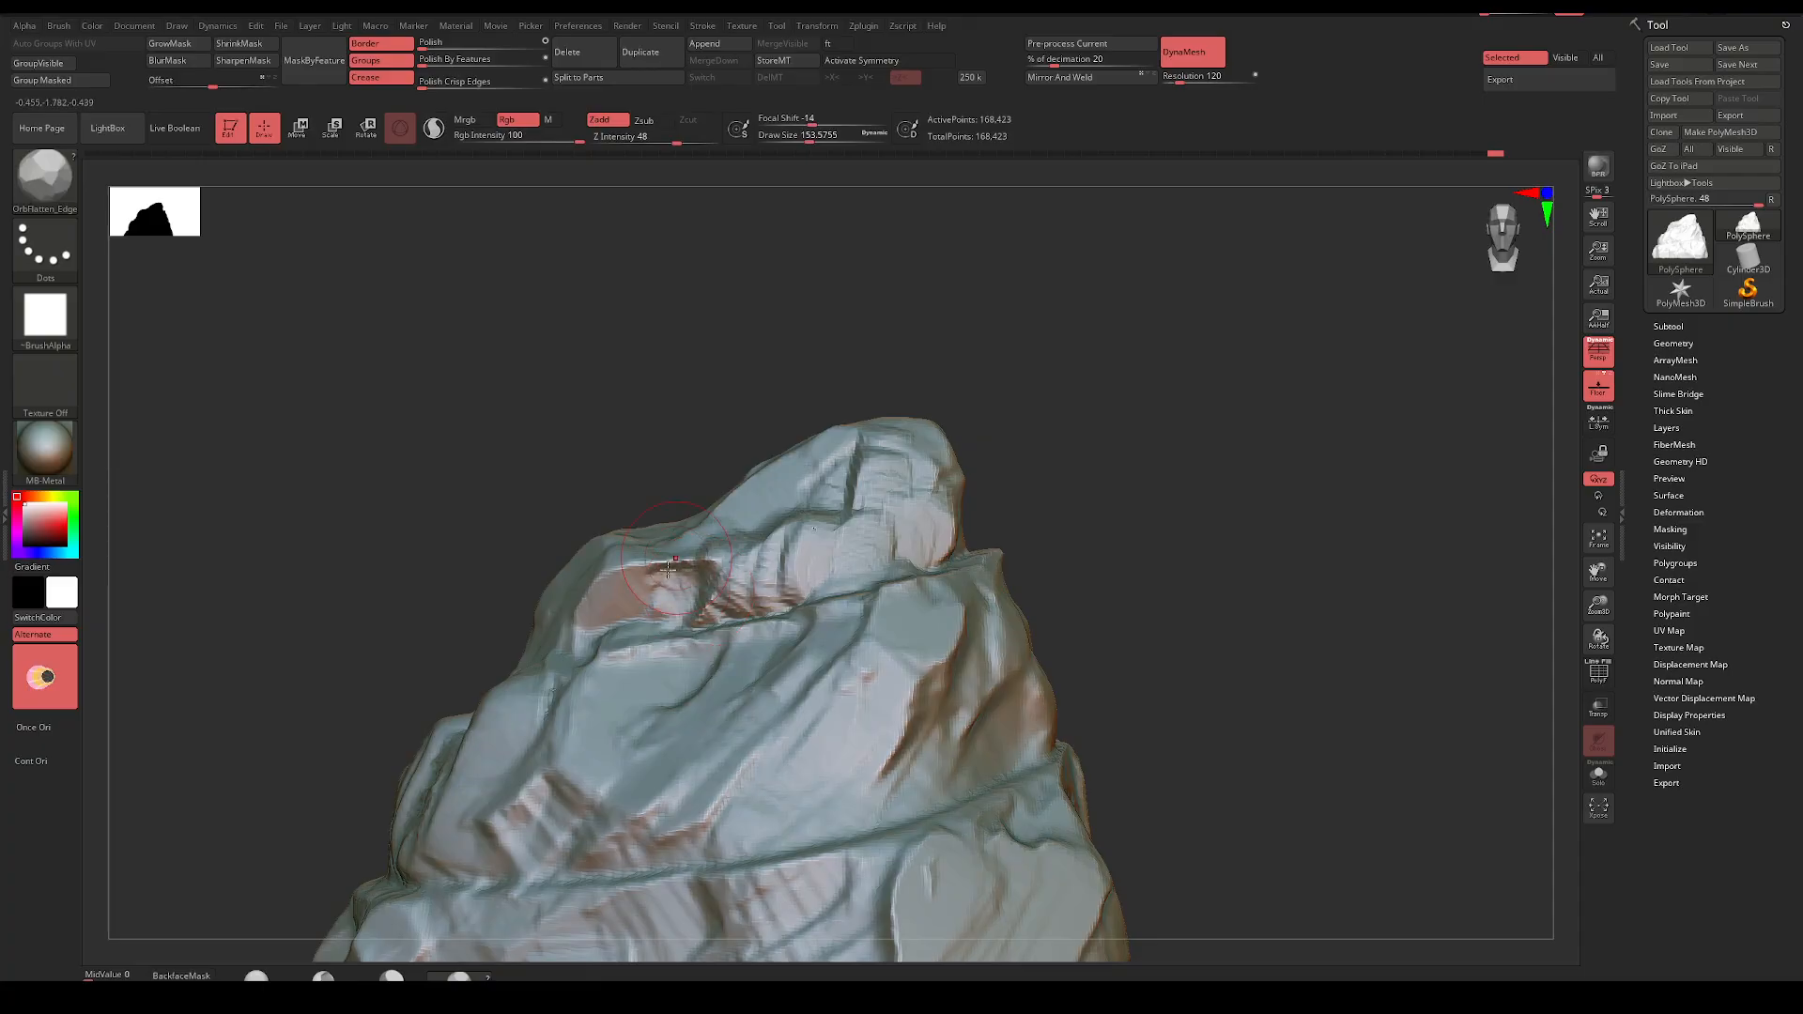
{"action": "left_click_drag", "start_coordinate": [674, 513], "coordinate": [1028, 430]}
{"action": "left_click_drag", "start_coordinate": [1029, 430], "coordinate": [1000, 462], "text": "ctrl"}
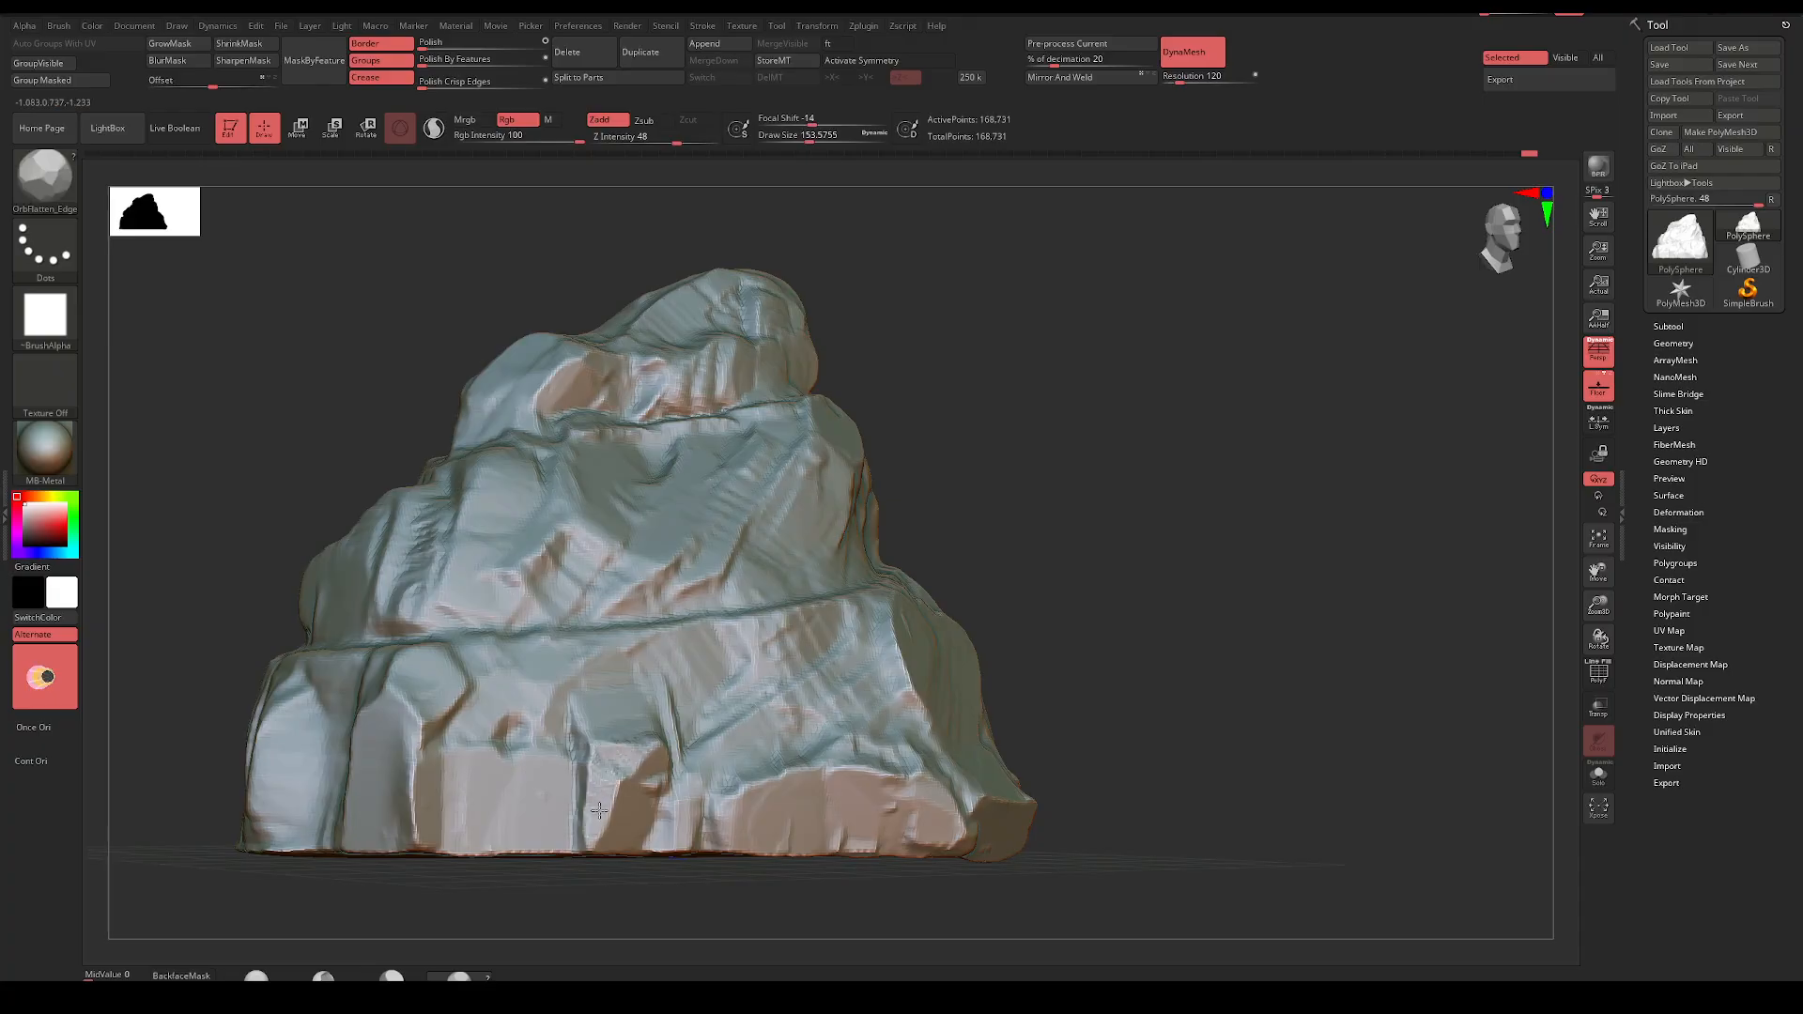
Rework the recess in the lower tier's front face, flatten the broad facet near its corner, and rebuild the DynaMesh
{"action": "left_click_drag", "start_coordinate": [629, 717], "coordinate": [636, 667]}
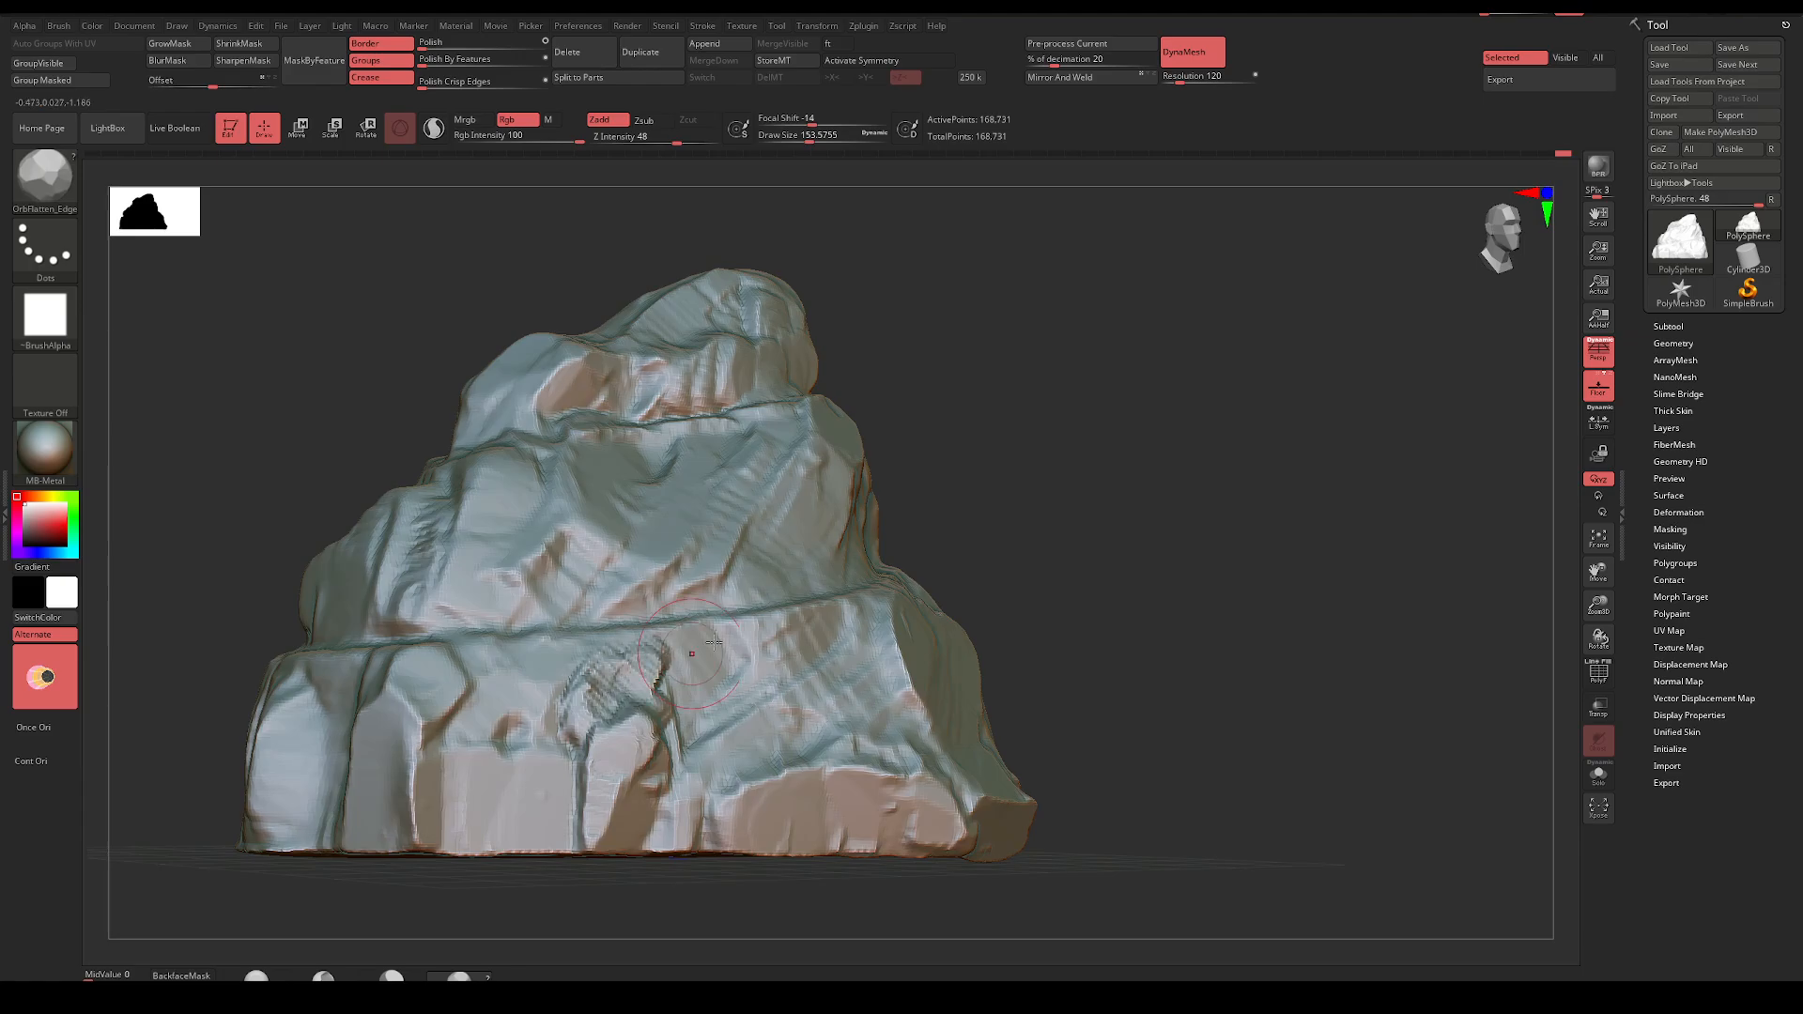
{"action": "left_click_drag", "start_coordinate": [1240, 436], "coordinate": [1212, 498]}
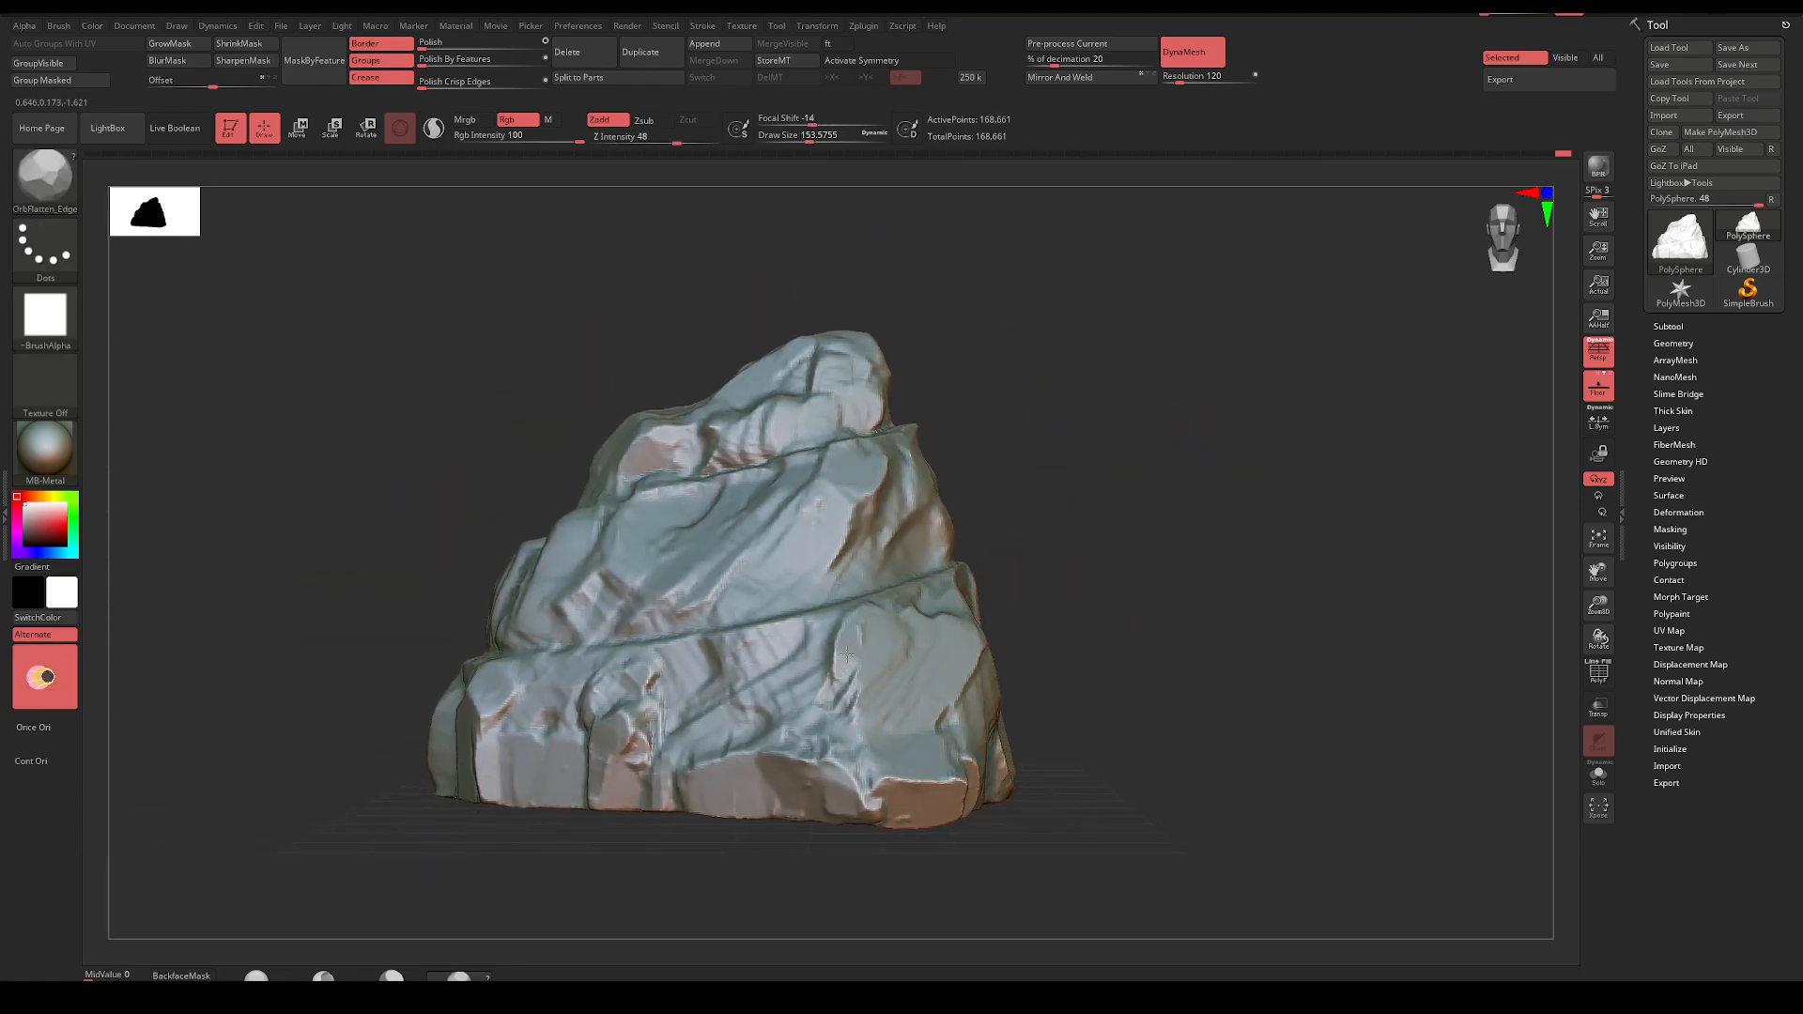
{"action": "key", "text": "space"}
{"action": "left_click_drag", "start_coordinate": [836, 646], "coordinate": [896, 638]}
{"action": "mouse_move", "coordinate": [1023, 563]}
{"action": "left_mouse_down", "text": "ctrl"}
{"action": "mouse_move", "coordinate": [1038, 559]}
{"action": "mouse_move", "coordinate": [1013, 577]}
{"action": "left_mouse_up", "text": "ctrl"}
Switch to the ClayTubes brush with a draw size of about 176 and roughen the middle tier's slanted facet near its edge
{"action": "key", "text": "b"}
{"action": "key", "text": "c"}
{"action": "key", "text": "t"}
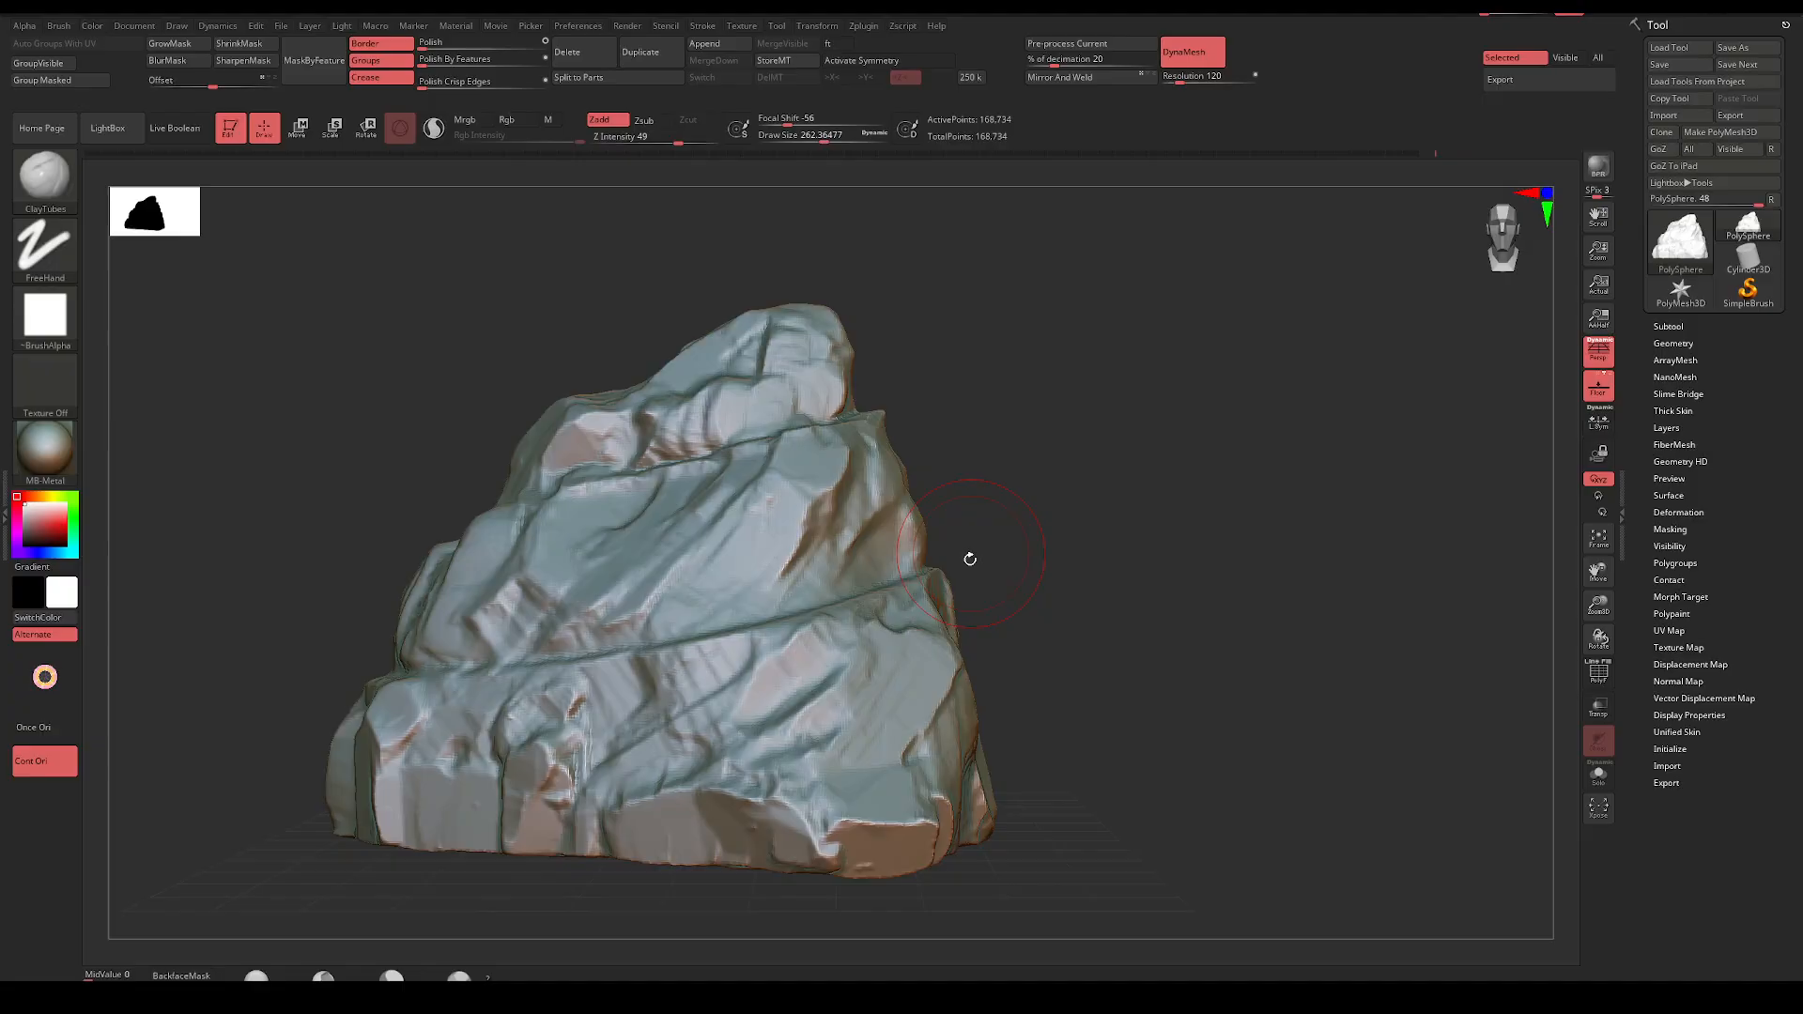
{"action": "key", "text": "space"}
{"action": "mouse_move", "coordinate": [837, 505]}
{"action": "left_mouse_down"}
{"action": "mouse_move", "coordinate": [781, 555]}
{"action": "mouse_move", "coordinate": [812, 535]}
{"action": "left_mouse_up"}
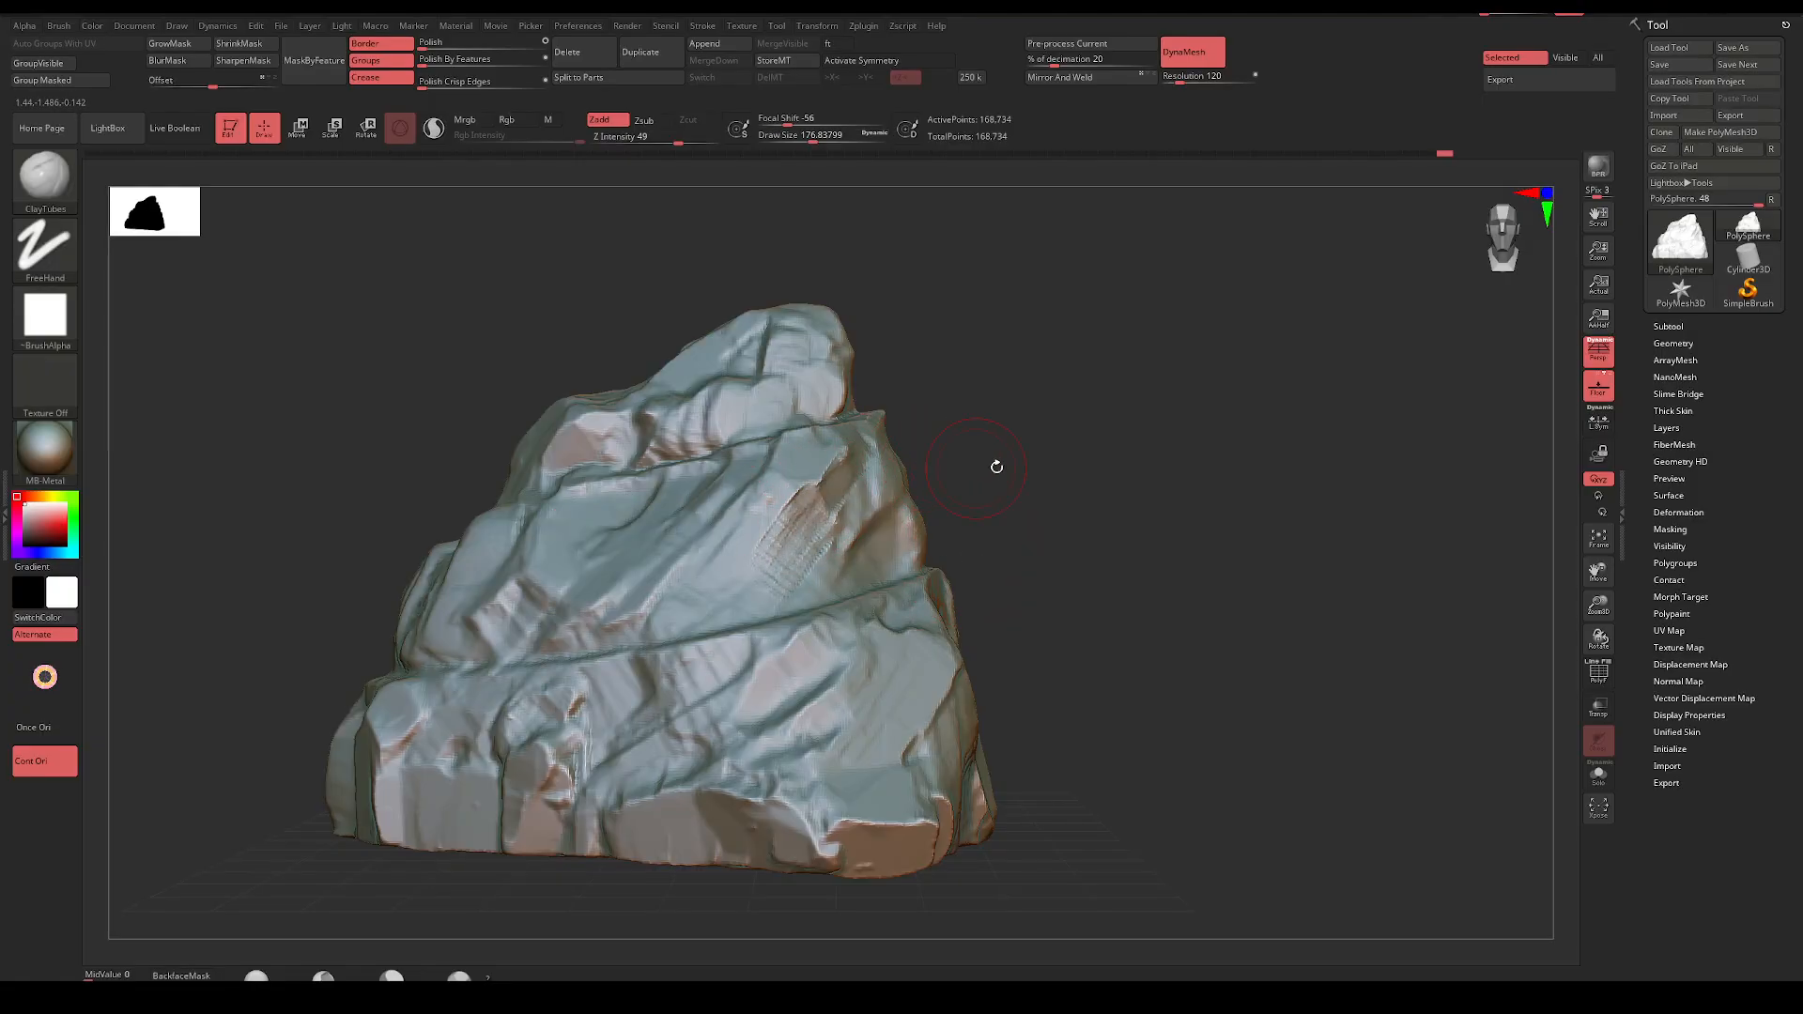
Add clay patches along the ledge between the lower and middle tiers on the front face
{"action": "left_click_drag", "start_coordinate": [996, 467], "coordinate": [967, 507]}
{"action": "left_click_drag", "start_coordinate": [1019, 610], "coordinate": [1000, 572]}
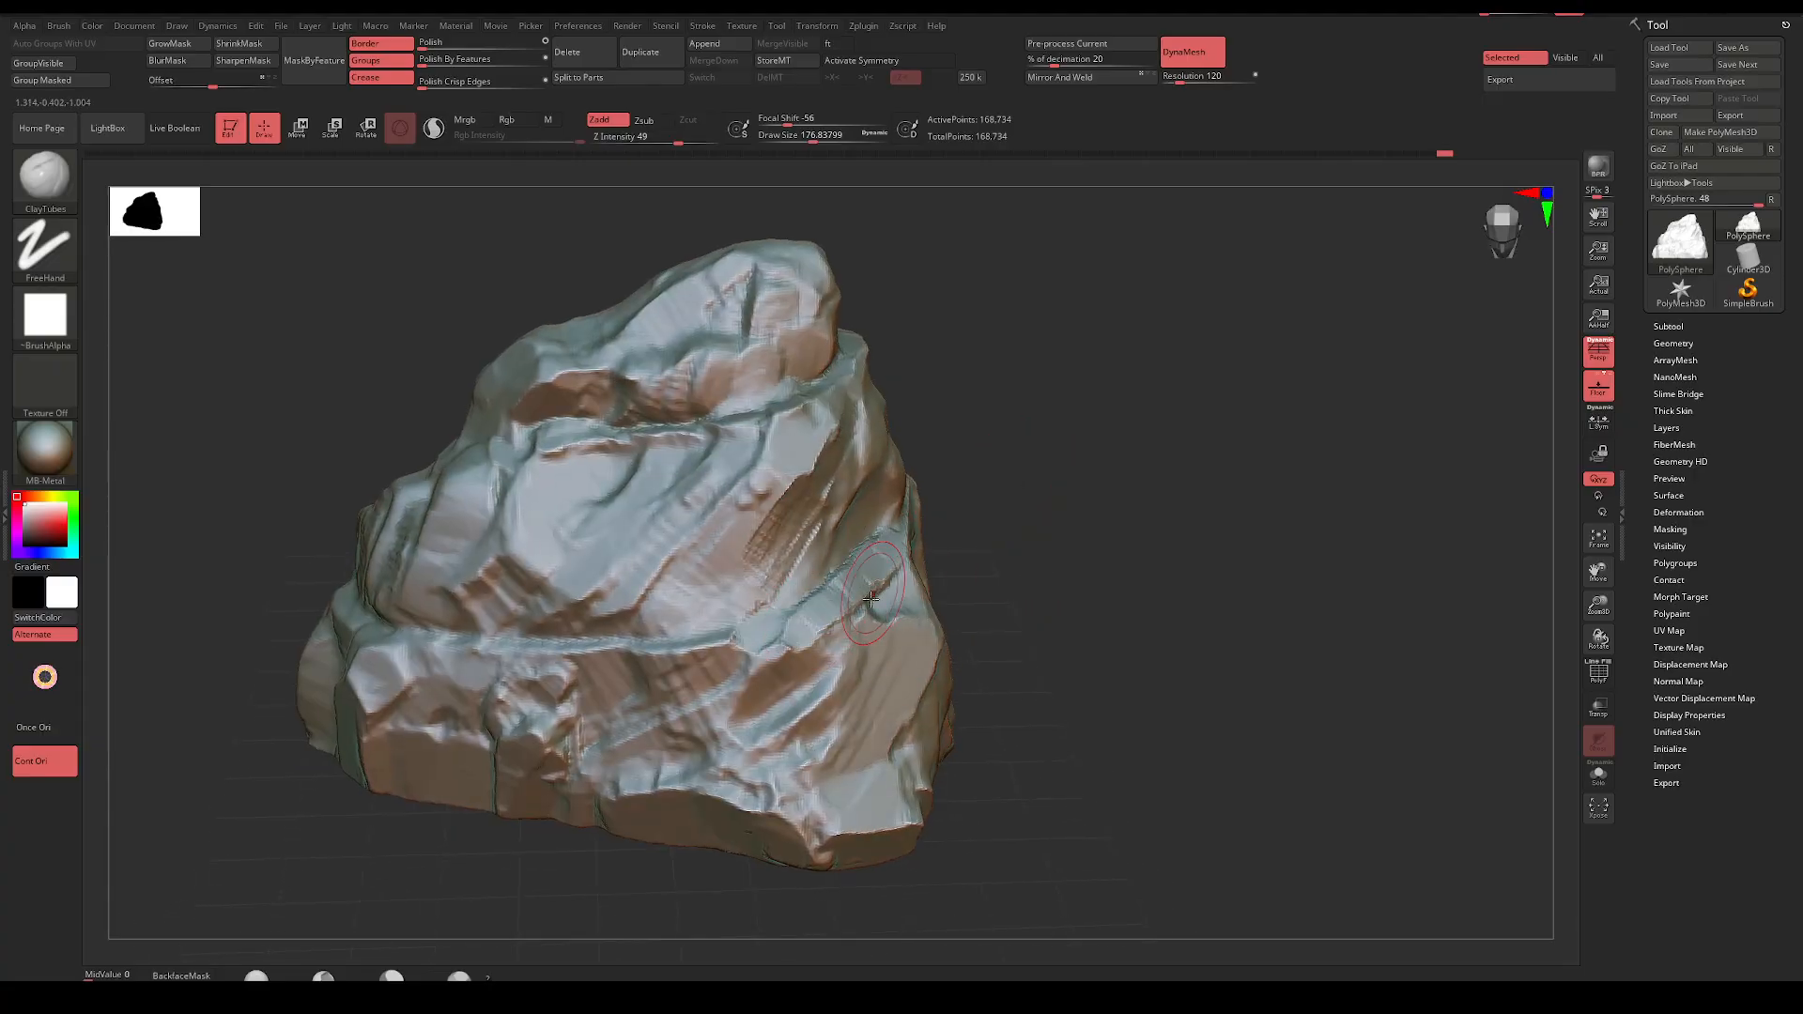
{"action": "mouse_move", "coordinate": [990, 484]}
{"action": "left_mouse_down"}
{"action": "mouse_move", "coordinate": [1006, 459]}
{"action": "mouse_move", "coordinate": [1005, 616]}
{"action": "mouse_move", "coordinate": [990, 580]}
{"action": "mouse_move", "coordinate": [1033, 564]}
{"action": "left_mouse_up"}
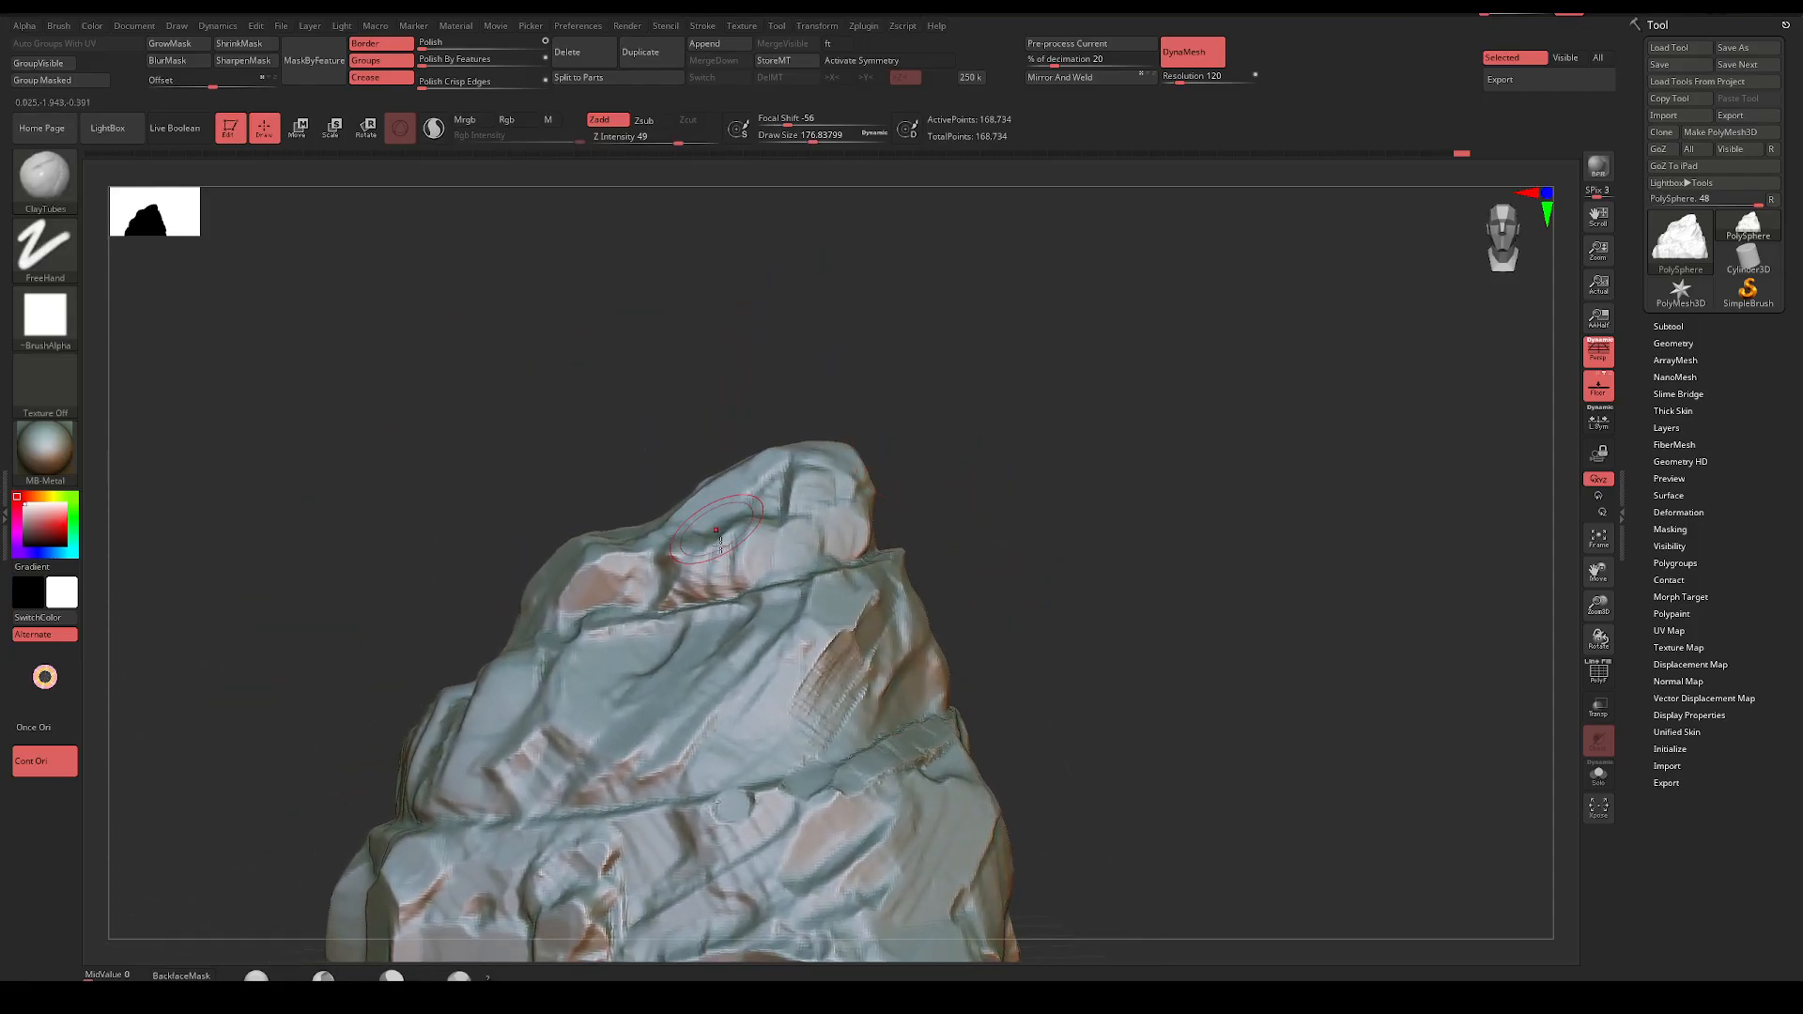
Build angular, slanted layers across the middle tier's front face with draw sizes of about 262 and 182
{"action": "key", "text": "space"}
{"action": "left_click_drag", "start_coordinate": [664, 662], "coordinate": [657, 673]}
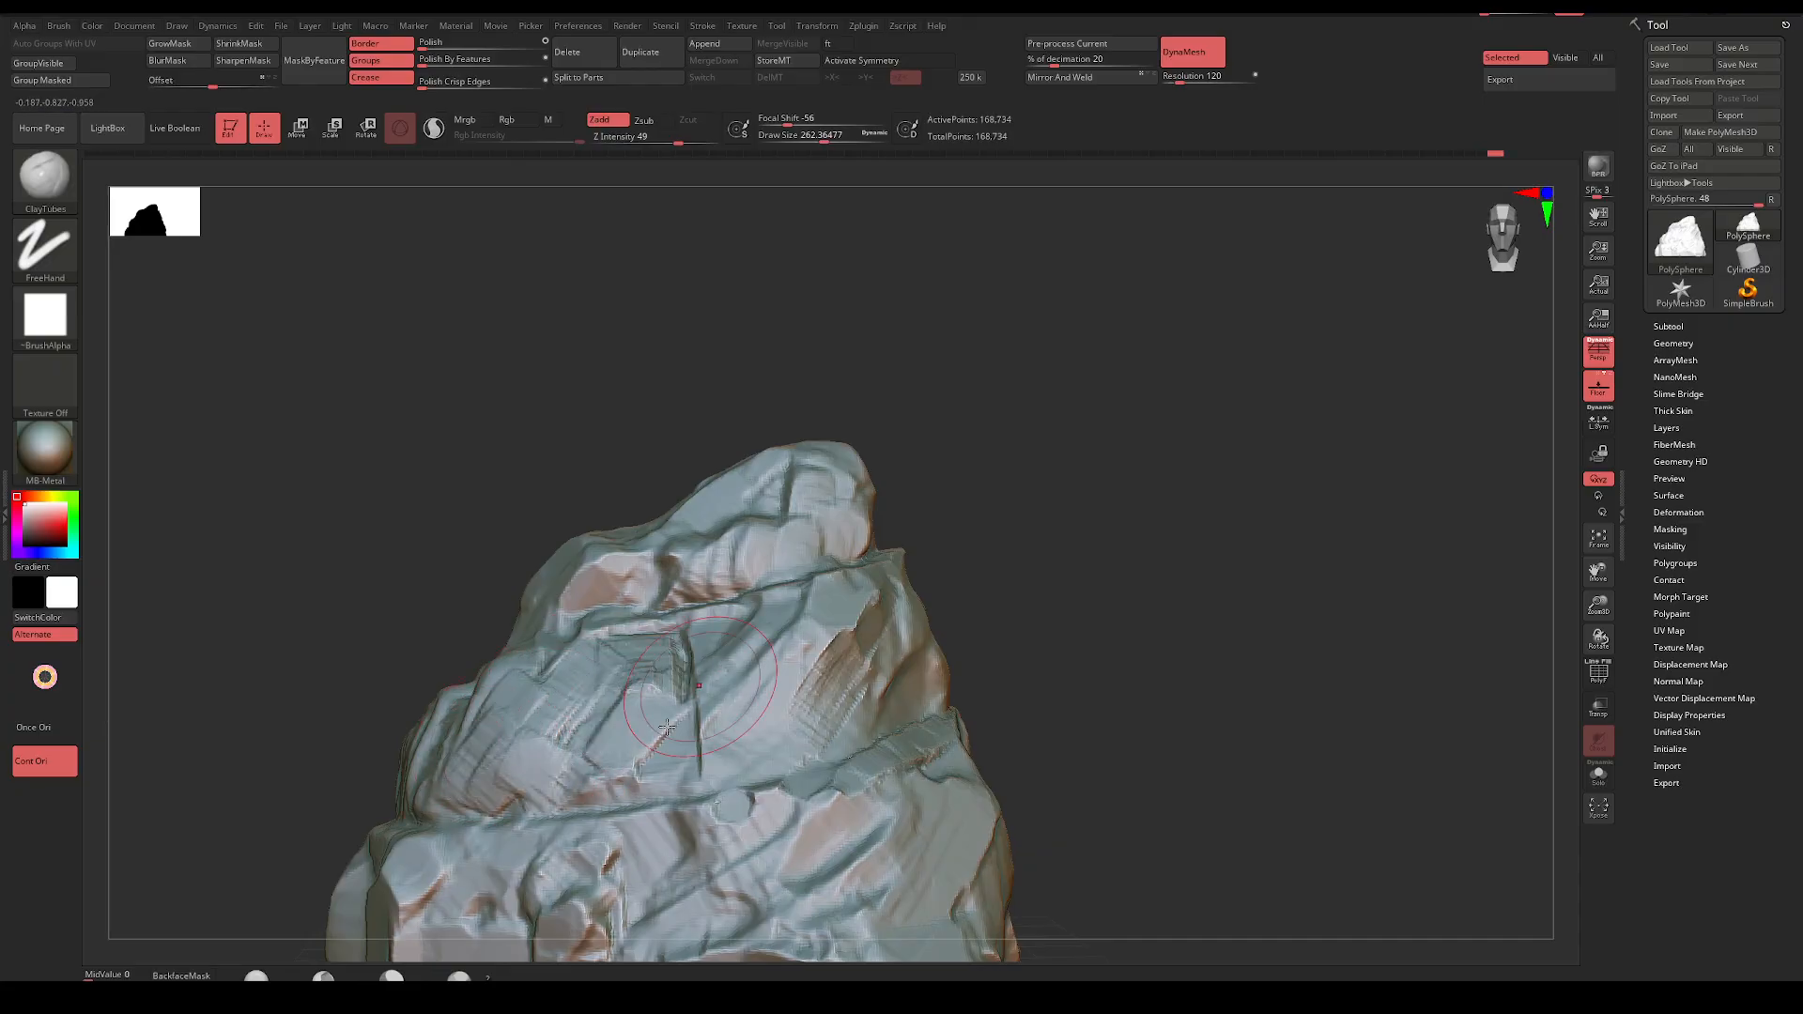
{"action": "mouse_move", "coordinate": [666, 728]}
{"action": "left_mouse_down"}
{"action": "mouse_move", "coordinate": [718, 699]}
{"action": "mouse_move", "coordinate": [770, 706]}
{"action": "mouse_move", "coordinate": [826, 653]}
{"action": "left_mouse_up"}
{"action": "key", "text": "space"}
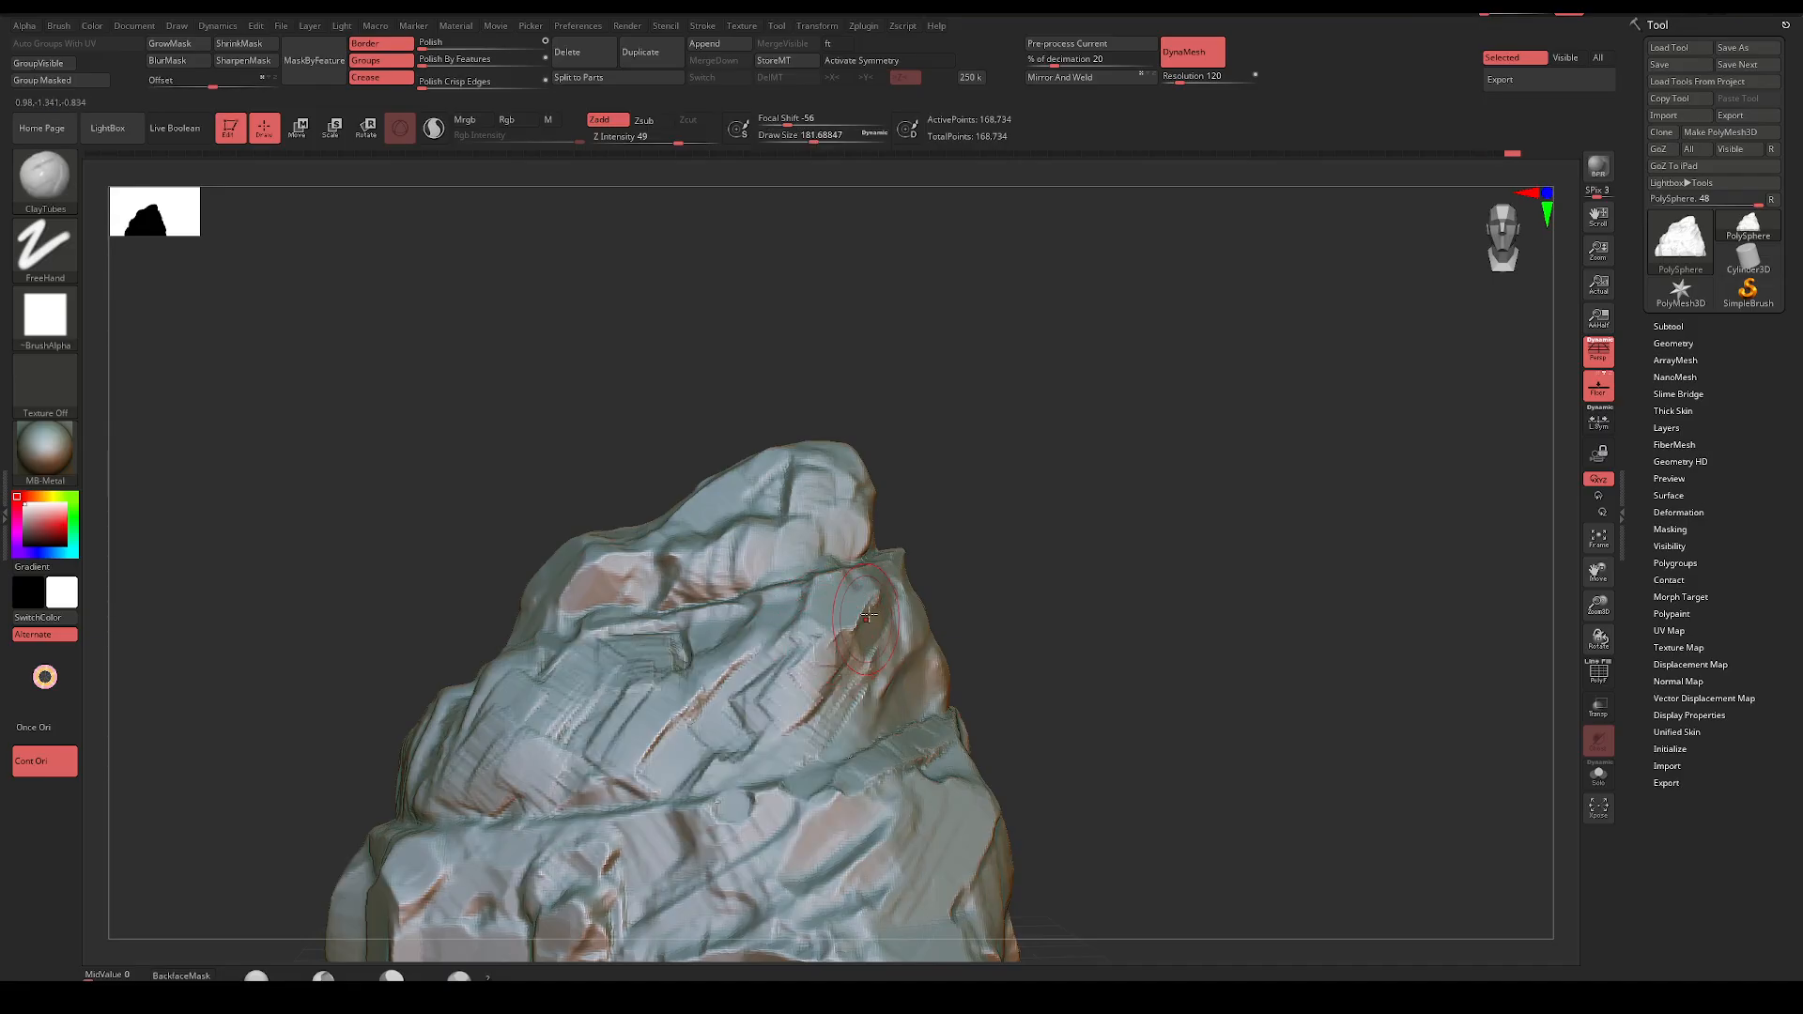
{"action": "mouse_move", "coordinate": [985, 582]}
{"action": "left_mouse_down"}
{"action": "mouse_move", "coordinate": [1030, 555]}
{"action": "mouse_move", "coordinate": [962, 527]}
{"action": "mouse_move", "coordinate": [941, 554]}
{"action": "mouse_move", "coordinate": [1022, 523]}
{"action": "mouse_move", "coordinate": [970, 564]}
{"action": "mouse_move", "coordinate": [965, 512]}
{"action": "mouse_move", "coordinate": [951, 533]}
{"action": "left_mouse_up"}
Set the draw size to about 274 and build clay planes on the slab at the lower tier's narrow end
{"action": "key", "text": "space"}
{"action": "left_click_drag", "start_coordinate": [771, 612], "coordinate": [772, 579]}
{"action": "left_click_drag", "start_coordinate": [907, 480], "coordinate": [789, 525]}
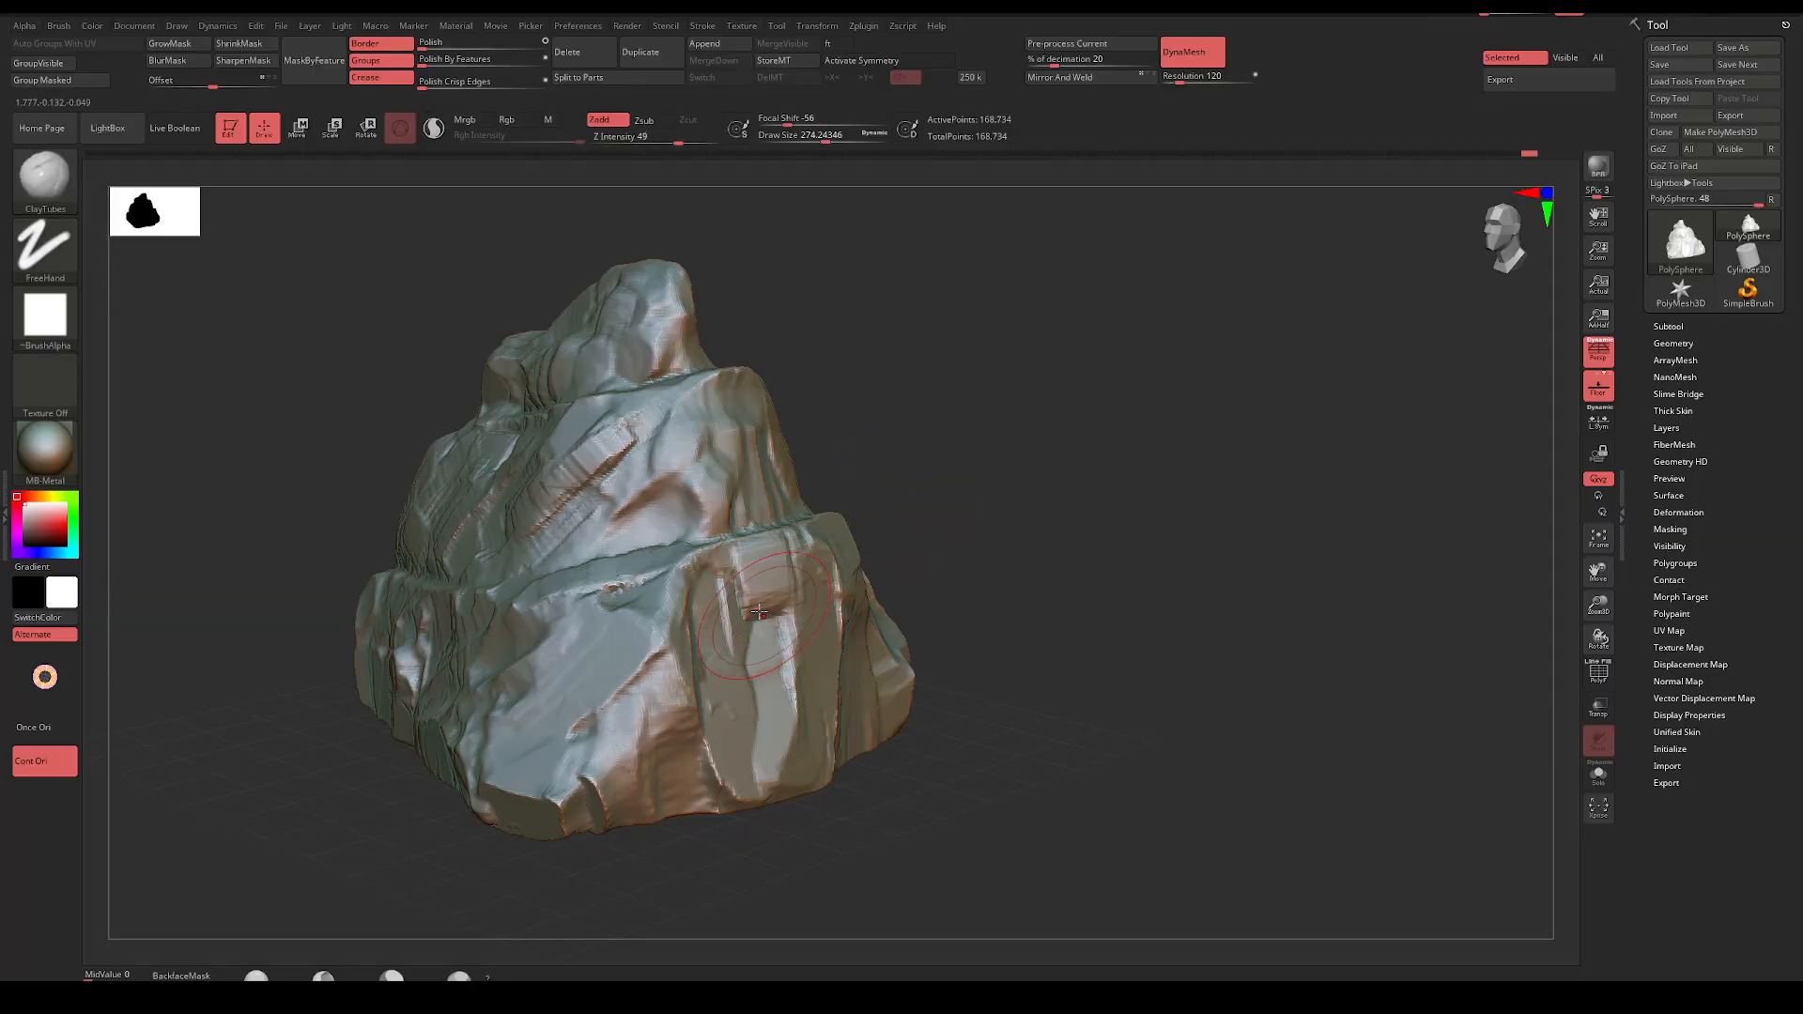
{"action": "key", "text": "space"}
{"action": "mouse_move", "coordinate": [740, 626]}
{"action": "left_mouse_down"}
{"action": "mouse_move", "coordinate": [711, 638]}
{"action": "mouse_move", "coordinate": [739, 597]}
{"action": "left_mouse_up"}
{"action": "left_click_drag", "start_coordinate": [778, 655], "coordinate": [748, 690]}
Build up clay patches on the ledge and slab tops around the columned broad face
{"action": "left_click_drag", "start_coordinate": [939, 563], "coordinate": [985, 573]}
{"action": "left_click_drag", "start_coordinate": [883, 653], "coordinate": [926, 747]}
{"action": "left_click_drag", "start_coordinate": [1268, 454], "coordinate": [1032, 535]}
{"action": "left_click_drag", "start_coordinate": [864, 632], "coordinate": [887, 617]}
Set the draw size to about 87 and break up the middle tier's upper edge and the peak's ridge with small clay strokes
{"action": "key", "text": "space"}
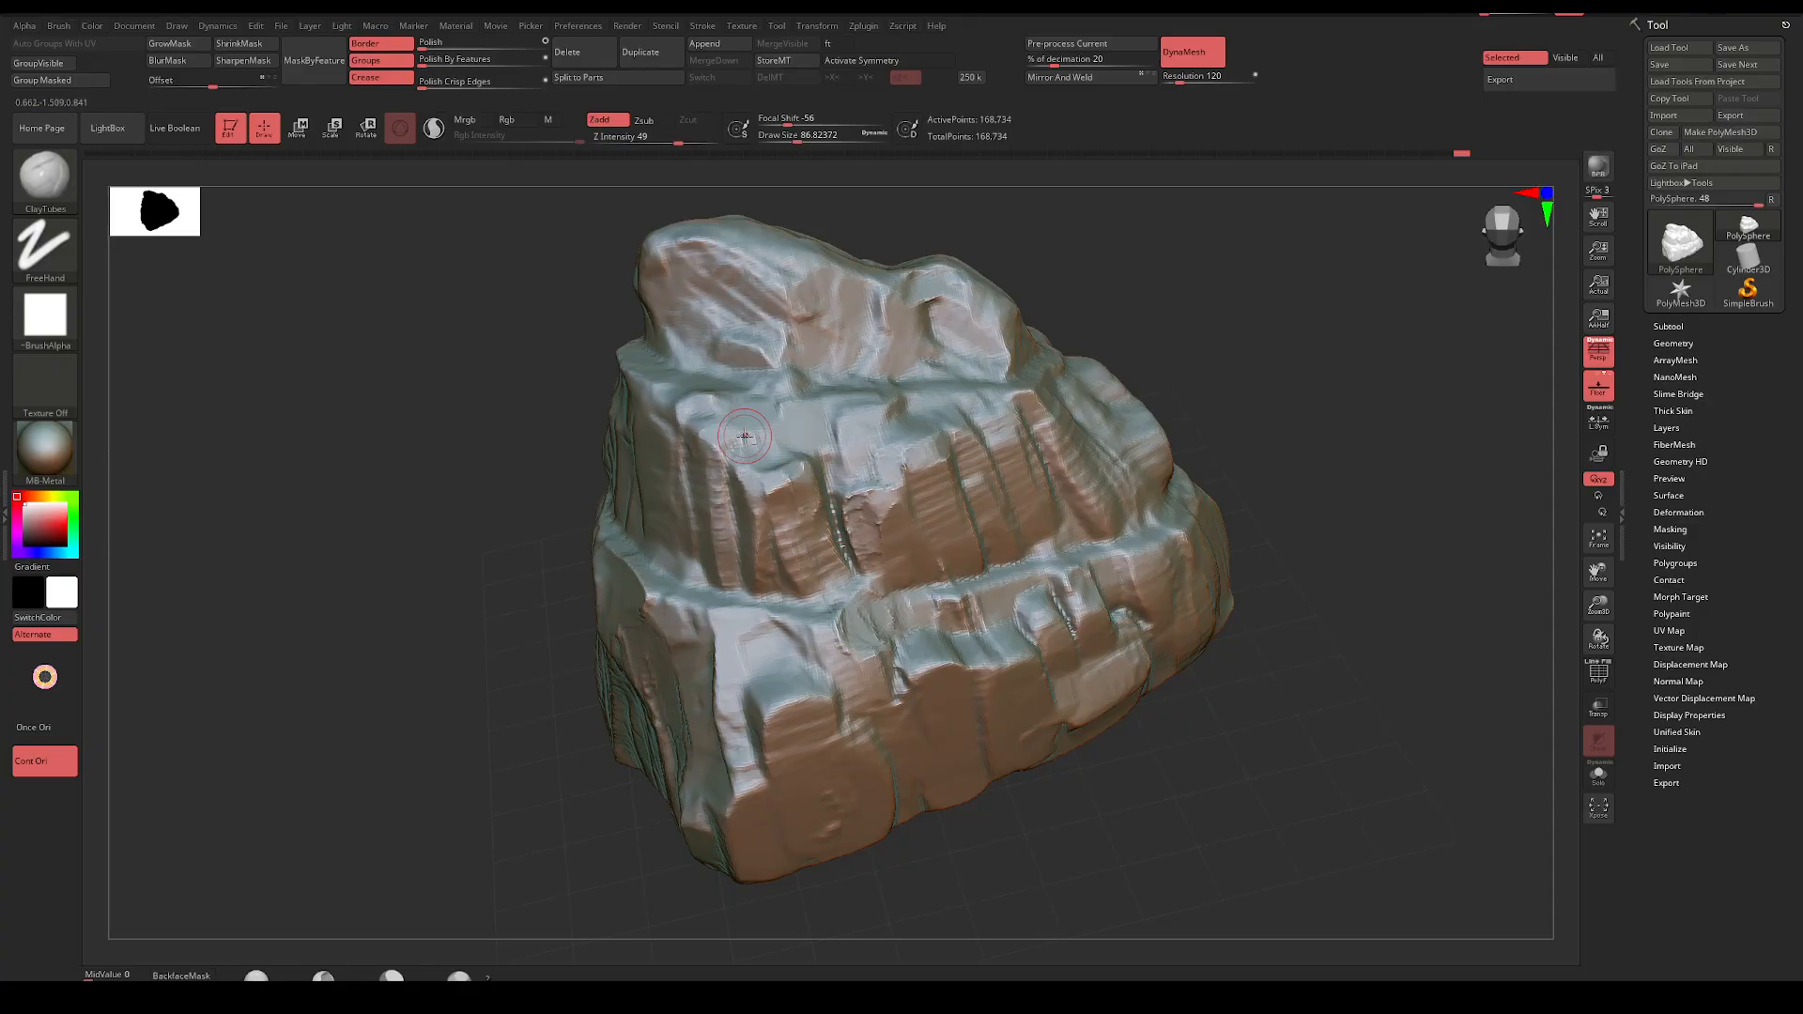
{"action": "right_click_drag", "start_coordinate": [743, 436], "coordinate": [1058, 495]}
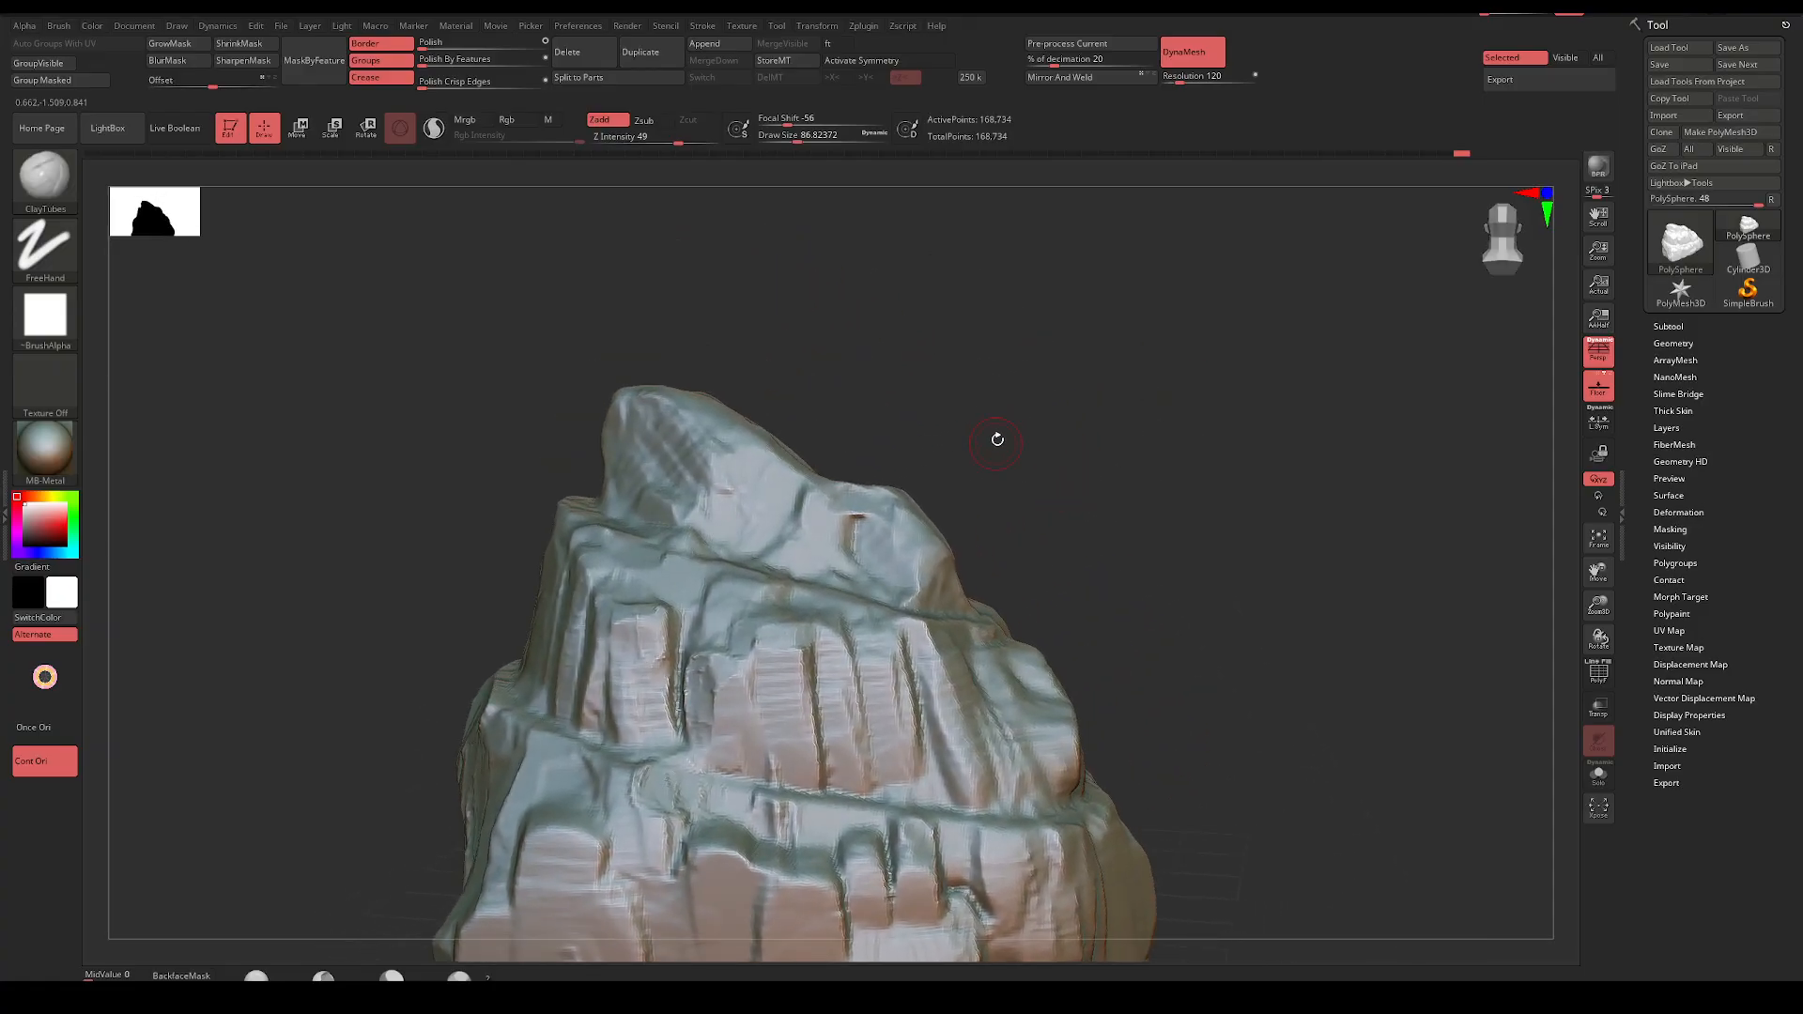
{"action": "right_click_drag", "start_coordinate": [997, 440], "coordinate": [1025, 486]}
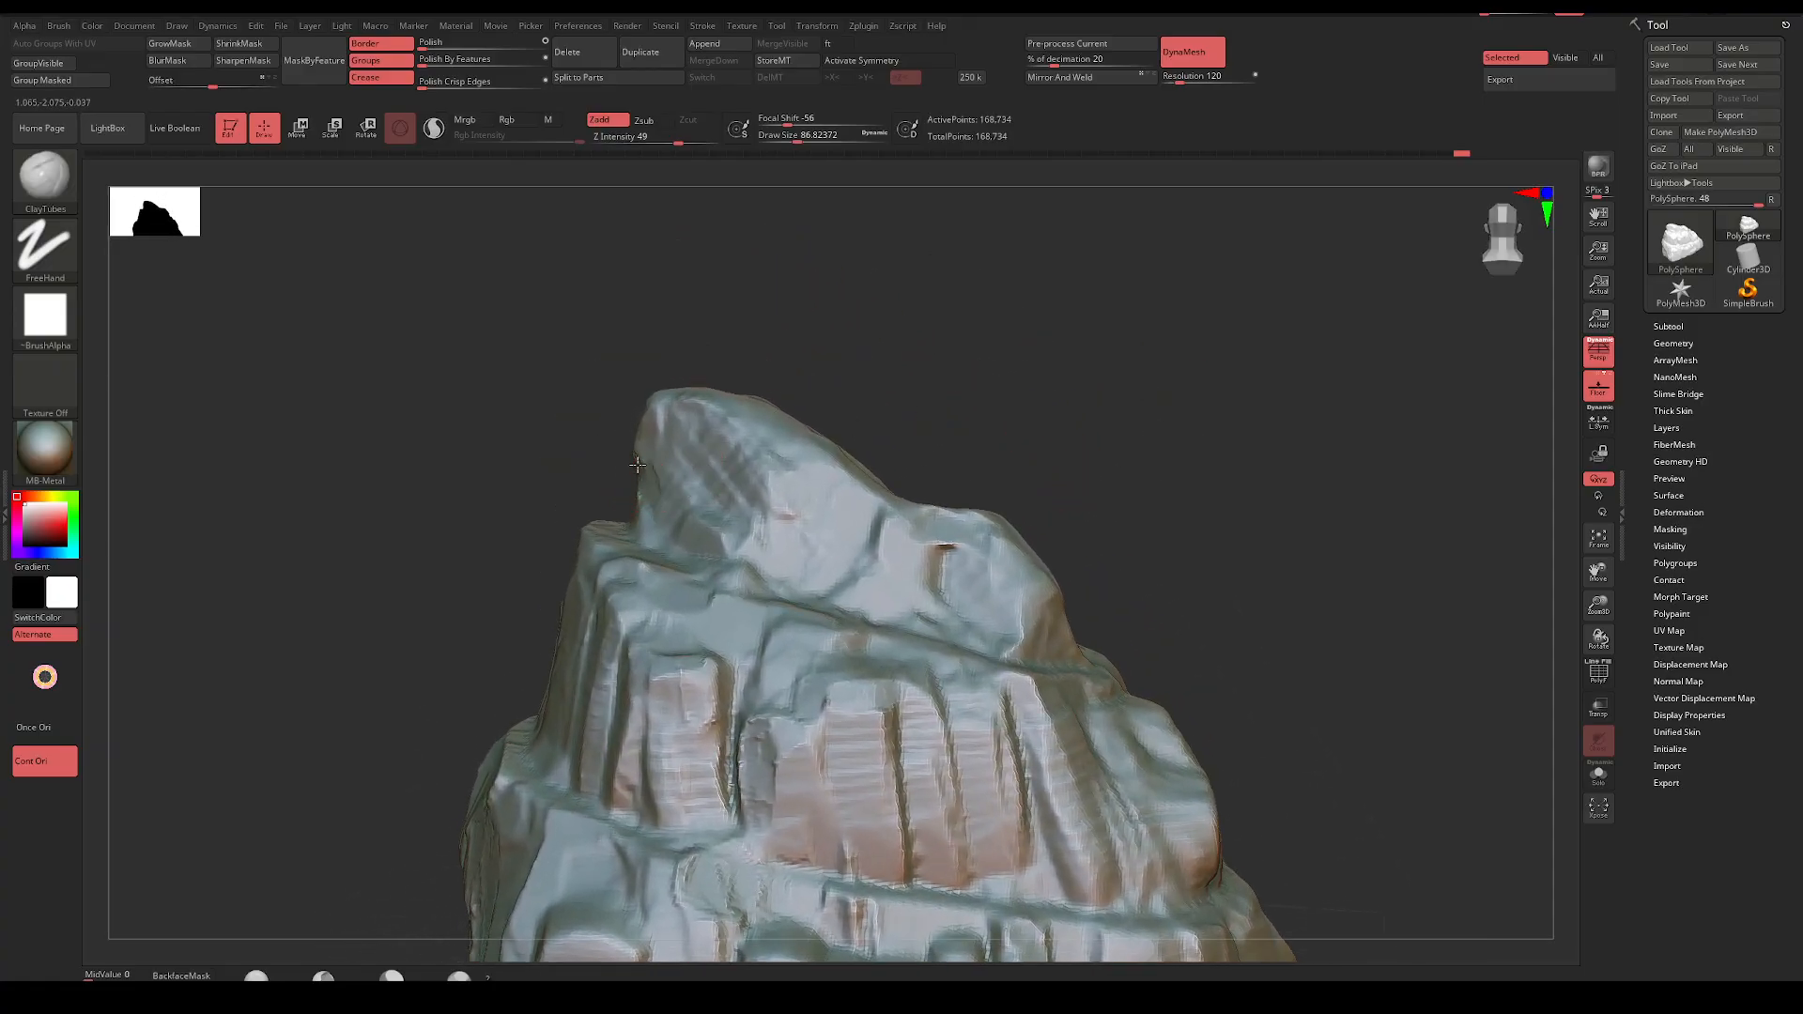
{"action": "mouse_move", "coordinate": [655, 470]}
{"action": "right_mouse_down"}
{"action": "mouse_move", "coordinate": [804, 370]}
{"action": "mouse_move", "coordinate": [672, 460]}
{"action": "mouse_move", "coordinate": [801, 351]}
{"action": "mouse_move", "coordinate": [921, 375]}
{"action": "mouse_move", "coordinate": [787, 489]}
{"action": "right_mouse_up"}
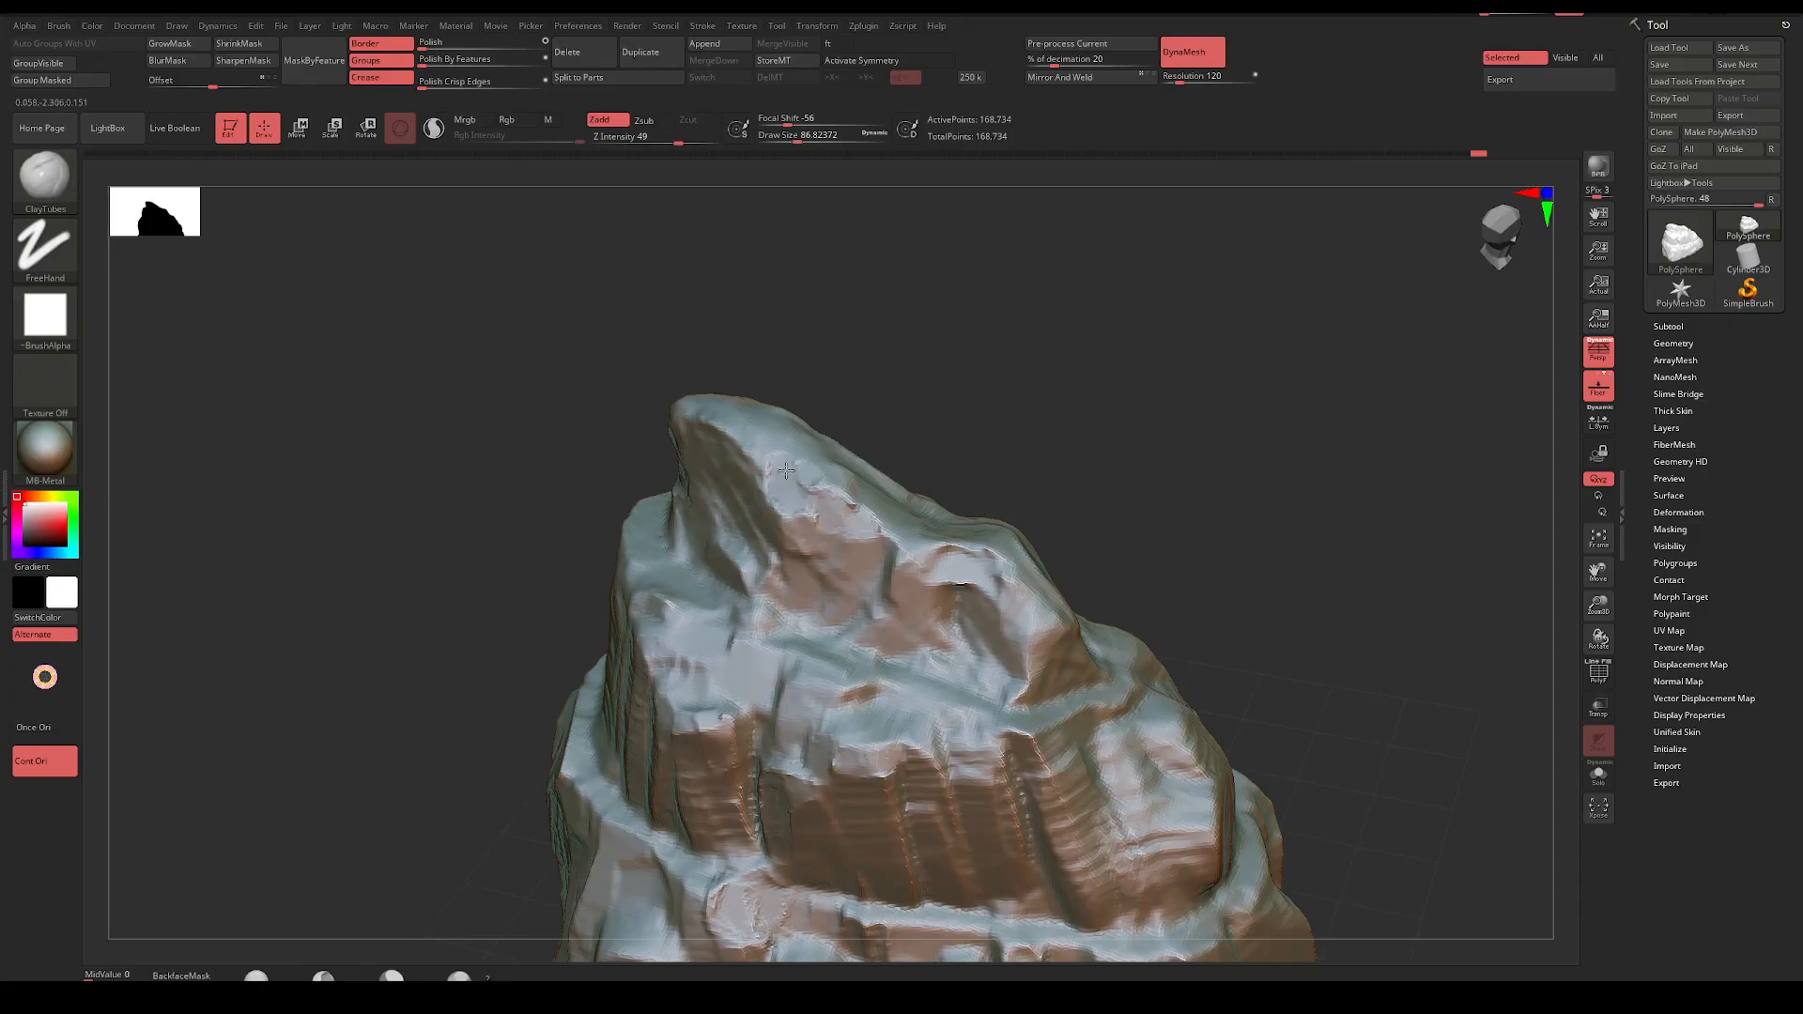
{"action": "mouse_move", "coordinate": [682, 416]}
{"action": "right_mouse_down"}
{"action": "mouse_move", "coordinate": [916, 434]}
{"action": "mouse_move", "coordinate": [862, 483]}
{"action": "right_mouse_up"}
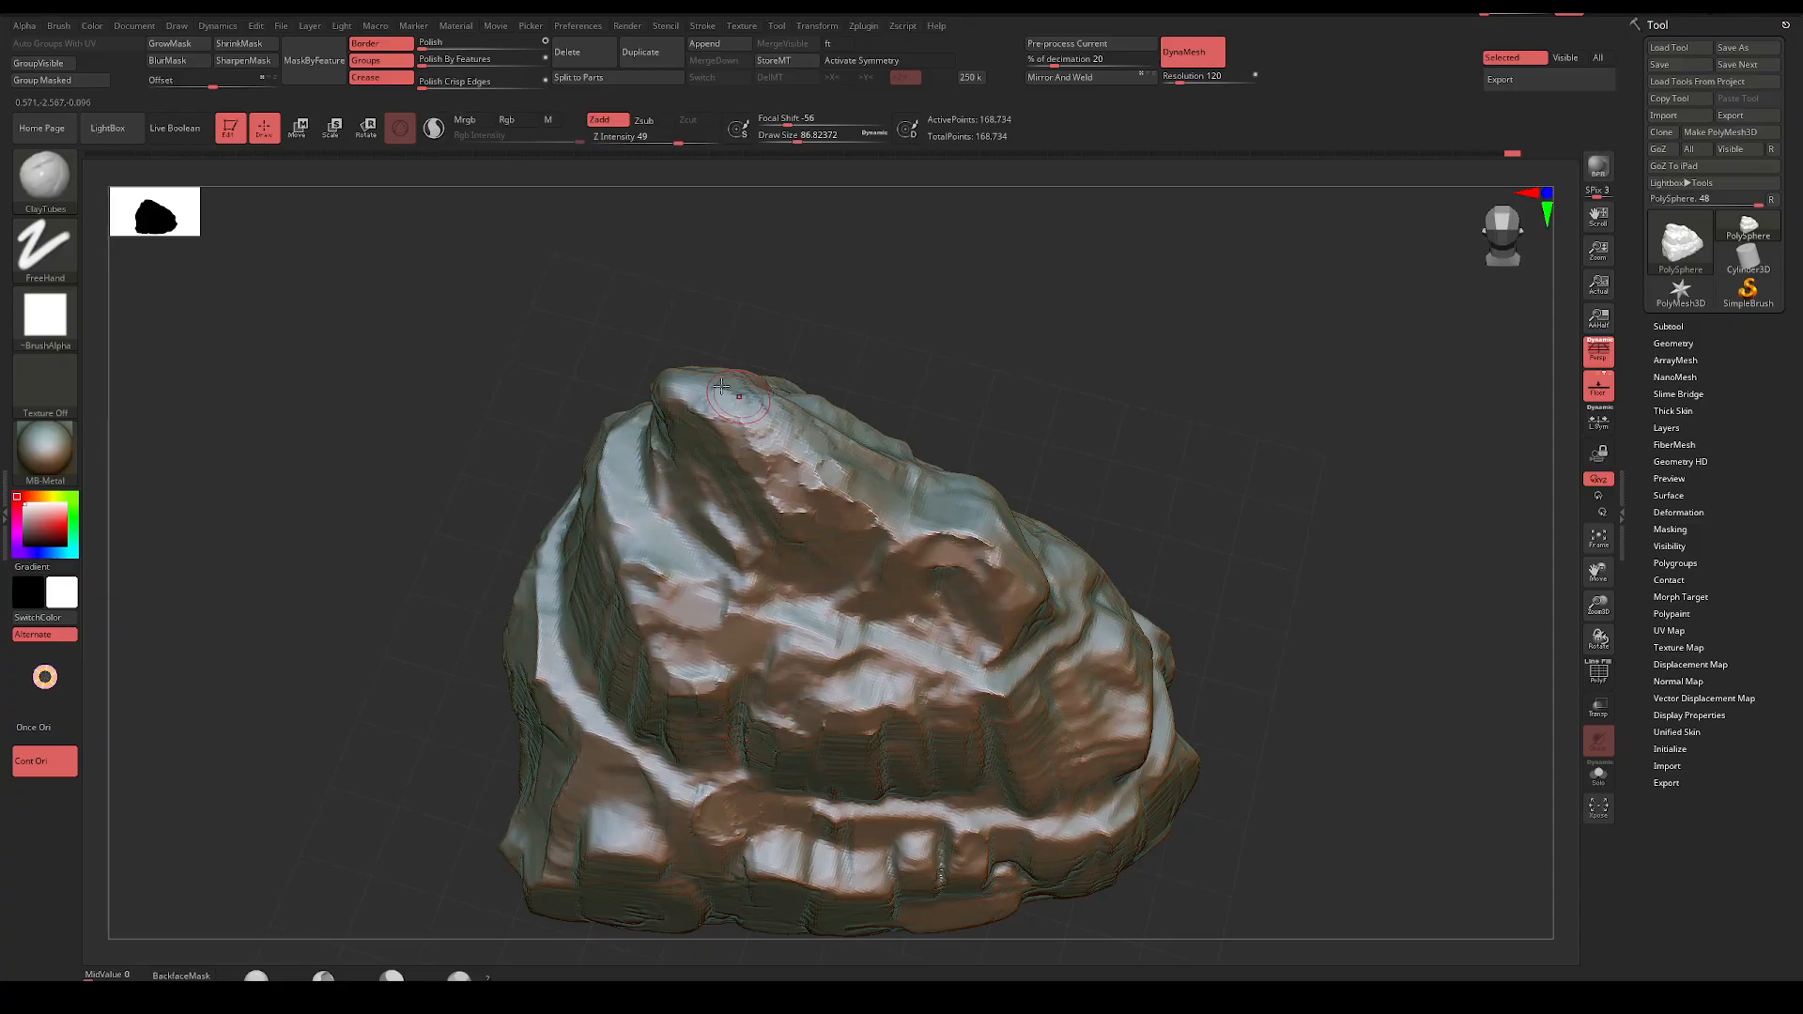
{"action": "mouse_move", "coordinate": [693, 392]}
{"action": "right_mouse_down"}
{"action": "mouse_move", "coordinate": [804, 583]}
{"action": "mouse_move", "coordinate": [1156, 533]}
{"action": "mouse_move", "coordinate": [1095, 563]}
{"action": "mouse_move", "coordinate": [788, 584]}
{"action": "right_mouse_up"}
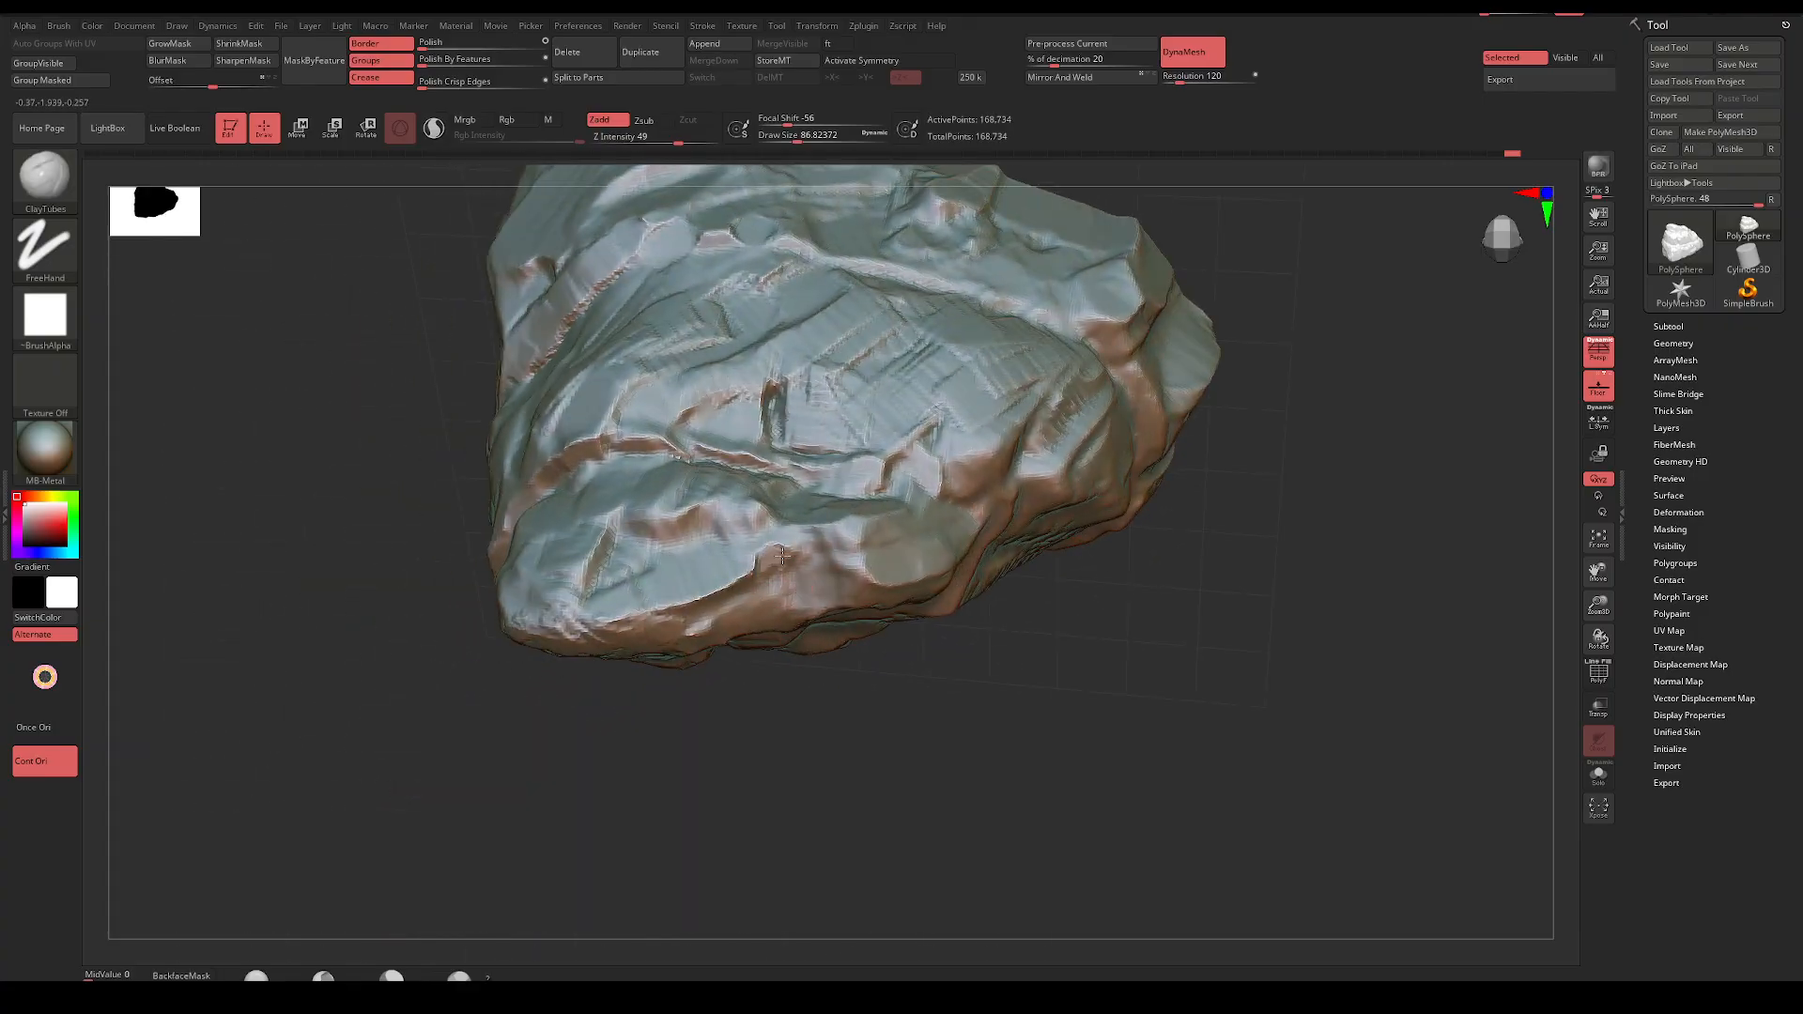
Carve horizontal strata across the lower tier's columned broad face, undoing one stroke and setting the draw size to about 140
{"action": "mouse_move", "coordinate": [1005, 474]}
{"action": "right_mouse_down"}
{"action": "mouse_move", "coordinate": [1227, 459]}
{"action": "mouse_move", "coordinate": [875, 562]}
{"action": "mouse_move", "coordinate": [1155, 595]}
{"action": "mouse_move", "coordinate": [1046, 466]}
{"action": "mouse_move", "coordinate": [1099, 494]}
{"action": "mouse_move", "coordinate": [1095, 453]}
{"action": "mouse_move", "coordinate": [1138, 476]}
{"action": "mouse_move", "coordinate": [1151, 403]}
{"action": "mouse_move", "coordinate": [1055, 402]}
{"action": "right_mouse_up"}
{"action": "key", "text": "space"}
{"action": "mouse_move", "coordinate": [463, 638]}
{"action": "left_mouse_down"}
{"action": "mouse_move", "coordinate": [490, 639]}
{"action": "mouse_move", "coordinate": [417, 654]}
{"action": "mouse_move", "coordinate": [483, 623]}
{"action": "mouse_move", "coordinate": [383, 627]}
{"action": "mouse_move", "coordinate": [415, 591]}
{"action": "mouse_move", "coordinate": [564, 611]}
{"action": "mouse_move", "coordinate": [582, 676]}
{"action": "mouse_move", "coordinate": [619, 601]}
{"action": "mouse_move", "coordinate": [751, 610]}
{"action": "mouse_move", "coordinate": [826, 686]}
{"action": "left_mouse_up"}
{"action": "key", "text": "ctrl+z"}
{"action": "mouse_move", "coordinate": [1057, 737]}
{"action": "left_mouse_down"}
{"action": "mouse_move", "coordinate": [1121, 623]}
{"action": "mouse_move", "coordinate": [1122, 545]}
{"action": "left_mouse_up"}
{"action": "key", "text": "space"}
{"action": "left_click_drag", "start_coordinate": [744, 539], "coordinate": [723, 539]}
{"action": "mouse_move", "coordinate": [1043, 415]}
{"action": "left_mouse_down"}
{"action": "mouse_move", "coordinate": [1095, 404]}
{"action": "mouse_move", "coordinate": [997, 442]}
{"action": "left_mouse_up"}
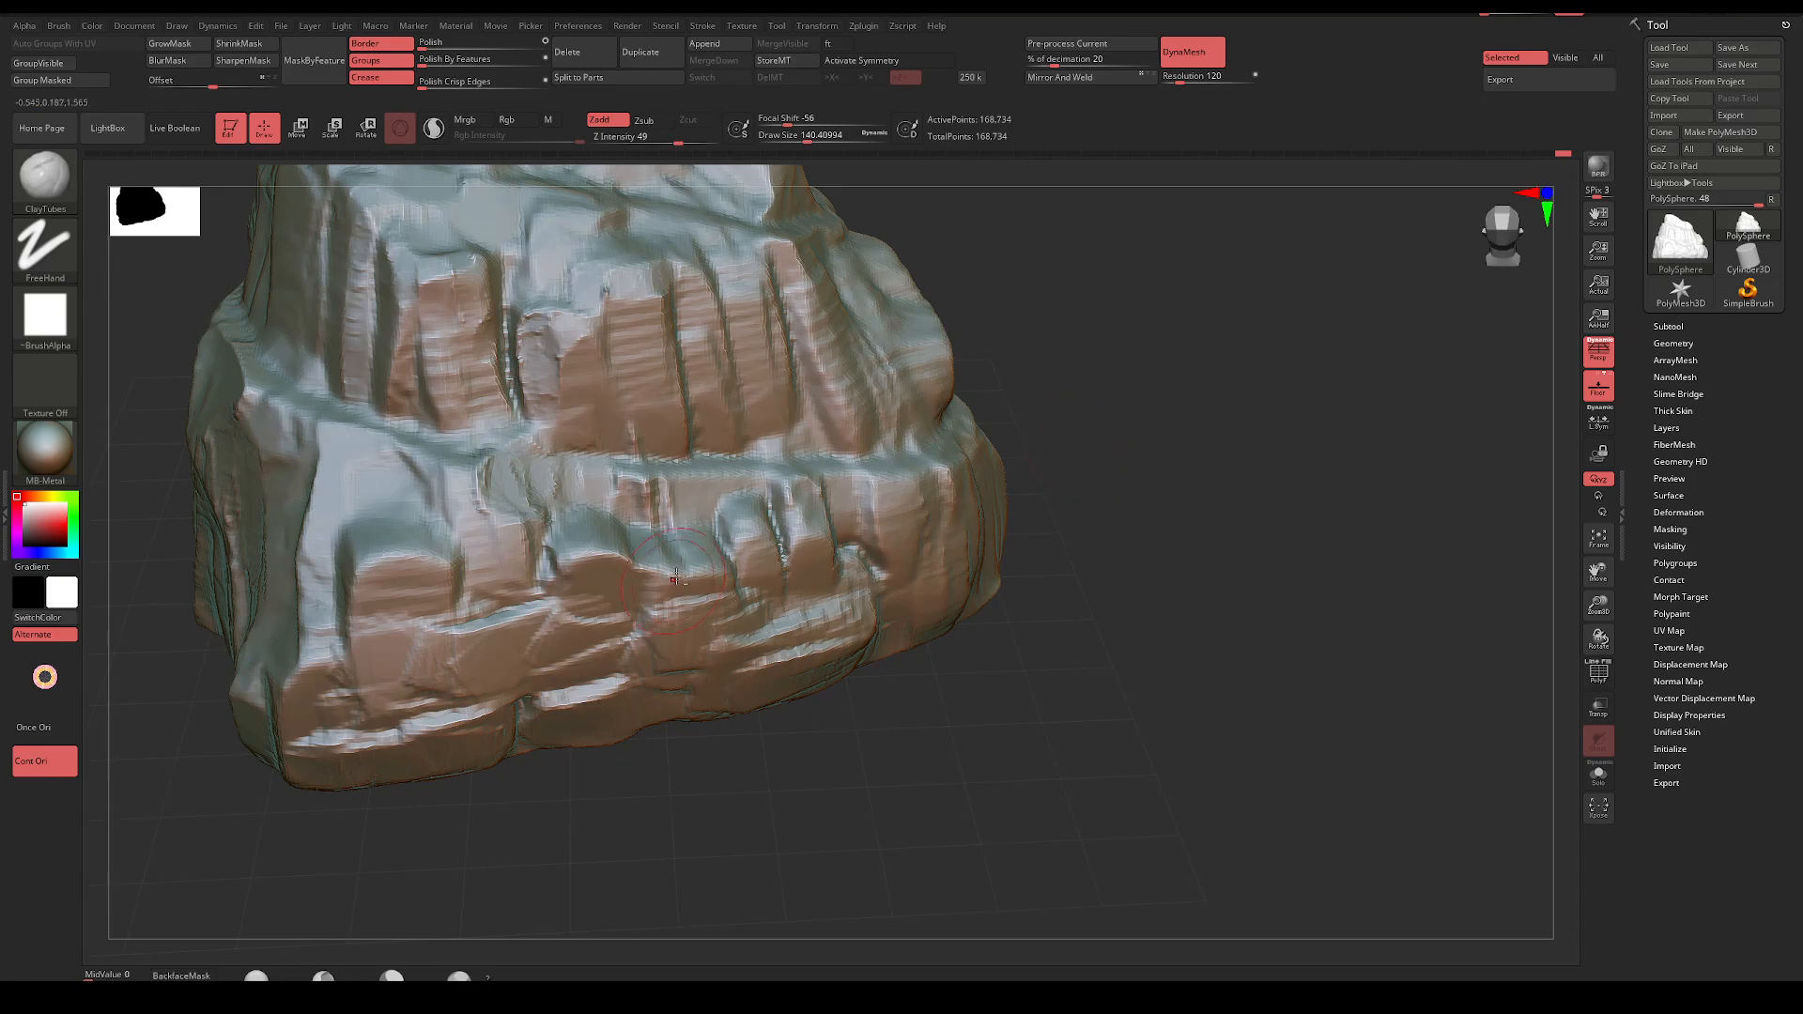
Add flat blocky chunks to the tops of the lower tier's slabs on the broad face
{"action": "mouse_move", "coordinate": [713, 549]}
{"action": "left_mouse_down"}
{"action": "mouse_move", "coordinate": [693, 577]}
{"action": "mouse_move", "coordinate": [577, 543]}
{"action": "left_mouse_up"}
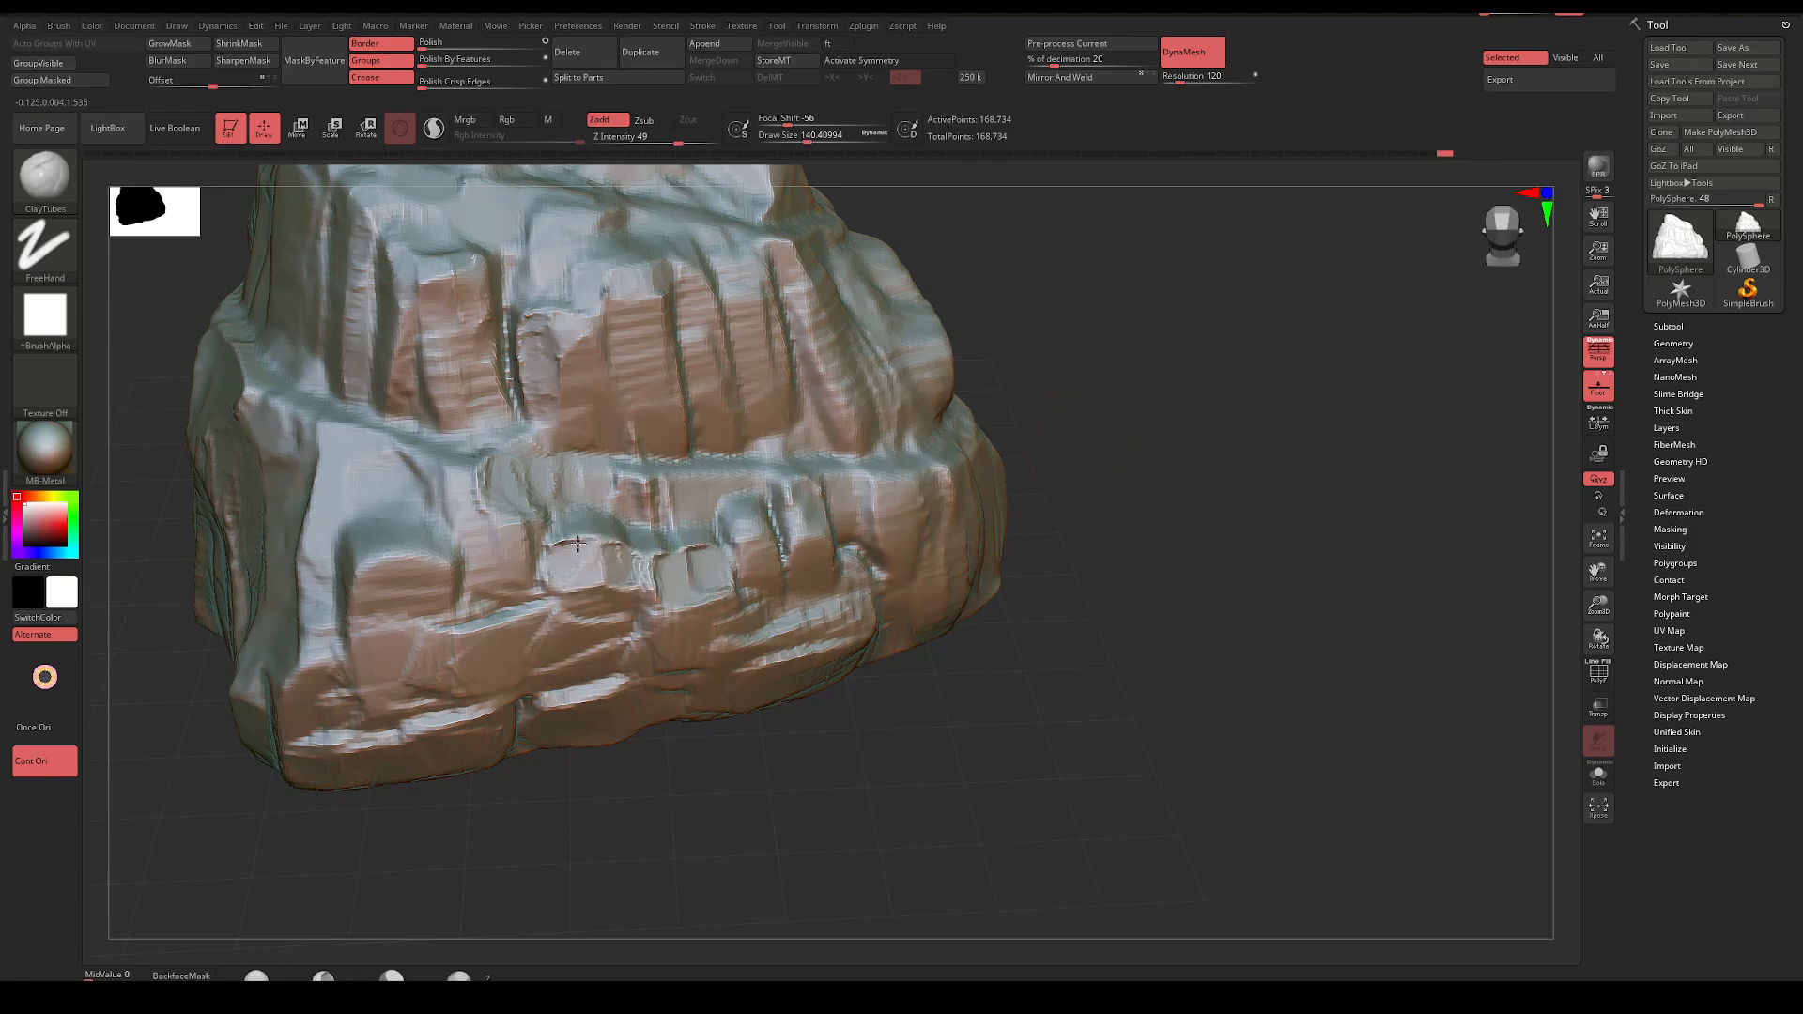
{"action": "mouse_move", "coordinate": [1051, 436]}
{"action": "left_mouse_down"}
{"action": "mouse_move", "coordinate": [1067, 406]}
{"action": "mouse_move", "coordinate": [1133, 417]}
{"action": "left_mouse_up"}
{"action": "mouse_move", "coordinate": [725, 564]}
{"action": "left_mouse_down"}
{"action": "mouse_move", "coordinate": [738, 535]}
{"action": "mouse_move", "coordinate": [774, 549]}
{"action": "left_mouse_up"}
Build a long raised ledge below the middle tier and layer horizontal strata across the lower tier's far end
{"action": "mouse_move", "coordinate": [680, 497]}
{"action": "left_mouse_down"}
{"action": "mouse_move", "coordinate": [639, 493]}
{"action": "mouse_move", "coordinate": [831, 510]}
{"action": "left_mouse_up"}
{"action": "mouse_move", "coordinate": [983, 475]}
{"action": "left_mouse_down"}
{"action": "mouse_move", "coordinate": [919, 502]}
{"action": "mouse_move", "coordinate": [896, 554]}
{"action": "mouse_move", "coordinate": [854, 577]}
{"action": "mouse_move", "coordinate": [972, 583]}
{"action": "left_mouse_up"}
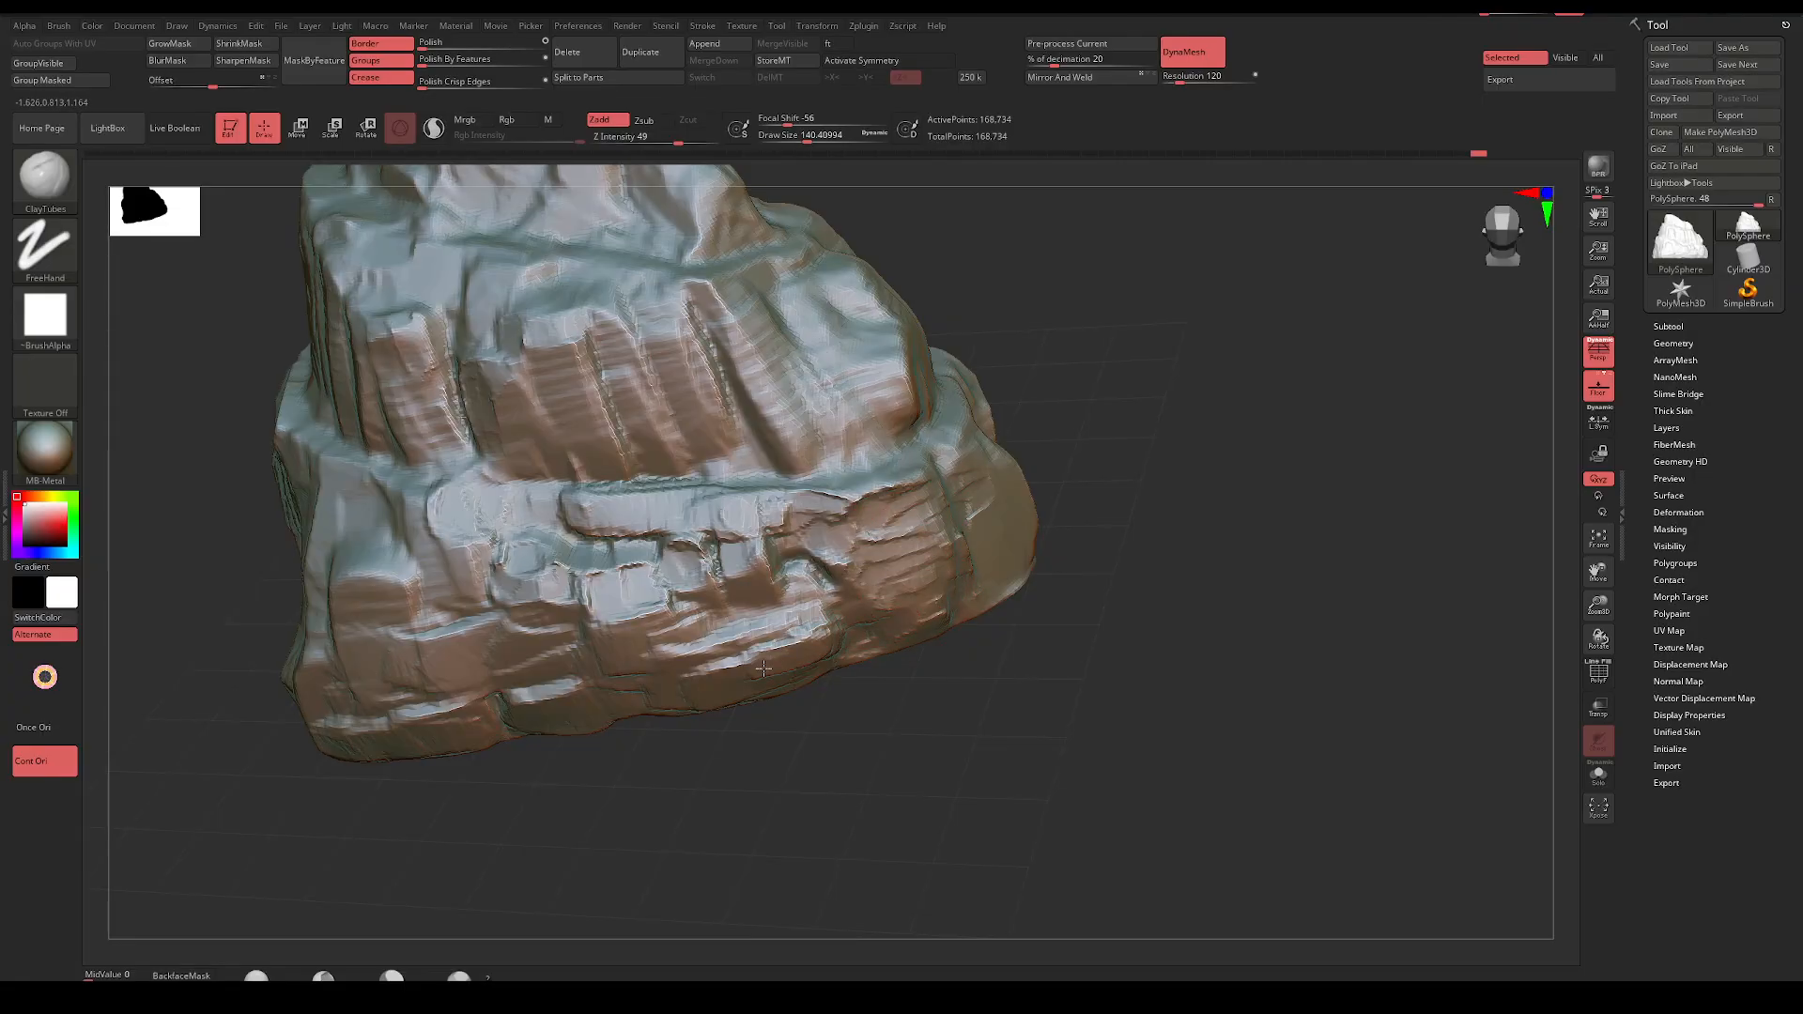
{"action": "left_click_drag", "start_coordinate": [1037, 676], "coordinate": [971, 574]}
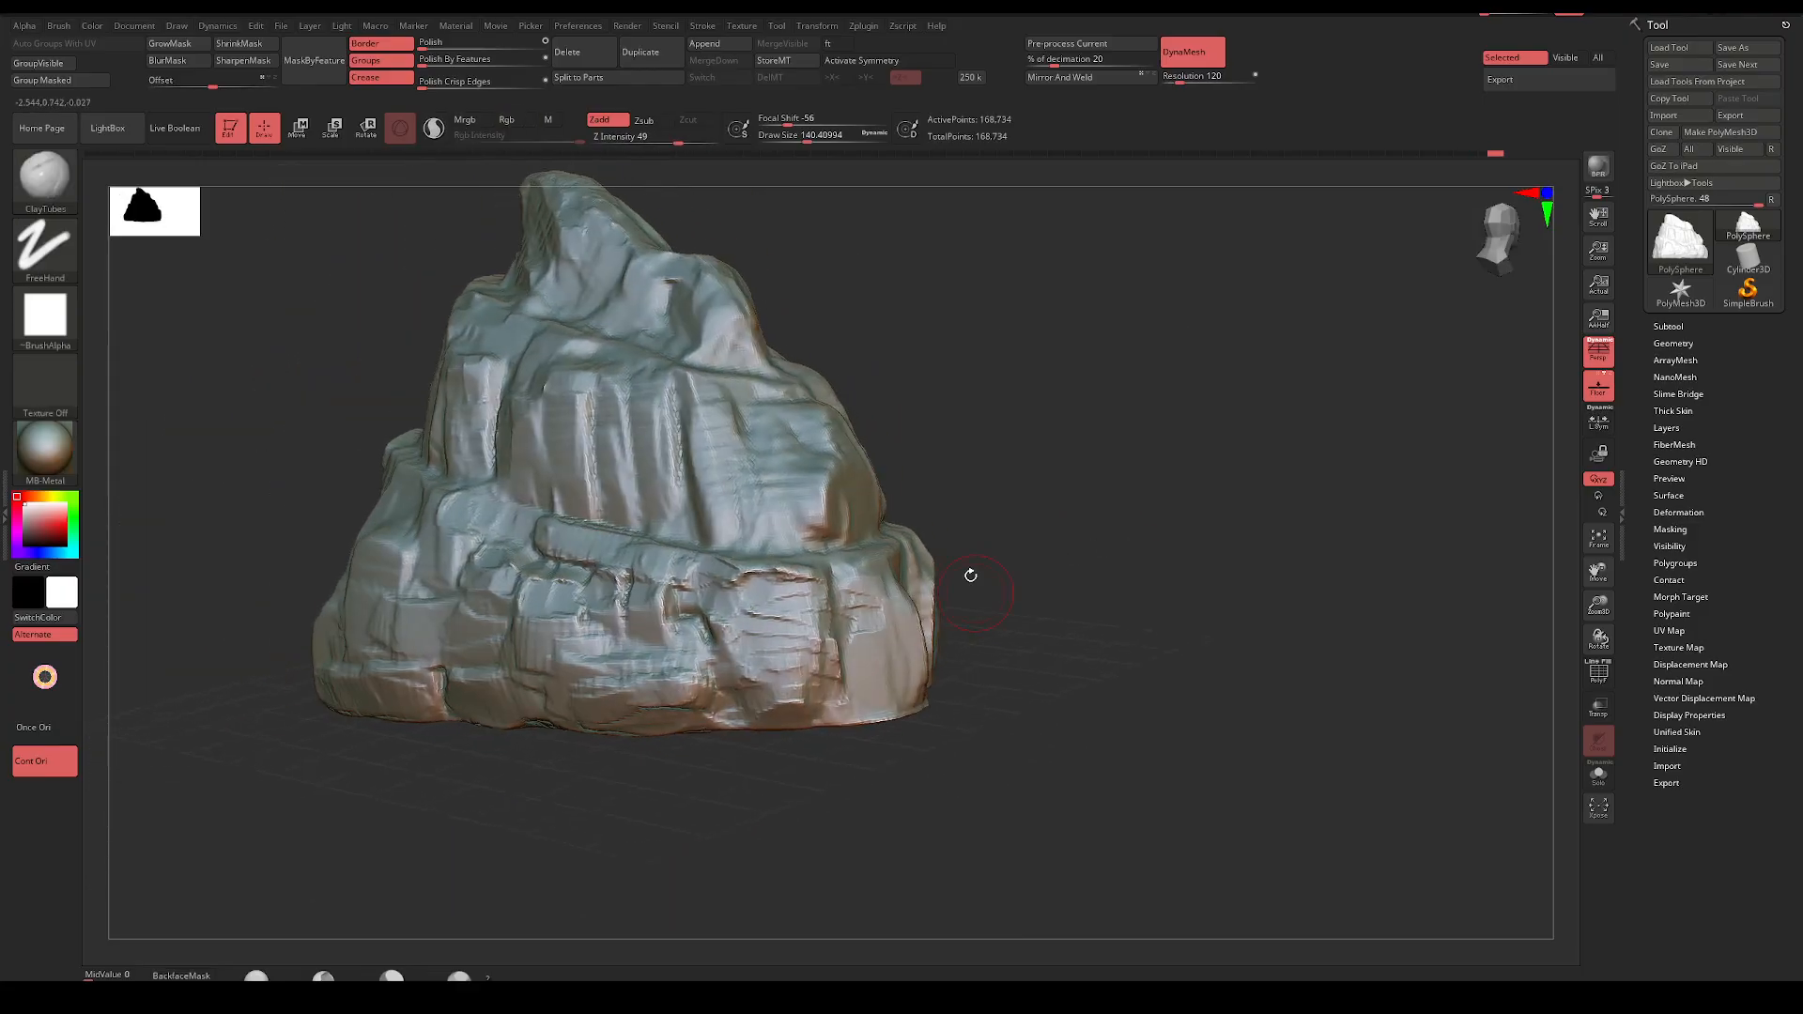
Set the draw size to about 167 and build layered horizontal strata across the middle tier's broad face
{"action": "key", "text": "space"}
{"action": "left_click_drag", "start_coordinate": [701, 472], "coordinate": [575, 504]}
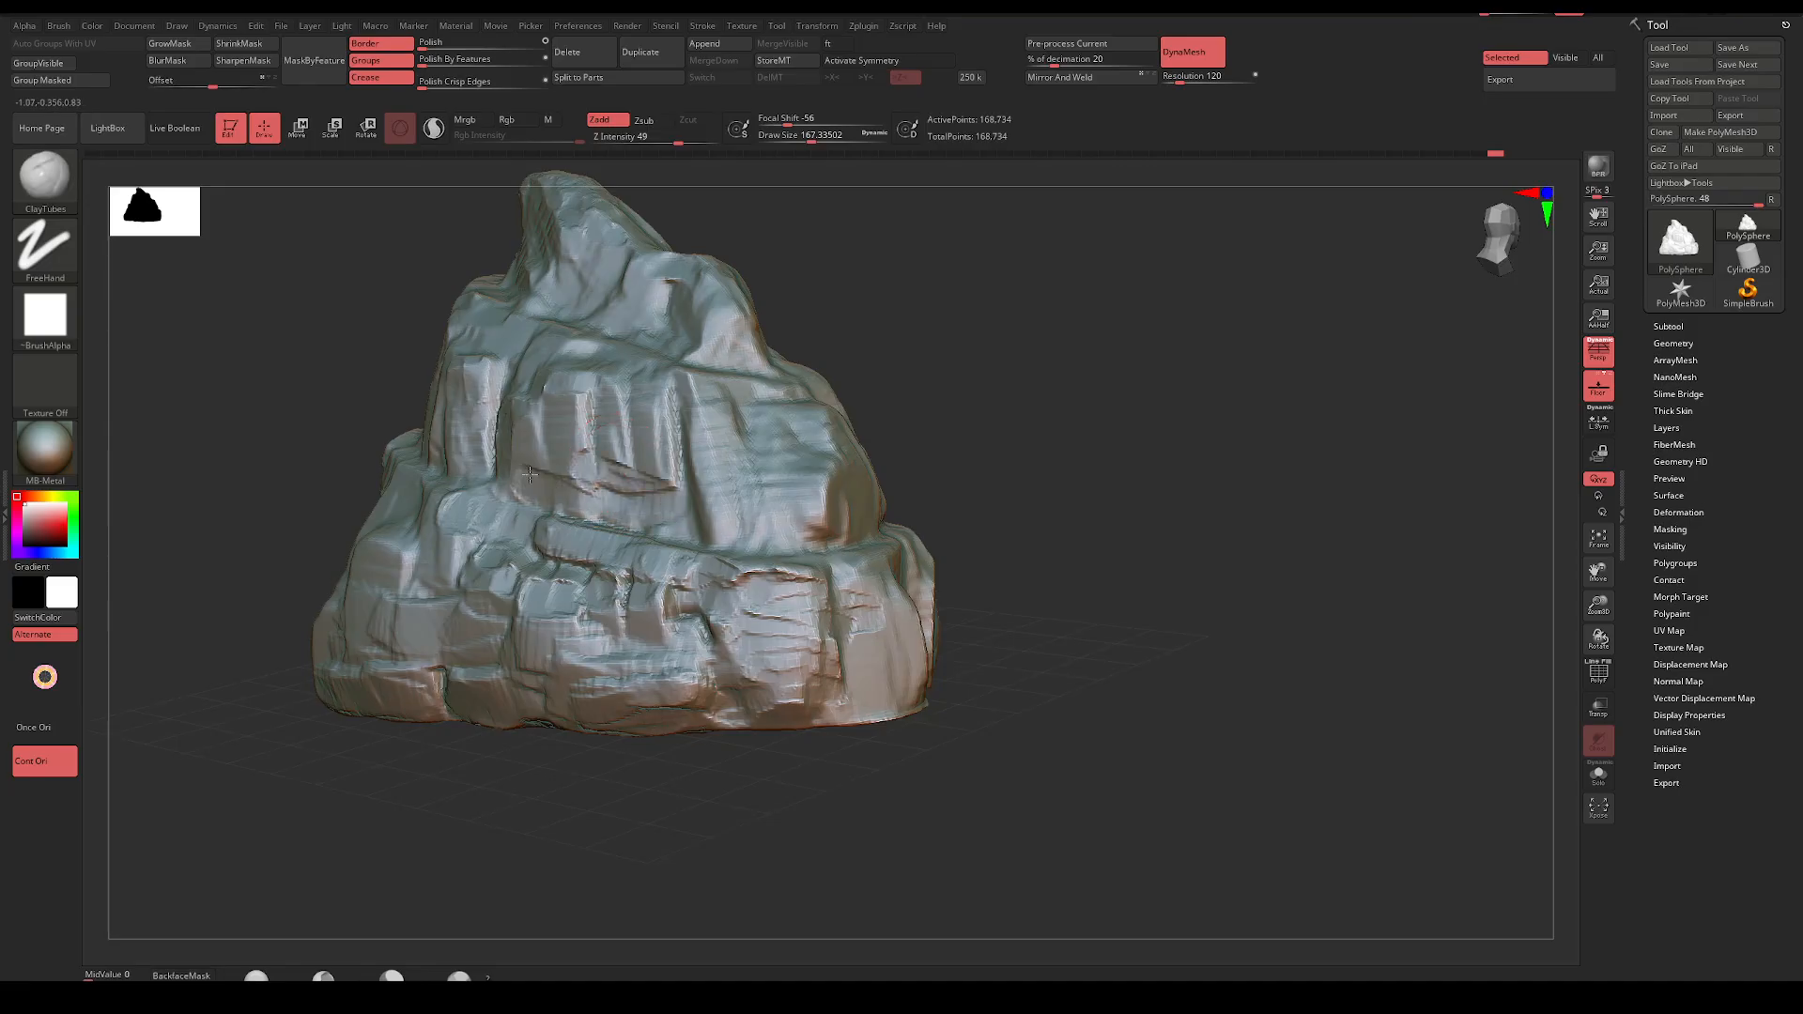
{"action": "mouse_move", "coordinate": [570, 438]}
{"action": "left_mouse_down"}
{"action": "mouse_move", "coordinate": [643, 455]}
{"action": "mouse_move", "coordinate": [586, 399]}
{"action": "mouse_move", "coordinate": [695, 417]}
{"action": "left_mouse_up"}
{"action": "left_click_drag", "start_coordinate": [796, 178], "coordinate": [526, 394]}
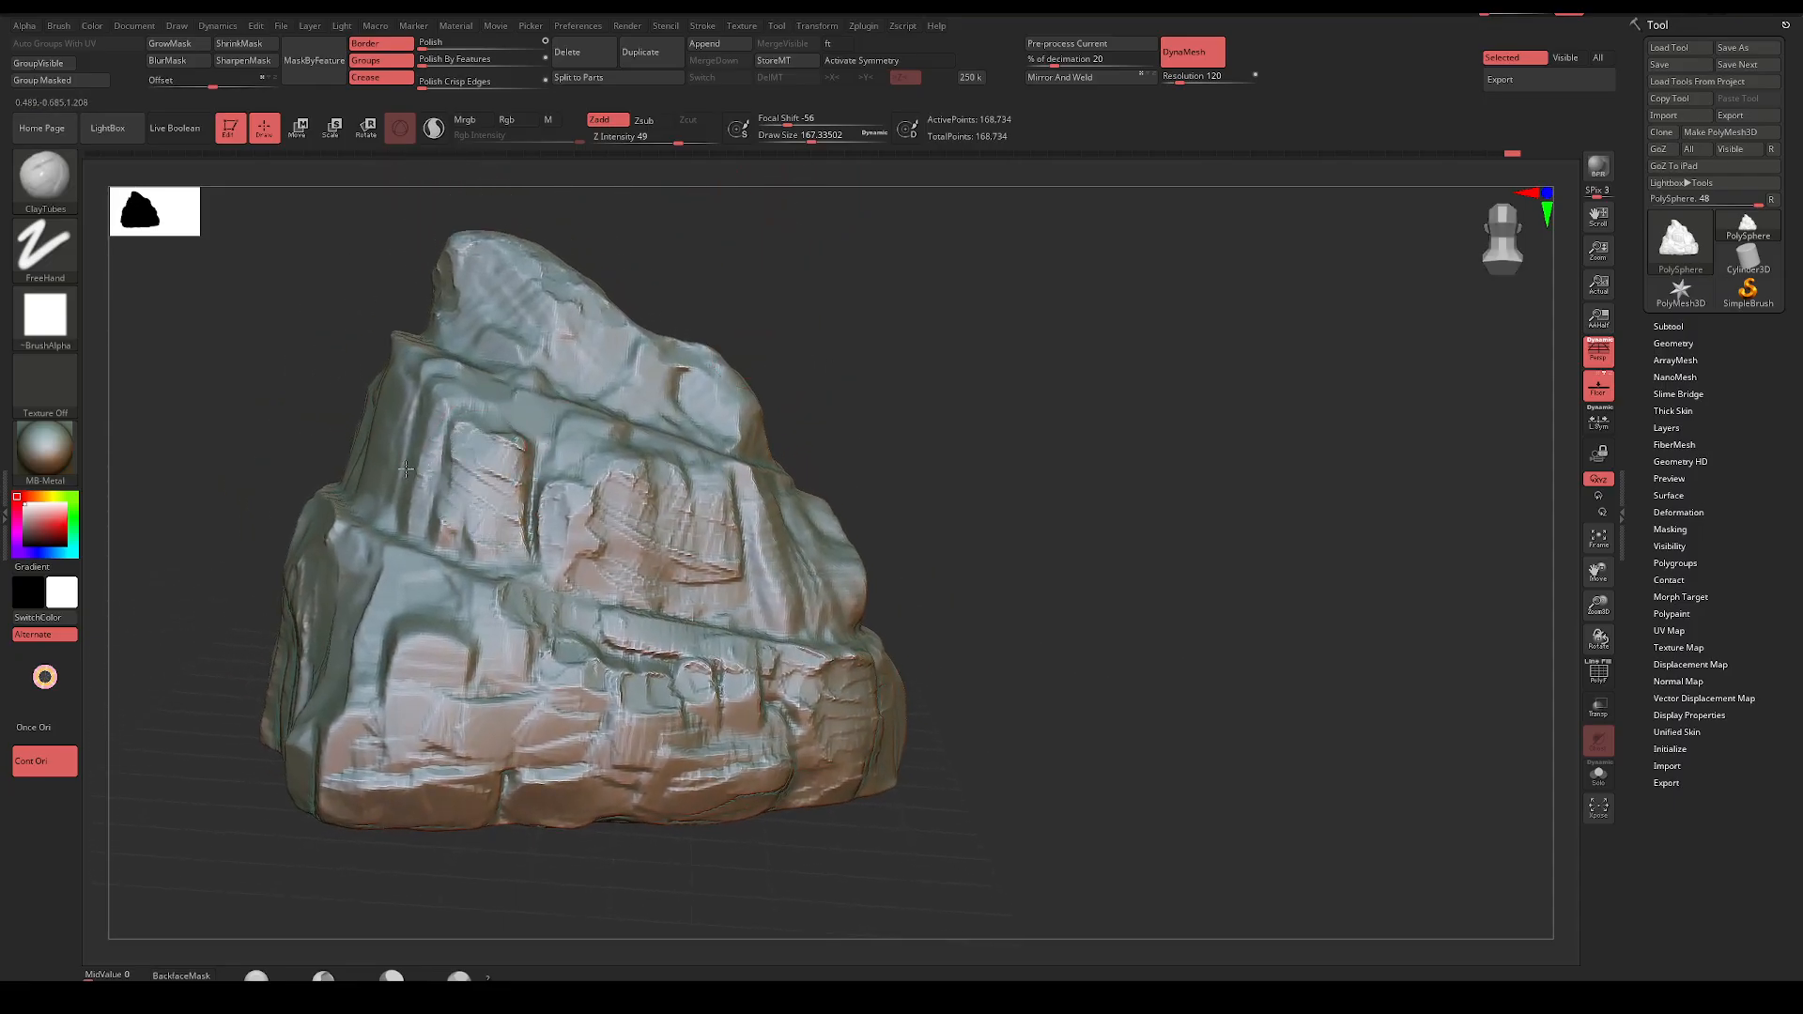
Set the draw size to about 268 and build up large clay slabs around the narrow end of the lower tier
{"action": "mouse_move", "coordinate": [745, 294]}
{"action": "left_mouse_down"}
{"action": "mouse_move", "coordinate": [855, 251]}
{"action": "mouse_move", "coordinate": [905, 295]}
{"action": "mouse_move", "coordinate": [859, 299]}
{"action": "left_mouse_up"}
{"action": "key", "text": "space"}
{"action": "mouse_move", "coordinate": [395, 683]}
{"action": "left_mouse_down"}
{"action": "mouse_move", "coordinate": [419, 684]}
{"action": "mouse_move", "coordinate": [397, 688]}
{"action": "mouse_move", "coordinate": [405, 809]}
{"action": "mouse_move", "coordinate": [376, 667]}
{"action": "mouse_move", "coordinate": [335, 626]}
{"action": "mouse_move", "coordinate": [346, 575]}
{"action": "left_mouse_up"}
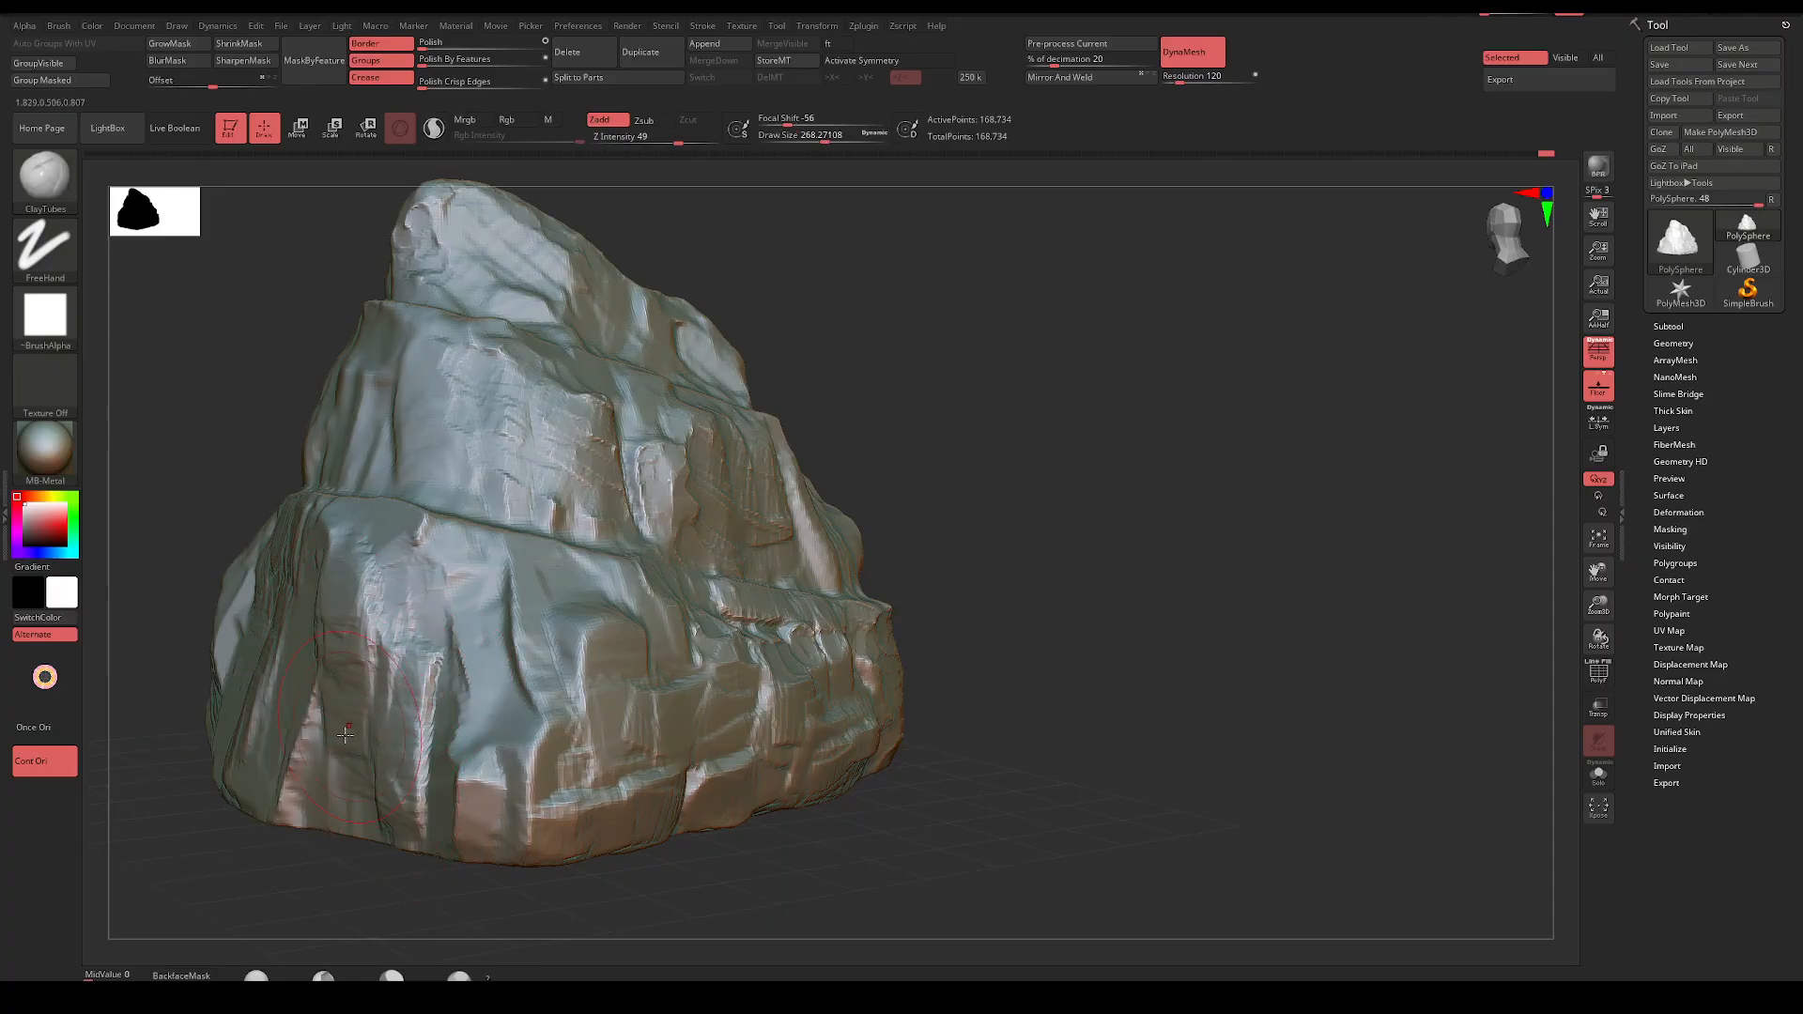
{"action": "mouse_move", "coordinate": [343, 733]}
{"action": "left_mouse_down"}
{"action": "mouse_move", "coordinate": [309, 690]}
{"action": "mouse_move", "coordinate": [326, 662]}
{"action": "left_mouse_up"}
{"action": "mouse_move", "coordinate": [453, 566]}
{"action": "left_mouse_down"}
{"action": "mouse_move", "coordinate": [439, 651]}
{"action": "mouse_move", "coordinate": [418, 573]}
{"action": "mouse_move", "coordinate": [470, 554]}
{"action": "left_mouse_up"}
{"action": "left_click_drag", "start_coordinate": [785, 403], "coordinate": [658, 423]}
{"action": "mouse_move", "coordinate": [488, 582]}
{"action": "left_mouse_down"}
{"action": "mouse_move", "coordinate": [453, 555]}
{"action": "mouse_move", "coordinate": [443, 711]}
{"action": "mouse_move", "coordinate": [465, 742]}
{"action": "left_mouse_up"}
Remesh the rock, set the draw size to about 150 and add clay chunks to the middle and lower tiers at the opposite end
{"action": "mouse_move", "coordinate": [1081, 364]}
{"action": "left_mouse_down", "text": "alt"}
{"action": "mouse_move", "coordinate": [989, 427]}
{"action": "mouse_move", "coordinate": [994, 342]}
{"action": "mouse_move", "coordinate": [1010, 382]}
{"action": "mouse_move", "coordinate": [1057, 404]}
{"action": "left_mouse_up", "text": "alt"}
{"action": "mouse_move", "coordinate": [1078, 483]}
{"action": "left_mouse_down", "text": "ctrl"}
{"action": "mouse_move", "coordinate": [1031, 476]}
{"action": "mouse_move", "coordinate": [905, 532]}
{"action": "mouse_move", "coordinate": [903, 587]}
{"action": "mouse_move", "coordinate": [926, 546]}
{"action": "mouse_move", "coordinate": [903, 483]}
{"action": "mouse_move", "coordinate": [915, 453]}
{"action": "mouse_move", "coordinate": [920, 487]}
{"action": "left_mouse_up", "text": "ctrl"}
{"action": "key", "text": "space"}
{"action": "left_click_drag", "start_coordinate": [1070, 488], "coordinate": [968, 512]}
{"action": "left_click_drag", "start_coordinate": [967, 525], "coordinate": [927, 592]}
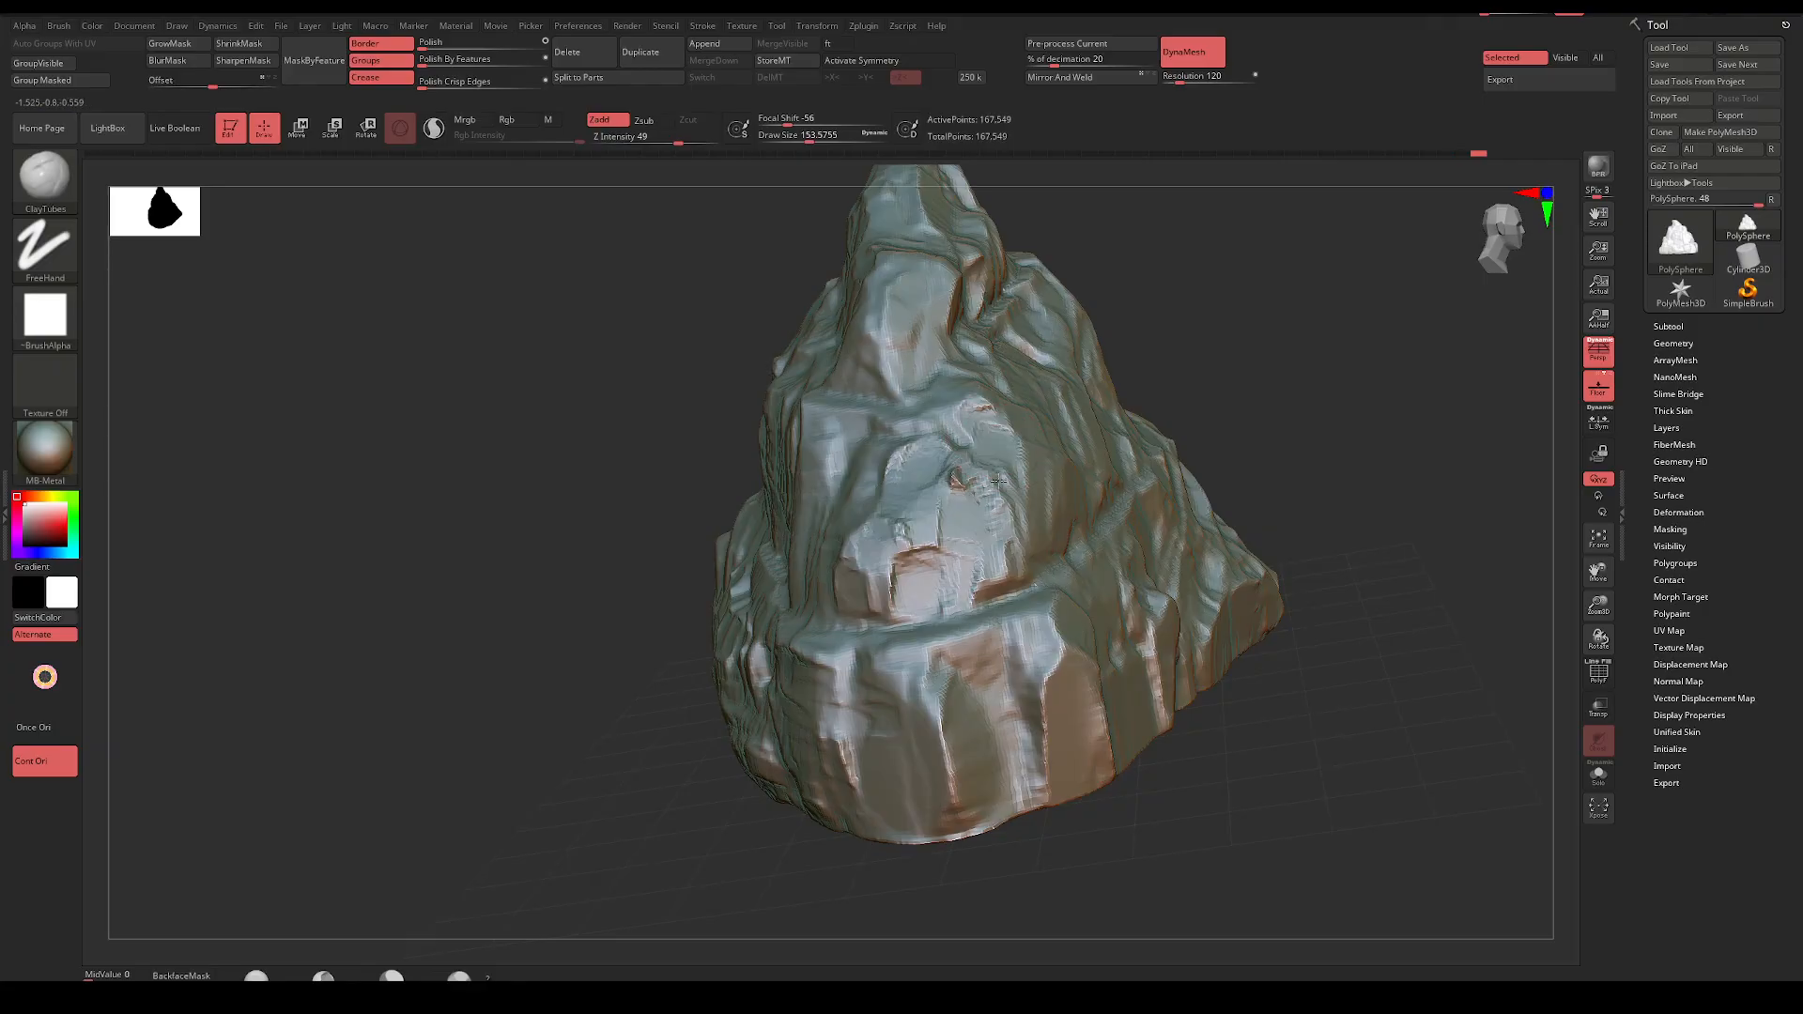
{"action": "left_click_drag", "start_coordinate": [1249, 272], "coordinate": [709, 558]}
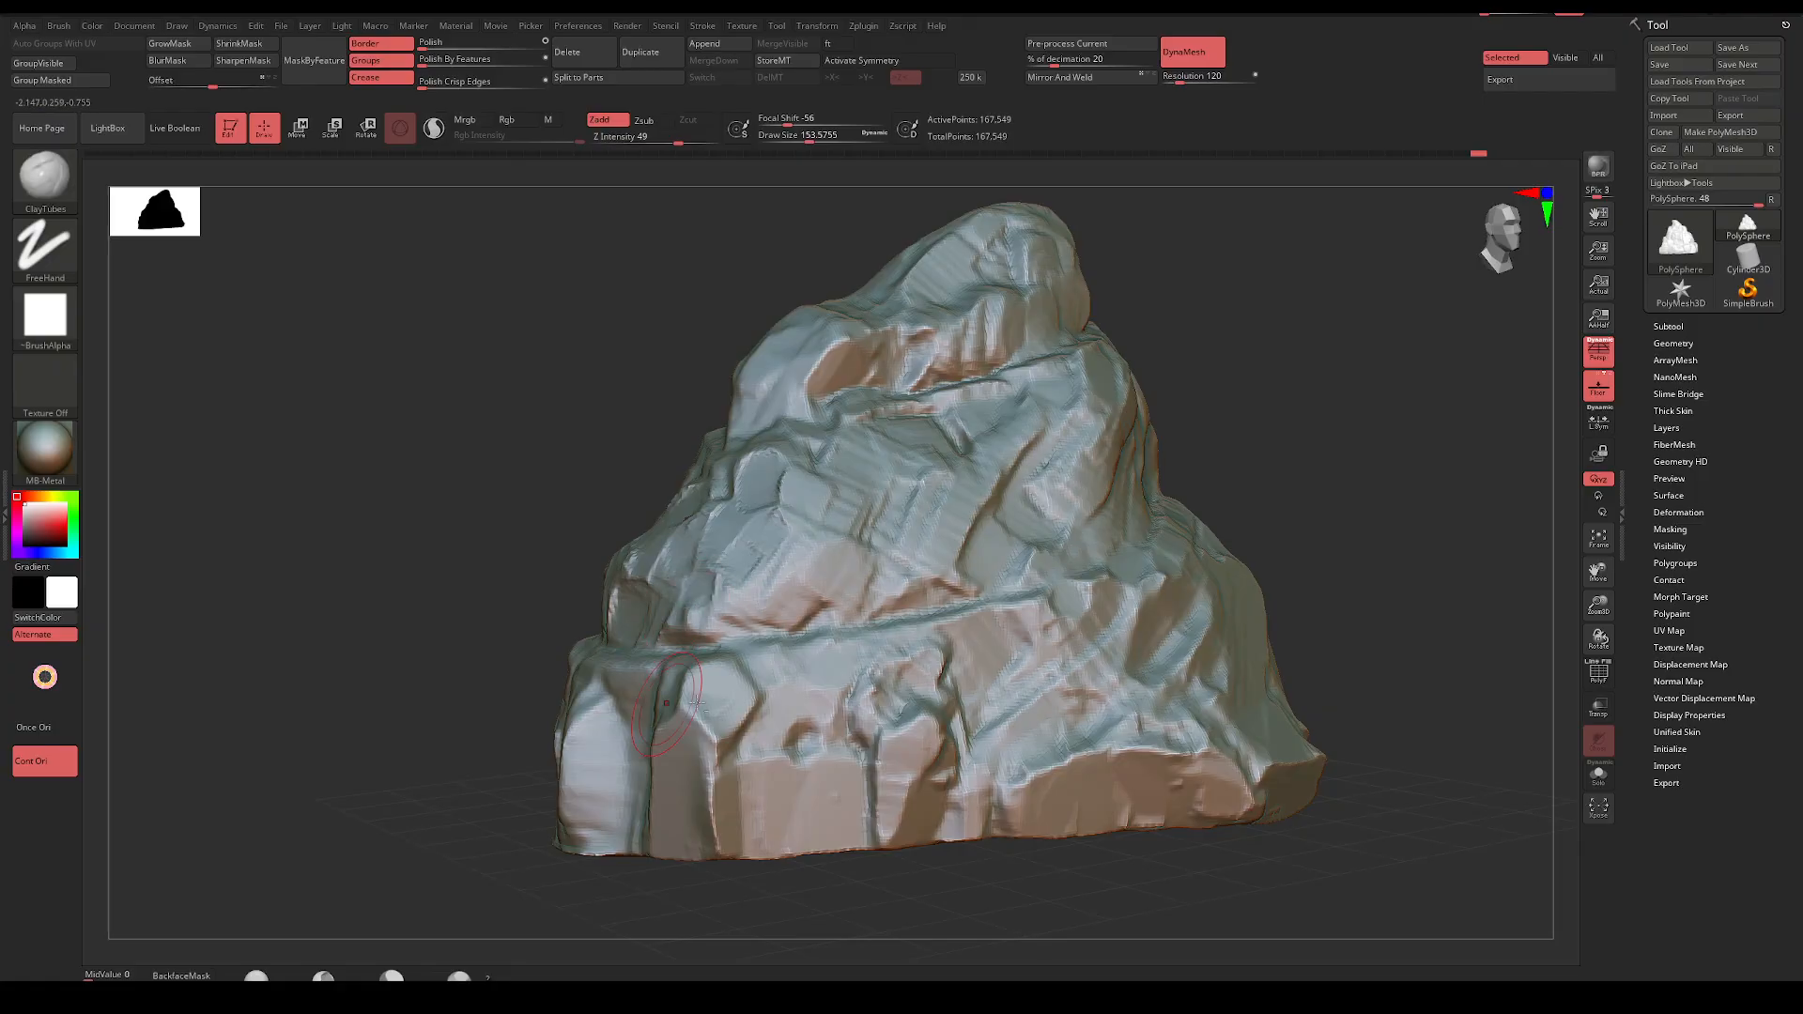
{"action": "left_click_drag", "start_coordinate": [730, 711], "coordinate": [714, 833]}
{"action": "left_click_drag", "start_coordinate": [1249, 371], "coordinate": [1040, 443]}
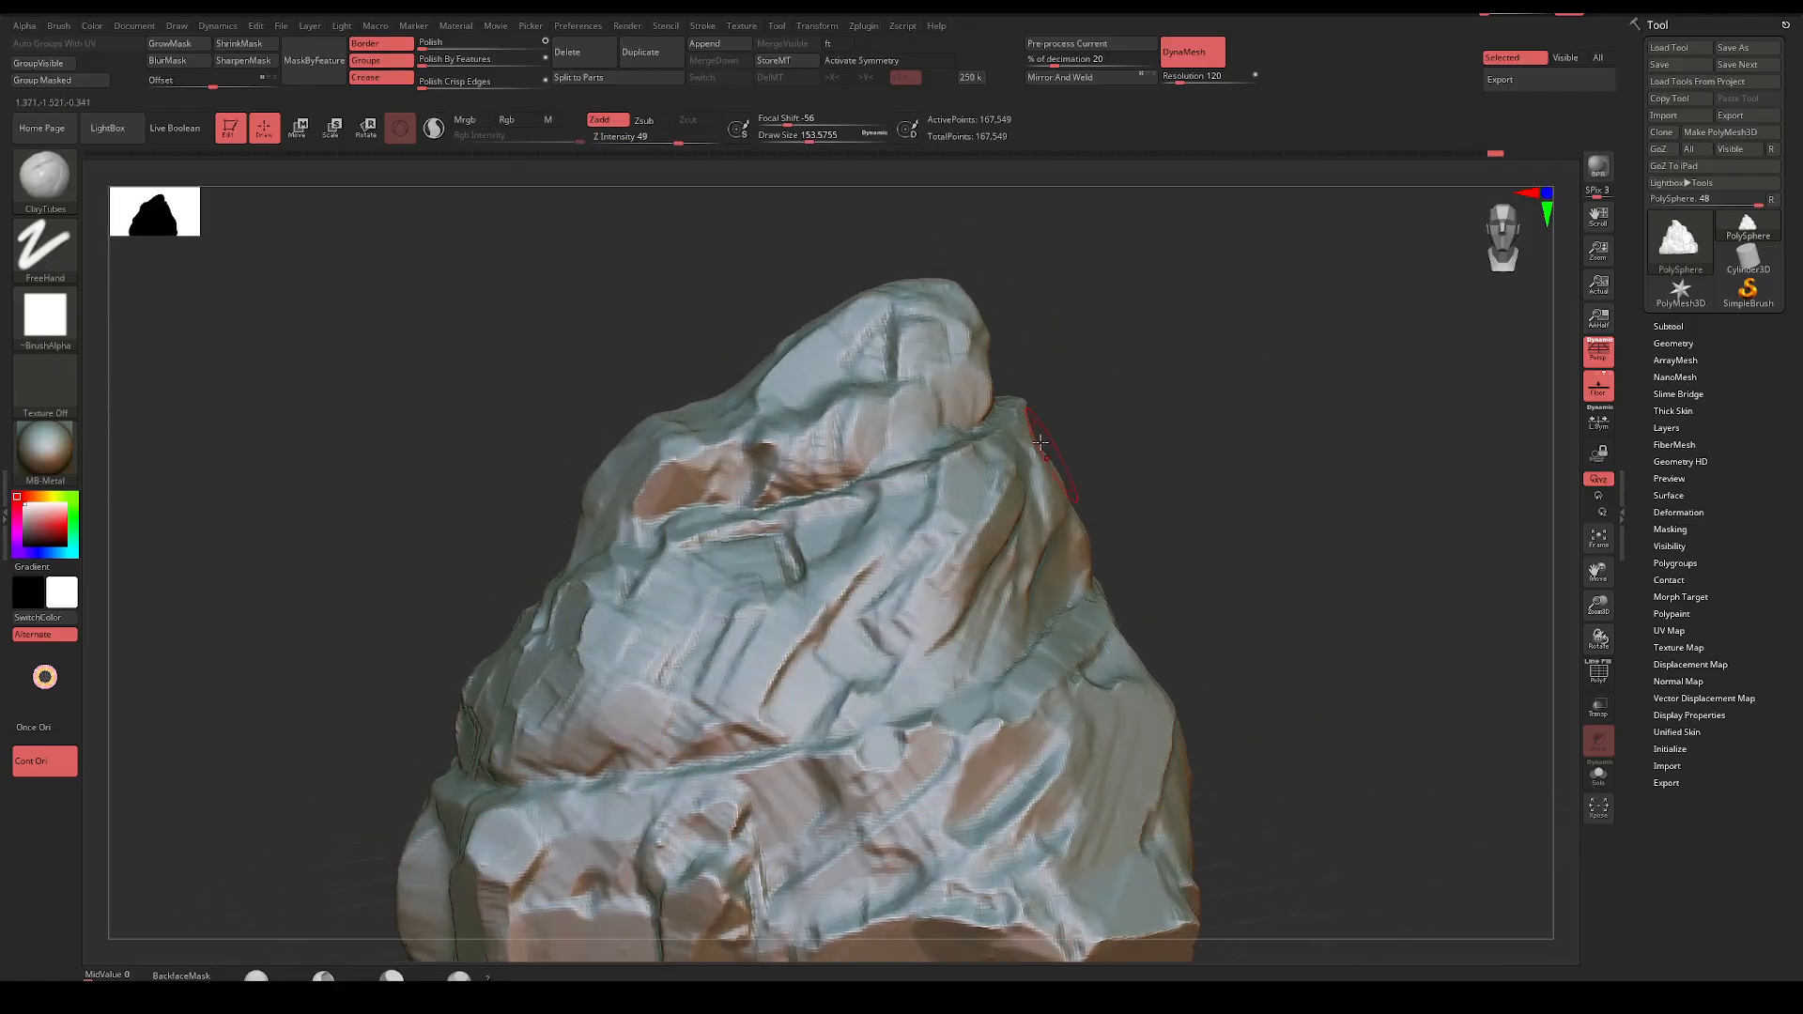
Set the draw size to about 94 and break up the smooth recess below the peak with small clay strokes
{"action": "key", "text": "space"}
{"action": "mouse_move", "coordinate": [663, 477]}
{"action": "left_mouse_down"}
{"action": "mouse_move", "coordinate": [653, 464]}
{"action": "mouse_move", "coordinate": [673, 477]}
{"action": "left_mouse_up"}
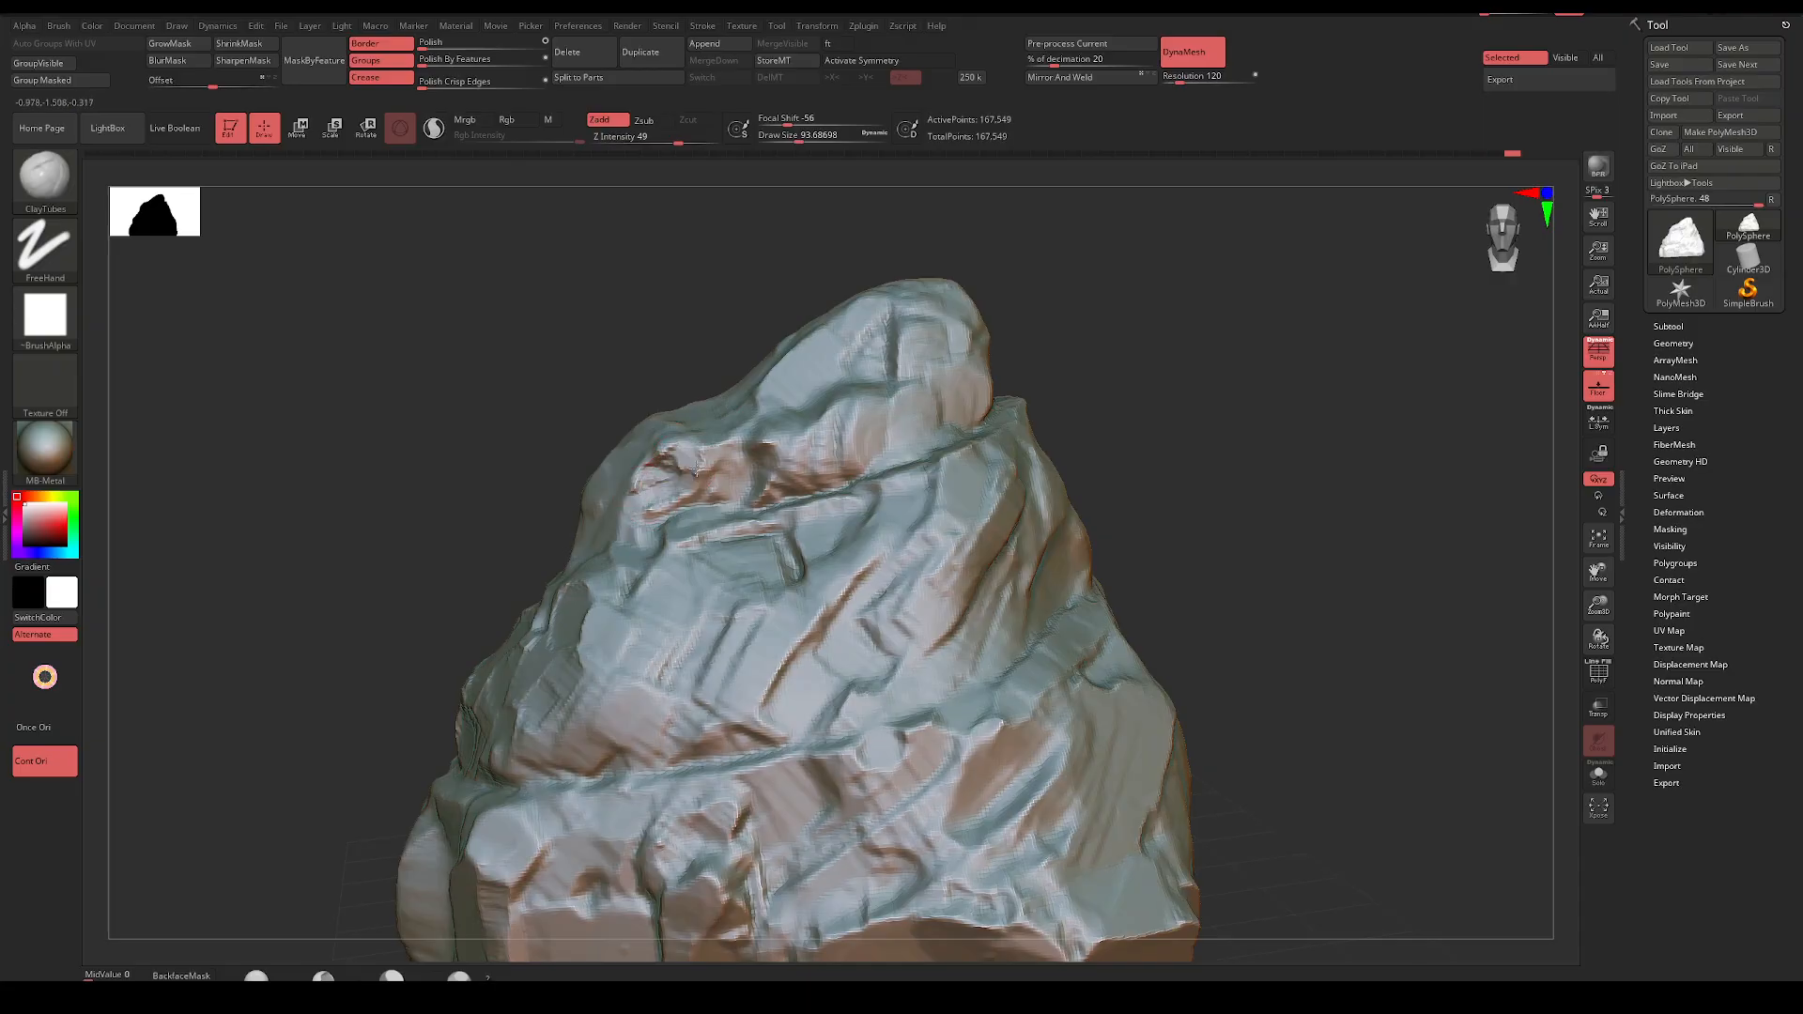
{"action": "mouse_move", "coordinate": [676, 495]}
{"action": "left_mouse_down"}
{"action": "mouse_move", "coordinate": [802, 434]}
{"action": "mouse_move", "coordinate": [800, 458]}
{"action": "left_mouse_up"}
{"action": "left_click_drag", "start_coordinate": [1044, 376], "coordinate": [1110, 326]}
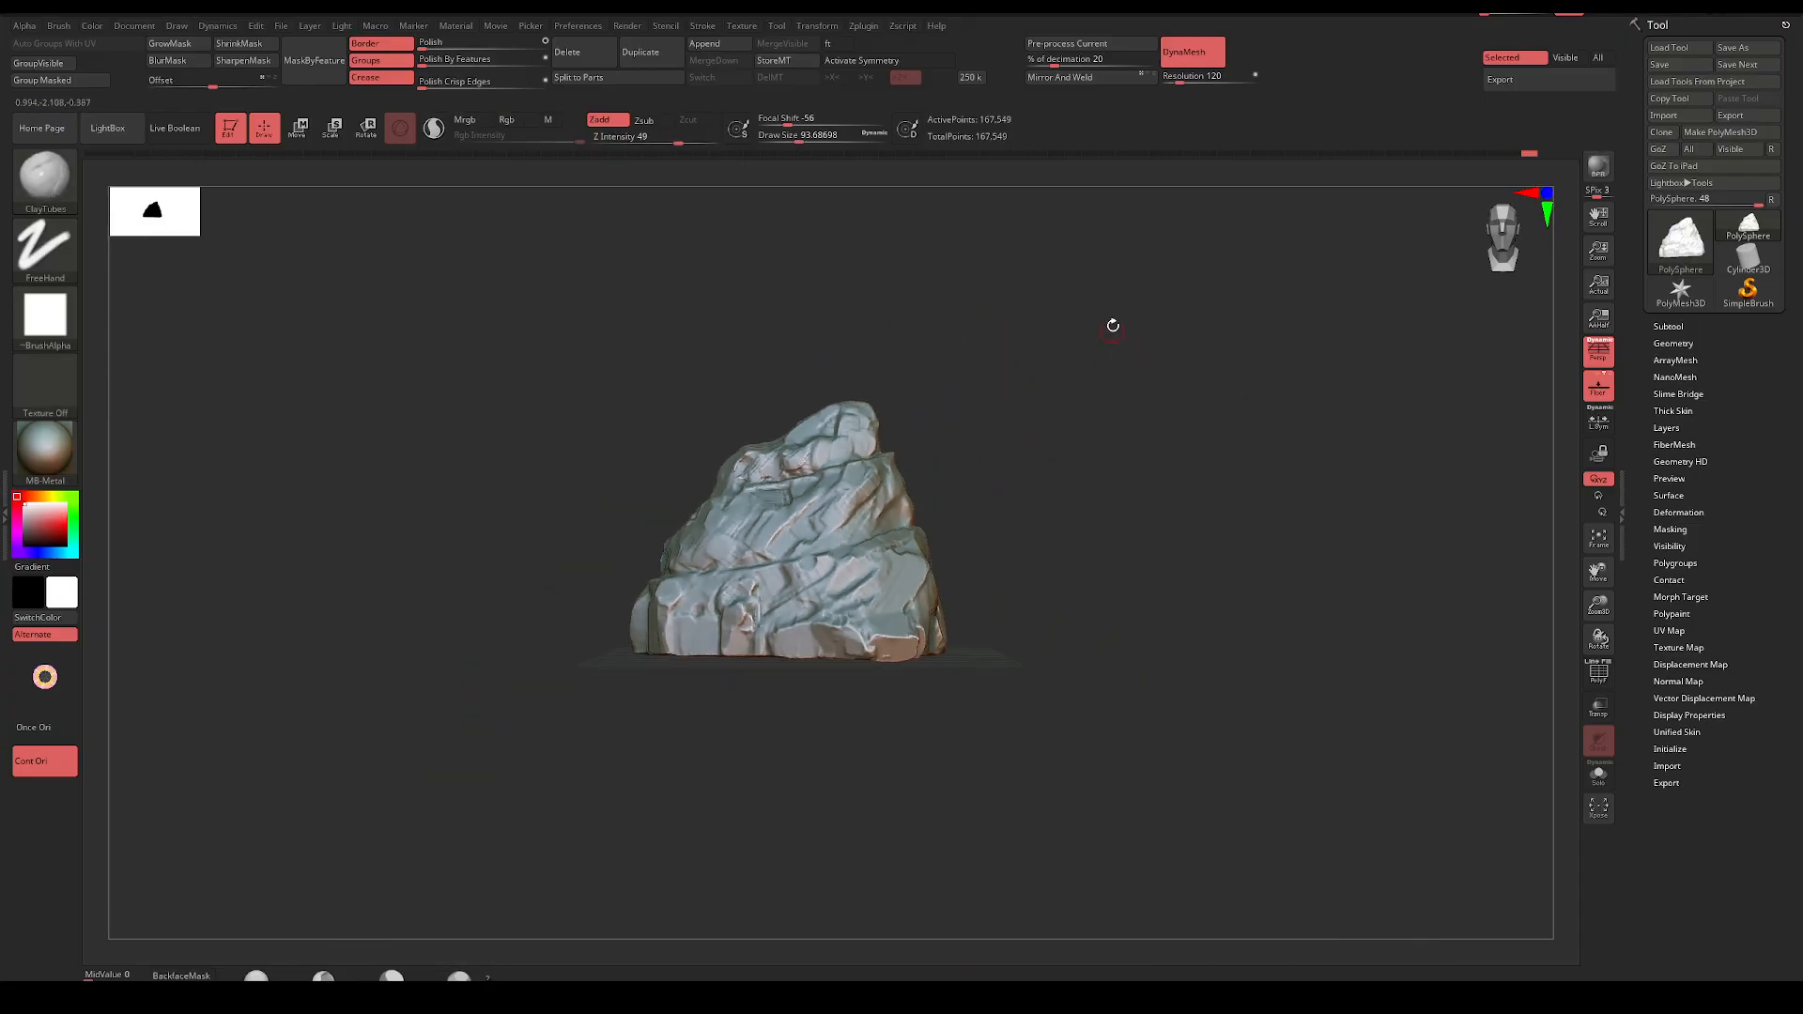
Set the draw size to about 132, layer clay strokes across the peak and remesh the rock
{"action": "mouse_move", "coordinate": [1132, 442]}
{"action": "left_mouse_down", "text": "alt"}
{"action": "mouse_move", "coordinate": [1110, 417]}
{"action": "mouse_move", "coordinate": [1120, 448]}
{"action": "mouse_move", "coordinate": [974, 382]}
{"action": "mouse_move", "coordinate": [887, 393]}
{"action": "mouse_move", "coordinate": [935, 377]}
{"action": "left_mouse_up", "text": "alt"}
{"action": "key", "text": "space"}
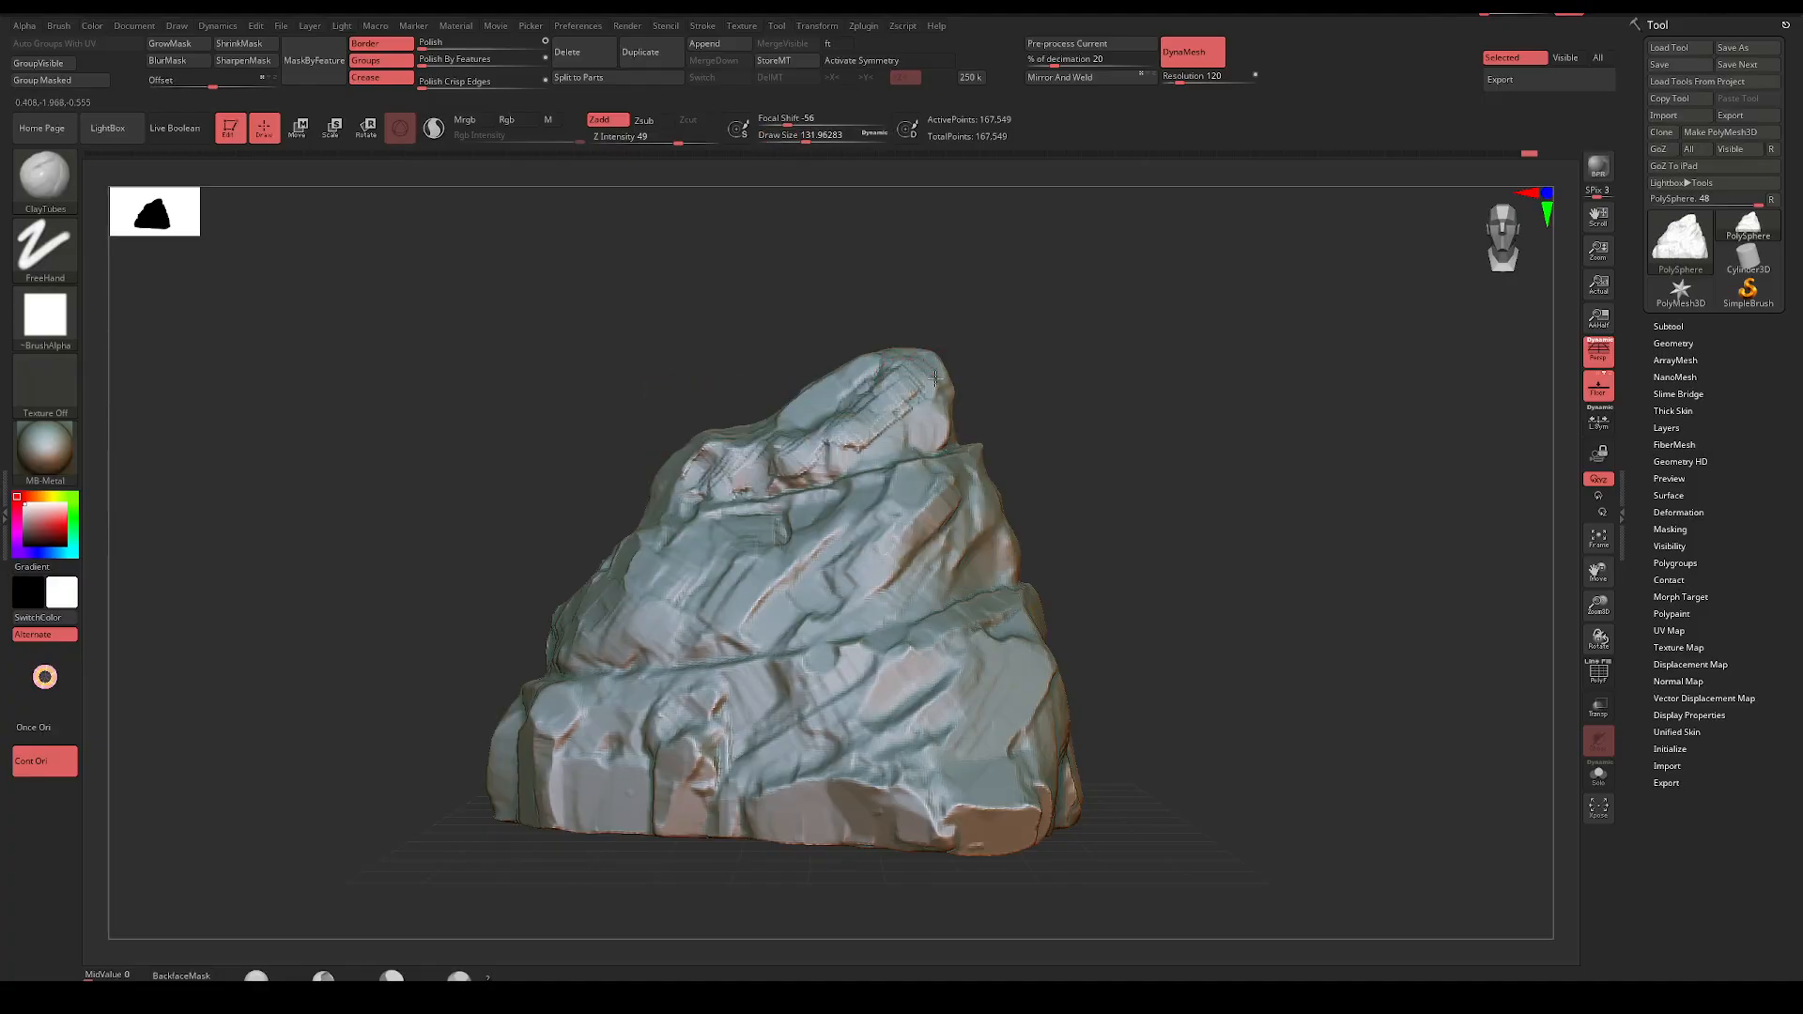
{"action": "left_click_drag", "start_coordinate": [1058, 439], "coordinate": [1095, 435], "text": "ctrl"}
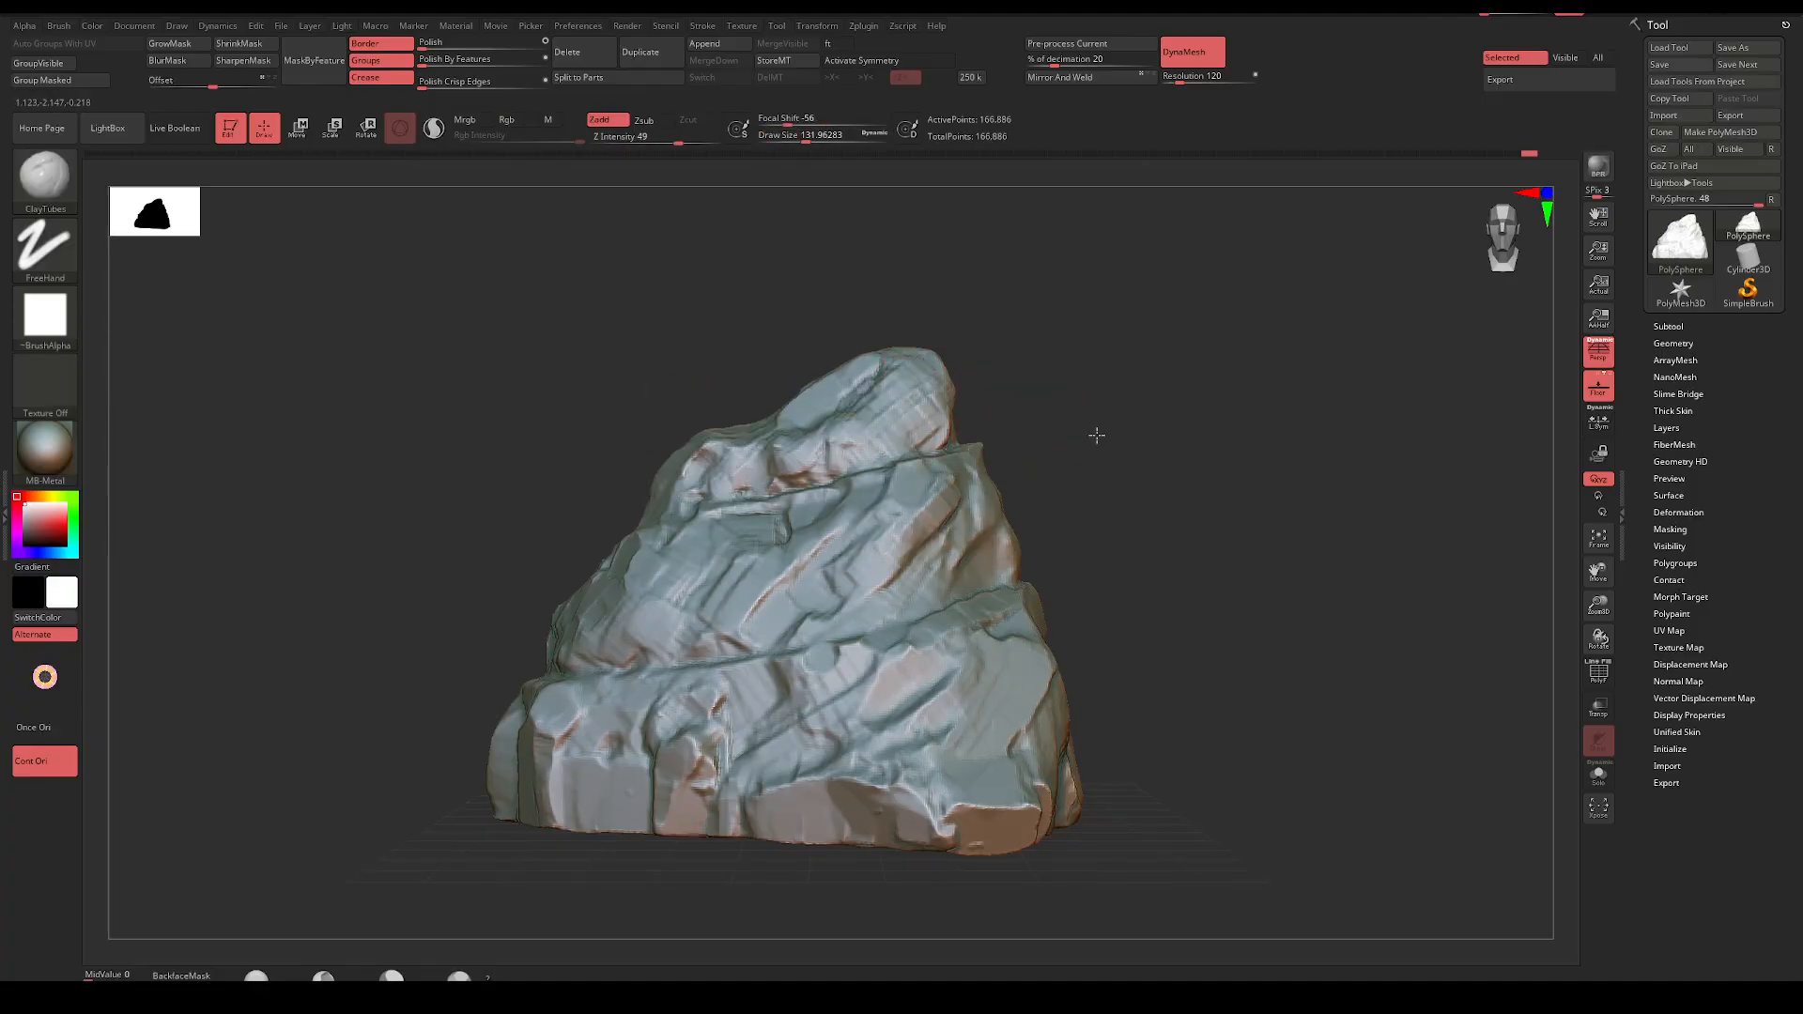
Carve DamStandard crevices under the peak and along the seam between the middle and lower tiers on the slanted face
{"action": "key", "text": "b"}
{"action": "key", "text": "d"}
{"action": "key", "text": "s"}
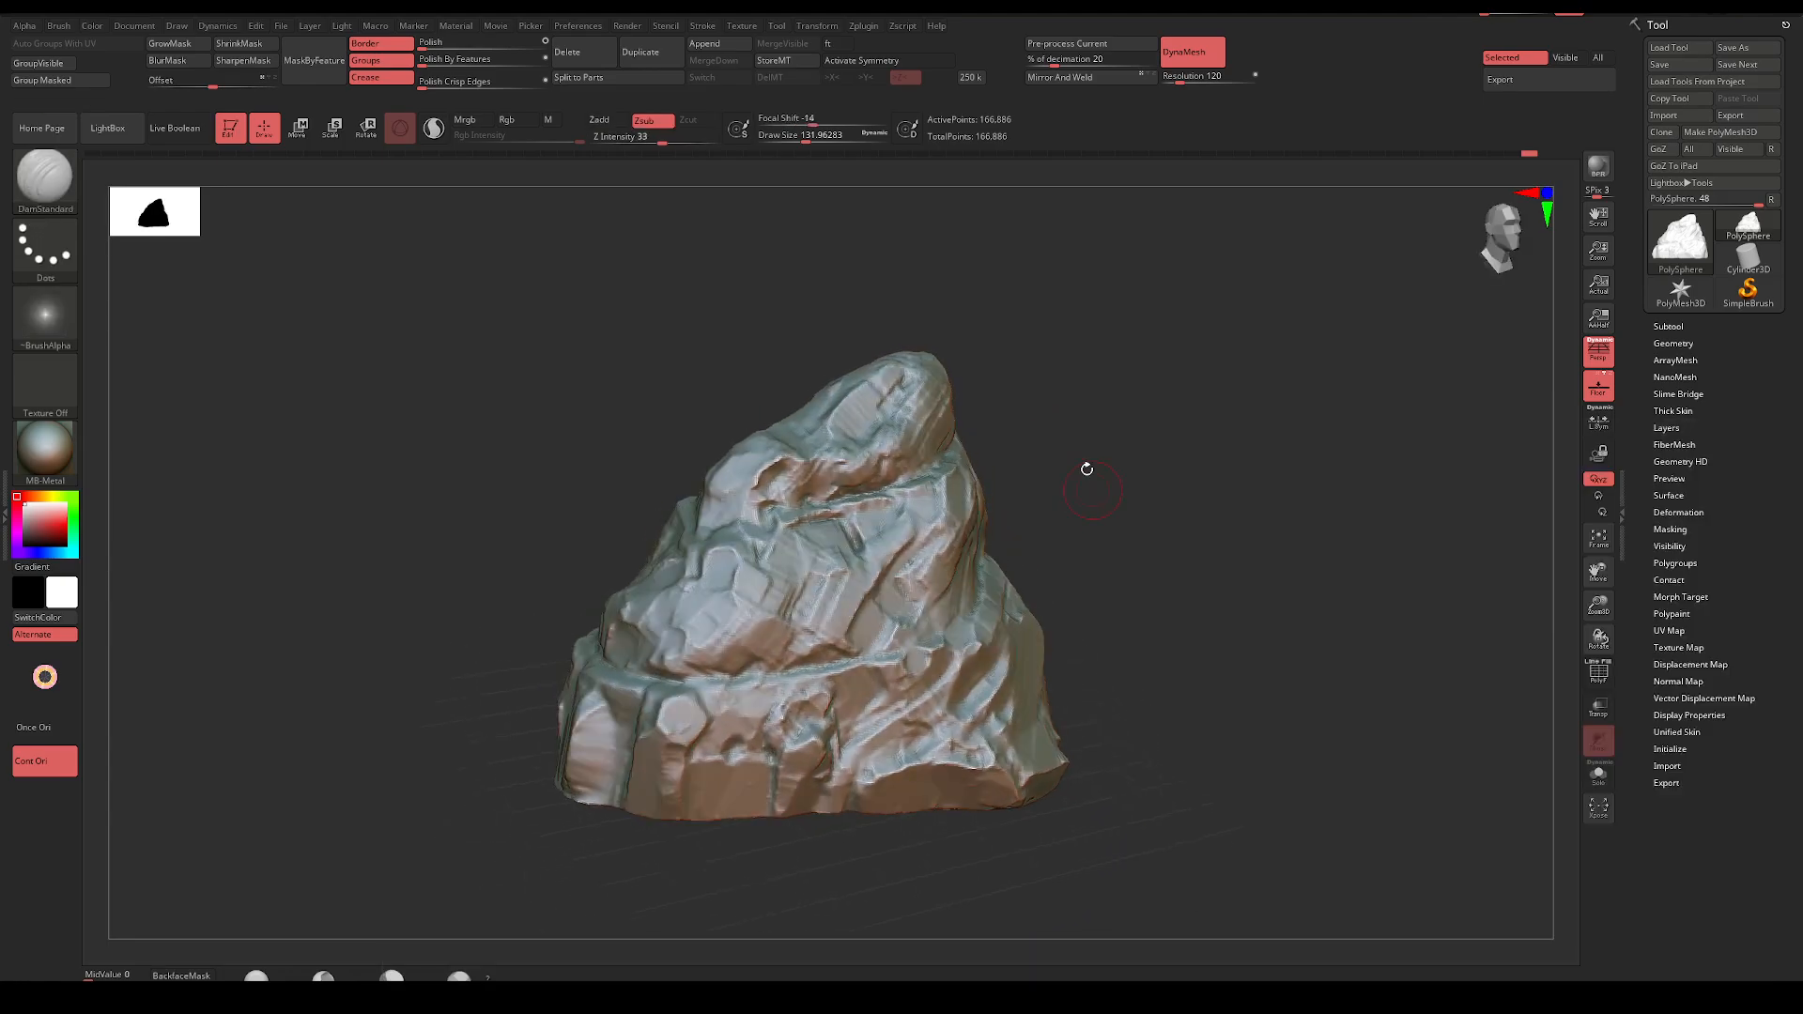
{"action": "left_click_drag", "start_coordinate": [943, 467], "coordinate": [799, 514]}
{"action": "left_click_drag", "start_coordinate": [1127, 450], "coordinate": [1051, 469]}
{"action": "left_click_drag", "start_coordinate": [929, 465], "coordinate": [786, 504]}
{"action": "left_click_drag", "start_coordinate": [1142, 448], "coordinate": [1123, 482]}
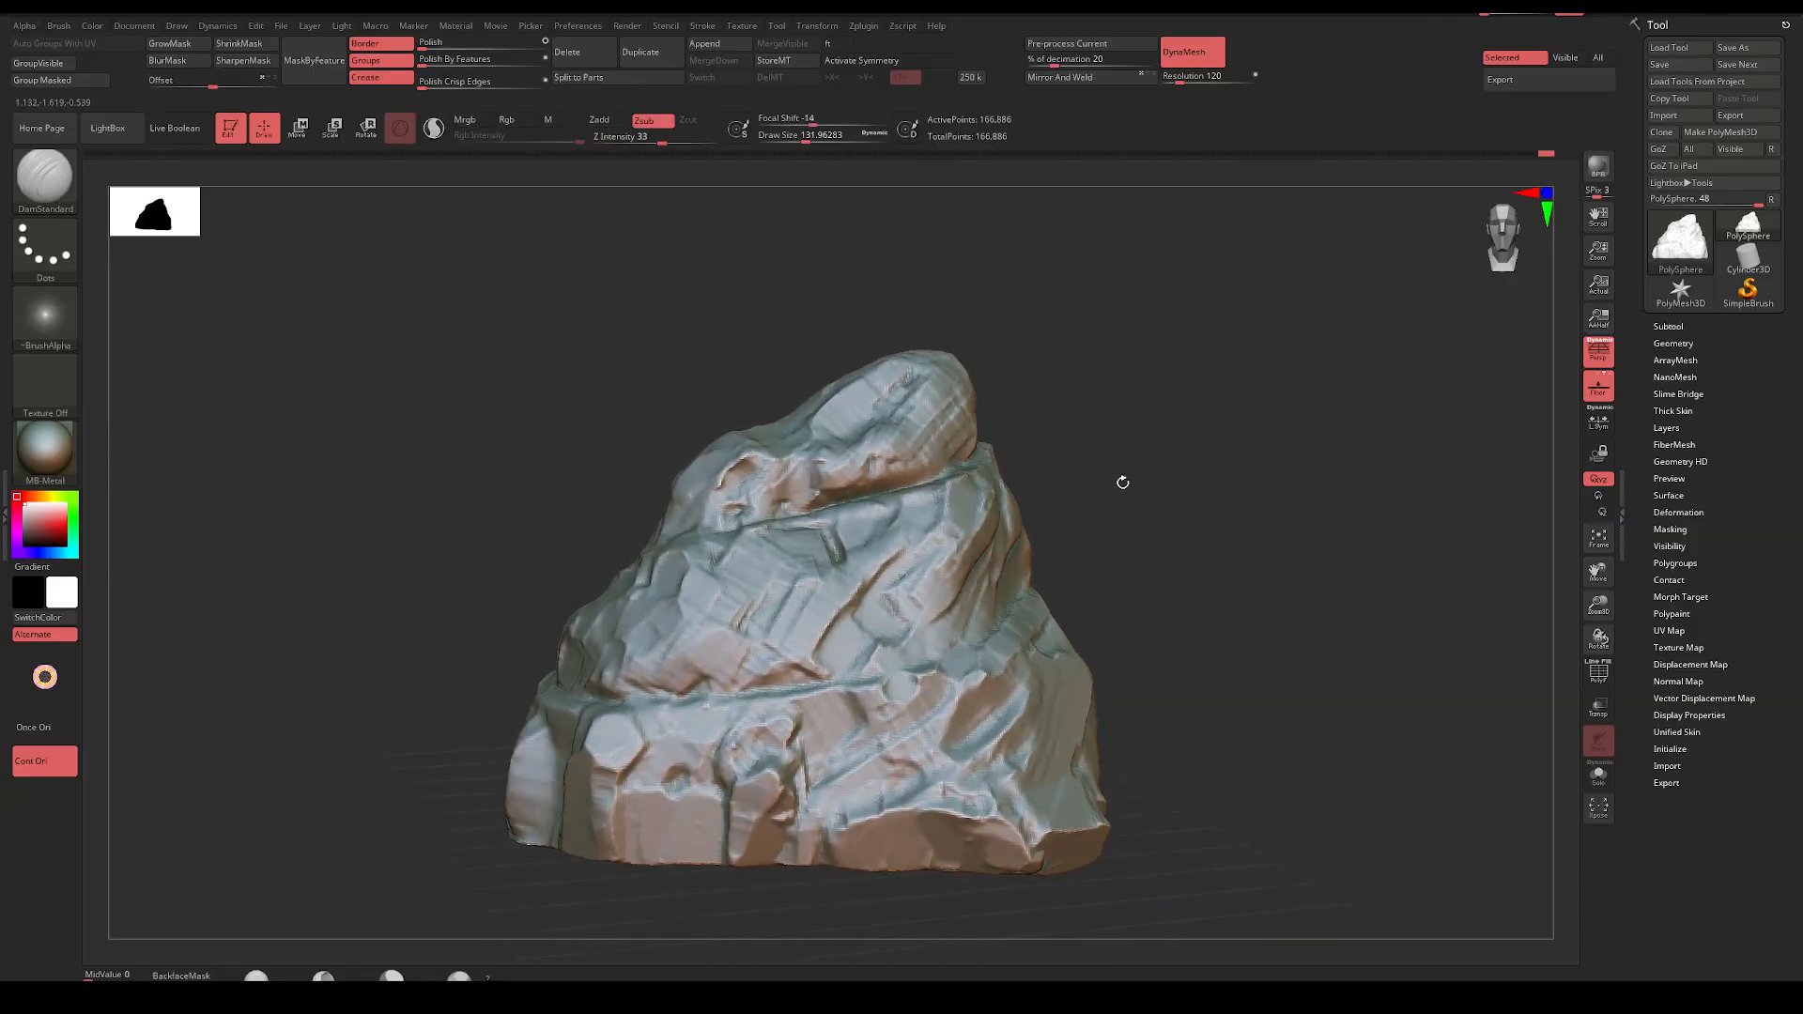
{"action": "left_click_drag", "start_coordinate": [1005, 638], "coordinate": [873, 679]}
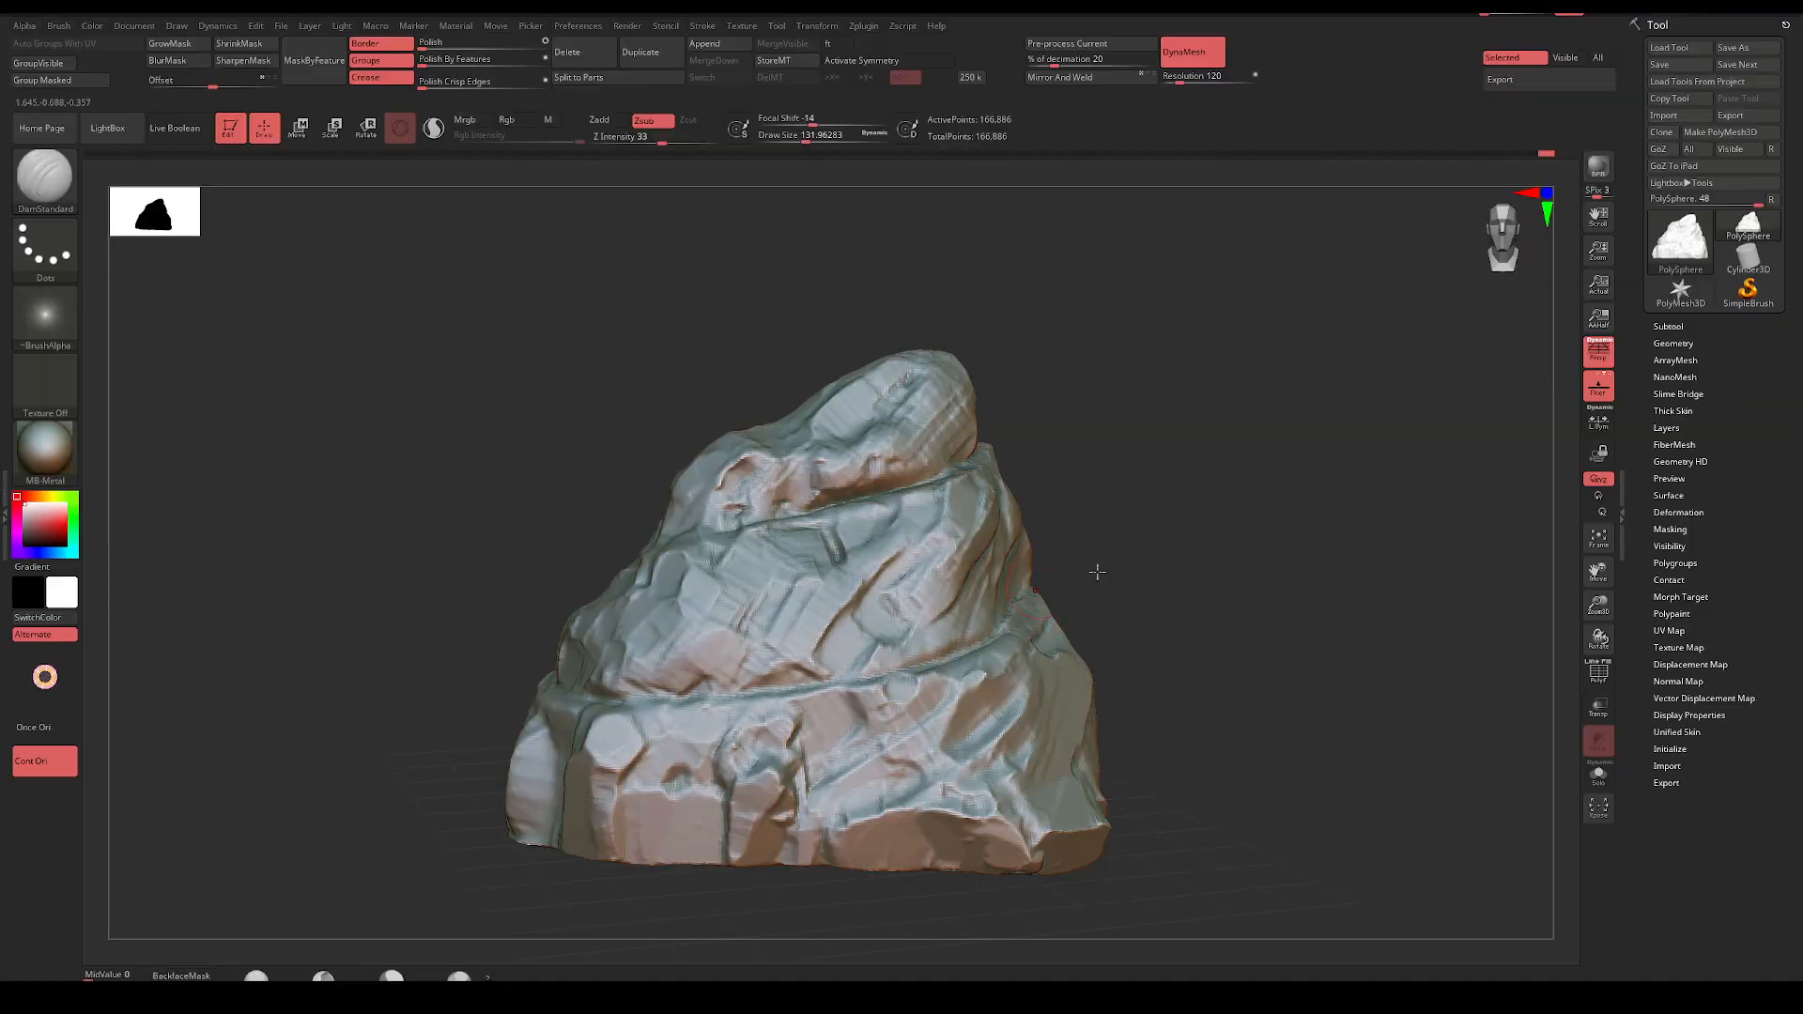
Continue the DamStandard crevices along the tier ledges around the broad face and remesh the rock
{"action": "left_click_drag", "start_coordinate": [1097, 571], "coordinate": [1118, 567]}
{"action": "left_click_drag", "start_coordinate": [1246, 545], "coordinate": [527, 483]}
{"action": "left_click_drag", "start_coordinate": [1130, 511], "coordinate": [914, 497], "text": "alt"}
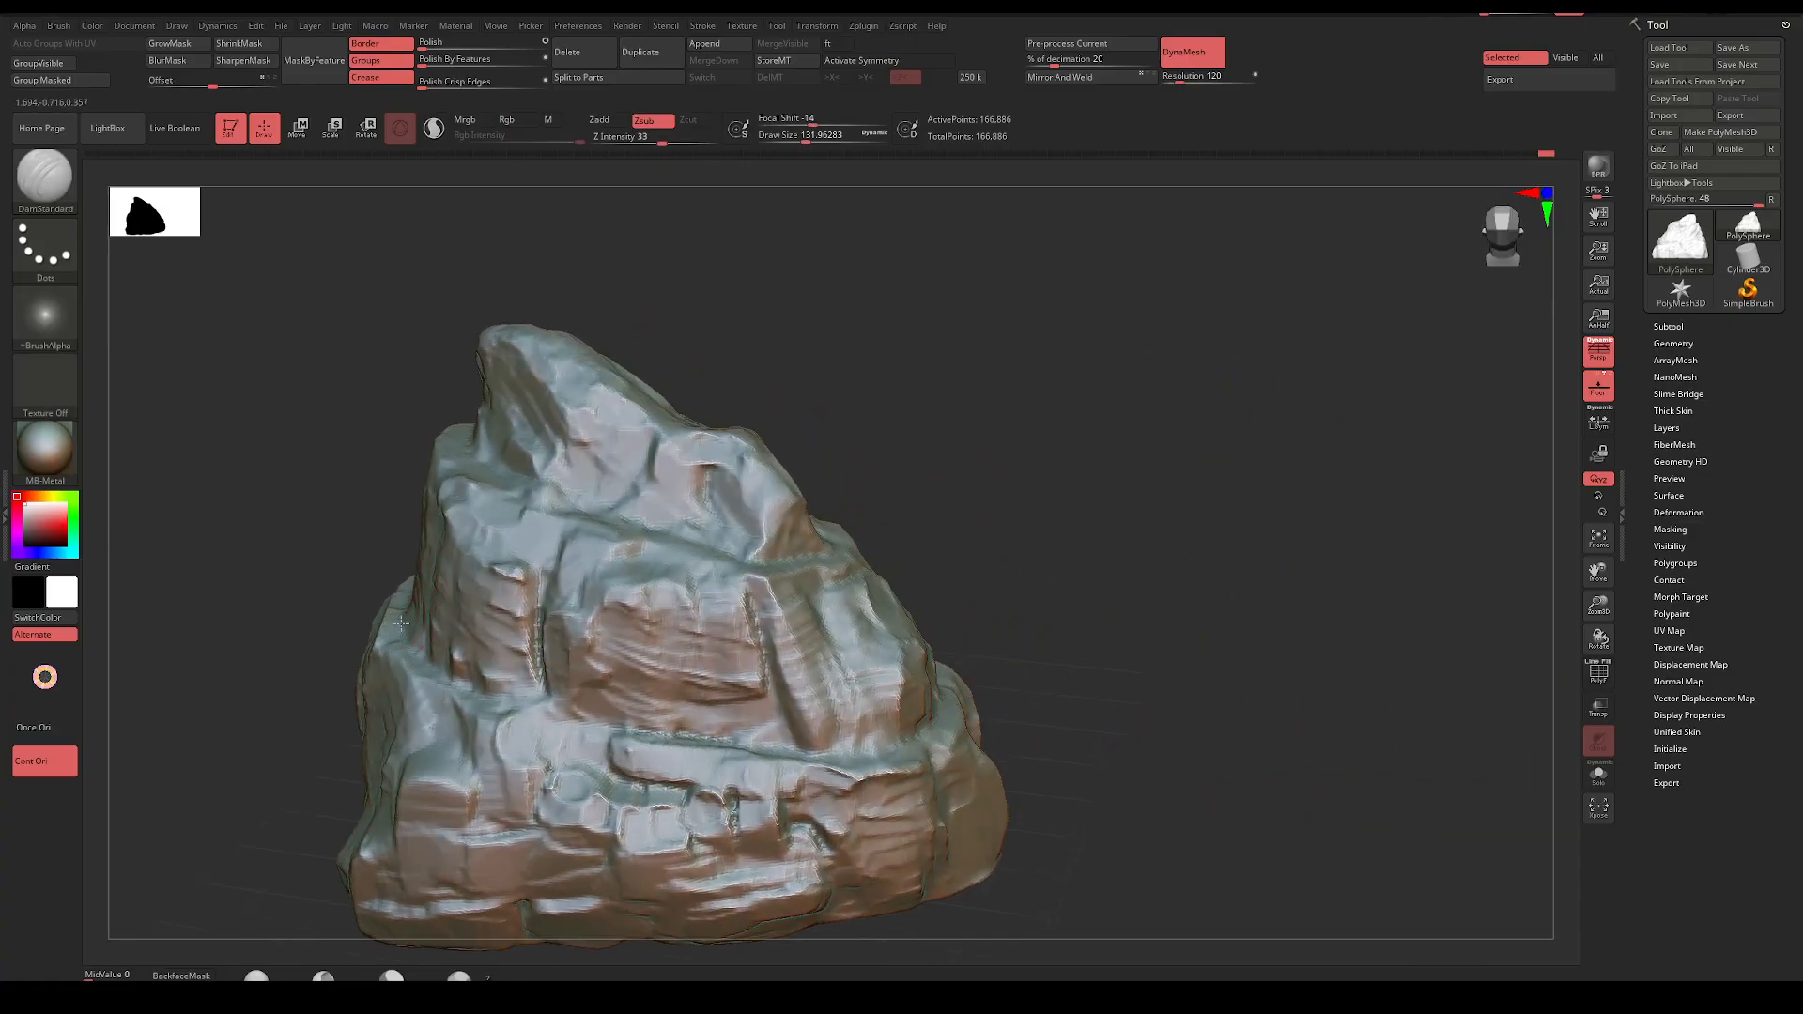
{"action": "mouse_move", "coordinate": [1070, 572]}
{"action": "left_mouse_down"}
{"action": "mouse_move", "coordinate": [1014, 564]}
{"action": "mouse_move", "coordinate": [962, 584]}
{"action": "mouse_move", "coordinate": [1086, 555]}
{"action": "mouse_move", "coordinate": [1039, 474]}
{"action": "left_mouse_up"}
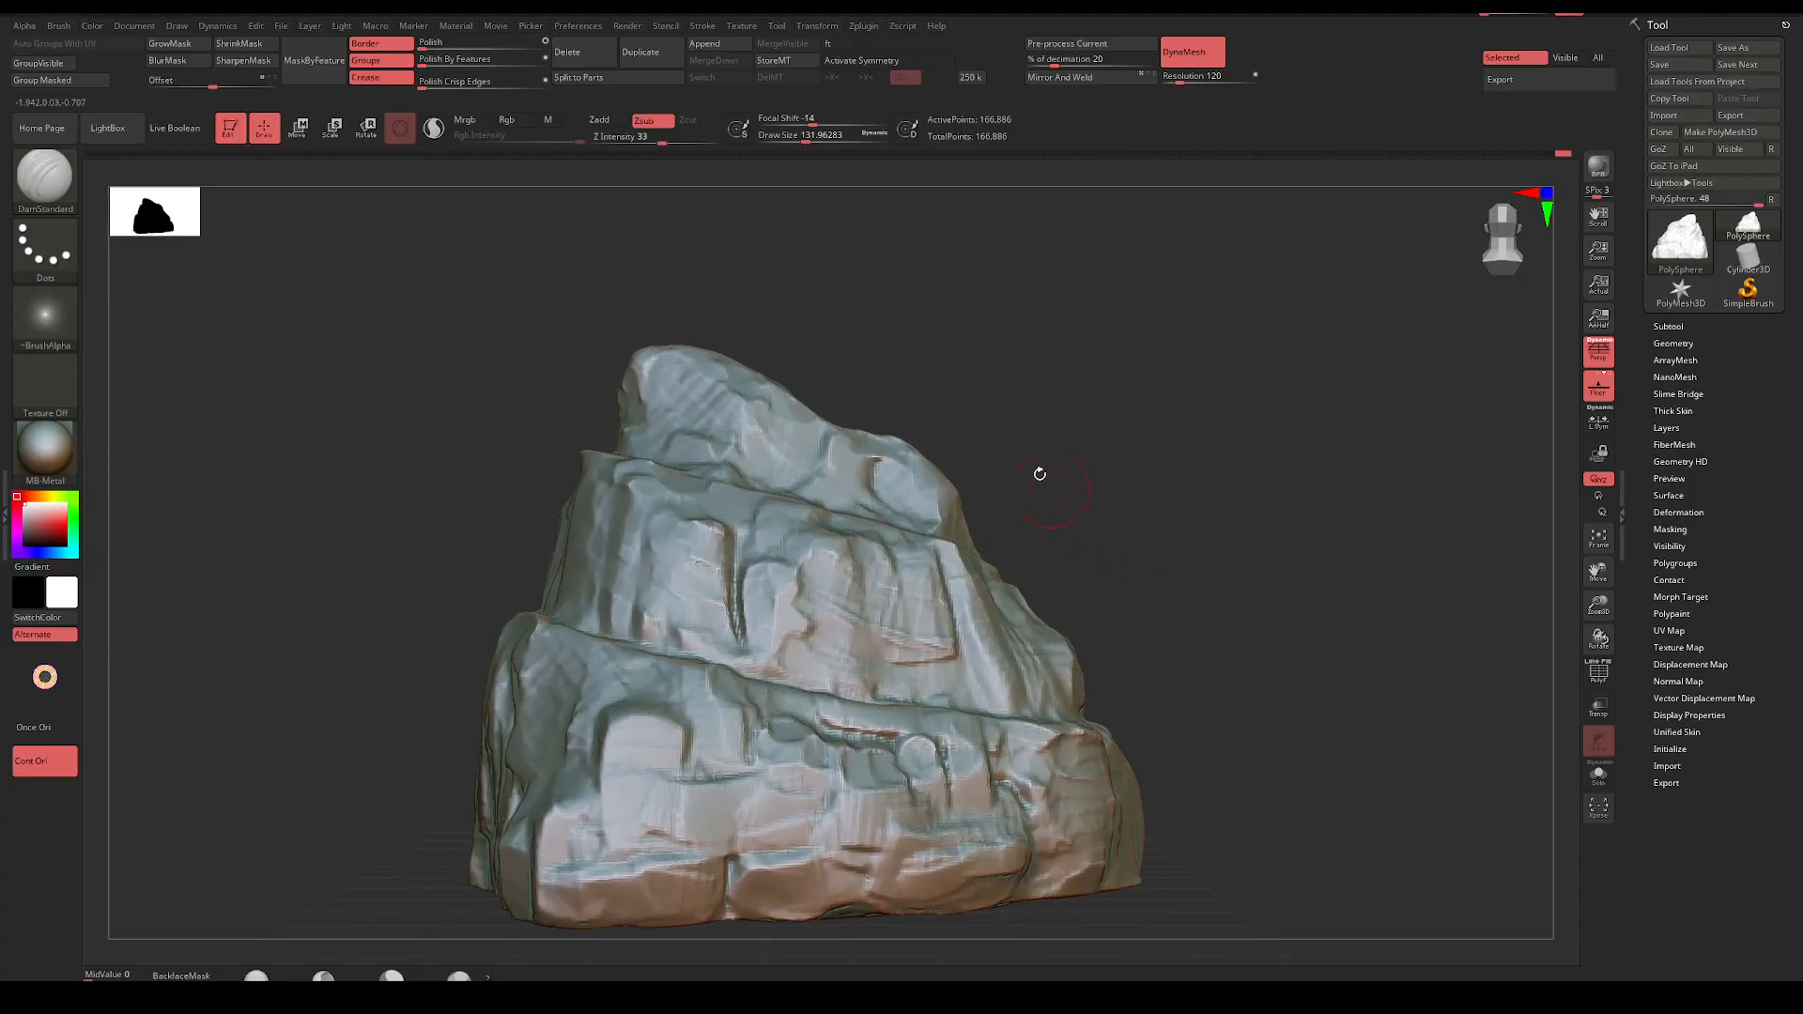
{"action": "mouse_move", "coordinate": [713, 309]}
{"action": "left_mouse_down"}
{"action": "mouse_move", "coordinate": [826, 281]}
{"action": "mouse_move", "coordinate": [917, 290]}
{"action": "left_mouse_up"}
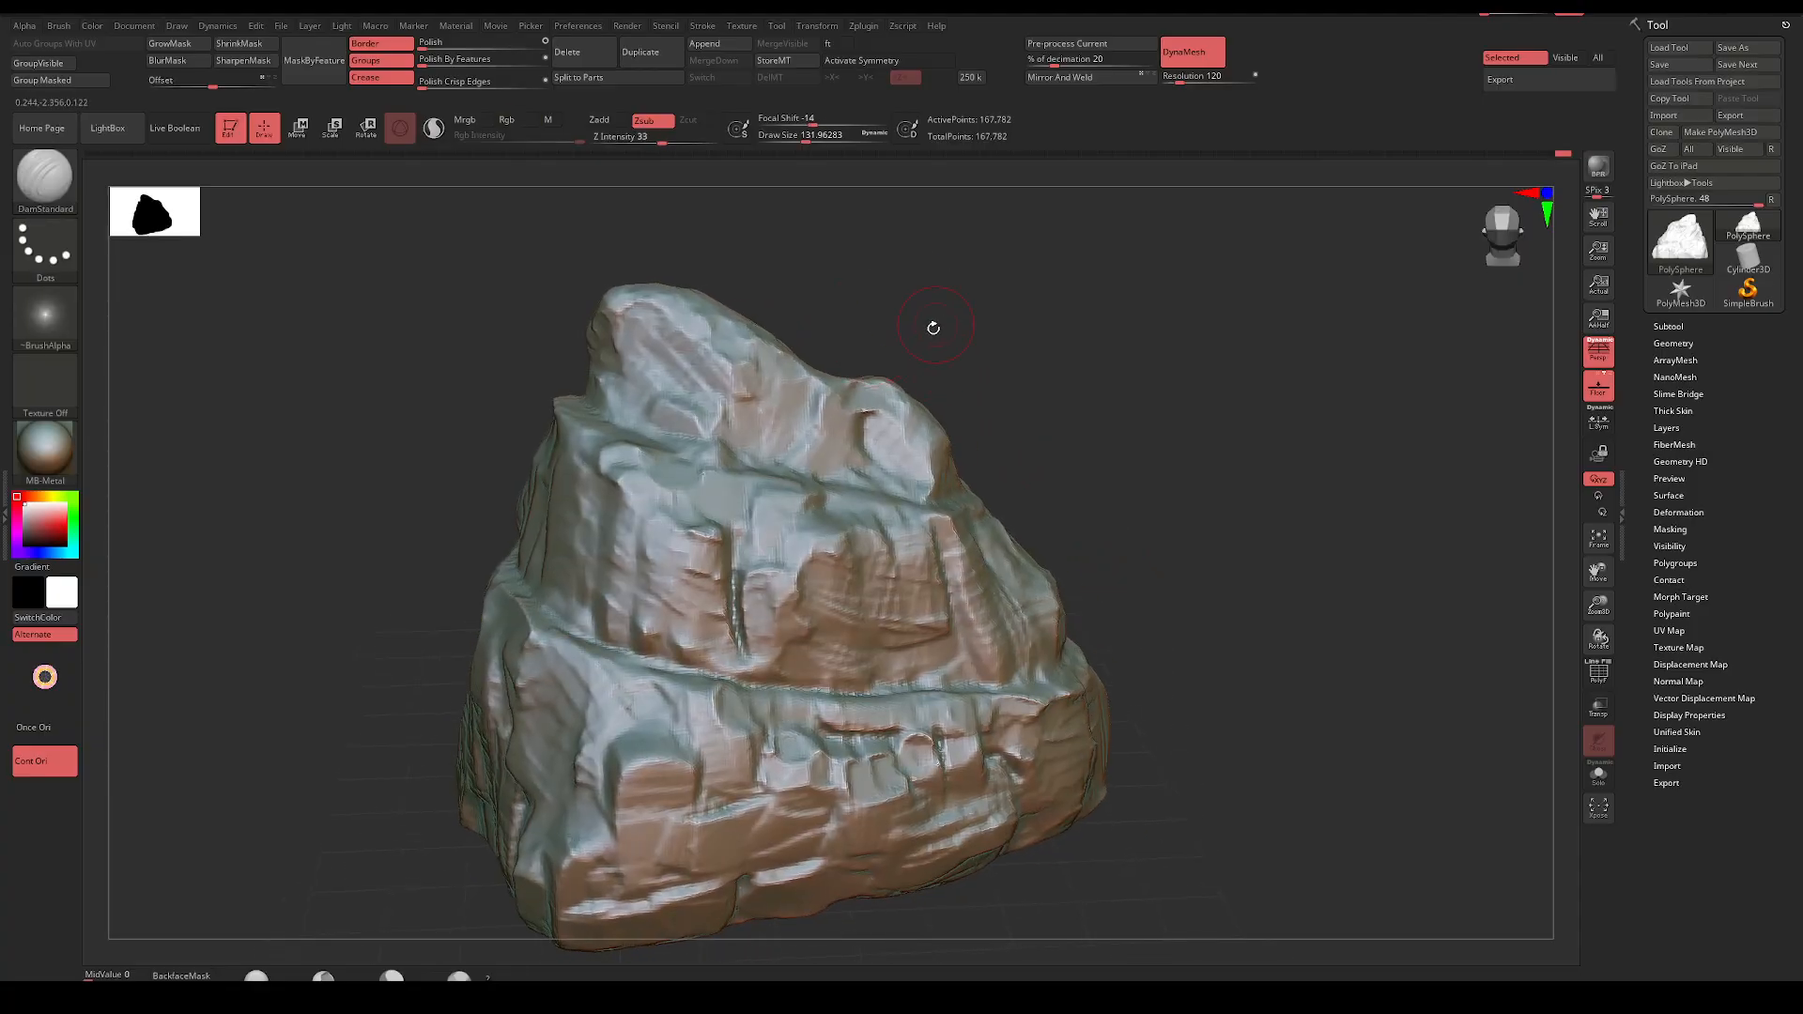
Switch to the TrimSmoothBorder brush with a draw size of about 191 and set the DynaMesh resolution to 272
{"action": "key", "text": "b"}
{"action": "left_click", "coordinate": [416, 844]}
{"action": "left_click_drag", "start_coordinate": [439, 776], "coordinate": [981, 374]}
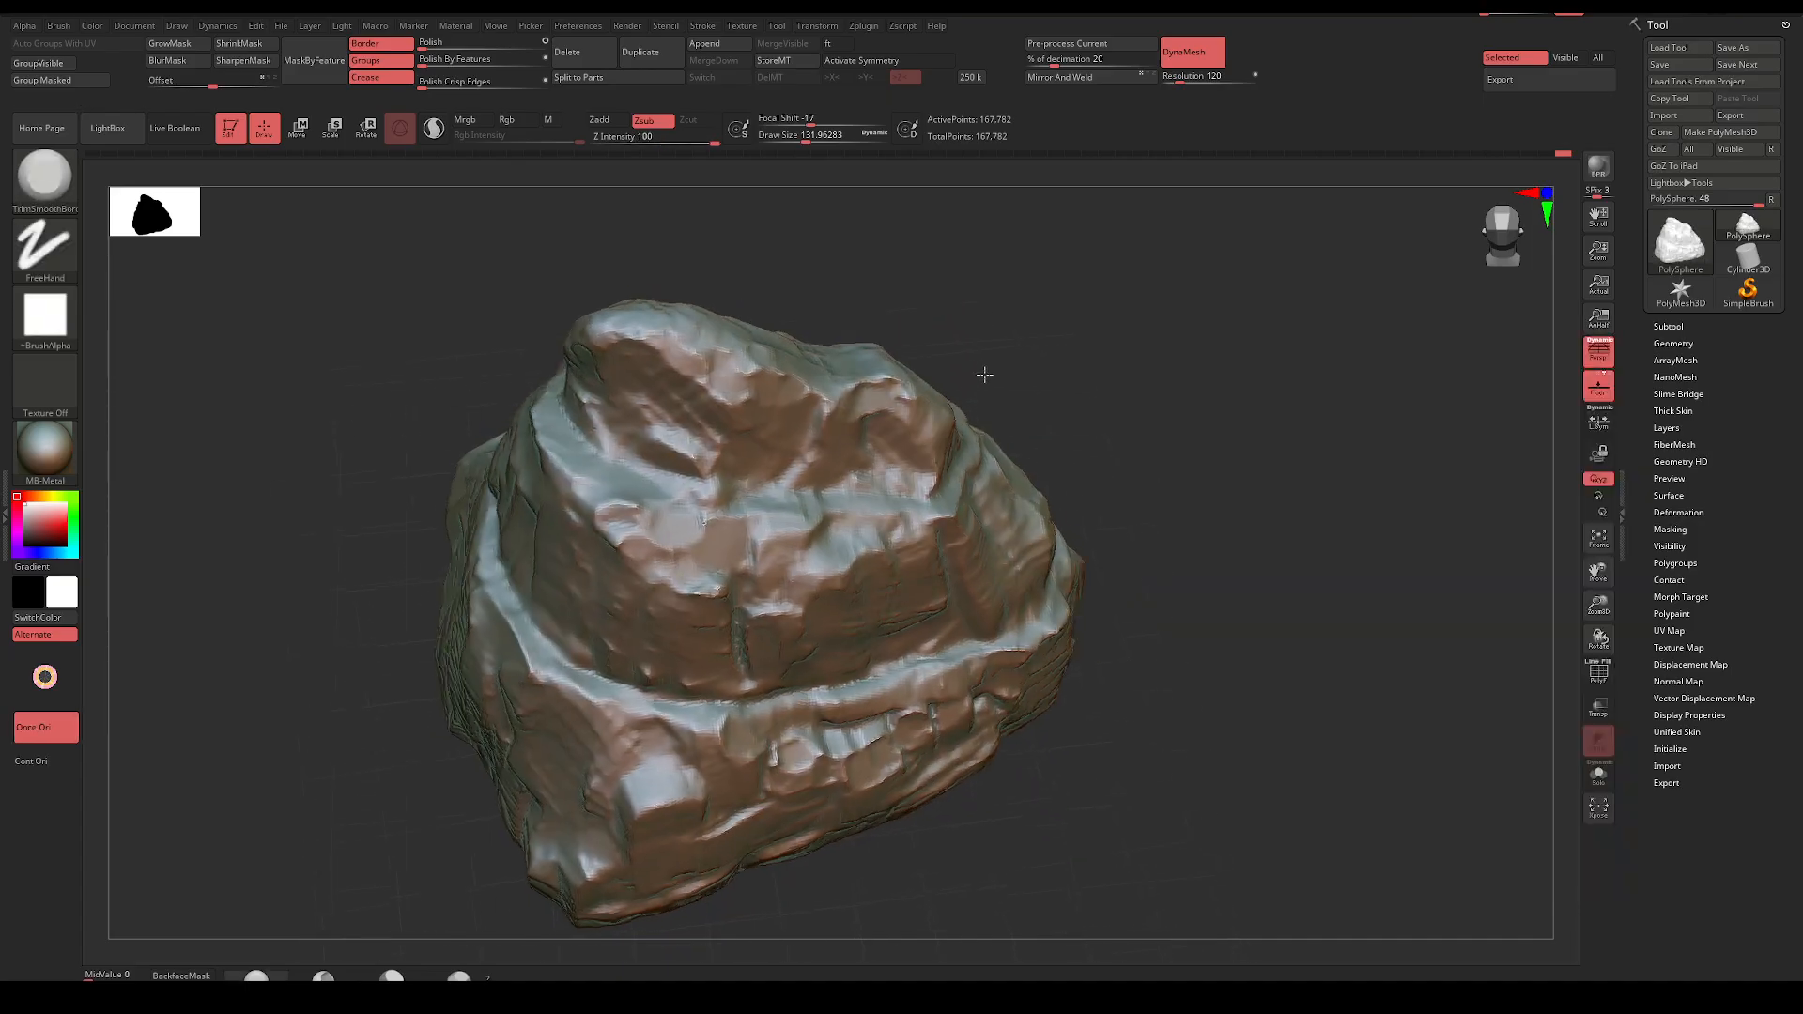
{"action": "key", "text": "space"}
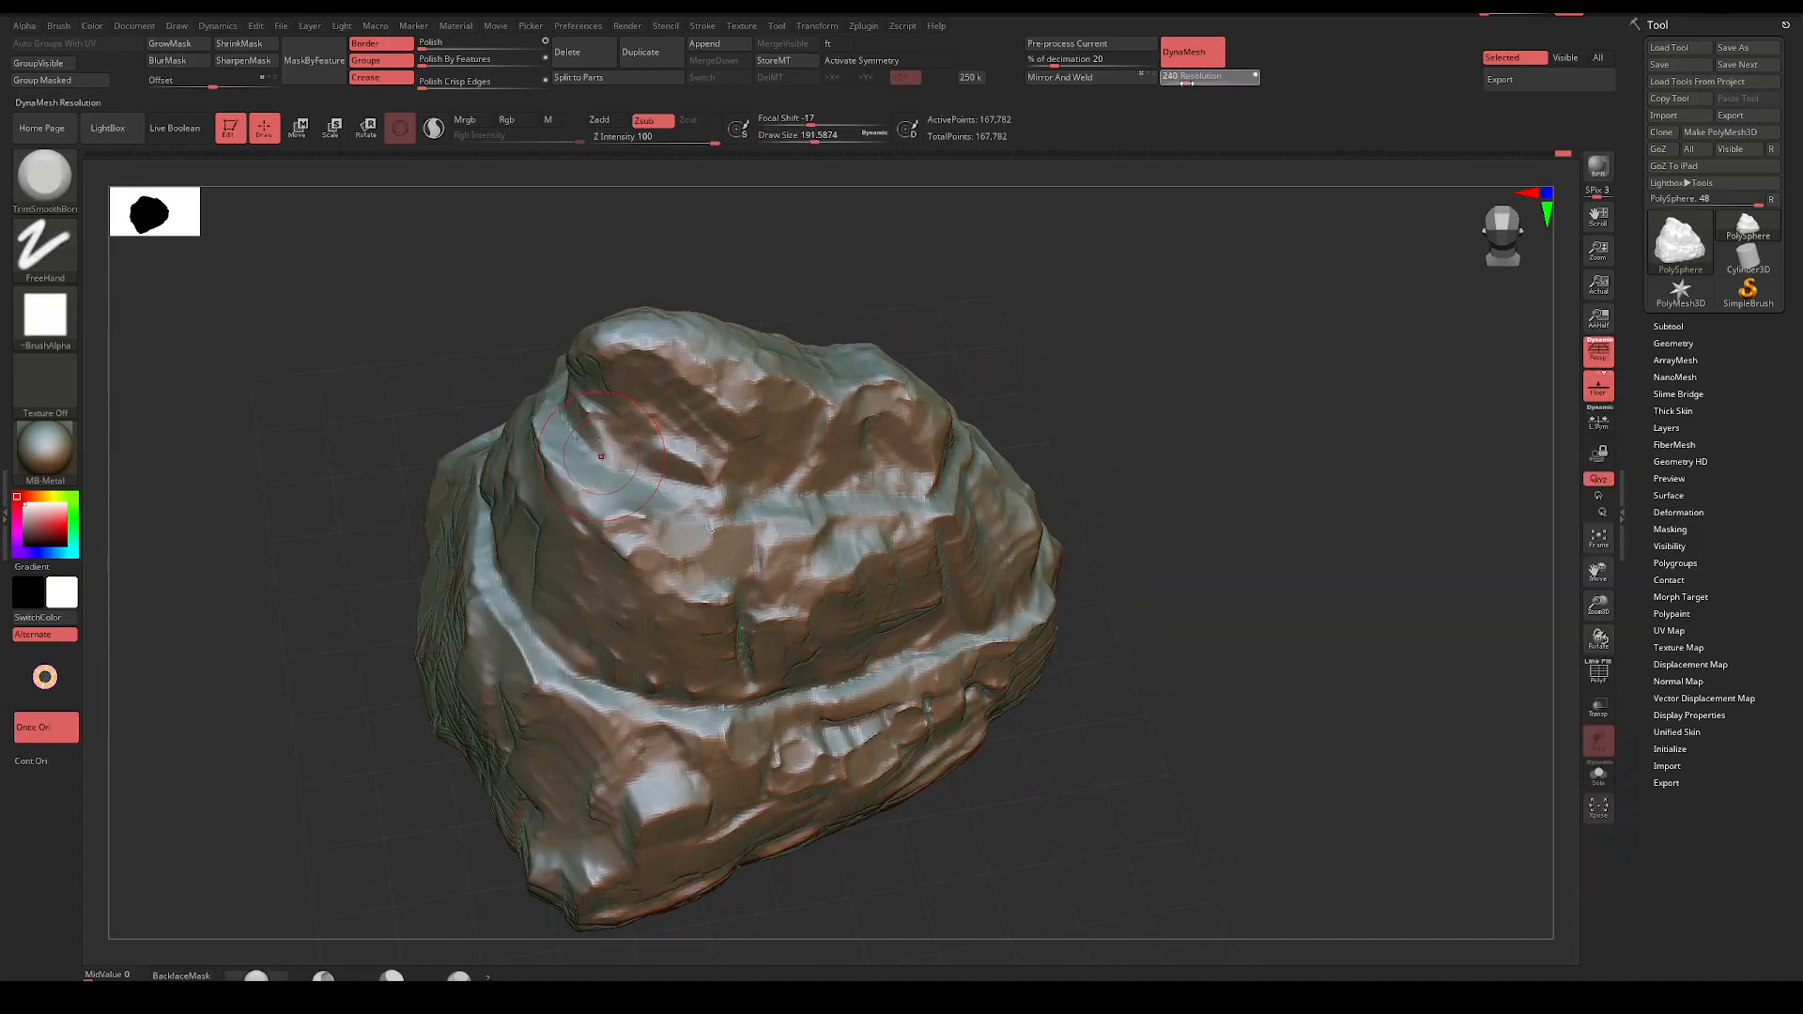
{"action": "left_click_drag", "start_coordinate": [1187, 83], "coordinate": [1189, 82]}
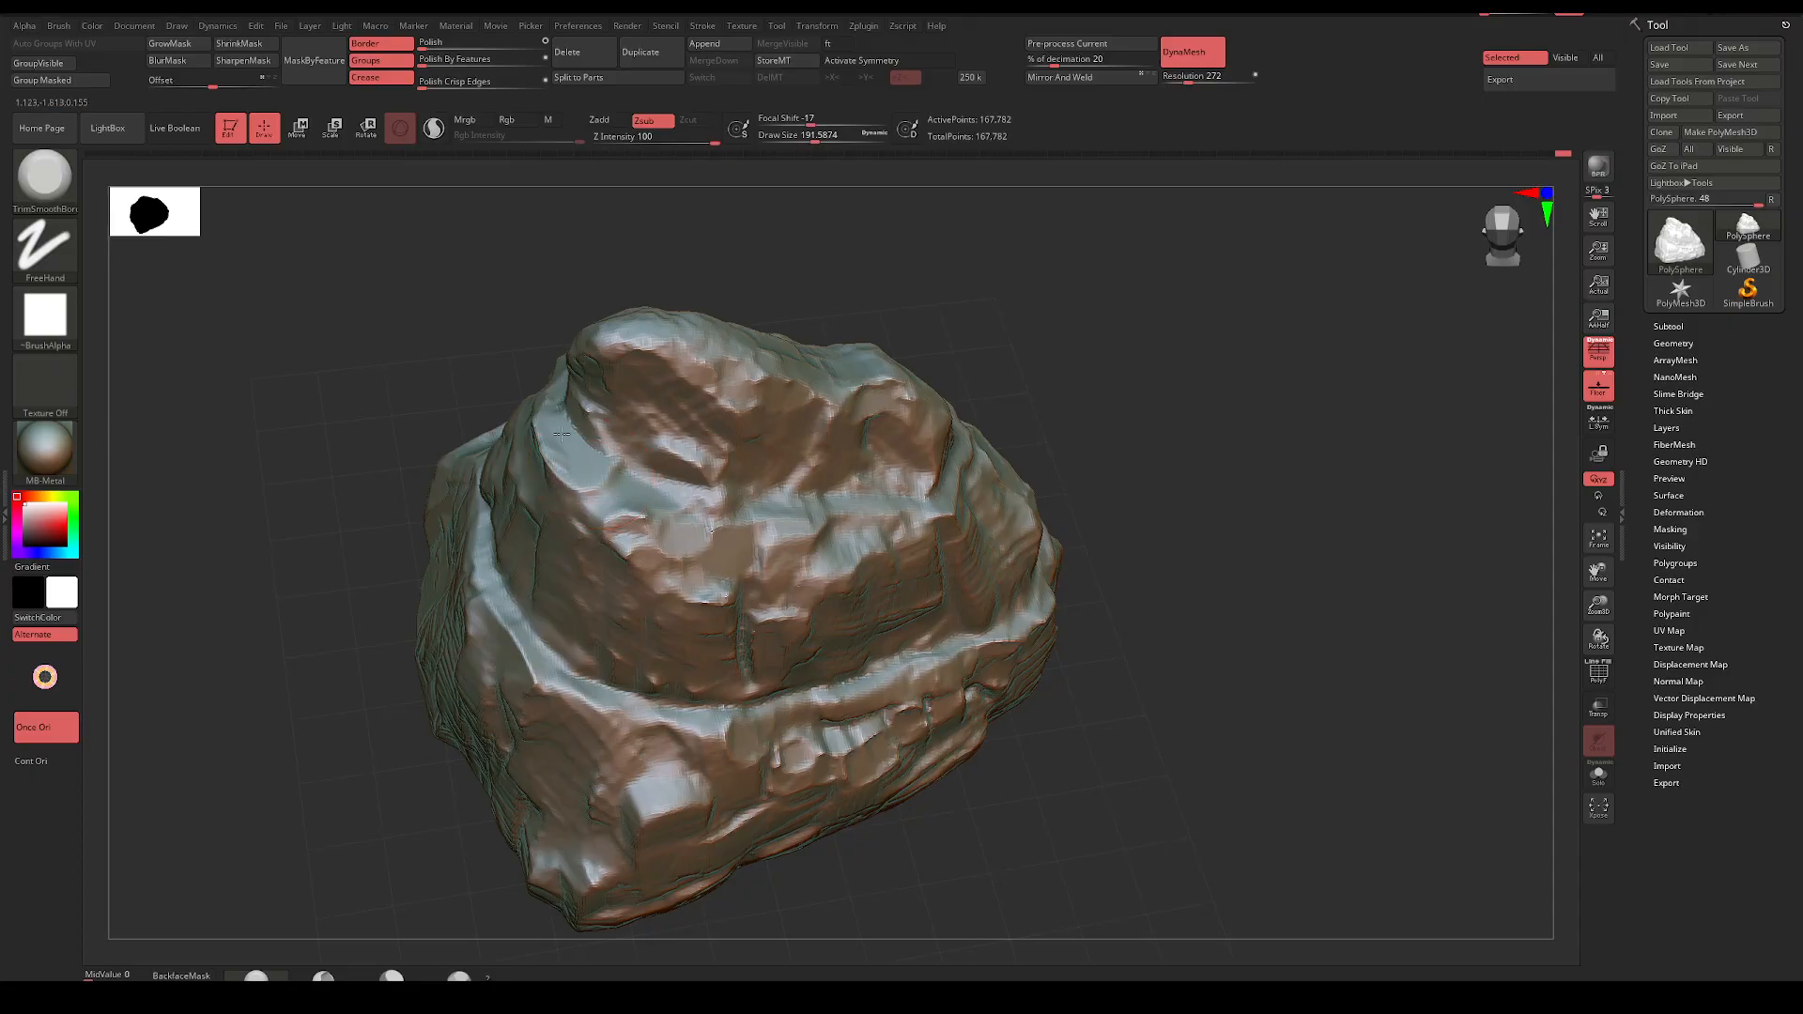
Set the draw size to about 104 and focal shift to -74, and flatten the ledge at the peak's base into chips
{"action": "key", "text": "space"}
{"action": "left_click_drag", "start_coordinate": [589, 443], "coordinate": [570, 441]}
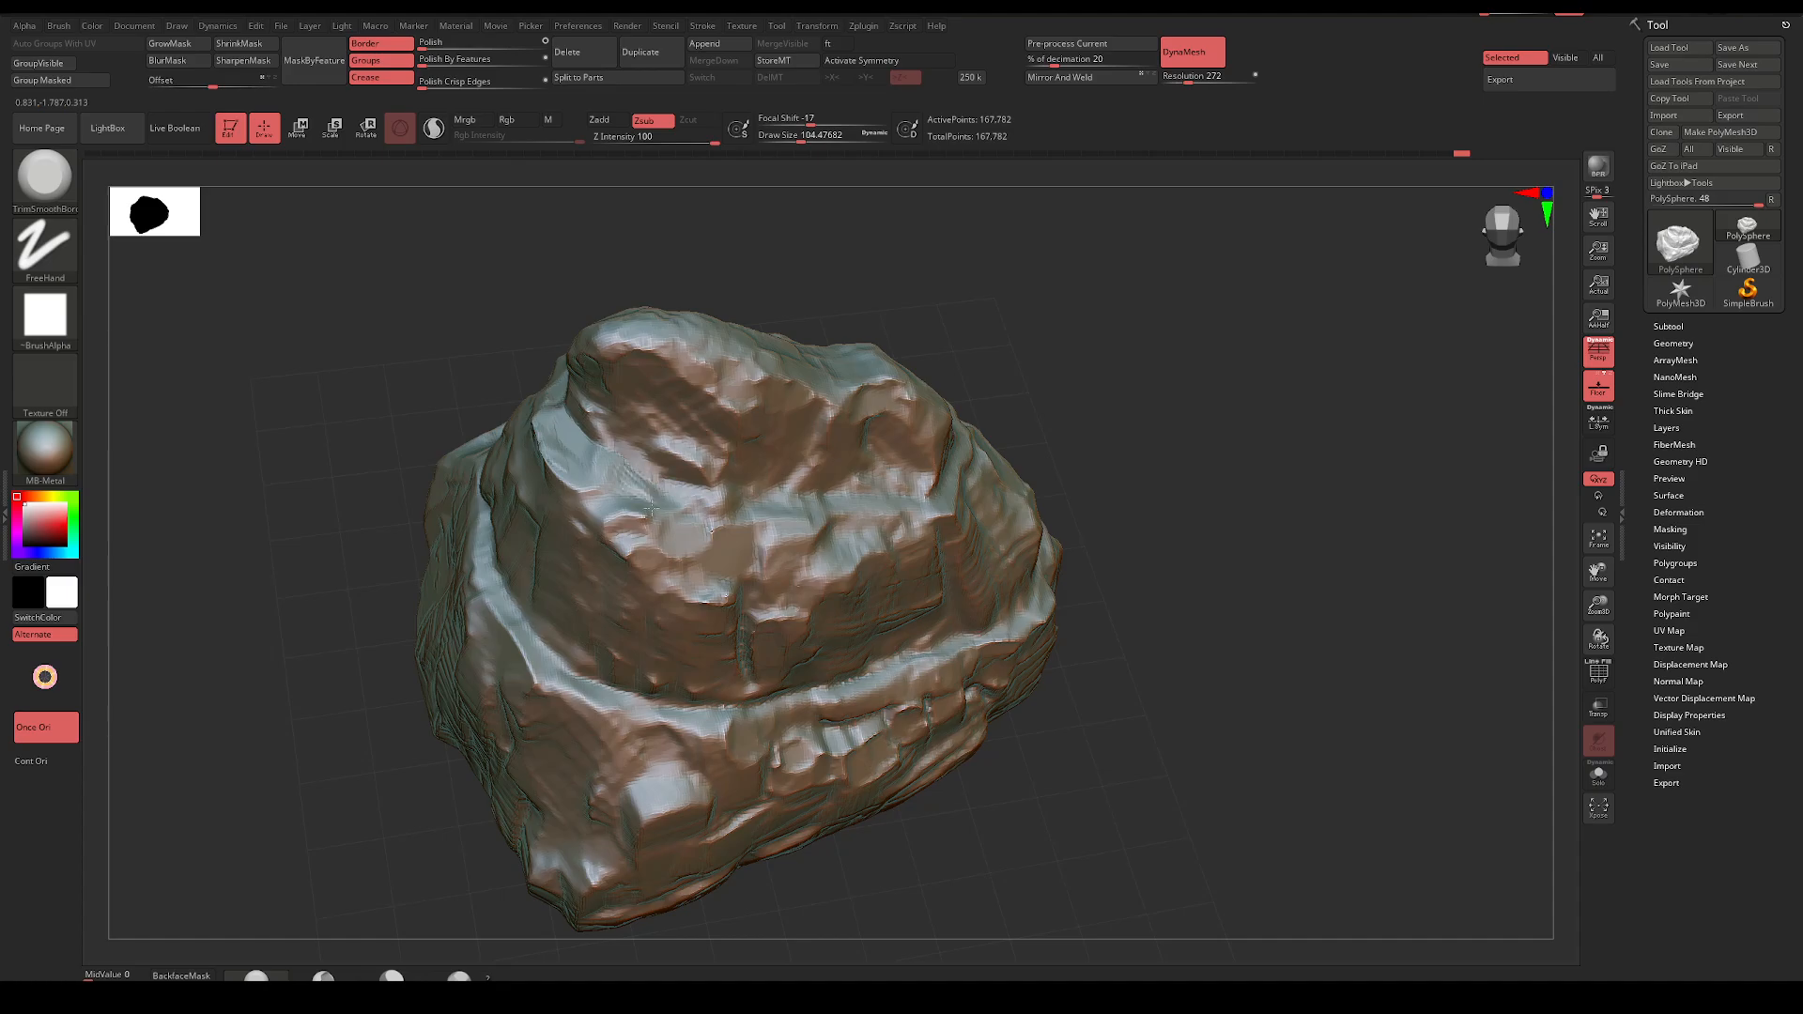
{"action": "key", "text": "space"}
{"action": "left_click_drag", "start_coordinate": [669, 489], "coordinate": [645, 499]}
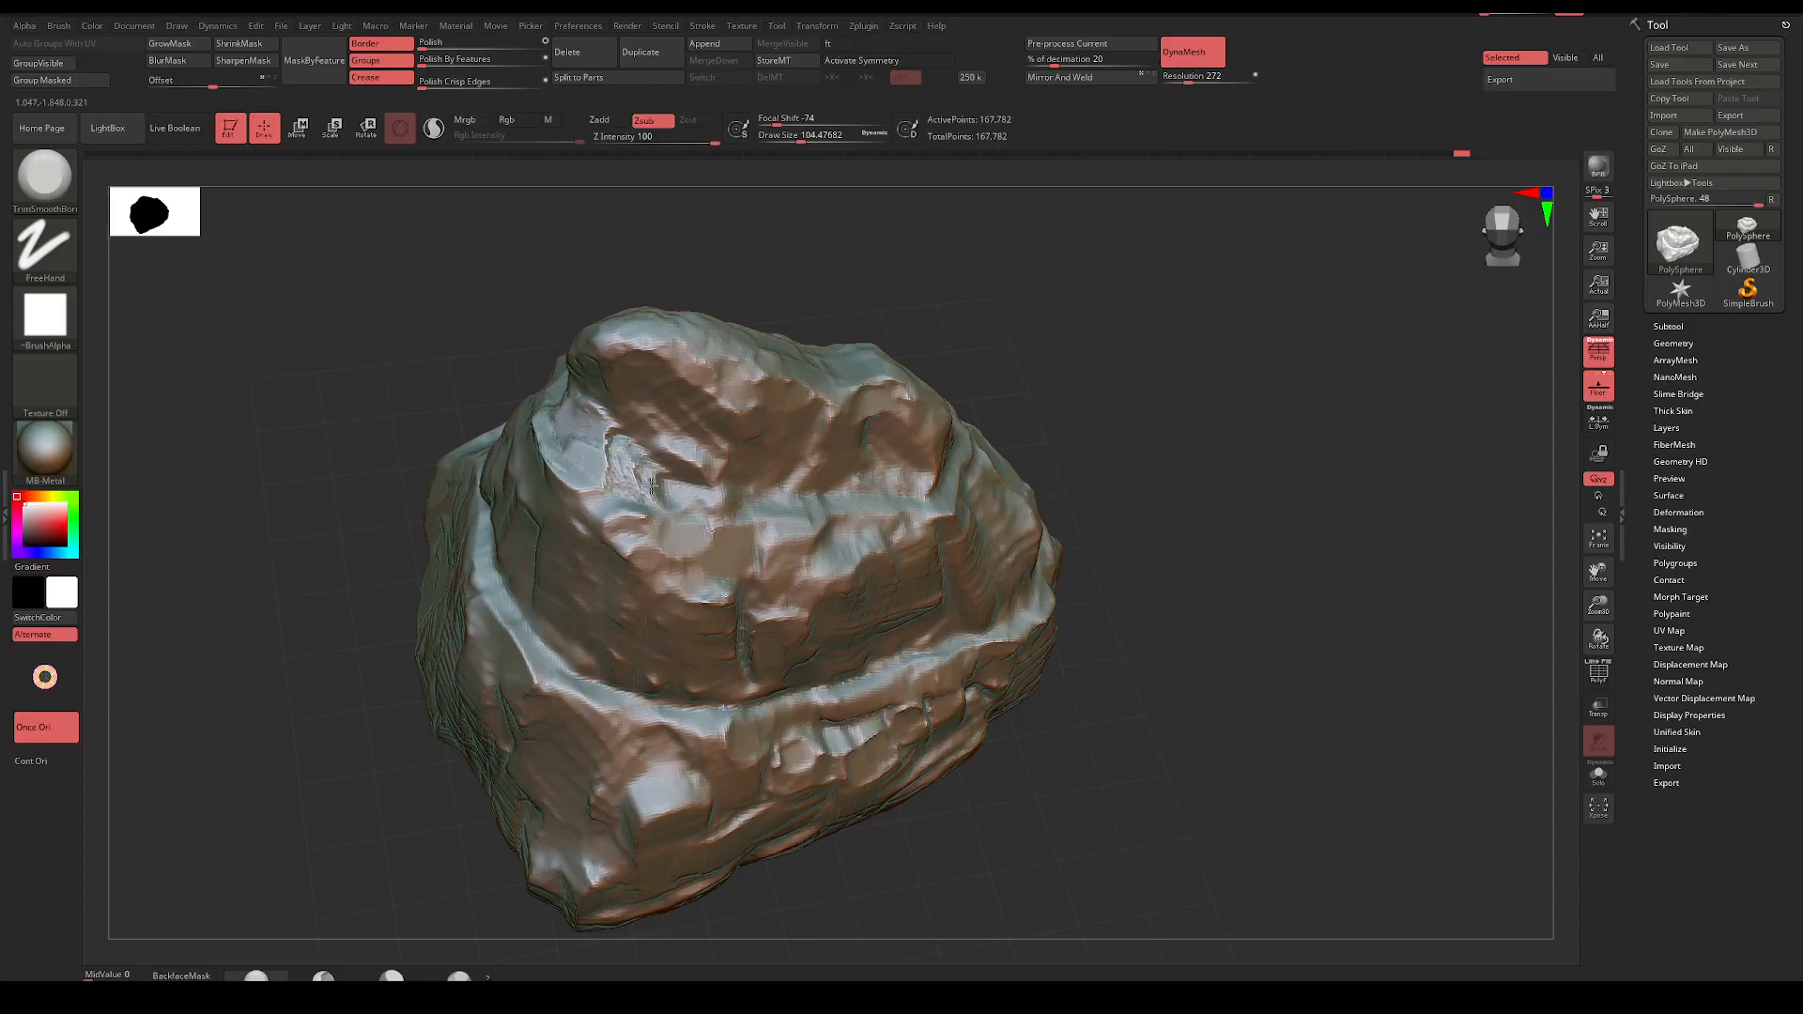
{"action": "mouse_move", "coordinate": [651, 484]}
{"action": "left_mouse_down"}
{"action": "mouse_move", "coordinate": [687, 508]}
{"action": "mouse_move", "coordinate": [738, 496]}
{"action": "left_mouse_up"}
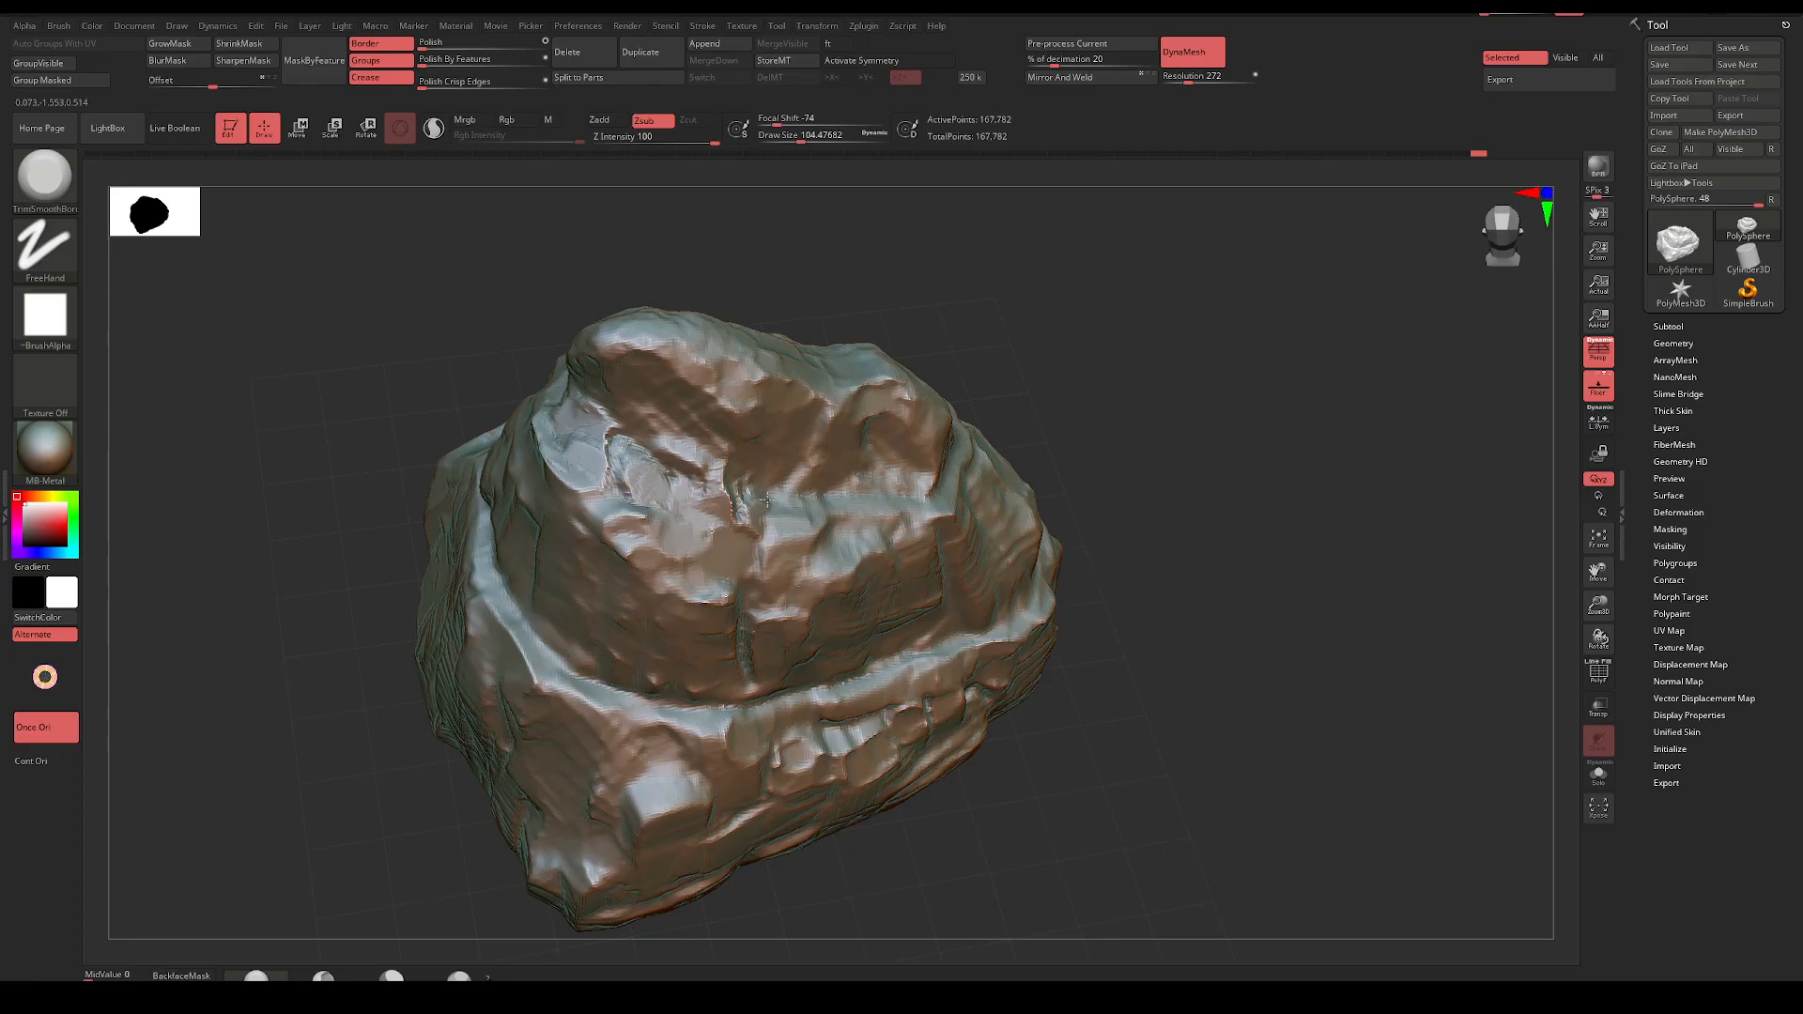
{"action": "left_click_drag", "start_coordinate": [1089, 404], "coordinate": [998, 436]}
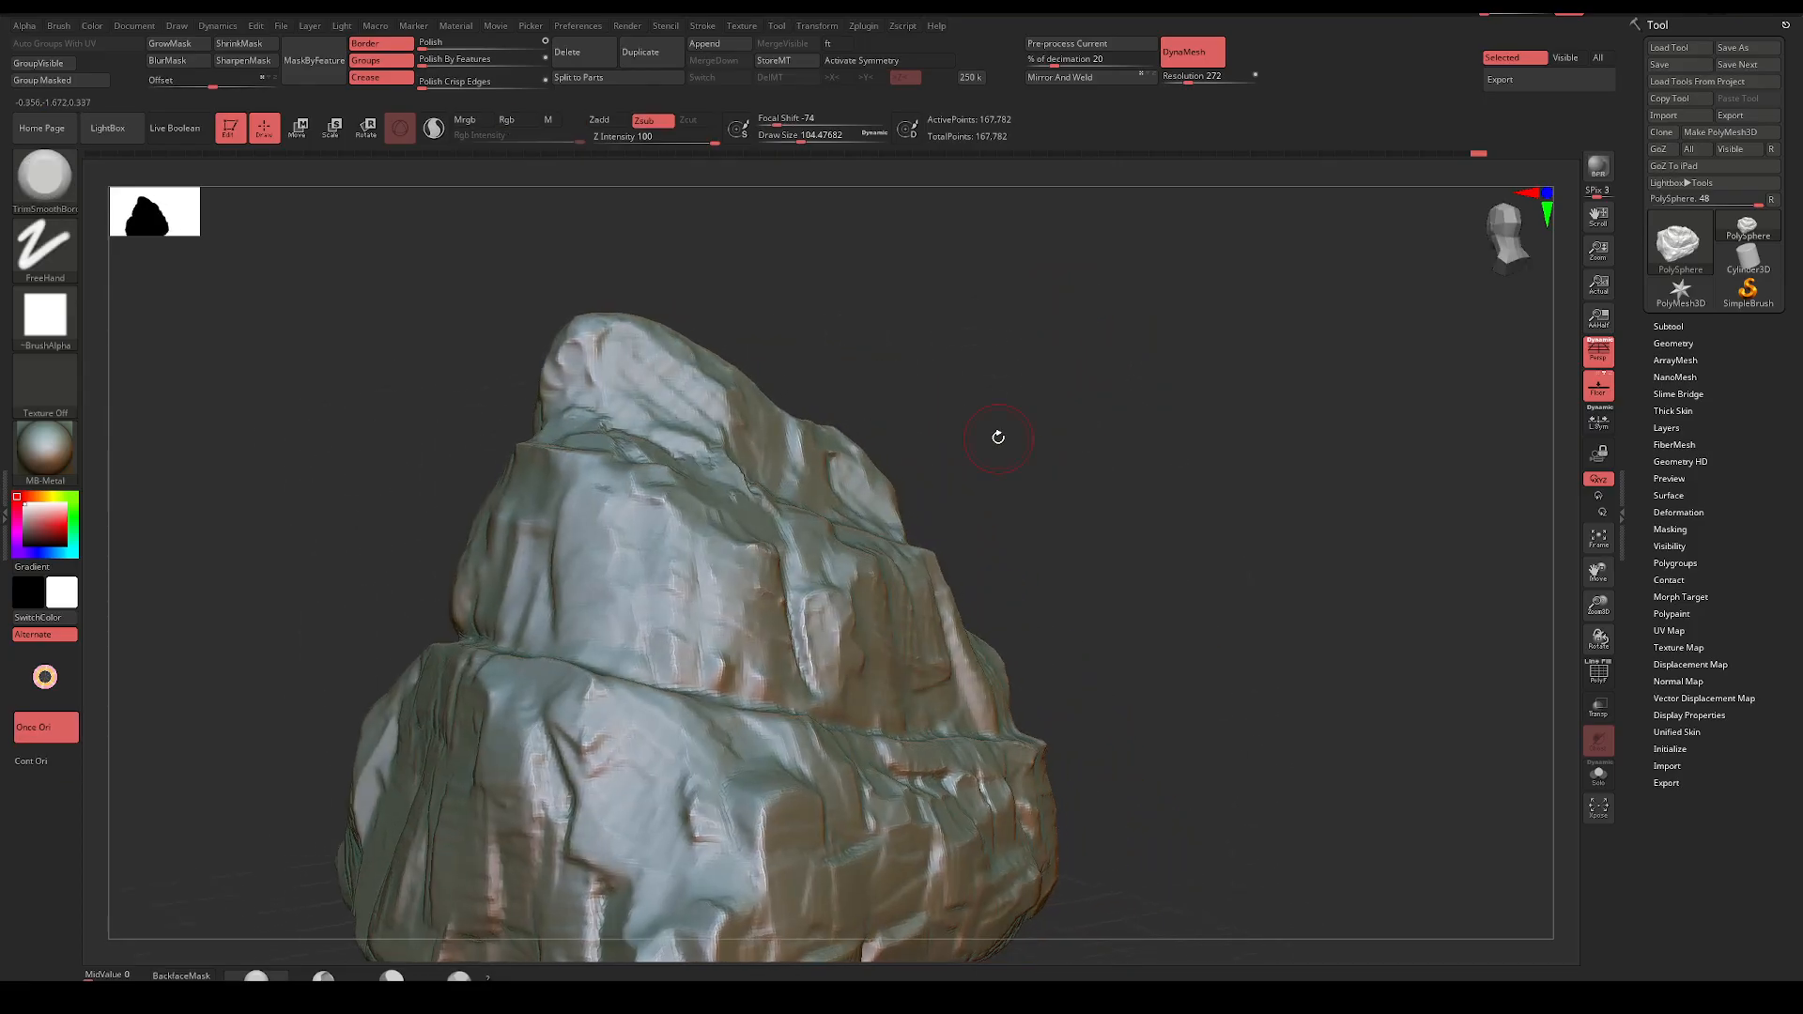
Set the draw size to about 167 and trim the columns on the middle tier's broad face into flat vertical planes
{"action": "right_click_drag", "start_coordinate": [625, 664], "coordinate": [578, 655]}
{"action": "key", "text": "space"}
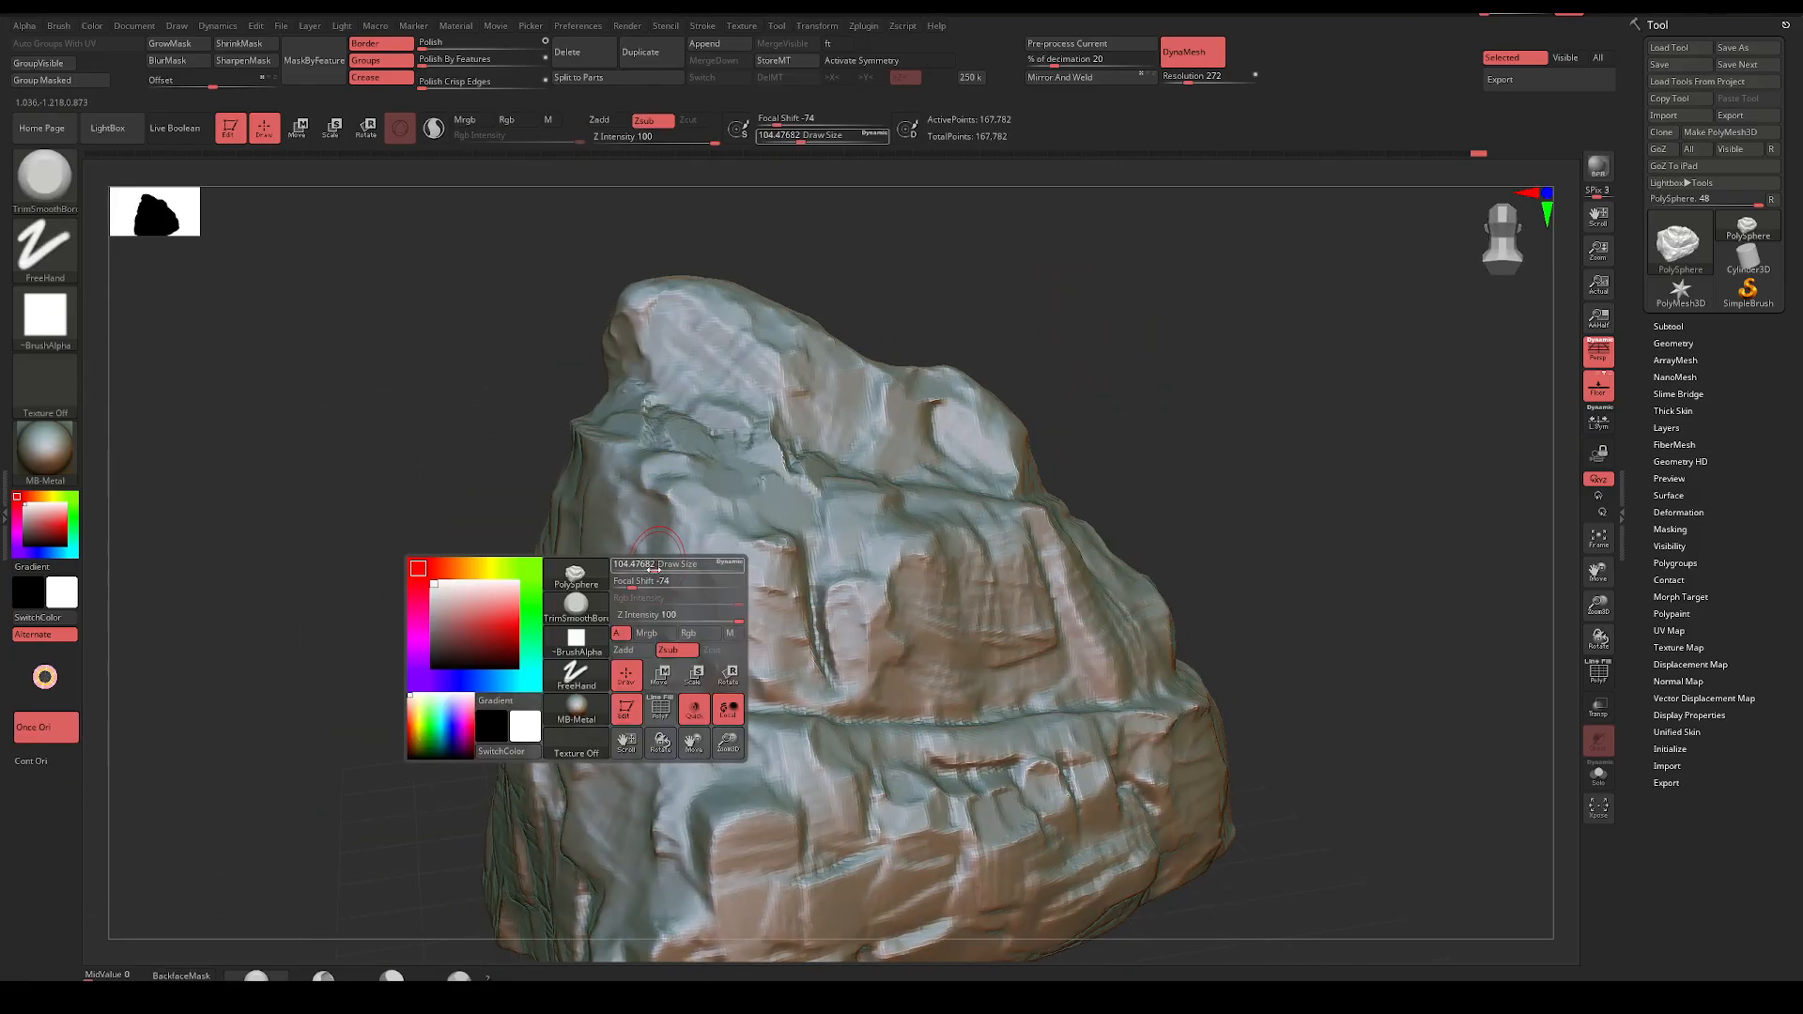
{"action": "left_click_drag", "start_coordinate": [653, 568], "coordinate": [631, 662]}
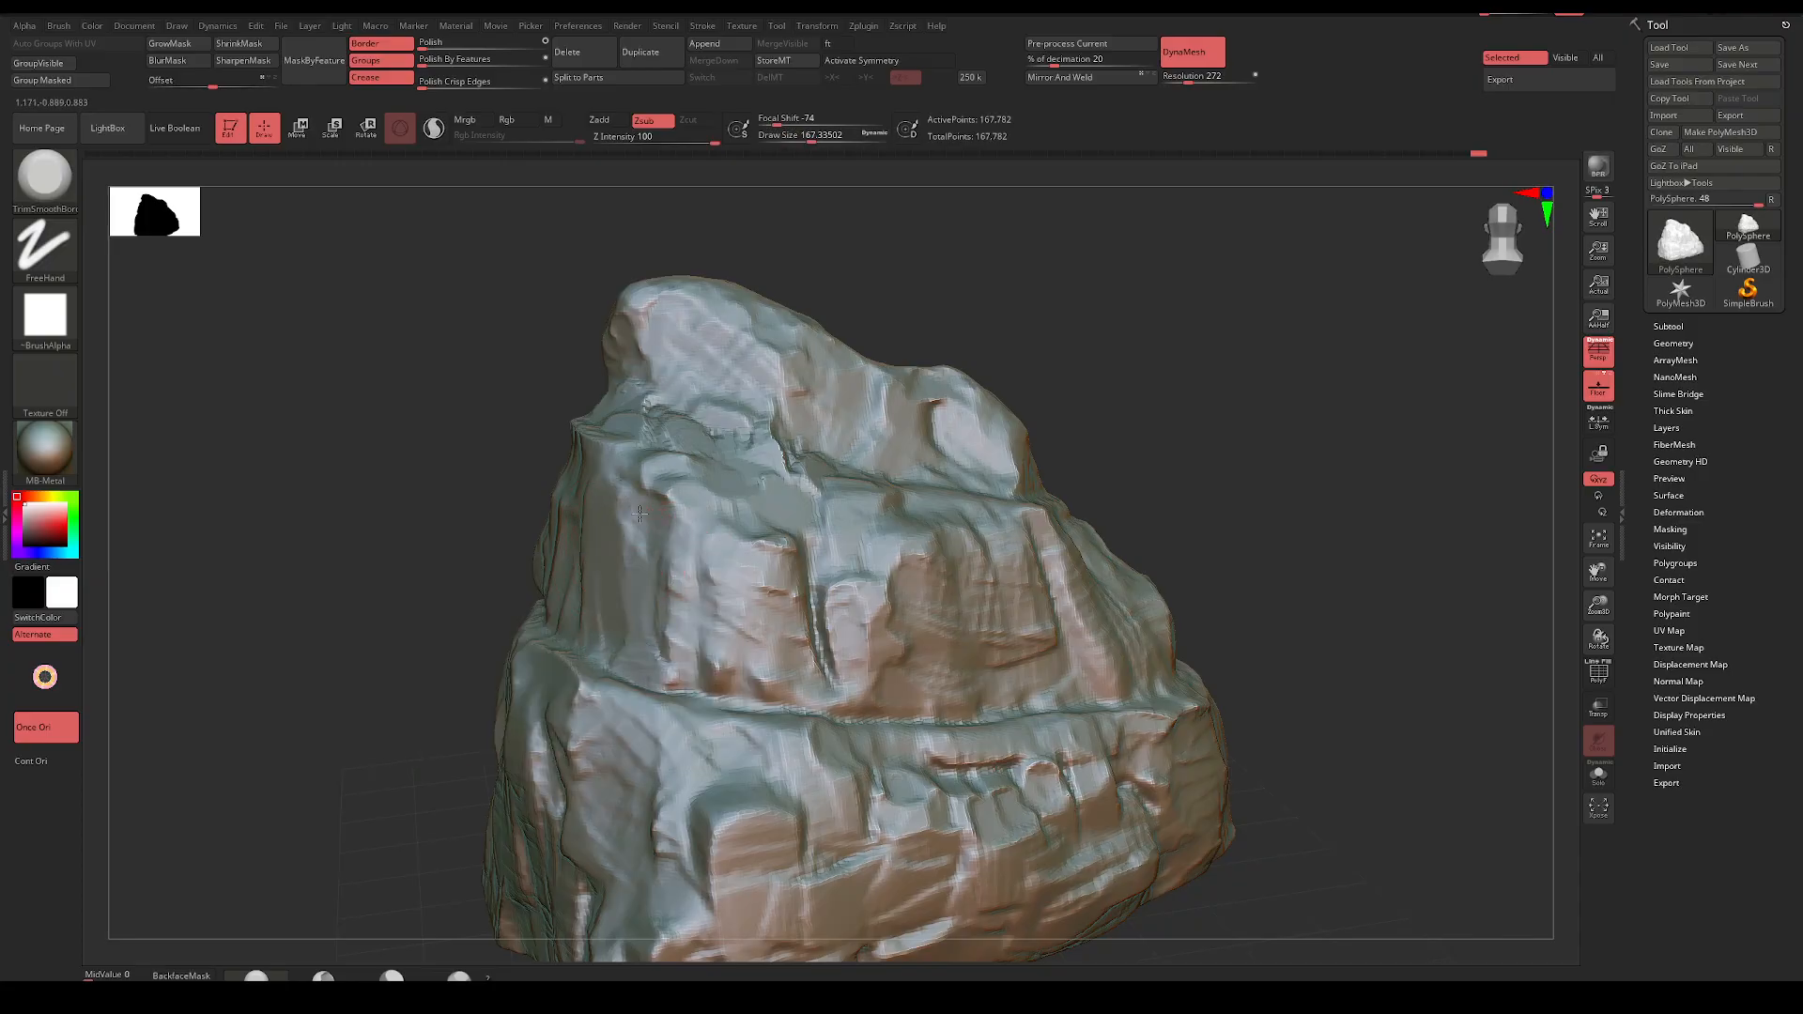
{"action": "left_click_drag", "start_coordinate": [626, 493], "coordinate": [658, 601]}
{"action": "left_click_drag", "start_coordinate": [678, 539], "coordinate": [690, 696]}
{"action": "left_click_drag", "start_coordinate": [718, 562], "coordinate": [756, 700]}
{"action": "left_click_drag", "start_coordinate": [775, 549], "coordinate": [779, 681]}
{"action": "mouse_move", "coordinate": [1140, 381]}
{"action": "right_mouse_down"}
{"action": "mouse_move", "coordinate": [1161, 417]}
{"action": "mouse_move", "coordinate": [1120, 408]}
{"action": "right_mouse_up"}
{"action": "left_click_drag", "start_coordinate": [728, 537], "coordinate": [770, 652]}
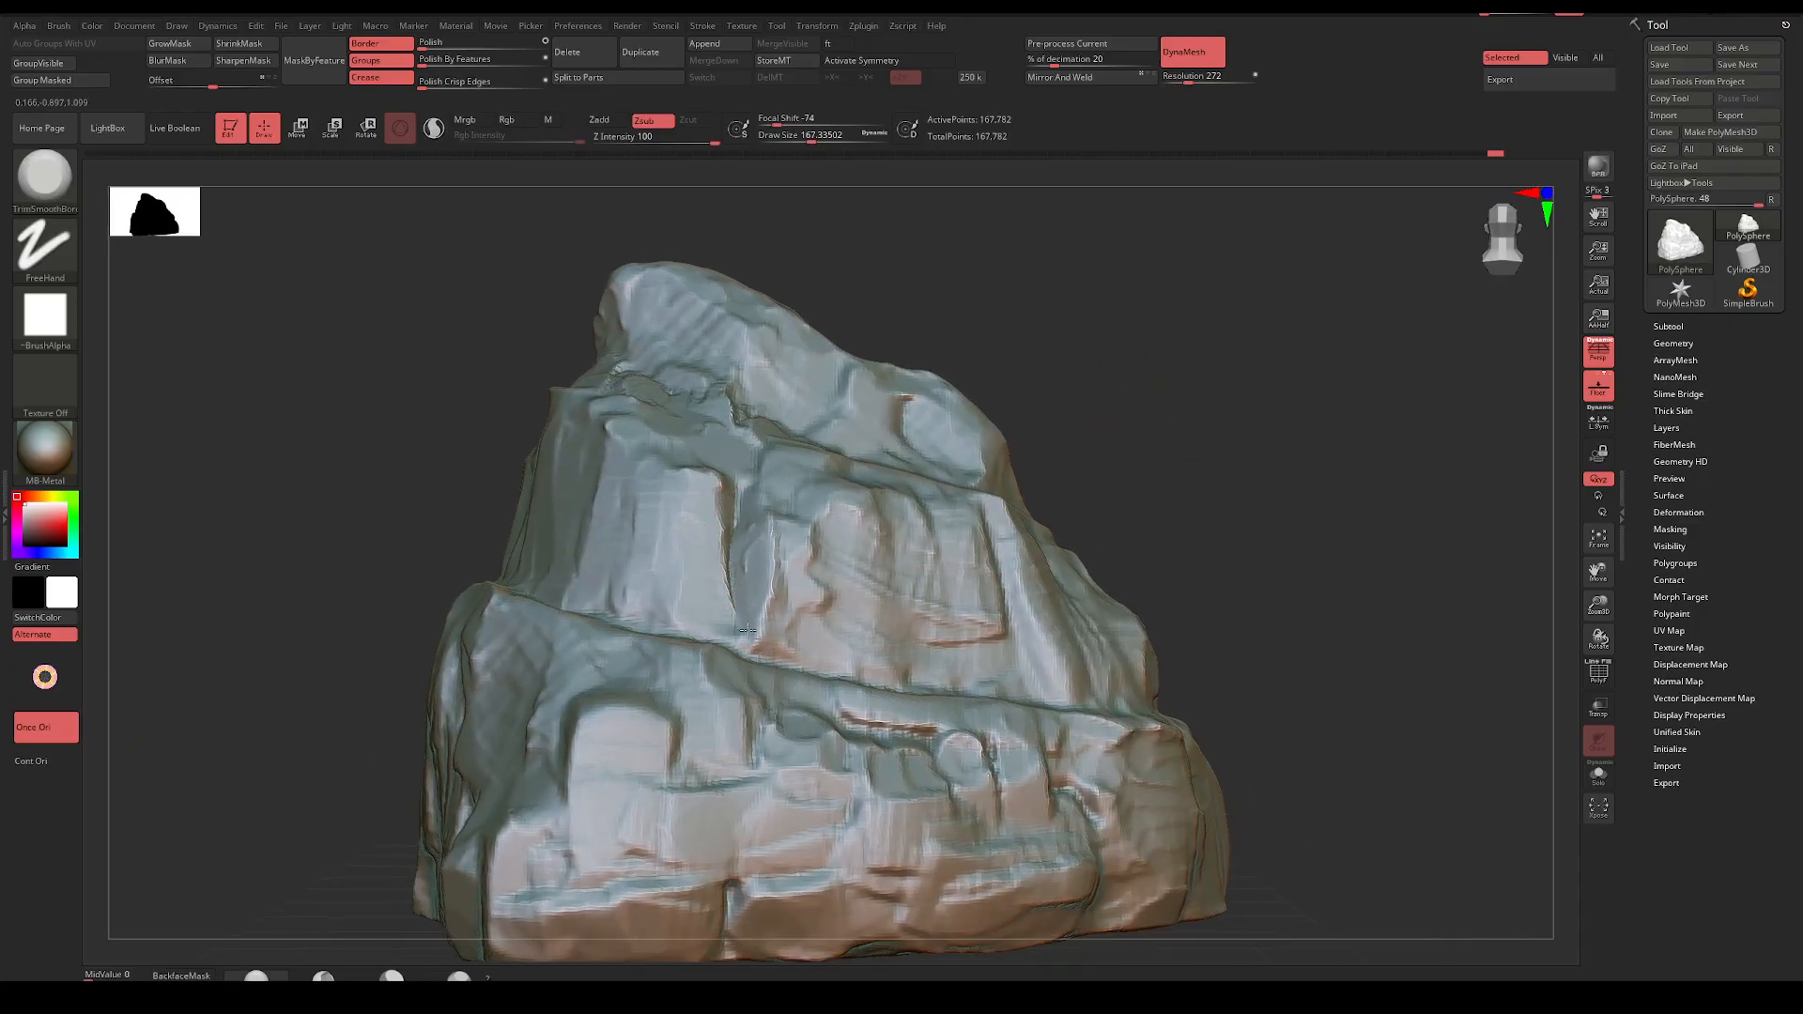
{"action": "mouse_move", "coordinate": [798, 502]}
{"action": "left_mouse_down"}
{"action": "mouse_move", "coordinate": [815, 643]}
{"action": "mouse_move", "coordinate": [836, 648]}
{"action": "left_mouse_up"}
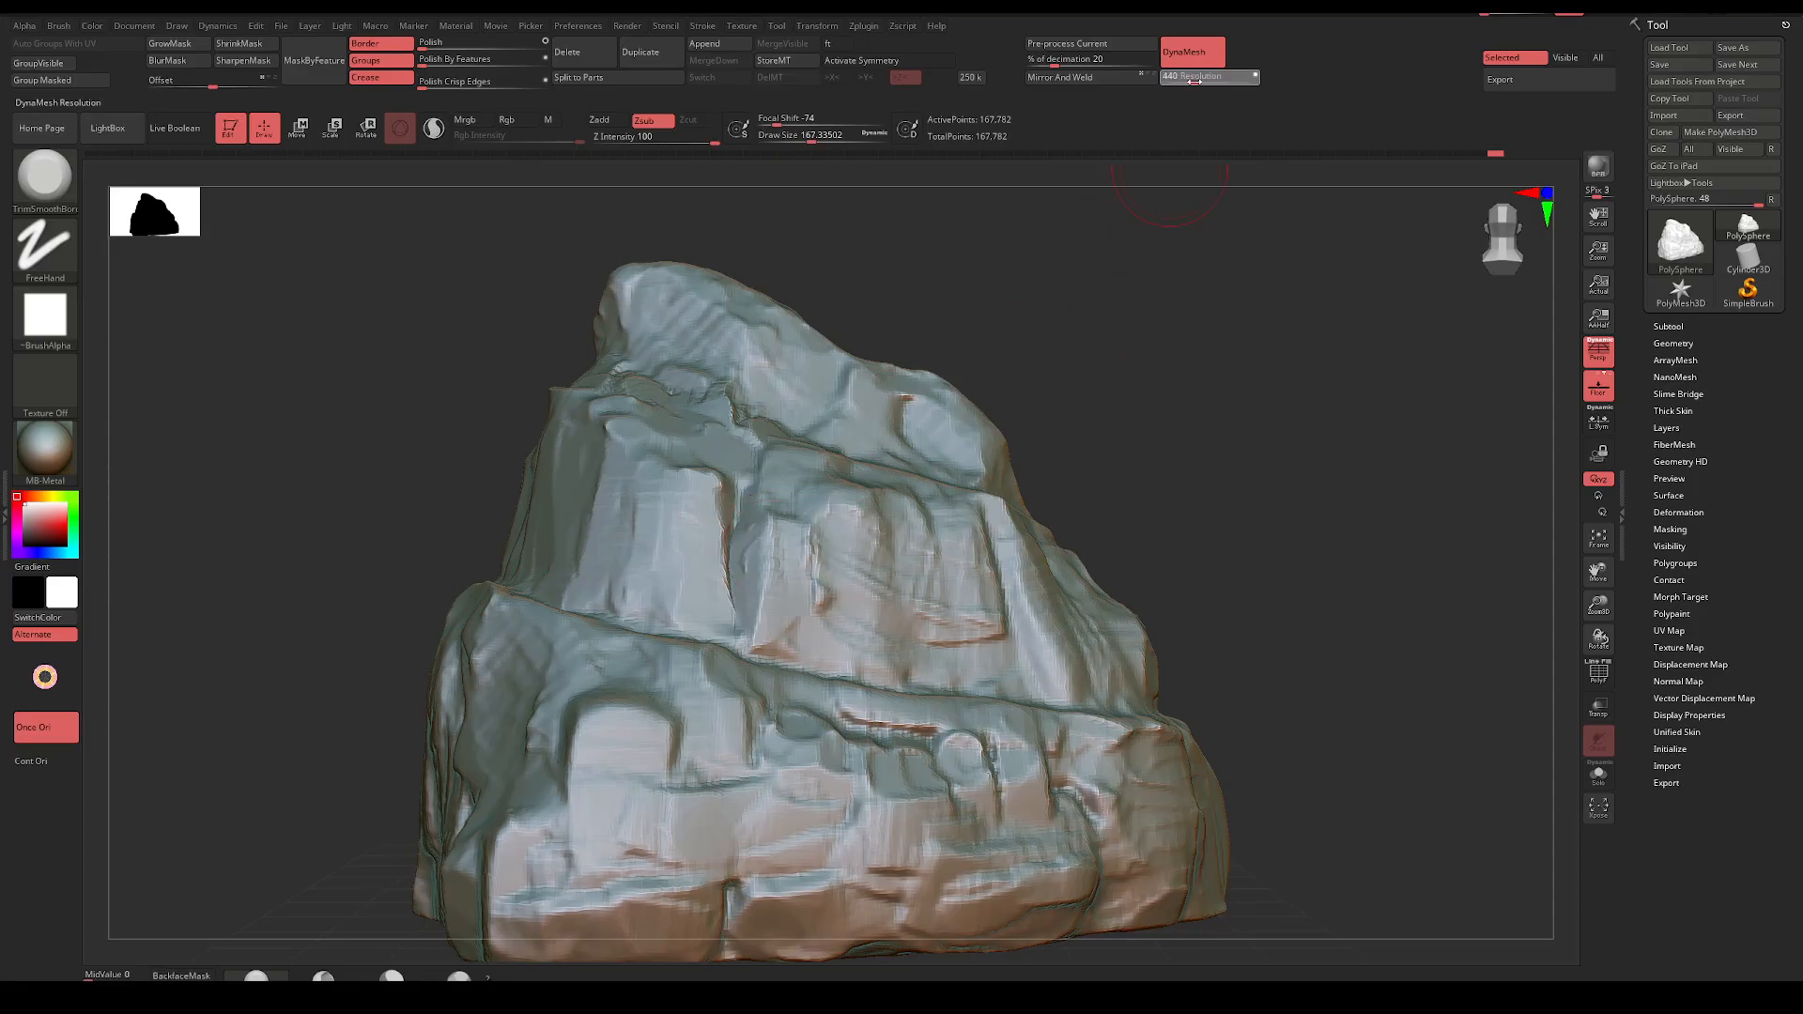
Try remeshing the rock at a DynaMesh resolution of 440
{"action": "key", "text": "ctrl"}
{"action": "left_click_drag", "start_coordinate": [1170, 435], "coordinate": [1172, 413], "text": "ctrl"}
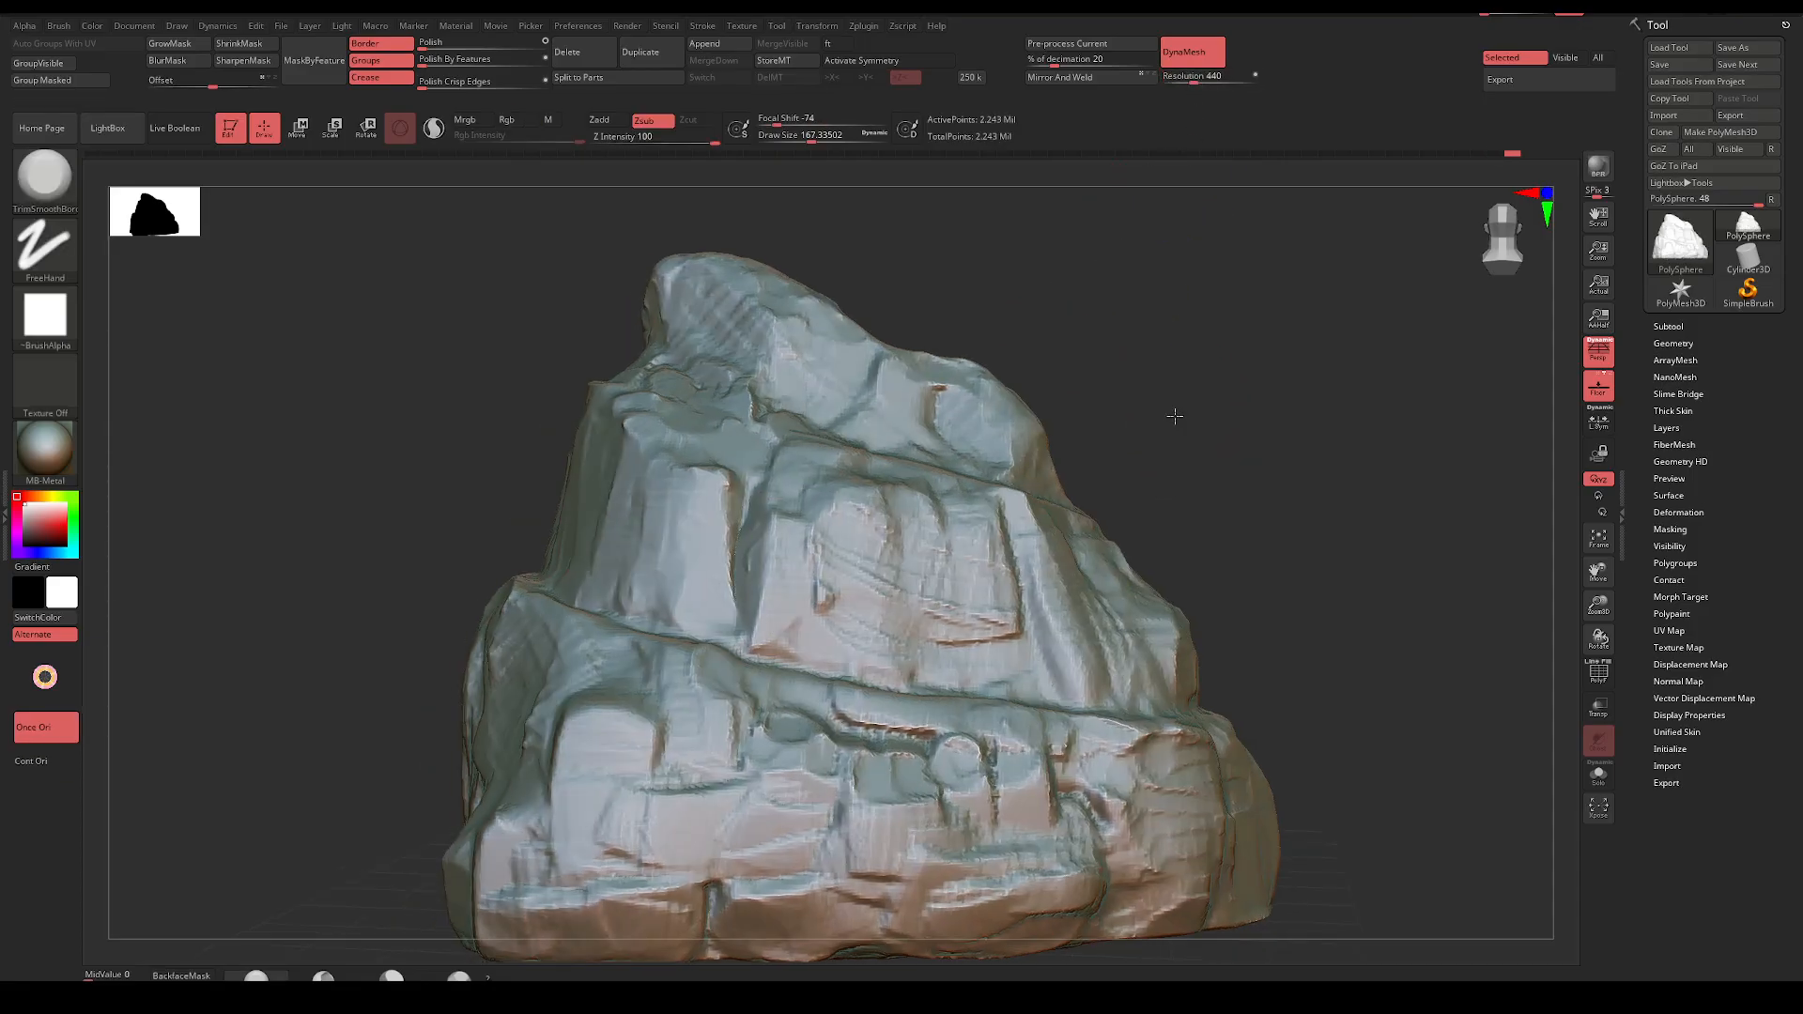
{"action": "key", "text": "ctrl"}
{"action": "key", "text": "ctrl"}
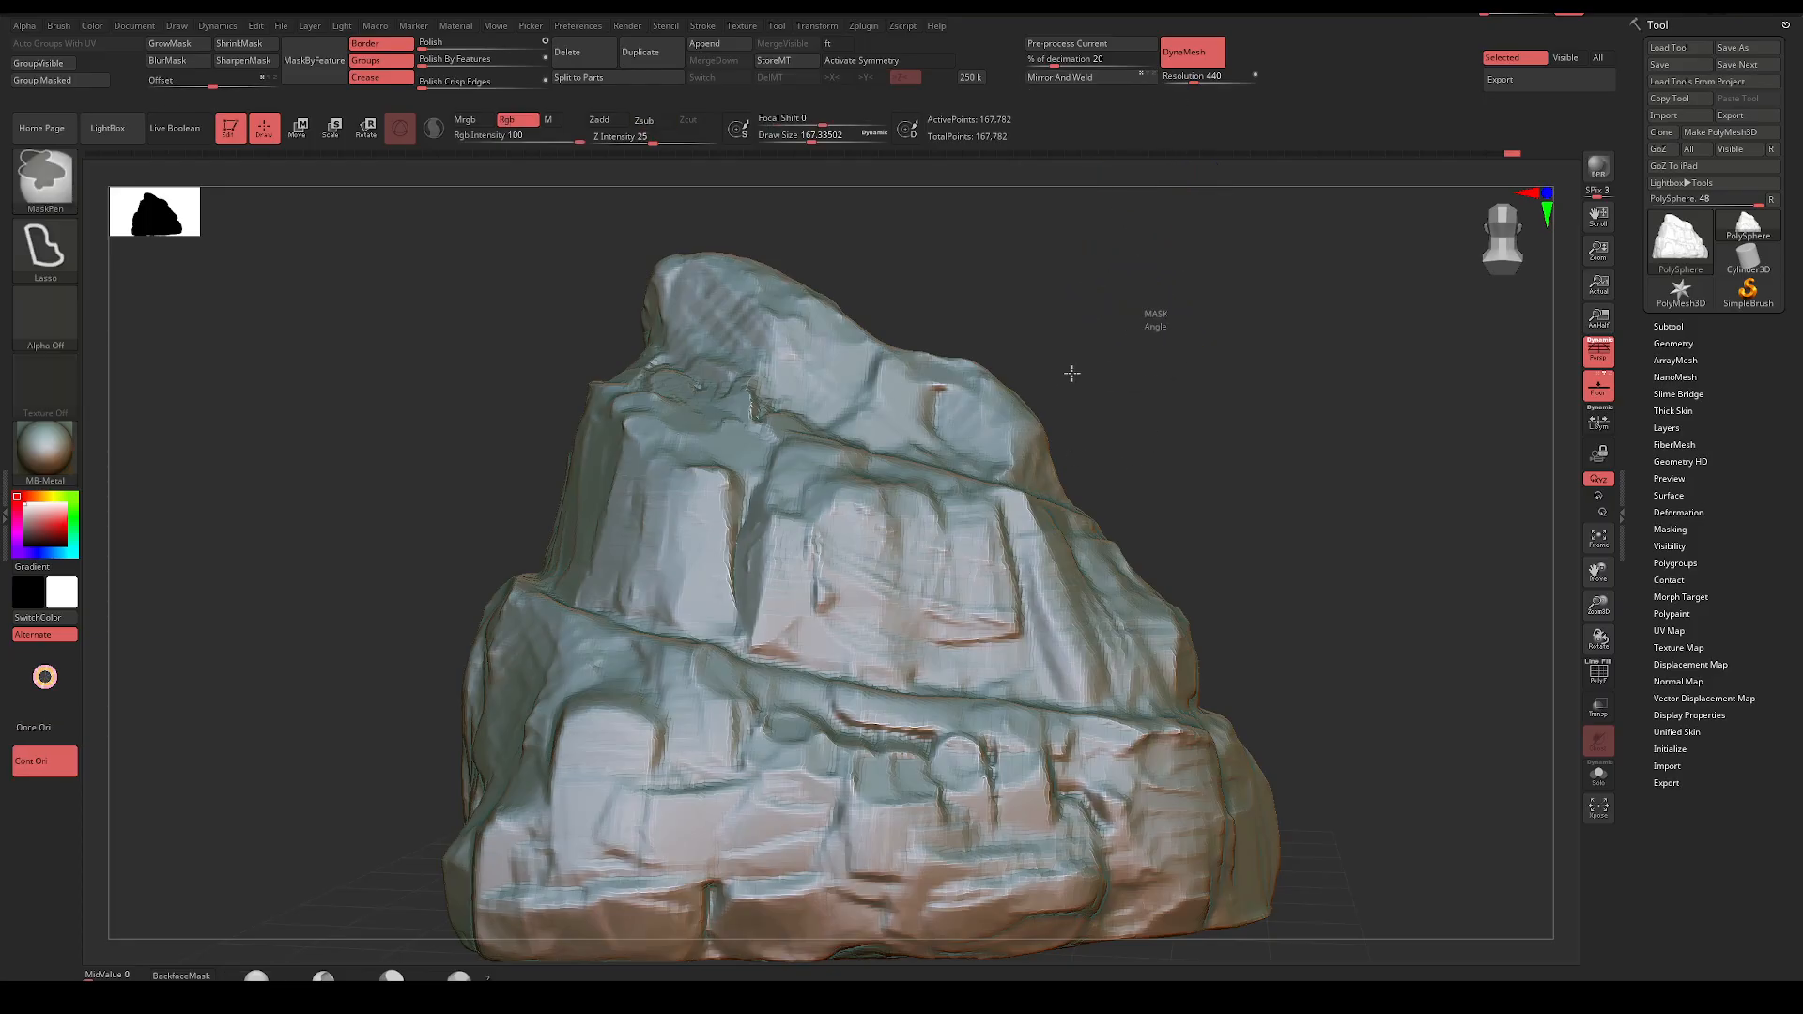
{"action": "key", "text": "ctrl"}
Set the DynaMesh resolution to 360 and remesh the rock
{"action": "left_click_drag", "start_coordinate": [1193, 81], "coordinate": [1194, 85]}
{"action": "left_click_drag", "start_coordinate": [1197, 234], "coordinate": [1192, 294], "text": "ctrl"}
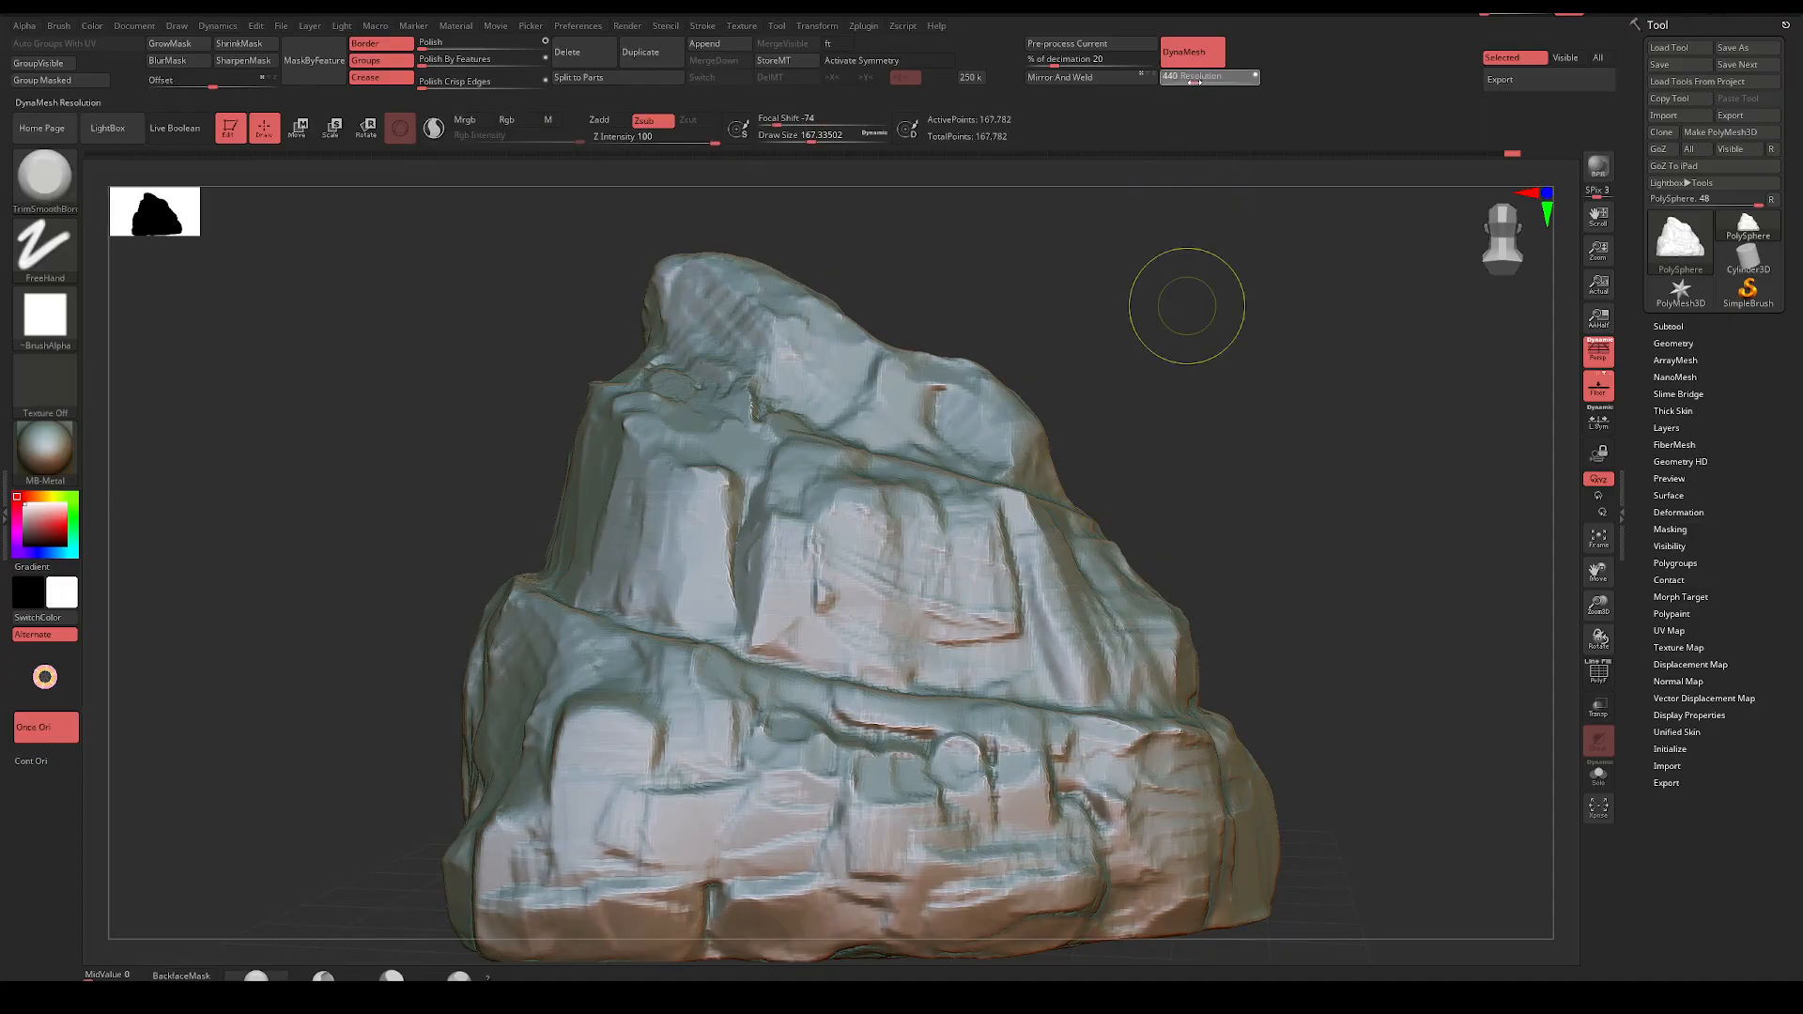
{"action": "left_click_drag", "start_coordinate": [1190, 82], "coordinate": [1193, 83]}
{"action": "key", "text": "ctrl"}
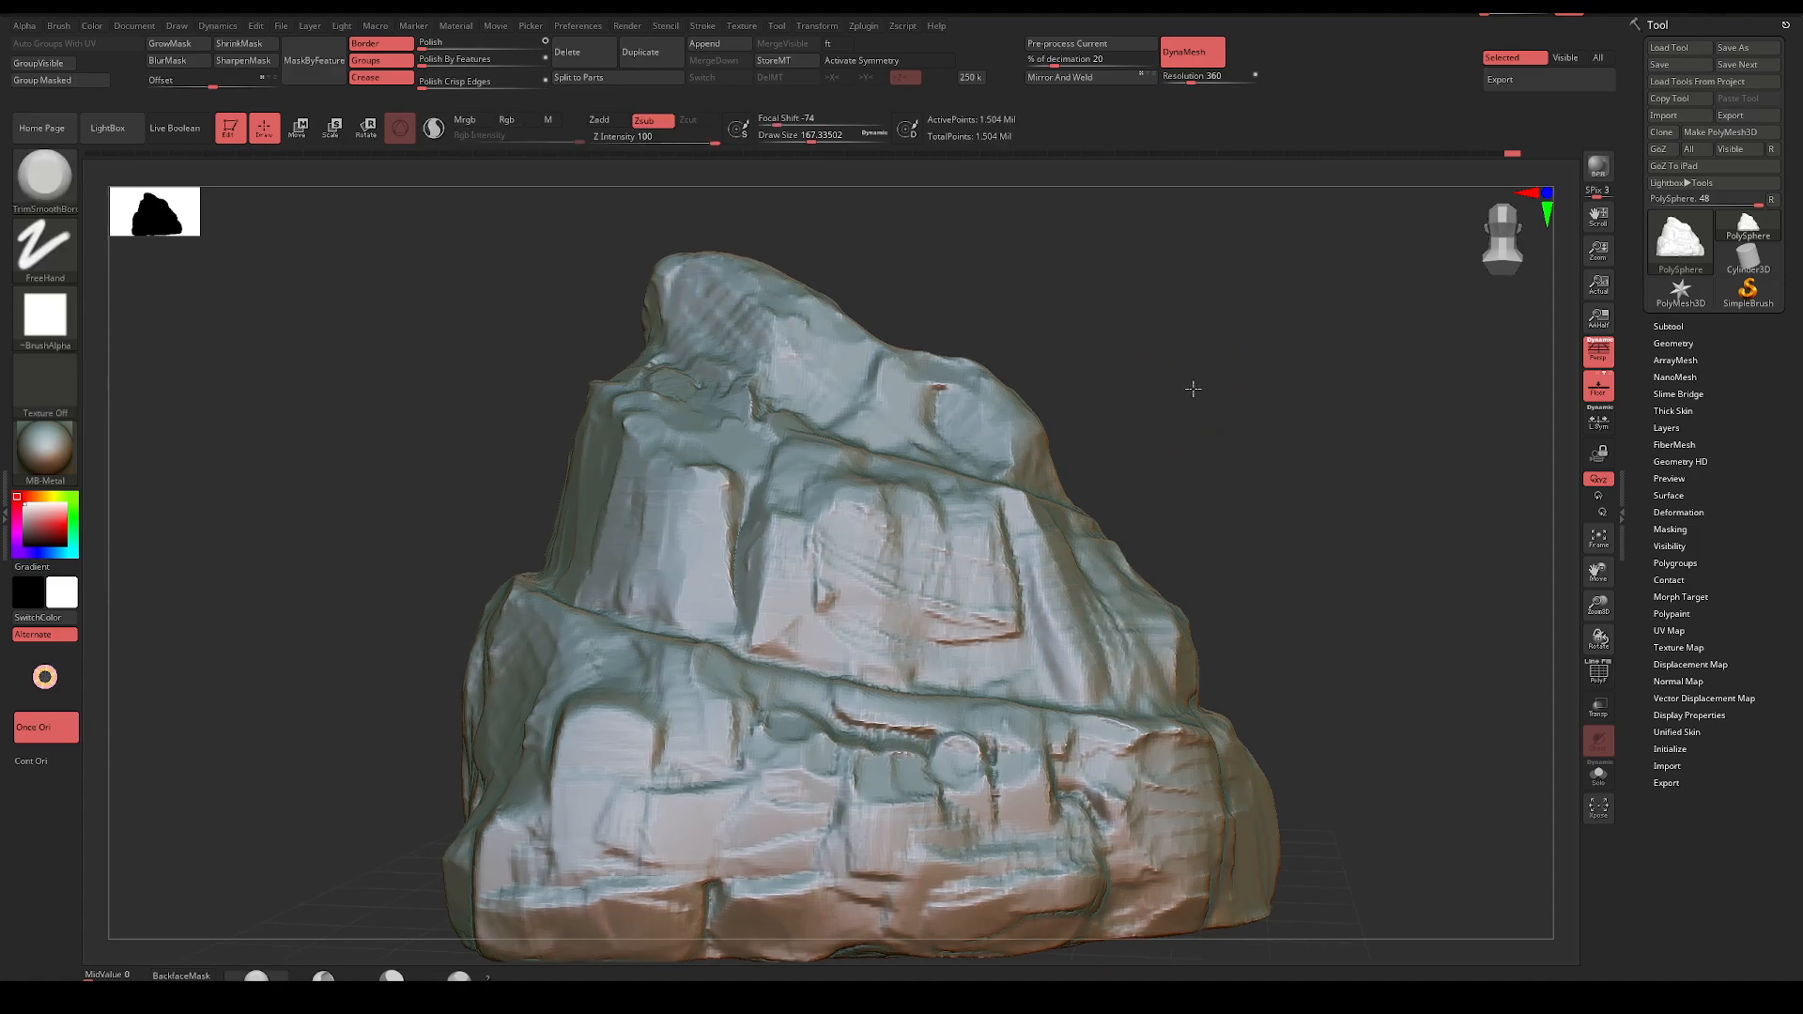
Trim crisp flat facets into the middle tier's columns on the broad face and set the draw size to about 116
{"action": "left_click_drag", "start_coordinate": [1192, 385], "coordinate": [1157, 323], "text": "alt"}
{"action": "mouse_move", "coordinate": [831, 540]}
{"action": "left_mouse_down"}
{"action": "mouse_move", "coordinate": [779, 564]}
{"action": "mouse_move", "coordinate": [787, 577]}
{"action": "mouse_move", "coordinate": [784, 470]}
{"action": "left_mouse_up"}
{"action": "right_click_drag", "start_coordinate": [872, 477], "coordinate": [1014, 481]}
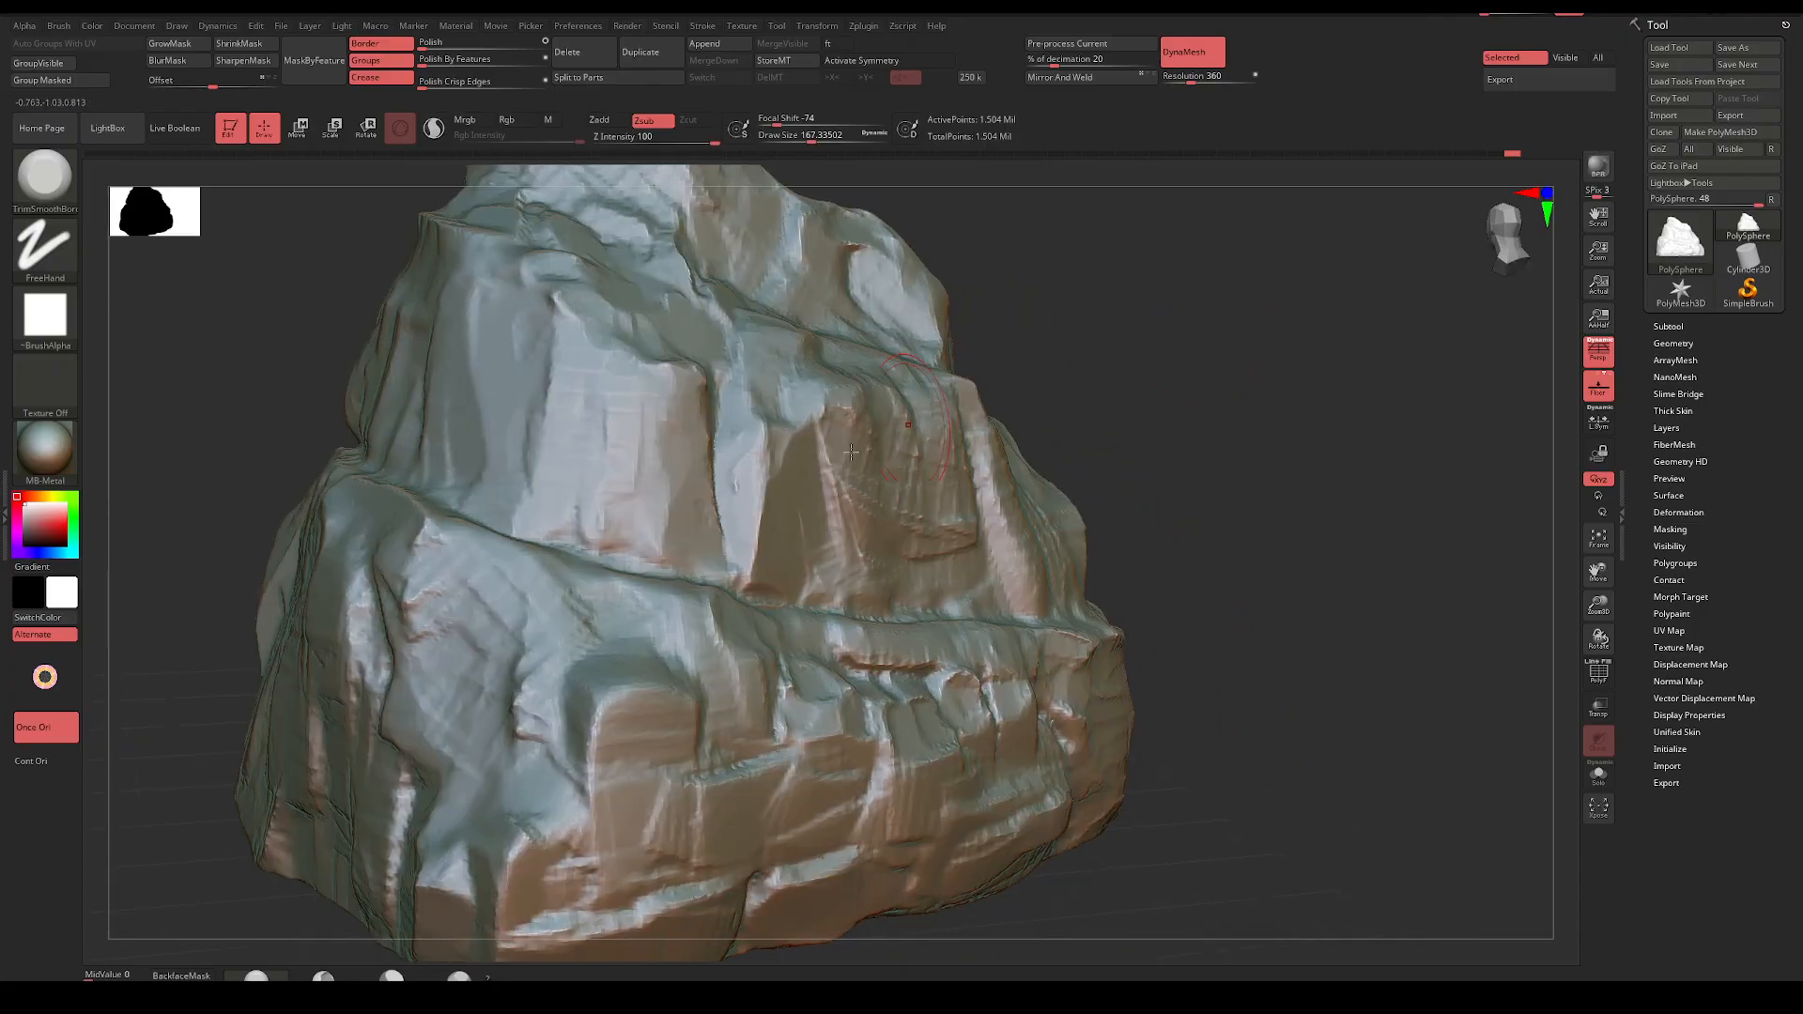
{"action": "mouse_move", "coordinate": [737, 464]}
{"action": "left_mouse_down"}
{"action": "mouse_move", "coordinate": [733, 526]}
{"action": "mouse_move", "coordinate": [730, 434]}
{"action": "left_mouse_up"}
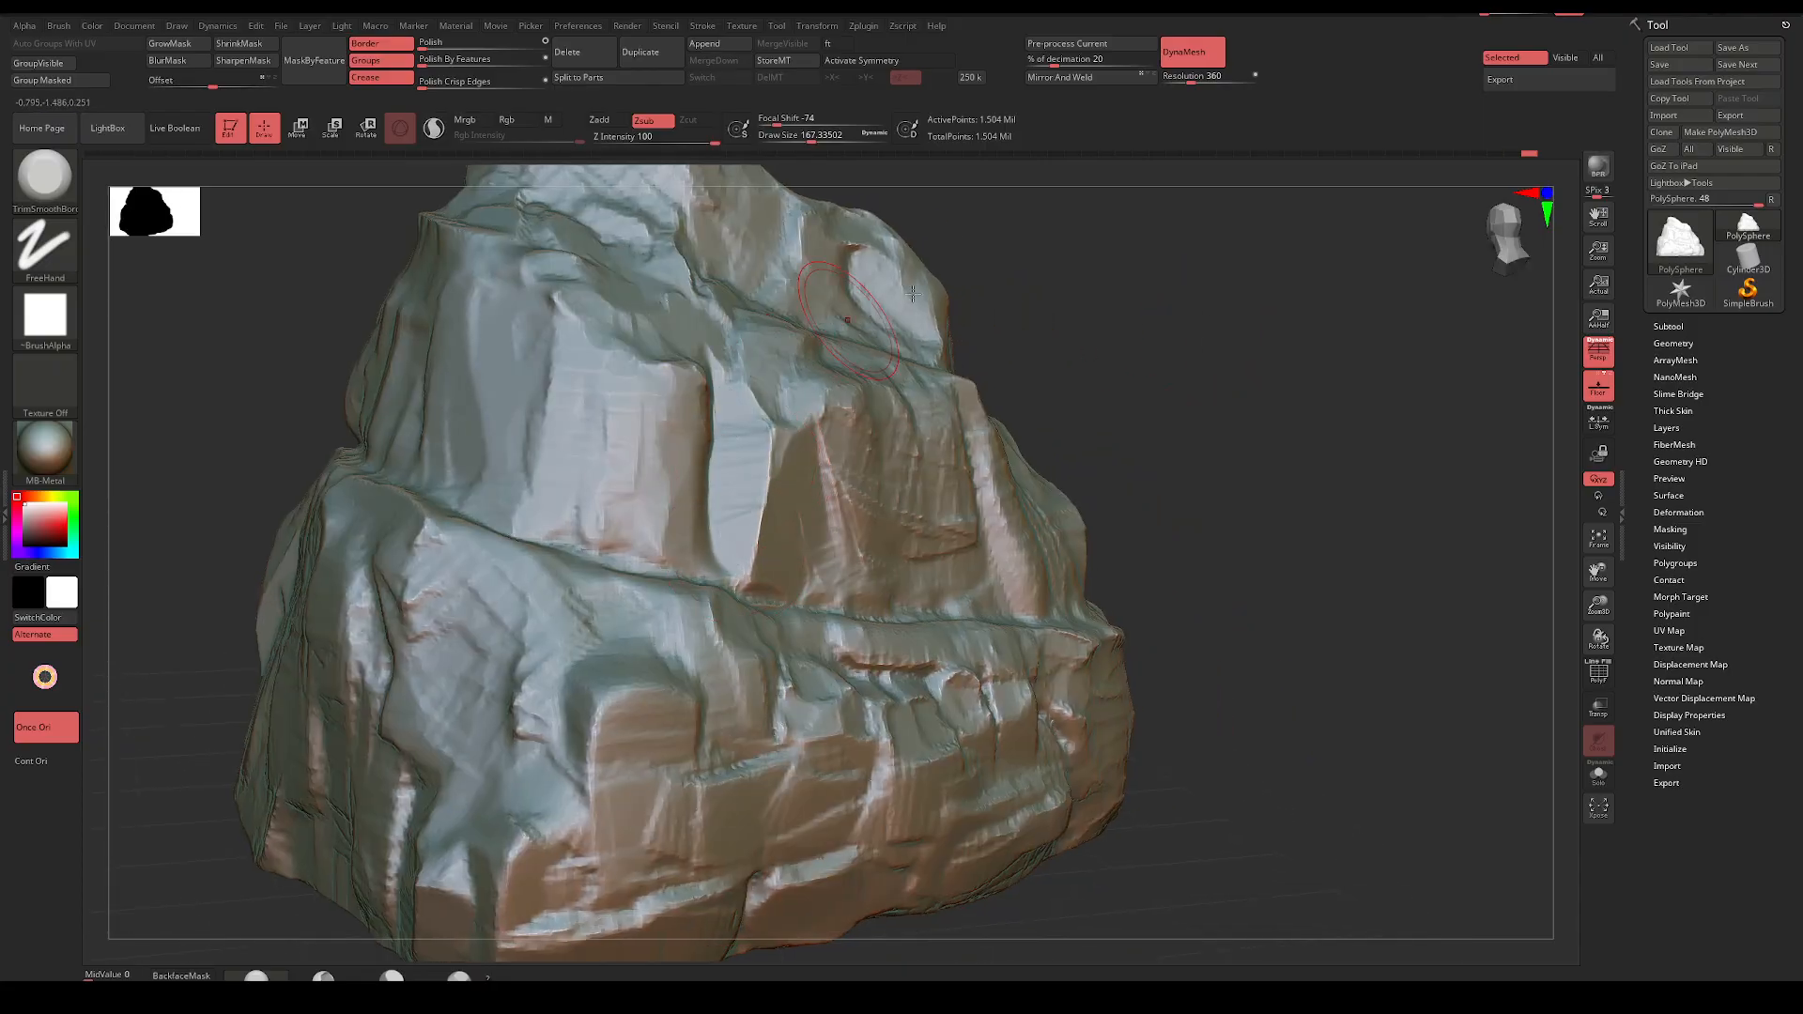
{"action": "right_click_drag", "start_coordinate": [912, 294], "coordinate": [947, 310]}
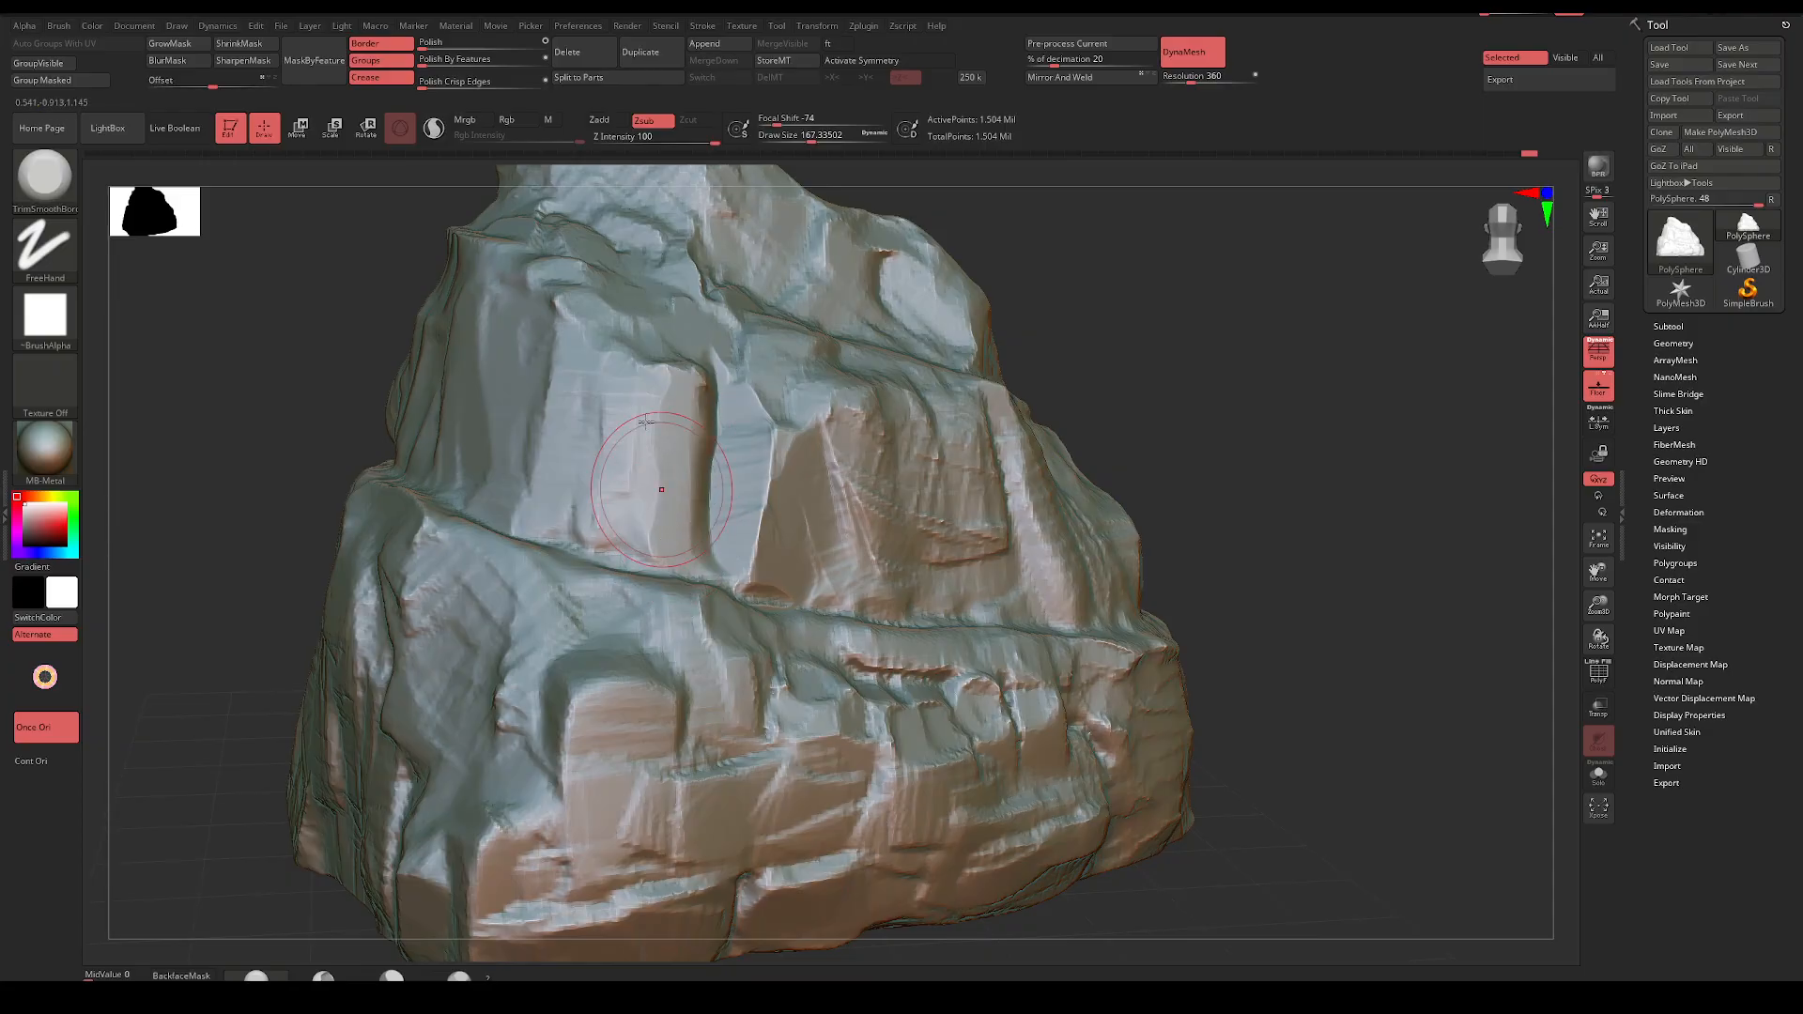
{"action": "left_click_drag", "start_coordinate": [660, 489], "coordinate": [564, 531]}
{"action": "left_click_drag", "start_coordinate": [564, 413], "coordinate": [518, 361]}
{"action": "mouse_move", "coordinate": [976, 263]}
{"action": "left_mouse_down"}
{"action": "mouse_move", "coordinate": [1114, 265]}
{"action": "mouse_move", "coordinate": [1010, 313]}
{"action": "mouse_move", "coordinate": [1022, 336]}
{"action": "mouse_move", "coordinate": [806, 397]}
{"action": "left_mouse_up"}
{"action": "key", "text": "space"}
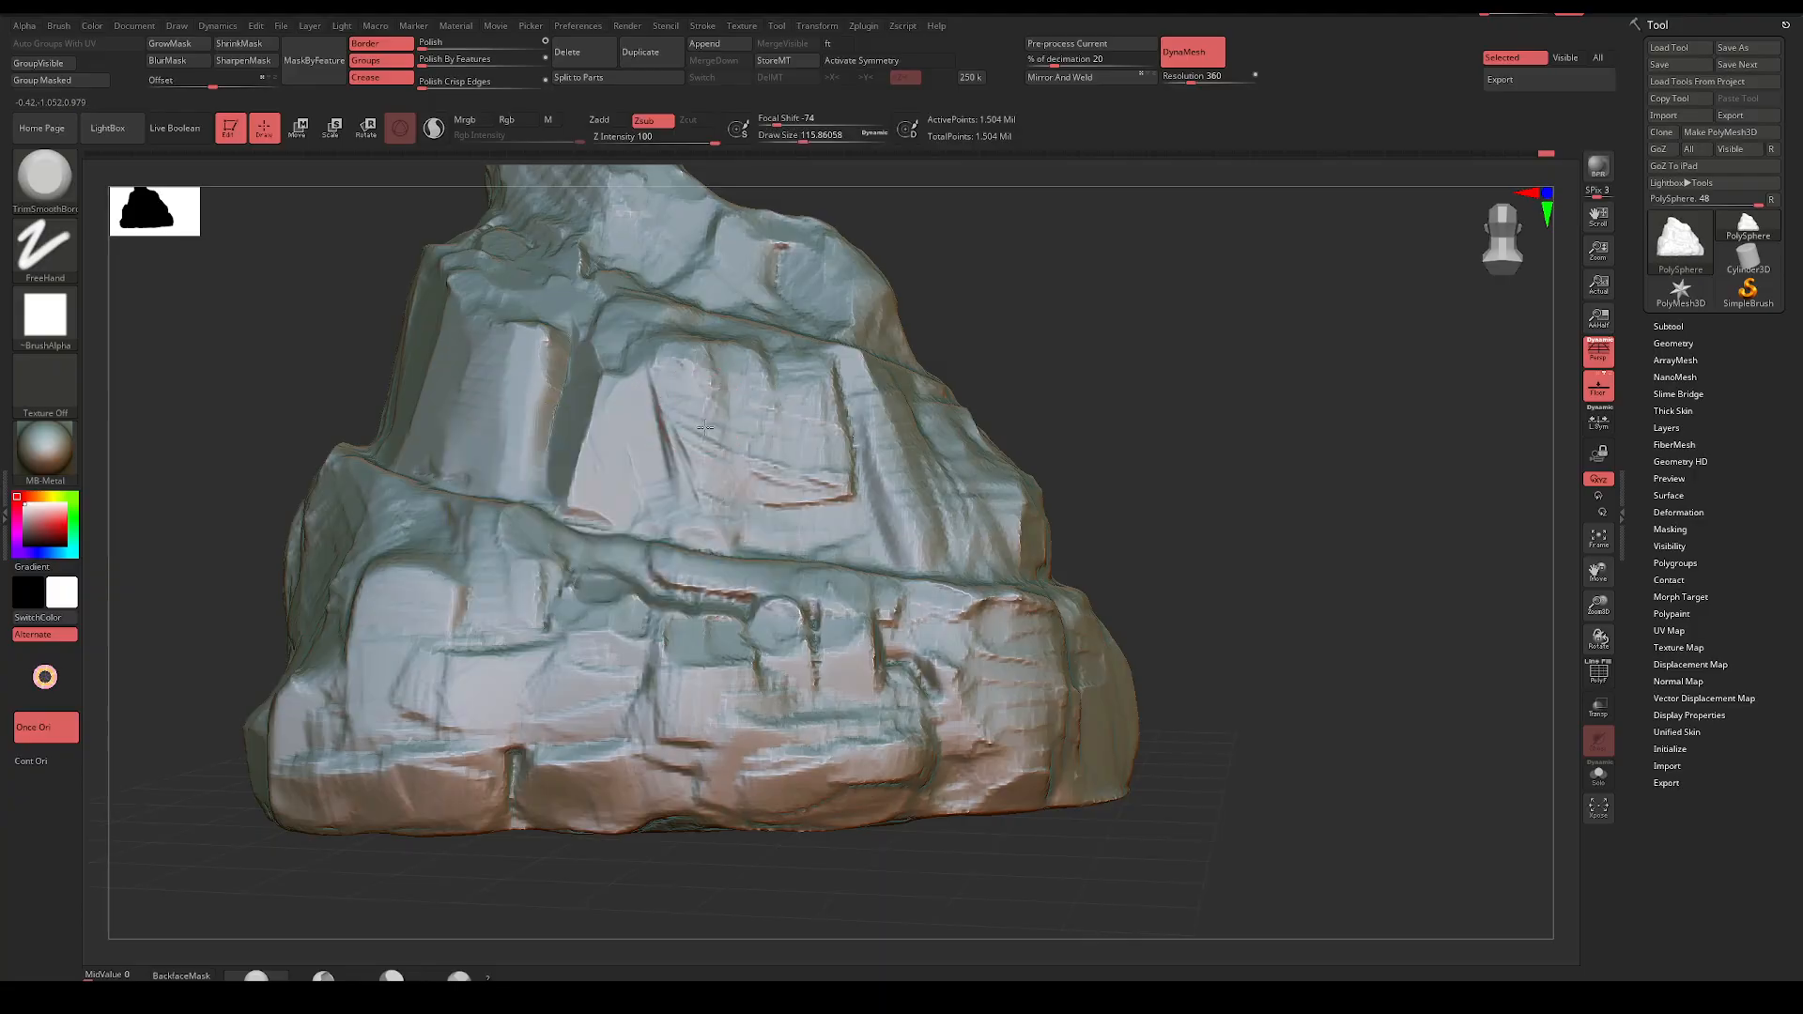
Set the draw size to about 145 and trim the middle tier's broad face into tall vertical planes
{"action": "key", "text": "space"}
{"action": "mouse_move", "coordinate": [702, 441]}
{"action": "left_mouse_down"}
{"action": "mouse_move", "coordinate": [721, 445]}
{"action": "mouse_move", "coordinate": [687, 445]}
{"action": "left_mouse_up"}
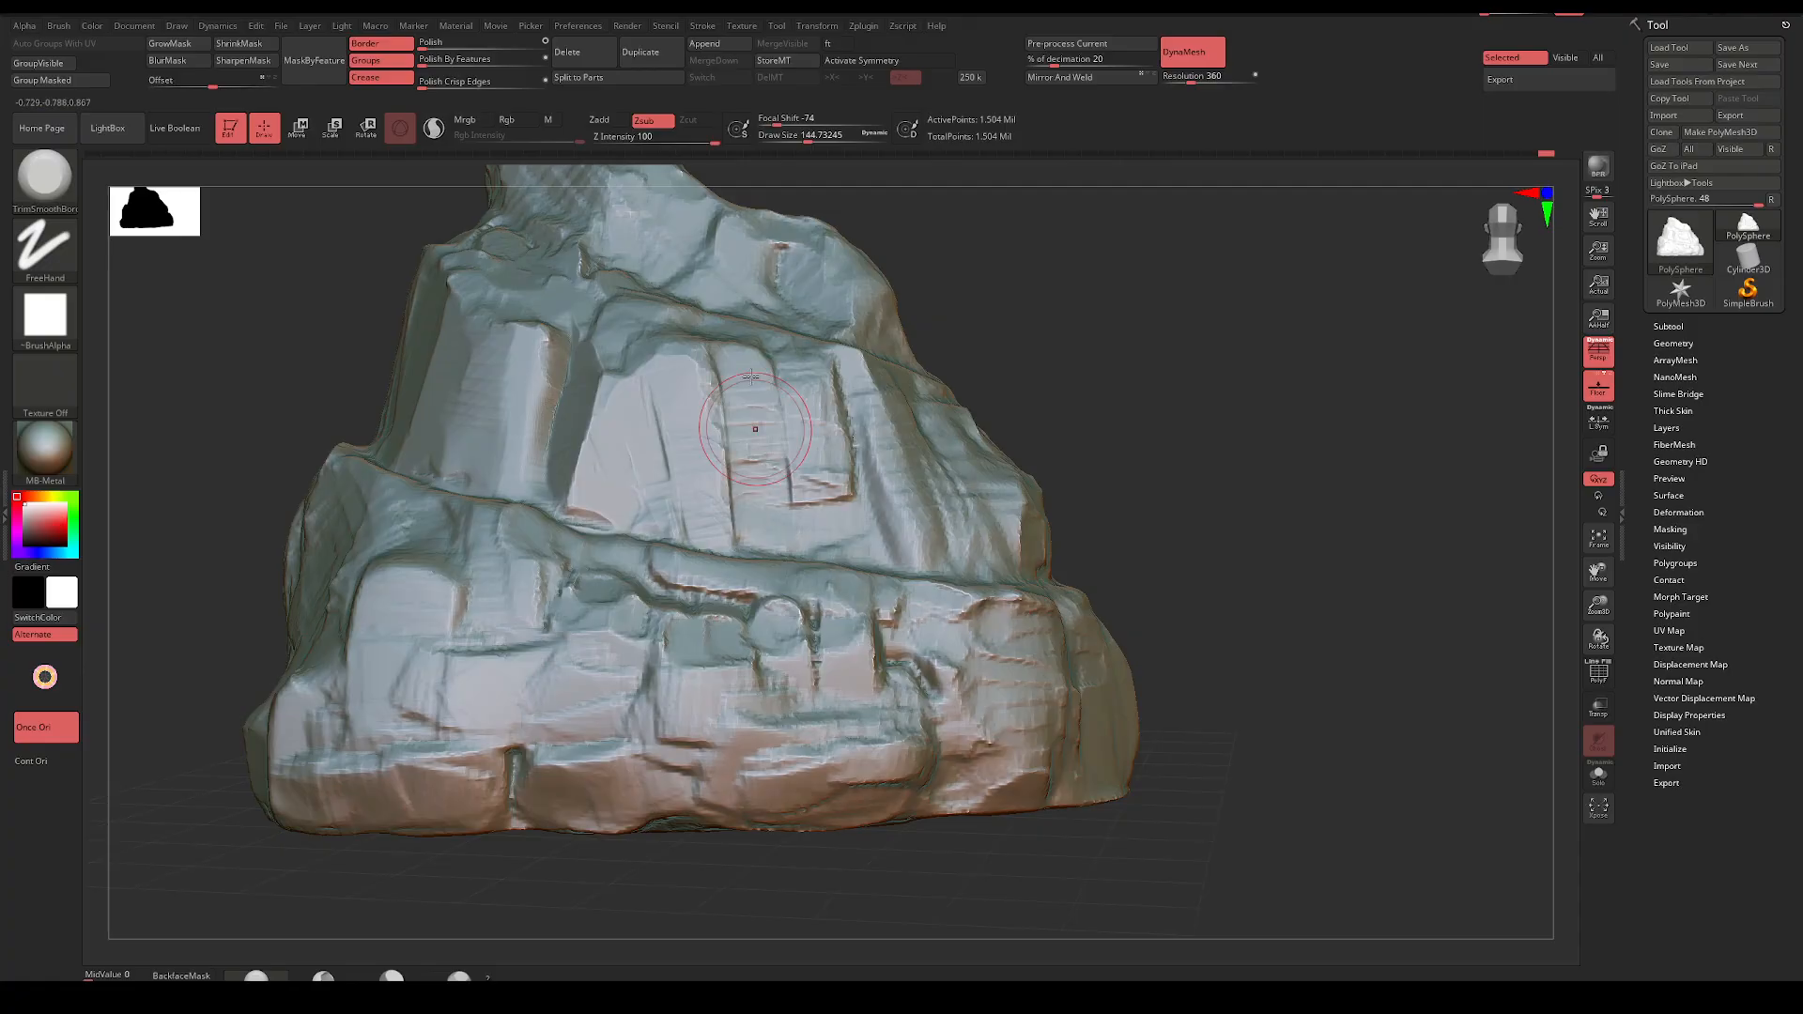
{"action": "mouse_move", "coordinate": [751, 376]}
{"action": "left_mouse_down"}
{"action": "mouse_move", "coordinate": [761, 534]}
{"action": "mouse_move", "coordinate": [858, 513]}
{"action": "mouse_move", "coordinate": [831, 403]}
{"action": "mouse_move", "coordinate": [848, 464]}
{"action": "left_mouse_up"}
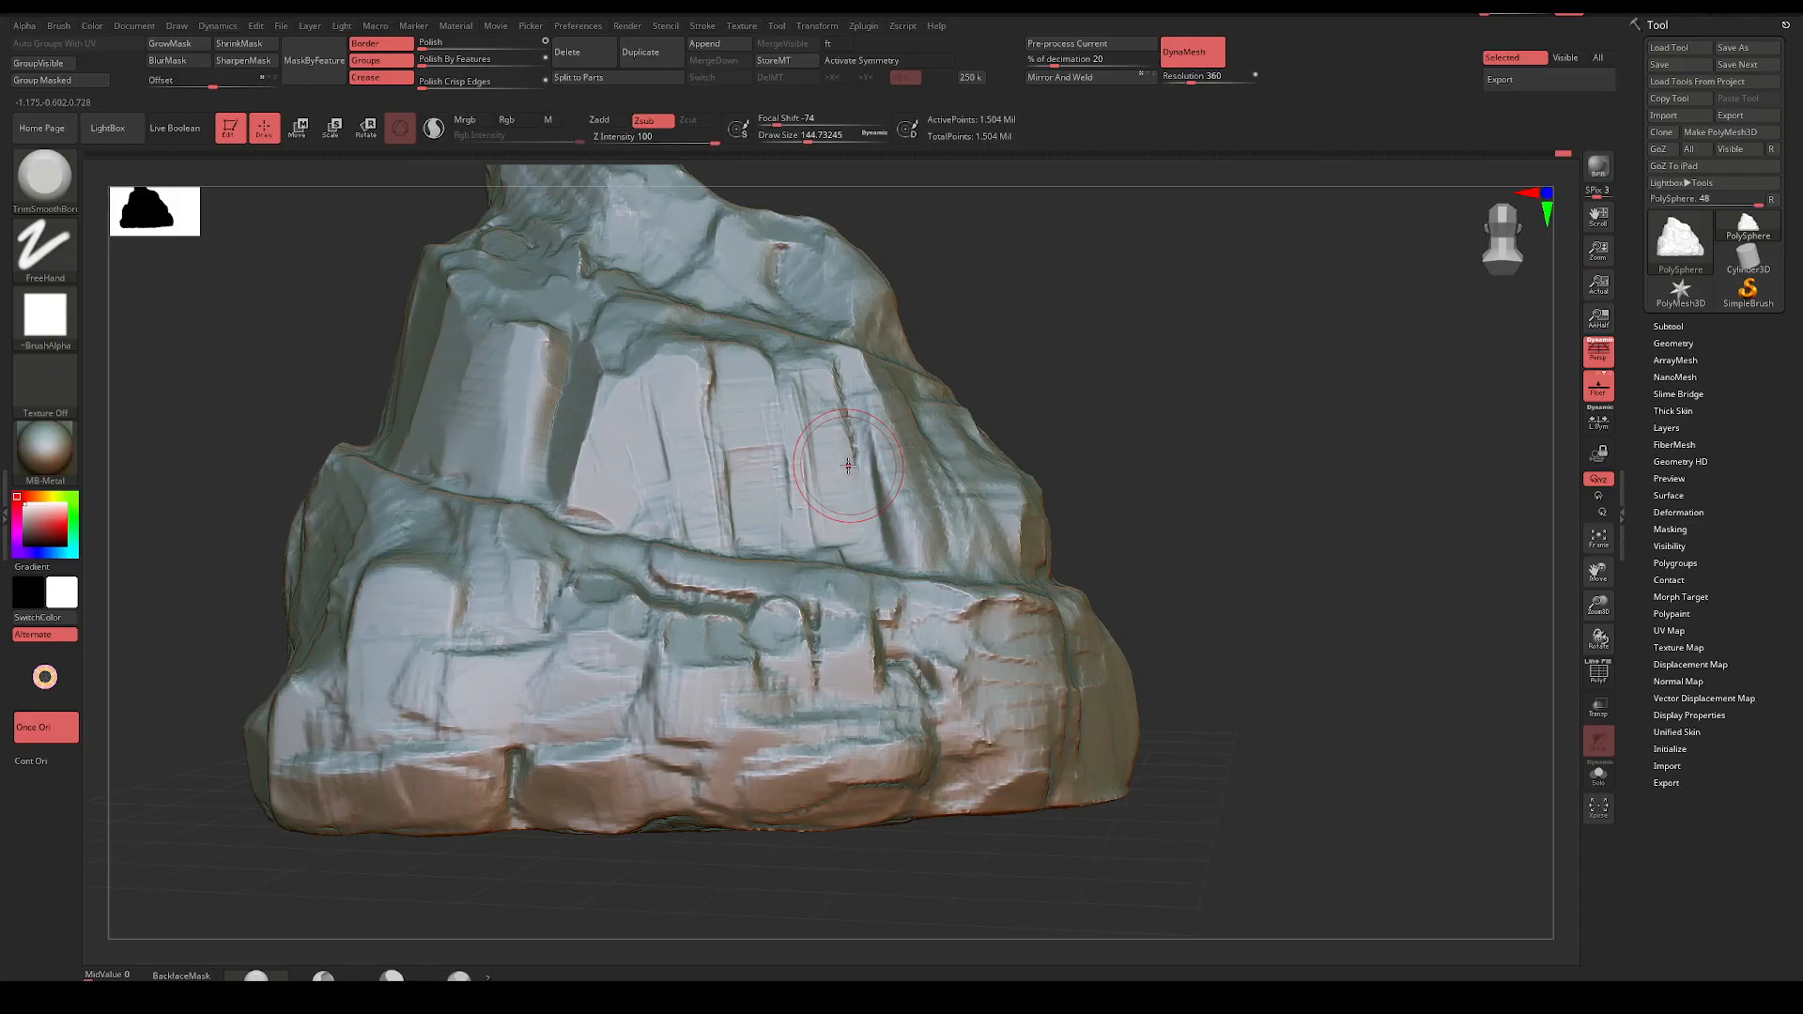
Set the draw size to about 108 and trim sharp vertical facets into the outer columns at the middle tier's sloping end
{"action": "left_click_drag", "start_coordinate": [1033, 329], "coordinate": [956, 343]}
{"action": "key", "text": "space"}
{"action": "left_click_drag", "start_coordinate": [878, 401], "coordinate": [903, 534]}
{"action": "left_click_drag", "start_coordinate": [1051, 323], "coordinate": [1103, 276]}
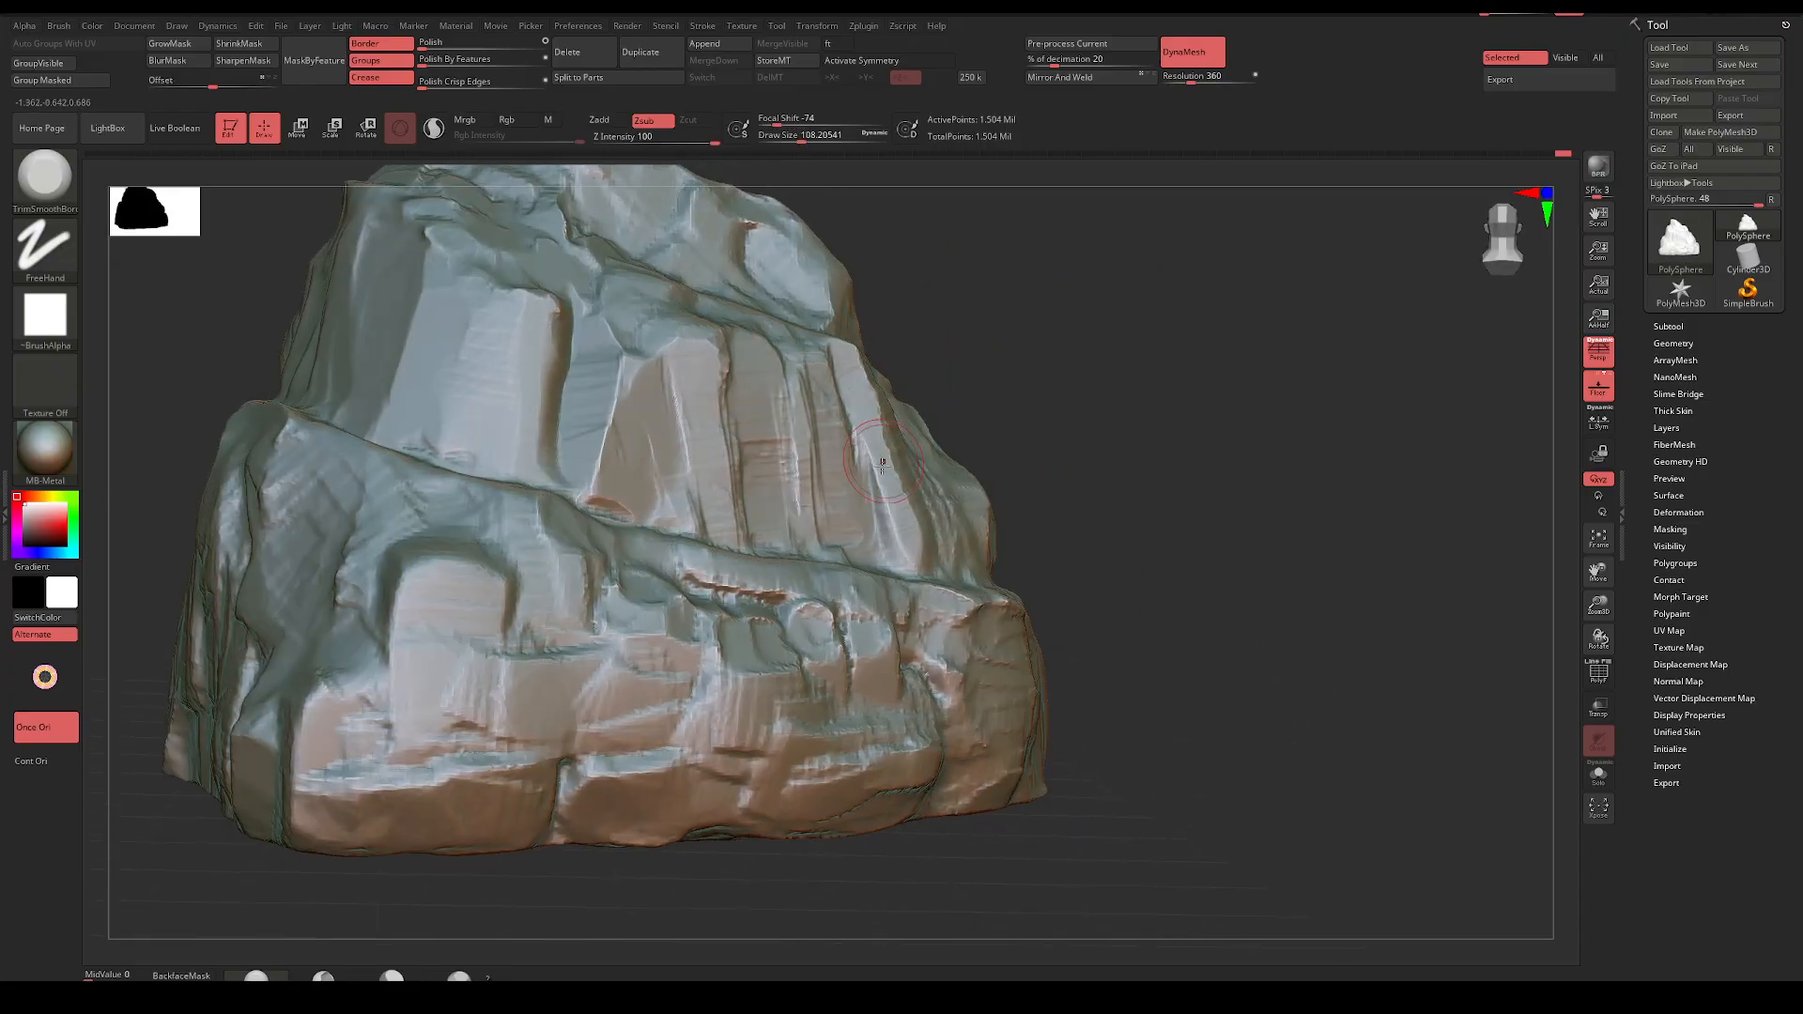
{"action": "left_click_drag", "start_coordinate": [865, 454], "coordinate": [888, 552]}
{"action": "left_click_drag", "start_coordinate": [1080, 376], "coordinate": [1019, 380]}
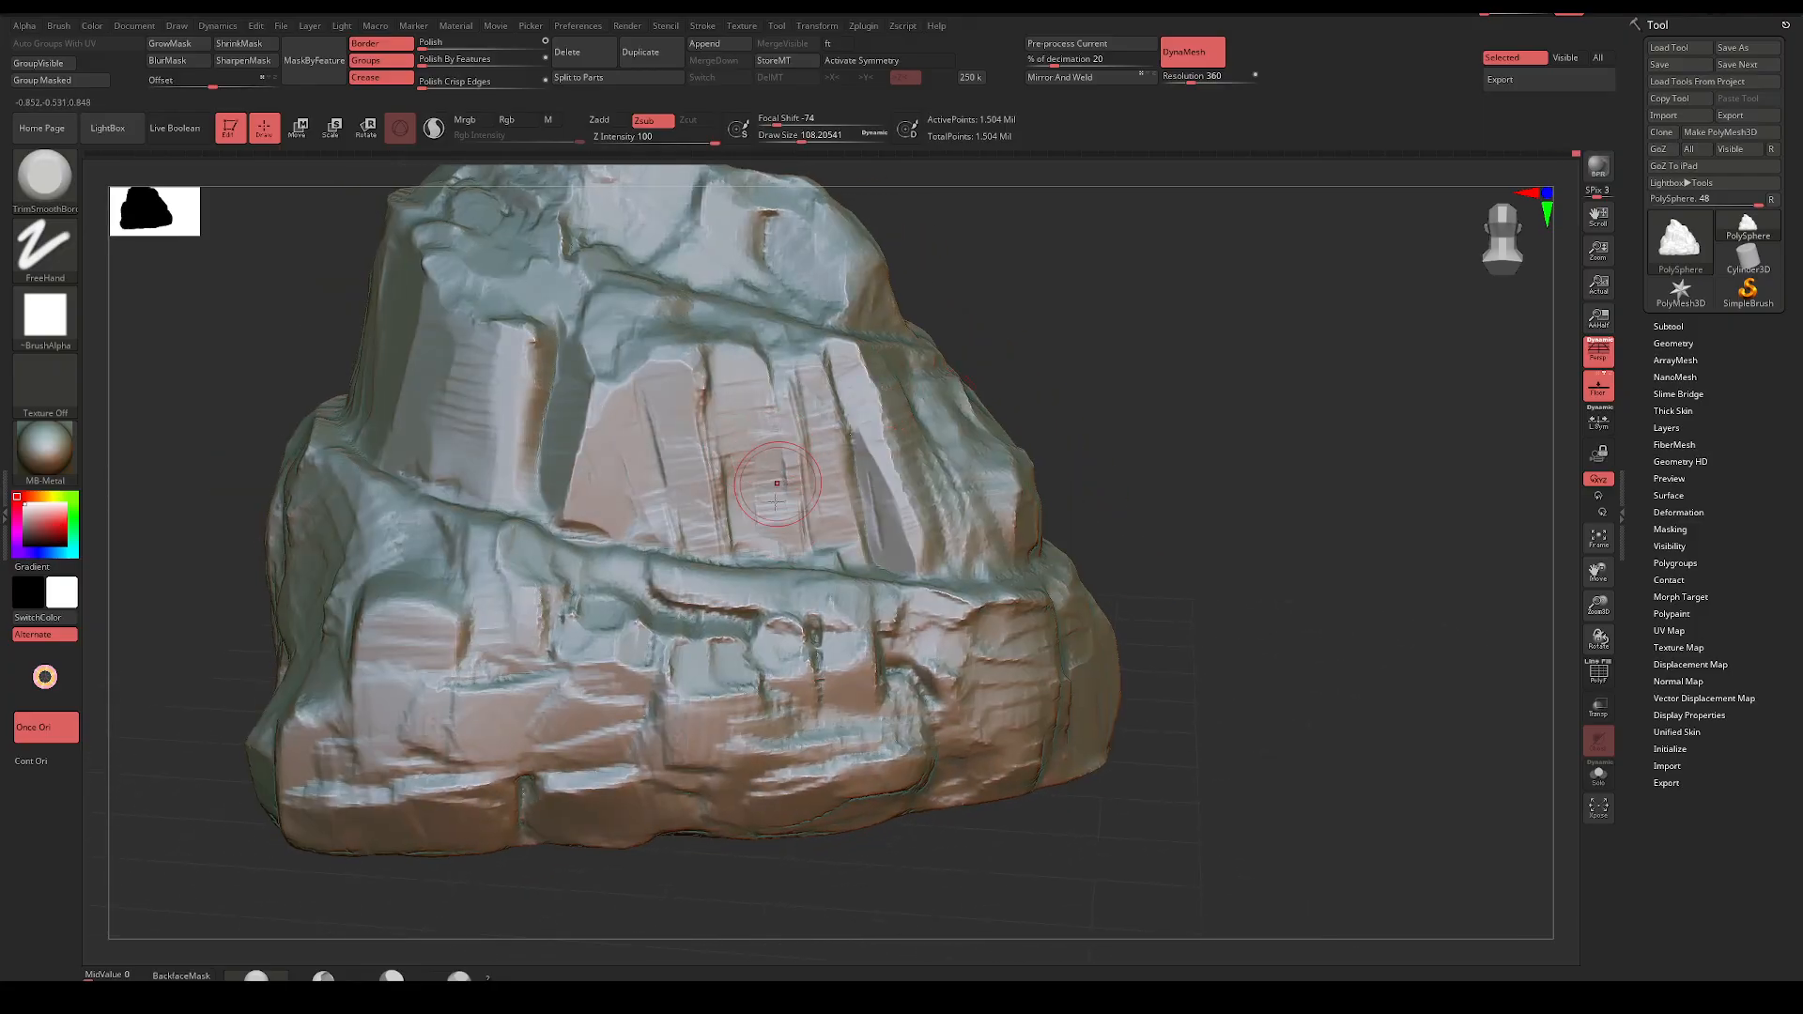
Trim the central panel of the middle tier's broad face and the recess beside the neighbouring column
{"action": "left_click_drag", "start_coordinate": [778, 483], "coordinate": [771, 399]}
{"action": "left_click_drag", "start_coordinate": [763, 534], "coordinate": [780, 466]}
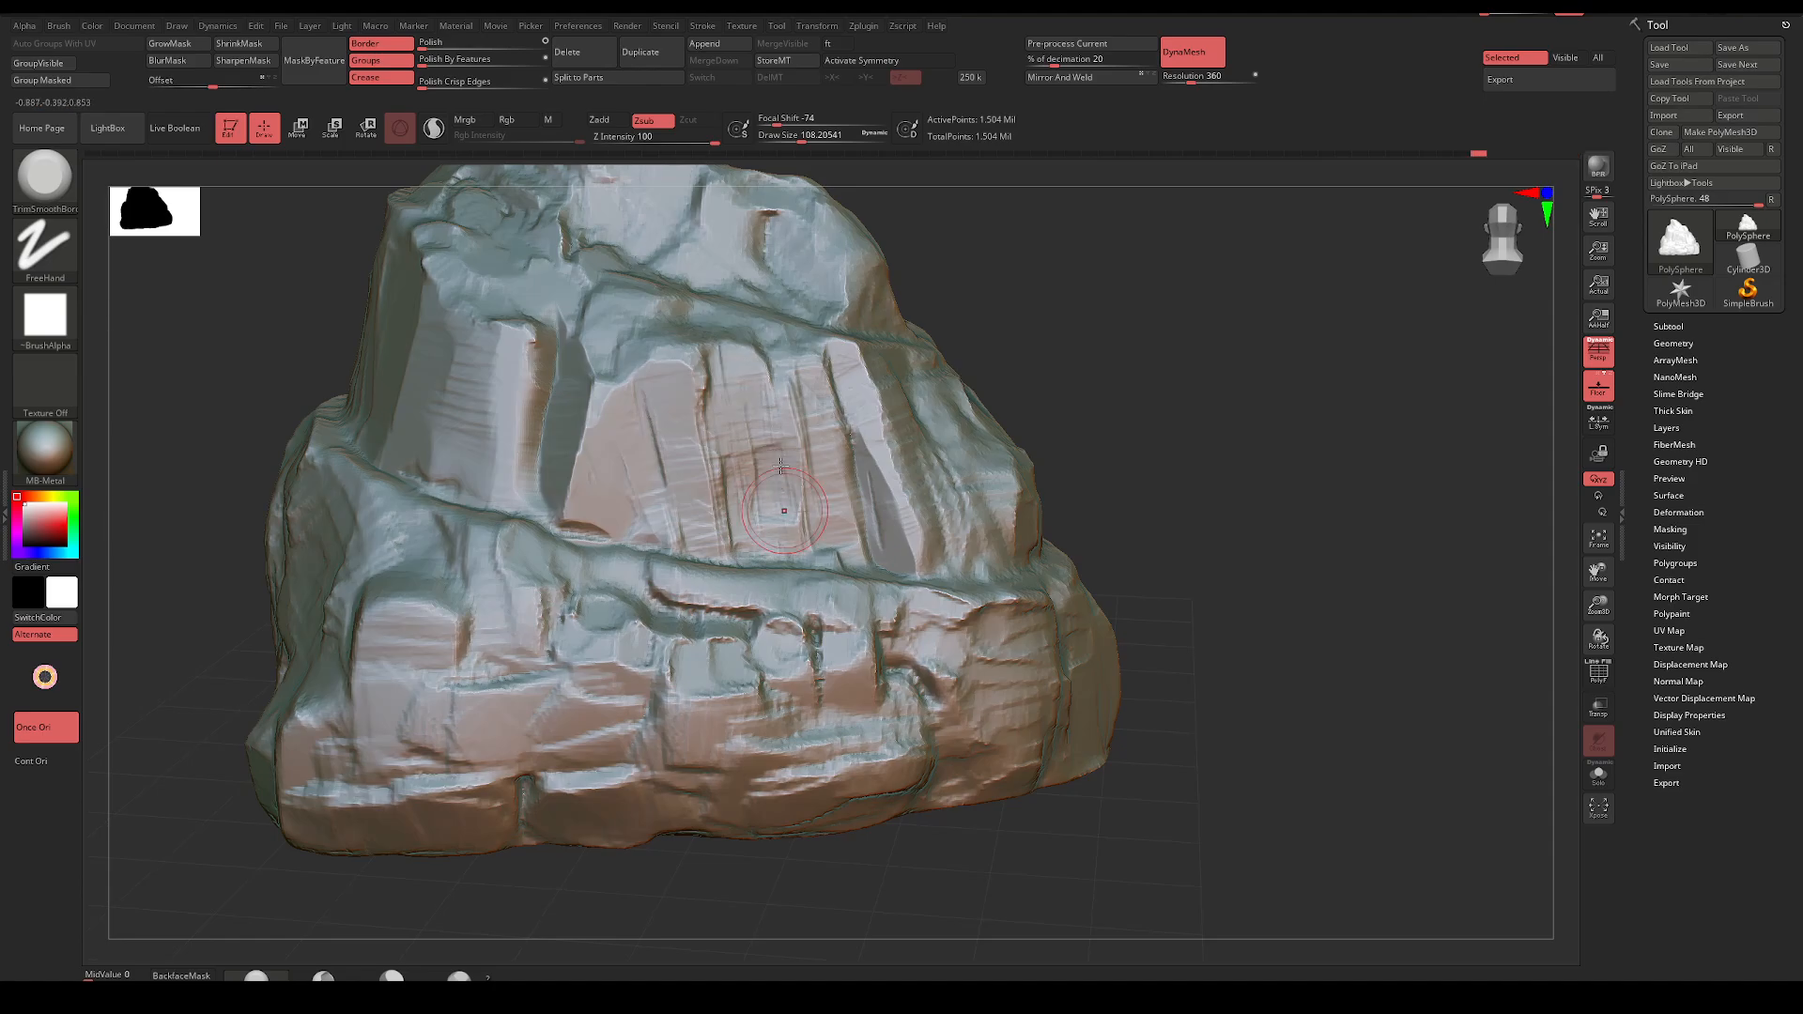
{"action": "left_click_drag", "start_coordinate": [977, 291], "coordinate": [1014, 354]}
{"action": "left_click_drag", "start_coordinate": [662, 385], "coordinate": [620, 406]}
{"action": "key", "text": "ctrl"}
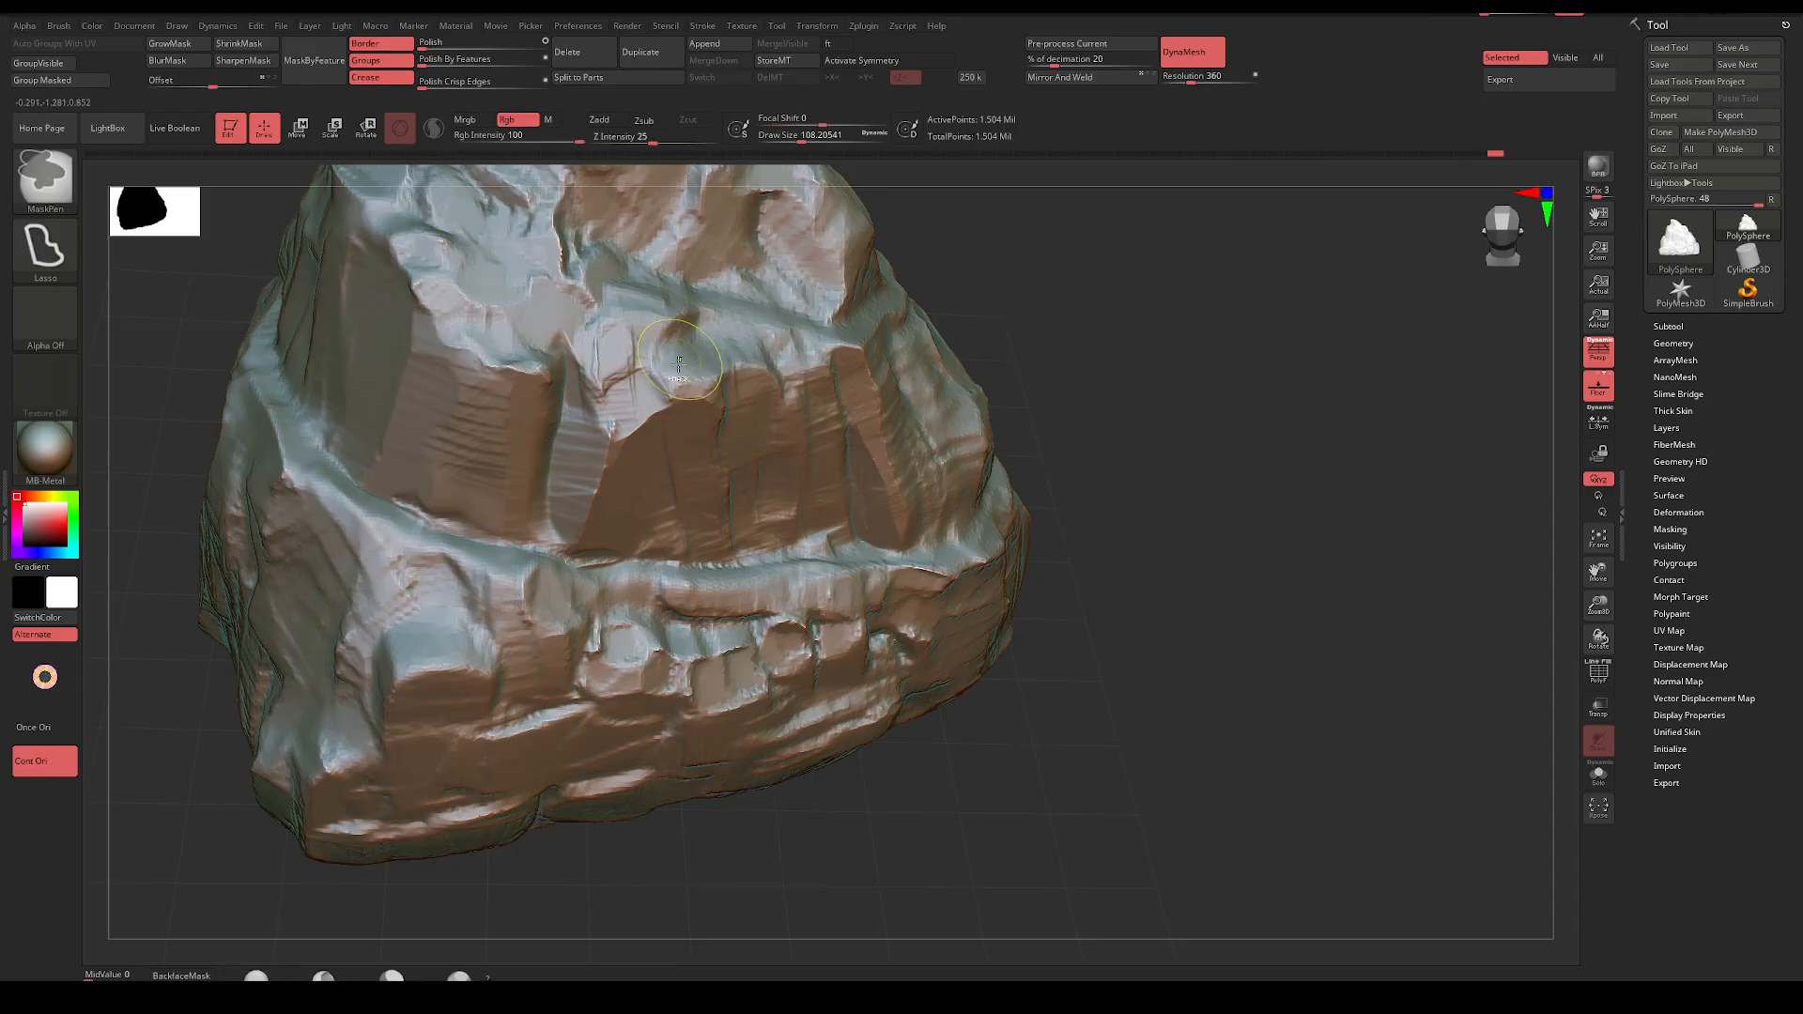
{"action": "mouse_move", "coordinate": [1033, 310]}
{"action": "left_mouse_down"}
{"action": "mouse_move", "coordinate": [998, 329]}
{"action": "mouse_move", "coordinate": [977, 388]}
{"action": "mouse_move", "coordinate": [1006, 390]}
{"action": "left_mouse_up"}
Set the draw size to about 172 and trim the lower tier's front blocks into broad slanted slabs
{"action": "key", "text": "space"}
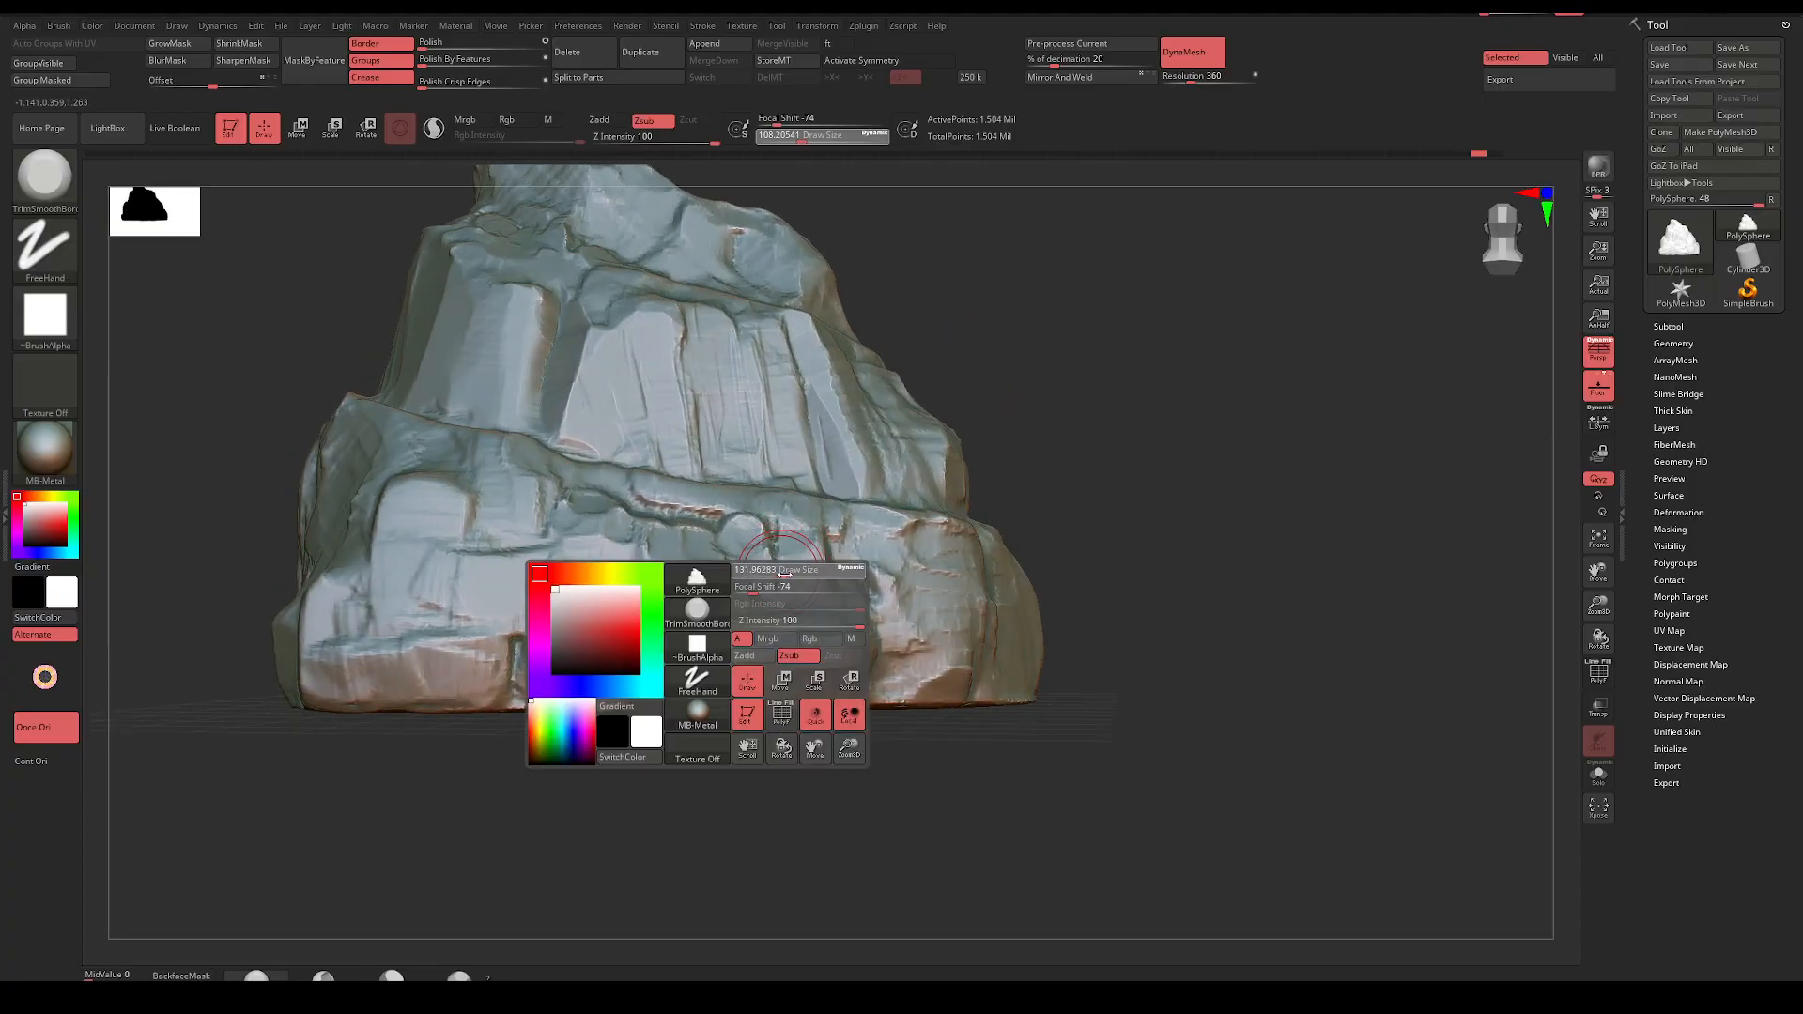
{"action": "mouse_move", "coordinate": [768, 583]}
{"action": "left_mouse_down"}
{"action": "mouse_move", "coordinate": [835, 670]}
{"action": "mouse_move", "coordinate": [833, 610]}
{"action": "mouse_move", "coordinate": [856, 648]}
{"action": "mouse_move", "coordinate": [813, 635]}
{"action": "mouse_move", "coordinate": [737, 657]}
{"action": "mouse_move", "coordinate": [755, 671]}
{"action": "mouse_move", "coordinate": [798, 638]}
{"action": "mouse_move", "coordinate": [769, 667]}
{"action": "mouse_move", "coordinate": [713, 601]}
{"action": "mouse_move", "coordinate": [751, 638]}
{"action": "mouse_move", "coordinate": [675, 623]}
{"action": "mouse_move", "coordinate": [660, 640]}
{"action": "left_mouse_up"}
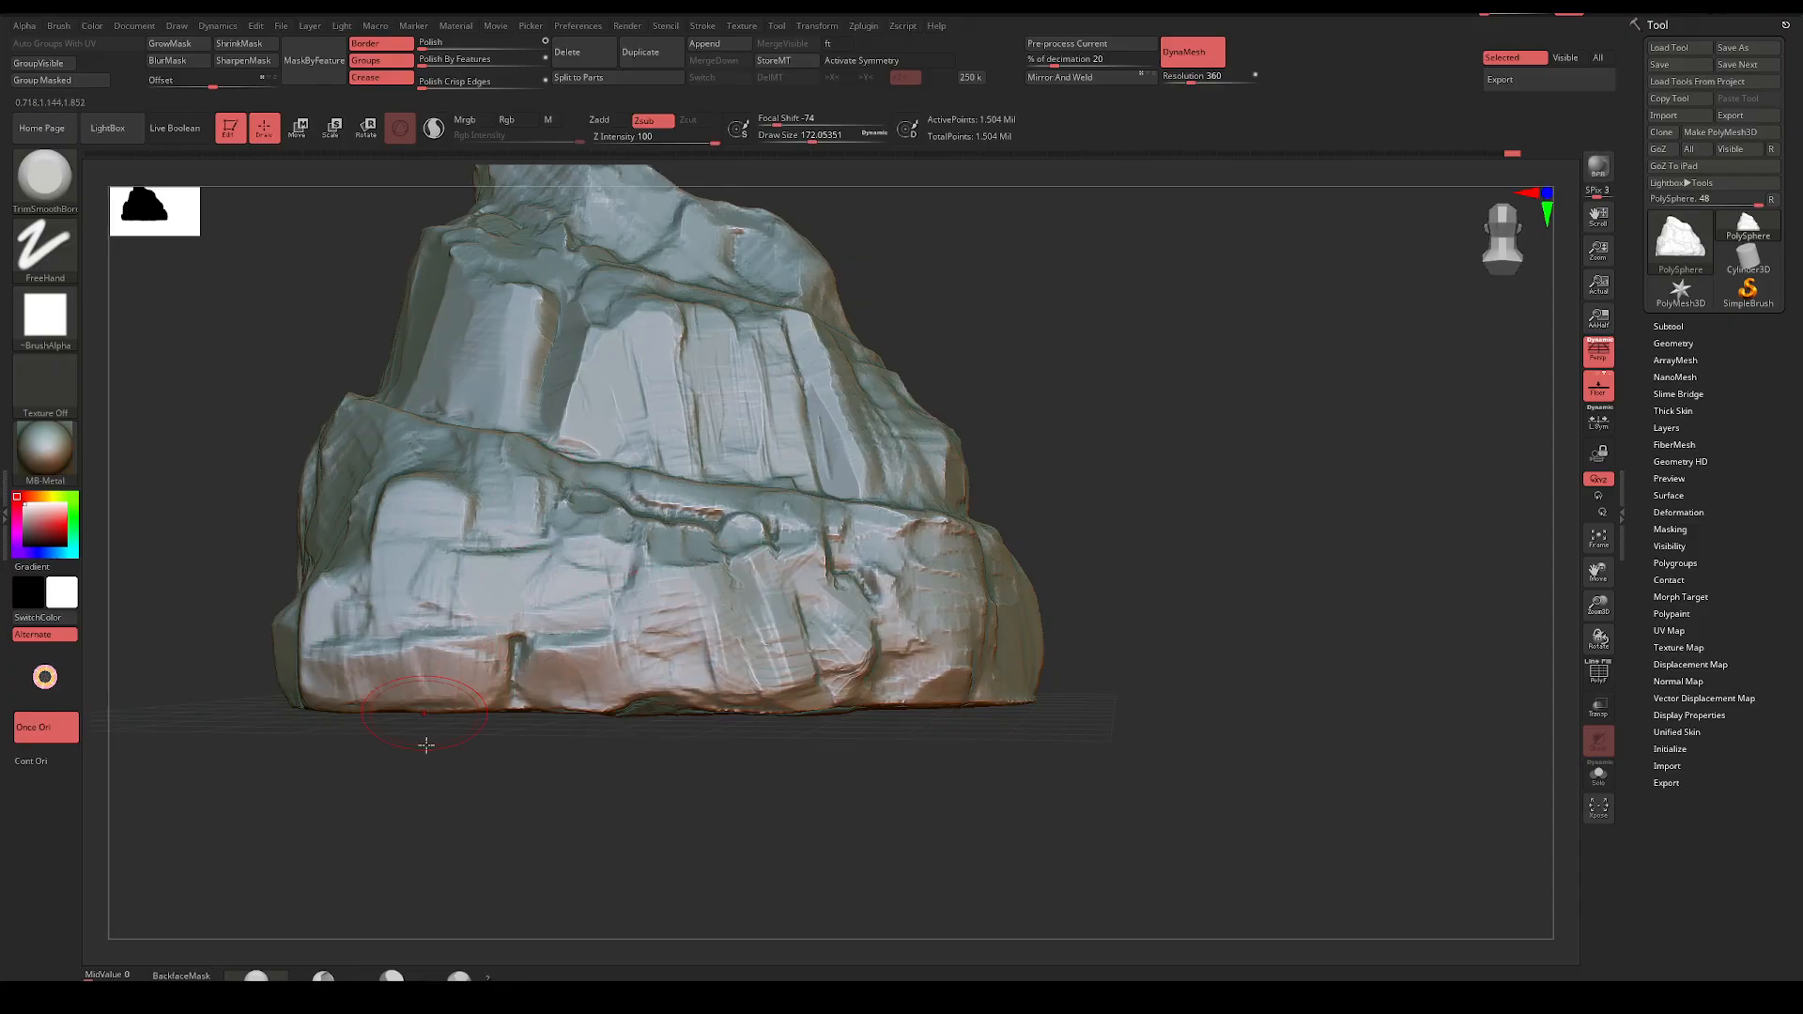
{"action": "mouse_move", "coordinate": [426, 745]}
{"action": "left_mouse_down"}
{"action": "mouse_move", "coordinate": [426, 813]}
{"action": "mouse_move", "coordinate": [426, 673]}
{"action": "left_mouse_up"}
{"action": "left_click_drag", "start_coordinate": [343, 589], "coordinate": [483, 628]}
Trim the lower tier's corner and the lower edge of its front blocks into flat planes
{"action": "left_click_drag", "start_coordinate": [807, 375], "coordinate": [801, 500]}
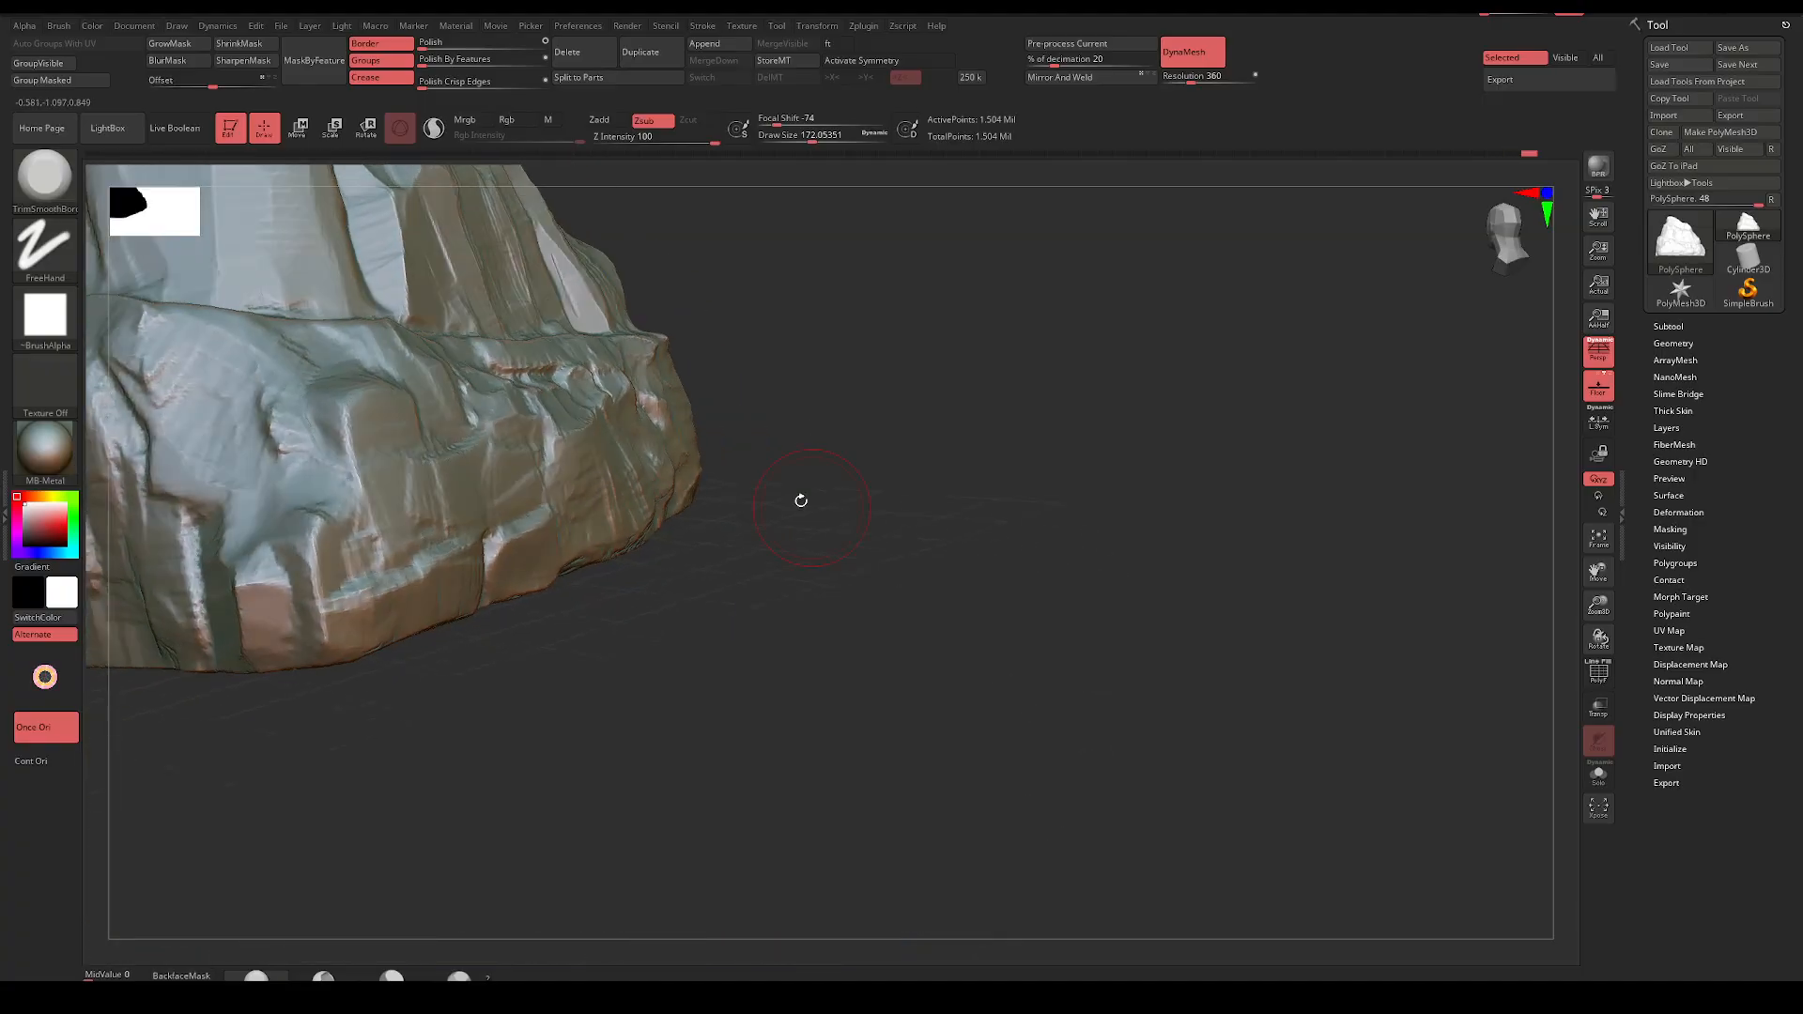
{"action": "left_click_drag", "start_coordinate": [332, 629], "coordinate": [380, 608]}
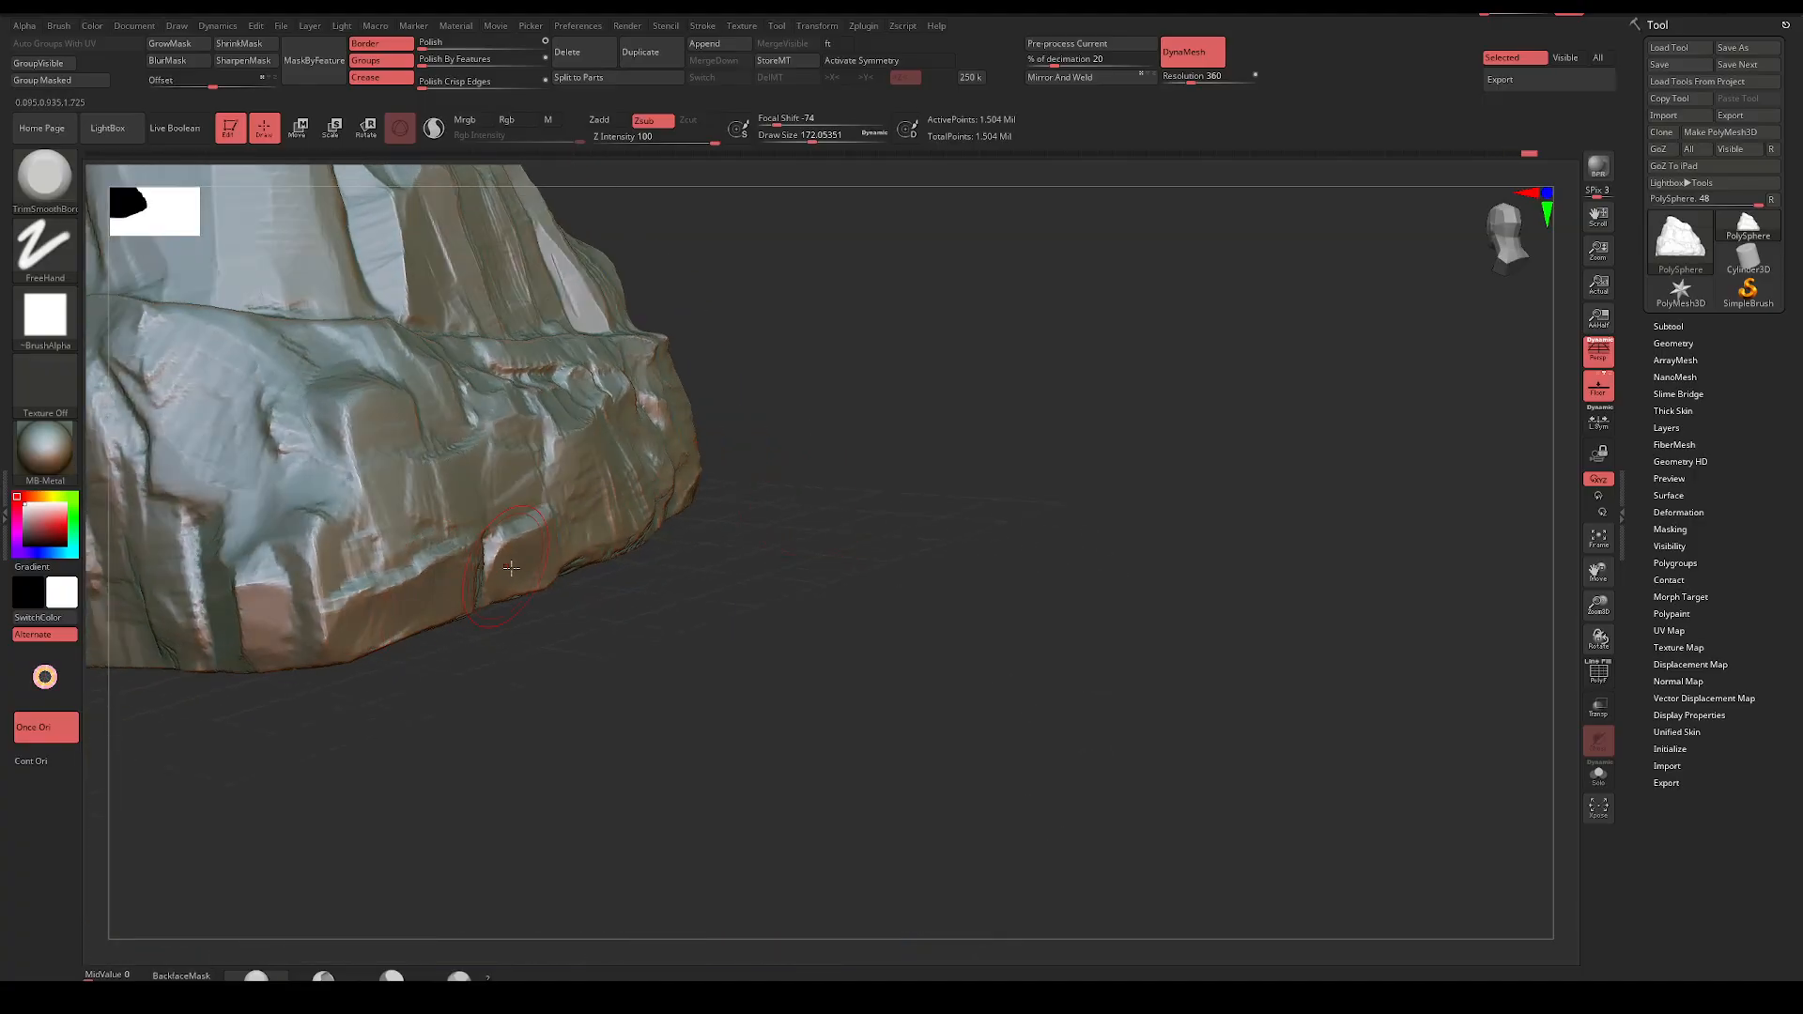
{"action": "left_click_drag", "start_coordinate": [601, 611], "coordinate": [530, 714]}
{"action": "mouse_move", "coordinate": [328, 441]}
{"action": "left_mouse_down"}
{"action": "mouse_move", "coordinate": [369, 554]}
{"action": "mouse_move", "coordinate": [354, 459]}
{"action": "left_mouse_up"}
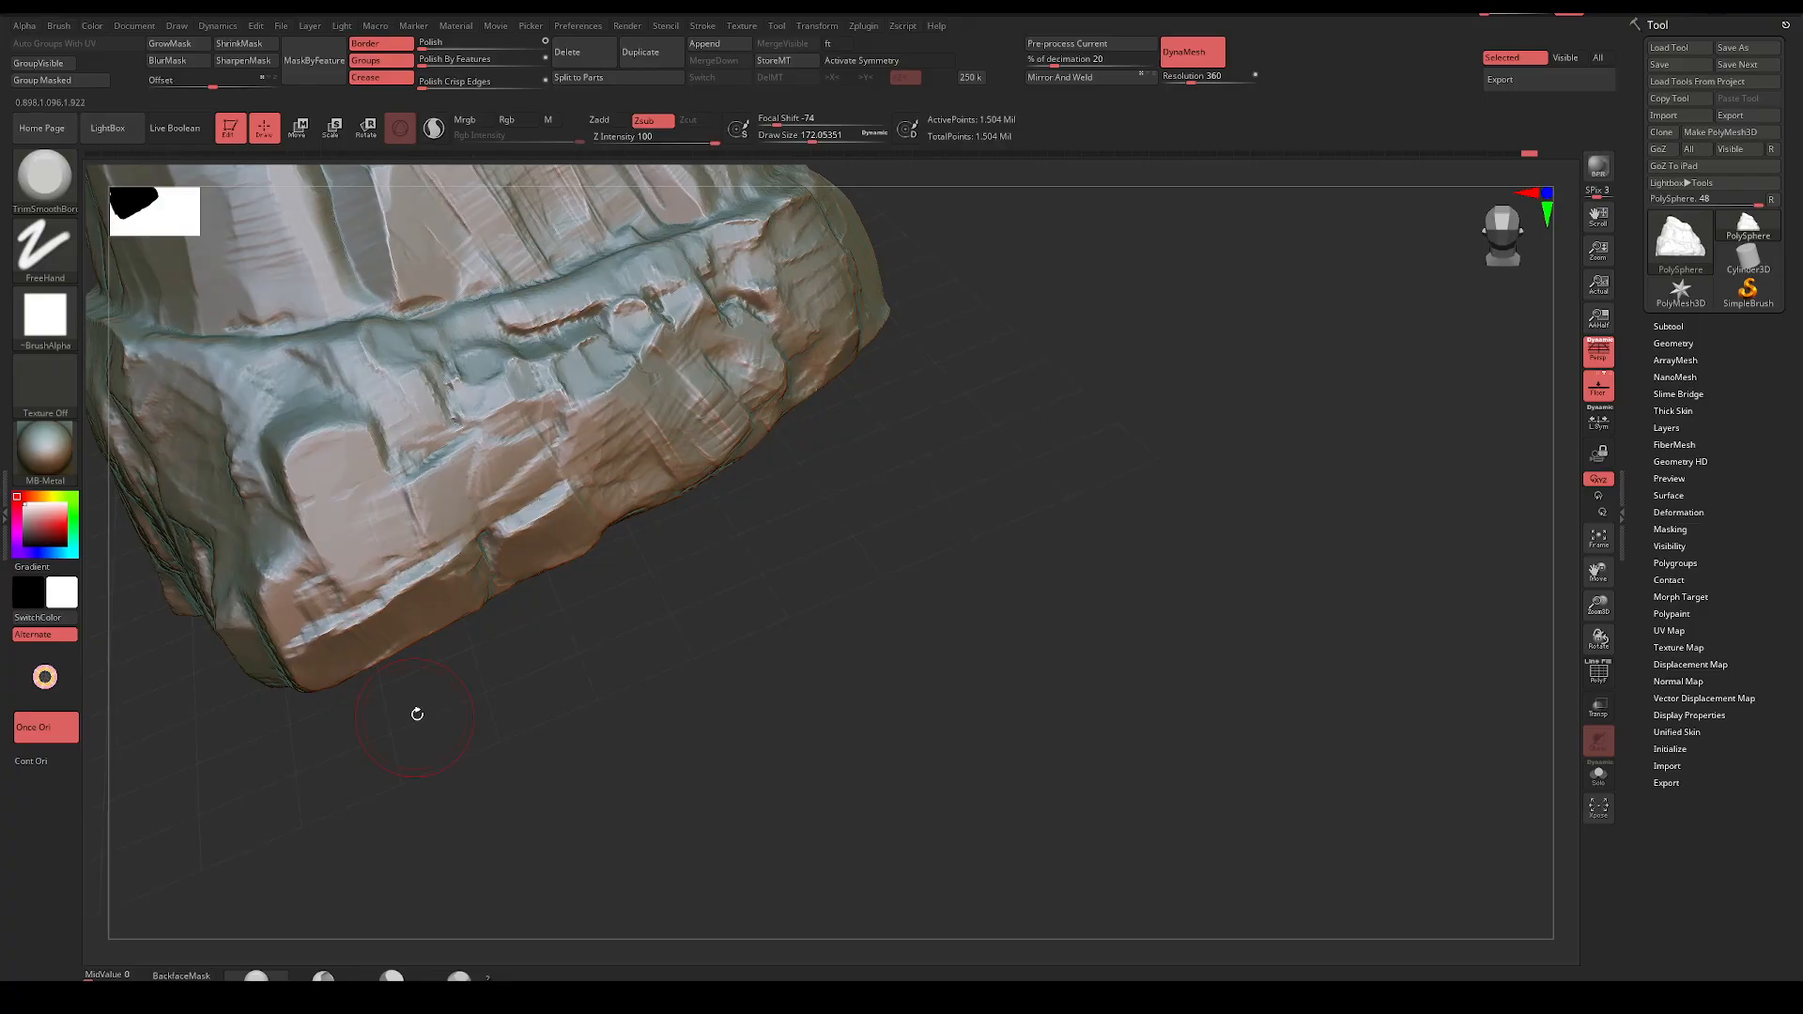
{"action": "left_click_drag", "start_coordinate": [417, 714], "coordinate": [526, 704]}
{"action": "mouse_move", "coordinate": [251, 460]}
{"action": "left_mouse_down"}
{"action": "mouse_move", "coordinate": [287, 545]}
{"action": "mouse_move", "coordinate": [291, 444]}
{"action": "mouse_move", "coordinate": [316, 427]}
{"action": "mouse_move", "coordinate": [300, 434]}
{"action": "left_mouse_up"}
Set the draw size to 112 and sharpen the block beneath the lower tier's ledge near the corner
{"action": "key", "text": "space"}
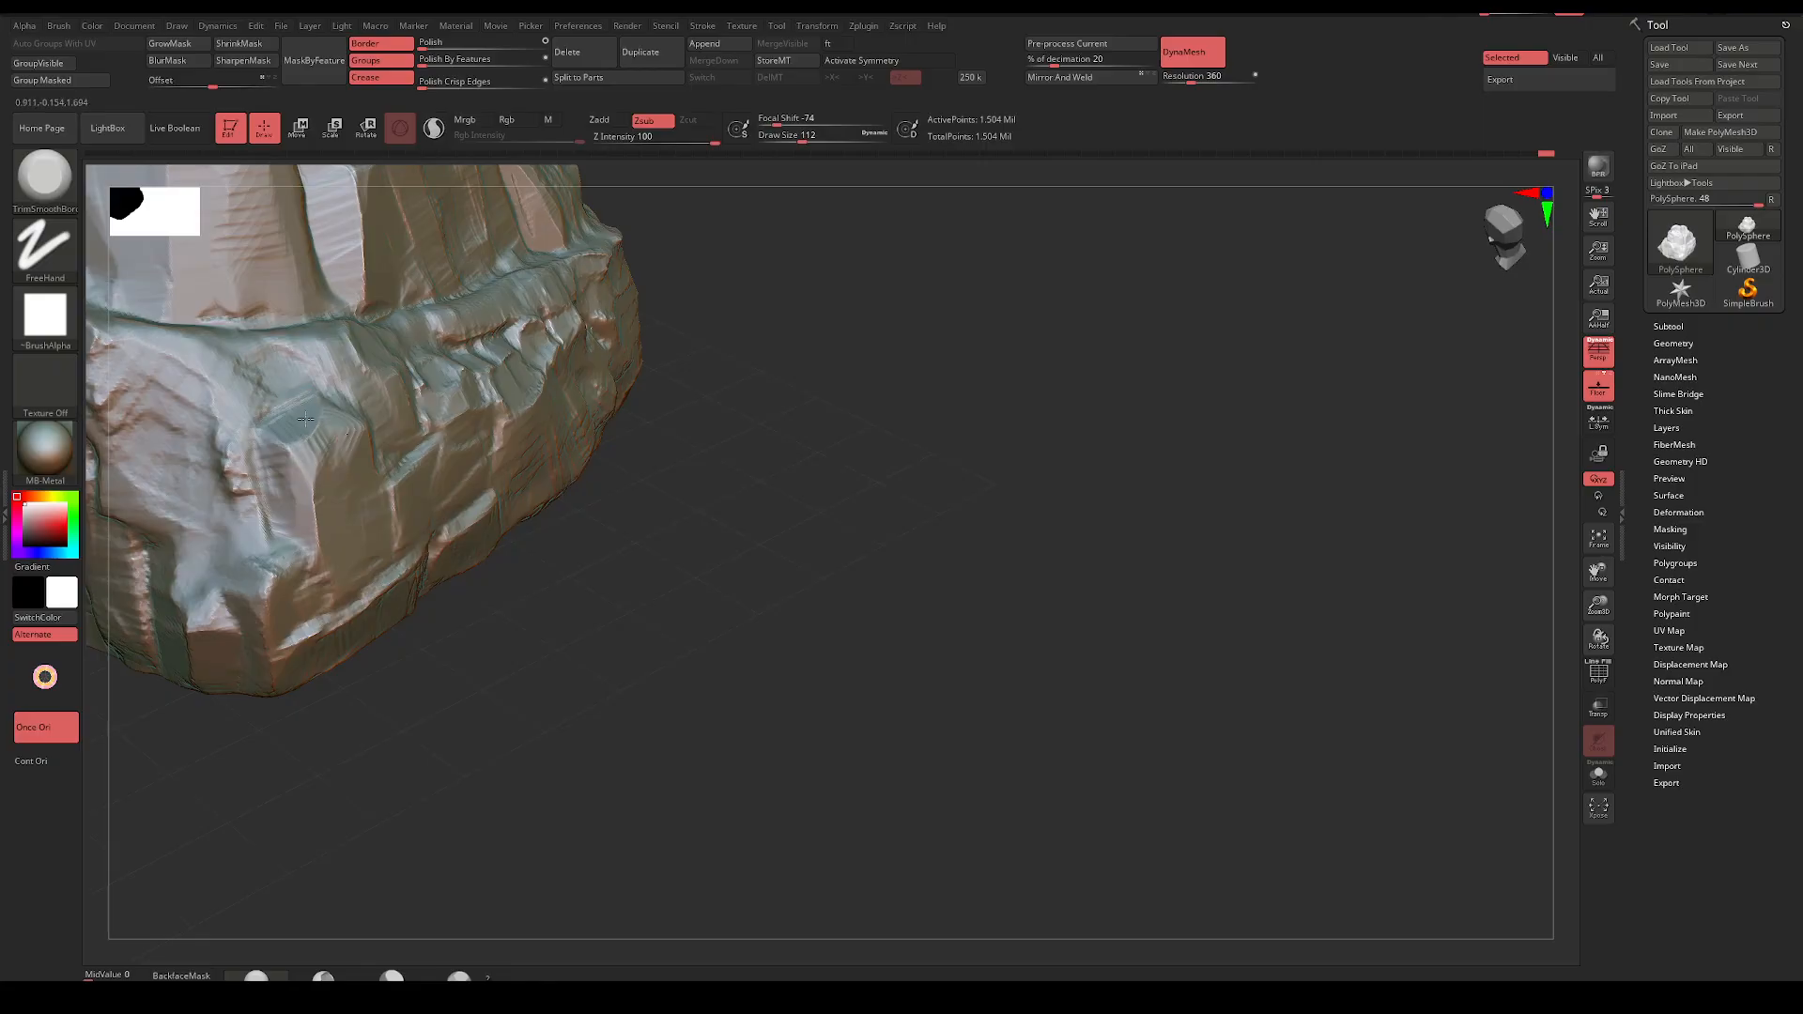
{"action": "left_click_drag", "start_coordinate": [986, 423], "coordinate": [806, 357]}
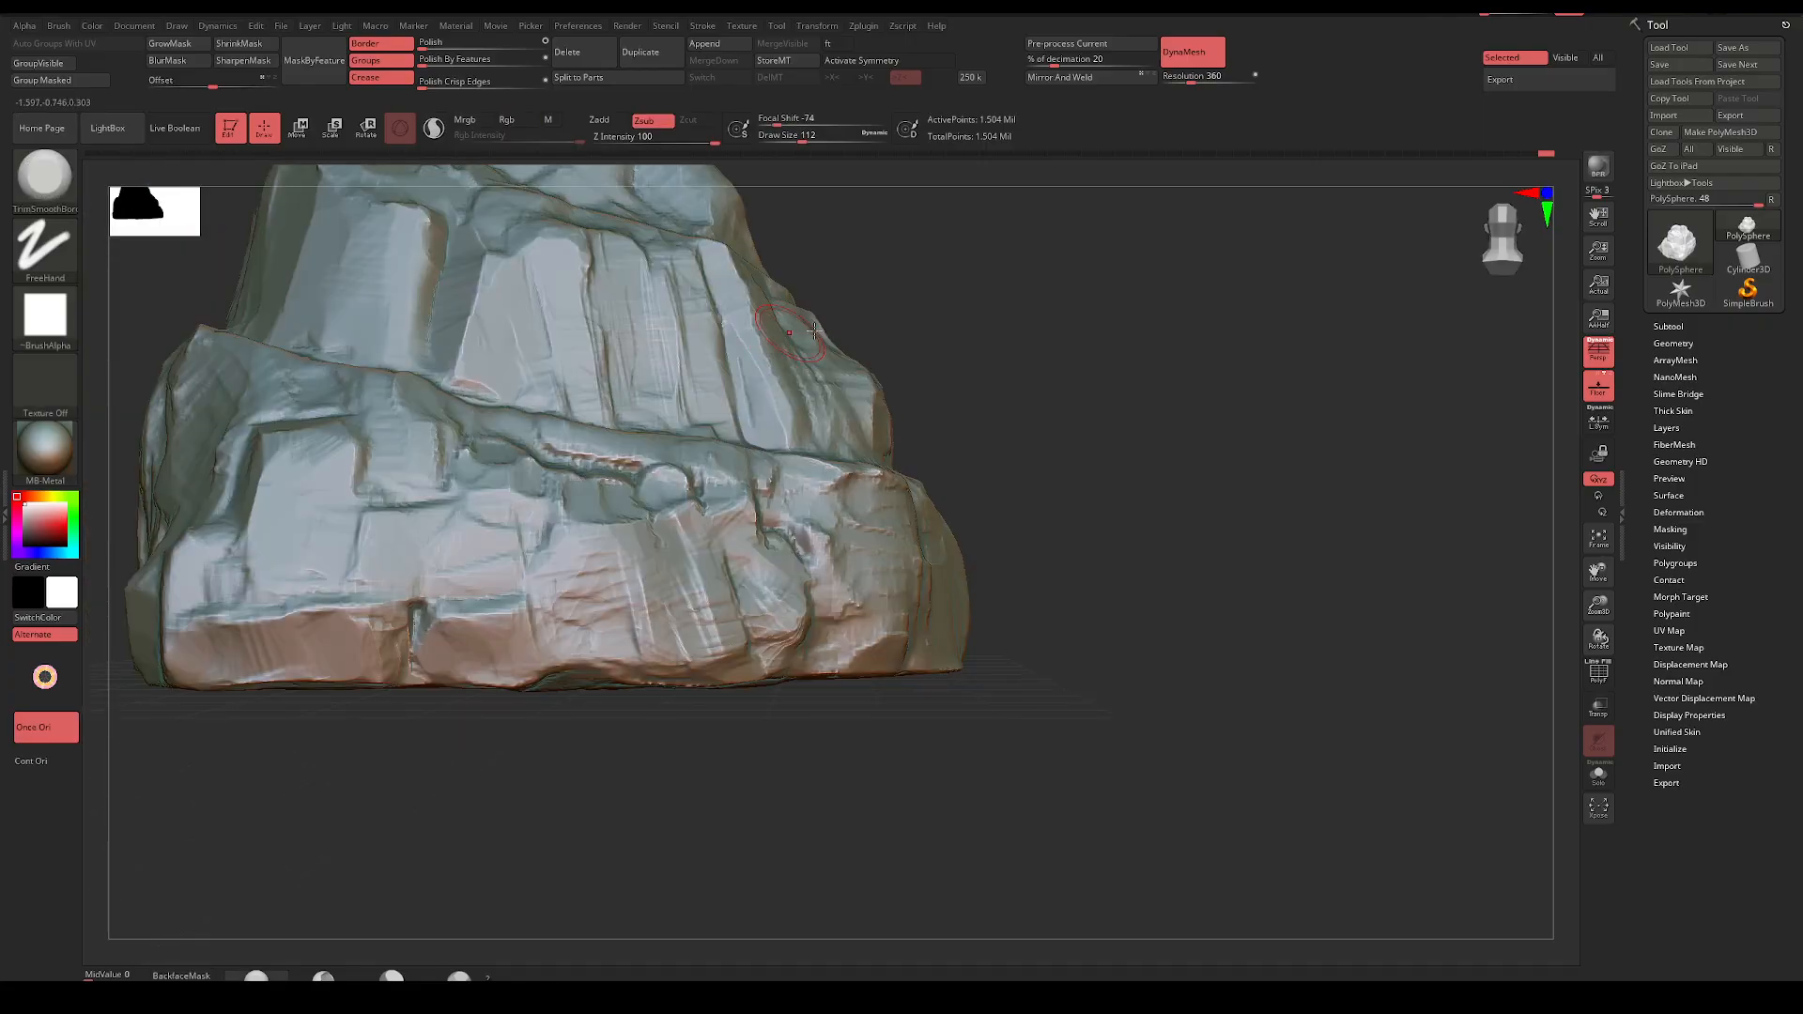
{"action": "left_click_drag", "start_coordinate": [960, 336], "coordinate": [932, 351]}
{"action": "left_click_drag", "start_coordinate": [357, 451], "coordinate": [368, 493]}
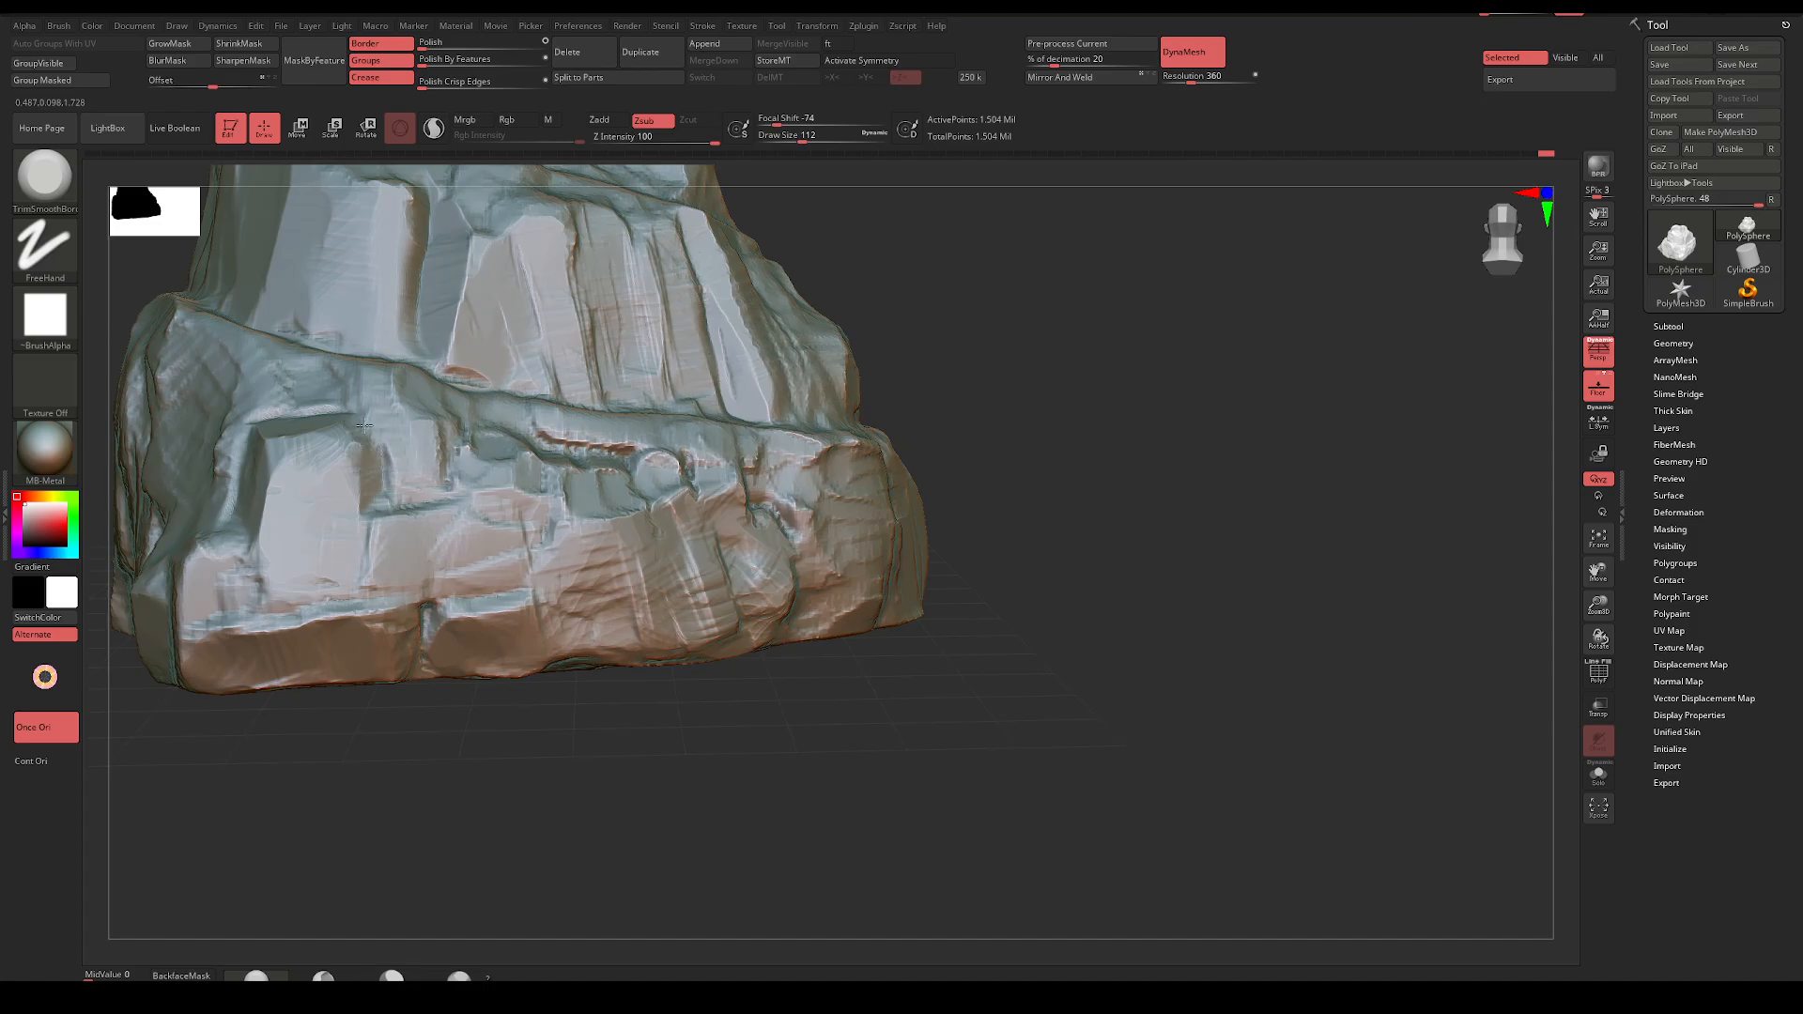
Trim vertical facets down the lower tier's corner block to its base and remesh the rock
{"action": "left_click_drag", "start_coordinate": [364, 425], "coordinate": [361, 450]}
{"action": "mouse_move", "coordinate": [976, 314]}
{"action": "left_mouse_down"}
{"action": "mouse_move", "coordinate": [870, 322]}
{"action": "mouse_move", "coordinate": [967, 385]}
{"action": "left_mouse_up"}
{"action": "mouse_move", "coordinate": [361, 537]}
{"action": "left_mouse_down"}
{"action": "mouse_move", "coordinate": [366, 576]}
{"action": "mouse_move", "coordinate": [319, 517]}
{"action": "mouse_move", "coordinate": [287, 574]}
{"action": "mouse_move", "coordinate": [313, 628]}
{"action": "mouse_move", "coordinate": [336, 573]}
{"action": "mouse_move", "coordinate": [328, 521]}
{"action": "mouse_move", "coordinate": [339, 541]}
{"action": "mouse_move", "coordinate": [292, 523]}
{"action": "left_mouse_up"}
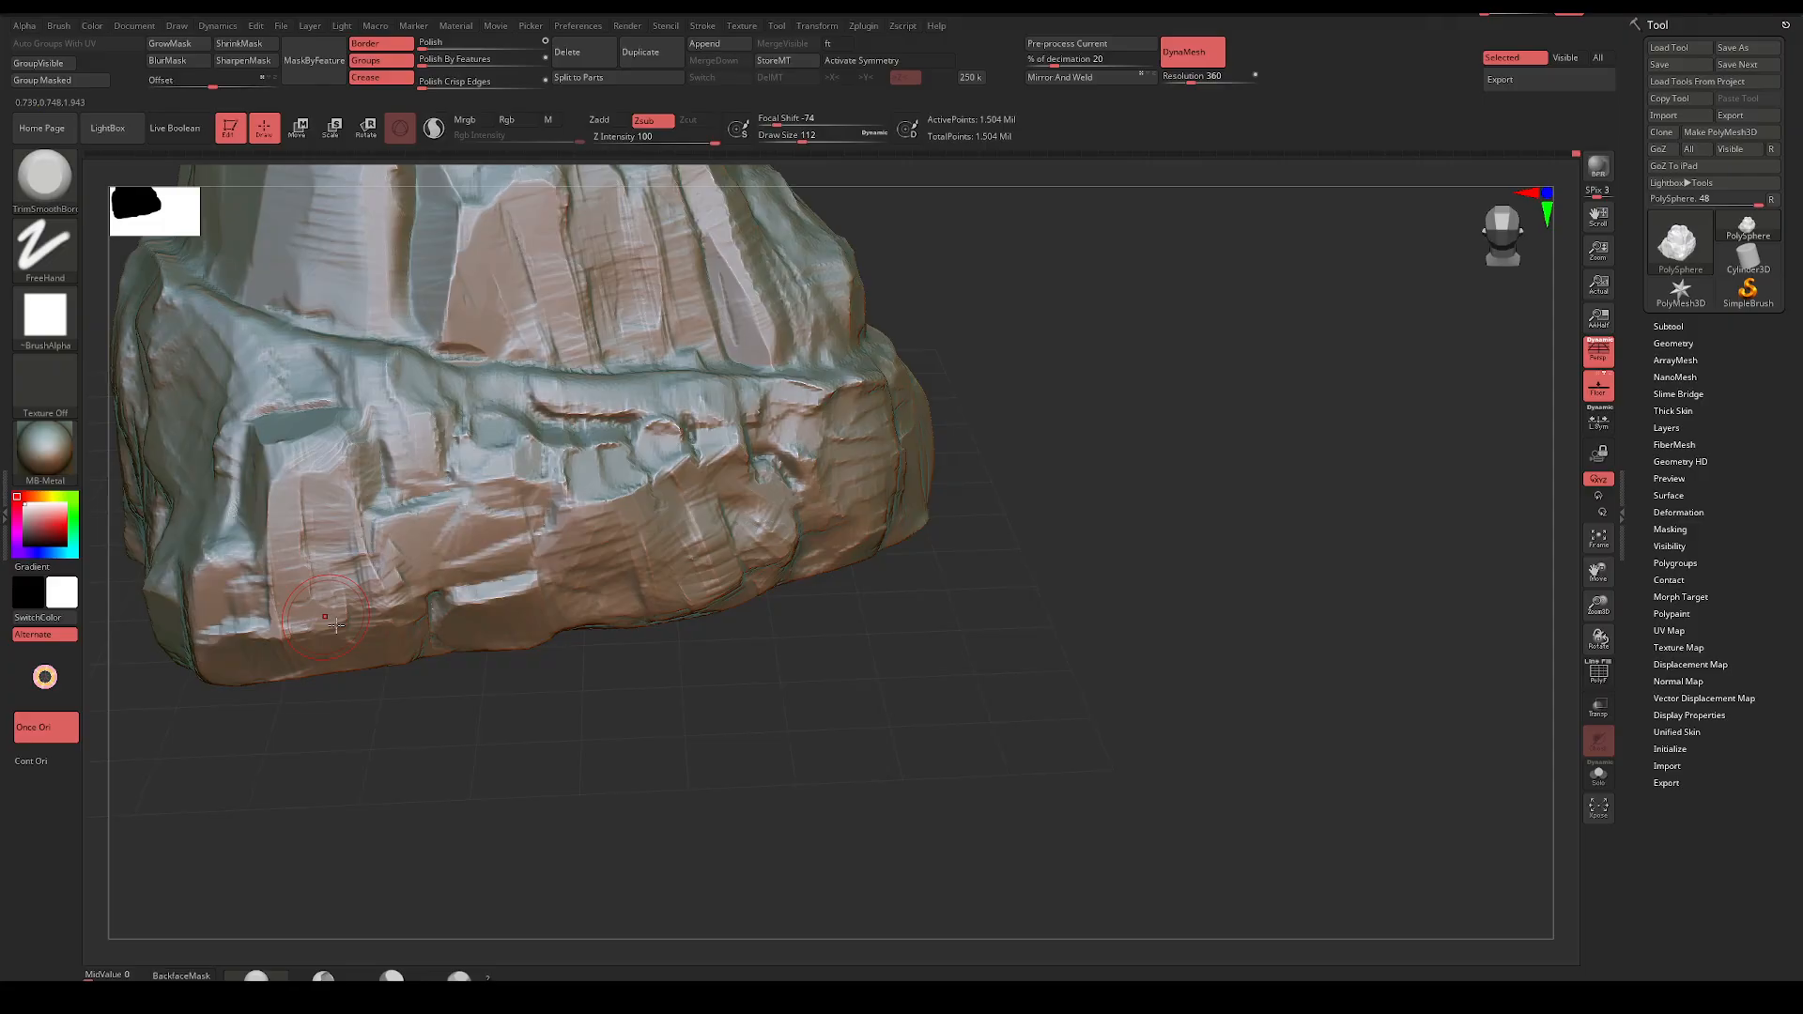
{"action": "mouse_move", "coordinate": [930, 399]}
{"action": "left_mouse_down"}
{"action": "mouse_move", "coordinate": [1043, 370]}
{"action": "mouse_move", "coordinate": [985, 409]}
{"action": "left_mouse_up"}
{"action": "mouse_move", "coordinate": [984, 411]}
{"action": "left_mouse_down", "text": "ctrl"}
{"action": "mouse_move", "coordinate": [1000, 463]}
{"action": "mouse_move", "coordinate": [902, 477]}
{"action": "left_mouse_up", "text": "ctrl"}
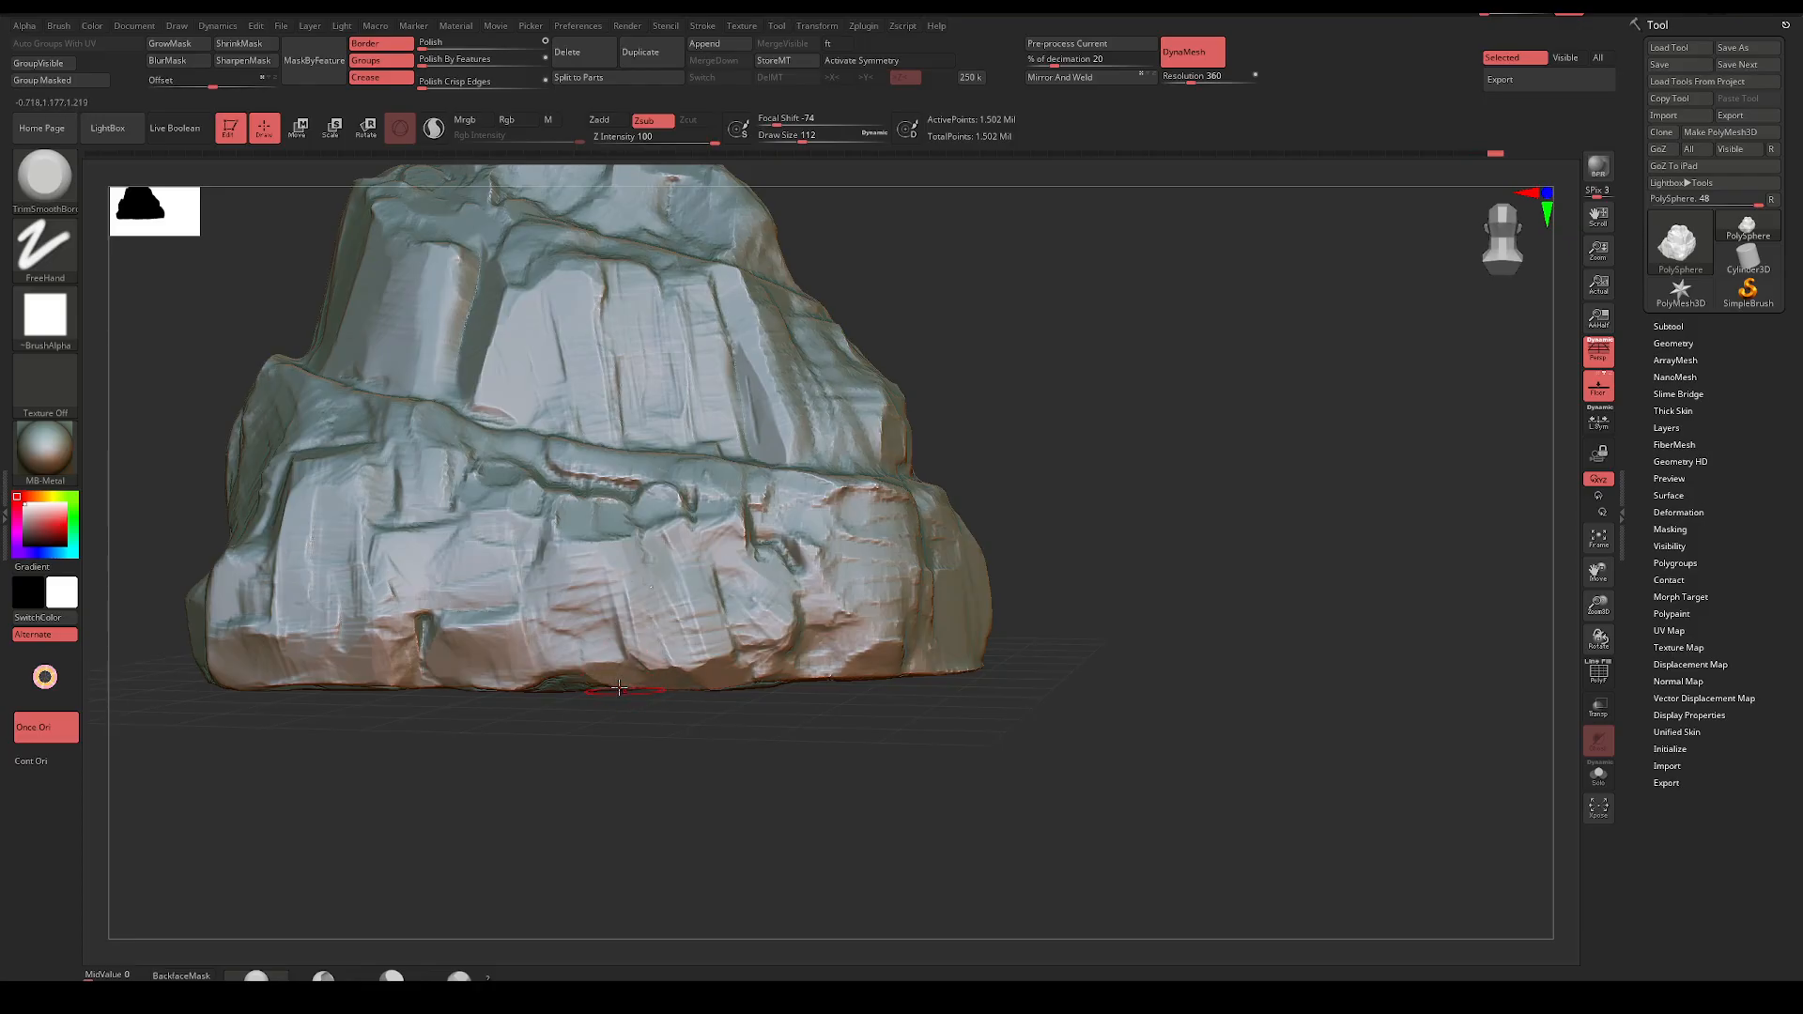
{"action": "mouse_move", "coordinate": [442, 686]}
{"action": "left_mouse_down"}
{"action": "mouse_move", "coordinate": [515, 764]}
{"action": "mouse_move", "coordinate": [567, 705]}
{"action": "left_mouse_up"}
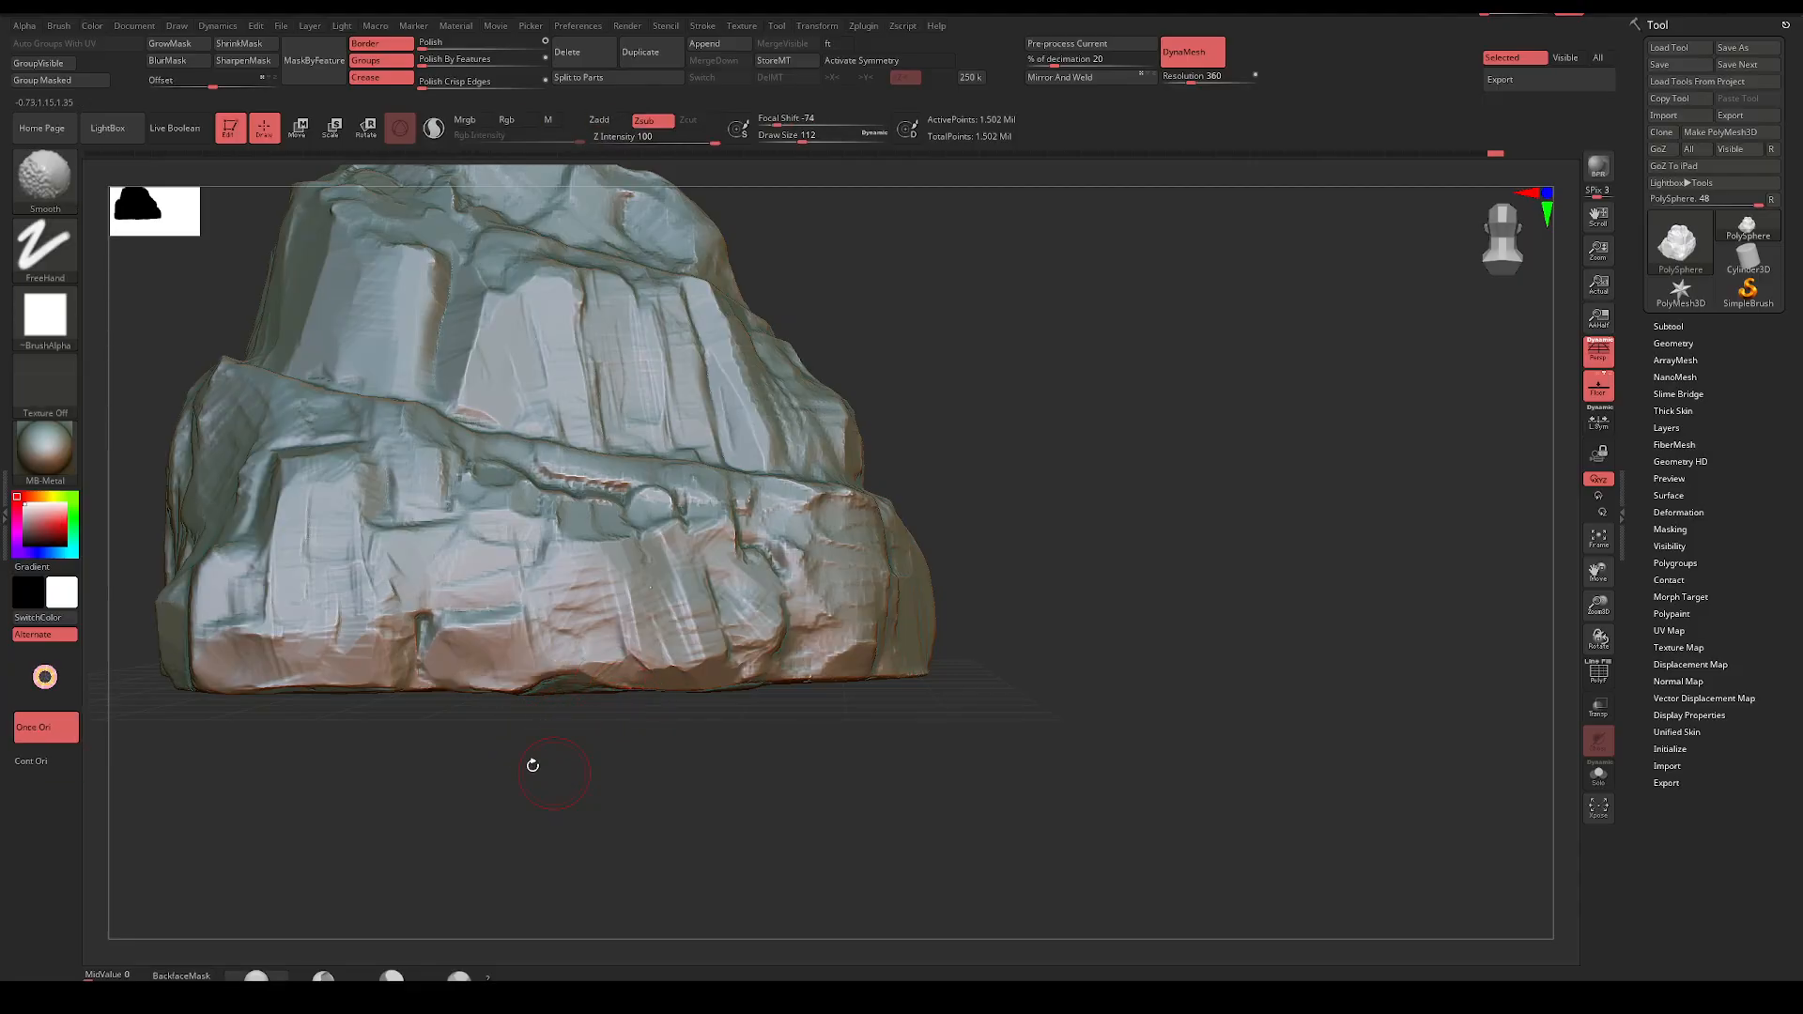
{"action": "left_click_drag", "start_coordinate": [131, 662], "coordinate": [956, 615], "text": "ctrl"}
{"action": "key", "text": "ctrl+z"}
Switch masking to a rectangular stroke and mask everything except a thin strip along the rock's base
{"action": "left_click", "coordinate": [54, 242]}
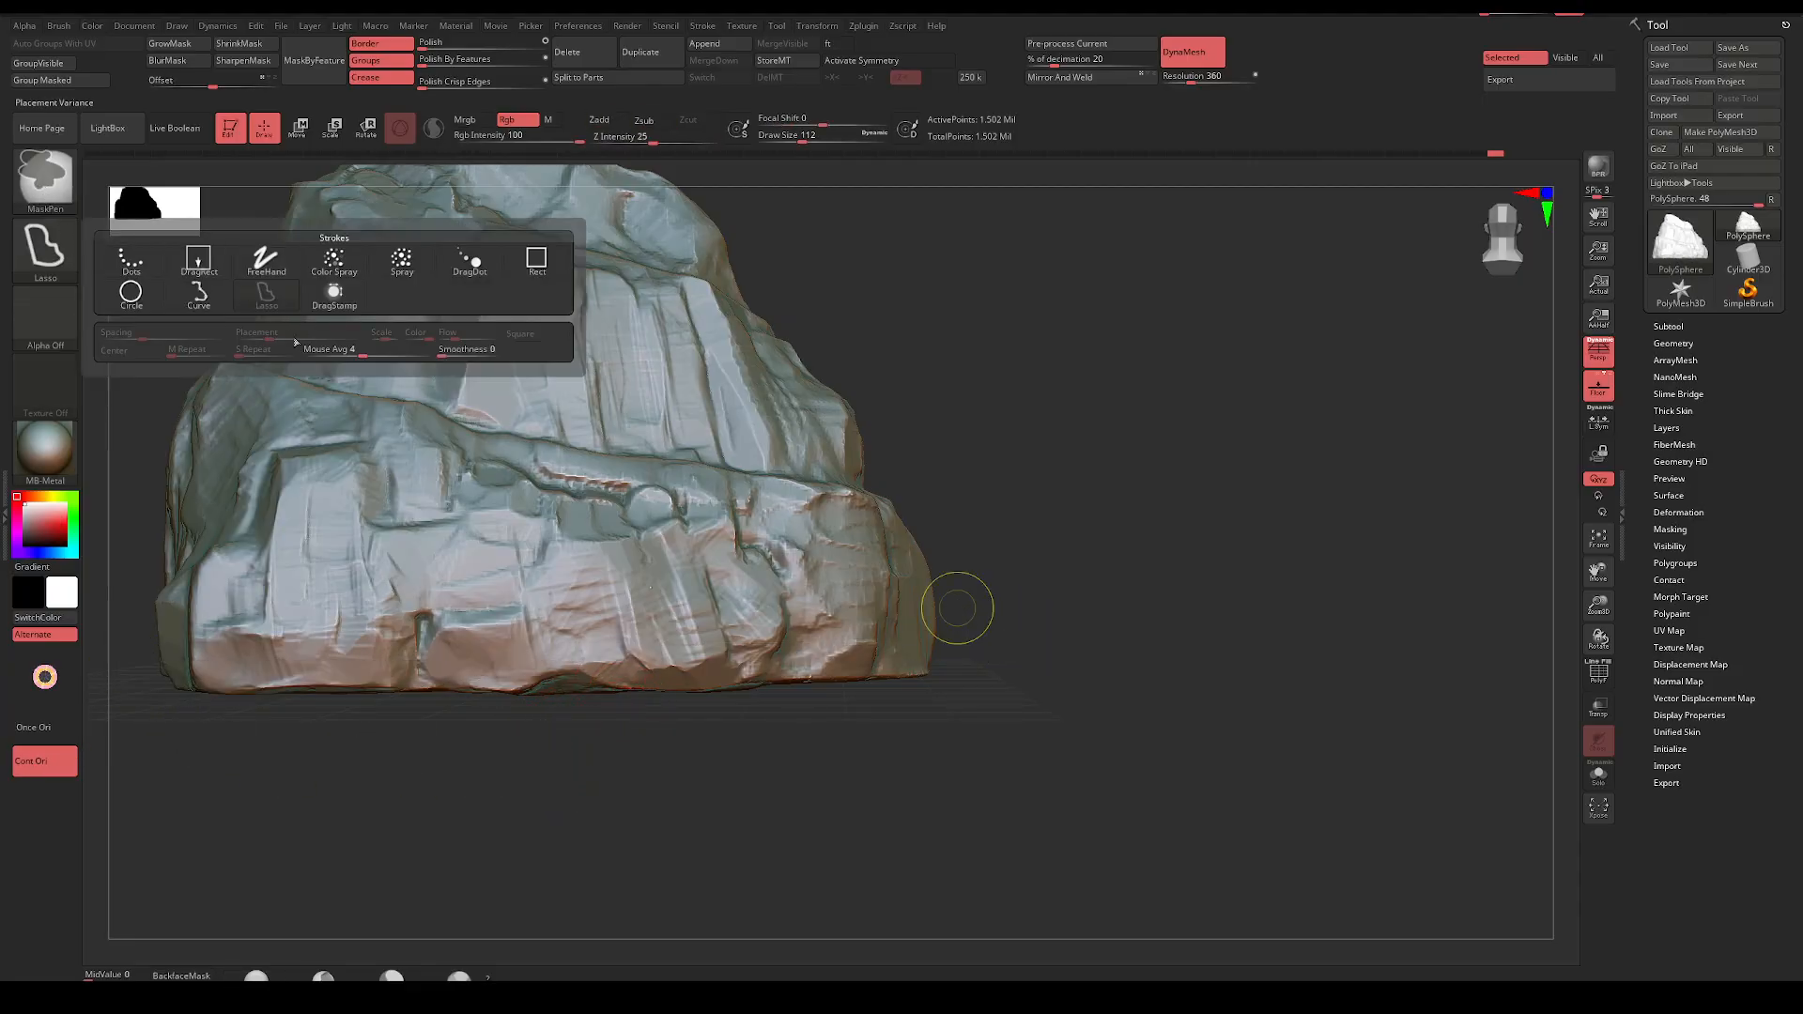
{"action": "left_click", "coordinate": [221, 263]}
{"action": "mouse_move", "coordinate": [104, 664]}
{"action": "left_mouse_down", "text": "ctrl"}
{"action": "mouse_move", "coordinate": [1086, 791]}
{"action": "mouse_move", "coordinate": [1077, 806]}
{"action": "left_mouse_up", "text": "ctrl"}
{"action": "left_click", "coordinate": [1077, 806], "text": "ctrl"}
Try to flatten the unmasked bottom strip with the transform gizmo, and undo the base edits
{"action": "key", "text": "w"}
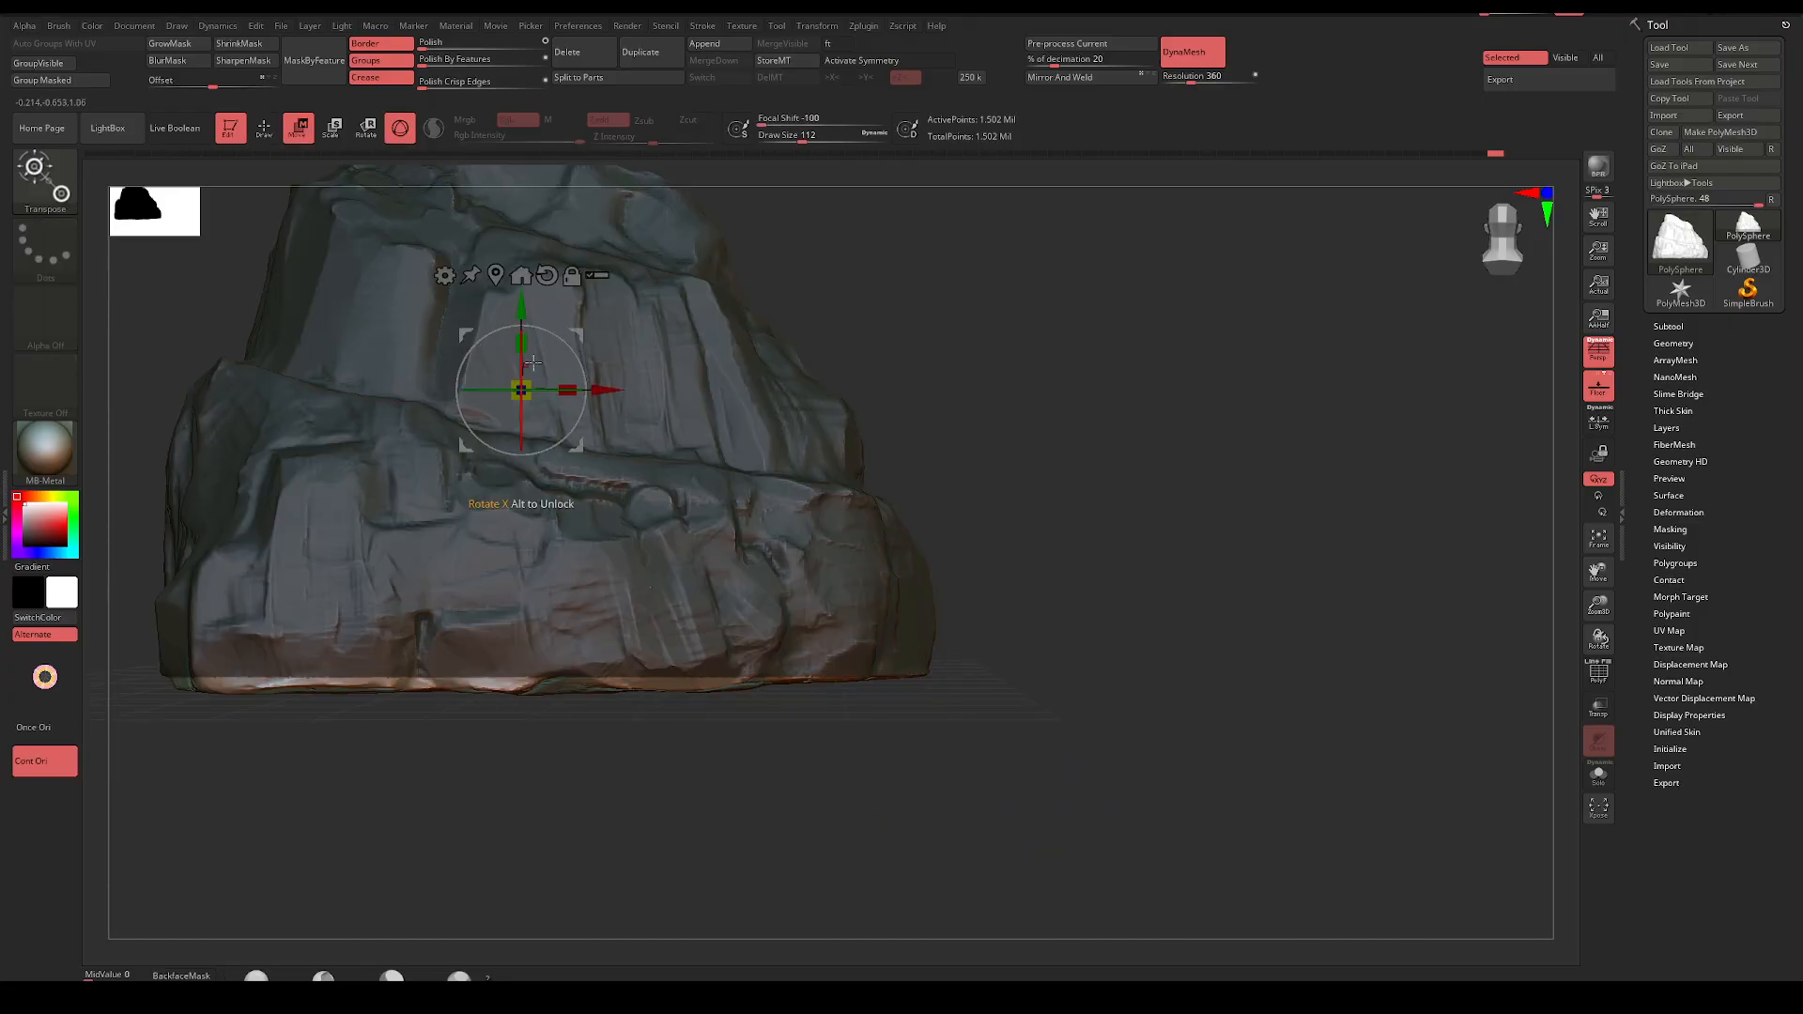
{"action": "left_click_drag", "start_coordinate": [532, 363], "coordinate": [491, 863]}
{"action": "left_click_drag", "start_coordinate": [514, 313], "coordinate": [523, 545]}
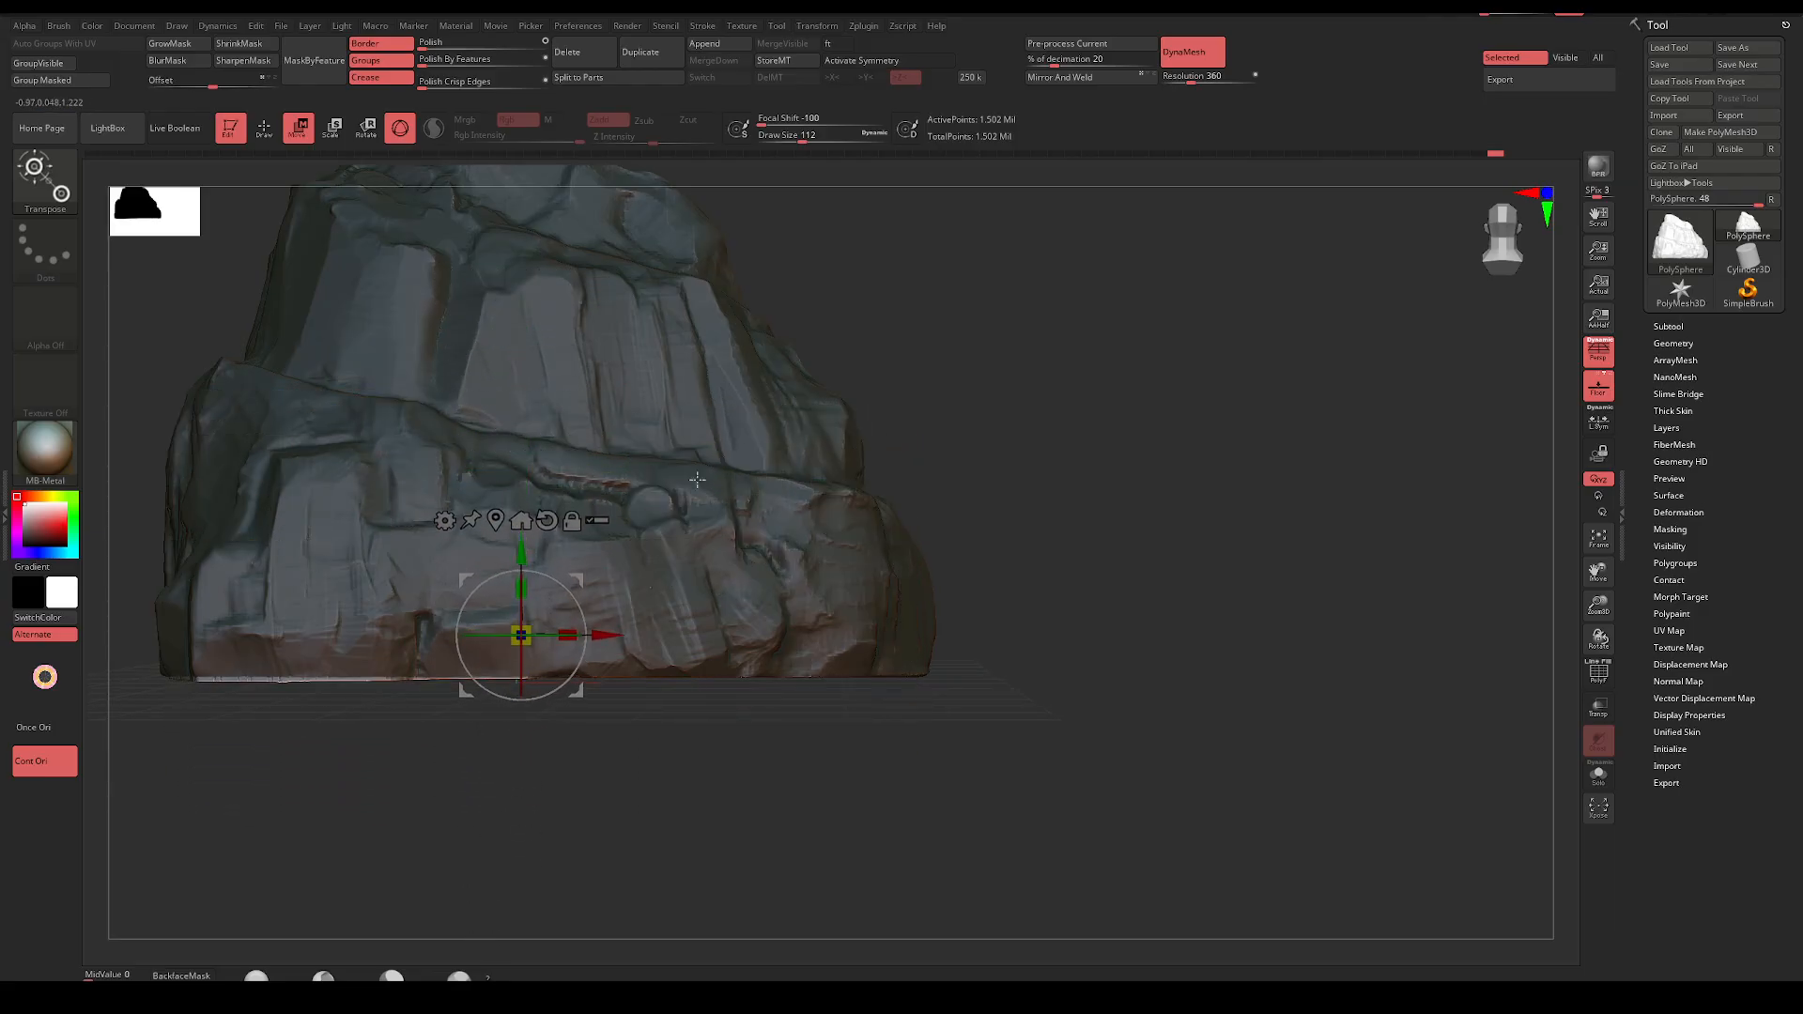
{"action": "left_click_drag", "start_coordinate": [1014, 522], "coordinate": [1024, 526], "text": "ctrl"}
{"action": "mouse_move", "coordinate": [1030, 660]}
{"action": "left_mouse_down"}
{"action": "mouse_move", "coordinate": [1010, 520]}
{"action": "mouse_move", "coordinate": [1046, 623]}
{"action": "mouse_move", "coordinate": [1110, 627]}
{"action": "mouse_move", "coordinate": [1074, 600]}
{"action": "mouse_move", "coordinate": [1094, 656]}
{"action": "mouse_move", "coordinate": [1014, 539]}
{"action": "mouse_move", "coordinate": [1042, 636]}
{"action": "left_mouse_up"}
{"action": "key", "text": "ctrl+z"}
{"action": "key", "text": "ctrl+z"}
{"action": "key", "text": "ctrl+z"}
Mask the rock above its base, flatten the unmasked bottom strip into a level plane, clear the mask and remesh
{"action": "mouse_move", "coordinate": [307, 580]}
{"action": "left_mouse_down", "text": "ctrl"}
{"action": "mouse_move", "coordinate": [967, 645]}
{"action": "mouse_move", "coordinate": [1126, 713]}
{"action": "mouse_move", "coordinate": [1046, 495]}
{"action": "mouse_move", "coordinate": [1043, 682]}
{"action": "left_mouse_up", "text": "ctrl"}
{"action": "left_click", "coordinate": [1120, 668], "text": "ctrl"}
{"action": "left_click_drag", "start_coordinate": [615, 347], "coordinate": [627, 533]}
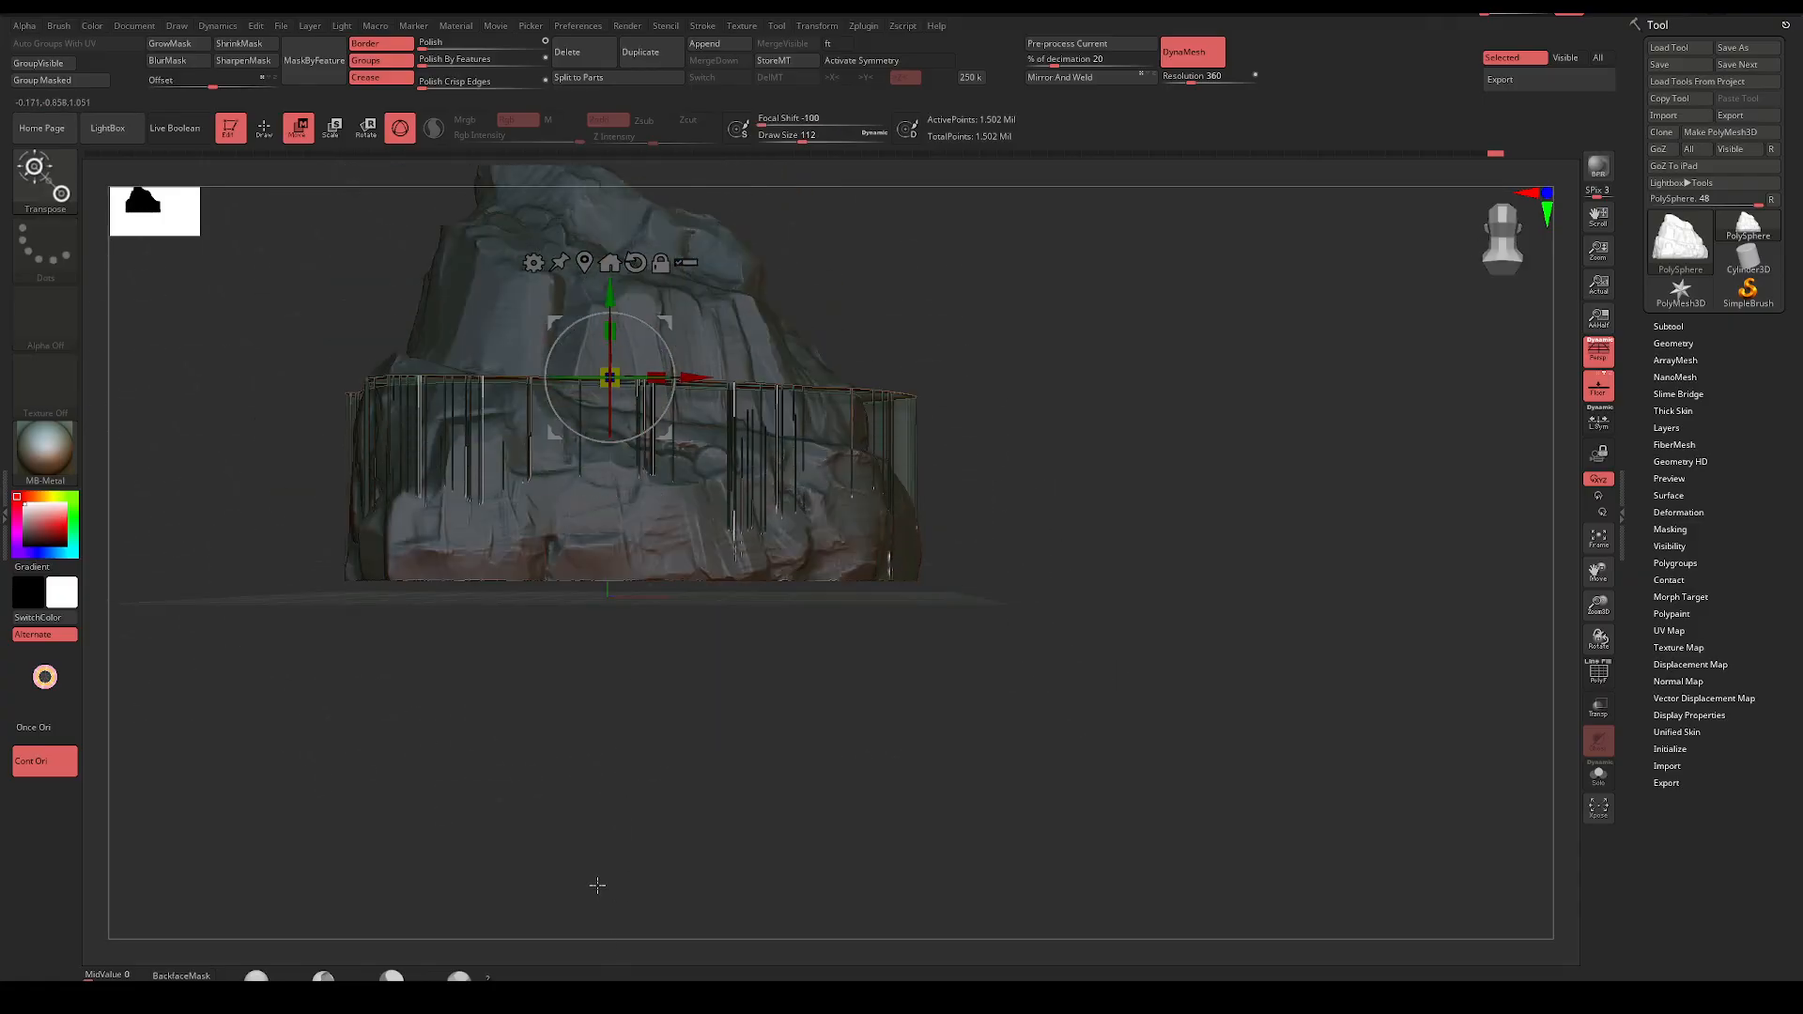
{"action": "key", "text": "ctrl+z"}
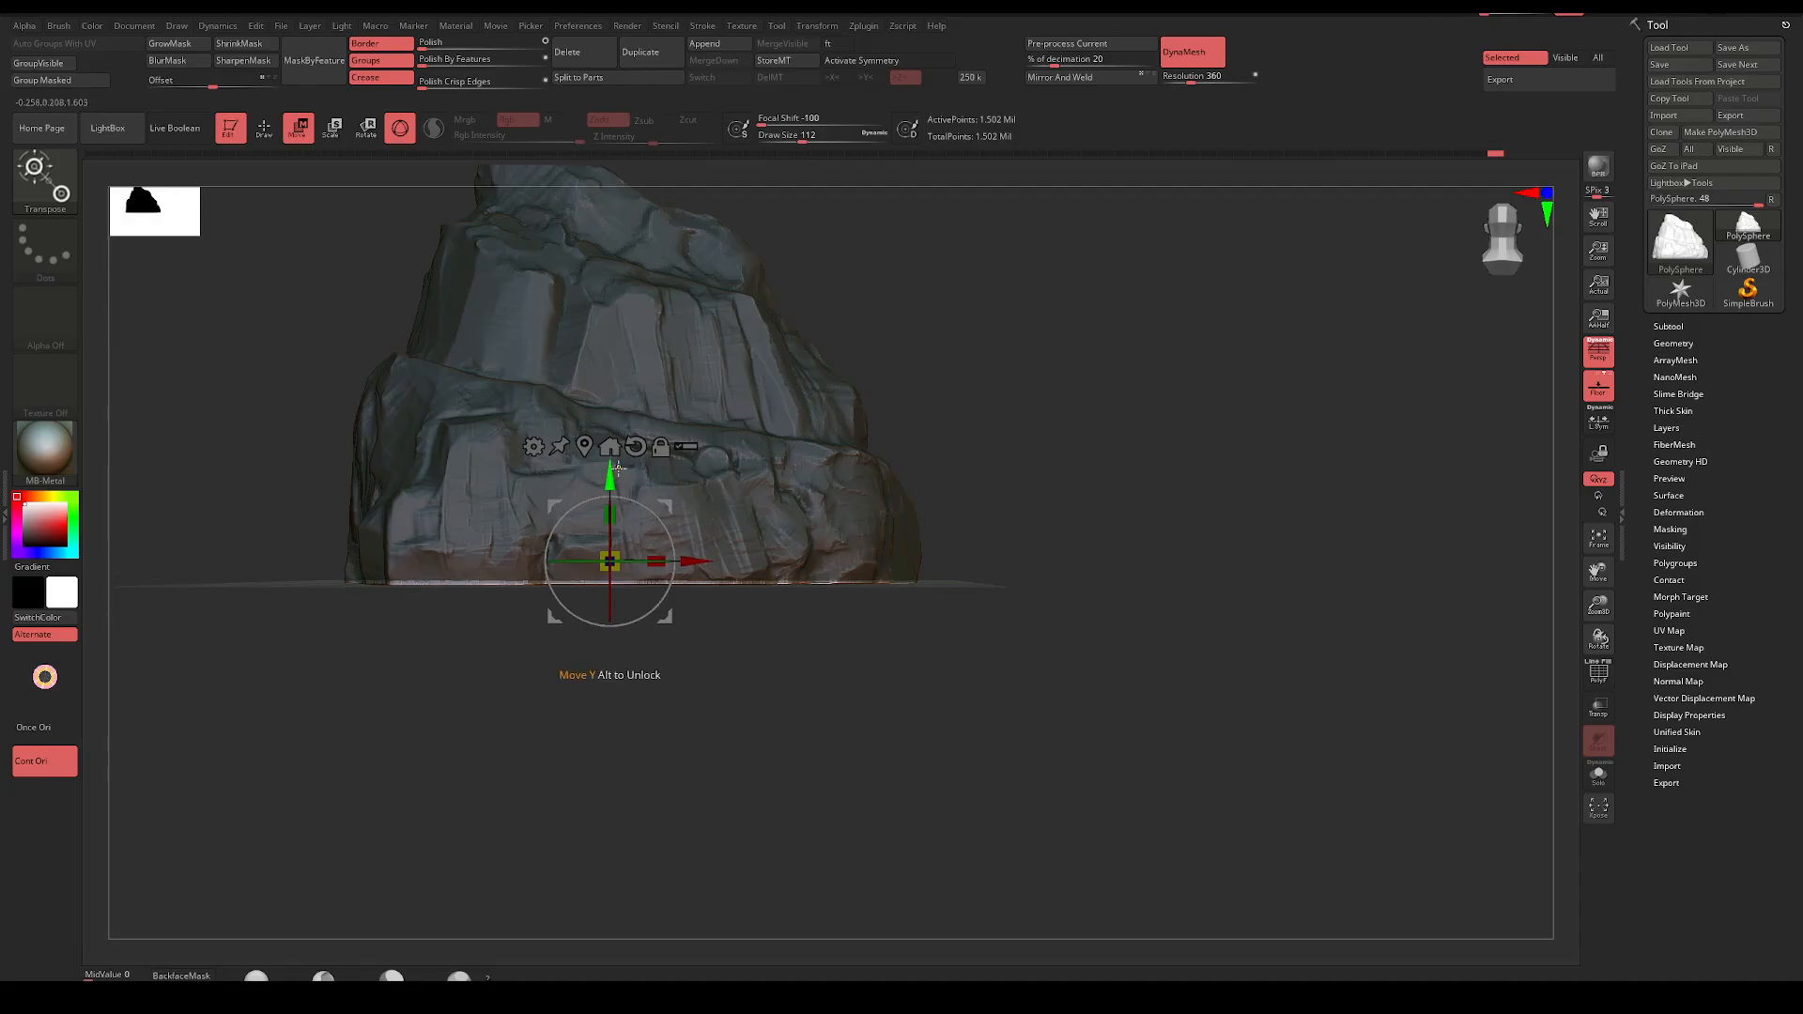
{"action": "left_click_drag", "start_coordinate": [977, 442], "coordinate": [1001, 484], "text": "ctrl"}
{"action": "mouse_move", "coordinate": [997, 476]}
{"action": "left_mouse_down", "text": "ctrl"}
{"action": "mouse_move", "coordinate": [1018, 567]}
{"action": "mouse_move", "coordinate": [1014, 414]}
{"action": "mouse_move", "coordinate": [997, 655]}
{"action": "mouse_move", "coordinate": [1018, 414]}
{"action": "mouse_move", "coordinate": [1108, 488]}
{"action": "mouse_move", "coordinate": [1193, 486]}
{"action": "mouse_move", "coordinate": [1076, 504]}
{"action": "left_mouse_up", "text": "ctrl"}
Return to sculpting with a draw size of about 104 and trim flat facets into the lower tier's outer end block
{"action": "key", "text": "q"}
{"action": "mouse_move", "coordinate": [857, 645]}
{"action": "left_mouse_down"}
{"action": "mouse_move", "coordinate": [793, 652]}
{"action": "mouse_move", "coordinate": [821, 729]}
{"action": "mouse_move", "coordinate": [826, 657]}
{"action": "left_mouse_up"}
{"action": "key", "text": "space"}
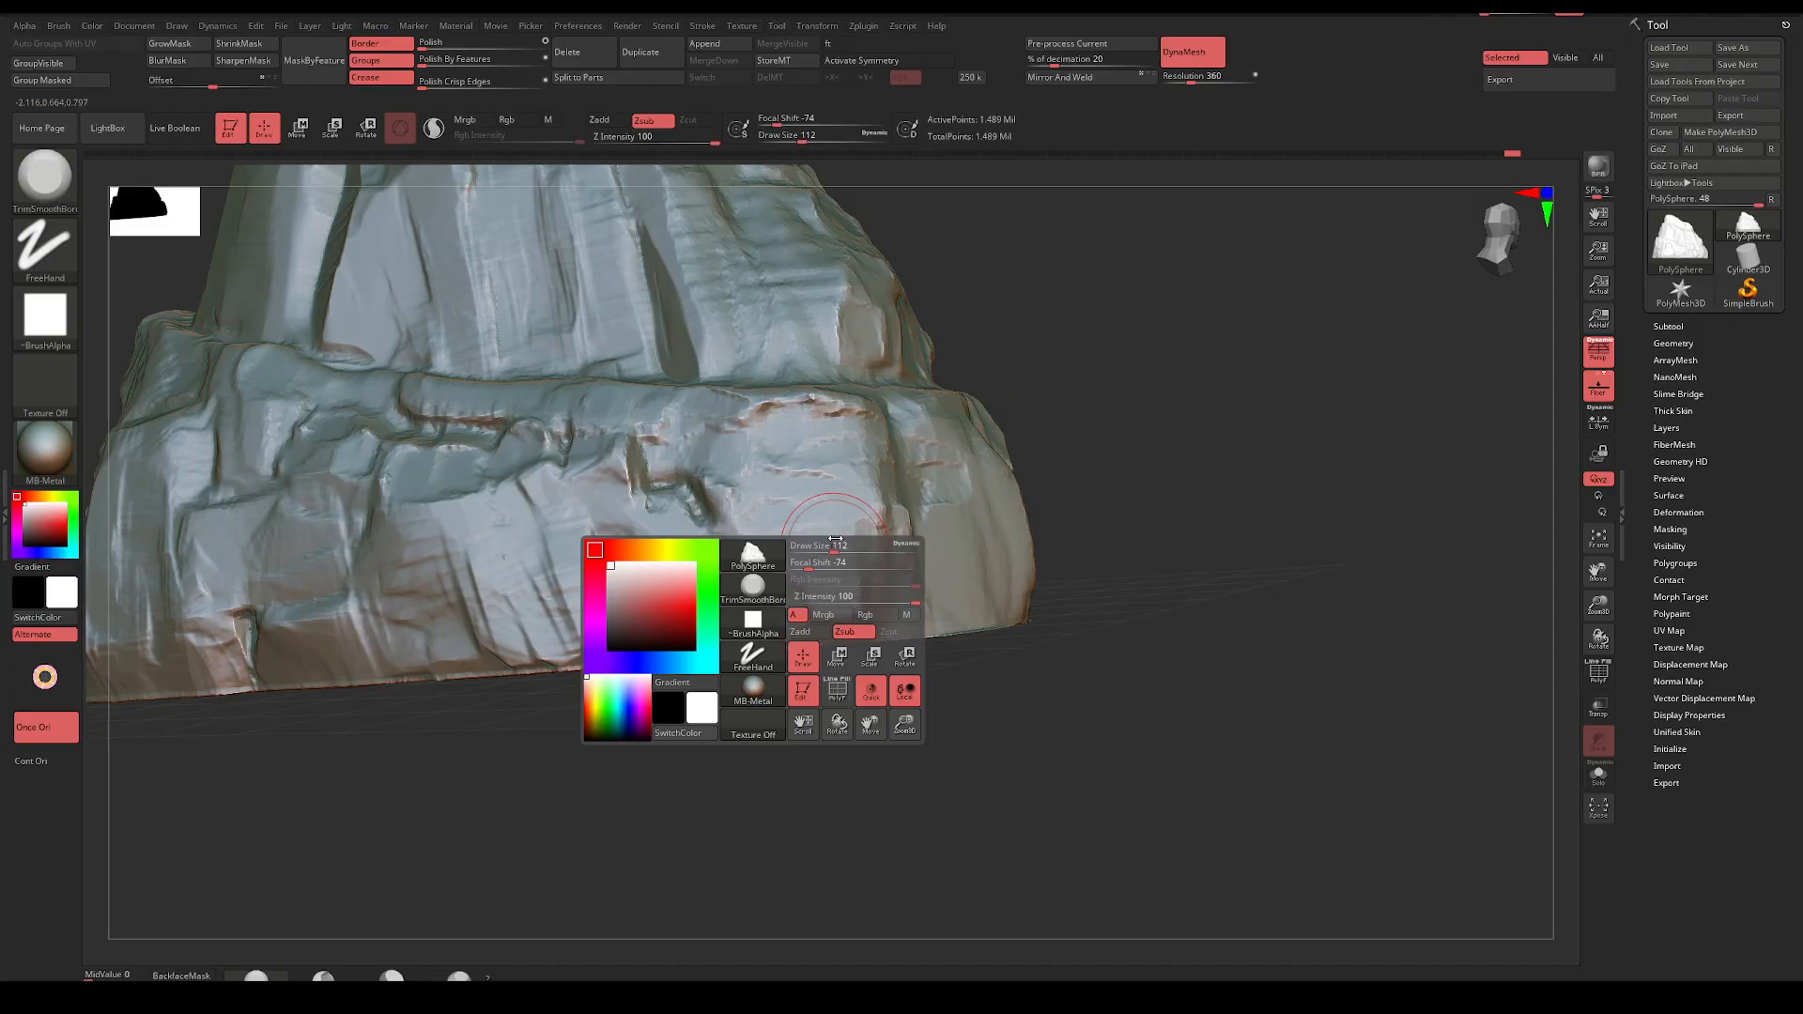
{"action": "mouse_move", "coordinate": [838, 545]}
{"action": "left_mouse_down"}
{"action": "mouse_move", "coordinate": [888, 546]}
{"action": "mouse_move", "coordinate": [813, 507]}
{"action": "mouse_move", "coordinate": [798, 474]}
{"action": "mouse_move", "coordinate": [828, 515]}
{"action": "left_mouse_up"}
{"action": "key", "text": "space"}
{"action": "left_click_drag", "start_coordinate": [777, 427], "coordinate": [765, 468]}
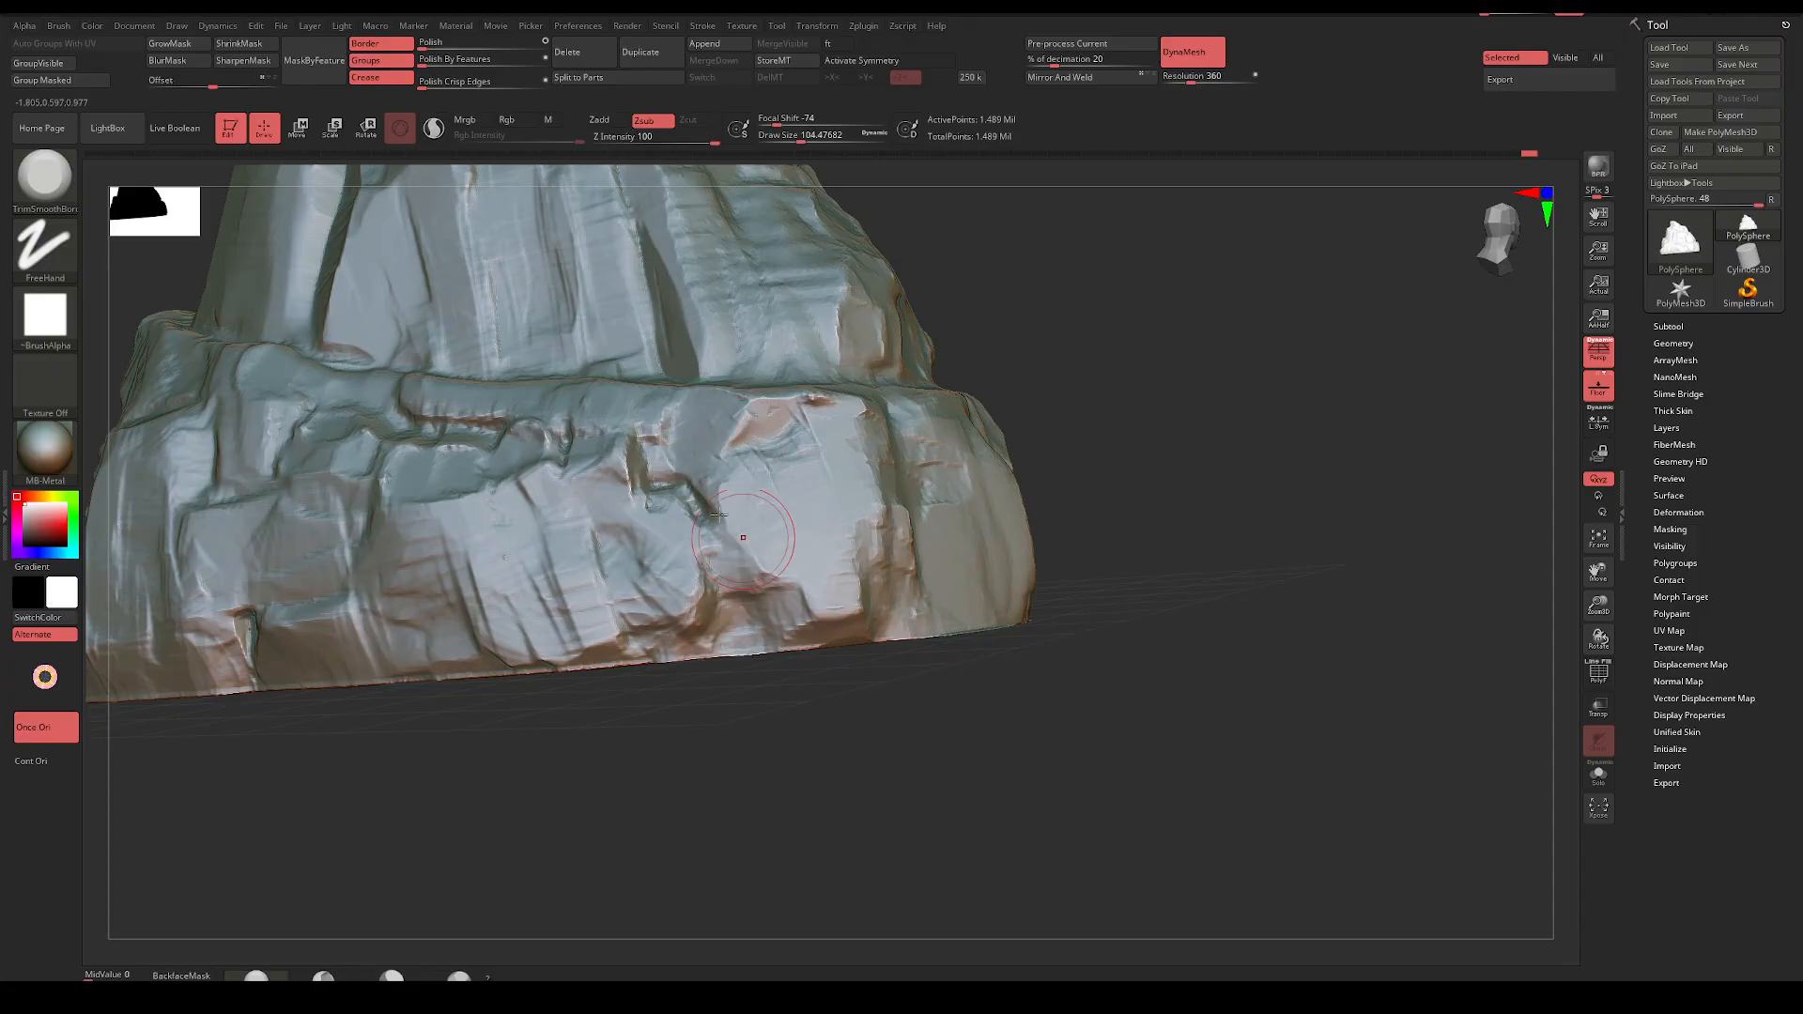
{"action": "key", "text": "space"}
{"action": "left_click_drag", "start_coordinate": [719, 749], "coordinate": [676, 742]}
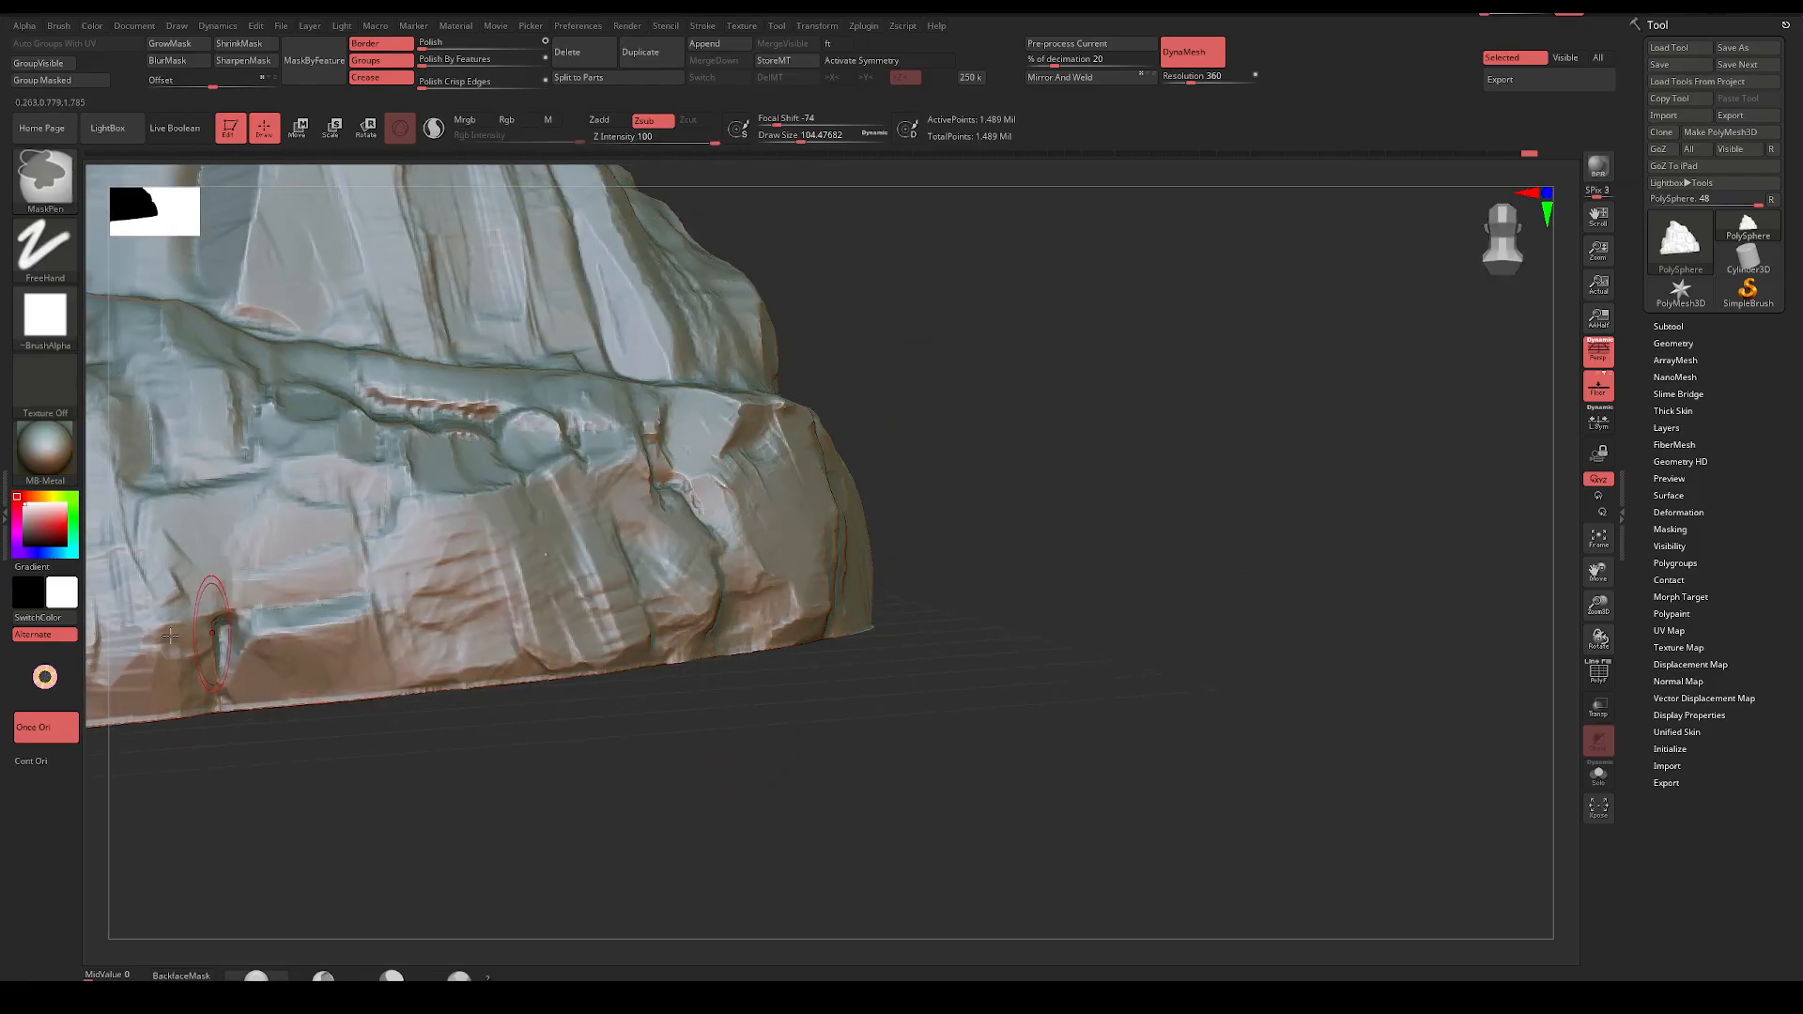
Switch the brush from Once Ori to the pencil option and trim diagonal cracks into the lower tier's outer blocks
{"action": "left_click_drag", "start_coordinate": [45, 676], "coordinate": [54, 662]}
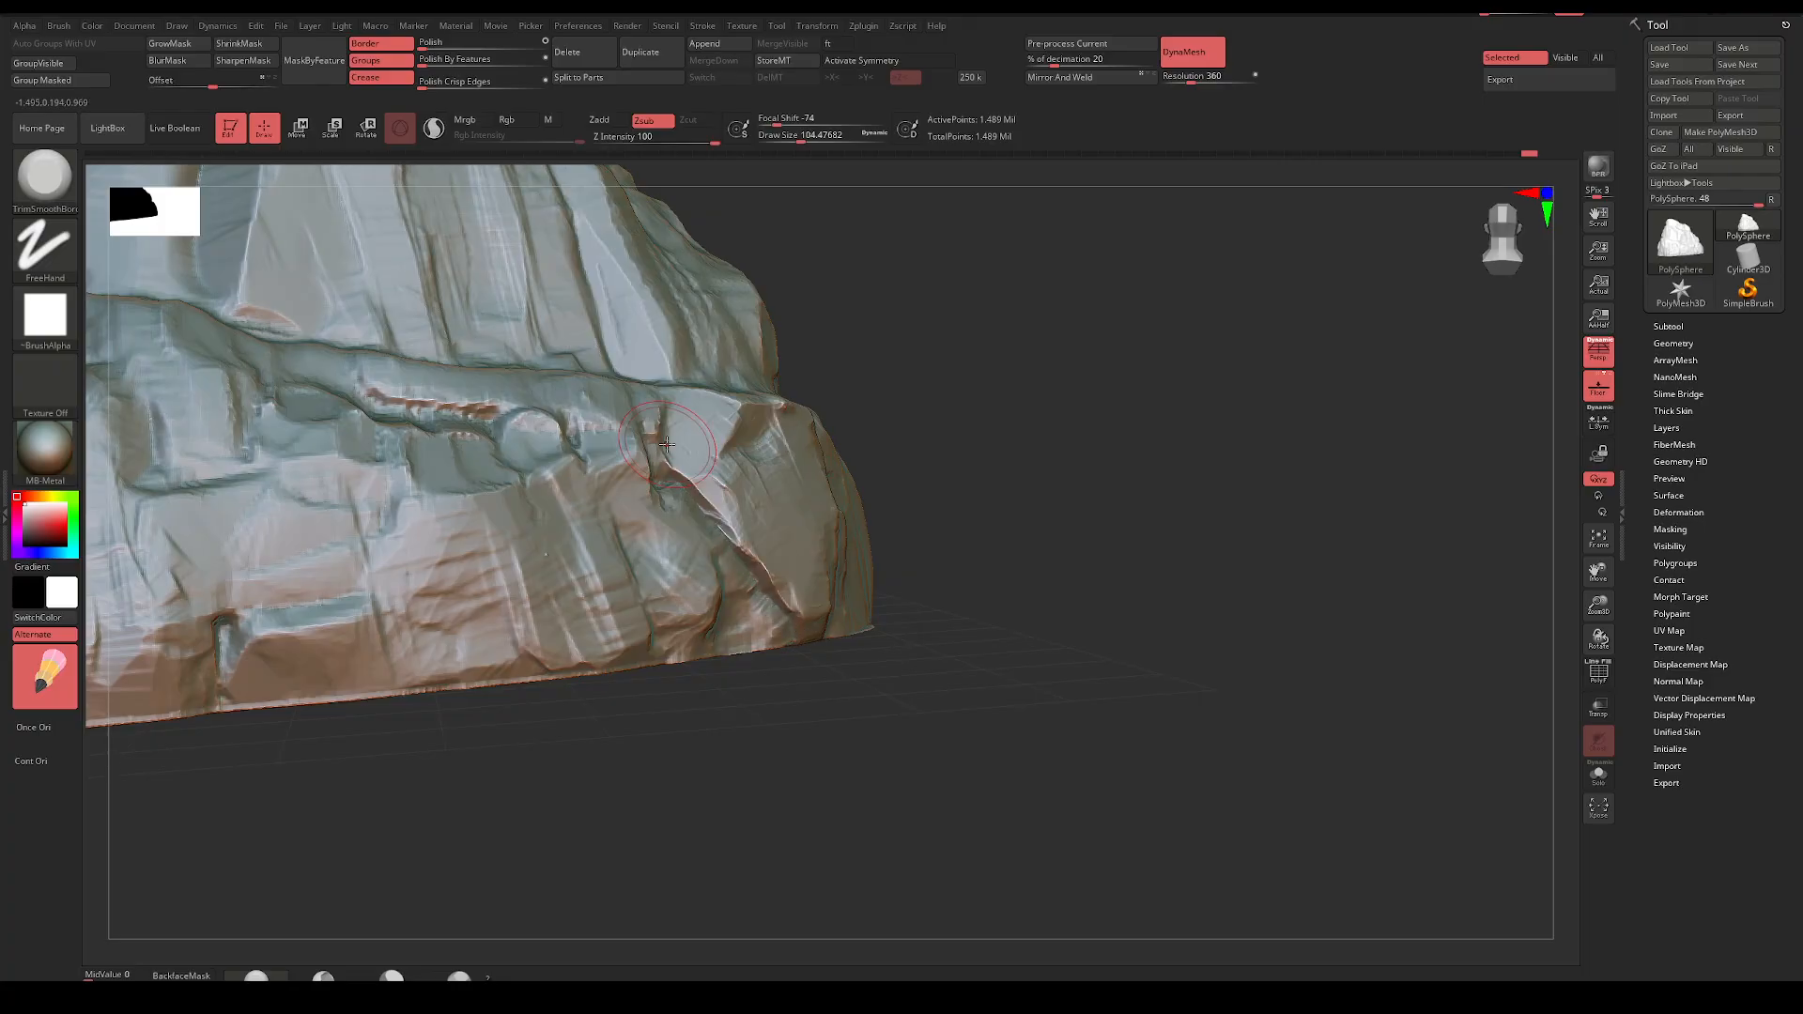
{"action": "left_click_drag", "start_coordinate": [948, 369], "coordinate": [1005, 354], "text": "shift"}
{"action": "left_click_drag", "start_coordinate": [858, 343], "coordinate": [932, 413], "text": "alt"}
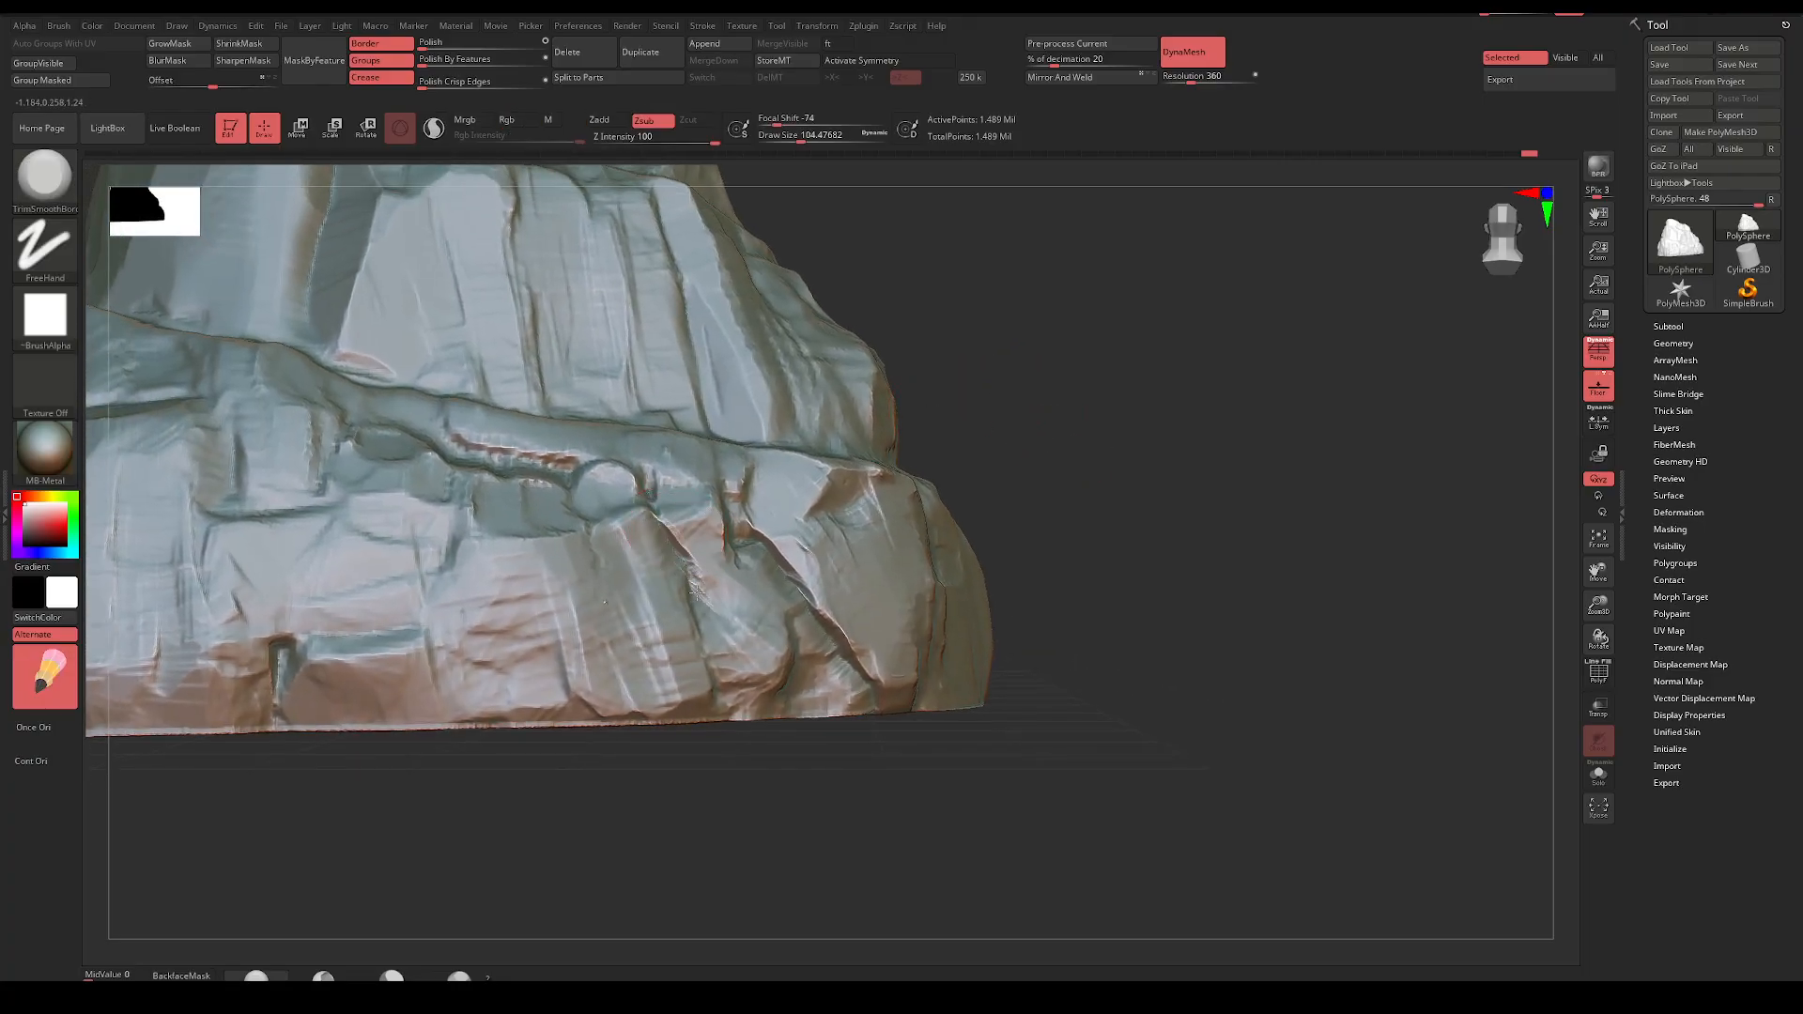
{"action": "left_click_drag", "start_coordinate": [691, 582], "coordinate": [672, 554]}
{"action": "mouse_move", "coordinate": [977, 413]}
{"action": "left_mouse_down"}
{"action": "mouse_move", "coordinate": [1089, 413]}
{"action": "mouse_move", "coordinate": [977, 411]}
{"action": "mouse_move", "coordinate": [1042, 419]}
{"action": "mouse_move", "coordinate": [1047, 347]}
{"action": "left_mouse_up"}
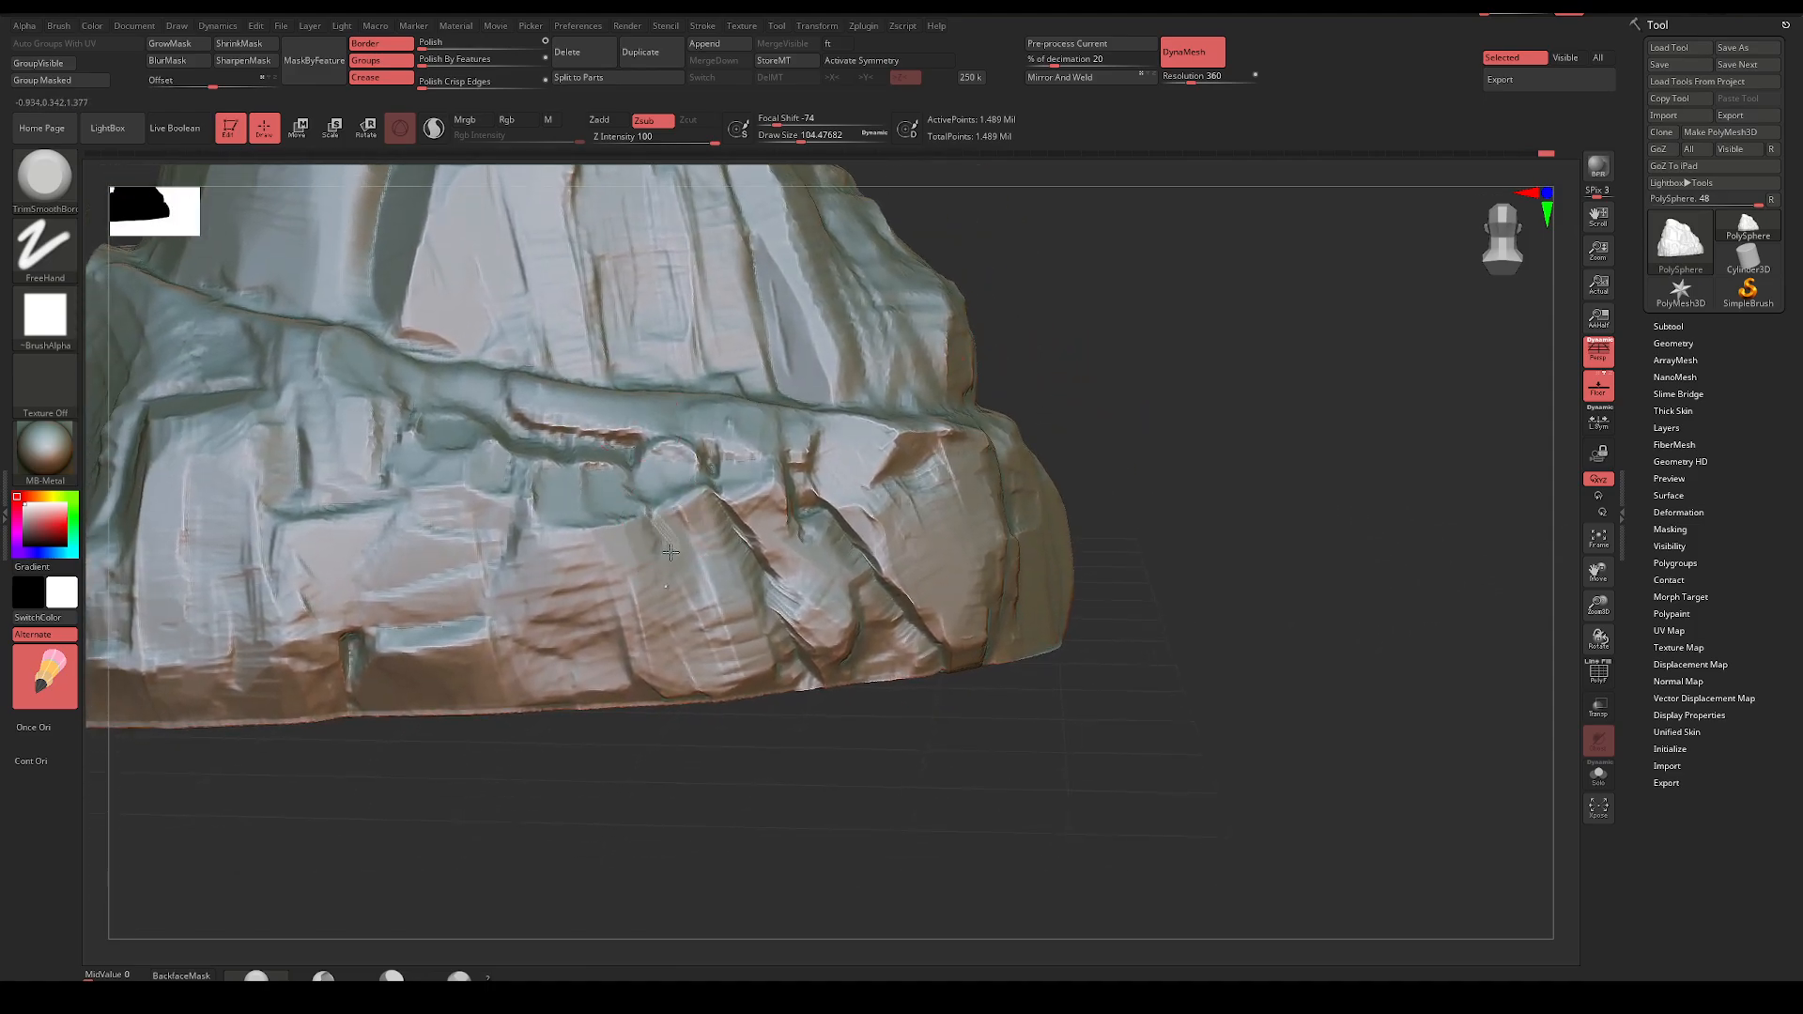
Cut deep diagonal breaks between the lower tier's slabs, including one beside the corner block
{"action": "mouse_move", "coordinate": [669, 552]}
{"action": "left_mouse_down"}
{"action": "mouse_move", "coordinate": [708, 648]}
{"action": "mouse_move", "coordinate": [684, 575]}
{"action": "left_mouse_up"}
{"action": "left_click_drag", "start_coordinate": [1058, 401], "coordinate": [1107, 413]}
{"action": "left_click_drag", "start_coordinate": [502, 570], "coordinate": [559, 696]}
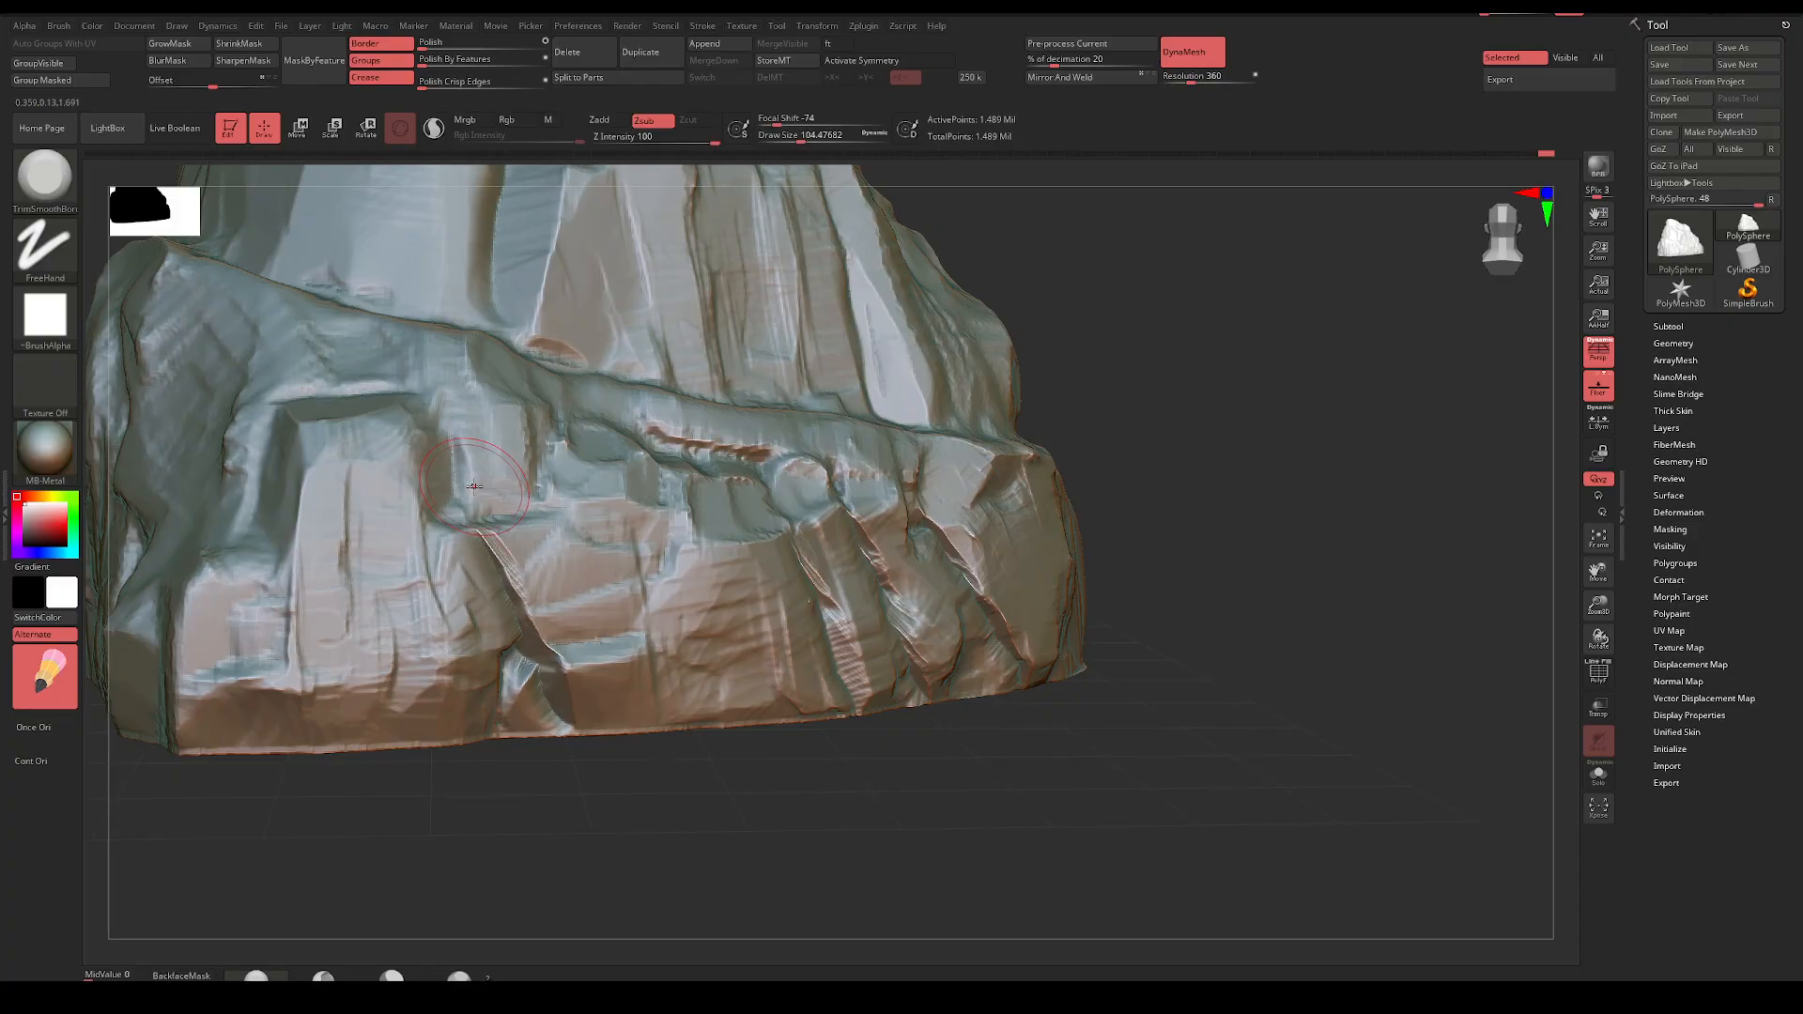
{"action": "left_click_drag", "start_coordinate": [1185, 349], "coordinate": [1140, 374]}
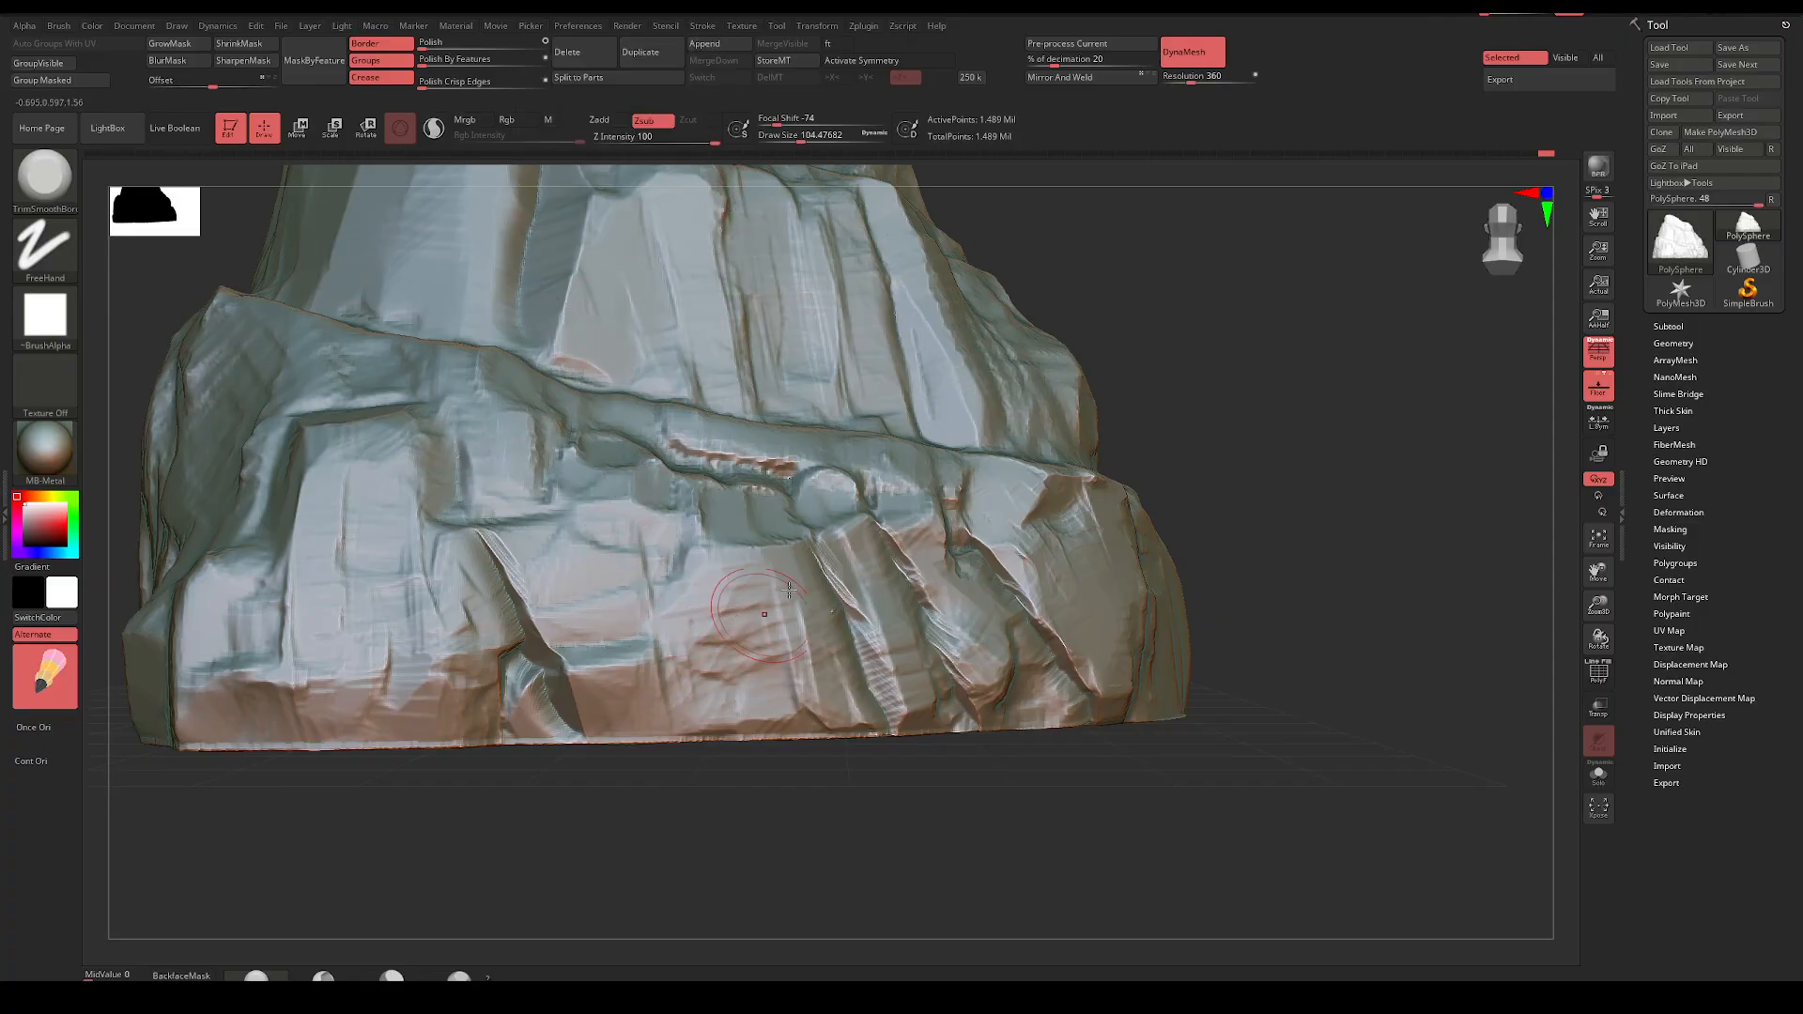
Cut a long diagonal crevice down the centre of the lower tier's front face to its base
{"action": "mouse_move", "coordinate": [1129, 432]}
{"action": "left_mouse_down"}
{"action": "mouse_move", "coordinate": [1170, 423]}
{"action": "mouse_move", "coordinate": [1150, 434]}
{"action": "left_mouse_up"}
{"action": "left_click_drag", "start_coordinate": [569, 519], "coordinate": [798, 756]}
{"action": "mouse_move", "coordinate": [896, 819]}
{"action": "left_mouse_down"}
{"action": "mouse_move", "coordinate": [856, 821]}
{"action": "mouse_move", "coordinate": [876, 833]}
{"action": "mouse_move", "coordinate": [748, 752]}
{"action": "mouse_move", "coordinate": [813, 808]}
{"action": "left_mouse_up"}
Set the draw size to about 162 and cut a horizontal ledge across the middle tier's corner column and adjoining recess
{"action": "key", "text": "space"}
{"action": "left_click_drag", "start_coordinate": [579, 362], "coordinate": [599, 362]}
{"action": "left_click_drag", "start_coordinate": [1081, 322], "coordinate": [1190, 454], "text": "alt"}
{"action": "mouse_move", "coordinate": [527, 361]}
{"action": "left_mouse_down"}
{"action": "mouse_move", "coordinate": [554, 380]}
{"action": "mouse_move", "coordinate": [503, 413]}
{"action": "left_mouse_up"}
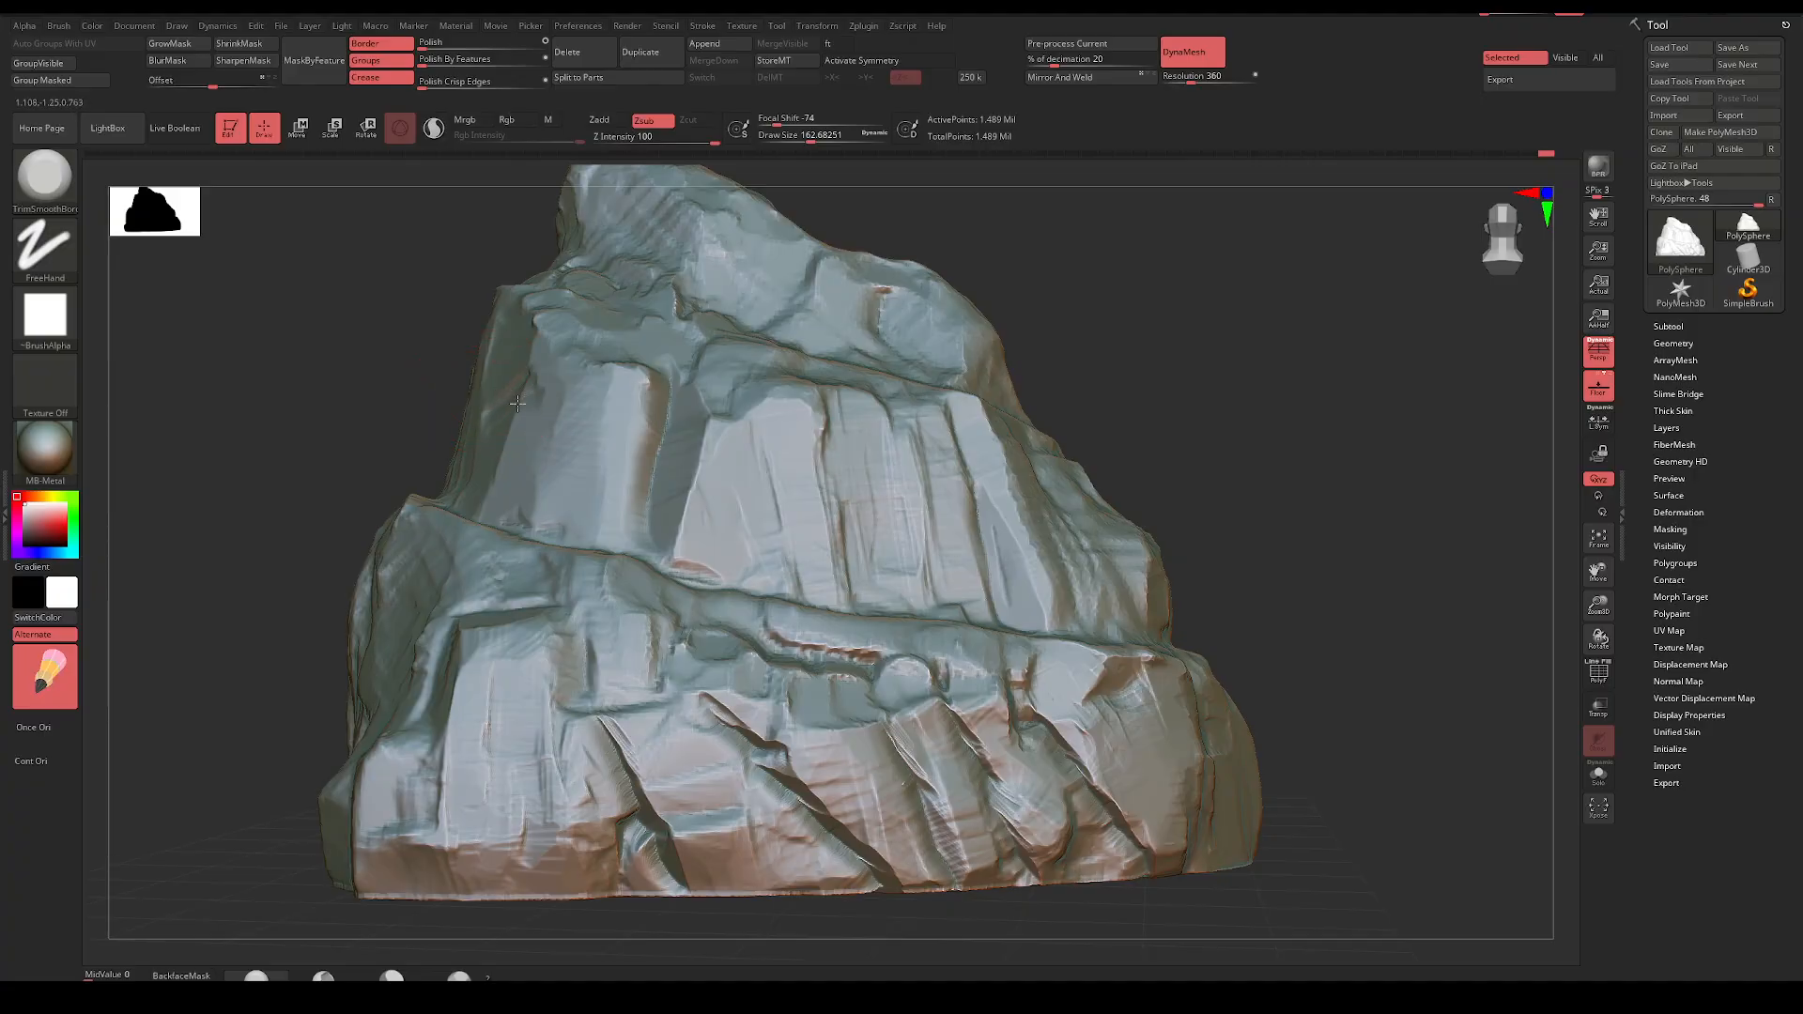
{"action": "left_click_drag", "start_coordinate": [286, 507], "coordinate": [318, 494]}
{"action": "left_click_drag", "start_coordinate": [580, 411], "coordinate": [529, 417]}
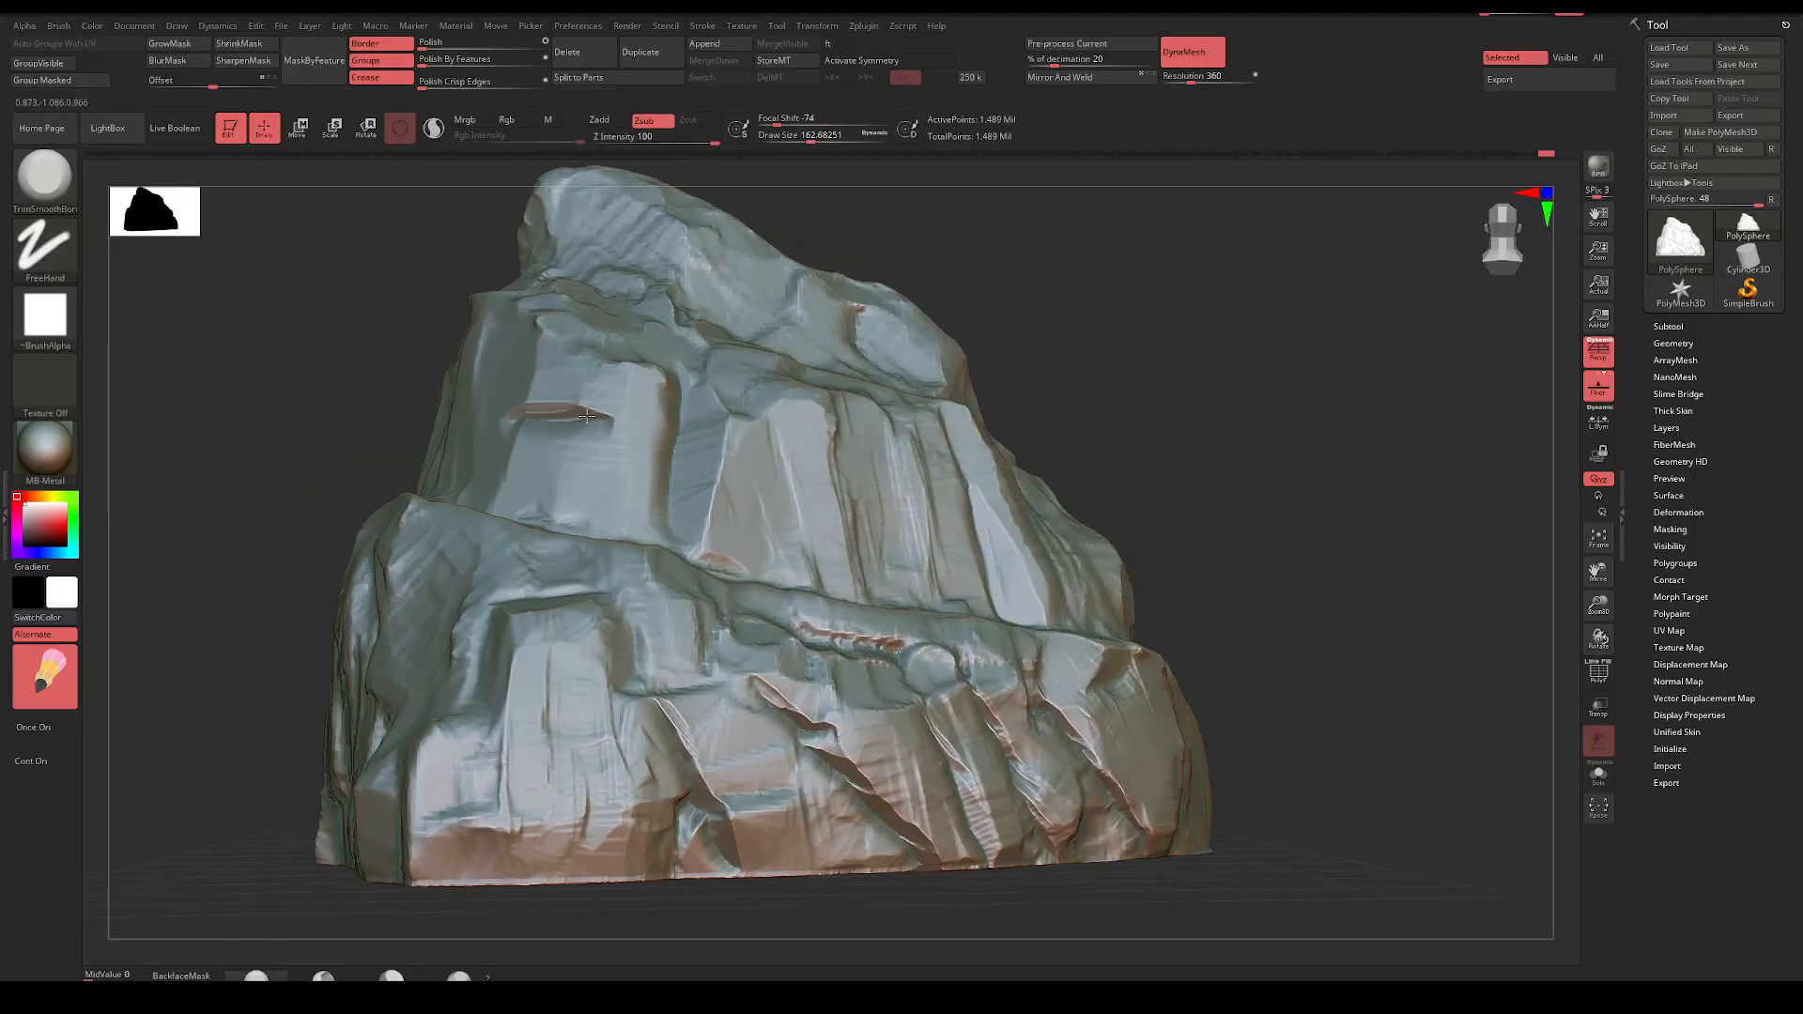
{"action": "left_click_drag", "start_coordinate": [697, 499], "coordinate": [769, 558]}
Extend the ledge cut around the middle tier's side, carve a matching ledge on the lower tier and remesh the rock
{"action": "left_click_drag", "start_coordinate": [1126, 526], "coordinate": [1248, 465]}
{"action": "left_click_drag", "start_coordinate": [513, 395], "coordinate": [423, 381]}
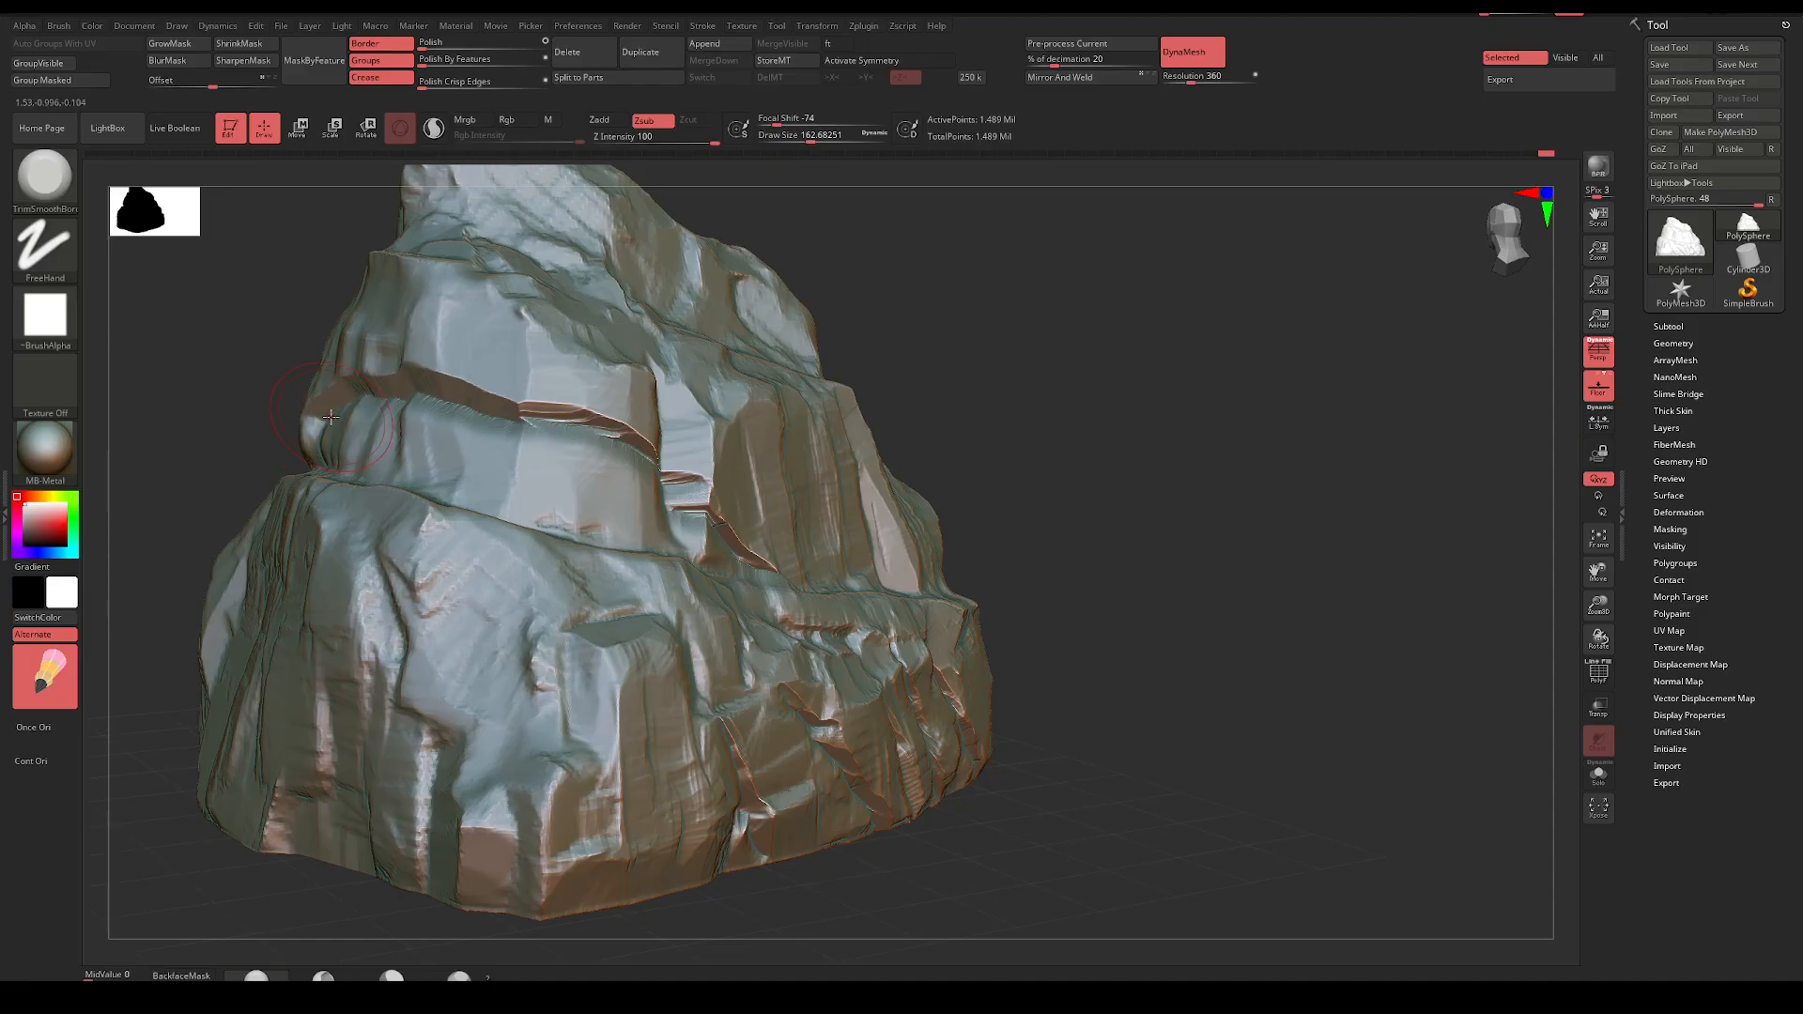
{"action": "left_click_drag", "start_coordinate": [1174, 319], "coordinate": [1065, 438], "text": "shift"}
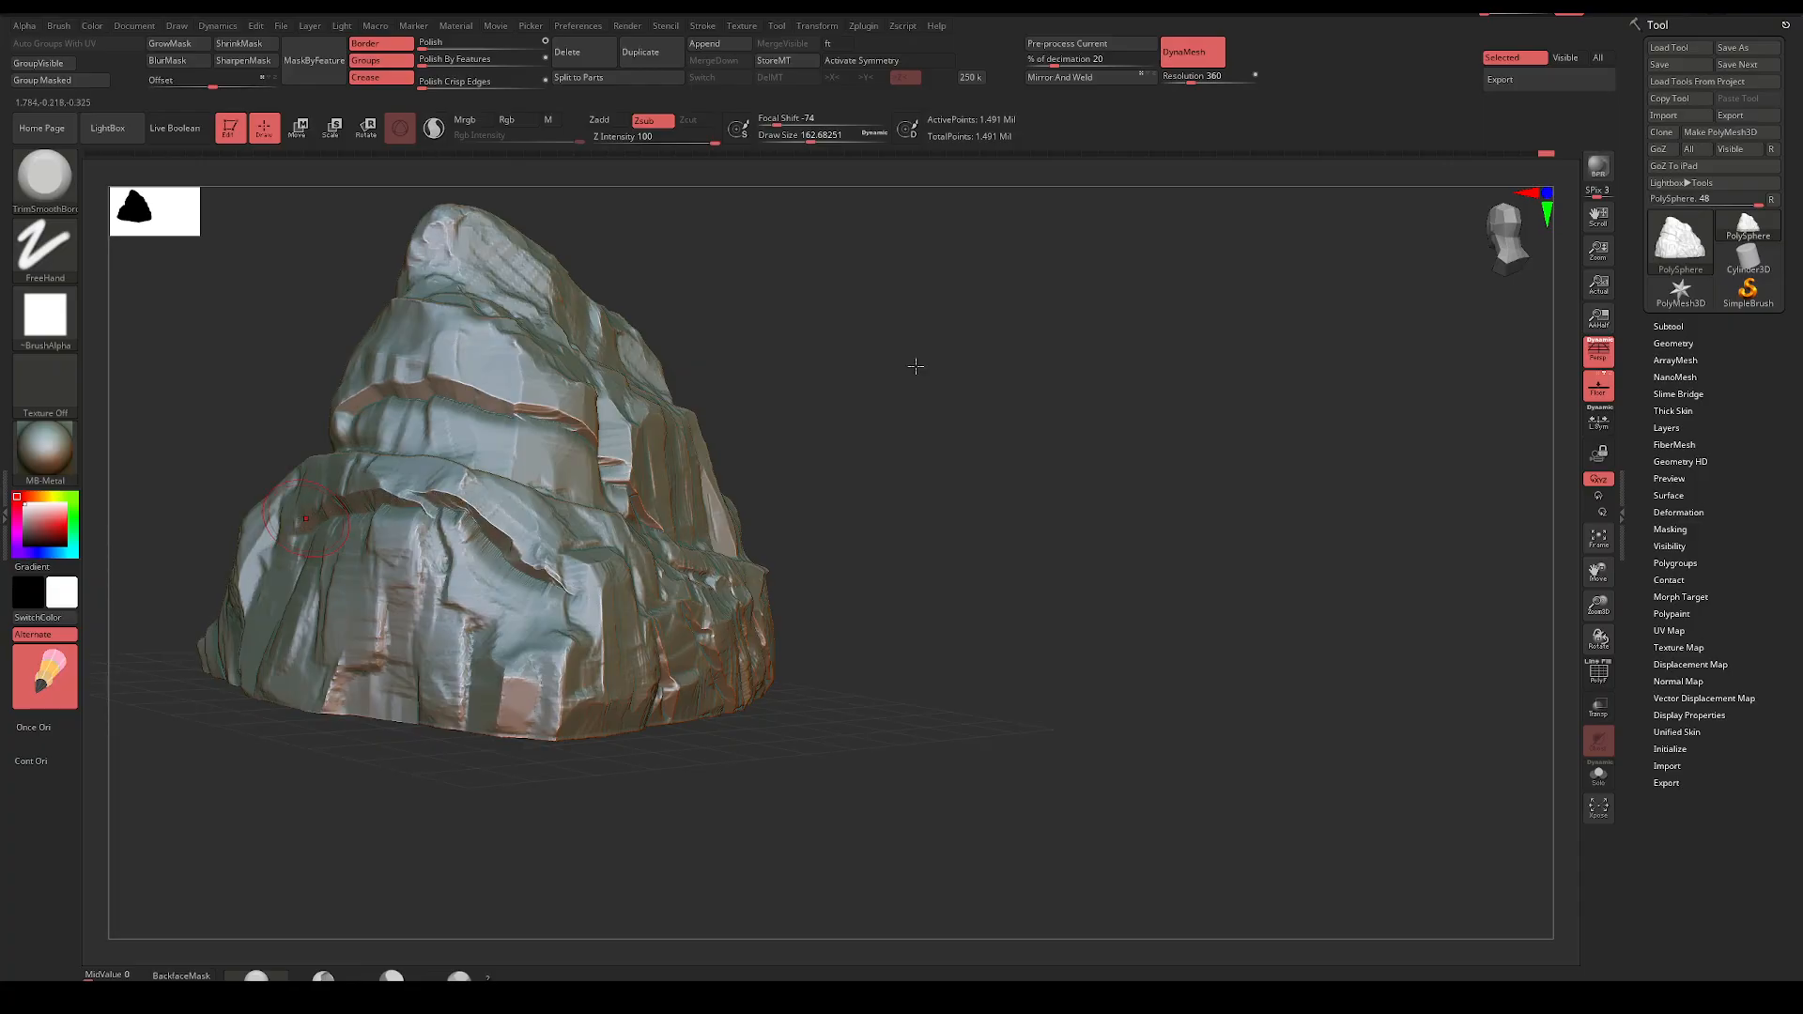
{"action": "left_click_drag", "start_coordinate": [915, 366], "coordinate": [818, 430], "text": "shift"}
{"action": "left_click_drag", "start_coordinate": [321, 701], "coordinate": [370, 797], "text": "ctrl"}
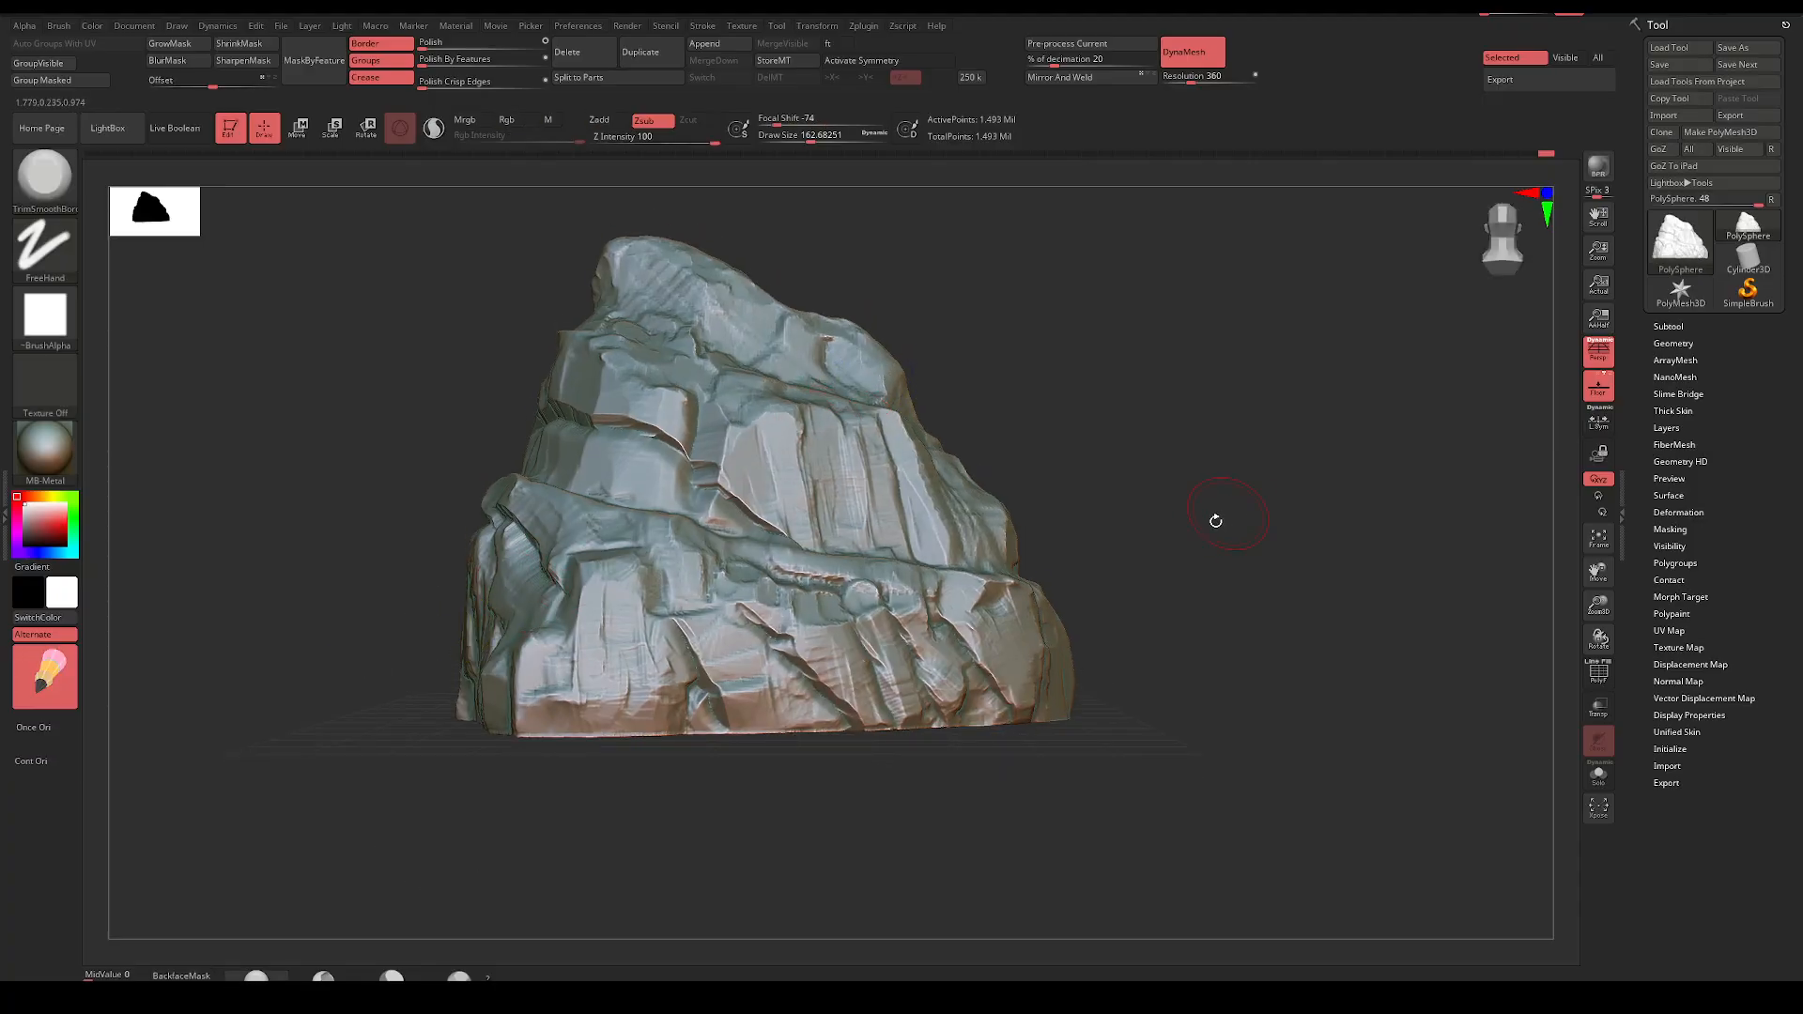
Set the draw size to about 228 and cut angled ledges into the middle tier's far shoulder and the upper shoulder above it
{"action": "left_click_drag", "start_coordinate": [1214, 521], "coordinate": [899, 537]}
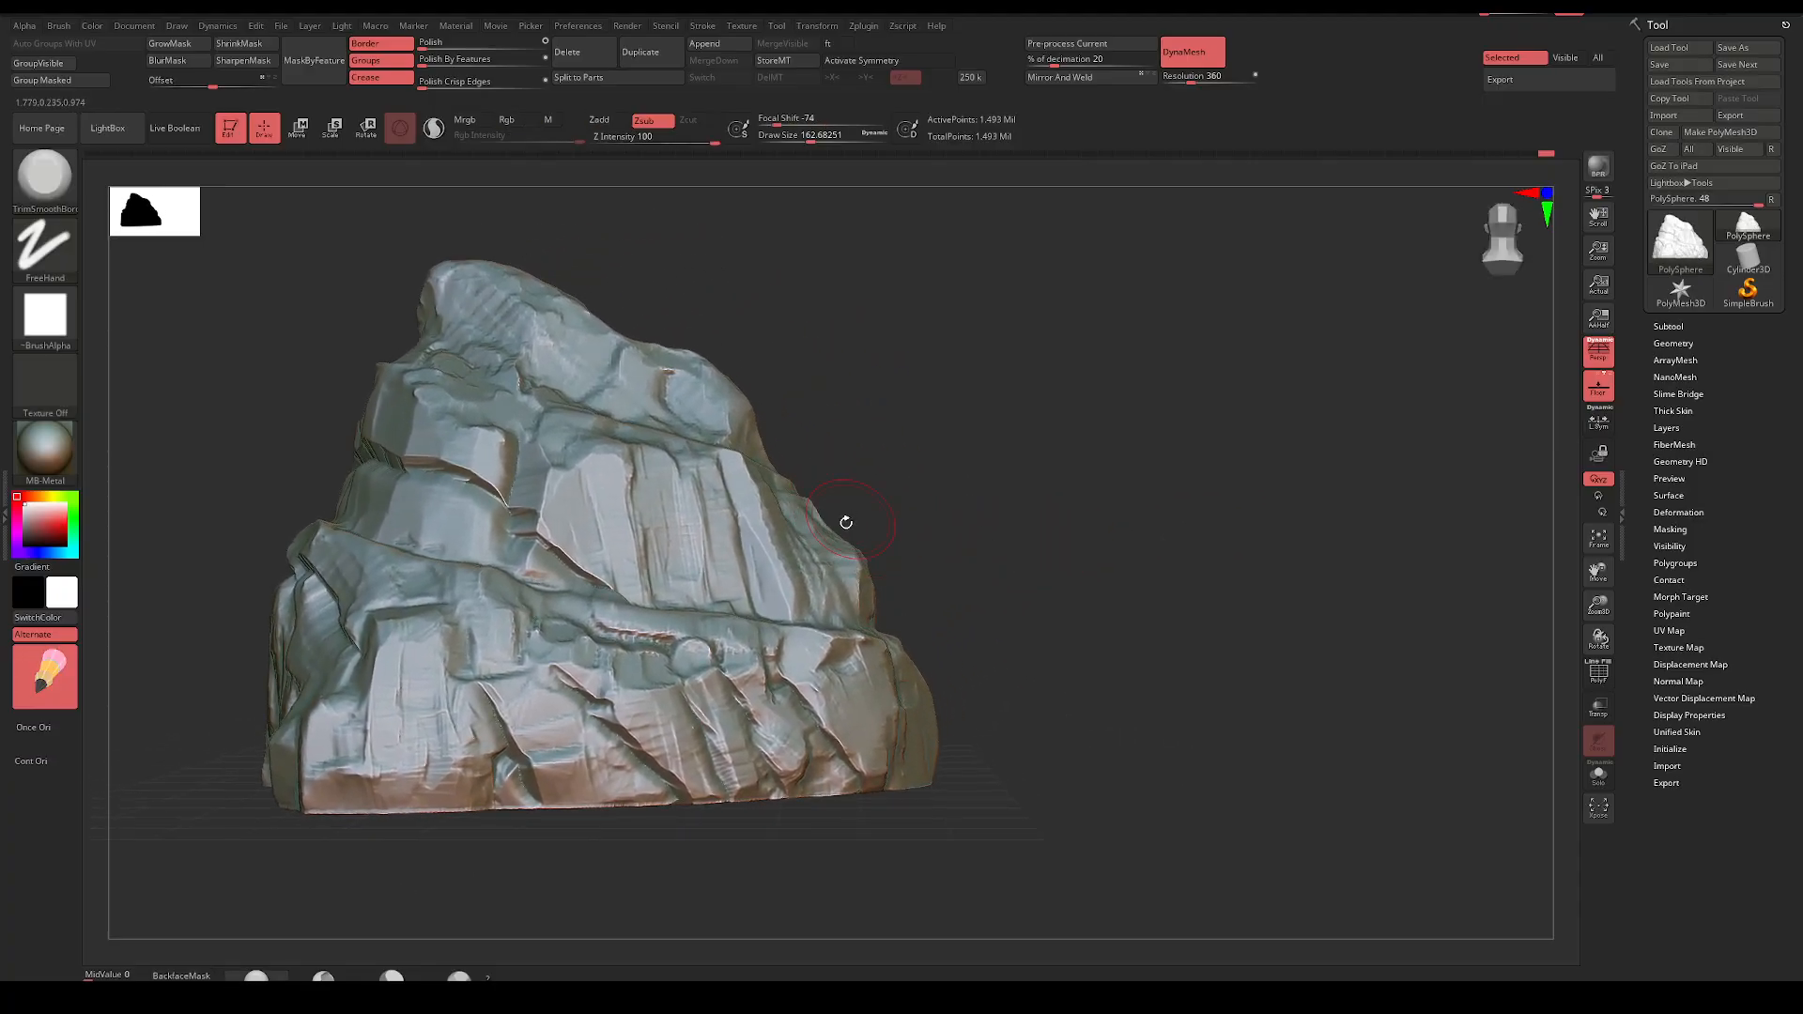
{"action": "right_click_drag", "start_coordinate": [815, 512], "coordinate": [921, 479]}
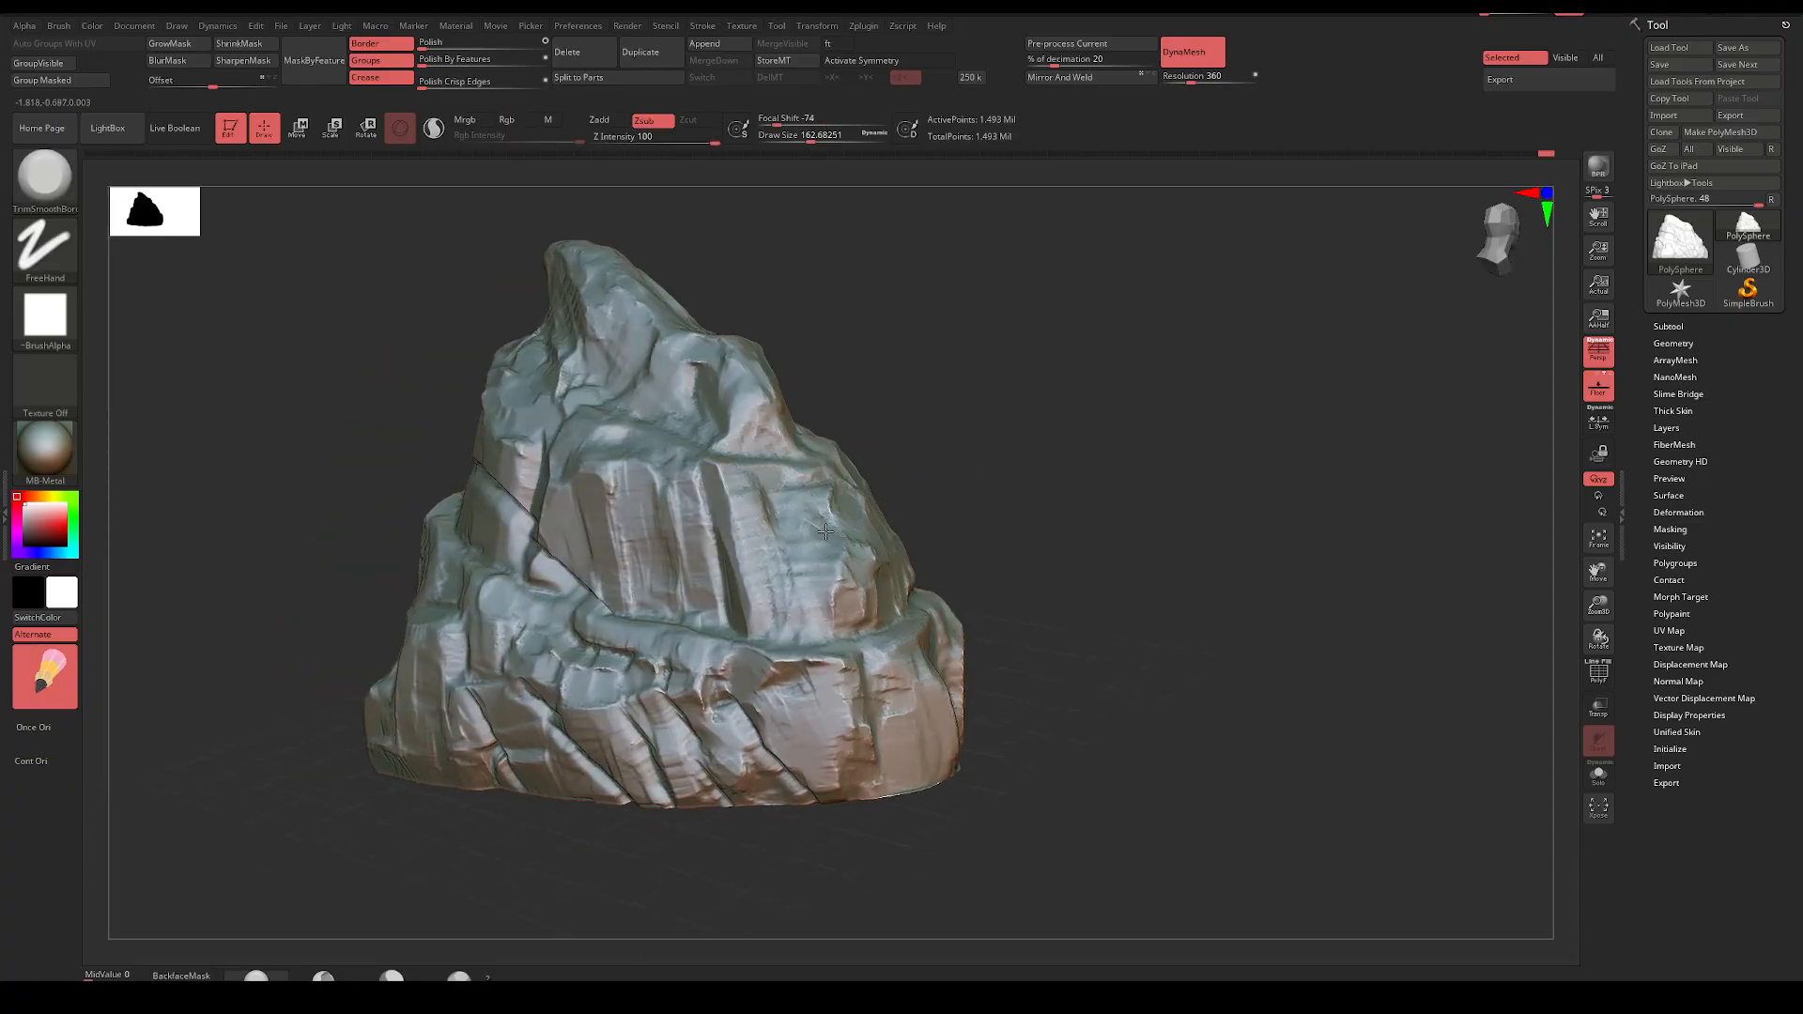
{"action": "key", "text": "space"}
{"action": "left_click_drag", "start_coordinate": [779, 536], "coordinate": [850, 537]}
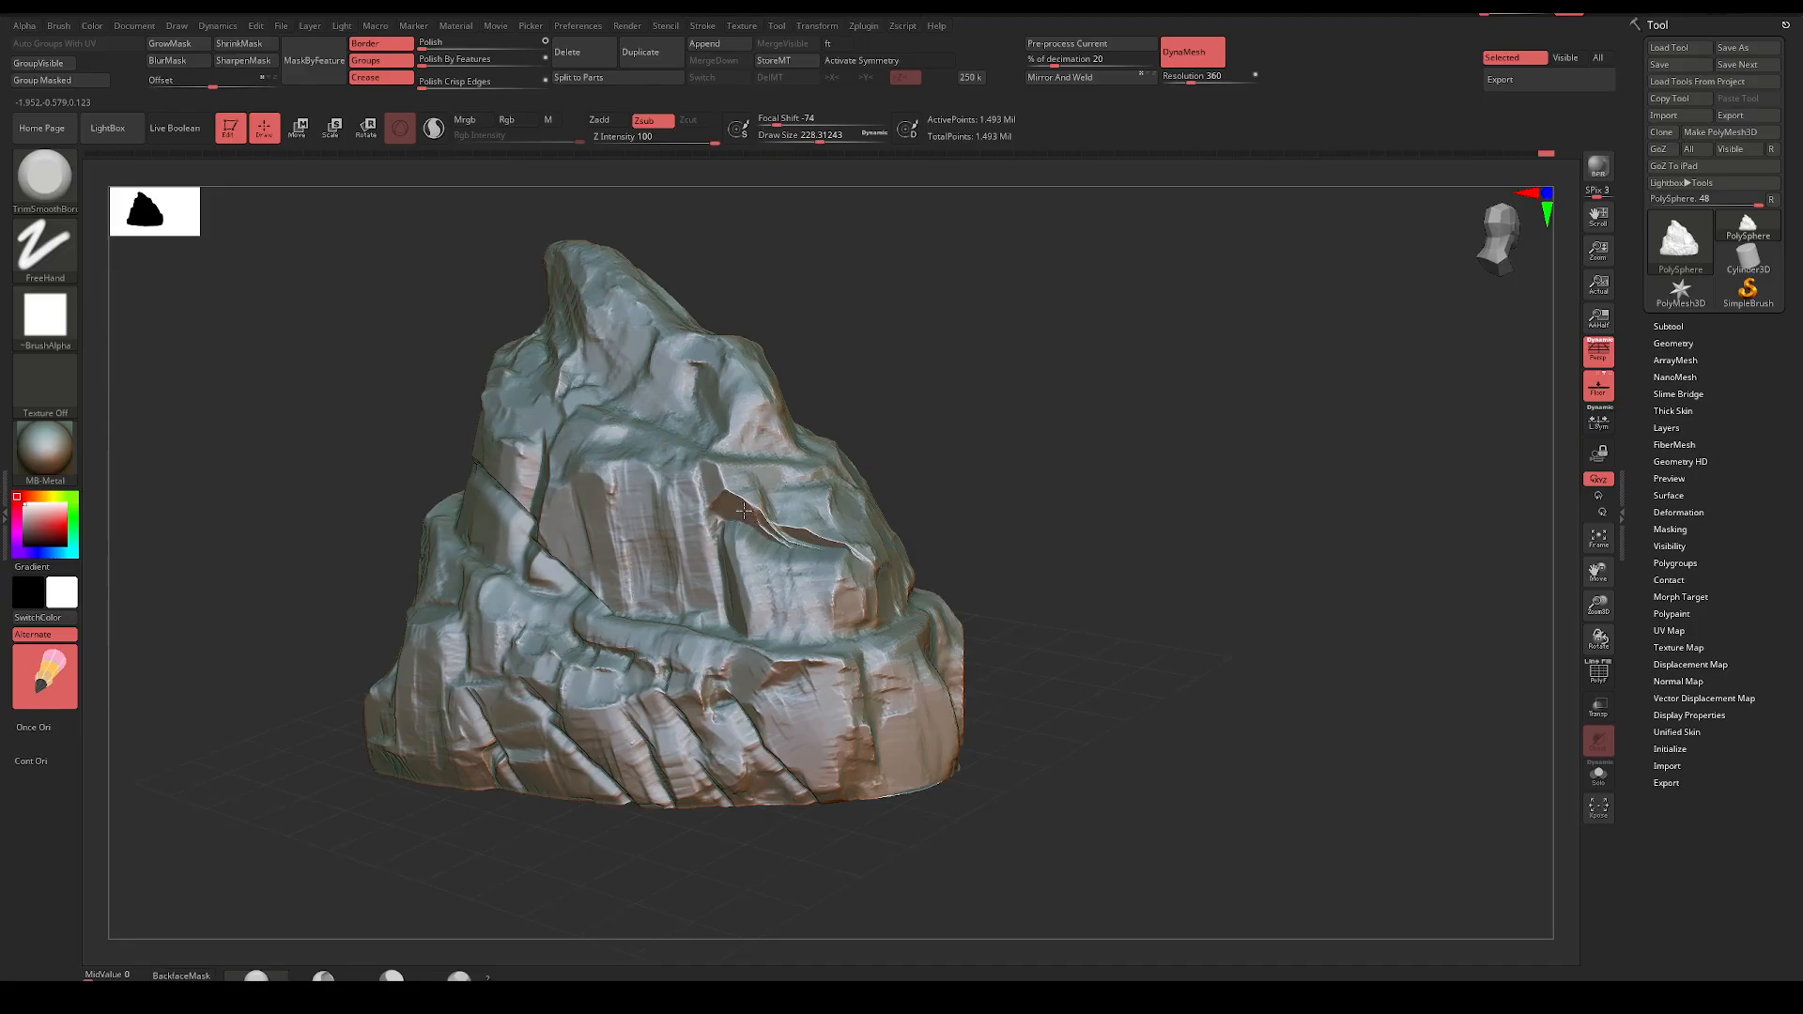
{"action": "mouse_move", "coordinate": [1010, 451]}
{"action": "left_mouse_down"}
{"action": "mouse_move", "coordinate": [921, 544]}
{"action": "mouse_move", "coordinate": [752, 491]}
{"action": "mouse_move", "coordinate": [656, 437]}
{"action": "left_mouse_up"}
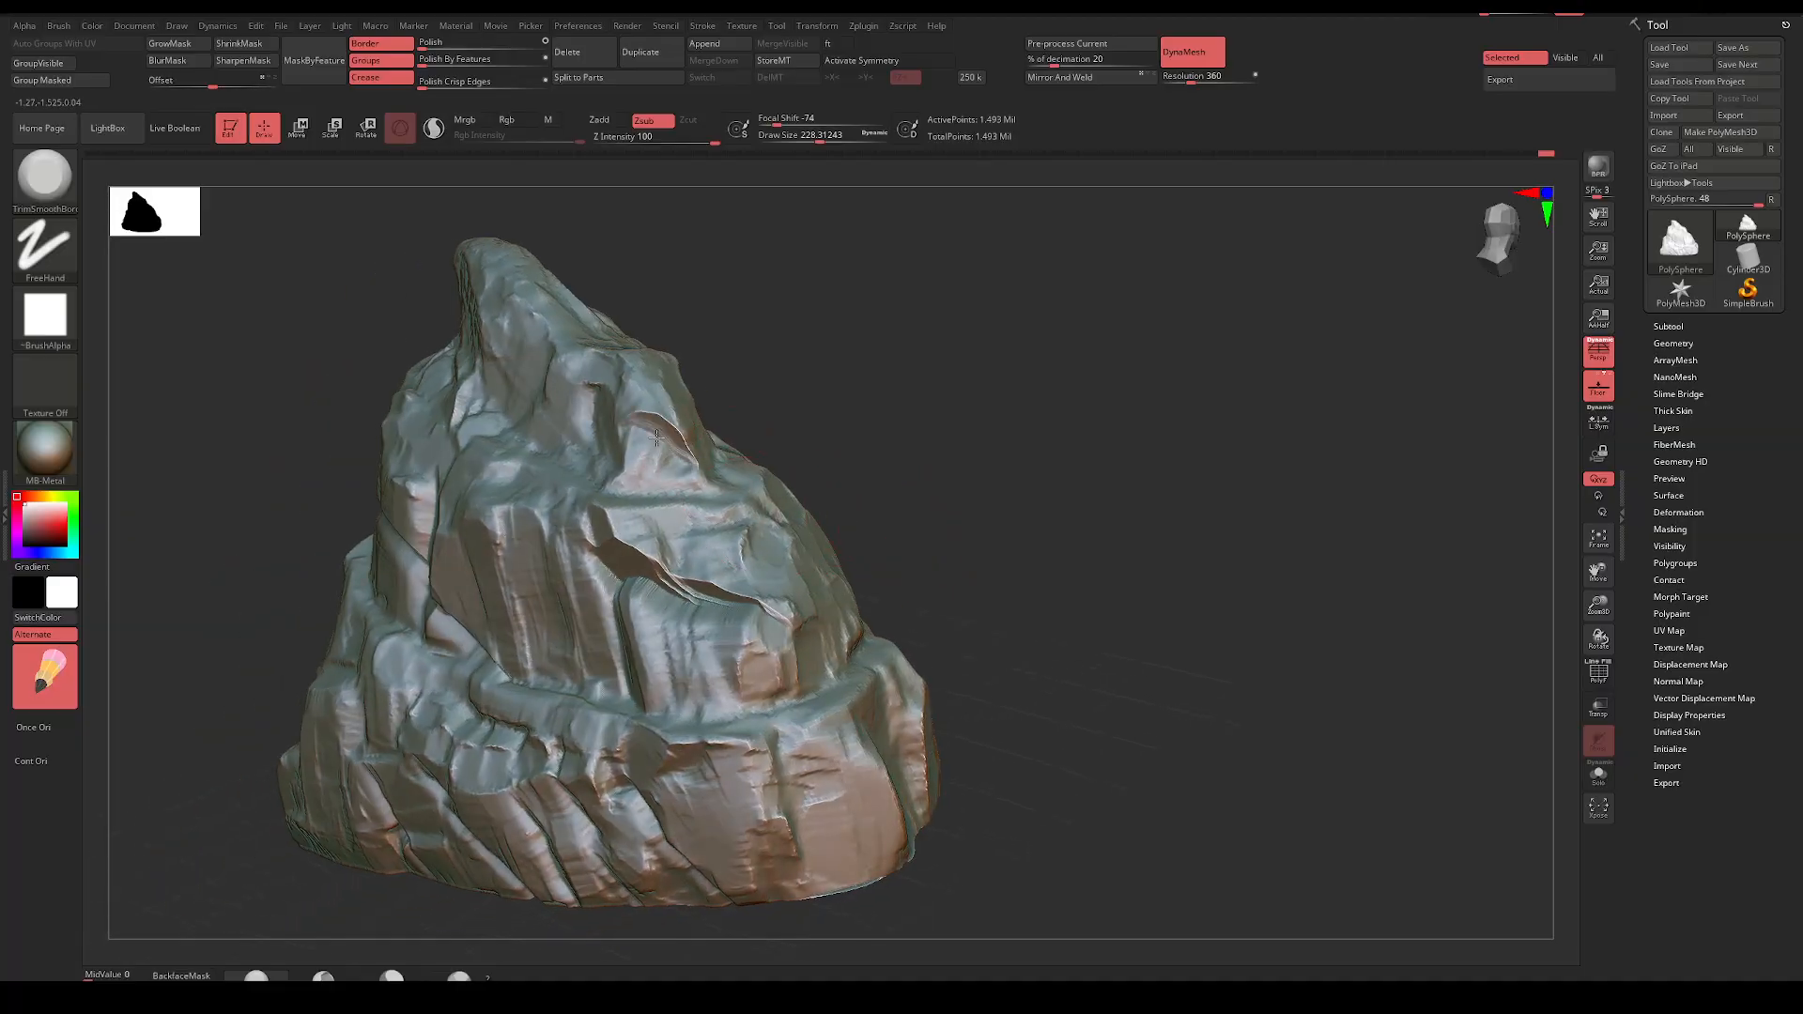
Try to cut a diagonal break into the slope just below the peak
{"action": "left_click_drag", "start_coordinate": [737, 383], "coordinate": [969, 490], "text": "shift"}
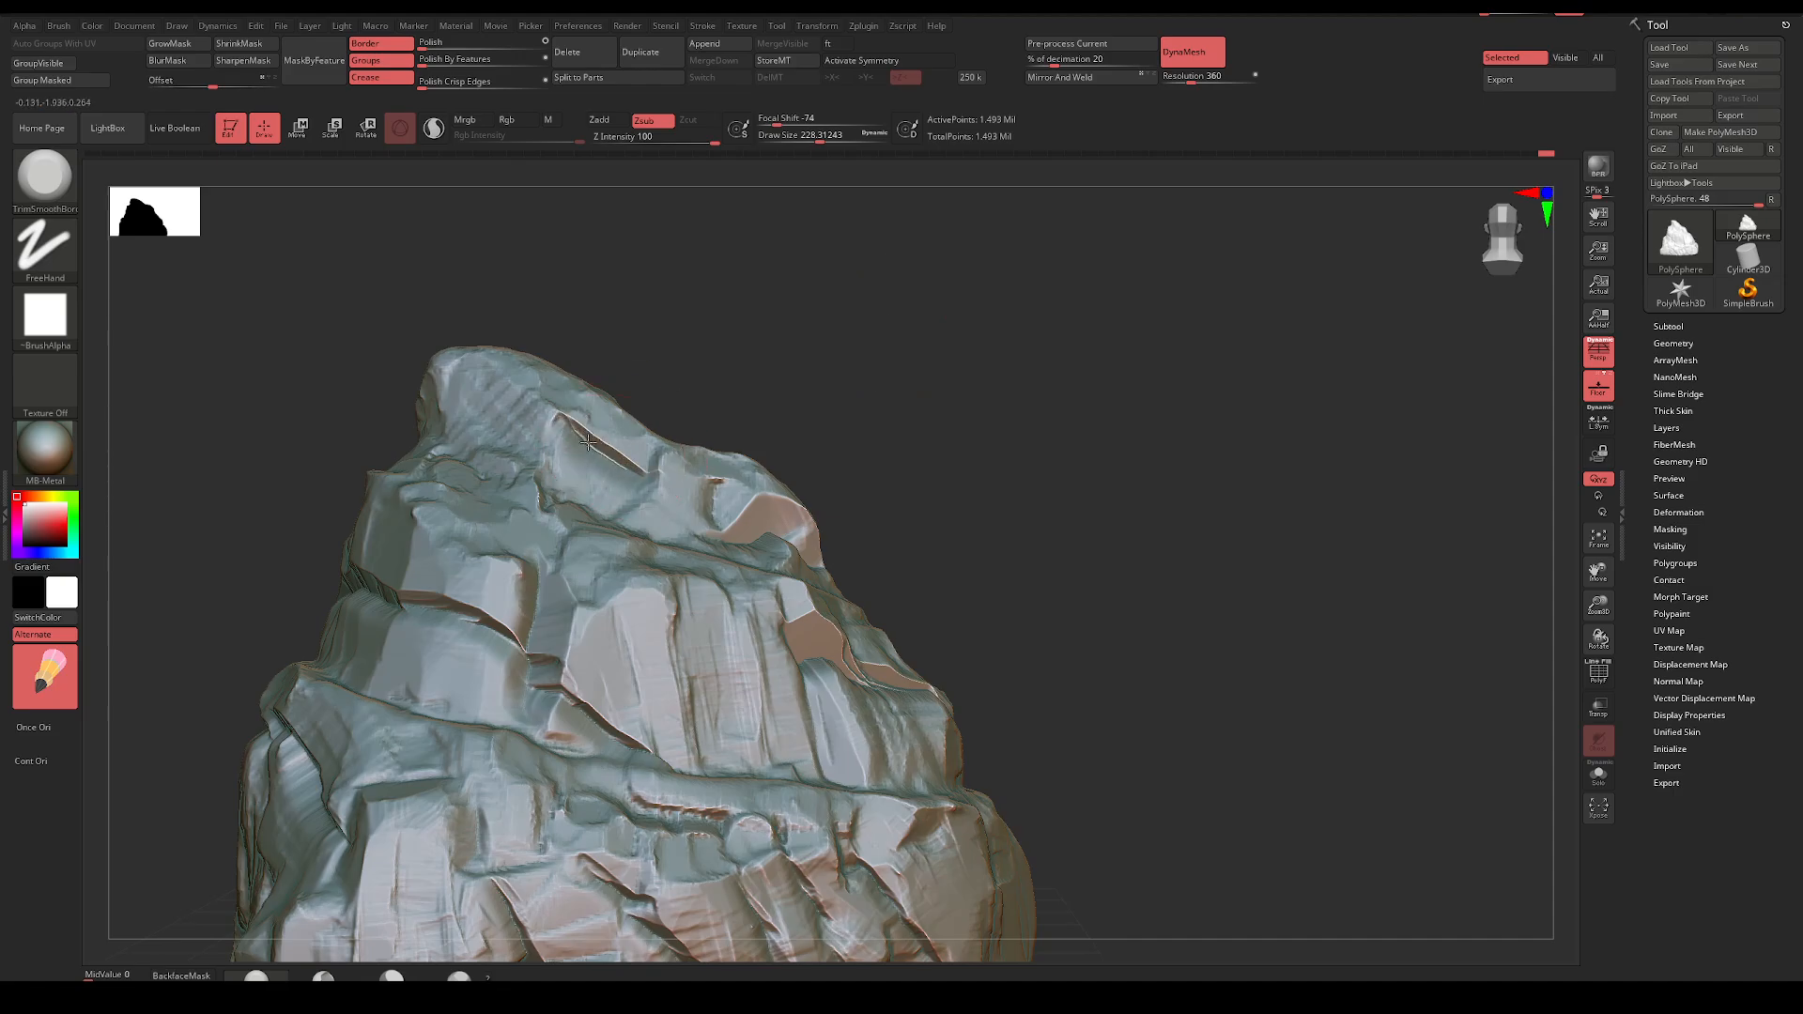
{"action": "key", "text": "ctrl+z"}
{"action": "left_click_drag", "start_coordinate": [676, 402], "coordinate": [629, 461]}
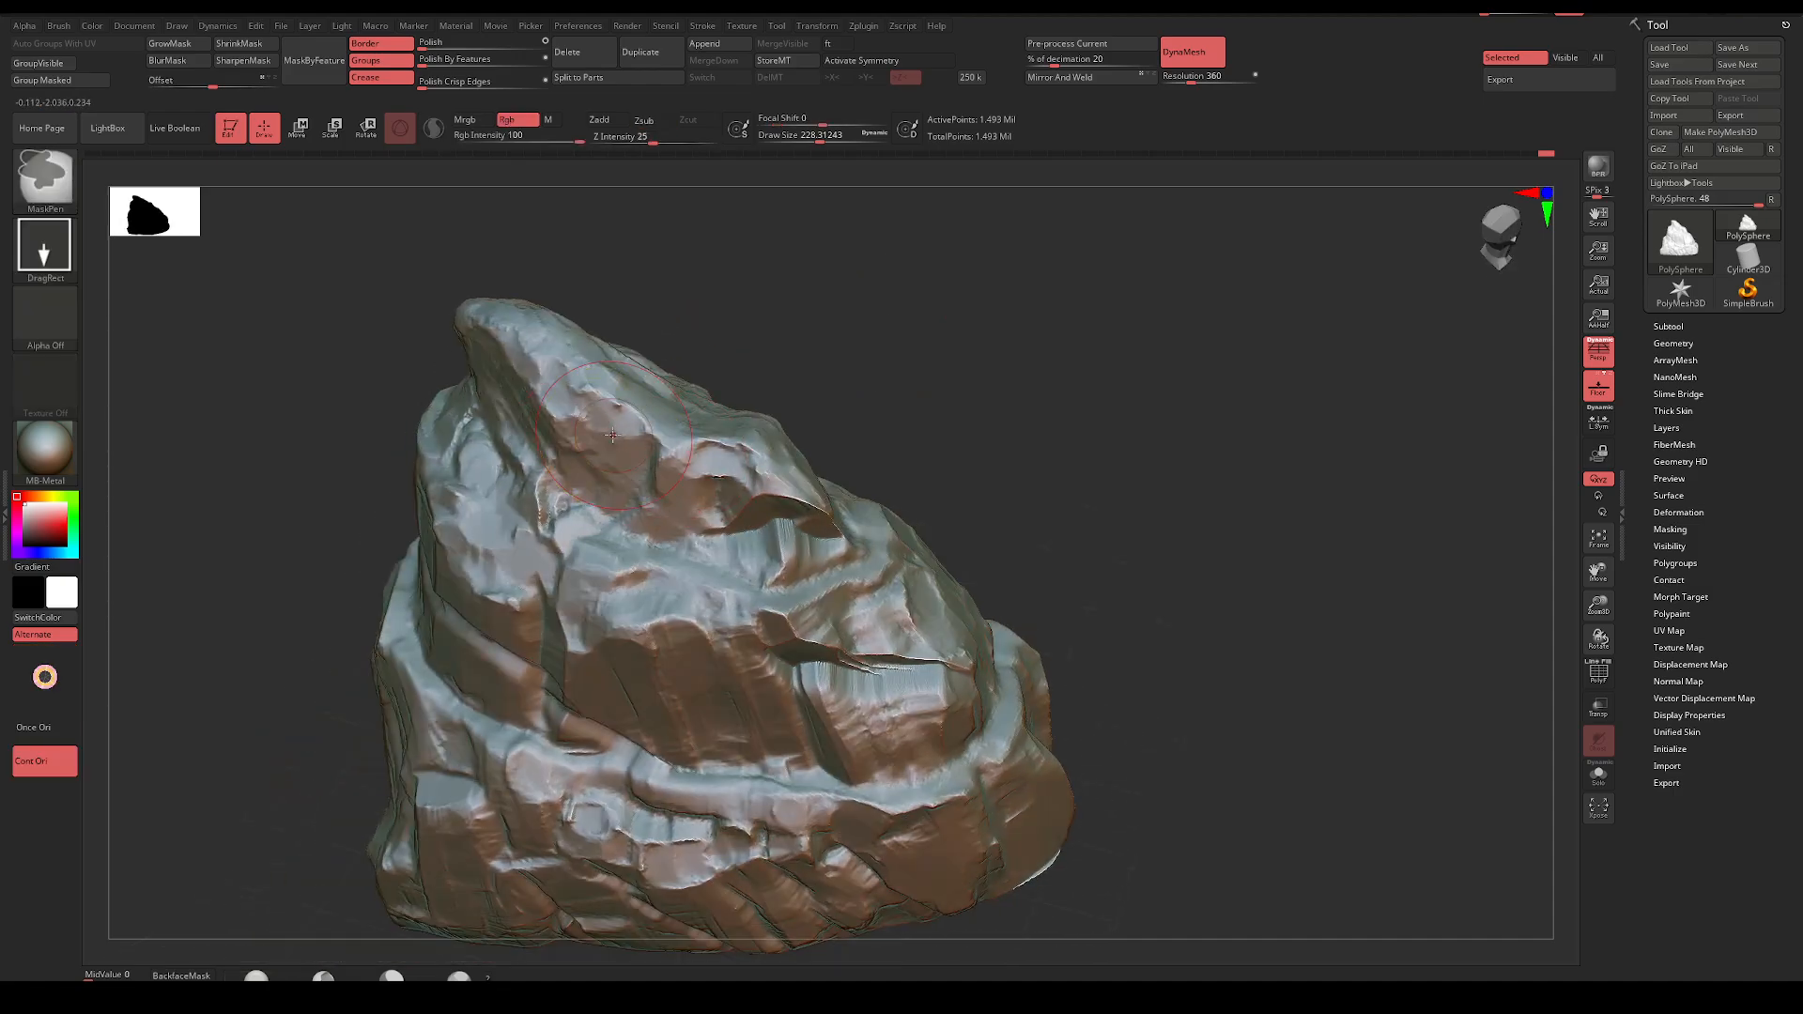
{"action": "left_click_drag", "start_coordinate": [735, 330], "coordinate": [677, 374], "text": "shift"}
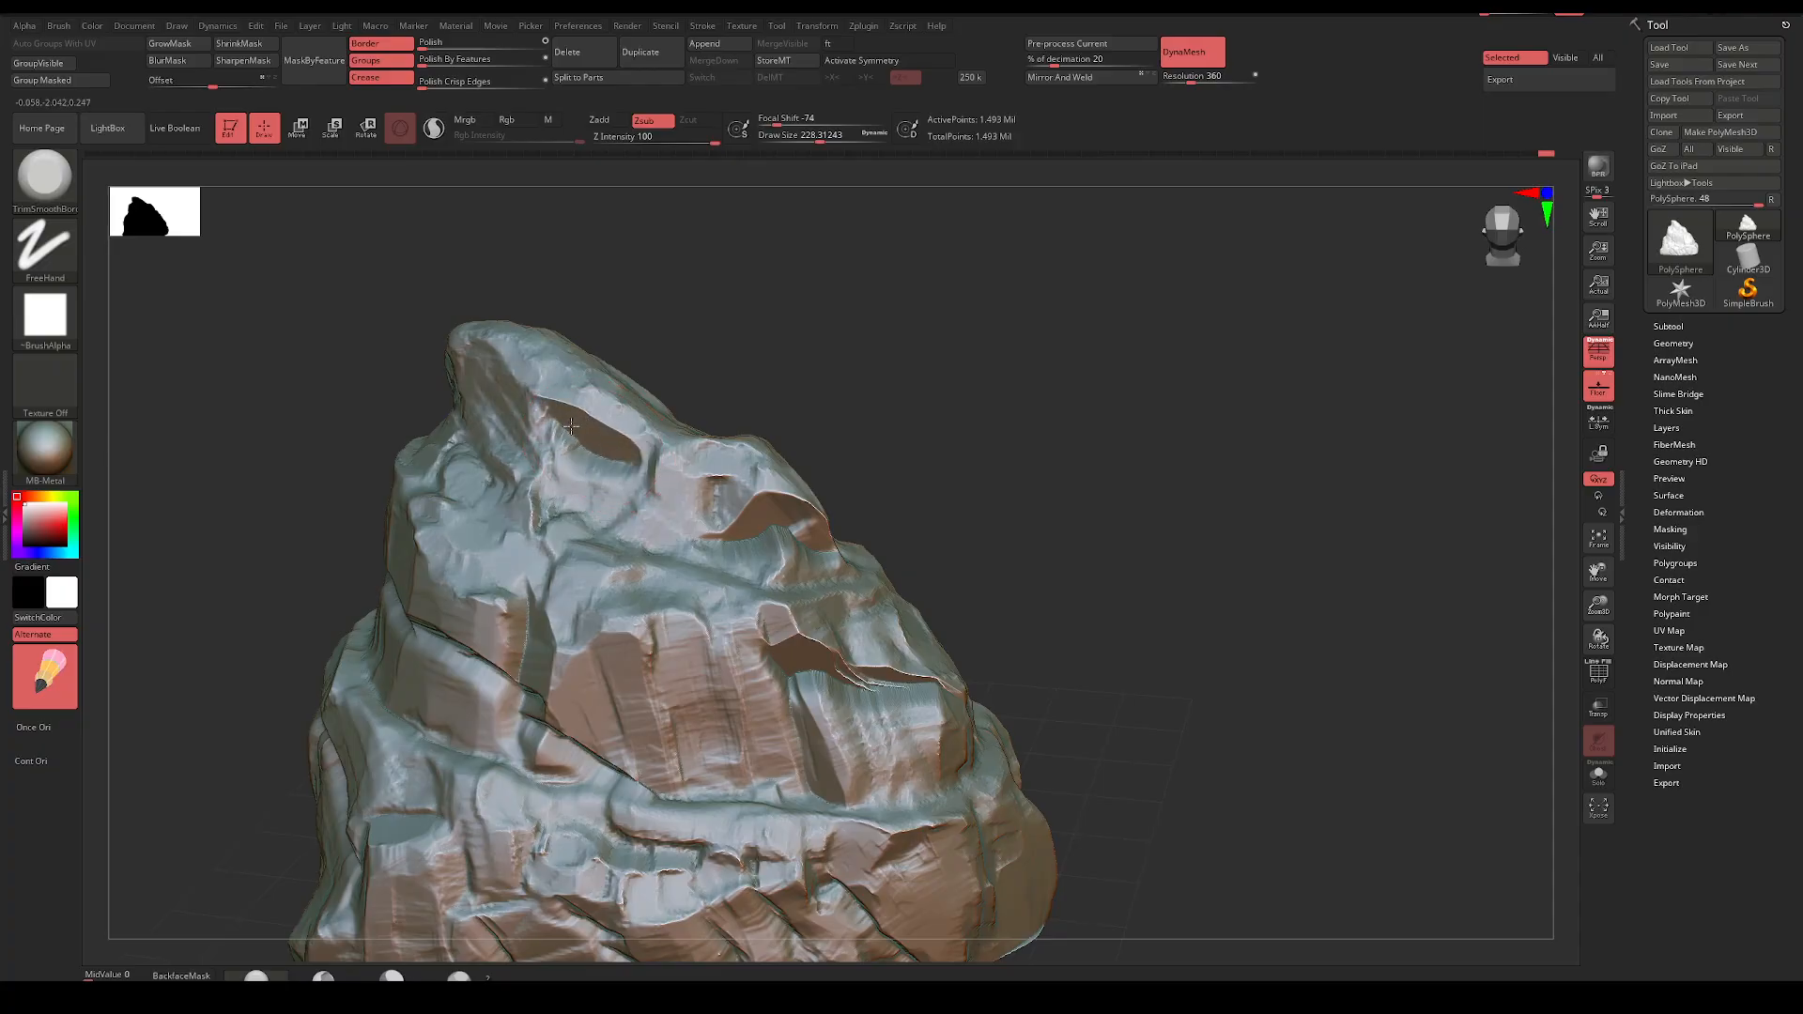
{"action": "mouse_move", "coordinate": [541, 410]}
{"action": "left_mouse_down"}
{"action": "mouse_move", "coordinate": [805, 301]}
{"action": "mouse_move", "coordinate": [792, 423]}
{"action": "mouse_move", "coordinate": [714, 428]}
{"action": "left_mouse_up"}
{"action": "key", "text": "ctrl+z"}
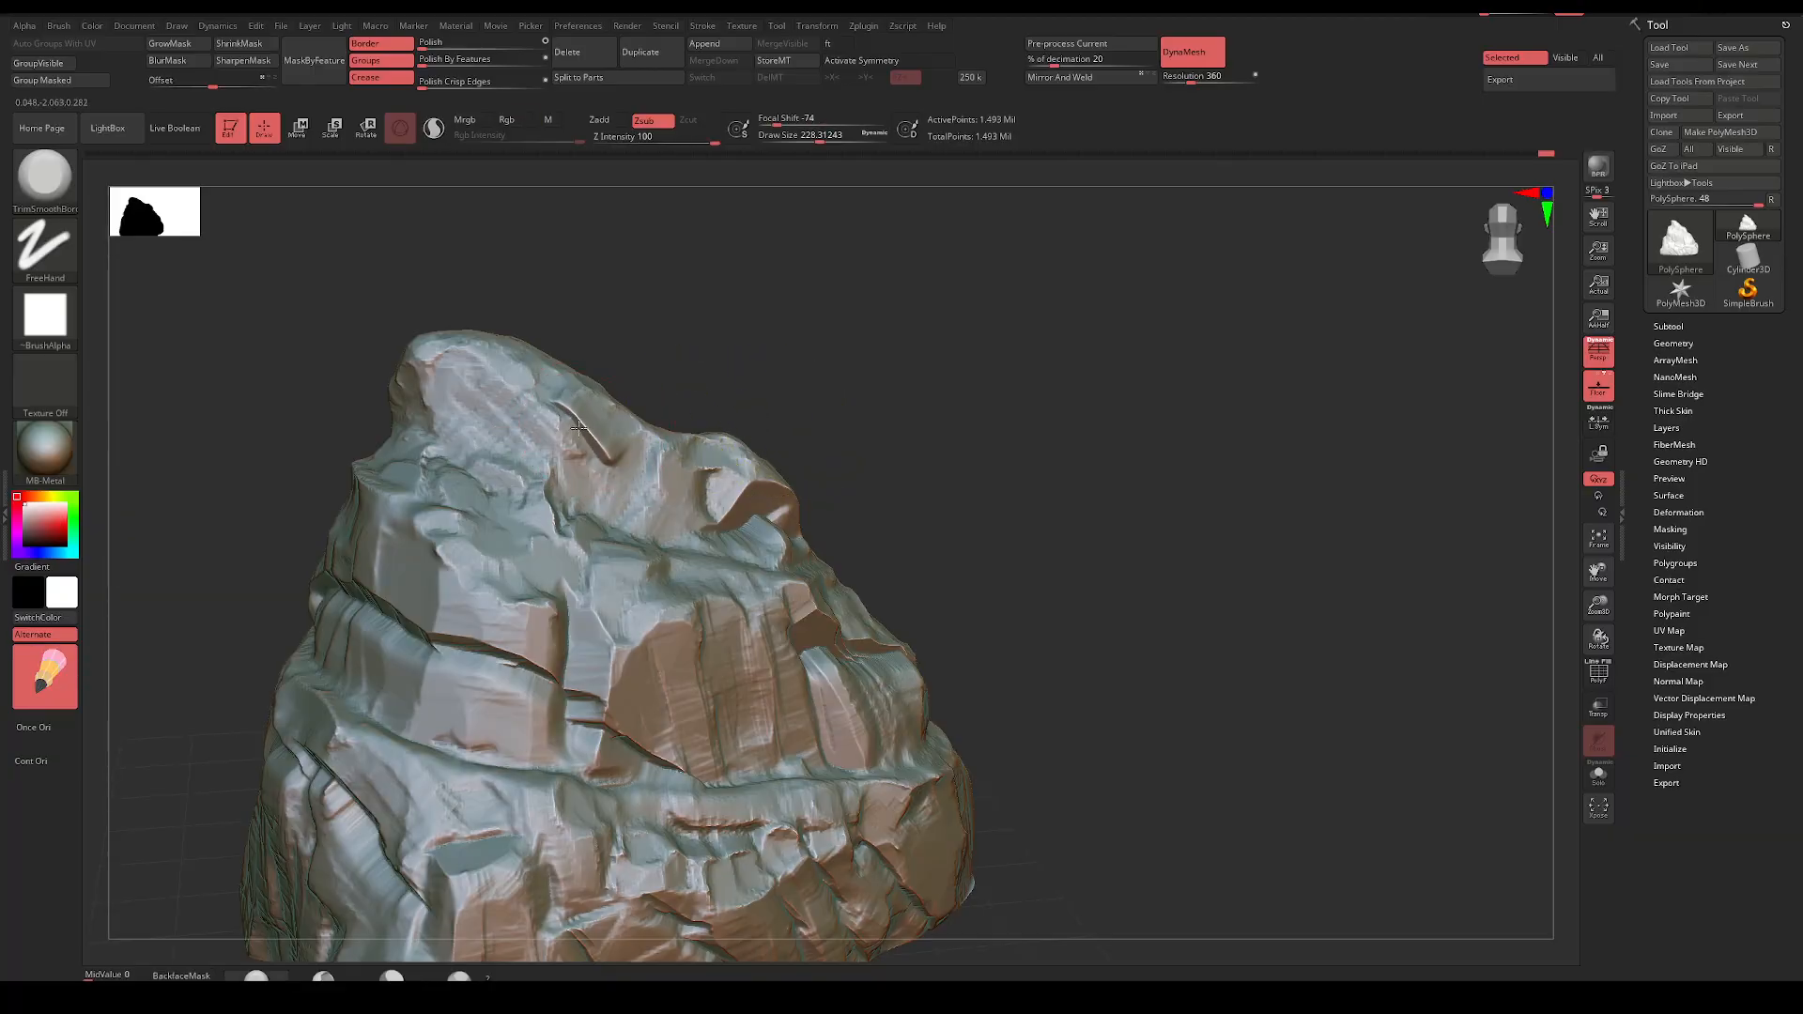
Trim a broad flat facet into the peak's front face, cut a break beneath its lower end and remesh the rock
{"action": "mouse_move", "coordinate": [765, 319]}
{"action": "left_mouse_down"}
{"action": "mouse_move", "coordinate": [721, 377]}
{"action": "mouse_move", "coordinate": [602, 441]}
{"action": "mouse_move", "coordinate": [663, 368]}
{"action": "left_mouse_up"}
{"action": "left_click_drag", "start_coordinate": [606, 451], "coordinate": [495, 376]}
{"action": "left_click_drag", "start_coordinate": [859, 348], "coordinate": [868, 282], "text": "shift"}
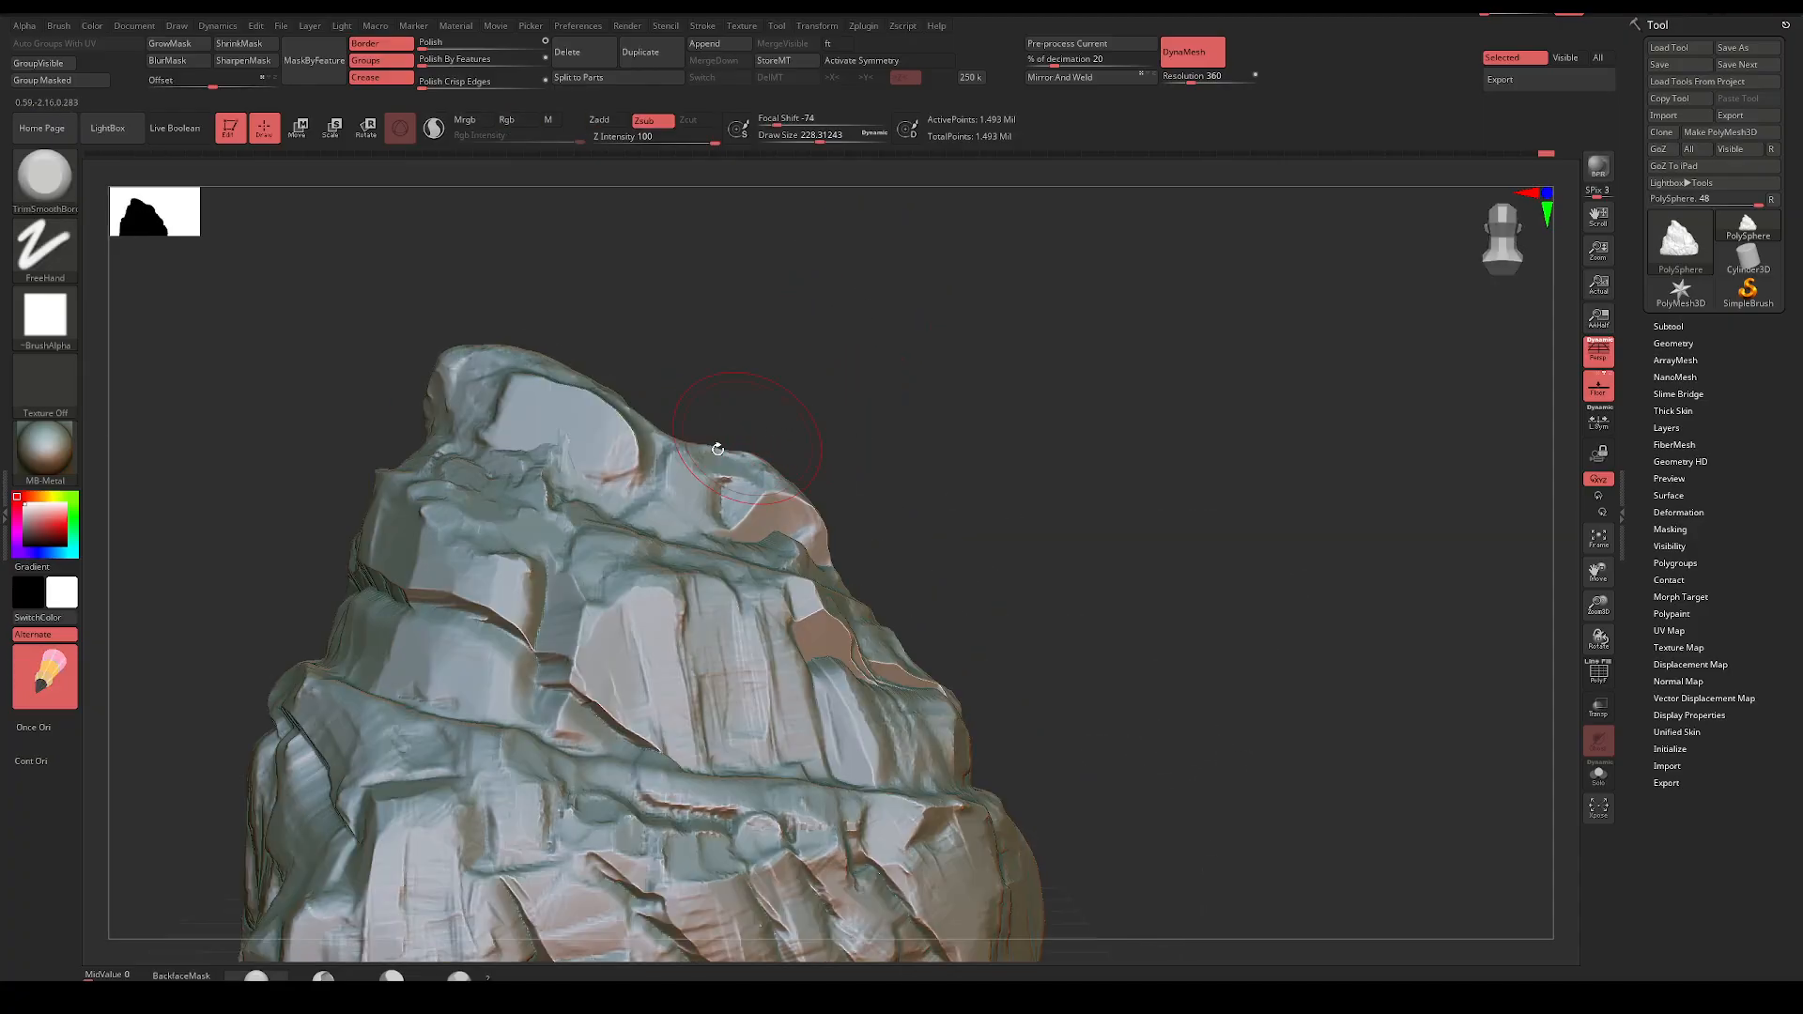
{"action": "left_click_drag", "start_coordinate": [601, 432], "coordinate": [709, 521]}
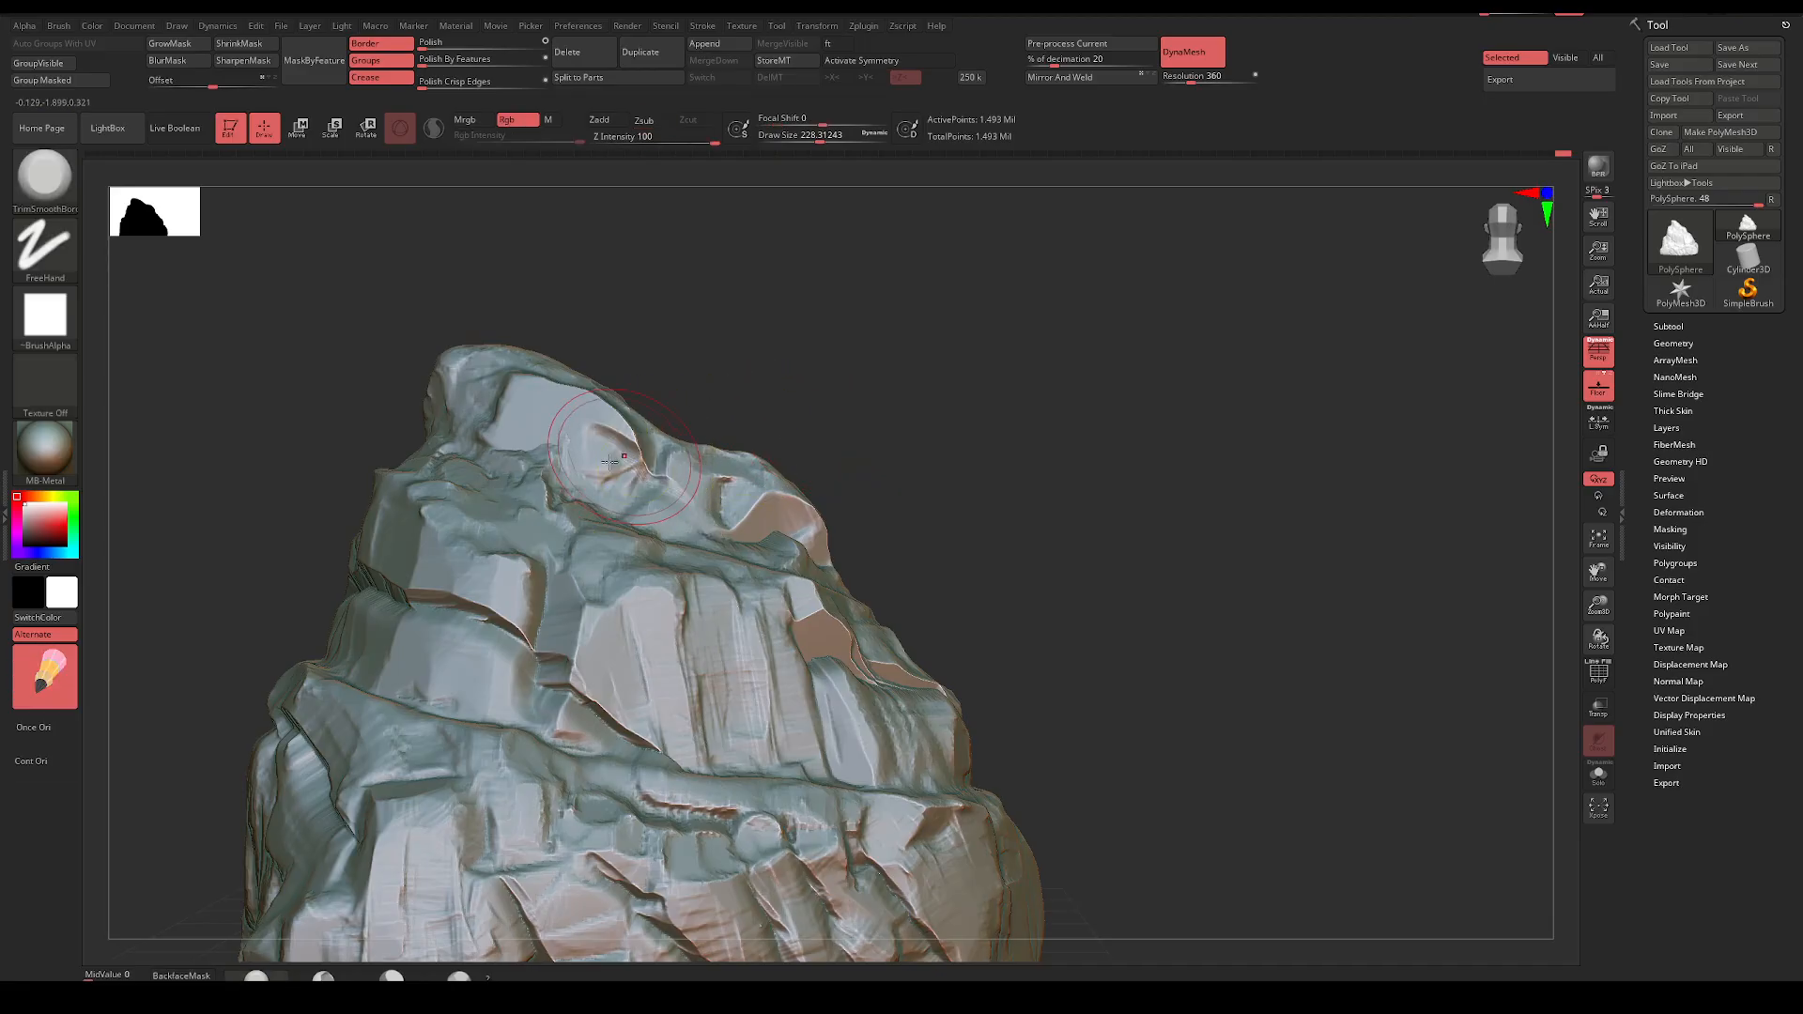
{"action": "mouse_move", "coordinate": [957, 398]}
{"action": "left_mouse_down"}
{"action": "mouse_move", "coordinate": [929, 431]}
{"action": "mouse_move", "coordinate": [966, 412]}
{"action": "left_mouse_up"}
{"action": "key", "text": "ctrl"}
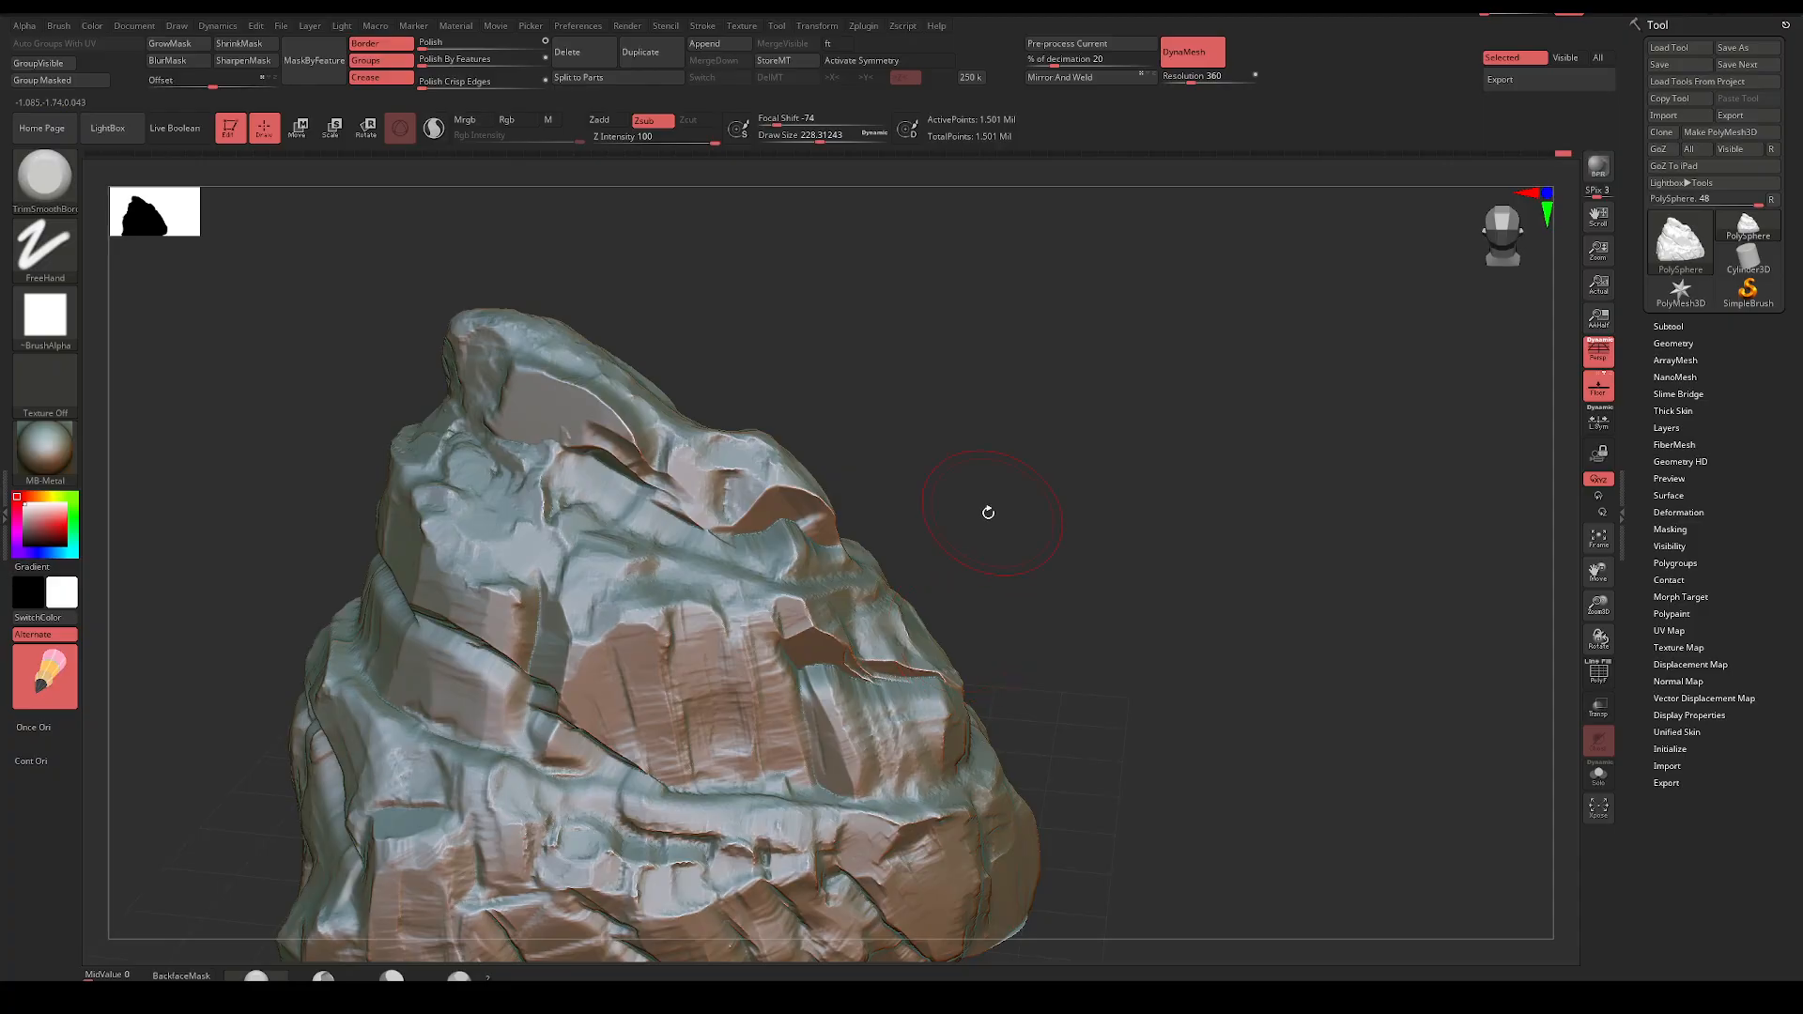
Turn on Once Ori, sharpen the break below the peak's facet, and set the draw size to about 120 and focal shift to -89
{"action": "left_click", "coordinate": [42, 726]}
{"action": "key", "text": "space"}
{"action": "left_click_drag", "start_coordinate": [682, 442], "coordinate": [667, 442]}
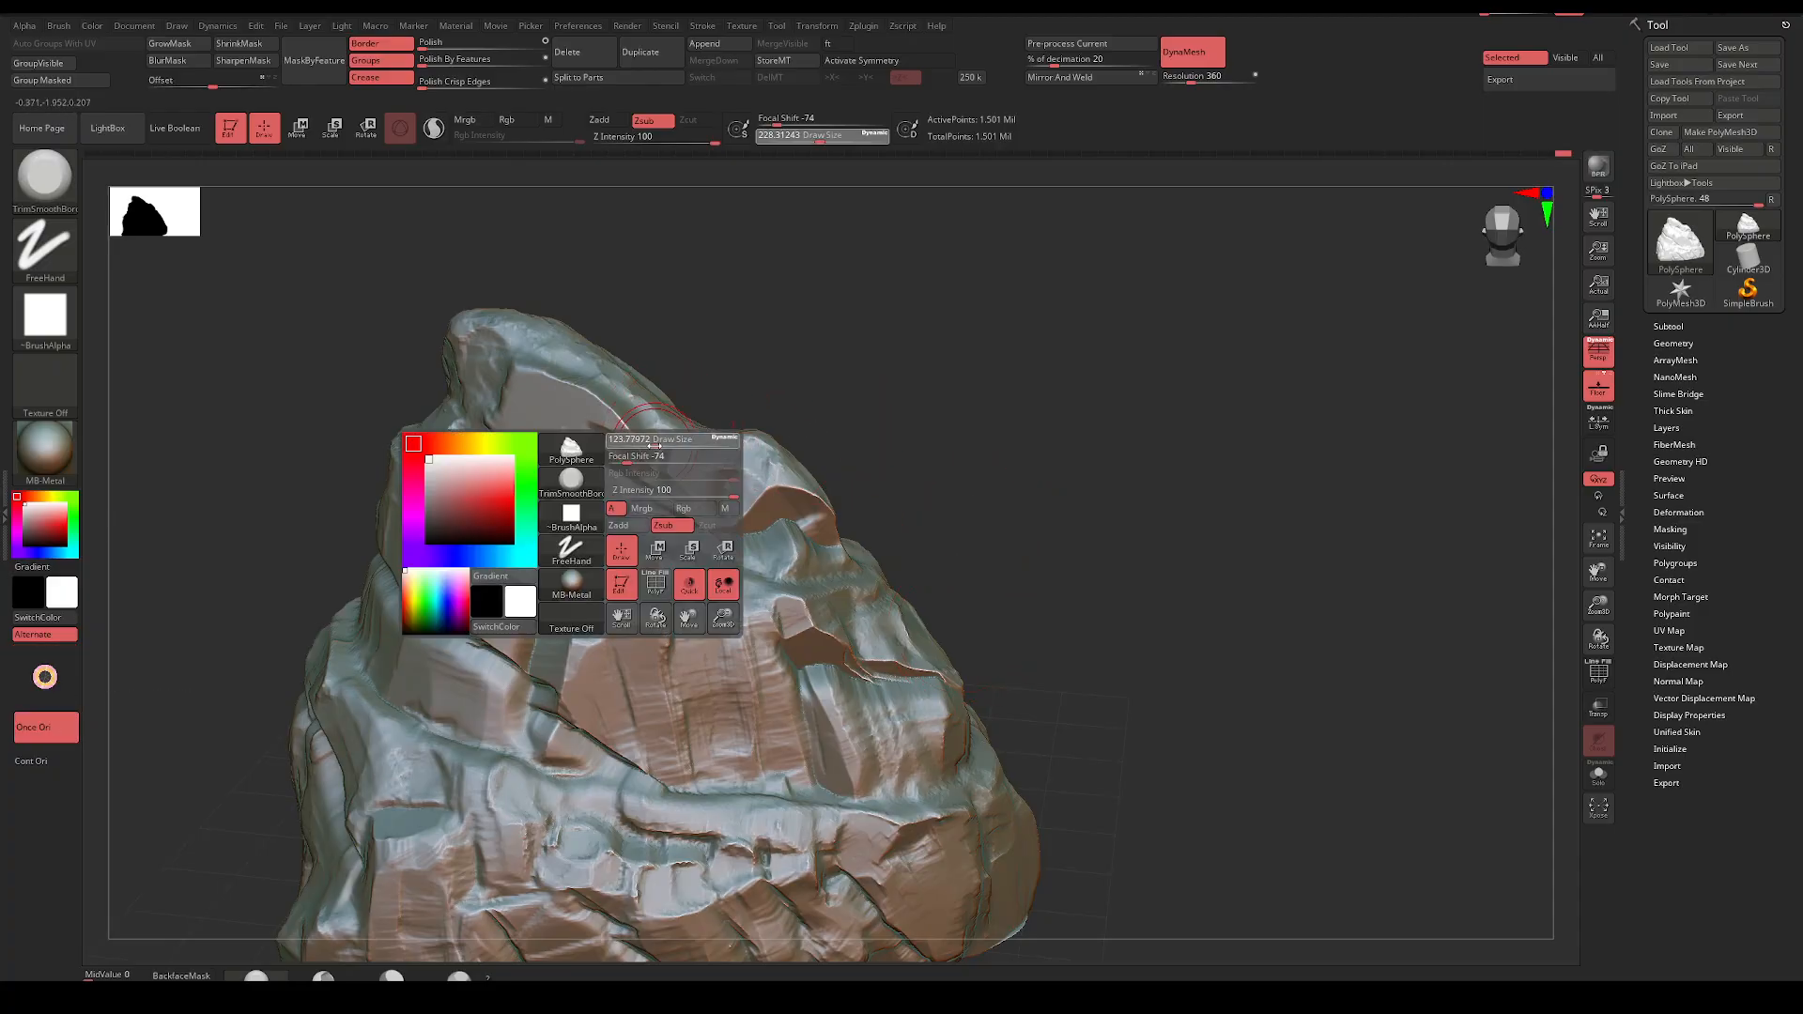
{"action": "left_click_drag", "start_coordinate": [554, 379], "coordinate": [626, 431]}
{"action": "key", "text": "space"}
{"action": "left_click_drag", "start_coordinate": [586, 304], "coordinate": [575, 286]}
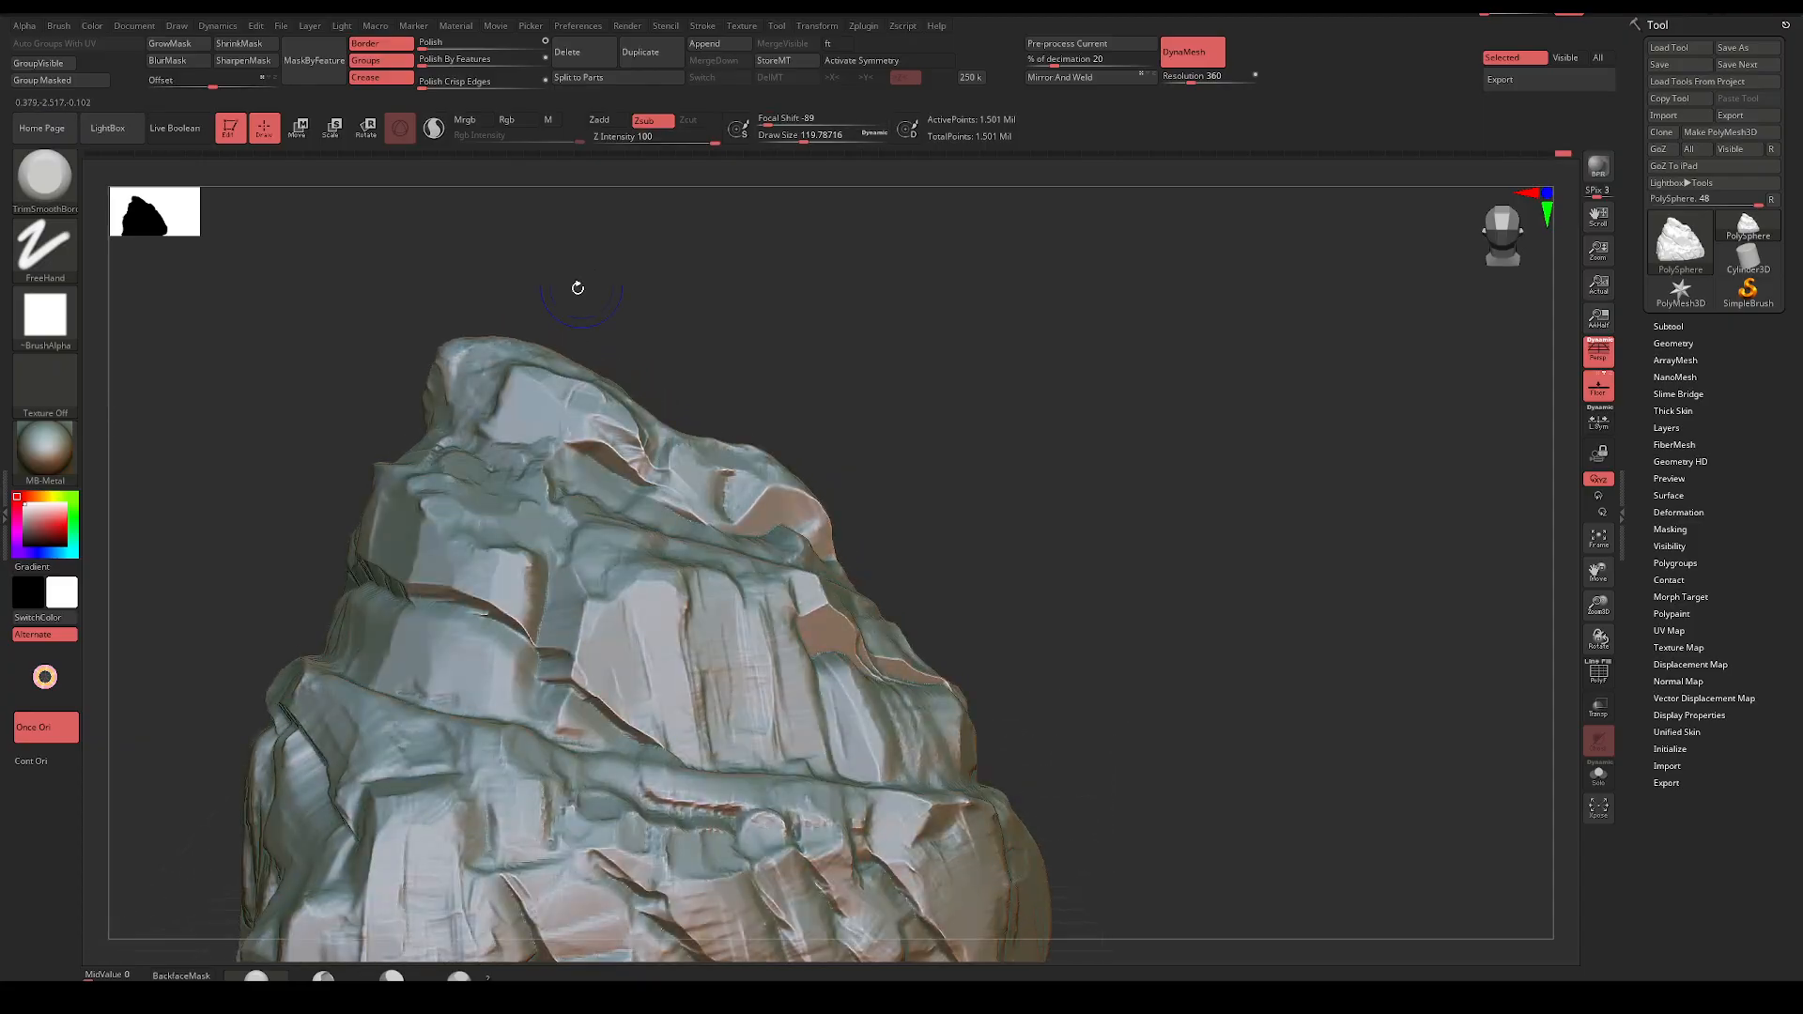
Trim crisp planes on the peak's tip and on the middle tier's front corner
{"action": "left_click_drag", "start_coordinate": [498, 390], "coordinate": [472, 352]}
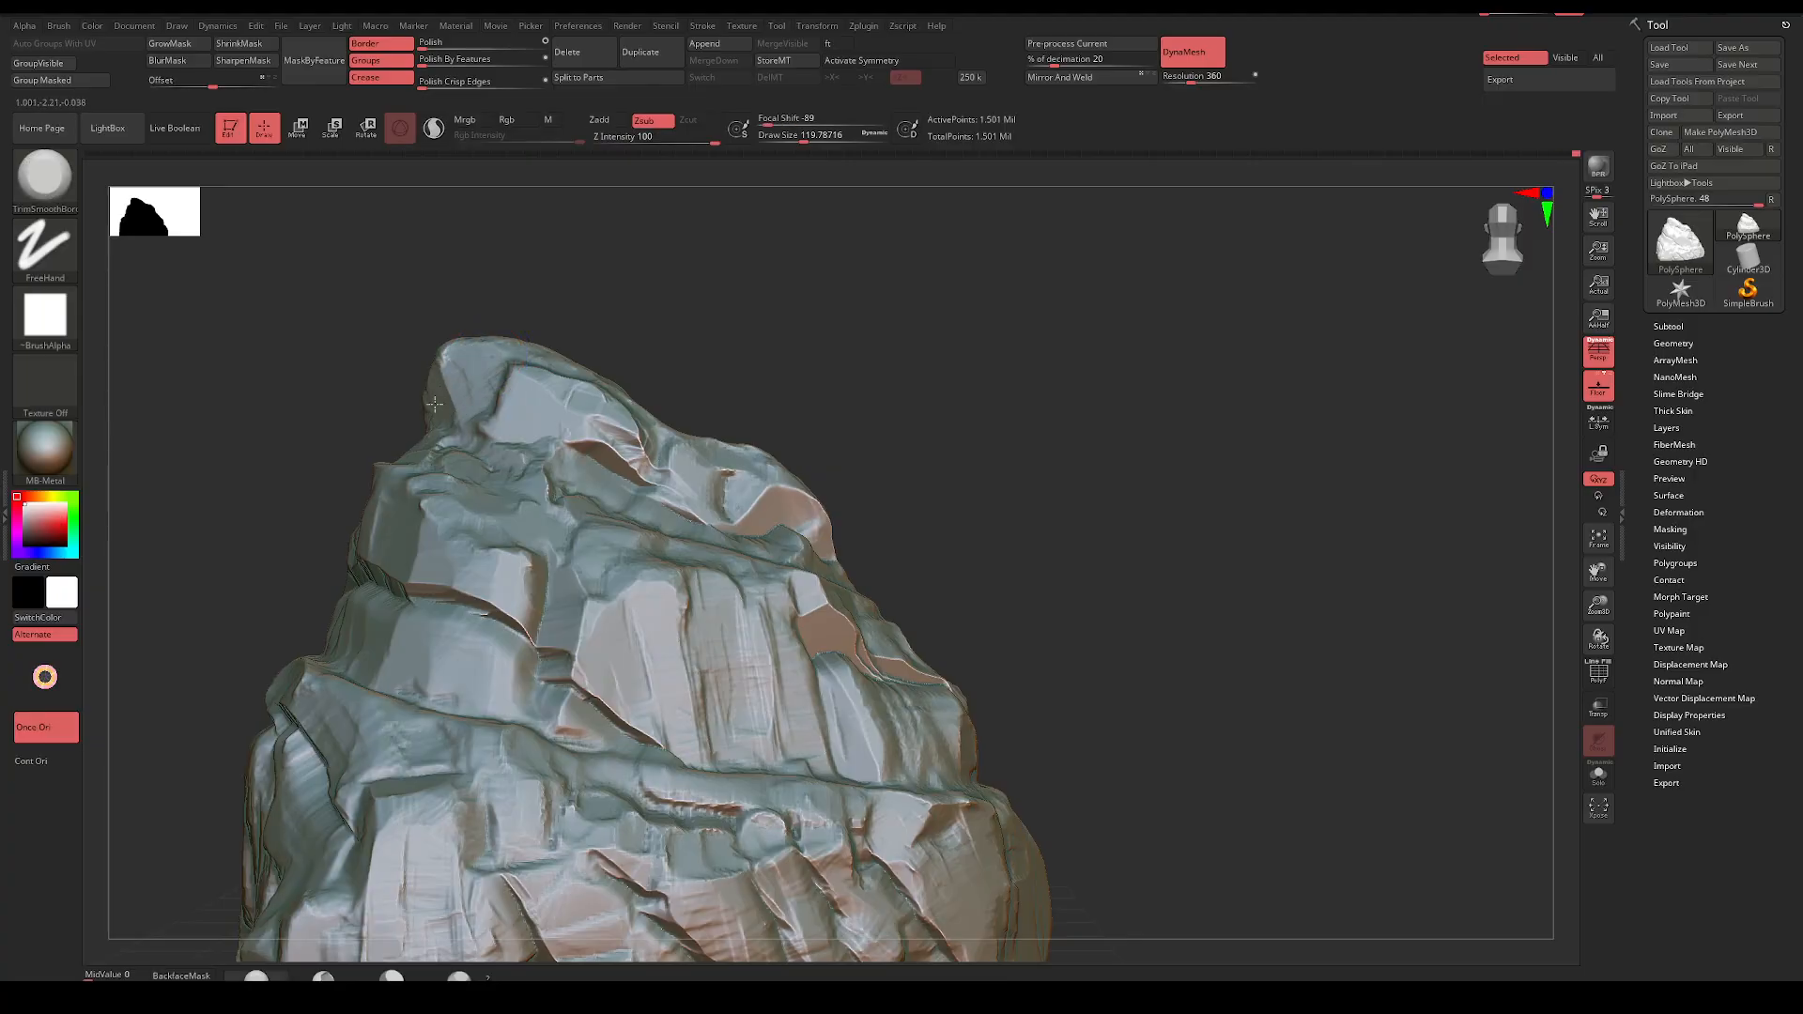
{"action": "mouse_move", "coordinate": [608, 309]}
{"action": "left_mouse_down"}
{"action": "mouse_move", "coordinate": [623, 334]}
{"action": "mouse_move", "coordinate": [606, 353]}
{"action": "left_mouse_up"}
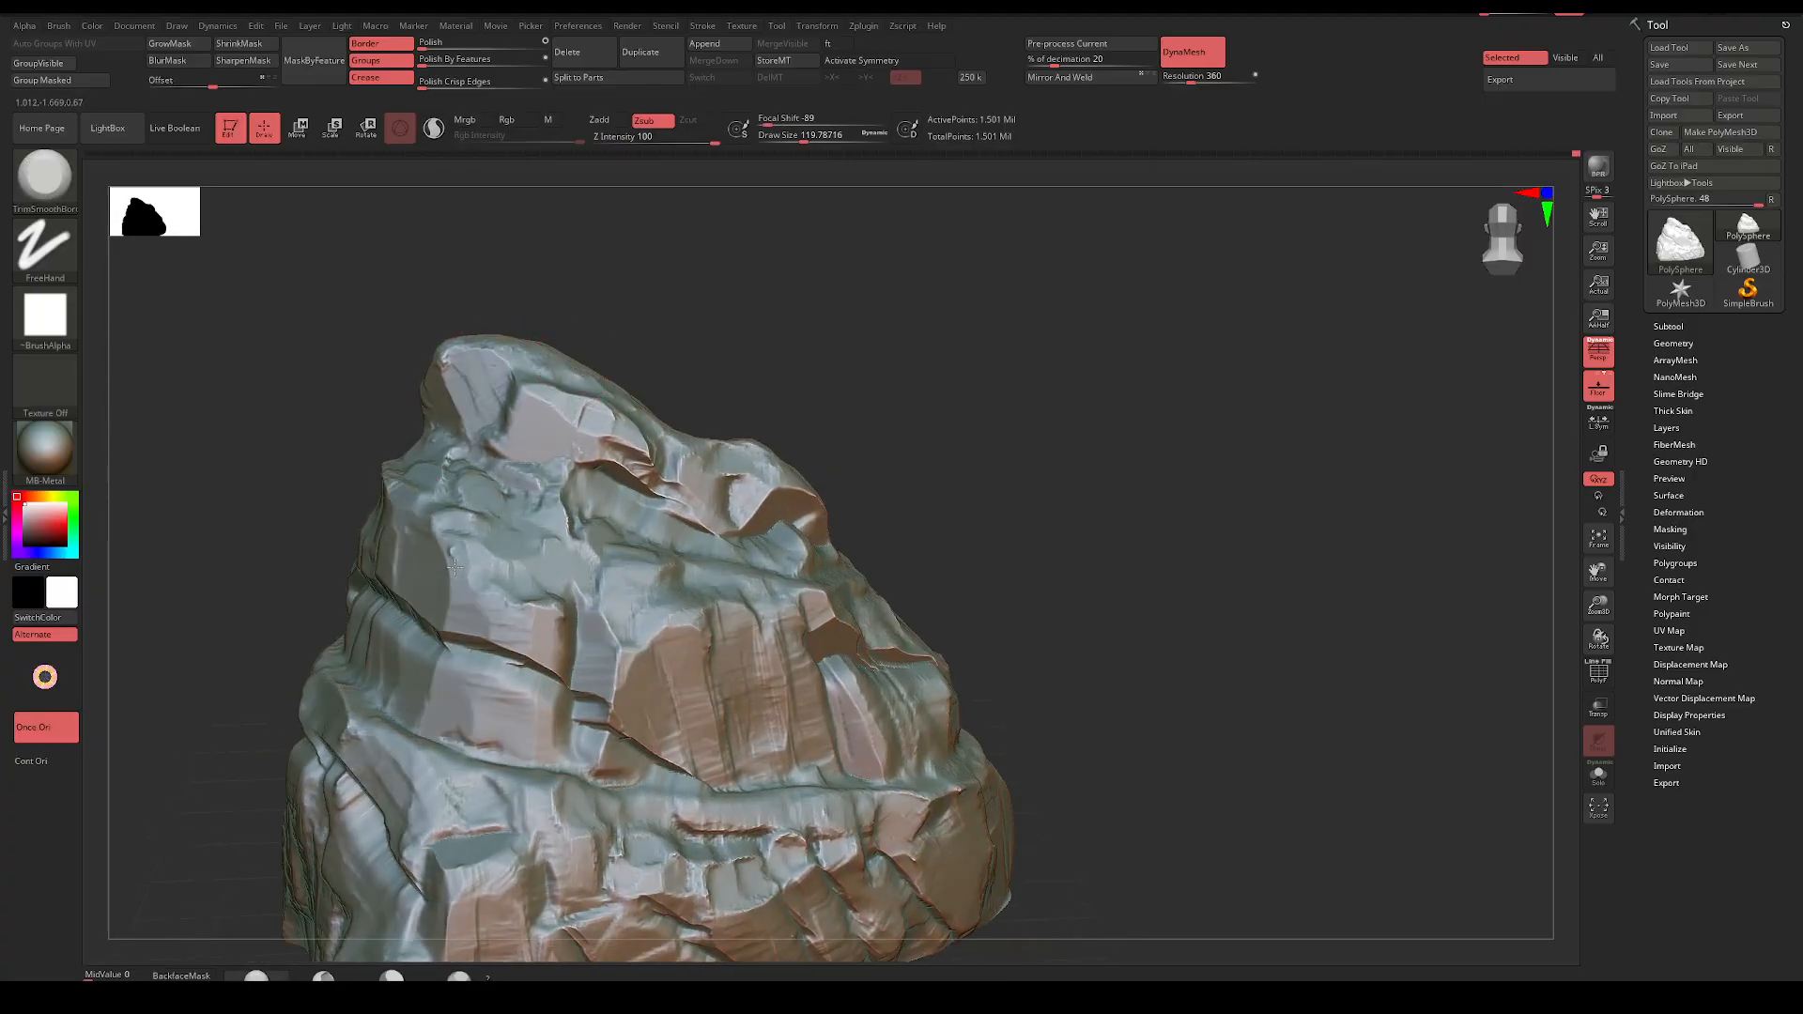
{"action": "left_click_drag", "start_coordinate": [469, 578], "coordinate": [544, 525]}
{"action": "mouse_move", "coordinate": [839, 400]}
{"action": "left_mouse_down"}
{"action": "mouse_move", "coordinate": [877, 386]}
{"action": "mouse_move", "coordinate": [833, 313]}
{"action": "mouse_move", "coordinate": [897, 355]}
{"action": "mouse_move", "coordinate": [950, 338]}
{"action": "mouse_move", "coordinate": [977, 386]}
{"action": "mouse_move", "coordinate": [934, 406]}
{"action": "mouse_move", "coordinate": [962, 392]}
{"action": "left_mouse_up"}
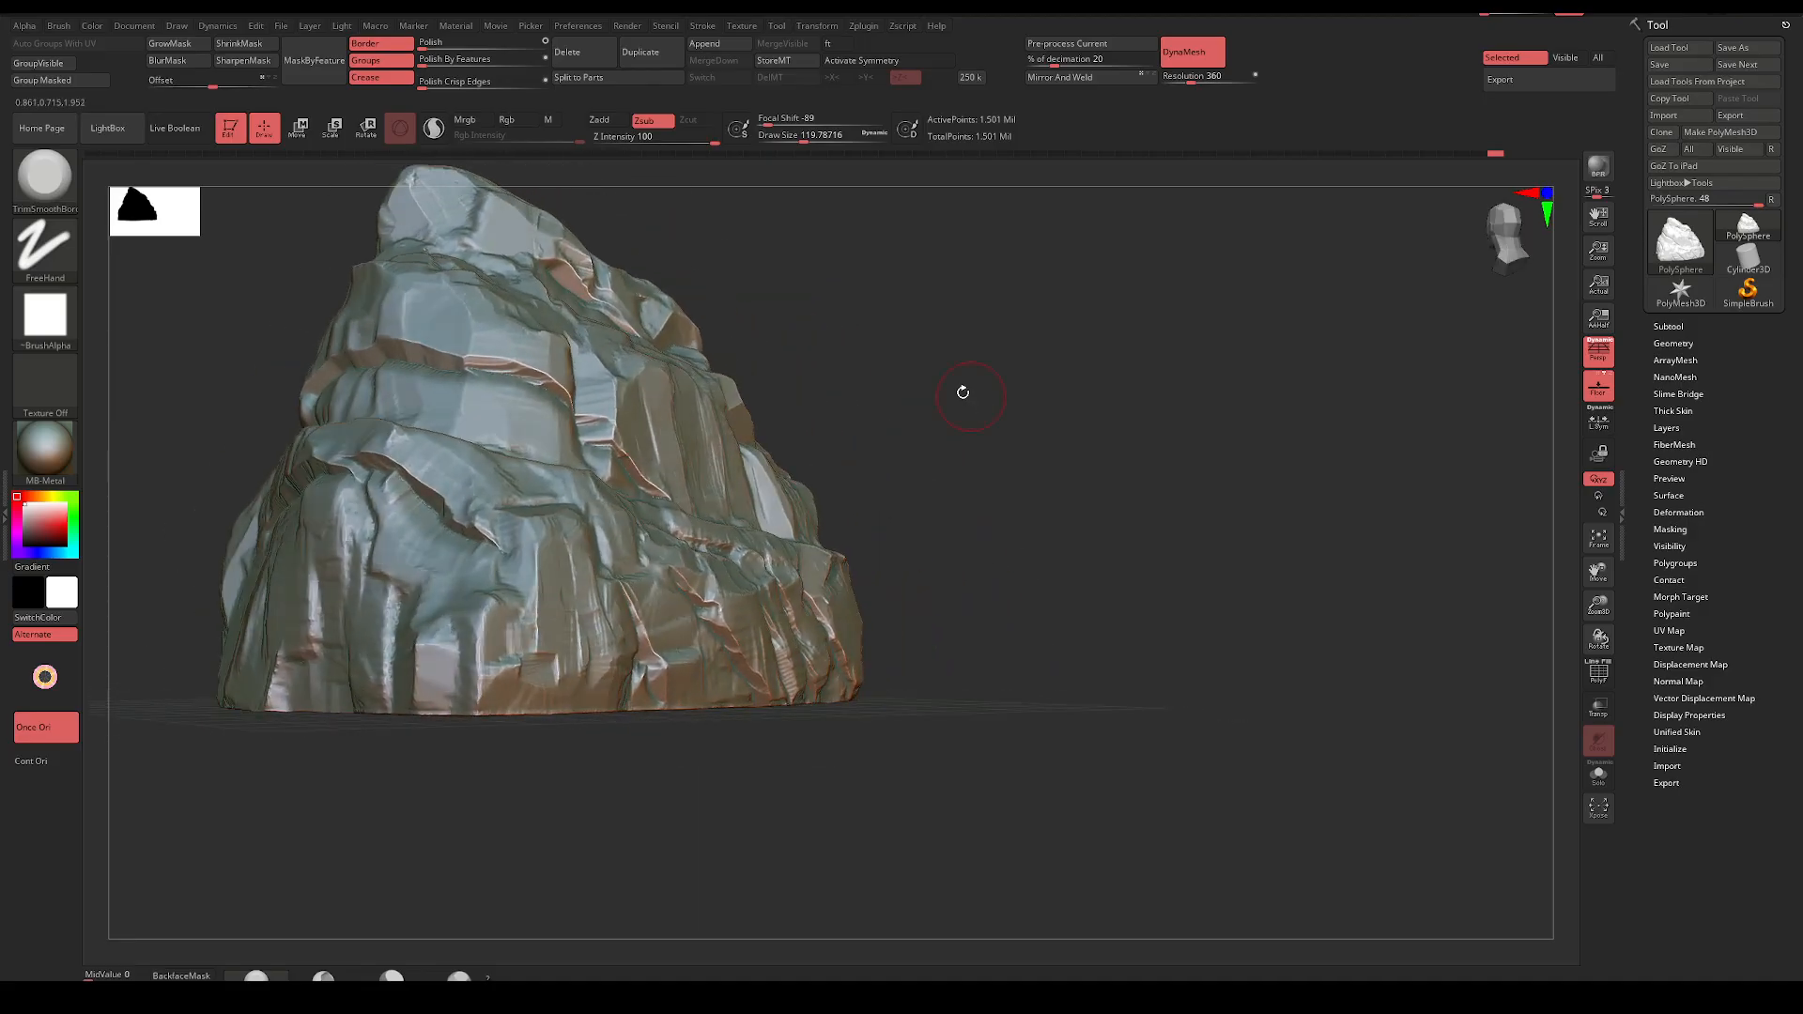
Set the draw size to about 172 and trim a vertical facet down the lower tier's end face to its base
{"action": "mouse_move", "coordinate": [889, 469]}
{"action": "left_mouse_down"}
{"action": "mouse_move", "coordinate": [857, 451]}
{"action": "mouse_move", "coordinate": [1155, 439]}
{"action": "left_mouse_up"}
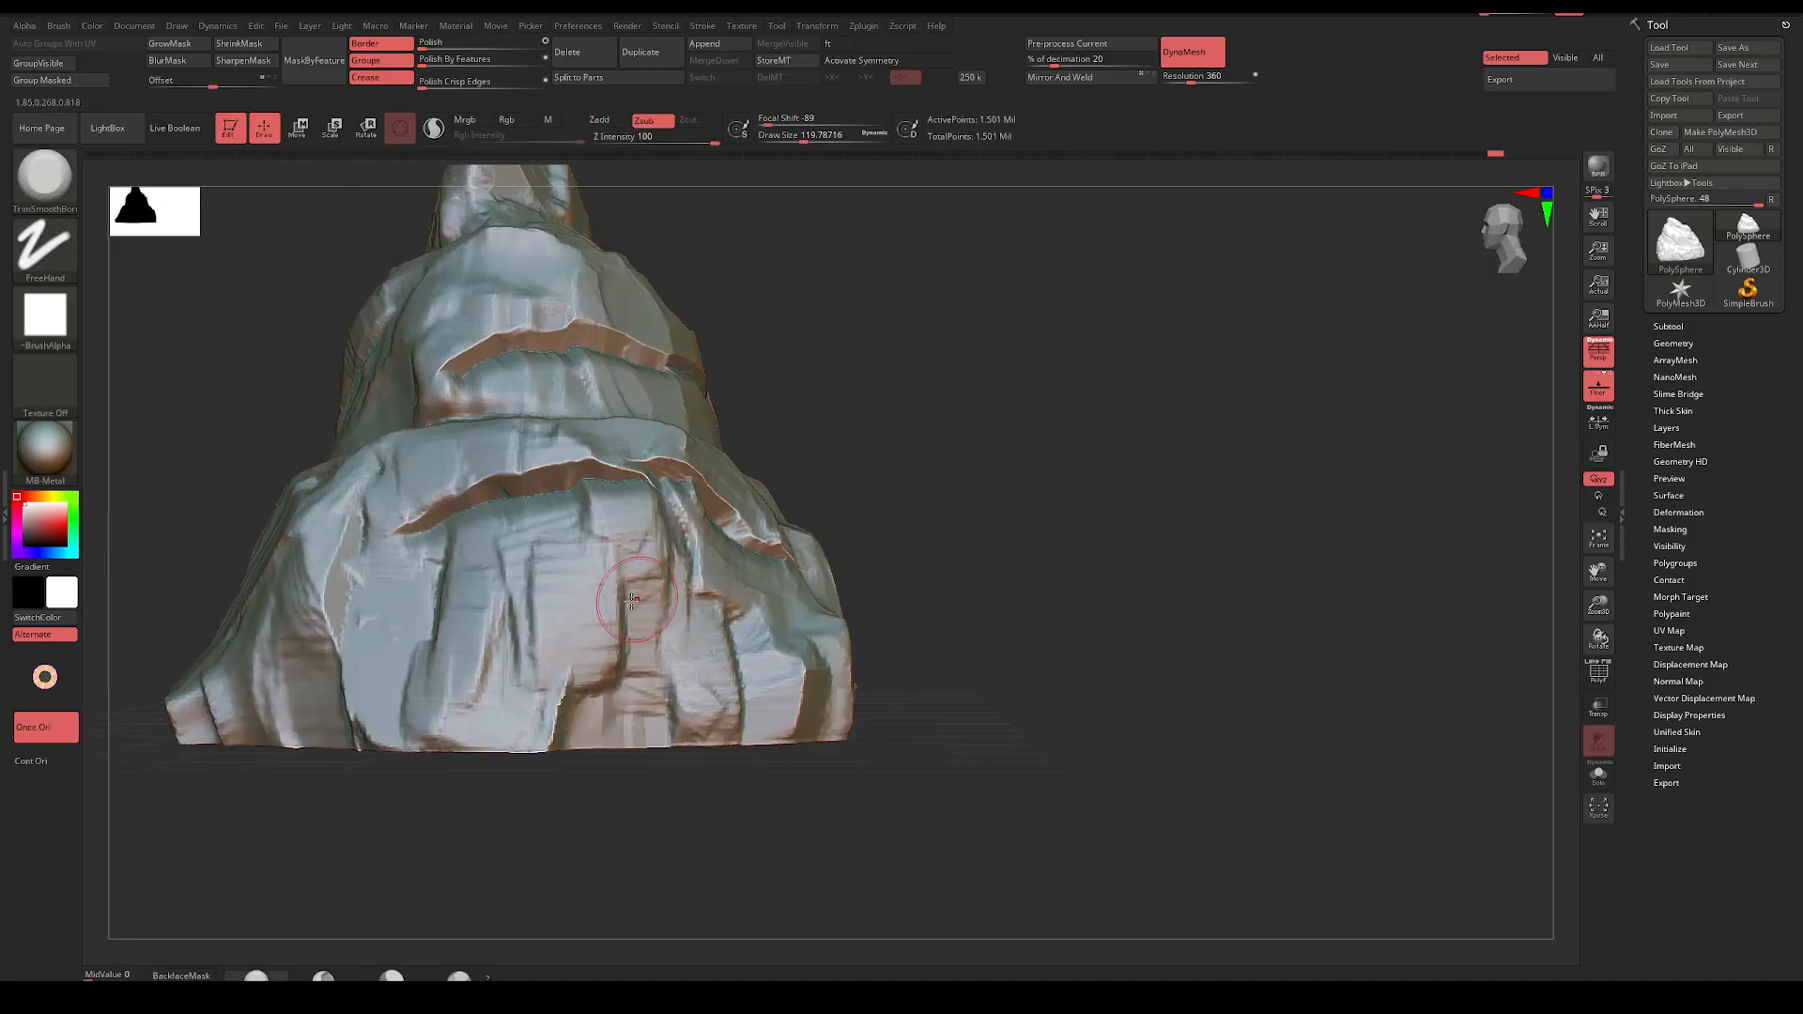
{"action": "key", "text": "space"}
{"action": "left_click_drag", "start_coordinate": [637, 593], "coordinate": [649, 592]}
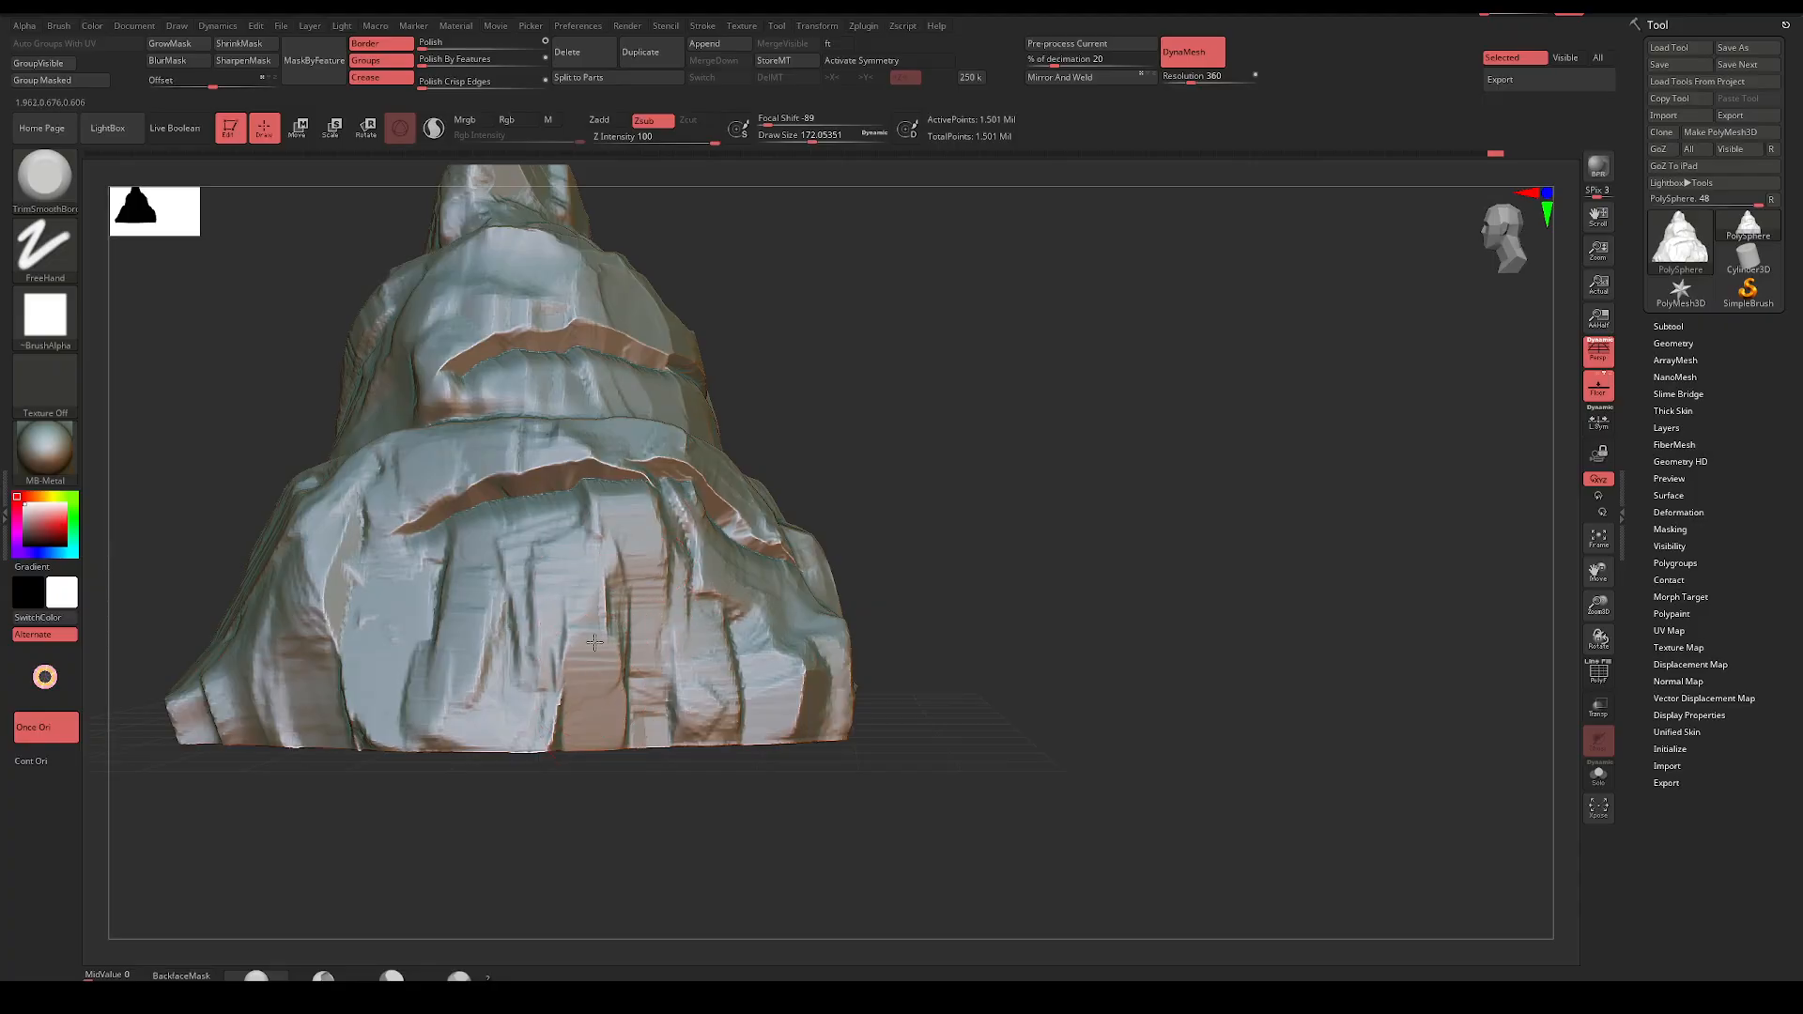
{"action": "left_click_drag", "start_coordinate": [851, 434], "coordinate": [751, 441]}
Reduce the draw size to about 132 and carve upright planes into the columns of the lower tier's end face
{"action": "key", "text": "space"}
{"action": "left_click_drag", "start_coordinate": [646, 616], "coordinate": [635, 616]}
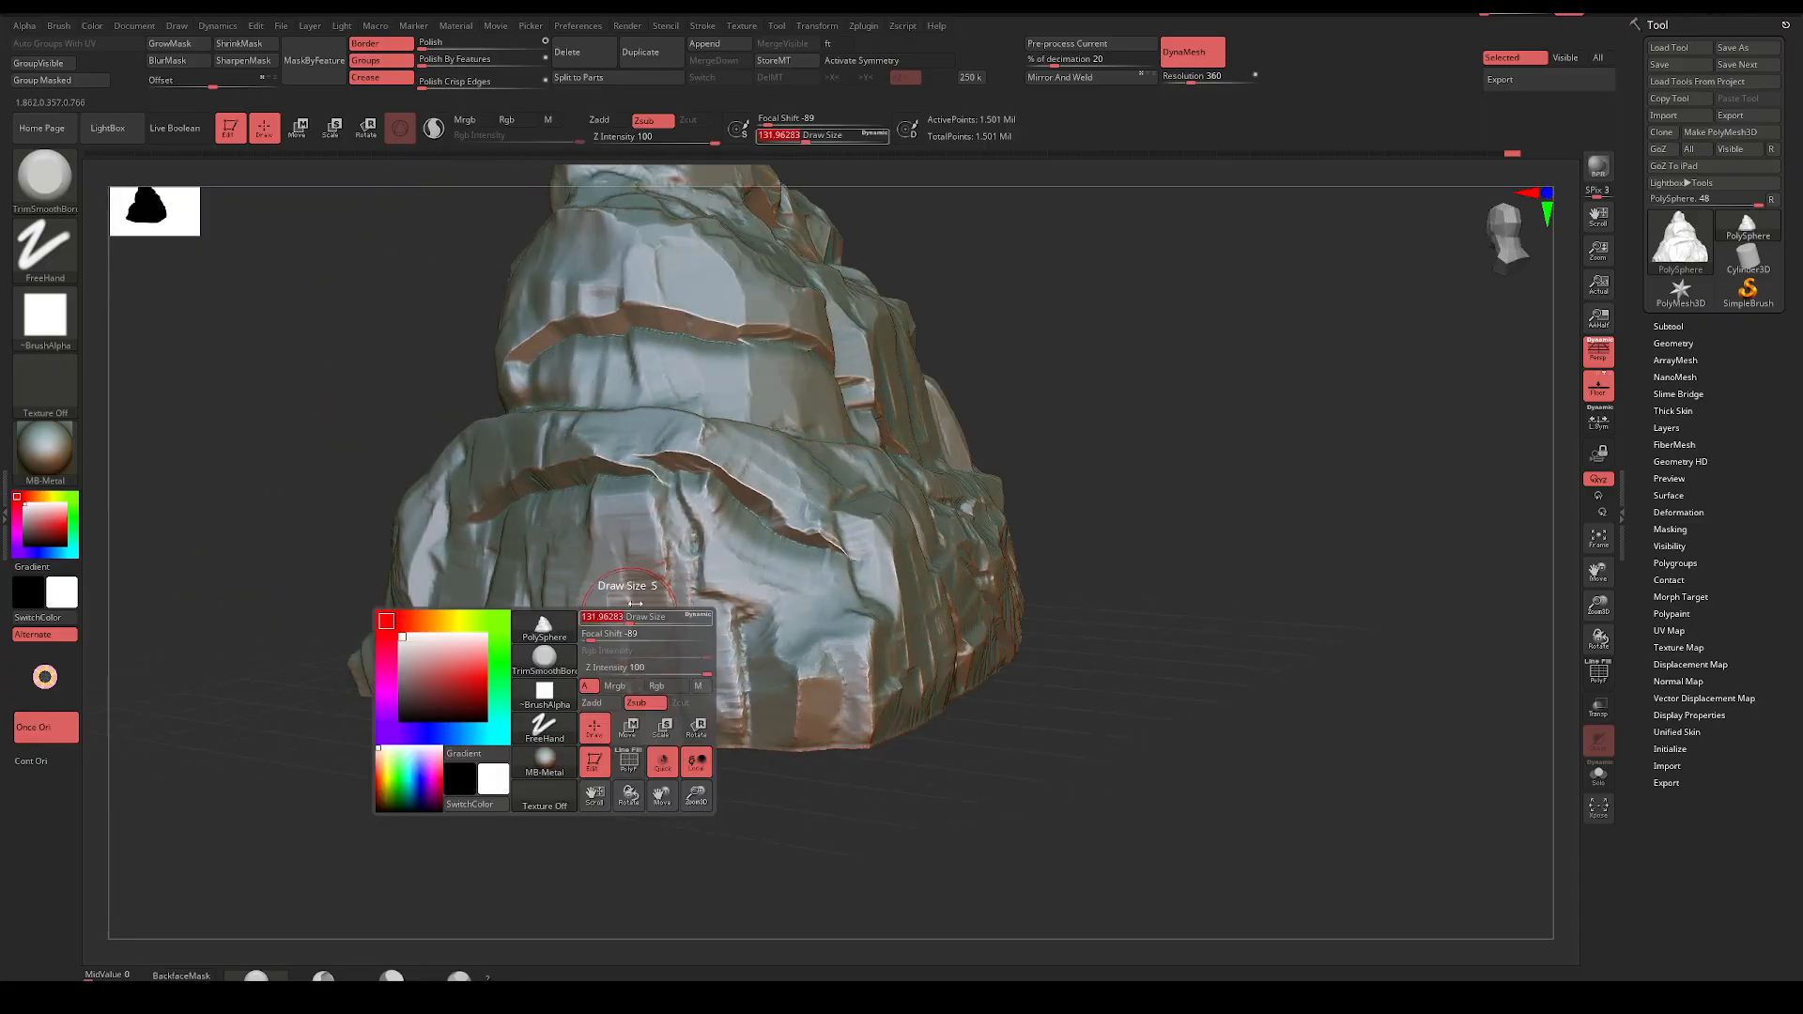
{"action": "left_click_drag", "start_coordinate": [1080, 413], "coordinate": [947, 411]}
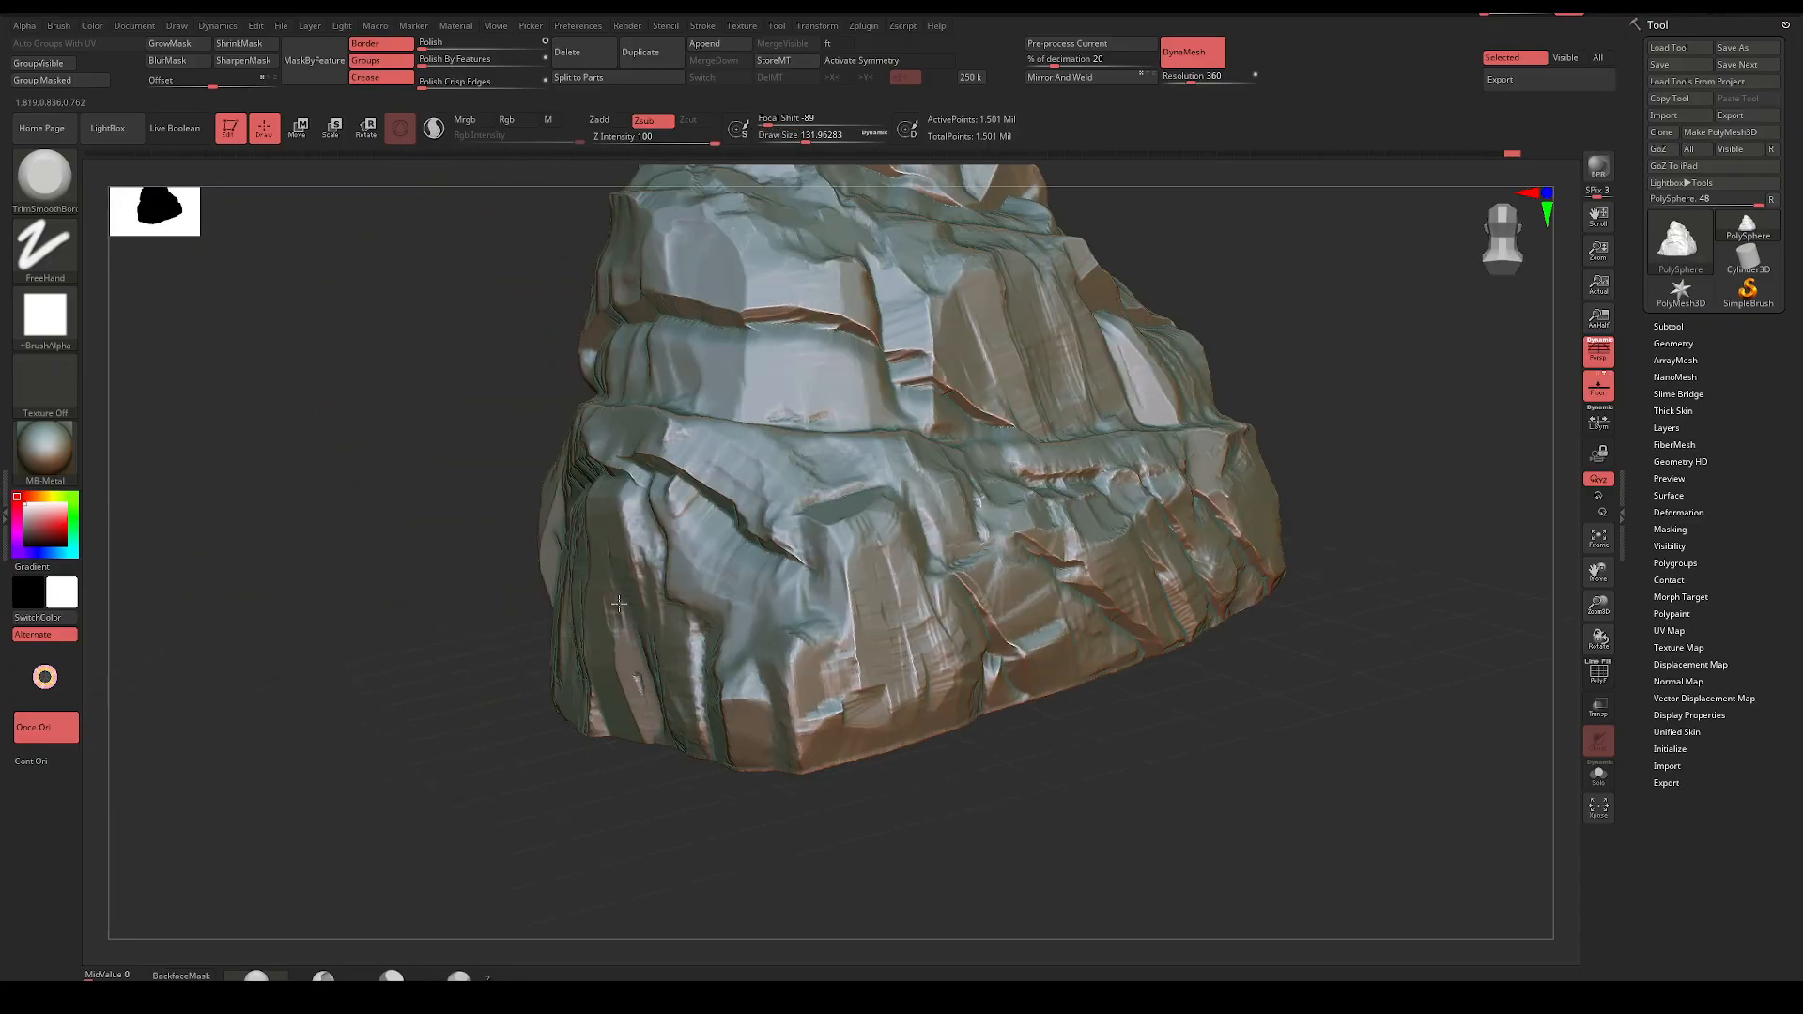
{"action": "left_click_drag", "start_coordinate": [436, 789], "coordinate": [648, 810]}
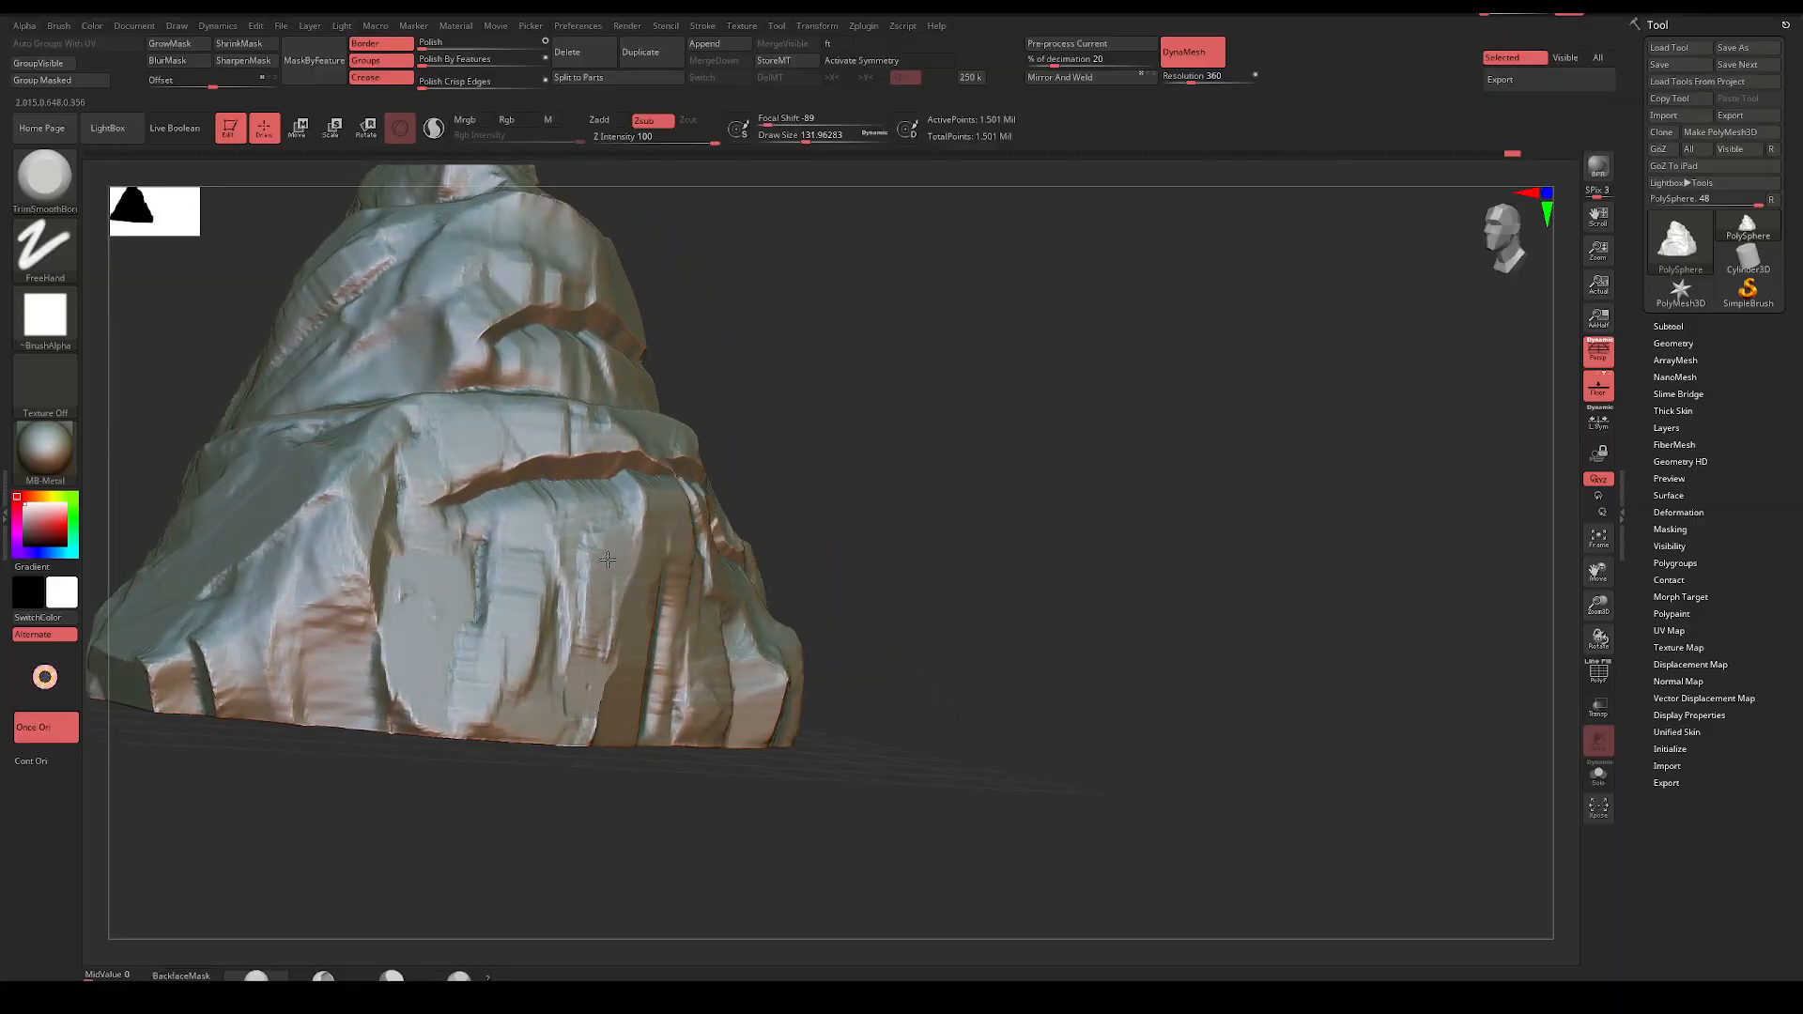
{"action": "left_click_drag", "start_coordinate": [738, 471], "coordinate": [801, 480]}
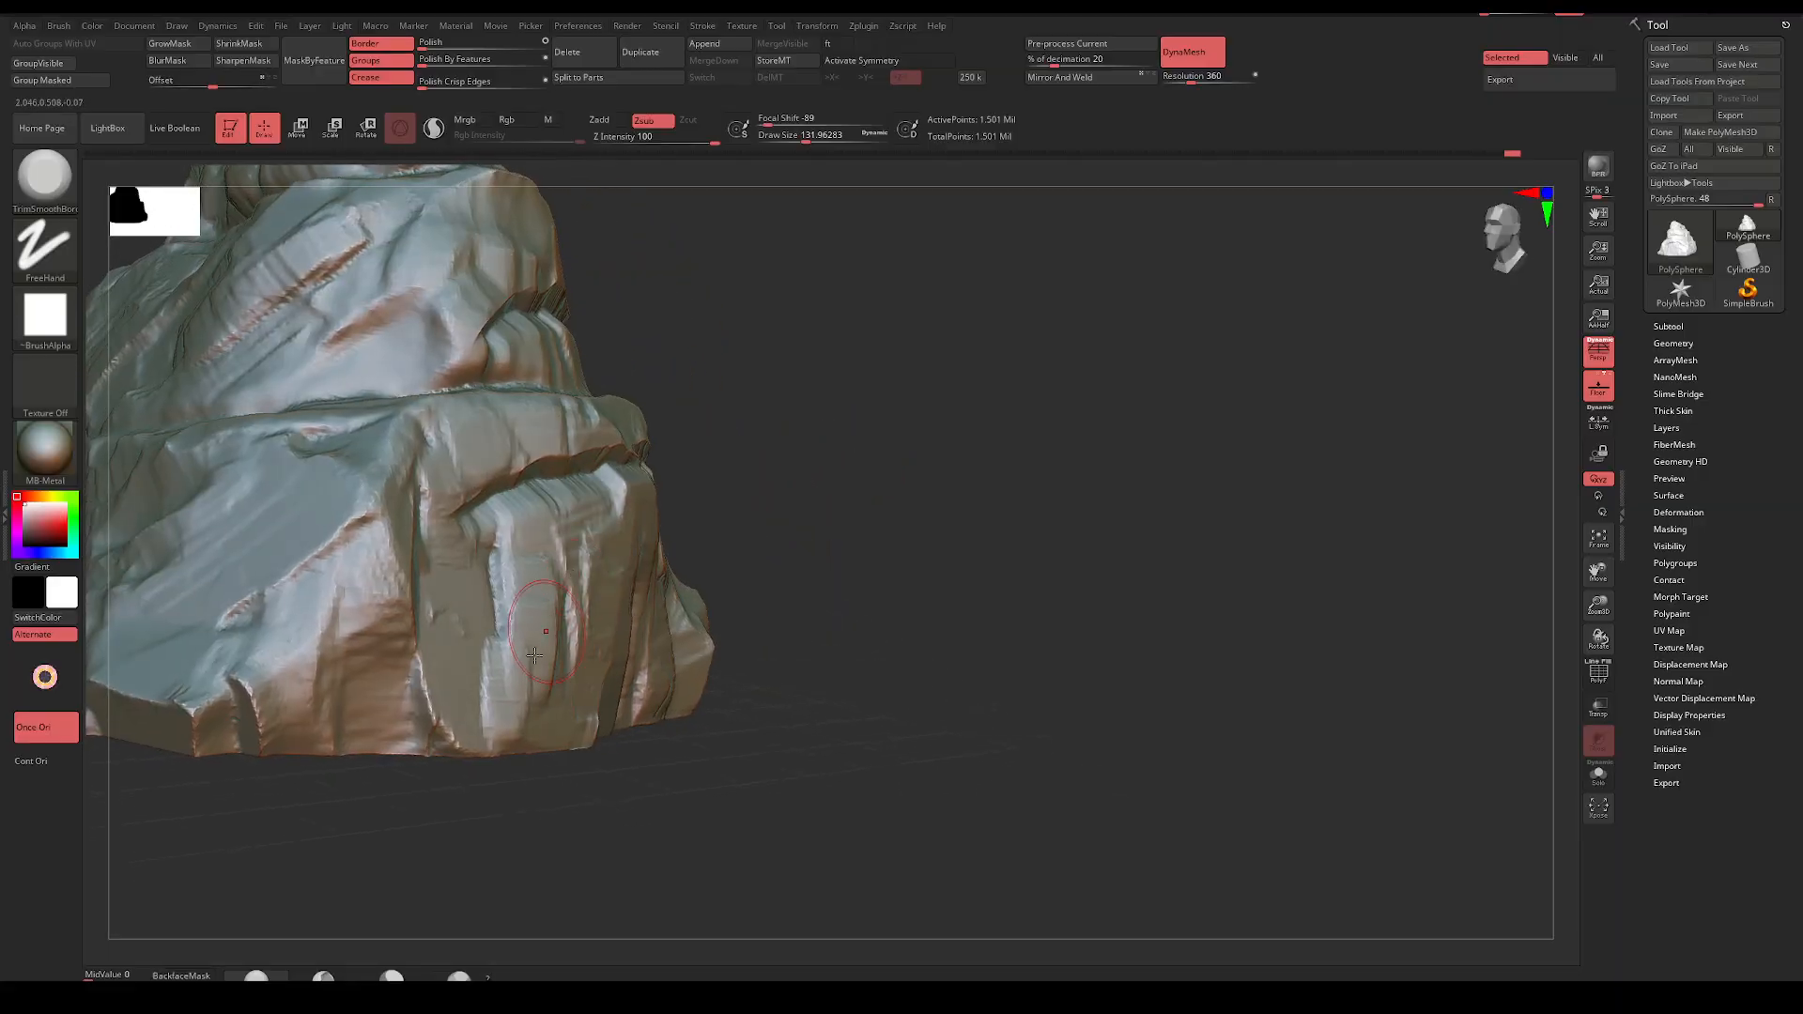
{"action": "mouse_move", "coordinate": [534, 655]}
{"action": "left_mouse_down"}
{"action": "mouse_move", "coordinate": [545, 528]}
{"action": "mouse_move", "coordinate": [594, 532]}
{"action": "mouse_move", "coordinate": [547, 536]}
{"action": "mouse_move", "coordinate": [509, 606]}
{"action": "mouse_move", "coordinate": [571, 578]}
{"action": "left_mouse_up"}
{"action": "right_click_drag", "start_coordinate": [571, 577], "coordinate": [657, 575]}
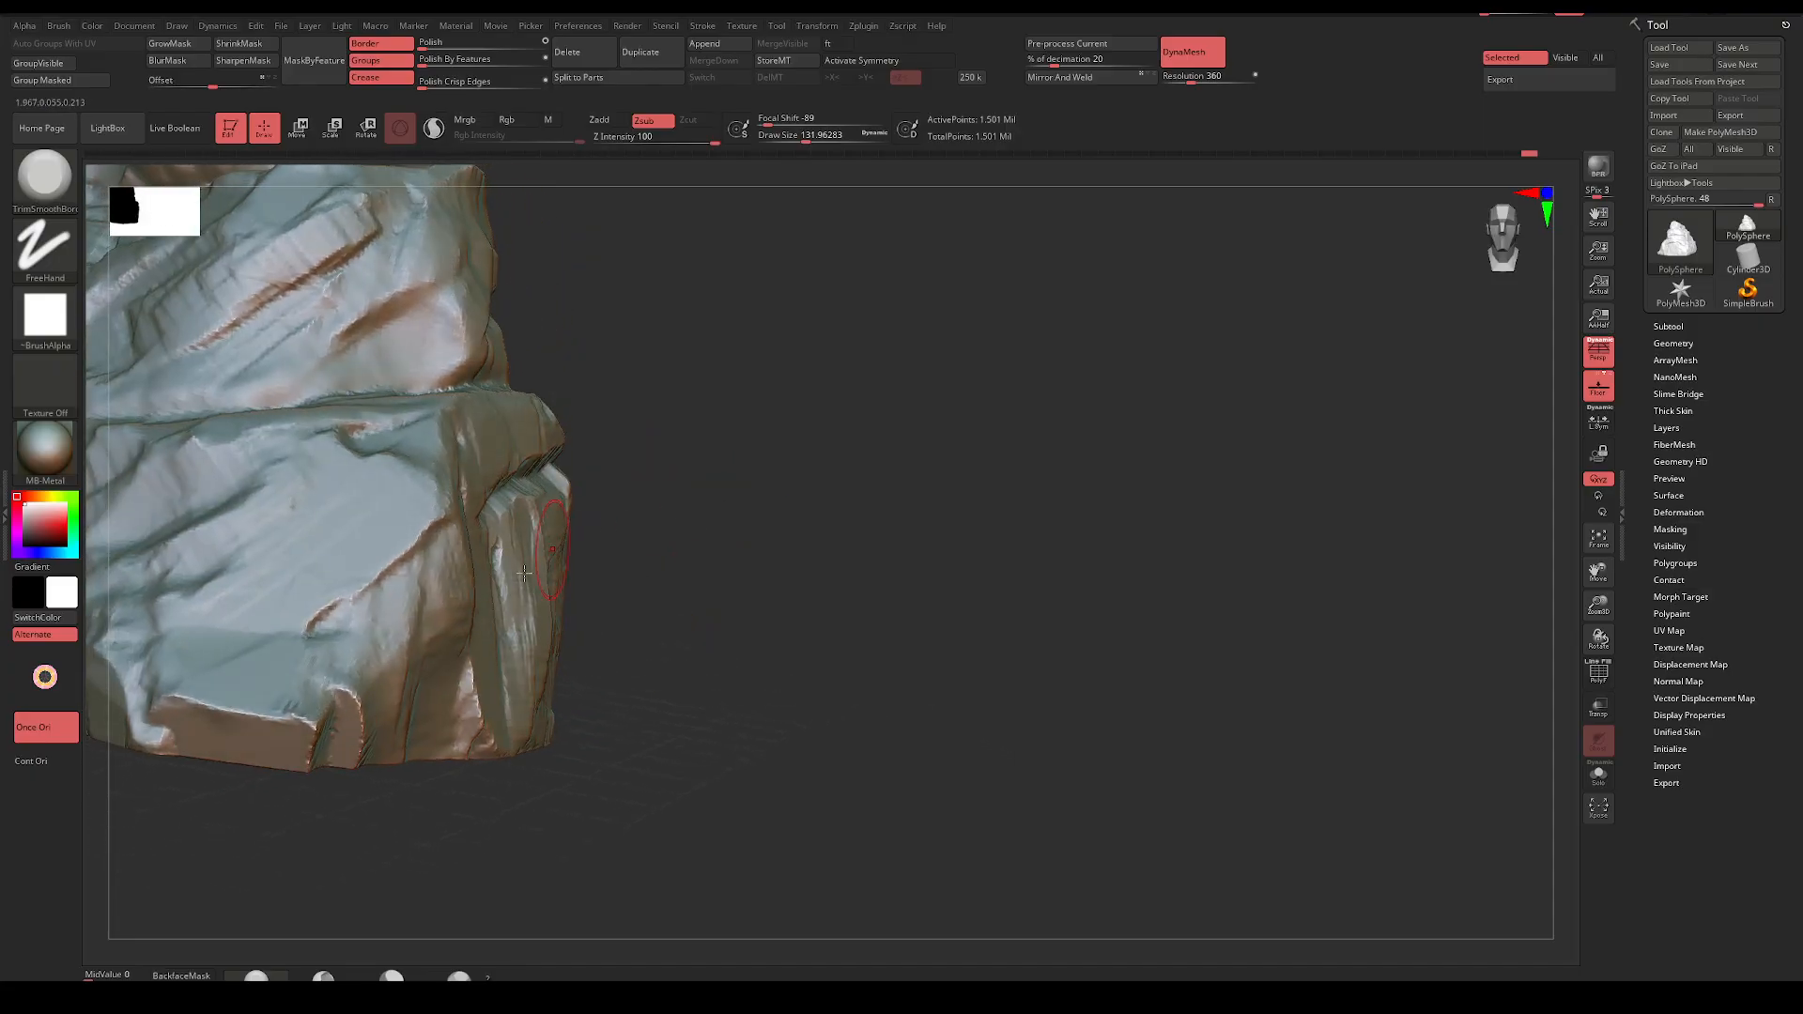
{"action": "left_click_drag", "start_coordinate": [528, 507], "coordinate": [514, 649]}
Cut the grooves between the end face's columns down to the base of the lower tier
{"action": "right_click_drag", "start_coordinate": [634, 601], "coordinate": [601, 620]}
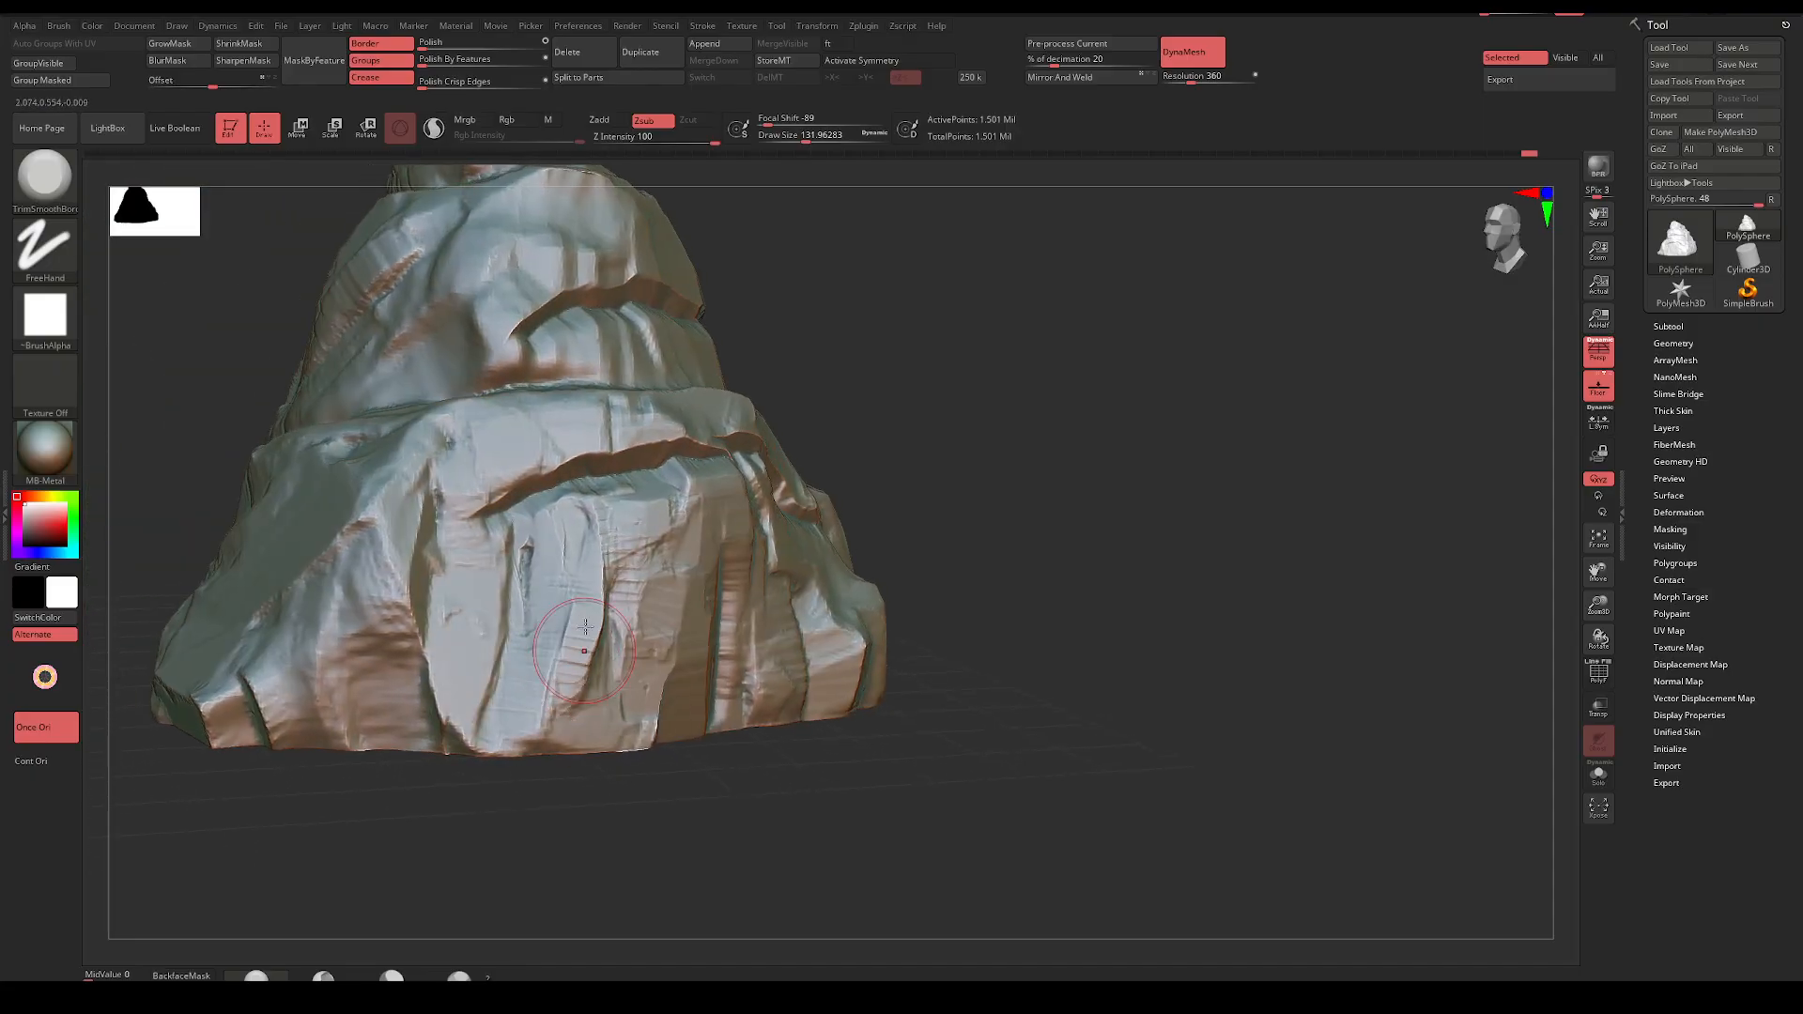
{"action": "right_click_drag", "start_coordinate": [699, 762], "coordinate": [641, 770]}
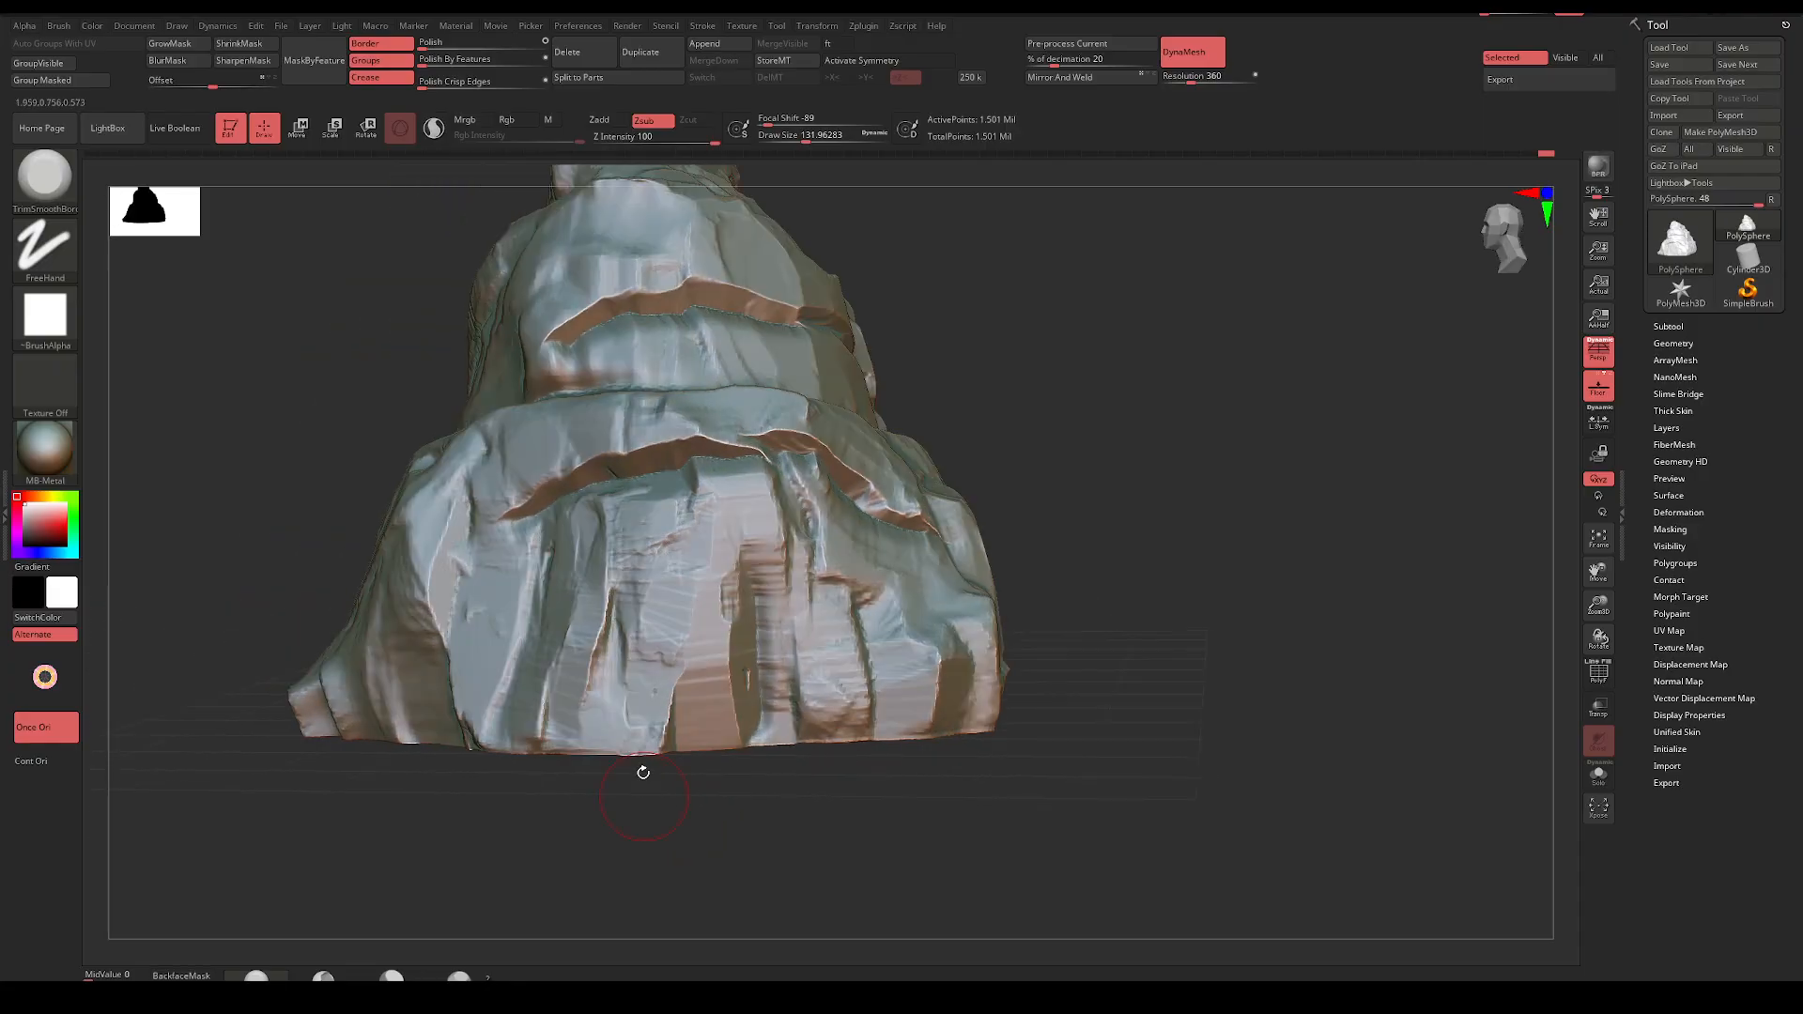
{"action": "mouse_move", "coordinate": [601, 683]}
{"action": "left_mouse_down"}
{"action": "mouse_move", "coordinate": [612, 622]}
{"action": "mouse_move", "coordinate": [620, 742]}
{"action": "left_mouse_up"}
{"action": "right_click_drag", "start_coordinate": [516, 794], "coordinate": [589, 800]}
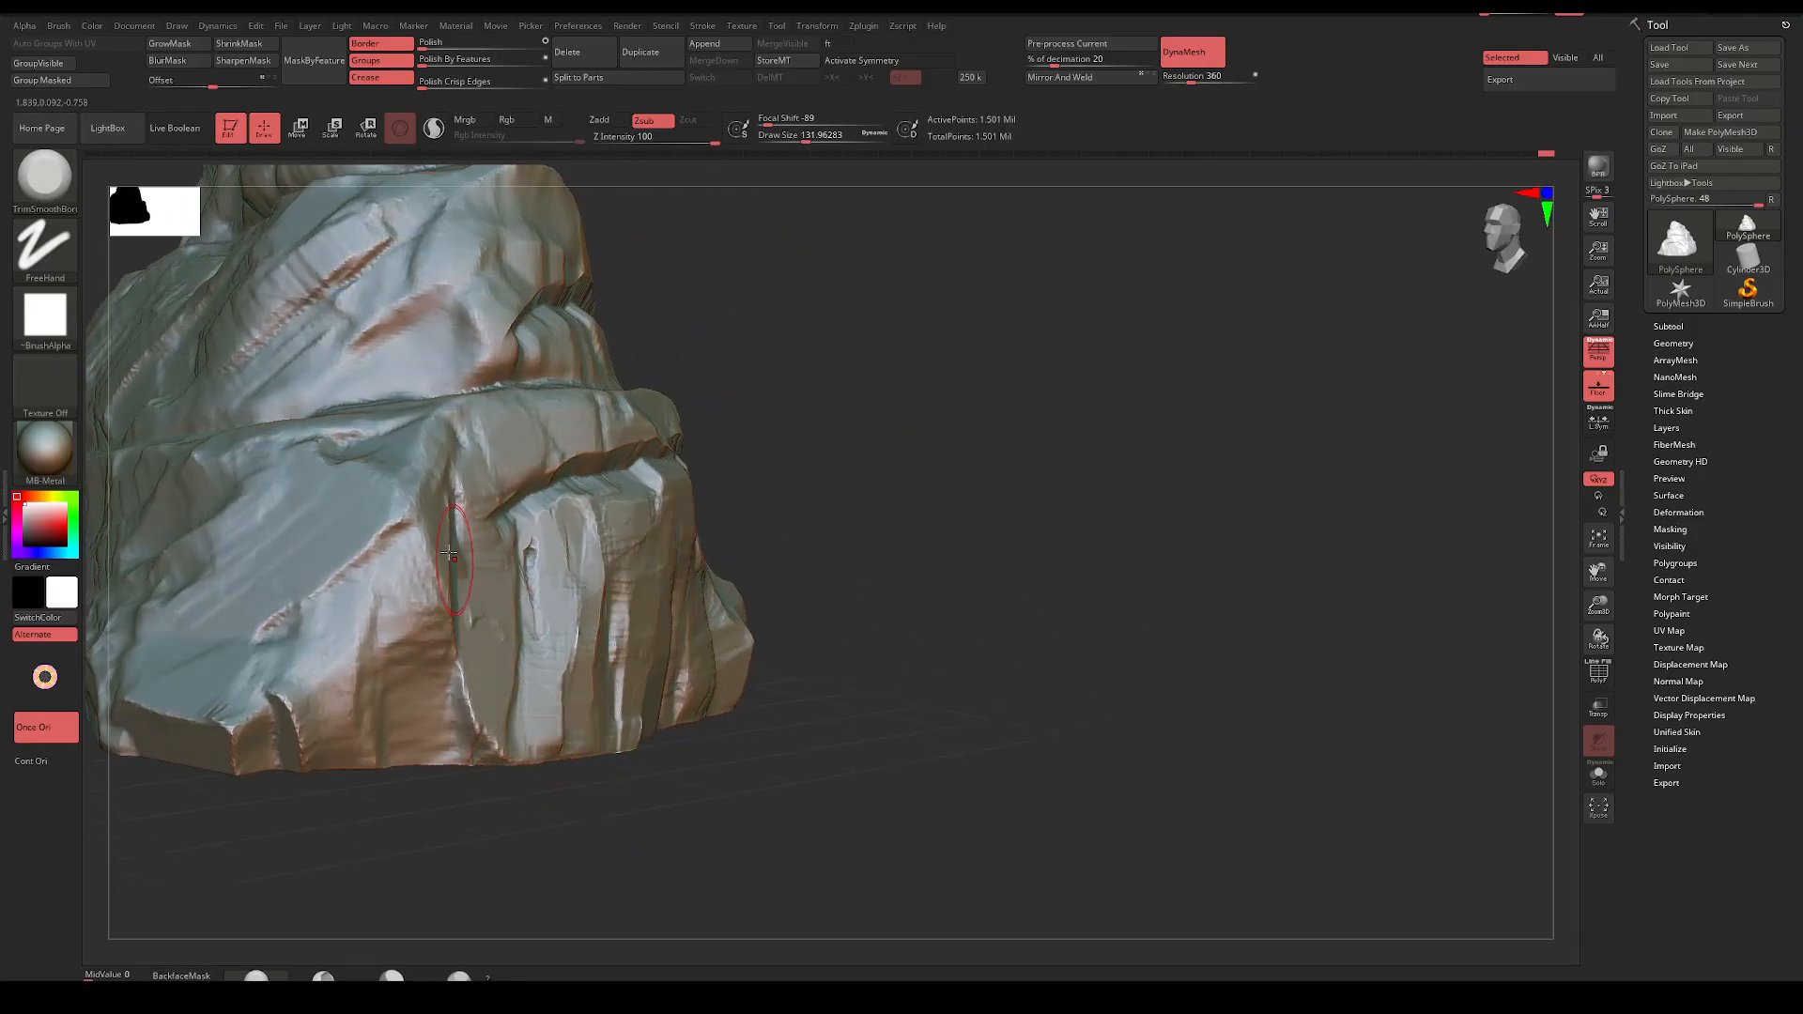
Trim the outer edge column beside the back slope, set the draw size to about 97 and remesh the rock
{"action": "mouse_move", "coordinate": [439, 554]}
{"action": "left_mouse_down"}
{"action": "mouse_move", "coordinate": [385, 526]}
{"action": "mouse_move", "coordinate": [403, 619]}
{"action": "mouse_move", "coordinate": [376, 563]}
{"action": "mouse_move", "coordinate": [439, 626]}
{"action": "left_mouse_up"}
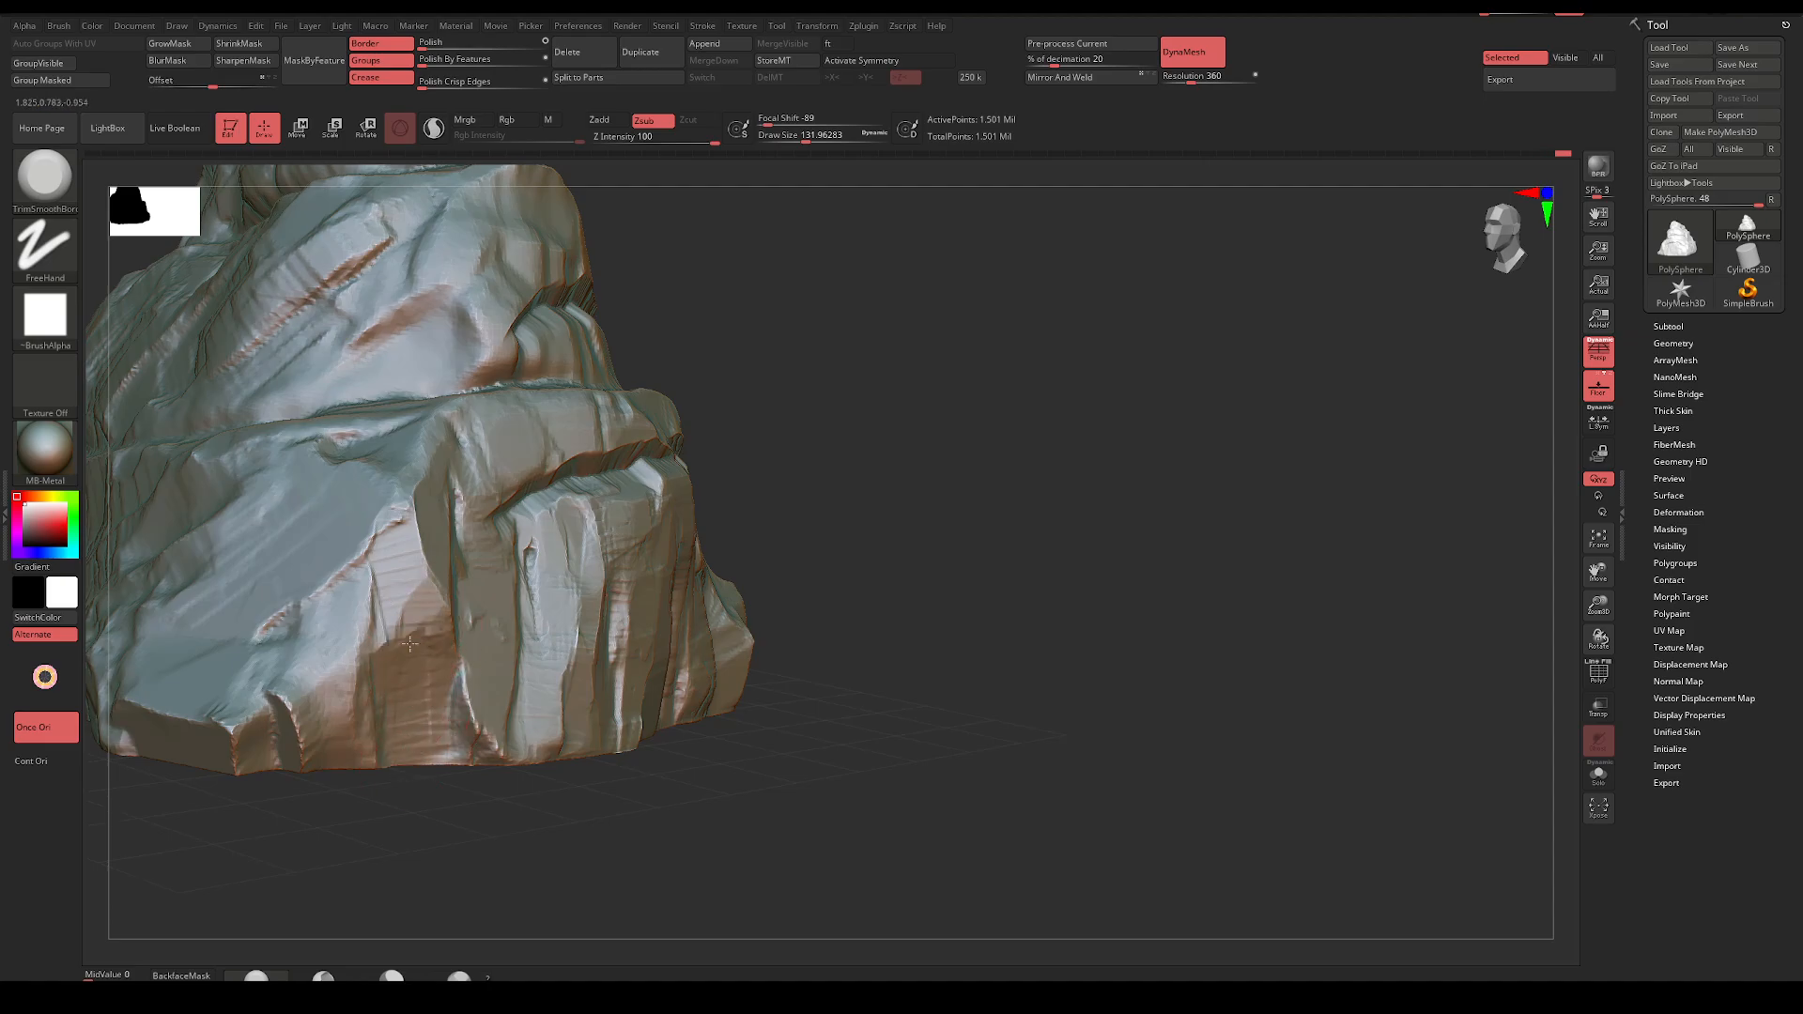
{"action": "right_click_drag", "start_coordinate": [404, 721], "coordinate": [460, 727]}
{"action": "key", "text": "space"}
{"action": "left_click_drag", "start_coordinate": [439, 700], "coordinate": [424, 759]}
{"action": "right_click_drag", "start_coordinate": [545, 629], "coordinate": [597, 715]}
{"action": "left_click_drag", "start_coordinate": [597, 720], "coordinate": [614, 820], "text": "ctrl"}
Deepen the diagonal crack running down the ledge on the lower tier's front corner
{"action": "right_click_drag", "start_coordinate": [674, 684], "coordinate": [1068, 462]}
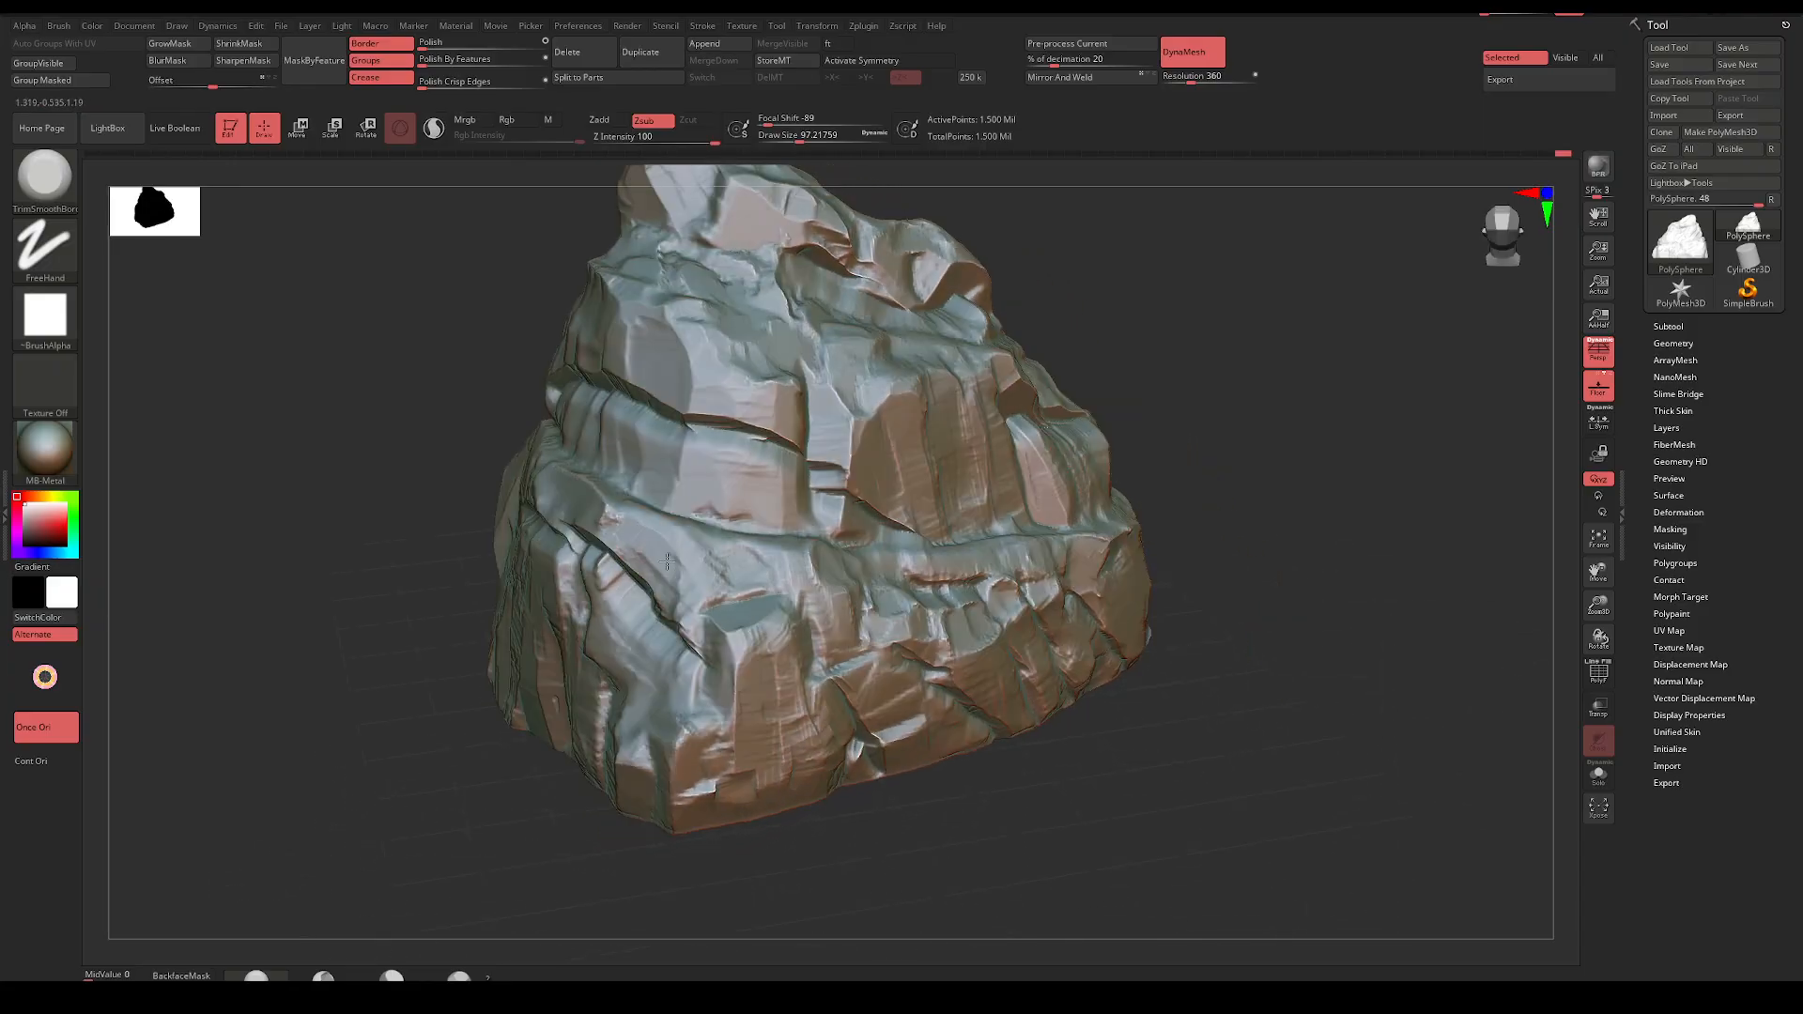
{"action": "left_click_drag", "start_coordinate": [606, 515], "coordinate": [666, 599]}
{"action": "right_click_drag", "start_coordinate": [567, 811], "coordinate": [540, 789], "text": "shift"}
Set the draw size to about 167 and trim a wide flat facet across the foot of the front corner block
{"action": "mouse_move", "coordinate": [748, 615]}
{"action": "left_mouse_down"}
{"action": "mouse_move", "coordinate": [734, 784]}
{"action": "mouse_move", "coordinate": [772, 800]}
{"action": "mouse_move", "coordinate": [695, 790]}
{"action": "left_mouse_up"}
{"action": "key", "text": "space"}
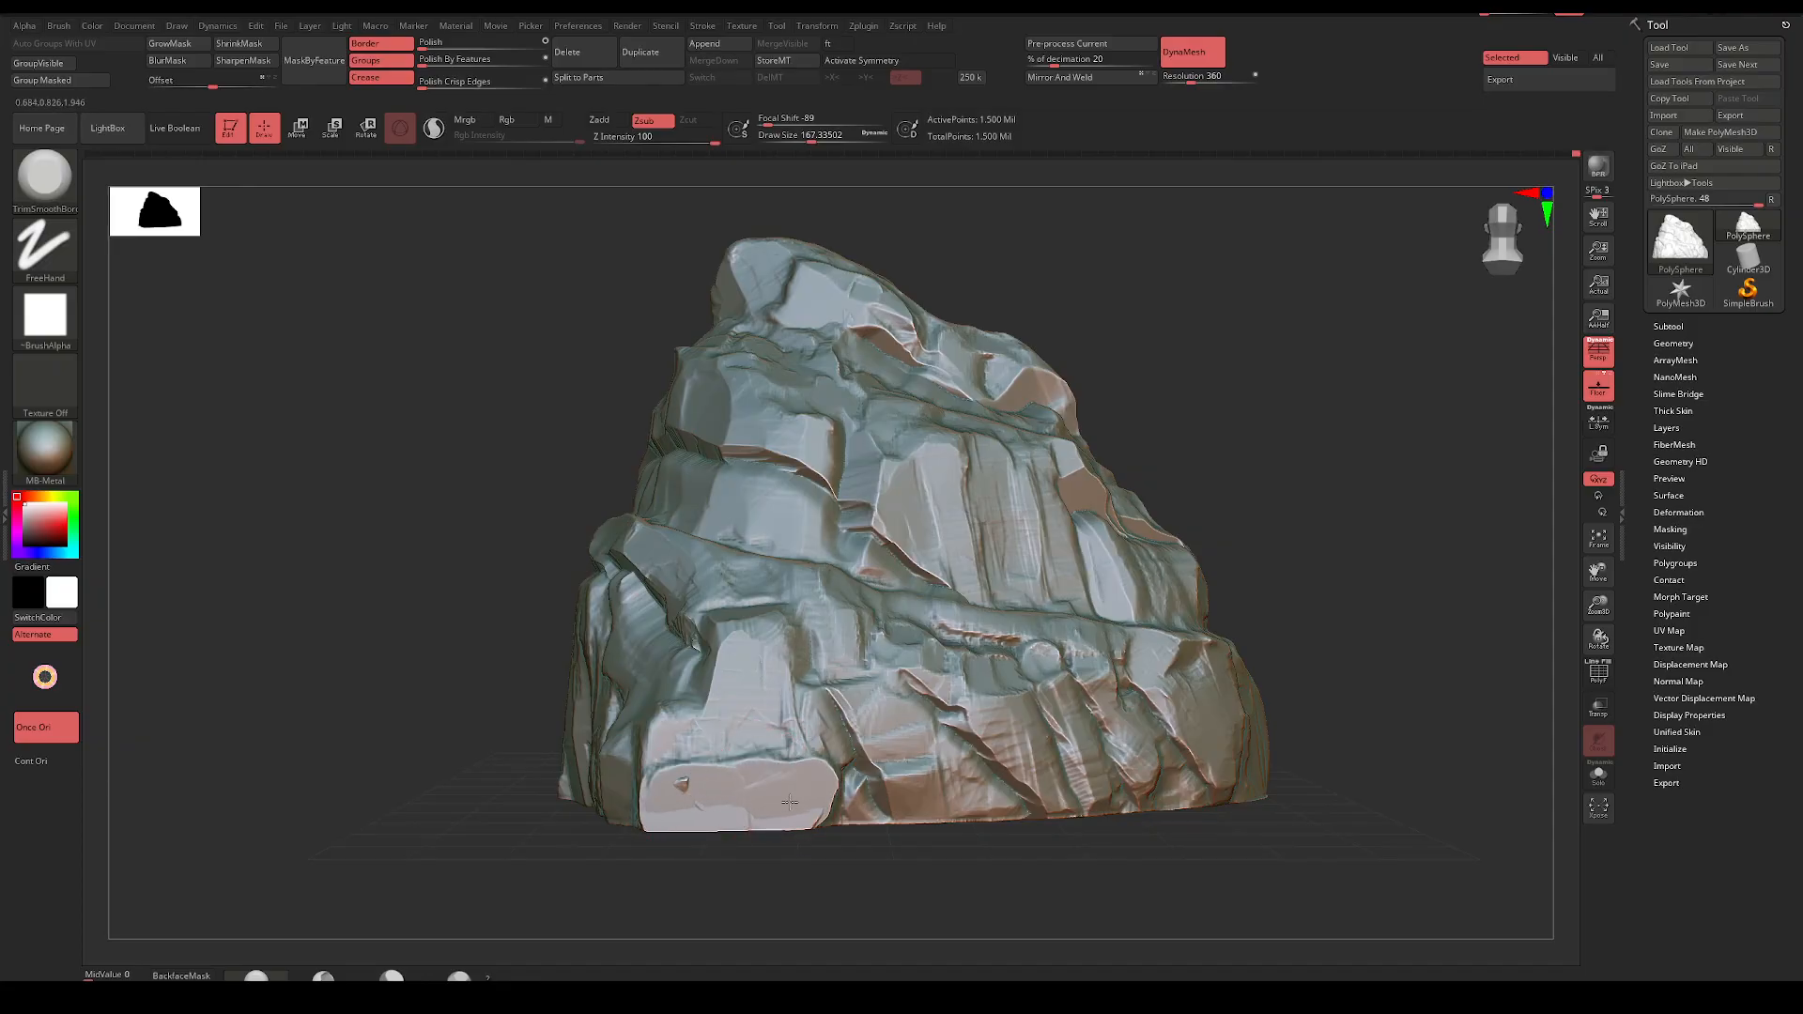
{"action": "mouse_move", "coordinate": [625, 899]}
{"action": "left_mouse_down"}
{"action": "mouse_move", "coordinate": [787, 846]}
{"action": "mouse_move", "coordinate": [741, 826]}
{"action": "left_mouse_up"}
{"action": "left_click_drag", "start_coordinate": [772, 751], "coordinate": [778, 800]}
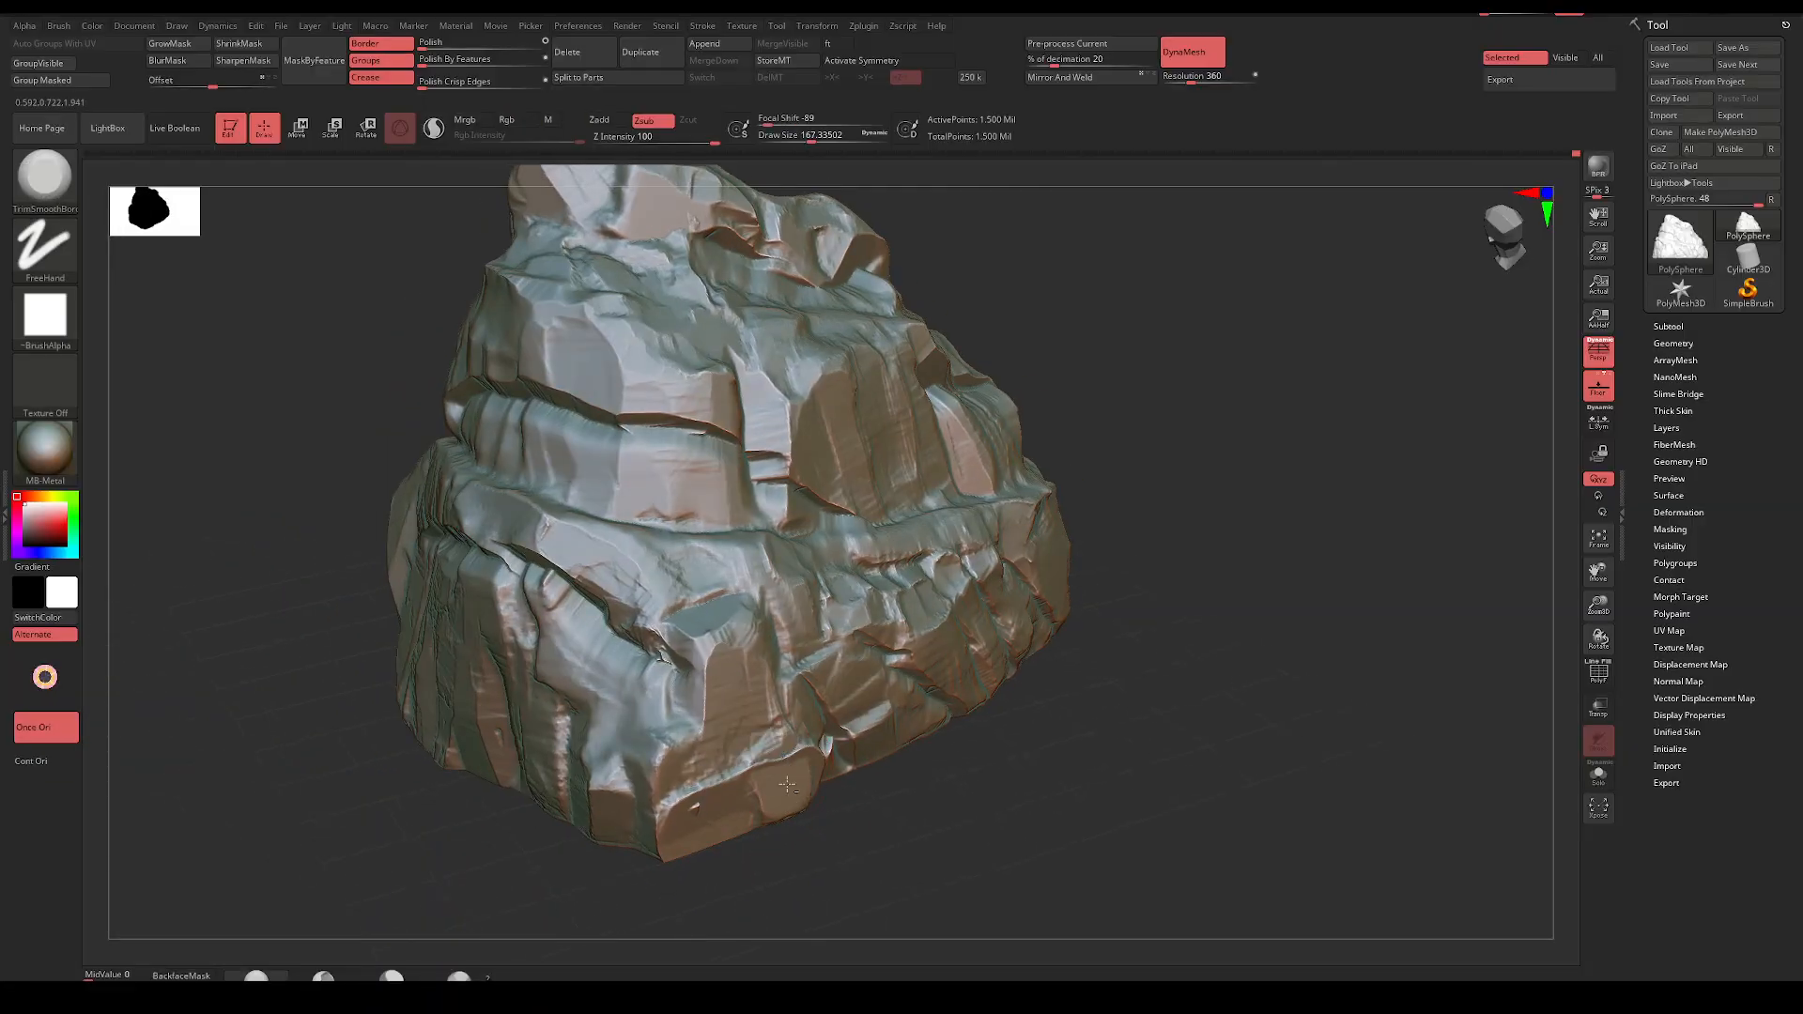
Isolate the foot of the corner block with an inverted mask, pull it outward along Z, clear the mask and remesh
{"action": "mouse_move", "coordinate": [901, 813]}
{"action": "left_mouse_down", "text": "shift"}
{"action": "mouse_move", "coordinate": [936, 726]}
{"action": "mouse_move", "coordinate": [901, 785]}
{"action": "mouse_move", "coordinate": [924, 640]}
{"action": "left_mouse_up", "text": "shift"}
{"action": "left_click_drag", "start_coordinate": [965, 609], "coordinate": [820, 746], "text": "ctrl"}
{"action": "left_click", "coordinate": [887, 656], "text": "ctrl"}
{"action": "key", "text": "w"}
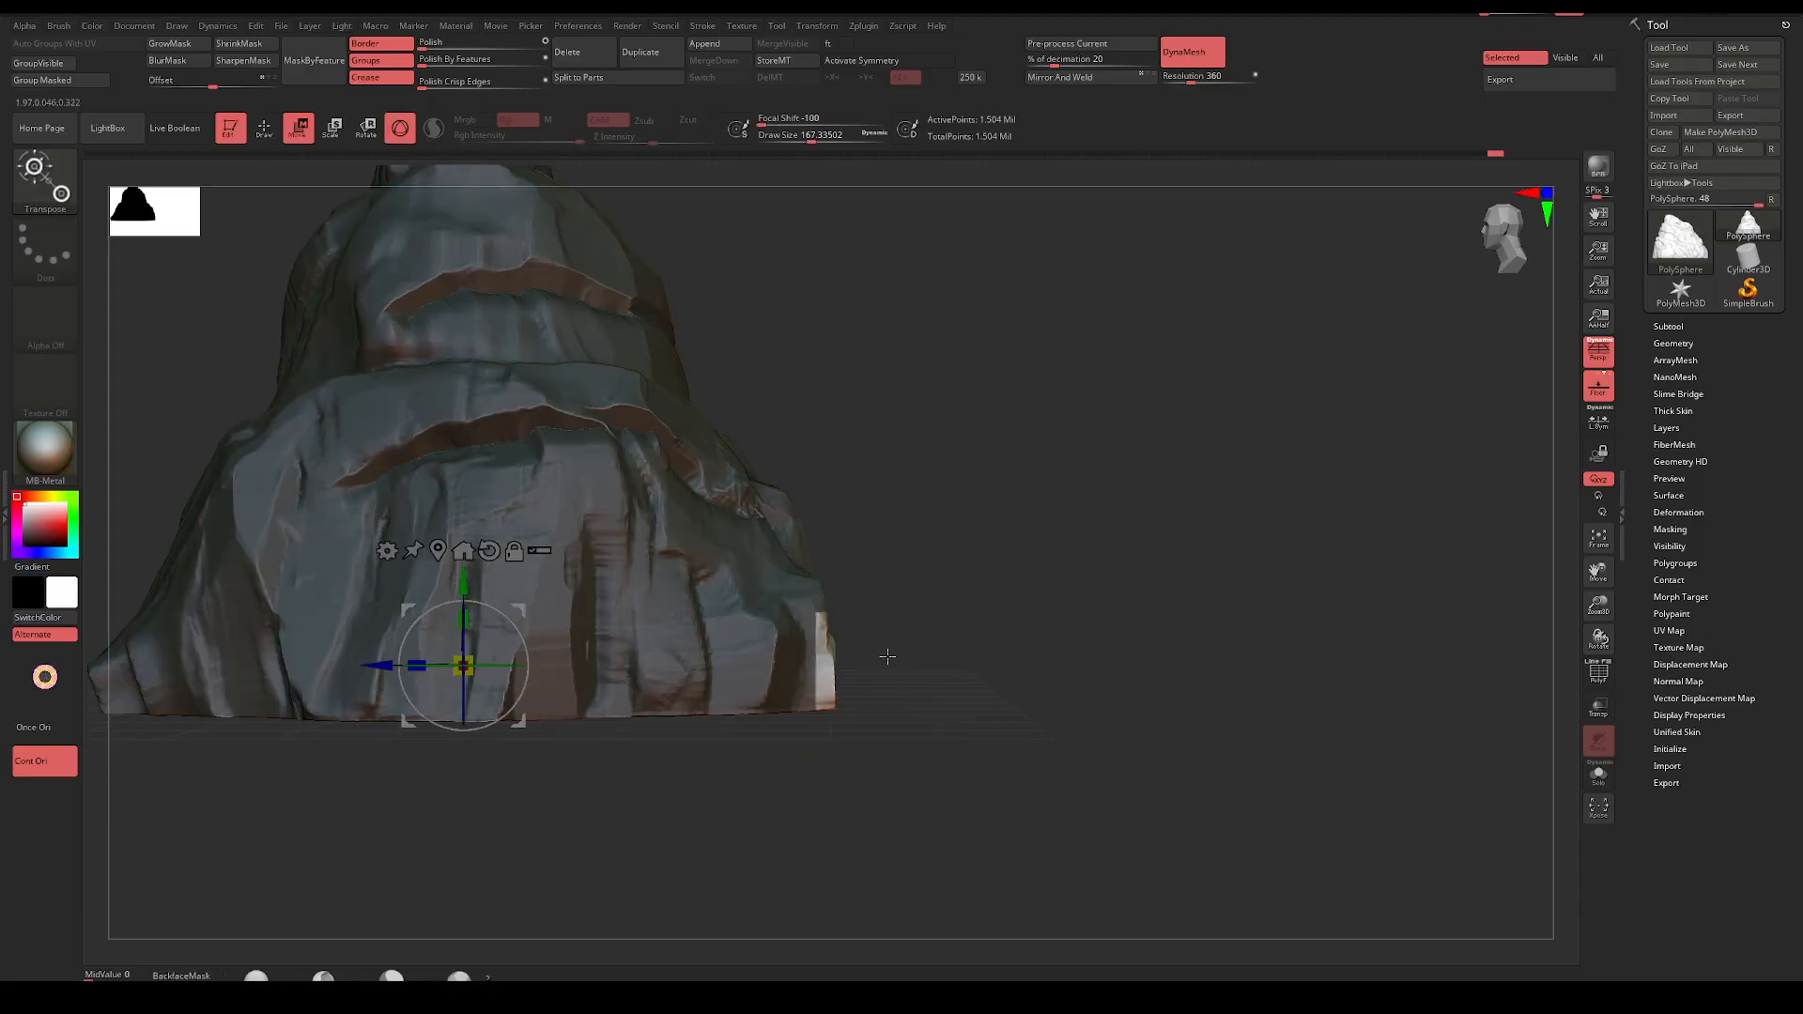
{"action": "left_click_drag", "start_coordinate": [375, 659], "coordinate": [410, 650]}
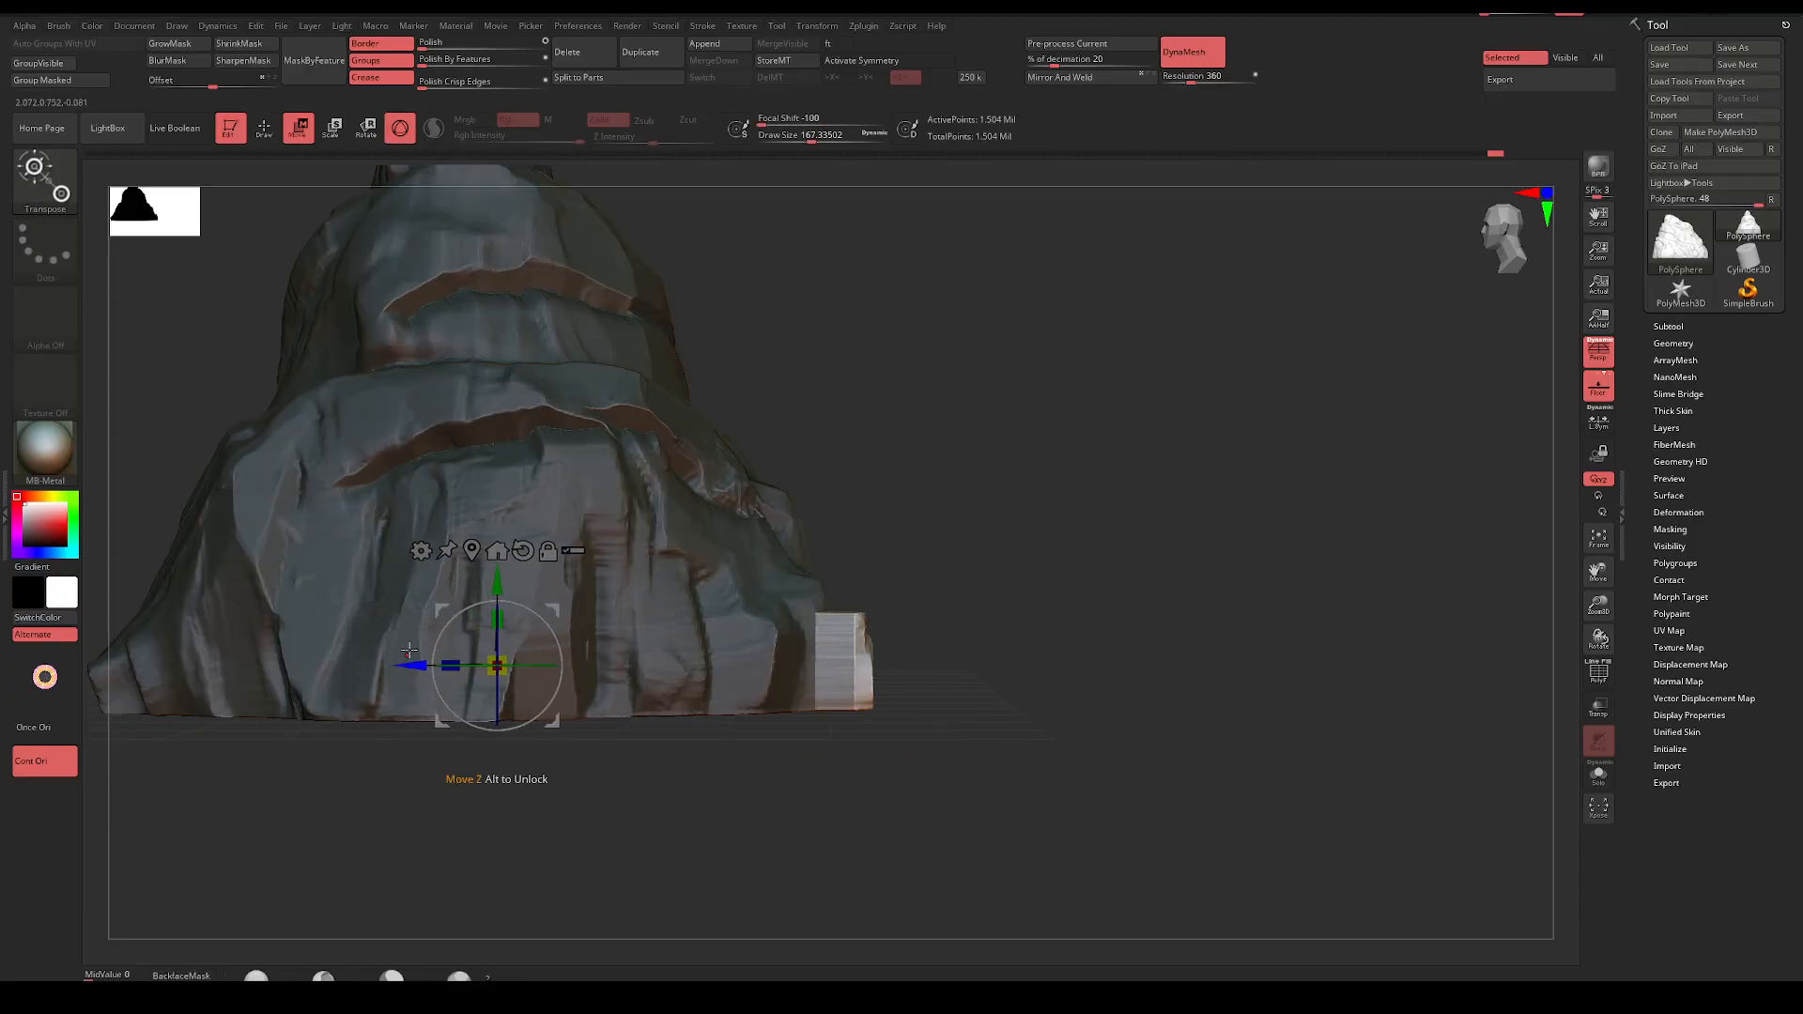
{"action": "left_click_drag", "start_coordinate": [938, 723], "coordinate": [957, 733], "text": "ctrl"}
{"action": "mouse_move", "coordinate": [1032, 614]}
{"action": "left_mouse_down", "text": "ctrl"}
{"action": "mouse_move", "coordinate": [1014, 596]}
{"action": "mouse_move", "coordinate": [986, 636]}
{"action": "mouse_move", "coordinate": [953, 498]}
{"action": "mouse_move", "coordinate": [930, 582]}
{"action": "left_mouse_up", "text": "ctrl"}
Return to sculpting with a draw size of about 104 and trim the edges of the pulled-out base block
{"action": "key", "text": "q"}
{"action": "key", "text": "space"}
{"action": "mouse_move", "coordinate": [808, 641]}
{"action": "left_mouse_down"}
{"action": "mouse_move", "coordinate": [775, 642]}
{"action": "mouse_move", "coordinate": [769, 711]}
{"action": "left_mouse_up"}
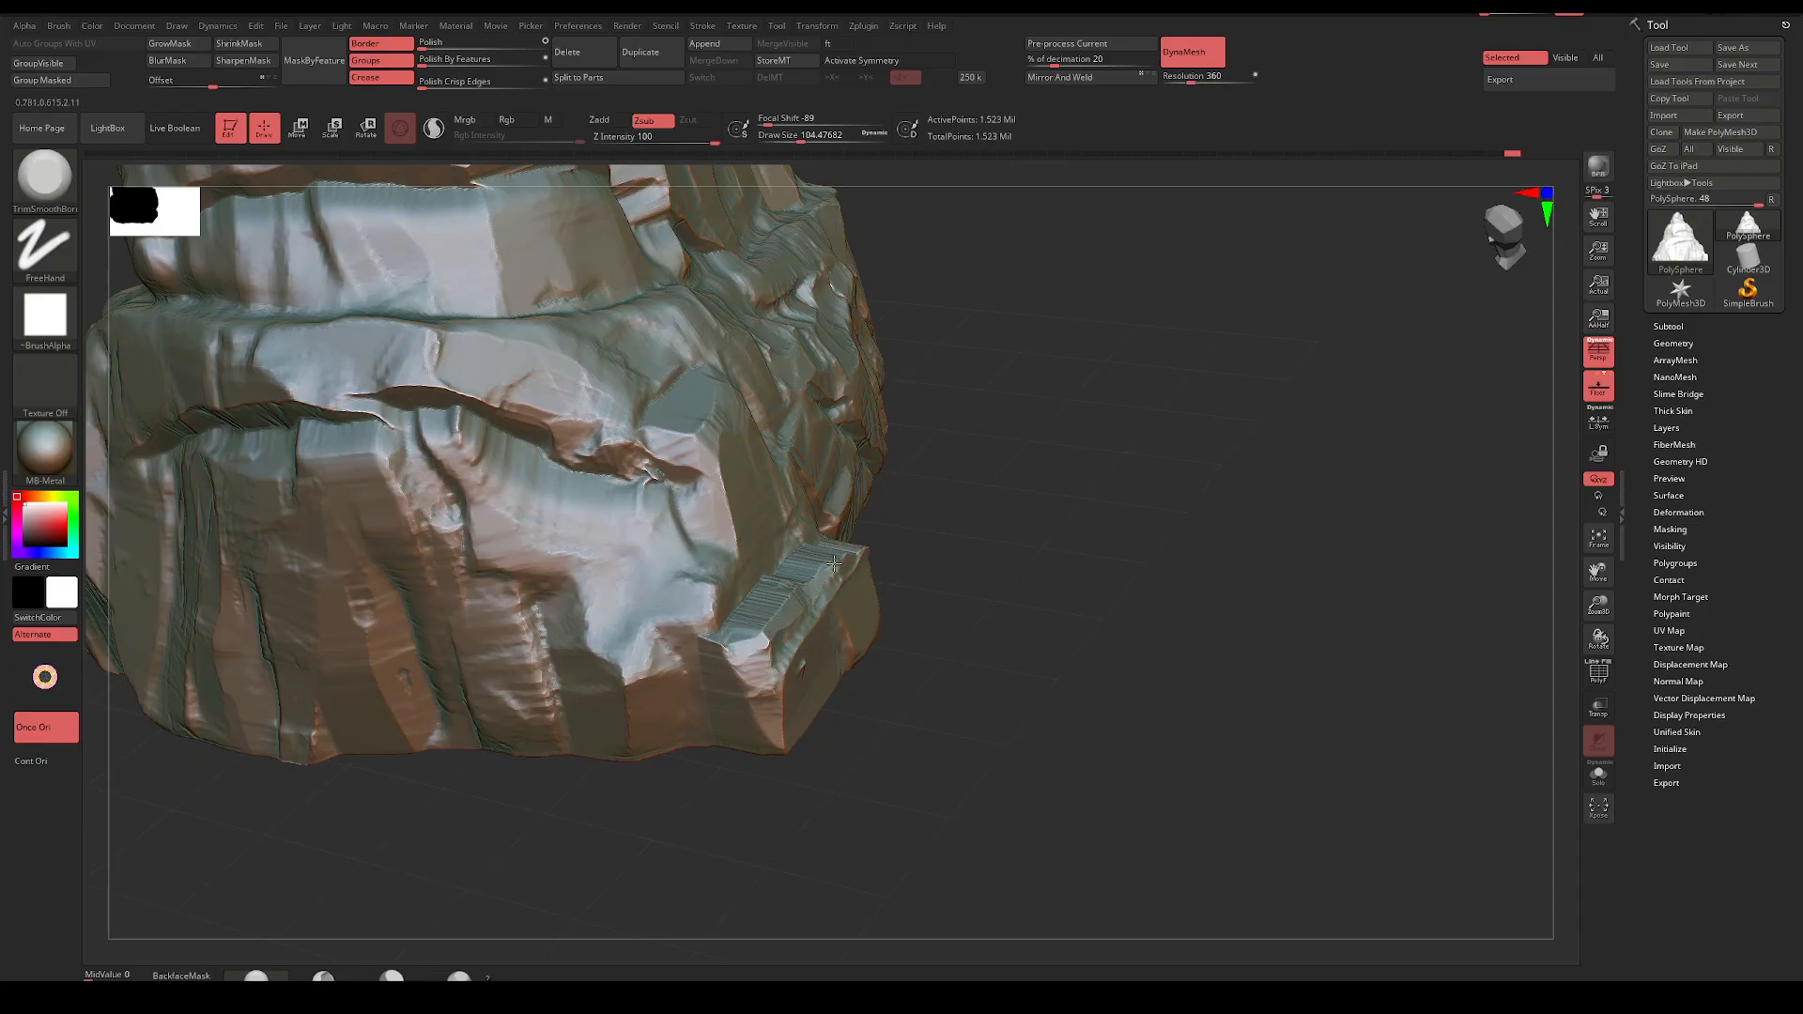
{"action": "mouse_move", "coordinate": [937, 518]}
{"action": "left_mouse_down"}
{"action": "mouse_move", "coordinate": [887, 517]}
{"action": "mouse_move", "coordinate": [986, 434]}
{"action": "mouse_move", "coordinate": [982, 370]}
{"action": "mouse_move", "coordinate": [967, 443]}
{"action": "left_mouse_up"}
{"action": "mouse_move", "coordinate": [969, 511]}
{"action": "left_mouse_down"}
{"action": "mouse_move", "coordinate": [932, 501]}
{"action": "mouse_move", "coordinate": [1299, 262]}
{"action": "mouse_move", "coordinate": [1251, 358]}
{"action": "mouse_move", "coordinate": [968, 503]}
{"action": "left_mouse_up"}
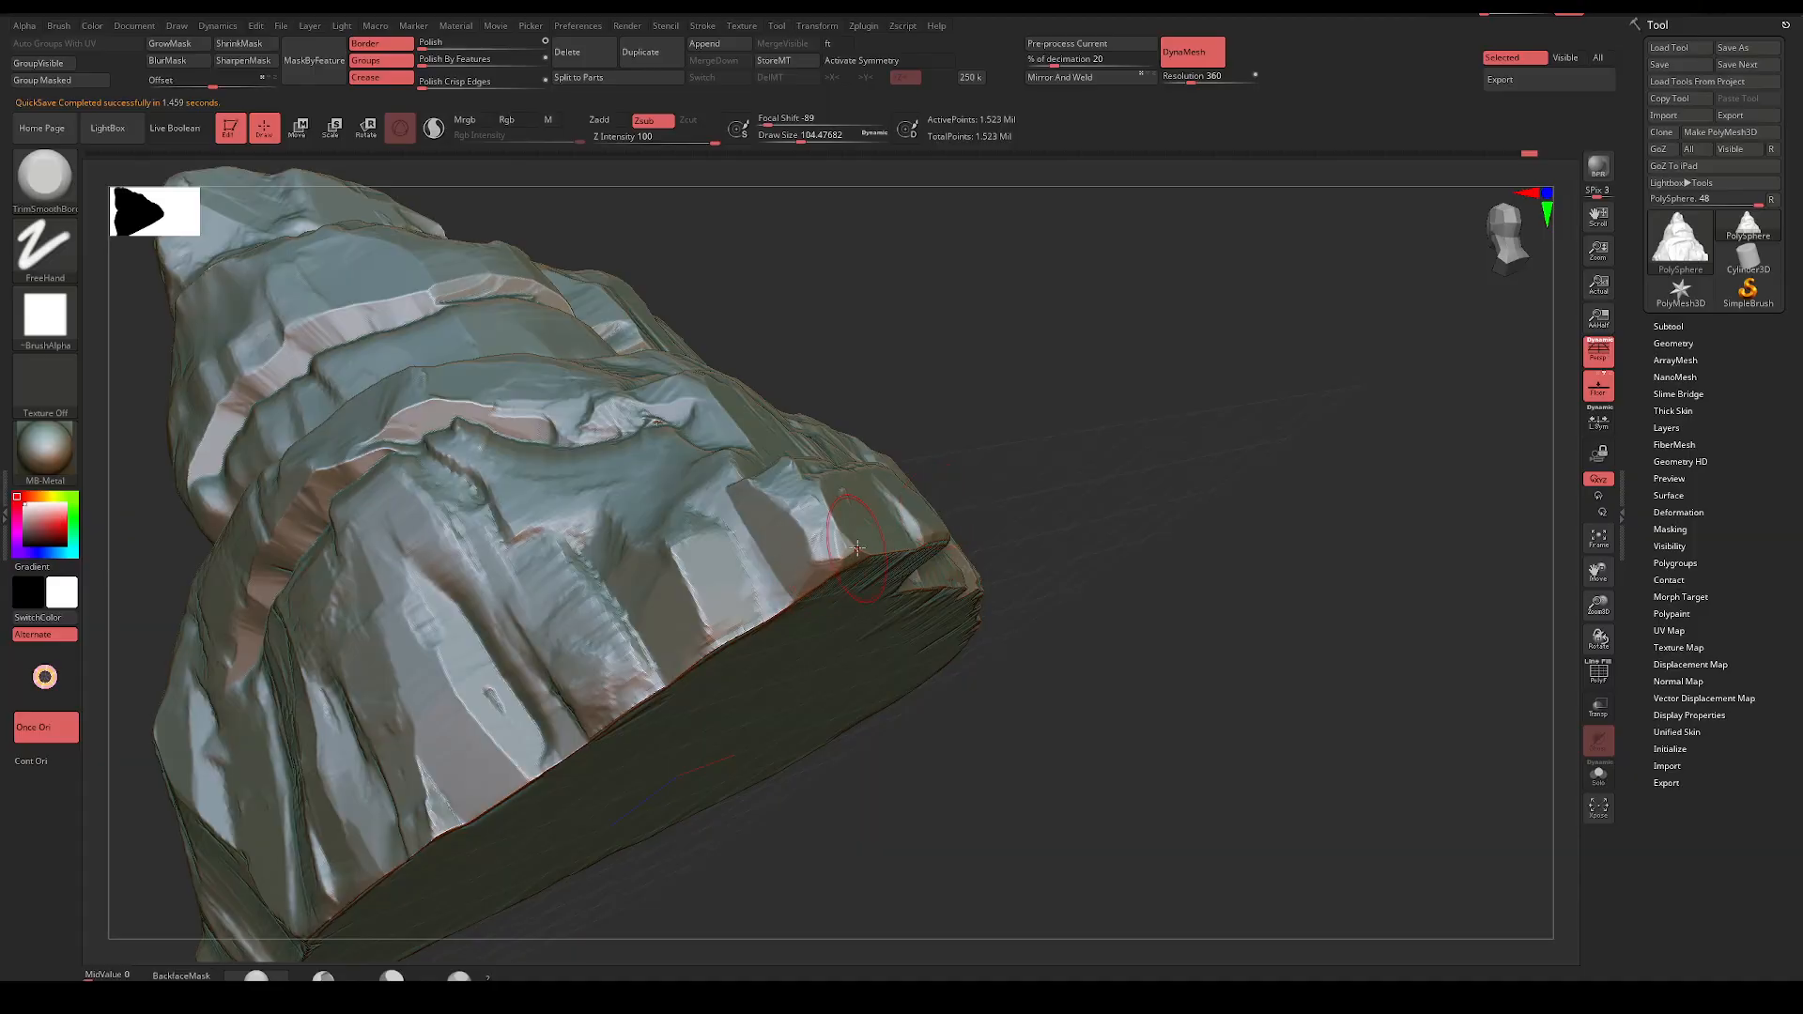
{"action": "mouse_move", "coordinate": [1014, 625]}
{"action": "left_mouse_down"}
{"action": "mouse_move", "coordinate": [1001, 611]}
{"action": "mouse_move", "coordinate": [1114, 611]}
{"action": "mouse_move", "coordinate": [1028, 443]}
{"action": "left_mouse_up"}
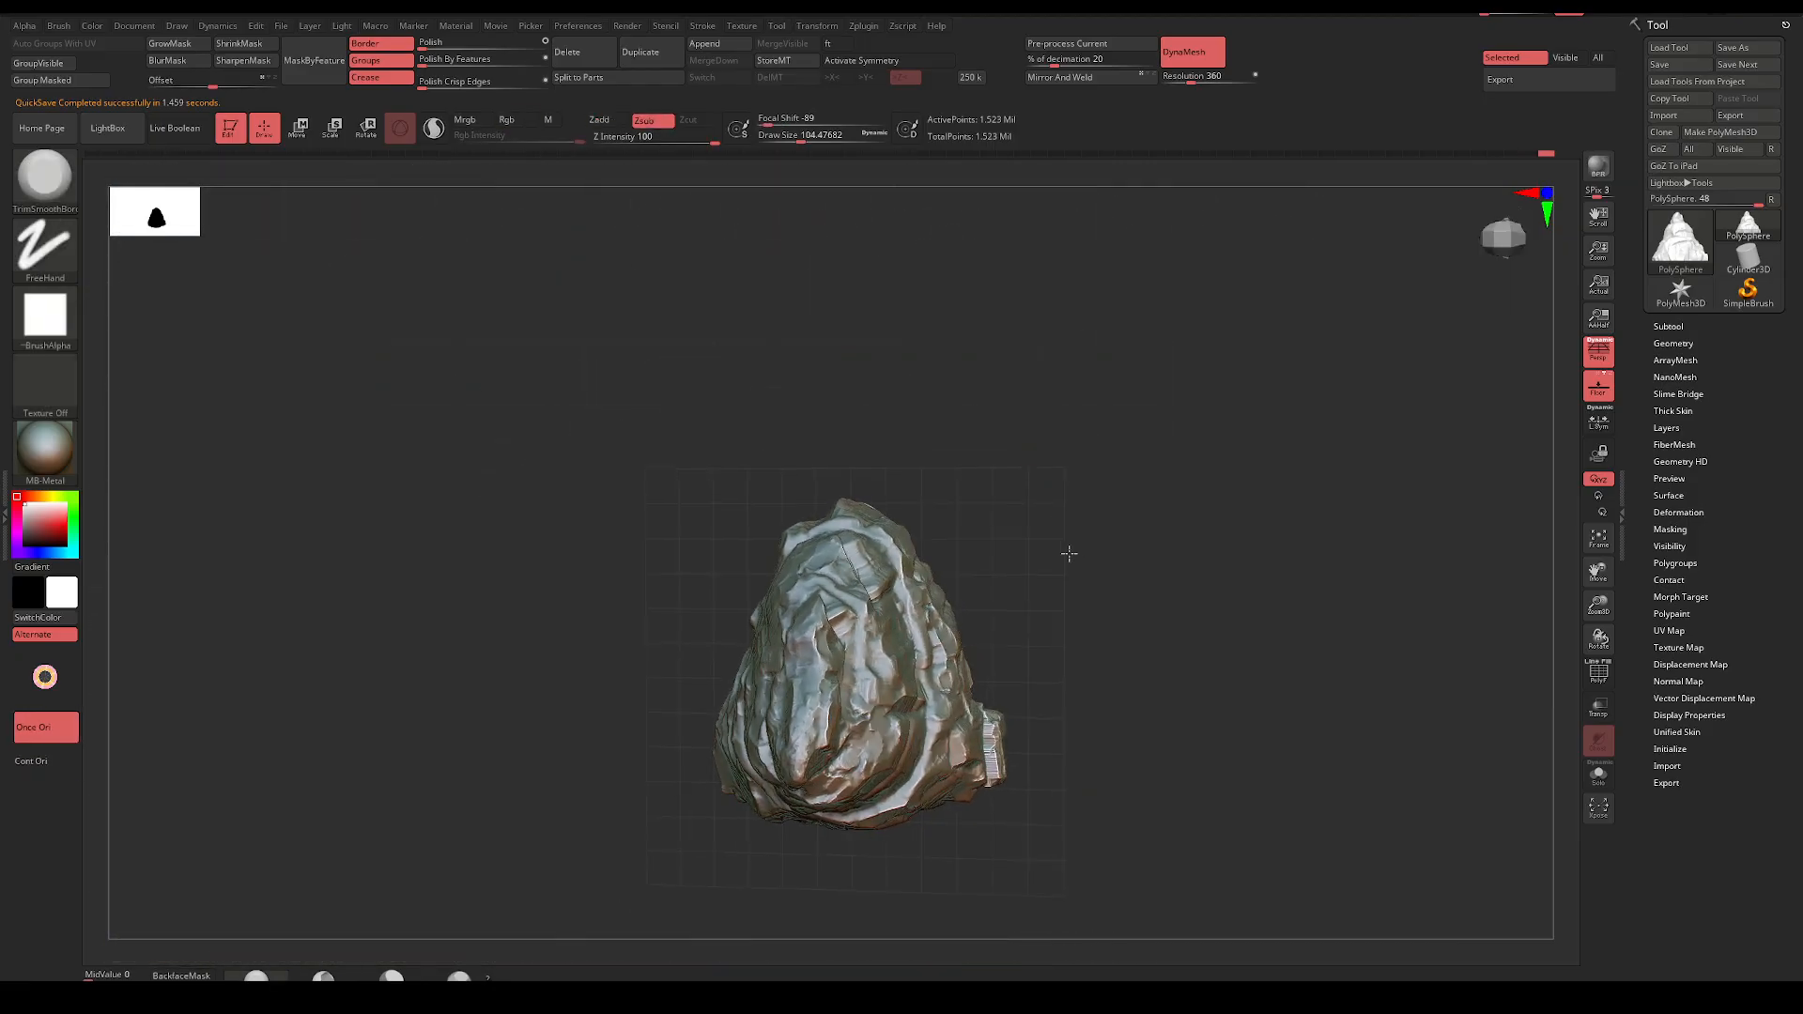
Set the draw size to about 83 and trim small flat facets along the ledge above the lower tier
{"action": "mouse_move", "coordinate": [1068, 552]}
{"action": "left_mouse_down", "text": "shift"}
{"action": "mouse_move", "coordinate": [1095, 571]}
{"action": "mouse_move", "coordinate": [849, 418]}
{"action": "mouse_move", "coordinate": [1022, 620]}
{"action": "mouse_move", "coordinate": [949, 551]}
{"action": "mouse_move", "coordinate": [838, 744]}
{"action": "mouse_move", "coordinate": [845, 716]}
{"action": "mouse_move", "coordinate": [854, 794]}
{"action": "mouse_move", "coordinate": [852, 708]}
{"action": "mouse_move", "coordinate": [870, 765]}
{"action": "mouse_move", "coordinate": [874, 850]}
{"action": "left_mouse_up", "text": "shift"}
{"action": "key", "text": "space"}
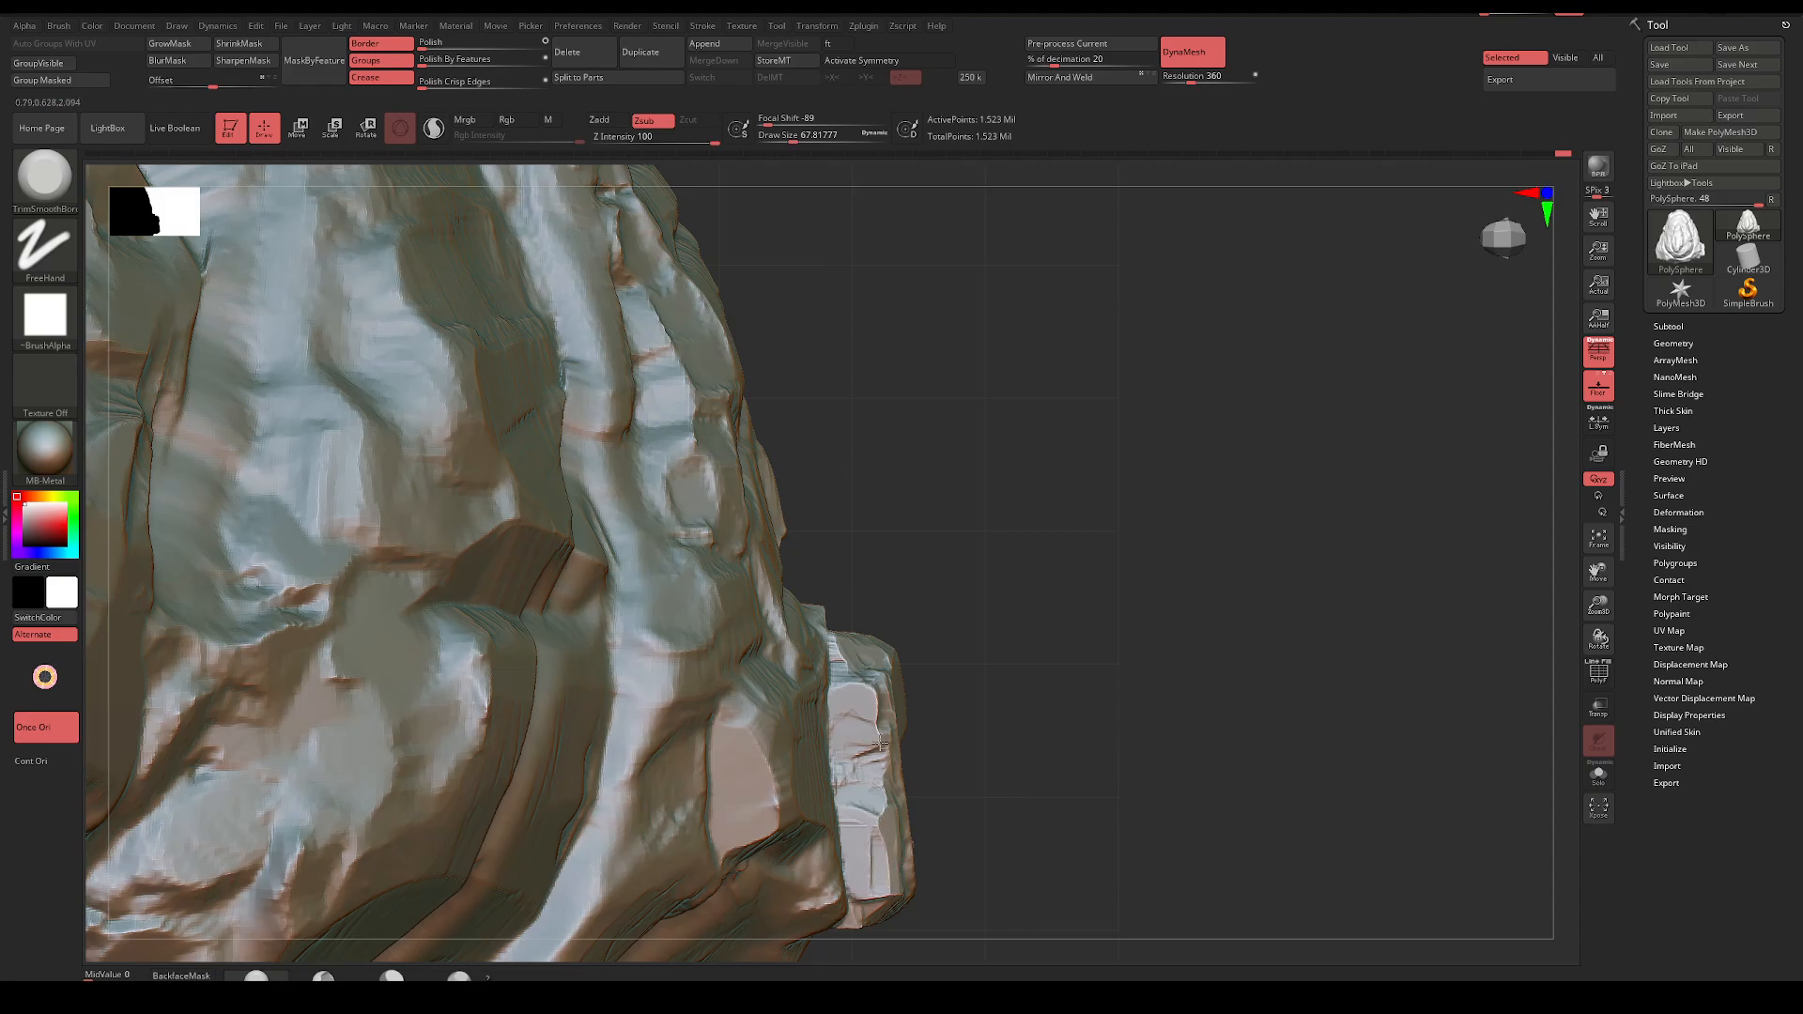
{"action": "left_click_drag", "start_coordinate": [888, 556], "coordinate": [922, 554]}
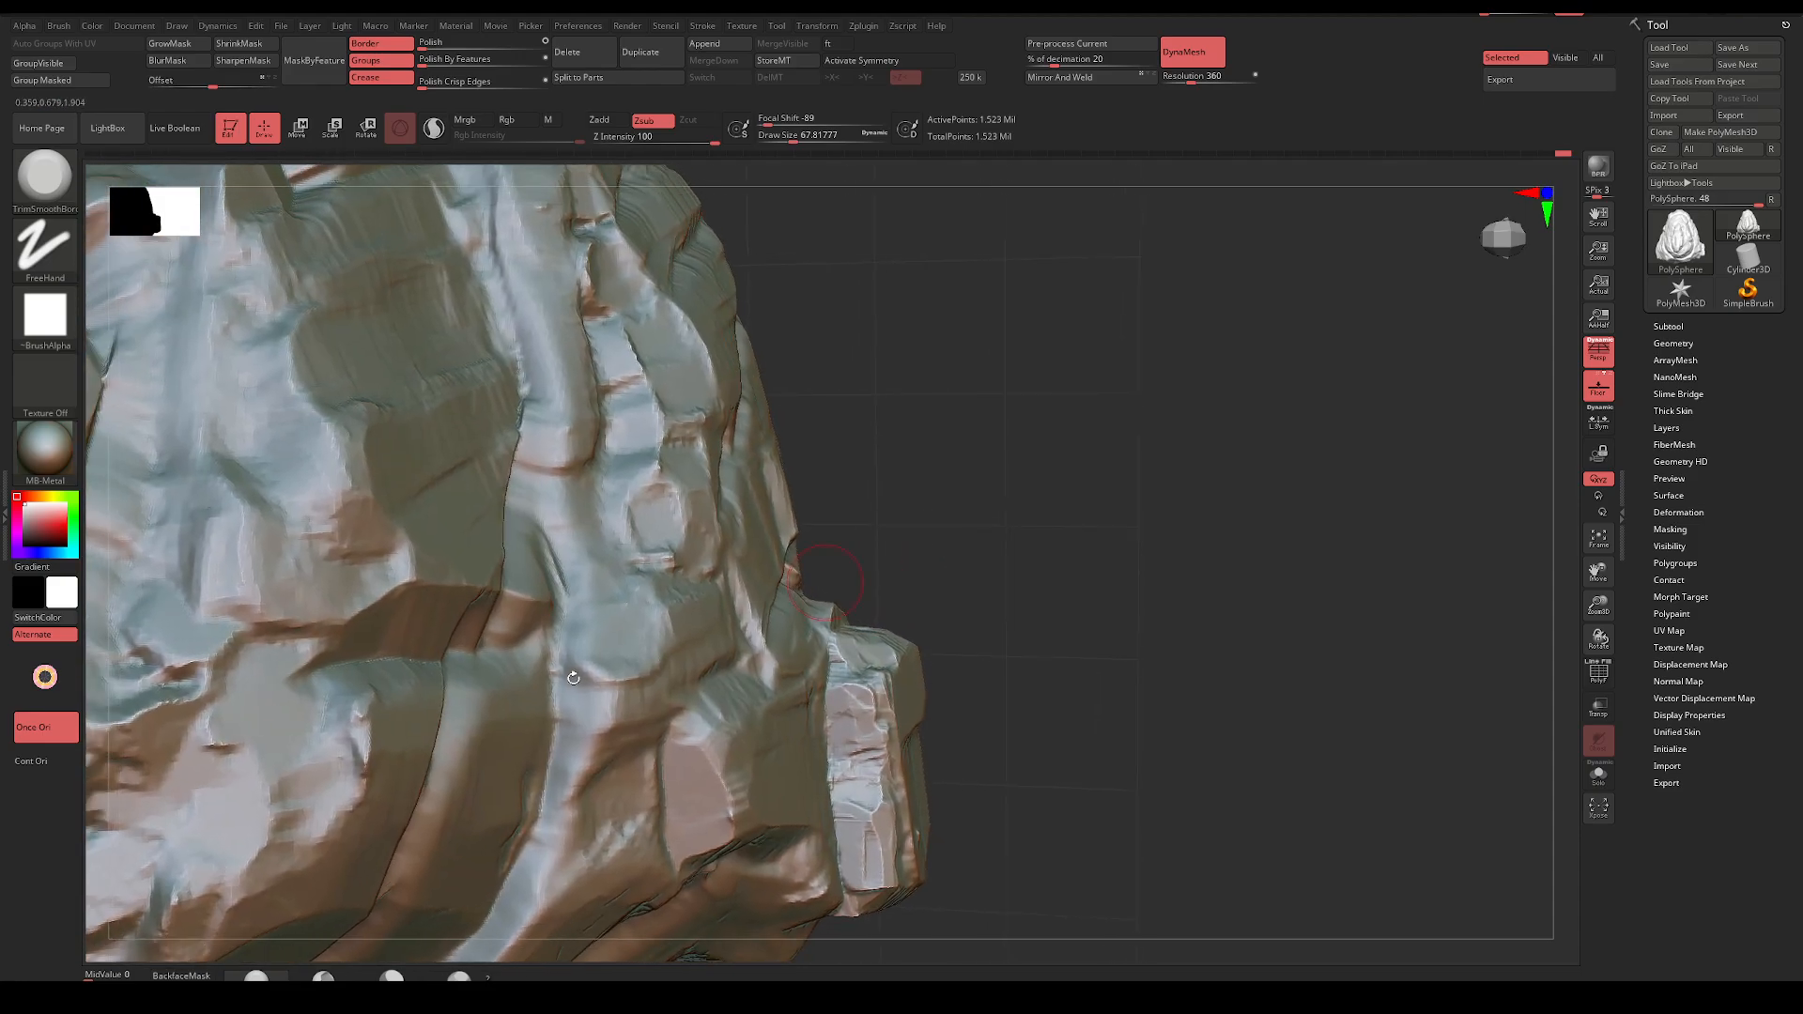
{"action": "key", "text": "space"}
{"action": "mouse_move", "coordinate": [584, 674]}
{"action": "left_mouse_down"}
{"action": "mouse_move", "coordinate": [587, 710]}
{"action": "mouse_move", "coordinate": [578, 612]}
{"action": "left_mouse_up"}
{"action": "key", "text": "space"}
{"action": "mouse_move", "coordinate": [564, 548]}
{"action": "left_mouse_down"}
{"action": "mouse_move", "coordinate": [556, 489]}
{"action": "mouse_move", "coordinate": [565, 573]}
{"action": "mouse_move", "coordinate": [544, 489]}
{"action": "mouse_move", "coordinate": [547, 436]}
{"action": "mouse_move", "coordinate": [566, 441]}
{"action": "left_mouse_up"}
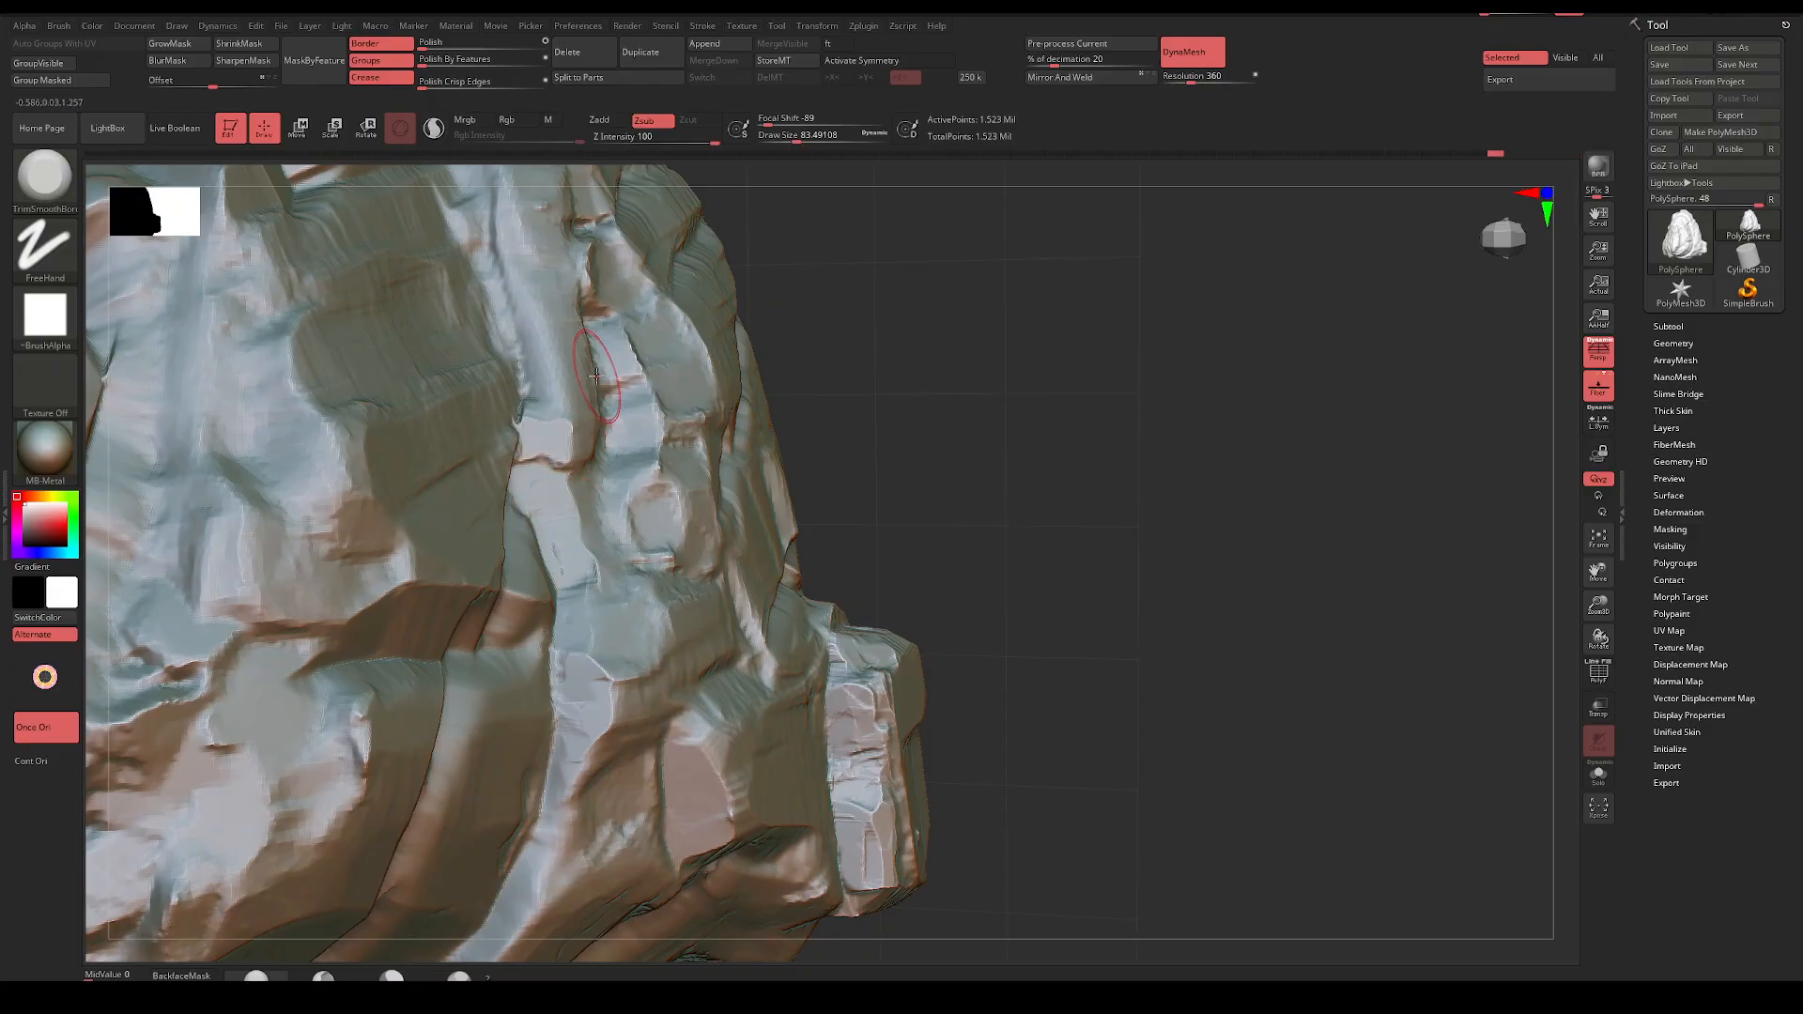
Trim small facets into the side of the pulled-out base block where it meets the lower tier
{"action": "mouse_move", "coordinate": [826, 423]}
{"action": "left_mouse_down", "text": "alt"}
{"action": "mouse_move", "coordinate": [869, 434]}
{"action": "mouse_move", "coordinate": [861, 511]}
{"action": "mouse_move", "coordinate": [865, 455]}
{"action": "mouse_move", "coordinate": [826, 464]}
{"action": "mouse_move", "coordinate": [877, 470]}
{"action": "mouse_move", "coordinate": [883, 525]}
{"action": "left_mouse_up", "text": "alt"}
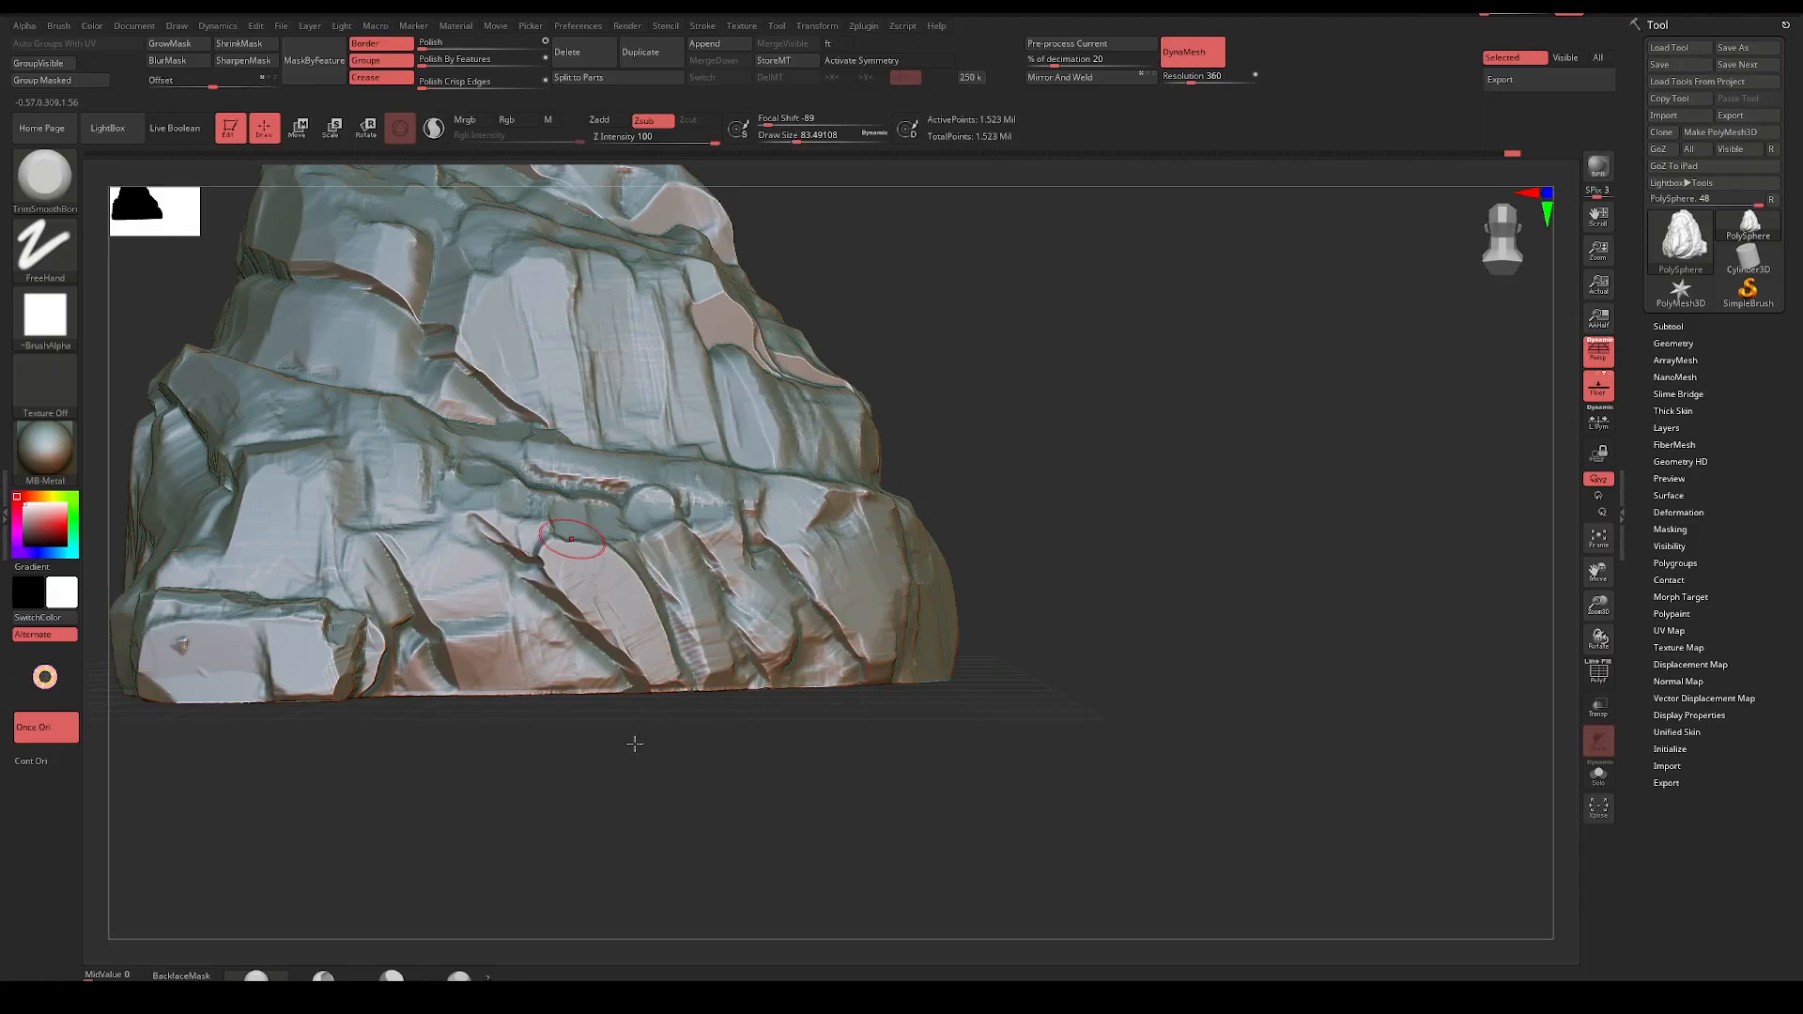
{"action": "left_click_drag", "start_coordinate": [634, 744], "coordinate": [632, 789]}
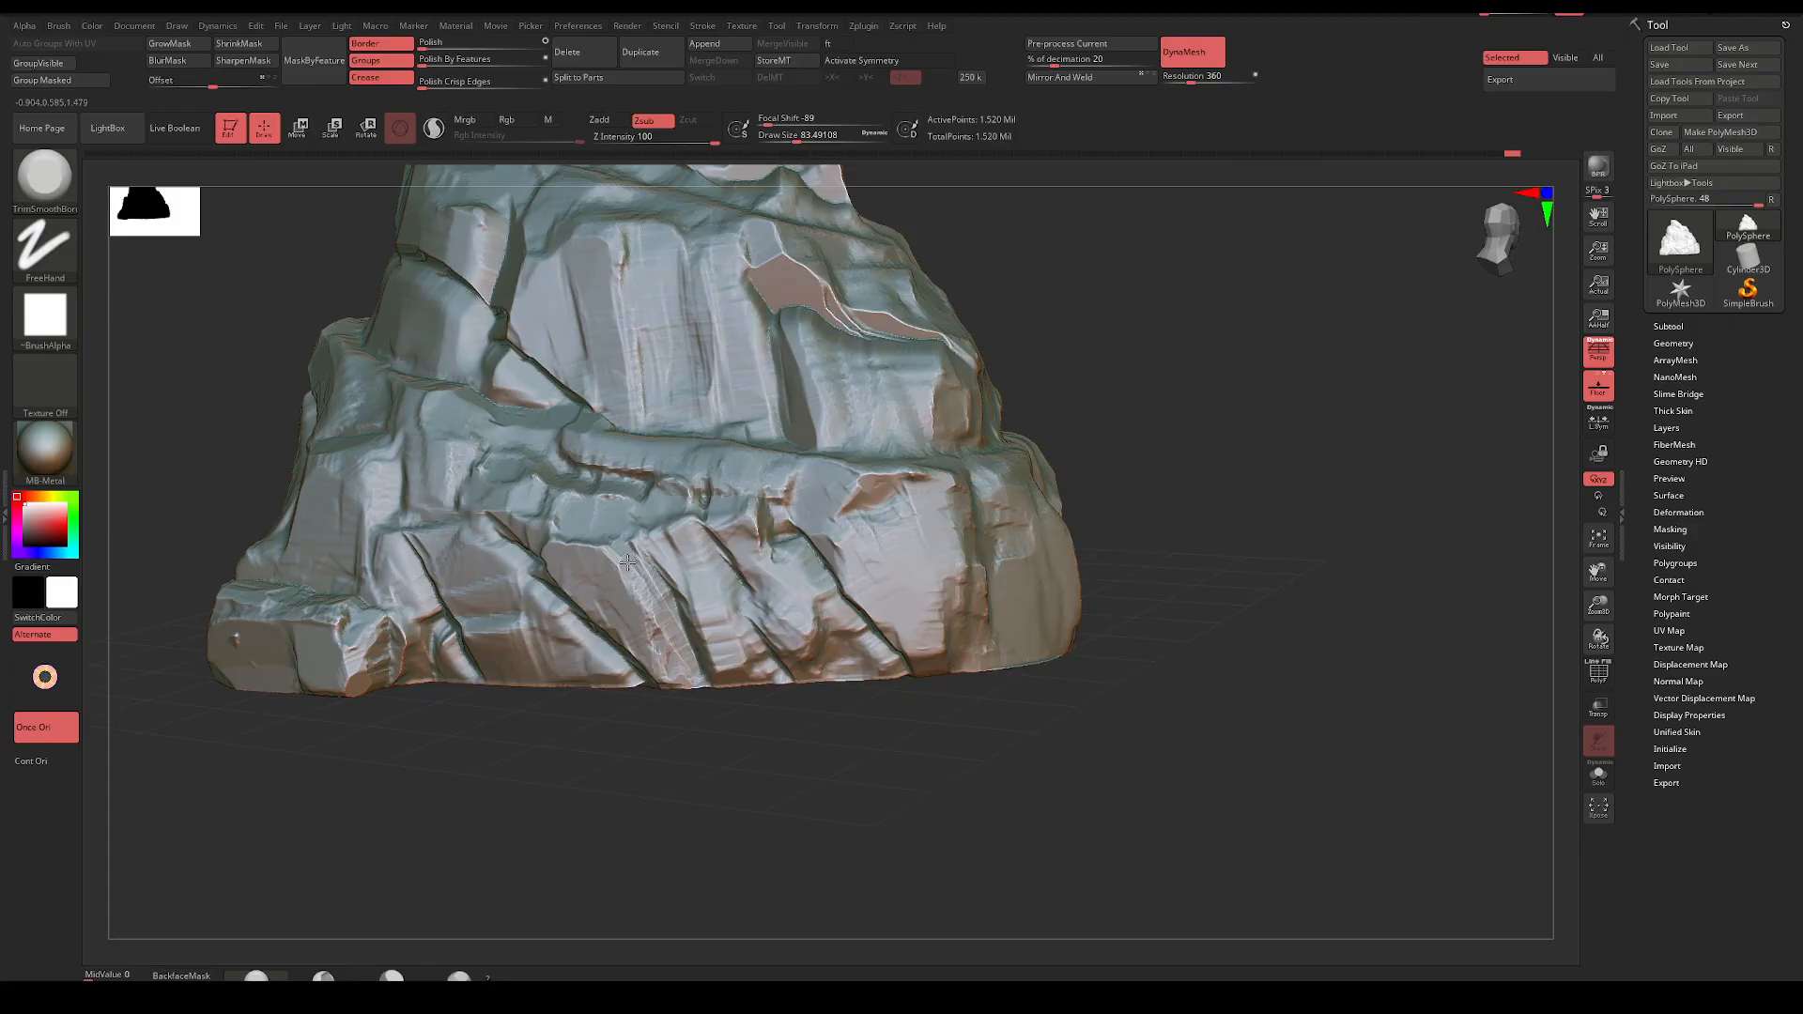
{"action": "left_click_drag", "start_coordinate": [642, 784], "coordinate": [632, 604]}
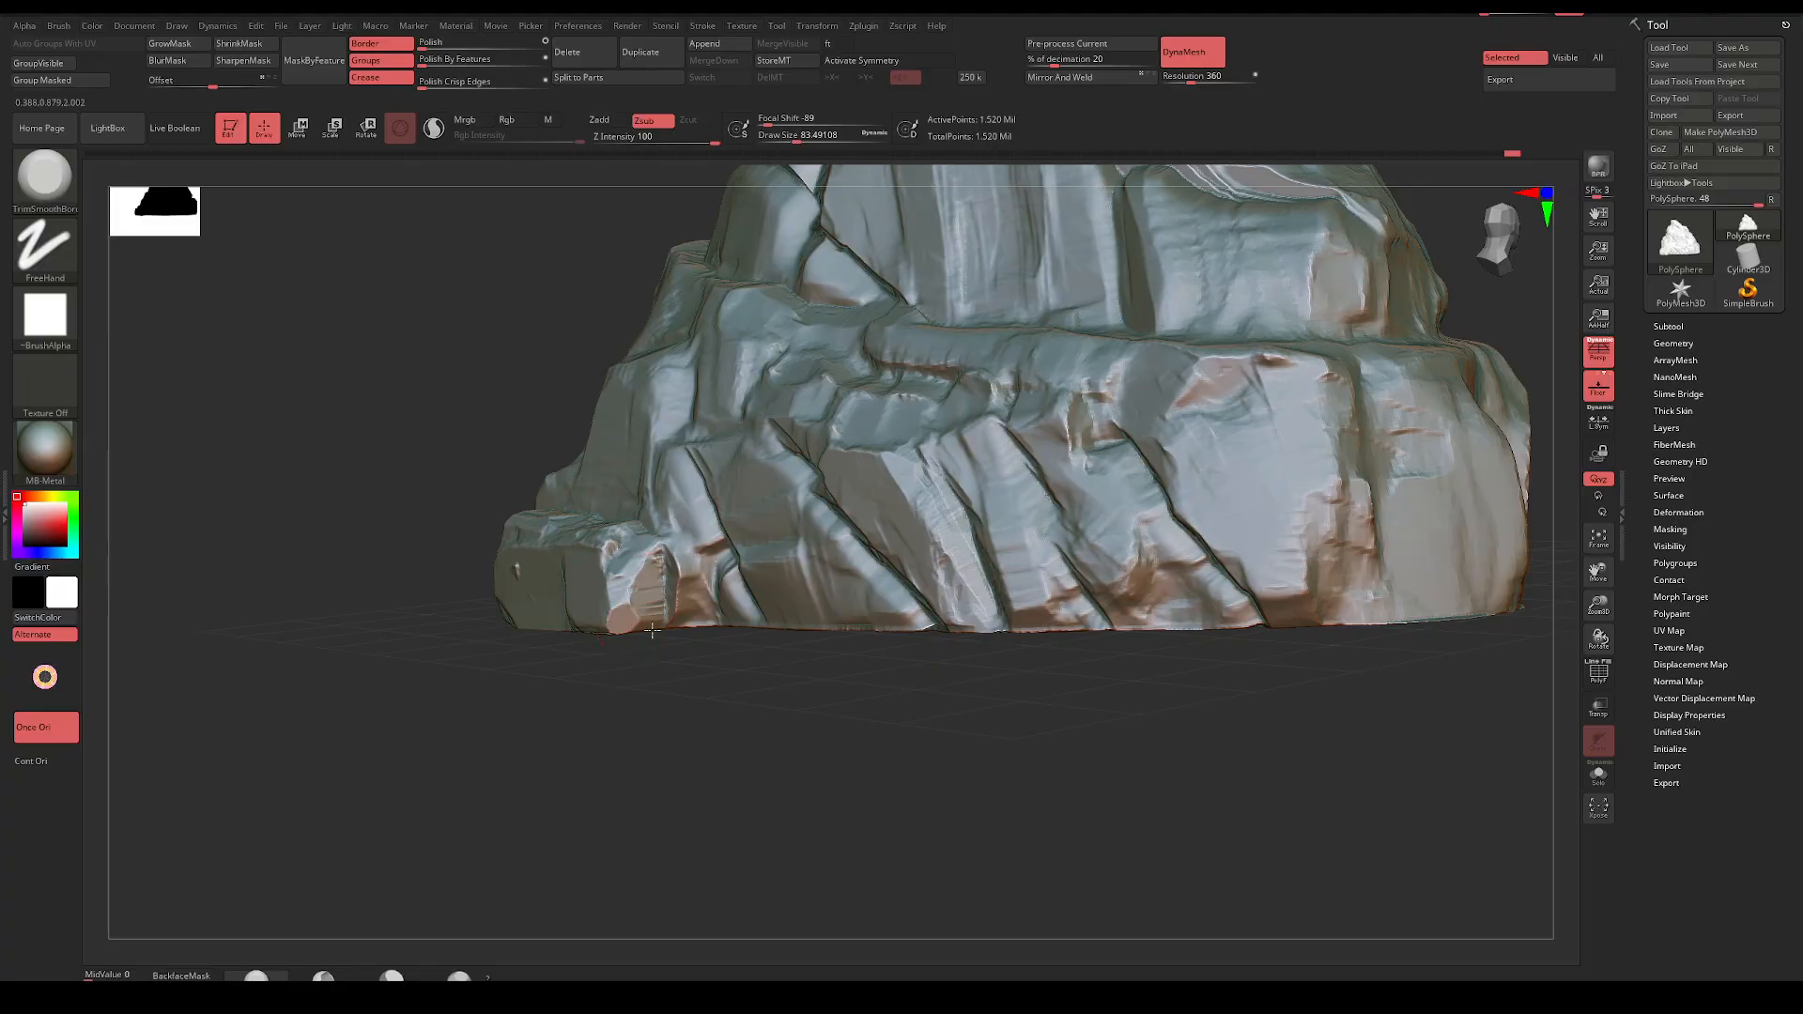
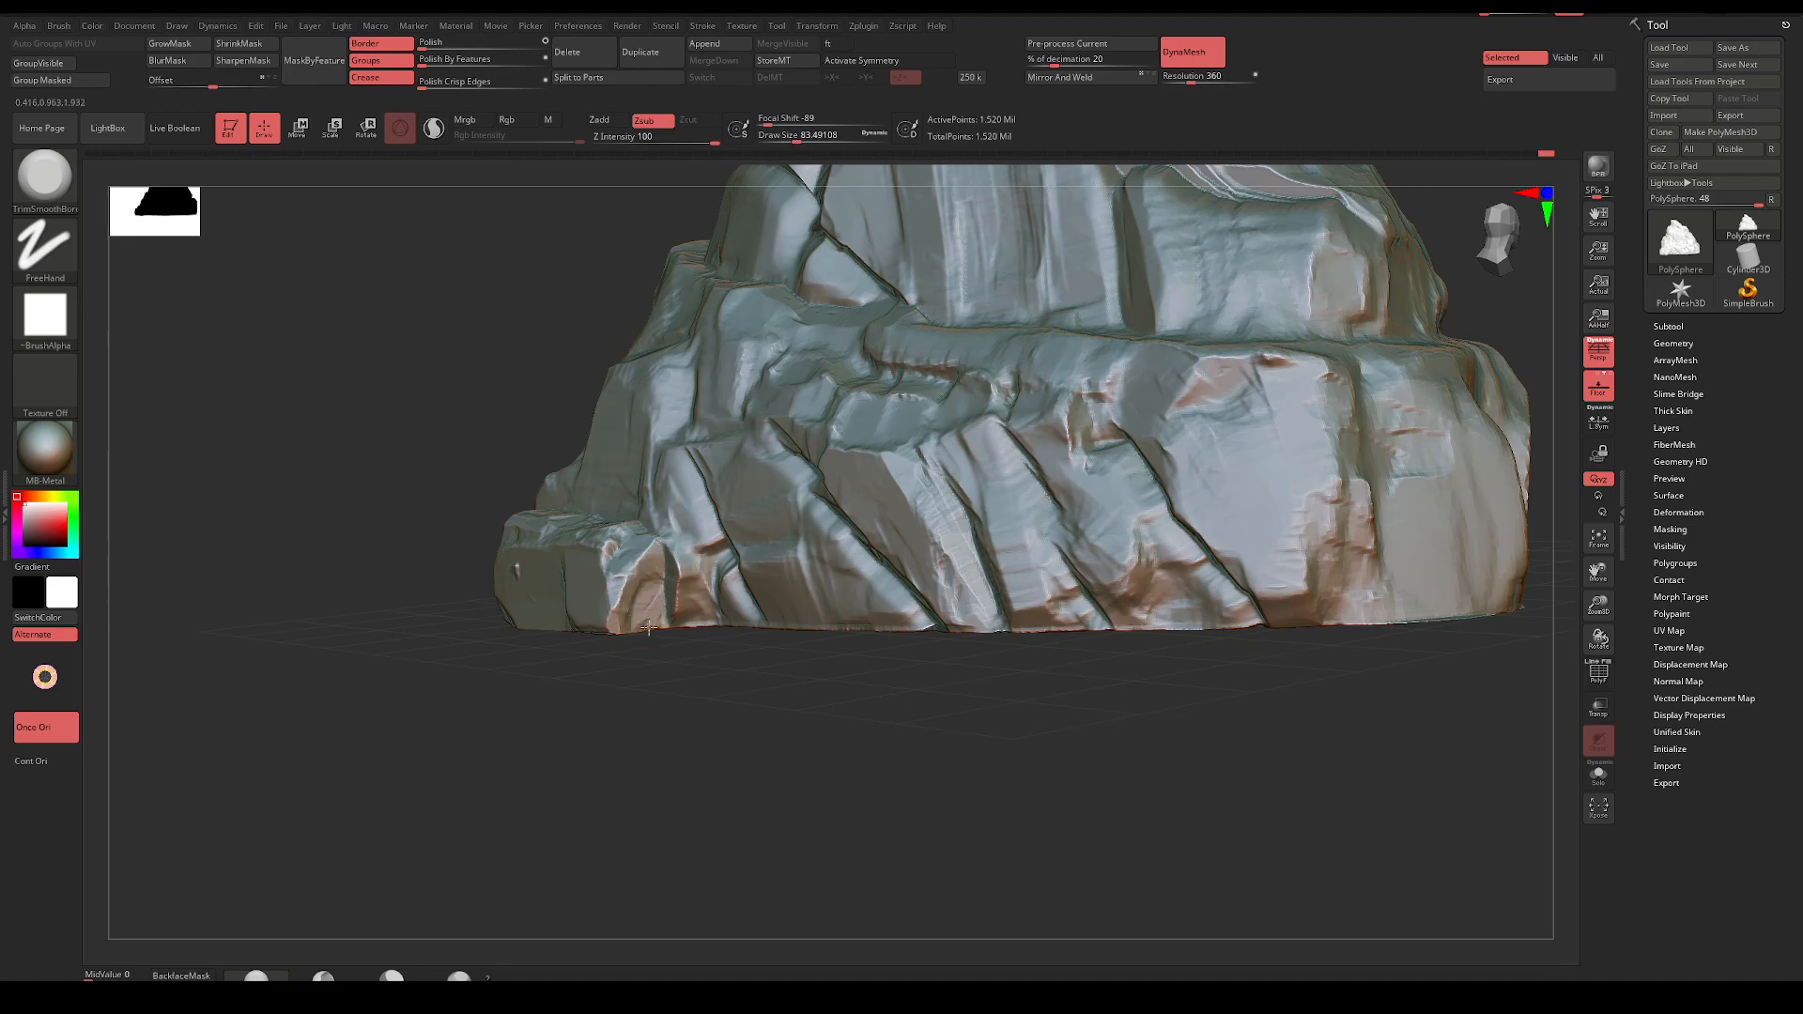
{"action": "mouse_move", "coordinate": [635, 710]}
{"action": "left_mouse_down"}
{"action": "mouse_move", "coordinate": [646, 683]}
{"action": "mouse_move", "coordinate": [695, 690]}
{"action": "mouse_move", "coordinate": [623, 789]}
{"action": "mouse_move", "coordinate": [470, 543]}
{"action": "left_mouse_up"}
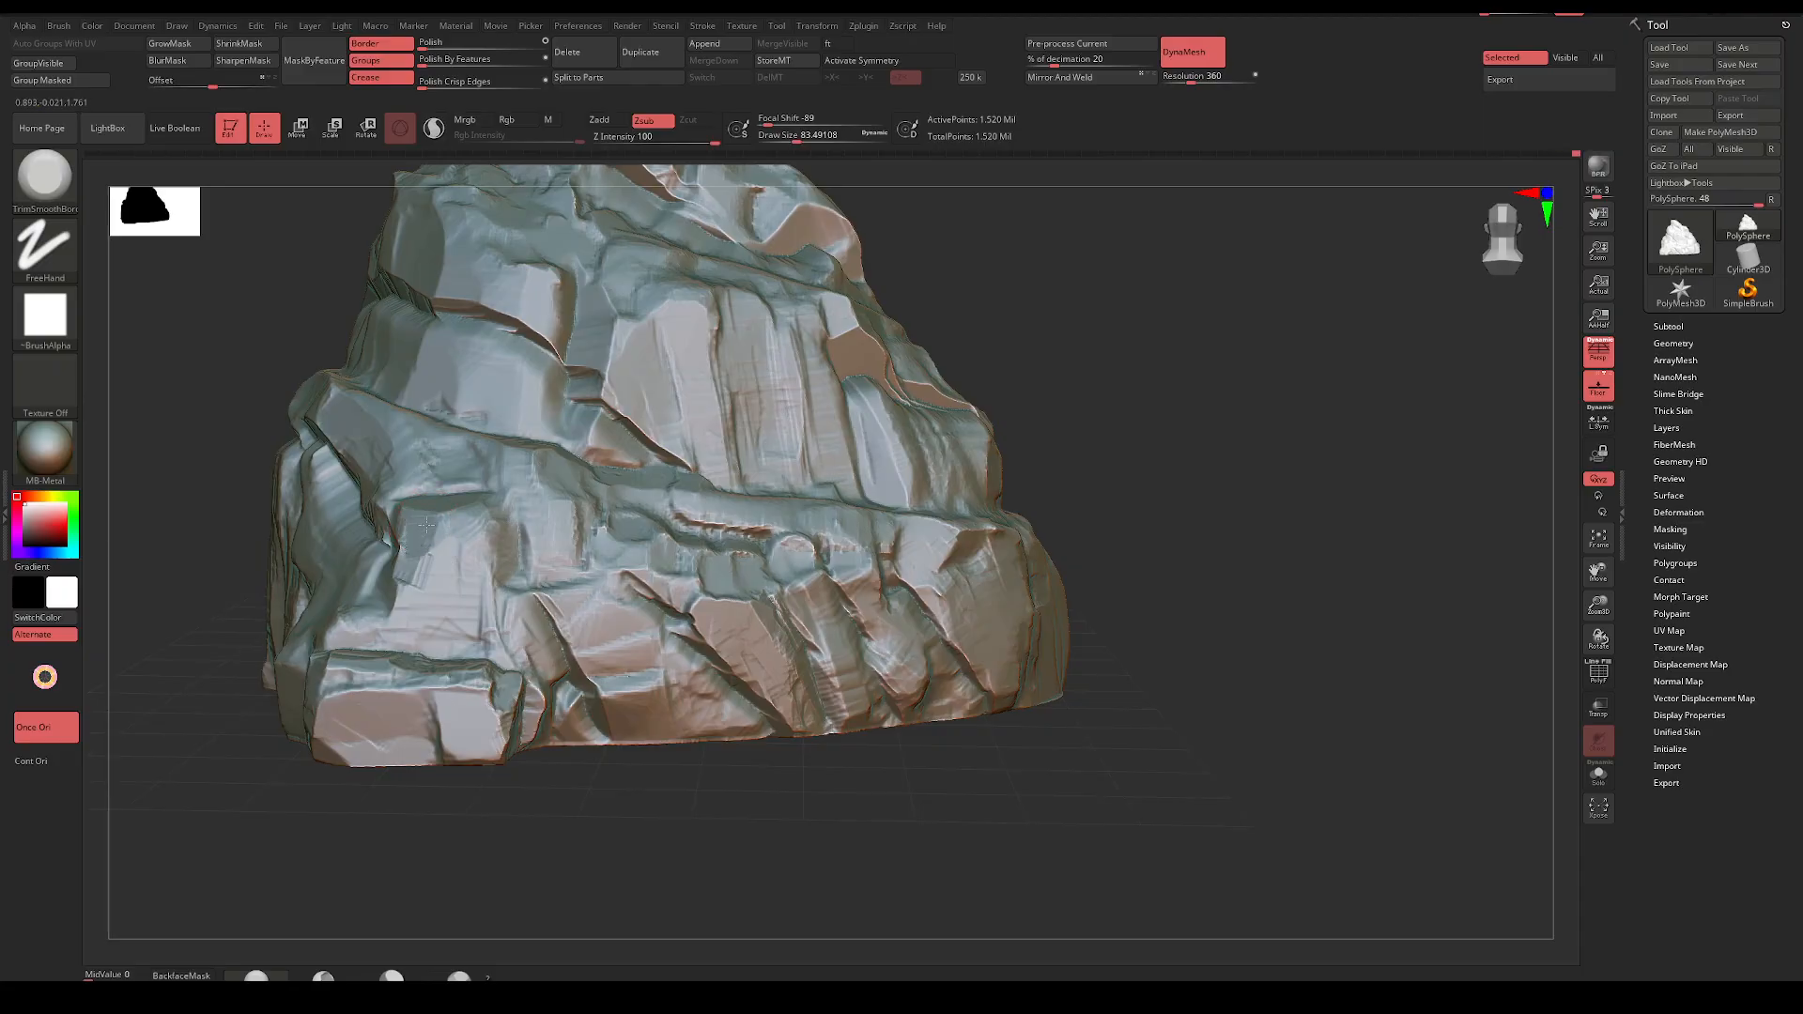
Set the draw size to about 136 and flatten broad facets on the formation's narrow end above the lower ledge
{"action": "mouse_move", "coordinate": [496, 791]}
{"action": "left_mouse_down"}
{"action": "mouse_move", "coordinate": [548, 813]}
{"action": "mouse_move", "coordinate": [527, 780]}
{"action": "mouse_move", "coordinate": [563, 798]}
{"action": "left_mouse_up"}
{"action": "key", "text": "space"}
{"action": "mouse_move", "coordinate": [874, 471]}
{"action": "left_mouse_down"}
{"action": "mouse_move", "coordinate": [939, 470]}
{"action": "mouse_move", "coordinate": [901, 512]}
{"action": "mouse_move", "coordinate": [890, 466]}
{"action": "left_mouse_up"}
{"action": "left_click_drag", "start_coordinate": [1019, 387], "coordinate": [981, 394]}
{"action": "mouse_move", "coordinate": [981, 442]}
{"action": "left_mouse_down"}
{"action": "mouse_move", "coordinate": [963, 469]}
{"action": "mouse_move", "coordinate": [972, 507]}
{"action": "mouse_move", "coordinate": [1006, 512]}
{"action": "left_mouse_up"}
{"action": "left_click_drag", "start_coordinate": [1249, 442], "coordinate": [1070, 427]}
{"action": "mouse_move", "coordinate": [1066, 460]}
{"action": "left_mouse_down"}
{"action": "mouse_move", "coordinate": [1040, 498]}
{"action": "mouse_move", "coordinate": [997, 434]}
{"action": "left_mouse_up"}
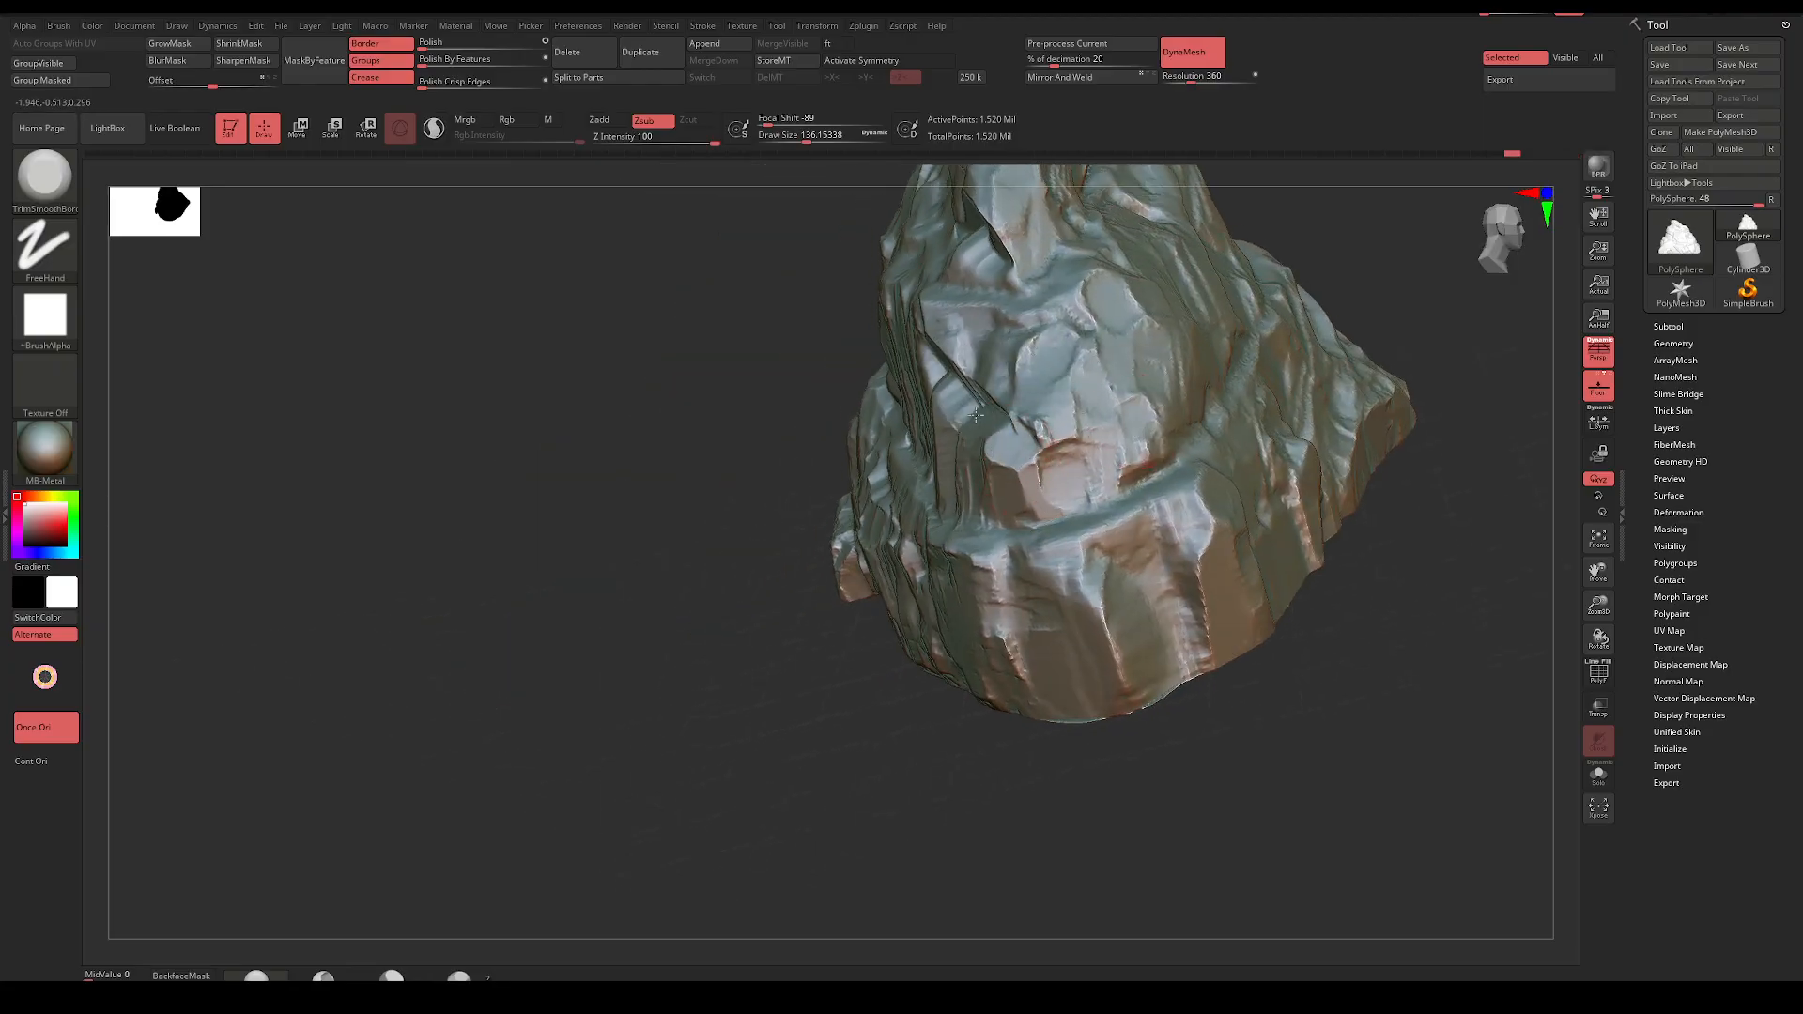
{"action": "mouse_move", "coordinate": [701, 757]}
{"action": "left_mouse_down"}
{"action": "mouse_move", "coordinate": [1241, 403]}
{"action": "mouse_move", "coordinate": [1175, 503]}
{"action": "mouse_move", "coordinate": [1219, 477]}
{"action": "mouse_move", "coordinate": [1164, 515]}
{"action": "mouse_move", "coordinate": [1272, 531]}
{"action": "left_mouse_up"}
{"action": "mouse_move", "coordinate": [727, 477]}
{"action": "left_mouse_down"}
{"action": "mouse_move", "coordinate": [760, 572]}
{"action": "mouse_move", "coordinate": [723, 422]}
{"action": "mouse_move", "coordinate": [734, 549]}
{"action": "mouse_move", "coordinate": [708, 506]}
{"action": "mouse_move", "coordinate": [760, 601]}
{"action": "mouse_move", "coordinate": [779, 564]}
{"action": "mouse_move", "coordinate": [728, 432]}
{"action": "mouse_move", "coordinate": [746, 582]}
{"action": "mouse_move", "coordinate": [723, 394]}
{"action": "mouse_move", "coordinate": [685, 423]}
{"action": "left_mouse_up"}
{"action": "left_click_drag", "start_coordinate": [961, 314], "coordinate": [953, 479]}
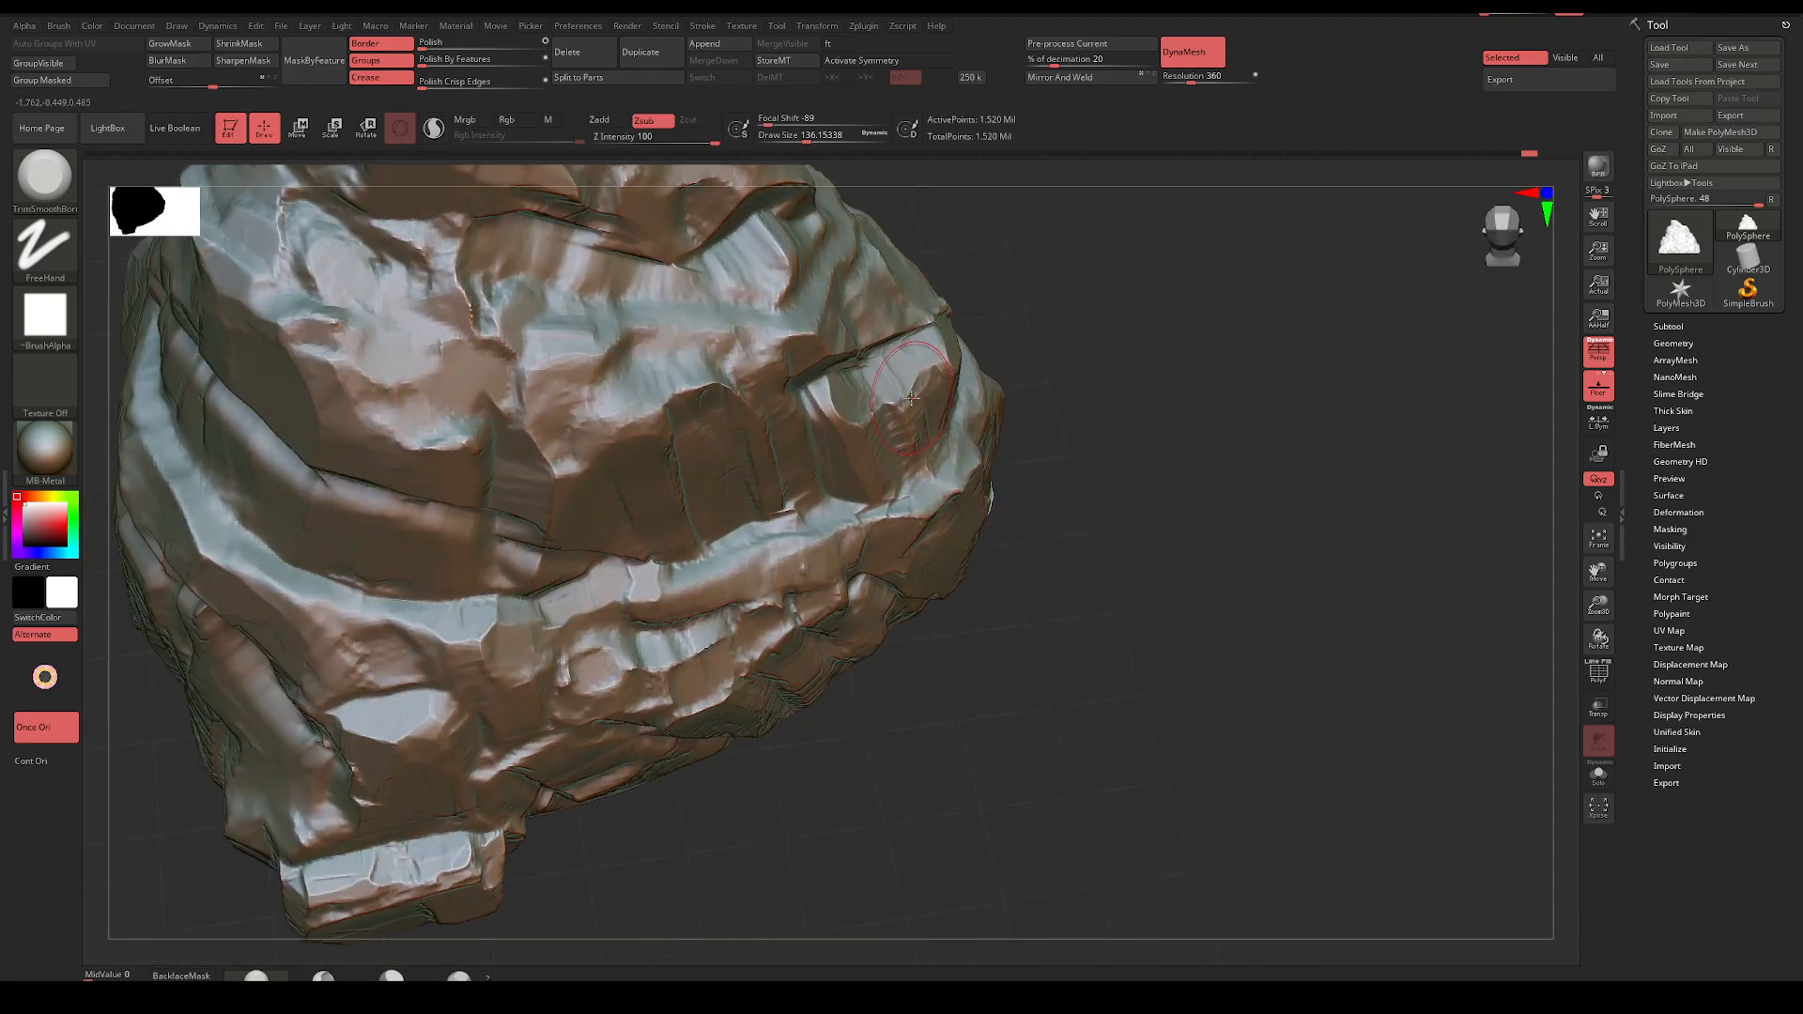
Reduce the draw size to about 120, trim the upper part of the rock and remesh it
{"action": "key", "text": "space"}
{"action": "mouse_move", "coordinate": [667, 416]}
{"action": "left_mouse_down"}
{"action": "mouse_move", "coordinate": [690, 350]}
{"action": "mouse_move", "coordinate": [711, 369]}
{"action": "mouse_move", "coordinate": [657, 371]}
{"action": "mouse_move", "coordinate": [568, 436]}
{"action": "mouse_move", "coordinate": [514, 389]}
{"action": "left_mouse_up"}
{"action": "left_click_drag", "start_coordinate": [1099, 310], "coordinate": [1106, 351]}
{"action": "left_click_drag", "start_coordinate": [1122, 409], "coordinate": [526, 465]}
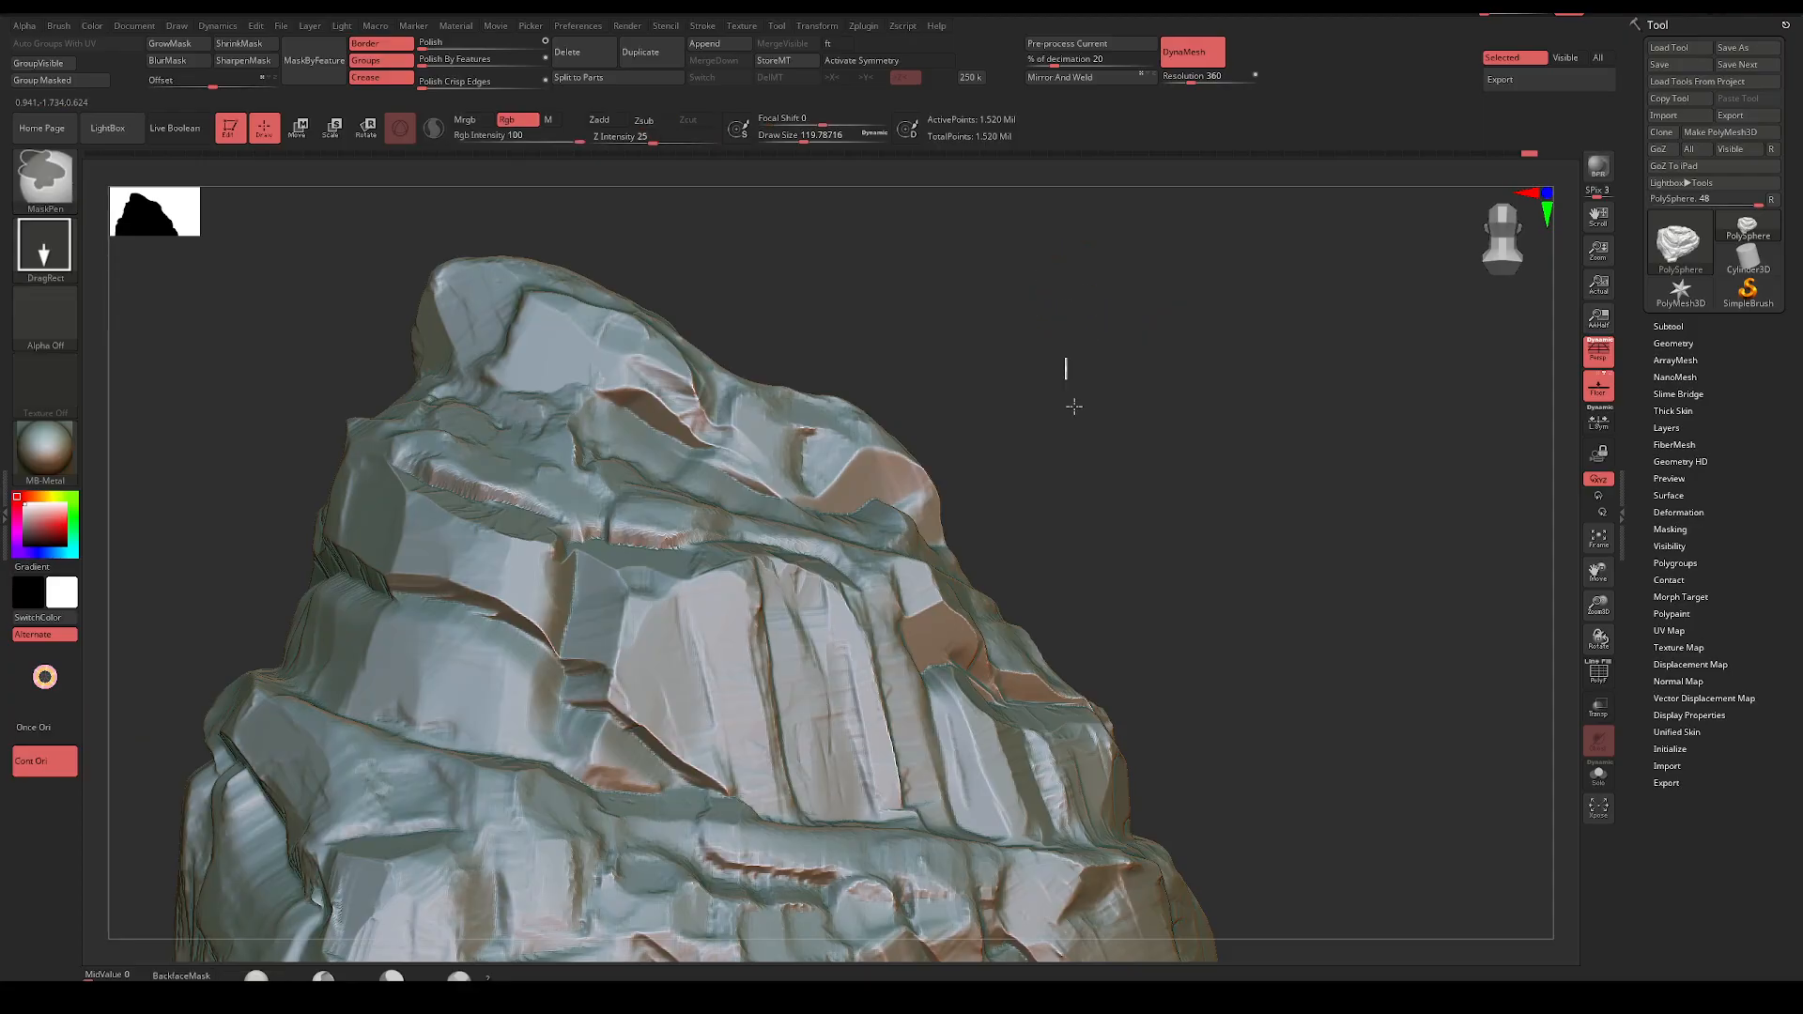
{"action": "left_click_drag", "start_coordinate": [1076, 397], "coordinate": [1061, 435], "text": "ctrl"}
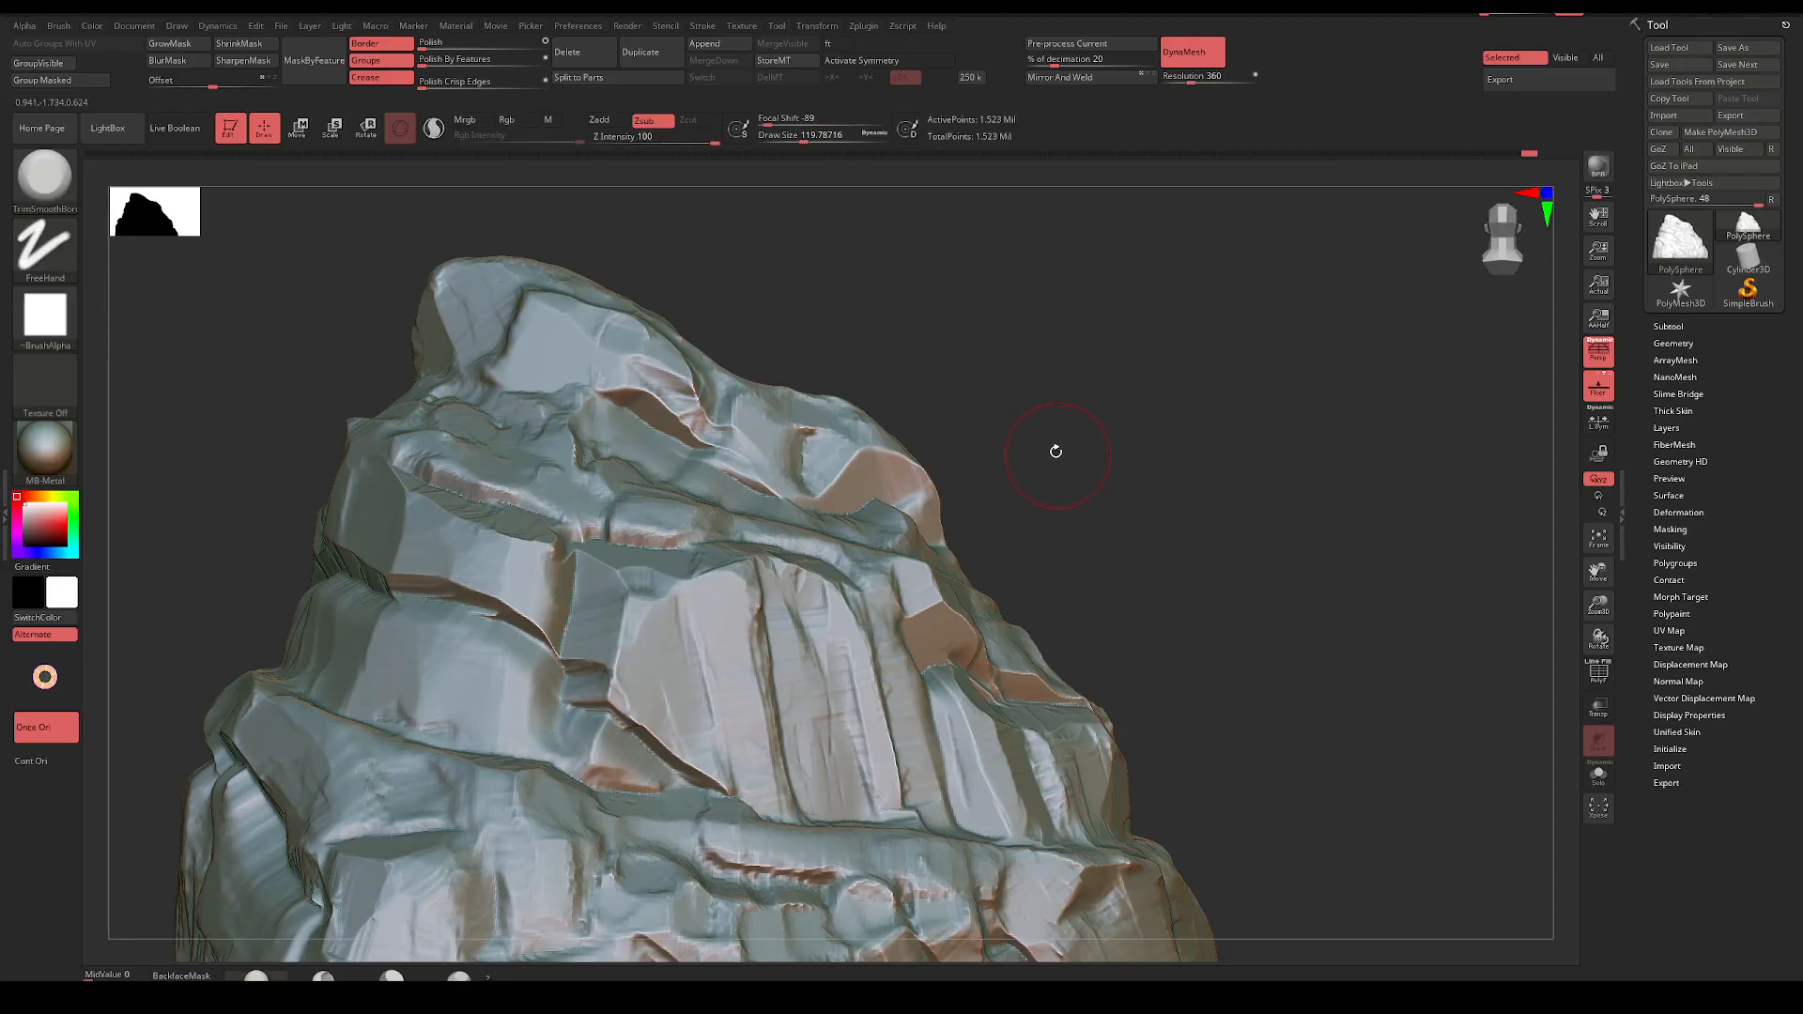
Set the draw size to about 41 and trim small facets along the upper ledges
{"action": "mouse_move", "coordinate": [1055, 447]}
{"action": "left_mouse_down"}
{"action": "mouse_move", "coordinate": [493, 451]}
{"action": "mouse_move", "coordinate": [530, 465]}
{"action": "mouse_move", "coordinate": [498, 411]}
{"action": "mouse_move", "coordinate": [390, 347]}
{"action": "mouse_move", "coordinate": [465, 342]}
{"action": "mouse_move", "coordinate": [507, 404]}
{"action": "mouse_move", "coordinate": [413, 457]}
{"action": "mouse_move", "coordinate": [418, 439]}
{"action": "left_mouse_up"}
{"action": "key", "text": "space"}
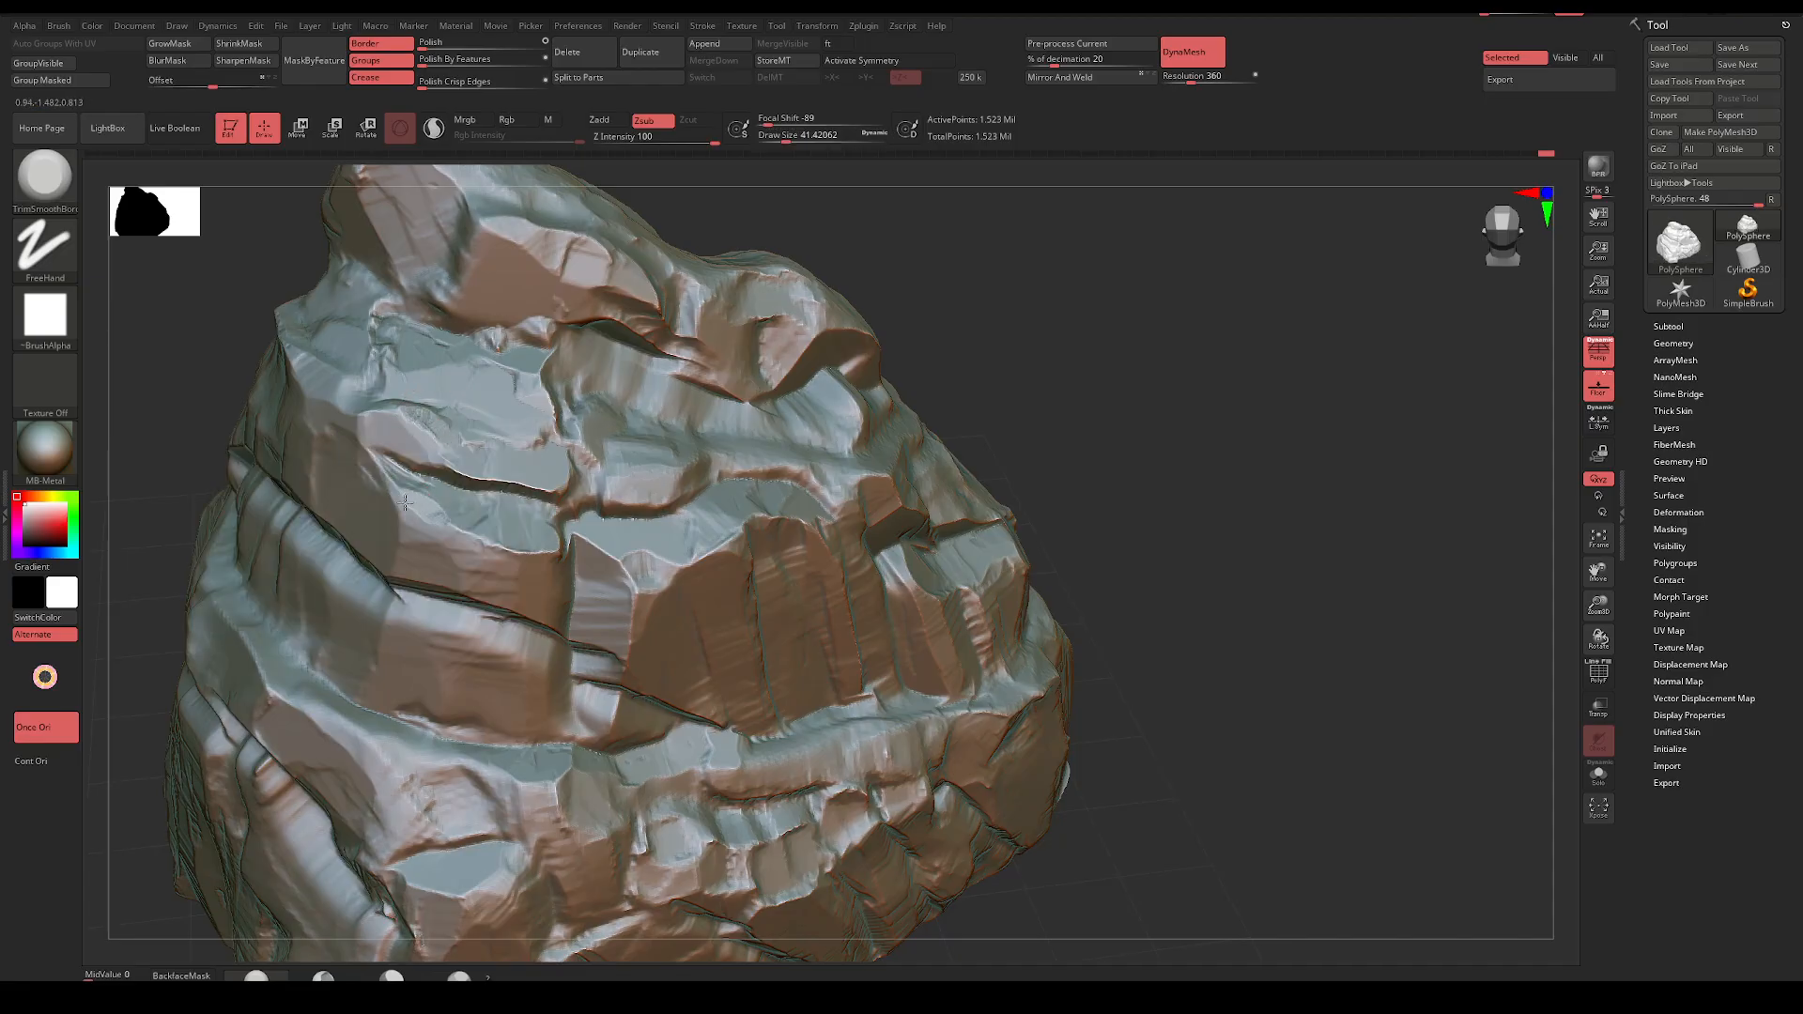
{"action": "left_click_drag", "start_coordinate": [1080, 399], "coordinate": [1150, 413]}
Enlarge the draw size to about 140, flatten the protruding block above the narrow end's ledge, and undo the last stroke
{"action": "key", "text": "space"}
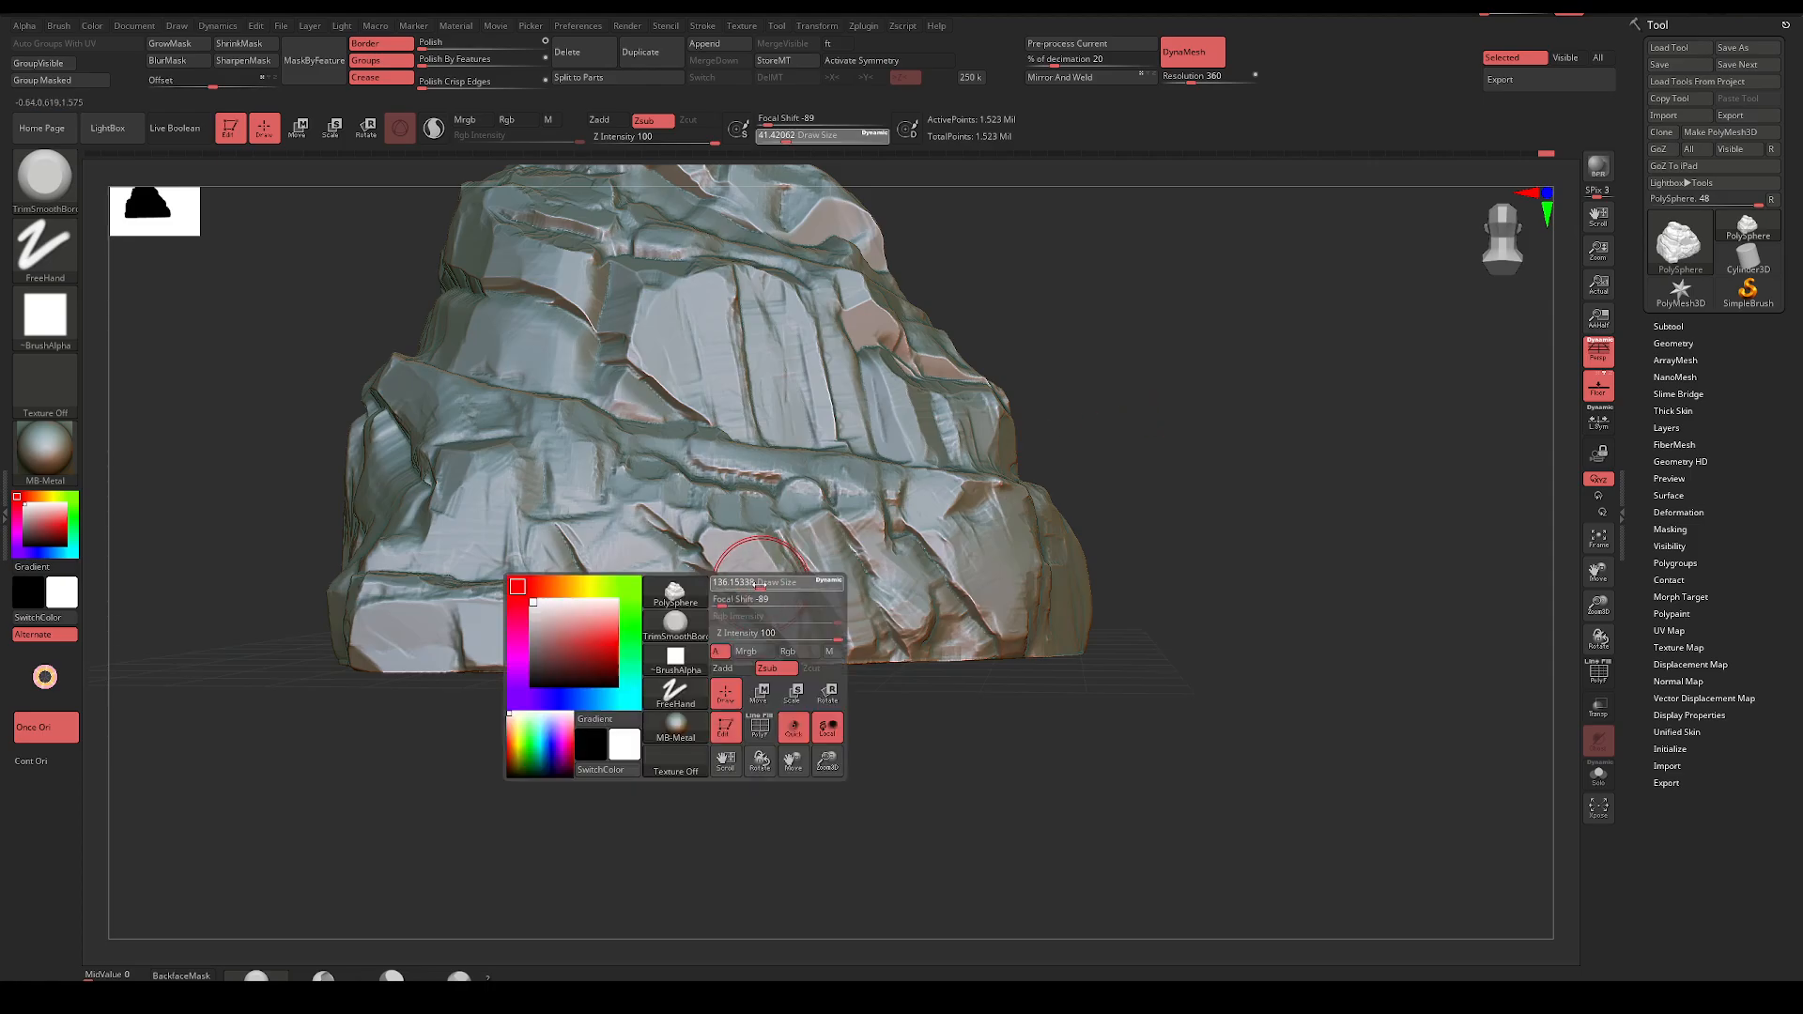
{"action": "left_click_drag", "start_coordinate": [759, 584], "coordinate": [755, 584]}
{"action": "left_click_drag", "start_coordinate": [1158, 463], "coordinate": [1025, 507]}
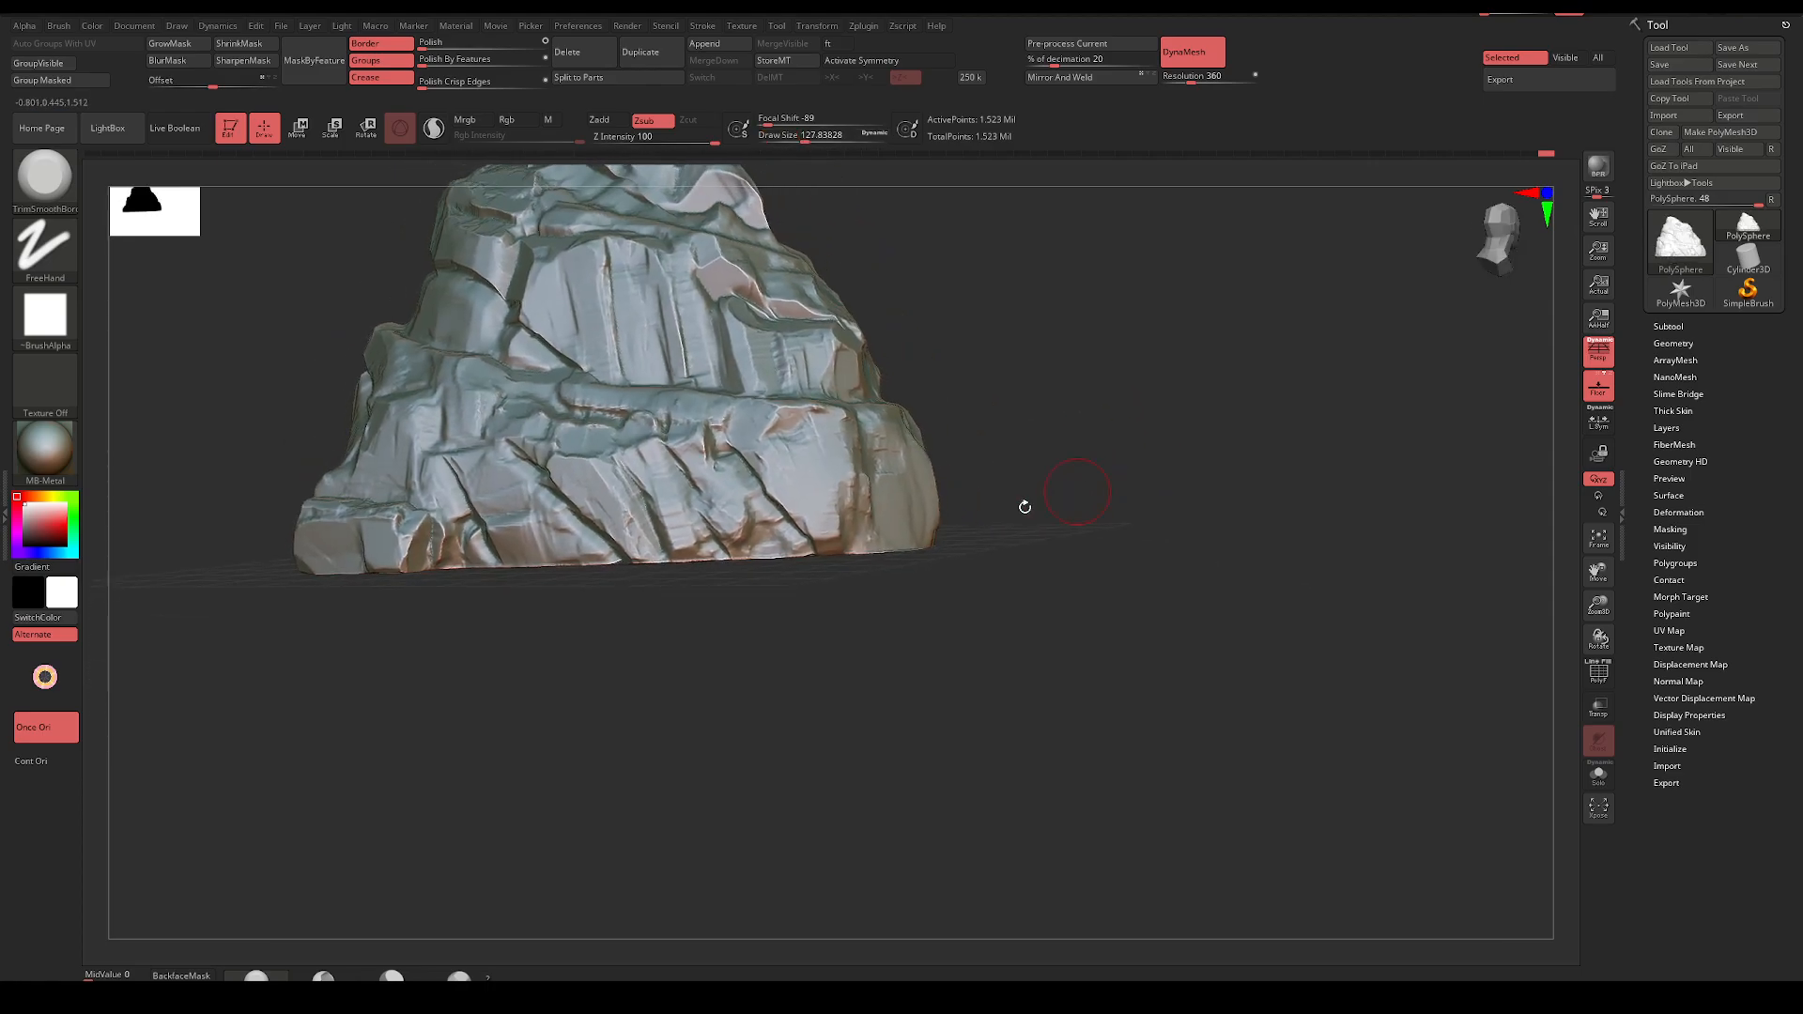
{"action": "key", "text": "space"}
{"action": "left_click_drag", "start_coordinate": [866, 540], "coordinate": [885, 540]}
{"action": "mouse_move", "coordinate": [950, 470]}
{"action": "left_mouse_down"}
{"action": "mouse_move", "coordinate": [1170, 447]}
{"action": "mouse_move", "coordinate": [936, 518]}
{"action": "mouse_move", "coordinate": [1098, 604]}
{"action": "mouse_move", "coordinate": [975, 597]}
{"action": "mouse_move", "coordinate": [1066, 567]}
{"action": "mouse_move", "coordinate": [1001, 454]}
{"action": "mouse_move", "coordinate": [1043, 443]}
{"action": "mouse_move", "coordinate": [986, 414]}
{"action": "mouse_move", "coordinate": [905, 483]}
{"action": "left_mouse_up"}
{"action": "key", "text": "space"}
{"action": "left_click_drag", "start_coordinate": [788, 521], "coordinate": [768, 521]}
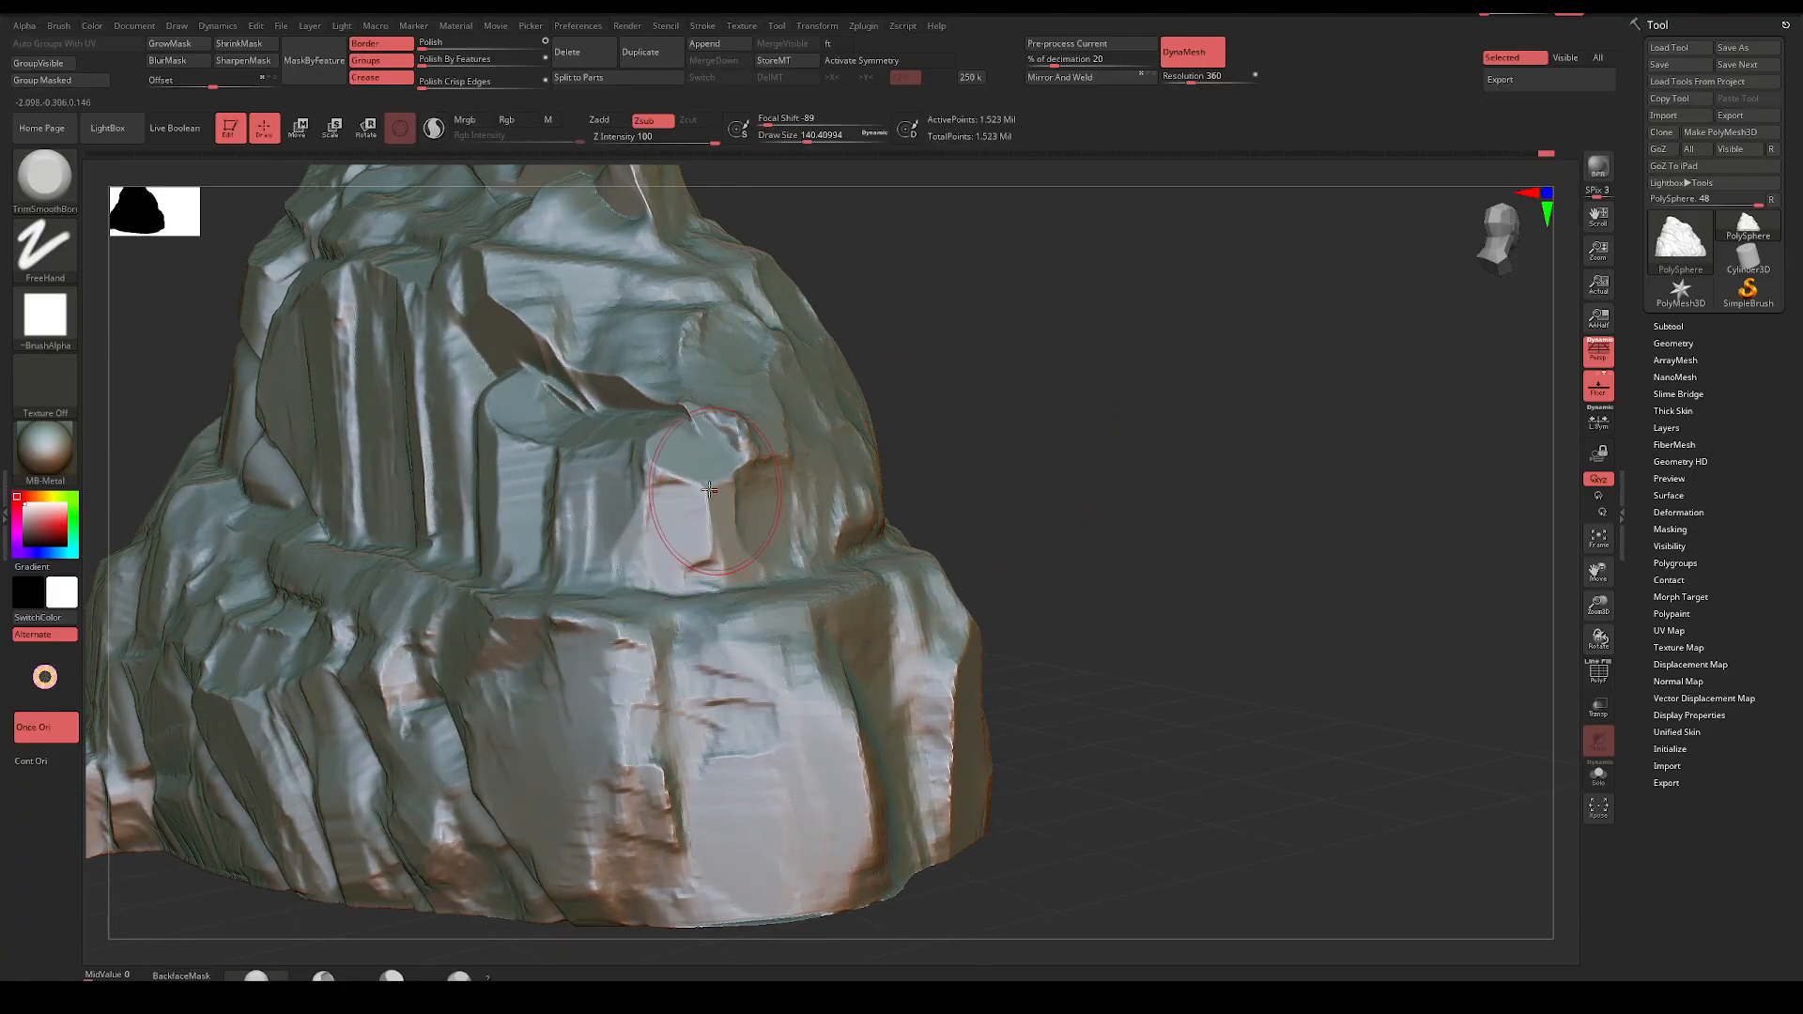
{"action": "mouse_move", "coordinate": [889, 415]}
{"action": "left_mouse_down"}
{"action": "mouse_move", "coordinate": [957, 391]}
{"action": "mouse_move", "coordinate": [911, 406]}
{"action": "left_mouse_up"}
{"action": "key", "text": "ctrl"}
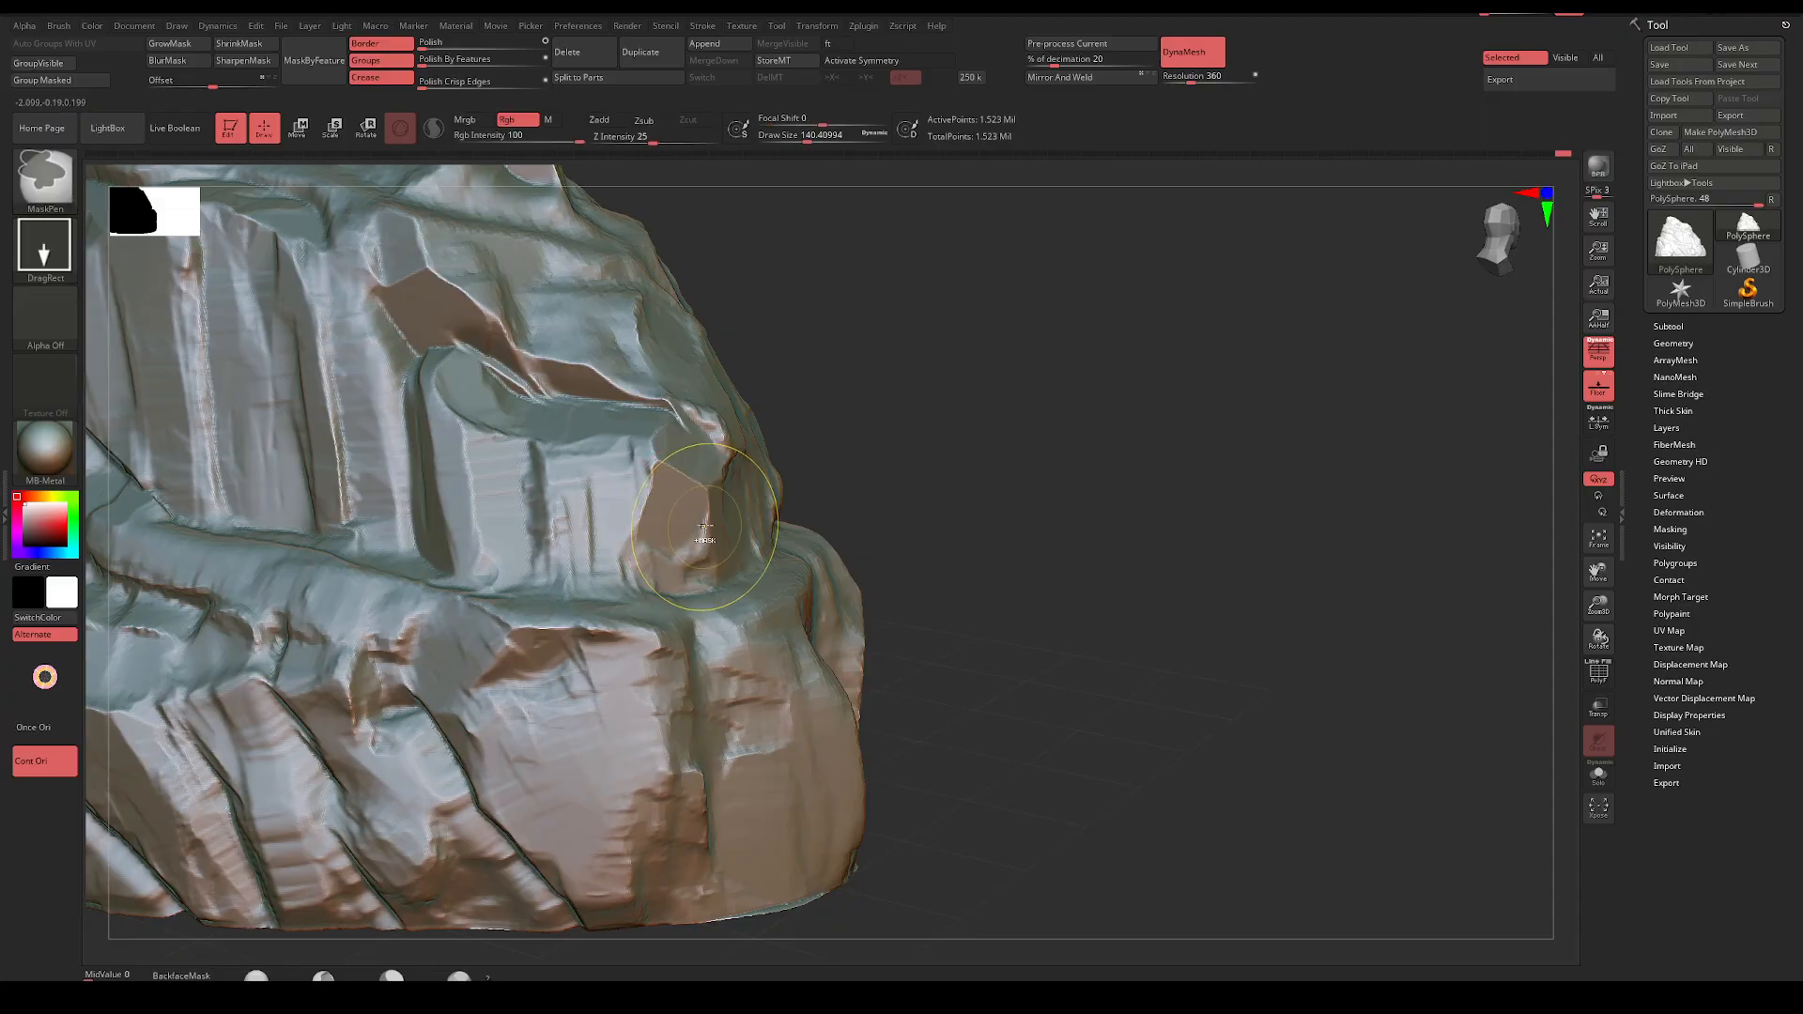
{"action": "key", "text": "ctrl+z"}
Set the draw size to about 51 and trim narrow vertical facets into the face of the protruding block
{"action": "key", "text": "space"}
{"action": "left_click_drag", "start_coordinate": [704, 526], "coordinate": [684, 527]}
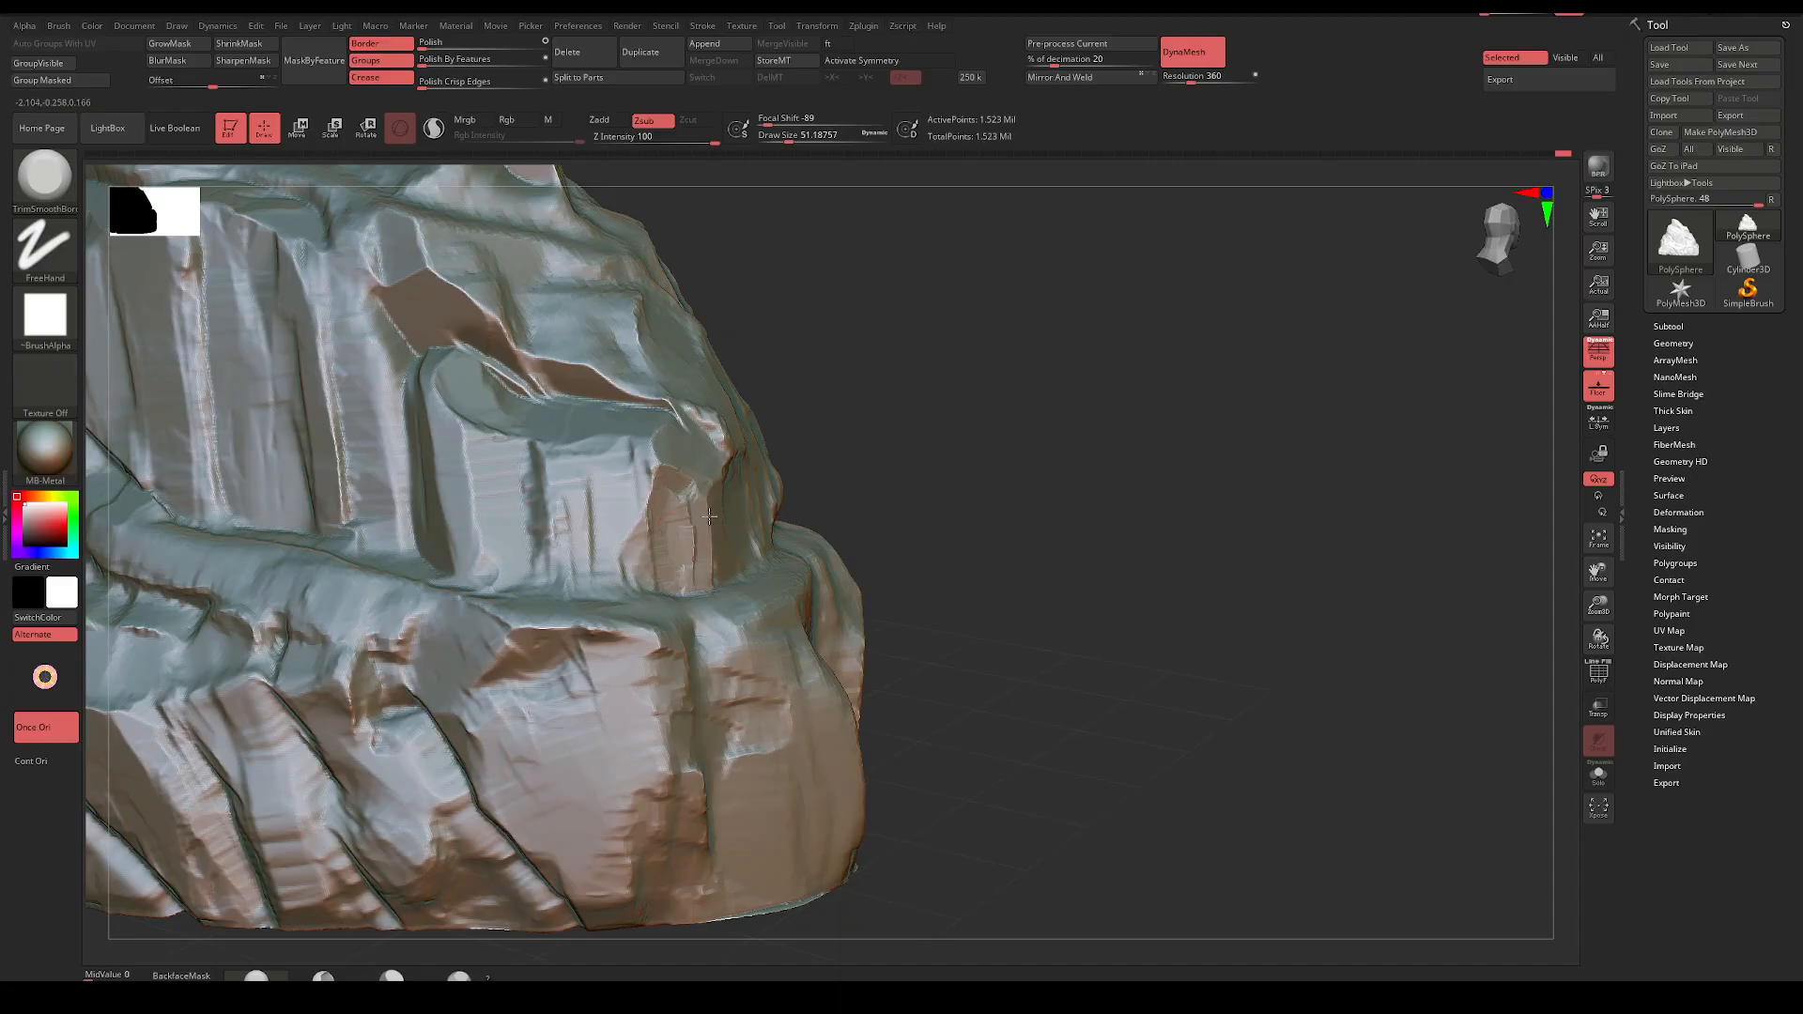
{"action": "left_click_drag", "start_coordinate": [826, 441], "coordinate": [751, 447]}
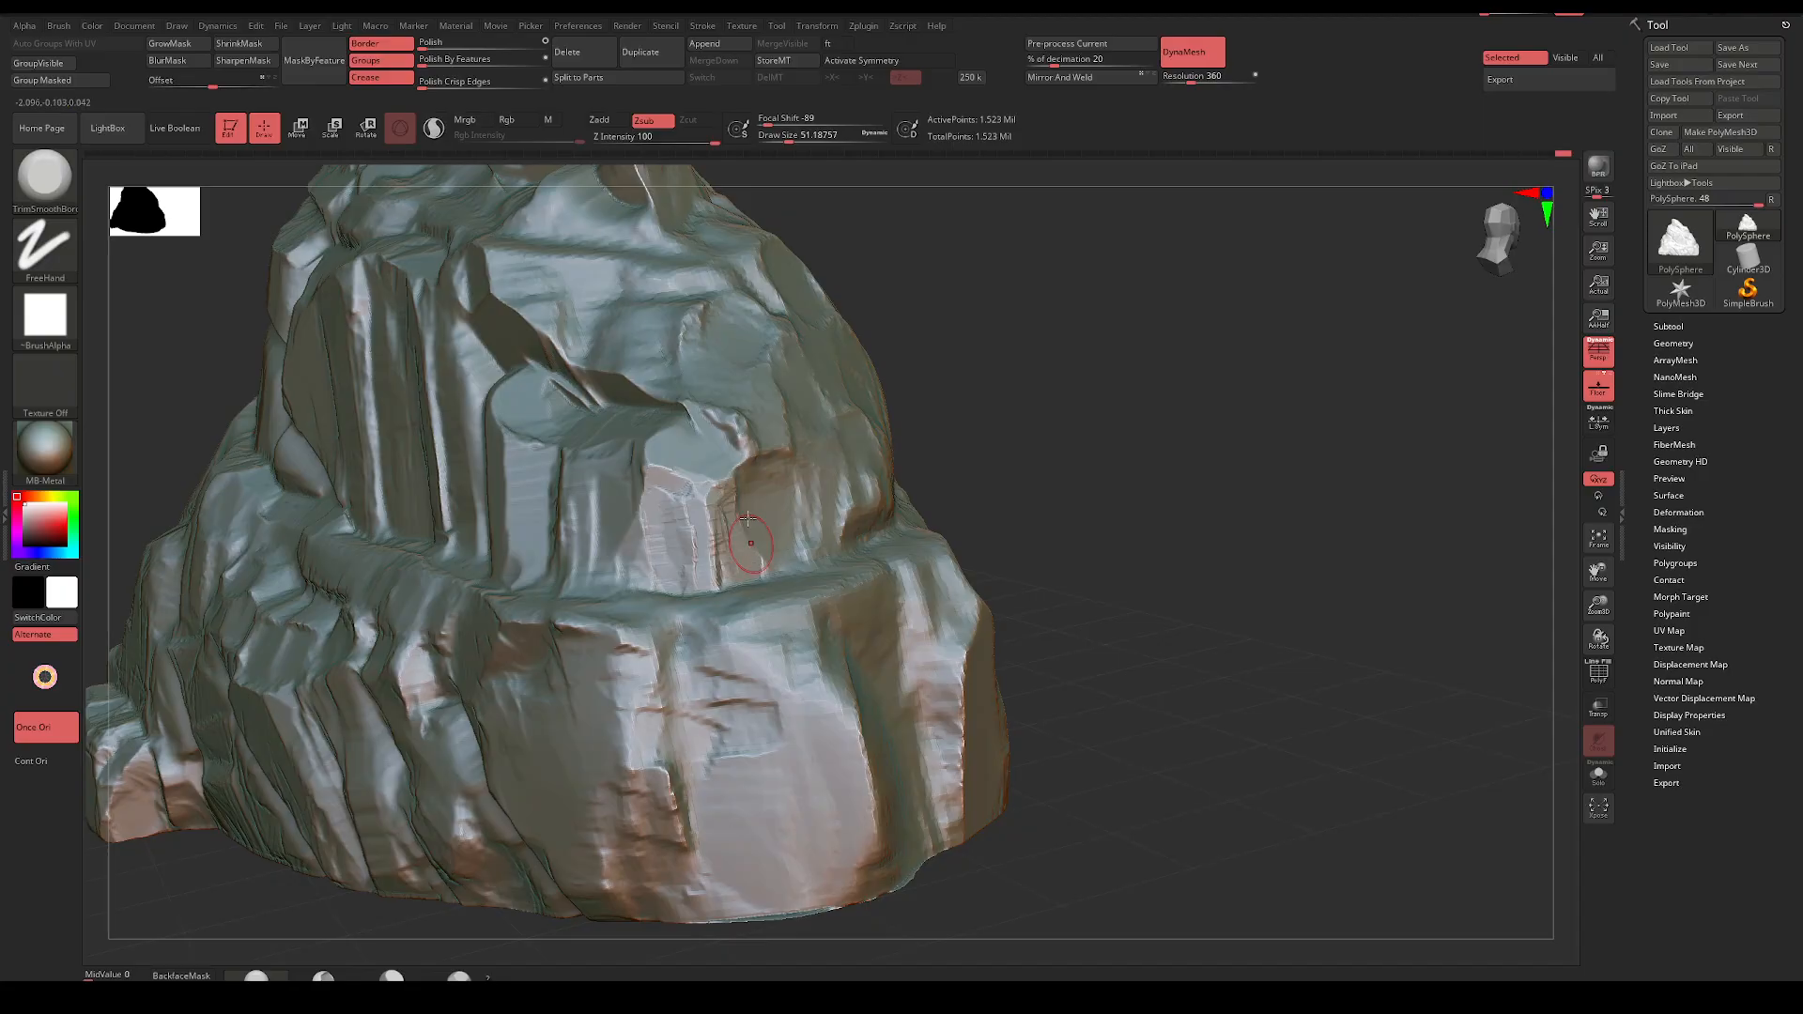
{"action": "mouse_move", "coordinate": [1019, 441]}
{"action": "left_mouse_down"}
{"action": "mouse_move", "coordinate": [970, 451]}
{"action": "mouse_move", "coordinate": [913, 296]}
{"action": "left_mouse_up"}
Set the draw size to about 104 and trim long vertical facets down the lower tier's wall on the narrow end
{"action": "key", "text": "space"}
{"action": "left_click_drag", "start_coordinate": [716, 567], "coordinate": [739, 567]}
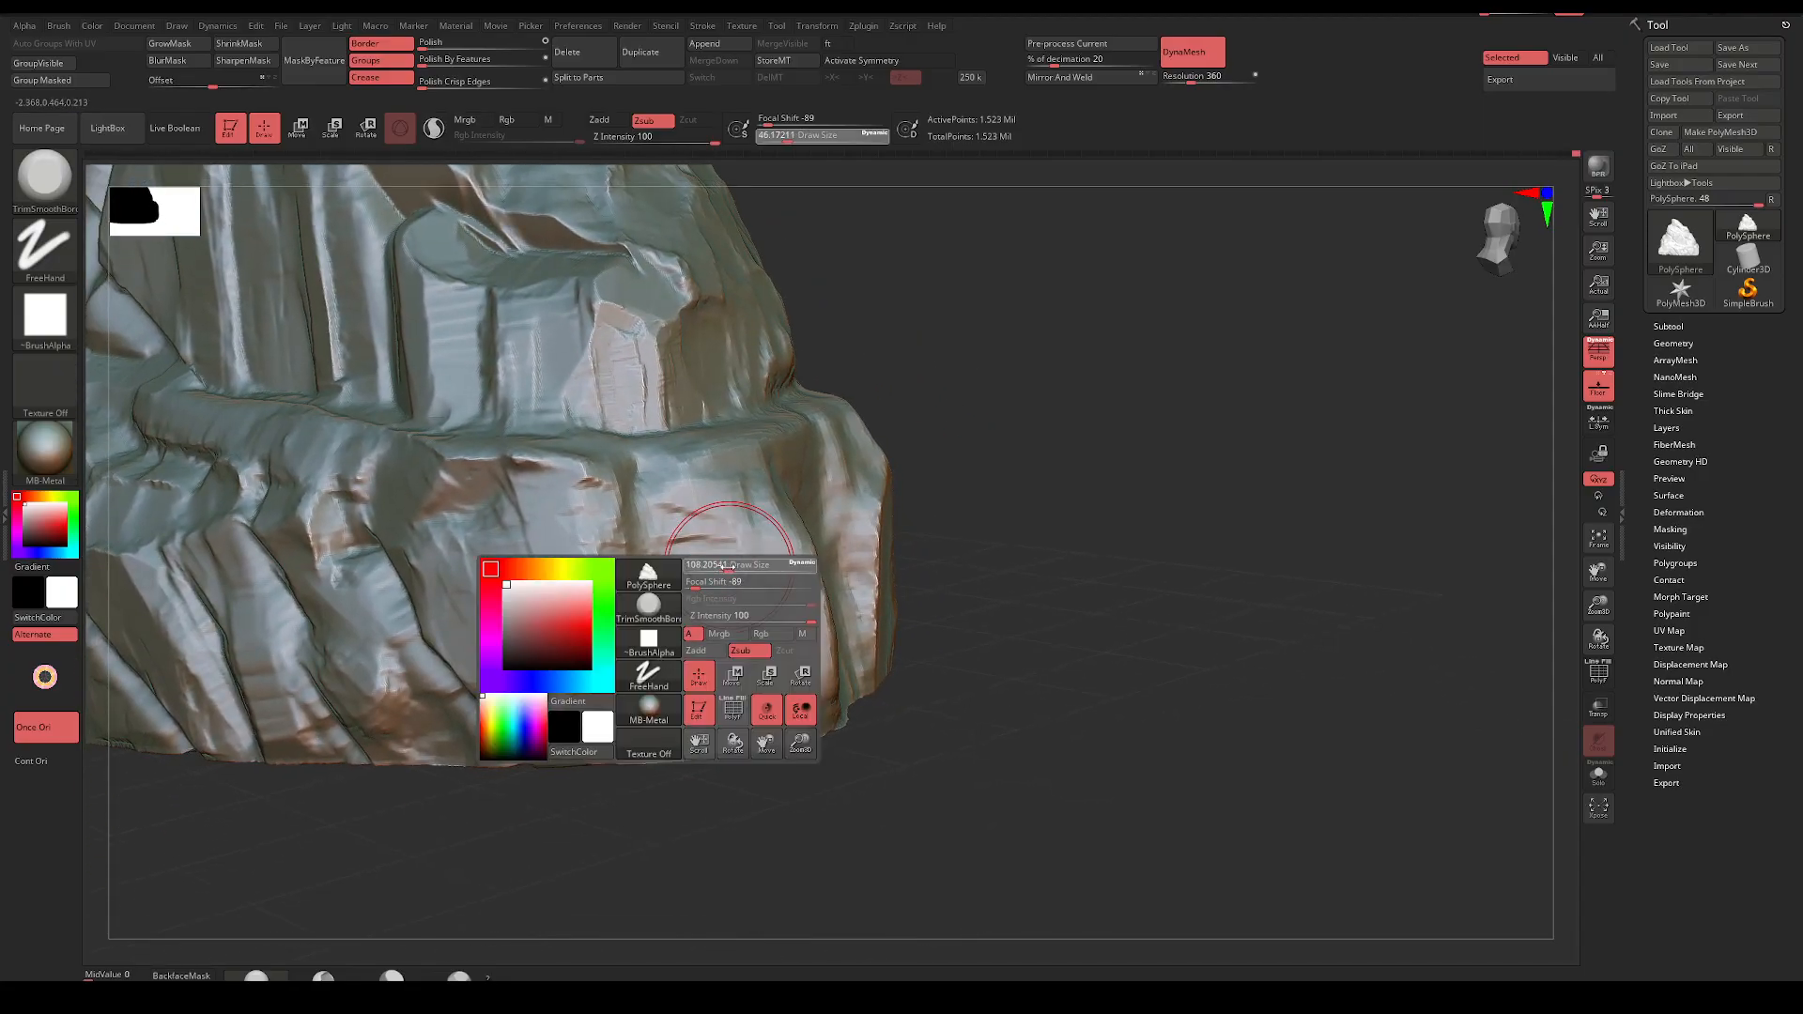
{"action": "left_click_drag", "start_coordinate": [678, 502], "coordinate": [685, 584]}
{"action": "left_click_drag", "start_coordinate": [684, 502], "coordinate": [687, 736]}
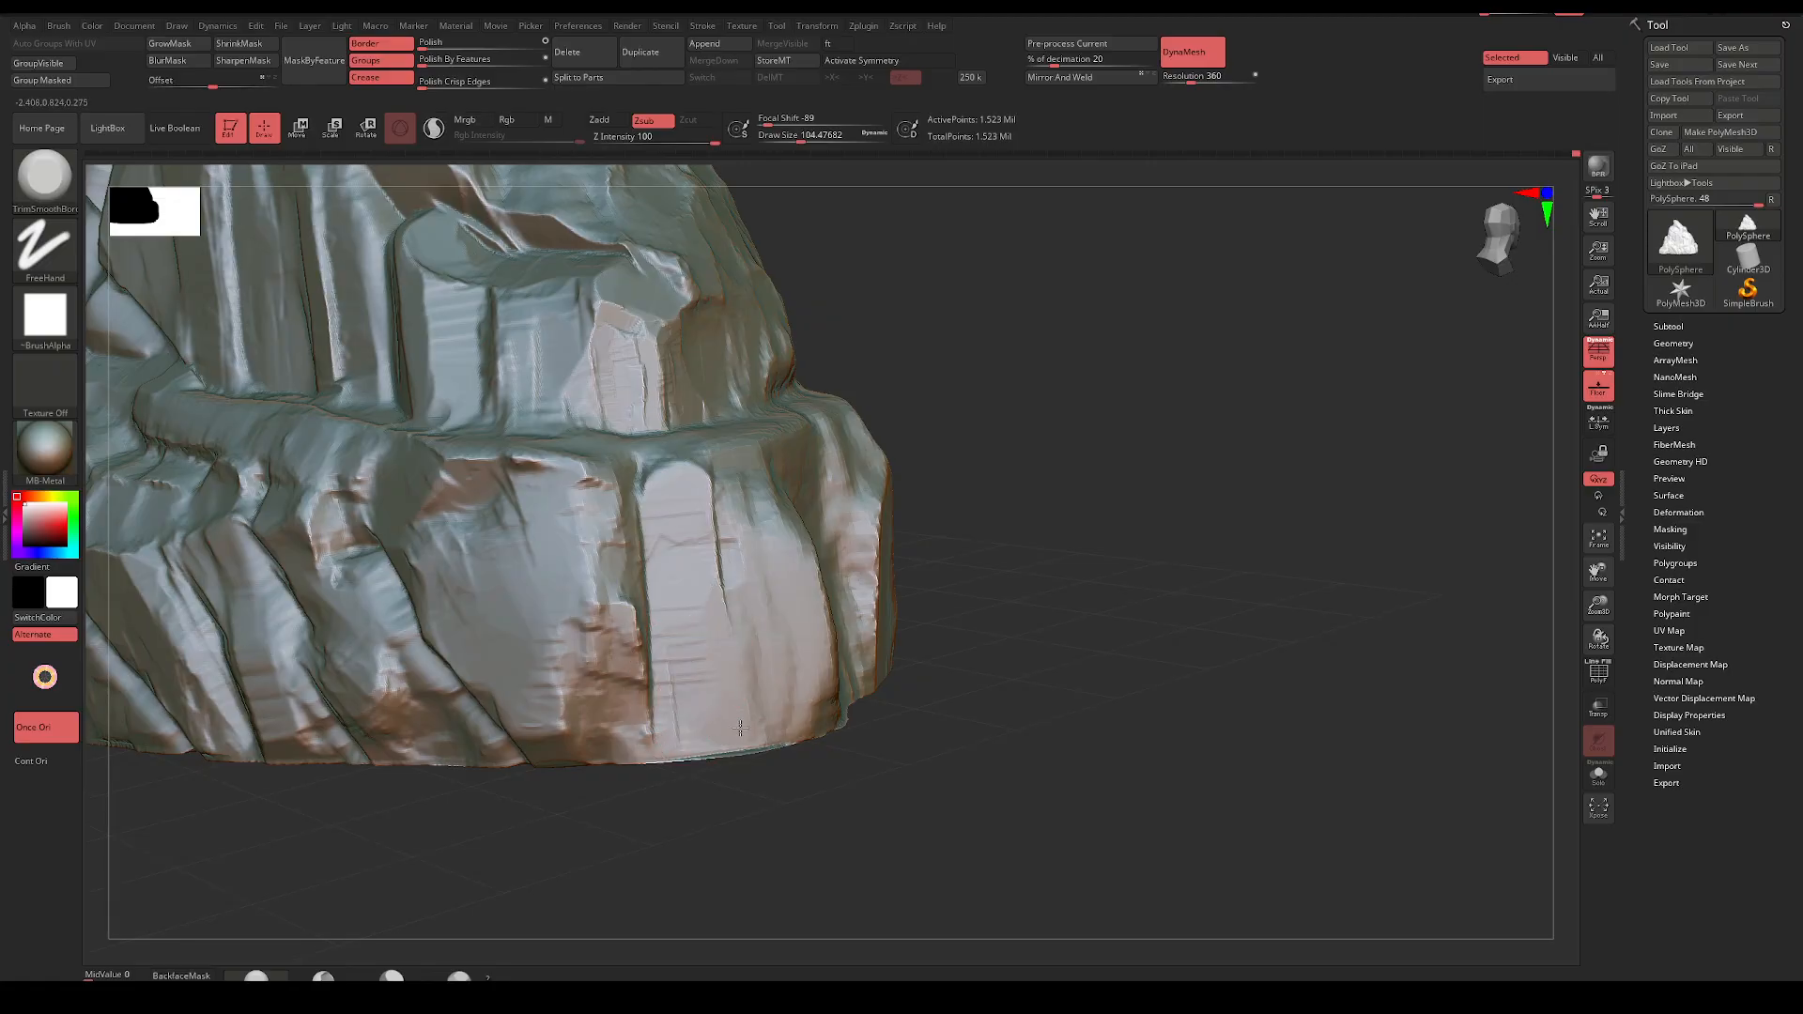
{"action": "mouse_move", "coordinate": [794, 662]}
{"action": "left_mouse_down"}
{"action": "mouse_move", "coordinate": [779, 554]}
{"action": "mouse_move", "coordinate": [808, 669]}
{"action": "left_mouse_up"}
Set the draw size to about 62 and chip small stepped facets at the foot of the narrow end's vertical edge
{"action": "mouse_move", "coordinate": [1004, 526]}
{"action": "left_mouse_down"}
{"action": "mouse_move", "coordinate": [886, 521]}
{"action": "mouse_move", "coordinate": [840, 611]}
{"action": "left_mouse_up"}
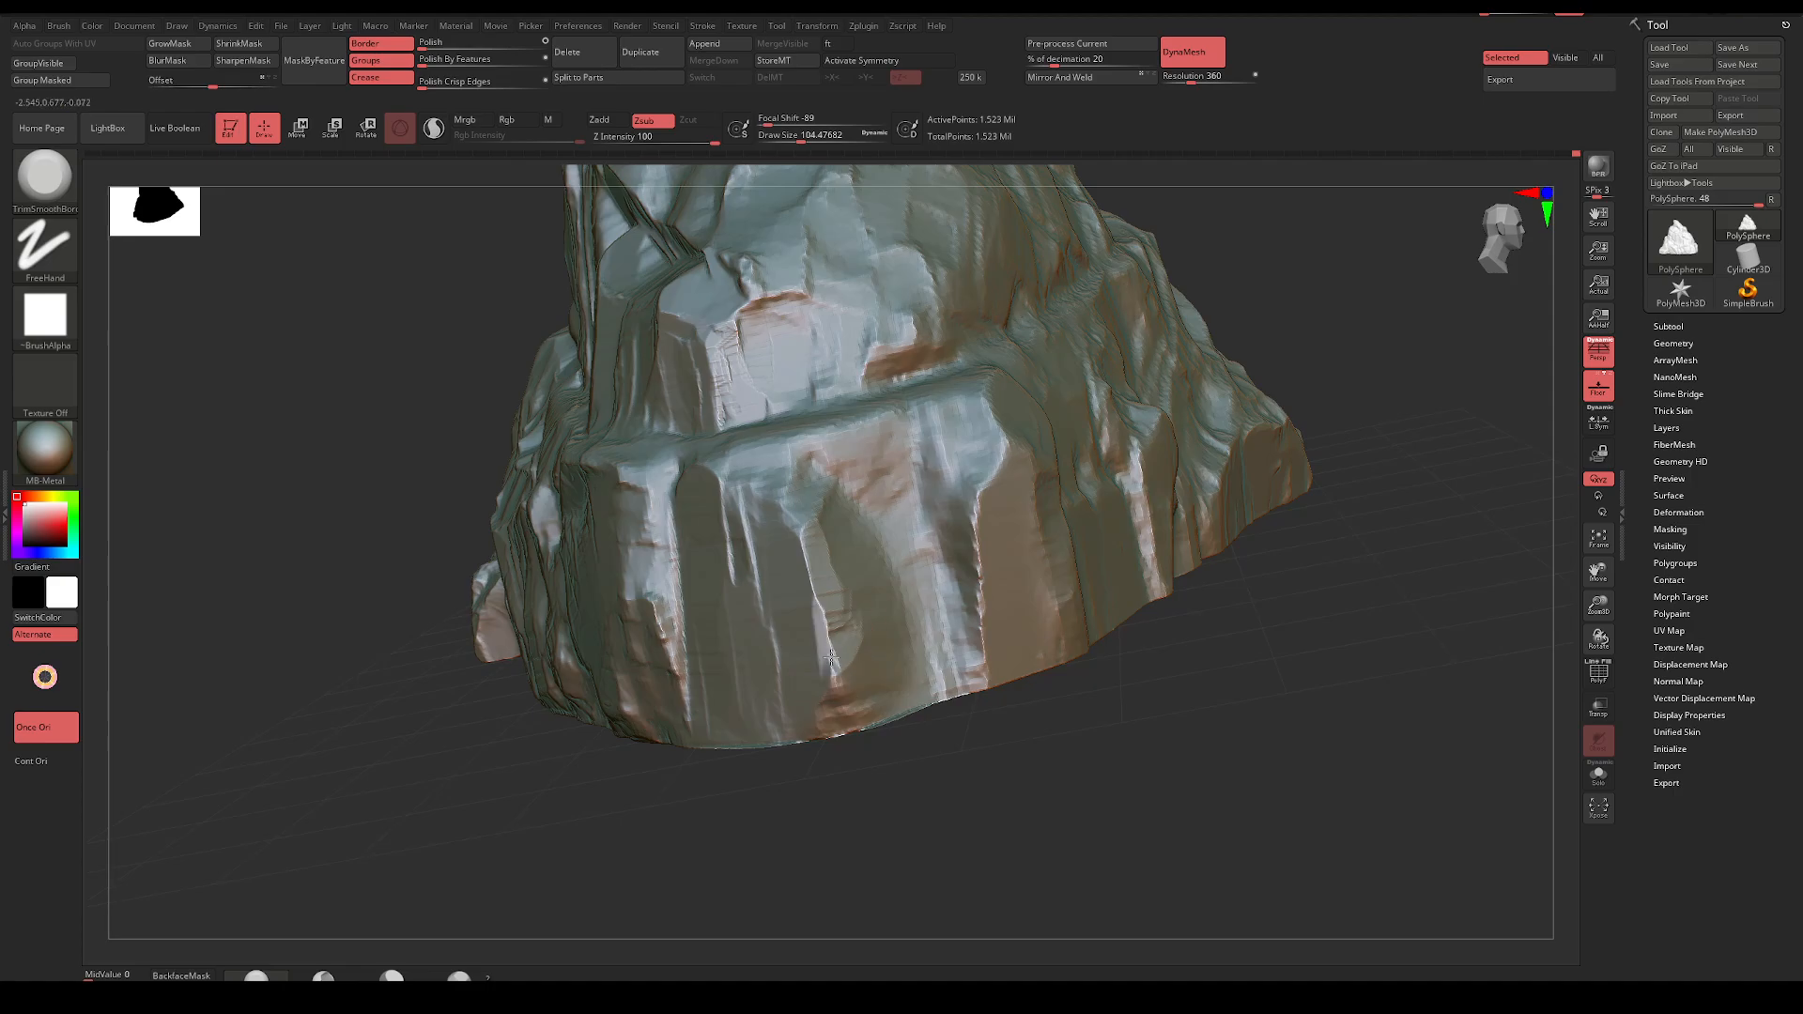
{"action": "left_click_drag", "start_coordinate": [835, 673], "coordinate": [838, 684]}
{"action": "key", "text": "space"}
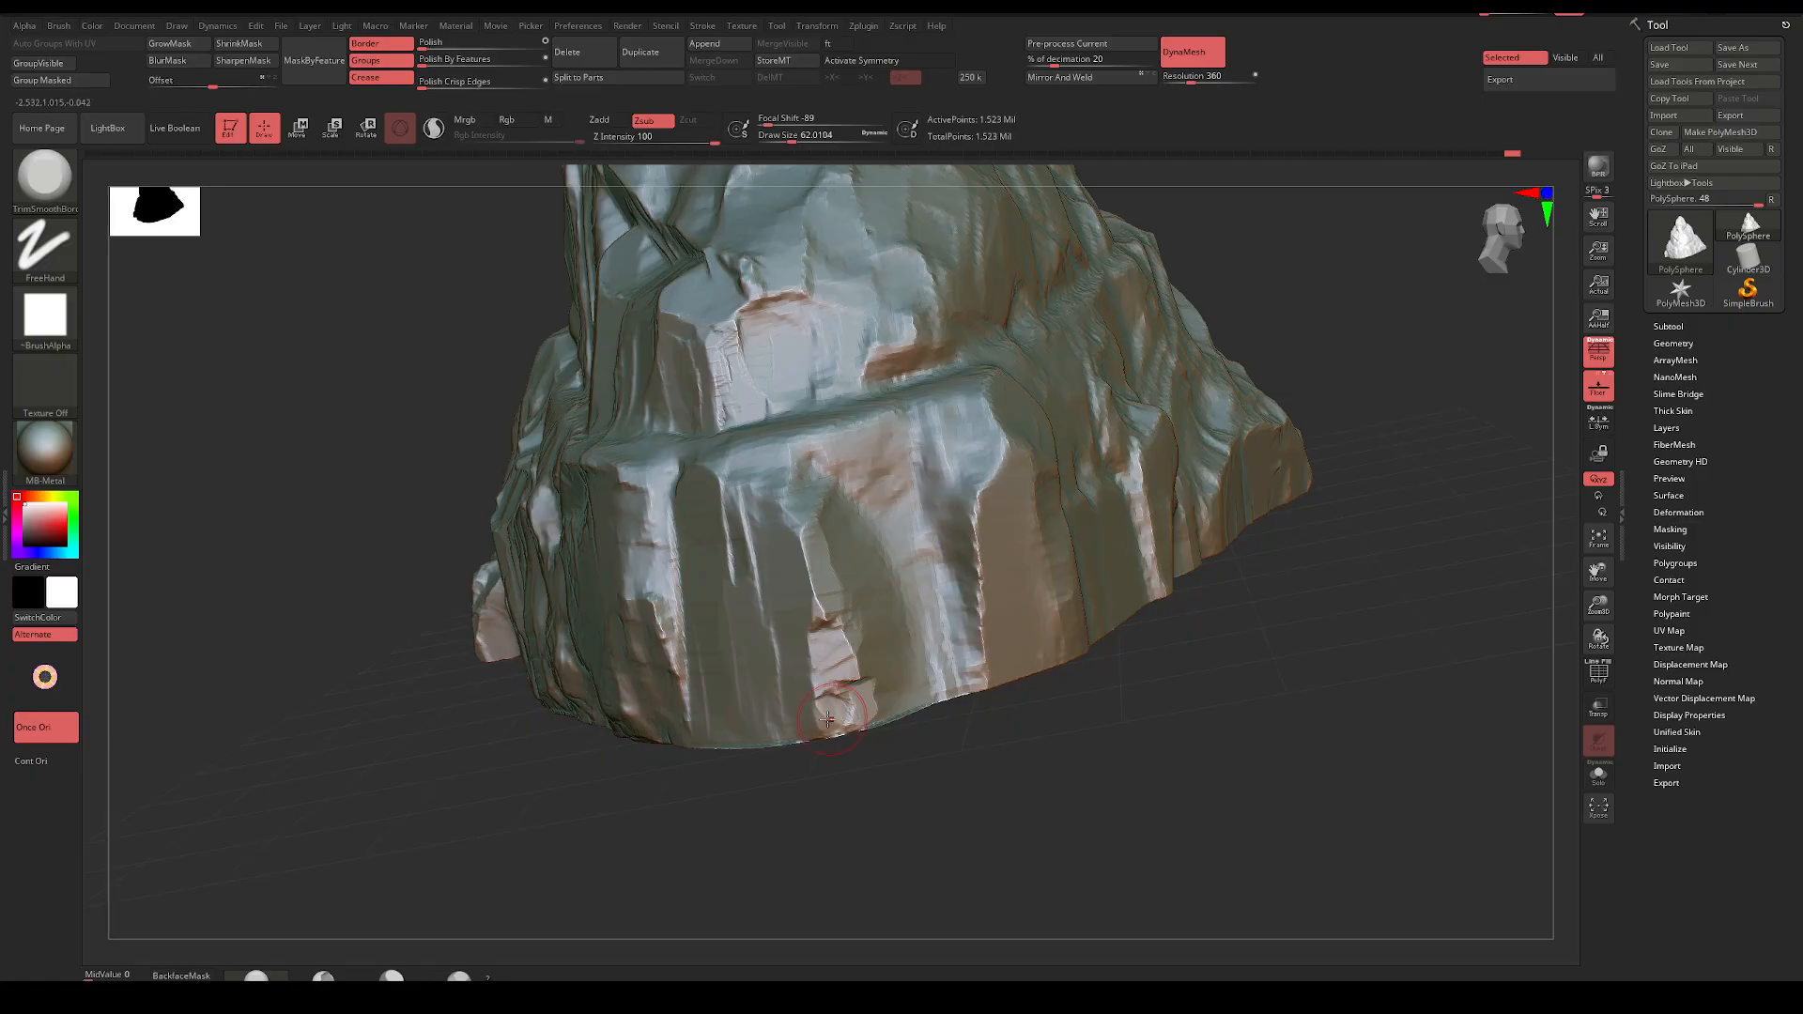
{"action": "mouse_move", "coordinate": [858, 770]}
{"action": "left_mouse_down", "text": "shift"}
{"action": "mouse_move", "coordinate": [1111, 524]}
{"action": "mouse_move", "coordinate": [1211, 466]}
{"action": "mouse_move", "coordinate": [1117, 503]}
{"action": "left_mouse_up", "text": "shift"}
{"action": "mouse_move", "coordinate": [810, 606]}
{"action": "left_mouse_down"}
{"action": "mouse_move", "coordinate": [813, 634]}
{"action": "mouse_move", "coordinate": [792, 647]}
{"action": "left_mouse_up"}
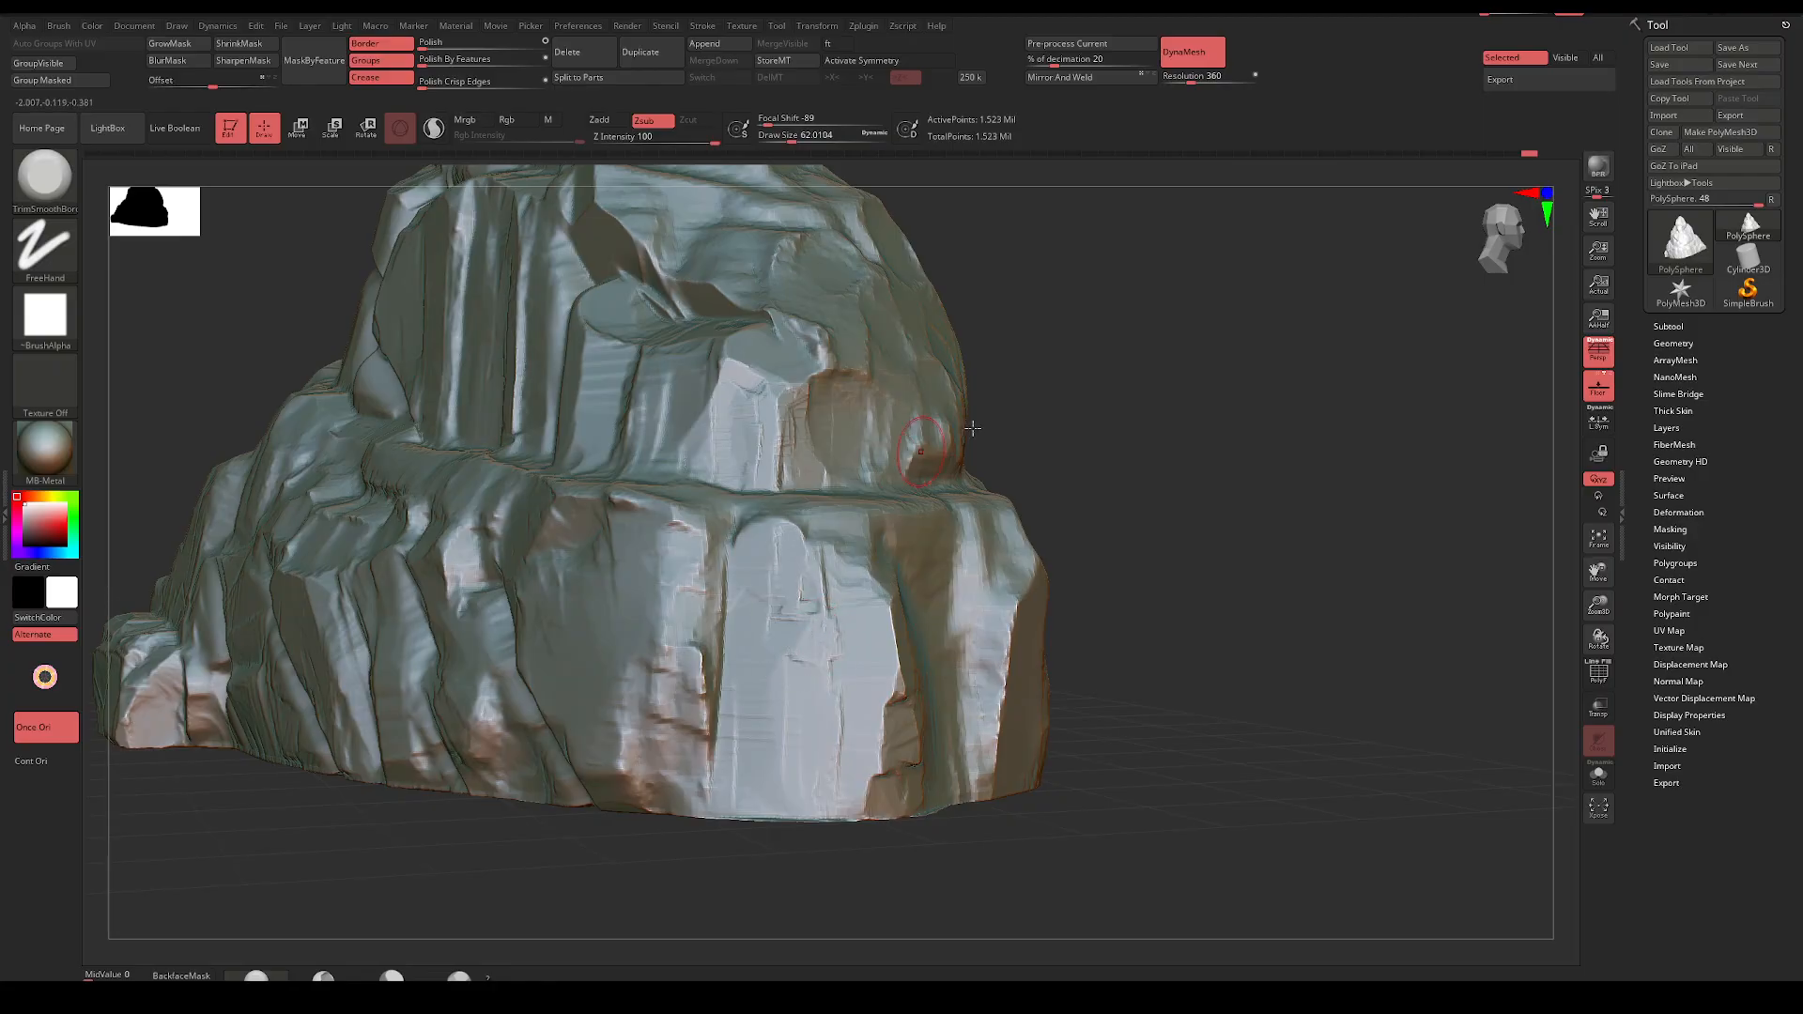
Set the draw size to about 87 and trim flat facets across the ledge where it rounds the narrow end
{"action": "left_click_drag", "start_coordinate": [972, 428], "coordinate": [784, 543]}
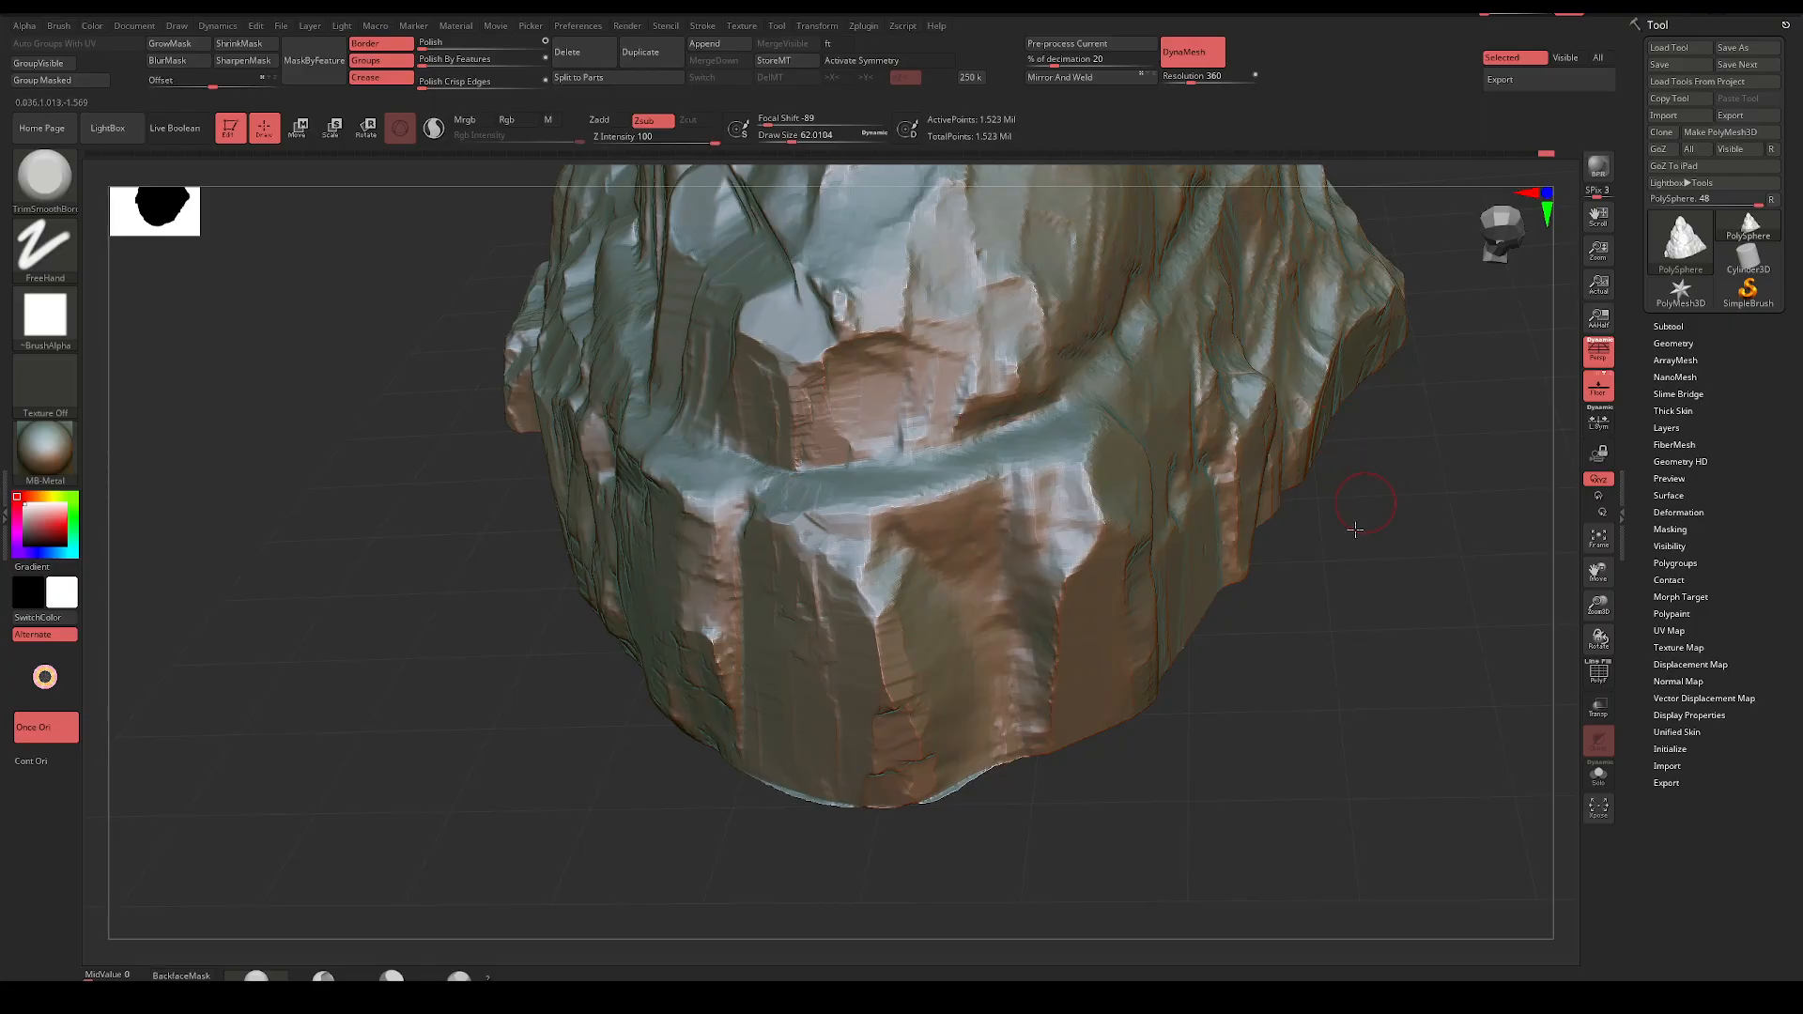
{"action": "left_click_drag", "start_coordinate": [1355, 529], "coordinate": [1315, 638]}
{"action": "key", "text": "space"}
{"action": "left_click_drag", "start_coordinate": [695, 590], "coordinate": [710, 589]}
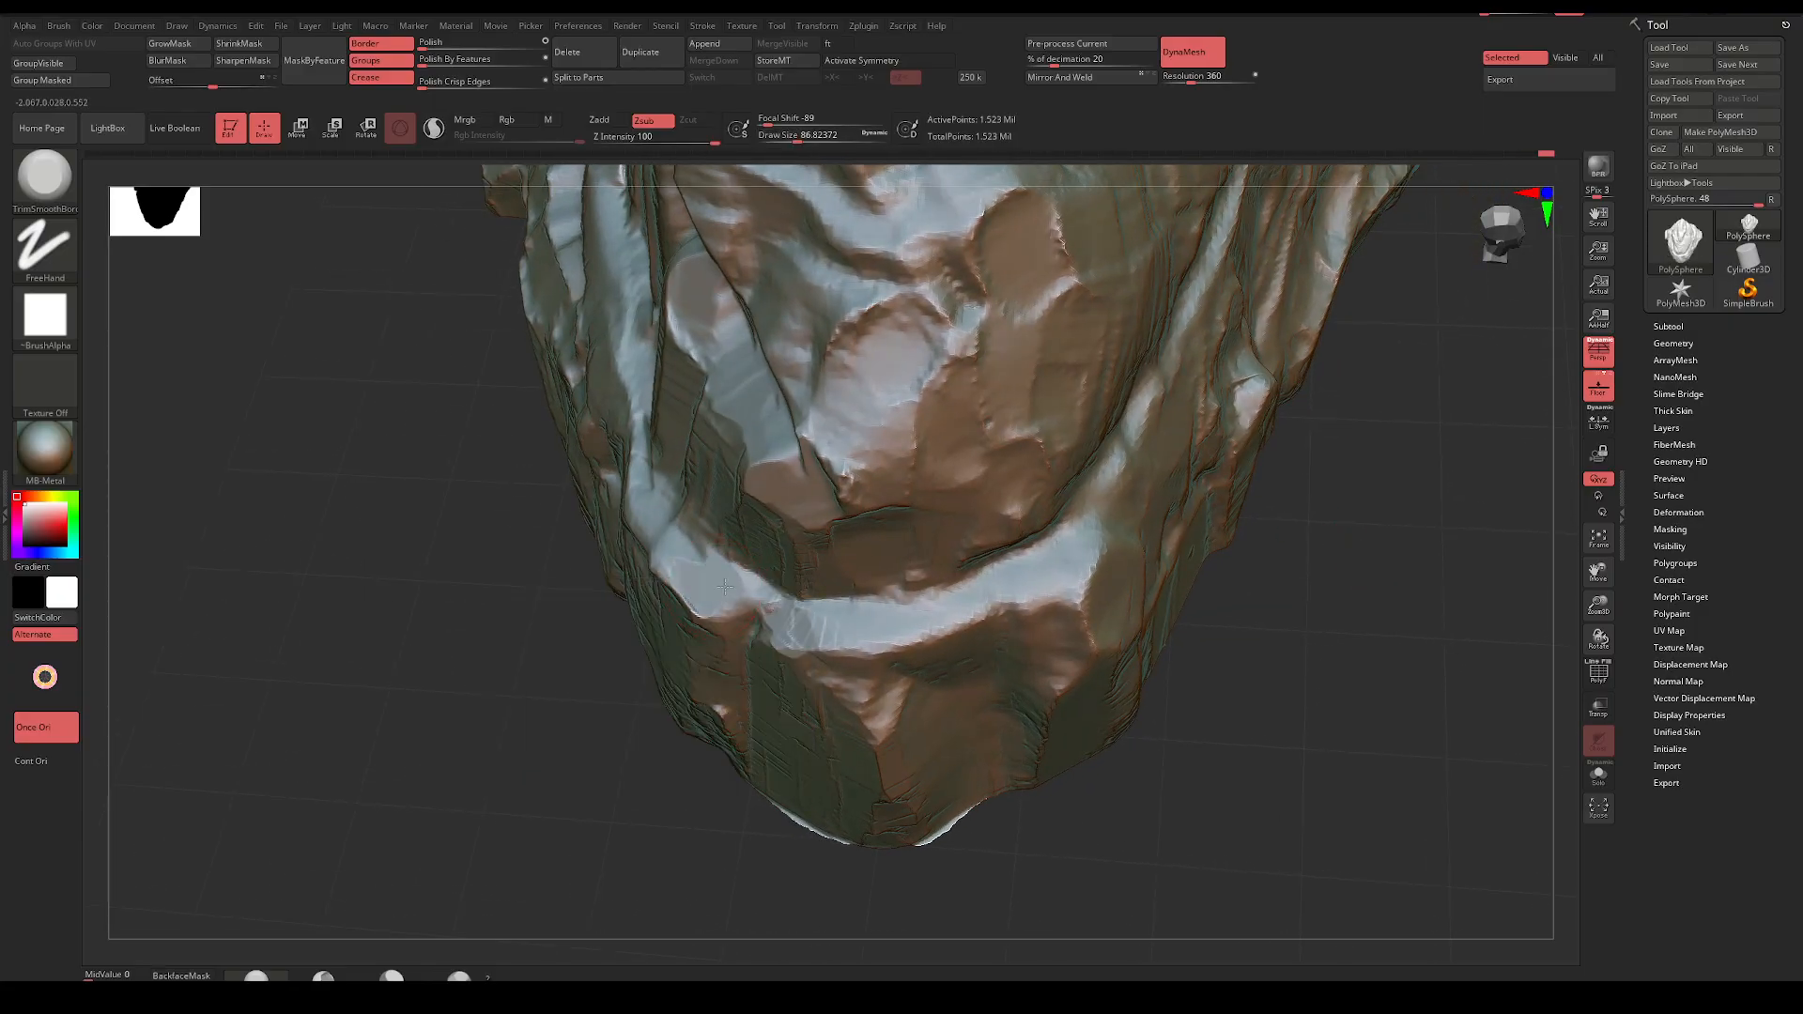
{"action": "right_click_drag", "start_coordinate": [663, 554], "coordinate": [648, 626]}
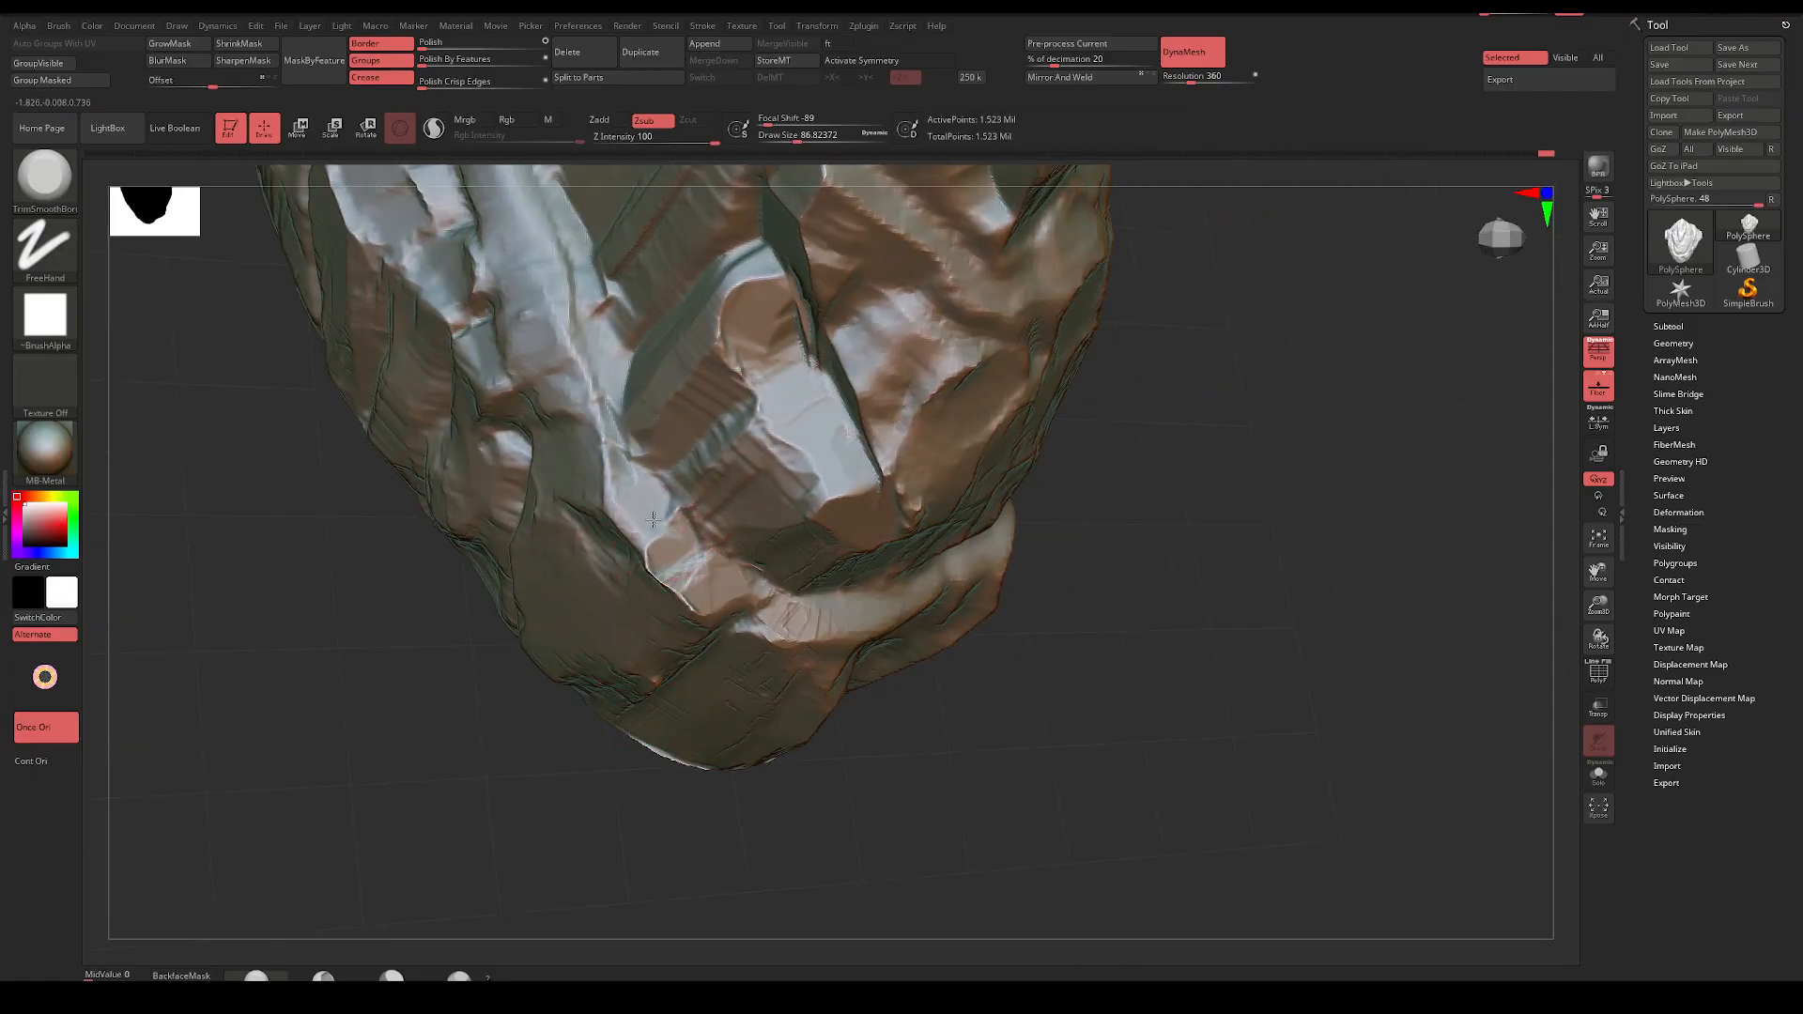
Continue the flat facets along the ledge on the long side, refining its edge with a draw size of about 62
{"action": "left_click_drag", "start_coordinate": [486, 721], "coordinate": [516, 909], "text": "alt"}
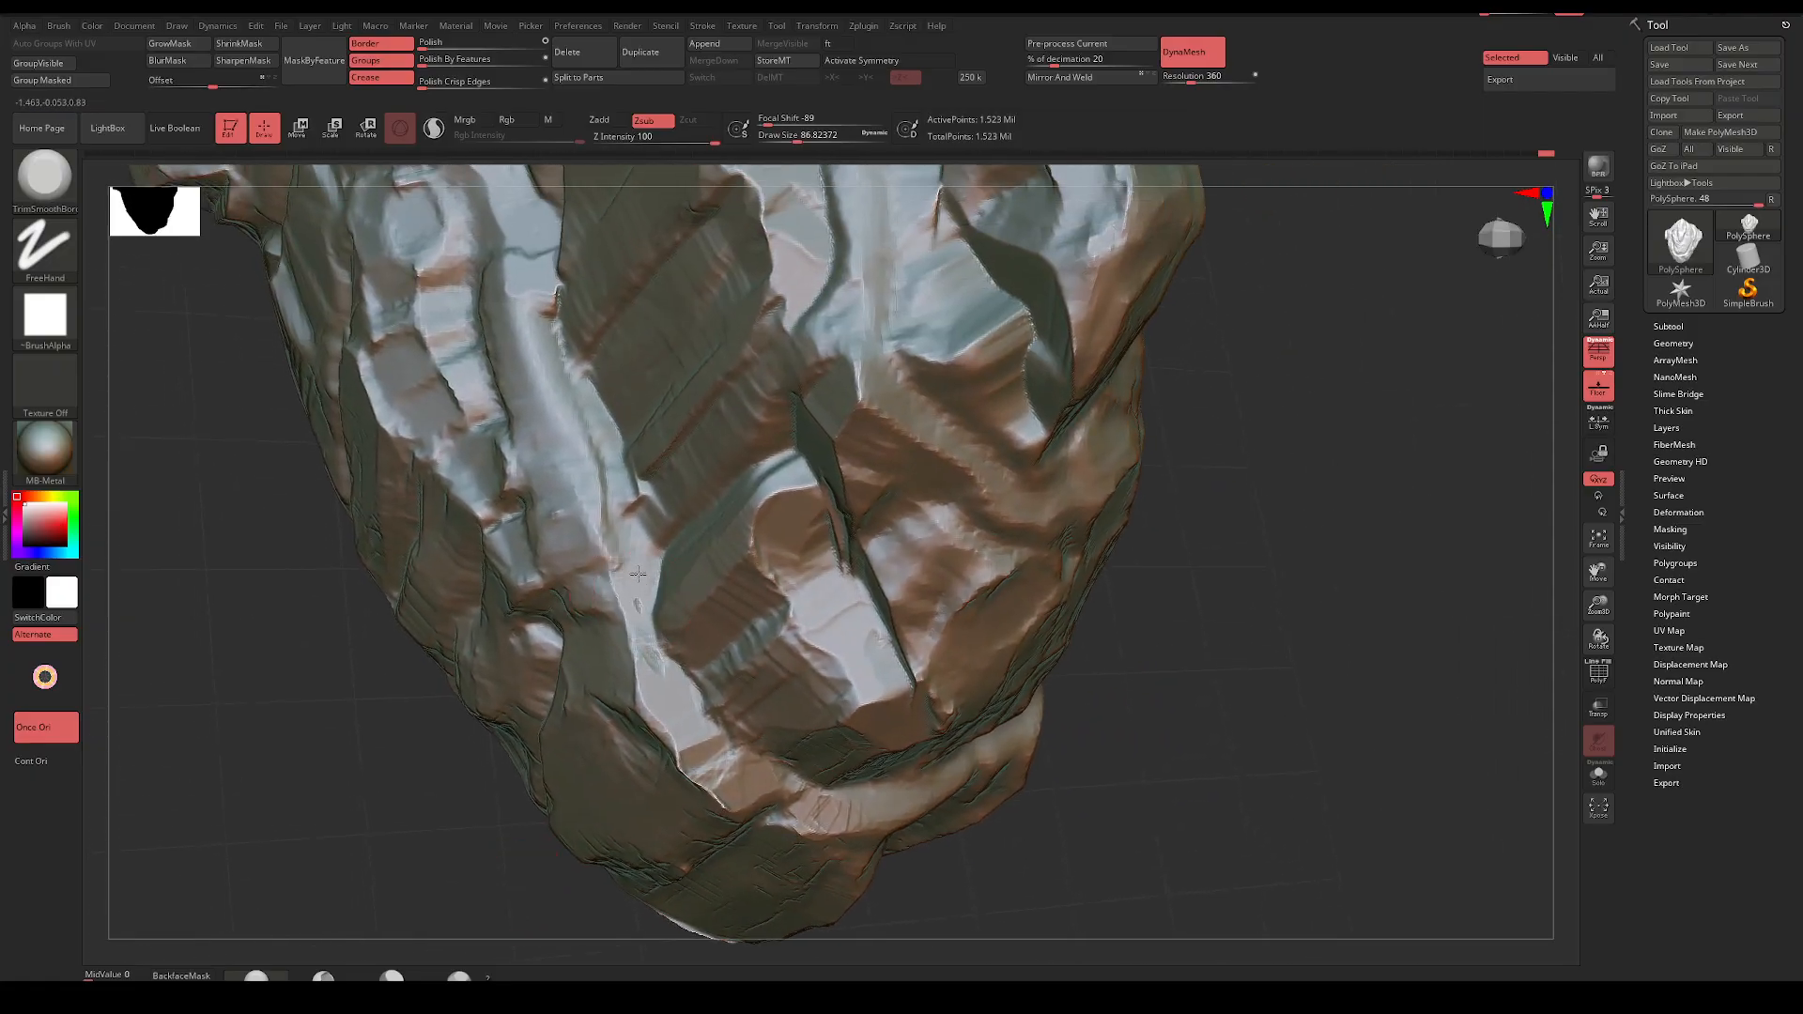
{"action": "left_click_drag", "start_coordinate": [637, 573], "coordinate": [609, 497]}
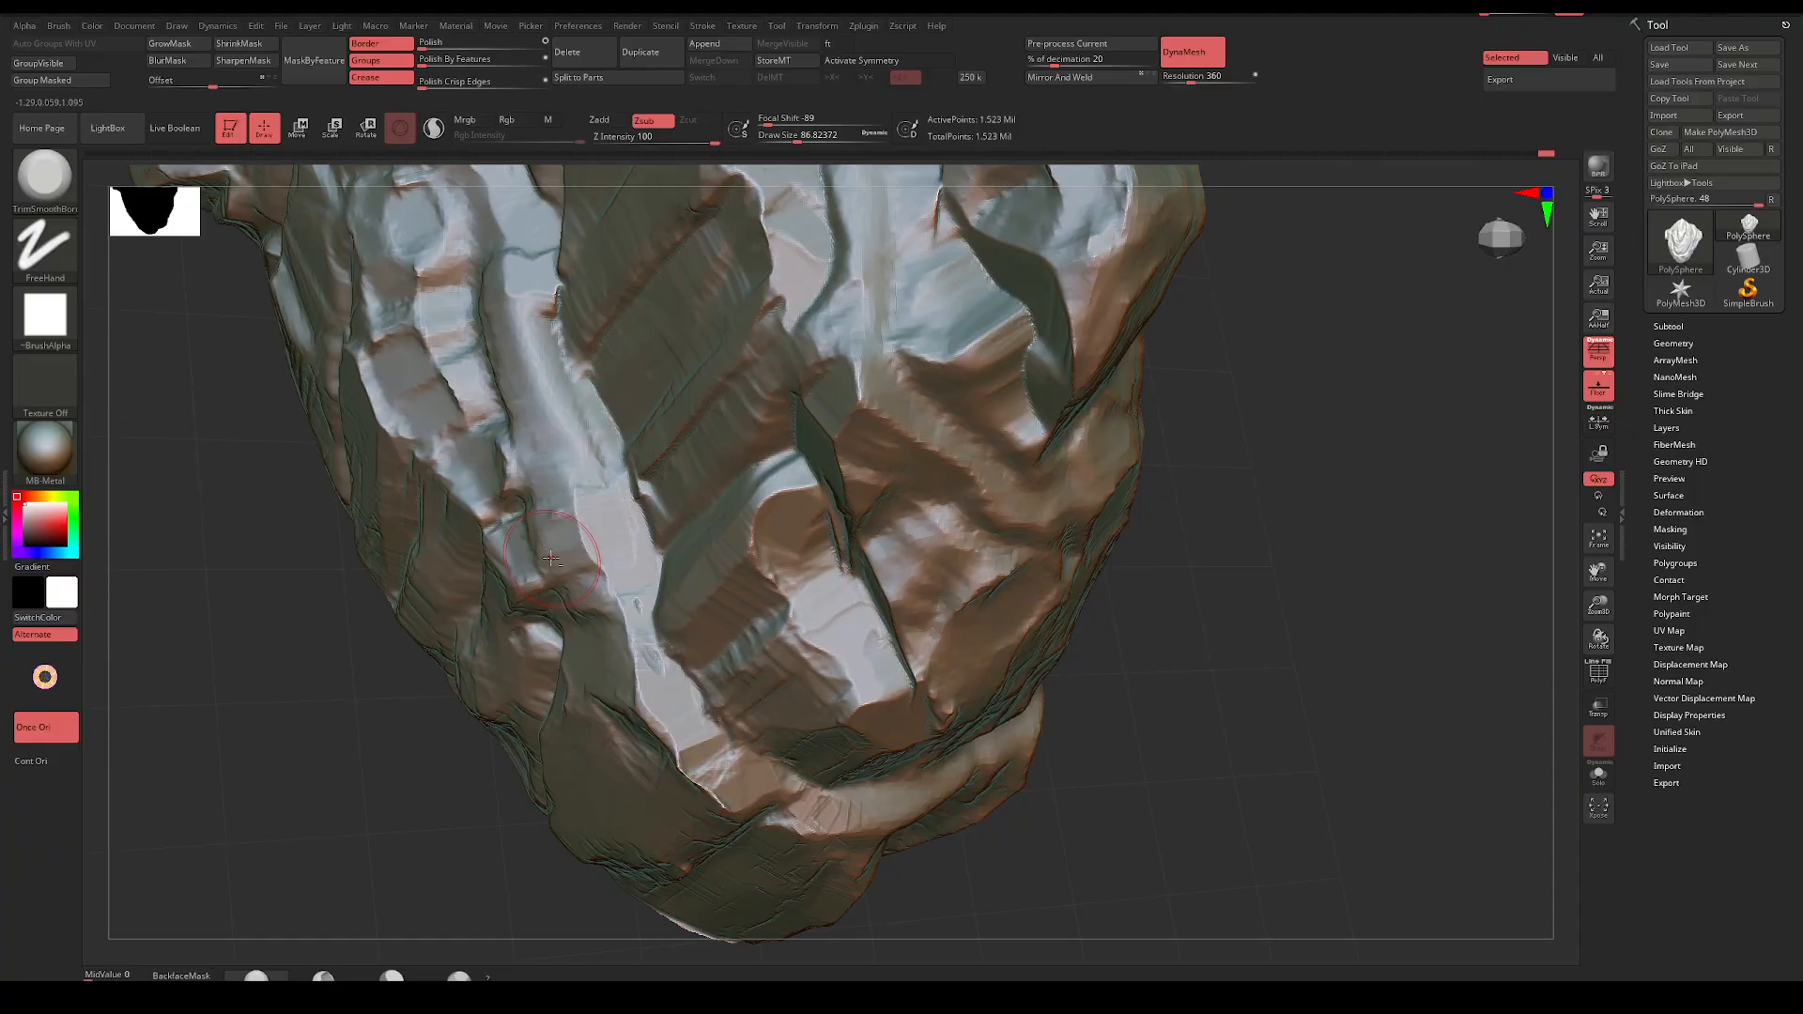
{"action": "right_click_drag", "start_coordinate": [561, 477], "coordinate": [572, 563], "text": "alt"}
{"action": "left_click_drag", "start_coordinate": [609, 541], "coordinate": [612, 567]}
{"action": "left_click_drag", "start_coordinate": [584, 486], "coordinate": [548, 397]}
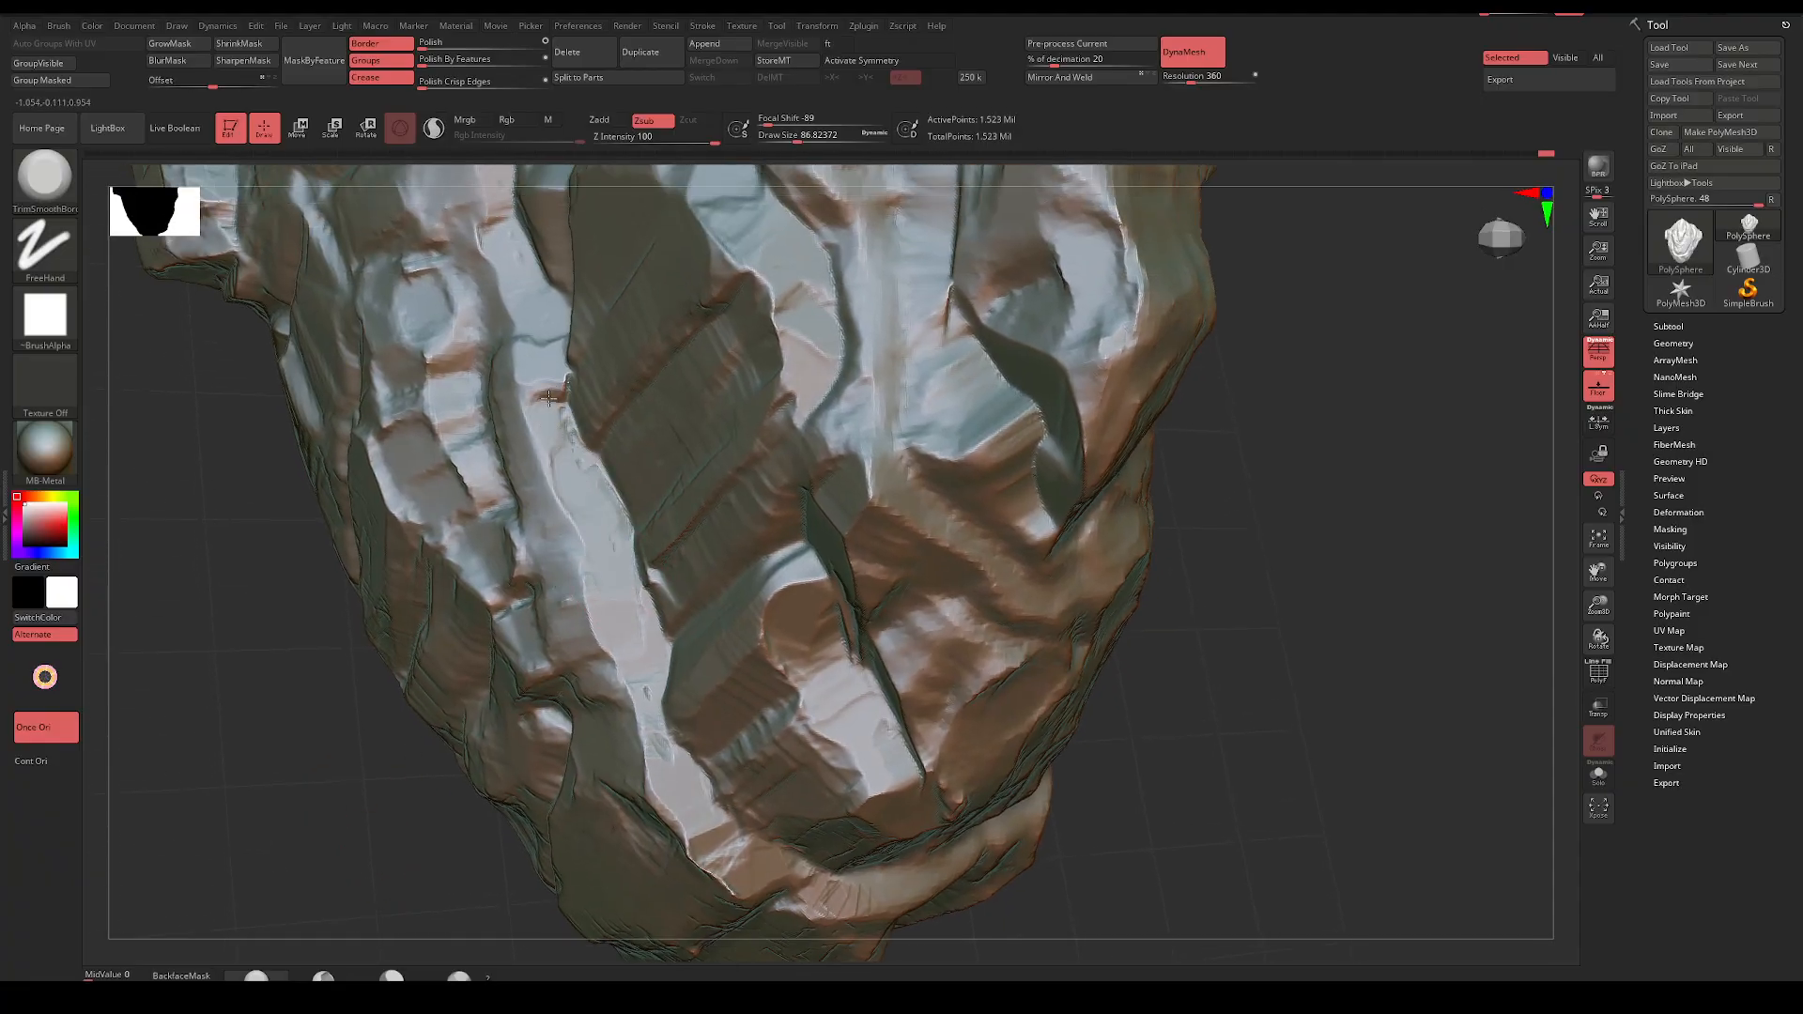
{"action": "mouse_move", "coordinate": [545, 404]}
{"action": "right_mouse_down"}
{"action": "mouse_move", "coordinate": [1150, 503]}
{"action": "mouse_move", "coordinate": [1148, 544]}
{"action": "right_mouse_up"}
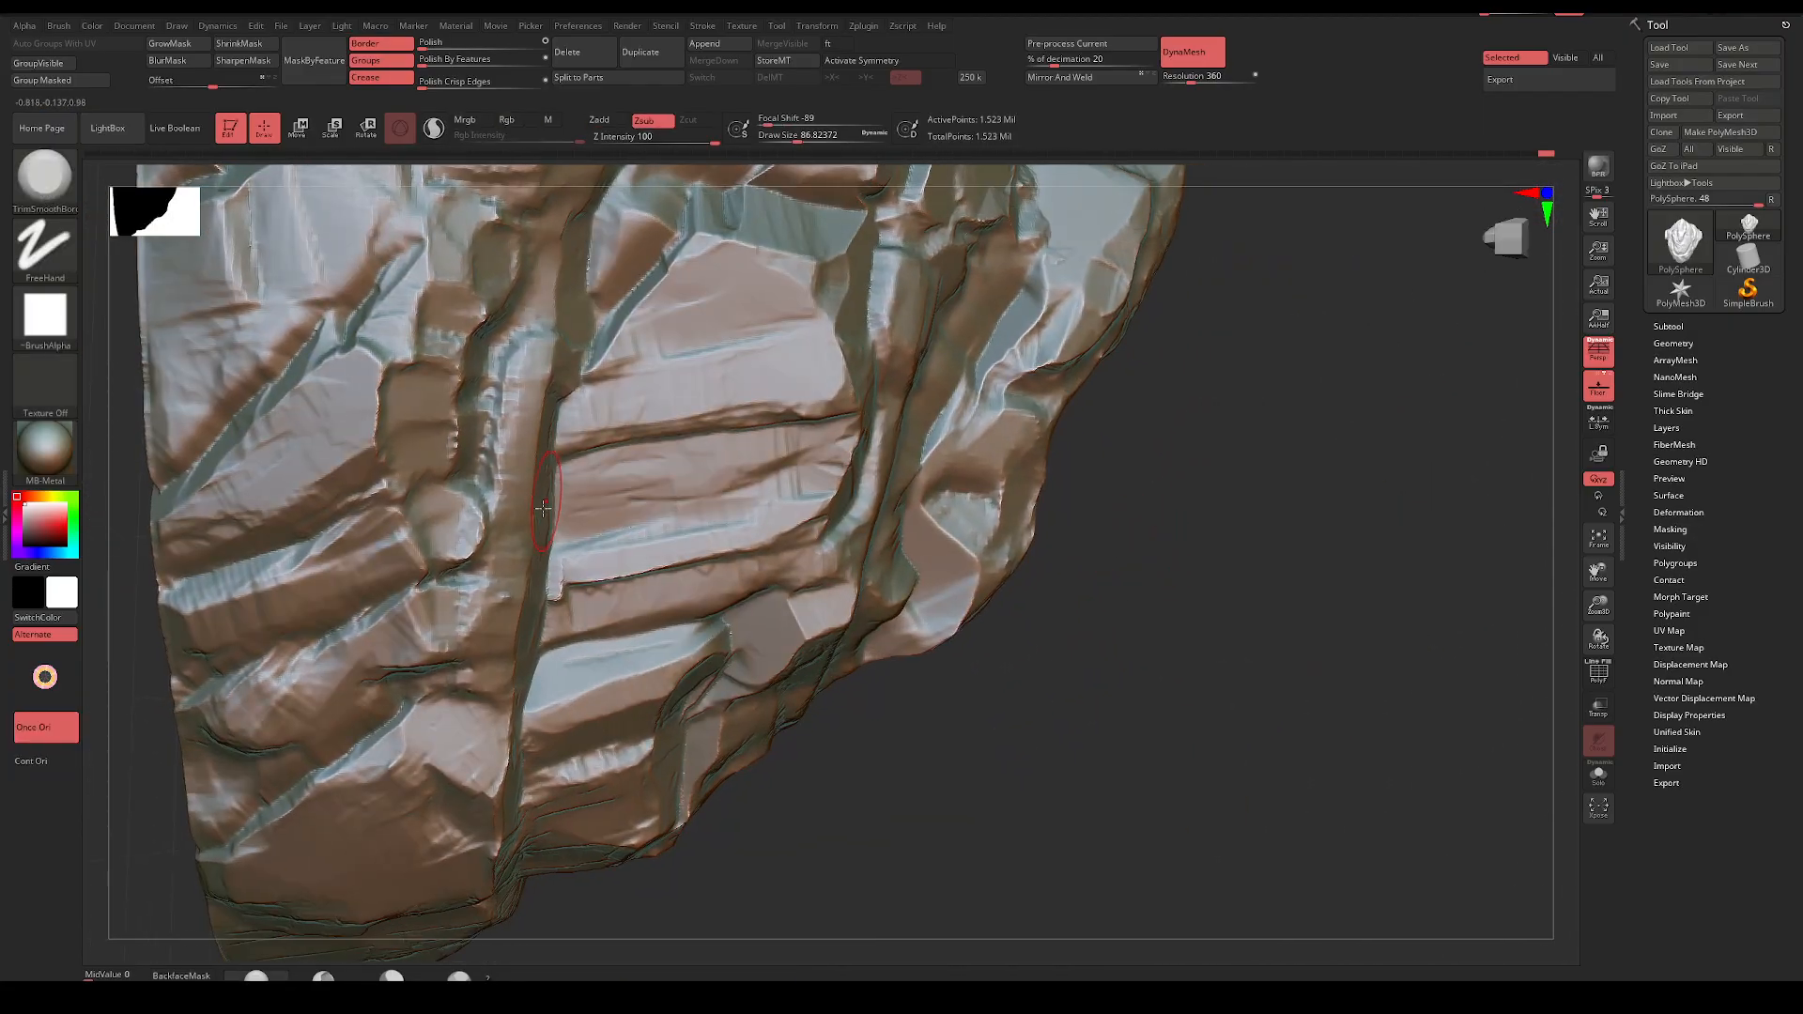
{"action": "key", "text": "space"}
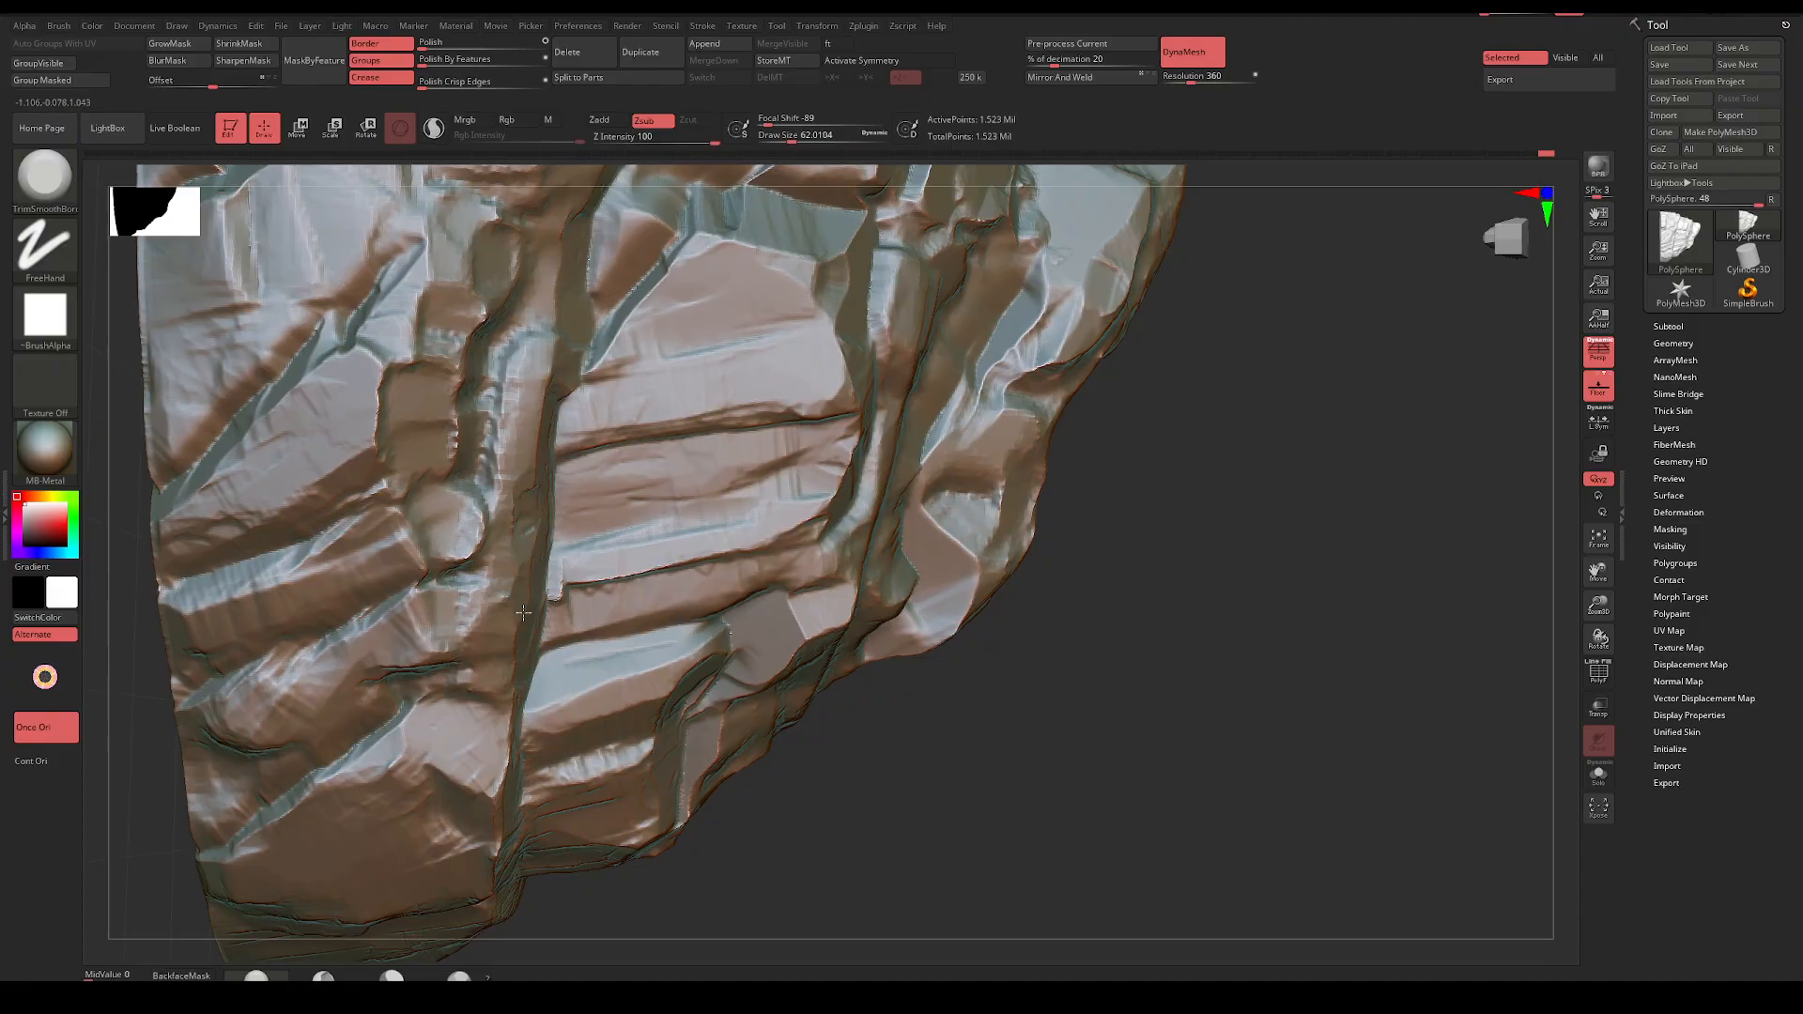
Switch the rock's material to Orb_clay and inspect the sculpted forms from several sides
{"action": "mouse_move", "coordinate": [551, 646]}
{"action": "right_mouse_down"}
{"action": "mouse_move", "coordinate": [1066, 427]}
{"action": "mouse_move", "coordinate": [869, 716]}
{"action": "mouse_move", "coordinate": [1147, 395]}
{"action": "mouse_move", "coordinate": [903, 521]}
{"action": "mouse_move", "coordinate": [861, 478]}
{"action": "mouse_move", "coordinate": [817, 548]}
{"action": "mouse_move", "coordinate": [1125, 504]}
{"action": "mouse_move", "coordinate": [1113, 475]}
{"action": "mouse_move", "coordinate": [1111, 544]}
{"action": "mouse_move", "coordinate": [1126, 517]}
{"action": "right_mouse_up"}
{"action": "left_click", "coordinate": [73, 456]}
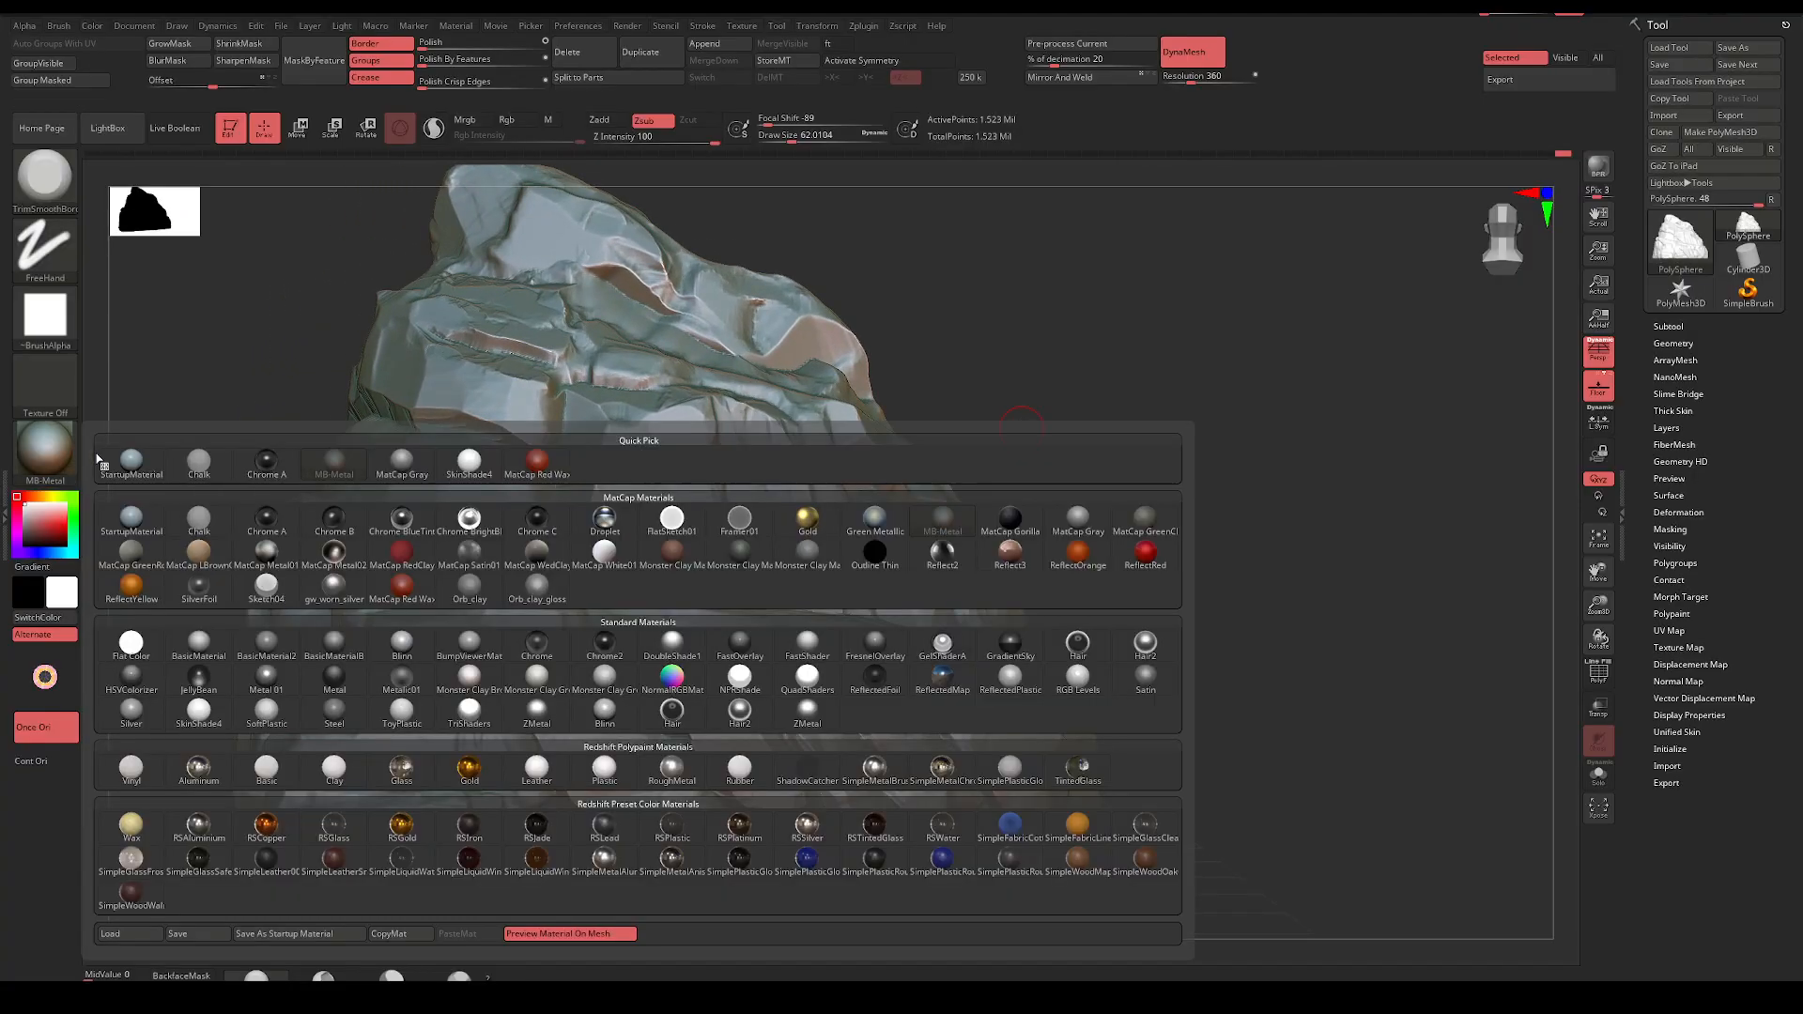
{"action": "left_click", "coordinate": [483, 602]}
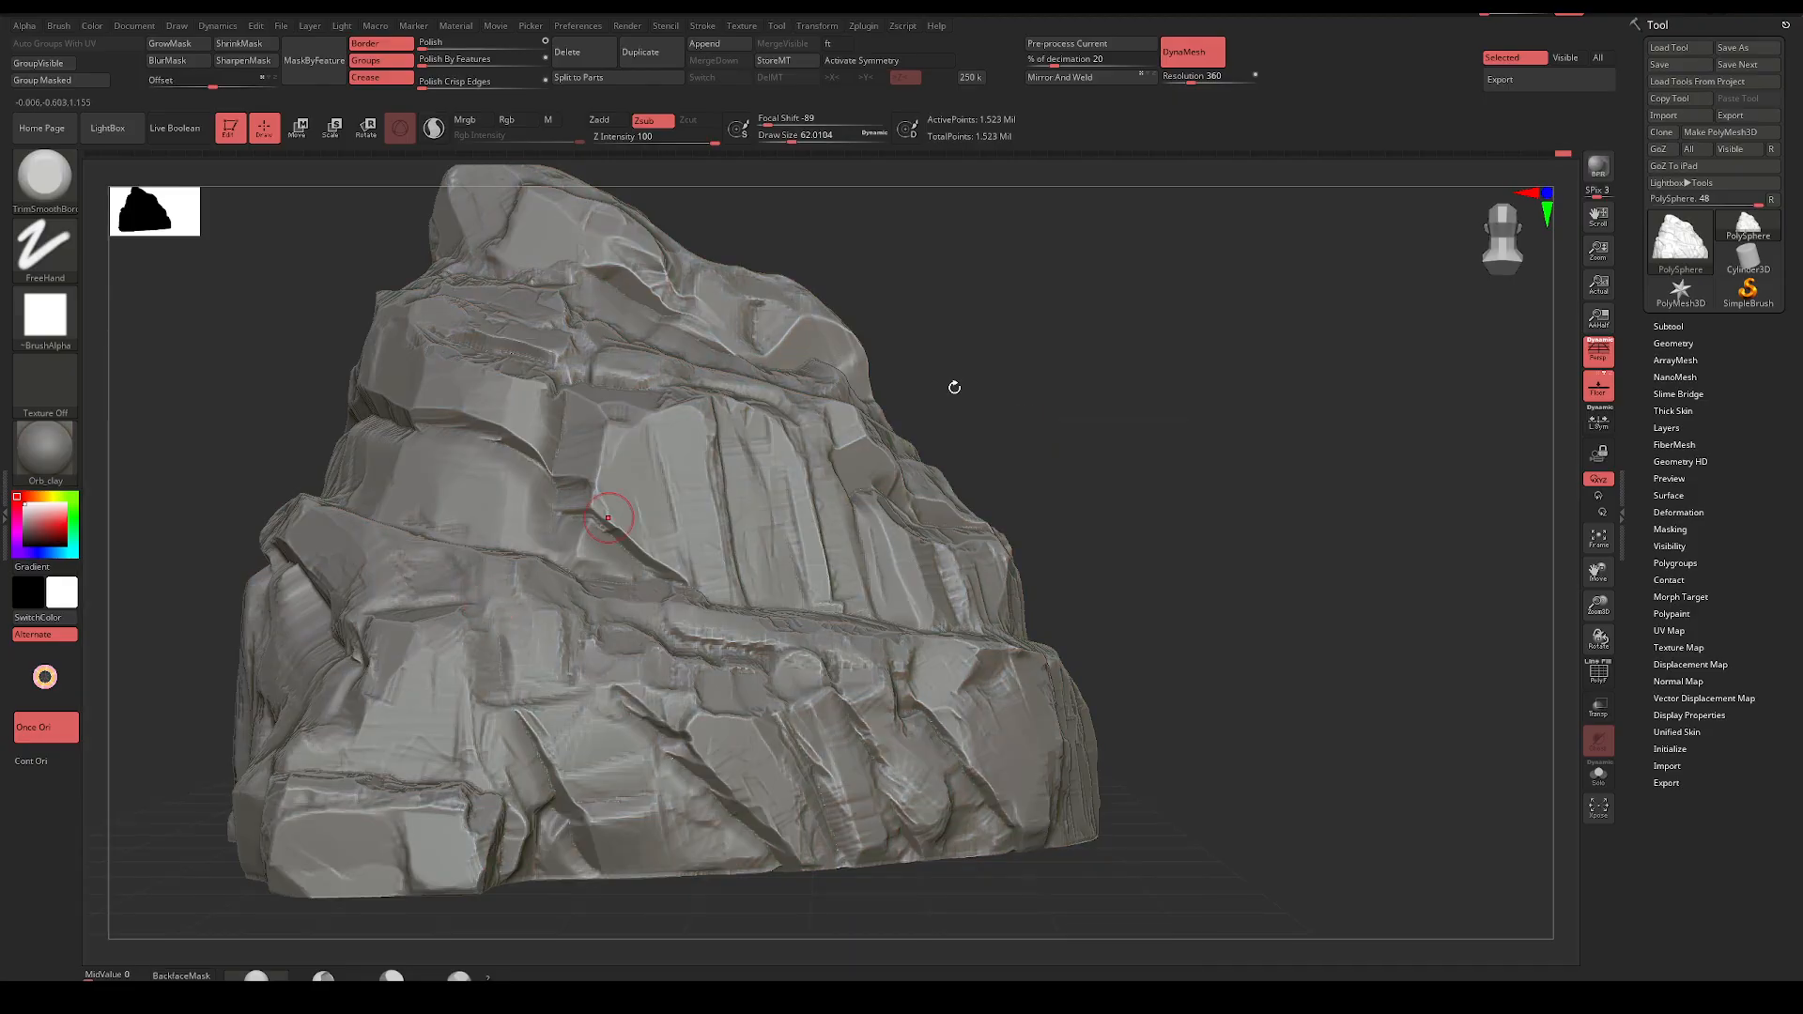
{"action": "right_click_drag", "start_coordinate": [954, 386], "coordinate": [1037, 372]}
{"action": "right_click_drag", "start_coordinate": [1243, 370], "coordinate": [1132, 403]}
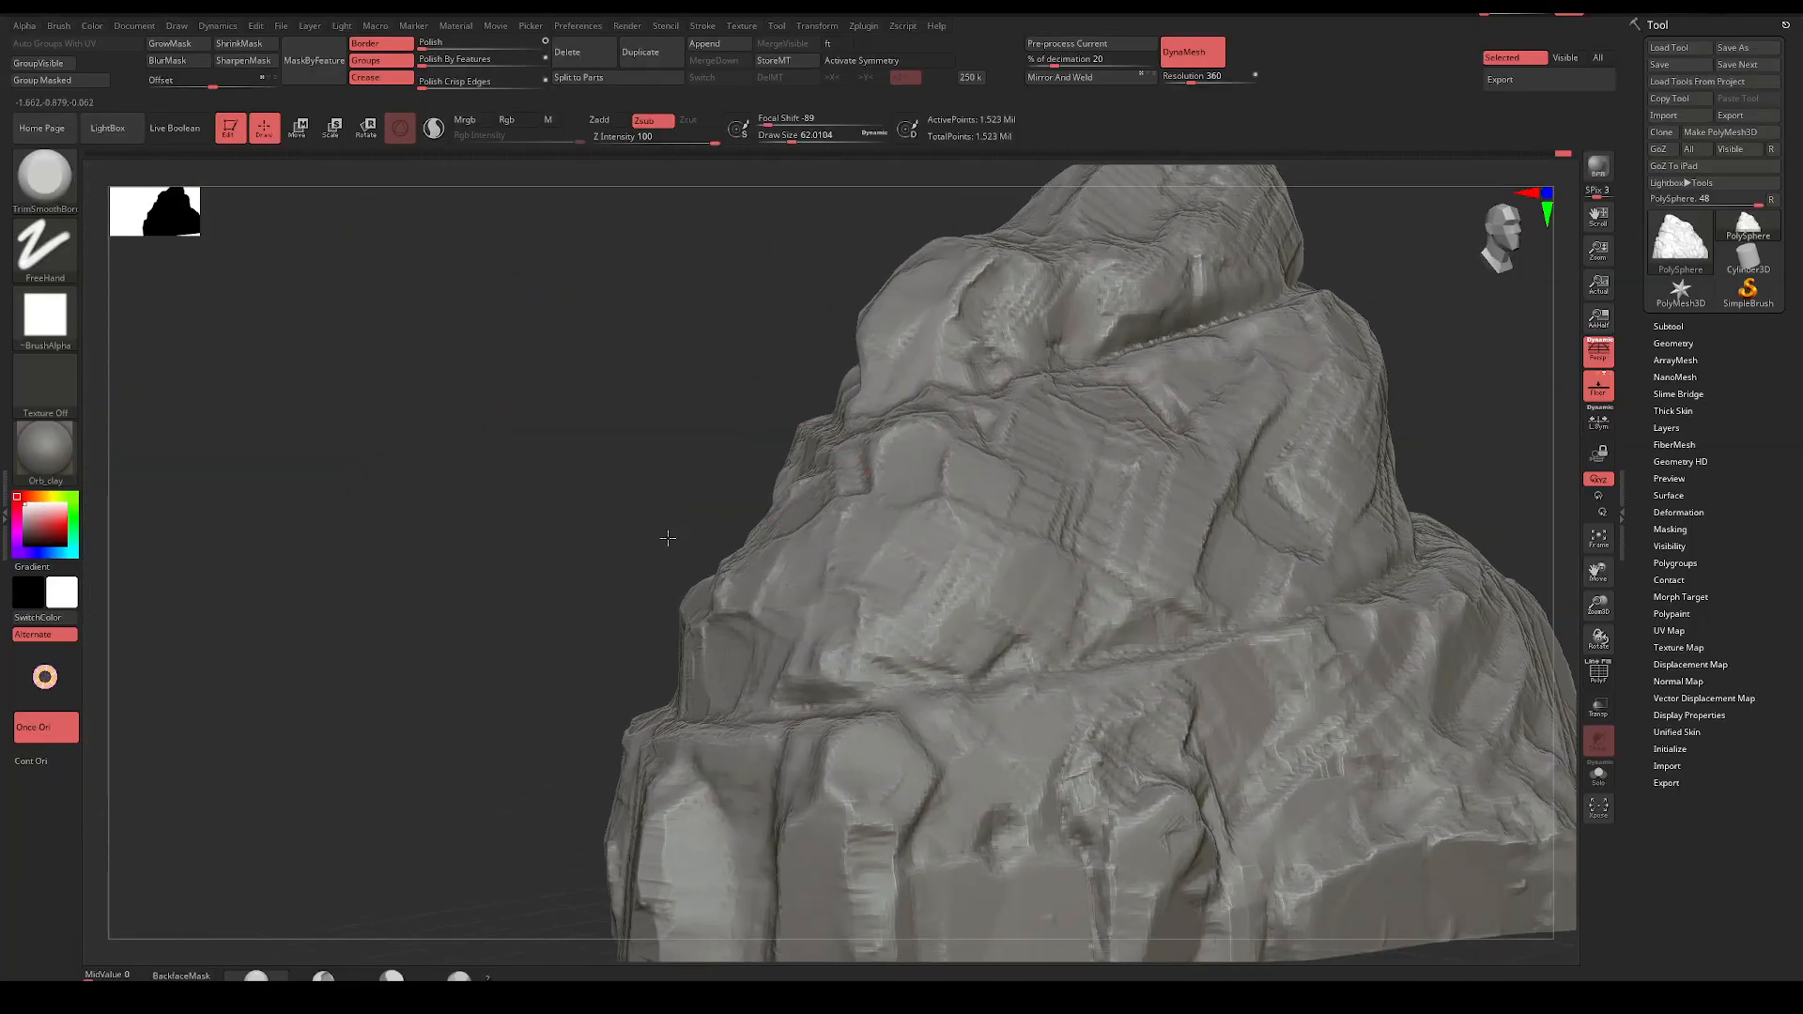
Set the draw size to about 192 and switch the rock's material to Orb_clay_gloss
{"action": "right_click_drag", "start_coordinate": [668, 535], "coordinate": [423, 458], "text": "ctrl"}
{"action": "right_click_drag", "start_coordinate": [961, 398], "coordinate": [827, 423]}
{"action": "key", "text": "space"}
{"action": "left_click_drag", "start_coordinate": [598, 555], "coordinate": [621, 560]}
{"action": "mouse_move", "coordinate": [926, 414]}
{"action": "right_mouse_down", "text": "ctrl"}
{"action": "mouse_move", "coordinate": [1058, 422]}
{"action": "mouse_move", "coordinate": [1063, 349]}
{"action": "right_mouse_up", "text": "ctrl"}
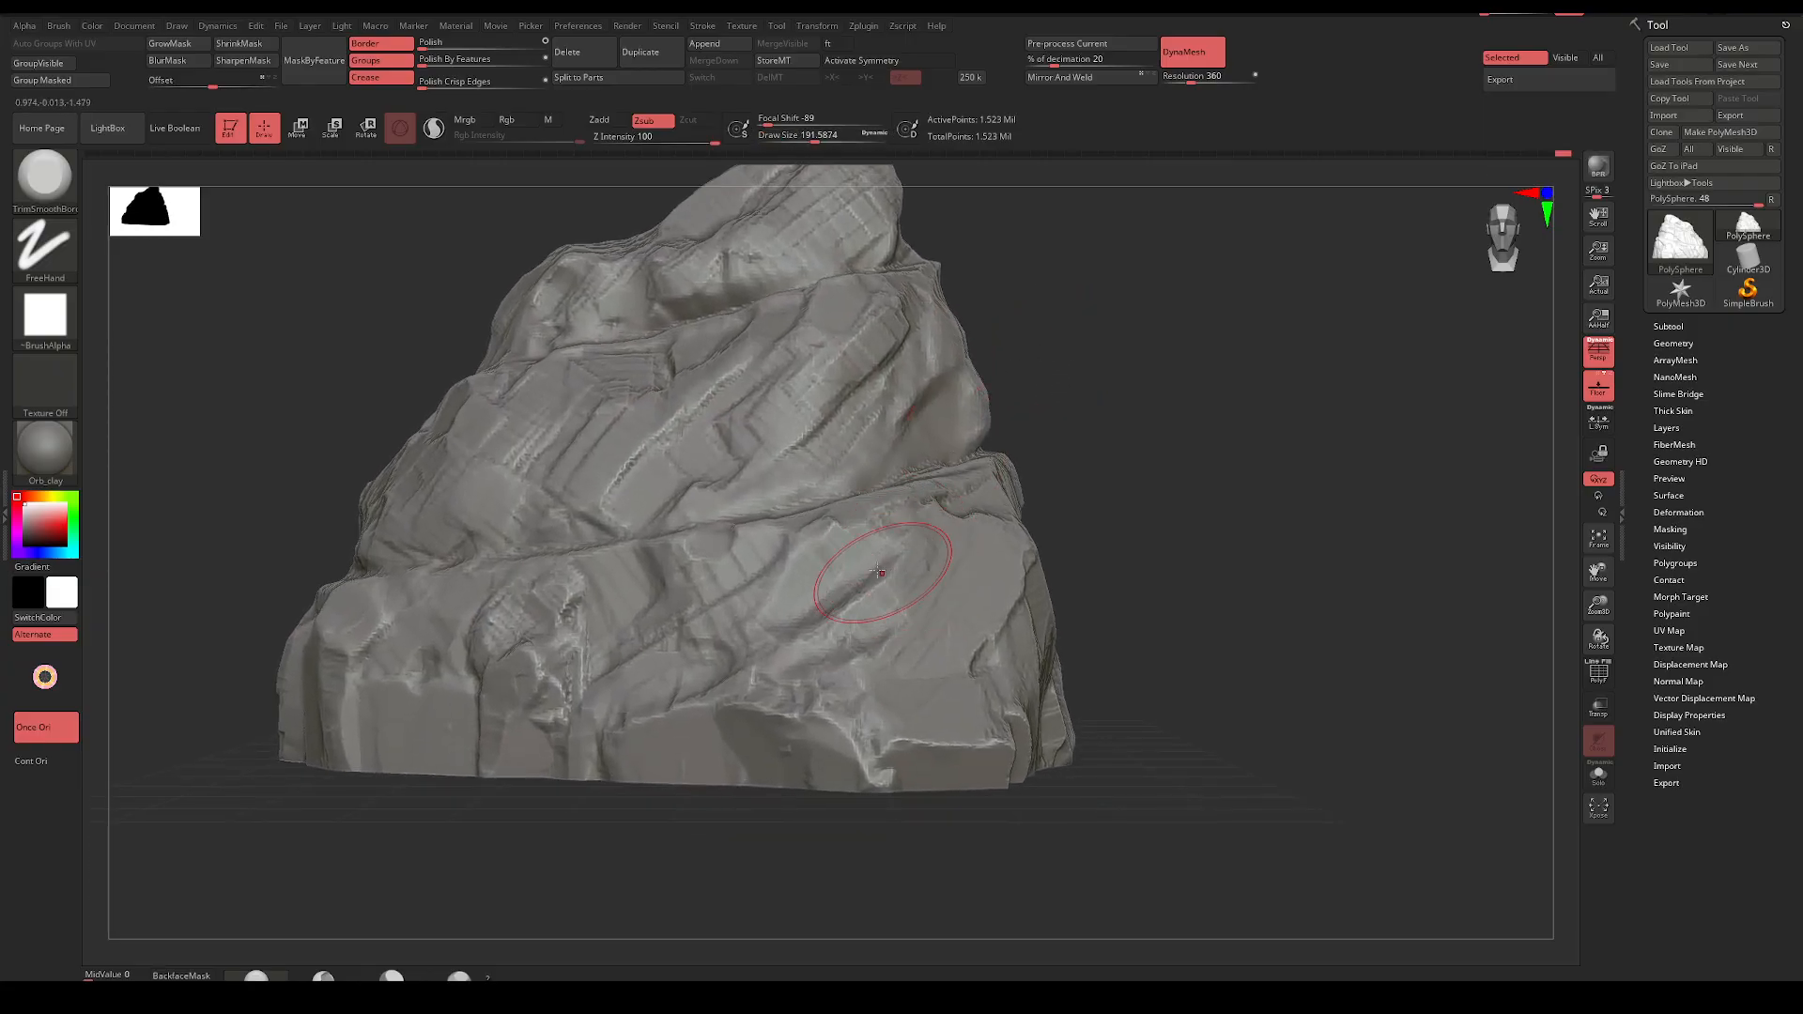
{"action": "left_click", "coordinate": [57, 474]}
{"action": "left_click", "coordinate": [584, 572]}
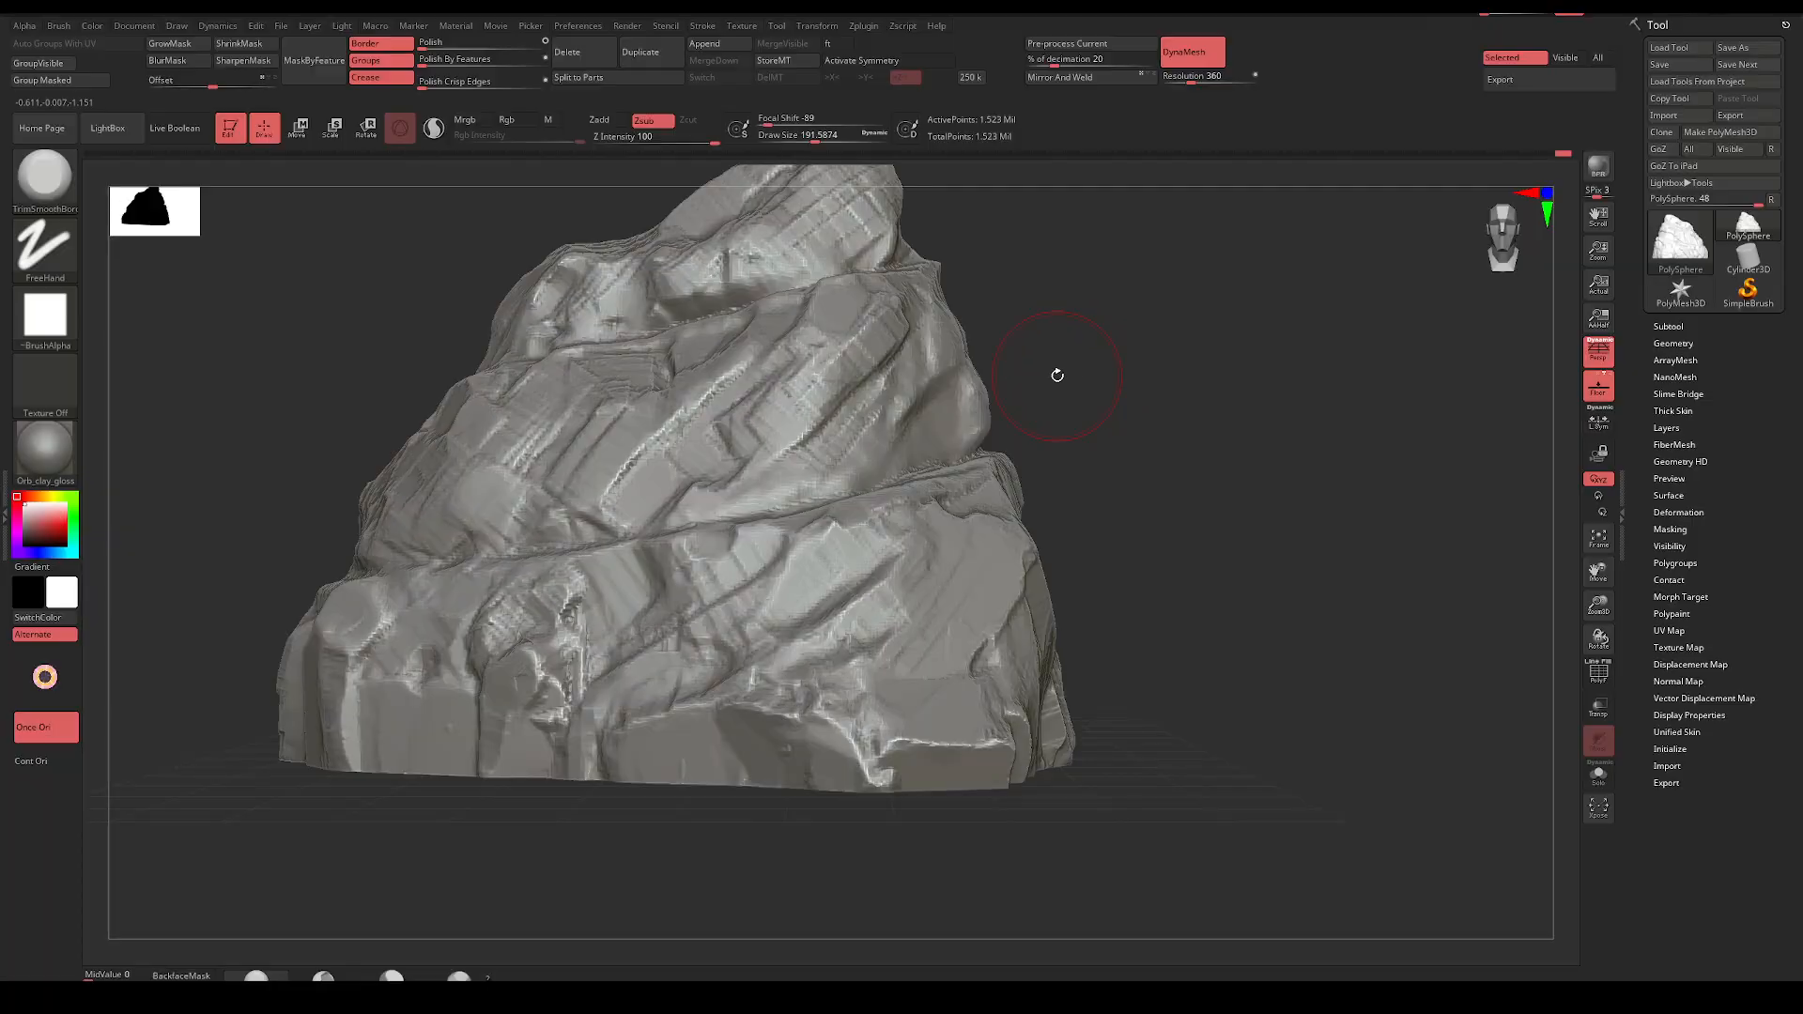
{"action": "left_click", "coordinate": [71, 484]}
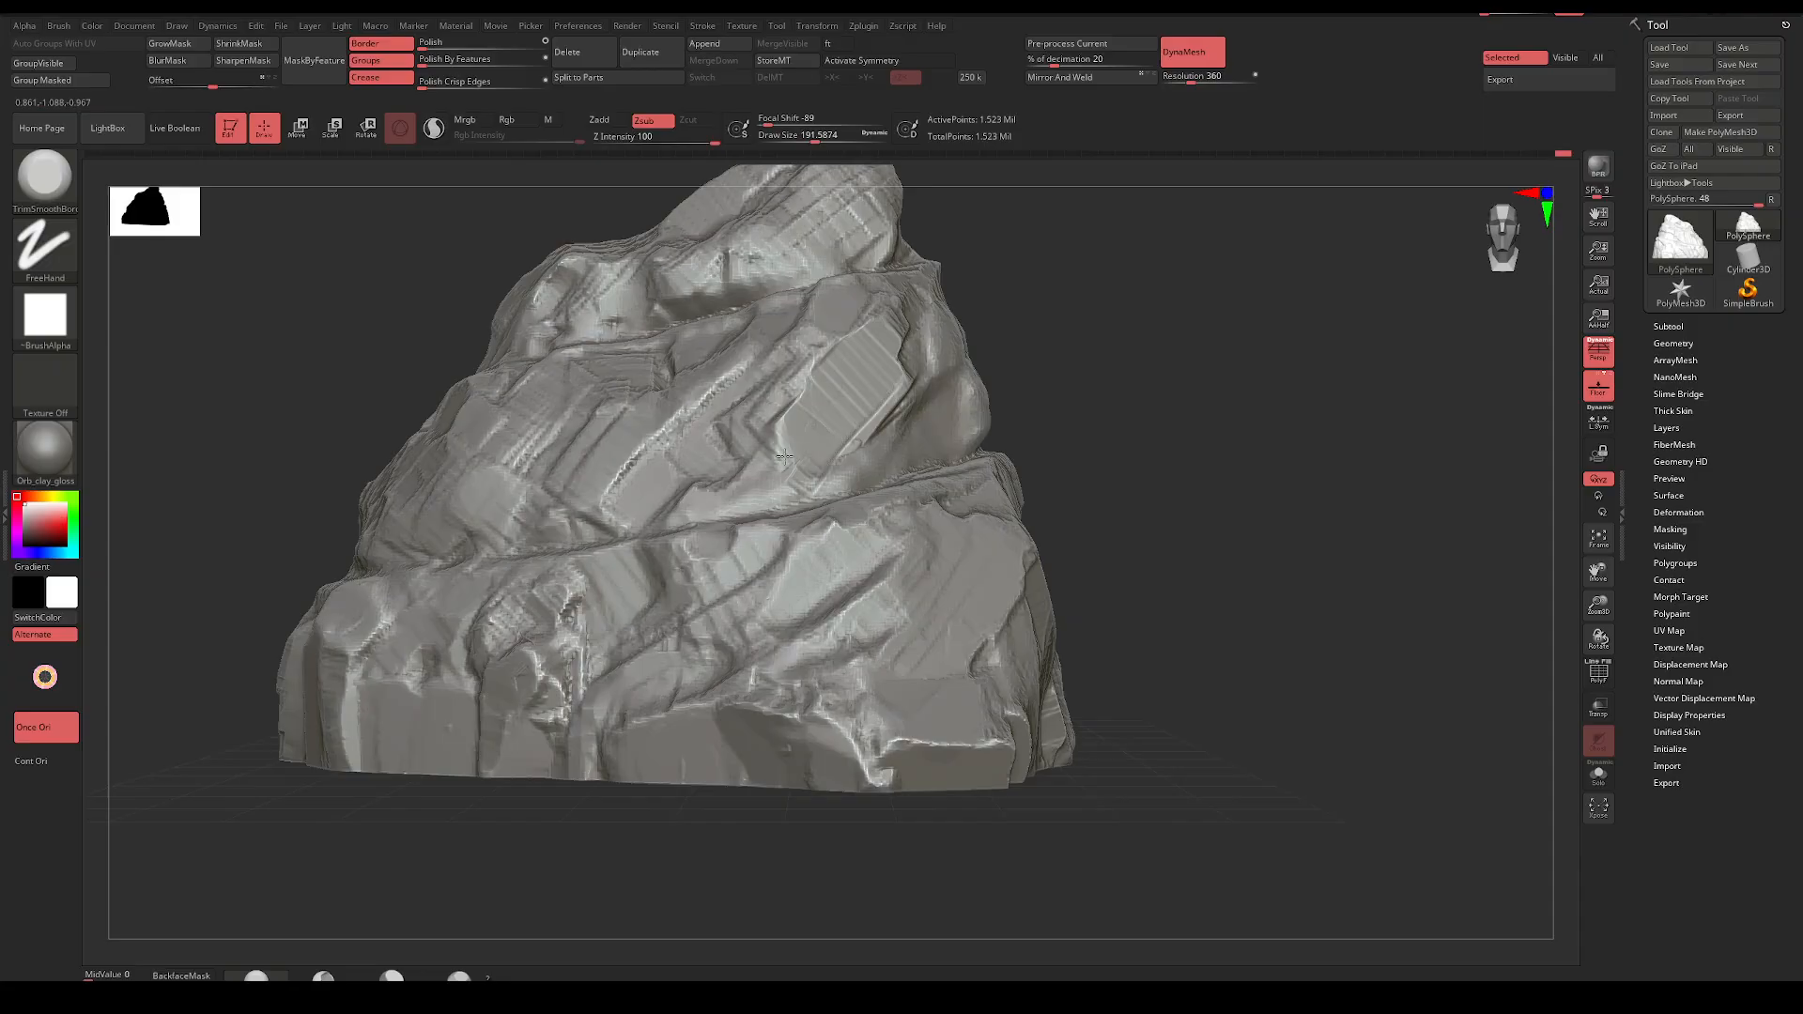
Trim a broad flat facet on the middle tier, close to where it turns onto the narrow end
{"action": "mouse_move", "coordinate": [784, 457]}
{"action": "left_mouse_down"}
{"action": "mouse_move", "coordinate": [791, 437]}
{"action": "mouse_move", "coordinate": [718, 394]}
{"action": "mouse_move", "coordinate": [751, 423]}
{"action": "mouse_move", "coordinate": [727, 411]}
{"action": "mouse_move", "coordinate": [634, 469]}
{"action": "mouse_move", "coordinate": [704, 404]}
{"action": "left_mouse_up"}
{"action": "mouse_move", "coordinate": [1021, 276]}
{"action": "left_mouse_down"}
{"action": "mouse_move", "coordinate": [1054, 310]}
{"action": "mouse_move", "coordinate": [885, 363]}
{"action": "left_mouse_up"}
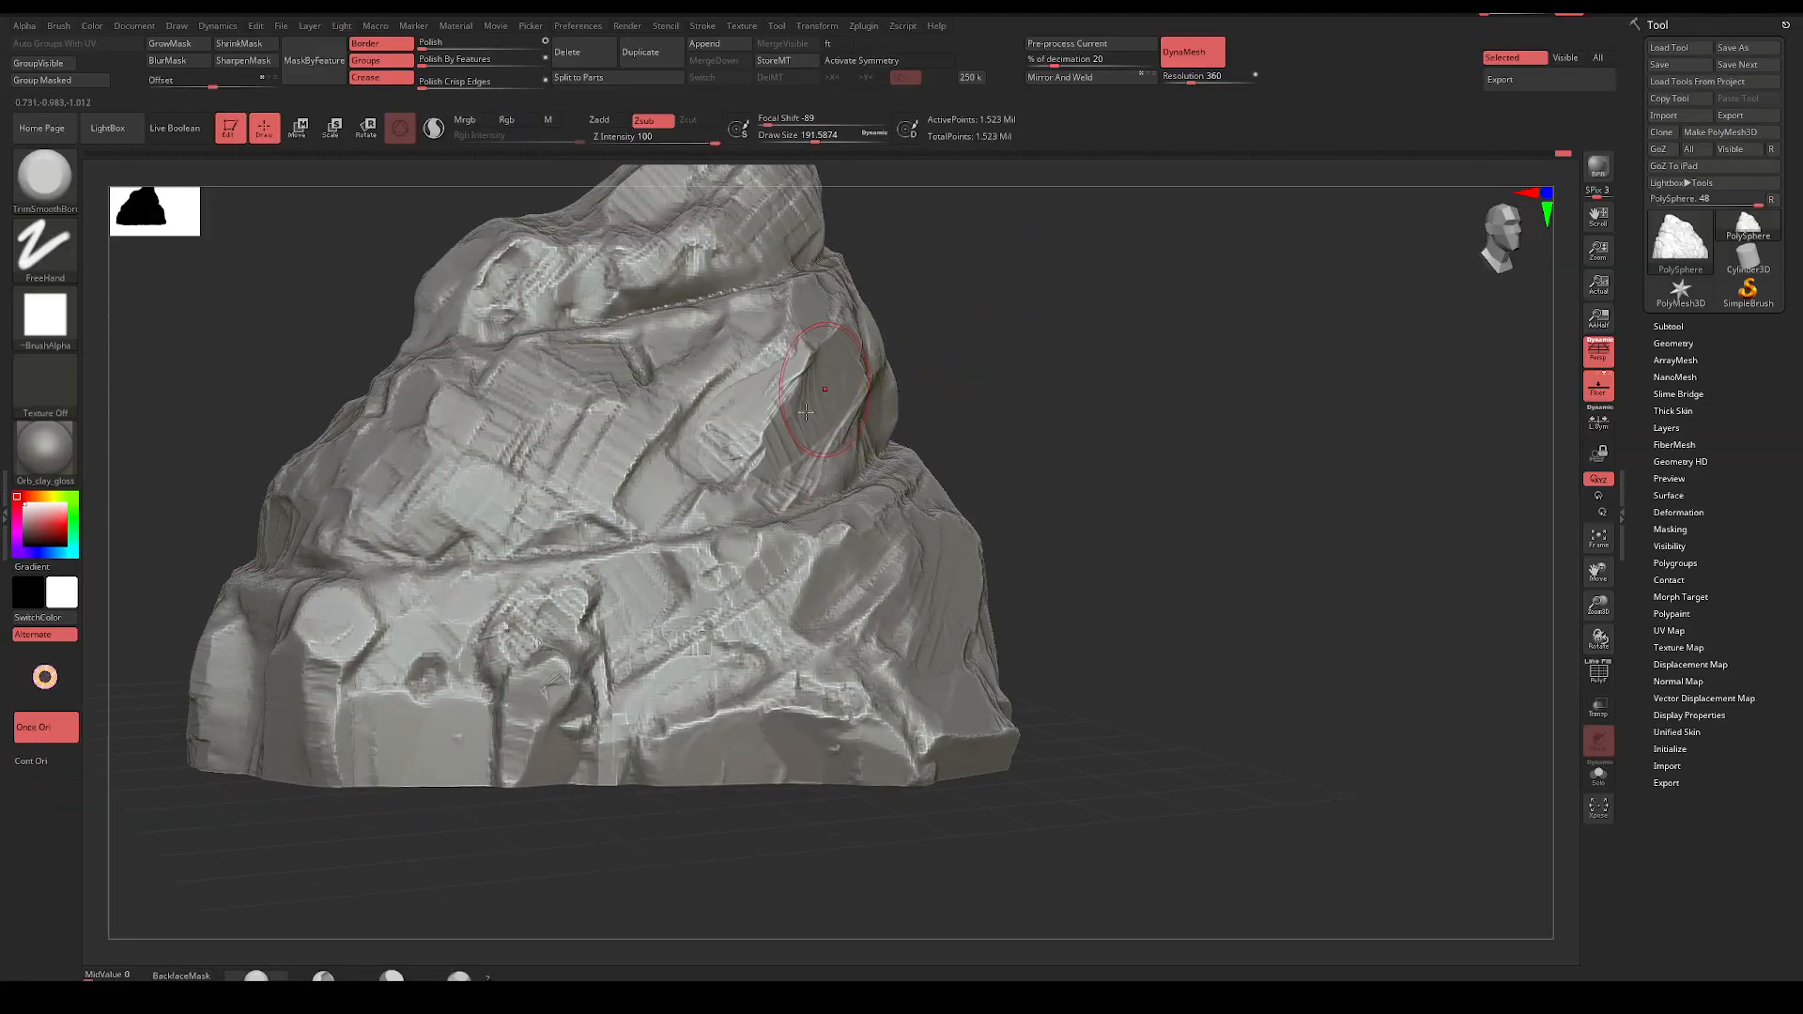
{"action": "left_click_drag", "start_coordinate": [806, 412], "coordinate": [803, 366]}
{"action": "left_click_drag", "start_coordinate": [969, 315], "coordinate": [961, 314], "text": "shift"}
Set the draw size to about 177 and trim stepped facets around the middle tier's corner at the narrow end
{"action": "key", "text": "space"}
{"action": "left_click_drag", "start_coordinate": [842, 414], "coordinate": [839, 415]}
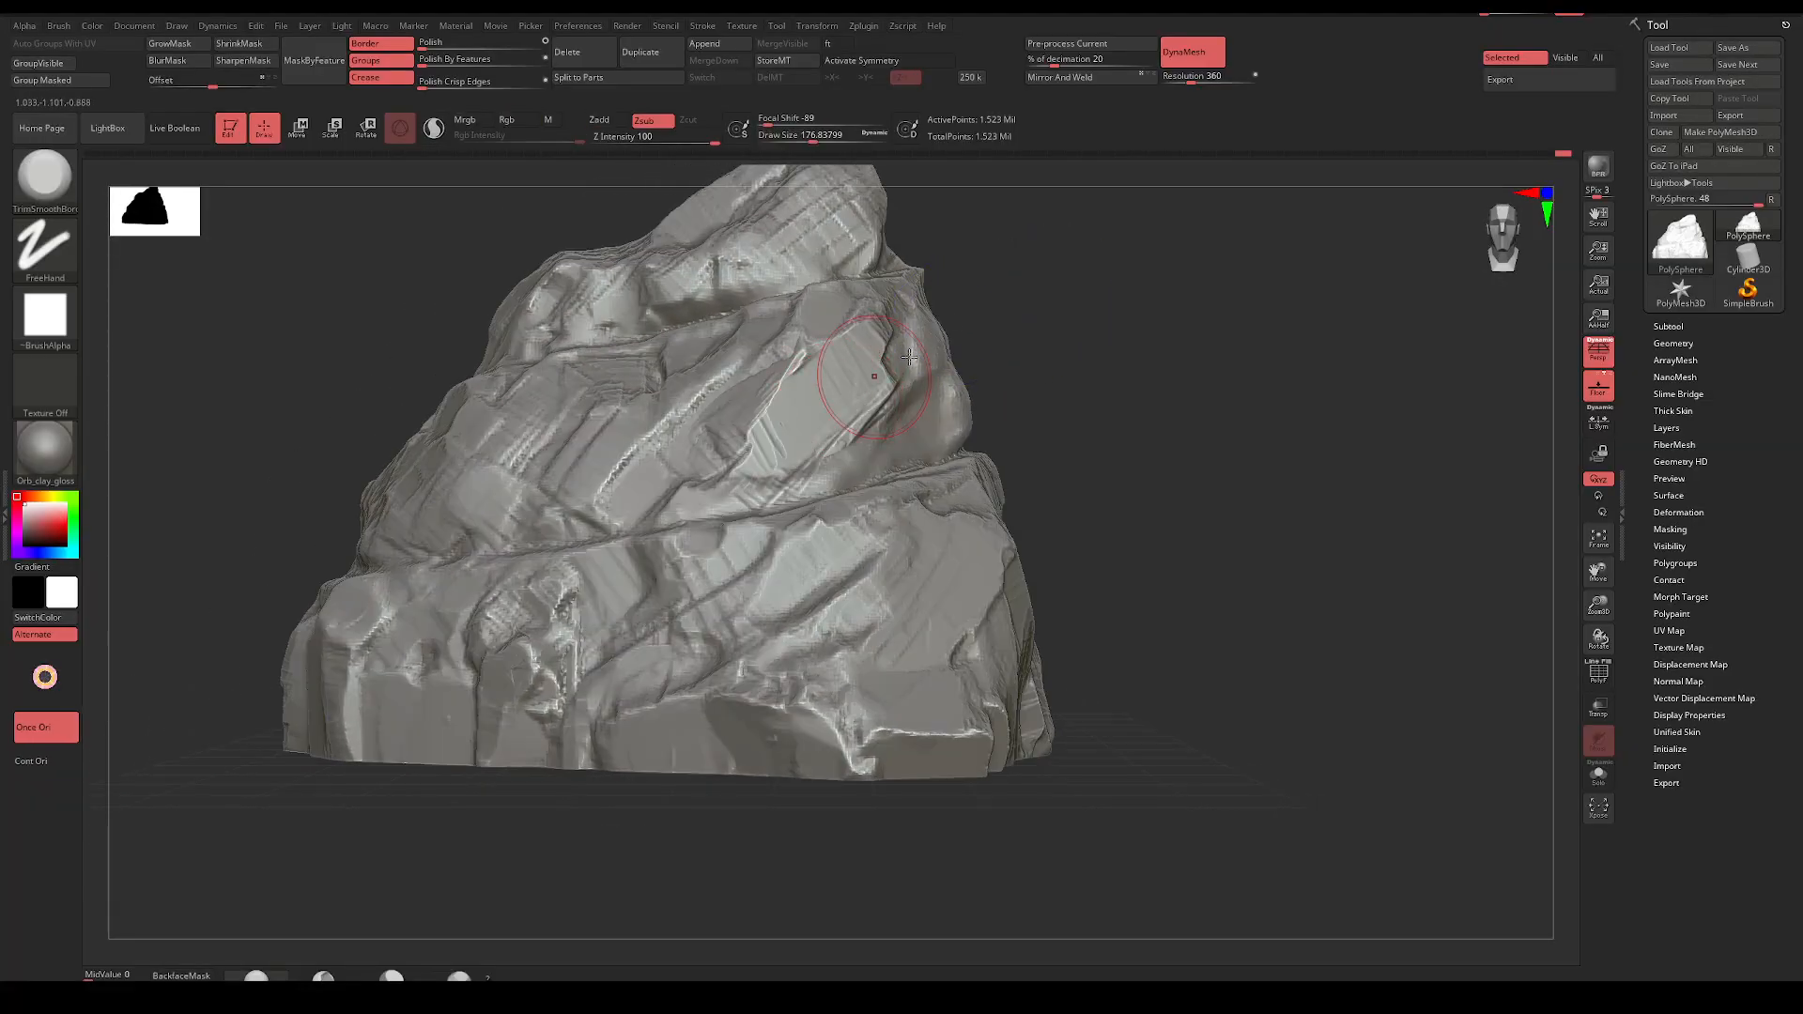
{"action": "left_click_drag", "start_coordinate": [972, 329], "coordinate": [990, 374], "text": "alt"}
{"action": "left_click_drag", "start_coordinate": [892, 484], "coordinate": [960, 398]}
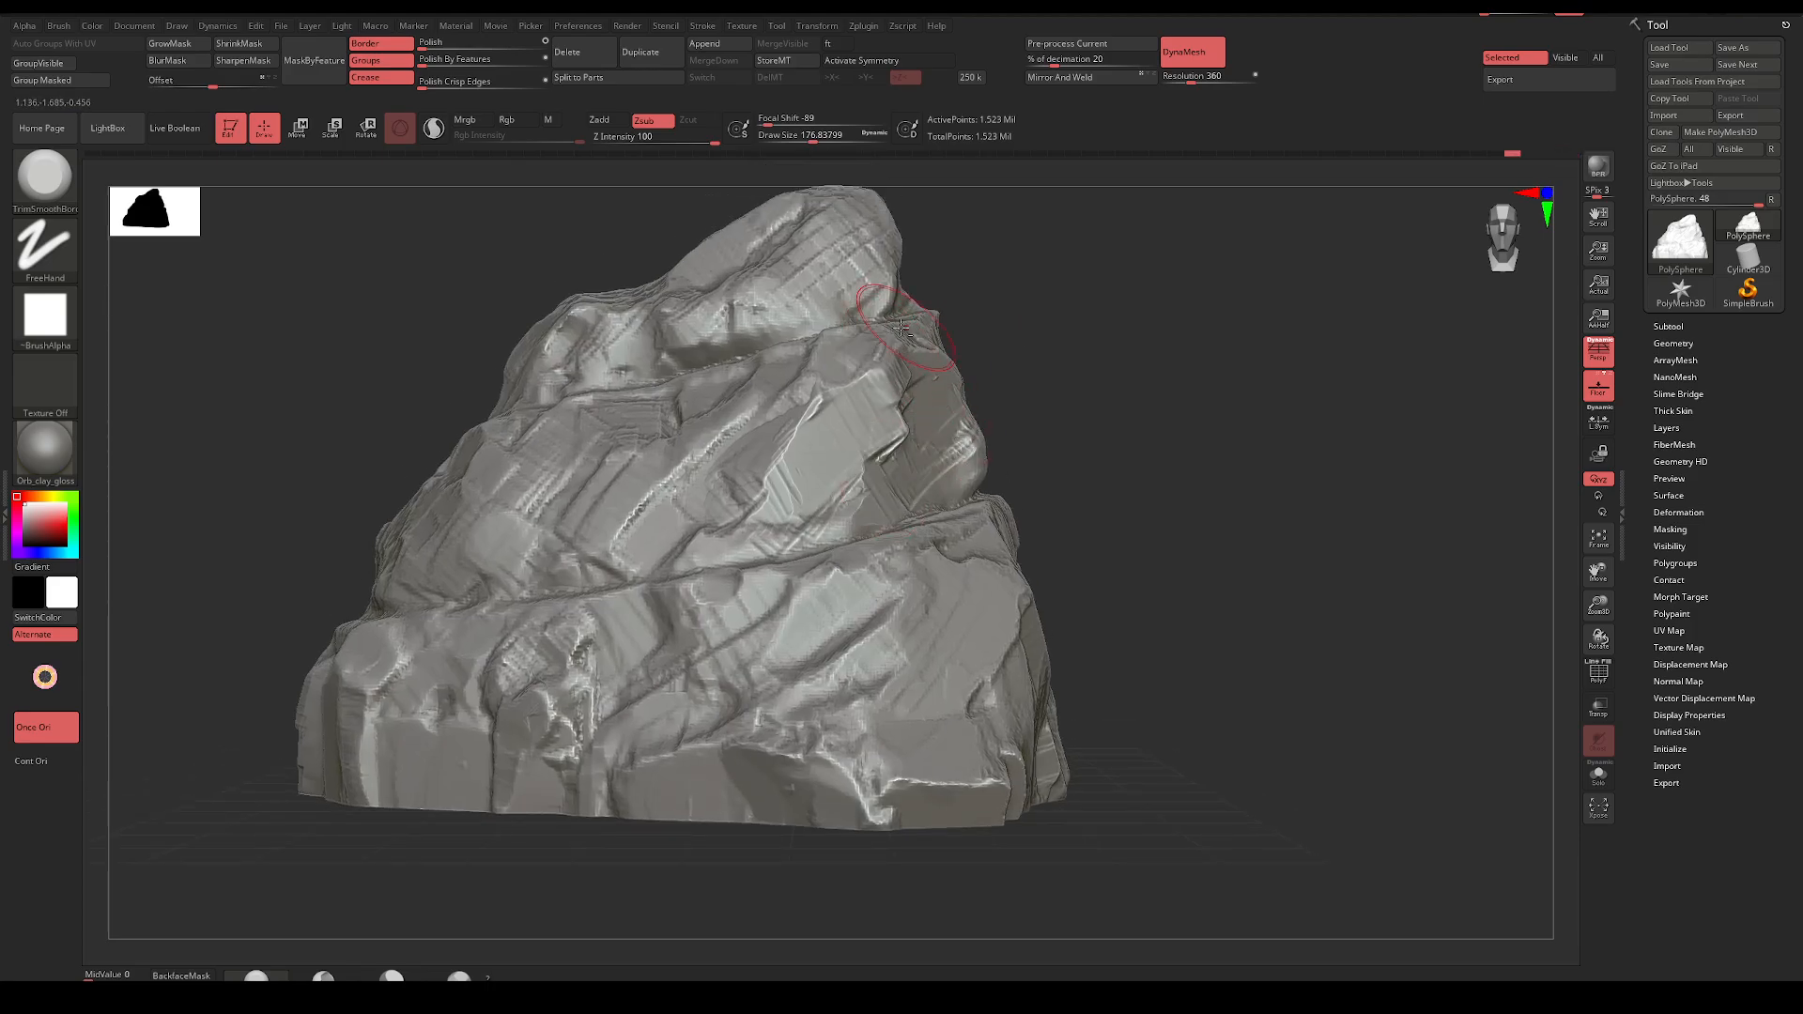
{"action": "left_click_drag", "start_coordinate": [756, 432], "coordinate": [809, 383]}
{"action": "left_click_drag", "start_coordinate": [1046, 318], "coordinate": [1050, 330]}
{"action": "left_click_drag", "start_coordinate": [742, 415], "coordinate": [785, 378]}
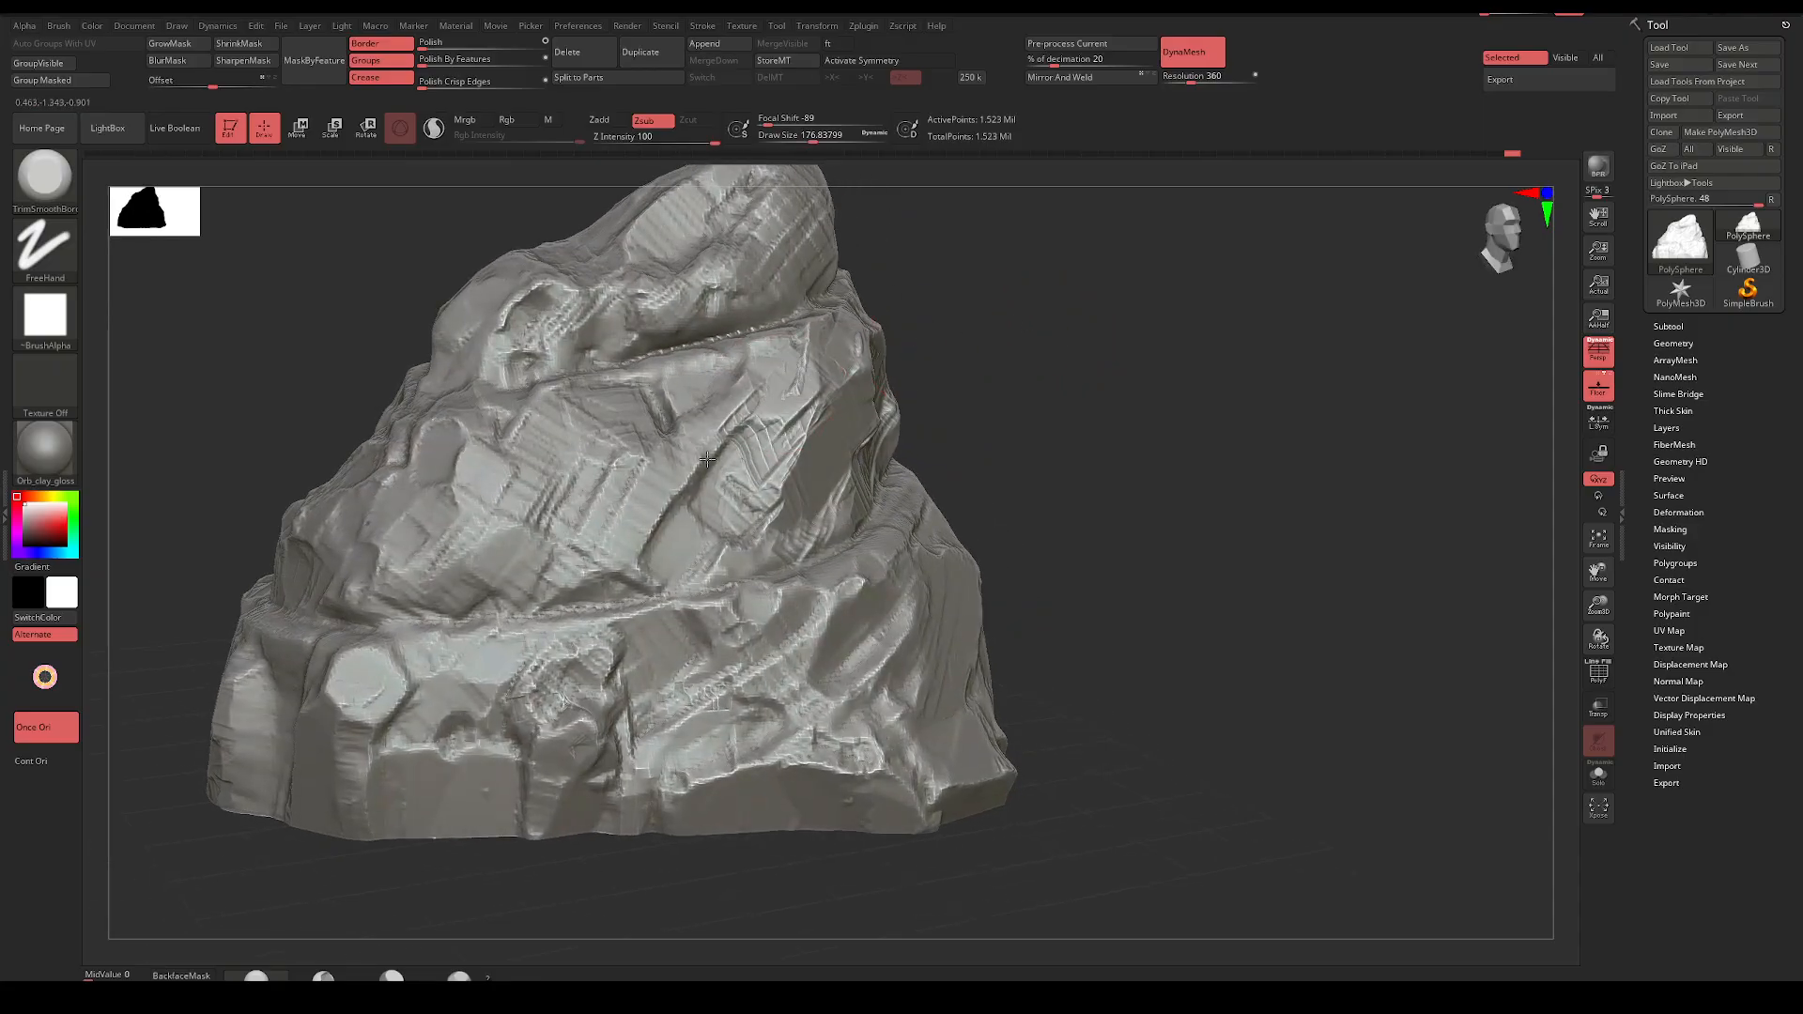
Trim diagonal slab-like facets across the middle tier's long side and undo the last stroke
{"action": "mouse_move", "coordinate": [621, 532]}
{"action": "left_mouse_down"}
{"action": "mouse_move", "coordinate": [670, 485]}
{"action": "mouse_move", "coordinate": [648, 539]}
{"action": "mouse_move", "coordinate": [695, 498]}
{"action": "mouse_move", "coordinate": [644, 556]}
{"action": "left_mouse_up"}
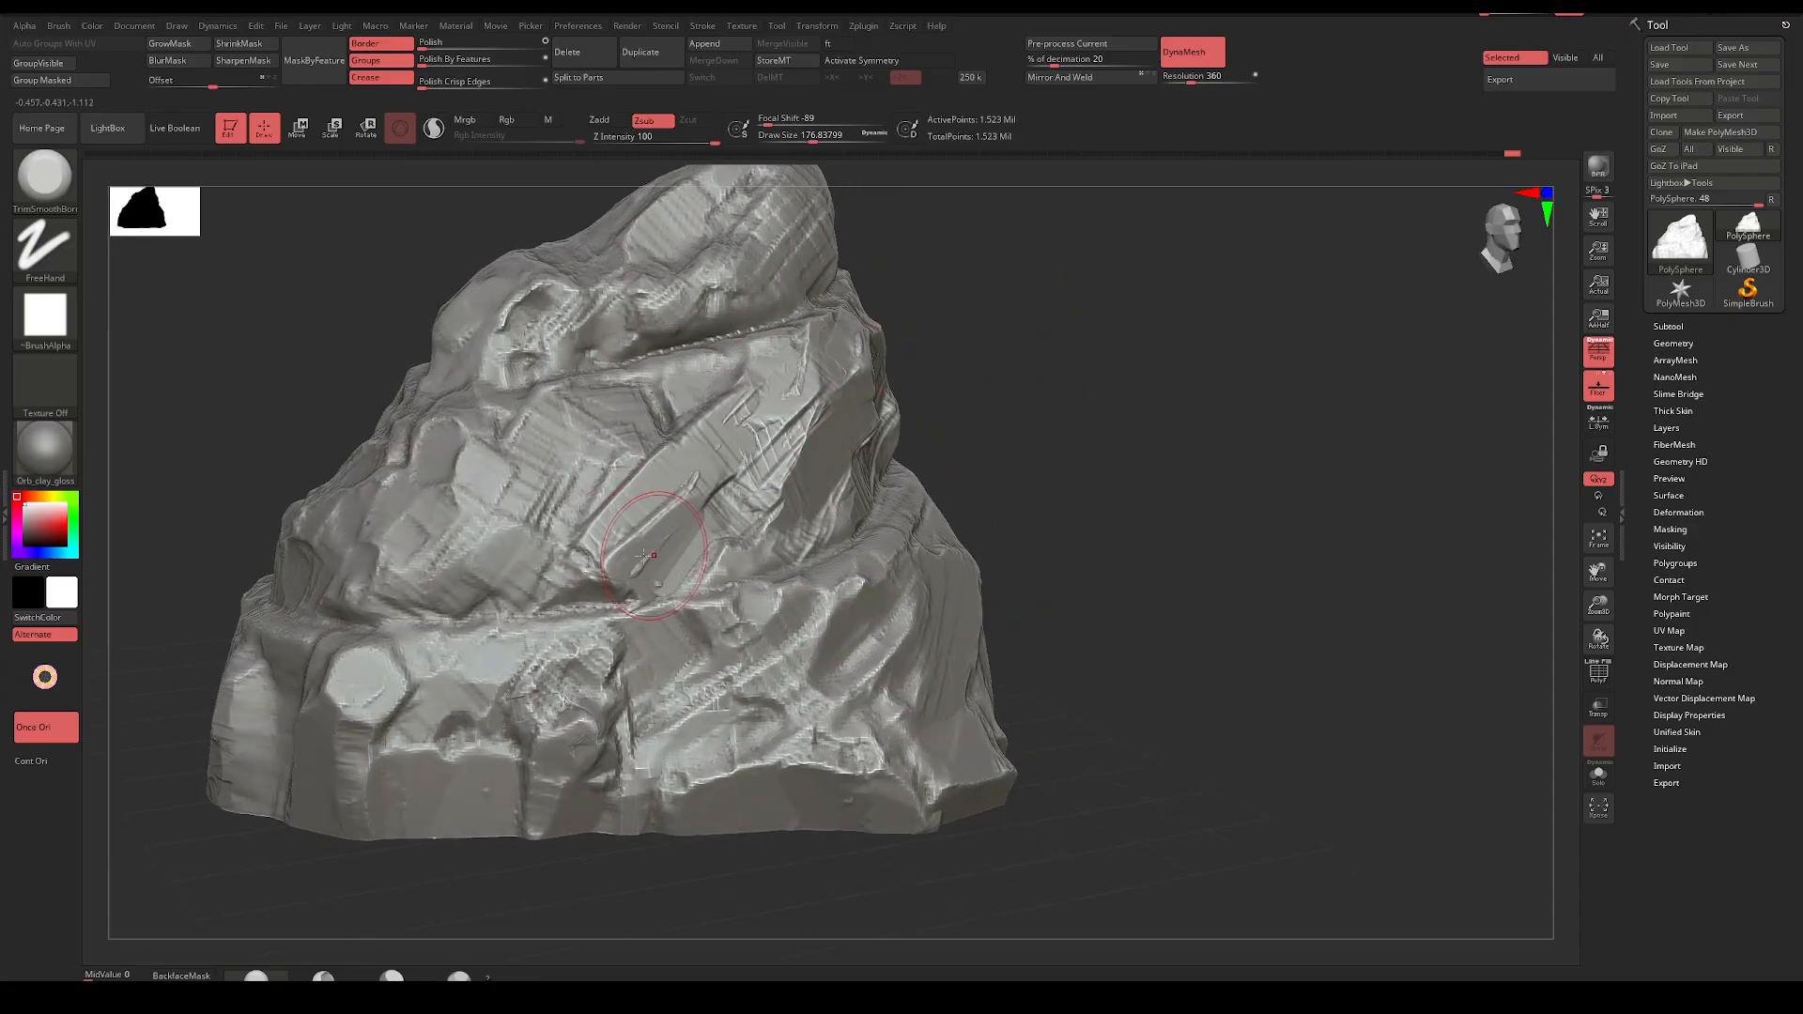
{"action": "left_click_drag", "start_coordinate": [717, 476], "coordinate": [766, 394]}
{"action": "left_click_drag", "start_coordinate": [1024, 320], "coordinate": [889, 361]}
{"action": "mouse_move", "coordinate": [572, 522]}
{"action": "left_mouse_down"}
{"action": "mouse_move", "coordinate": [564, 465]}
{"action": "mouse_move", "coordinate": [615, 442]}
{"action": "mouse_move", "coordinate": [517, 564]}
{"action": "mouse_move", "coordinate": [563, 474]}
{"action": "mouse_move", "coordinate": [582, 526]}
{"action": "mouse_move", "coordinate": [601, 413]}
{"action": "mouse_move", "coordinate": [554, 460]}
{"action": "mouse_move", "coordinate": [604, 402]}
{"action": "mouse_move", "coordinate": [475, 555]}
{"action": "left_mouse_up"}
{"action": "mouse_move", "coordinate": [467, 481]}
{"action": "left_mouse_down"}
{"action": "mouse_move", "coordinate": [432, 542]}
{"action": "mouse_move", "coordinate": [460, 558]}
{"action": "left_mouse_up"}
{"action": "key", "text": "ctrl"}
{"action": "key", "text": "ctrl+z"}
Set the draw size to about 145 and flatten facets across the middle tier and around its corner onto the narrow end
{"action": "key", "text": "space"}
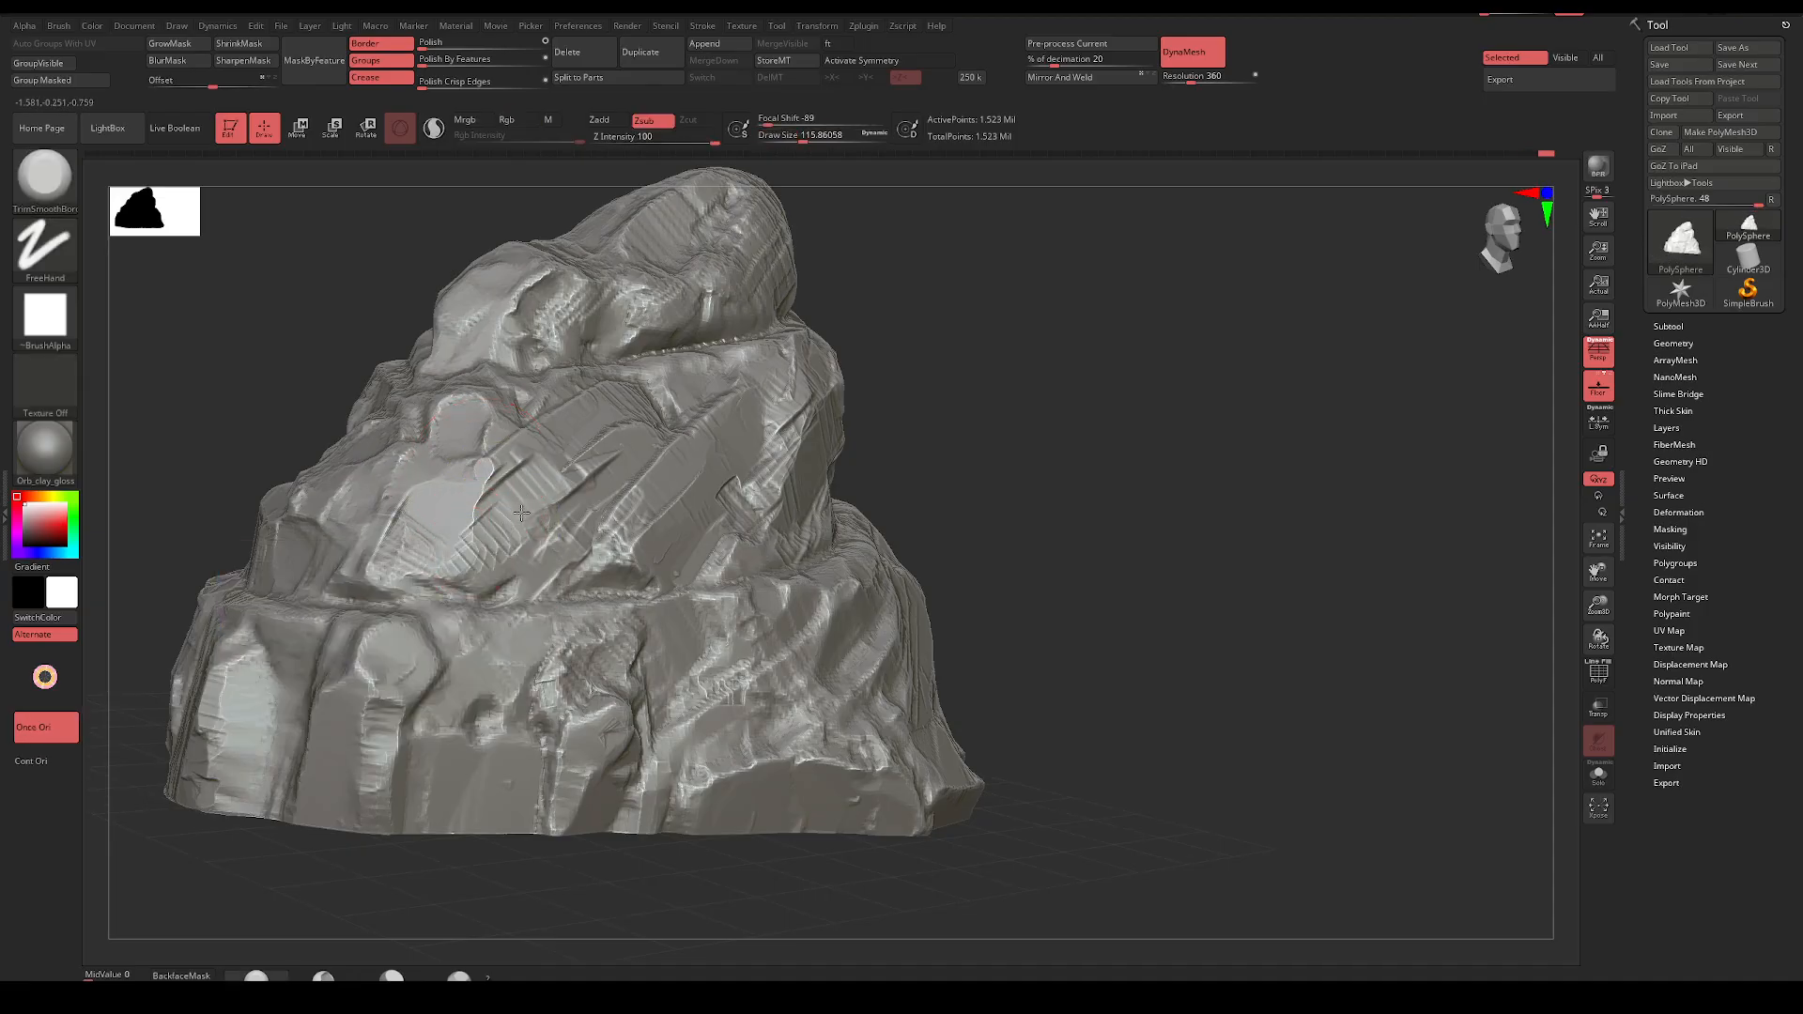
{"action": "right_click_drag", "start_coordinate": [744, 314], "coordinate": [950, 290]}
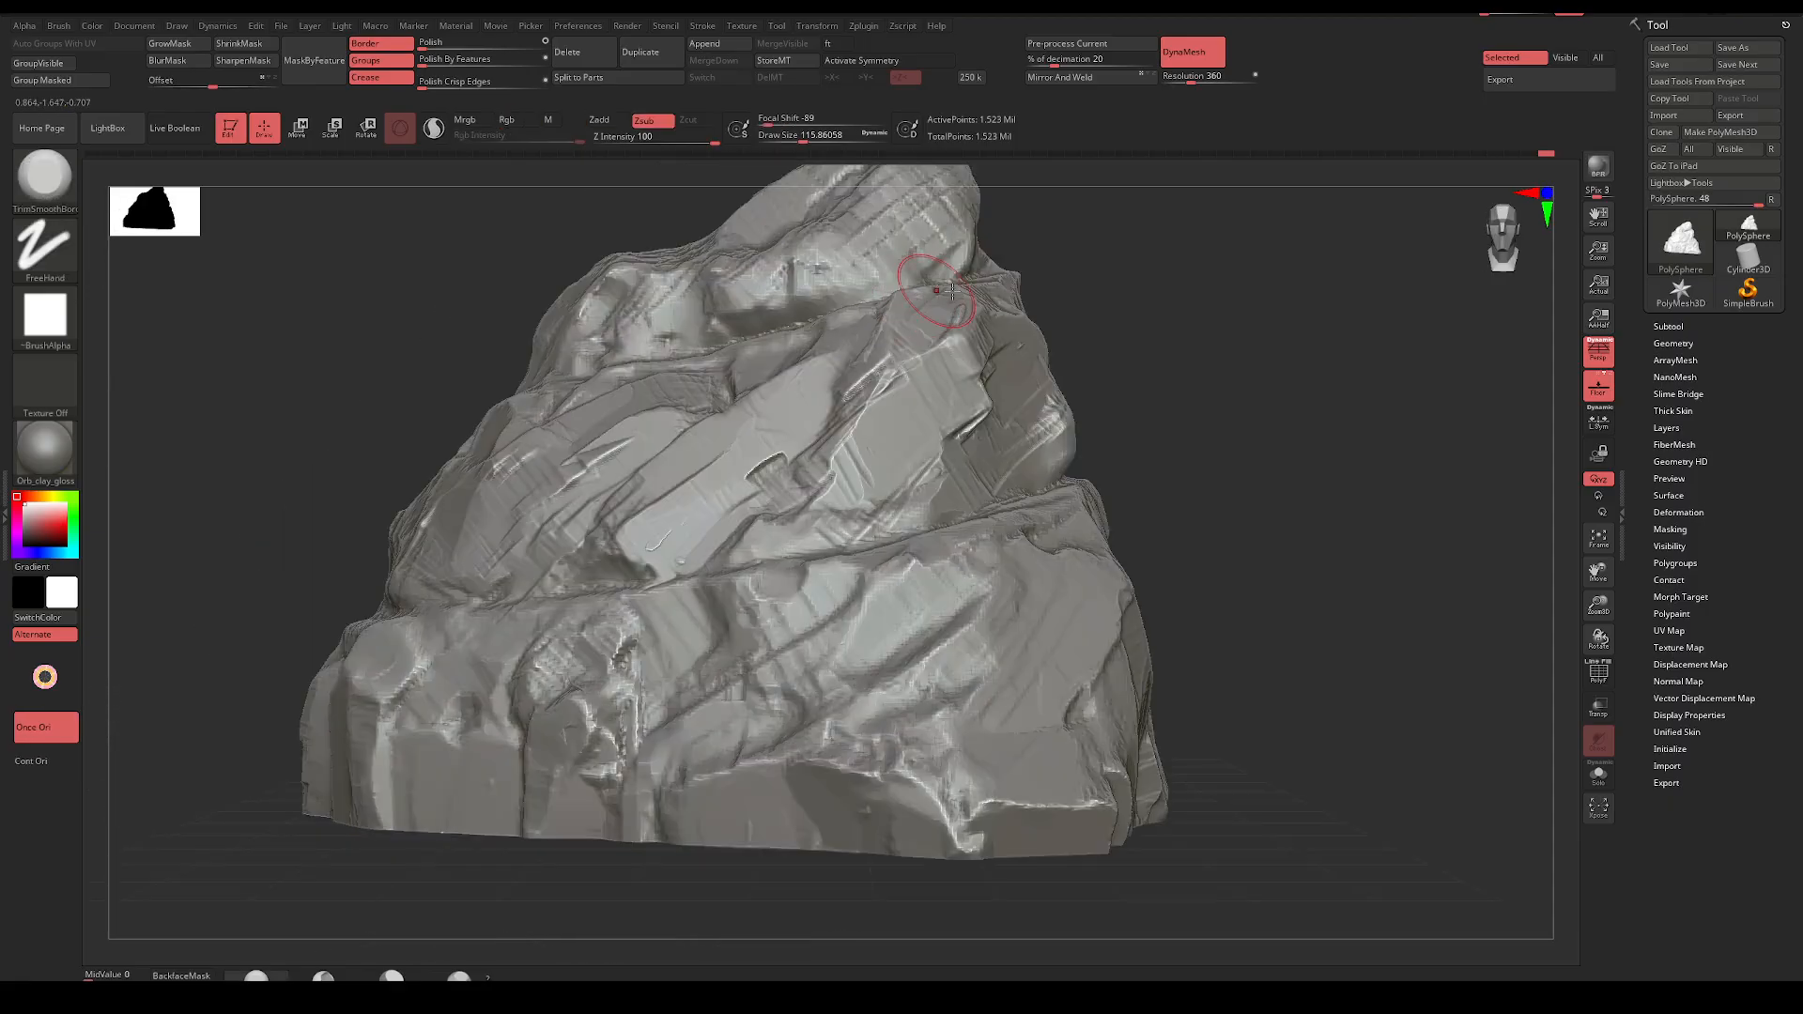
{"action": "key", "text": "space"}
{"action": "mouse_move", "coordinate": [899, 352]}
{"action": "left_mouse_down"}
{"action": "mouse_move", "coordinate": [947, 301]}
{"action": "mouse_move", "coordinate": [712, 398]}
{"action": "mouse_move", "coordinate": [789, 362]}
{"action": "mouse_move", "coordinate": [1052, 450]}
{"action": "mouse_move", "coordinate": [1006, 400]}
{"action": "left_mouse_up"}
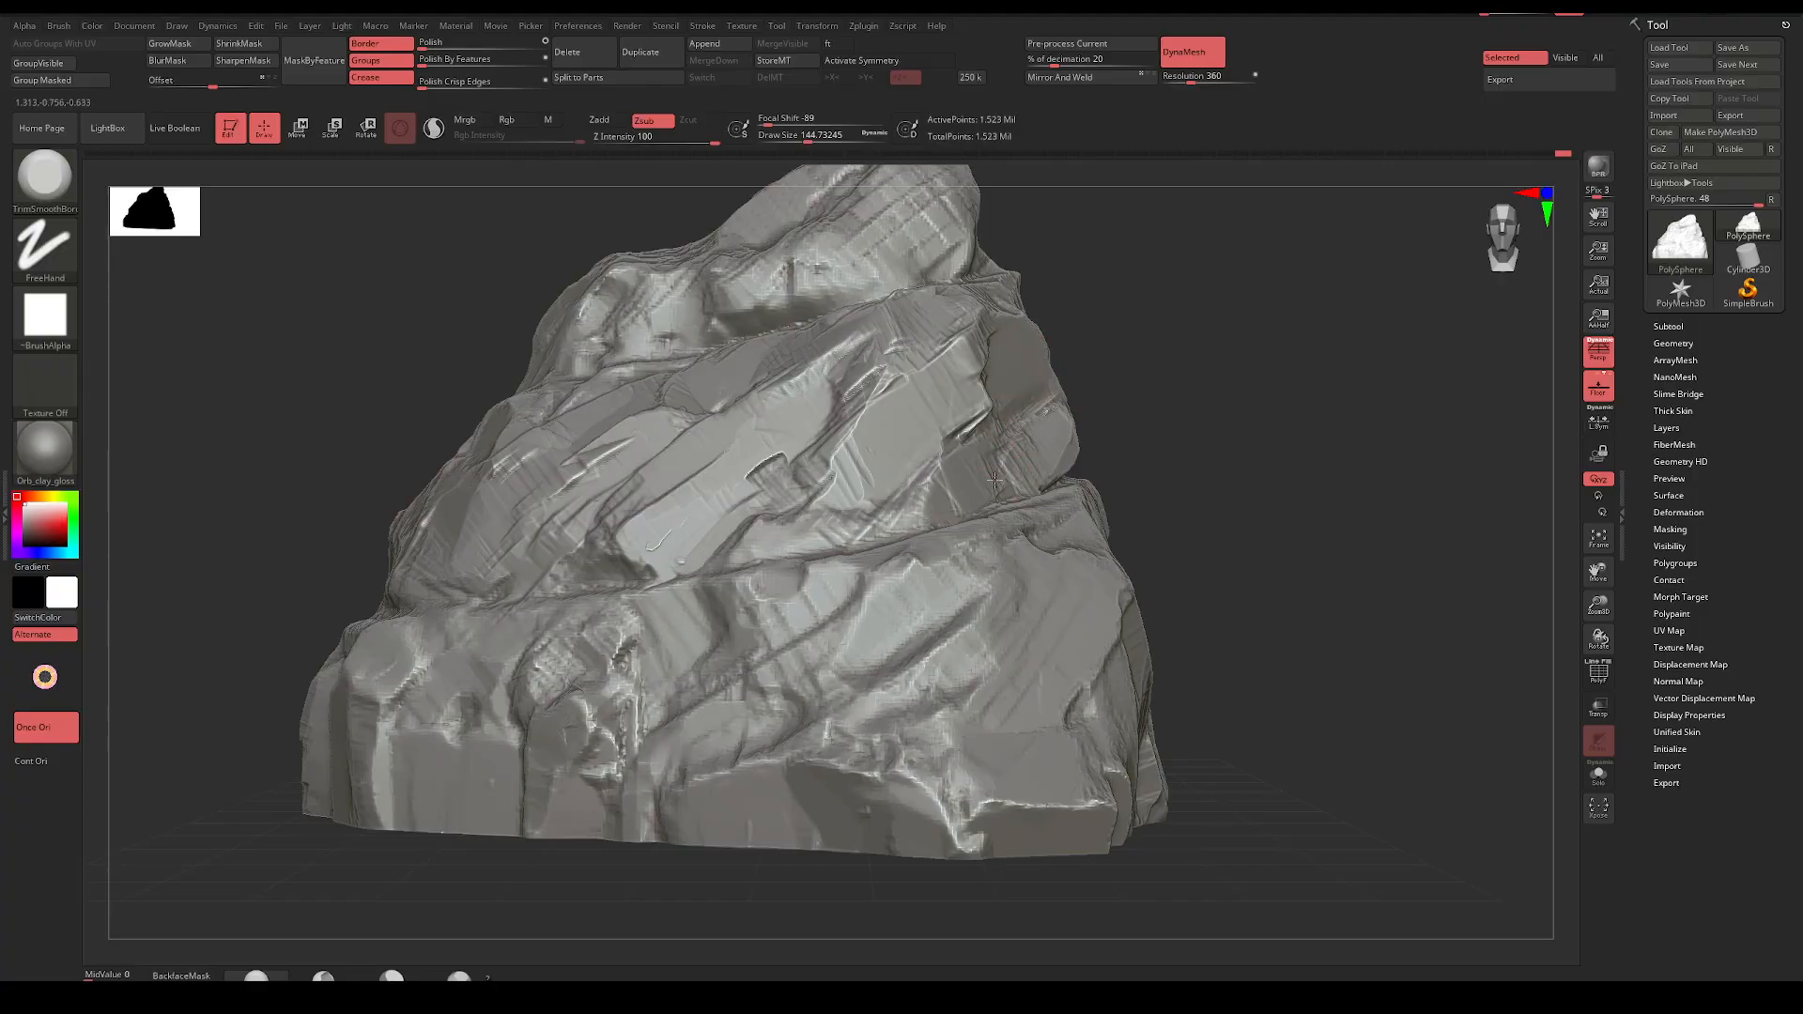
{"action": "right_click_drag", "start_coordinate": [994, 480], "coordinate": [1105, 428]}
{"action": "mouse_move", "coordinate": [1063, 462]}
{"action": "left_mouse_down"}
{"action": "mouse_move", "coordinate": [967, 470]}
{"action": "mouse_move", "coordinate": [885, 532]}
{"action": "left_mouse_up"}
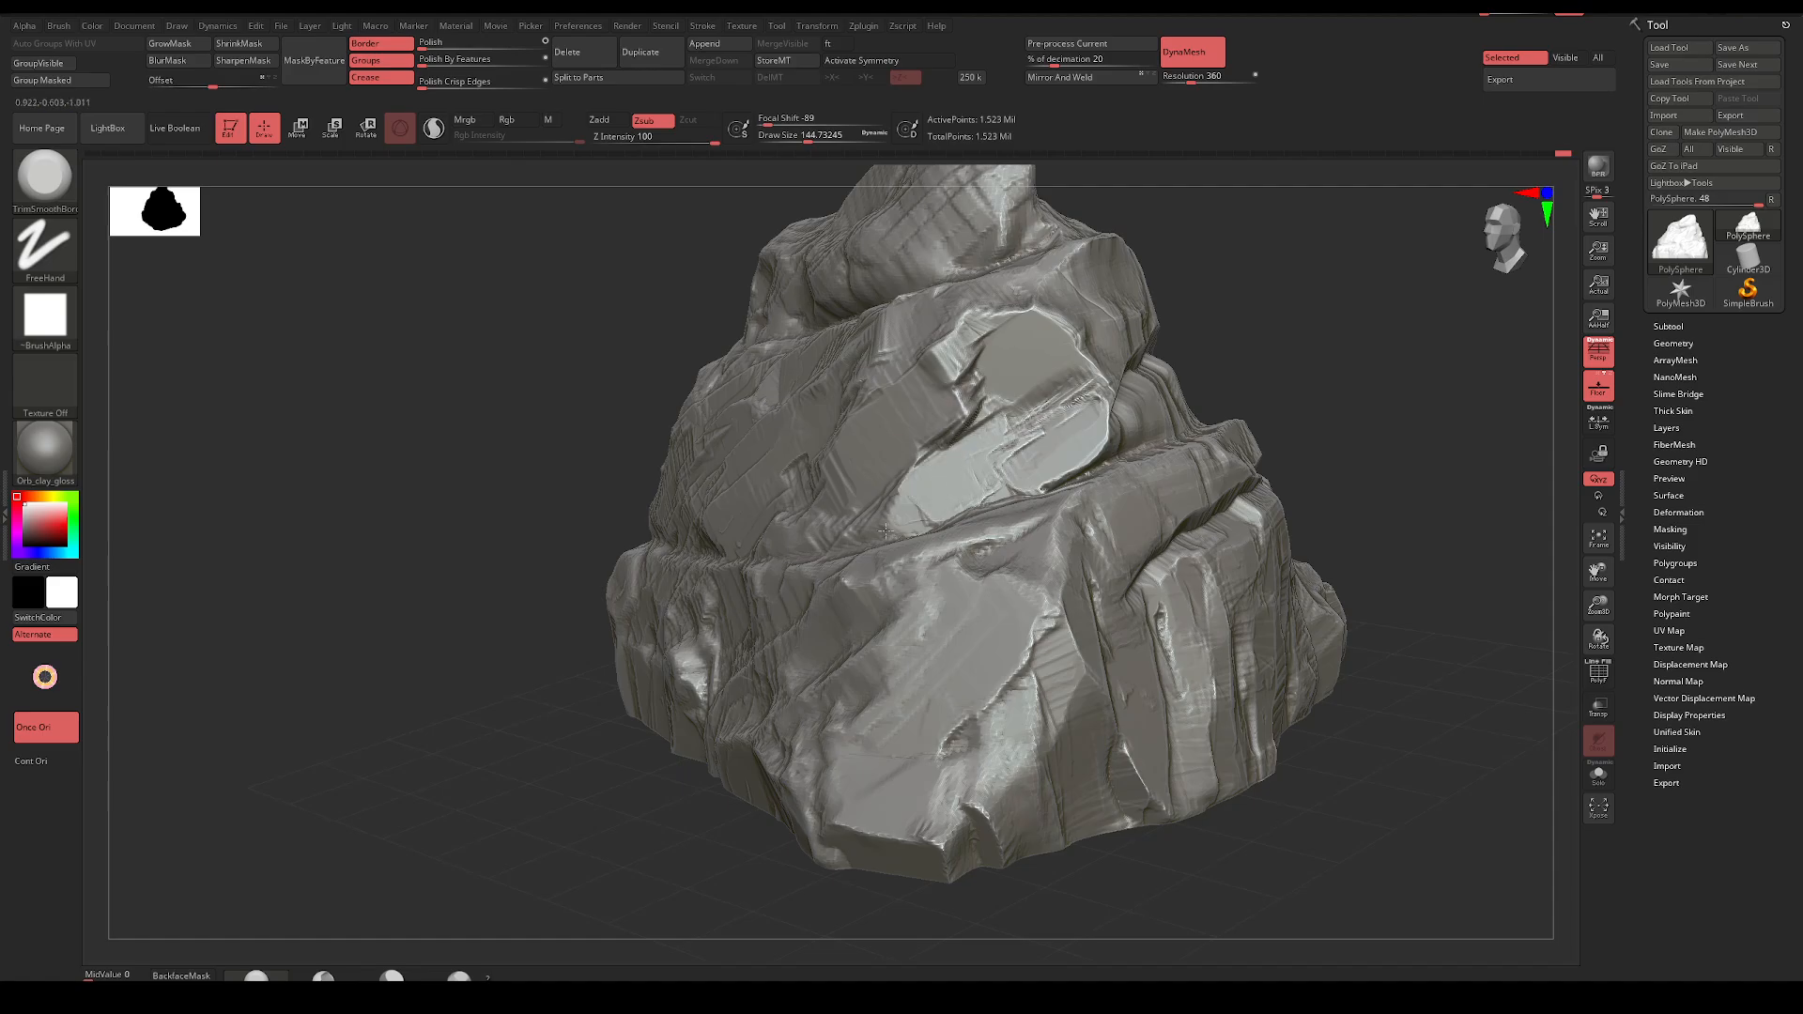
Remesh the rock with DynaMesh at resolution 360 and set the draw size to about 87
{"action": "mouse_move", "coordinate": [860, 528]}
{"action": "right_mouse_down"}
{"action": "mouse_move", "coordinate": [568, 615]}
{"action": "mouse_move", "coordinate": [712, 511]}
{"action": "right_mouse_up"}
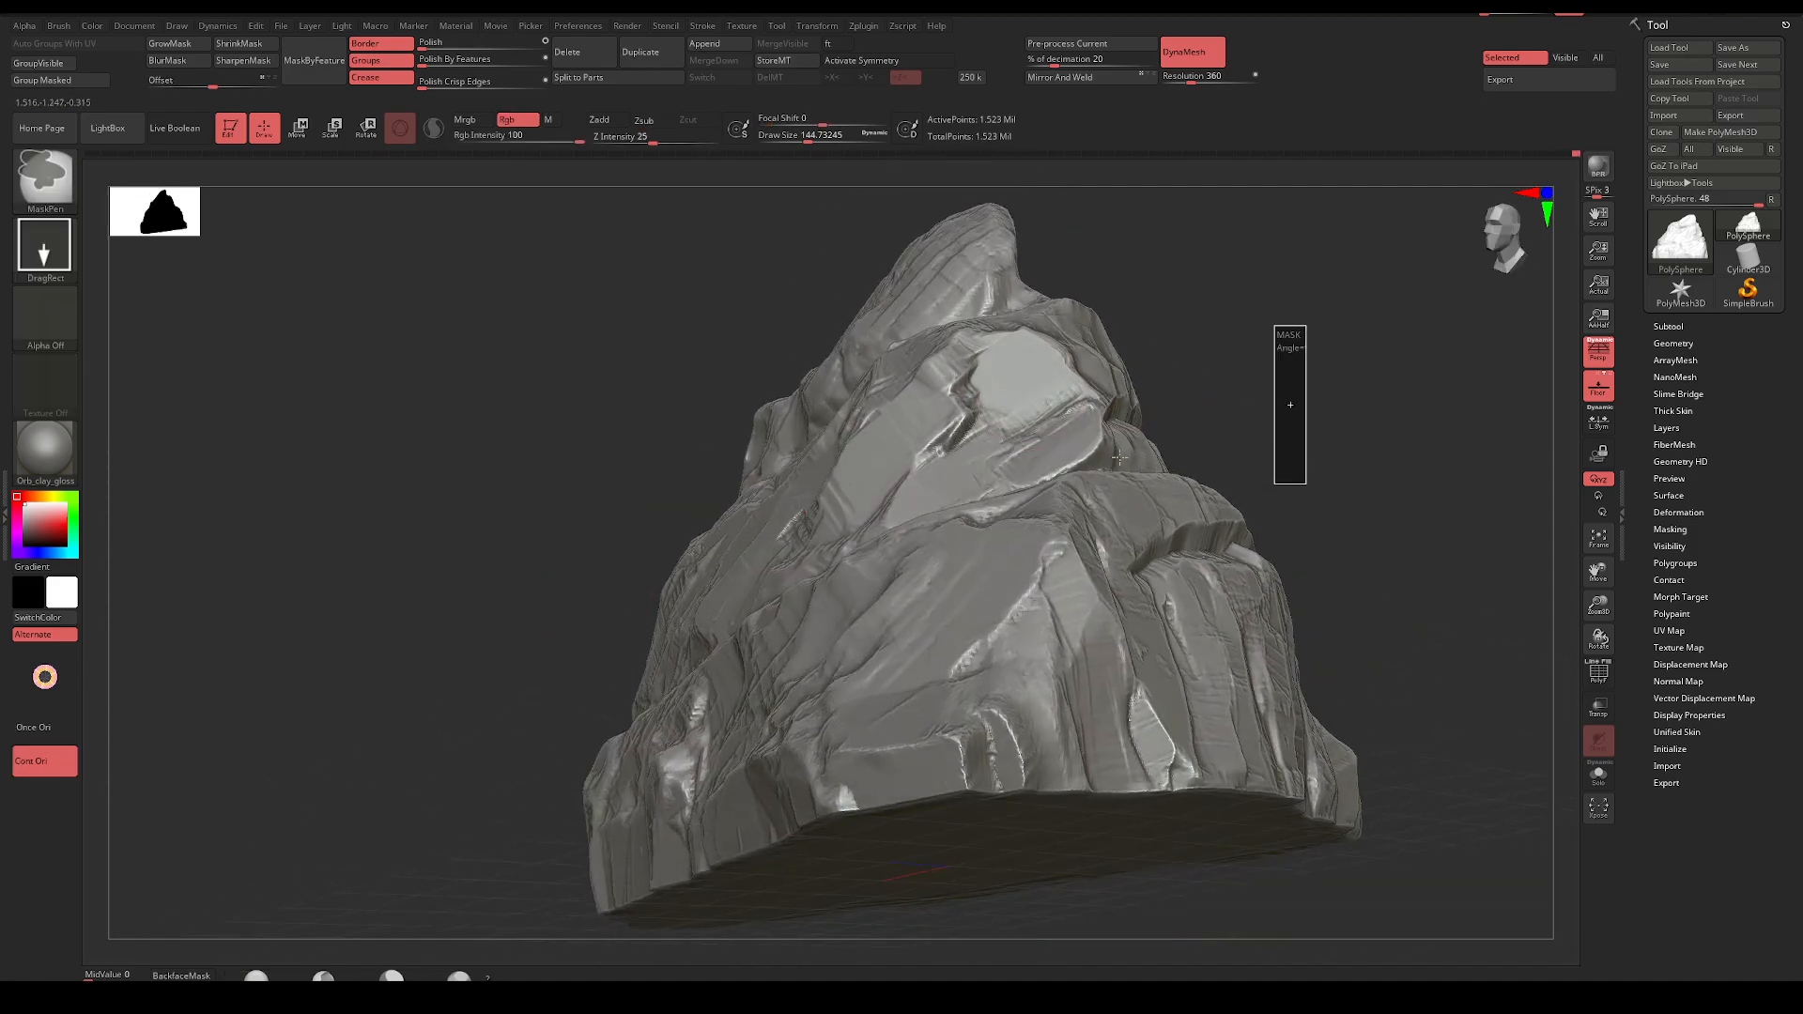
{"action": "key", "text": "space"}
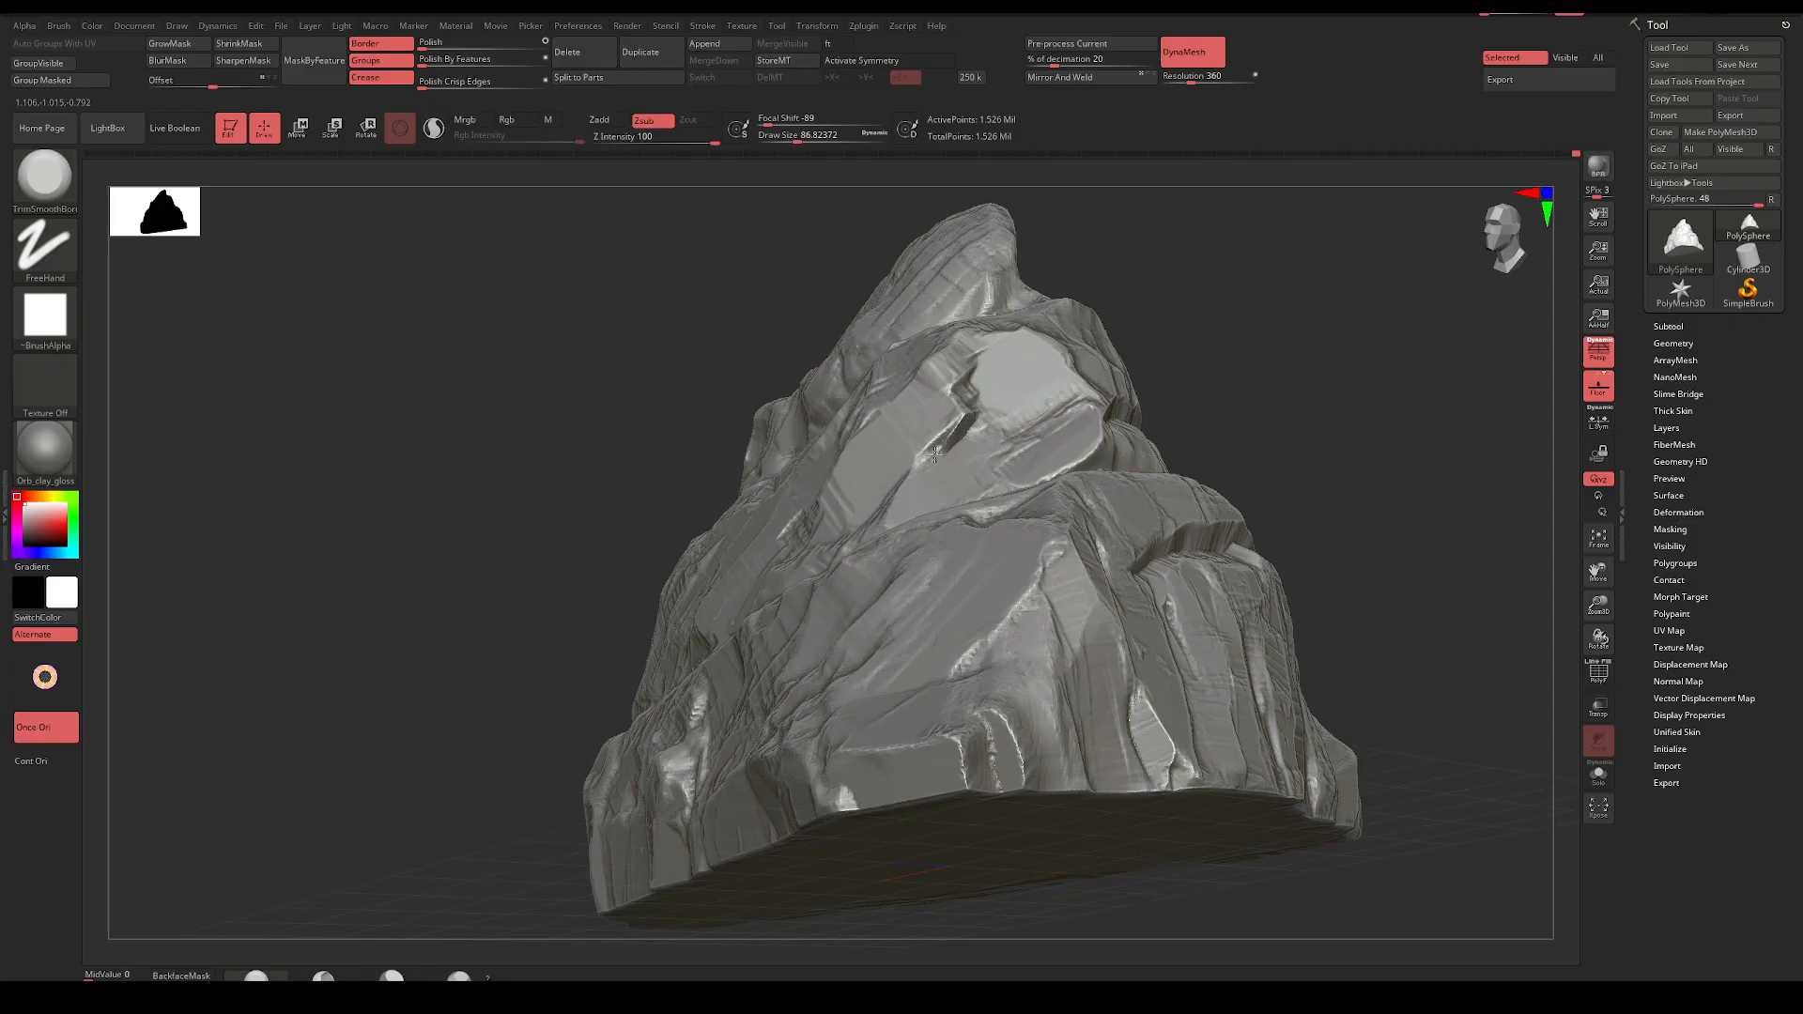
{"action": "mouse_move", "coordinate": [1211, 335]}
{"action": "right_mouse_down"}
{"action": "mouse_move", "coordinate": [1243, 375]}
{"action": "mouse_move", "coordinate": [1161, 406]}
{"action": "mouse_move", "coordinate": [1122, 492]}
{"action": "mouse_move", "coordinate": [1075, 375]}
{"action": "mouse_move", "coordinate": [1127, 431]}
{"action": "right_mouse_up"}
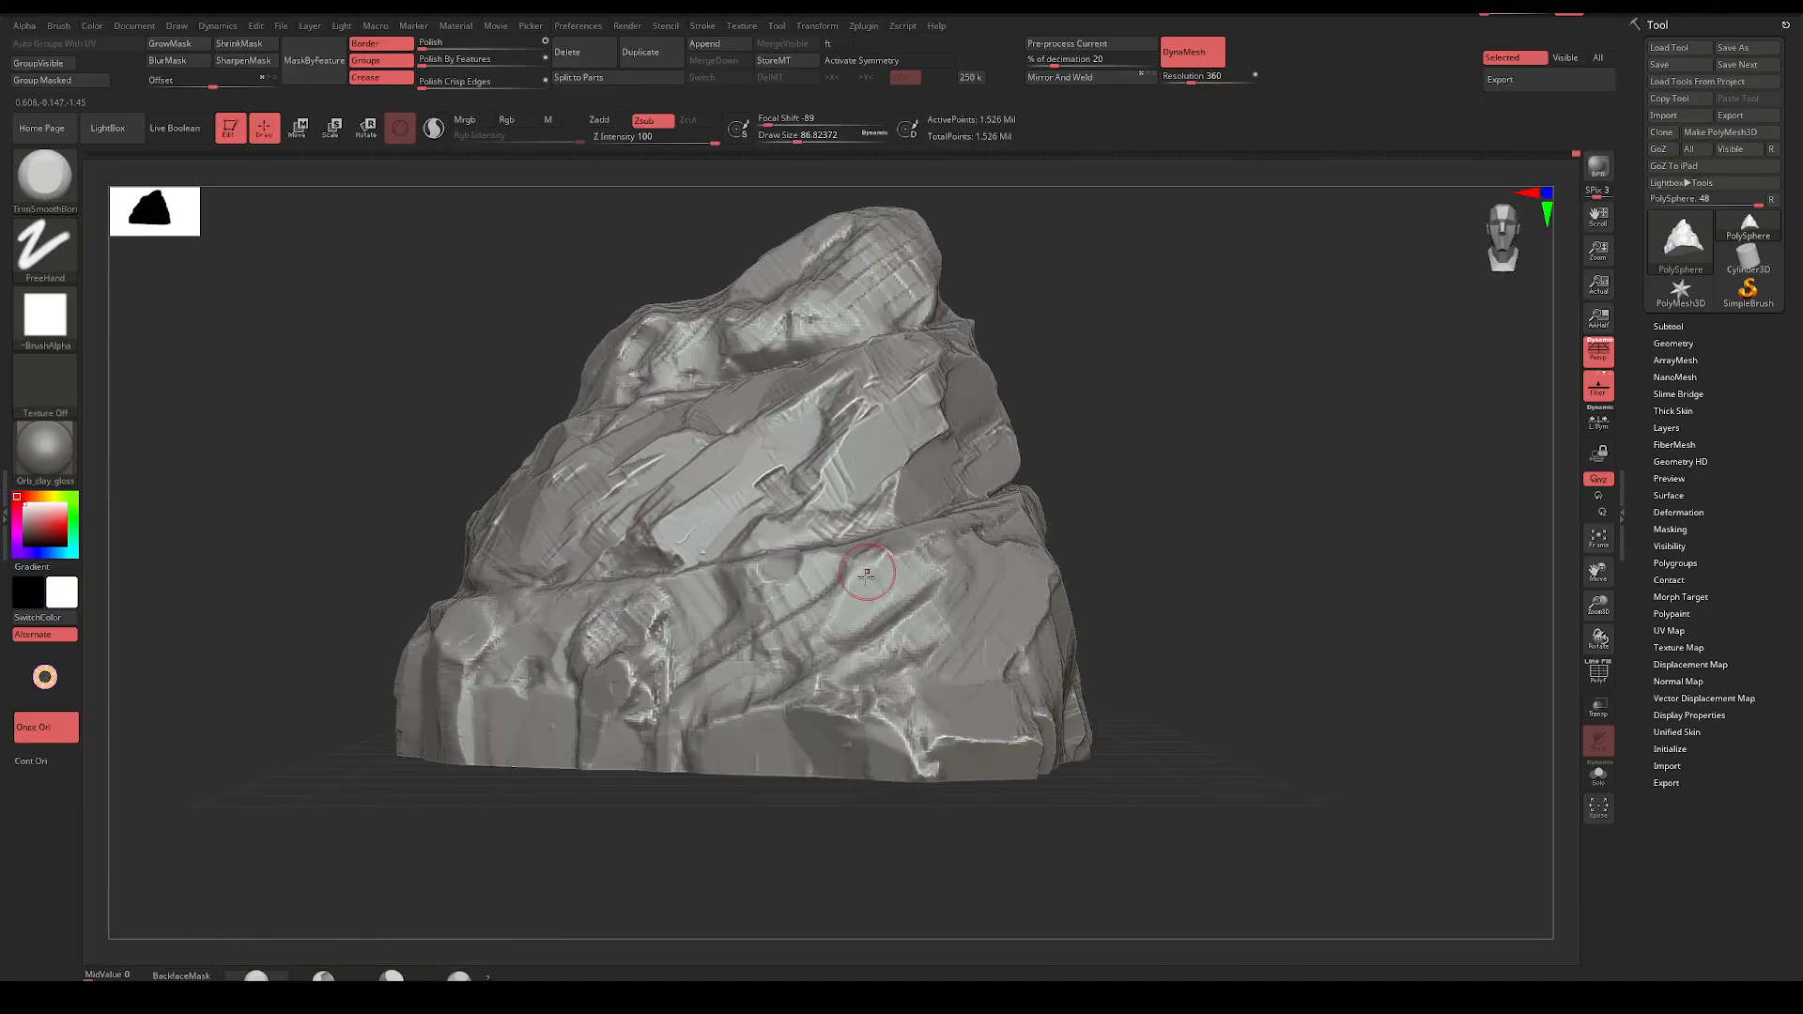
Set the draw size to about 124 and trim diagonal facets across the lower tier above the foot
{"action": "key", "text": "space"}
{"action": "left_click_drag", "start_coordinate": [939, 554], "coordinate": [880, 617]}
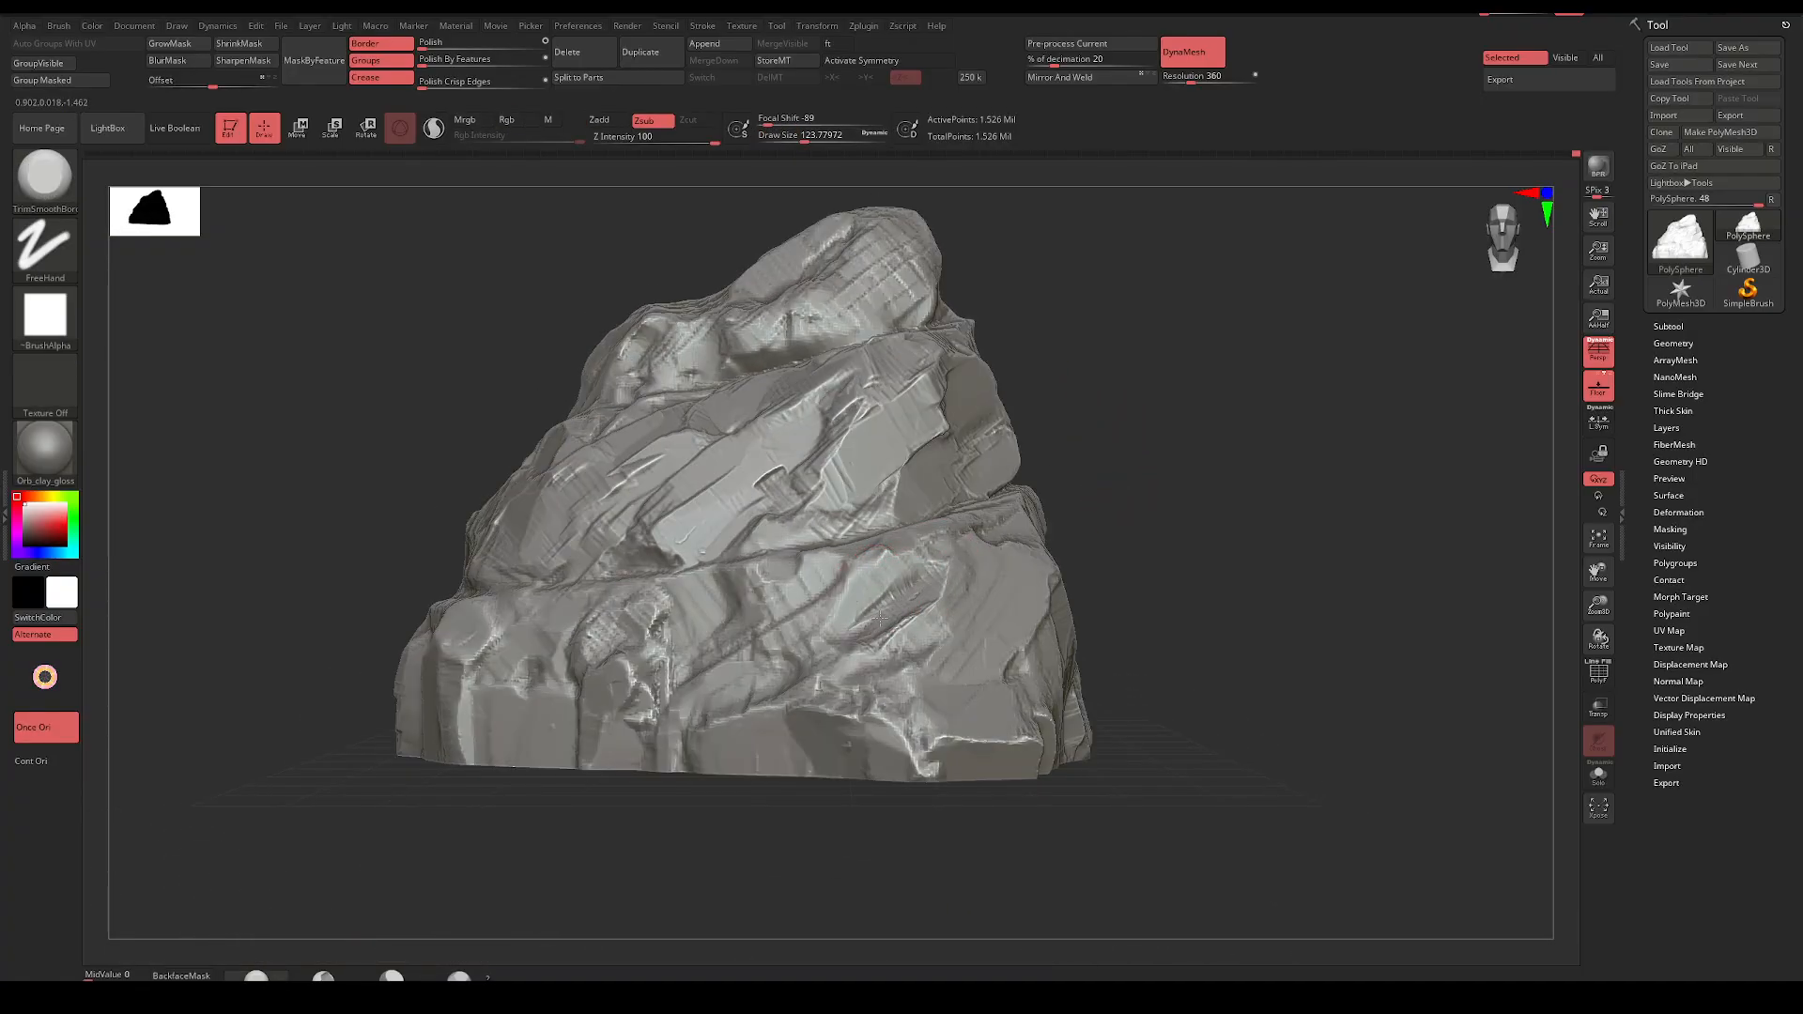
{"action": "right_click_drag", "start_coordinate": [880, 617], "coordinate": [1074, 551]}
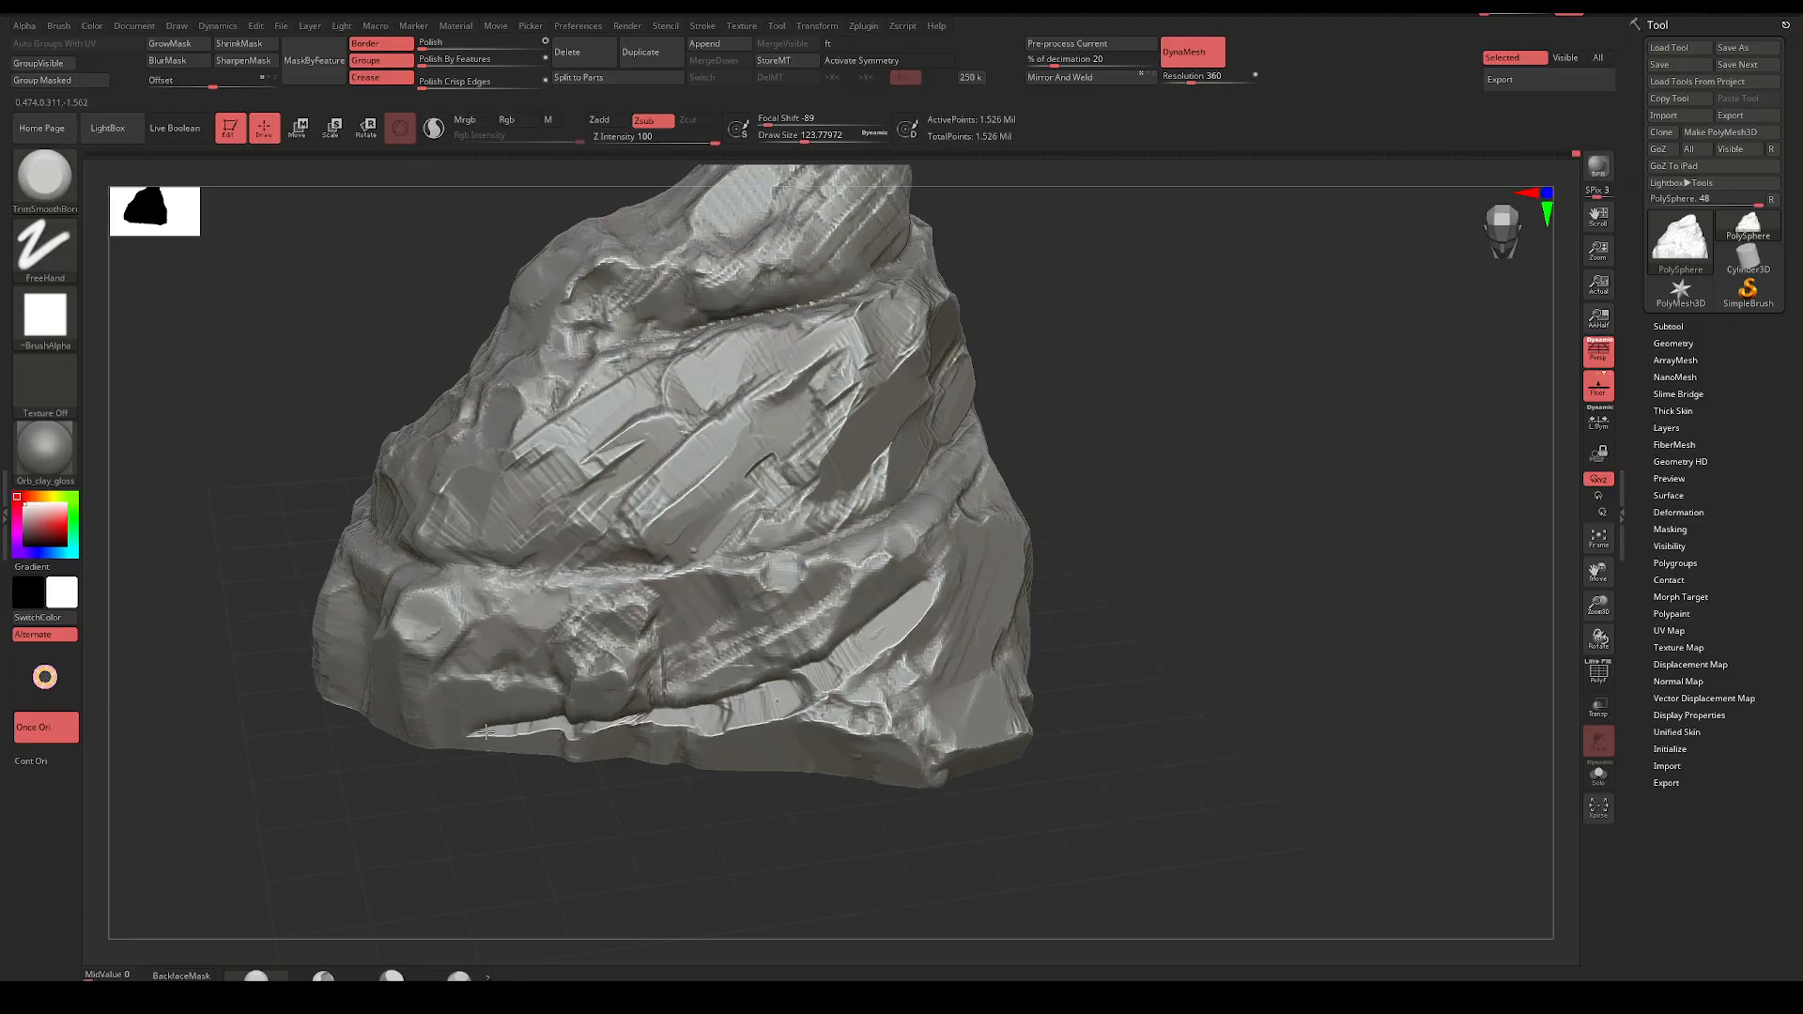
{"action": "left_click_drag", "start_coordinate": [398, 756], "coordinate": [564, 839]}
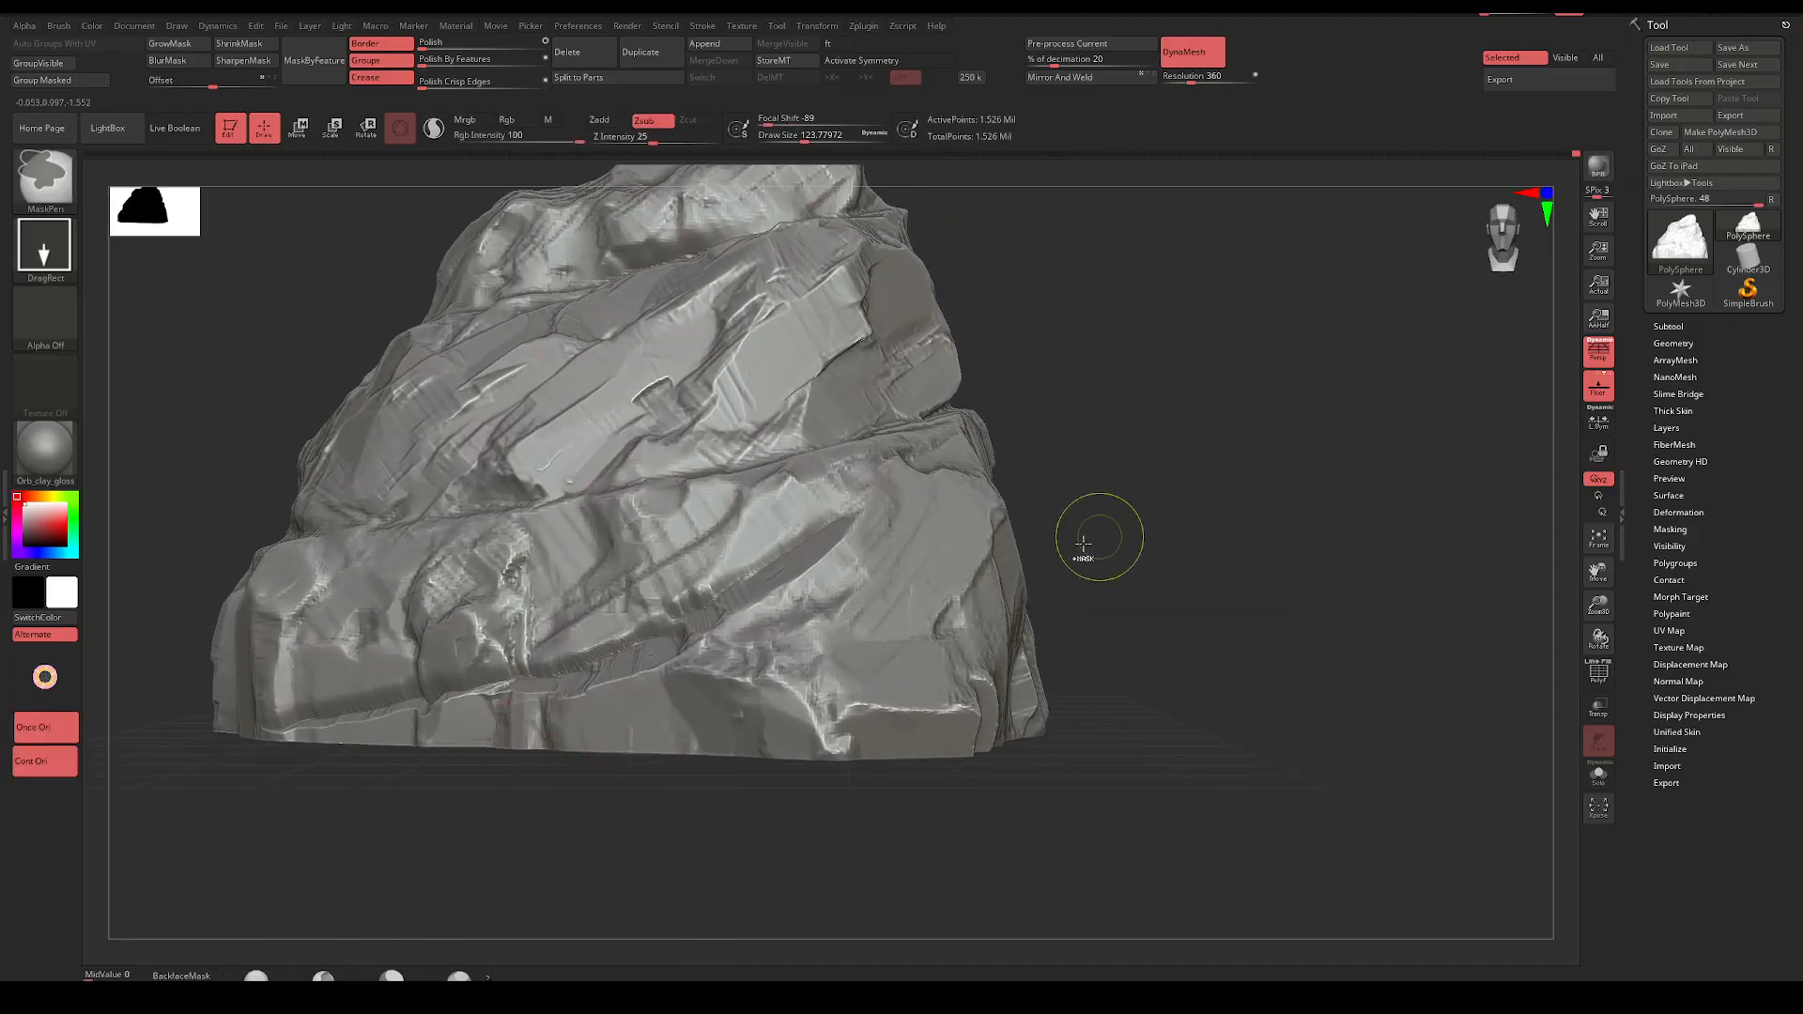
{"action": "left_click_drag", "start_coordinate": [1055, 544], "coordinate": [1139, 541]}
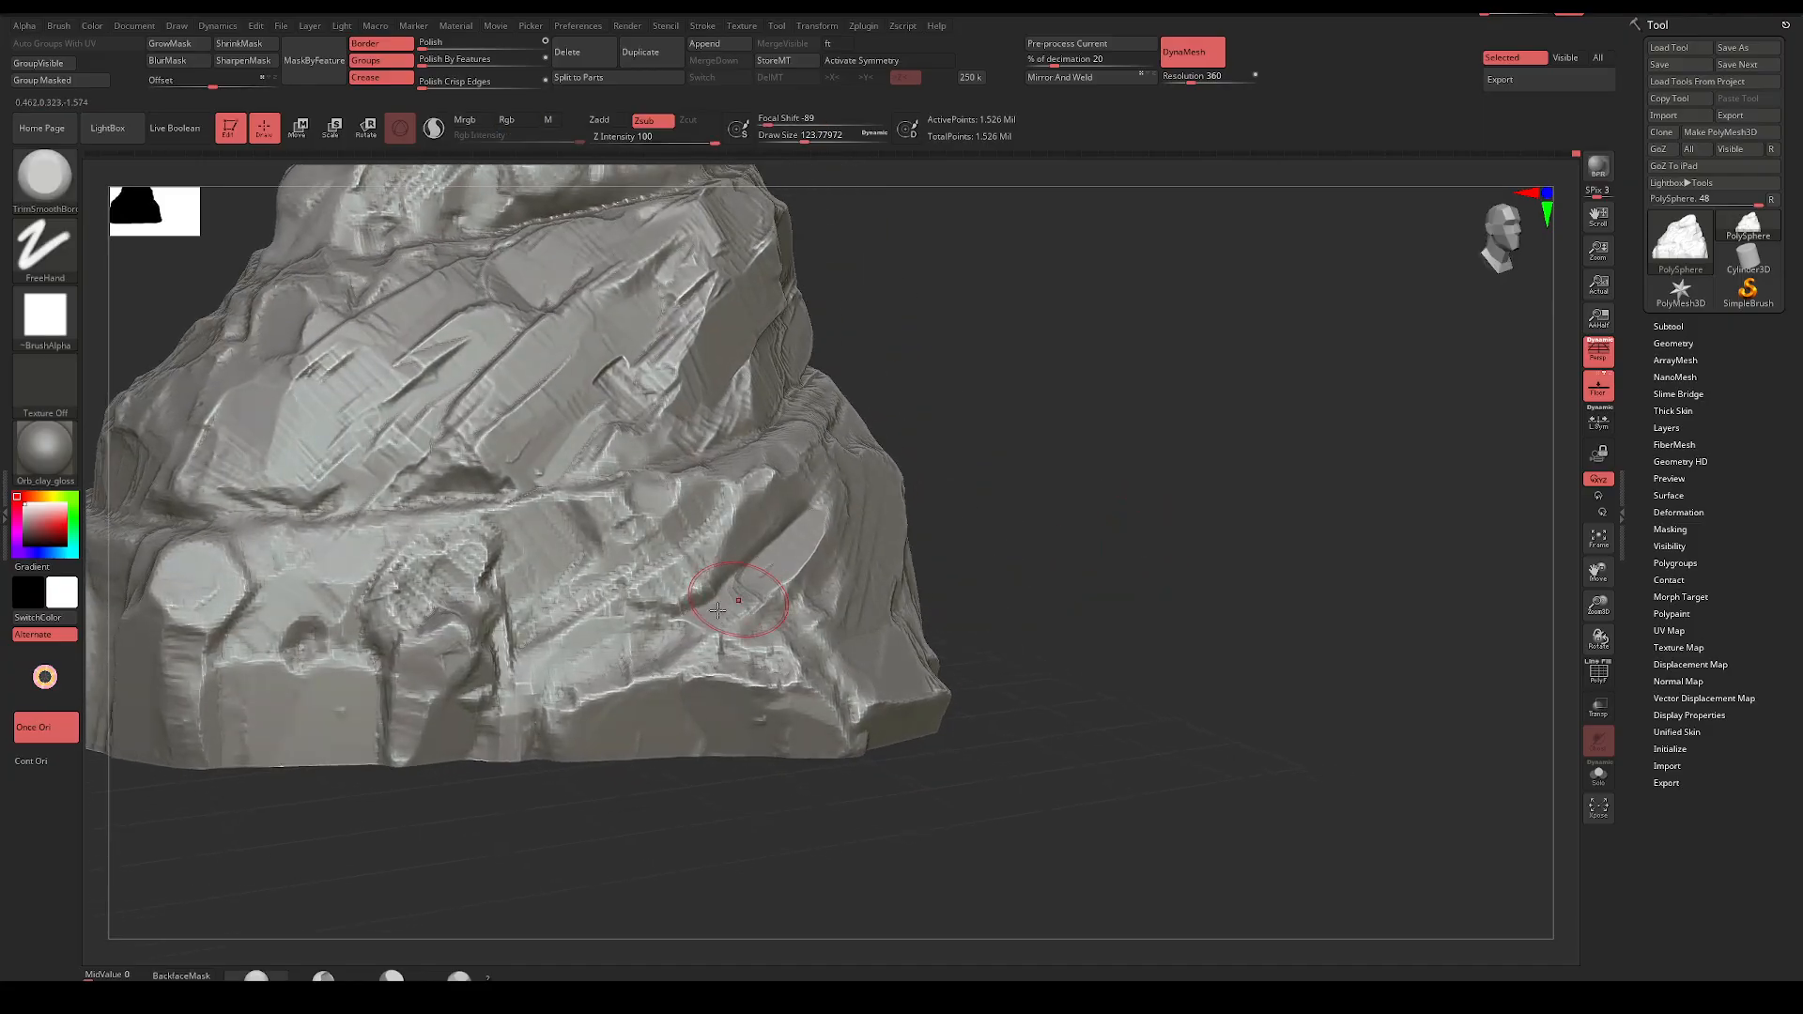
{"action": "mouse_move", "coordinate": [665, 634]}
{"action": "left_mouse_down", "text": "shift"}
{"action": "mouse_move", "coordinate": [701, 604]}
{"action": "mouse_move", "coordinate": [601, 624]}
{"action": "left_mouse_up", "text": "shift"}
Set the masking stroke to Lasso while viewing the rock from above
{"action": "mouse_move", "coordinate": [1106, 442]}
{"action": "left_mouse_down"}
{"action": "mouse_move", "coordinate": [1098, 430]}
{"action": "mouse_move", "coordinate": [1062, 607]}
{"action": "mouse_move", "coordinate": [977, 571]}
{"action": "mouse_move", "coordinate": [1127, 684]}
{"action": "mouse_move", "coordinate": [942, 713]}
{"action": "mouse_move", "coordinate": [923, 696]}
{"action": "left_mouse_up"}
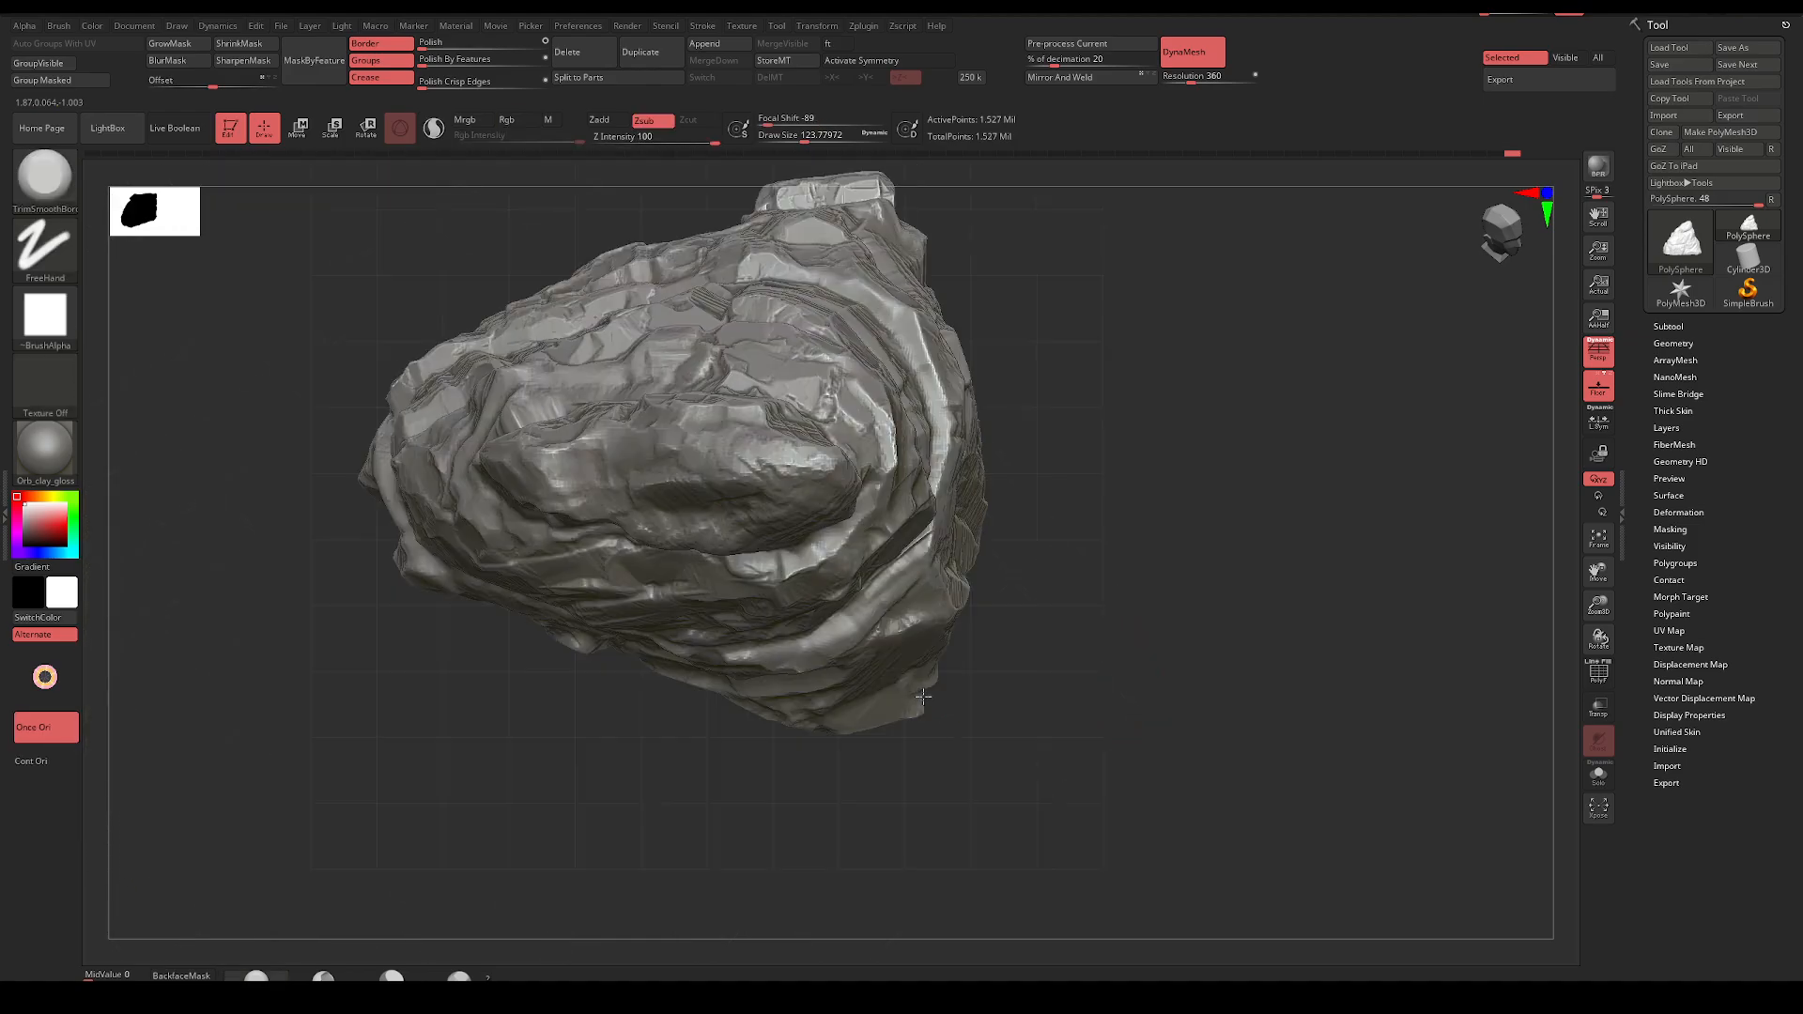
{"action": "key", "text": "ctrl"}
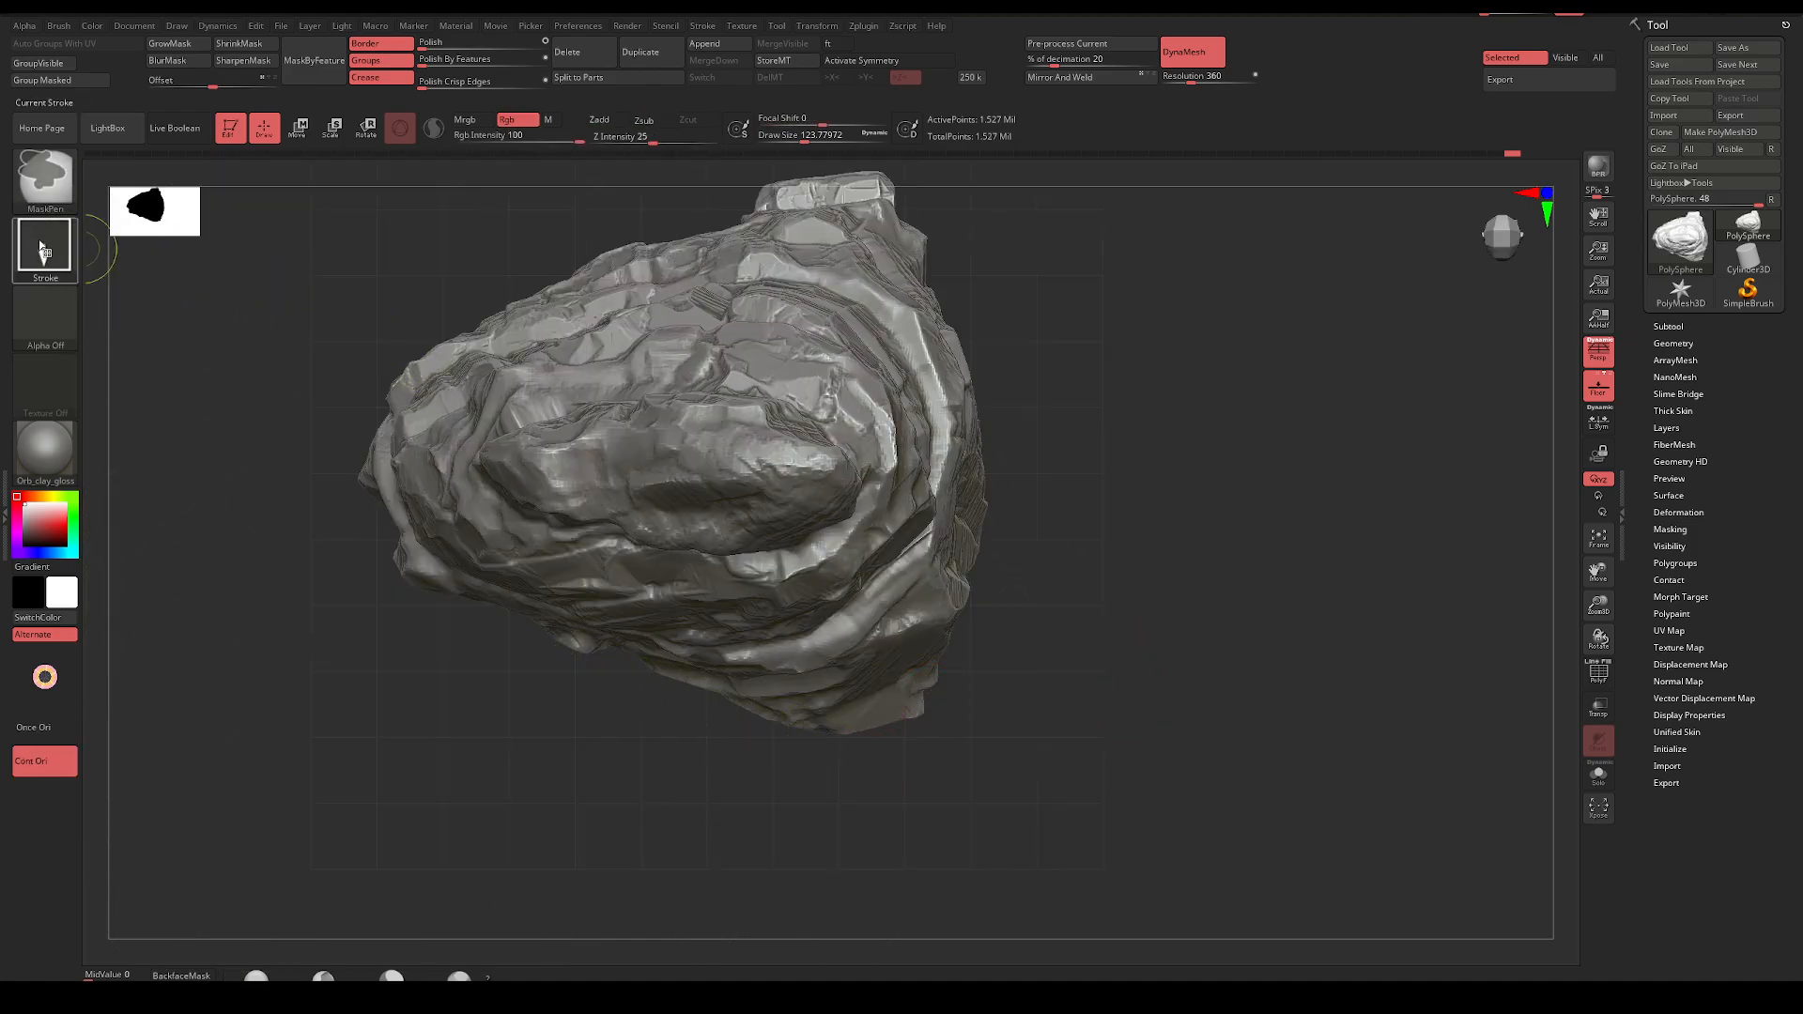
{"action": "left_click", "coordinate": [42, 247]}
{"action": "left_click", "coordinate": [265, 296]}
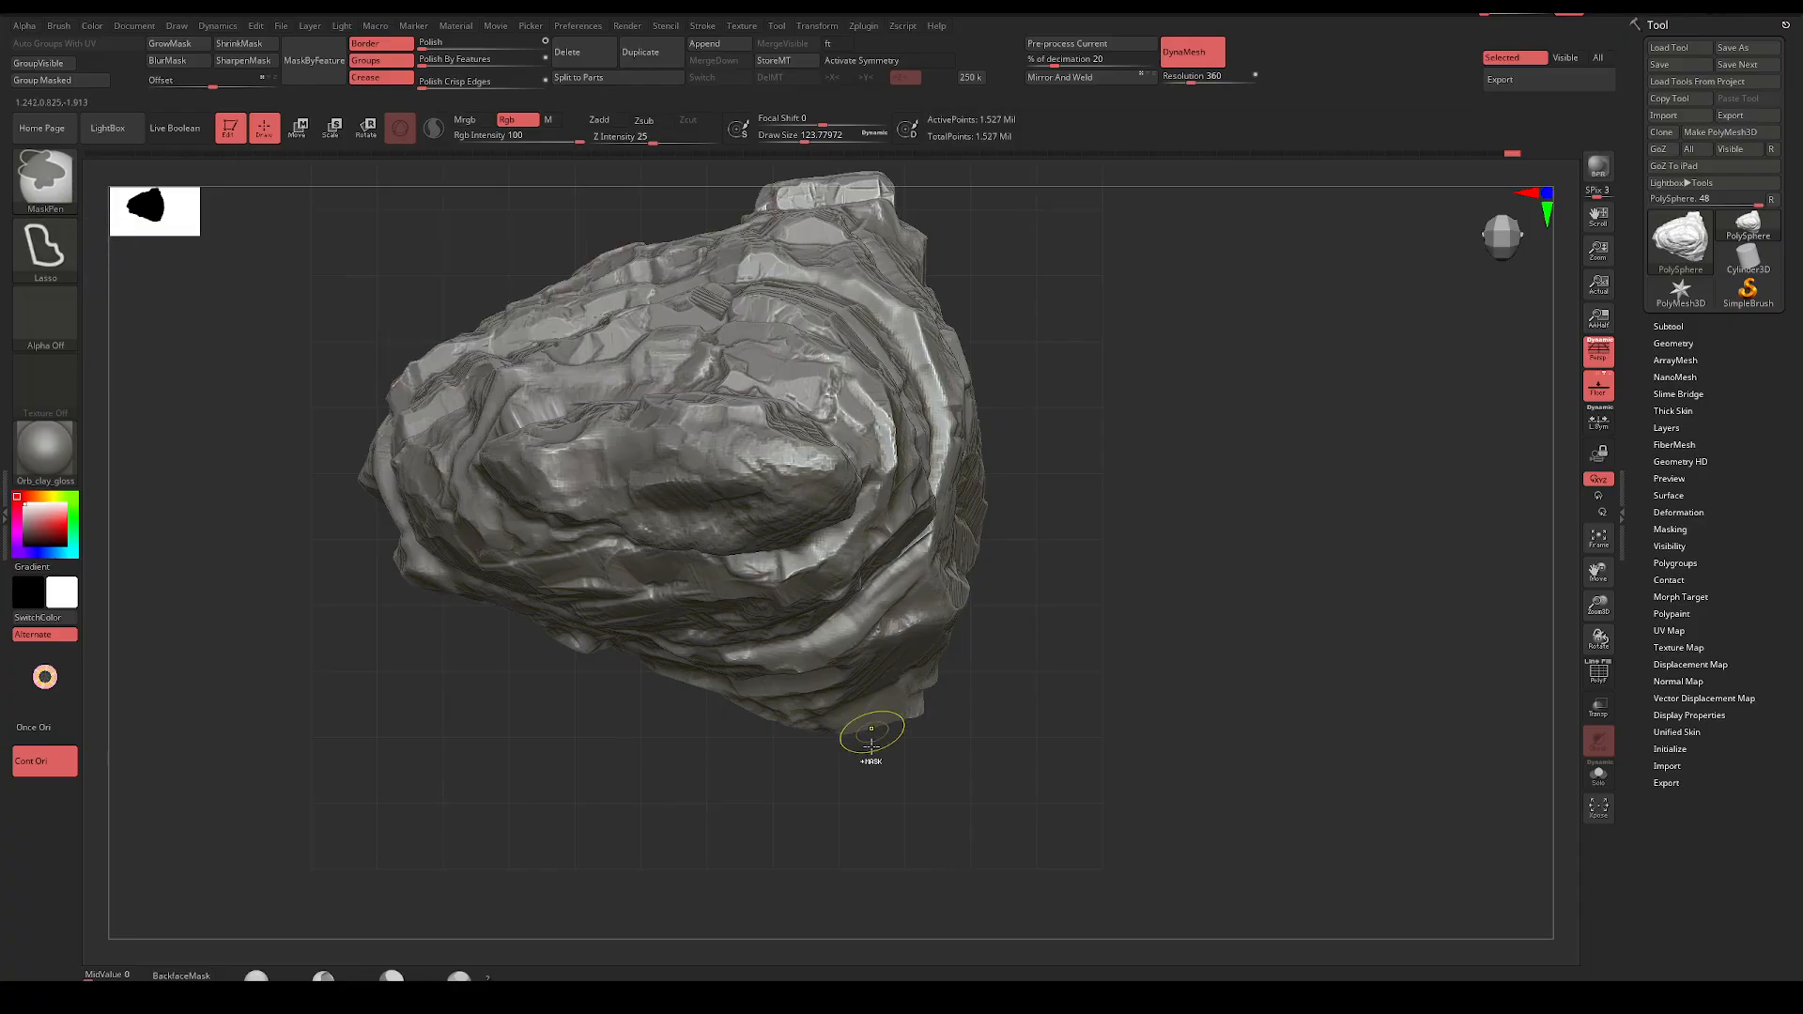
Try to isolate the lower tier's front foot with an inverted lasso mask and move it outward
{"action": "mouse_move", "coordinate": [850, 718]}
{"action": "left_mouse_down", "text": "ctrl"}
{"action": "mouse_move", "coordinate": [808, 845]}
{"action": "mouse_move", "coordinate": [587, 662]}
{"action": "mouse_move", "coordinate": [725, 862]}
{"action": "mouse_move", "coordinate": [713, 694]}
{"action": "left_mouse_up", "text": "ctrl"}
{"action": "left_click", "coordinate": [1051, 644], "text": "ctrl"}
{"action": "left_click_drag", "start_coordinate": [1051, 644], "coordinate": [1070, 817]}
{"action": "key", "text": "w"}
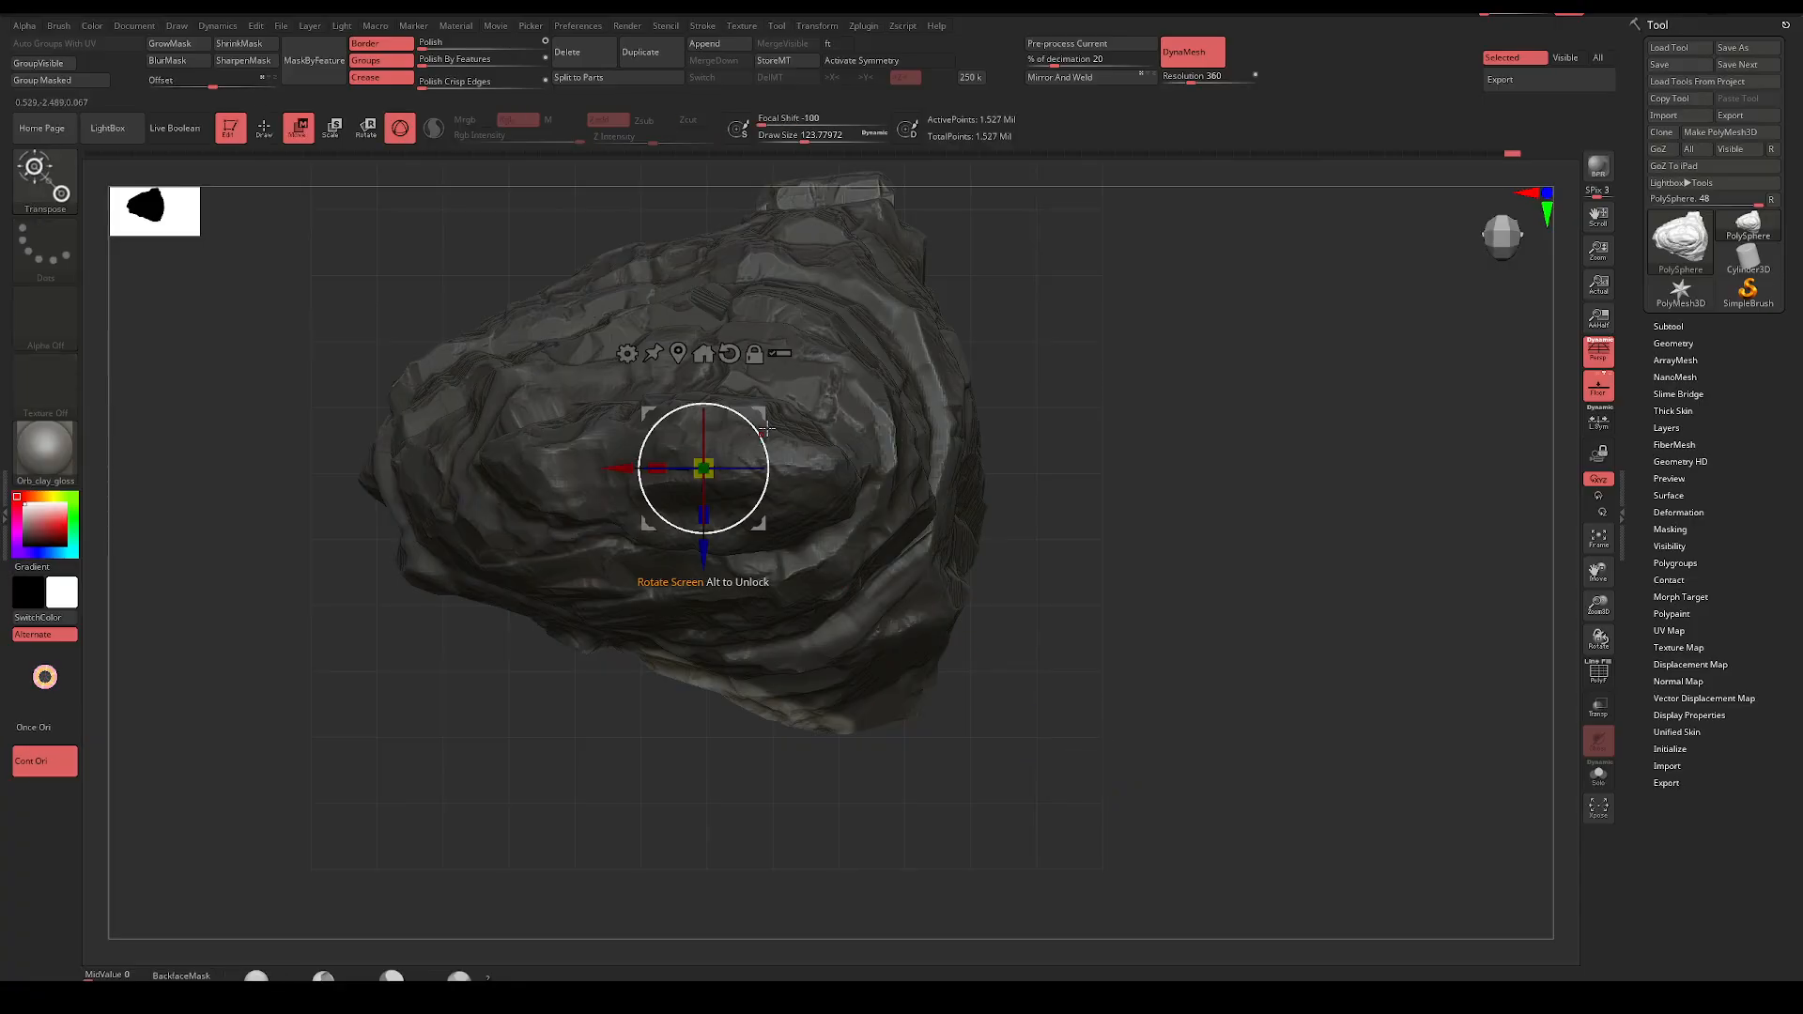
{"action": "mouse_move", "coordinate": [758, 414]}
{"action": "left_mouse_down"}
{"action": "mouse_move", "coordinate": [749, 460]}
{"action": "mouse_move", "coordinate": [753, 436]}
{"action": "left_mouse_up"}
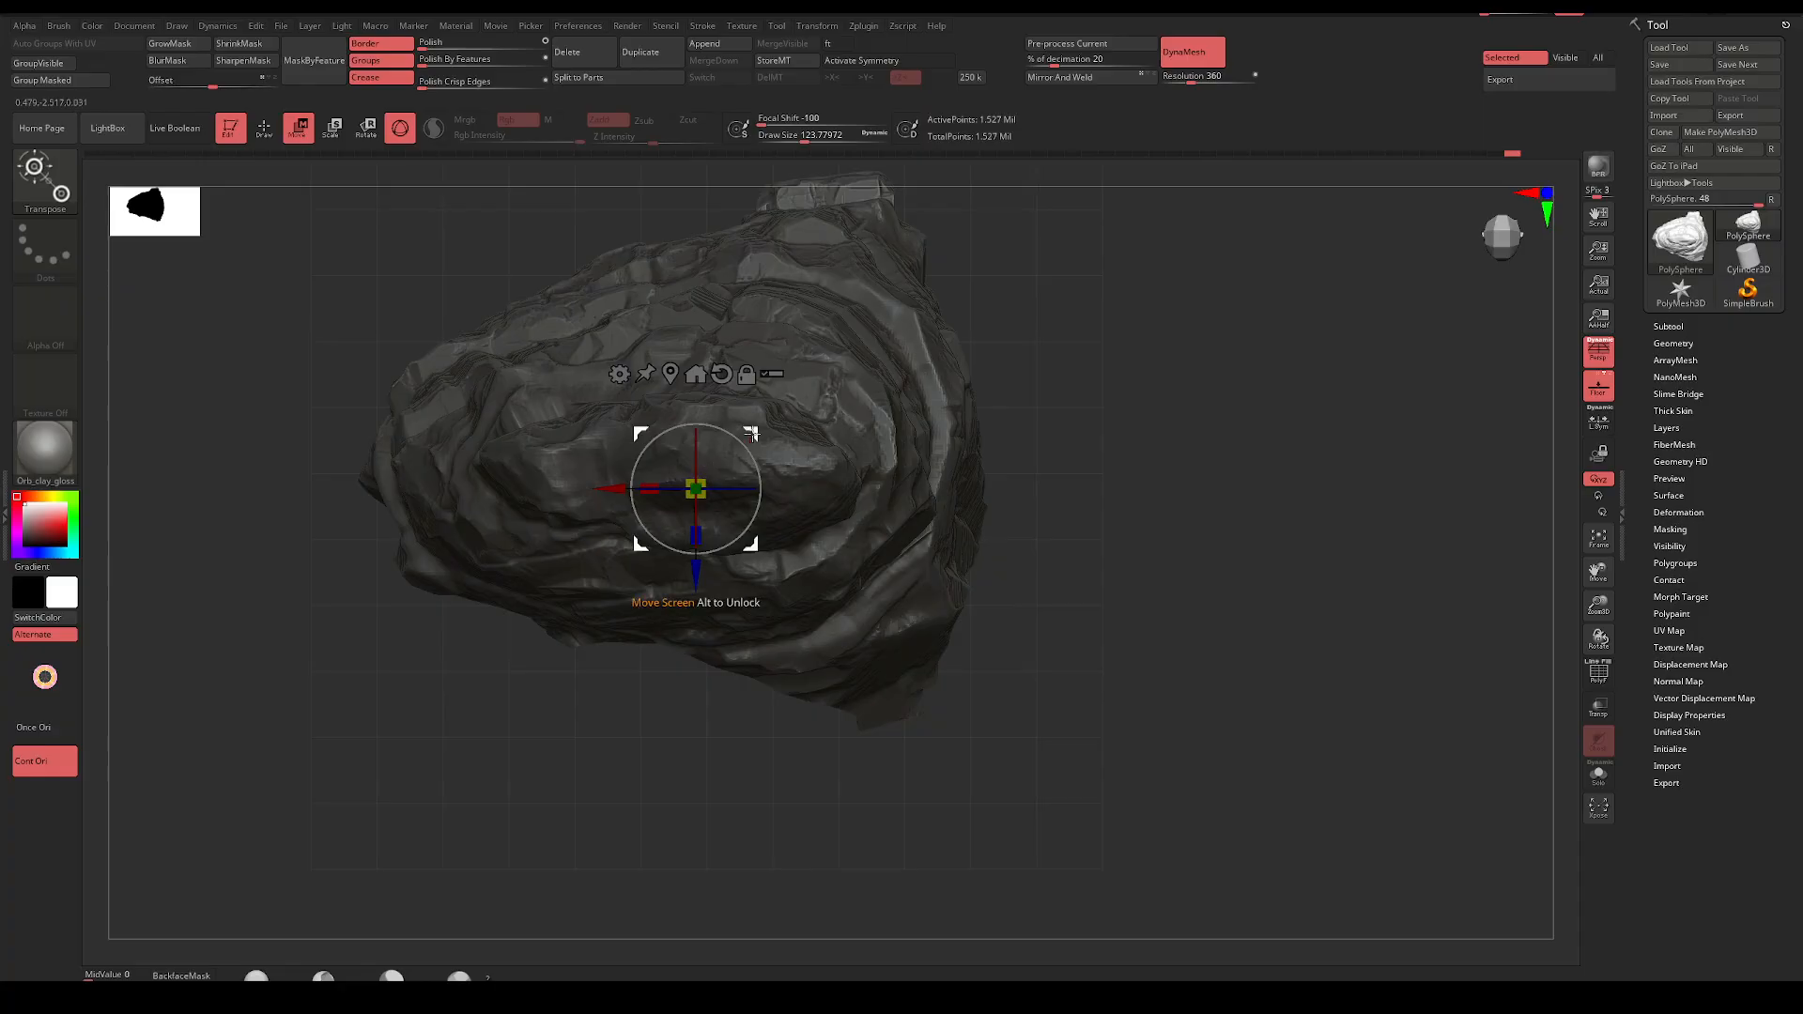
{"action": "left_click_drag", "start_coordinate": [753, 433], "coordinate": [779, 578]}
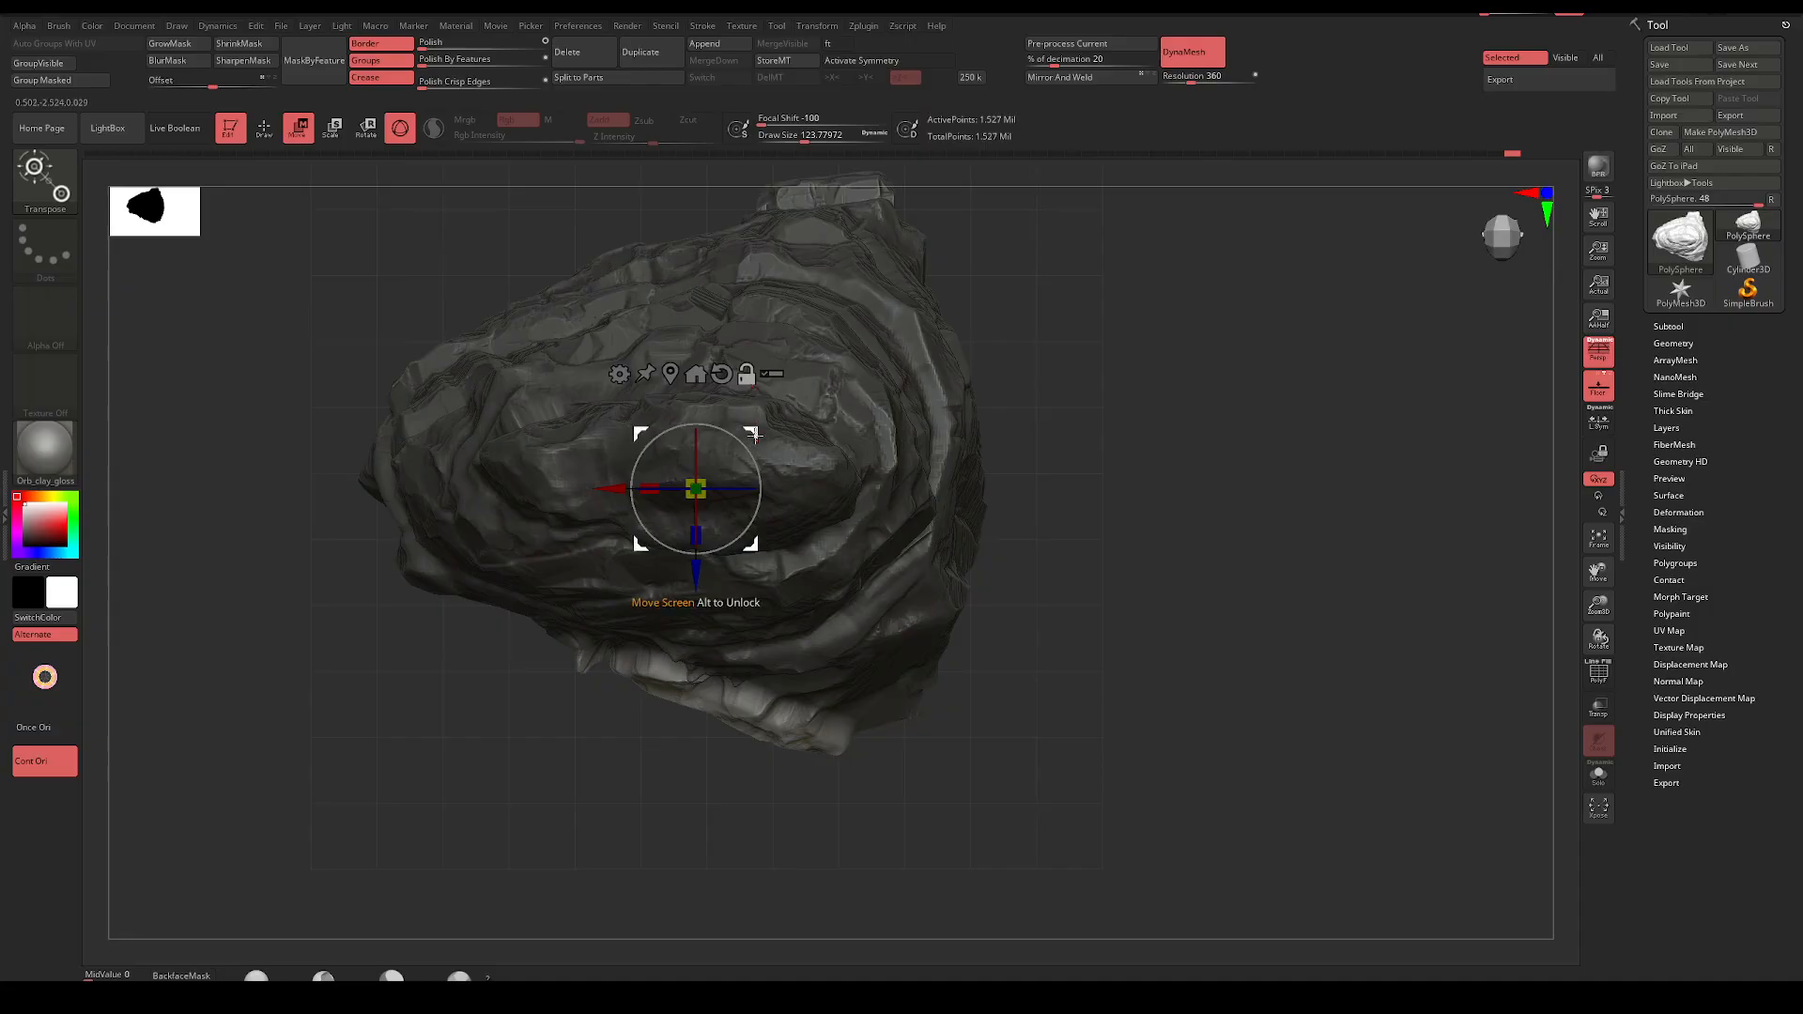
{"action": "left_click_drag", "start_coordinate": [752, 433], "coordinate": [780, 533]}
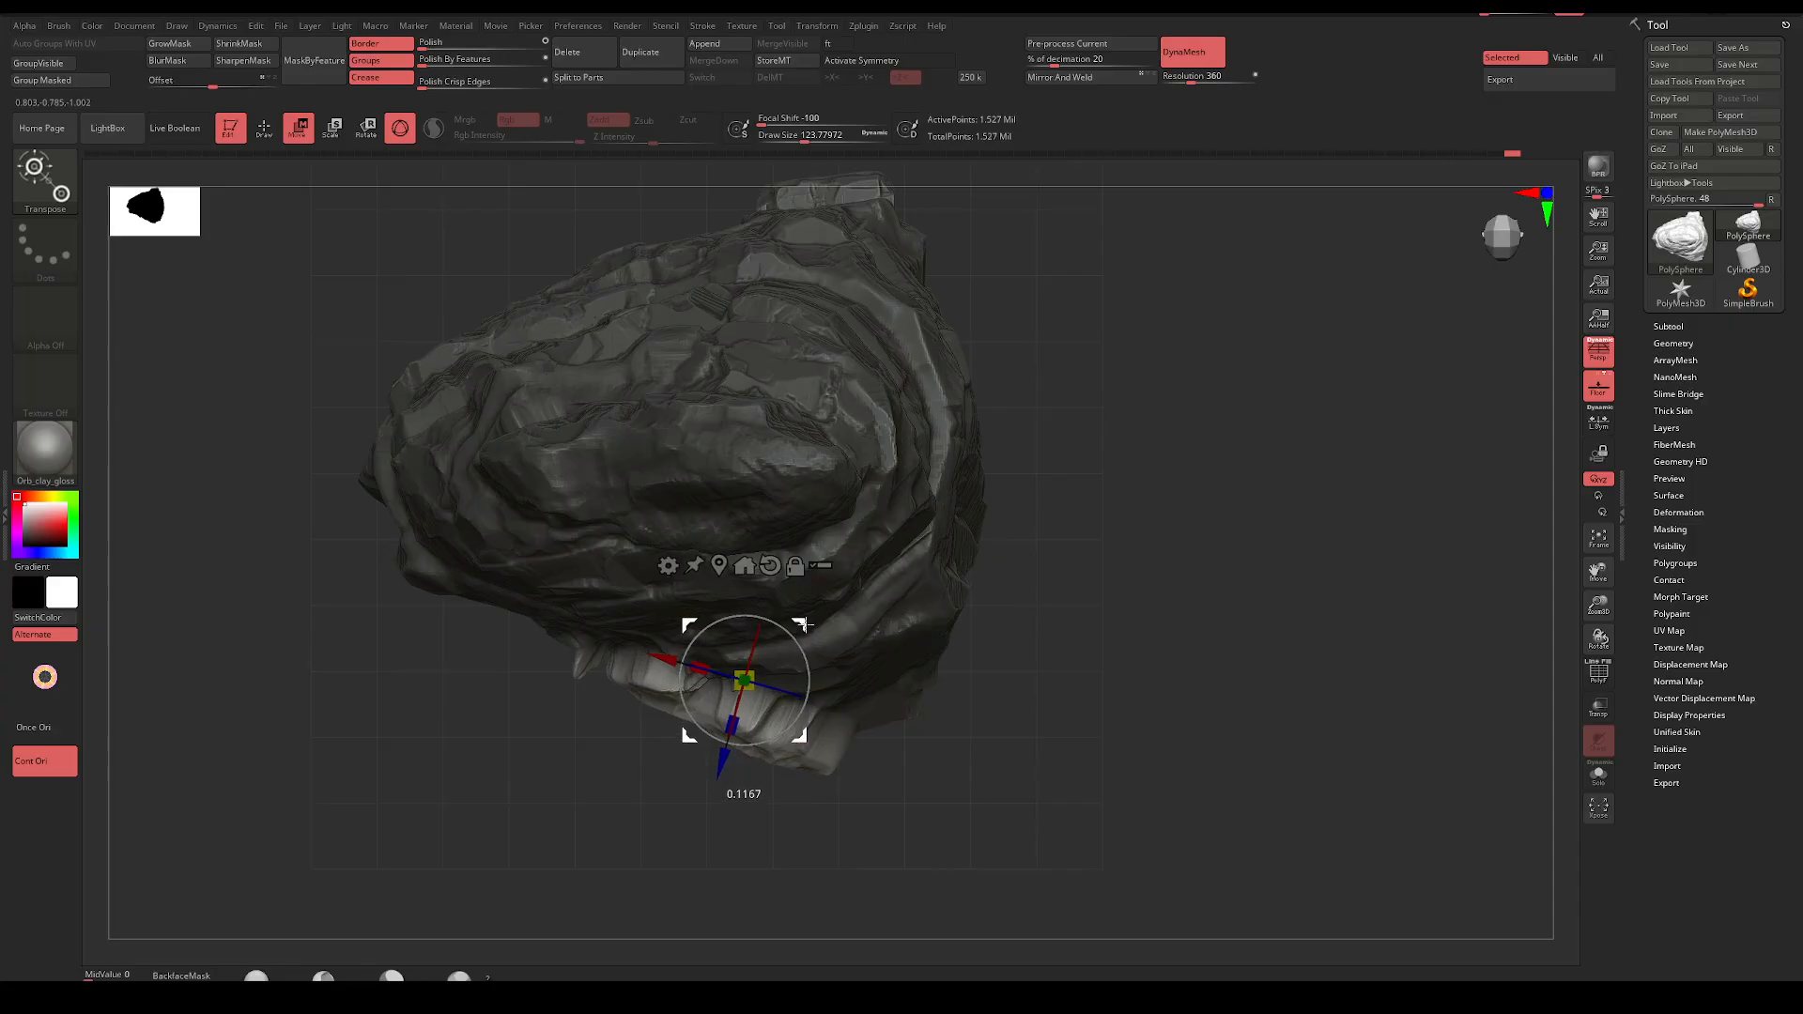
Undo the moves and the masking on the lower tier's front foot
{"action": "left_click_drag", "start_coordinate": [1033, 536], "coordinate": [1043, 576]}
{"action": "key", "text": "ctrl+z"}
{"action": "key", "text": "ctrl+z"}
{"action": "key", "text": "ctrl+z"}
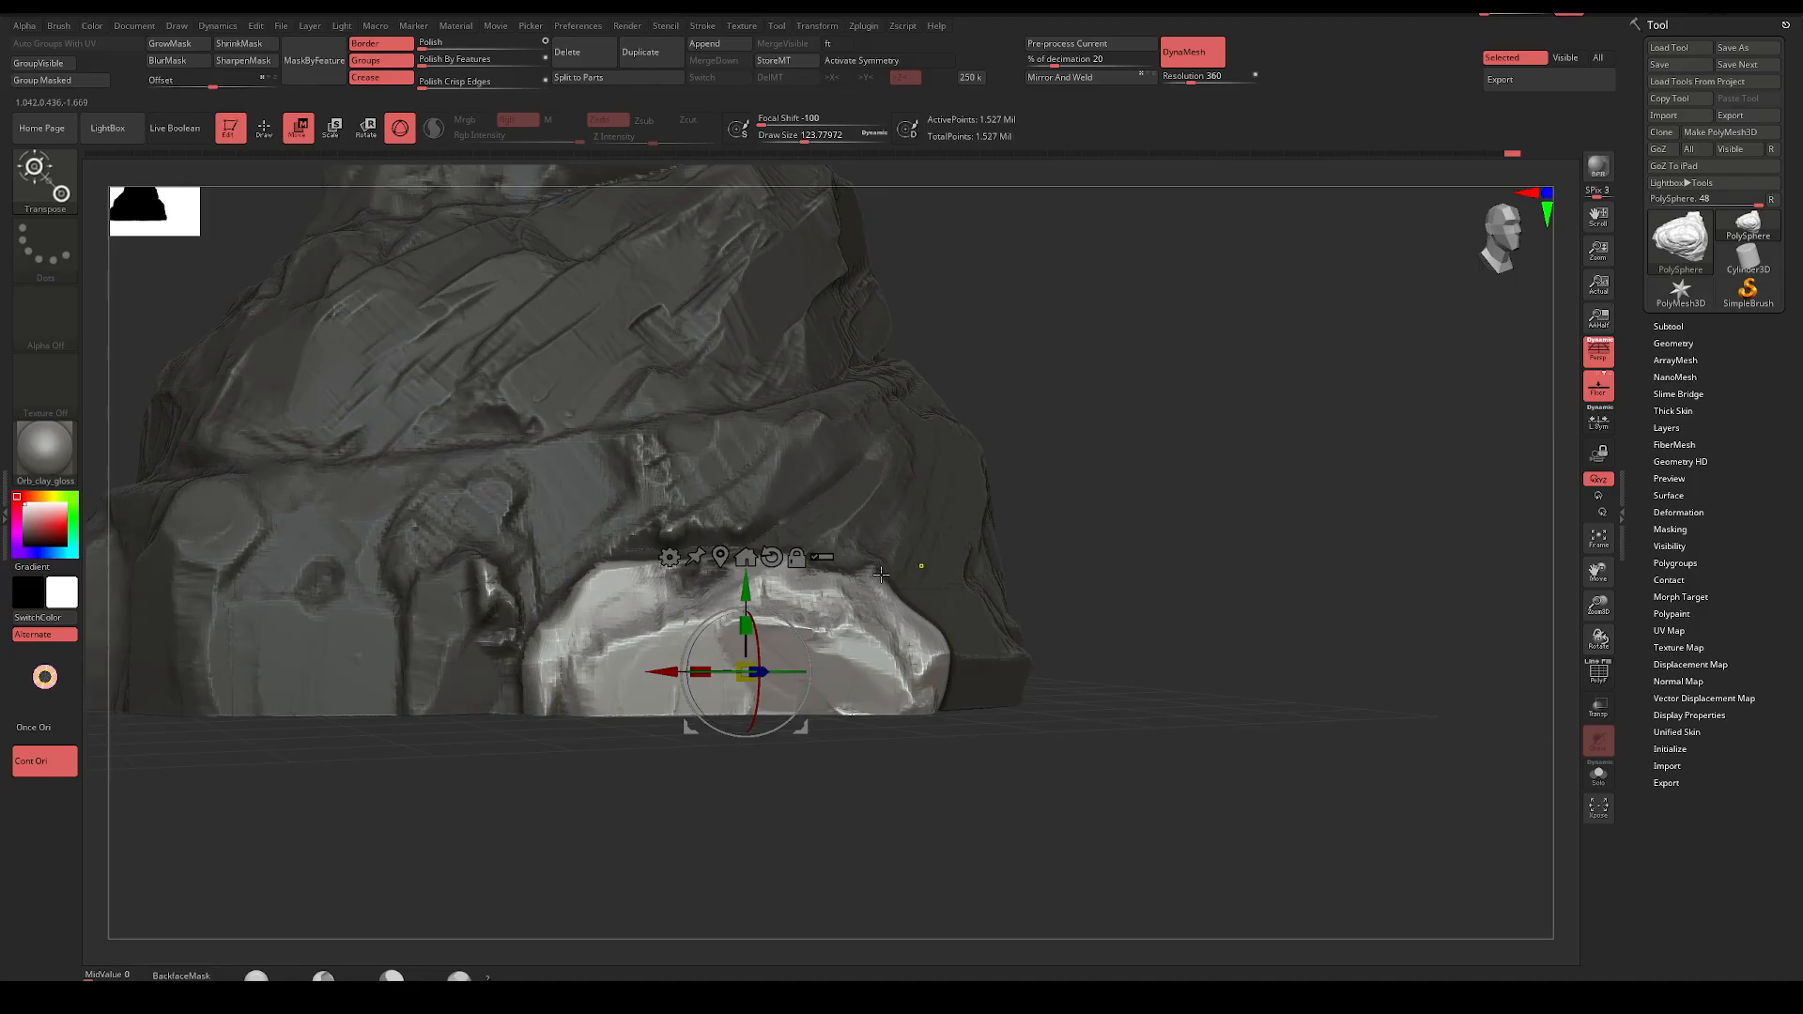
{"action": "left_click", "coordinate": [722, 557]}
{"action": "key", "text": "ctrl+z"}
{"action": "key", "text": "ctrl+z"}
Lasso-mask a boulder shape at the lower tier's foot, invert the mask and move the boulder outward from the rock
{"action": "mouse_move", "coordinate": [395, 783]}
{"action": "left_mouse_down", "text": "ctrl"}
{"action": "mouse_move", "coordinate": [535, 583]}
{"action": "mouse_move", "coordinate": [550, 808]}
{"action": "mouse_move", "coordinate": [476, 684]}
{"action": "mouse_move", "coordinate": [448, 514]}
{"action": "mouse_move", "coordinate": [424, 490]}
{"action": "left_mouse_up", "text": "ctrl"}
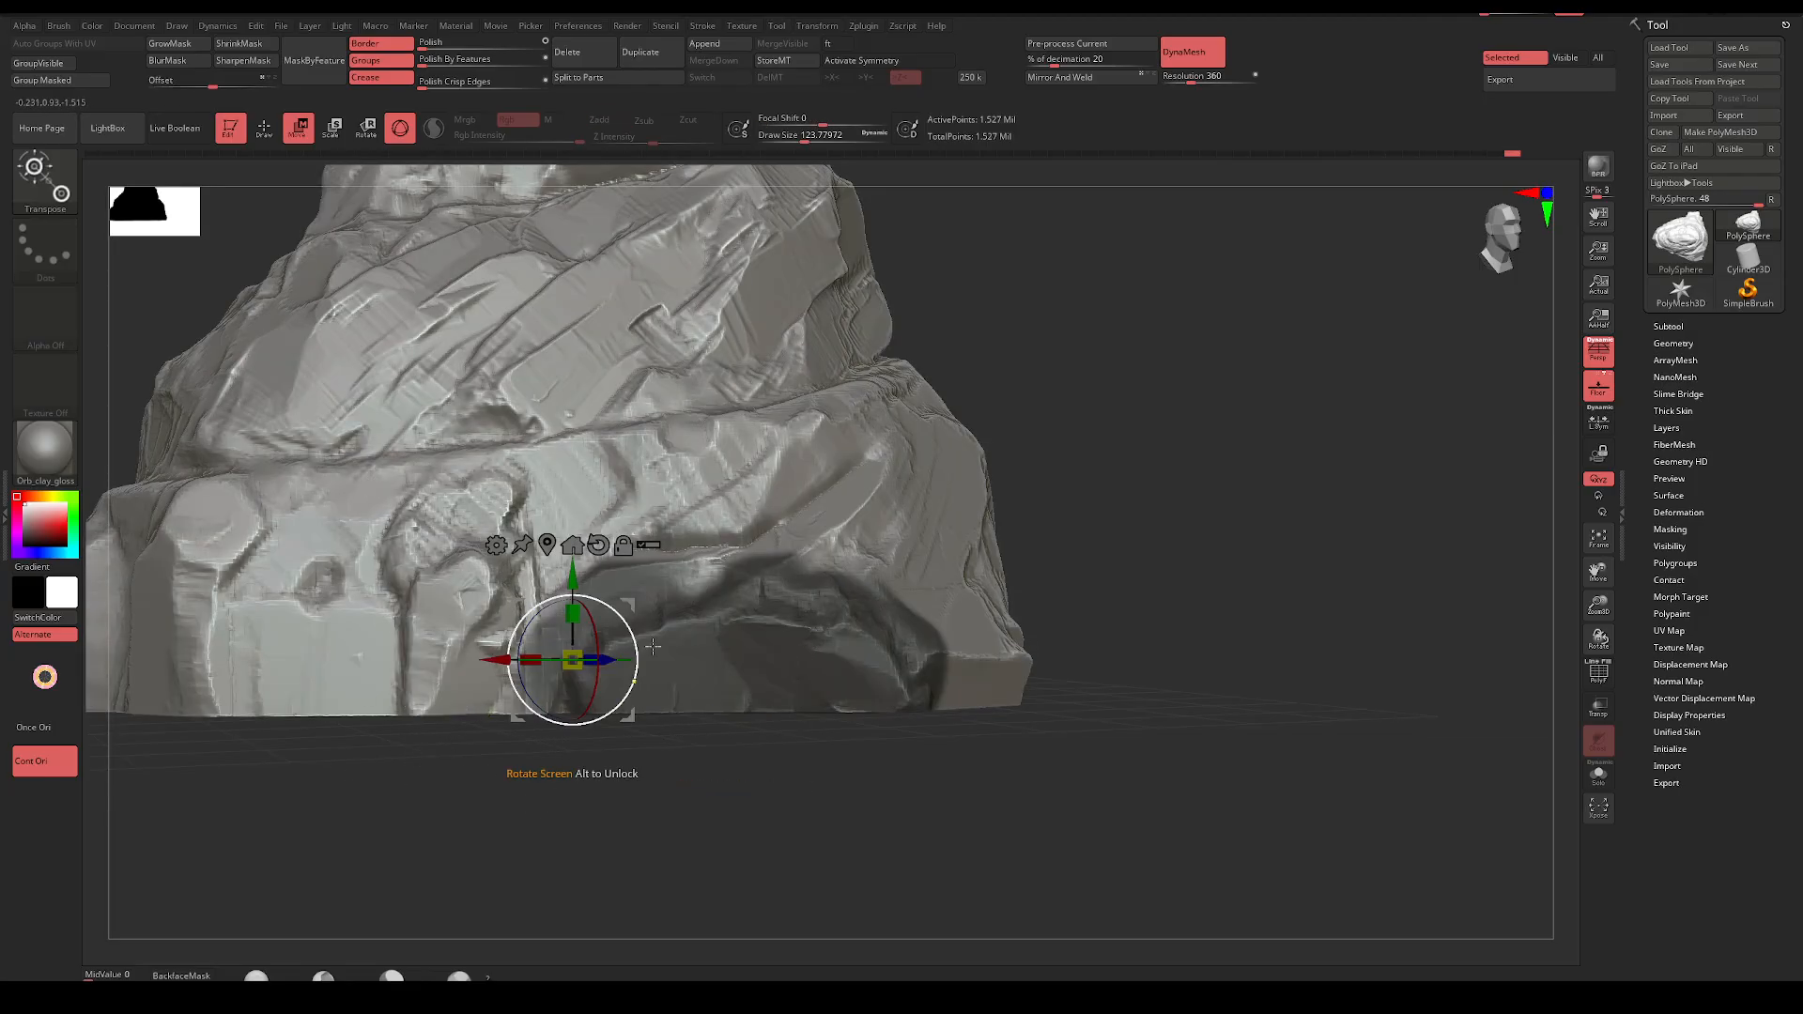
{"action": "mouse_move", "coordinate": [1038, 469]}
{"action": "left_mouse_down"}
{"action": "mouse_move", "coordinate": [1051, 512]}
{"action": "mouse_move", "coordinate": [1090, 527]}
{"action": "mouse_move", "coordinate": [1018, 516]}
{"action": "mouse_move", "coordinate": [961, 551]}
{"action": "left_mouse_up"}
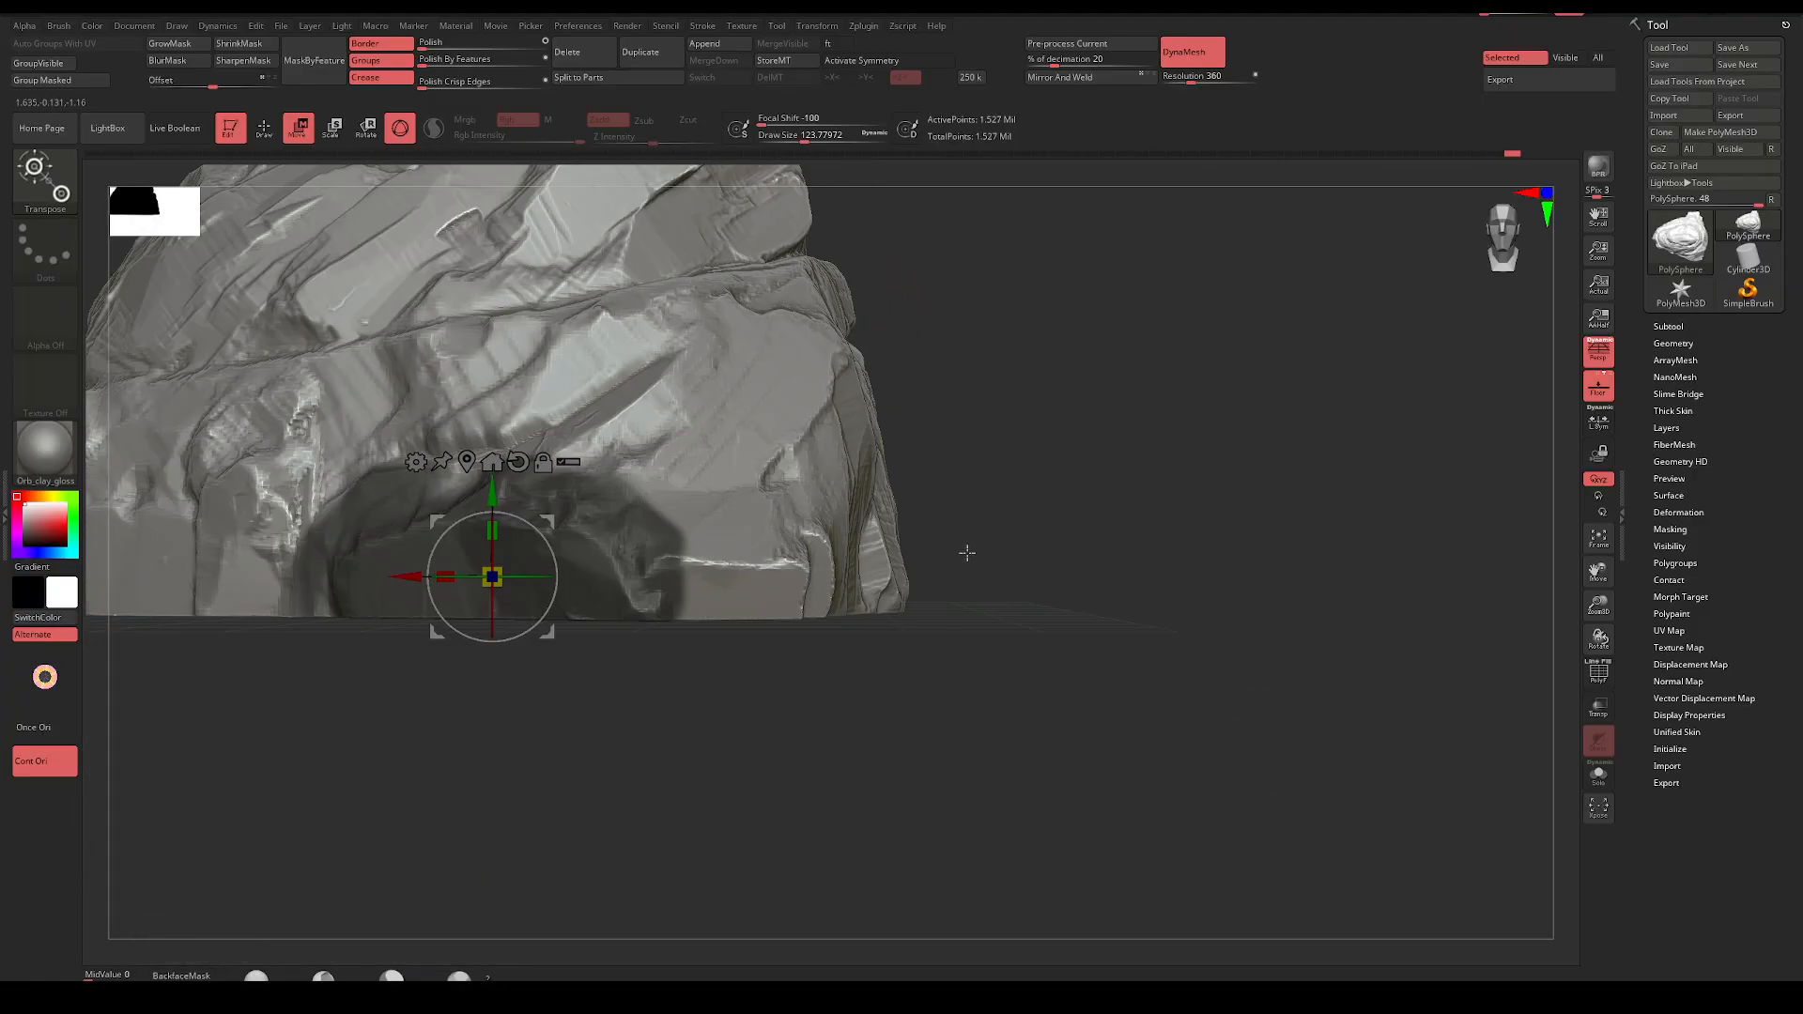
{"action": "left_click_drag", "start_coordinate": [731, 712], "coordinate": [752, 816]}
{"action": "left_click", "coordinate": [1011, 612], "text": "ctrl"}
{"action": "left_click_drag", "start_coordinate": [1011, 612], "coordinate": [1042, 514], "text": "alt"}
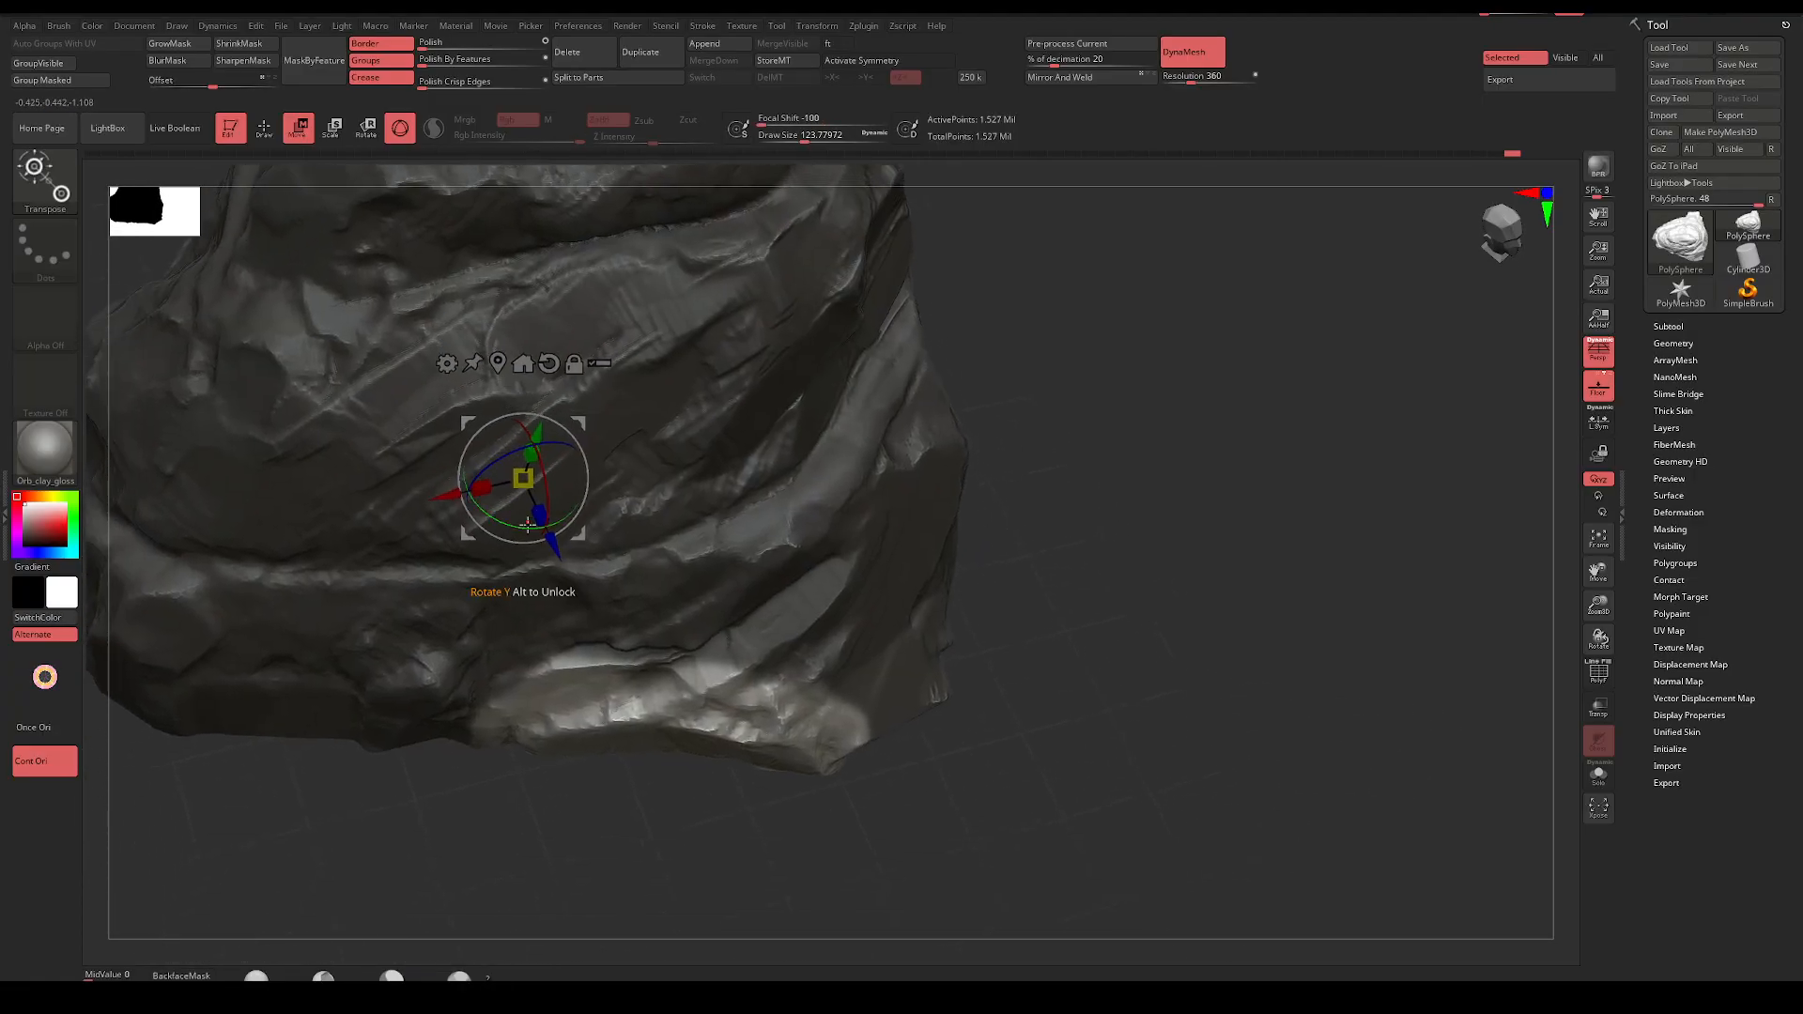
{"action": "left_click_drag", "start_coordinate": [580, 540], "coordinate": [588, 569]}
Clear the mask, remesh the rock with DynaMesh and return to sculpting with the TrimSmoothBorder brush
{"action": "left_click_drag", "start_coordinate": [1072, 498], "coordinate": [1057, 646], "text": "ctrl"}
{"action": "left_click_drag", "start_coordinate": [1057, 646], "coordinate": [1042, 552], "text": "ctrl"}
{"action": "mouse_move", "coordinate": [1042, 552]}
{"action": "left_mouse_down", "text": "shift"}
{"action": "mouse_move", "coordinate": [1067, 504]}
{"action": "mouse_move", "coordinate": [1115, 555]}
{"action": "mouse_move", "coordinate": [1111, 595]}
{"action": "mouse_move", "coordinate": [1052, 554]}
{"action": "left_mouse_up", "text": "shift"}
{"action": "key", "text": "q"}
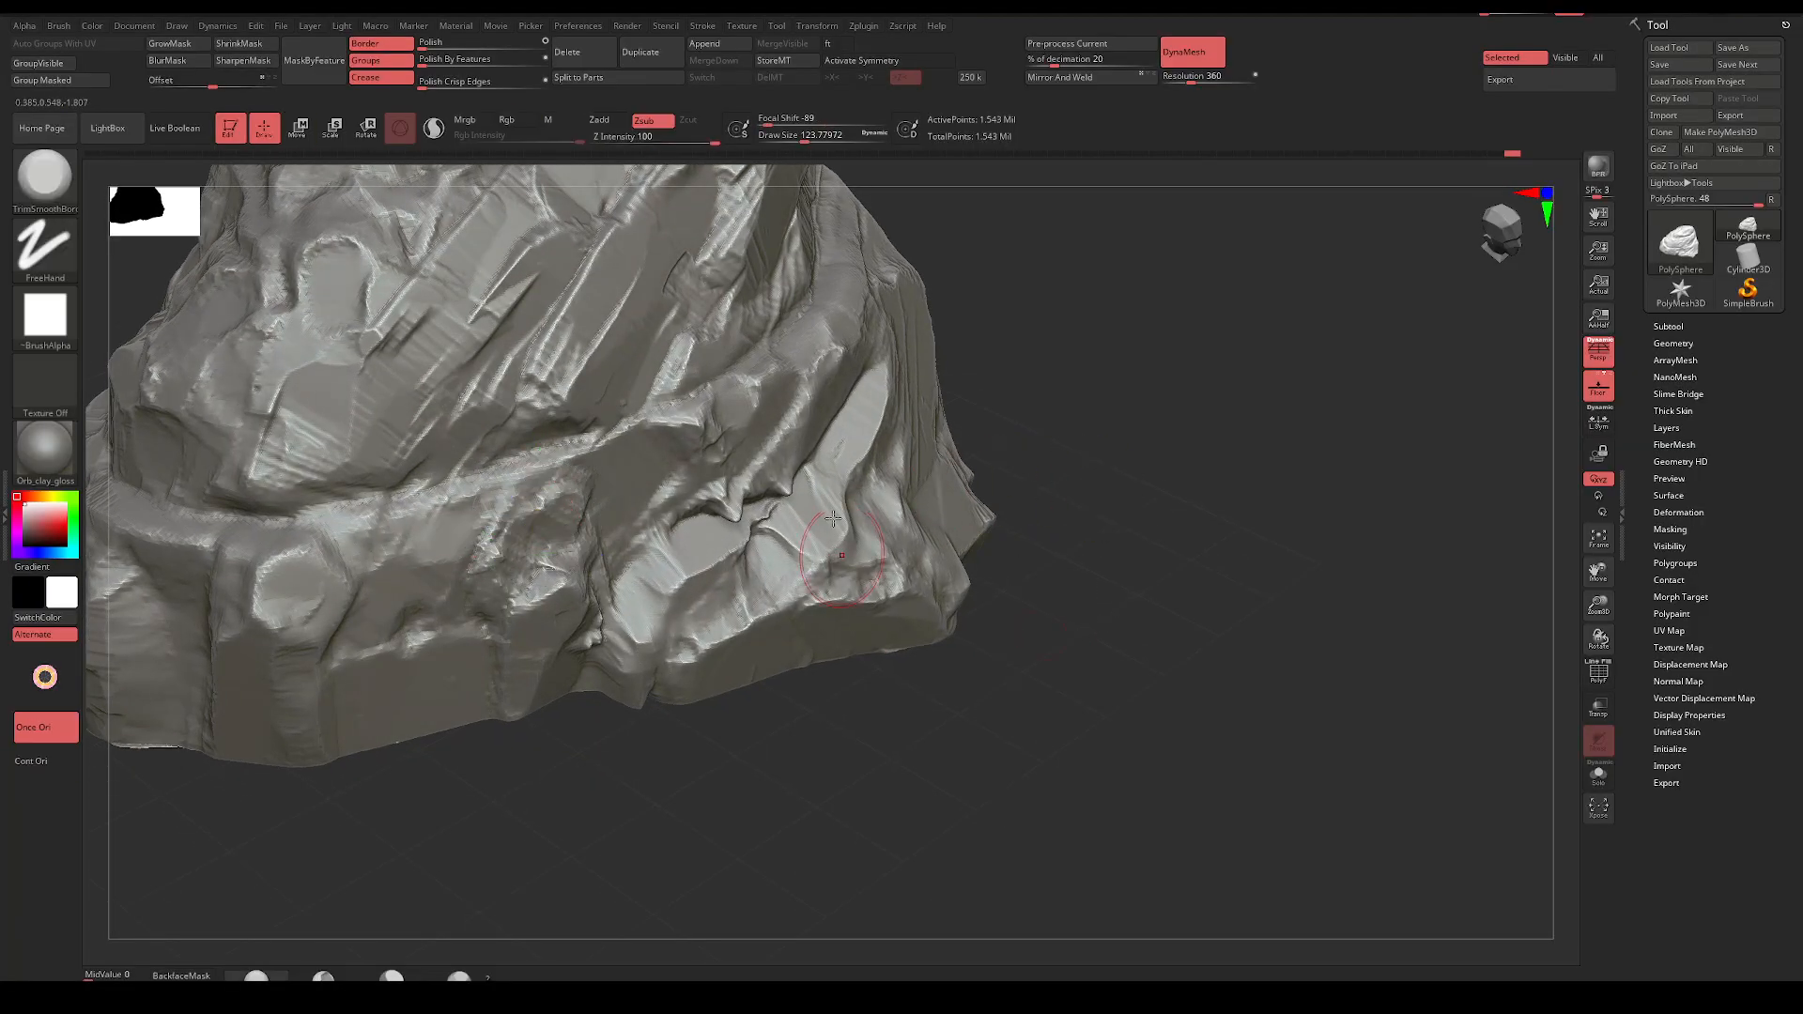
Trim flat diagonal facets across the lower tier's wall just above the protruding boulder
{"action": "left_click_drag", "start_coordinate": [731, 511], "coordinate": [767, 484]}
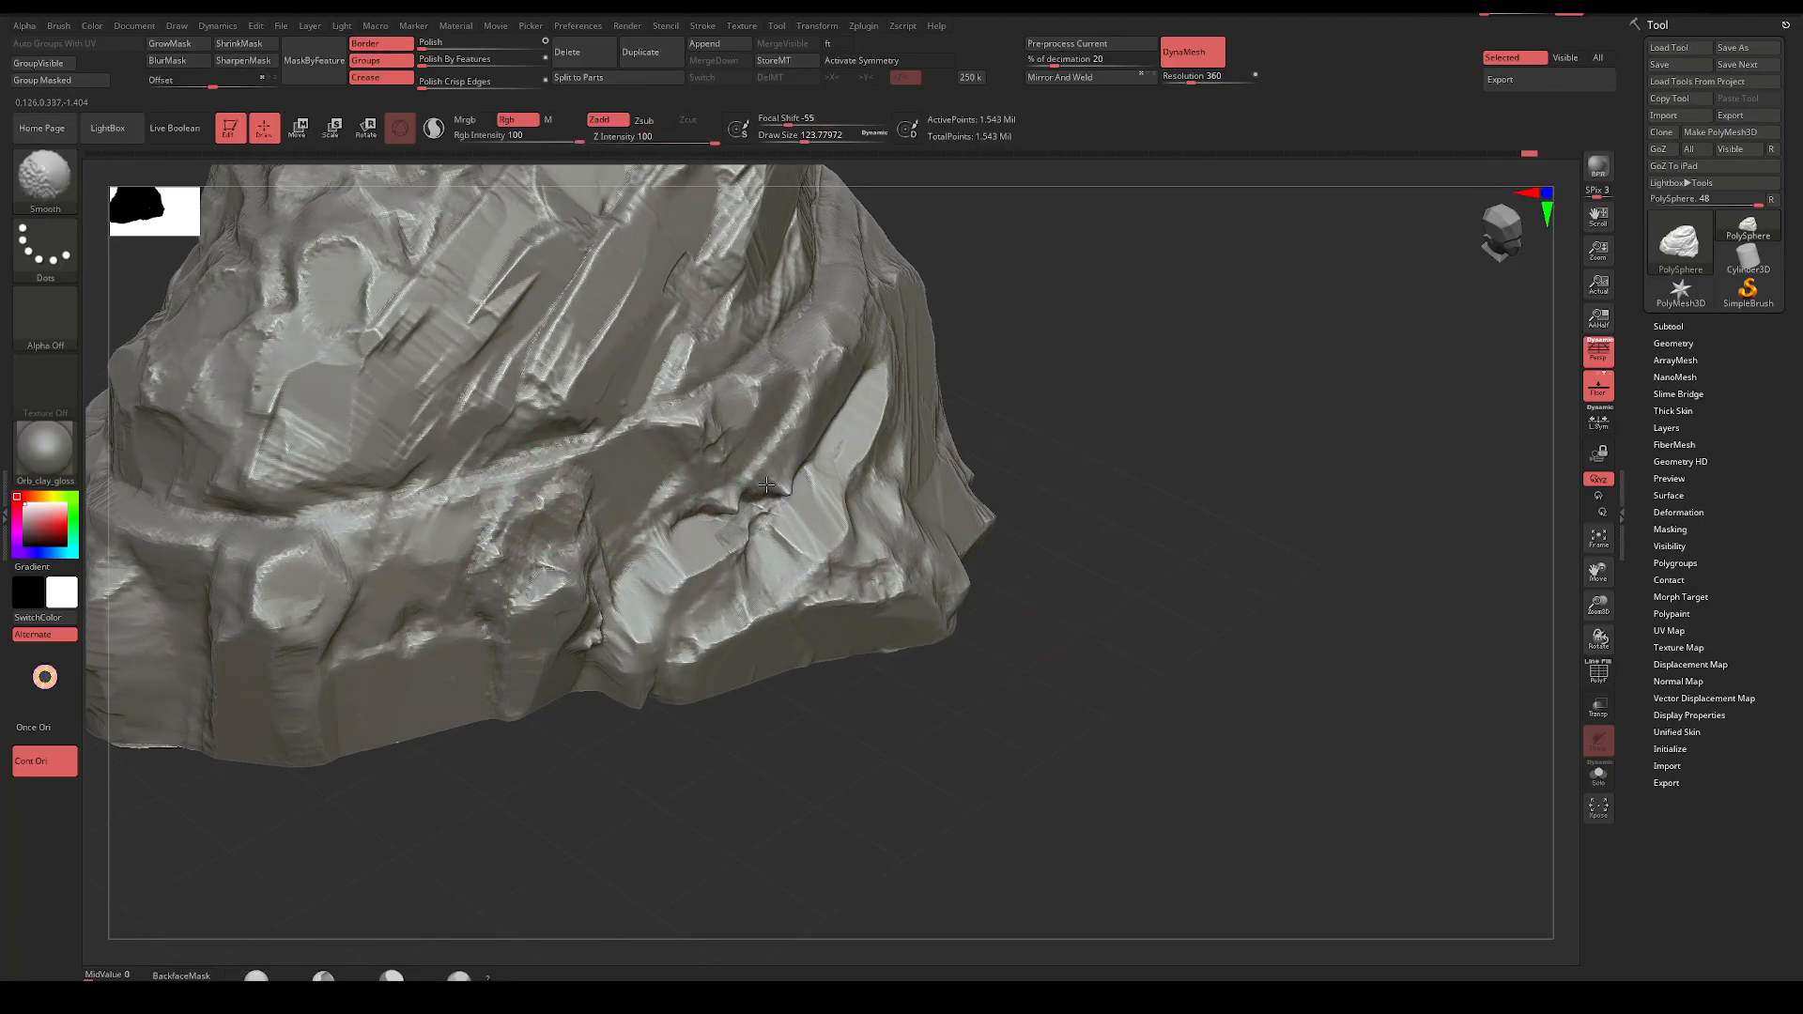
{"action": "mouse_move", "coordinate": [767, 485]}
{"action": "right_mouse_down"}
{"action": "mouse_move", "coordinate": [657, 507]}
{"action": "mouse_move", "coordinate": [713, 517]}
{"action": "right_mouse_up"}
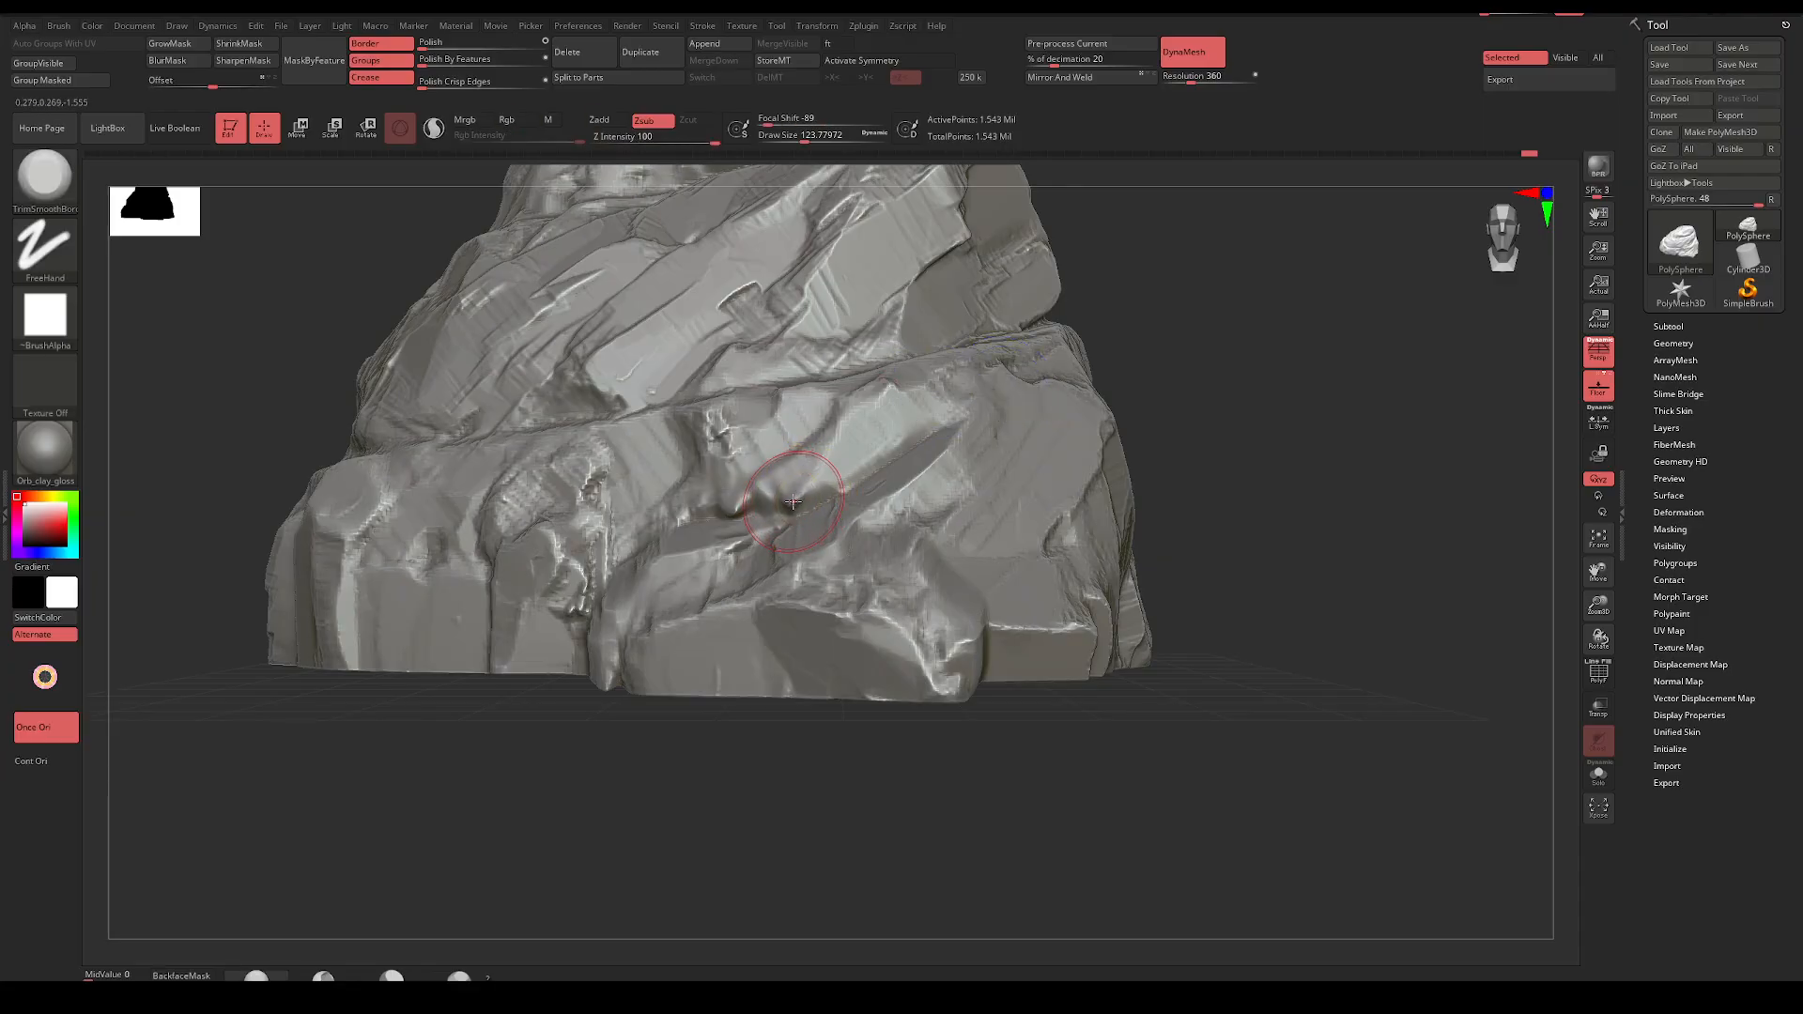
{"action": "left_click_drag", "start_coordinate": [795, 499], "coordinate": [903, 418]}
{"action": "mouse_move", "coordinate": [738, 493]}
{"action": "left_mouse_down"}
{"action": "mouse_move", "coordinate": [768, 483]}
{"action": "mouse_move", "coordinate": [787, 429]}
{"action": "left_mouse_up"}
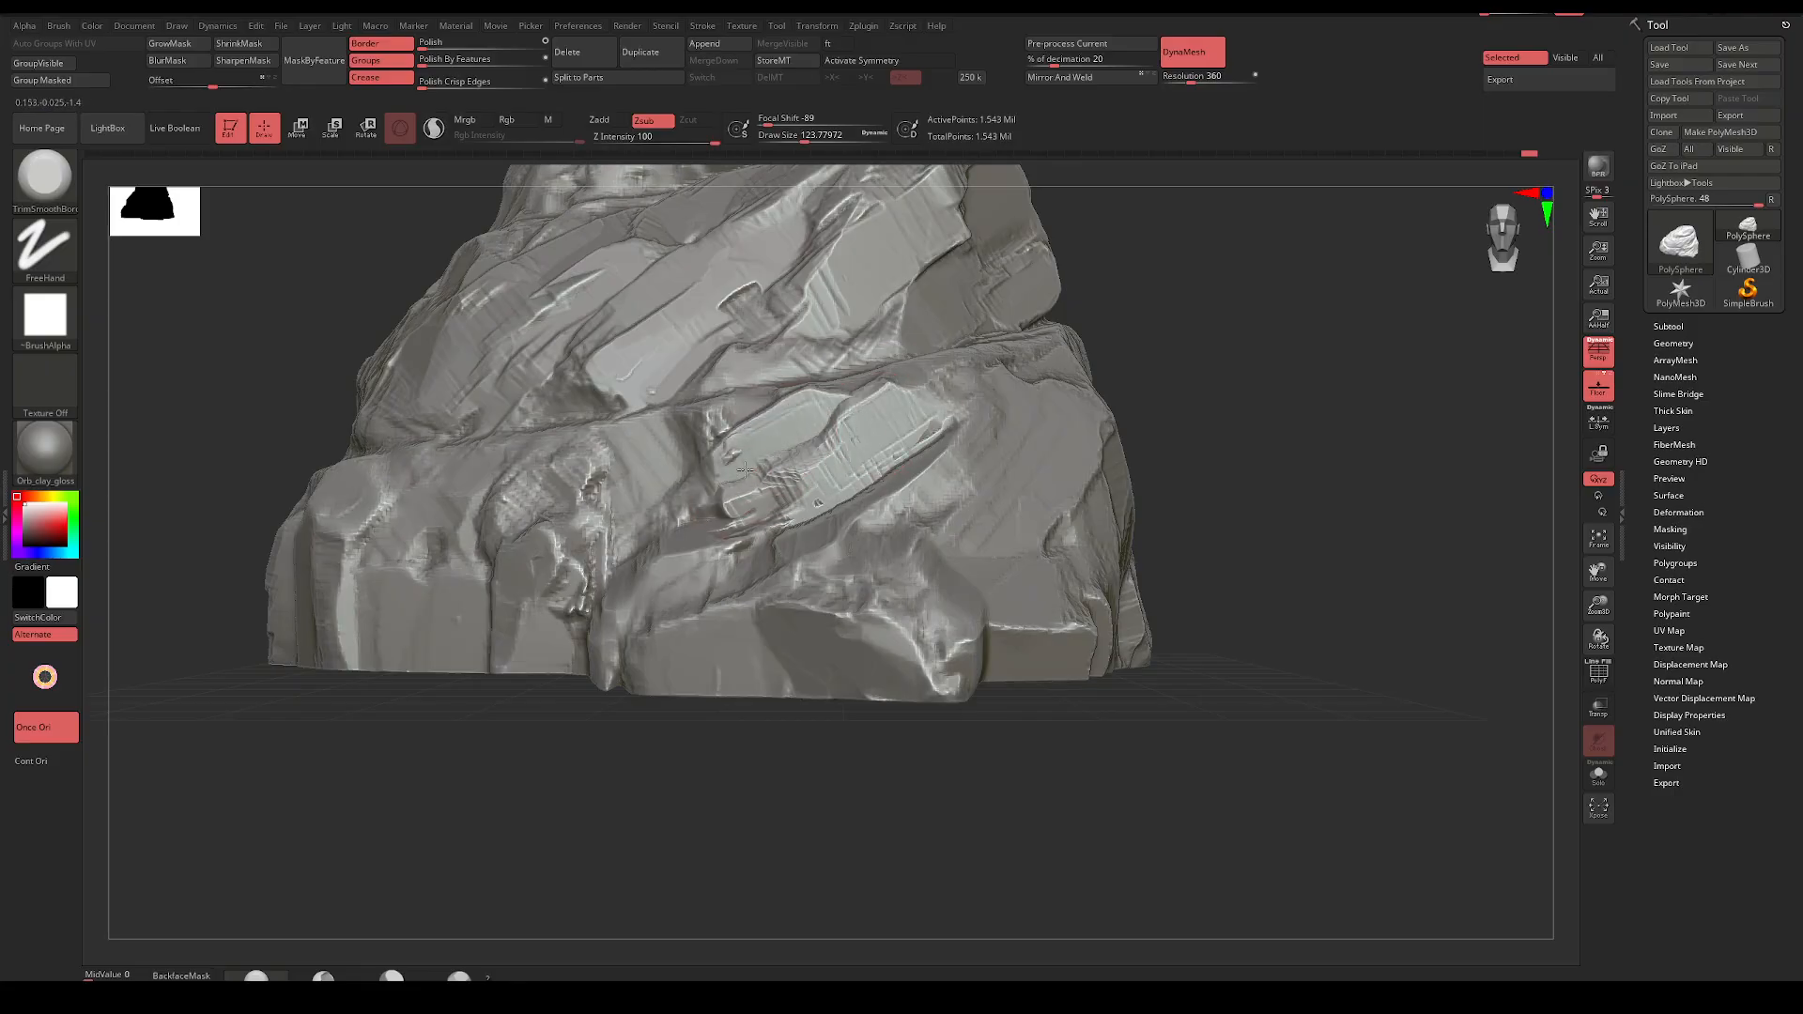
{"action": "left_click_drag", "start_coordinate": [669, 515], "coordinate": [618, 542]}
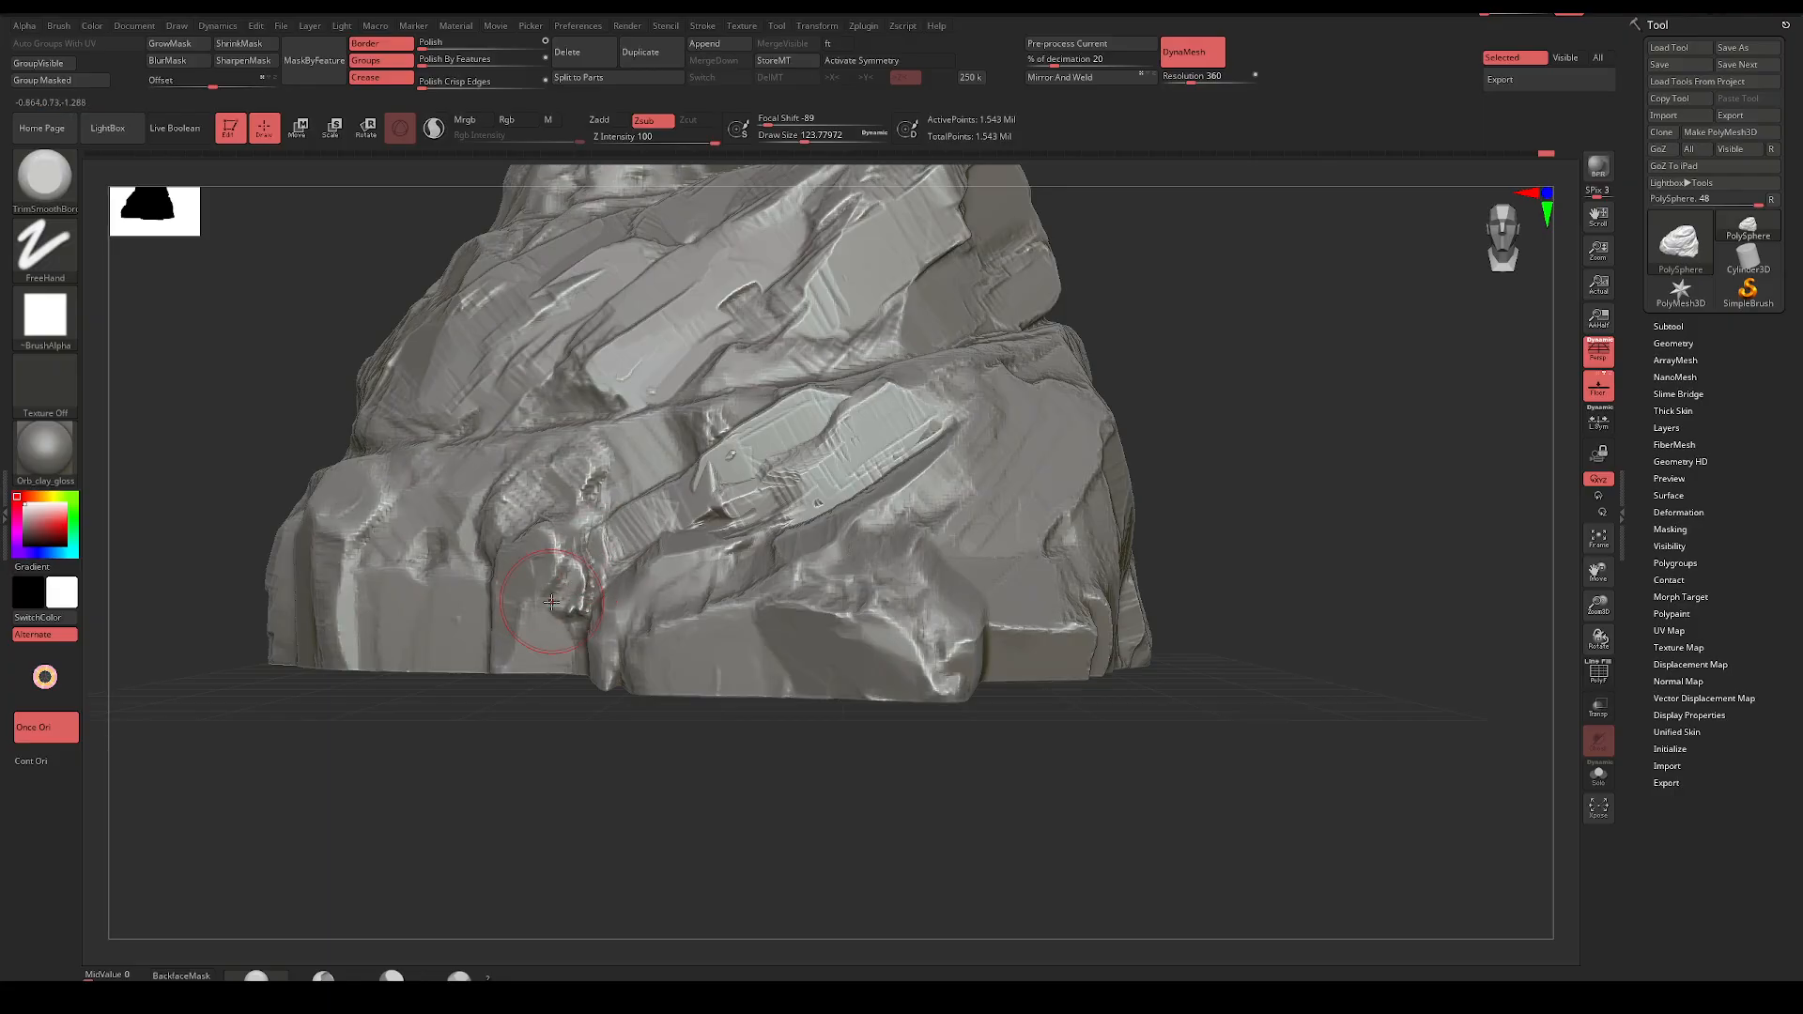
Trim diagonal facets on the lower tier's front wall beside the protruding boulder with a draw size of about 177
{"action": "mouse_move", "coordinate": [518, 619]}
{"action": "left_mouse_down"}
{"action": "mouse_move", "coordinate": [620, 517]}
{"action": "mouse_move", "coordinate": [622, 540]}
{"action": "mouse_move", "coordinate": [554, 491]}
{"action": "mouse_move", "coordinate": [654, 437]}
{"action": "mouse_move", "coordinate": [531, 493]}
{"action": "mouse_move", "coordinate": [448, 564]}
{"action": "left_mouse_up"}
{"action": "key", "text": "space"}
{"action": "mouse_move", "coordinate": [386, 721]}
{"action": "left_mouse_down"}
{"action": "mouse_move", "coordinate": [395, 752]}
{"action": "mouse_move", "coordinate": [451, 742]}
{"action": "left_mouse_up"}
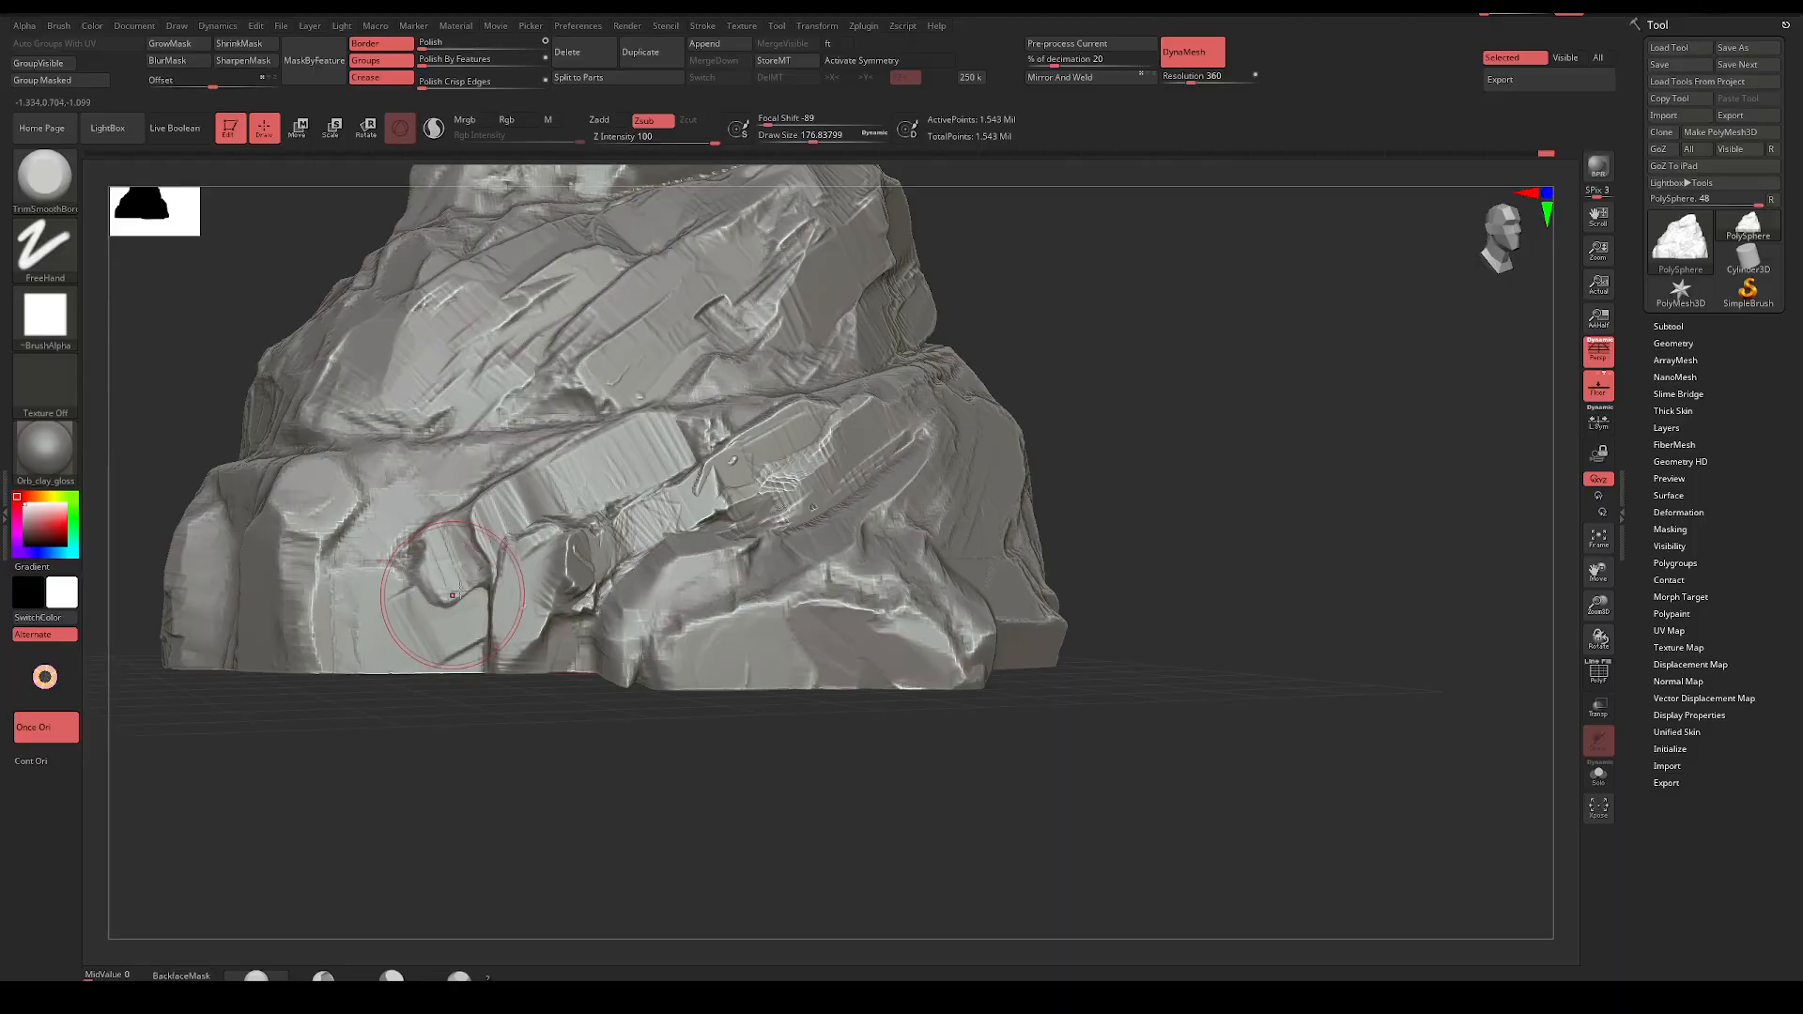
{"action": "mouse_move", "coordinate": [451, 596]}
{"action": "left_mouse_down"}
{"action": "mouse_move", "coordinate": [394, 610]}
{"action": "mouse_move", "coordinate": [432, 573]}
{"action": "mouse_move", "coordinate": [376, 591]}
{"action": "mouse_move", "coordinate": [439, 510]}
{"action": "mouse_move", "coordinate": [361, 554]}
{"action": "mouse_move", "coordinate": [352, 535]}
{"action": "mouse_move", "coordinate": [413, 498]}
{"action": "mouse_move", "coordinate": [390, 482]}
{"action": "mouse_move", "coordinate": [366, 526]}
{"action": "mouse_move", "coordinate": [488, 469]}
{"action": "left_mouse_up"}
Trim the boulder's upper edge and inner end into flat facets and undo the last cut
{"action": "mouse_move", "coordinate": [776, 570]}
{"action": "left_mouse_down"}
{"action": "mouse_move", "coordinate": [723, 544]}
{"action": "mouse_move", "coordinate": [655, 616]}
{"action": "left_mouse_up"}
{"action": "left_click_drag", "start_coordinate": [573, 741], "coordinate": [686, 741]}
{"action": "left_click_drag", "start_coordinate": [636, 624], "coordinate": [630, 664]}
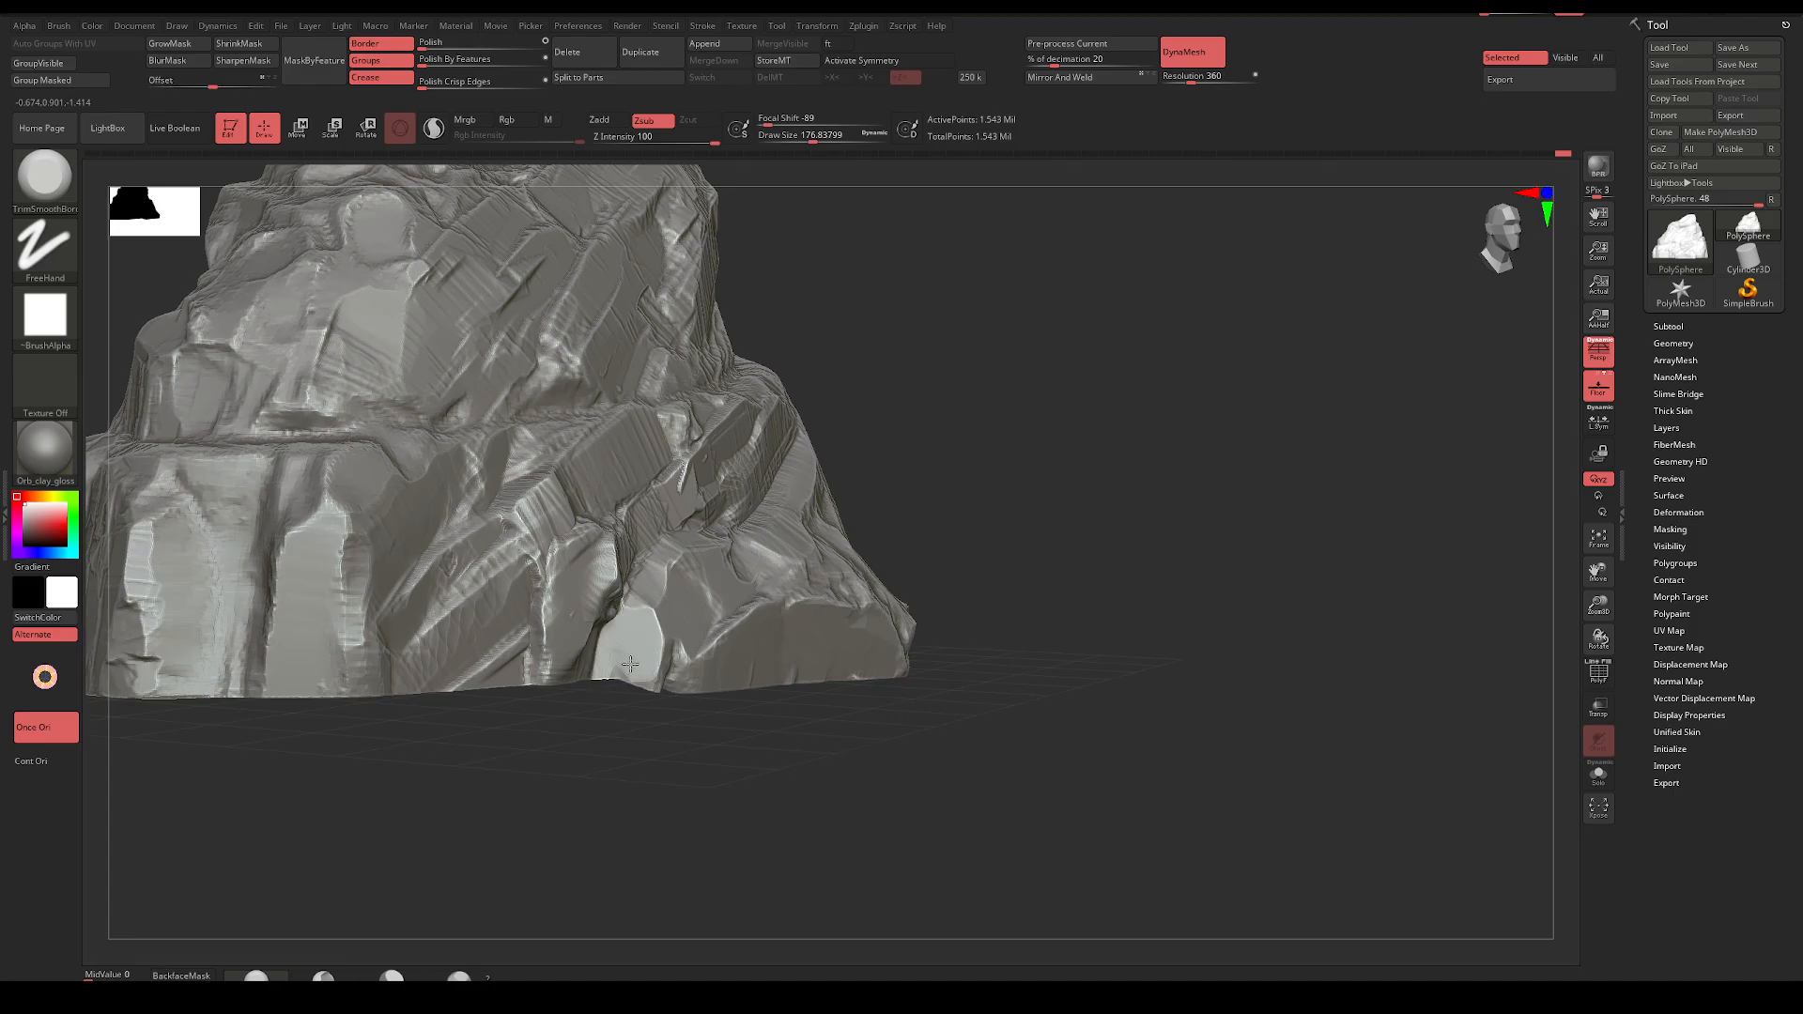
{"action": "mouse_move", "coordinate": [740, 499]}
{"action": "right_mouse_down"}
{"action": "mouse_move", "coordinate": [883, 526]}
{"action": "mouse_move", "coordinate": [855, 516]}
{"action": "right_mouse_up"}
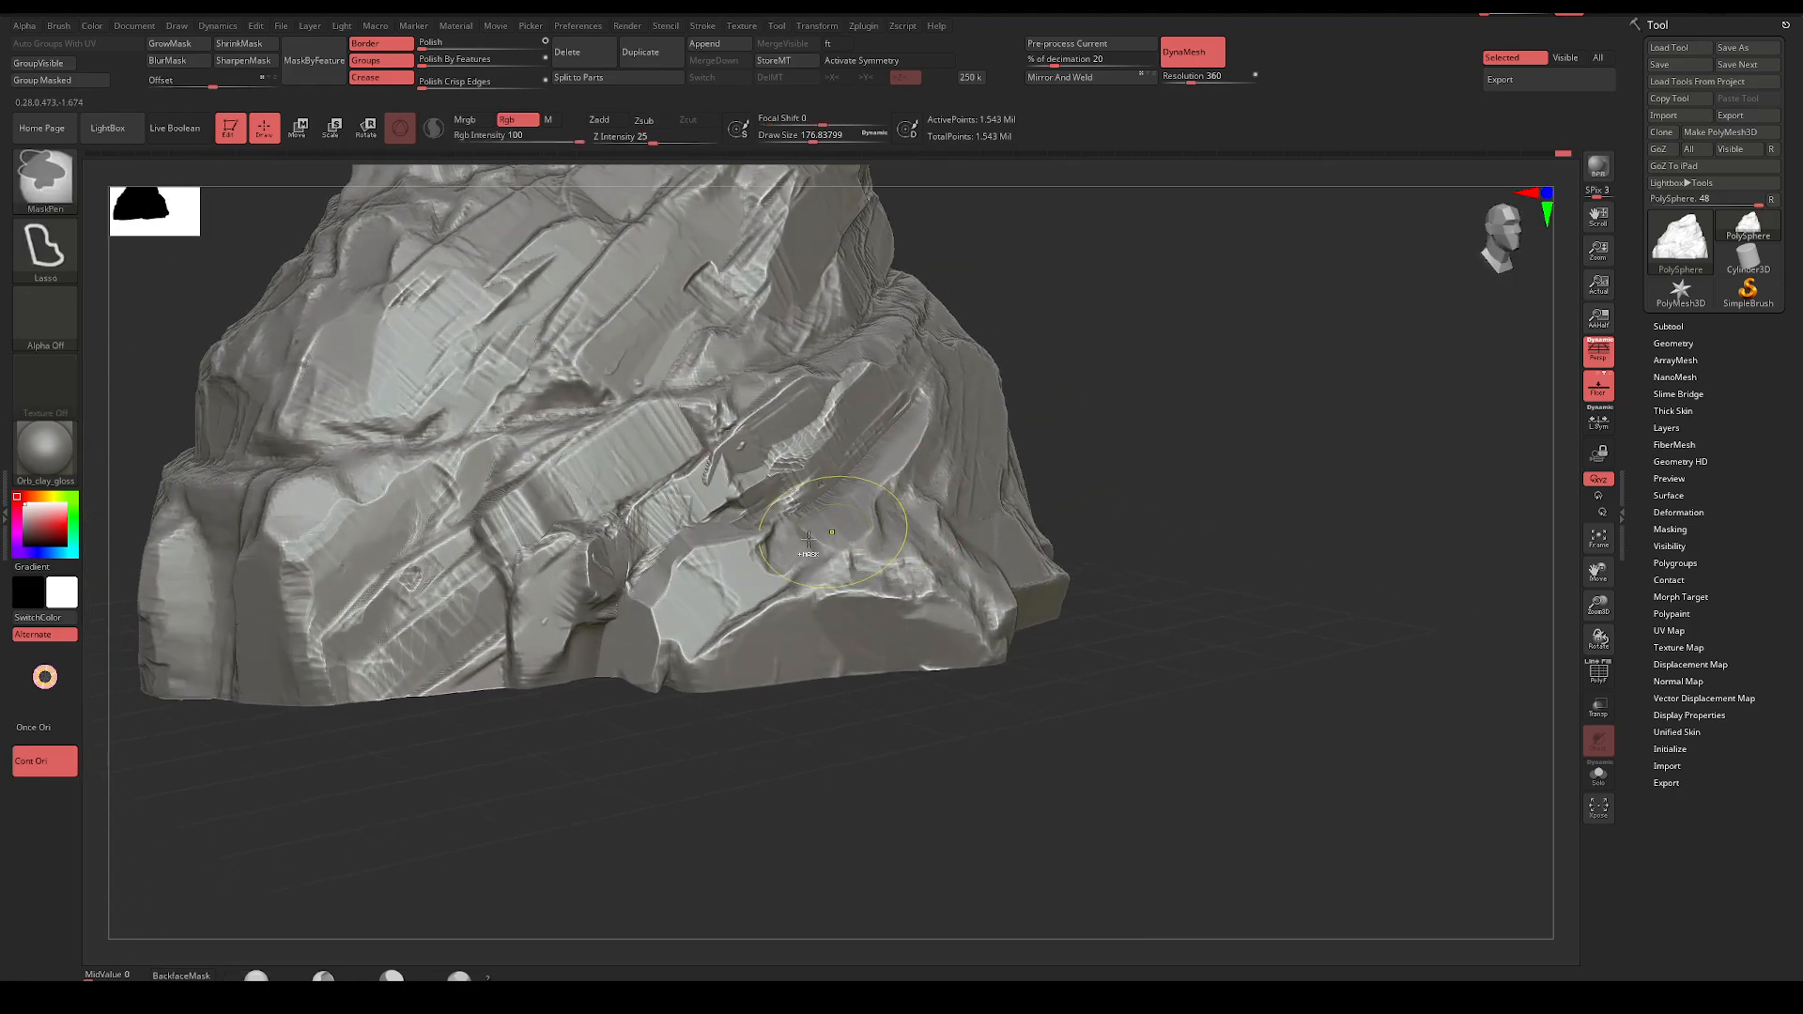
{"action": "key", "text": "ctrl+z"}
Trim small facets on the boulder's upper side and the diagonal band above it with a draw size of about 116
{"action": "key", "text": "space"}
{"action": "left_click_drag", "start_coordinate": [683, 598], "coordinate": [651, 598]}
{"action": "right_click_drag", "start_coordinate": [763, 541], "coordinate": [682, 520]}
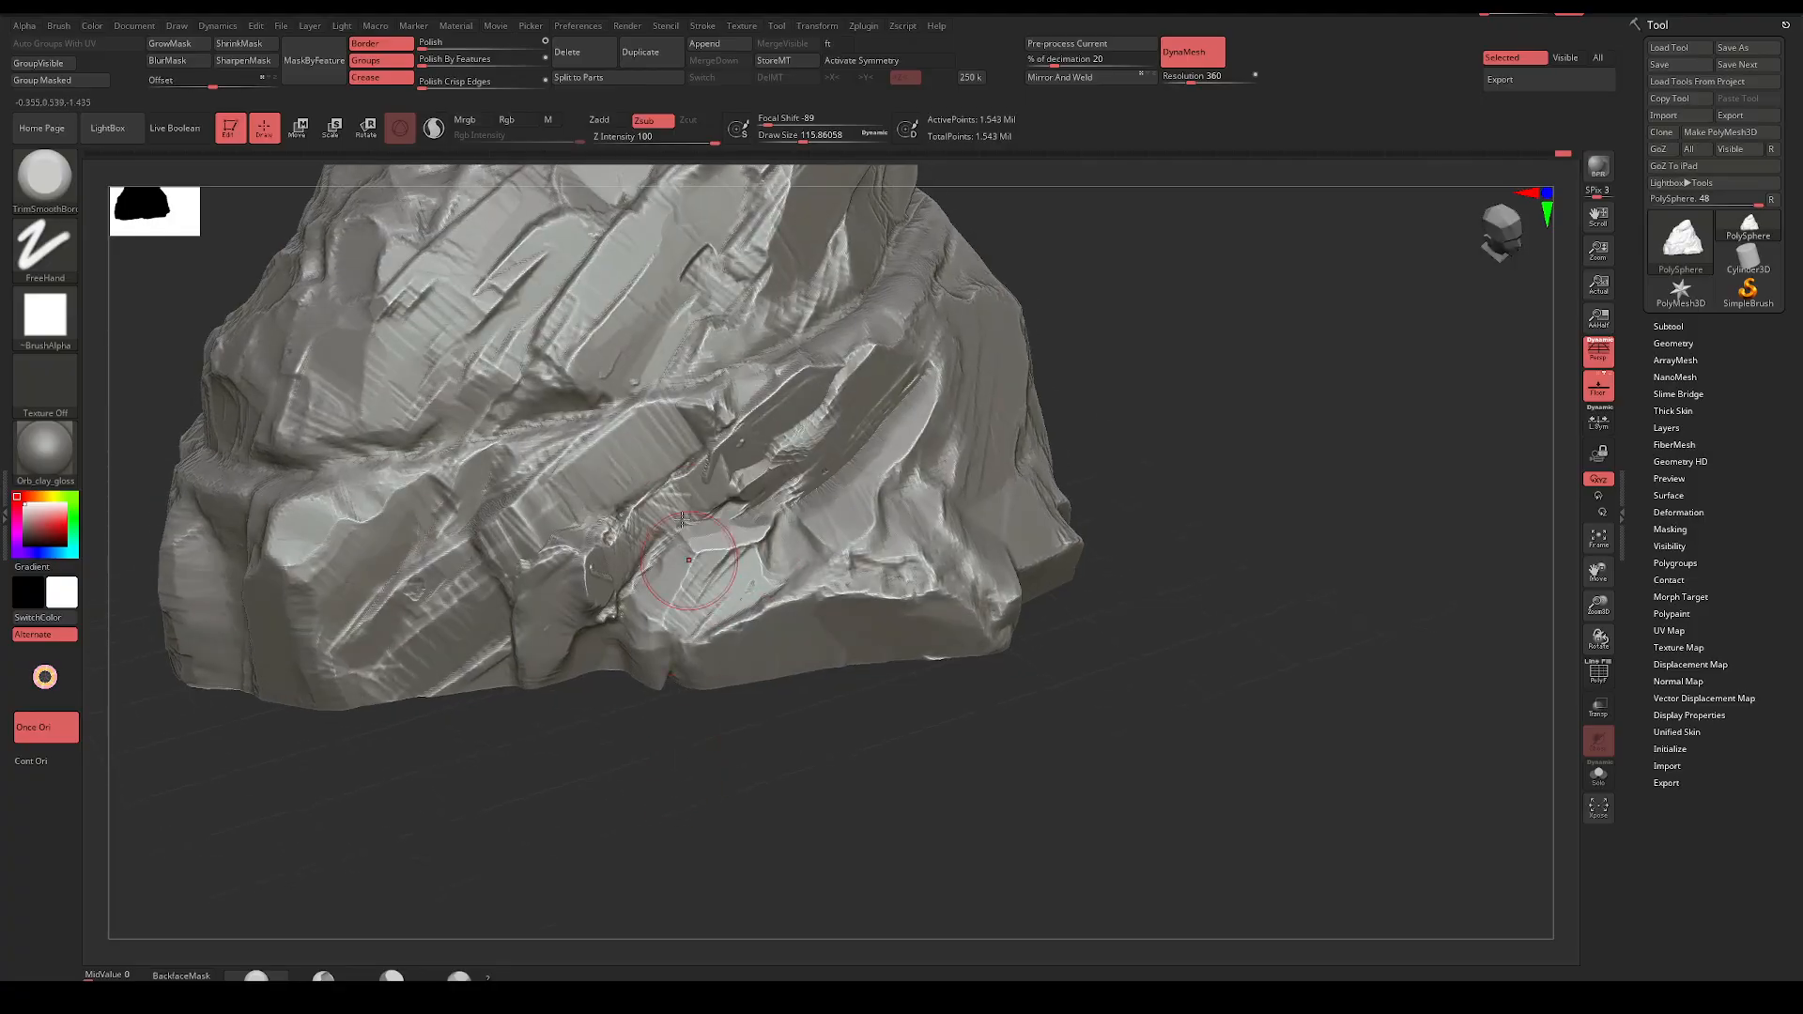
{"action": "mouse_move", "coordinate": [691, 500]}
{"action": "left_mouse_down"}
{"action": "mouse_move", "coordinate": [815, 399]}
{"action": "mouse_move", "coordinate": [782, 416]}
{"action": "mouse_move", "coordinate": [803, 458]}
{"action": "left_mouse_up"}
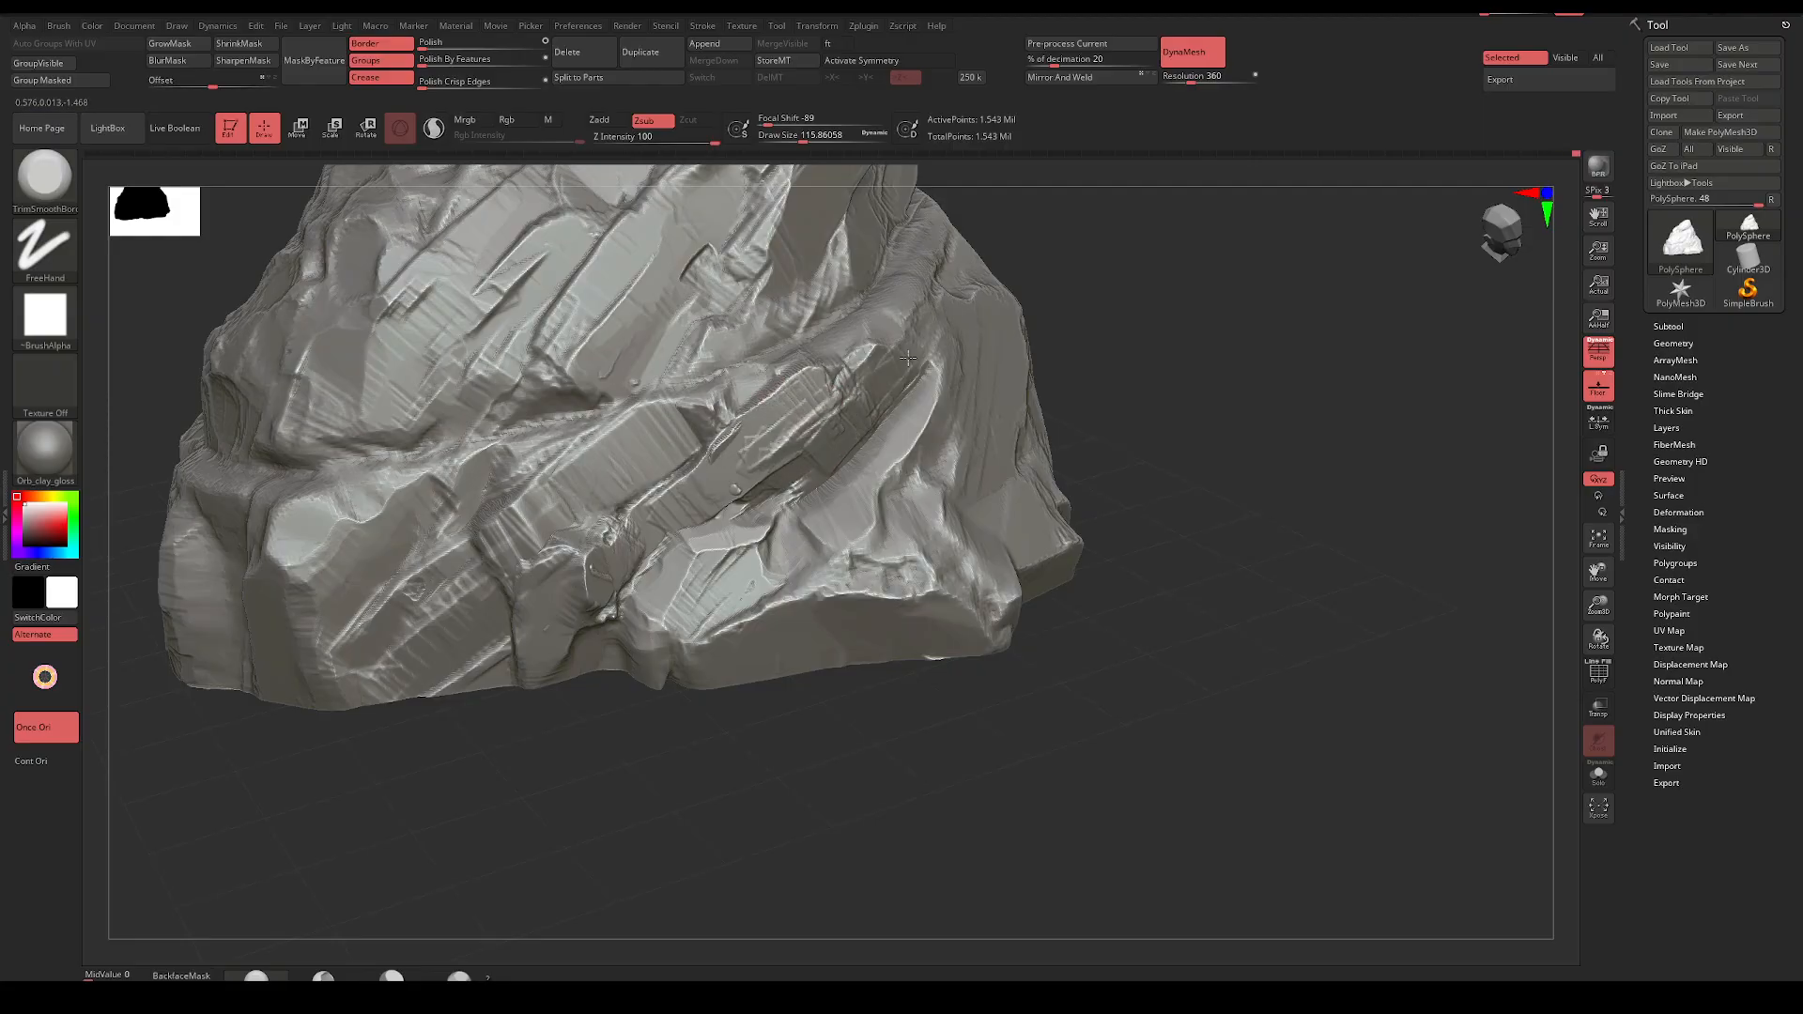
{"action": "mouse_move", "coordinate": [1080, 354]}
{"action": "left_mouse_down"}
{"action": "mouse_move", "coordinate": [1131, 407]}
{"action": "mouse_move", "coordinate": [1066, 431]}
{"action": "mouse_move", "coordinate": [1111, 421]}
{"action": "left_mouse_up"}
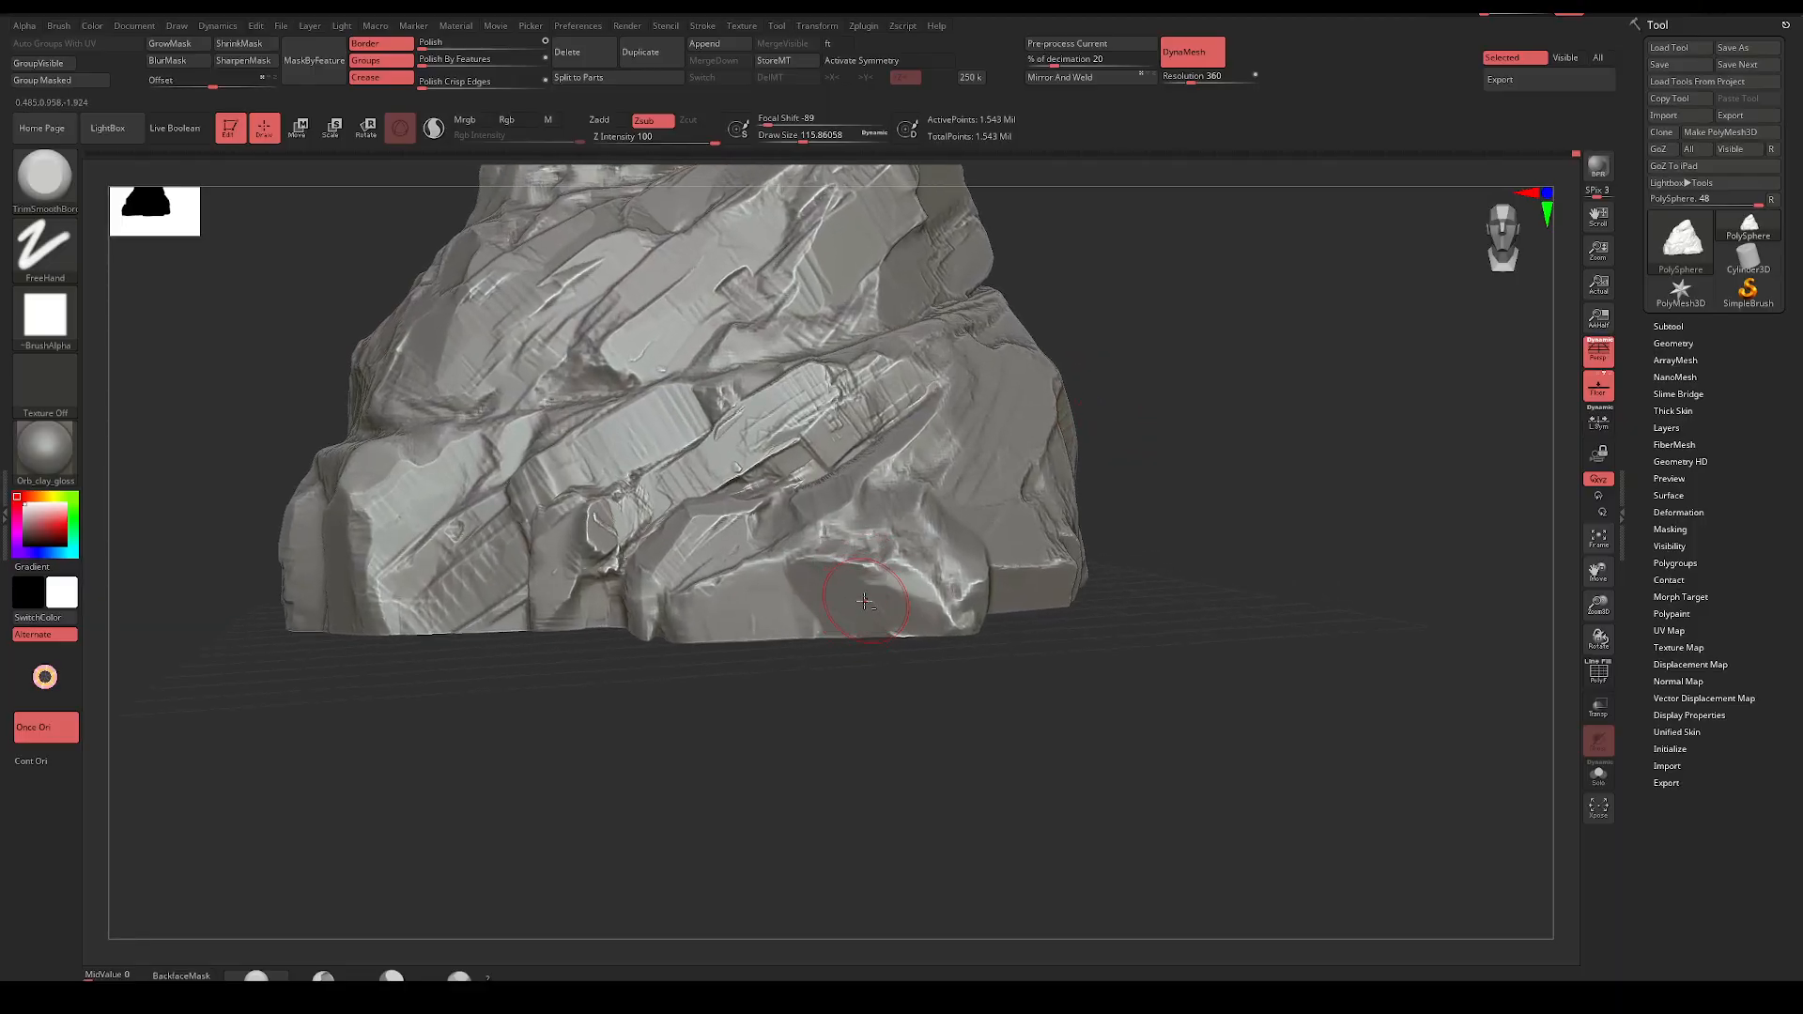
Trim small crisp facets into the boulder's outer corner with a draw size of about 83
{"action": "mouse_move", "coordinate": [886, 613]}
{"action": "right_mouse_down"}
{"action": "mouse_move", "coordinate": [886, 712]}
{"action": "mouse_move", "coordinate": [907, 665]}
{"action": "right_mouse_up"}
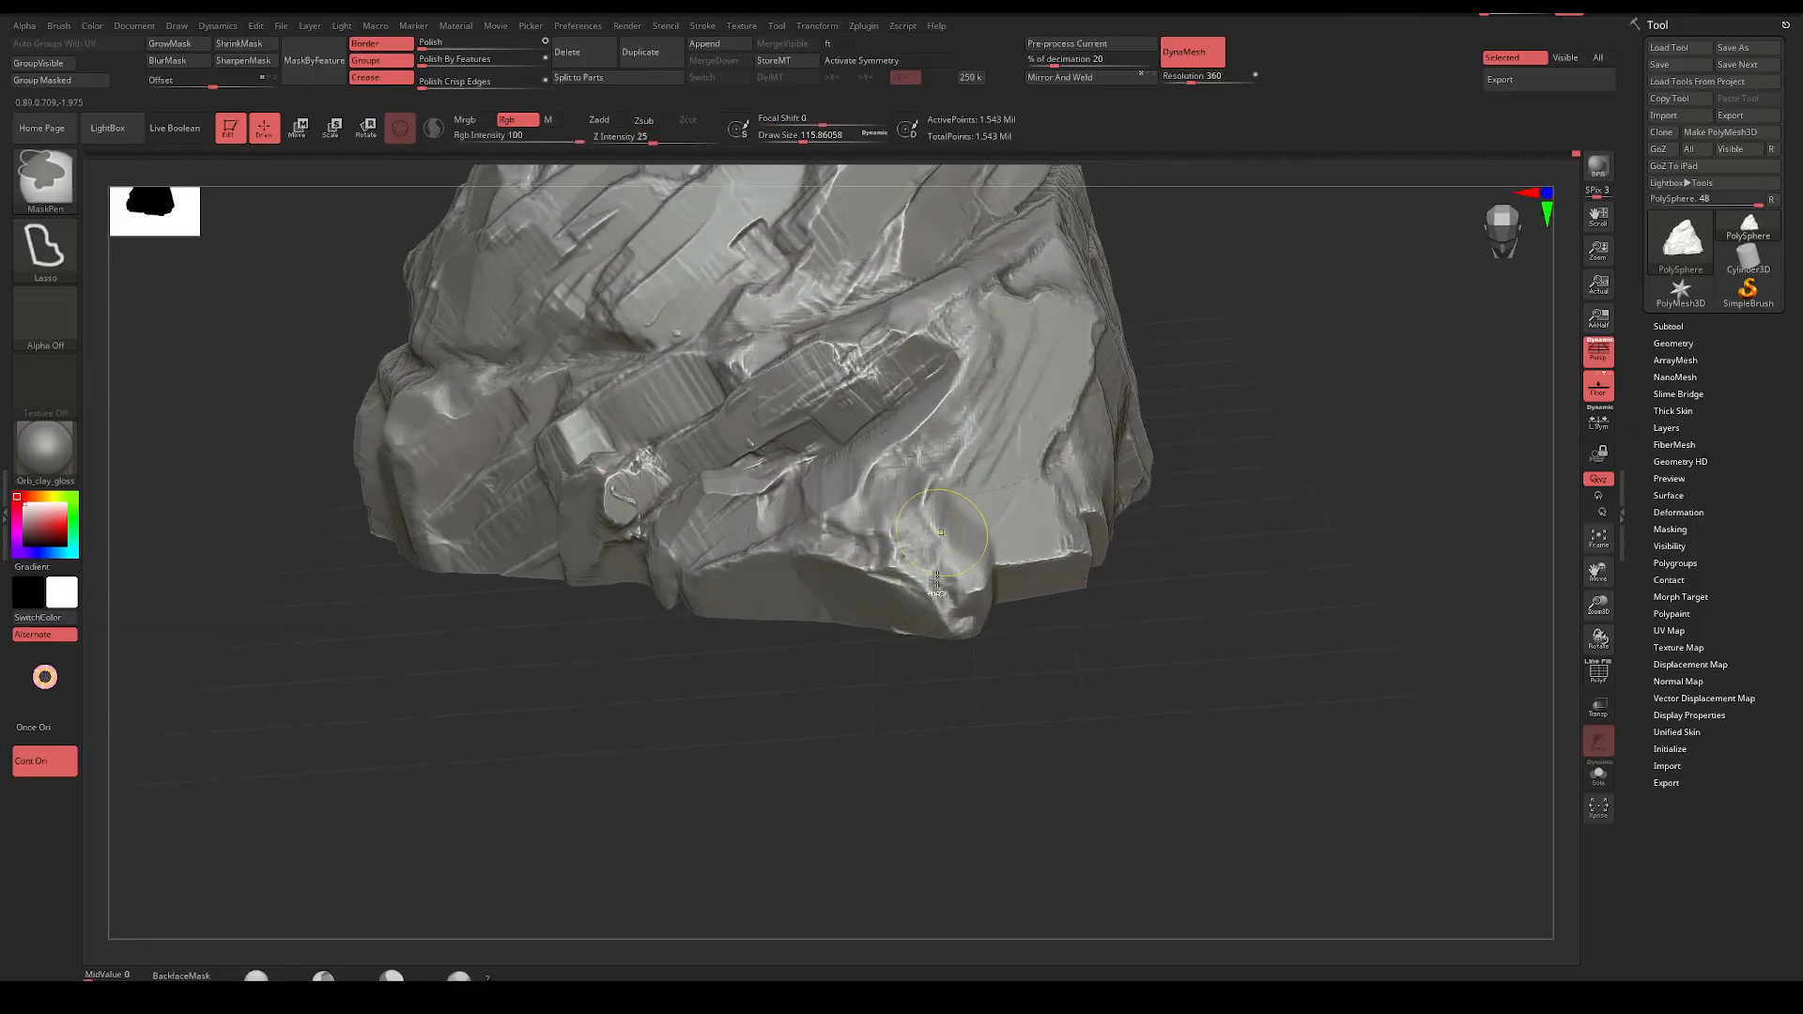
{"action": "key", "text": "space"}
{"action": "left_click_drag", "start_coordinate": [969, 599], "coordinate": [983, 592]}
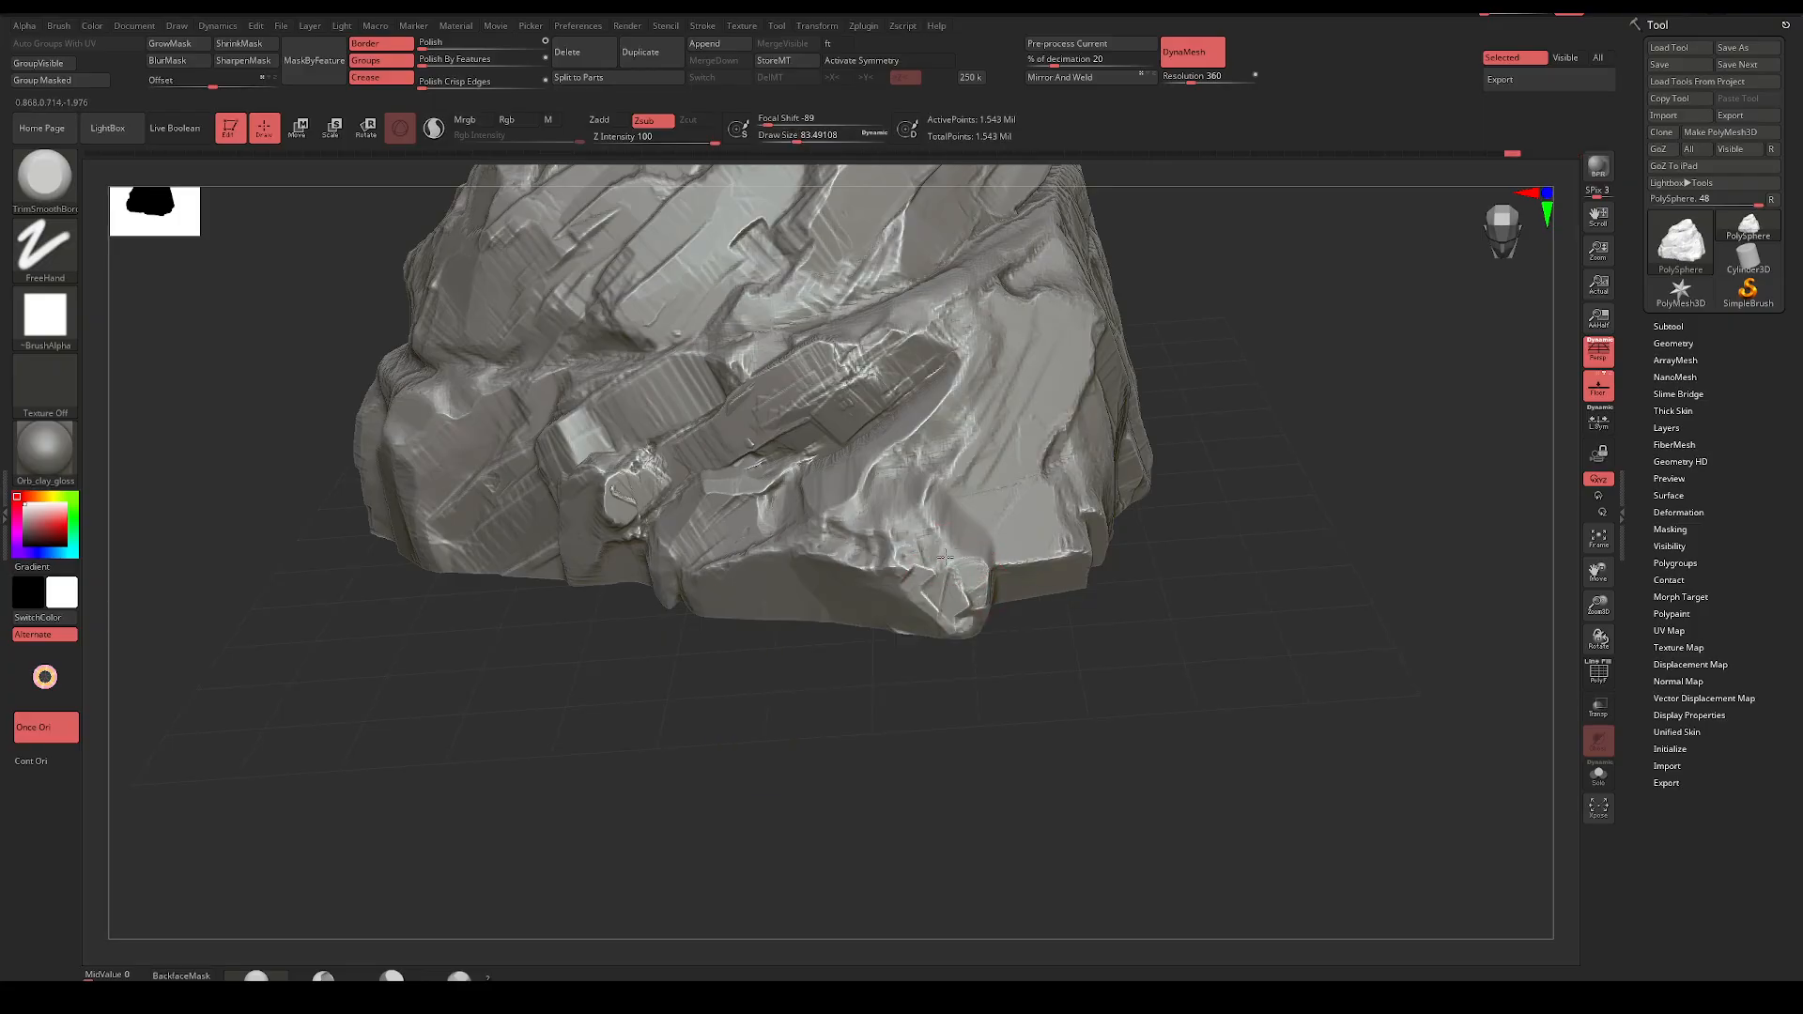
Trim flat facets into the lower tier's wall and foot beyond the boulder's outer corner with a draw size of about 104
{"action": "key", "text": "space"}
{"action": "left_click_drag", "start_coordinate": [993, 425], "coordinate": [1014, 423]}
{"action": "mouse_move", "coordinate": [1174, 441]}
{"action": "right_mouse_down"}
{"action": "mouse_move", "coordinate": [1183, 386]}
{"action": "mouse_move", "coordinate": [1133, 434]}
{"action": "right_mouse_up"}
{"action": "mouse_move", "coordinate": [1128, 413]}
{"action": "left_mouse_down"}
{"action": "mouse_move", "coordinate": [1117, 463]}
{"action": "mouse_move", "coordinate": [1080, 480]}
{"action": "mouse_move", "coordinate": [1061, 467]}
{"action": "mouse_move", "coordinate": [1103, 473]}
{"action": "left_mouse_up"}
{"action": "key", "text": "space"}
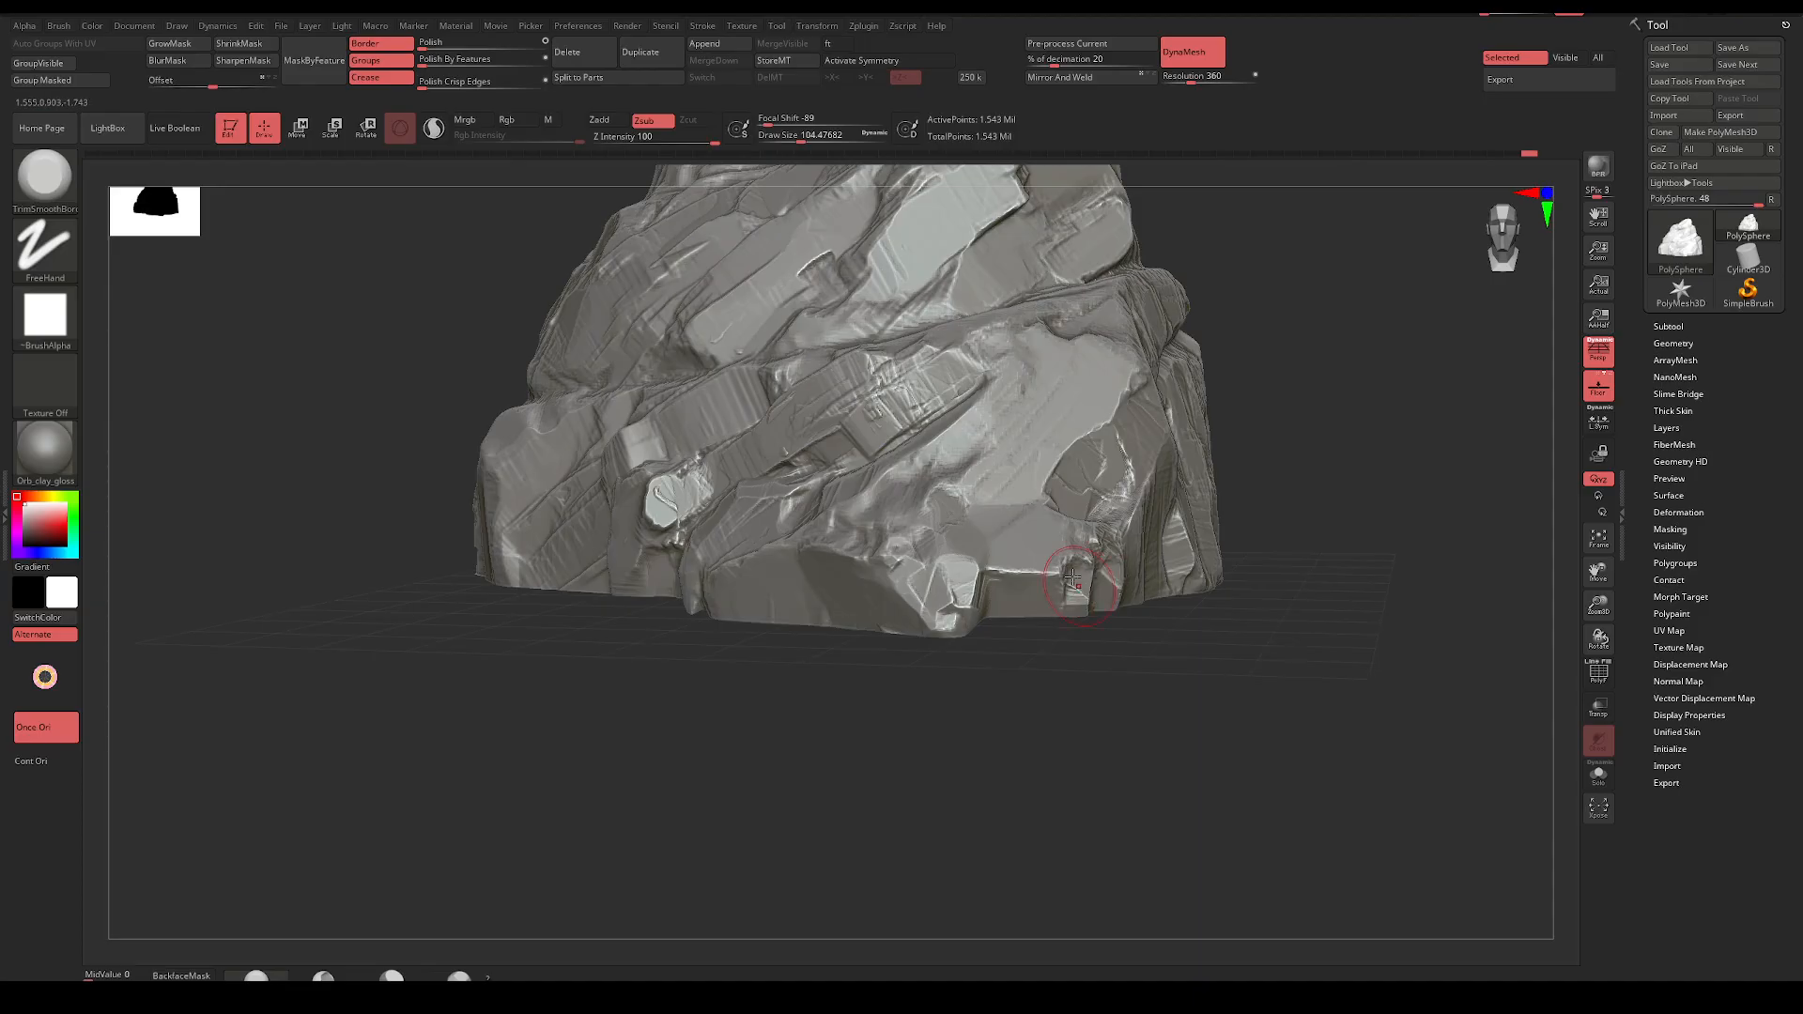
{"action": "left_click_drag", "start_coordinate": [999, 568], "coordinate": [992, 569]}
{"action": "mouse_move", "coordinate": [997, 584]}
{"action": "right_mouse_down"}
{"action": "mouse_move", "coordinate": [998, 677]}
{"action": "mouse_move", "coordinate": [1038, 524]}
{"action": "right_mouse_up"}
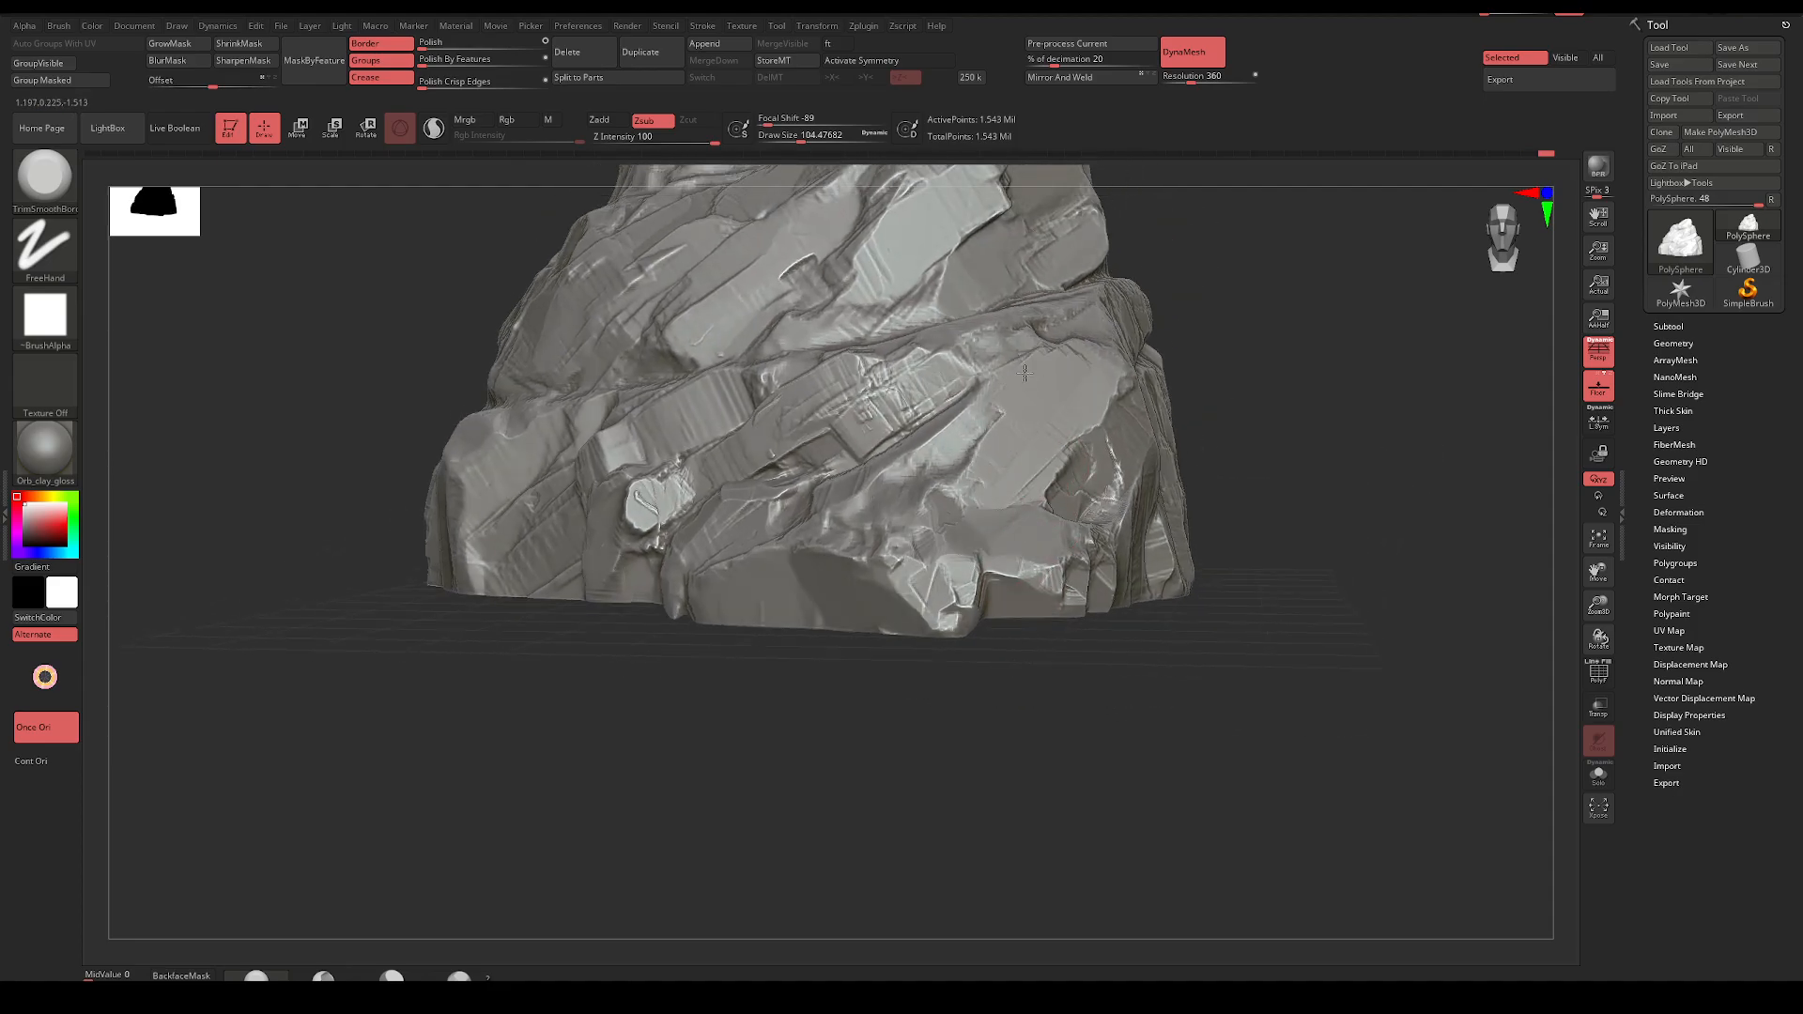
{"action": "left_click_drag", "start_coordinate": [1050, 349], "coordinate": [1099, 421]}
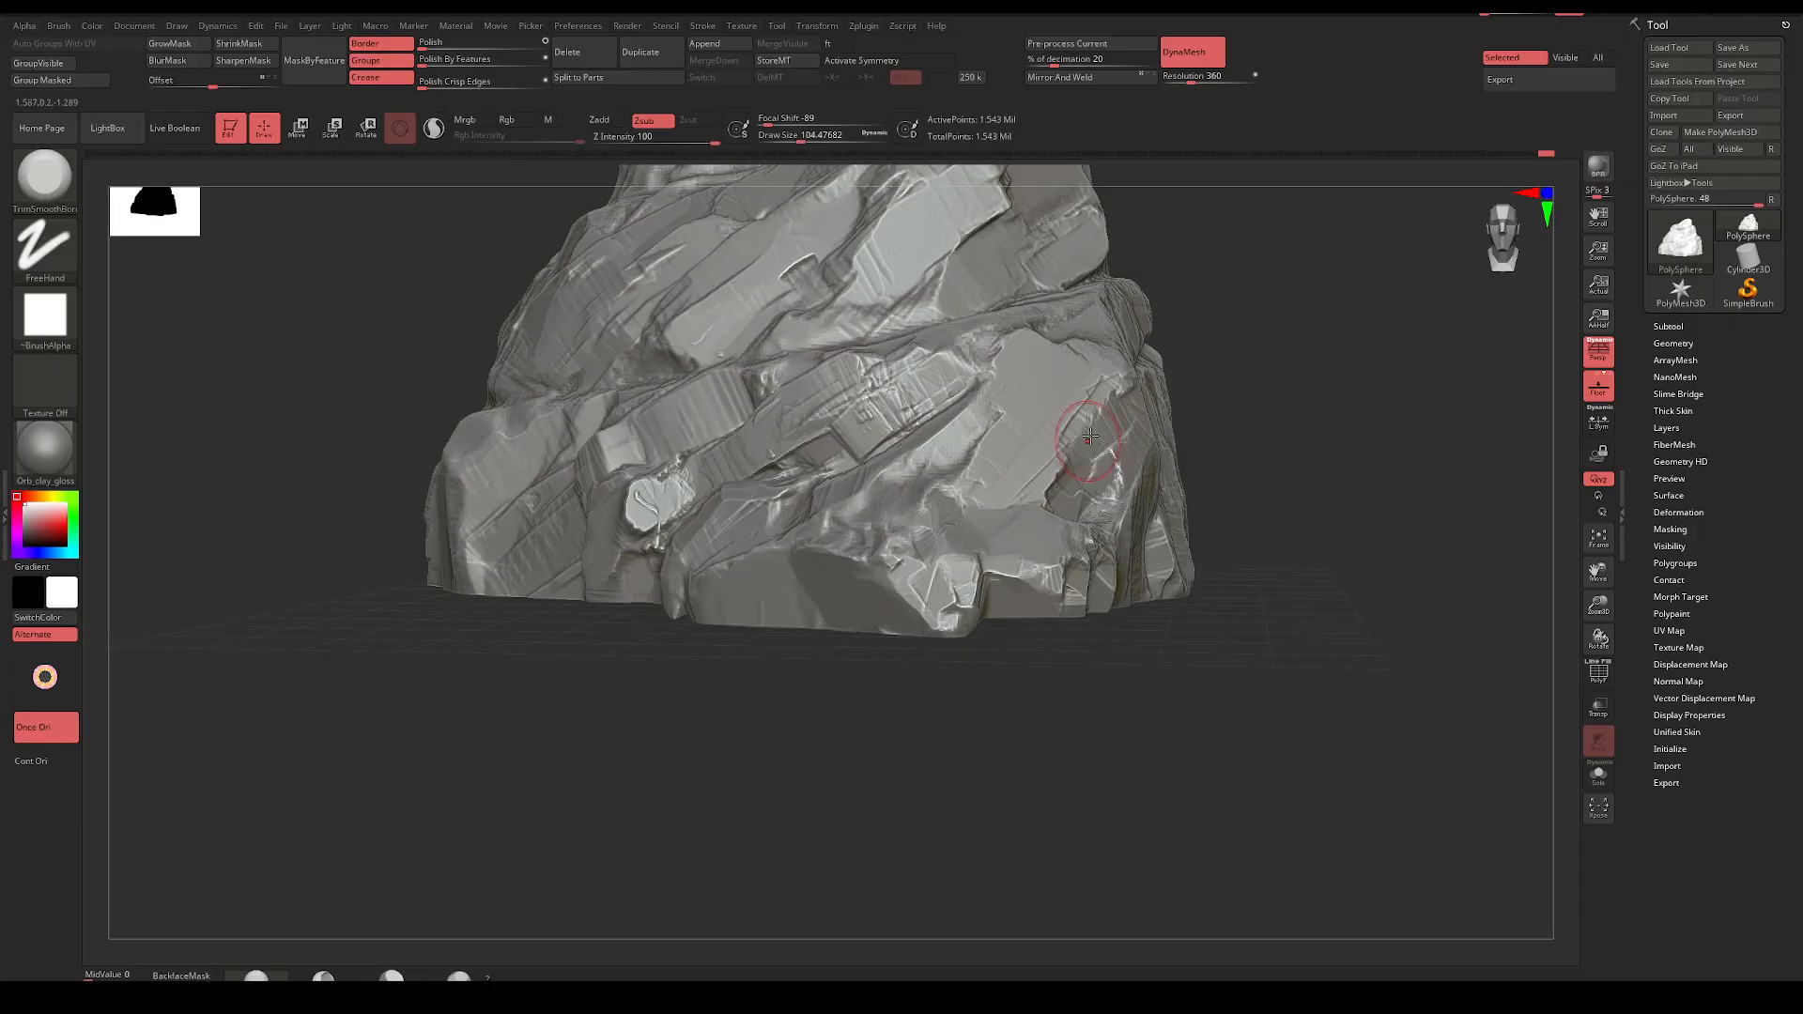
{"action": "right_click_drag", "start_coordinate": [1051, 485], "coordinate": [1080, 445]}
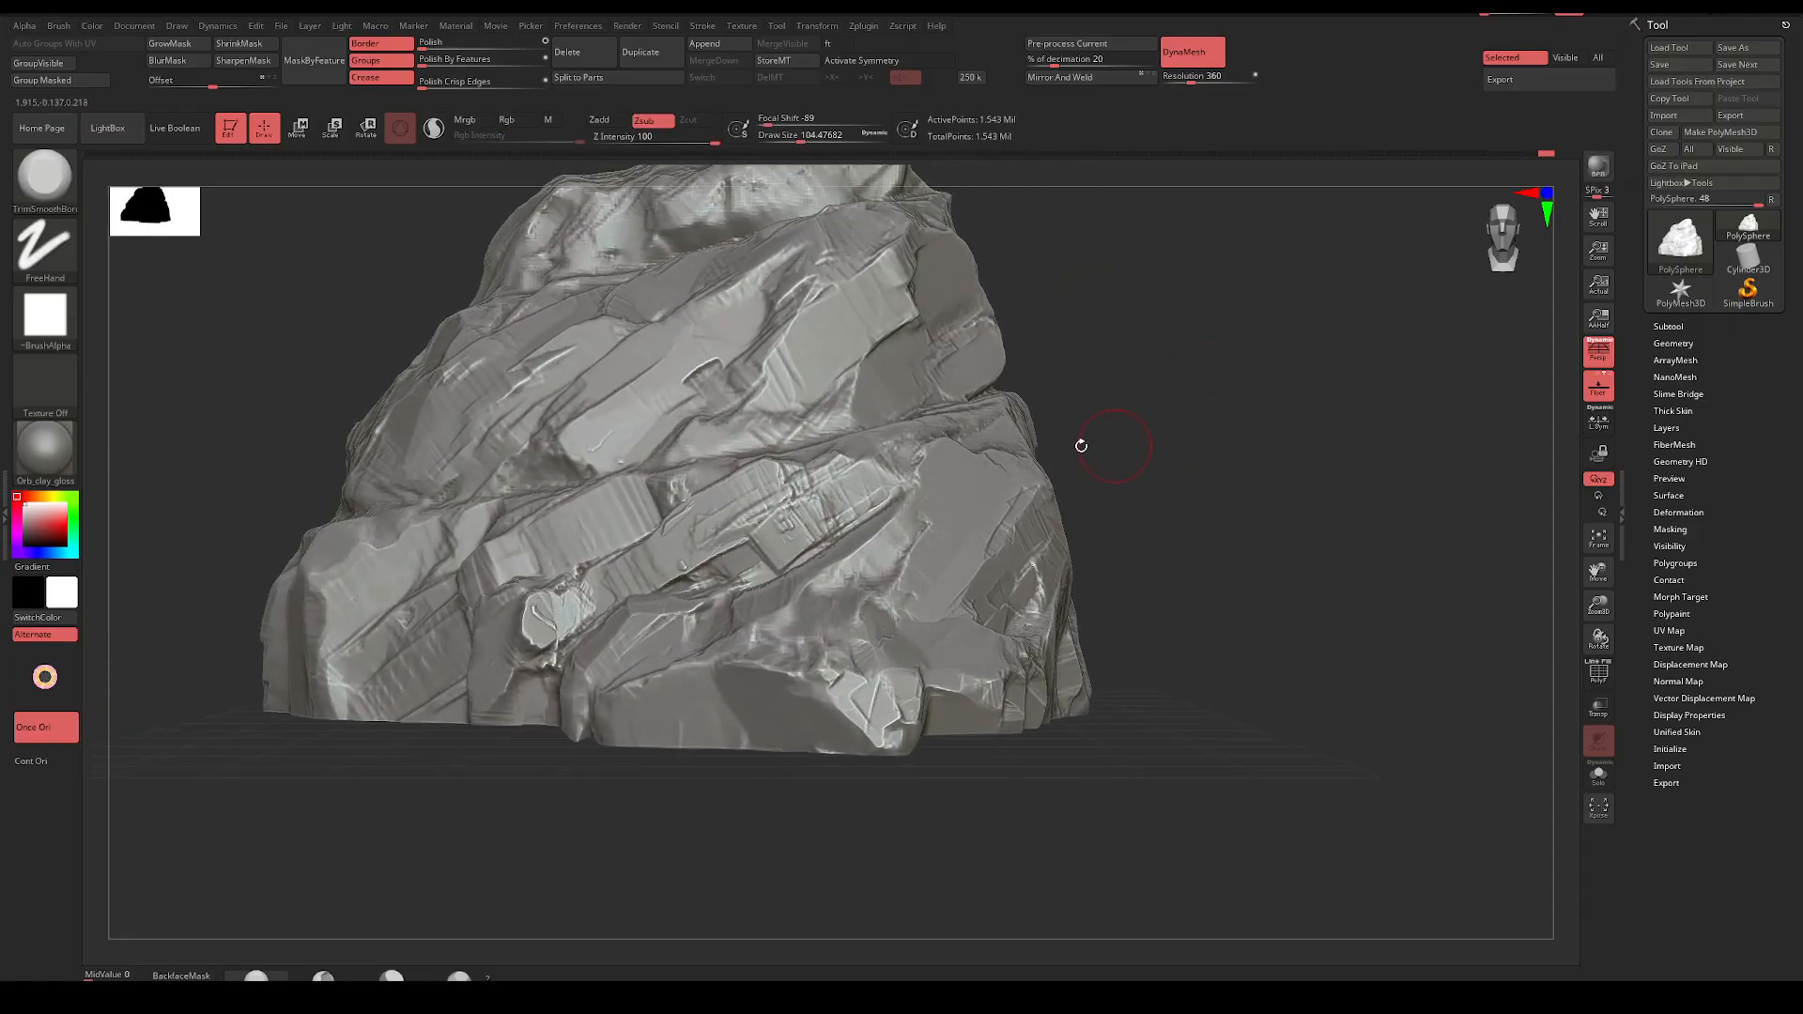
Flatten the diagonal band across the middle of the lower tier's front wall with a draw size of about 145
{"action": "mouse_move", "coordinate": [699, 571]}
{"action": "left_mouse_down"}
{"action": "mouse_move", "coordinate": [785, 514]}
{"action": "mouse_move", "coordinate": [772, 534]}
{"action": "mouse_move", "coordinate": [733, 502]}
{"action": "mouse_move", "coordinate": [683, 516]}
{"action": "mouse_move", "coordinate": [631, 563]}
{"action": "mouse_move", "coordinate": [631, 595]}
{"action": "left_mouse_up"}
{"action": "key", "text": "space"}
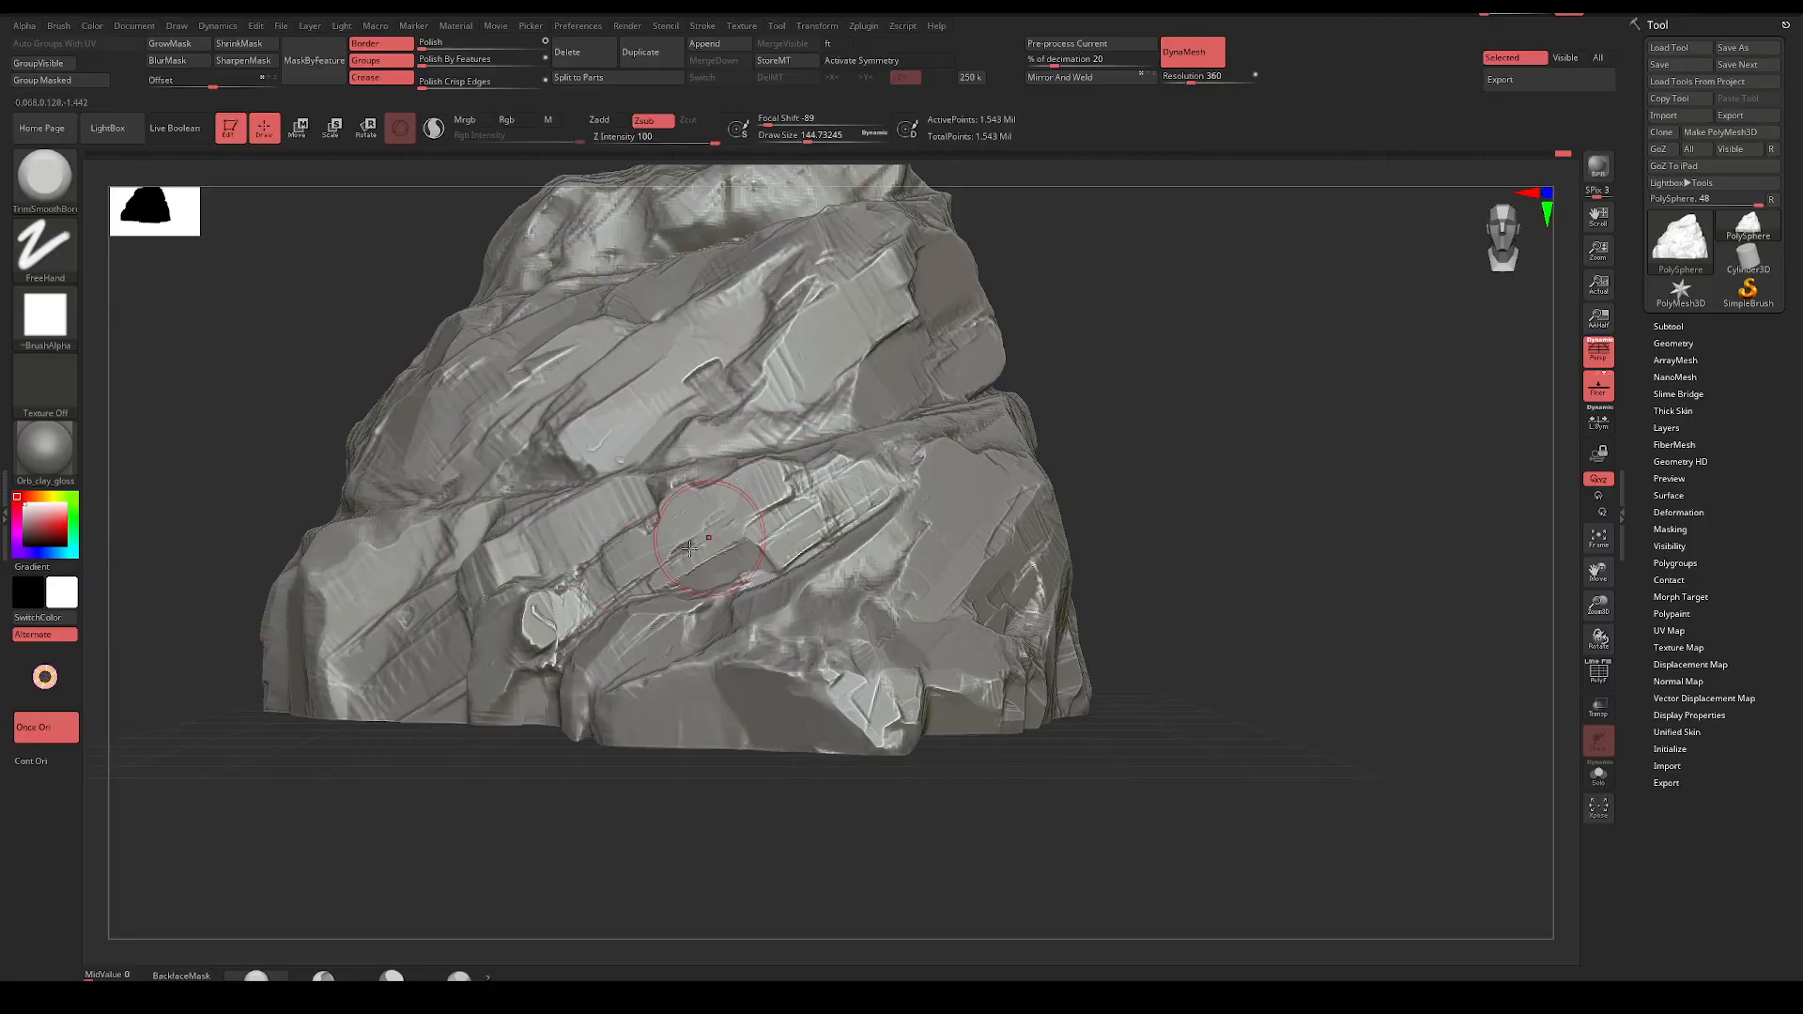
{"action": "mouse_move", "coordinate": [706, 531]}
{"action": "left_mouse_down"}
{"action": "mouse_move", "coordinate": [831, 493]}
{"action": "mouse_move", "coordinate": [861, 444]}
{"action": "left_mouse_up"}
Try two trimming strokes on the surface above the boulder and undo both
{"action": "right_click_drag", "start_coordinate": [1157, 381], "coordinate": [1038, 474], "text": "ctrl"}
{"action": "left_click_drag", "start_coordinate": [870, 592], "coordinate": [854, 599]}
{"action": "mouse_move", "coordinate": [859, 593]}
{"action": "left_mouse_down"}
{"action": "mouse_move", "coordinate": [904, 561]}
{"action": "mouse_move", "coordinate": [897, 543]}
{"action": "mouse_move", "coordinate": [875, 569]}
{"action": "mouse_move", "coordinate": [906, 563]}
{"action": "left_mouse_up"}
{"action": "key", "text": "ctrl+z"}
{"action": "key", "text": "ctrl+z"}
Trim the hollow just above the boulder into flatter facets and set the draw size to about 101
{"action": "right_click_drag", "start_coordinate": [1119, 469], "coordinate": [1230, 464]}
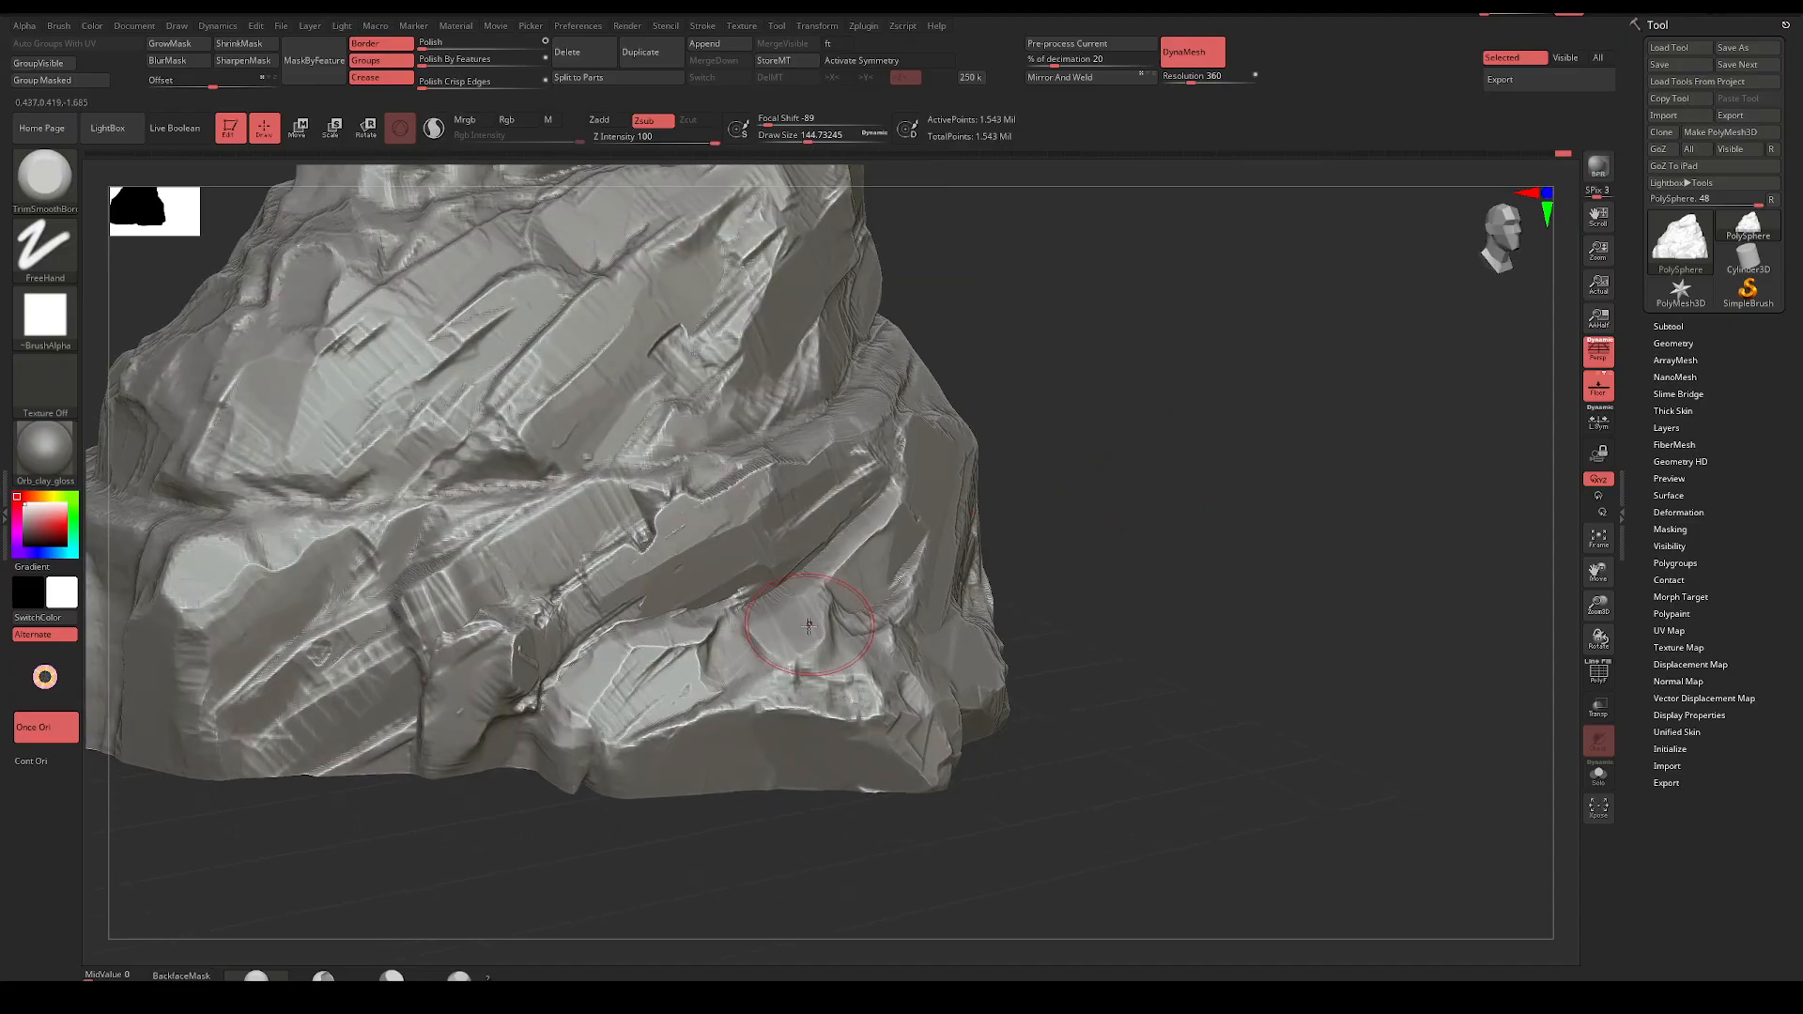
{"action": "mouse_move", "coordinate": [805, 644]}
{"action": "left_mouse_down"}
{"action": "mouse_move", "coordinate": [864, 642]}
{"action": "mouse_move", "coordinate": [792, 603]}
{"action": "left_mouse_up"}
{"action": "key", "text": "space"}
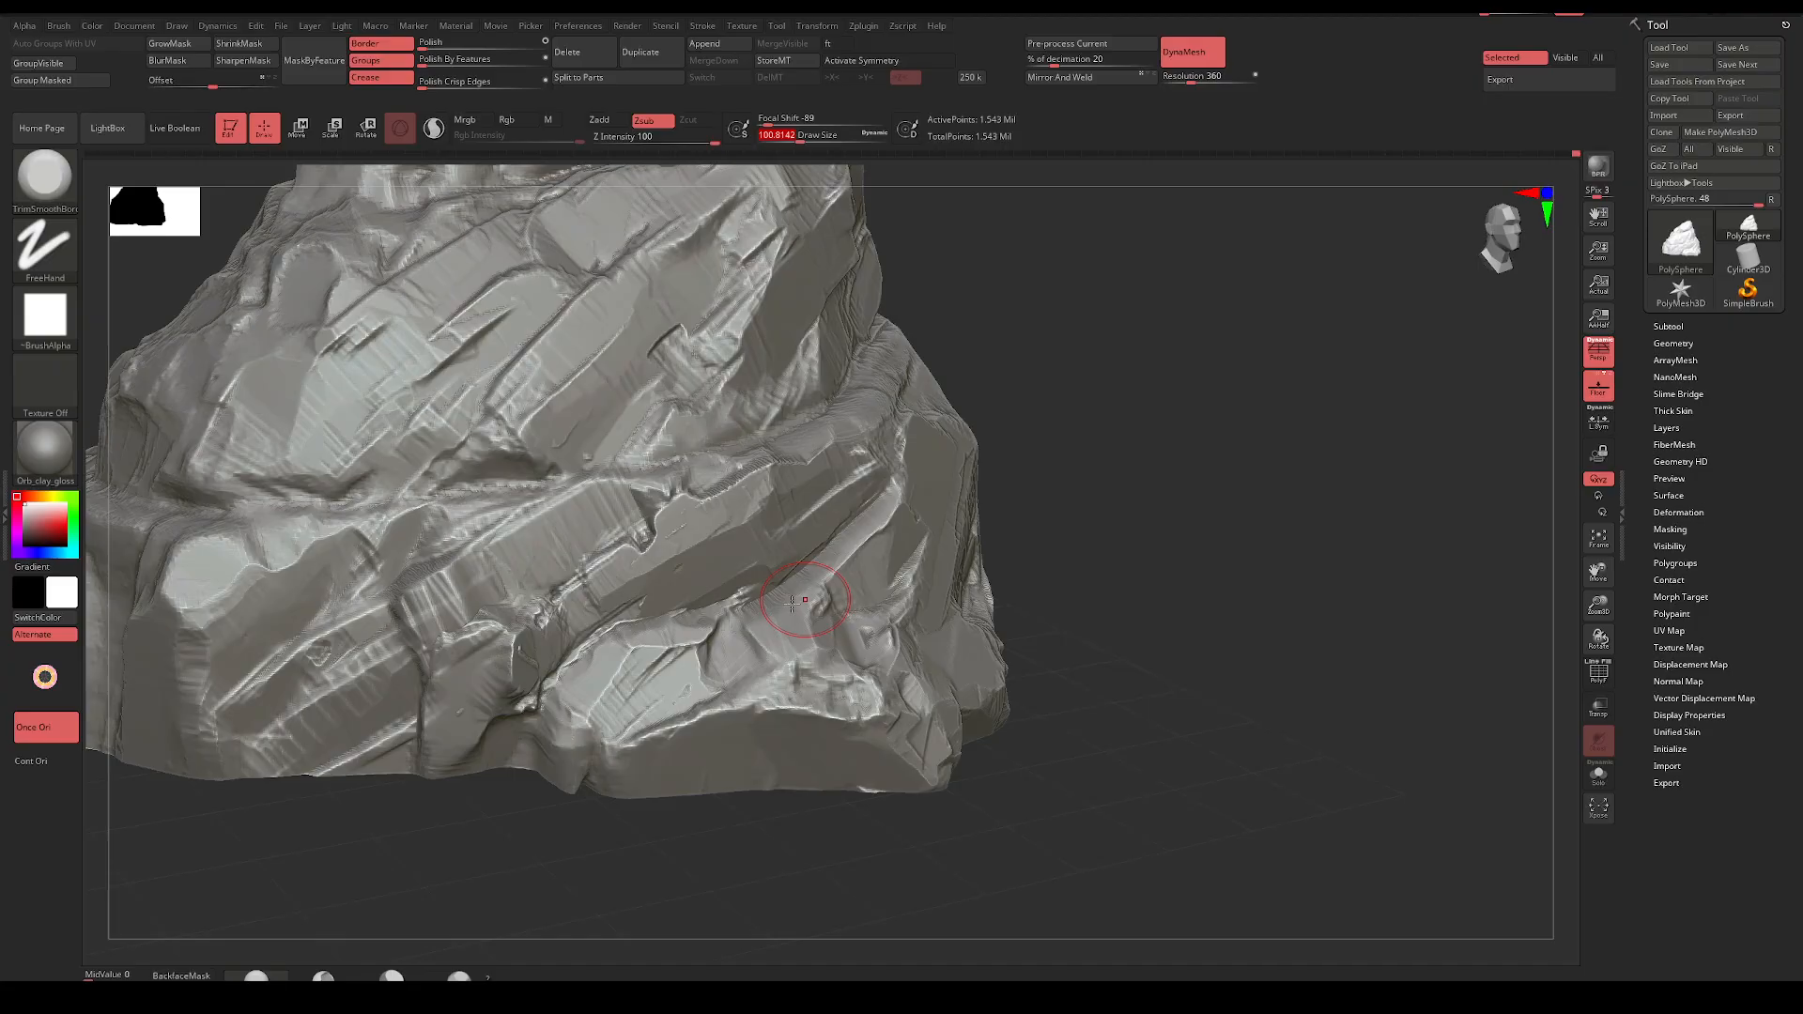
Trim facets on the upper part of the rock's end side with a draw size of about 128
{"action": "mouse_move", "coordinate": [859, 526]}
{"action": "right_mouse_down", "text": "ctrl"}
{"action": "mouse_move", "coordinate": [986, 474]}
{"action": "mouse_move", "coordinate": [1083, 386]}
{"action": "mouse_move", "coordinate": [958, 449]}
{"action": "mouse_move", "coordinate": [1071, 451]}
{"action": "mouse_move", "coordinate": [692, 523]}
{"action": "right_mouse_up", "text": "ctrl"}
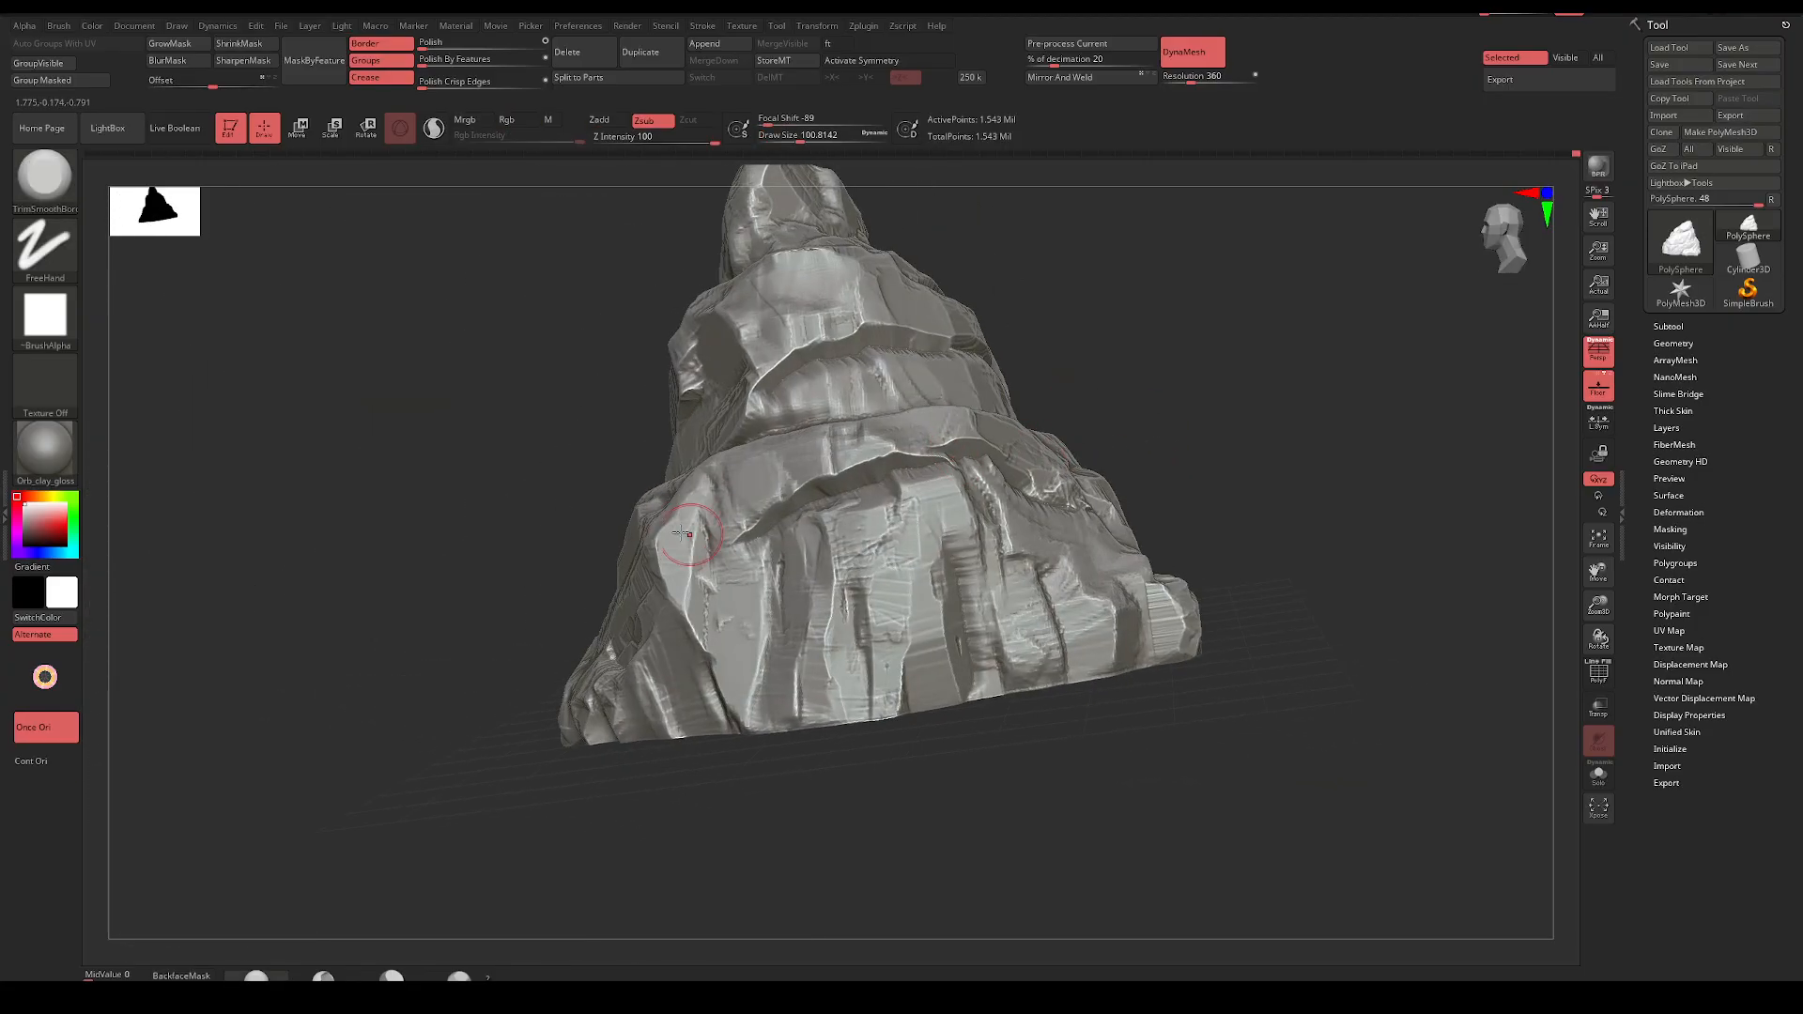
{"action": "key", "text": "space"}
{"action": "left_click_drag", "start_coordinate": [695, 507], "coordinate": [701, 503]}
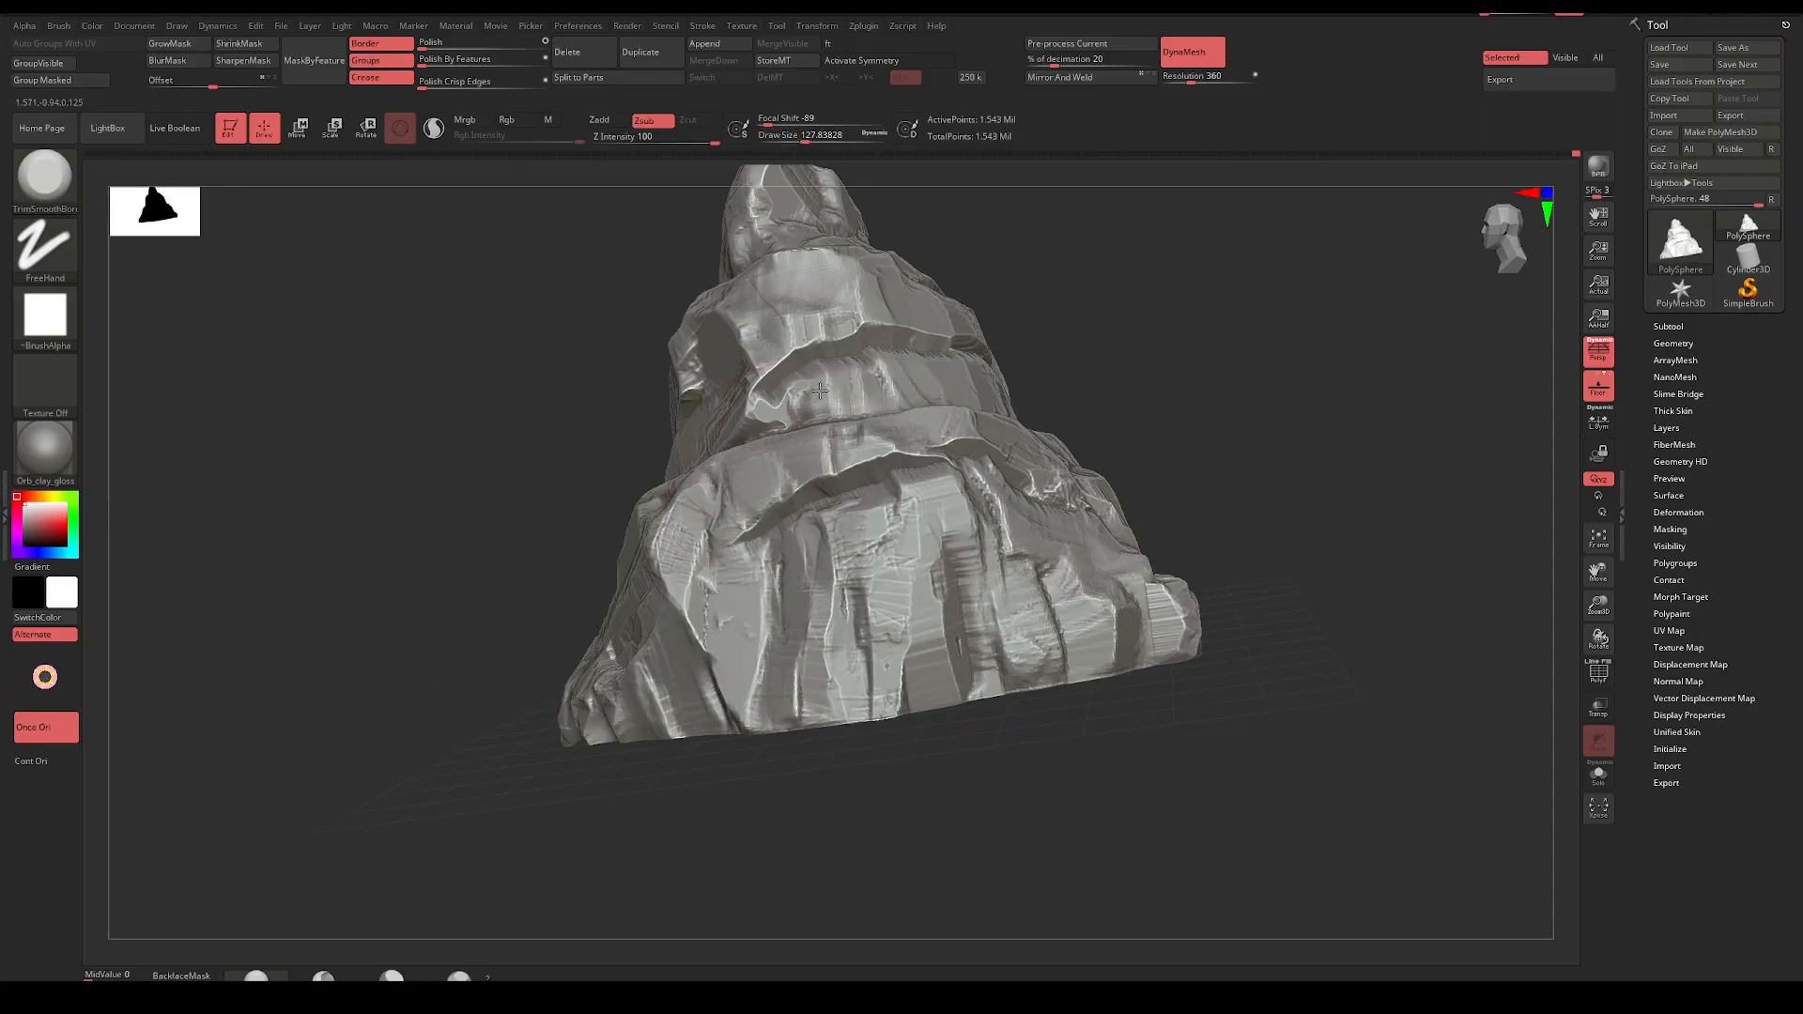
Trim flat facets down the peak's side with a draw size of about 90 and remesh the rock with DynaMesh
{"action": "mouse_move", "coordinate": [698, 626]}
{"action": "right_mouse_down"}
{"action": "mouse_move", "coordinate": [644, 793]}
{"action": "mouse_move", "coordinate": [695, 763]}
{"action": "mouse_move", "coordinate": [792, 543]}
{"action": "mouse_move", "coordinate": [1033, 560]}
{"action": "mouse_move", "coordinate": [1043, 479]}
{"action": "mouse_move", "coordinate": [1034, 535]}
{"action": "mouse_move", "coordinate": [1002, 559]}
{"action": "mouse_move", "coordinate": [794, 566]}
{"action": "mouse_move", "coordinate": [945, 482]}
{"action": "mouse_move", "coordinate": [1017, 529]}
{"action": "right_mouse_up"}
{"action": "key", "text": "space"}
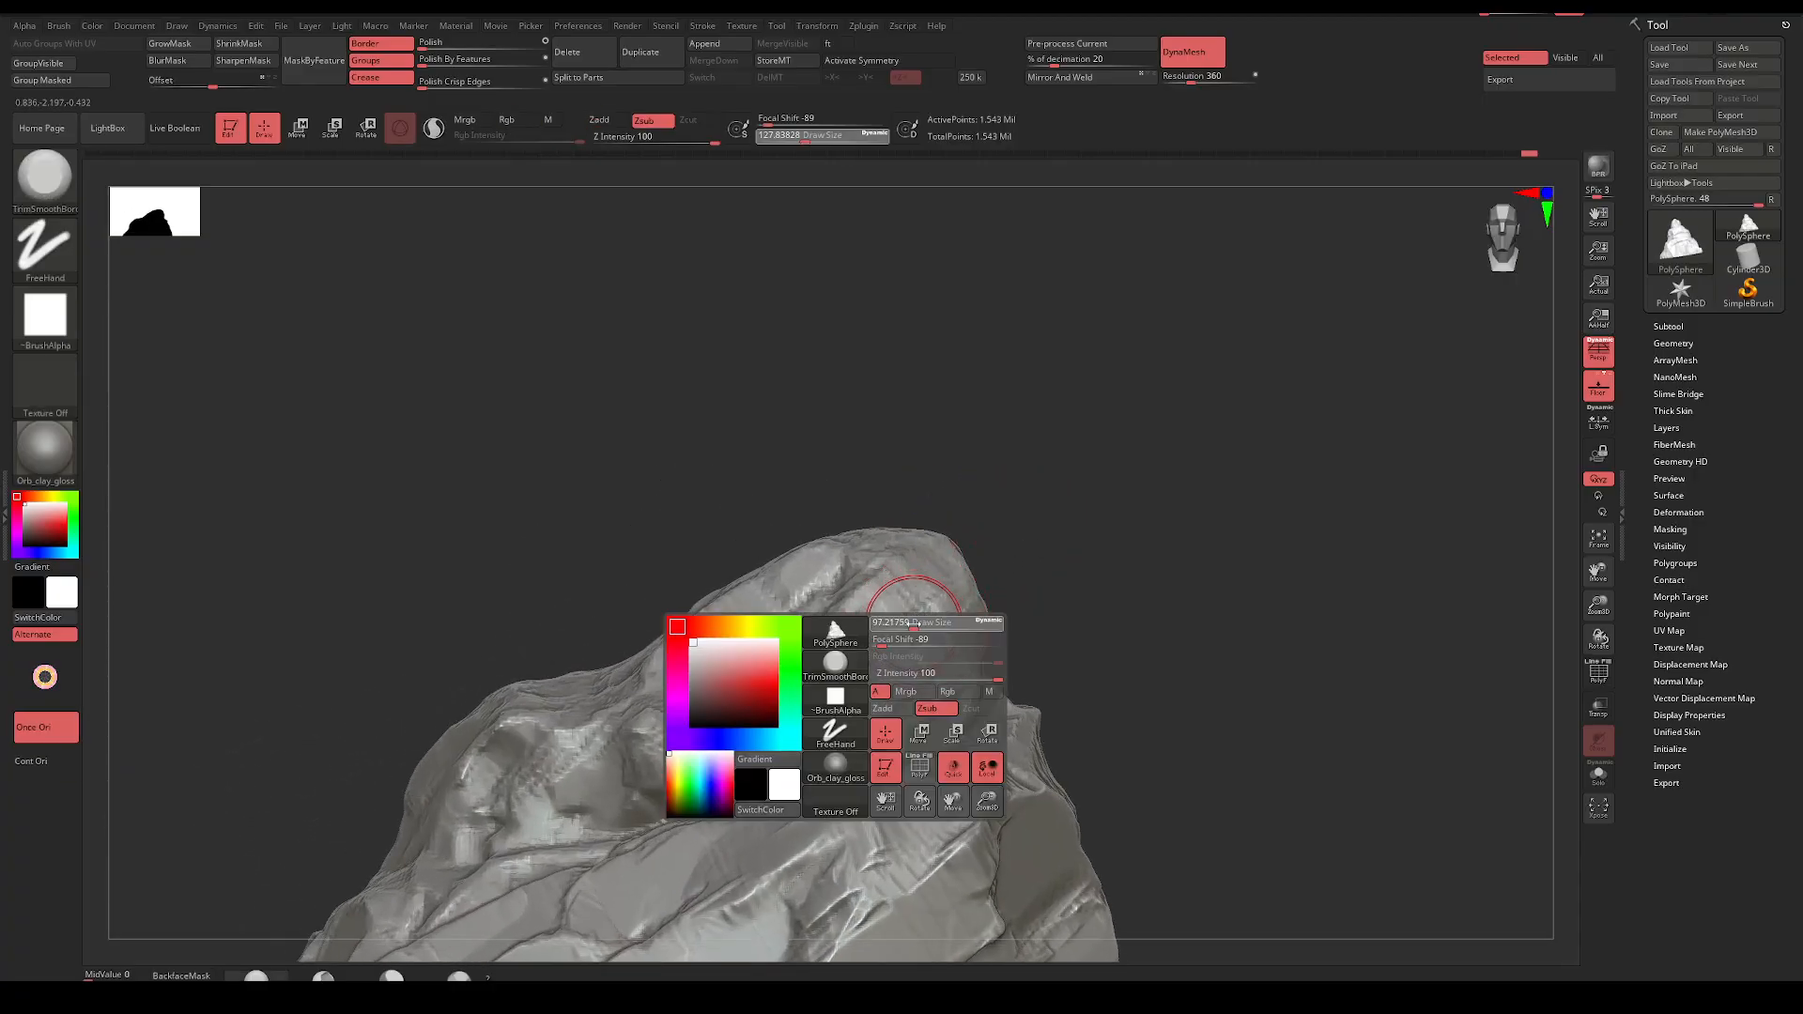
{"action": "right_click_drag", "start_coordinate": [918, 624], "coordinate": [1020, 579]}
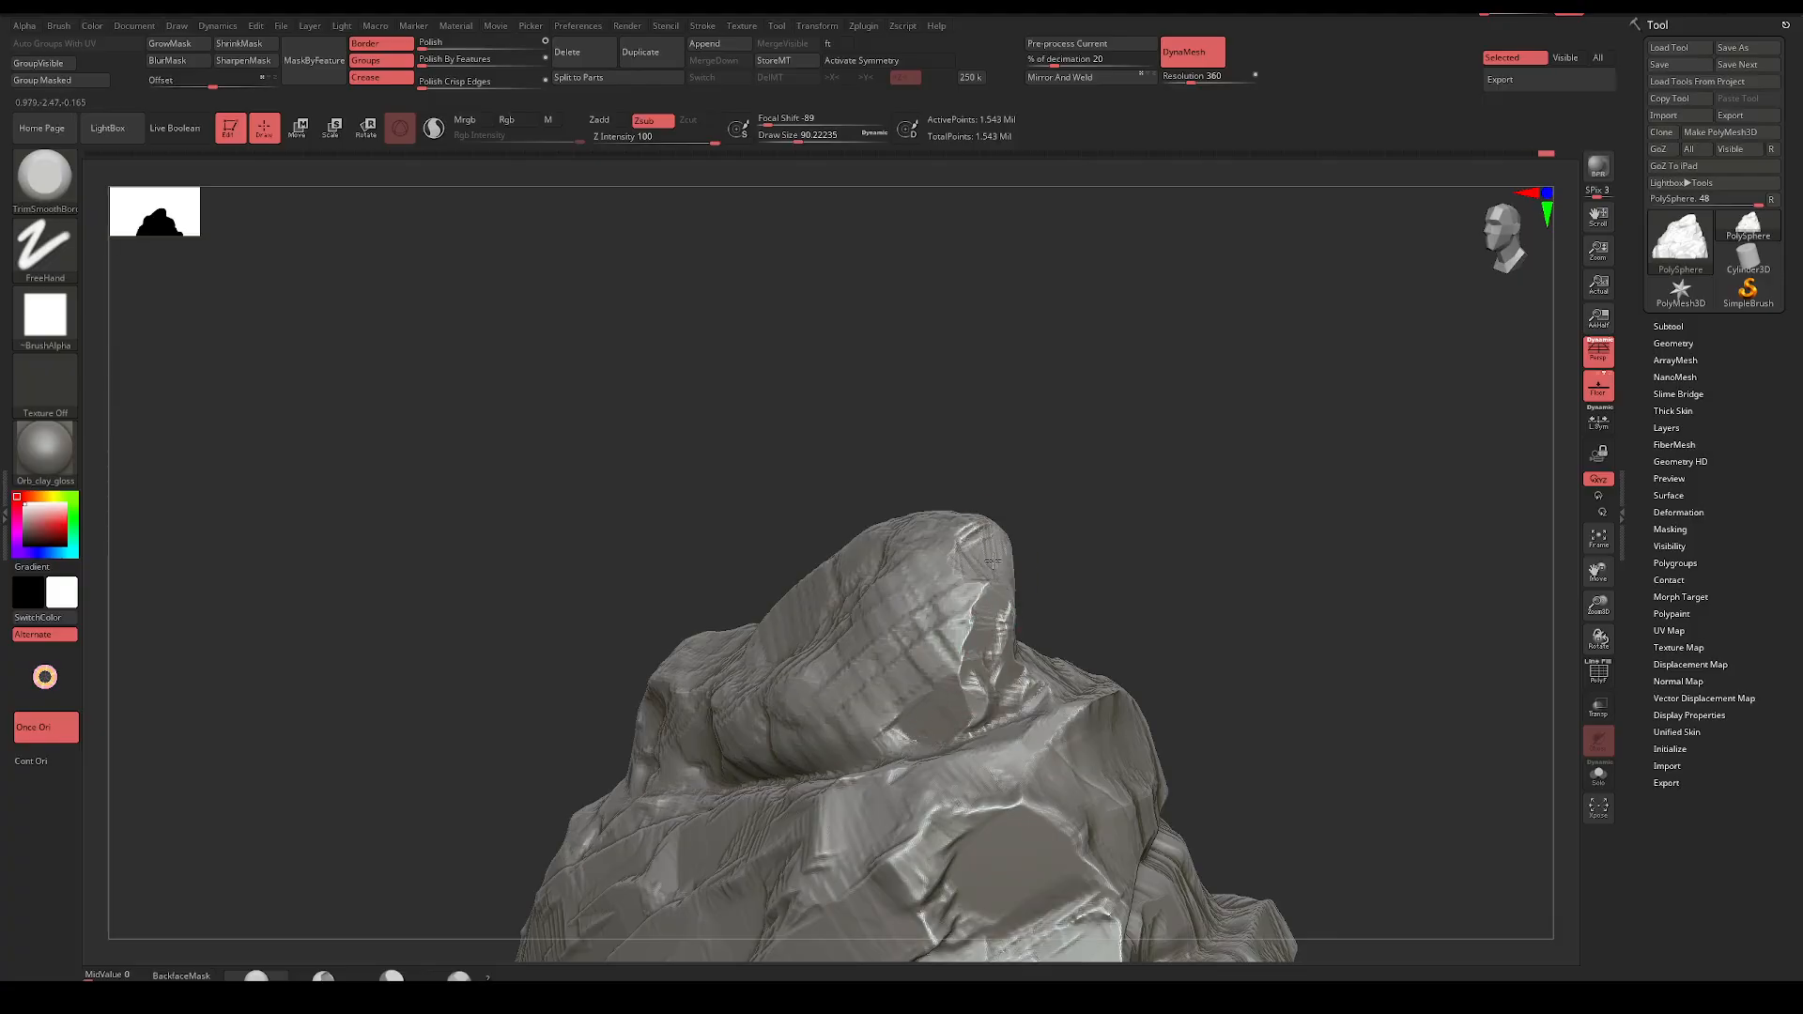
{"action": "right_click_drag", "start_coordinate": [1034, 561], "coordinate": [1111, 510]}
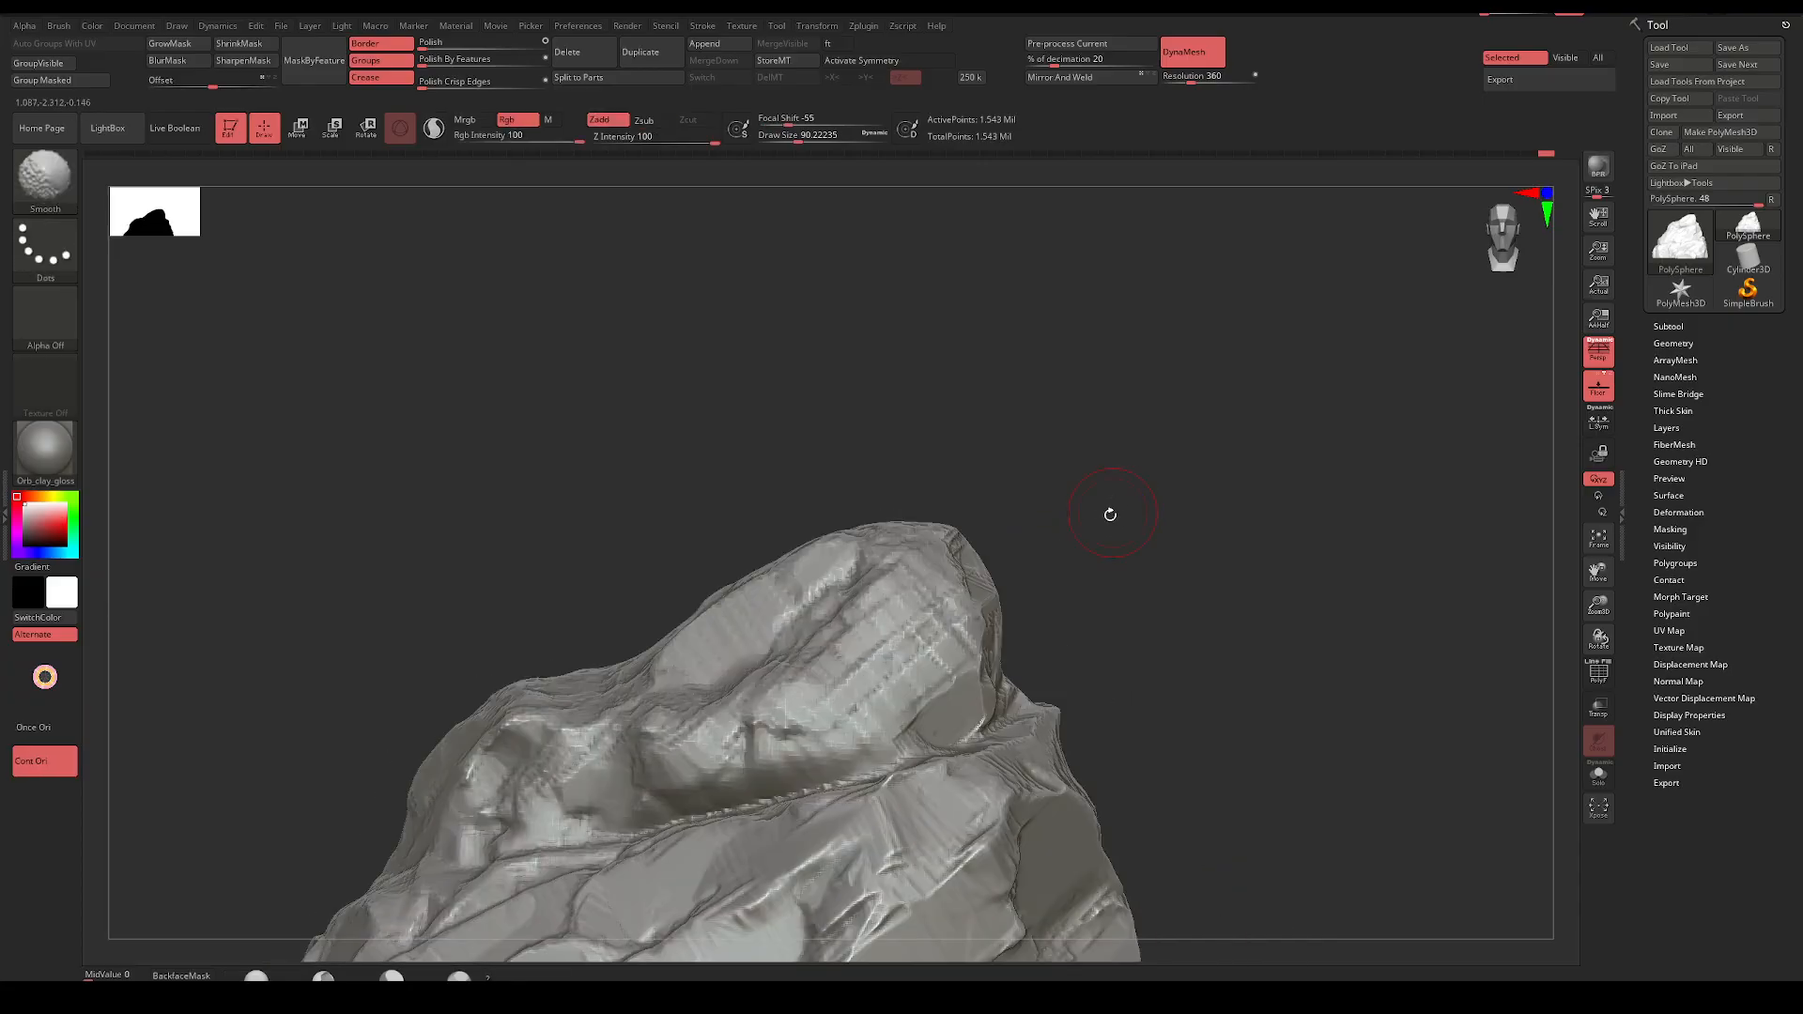
{"action": "mouse_move", "coordinate": [1054, 563]}
{"action": "right_mouse_down"}
{"action": "mouse_move", "coordinate": [1009, 571]}
{"action": "mouse_move", "coordinate": [1149, 406]}
{"action": "mouse_move", "coordinate": [1159, 471]}
{"action": "mouse_move", "coordinate": [1215, 454]}
{"action": "mouse_move", "coordinate": [1119, 512]}
{"action": "mouse_move", "coordinate": [1190, 406]}
{"action": "mouse_move", "coordinate": [1206, 413]}
{"action": "right_mouse_up"}
{"action": "key", "text": "ctrl"}
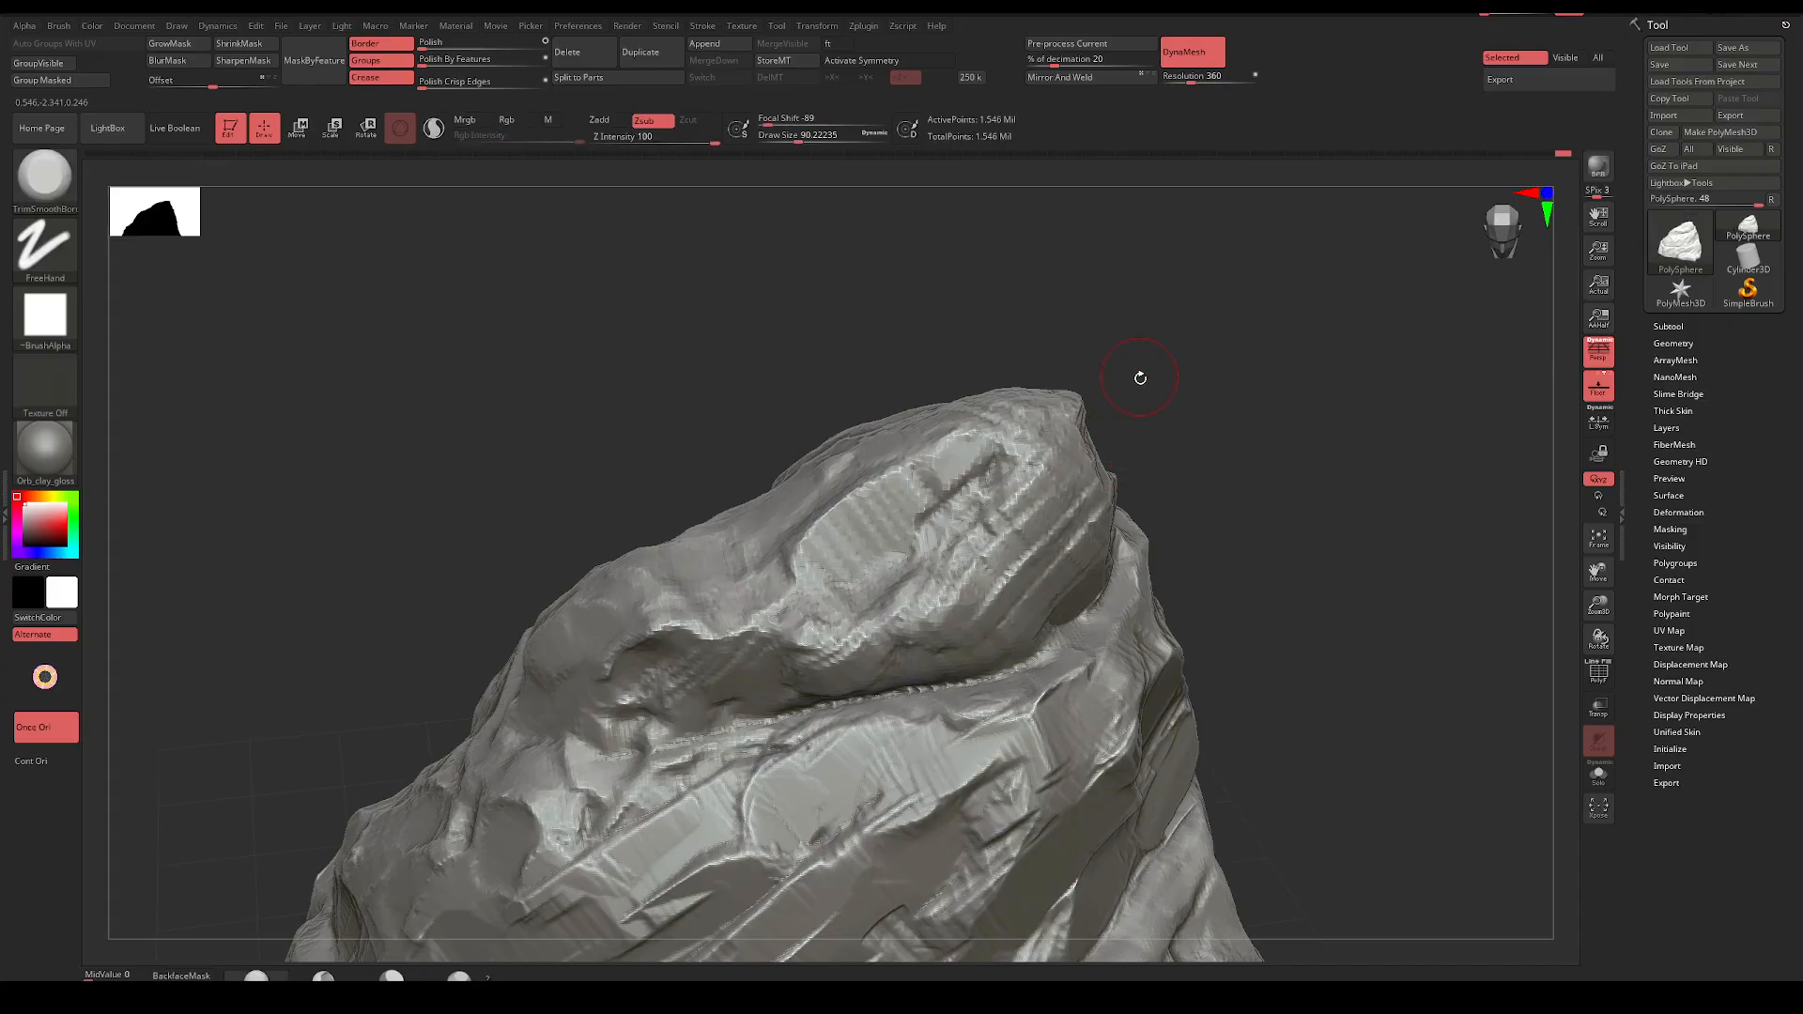
Trim broad diagonal planes across the peak's front face, enlarging the draw size to about 192
{"action": "right_click_drag", "start_coordinate": [1059, 454], "coordinate": [1139, 435]}
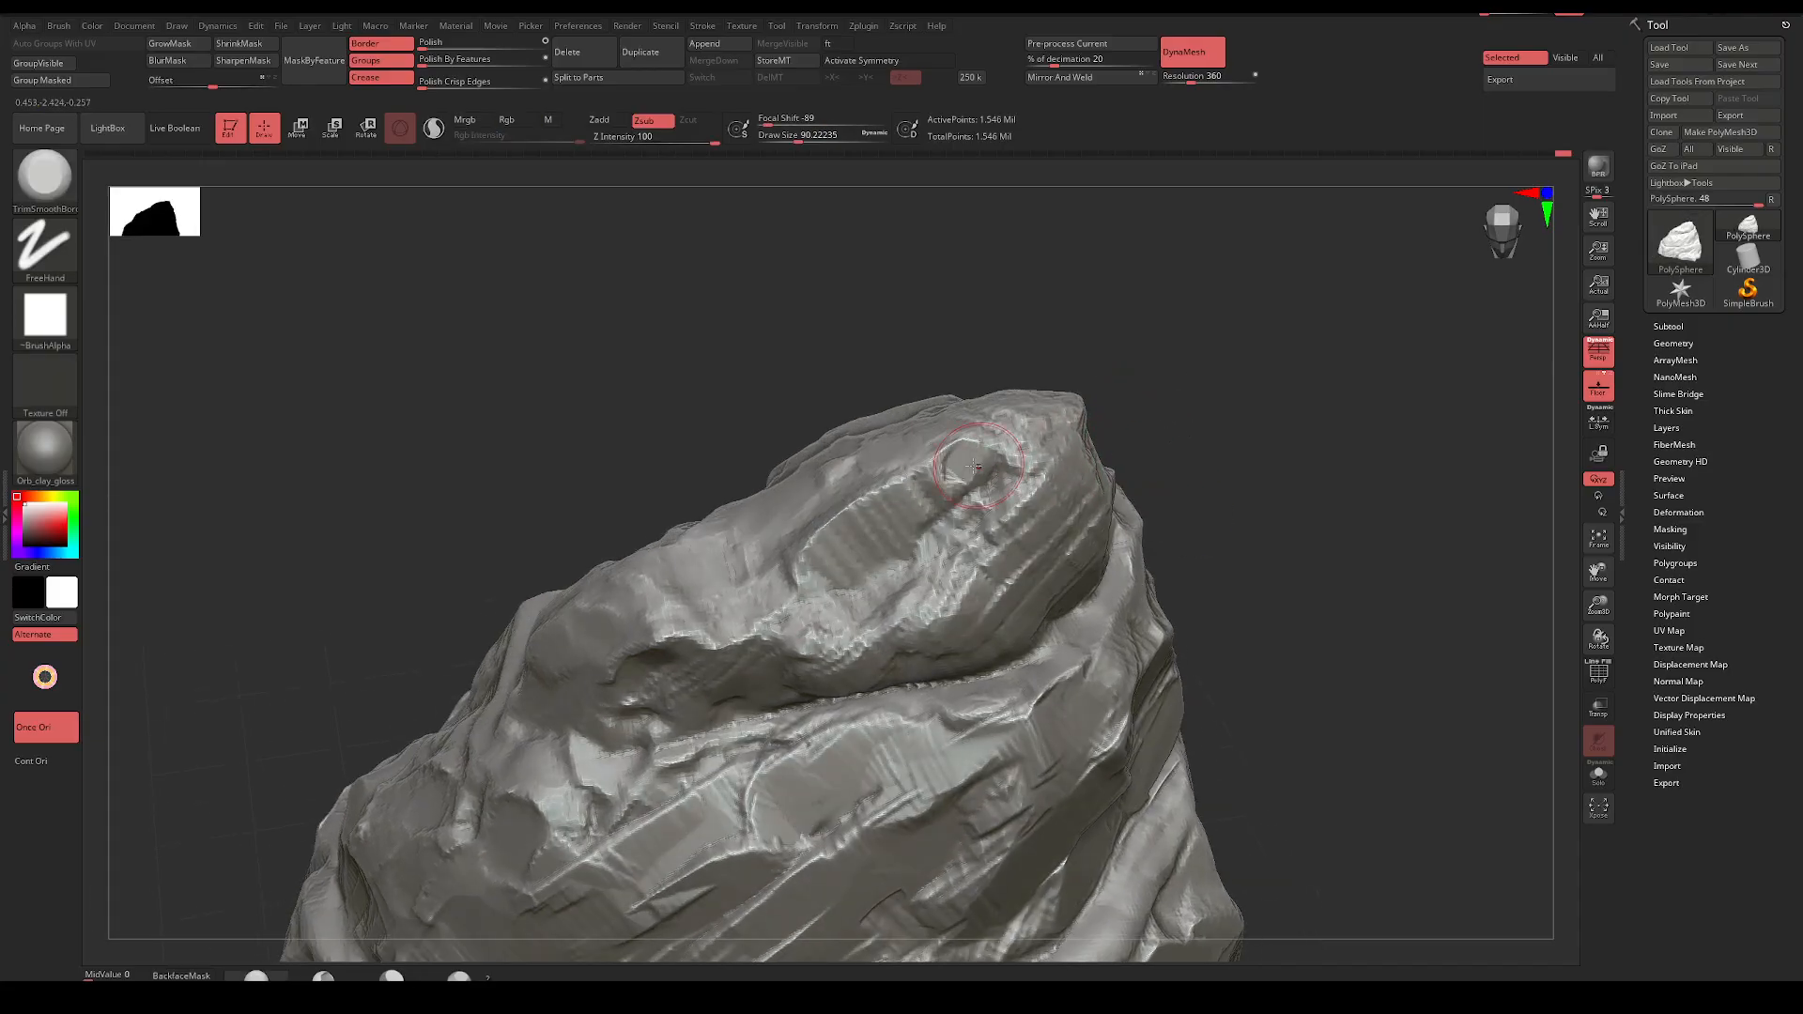
{"action": "left_click_drag", "start_coordinate": [977, 462], "coordinate": [1003, 435]}
{"action": "key", "text": "space"}
{"action": "mouse_move", "coordinate": [884, 510]}
{"action": "left_mouse_down"}
{"action": "mouse_move", "coordinate": [901, 510]}
{"action": "mouse_move", "coordinate": [878, 542]}
{"action": "mouse_move", "coordinate": [986, 479]}
{"action": "left_mouse_up"}
{"action": "right_click_drag", "start_coordinate": [1139, 381], "coordinate": [1129, 414]}
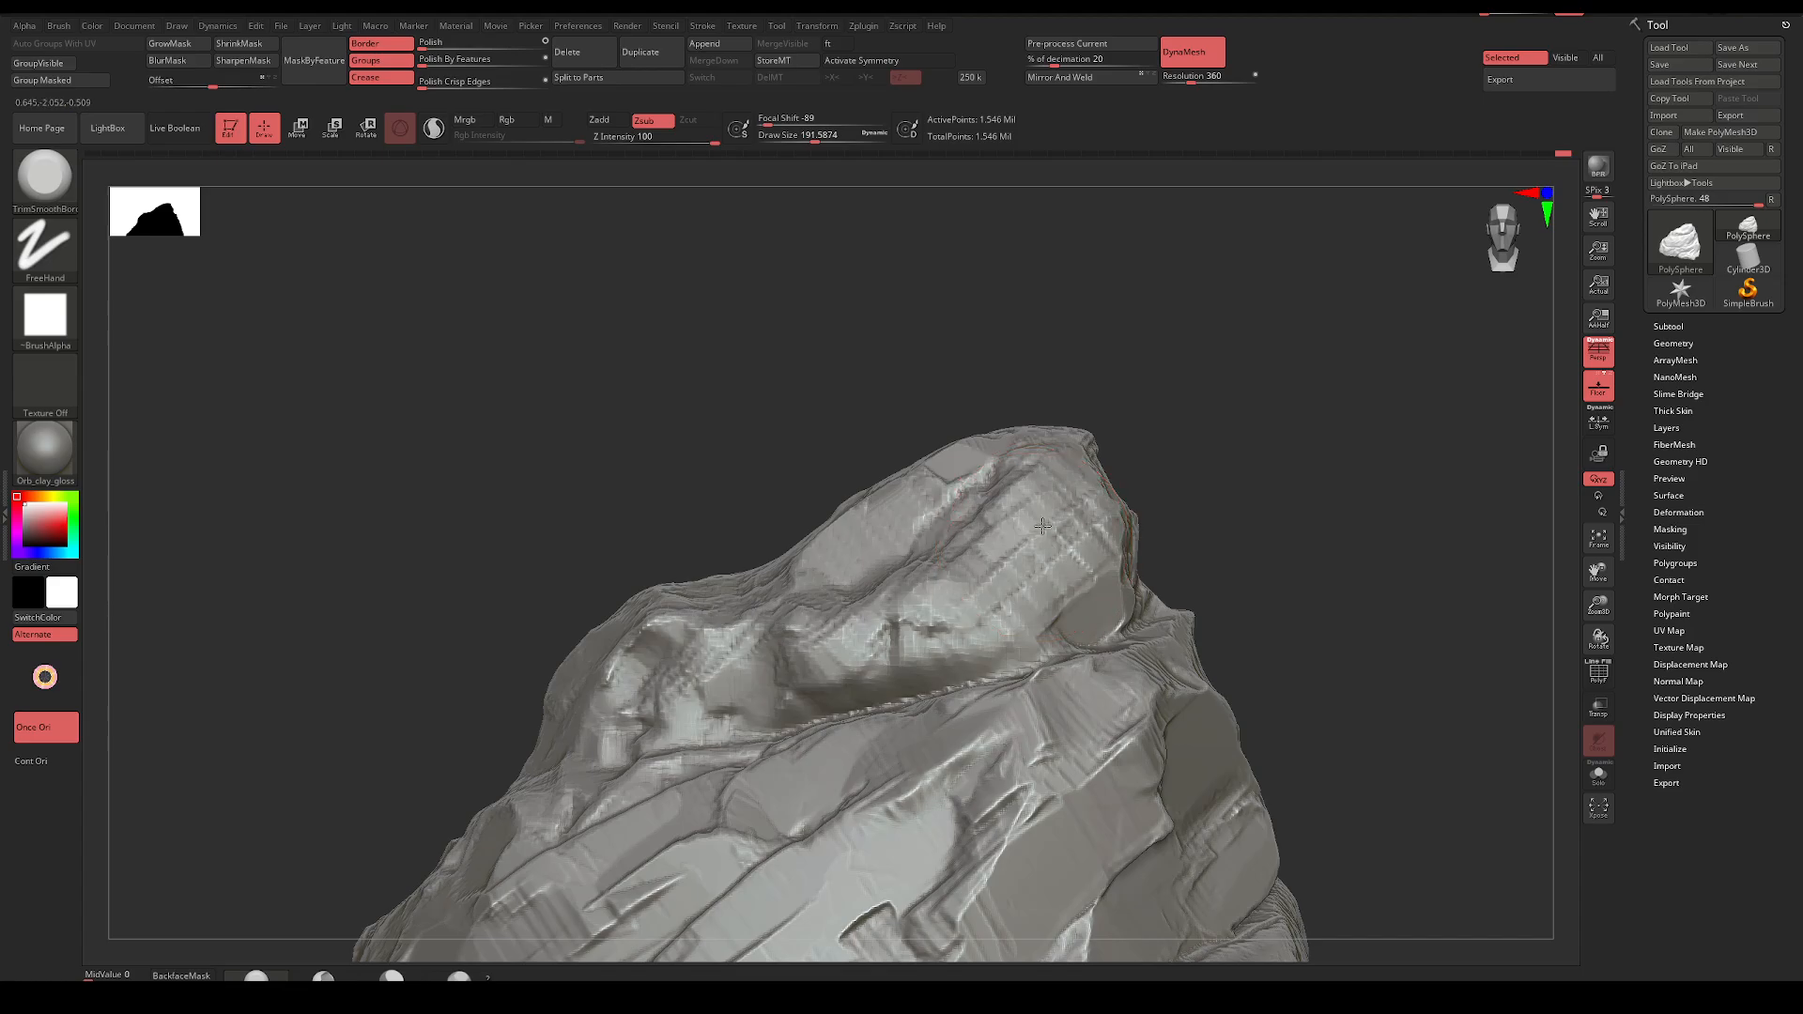
{"action": "mouse_move", "coordinate": [1043, 526]}
{"action": "left_mouse_down"}
{"action": "mouse_move", "coordinate": [1019, 582]}
{"action": "mouse_move", "coordinate": [882, 638]}
{"action": "mouse_move", "coordinate": [1052, 507]}
{"action": "mouse_move", "coordinate": [995, 488]}
{"action": "mouse_move", "coordinate": [742, 686]}
{"action": "mouse_move", "coordinate": [716, 646]}
{"action": "mouse_move", "coordinate": [742, 681]}
{"action": "mouse_move", "coordinate": [845, 676]}
{"action": "mouse_move", "coordinate": [957, 587]}
{"action": "mouse_move", "coordinate": [1080, 530]}
{"action": "left_mouse_up"}
{"action": "mouse_move", "coordinate": [1167, 491]}
{"action": "left_mouse_down"}
{"action": "mouse_move", "coordinate": [949, 516]}
{"action": "mouse_move", "coordinate": [1141, 507]}
{"action": "mouse_move", "coordinate": [1122, 497]}
{"action": "left_mouse_up"}
{"action": "mouse_move", "coordinate": [1080, 535]}
{"action": "left_mouse_down"}
{"action": "mouse_move", "coordinate": [1041, 512]}
{"action": "mouse_move", "coordinate": [943, 615]}
{"action": "left_mouse_up"}
Cut smaller stepped diagonal facets along the peak's front face with a draw size of about 97
{"action": "key", "text": "space"}
{"action": "left_click_drag", "start_coordinate": [972, 549], "coordinate": [916, 596]}
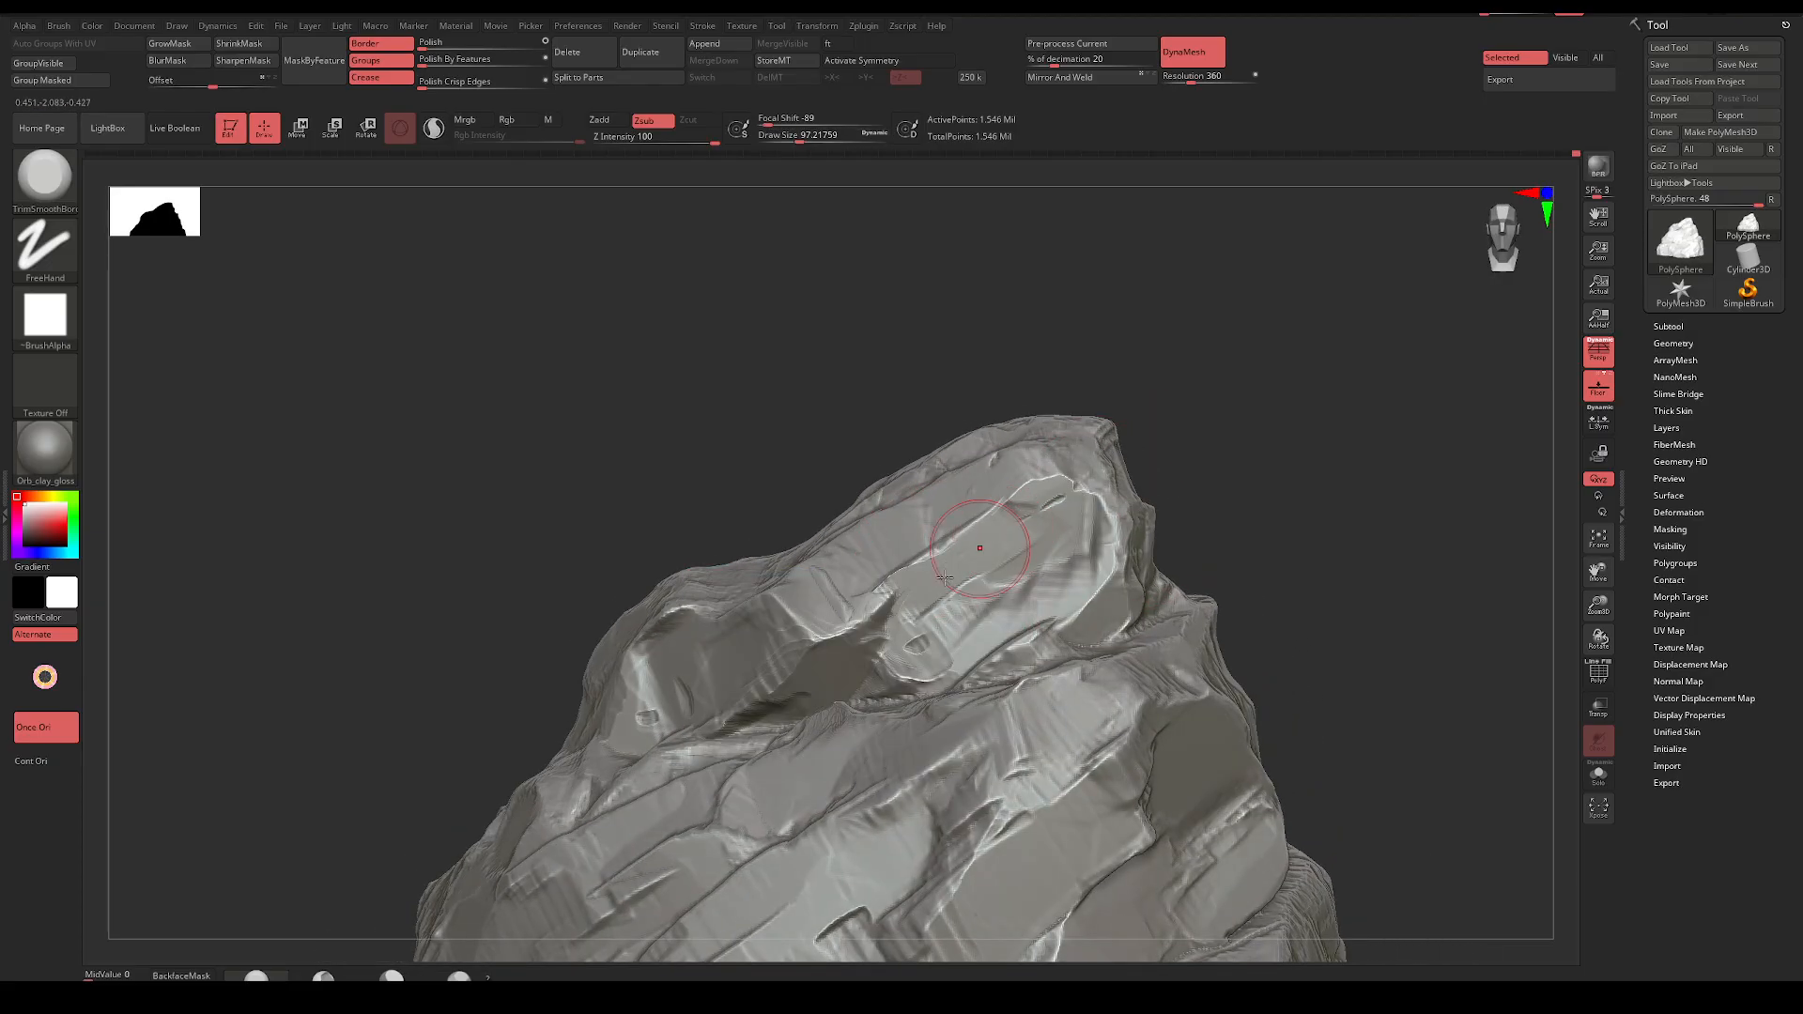
{"action": "mouse_move", "coordinate": [1039, 532]}
{"action": "left_mouse_down"}
{"action": "mouse_move", "coordinate": [882, 654]}
{"action": "mouse_move", "coordinate": [1086, 591]}
{"action": "left_mouse_up"}
{"action": "left_click_drag", "start_coordinate": [996, 668], "coordinate": [1122, 587]}
{"action": "left_click_drag", "start_coordinate": [1052, 474], "coordinate": [851, 561]}
Trim crisp facets on the shoulder beside the peak and remesh the rock with DynaMesh
{"action": "mouse_move", "coordinate": [1131, 430]}
{"action": "left_mouse_down"}
{"action": "mouse_move", "coordinate": [1214, 425]}
{"action": "mouse_move", "coordinate": [1199, 450]}
{"action": "mouse_move", "coordinate": [1211, 441]}
{"action": "left_mouse_up"}
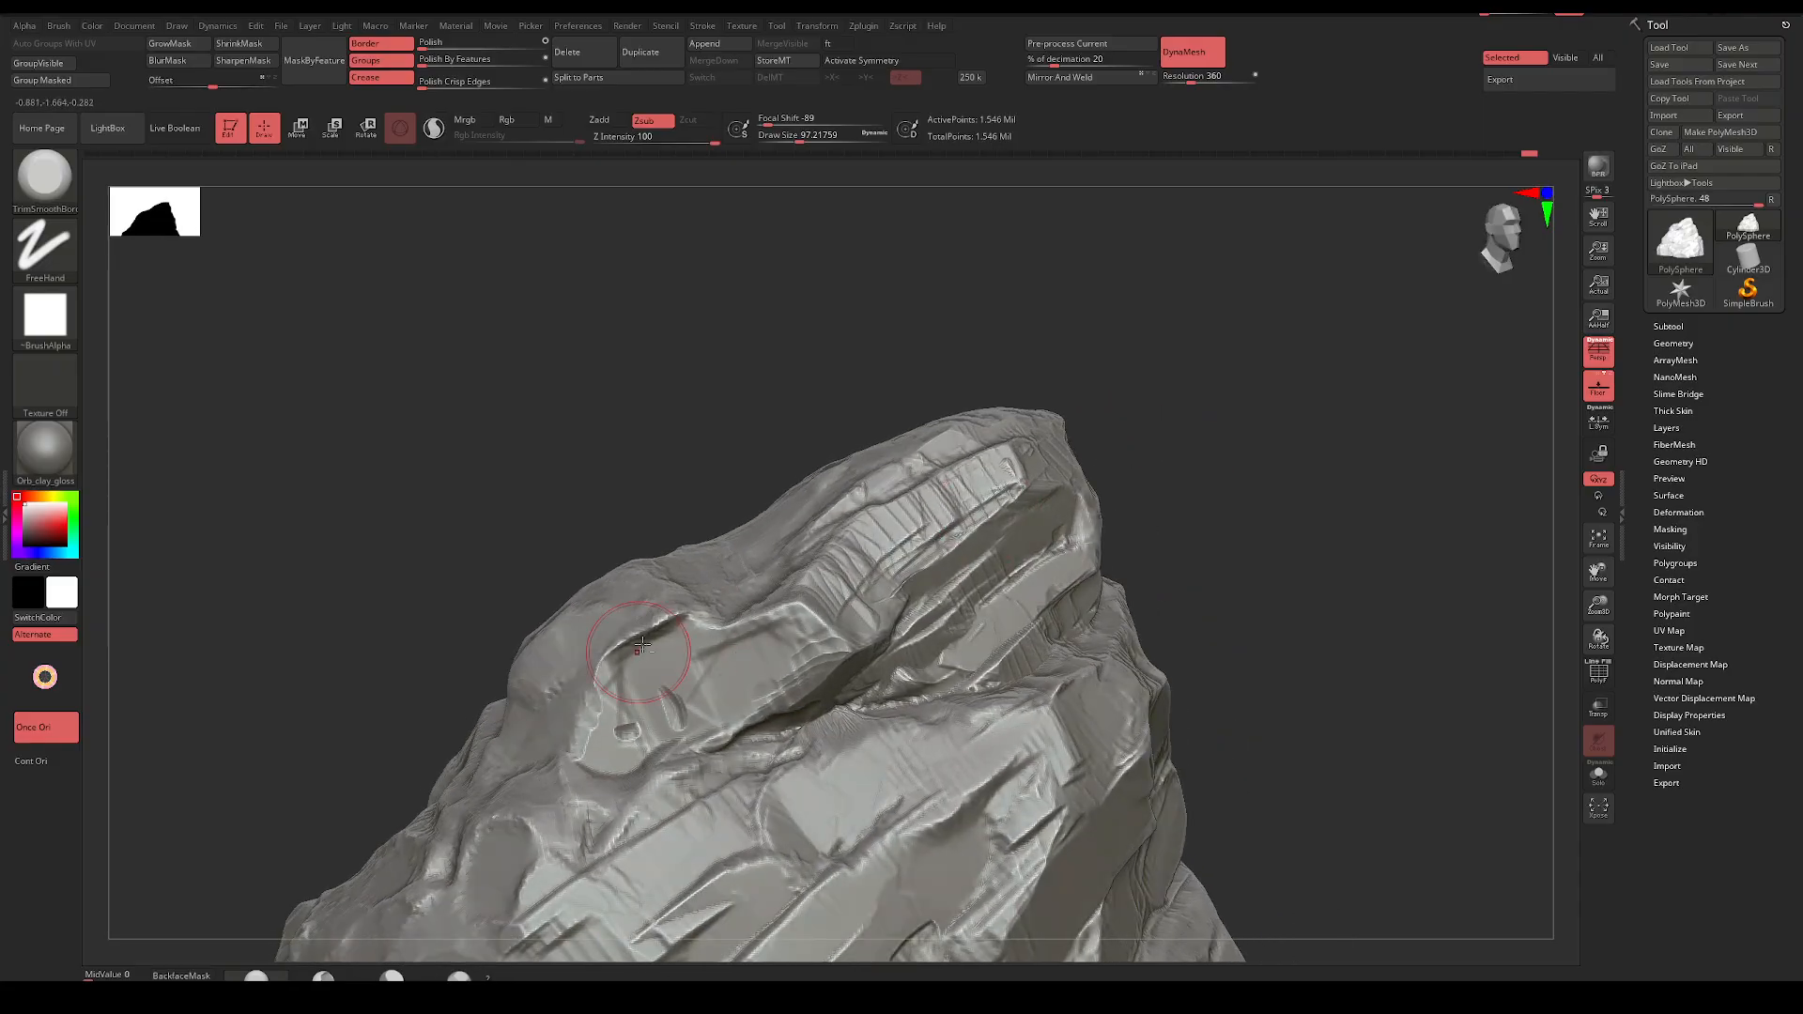
{"action": "mouse_move", "coordinate": [678, 621]}
{"action": "left_mouse_down"}
{"action": "mouse_move", "coordinate": [598, 686]}
{"action": "mouse_move", "coordinate": [636, 658]}
{"action": "left_mouse_up"}
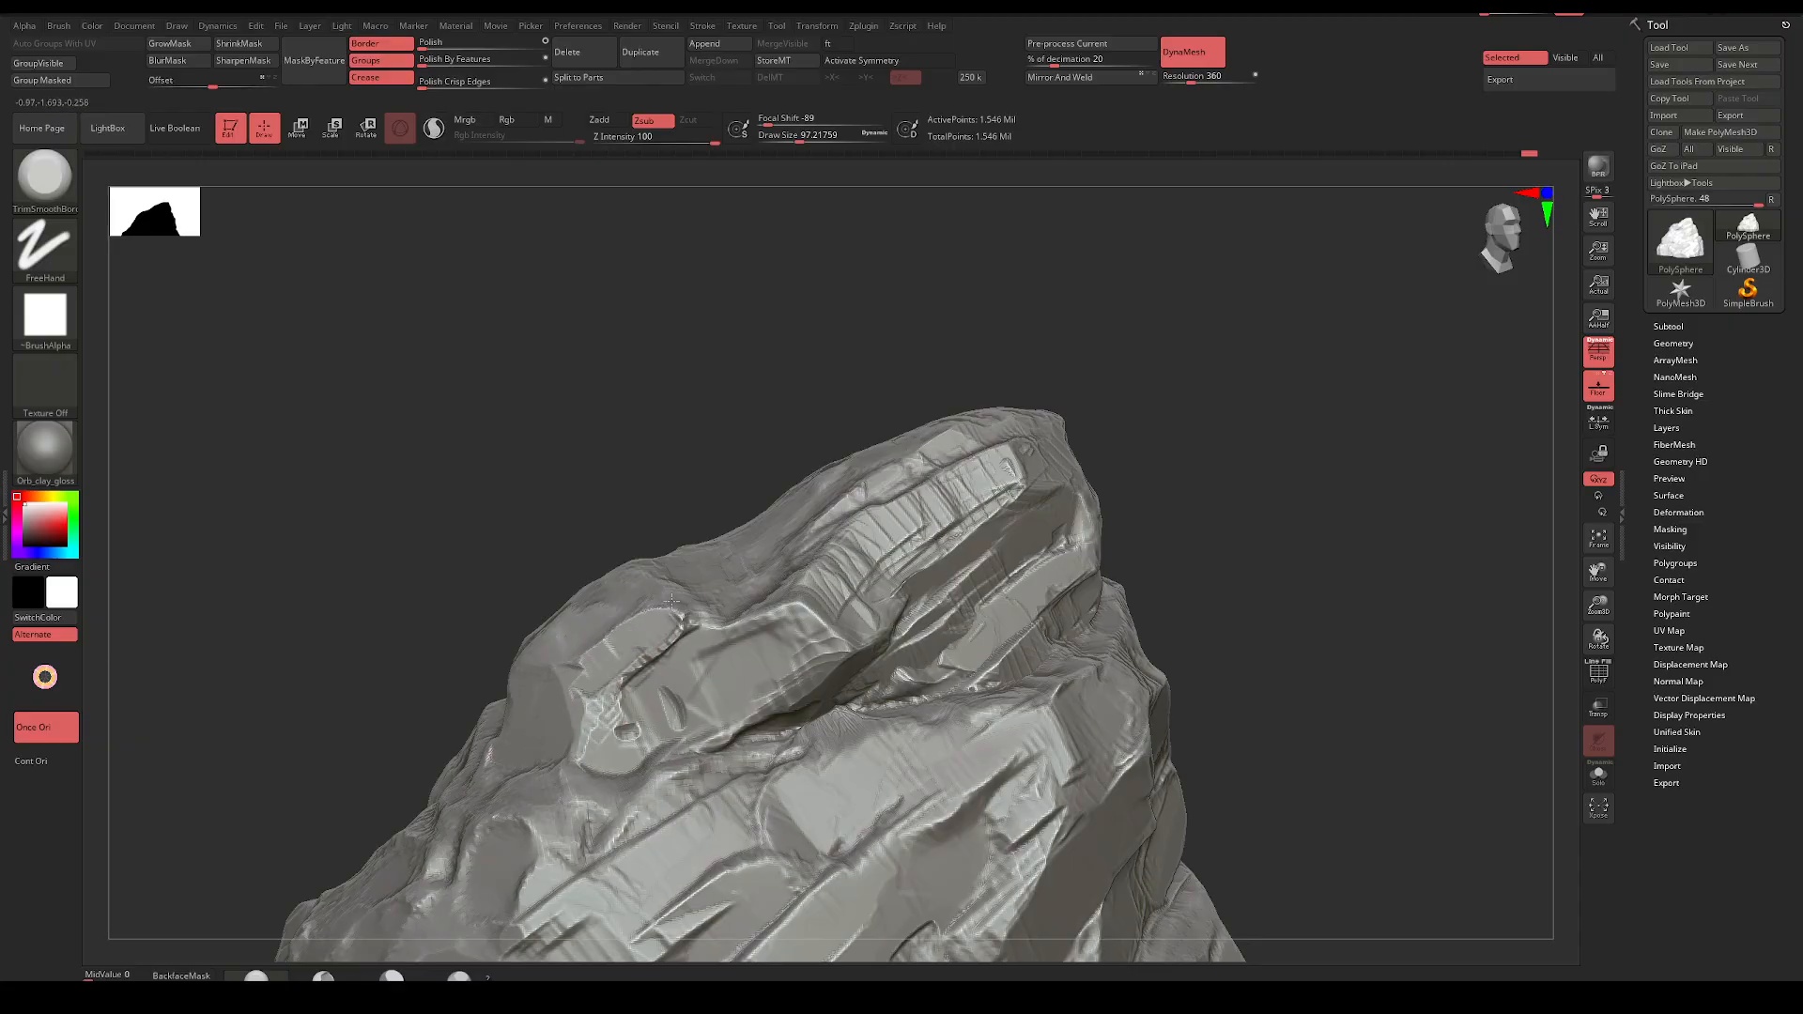
{"action": "mouse_move", "coordinate": [671, 610]}
{"action": "left_mouse_down"}
{"action": "mouse_move", "coordinate": [644, 663]}
{"action": "mouse_move", "coordinate": [657, 692]}
{"action": "mouse_move", "coordinate": [611, 728]}
{"action": "mouse_move", "coordinate": [695, 690]}
{"action": "mouse_move", "coordinate": [699, 714]}
{"action": "left_mouse_up"}
{"action": "left_click_drag", "start_coordinate": [1200, 517], "coordinate": [1170, 459]}
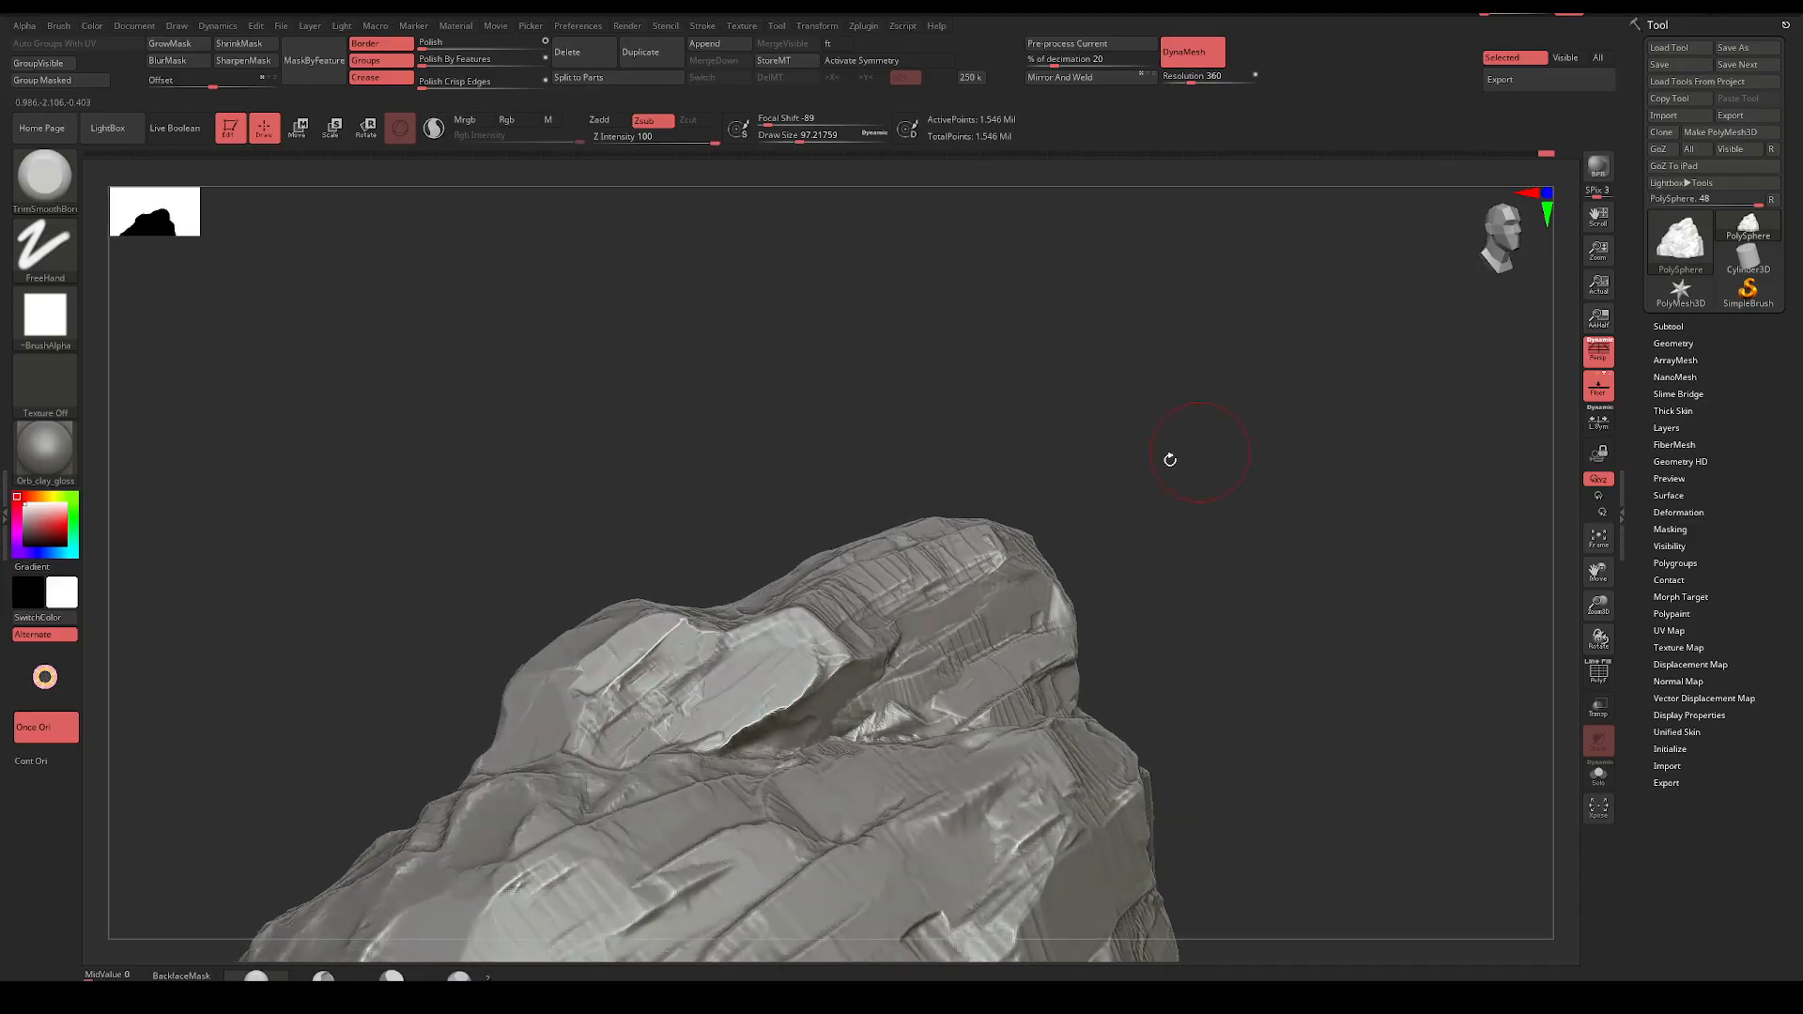
{"action": "left_click_drag", "start_coordinate": [824, 691], "coordinate": [732, 755]}
{"action": "mouse_move", "coordinate": [1124, 515]}
{"action": "left_mouse_down", "text": "ctrl"}
{"action": "mouse_move", "coordinate": [1118, 673]}
{"action": "mouse_move", "coordinate": [1096, 611]}
{"action": "mouse_move", "coordinate": [1142, 447]}
{"action": "left_mouse_up", "text": "ctrl"}
Trim broad diagonal facets across the middle tier's front with draw sizes of about 182 and 149
{"action": "mouse_move", "coordinate": [1136, 678]}
{"action": "left_mouse_down", "text": "alt"}
{"action": "mouse_move", "coordinate": [1086, 442]}
{"action": "mouse_move", "coordinate": [1120, 514]}
{"action": "mouse_move", "coordinate": [1080, 535]}
{"action": "left_mouse_up", "text": "alt"}
{"action": "key", "text": "space"}
{"action": "mouse_move", "coordinate": [874, 558]}
{"action": "left_mouse_down"}
{"action": "mouse_move", "coordinate": [913, 552]}
{"action": "mouse_move", "coordinate": [907, 568]}
{"action": "mouse_move", "coordinate": [912, 518]}
{"action": "mouse_move", "coordinate": [765, 601]}
{"action": "mouse_move", "coordinate": [835, 549]}
{"action": "mouse_move", "coordinate": [710, 577]}
{"action": "left_mouse_up"}
{"action": "mouse_move", "coordinate": [845, 524]}
{"action": "left_mouse_down"}
{"action": "mouse_move", "coordinate": [715, 576]}
{"action": "mouse_move", "coordinate": [730, 560]}
{"action": "left_mouse_up"}
{"action": "key", "text": "space"}
{"action": "left_click_drag", "start_coordinate": [735, 575], "coordinate": [690, 575]}
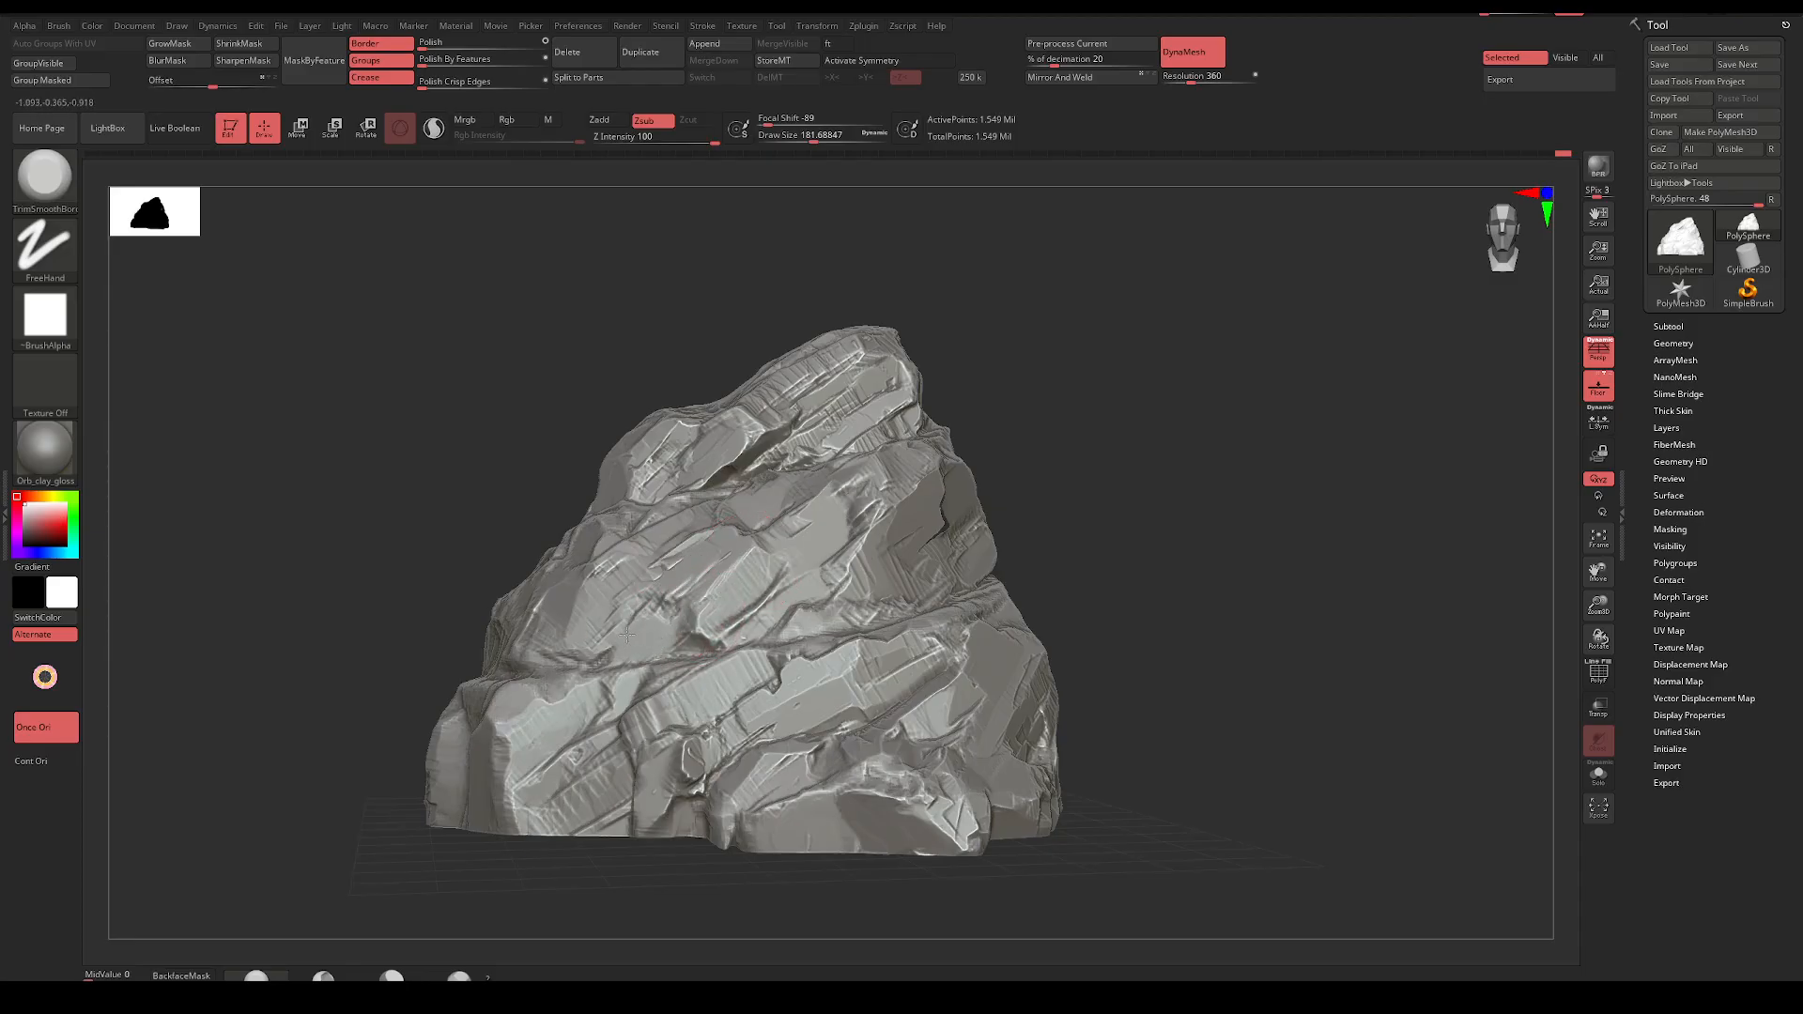
{"action": "right_click_drag", "start_coordinate": [716, 633], "coordinate": [745, 628]}
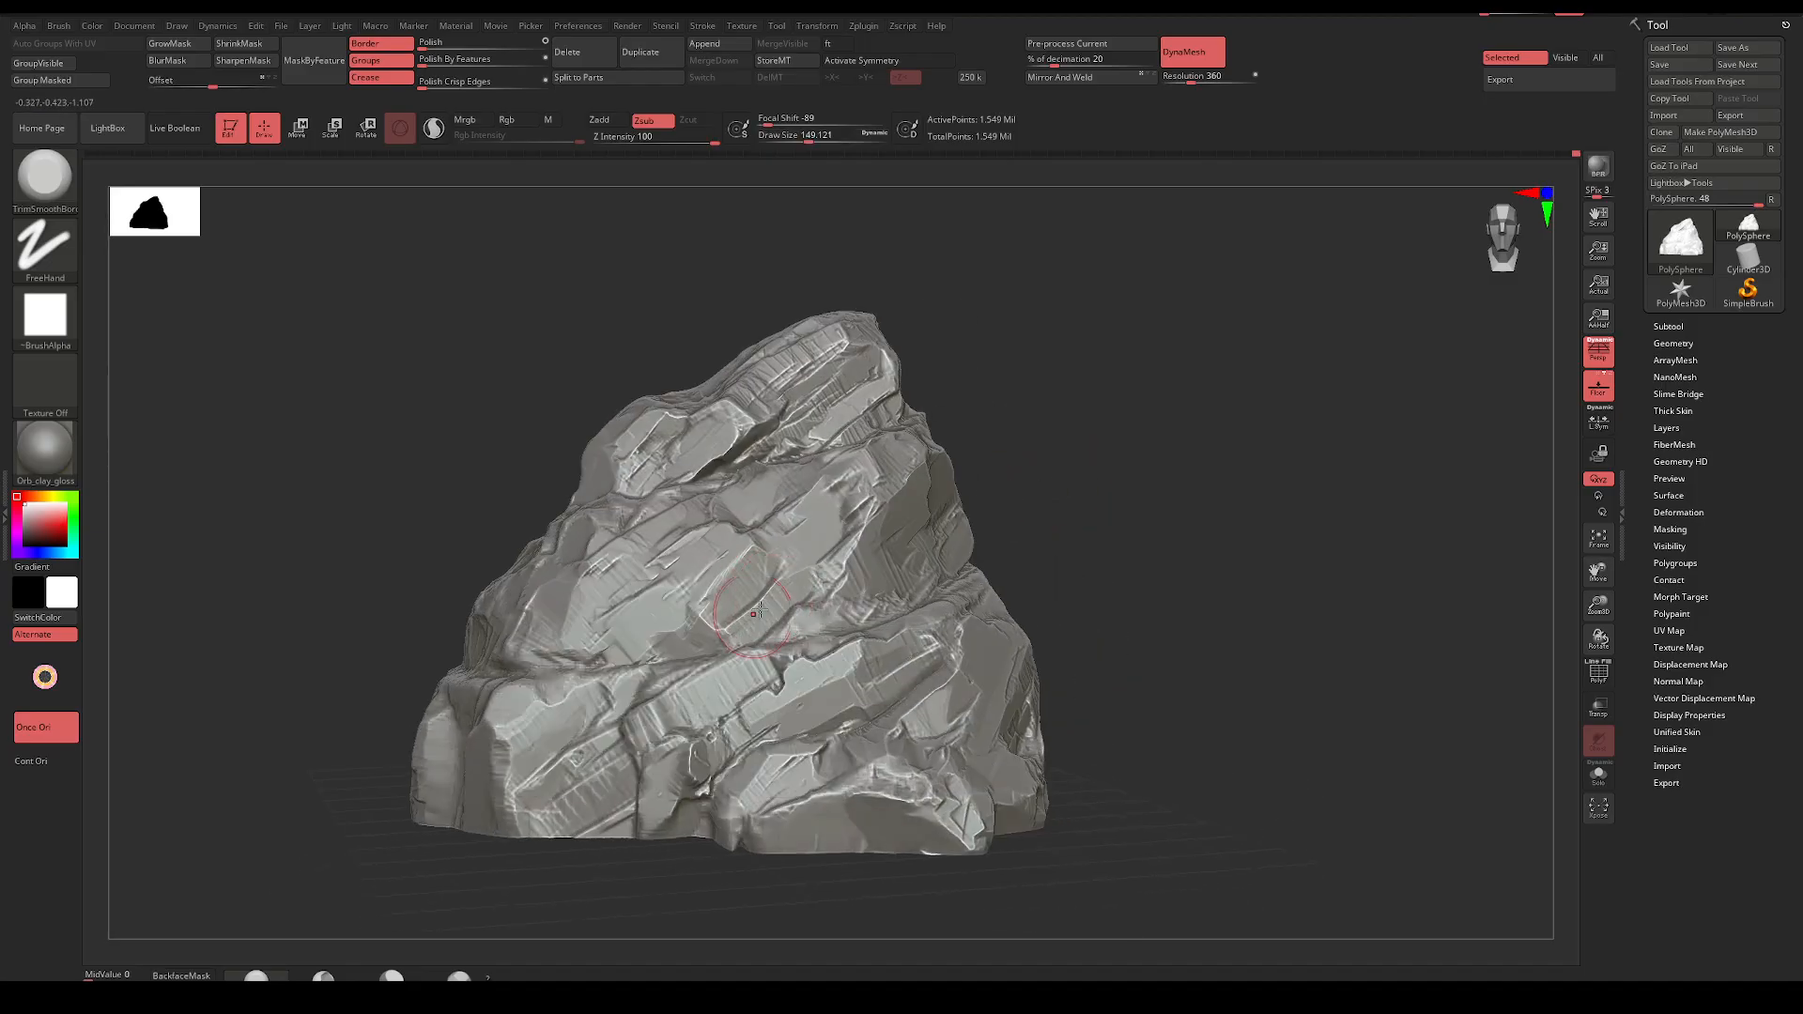
{"action": "mouse_move", "coordinate": [732, 627]}
{"action": "left_mouse_down"}
{"action": "mouse_move", "coordinate": [718, 640]}
{"action": "mouse_move", "coordinate": [733, 615]}
{"action": "left_mouse_up"}
Trim vertical flat facets down the lower tier's front corner at the end away from the boulder
{"action": "mouse_move", "coordinate": [1040, 475]}
{"action": "right_mouse_down", "text": "alt"}
{"action": "mouse_move", "coordinate": [990, 495]}
{"action": "mouse_move", "coordinate": [1048, 559]}
{"action": "mouse_move", "coordinate": [1058, 466]}
{"action": "mouse_move", "coordinate": [1107, 466]}
{"action": "right_mouse_up", "text": "alt"}
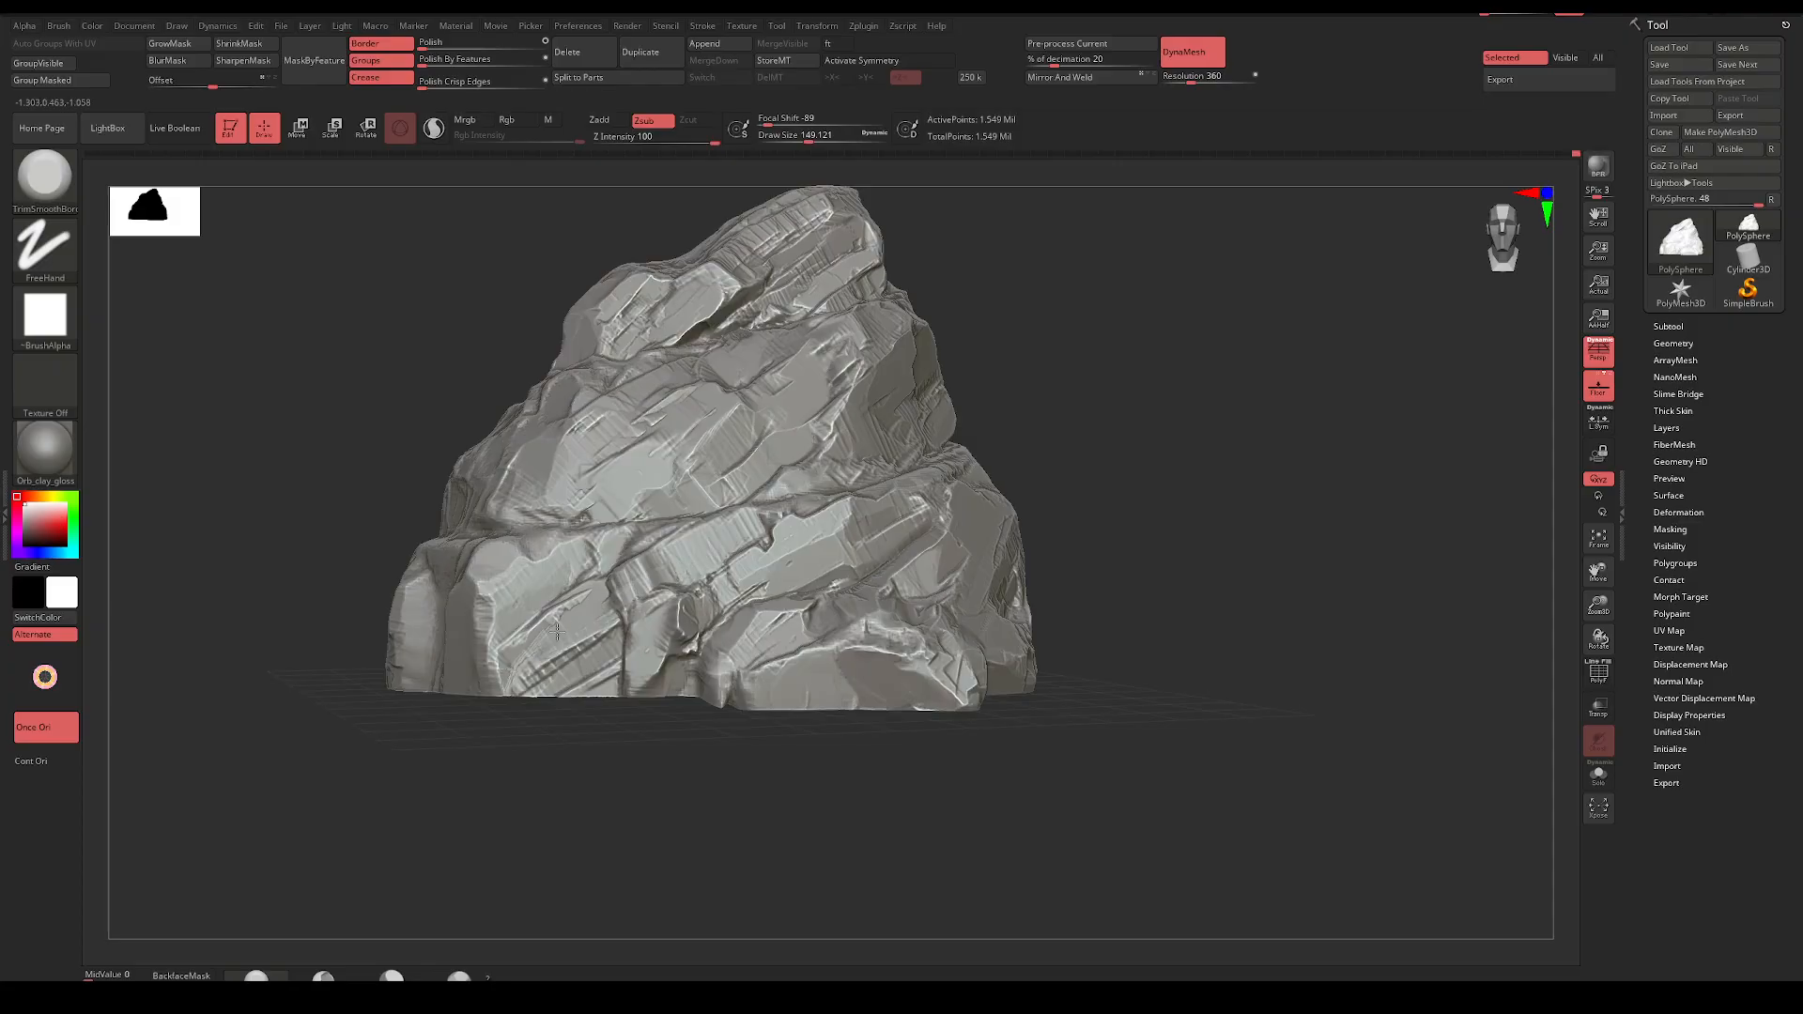
{"action": "mouse_move", "coordinate": [503, 611]}
{"action": "left_mouse_down"}
{"action": "mouse_move", "coordinate": [524, 590]}
{"action": "mouse_move", "coordinate": [481, 606]}
{"action": "mouse_move", "coordinate": [479, 630]}
{"action": "left_mouse_up"}
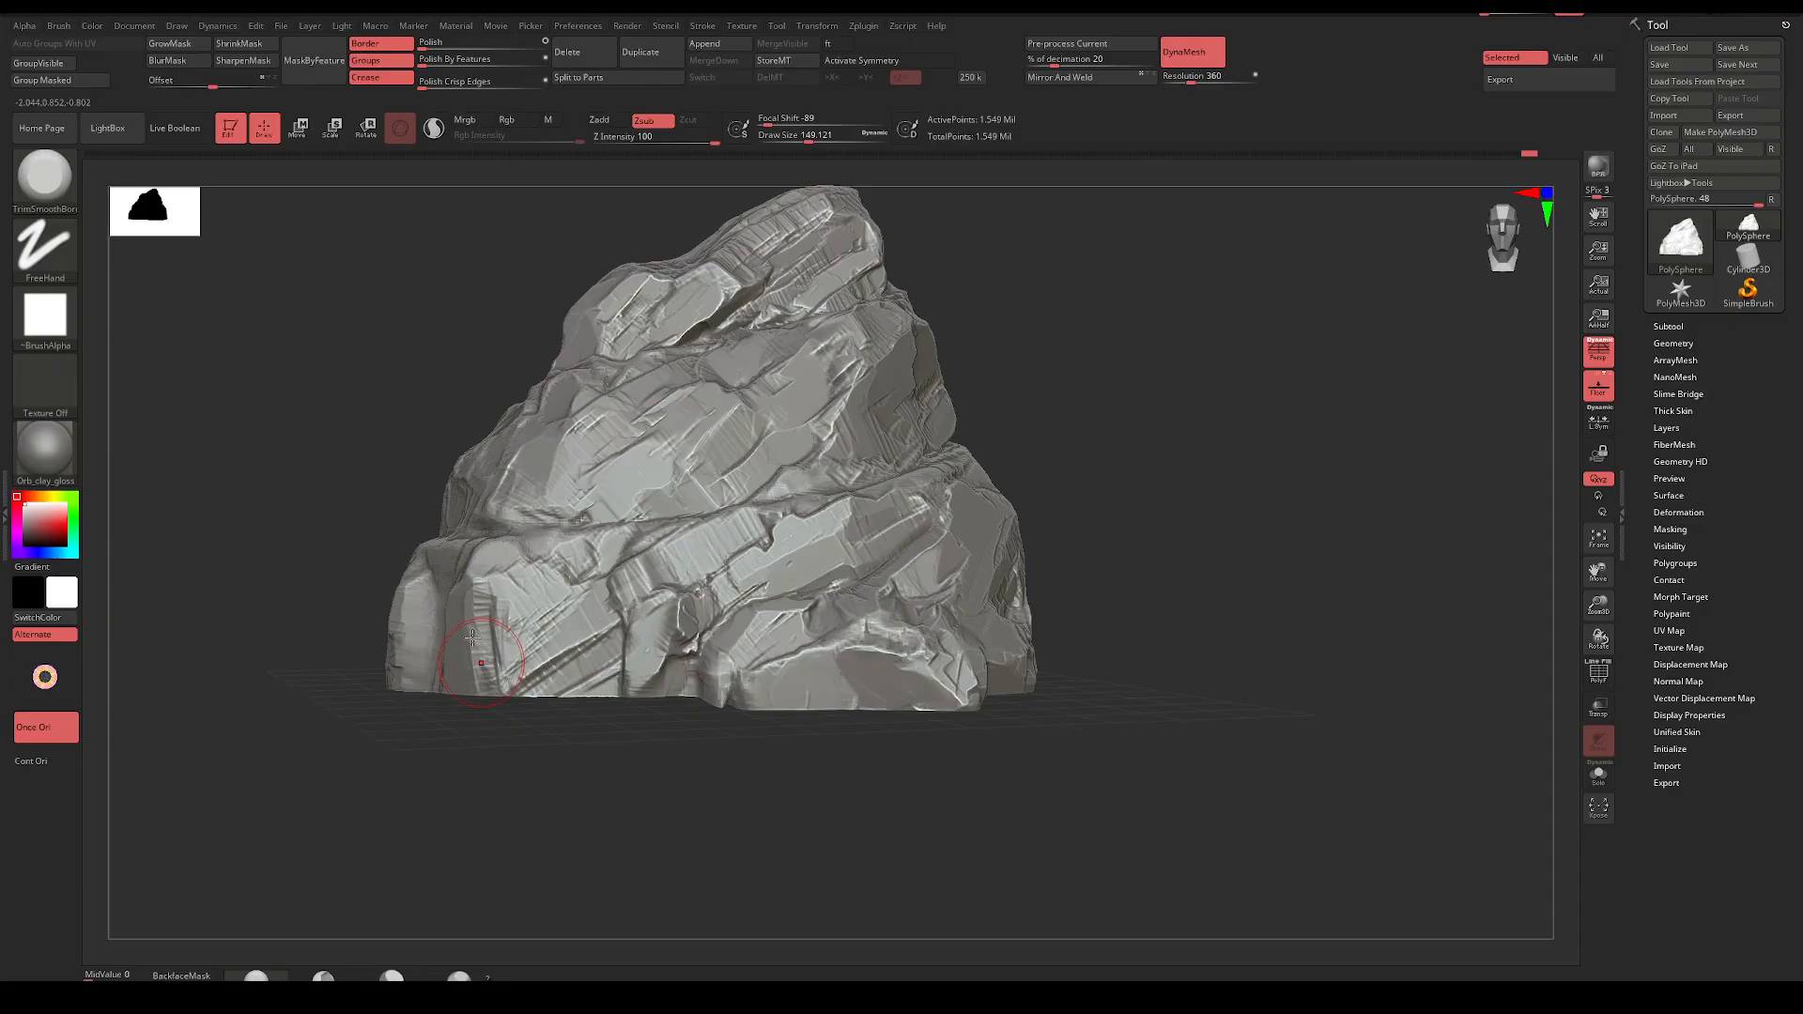
{"action": "left_click_drag", "start_coordinate": [460, 743], "coordinate": [510, 687]}
{"action": "left_click_drag", "start_coordinate": [479, 629], "coordinate": [466, 609]}
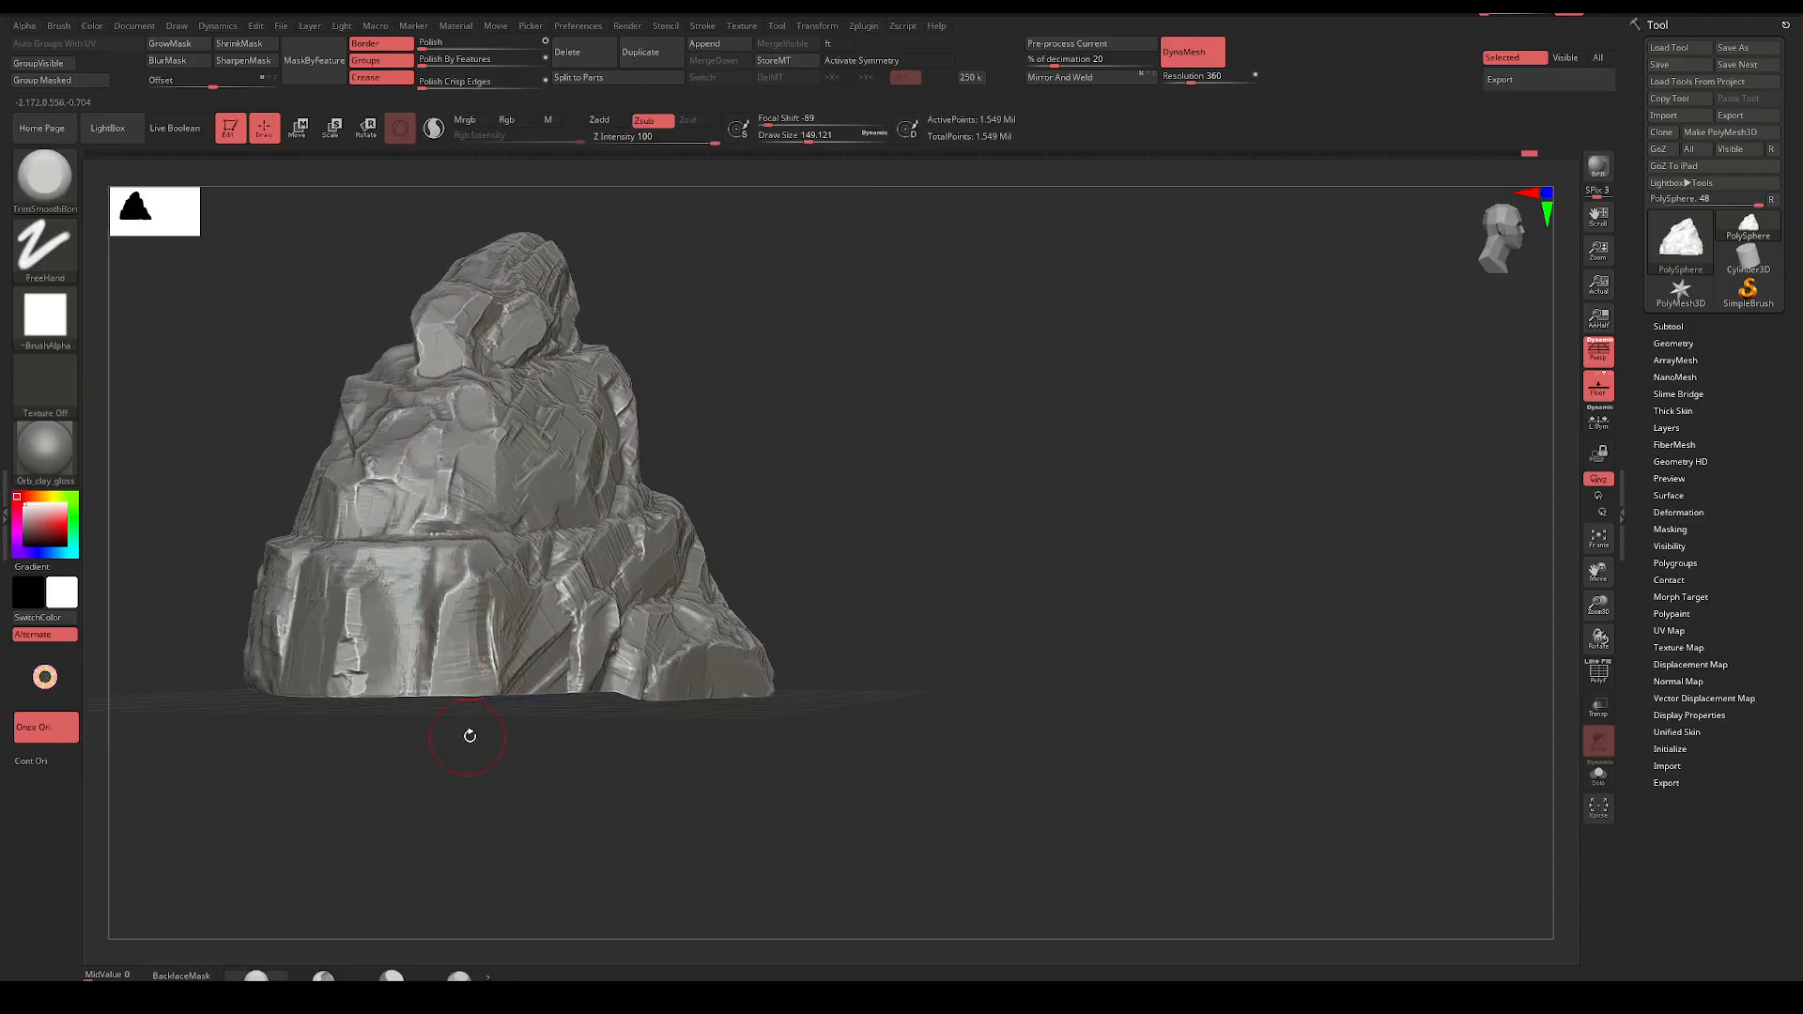
{"action": "left_click_drag", "start_coordinate": [469, 736], "coordinate": [437, 724]}
{"action": "left_click_drag", "start_coordinate": [489, 611], "coordinate": [505, 657]}
{"action": "left_click_drag", "start_coordinate": [482, 742], "coordinate": [494, 701]}
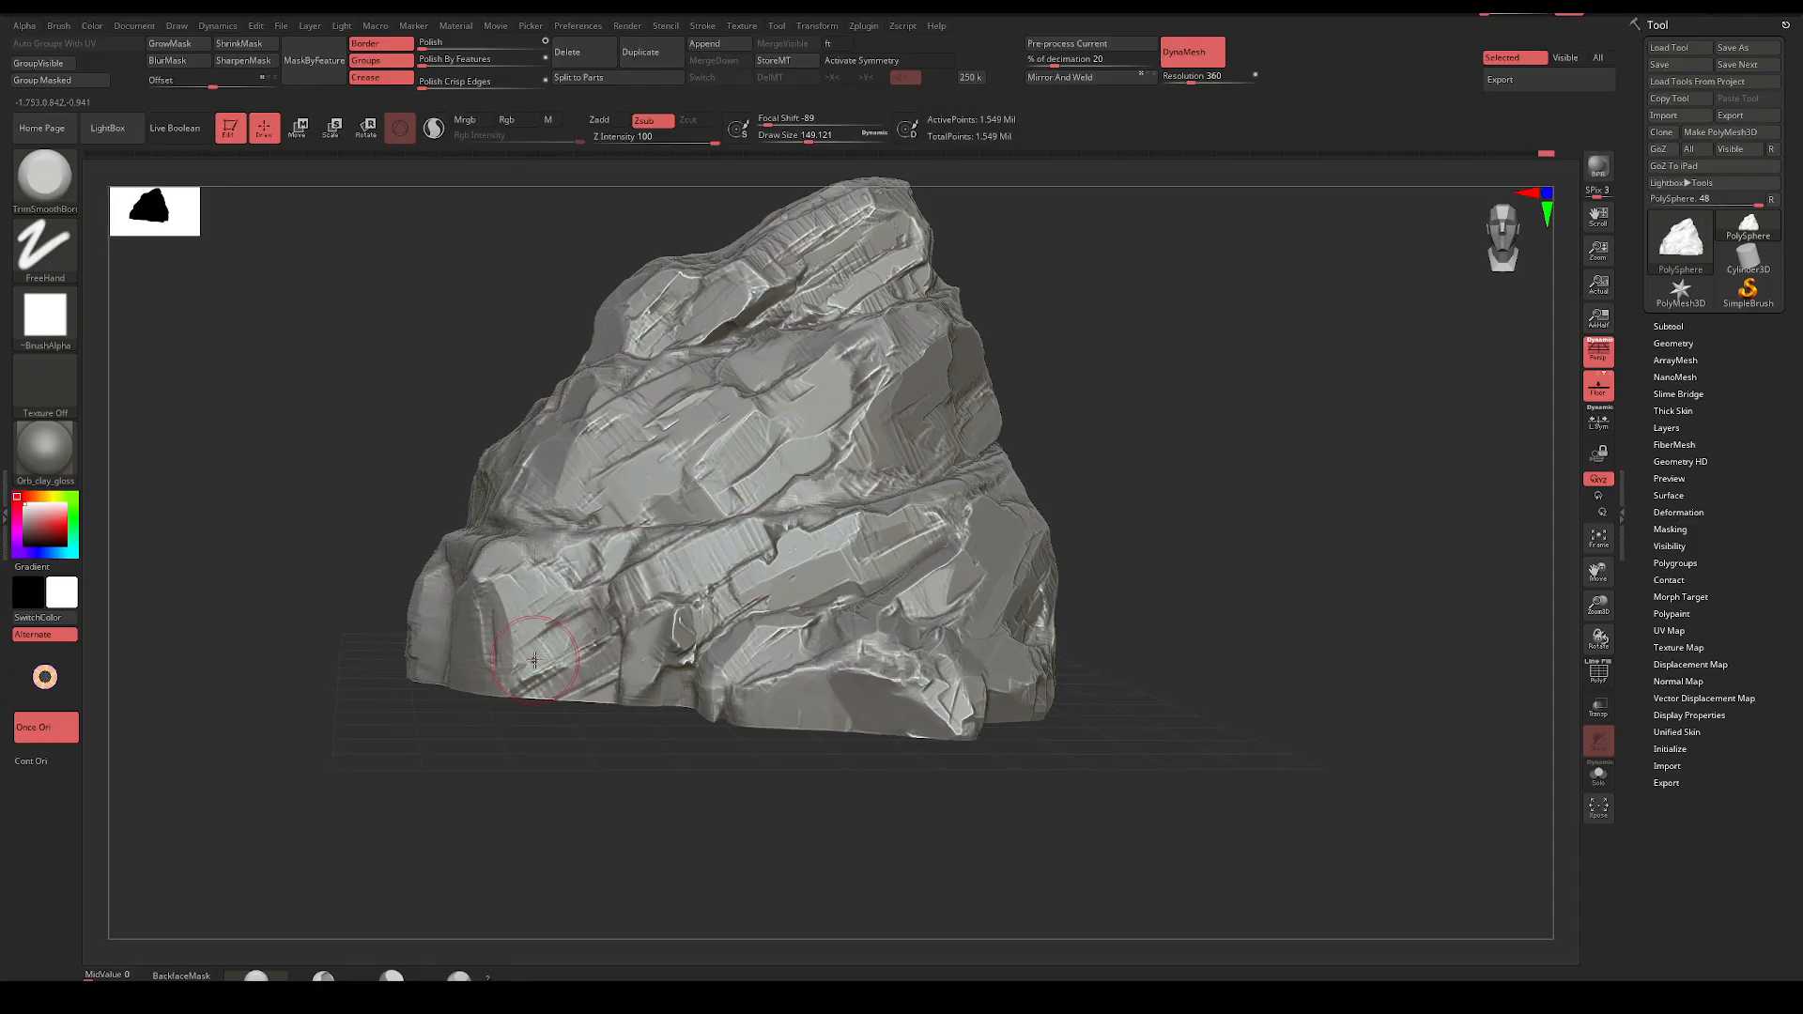
Trim the diagonal facets on the lower tier's front wall between the corner and the boulder
{"action": "left_click_drag", "start_coordinate": [600, 643], "coordinate": [594, 661]}
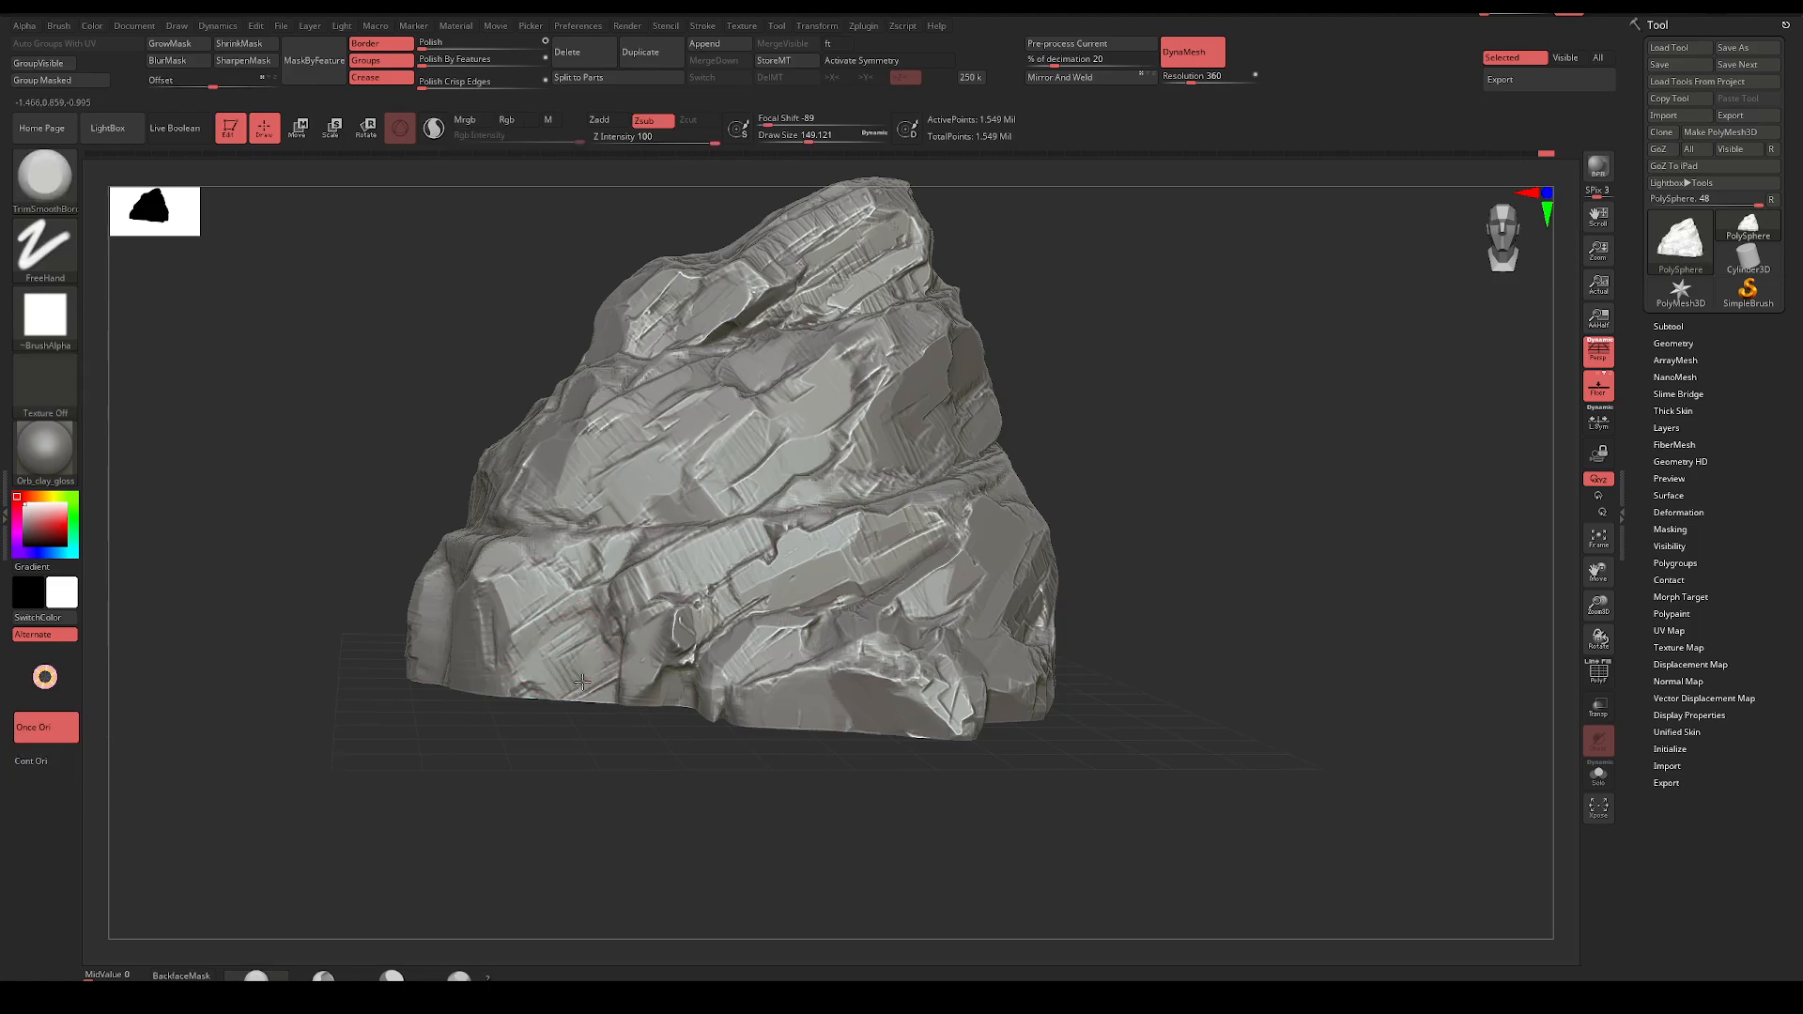
{"action": "mouse_move", "coordinate": [567, 613]}
{"action": "left_mouse_down"}
{"action": "mouse_move", "coordinate": [563, 627]}
{"action": "mouse_move", "coordinate": [622, 547]}
{"action": "left_mouse_up"}
{"action": "mouse_move", "coordinate": [1183, 523]}
{"action": "left_mouse_down", "text": "shift"}
{"action": "mouse_move", "coordinate": [1255, 523]}
{"action": "mouse_move", "coordinate": [1235, 561]}
{"action": "left_mouse_up", "text": "shift"}
{"action": "right_click_drag", "start_coordinate": [1236, 562], "coordinate": [1299, 535], "text": "ctrl"}
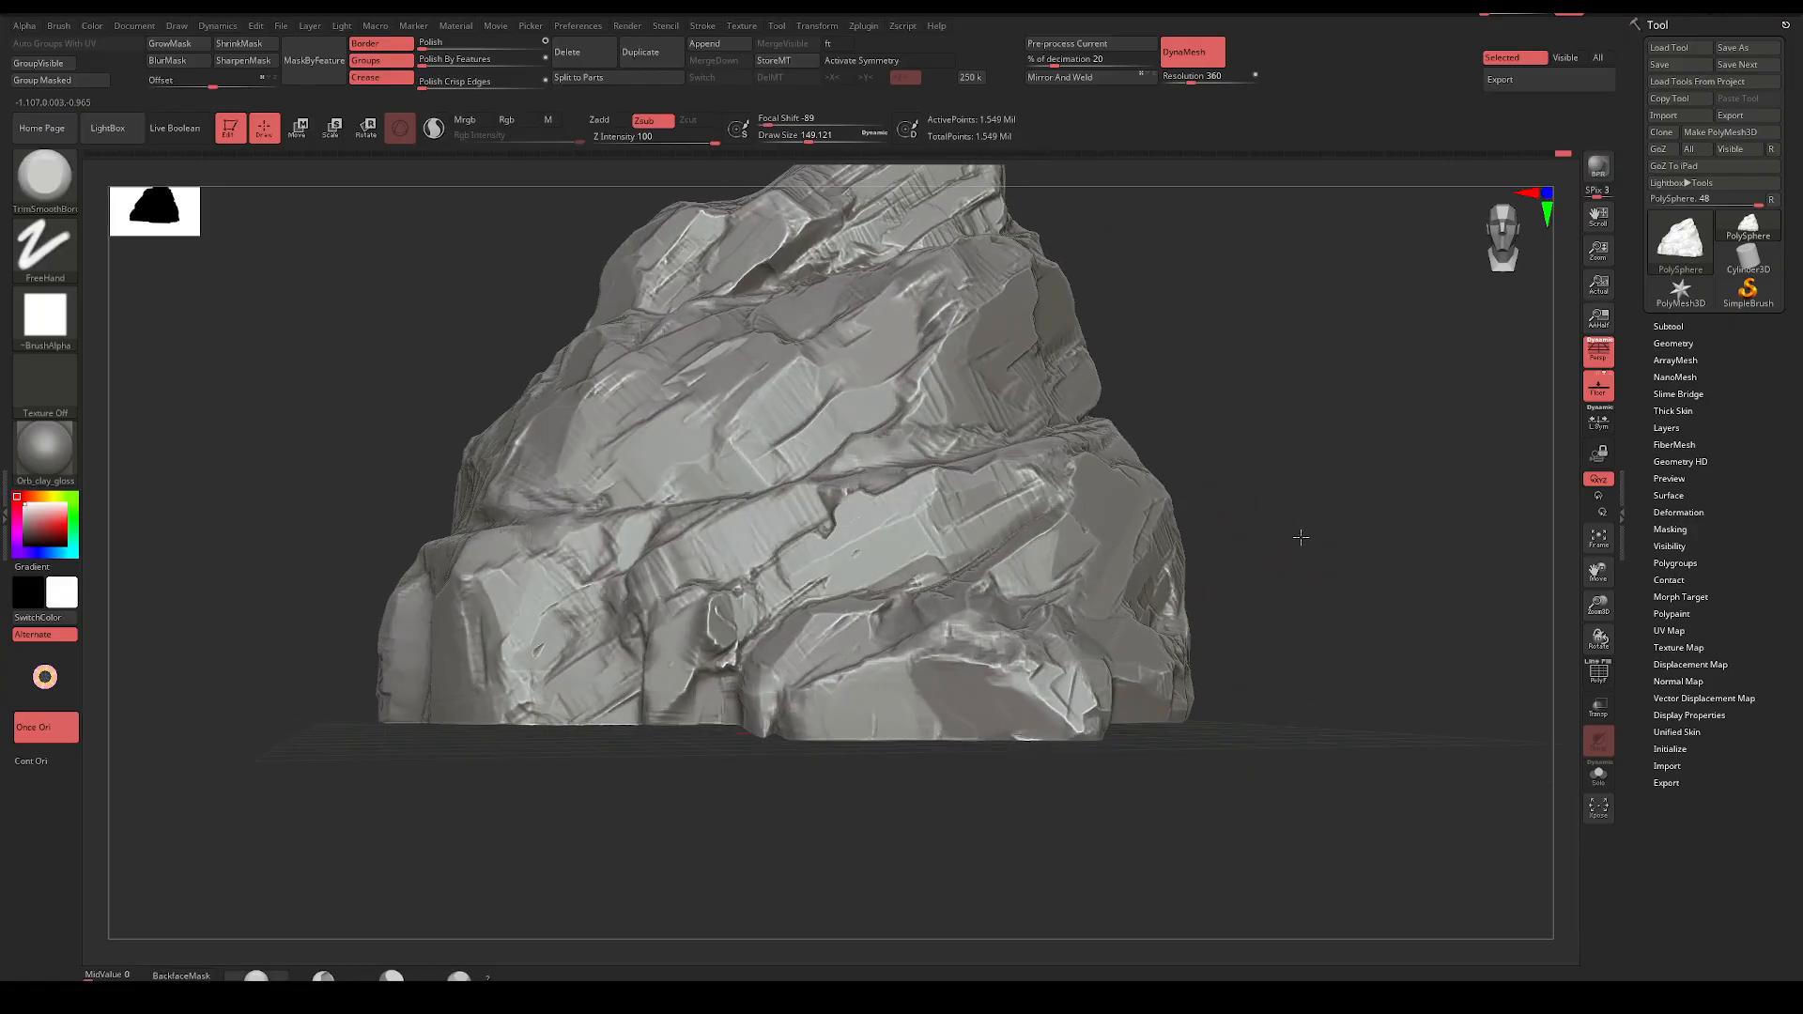
Trim a flat facet into the lower tier's front wall beside the foot boulder at a draw size of about 149
{"action": "left_click_drag", "start_coordinate": [1299, 536], "coordinate": [1265, 529]}
{"action": "mouse_move", "coordinate": [715, 649]}
{"action": "left_mouse_down"}
{"action": "mouse_move", "coordinate": [713, 674]}
{"action": "mouse_move", "coordinate": [693, 610]}
{"action": "mouse_move", "coordinate": [664, 672]}
{"action": "mouse_move", "coordinate": [690, 694]}
{"action": "mouse_move", "coordinate": [683, 716]}
{"action": "mouse_move", "coordinate": [640, 638]}
{"action": "left_mouse_up"}
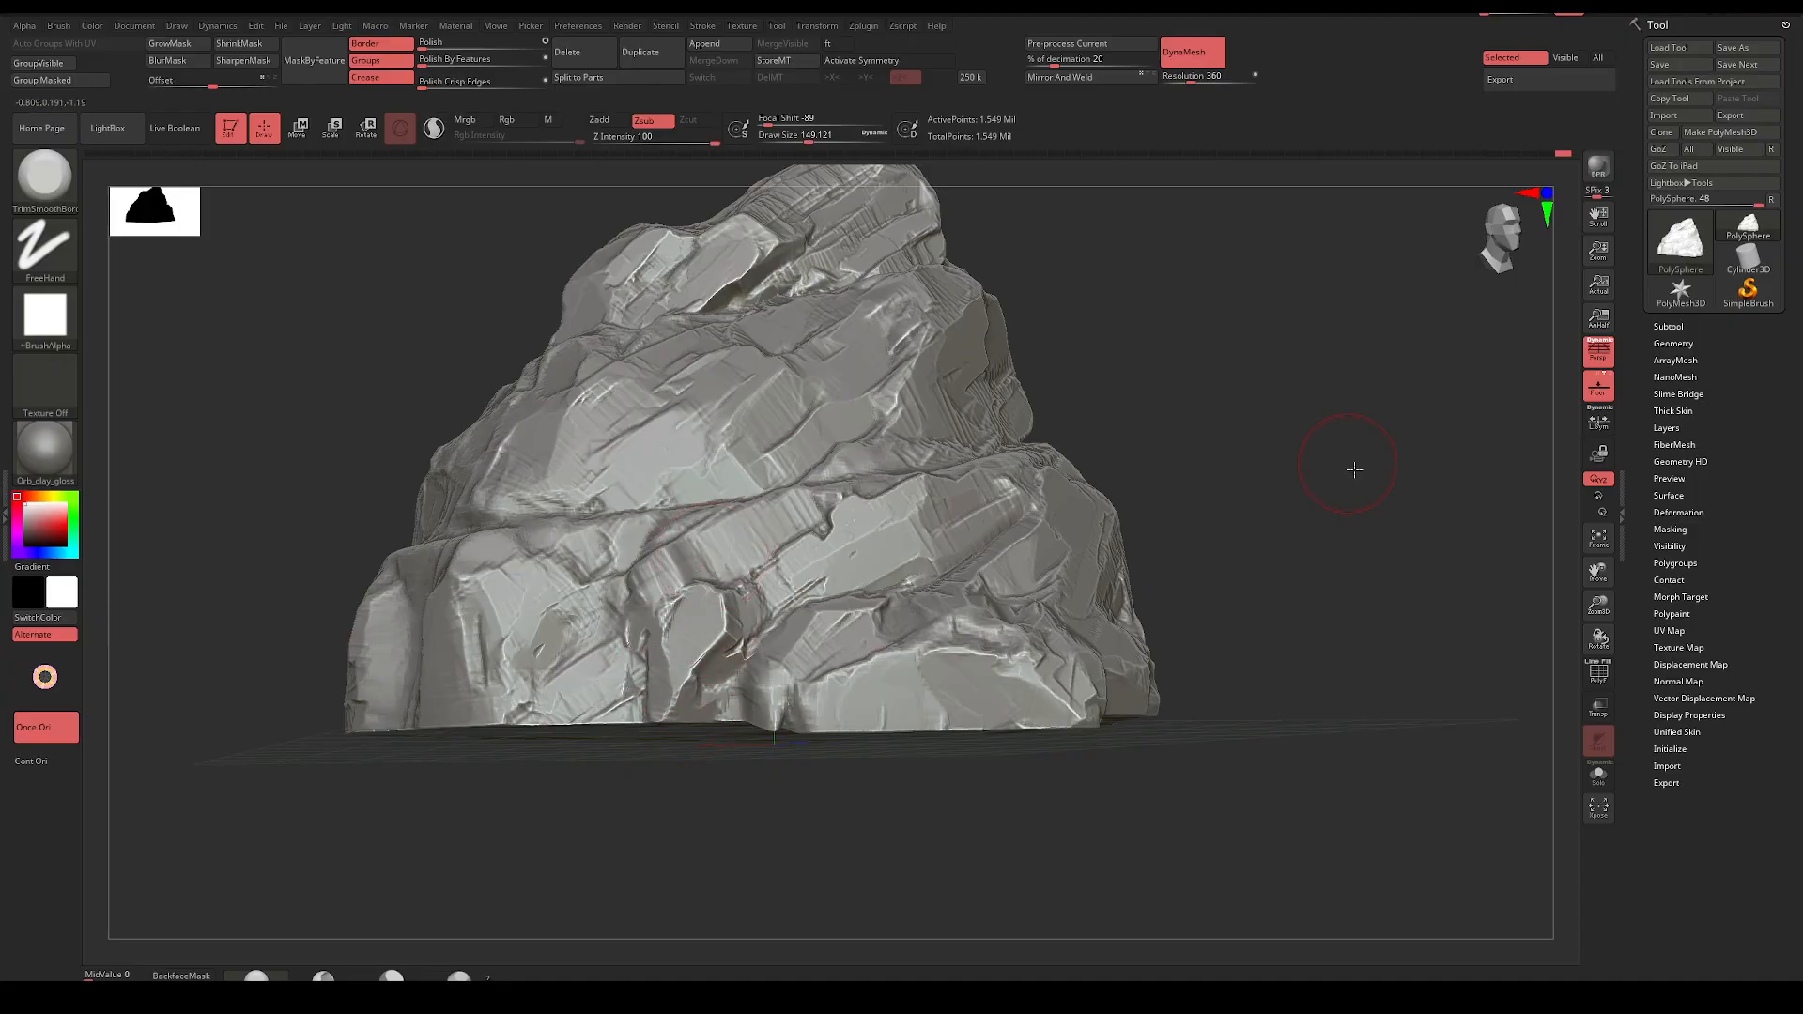
{"action": "mouse_move", "coordinate": [1352, 467]}
{"action": "left_mouse_down", "text": "shift"}
{"action": "mouse_move", "coordinate": [1228, 528]}
{"action": "mouse_move", "coordinate": [1146, 511]}
{"action": "mouse_move", "coordinate": [1174, 699]}
{"action": "left_mouse_up", "text": "shift"}
Trim crisp facets on the middle tier's corner and end on the rock's opposite side at a draw size of about 149
{"action": "mouse_move", "coordinate": [823, 531]}
{"action": "left_mouse_down"}
{"action": "mouse_move", "coordinate": [793, 549]}
{"action": "mouse_move", "coordinate": [770, 521]}
{"action": "mouse_move", "coordinate": [784, 488]}
{"action": "mouse_move", "coordinate": [1009, 478]}
{"action": "mouse_move", "coordinate": [928, 477]}
{"action": "mouse_move", "coordinate": [1112, 451]}
{"action": "mouse_move", "coordinate": [929, 441]}
{"action": "mouse_move", "coordinate": [1001, 413]}
{"action": "left_mouse_up"}
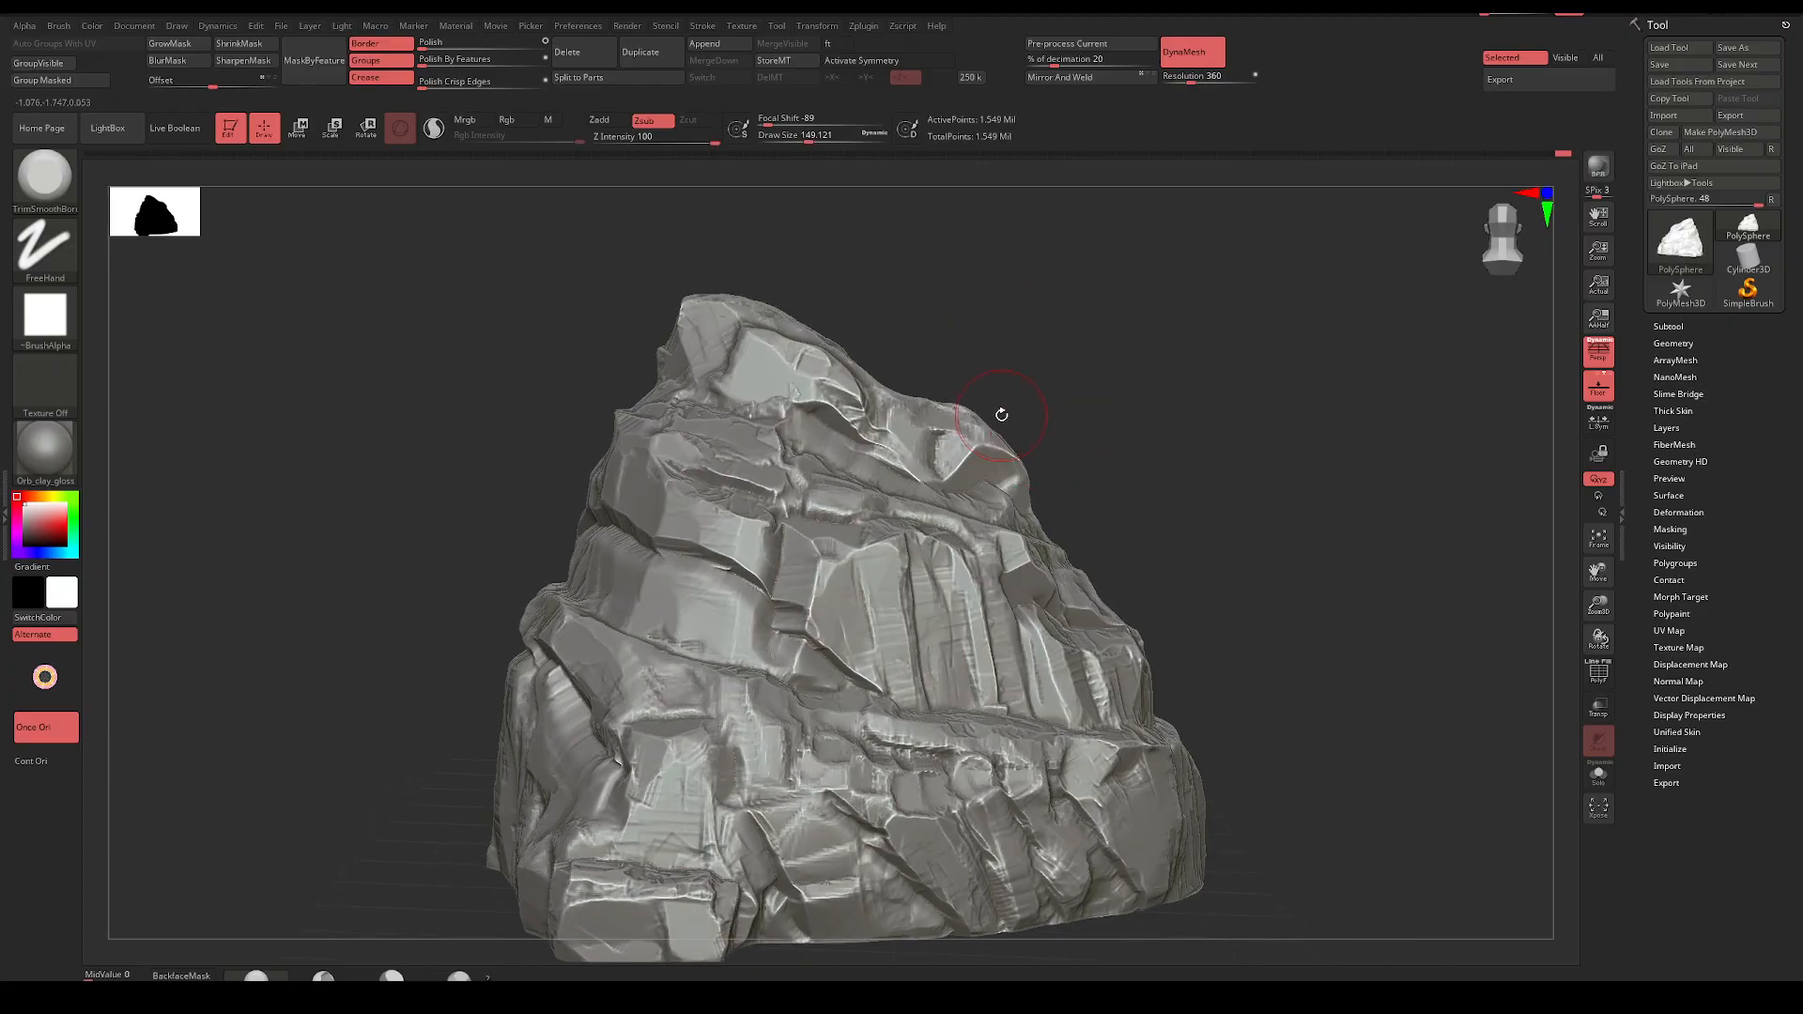
{"action": "mouse_move", "coordinate": [701, 624]}
{"action": "left_mouse_down"}
{"action": "mouse_move", "coordinate": [747, 601]}
{"action": "mouse_move", "coordinate": [737, 587]}
{"action": "mouse_move", "coordinate": [700, 610]}
{"action": "mouse_move", "coordinate": [651, 571]}
{"action": "mouse_move", "coordinate": [637, 603]}
{"action": "left_mouse_up"}
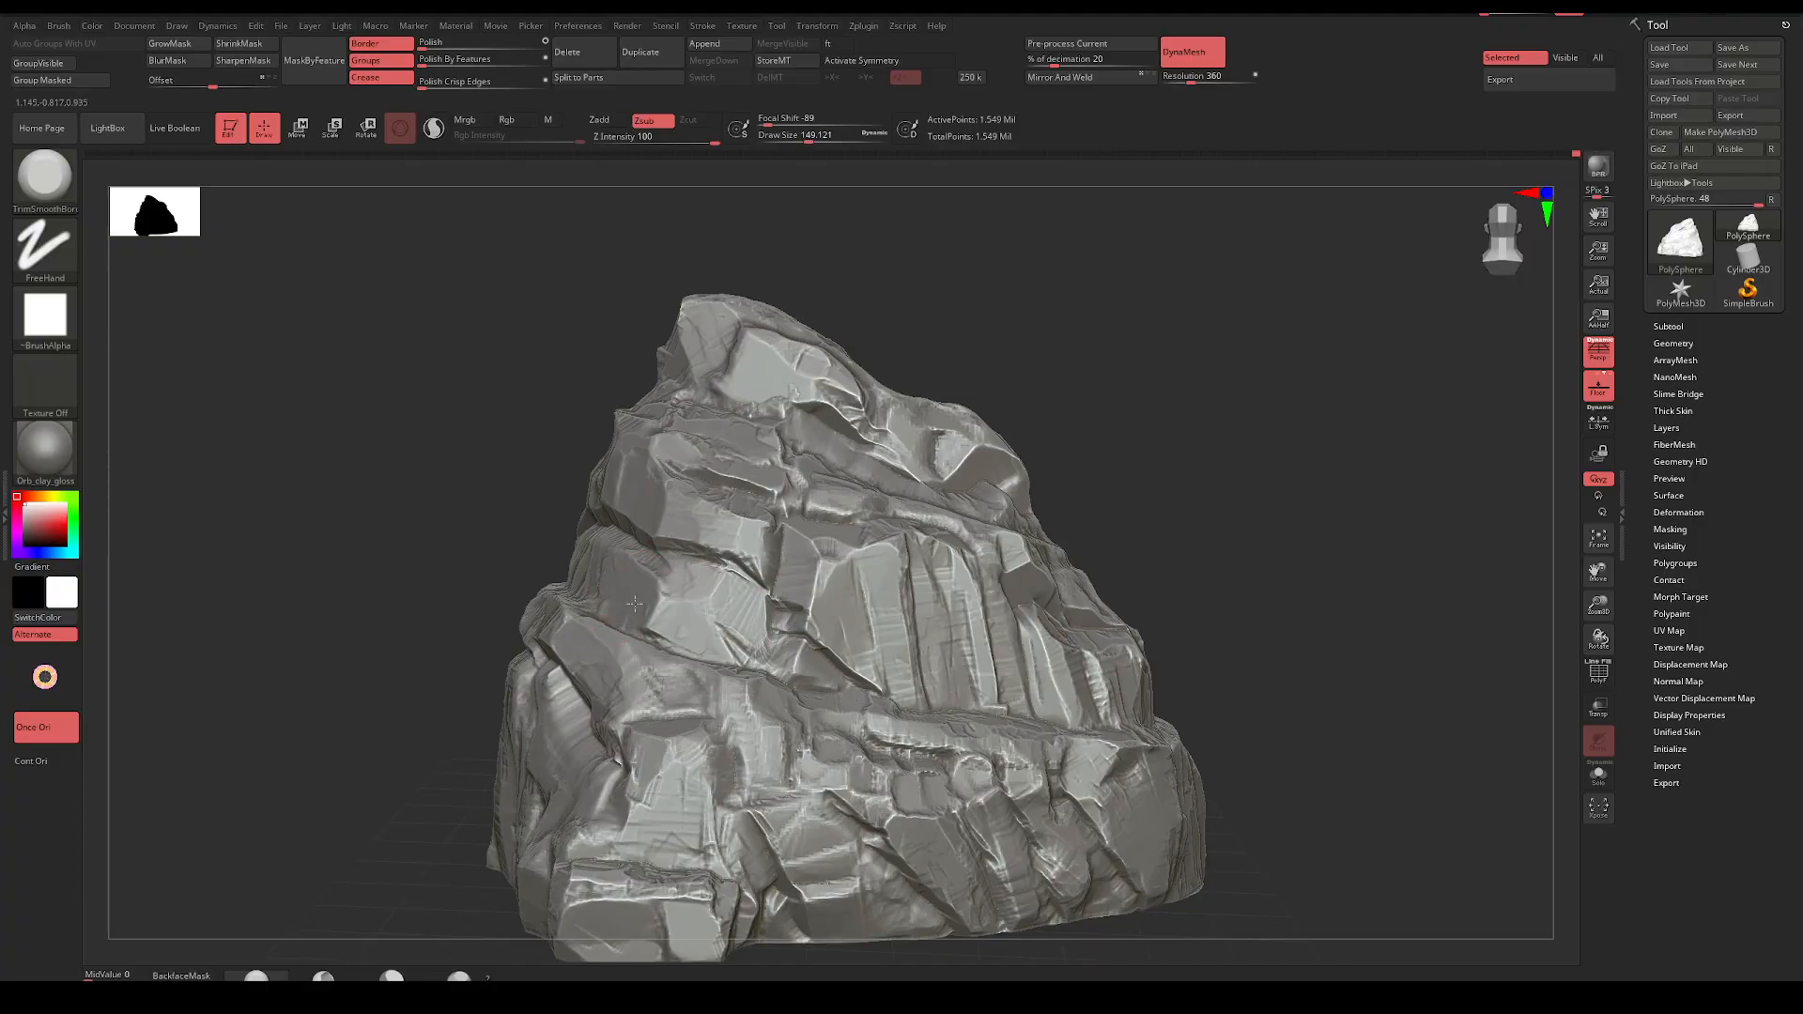
{"action": "mouse_move", "coordinate": [1080, 406]}
{"action": "left_mouse_down"}
{"action": "mouse_move", "coordinate": [833, 447]}
{"action": "mouse_move", "coordinate": [857, 479]}
{"action": "left_mouse_up"}
{"action": "mouse_move", "coordinate": [548, 592]}
{"action": "left_mouse_down"}
{"action": "mouse_move", "coordinate": [566, 583]}
{"action": "mouse_move", "coordinate": [589, 614]}
{"action": "mouse_move", "coordinate": [512, 625]}
{"action": "left_mouse_up"}
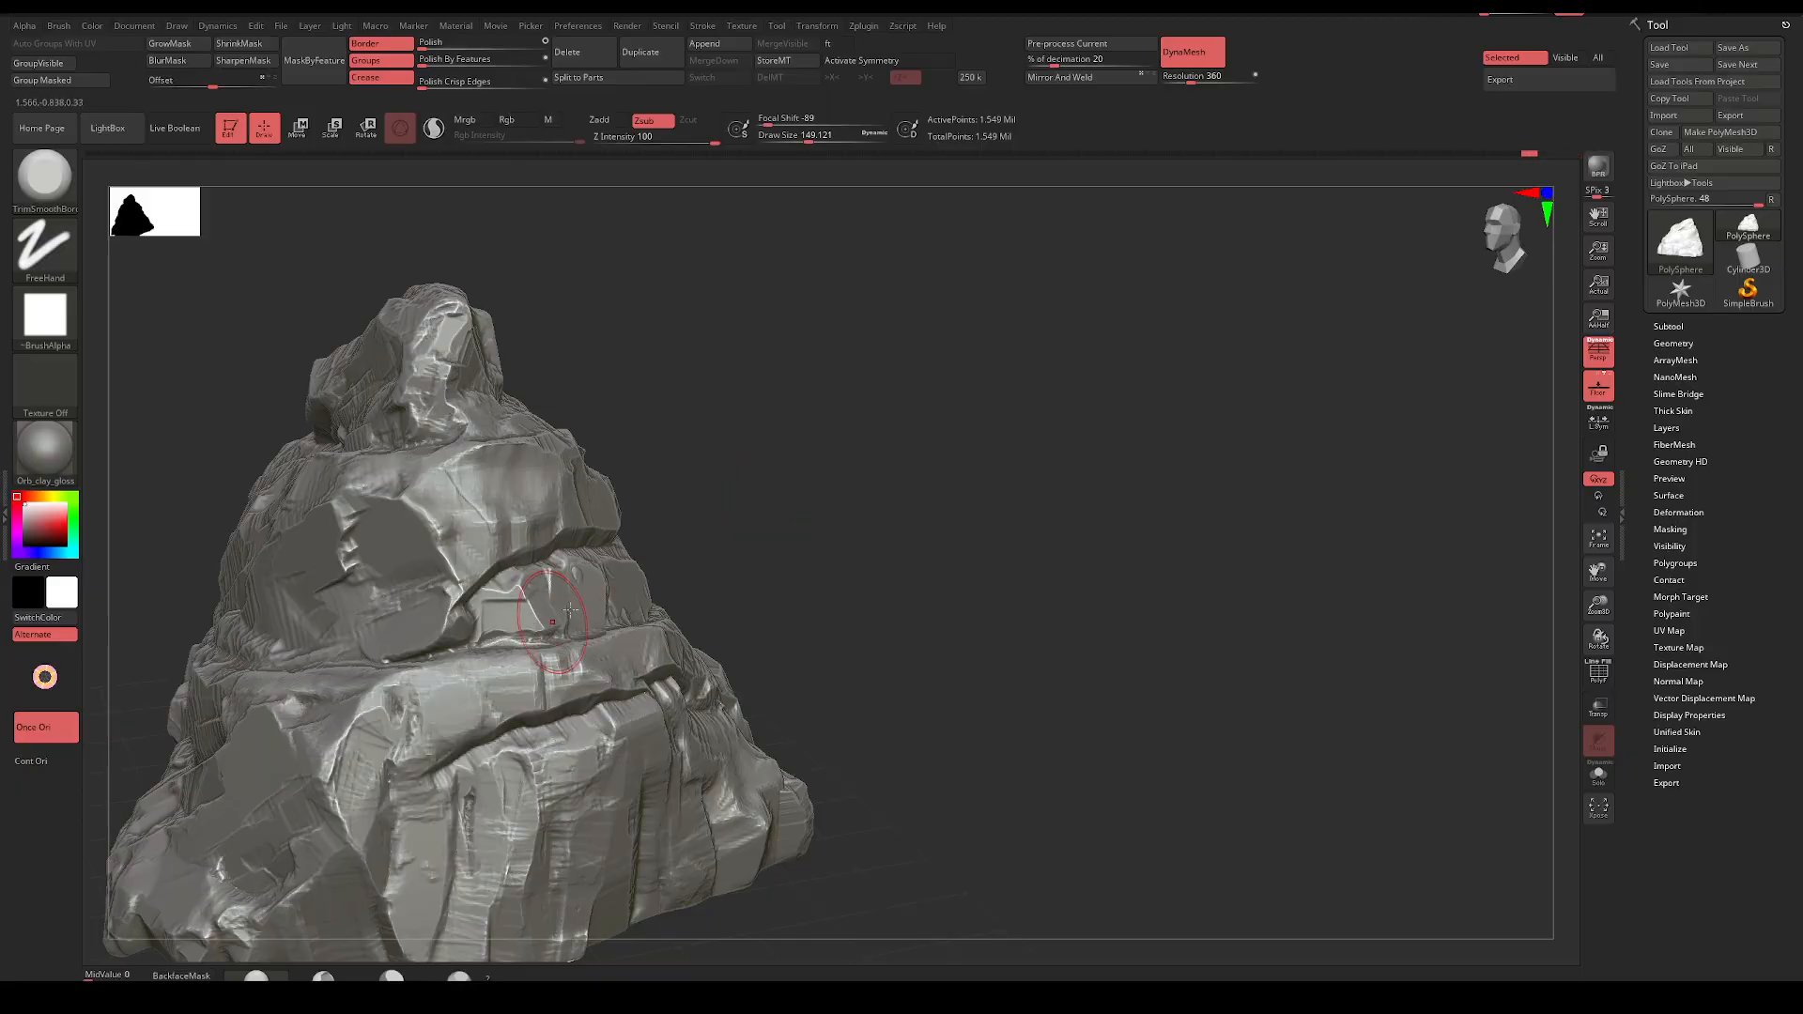
{"action": "mouse_move", "coordinate": [703, 532]}
{"action": "left_mouse_down"}
{"action": "mouse_move", "coordinate": [781, 463]}
{"action": "mouse_move", "coordinate": [723, 507]}
{"action": "mouse_move", "coordinate": [656, 499]}
{"action": "left_mouse_up"}
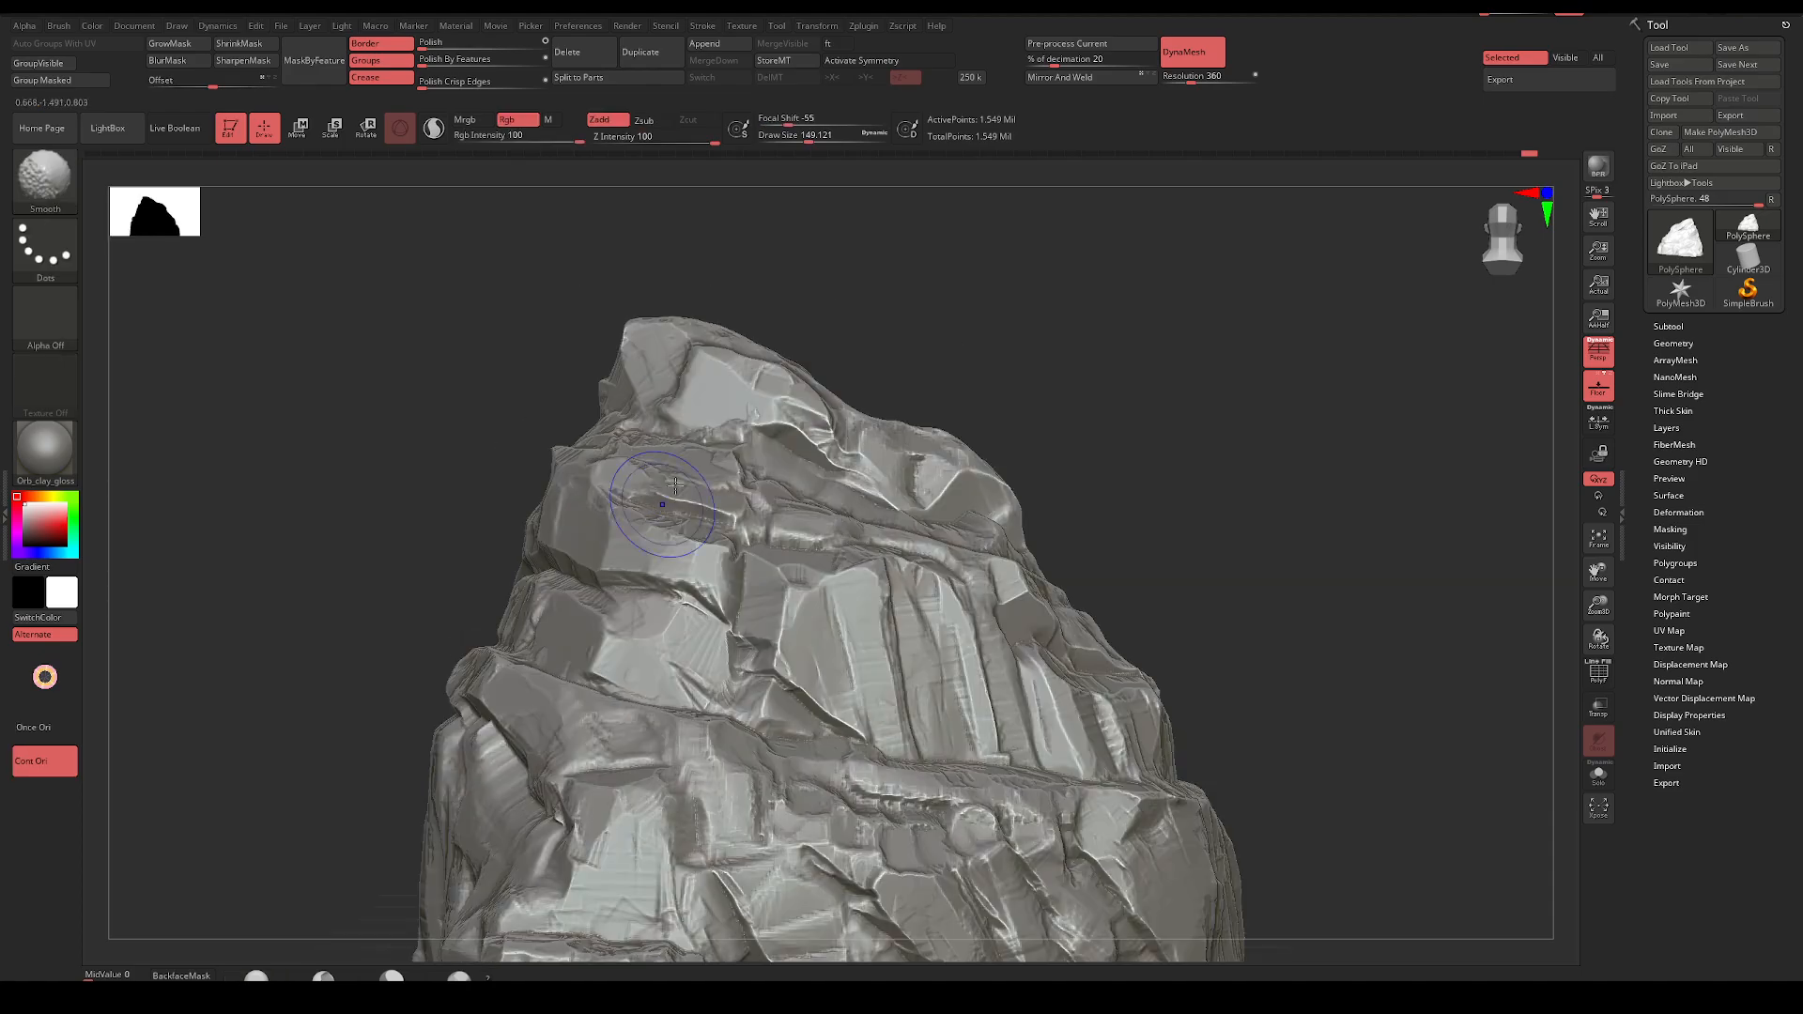
Trim the faces around the middle tier's end corner with a draw size of about 108
{"action": "key", "text": "space"}
{"action": "left_click_drag", "start_coordinate": [611, 583], "coordinate": [594, 583]}
{"action": "mouse_move", "coordinate": [1015, 406]}
{"action": "left_mouse_down"}
{"action": "mouse_move", "coordinate": [1174, 478]}
{"action": "mouse_move", "coordinate": [1080, 545]}
{"action": "left_mouse_up"}
{"action": "key", "text": "ctrl"}
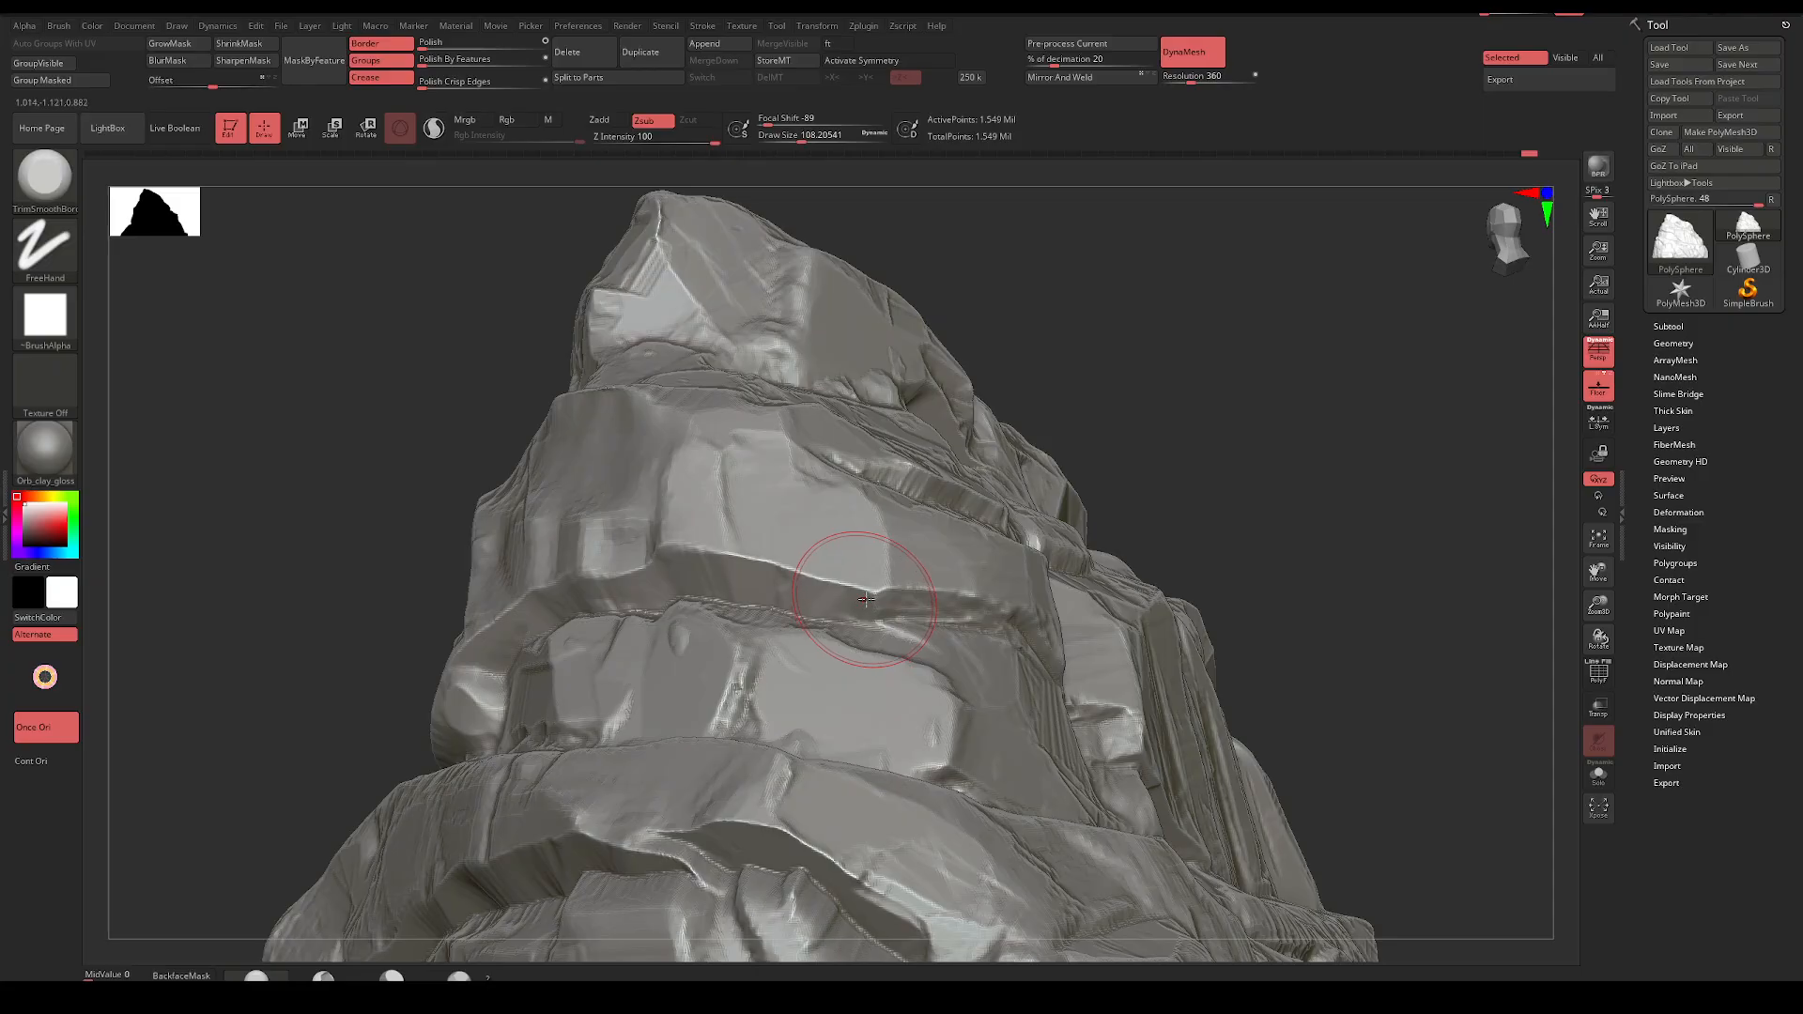
Chip a crisp, uneven edge along the underside of the upper end ledge with a much smaller brush
{"action": "key", "text": "space"}
{"action": "left_click_drag", "start_coordinate": [869, 597], "coordinate": [813, 576]}
{"action": "key", "text": "space"}
{"action": "key", "text": "space"}
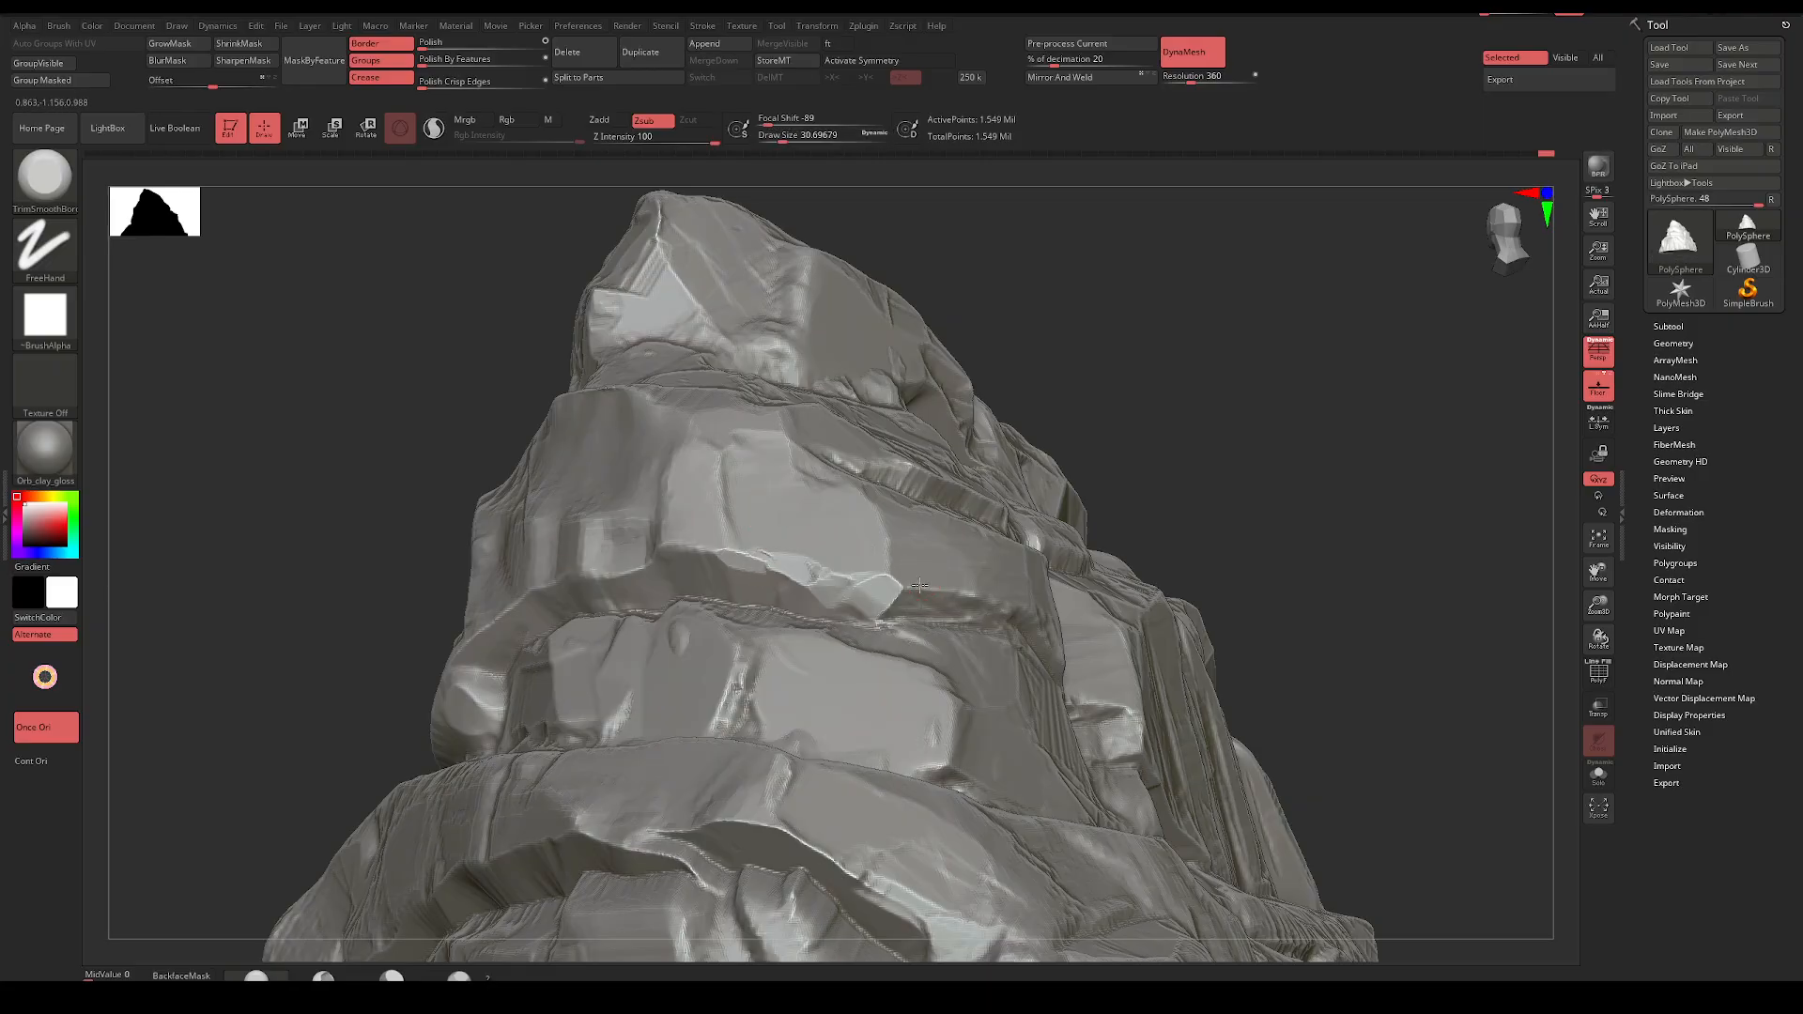
Trim facets and thin ledges on the upper tier's corner below the peak with a draw size of about 87
{"action": "mouse_move", "coordinate": [1185, 448]}
{"action": "left_mouse_down"}
{"action": "mouse_move", "coordinate": [1052, 562]}
{"action": "mouse_move", "coordinate": [1058, 514]}
{"action": "mouse_move", "coordinate": [944, 460]}
{"action": "left_mouse_up"}
{"action": "key", "text": "space"}
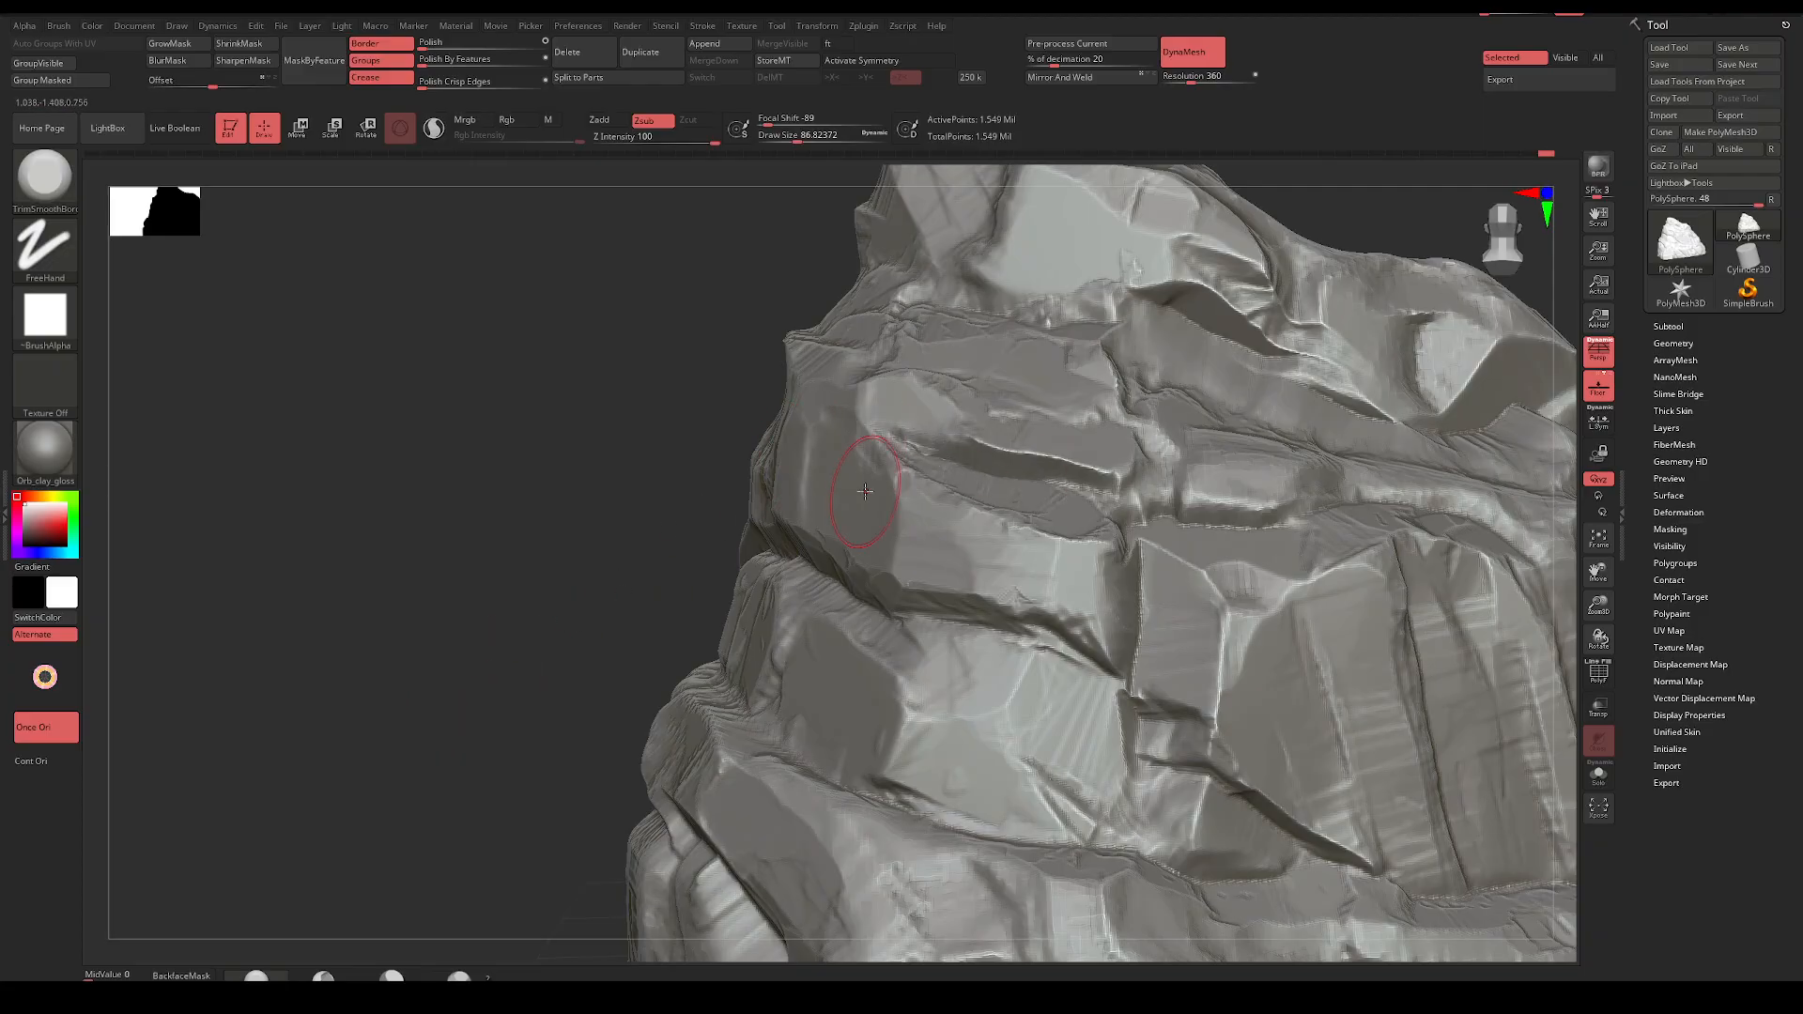
{"action": "right_click_drag", "start_coordinate": [864, 492], "coordinate": [967, 526]}
{"action": "left_click_drag", "start_coordinate": [990, 509], "coordinate": [849, 404]}
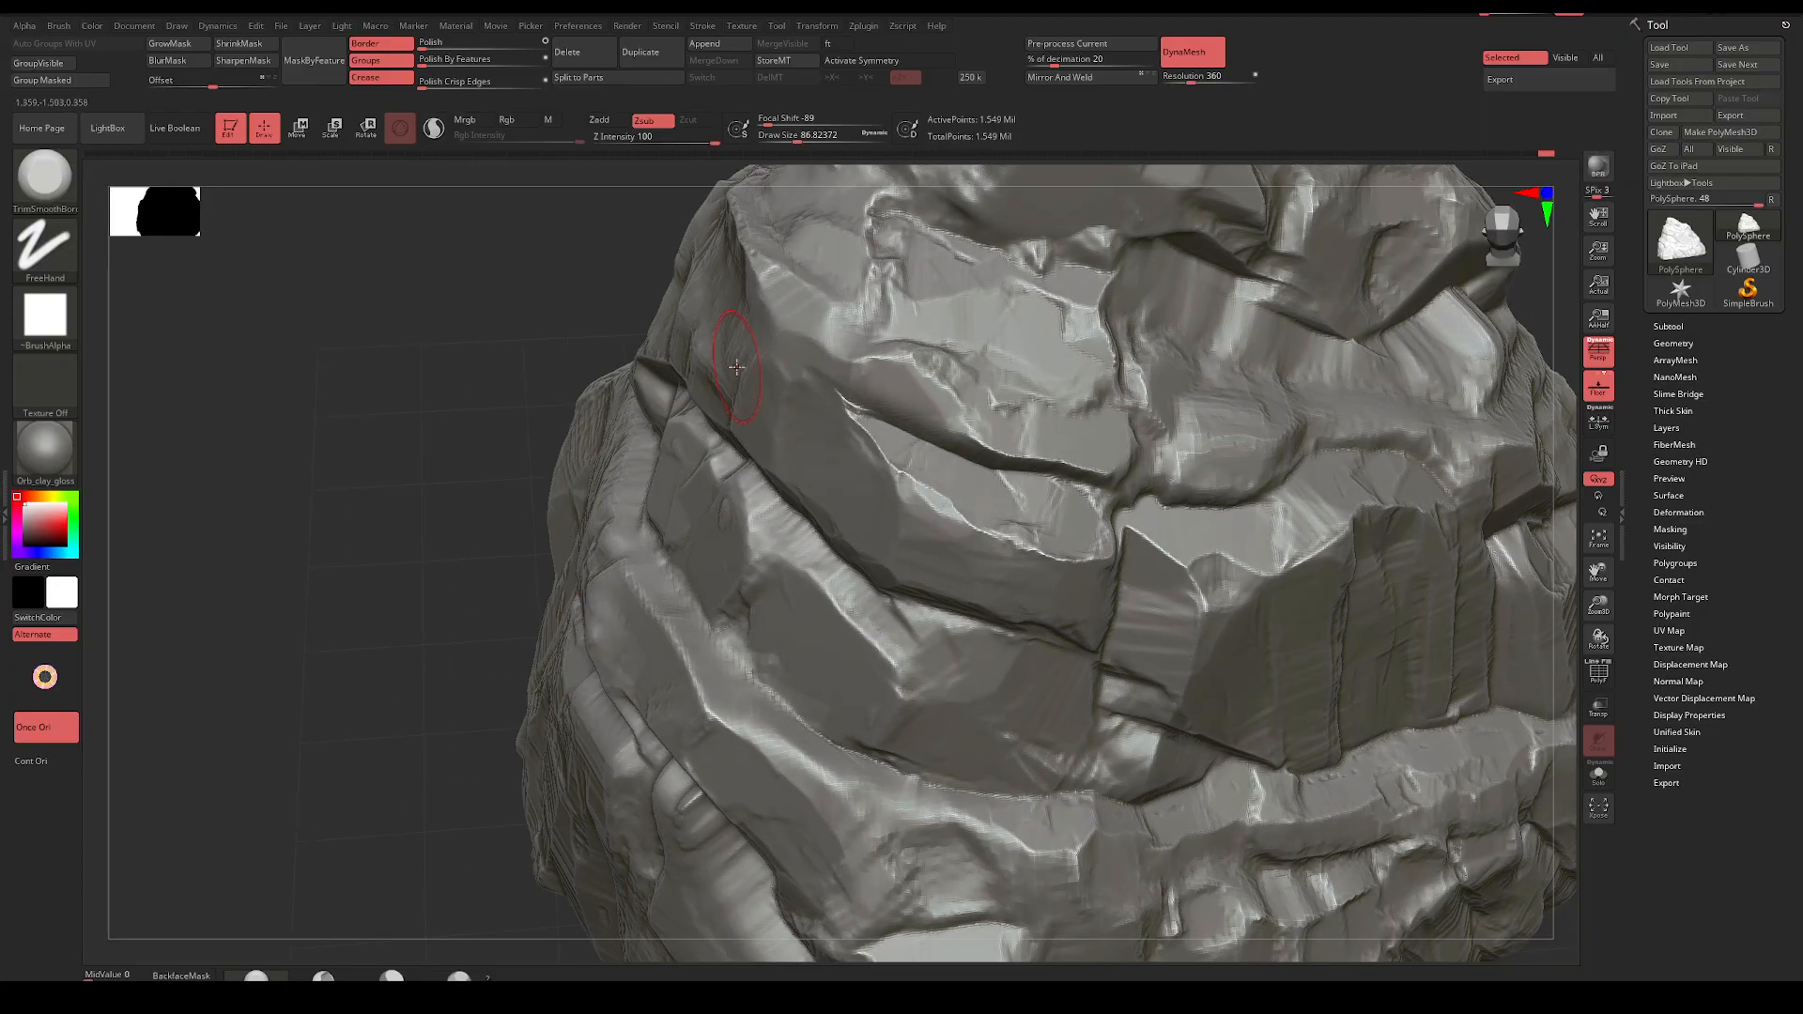
{"action": "left_click_drag", "start_coordinate": [342, 691], "coordinate": [510, 629]}
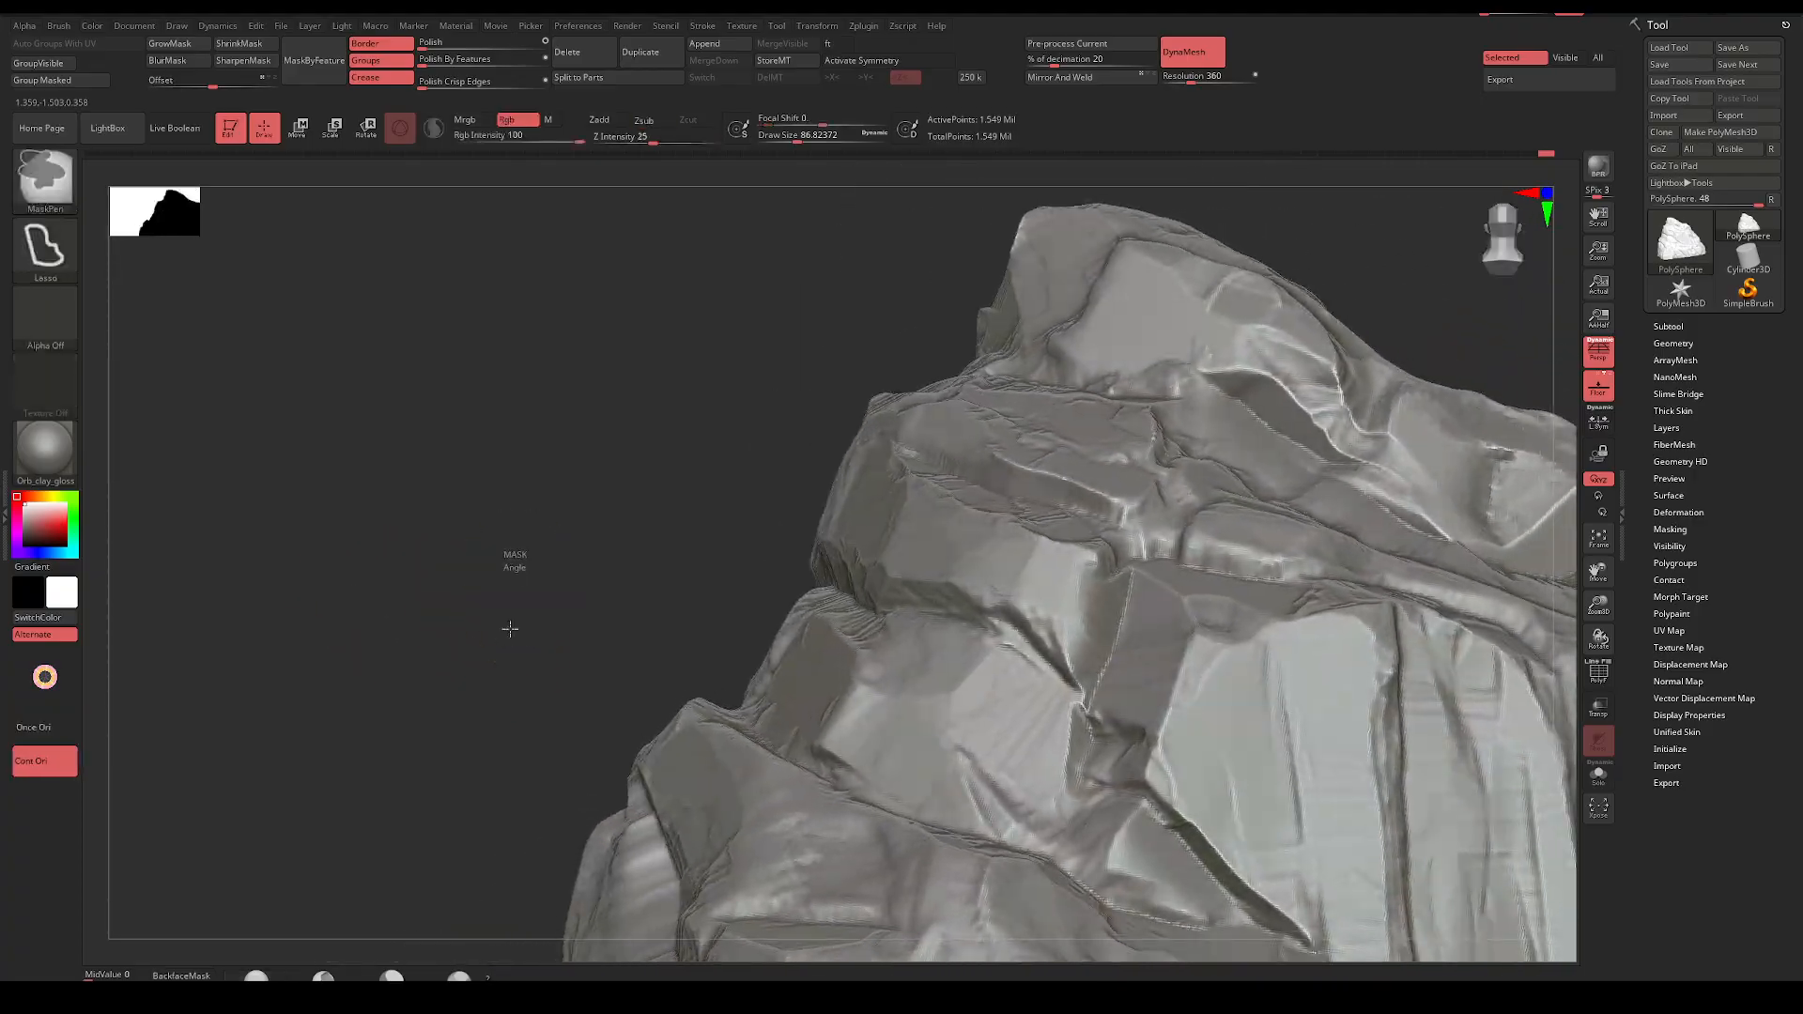
{"action": "left_click_drag", "start_coordinate": [1101, 508], "coordinate": [969, 462]}
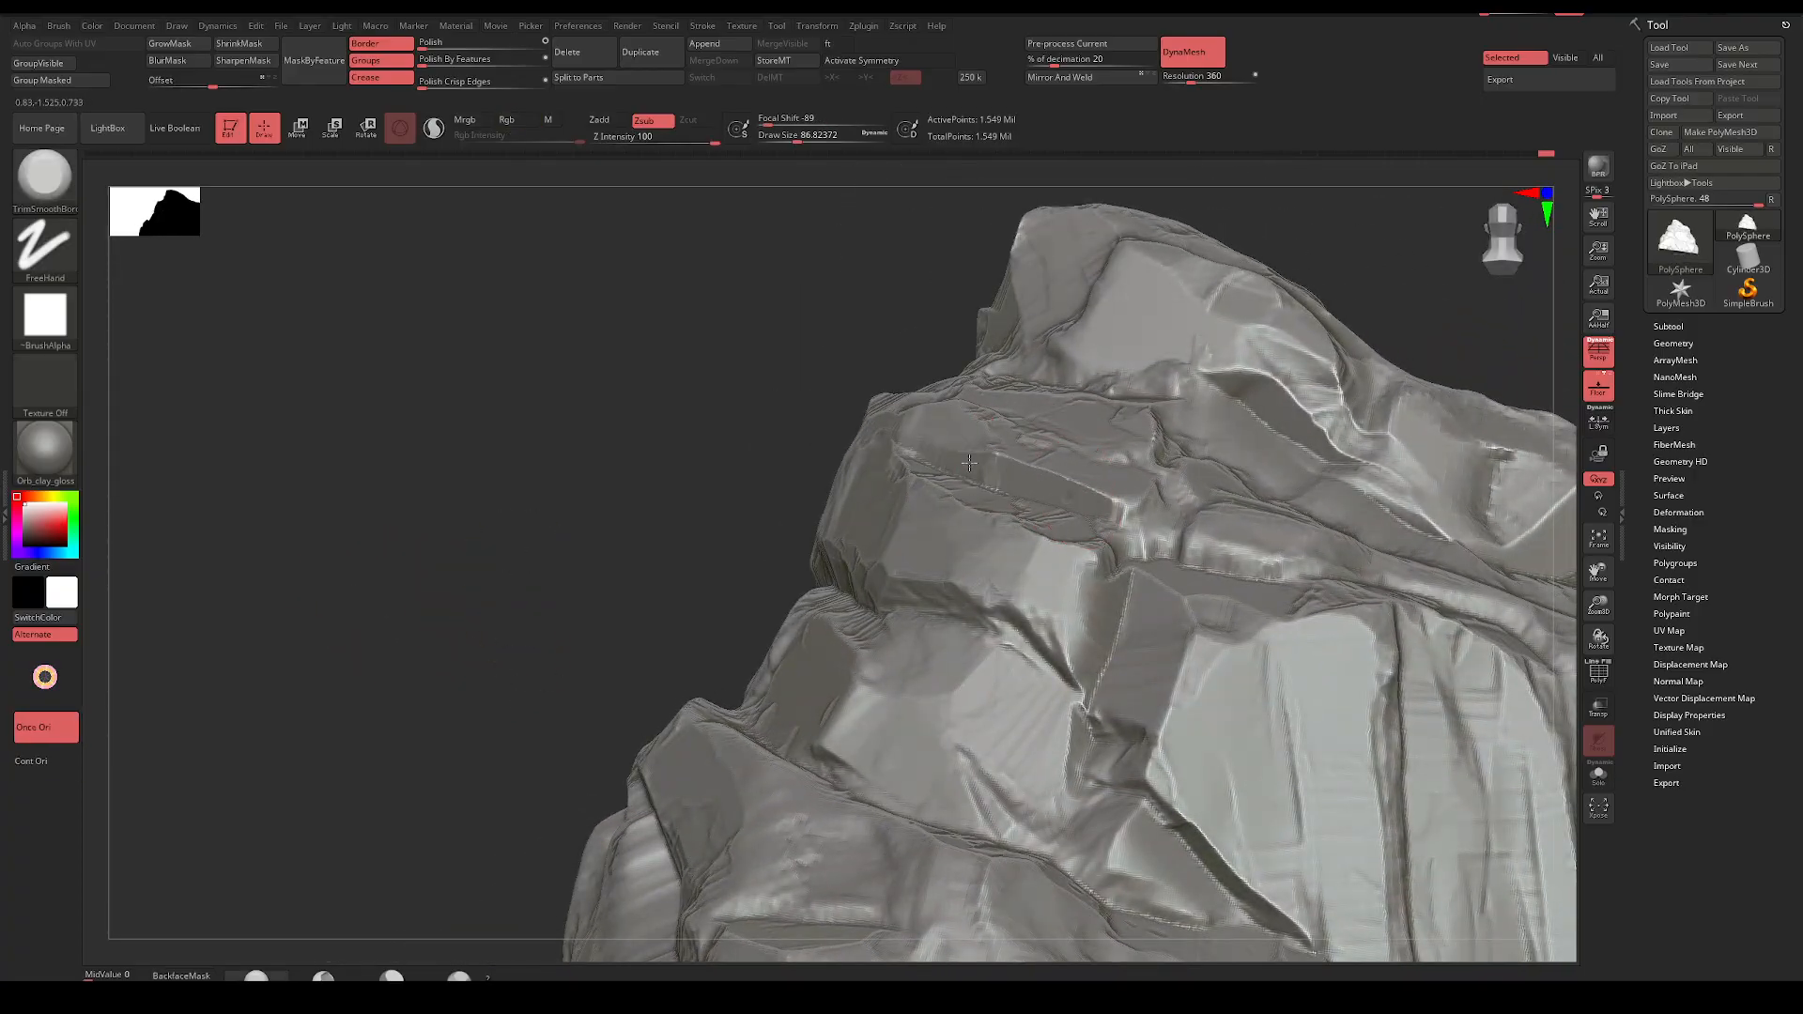
Trim broad planes on the sloping shoulder behind the peak with a draw size of about 282
{"action": "mouse_move", "coordinate": [854, 437]}
{"action": "left_mouse_down"}
{"action": "mouse_move", "coordinate": [438, 704]}
{"action": "mouse_move", "coordinate": [426, 443]}
{"action": "mouse_move", "coordinate": [1175, 386]}
{"action": "mouse_move", "coordinate": [927, 381]}
{"action": "mouse_move", "coordinate": [1115, 450]}
{"action": "mouse_move", "coordinate": [1065, 417]}
{"action": "left_mouse_up"}
{"action": "key", "text": "space"}
{"action": "left_click_drag", "start_coordinate": [844, 504], "coordinate": [863, 505]}
{"action": "mouse_move", "coordinate": [758, 460]}
{"action": "left_mouse_down"}
{"action": "mouse_move", "coordinate": [791, 554]}
{"action": "mouse_move", "coordinate": [765, 521]}
{"action": "mouse_move", "coordinate": [771, 544]}
{"action": "mouse_move", "coordinate": [831, 507]}
{"action": "mouse_move", "coordinate": [869, 526]}
{"action": "mouse_move", "coordinate": [827, 427]}
{"action": "mouse_move", "coordinate": [786, 455]}
{"action": "left_mouse_up"}
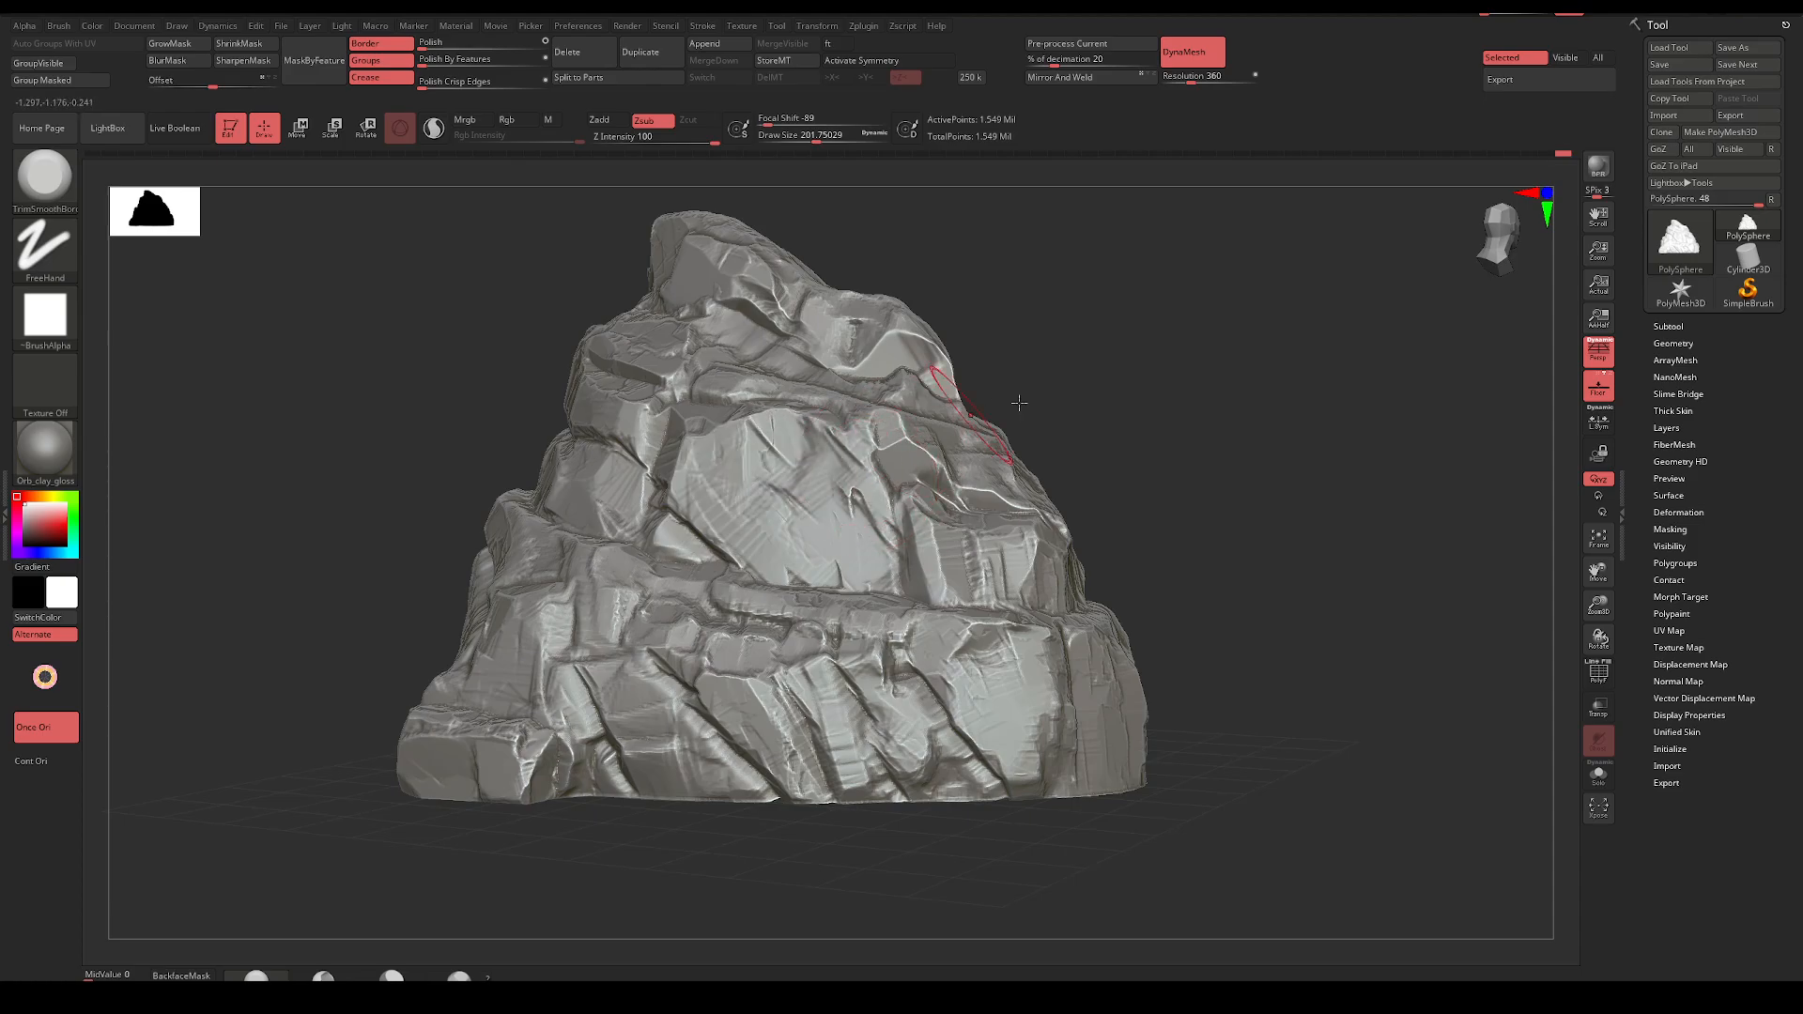
{"action": "left_click_drag", "start_coordinate": [1017, 402], "coordinate": [1079, 479]}
Trim vertical facets around the lower tier's rounded end wall and corner with a draw size of about 172
{"action": "key", "text": "space"}
{"action": "left_click_drag", "start_coordinate": [965, 554], "coordinate": [1047, 564]}
{"action": "key", "text": "space"}
{"action": "mouse_move", "coordinate": [1079, 526]}
{"action": "left_mouse_down"}
{"action": "mouse_move", "coordinate": [1095, 507]}
{"action": "mouse_move", "coordinate": [1046, 549]}
{"action": "mouse_move", "coordinate": [1014, 526]}
{"action": "left_mouse_up"}
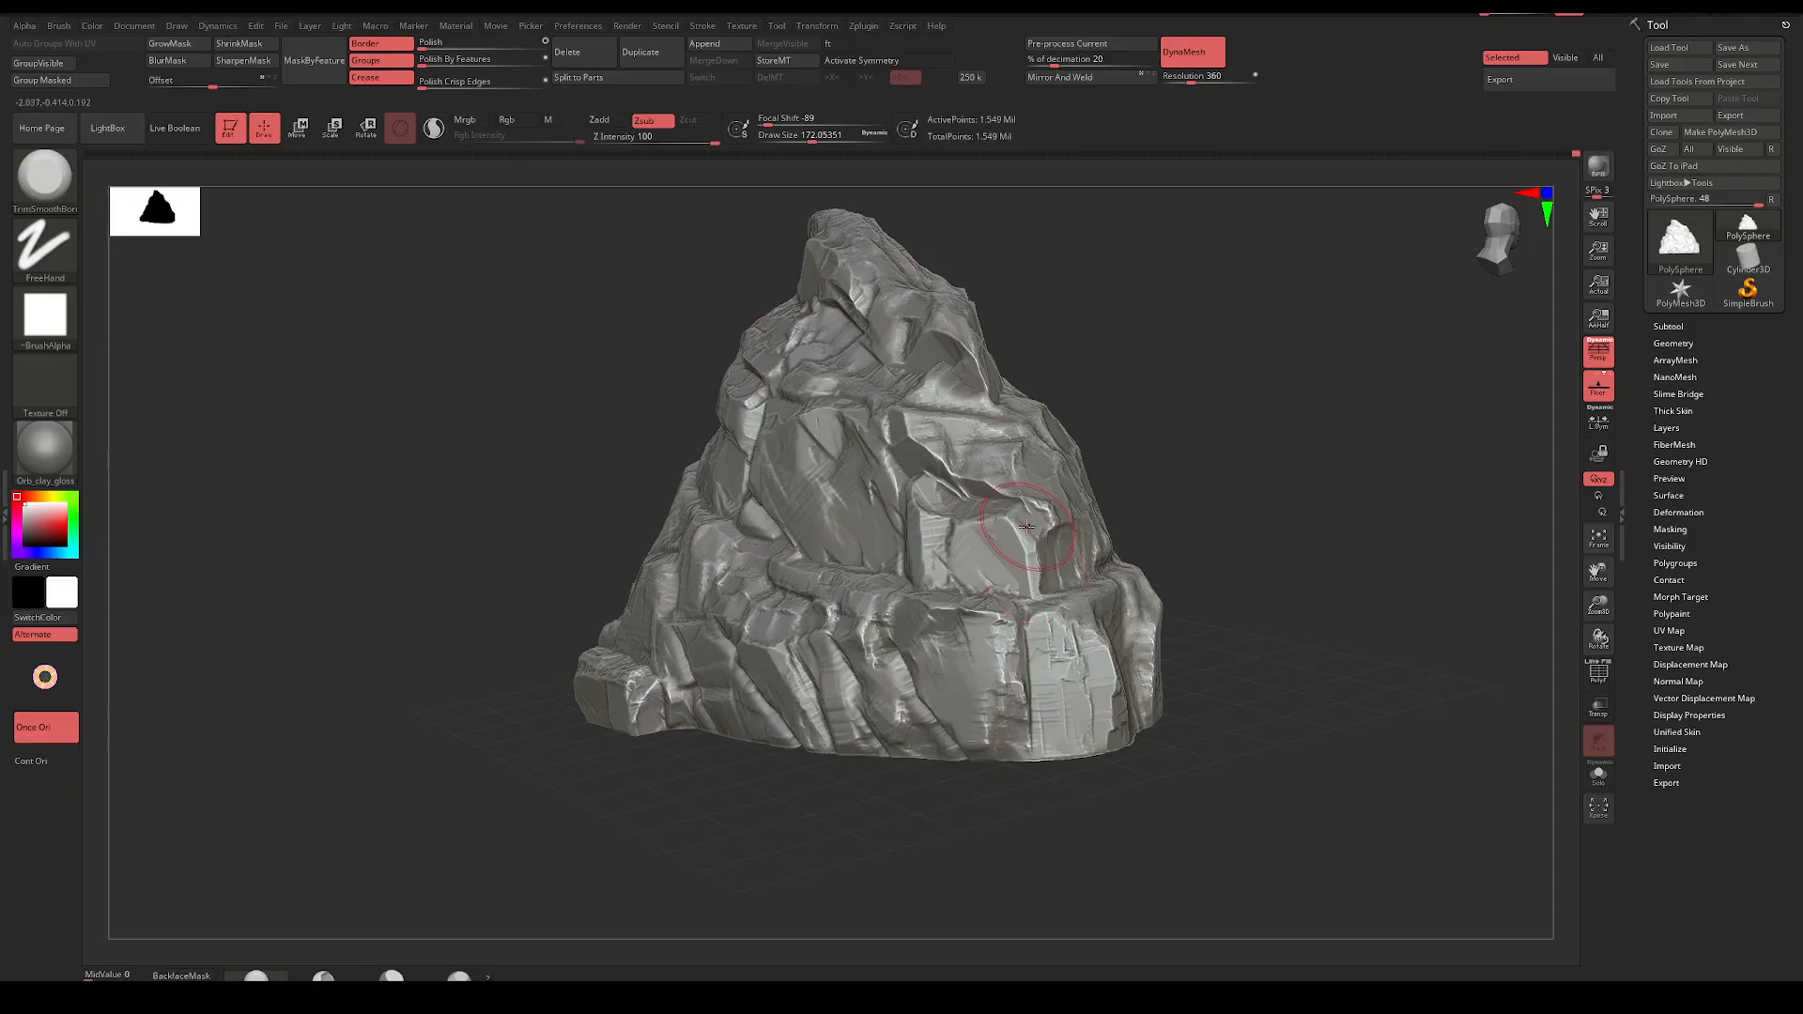
{"action": "mouse_move", "coordinate": [1127, 479]}
{"action": "left_mouse_down"}
{"action": "mouse_move", "coordinate": [1151, 422]}
{"action": "mouse_move", "coordinate": [1150, 441]}
{"action": "mouse_move", "coordinate": [1324, 386]}
{"action": "mouse_move", "coordinate": [1098, 366]}
{"action": "mouse_move", "coordinate": [1195, 391]}
{"action": "left_mouse_up"}
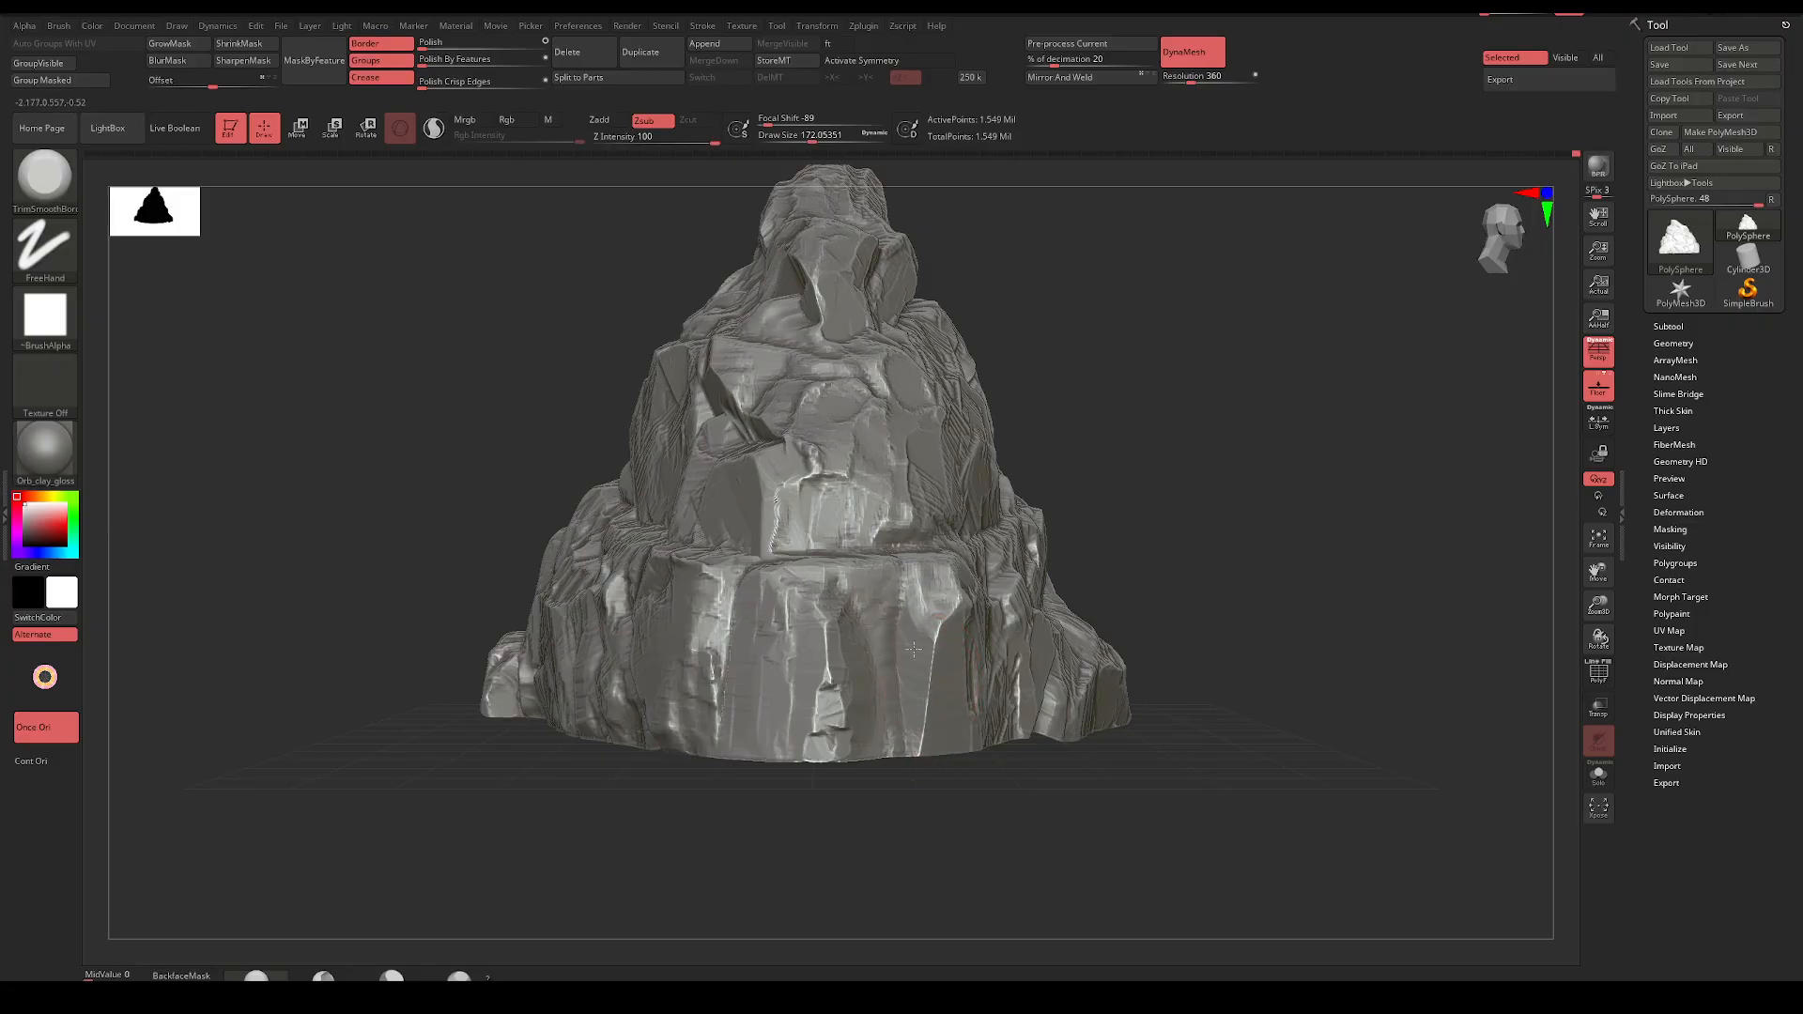
{"action": "mouse_move", "coordinate": [1170, 451]}
{"action": "left_mouse_down"}
{"action": "mouse_move", "coordinate": [1118, 422]}
{"action": "mouse_move", "coordinate": [1072, 526]}
{"action": "left_mouse_up"}
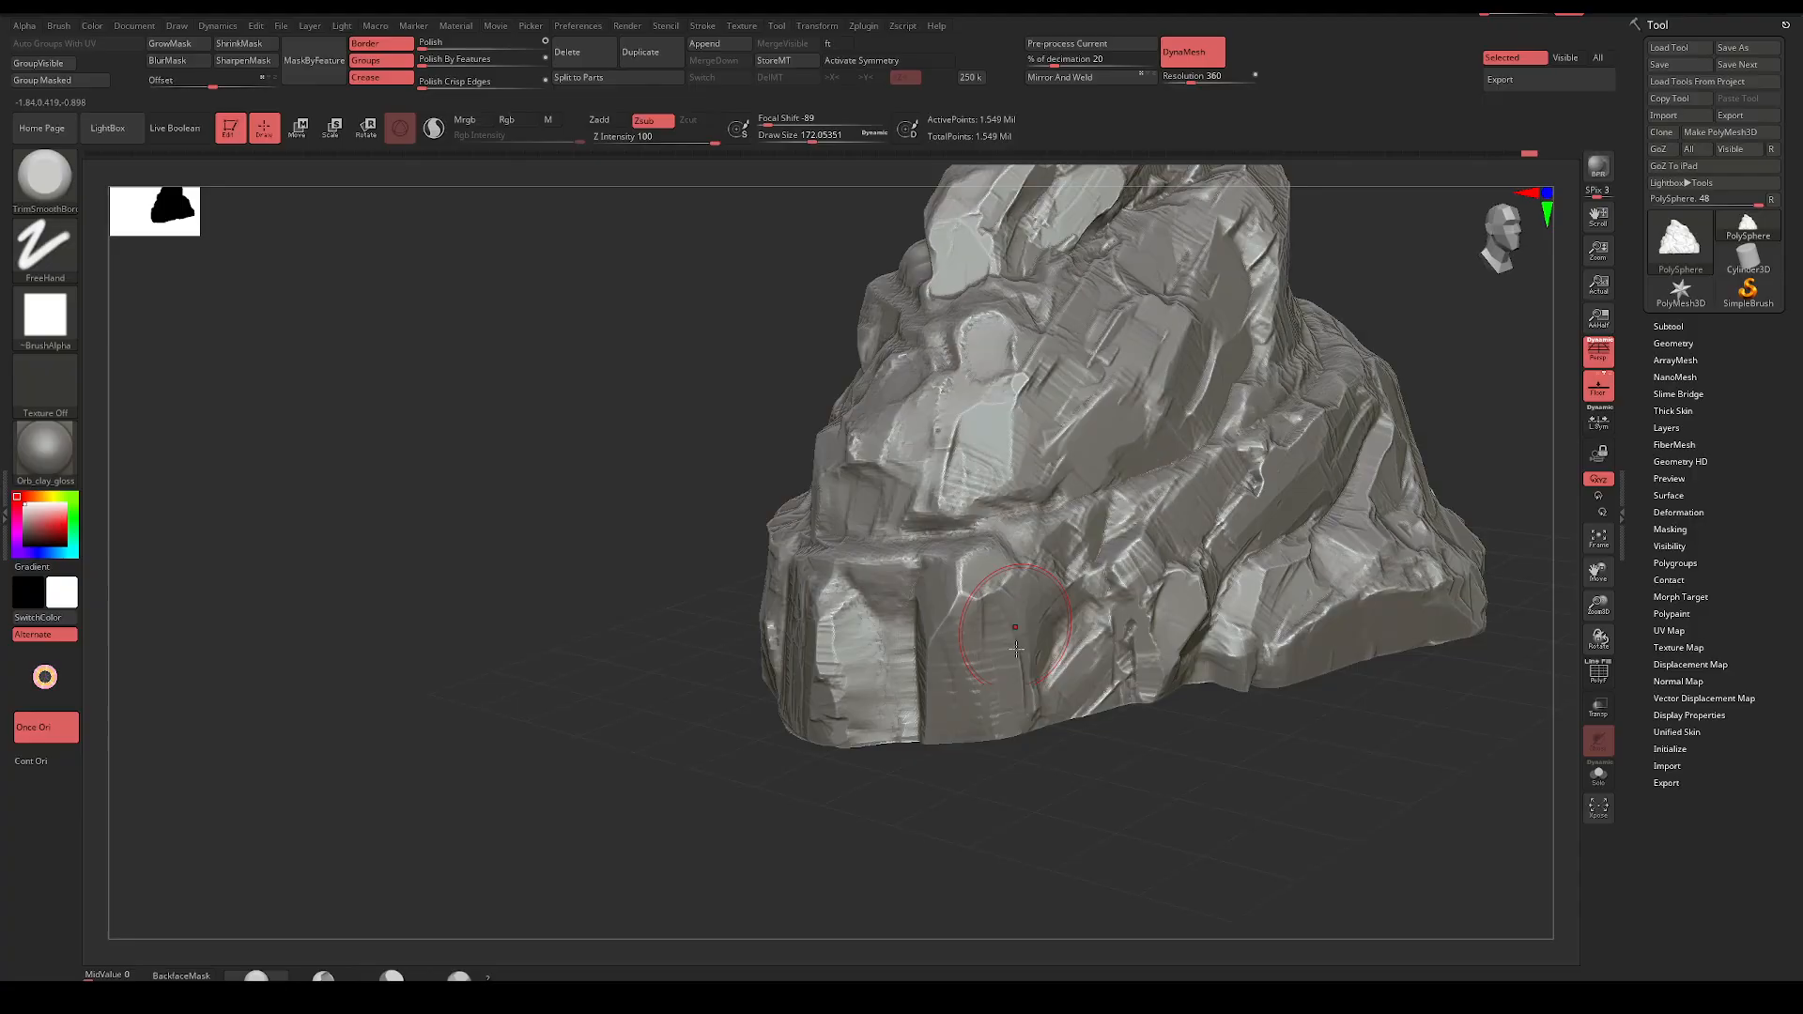
{"action": "left_click_drag", "start_coordinate": [1030, 664], "coordinate": [939, 450]}
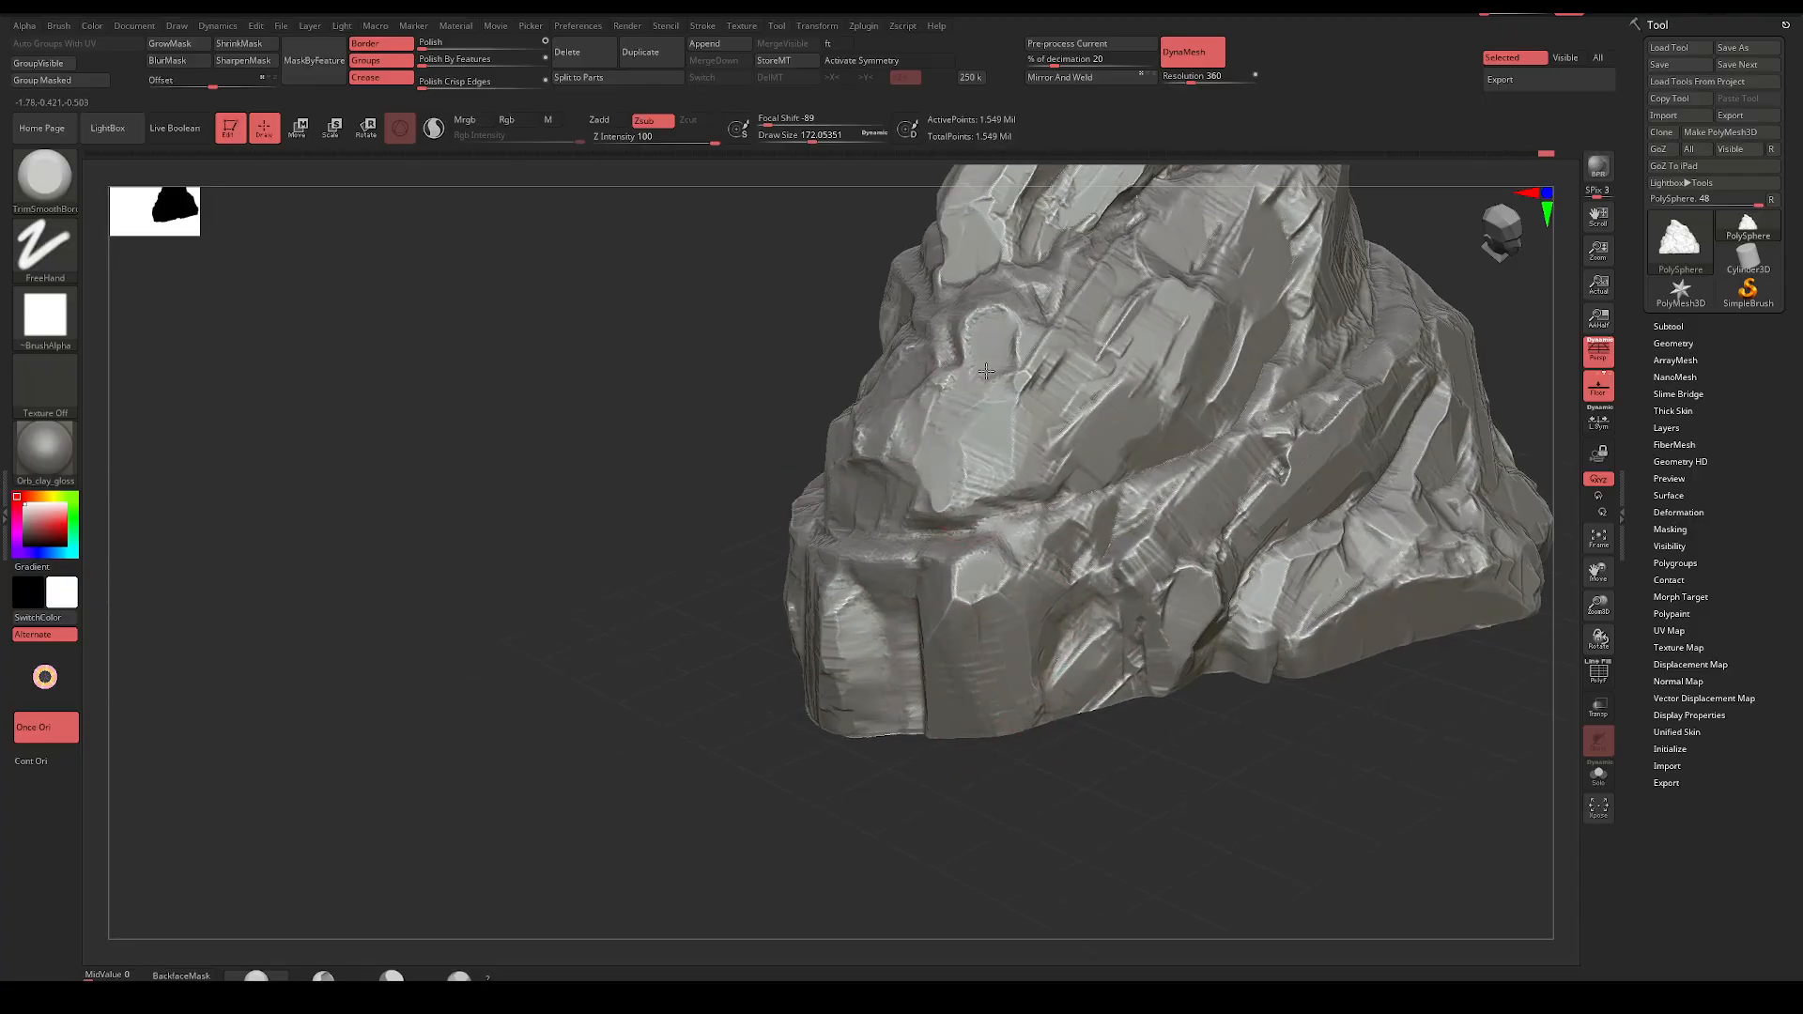
Trim flat facets on the middle tier's end and the shoulder block below the peak at a draw size of about 172
{"action": "left_click_drag", "start_coordinate": [986, 371], "coordinate": [1052, 619]}
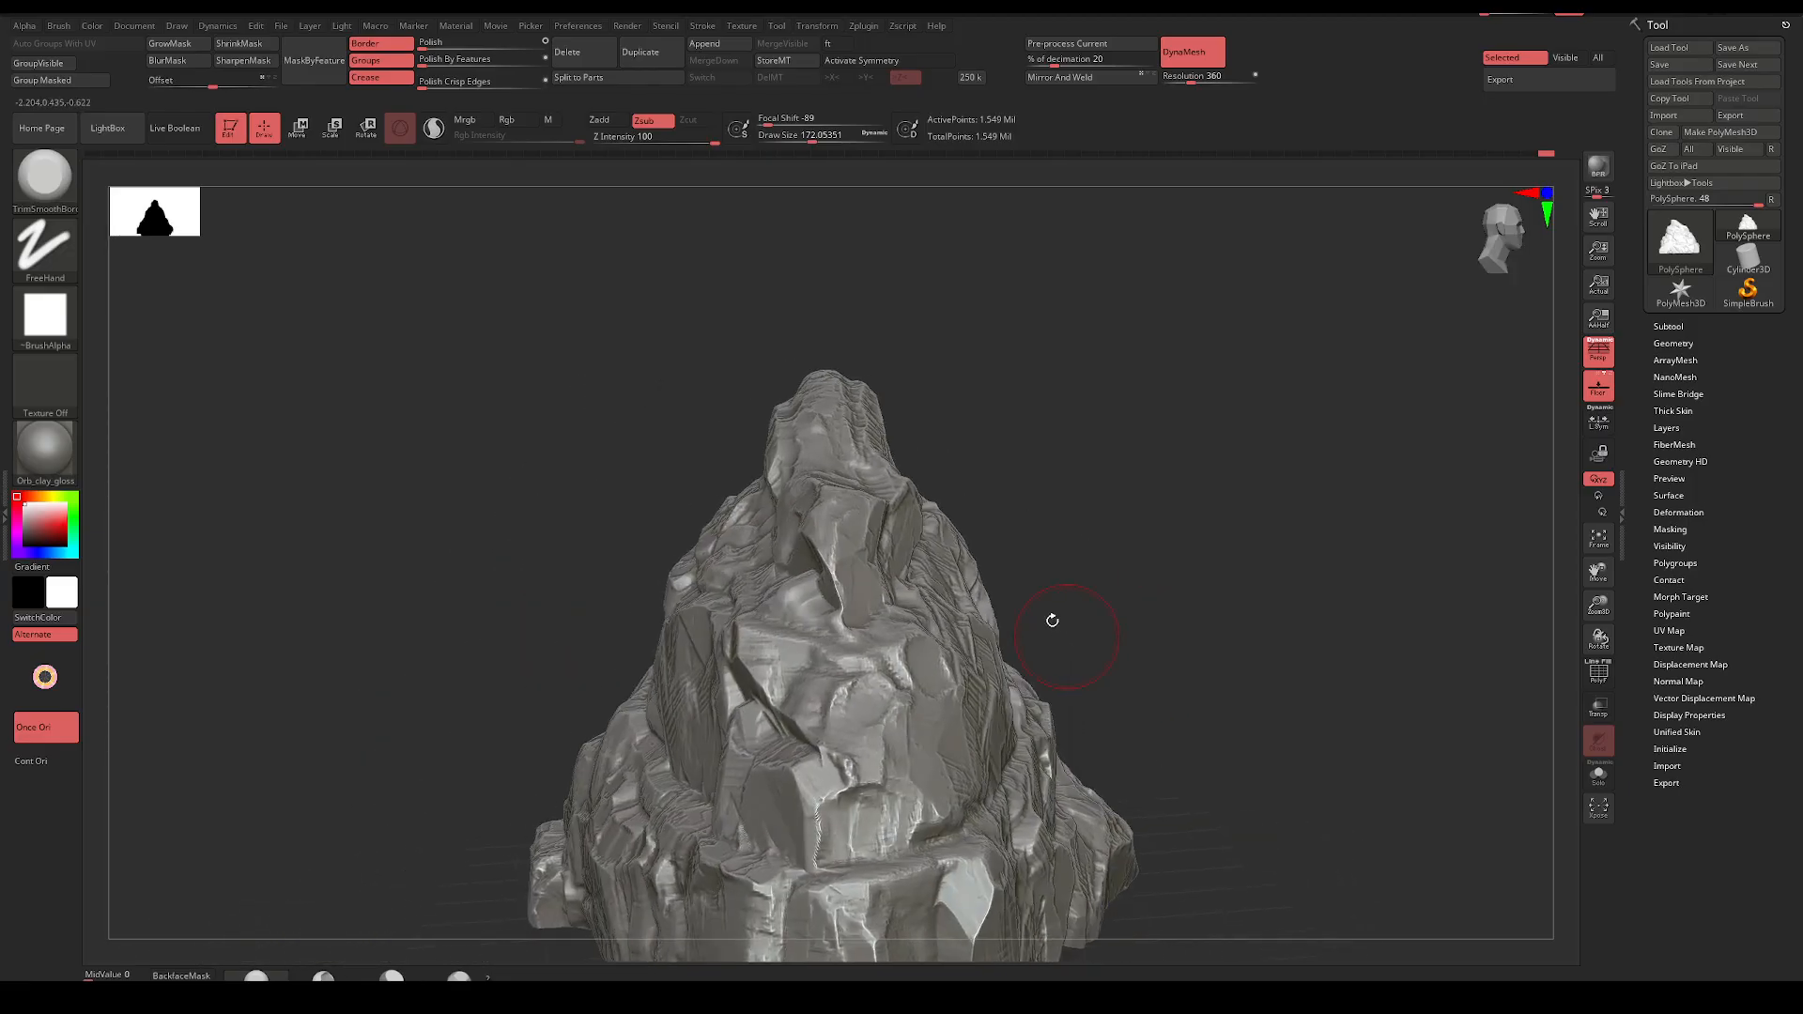
{"action": "mouse_move", "coordinate": [923, 621]}
{"action": "left_mouse_down"}
{"action": "mouse_move", "coordinate": [967, 647]}
{"action": "mouse_move", "coordinate": [986, 676]}
{"action": "mouse_move", "coordinate": [967, 685]}
{"action": "left_mouse_up"}
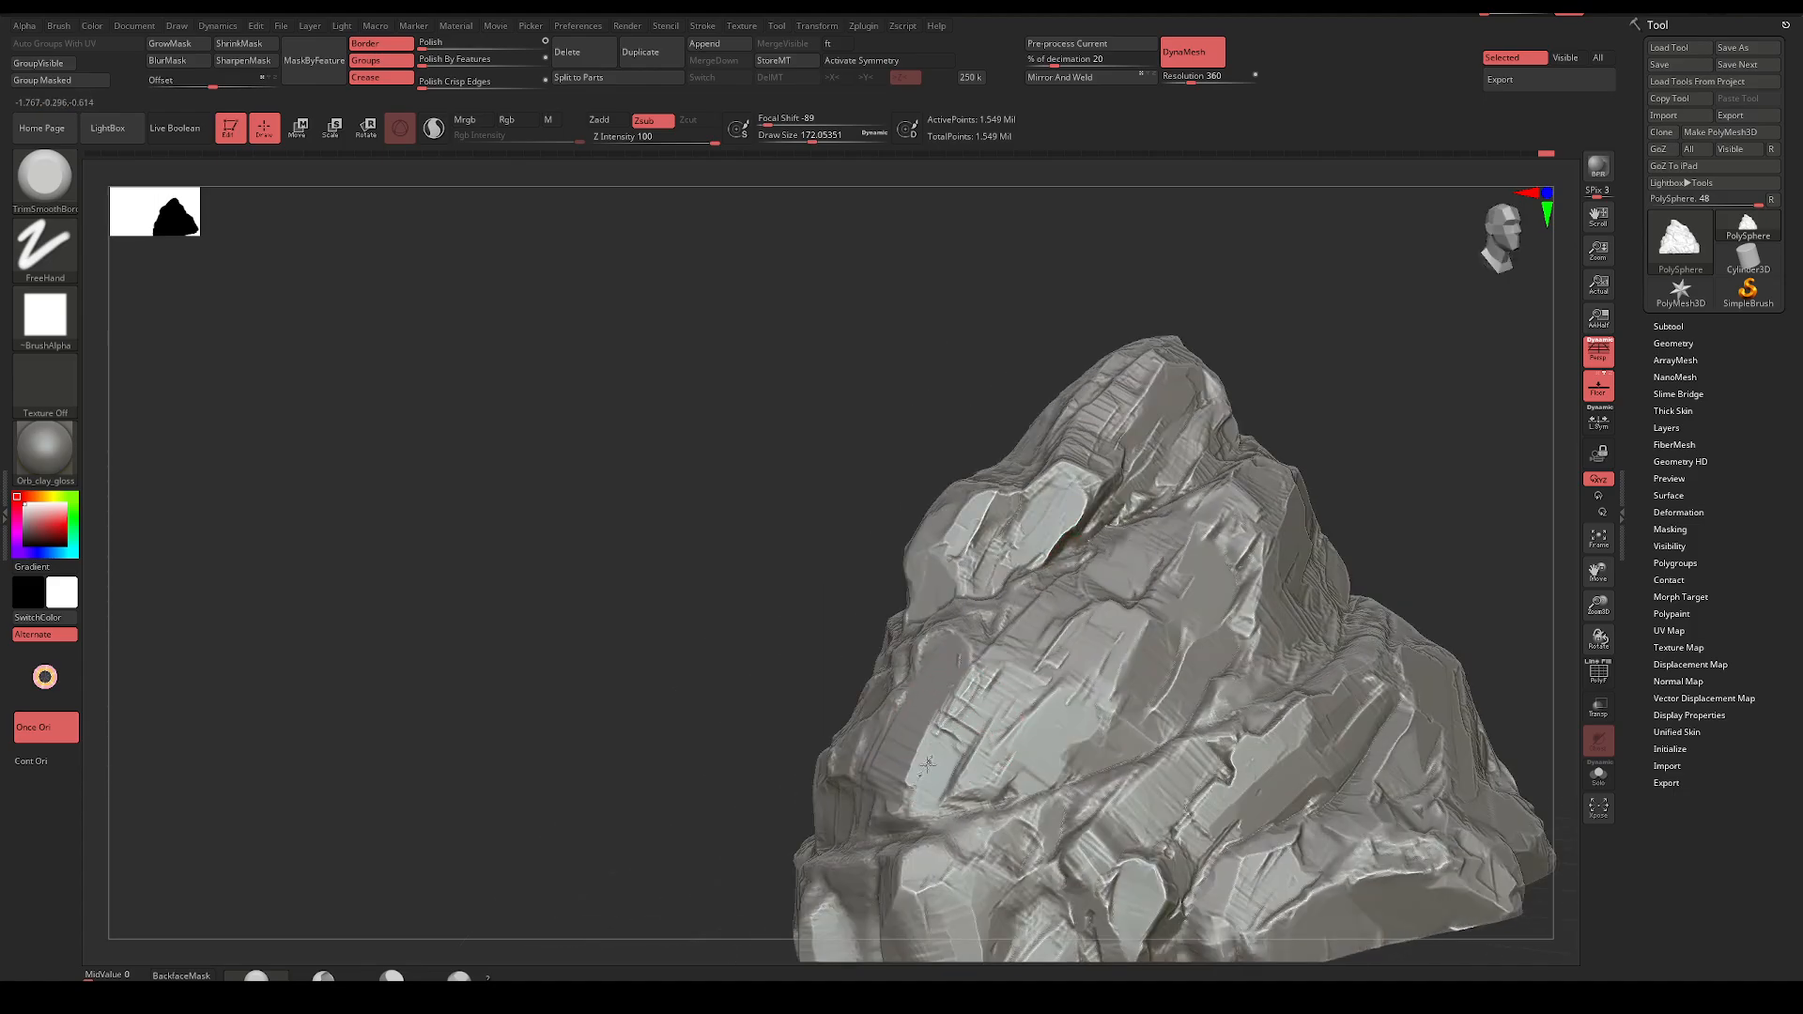
{"action": "mouse_move", "coordinate": [1300, 430]}
{"action": "left_mouse_down"}
{"action": "mouse_move", "coordinate": [1090, 382]}
{"action": "mouse_move", "coordinate": [1199, 427]}
{"action": "mouse_move", "coordinate": [990, 446]}
{"action": "left_mouse_up"}
{"action": "mouse_move", "coordinate": [564, 507]}
{"action": "left_mouse_down"}
{"action": "mouse_move", "coordinate": [769, 526]}
{"action": "mouse_move", "coordinate": [935, 463]}
{"action": "left_mouse_up"}
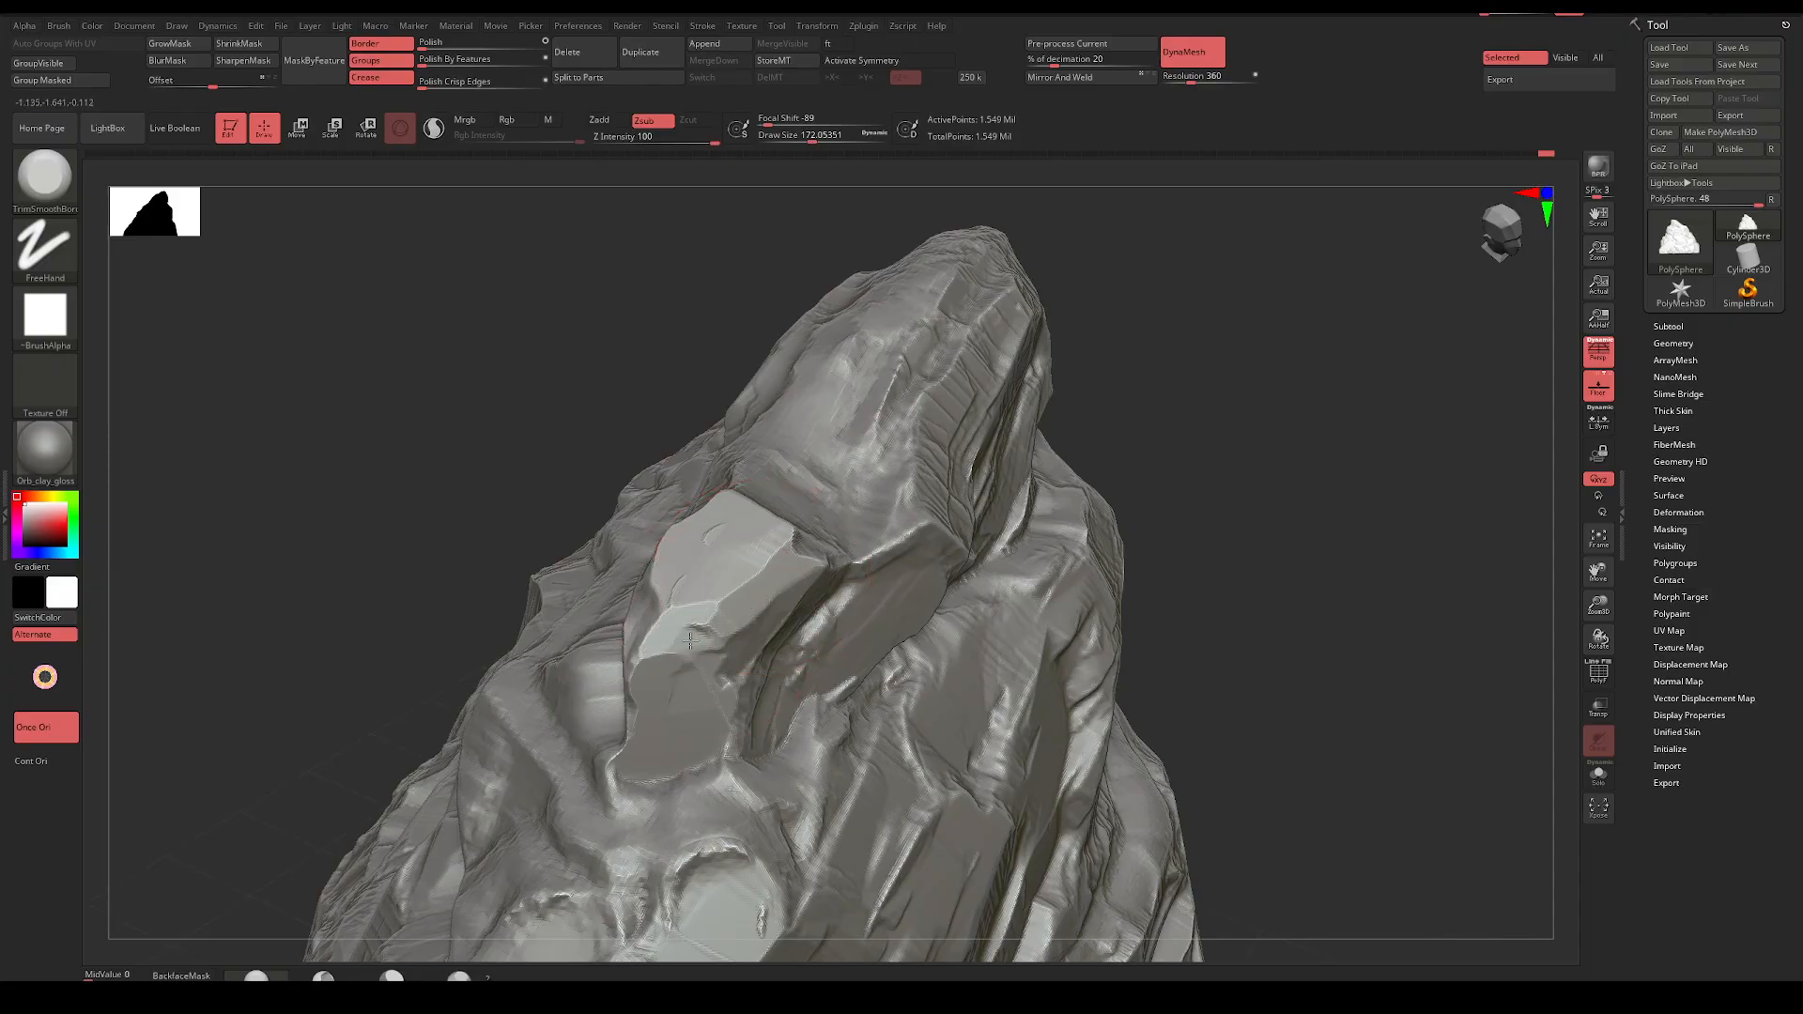
{"action": "mouse_move", "coordinate": [1127, 422]}
{"action": "left_mouse_down"}
{"action": "mouse_move", "coordinate": [1215, 362]}
{"action": "mouse_move", "coordinate": [1005, 459]}
{"action": "mouse_move", "coordinate": [930, 447]}
{"action": "mouse_move", "coordinate": [1071, 432]}
{"action": "mouse_move", "coordinate": [940, 485]}
{"action": "left_mouse_up"}
Refine the saddle between the peak and the shoulder block with draw sizes of about 120 and 68
{"action": "key", "text": "space"}
{"action": "left_click_drag", "start_coordinate": [766, 521], "coordinate": [748, 521]}
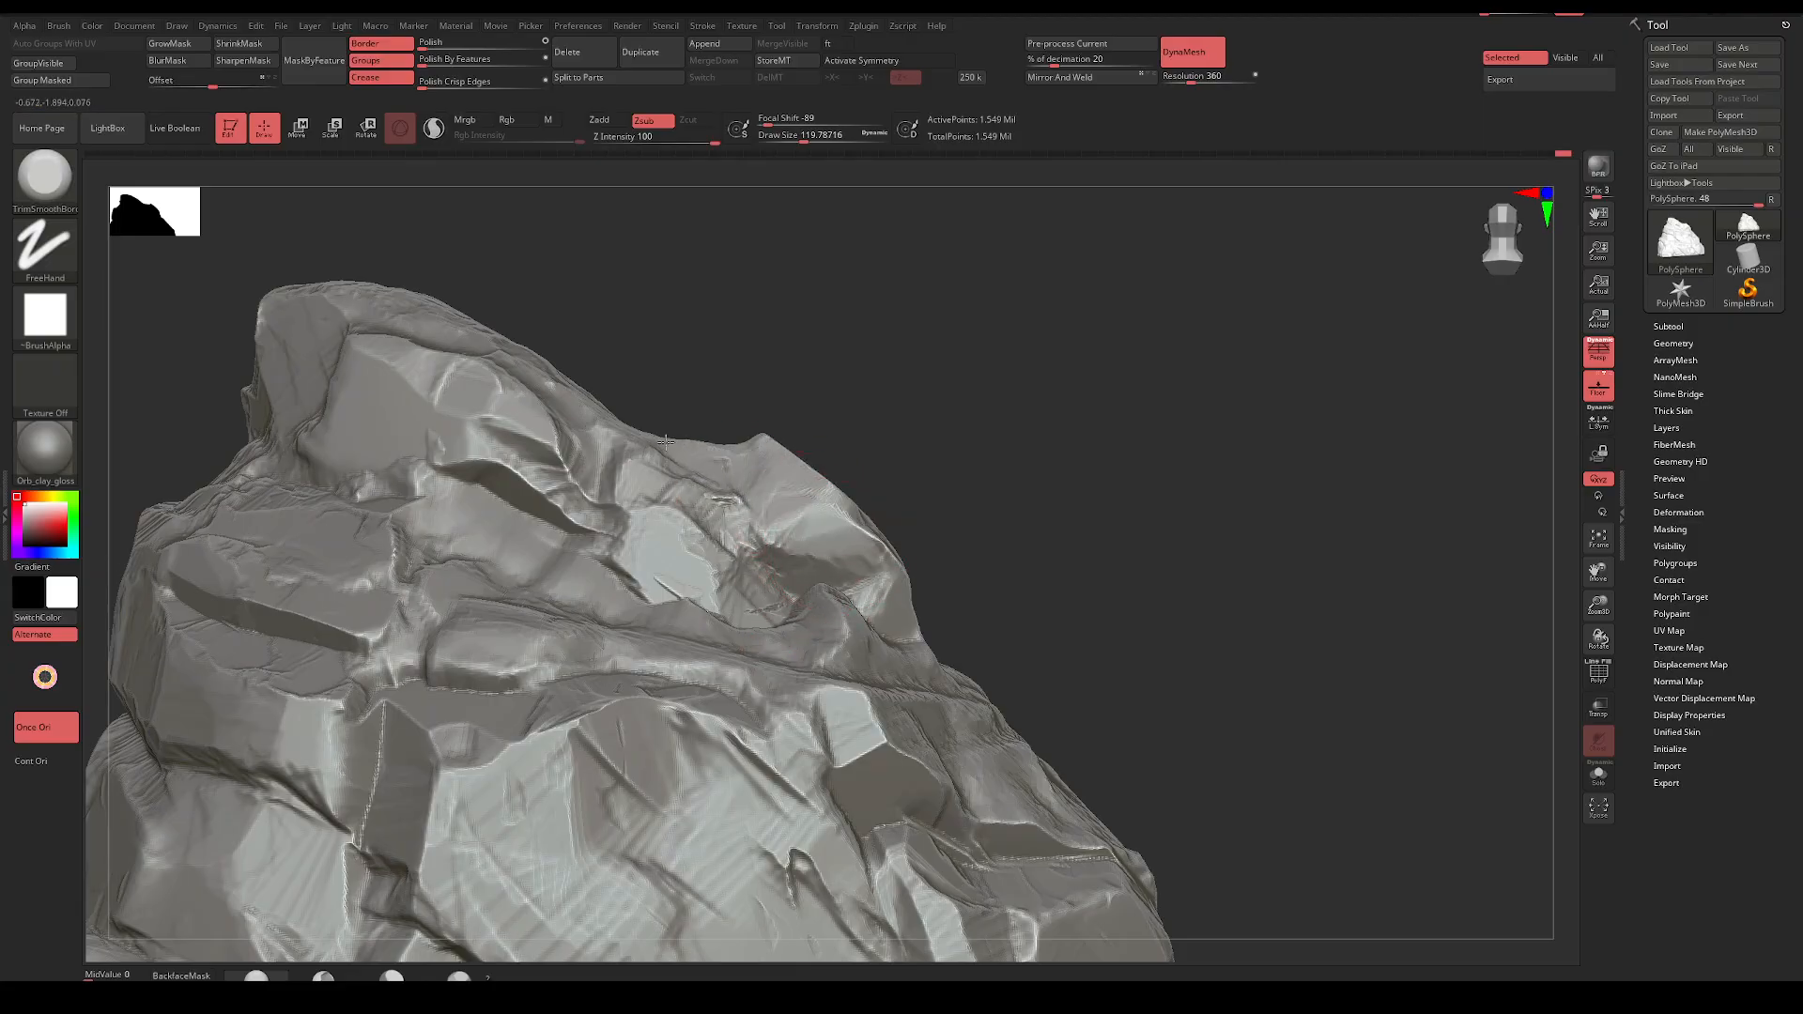
{"action": "key", "text": "space"}
{"action": "left_click_drag", "start_coordinate": [606, 469], "coordinate": [571, 467]}
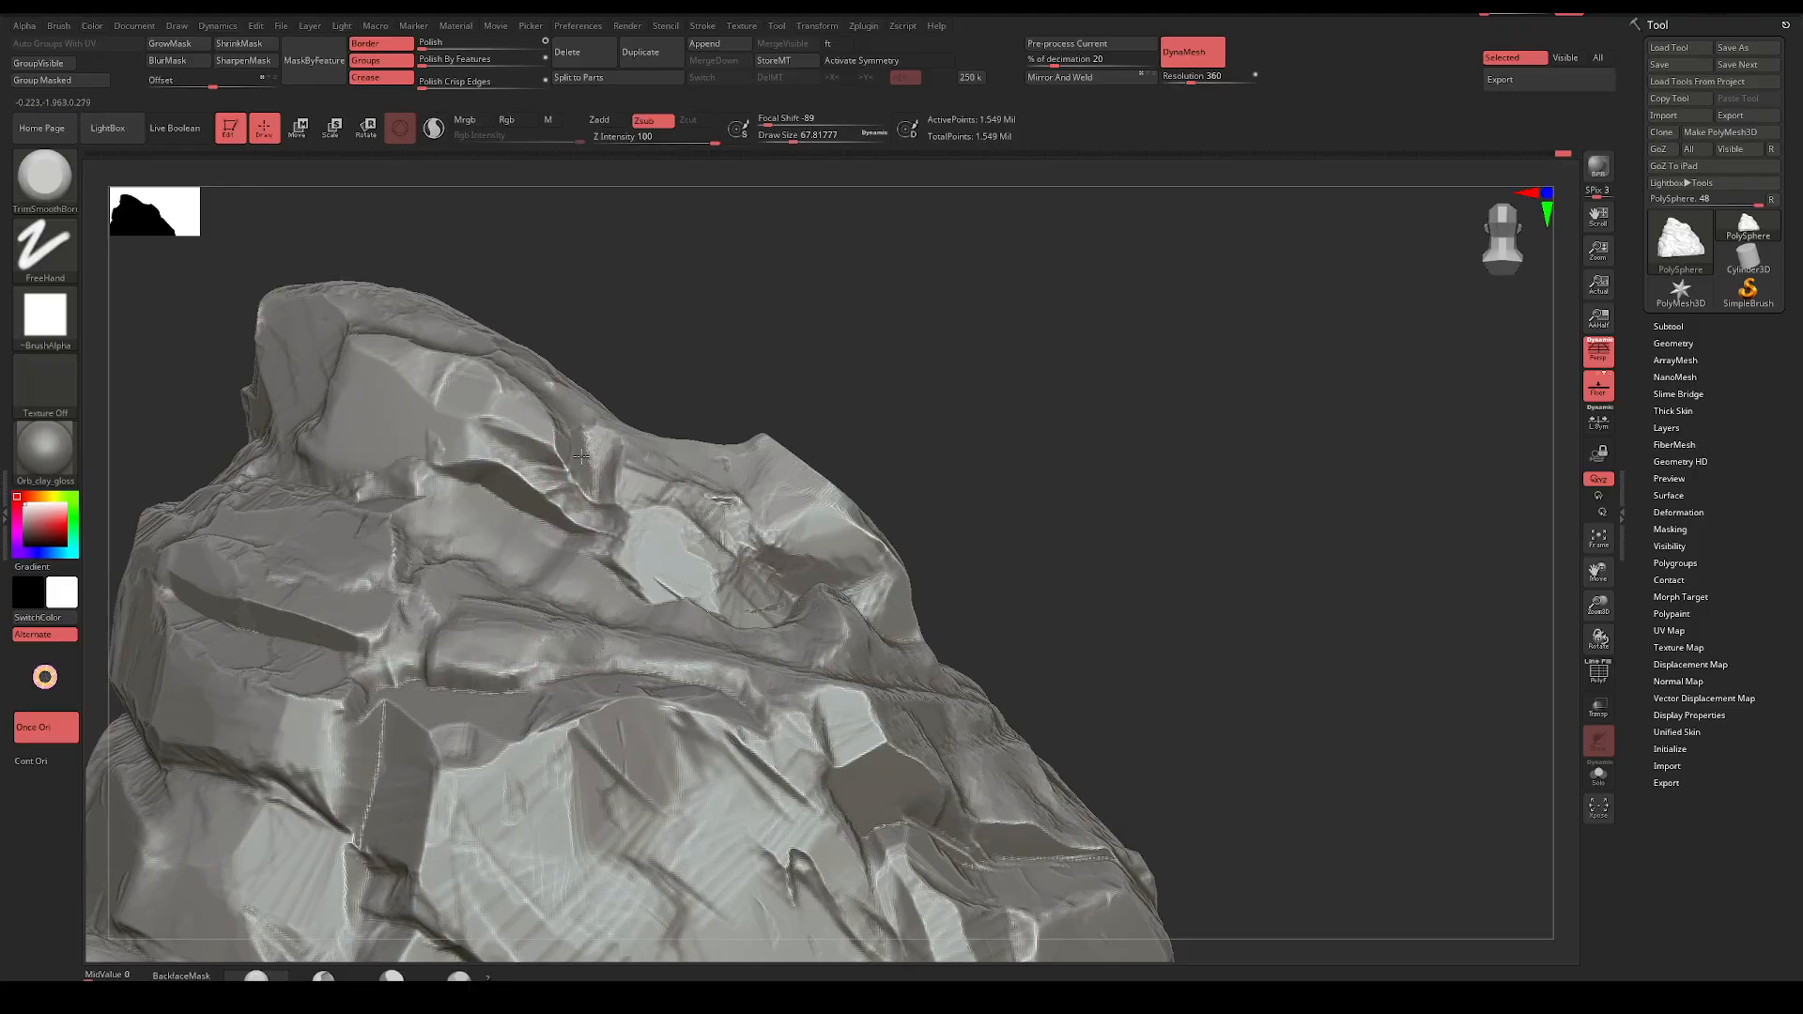
{"action": "mouse_move", "coordinate": [894, 356]}
{"action": "left_mouse_down", "text": "alt"}
{"action": "mouse_move", "coordinate": [913, 354]}
{"action": "mouse_move", "coordinate": [837, 435]}
{"action": "mouse_move", "coordinate": [826, 483]}
{"action": "mouse_move", "coordinate": [1023, 406]}
{"action": "mouse_move", "coordinate": [1179, 422]}
{"action": "mouse_move", "coordinate": [1135, 429]}
{"action": "mouse_move", "coordinate": [1179, 426]}
{"action": "mouse_move", "coordinate": [1155, 426]}
{"action": "mouse_move", "coordinate": [1182, 455]}
{"action": "mouse_move", "coordinate": [1004, 459]}
{"action": "mouse_move", "coordinate": [1036, 467]}
{"action": "left_mouse_up", "text": "alt"}
Set the brush's orientation picker to Selected Orientation and the draw size to about 120
{"action": "left_click", "coordinate": [46, 692]}
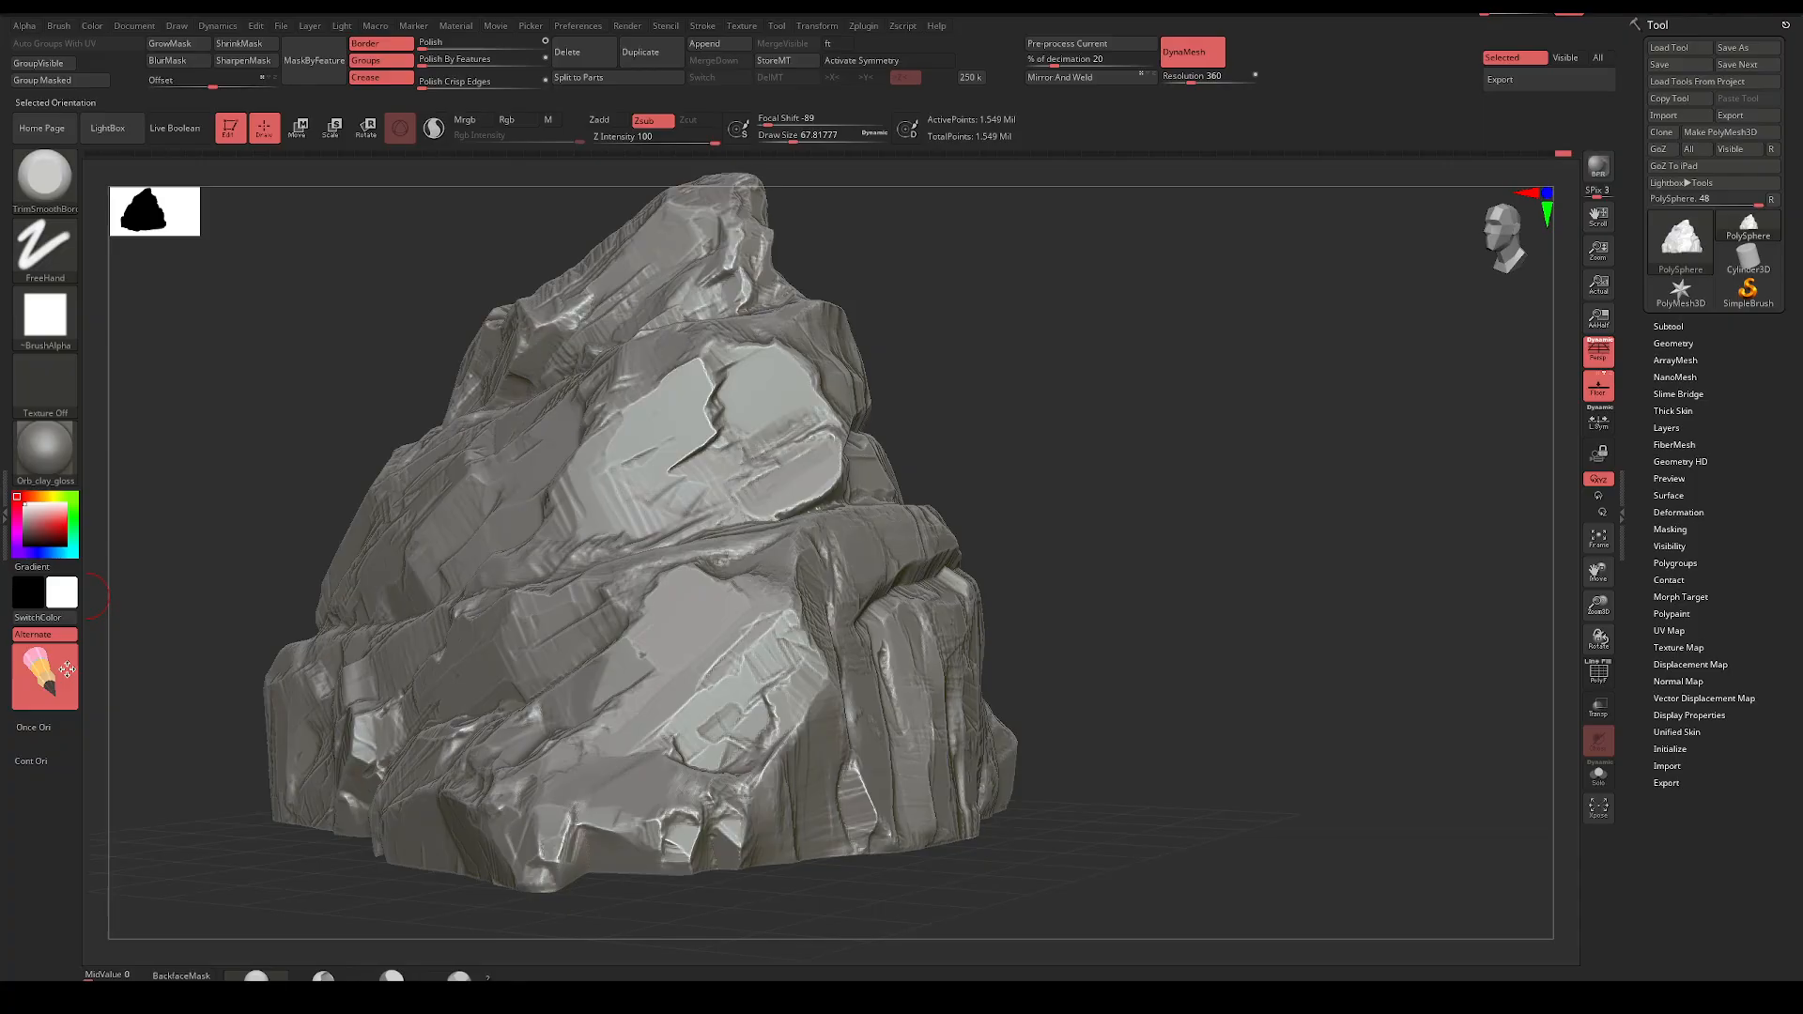
{"action": "key", "text": "space"}
{"action": "left_click", "coordinate": [861, 615]}
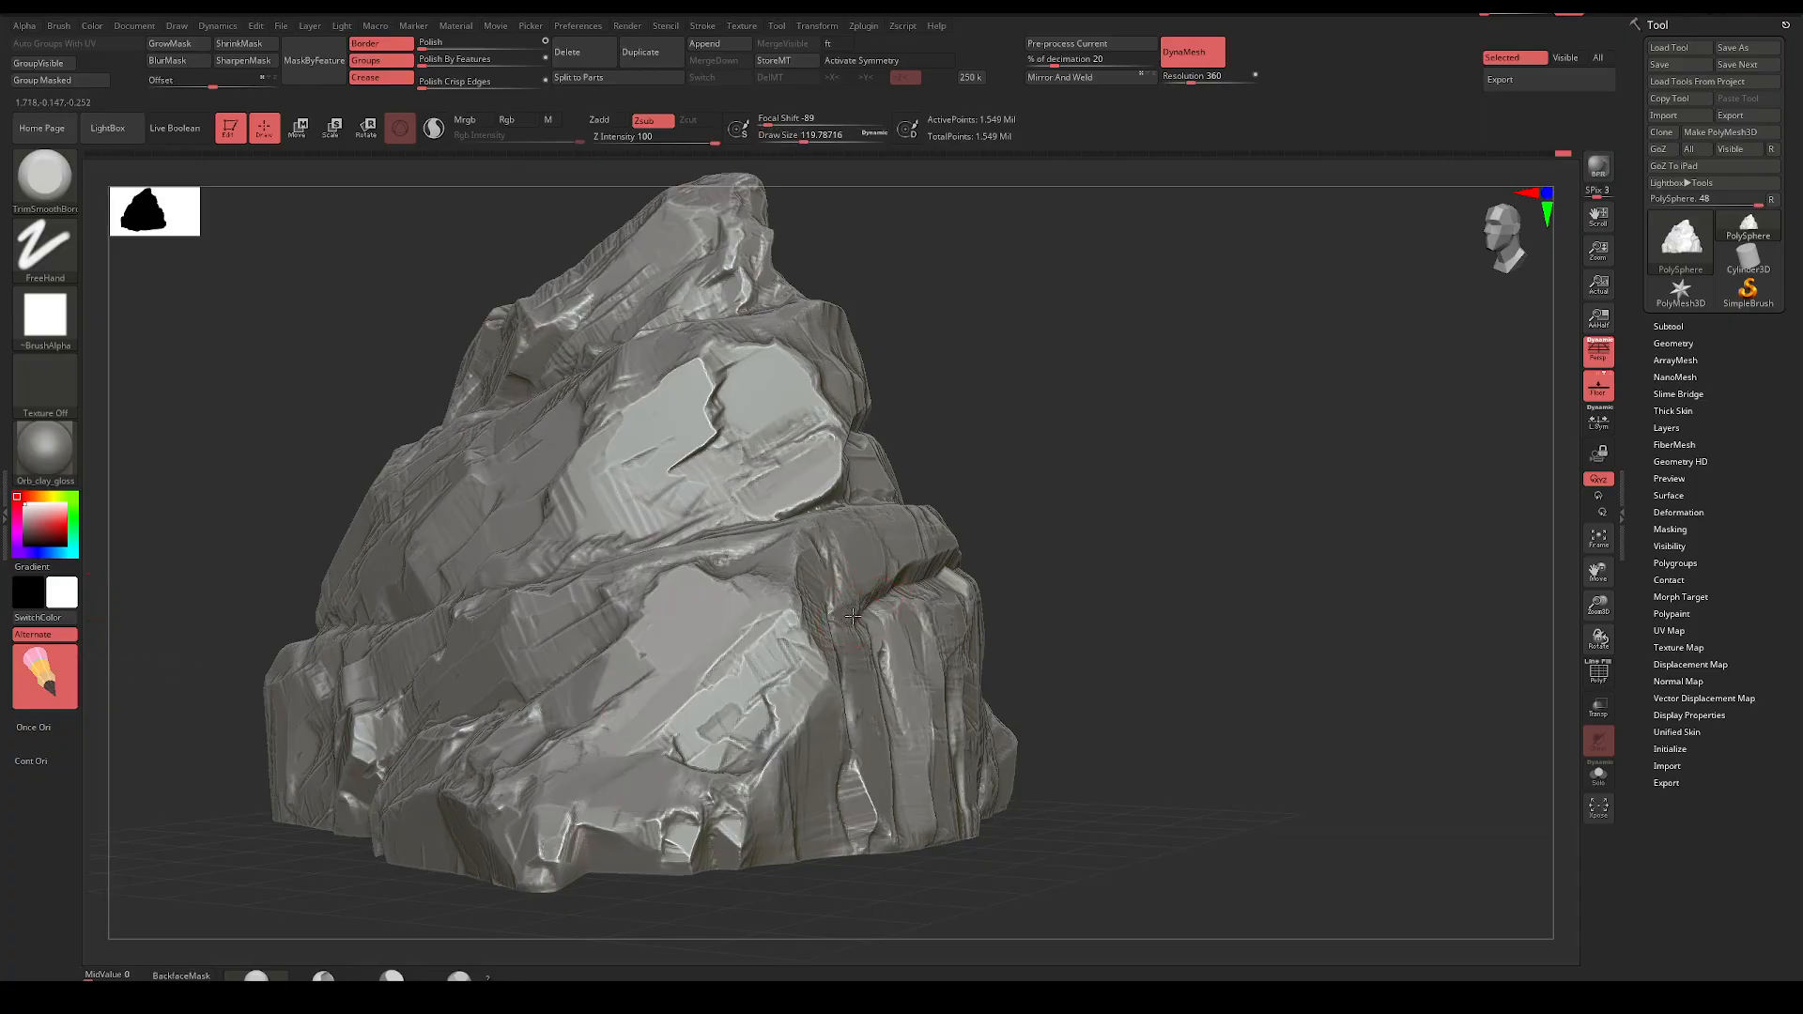
{"action": "left_click_drag", "start_coordinate": [53, 694], "coordinate": [49, 681]}
Try to trim an undercut at the end of the lower tier's ledge, and undo the attempts
{"action": "left_click_drag", "start_coordinate": [981, 561], "coordinate": [872, 617]}
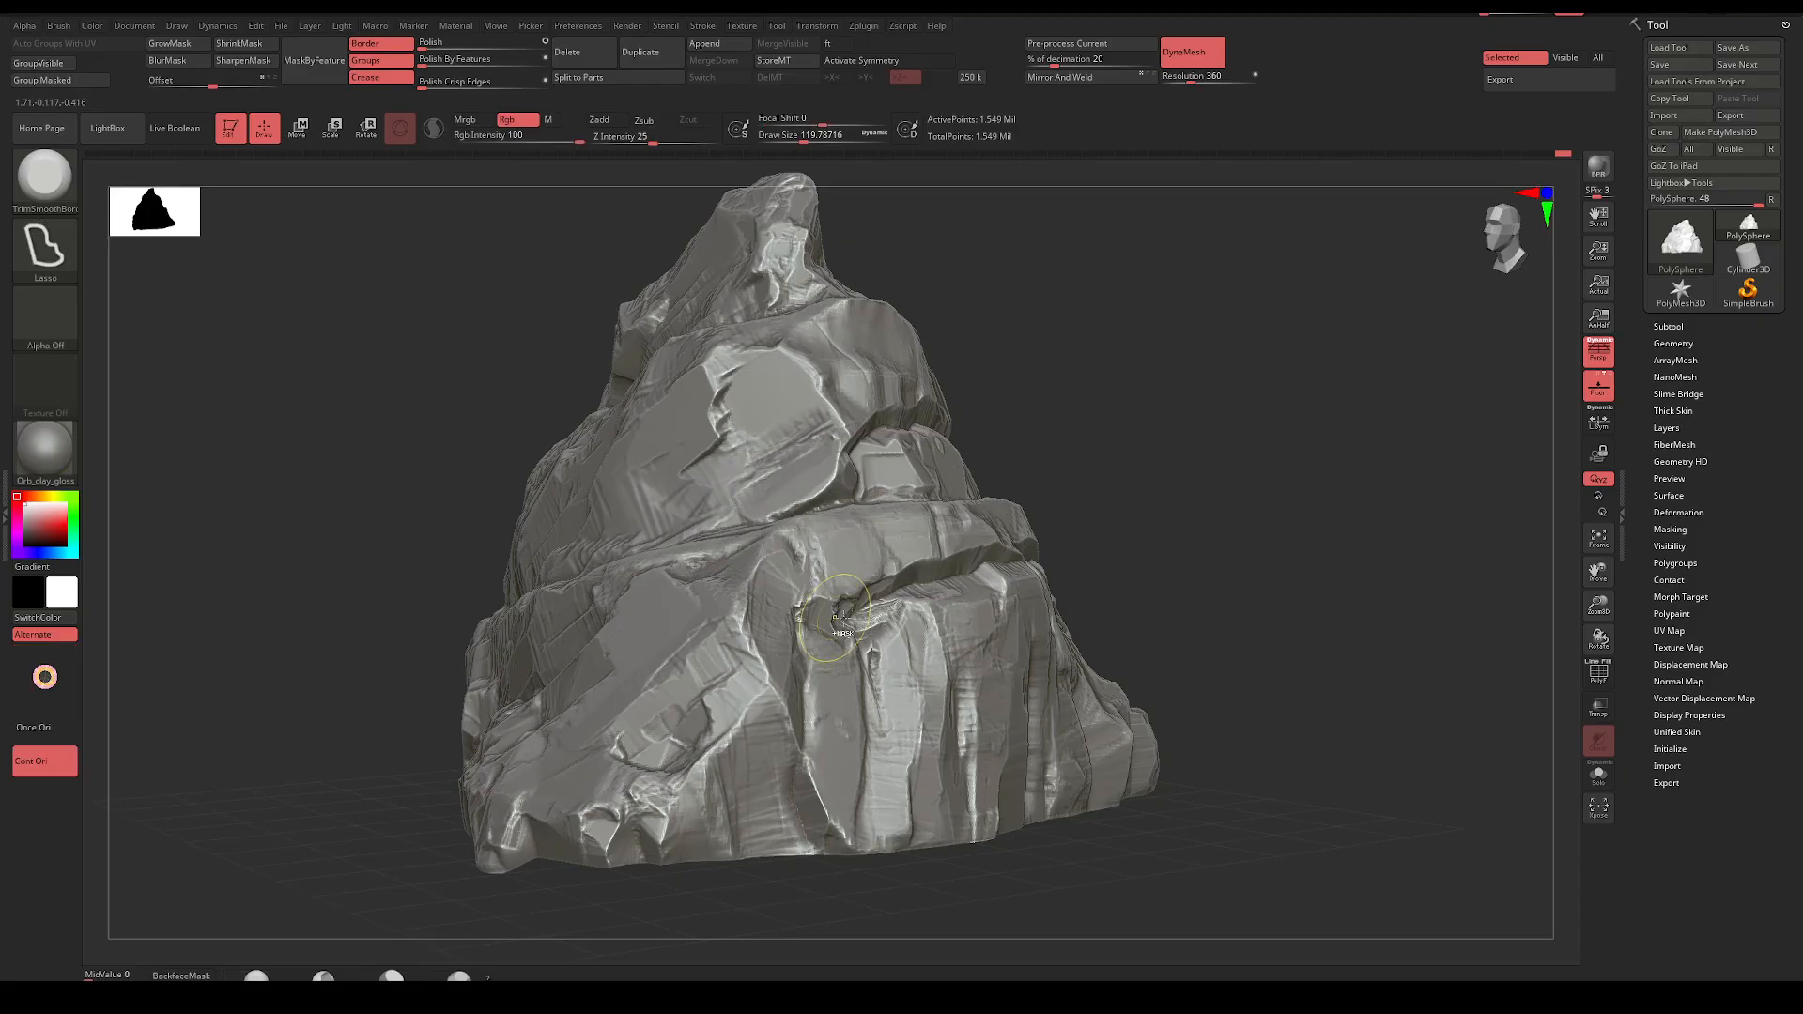
{"action": "key", "text": "ctrl+z"}
{"action": "left_click_drag", "start_coordinate": [837, 627], "coordinate": [868, 625]}
{"action": "key", "text": "ctrl+z"}
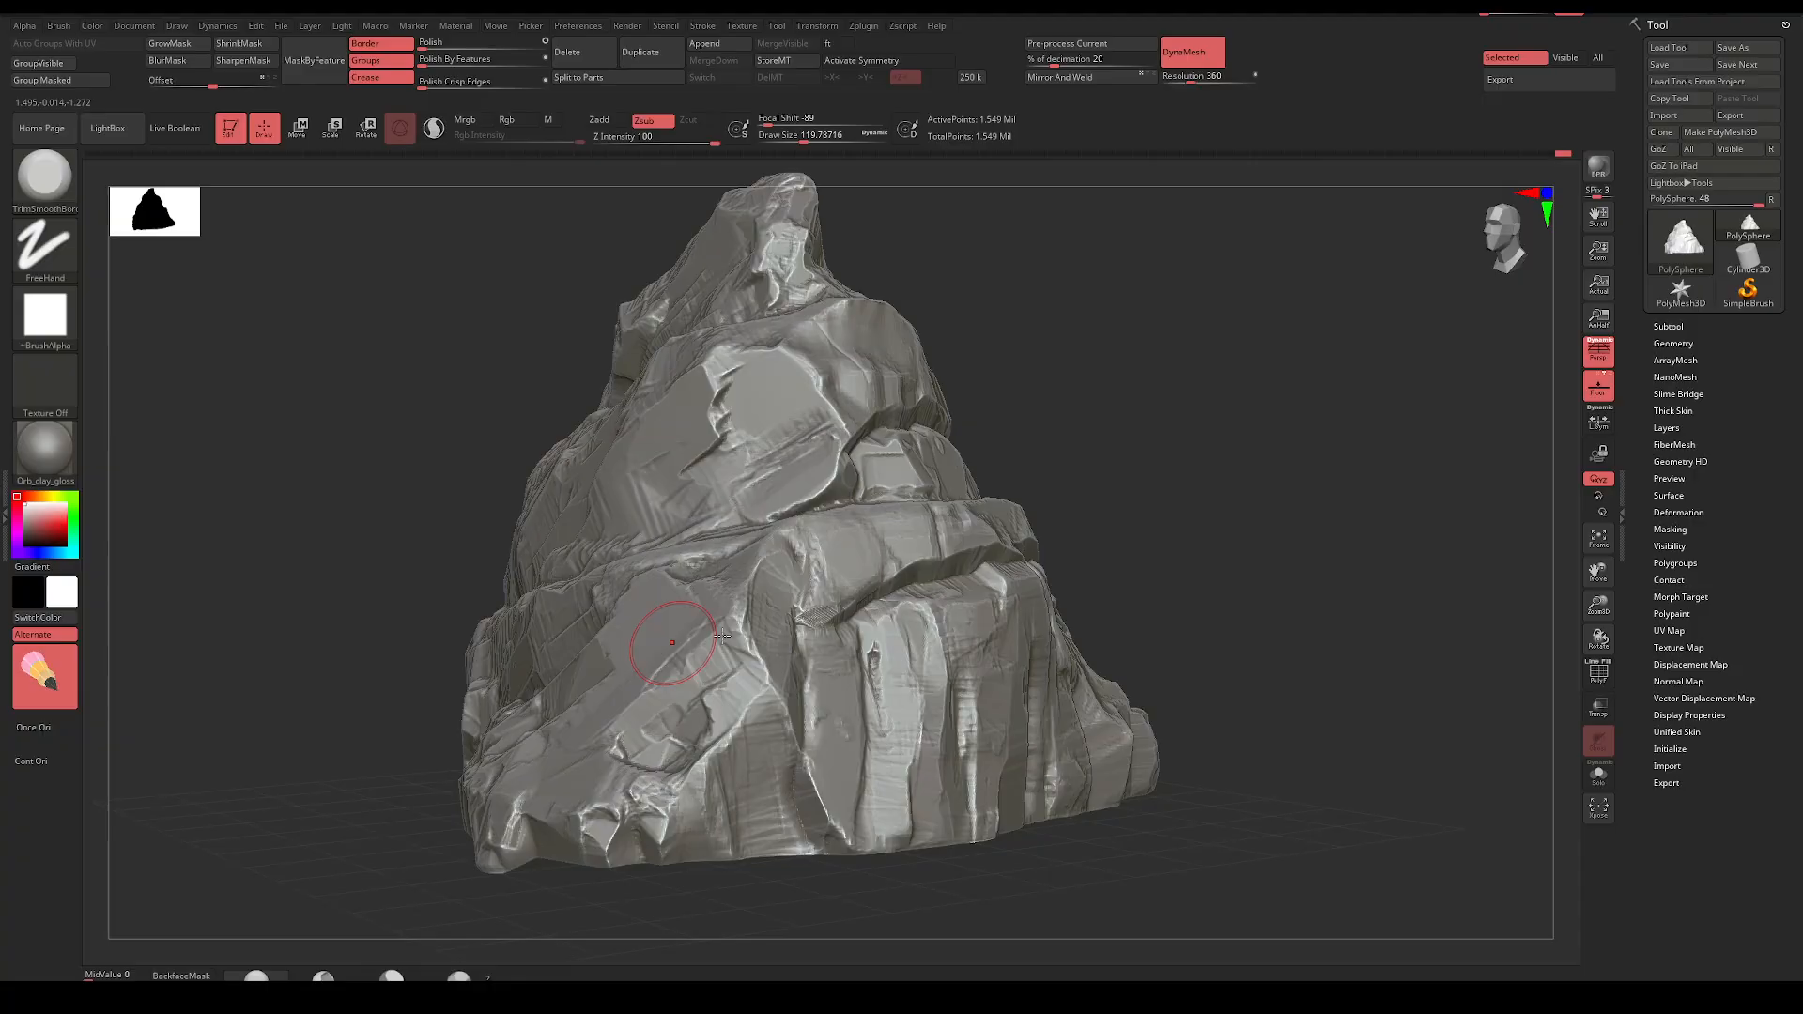
Extend the undercut groove beneath the lower tier's ledge and down around the corner onto the front face
{"action": "left_click_drag", "start_coordinate": [1135, 488], "coordinate": [948, 545]}
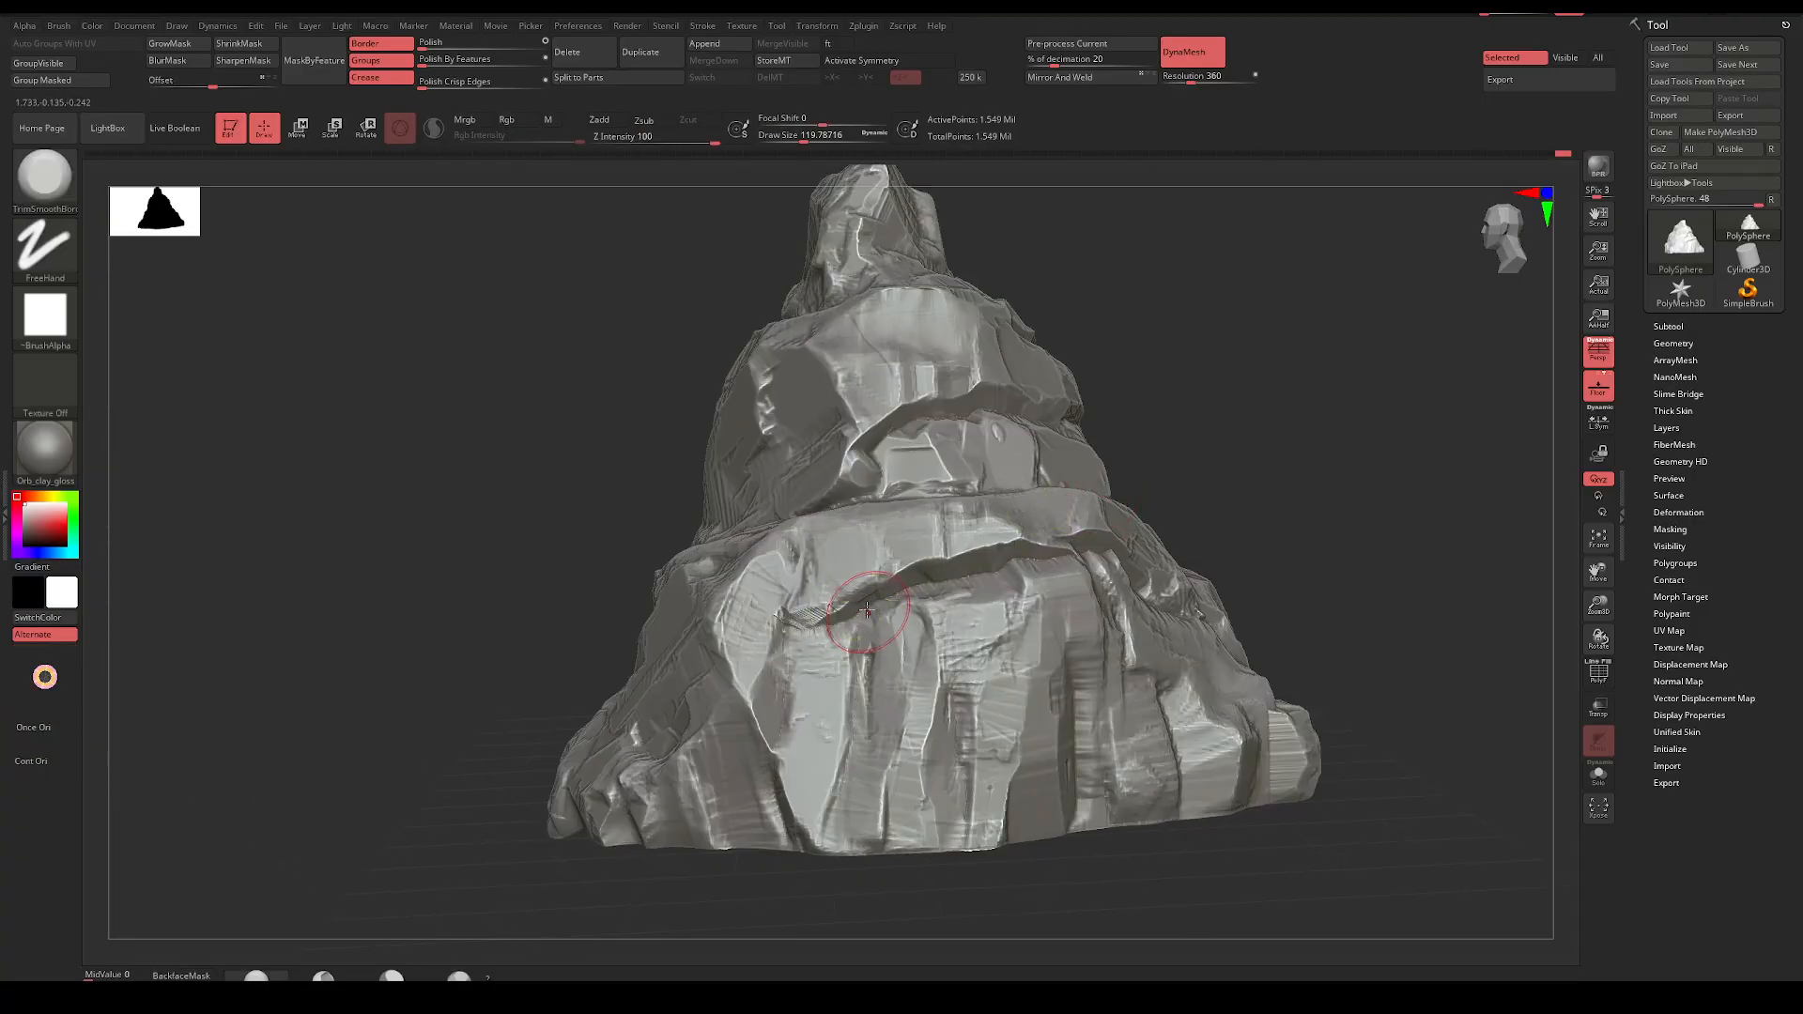
{"action": "left_click_drag", "start_coordinate": [824, 624], "coordinate": [778, 647]}
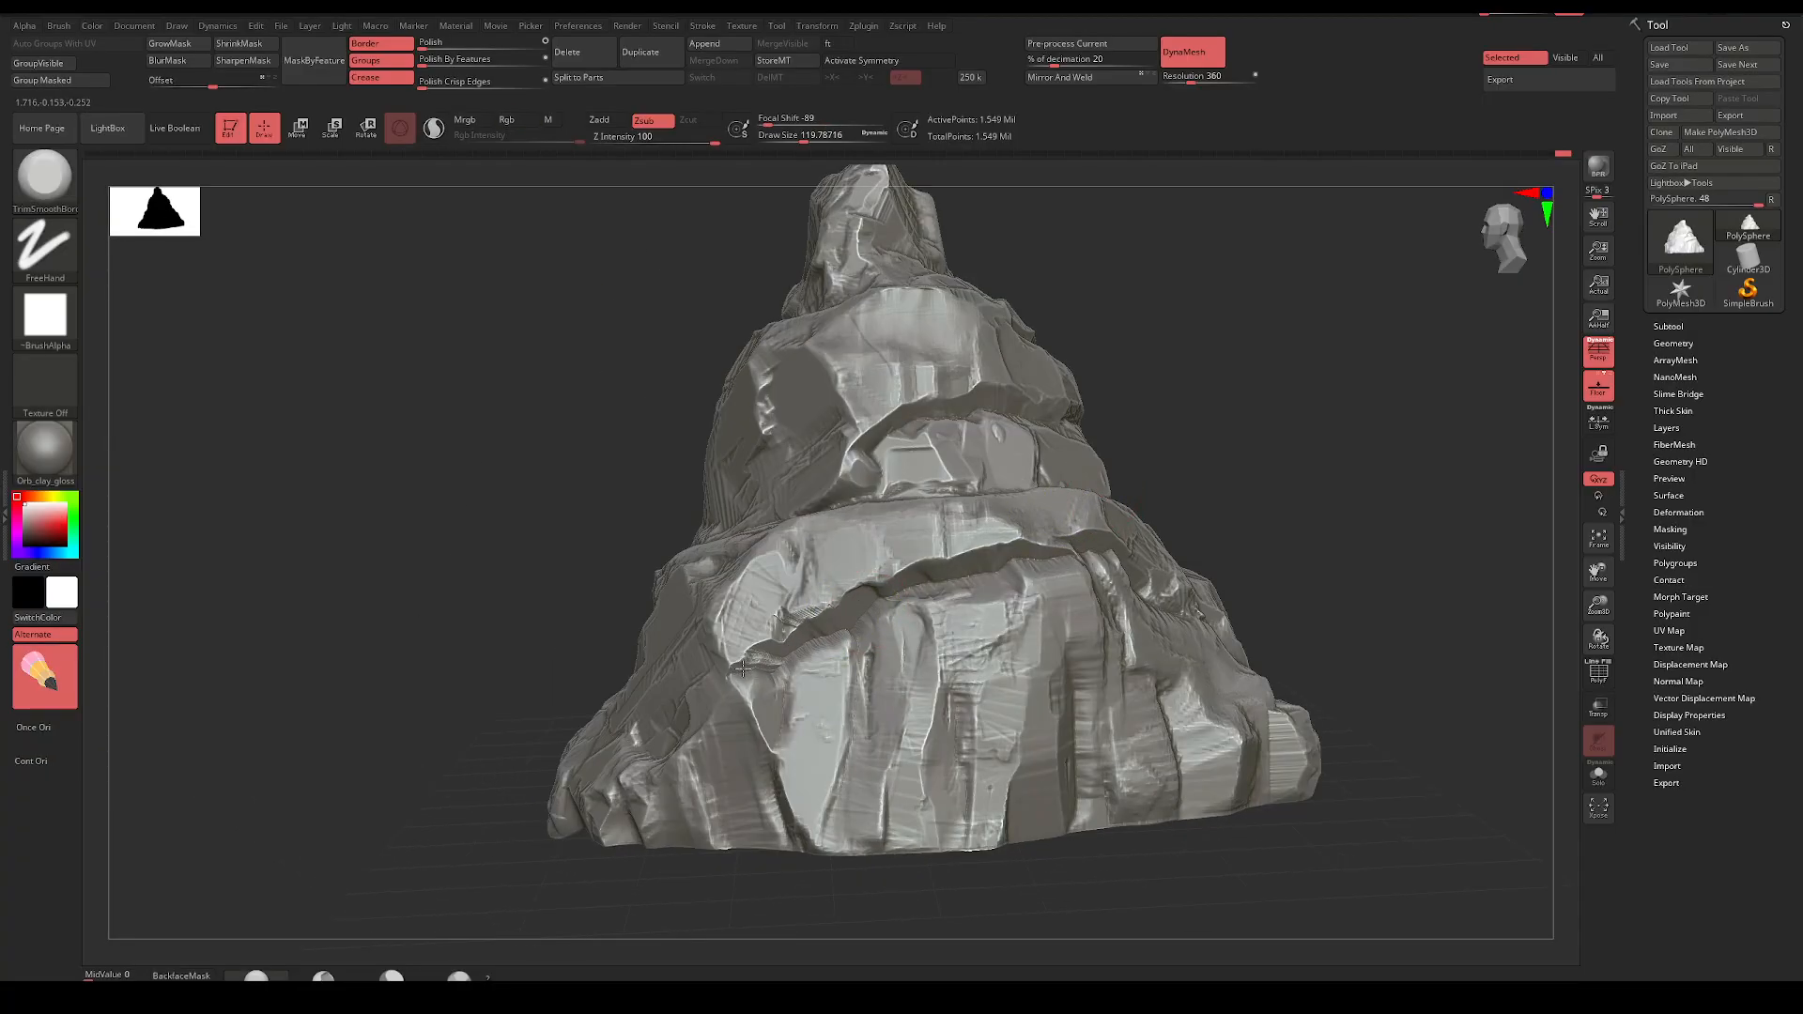
{"action": "mouse_move", "coordinate": [1211, 462]}
{"action": "left_mouse_down"}
{"action": "mouse_move", "coordinate": [1259, 447]}
{"action": "mouse_move", "coordinate": [1239, 451]}
{"action": "left_mouse_up"}
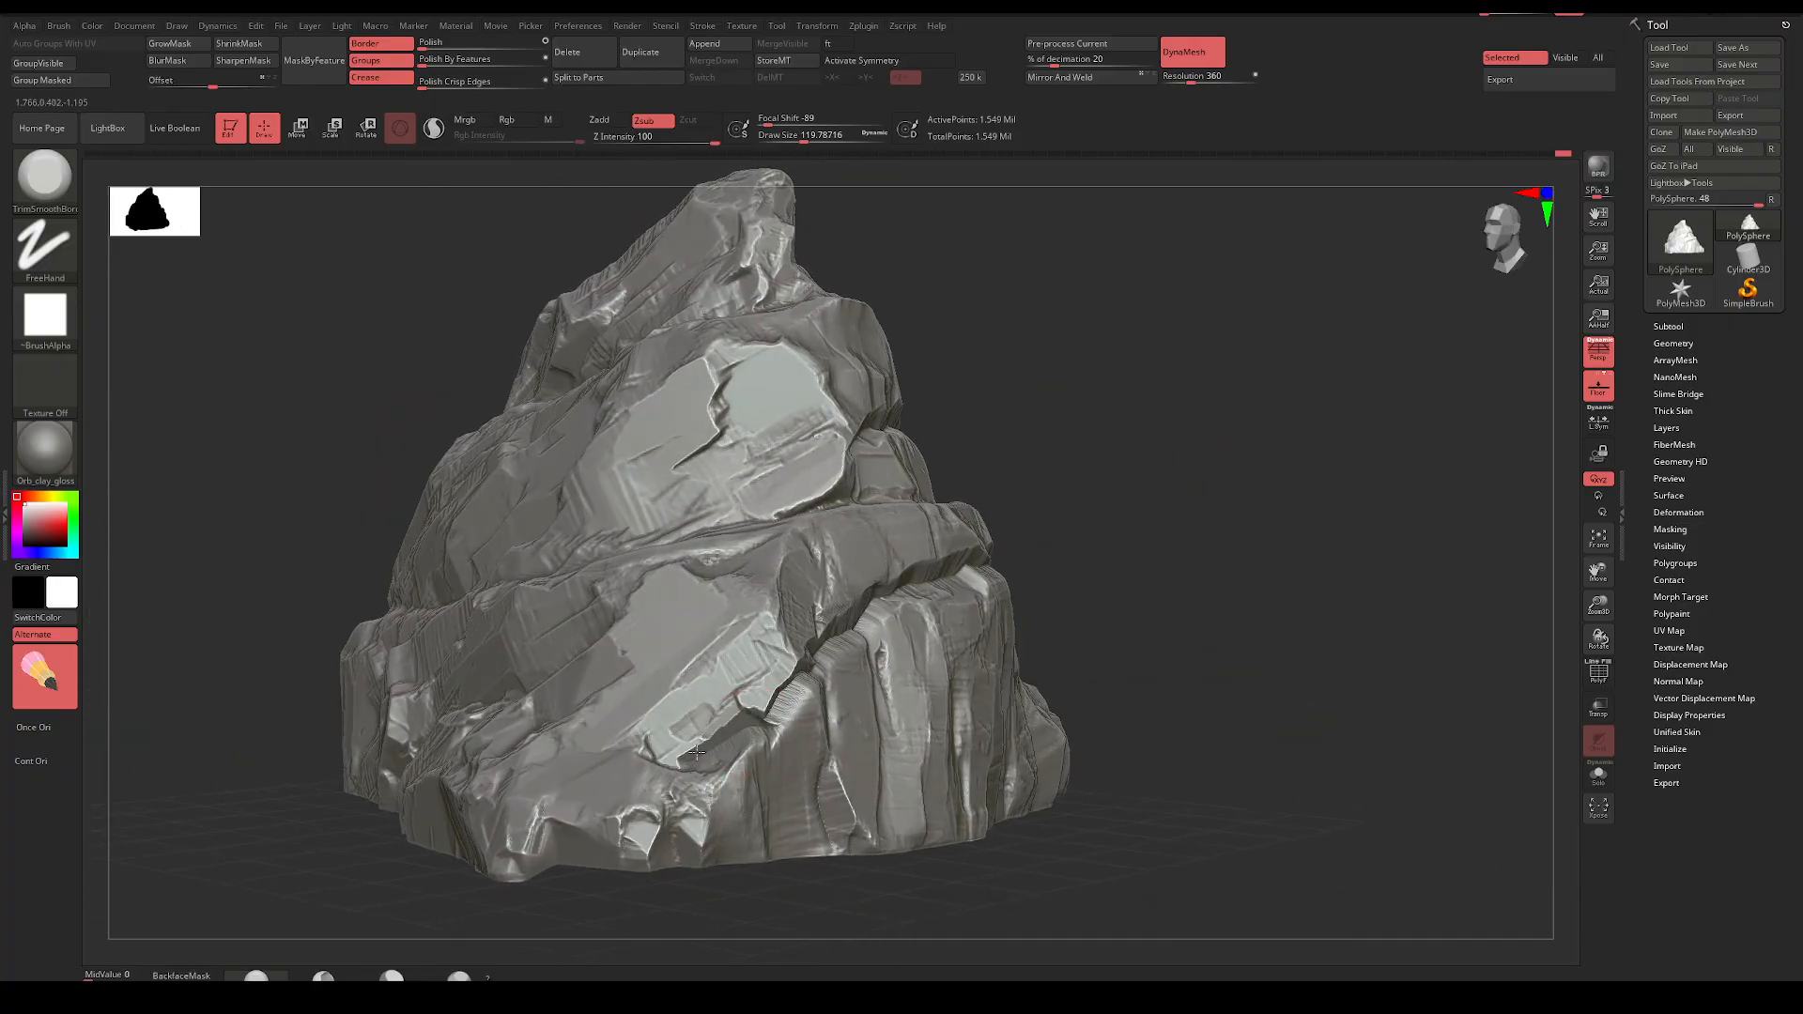
{"action": "left_click_drag", "start_coordinate": [941, 608], "coordinate": [828, 669]}
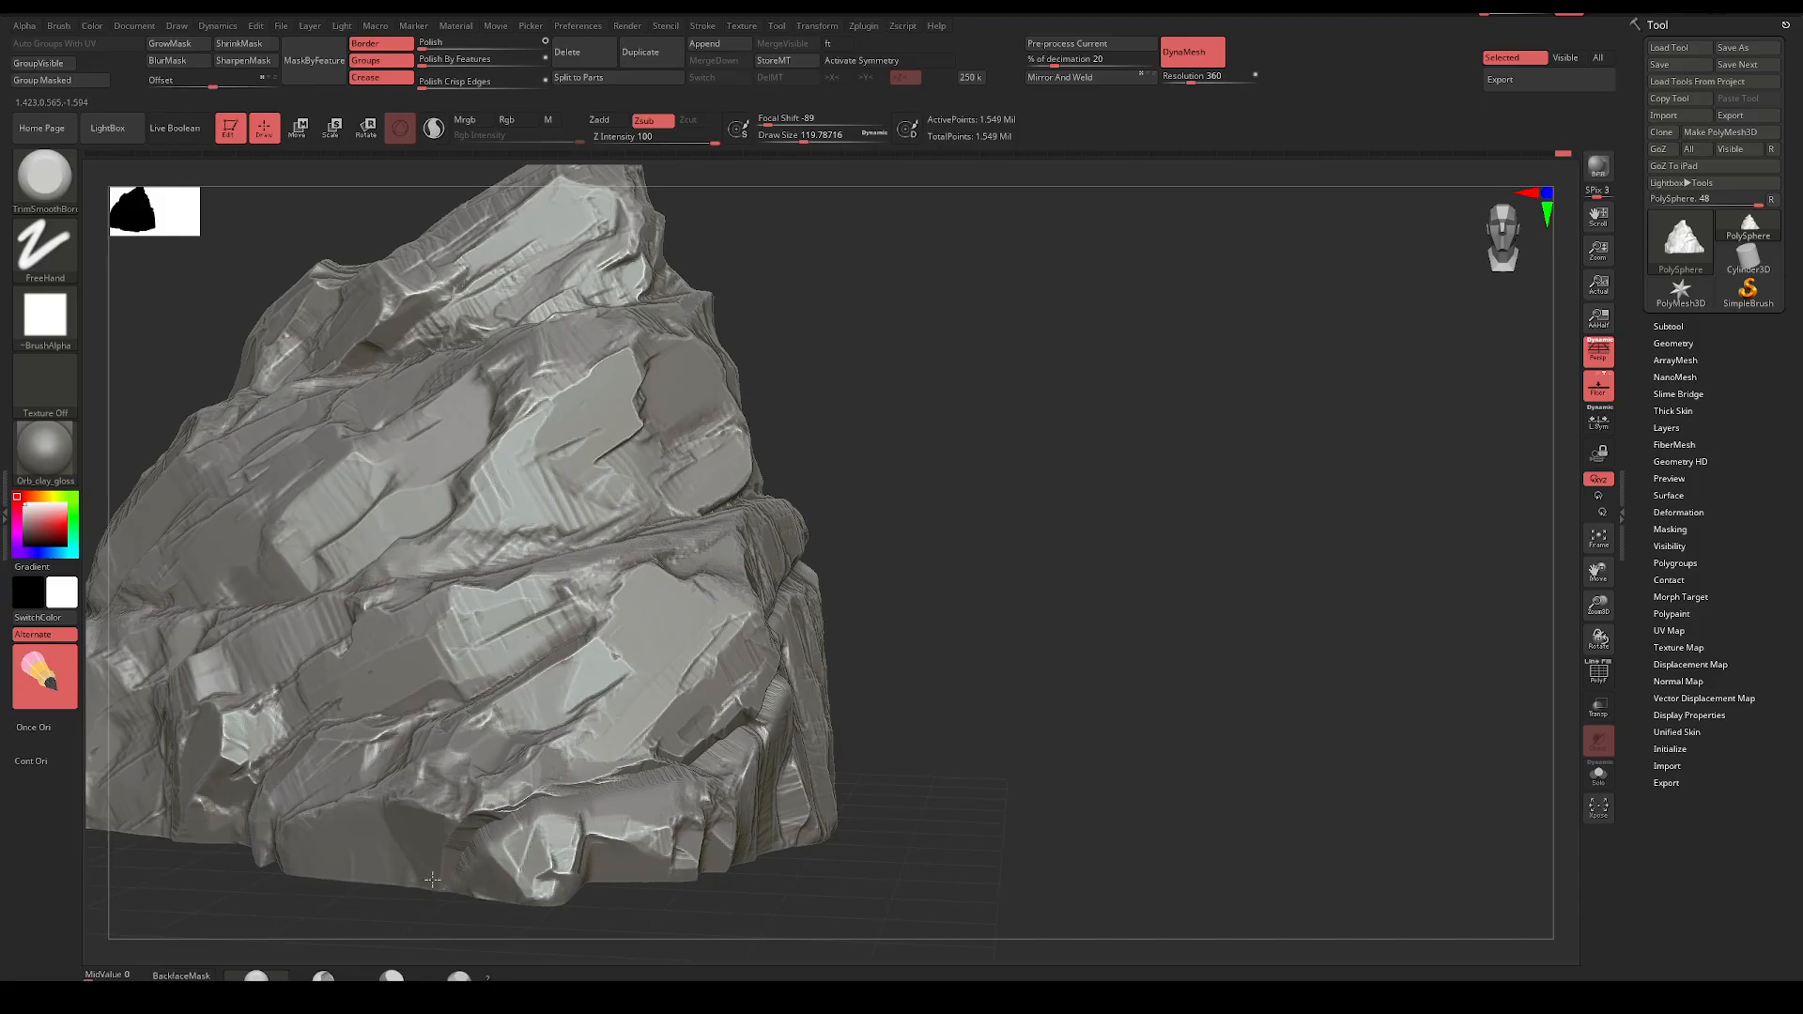
Carve a diagonal crack beneath the middle tier's front facets and remesh the rock with DynaMesh
{"action": "mouse_move", "coordinate": [434, 910]}
{"action": "left_mouse_down"}
{"action": "mouse_move", "coordinate": [691, 862]}
{"action": "mouse_move", "coordinate": [1018, 567]}
{"action": "mouse_move", "coordinate": [916, 691]}
{"action": "mouse_move", "coordinate": [1058, 583]}
{"action": "mouse_move", "coordinate": [1034, 519]}
{"action": "mouse_move", "coordinate": [966, 545]}
{"action": "mouse_move", "coordinate": [1356, 422]}
{"action": "mouse_move", "coordinate": [1352, 447]}
{"action": "left_mouse_up"}
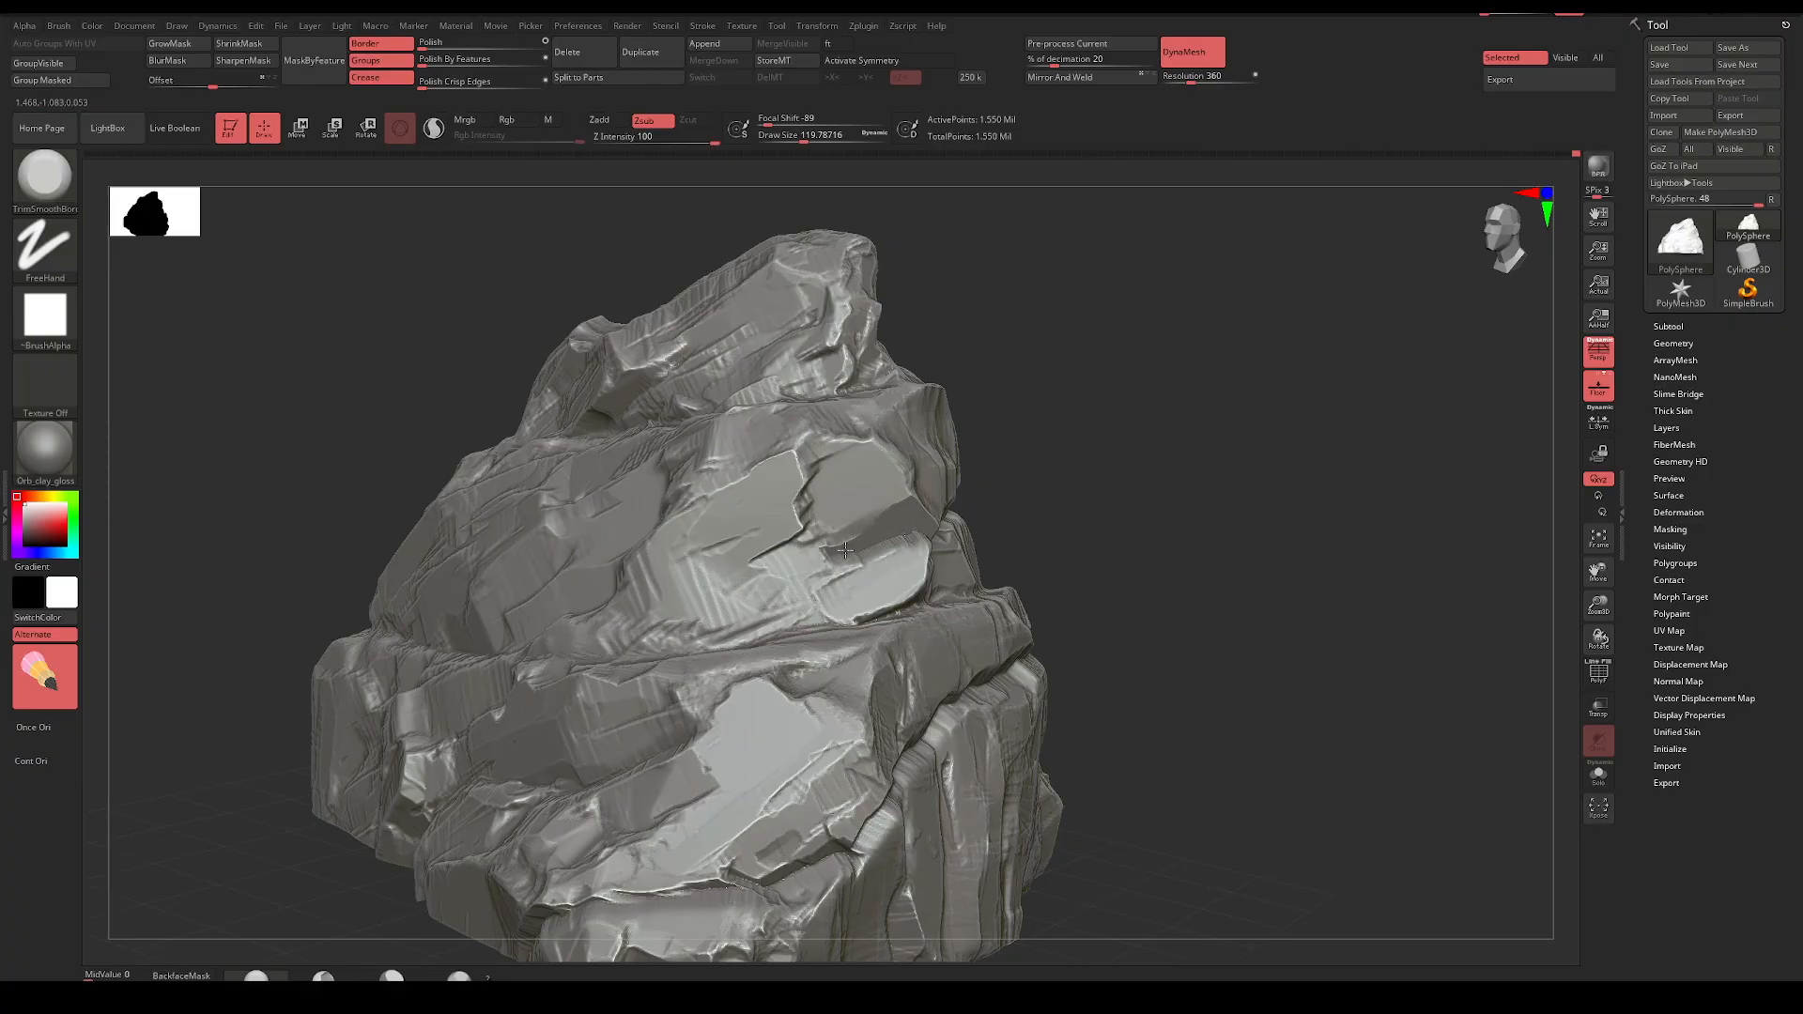
{"action": "left_click_drag", "start_coordinate": [800, 564], "coordinate": [761, 575]}
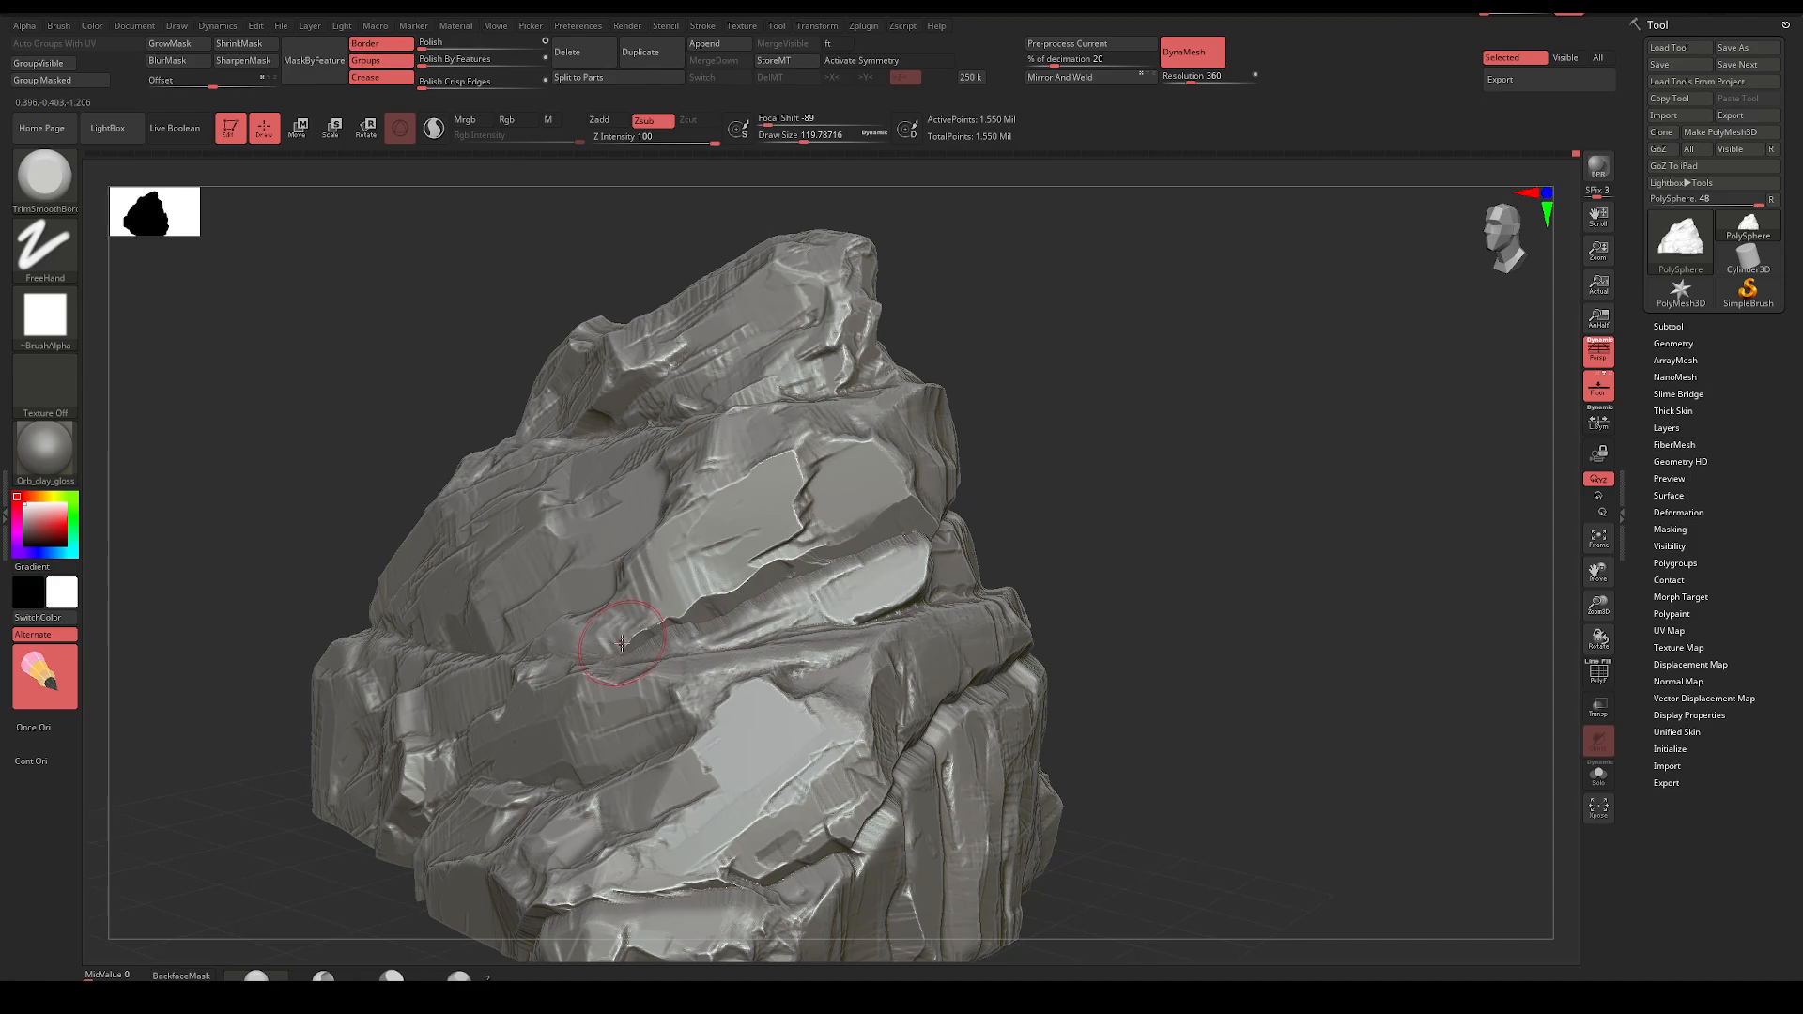
{"action": "left_click_drag", "start_coordinate": [1174, 526], "coordinate": [1179, 483]}
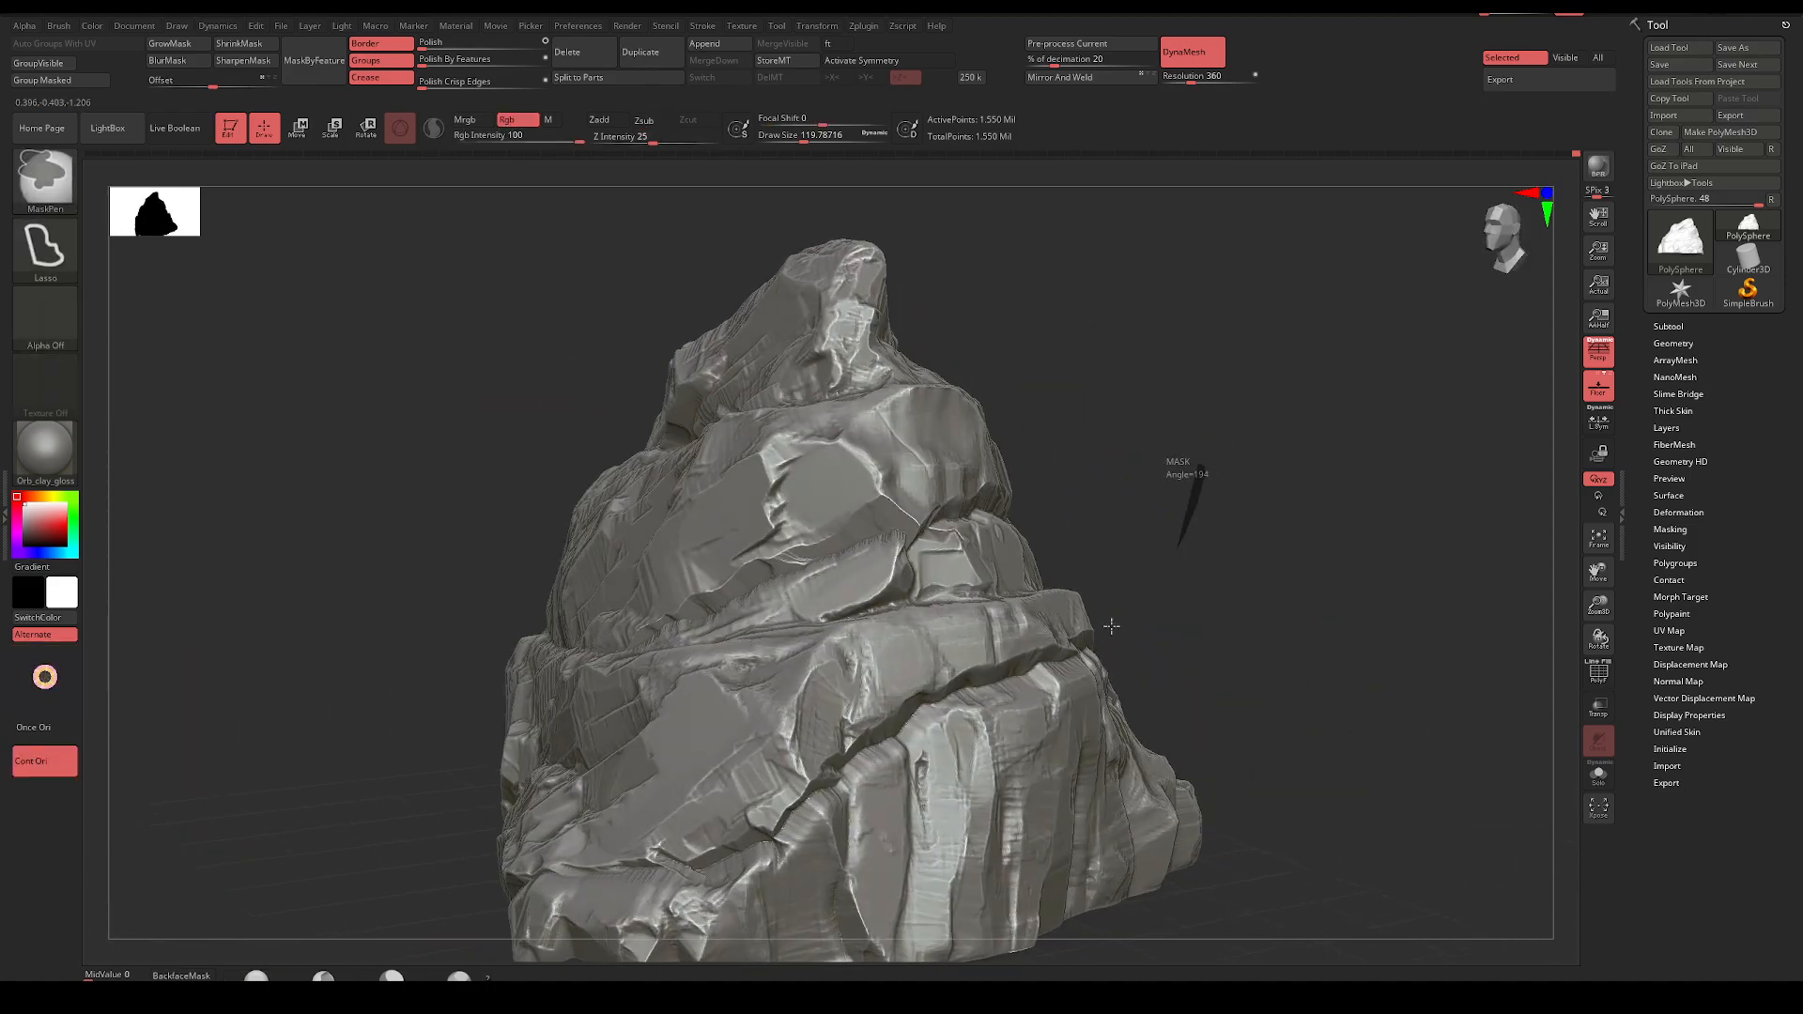
{"action": "left_click_drag", "start_coordinate": [1155, 555], "coordinate": [1121, 502]}
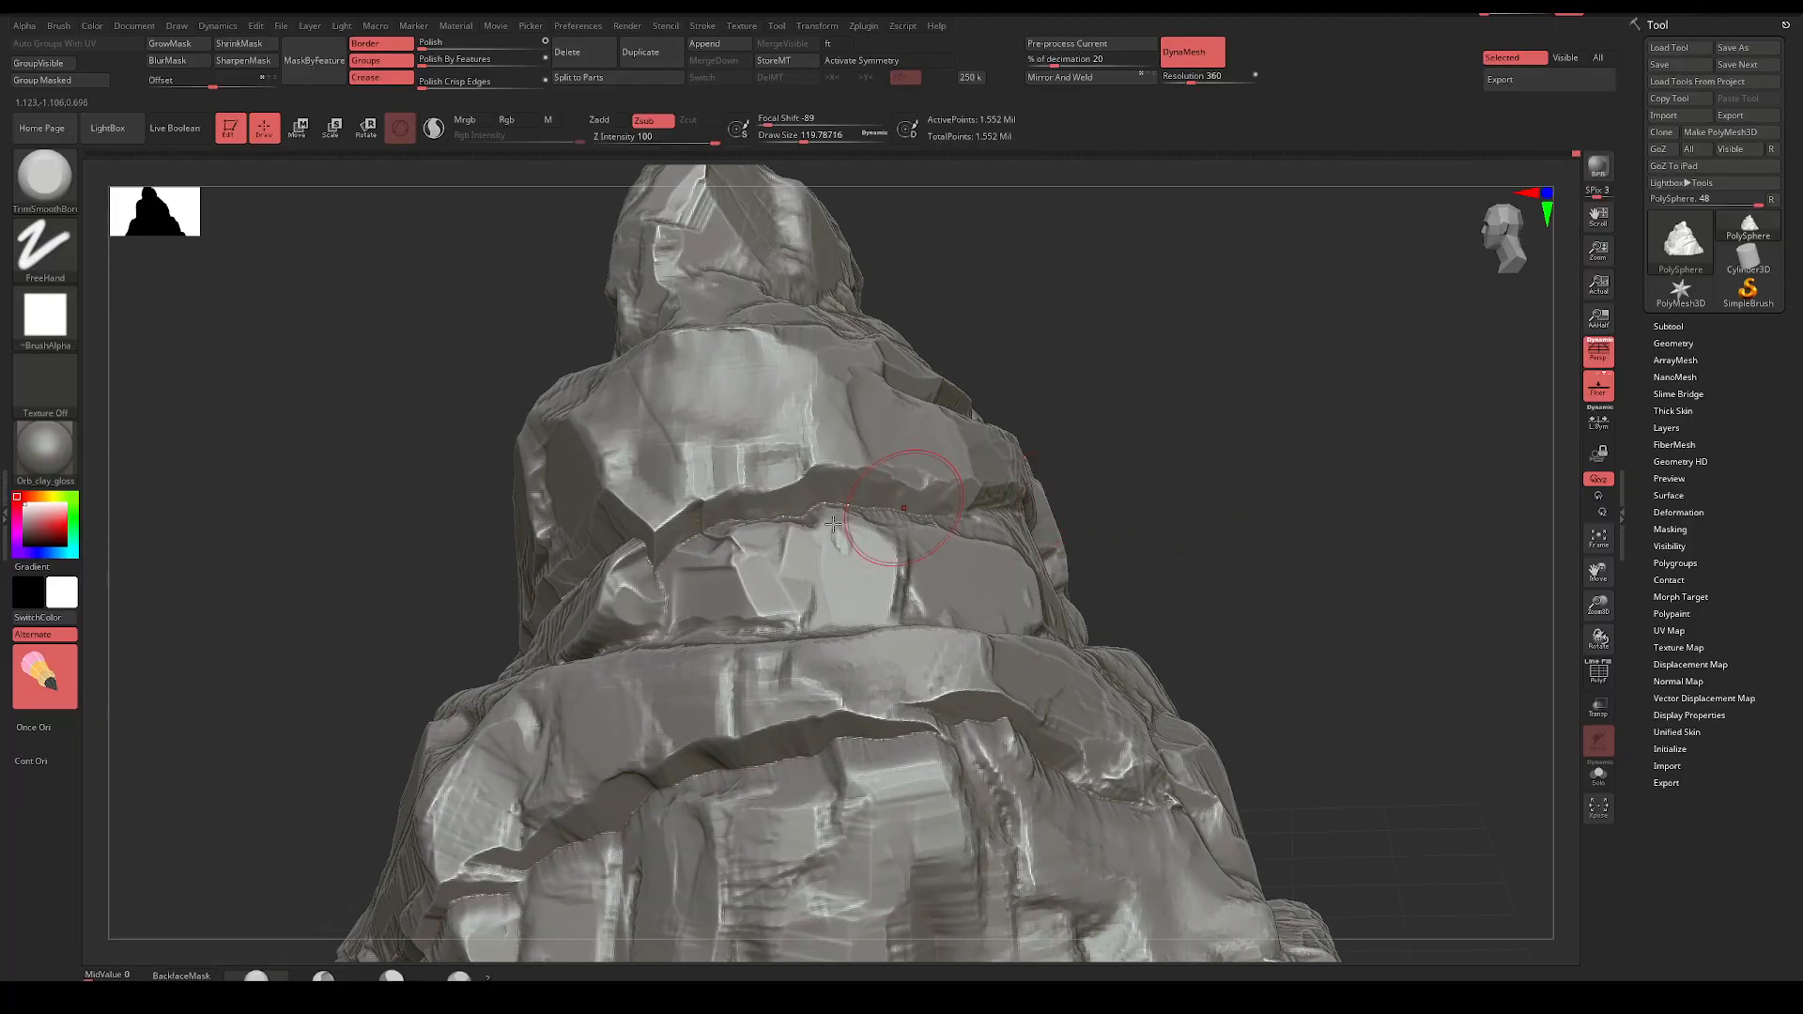
Set the orientation picker to Once Ori and trim the band beneath the middle ledge at a draw size of about 97
{"action": "left_click", "coordinate": [45, 727]}
{"action": "key", "text": "space"}
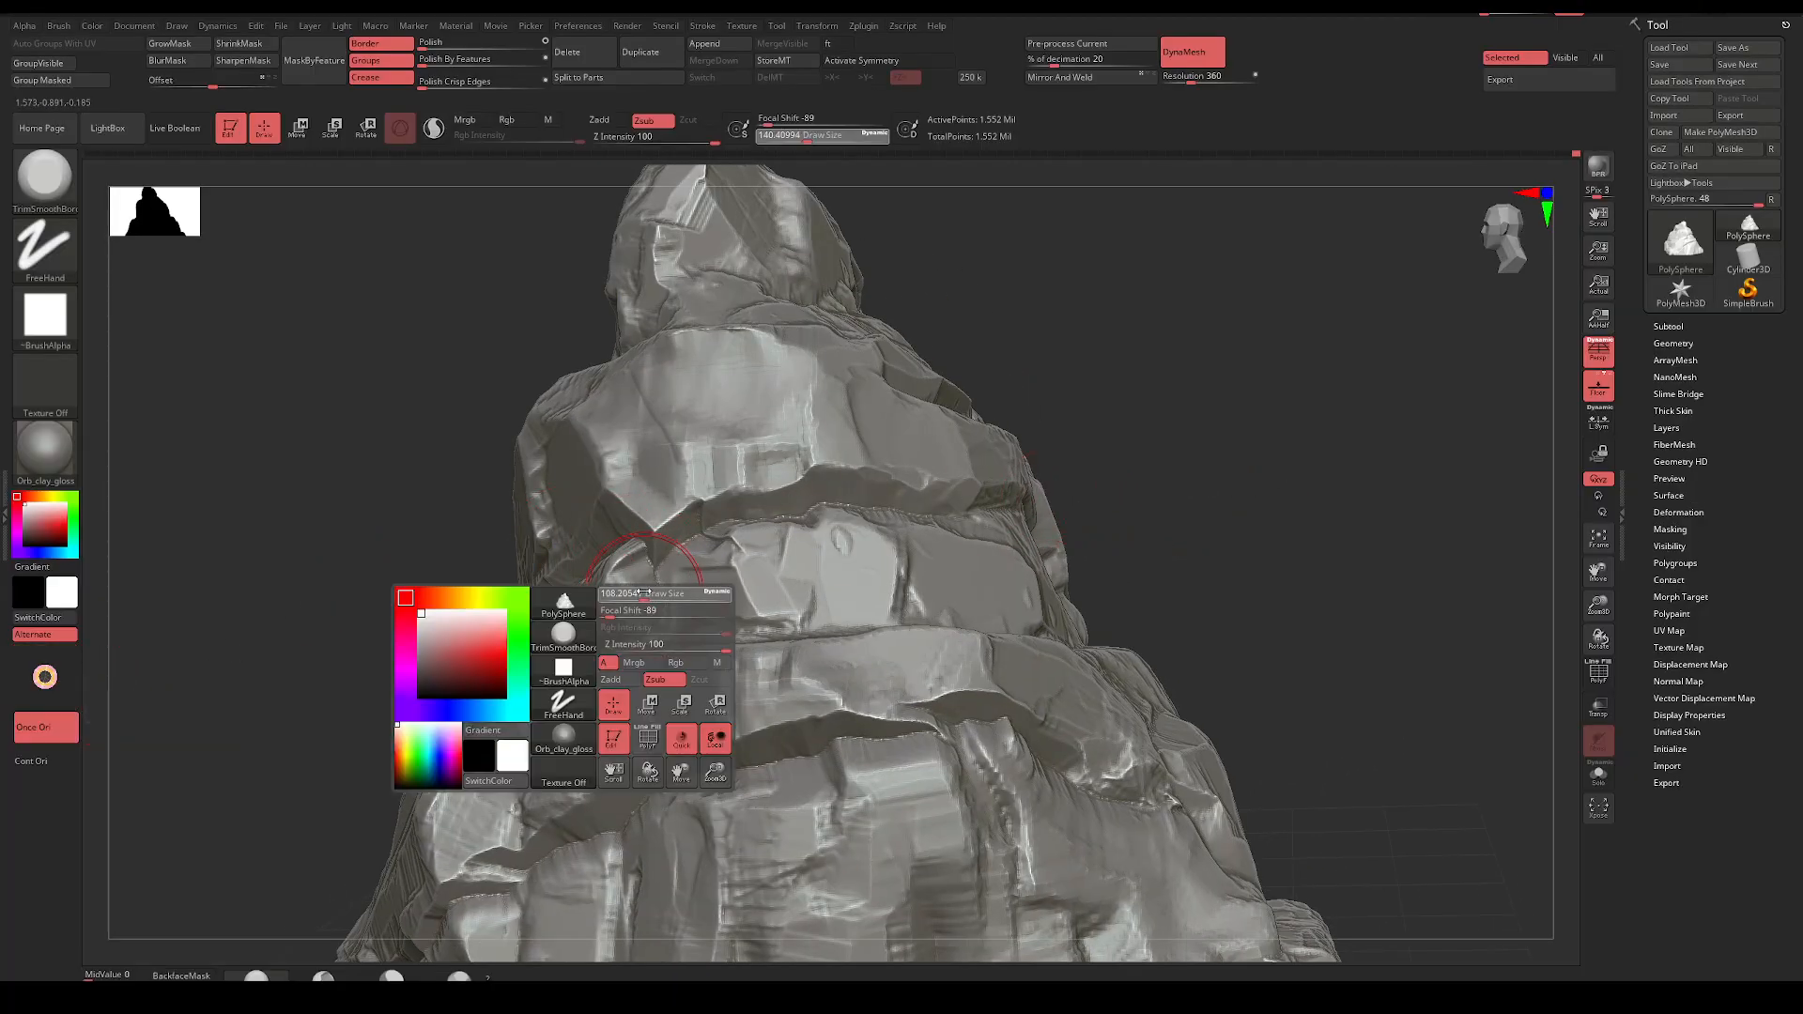
{"action": "left_click_drag", "start_coordinate": [645, 593], "coordinate": [626, 567]}
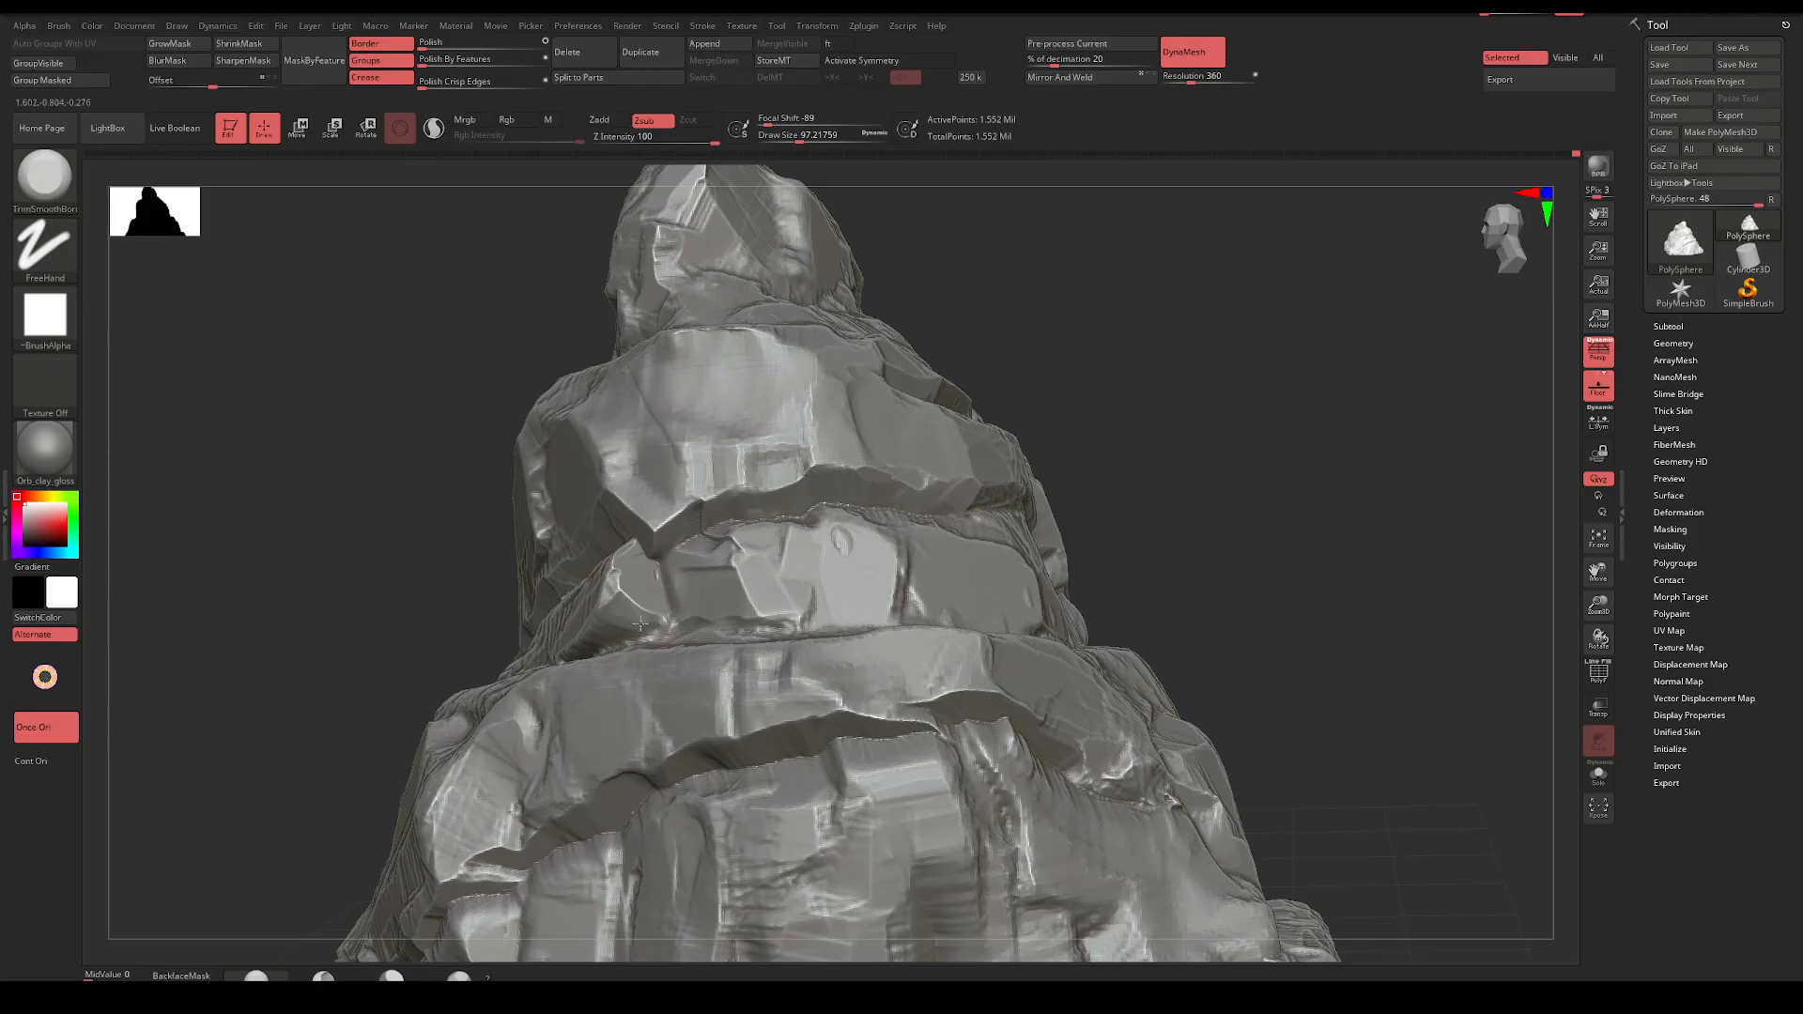
{"action": "left_click_drag", "start_coordinate": [1061, 441], "coordinate": [1141, 409]}
{"action": "mouse_move", "coordinate": [622, 611]}
{"action": "left_mouse_down"}
{"action": "mouse_move", "coordinate": [570, 652]}
{"action": "mouse_move", "coordinate": [588, 647]}
{"action": "left_mouse_up"}
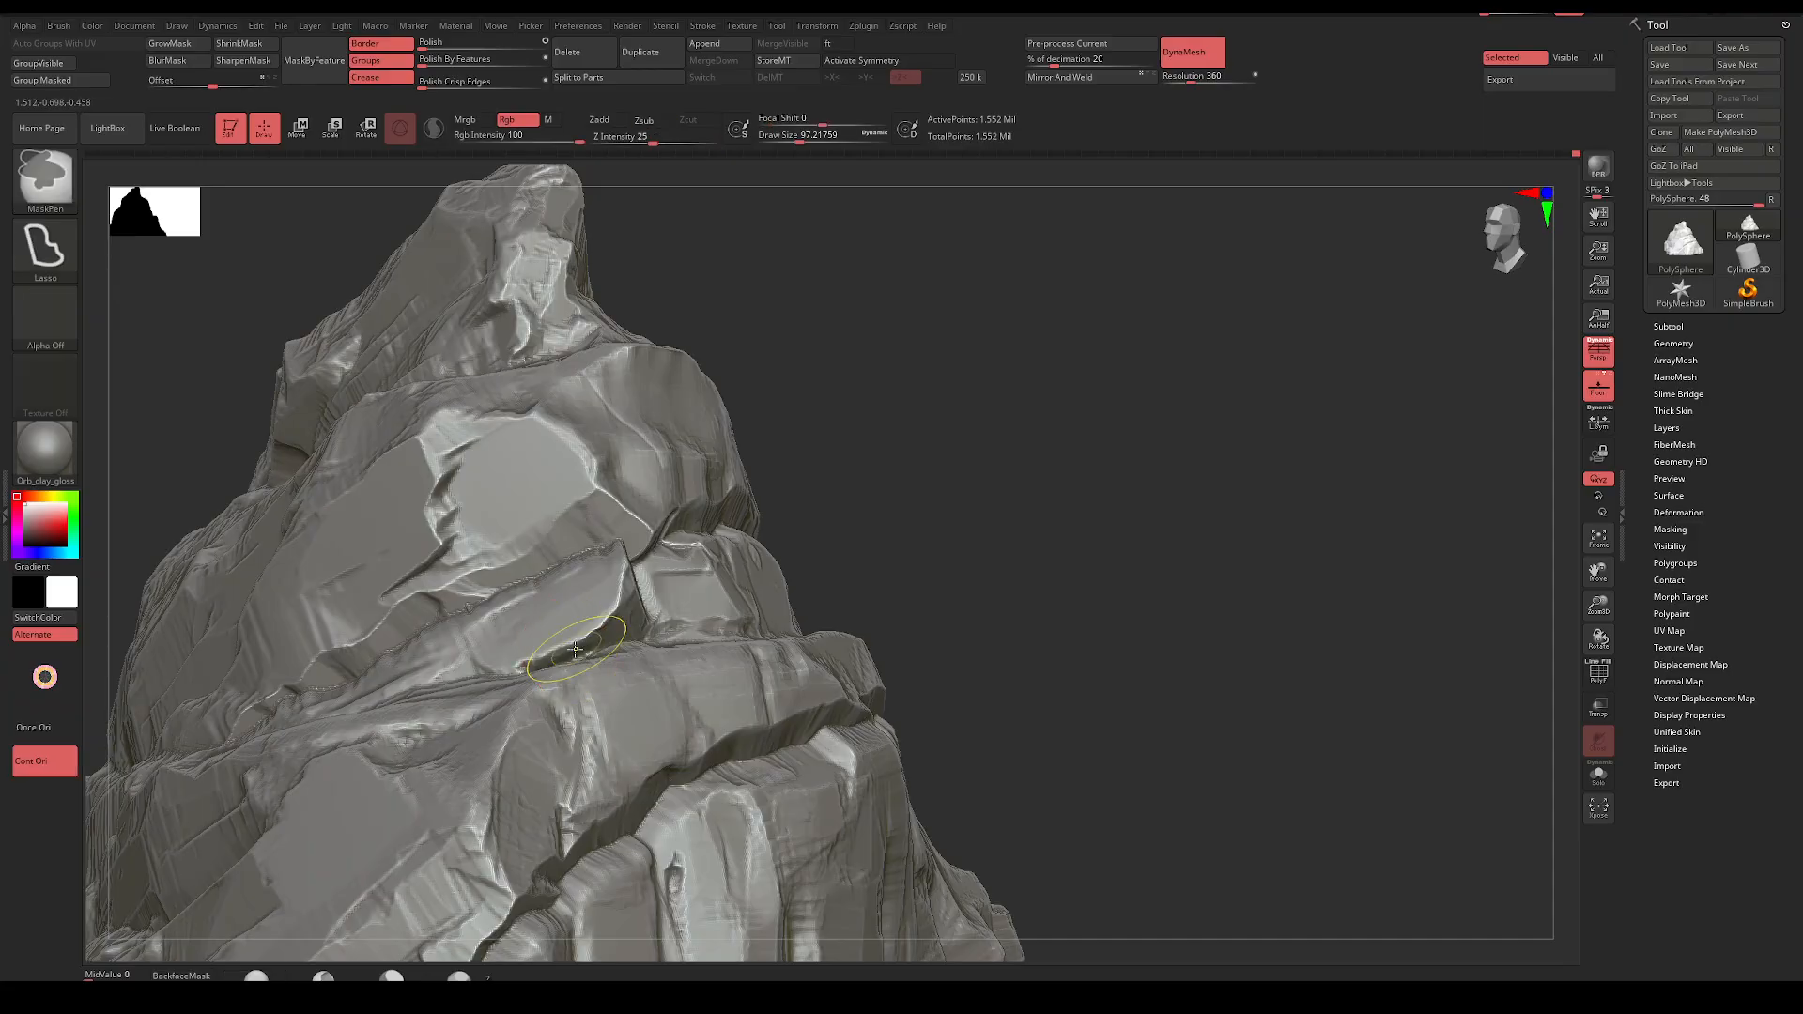
Switch the MaskPen stroke to FreeHand and trim the notch at the middle tier's corner with a draw size of about 49
{"action": "right_click_drag", "start_coordinate": [685, 561], "coordinate": [604, 660]}
{"action": "right_click", "coordinate": [603, 660]}
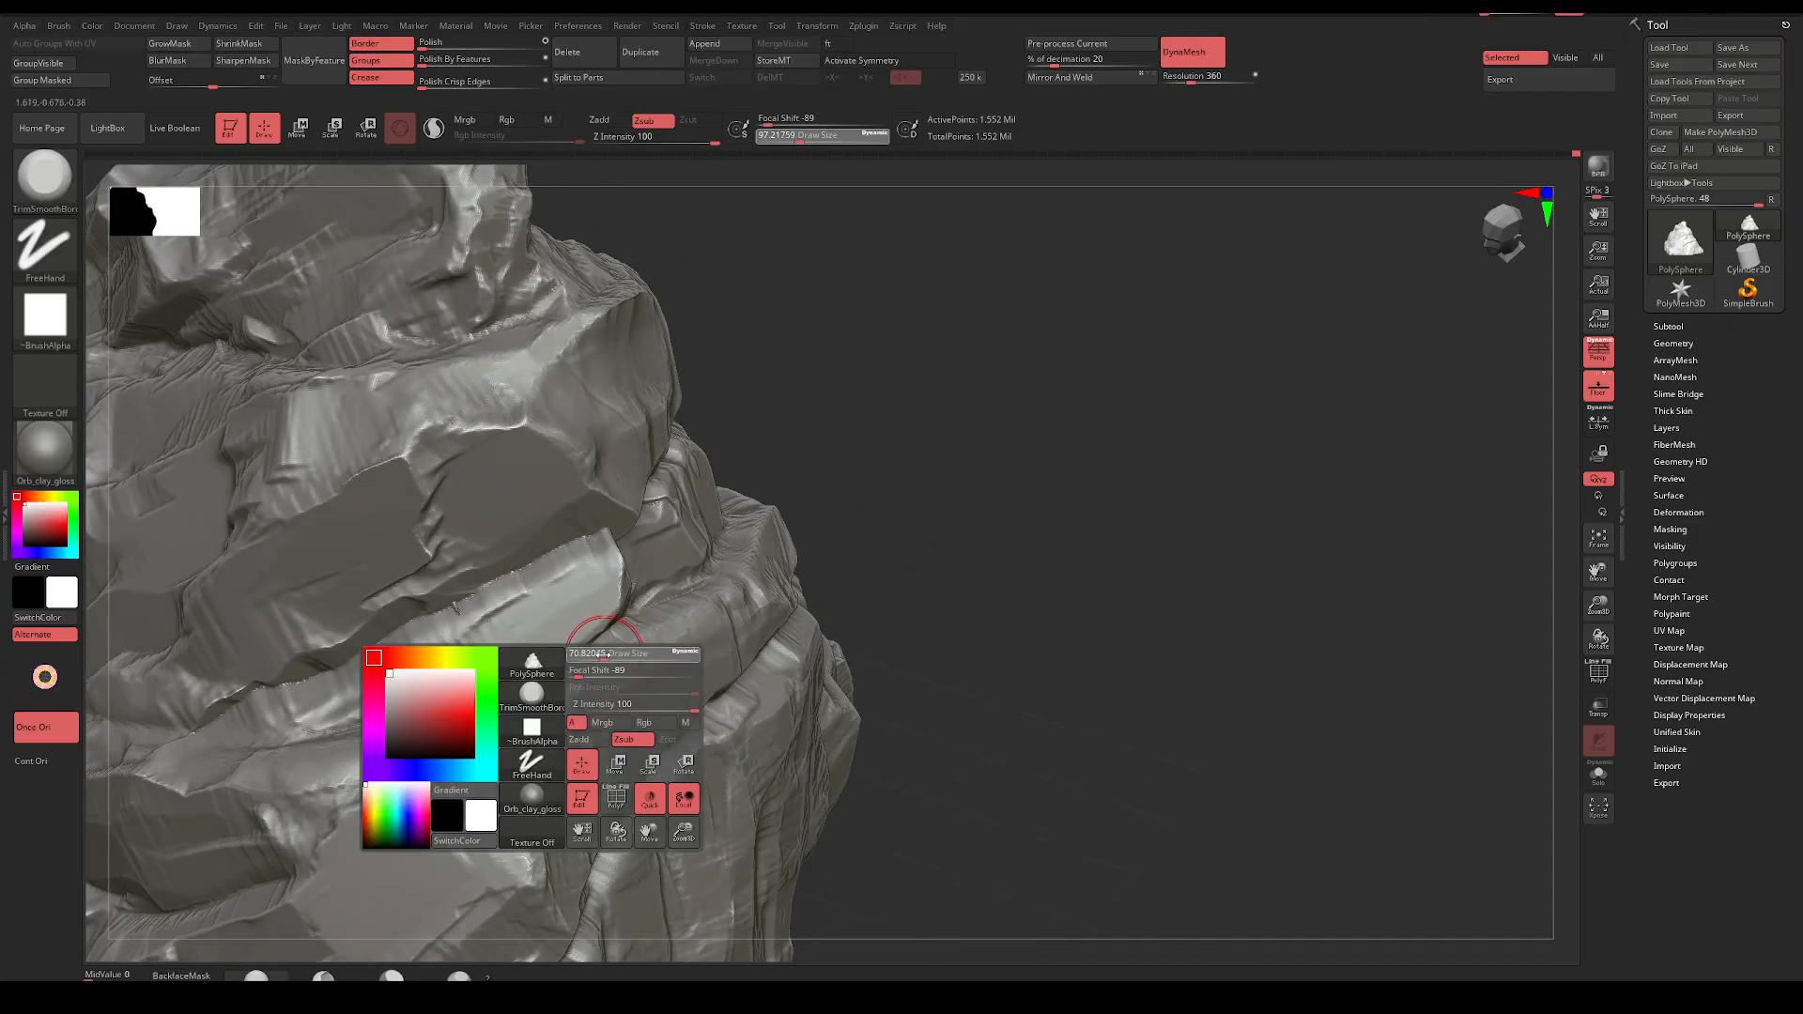
{"action": "left_click", "coordinate": [20, 261]}
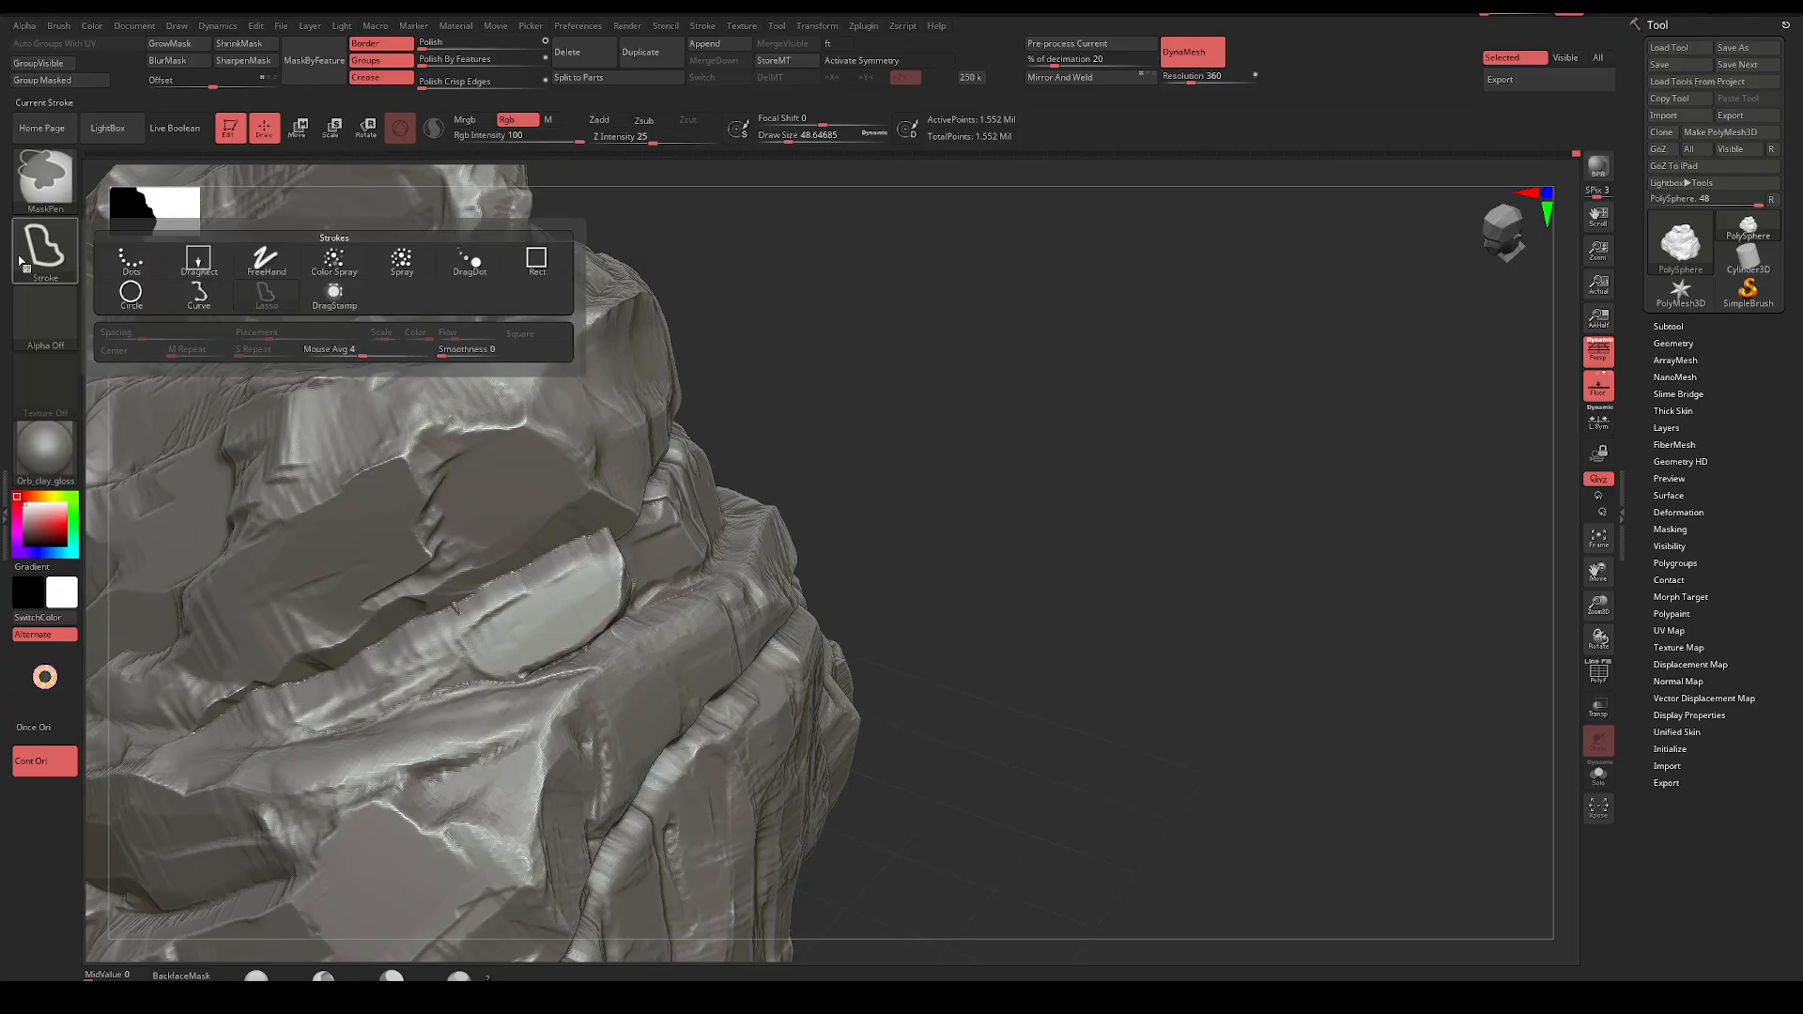
{"action": "left_click", "coordinate": [269, 259]}
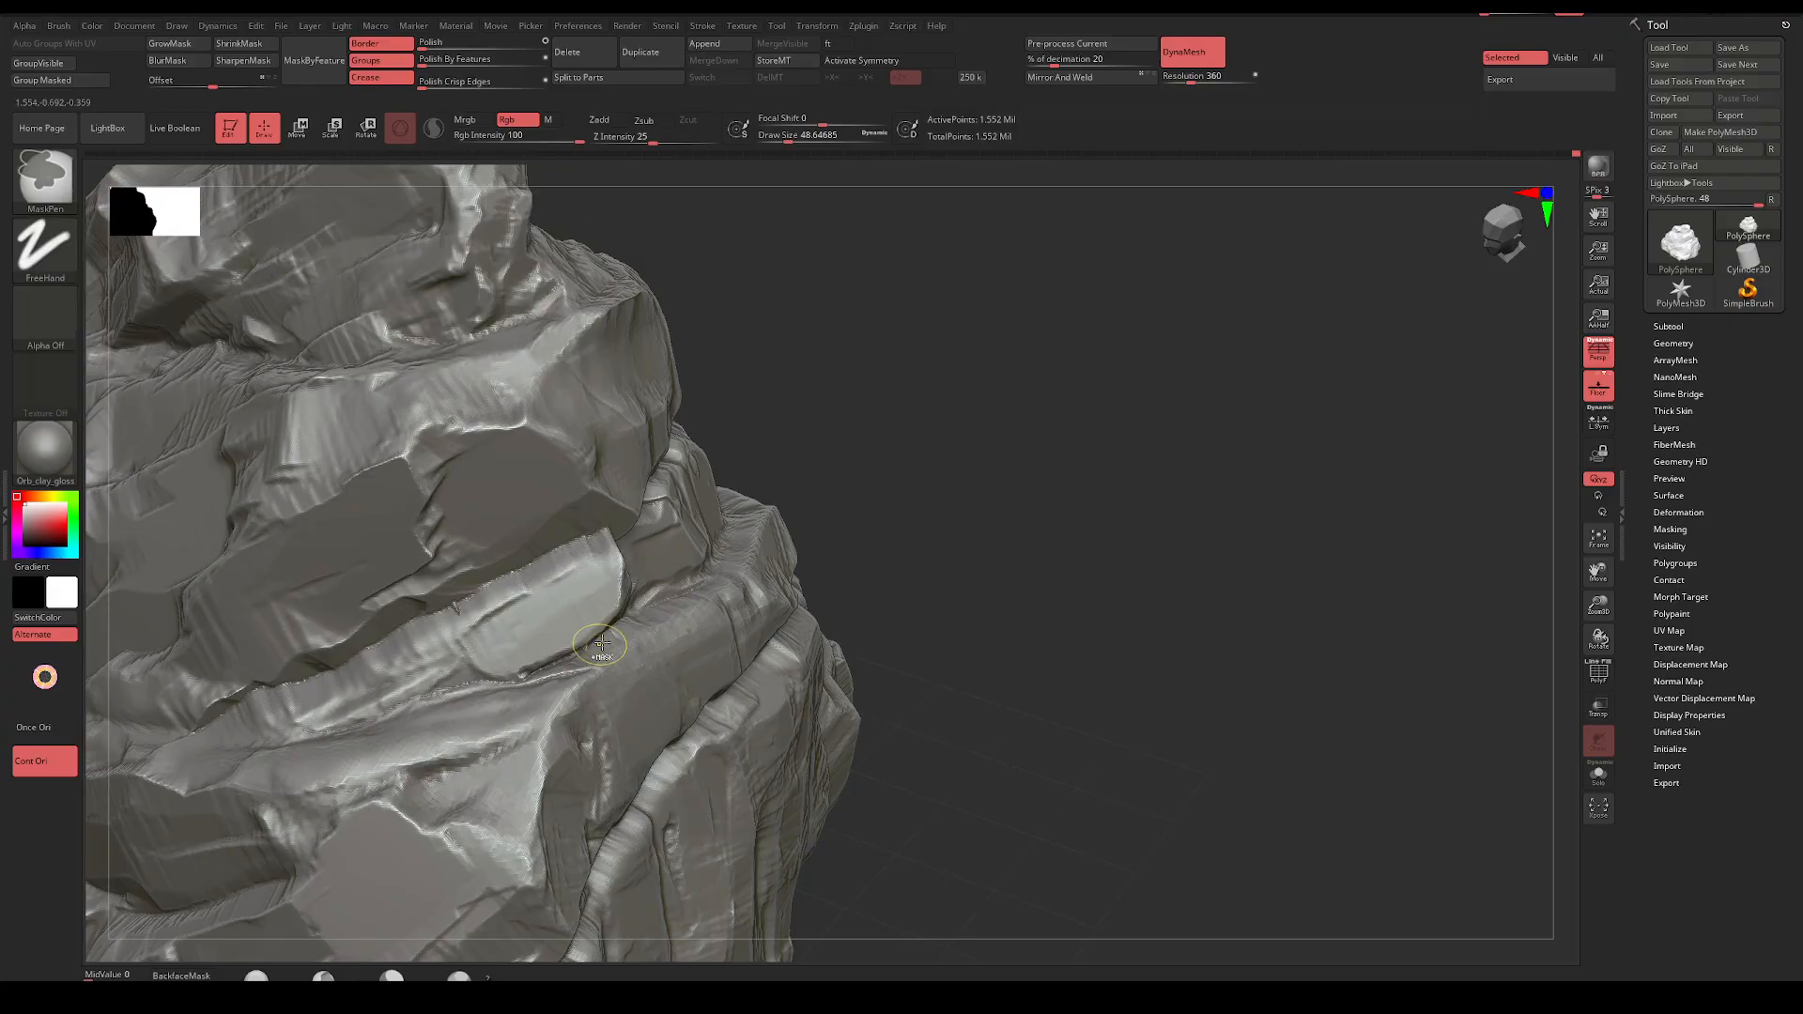
{"action": "left_click_drag", "start_coordinate": [825, 511], "coordinate": [587, 643]}
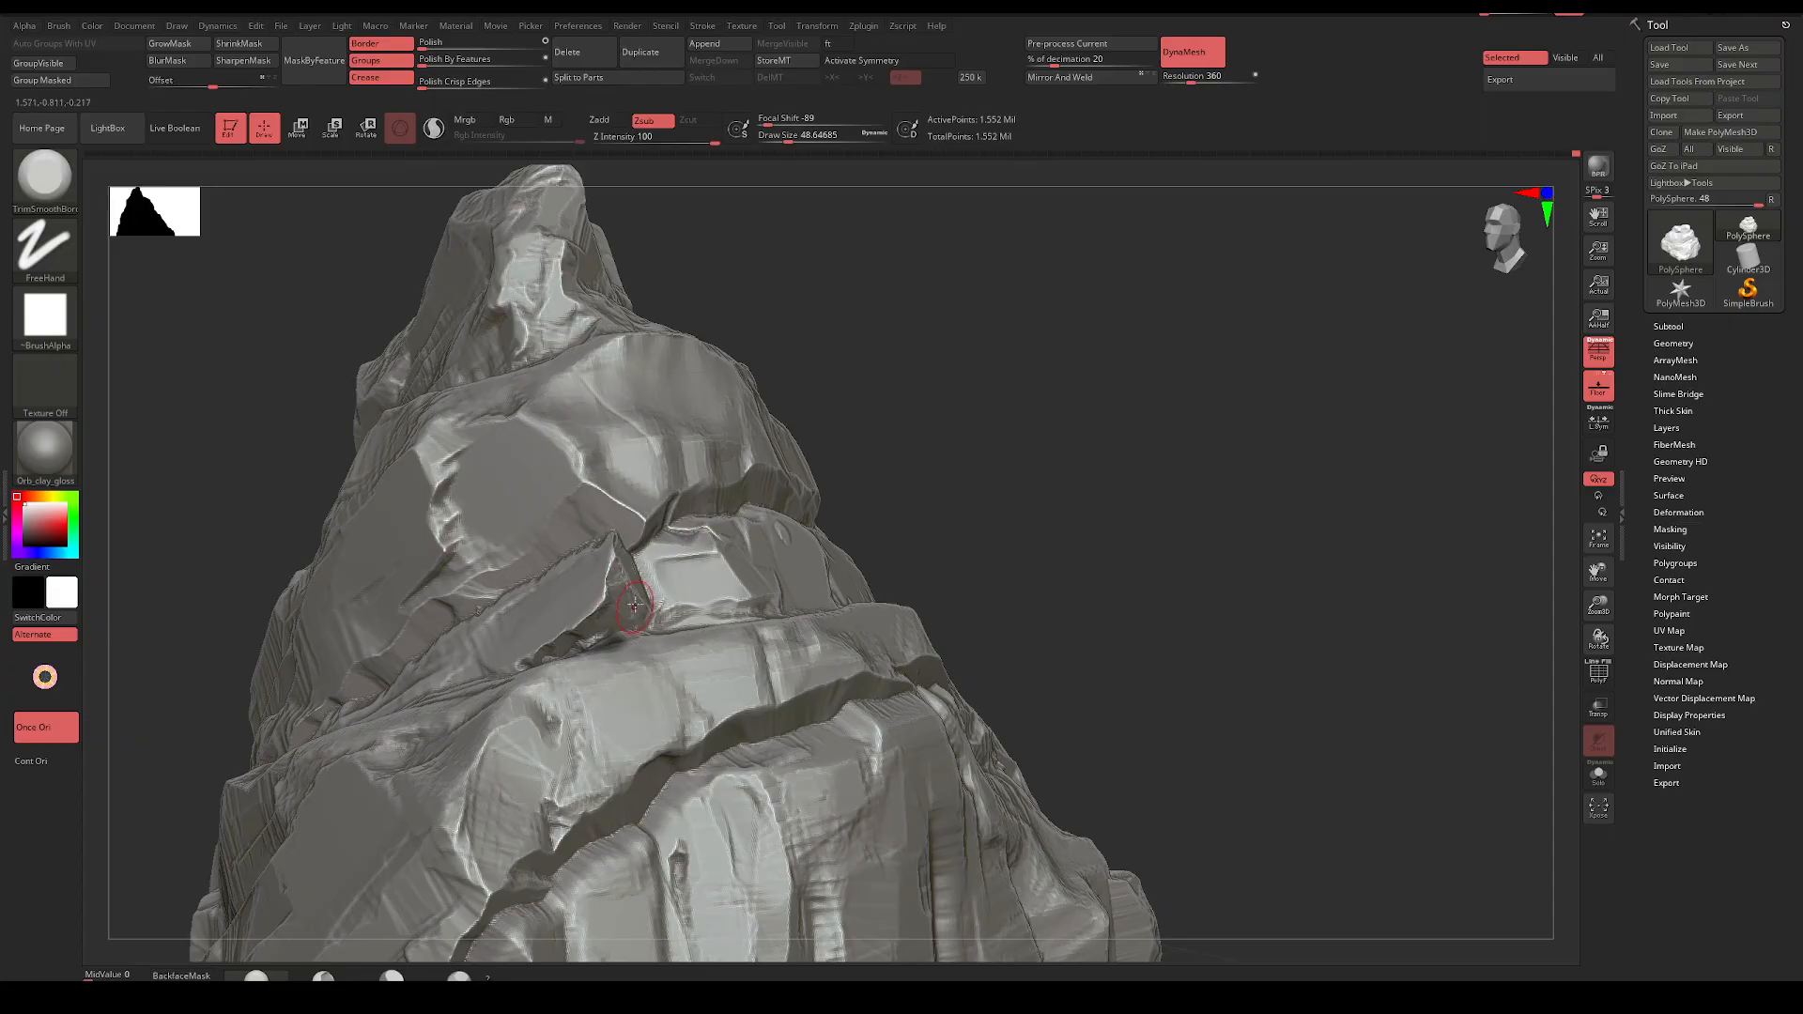
Refresh the rock's DynaMesh and set the DynaMesh resolution to 488
{"action": "left_click_drag", "start_coordinate": [836, 438], "coordinate": [976, 489]}
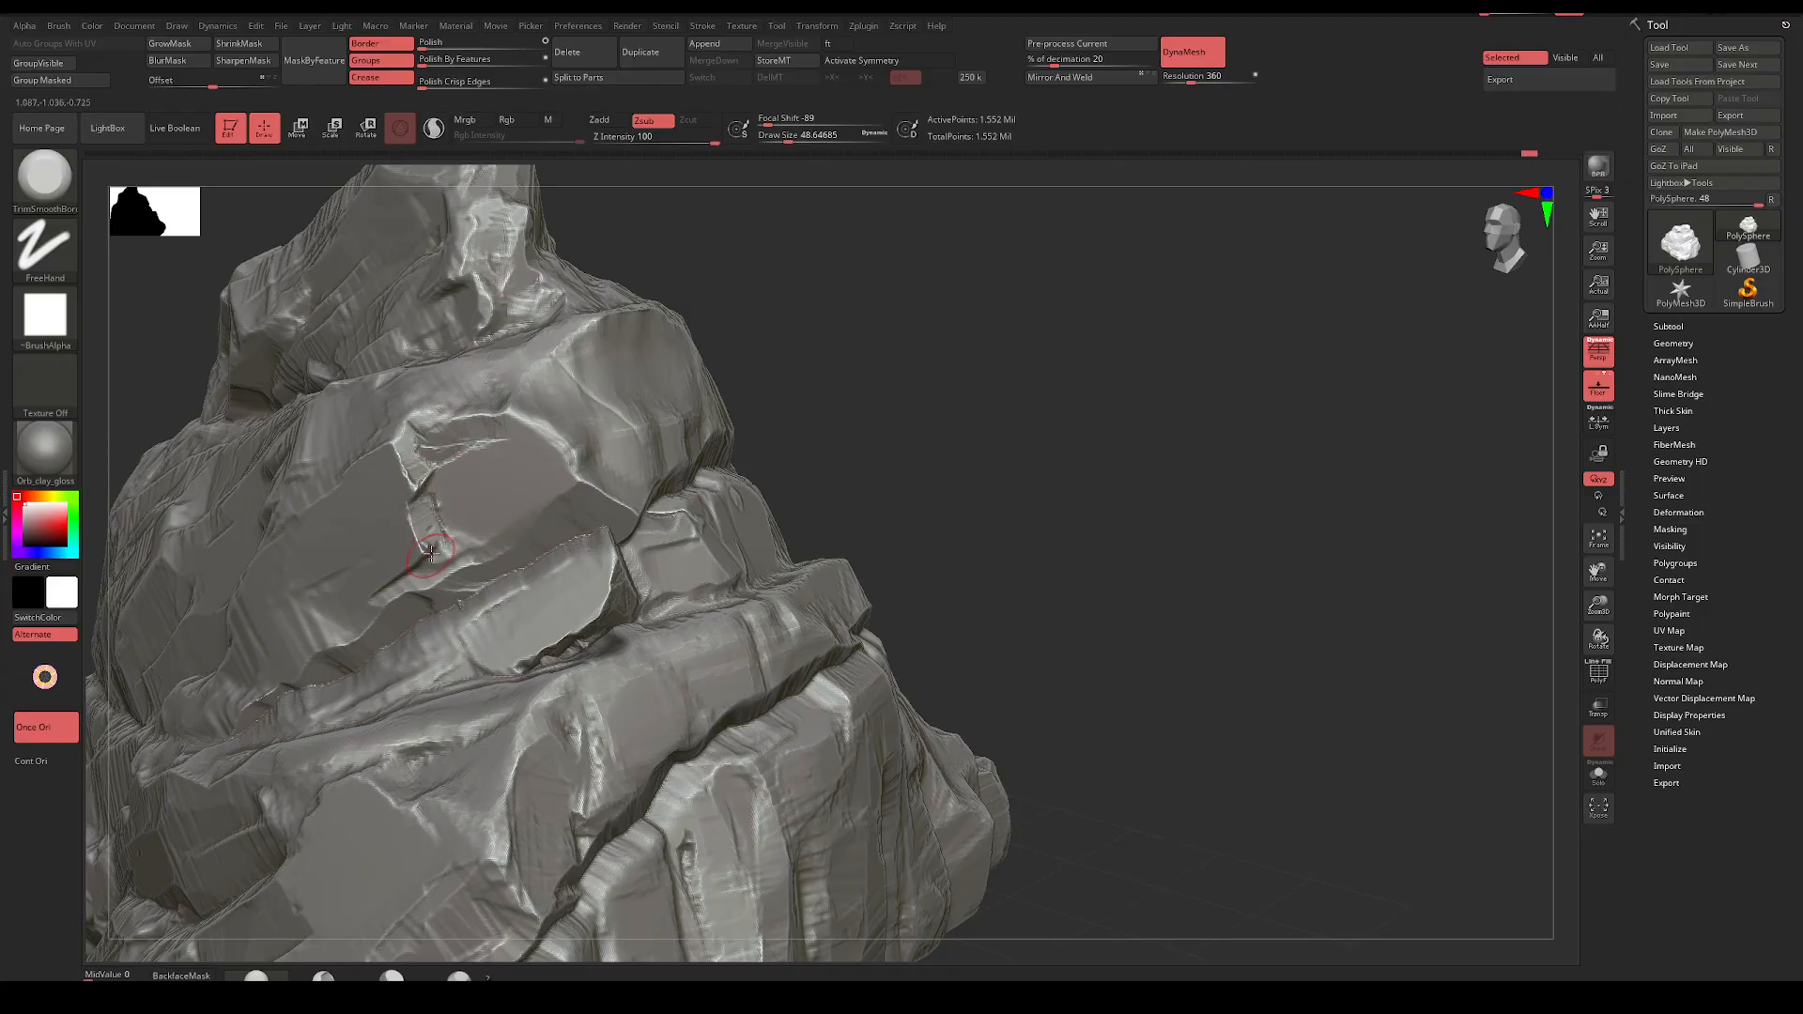
{"action": "mouse_move", "coordinate": [788, 341]}
{"action": "left_mouse_down"}
{"action": "mouse_move", "coordinate": [805, 329]}
{"action": "mouse_move", "coordinate": [780, 535]}
{"action": "left_mouse_up"}
{"action": "key", "text": "ctrl"}
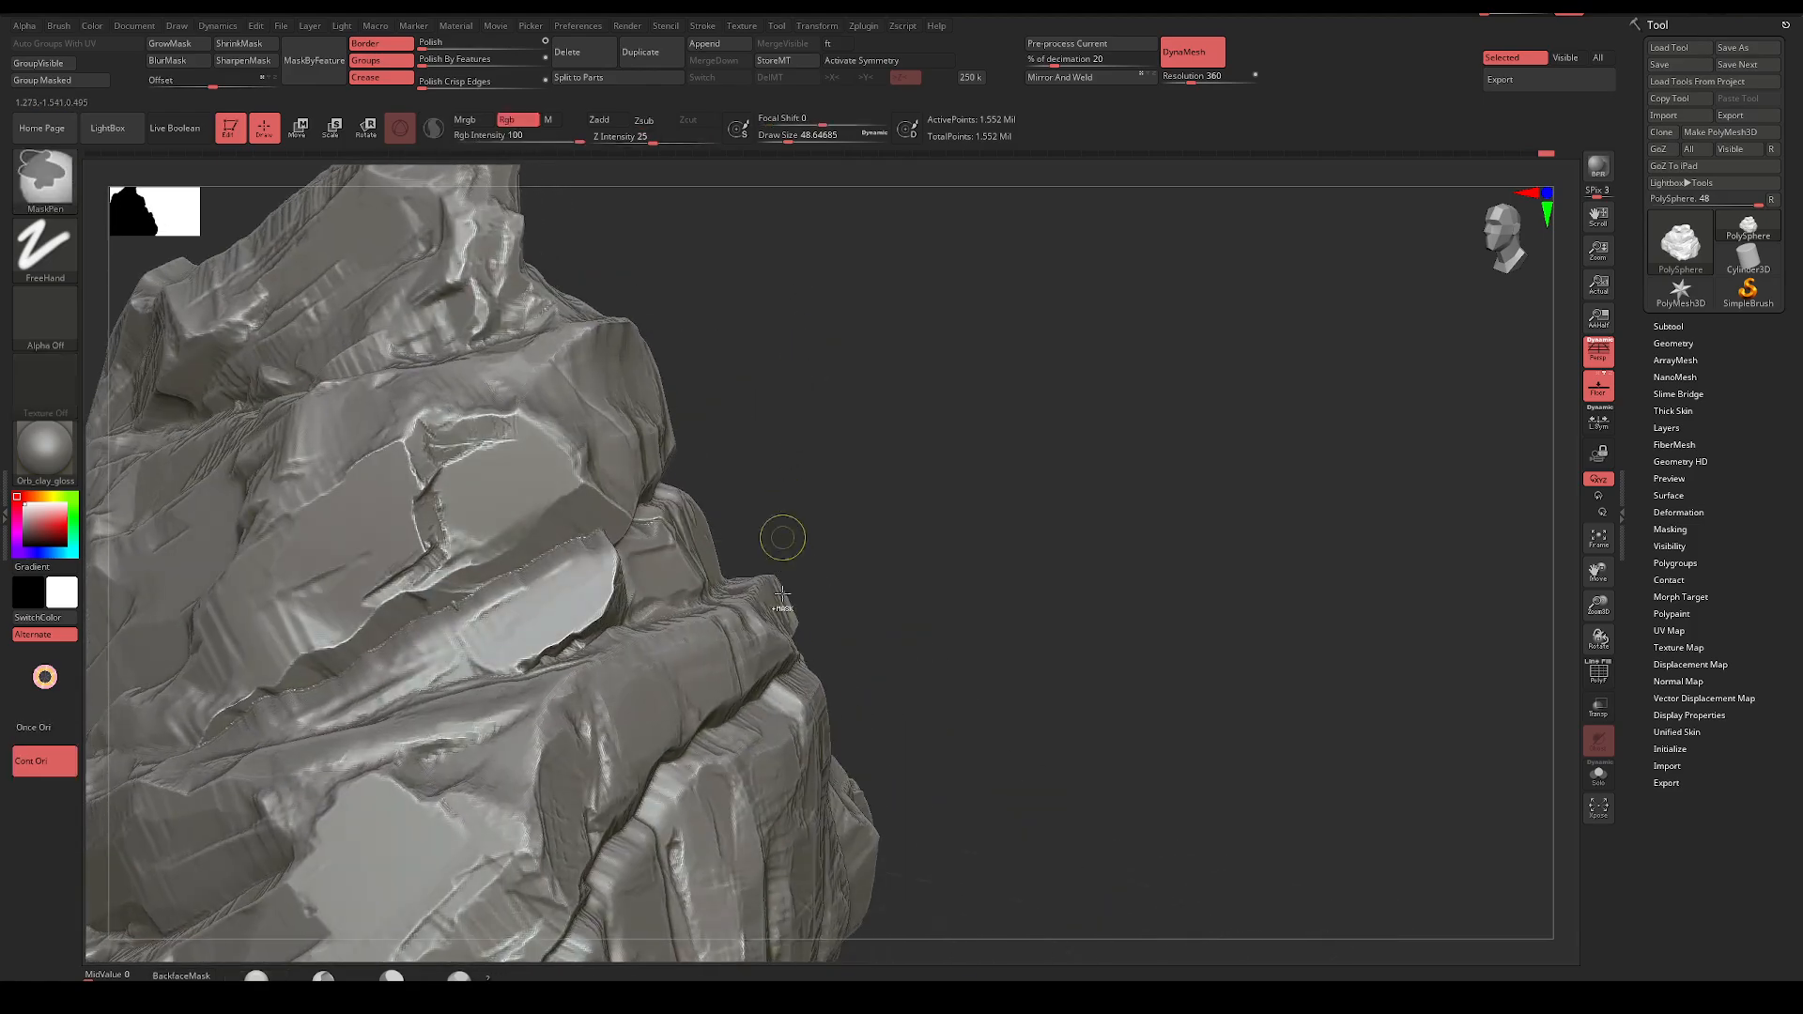
{"action": "left_click_drag", "start_coordinate": [974, 634], "coordinate": [992, 591], "text": "ctrl"}
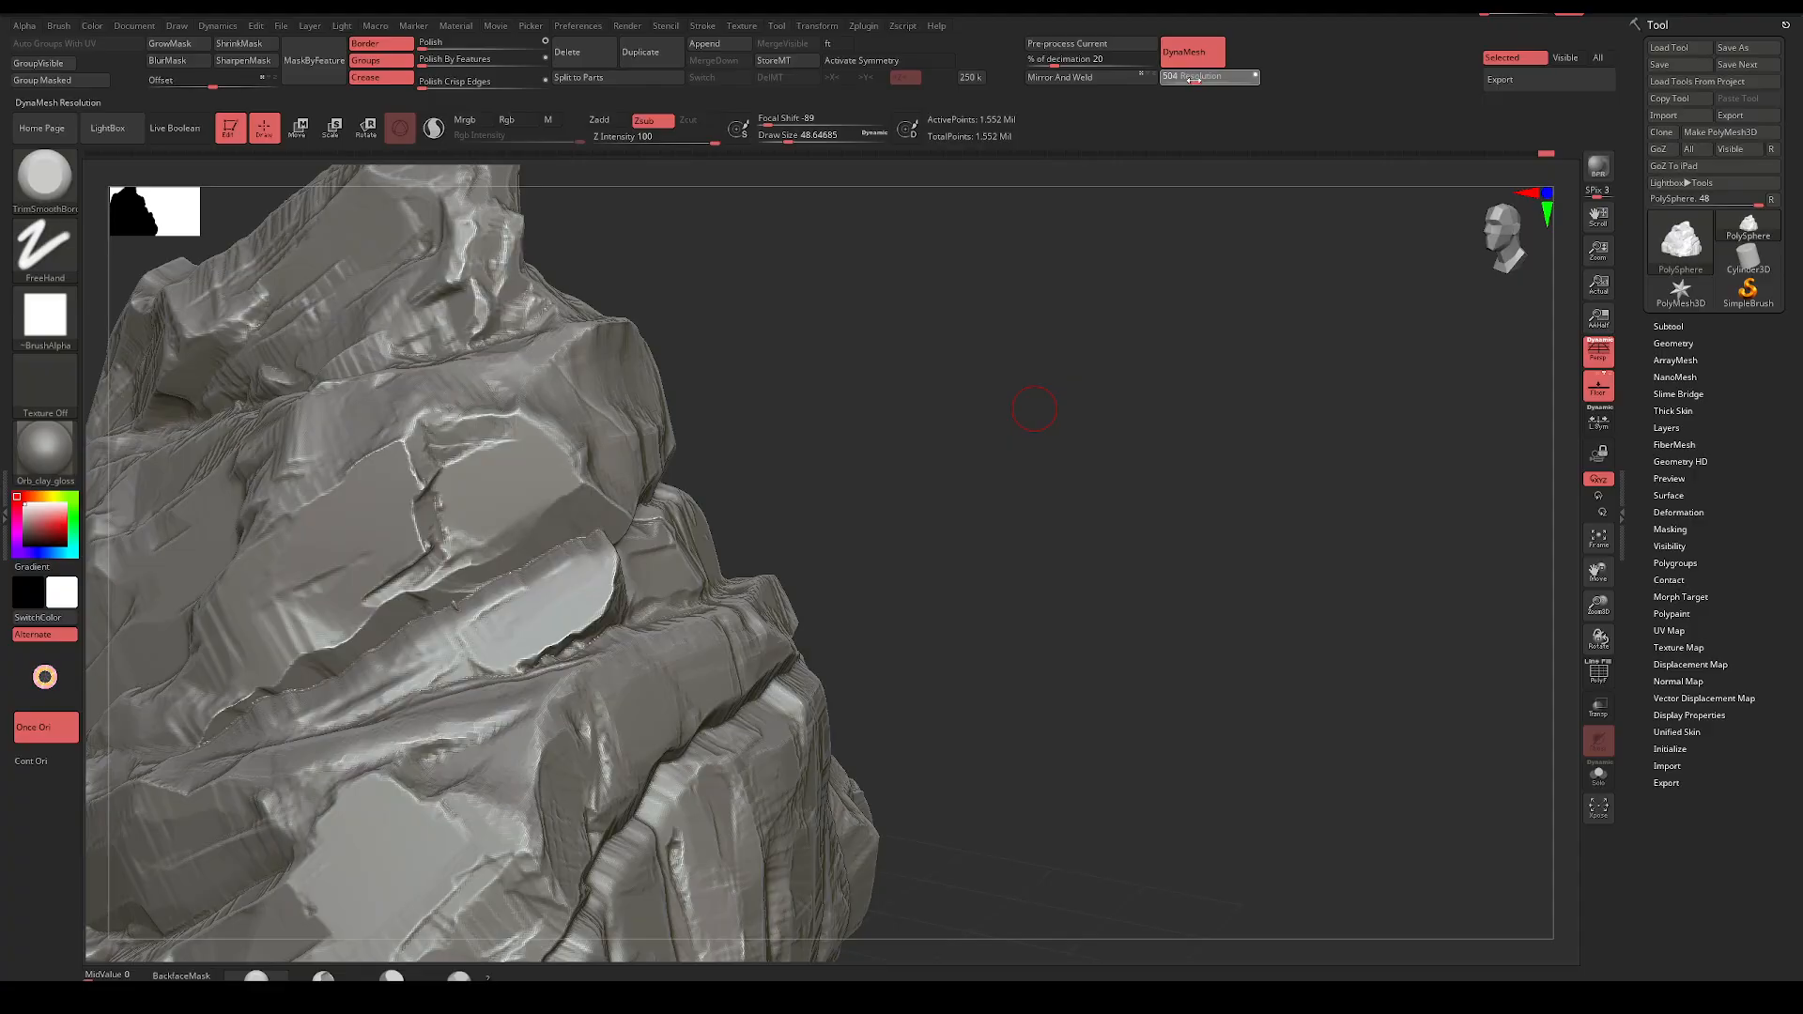
{"action": "left_click_drag", "start_coordinate": [1193, 79], "coordinate": [1191, 80]}
Flatten the boulder facets at the lower left of the rock's front face, enlarging the draw size to about 274
{"action": "left_click_drag", "start_coordinate": [1113, 366], "coordinate": [1221, 554]}
{"action": "key", "text": "space"}
{"action": "mouse_move", "coordinate": [734, 649]}
{"action": "left_mouse_down"}
{"action": "mouse_move", "coordinate": [762, 649]}
{"action": "mouse_move", "coordinate": [711, 644]}
{"action": "left_mouse_up"}
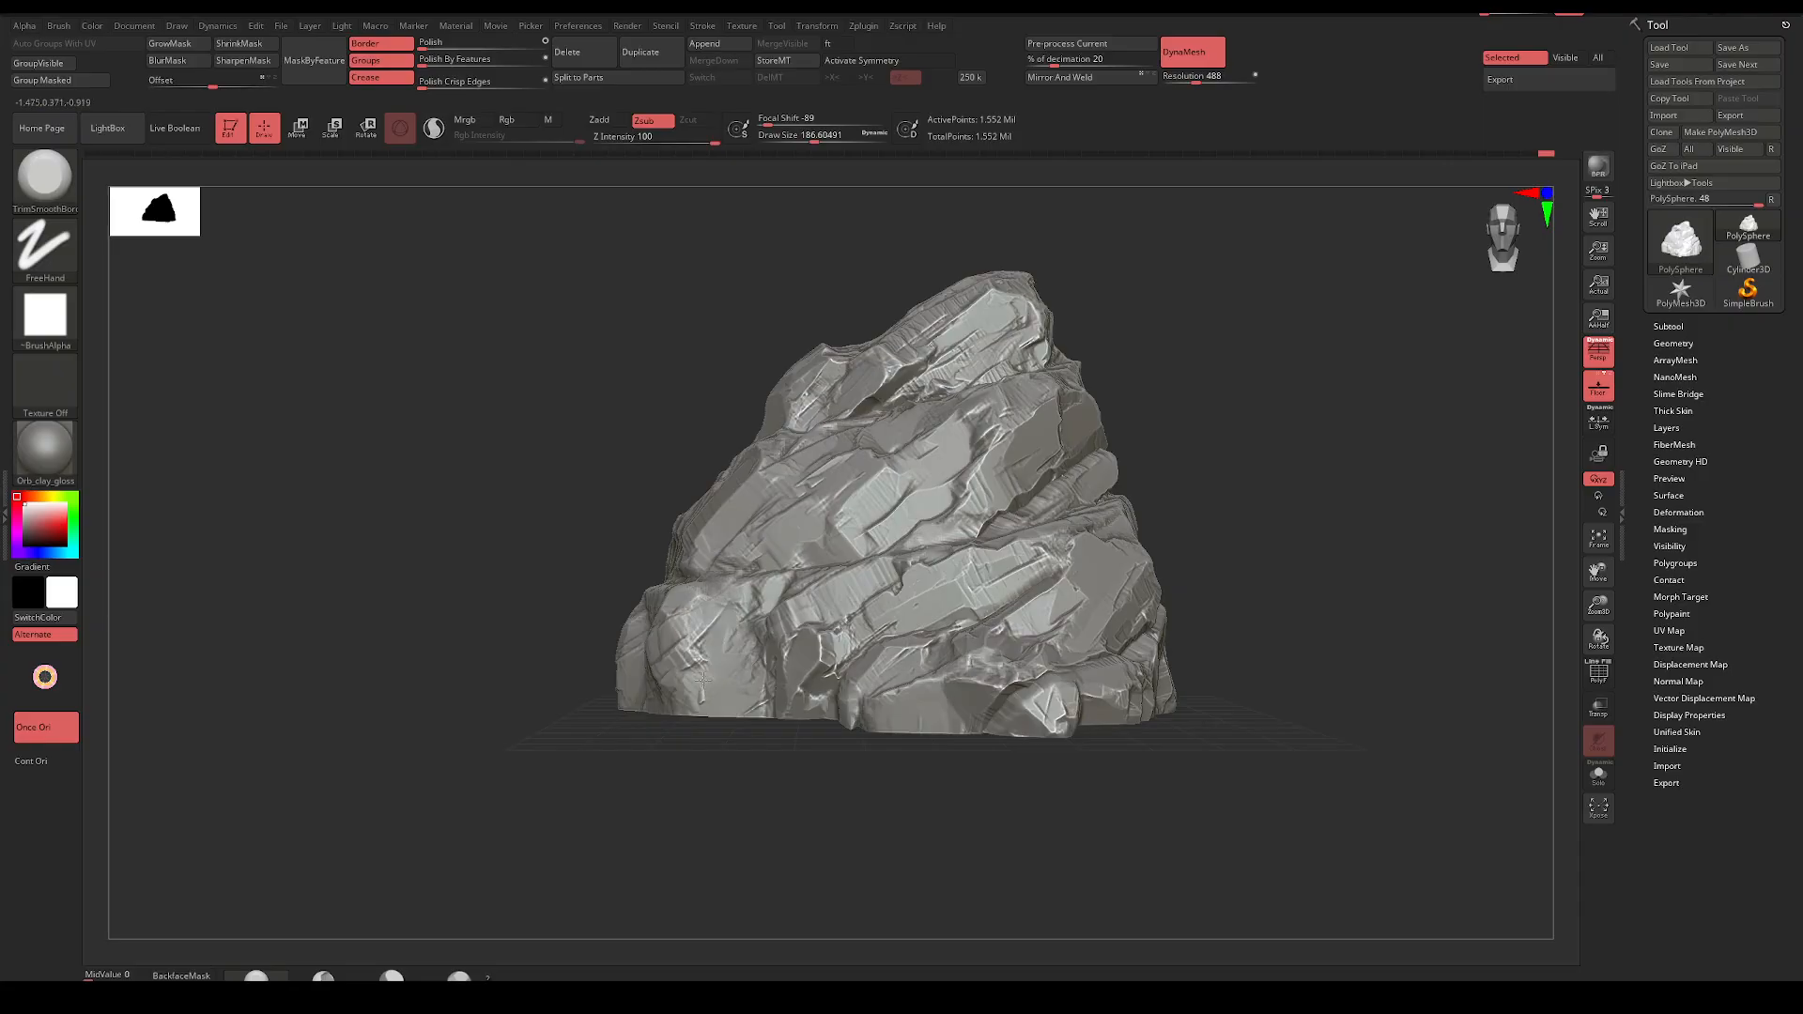
{"action": "mouse_move", "coordinate": [637, 724]}
{"action": "left_mouse_down"}
{"action": "mouse_move", "coordinate": [704, 764]}
{"action": "mouse_move", "coordinate": [672, 773]}
{"action": "mouse_move", "coordinate": [678, 656]}
{"action": "left_mouse_up"}
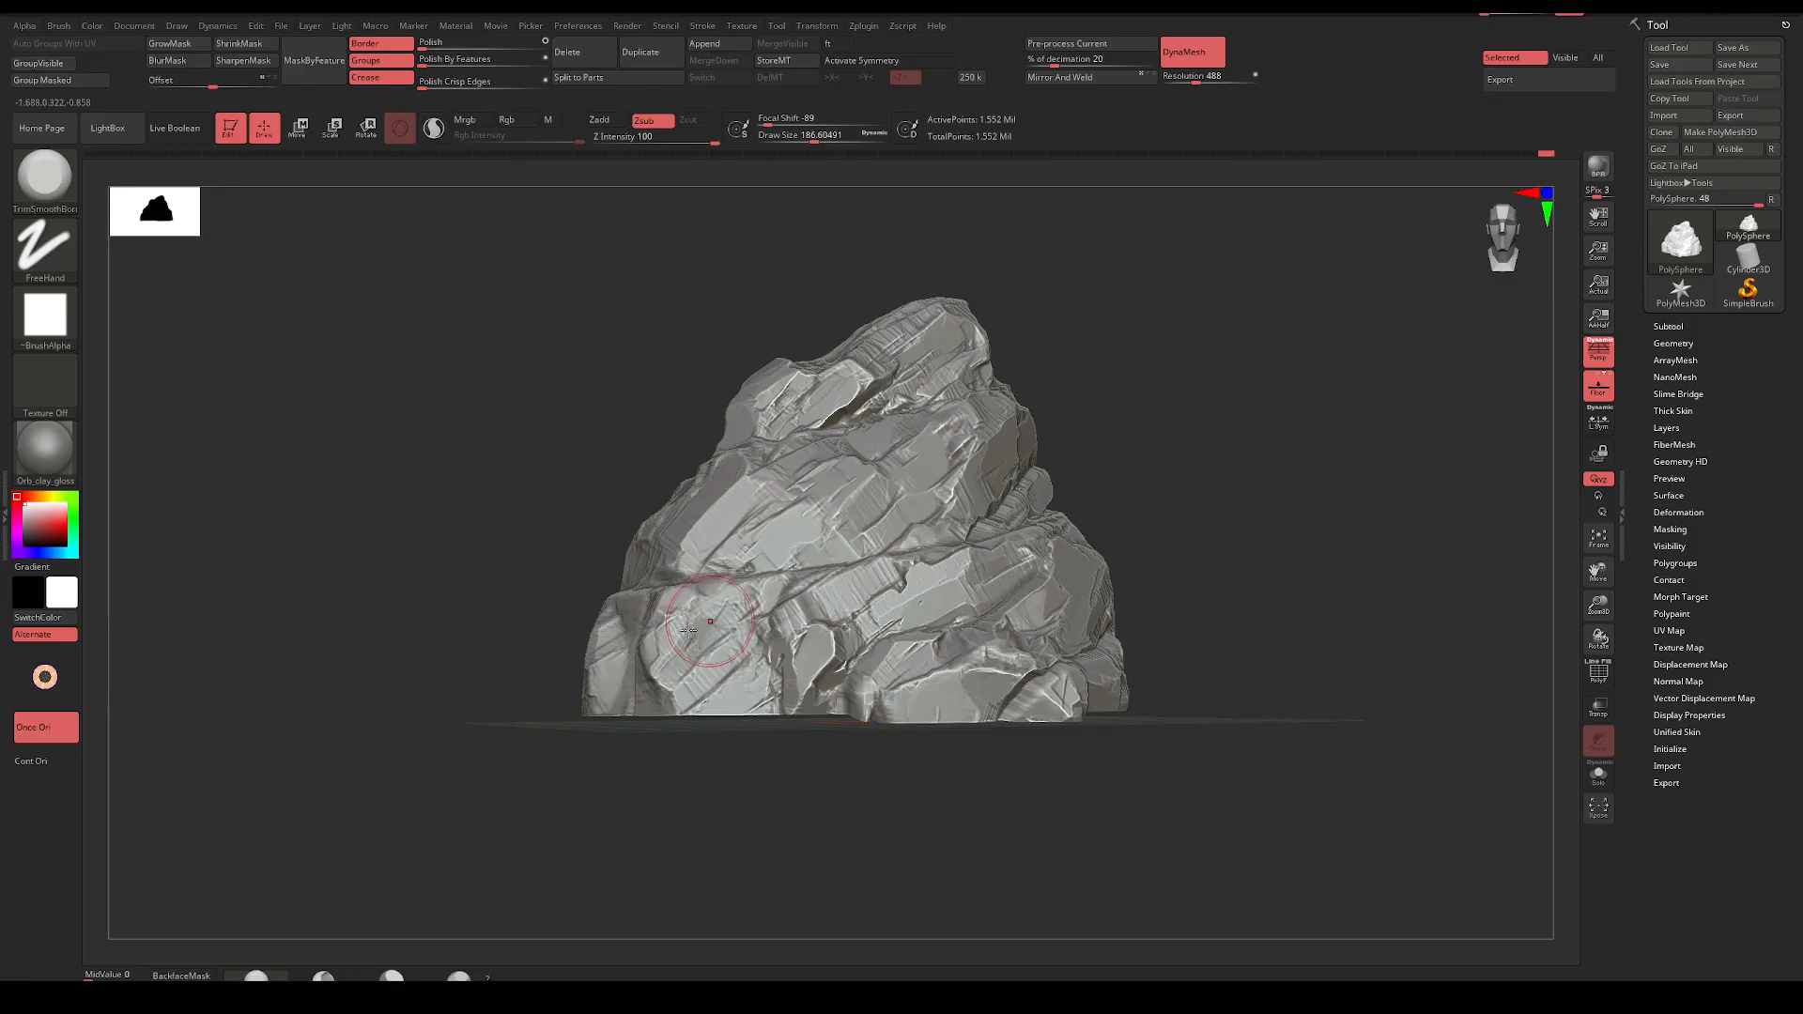
{"action": "key", "text": "space"}
{"action": "mouse_move", "coordinate": [711, 638]}
{"action": "left_mouse_down"}
{"action": "mouse_move", "coordinate": [726, 638]}
{"action": "mouse_move", "coordinate": [689, 653]}
{"action": "left_mouse_up"}
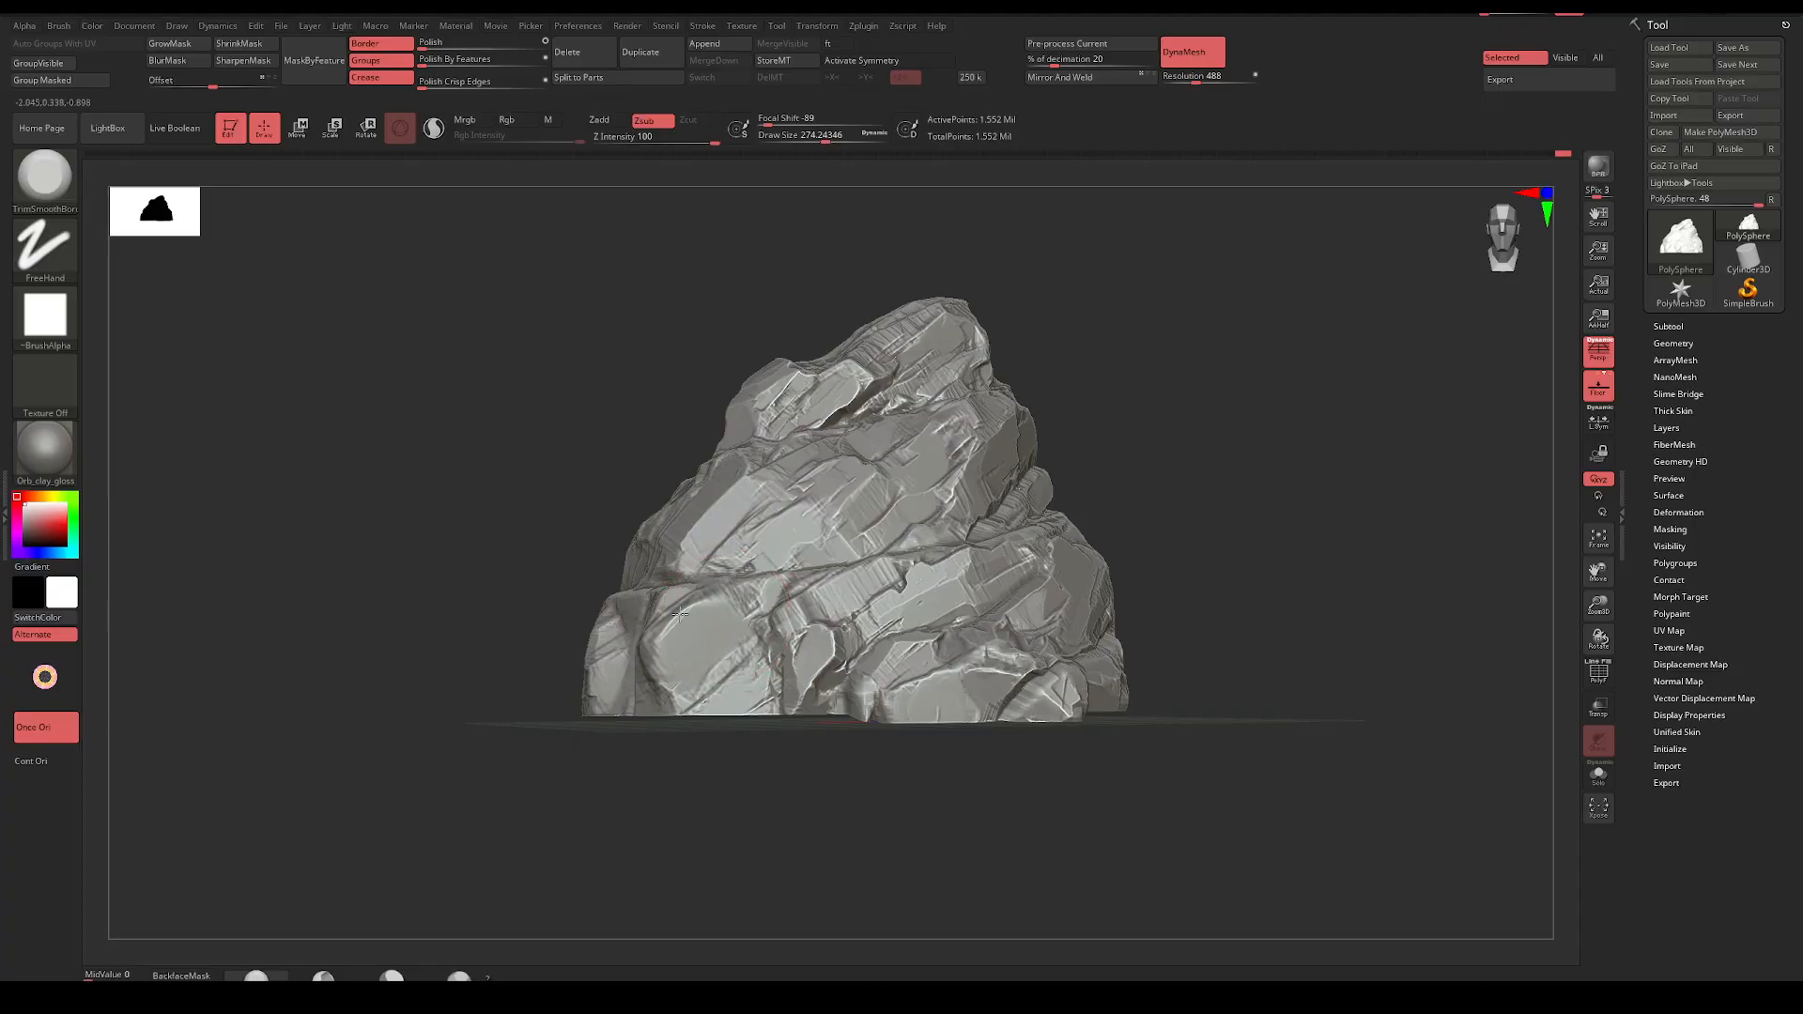
Trim more facets on the rock's front, undo the last stroke, and set the draw size to about 212
{"action": "left_click_drag", "start_coordinate": [618, 801], "coordinate": [648, 765]}
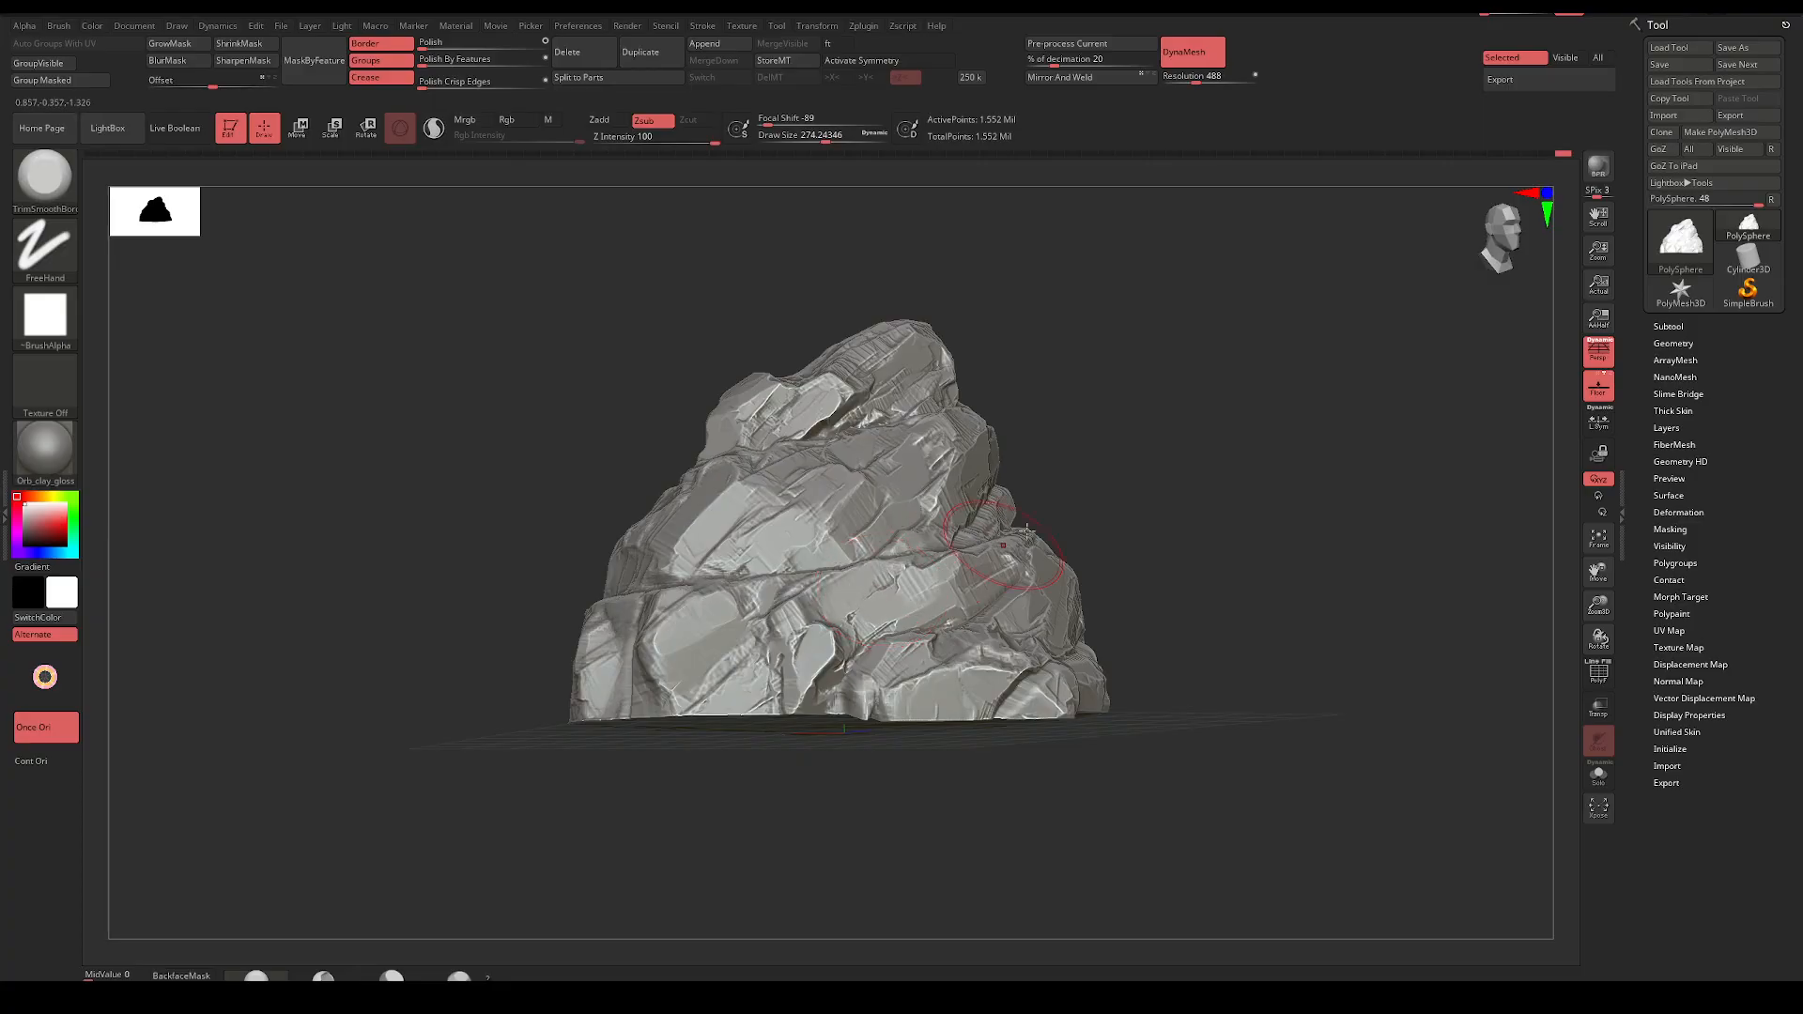
{"action": "left_click_drag", "start_coordinate": [1193, 507], "coordinate": [1146, 498], "text": "shift"}
{"action": "mouse_move", "coordinate": [988, 588]}
{"action": "left_mouse_down"}
{"action": "mouse_move", "coordinate": [1070, 559]}
{"action": "mouse_move", "coordinate": [1113, 507]}
{"action": "left_mouse_up"}
{"action": "mouse_move", "coordinate": [1236, 475]}
{"action": "left_mouse_down"}
{"action": "mouse_move", "coordinate": [1147, 583]}
{"action": "mouse_move", "coordinate": [1127, 539]}
{"action": "mouse_move", "coordinate": [1090, 536]}
{"action": "left_mouse_up"}
{"action": "key", "text": "space"}
{"action": "left_click_drag", "start_coordinate": [879, 409], "coordinate": [879, 400]}
{"action": "key", "text": "ctrl+z"}
{"action": "key", "text": "space"}
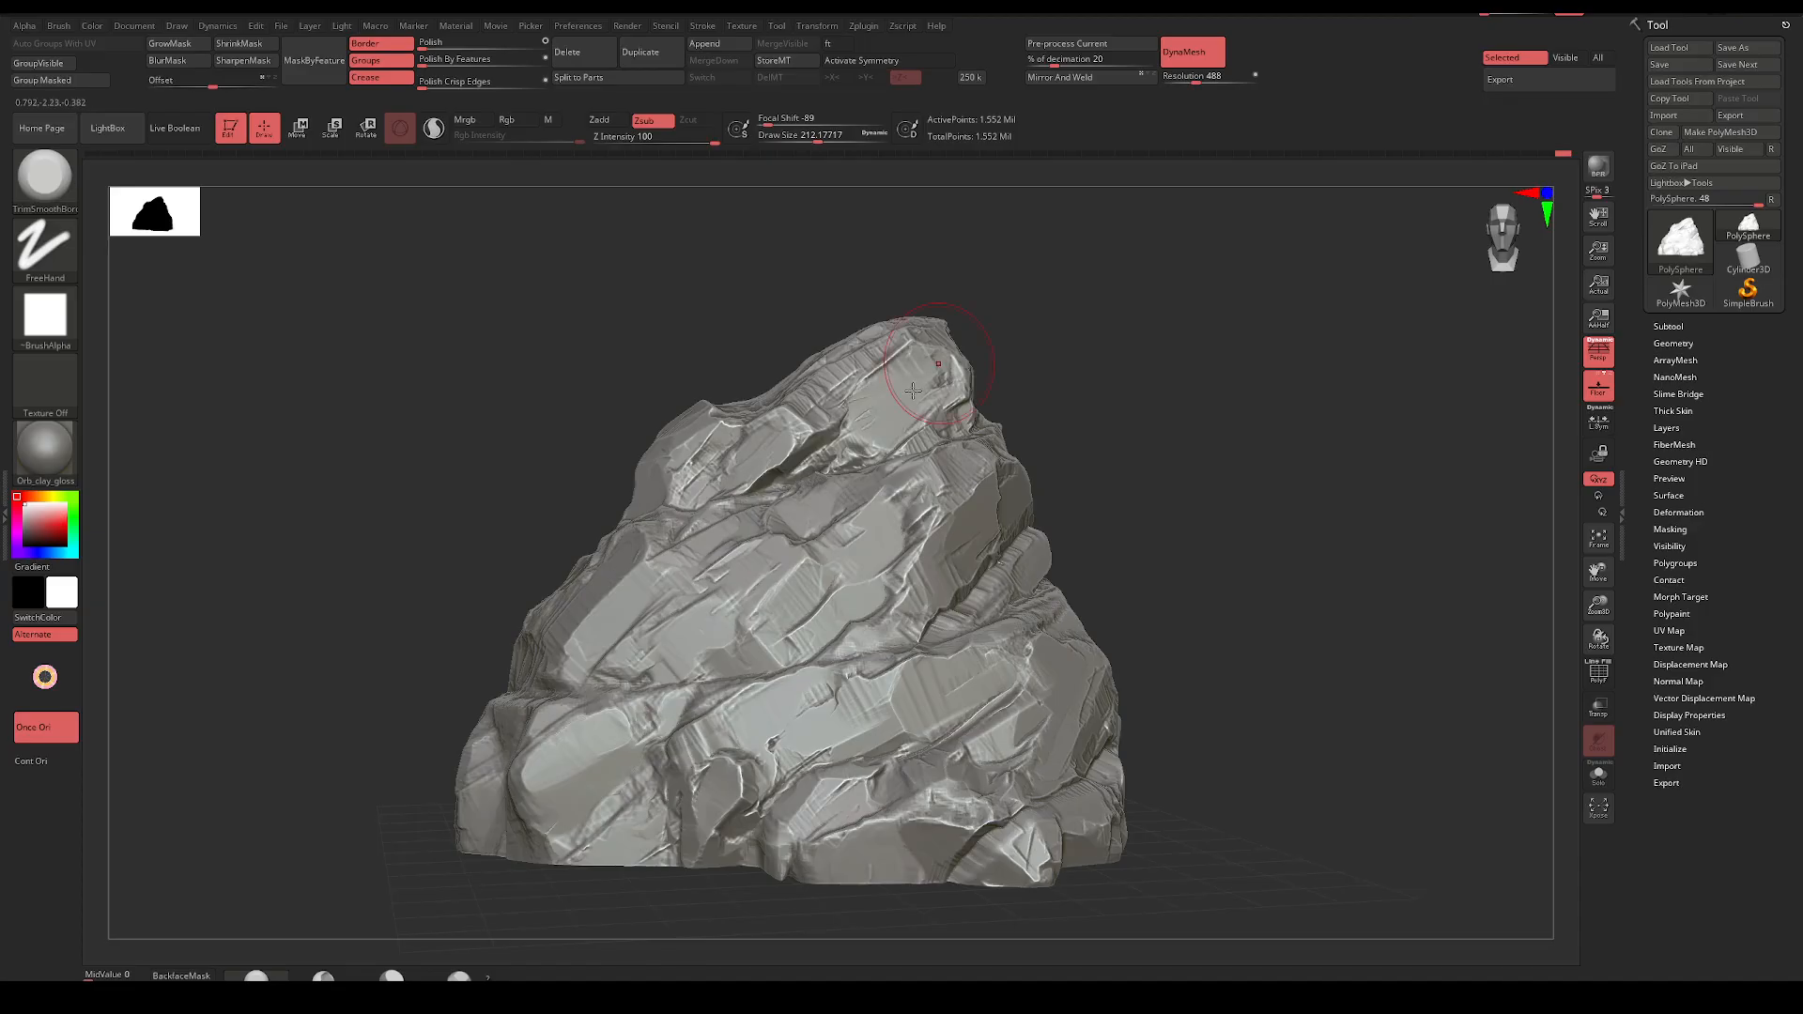
Flatten the rough facets along the lower part of the rock's back side
{"action": "mouse_move", "coordinate": [1131, 338]}
{"action": "left_mouse_down"}
{"action": "mouse_move", "coordinate": [1110, 350]}
{"action": "mouse_move", "coordinate": [1117, 391]}
{"action": "mouse_move", "coordinate": [1023, 361]}
{"action": "mouse_move", "coordinate": [1010, 322]}
{"action": "mouse_move", "coordinate": [1079, 403]}
{"action": "mouse_move", "coordinate": [1020, 444]}
{"action": "mouse_move", "coordinate": [1006, 507]}
{"action": "left_mouse_up"}
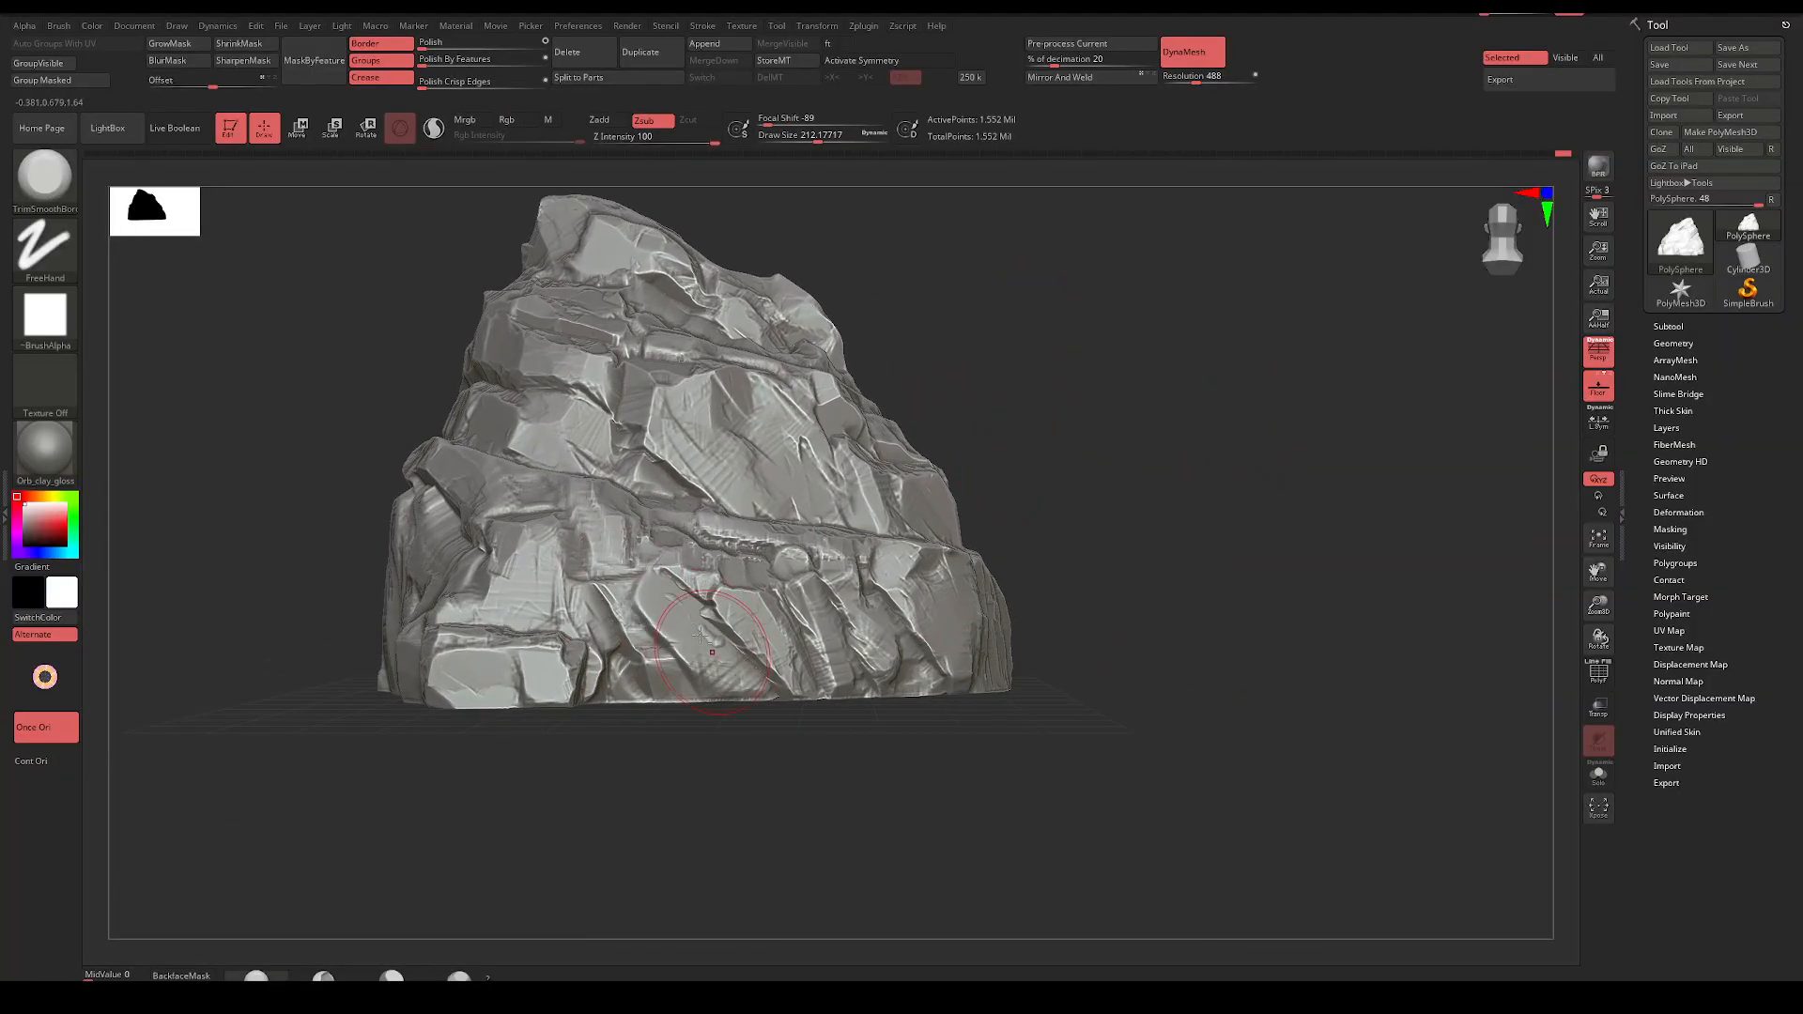
{"action": "left_click_drag", "start_coordinate": [643, 580], "coordinate": [696, 680]}
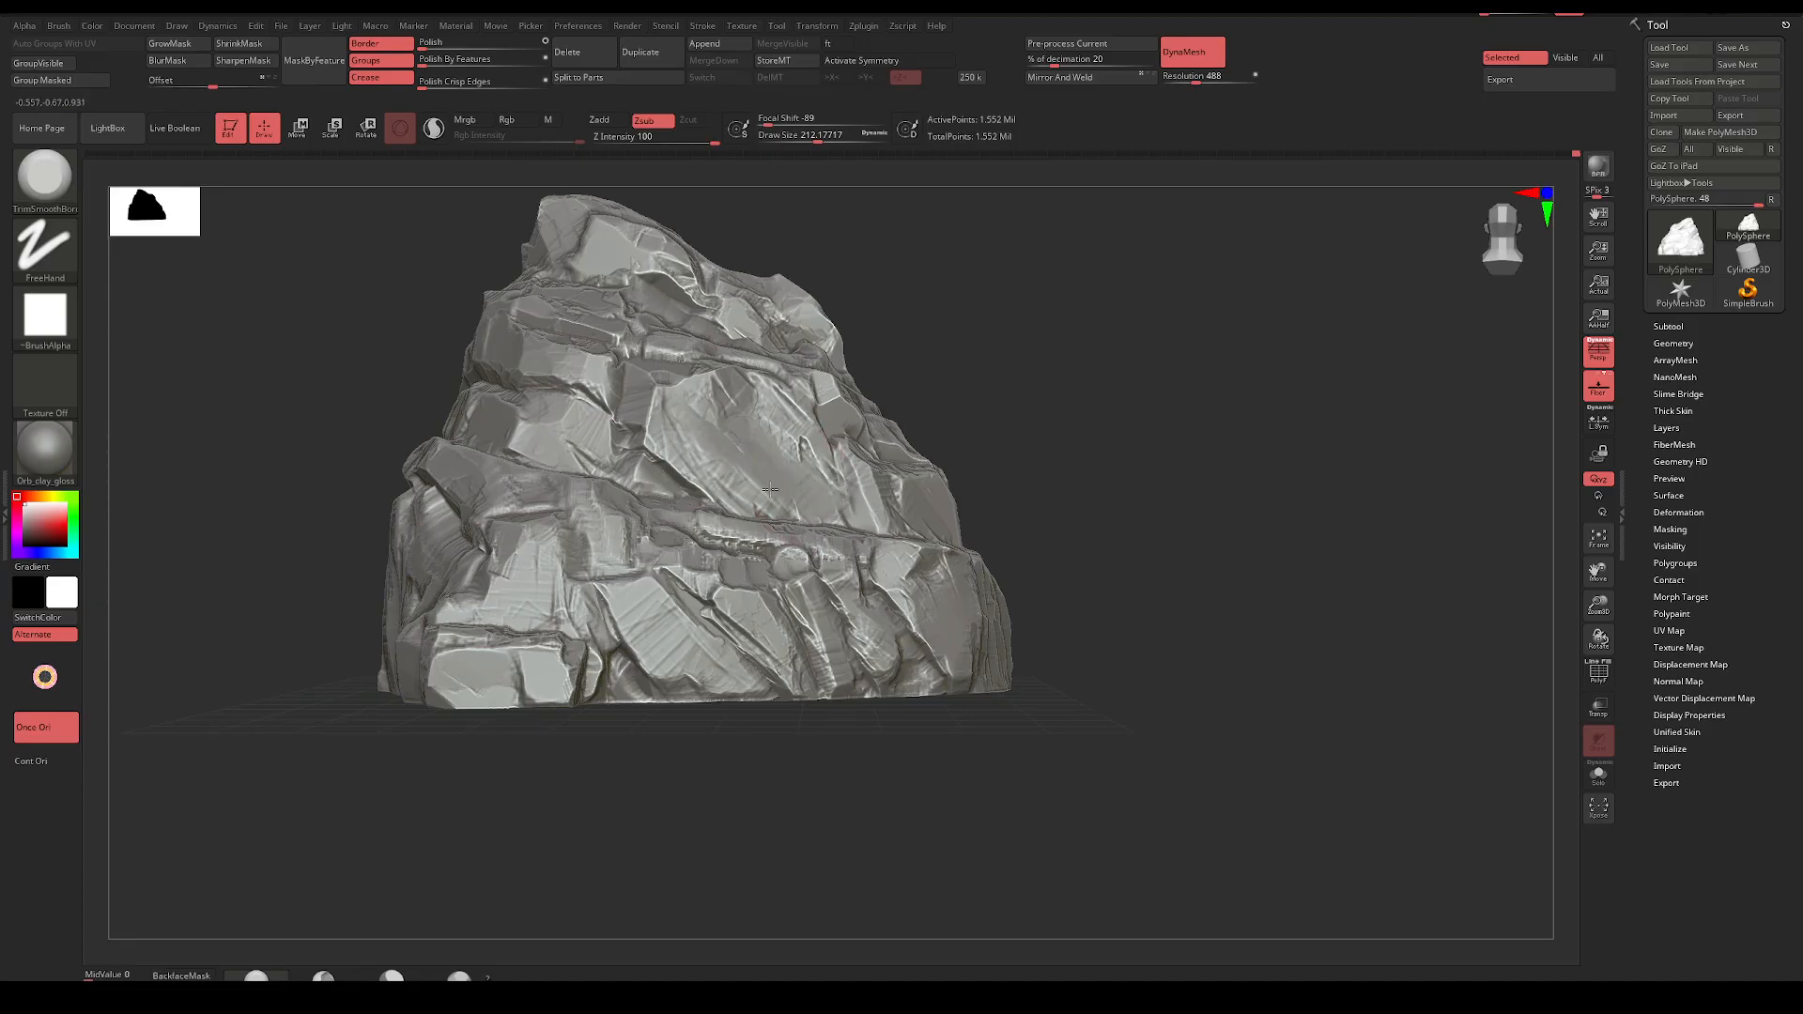
{"action": "right_click_drag", "start_coordinate": [757, 356], "coordinate": [1012, 324], "text": "ctrl"}
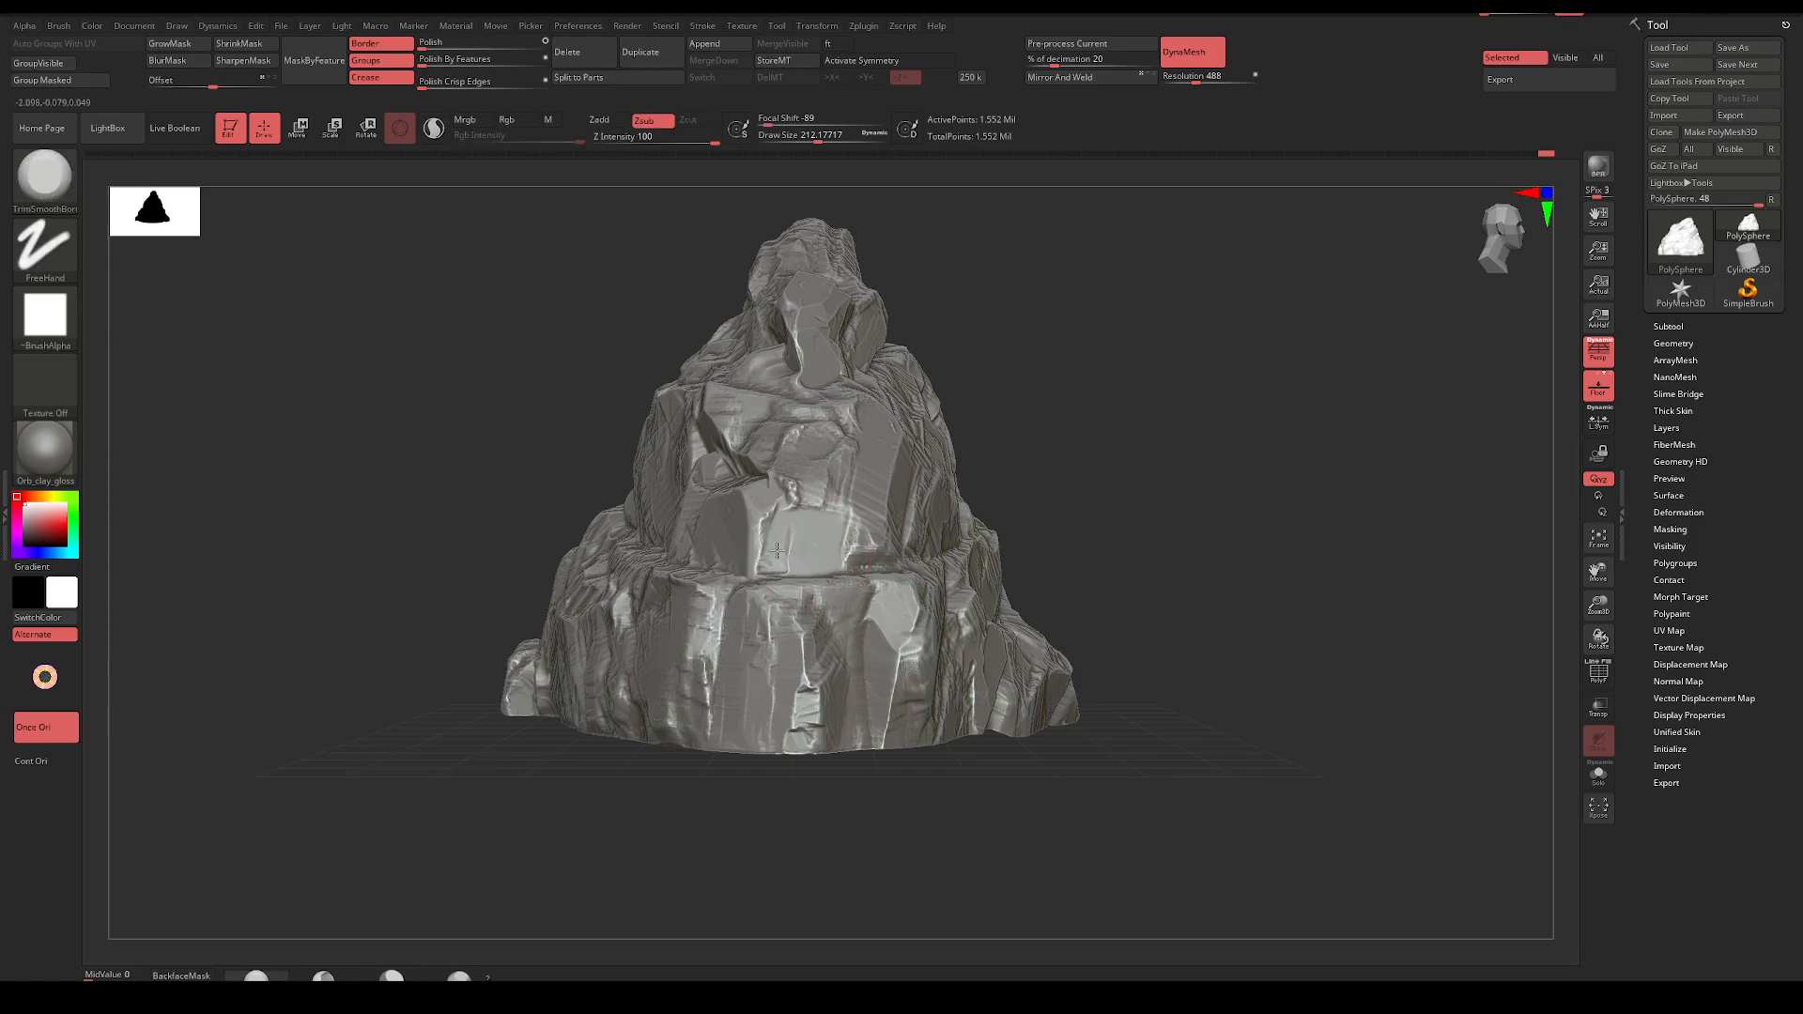
Build up a raised ledge on the rock's narrow side with the Orbflatten_Edge brush
{"action": "right_click_drag", "start_coordinate": [1014, 386], "coordinate": [929, 427]}
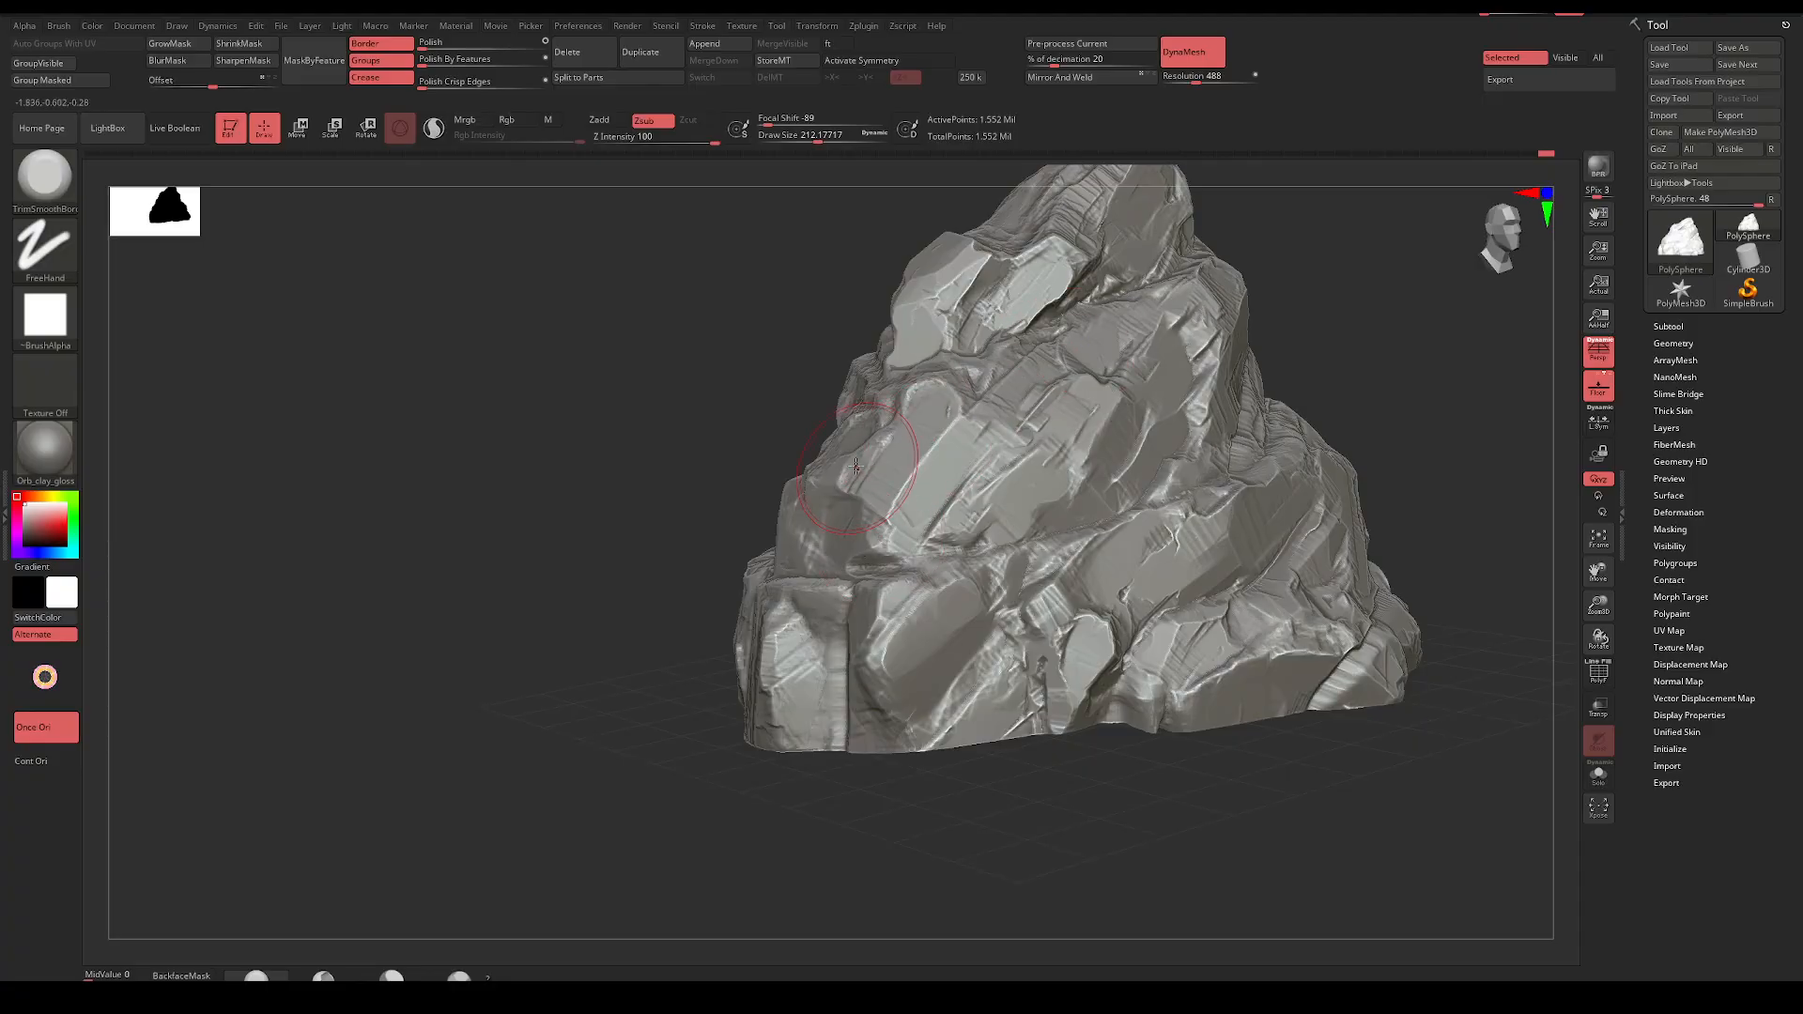
{"action": "right_click_drag", "start_coordinate": [646, 499], "coordinate": [898, 447]}
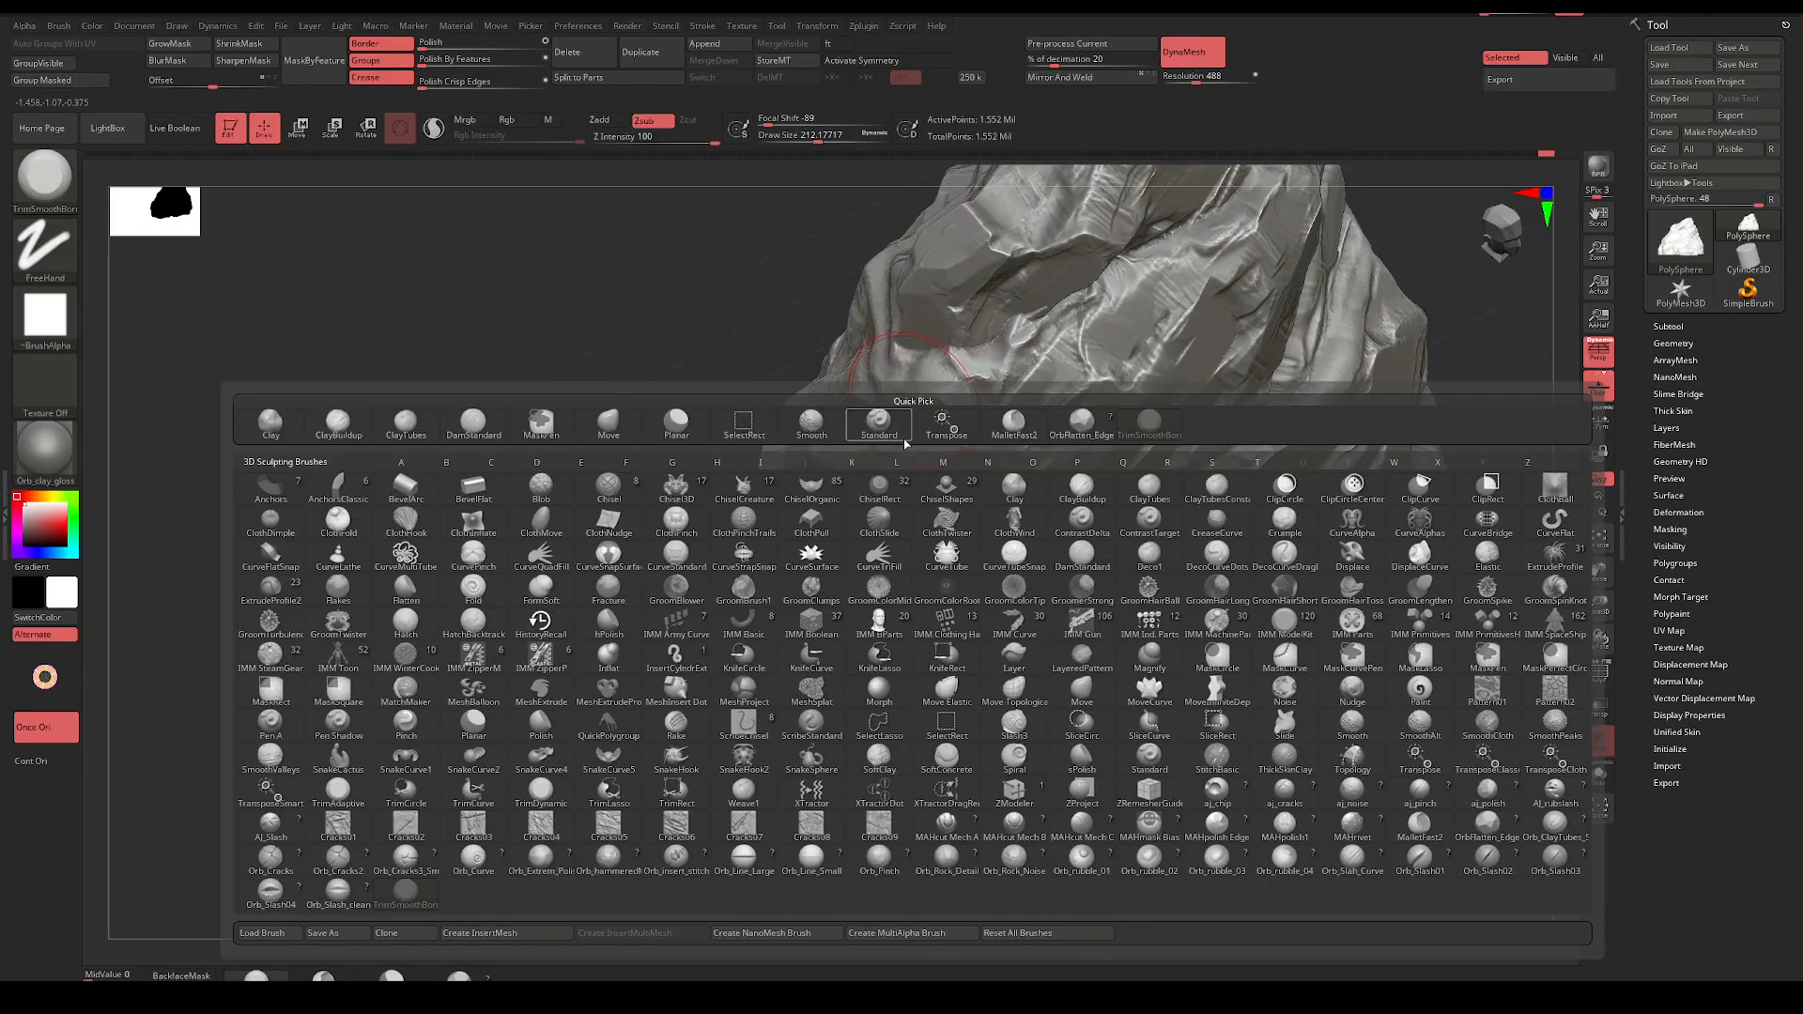
{"action": "key", "text": "b"}
{"action": "left_click", "coordinate": [1554, 825]}
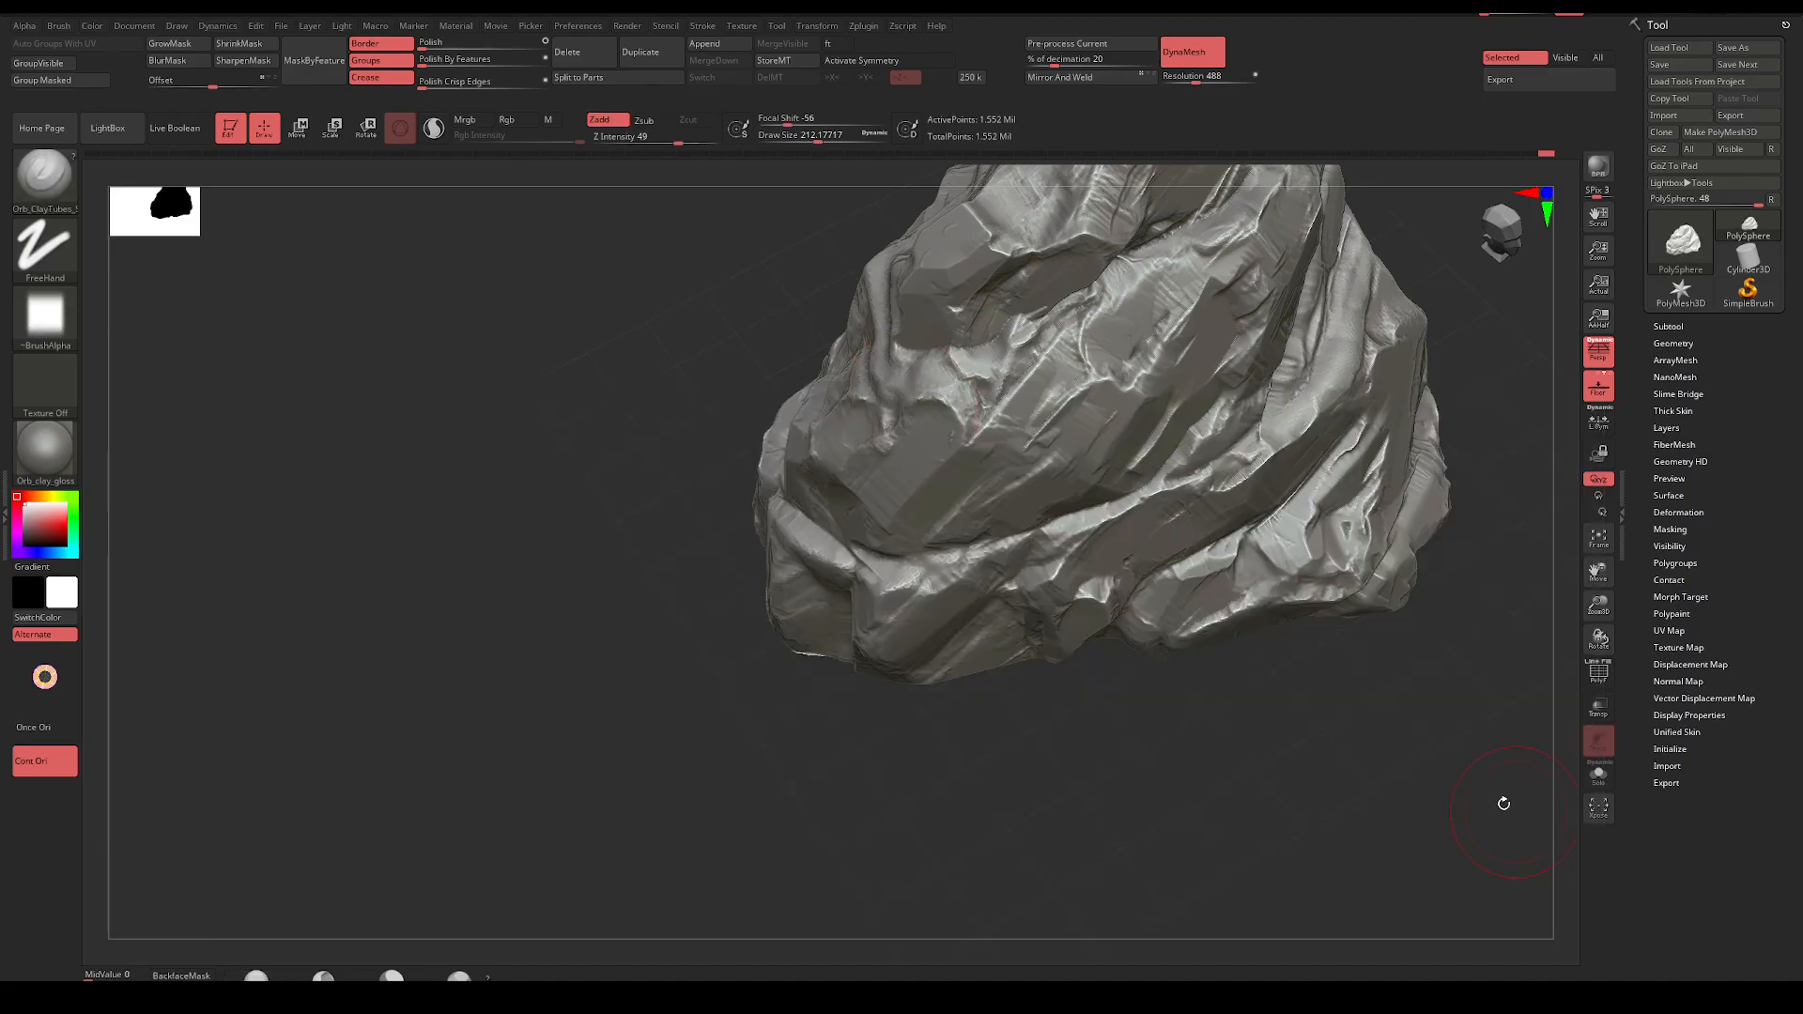
{"action": "key", "text": "b"}
{"action": "left_click", "coordinate": [1545, 832]}
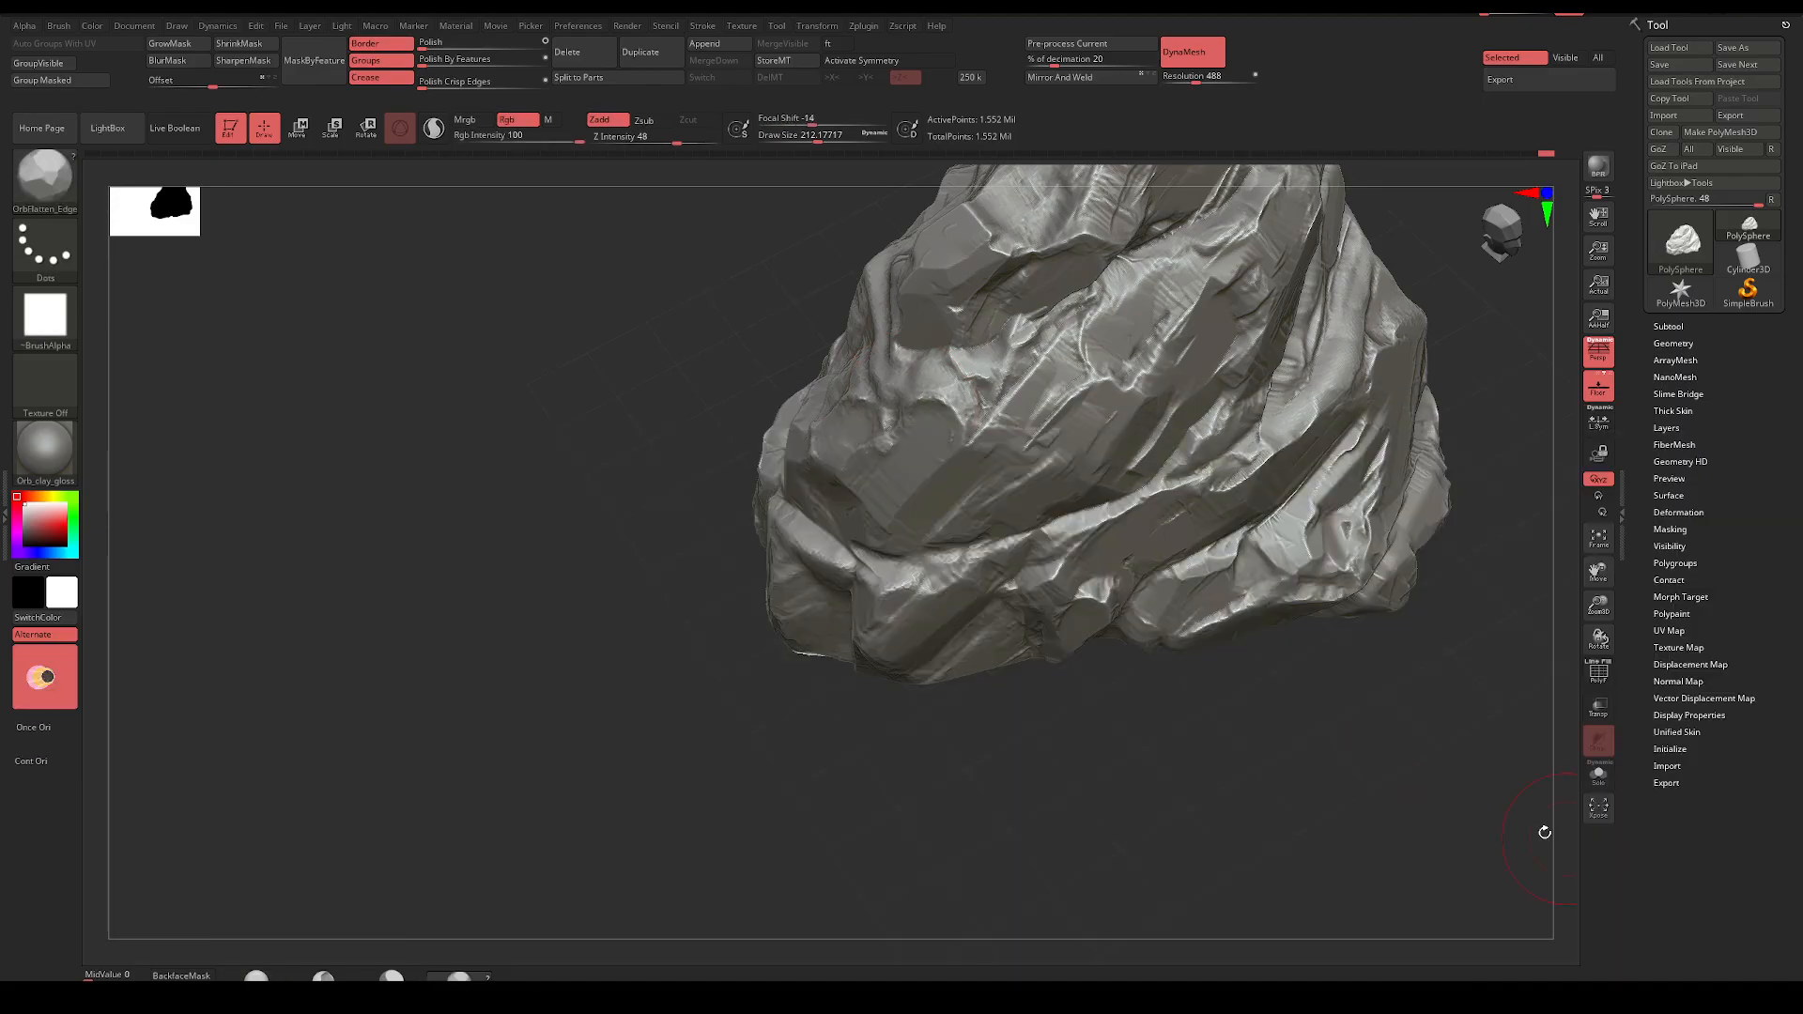
{"action": "left_click_drag", "start_coordinate": [869, 414], "coordinate": [929, 438]}
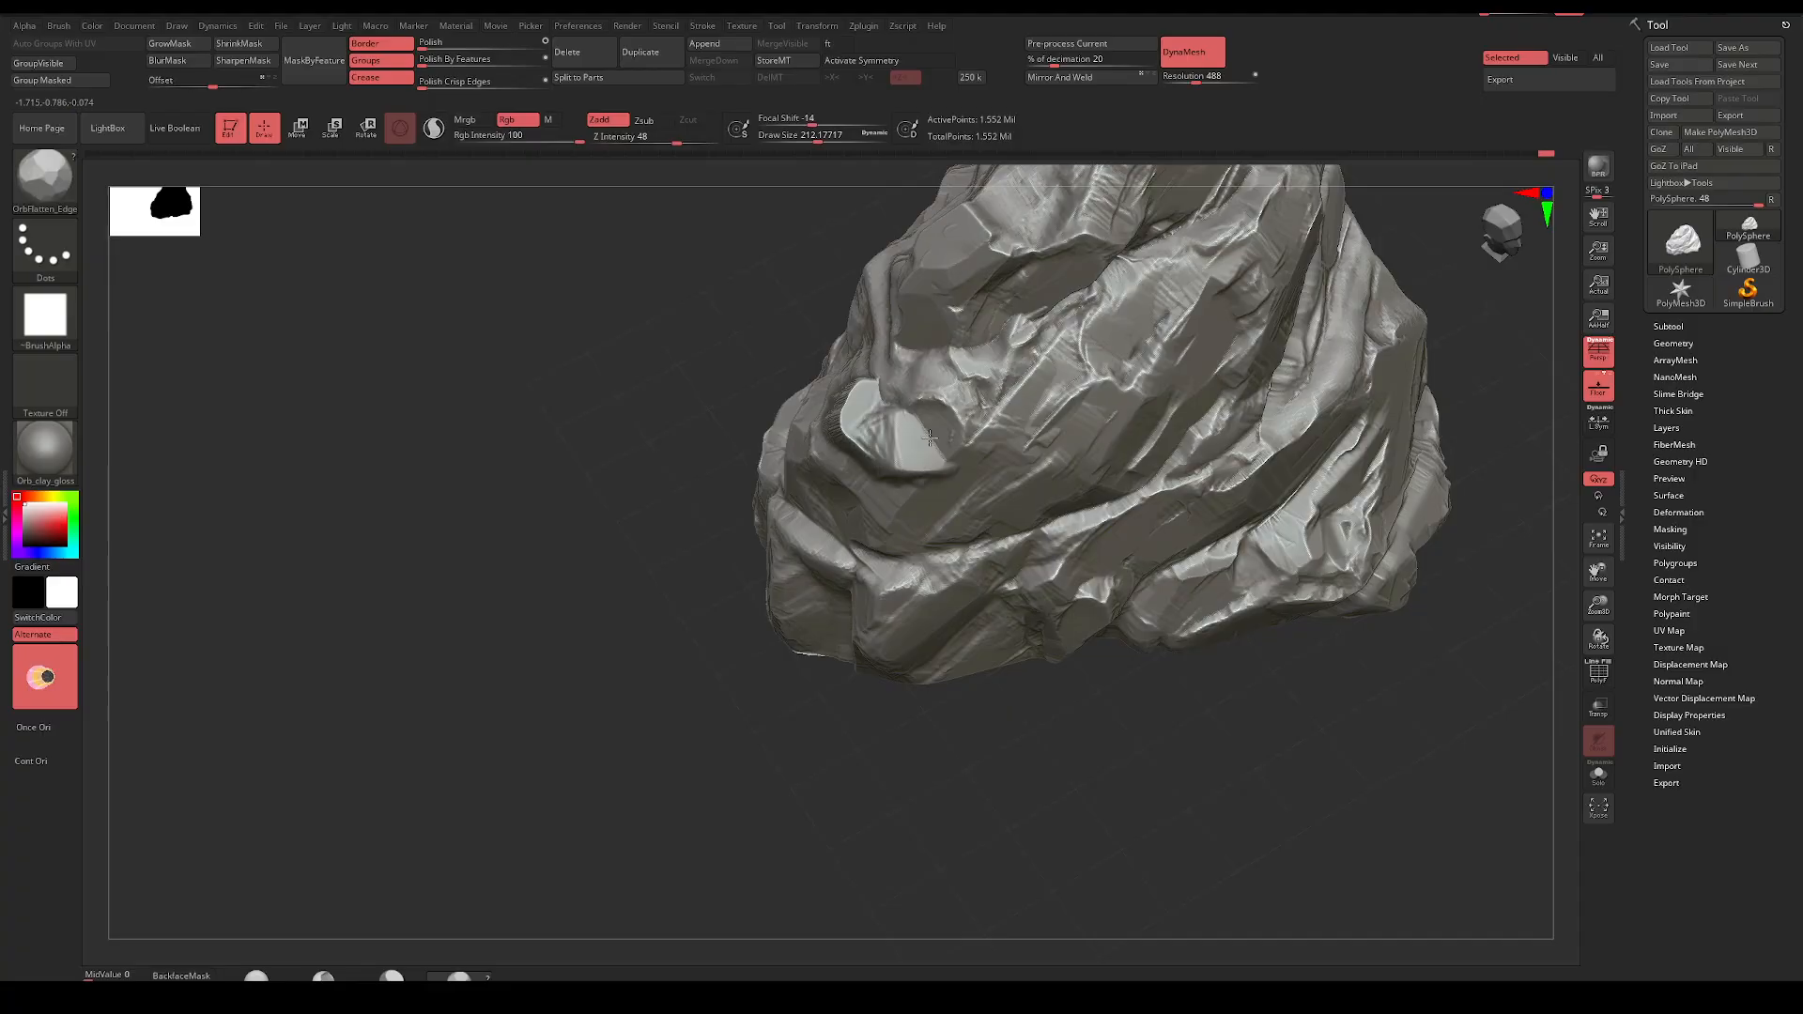
{"action": "mouse_move", "coordinate": [751, 545]}
{"action": "left_mouse_down"}
{"action": "mouse_move", "coordinate": [707, 576]}
{"action": "mouse_move", "coordinate": [741, 560]}
{"action": "left_mouse_up"}
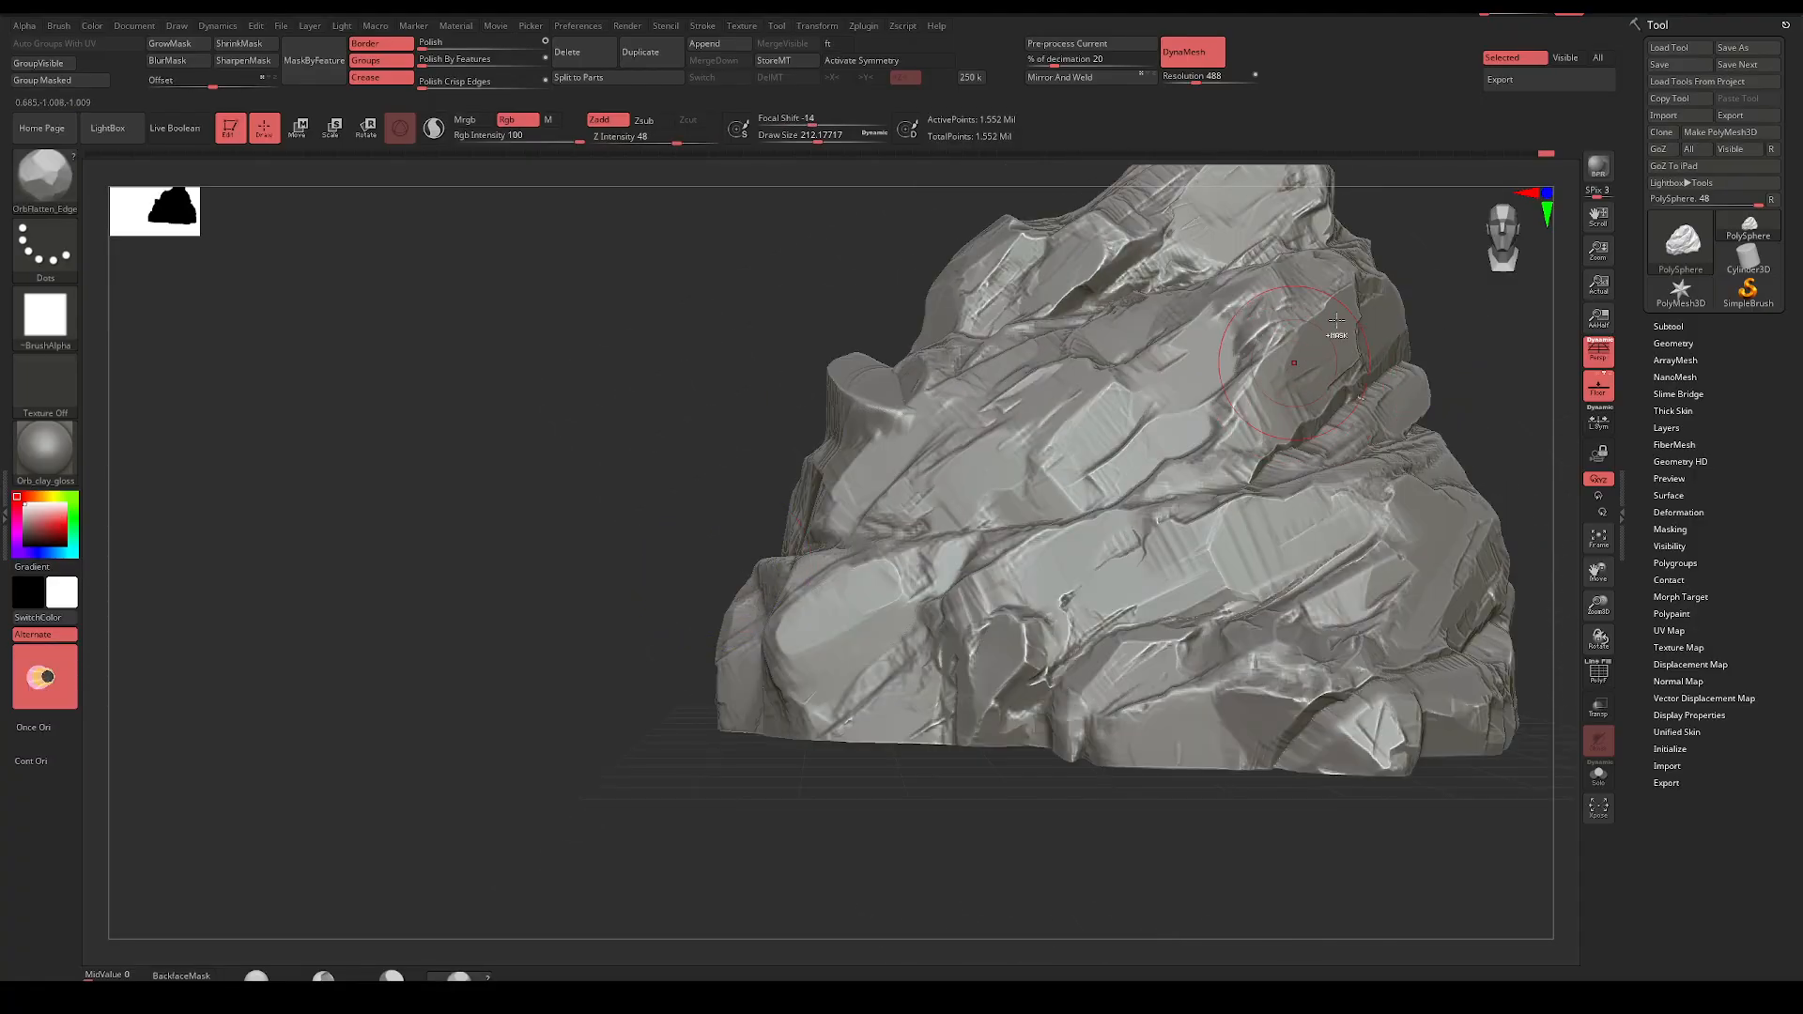
Try further Orbflatten_Edge strokes around the ledge on the narrow side and undo them
{"action": "left_click_drag", "start_coordinate": [1439, 290], "coordinate": [1381, 402]}
{"action": "mouse_move", "coordinate": [858, 408]}
{"action": "left_mouse_down"}
{"action": "mouse_move", "coordinate": [864, 394]}
{"action": "mouse_move", "coordinate": [877, 474]}
{"action": "mouse_move", "coordinate": [850, 404]}
{"action": "mouse_move", "coordinate": [913, 479]}
{"action": "left_mouse_up"}
{"action": "mouse_move", "coordinate": [668, 733]}
{"action": "left_mouse_down"}
{"action": "mouse_move", "coordinate": [661, 608]}
{"action": "mouse_move", "coordinate": [845, 634]}
{"action": "left_mouse_up"}
{"action": "key", "text": "ctrl+z"}
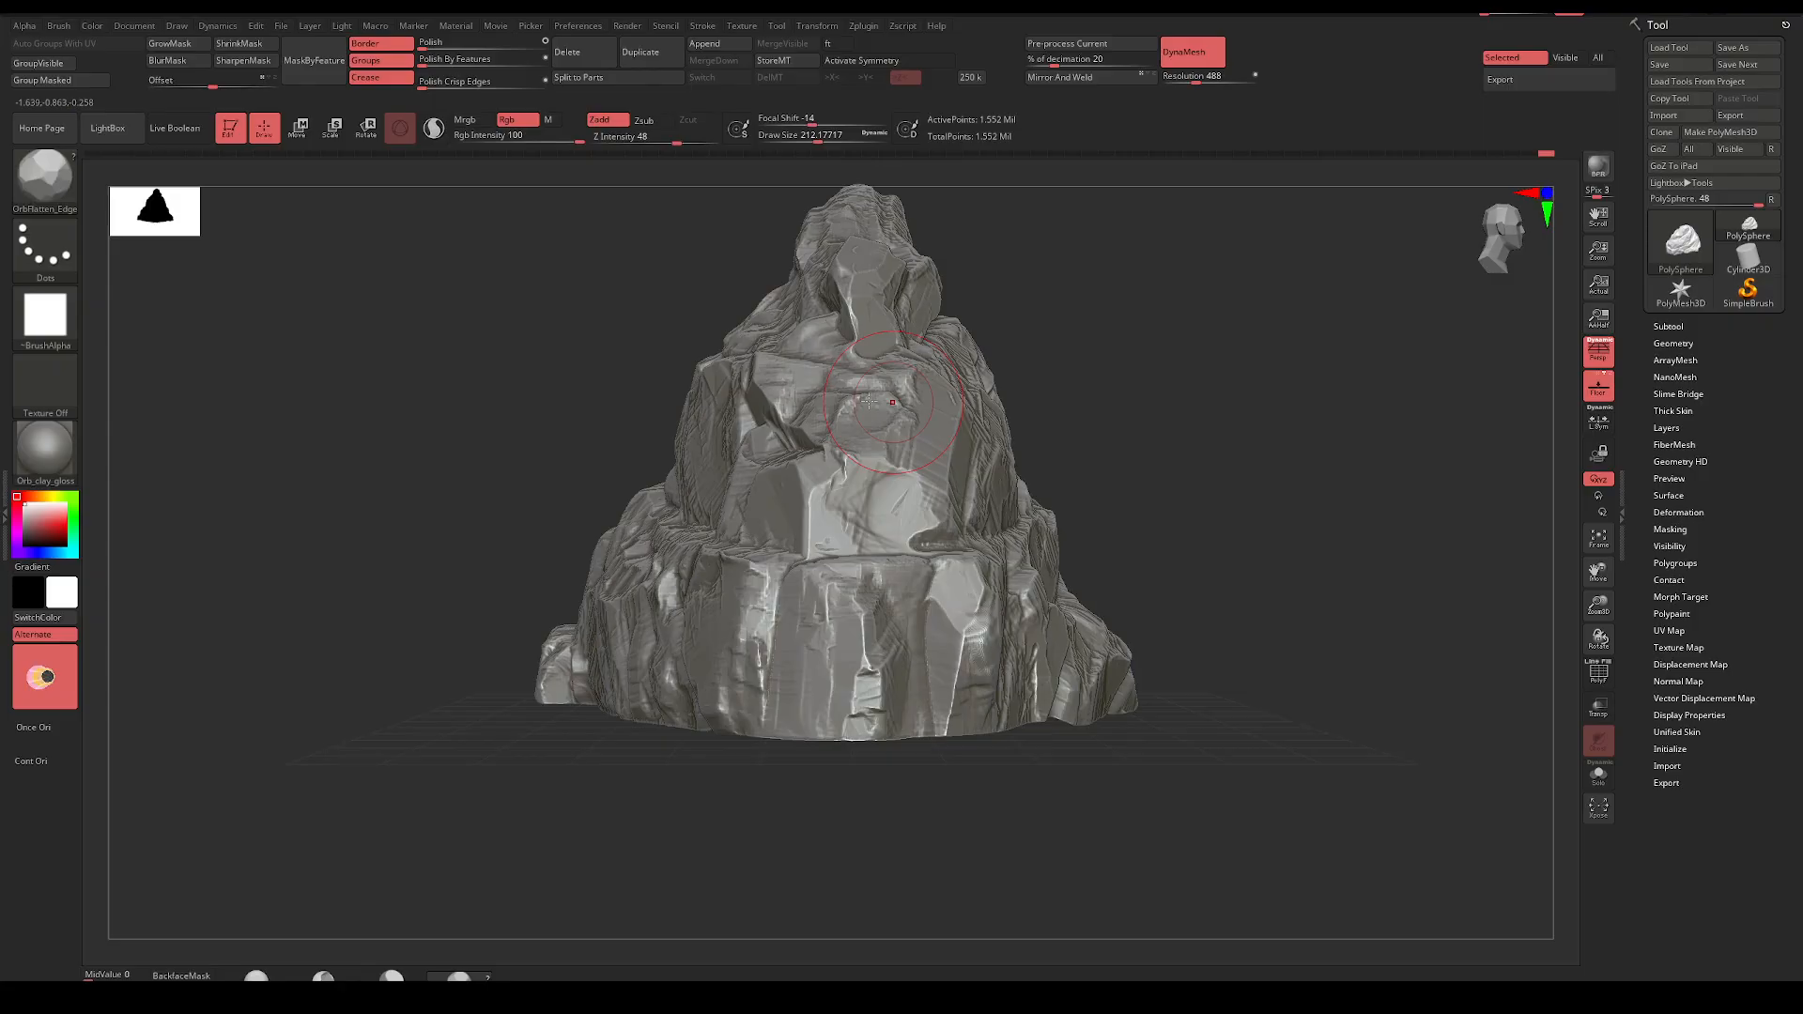
{"action": "left_click_drag", "start_coordinate": [865, 414], "coordinate": [897, 408]}
{"action": "key", "text": "ctrl+z"}
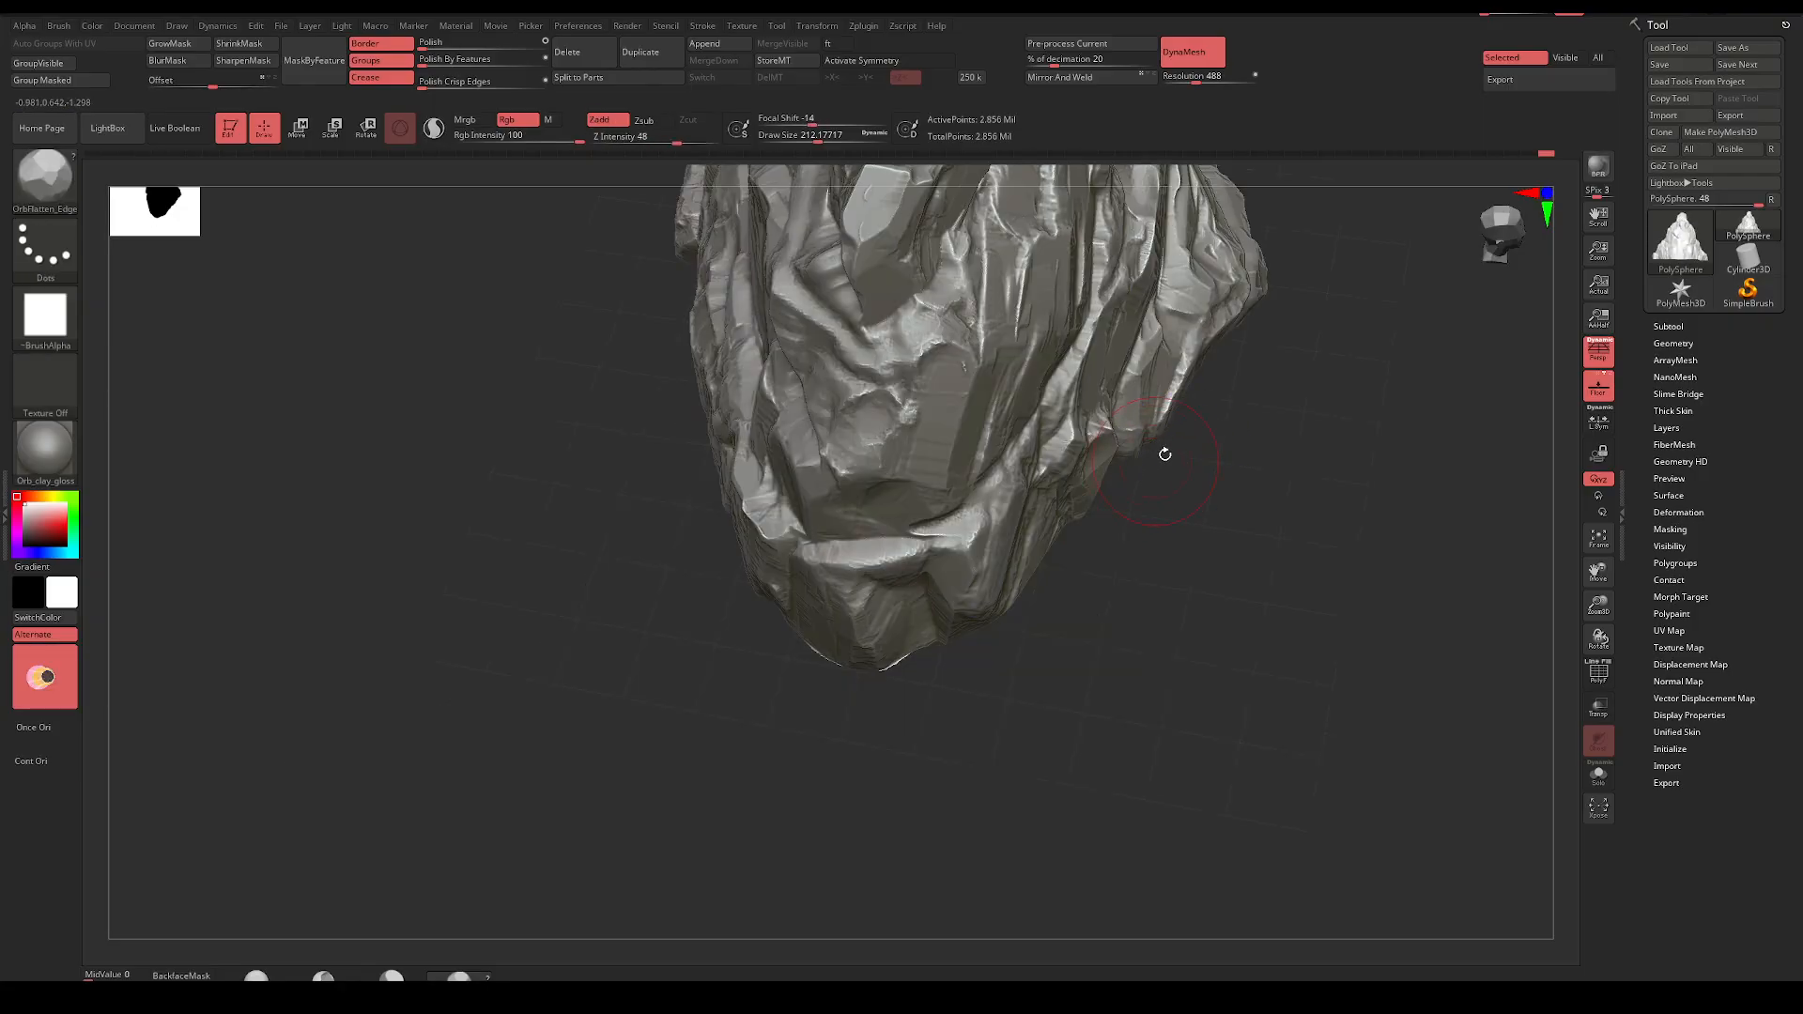
Remesh the rock with DynaMesh to even out the geometry around the raised ledge
{"action": "mouse_move", "coordinate": [1224, 518]}
{"action": "left_mouse_down"}
{"action": "mouse_move", "coordinate": [1237, 403]}
{"action": "mouse_move", "coordinate": [1232, 531]}
{"action": "mouse_move", "coordinate": [1237, 392]}
{"action": "mouse_move", "coordinate": [1227, 510]}
{"action": "left_mouse_up"}
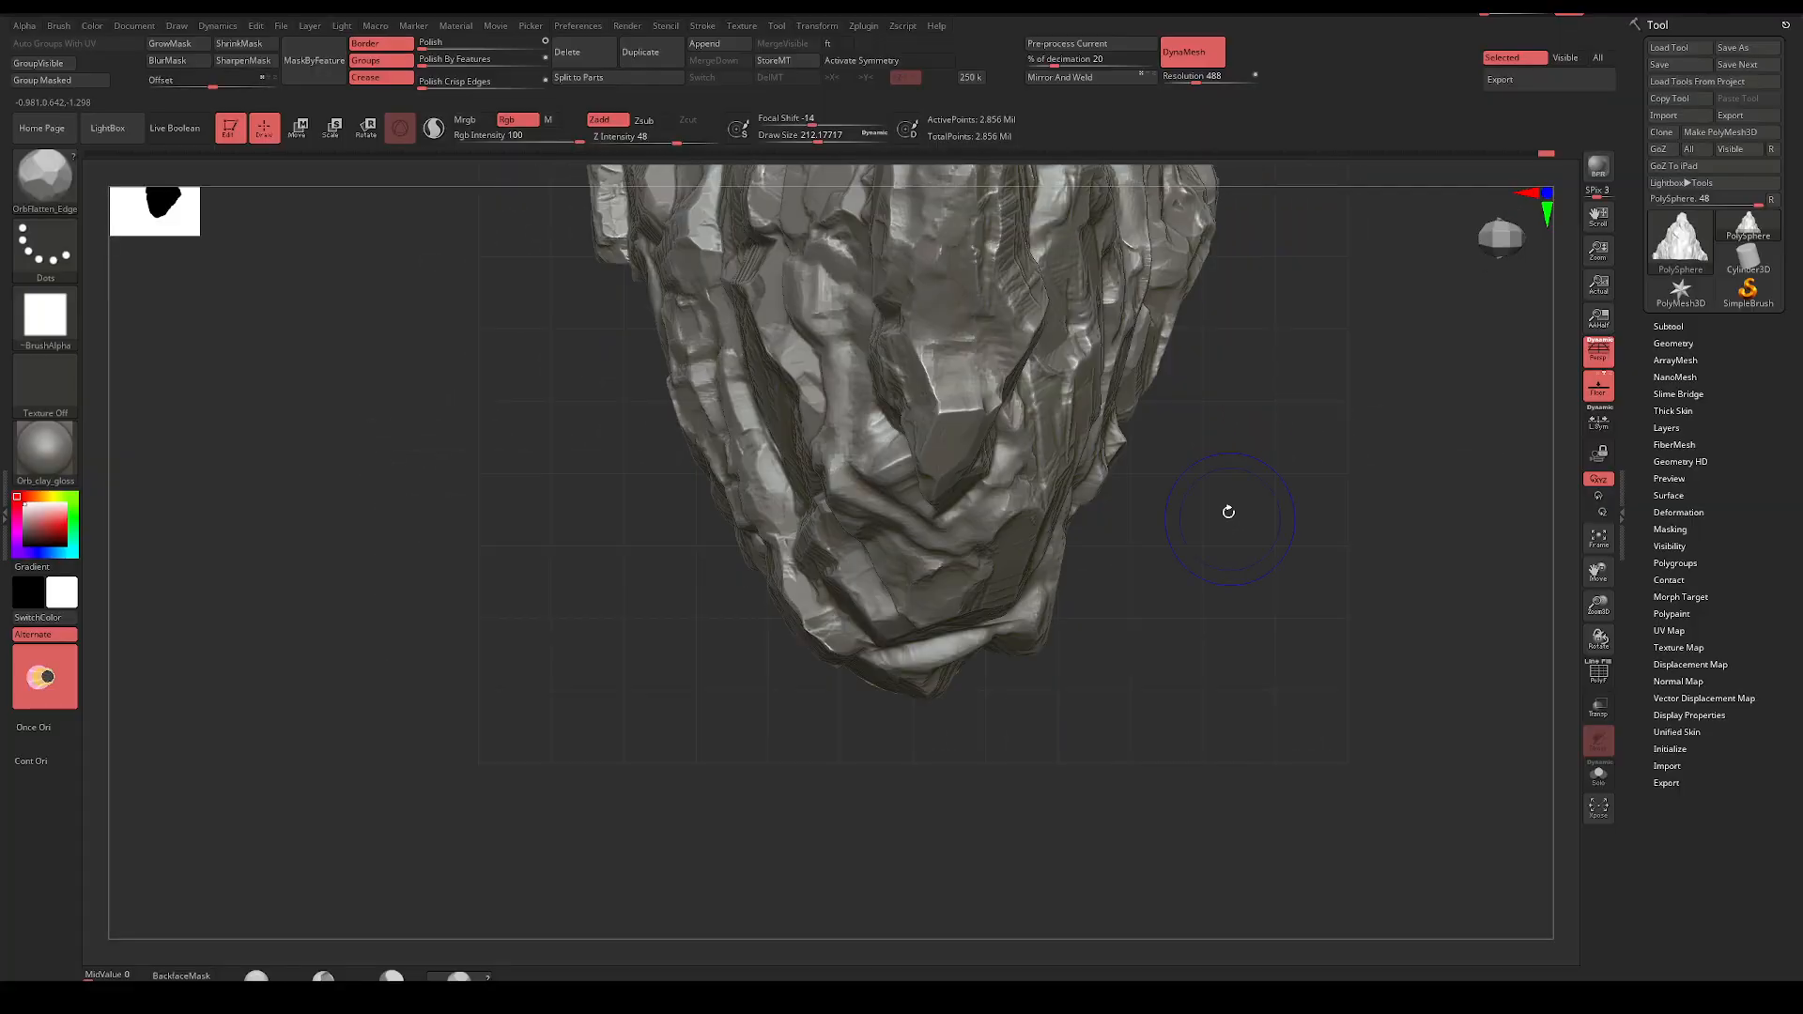
{"action": "left_click_drag", "start_coordinate": [930, 591], "coordinate": [983, 594], "text": "ctrl"}
{"action": "mouse_move", "coordinate": [1088, 730]}
{"action": "left_mouse_down"}
{"action": "mouse_move", "coordinate": [1095, 535]}
{"action": "mouse_move", "coordinate": [1255, 511]}
{"action": "mouse_move", "coordinate": [1167, 695]}
{"action": "mouse_move", "coordinate": [1171, 671]}
{"action": "mouse_move", "coordinate": [1121, 644]}
{"action": "left_mouse_up"}
Switch to the TrimSmoothBorder brush, remesh the rock, and leave it unmasked
{"action": "key", "text": "b"}
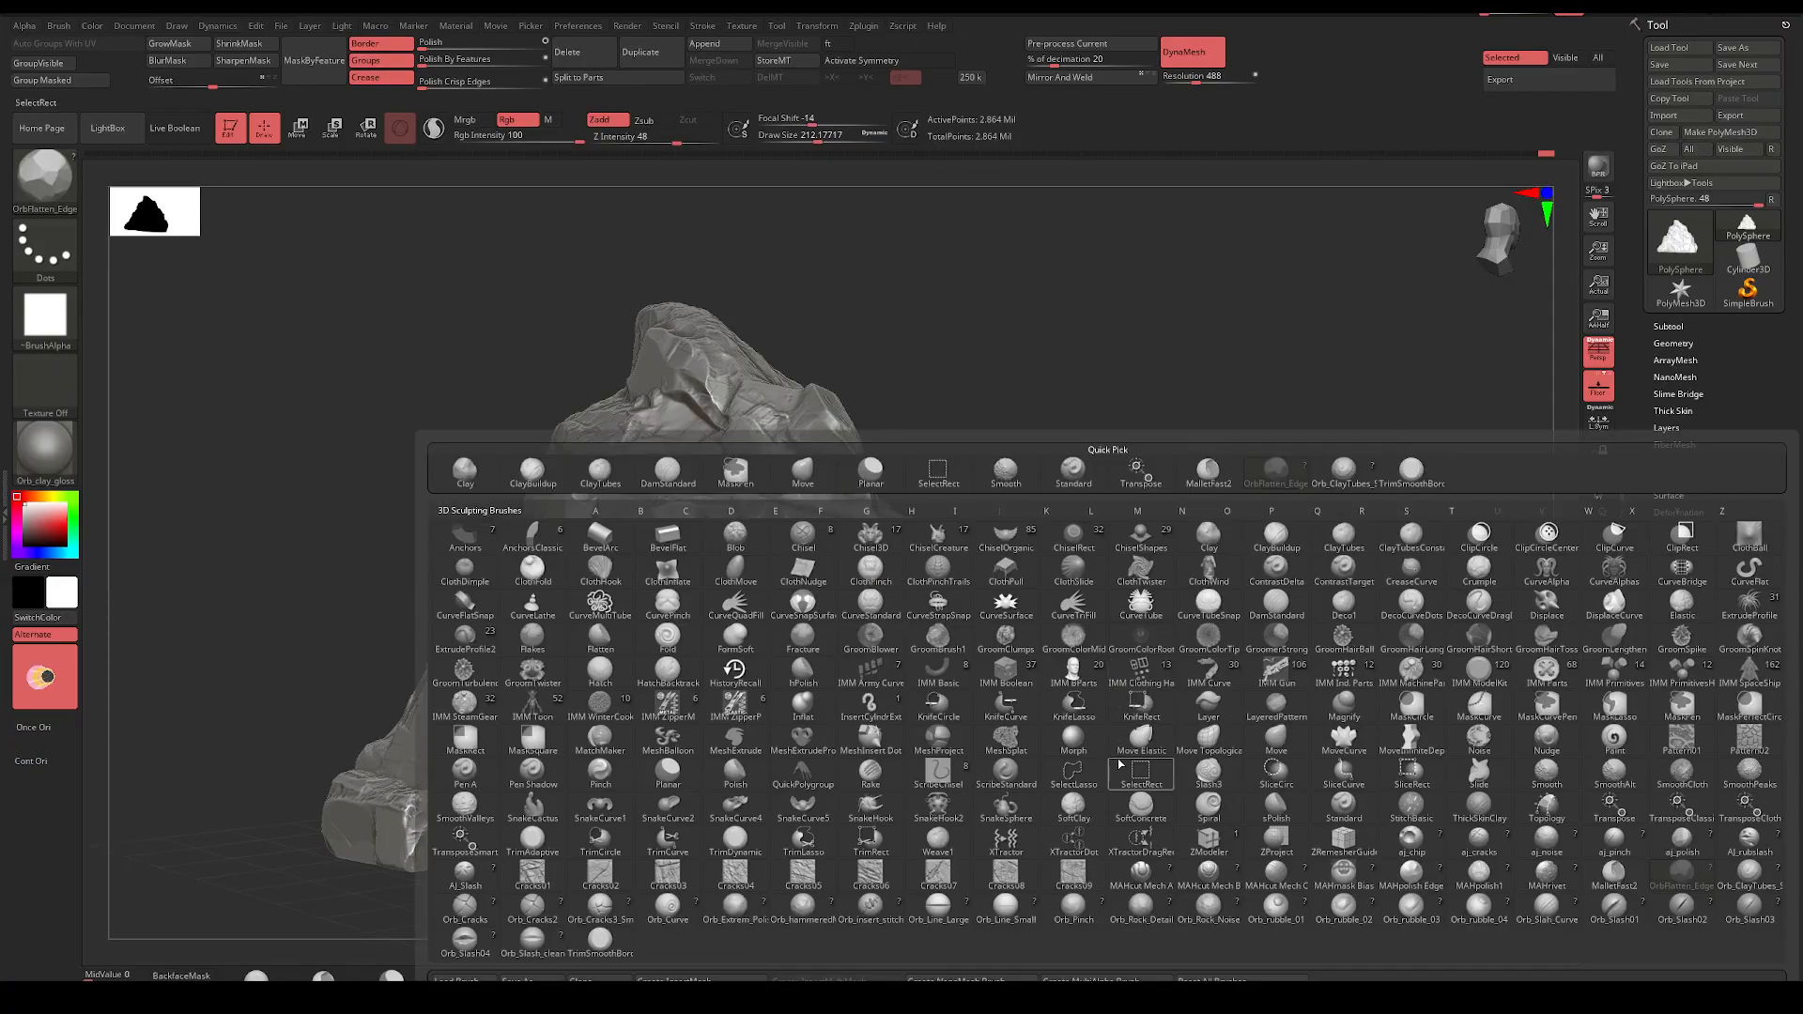
{"action": "left_click", "coordinate": [635, 905]}
{"action": "left_click_drag", "start_coordinate": [1268, 554], "coordinate": [1136, 580]}
{"action": "mouse_move", "coordinate": [1213, 511]}
{"action": "left_mouse_down", "text": "alt"}
{"action": "mouse_move", "coordinate": [1420, 494]}
{"action": "mouse_move", "coordinate": [1413, 477]}
{"action": "mouse_move", "coordinate": [1218, 588]}
{"action": "left_mouse_up", "text": "alt"}
{"action": "key", "text": "ctrl"}
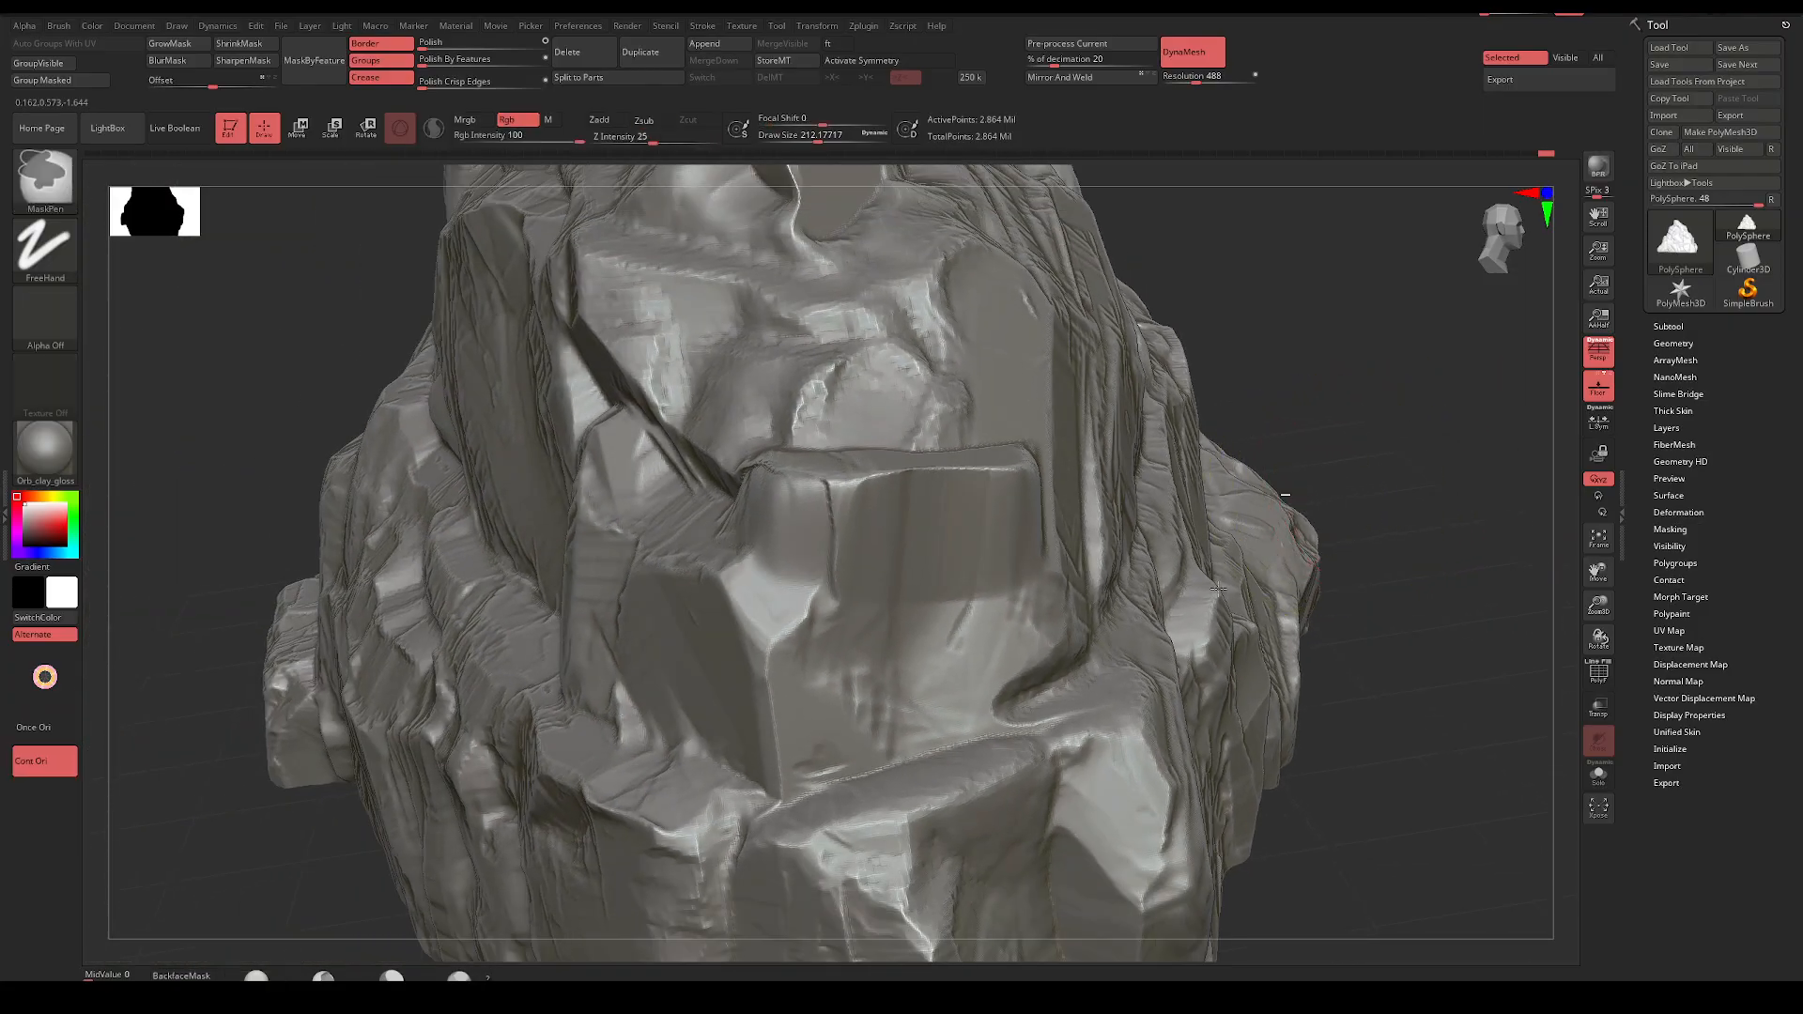
{"action": "left_click", "coordinate": [1368, 541], "text": "ctrl"}
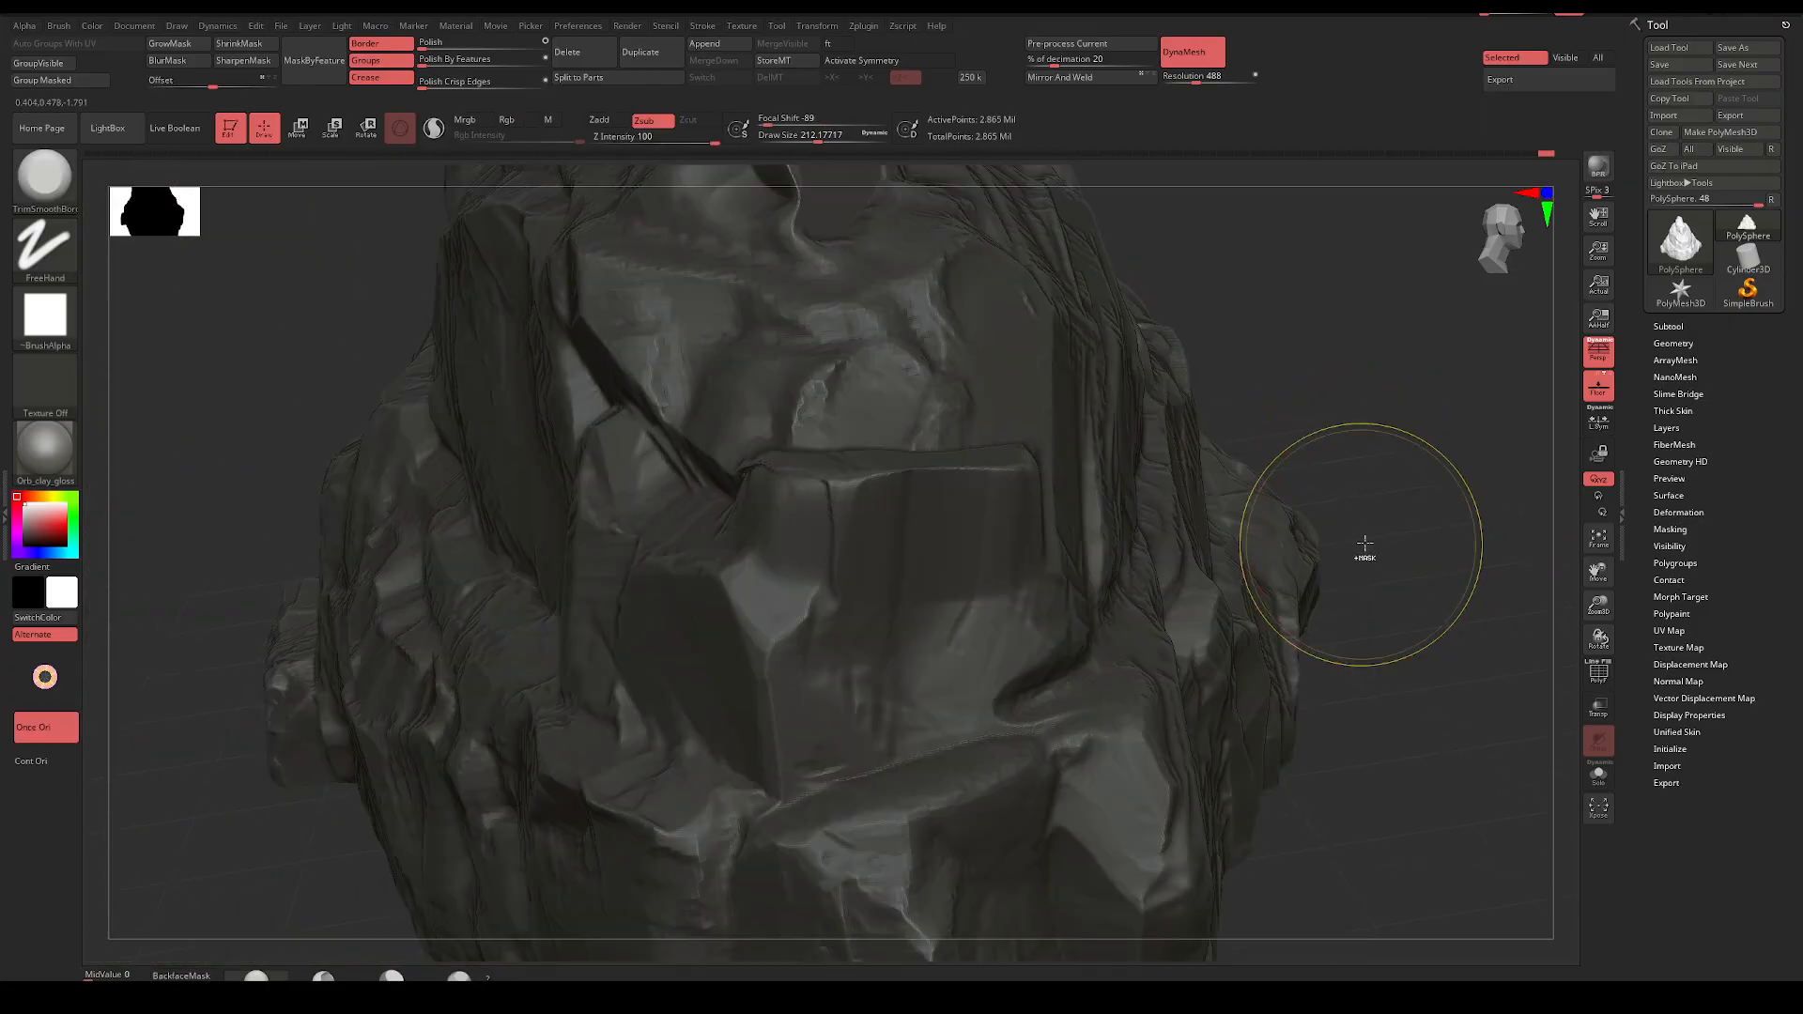
{"action": "left_click", "coordinate": [1362, 544], "text": "ctrl"}
Trim and smooth the ledge's corner and the vertical edge below it using a draw size of about 51
{"action": "left_click_drag", "start_coordinate": [873, 512], "coordinate": [765, 625]}
{"action": "key", "text": "space"}
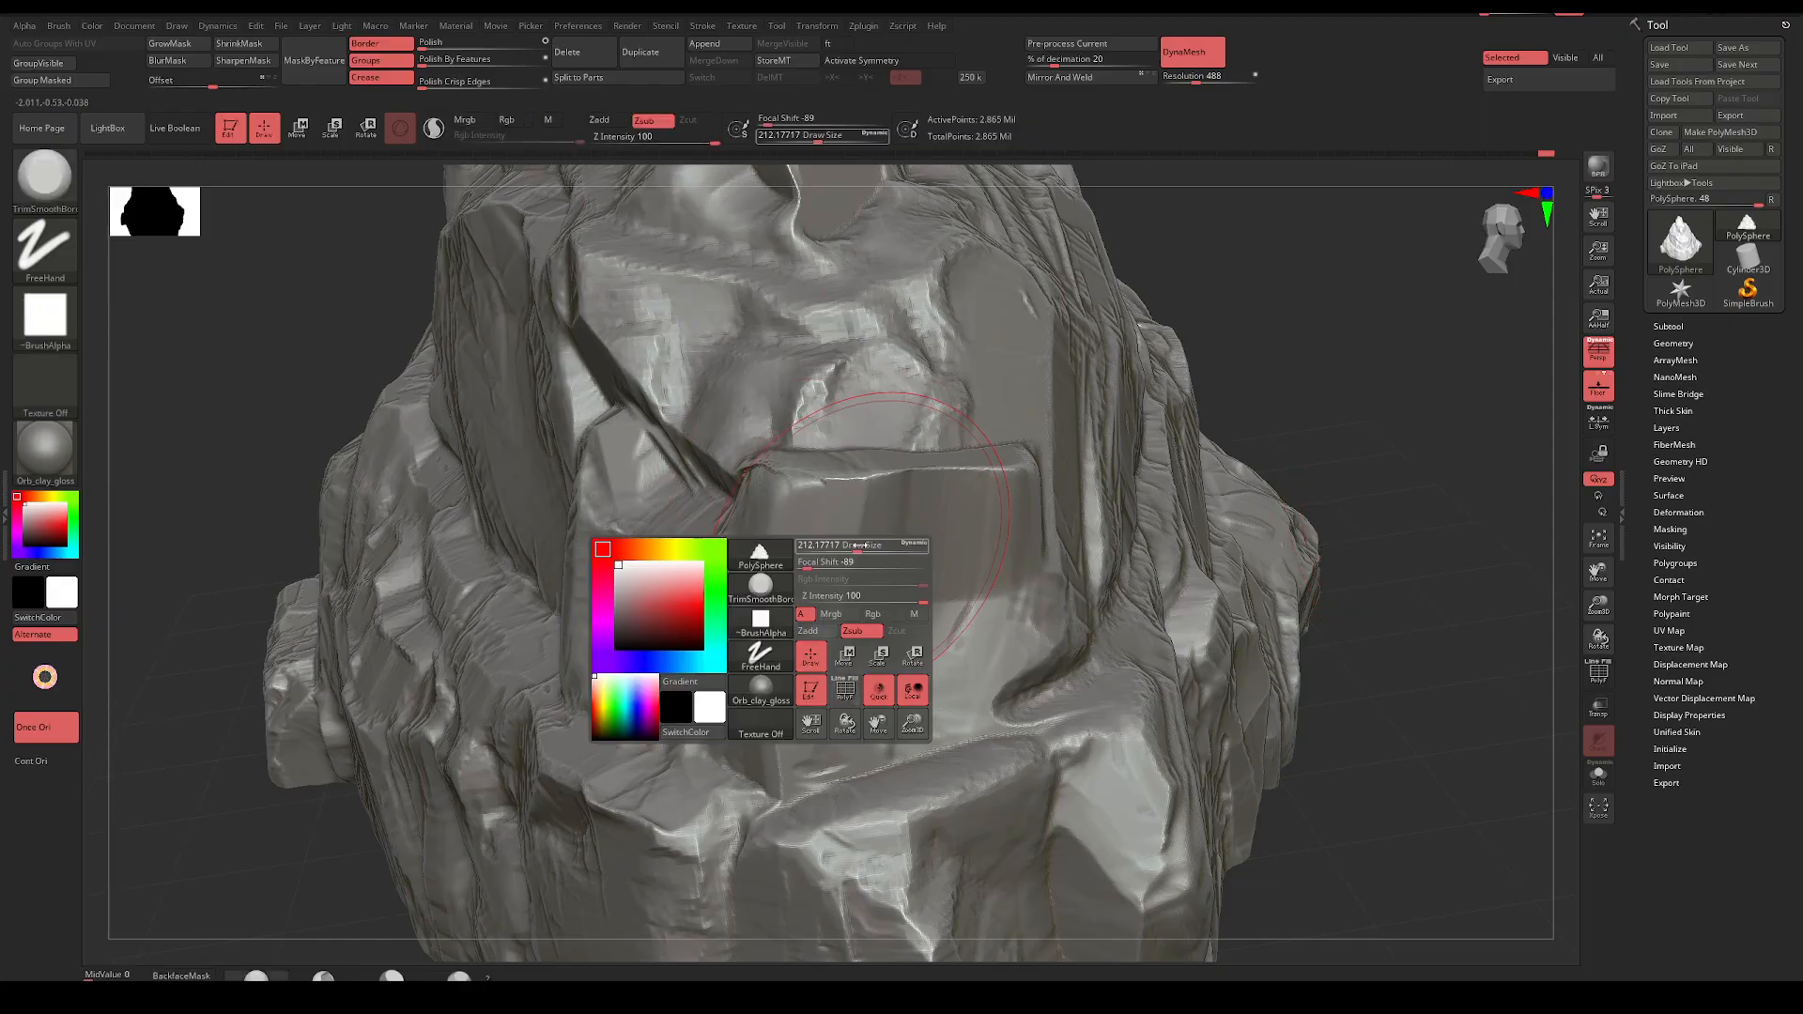
{"action": "mouse_move", "coordinate": [853, 547]}
{"action": "left_mouse_down"}
{"action": "mouse_move", "coordinate": [834, 546]}
{"action": "mouse_move", "coordinate": [873, 505]}
{"action": "mouse_move", "coordinate": [856, 521]}
{"action": "left_mouse_up"}
{"action": "key", "text": "space"}
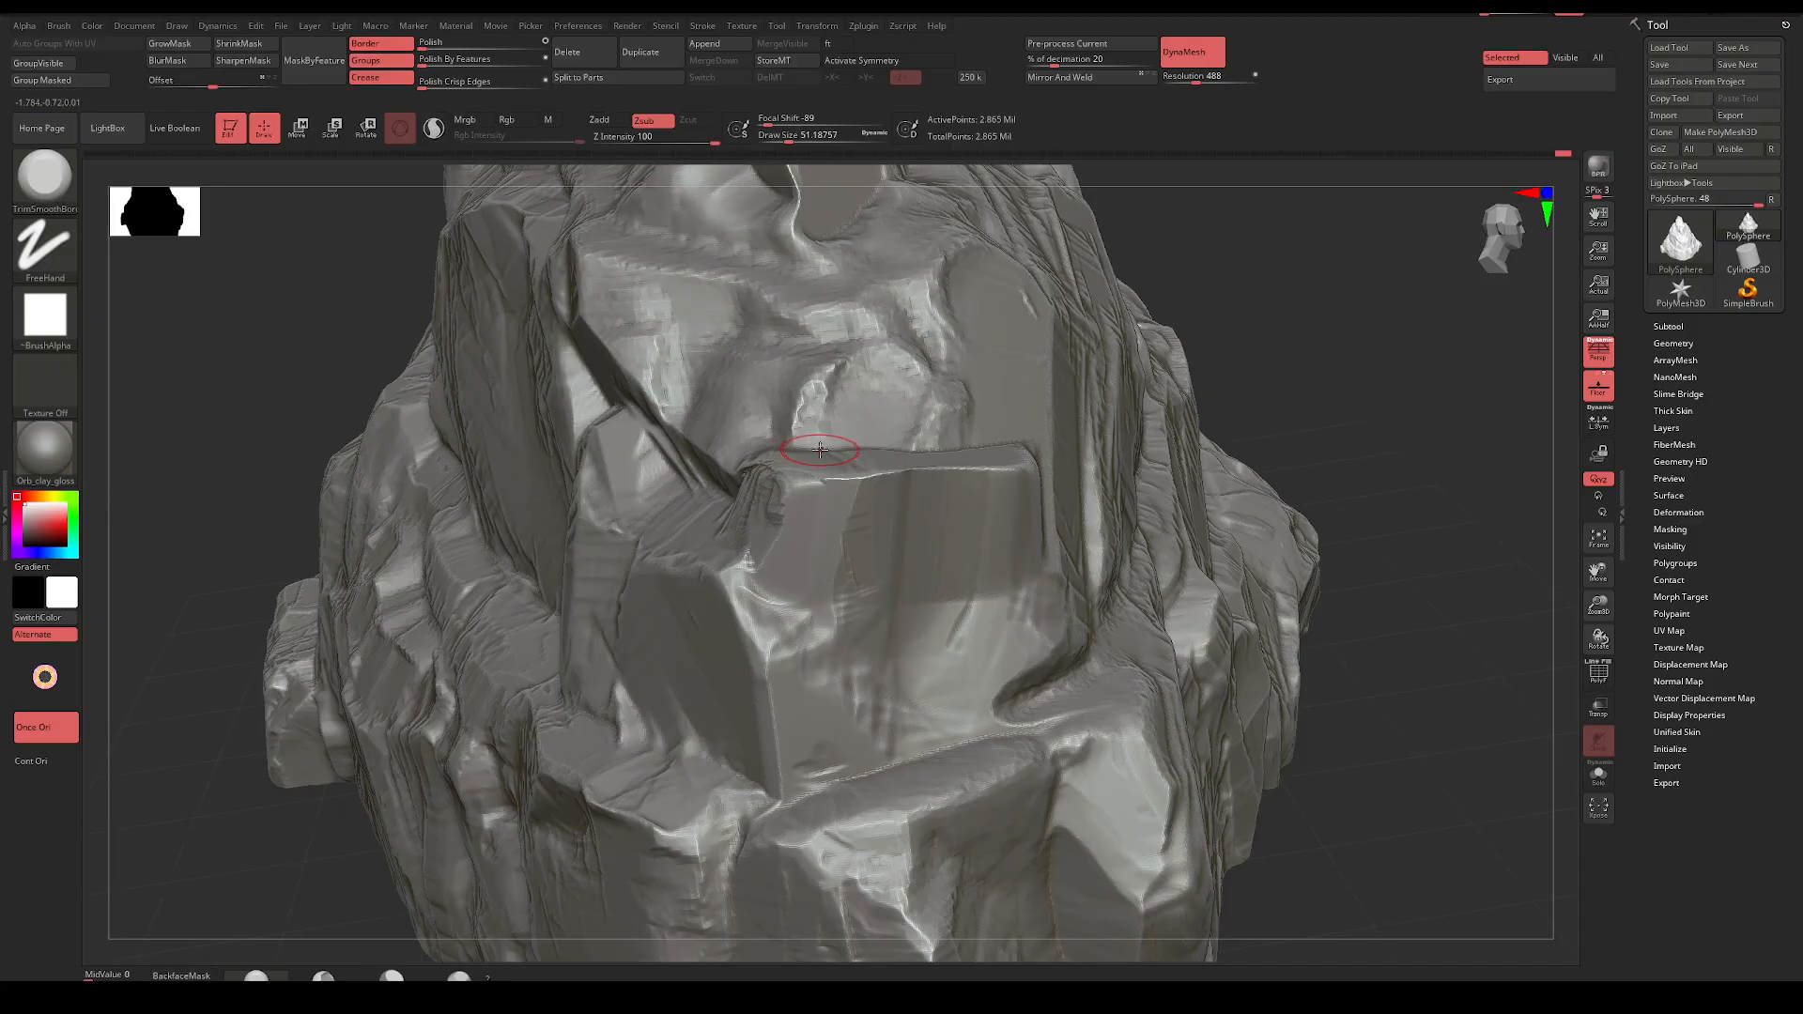
{"action": "right_click_drag", "start_coordinate": [820, 450], "coordinate": [1223, 350]}
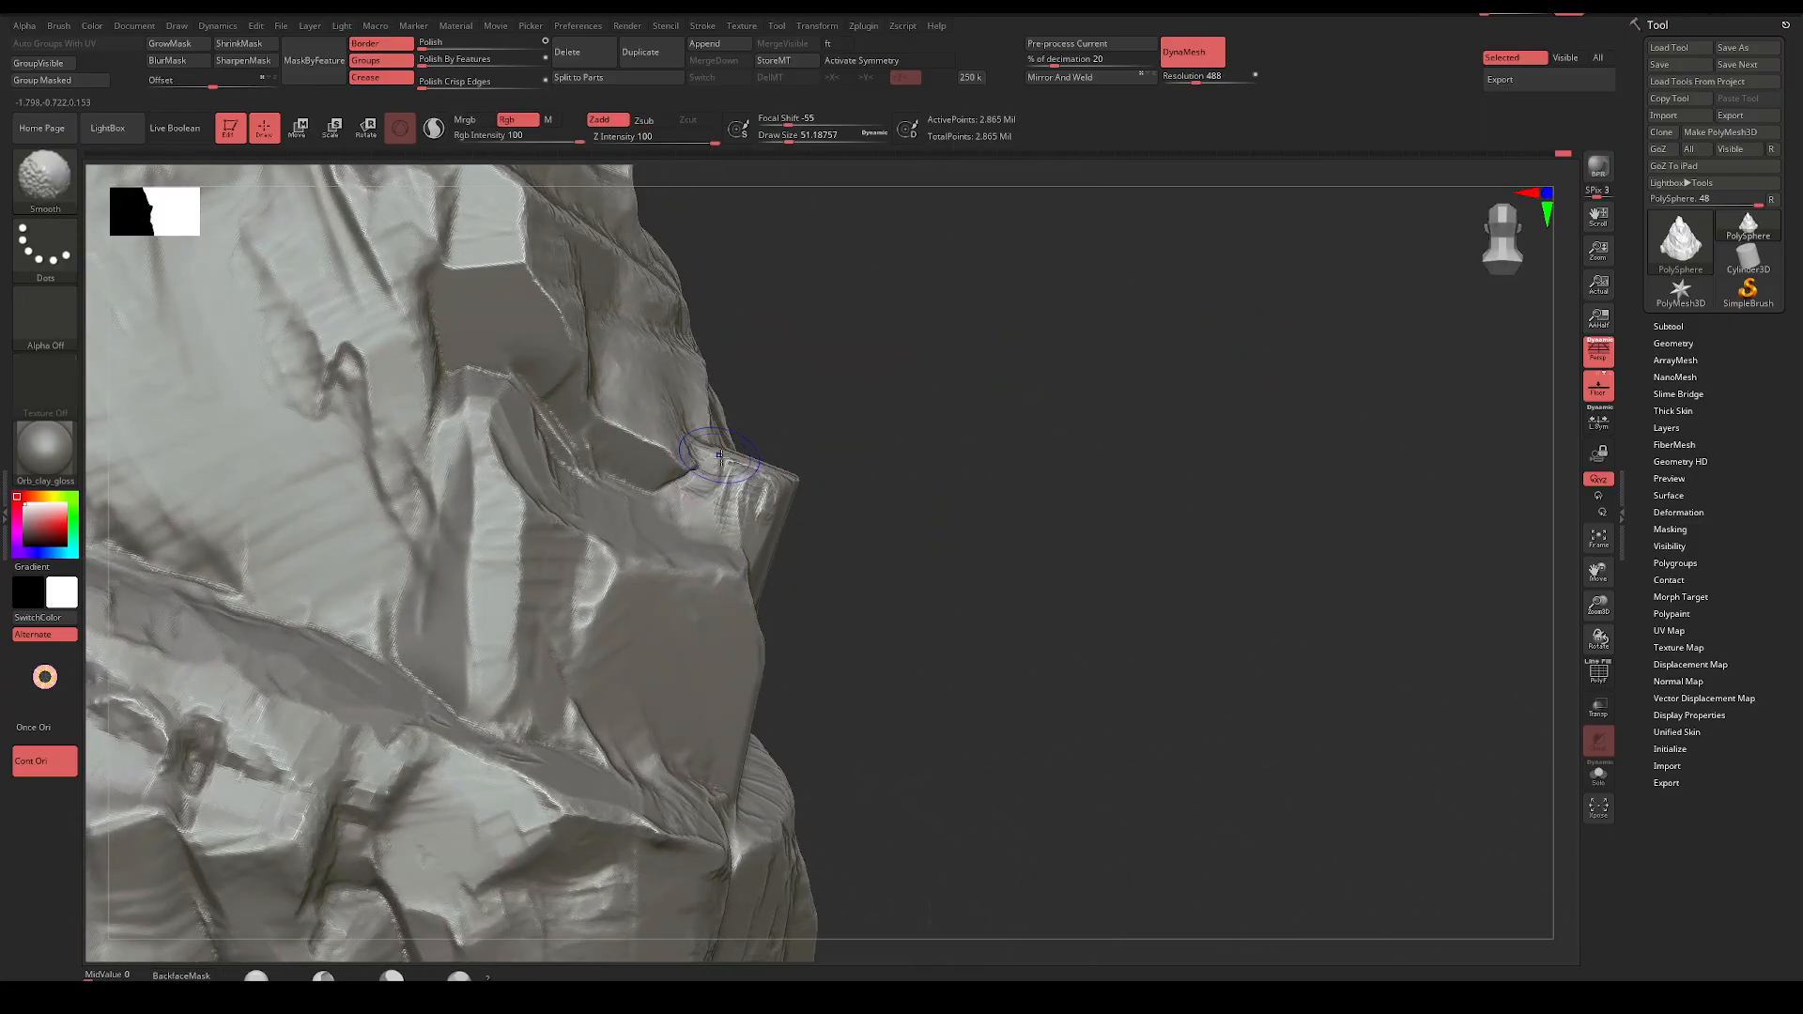
{"action": "mouse_move", "coordinate": [712, 468]}
{"action": "left_mouse_down"}
{"action": "mouse_move", "coordinate": [728, 516]}
{"action": "mouse_move", "coordinate": [699, 503]}
{"action": "mouse_move", "coordinate": [740, 486]}
{"action": "left_mouse_up"}
{"action": "right_click_drag", "start_coordinate": [914, 434], "coordinate": [831, 457]}
{"action": "mouse_move", "coordinate": [776, 530]}
{"action": "left_mouse_down"}
{"action": "mouse_move", "coordinate": [739, 642]}
{"action": "mouse_move", "coordinate": [735, 776]}
{"action": "left_mouse_up"}
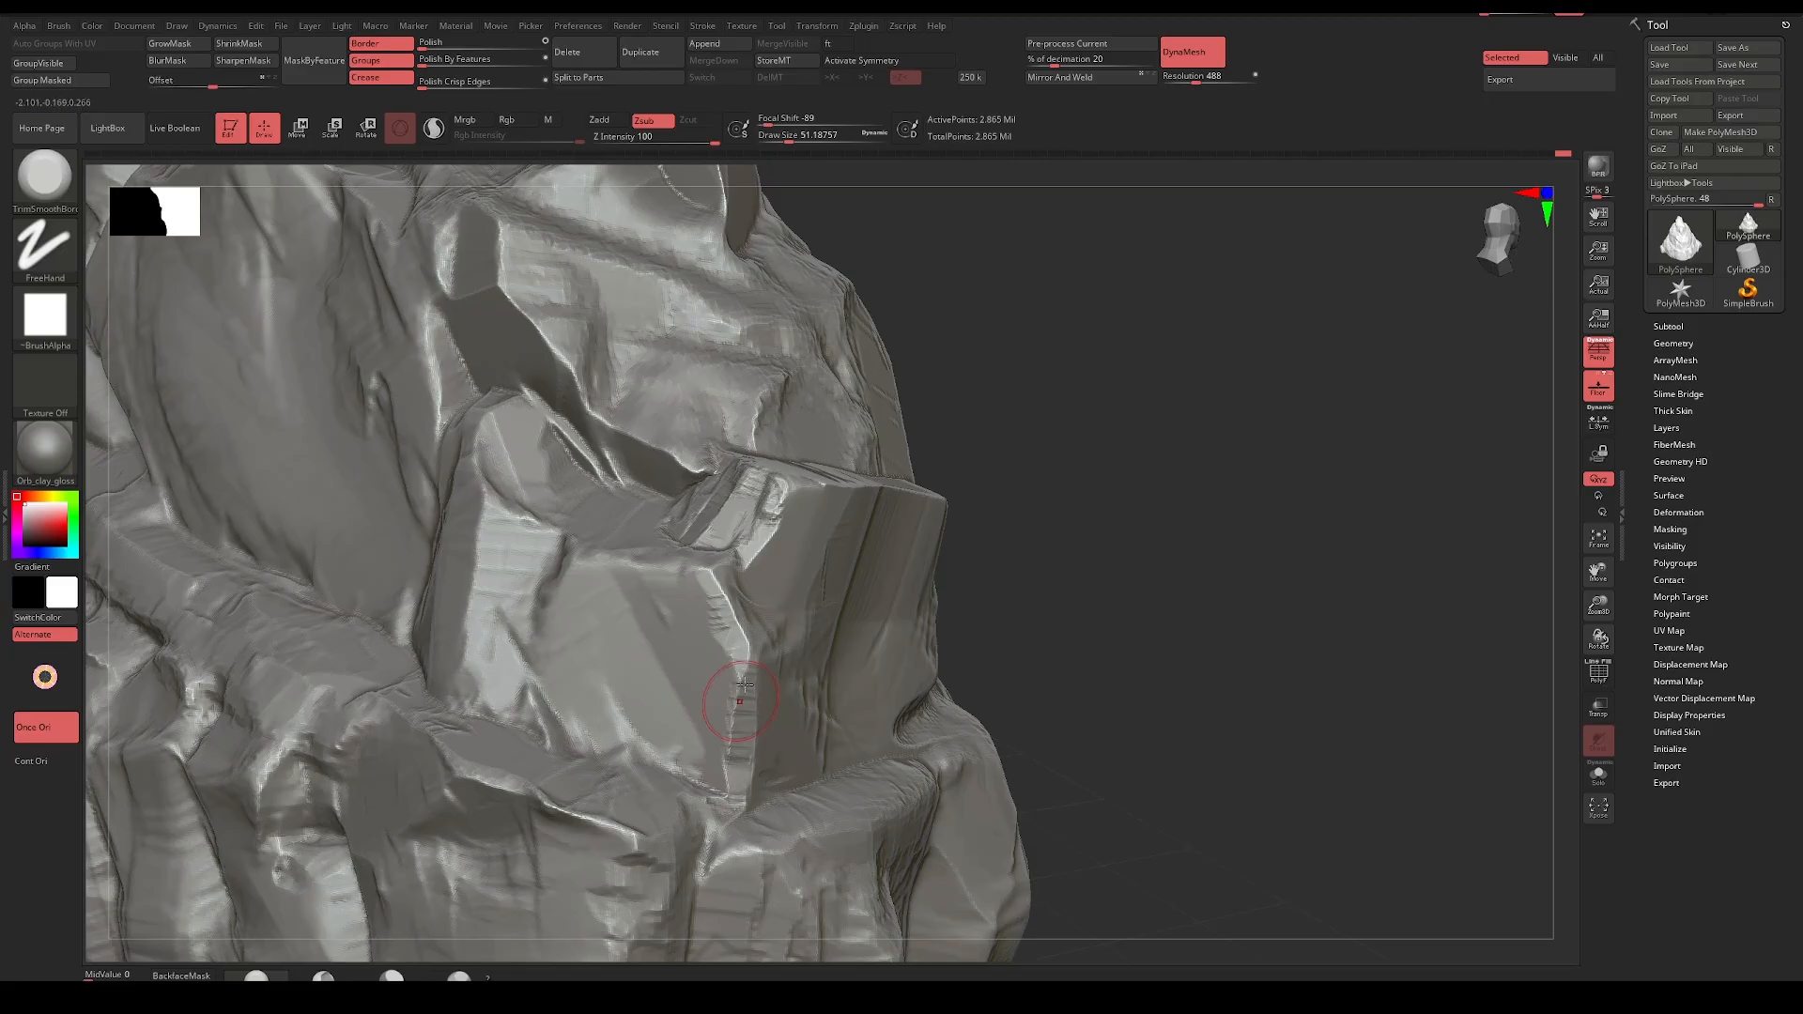
Flatten the ledge's front face and chip its opposite corner using a draw size of about 71
{"action": "right_click_drag", "start_coordinate": [988, 461], "coordinate": [837, 538]}
{"action": "key", "text": "space"}
{"action": "left_click_drag", "start_coordinate": [852, 550], "coordinate": [872, 550]}
{"action": "mouse_move", "coordinate": [844, 679]}
{"action": "left_mouse_down"}
{"action": "mouse_move", "coordinate": [825, 724]}
{"action": "mouse_move", "coordinate": [785, 685]}
{"action": "mouse_move", "coordinate": [804, 736]}
{"action": "mouse_move", "coordinate": [794, 657]}
{"action": "left_mouse_up"}
{"action": "mouse_move", "coordinate": [1138, 407]}
{"action": "right_mouse_down"}
{"action": "mouse_move", "coordinate": [1259, 362]}
{"action": "mouse_move", "coordinate": [1043, 516]}
{"action": "right_mouse_up"}
{"action": "mouse_move", "coordinate": [902, 493]}
{"action": "left_mouse_down"}
{"action": "mouse_move", "coordinate": [868, 591]}
{"action": "mouse_move", "coordinate": [888, 728]}
{"action": "mouse_move", "coordinate": [826, 699]}
{"action": "mouse_move", "coordinate": [822, 507]}
{"action": "mouse_move", "coordinate": [793, 563]}
{"action": "mouse_move", "coordinate": [806, 711]}
{"action": "mouse_move", "coordinate": [827, 490]}
{"action": "mouse_move", "coordinate": [915, 611]}
{"action": "mouse_move", "coordinate": [907, 648]}
{"action": "left_mouse_up"}
{"action": "mouse_move", "coordinate": [1220, 479]}
{"action": "left_mouse_down"}
{"action": "mouse_move", "coordinate": [1032, 476]}
{"action": "mouse_move", "coordinate": [952, 587]}
{"action": "left_mouse_up"}
{"action": "mouse_move", "coordinate": [957, 525]}
{"action": "left_mouse_down"}
{"action": "mouse_move", "coordinate": [946, 662]}
{"action": "mouse_move", "coordinate": [983, 507]}
{"action": "mouse_move", "coordinate": [942, 518]}
{"action": "left_mouse_up"}
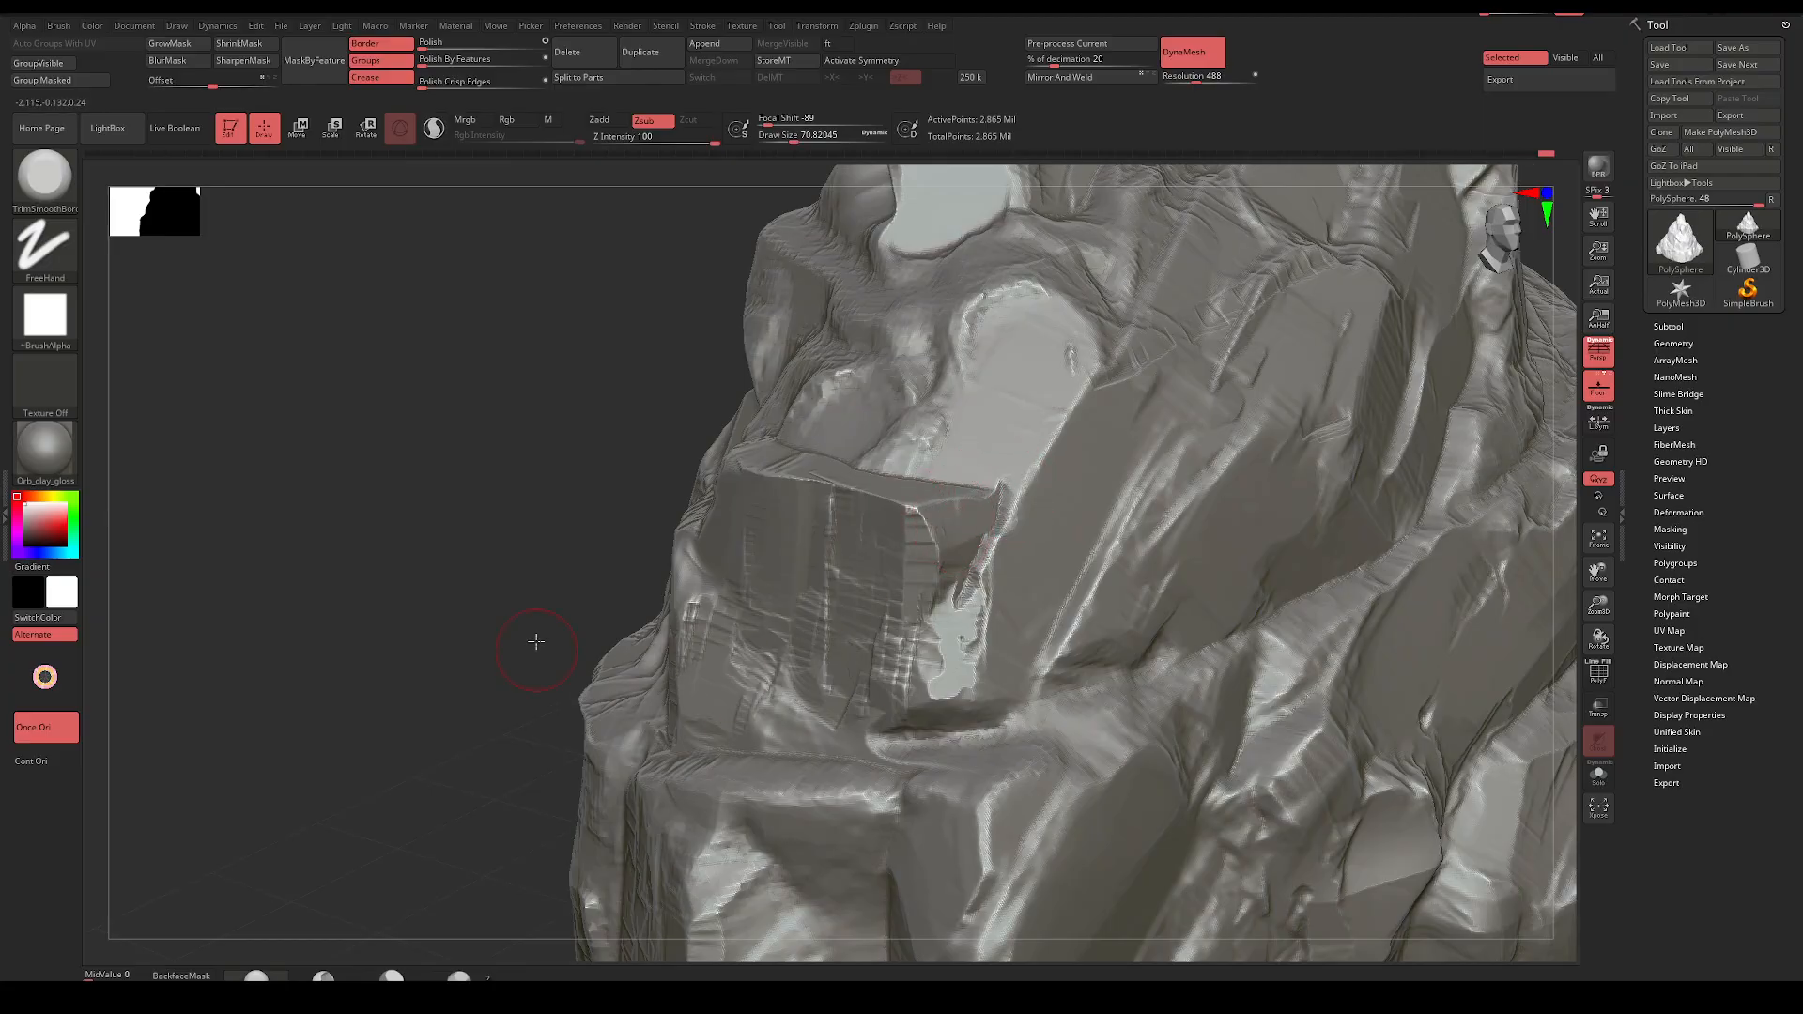
Chip the upper rim of the ledge from below, reducing the draw size to about 56
{"action": "left_click_drag", "start_coordinate": [536, 641], "coordinate": [572, 664]}
{"action": "key", "text": "space"}
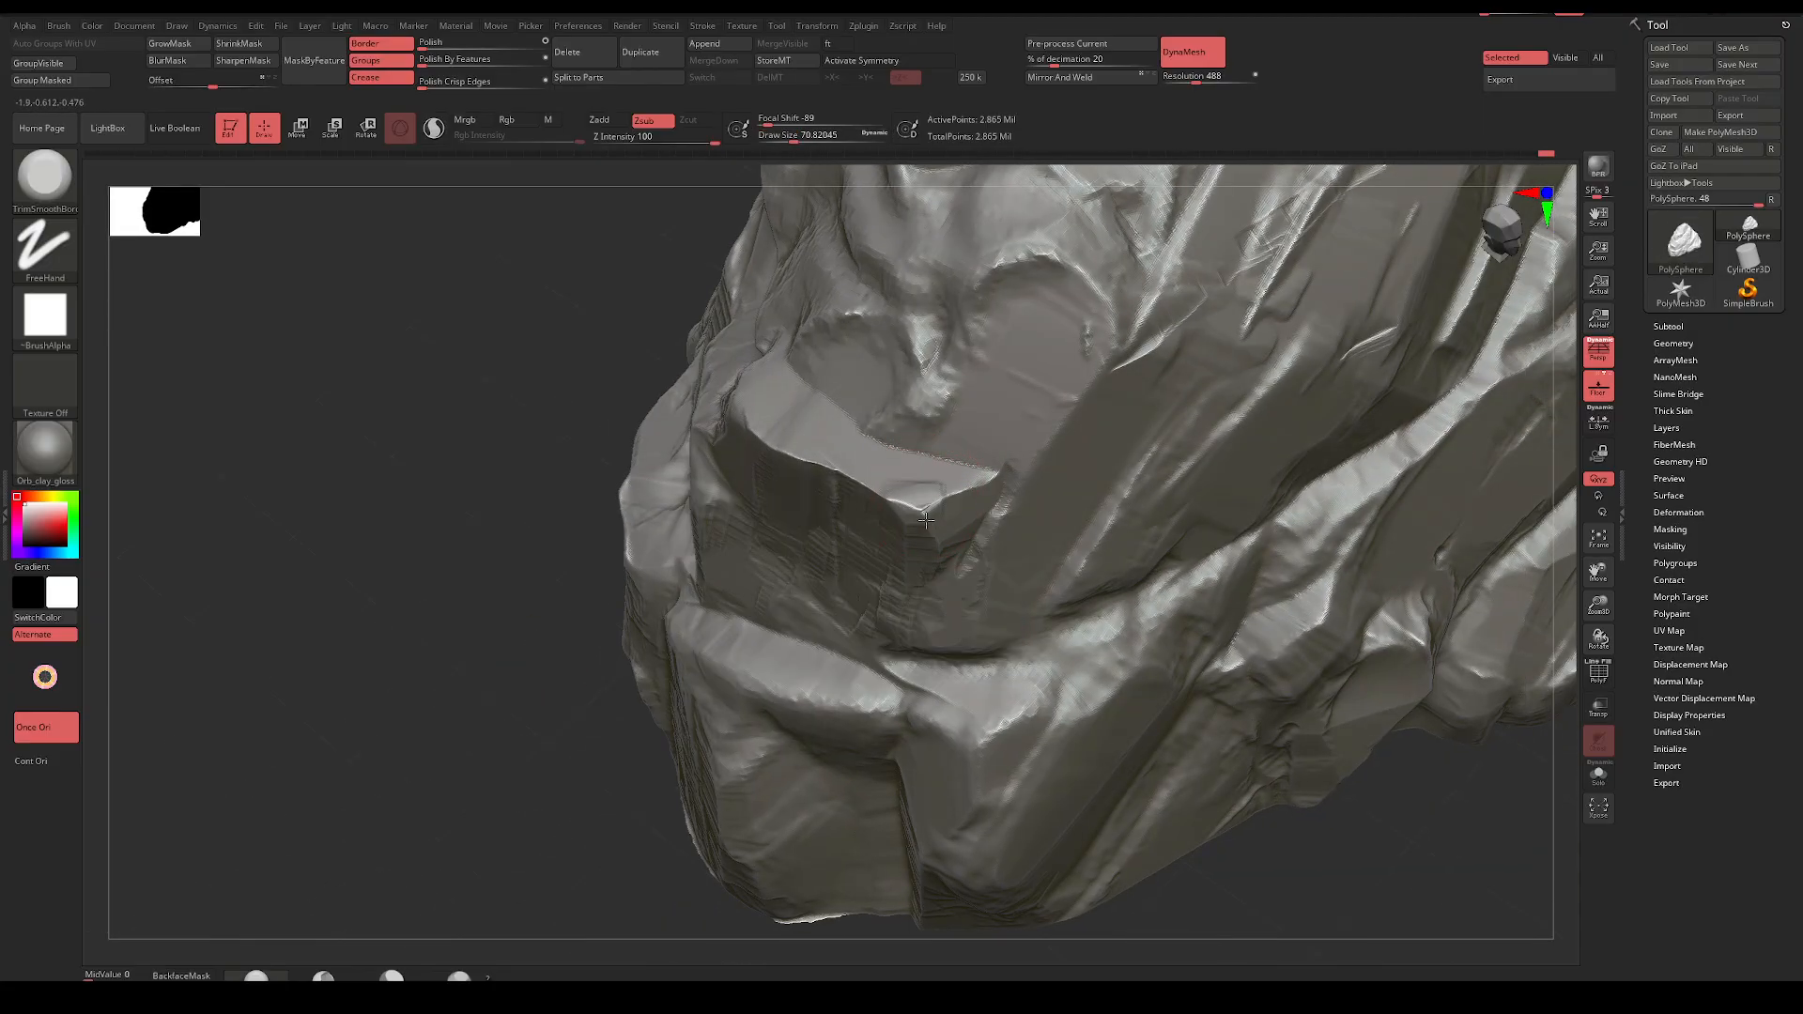
{"action": "mouse_move", "coordinate": [944, 504]}
{"action": "left_mouse_down"}
{"action": "mouse_move", "coordinate": [961, 496]}
{"action": "mouse_move", "coordinate": [910, 481]}
{"action": "mouse_move", "coordinate": [873, 494]}
{"action": "left_mouse_up"}
{"action": "key", "text": "space"}
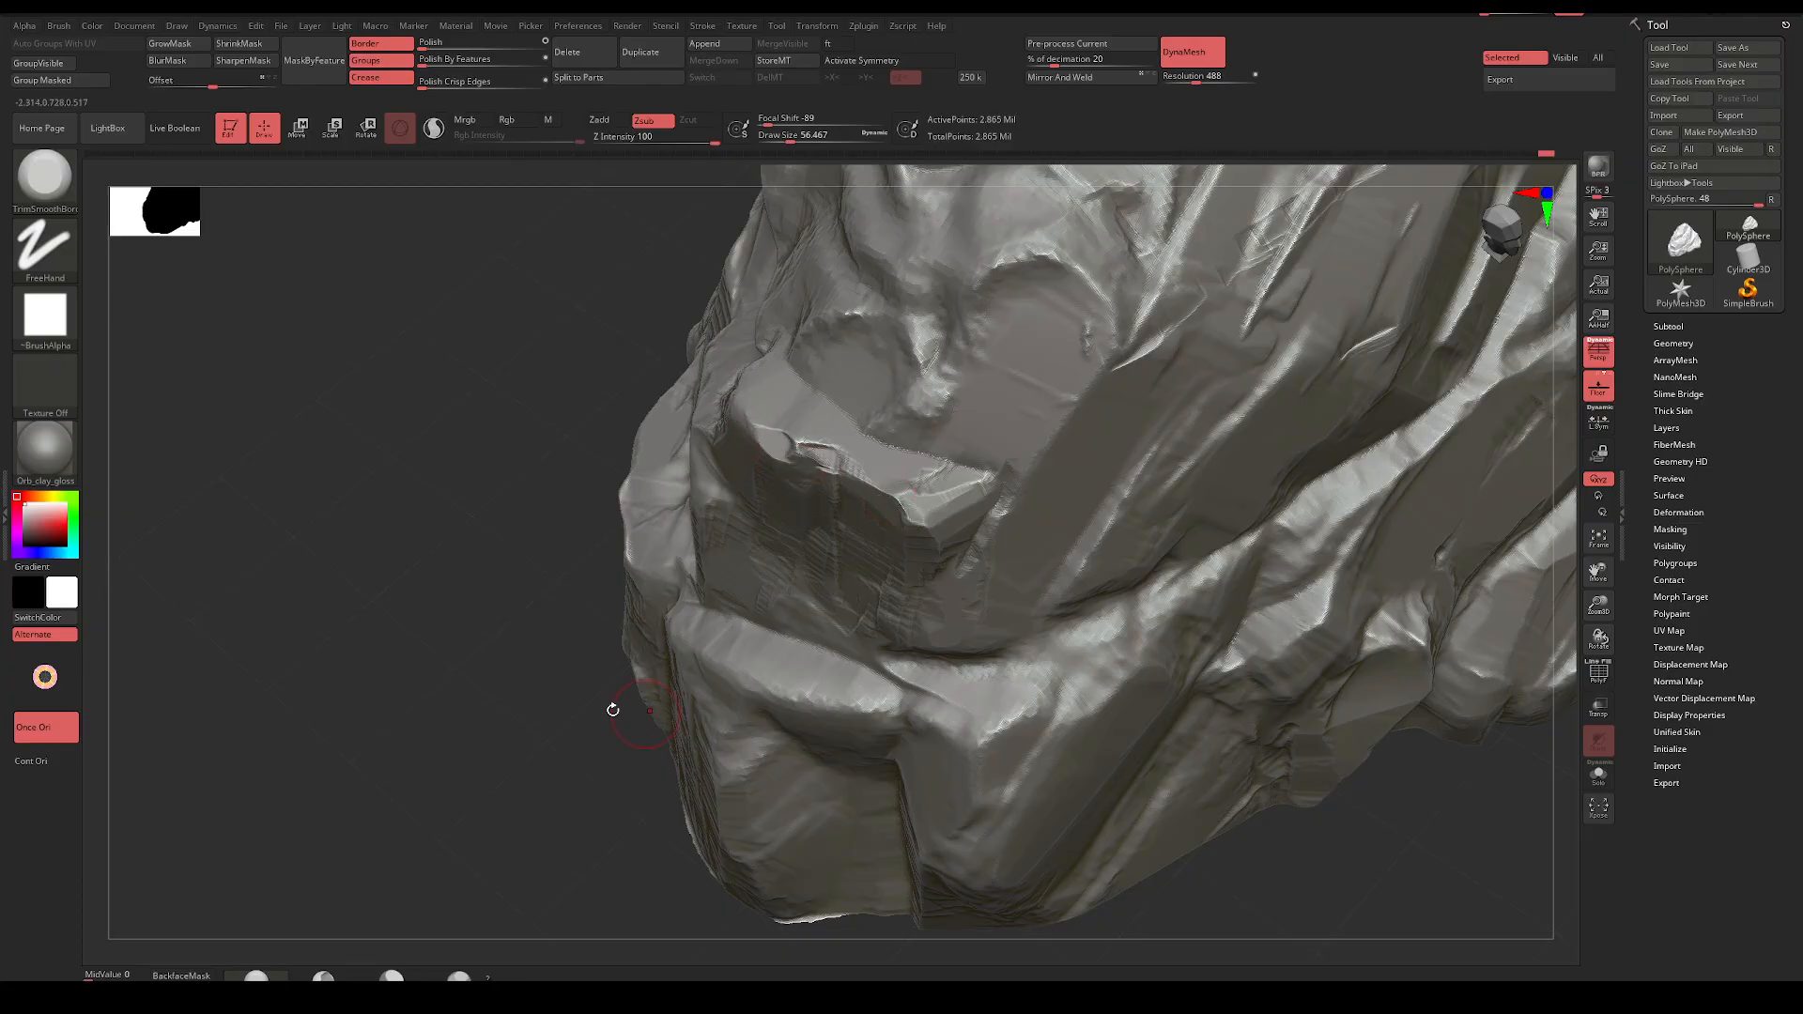
Carve a small notch into the middle of the ledge's rim, reducing the draw size to about 25
{"action": "right_click_drag", "start_coordinate": [613, 710], "coordinate": [1199, 525]}
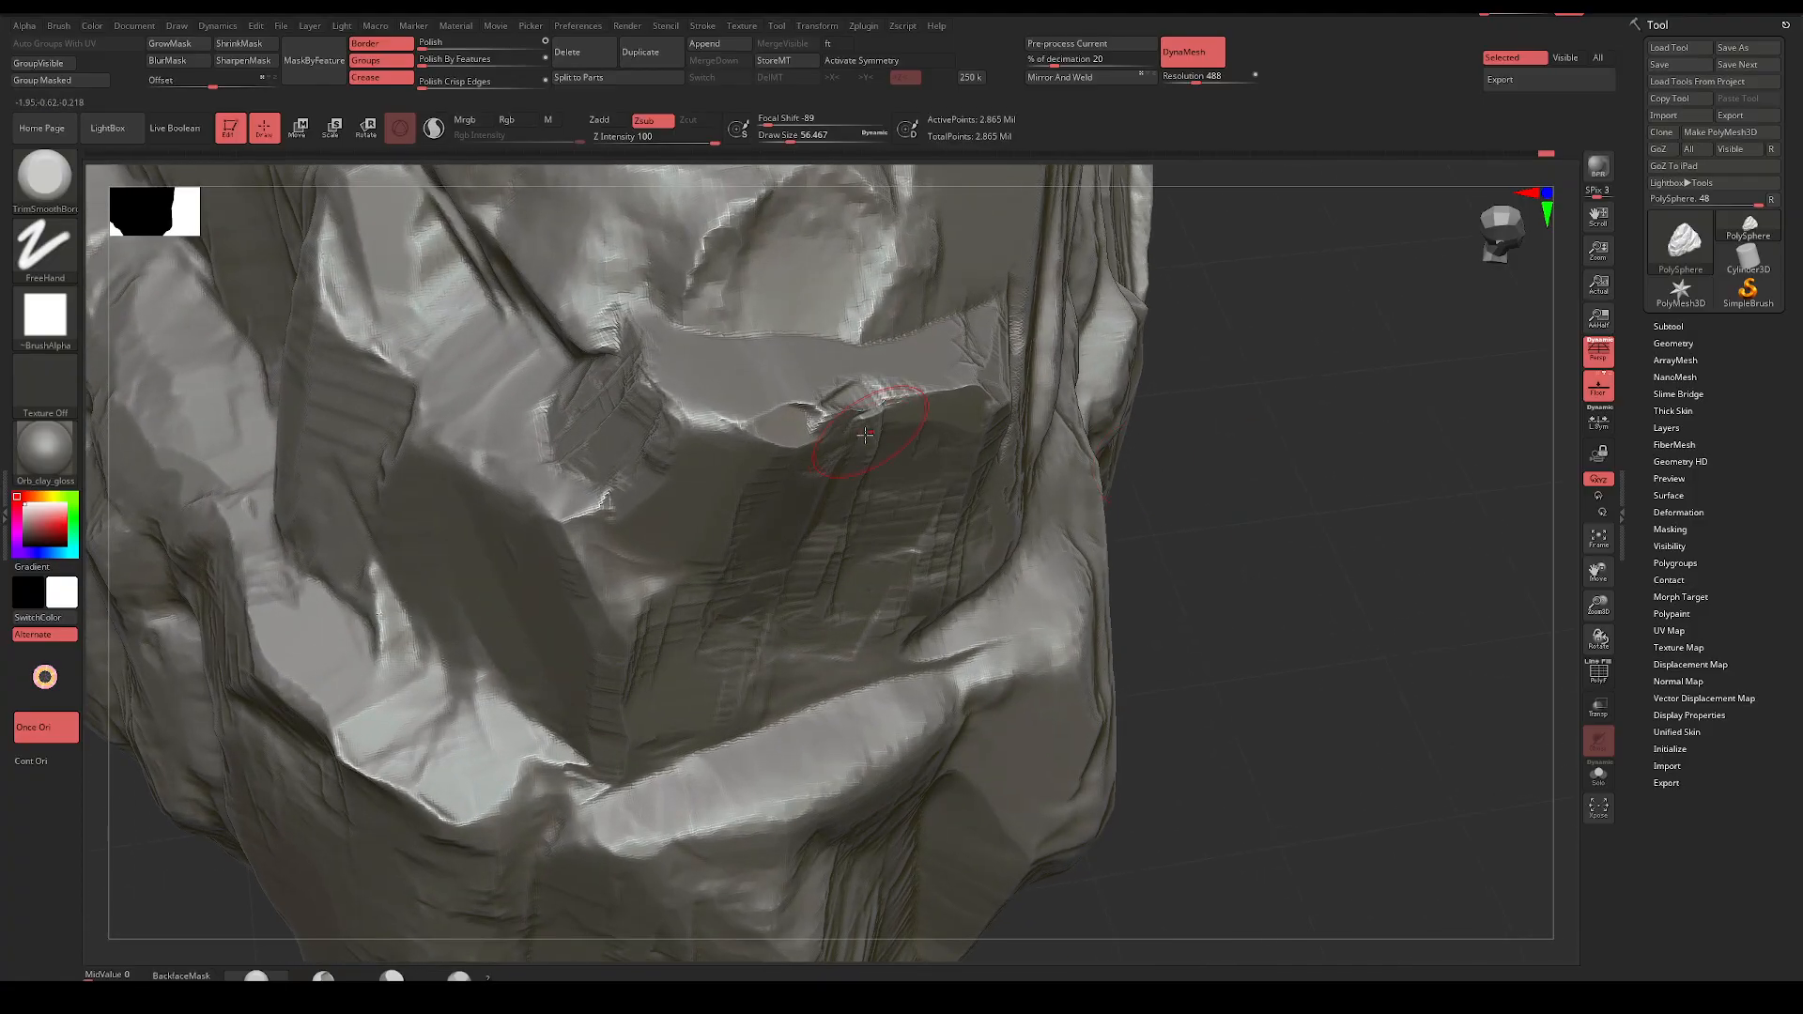
{"action": "mouse_move", "coordinate": [849, 427]}
{"action": "left_mouse_down"}
{"action": "mouse_move", "coordinate": [798, 413]}
{"action": "mouse_move", "coordinate": [832, 410]}
{"action": "left_mouse_up"}
{"action": "key", "text": "space"}
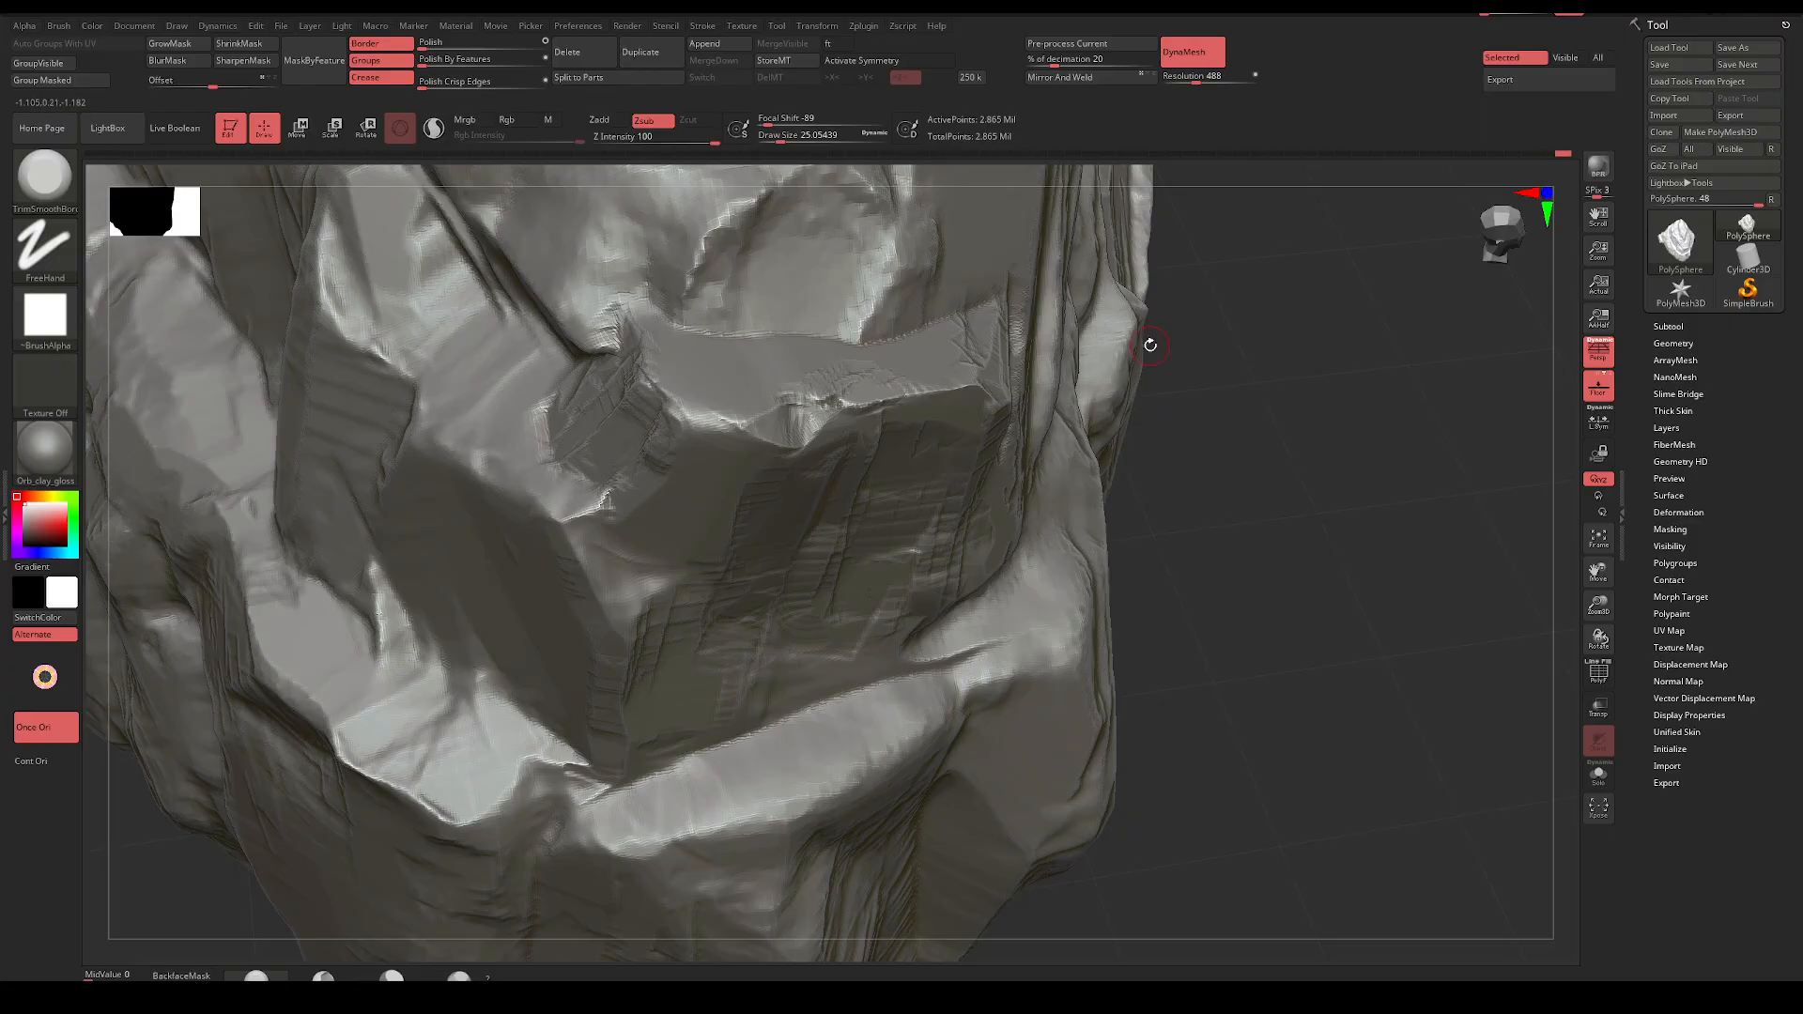
Flatten the central facets of the rock's front face using a draw size of about 197
{"action": "right_click_drag", "start_coordinate": [1150, 345], "coordinate": [1144, 452], "text": "ctrl"}
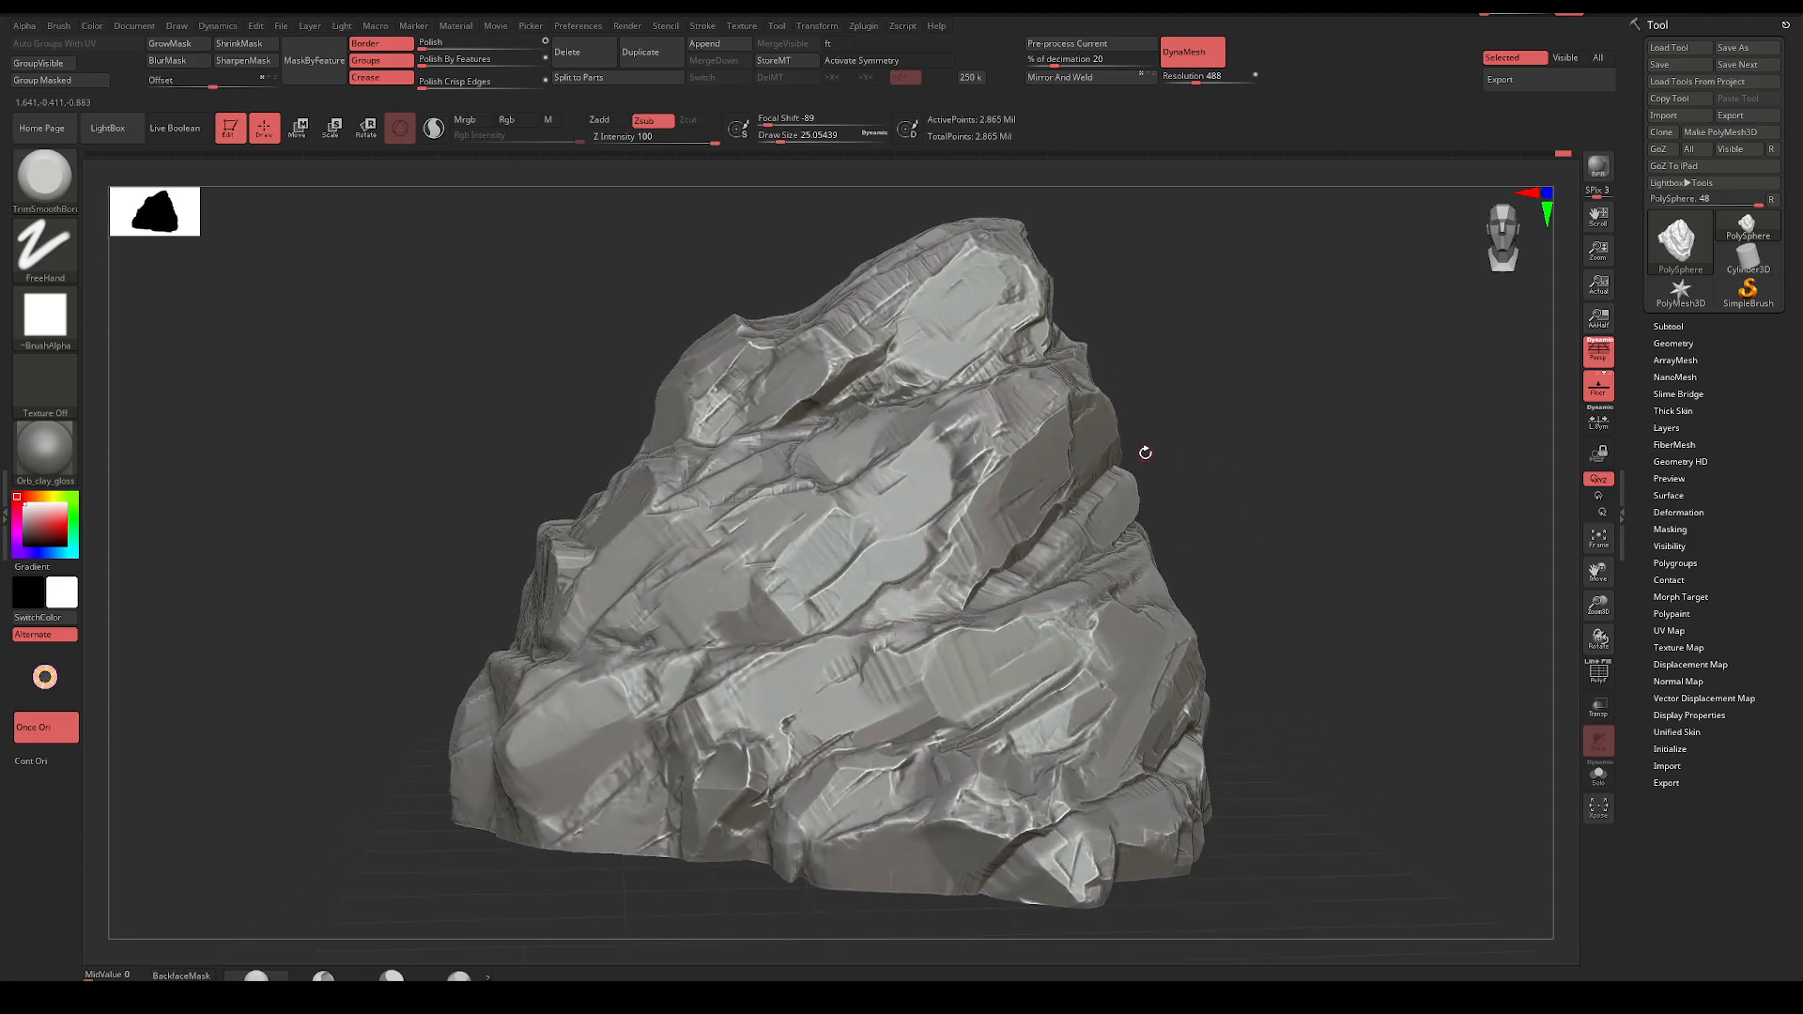
{"action": "right_click", "coordinate": [831, 579]}
{"action": "left_click_drag", "start_coordinate": [862, 581], "coordinate": [868, 581]}
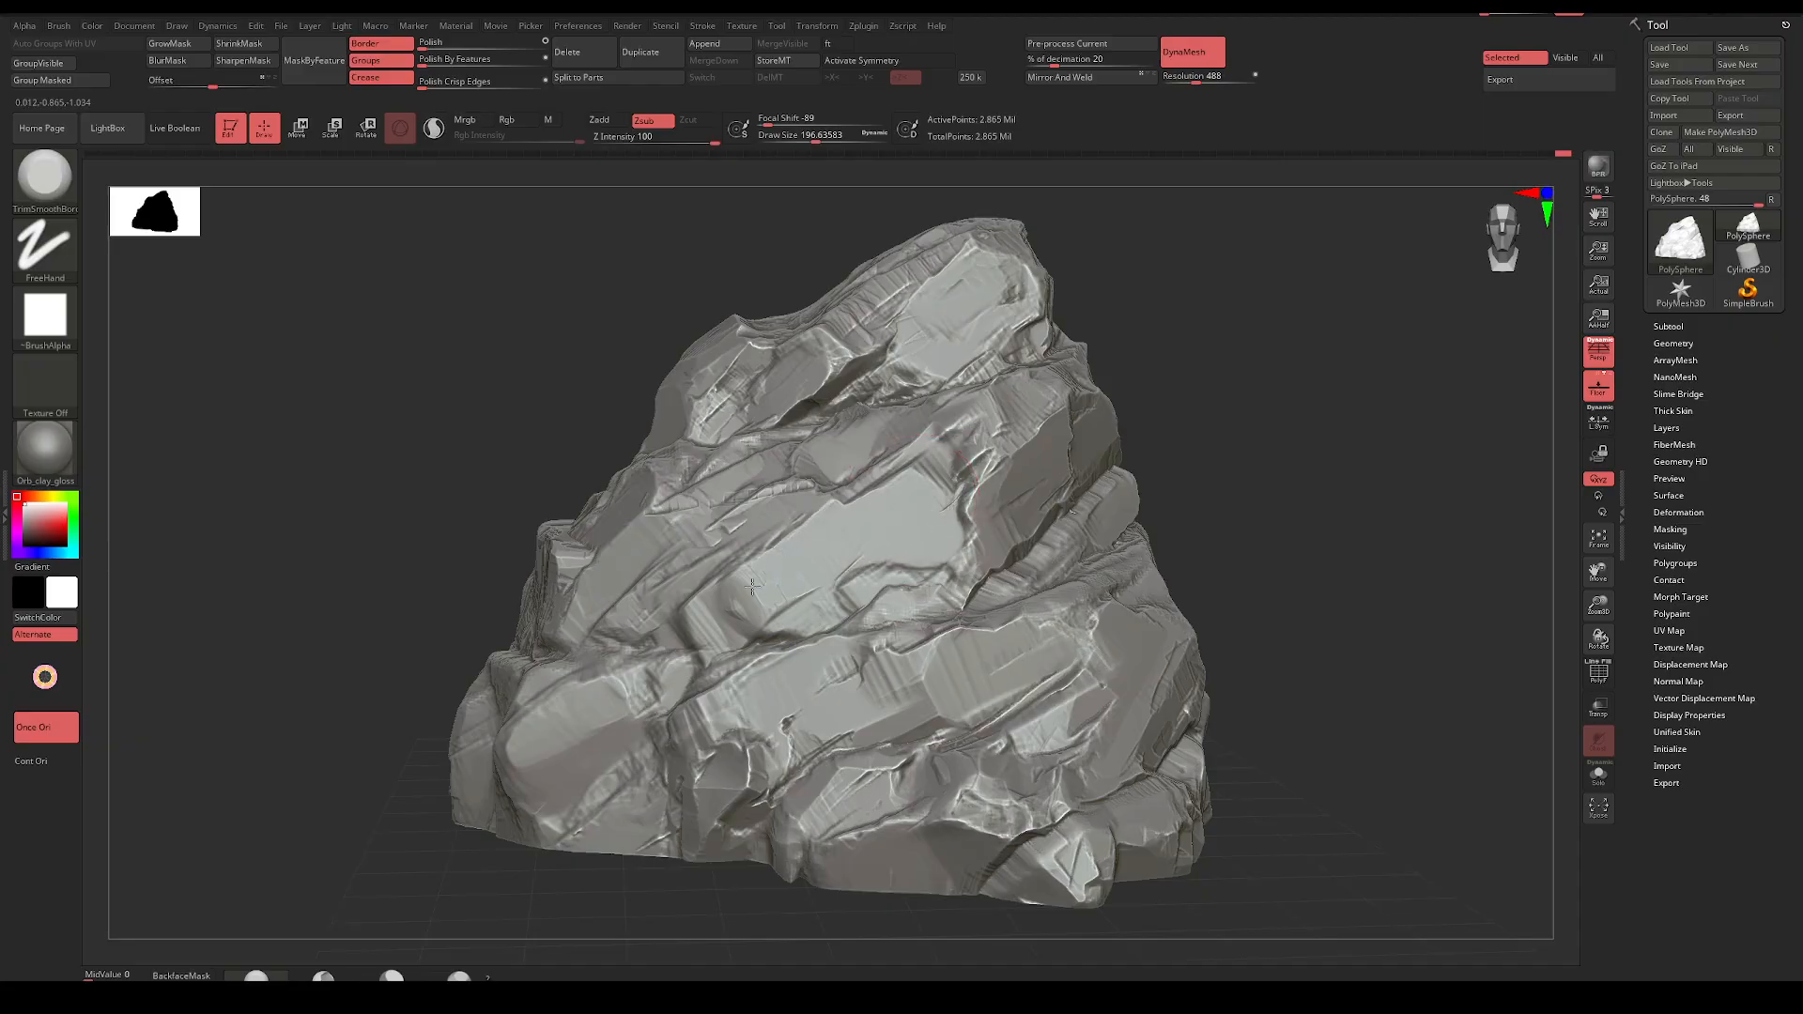
{"action": "left_click_drag", "start_coordinate": [752, 586], "coordinate": [698, 624]}
{"action": "mouse_move", "coordinate": [1212, 451]}
{"action": "left_mouse_down"}
{"action": "mouse_move", "coordinate": [1288, 434]}
{"action": "mouse_move", "coordinate": [1277, 467]}
{"action": "mouse_move", "coordinate": [1320, 407]}
{"action": "mouse_move", "coordinate": [1264, 445]}
{"action": "left_mouse_up"}
Select the DamStandard brush for sculpting the rock
{"action": "key", "text": "b"}
{"action": "key", "text": "d"}
{"action": "key", "text": "s"}
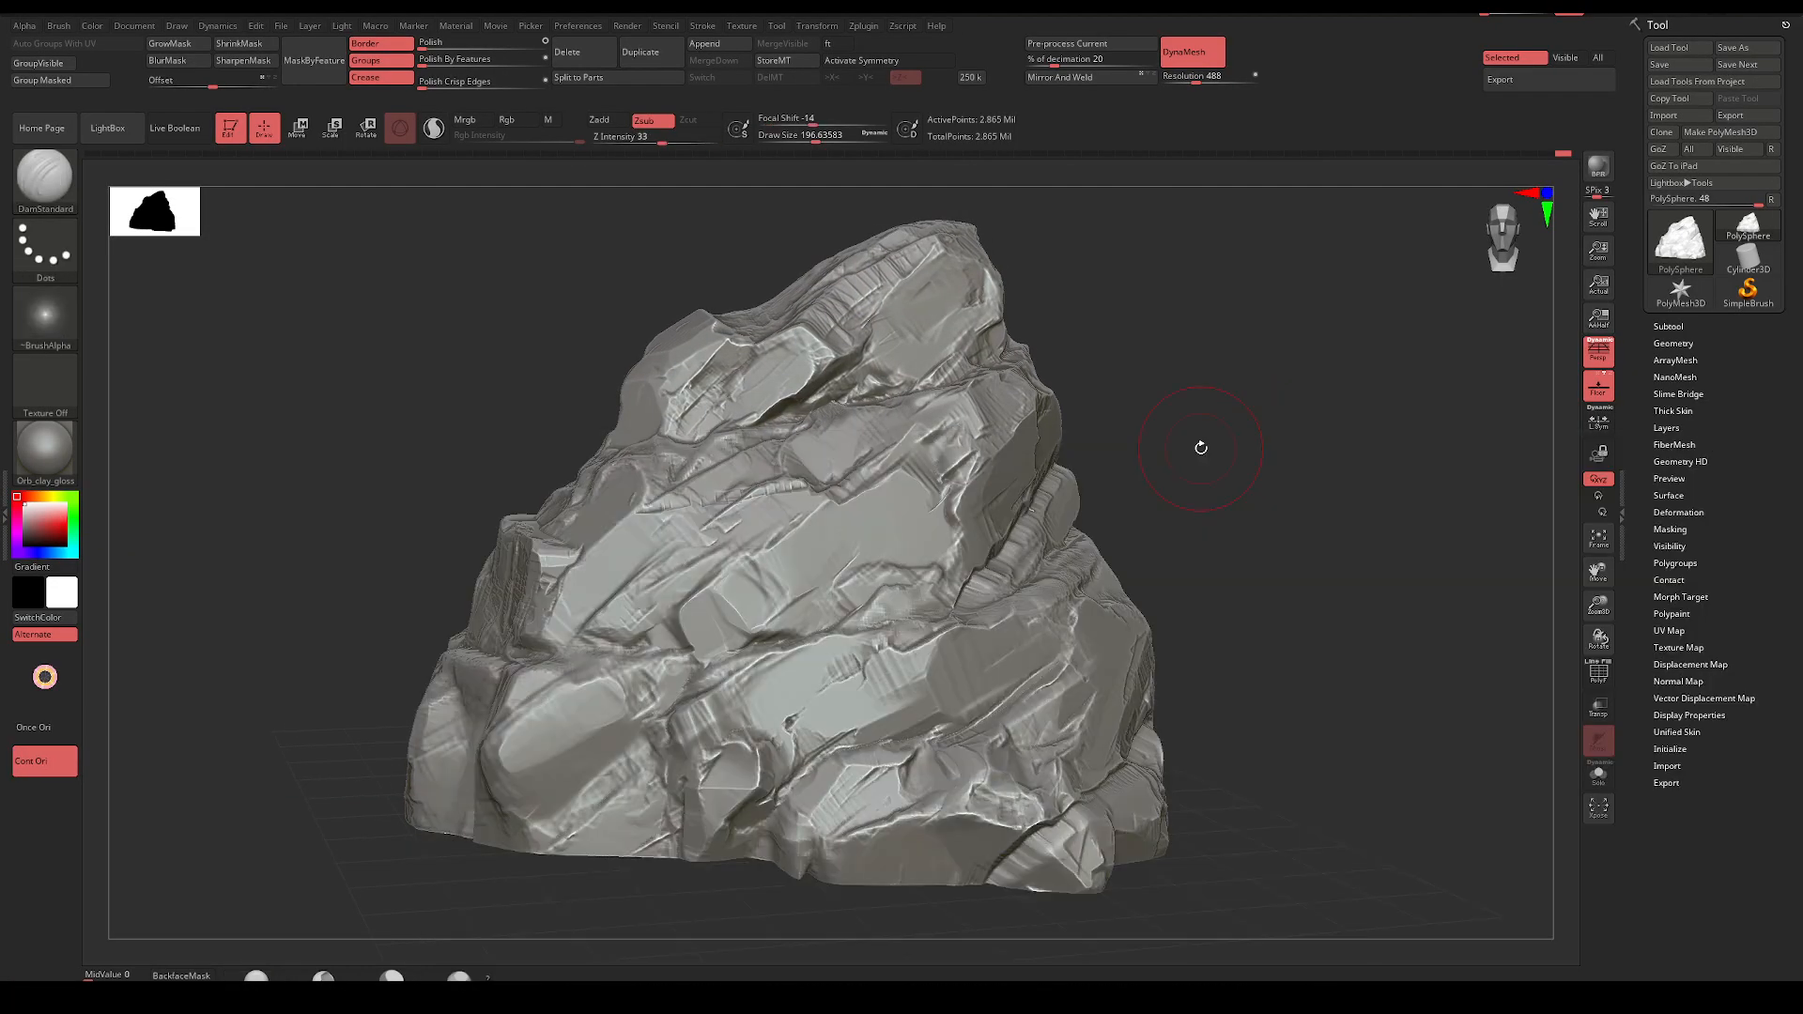
{"action": "key", "text": "space"}
{"action": "left_click_drag", "start_coordinate": [825, 502], "coordinate": [703, 586]}
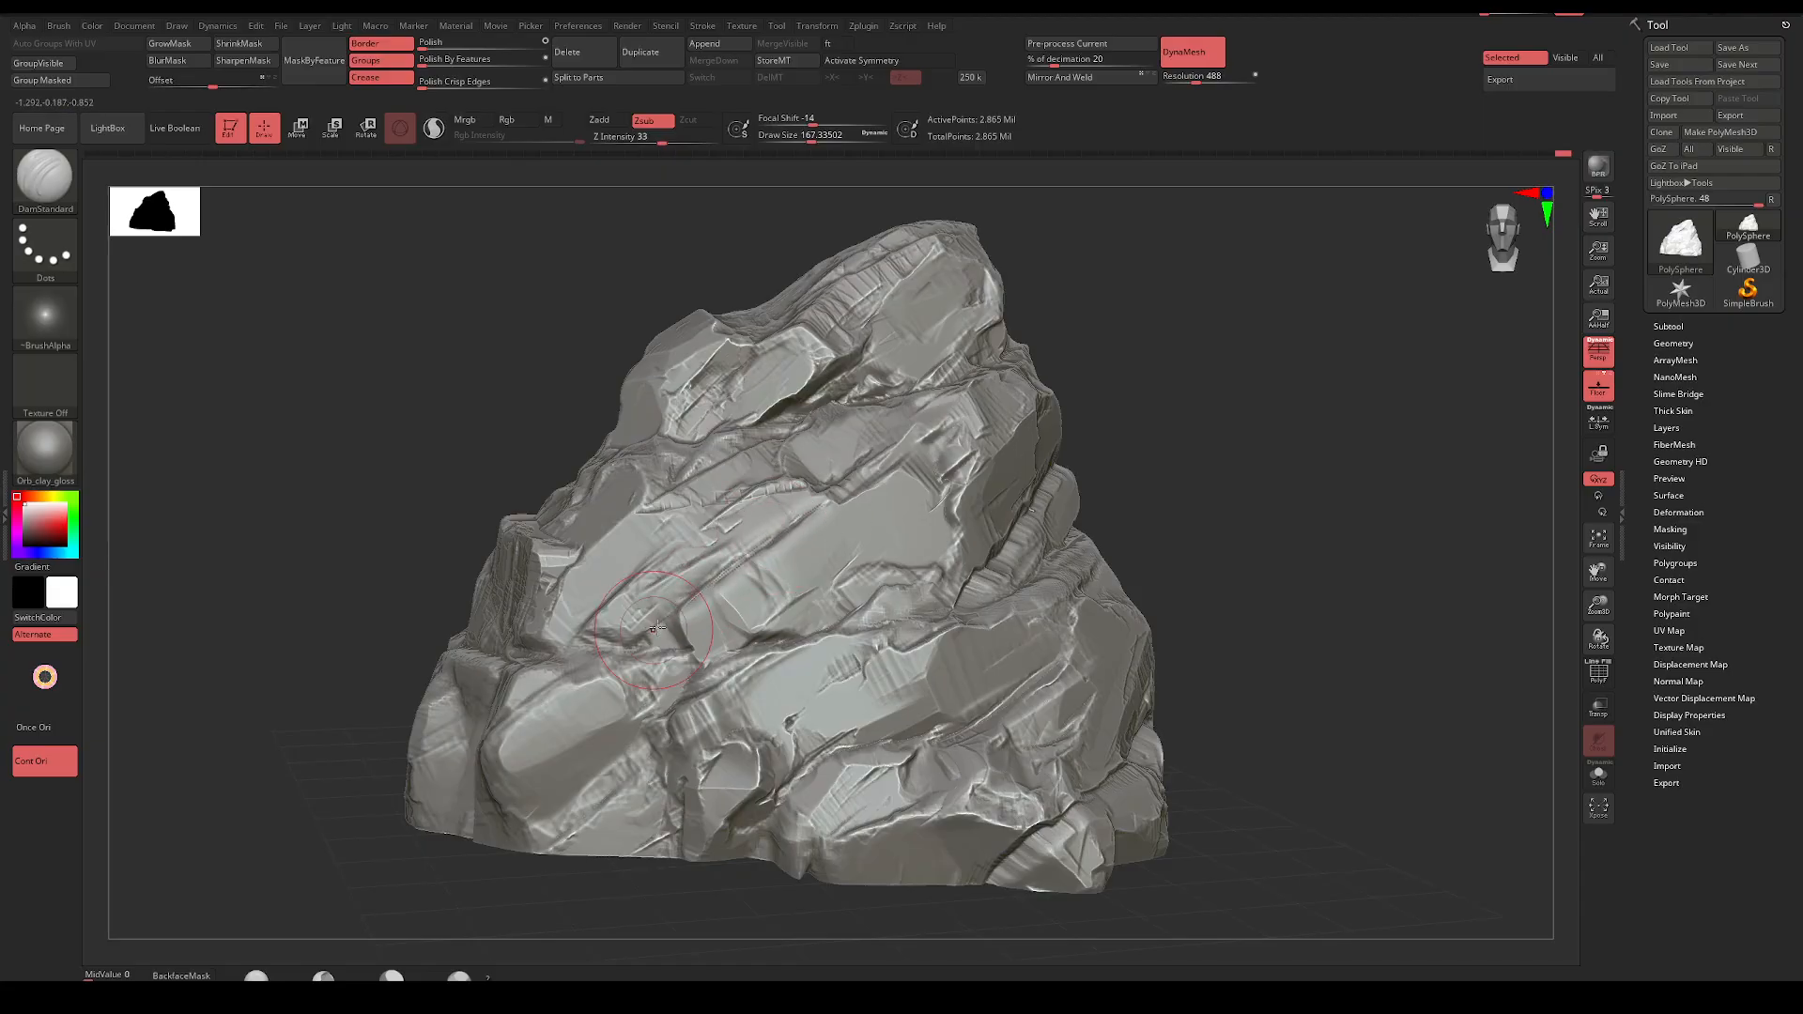
{"action": "key", "text": "b"}
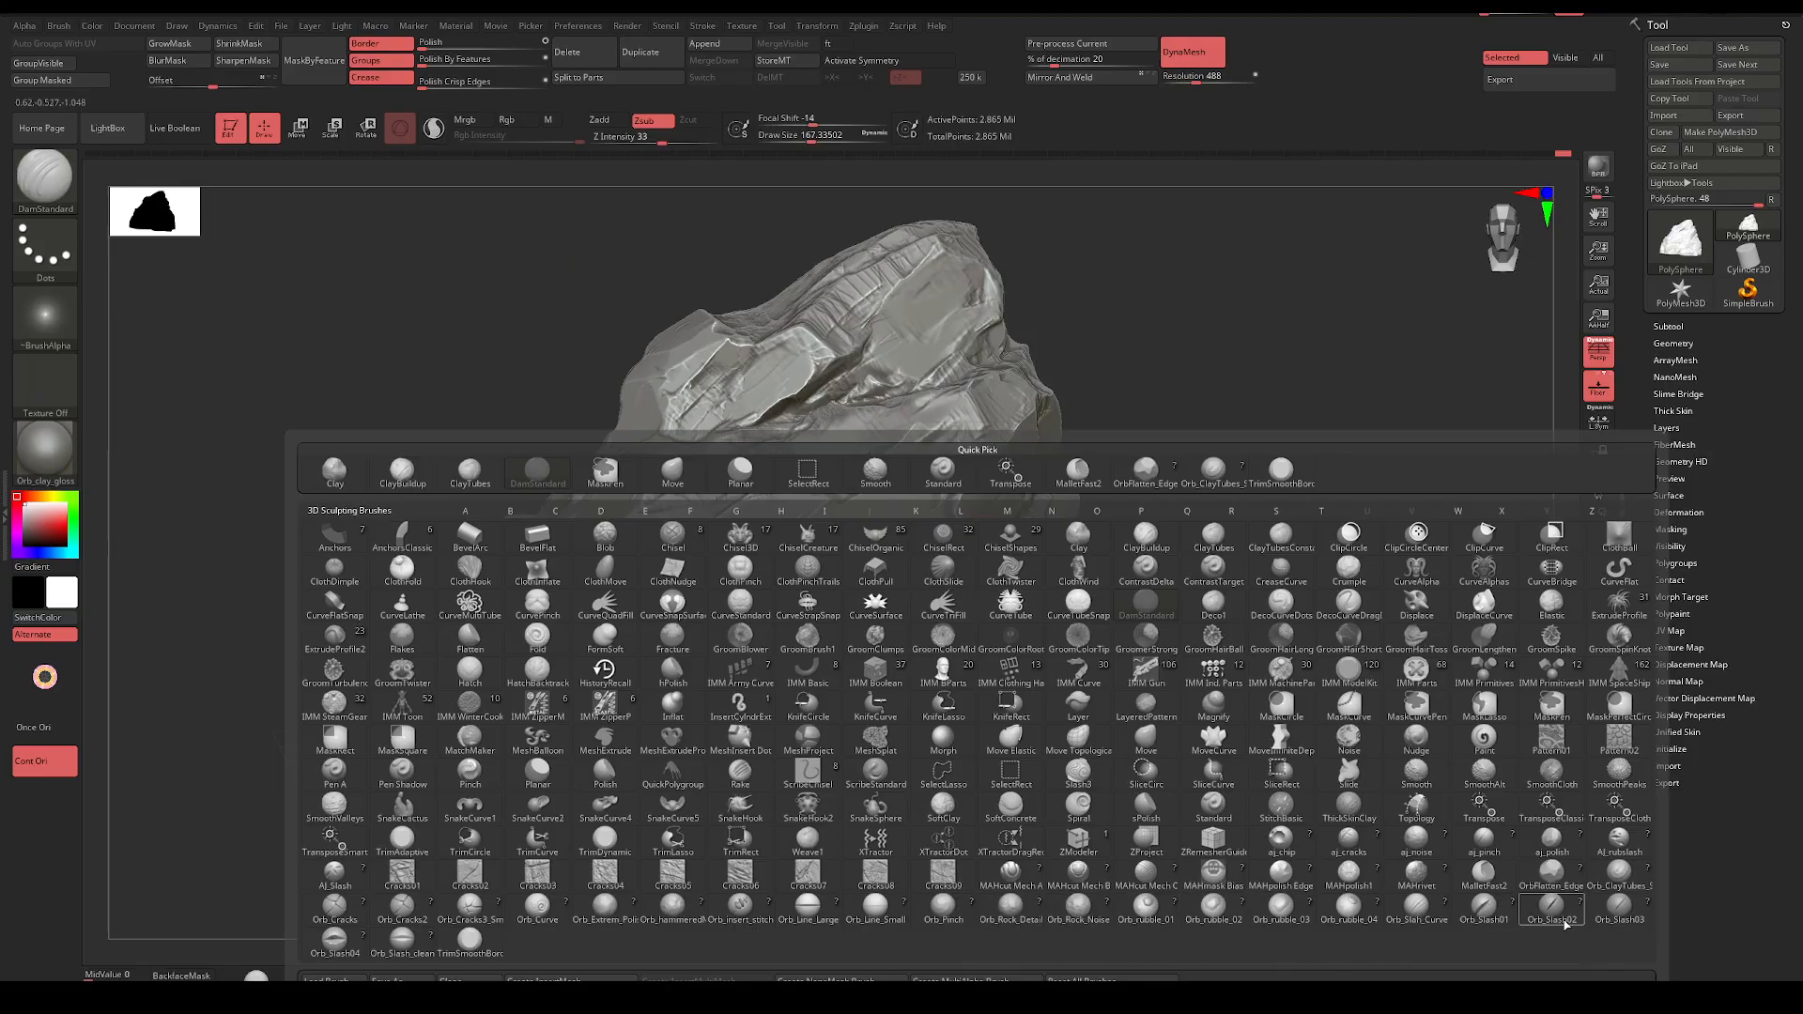
{"action": "key", "text": "c"}
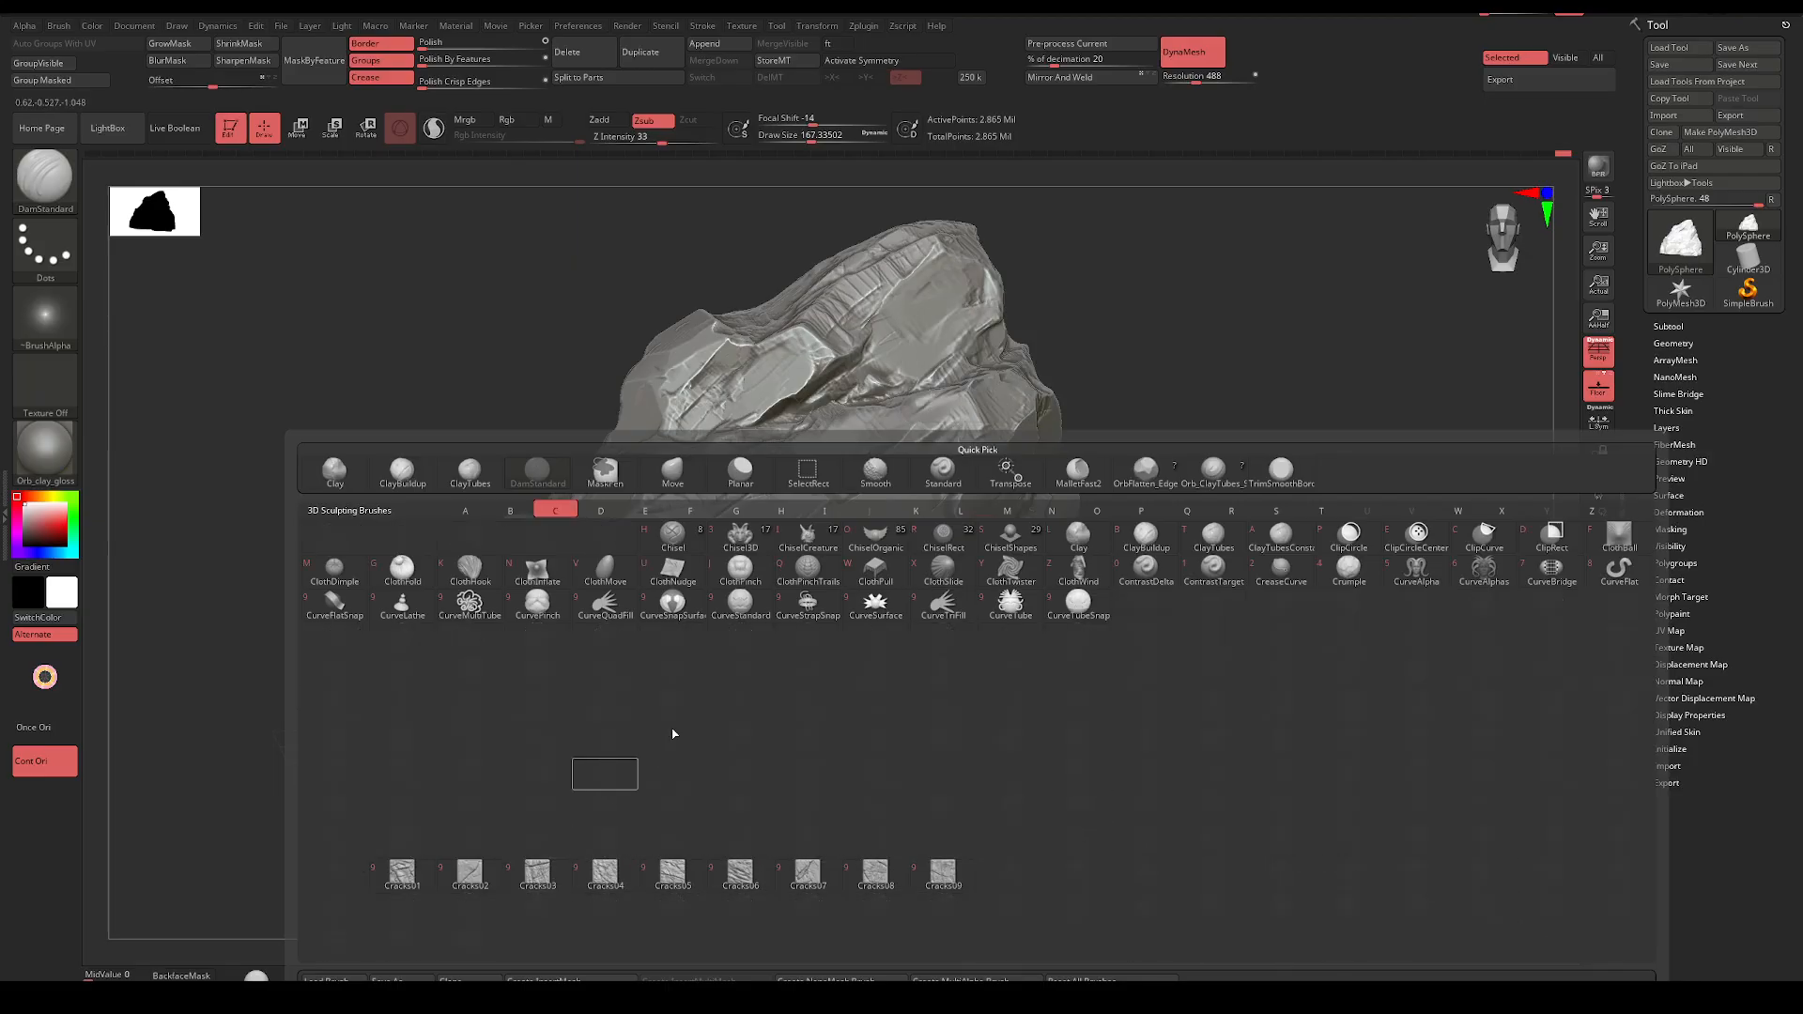
{"action": "left_click", "coordinate": [478, 889]}
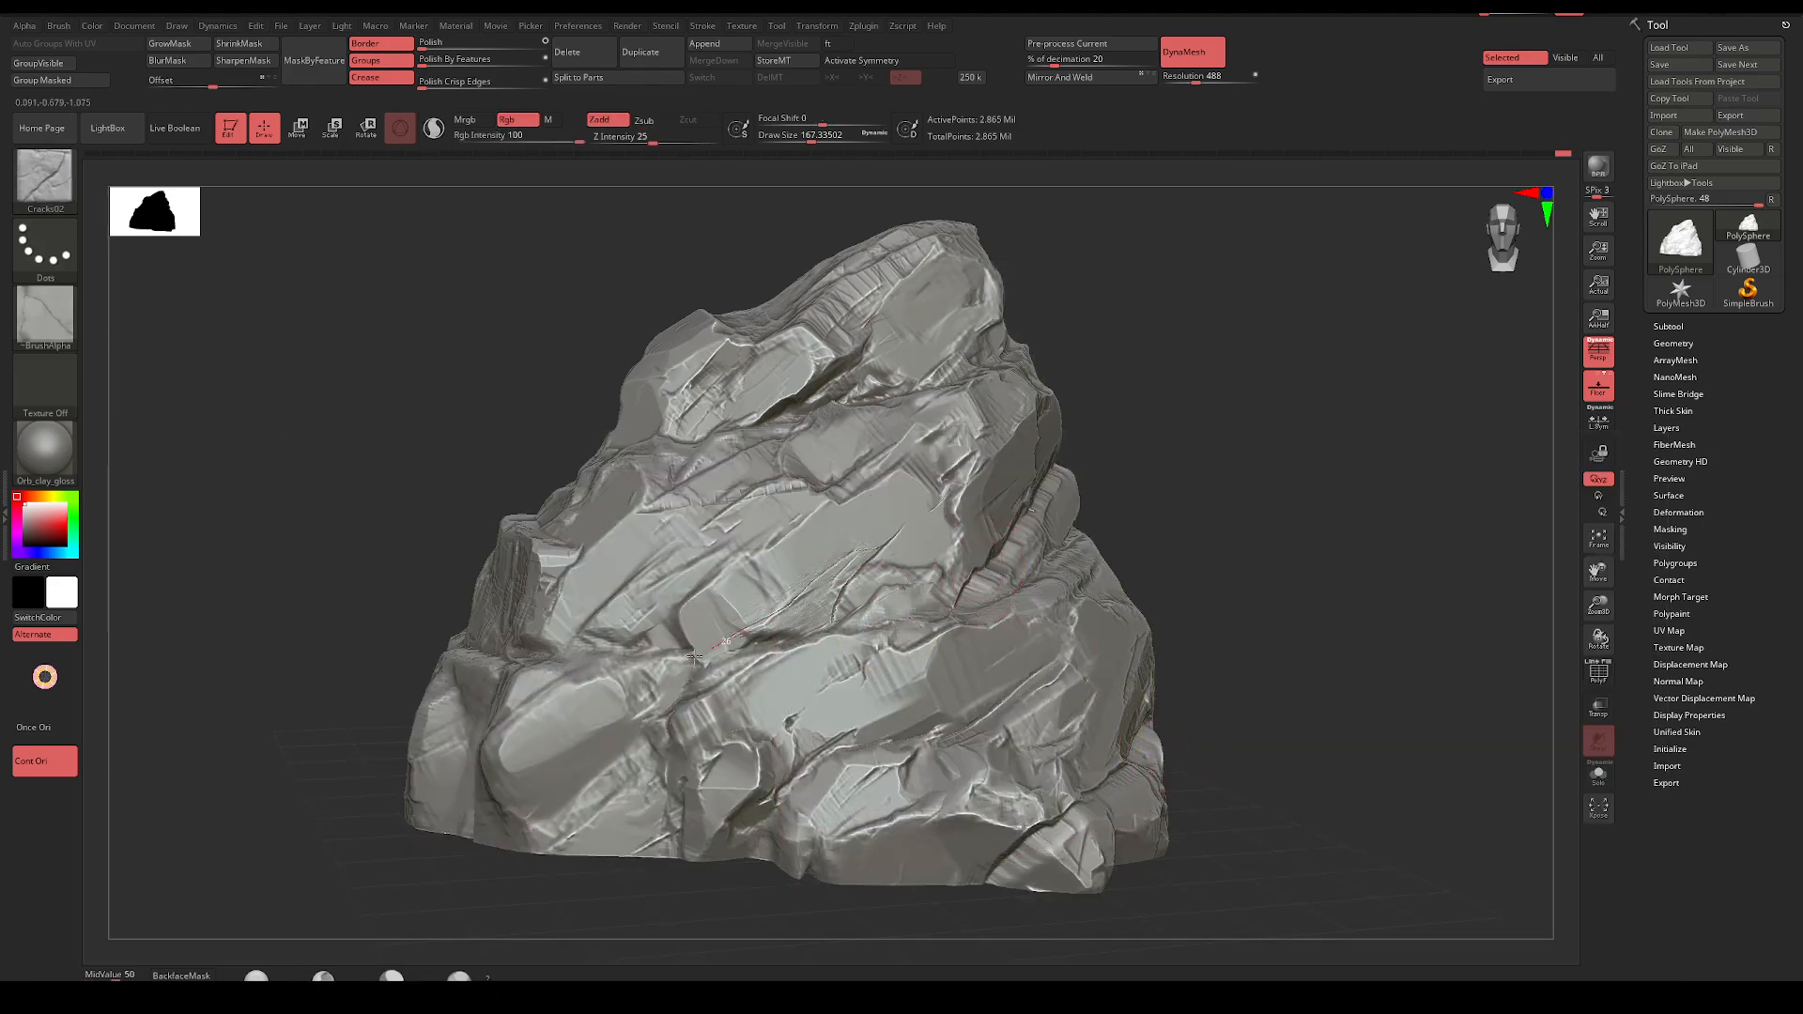
Select the Orb_Curve brush and try a diagonal stroke across the front face, undoing that stroke
{"action": "key", "text": "b"}
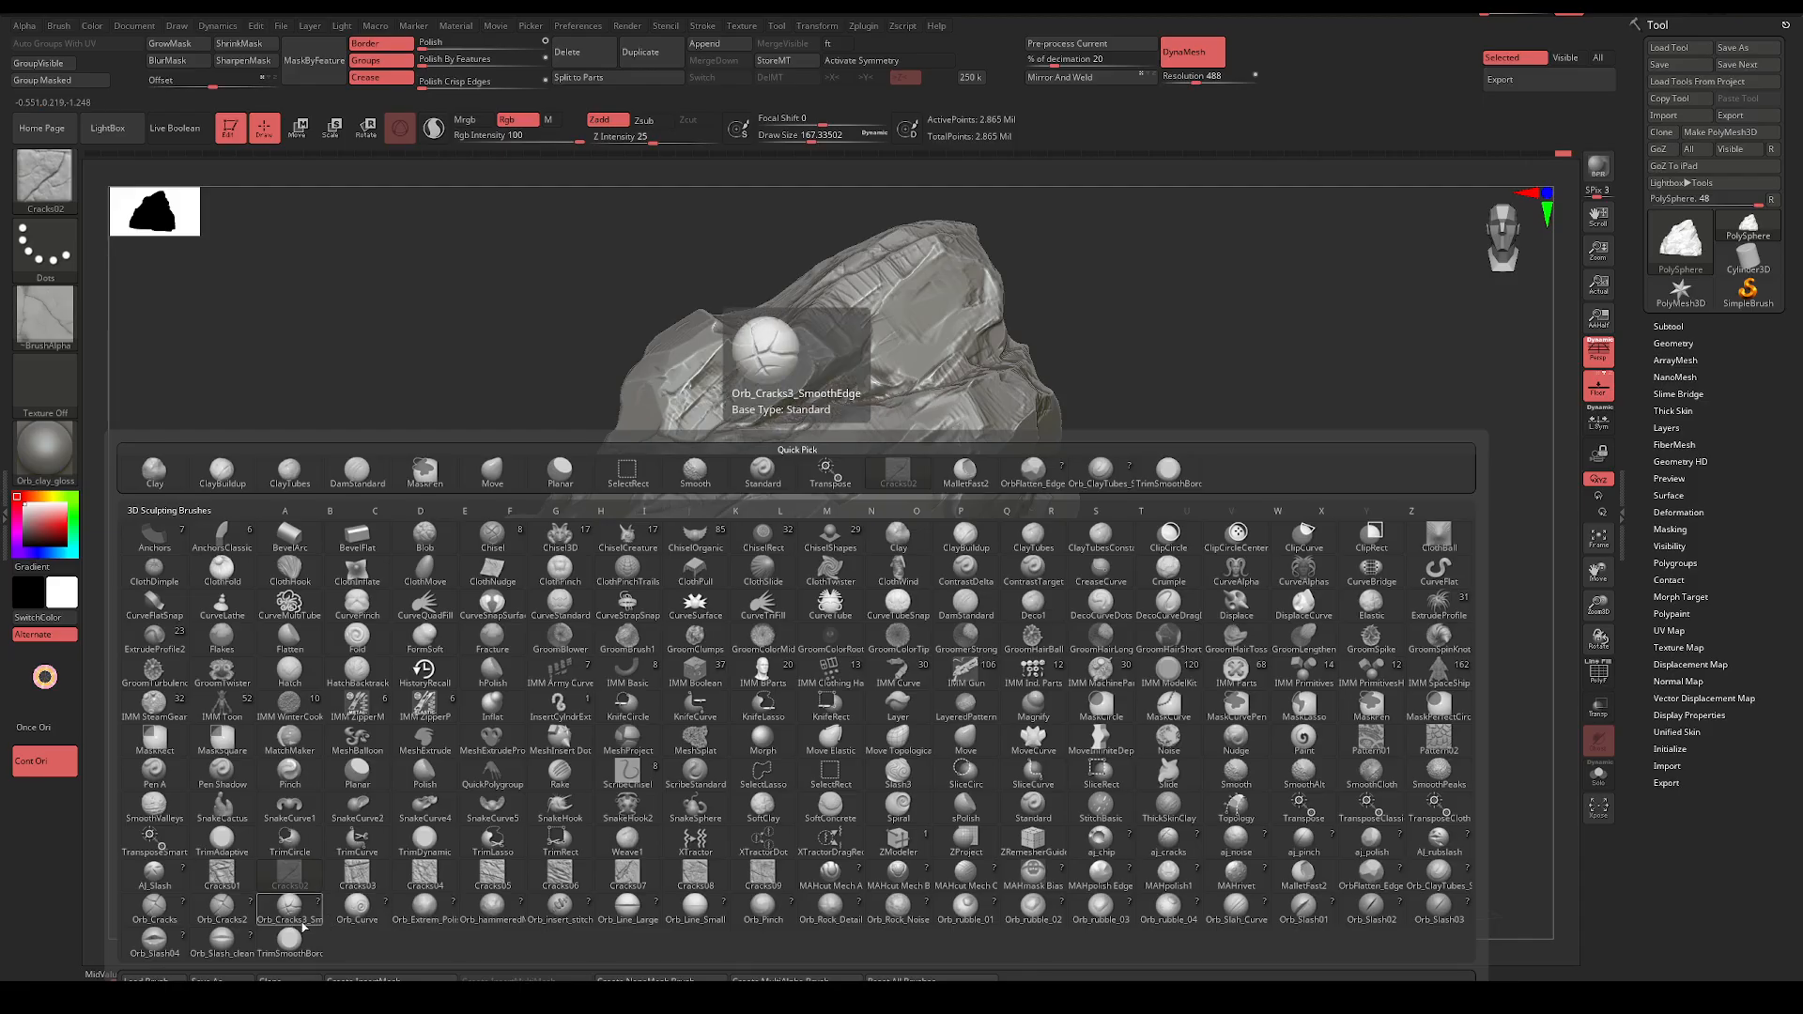
{"action": "left_click", "coordinate": [366, 922]}
{"action": "mouse_move", "coordinate": [916, 512]}
{"action": "left_mouse_down"}
{"action": "mouse_move", "coordinate": [704, 629]}
{"action": "mouse_move", "coordinate": [684, 696]}
{"action": "left_mouse_up"}
{"action": "key", "text": "ctrl+z"}
{"action": "mouse_move", "coordinate": [1145, 501]}
{"action": "left_mouse_down", "text": "alt"}
{"action": "mouse_move", "coordinate": [1239, 526]}
{"action": "mouse_move", "coordinate": [1305, 514]}
{"action": "left_mouse_up", "text": "alt"}
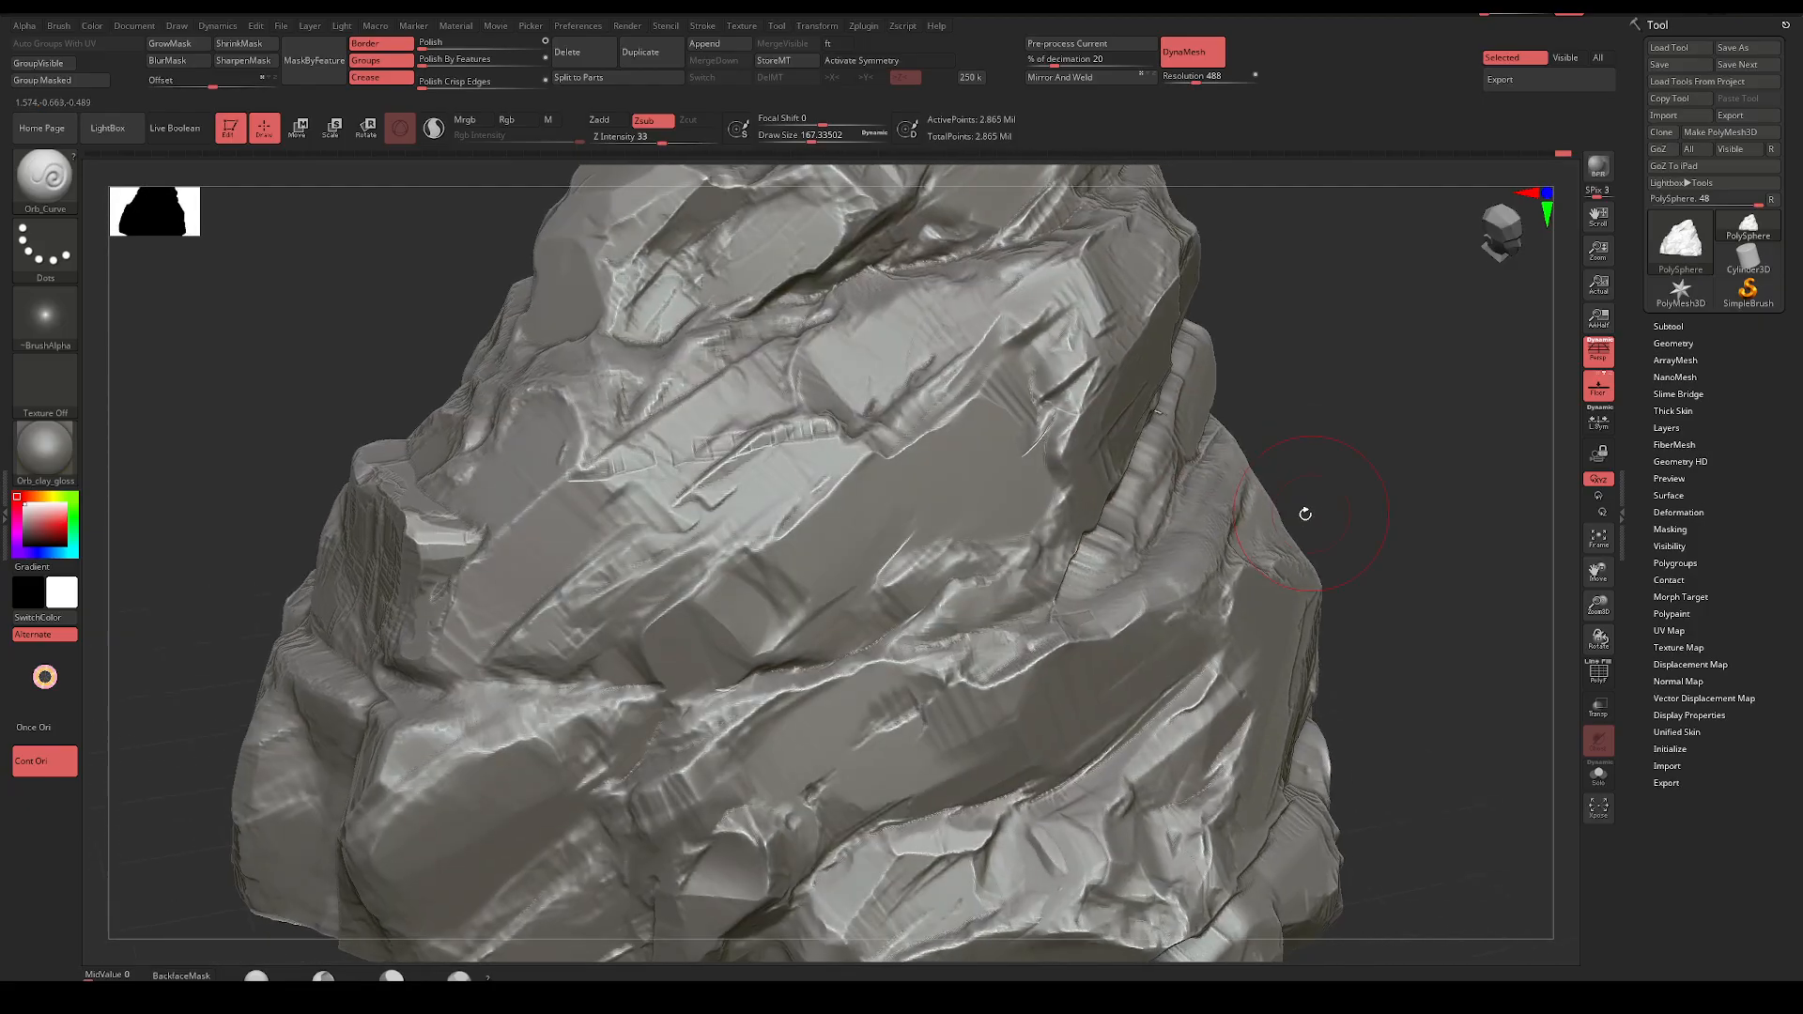
Carve a deep horizontal crease along the ledge line across the rock's front face, using a draw size of about 83
{"action": "key", "text": "b"}
{"action": "key", "text": "space"}
{"action": "left_click_drag", "start_coordinate": [799, 550], "coordinate": [780, 550]}
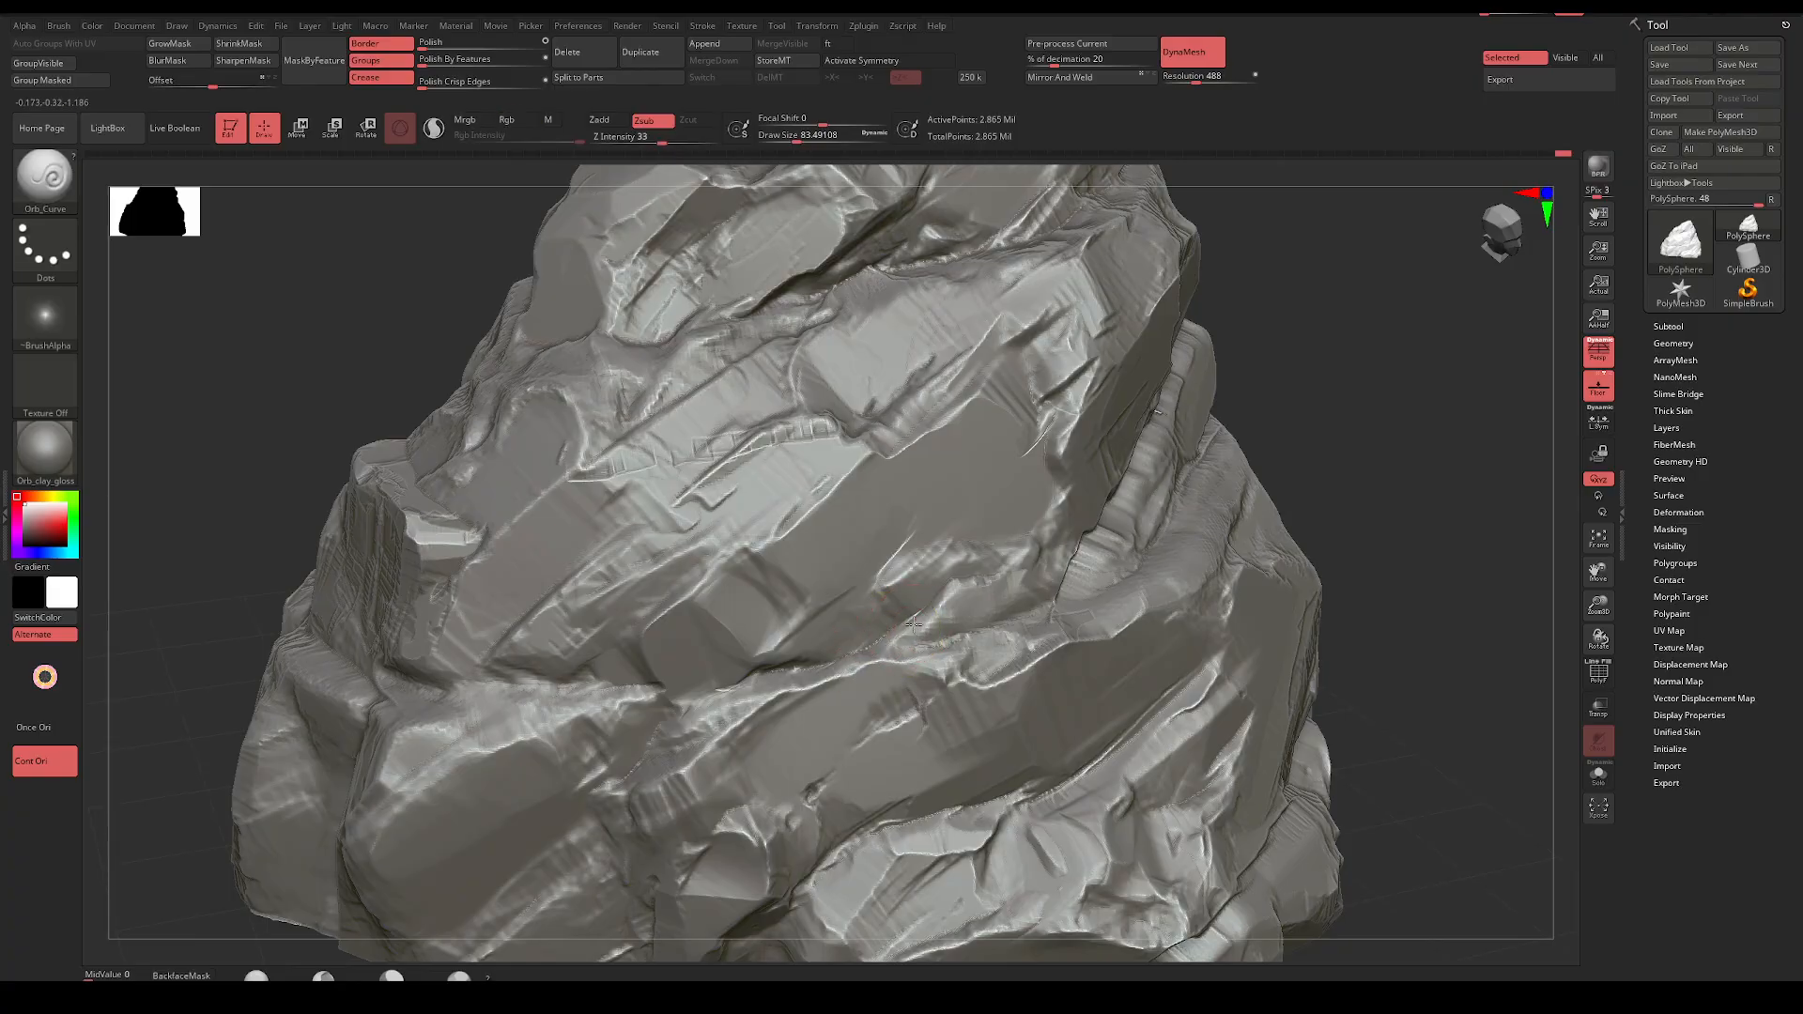
{"action": "left_click_drag", "start_coordinate": [676, 685], "coordinate": [445, 683]}
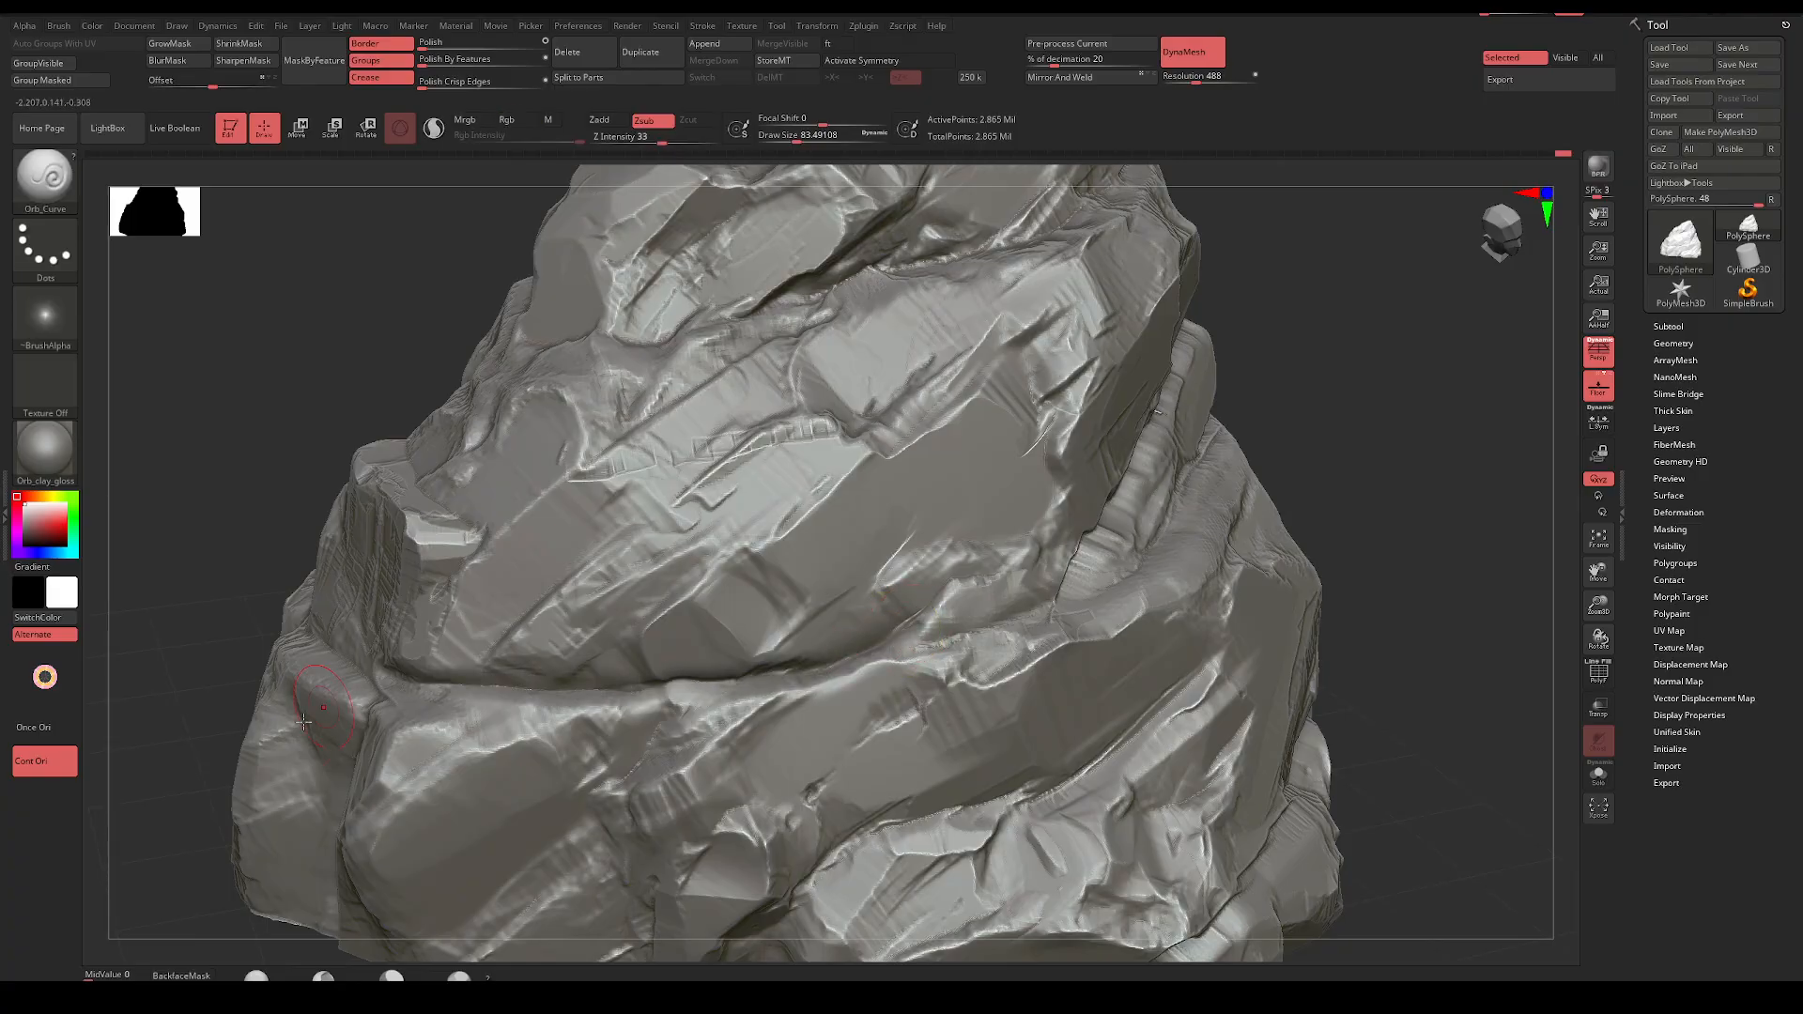
{"action": "mouse_move", "coordinate": [1436, 499]}
{"action": "left_mouse_down"}
{"action": "mouse_move", "coordinate": [1405, 442]}
{"action": "mouse_move", "coordinate": [1440, 471]}
{"action": "mouse_move", "coordinate": [1391, 455]}
{"action": "mouse_move", "coordinate": [1159, 479]}
{"action": "mouse_move", "coordinate": [1314, 470]}
{"action": "mouse_move", "coordinate": [1454, 399]}
{"action": "mouse_move", "coordinate": [1460, 451]}
{"action": "left_mouse_up"}
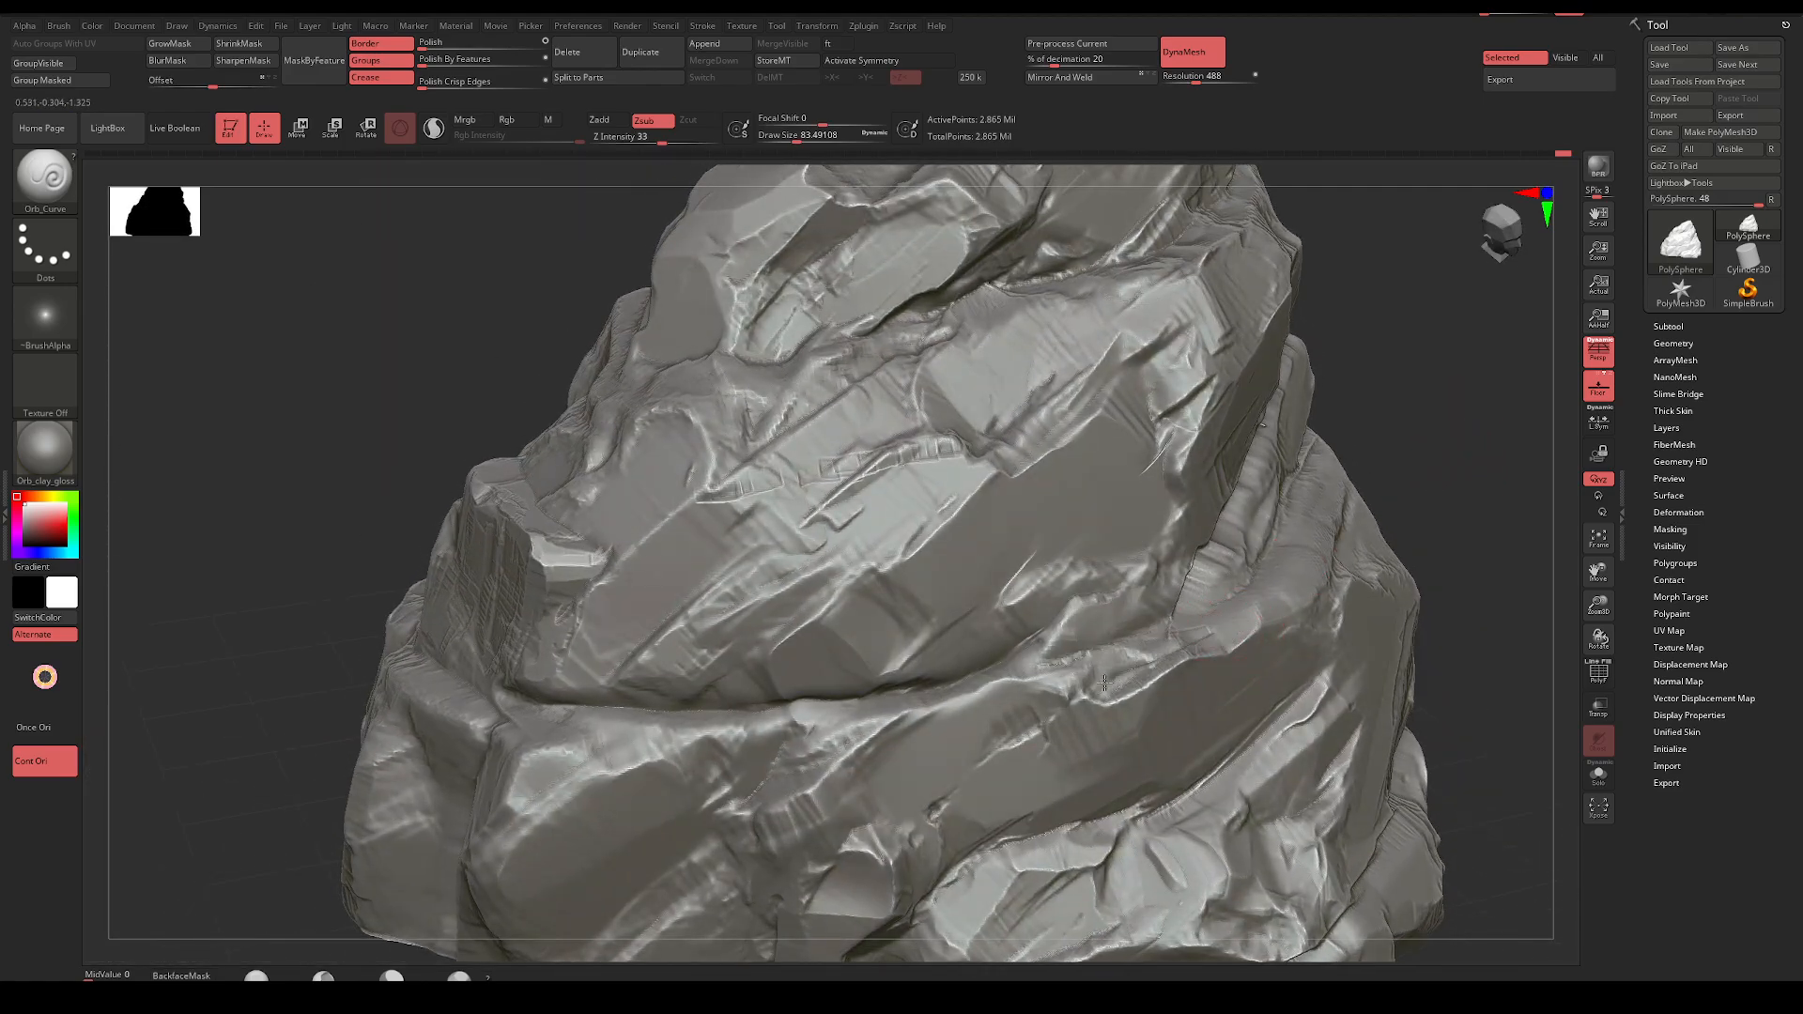
{"action": "left_click_drag", "start_coordinate": [1497, 535], "coordinate": [1445, 517]}
Tune the Orb_Curve brush with test strokes on the lower front facets, setting the focal shift to -20 and the draw size to about 68
{"action": "key", "text": "space"}
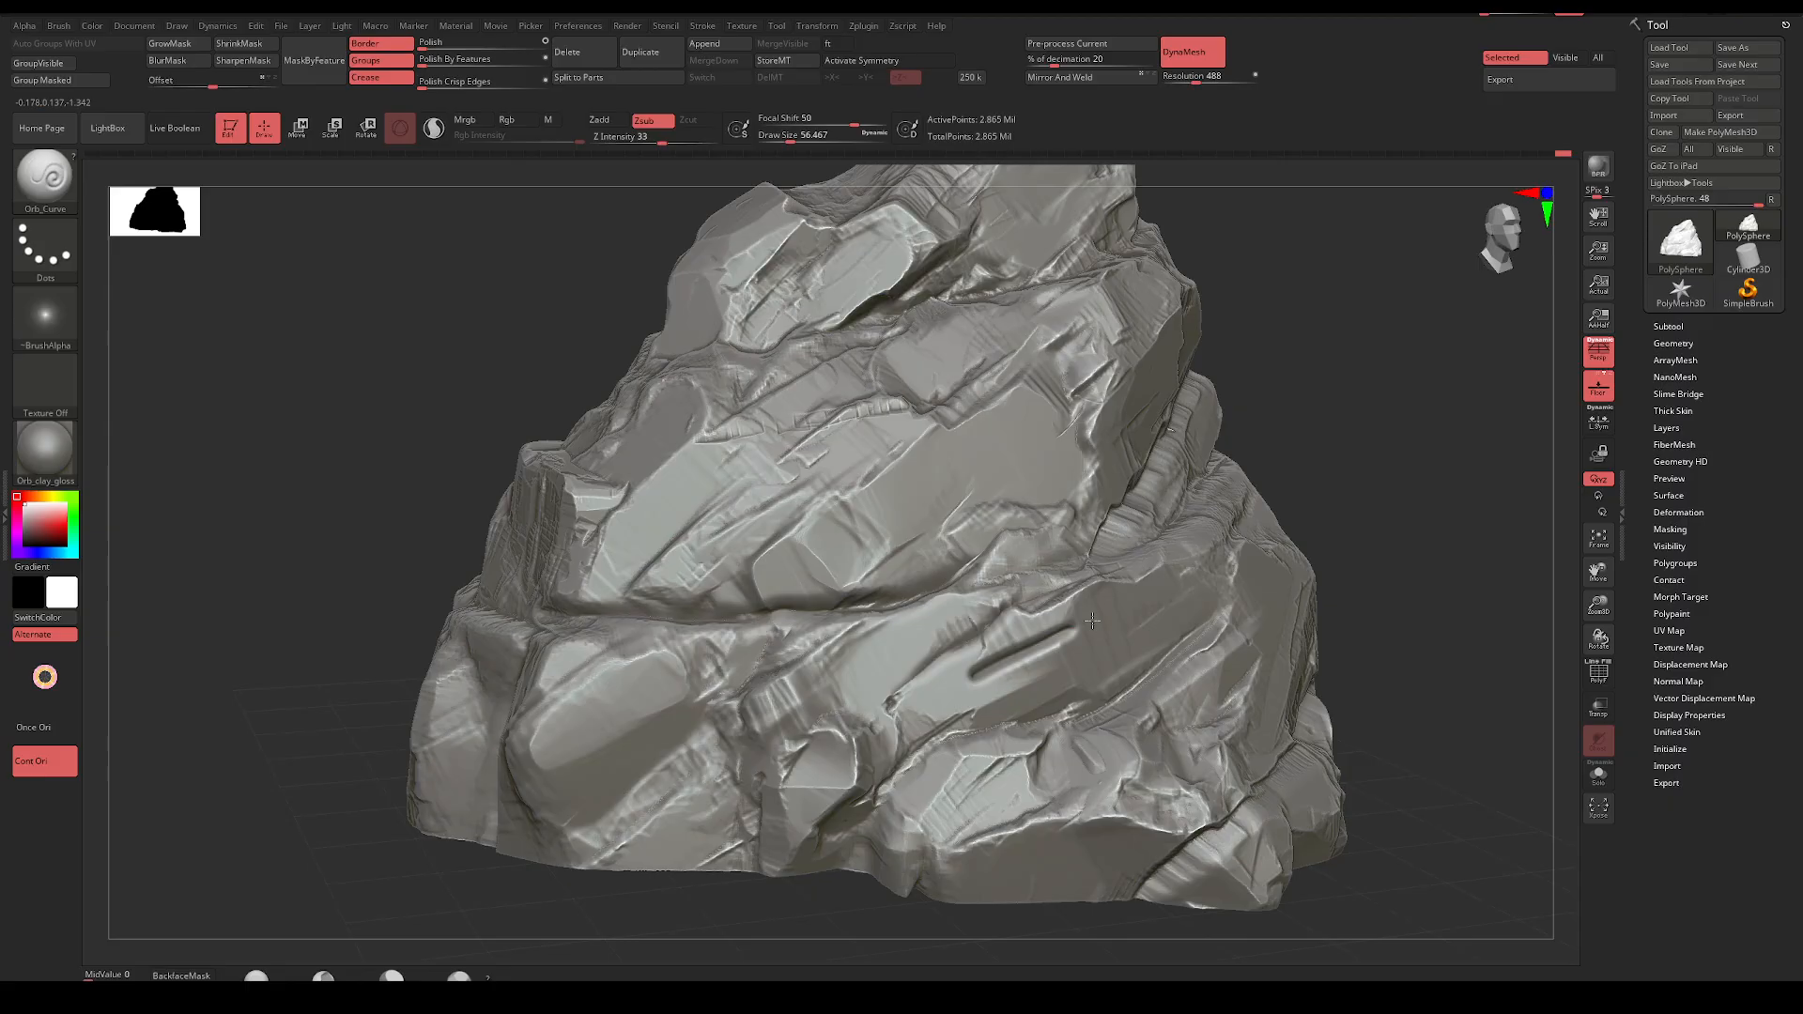
{"action": "key", "text": "ctrl"}
{"action": "key", "text": "space"}
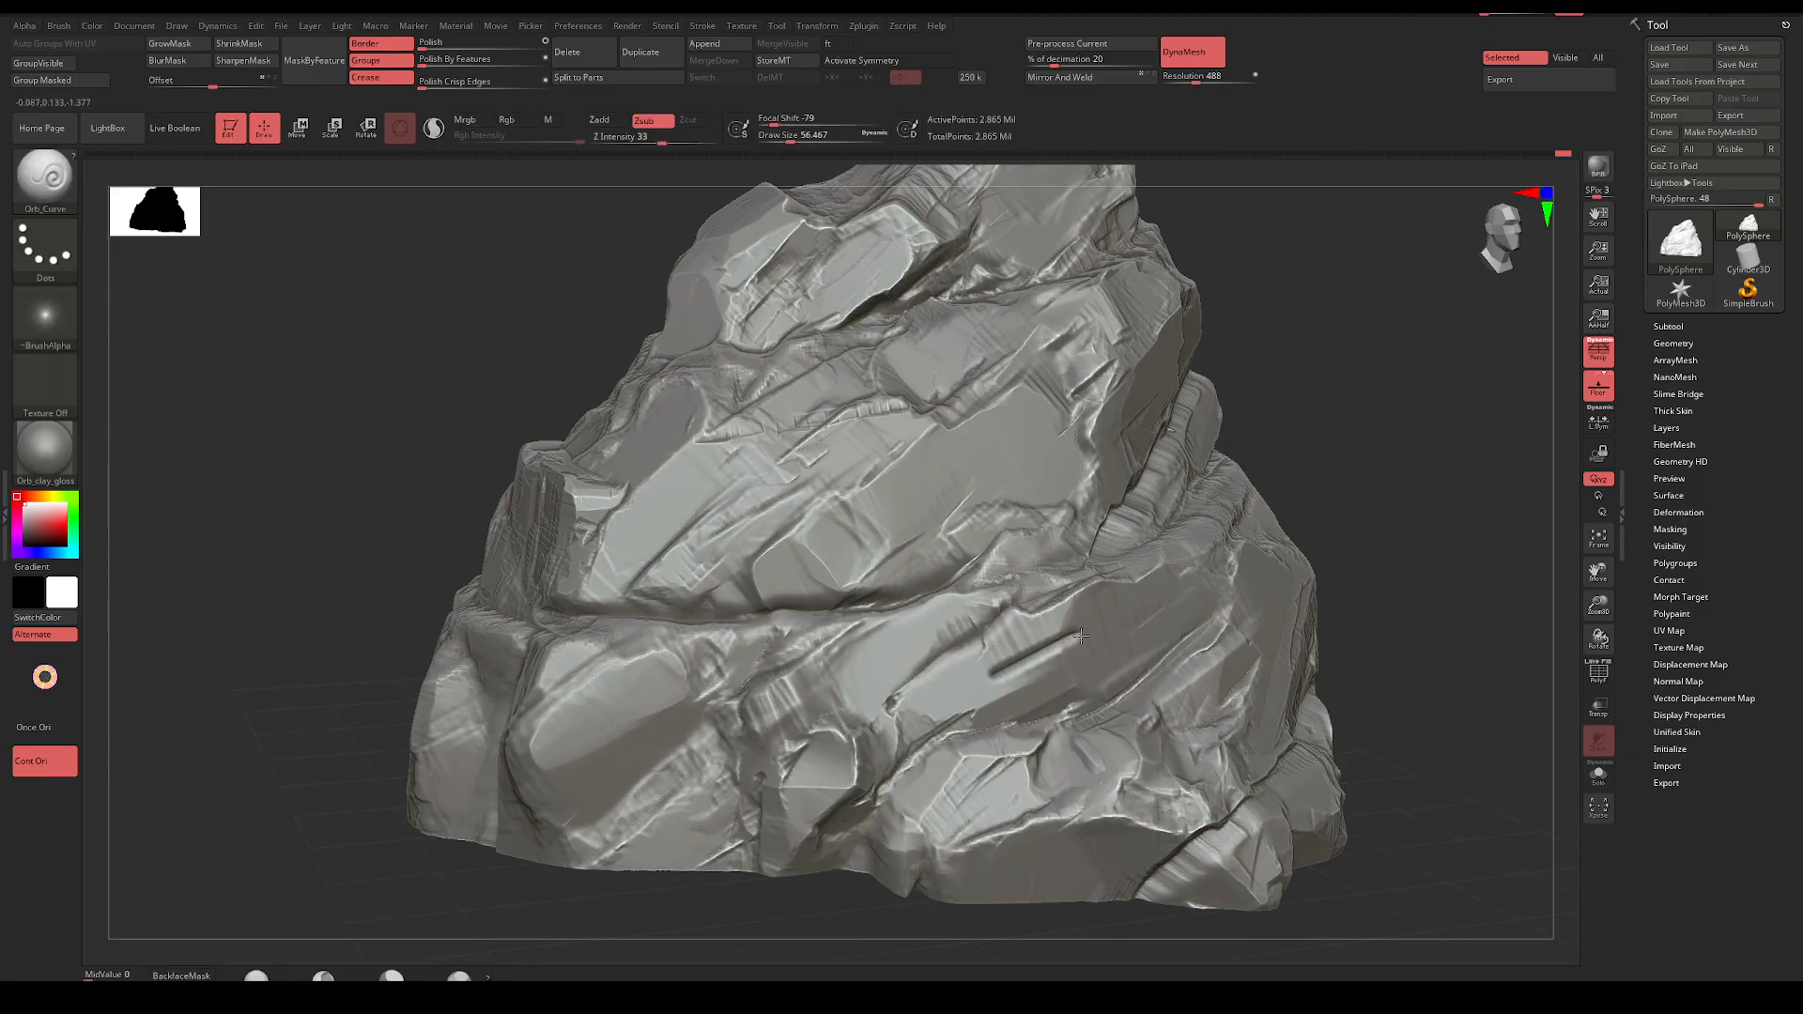
{"action": "key", "text": "space"}
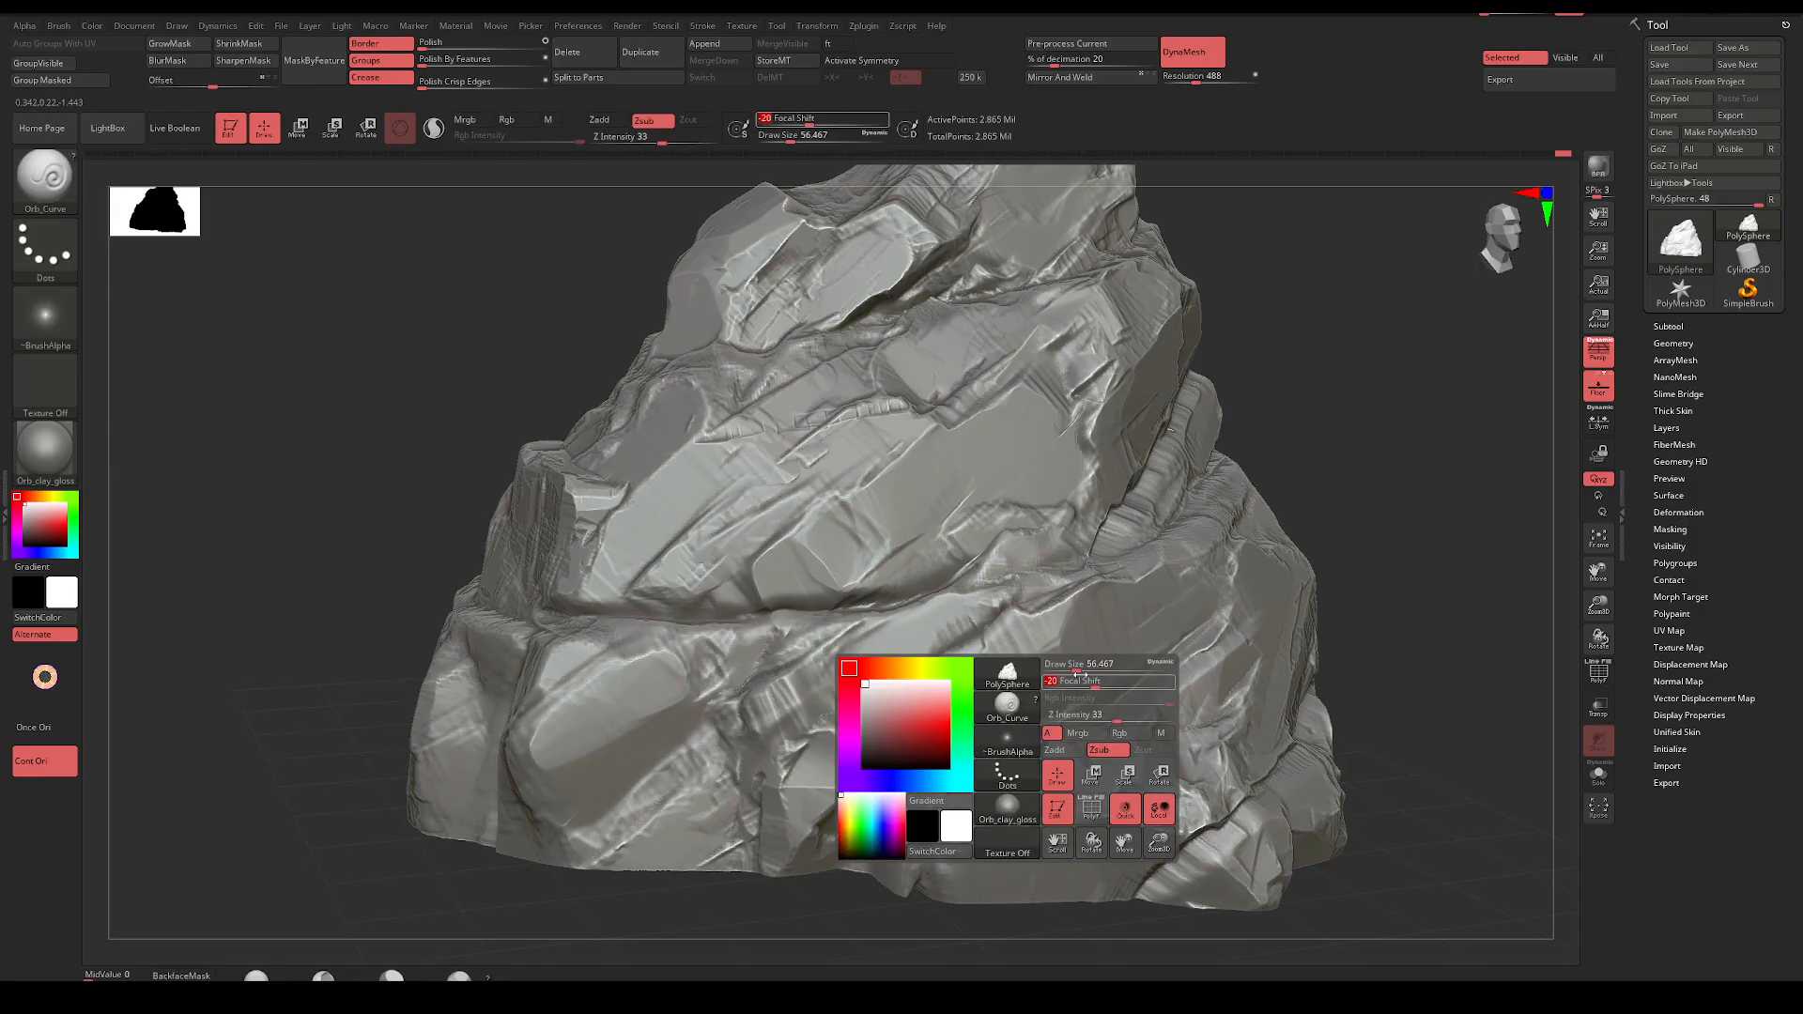
{"action": "left_click_drag", "start_coordinate": [881, 692], "coordinate": [938, 679], "text": "shift"}
{"action": "key", "text": "space"}
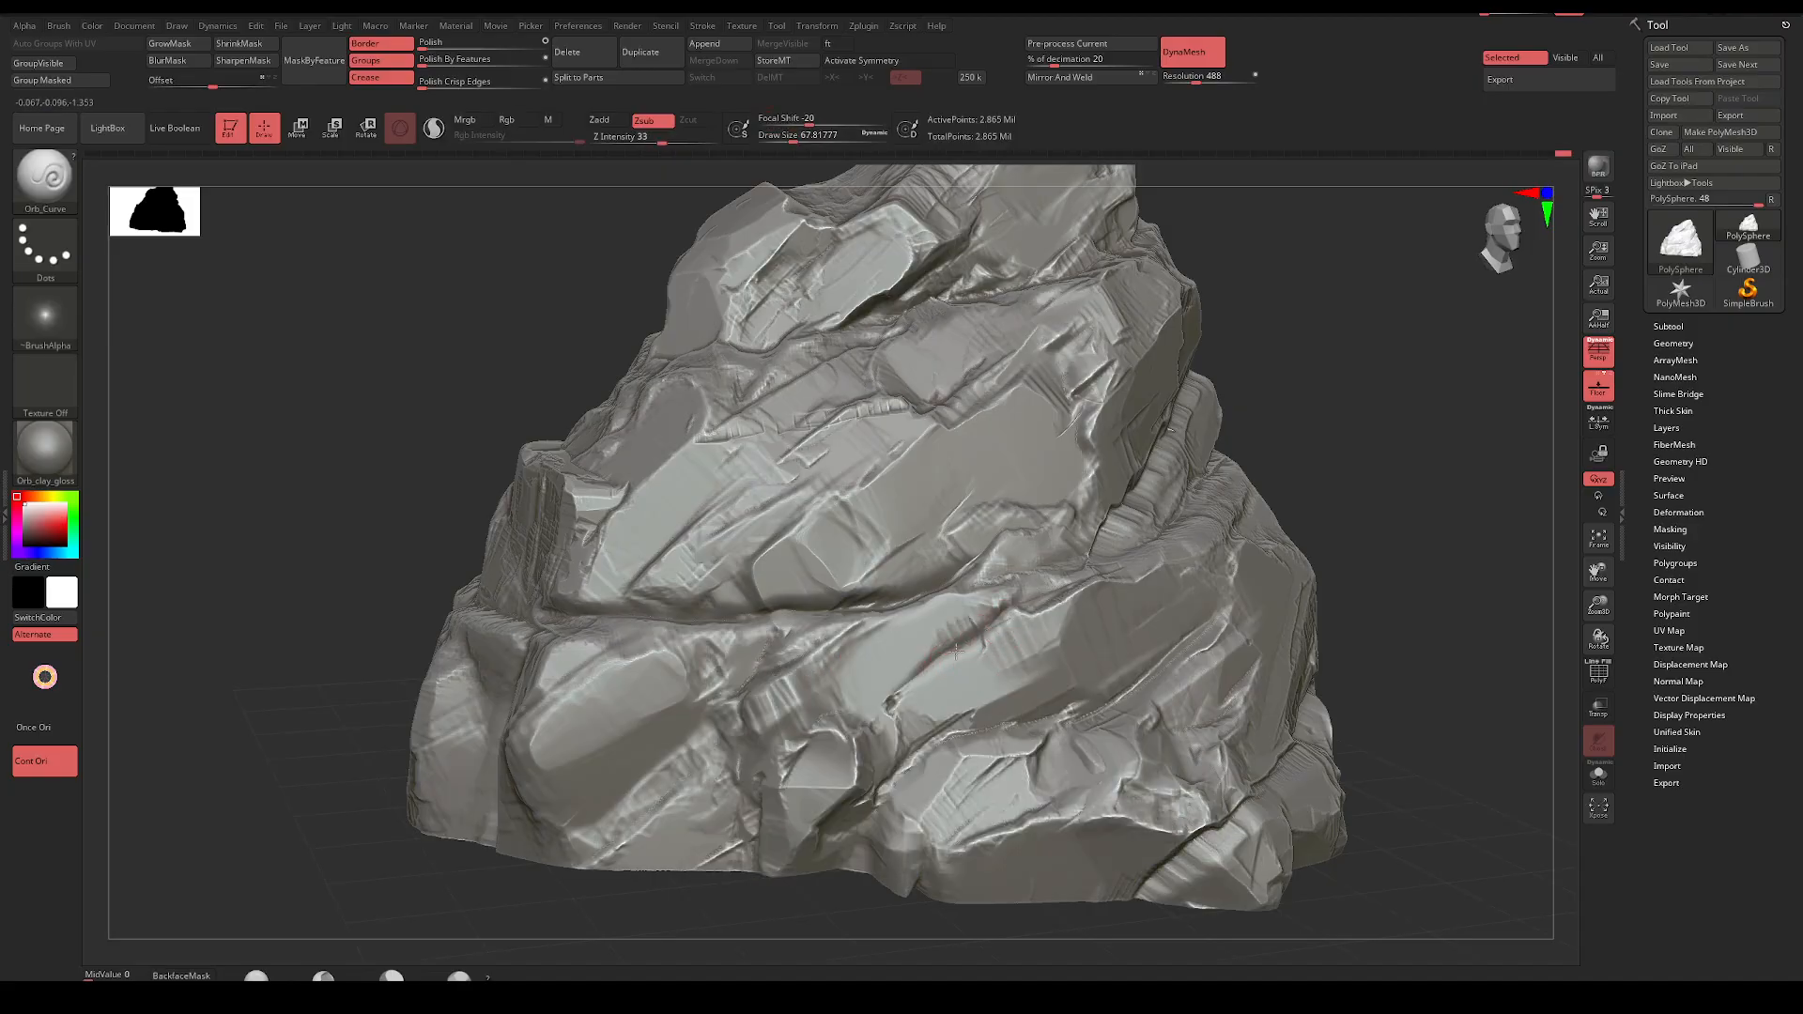
Deepen the long ledge crease on the front face and carve diagonal creases around the facets above it
{"action": "right_click_drag", "start_coordinate": [748, 791], "coordinate": [947, 690]}
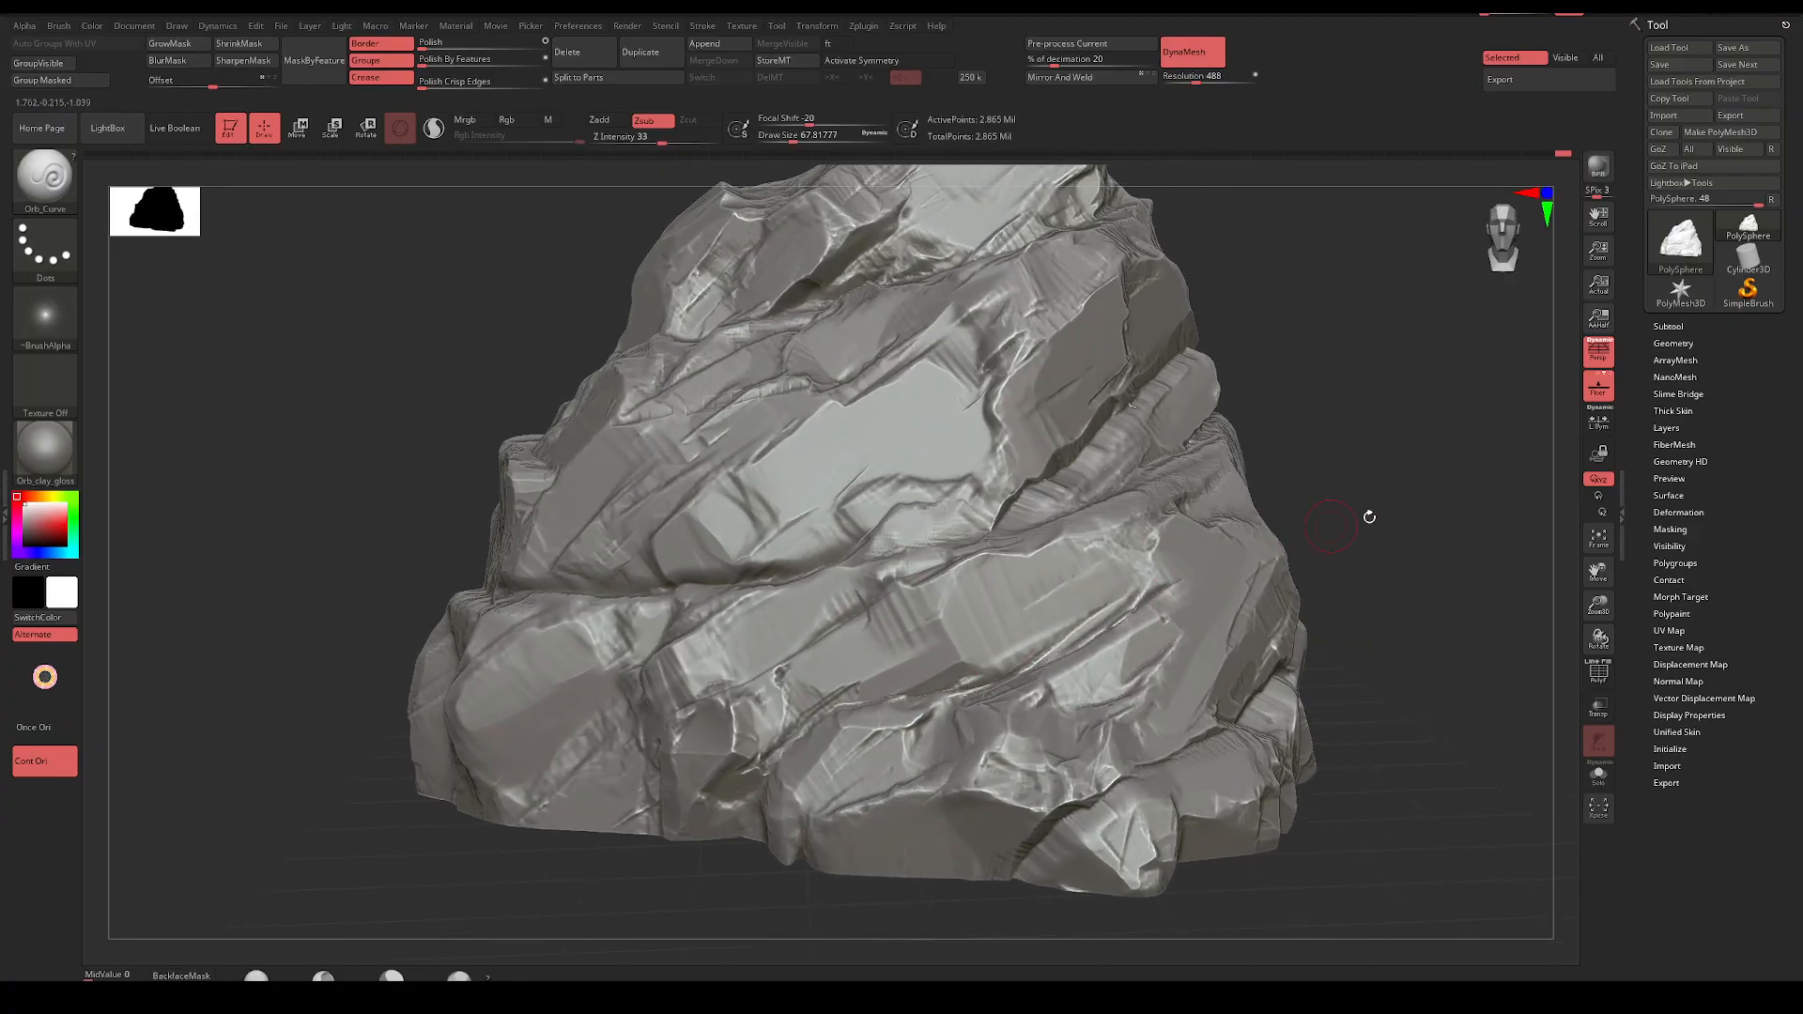
{"action": "mouse_move", "coordinate": [1368, 516]}
{"action": "right_mouse_down"}
{"action": "mouse_move", "coordinate": [1332, 523]}
{"action": "mouse_move", "coordinate": [1352, 539]}
{"action": "mouse_move", "coordinate": [716, 584]}
{"action": "right_mouse_up"}
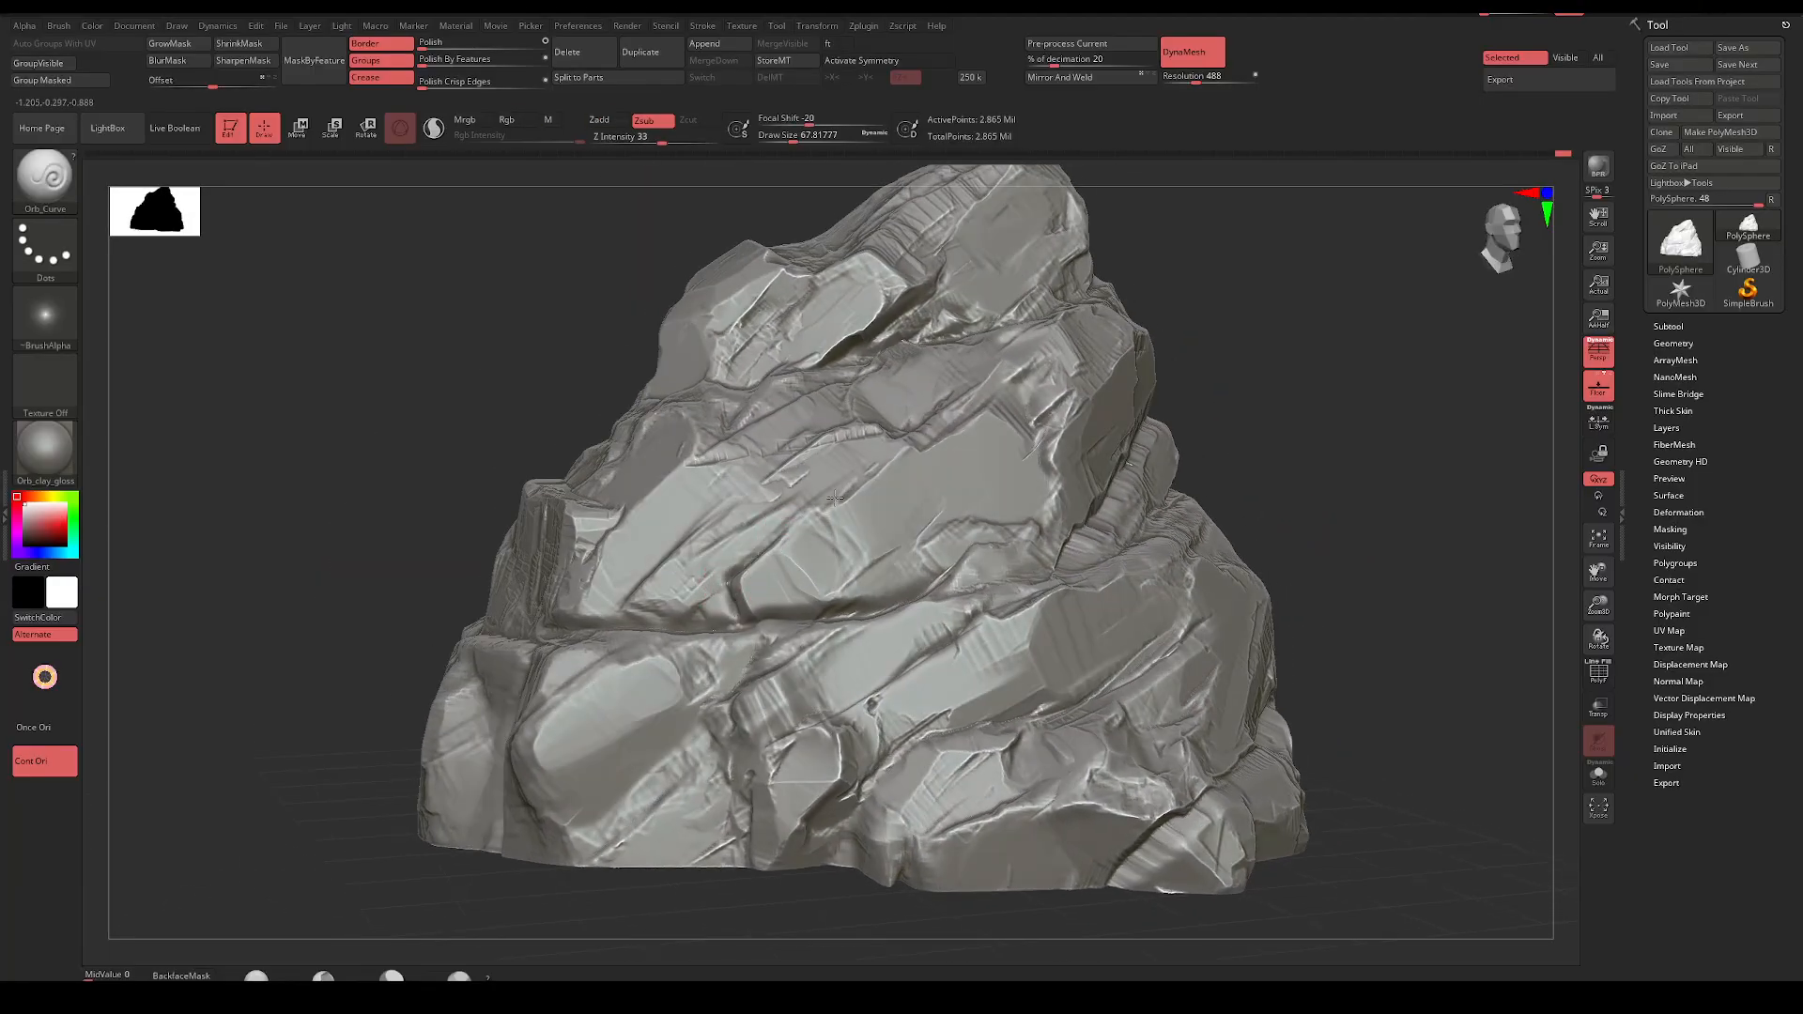
{"action": "right_click_drag", "start_coordinate": [1330, 402], "coordinate": [1314, 469]}
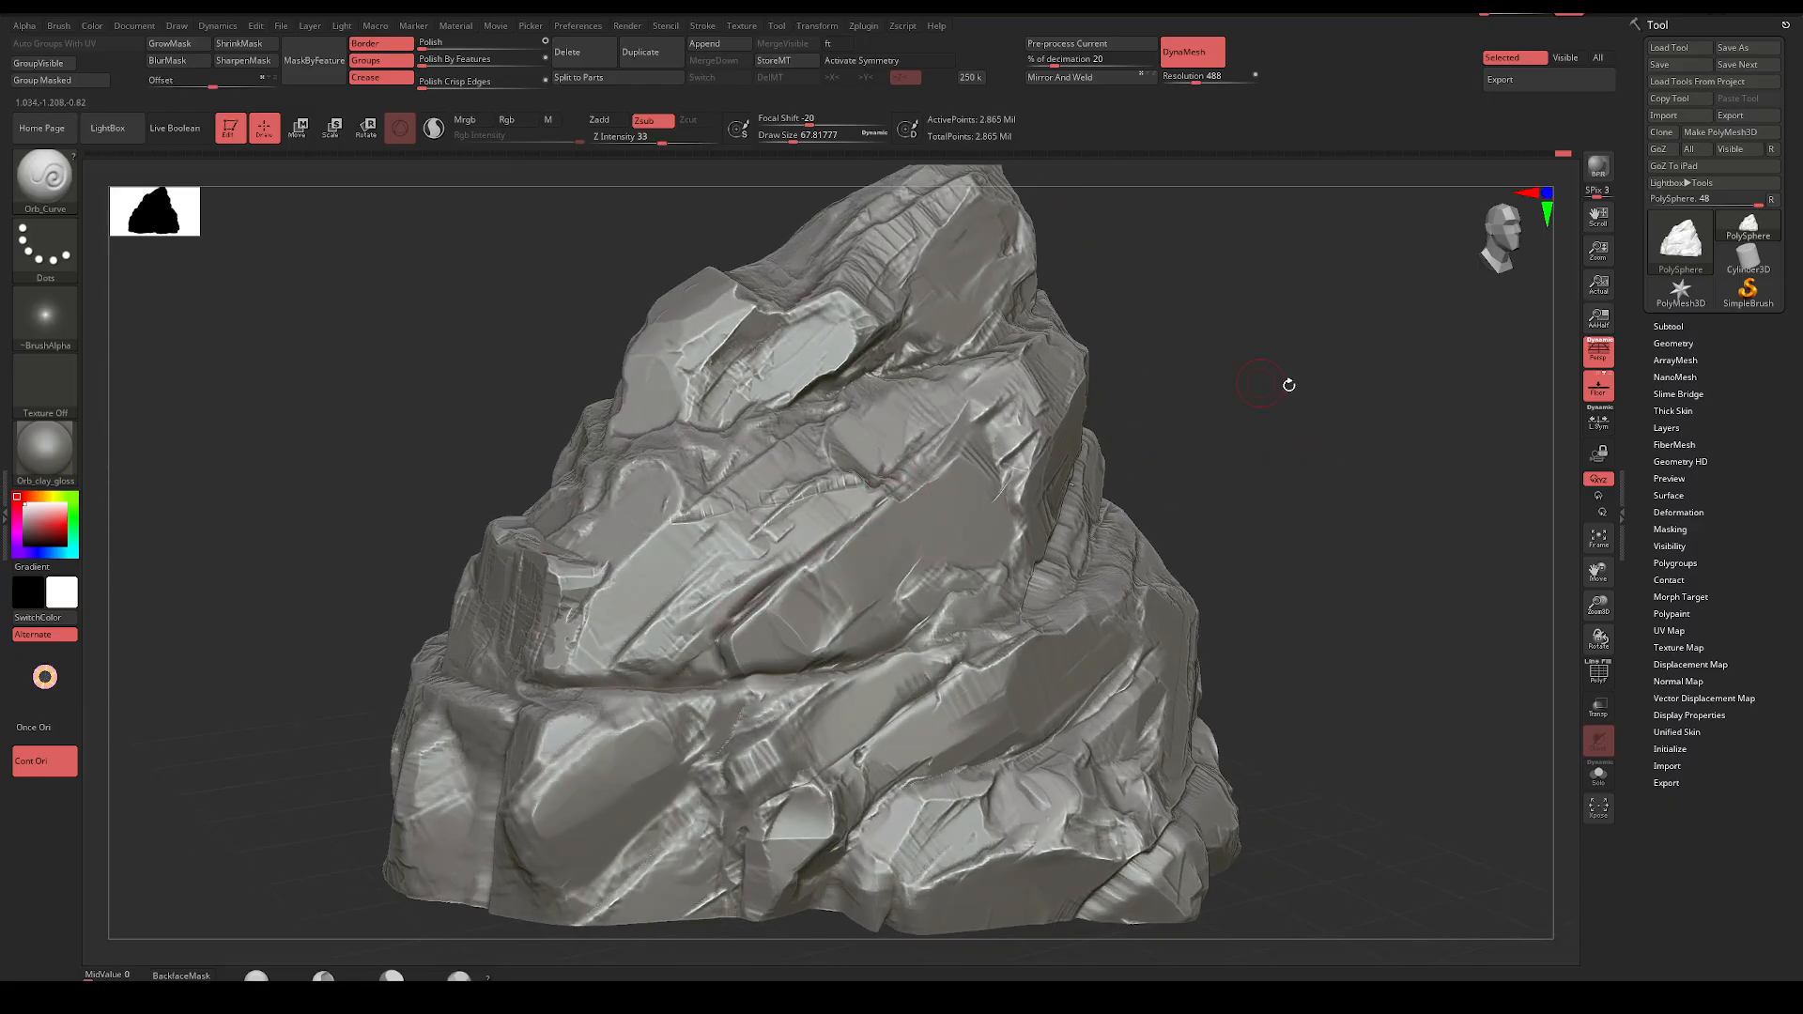
{"action": "mouse_move", "coordinate": [1288, 385]}
{"action": "right_mouse_down"}
{"action": "mouse_move", "coordinate": [1263, 404]}
{"action": "mouse_move", "coordinate": [1248, 342]}
{"action": "mouse_move", "coordinate": [1232, 376]}
{"action": "right_mouse_up"}
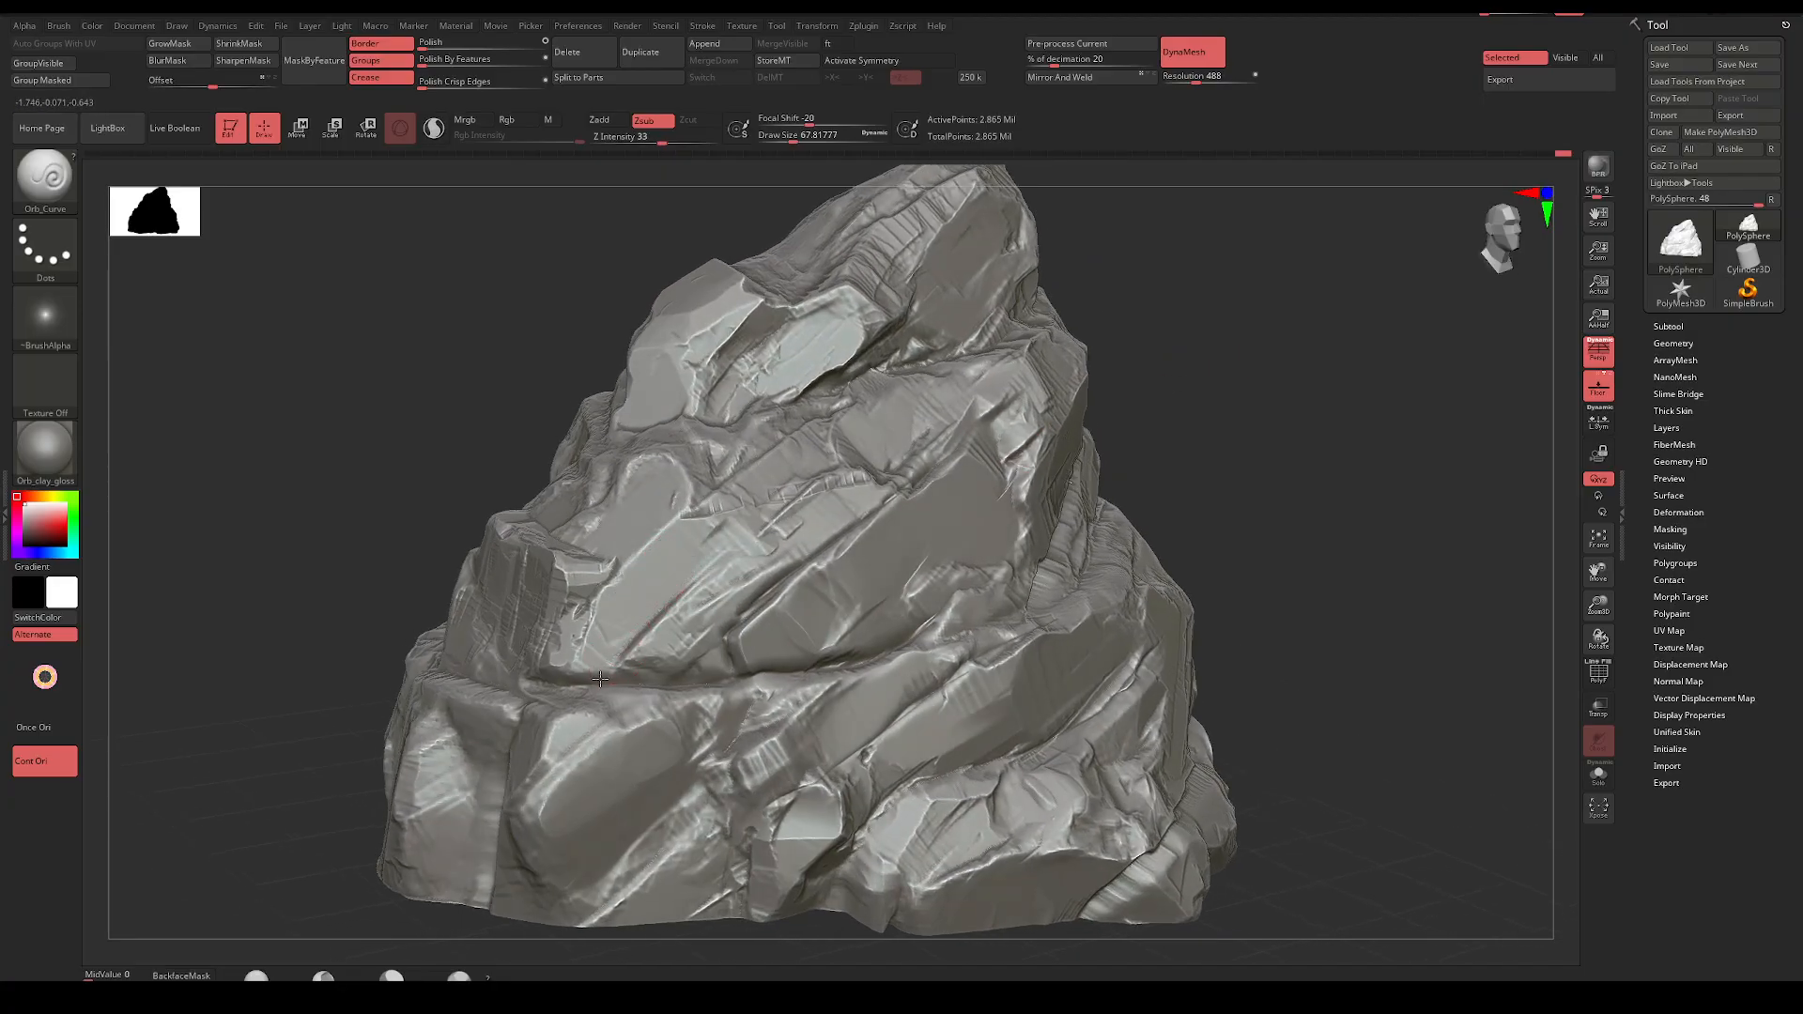
{"action": "right_click_drag", "start_coordinate": [1155, 445], "coordinate": [1211, 575]}
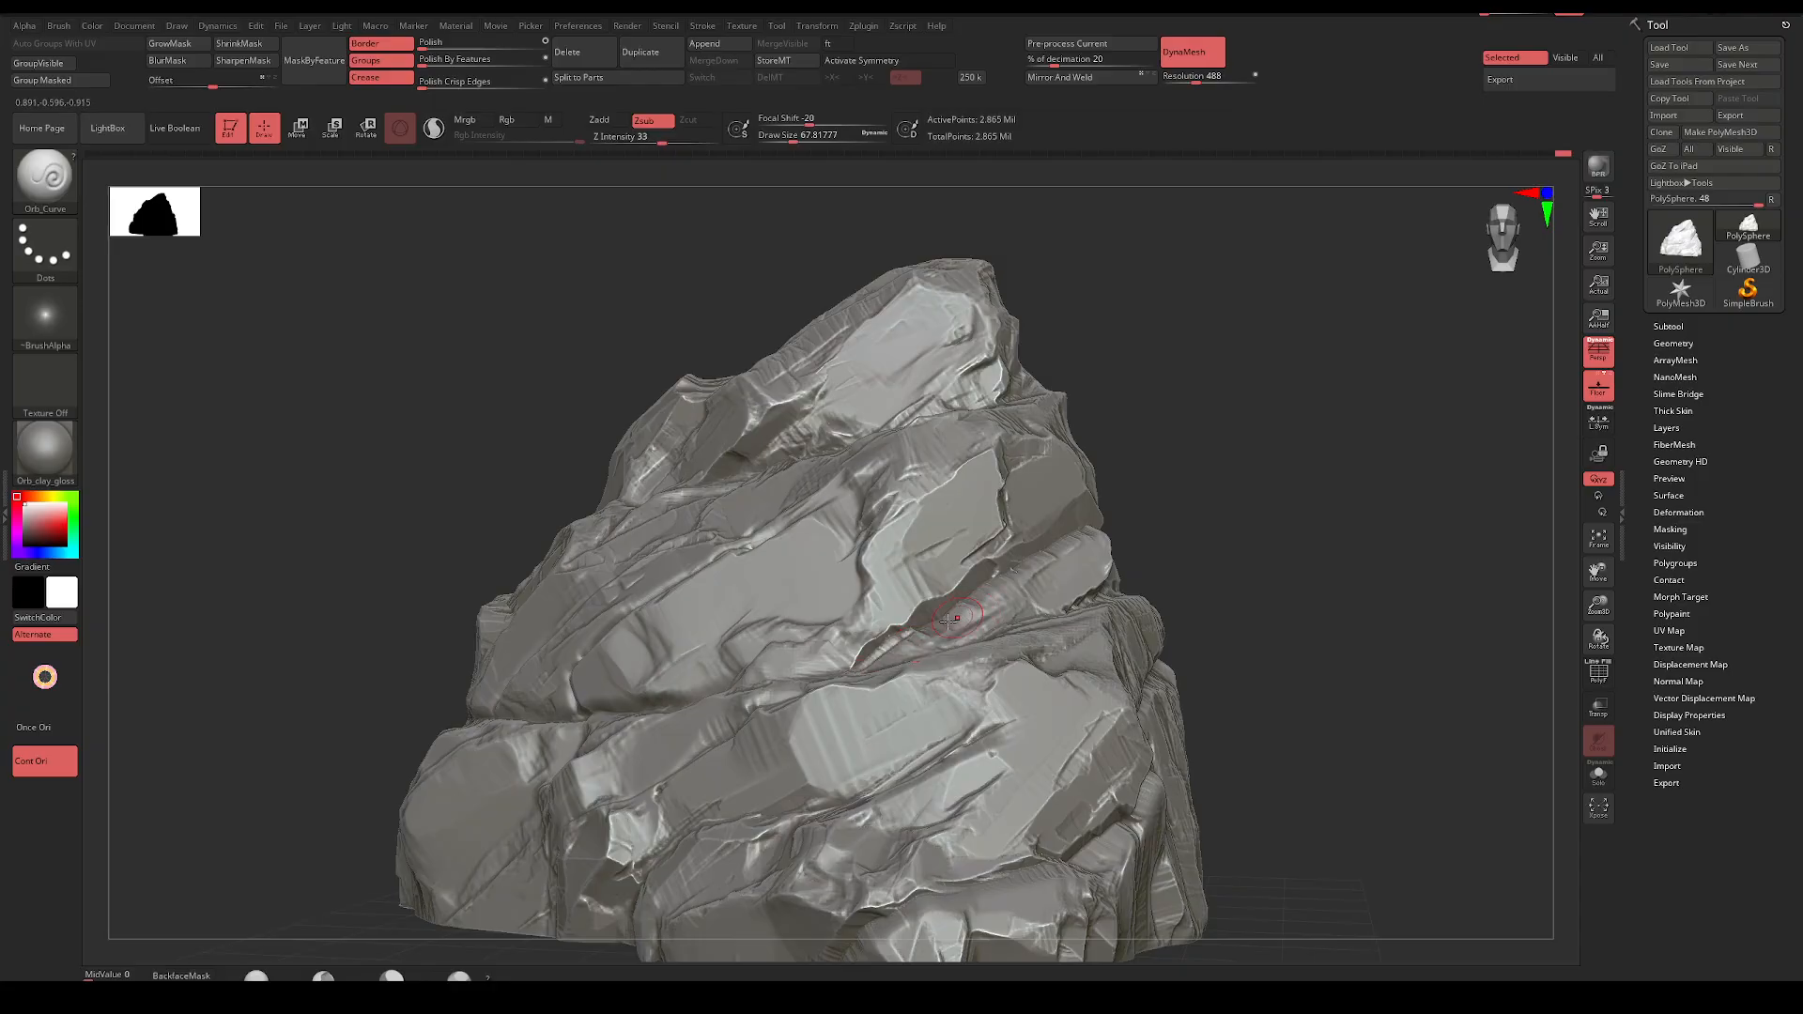
{"action": "right_click_drag", "start_coordinate": [1158, 518], "coordinate": [1133, 544]}
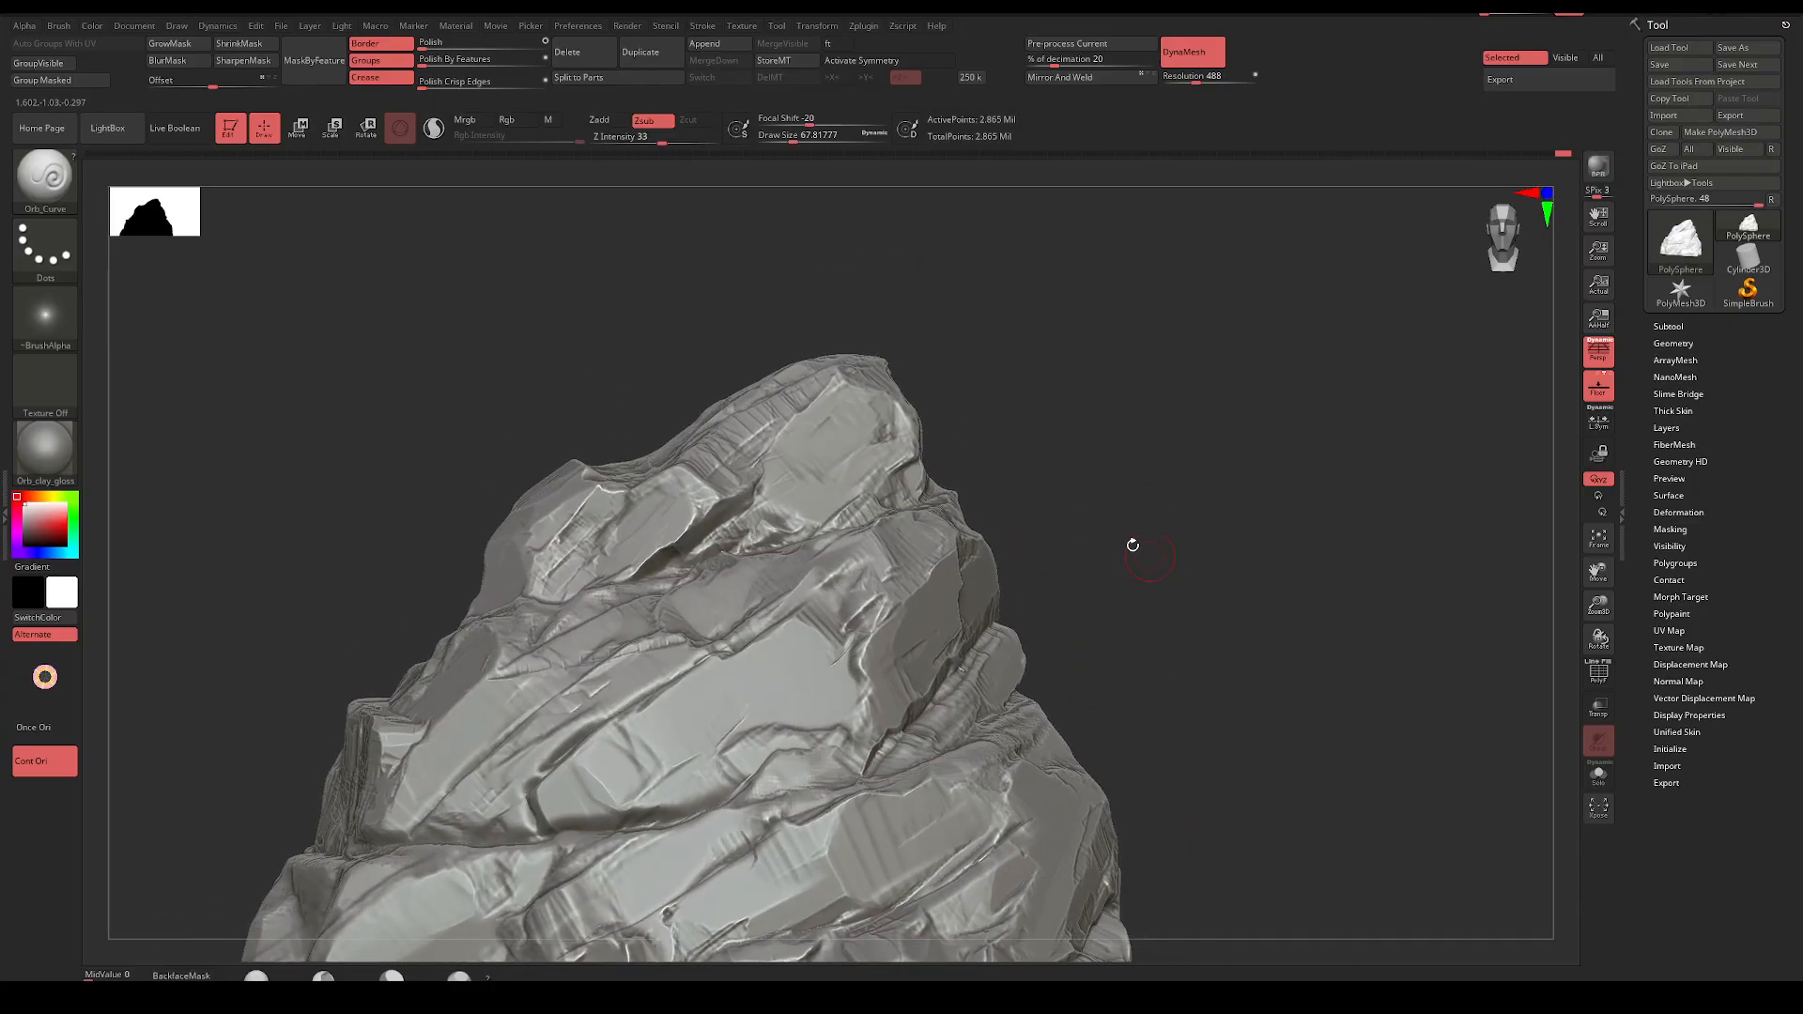
Carve creases around the uppermost facets of the front face, just below the rock's peak
{"action": "mouse_move", "coordinate": [678, 557]}
{"action": "left_mouse_down"}
{"action": "mouse_move", "coordinate": [744, 512]}
{"action": "mouse_move", "coordinate": [817, 398]}
{"action": "left_mouse_up"}
{"action": "right_click_drag", "start_coordinate": [1011, 359], "coordinate": [944, 397]}
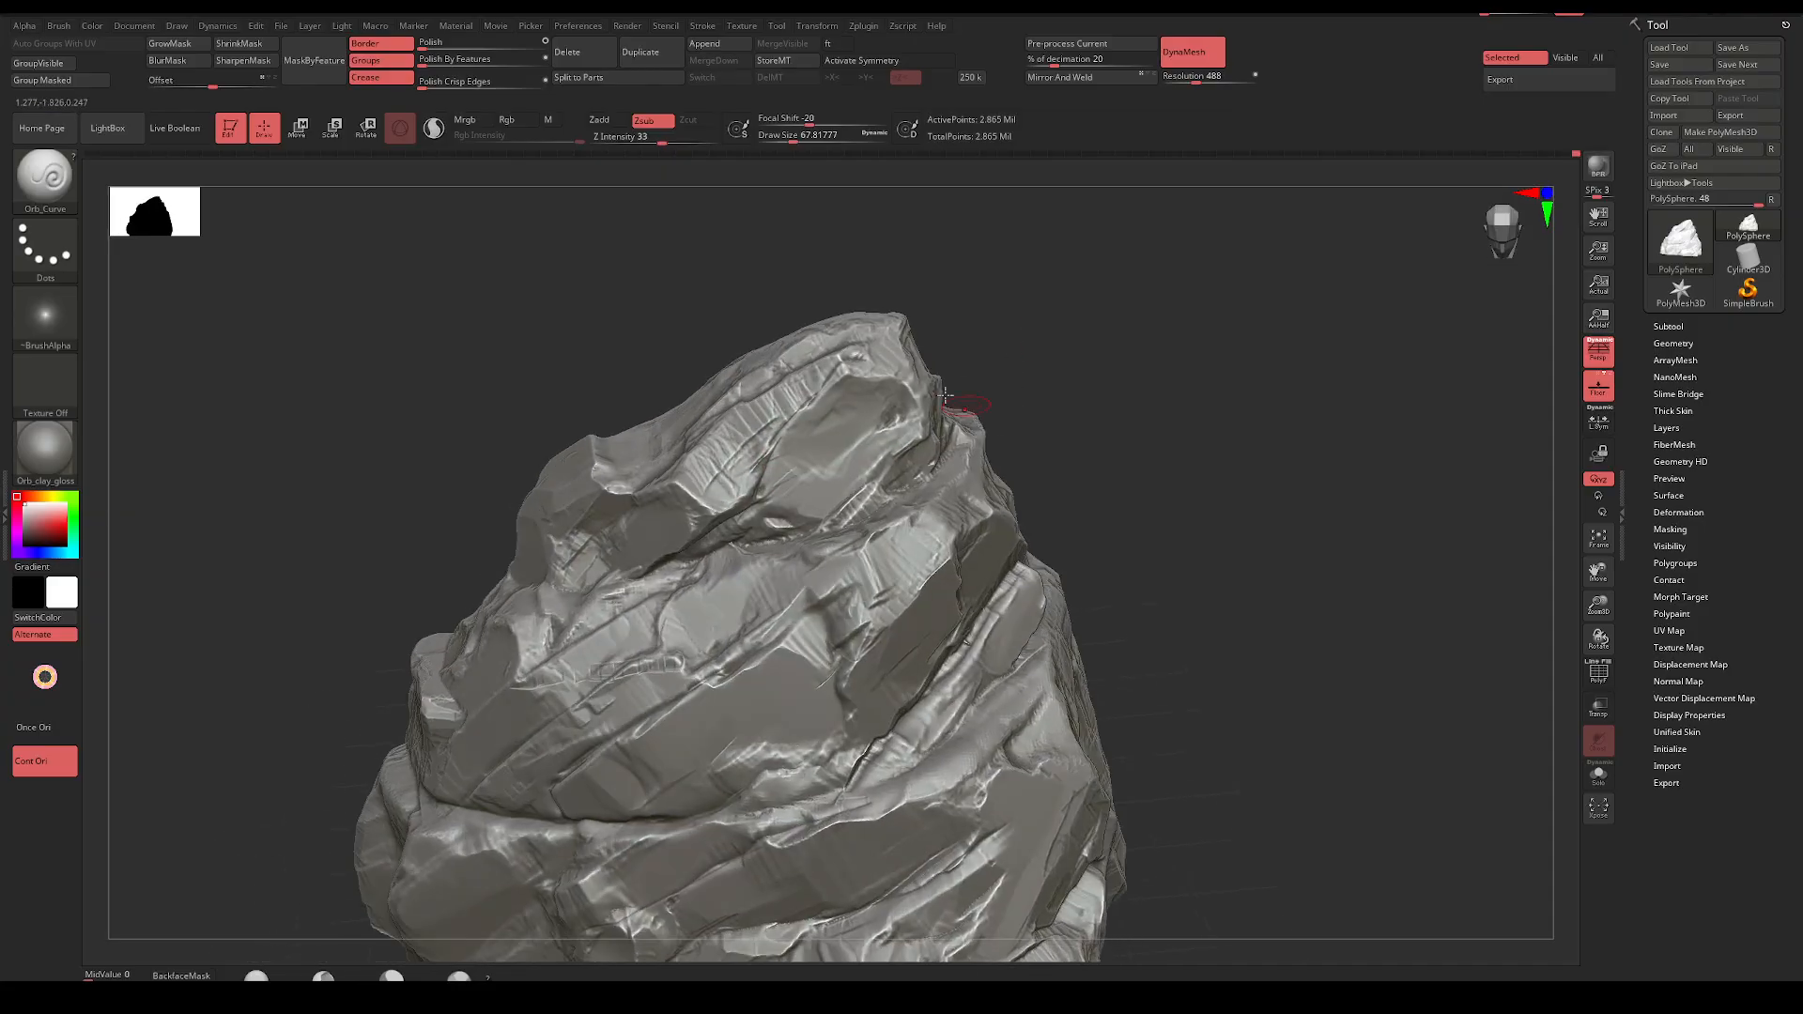
{"action": "left_click_drag", "start_coordinate": [891, 380], "coordinate": [923, 405]}
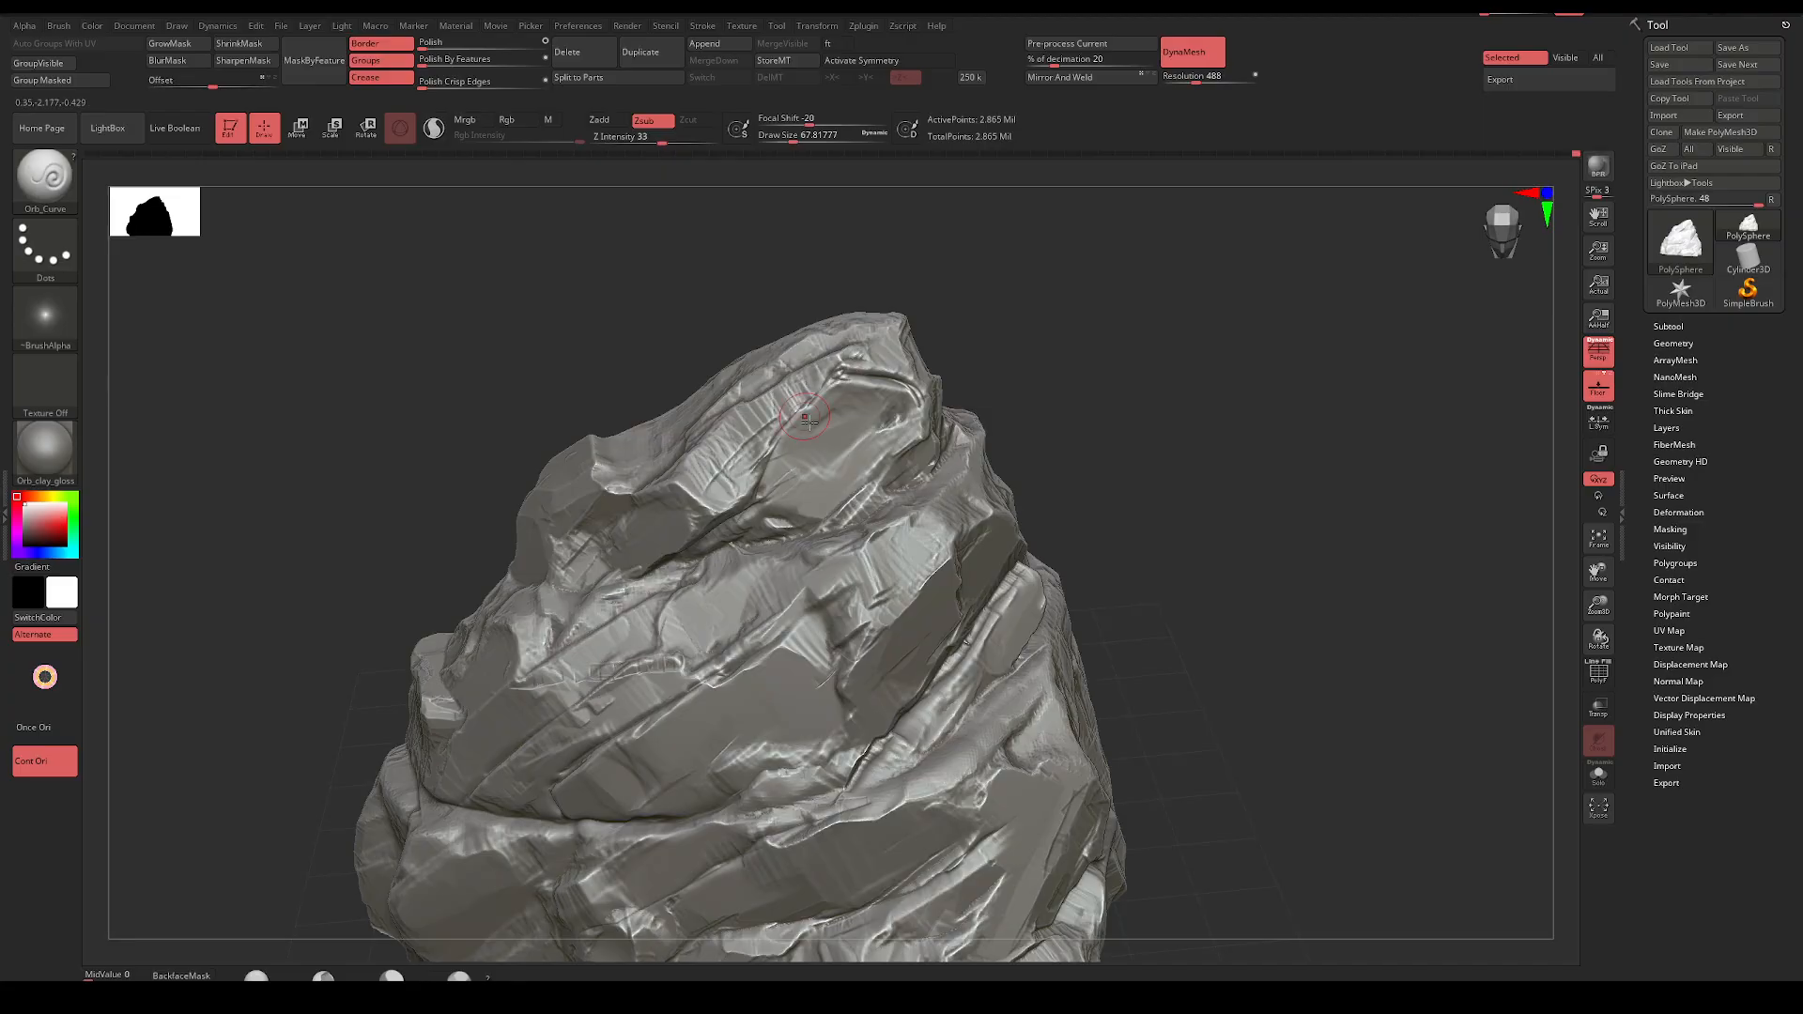
Carve grooves into the rock's narrow side beneath the lower overhang, using a draw size of about 128
{"action": "right_click_drag", "start_coordinate": [1057, 349], "coordinate": [956, 446]}
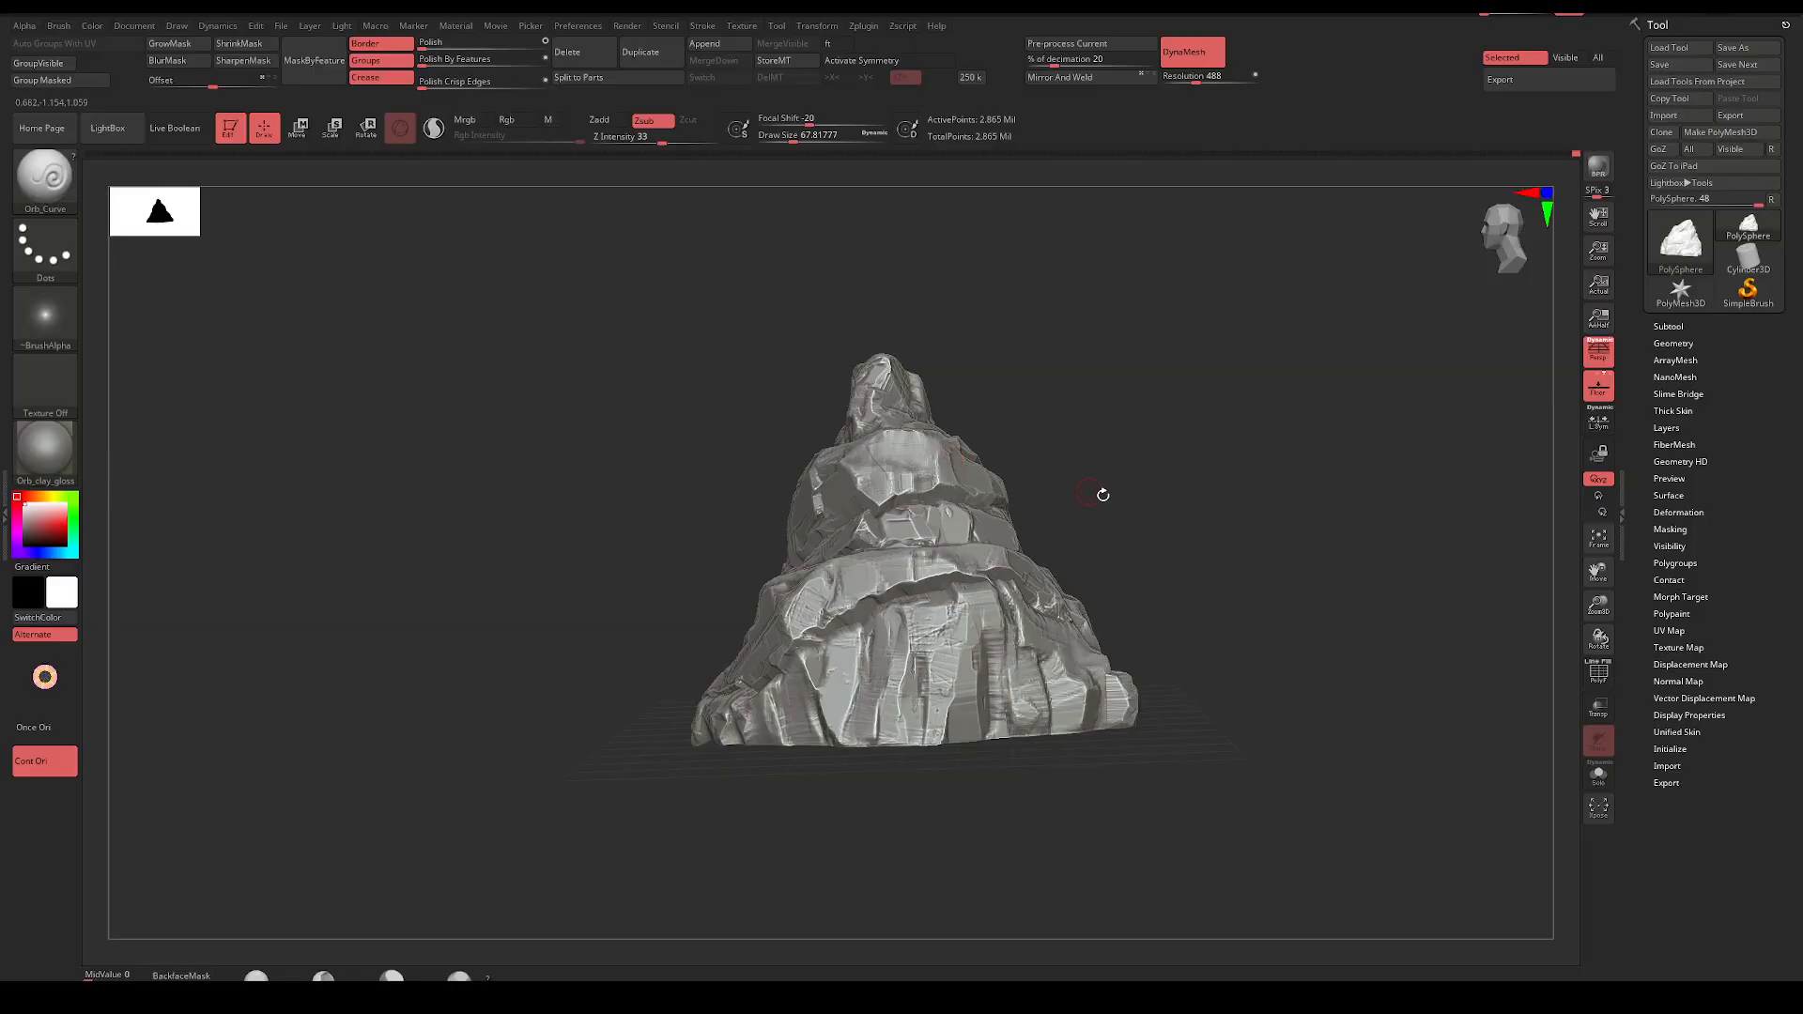
{"action": "right_click_drag", "start_coordinate": [1102, 495], "coordinate": [1065, 521]}
{"action": "key", "text": "s"}
{"action": "left_click_drag", "start_coordinate": [910, 639], "coordinate": [915, 696]}
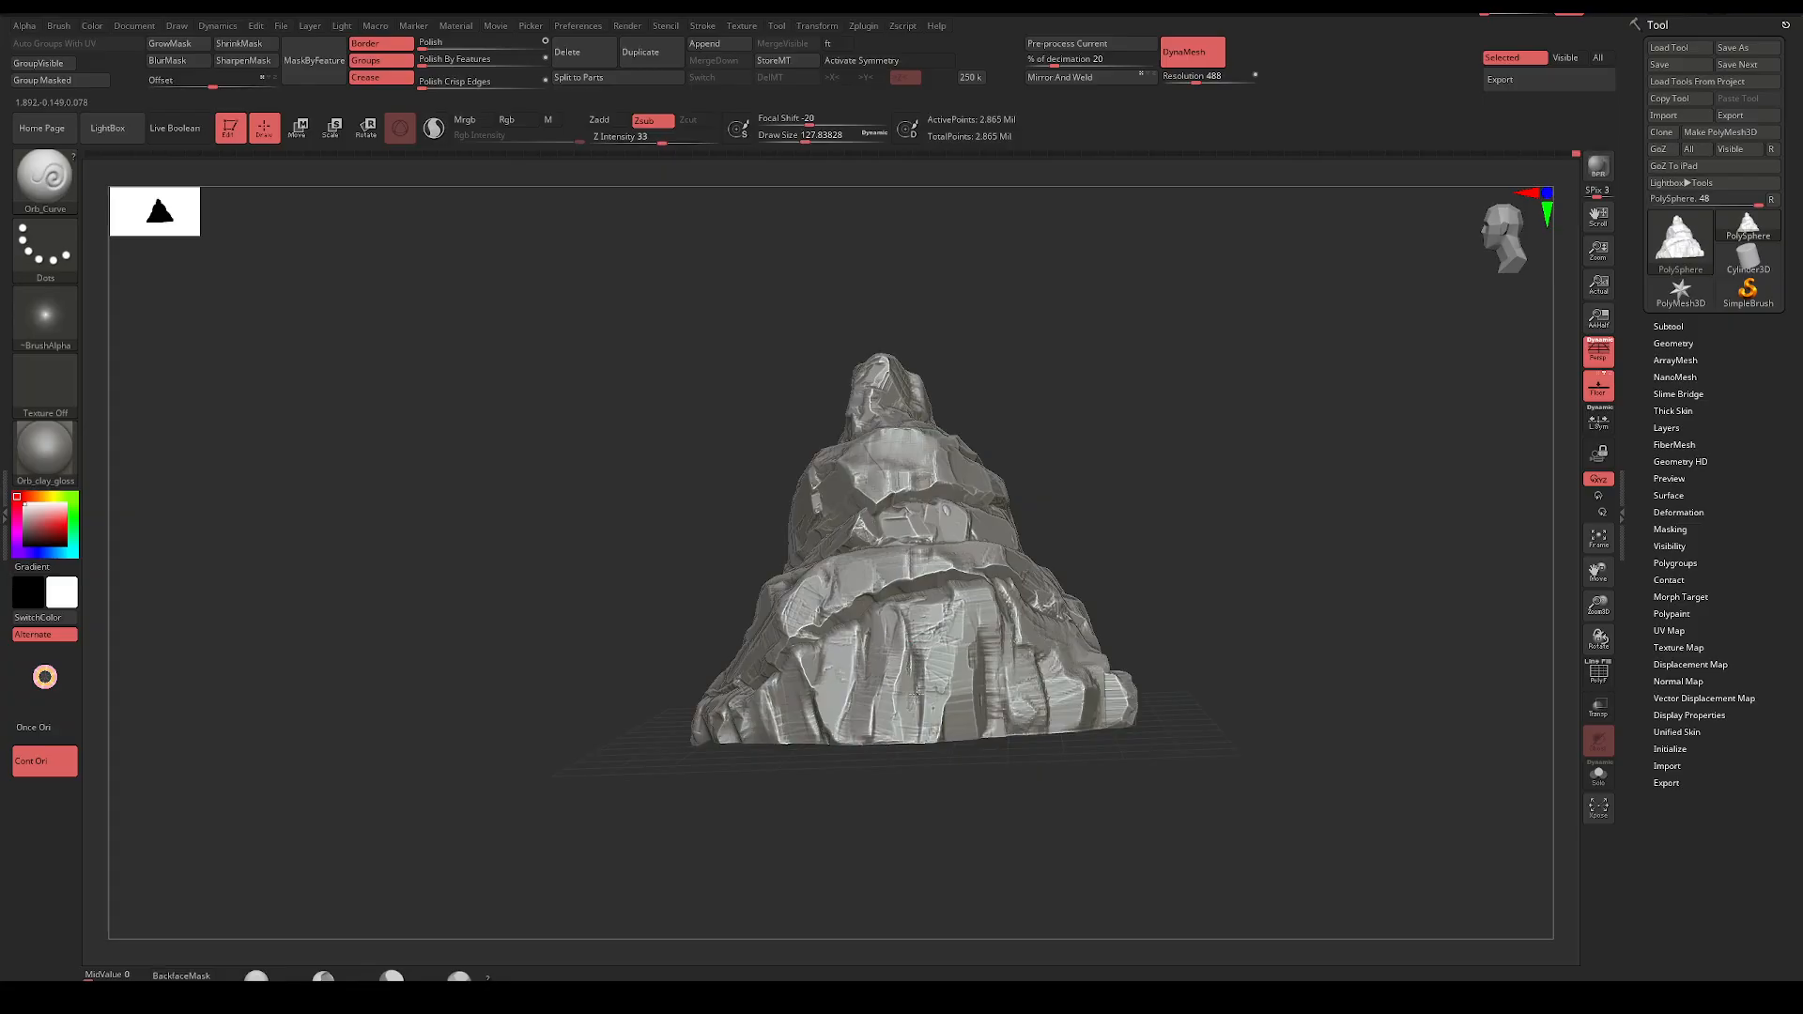
{"action": "mouse_move", "coordinate": [921, 788]}
{"action": "left_mouse_down"}
{"action": "mouse_move", "coordinate": [910, 756]}
{"action": "mouse_move", "coordinate": [995, 789]}
{"action": "mouse_move", "coordinate": [939, 784]}
{"action": "mouse_move", "coordinate": [918, 809]}
{"action": "mouse_move", "coordinate": [897, 801]}
{"action": "mouse_move", "coordinate": [913, 777]}
{"action": "left_mouse_up"}
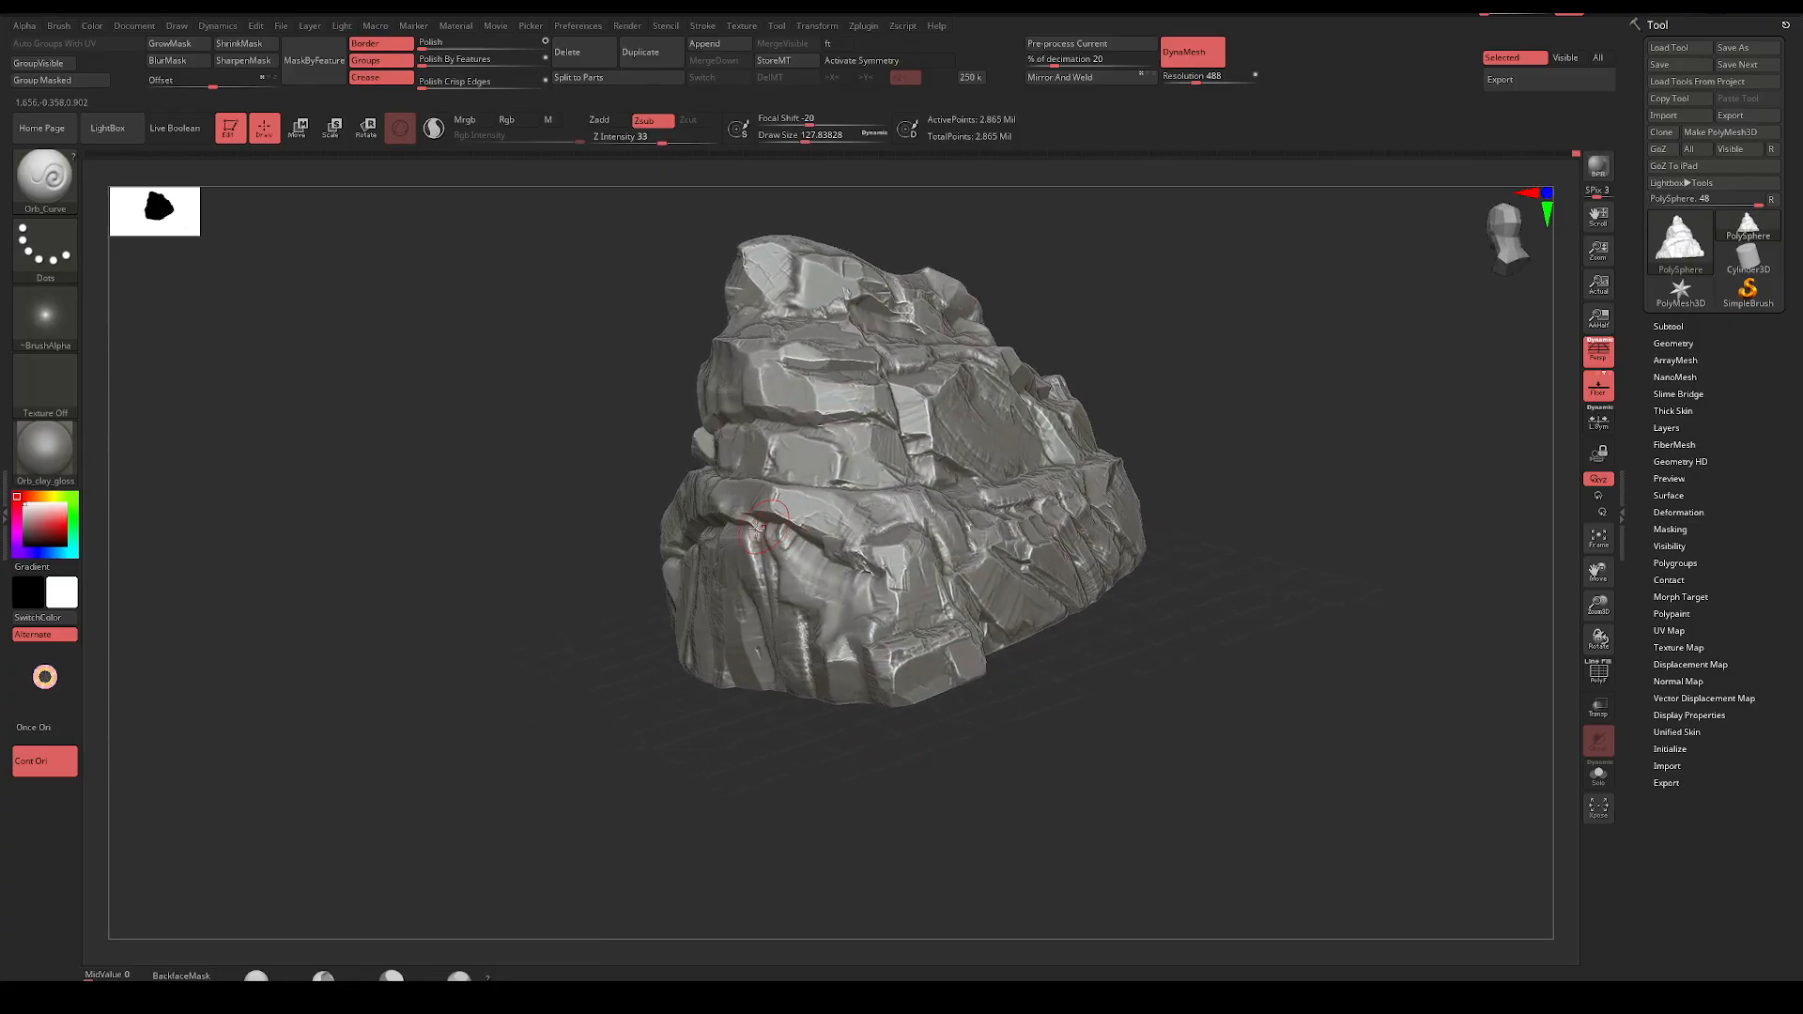
Sharpen the creases between the stacked blocks and the large smooth facet on the rock's back face
{"action": "left_click_drag", "start_coordinate": [1175, 583], "coordinate": [1067, 716]}
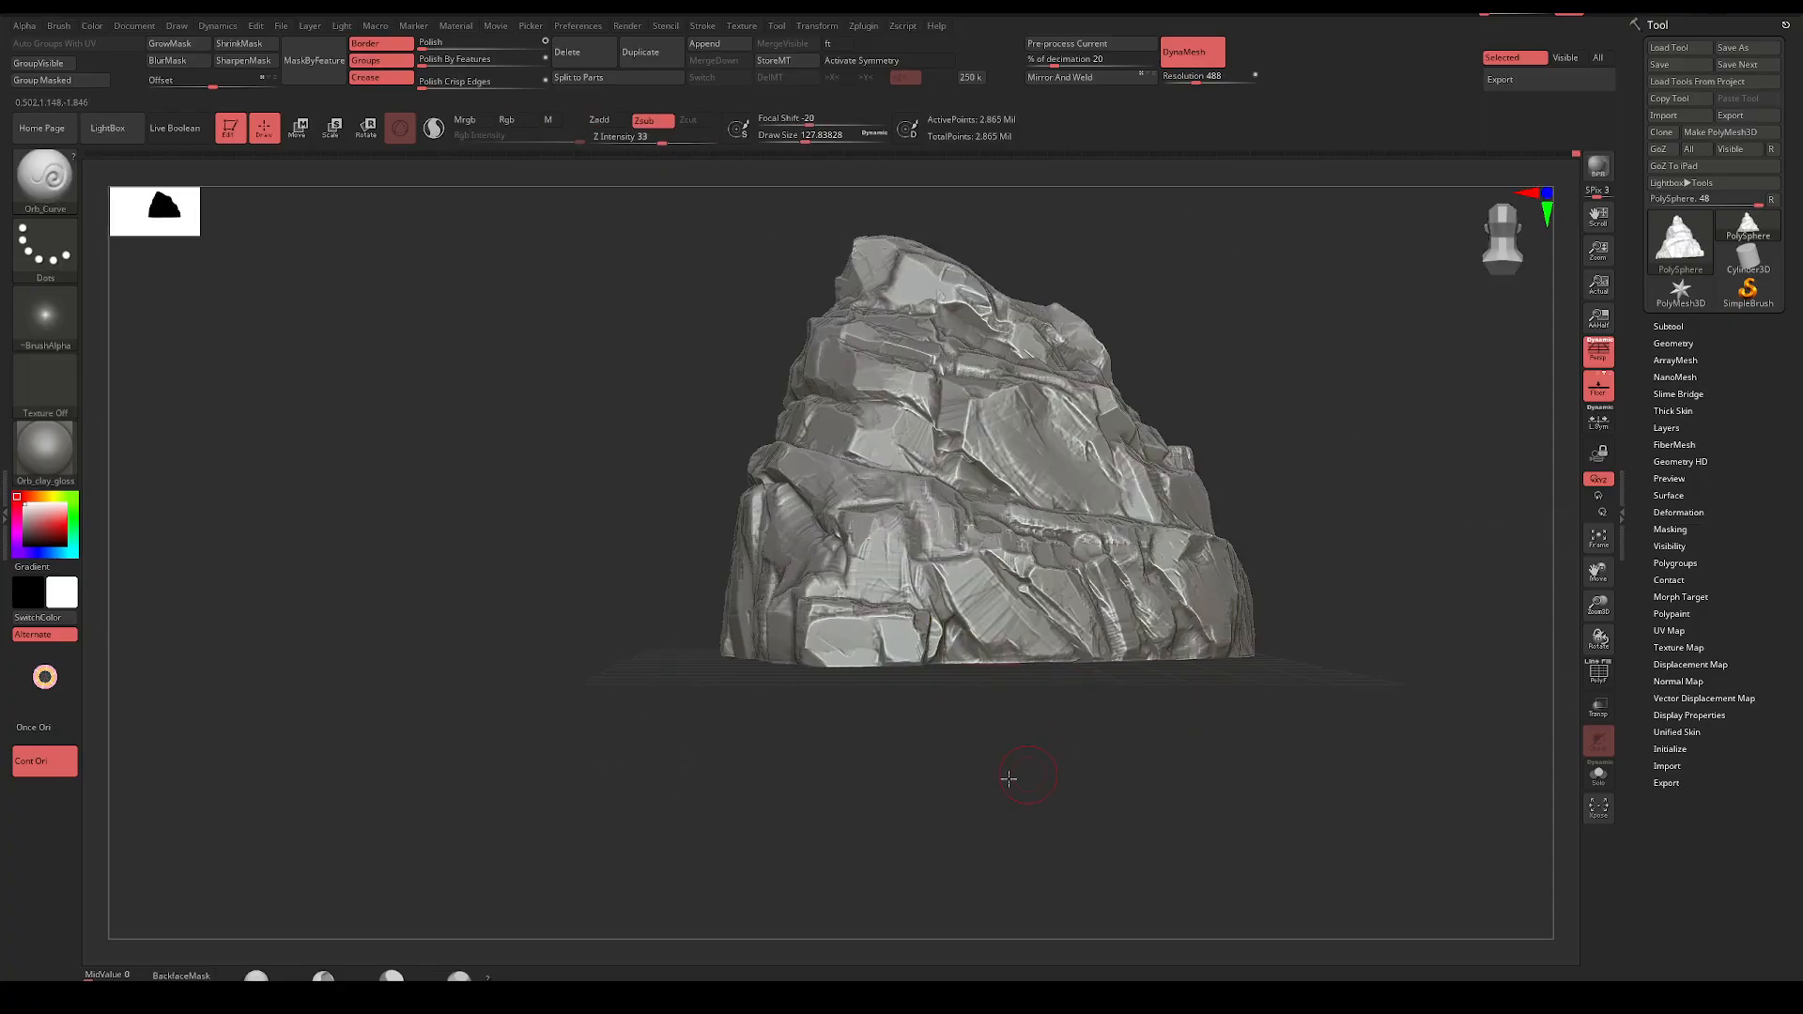
{"action": "left_click_drag", "start_coordinate": [1006, 776], "coordinate": [876, 815], "text": "alt"}
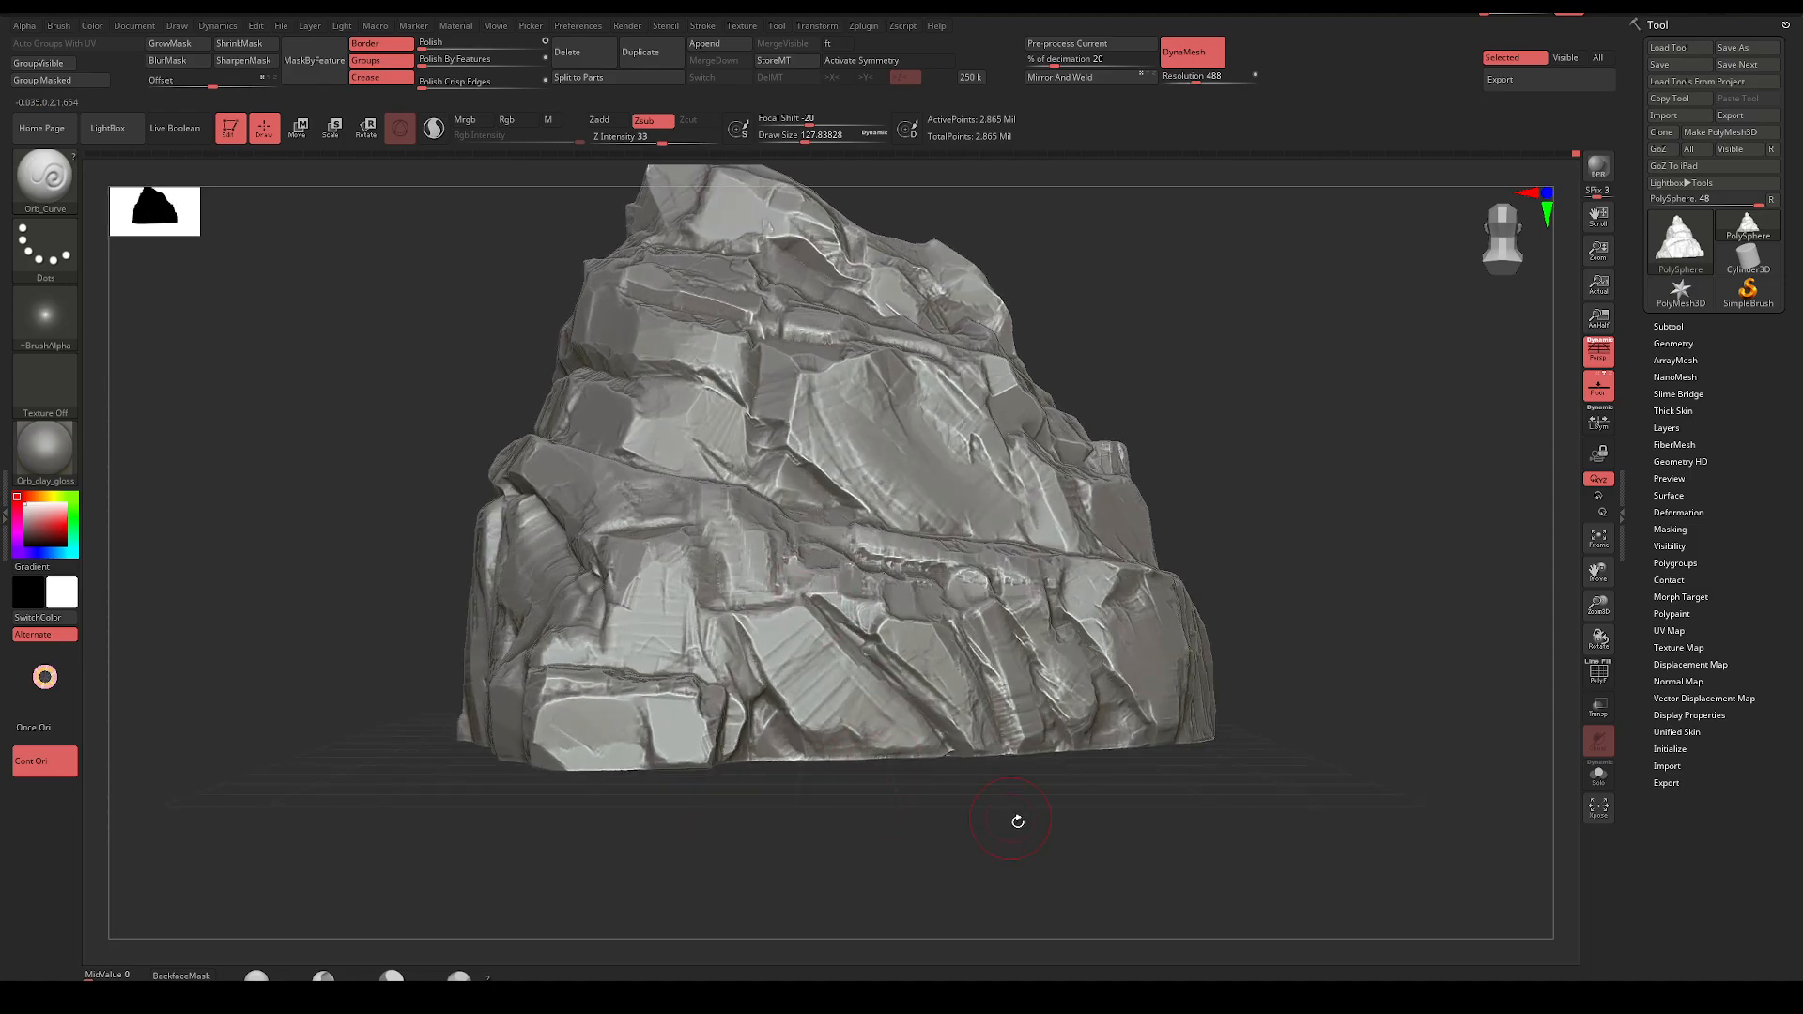
{"action": "mouse_move", "coordinate": [1014, 820]}
{"action": "left_mouse_down"}
{"action": "mouse_move", "coordinate": [955, 659]}
{"action": "mouse_move", "coordinate": [1248, 563]}
{"action": "mouse_move", "coordinate": [1175, 515]}
{"action": "left_mouse_up"}
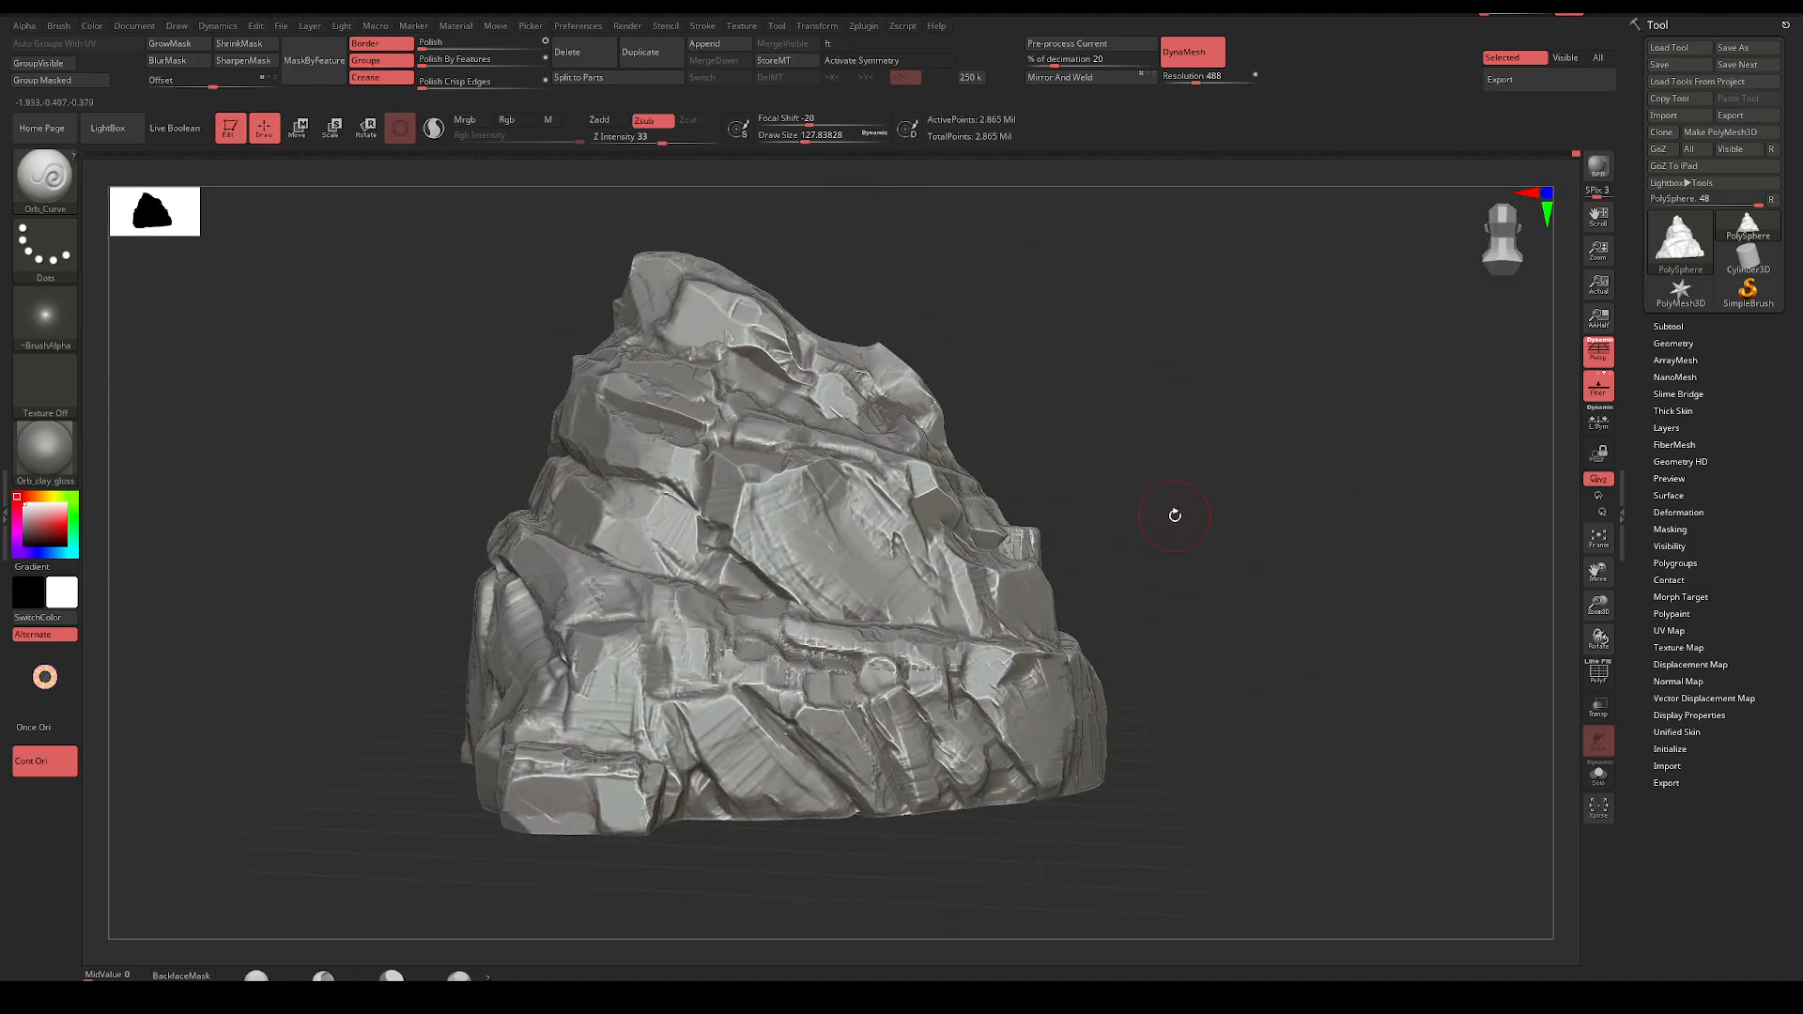
{"action": "mouse_move", "coordinate": [751, 575]}
{"action": "left_mouse_down"}
{"action": "mouse_move", "coordinate": [1127, 454]}
{"action": "mouse_move", "coordinate": [745, 541]}
{"action": "left_mouse_up"}
{"action": "mouse_move", "coordinate": [1179, 441]}
{"action": "left_mouse_down"}
{"action": "mouse_move", "coordinate": [1180, 475]}
{"action": "mouse_move", "coordinate": [1170, 451]}
{"action": "mouse_move", "coordinate": [1132, 453]}
{"action": "left_mouse_up"}
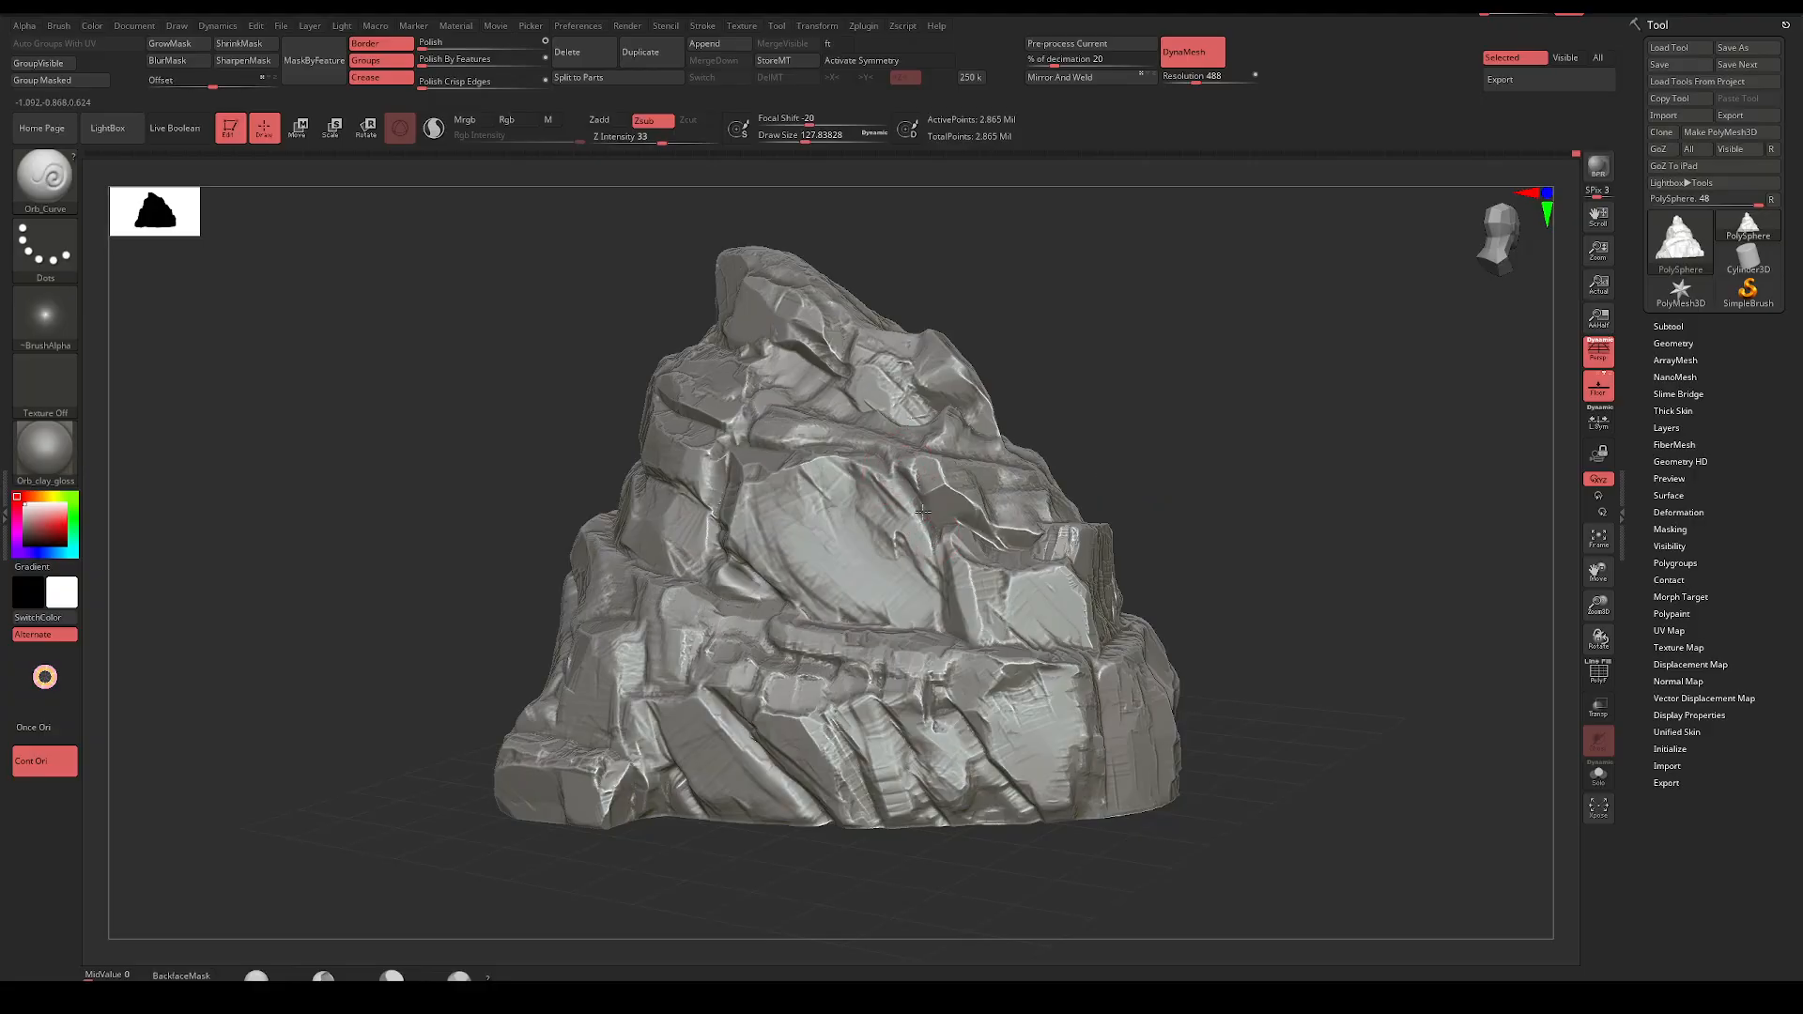
Carve a vertical crack beside the large back facet, running down through the ledge into the lower blocks
{"action": "left_click_drag", "start_coordinate": [922, 512], "coordinate": [941, 629]}
{"action": "mouse_move", "coordinate": [1149, 404]}
{"action": "left_mouse_down"}
{"action": "mouse_move", "coordinate": [1115, 394]}
{"action": "mouse_move", "coordinate": [1079, 434]}
{"action": "mouse_move", "coordinate": [1146, 504]}
{"action": "mouse_move", "coordinate": [1149, 484]}
{"action": "mouse_move", "coordinate": [1118, 526]}
{"action": "left_mouse_up"}
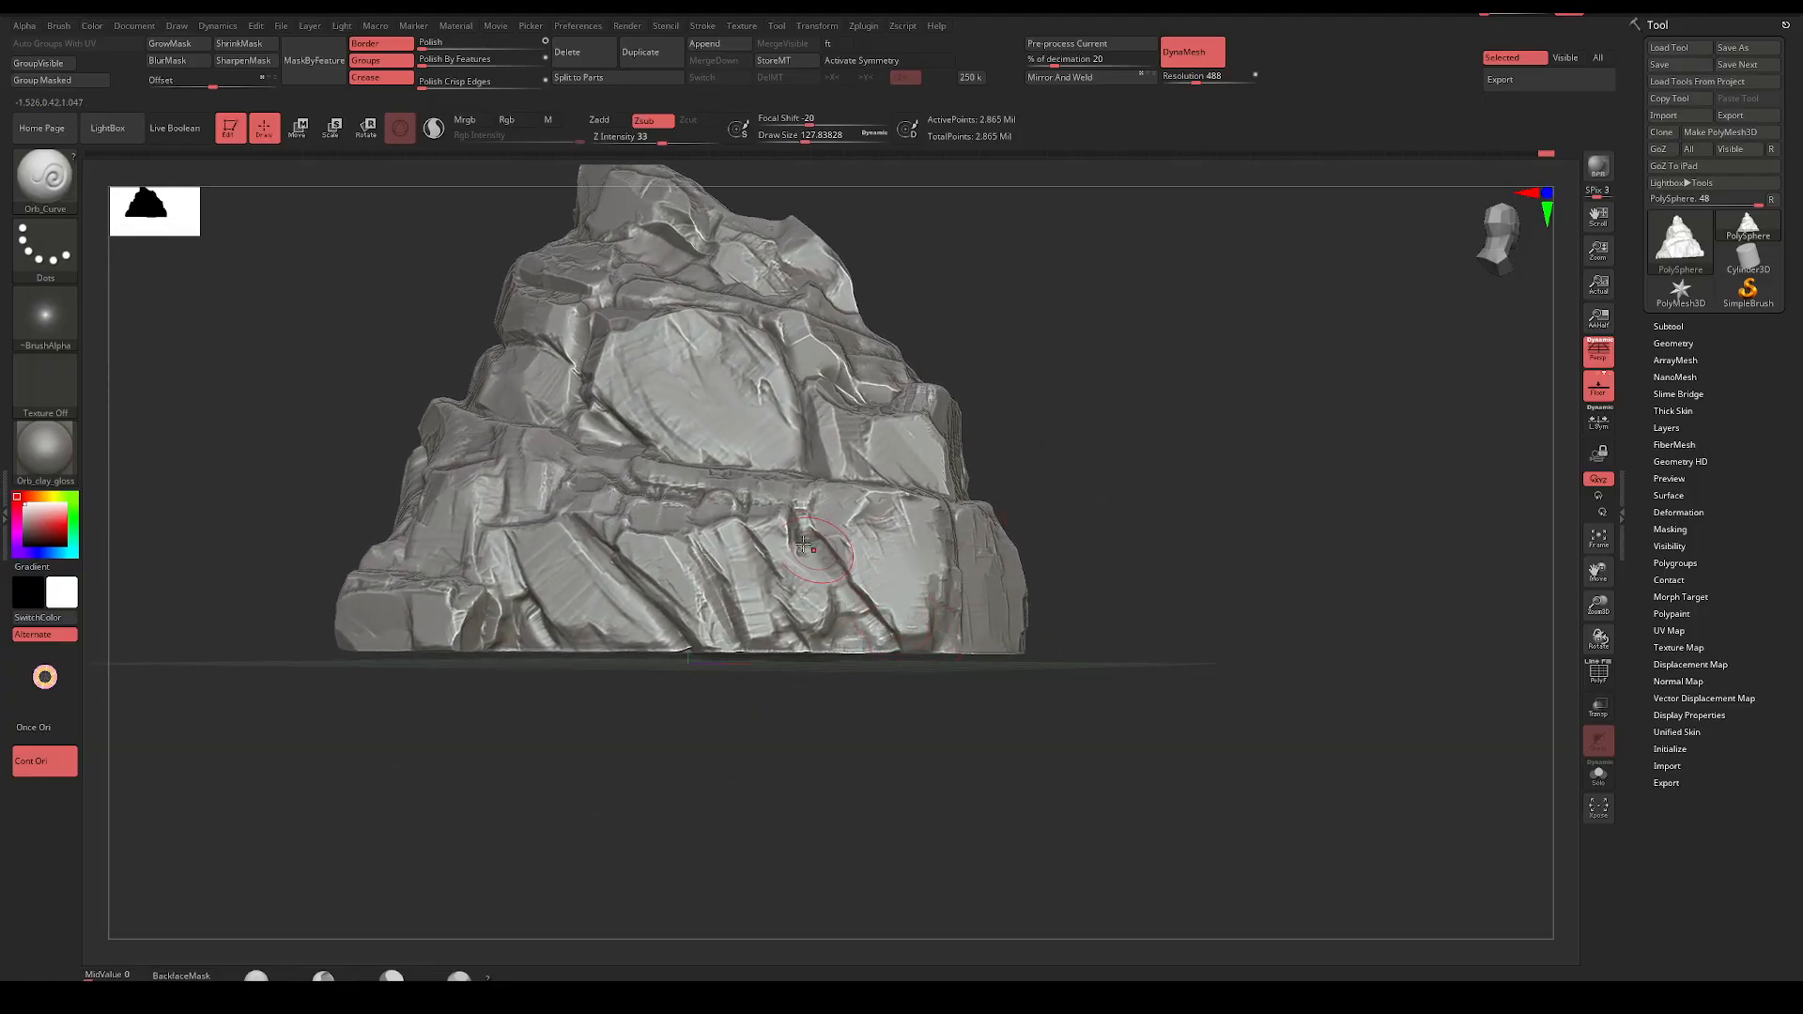
{"action": "left_click_drag", "start_coordinate": [988, 409], "coordinate": [1010, 467]}
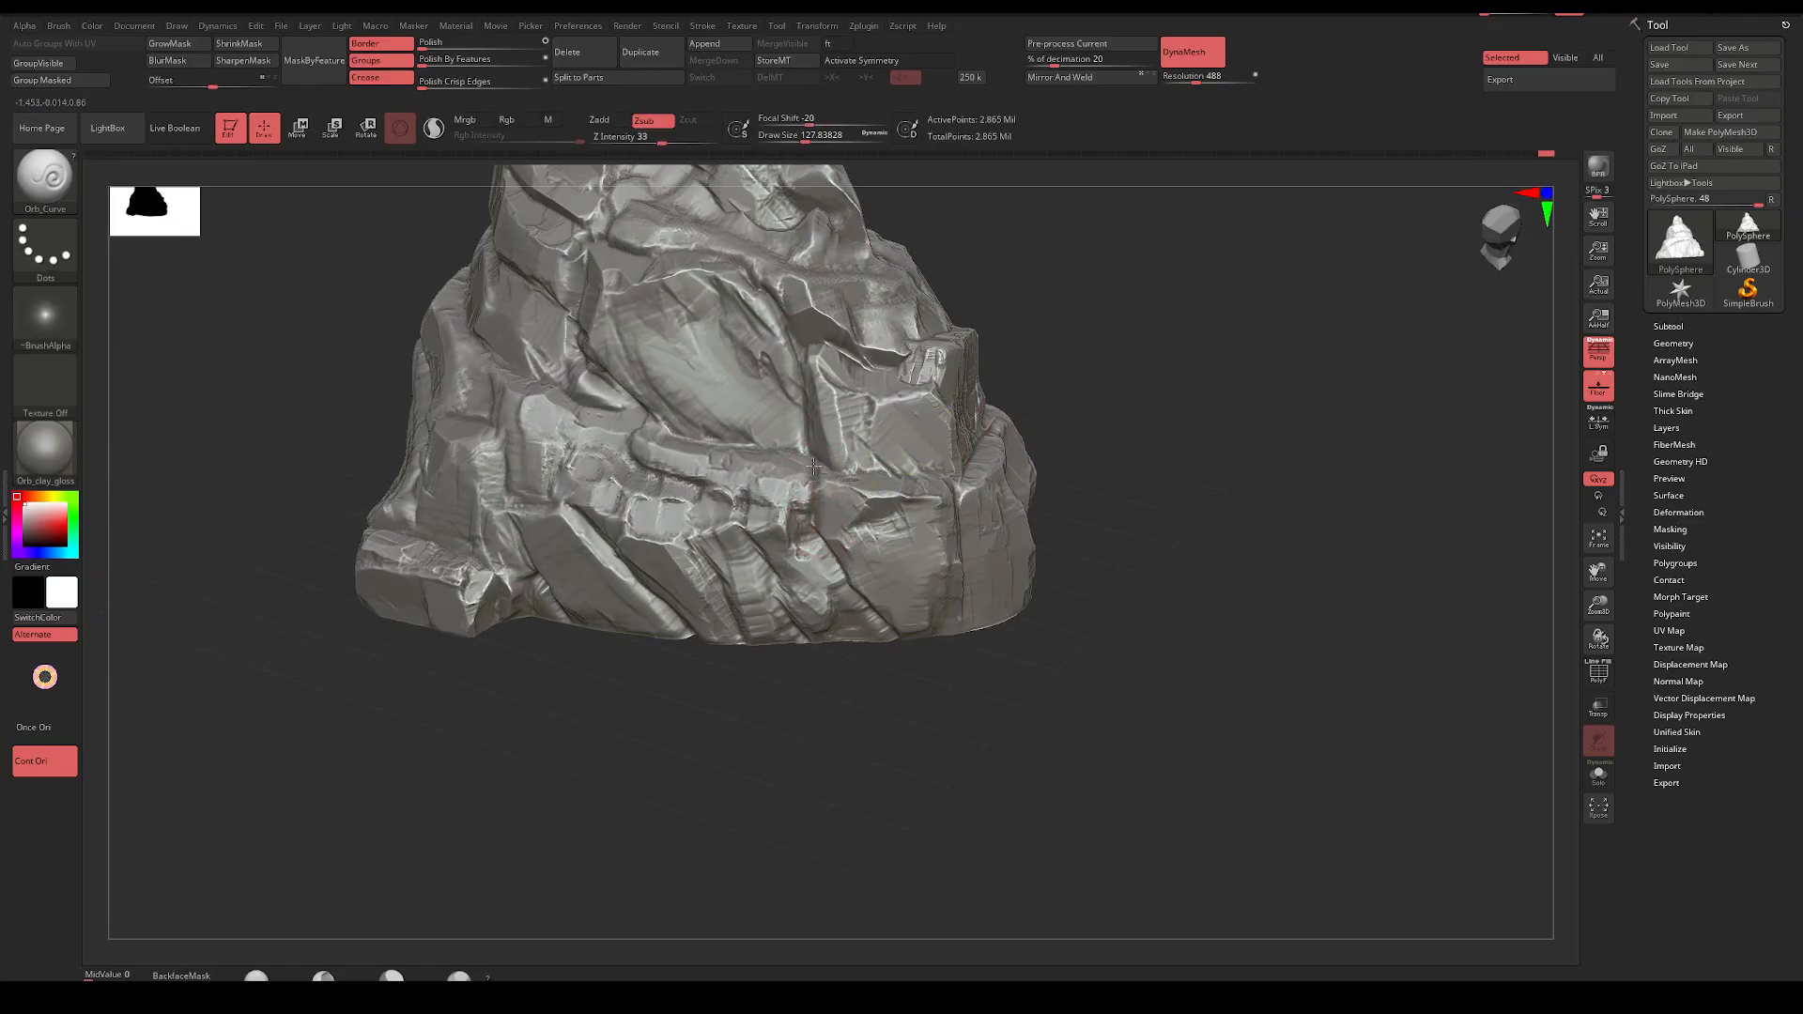
{"action": "left_click_drag", "start_coordinate": [1068, 408], "coordinate": [1119, 422]}
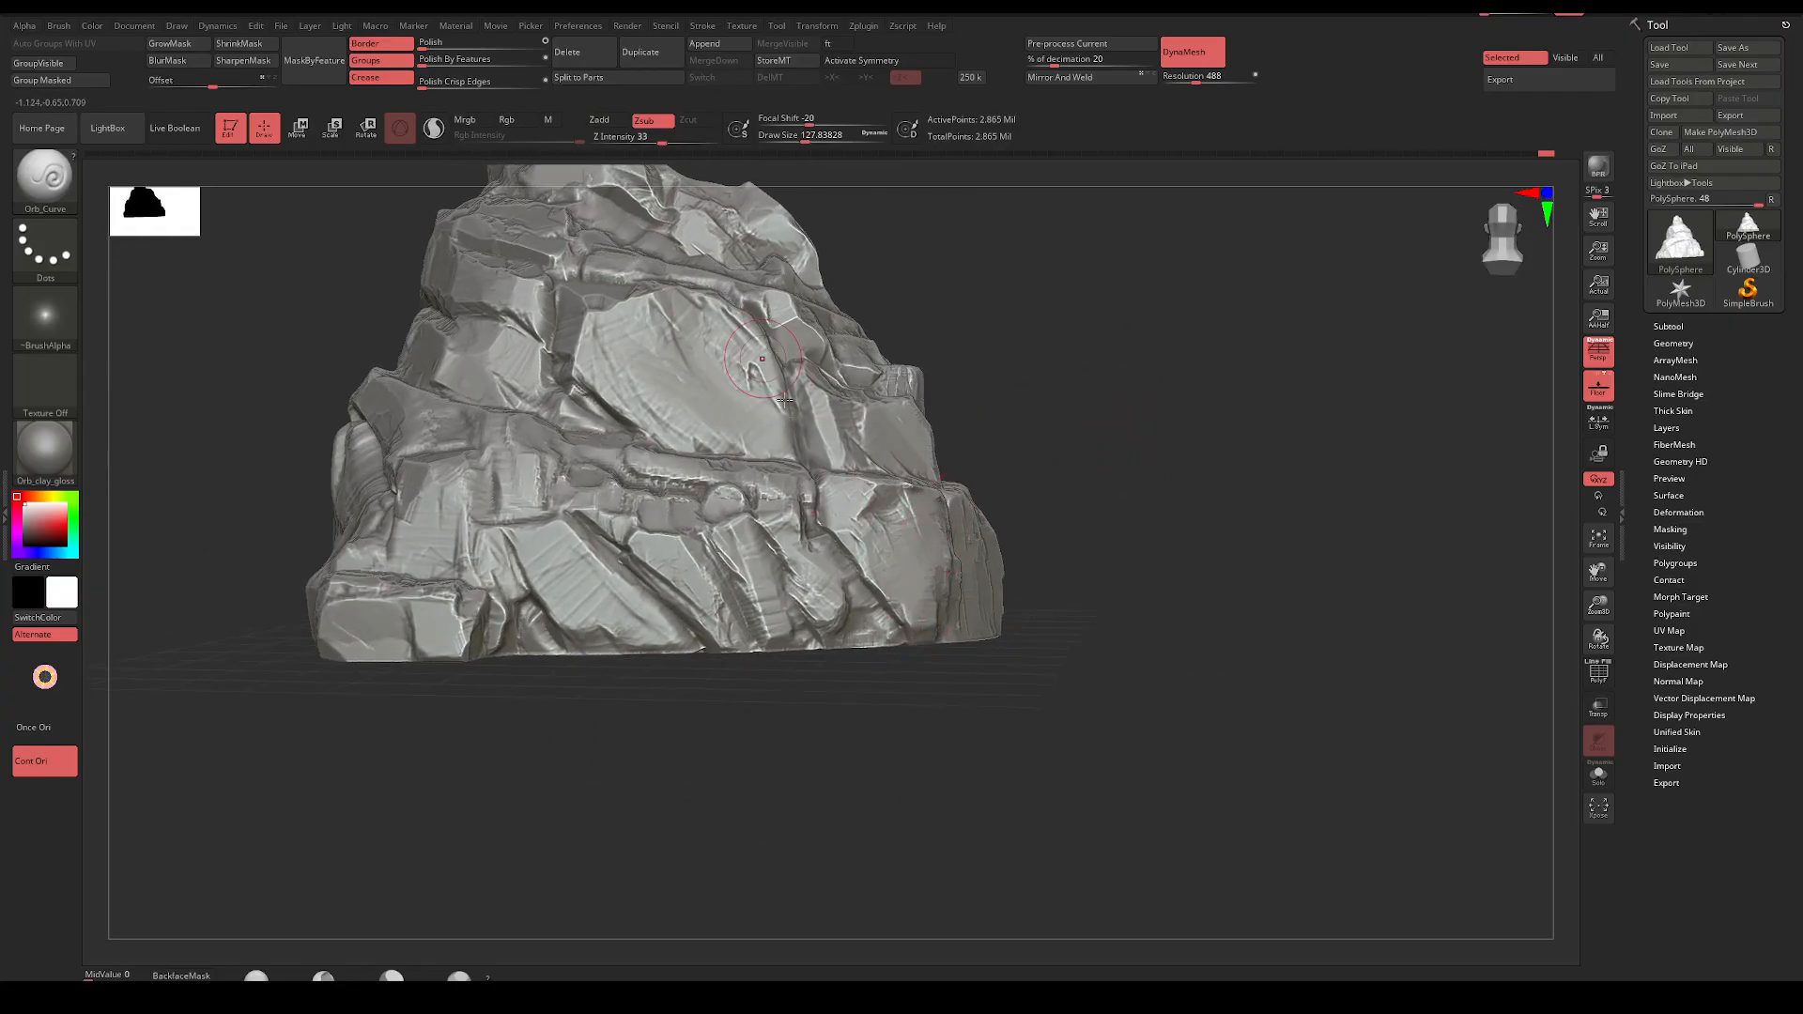
{"action": "left_click_drag", "start_coordinate": [1001, 400], "coordinate": [976, 439]}
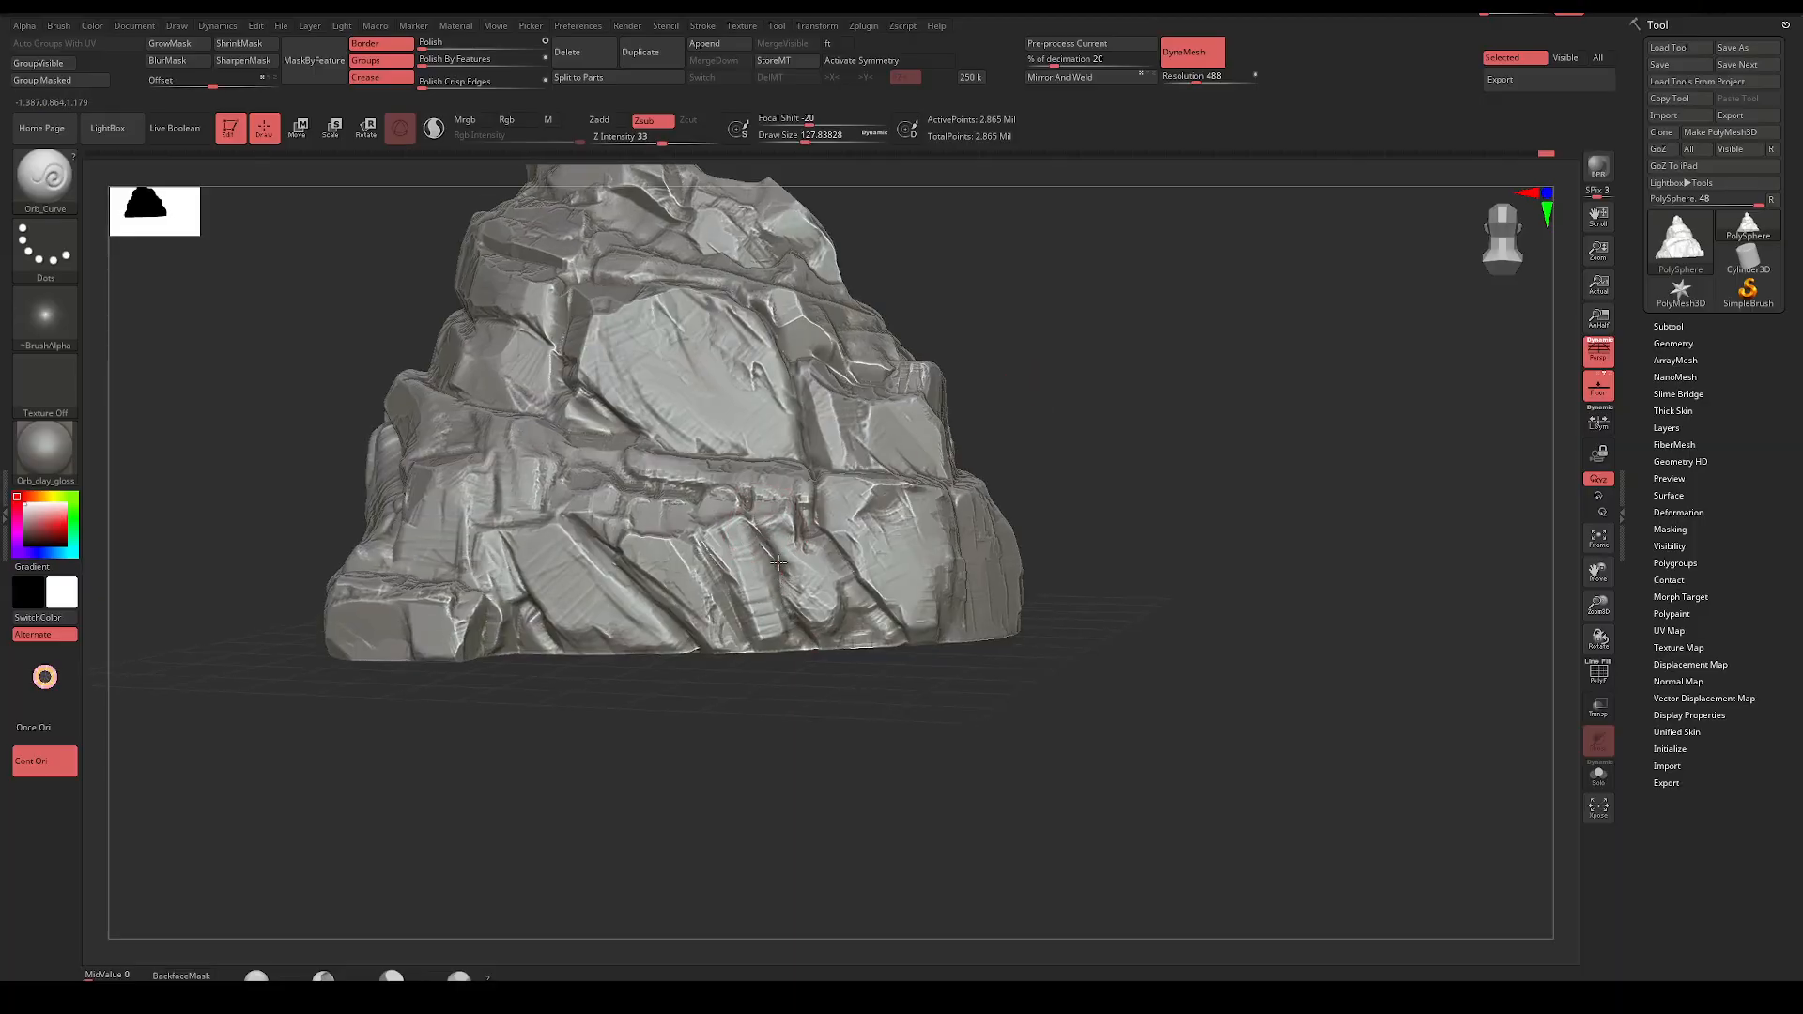
Carve creases above and around the protruding corner block at the base of the back face
{"action": "mouse_move", "coordinate": [1056, 413]}
{"action": "left_mouse_down"}
{"action": "mouse_move", "coordinate": [979, 430]}
{"action": "mouse_move", "coordinate": [1075, 378]}
{"action": "mouse_move", "coordinate": [1287, 410]}
{"action": "mouse_move", "coordinate": [1240, 417]}
{"action": "left_mouse_up"}
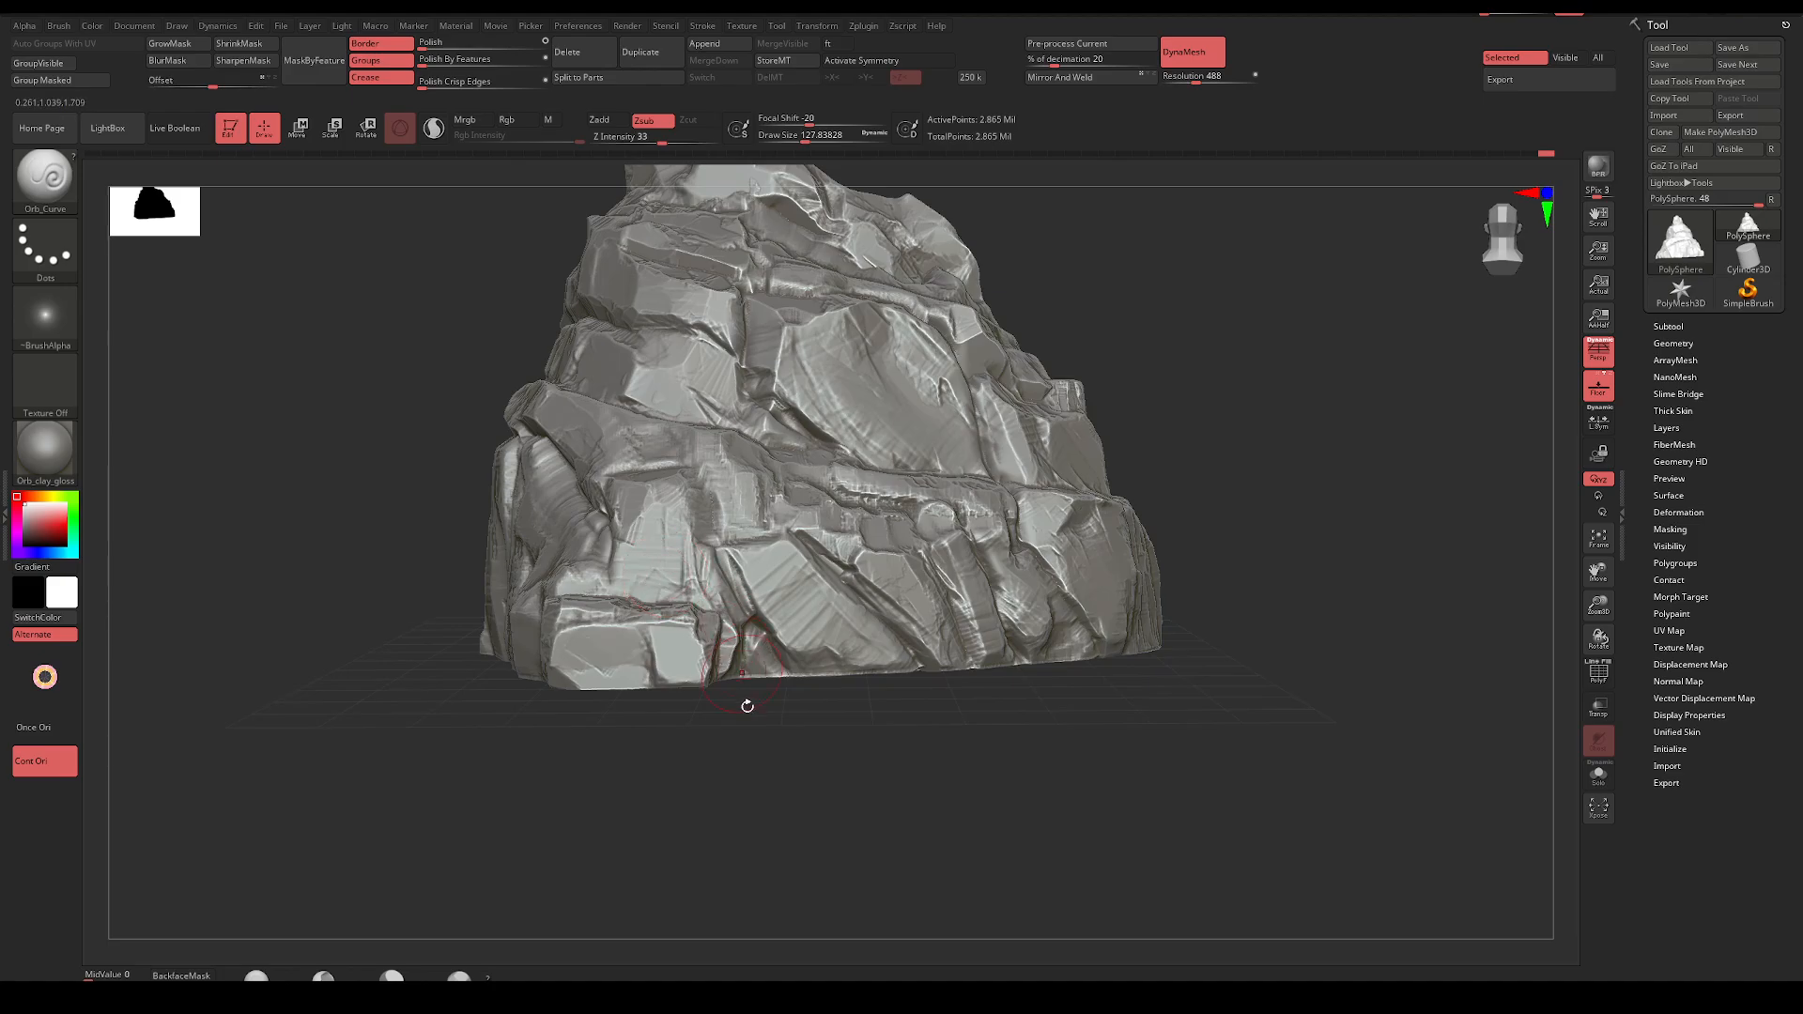
{"action": "mouse_move", "coordinate": [744, 704]}
{"action": "left_mouse_down"}
{"action": "mouse_move", "coordinate": [757, 757]}
{"action": "mouse_move", "coordinate": [742, 732]}
{"action": "left_mouse_up"}
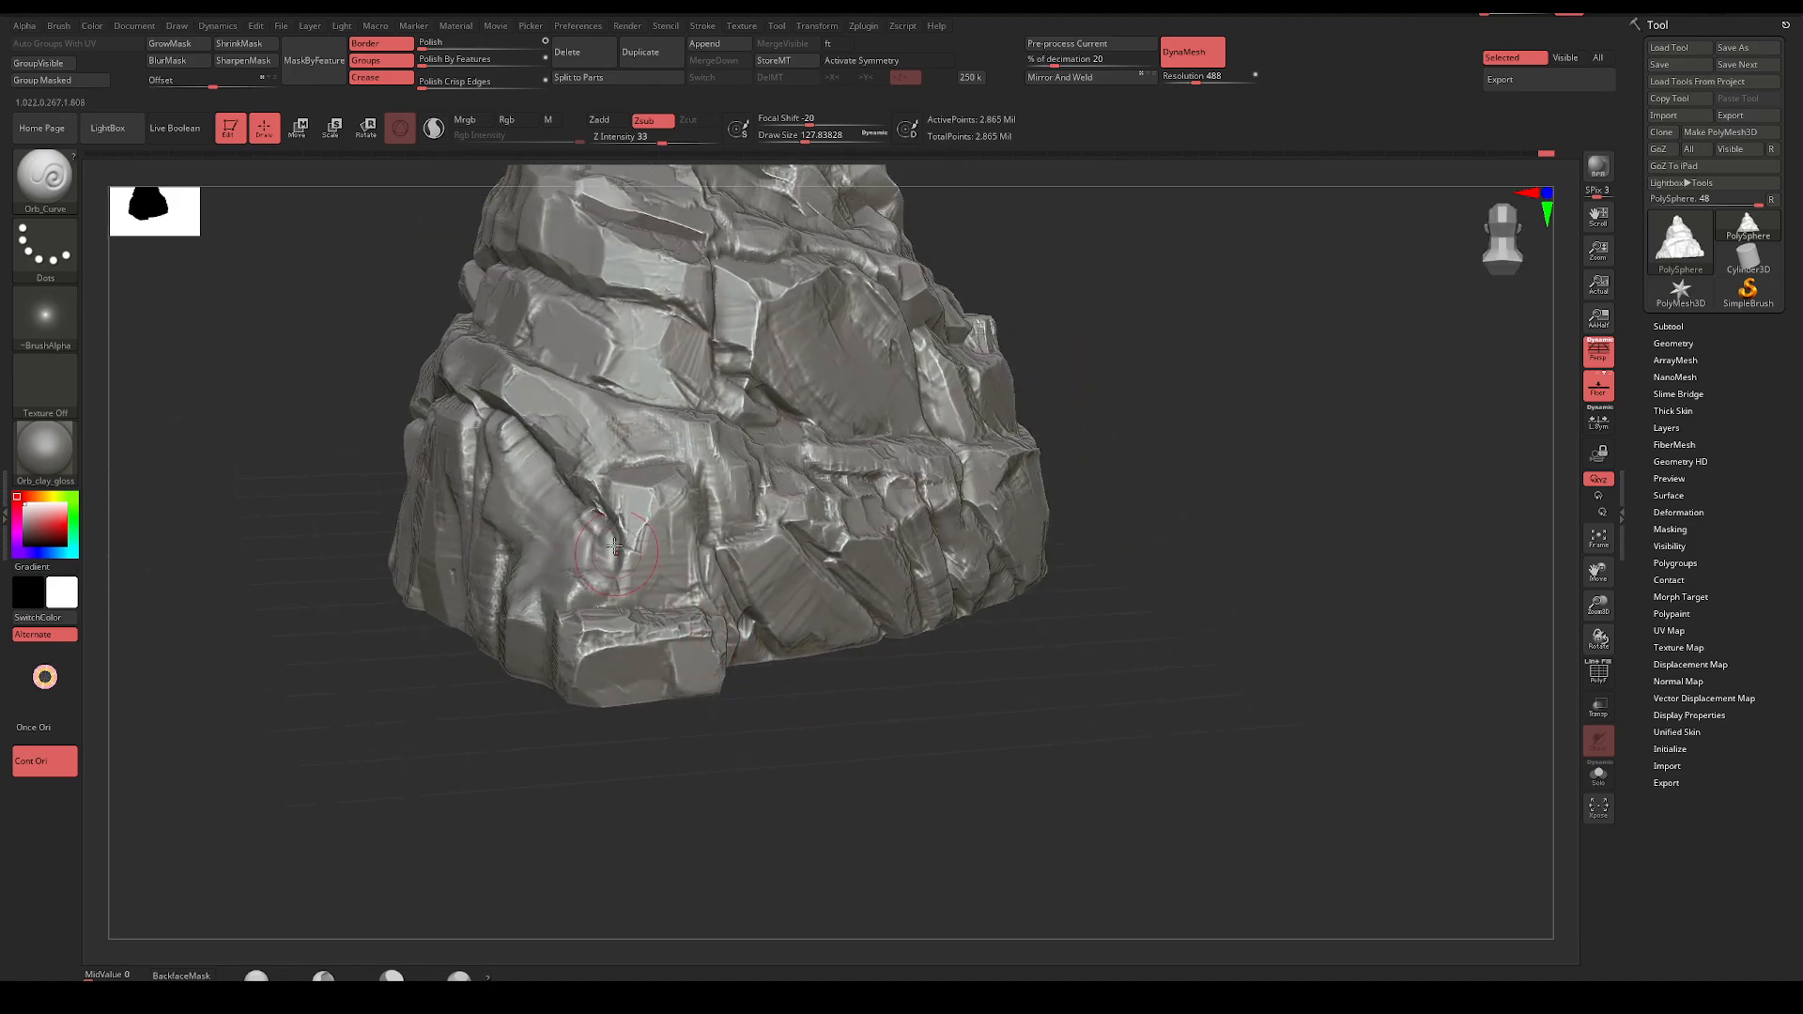
{"action": "left_click_drag", "start_coordinate": [614, 545], "coordinate": [614, 610]}
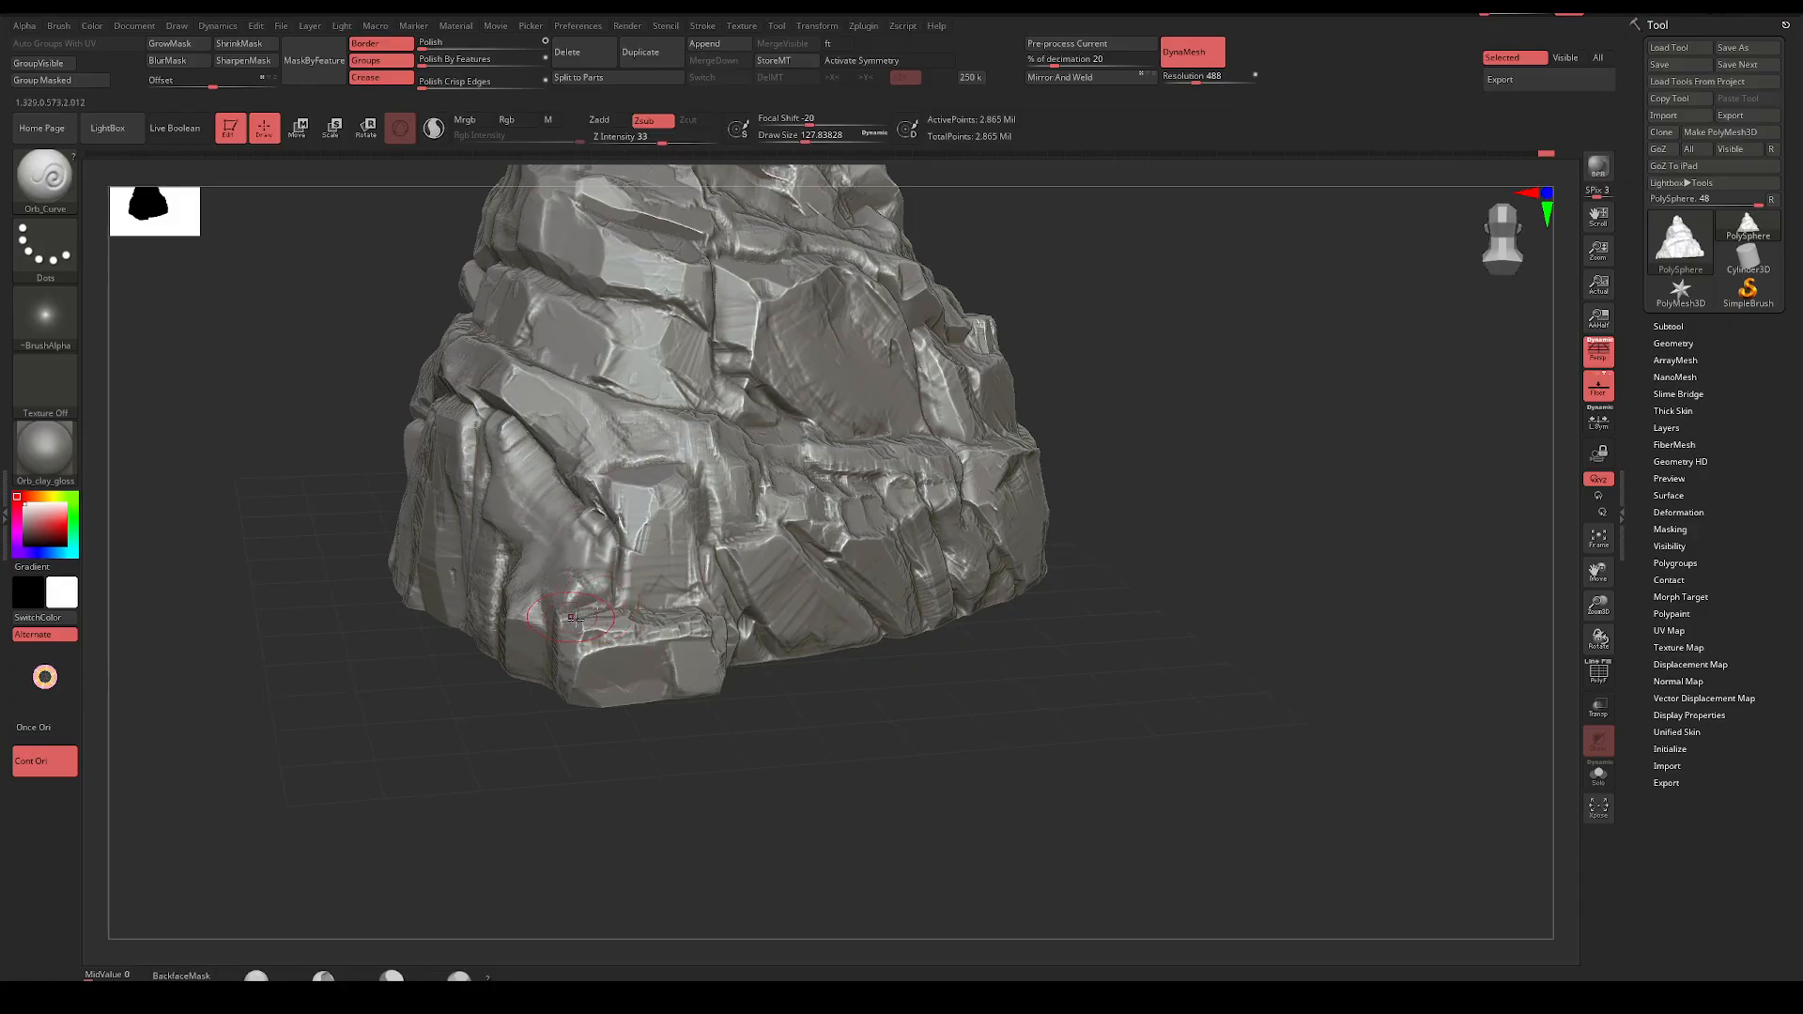
Carve creases above the protruding corner block at the base and a vertical crack down the adjacent lower wall
{"action": "left_click_drag", "start_coordinate": [551, 762], "coordinate": [562, 679]}
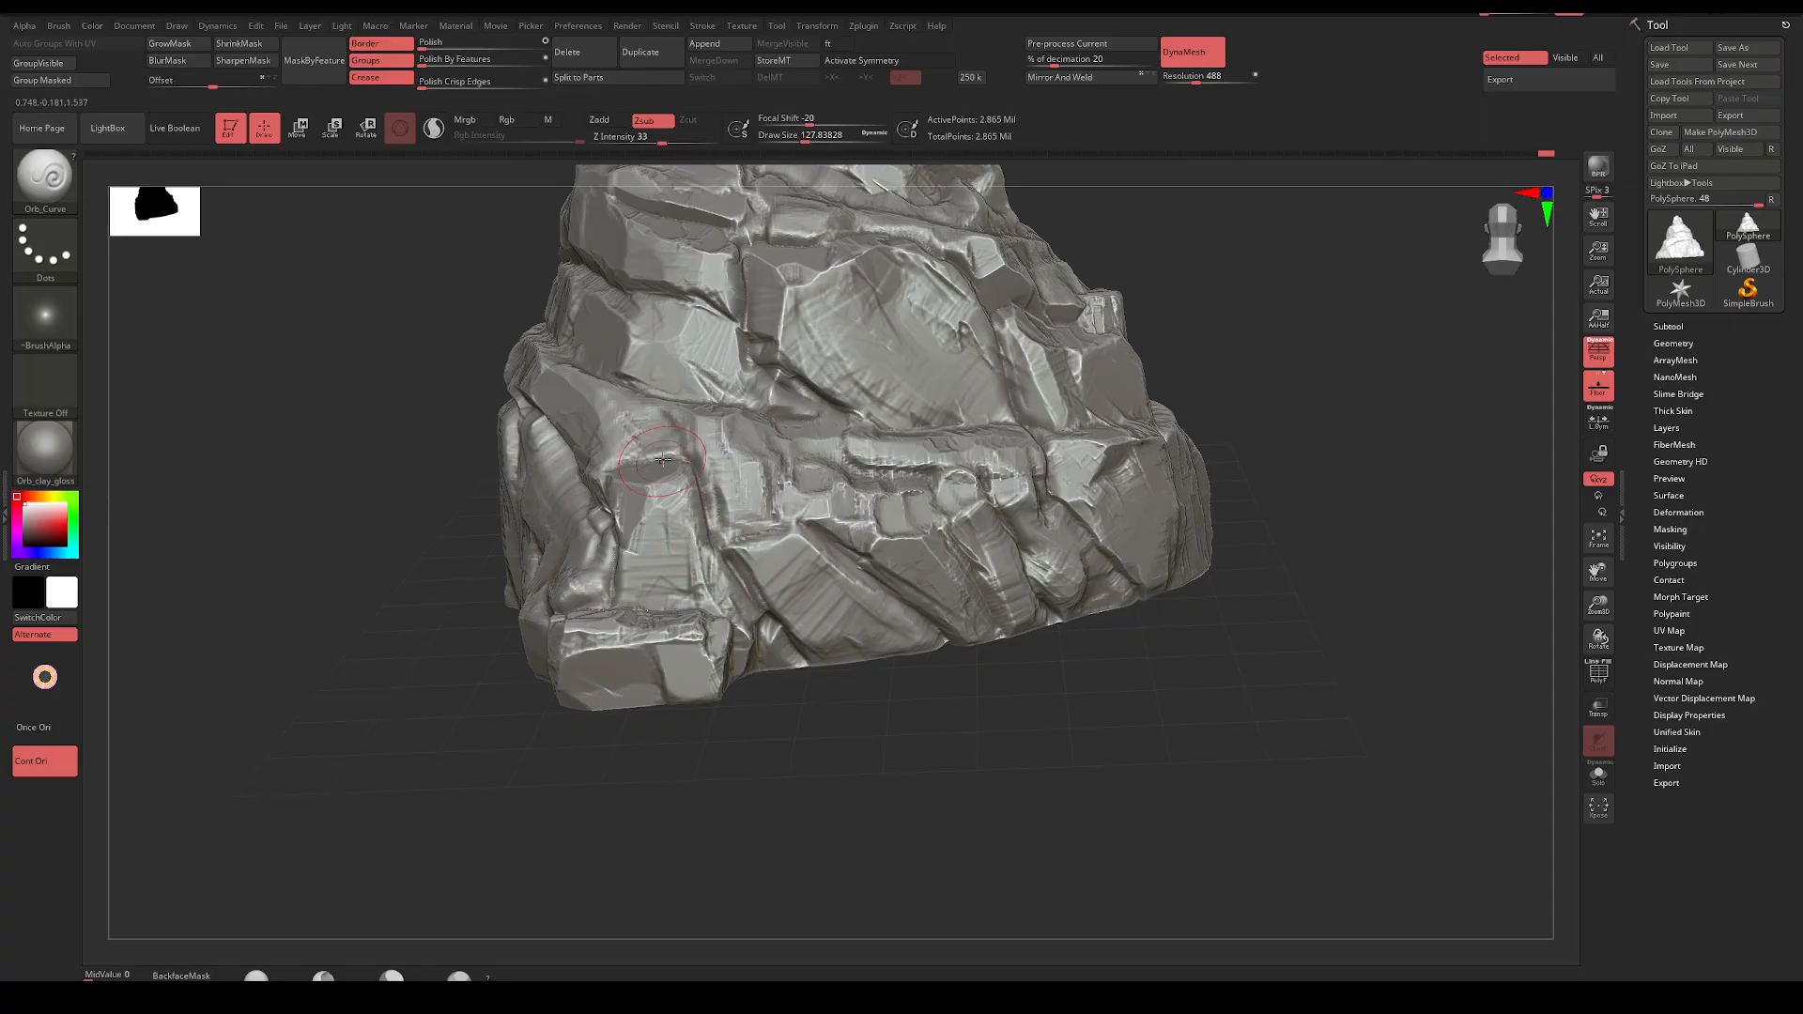
{"action": "mouse_move", "coordinate": [1241, 413]}
{"action": "left_mouse_down"}
{"action": "mouse_move", "coordinate": [1239, 358]}
{"action": "mouse_move", "coordinate": [1098, 426]}
{"action": "mouse_move", "coordinate": [1114, 503]}
{"action": "mouse_move", "coordinate": [1142, 479]}
{"action": "mouse_move", "coordinate": [997, 490]}
{"action": "left_mouse_up"}
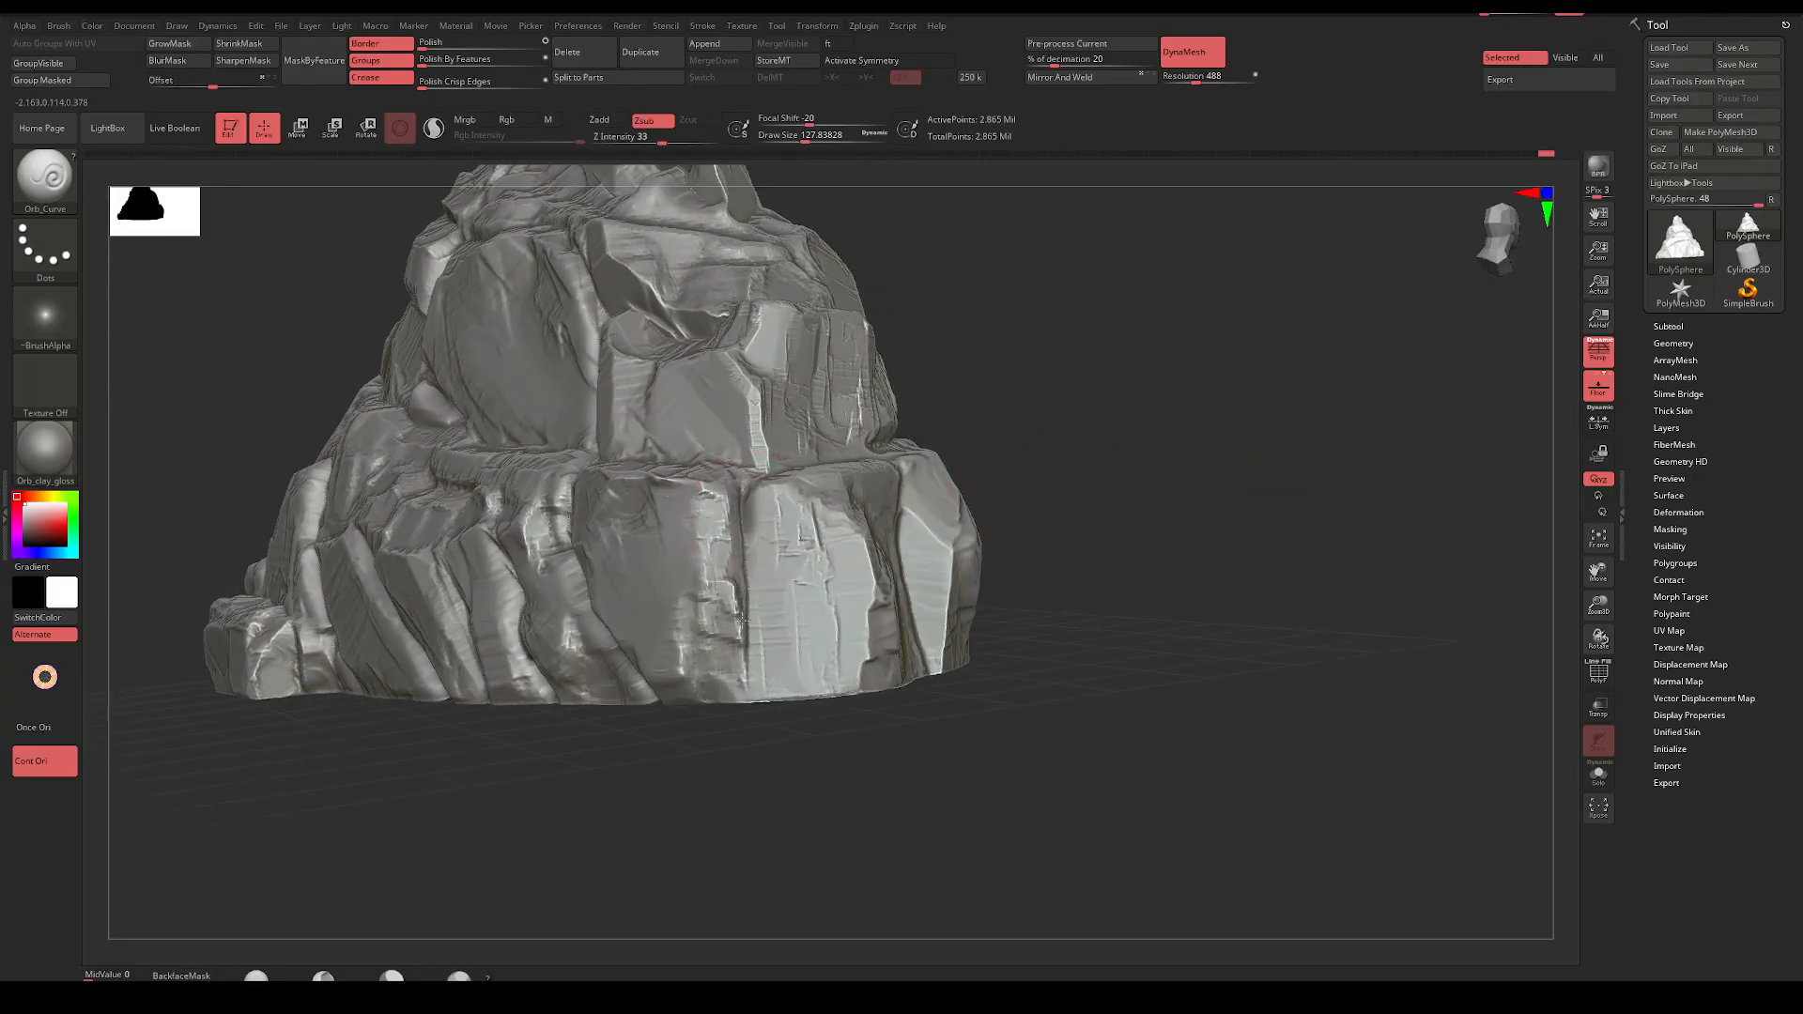
{"action": "mouse_move", "coordinate": [742, 620]}
{"action": "left_mouse_down"}
{"action": "mouse_move", "coordinate": [738, 678]}
{"action": "mouse_move", "coordinate": [751, 524]}
{"action": "left_mouse_up"}
{"action": "left_click_drag", "start_coordinate": [764, 764], "coordinate": [1214, 546]}
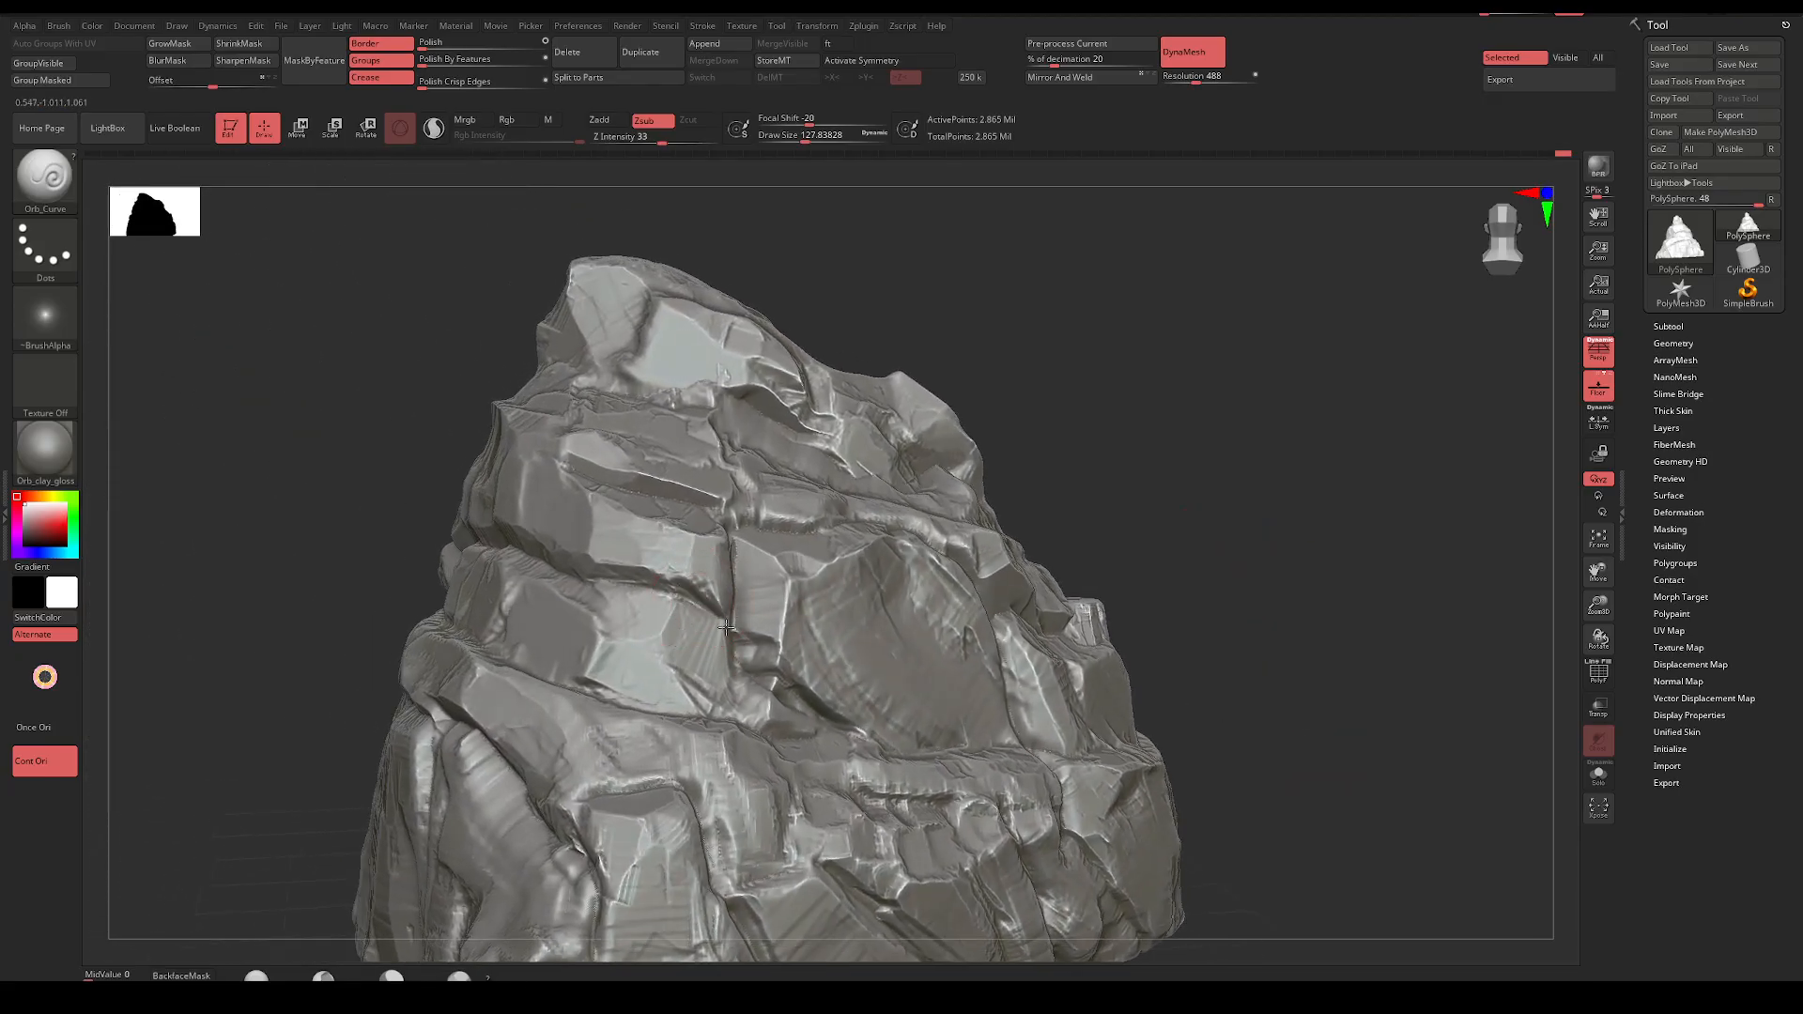
Deepen the horizontal creases between the stacked layers on the rock's narrow side and the crack across its middle layer
{"action": "mouse_move", "coordinate": [1005, 404]}
{"action": "left_mouse_down"}
{"action": "mouse_move", "coordinate": [1123, 375]}
{"action": "mouse_move", "coordinate": [997, 428]}
{"action": "left_mouse_up"}
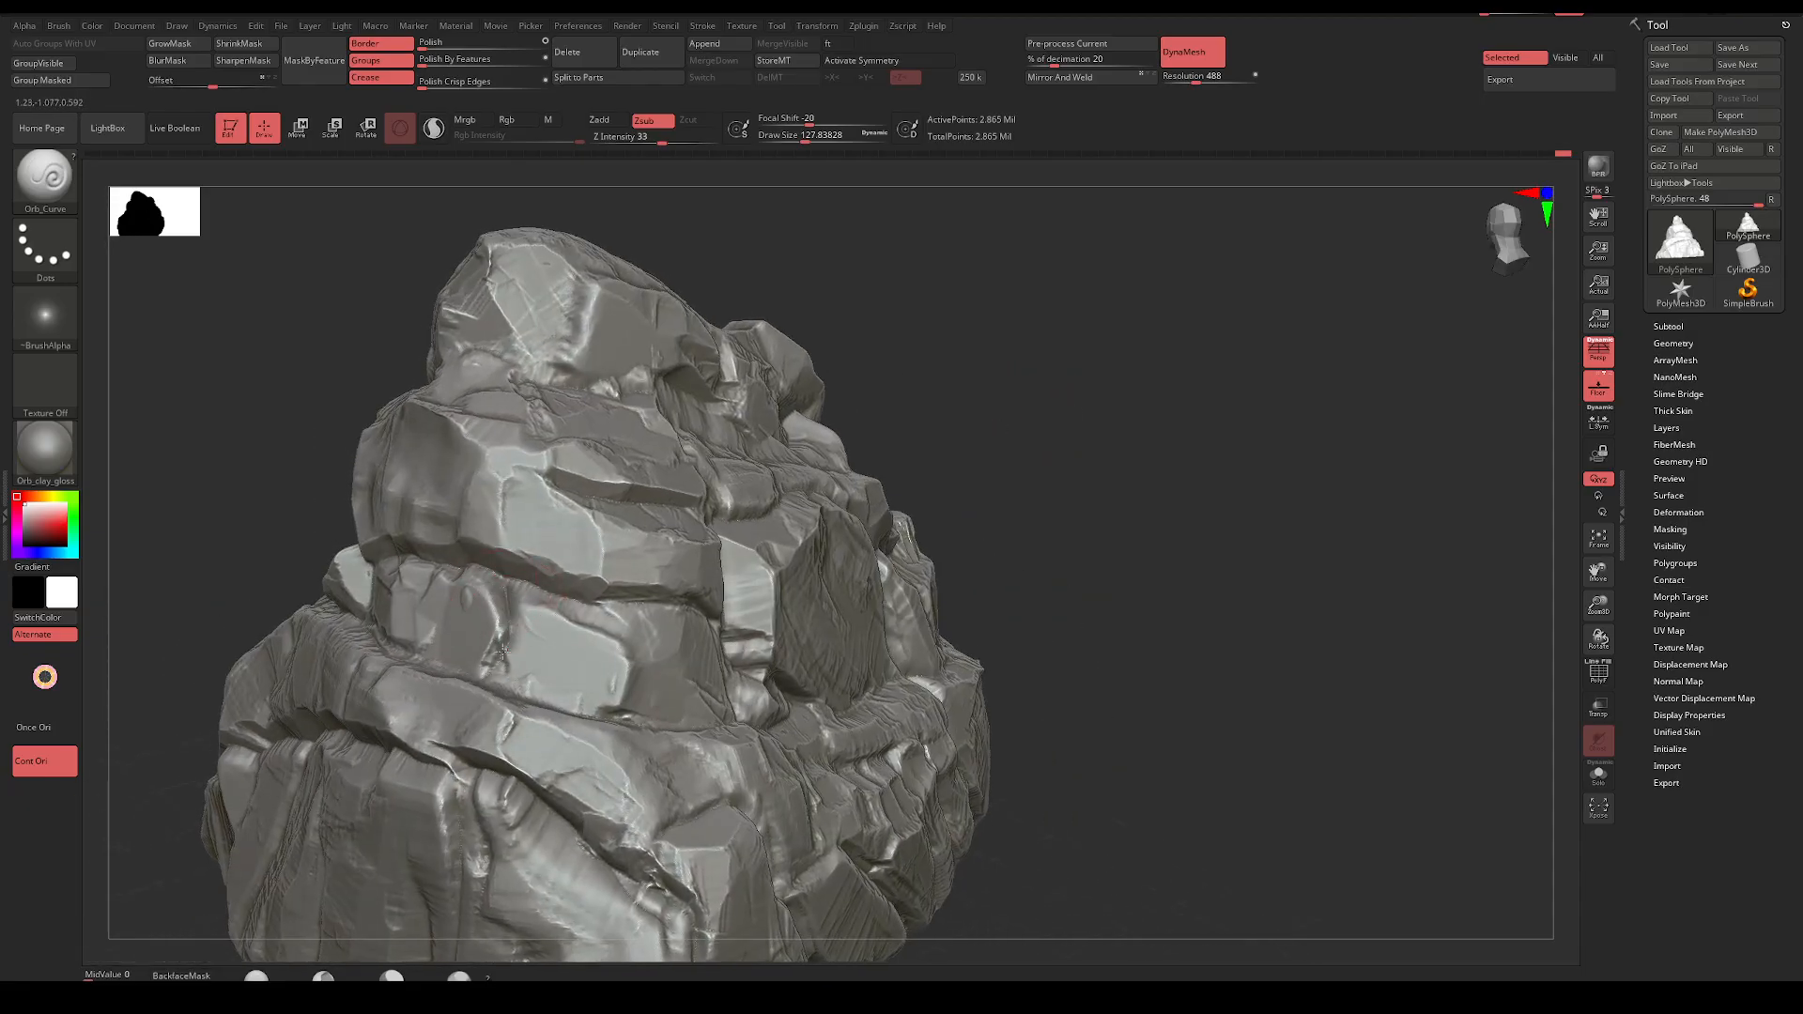
{"action": "left_click_drag", "start_coordinate": [517, 607], "coordinate": [1082, 498]}
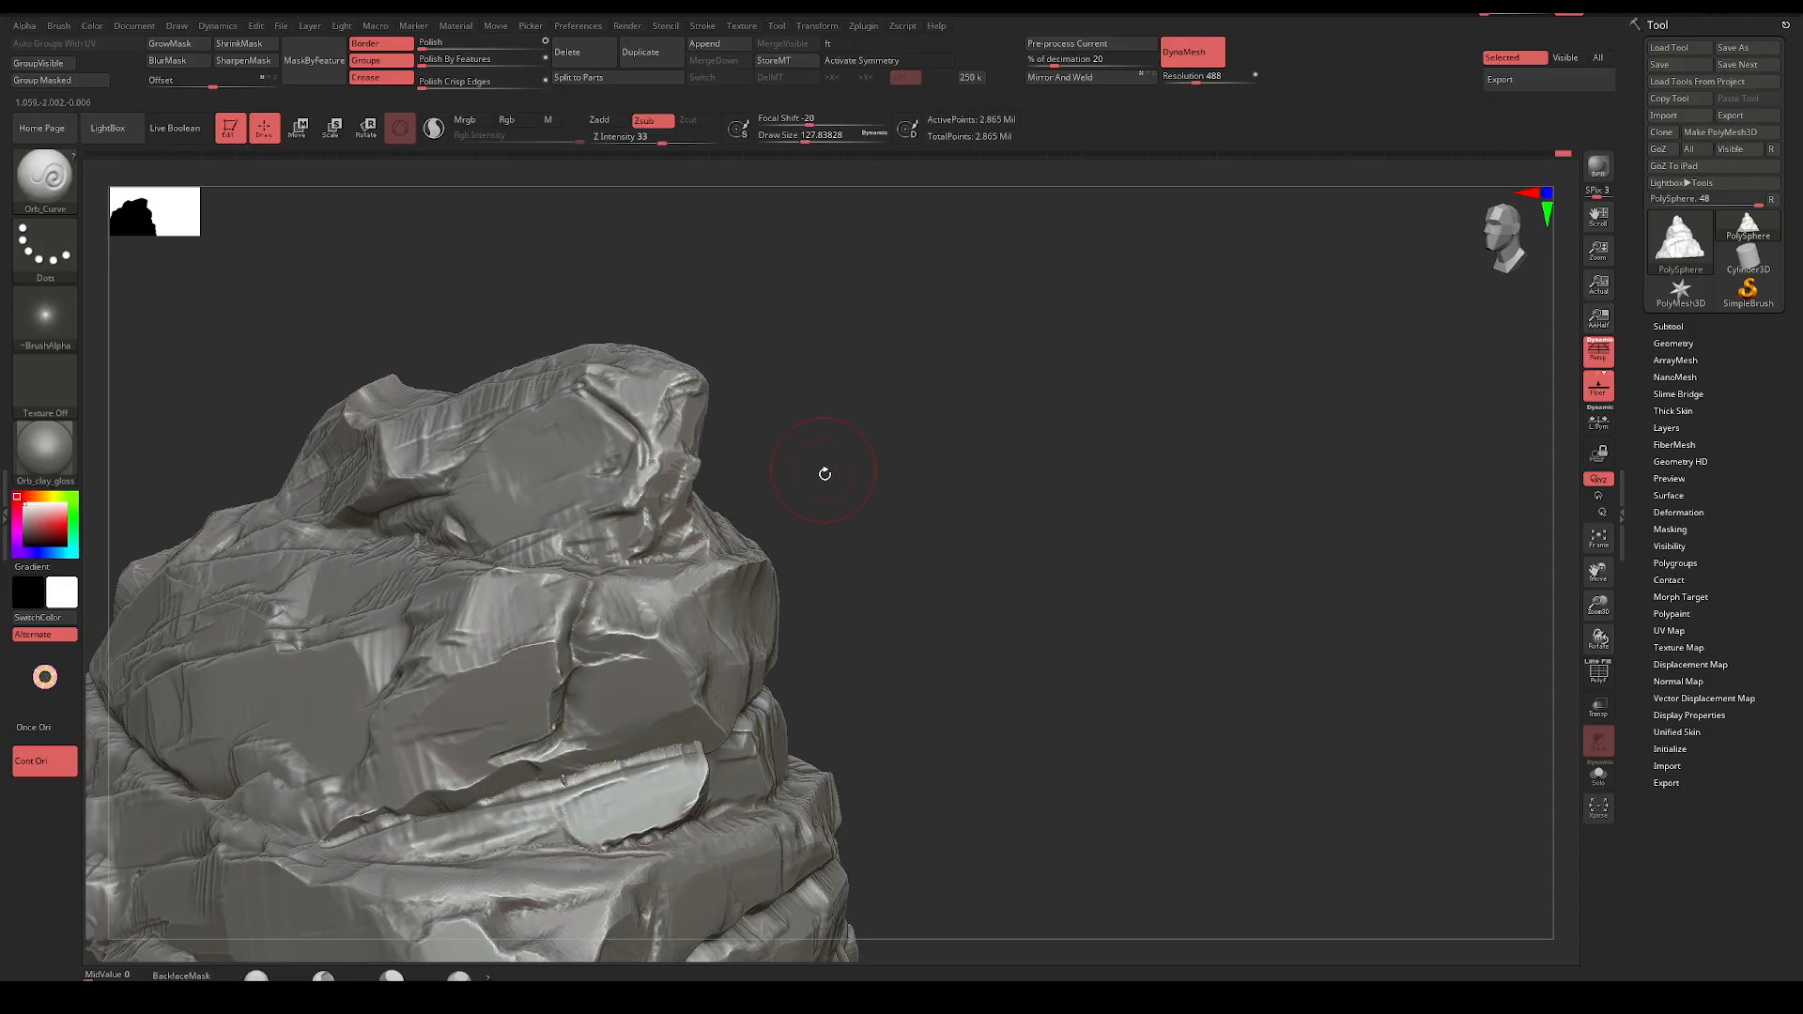
{"action": "mouse_move", "coordinate": [825, 474]}
{"action": "left_mouse_down"}
{"action": "mouse_move", "coordinate": [841, 431]}
{"action": "mouse_move", "coordinate": [826, 467]}
{"action": "mouse_move", "coordinate": [637, 595]}
{"action": "left_mouse_up"}
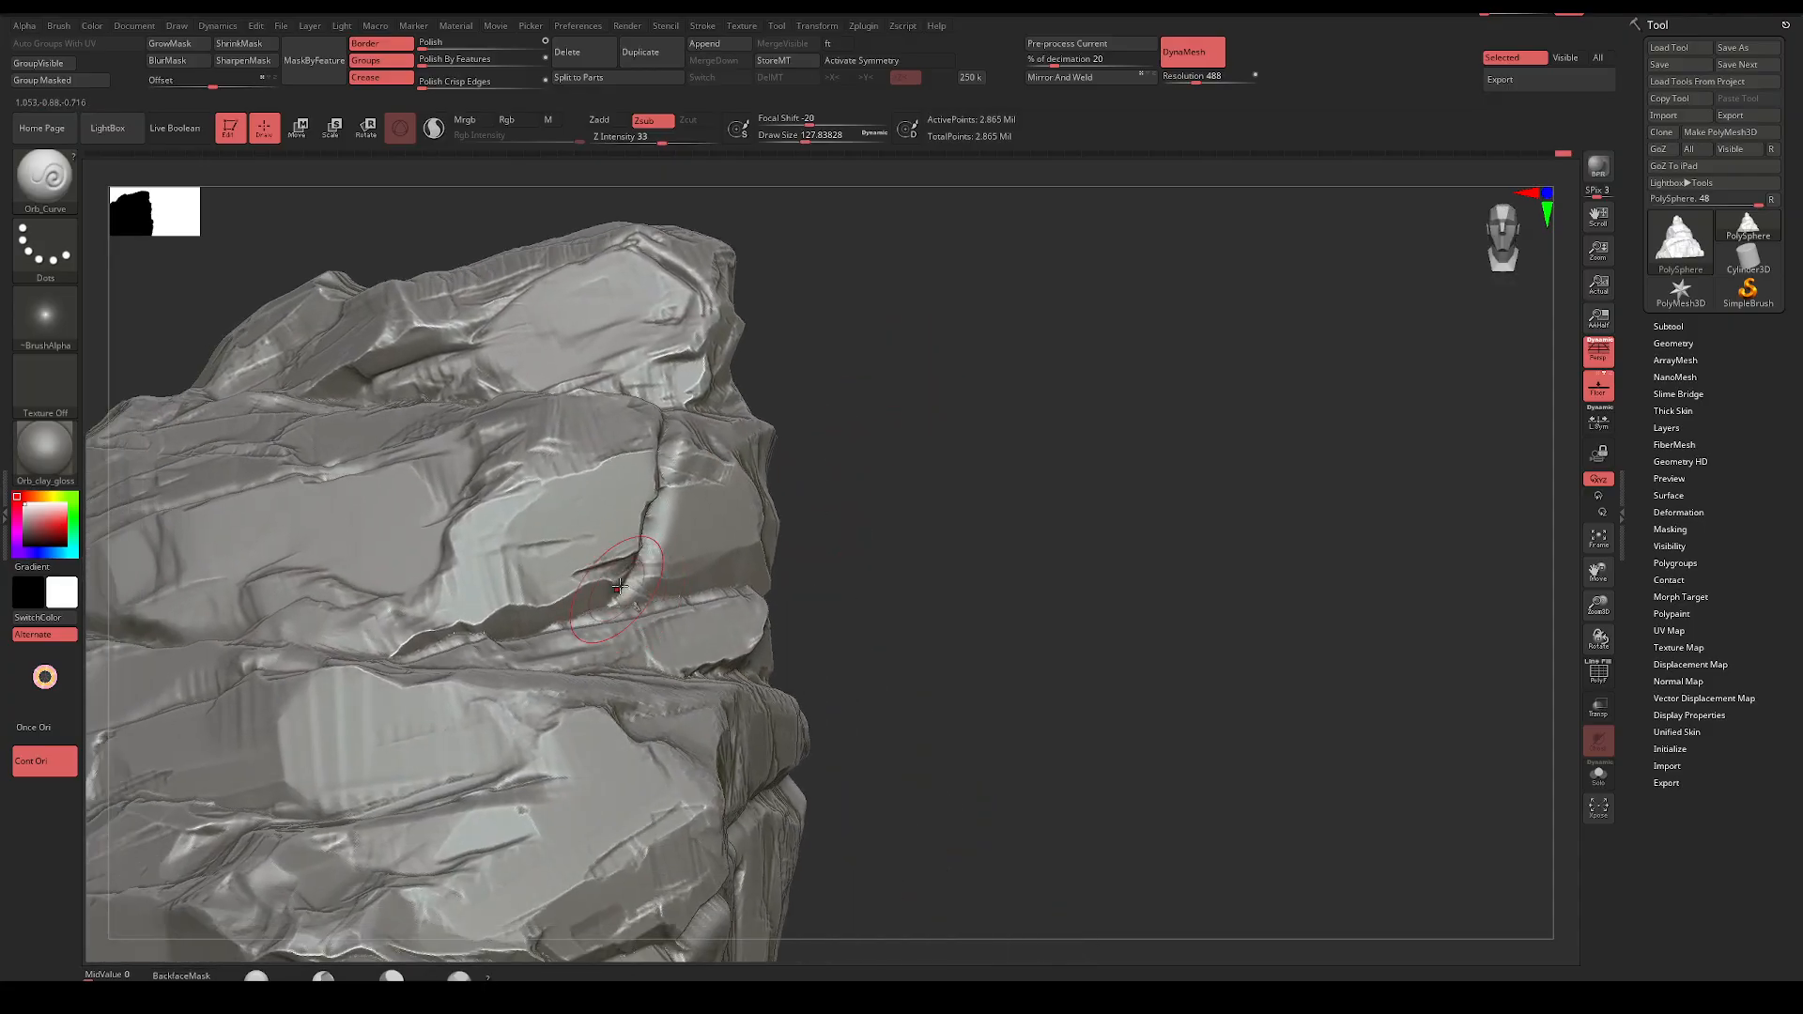
Carve creases between the middle facets and along the layer boundary beneath the peak's large facet
{"action": "mouse_move", "coordinate": [883, 489]}
{"action": "left_mouse_down"}
{"action": "mouse_move", "coordinate": [921, 435]}
{"action": "mouse_move", "coordinate": [1146, 470]}
{"action": "mouse_move", "coordinate": [1108, 465]}
{"action": "left_mouse_up"}
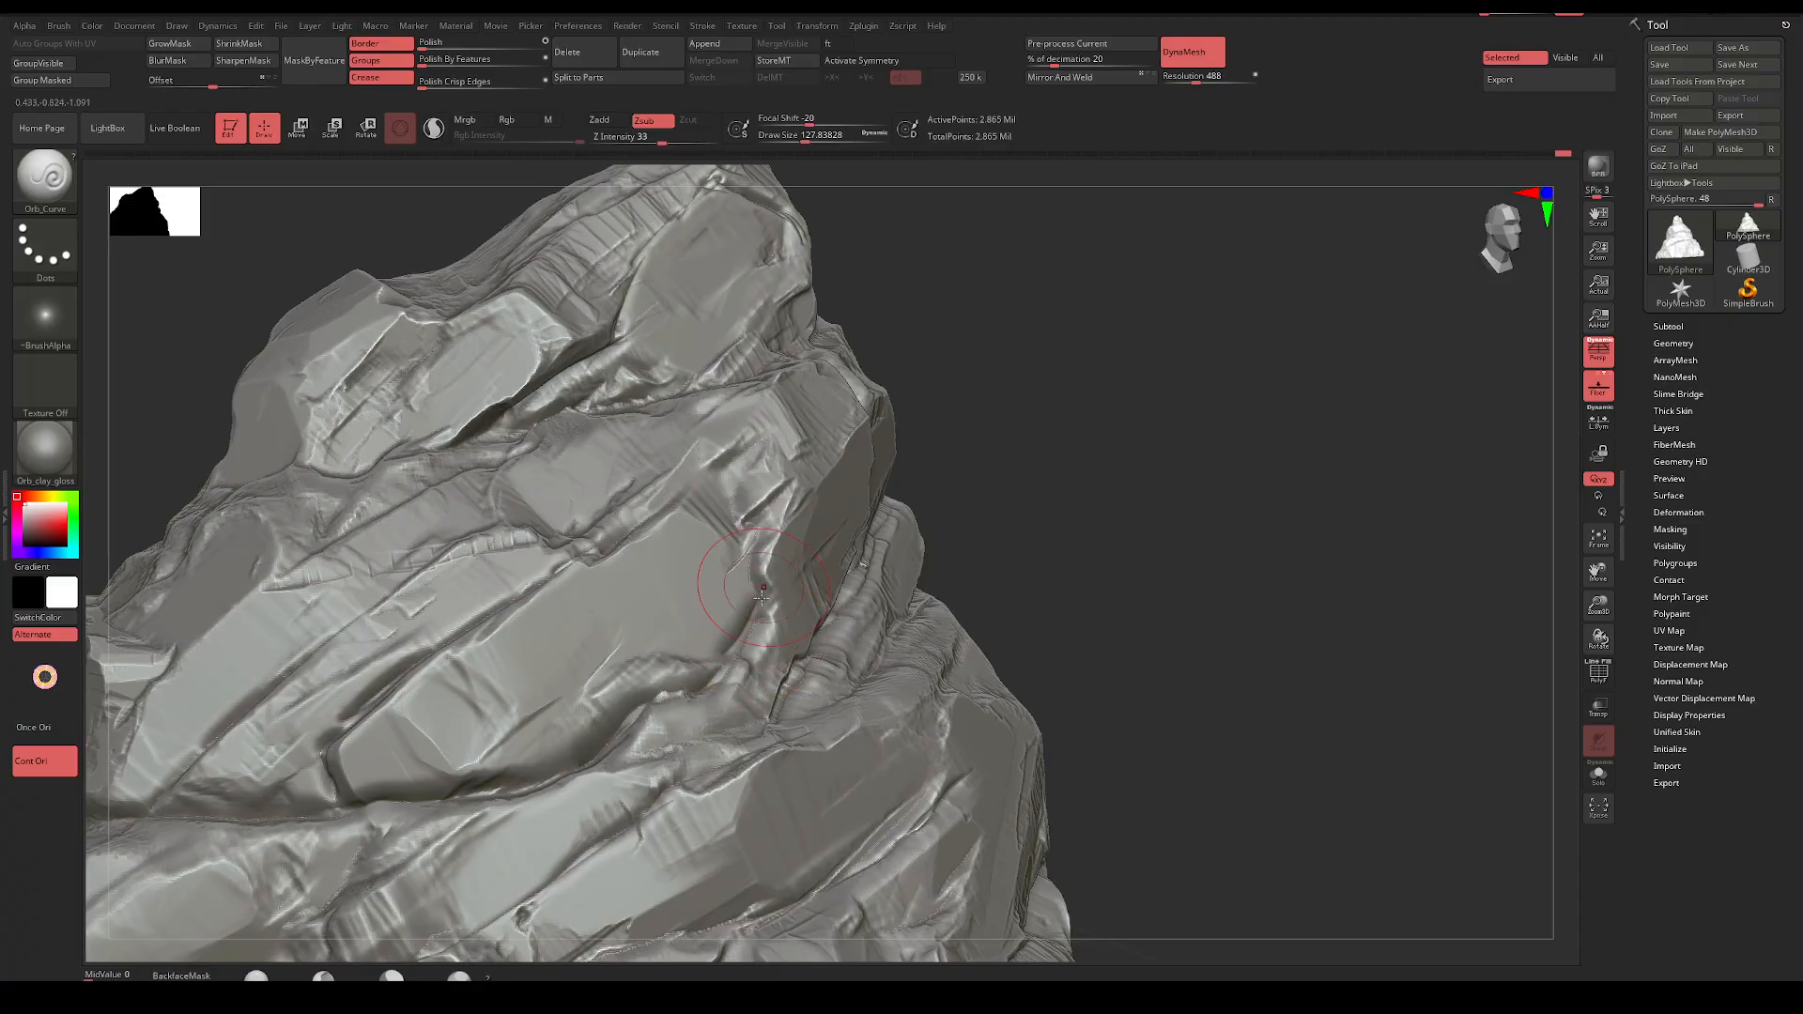
{"action": "mouse_move", "coordinate": [1042, 398]}
{"action": "left_mouse_down"}
{"action": "mouse_move", "coordinate": [1151, 370]}
{"action": "mouse_move", "coordinate": [1069, 469]}
{"action": "left_mouse_up"}
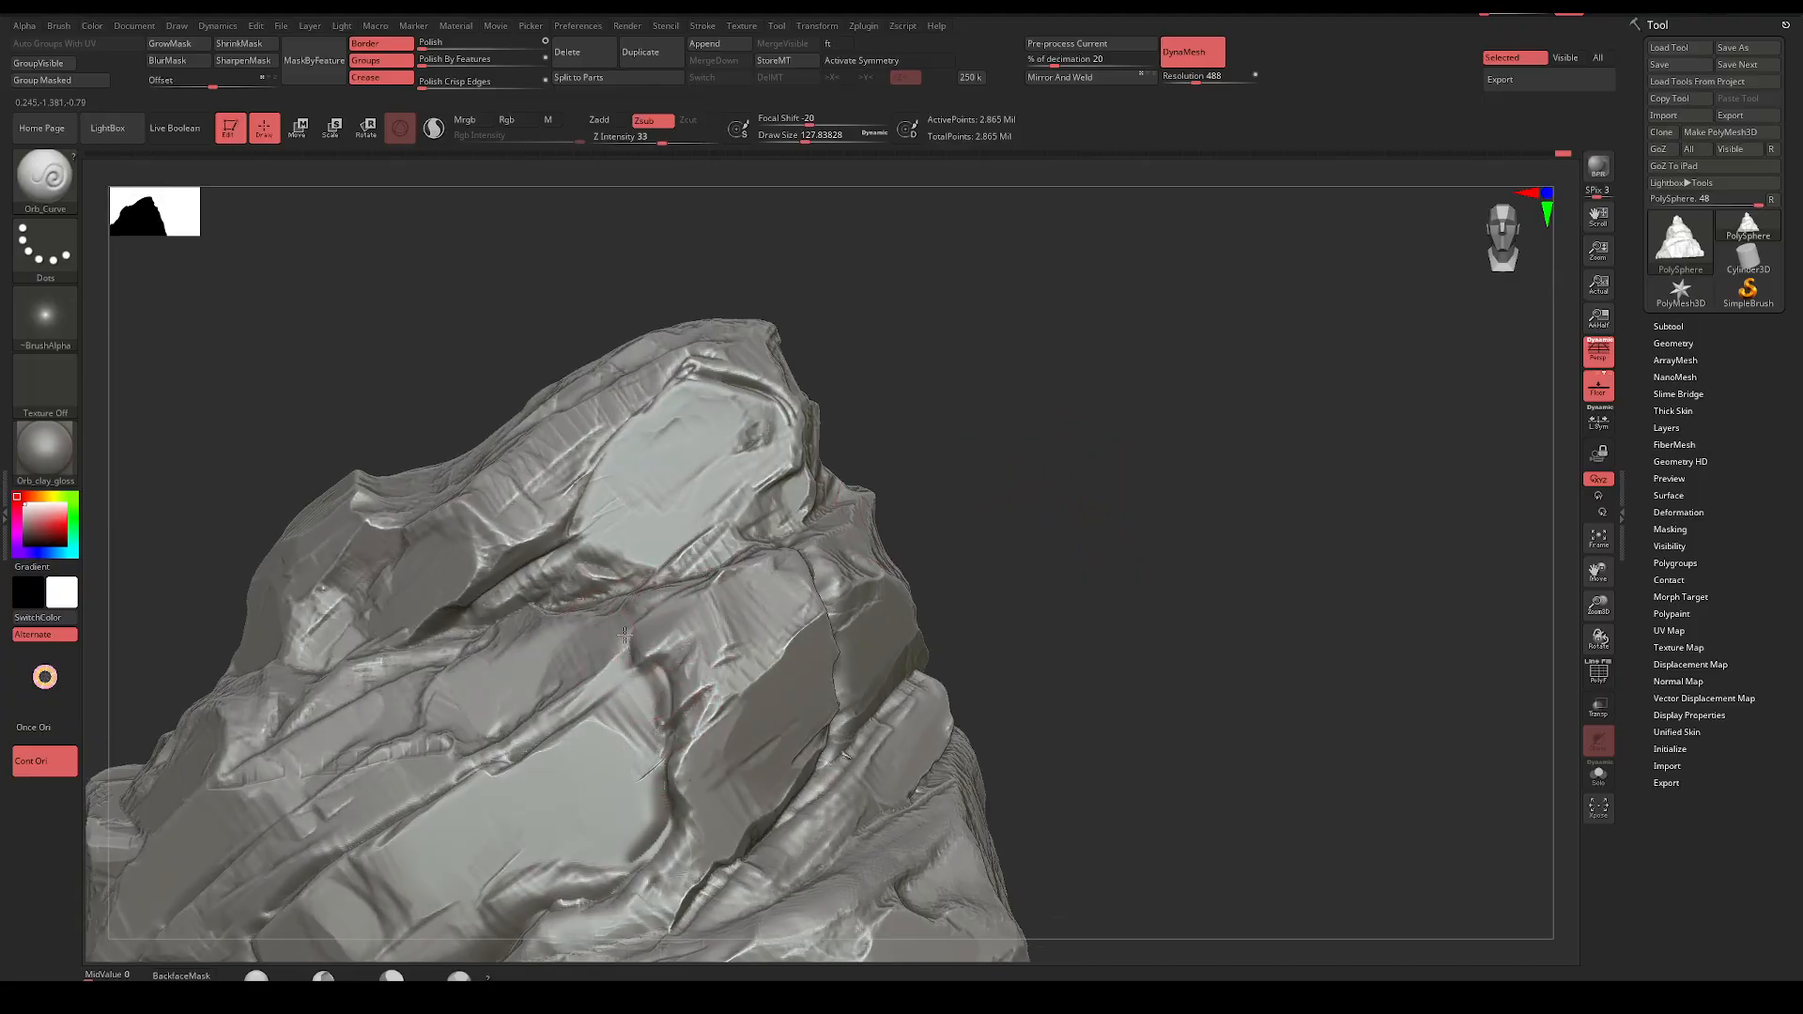
{"action": "left_click_drag", "start_coordinate": [1056, 431], "coordinate": [1054, 483]}
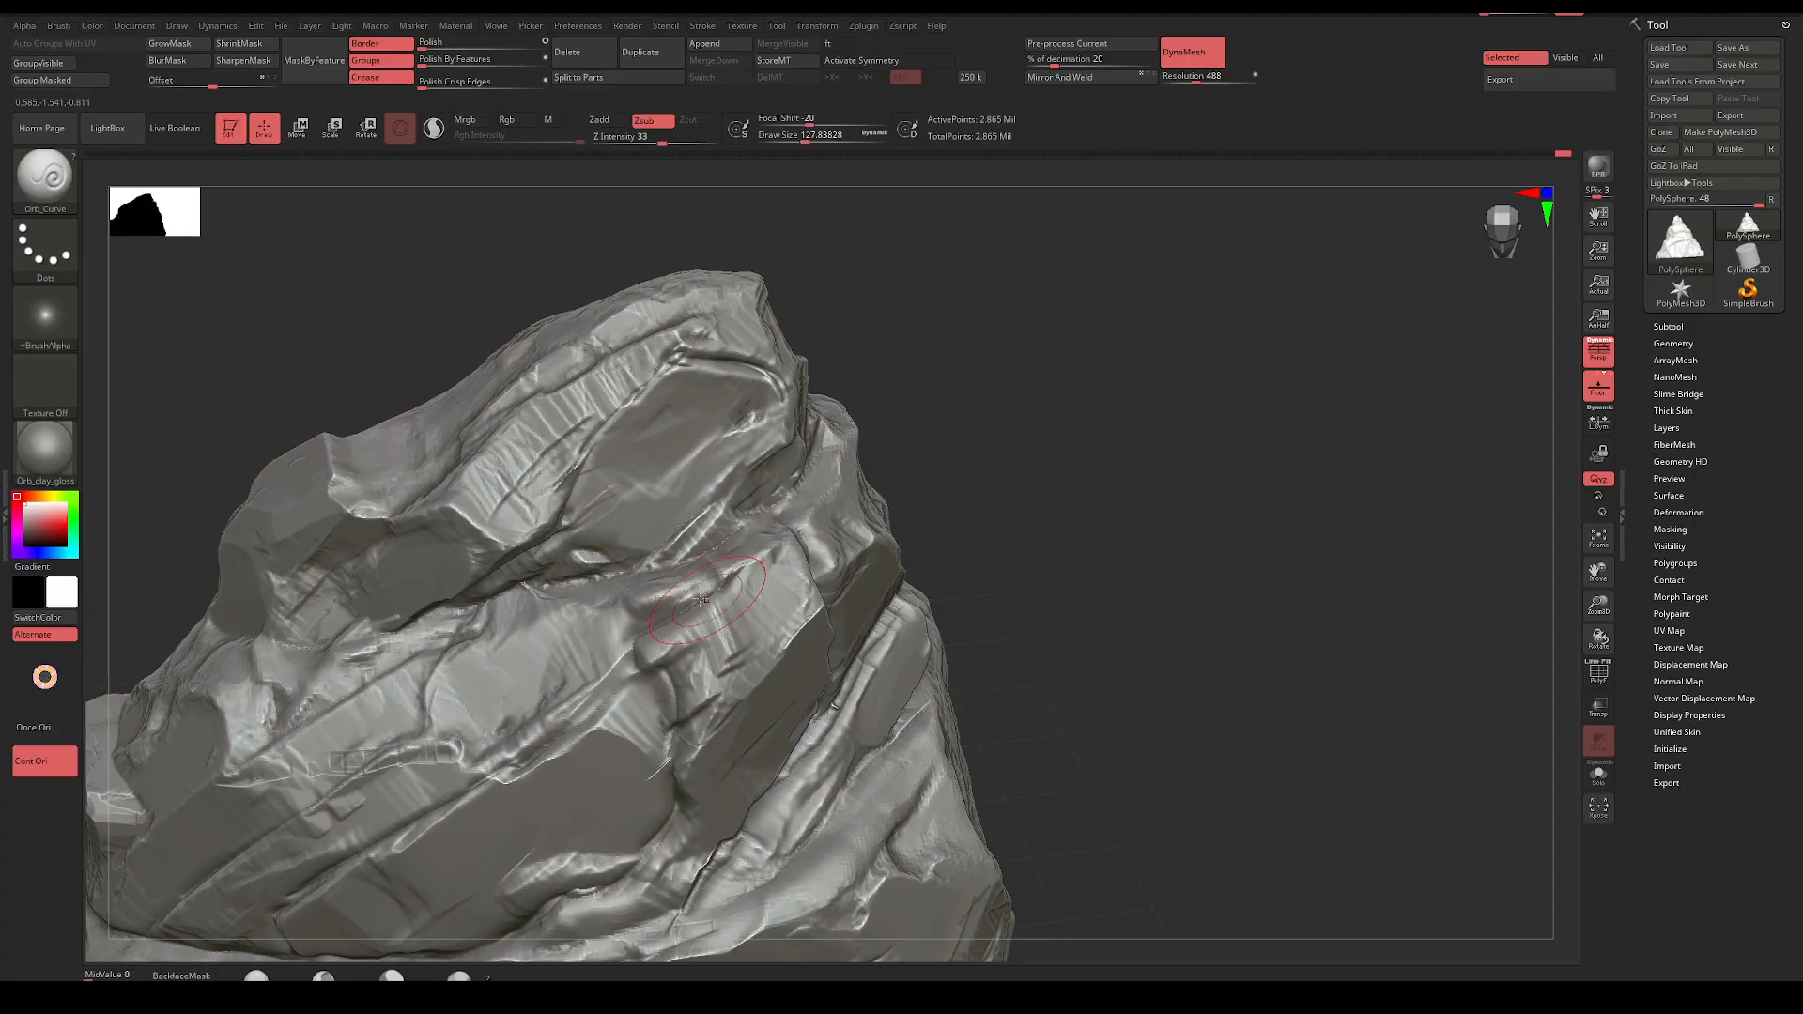
{"action": "mouse_move", "coordinate": [897, 431]}
{"action": "left_mouse_down"}
{"action": "mouse_move", "coordinate": [986, 398]}
{"action": "mouse_move", "coordinate": [949, 460]}
{"action": "mouse_move", "coordinate": [1006, 450]}
{"action": "mouse_move", "coordinate": [994, 494]}
{"action": "mouse_move", "coordinate": [1199, 515]}
{"action": "mouse_move", "coordinate": [1121, 513]}
{"action": "left_mouse_up"}
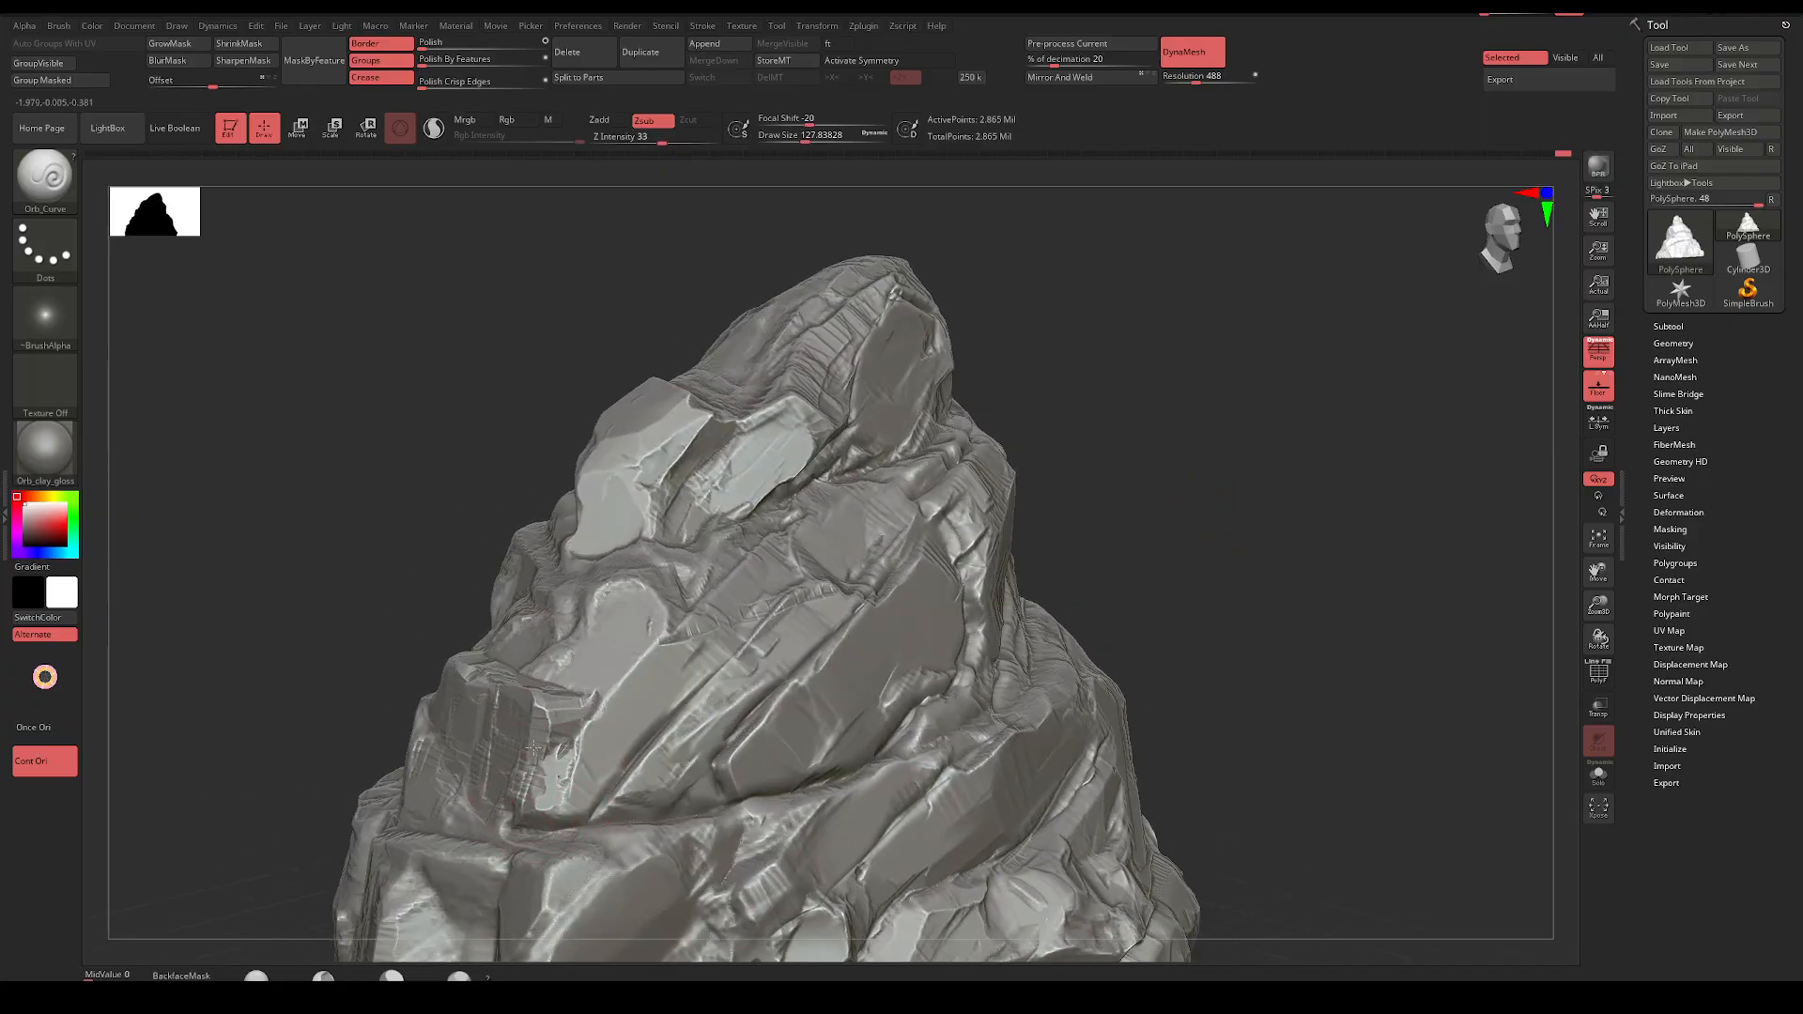
Carve creases beneath the small protruding block at mid-height and along the adjacent slanted layers, reducing the draw size to about 87
{"action": "left_click_drag", "start_coordinate": [532, 748], "coordinate": [582, 725]}
{"action": "right_click_drag", "start_coordinate": [881, 497], "coordinate": [939, 492]}
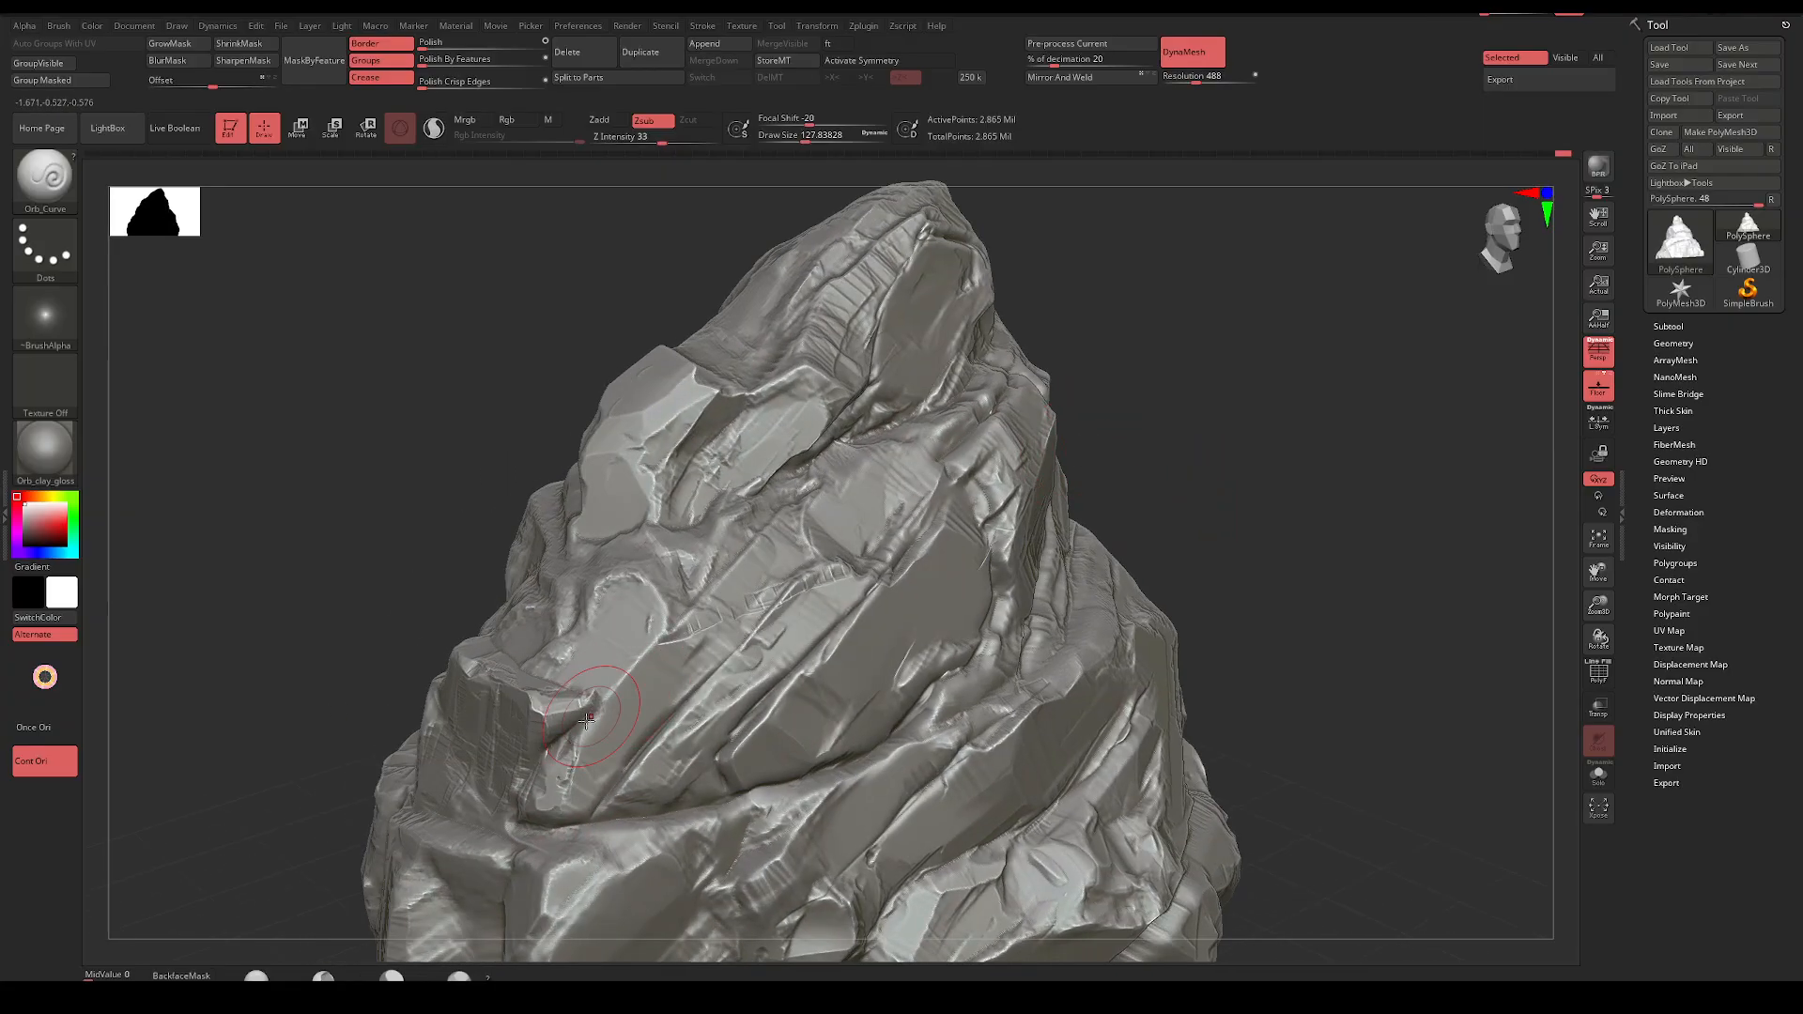
{"action": "mouse_move", "coordinate": [700, 593]}
{"action": "right_mouse_down"}
{"action": "mouse_move", "coordinate": [1187, 341]}
{"action": "mouse_move", "coordinate": [1256, 357]}
{"action": "mouse_move", "coordinate": [1303, 409]}
{"action": "mouse_move", "coordinate": [1224, 403]}
{"action": "right_mouse_up"}
{"action": "key", "text": "space"}
{"action": "left_click_drag", "start_coordinate": [731, 620], "coordinate": [715, 620]}
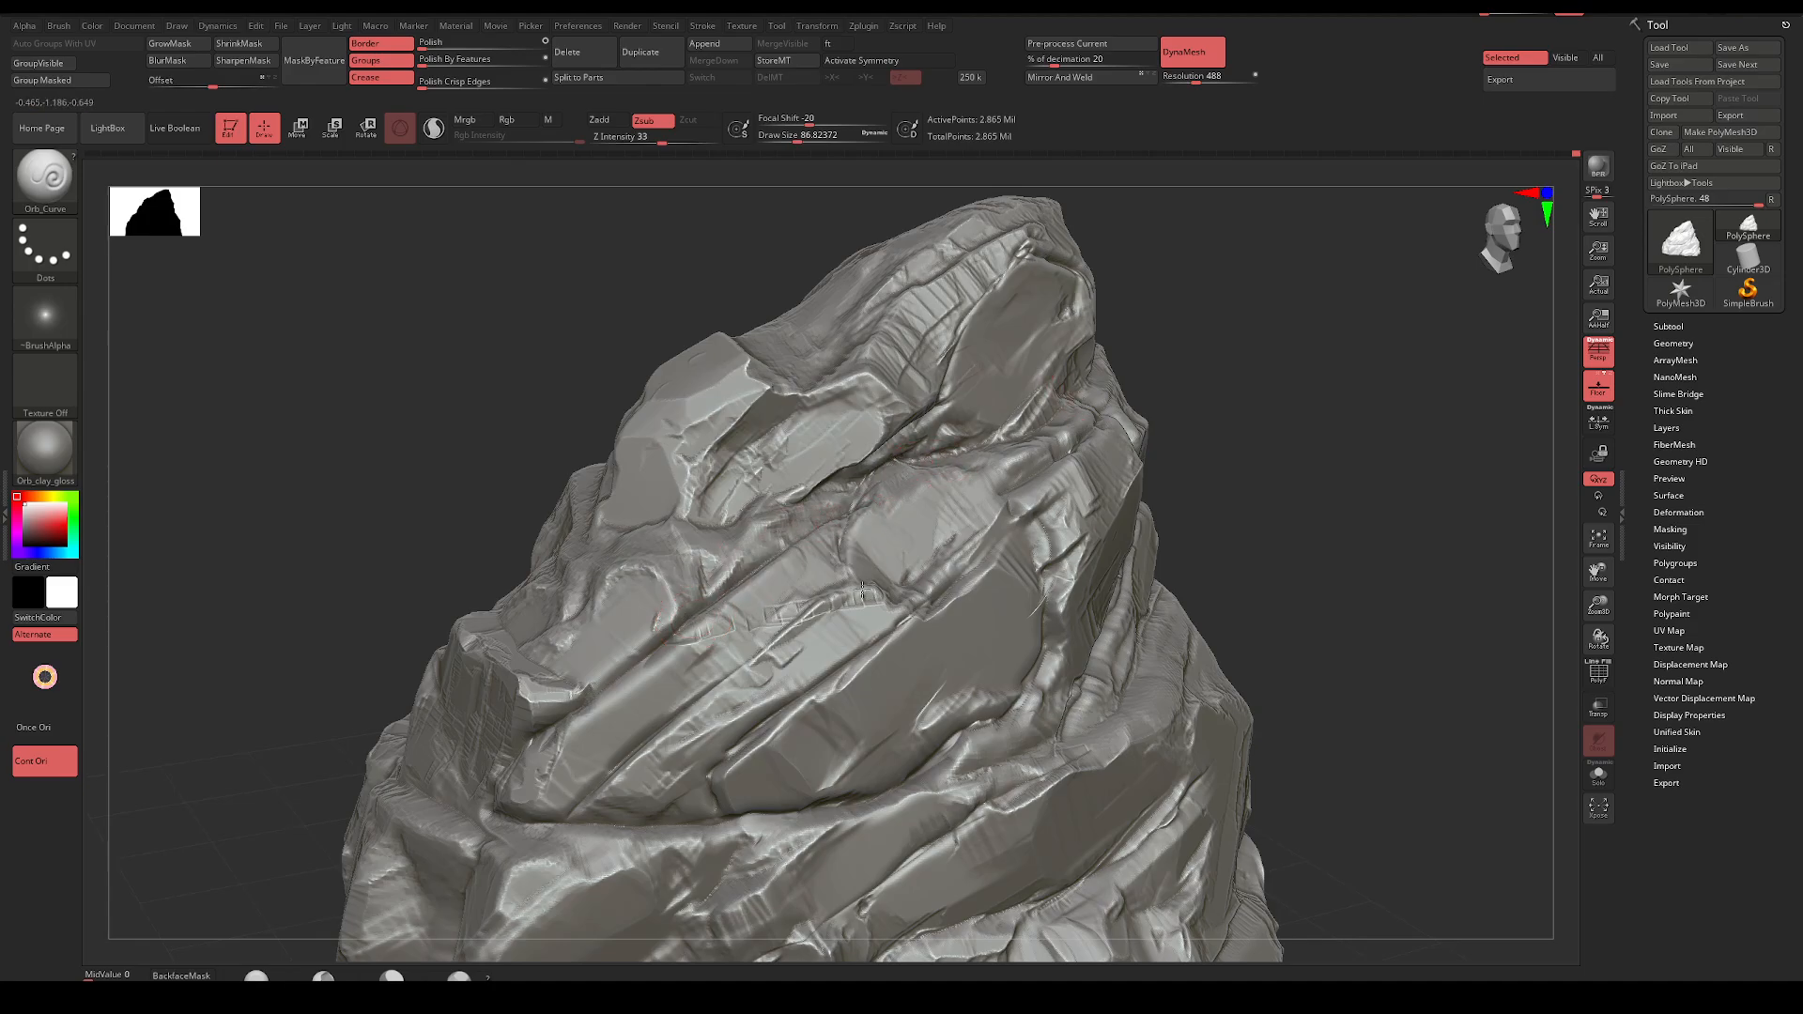
Flatten the facet just below the peak with the TrimSmoothBorder brush at a draw size of about 128
{"action": "mouse_move", "coordinate": [916, 607]}
{"action": "right_mouse_down"}
{"action": "mouse_move", "coordinate": [1271, 383]}
{"action": "mouse_move", "coordinate": [1308, 504]}
{"action": "mouse_move", "coordinate": [1298, 488]}
{"action": "mouse_move", "coordinate": [1139, 516]}
{"action": "mouse_move", "coordinate": [1155, 567]}
{"action": "mouse_move", "coordinate": [1122, 470]}
{"action": "mouse_move", "coordinate": [1135, 488]}
{"action": "right_mouse_up"}
{"action": "key", "text": "b"}
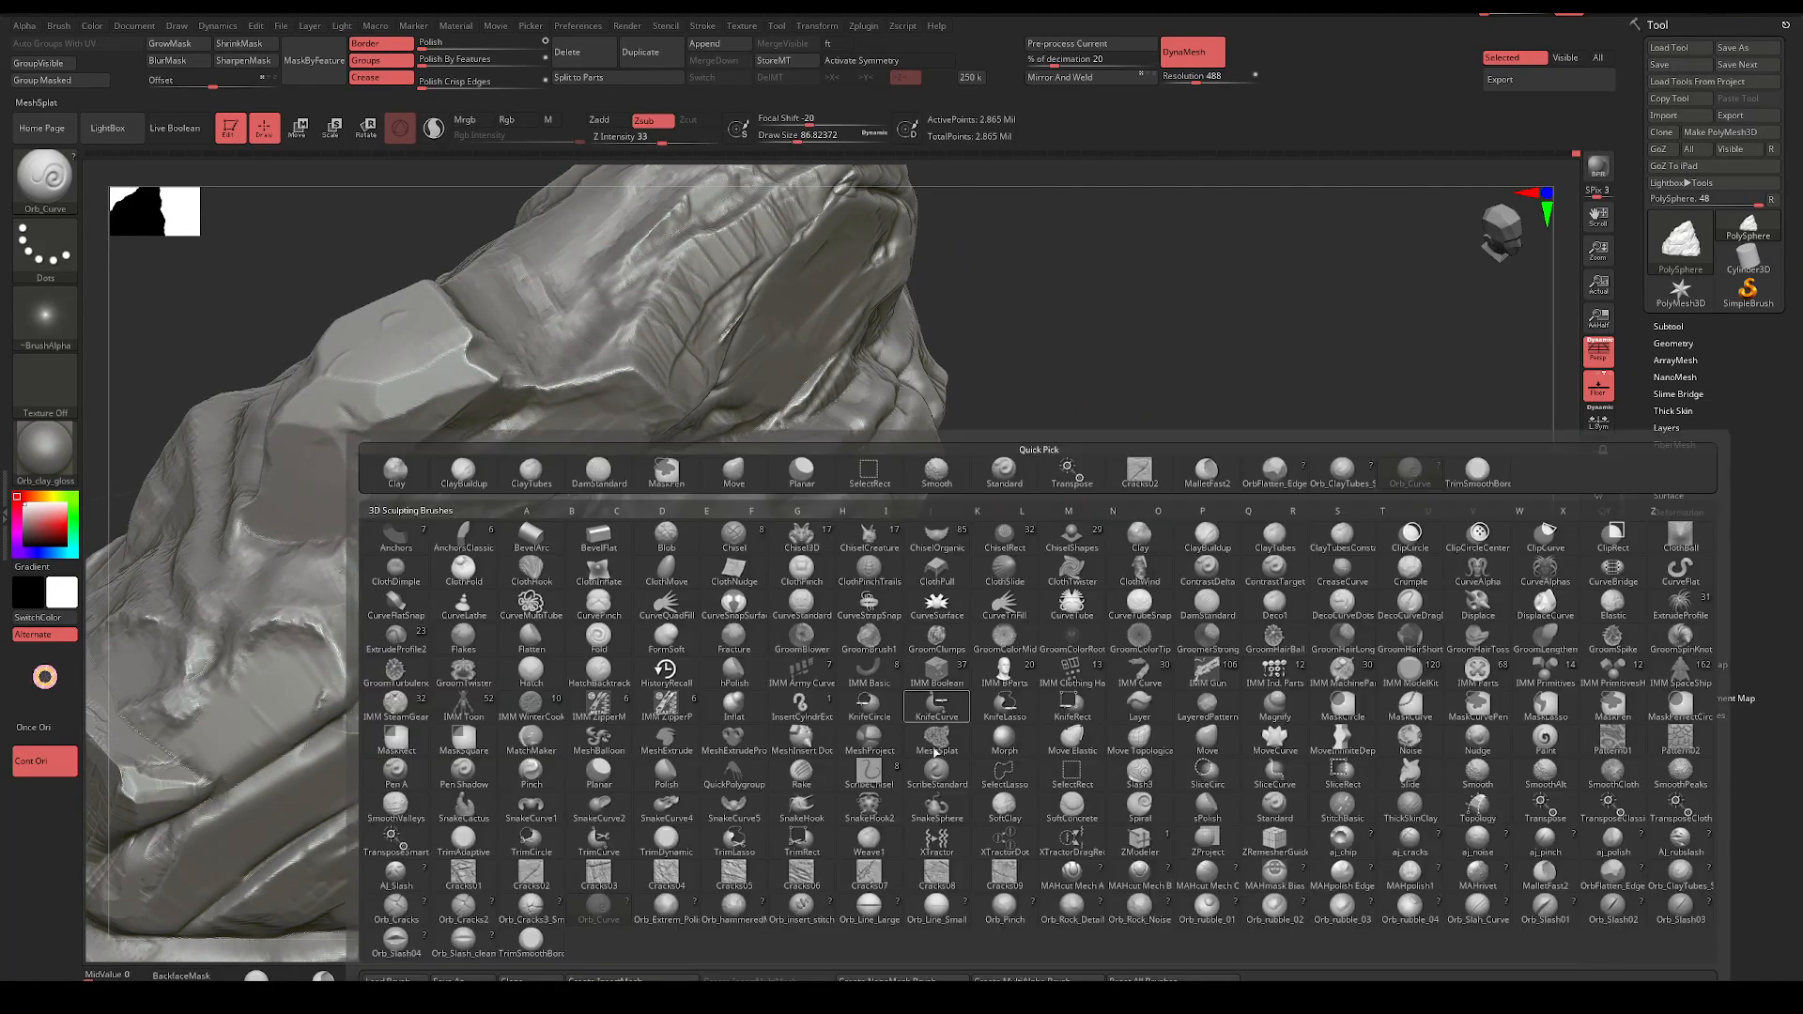
{"action": "left_click", "coordinate": [531, 939]}
{"action": "key", "text": "space"}
{"action": "left_click_drag", "start_coordinate": [668, 593], "coordinate": [641, 597]}
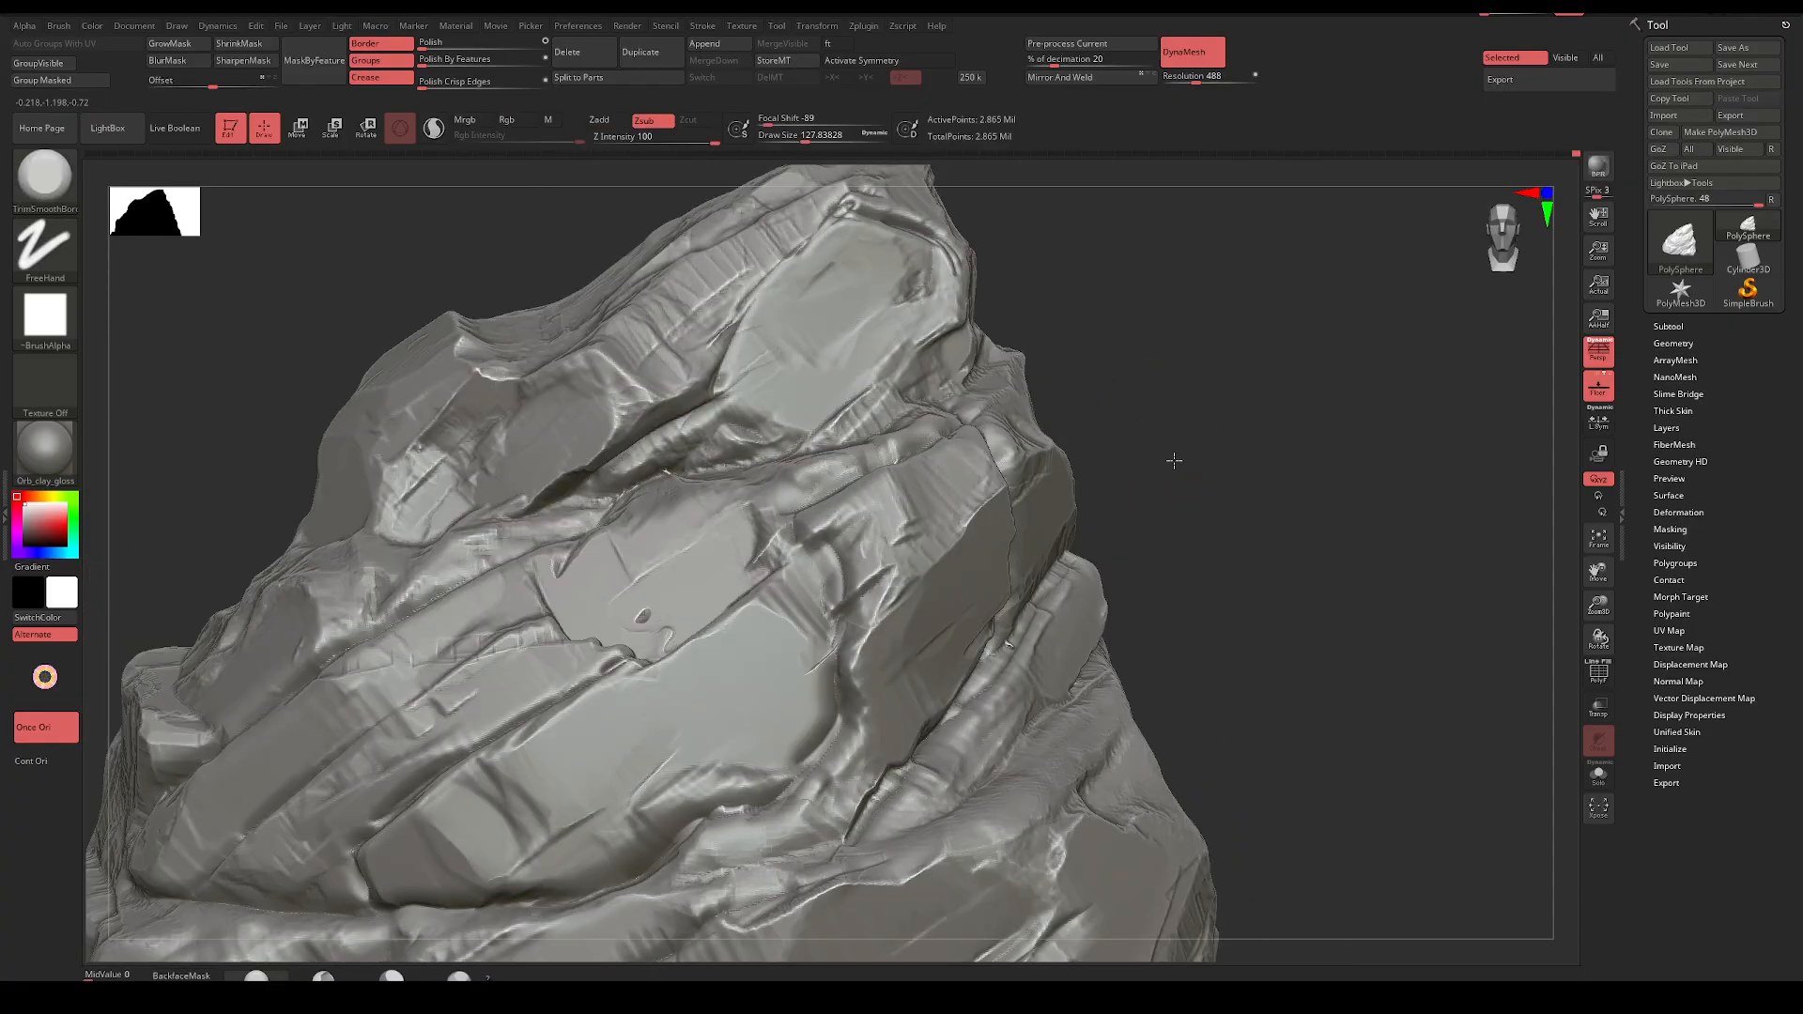
{"action": "left_click_drag", "start_coordinate": [1167, 454], "coordinate": [1108, 470]}
{"action": "mouse_move", "coordinate": [648, 601]}
{"action": "left_mouse_down"}
{"action": "mouse_move", "coordinate": [727, 546]}
{"action": "mouse_move", "coordinate": [601, 627]}
{"action": "mouse_move", "coordinate": [627, 647]}
{"action": "mouse_move", "coordinate": [652, 592]}
{"action": "left_mouse_up"}
Trim stepped, chipped edges around the facet just below the peak, using a draw size of about 90
{"action": "key", "text": "space"}
{"action": "key", "text": "space"}
{"action": "key", "text": "space"}
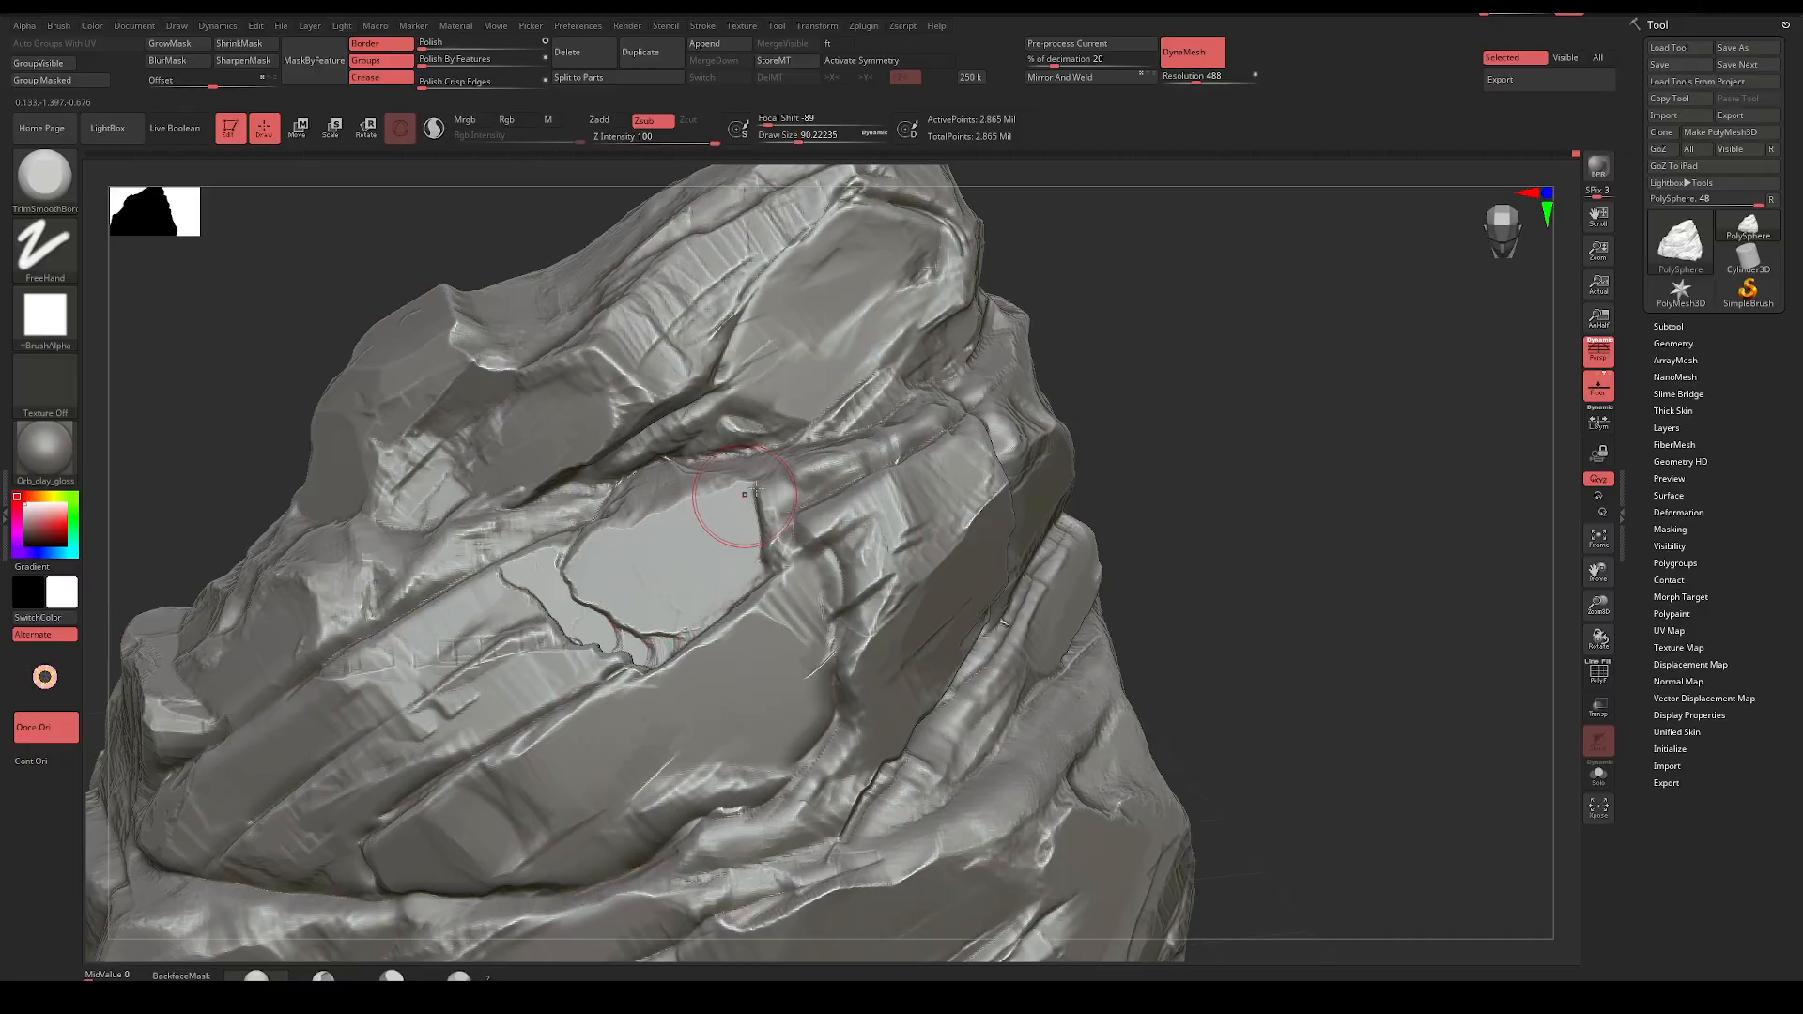
{"action": "mouse_move", "coordinate": [1126, 441]}
{"action": "left_mouse_down"}
{"action": "mouse_move", "coordinate": [1095, 370]}
{"action": "mouse_move", "coordinate": [1164, 375]}
{"action": "left_mouse_up"}
{"action": "mouse_move", "coordinate": [678, 467]}
{"action": "left_mouse_down"}
{"action": "mouse_move", "coordinate": [636, 472]}
{"action": "mouse_move", "coordinate": [700, 460]}
{"action": "mouse_move", "coordinate": [597, 493]}
{"action": "left_mouse_up"}
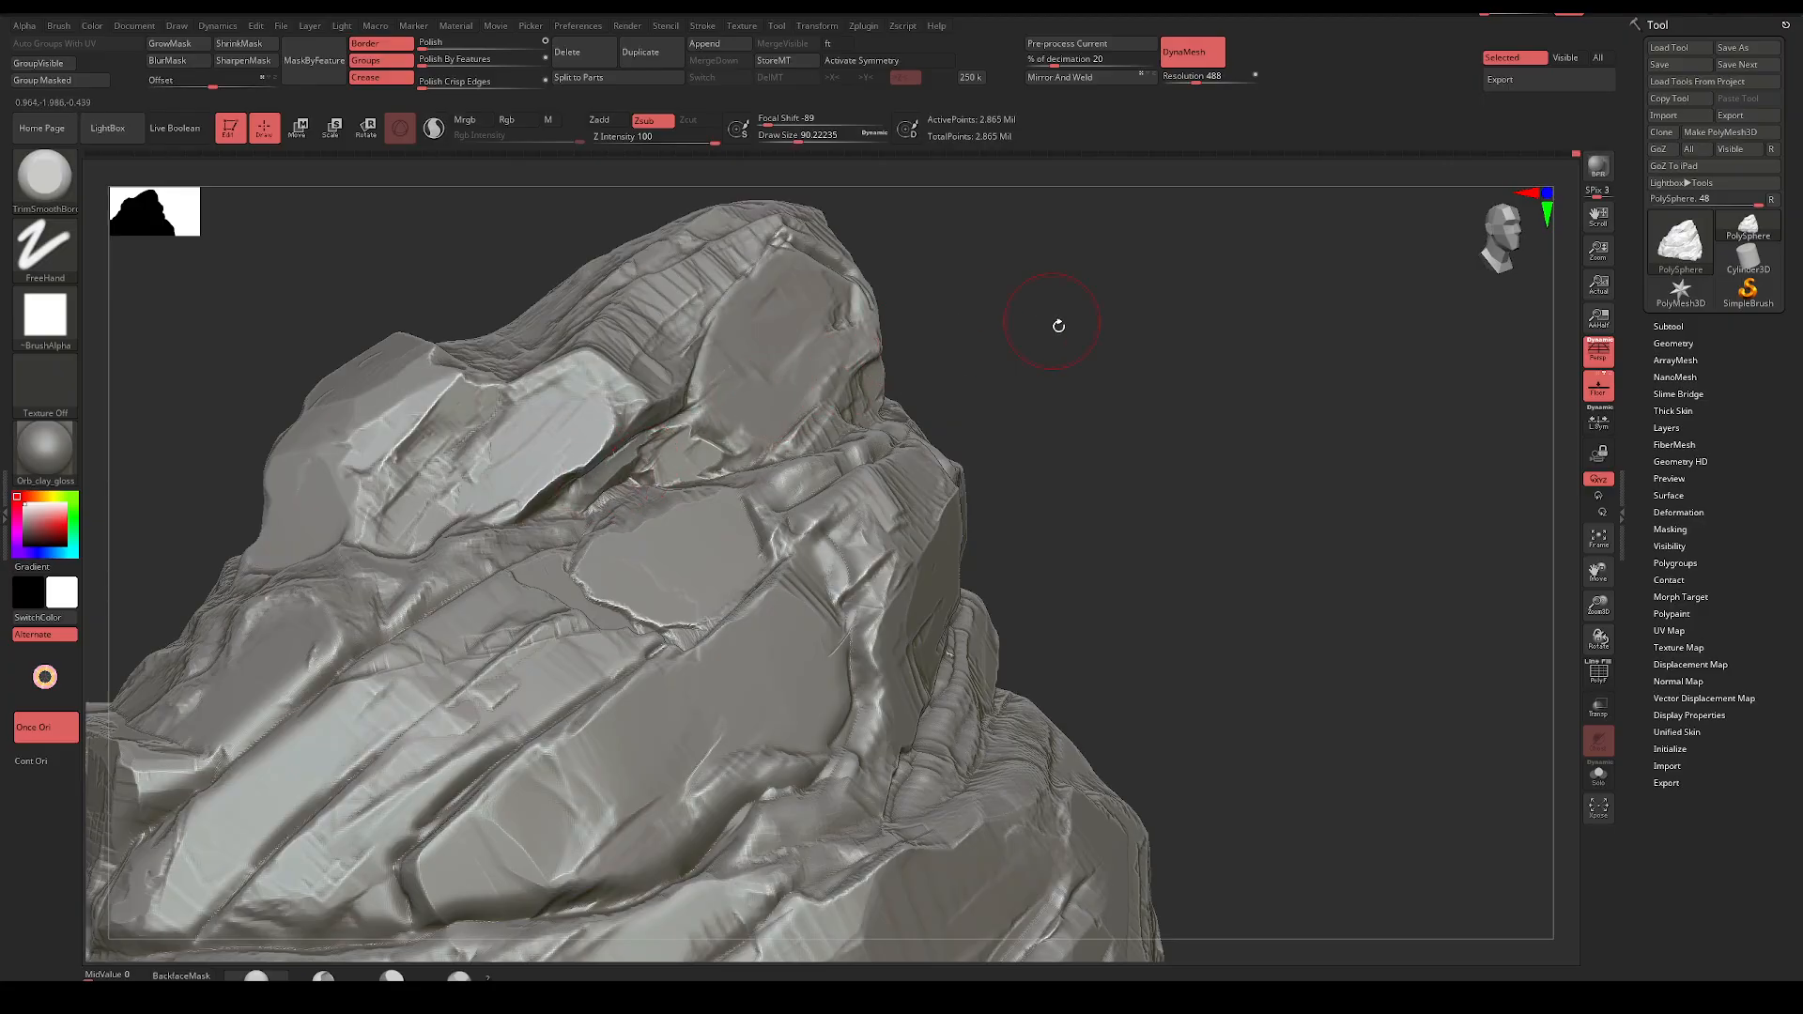
Undo the first trim stroke near the peak's large facet and flatten that facet at a draw size of about 128
{"action": "left_click_drag", "start_coordinate": [1055, 322], "coordinate": [1122, 310]}
{"action": "left_click_drag", "start_coordinate": [771, 481], "coordinate": [826, 422]}
{"action": "key", "text": "ctrl+z"}
{"action": "key", "text": "space"}
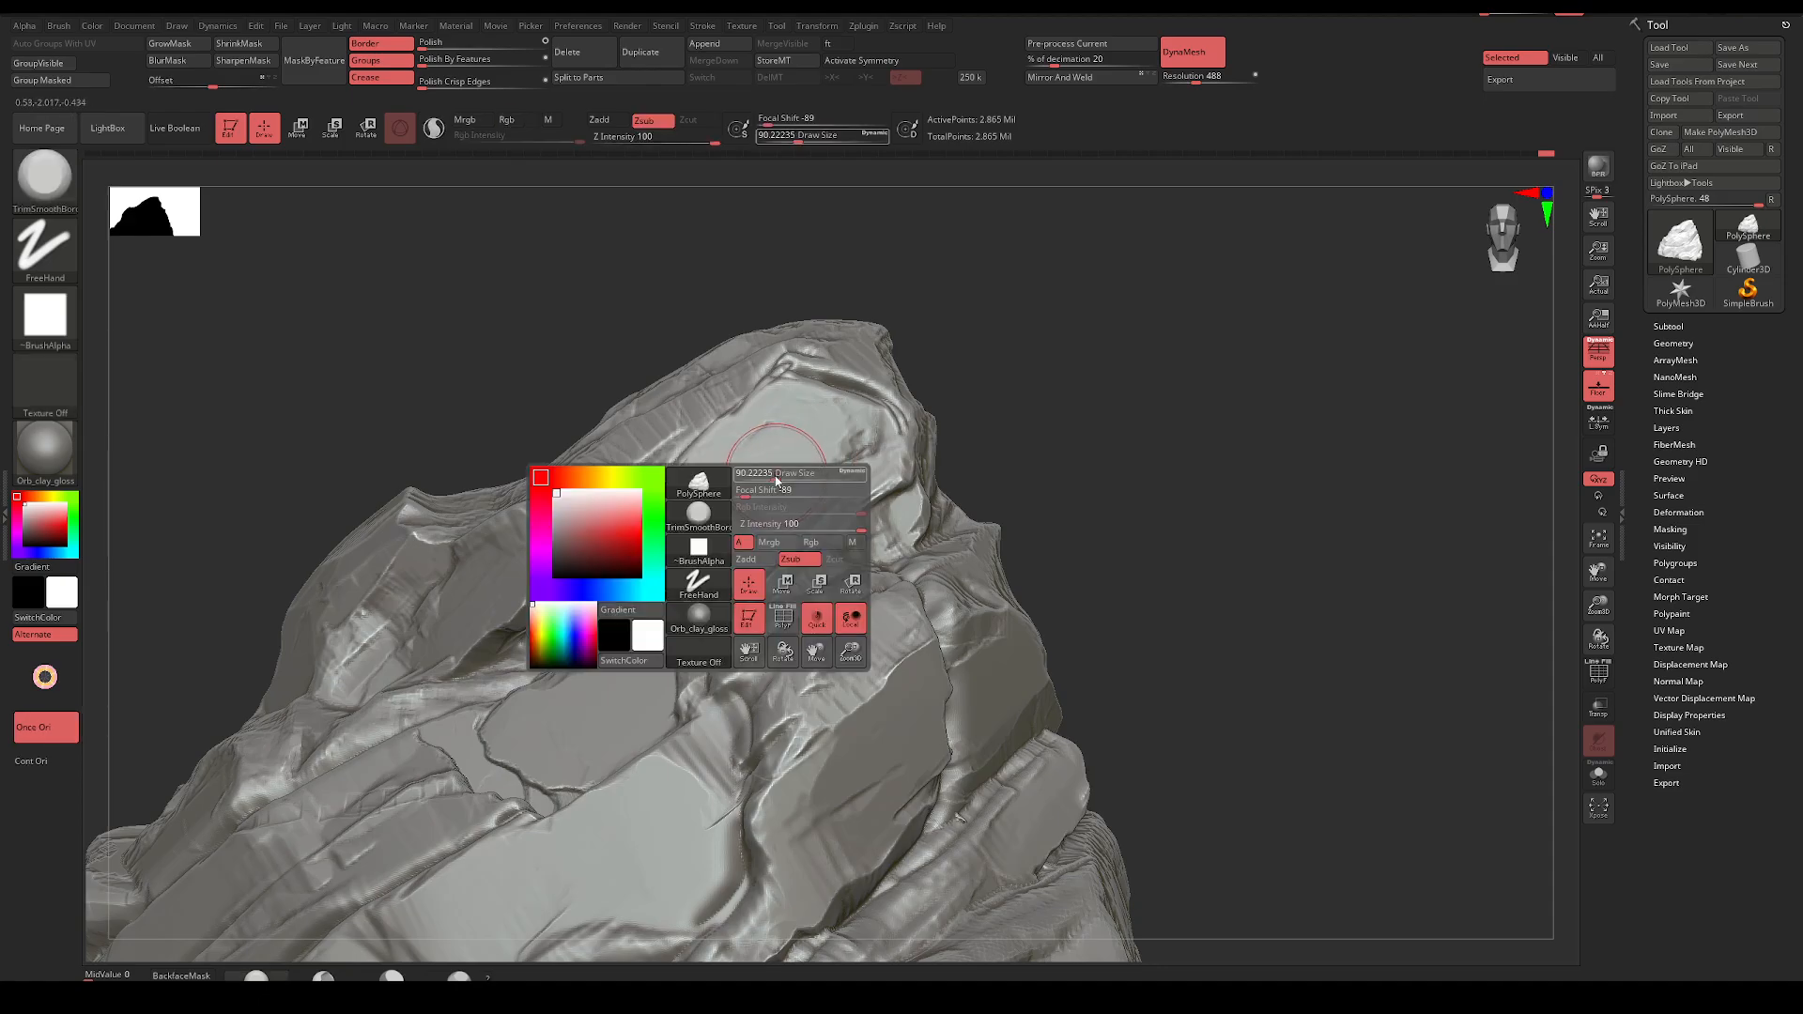
{"action": "mouse_move", "coordinate": [766, 477]}
{"action": "left_mouse_down"}
{"action": "mouse_move", "coordinate": [786, 415]}
{"action": "mouse_move", "coordinate": [742, 415]}
{"action": "left_mouse_up"}
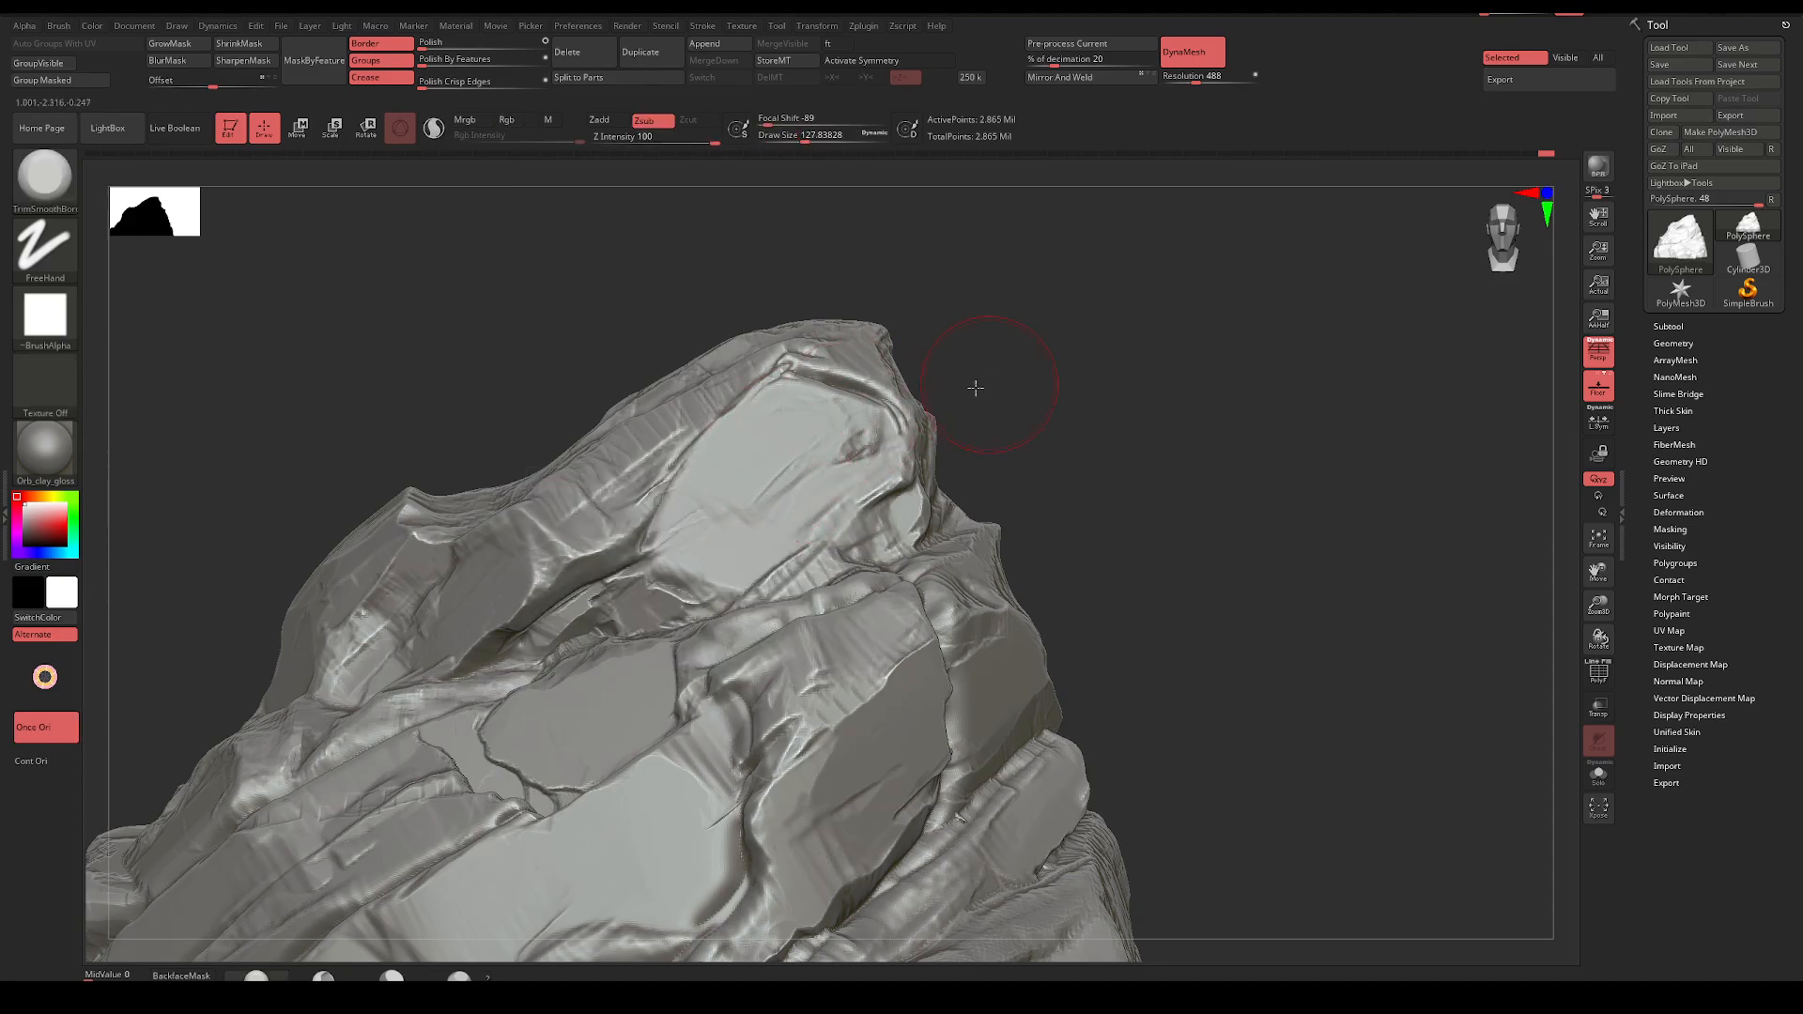
{"action": "left_click_drag", "start_coordinate": [976, 393], "coordinate": [818, 445]}
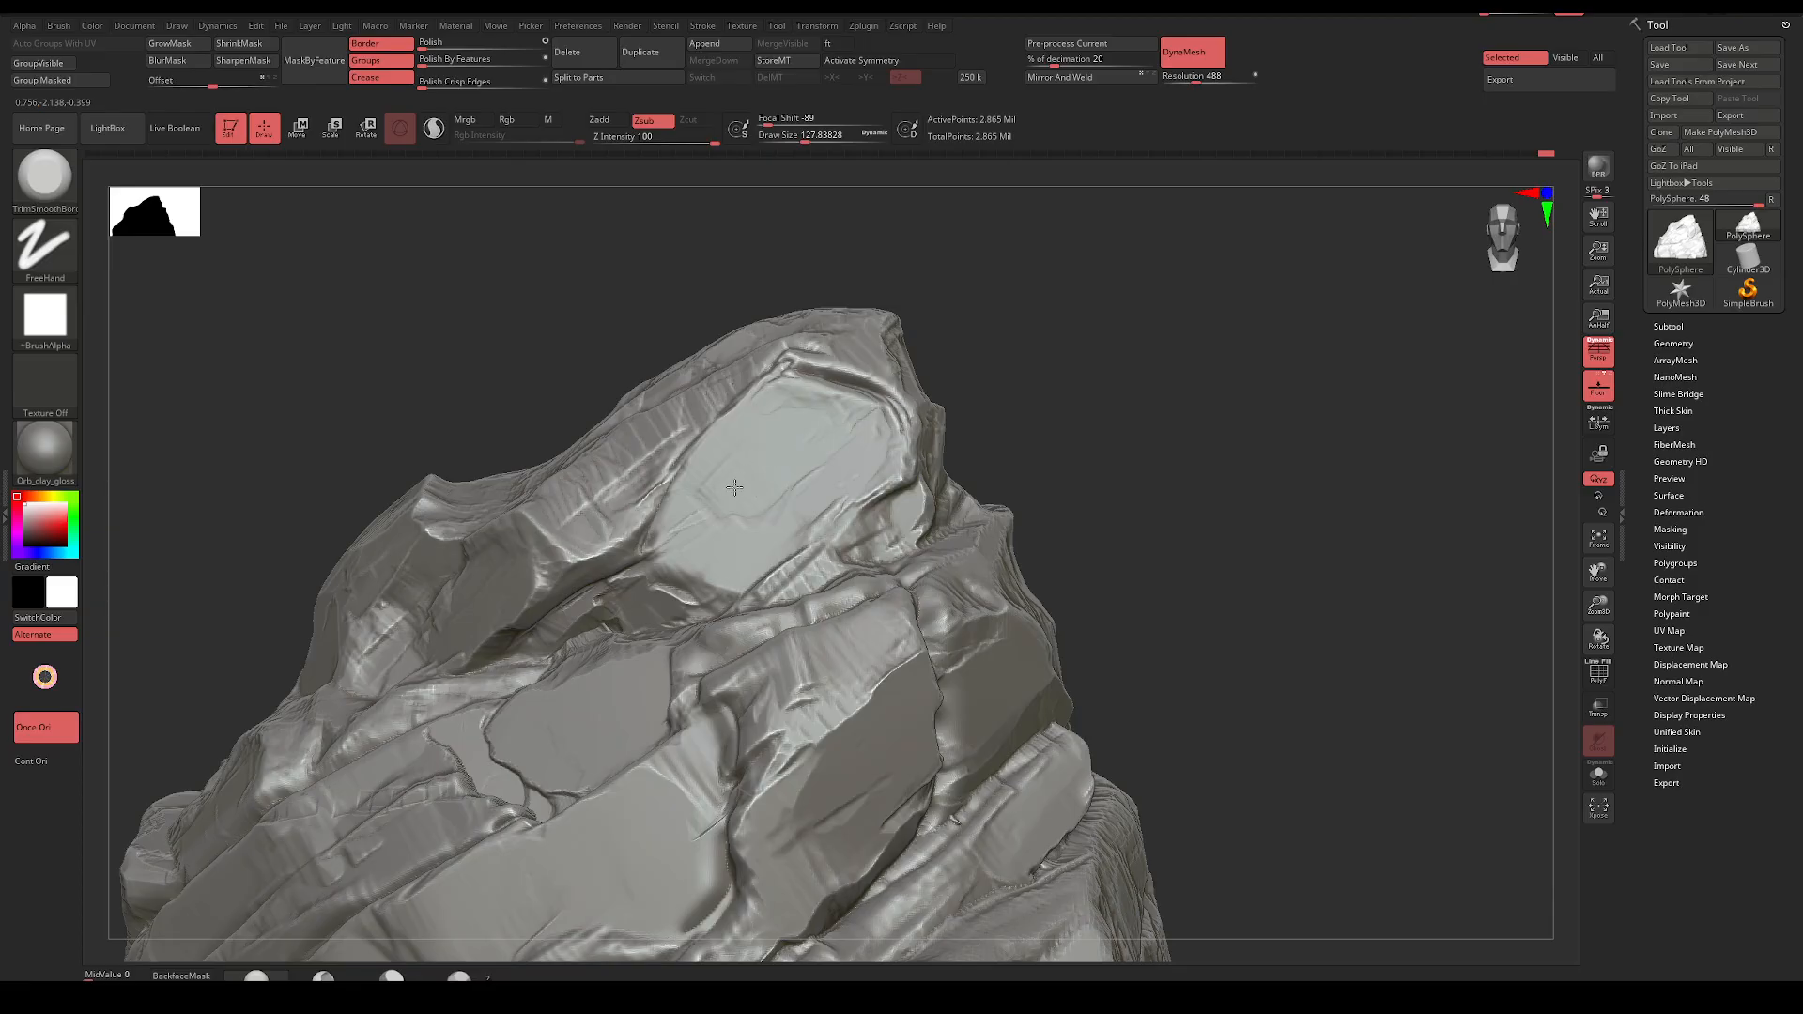
{"action": "left_click_drag", "start_coordinate": [734, 488], "coordinate": [742, 464]}
Trim flat planes into the sloping ridge beside the peak's large facet, reducing the draw size to about 83
{"action": "left_click_drag", "start_coordinate": [1002, 347], "coordinate": [1025, 366]}
{"action": "left_click_drag", "start_coordinate": [646, 444], "coordinate": [628, 454]}
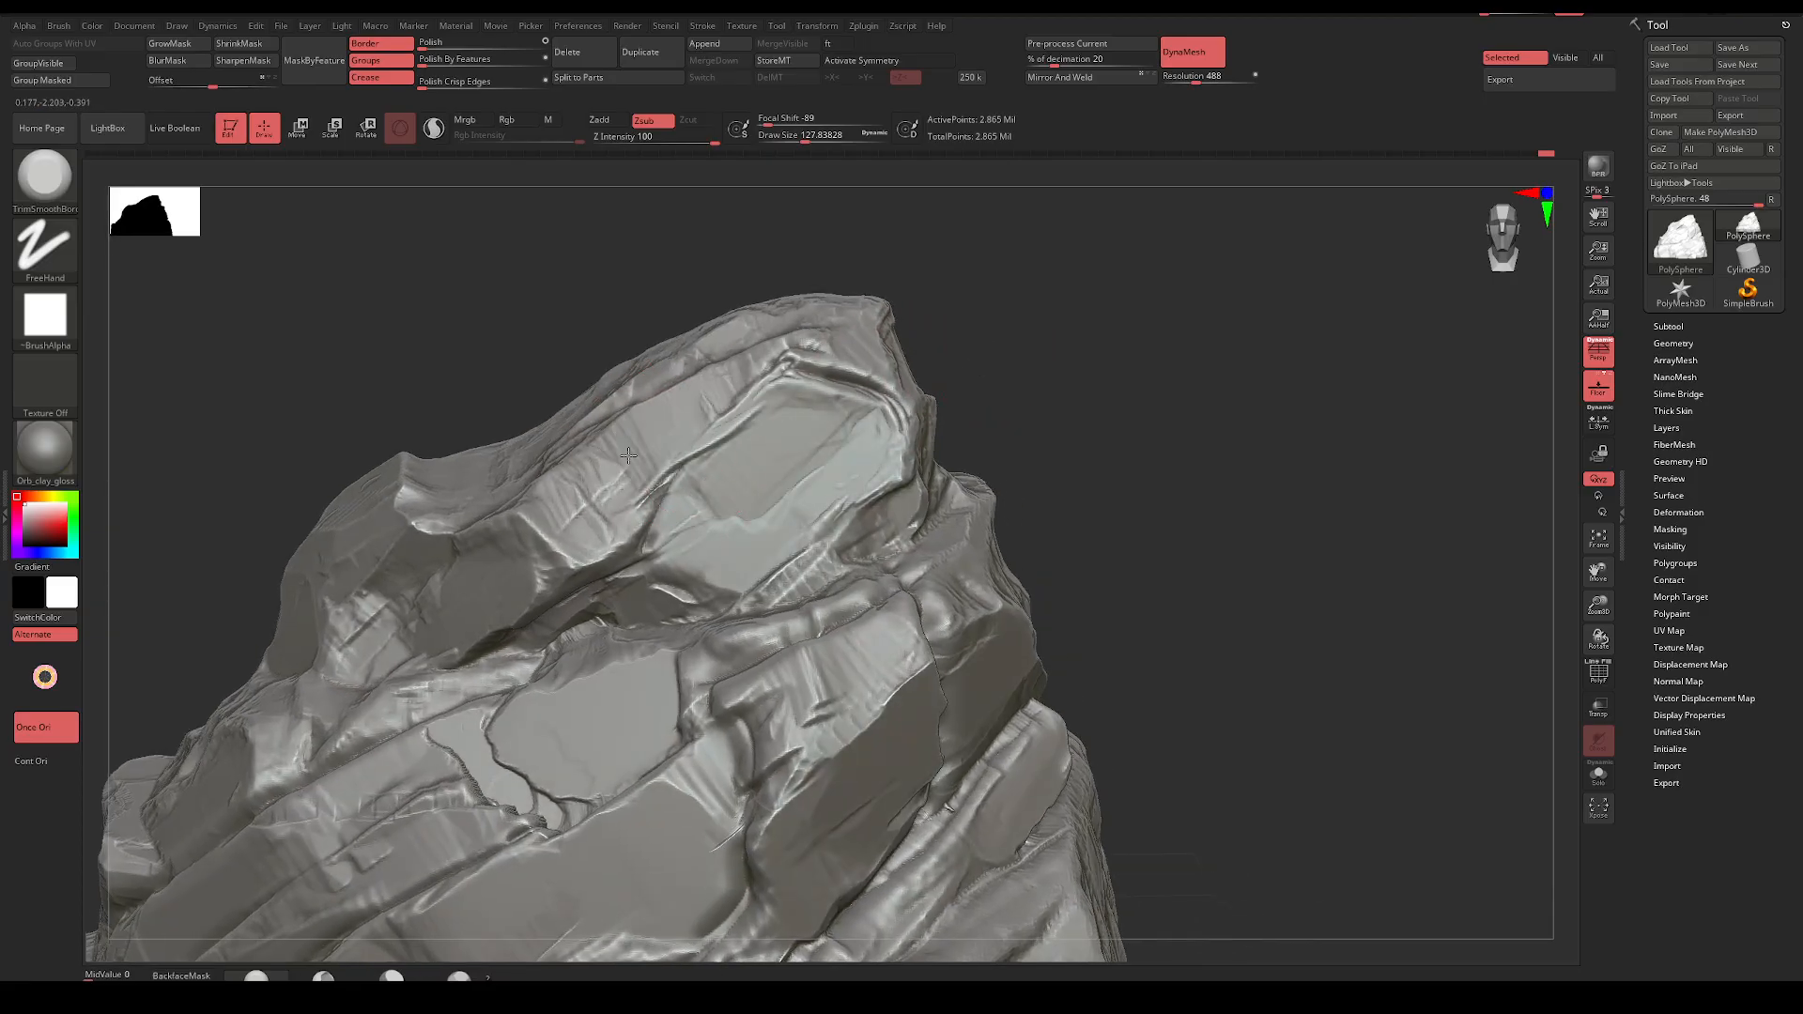
{"action": "key", "text": "["}
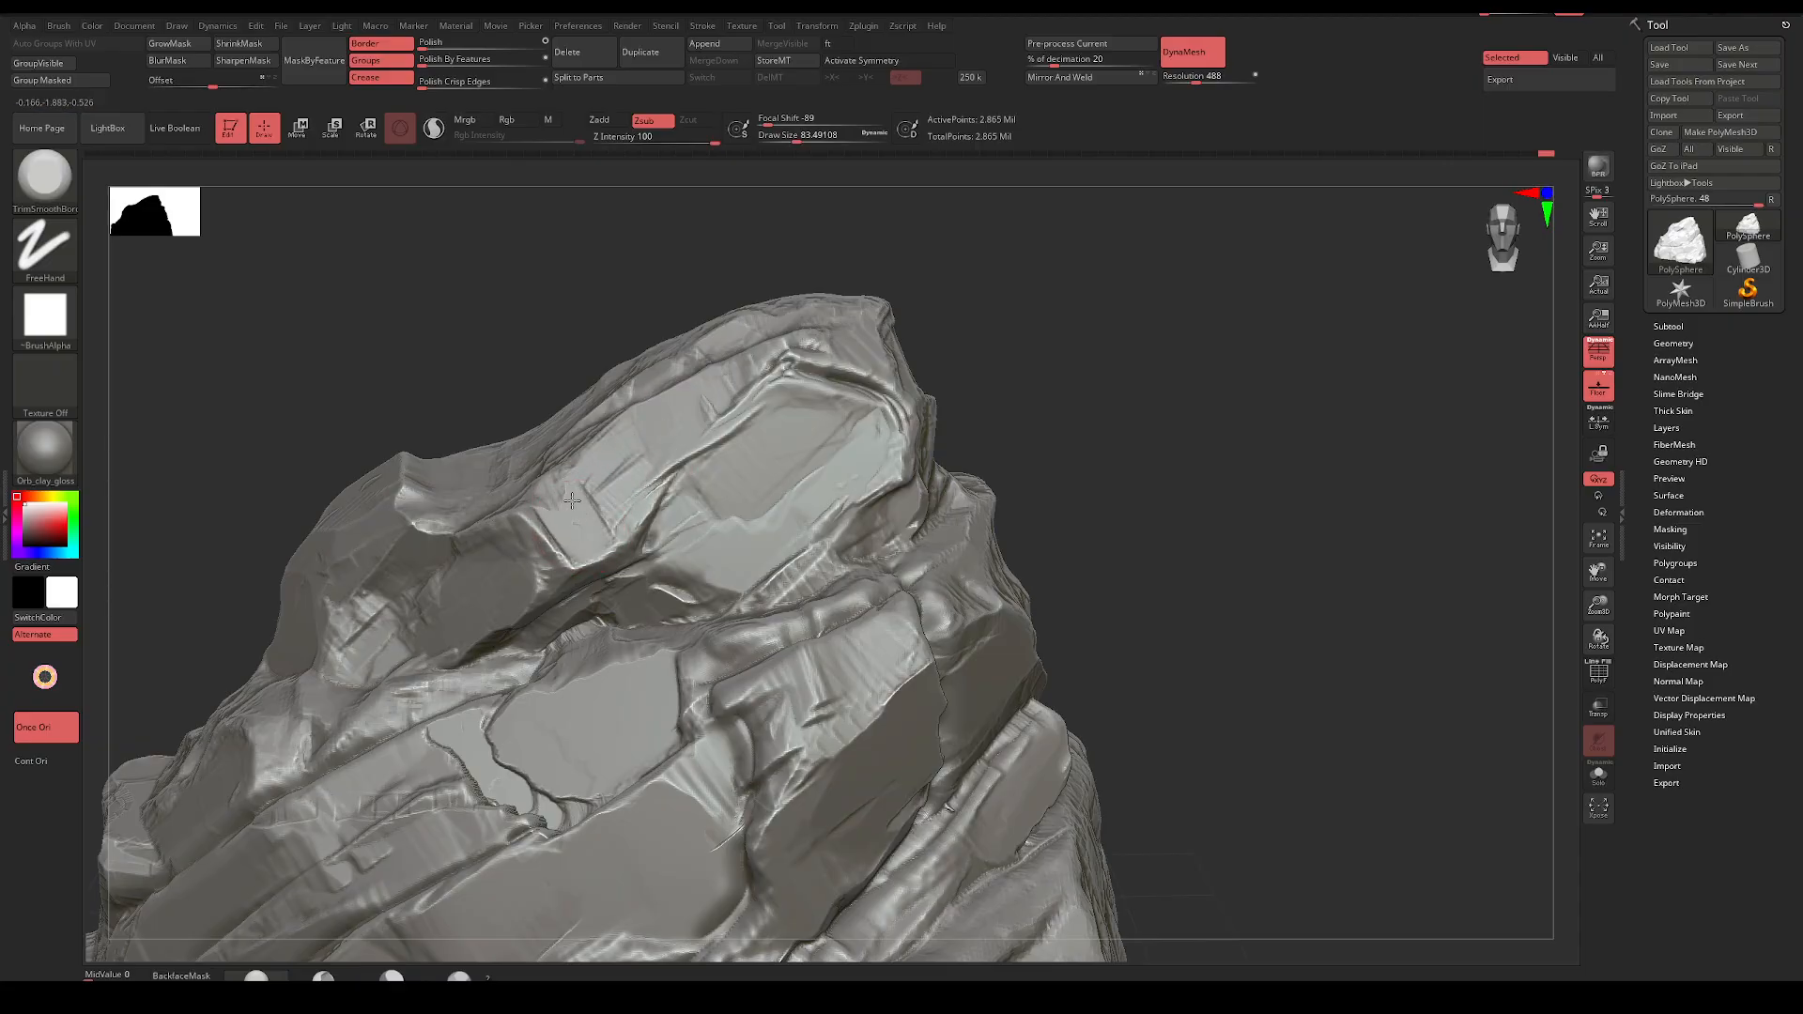
{"action": "left_click_drag", "start_coordinate": [996, 363], "coordinate": [899, 364]}
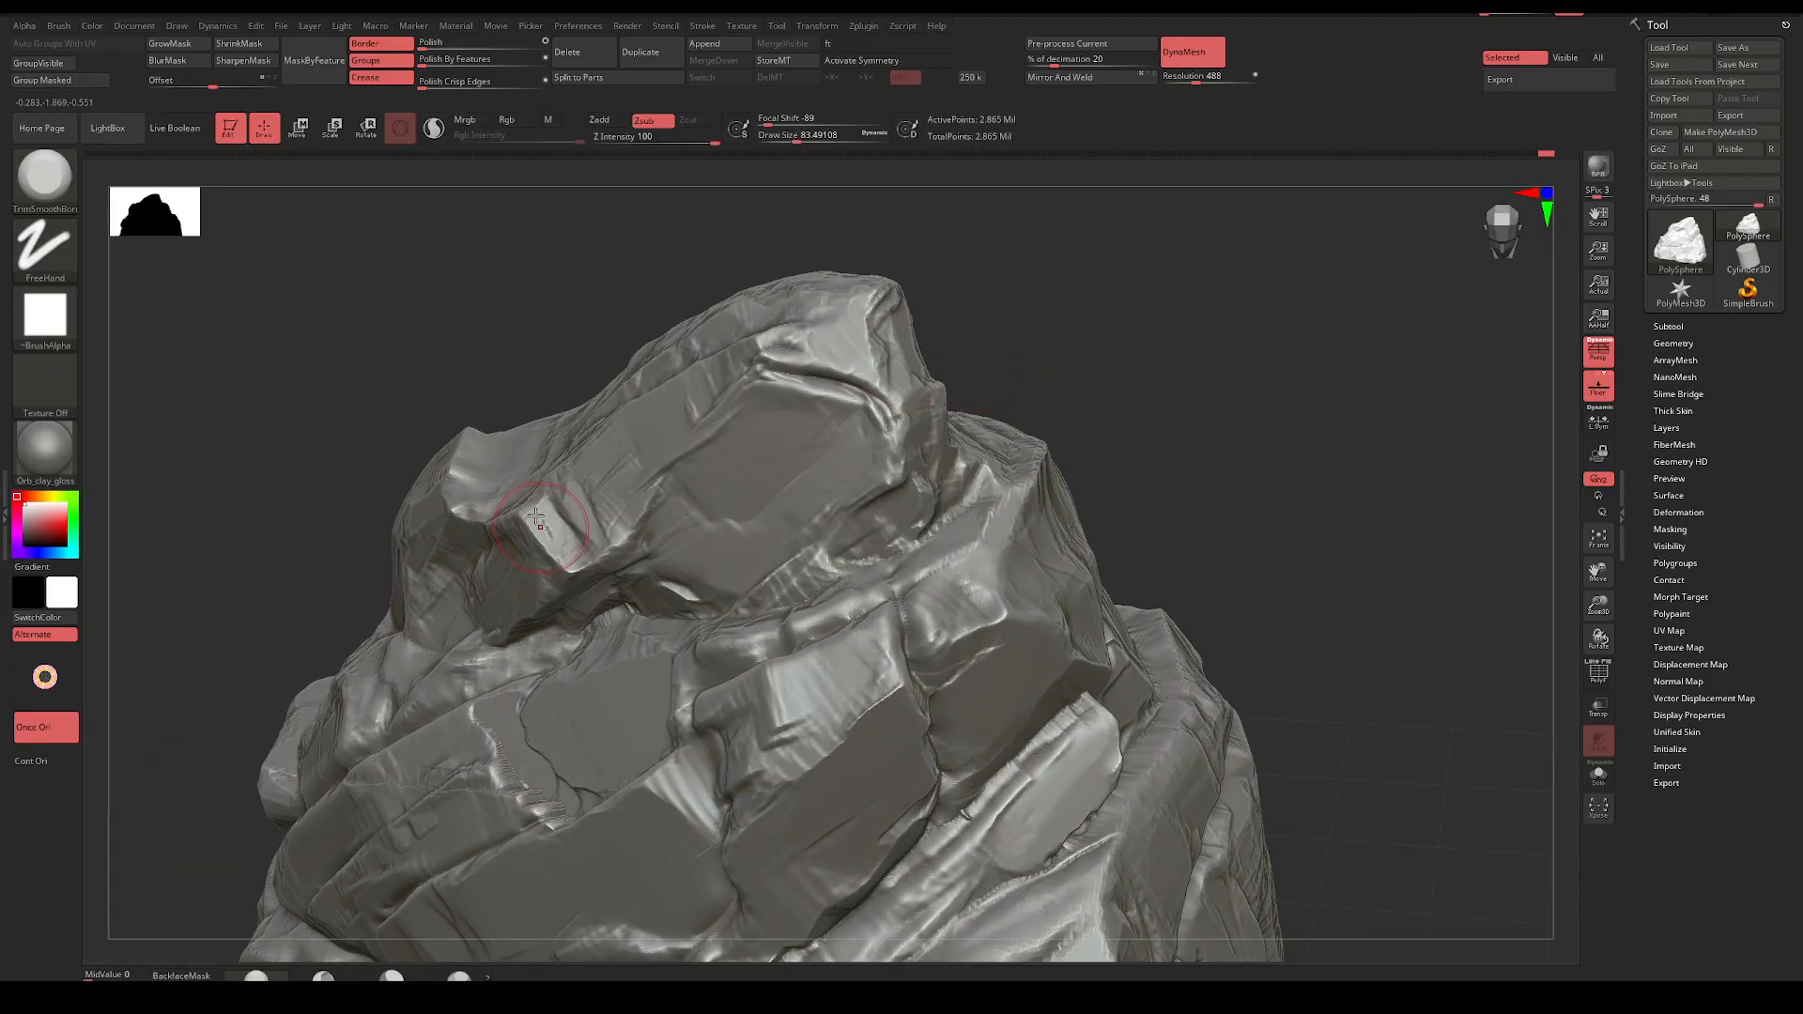
Trim the facets of the lower wall blocks at a draw size of about 136, and reduce it to about 87 for smaller planes
{"action": "mouse_move", "coordinate": [1127, 286]}
{"action": "left_mouse_down"}
{"action": "mouse_move", "coordinate": [1058, 430]}
{"action": "mouse_move", "coordinate": [977, 406]}
{"action": "mouse_move", "coordinate": [1103, 327]}
{"action": "mouse_move", "coordinate": [1051, 447]}
{"action": "mouse_move", "coordinate": [1071, 462]}
{"action": "mouse_move", "coordinate": [1087, 414]}
{"action": "mouse_move", "coordinate": [1098, 441]}
{"action": "mouse_move", "coordinate": [1091, 424]}
{"action": "left_mouse_up"}
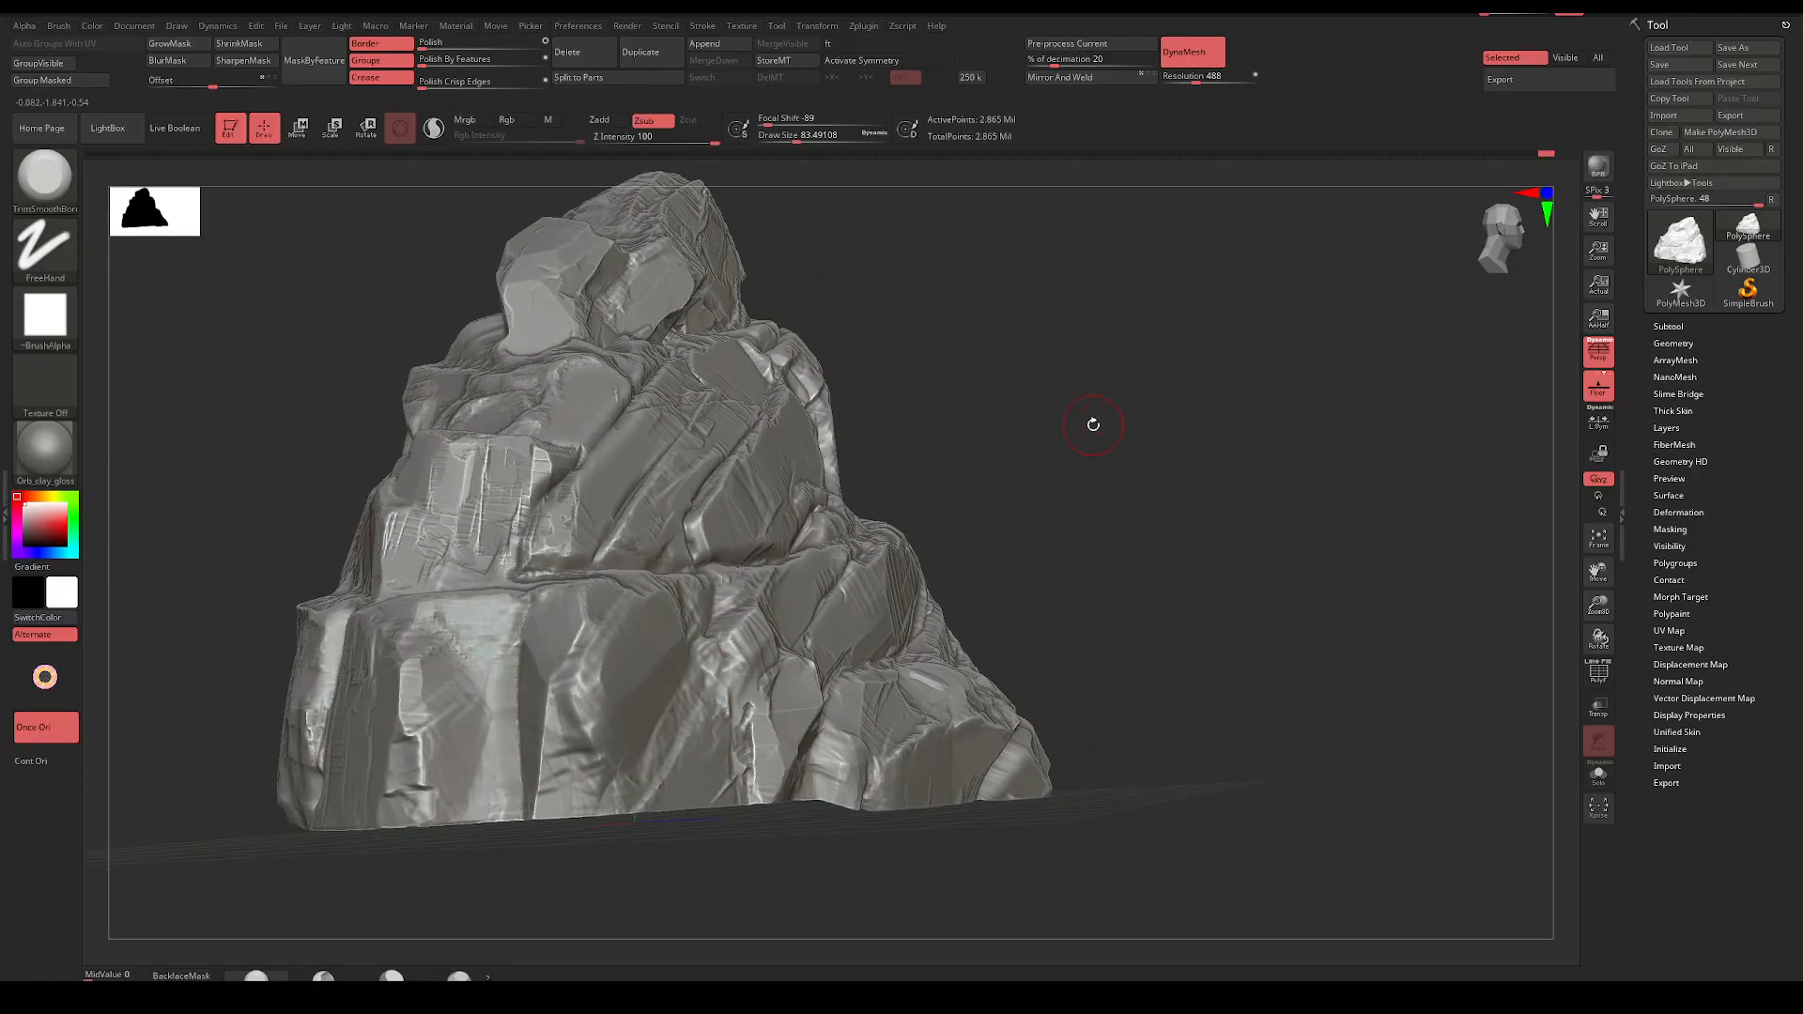
{"action": "key", "text": "space"}
{"action": "left_click_drag", "start_coordinate": [592, 729], "coordinate": [610, 729]}
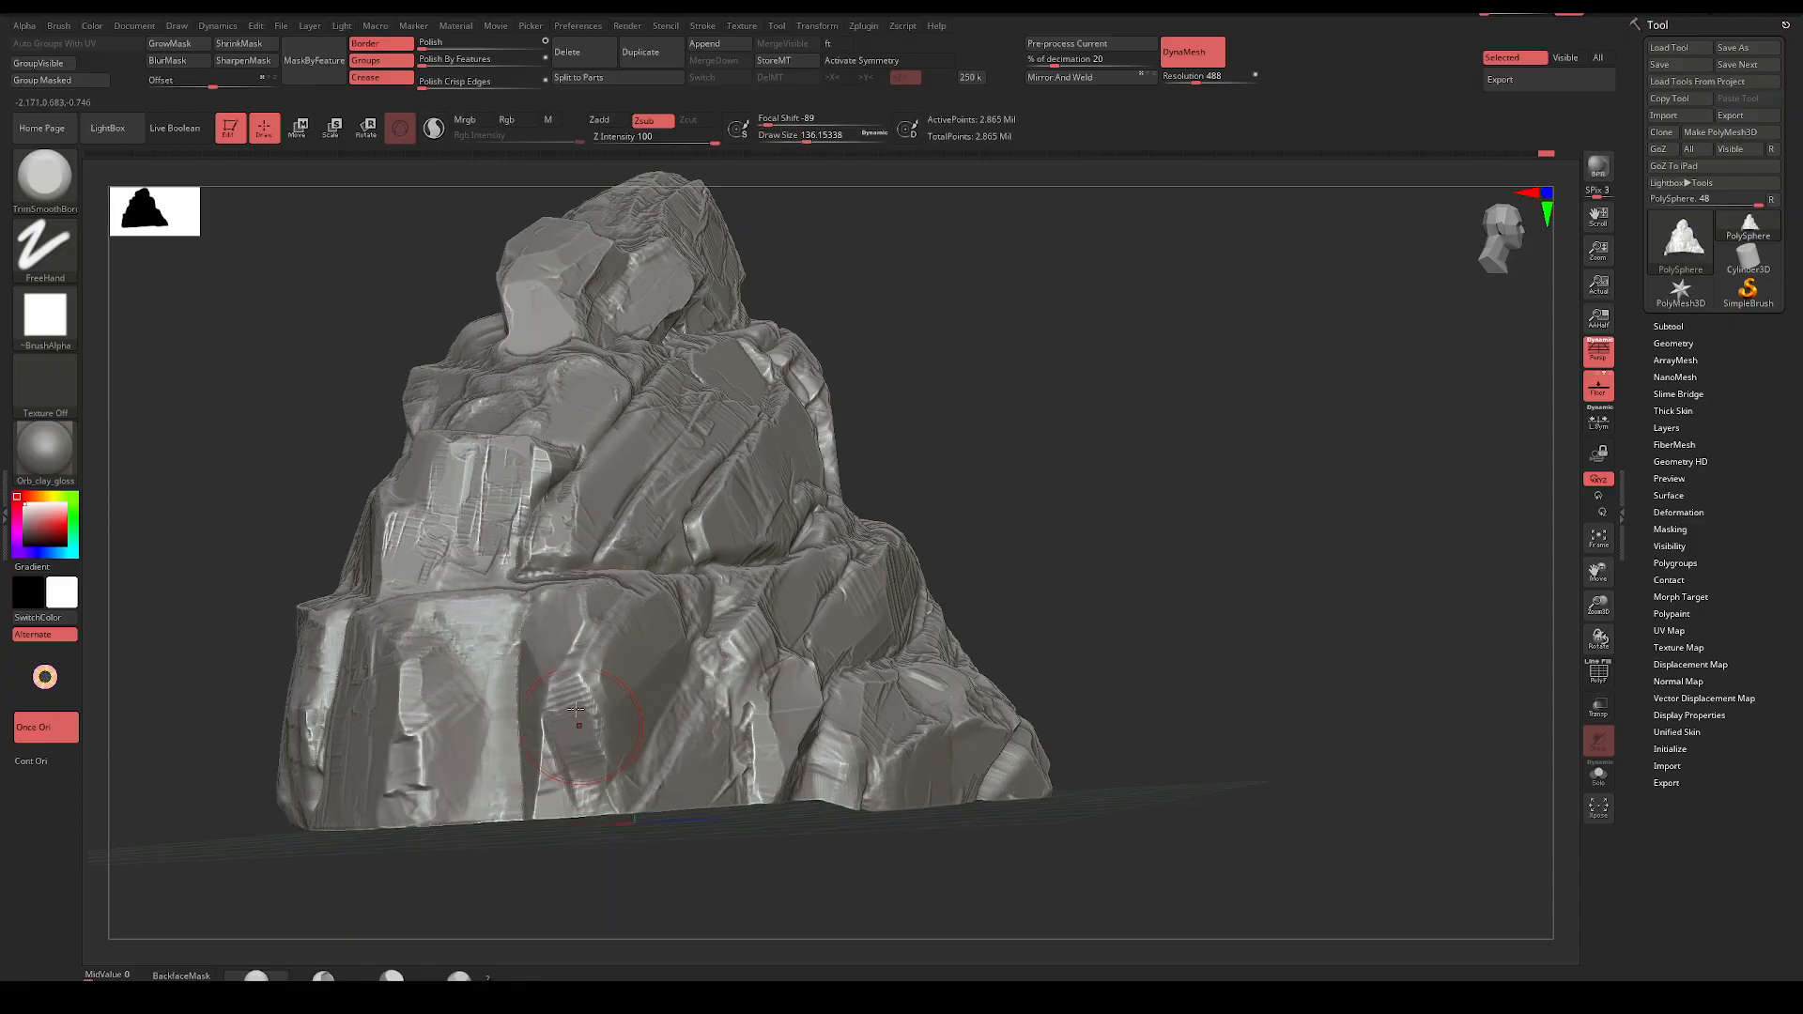
{"action": "mouse_move", "coordinate": [615, 855]}
{"action": "left_mouse_down"}
{"action": "mouse_move", "coordinate": [574, 853]}
{"action": "mouse_move", "coordinate": [604, 852]}
{"action": "mouse_move", "coordinate": [593, 655]}
{"action": "left_mouse_up"}
{"action": "key", "text": "space"}
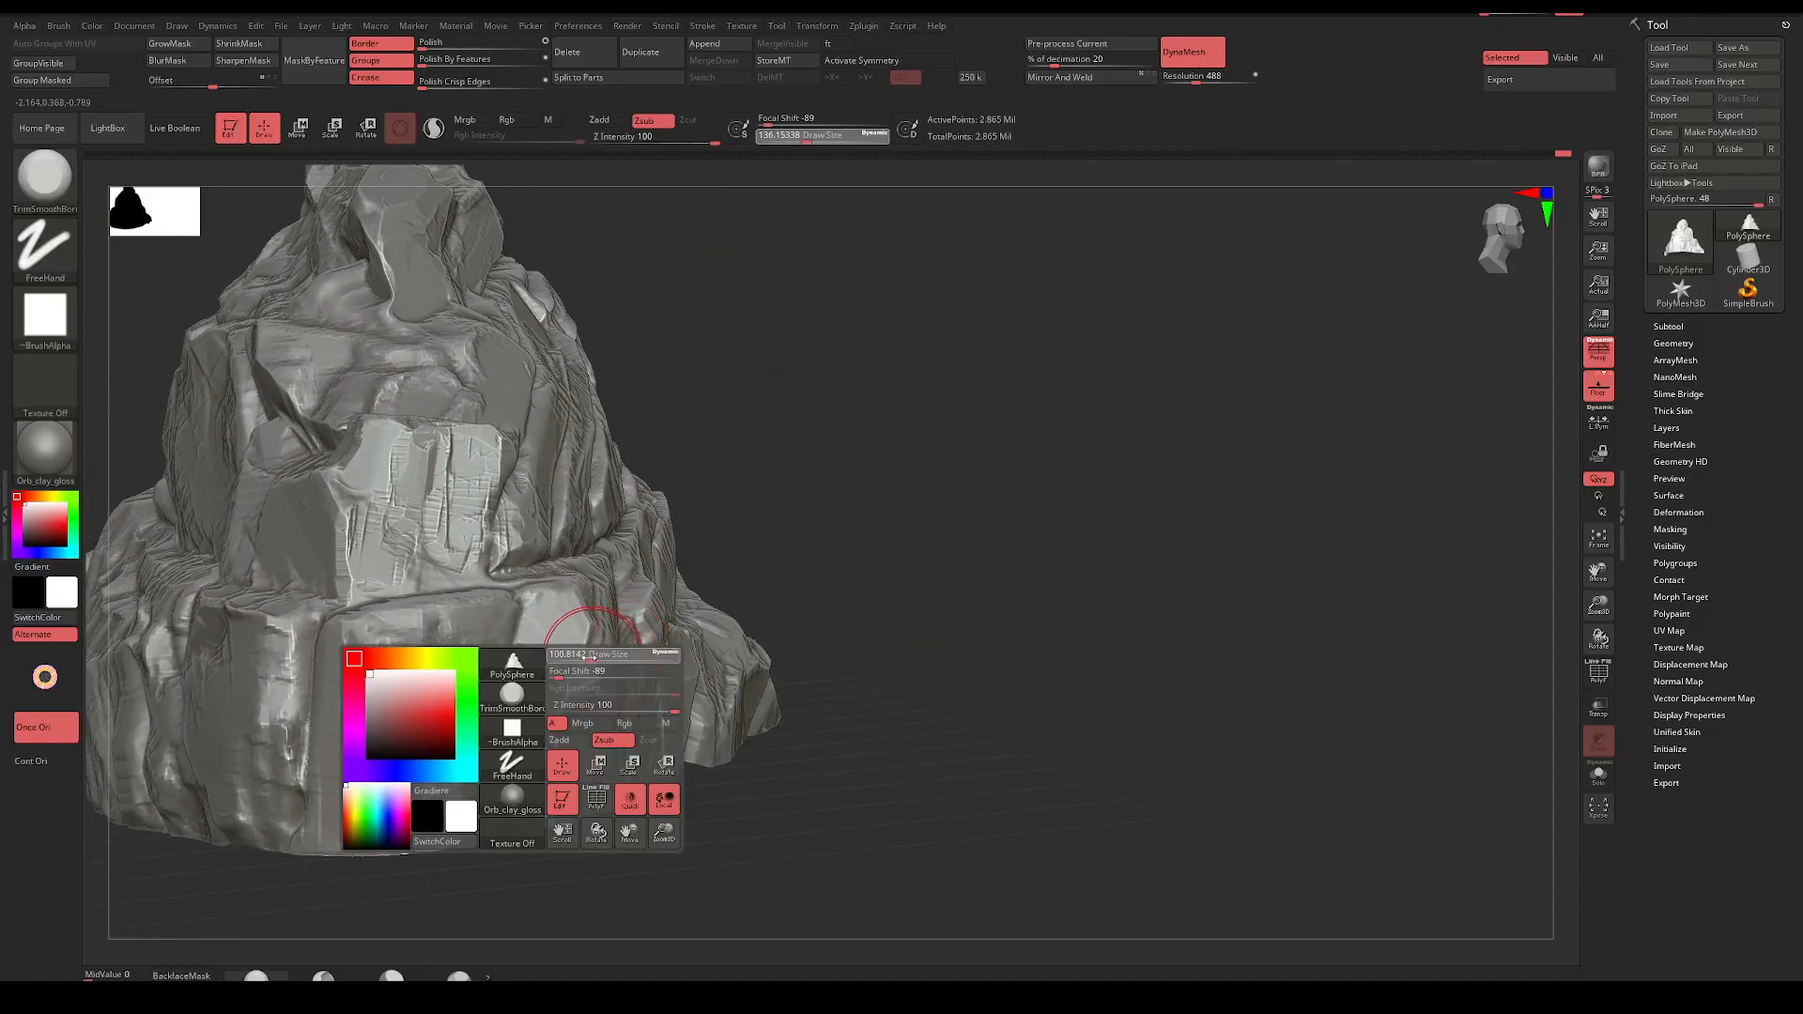
{"action": "left_click_drag", "start_coordinate": [827, 610], "coordinate": [660, 586]}
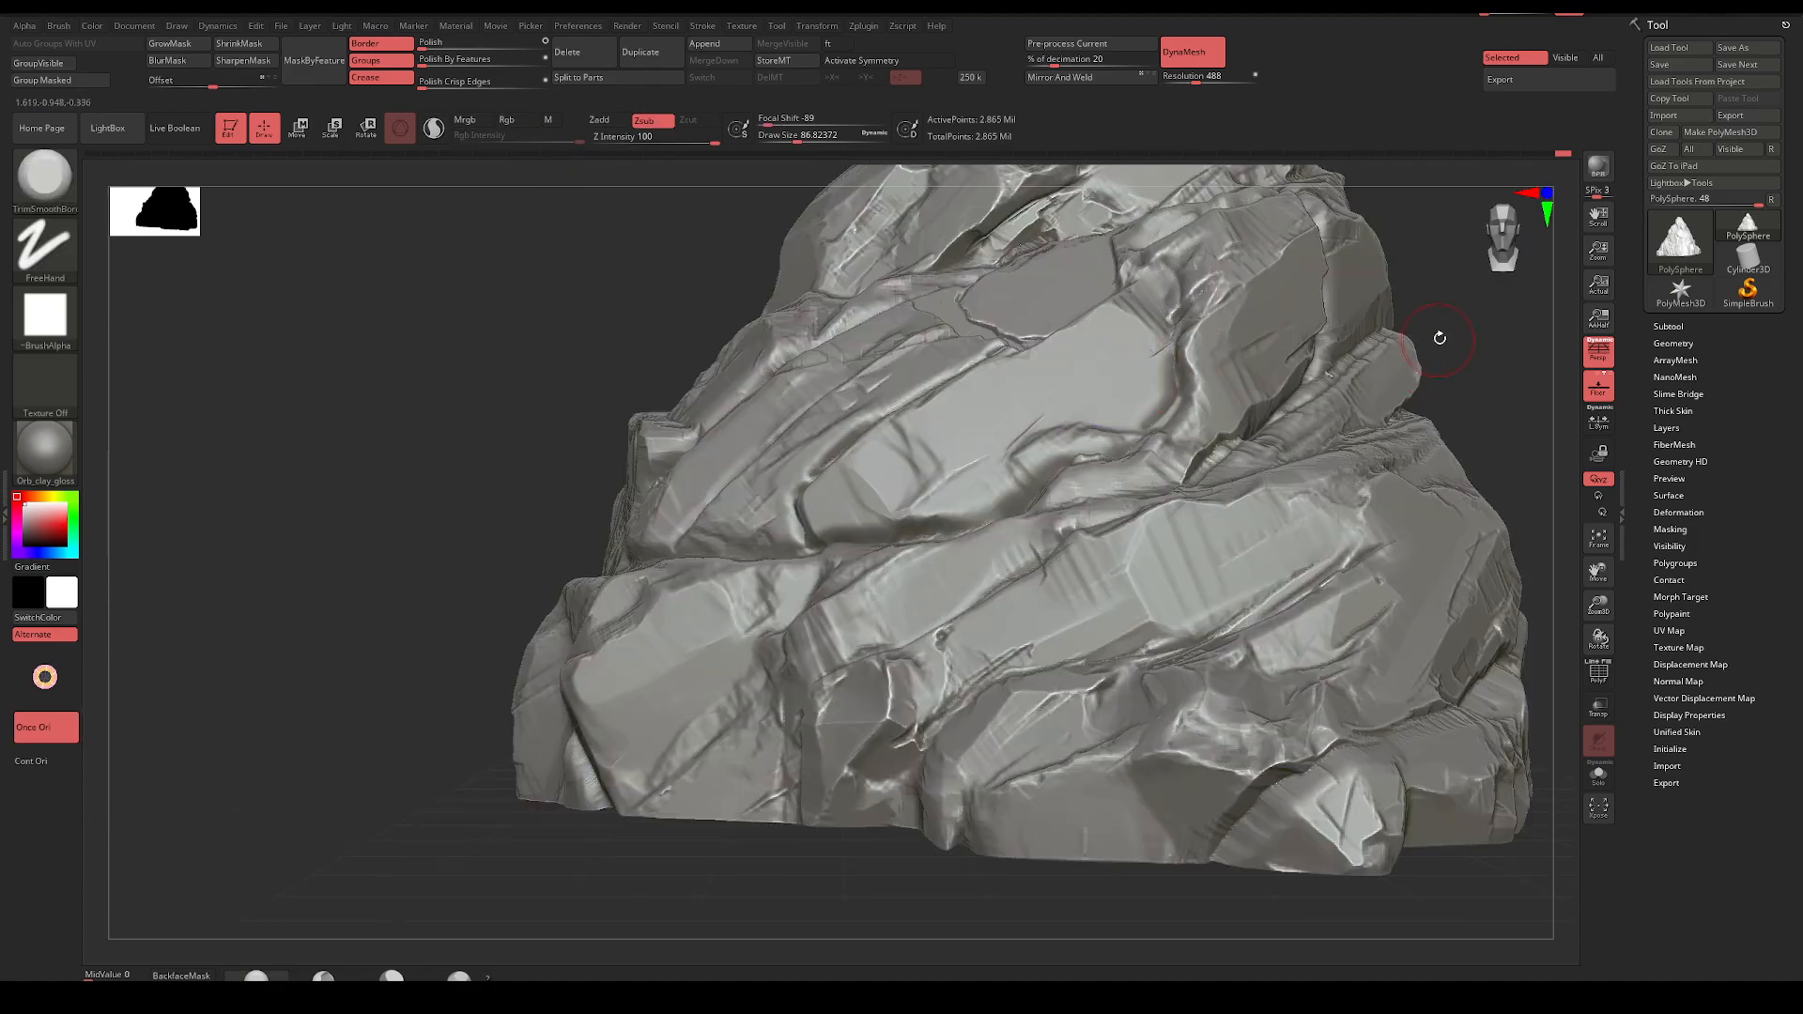
Flatten the peak's large facet further and cut a slanted plane into its lower corner, using a draw size of about 154
{"action": "left_click_drag", "start_coordinate": [1440, 338], "coordinate": [1066, 326], "text": "alt"}
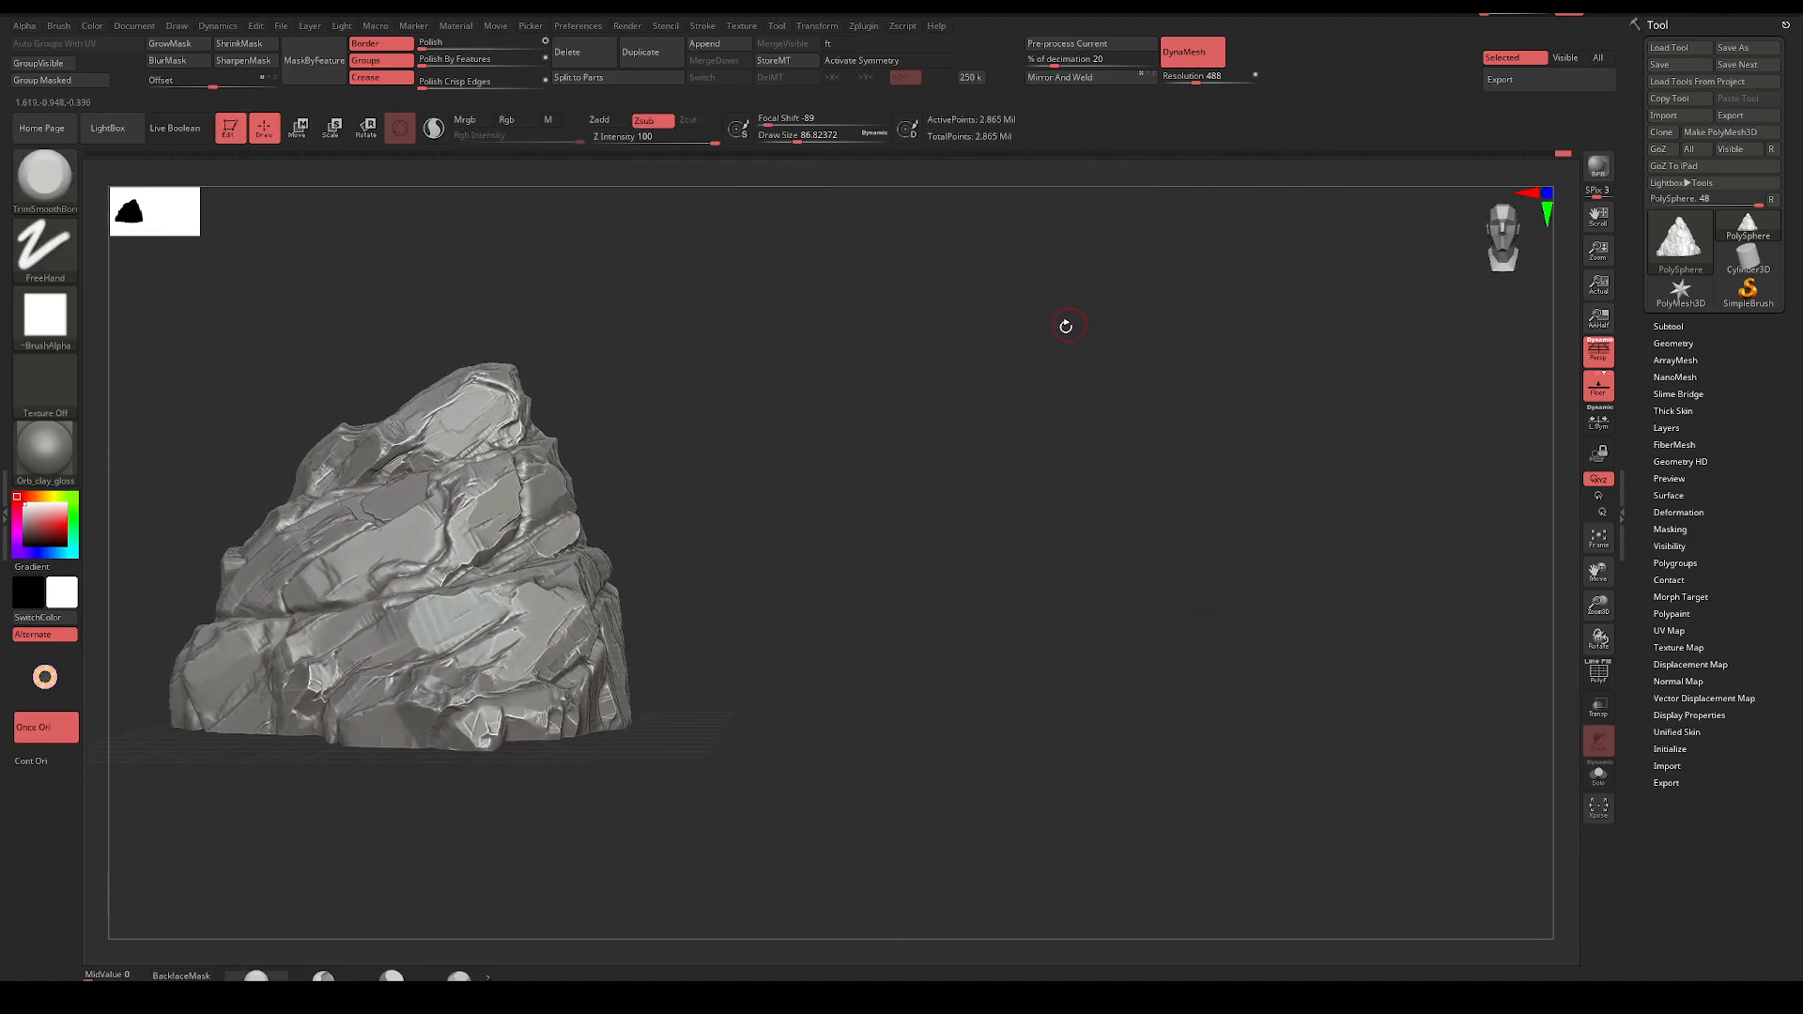
{"action": "mouse_move", "coordinate": [953, 440]}
{"action": "left_mouse_down", "text": "alt"}
{"action": "mouse_move", "coordinate": [1252, 407]}
{"action": "mouse_move", "coordinate": [1139, 519]}
{"action": "mouse_move", "coordinate": [1170, 425]}
{"action": "mouse_move", "coordinate": [1104, 585]}
{"action": "left_mouse_up", "text": "alt"}
{"action": "key", "text": "space"}
{"action": "mouse_move", "coordinate": [846, 497]}
{"action": "left_mouse_down"}
{"action": "mouse_move", "coordinate": [822, 493]}
{"action": "mouse_move", "coordinate": [856, 459]}
{"action": "mouse_move", "coordinate": [857, 488]}
{"action": "mouse_move", "coordinate": [882, 479]}
{"action": "left_mouse_up"}
{"action": "mouse_move", "coordinate": [816, 533]}
{"action": "left_mouse_down"}
{"action": "mouse_move", "coordinate": [787, 519]}
{"action": "mouse_move", "coordinate": [806, 488]}
{"action": "left_mouse_up"}
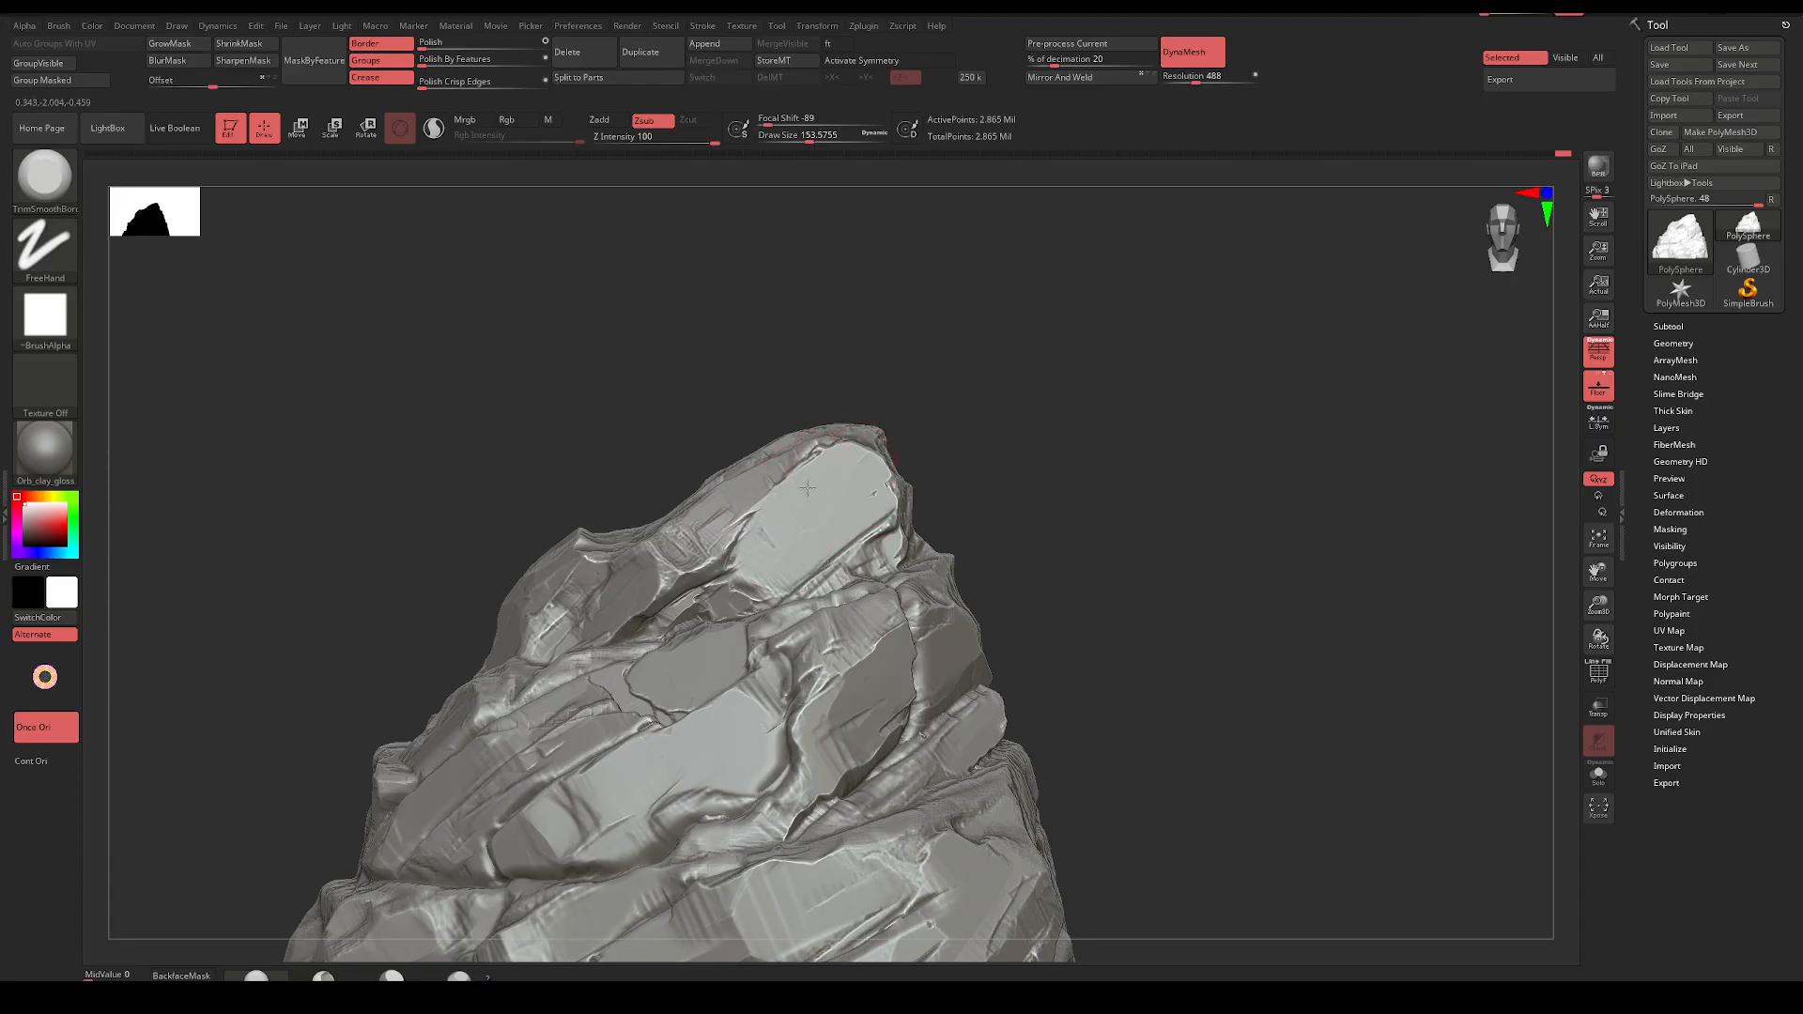
{"action": "left_click_drag", "start_coordinate": [972, 407], "coordinate": [955, 428]}
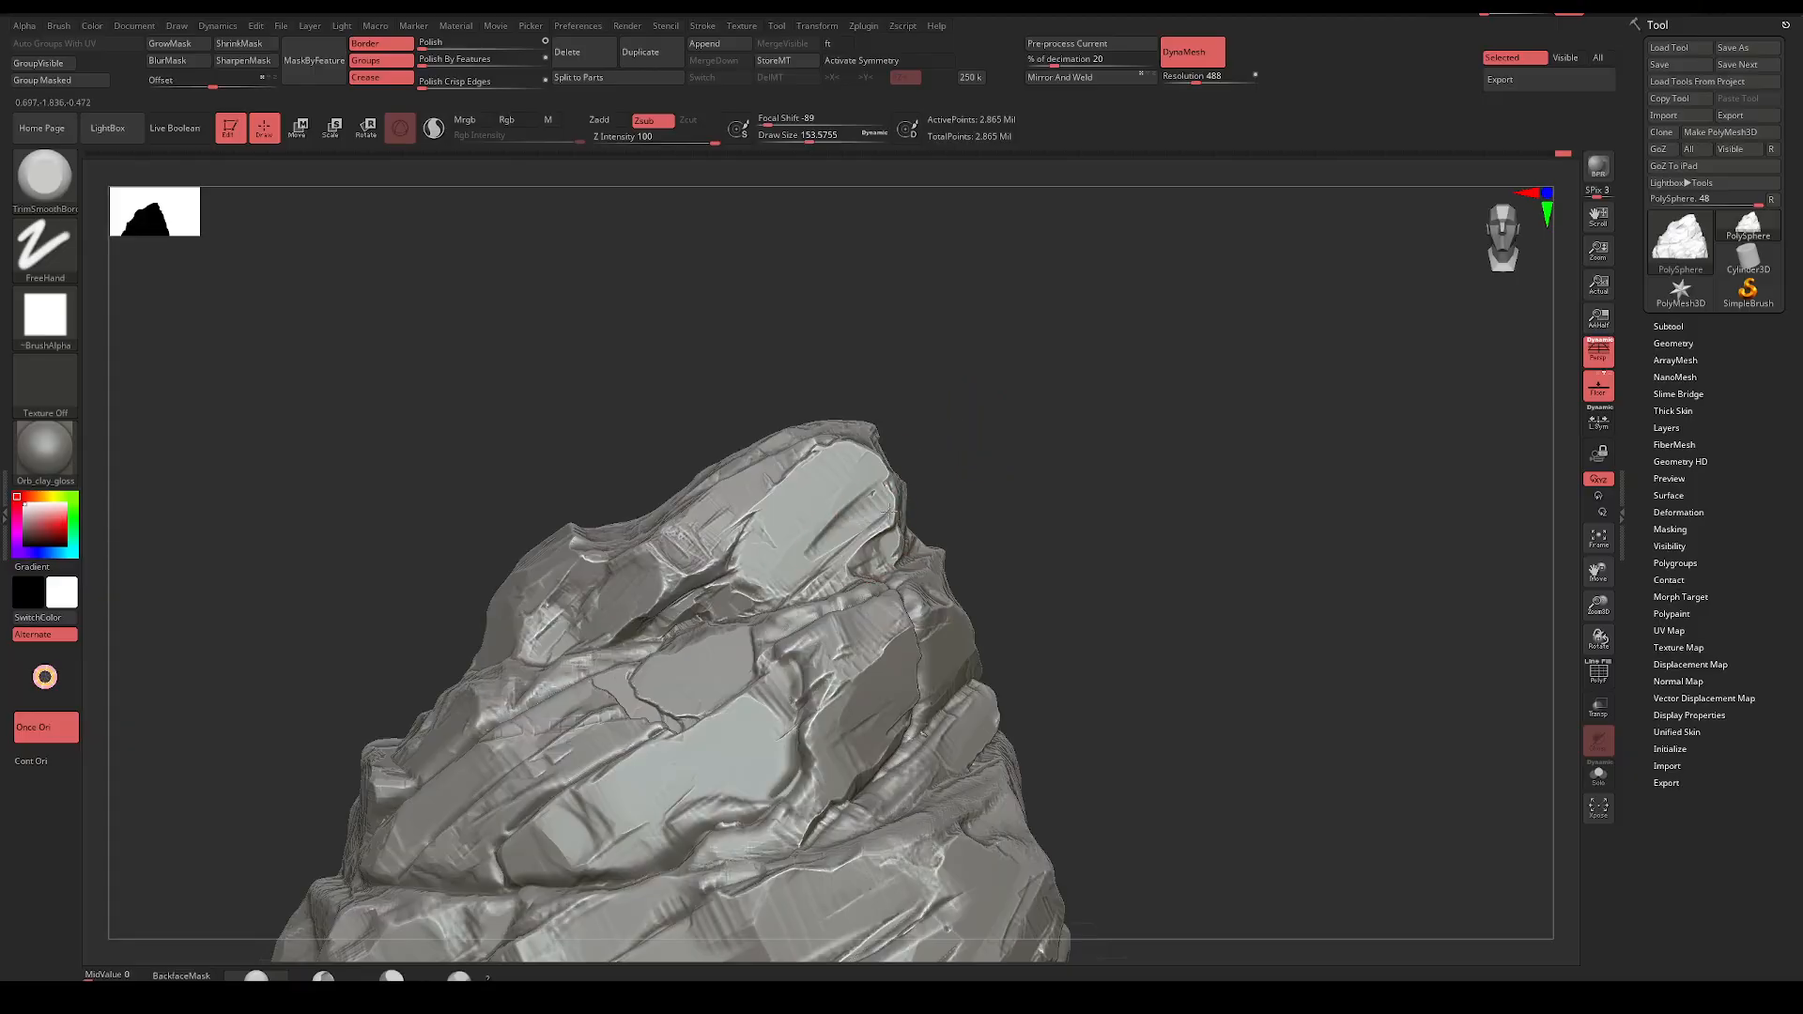
{"action": "left_click_drag", "start_coordinate": [895, 518], "coordinate": [857, 557]}
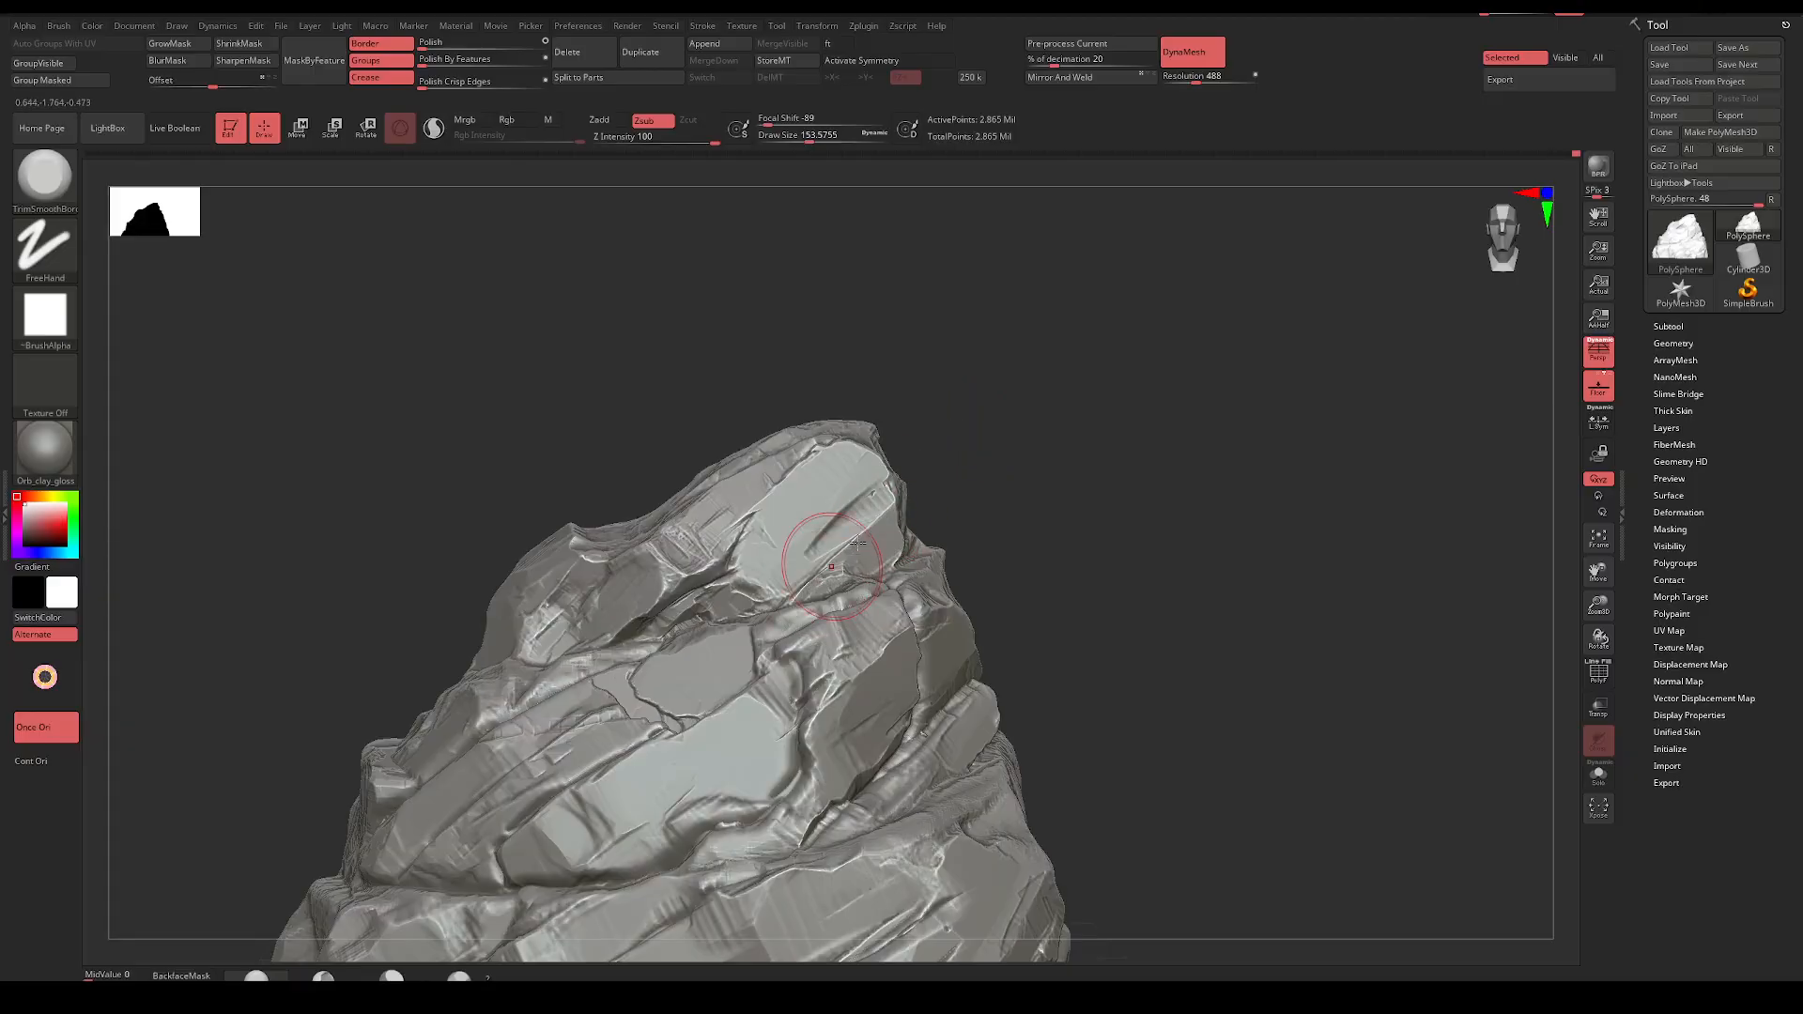
Trim the middle and lower facets of the front face and remesh the rock with DynaMesh at resolution 488
{"action": "left_click_drag", "start_coordinate": [977, 423], "coordinate": [629, 592]}
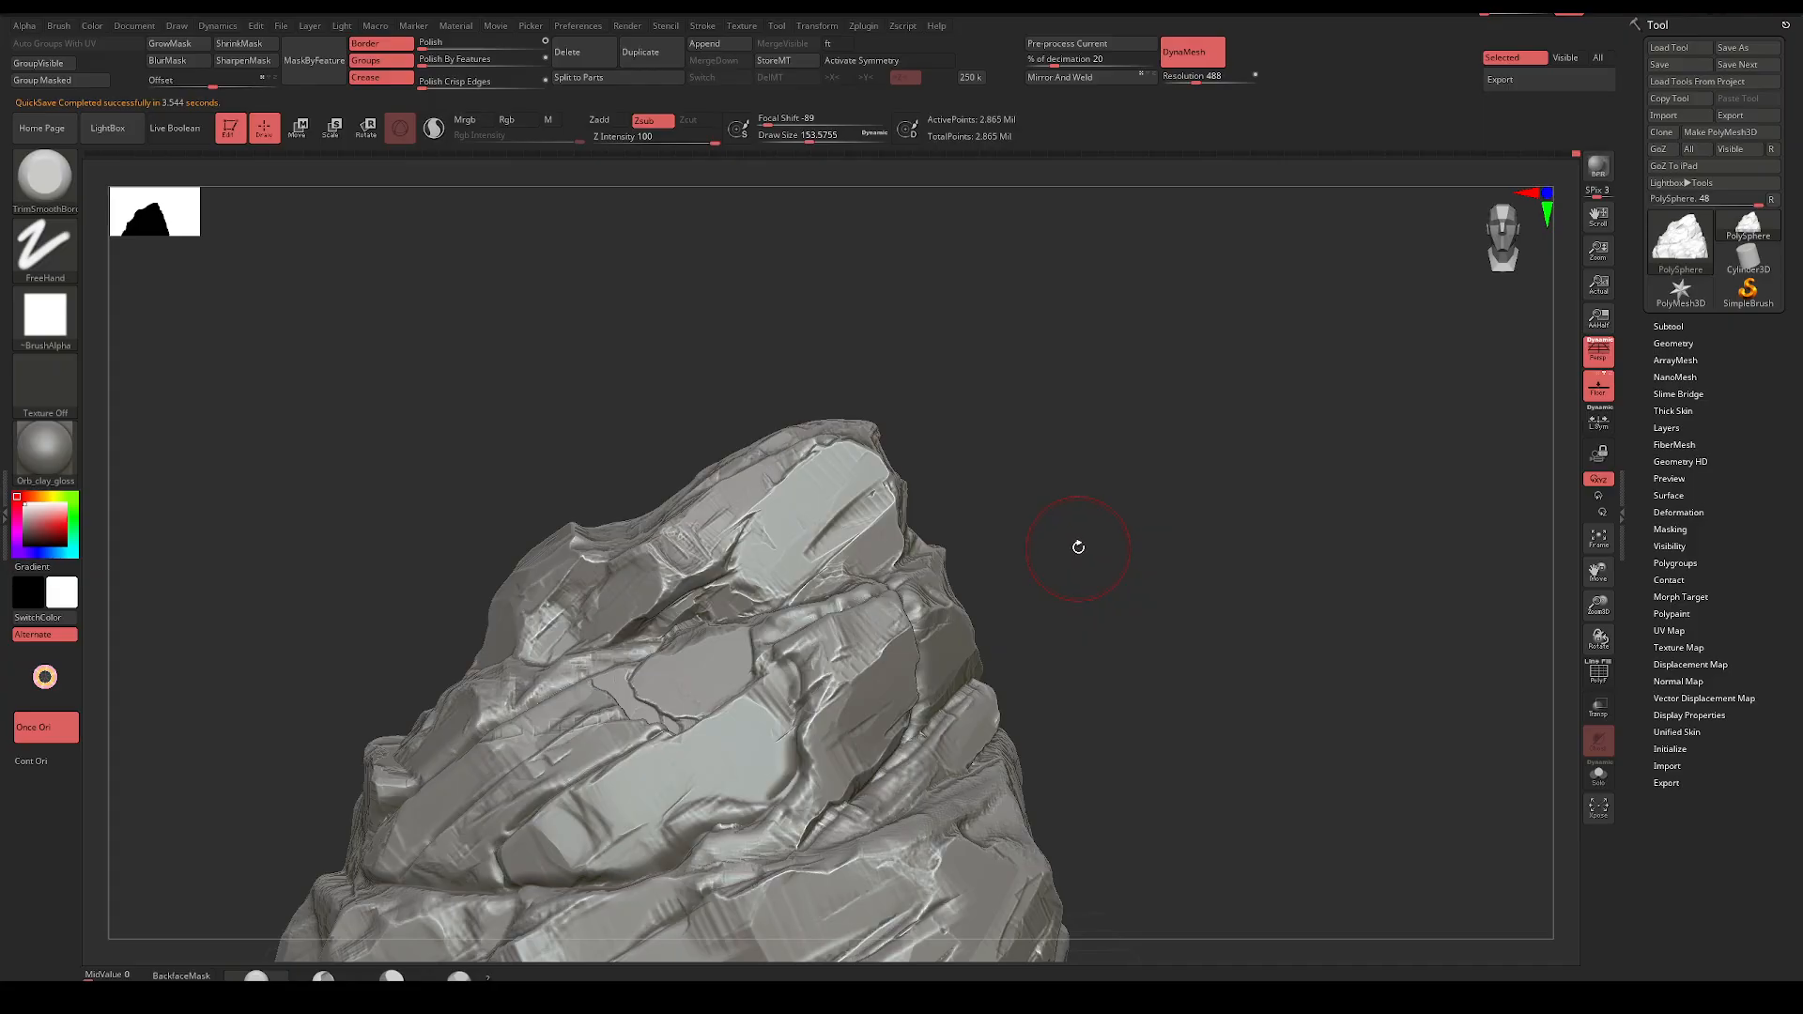
{"action": "mouse_move", "coordinate": [835, 715]}
{"action": "left_mouse_down"}
{"action": "mouse_move", "coordinate": [868, 683]}
{"action": "mouse_move", "coordinate": [840, 815]}
{"action": "mouse_move", "coordinate": [768, 840]}
{"action": "mouse_move", "coordinate": [725, 831]}
{"action": "mouse_move", "coordinate": [736, 846]}
{"action": "mouse_move", "coordinate": [693, 901]}
{"action": "left_mouse_up"}
{"action": "mouse_move", "coordinate": [1085, 597]}
{"action": "right_mouse_down", "text": "alt"}
{"action": "mouse_move", "coordinate": [1102, 616]}
{"action": "mouse_move", "coordinate": [1061, 612]}
{"action": "mouse_move", "coordinate": [1095, 511]}
{"action": "mouse_move", "coordinate": [1163, 447]}
{"action": "right_mouse_up", "text": "alt"}
{"action": "right_click_drag", "start_coordinate": [947, 584], "coordinate": [1040, 484]}
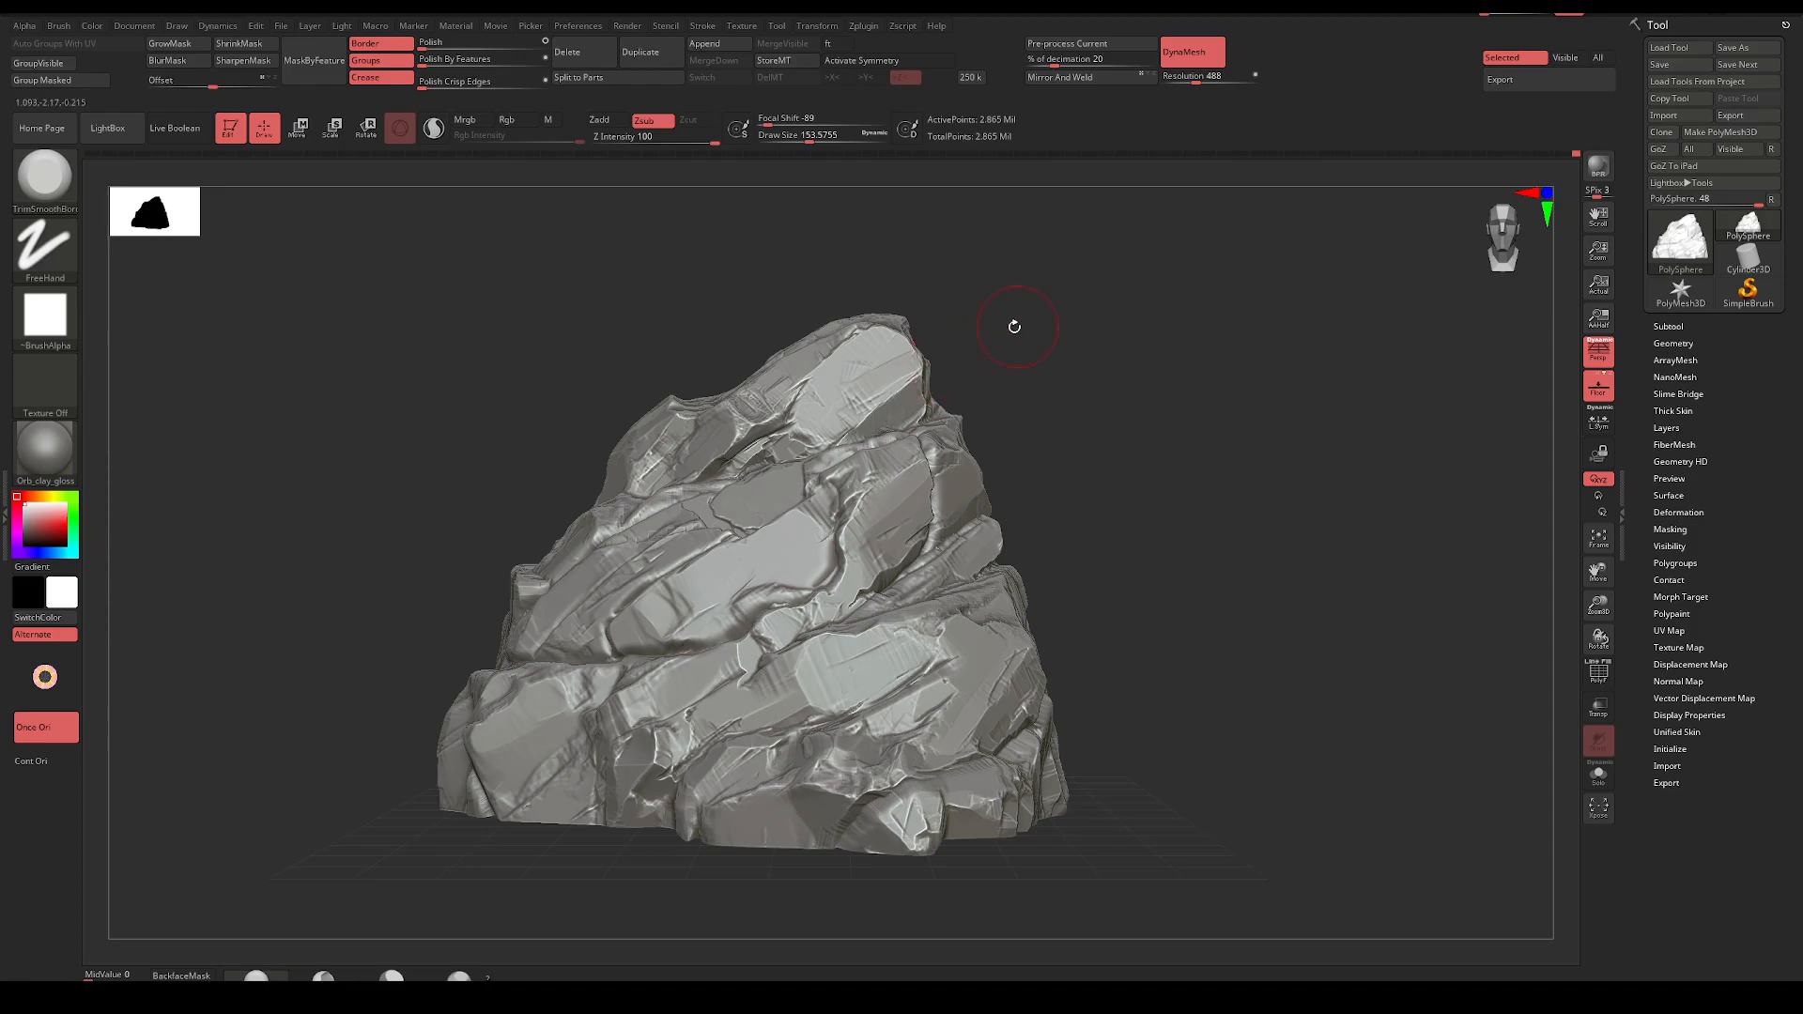
{"action": "key", "text": "ctrl"}
{"action": "mouse_move", "coordinate": [1054, 410]}
{"action": "right_mouse_down"}
{"action": "mouse_move", "coordinate": [1010, 419]}
{"action": "mouse_move", "coordinate": [1062, 411]}
{"action": "mouse_move", "coordinate": [1062, 426]}
{"action": "mouse_move", "coordinate": [1152, 276]}
{"action": "mouse_move", "coordinate": [1130, 507]}
{"action": "mouse_move", "coordinate": [1179, 556]}
{"action": "mouse_move", "coordinate": [1151, 565]}
{"action": "right_mouse_up"}
Flatten the facets of the lower front blocks and chip the corner block's edge, reducing the draw size to about 97
{"action": "mouse_move", "coordinate": [977, 628]}
{"action": "left_mouse_down"}
{"action": "mouse_move", "coordinate": [902, 645]}
{"action": "mouse_move", "coordinate": [929, 601]}
{"action": "mouse_move", "coordinate": [995, 620]}
{"action": "mouse_move", "coordinate": [984, 584]}
{"action": "left_mouse_up"}
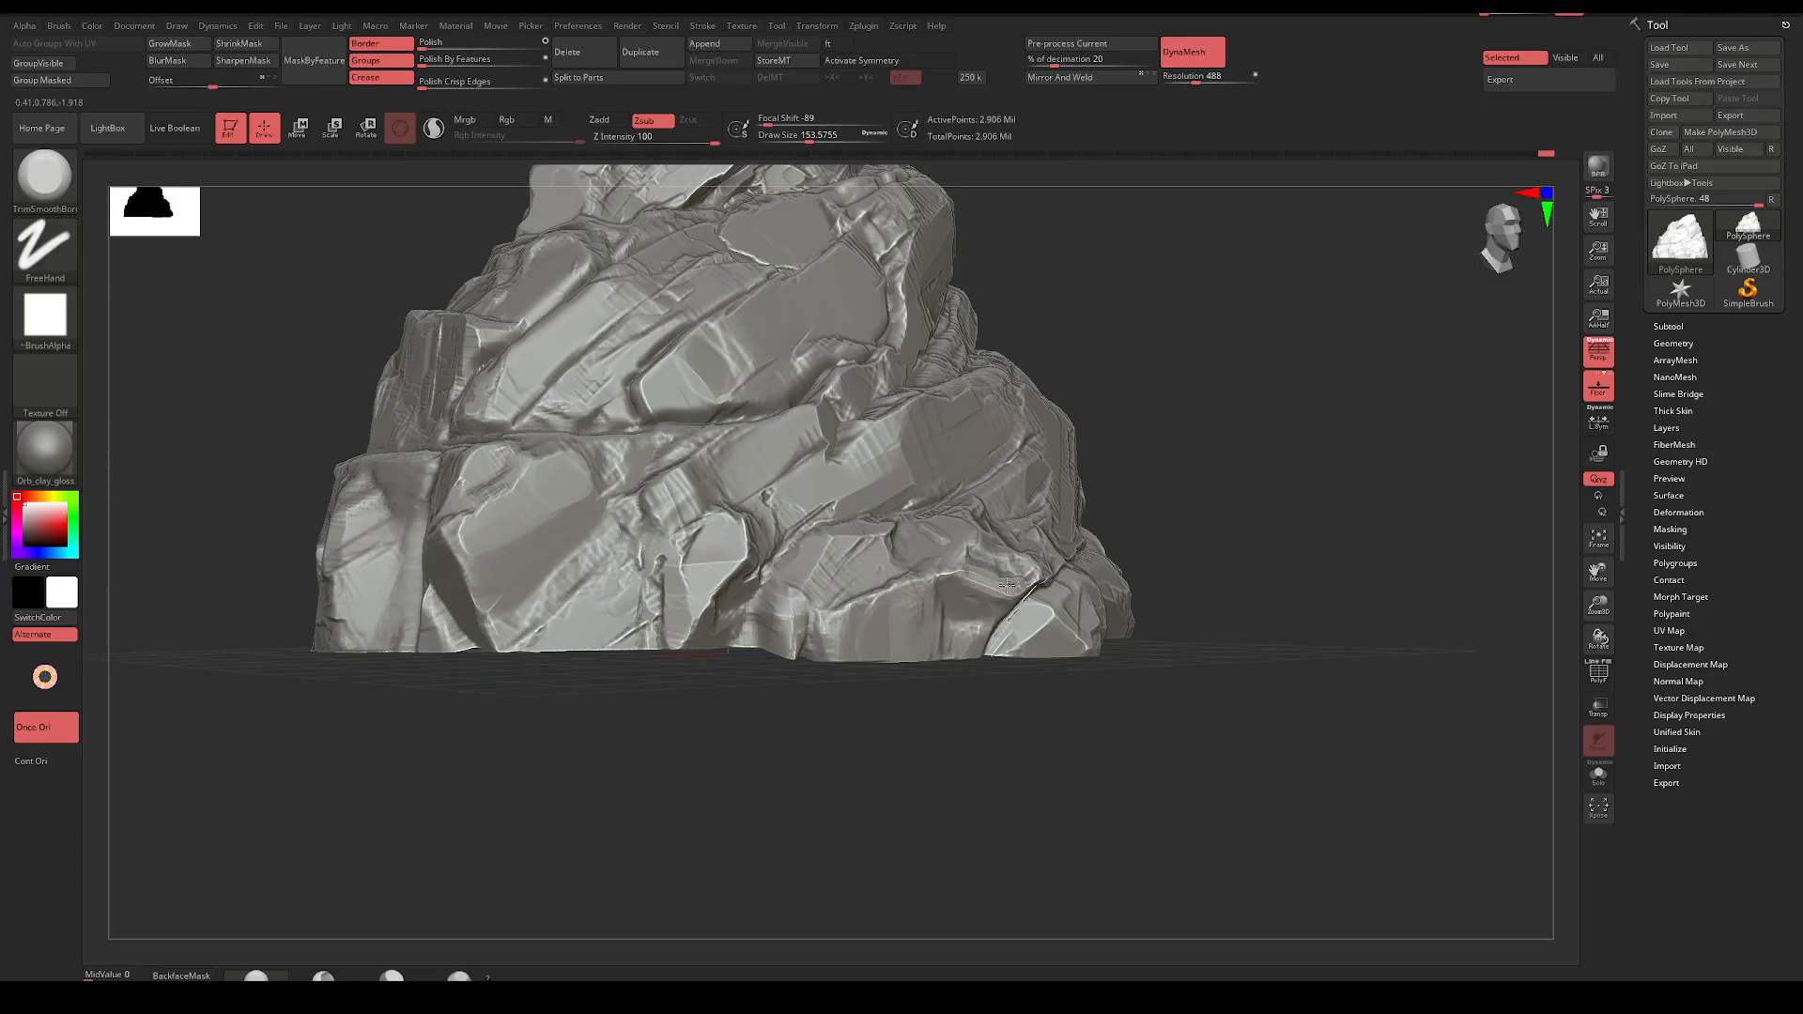
{"action": "right_click_drag", "start_coordinate": [1231, 483], "coordinate": [1254, 446]}
{"action": "mouse_move", "coordinate": [573, 532]}
{"action": "left_mouse_down"}
{"action": "mouse_move", "coordinate": [605, 526]}
{"action": "mouse_move", "coordinate": [526, 605]}
{"action": "mouse_move", "coordinate": [572, 532]}
{"action": "left_mouse_up"}
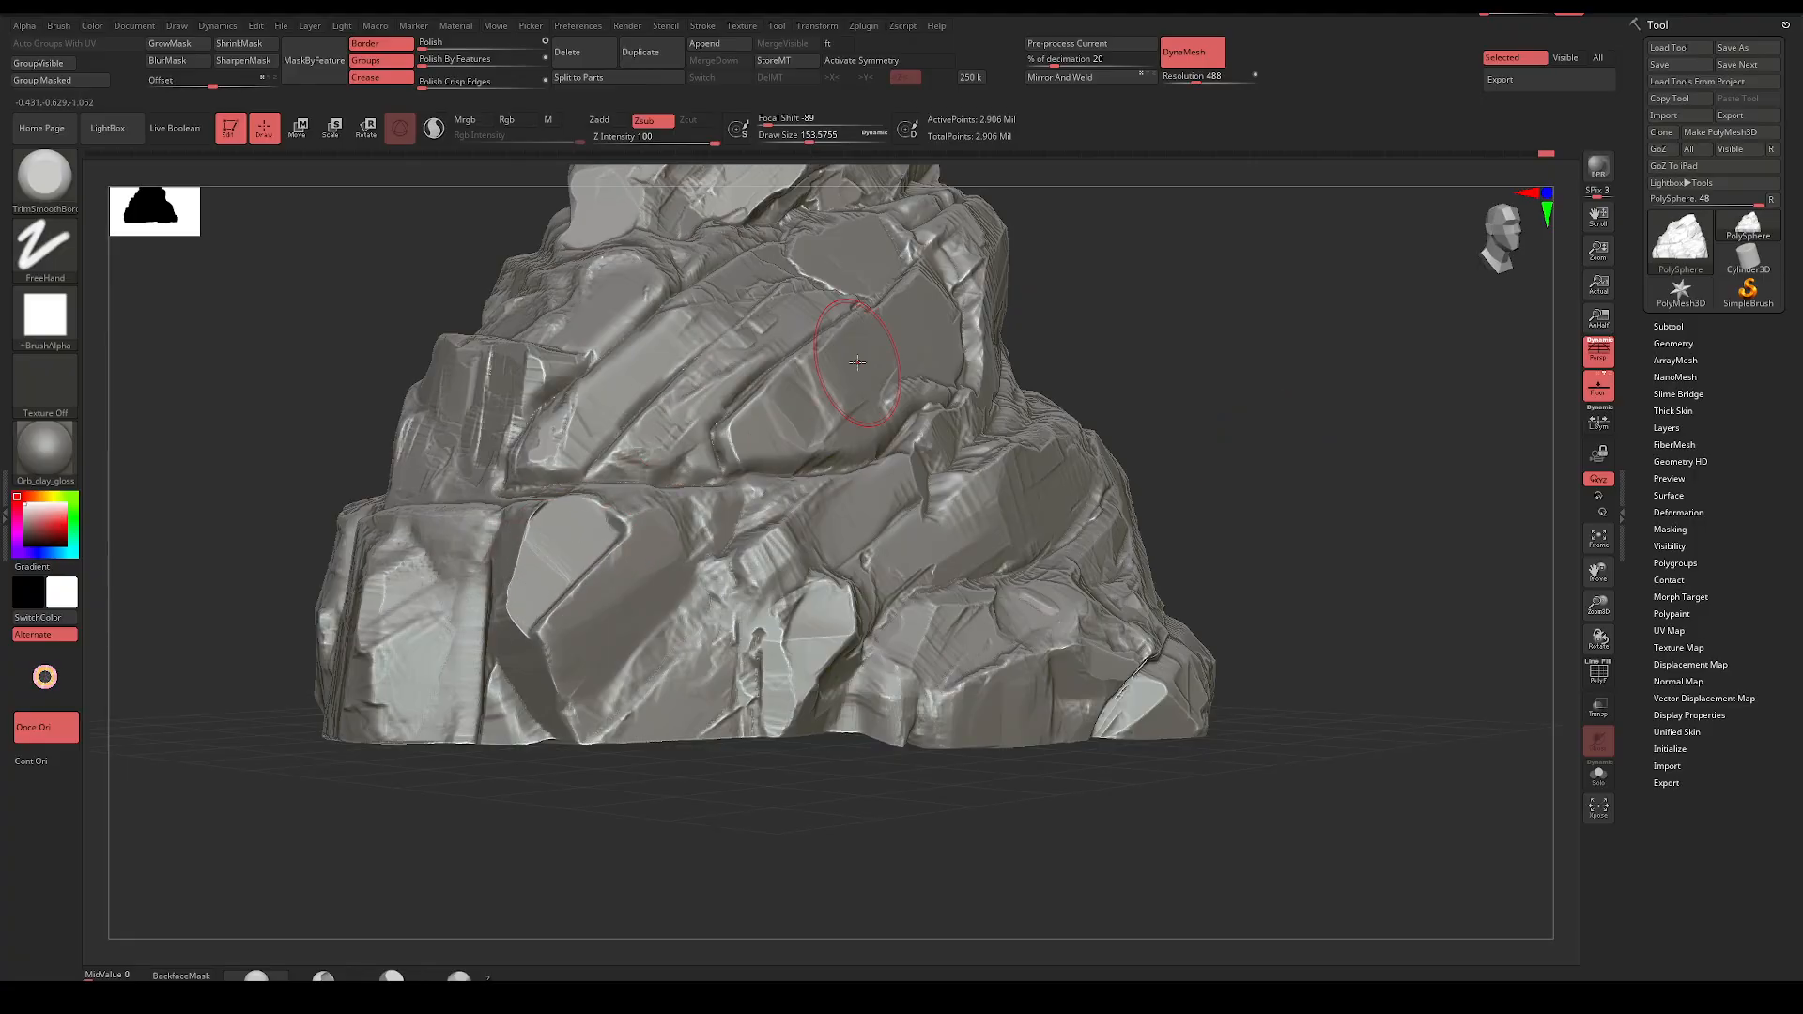
{"action": "right_click_drag", "start_coordinate": [845, 362], "coordinate": [568, 564]}
{"action": "key", "text": "space"}
{"action": "mouse_move", "coordinate": [563, 541]}
{"action": "left_mouse_down"}
{"action": "mouse_move", "coordinate": [543, 543]}
{"action": "mouse_move", "coordinate": [543, 644]}
{"action": "mouse_move", "coordinate": [540, 612]}
{"action": "left_mouse_up"}
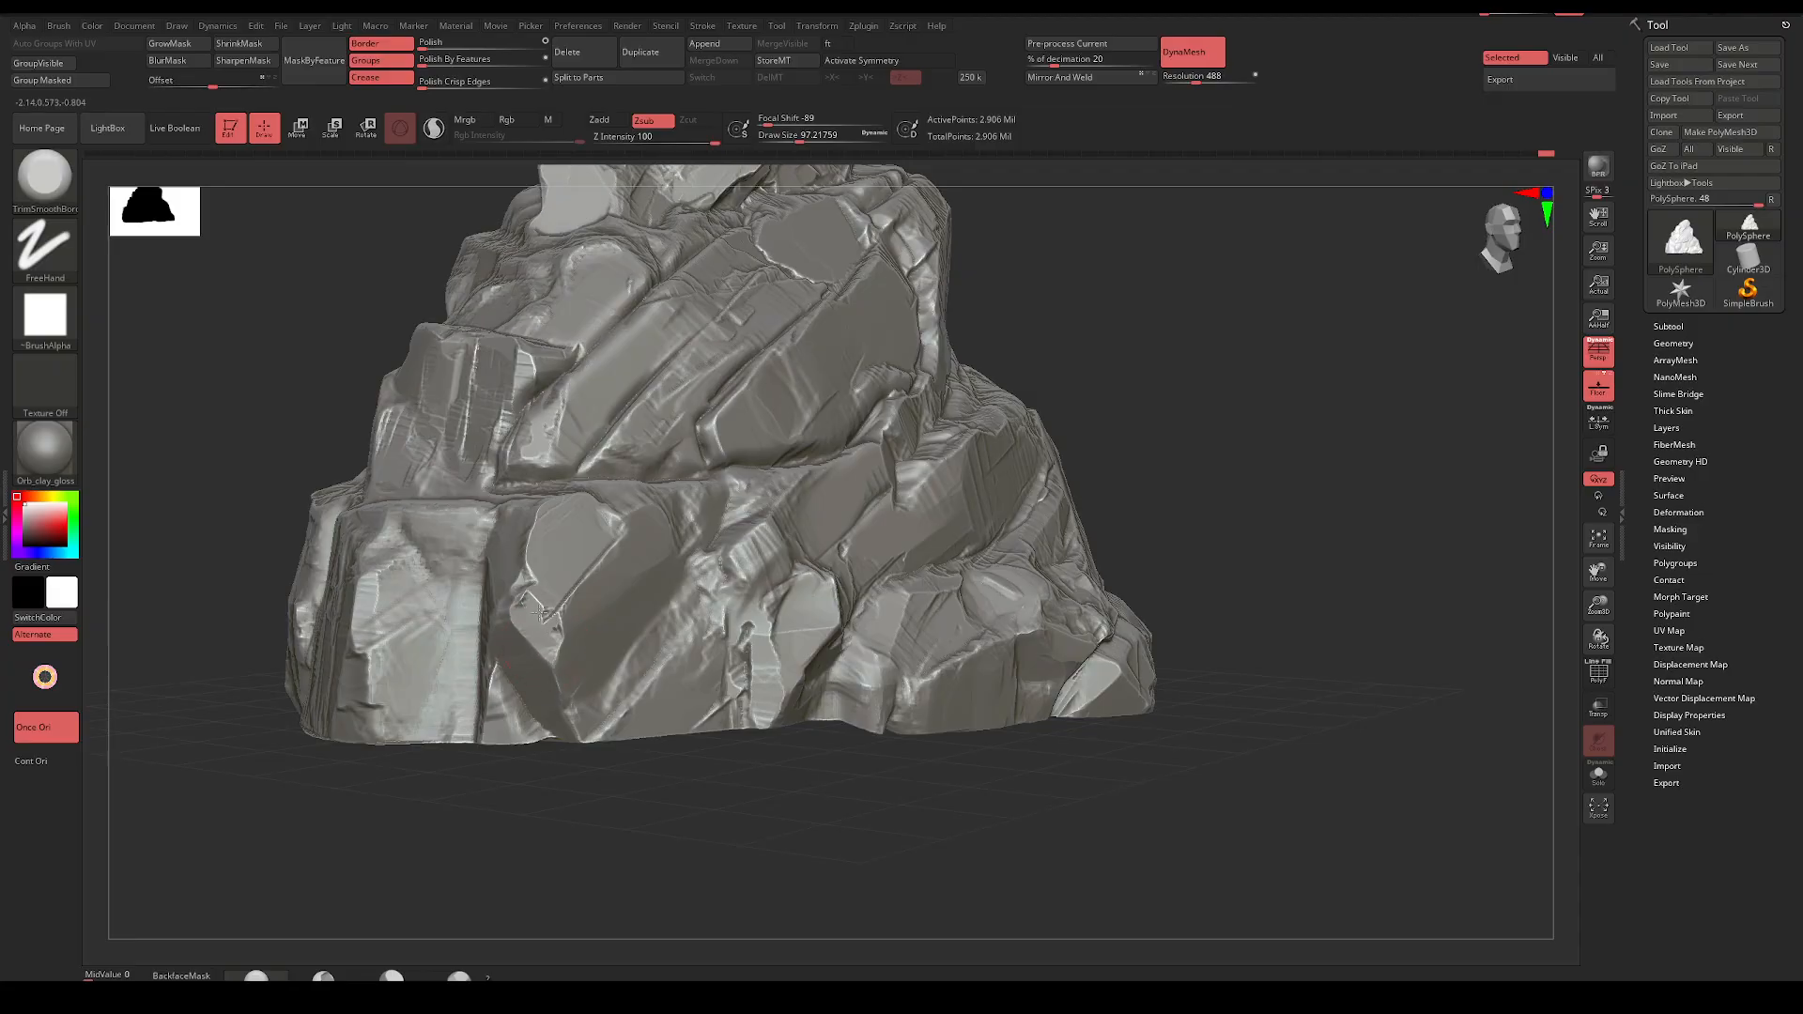
Trim the edges of the lower corner block with smaller planes at a draw size of about 62
{"action": "left_click_drag", "start_coordinate": [1301, 403], "coordinate": [1075, 375]}
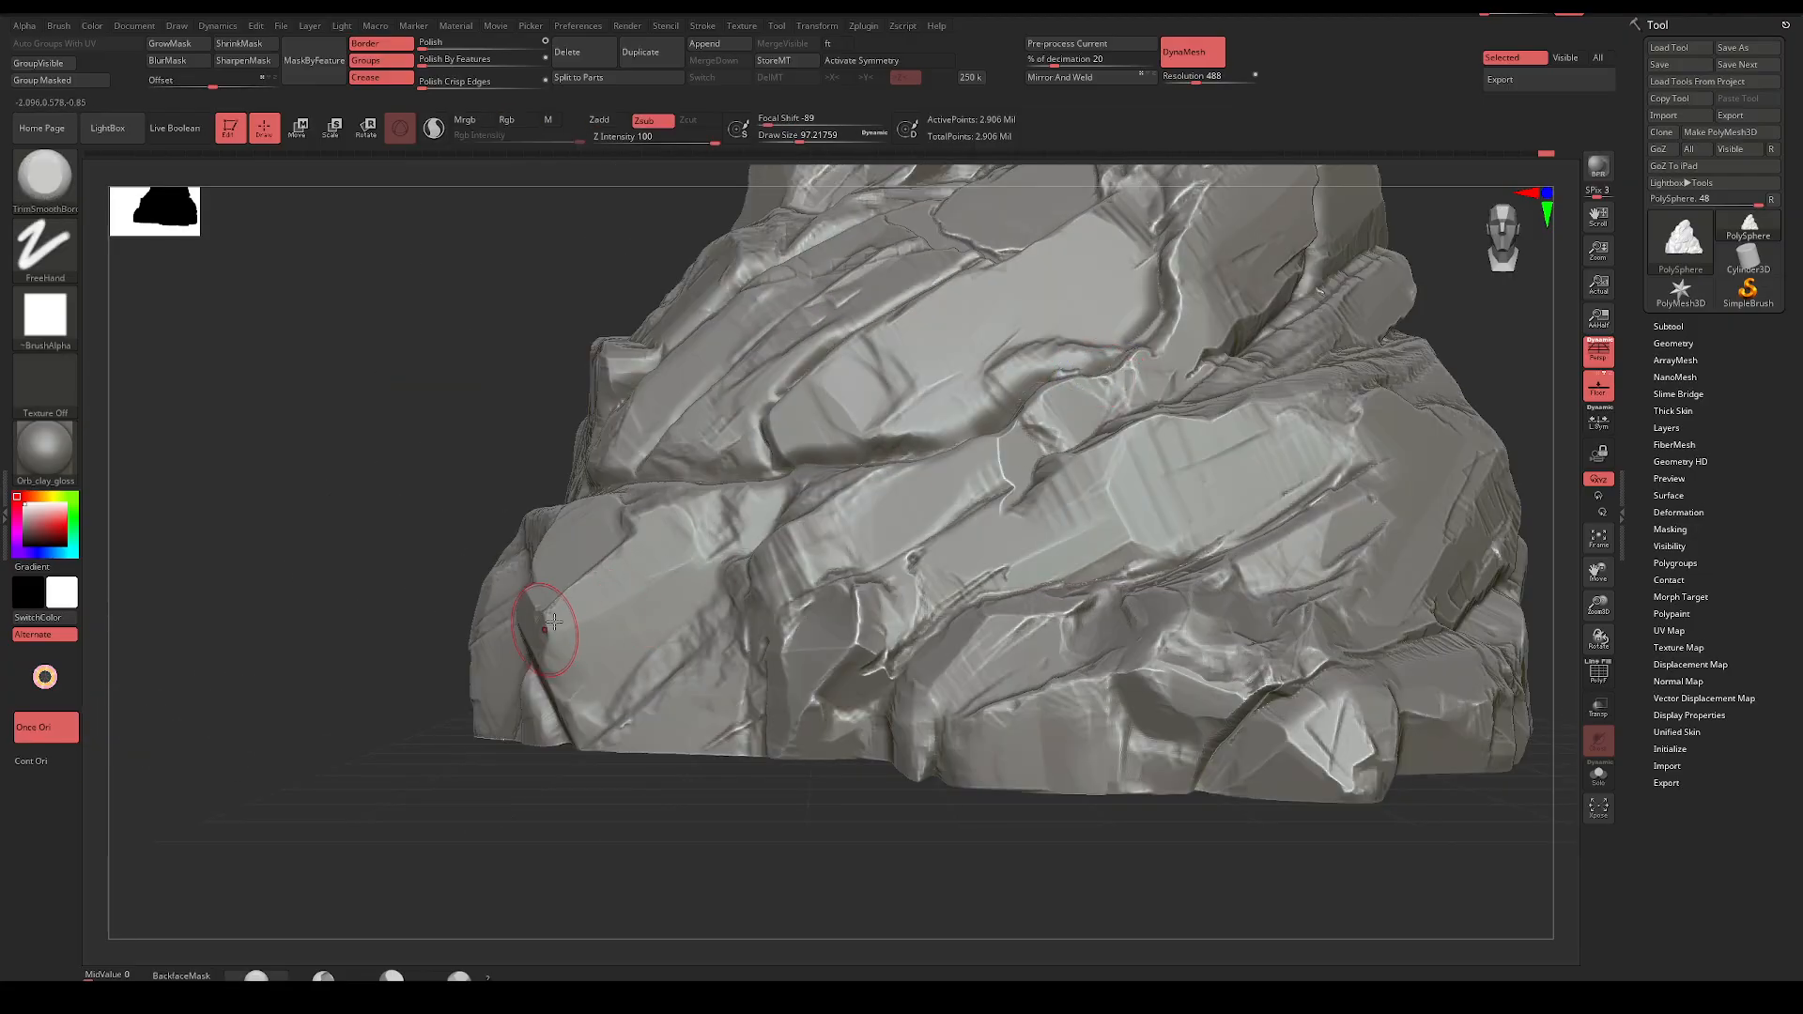
{"action": "key", "text": "space"}
{"action": "left_click_drag", "start_coordinate": [554, 647], "coordinate": [544, 647]}
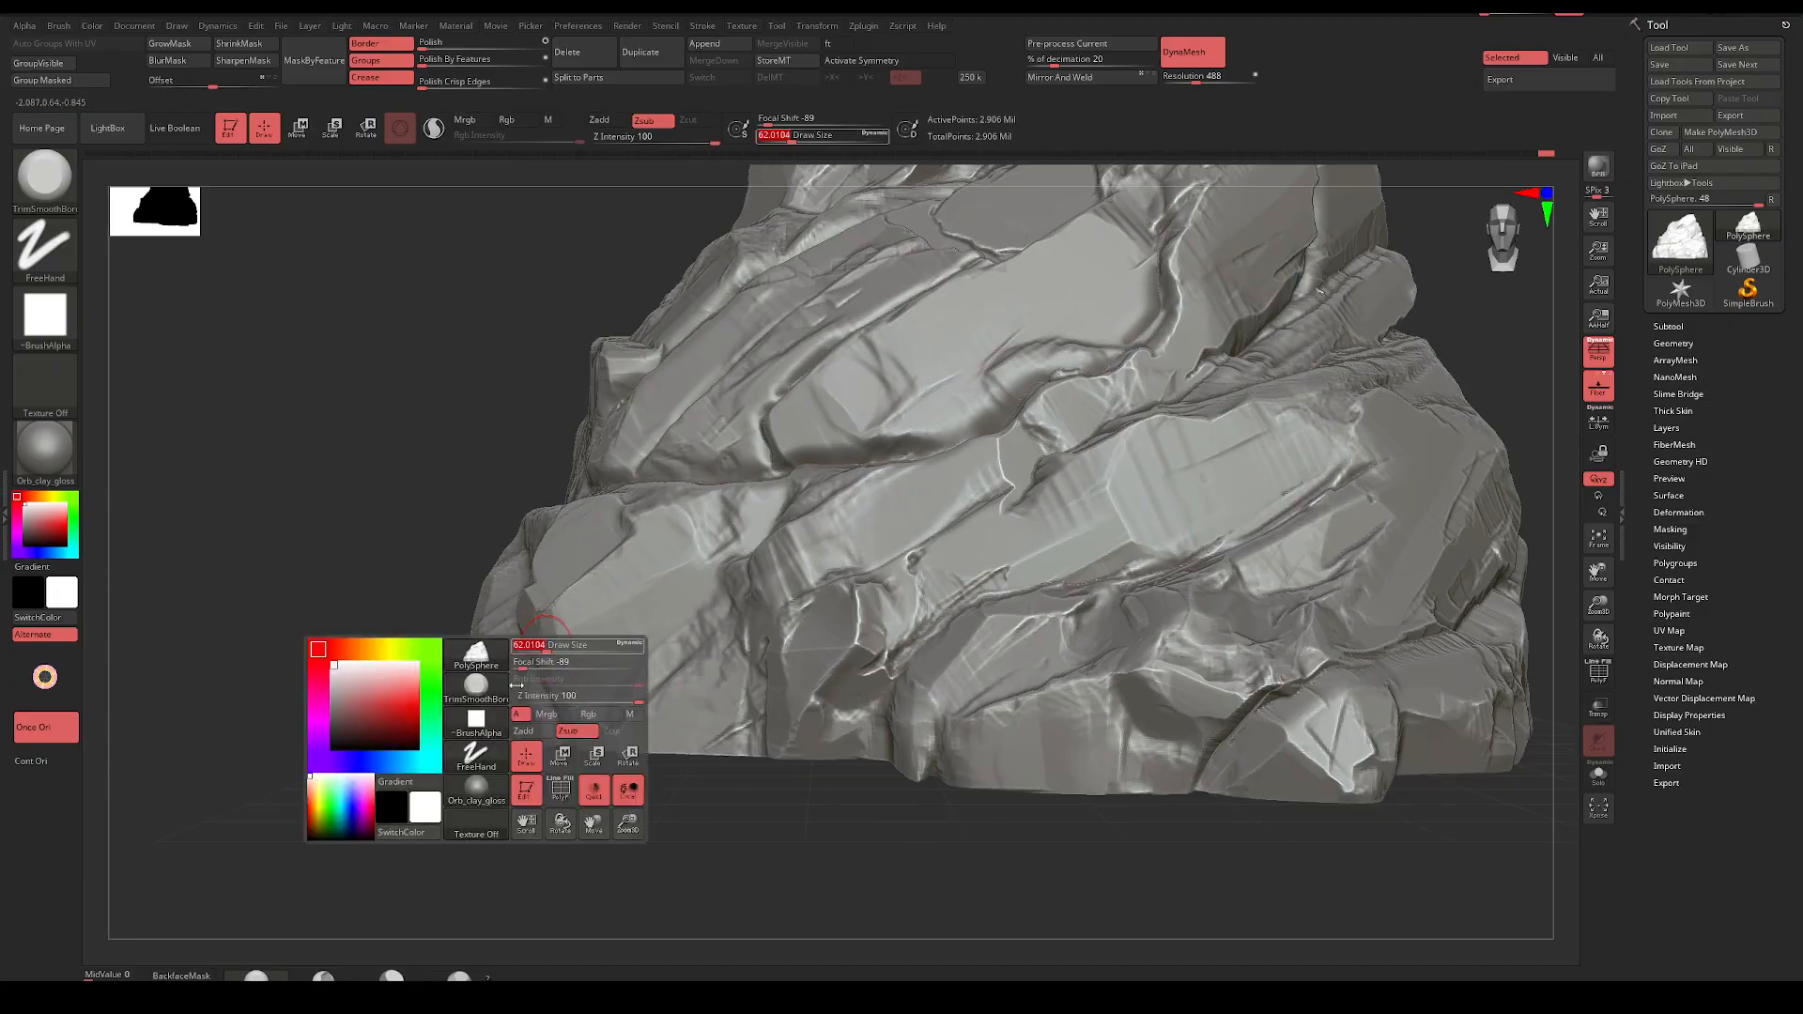
{"action": "left_click_drag", "start_coordinate": [423, 788], "coordinate": [544, 695]}
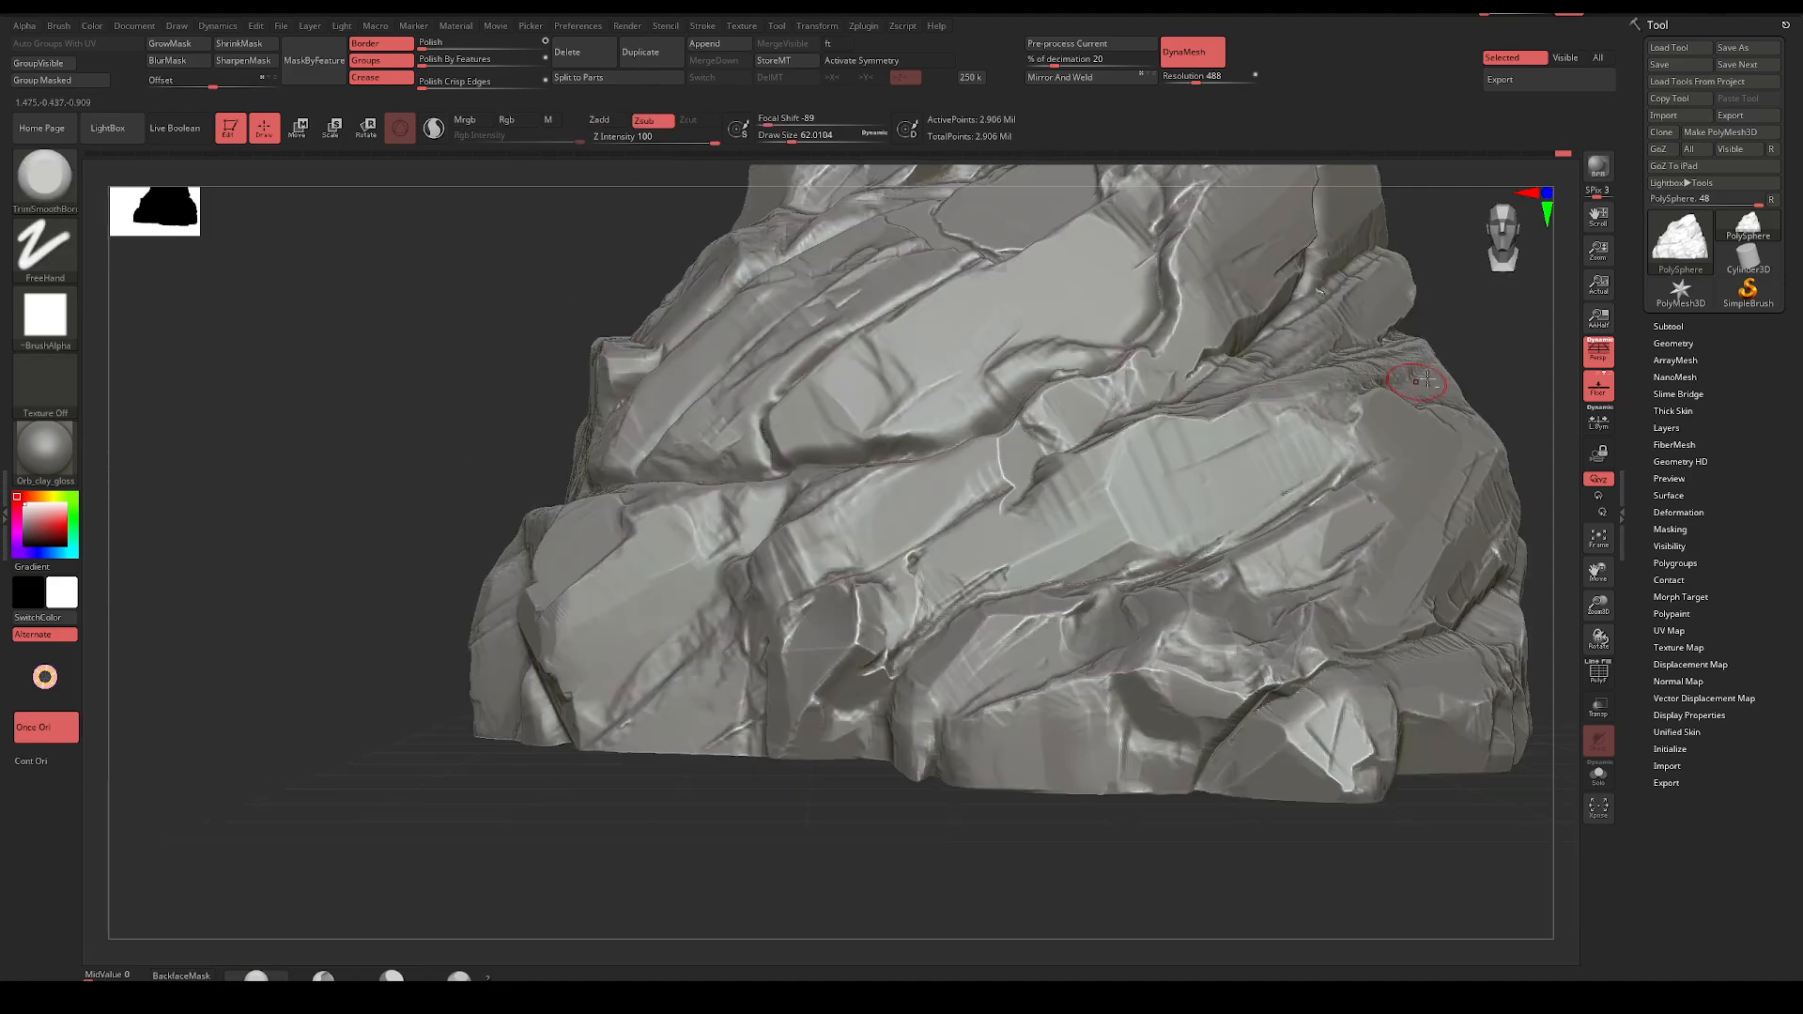
Chip the edge of the middle ledge and flatten its top surface, enlarging the draw size to about 87
{"action": "mouse_move", "coordinate": [1304, 399]}
{"action": "left_mouse_down"}
{"action": "mouse_move", "coordinate": [1279, 450]}
{"action": "mouse_move", "coordinate": [1307, 509]}
{"action": "mouse_move", "coordinate": [1281, 521]}
{"action": "left_mouse_up"}
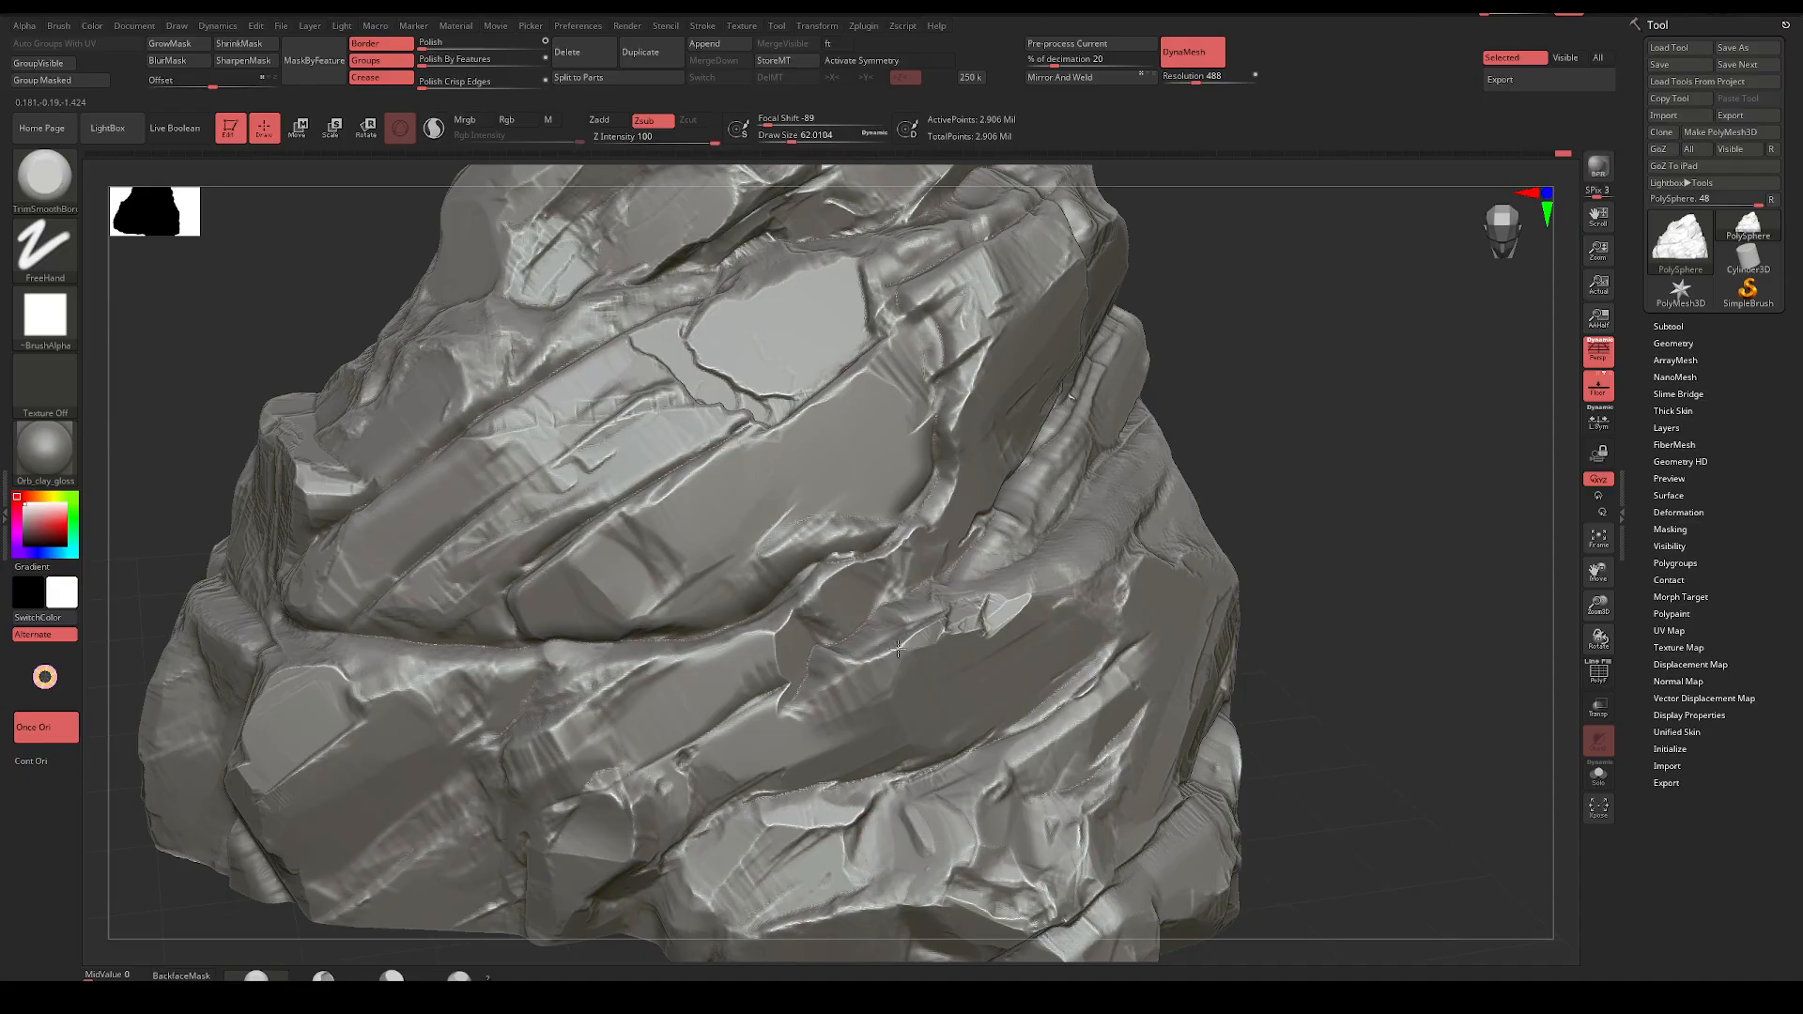
{"action": "mouse_move", "coordinate": [1345, 476]}
{"action": "left_mouse_down"}
{"action": "mouse_move", "coordinate": [1320, 435]}
{"action": "mouse_move", "coordinate": [1067, 523]}
{"action": "mouse_move", "coordinate": [1027, 594]}
{"action": "mouse_move", "coordinate": [800, 615]}
{"action": "left_mouse_up"}
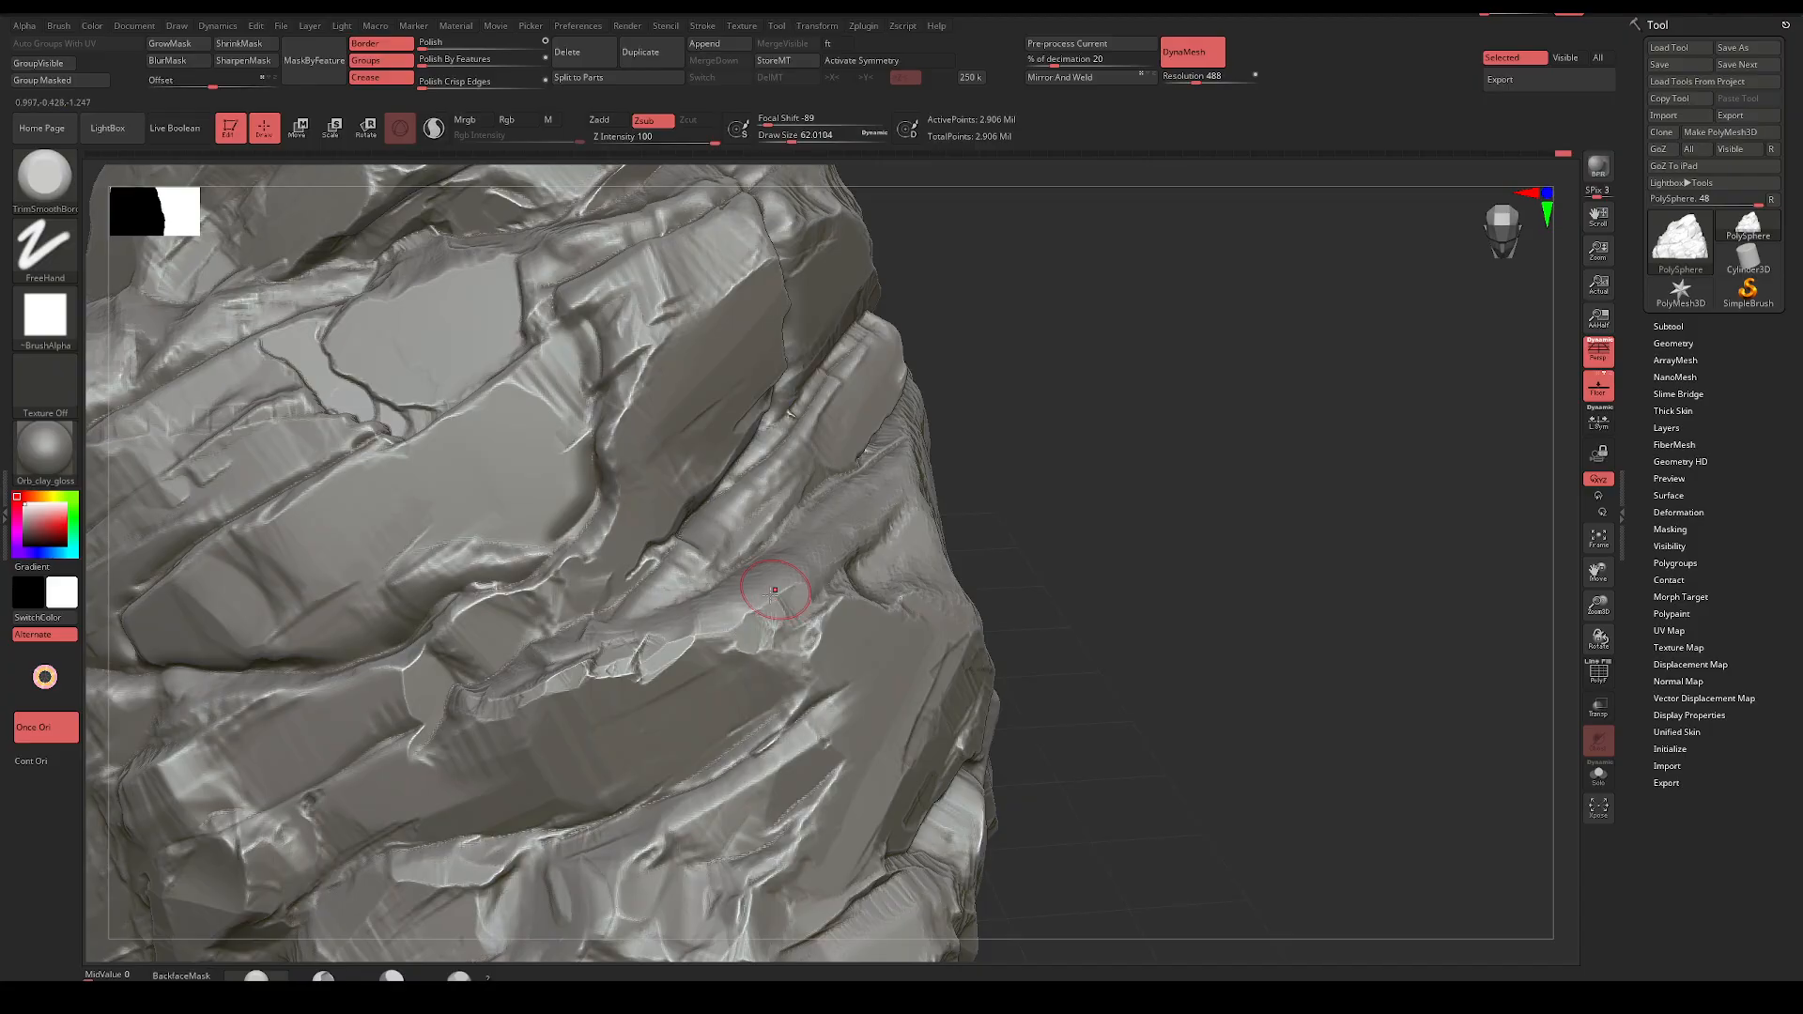
{"action": "key", "text": "space"}
{"action": "left_click_drag", "start_coordinate": [764, 597], "coordinate": [781, 597]}
{"action": "left_click_drag", "start_coordinate": [1033, 536], "coordinate": [1002, 478]}
{"action": "mouse_move", "coordinate": [727, 587]}
{"action": "left_mouse_down"}
{"action": "mouse_move", "coordinate": [789, 544]}
{"action": "mouse_move", "coordinate": [591, 643]}
{"action": "mouse_move", "coordinate": [784, 551]}
{"action": "mouse_move", "coordinate": [850, 479]}
{"action": "mouse_move", "coordinate": [816, 465]}
{"action": "mouse_move", "coordinate": [751, 537]}
{"action": "mouse_move", "coordinate": [836, 469]}
{"action": "mouse_move", "coordinate": [703, 602]}
{"action": "mouse_move", "coordinate": [817, 523]}
{"action": "mouse_move", "coordinate": [774, 564]}
{"action": "left_mouse_up"}
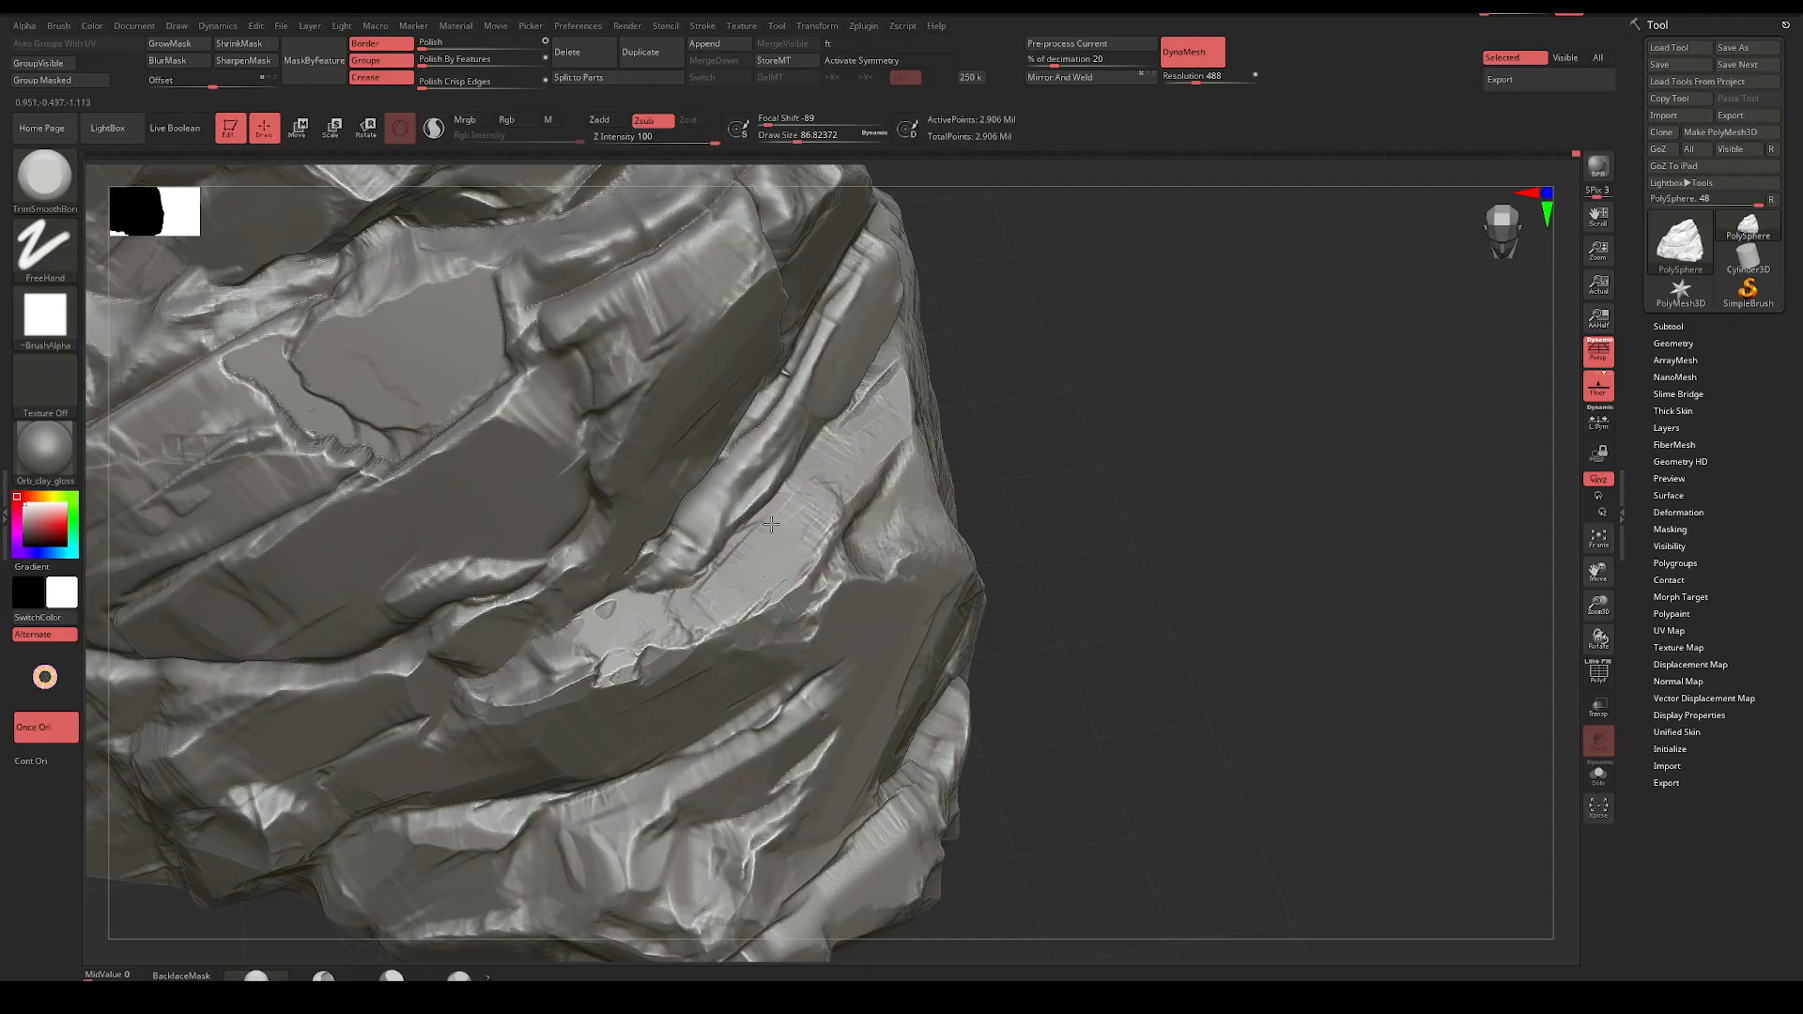
Chip the middle ledge's front edge near its outer corner at a draw size of about 49
{"action": "mouse_move", "coordinate": [994, 401]}
{"action": "left_mouse_down"}
{"action": "mouse_move", "coordinate": [1018, 334]}
{"action": "mouse_move", "coordinate": [1106, 386]}
{"action": "mouse_move", "coordinate": [1064, 437]}
{"action": "left_mouse_up"}
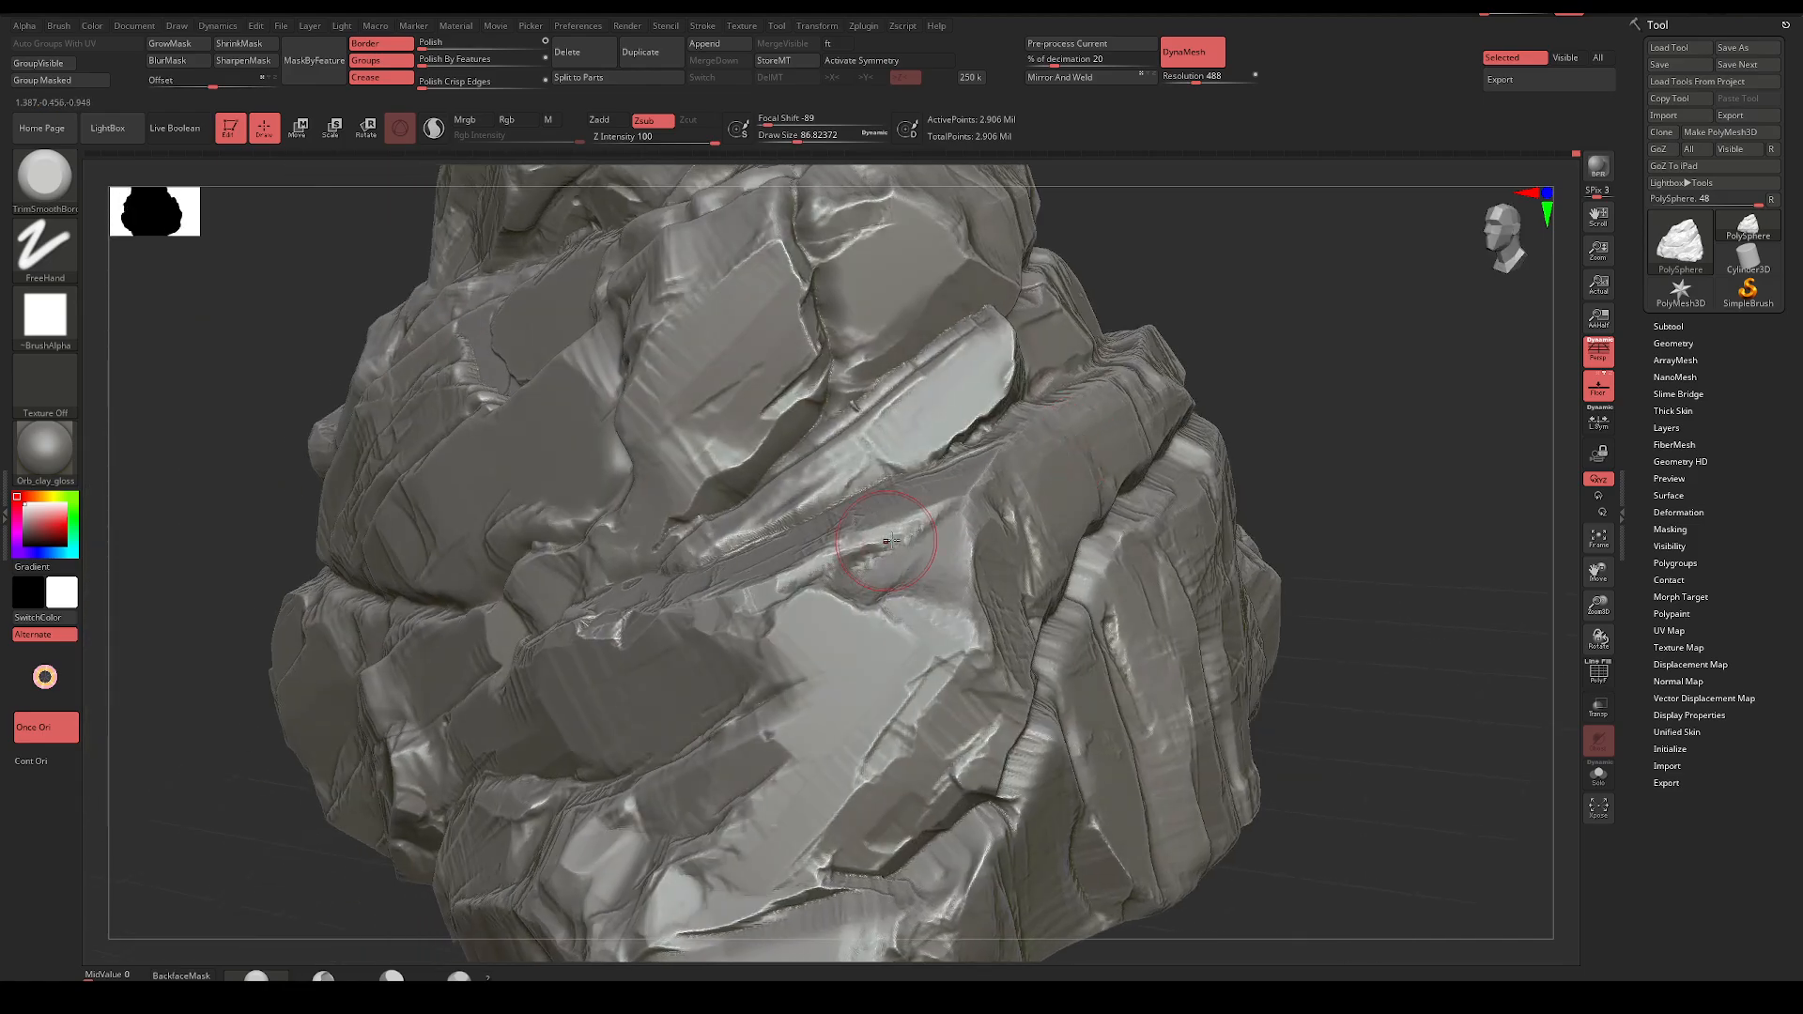
{"action": "key", "text": "space"}
{"action": "left_click_drag", "start_coordinate": [902, 536], "coordinate": [888, 535]}
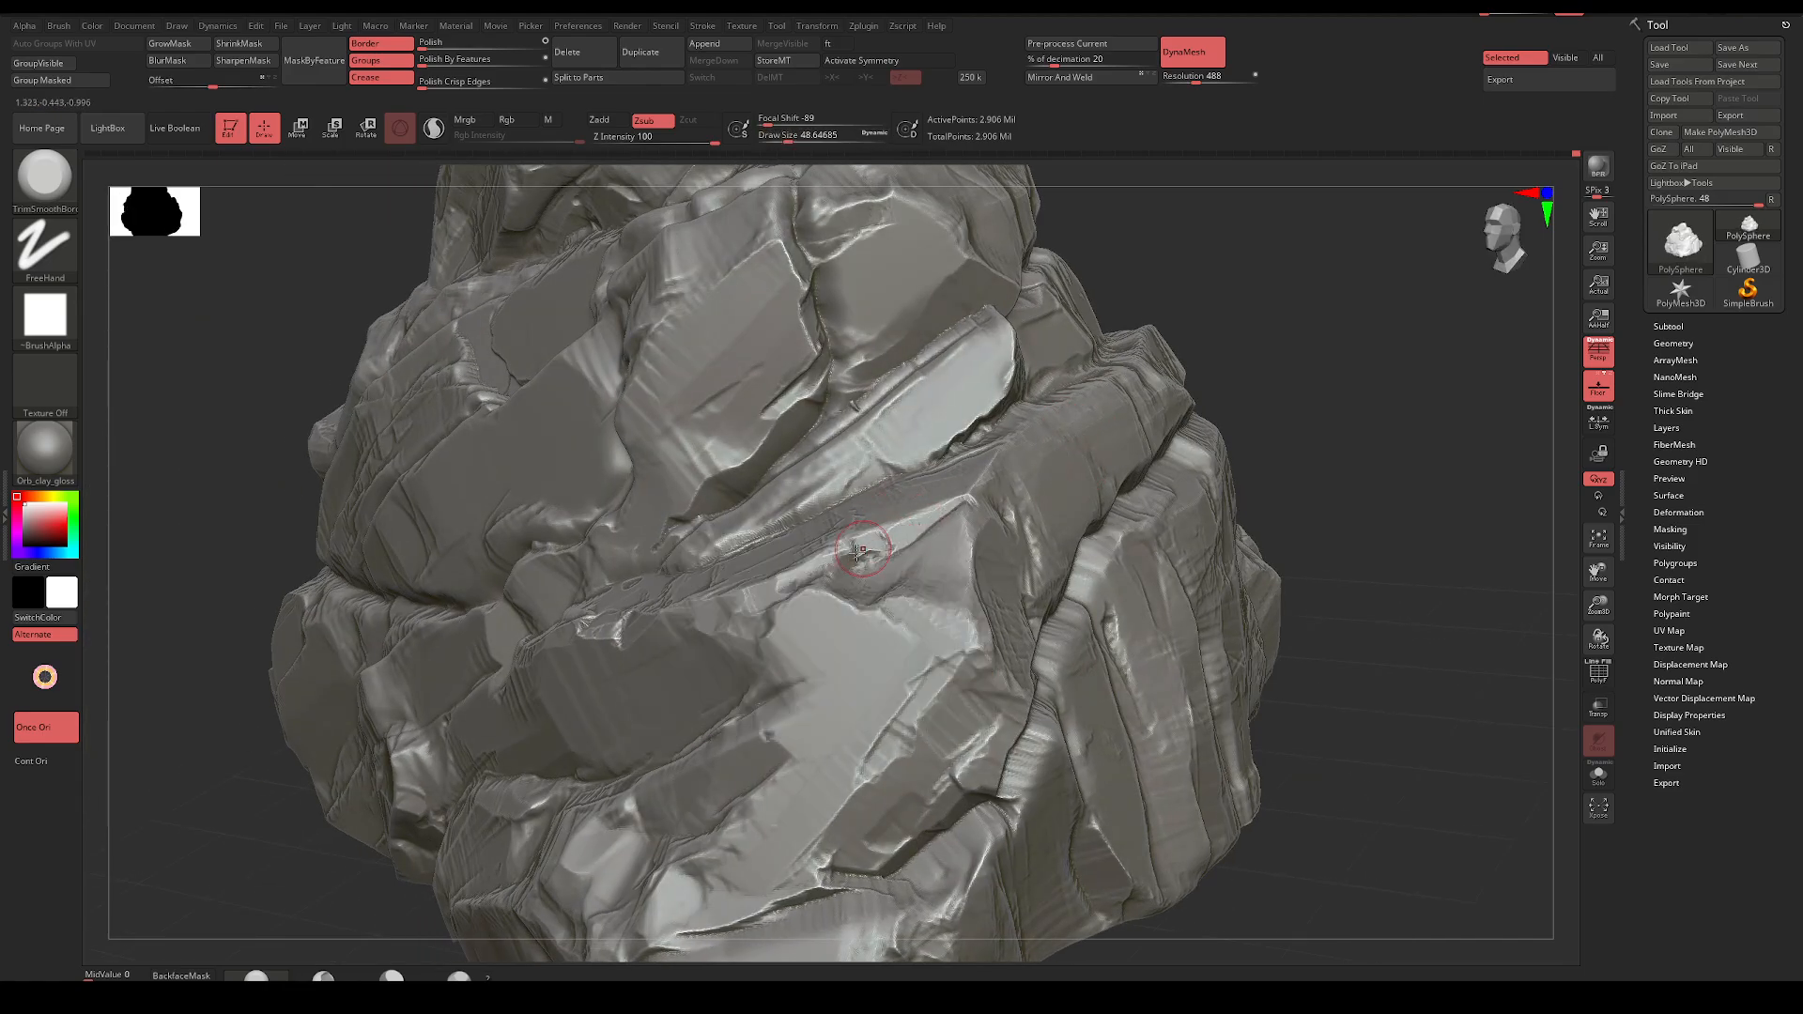
{"action": "left_click_drag", "start_coordinate": [1271, 389], "coordinate": [1156, 451]}
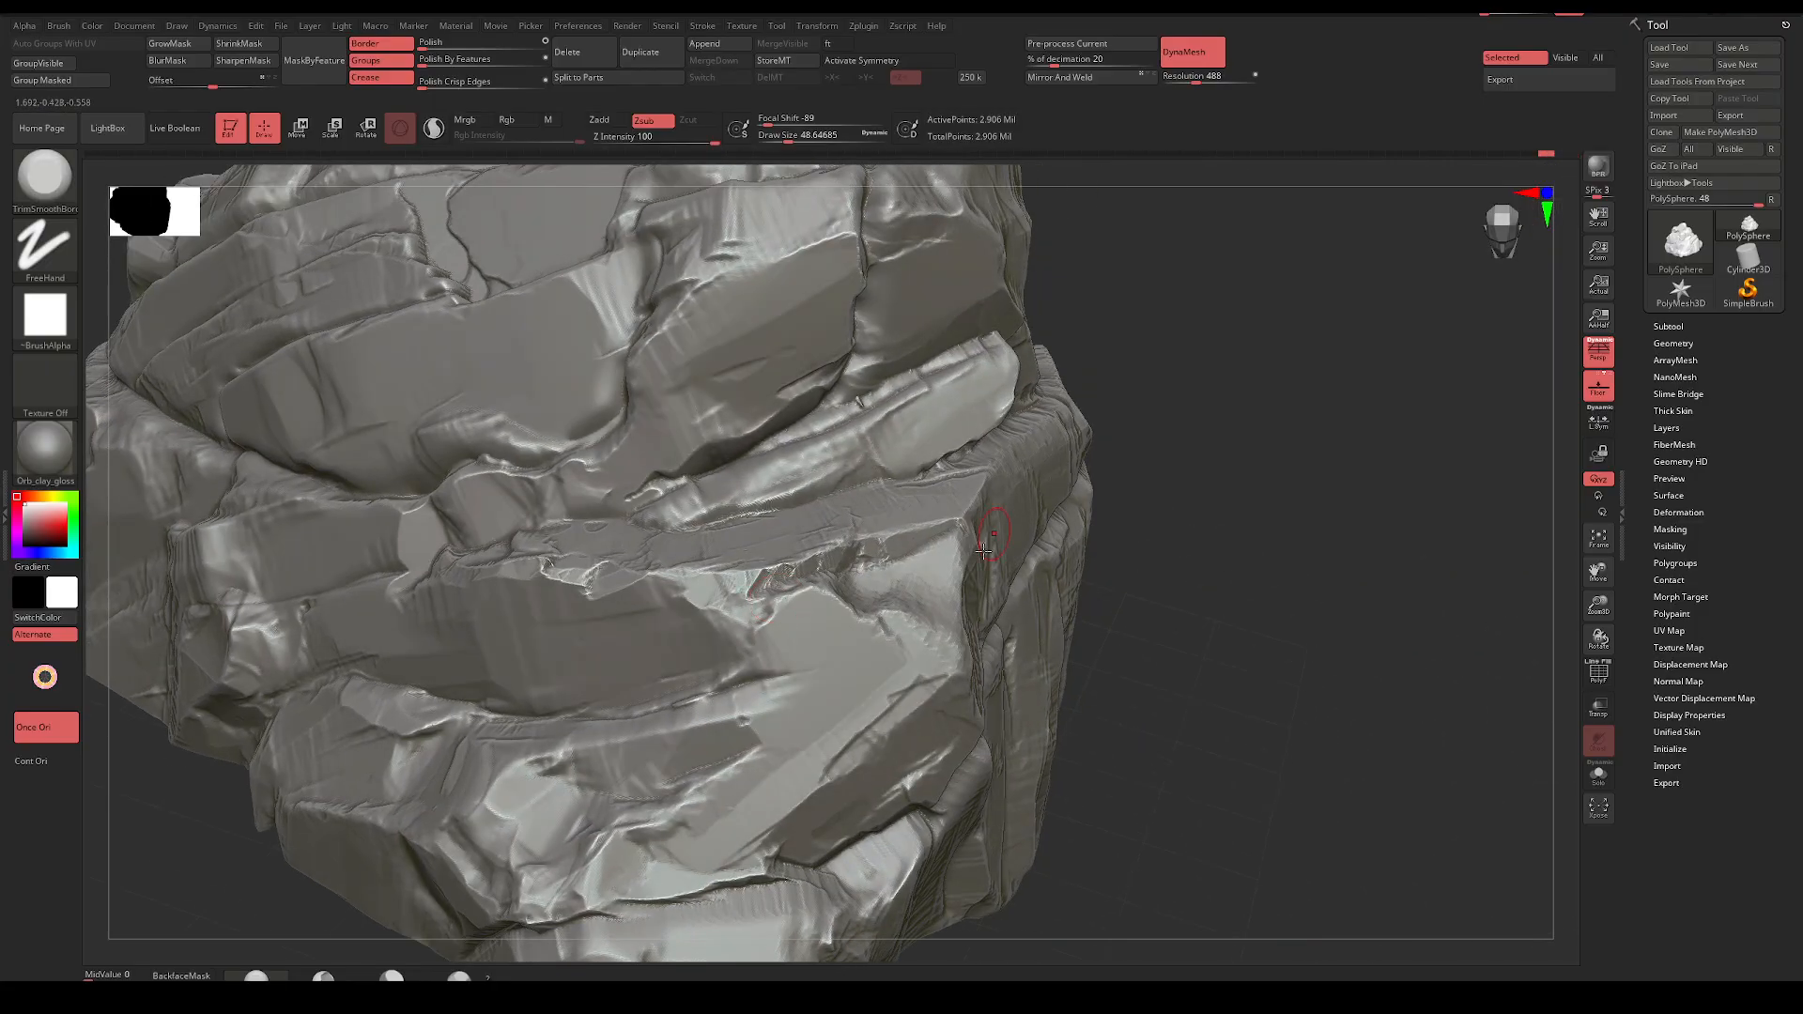
Cut a flat plane beneath the ledge's outer corner at a draw size of about 87, and chip its lower edge at about 62
{"action": "key", "text": "space"}
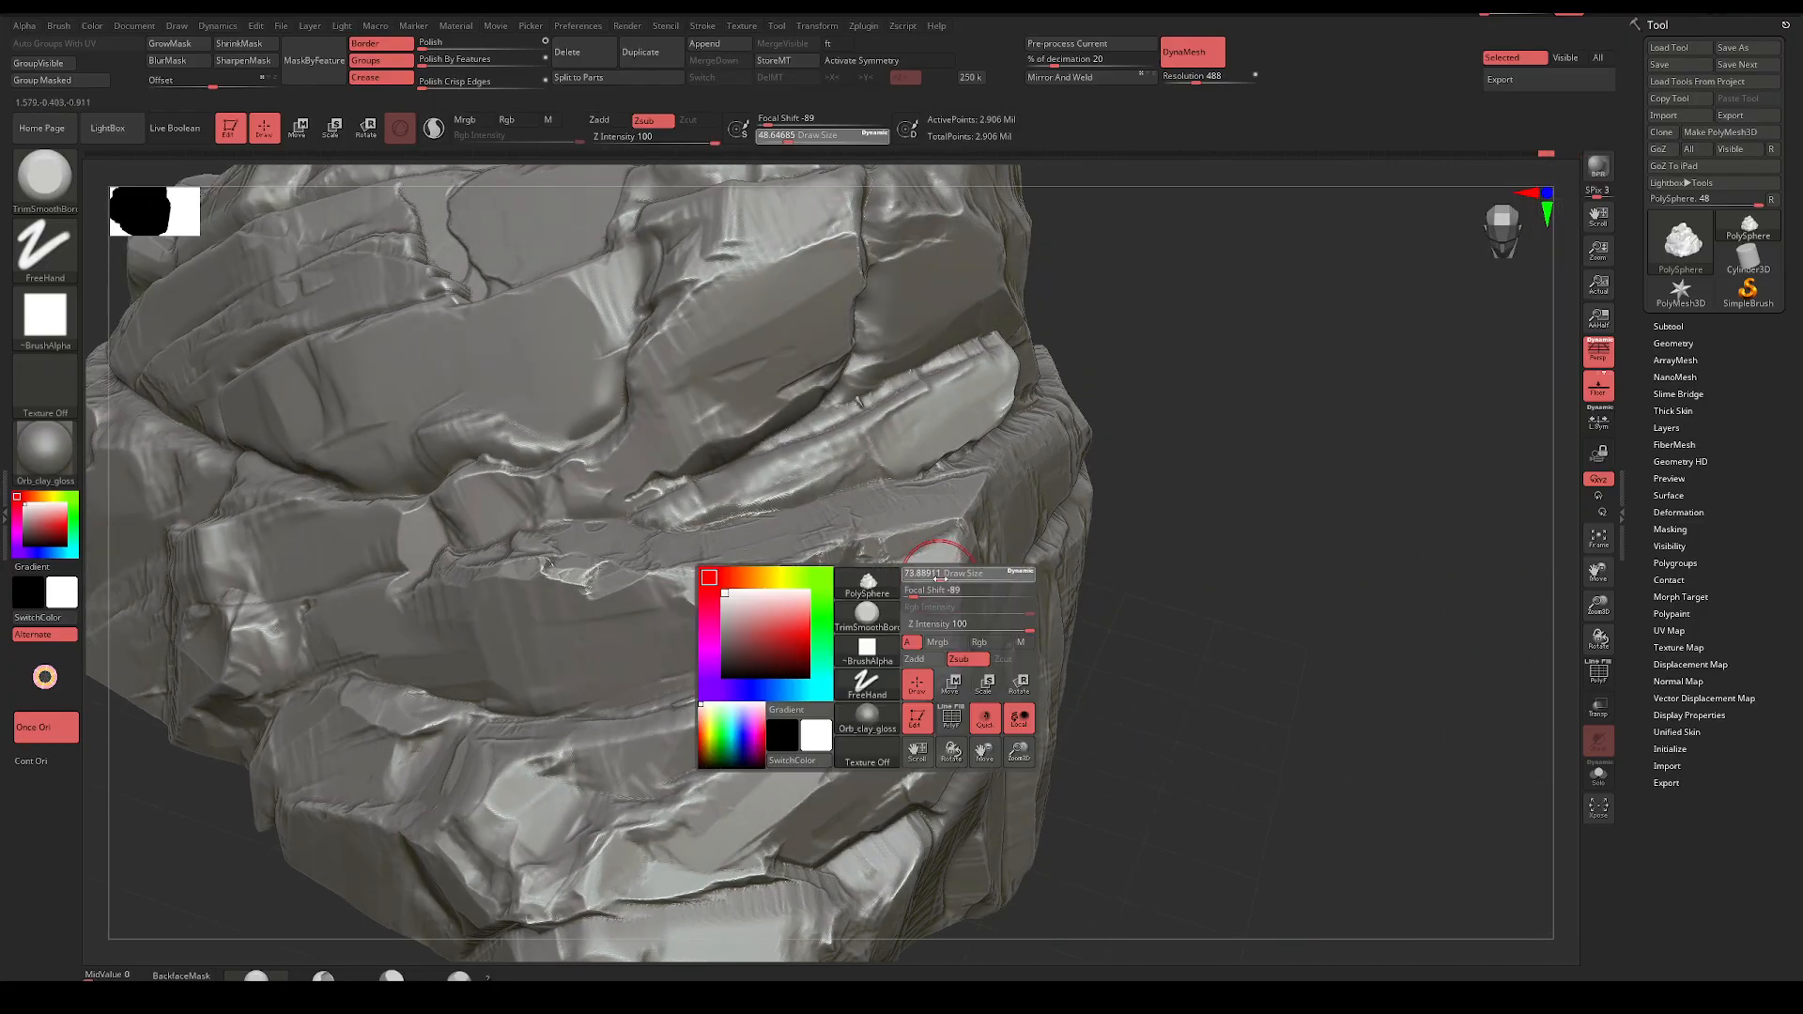
{"action": "left_click_drag", "start_coordinate": [942, 617], "coordinate": [941, 612]}
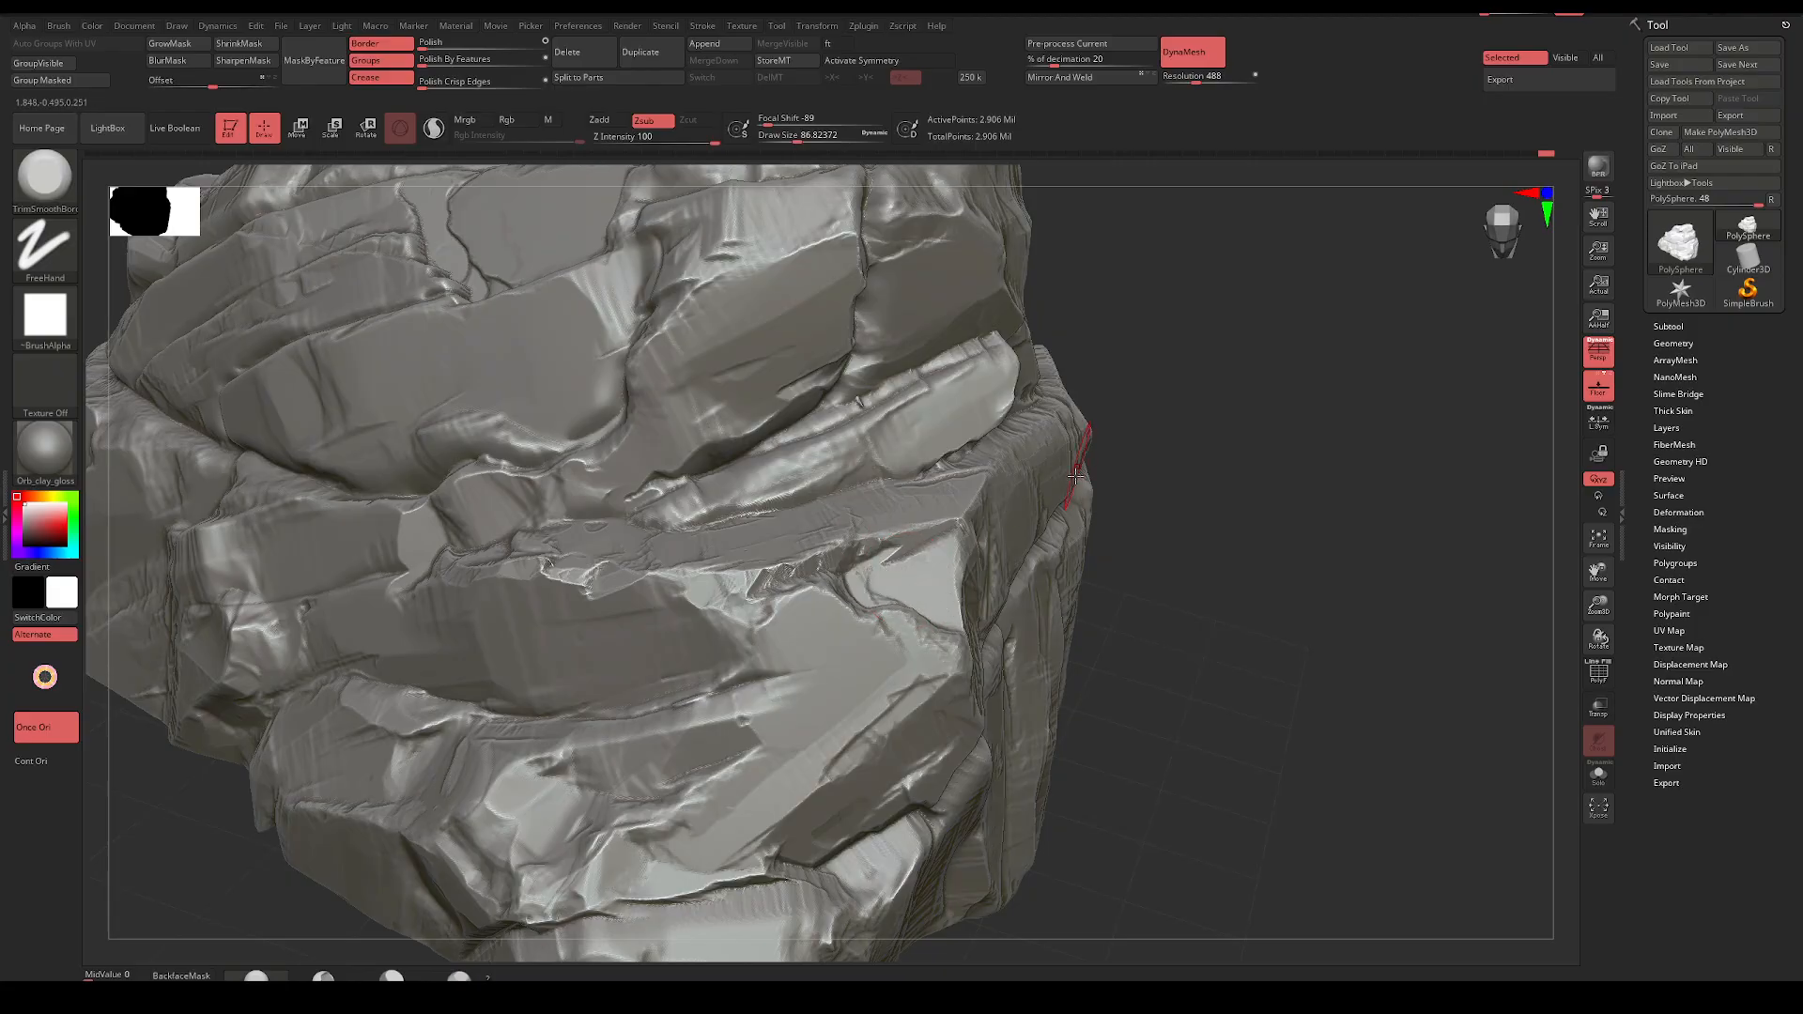
{"action": "left_click_drag", "start_coordinate": [1076, 476], "coordinate": [1102, 528]}
{"action": "key", "text": "space"}
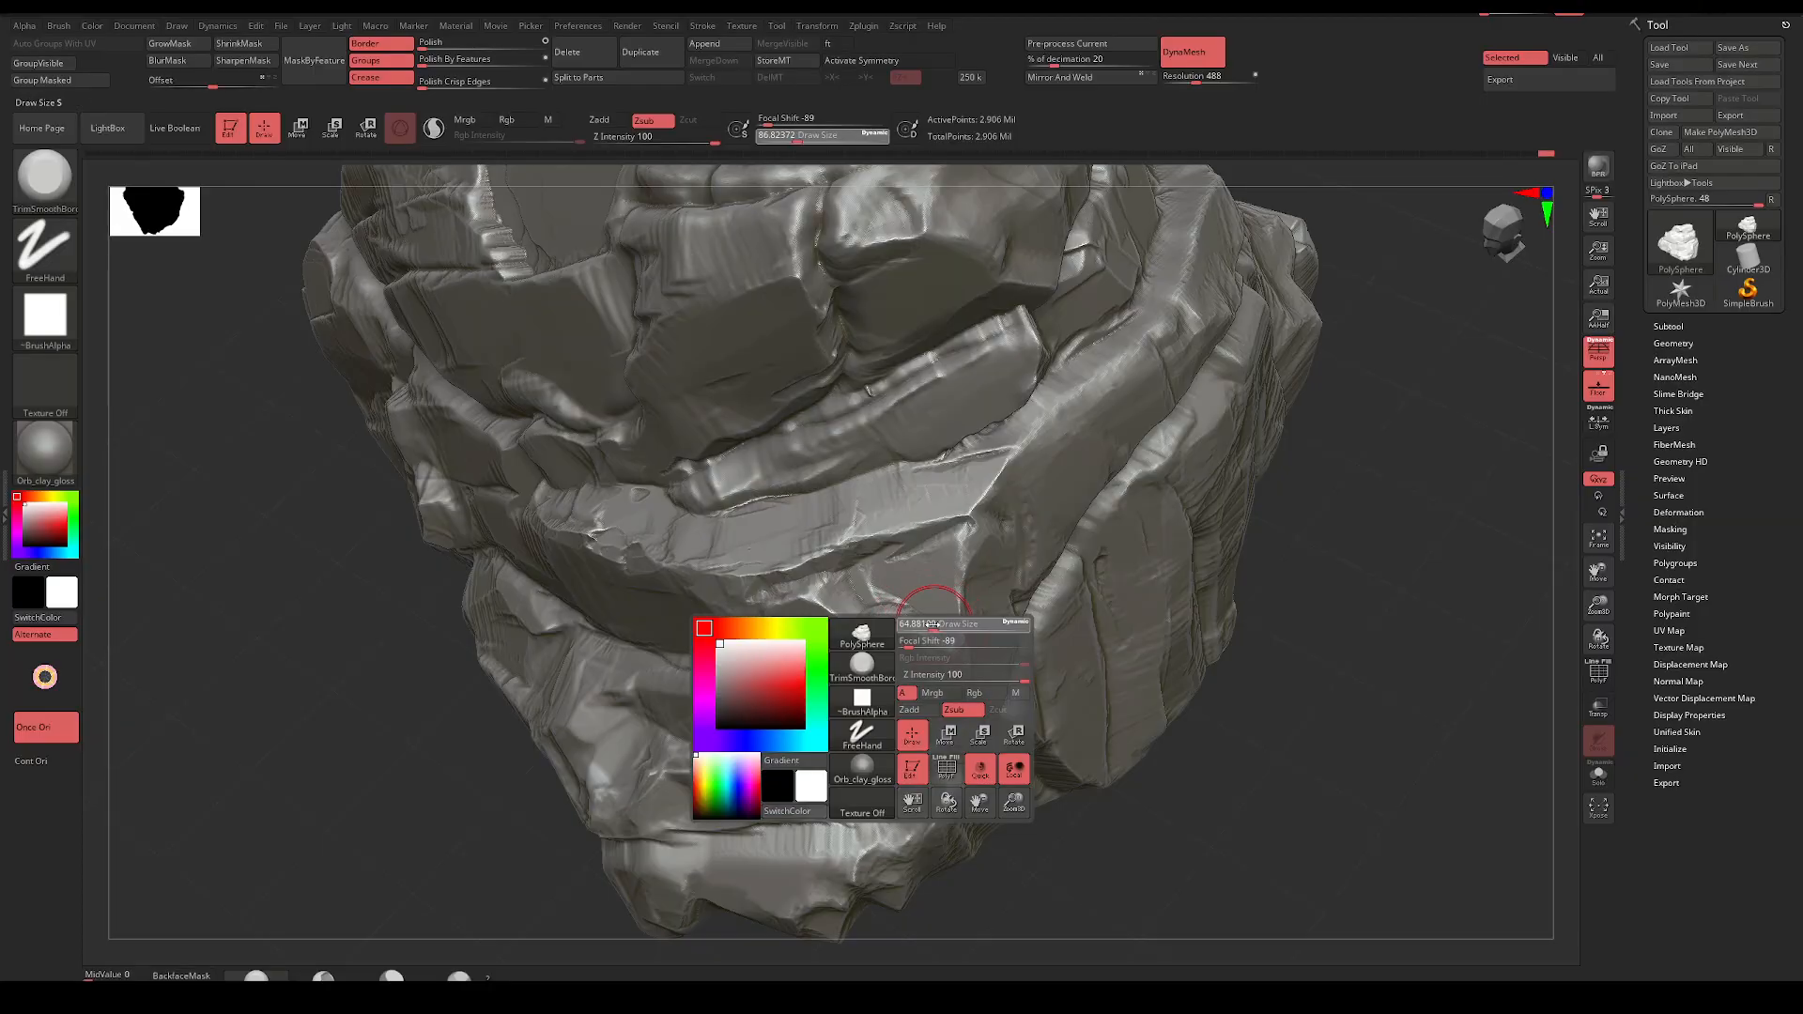
{"action": "left_click_drag", "start_coordinate": [930, 621], "coordinate": [930, 629]}
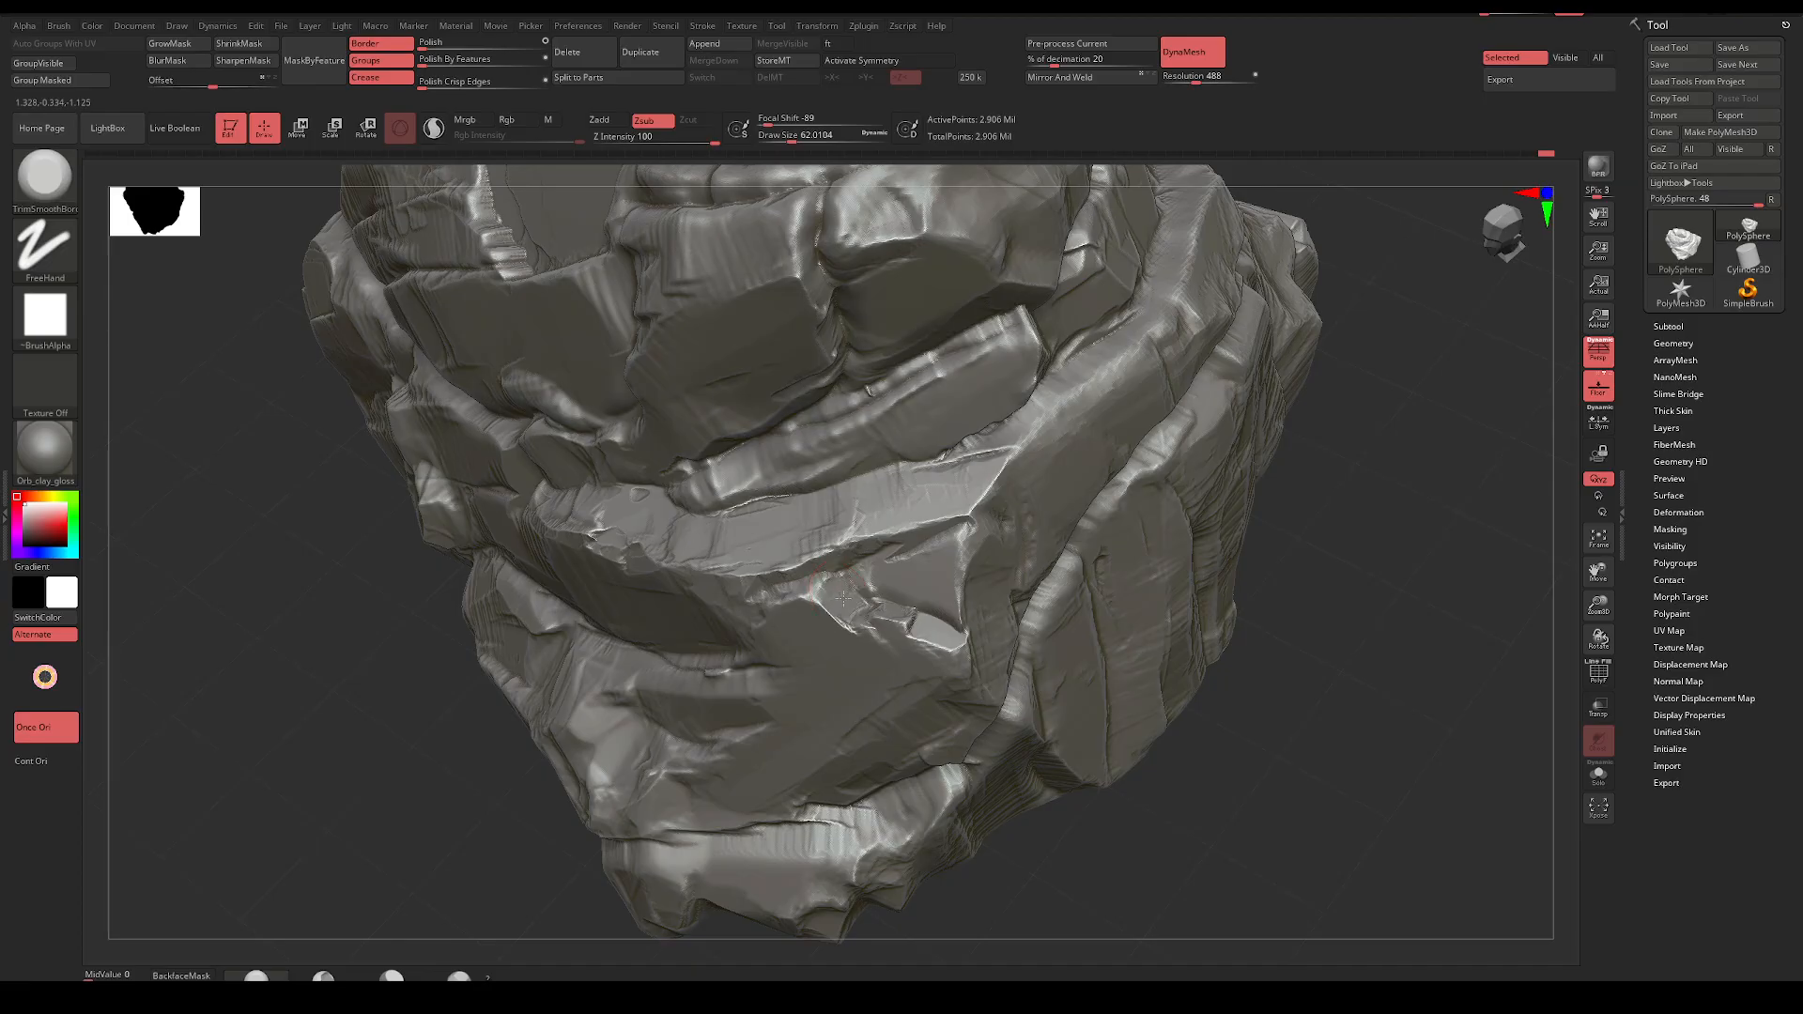
{"action": "mouse_move", "coordinate": [1333, 544]}
{"action": "left_mouse_down"}
{"action": "mouse_move", "coordinate": [1320, 516]}
{"action": "mouse_move", "coordinate": [1242, 493]}
{"action": "left_mouse_up"}
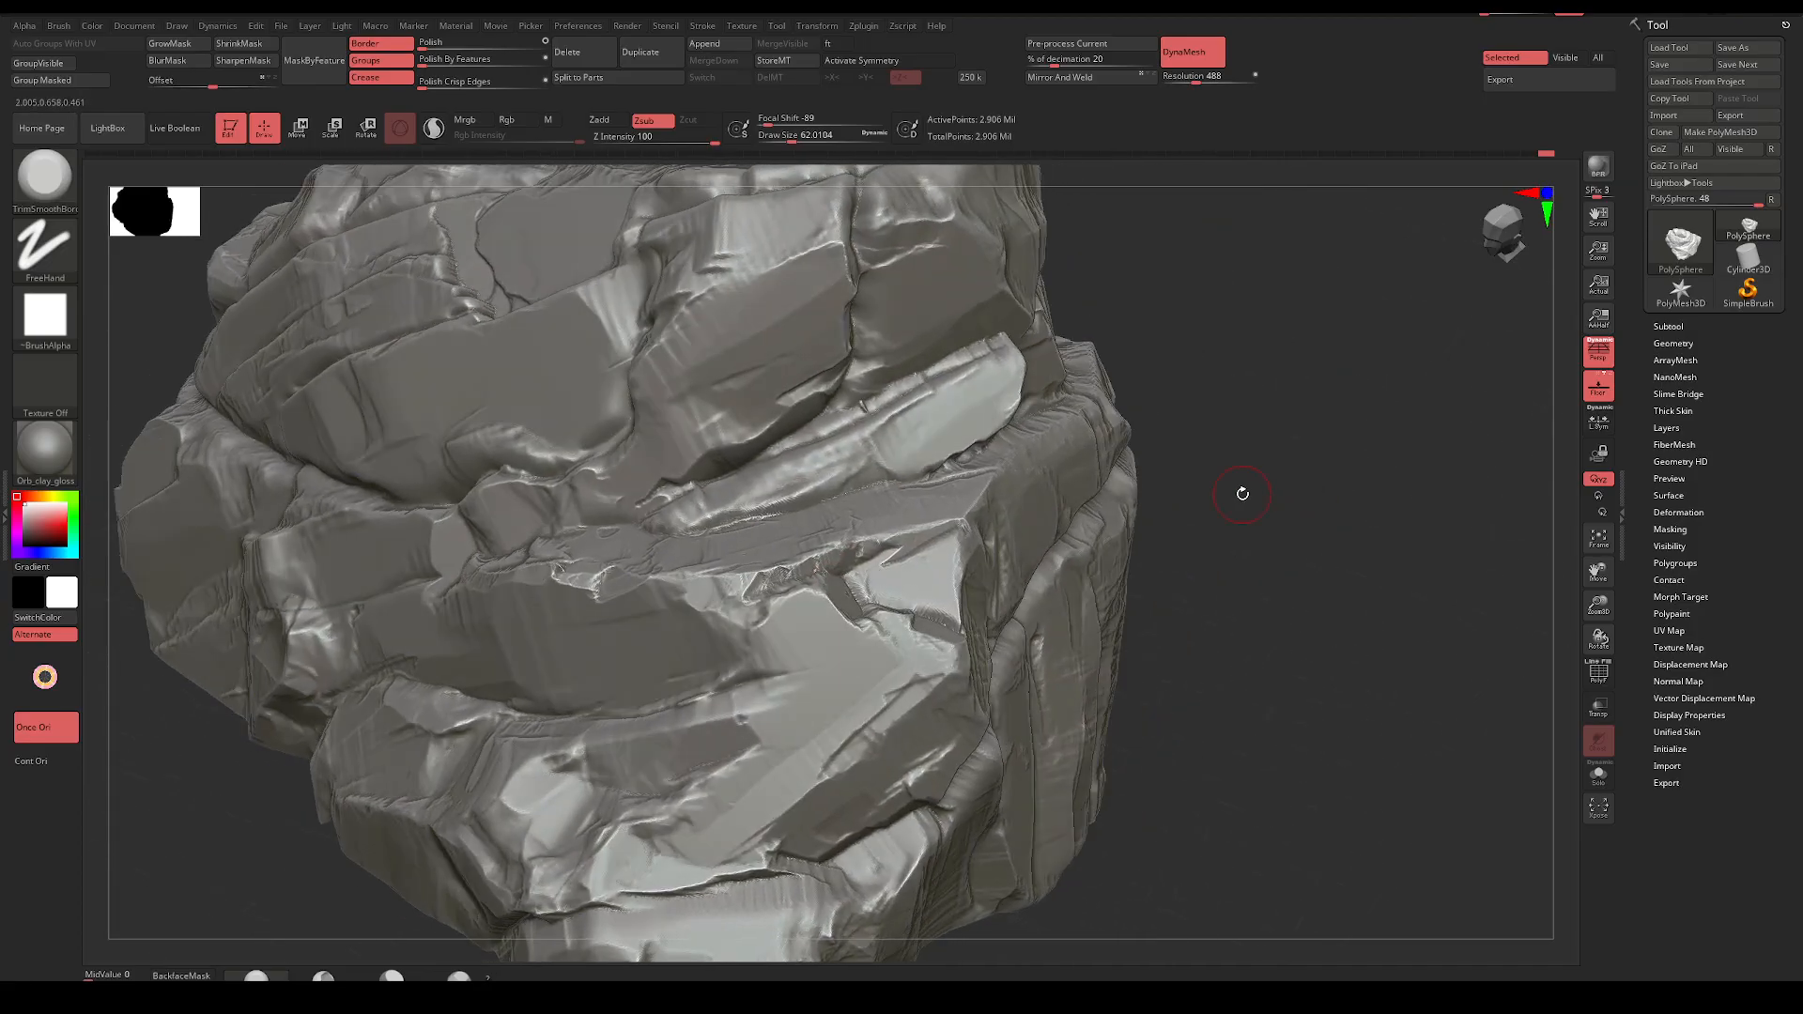
{"action": "mouse_move", "coordinate": [929, 597]}
{"action": "left_mouse_down"}
{"action": "mouse_move", "coordinate": [941, 608]}
{"action": "mouse_move", "coordinate": [944, 554]}
{"action": "mouse_move", "coordinate": [930, 568]}
{"action": "left_mouse_up"}
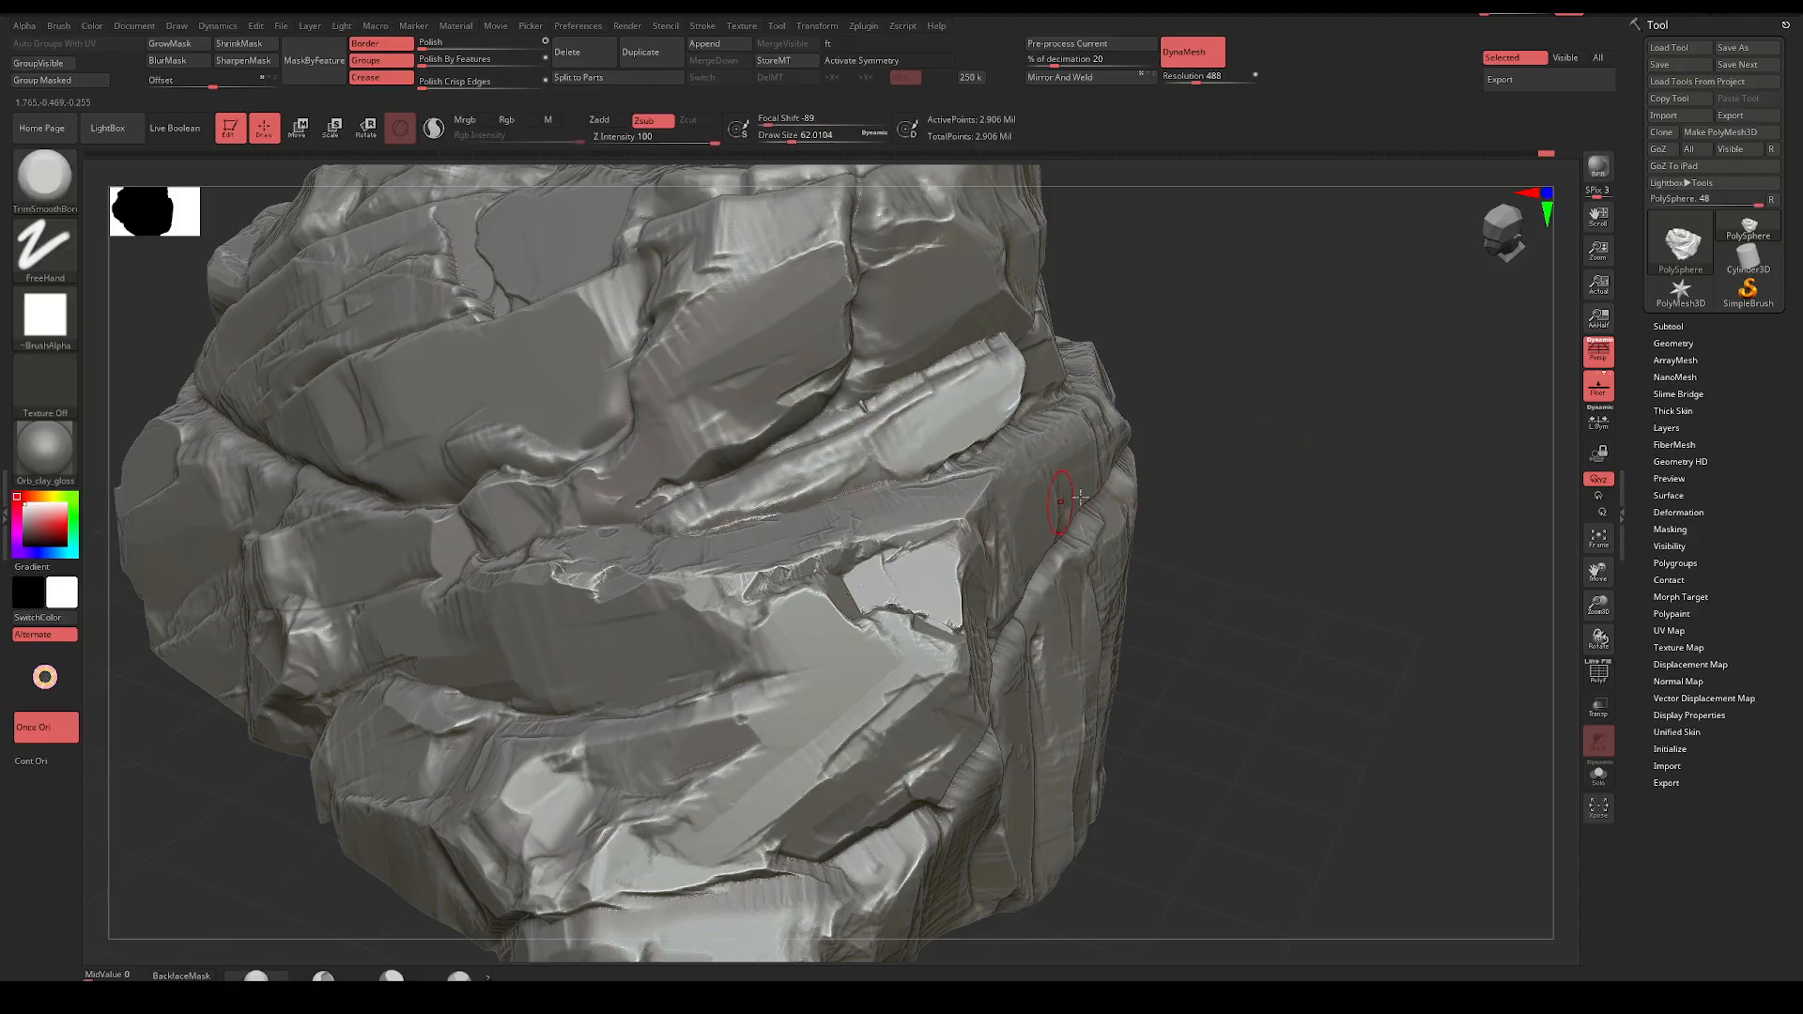
Chip the lower edge of the slanted facet below the ledge and flatten along the facet at a draw size of about 80
{"action": "key", "text": "ctrl"}
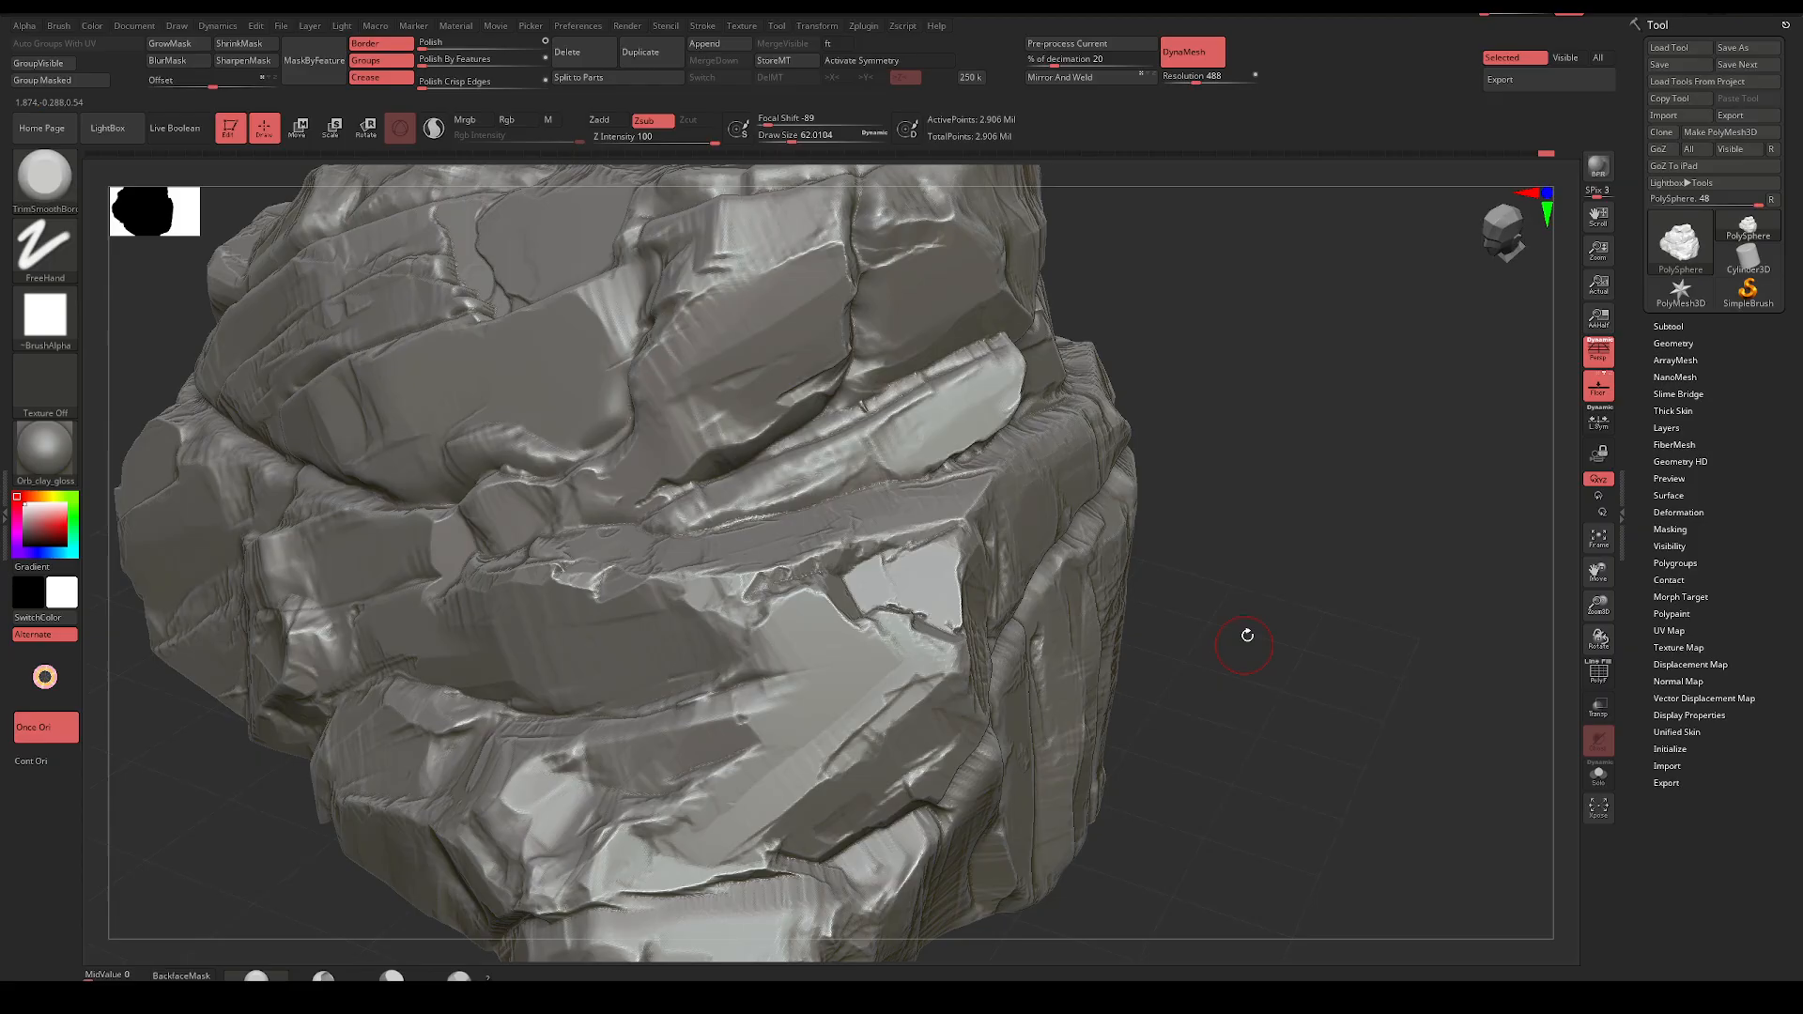
{"action": "mouse_move", "coordinate": [1244, 632]}
{"action": "left_mouse_down"}
{"action": "mouse_move", "coordinate": [1243, 608]}
{"action": "mouse_move", "coordinate": [1179, 612]}
{"action": "left_mouse_up"}
{"action": "left_click_drag", "start_coordinate": [955, 688], "coordinate": [892, 745]}
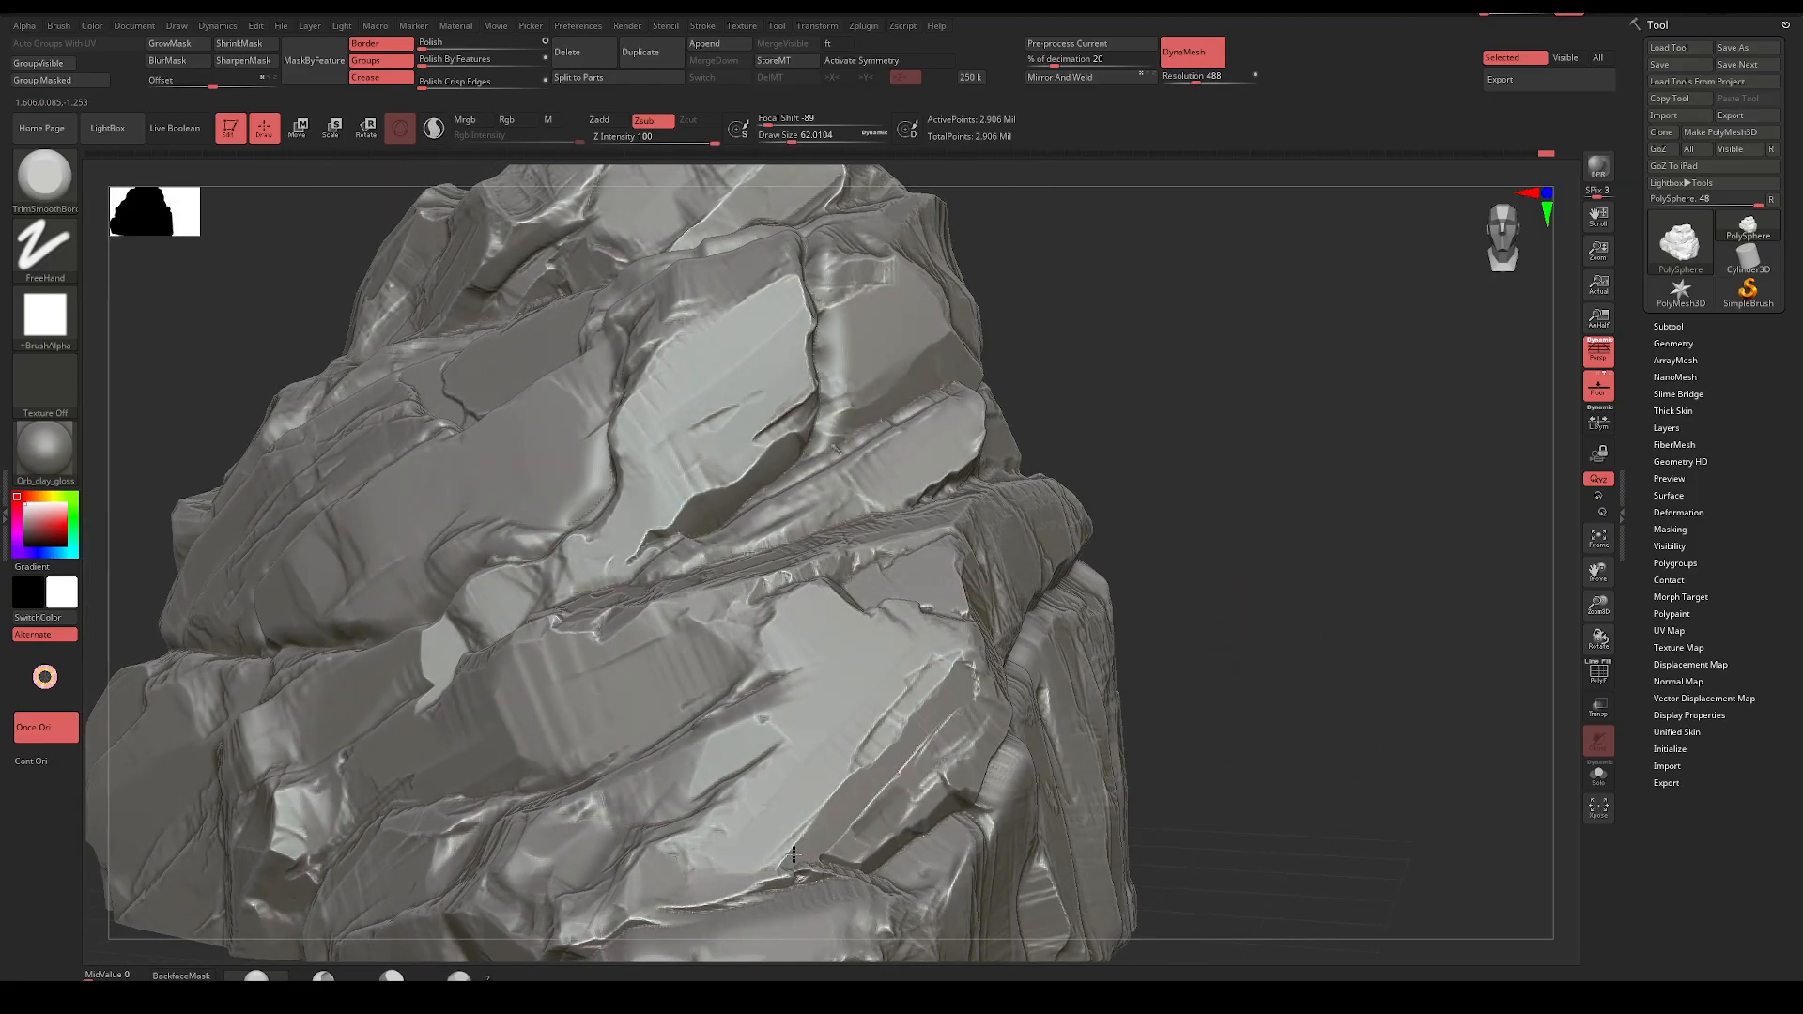
{"action": "left_click_drag", "start_coordinate": [793, 854], "coordinate": [786, 860]}
{"action": "left_click_drag", "start_coordinate": [1217, 550], "coordinate": [1139, 476], "text": "alt"}
{"action": "key", "text": "space"}
{"action": "left_click_drag", "start_coordinate": [871, 660], "coordinate": [879, 660]}
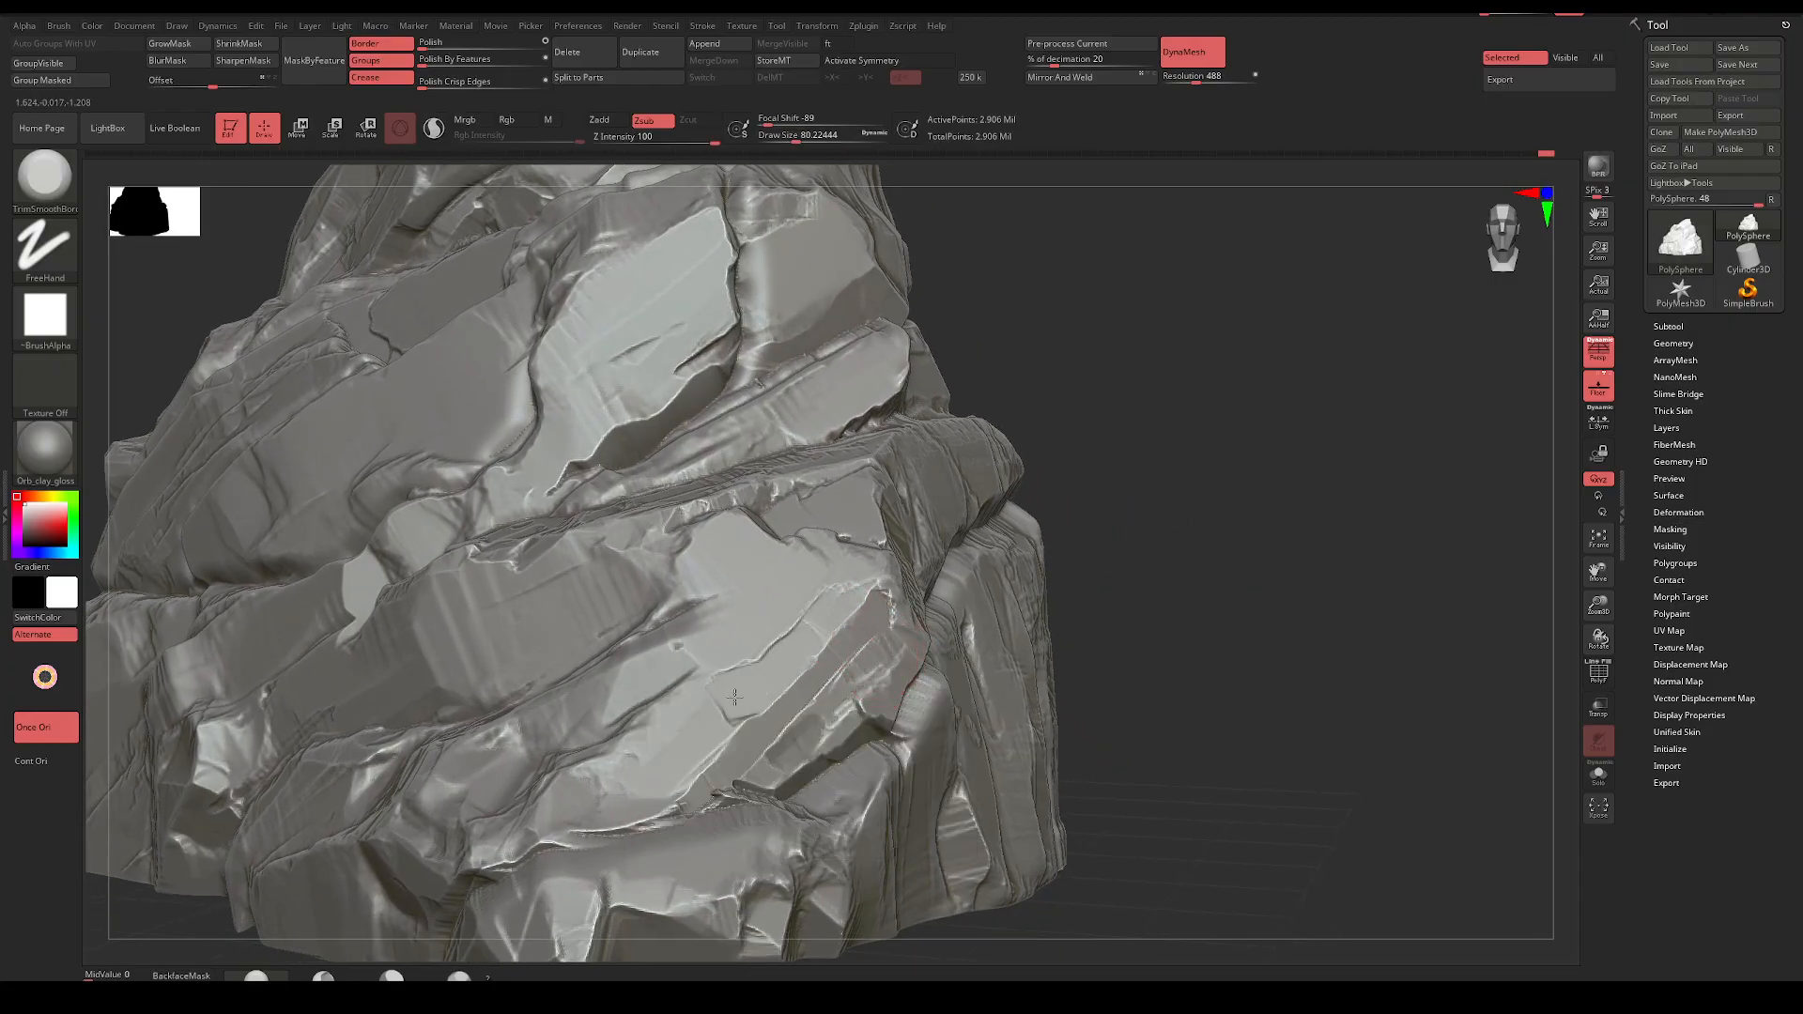
{"action": "mouse_move", "coordinate": [648, 760]}
{"action": "left_mouse_down"}
{"action": "mouse_move", "coordinate": [612, 788]}
{"action": "mouse_move", "coordinate": [676, 778]}
{"action": "mouse_move", "coordinate": [592, 811]}
{"action": "mouse_move", "coordinate": [615, 819]}
{"action": "mouse_move", "coordinate": [599, 794]}
{"action": "left_mouse_up"}
{"action": "mouse_move", "coordinate": [612, 792]}
{"action": "left_mouse_down"}
{"action": "mouse_move", "coordinate": [587, 807]}
{"action": "mouse_move", "coordinate": [845, 586]}
{"action": "left_mouse_up"}
Chip the upper edges around the slanted facet below the ledge, reducing the draw size to about 59
{"action": "mouse_move", "coordinate": [919, 558]}
{"action": "right_mouse_down"}
{"action": "mouse_move", "coordinate": [1139, 515]}
{"action": "mouse_move", "coordinate": [1030, 483]}
{"action": "right_mouse_up"}
{"action": "mouse_move", "coordinate": [812, 583]}
{"action": "left_mouse_down"}
{"action": "mouse_move", "coordinate": [674, 573]}
{"action": "mouse_move", "coordinate": [669, 609]}
{"action": "left_mouse_up"}
{"action": "key", "text": "space"}
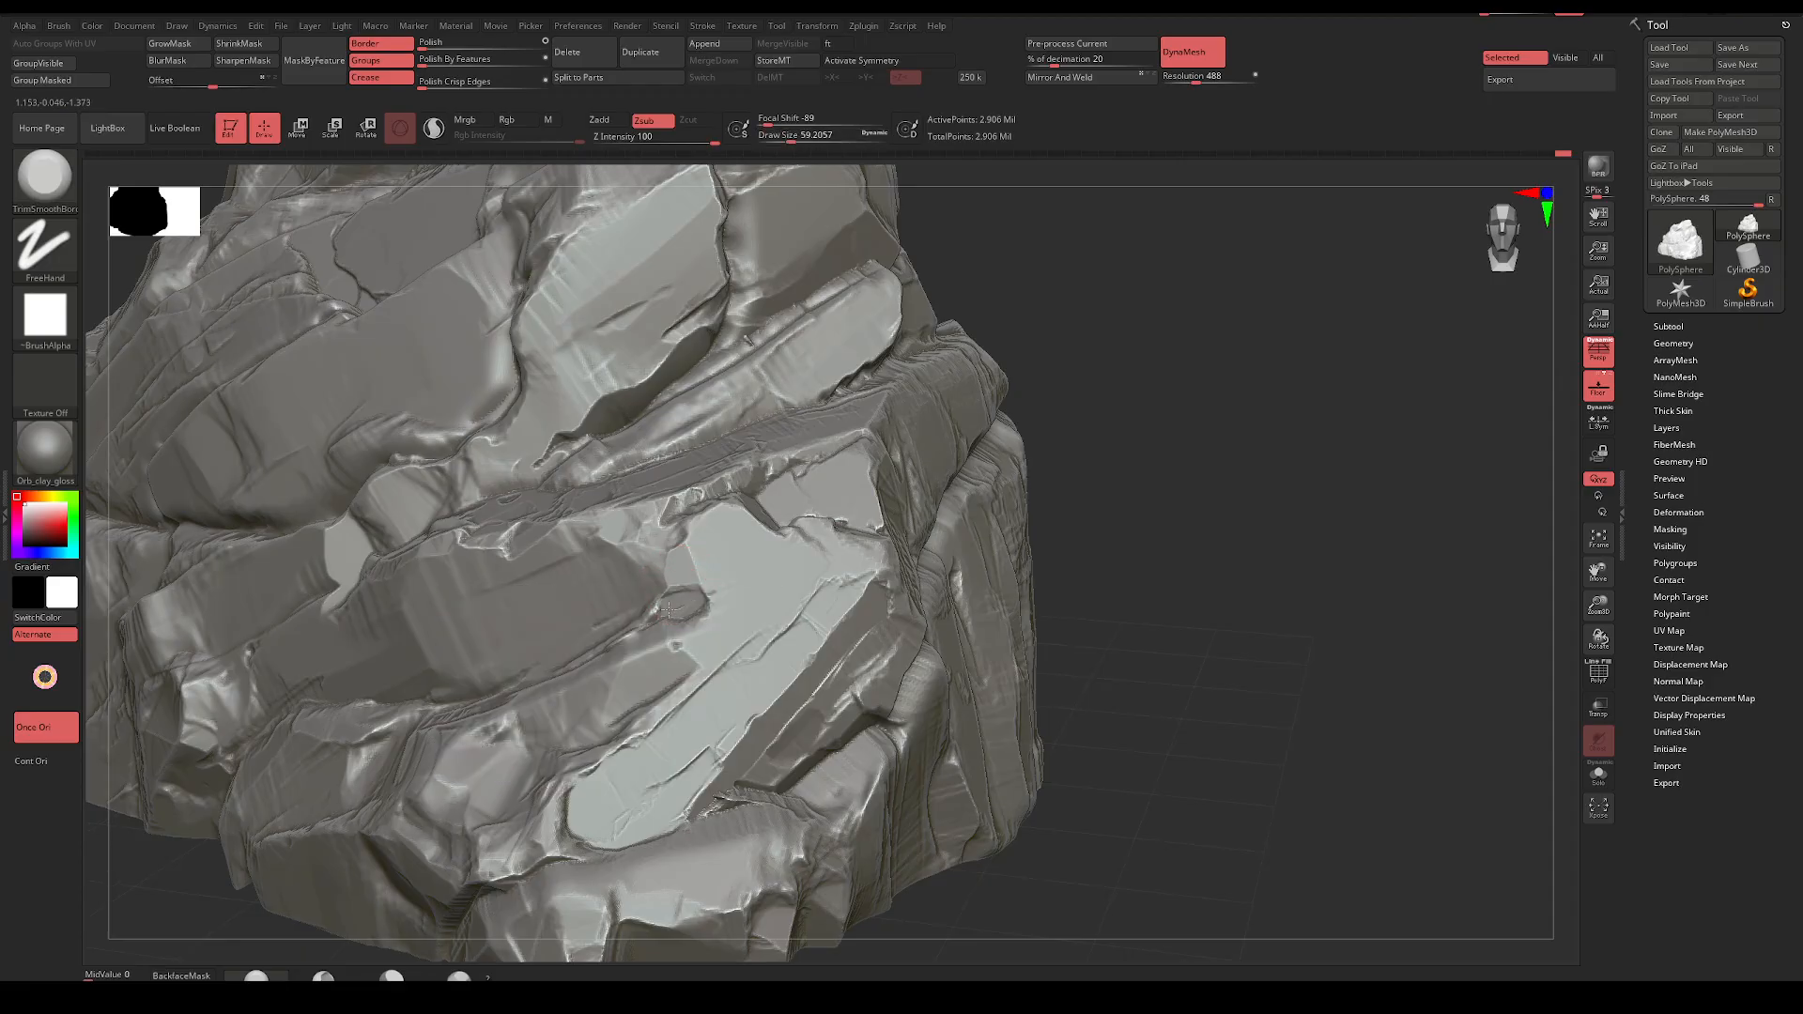
{"action": "mouse_move", "coordinate": [640, 521]}
{"action": "left_mouse_down"}
{"action": "mouse_move", "coordinate": [655, 554]}
{"action": "mouse_move", "coordinate": [619, 541]}
{"action": "left_mouse_up"}
{"action": "mouse_move", "coordinate": [1113, 436]}
{"action": "left_mouse_down"}
{"action": "mouse_move", "coordinate": [1075, 443]}
{"action": "mouse_move", "coordinate": [1139, 407]}
{"action": "mouse_move", "coordinate": [1150, 492]}
{"action": "left_mouse_up"}
{"action": "mouse_move", "coordinate": [776, 533]}
{"action": "left_mouse_down"}
{"action": "mouse_move", "coordinate": [752, 546]}
{"action": "mouse_move", "coordinate": [796, 500]}
{"action": "mouse_move", "coordinate": [679, 592]}
{"action": "mouse_move", "coordinate": [739, 563]}
{"action": "mouse_move", "coordinate": [488, 671]}
{"action": "mouse_move", "coordinate": [769, 538]}
{"action": "left_mouse_up"}
Flatten the narrow diagonal facet below the middle ledge at a draw size of about 94 and remesh with DynaMesh at resolution 488
{"action": "key", "text": "space"}
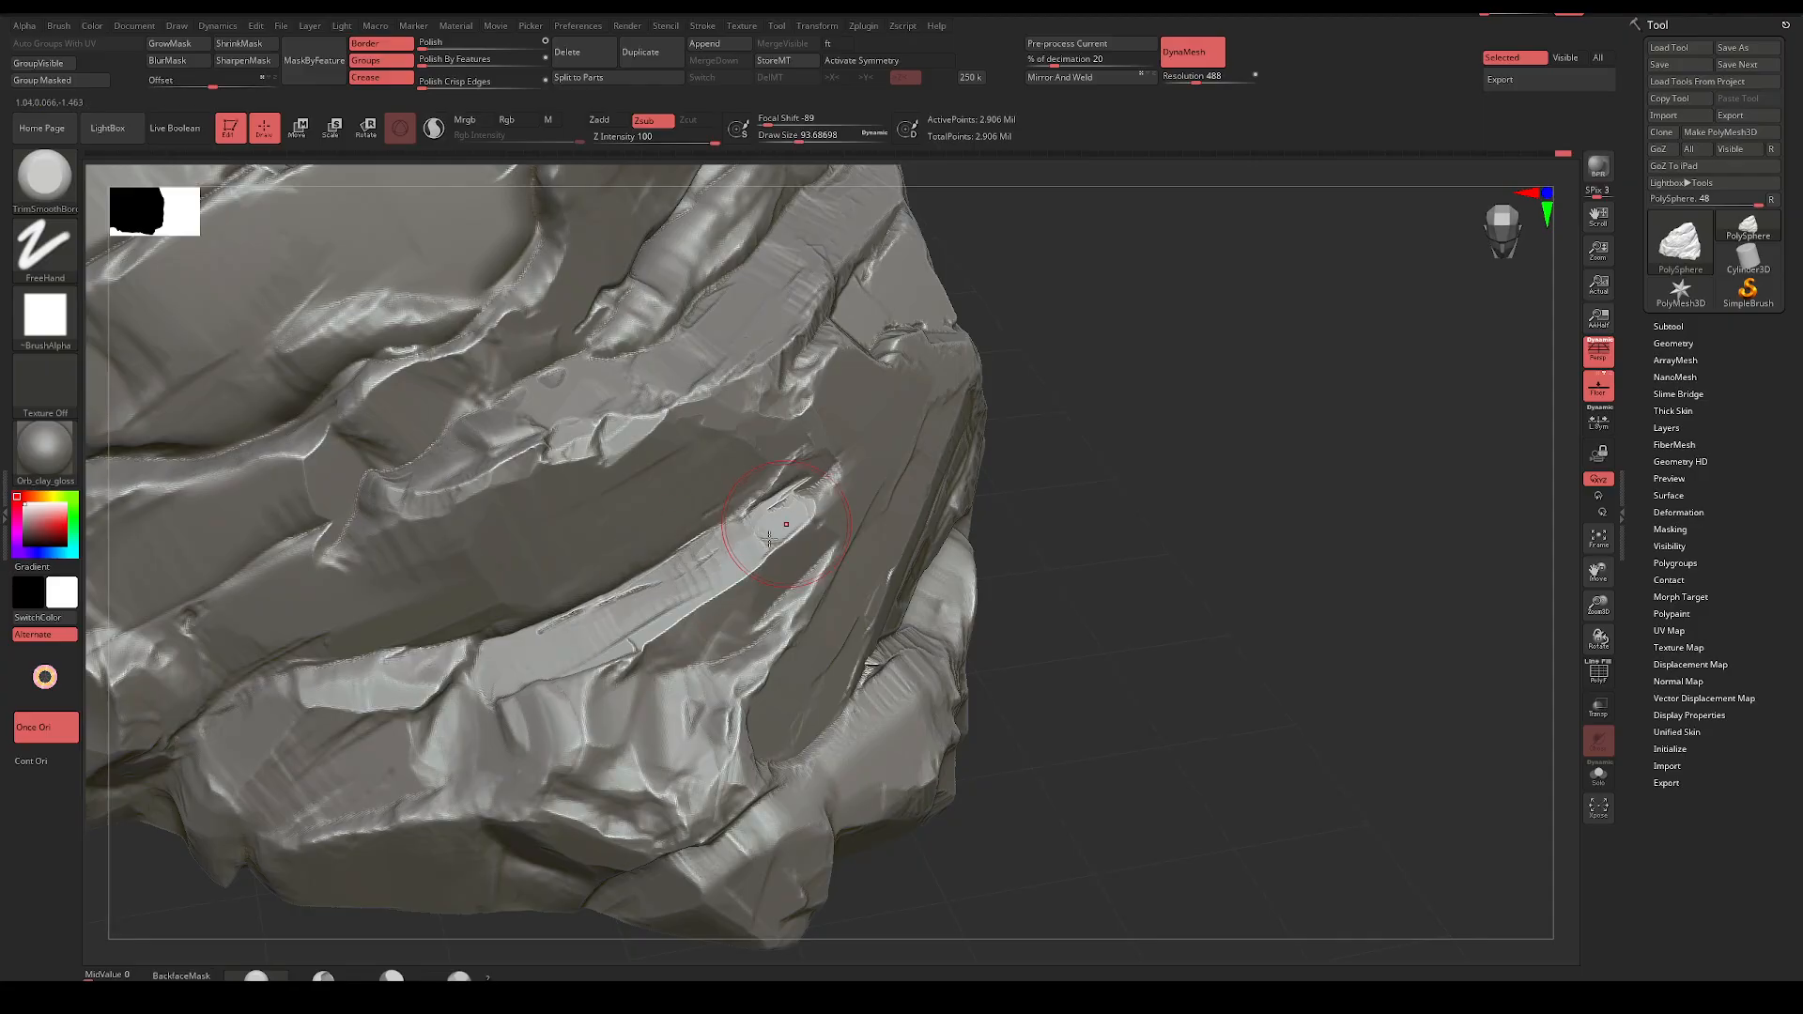
{"action": "left_click_drag", "start_coordinate": [587, 629], "coordinate": [785, 515]}
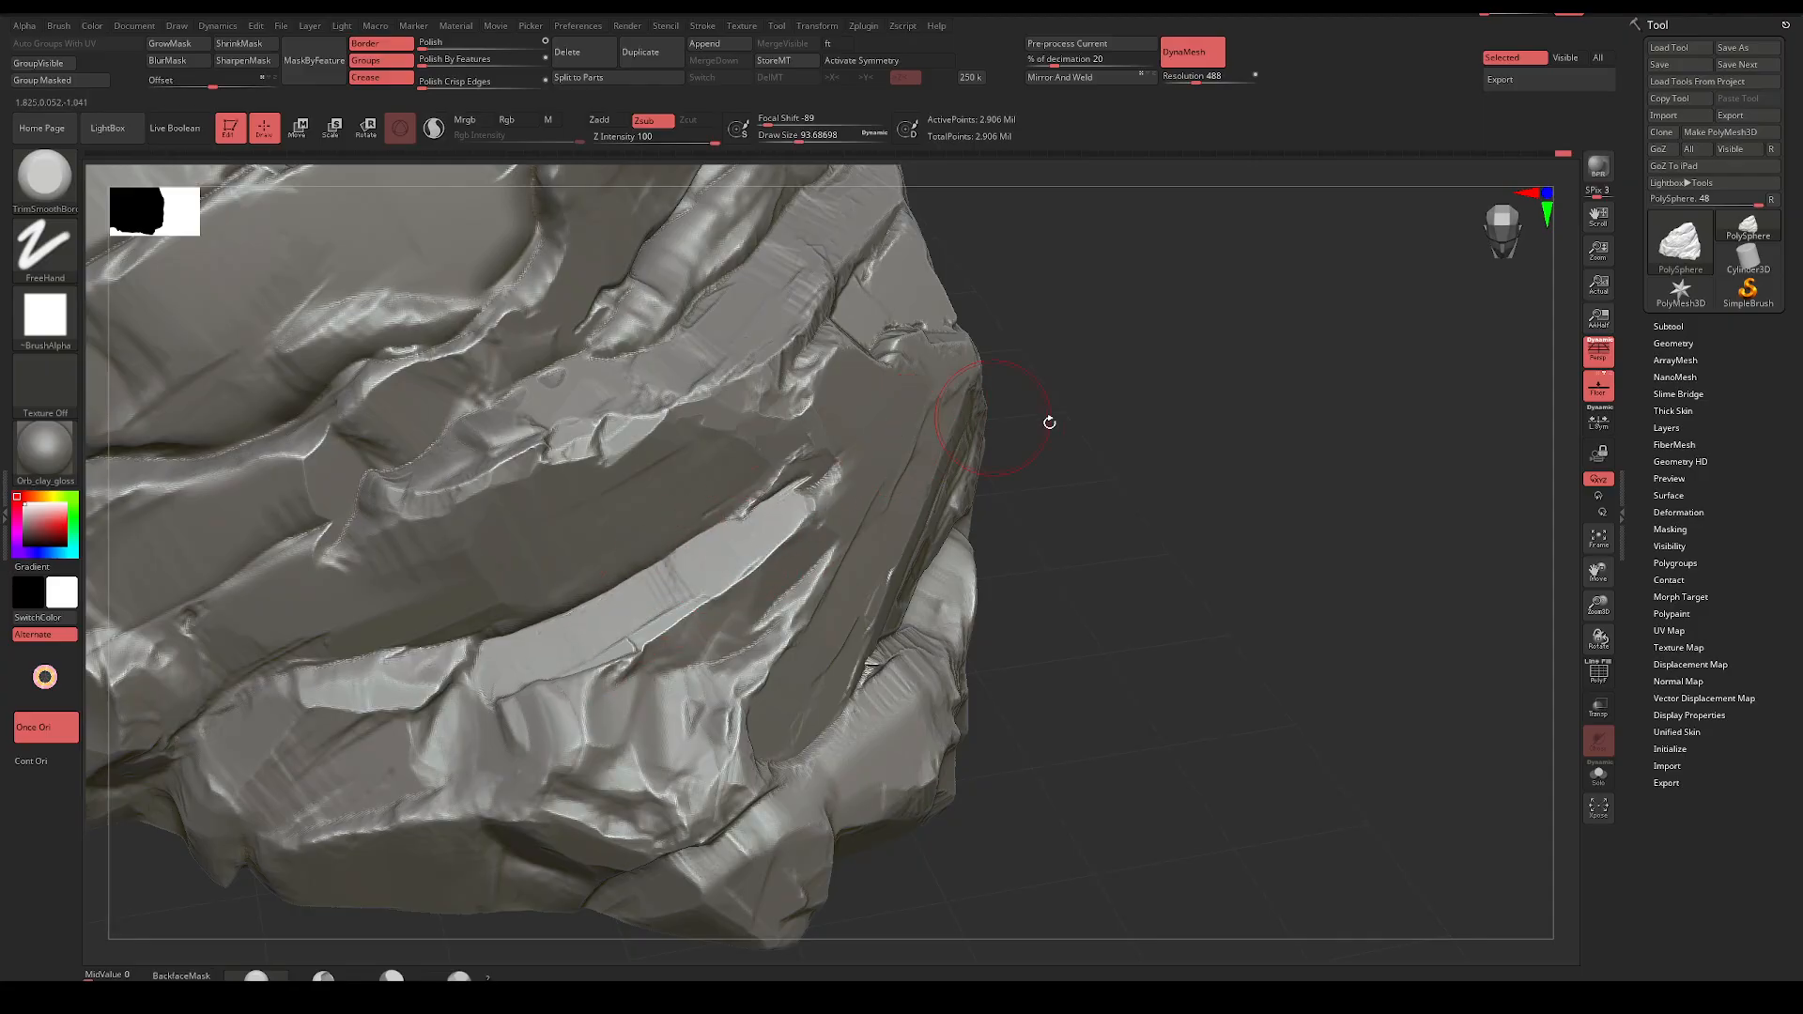
{"action": "mouse_move", "coordinate": [1048, 422]}
{"action": "left_mouse_down"}
{"action": "mouse_move", "coordinate": [1055, 378]}
{"action": "mouse_move", "coordinate": [1122, 454]}
{"action": "mouse_move", "coordinate": [945, 564]}
{"action": "left_mouse_up"}
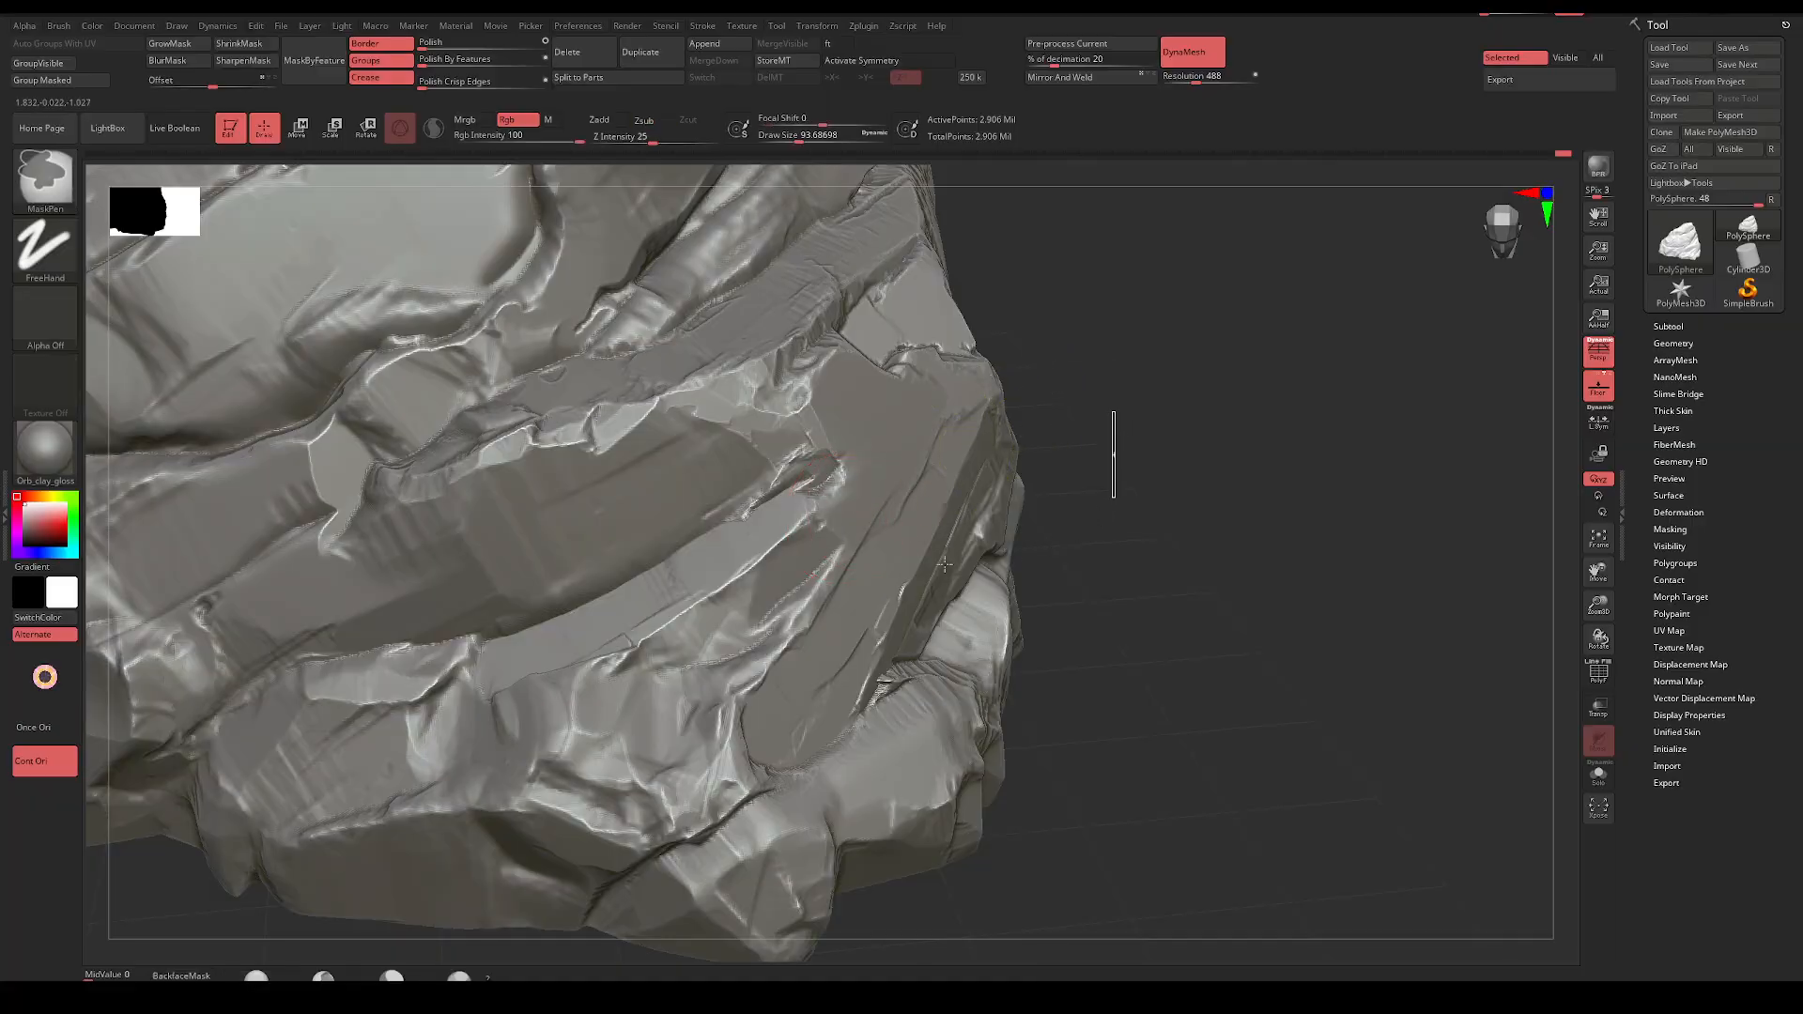
Break up the lower edge of the narrow diagonal facet with small chips, reducing the draw size to about 46
{"action": "mouse_move", "coordinate": [696, 651]}
{"action": "left_mouse_down"}
{"action": "mouse_move", "coordinate": [815, 537]}
{"action": "mouse_move", "coordinate": [748, 556]}
{"action": "left_mouse_up"}
{"action": "key", "text": "space"}
{"action": "key", "text": "space"}
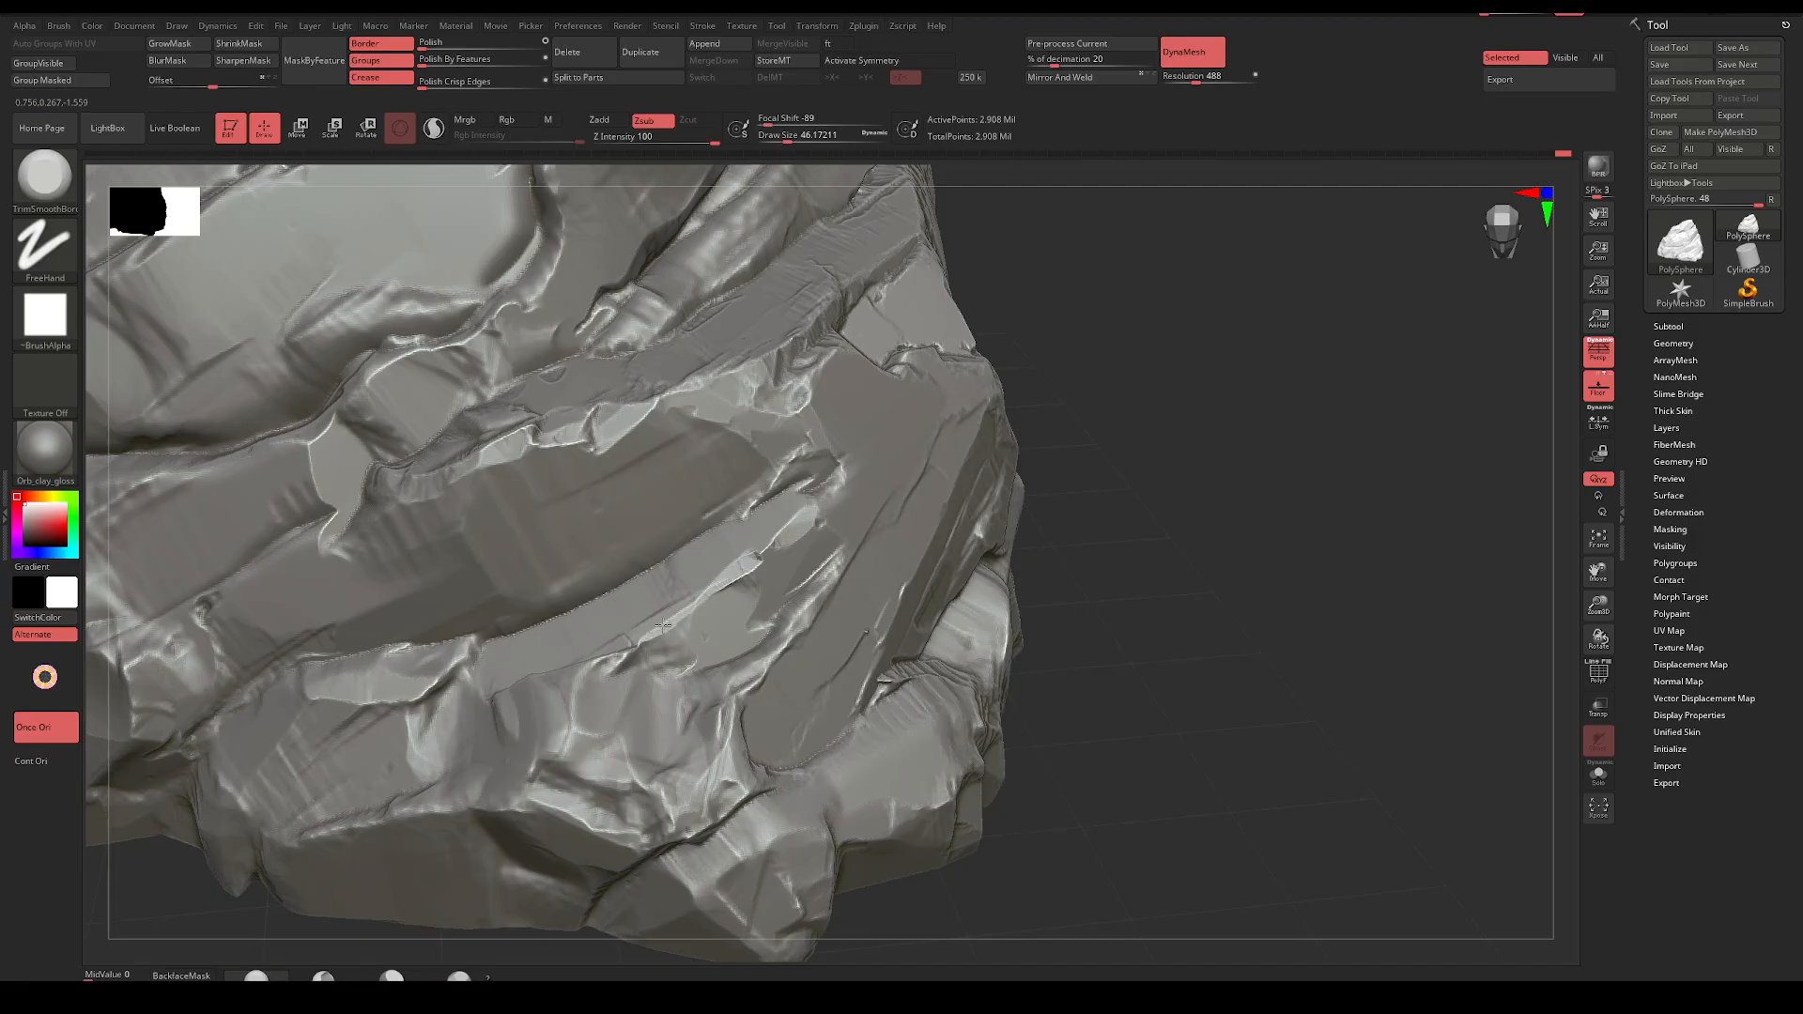
Trim small planes into the bottom corner block and sharpen both sides of its diagonal crack at a draw size of about 46
{"action": "left_click_drag", "start_coordinate": [1056, 422], "coordinate": [1136, 483]}
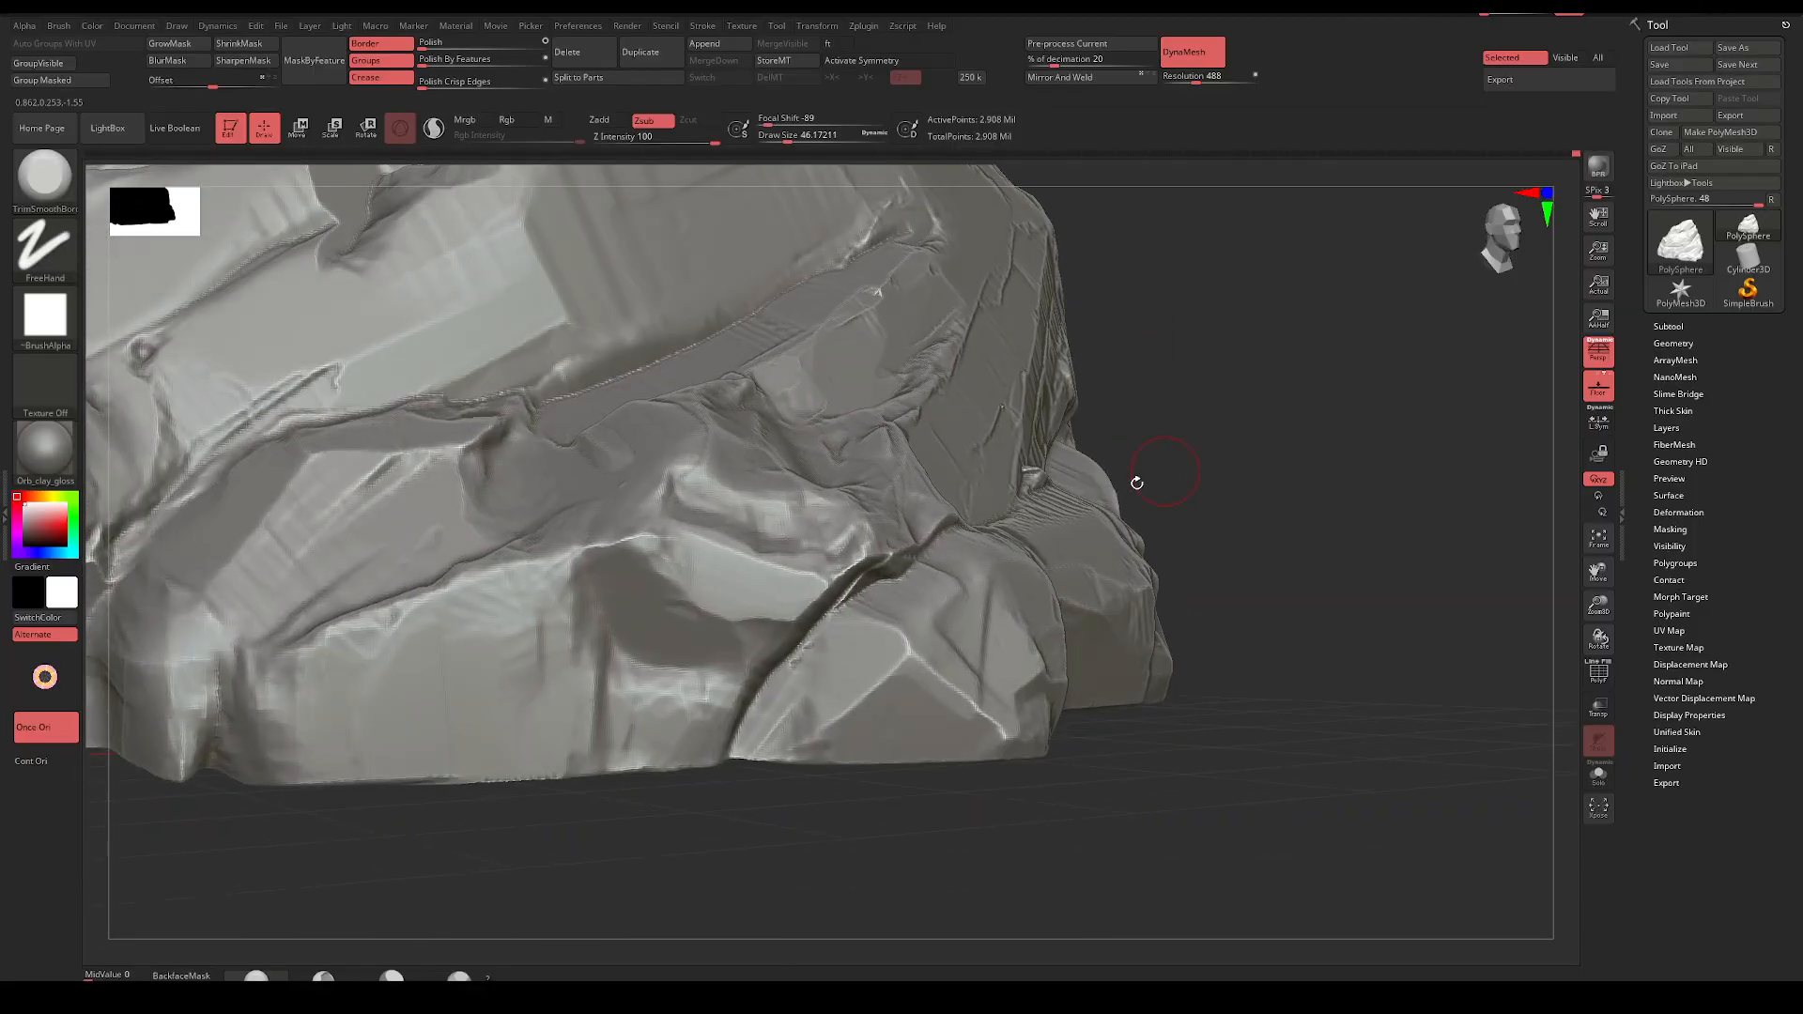
{"action": "mouse_move", "coordinate": [849, 717]}
{"action": "left_mouse_down"}
{"action": "mouse_move", "coordinate": [789, 723]}
{"action": "mouse_move", "coordinate": [798, 681]}
{"action": "mouse_move", "coordinate": [779, 693]}
{"action": "mouse_move", "coordinate": [822, 648]}
{"action": "mouse_move", "coordinate": [785, 730]}
{"action": "mouse_move", "coordinate": [846, 623]}
{"action": "left_mouse_up"}
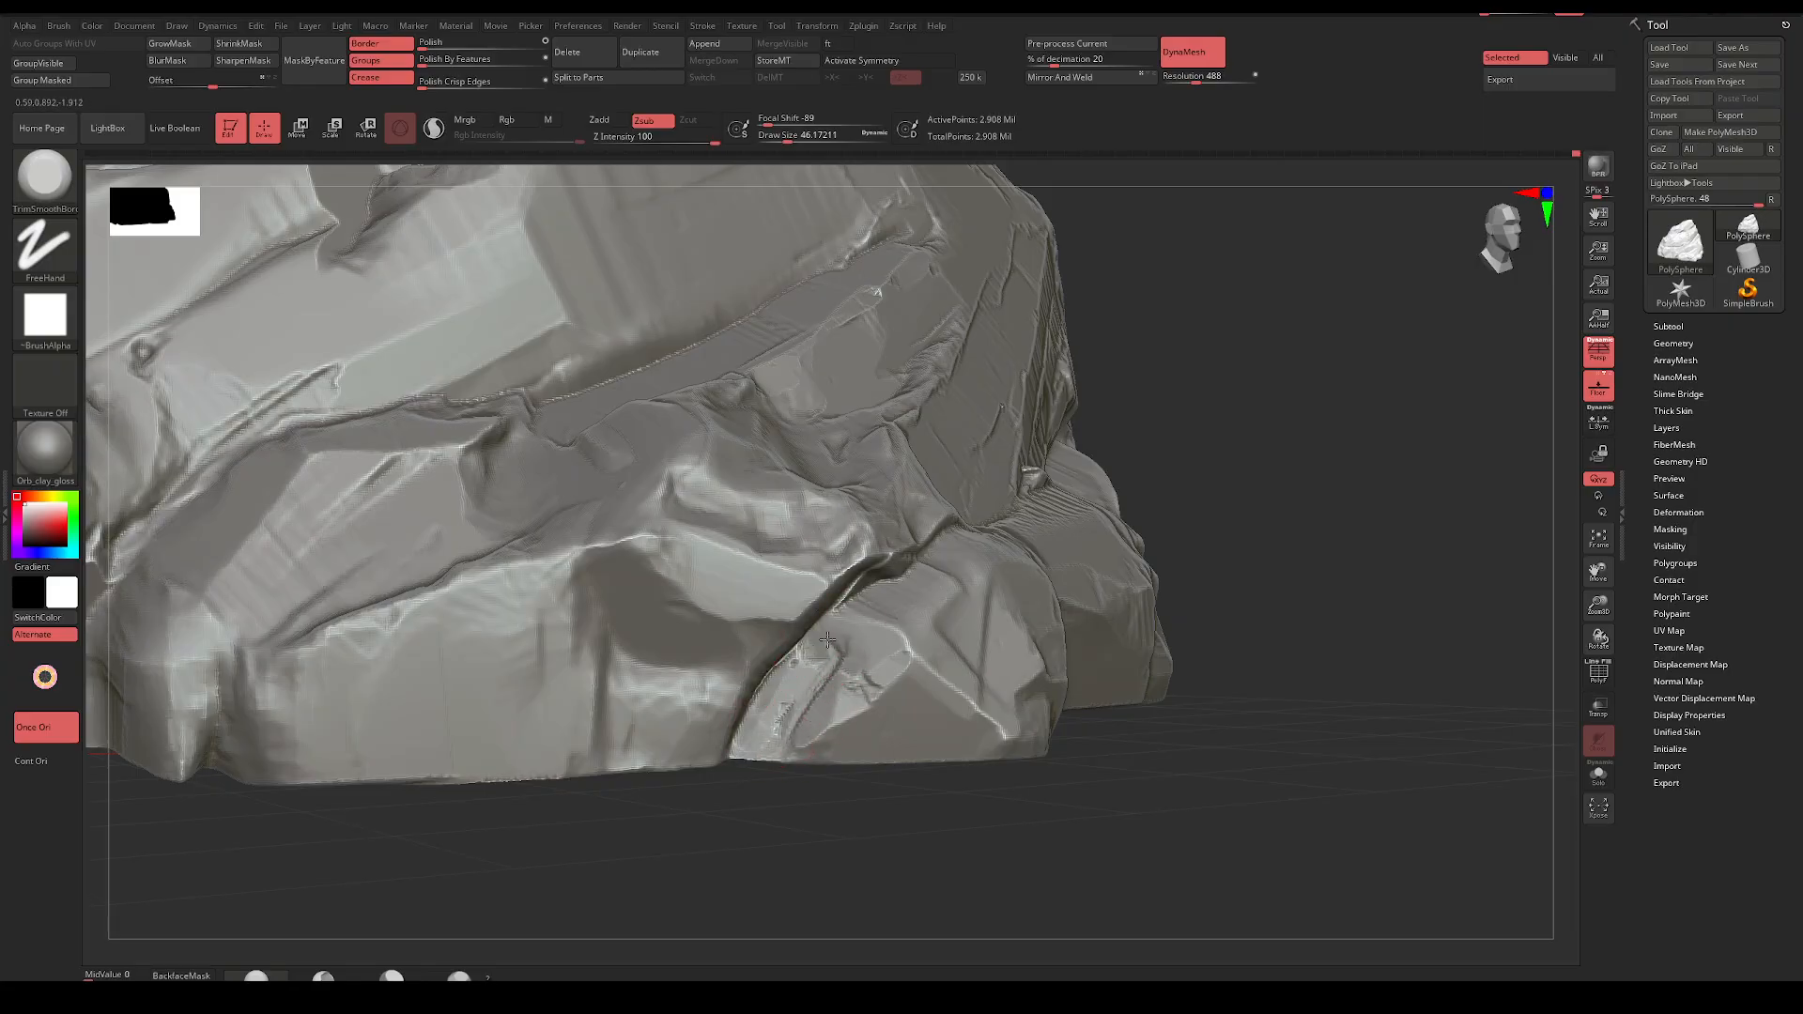
{"action": "left_click_drag", "start_coordinate": [747, 787], "coordinate": [751, 850]}
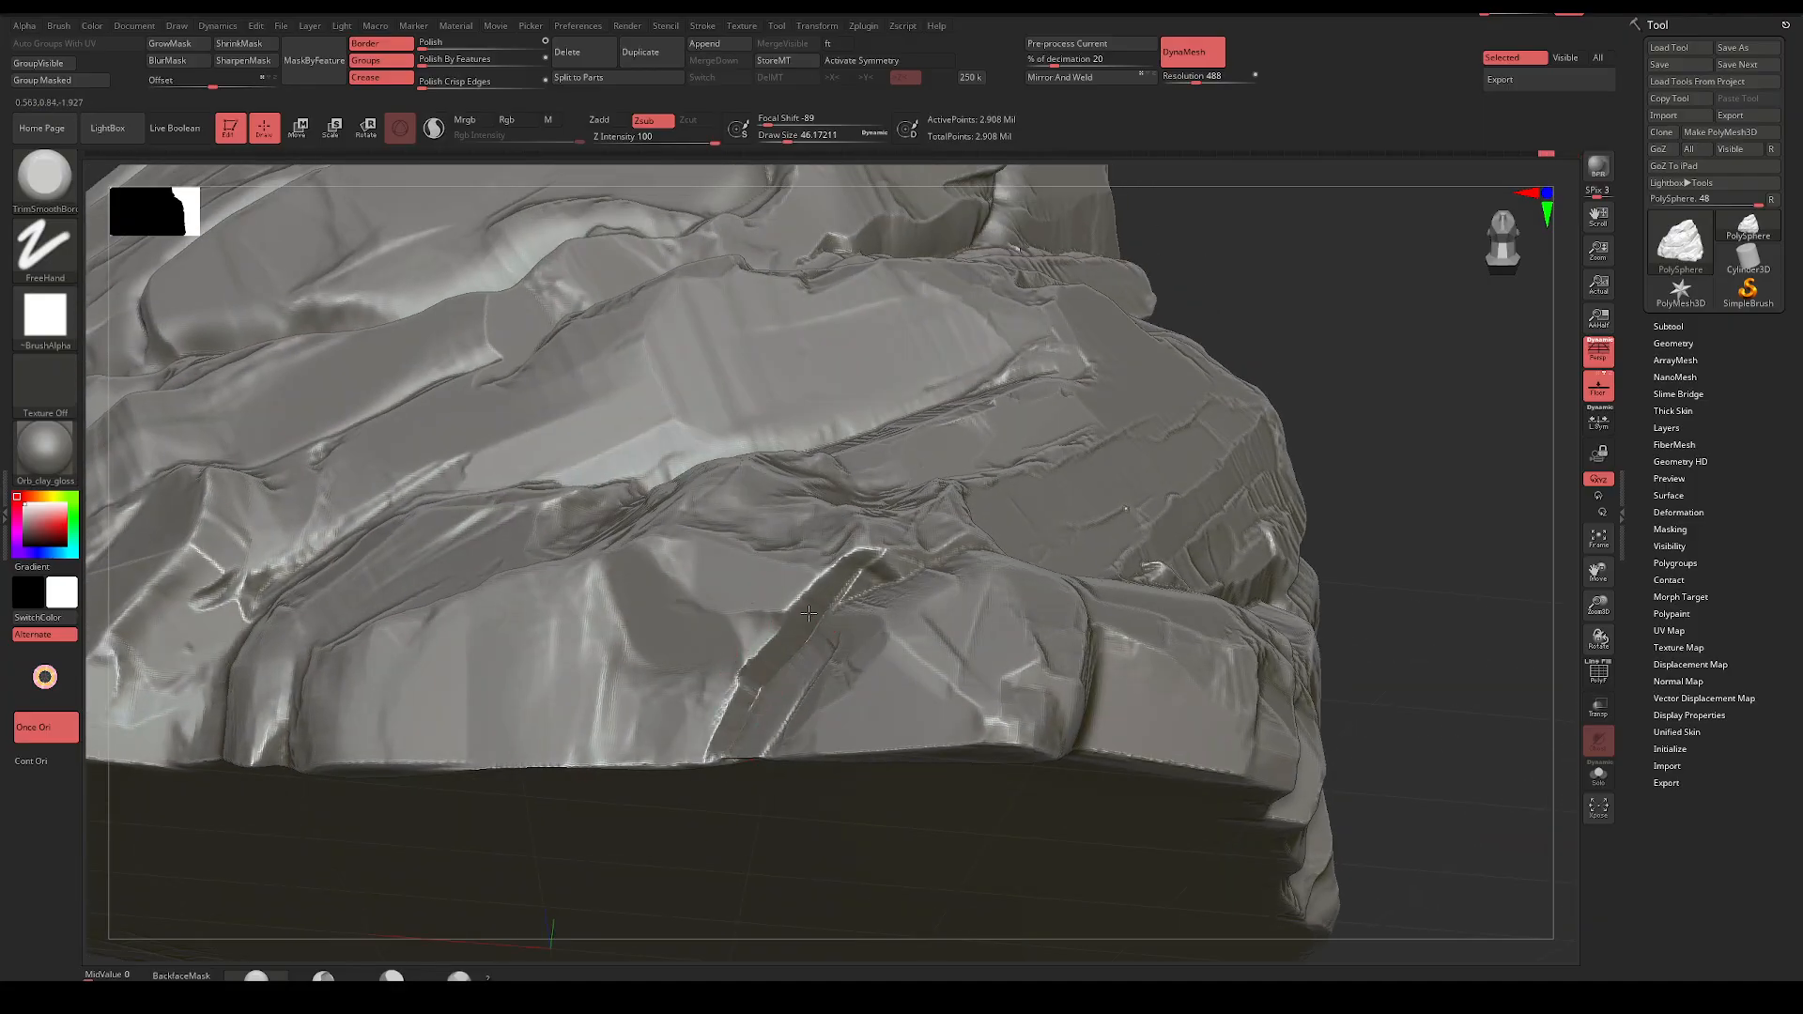
{"action": "left_click_drag", "start_coordinate": [808, 613], "coordinate": [856, 557]}
{"action": "left_click_drag", "start_coordinate": [1316, 407], "coordinate": [1324, 477]}
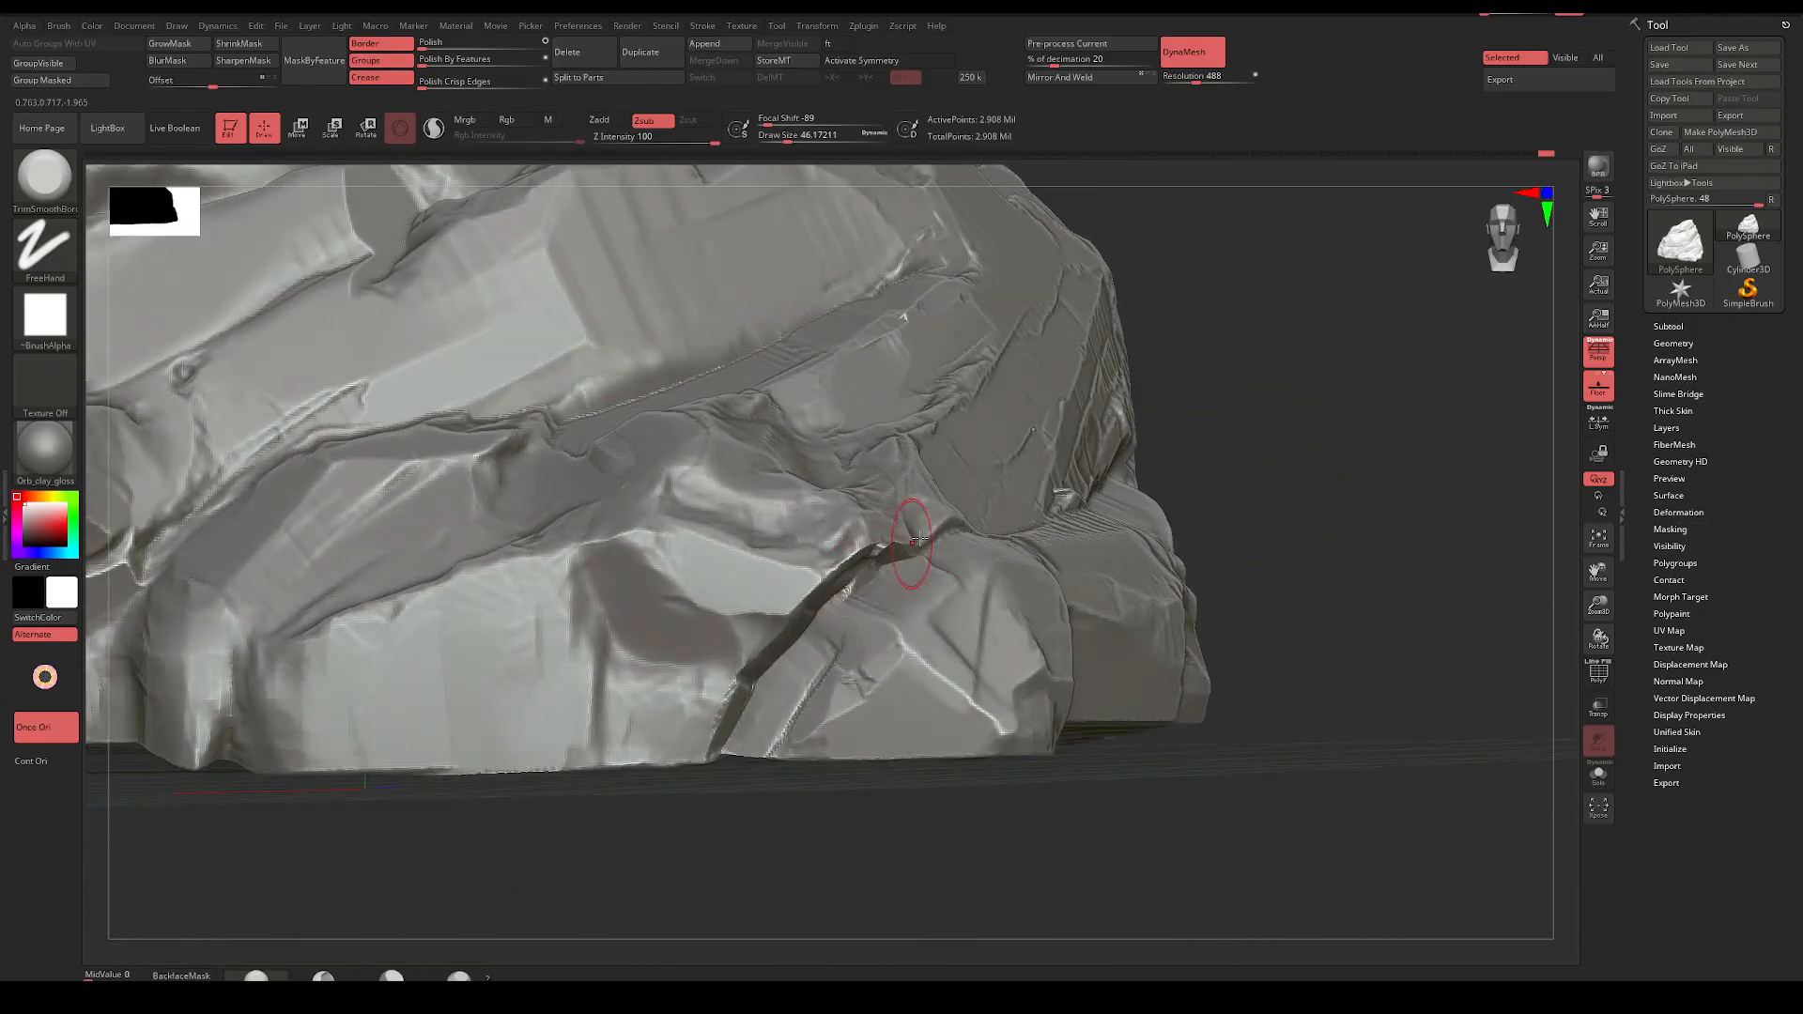
{"action": "mouse_move", "coordinate": [1202, 470]}
{"action": "left_mouse_down"}
{"action": "mouse_move", "coordinate": [1243, 447]}
{"action": "mouse_move", "coordinate": [1174, 448]}
{"action": "left_mouse_up"}
Flatten the recessed facet beside the diagonal crack on the bottom block at a draw size of about 87
{"action": "key", "text": "space"}
{"action": "mouse_move", "coordinate": [699, 615]}
{"action": "left_mouse_down"}
{"action": "mouse_move", "coordinate": [697, 648]}
{"action": "mouse_move", "coordinate": [713, 638]}
{"action": "left_mouse_up"}
{"action": "mouse_move", "coordinate": [1079, 492]}
{"action": "left_mouse_down"}
{"action": "mouse_move", "coordinate": [1131, 492]}
{"action": "mouse_move", "coordinate": [1042, 526]}
{"action": "left_mouse_up"}
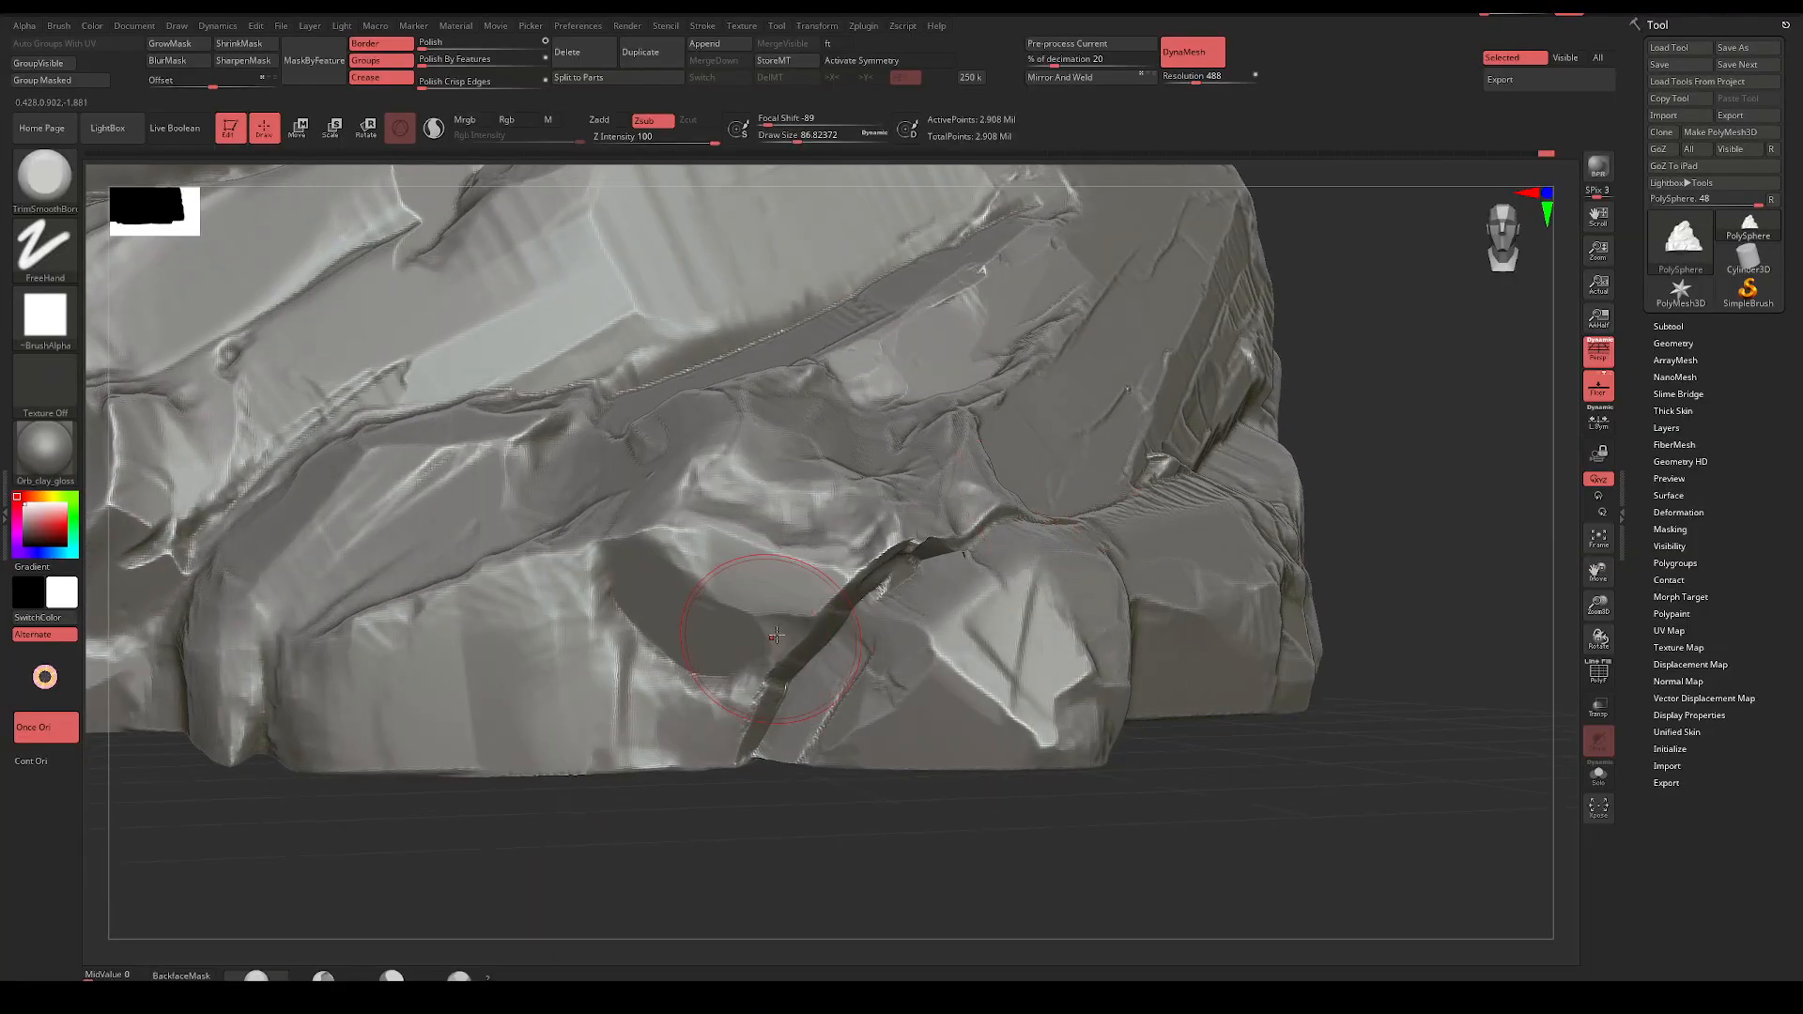
{"action": "mouse_move", "coordinate": [772, 593]}
{"action": "left_mouse_down"}
{"action": "mouse_move", "coordinate": [684, 587]}
{"action": "mouse_move", "coordinate": [587, 620]}
{"action": "left_mouse_up"}
{"action": "mouse_move", "coordinate": [859, 831]}
{"action": "left_mouse_down"}
{"action": "mouse_move", "coordinate": [870, 821]}
{"action": "mouse_move", "coordinate": [785, 825]}
{"action": "mouse_move", "coordinate": [946, 756]}
{"action": "left_mouse_up"}
{"action": "key", "text": "space"}
{"action": "mouse_move", "coordinate": [684, 623]}
{"action": "left_mouse_down"}
{"action": "mouse_move", "coordinate": [701, 624]}
{"action": "mouse_move", "coordinate": [586, 648]}
{"action": "left_mouse_up"}
{"action": "key", "text": "ctrl+z"}
{"action": "key", "text": "ctrl+z"}
Cut small chips and planes into the bottom block's outer edge at a draw size of about 59
{"action": "key", "text": "space"}
{"action": "left_click_drag", "start_coordinate": [543, 801], "coordinate": [628, 797]}
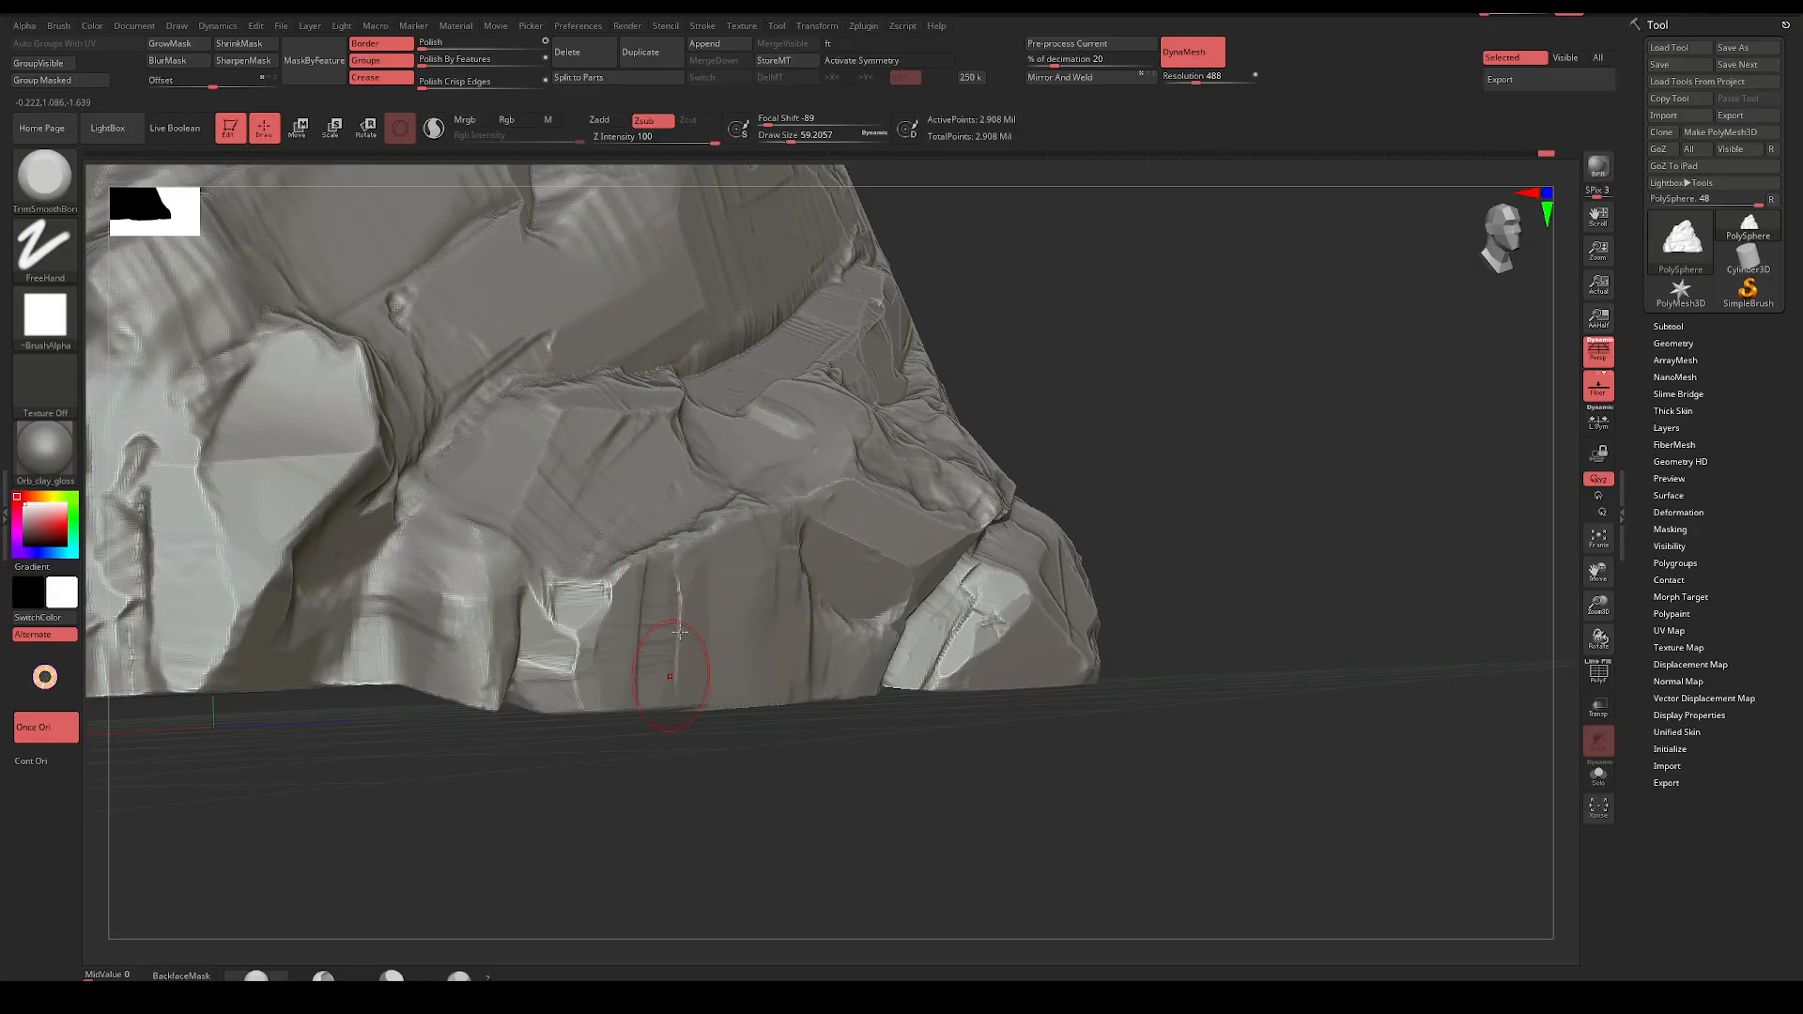
{"action": "left_click_drag", "start_coordinate": [978, 409], "coordinate": [1150, 419]}
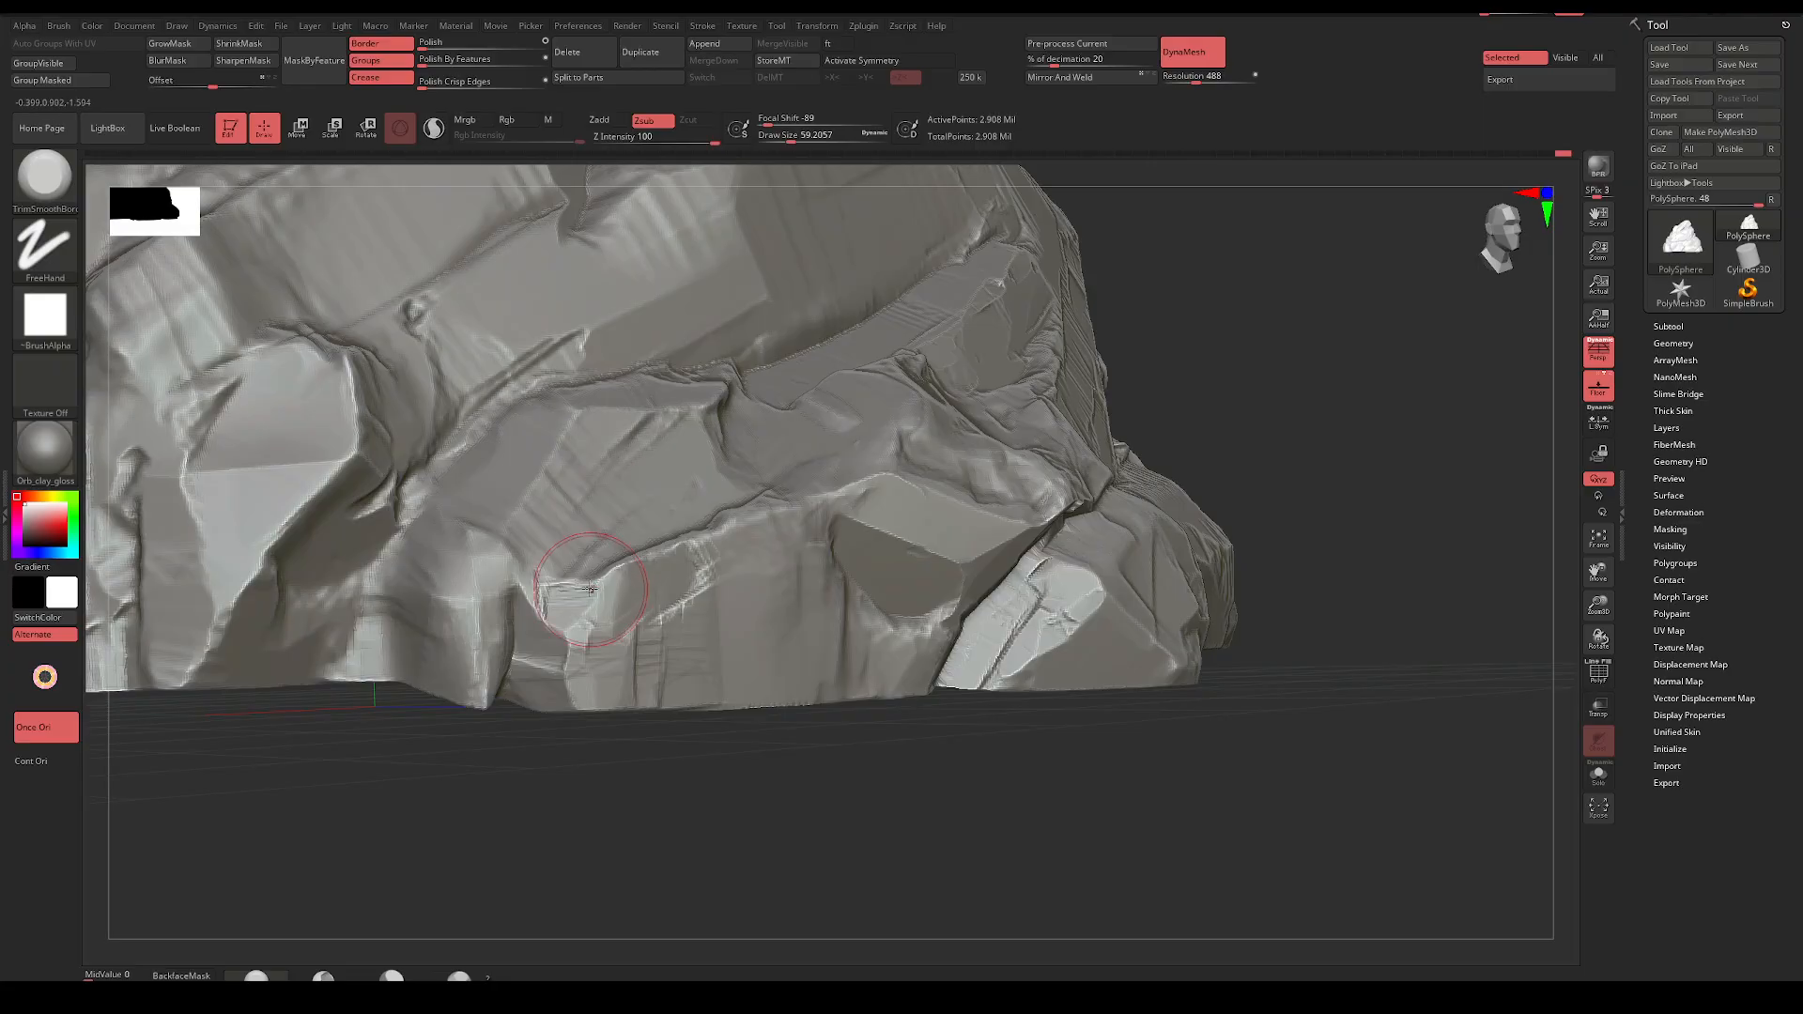
{"action": "mouse_move", "coordinate": [781, 822]}
{"action": "left_mouse_down", "text": "alt"}
{"action": "mouse_move", "coordinate": [712, 684]}
{"action": "mouse_move", "coordinate": [773, 821]}
{"action": "mouse_move", "coordinate": [747, 811]}
{"action": "mouse_move", "coordinate": [780, 845]}
{"action": "mouse_move", "coordinate": [769, 905]}
{"action": "mouse_move", "coordinate": [782, 731]}
{"action": "left_mouse_up", "text": "alt"}
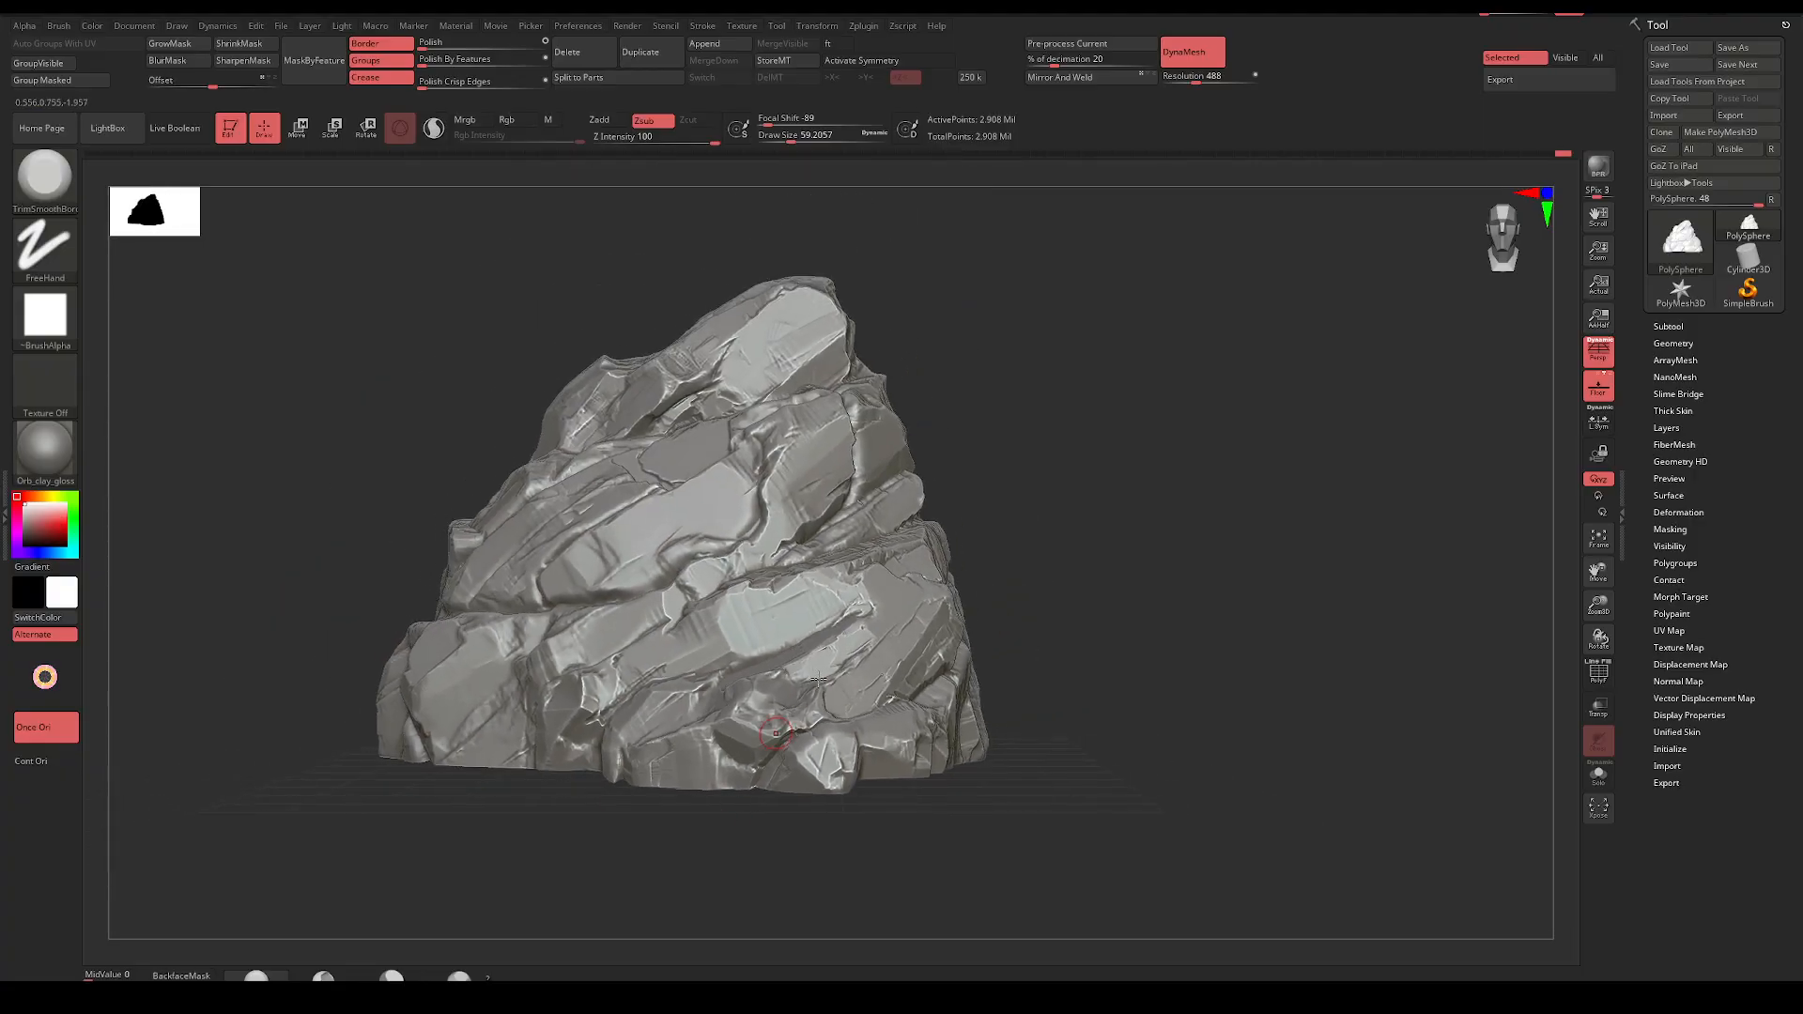
Flatten the large central facet and the smaller facet beside it on the rock's opposite face at a draw size of about 116
{"action": "mouse_move", "coordinate": [882, 770]}
{"action": "left_mouse_down"}
{"action": "mouse_move", "coordinate": [962, 576]}
{"action": "mouse_move", "coordinate": [1006, 563]}
{"action": "mouse_move", "coordinate": [986, 583]}
{"action": "mouse_move", "coordinate": [1094, 604]}
{"action": "mouse_move", "coordinate": [1003, 508]}
{"action": "left_mouse_up"}
{"action": "key", "text": "space"}
{"action": "left_click", "coordinate": [764, 544]}
{"action": "mouse_move", "coordinate": [692, 507]}
{"action": "left_mouse_down"}
{"action": "mouse_move", "coordinate": [692, 528]}
{"action": "mouse_move", "coordinate": [781, 597]}
{"action": "left_mouse_up"}
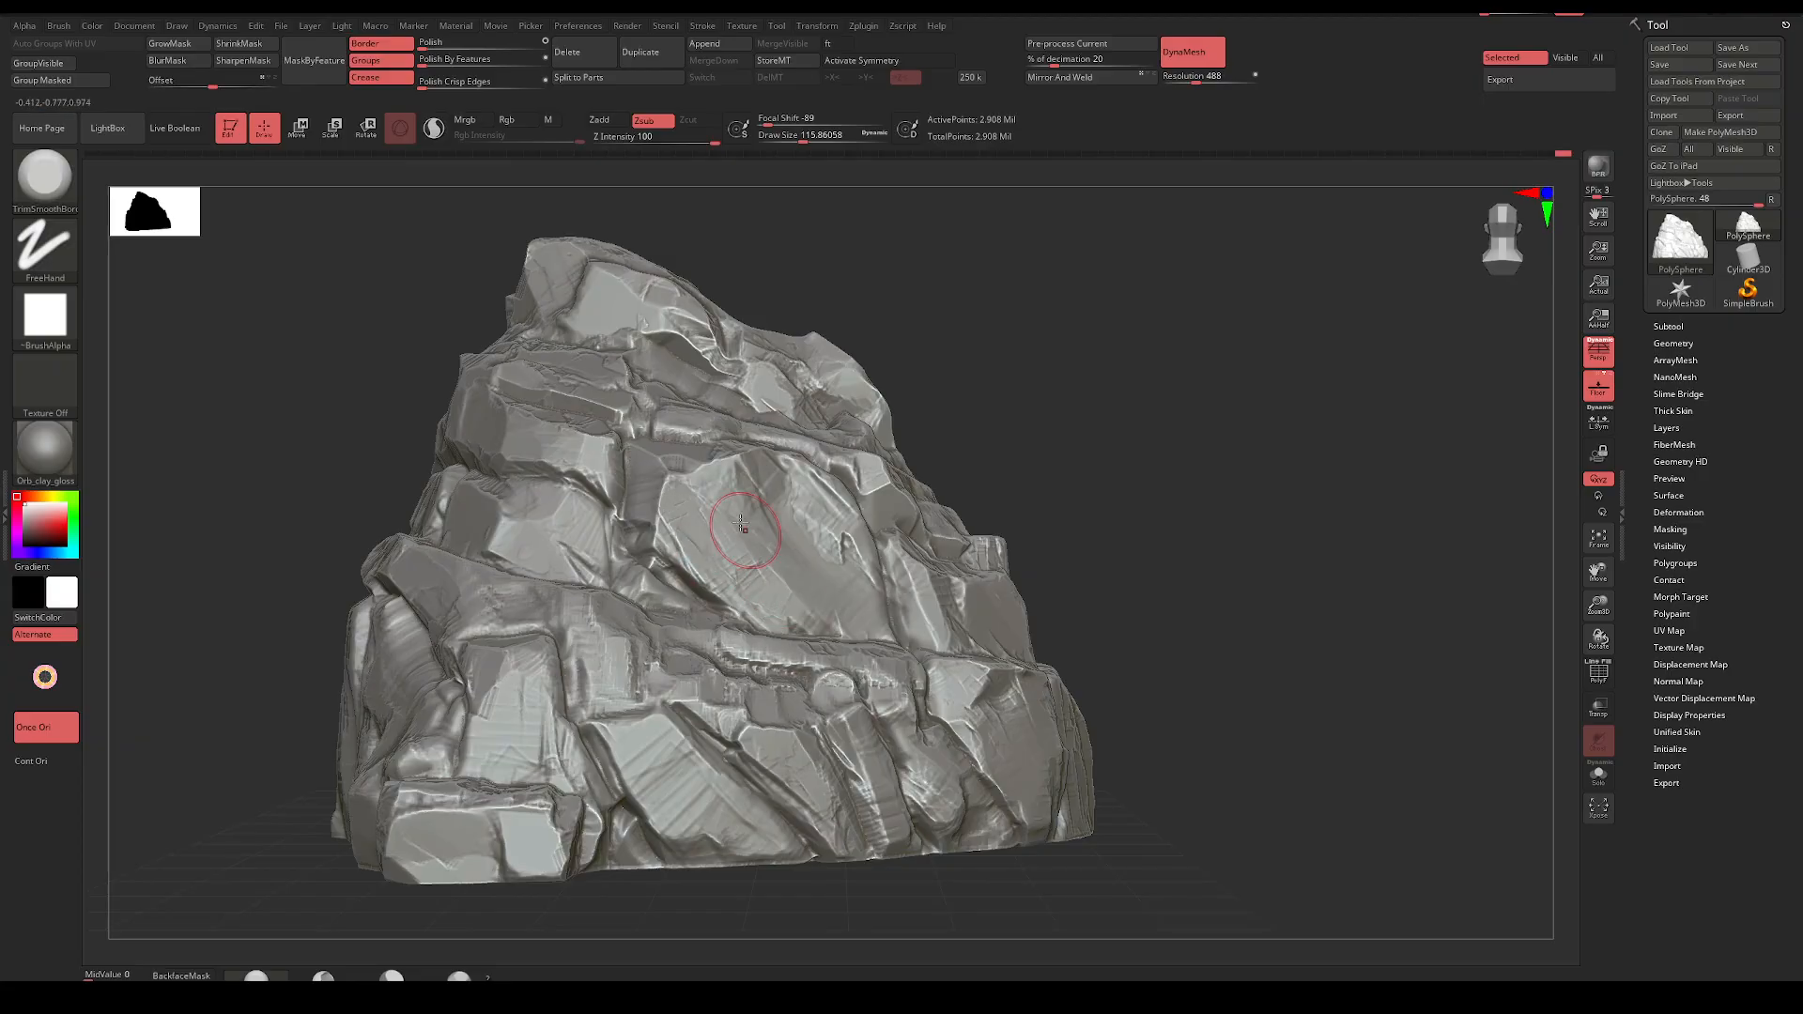
{"action": "mouse_move", "coordinate": [748, 523]}
{"action": "left_mouse_down"}
{"action": "mouse_move", "coordinate": [788, 526]}
{"action": "mouse_move", "coordinate": [845, 477]}
{"action": "mouse_move", "coordinate": [850, 526]}
{"action": "mouse_move", "coordinate": [826, 507]}
{"action": "mouse_move", "coordinate": [887, 573]}
{"action": "left_mouse_up"}
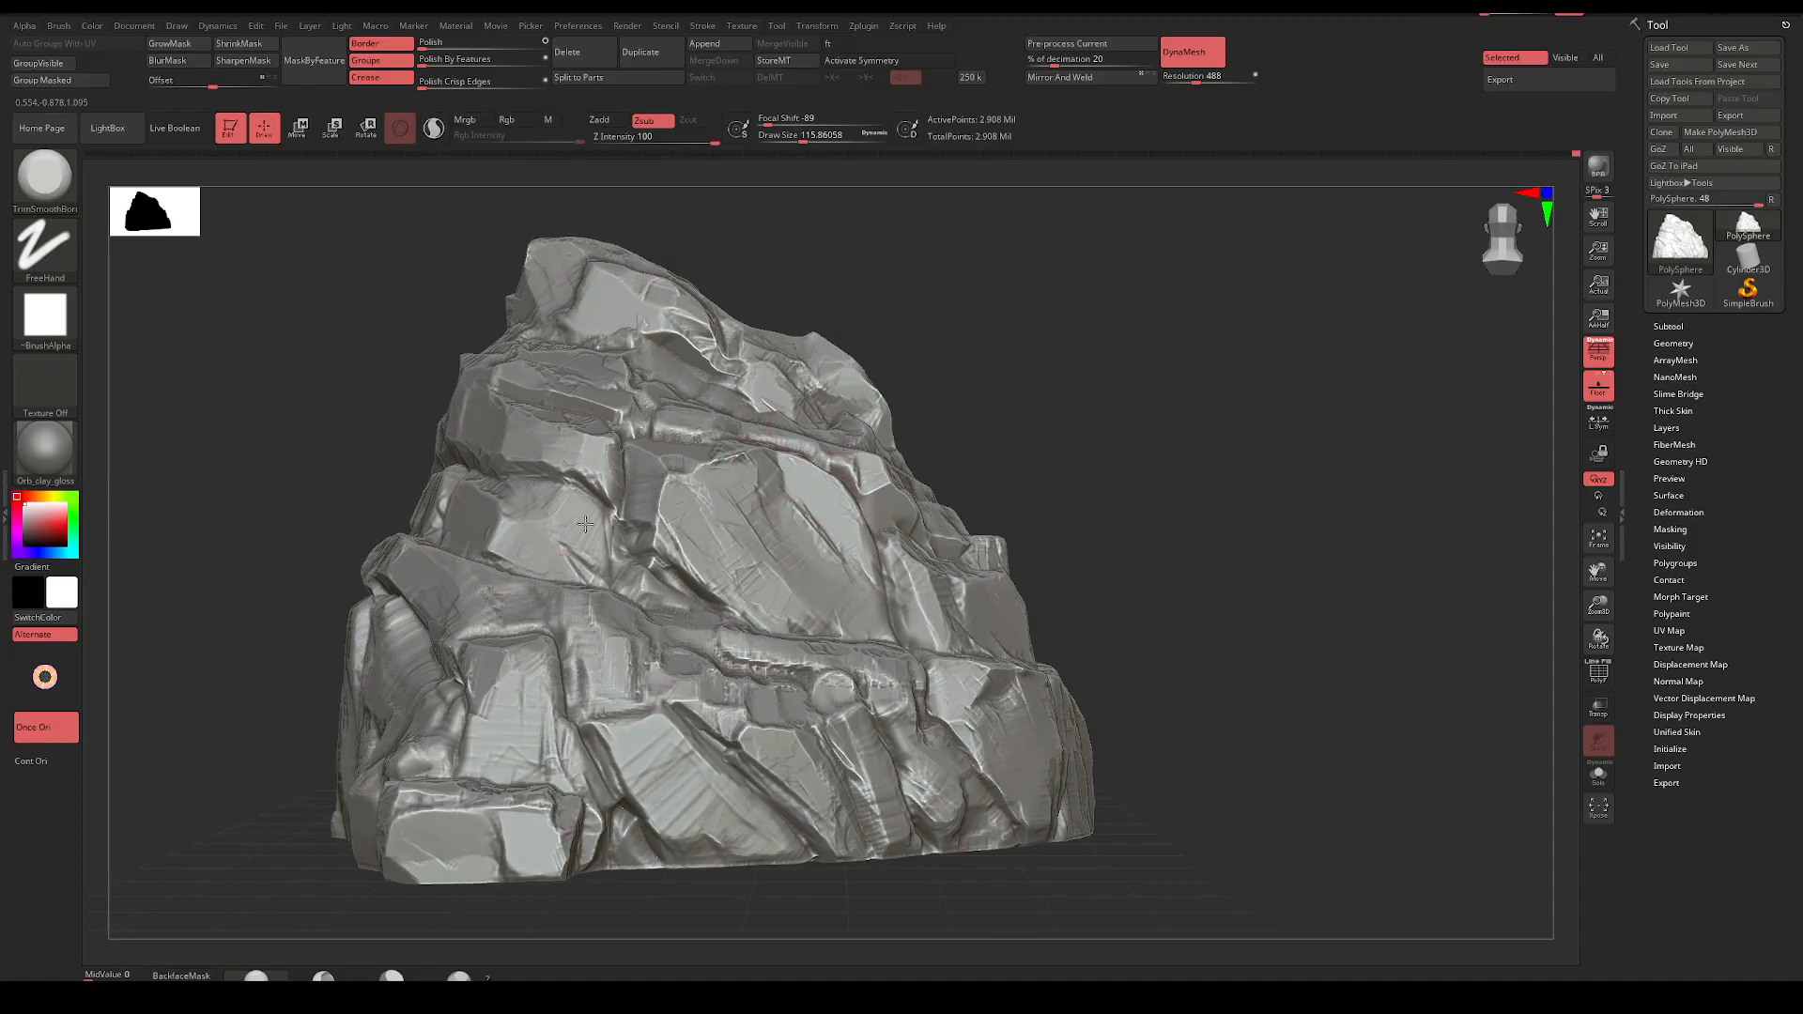
{"action": "mouse_move", "coordinate": [585, 524]}
{"action": "left_mouse_down"}
{"action": "mouse_move", "coordinate": [569, 554]}
{"action": "mouse_move", "coordinate": [539, 549]}
{"action": "mouse_move", "coordinate": [581, 521]}
{"action": "left_mouse_up"}
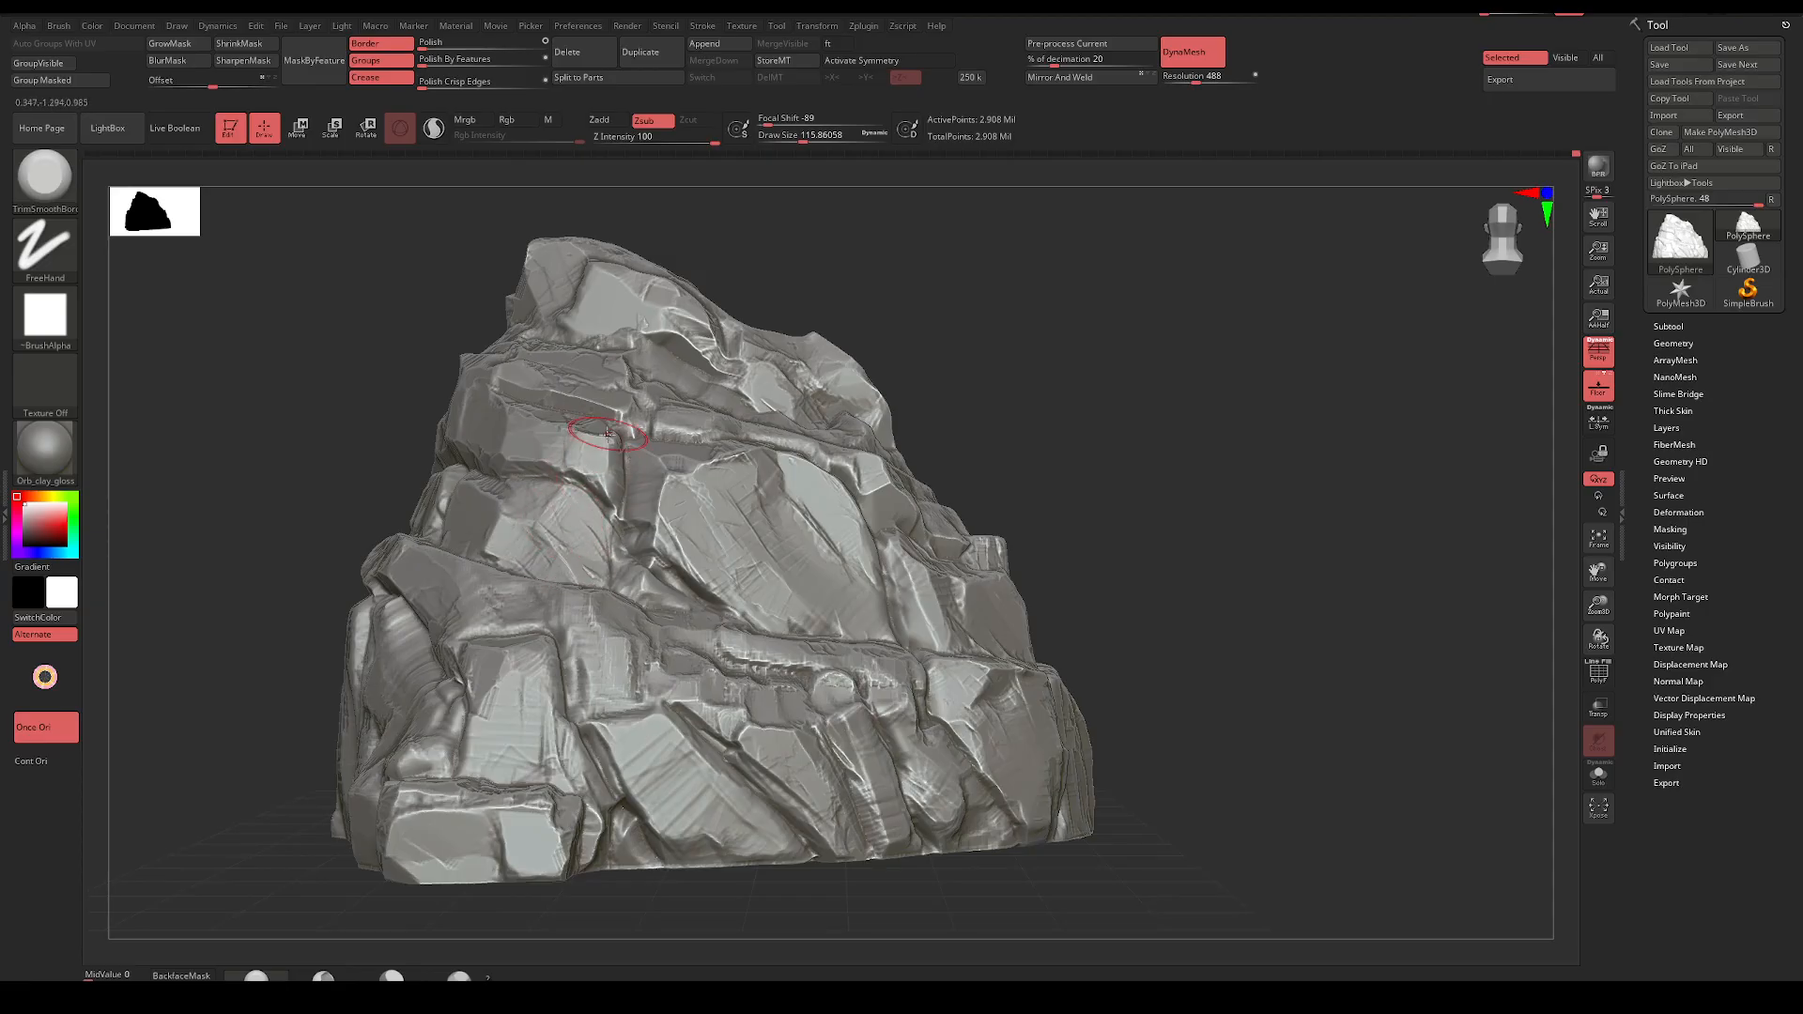
Trim the facets just beneath the peak on this face, reducing the draw size to about 87
{"action": "mouse_move", "coordinate": [976, 451]}
{"action": "right_mouse_down", "text": "ctrl"}
{"action": "mouse_move", "coordinate": [994, 403]}
{"action": "mouse_move", "coordinate": [1058, 419]}
{"action": "mouse_move", "coordinate": [933, 382]}
{"action": "right_mouse_up", "text": "ctrl"}
{"action": "key", "text": "space"}
{"action": "left_click_drag", "start_coordinate": [790, 435], "coordinate": [814, 449]}
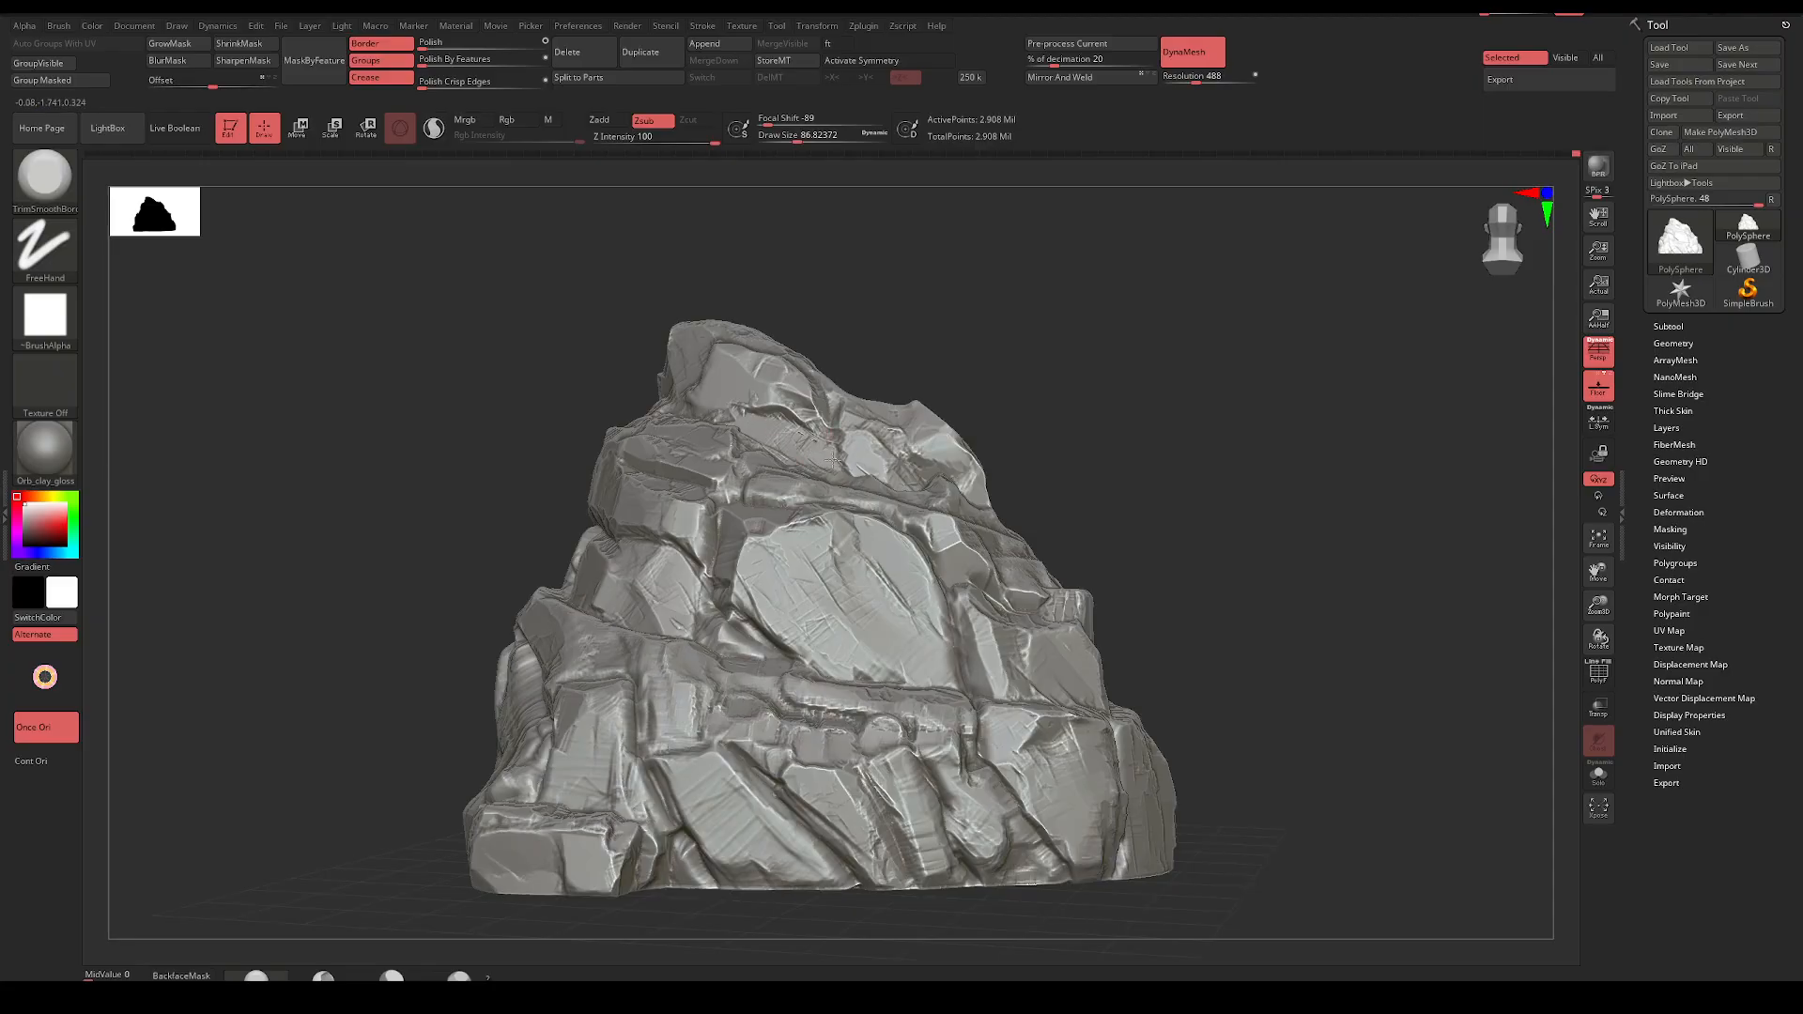
Turn to the rock's lower front and switch to the OrbFlatten_Edge brush
{"action": "left_click_drag", "start_coordinate": [777, 447], "coordinate": [778, 453]}
{"action": "mouse_move", "coordinate": [916, 357]}
{"action": "left_mouse_down"}
{"action": "mouse_move", "coordinate": [949, 351]}
{"action": "mouse_move", "coordinate": [942, 334]}
{"action": "left_mouse_up"}
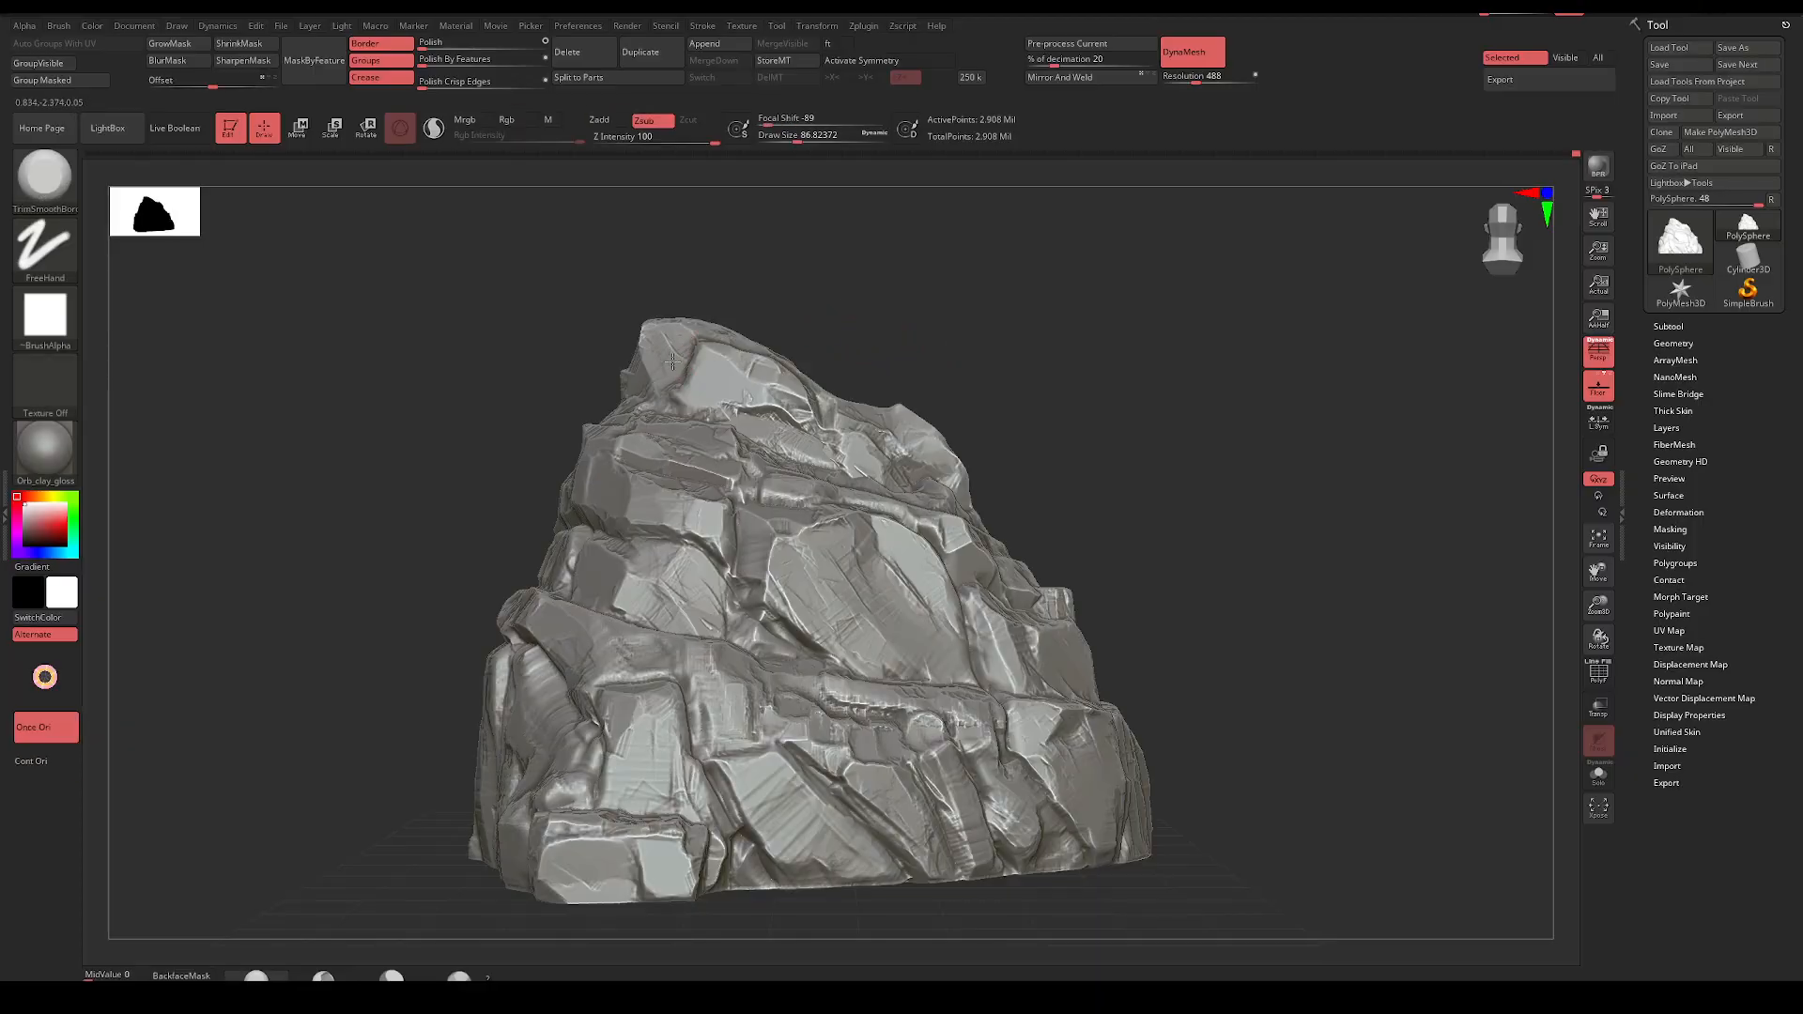
{"action": "left_click_drag", "start_coordinate": [986, 322], "coordinate": [997, 375], "text": "alt"}
{"action": "key", "text": "b"}
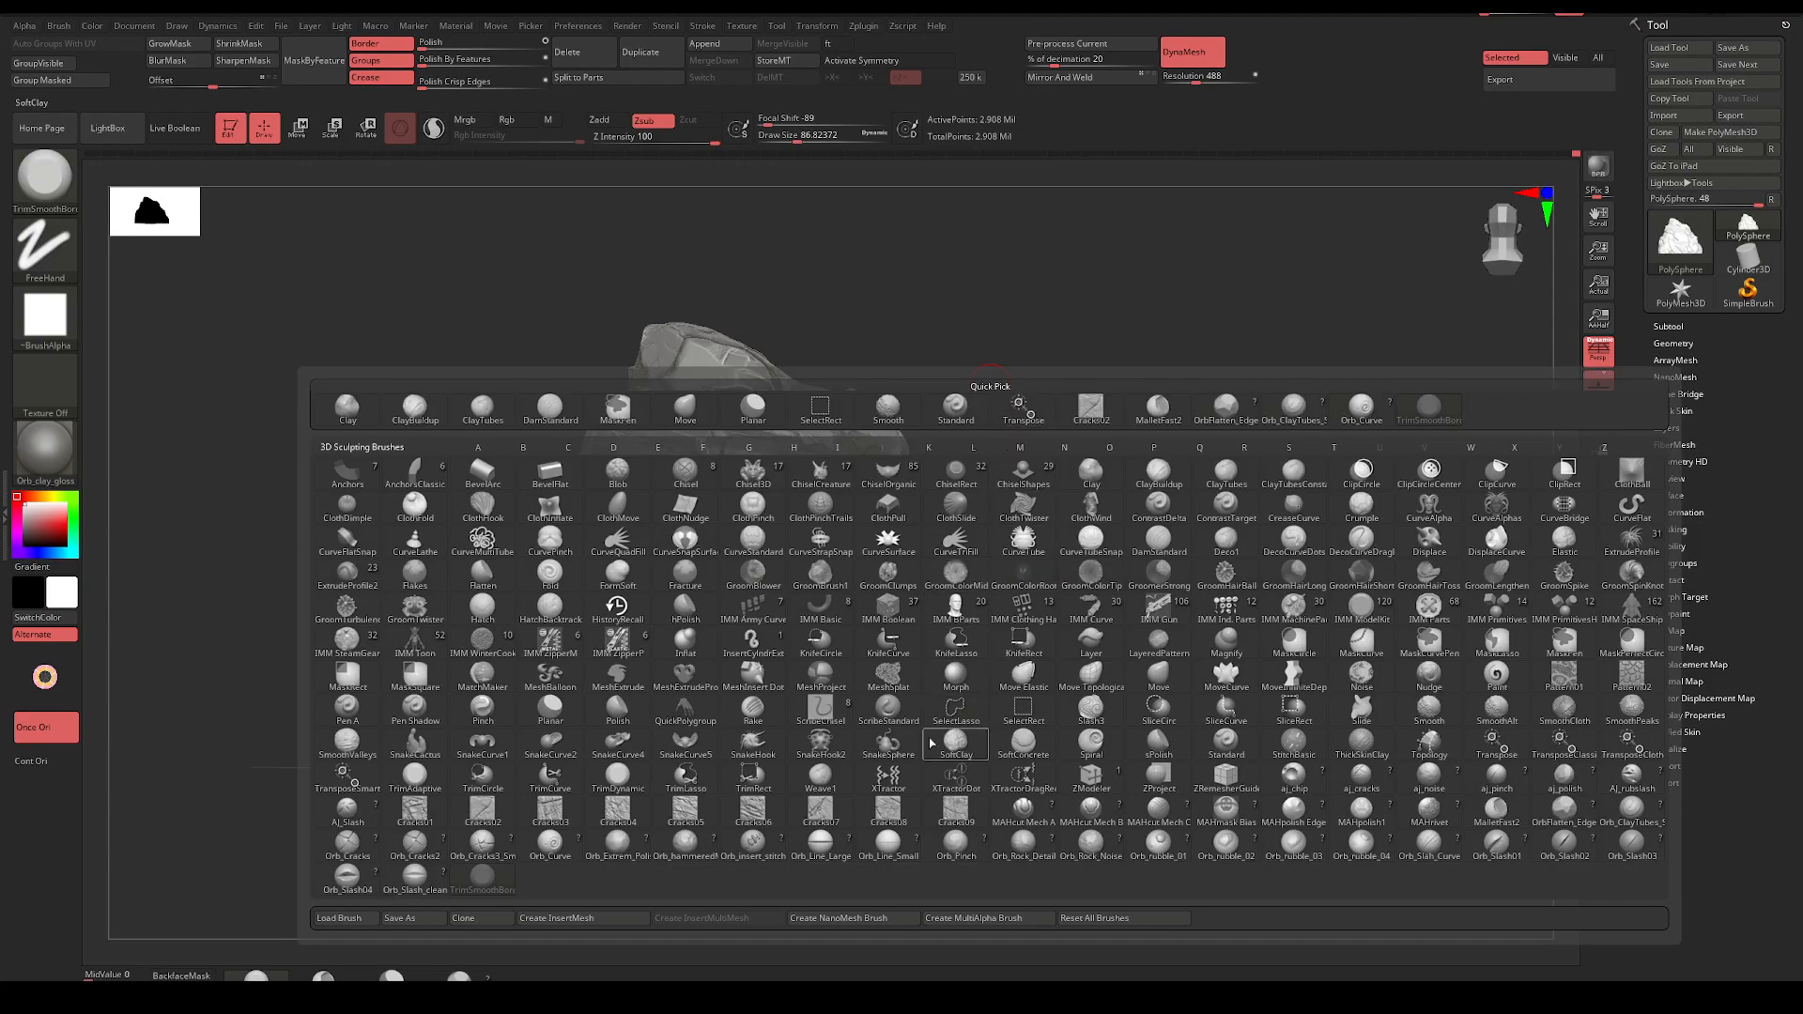
{"action": "left_click", "coordinate": [1232, 806]}
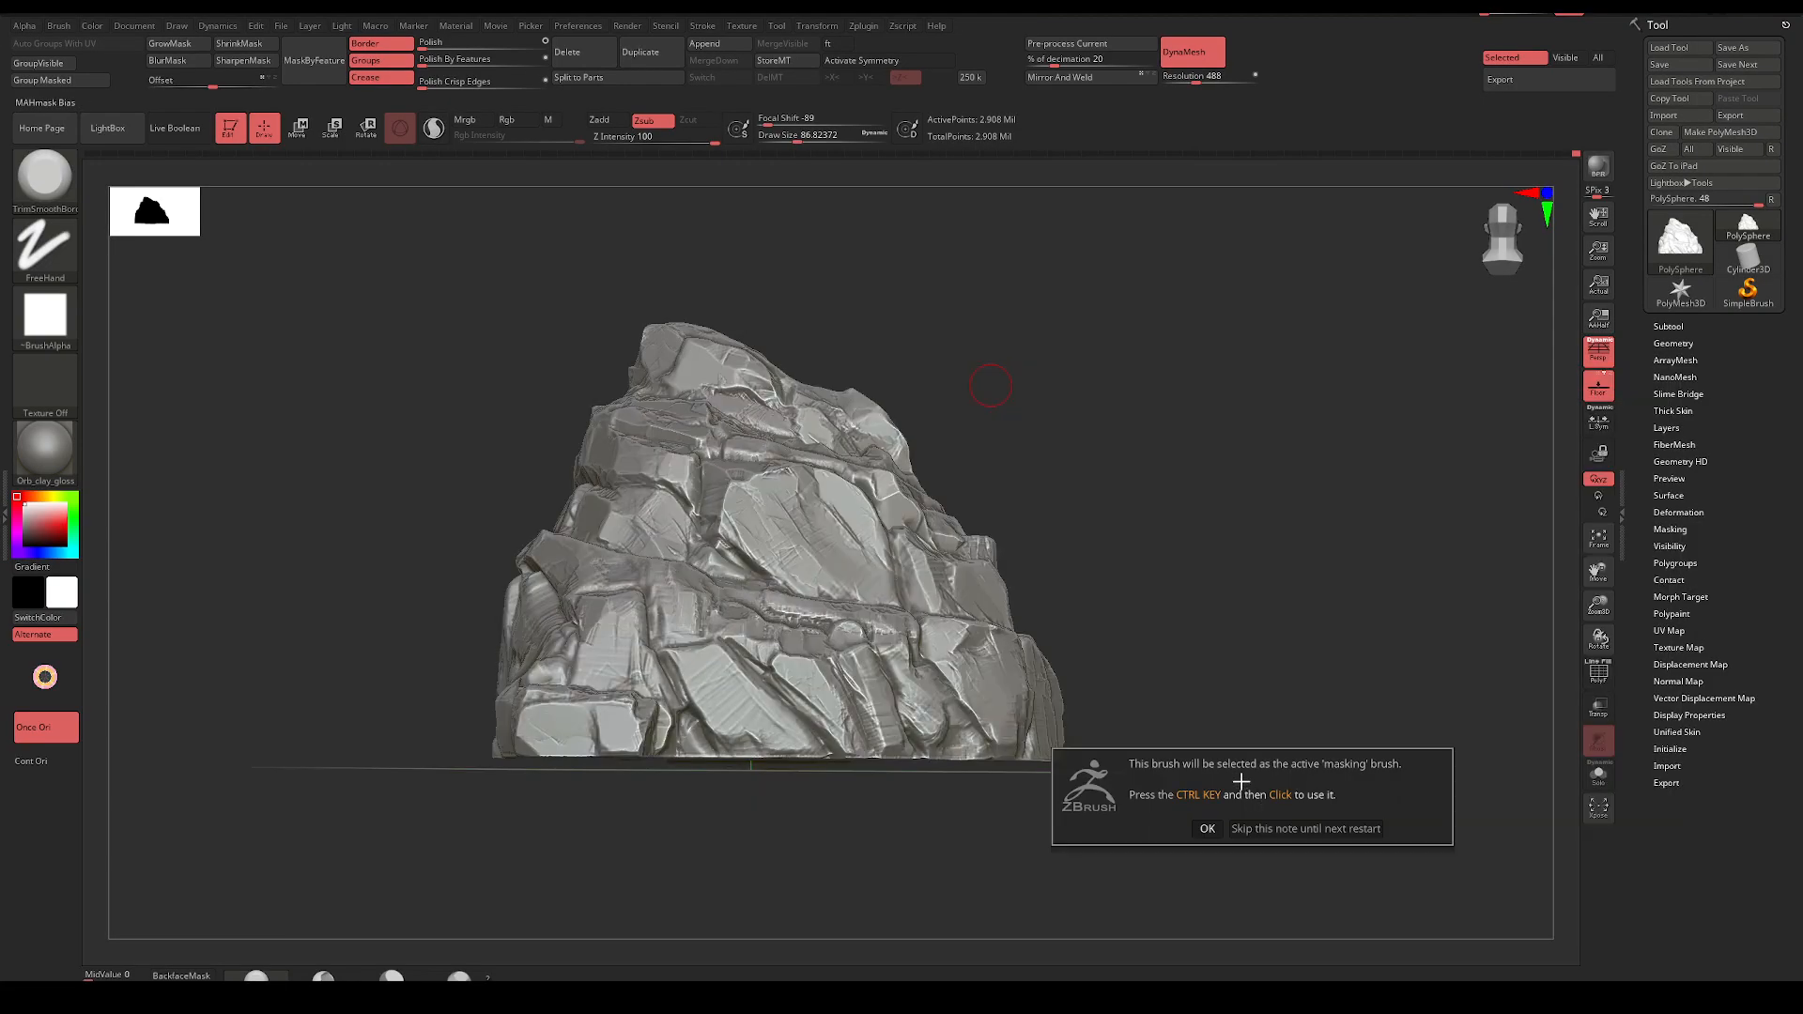
{"action": "left_click", "coordinate": [1237, 797]}
{"action": "key", "text": "b"}
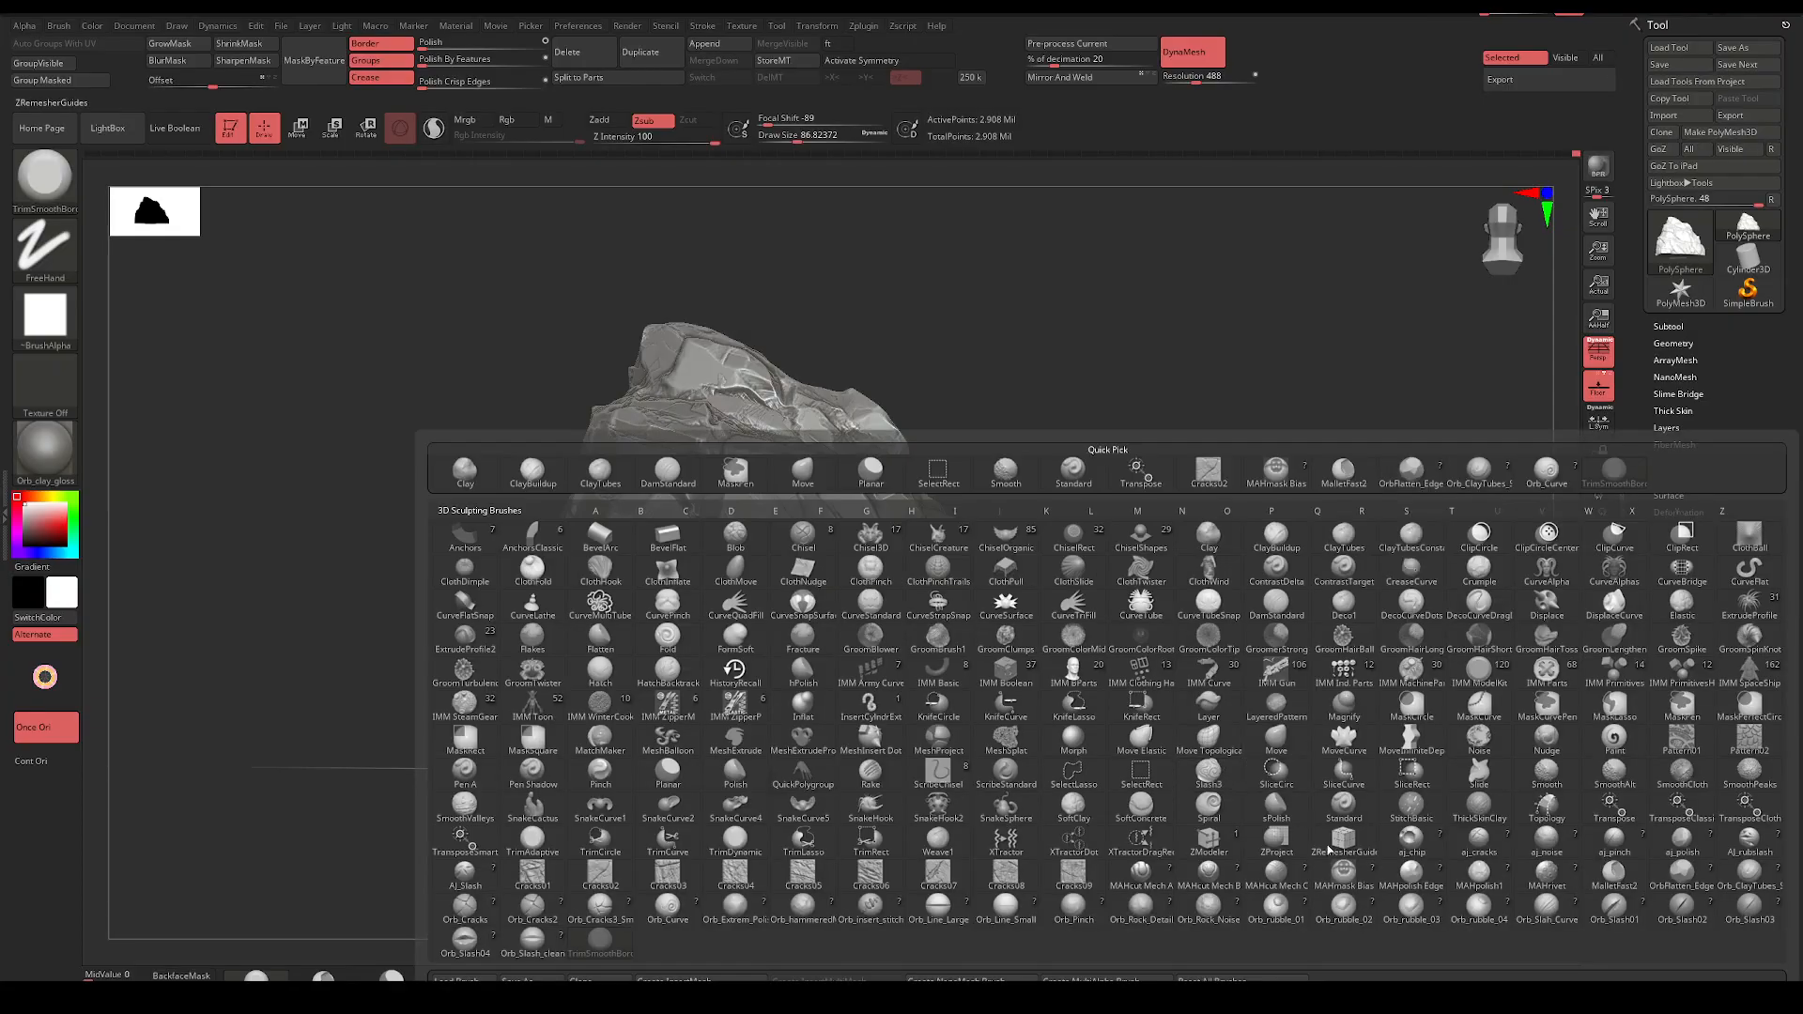
{"action": "left_click", "coordinate": [1663, 870]}
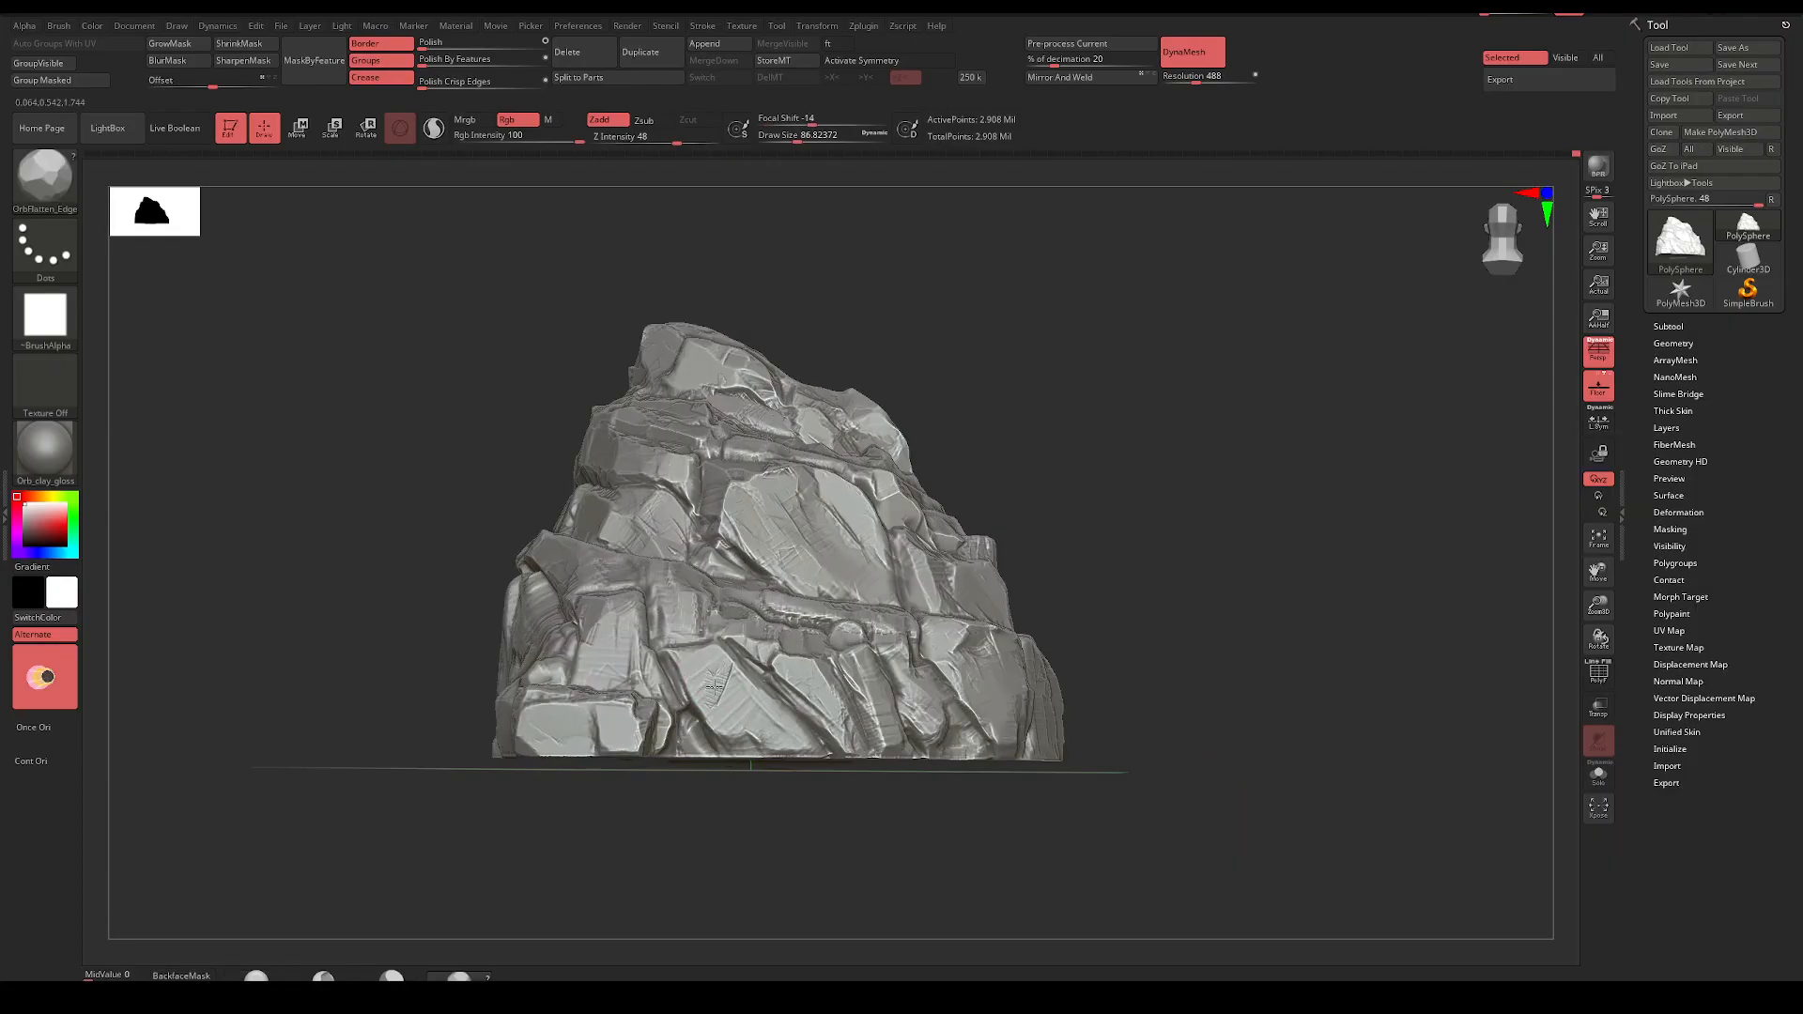
Try flattening the large diagonal facet at the rock's base with OrbFlatten_Edge at a draw size of about 207
{"action": "key", "text": "space"}
{"action": "left_click_drag", "start_coordinate": [714, 686], "coordinate": [747, 721]}
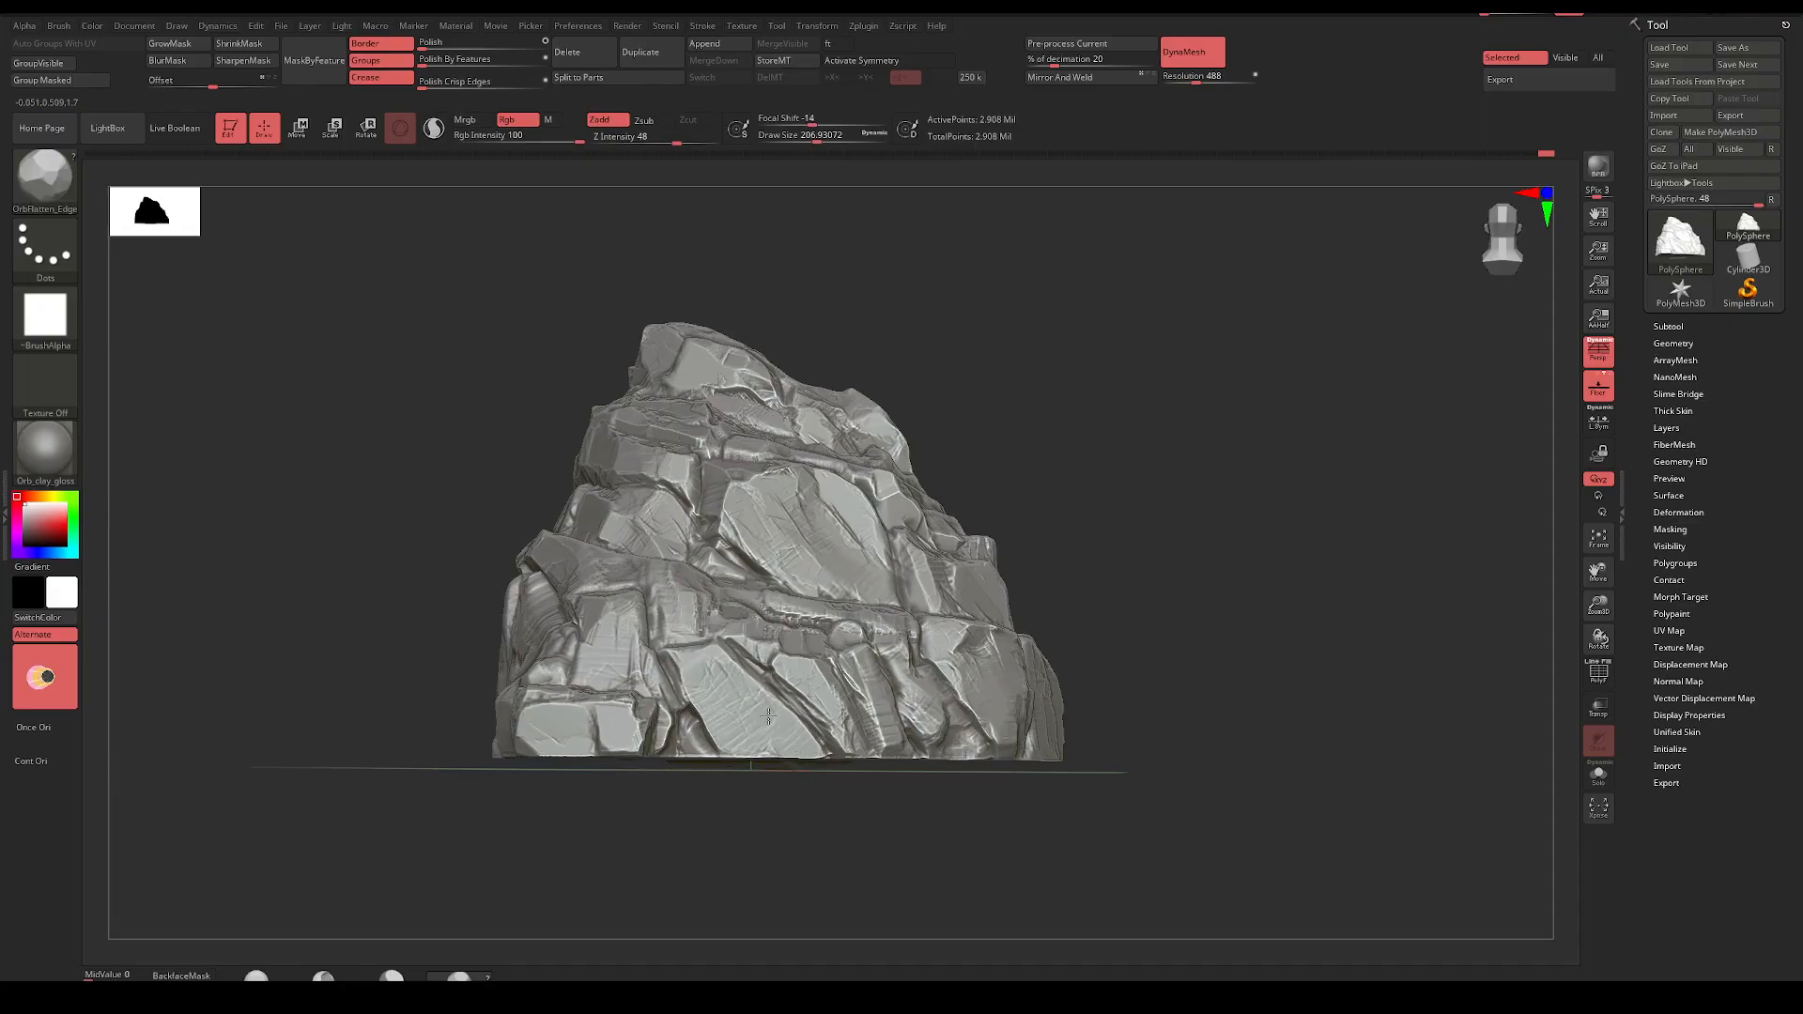
{"action": "left_click_drag", "start_coordinate": [780, 826], "coordinate": [859, 868], "text": "alt"}
{"action": "key", "text": "ctrl+z"}
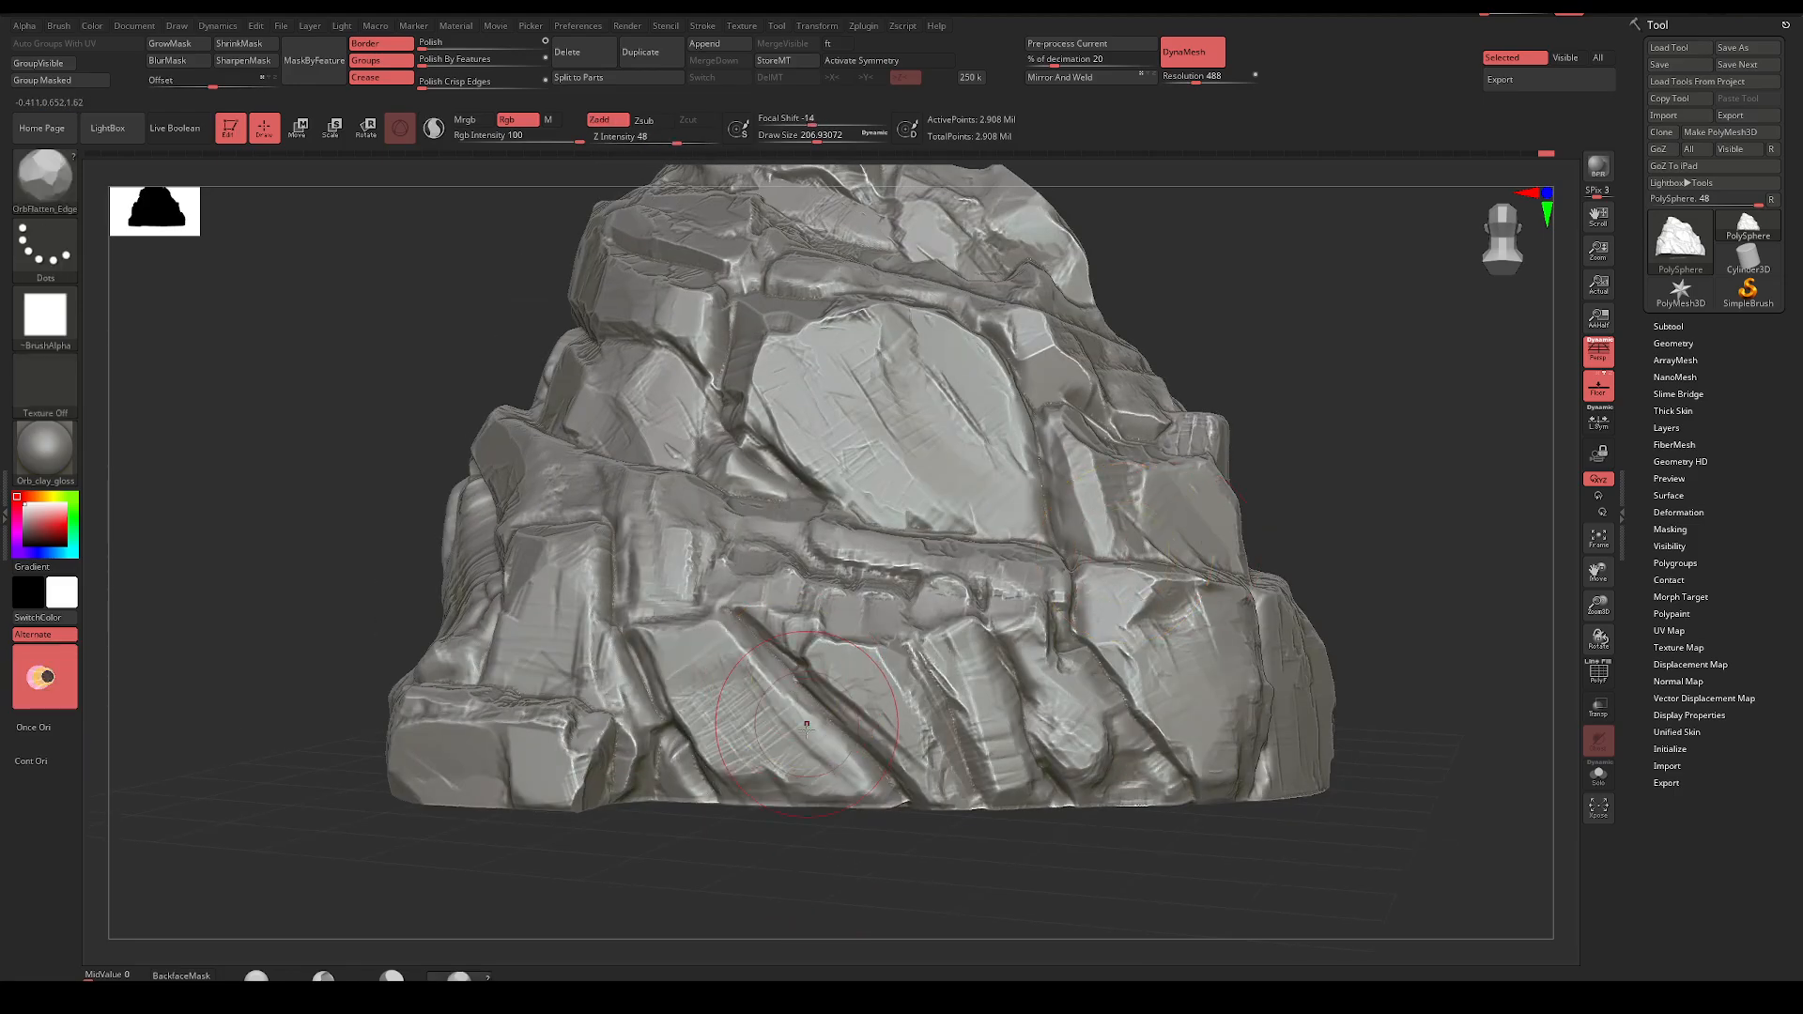
{"action": "mouse_move", "coordinate": [845, 690]}
{"action": "left_mouse_down"}
{"action": "mouse_move", "coordinate": [823, 744]}
{"action": "mouse_move", "coordinate": [850, 778]}
{"action": "left_mouse_up"}
{"action": "mouse_move", "coordinate": [817, 845]}
{"action": "left_mouse_down"}
{"action": "mouse_move", "coordinate": [805, 877]}
{"action": "mouse_move", "coordinate": [740, 770]}
{"action": "left_mouse_up"}
{"action": "key", "text": "space"}
{"action": "key", "text": "ctrl+z"}
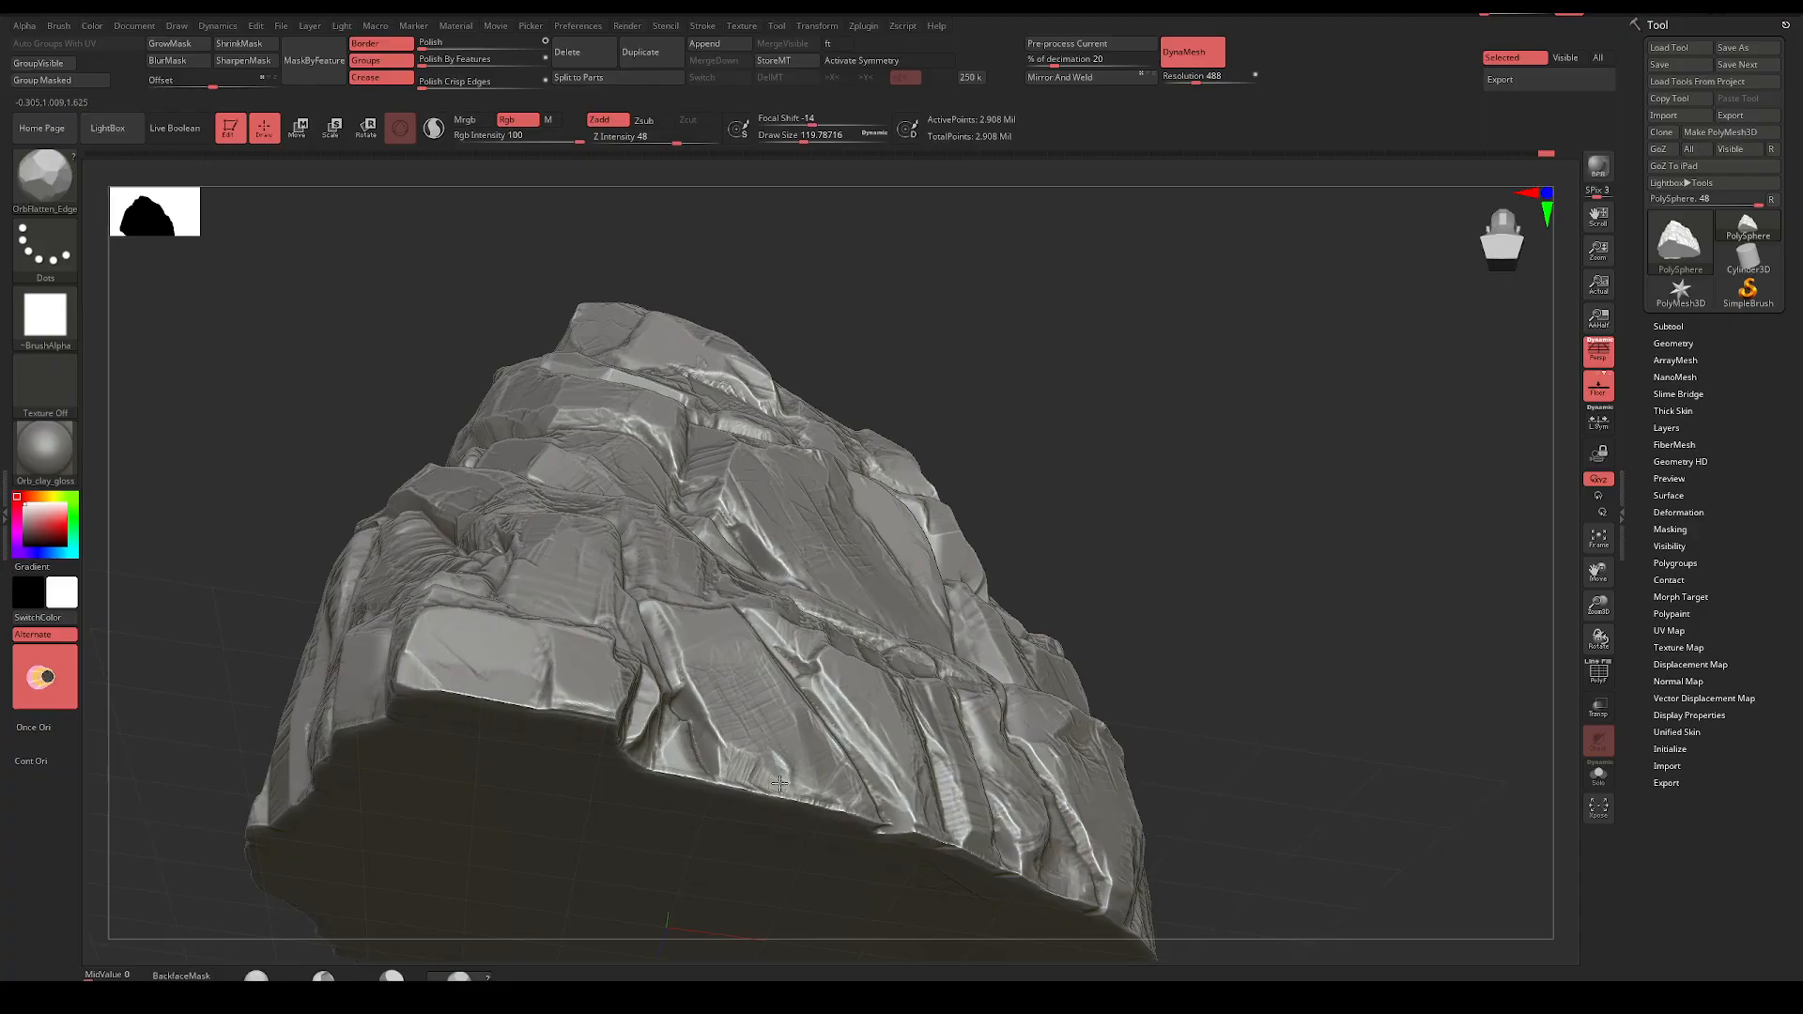
Try OrbFlatten_Edge on the base facet's lower edge at a draw size of about 120, then undo it and return to TrimSmoothBorder
{"action": "left_click_drag", "start_coordinate": [688, 696], "coordinate": [697, 700]}
{"action": "key", "text": "space"}
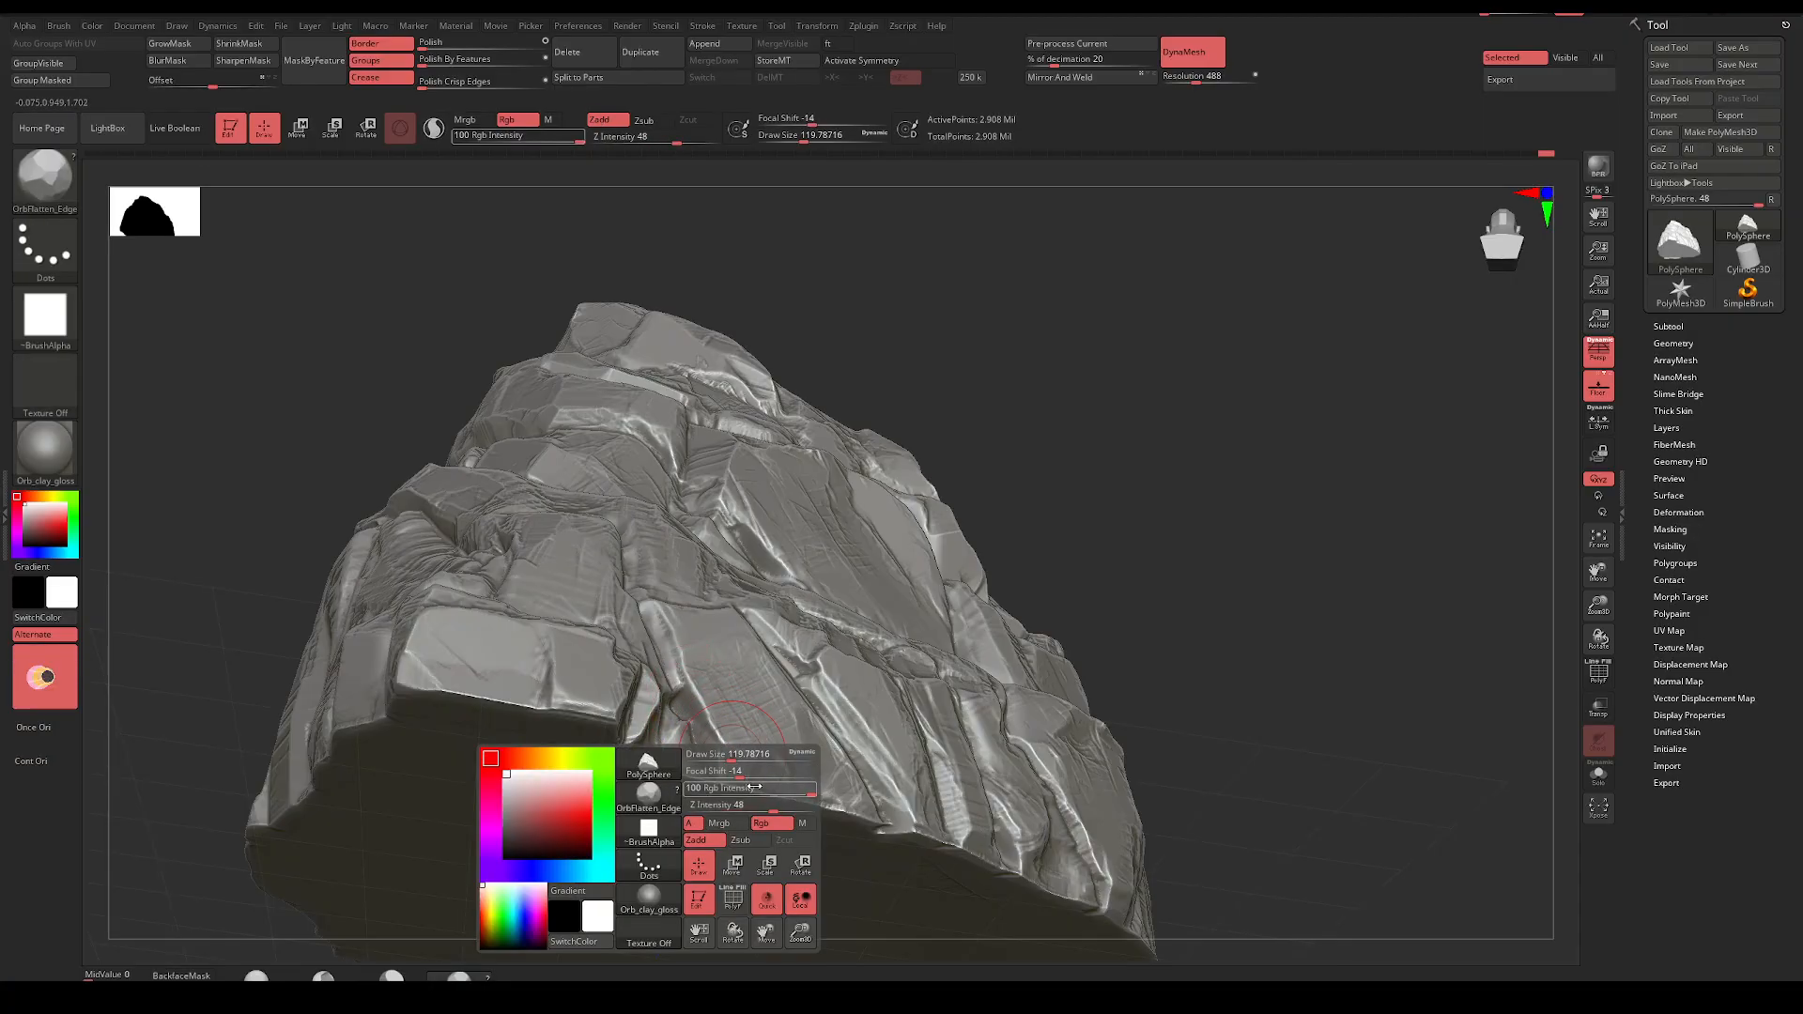
{"action": "mouse_move", "coordinate": [772, 804]}
{"action": "left_mouse_down"}
{"action": "mouse_move", "coordinate": [735, 771]}
{"action": "mouse_move", "coordinate": [704, 773]}
{"action": "left_mouse_up"}
{"action": "left_click_drag", "start_coordinate": [693, 713], "coordinate": [715, 762]}
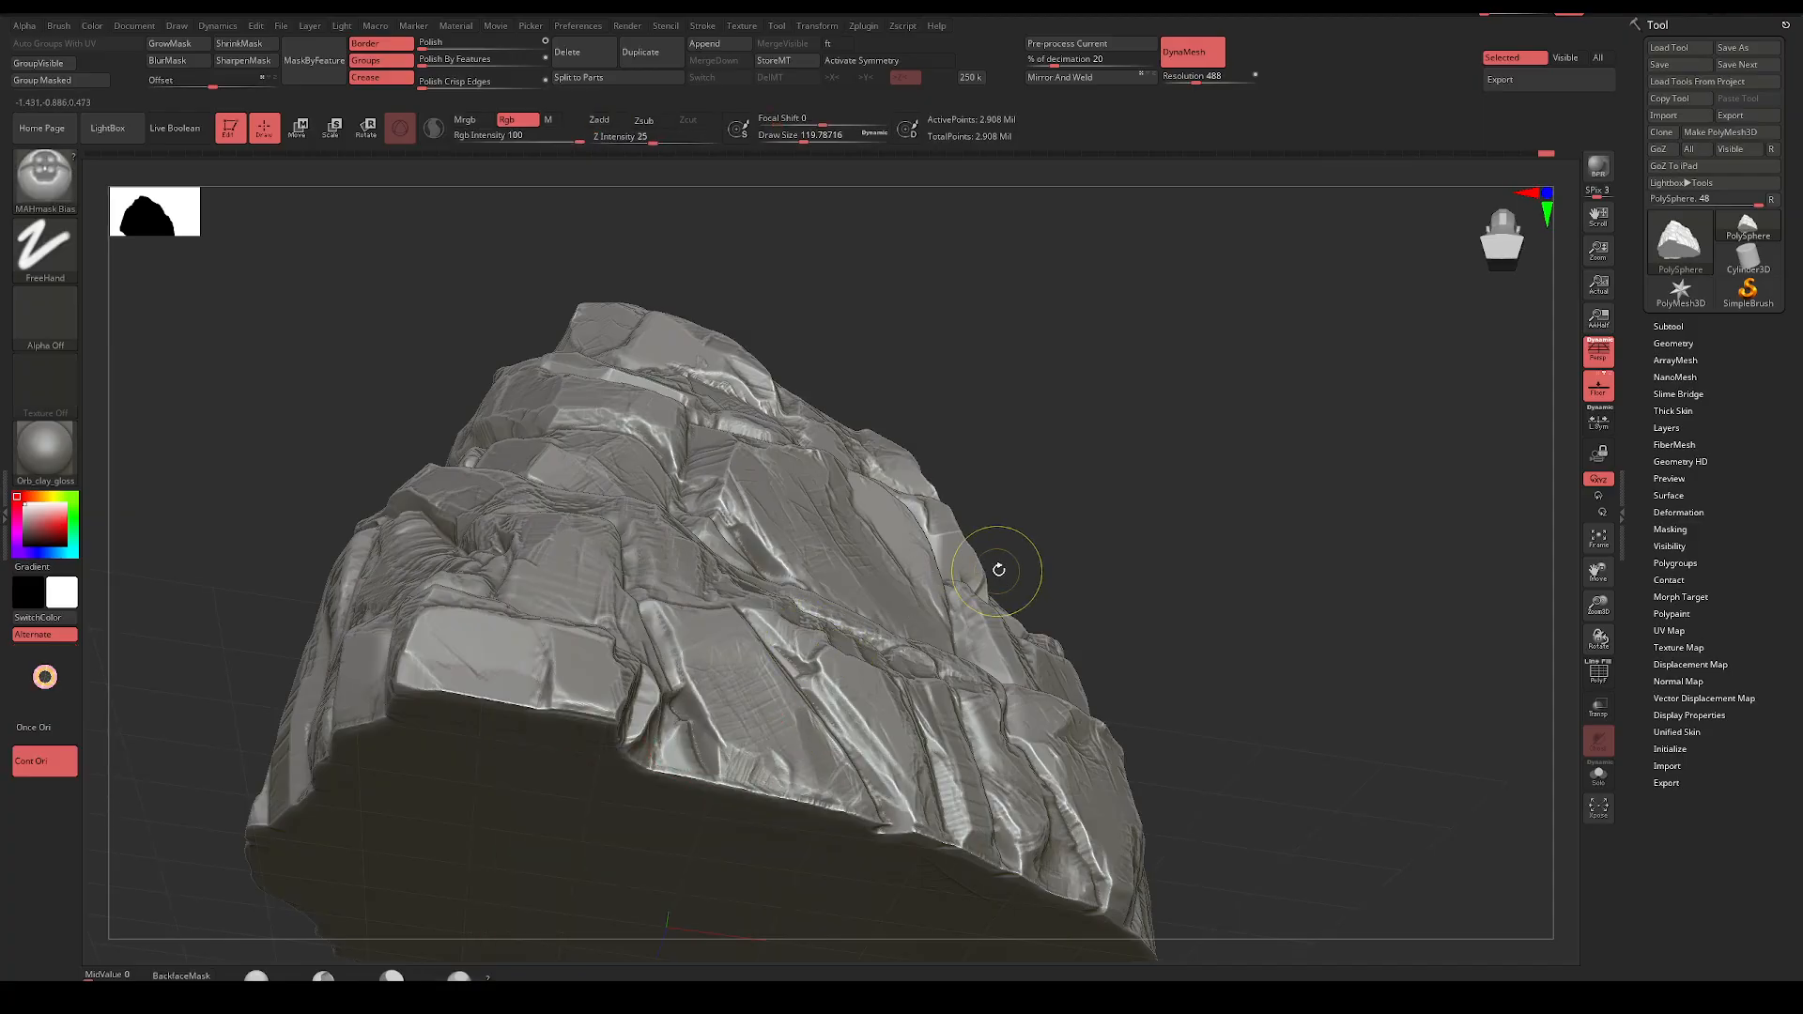
{"action": "key", "text": "b"}
{"action": "left_click", "coordinate": [434, 939]}
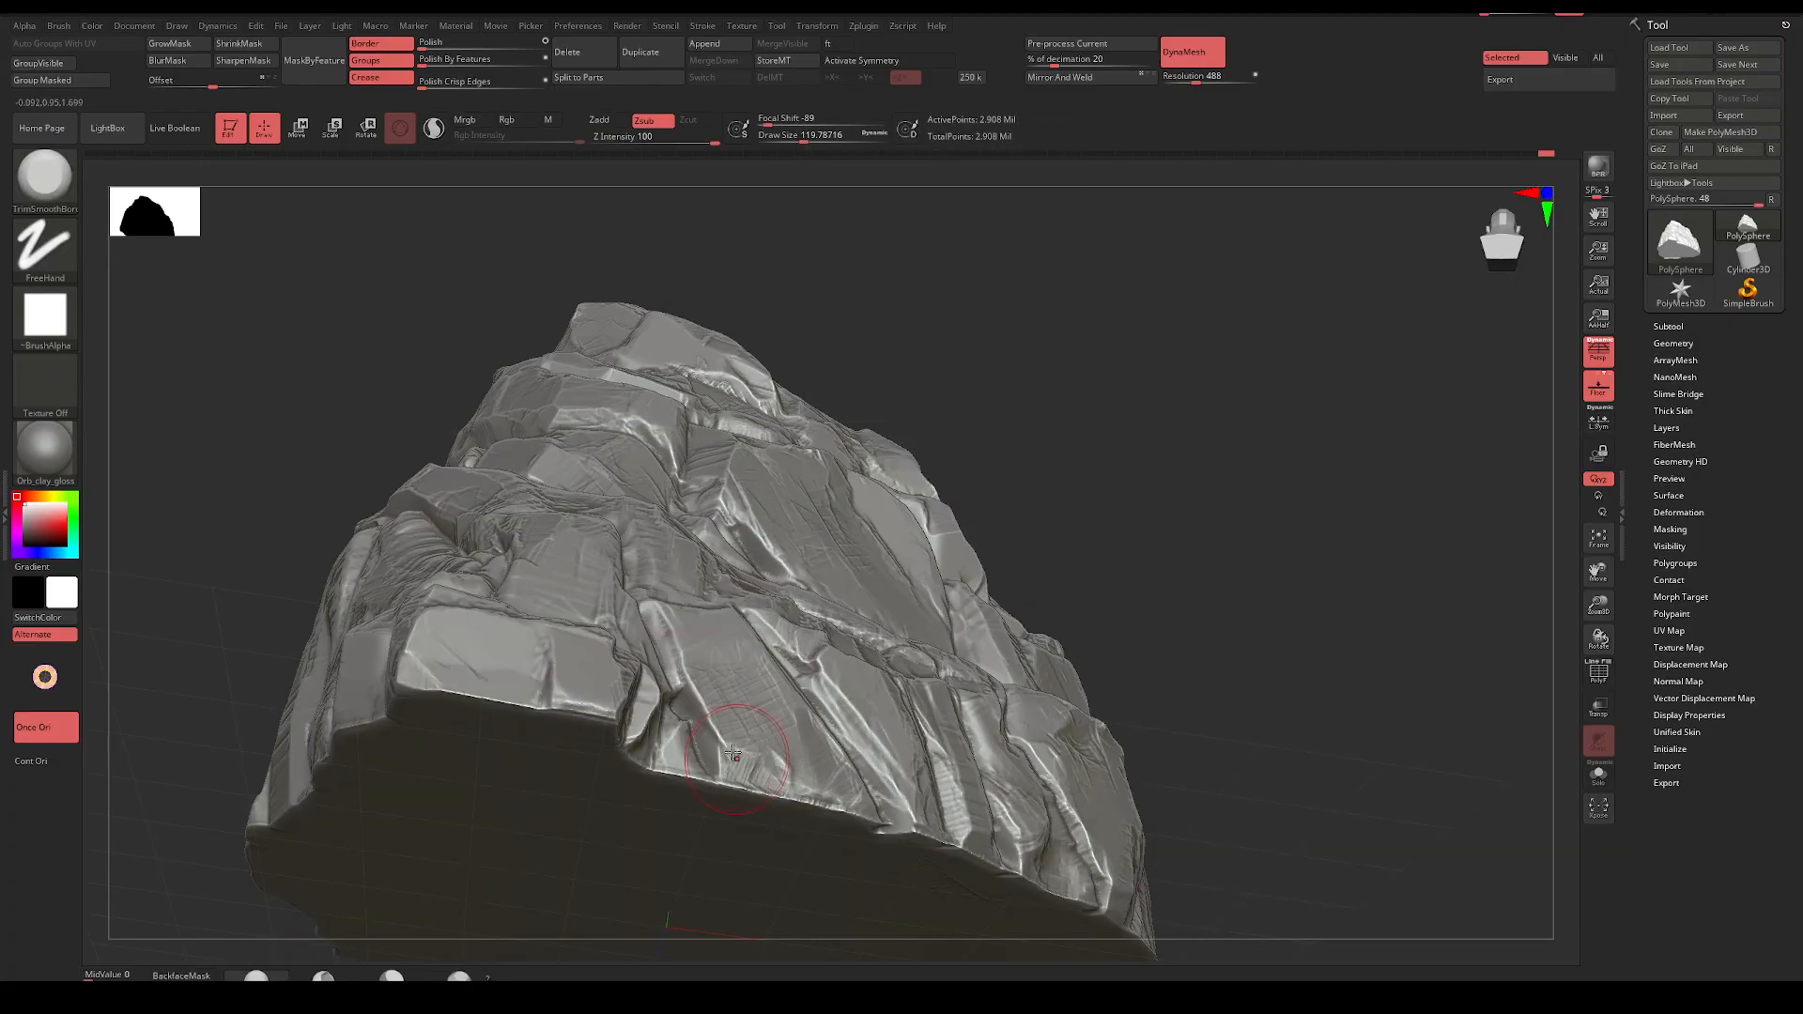
{"action": "key", "text": "ctrl+z"}
Trim the lower edge and upper corner of the diagonal base facet at a draw size of about 77, then enlarge it to about 101
{"action": "key", "text": "space"}
{"action": "left_click_drag", "start_coordinate": [705, 735], "coordinate": [834, 789]}
{"action": "left_click_drag", "start_coordinate": [1150, 572], "coordinate": [1121, 637]}
{"action": "right_click_drag", "start_coordinate": [1121, 636], "coordinate": [1138, 657]}
{"action": "key", "text": "space"}
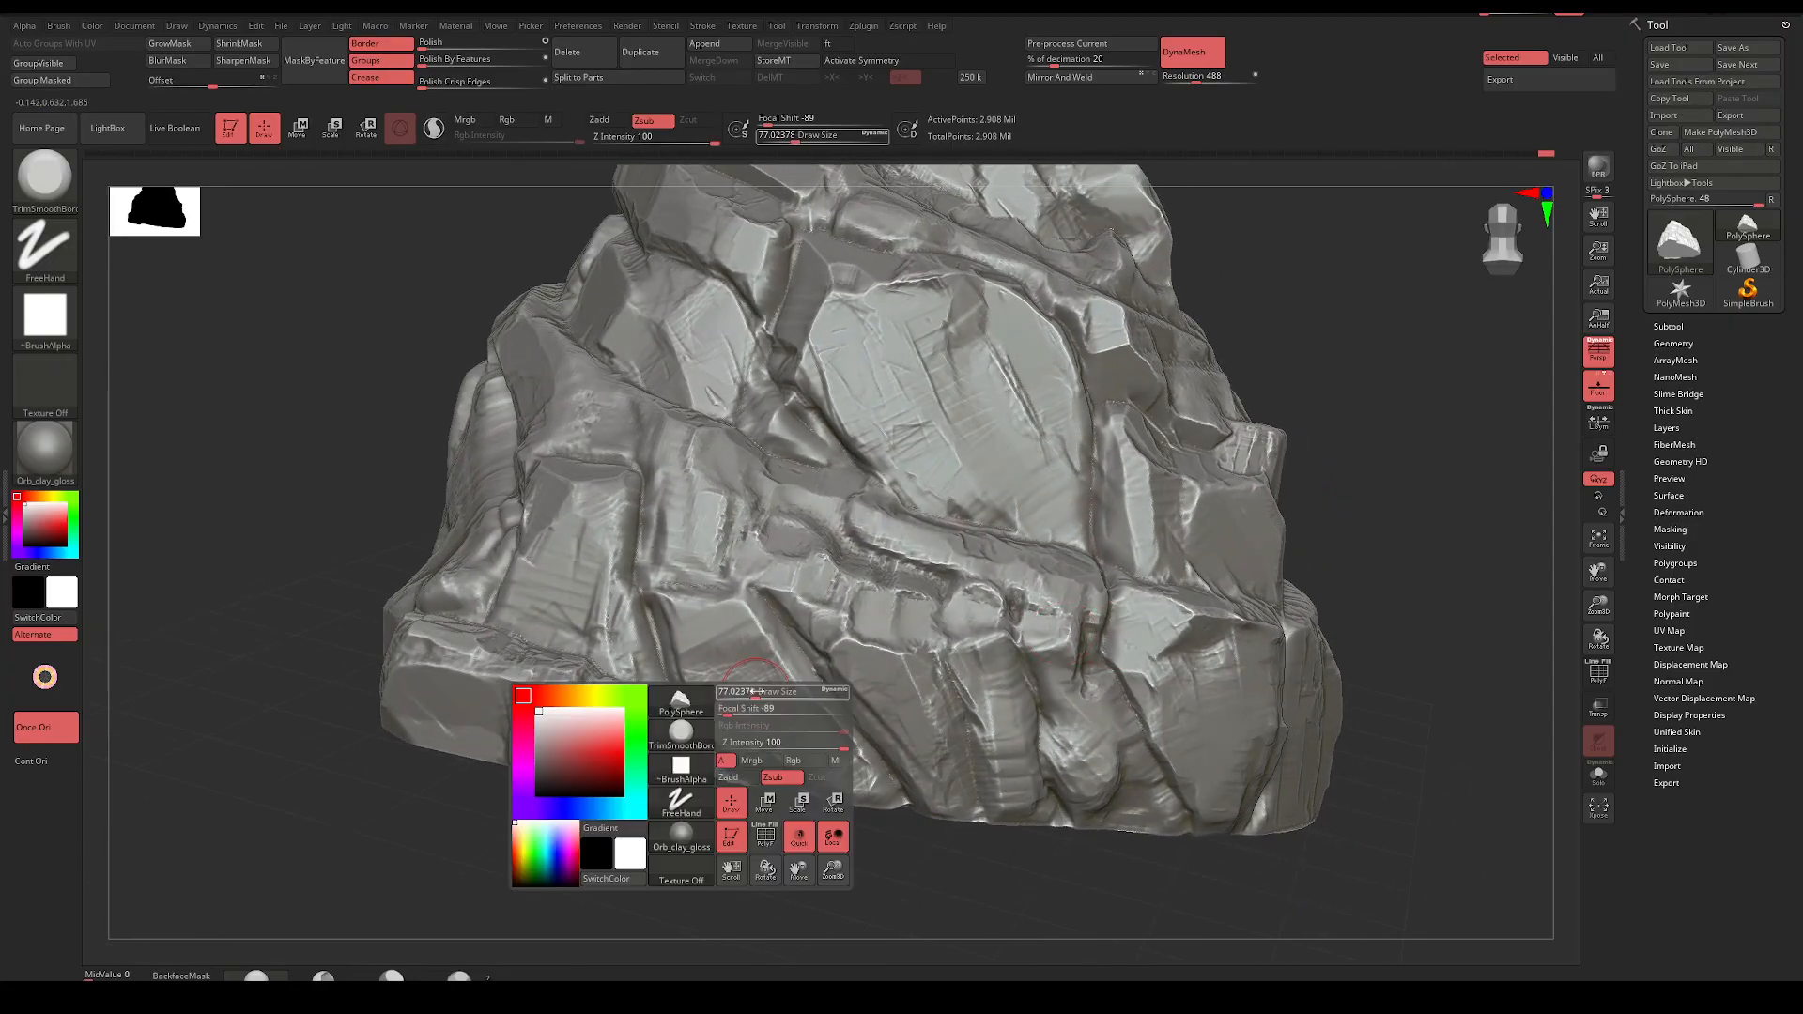
{"action": "left_click_drag", "start_coordinate": [749, 692], "coordinate": [772, 751]}
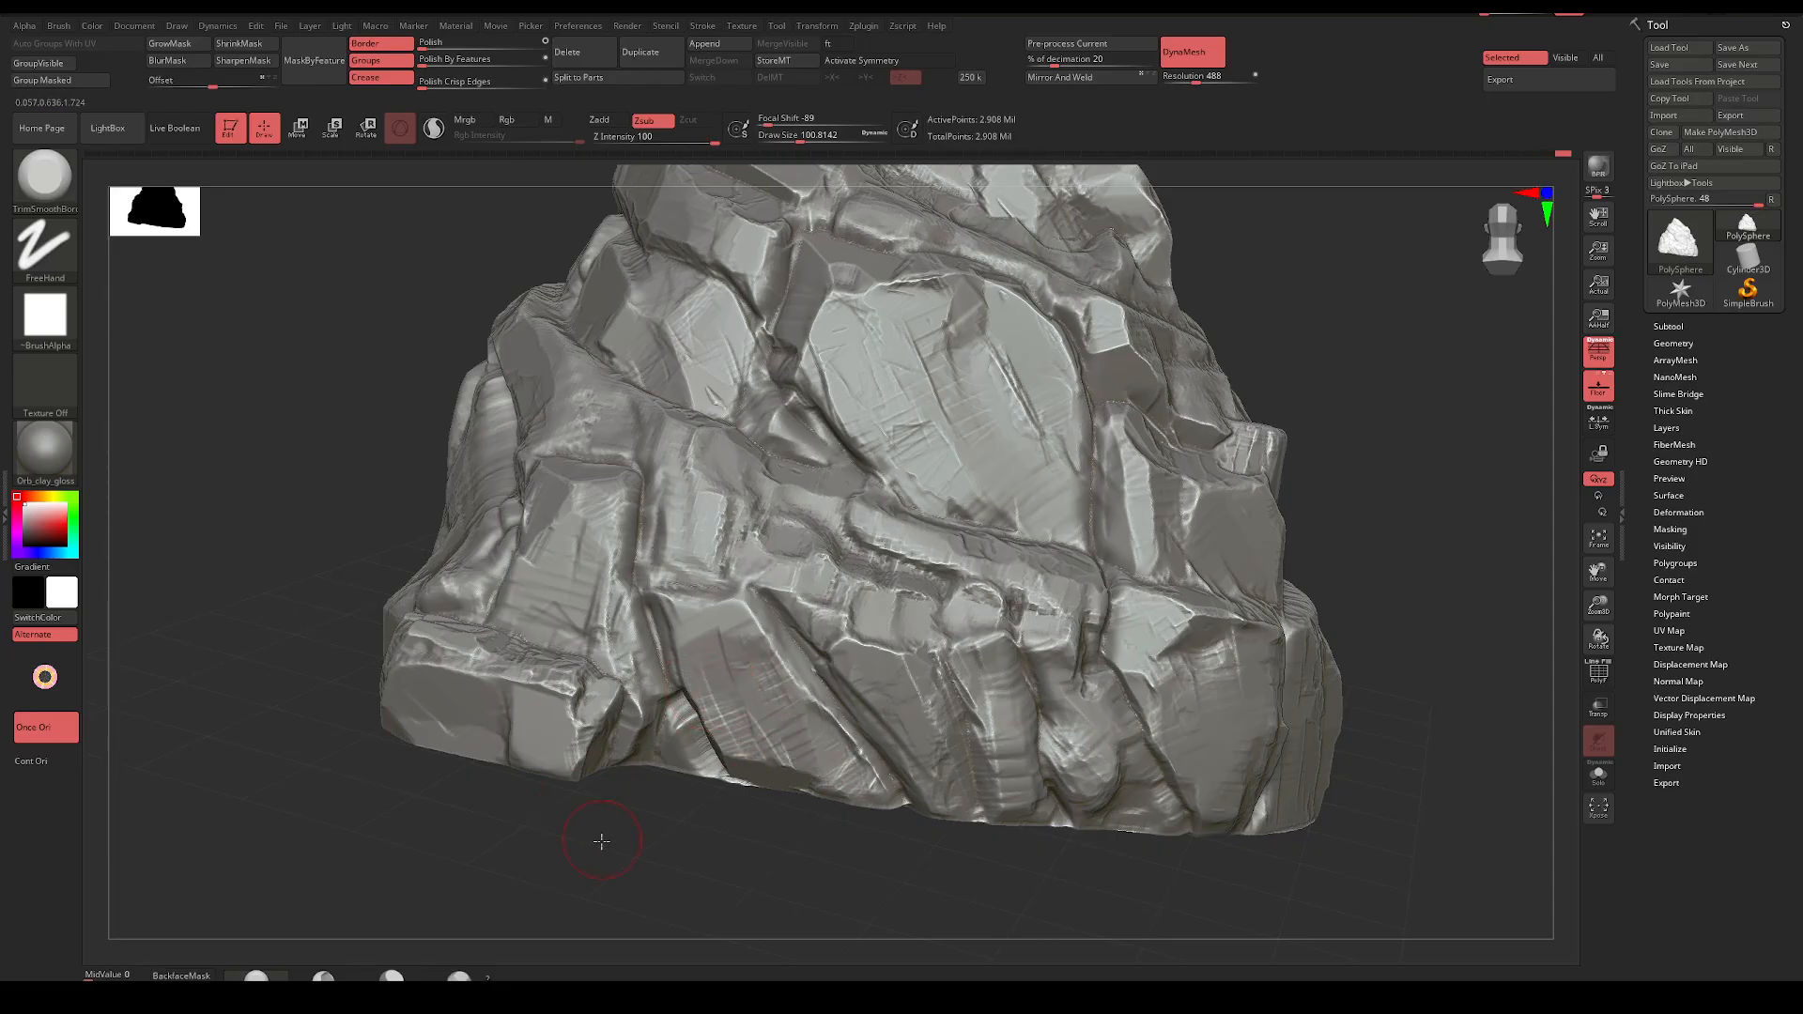
Chip the middle-layer facet and the large central facet's lower edge at a draw size of about 56 and focal shift -83
{"action": "mouse_move", "coordinate": [600, 845]}
{"action": "left_mouse_down"}
{"action": "mouse_move", "coordinate": [560, 781]}
{"action": "mouse_move", "coordinate": [514, 788]}
{"action": "left_mouse_up"}
{"action": "key", "text": "space"}
{"action": "left_click_drag", "start_coordinate": [545, 768], "coordinate": [522, 763]}
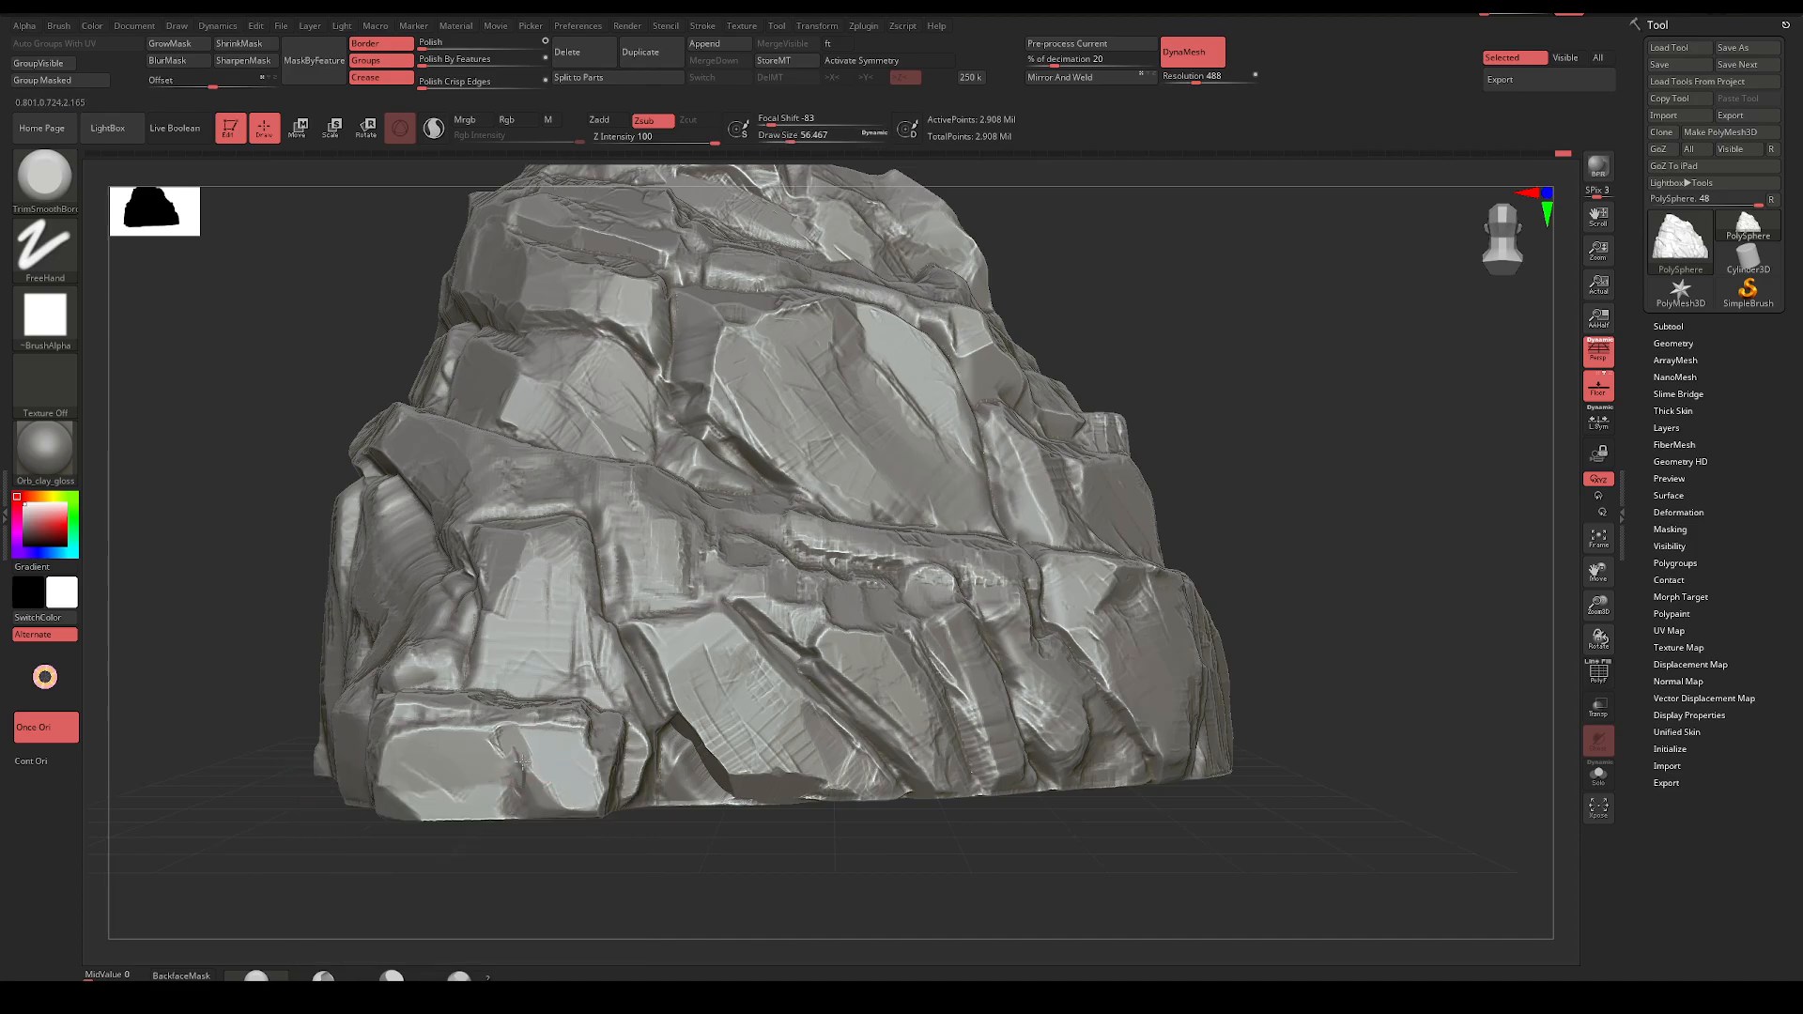
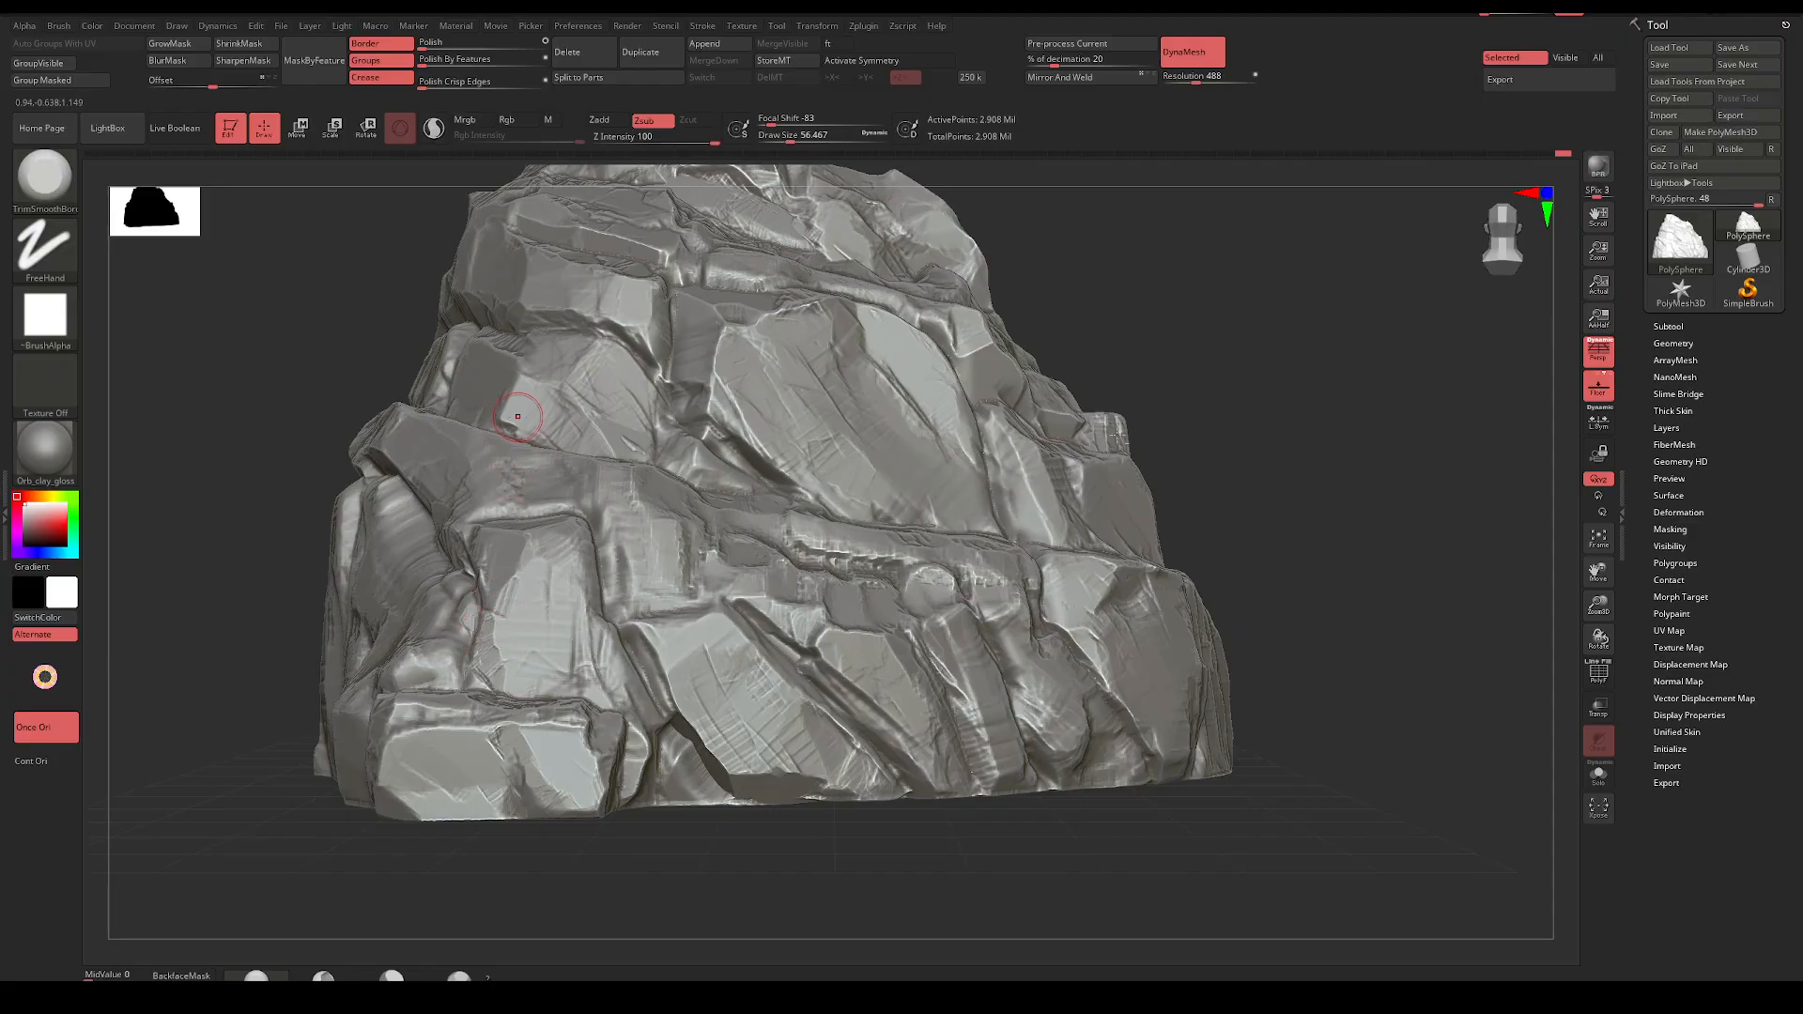
{"action": "left_click_drag", "start_coordinate": [1138, 417], "coordinate": [1066, 463]}
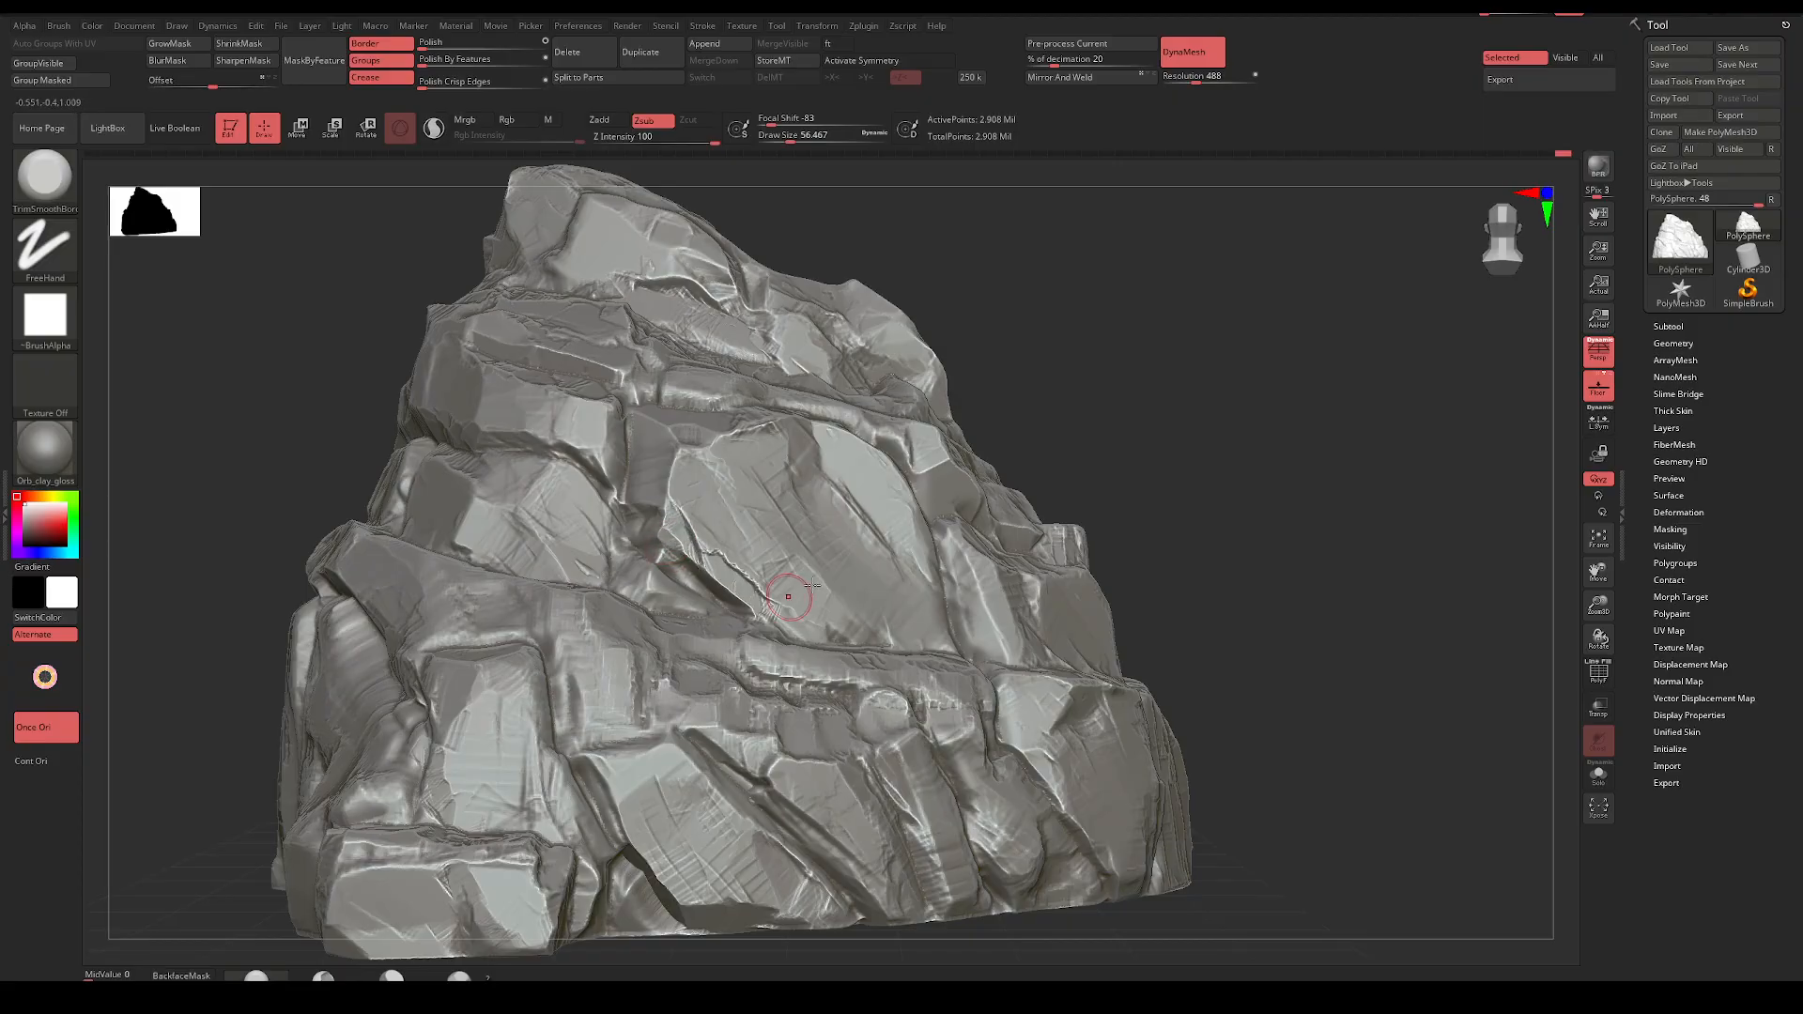
{"action": "mouse_move", "coordinate": [1126, 479]}
{"action": "left_mouse_down"}
{"action": "mouse_move", "coordinate": [1186, 451]}
{"action": "mouse_move", "coordinate": [1196, 411]}
{"action": "left_mouse_up"}
{"action": "left_click_drag", "start_coordinate": [743, 573], "coordinate": [826, 610]}
Cut chips into the edges of the facet beside the large central slab and the diagonal slabs along the base
{"action": "right_click_drag", "start_coordinate": [836, 583], "coordinate": [1035, 498], "text": "shift"}
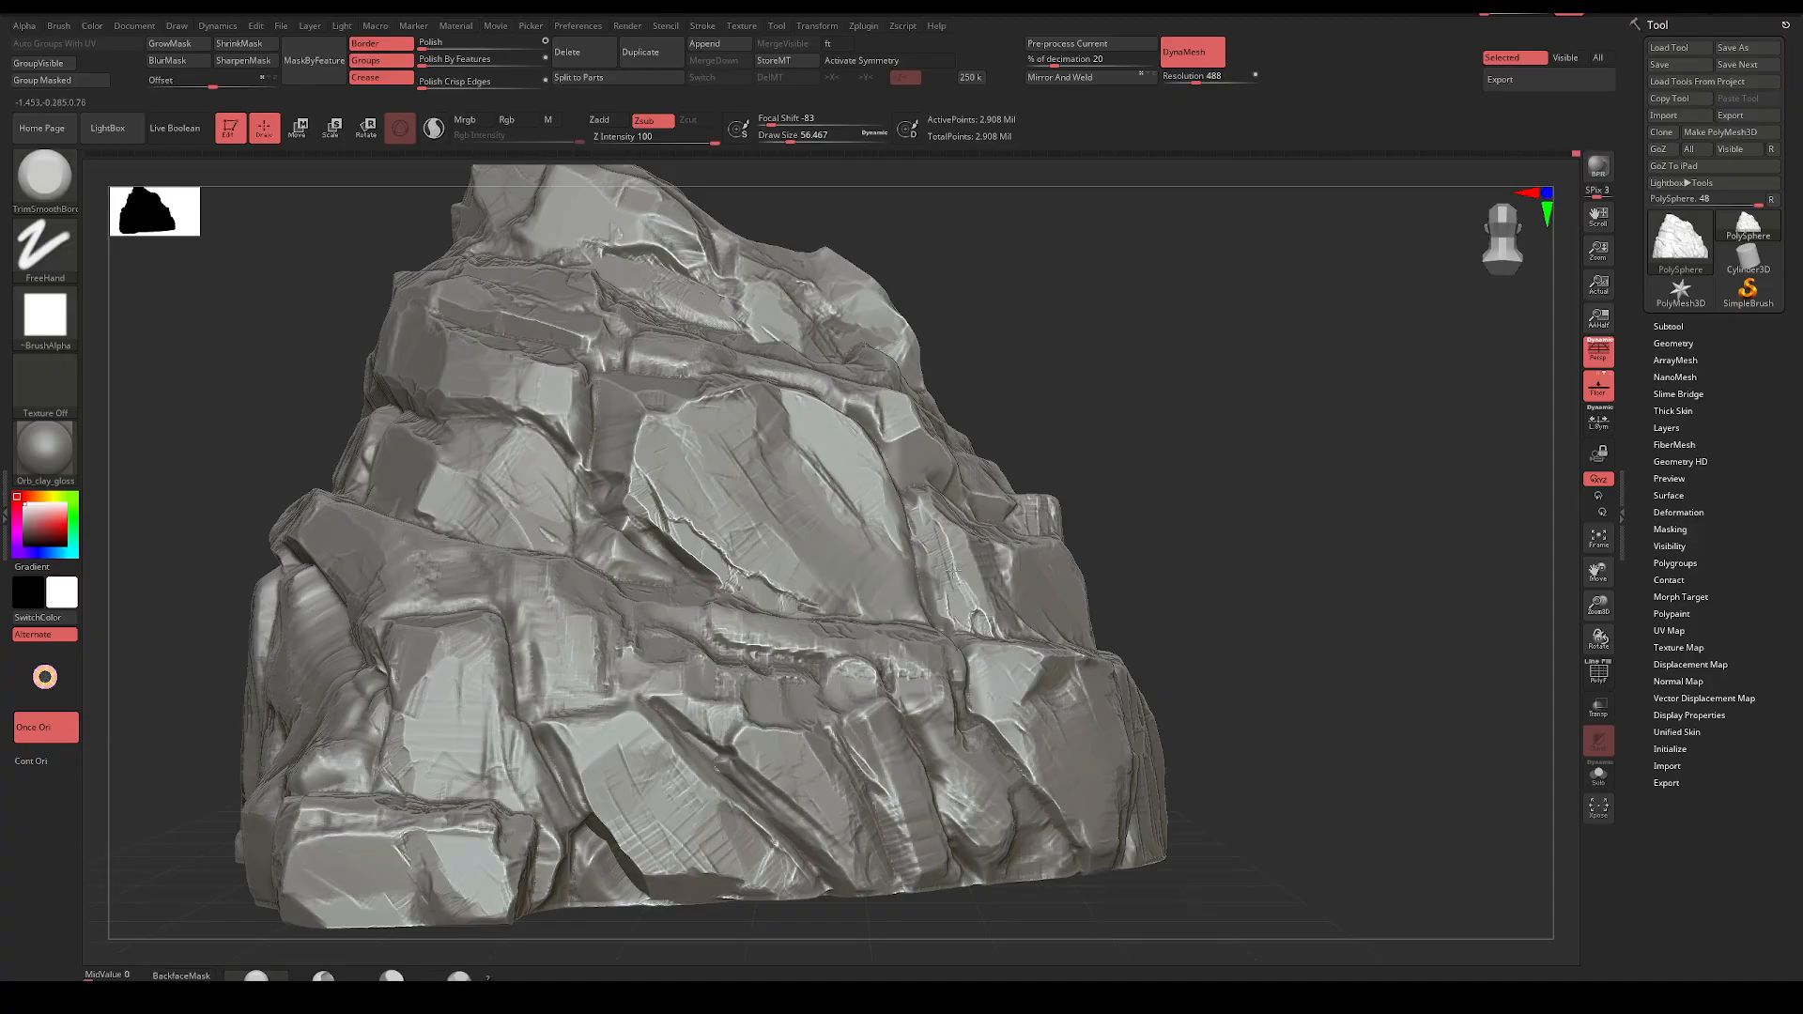
{"action": "right_click_drag", "start_coordinate": [942, 508], "coordinate": [1071, 438]}
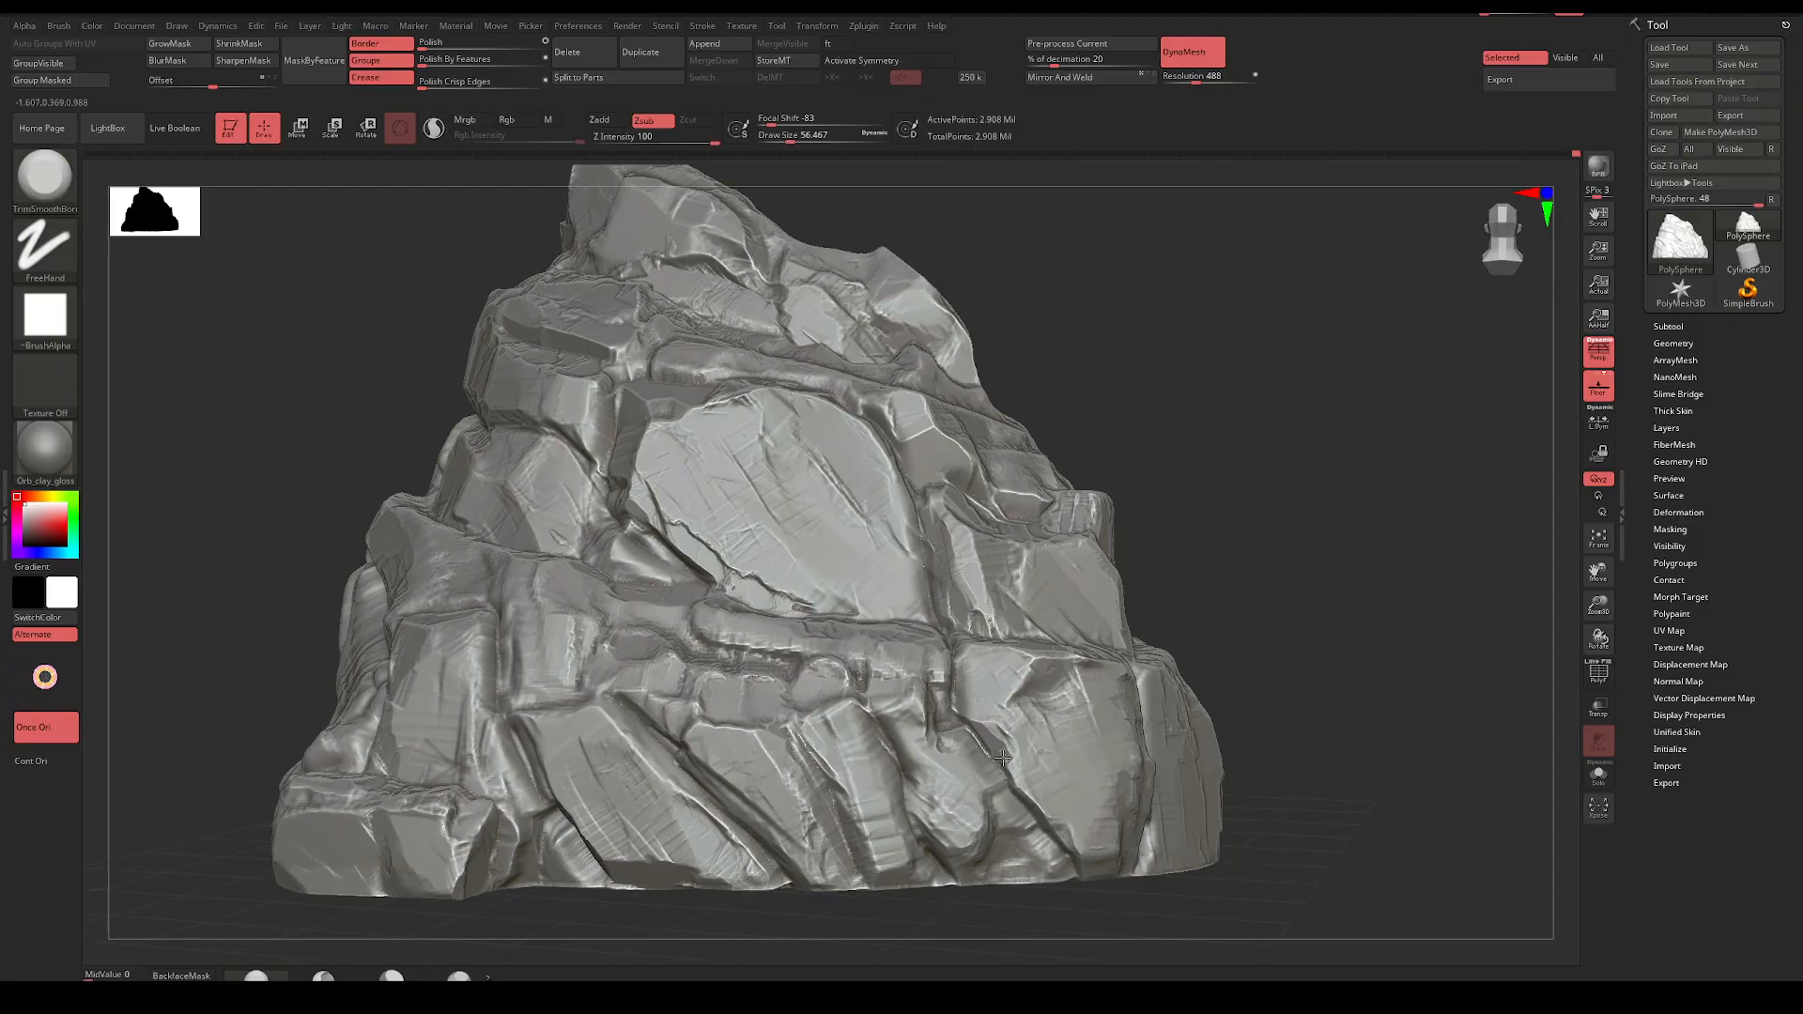
{"action": "right_click_drag", "start_coordinate": [1236, 611], "coordinate": [1177, 528], "text": "alt"}
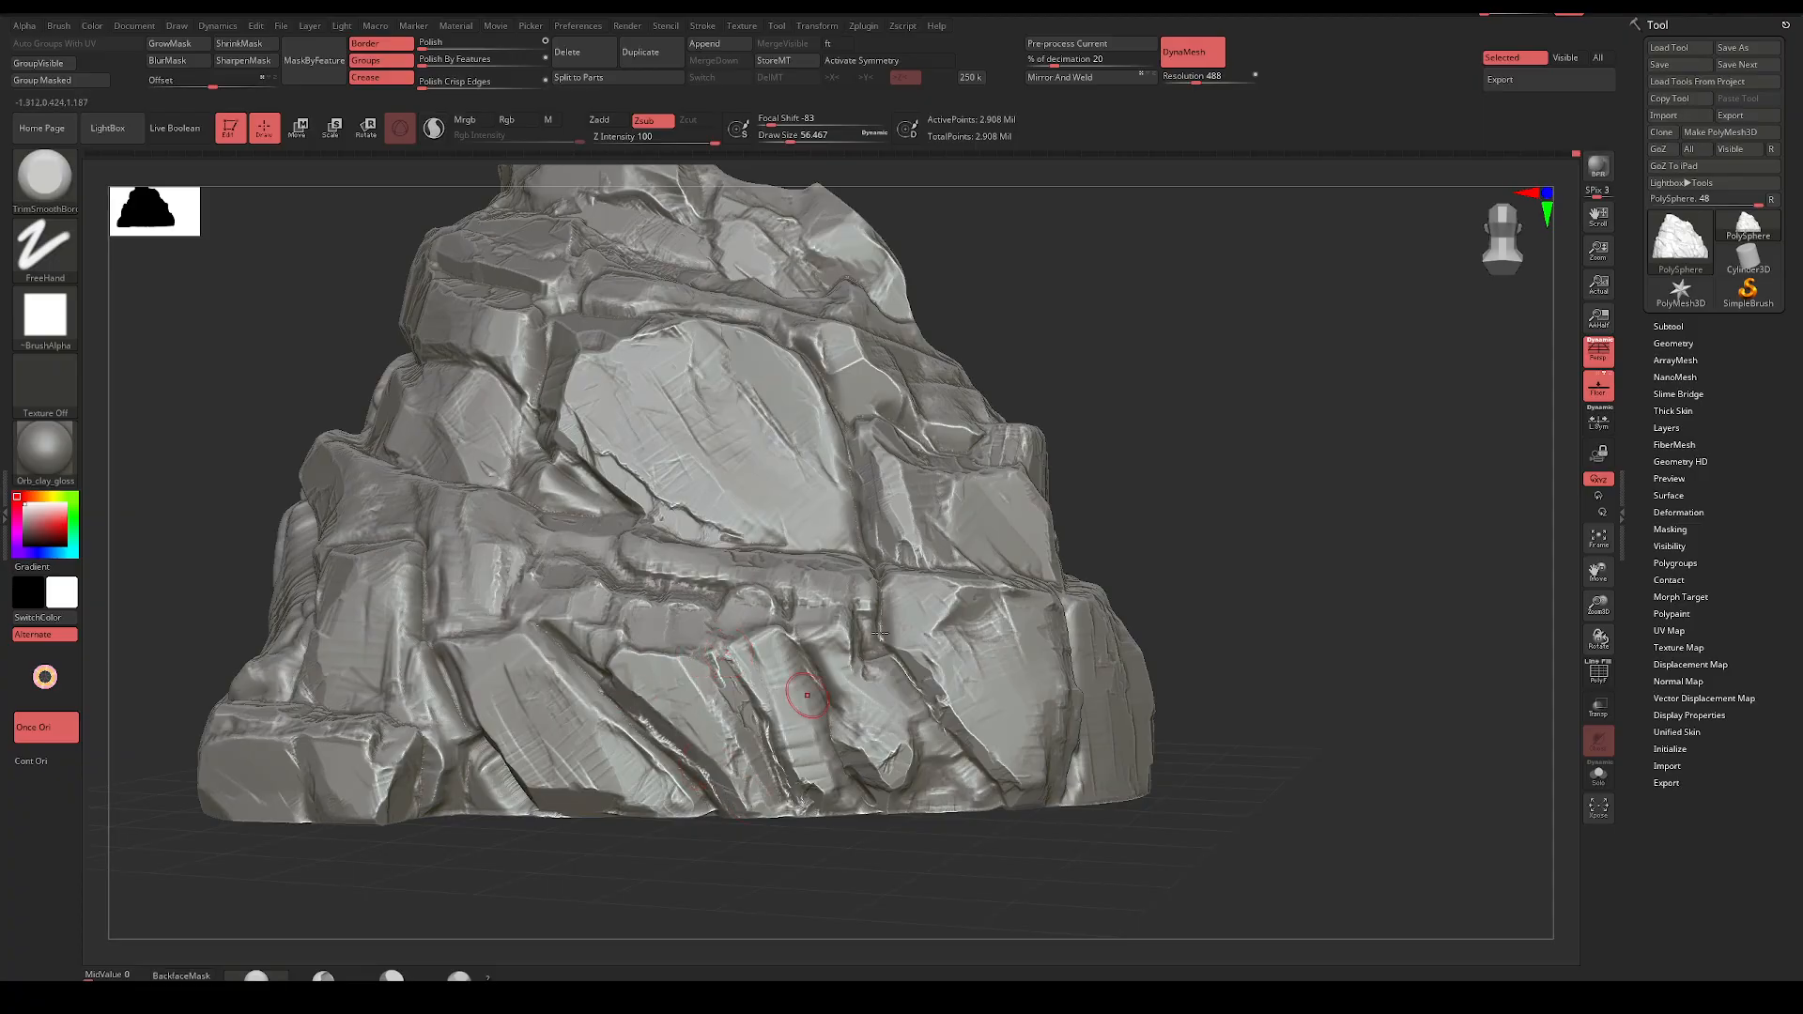
Chip the facet edges in the upper layers, including the ledge beneath the peak and the blocks flanking the central slab
{"action": "mouse_move", "coordinate": [1099, 507]}
{"action": "left_mouse_down"}
{"action": "mouse_move", "coordinate": [1142, 491]}
{"action": "mouse_move", "coordinate": [1160, 627]}
{"action": "mouse_move", "coordinate": [1126, 620]}
{"action": "left_mouse_up"}
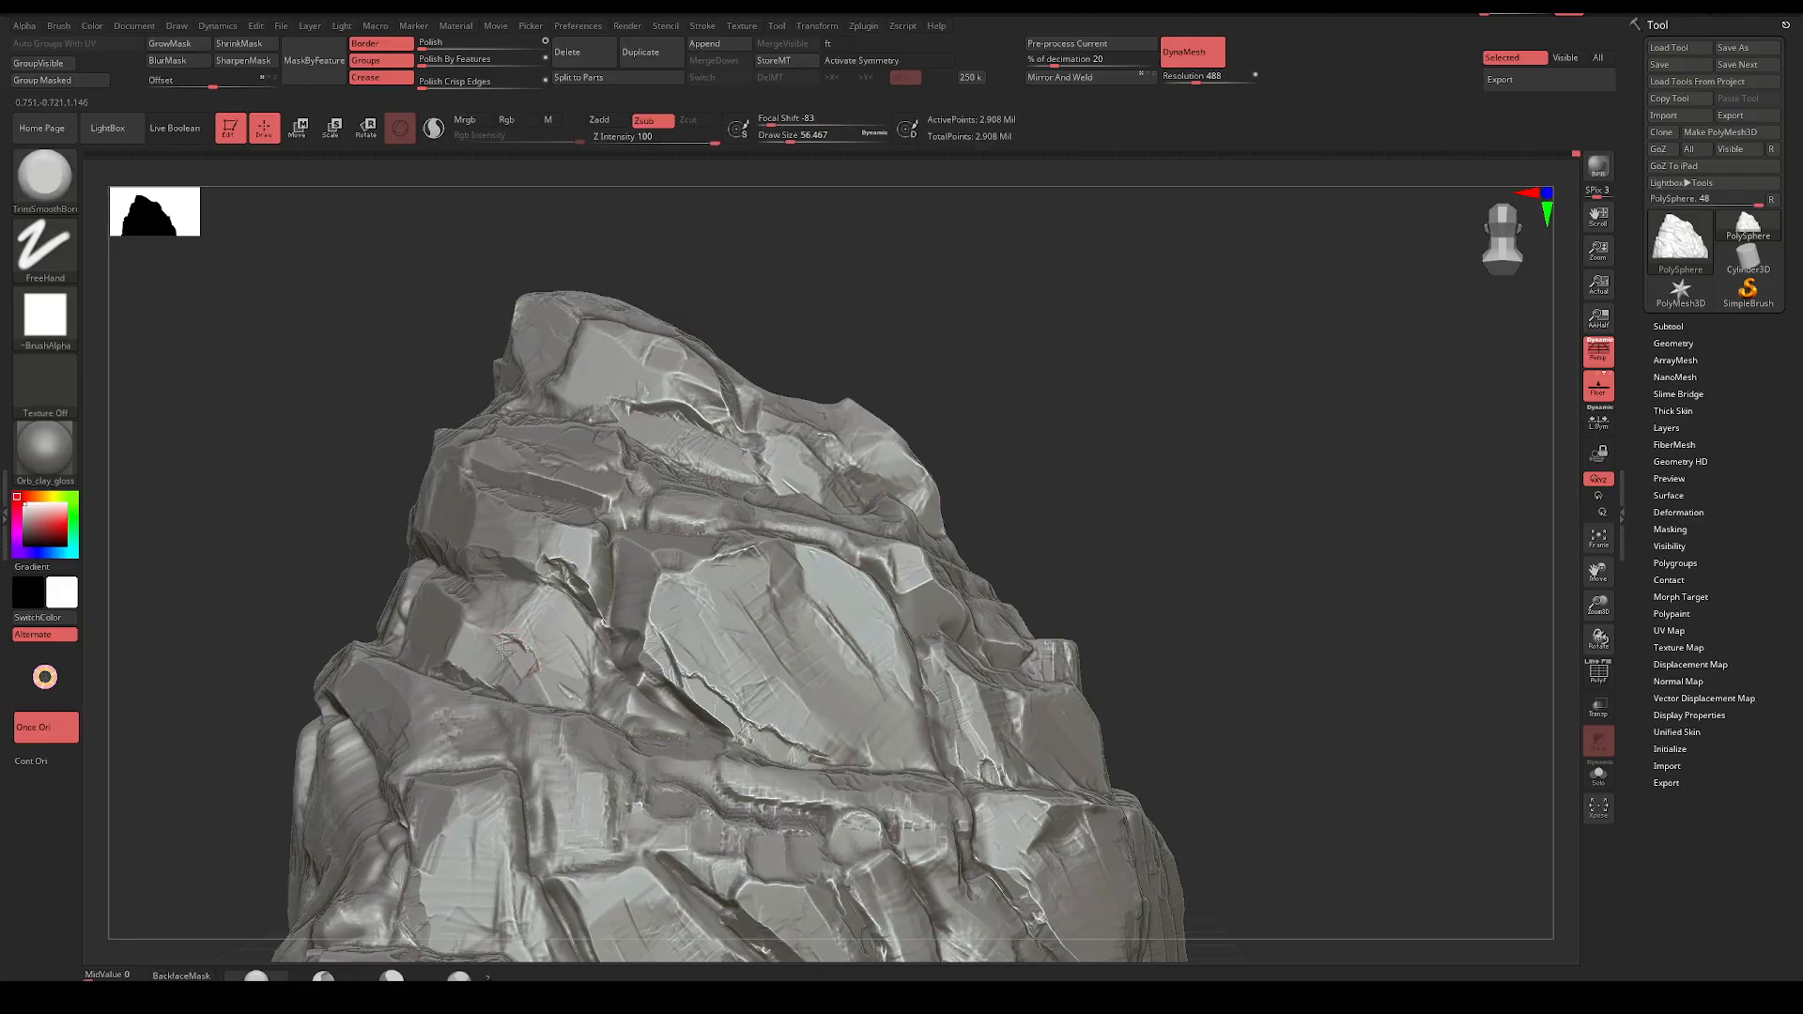
{"action": "left_click_drag", "start_coordinate": [926, 391], "coordinate": [901, 481]}
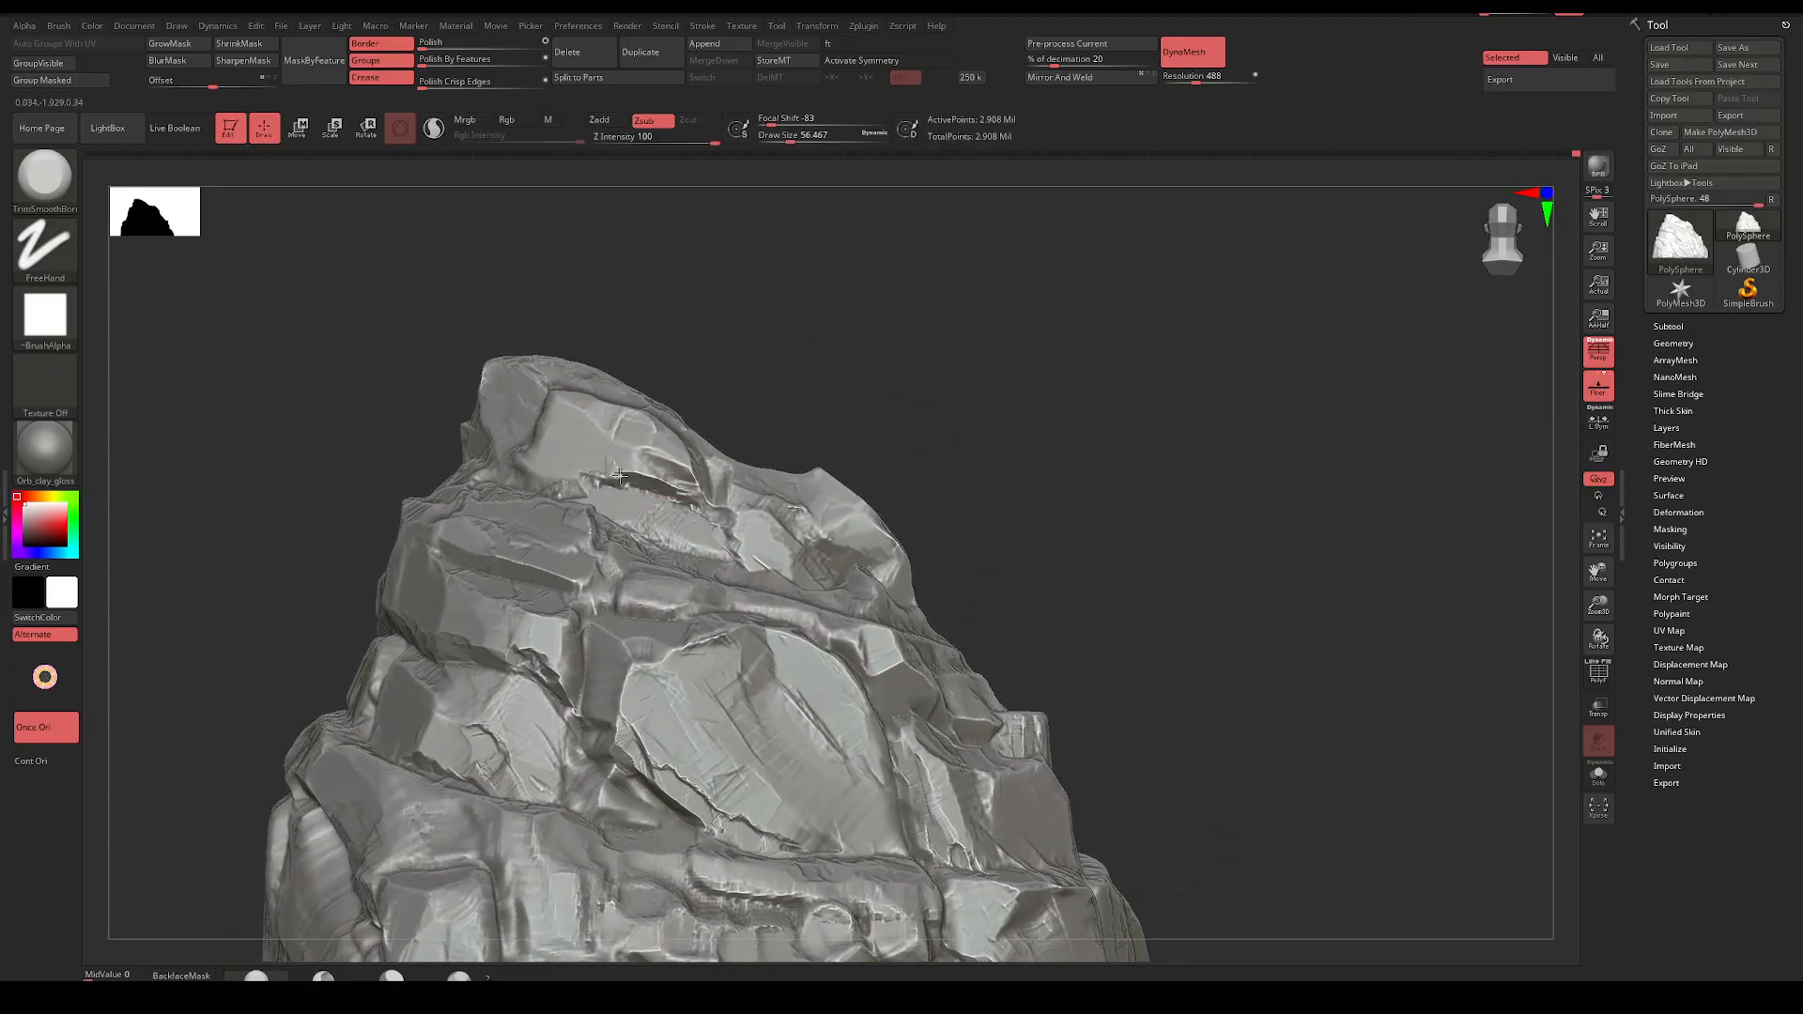
{"action": "left_click_drag", "start_coordinate": [934, 398], "coordinate": [897, 414]}
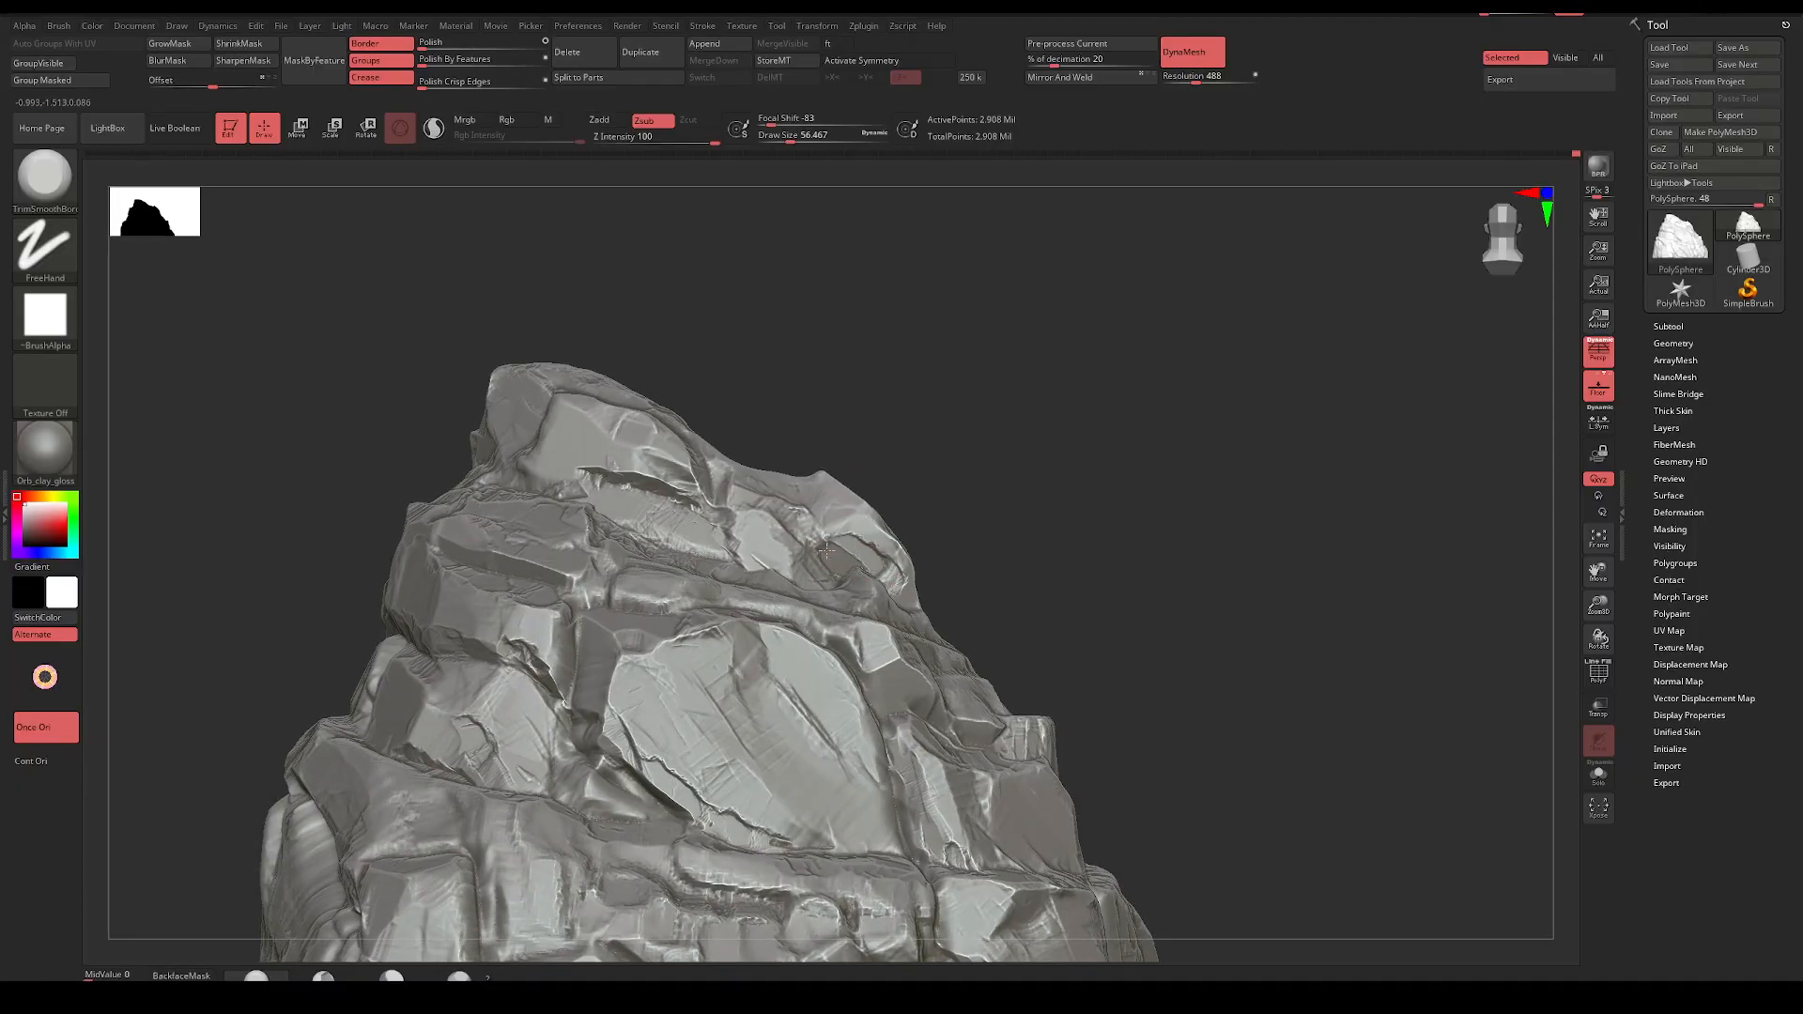
Cut small chips and planes into the outer corner and upper edge of the projecting block at the rock's base
{"action": "left_click_drag", "start_coordinate": [1012, 426], "coordinate": [823, 634]}
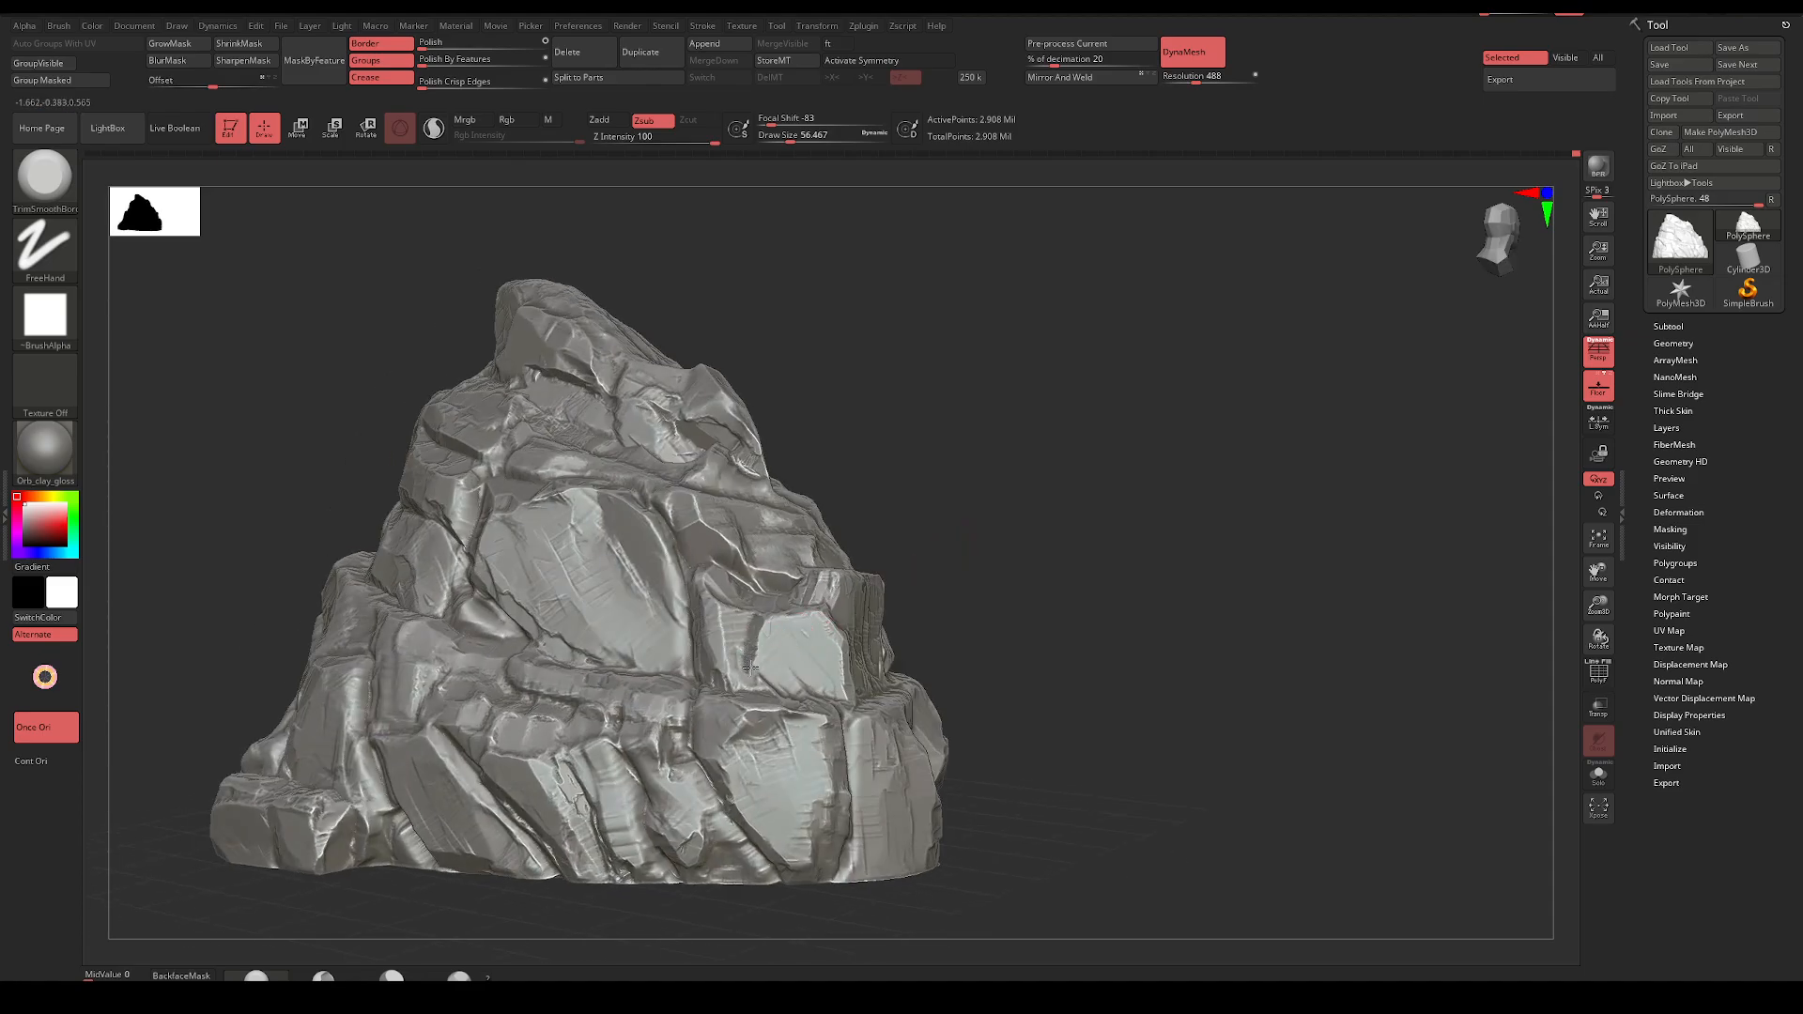
{"action": "mouse_move", "coordinate": [1036, 468]}
{"action": "left_mouse_down"}
{"action": "mouse_move", "coordinate": [924, 526]}
{"action": "mouse_move", "coordinate": [1062, 475]}
{"action": "mouse_move", "coordinate": [1033, 484]}
{"action": "left_mouse_up"}
{"action": "left_click_drag", "start_coordinate": [880, 544], "coordinate": [825, 609]}
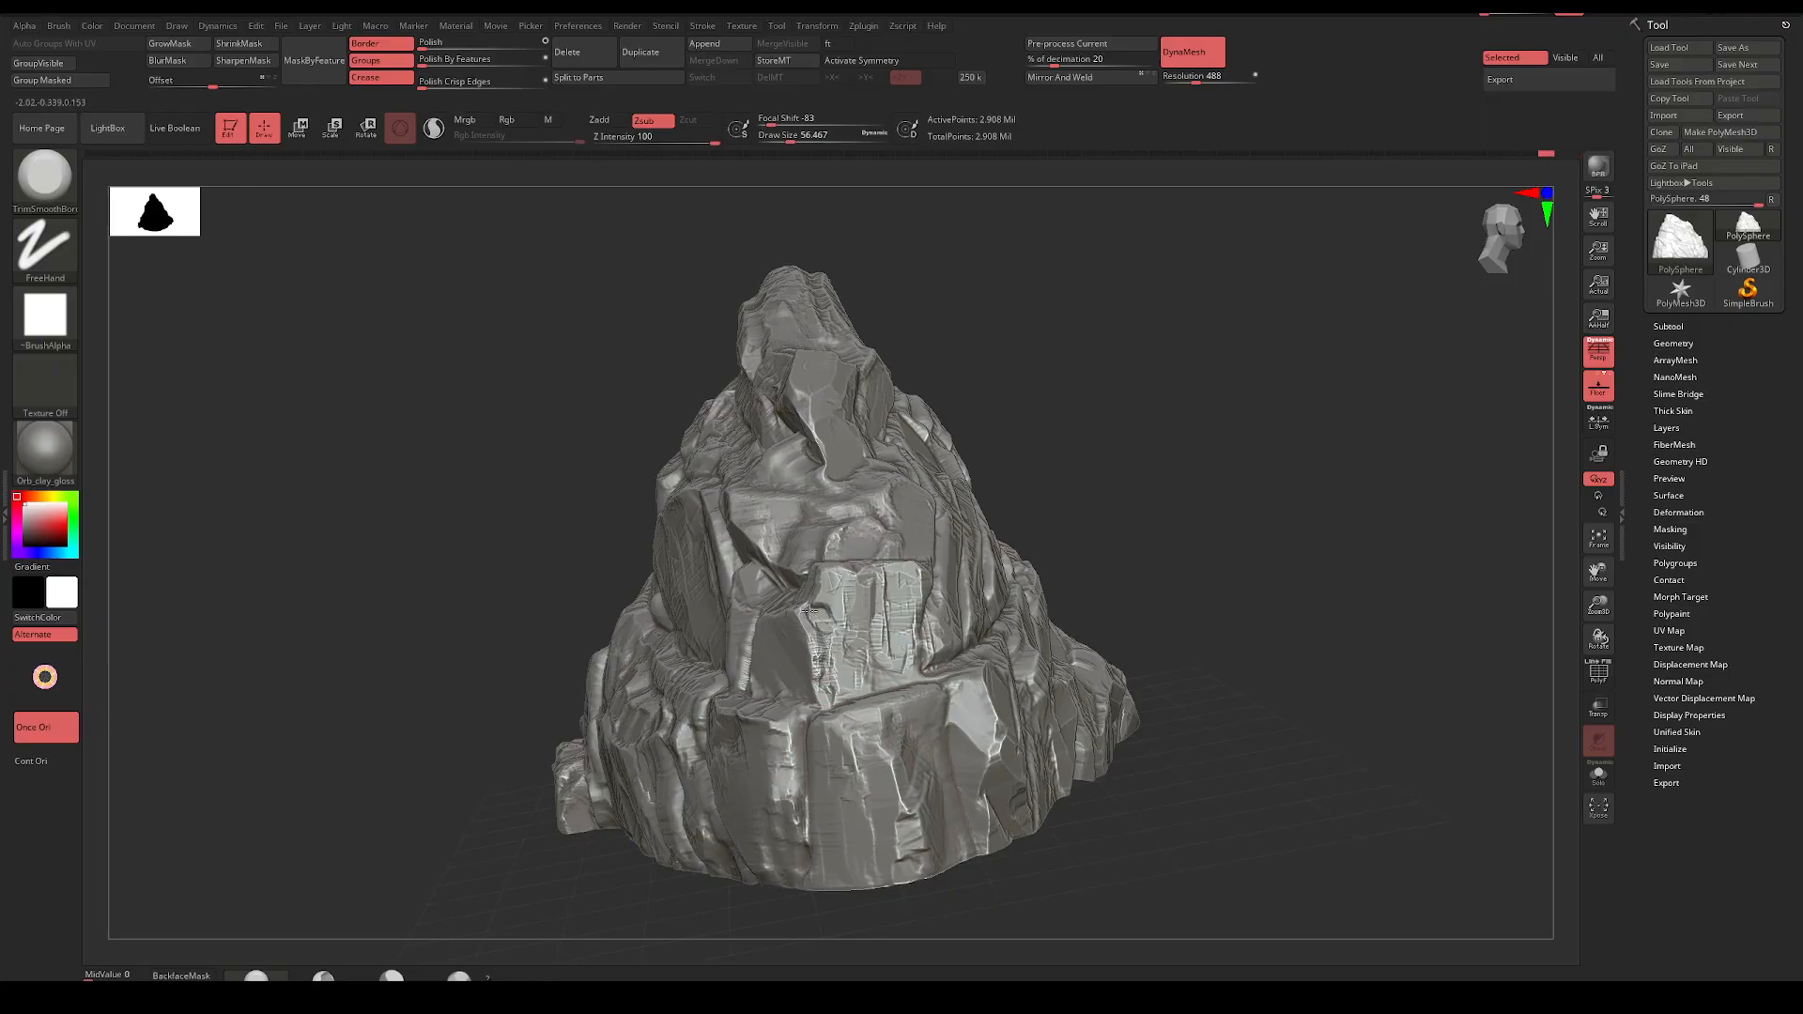
{"action": "left_click_drag", "start_coordinate": [1066, 406], "coordinate": [829, 555]}
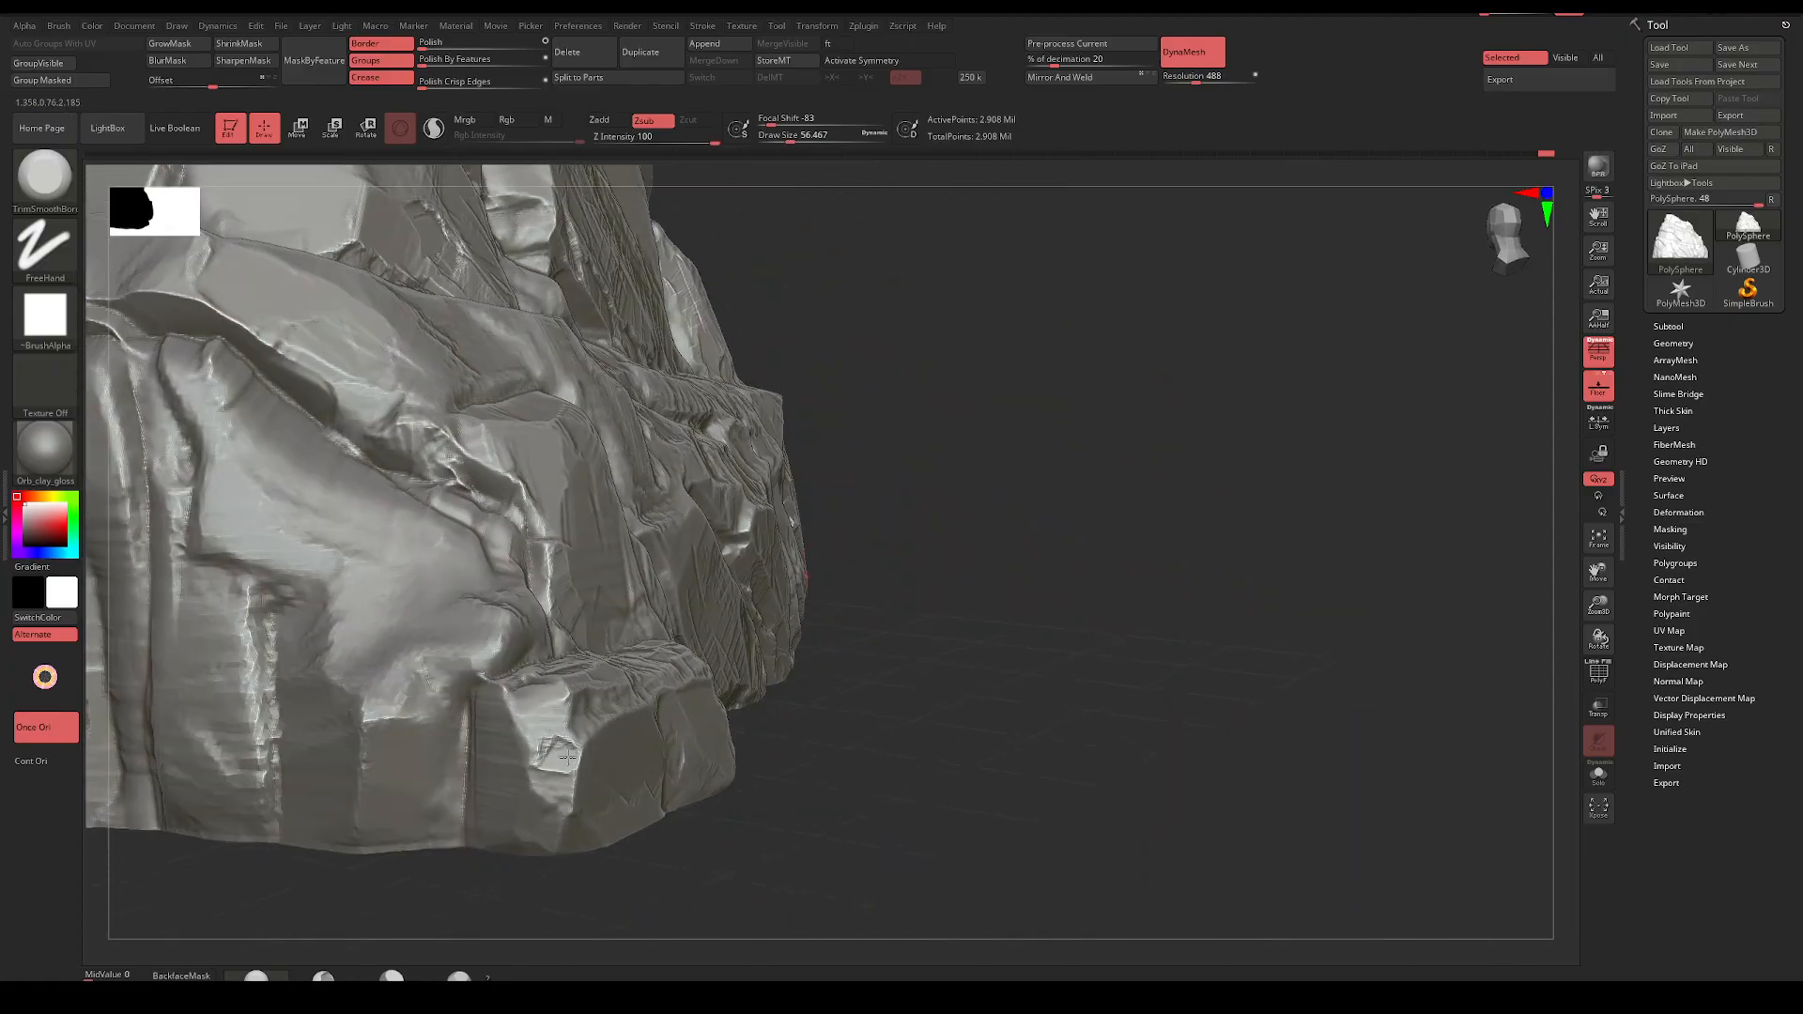
{"action": "mouse_move", "coordinate": [567, 757]}
{"action": "left_mouse_down"}
{"action": "mouse_move", "coordinate": [577, 781]}
{"action": "mouse_move", "coordinate": [548, 837]}
{"action": "left_mouse_up"}
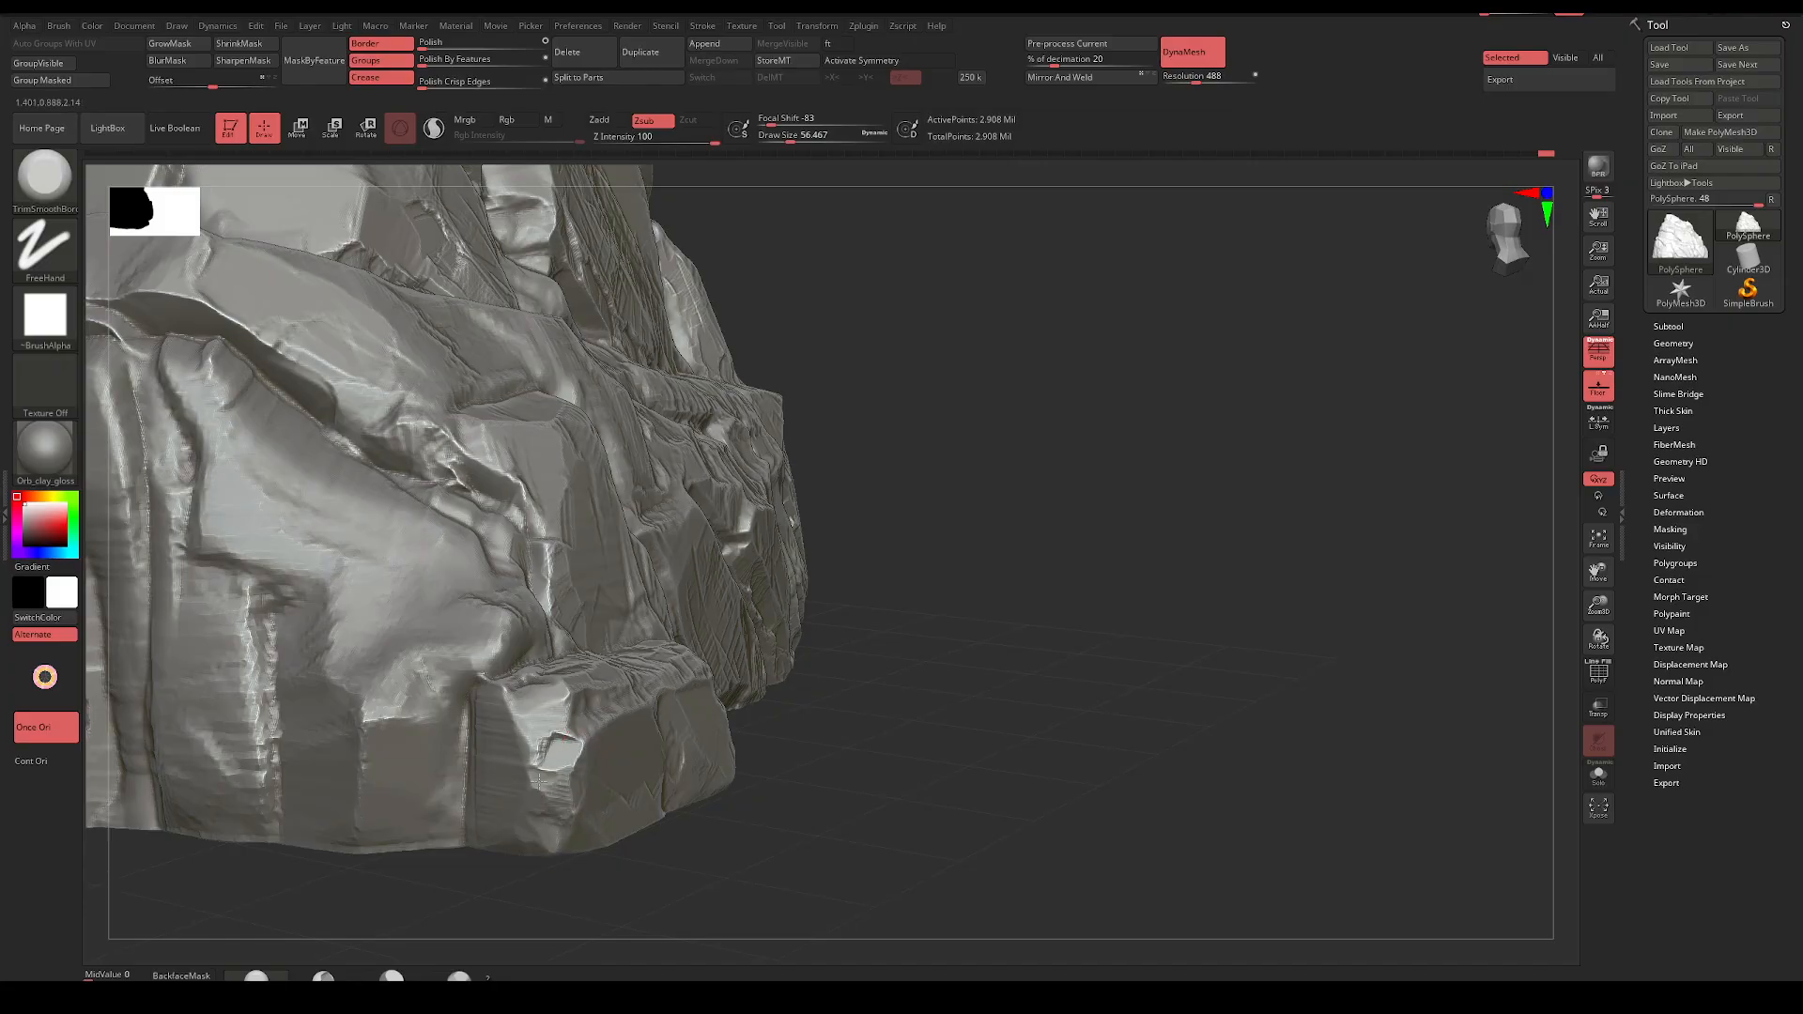
{"action": "mouse_move", "coordinate": [531, 767]}
{"action": "left_mouse_down"}
{"action": "mouse_move", "coordinate": [522, 729]}
{"action": "mouse_move", "coordinate": [542, 726]}
{"action": "left_mouse_up"}
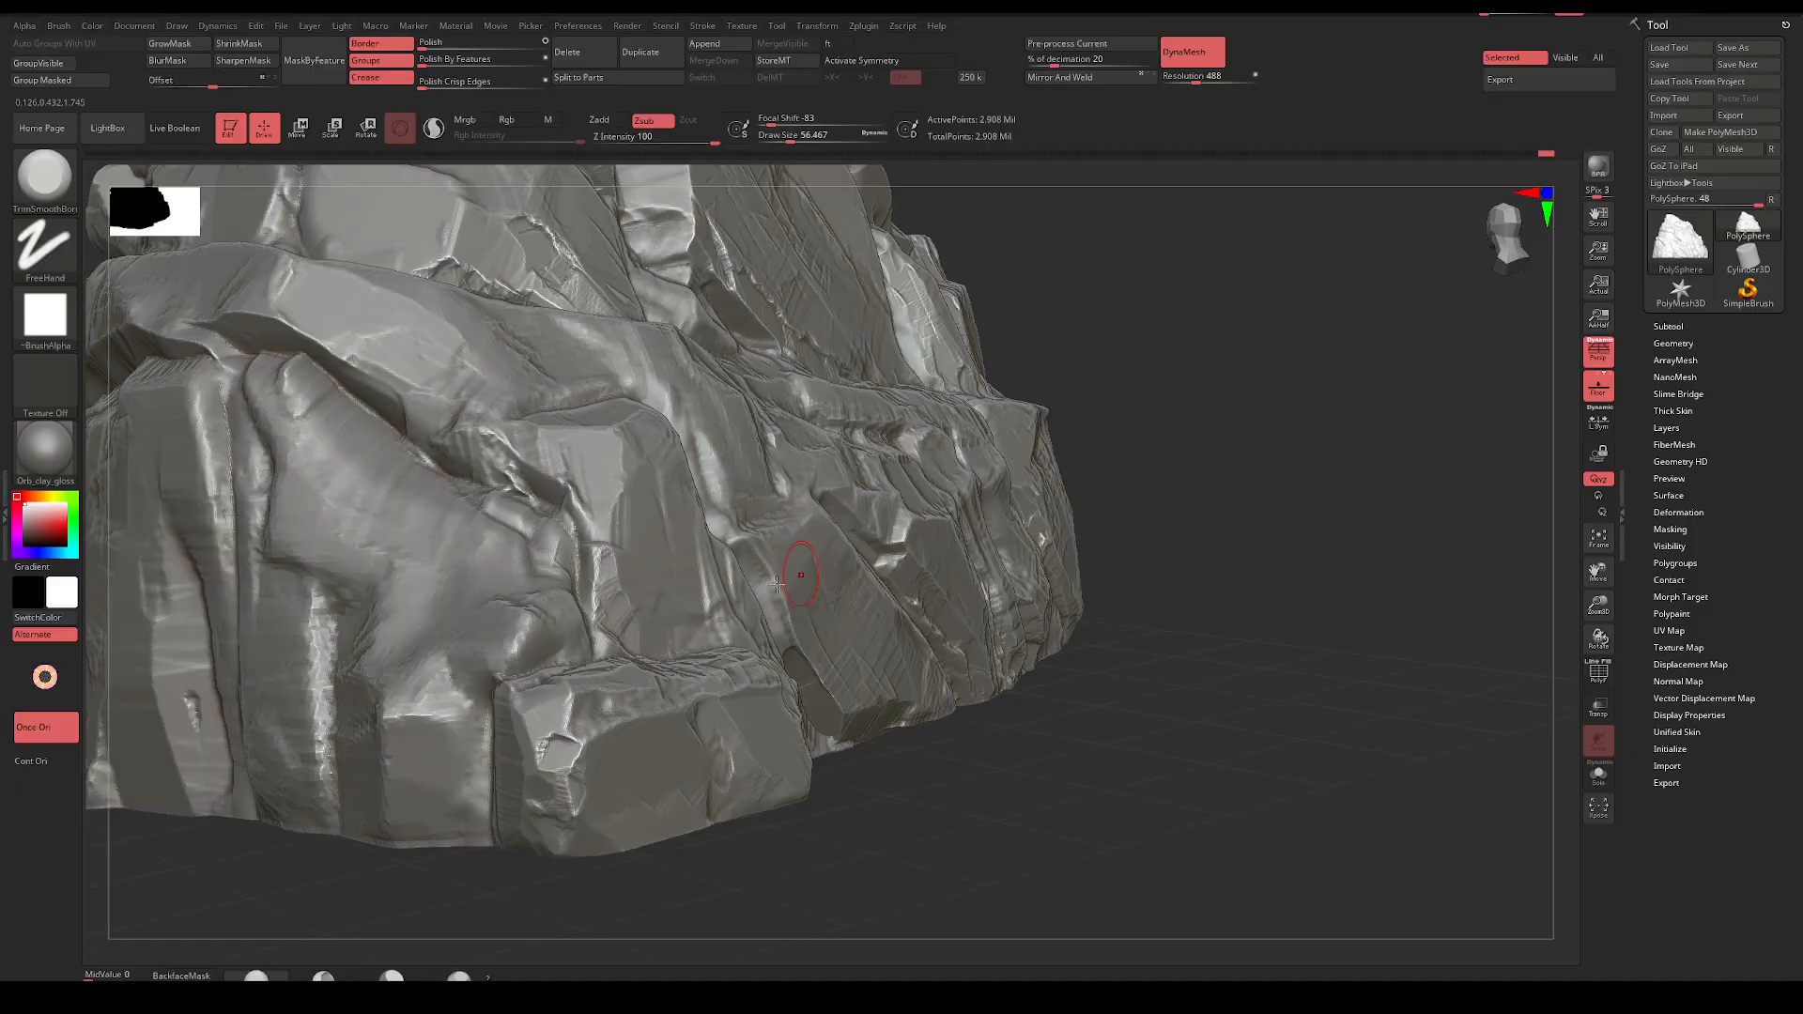
{"action": "mouse_move", "coordinate": [561, 756]}
{"action": "left_mouse_down"}
{"action": "mouse_move", "coordinate": [567, 699]}
{"action": "mouse_move", "coordinate": [533, 817]}
{"action": "mouse_move", "coordinate": [556, 841]}
{"action": "left_mouse_up"}
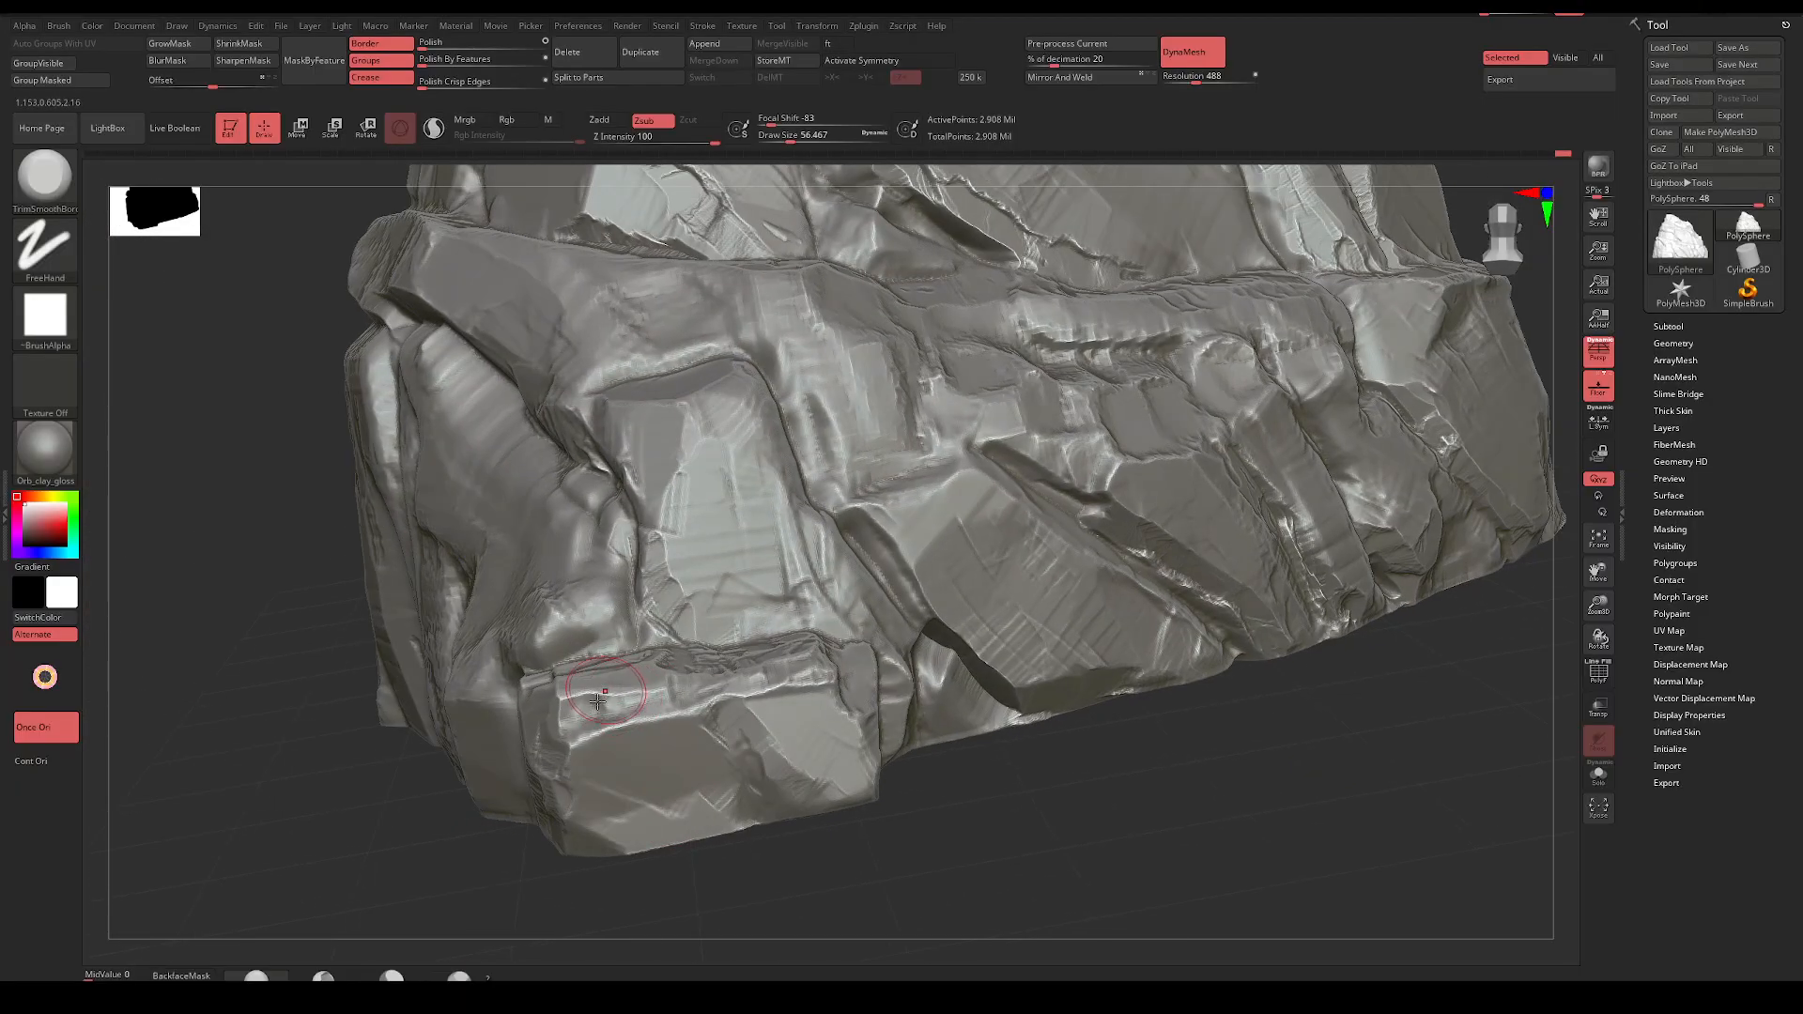
{"action": "mouse_move", "coordinate": [598, 699]}
{"action": "left_mouse_down"}
{"action": "mouse_move", "coordinate": [657, 695]}
{"action": "mouse_move", "coordinate": [573, 695]}
{"action": "mouse_move", "coordinate": [634, 683]}
{"action": "left_mouse_up"}
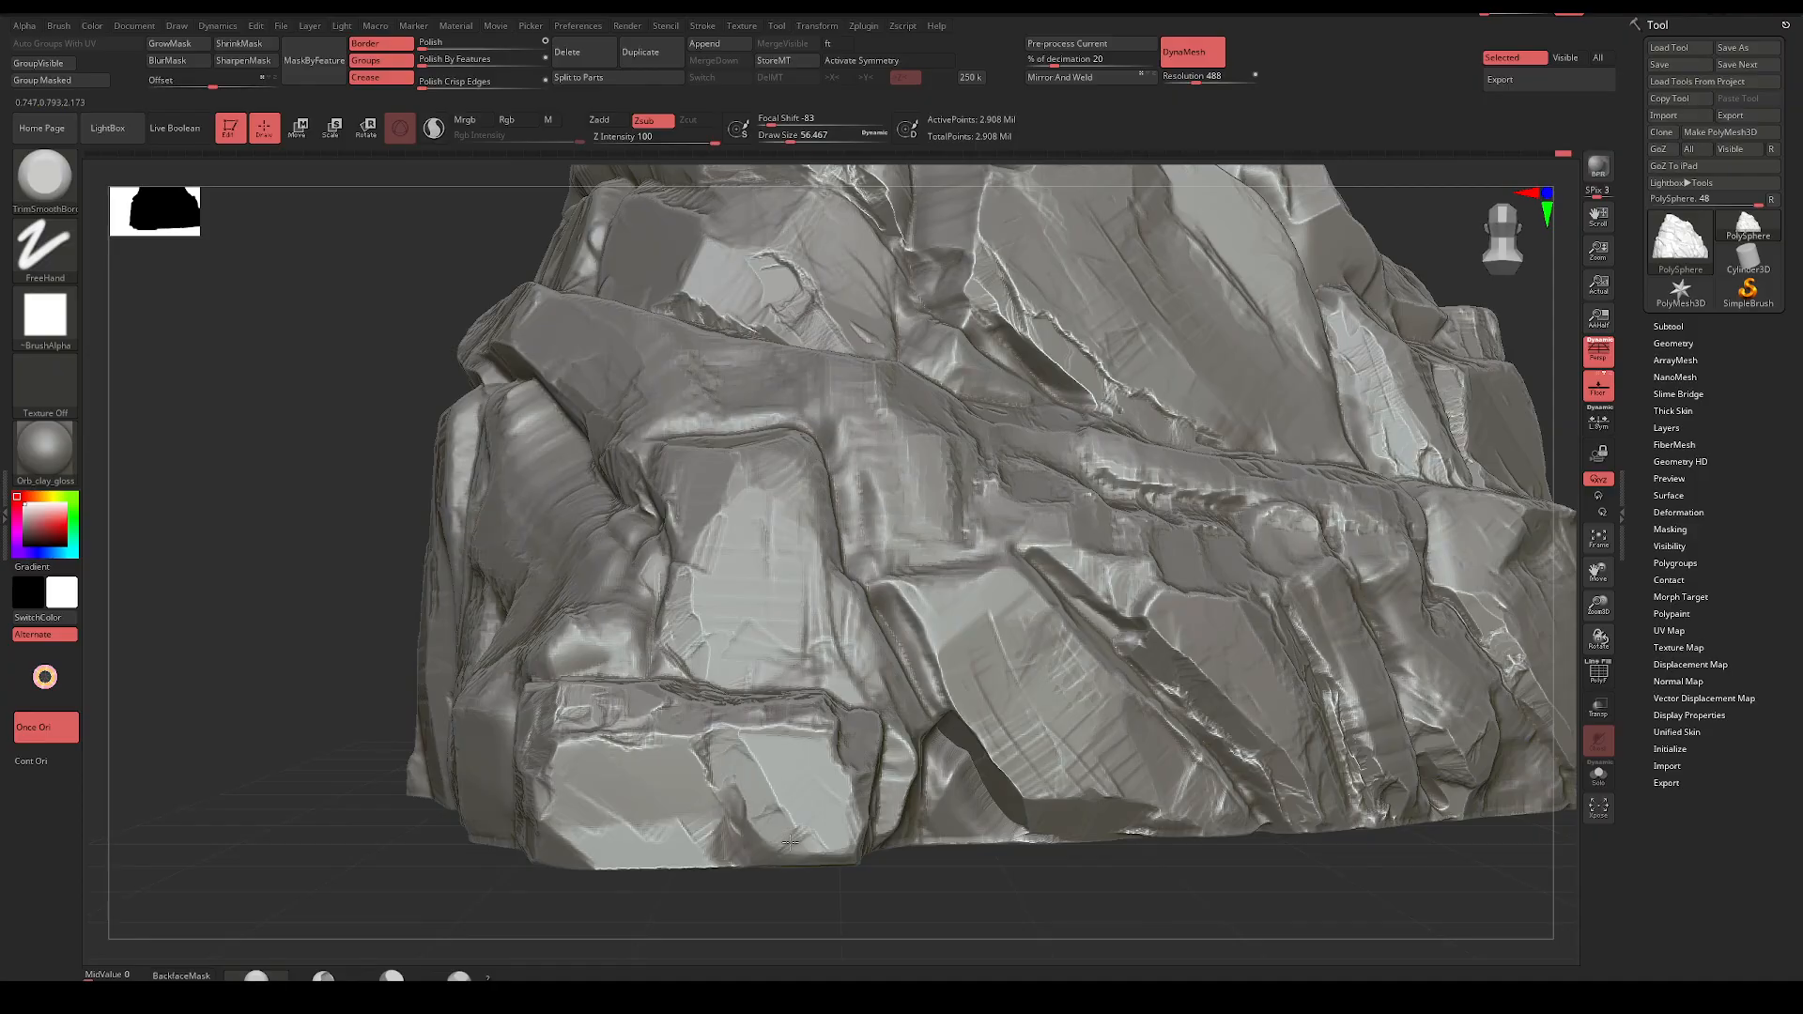
Bevel and chip the projecting base block's inner corner beside the crevice
{"action": "mouse_move", "coordinate": [789, 843]}
{"action": "left_mouse_down"}
{"action": "mouse_move", "coordinate": [831, 849]}
{"action": "mouse_move", "coordinate": [754, 859]}
{"action": "mouse_move", "coordinate": [718, 803]}
{"action": "mouse_move", "coordinate": [812, 845]}
{"action": "left_mouse_up"}
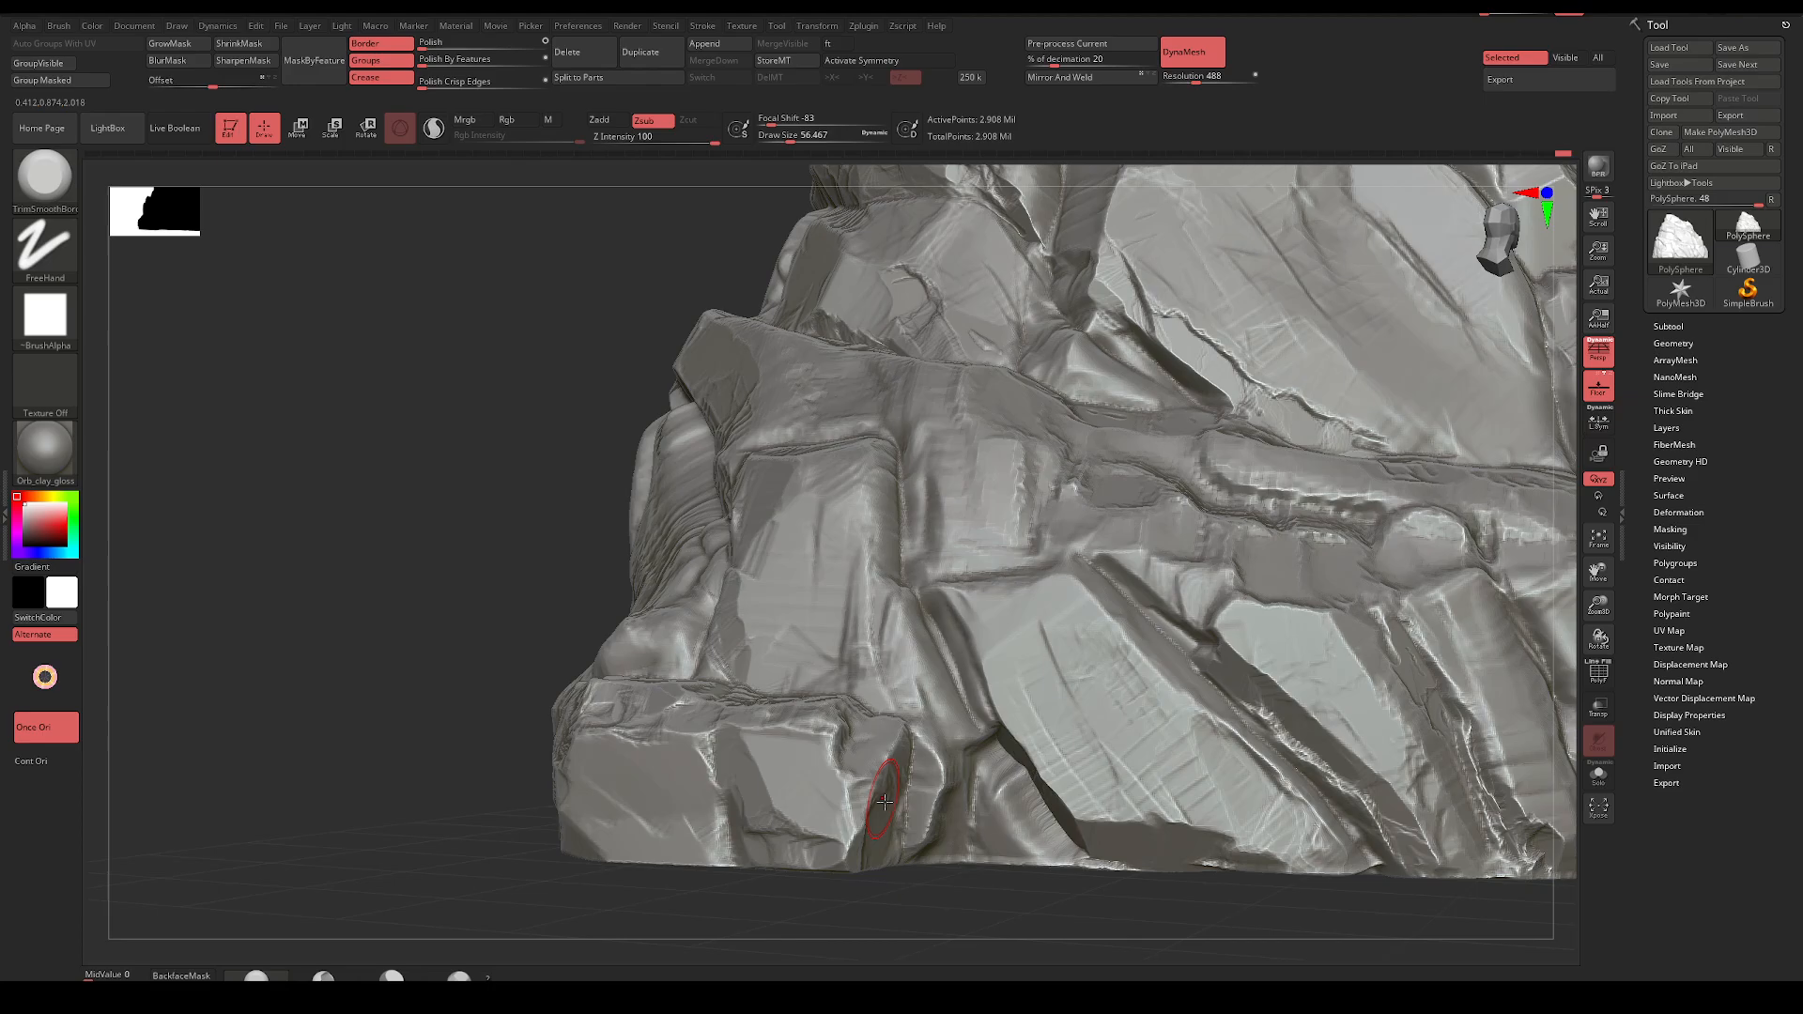
{"action": "left_click_drag", "start_coordinate": [872, 788], "coordinate": [858, 794]}
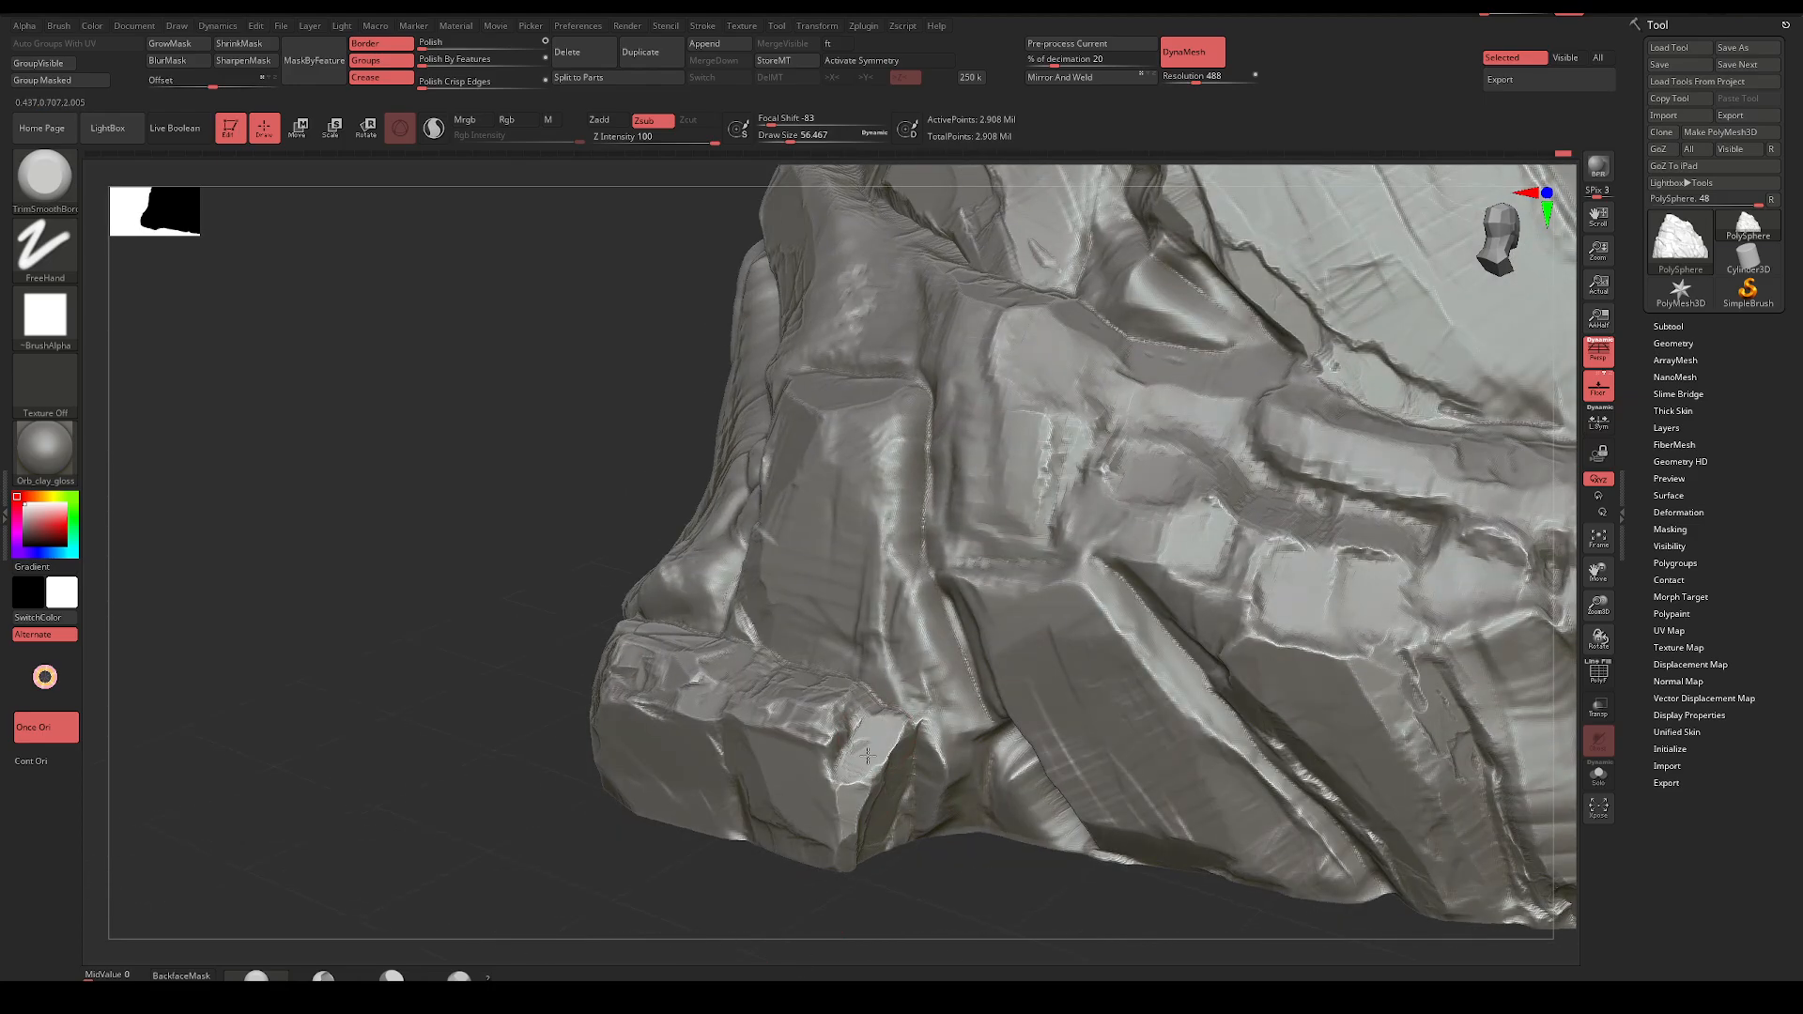
{"action": "left_click_drag", "start_coordinate": [867, 755], "coordinate": [858, 749]}
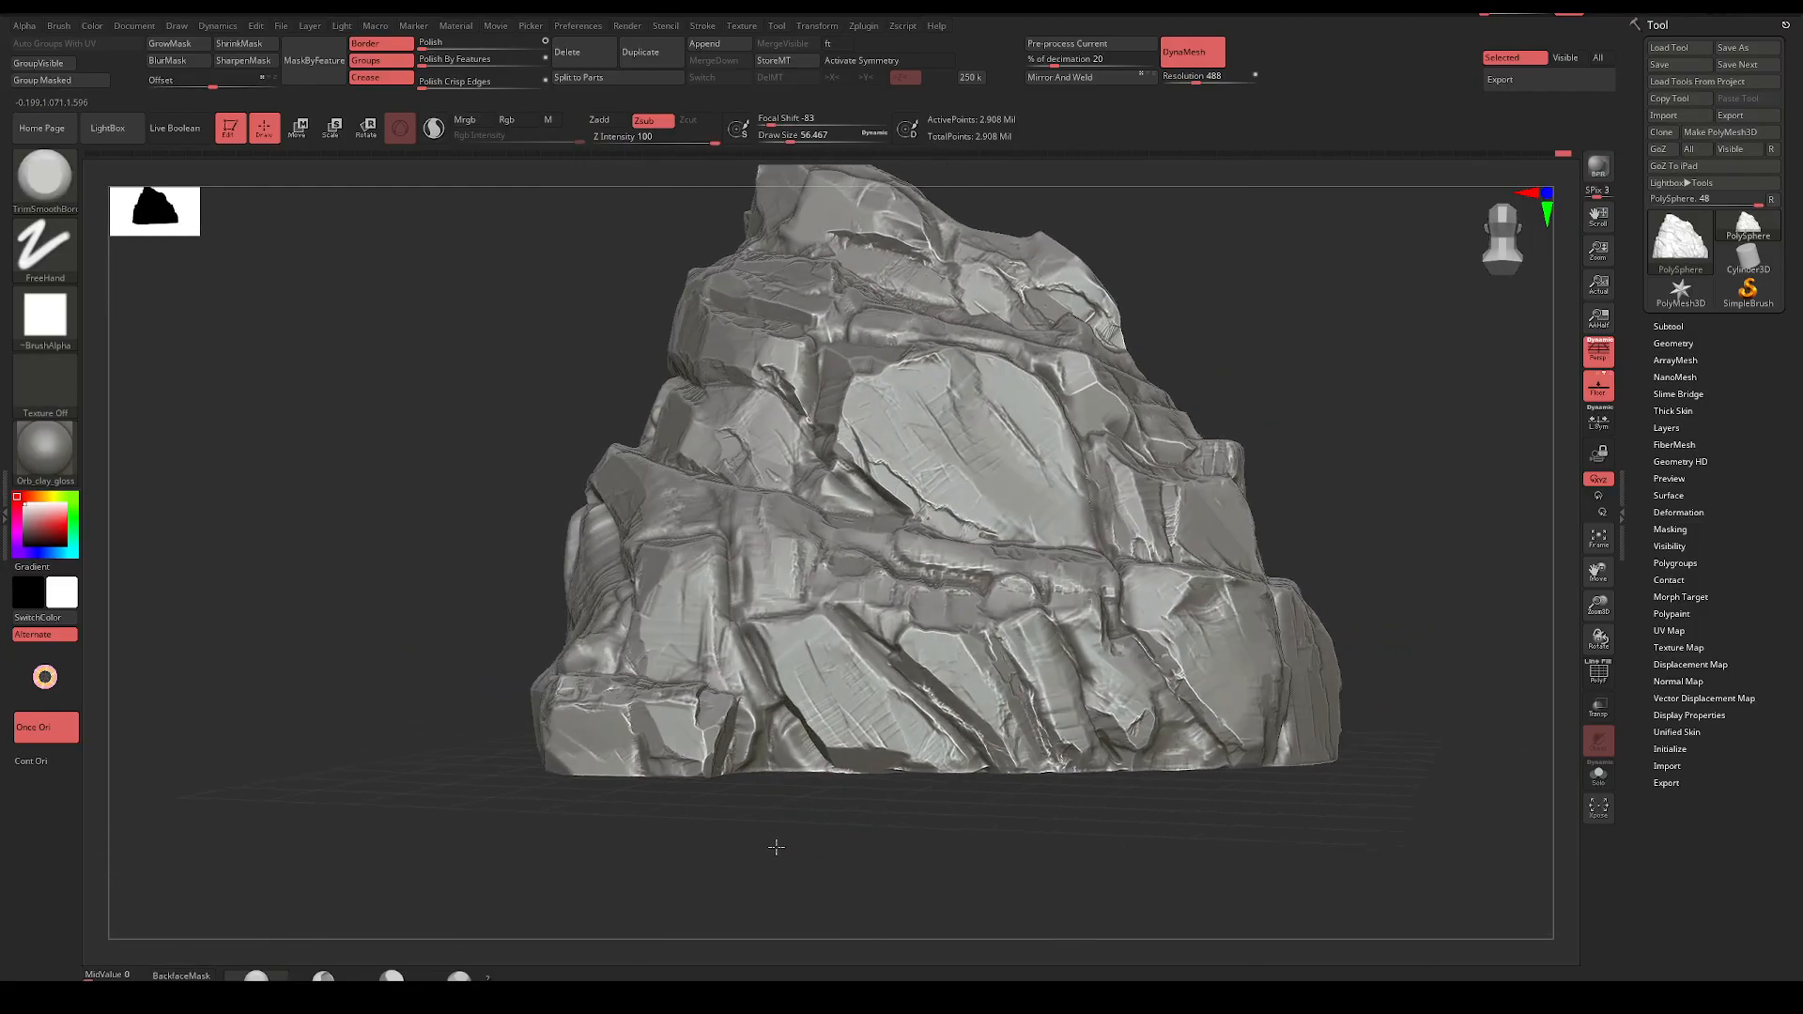
Flatten the facet between the upright block and the central crack at a draw size of about 97
{"action": "left_click_drag", "start_coordinate": [776, 845], "coordinate": [787, 917]}
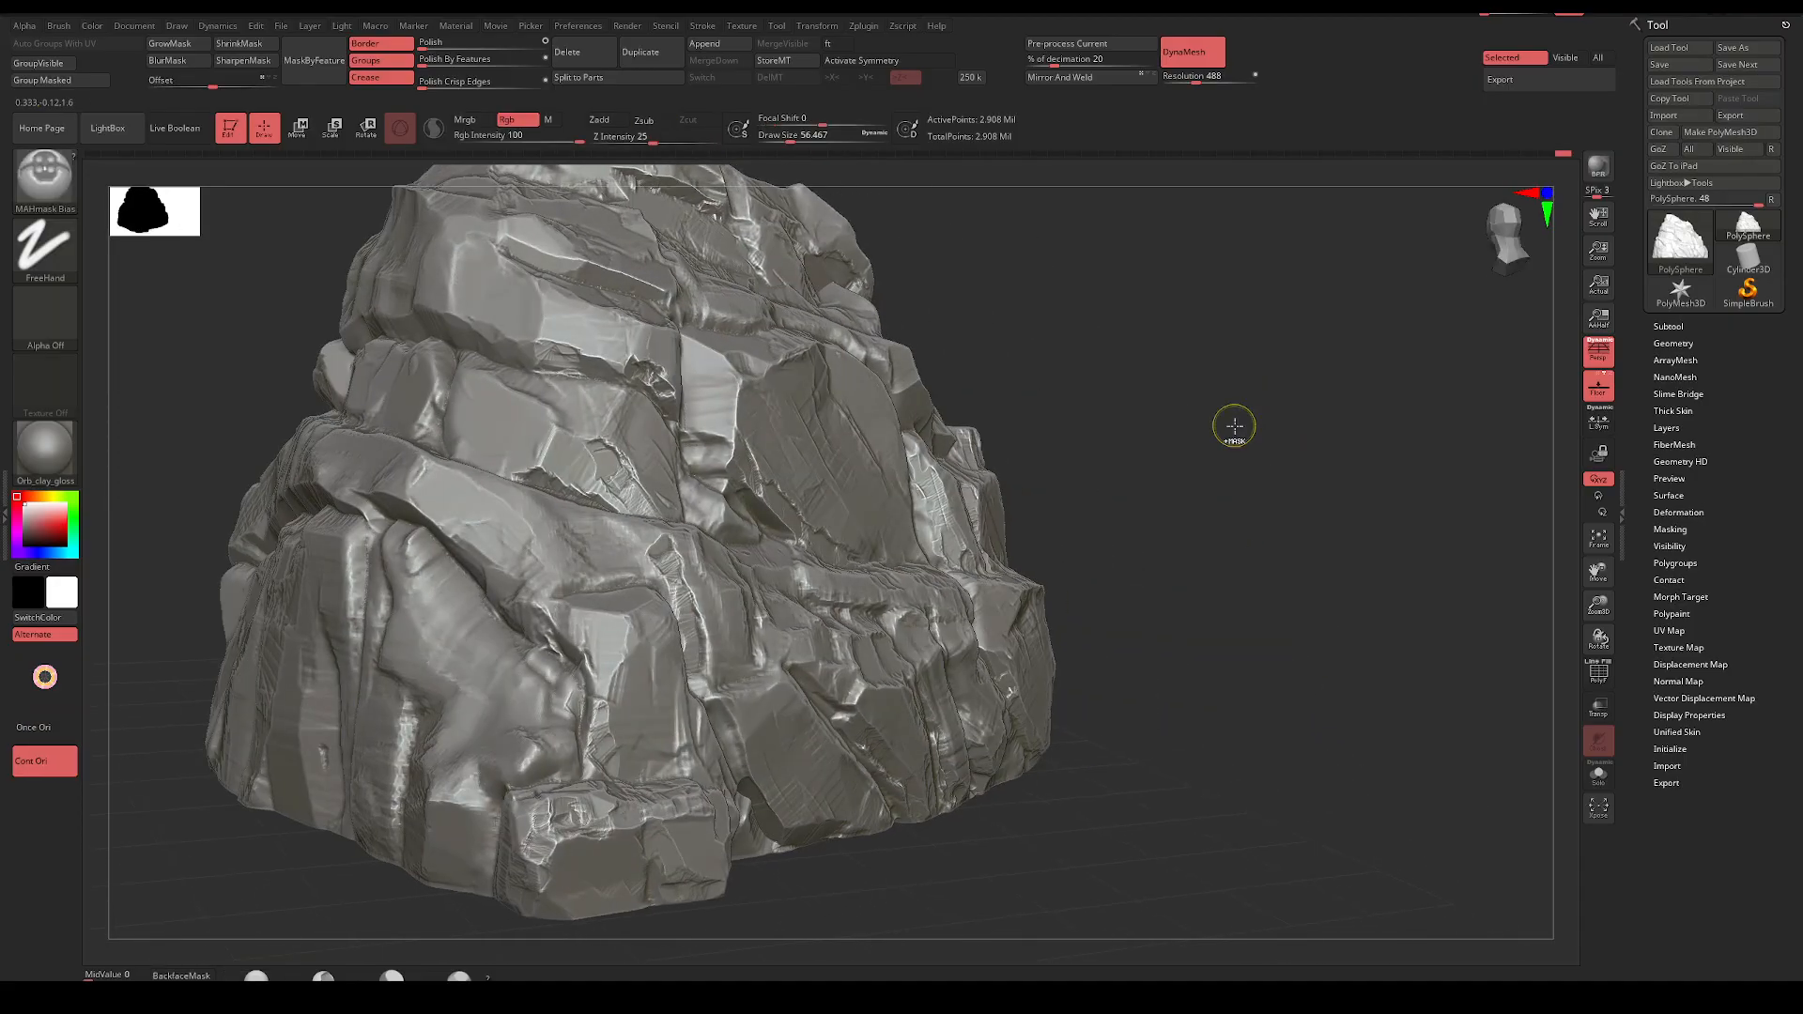
{"action": "right_click", "coordinate": [718, 627]}
{"action": "left_click_drag", "start_coordinate": [699, 627], "coordinate": [729, 626]}
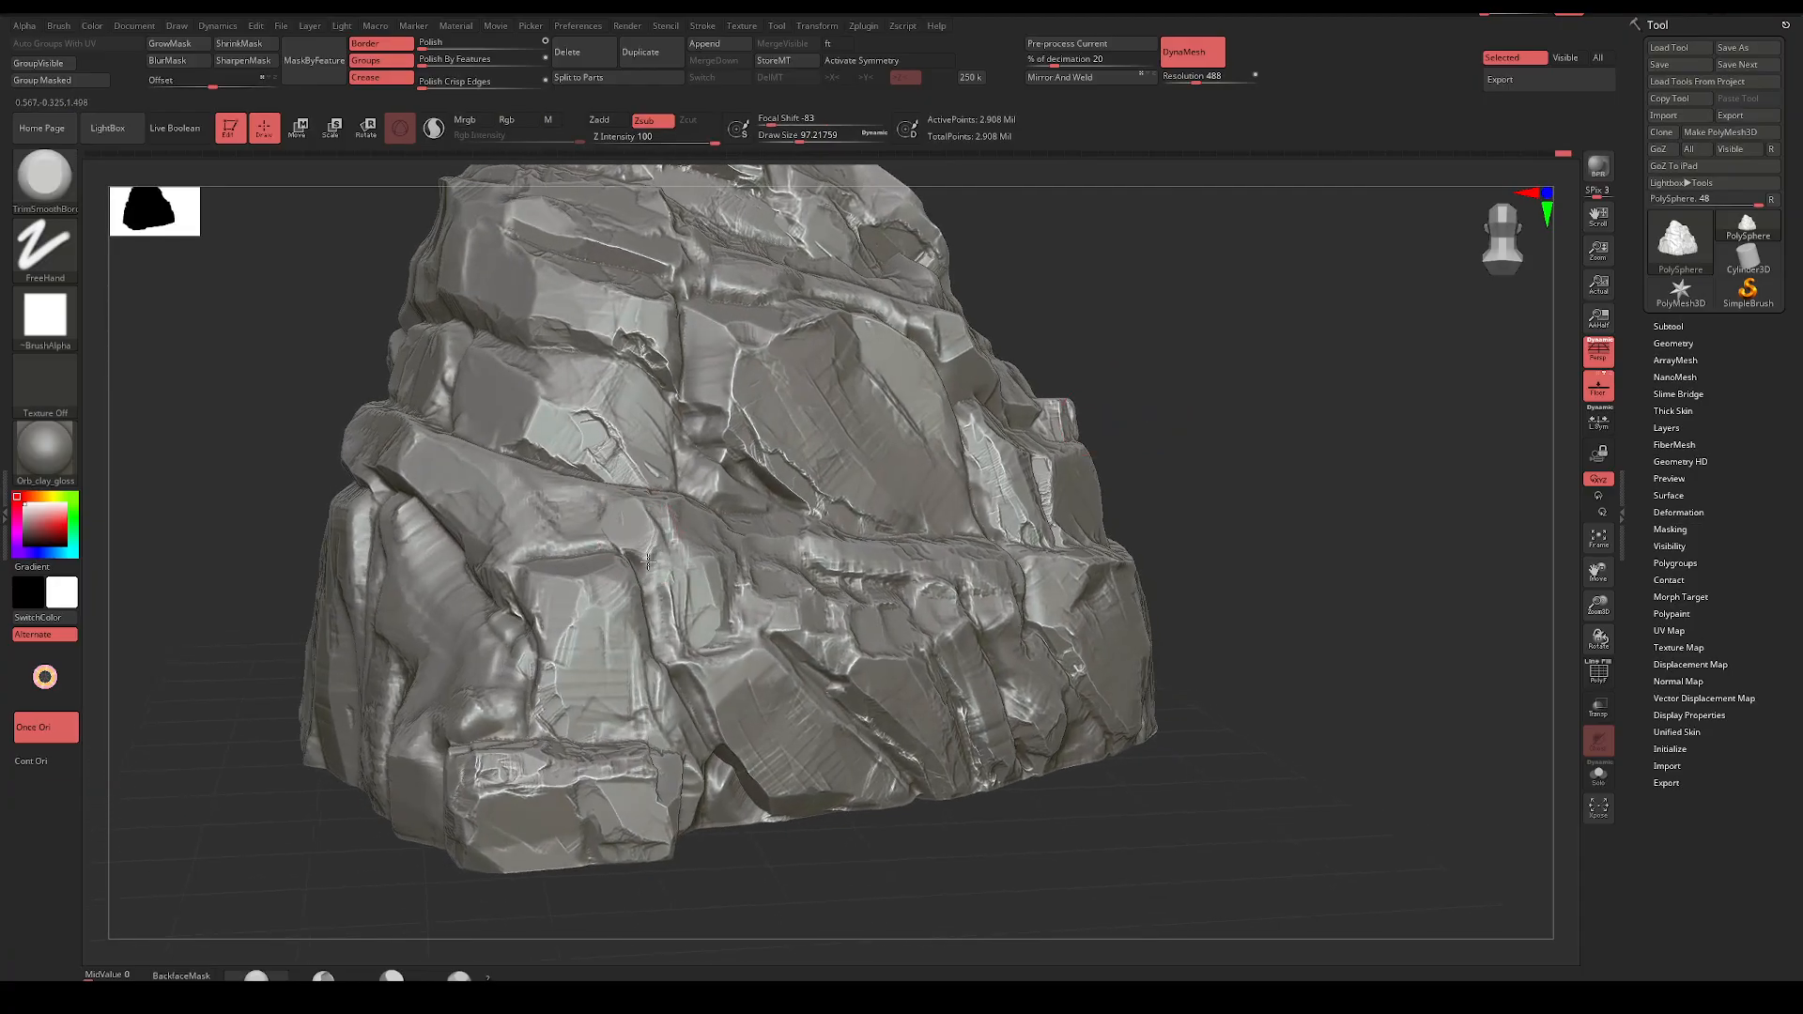
{"action": "left_click_drag", "start_coordinate": [648, 528], "coordinate": [691, 617]}
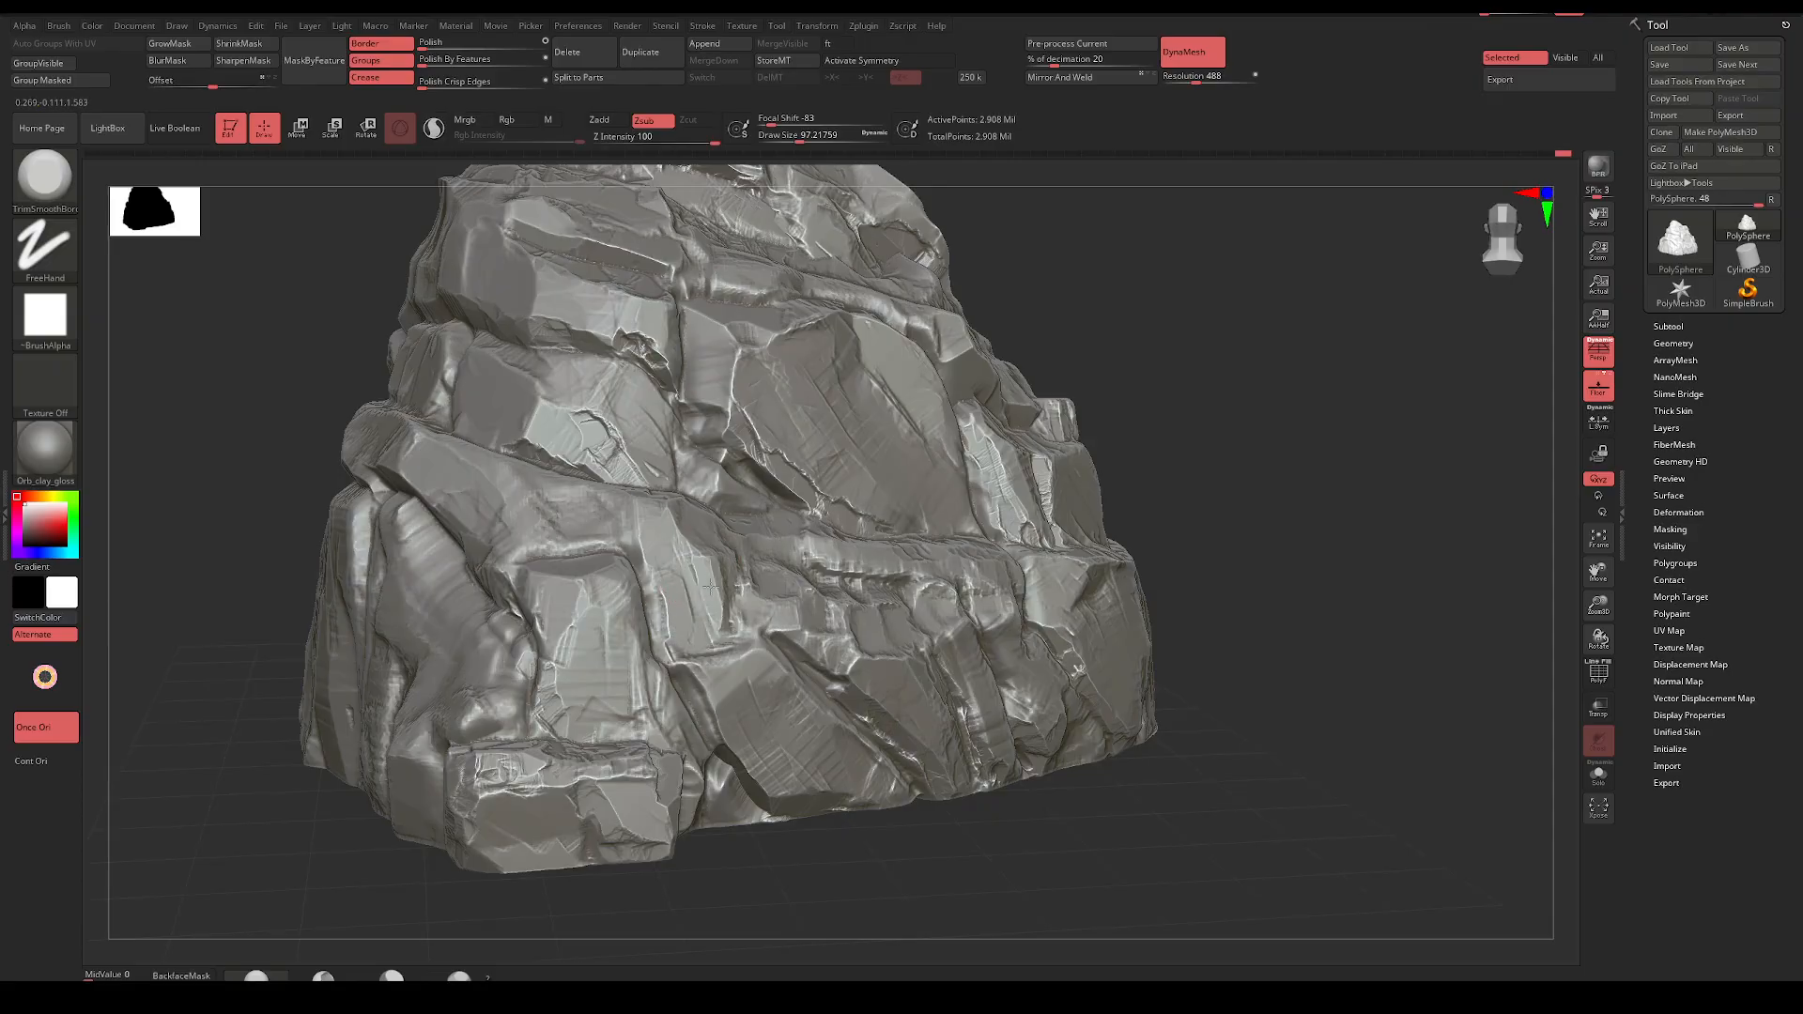
Flatten the facets between the central crack and the ledge beneath the large slab at a draw size of about 97
{"action": "left_click_drag", "start_coordinate": [710, 587], "coordinate": [713, 629]}
{"action": "mouse_move", "coordinate": [1168, 455]}
{"action": "right_mouse_down"}
{"action": "mouse_move", "coordinate": [1236, 403]}
{"action": "mouse_move", "coordinate": [1158, 447]}
{"action": "mouse_move", "coordinate": [1058, 442]}
{"action": "mouse_move", "coordinate": [1192, 471]}
{"action": "mouse_move", "coordinate": [1174, 460]}
{"action": "right_mouse_up"}
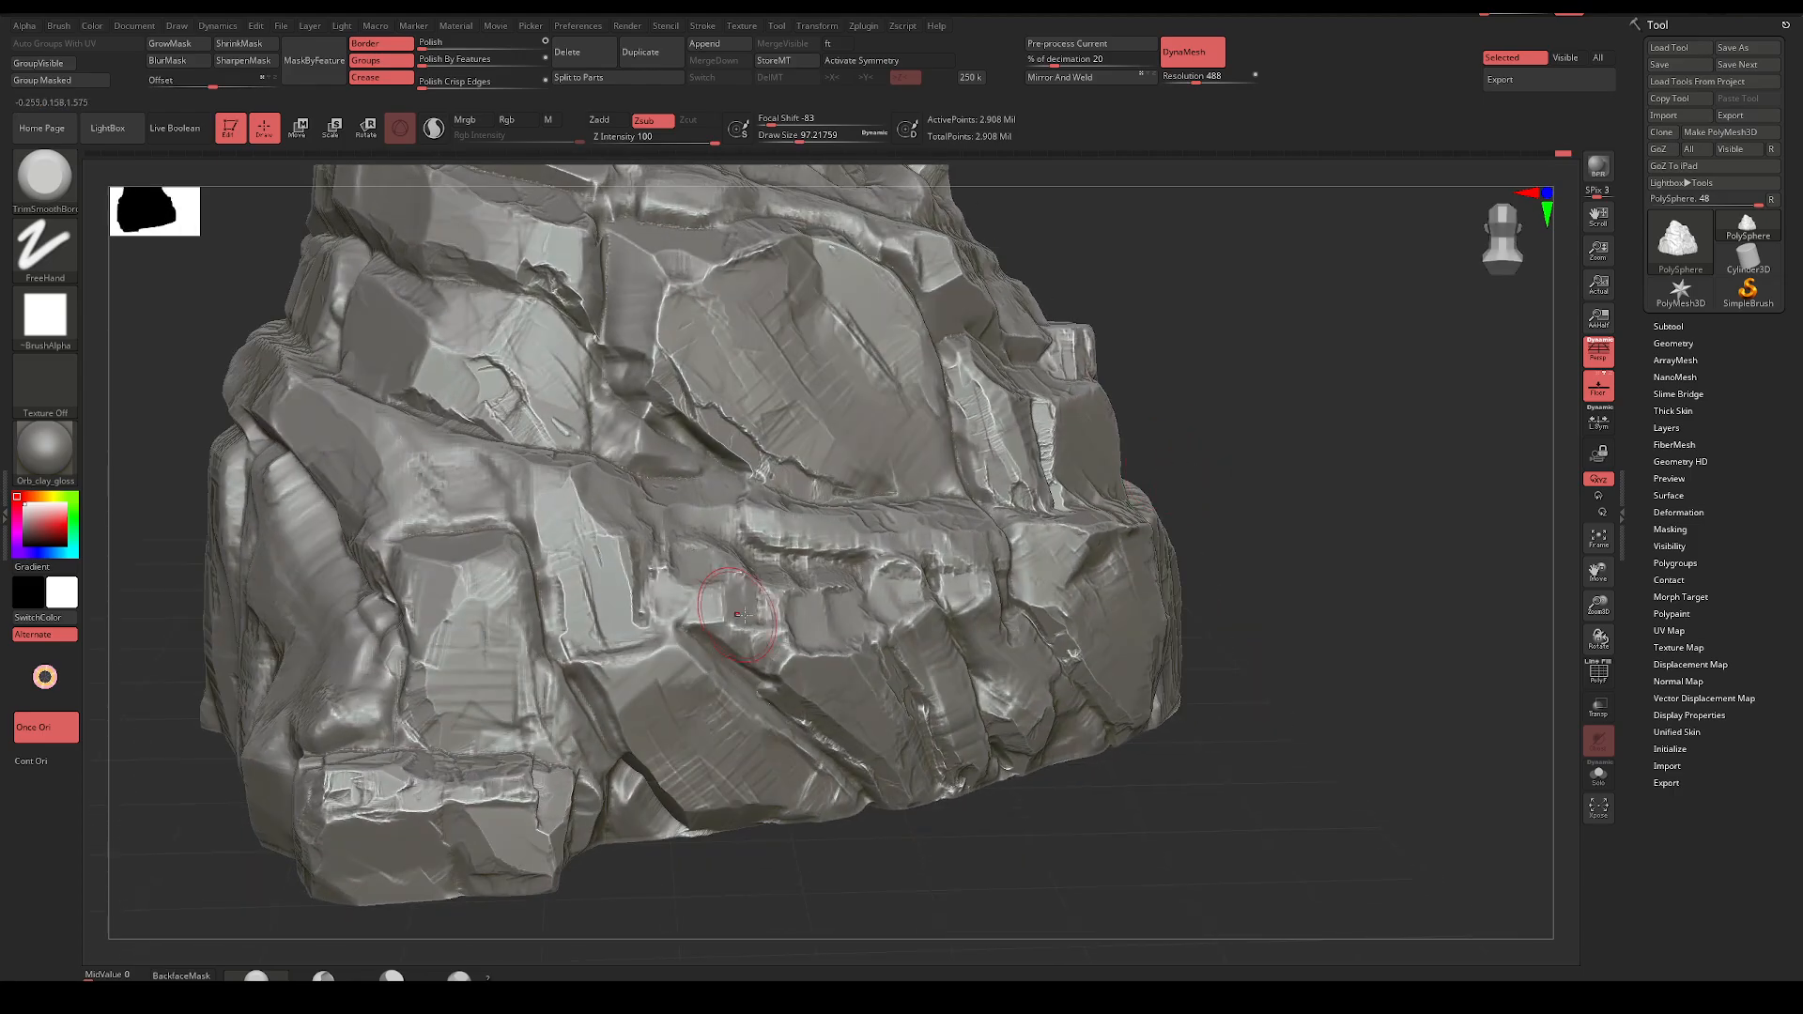
{"action": "mouse_move", "coordinate": [743, 615]}
{"action": "left_mouse_down"}
{"action": "mouse_move", "coordinate": [759, 652]}
{"action": "mouse_move", "coordinate": [685, 605]}
{"action": "mouse_move", "coordinate": [704, 543]}
{"action": "mouse_move", "coordinate": [690, 504]}
{"action": "mouse_move", "coordinate": [740, 495]}
{"action": "left_mouse_up"}
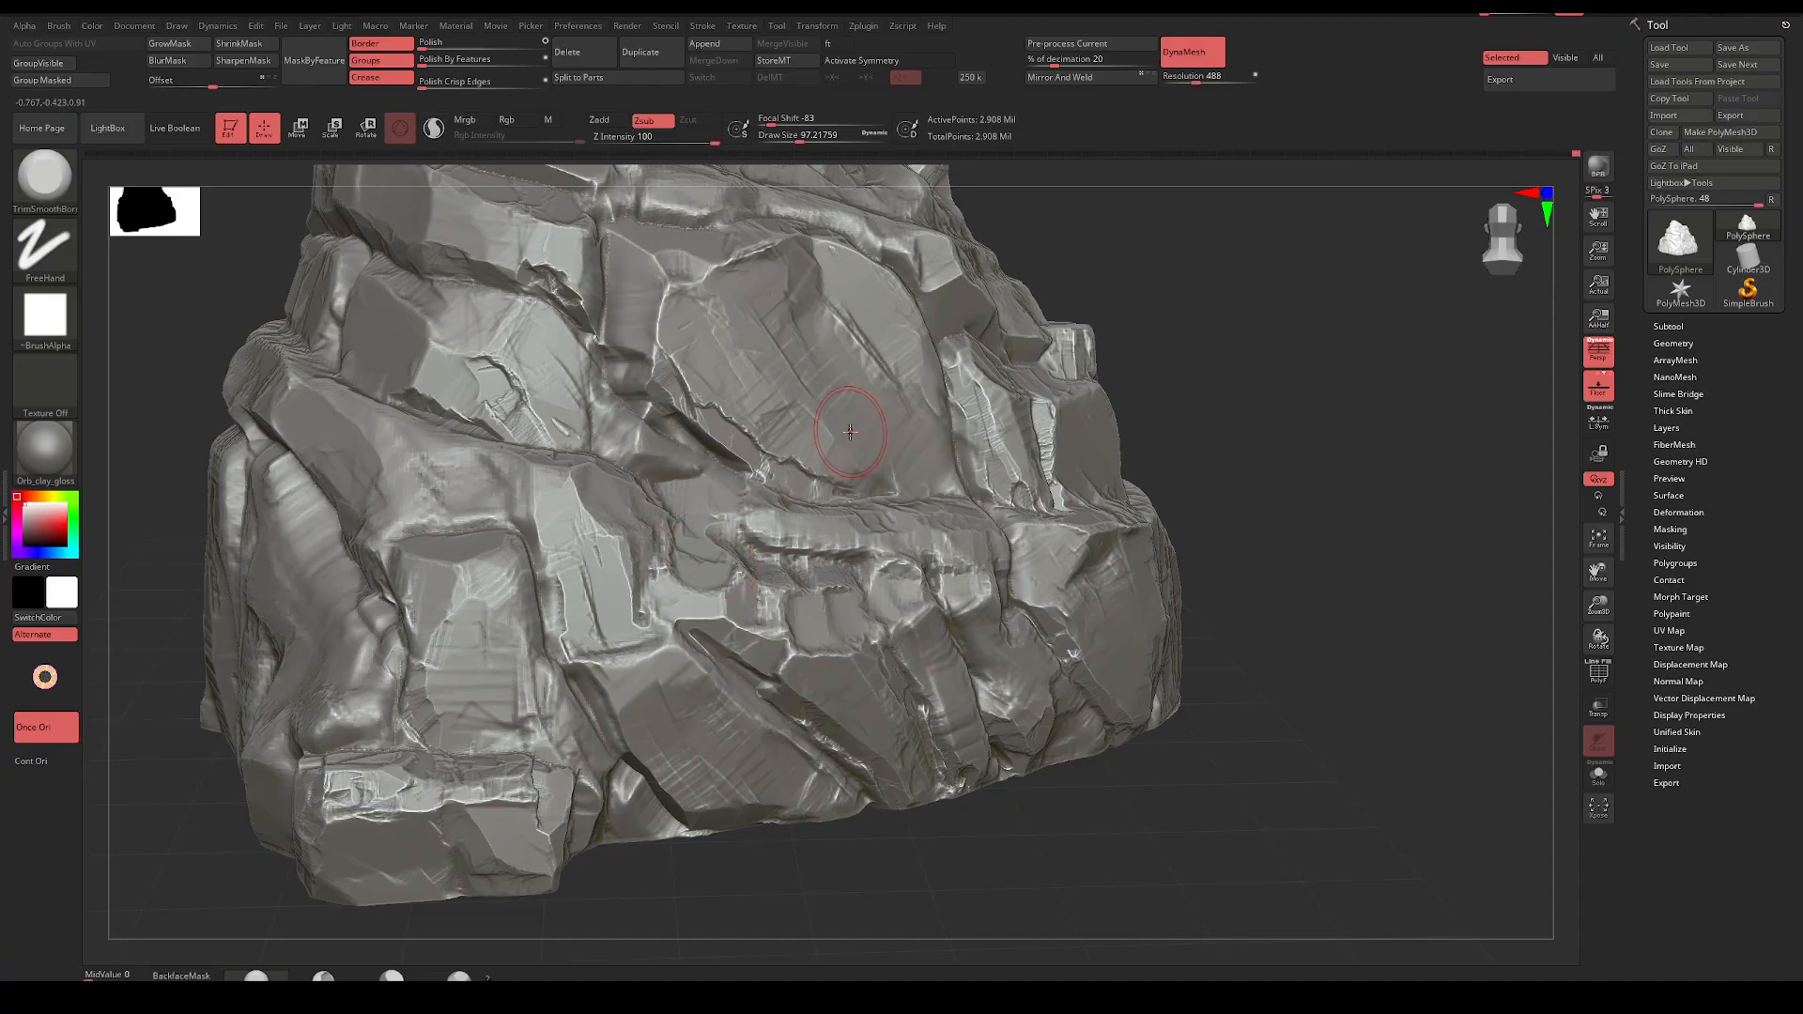
{"action": "left_click_drag", "start_coordinate": [1191, 394], "coordinate": [1192, 478]}
{"action": "mouse_move", "coordinate": [711, 500]}
{"action": "left_mouse_down"}
{"action": "mouse_move", "coordinate": [690, 498]}
{"action": "mouse_move", "coordinate": [857, 470]}
{"action": "mouse_move", "coordinate": [704, 498]}
{"action": "left_mouse_up"}
{"action": "key", "text": "ctrl+z"}
{"action": "left_click_drag", "start_coordinate": [981, 690], "coordinate": [977, 595]}
Trim the rounded edges beside the broken ledge beneath the large slab at a draw size of about 59
{"action": "left_click_drag", "start_coordinate": [1238, 453], "coordinate": [1061, 523], "text": "alt"}
{"action": "key", "text": "space"}
{"action": "left_click", "coordinate": [656, 594]}
{"action": "left_click_drag", "start_coordinate": [657, 594], "coordinate": [697, 606]}
{"action": "key", "text": "ctrl+z"}
{"action": "mouse_move", "coordinate": [547, 558]}
{"action": "left_mouse_down"}
{"action": "mouse_move", "coordinate": [567, 580]}
{"action": "mouse_move", "coordinate": [747, 626]}
{"action": "mouse_move", "coordinate": [470, 536]}
{"action": "left_mouse_up"}
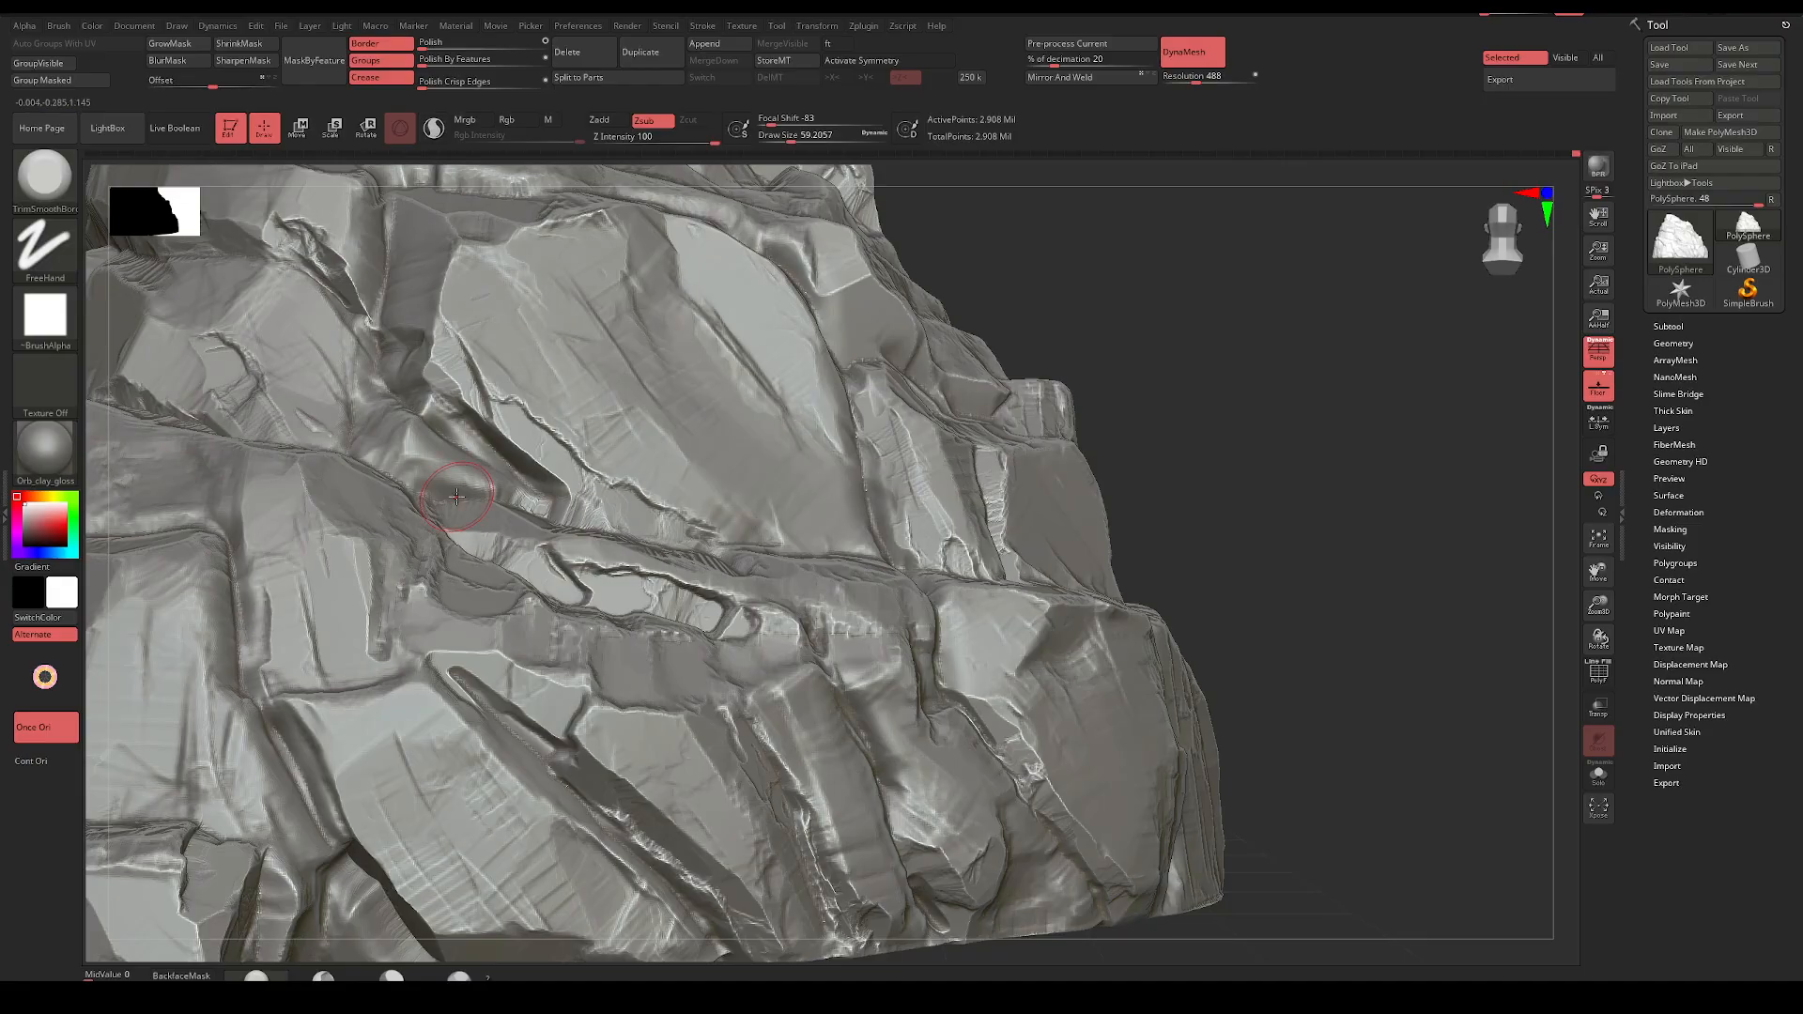
Cut planes and chips into the top of the ledge beneath the large slab at a draw size of about 80
{"action": "left_click_drag", "start_coordinate": [1239, 488], "coordinate": [1187, 428]}
{"action": "key", "text": "space"}
{"action": "left_click_drag", "start_coordinate": [784, 623], "coordinate": [785, 631]}
{"action": "key", "text": "space"}
{"action": "mouse_move", "coordinate": [790, 620]}
{"action": "left_mouse_down"}
{"action": "mouse_move", "coordinate": [738, 662]}
{"action": "mouse_move", "coordinate": [759, 661]}
{"action": "left_mouse_up"}
{"action": "mouse_move", "coordinate": [776, 589]}
{"action": "left_mouse_down"}
{"action": "mouse_move", "coordinate": [683, 592]}
{"action": "mouse_move", "coordinate": [781, 538]}
{"action": "left_mouse_up"}
{"action": "right_click_drag", "start_coordinate": [781, 539], "coordinate": [751, 638]}
{"action": "mouse_move", "coordinate": [715, 528]}
{"action": "left_mouse_down"}
{"action": "mouse_move", "coordinate": [788, 516]}
{"action": "mouse_move", "coordinate": [883, 462]}
{"action": "mouse_move", "coordinate": [898, 491]}
{"action": "mouse_move", "coordinate": [840, 526]}
{"action": "mouse_move", "coordinate": [790, 526]}
{"action": "mouse_move", "coordinate": [841, 483]}
{"action": "mouse_move", "coordinate": [779, 512]}
{"action": "mouse_move", "coordinate": [698, 504]}
{"action": "left_mouse_up"}
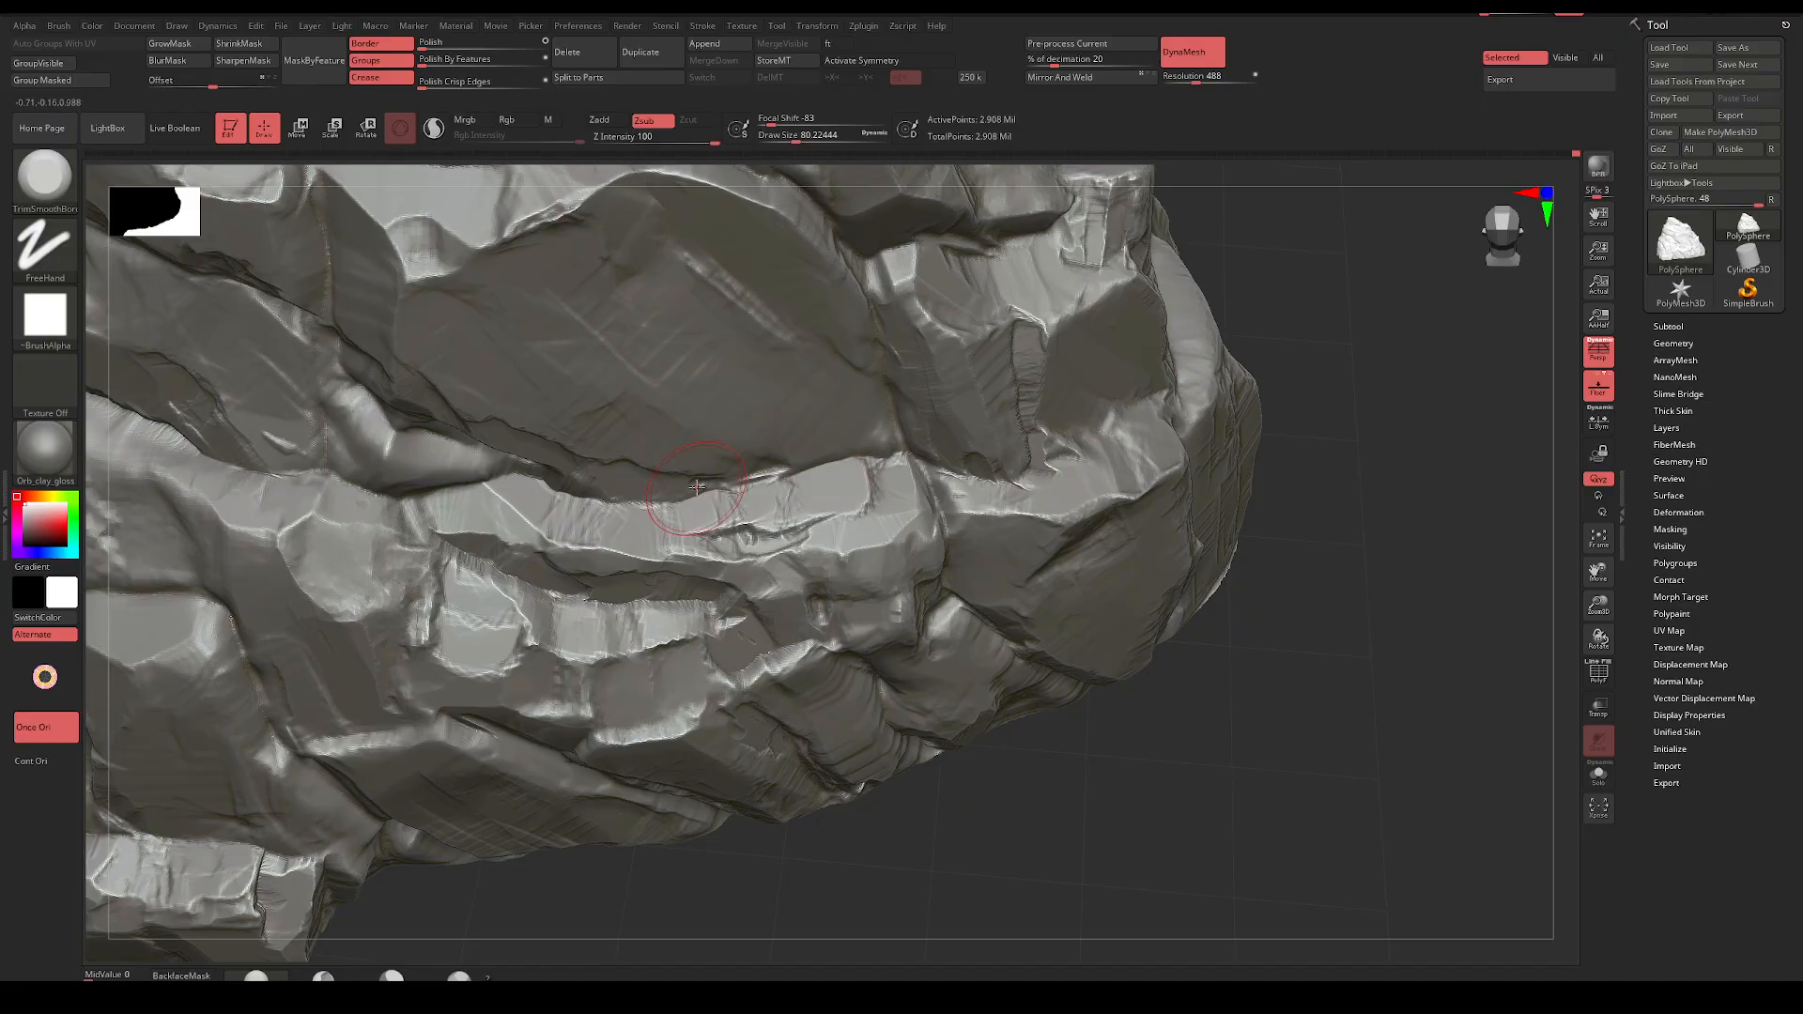
Flatten the narrow ribs below the ledge and chip their lower ends at a draw size of about 37
{"action": "left_click_drag", "start_coordinate": [1099, 772], "coordinate": [1181, 549]}
{"action": "mouse_move", "coordinate": [695, 627]}
{"action": "left_mouse_down"}
{"action": "mouse_move", "coordinate": [662, 681]}
{"action": "mouse_move", "coordinate": [724, 733]}
{"action": "left_mouse_up"}
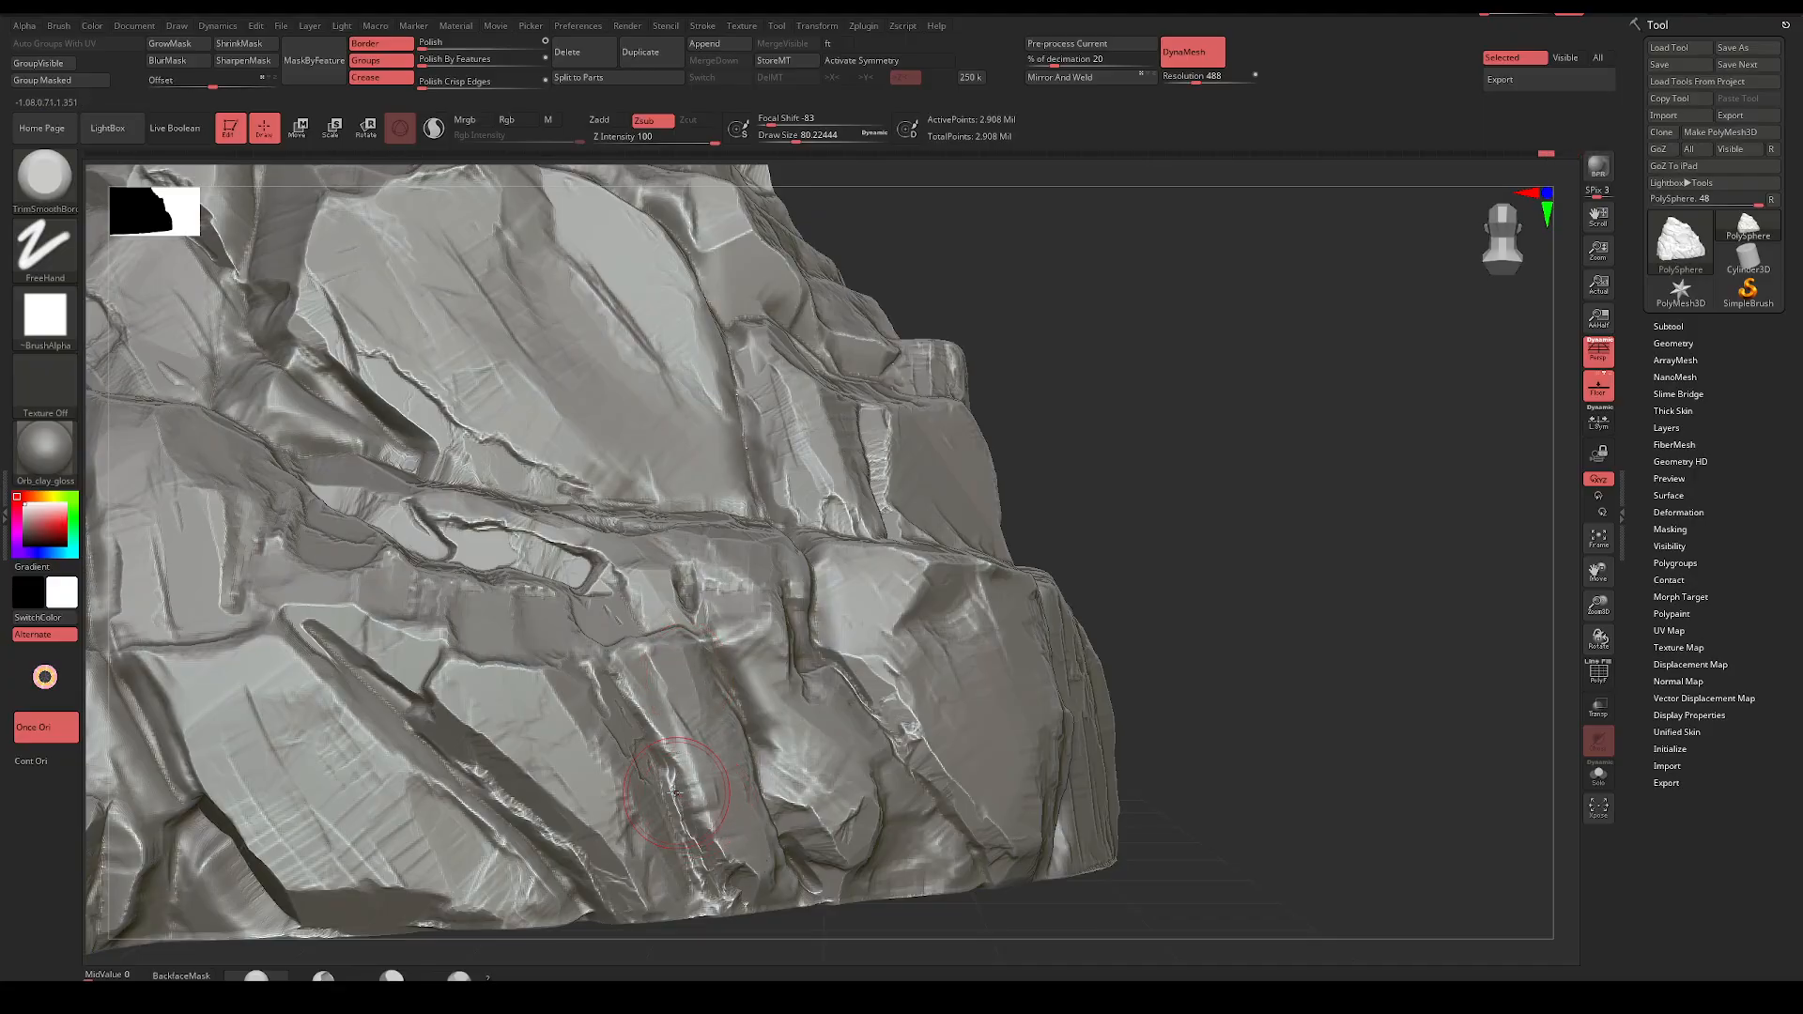
{"action": "key", "text": "ctrl"}
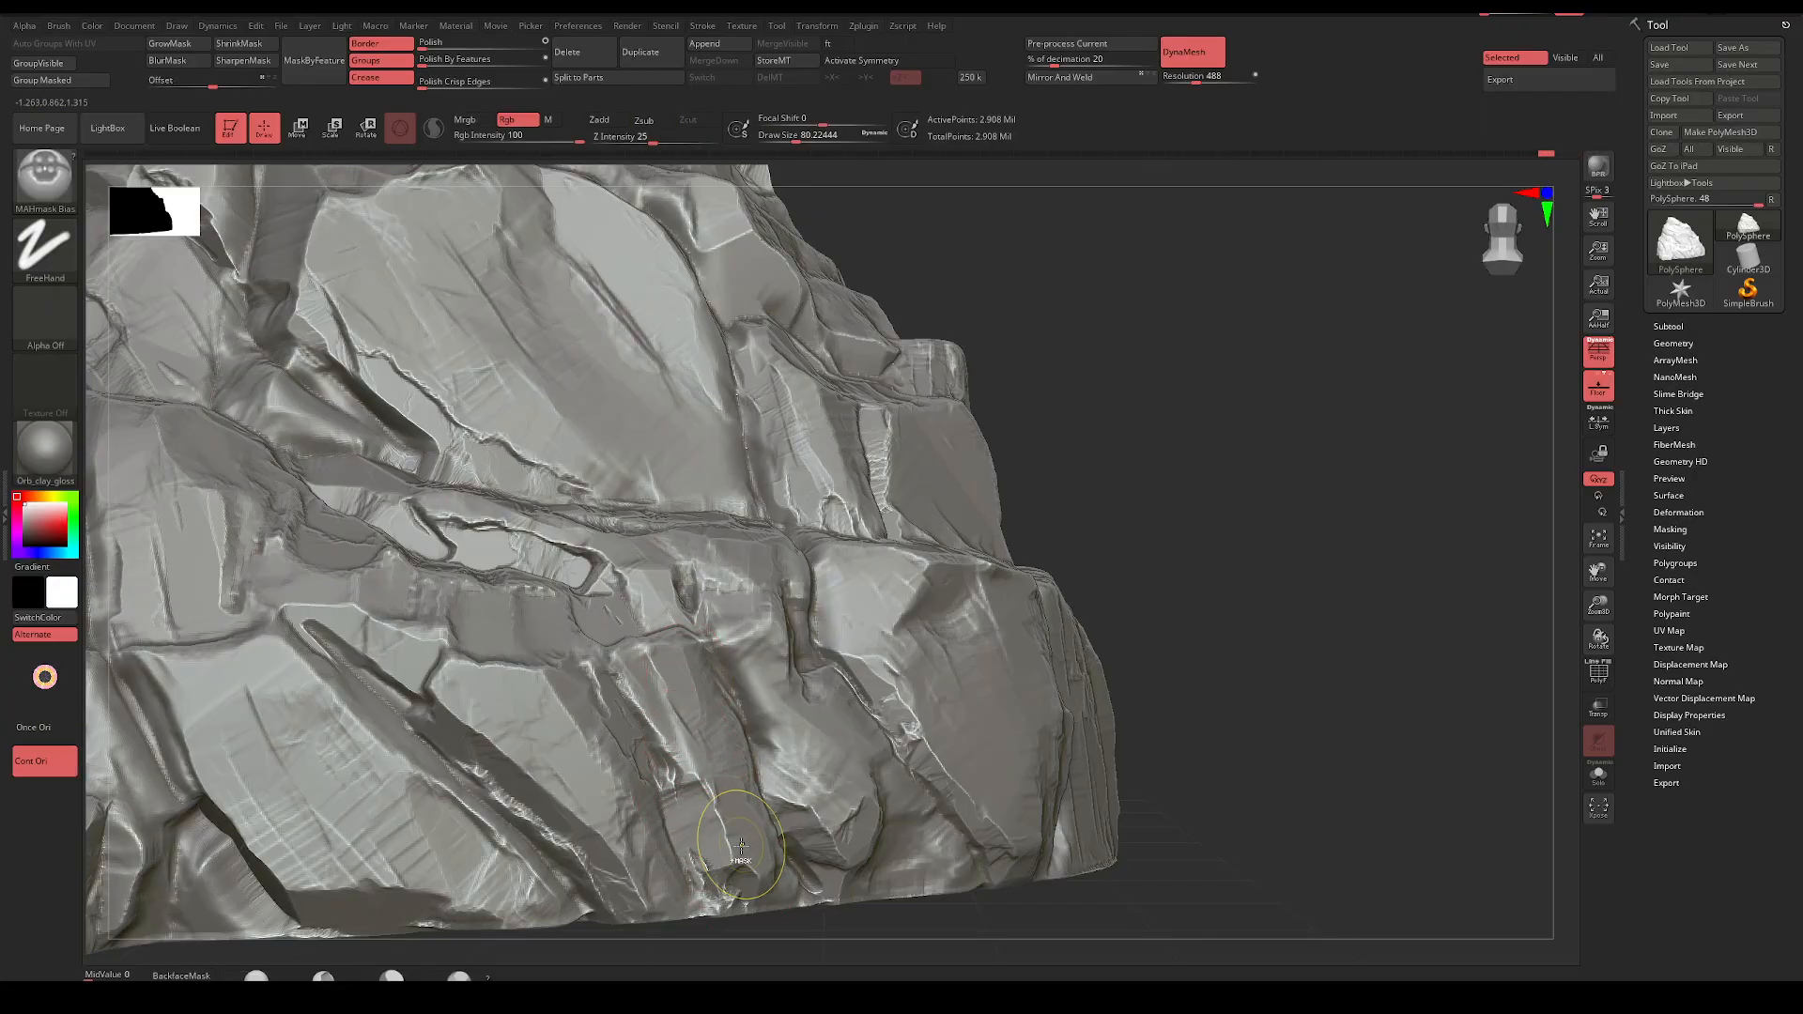
{"action": "key", "text": "space"}
{"action": "left_click_drag", "start_coordinate": [751, 764], "coordinate": [735, 764]}
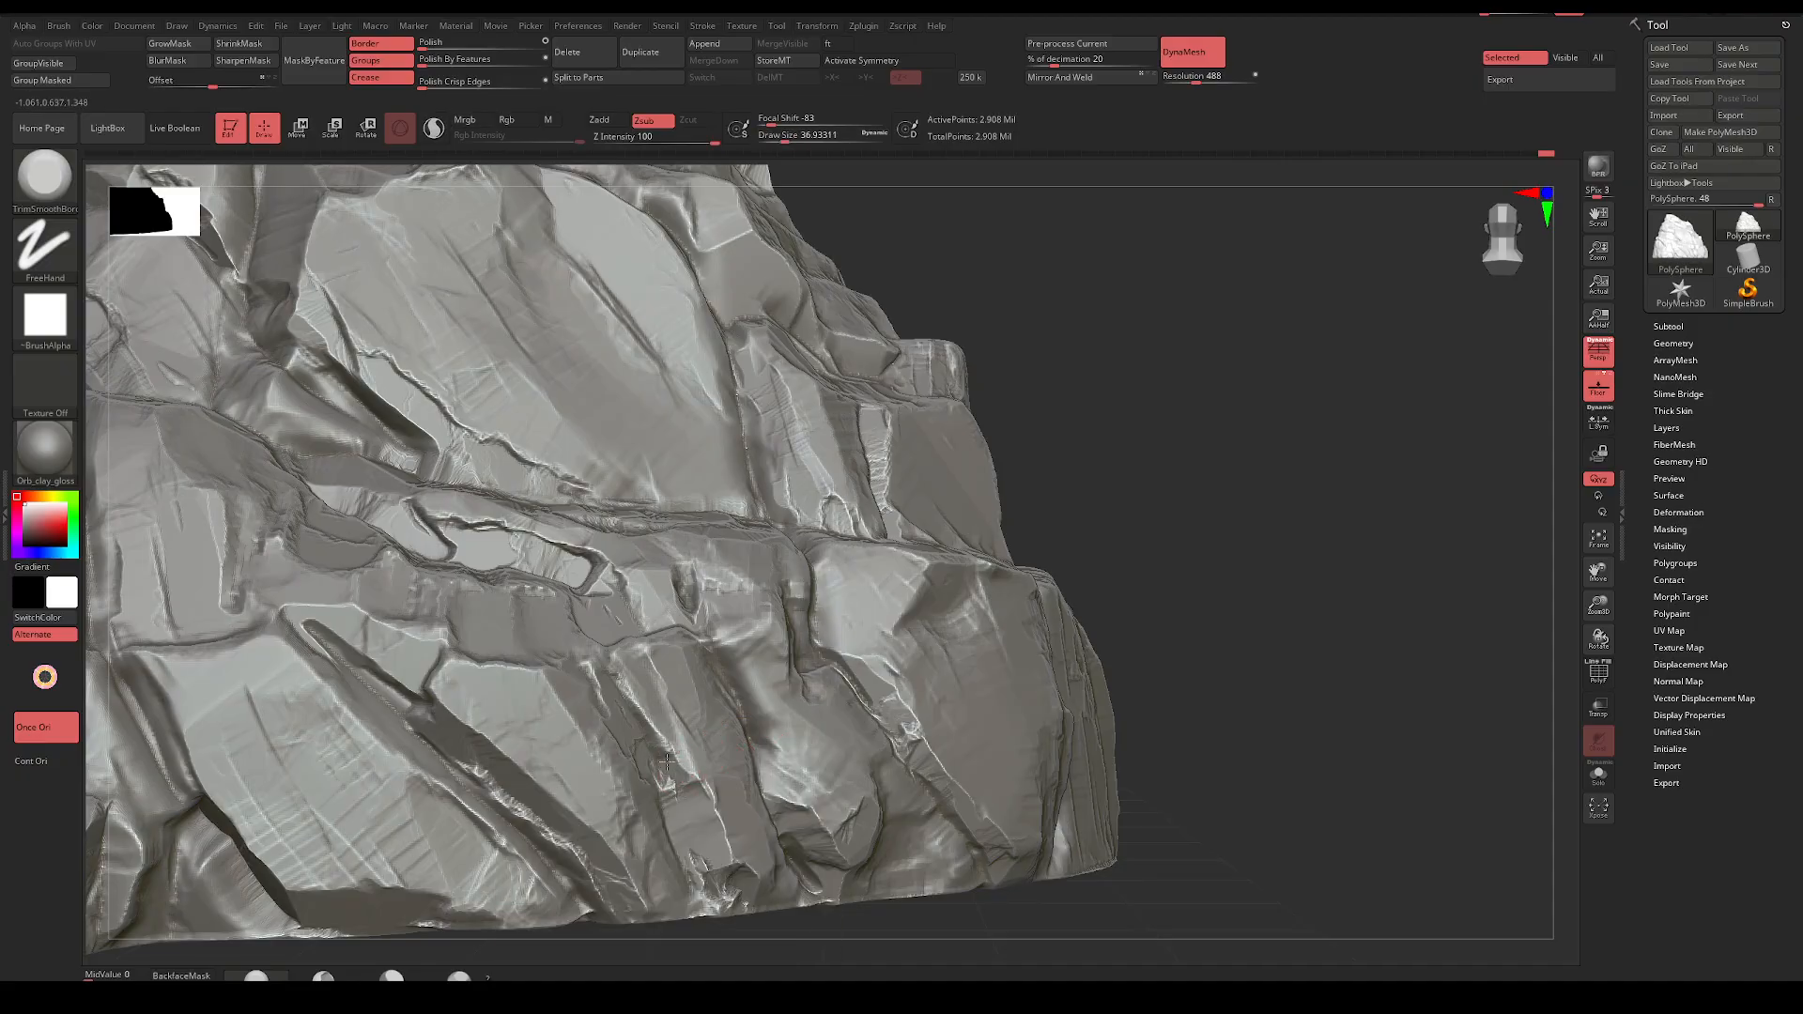
Chip the upright block's inner edge down to the crevice beside the projecting base block at a draw size of about 56
{"action": "left_click_drag", "start_coordinate": [1058, 516], "coordinate": [1258, 507]}
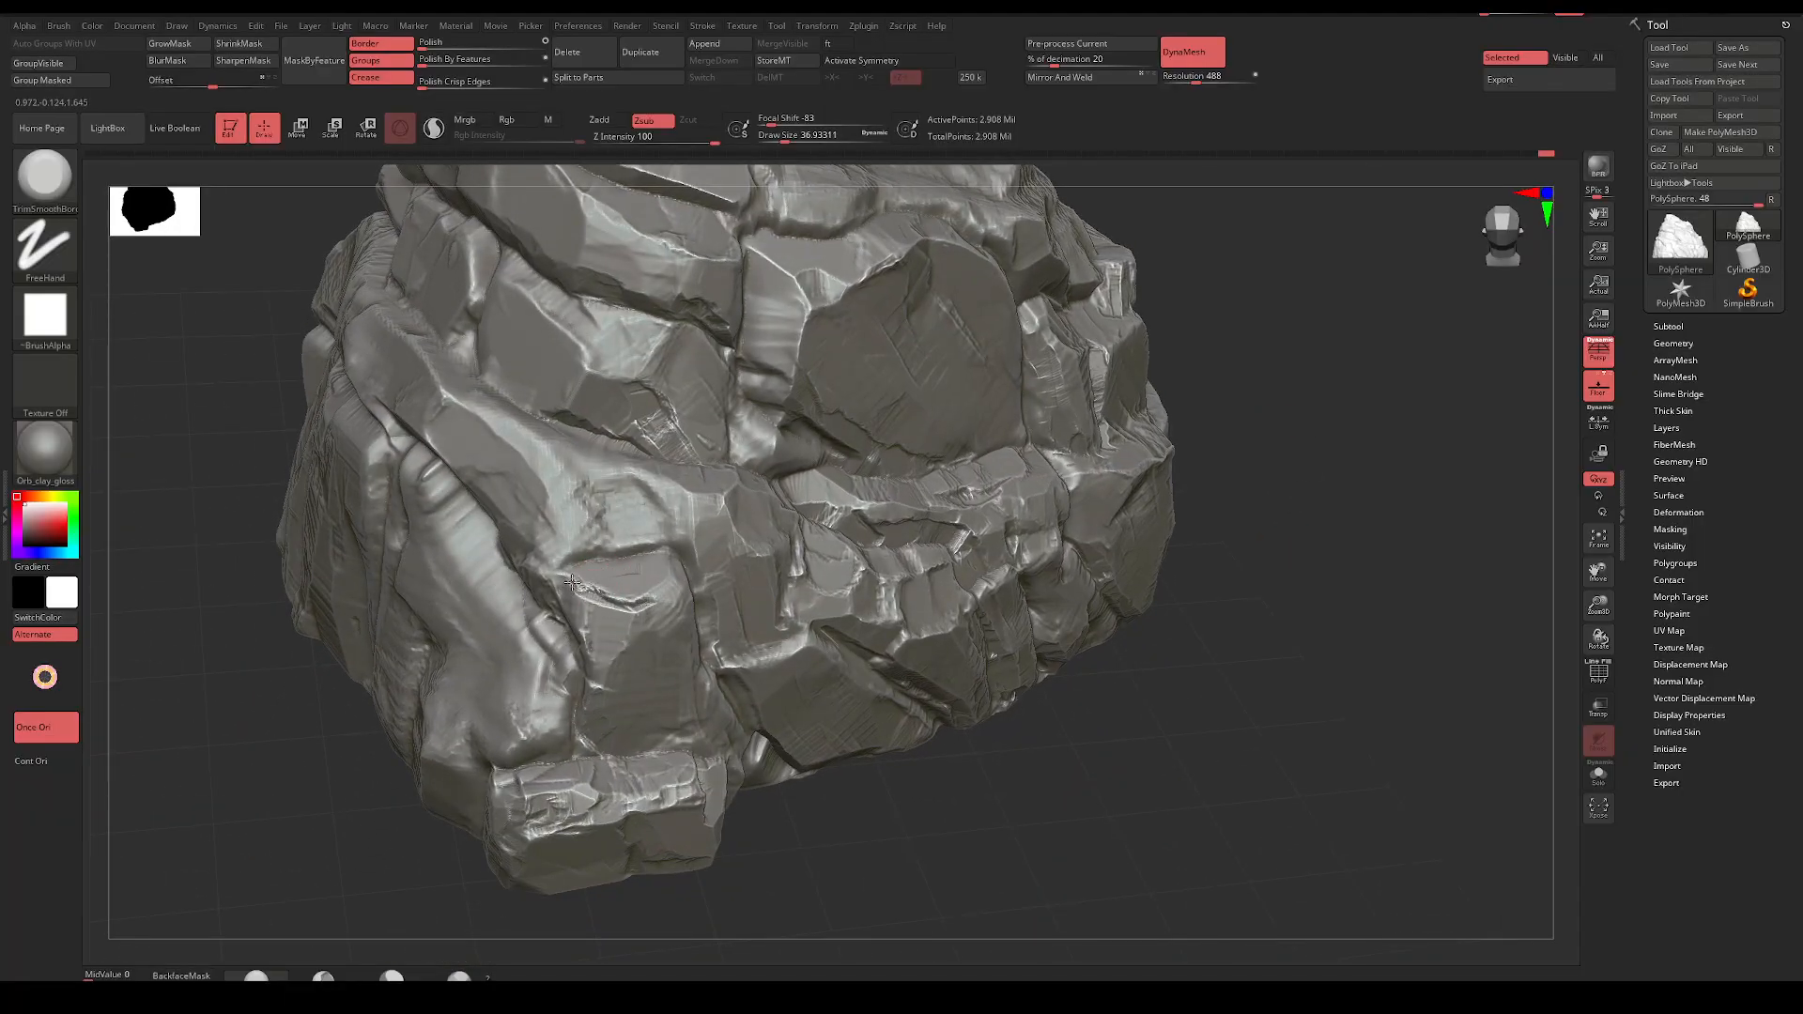
{"action": "left_click_drag", "start_coordinate": [1185, 410], "coordinate": [1286, 390]}
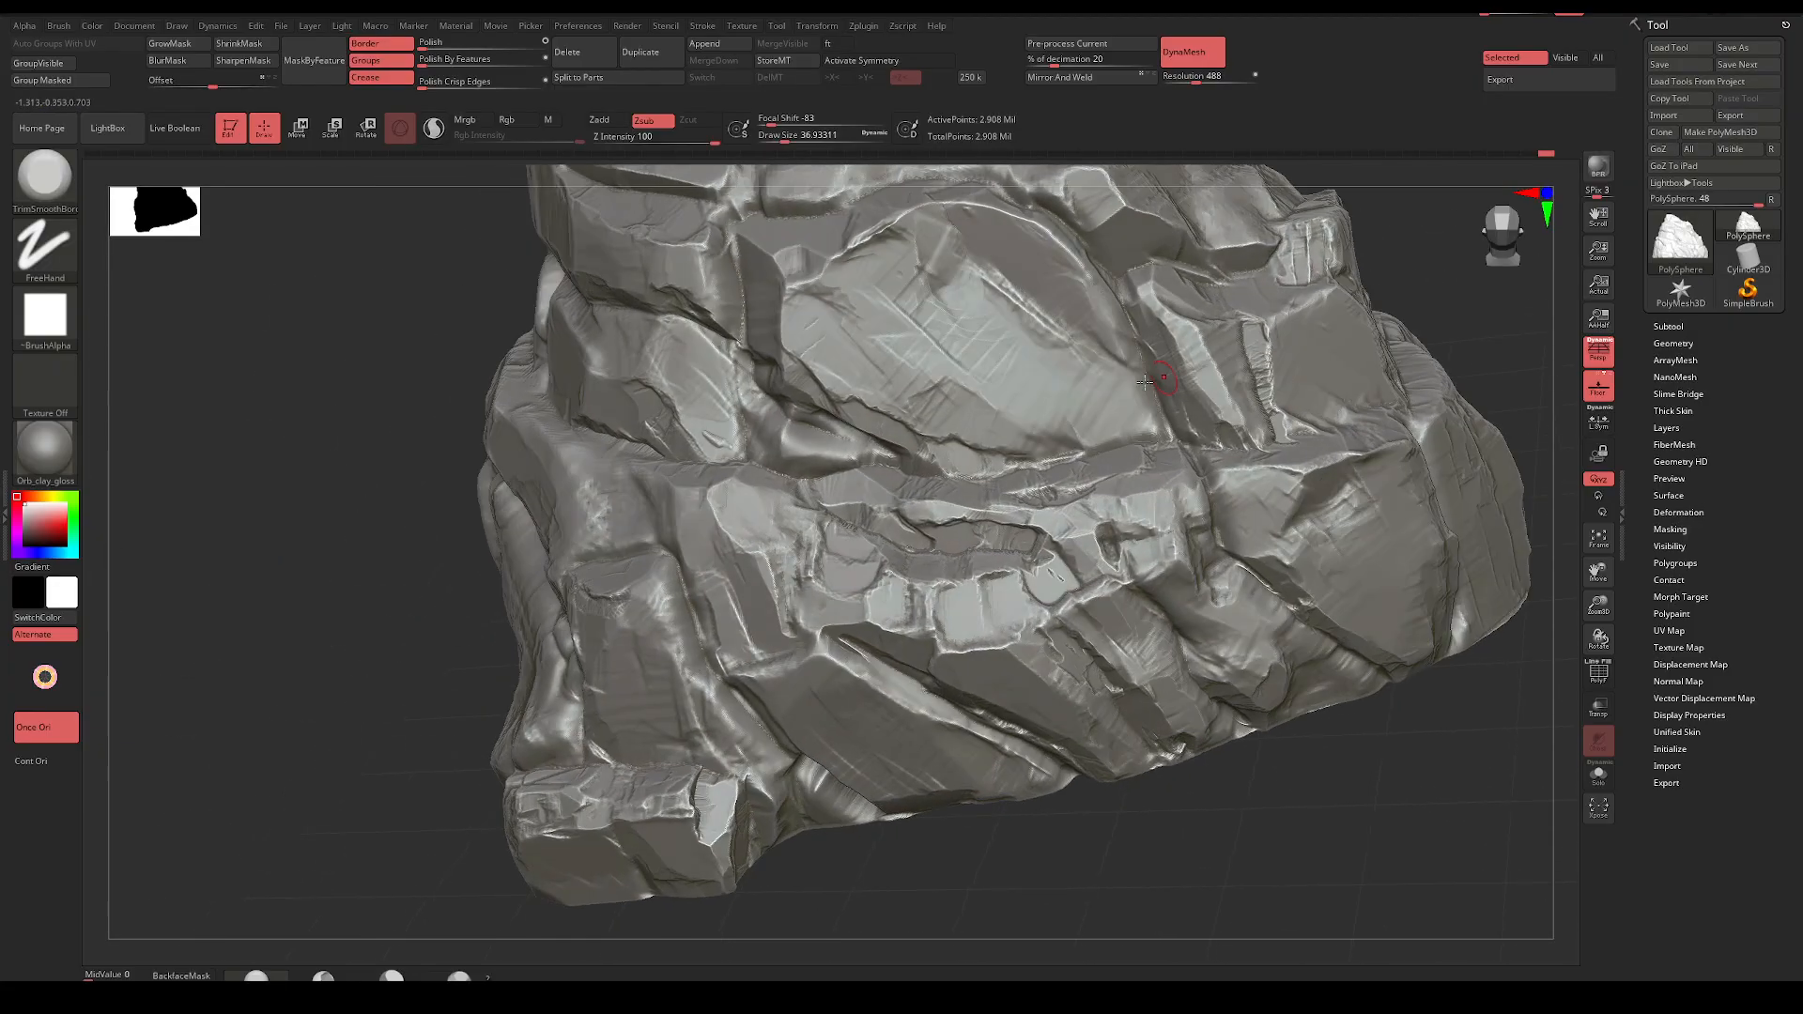
{"action": "key", "text": "space"}
{"action": "left_click_drag", "start_coordinate": [686, 607], "coordinate": [688, 652]}
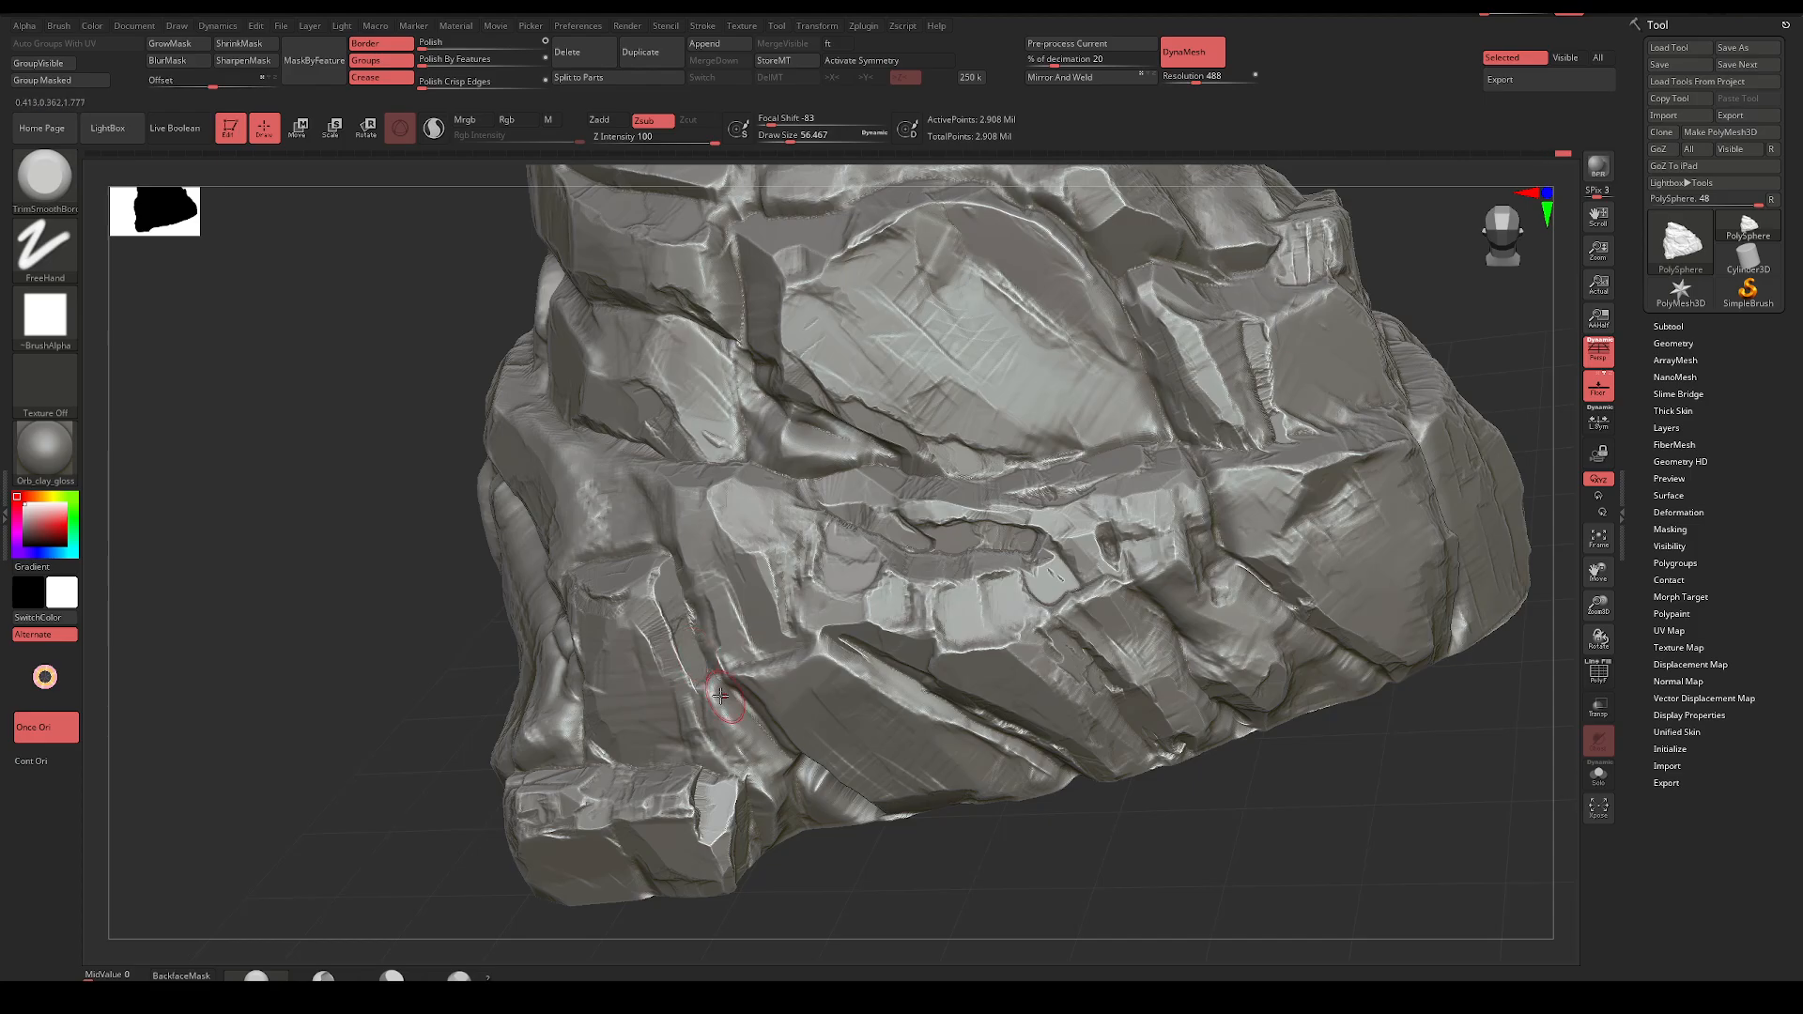
{"action": "mouse_move", "coordinate": [720, 695]}
{"action": "left_mouse_down"}
{"action": "mouse_move", "coordinate": [755, 730]}
{"action": "mouse_move", "coordinate": [727, 741]}
{"action": "left_mouse_up"}
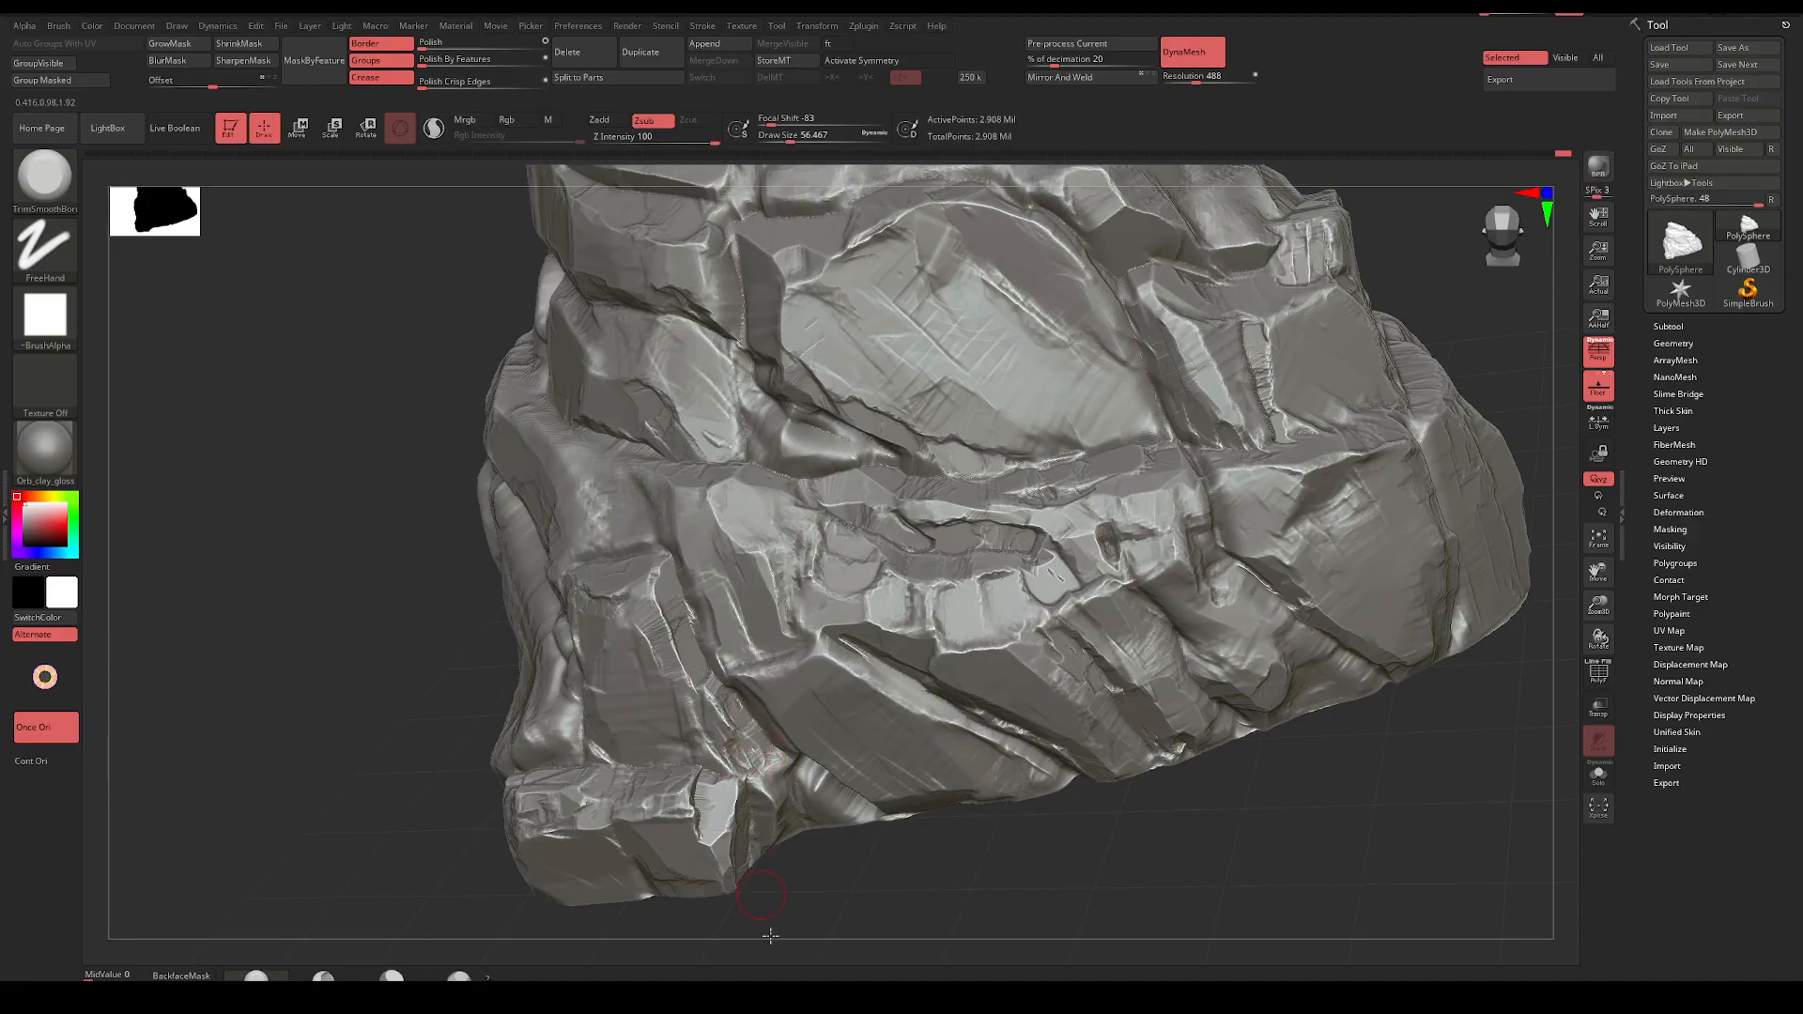
{"action": "left_click_drag", "start_coordinate": [769, 933], "coordinate": [789, 798]}
{"action": "mouse_move", "coordinate": [1399, 521]}
{"action": "left_mouse_down", "text": "alt"}
{"action": "mouse_move", "coordinate": [1187, 627]}
{"action": "mouse_move", "coordinate": [1124, 629]}
{"action": "mouse_move", "coordinate": [1231, 623]}
{"action": "mouse_move", "coordinate": [1203, 710]}
{"action": "left_mouse_up", "text": "alt"}
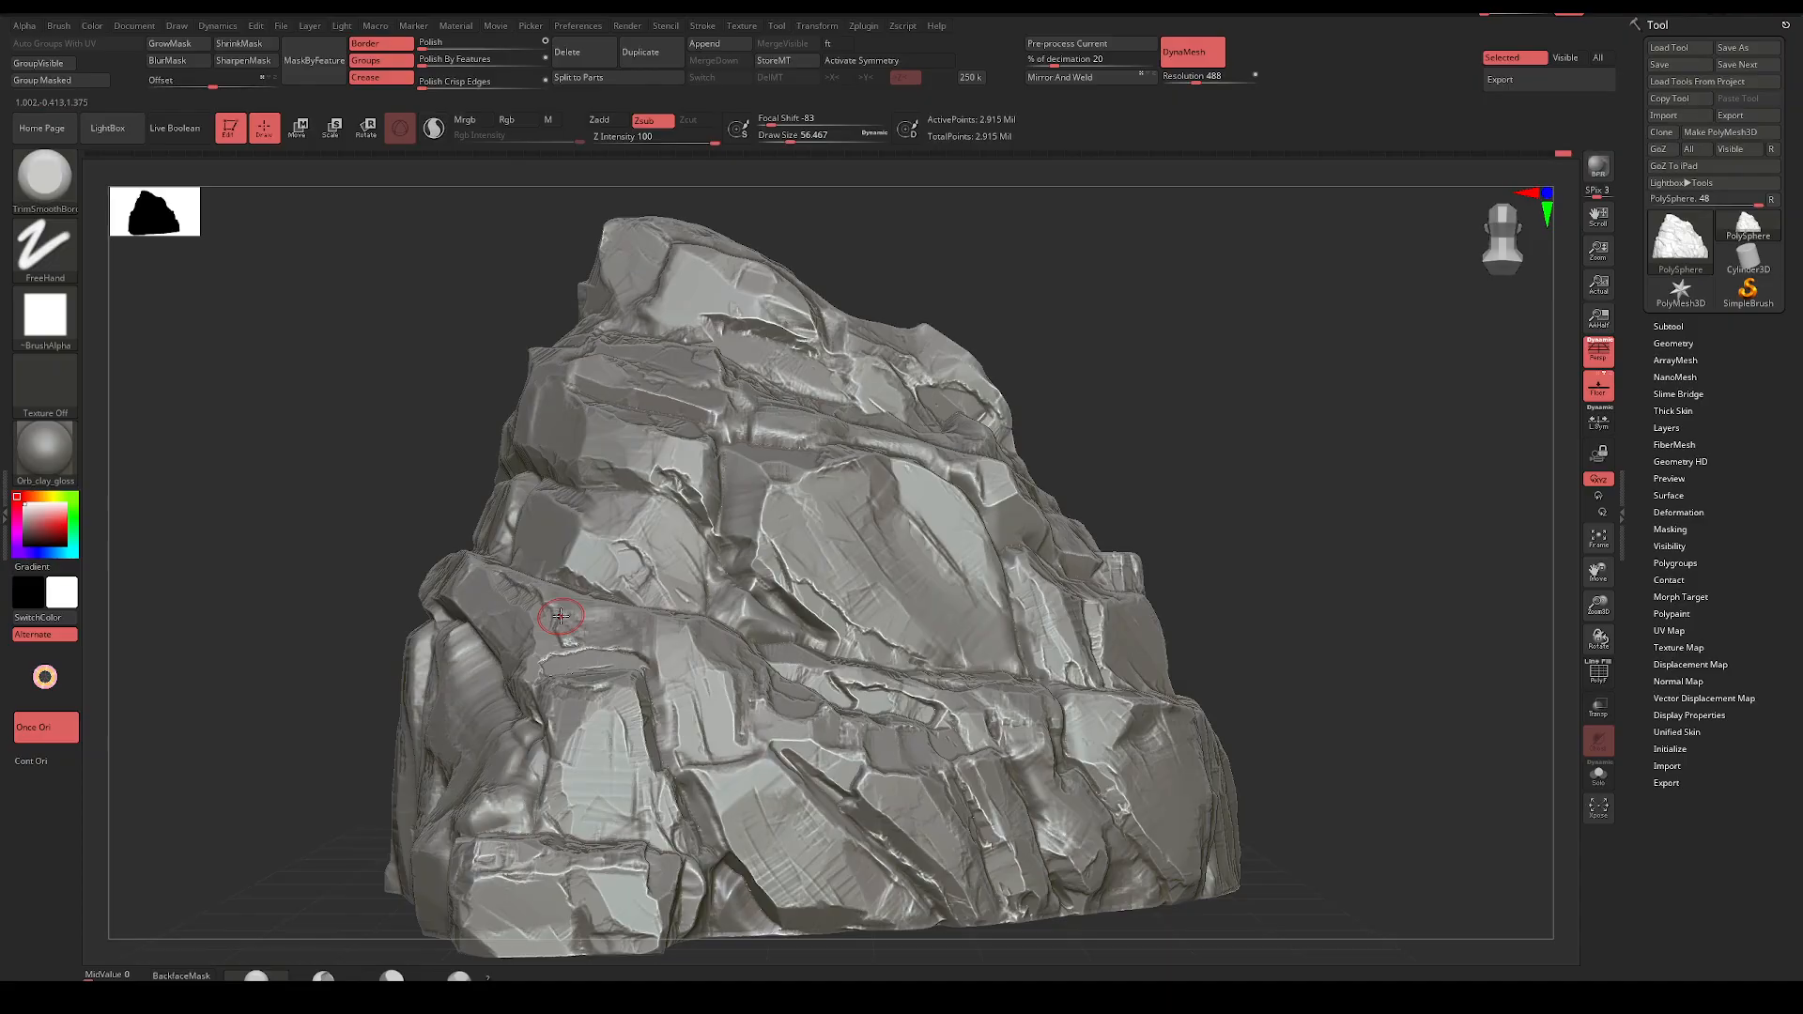
Chip the facet on the sloping shoulder beside the gully under the peak at a draw size of about 56
{"action": "mouse_move", "coordinate": [1108, 474]}
{"action": "left_mouse_down"}
{"action": "mouse_move", "coordinate": [1227, 442]}
{"action": "mouse_move", "coordinate": [1158, 423]}
{"action": "left_mouse_up"}
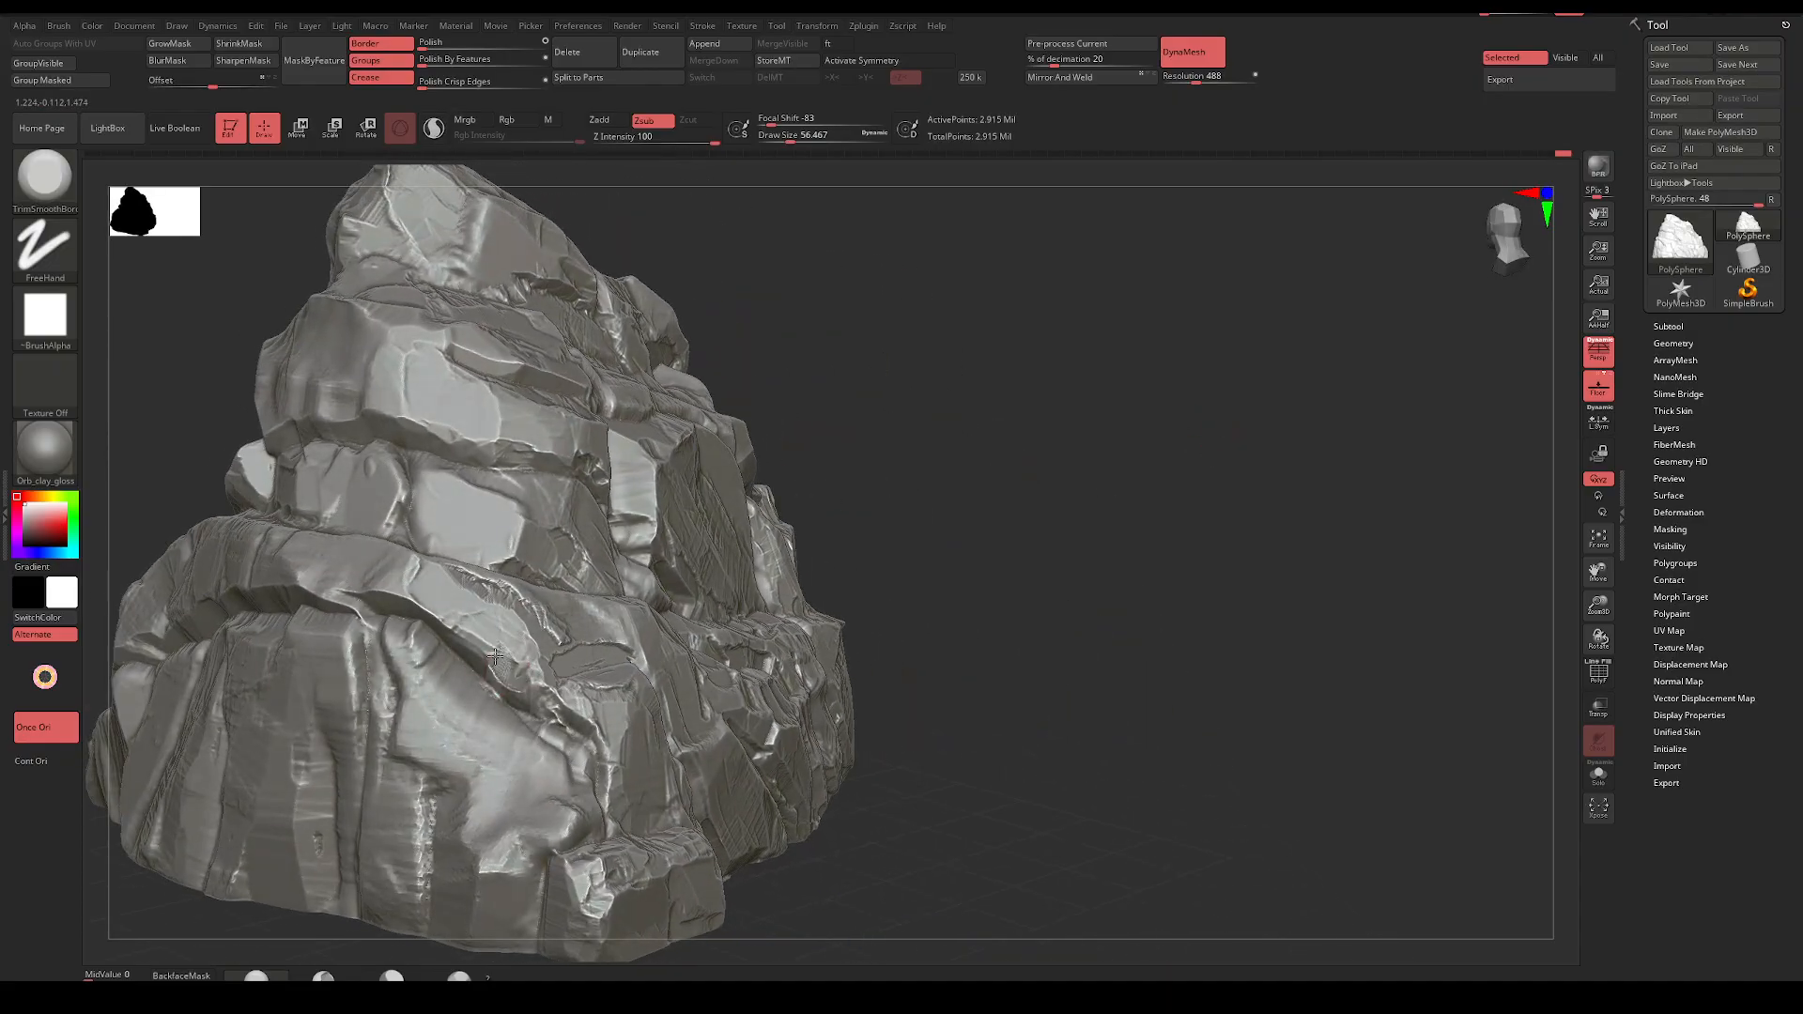
{"action": "left_click_drag", "start_coordinate": [1032, 442], "coordinate": [826, 446]}
{"action": "mouse_move", "coordinate": [1236, 382]}
{"action": "left_mouse_down", "text": "alt"}
{"action": "mouse_move", "coordinate": [1139, 375]}
{"action": "mouse_move", "coordinate": [1167, 395]}
{"action": "mouse_move", "coordinate": [953, 349]}
{"action": "left_mouse_up", "text": "alt"}
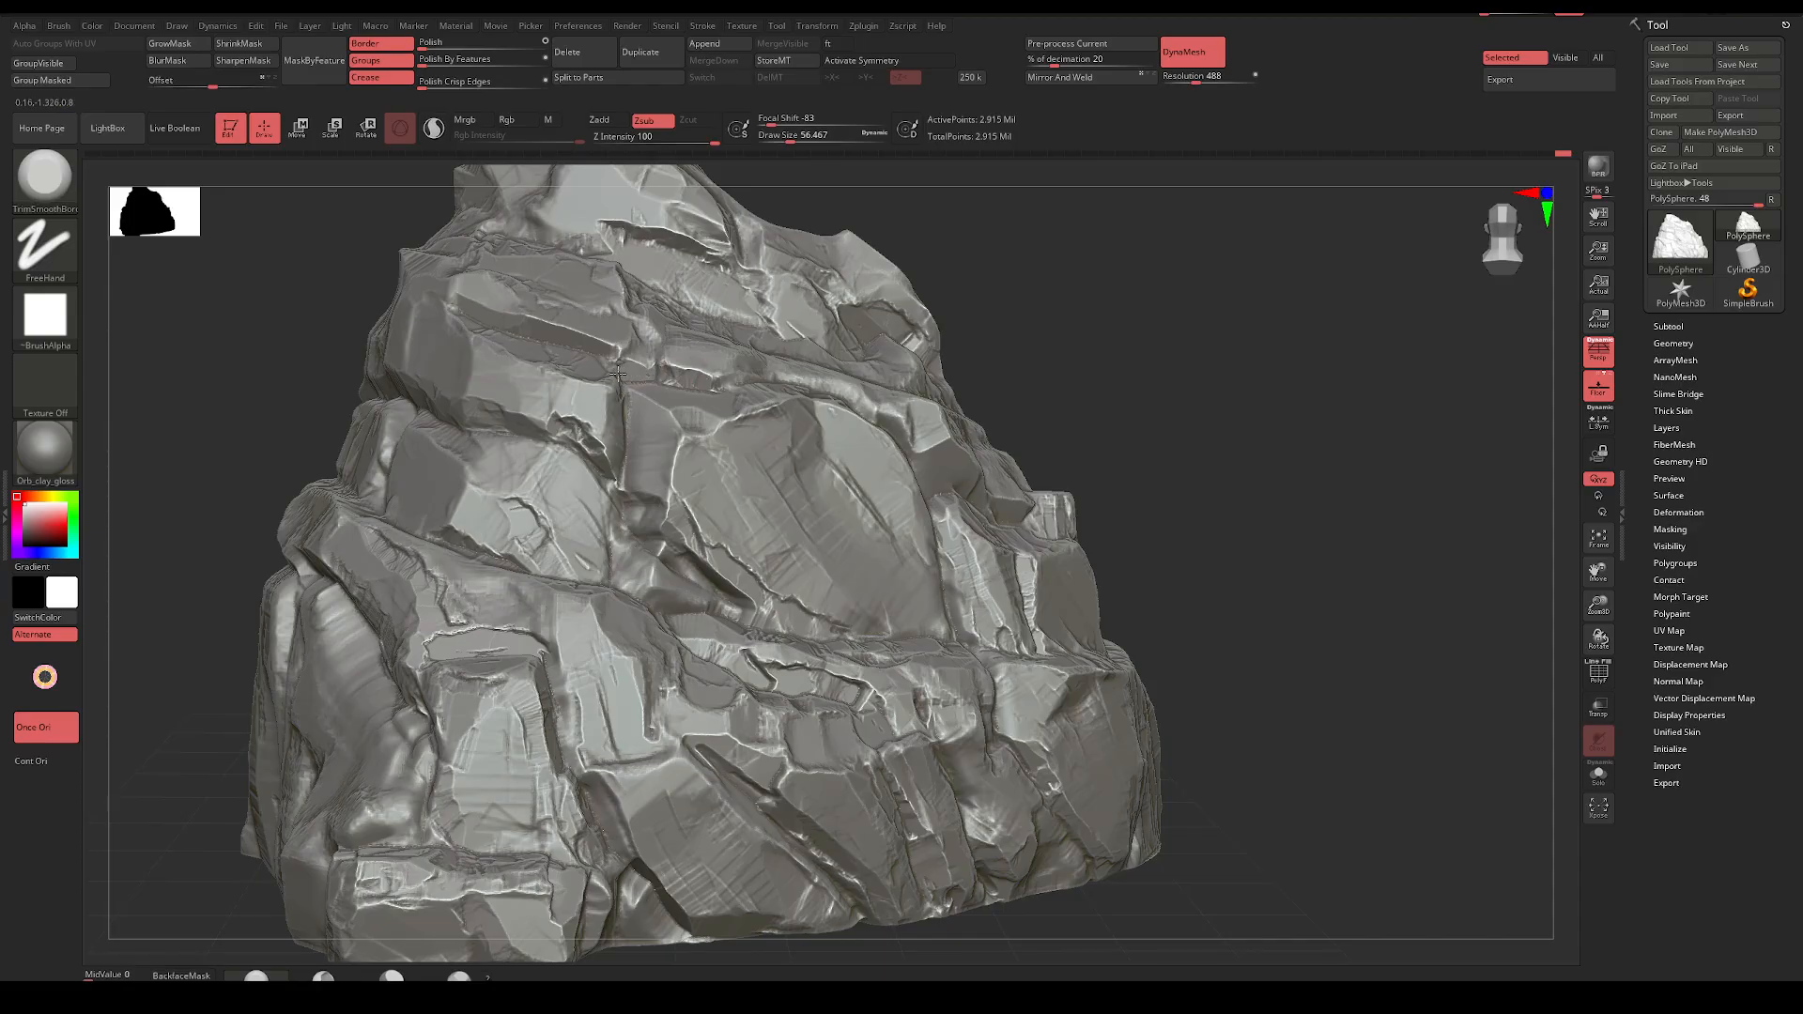
{"action": "mouse_move", "coordinate": [1052, 328]}
{"action": "left_mouse_down", "text": "alt"}
{"action": "mouse_move", "coordinate": [1014, 353]}
{"action": "mouse_move", "coordinate": [953, 342]}
{"action": "mouse_move", "coordinate": [721, 385]}
{"action": "left_mouse_up", "text": "alt"}
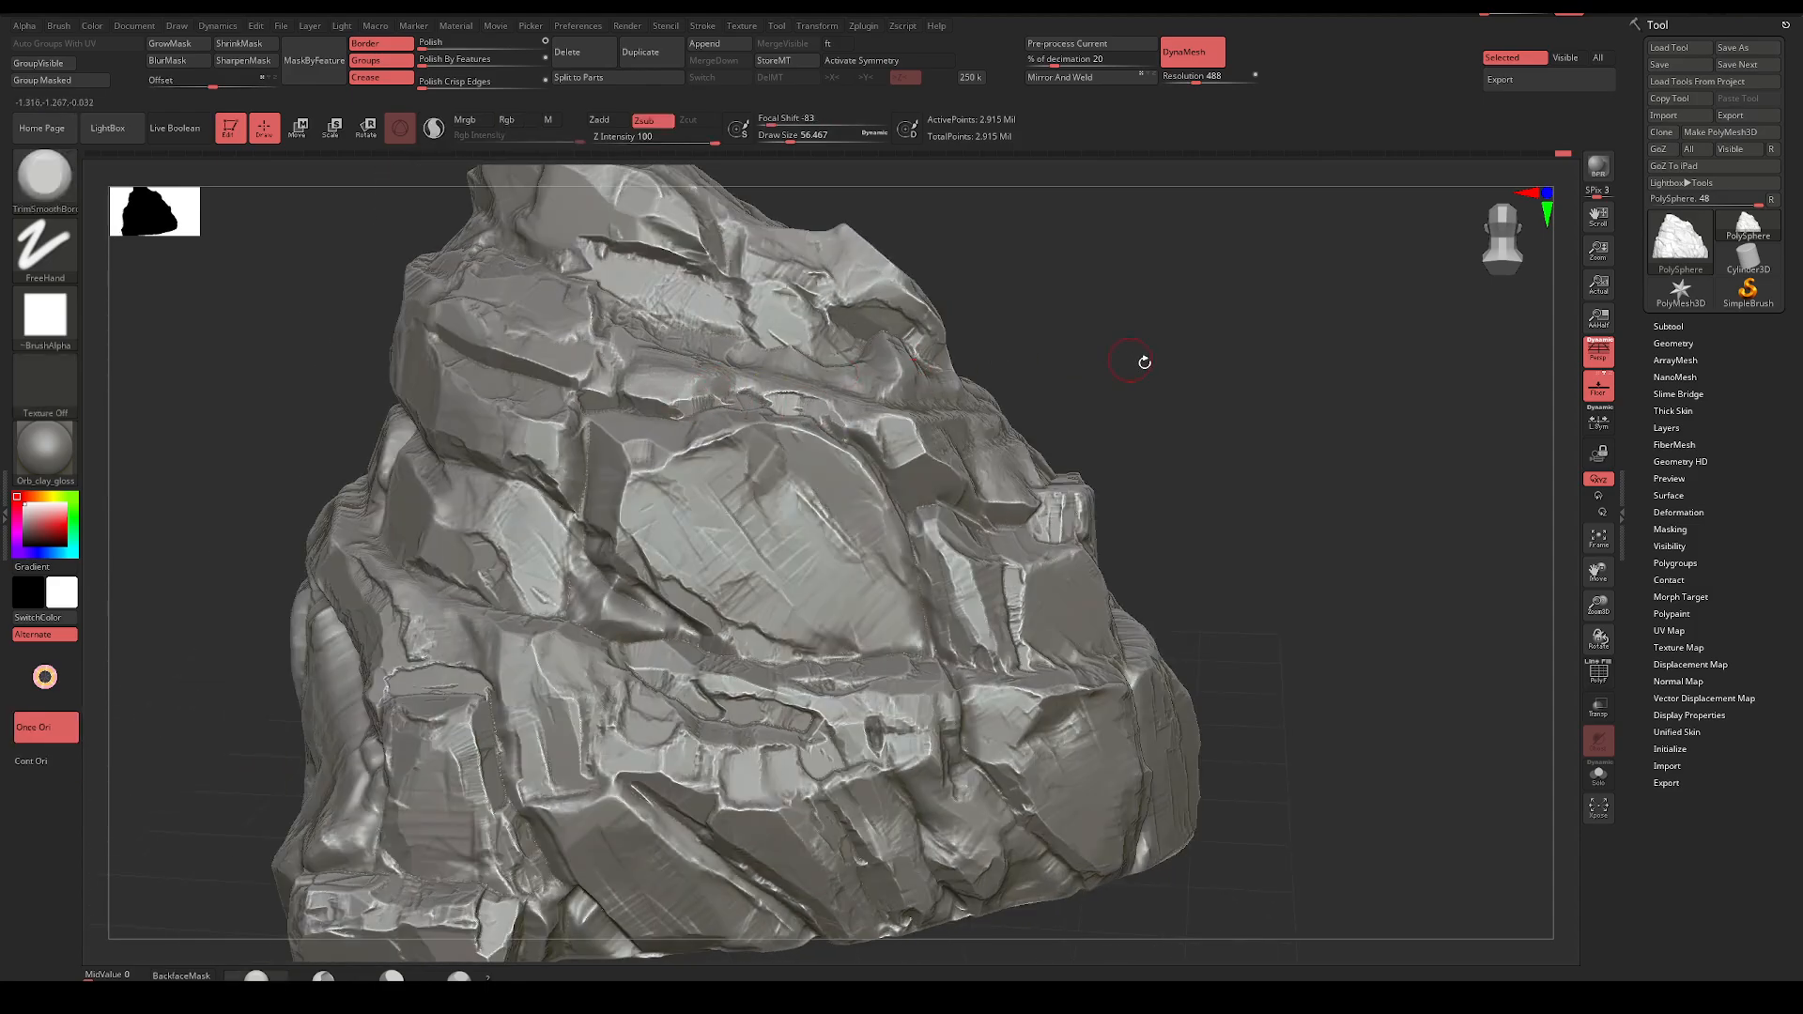
{"action": "left_click_drag", "start_coordinate": [1144, 362], "coordinate": [839, 440]}
{"action": "left_click_drag", "start_coordinate": [1108, 377], "coordinate": [965, 416]}
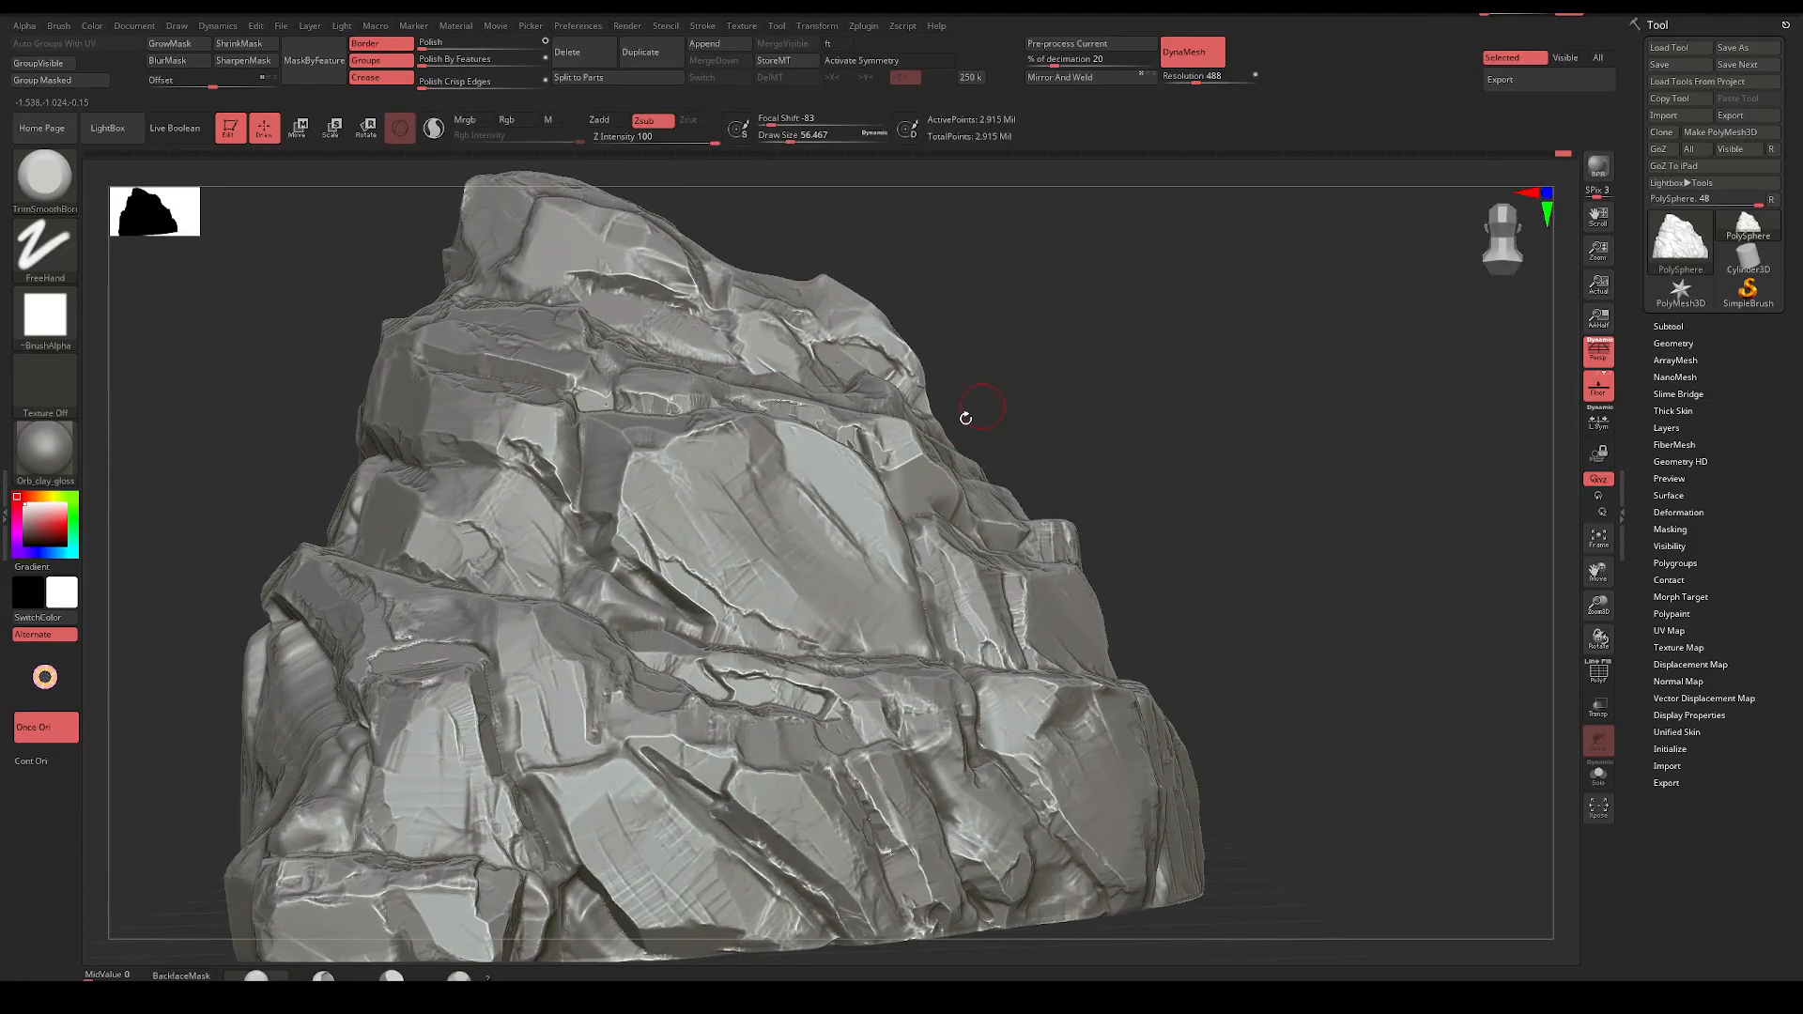
{"action": "mouse_move", "coordinate": [1060, 370]}
{"action": "left_mouse_down"}
{"action": "mouse_move", "coordinate": [1079, 382]}
{"action": "mouse_move", "coordinate": [710, 420]}
{"action": "left_mouse_up"}
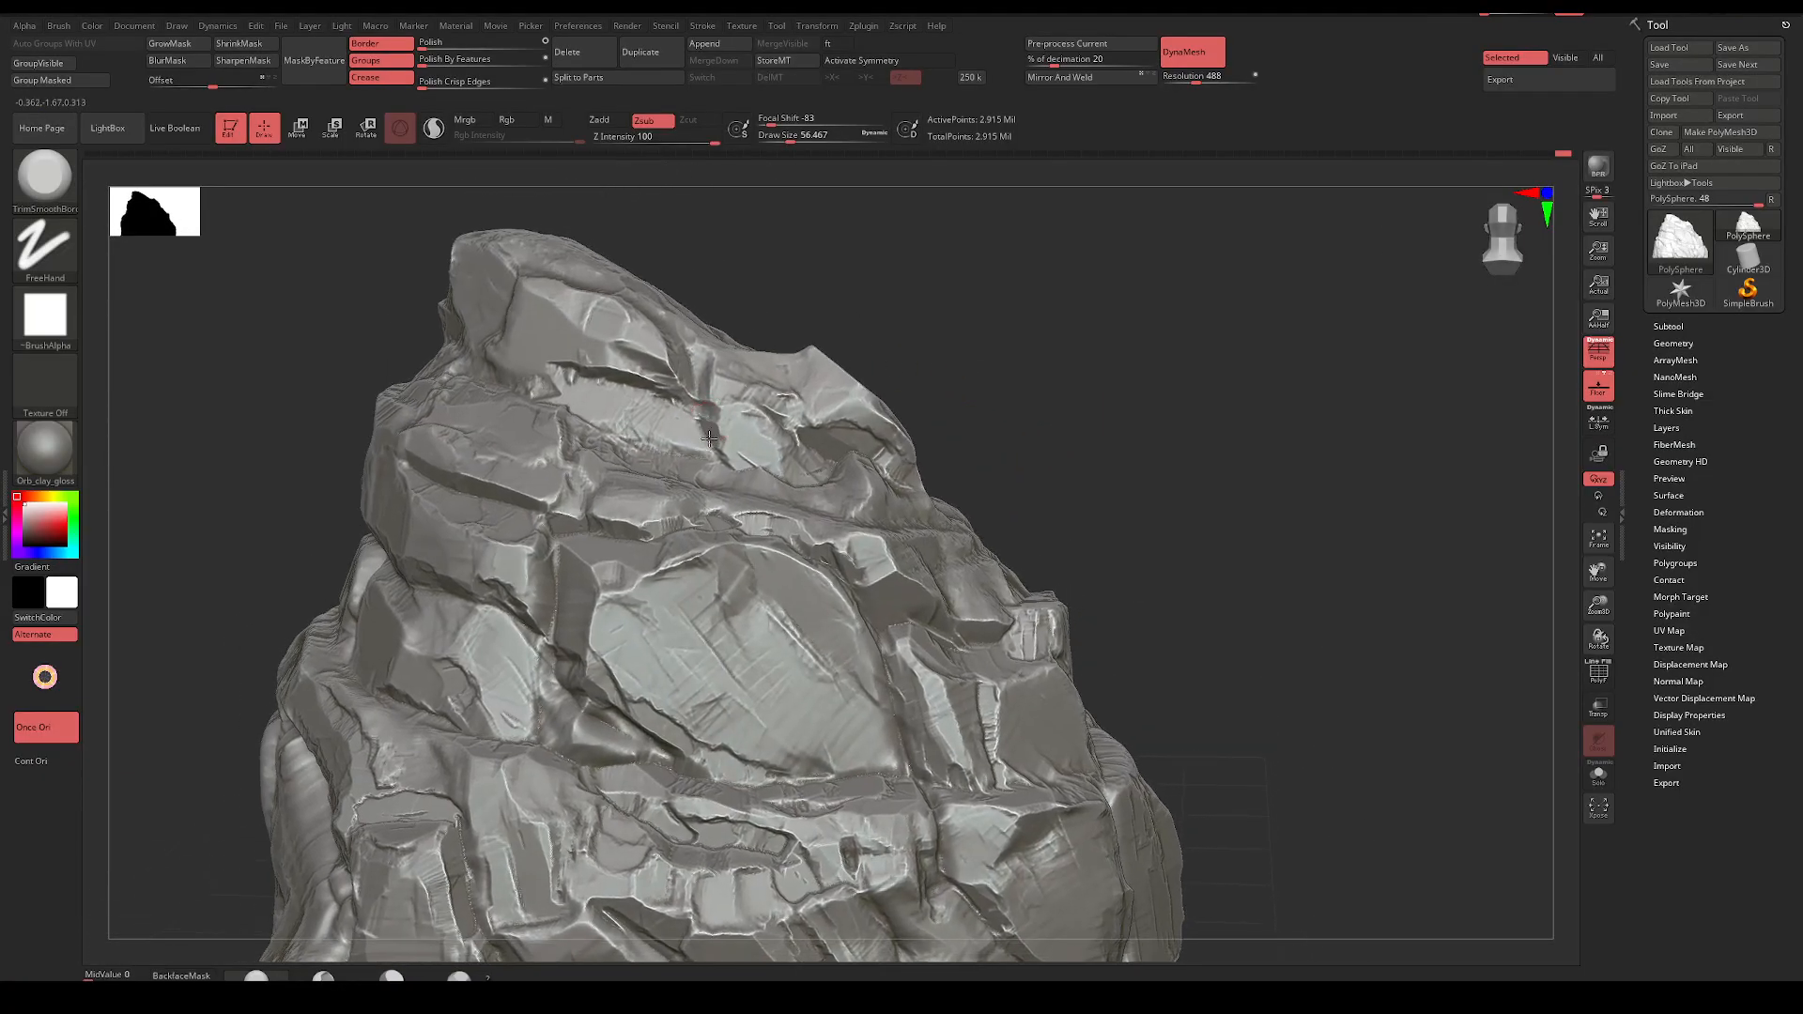
{"action": "mouse_move", "coordinate": [901, 340]}
{"action": "left_mouse_down"}
{"action": "mouse_move", "coordinate": [998, 318]}
{"action": "mouse_move", "coordinate": [875, 362]}
{"action": "left_mouse_up"}
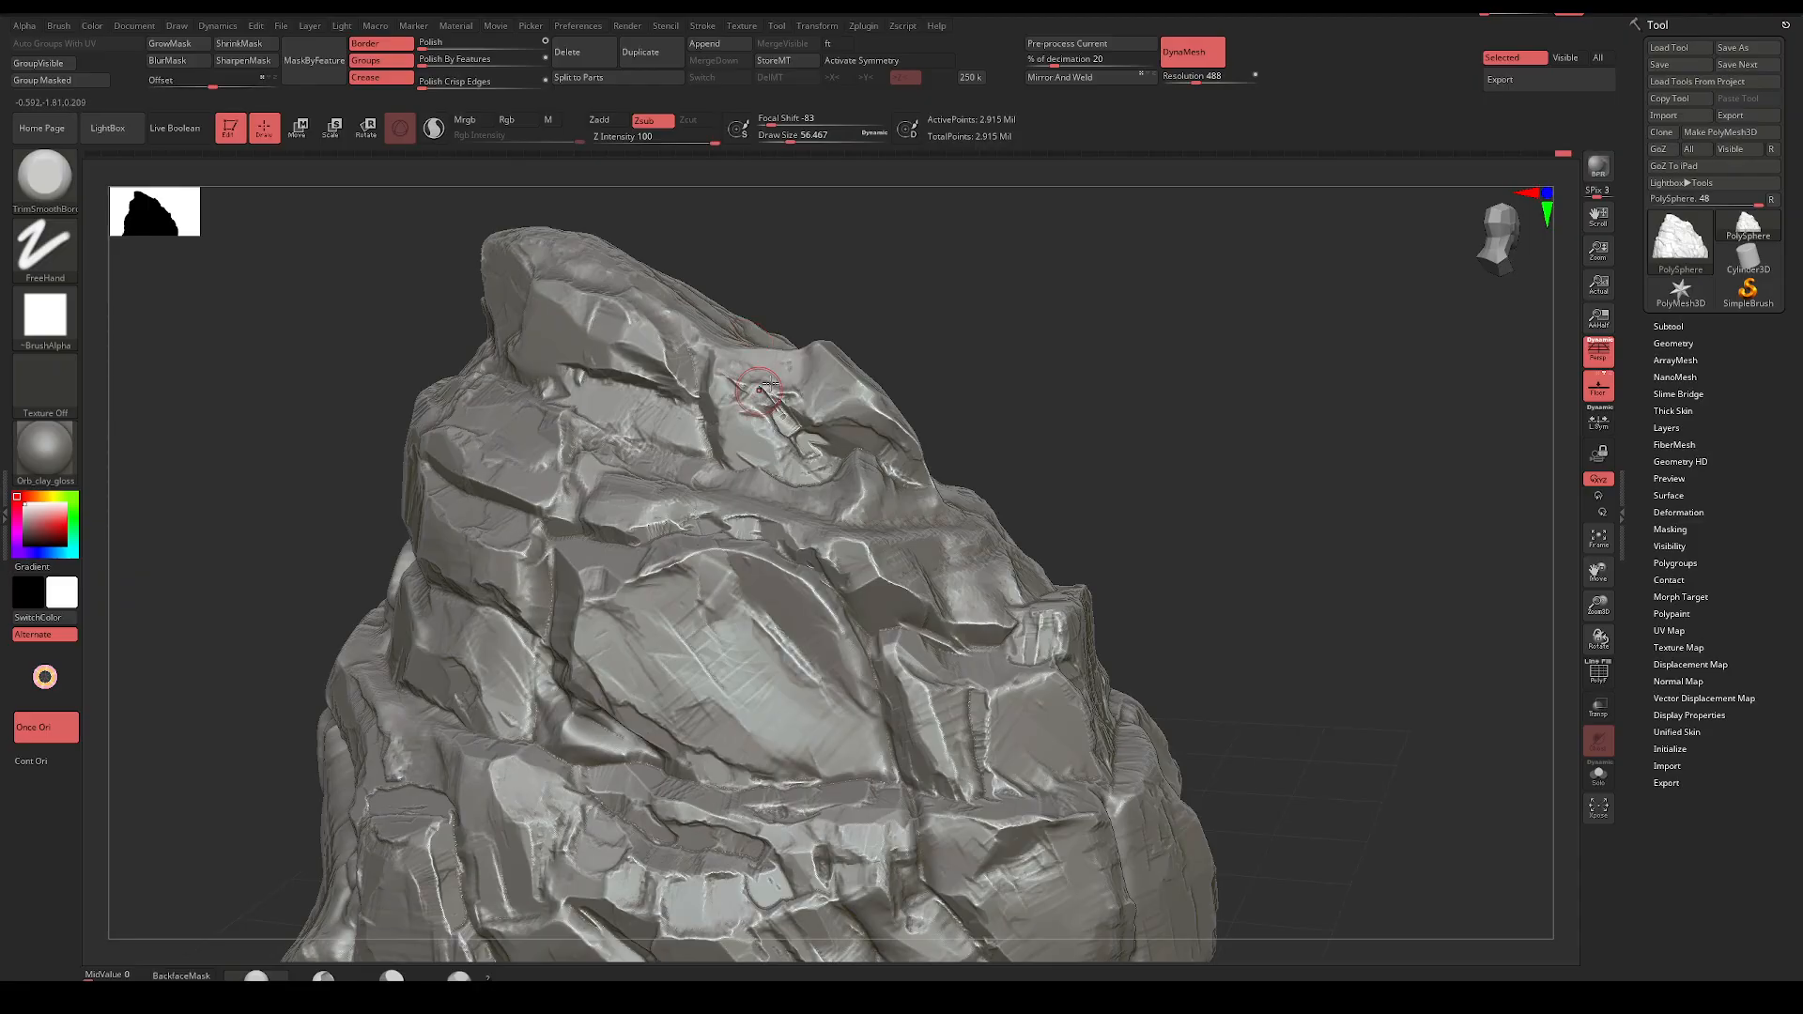
Bevel the vertical edge between the peak's two main facets and chip the base of the front facet
{"action": "mouse_move", "coordinate": [882, 338]}
{"action": "left_mouse_down"}
{"action": "mouse_move", "coordinate": [998, 306]}
{"action": "mouse_move", "coordinate": [949, 370]}
{"action": "mouse_move", "coordinate": [1050, 423]}
{"action": "mouse_move", "coordinate": [967, 373]}
{"action": "left_mouse_up"}
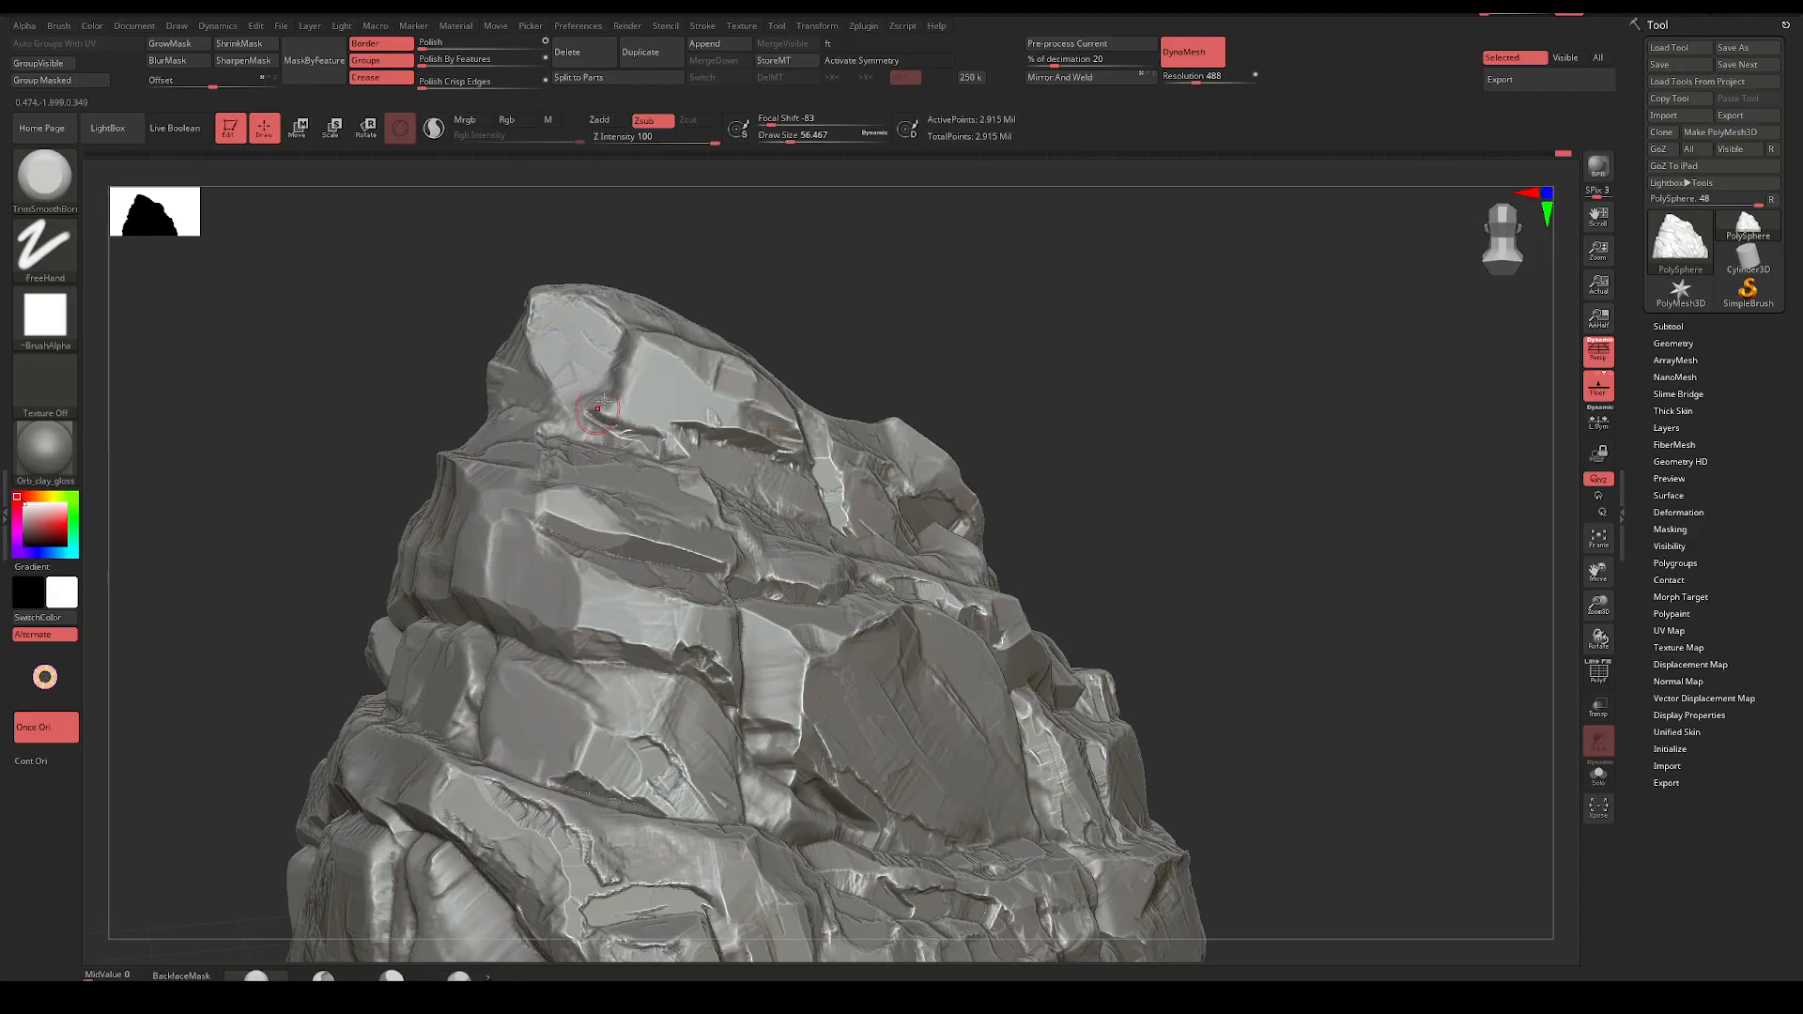
{"action": "left_click_drag", "start_coordinate": [882, 310], "coordinate": [1009, 324]}
{"action": "left_click_drag", "start_coordinate": [612, 365], "coordinate": [625, 344]}
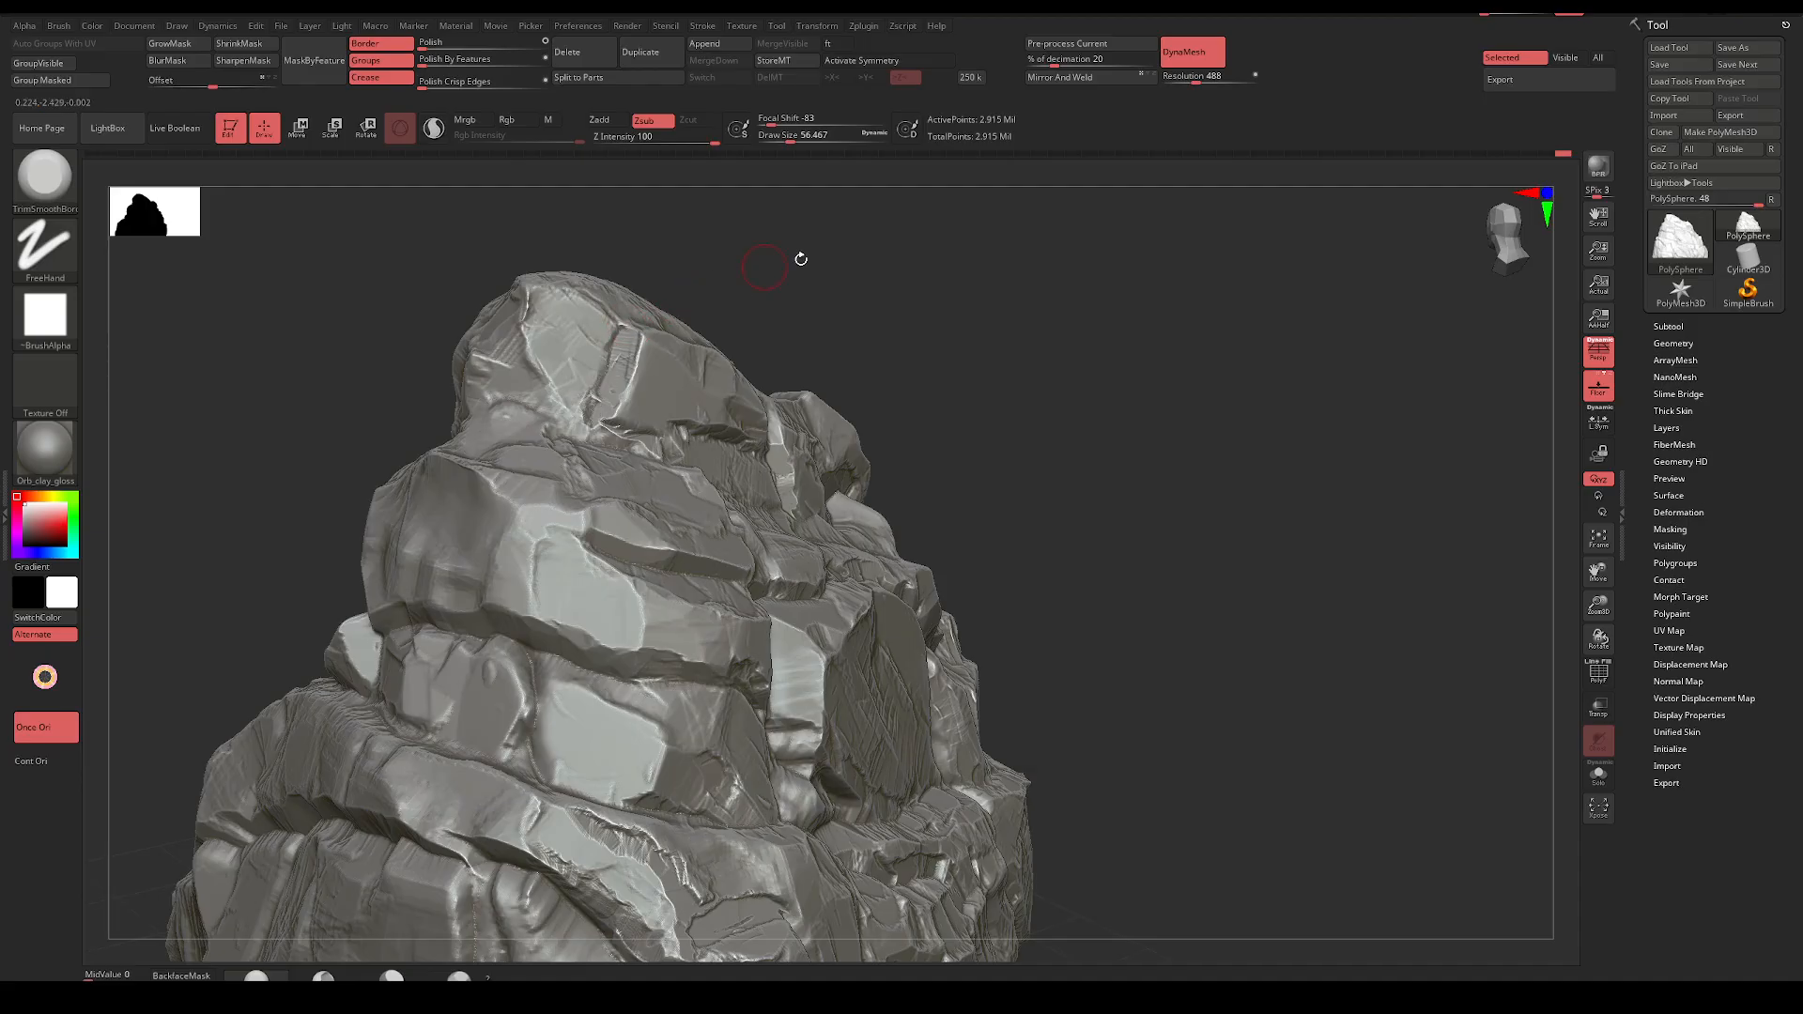
{"action": "left_click_drag", "start_coordinate": [801, 259], "coordinate": [557, 289]}
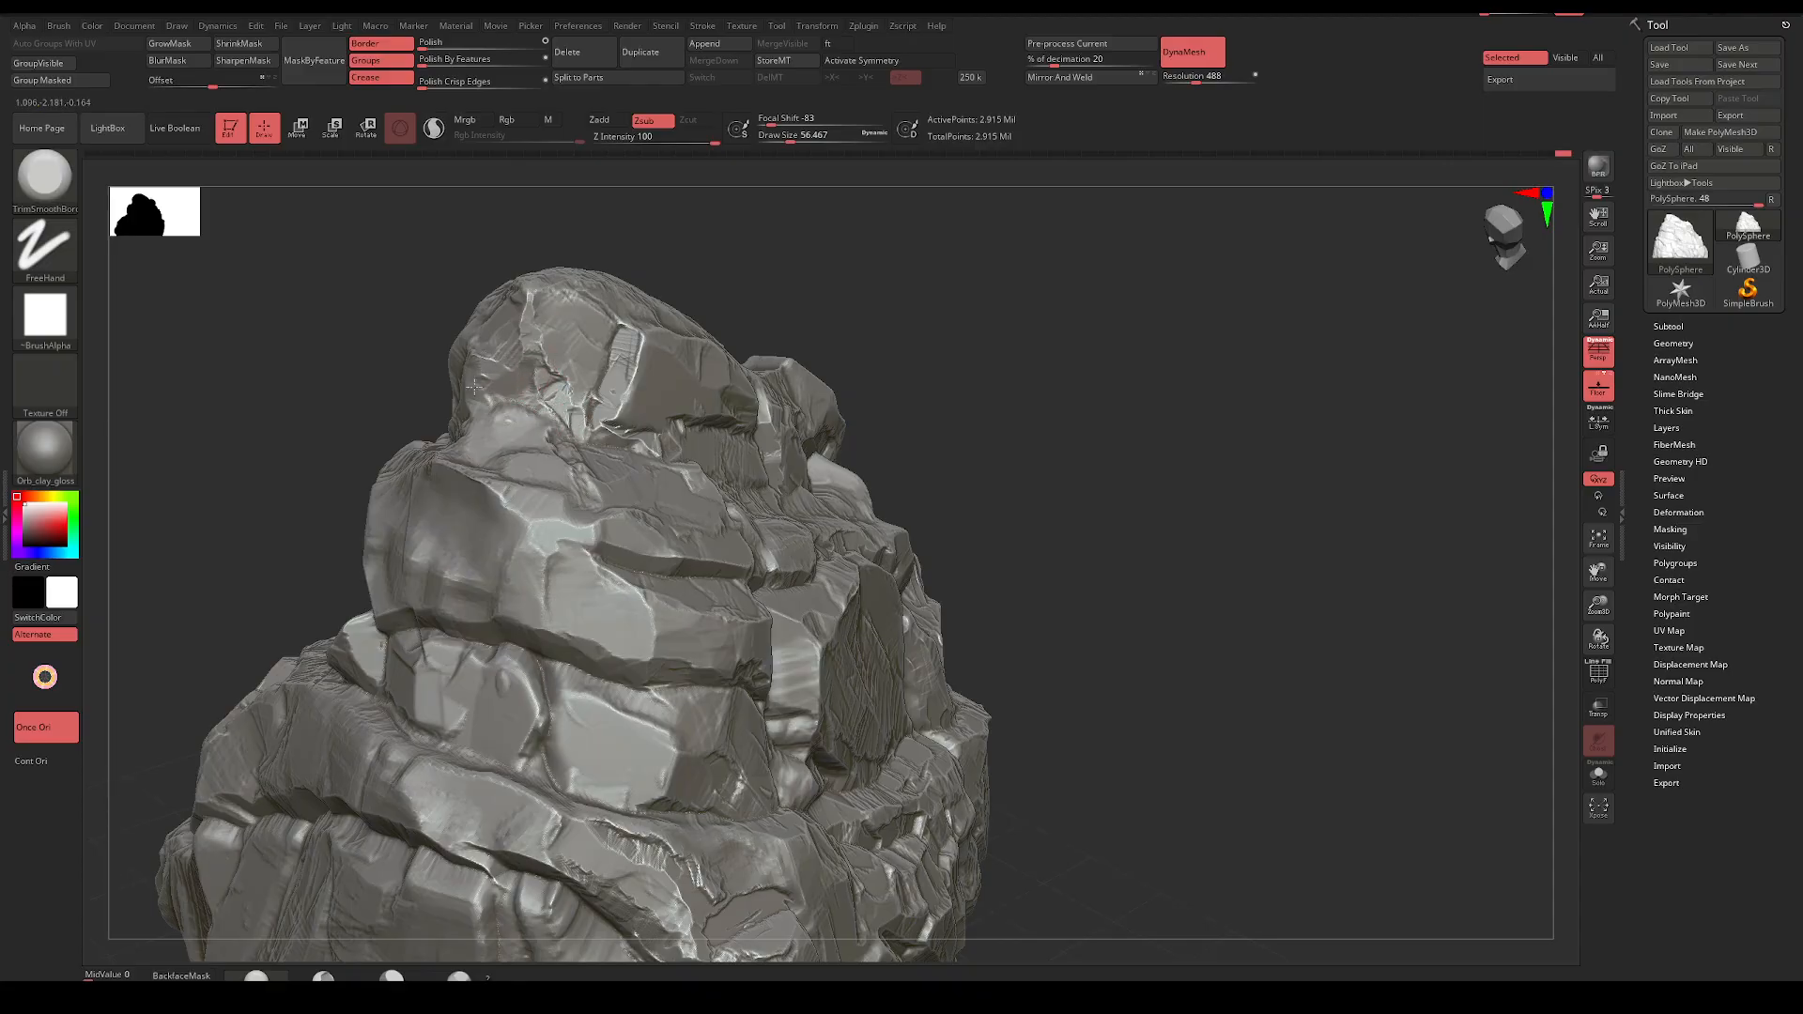
Flatten the soft shoulder directly beneath the peak at a draw size of about 80
{"action": "left_click_drag", "start_coordinate": [503, 386], "coordinate": [751, 293]}
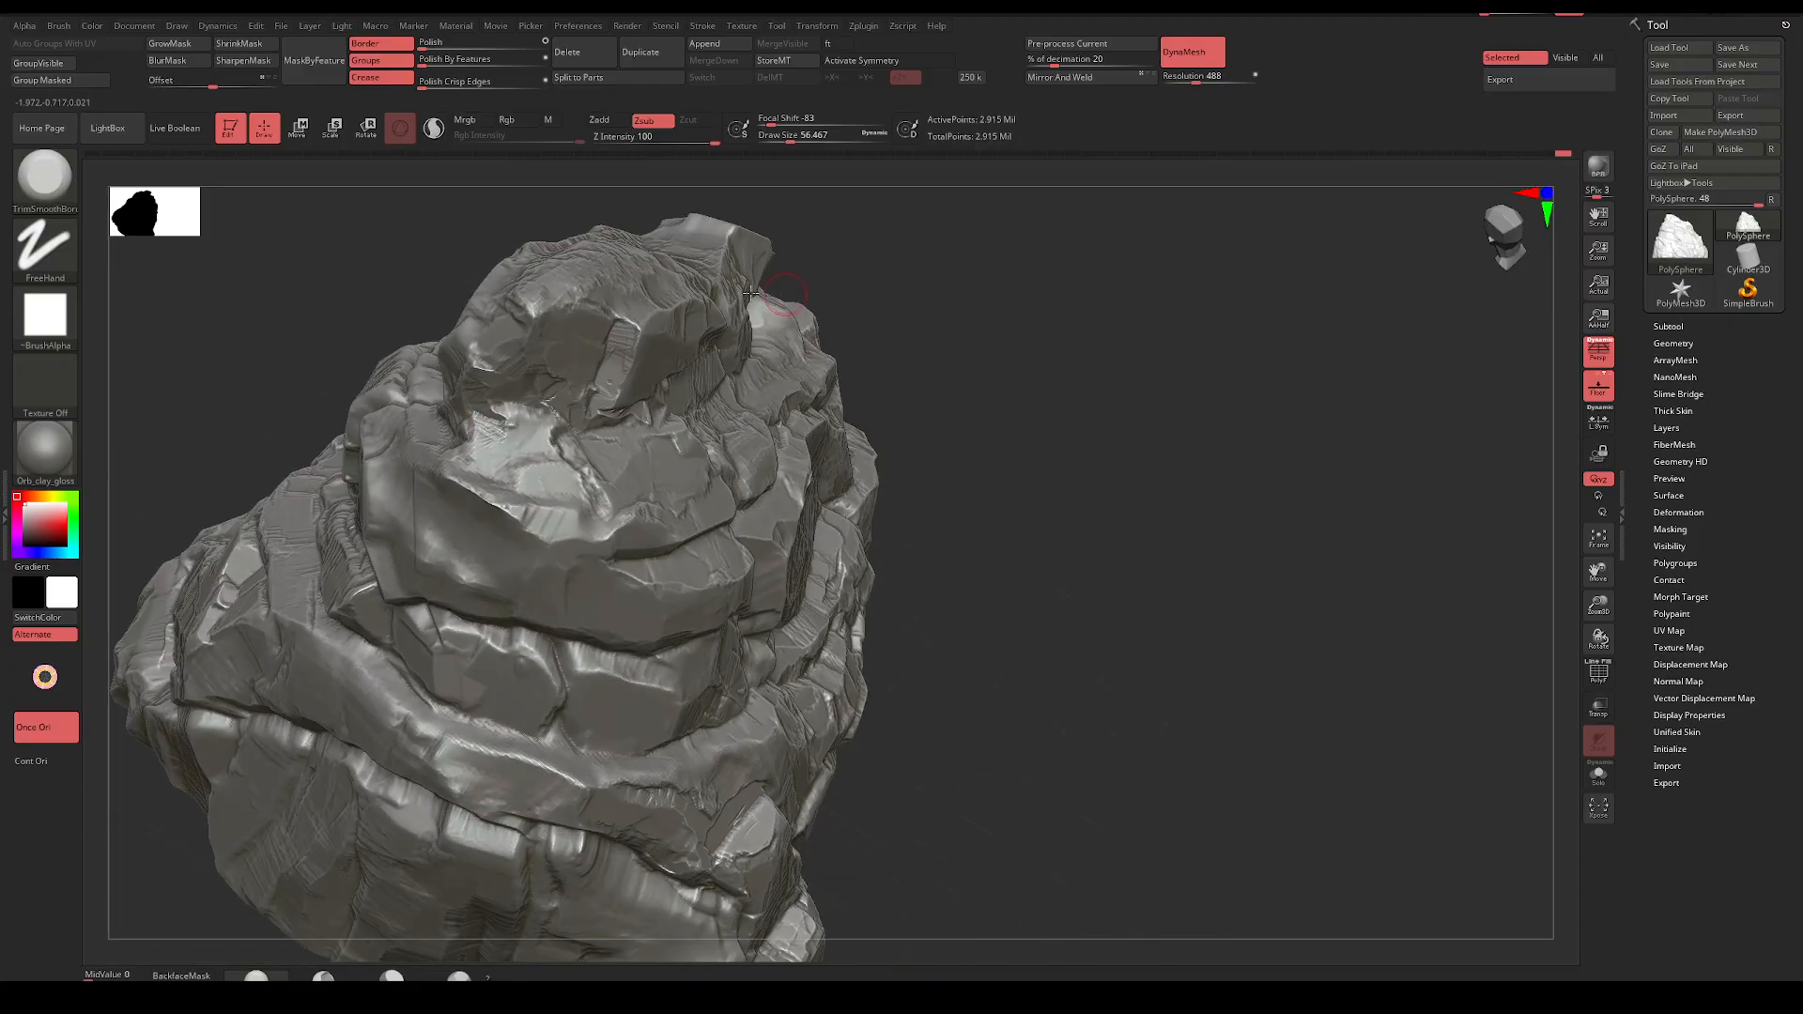
{"action": "key", "text": "space"}
{"action": "left_click_drag", "start_coordinate": [516, 420], "coordinate": [522, 421]}
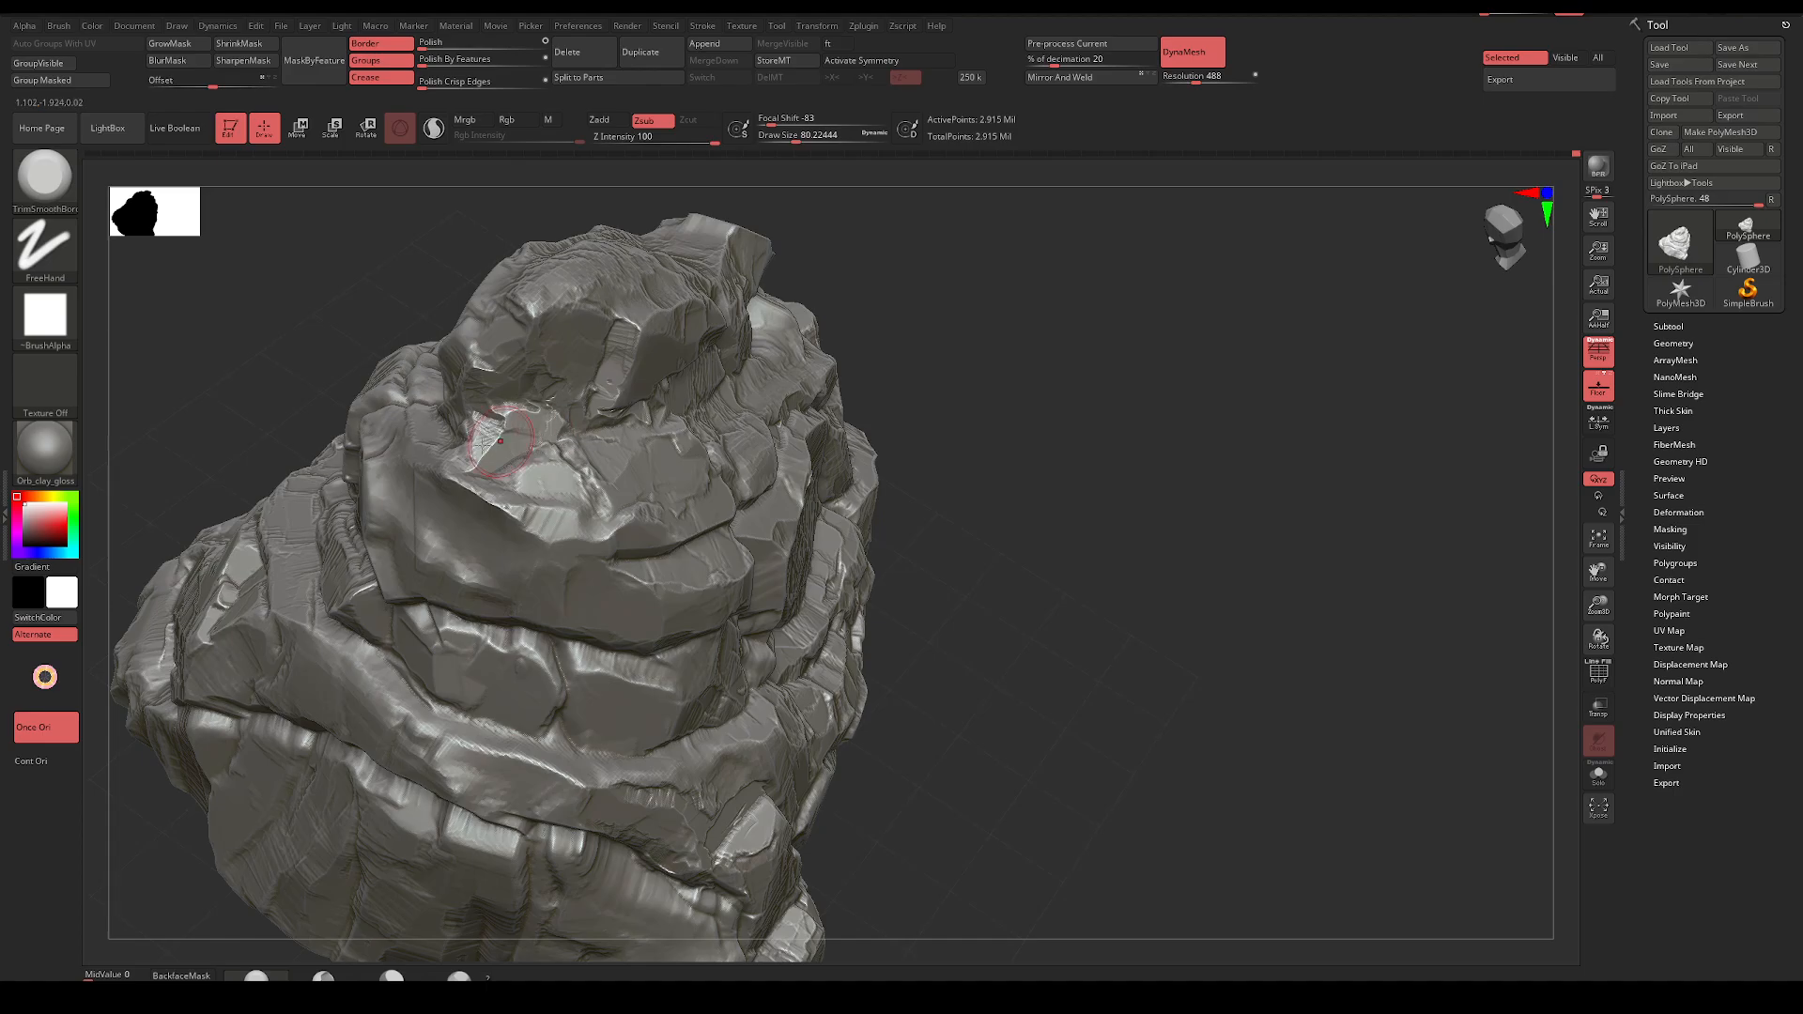
{"action": "right_click_drag", "start_coordinate": [498, 411], "coordinate": [875, 294]}
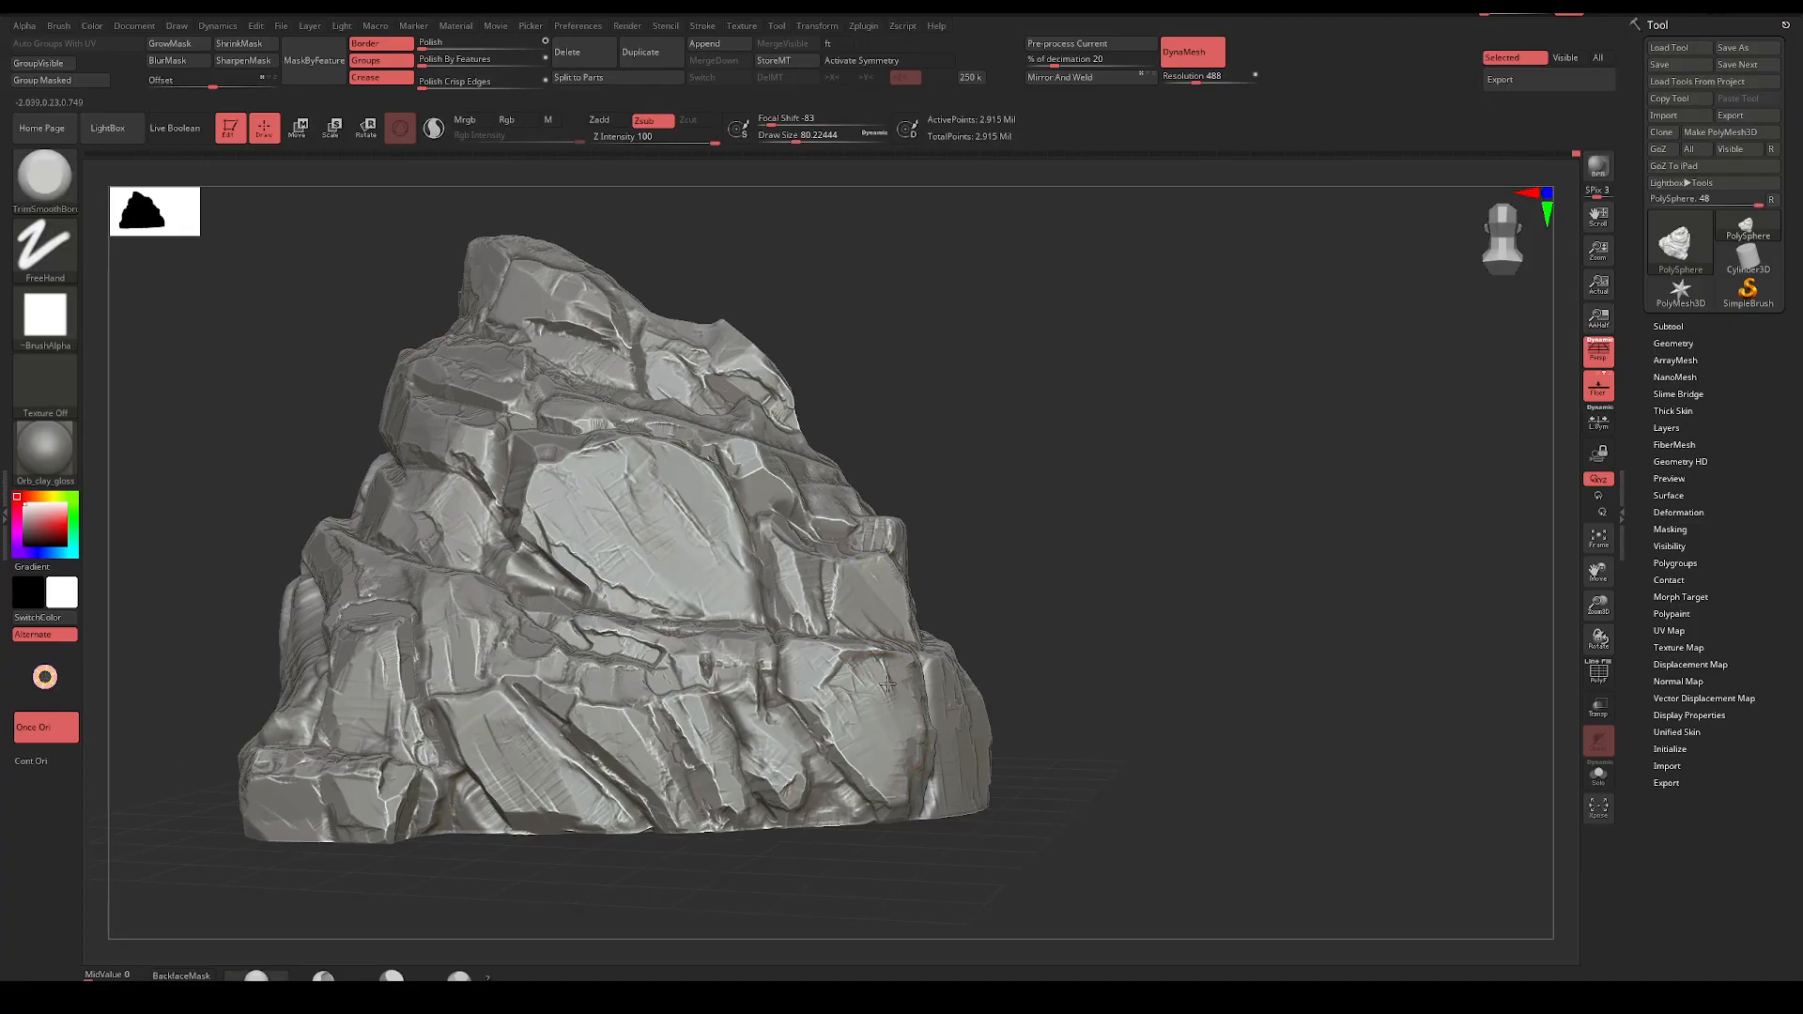
Flatten the large facet at the rock's lower outer corner at a draw size of about 132
{"action": "right_click_drag", "start_coordinate": [945, 665], "coordinate": [955, 688]}
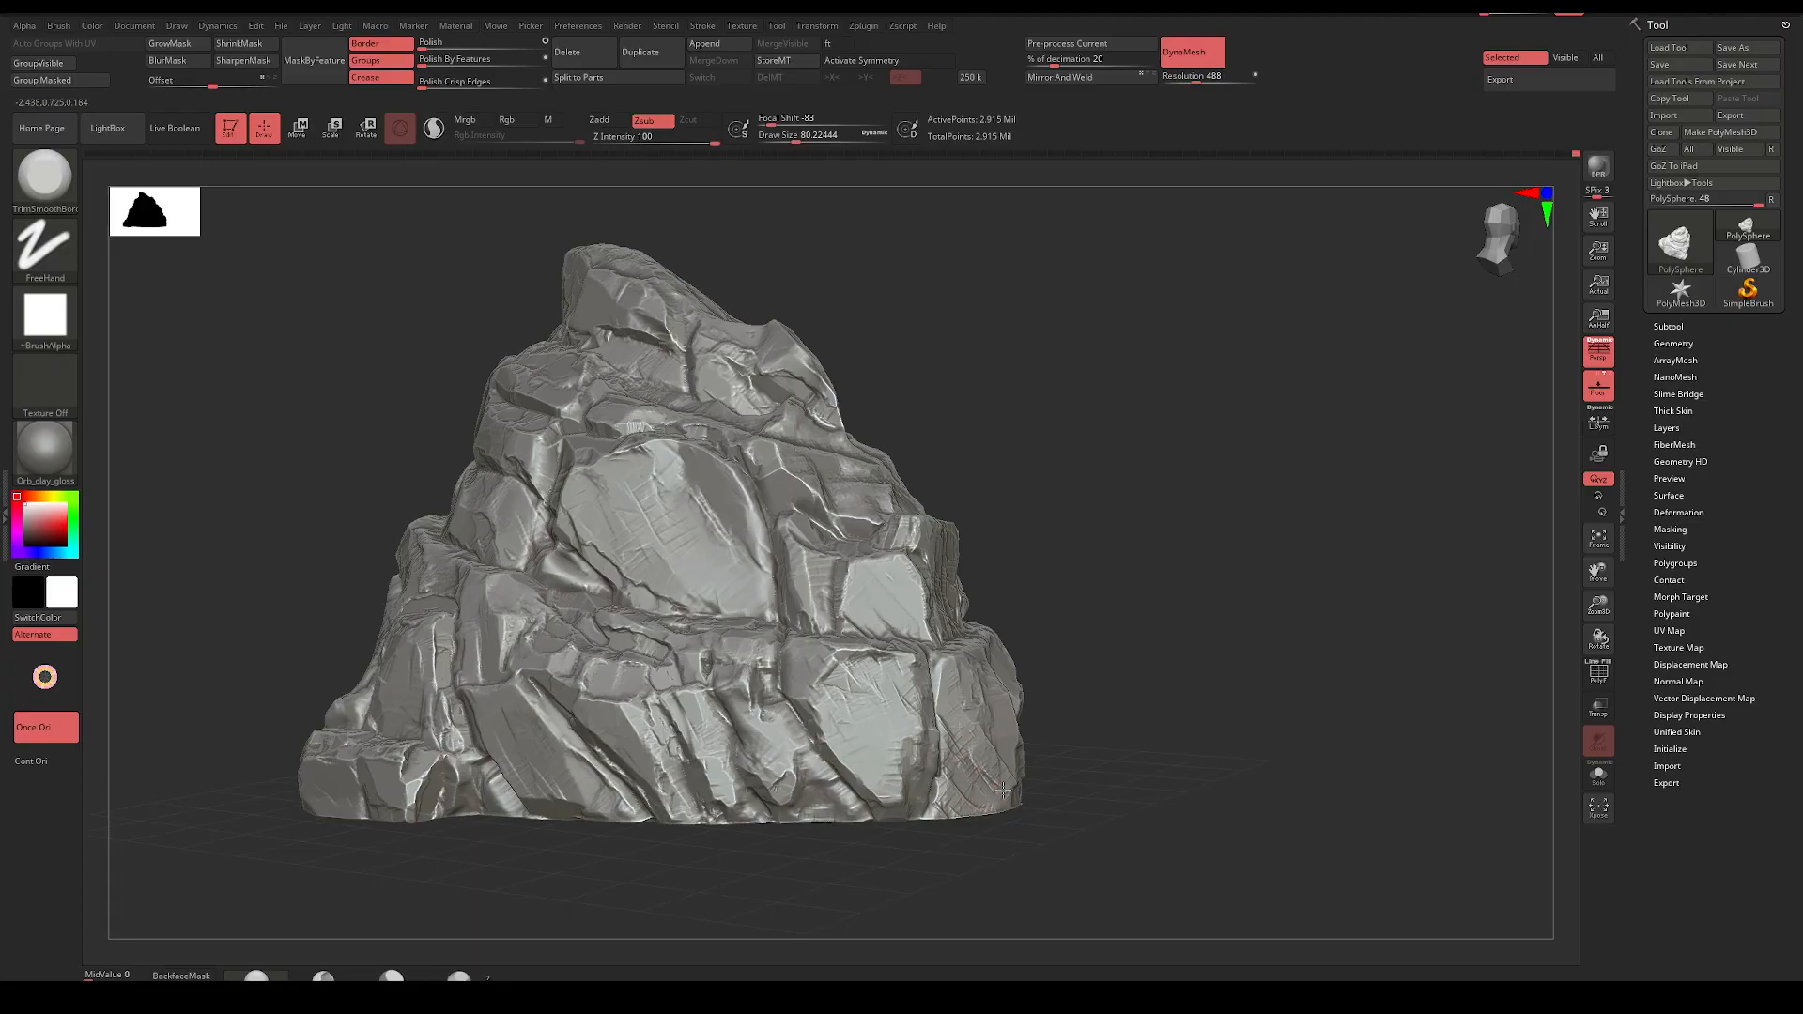
{"action": "right_click_drag", "start_coordinate": [1049, 647], "coordinate": [1006, 646]}
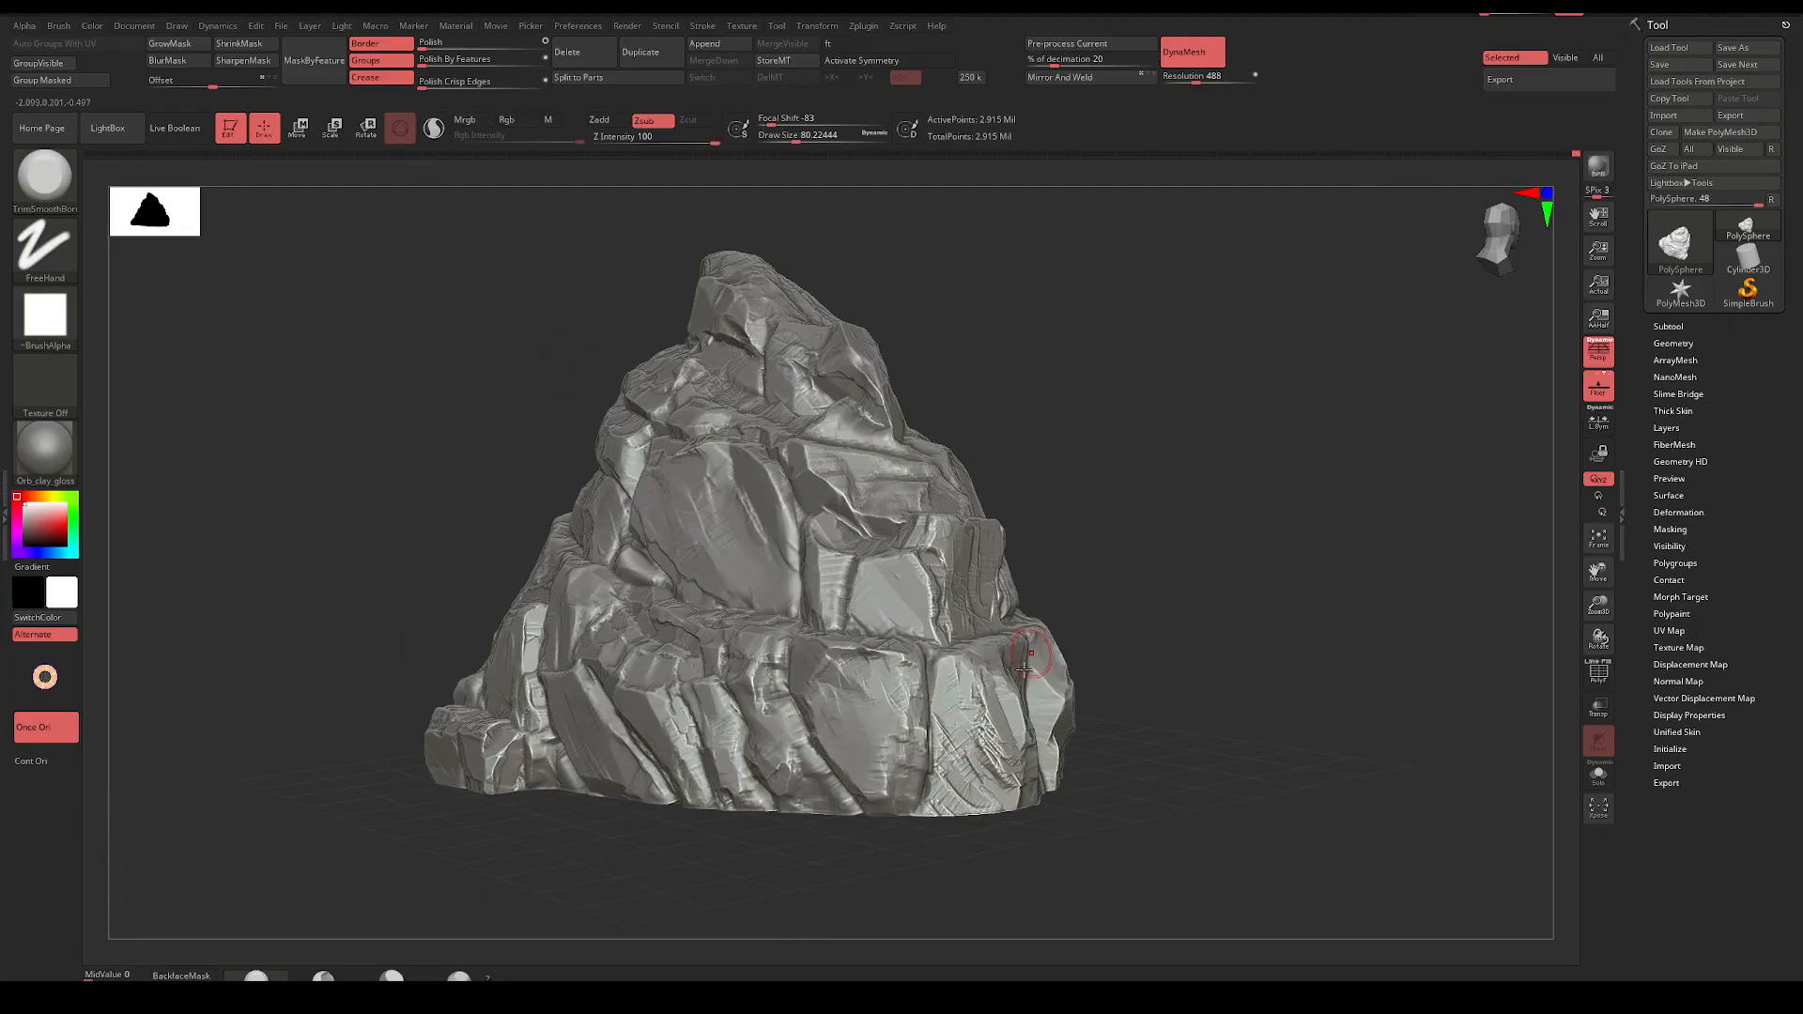
{"action": "key", "text": "space"}
{"action": "mouse_move", "coordinate": [982, 718]}
{"action": "left_mouse_down"}
{"action": "mouse_move", "coordinate": [981, 772]}
{"action": "mouse_move", "coordinate": [960, 777]}
{"action": "mouse_move", "coordinate": [976, 724]}
{"action": "left_mouse_up"}
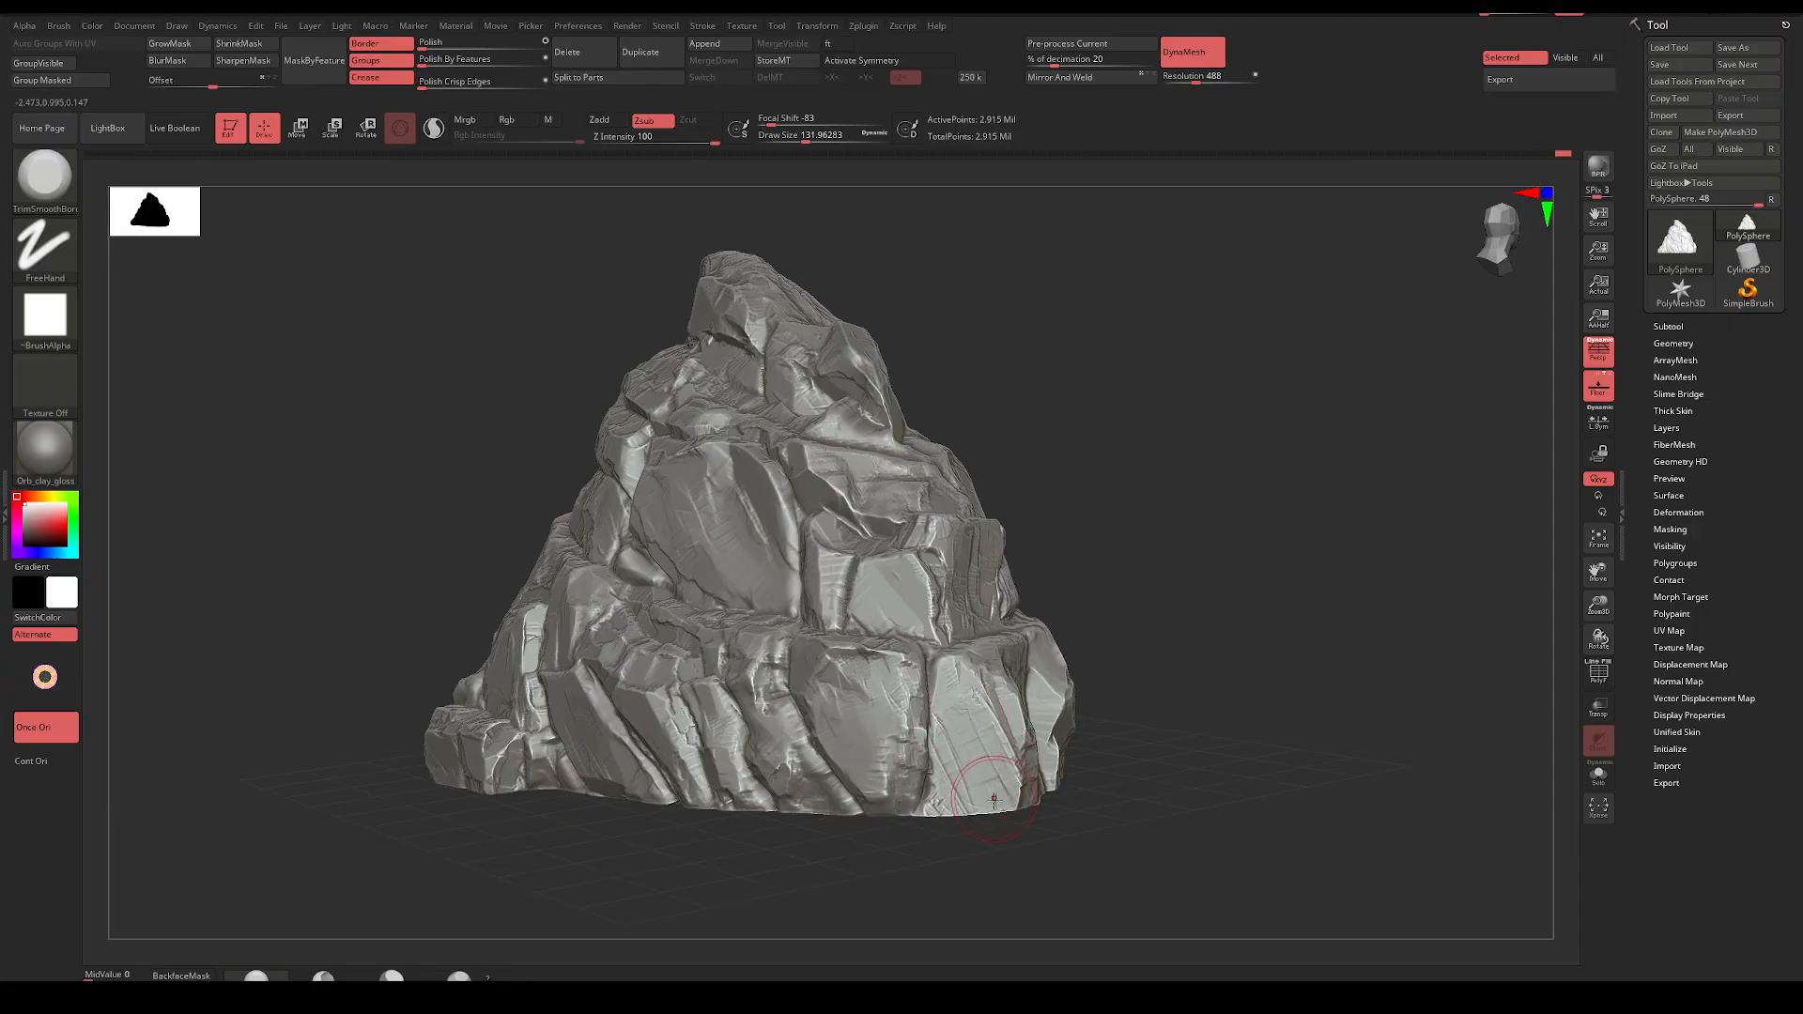
{"action": "mouse_move", "coordinate": [1069, 636]}
{"action": "left_mouse_down", "text": "shift"}
{"action": "mouse_move", "coordinate": [1171, 588]}
{"action": "mouse_move", "coordinate": [1114, 555]}
{"action": "mouse_move", "coordinate": [1054, 563]}
{"action": "mouse_move", "coordinate": [1070, 583]}
{"action": "mouse_move", "coordinate": [1106, 578]}
{"action": "left_mouse_up", "text": "shift"}
{"action": "left_click_drag", "start_coordinate": [1014, 519], "coordinate": [991, 456]}
Trim the middle-layer block faces at a draw size of about 94, then remesh the rock with DynaMesh
{"action": "key", "text": "space"}
{"action": "mouse_move", "coordinate": [522, 631]}
{"action": "left_mouse_down"}
{"action": "mouse_move", "coordinate": [466, 615]}
{"action": "mouse_move", "coordinate": [485, 617]}
{"action": "left_mouse_up"}
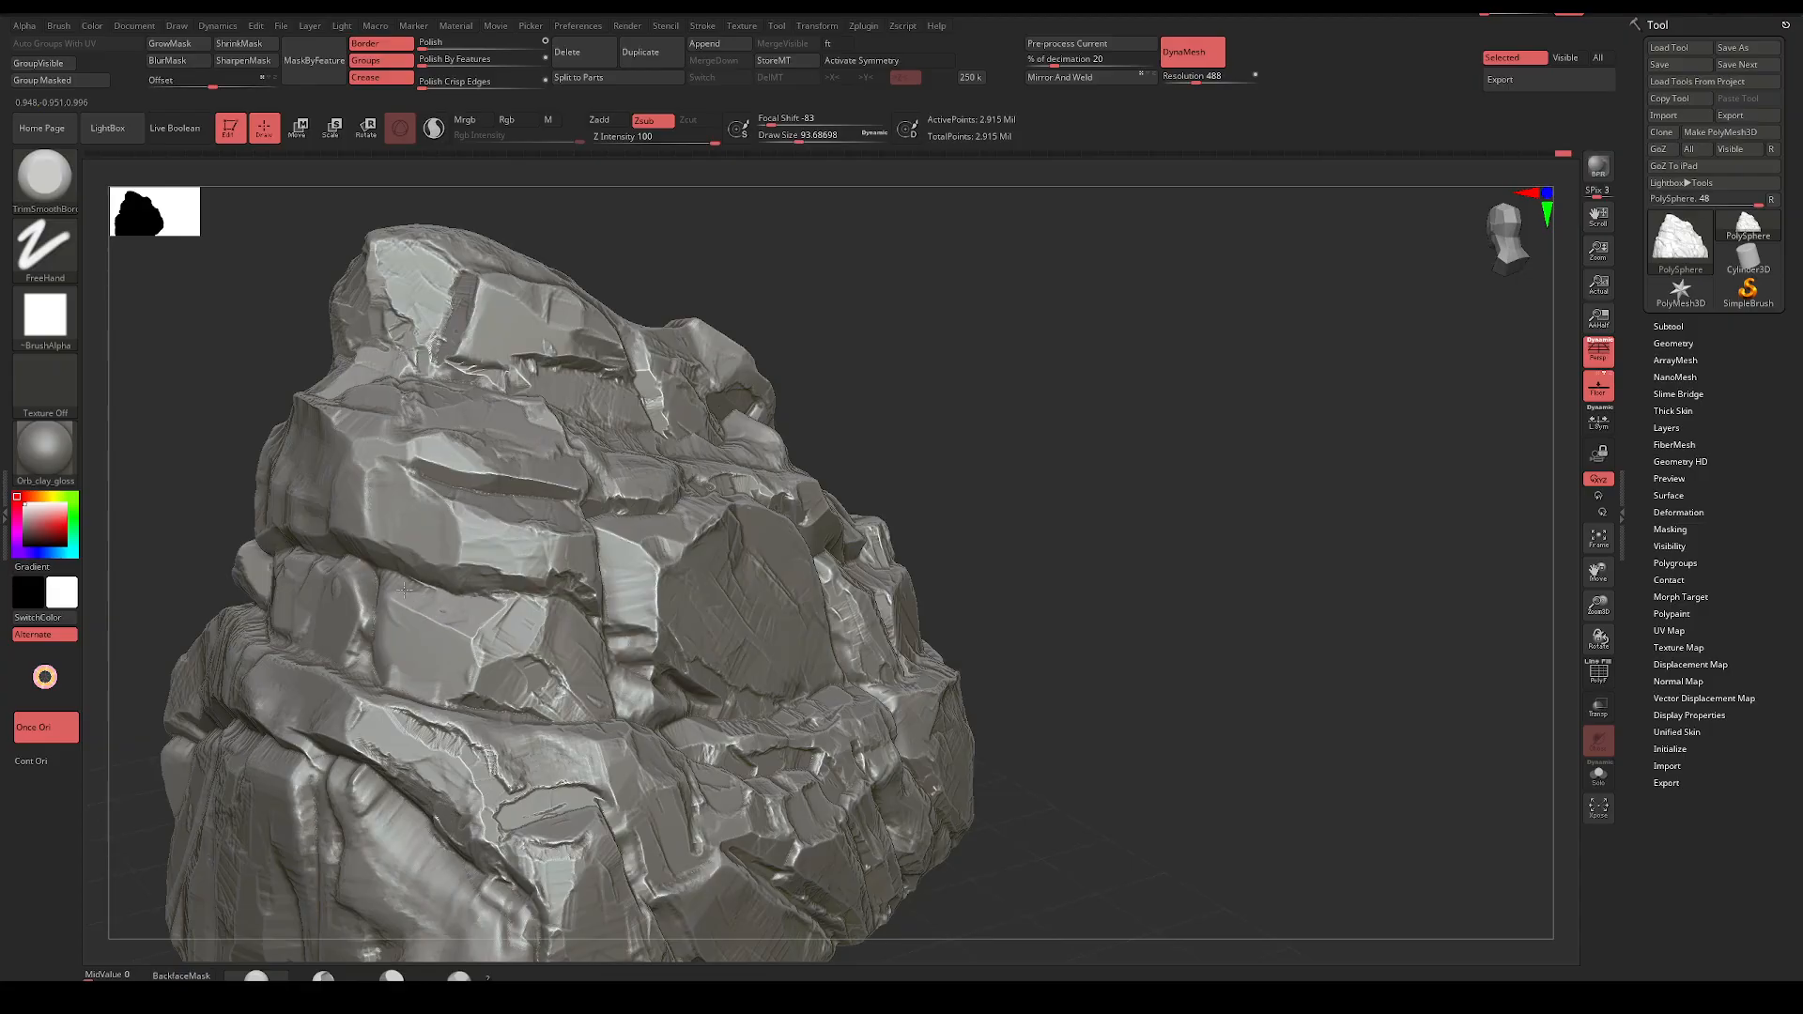
{"action": "left_click_drag", "start_coordinate": [948, 454], "coordinate": [840, 464]}
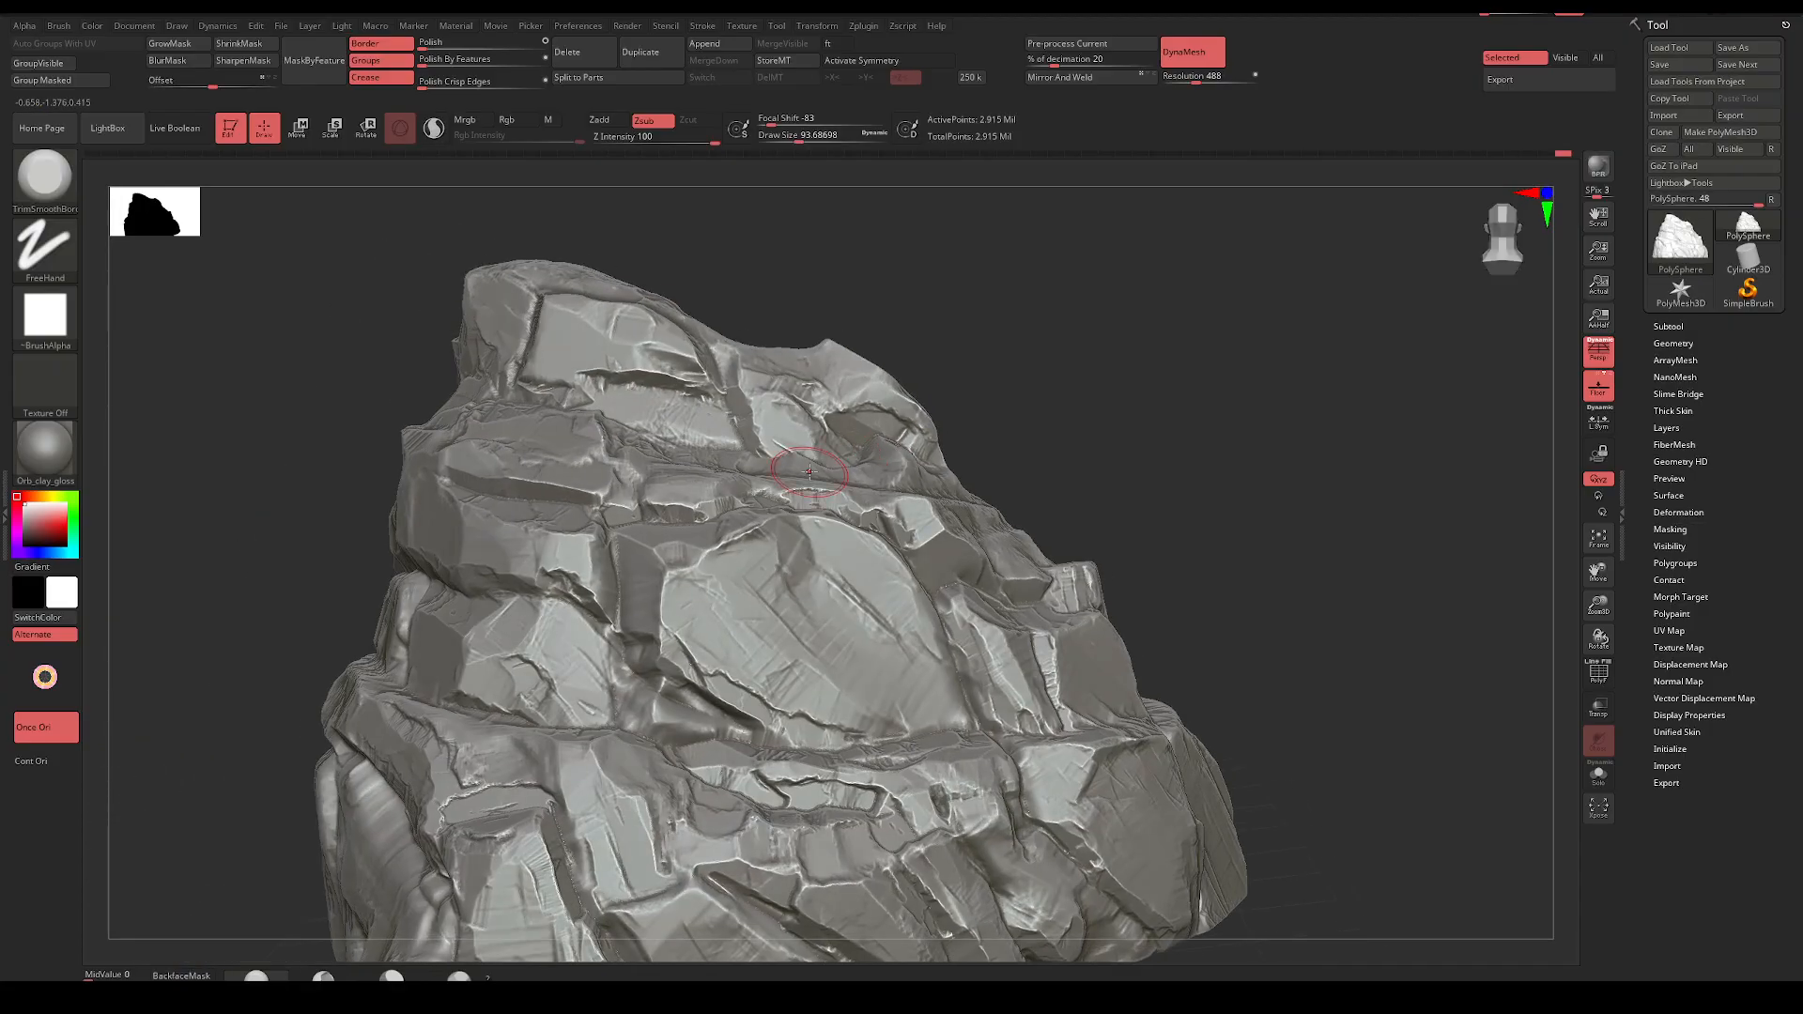
{"action": "mouse_move", "coordinate": [1067, 472]}
{"action": "left_mouse_down"}
{"action": "mouse_move", "coordinate": [994, 370]}
{"action": "mouse_move", "coordinate": [1110, 482]}
{"action": "mouse_move", "coordinate": [1074, 455]}
{"action": "mouse_move", "coordinate": [1090, 498]}
{"action": "mouse_move", "coordinate": [1122, 458]}
{"action": "left_mouse_up"}
{"action": "left_click_drag", "start_coordinate": [1122, 441], "coordinate": [1142, 534], "text": "ctrl"}
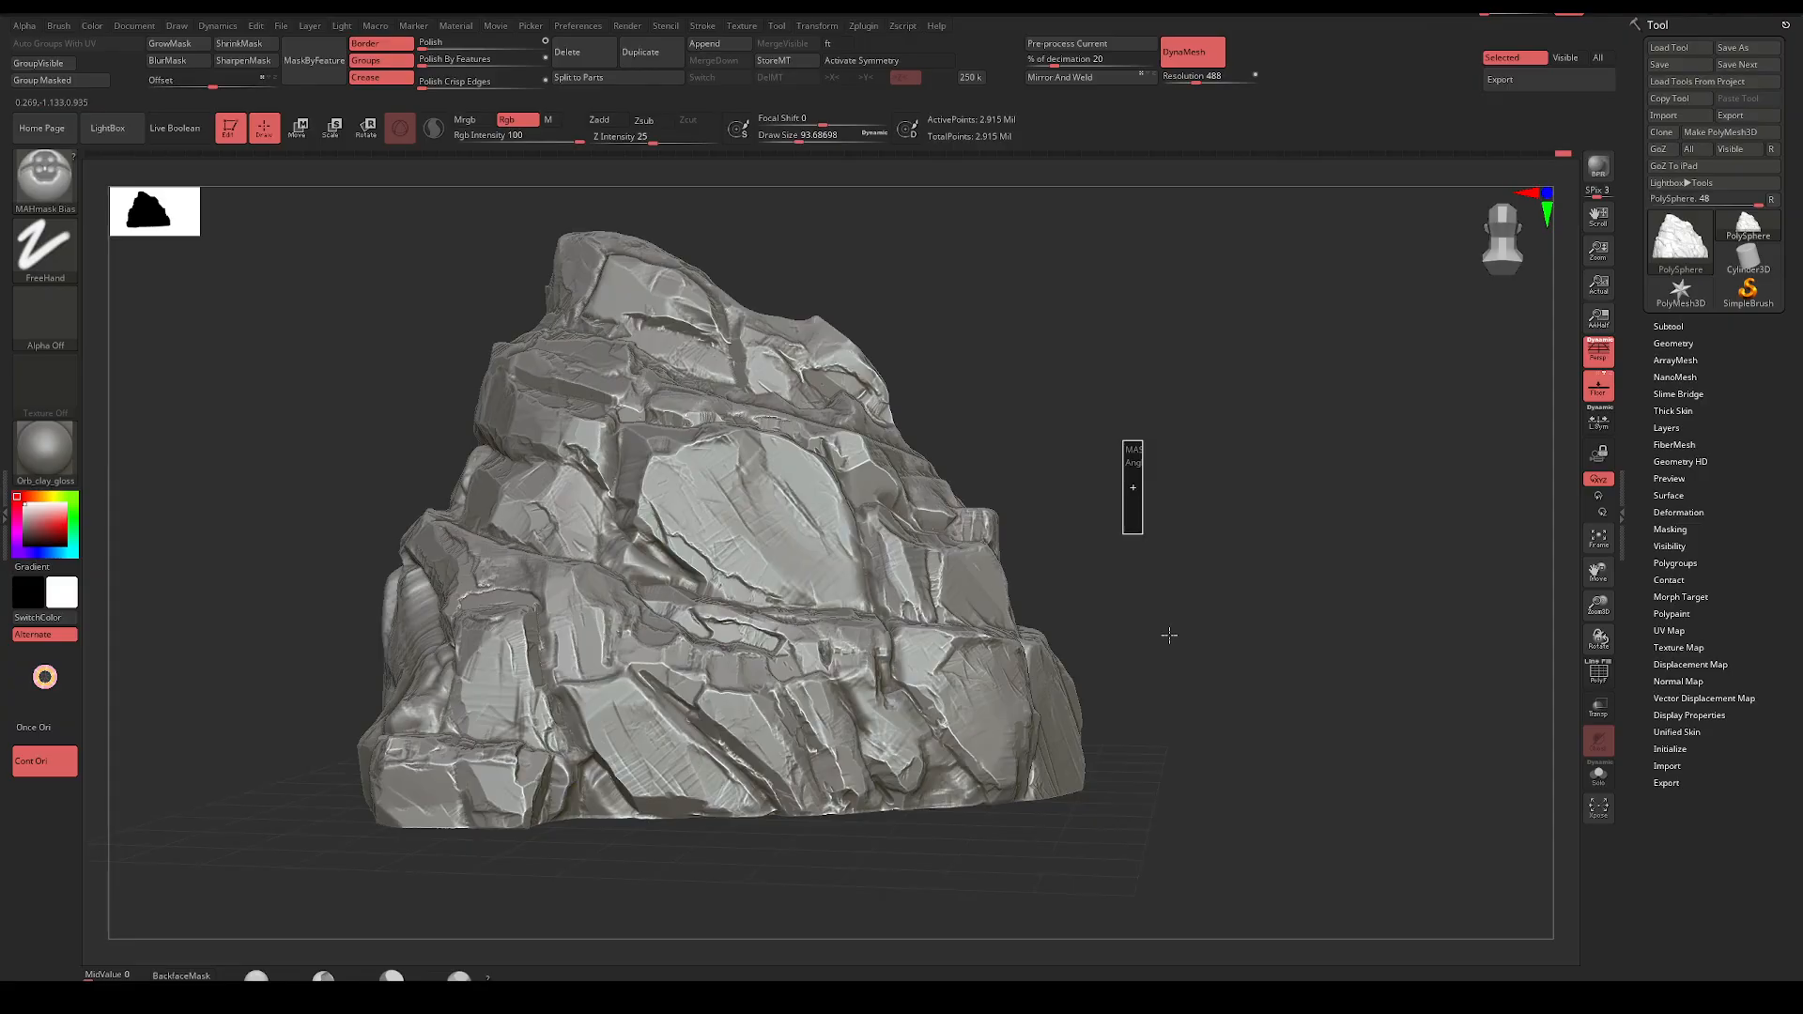
Switch the sculpting brush to Standard
{"action": "key", "text": "shift"}
{"action": "key", "text": "b"}
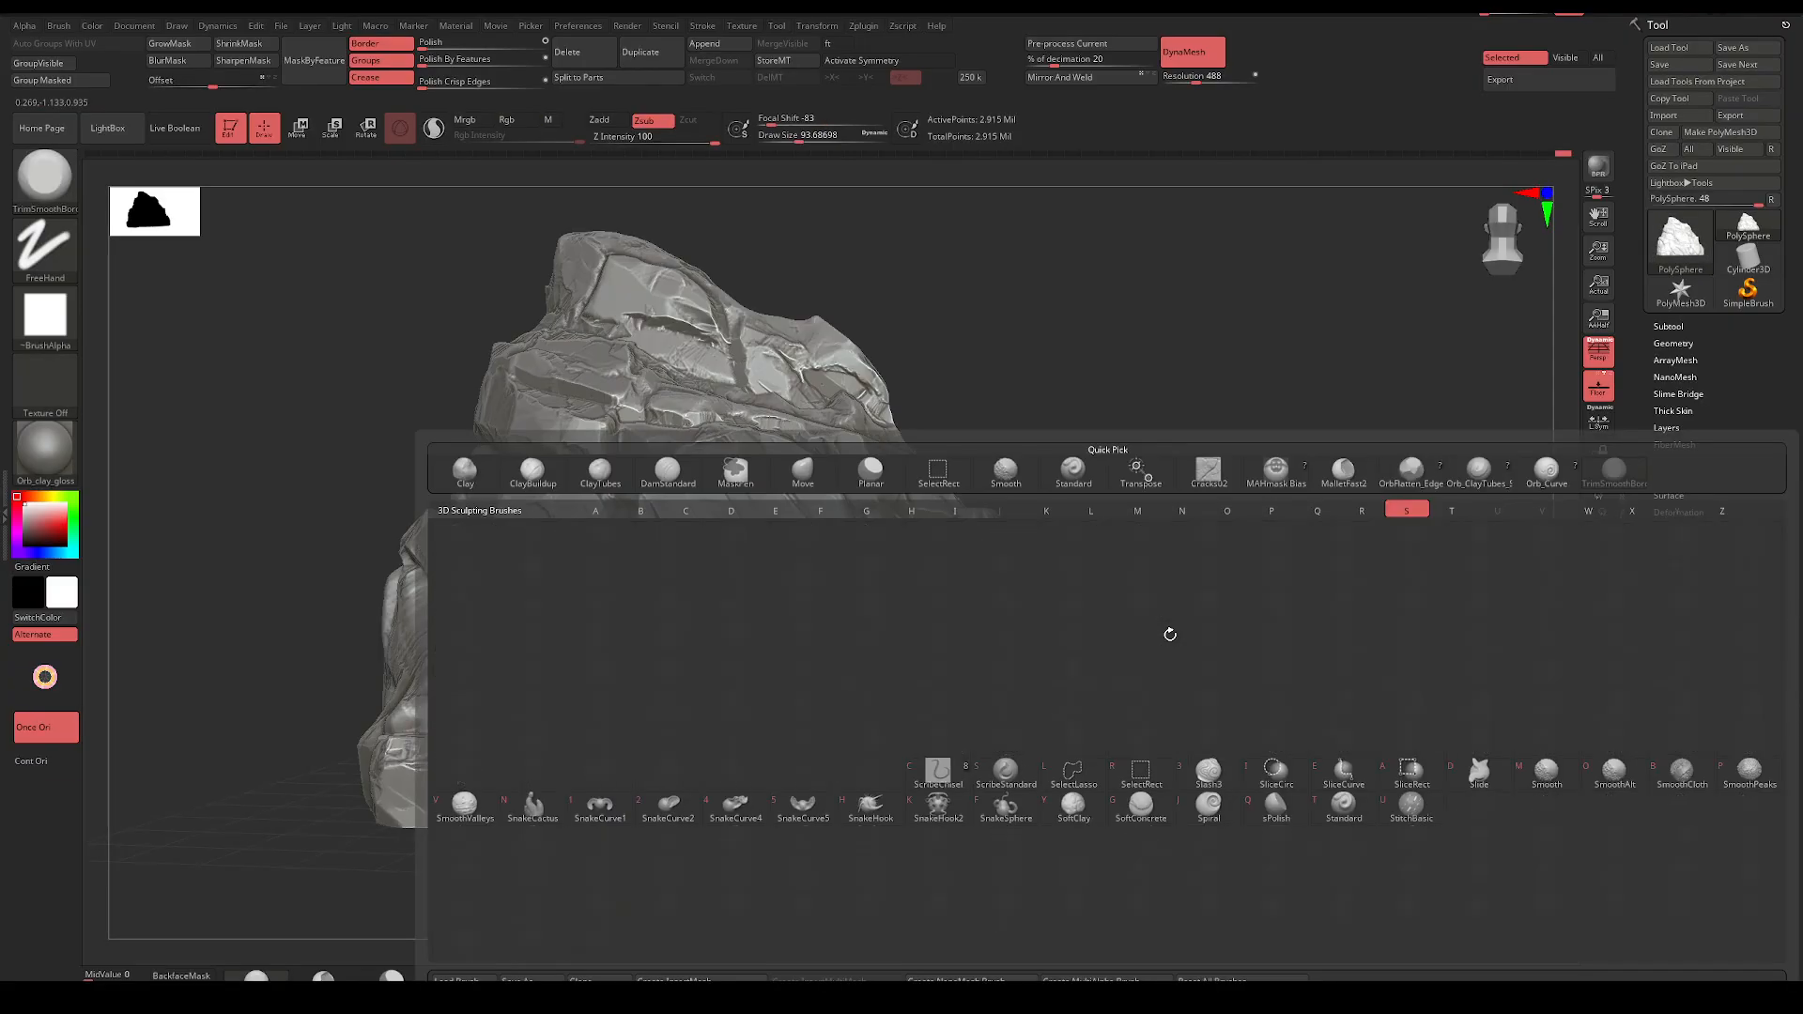
{"action": "key", "text": "s"}
{"action": "key", "text": "t"}
Start importing an alpha and browse to the Program Files\Maxon ZBrush 2025\ZStartup\Alphas folder on Local Disk (C:)
{"action": "left_click", "coordinate": [35, 323]}
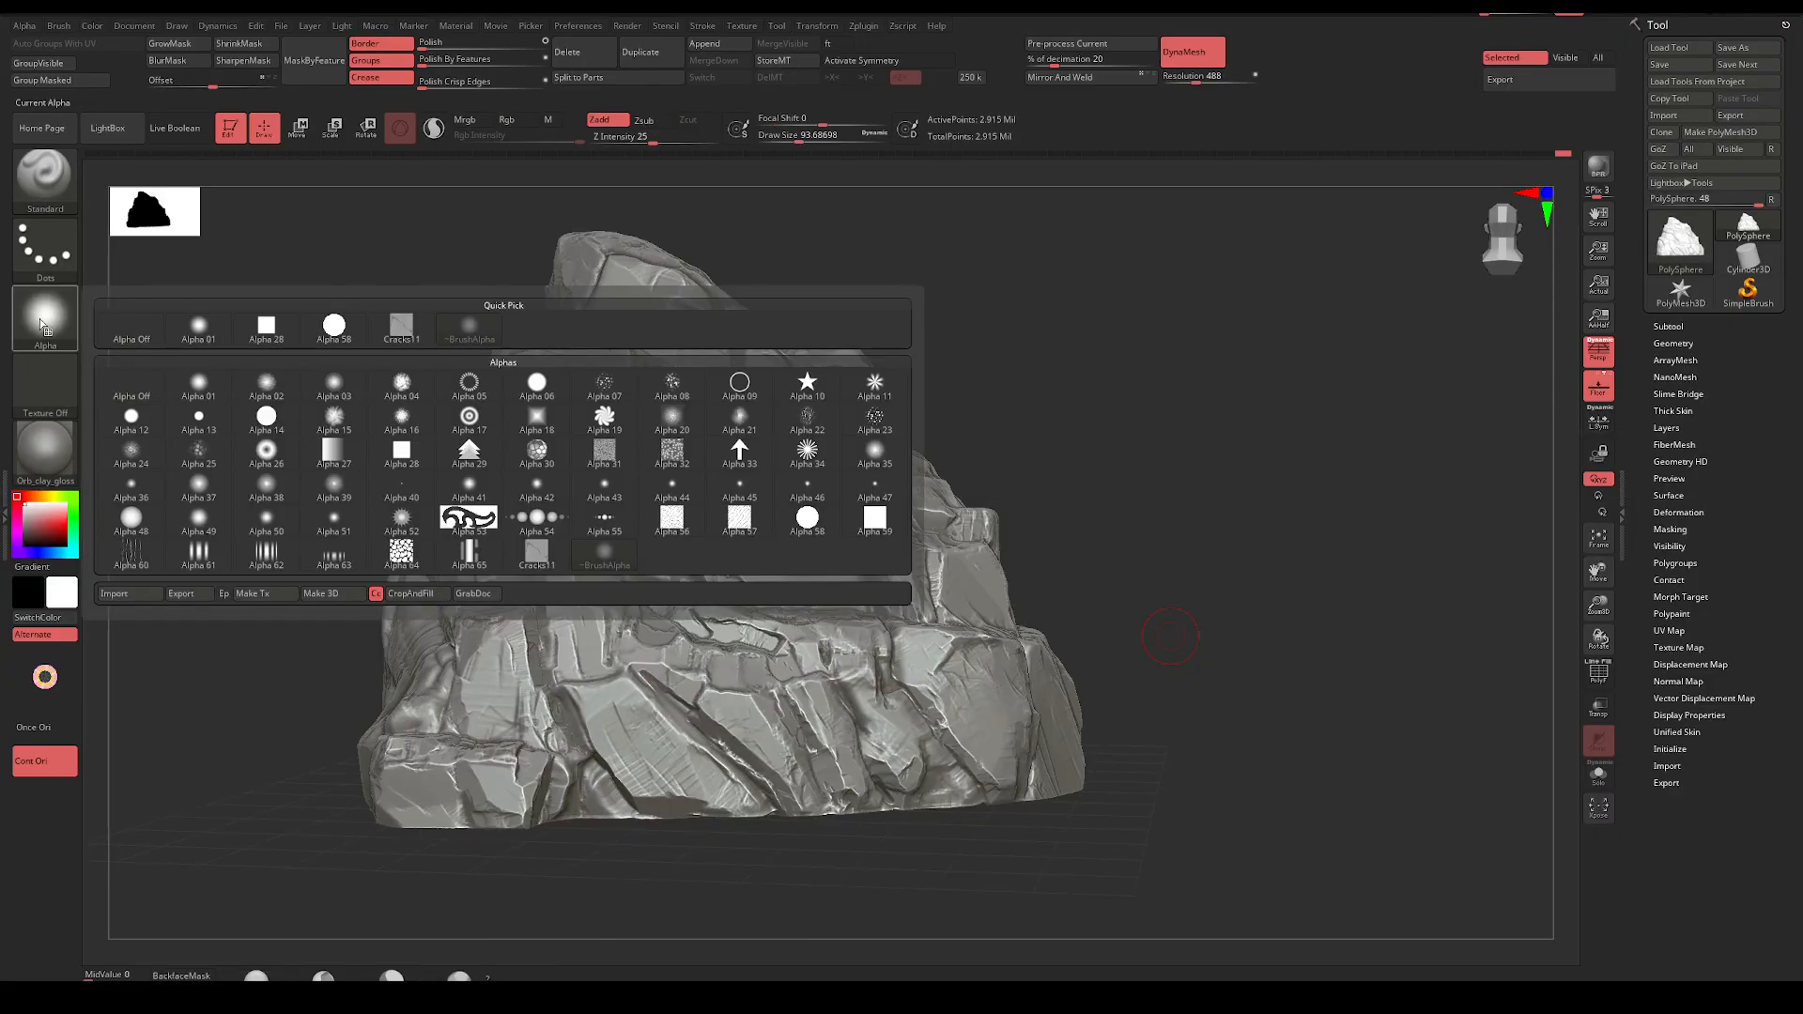
{"action": "left_click", "coordinate": [141, 593]}
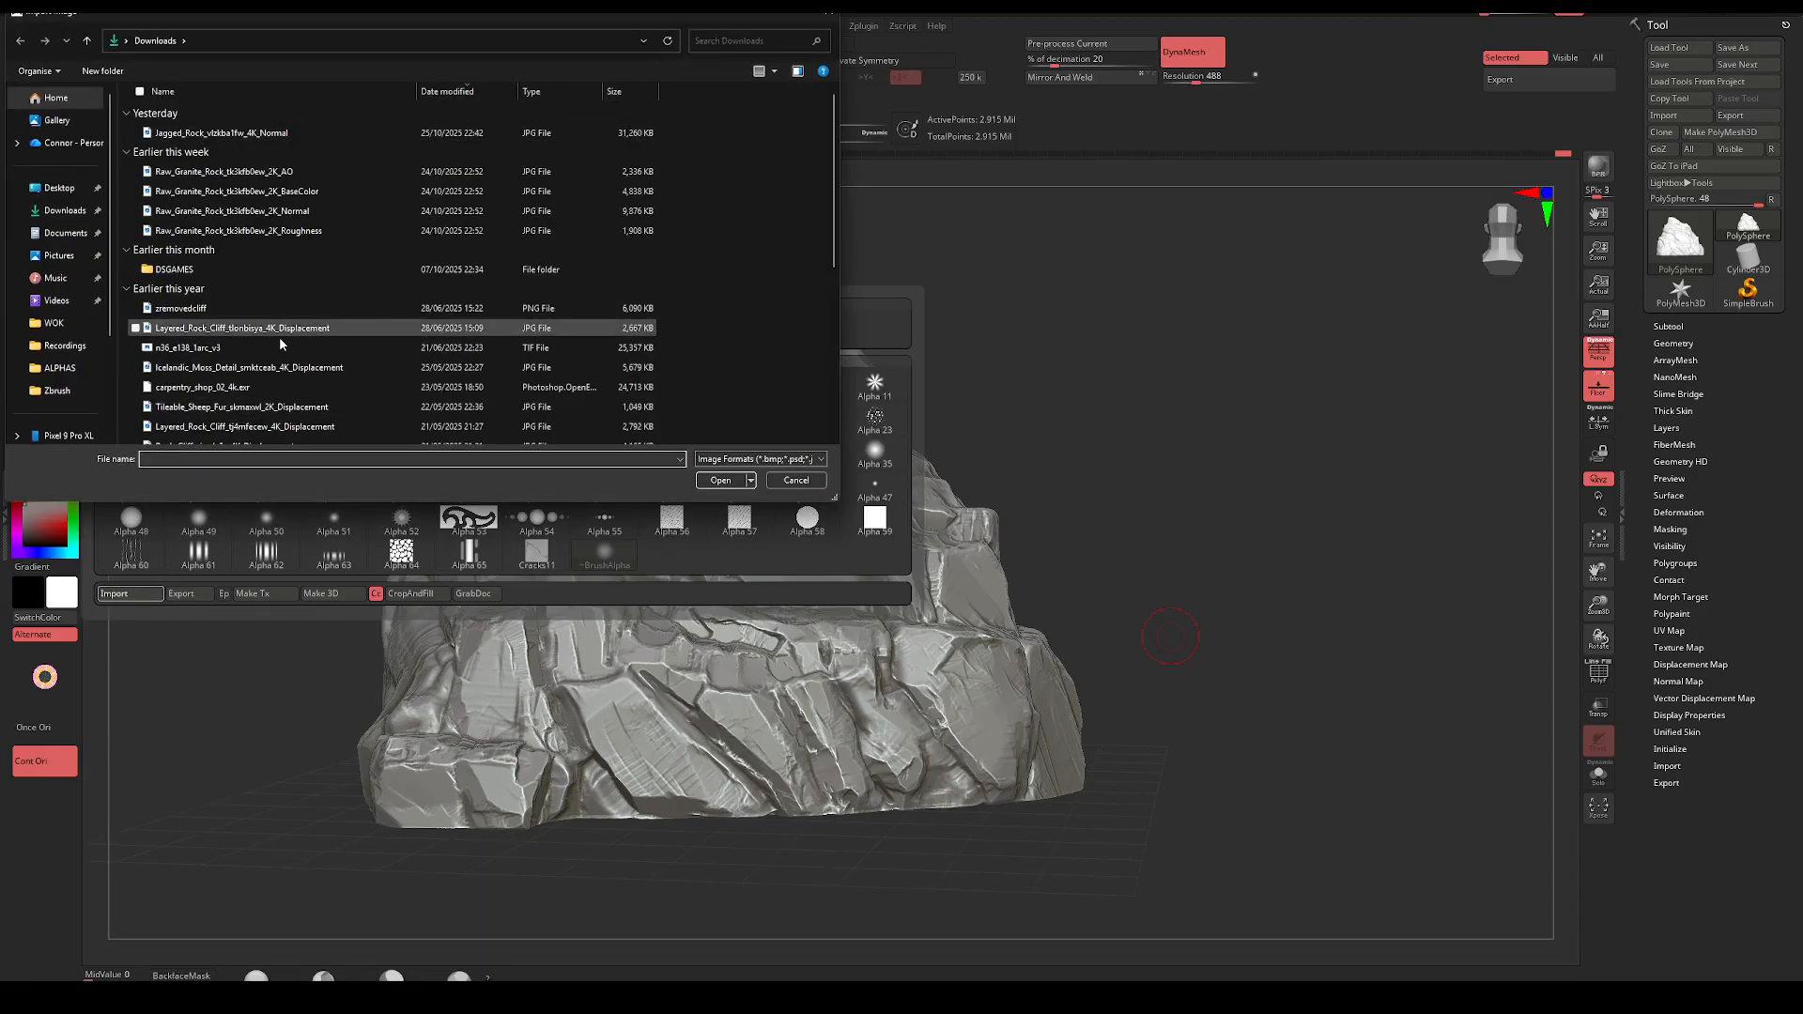
{"action": "scroll", "coordinate": [81, 250], "scroll_direction": "down", "scroll_amount": 2}
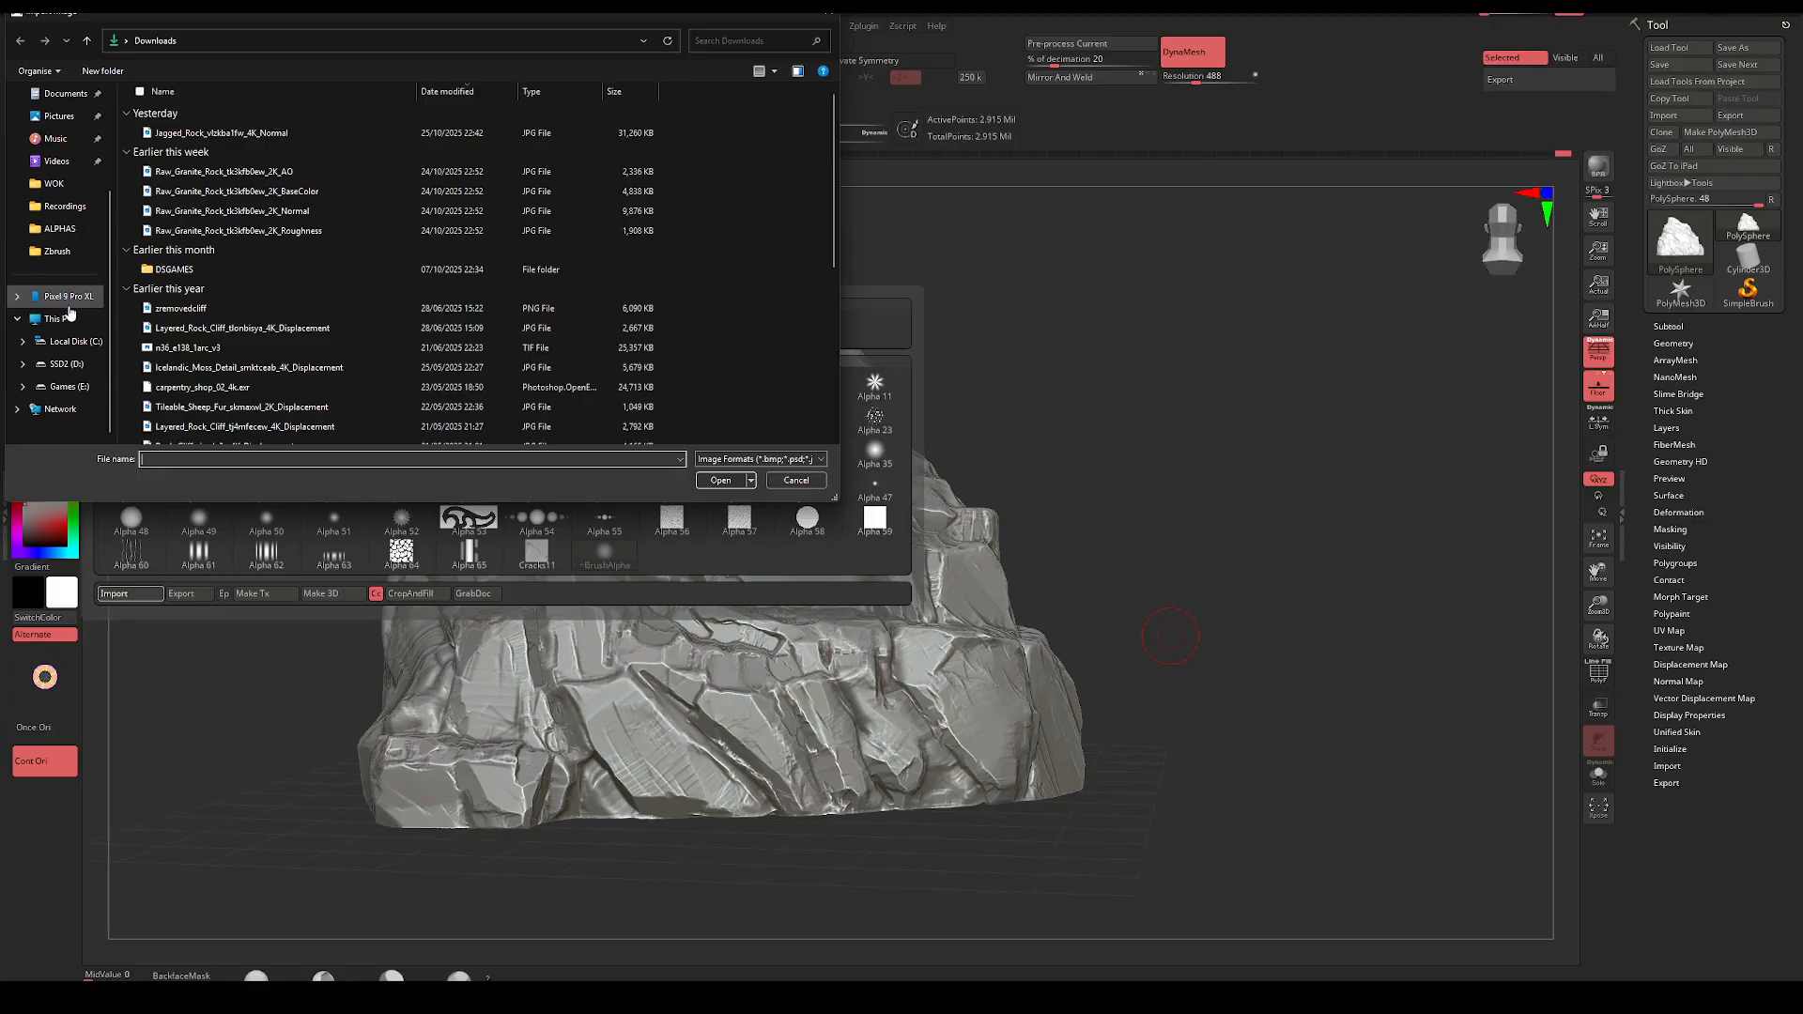
{"action": "left_click", "coordinate": [75, 341]}
{"action": "double_click", "coordinate": [181, 153]}
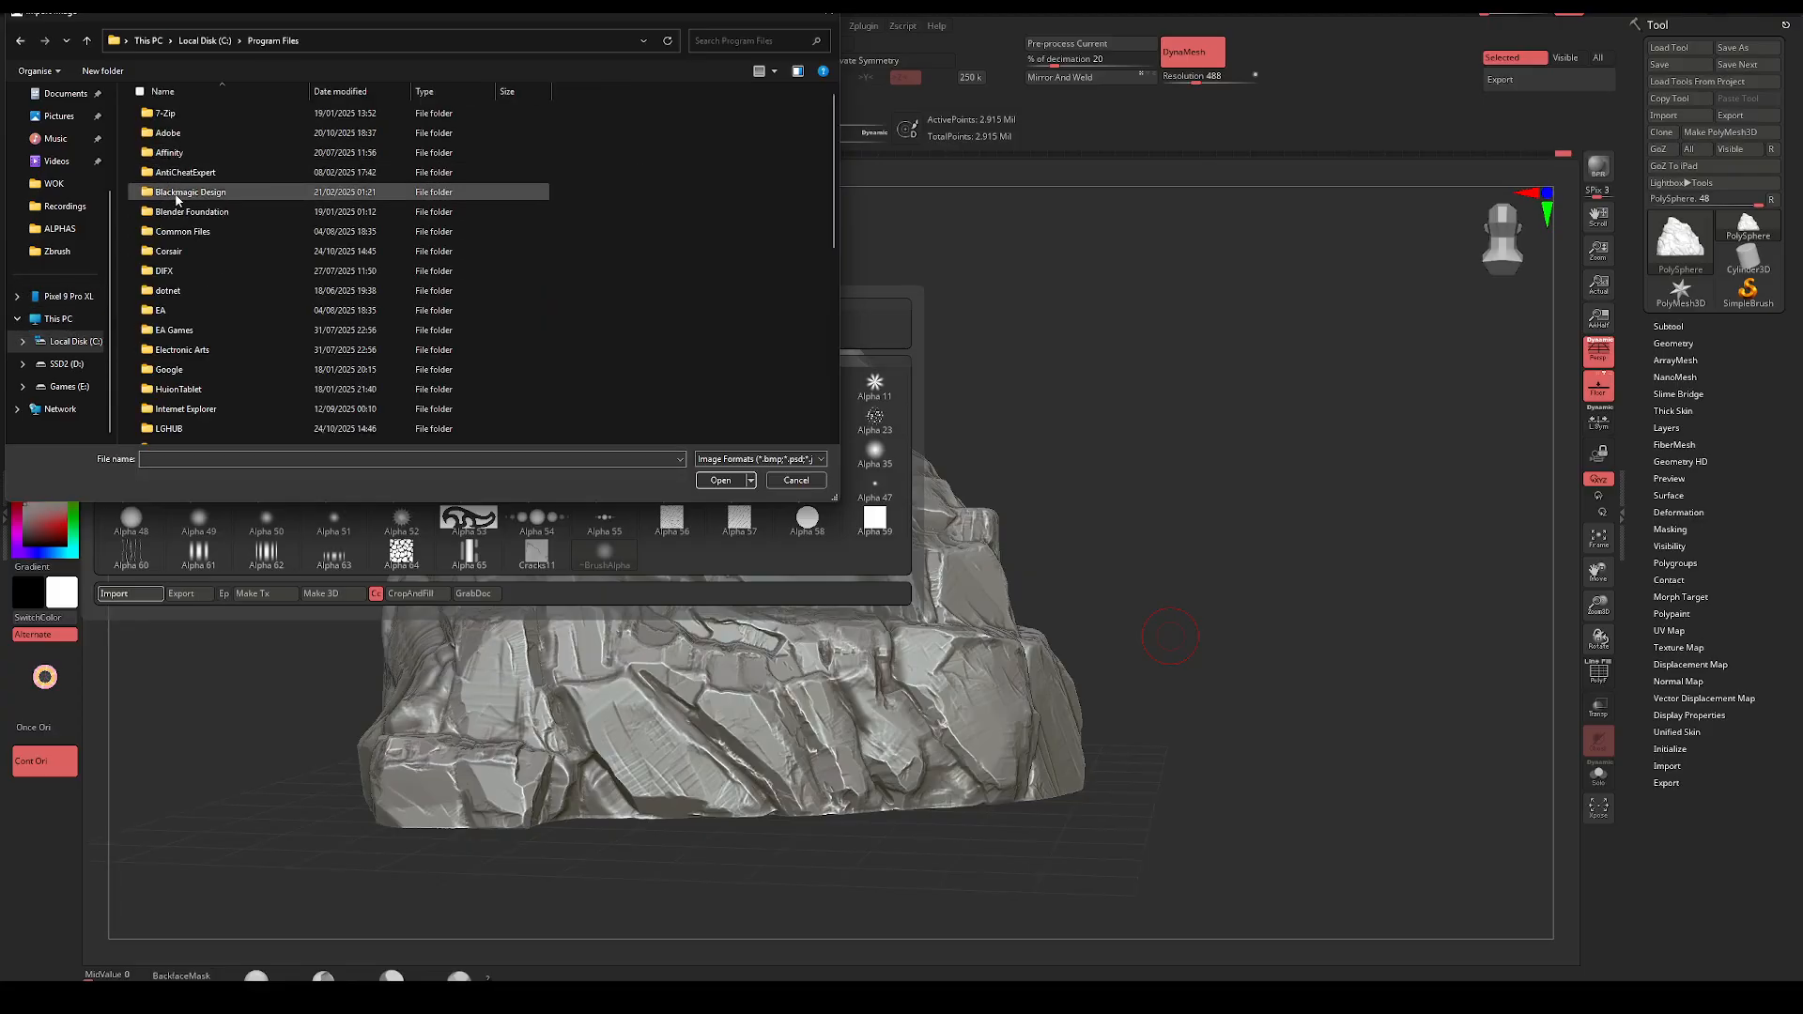
{"action": "double_click", "coordinate": [223, 267]}
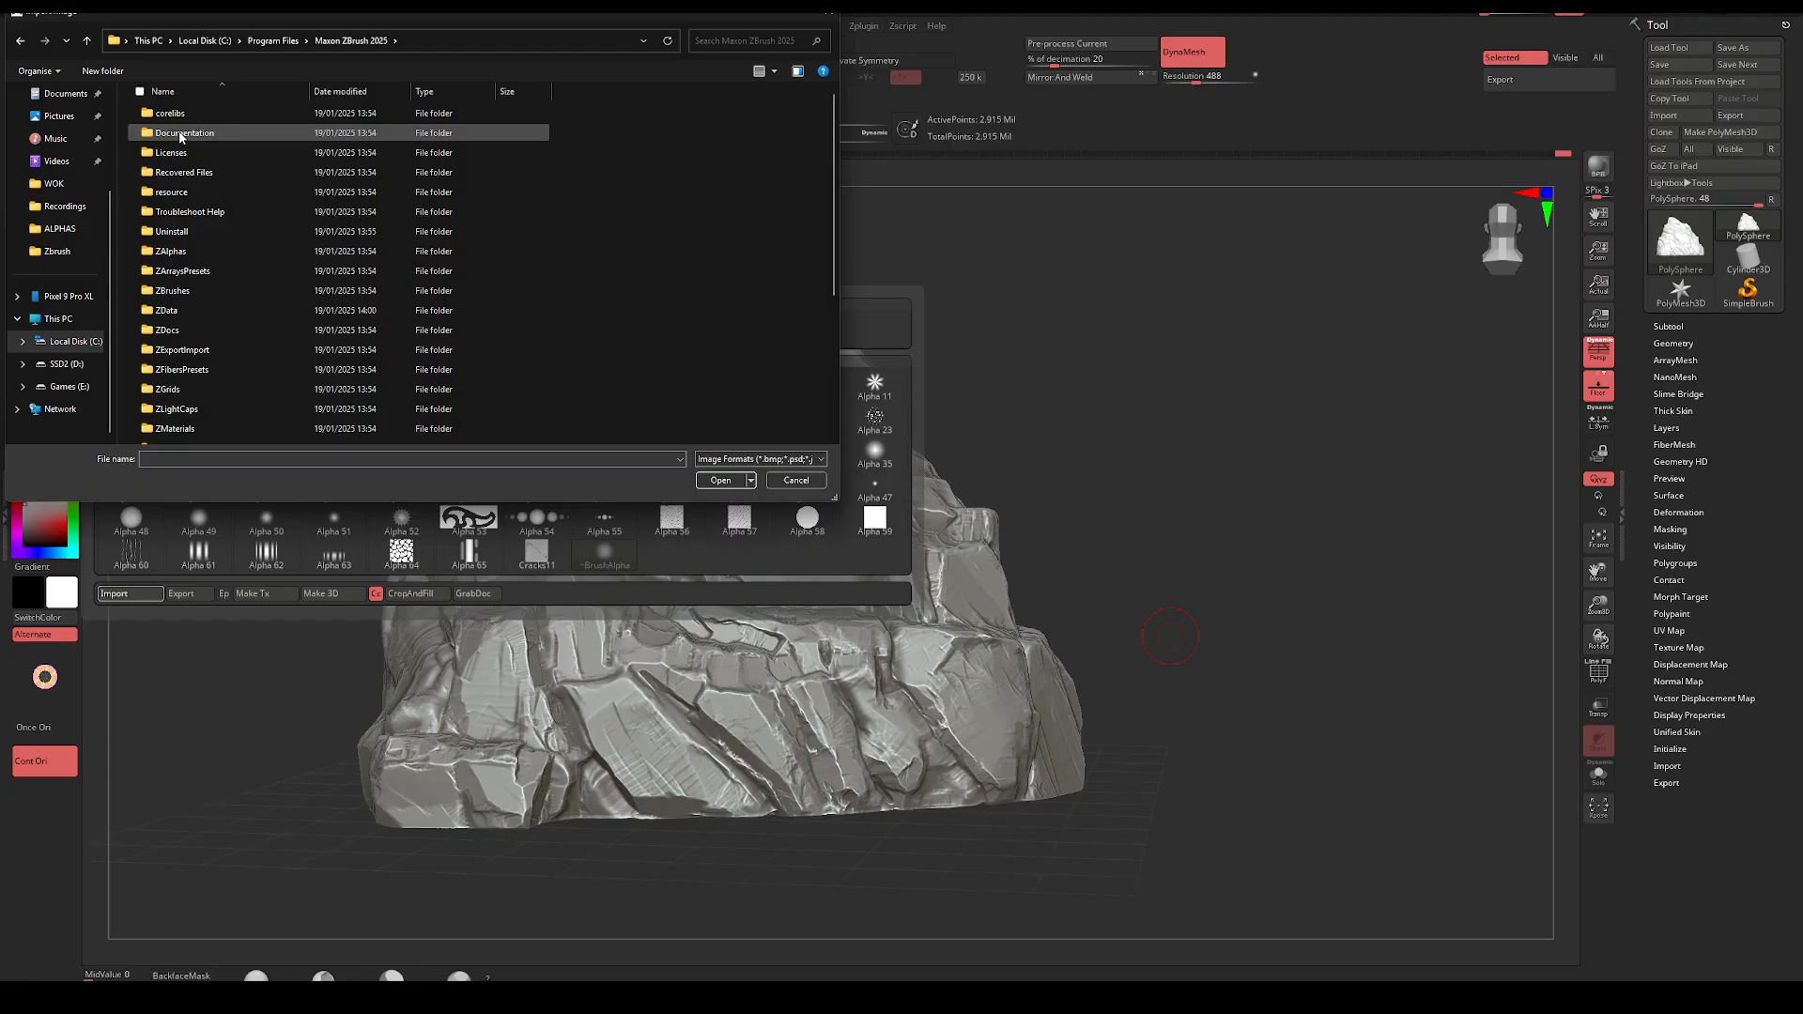
{"action": "scroll", "coordinate": [185, 201], "scroll_direction": "down", "scroll_amount": 1}
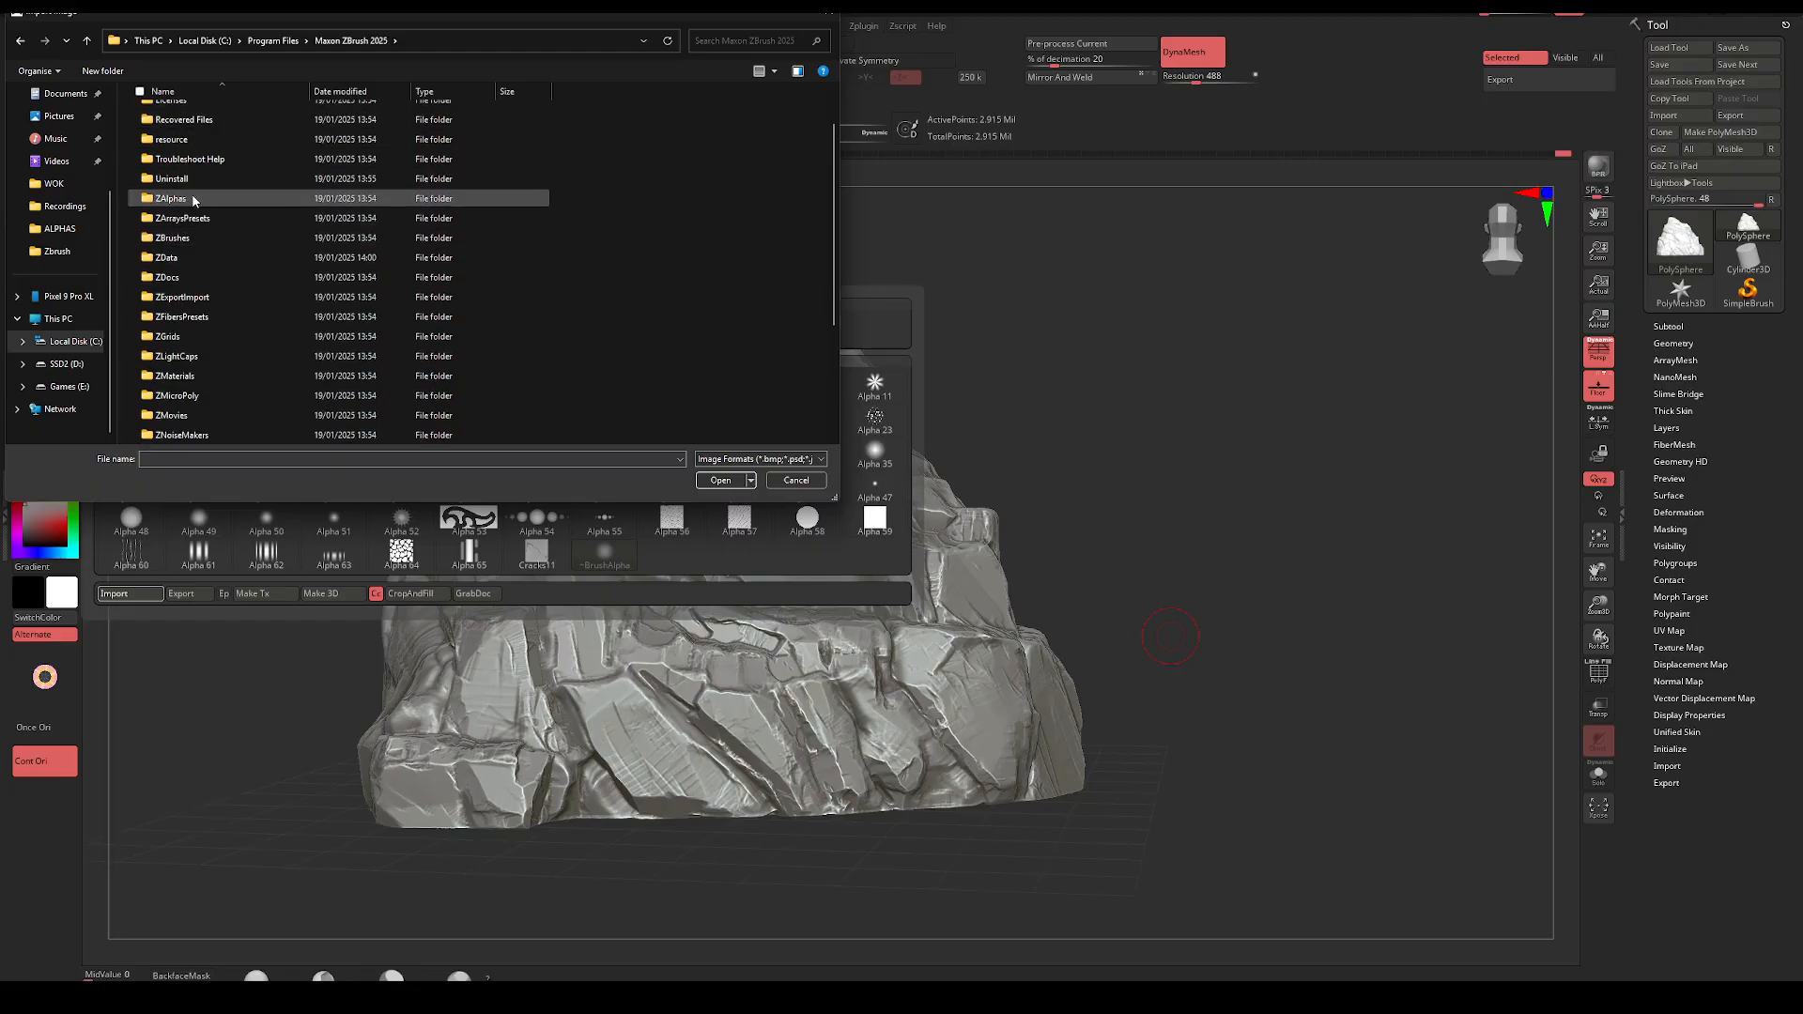
{"action": "scroll", "coordinate": [194, 202], "scroll_direction": "down", "scroll_amount": 3}
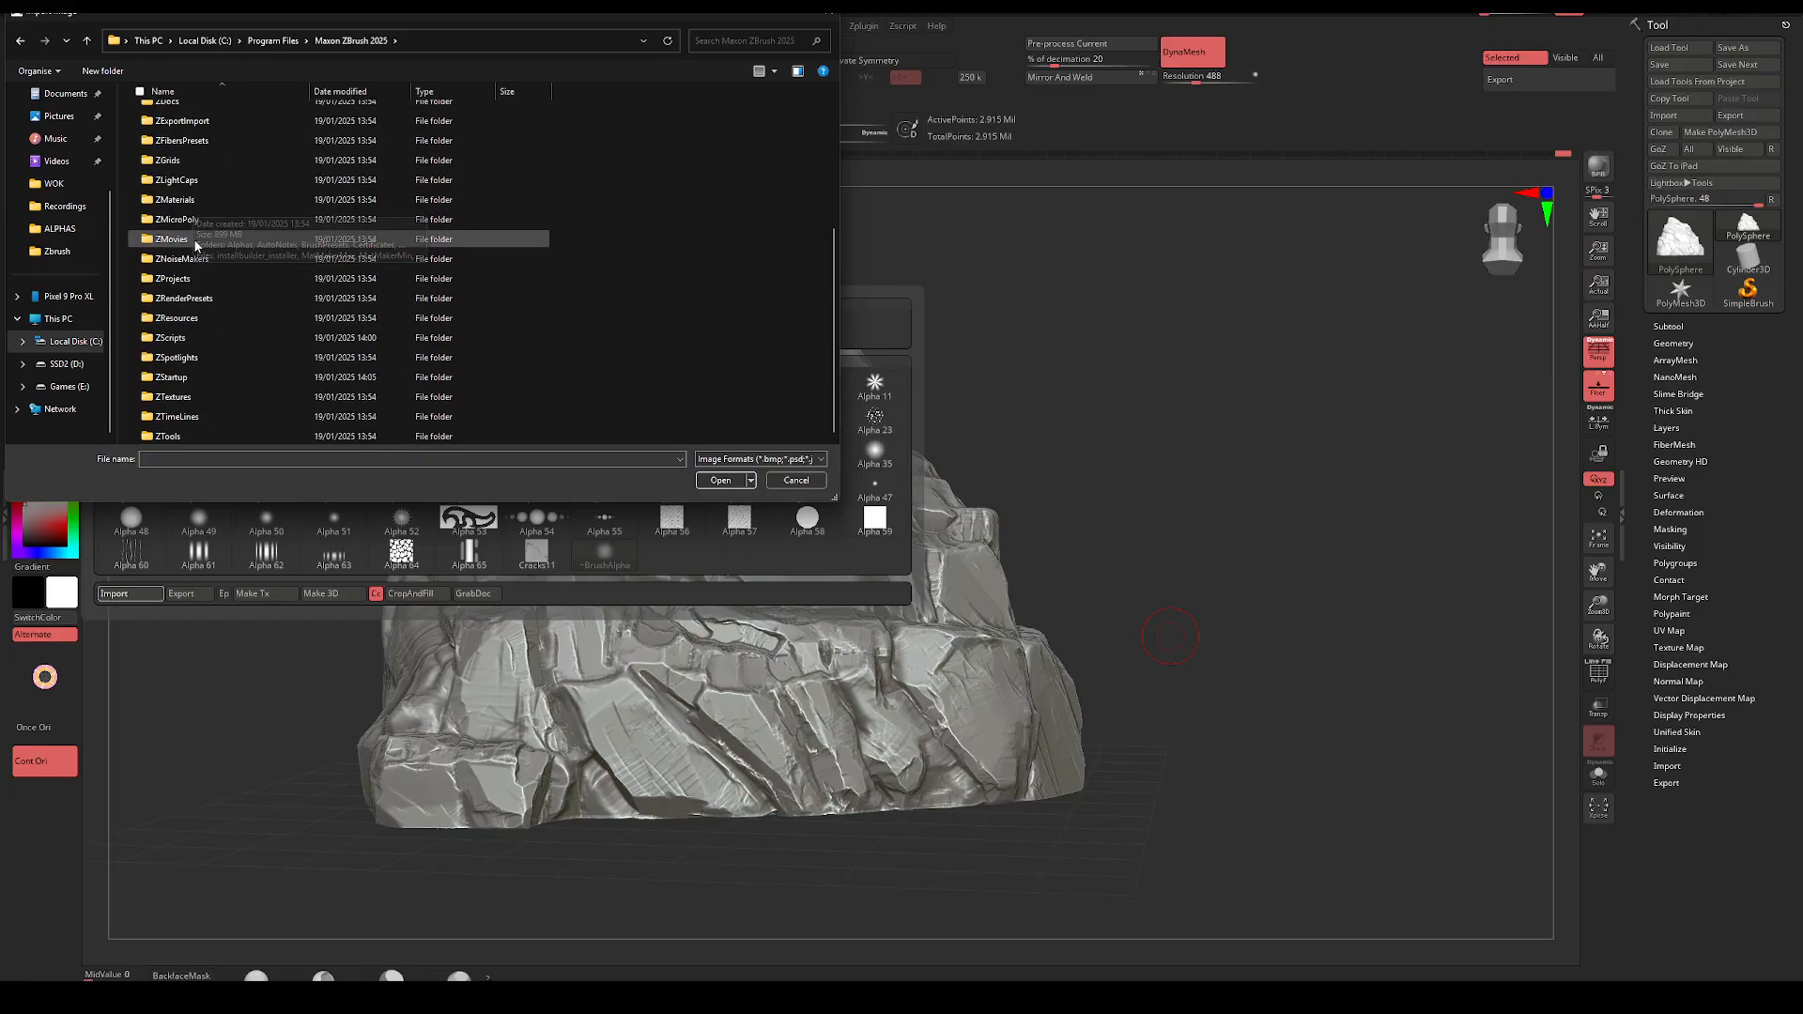
{"action": "left_click", "coordinate": [184, 379]}
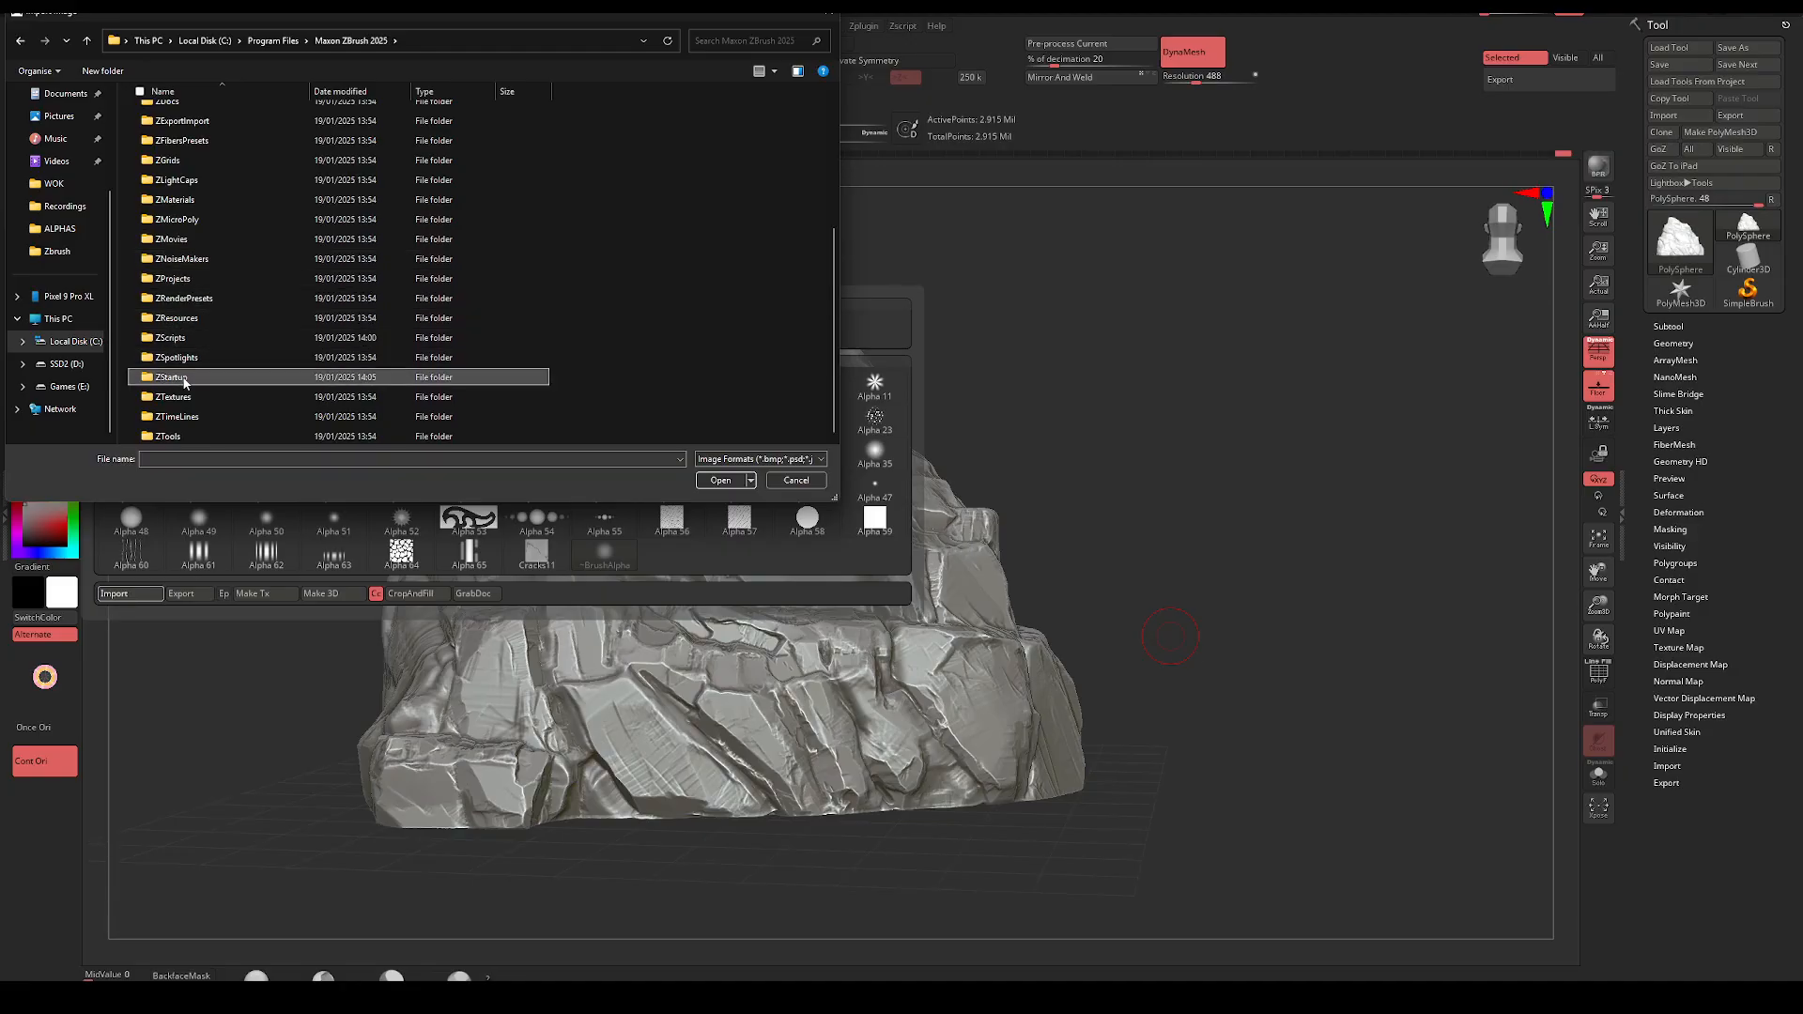
{"action": "double_click", "coordinate": [184, 379]}
{"action": "double_click", "coordinate": [183, 155]}
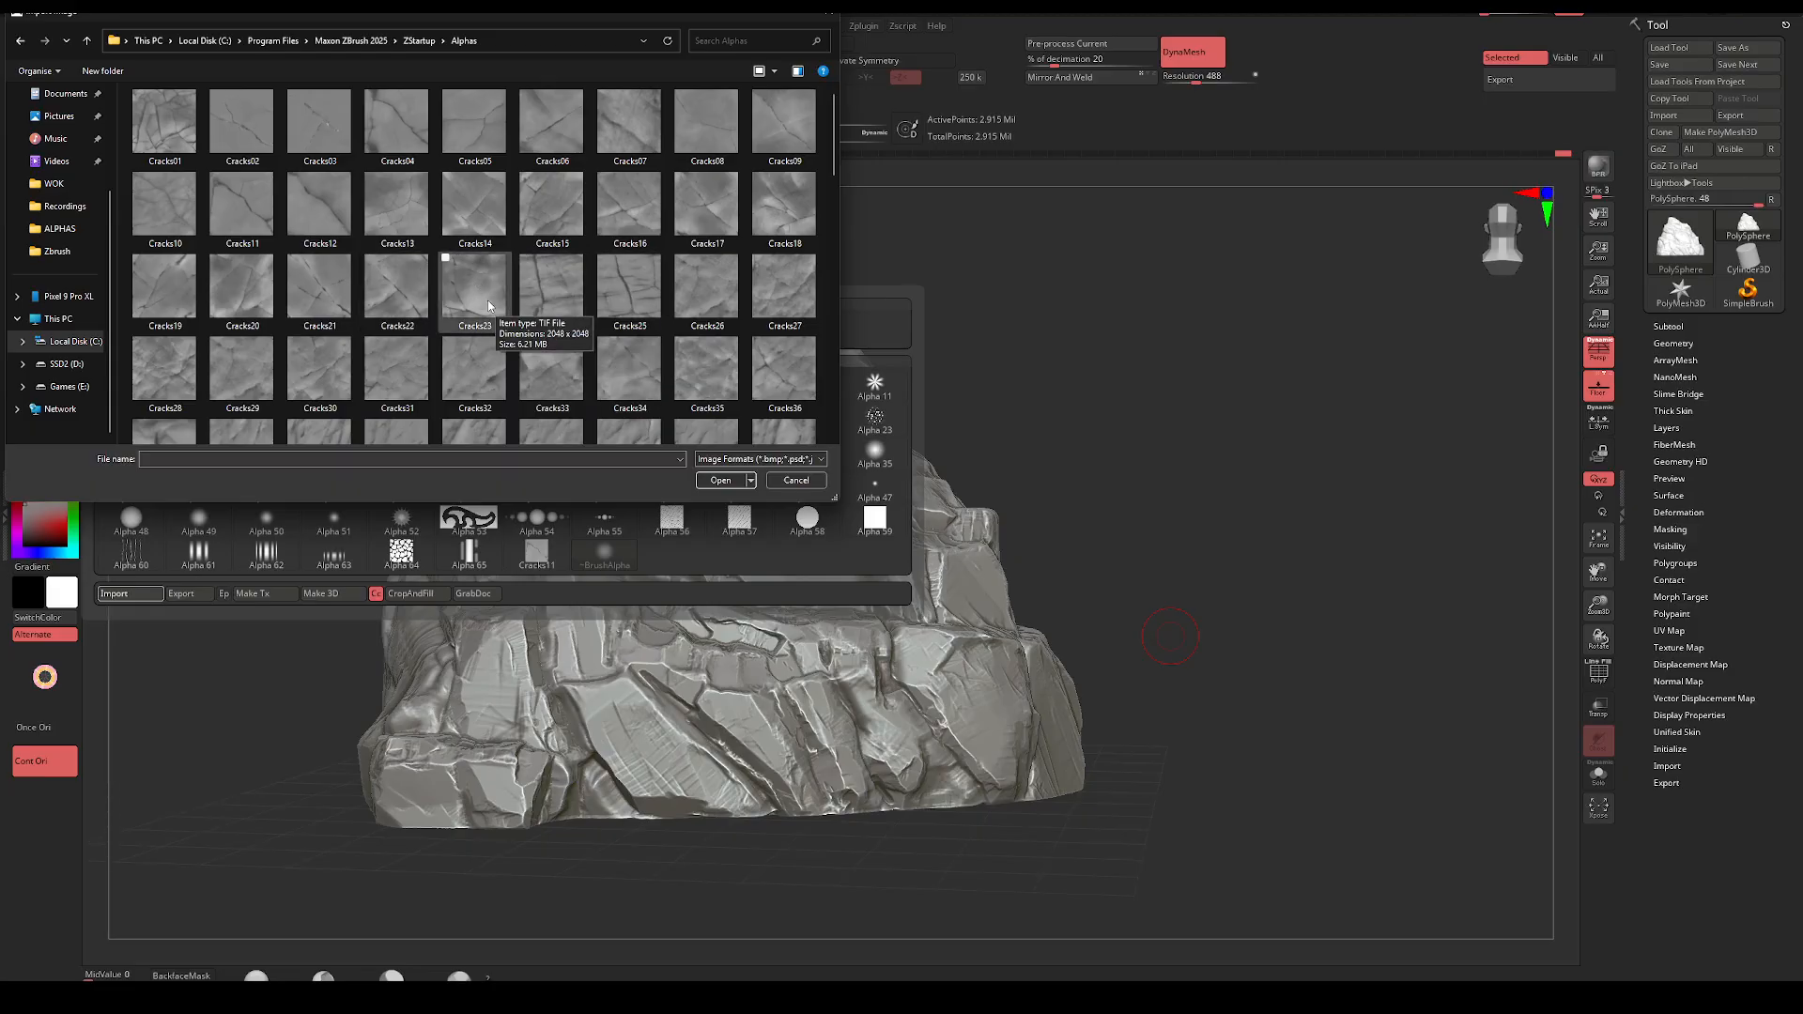
Load the Cracks105 alpha and set the Standard brush's stroke to DragRect
{"action": "scroll", "coordinate": [556, 326], "scroll_direction": "down", "scroll_amount": 8}
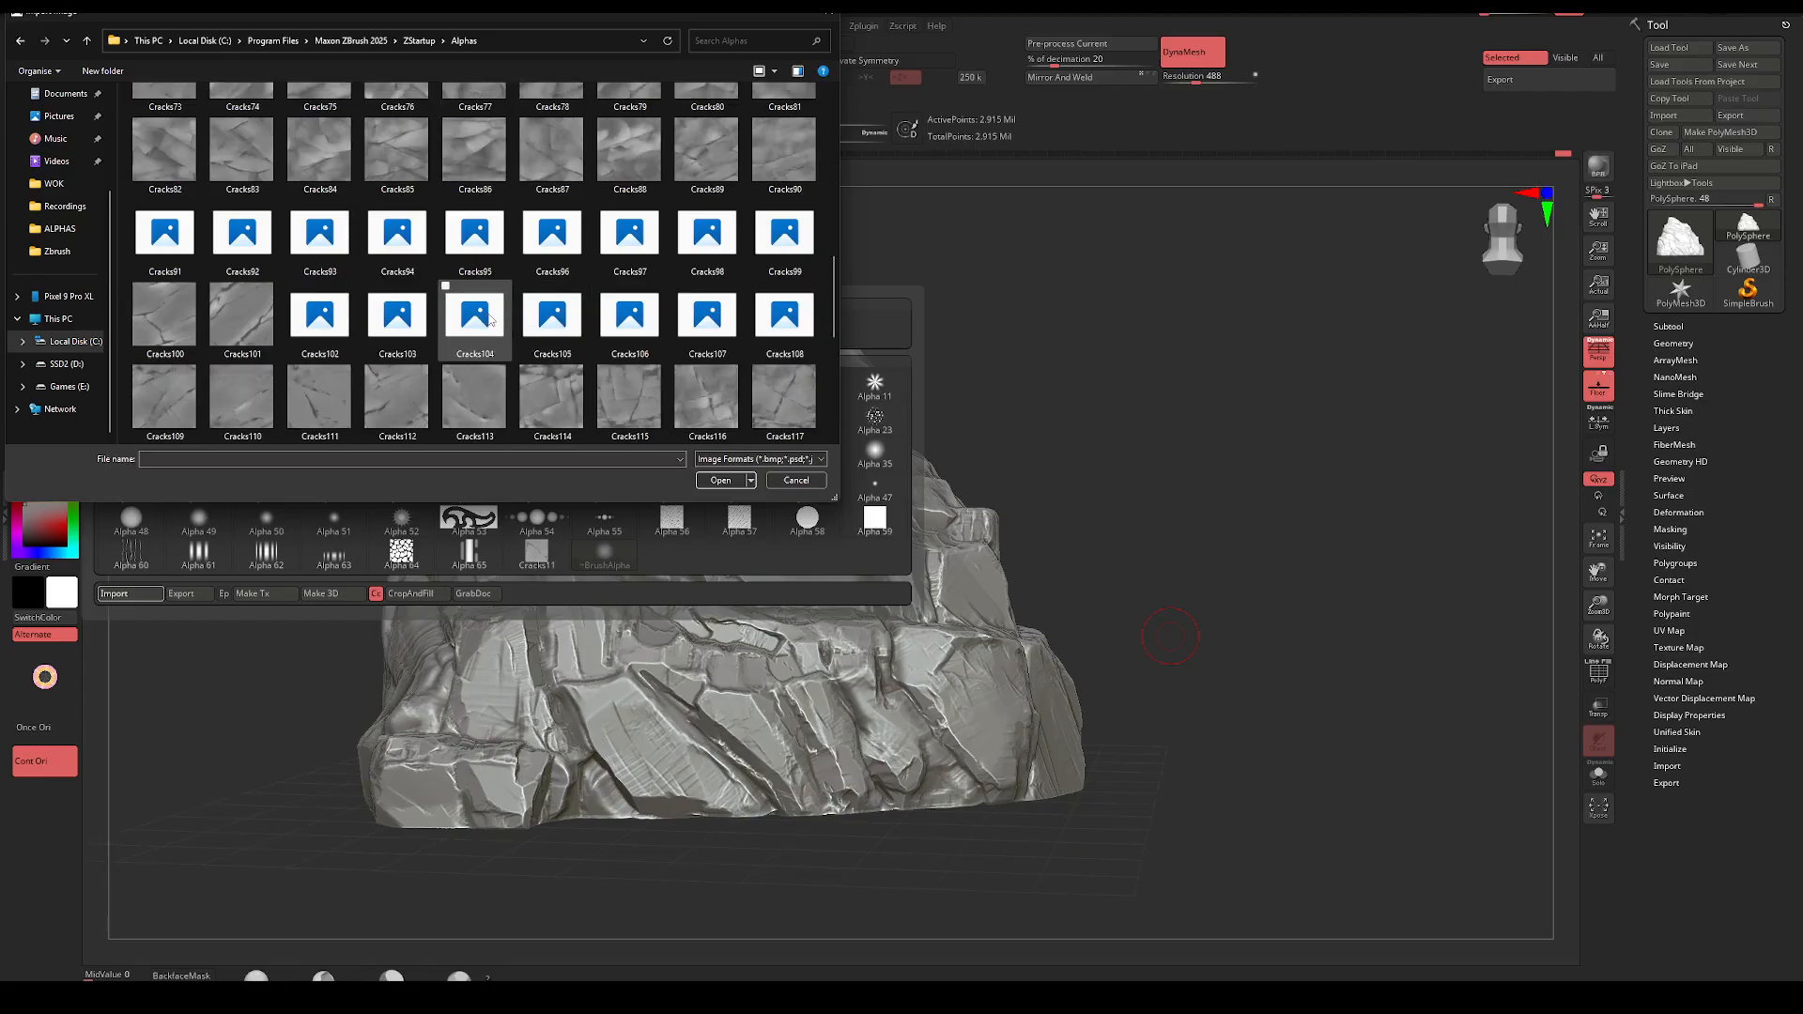
{"action": "double_click", "coordinate": [545, 307]}
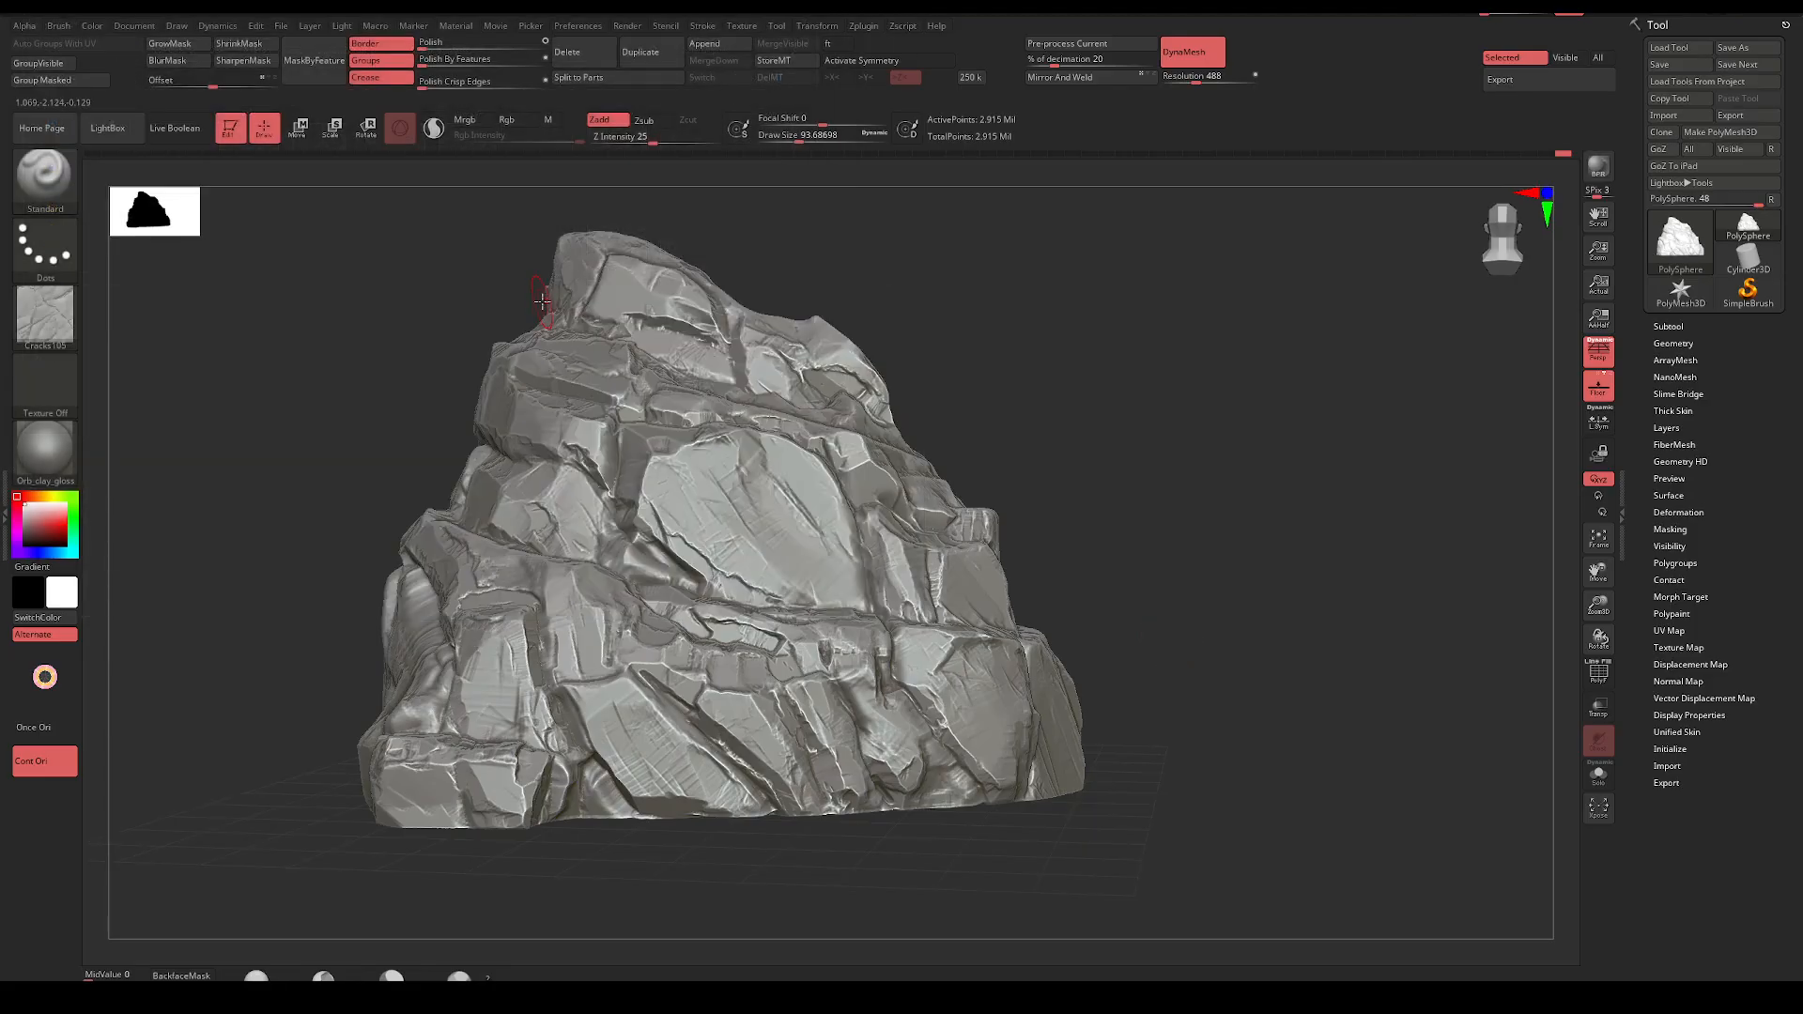
{"action": "left_click", "coordinate": [44, 246]}
{"action": "left_click", "coordinate": [199, 264]}
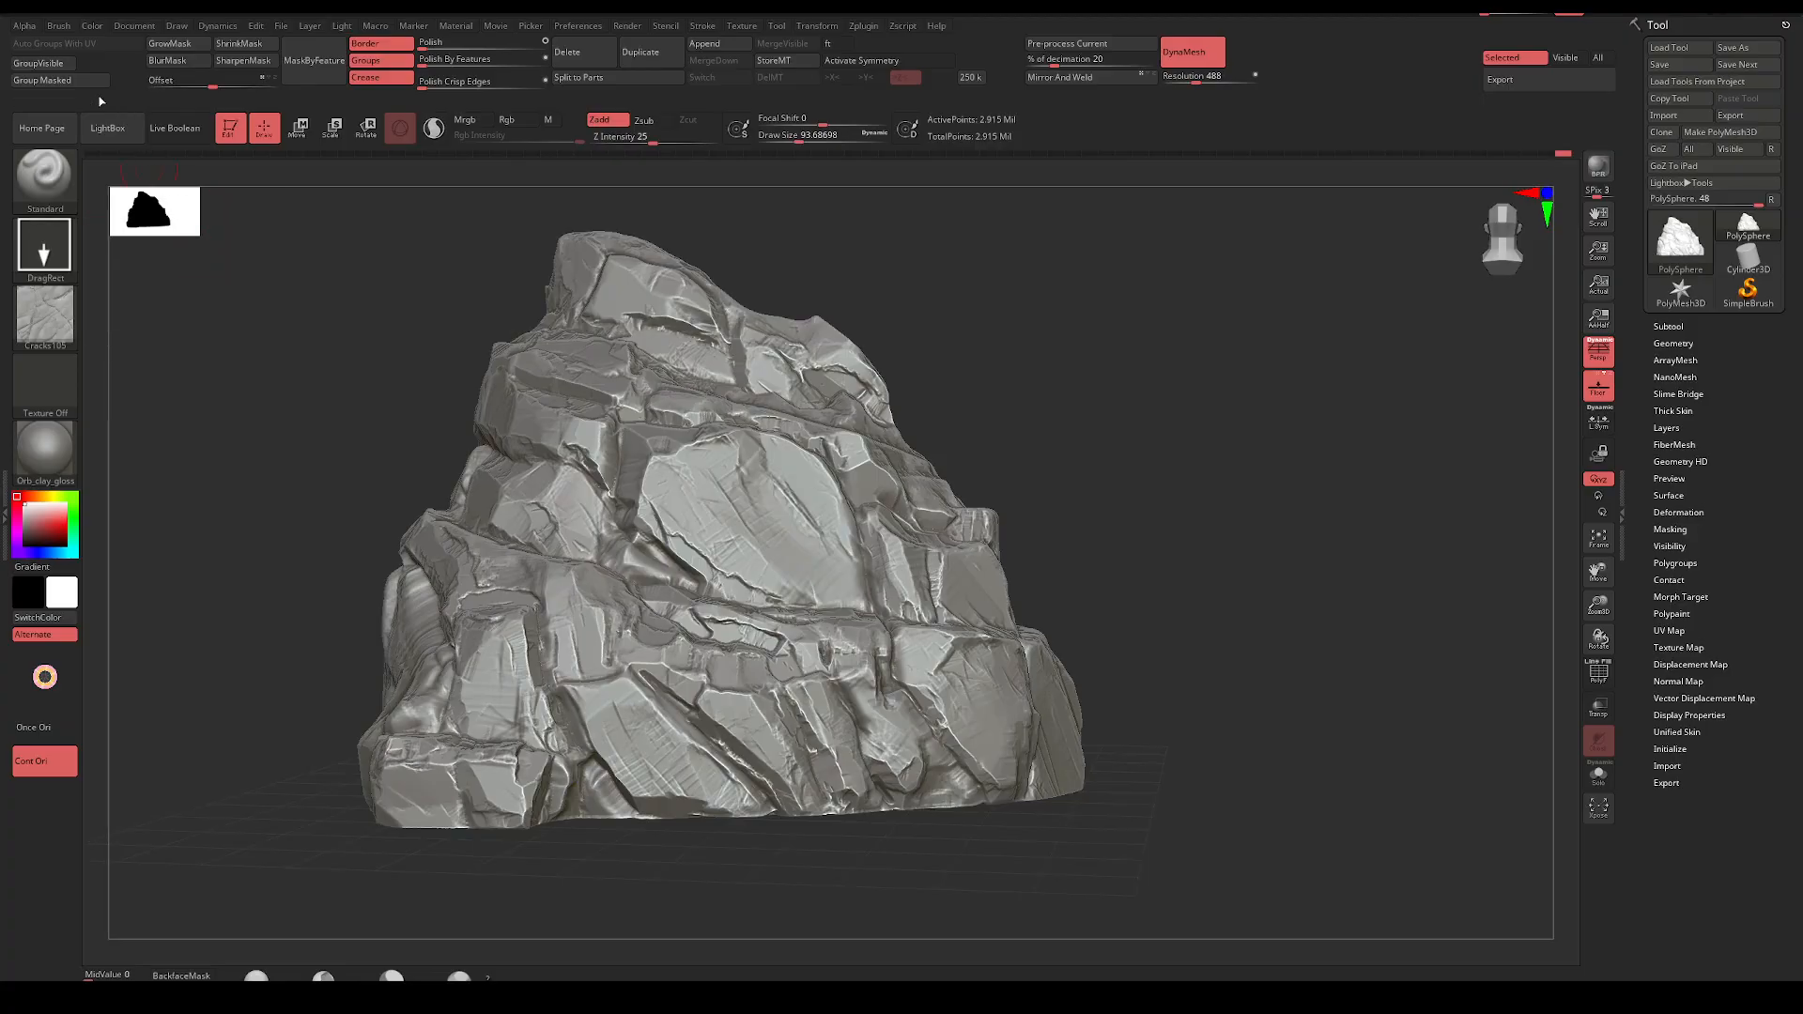
In the Cracks105 alpha's modify settings, enable Surface so its mid value is set to 51
{"action": "left_click", "coordinate": [23, 25]}
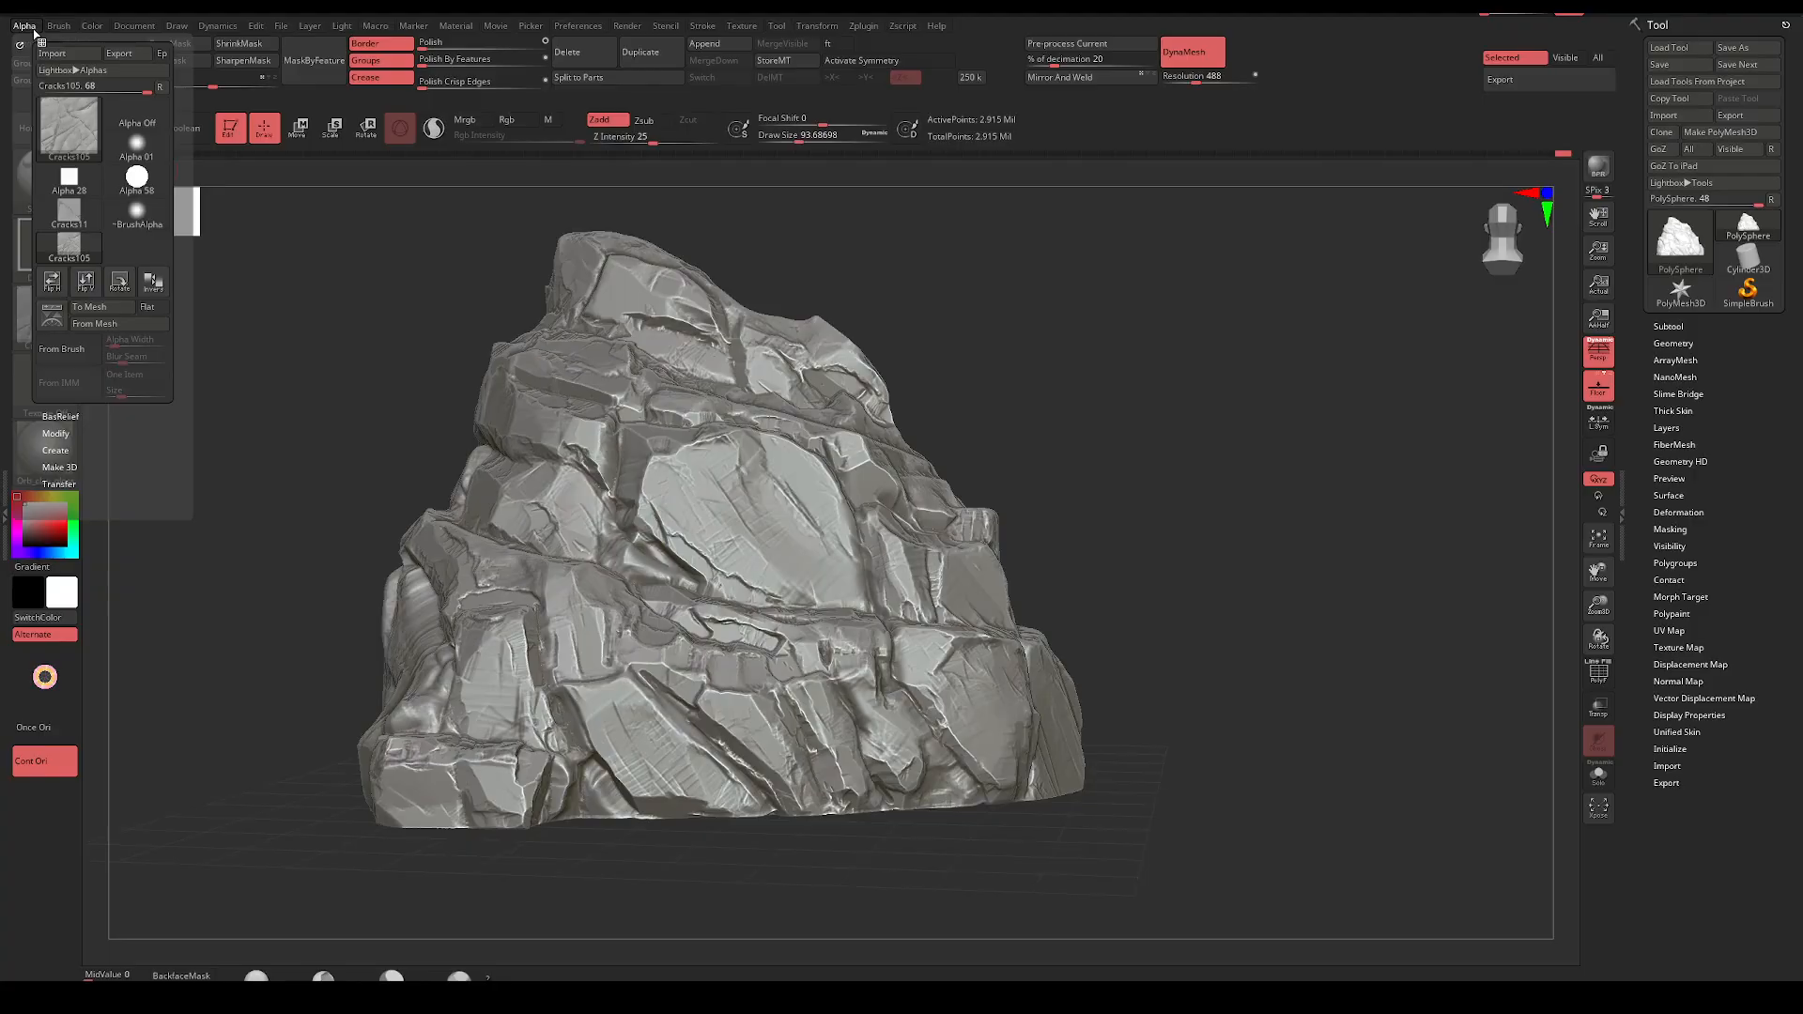
{"action": "left_click", "coordinate": [69, 434]}
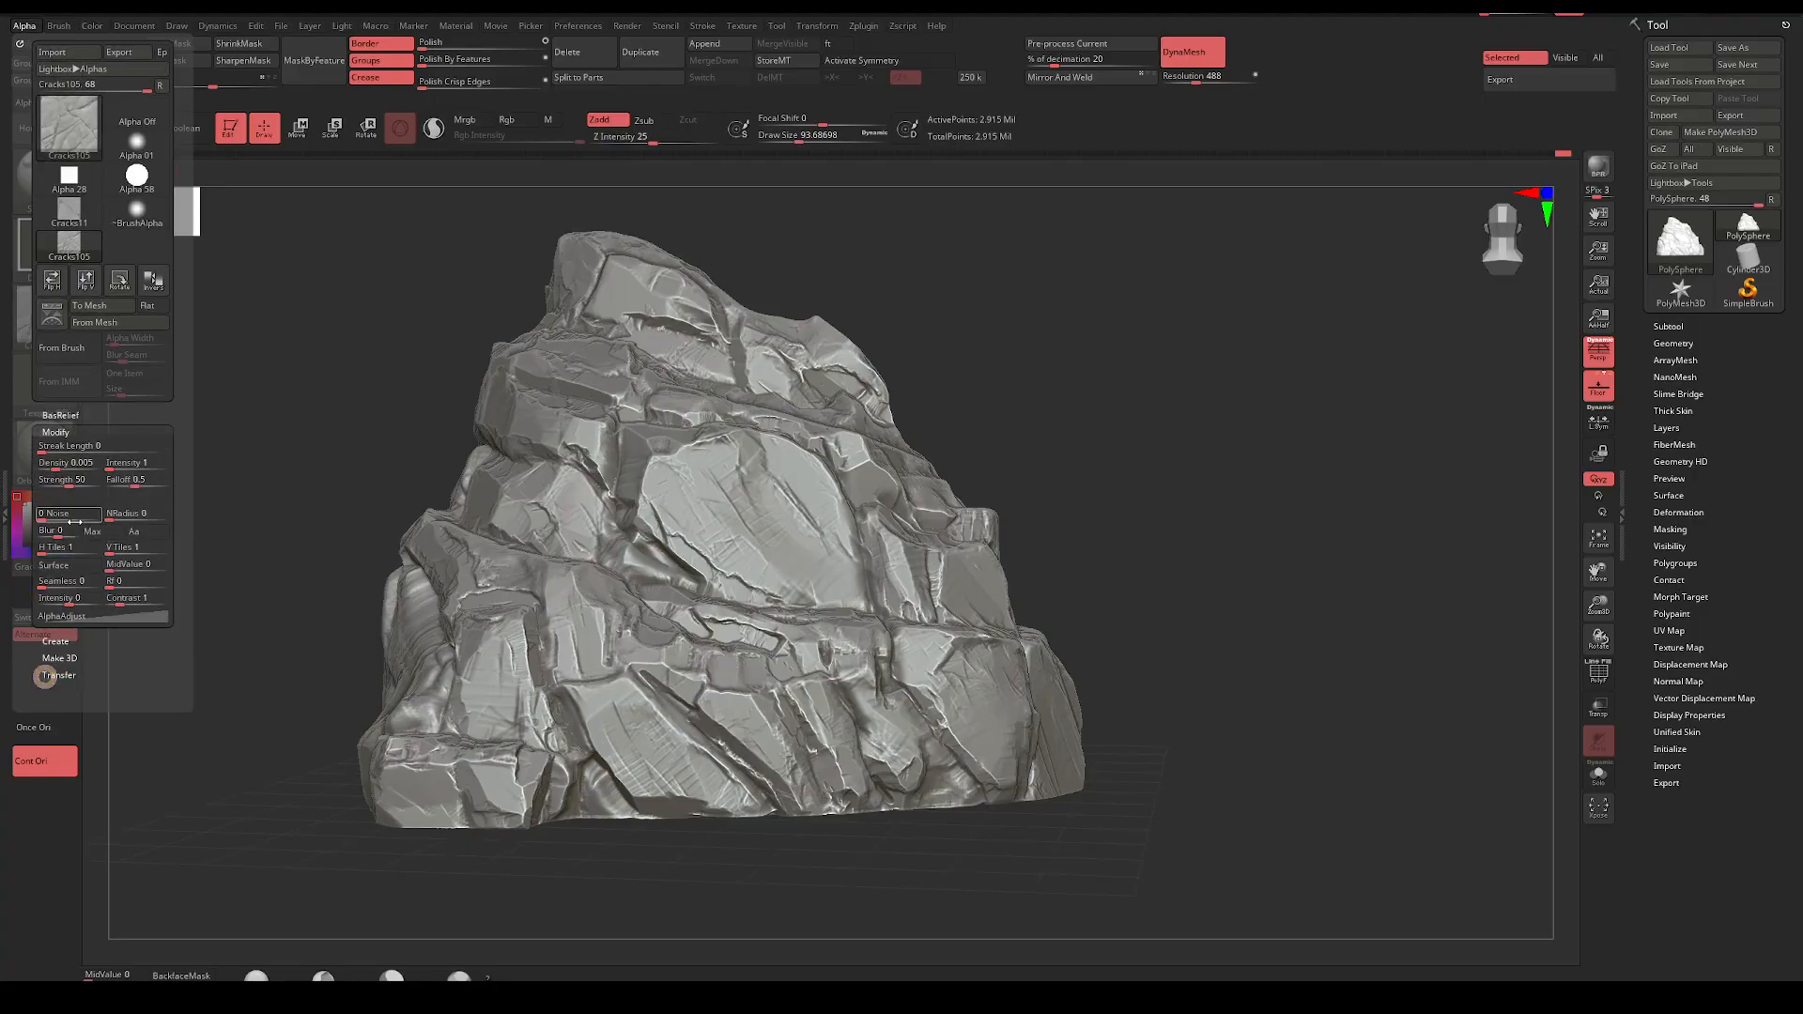
{"action": "left_click", "coordinate": [53, 565]}
{"action": "left_click", "coordinate": [134, 564]}
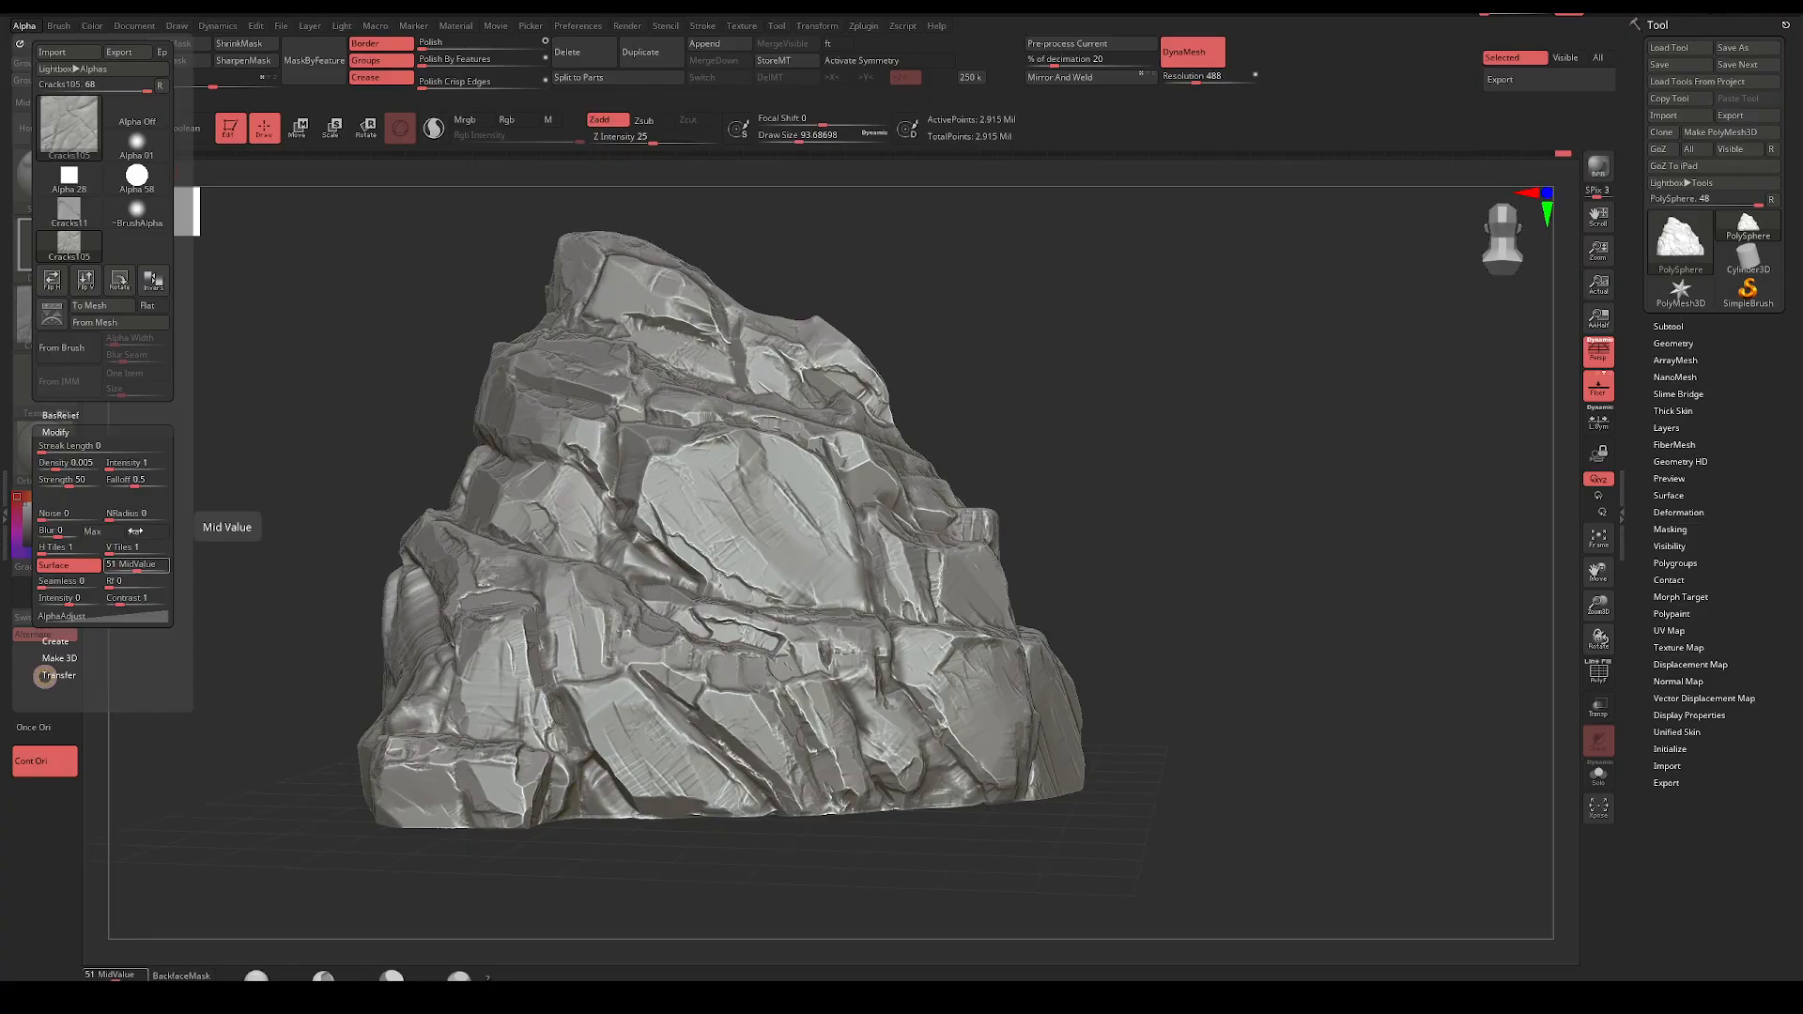
Try stamping the Cracks105 alpha over the unmasked central area of the rock in several sizes and directions
{"action": "left_click_drag", "start_coordinate": [725, 523], "coordinate": [1118, 516]}
{"action": "right_click_drag", "start_coordinate": [1118, 515], "coordinate": [1126, 601], "text": "ctrl"}
{"action": "key", "text": "ctrl+z"}
{"action": "mouse_move", "coordinate": [785, 540]}
{"action": "left_mouse_down"}
{"action": "mouse_move", "coordinate": [813, 564]}
{"action": "mouse_move", "coordinate": [1019, 469]}
{"action": "mouse_move", "coordinate": [1127, 386]}
{"action": "left_mouse_up"}
{"action": "key", "text": "ctrl+z"}
{"action": "key", "text": "space"}
{"action": "mouse_move", "coordinate": [756, 545]}
{"action": "left_mouse_down"}
{"action": "mouse_move", "coordinate": [779, 545]}
{"action": "mouse_move", "coordinate": [706, 554]}
{"action": "mouse_move", "coordinate": [664, 480]}
{"action": "mouse_move", "coordinate": [868, 563]}
{"action": "mouse_move", "coordinate": [845, 450]}
{"action": "mouse_move", "coordinate": [770, 620]}
{"action": "mouse_move", "coordinate": [654, 561]}
{"action": "mouse_move", "coordinate": [627, 516]}
{"action": "mouse_move", "coordinate": [648, 441]}
{"action": "left_mouse_up"}
{"action": "left_click_drag", "start_coordinate": [1180, 409], "coordinate": [1187, 417], "text": "ctrl"}
{"action": "key", "text": "ctrl+z"}
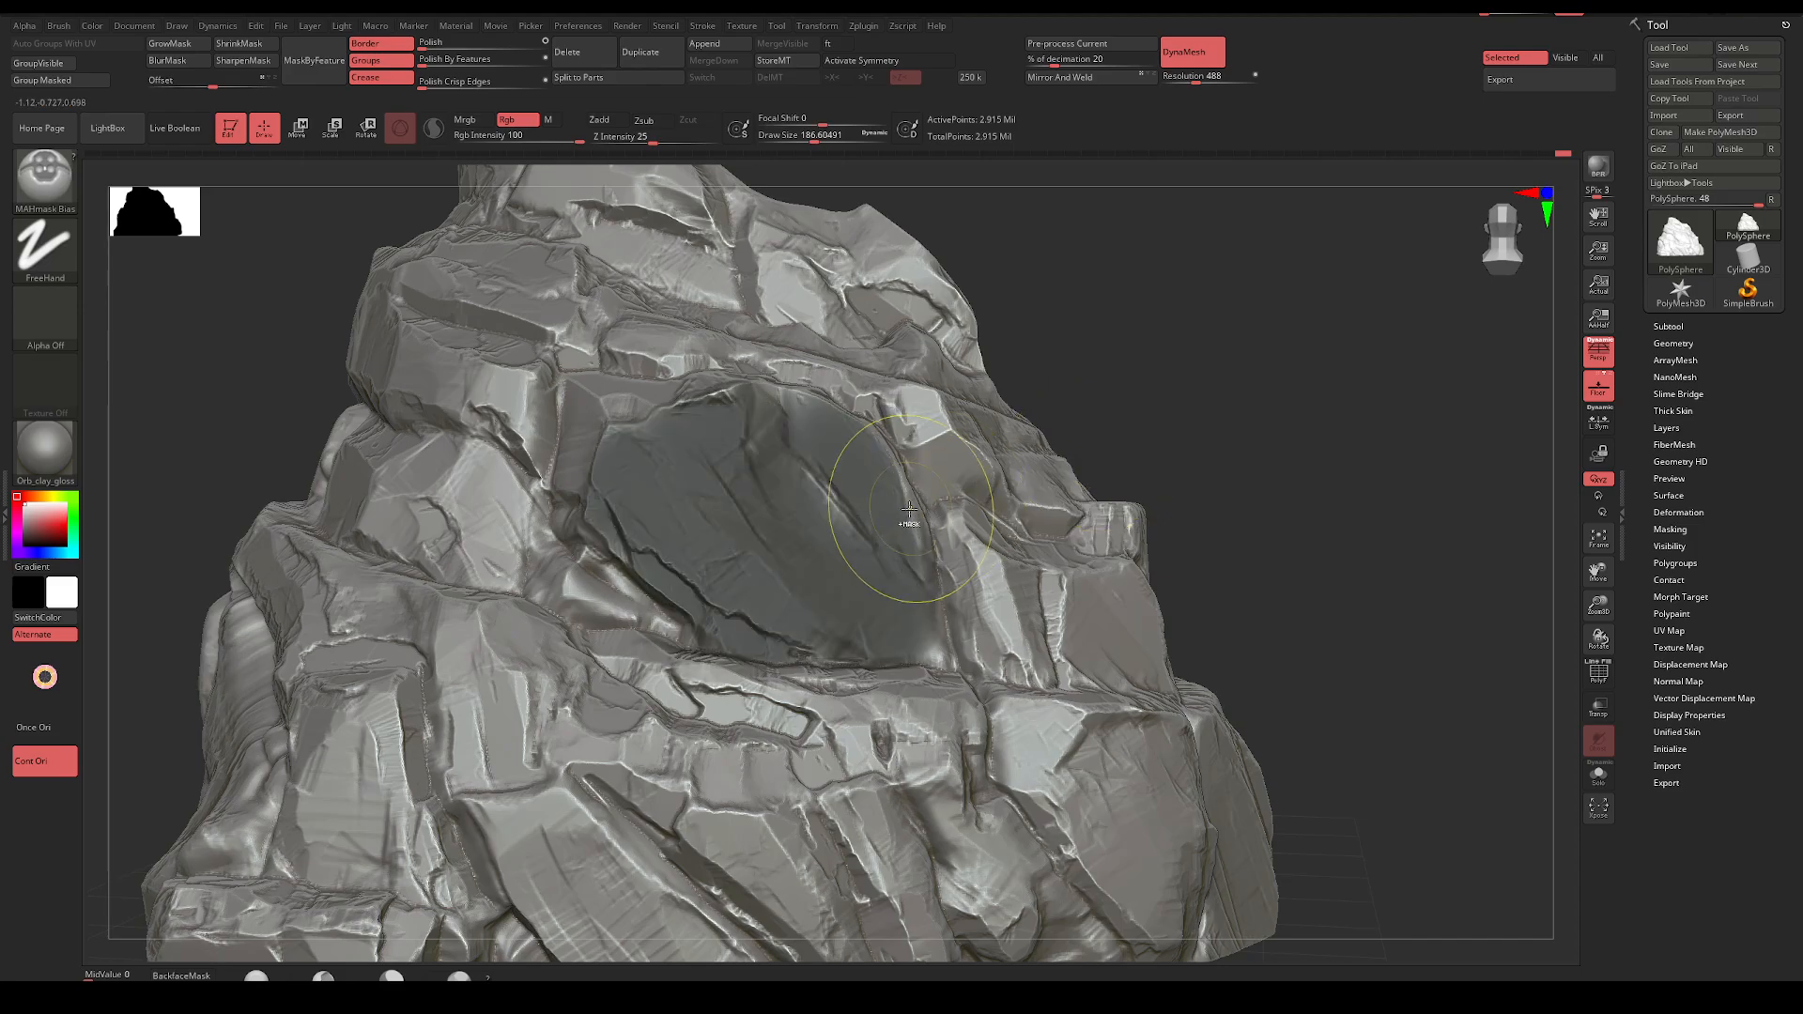
Mask the large central facet, switching the masking brush to MaskPen, and invert the mask to isolate that facet
{"action": "mouse_move", "coordinate": [833, 472]}
{"action": "left_mouse_down", "text": "ctrl"}
{"action": "mouse_move", "coordinate": [953, 582]}
{"action": "mouse_move", "coordinate": [833, 487]}
{"action": "left_mouse_up", "text": "ctrl"}
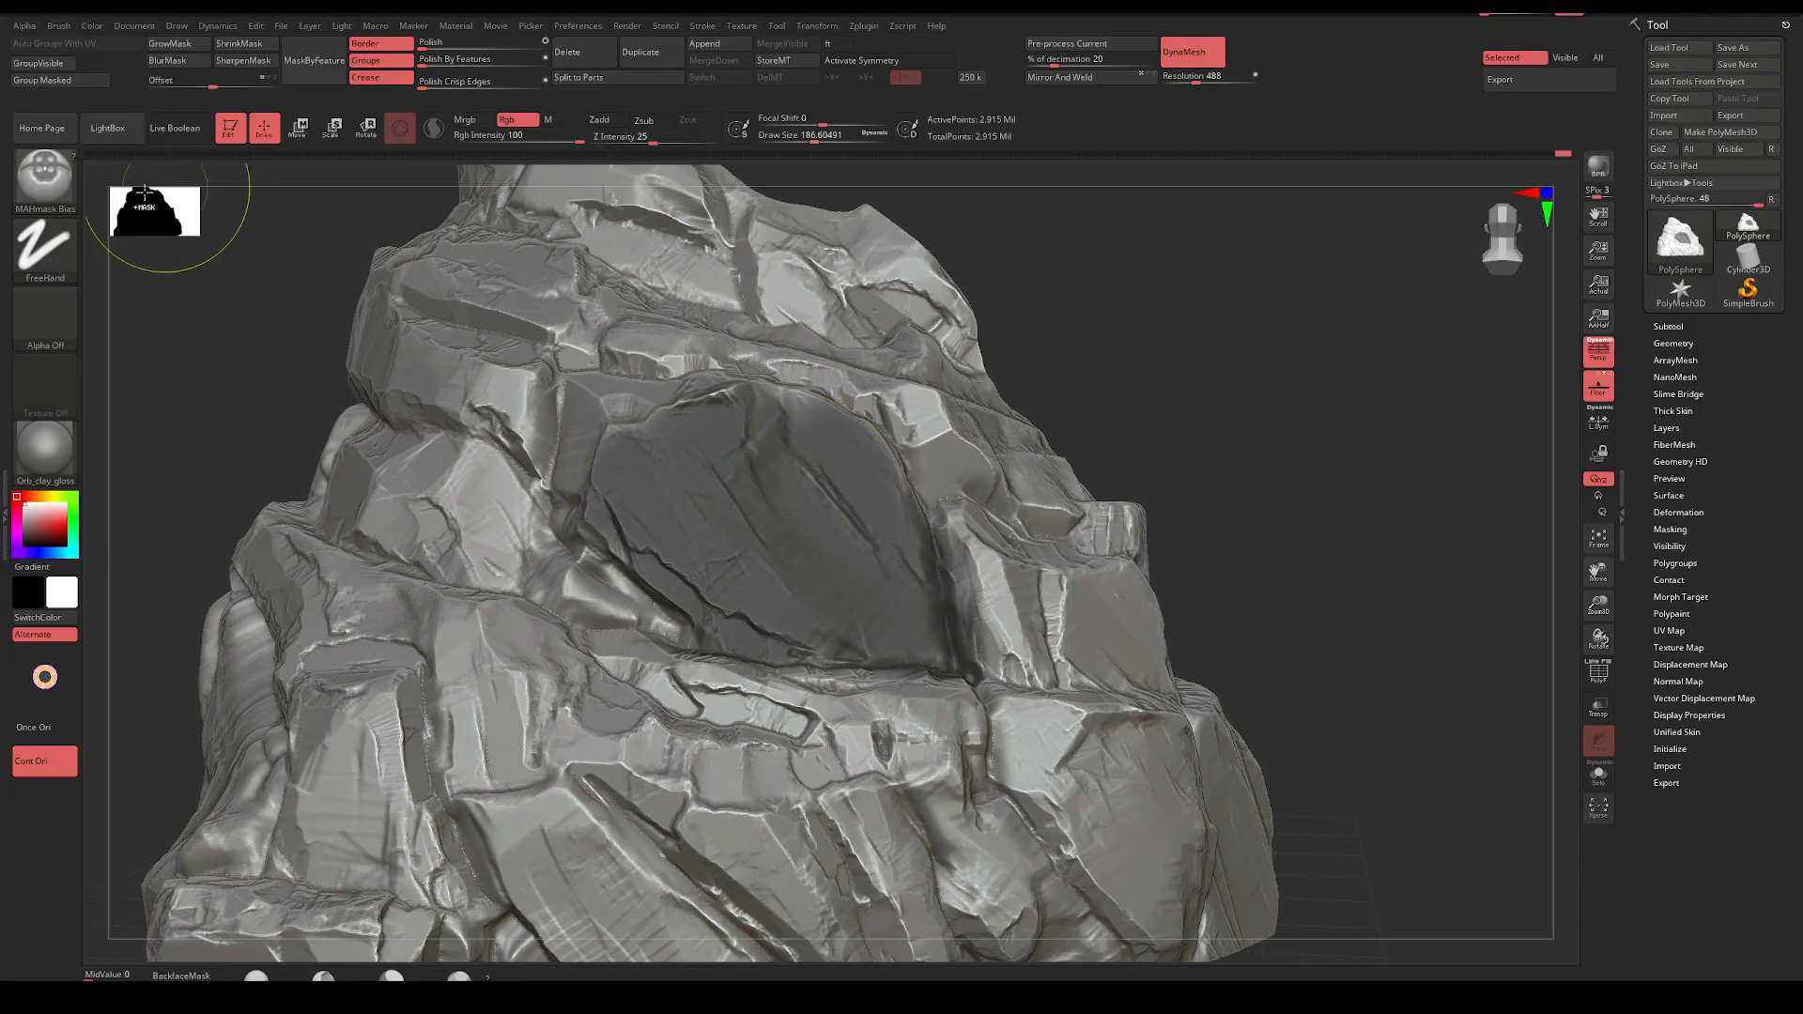
{"action": "left_click", "coordinate": [44, 176], "text": "ctrl"}
{"action": "left_click", "coordinate": [132, 201], "text": "ctrl"}
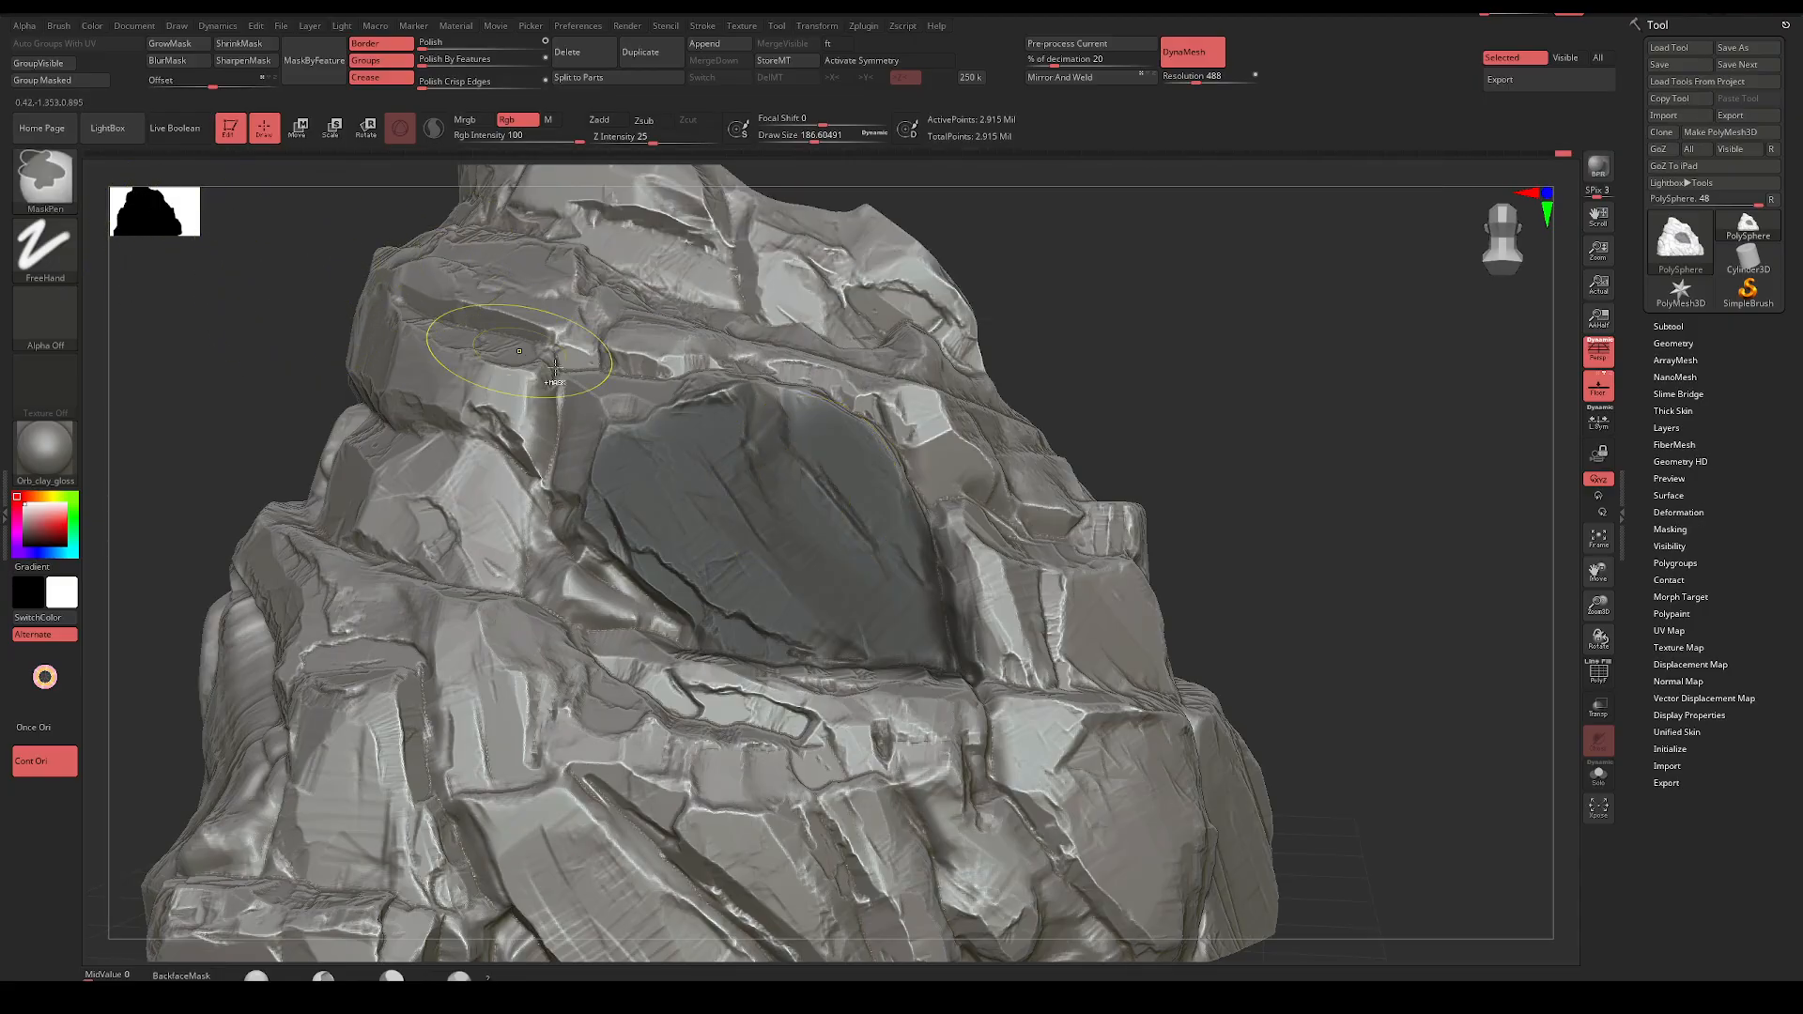
{"action": "left_click", "coordinate": [1137, 441], "text": "ctrl"}
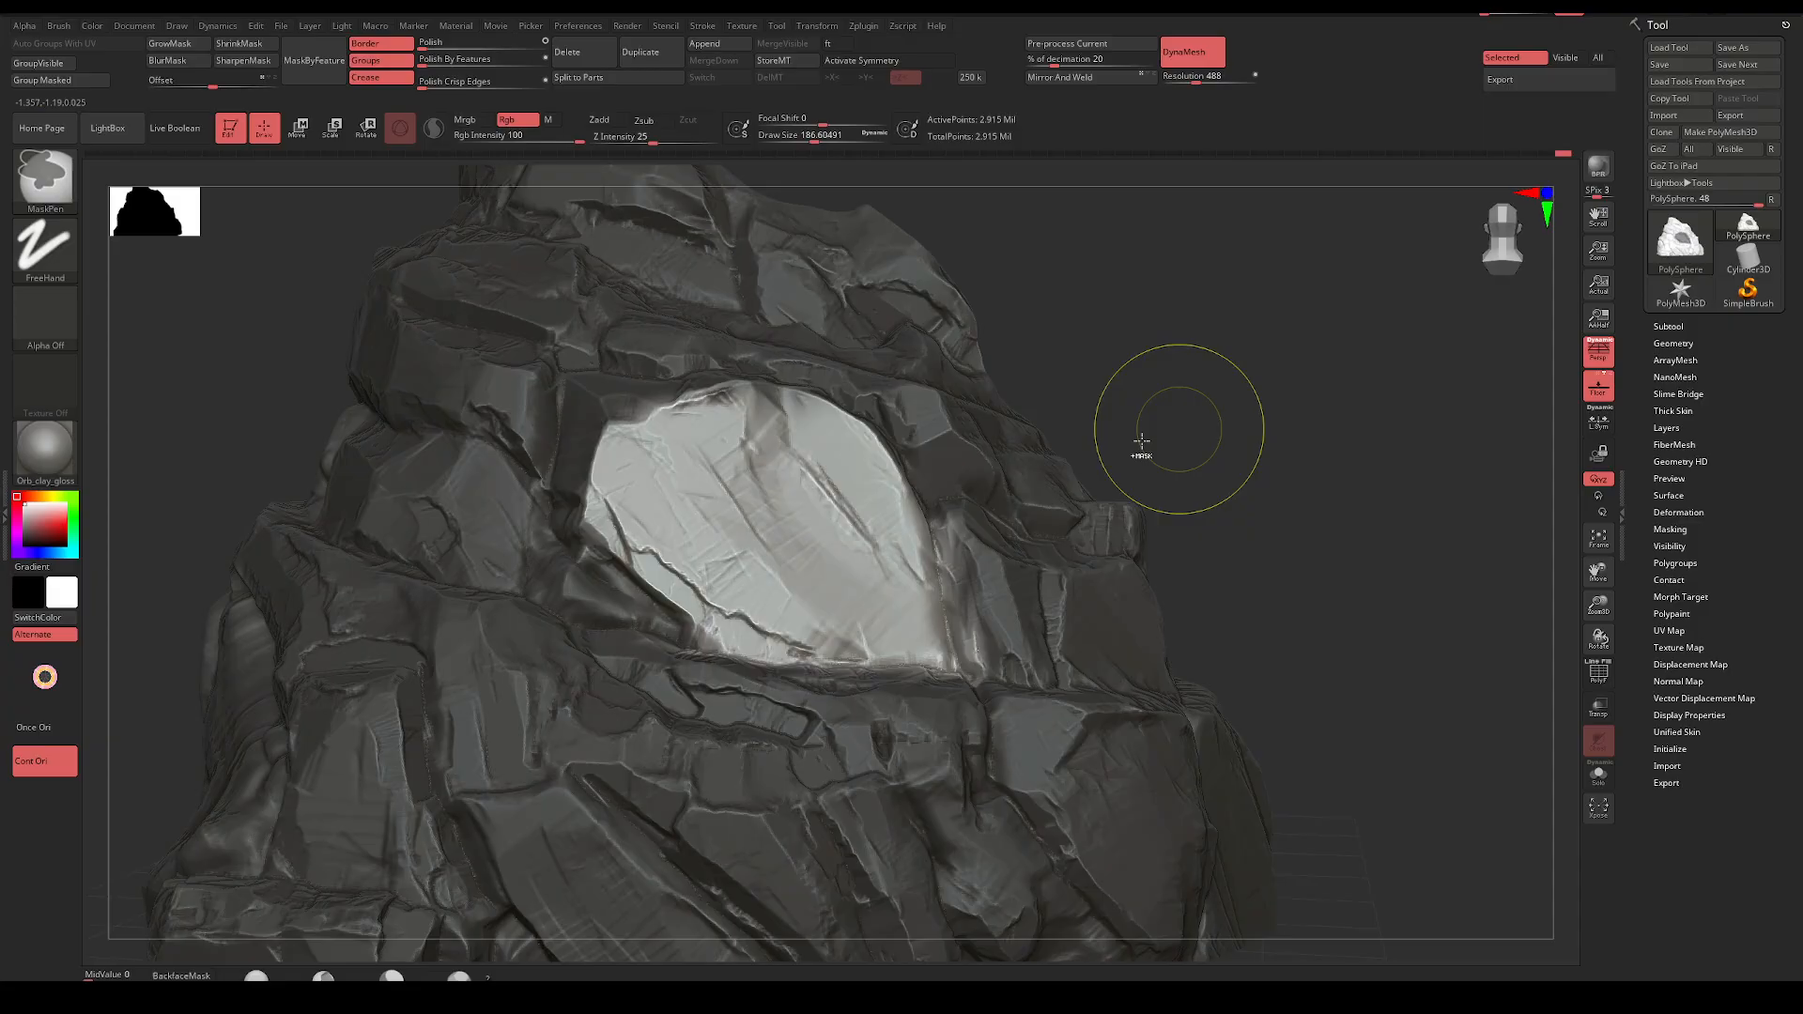
{"action": "key", "text": "ctrl+z"}
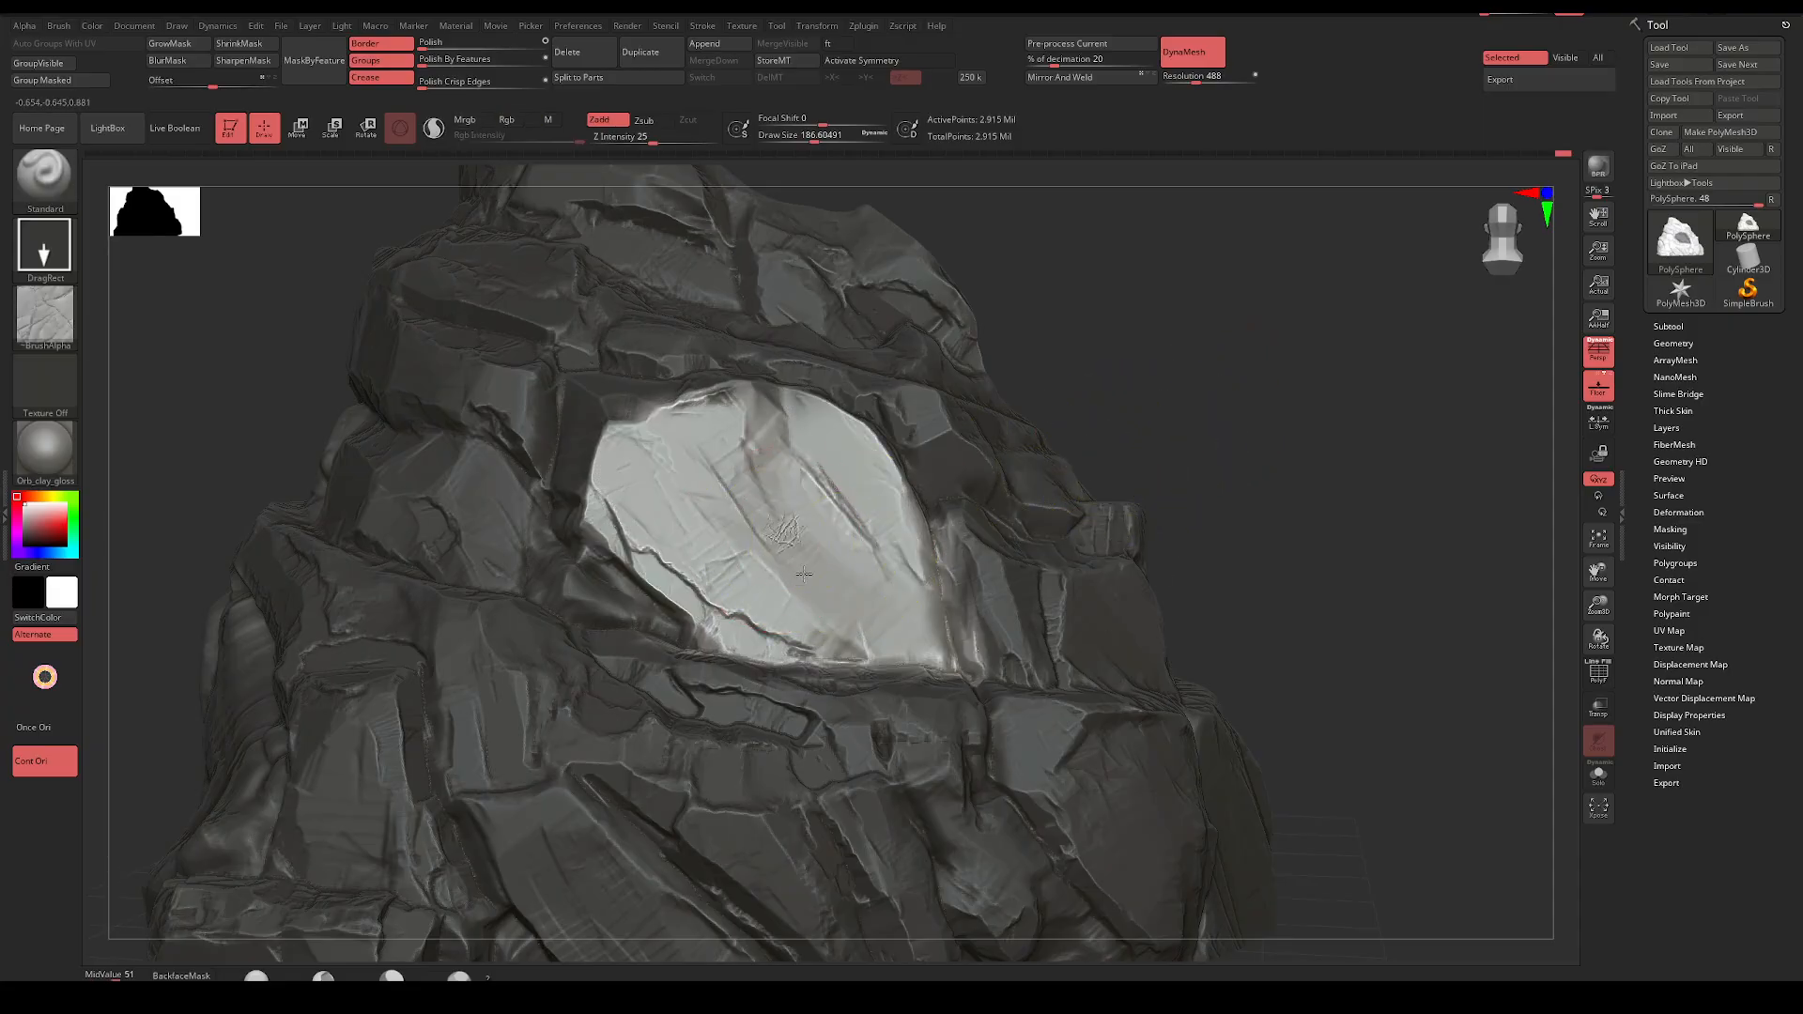
Try stamping the Cracks105 alpha onto the isolated central facet at Z Intensity 25, clearing the mask to judge it
{"action": "left_click_drag", "start_coordinate": [786, 524], "coordinate": [1080, 469]}
{"action": "mouse_move", "coordinate": [1247, 426]}
{"action": "left_mouse_down"}
{"action": "mouse_move", "coordinate": [1260, 459]}
{"action": "mouse_move", "coordinate": [1230, 432]}
{"action": "left_mouse_up"}
{"action": "key", "text": "ctrl+z"}
{"action": "left_click_drag", "start_coordinate": [768, 531], "coordinate": [948, 413]}
{"action": "left_click_drag", "start_coordinate": [1286, 450], "coordinate": [1240, 471]}
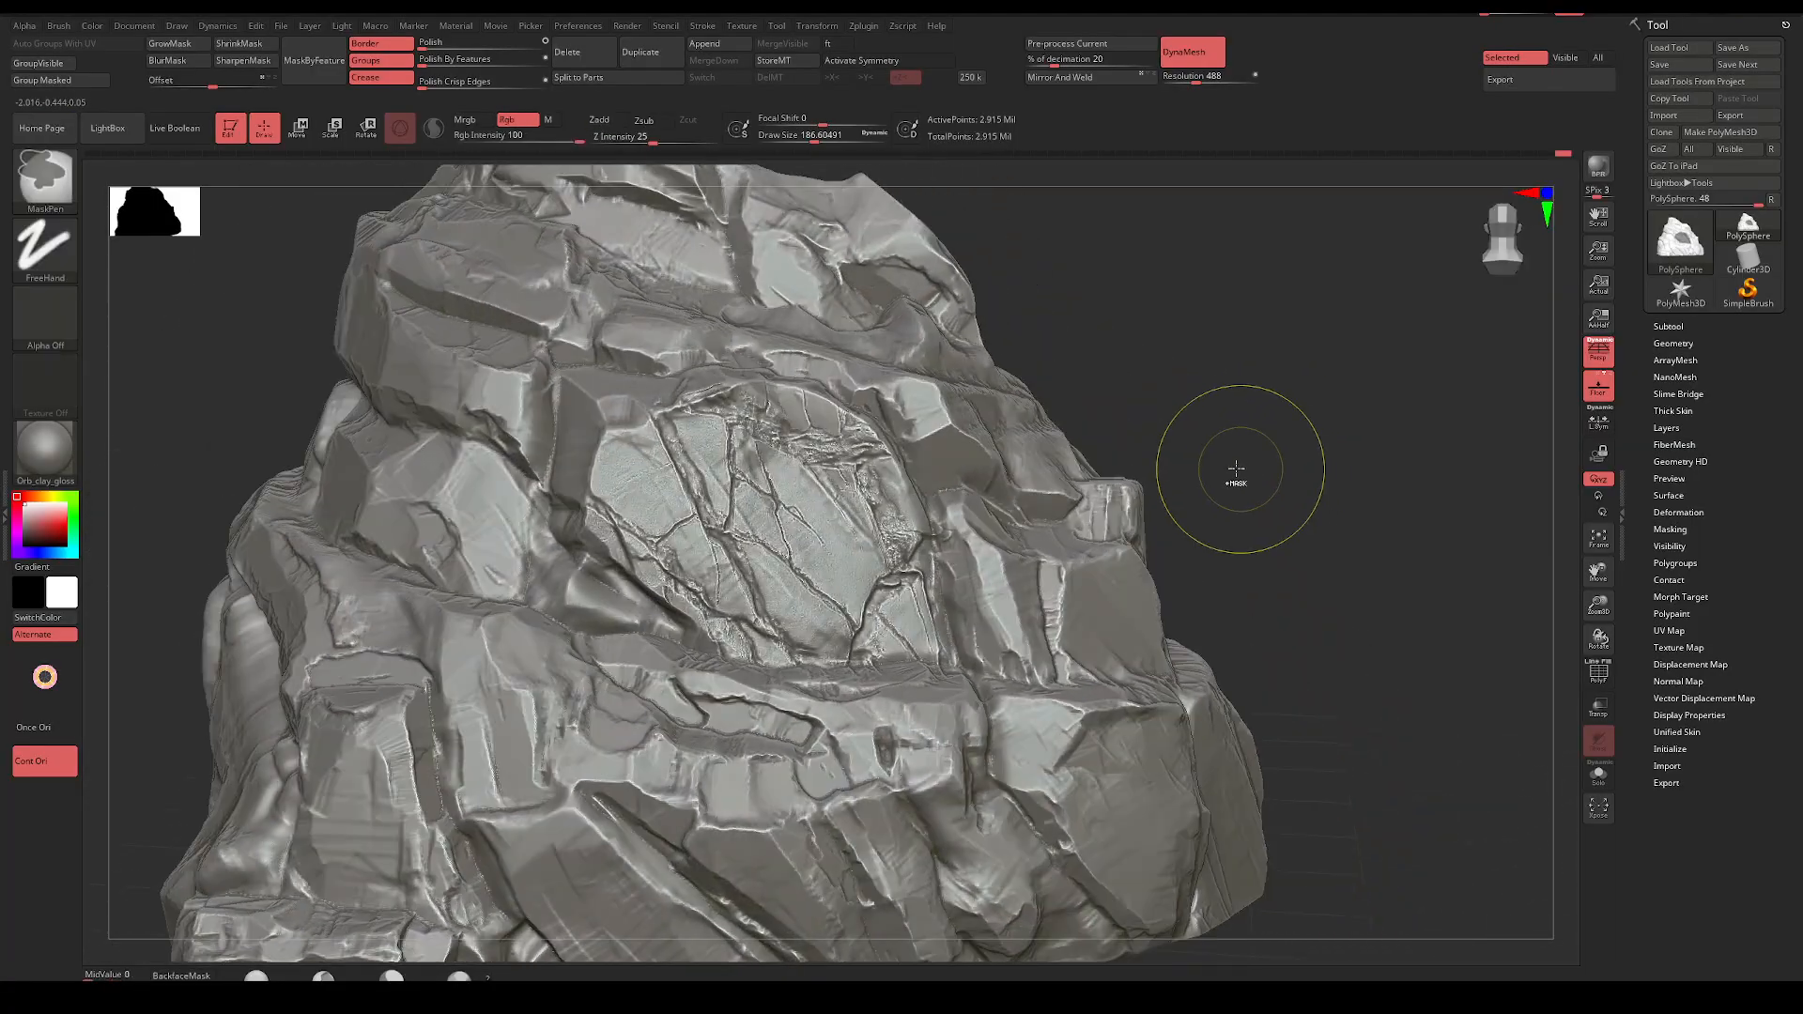
{"action": "key", "text": "ctrl+z"}
{"action": "key", "text": "ctrl+z"}
Import the Cracks123 alpha from the Alphas folder for the Standard brush
{"action": "left_click", "coordinate": [63, 324]}
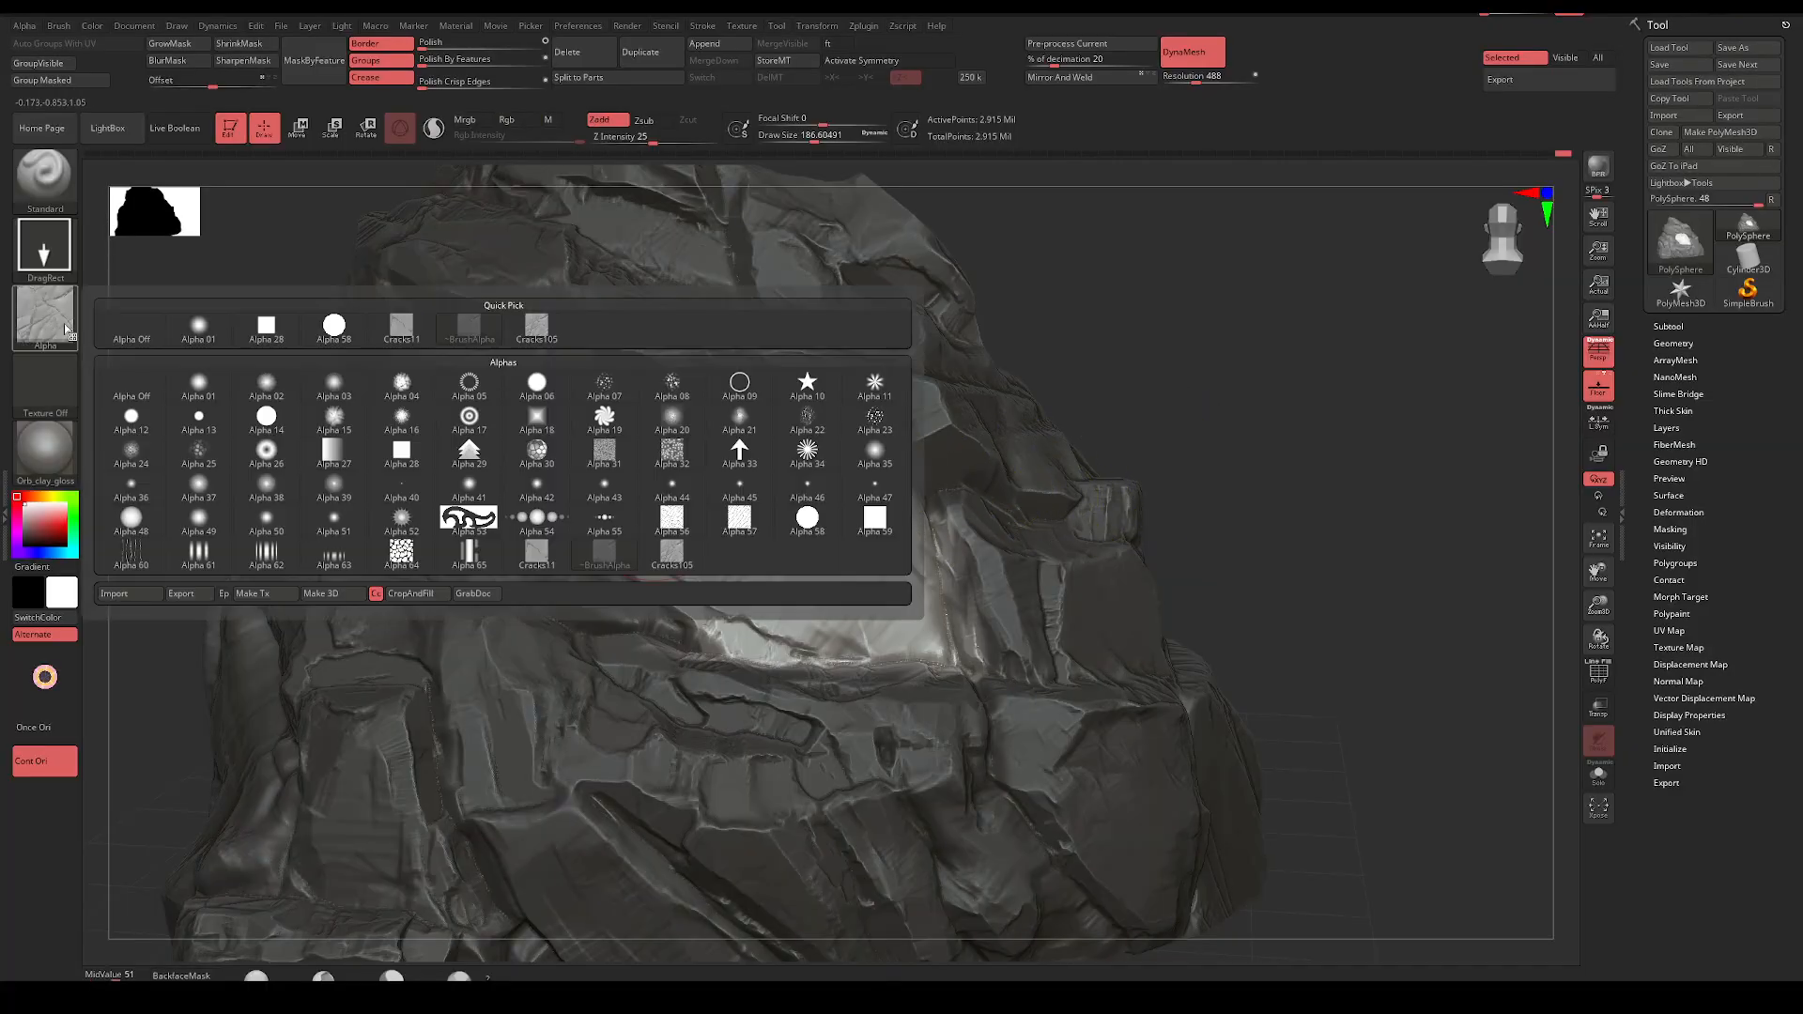
{"action": "left_click", "coordinate": [123, 594]}
{"action": "scroll", "coordinate": [601, 357], "scroll_direction": "down", "scroll_amount": 8}
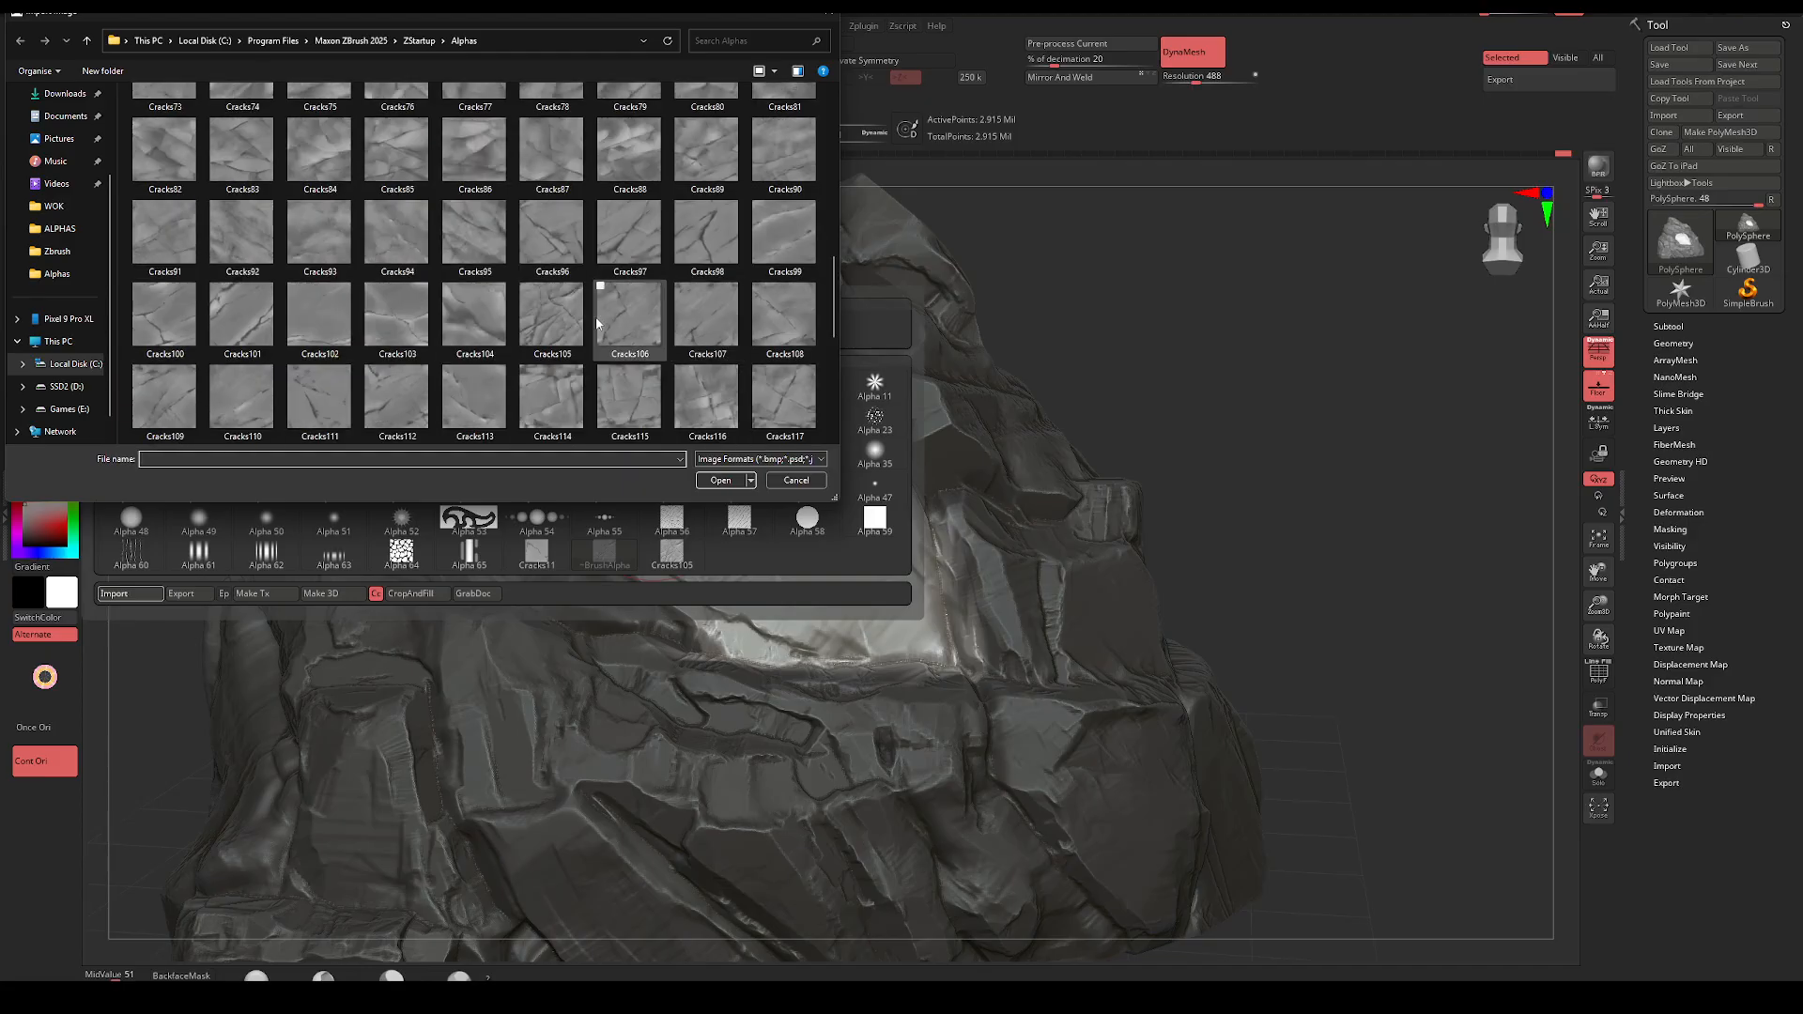
{"action": "scroll", "coordinate": [599, 294], "scroll_direction": "down", "scroll_amount": 2}
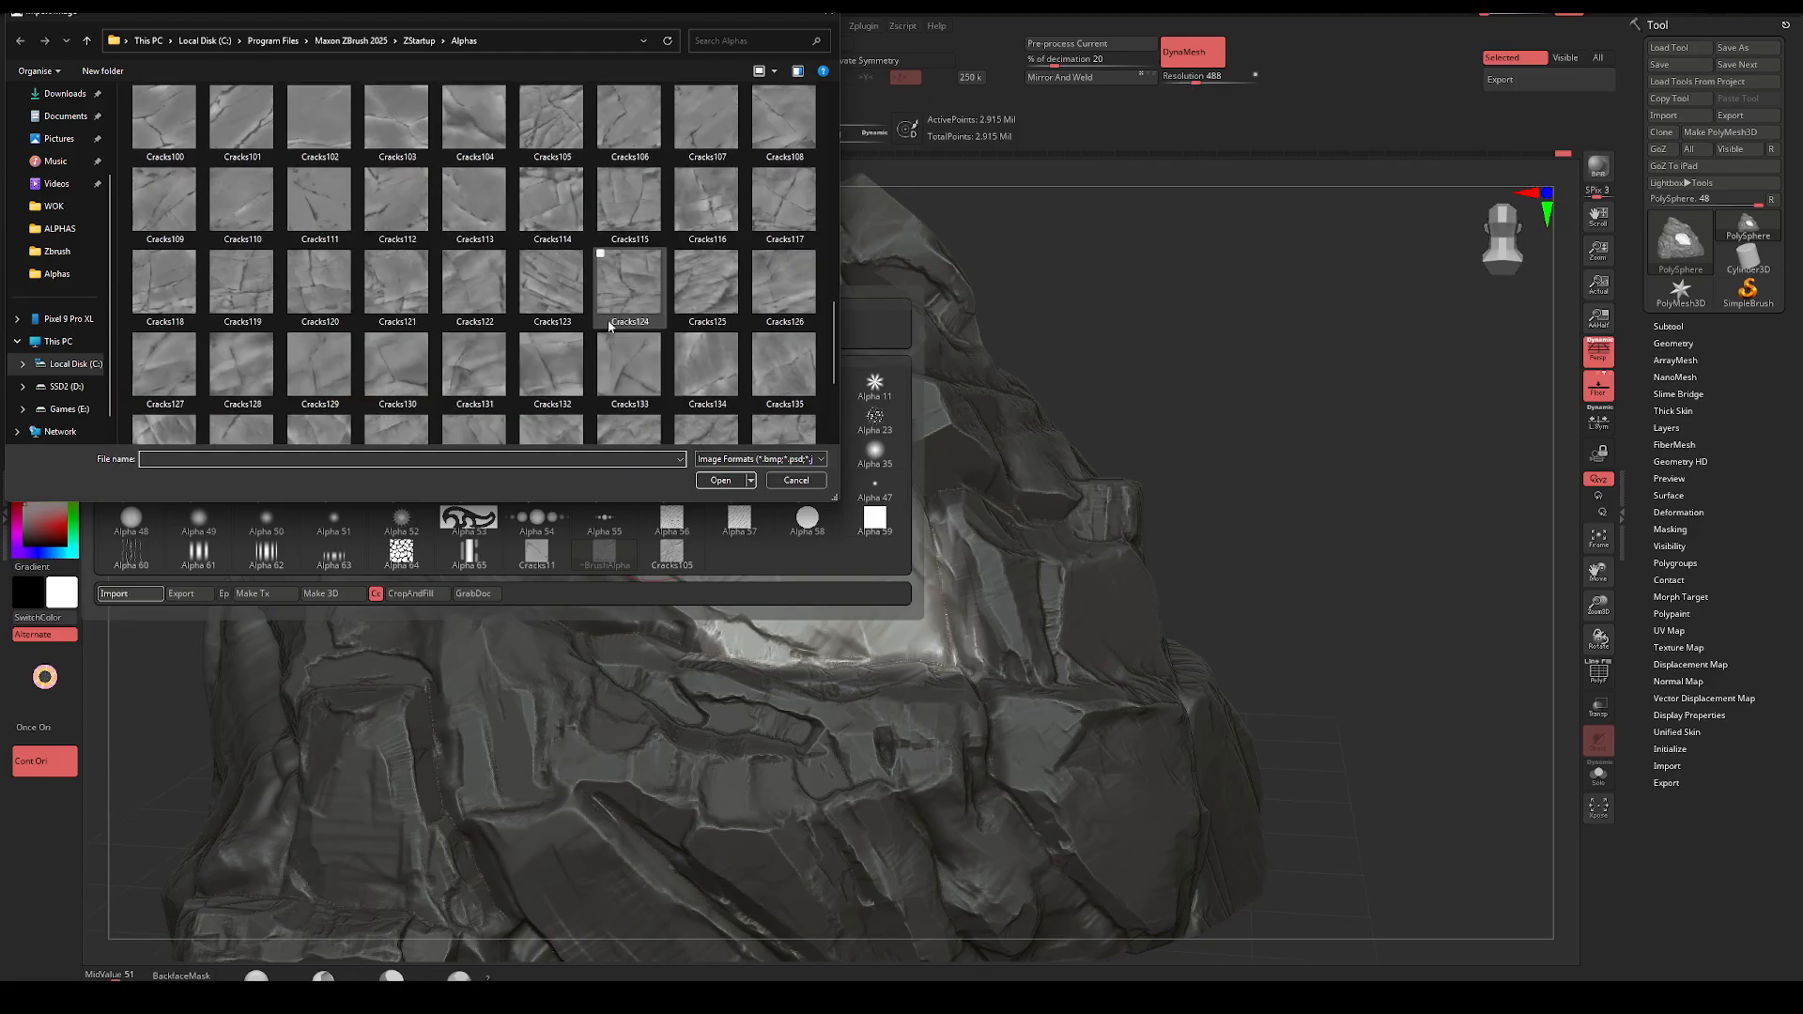
{"action": "double_click", "coordinate": [566, 297]}
Try stamping the Cracks123 alpha onto the isolated central facet at Z Intensity 25 and 39
{"action": "left_click_drag", "start_coordinate": [775, 523], "coordinate": [1033, 605]}
{"action": "mouse_move", "coordinate": [1160, 521]}
{"action": "left_mouse_down"}
{"action": "mouse_move", "coordinate": [1231, 516]}
{"action": "mouse_move", "coordinate": [1169, 525]}
{"action": "left_mouse_up"}
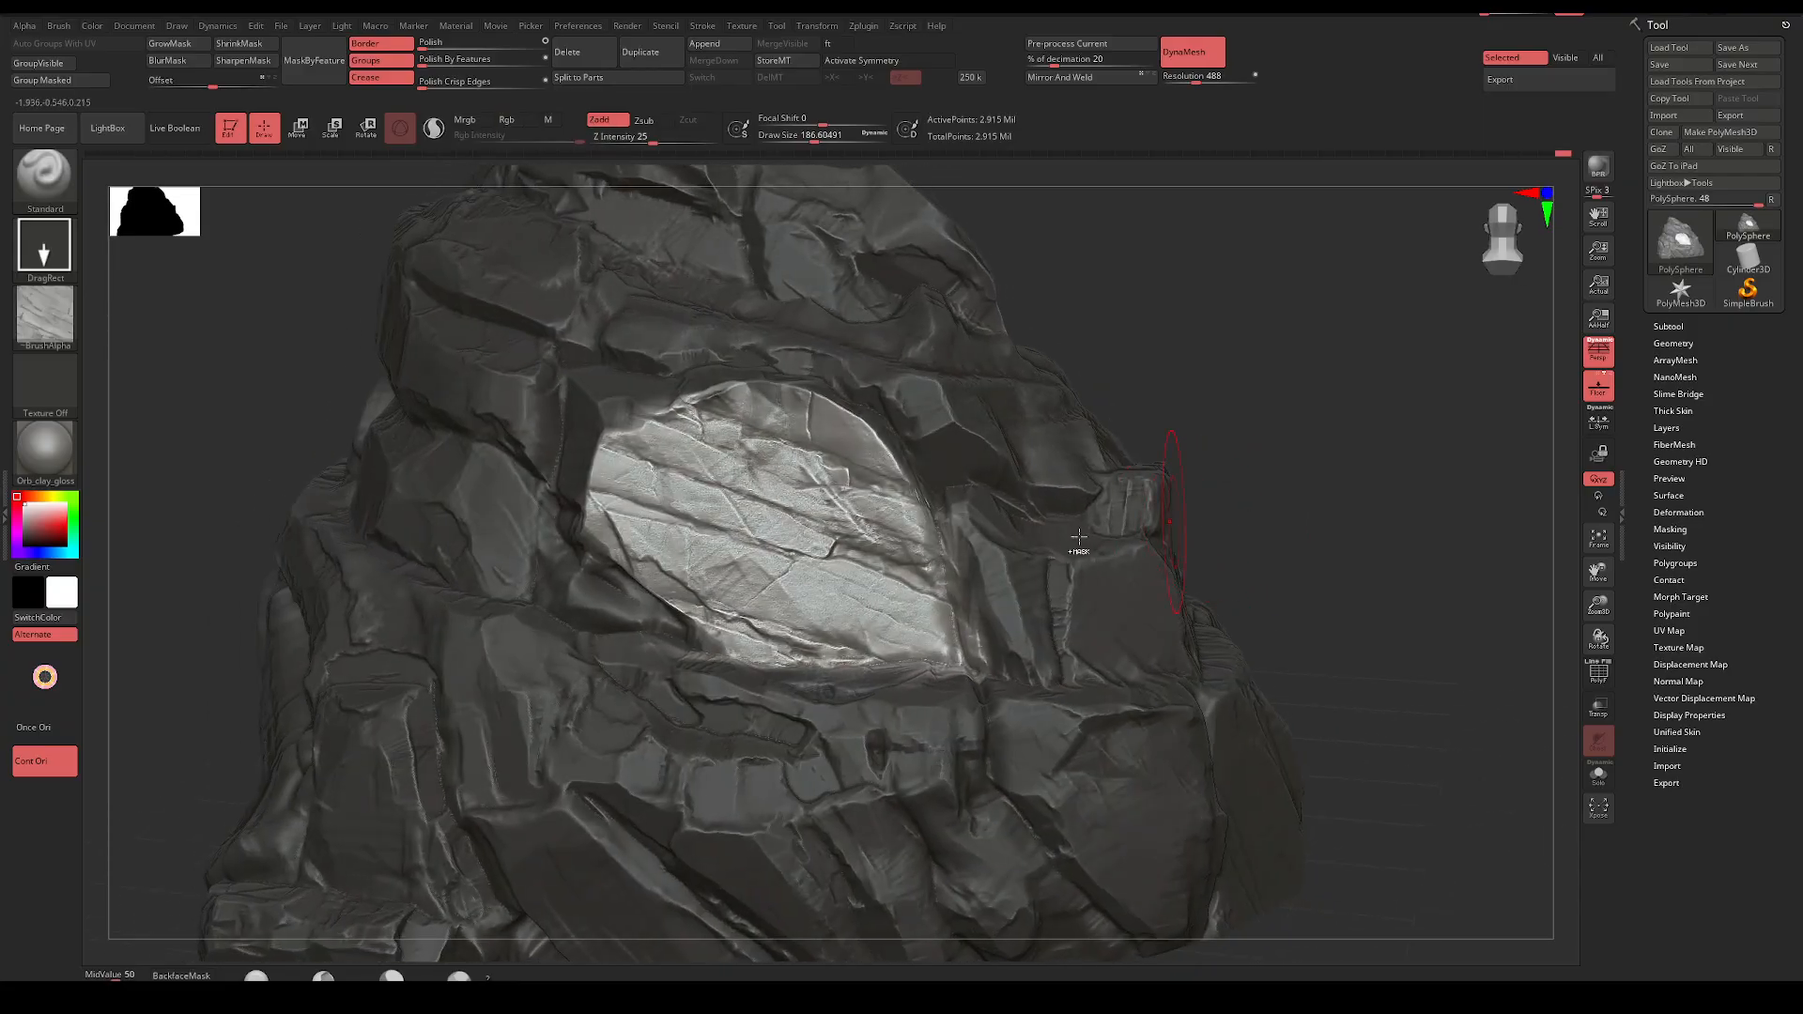
{"action": "key", "text": "ctrl+z"}
{"action": "key", "text": "space"}
{"action": "left_click_drag", "start_coordinate": [915, 661], "coordinate": [930, 661]}
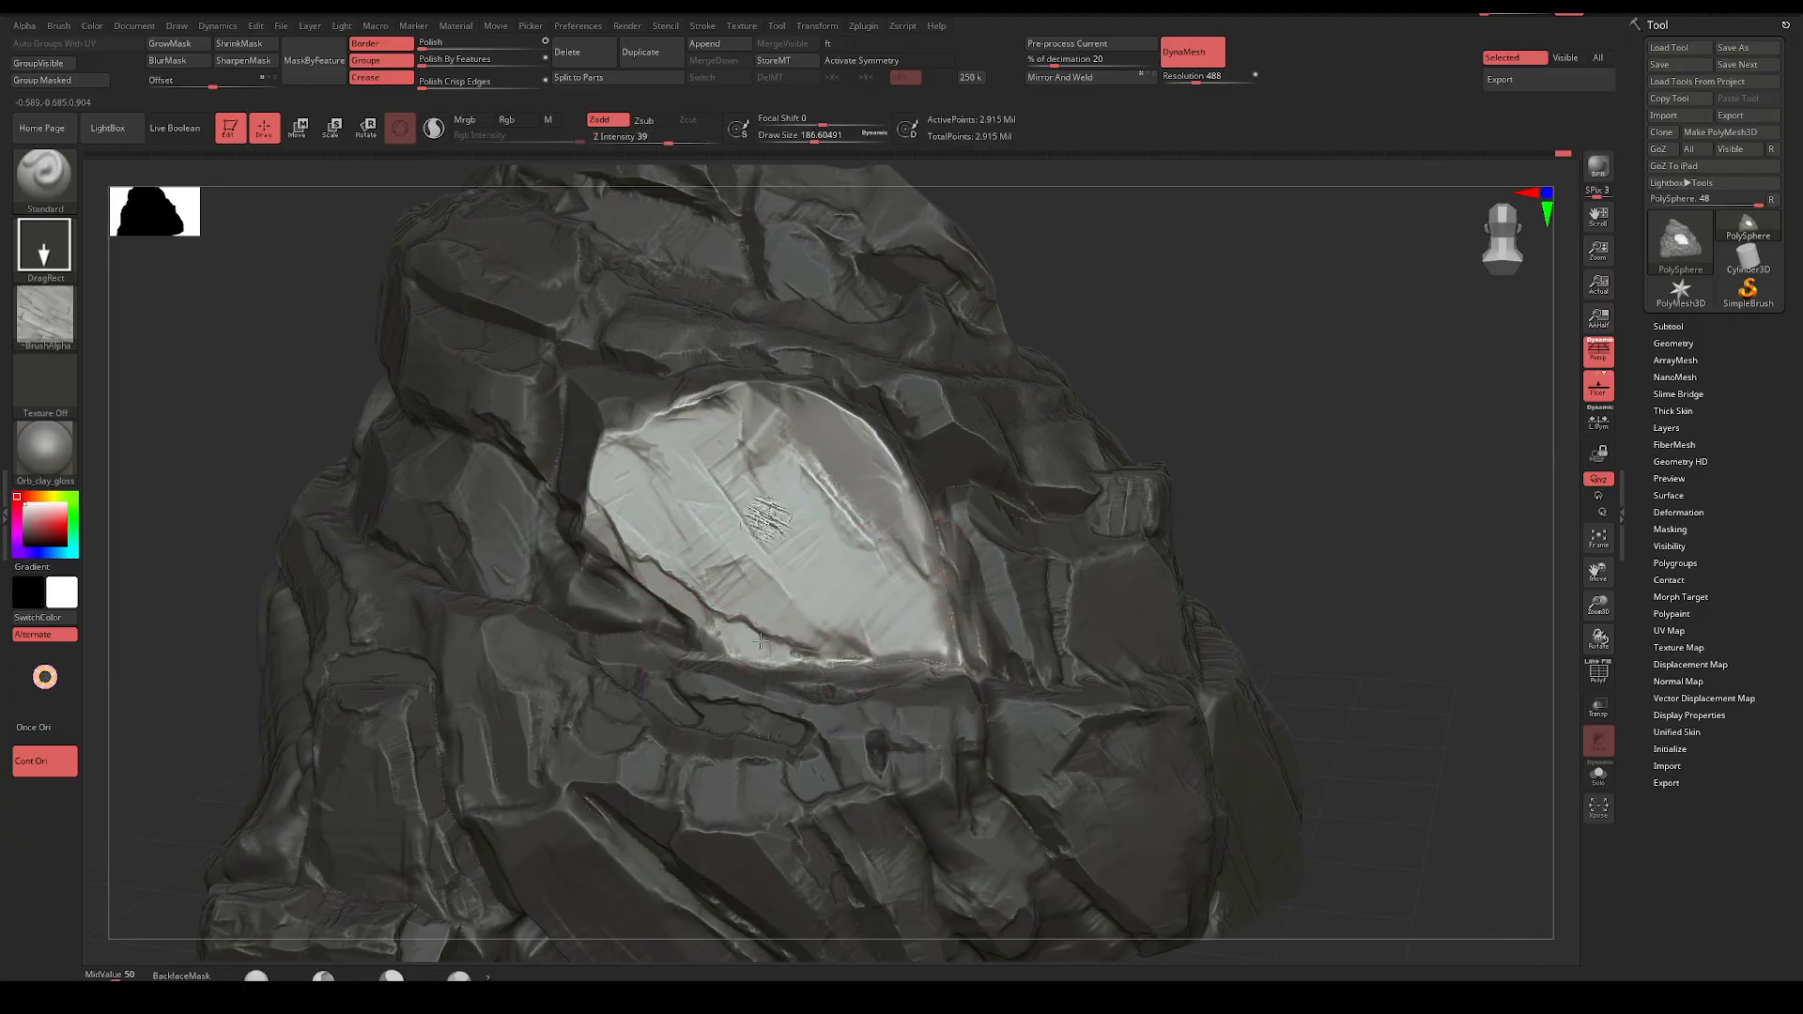
{"action": "left_click_drag", "start_coordinate": [766, 519], "coordinate": [857, 430]}
{"action": "left_click_drag", "start_coordinate": [1186, 533], "coordinate": [1155, 554]}
{"action": "key", "text": "ctrl+z"}
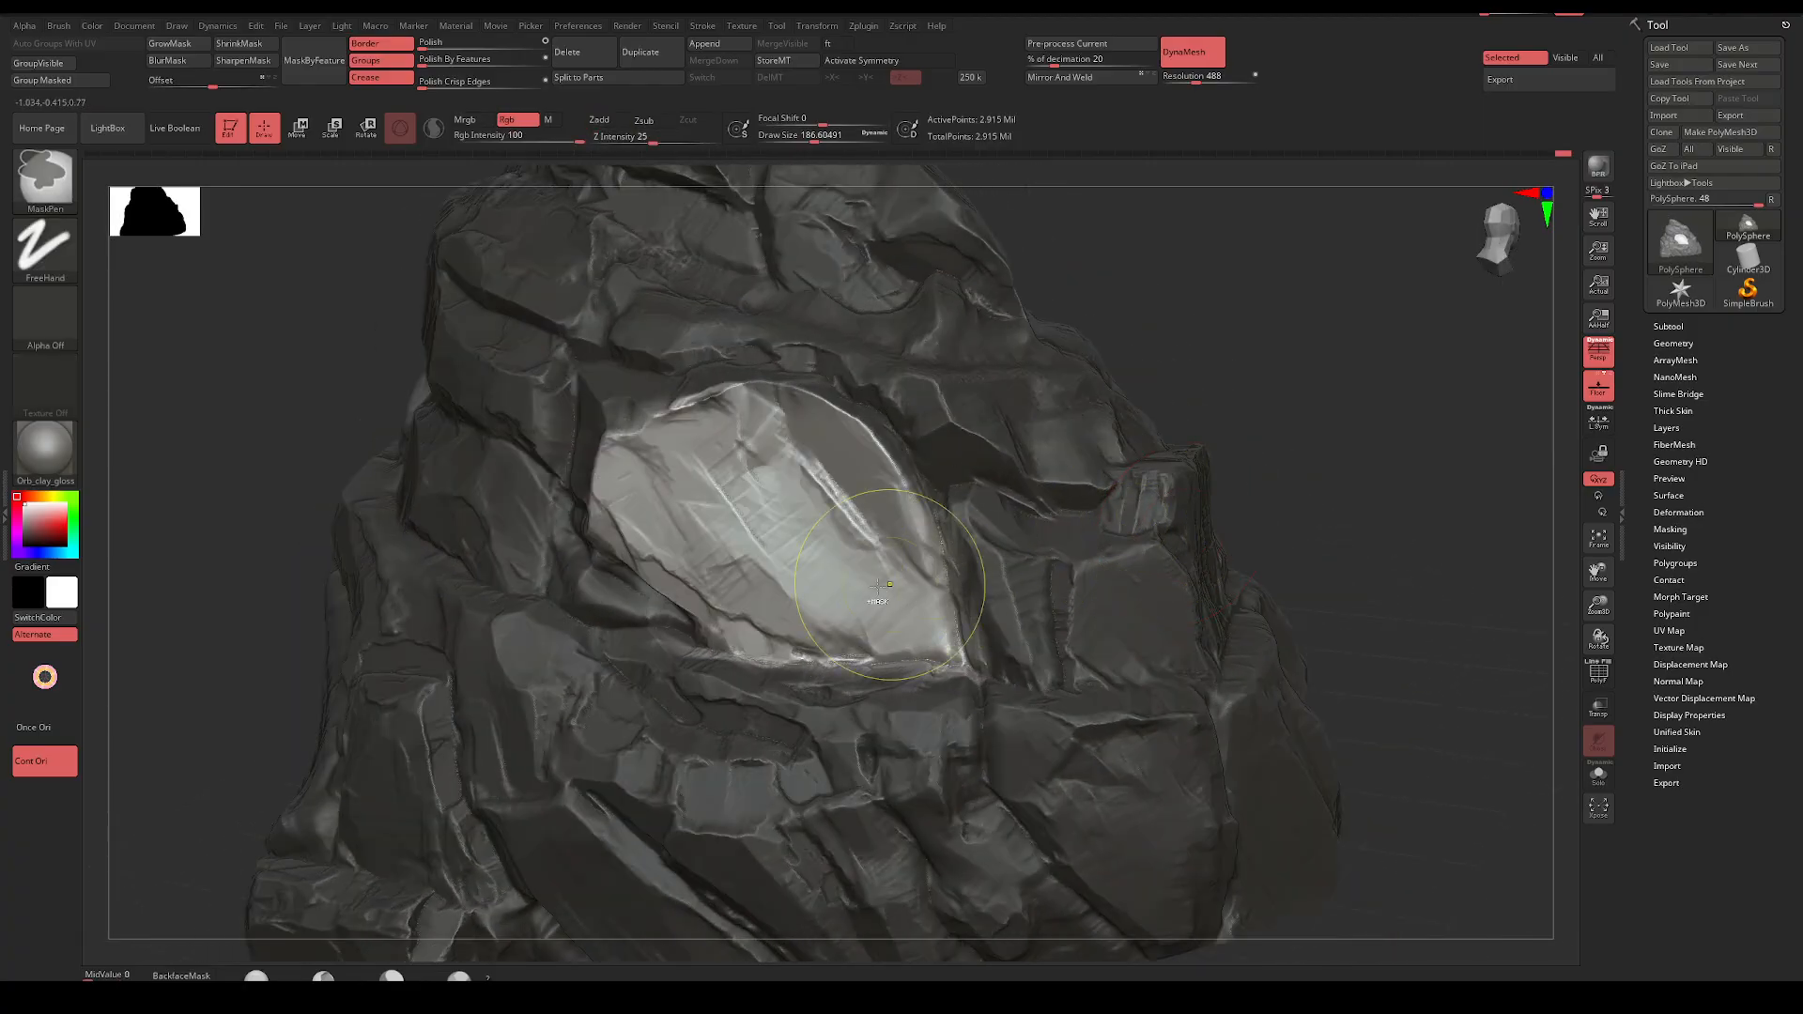
Set Z Intensity to 20, stamp the Cracks123 alpha across the central facet and clear the mask
{"action": "key", "text": "space"}
{"action": "left_click_drag", "start_coordinate": [815, 612], "coordinate": [794, 612]}
{"action": "left_click_drag", "start_coordinate": [770, 531], "coordinate": [772, 851]}
{"action": "mouse_move", "coordinate": [1267, 535]}
{"action": "left_mouse_down"}
{"action": "mouse_move", "coordinate": [1179, 532]}
{"action": "mouse_move", "coordinate": [1281, 528]}
{"action": "mouse_move", "coordinate": [1251, 574]}
{"action": "mouse_move", "coordinate": [1280, 588]}
{"action": "mouse_move", "coordinate": [1240, 594]}
{"action": "mouse_move", "coordinate": [1228, 507]}
{"action": "left_mouse_up"}
Isolate the slanted facet at the rock's lower front with an inverted mask, stamp the Cracks123 alpha on it and clear the mask
{"action": "mouse_move", "coordinate": [684, 676]}
{"action": "left_mouse_down", "text": "ctrl"}
{"action": "mouse_move", "coordinate": [742, 751]}
{"action": "mouse_move", "coordinate": [679, 714]}
{"action": "mouse_move", "coordinate": [648, 658]}
{"action": "mouse_move", "coordinate": [708, 688]}
{"action": "left_mouse_up", "text": "ctrl"}
{"action": "left_click", "coordinate": [768, 822], "text": "ctrl"}
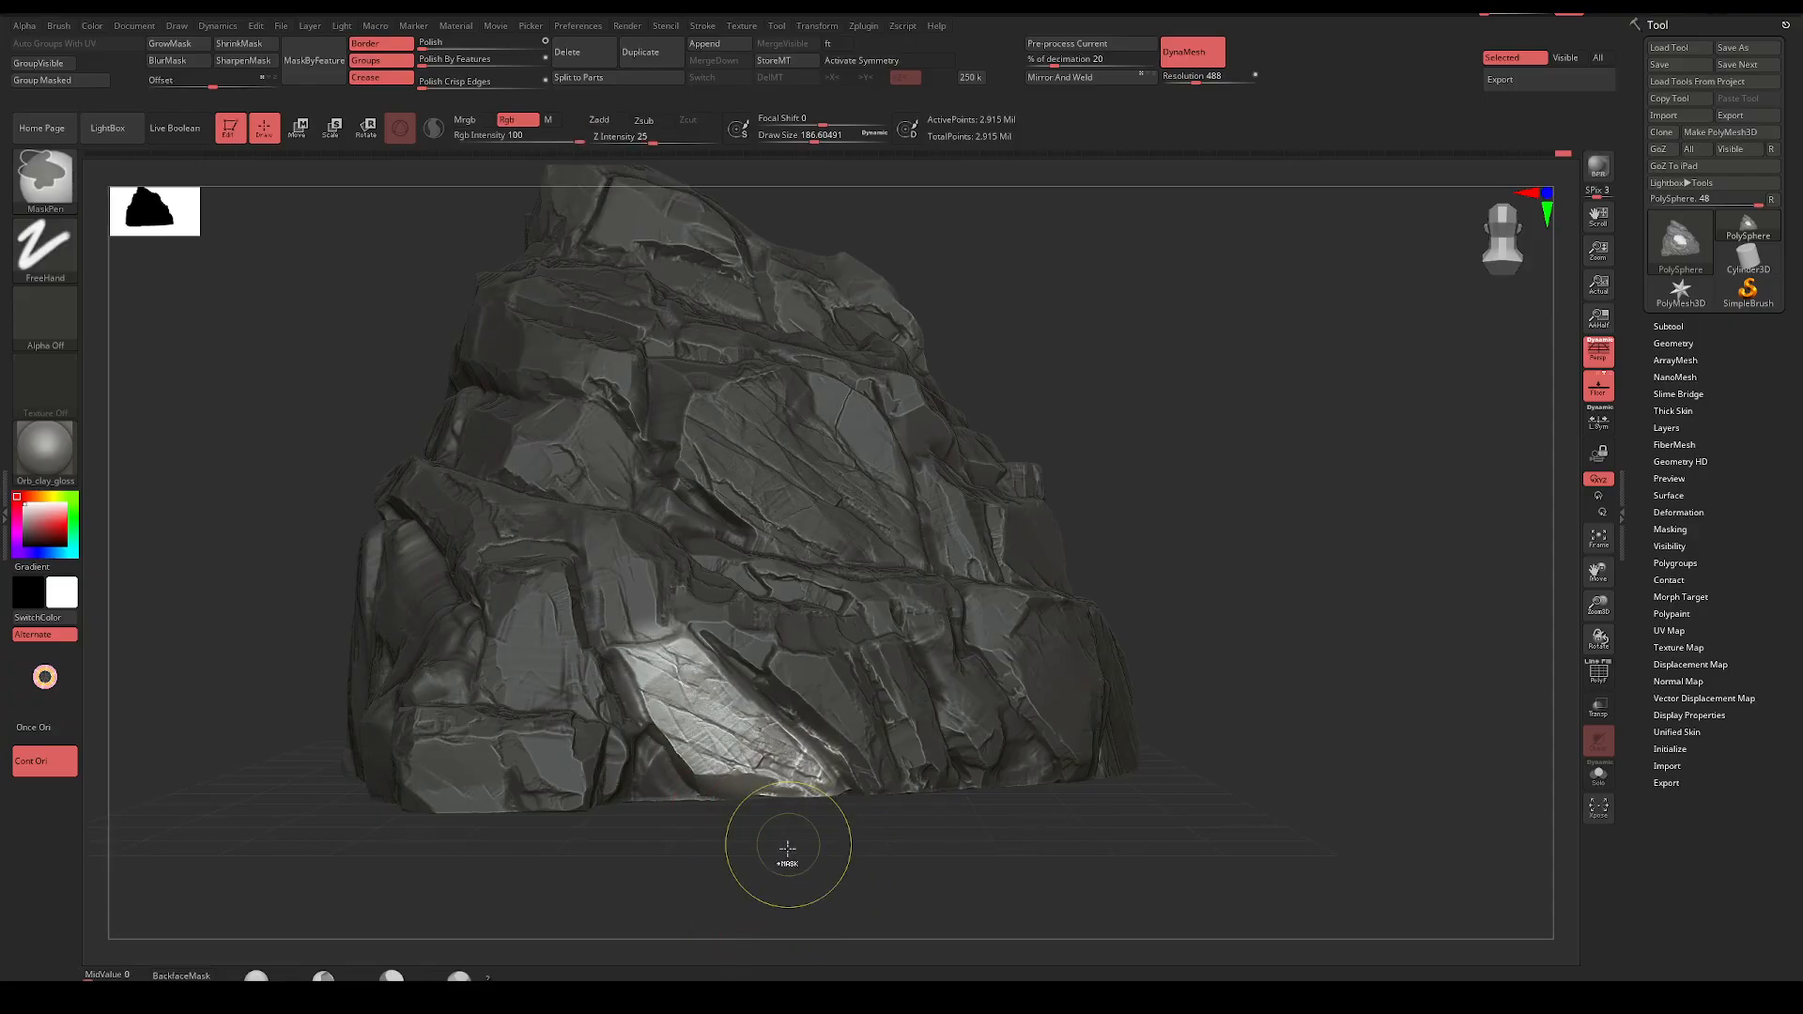
{"action": "left_click_drag", "start_coordinate": [789, 853], "coordinate": [857, 909], "text": "ctrl"}
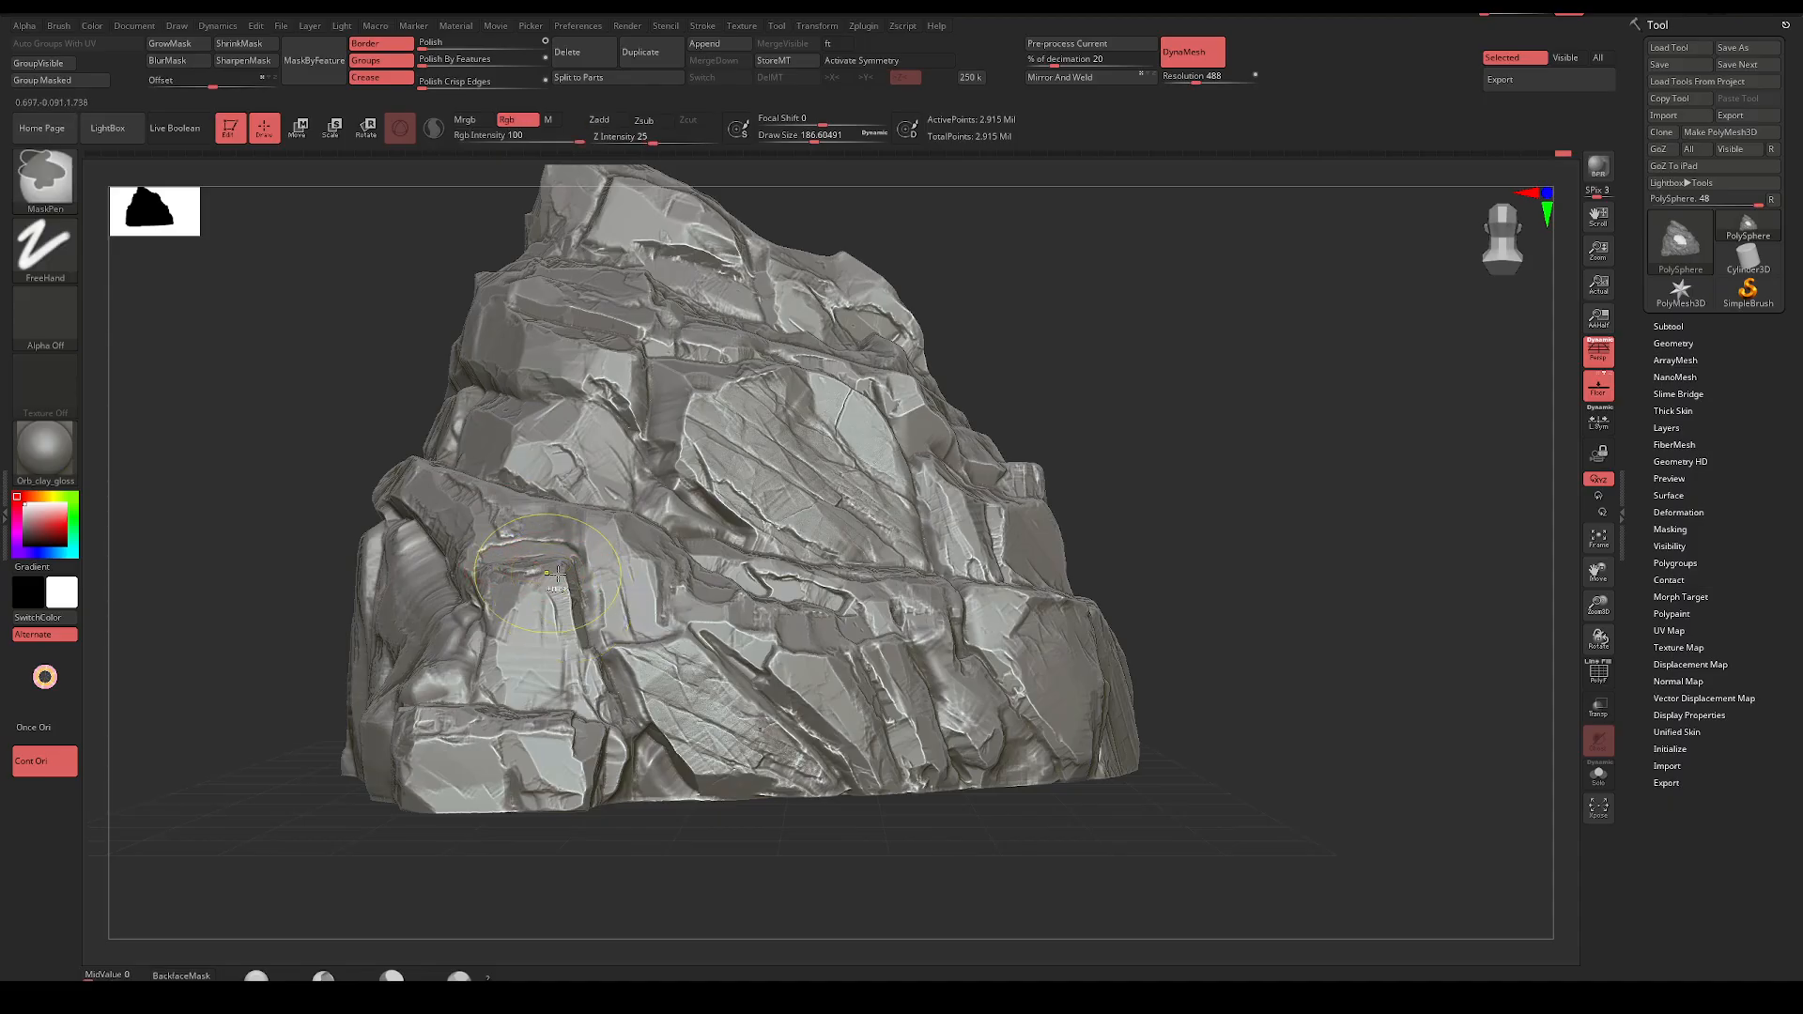
Stamp the Cracks123 alpha across the unmasked blocks at the rock's lower outer corner, raising Z Intensity from 20 to 38
{"action": "left_click_drag", "start_coordinate": [522, 608], "coordinate": [455, 757]}
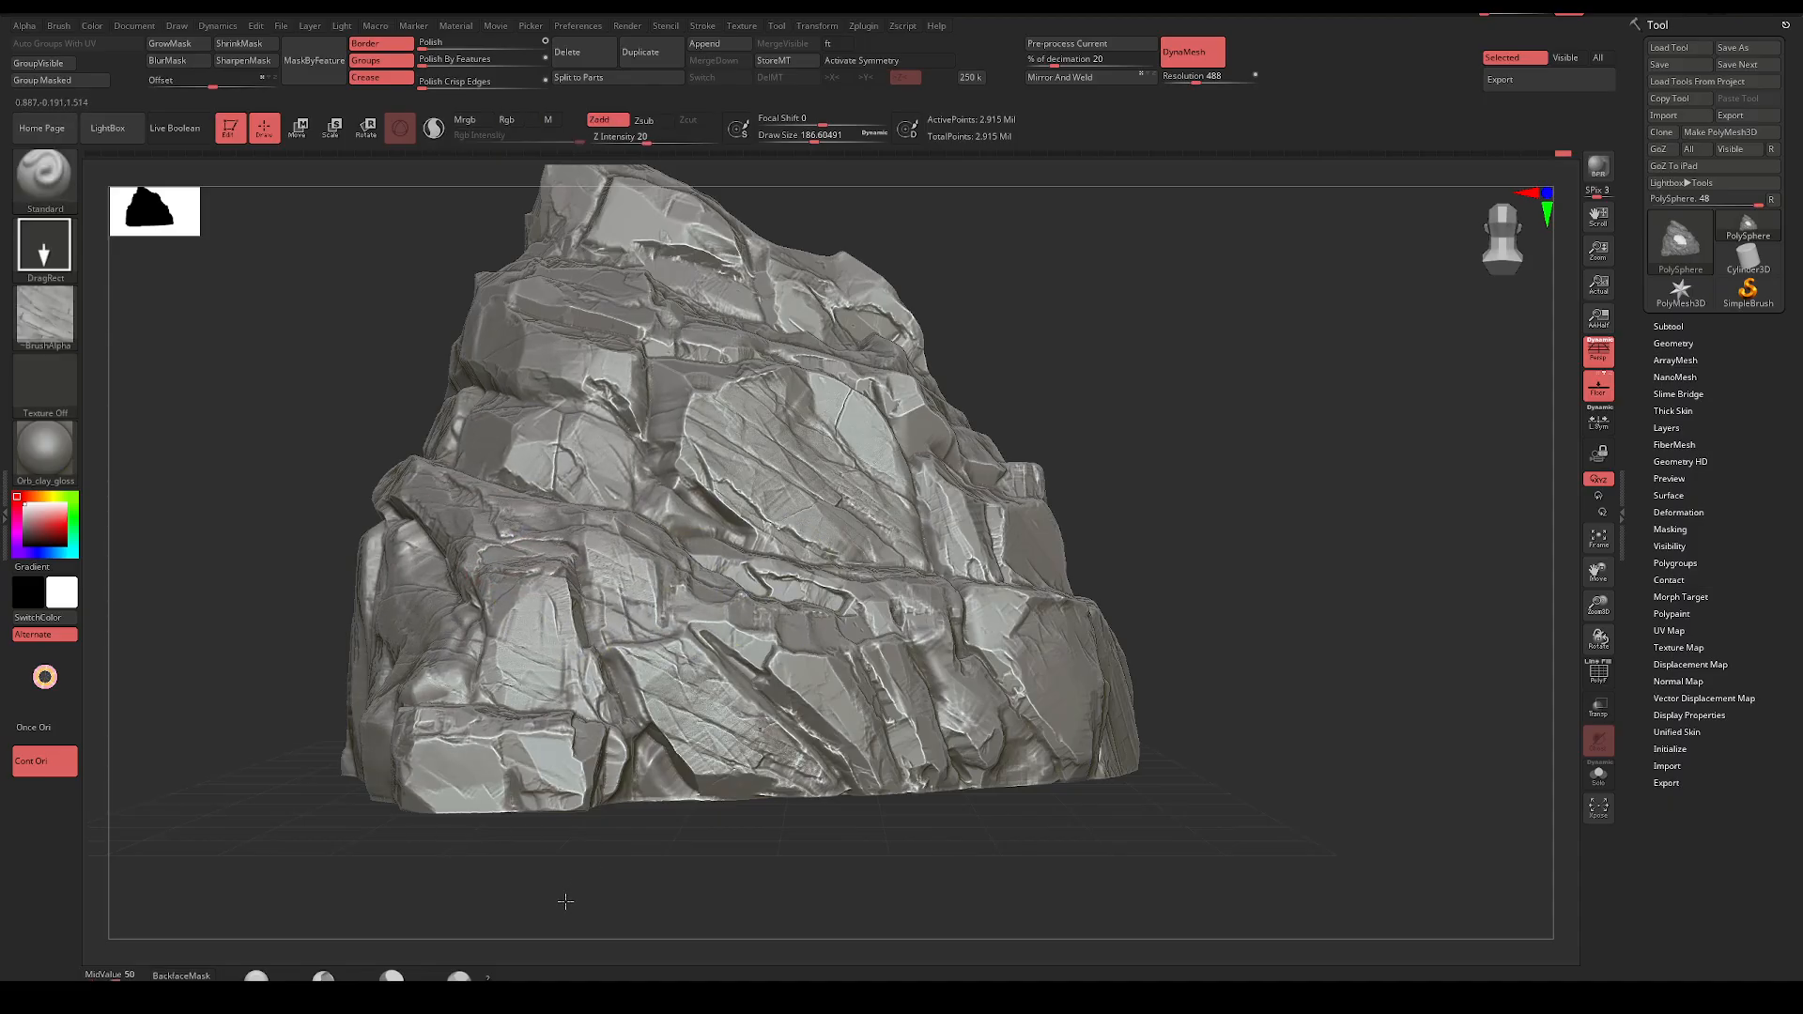
{"action": "mouse_move", "coordinate": [549, 892]}
{"action": "left_mouse_down"}
{"action": "mouse_move", "coordinate": [600, 926]}
{"action": "mouse_move", "coordinate": [550, 910]}
{"action": "left_mouse_up"}
{"action": "key", "text": "space"}
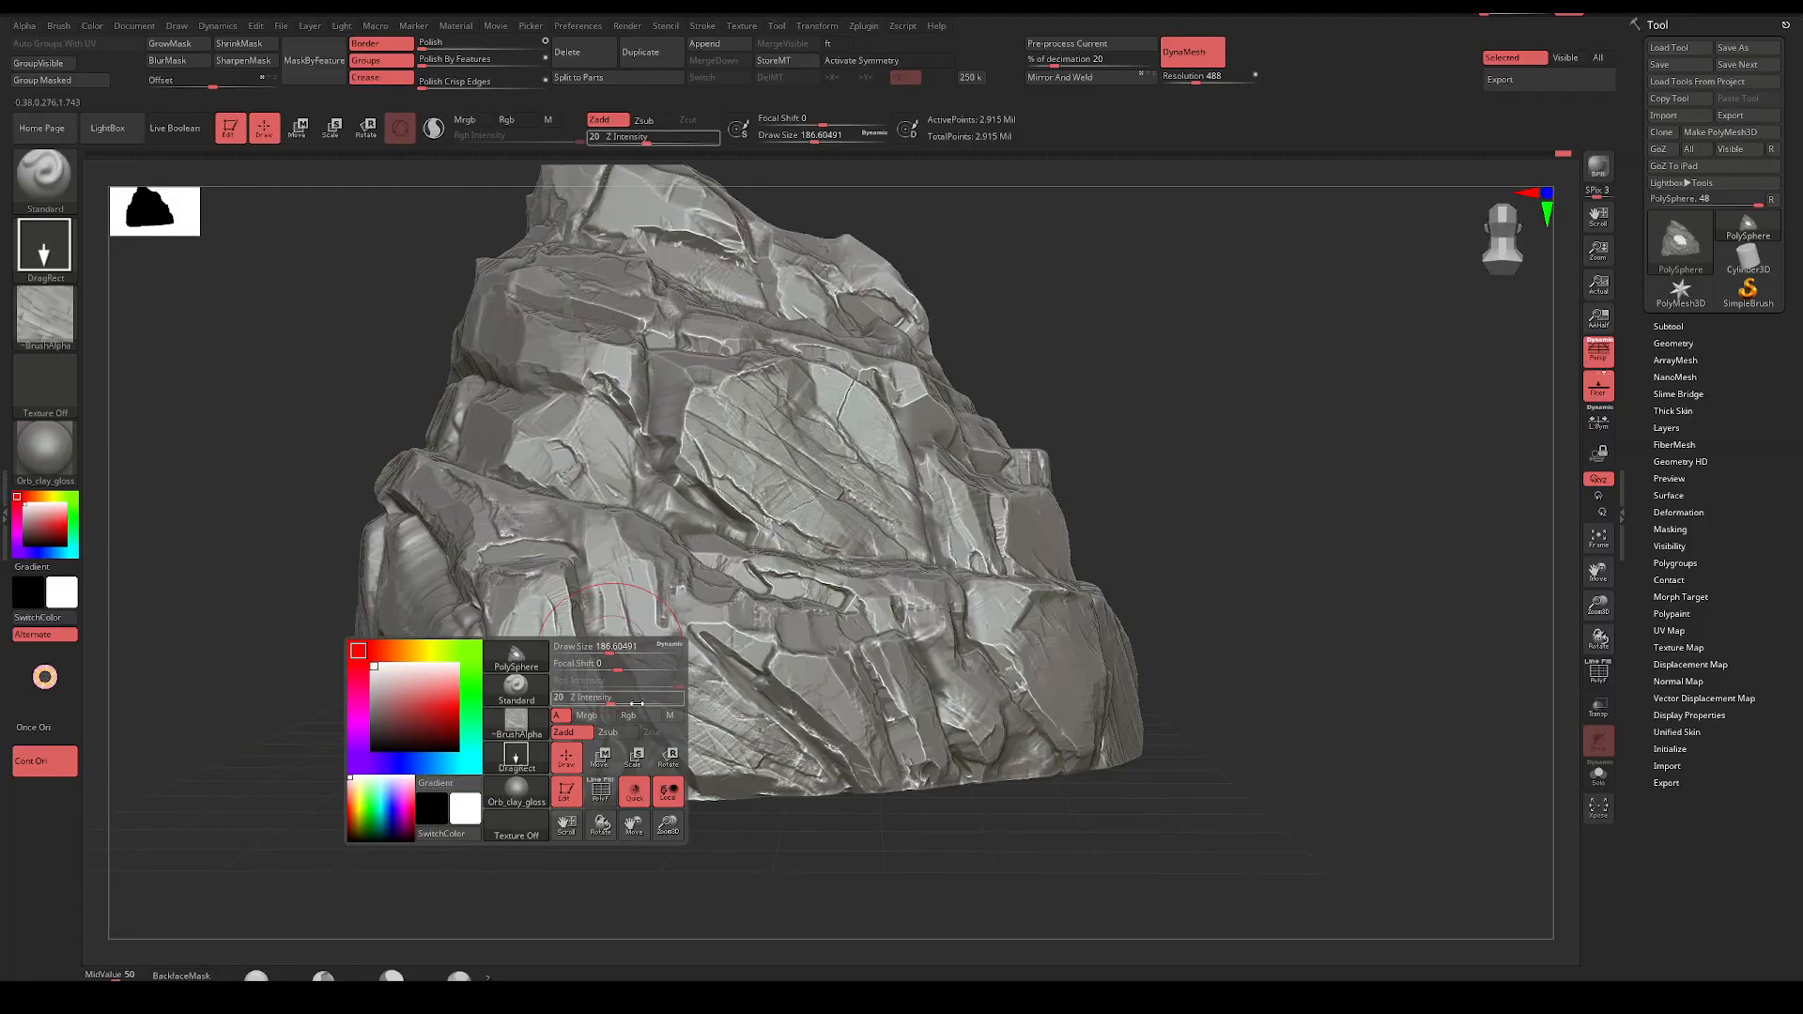
{"action": "left_click_drag", "start_coordinate": [611, 699], "coordinate": [634, 700]}
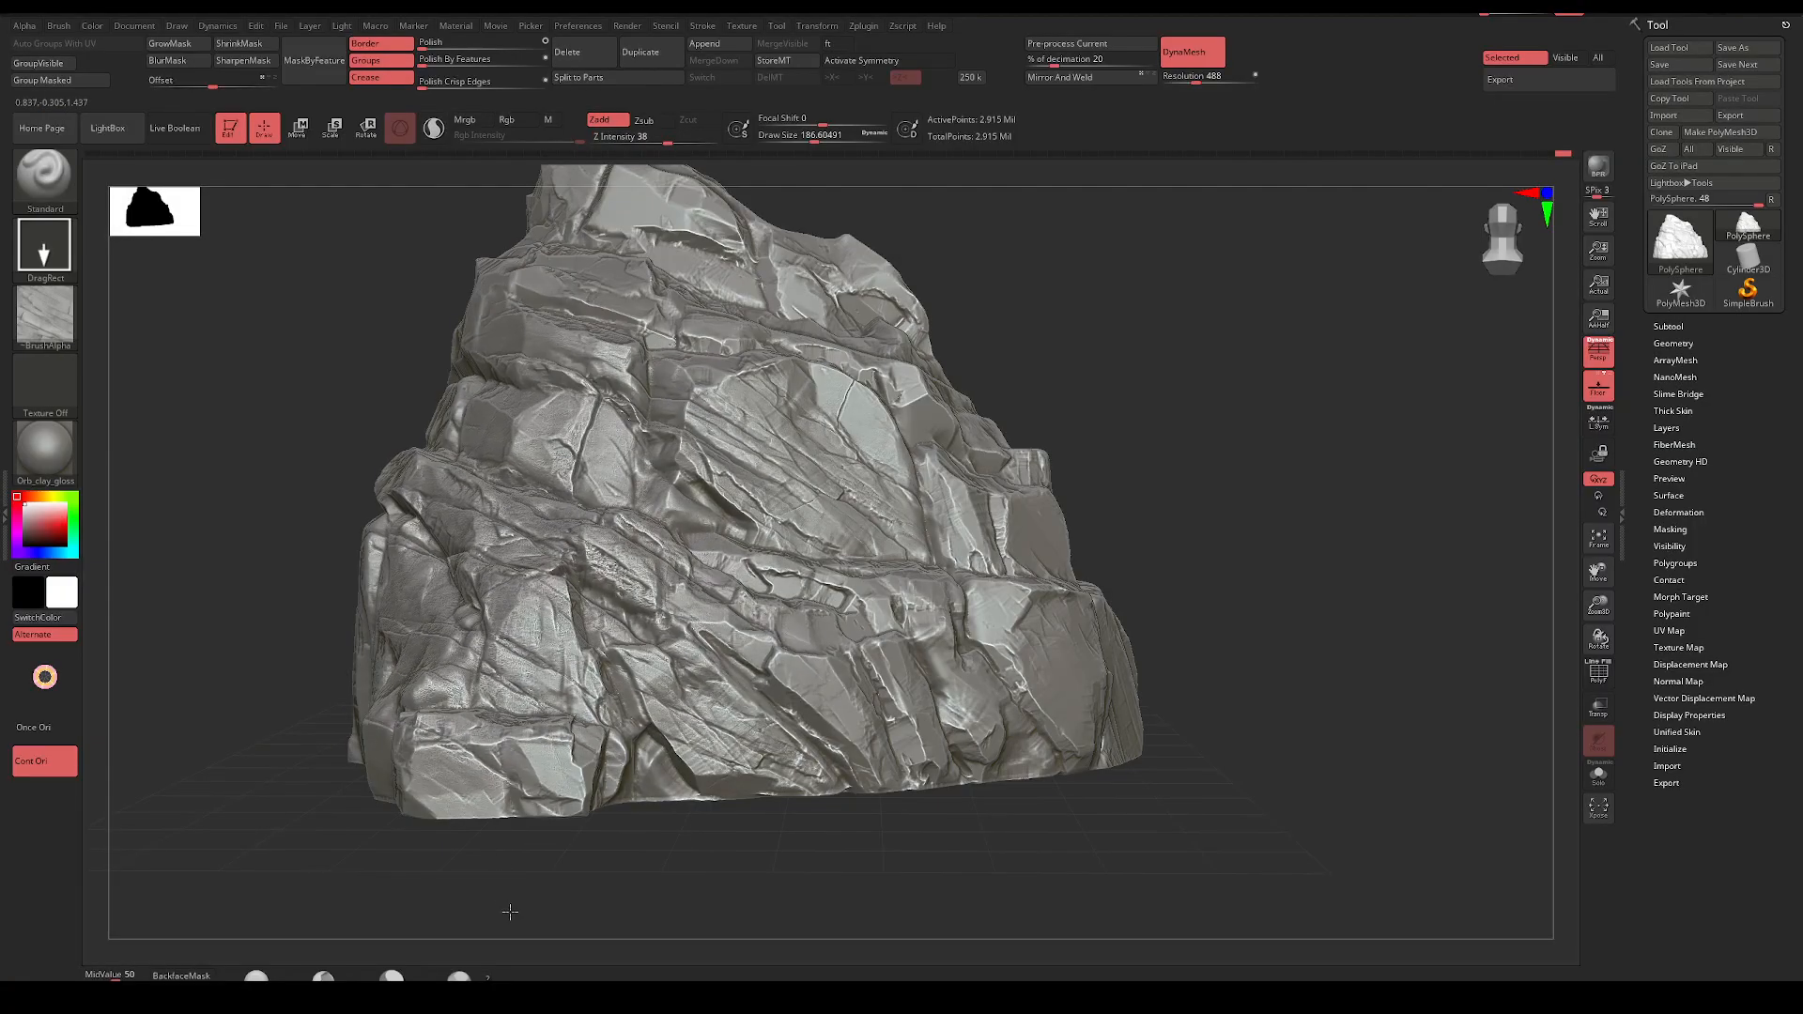
{"action": "mouse_move", "coordinate": [508, 942]}
{"action": "left_mouse_down"}
{"action": "mouse_move", "coordinate": [608, 926]}
{"action": "mouse_move", "coordinate": [624, 853]}
{"action": "left_mouse_up"}
{"action": "key", "text": "ctrl+z"}
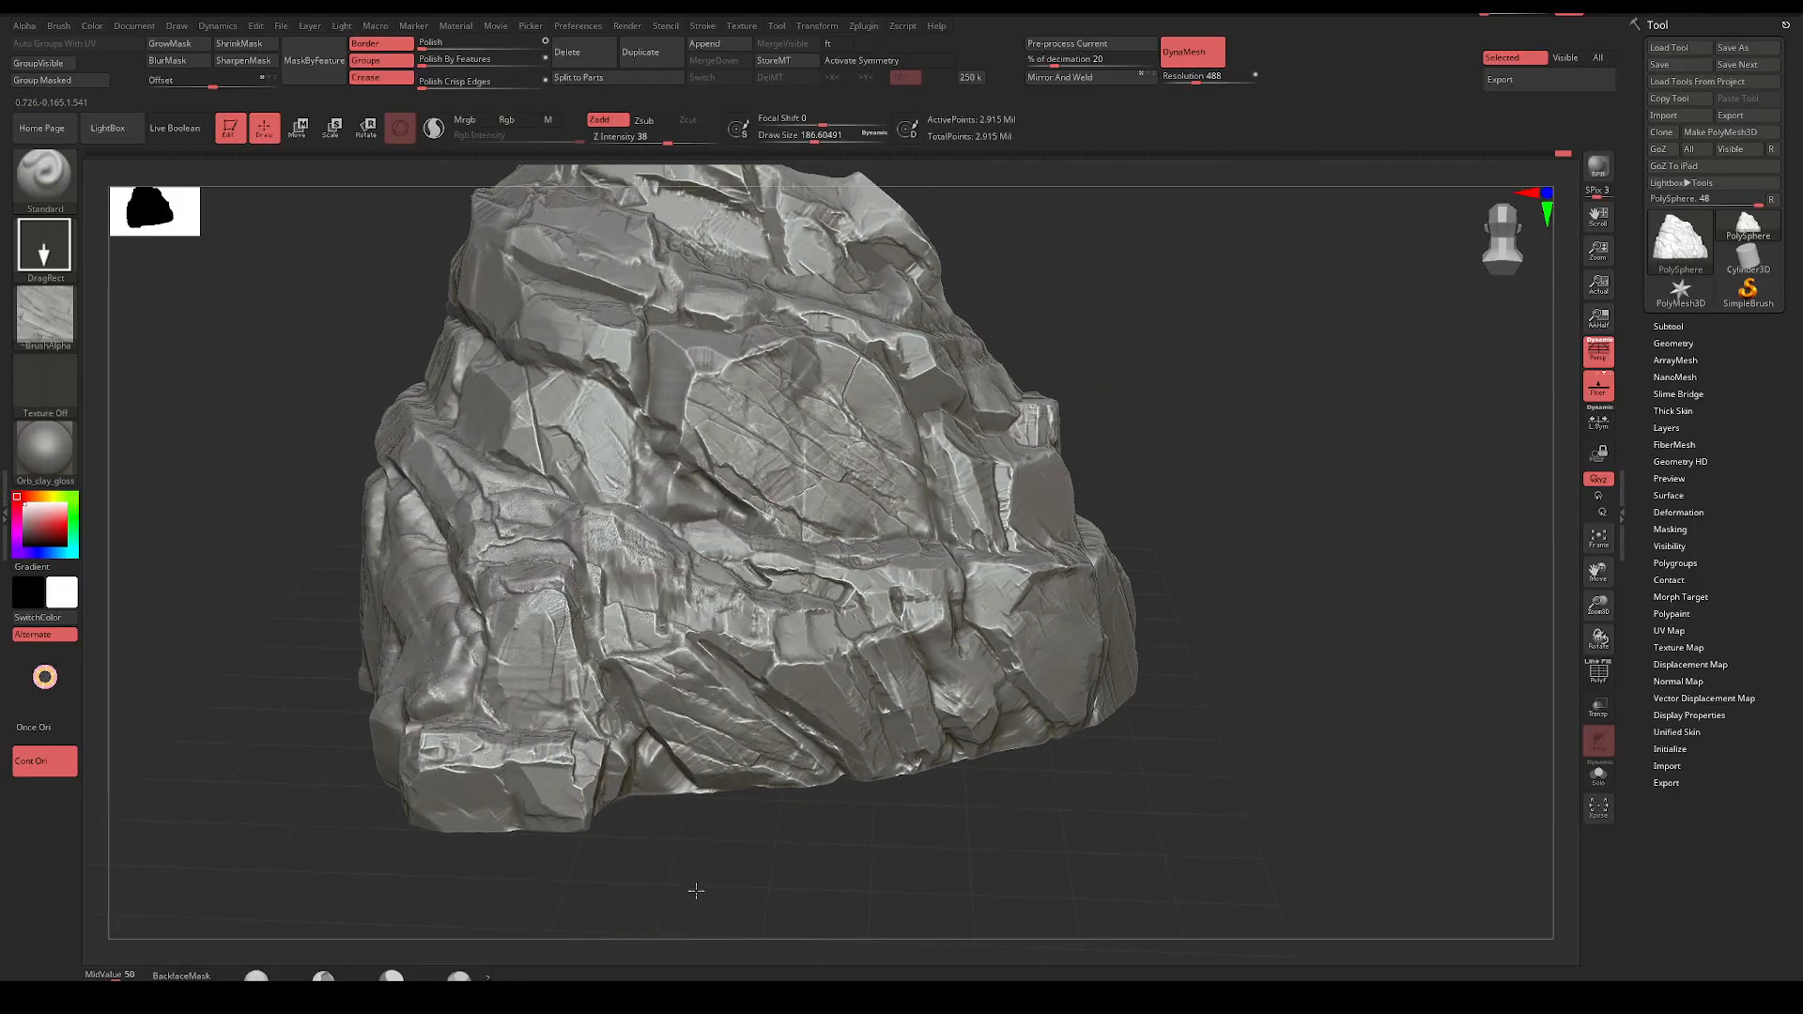
{"action": "left_click_drag", "start_coordinate": [523, 917], "coordinate": [537, 617]}
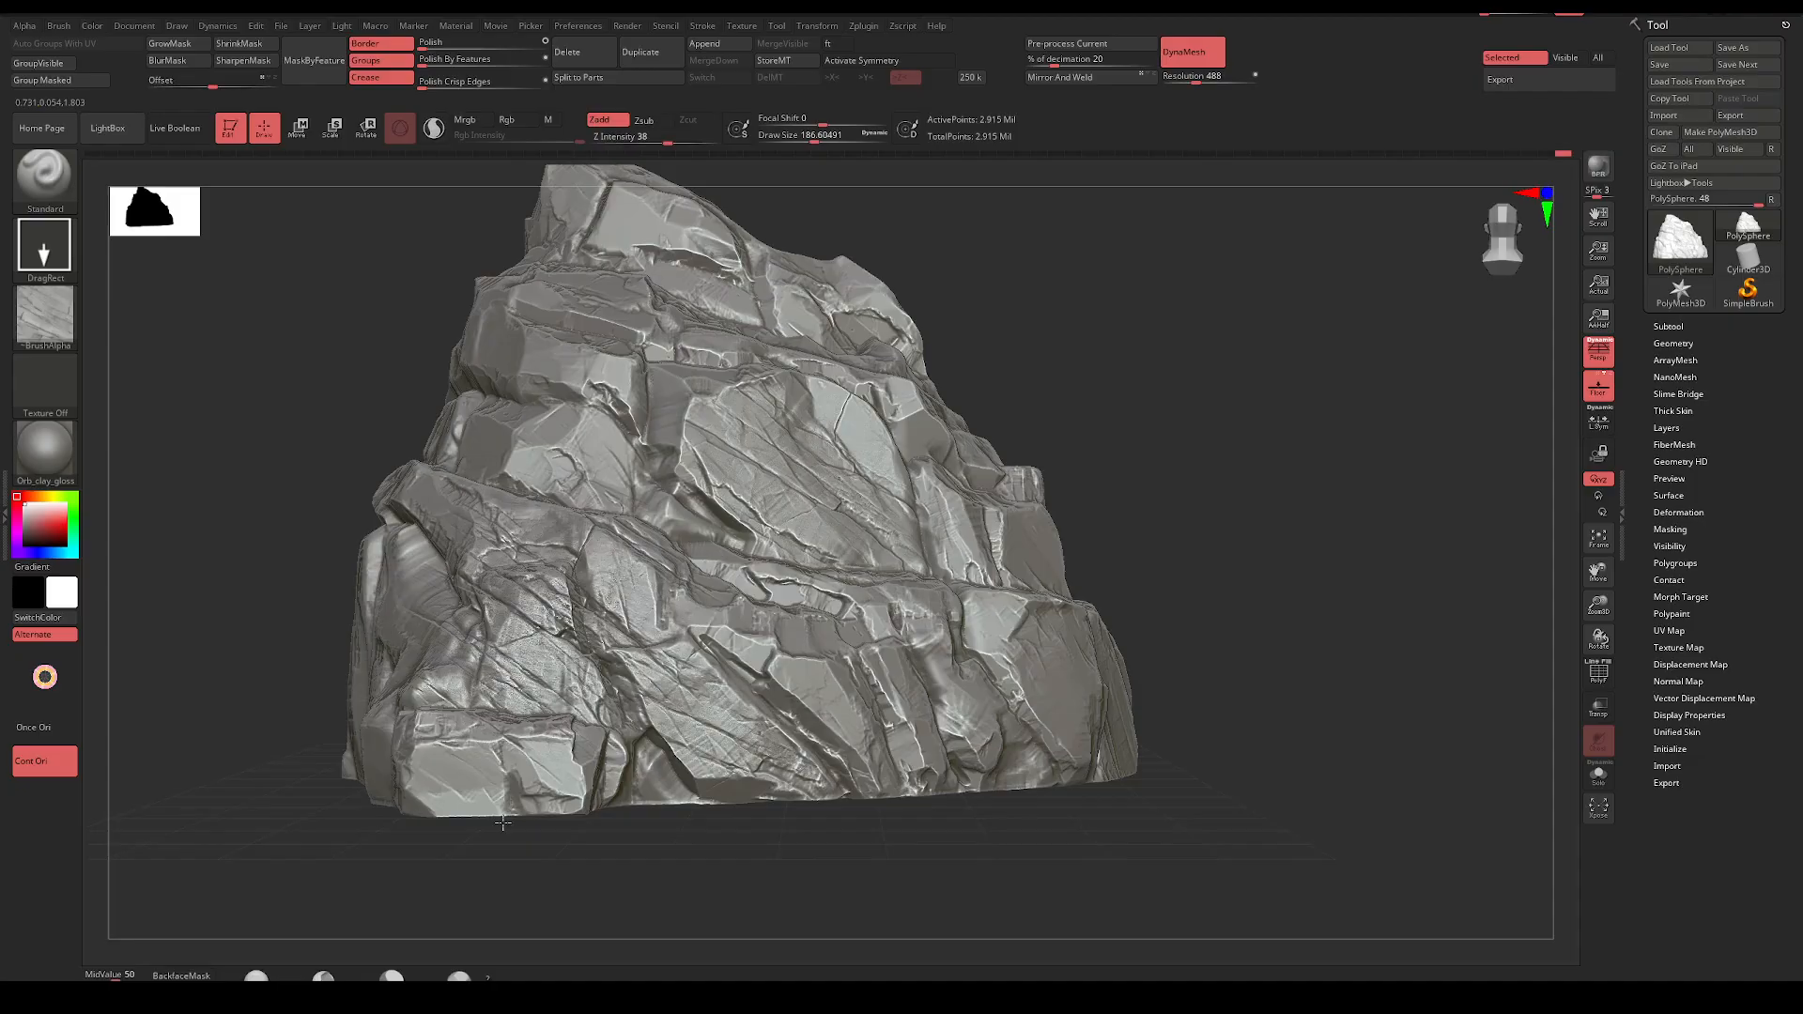
{"action": "left_click_drag", "start_coordinate": [559, 913], "coordinate": [639, 735]}
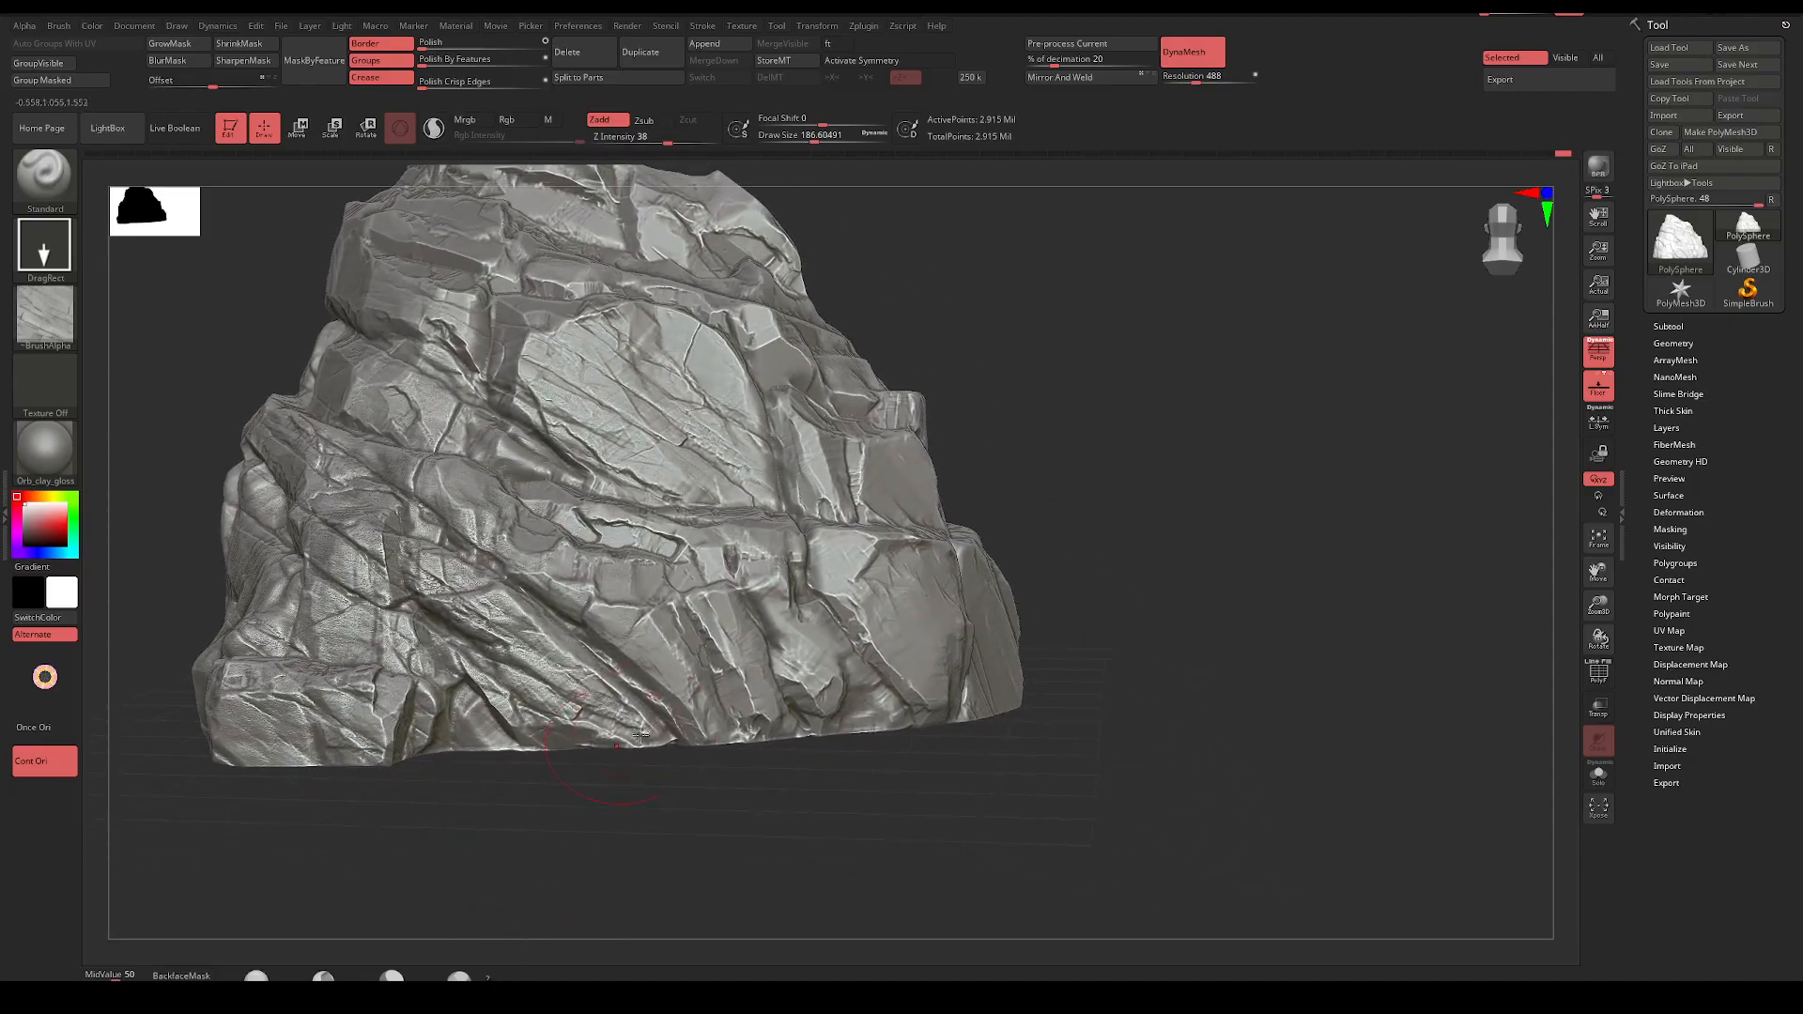
Stamp the Cracks123 alpha over the rock's upper and side facets at Z Intensity 38, undoing the stamp on the upper shoulder
{"action": "mouse_move", "coordinate": [809, 950]}
{"action": "left_mouse_down"}
{"action": "mouse_move", "coordinate": [833, 917]}
{"action": "mouse_move", "coordinate": [817, 914]}
{"action": "mouse_move", "coordinate": [825, 829]}
{"action": "mouse_move", "coordinate": [875, 842]}
{"action": "mouse_move", "coordinate": [917, 805]}
{"action": "mouse_move", "coordinate": [1192, 765]}
{"action": "mouse_move", "coordinate": [1174, 742]}
{"action": "left_mouse_up"}
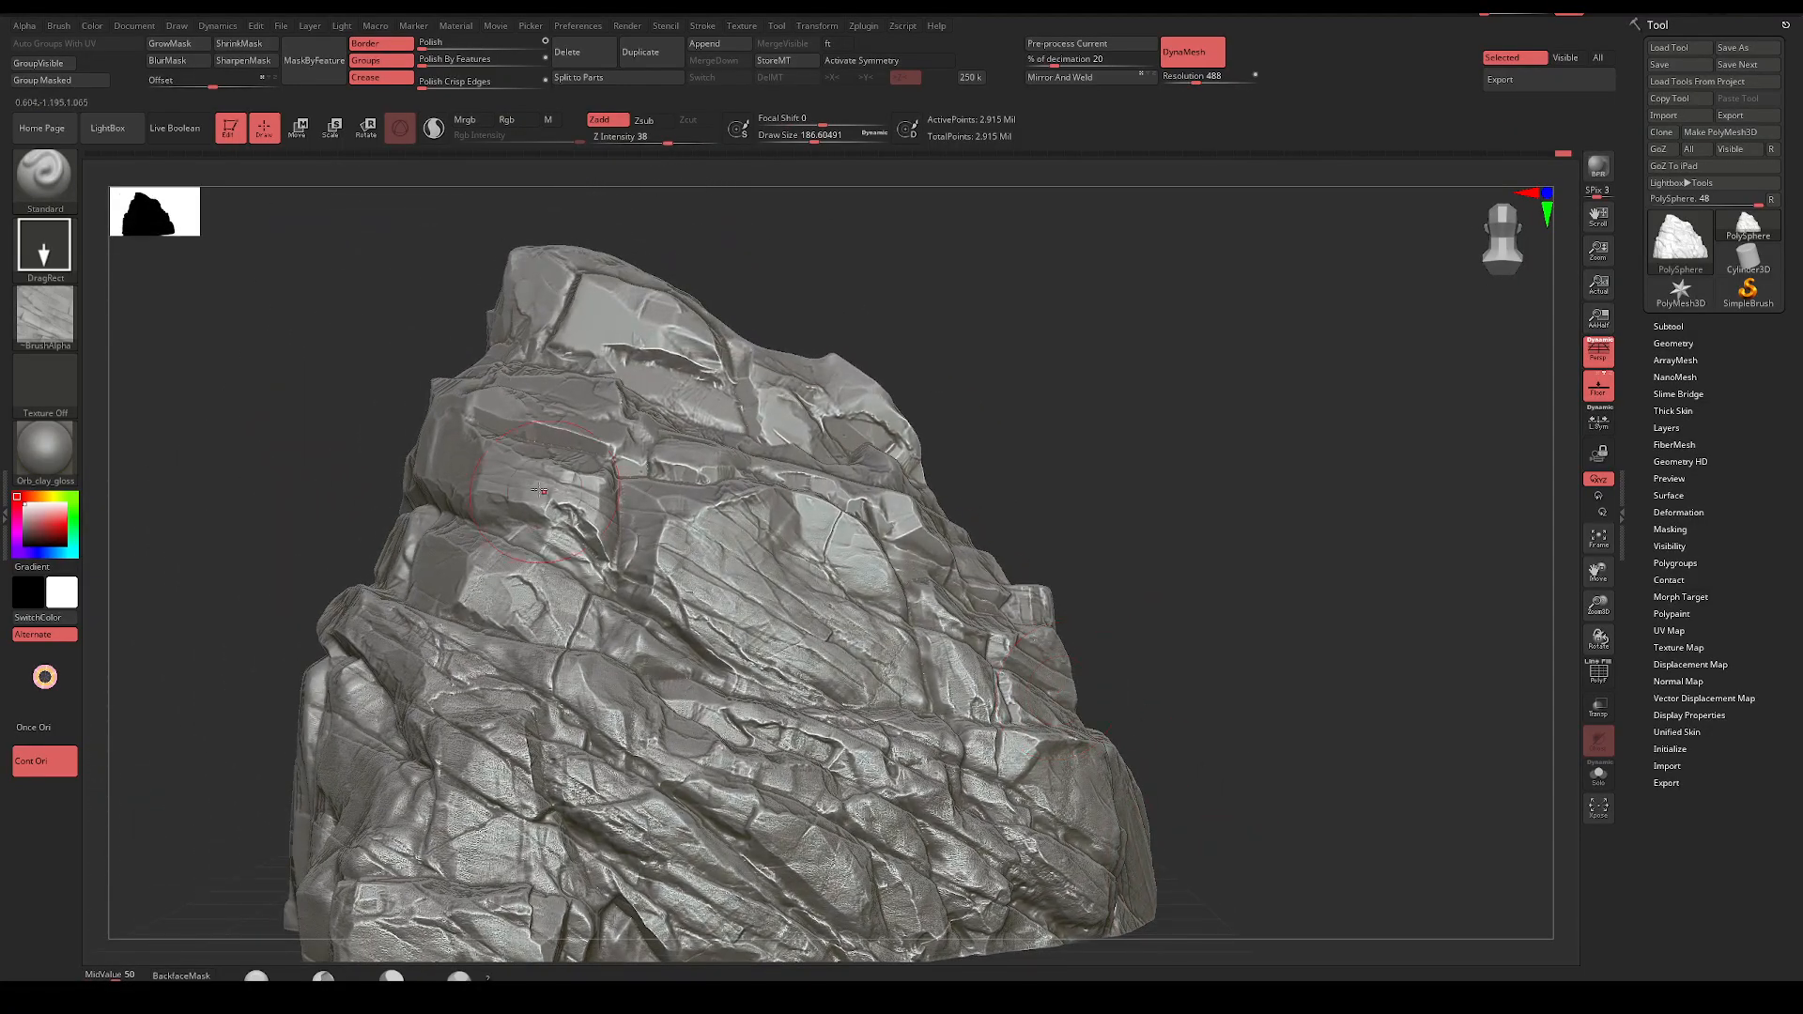
{"action": "left_click_drag", "start_coordinate": [981, 479], "coordinate": [1034, 453]}
{"action": "left_click_drag", "start_coordinate": [1151, 475], "coordinate": [881, 587], "text": "alt"}
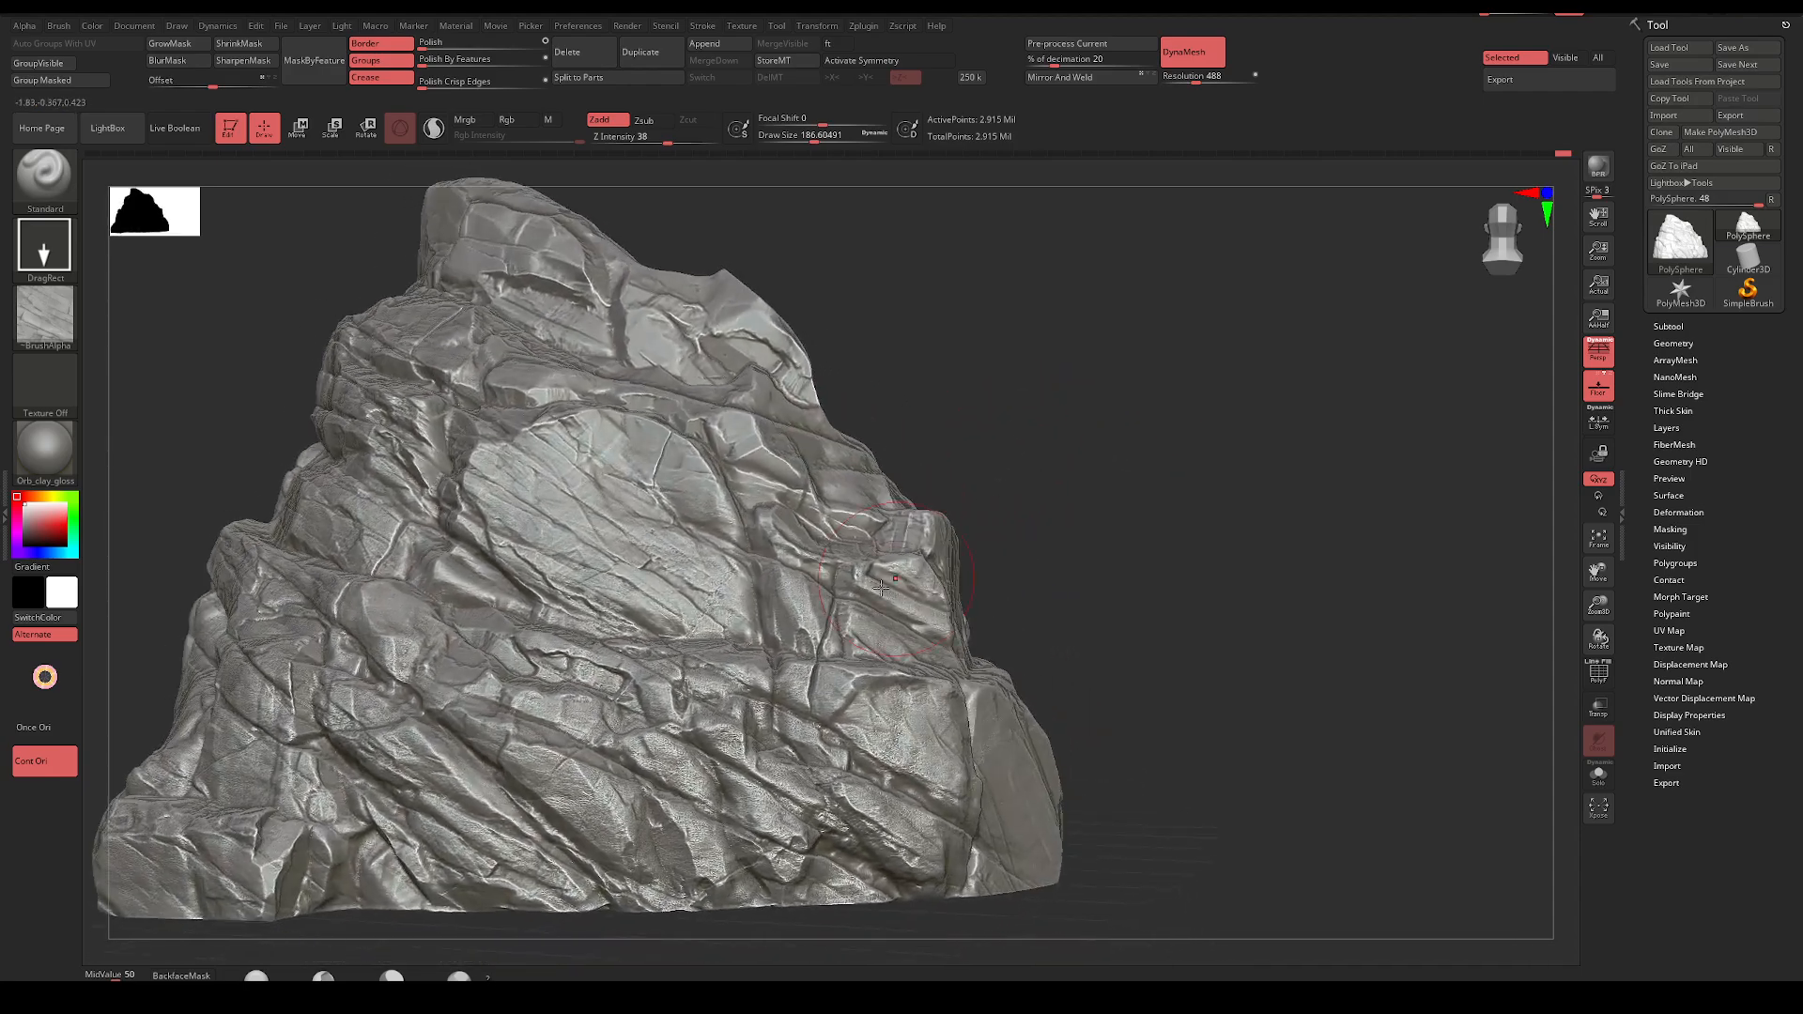
{"action": "left_click_drag", "start_coordinate": [1049, 675], "coordinate": [1070, 639]}
{"action": "left_click_drag", "start_coordinate": [1062, 519], "coordinate": [1146, 625], "text": "alt"}
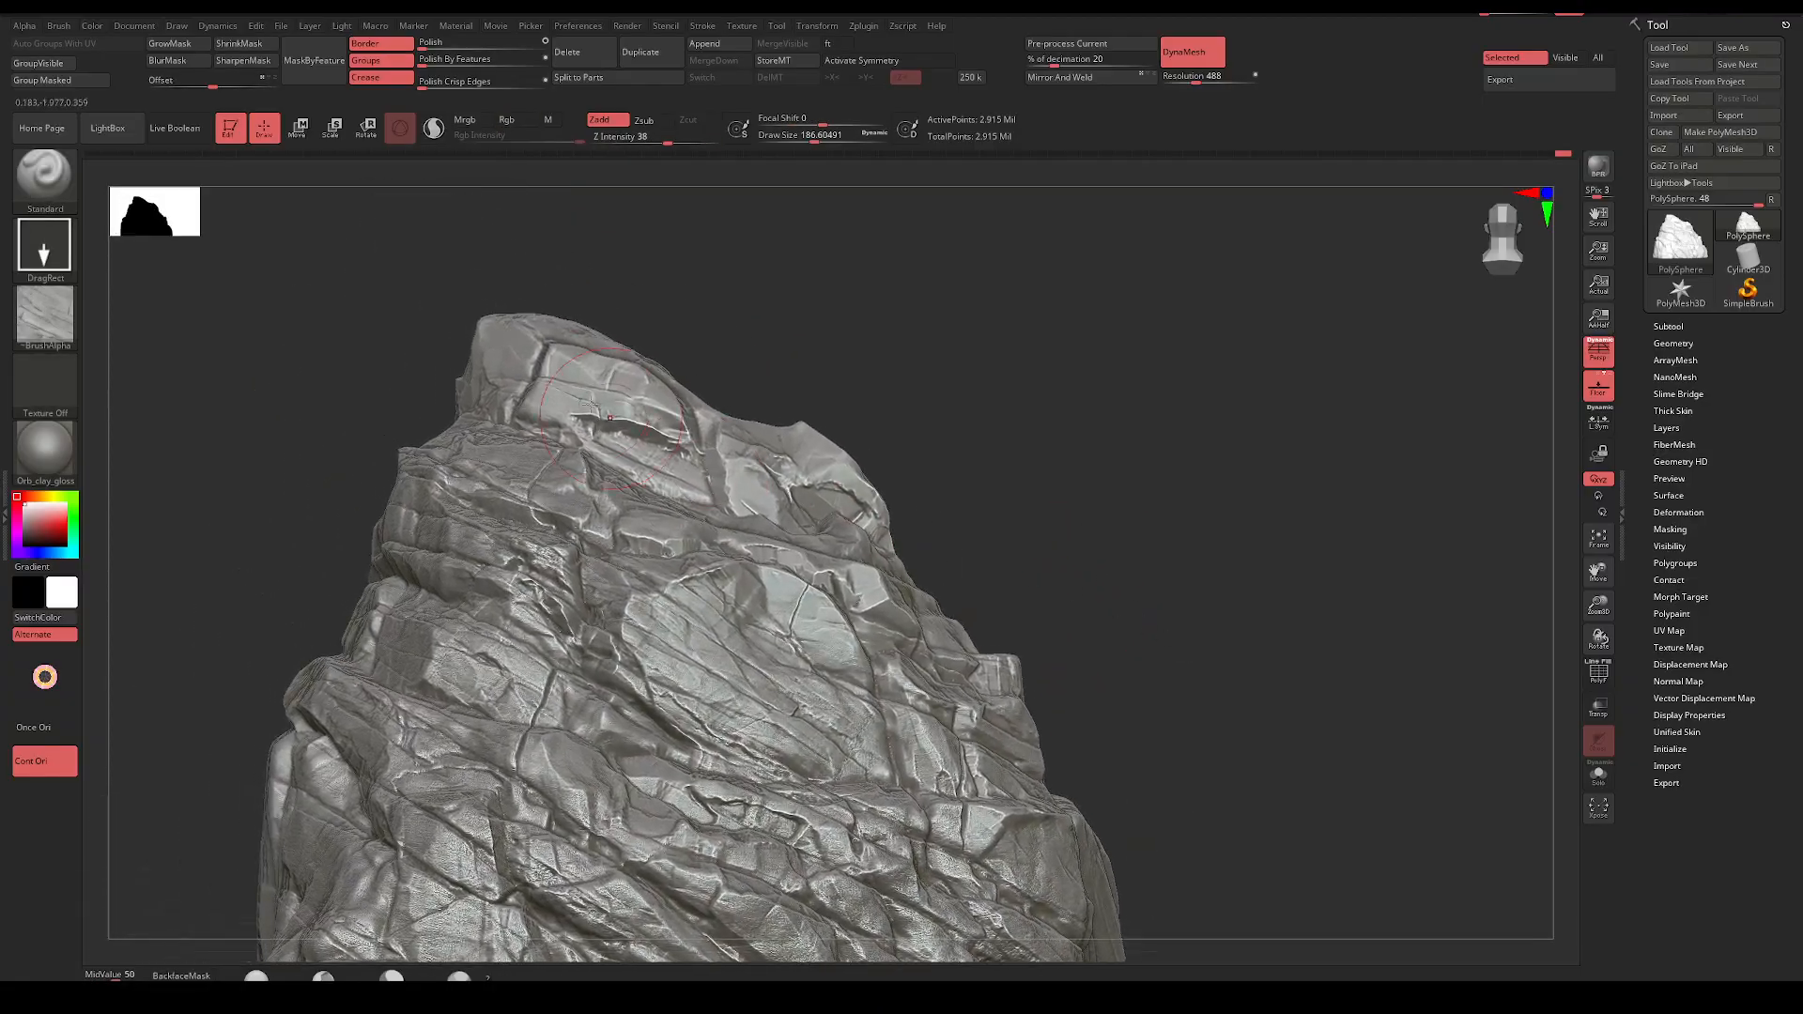
{"action": "mouse_move", "coordinate": [583, 599]}
{"action": "left_mouse_down"}
{"action": "mouse_move", "coordinate": [925, 434]}
{"action": "mouse_move", "coordinate": [949, 442]}
{"action": "left_mouse_up"}
{"action": "left_click_drag", "start_coordinate": [1140, 549], "coordinate": [1086, 551]}
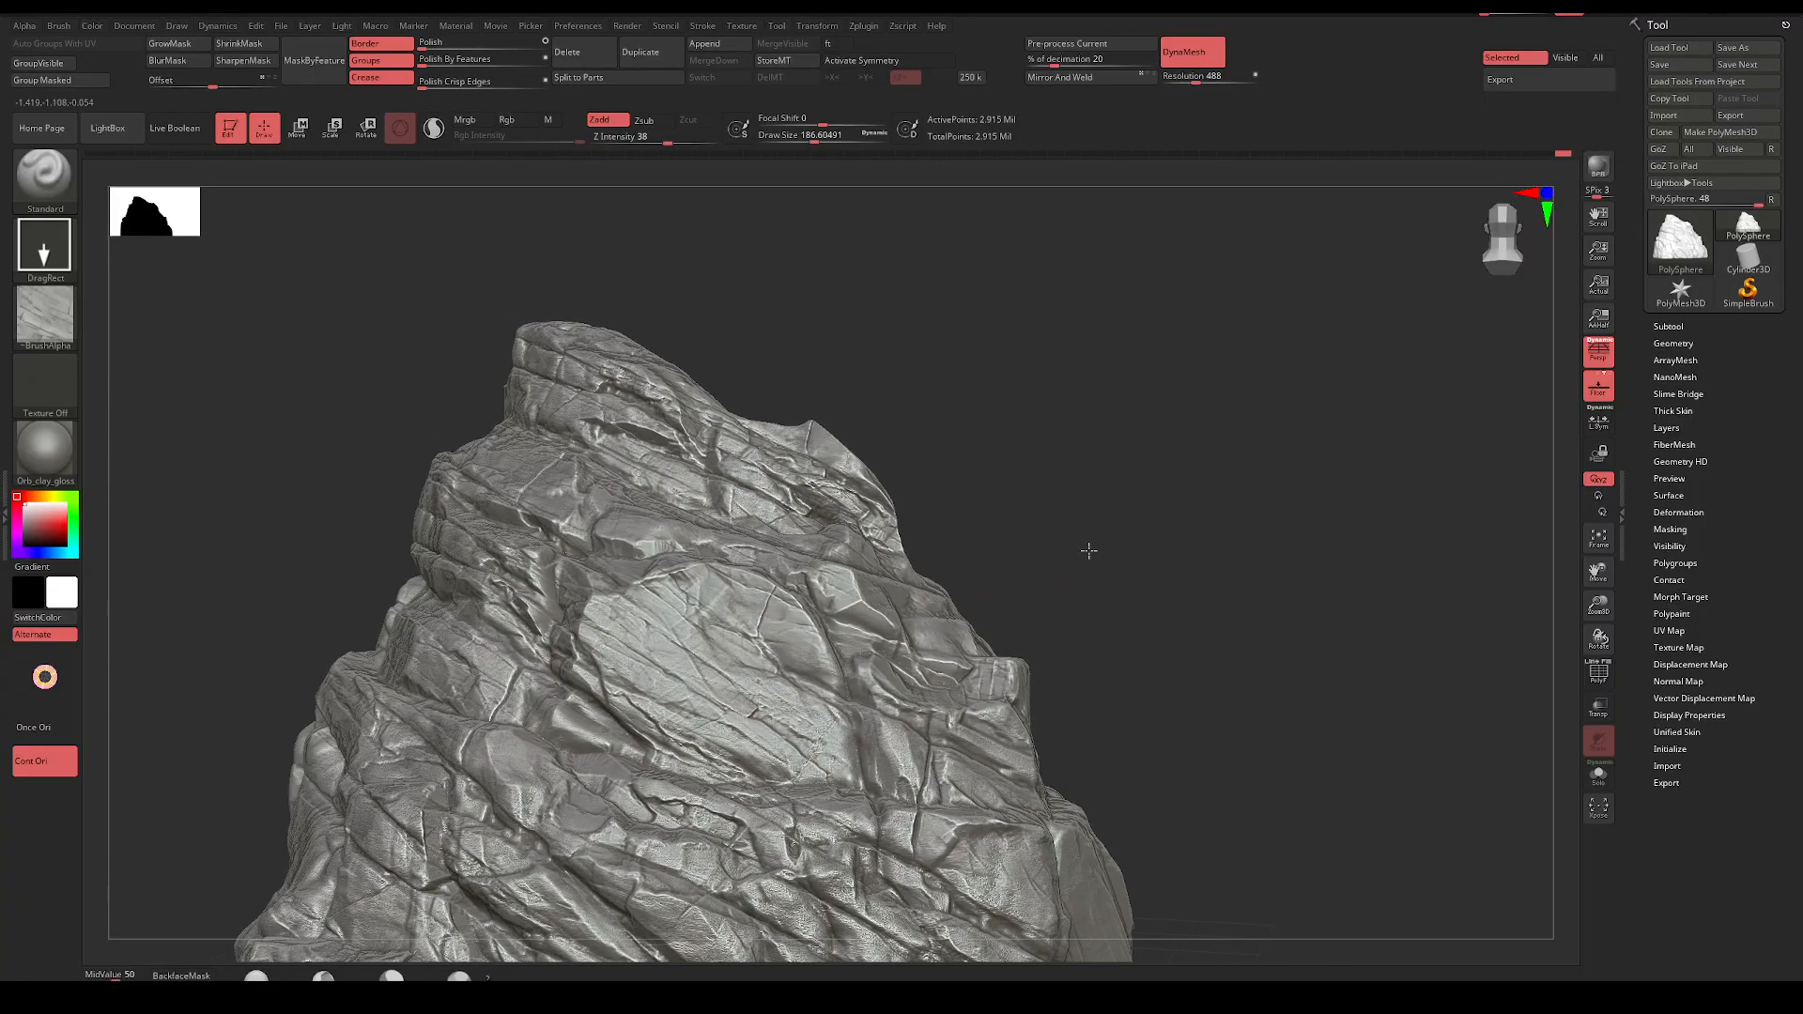
{"action": "key", "text": "ctrl+z"}
Import the Cracks06 image from the Alphas folder as the brush alpha
{"action": "left_click", "coordinate": [56, 324]}
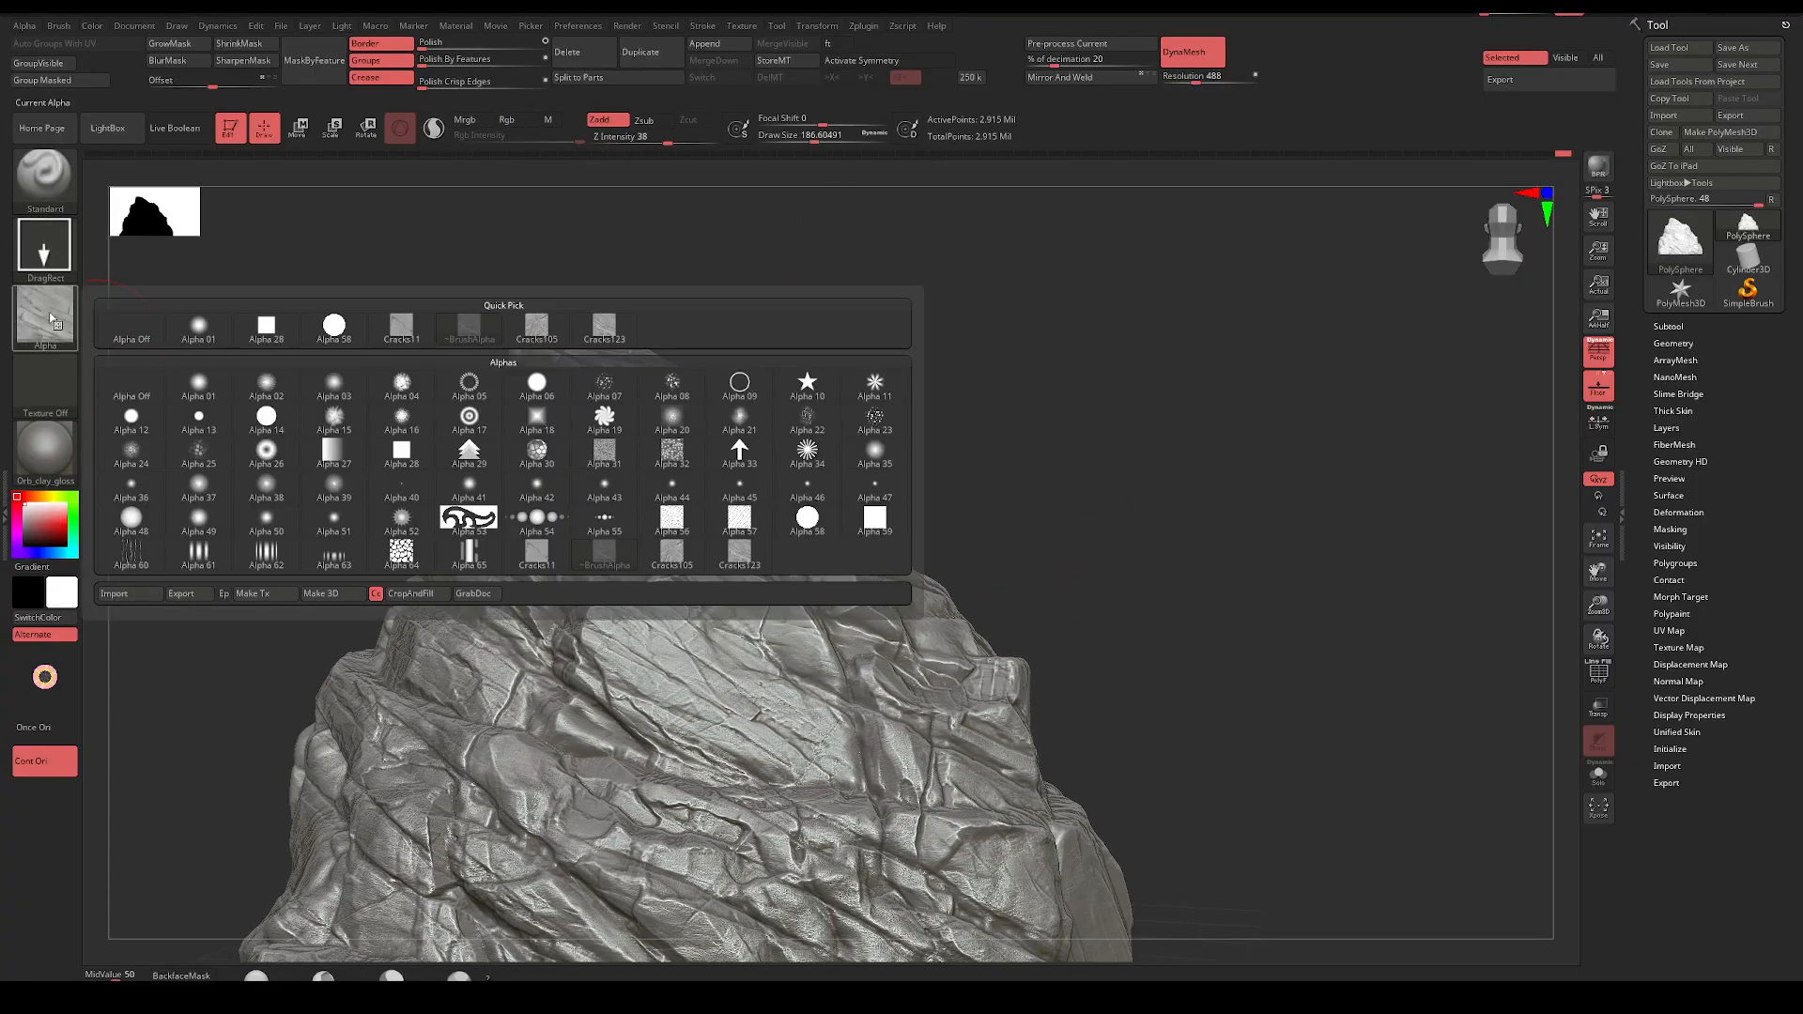
{"action": "left_click", "coordinate": [149, 591]}
{"action": "scroll", "coordinate": [398, 310], "scroll_direction": "down", "scroll_amount": 10}
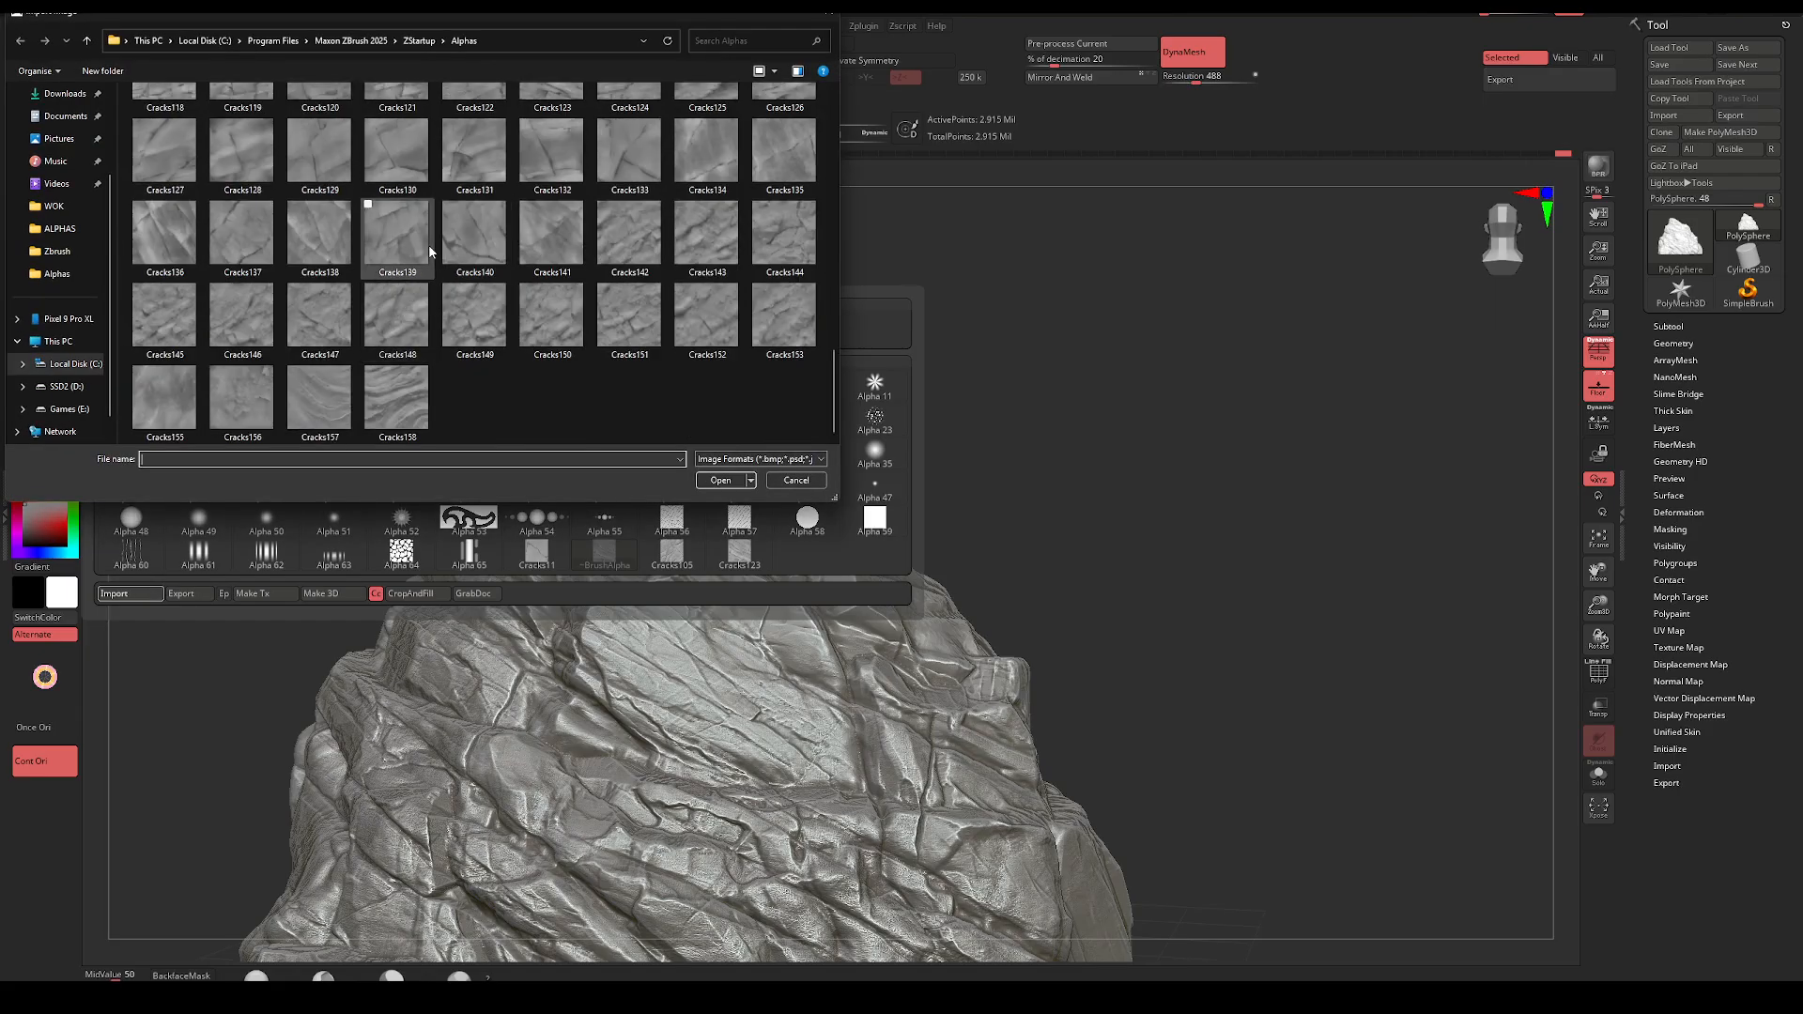
{"action": "scroll", "coordinate": [431, 260], "scroll_direction": "up", "scroll_amount": 4}
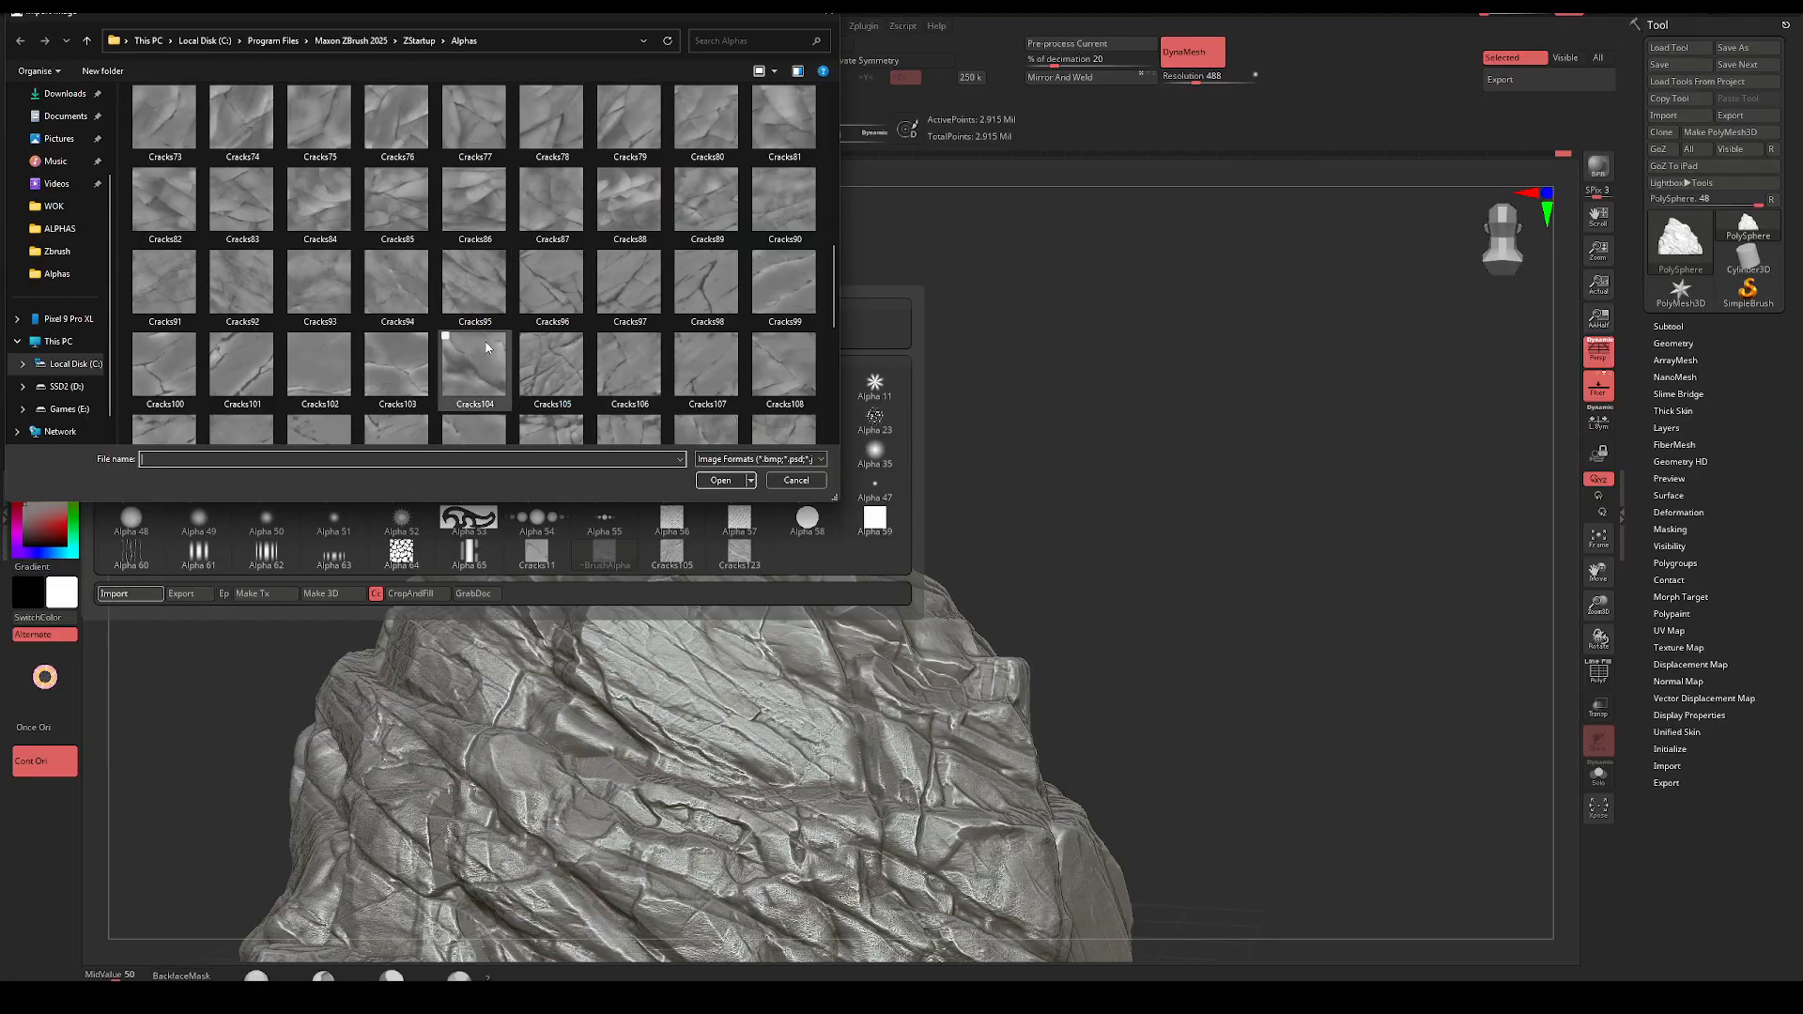
{"action": "scroll", "coordinate": [239, 366], "scroll_direction": "up", "scroll_amount": 7}
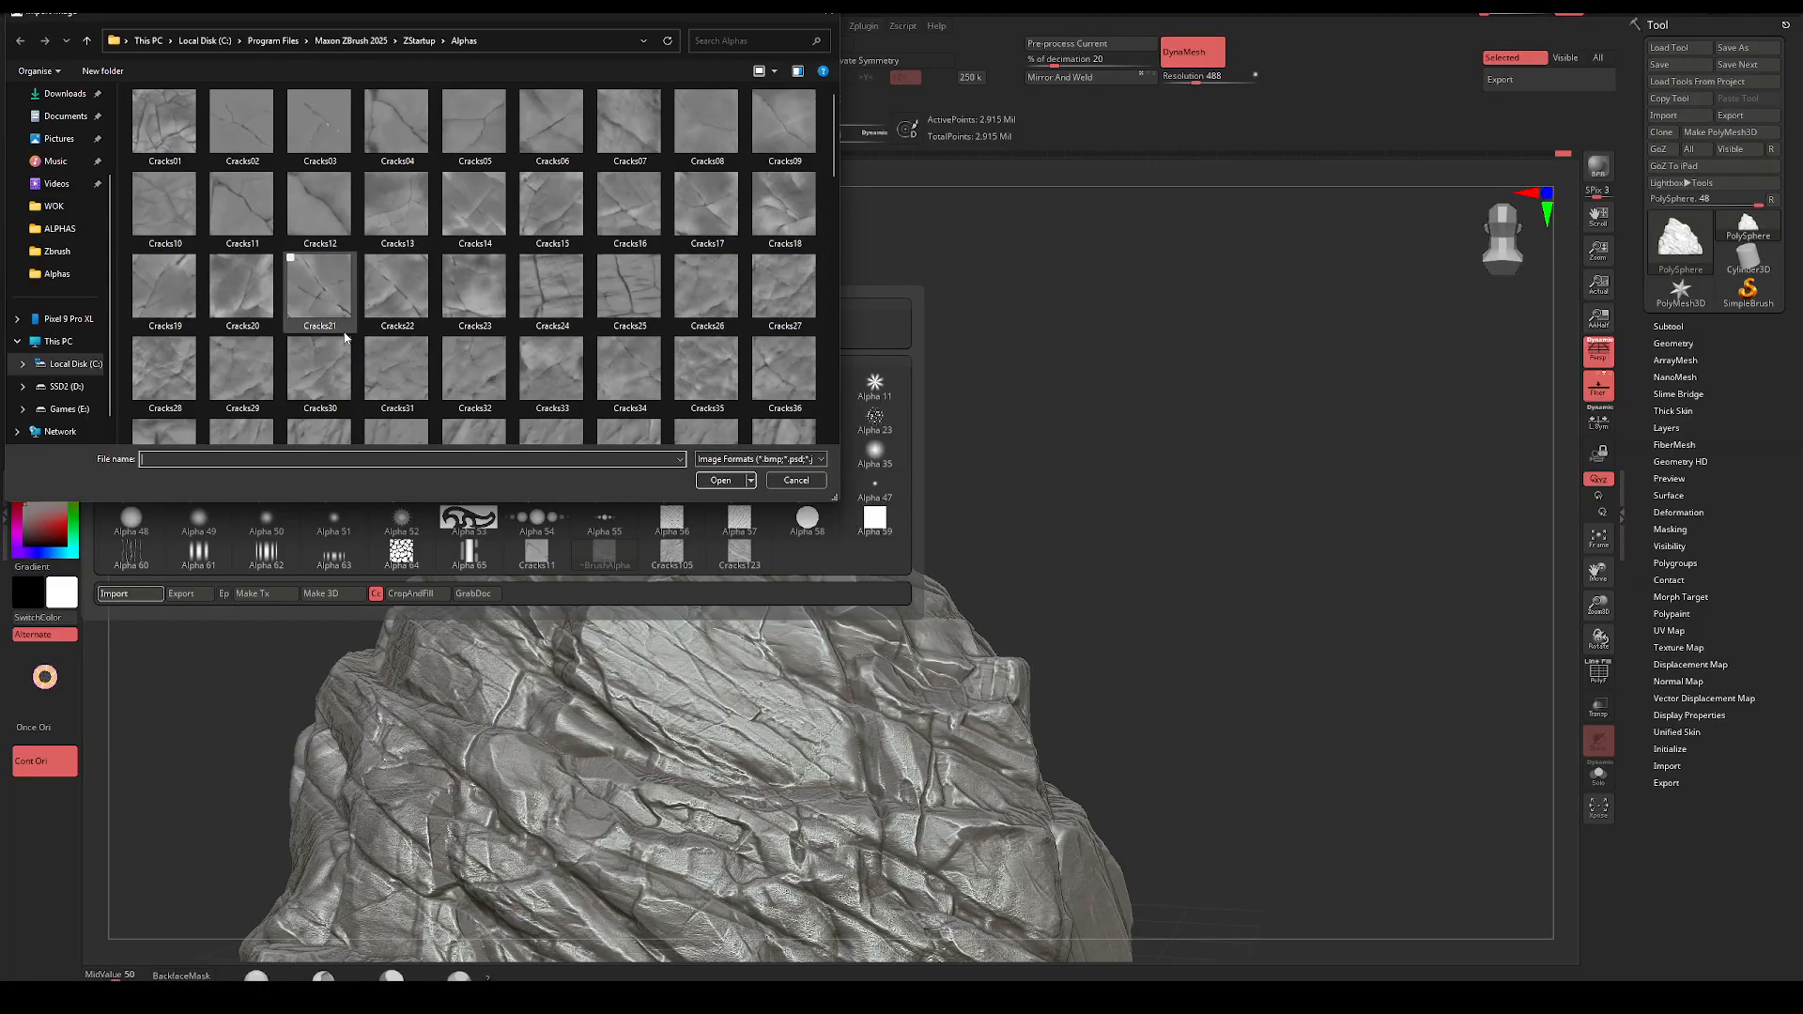
{"action": "double_click", "coordinate": [549, 126]}
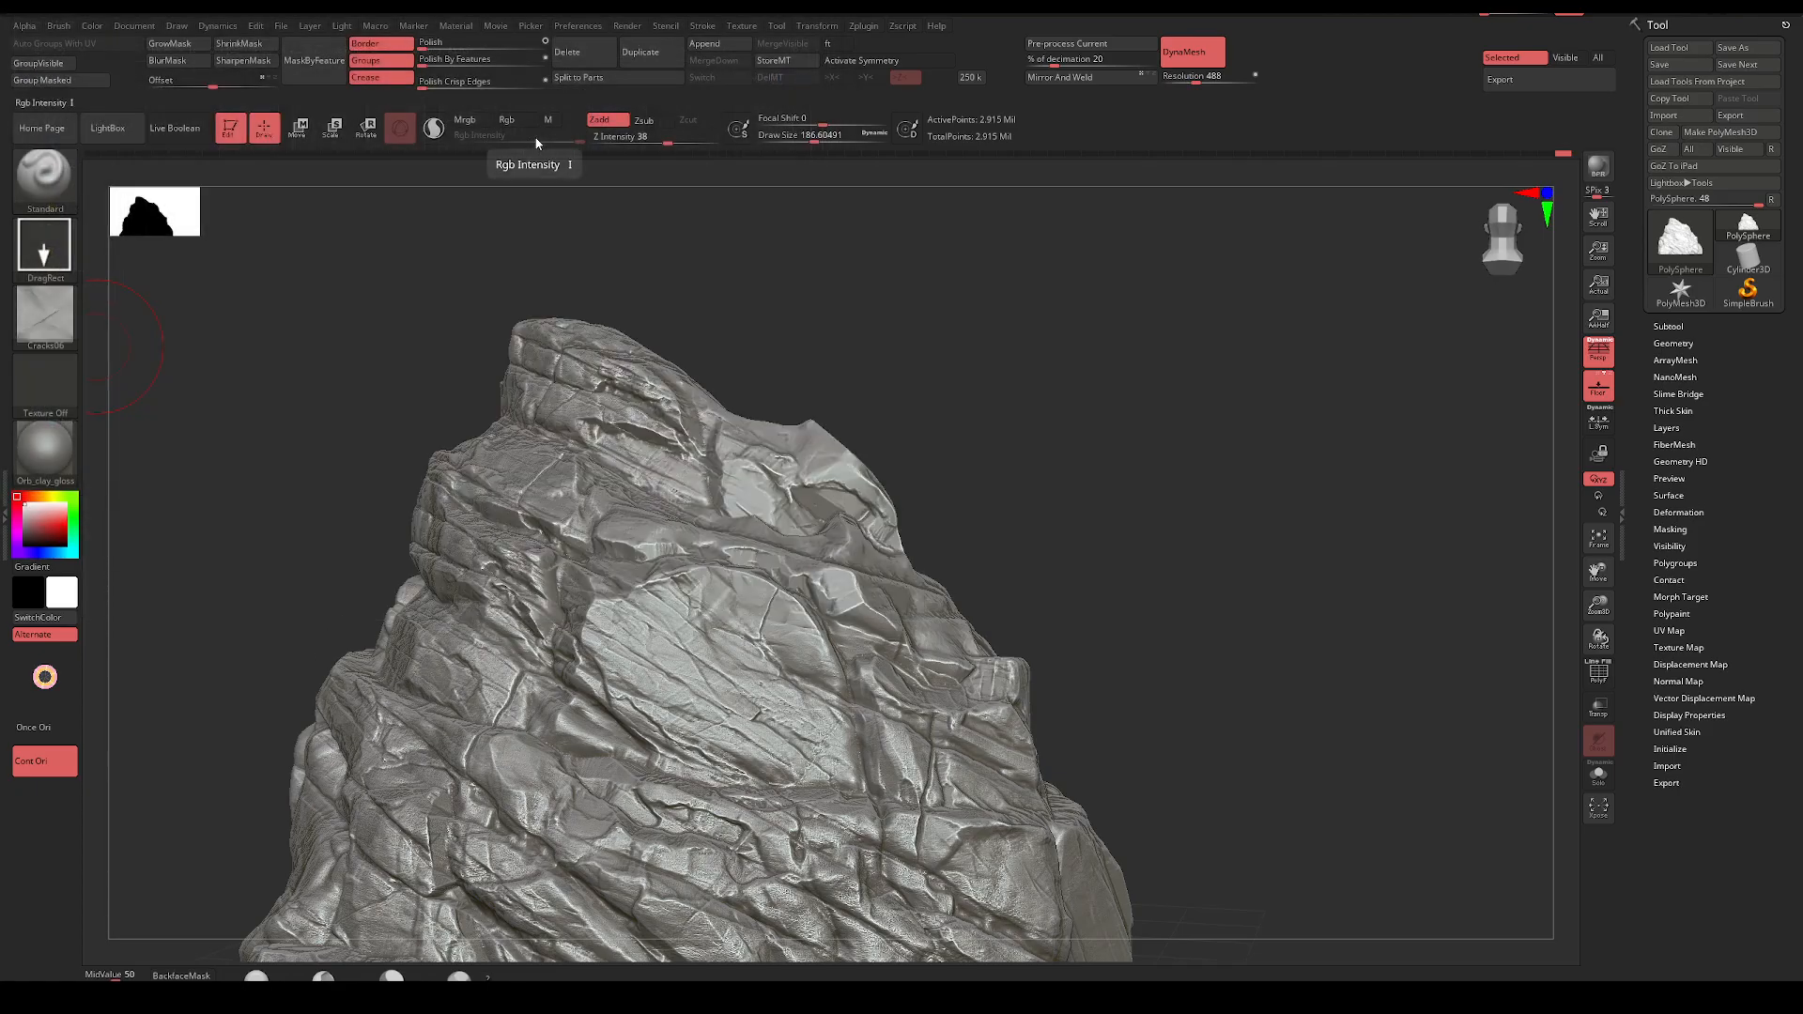
Try stamping the Cracks06 alpha on the central face and upper shoulder at Z Intensity 38
{"action": "left_click_drag", "start_coordinate": [624, 734], "coordinate": [678, 631]}
{"action": "key", "text": "ctrl+z"}
{"action": "left_click_drag", "start_coordinate": [779, 483], "coordinate": [889, 322]}
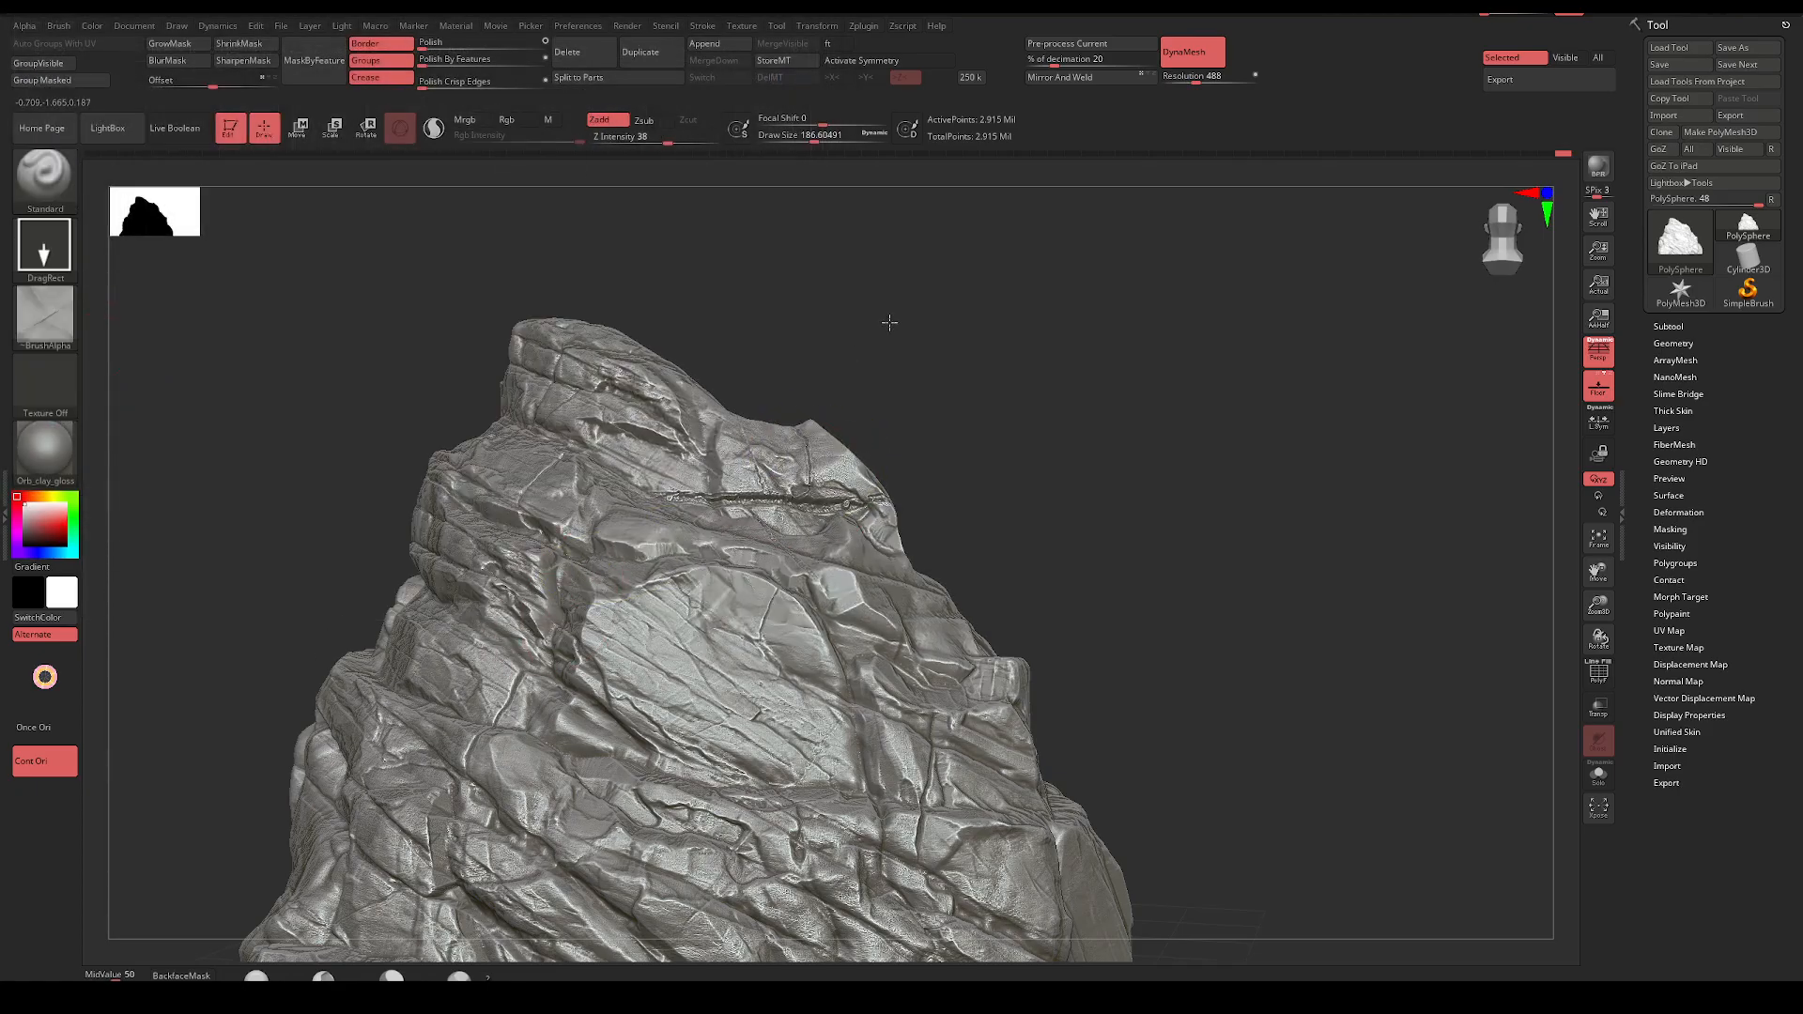
{"action": "left_click_drag", "start_coordinate": [984, 361], "coordinate": [1032, 282]}
{"action": "left_click_drag", "start_coordinate": [1052, 310], "coordinate": [1030, 357]}
{"action": "key", "text": "ctrl+z"}
{"action": "key", "text": "ctrl+z"}
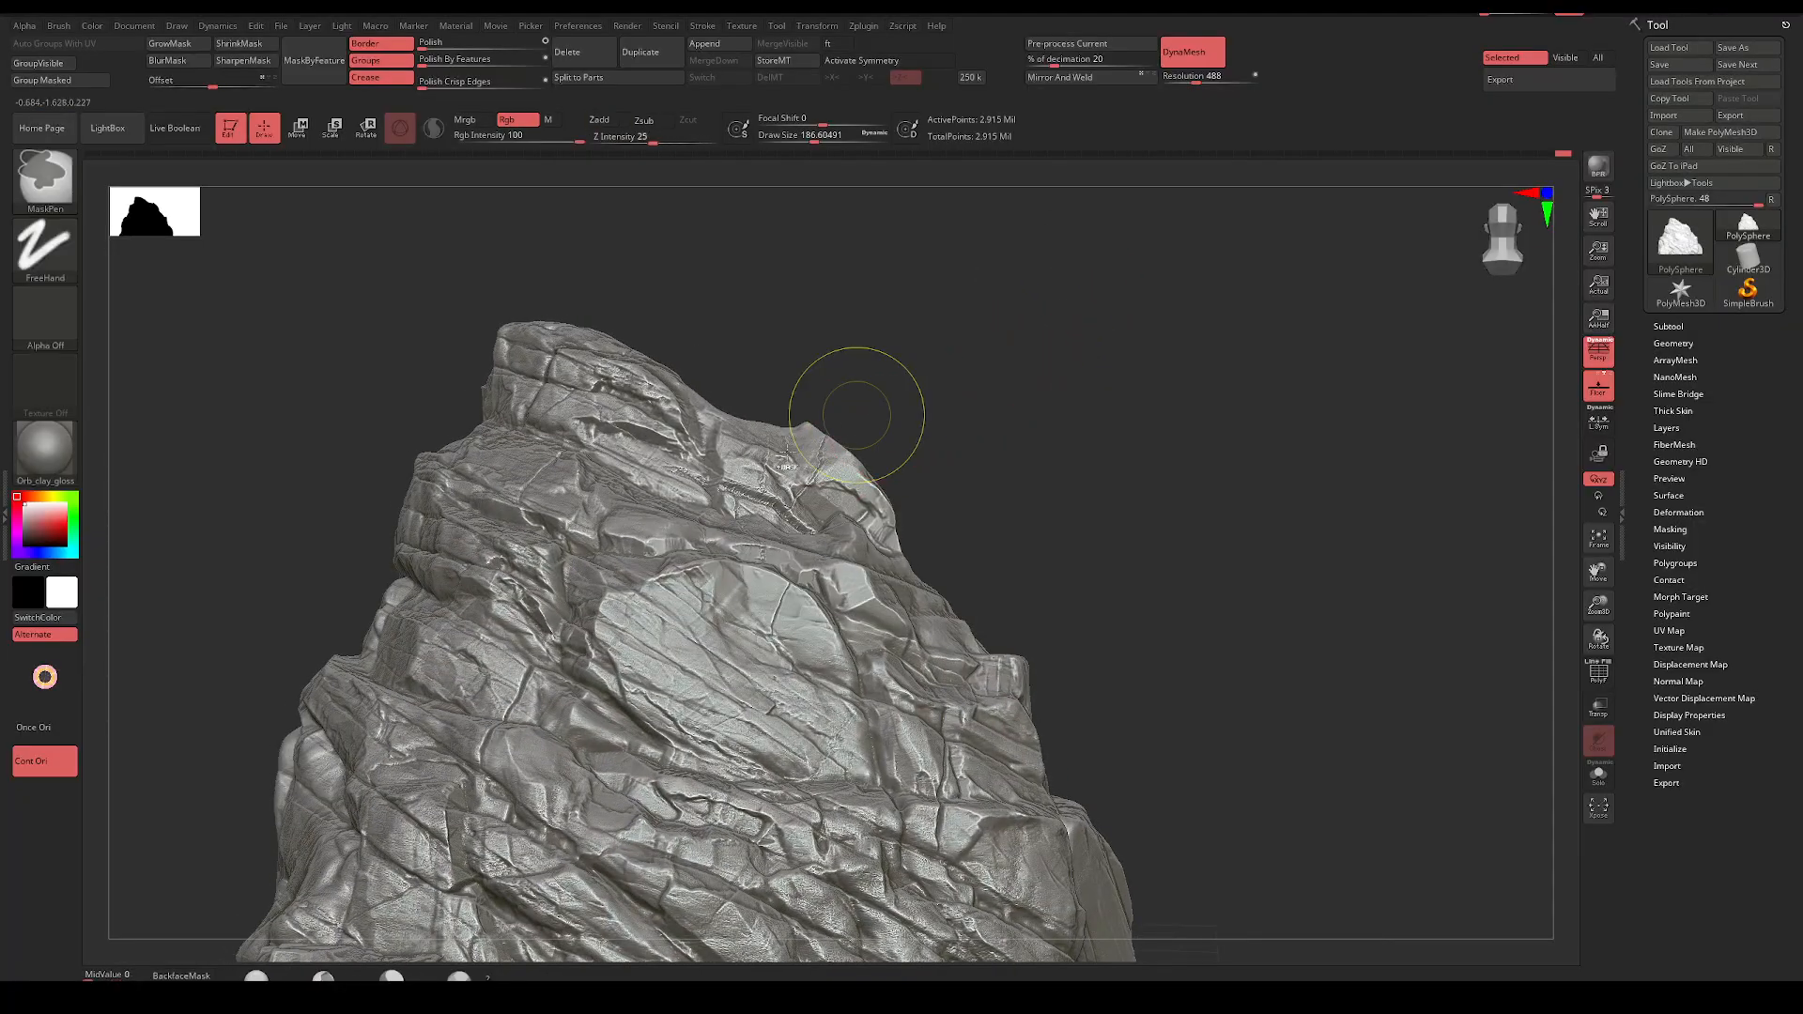
Stamp the Cracks06 alpha on the upper shoulder, then across the lower faces at Z Intensity 23 and Draw Size about 140
{"action": "mouse_move", "coordinate": [781, 472]}
{"action": "left_mouse_down"}
{"action": "mouse_move", "coordinate": [840, 381]}
{"action": "mouse_move", "coordinate": [994, 370]}
{"action": "mouse_move", "coordinate": [983, 418]}
{"action": "left_mouse_up"}
{"action": "mouse_move", "coordinate": [982, 419]}
{"action": "right_mouse_down", "text": "ctrl"}
{"action": "mouse_move", "coordinate": [916, 402]}
{"action": "mouse_move", "coordinate": [973, 375]}
{"action": "mouse_move", "coordinate": [967, 428]}
{"action": "right_mouse_up", "text": "ctrl"}
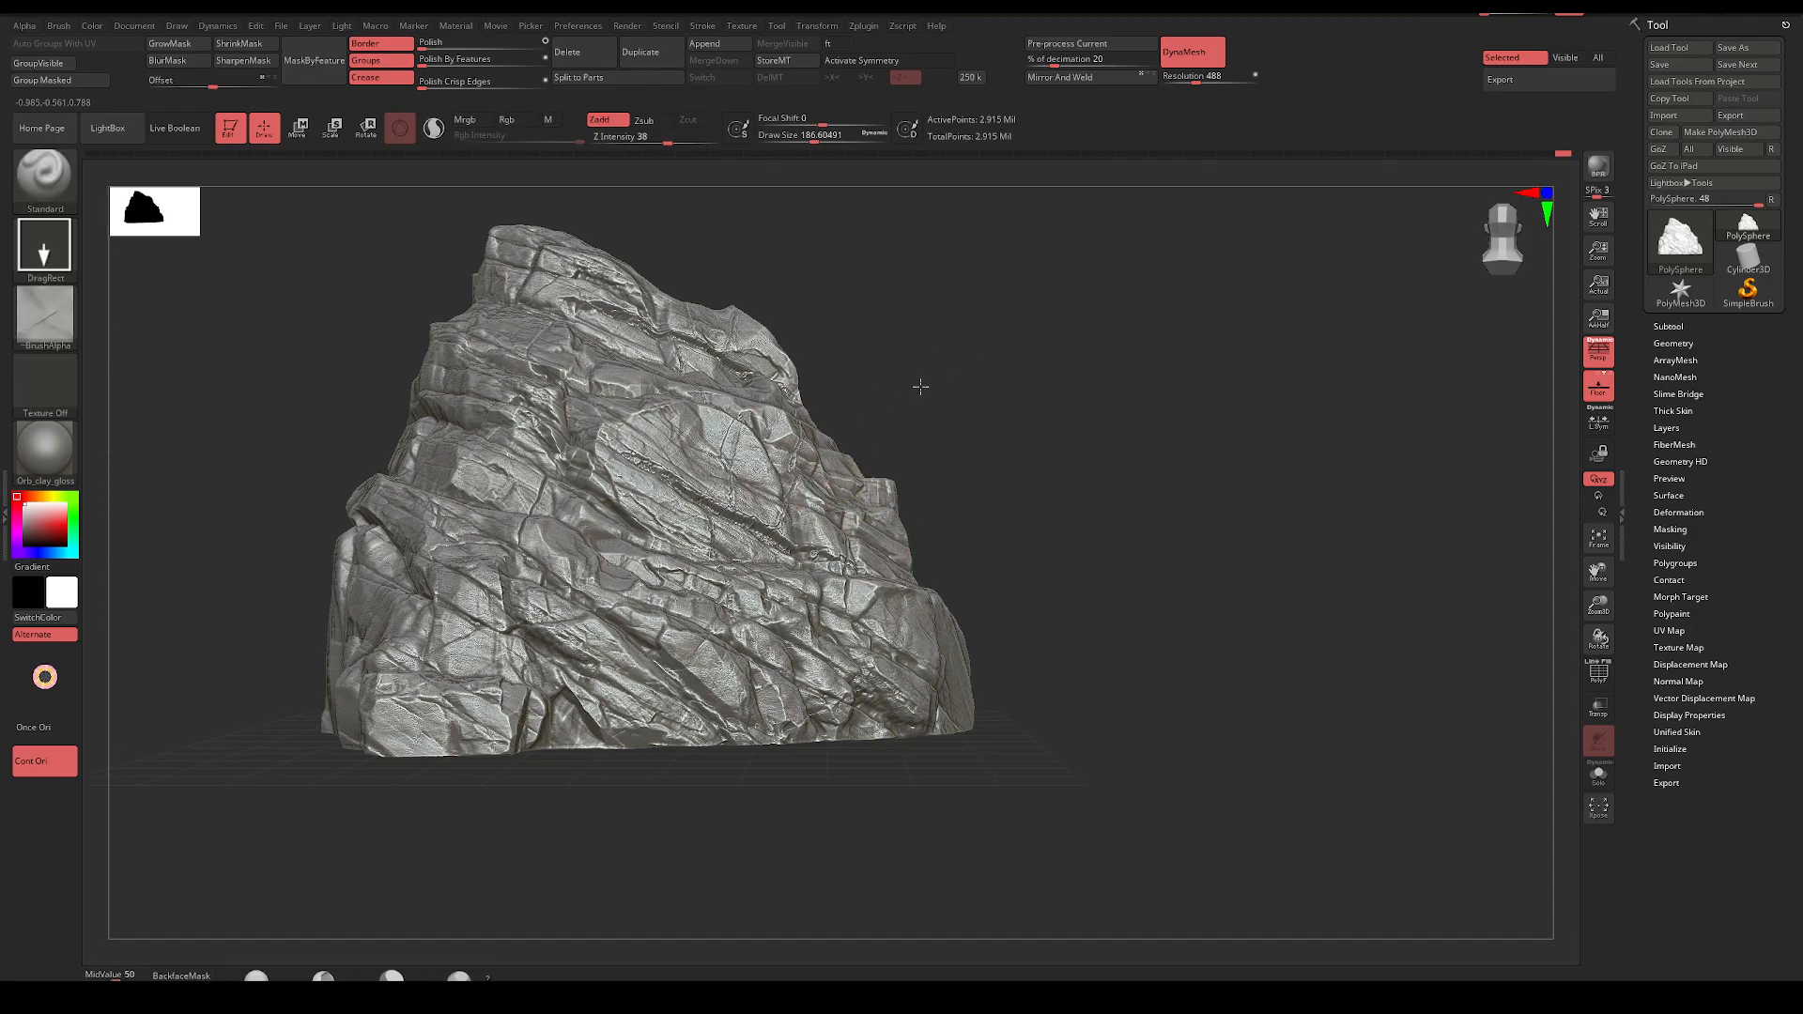
{"action": "mouse_move", "coordinate": [940, 388]}
{"action": "left_mouse_down"}
{"action": "mouse_move", "coordinate": [1001, 392]}
{"action": "mouse_move", "coordinate": [986, 413]}
{"action": "left_mouse_up"}
{"action": "key", "text": "space"}
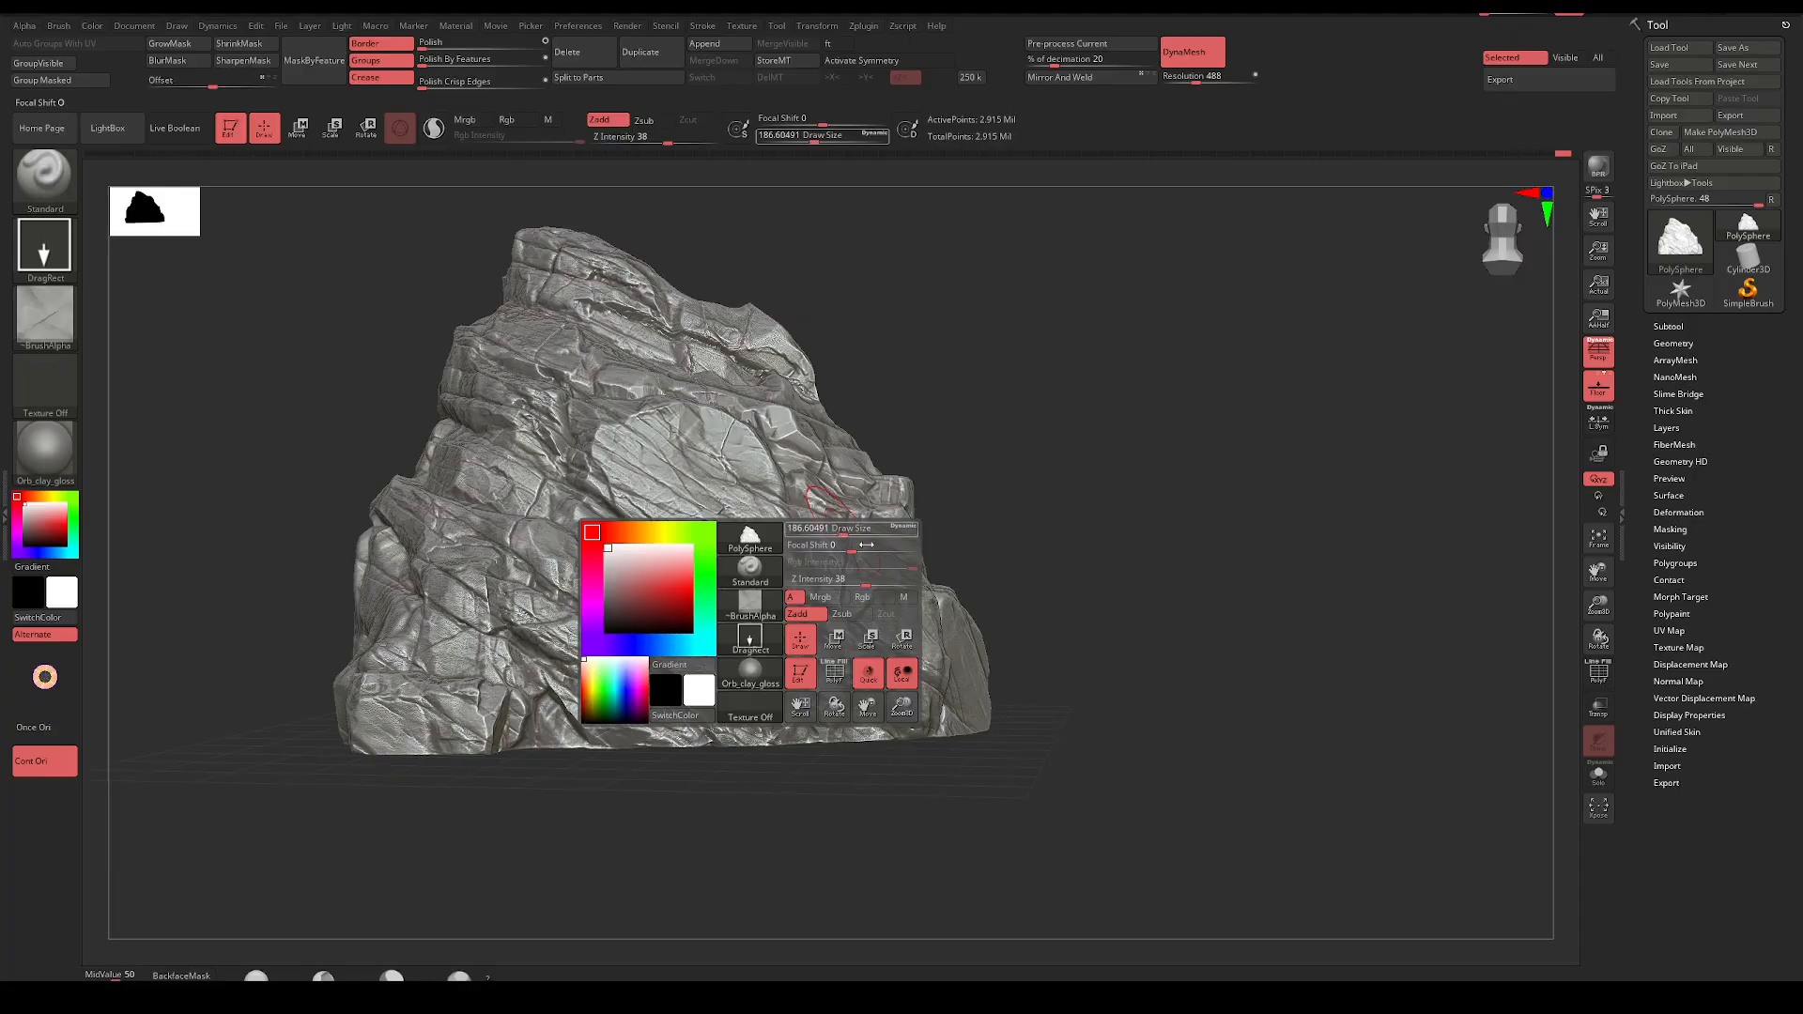
{"action": "left_click", "coordinate": [849, 581]}
{"action": "left_click", "coordinate": [837, 532]}
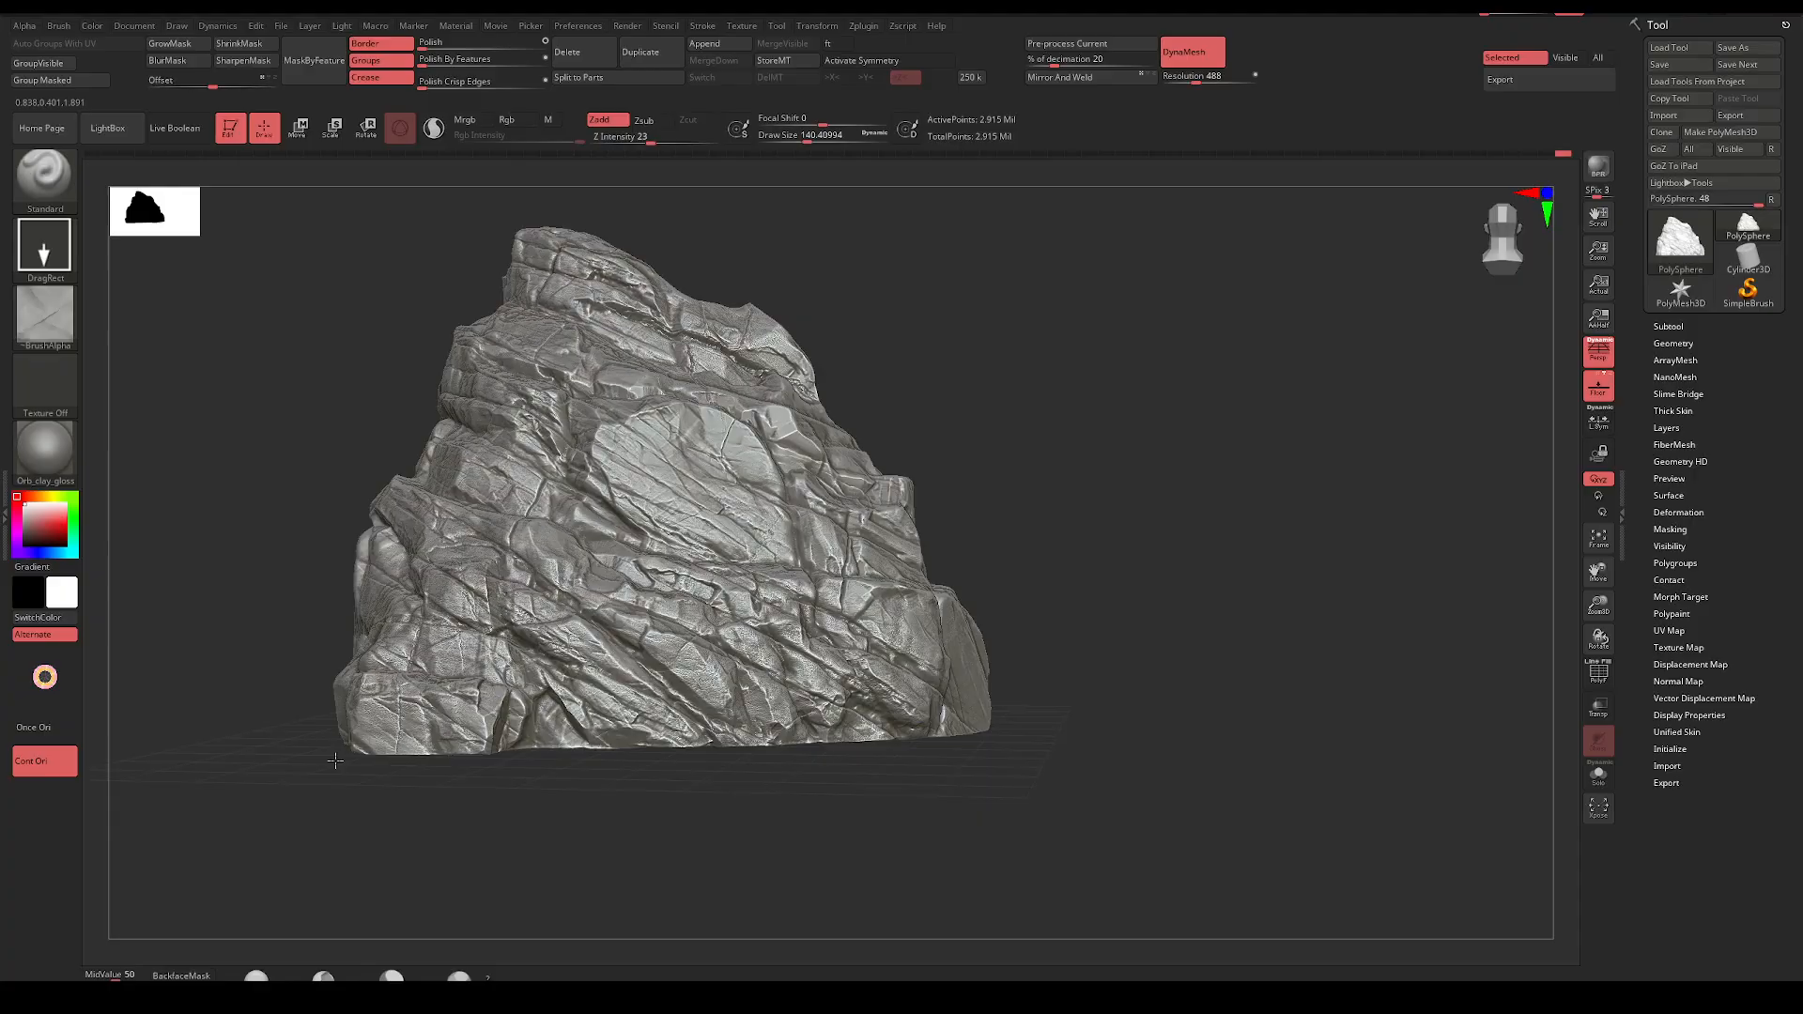
{"action": "left_click_drag", "start_coordinate": [440, 691], "coordinate": [1030, 617]}
{"action": "left_click_drag", "start_coordinate": [990, 704], "coordinate": [1150, 620]}
{"action": "left_click_drag", "start_coordinate": [1113, 561], "coordinate": [1255, 584]}
{"action": "left_click_drag", "start_coordinate": [1253, 589], "coordinate": [1199, 619]}
Switch to the TrimSmoothBorder brush and subdivide the rock mesh once
{"action": "key", "text": "b"}
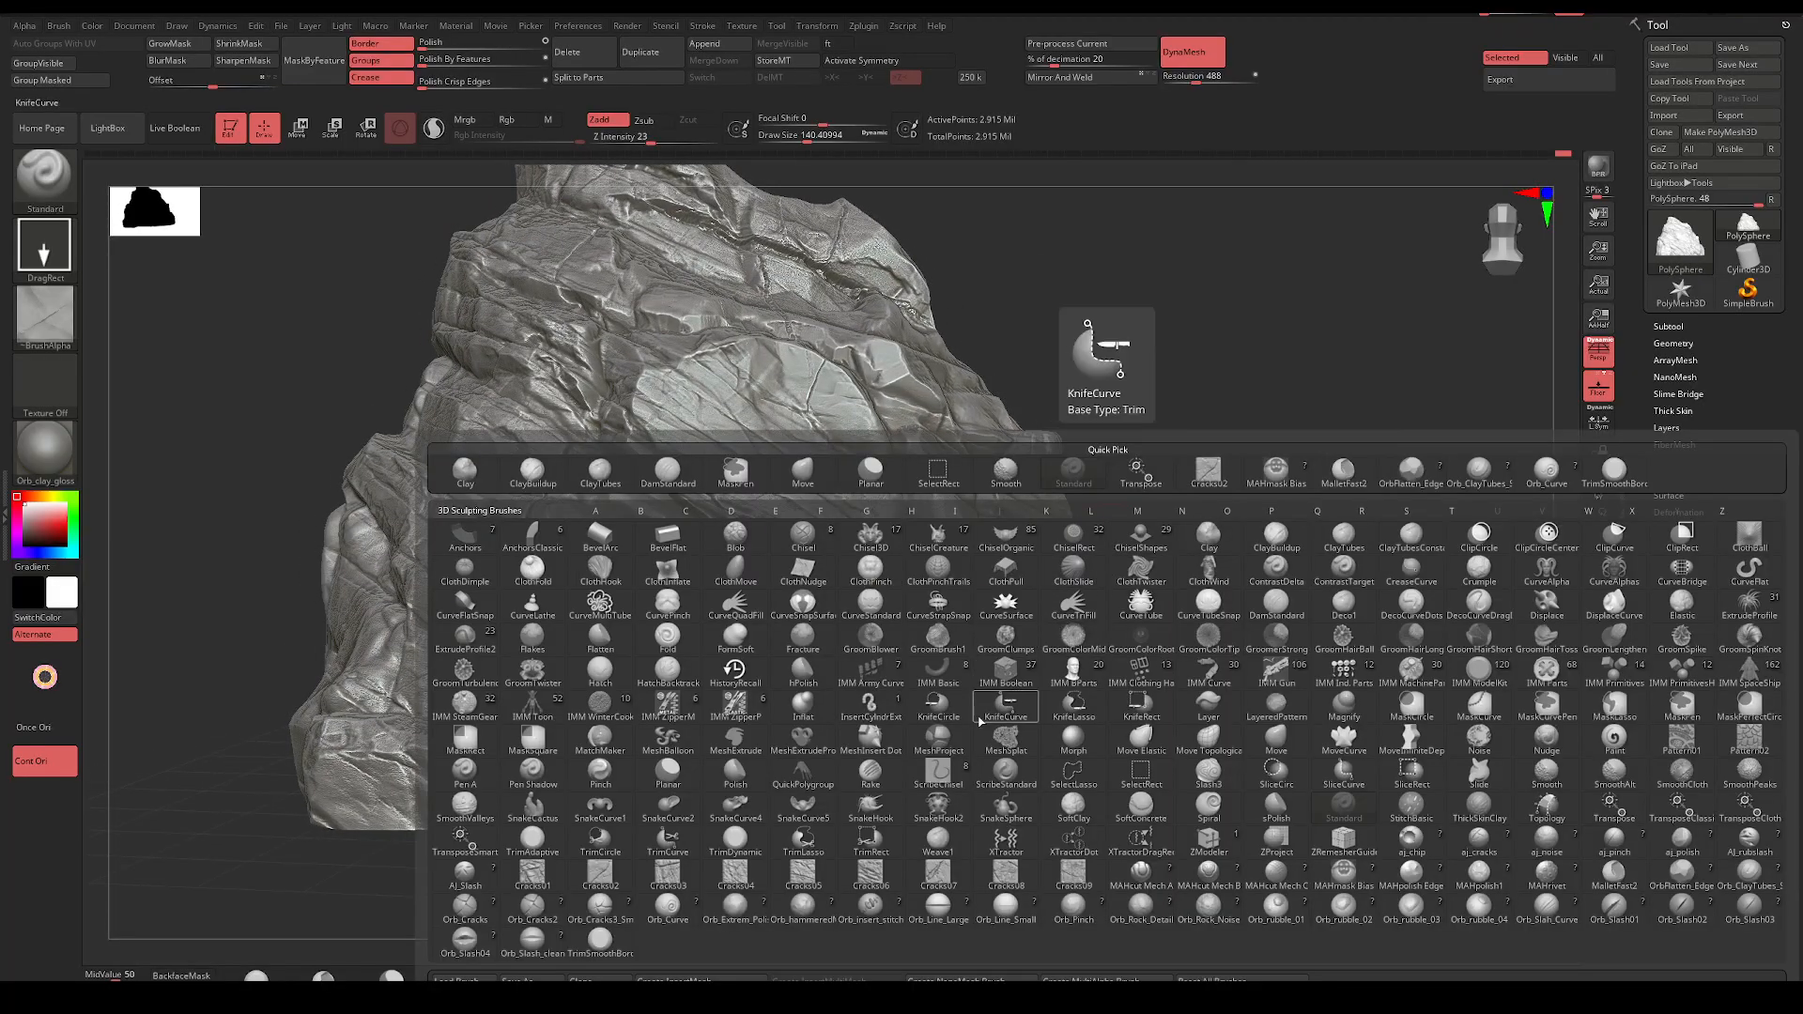
{"action": "left_click", "coordinate": [605, 944]}
{"action": "left_click_drag", "start_coordinate": [1686, 327], "coordinate": [1703, 320]}
{"action": "left_click", "coordinate": [1673, 335]}
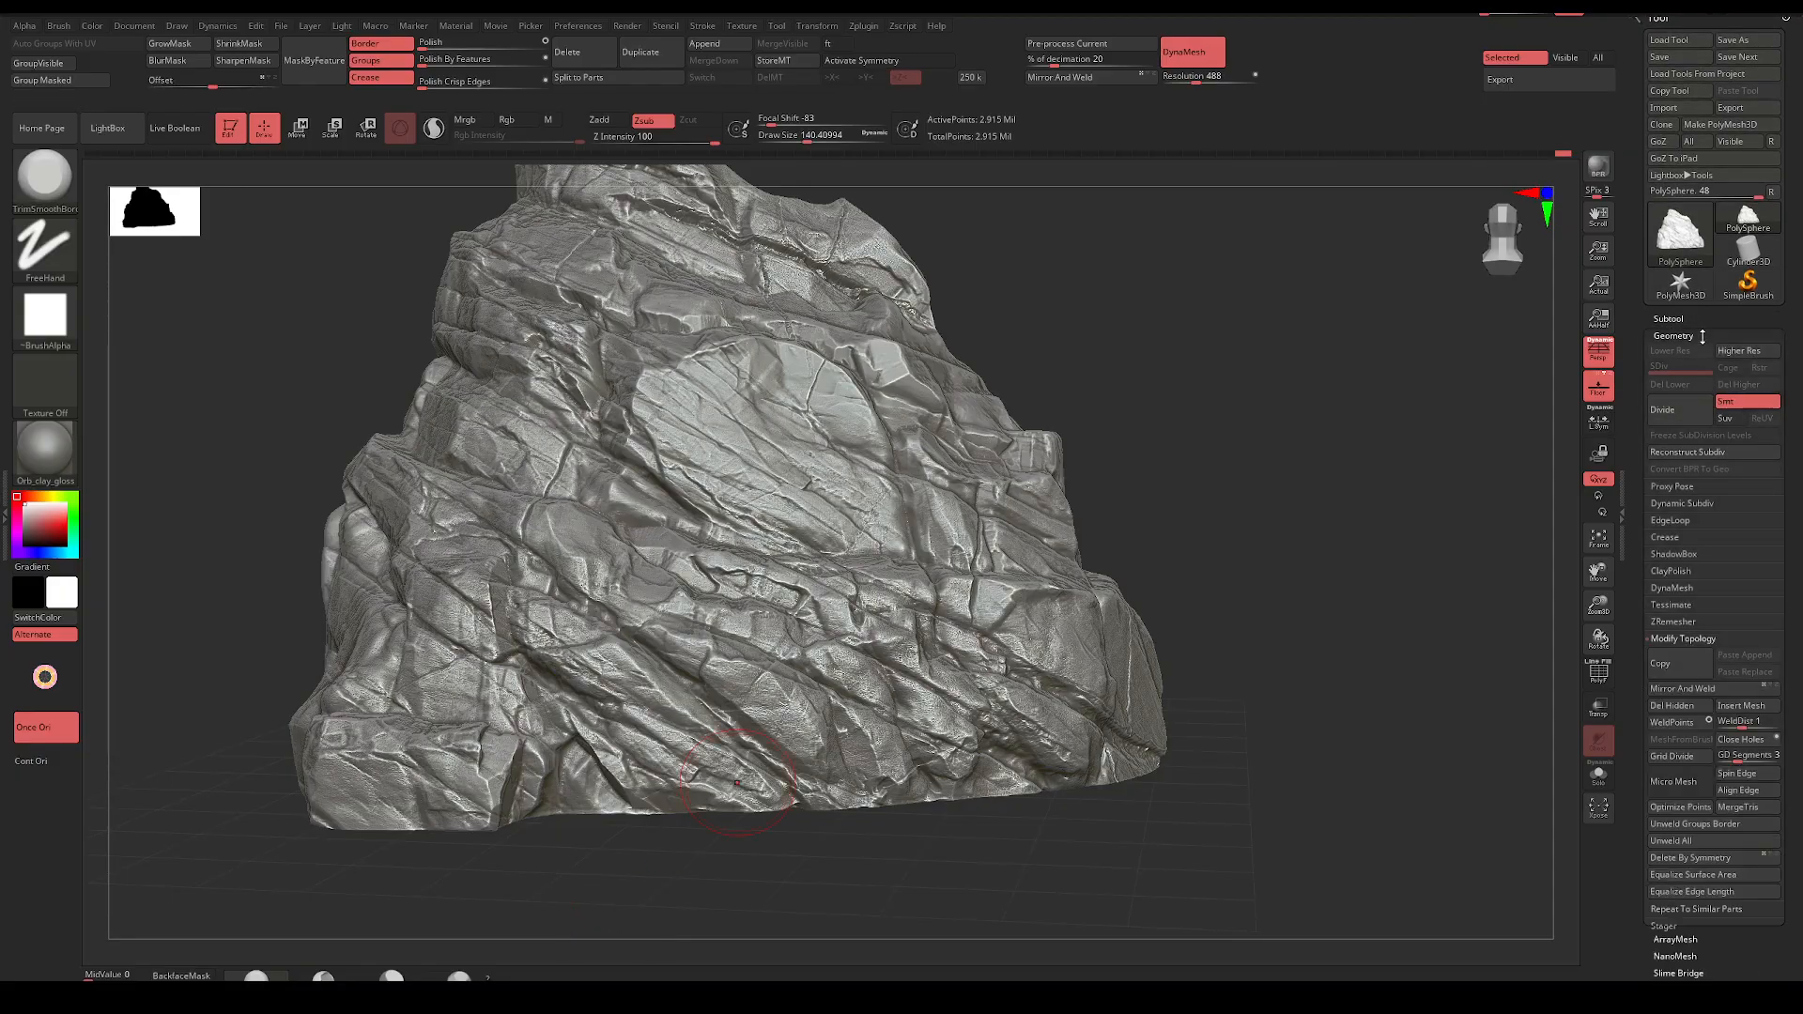
{"action": "left_click", "coordinate": [1663, 409]}
Set TrimSmoothBorder to Draw Size about 65 and Z Intensity 29, and flatten facets across the rock's lower front
{"action": "left_click_drag", "start_coordinate": [1235, 514], "coordinate": [1150, 496], "text": "alt"}
{"action": "left_click_drag", "start_coordinate": [534, 633], "coordinate": [532, 644]}
{"action": "key", "text": "space"}
{"action": "key", "text": "space"}
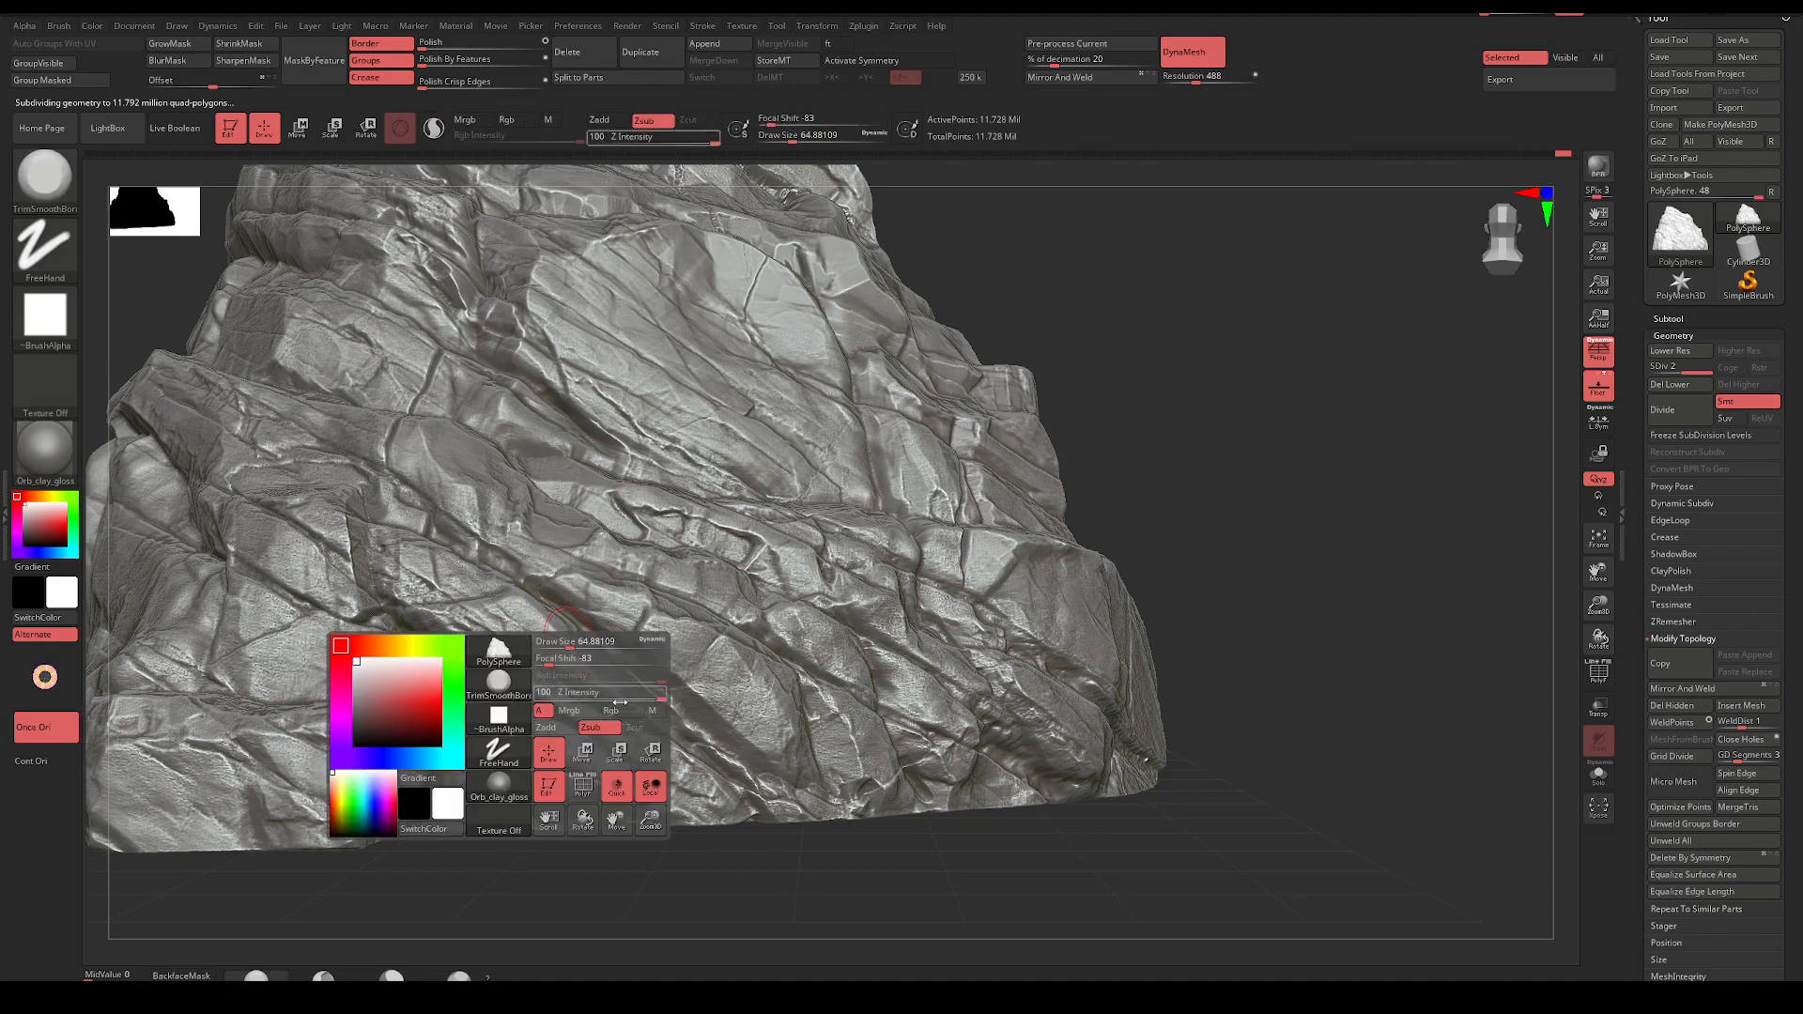
{"action": "left_click_drag", "start_coordinate": [648, 692], "coordinate": [601, 688]}
{"action": "key", "text": "space"}
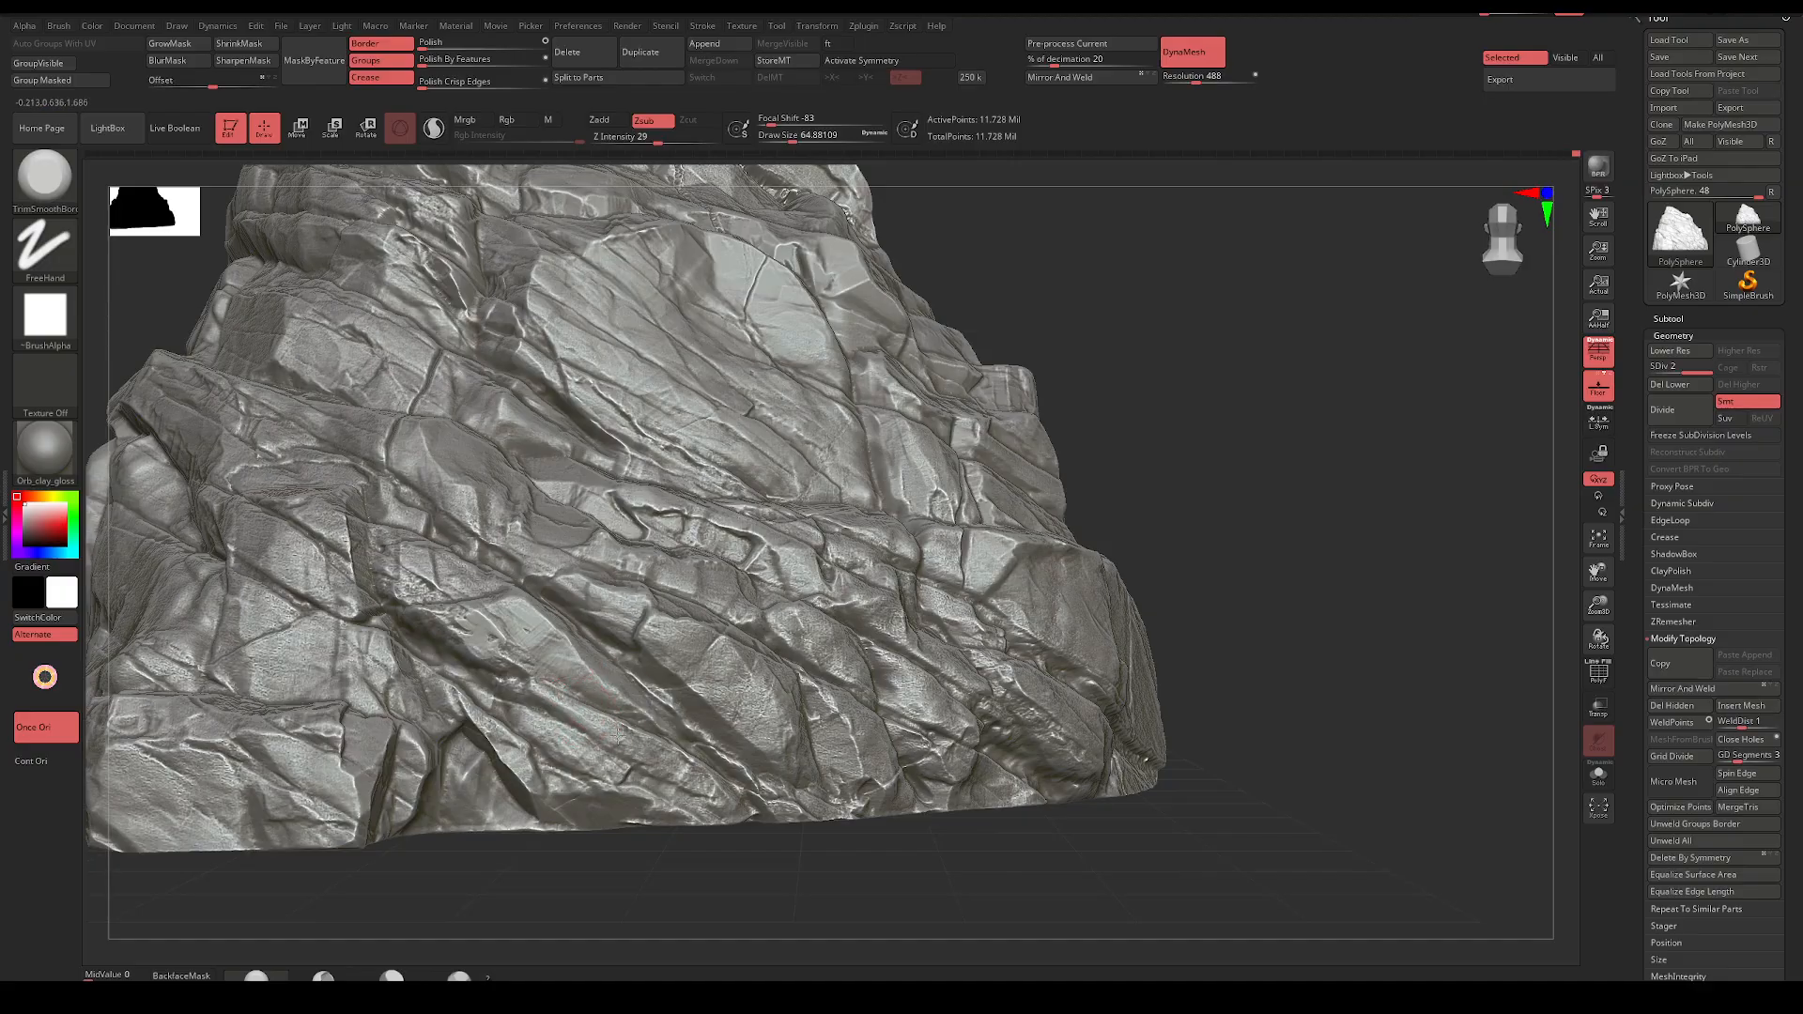
{"action": "mouse_move", "coordinate": [583, 719]}
{"action": "left_mouse_down"}
{"action": "mouse_move", "coordinate": [547, 693]}
{"action": "mouse_move", "coordinate": [583, 753]}
{"action": "left_mouse_up"}
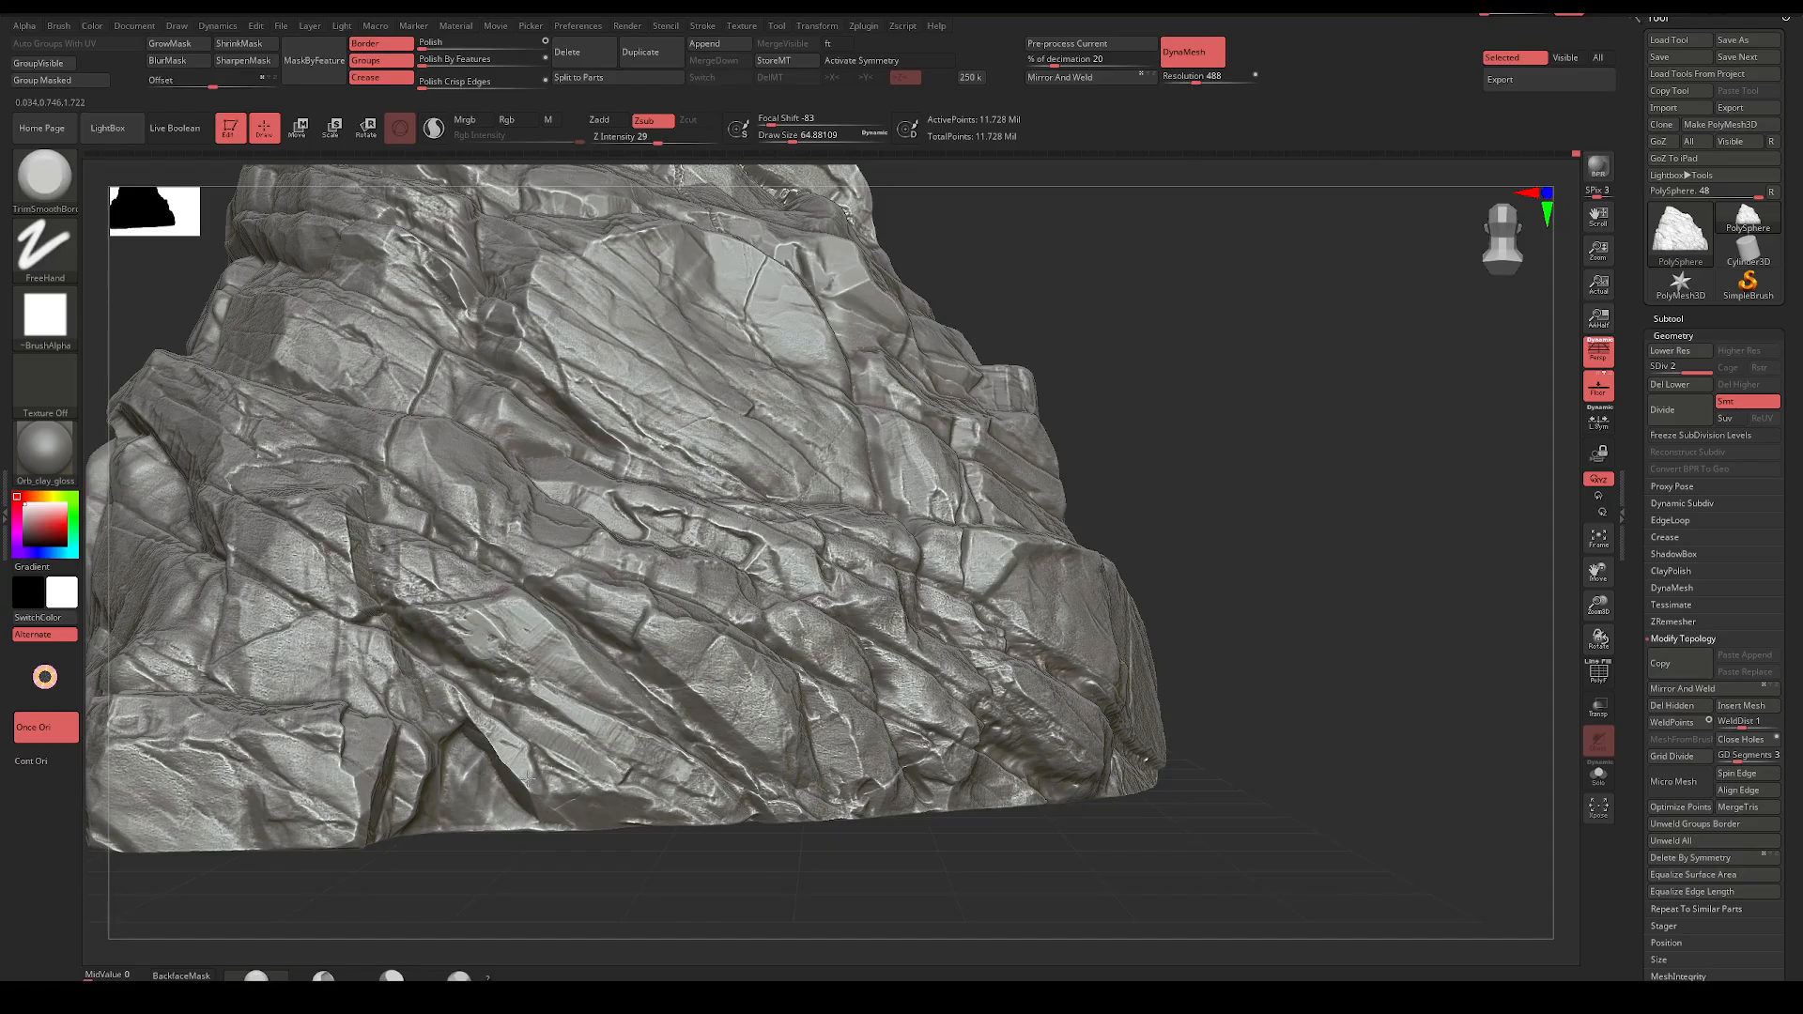
{"action": "left_click_drag", "start_coordinate": [1113, 477], "coordinate": [694, 704]}
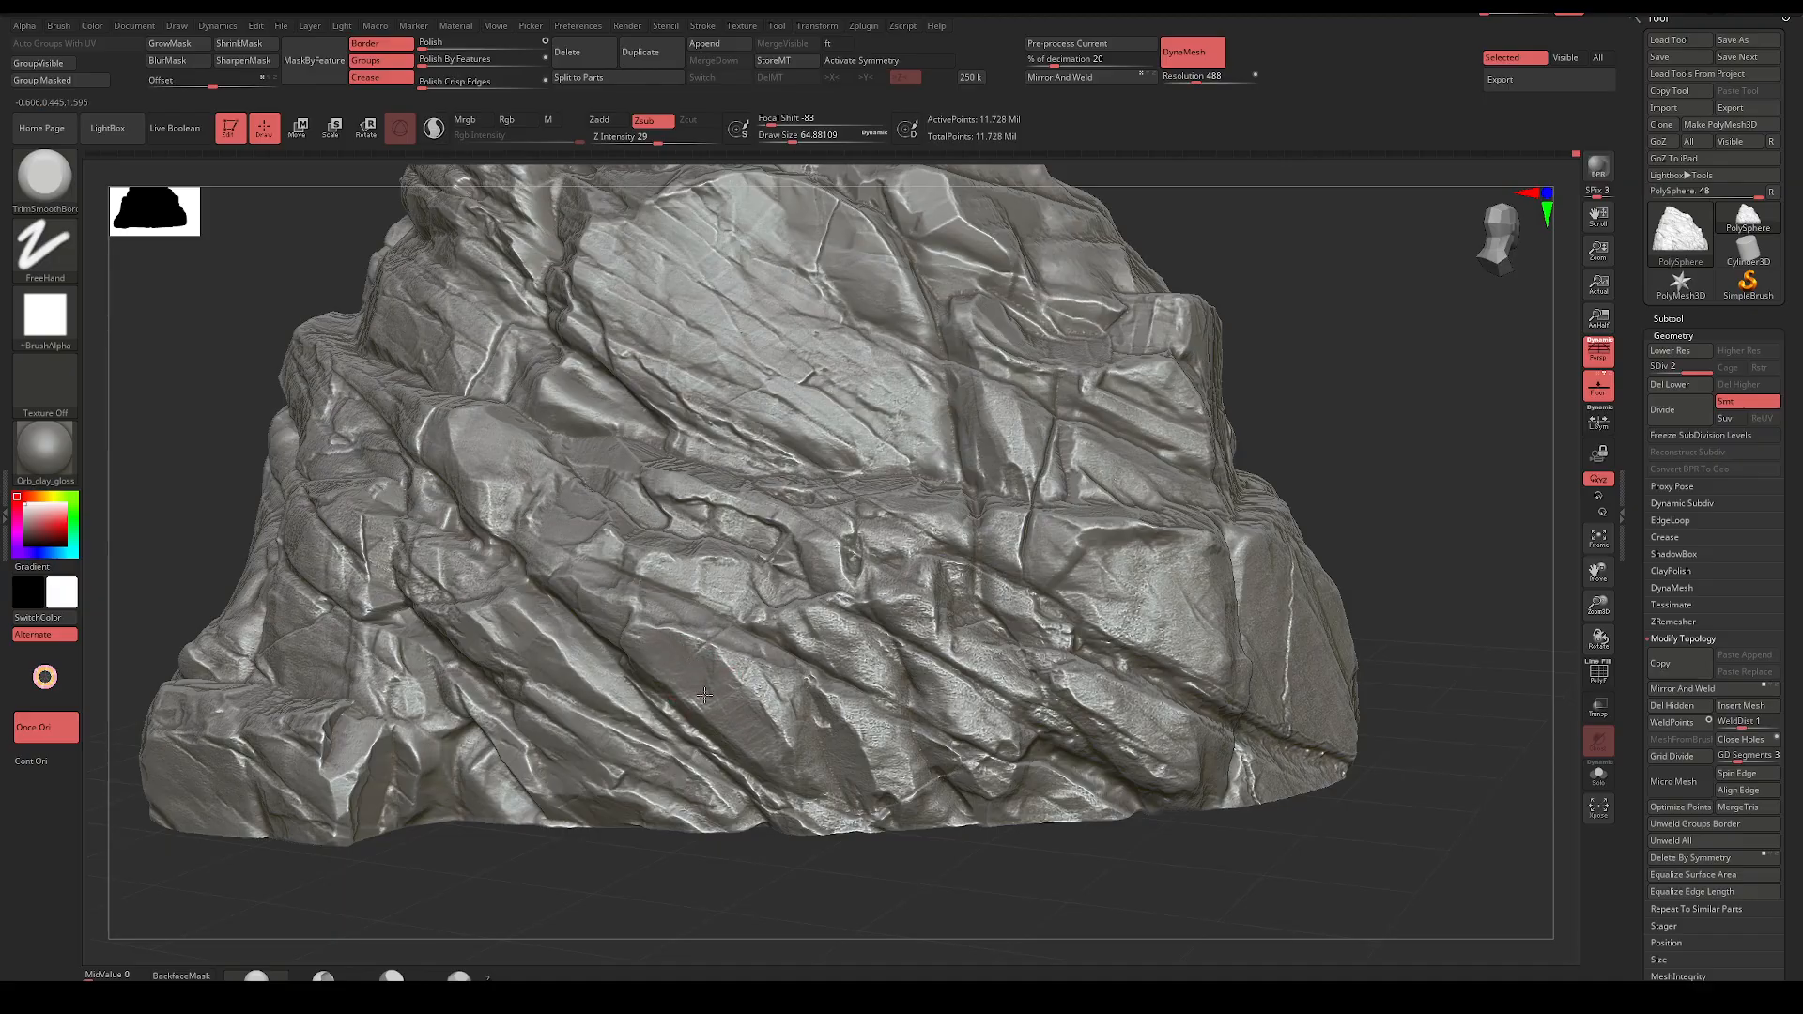
{"action": "left_click_drag", "start_coordinate": [1359, 468], "coordinate": [1306, 464]}
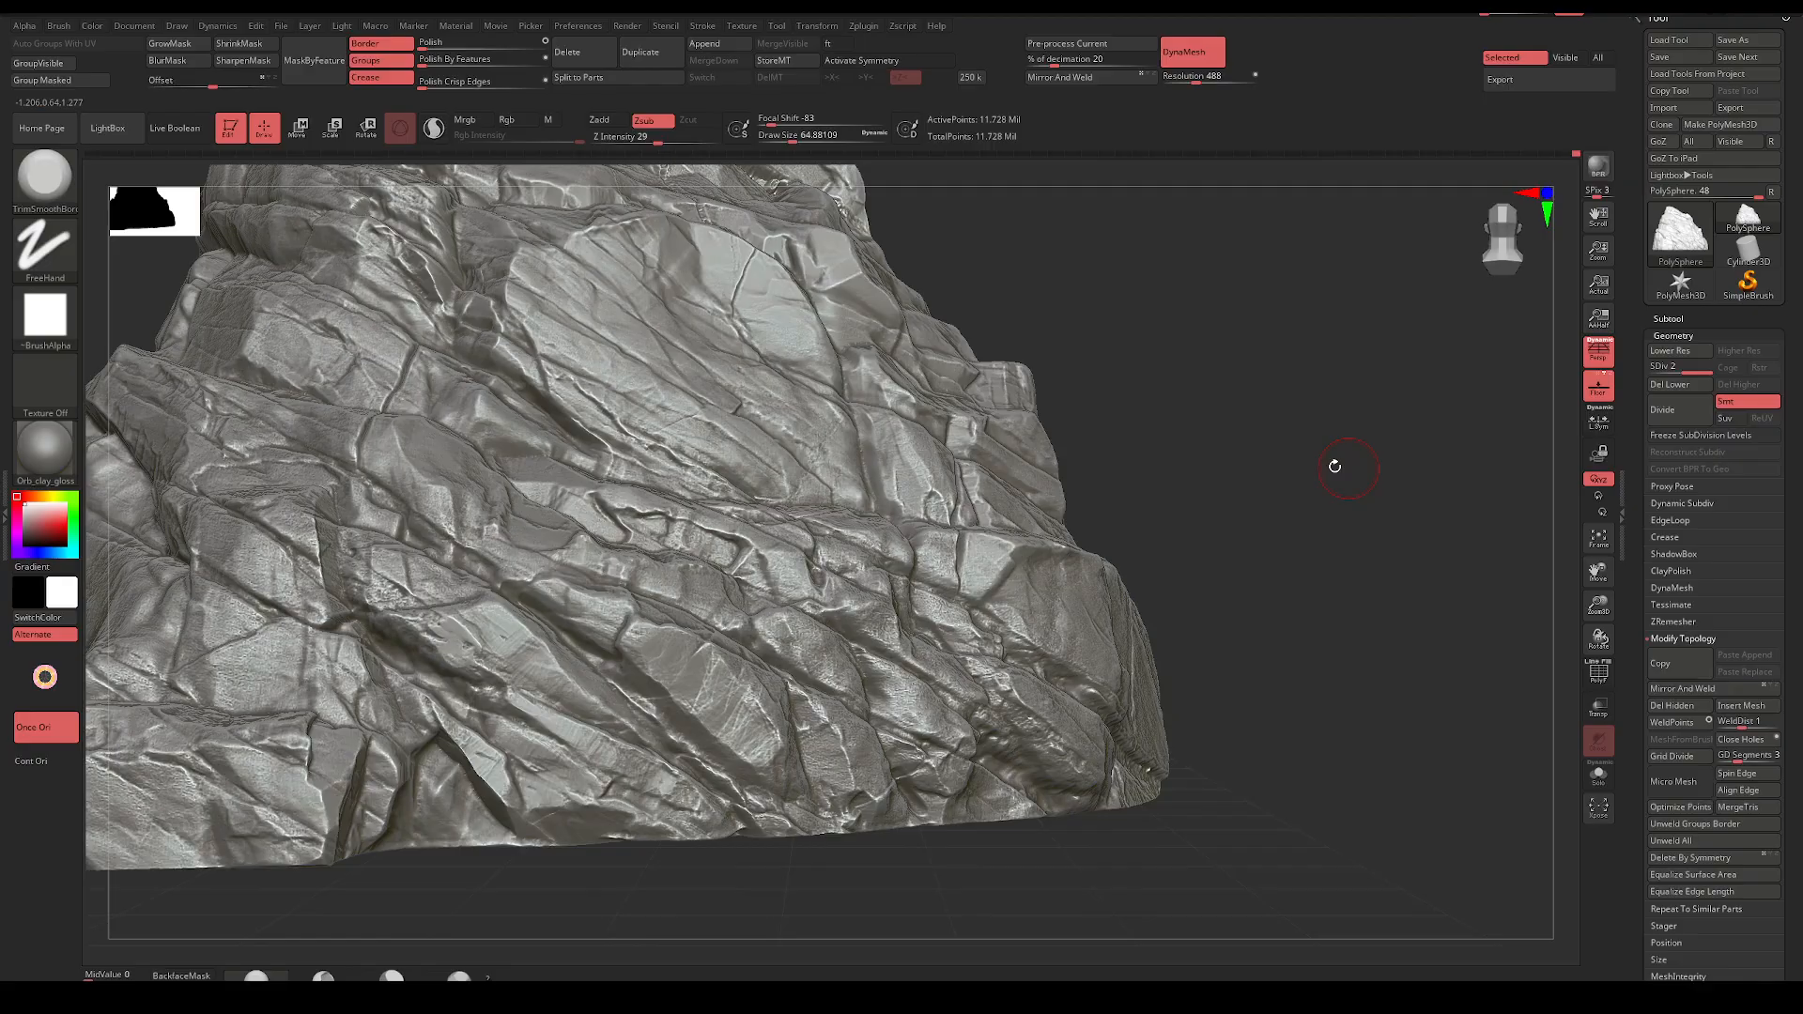
Set the Draw Size to about 97 and flatten the slanted facets along the lower front, undoing a bad stroke
{"action": "key", "text": "space"}
{"action": "mouse_move", "coordinate": [721, 693]}
{"action": "left_mouse_down"}
{"action": "mouse_move", "coordinate": [745, 693]}
{"action": "mouse_move", "coordinate": [752, 724]}
{"action": "mouse_move", "coordinate": [714, 698]}
{"action": "left_mouse_up"}
{"action": "left_click_drag", "start_coordinate": [1174, 463], "coordinate": [1122, 468]}
{"action": "mouse_move", "coordinate": [849, 728]}
{"action": "left_mouse_down"}
{"action": "mouse_move", "coordinate": [888, 784]}
{"action": "mouse_move", "coordinate": [903, 706]}
{"action": "mouse_move", "coordinate": [865, 735]}
{"action": "left_mouse_up"}
{"action": "key", "text": "ctrl+z"}
{"action": "key", "text": "space"}
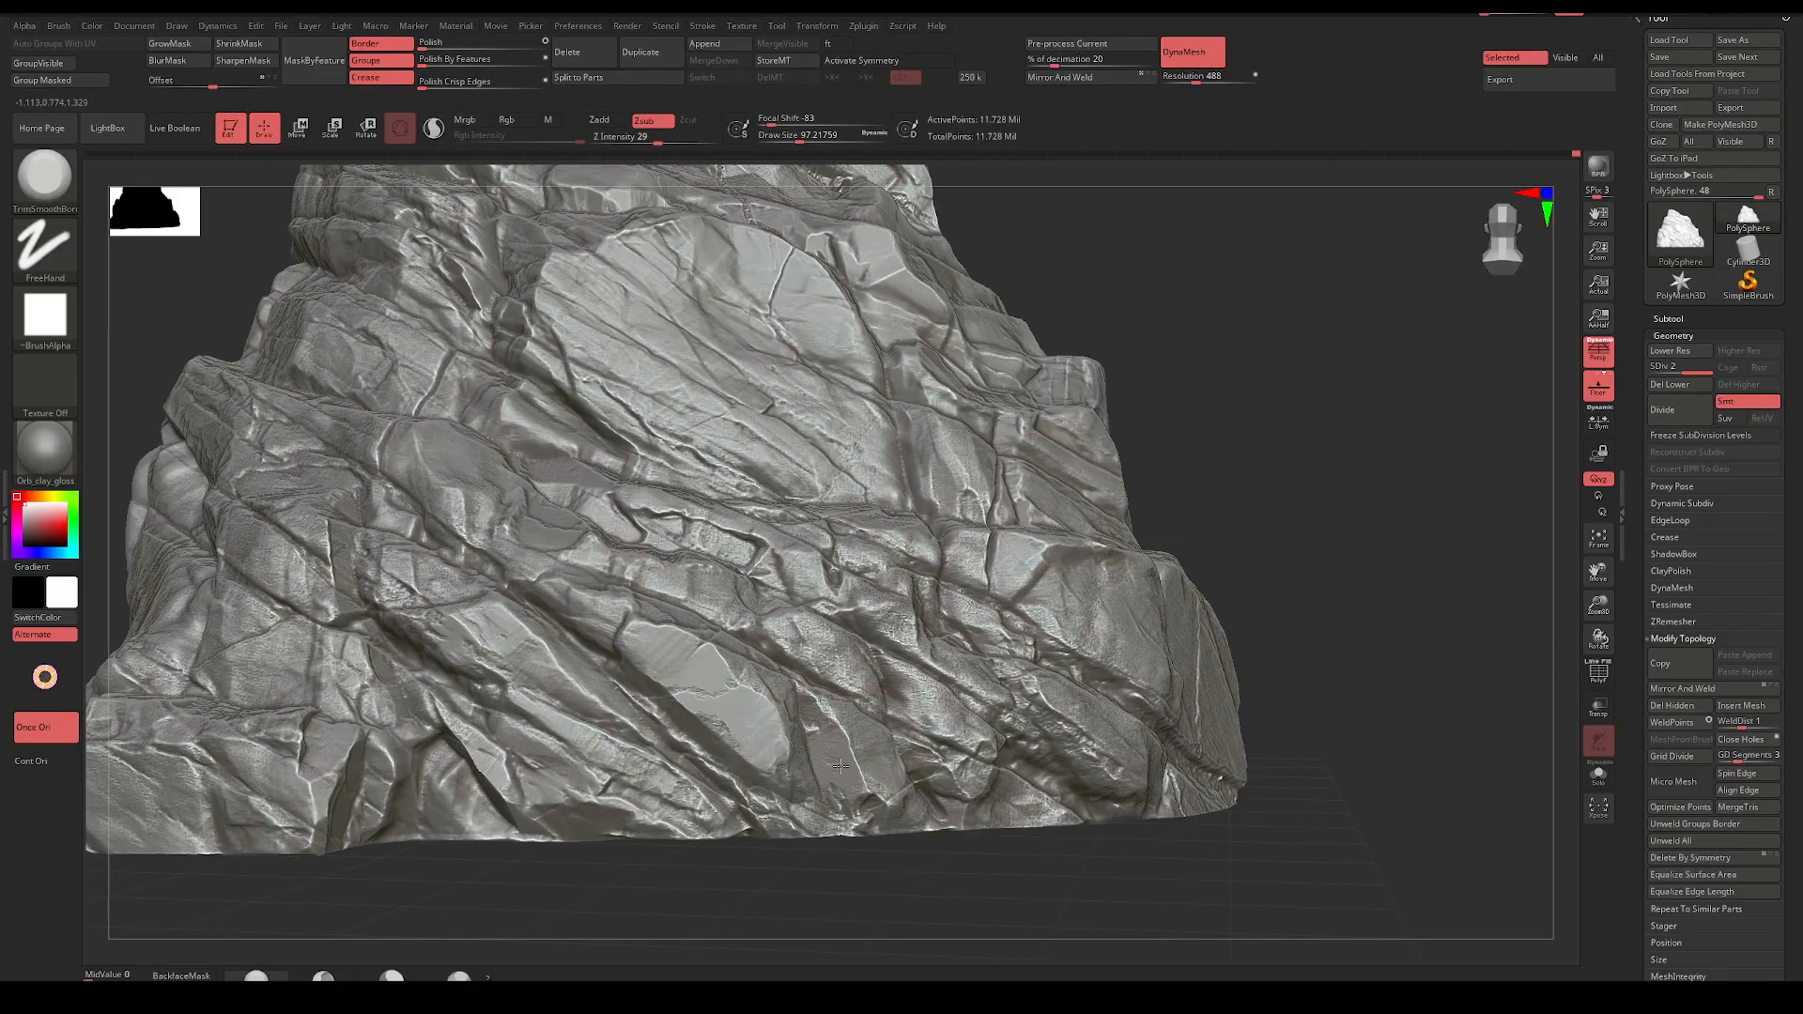
Flatten patches of the large central facet and its surroundings with TrimSmoothBorder
{"action": "left_click_drag", "start_coordinate": [1204, 510], "coordinate": [1112, 493]}
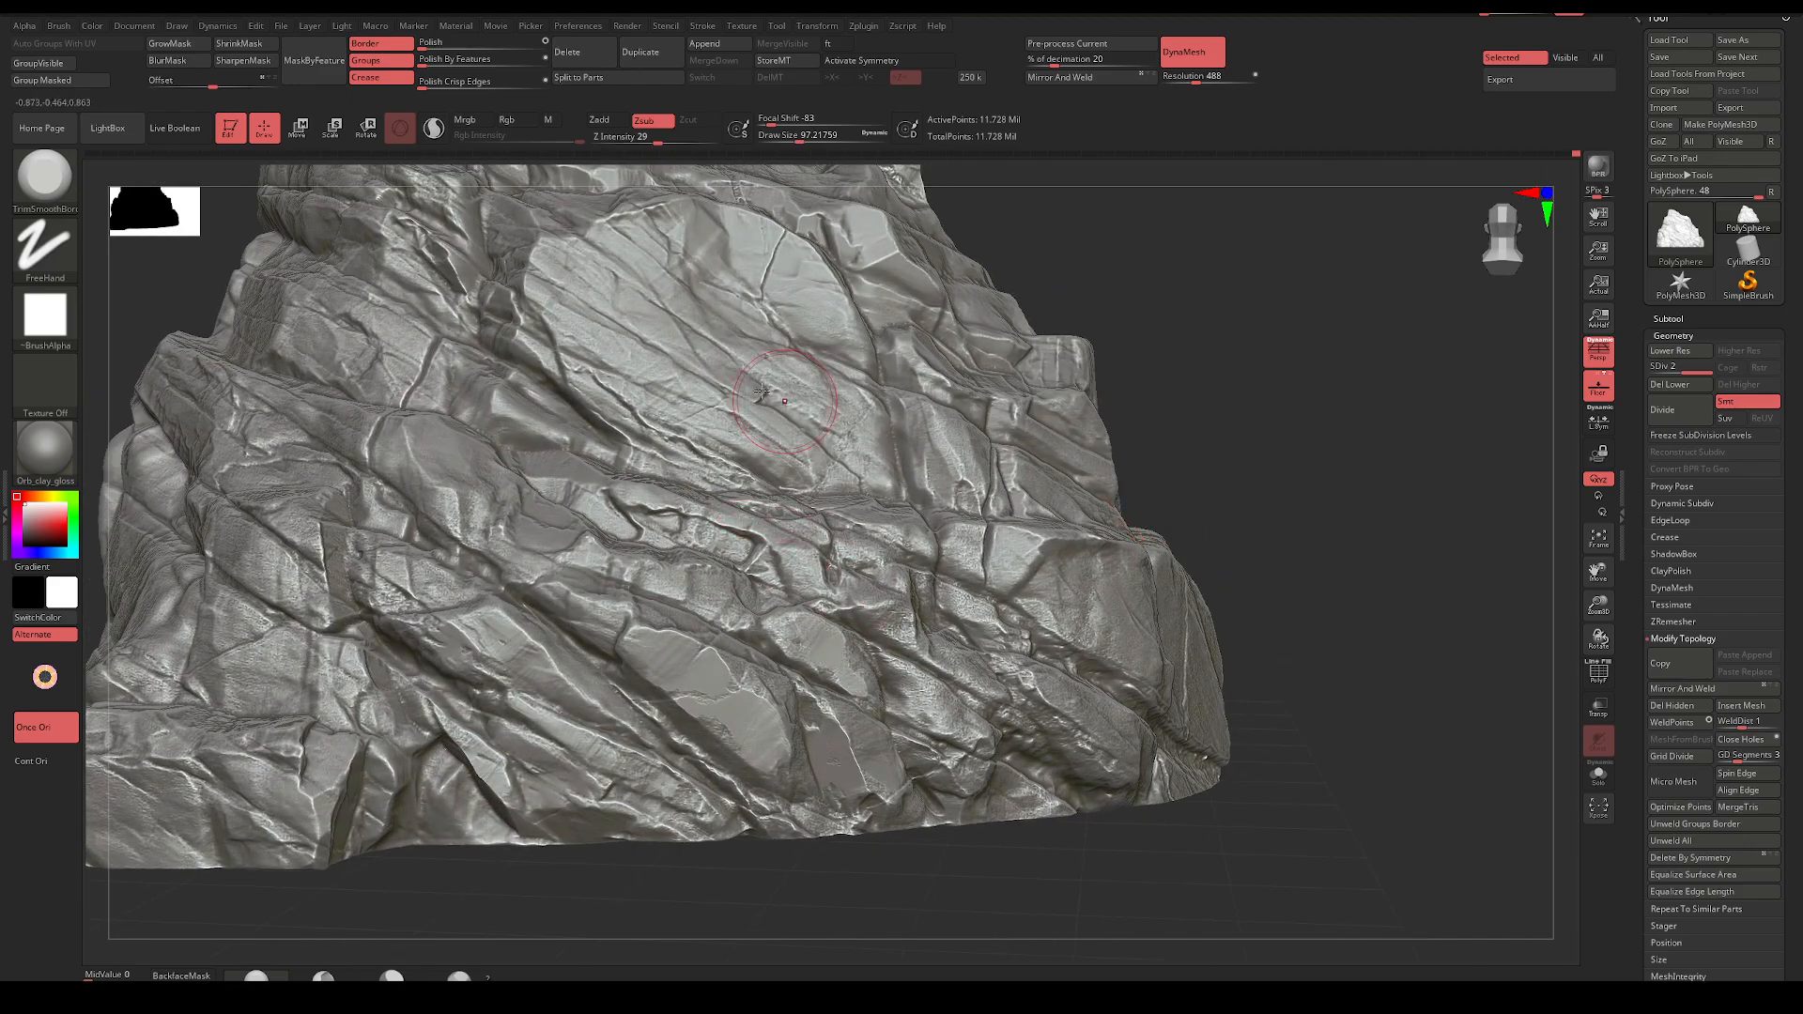
{"action": "mouse_move", "coordinate": [1191, 369]}
{"action": "left_mouse_down"}
{"action": "mouse_move", "coordinate": [1204, 411]}
{"action": "mouse_move", "coordinate": [1123, 390]}
{"action": "left_mouse_up"}
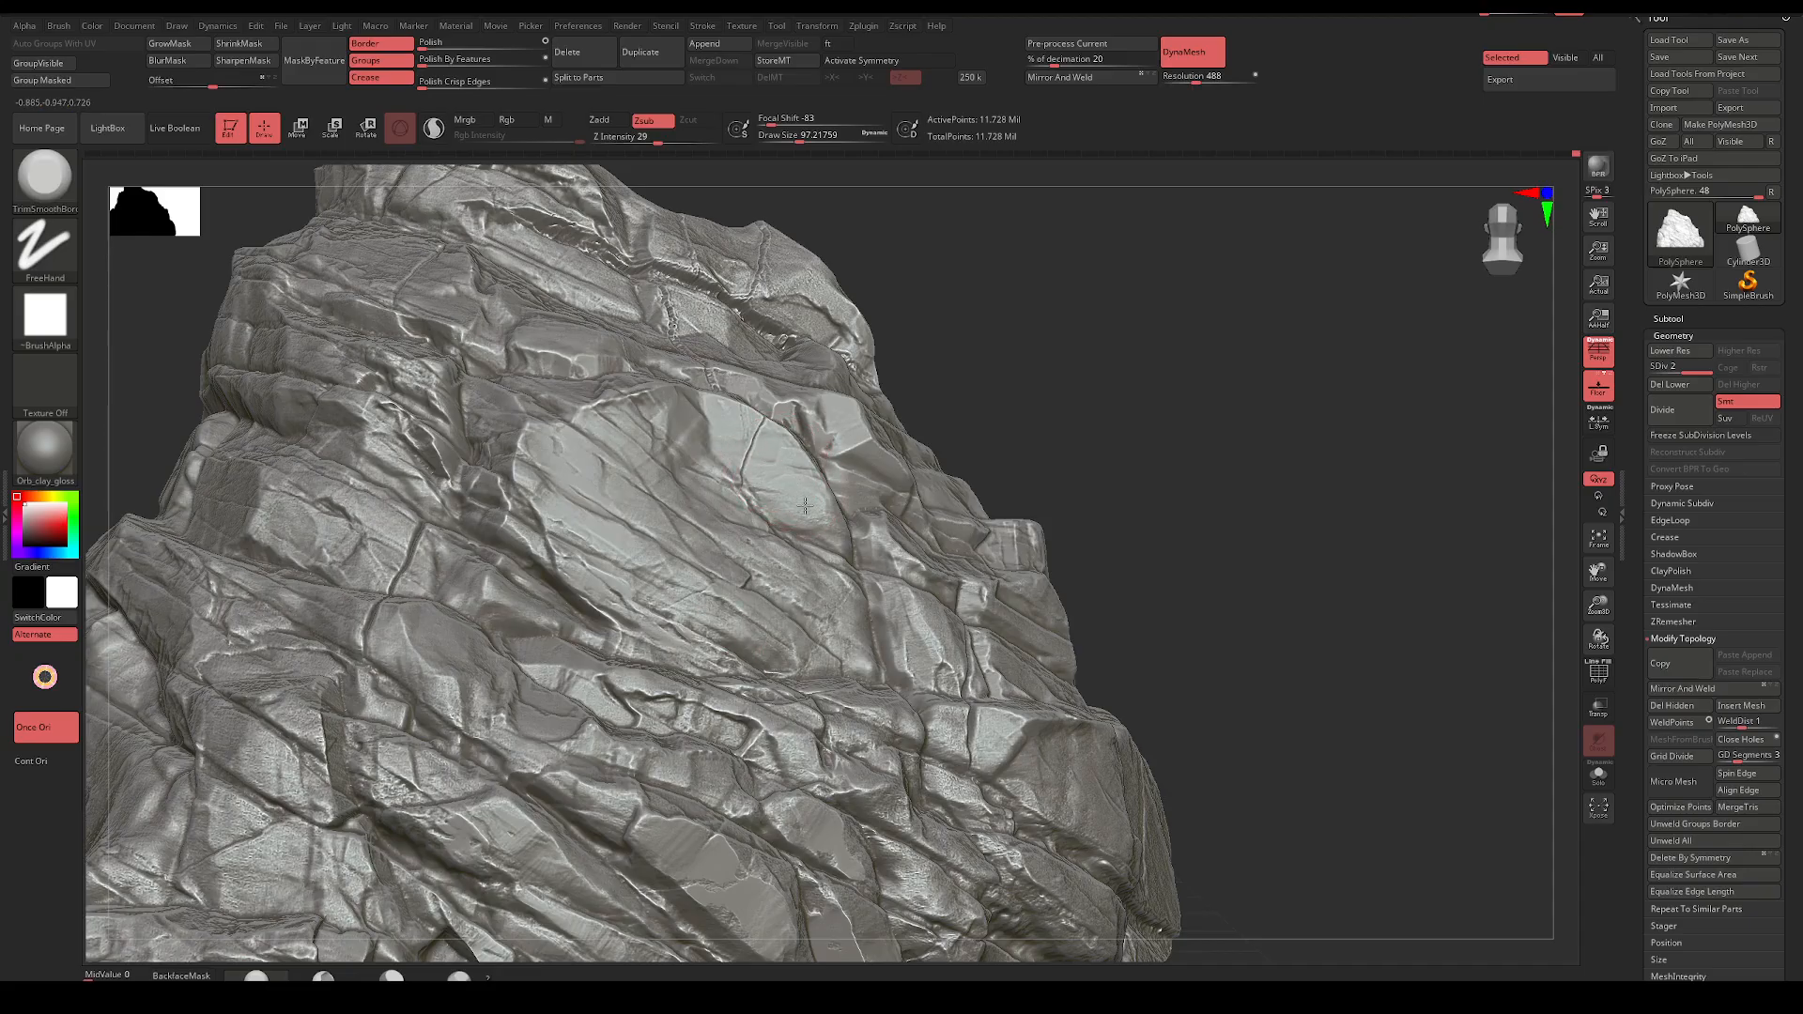
{"action": "left_click_drag", "start_coordinate": [891, 339], "coordinate": [1038, 291]}
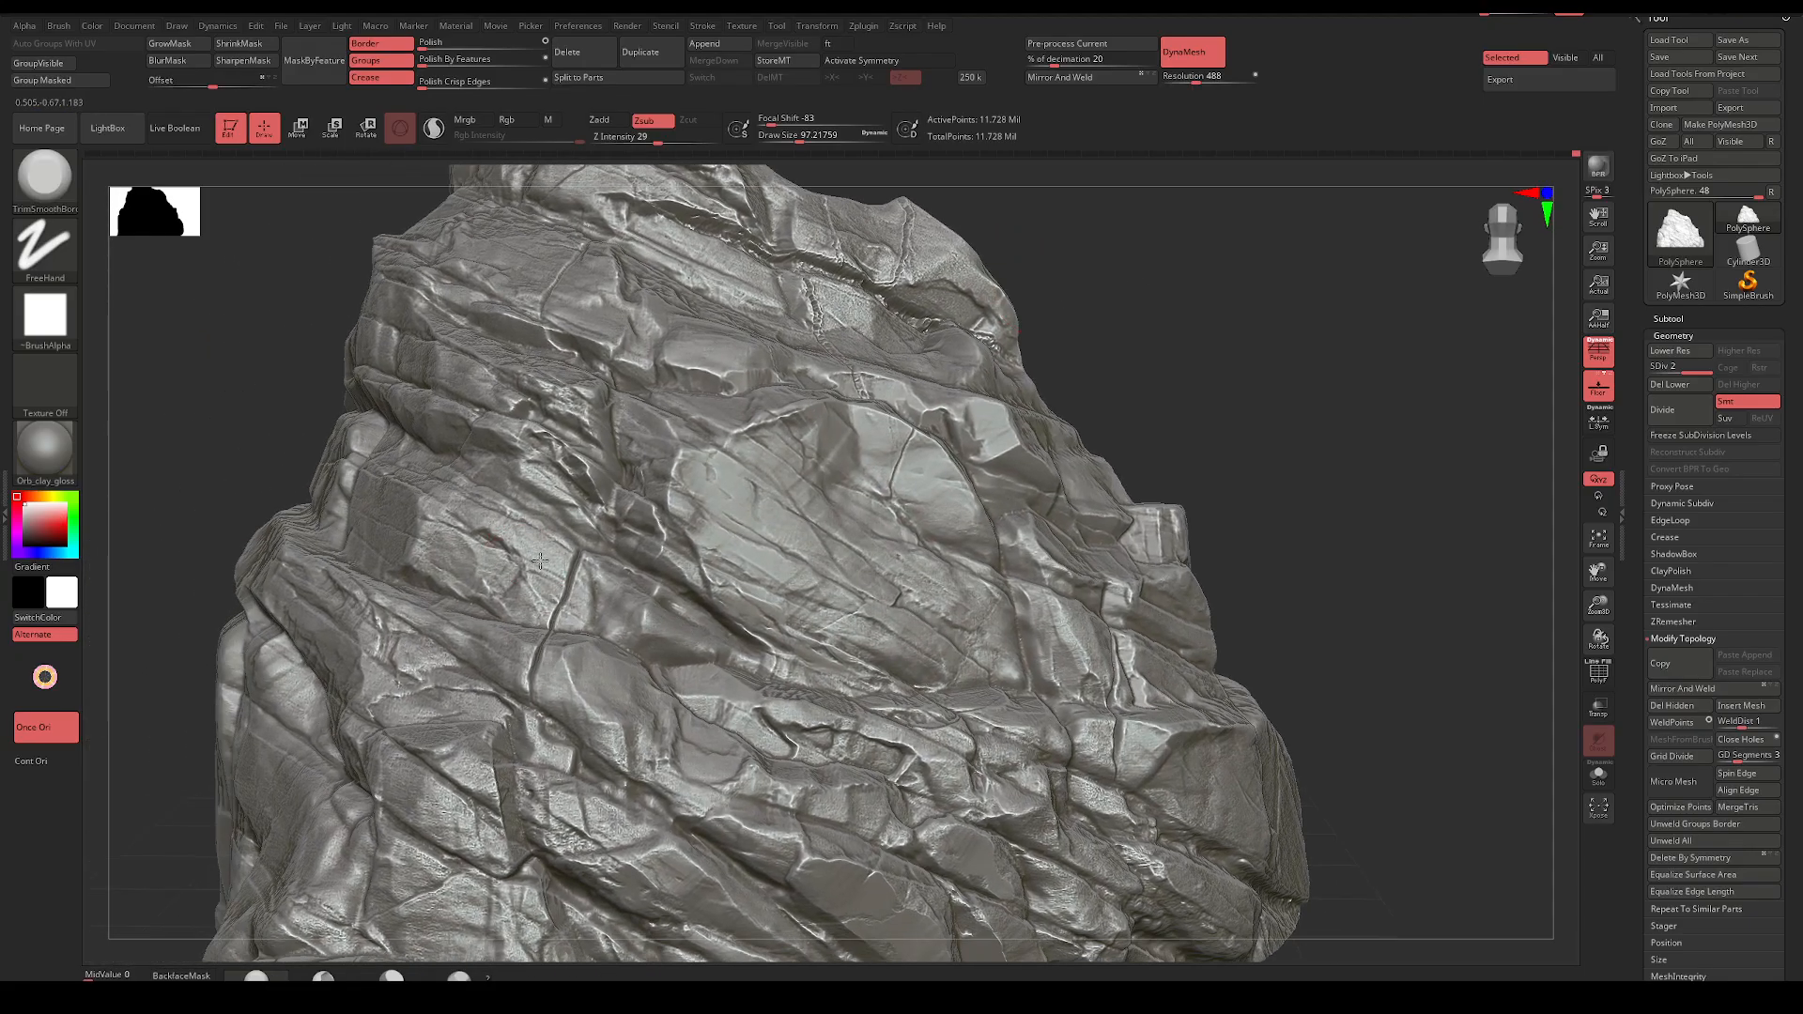
Flatten the facets down the rock's left side, from beside the central face to above the lower corner block
{"action": "mouse_move", "coordinate": [541, 570]}
{"action": "left_mouse_down"}
{"action": "mouse_move", "coordinate": [511, 582]}
{"action": "mouse_move", "coordinate": [442, 561]}
{"action": "left_mouse_up"}
{"action": "left_click_drag", "start_coordinate": [1107, 329], "coordinate": [1083, 357]}
{"action": "left_click_drag", "start_coordinate": [580, 661], "coordinate": [597, 648]}
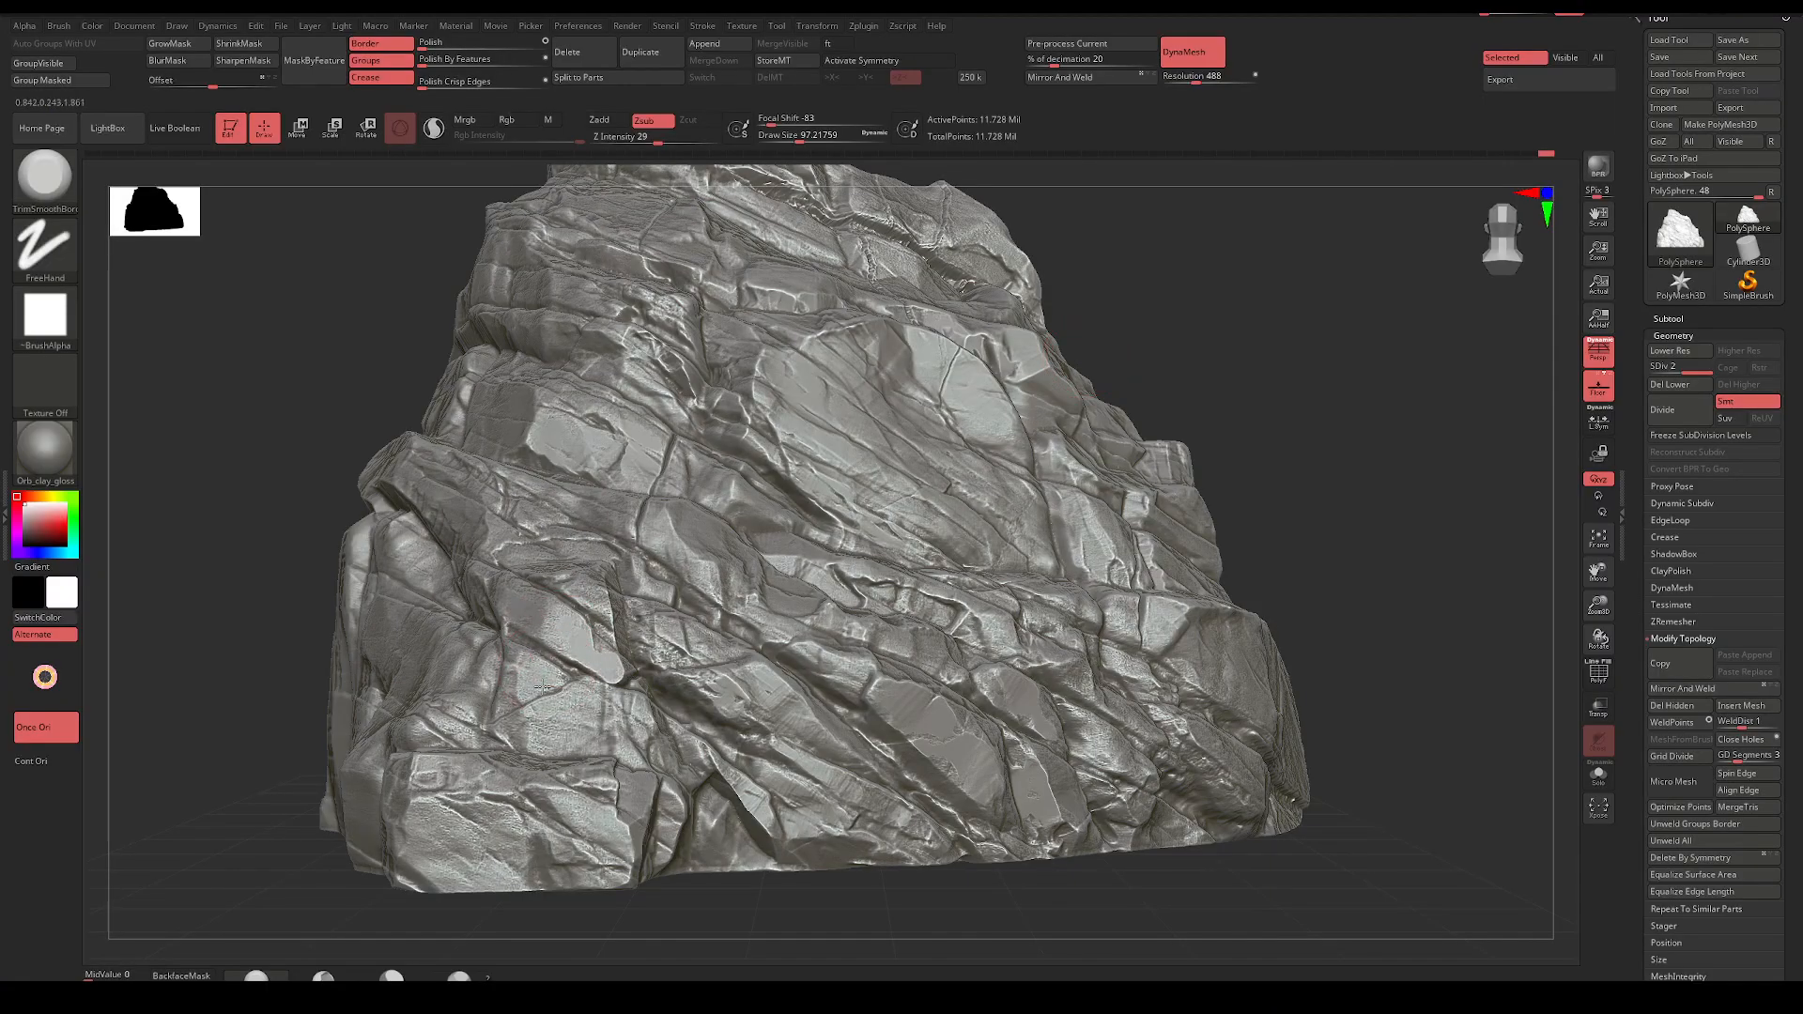
{"action": "mouse_move", "coordinate": [582, 714]}
{"action": "left_mouse_down"}
{"action": "mouse_move", "coordinate": [507, 732]}
{"action": "mouse_move", "coordinate": [498, 714]}
{"action": "left_mouse_up"}
{"action": "left_click_drag", "start_coordinate": [1362, 451], "coordinate": [1138, 390]}
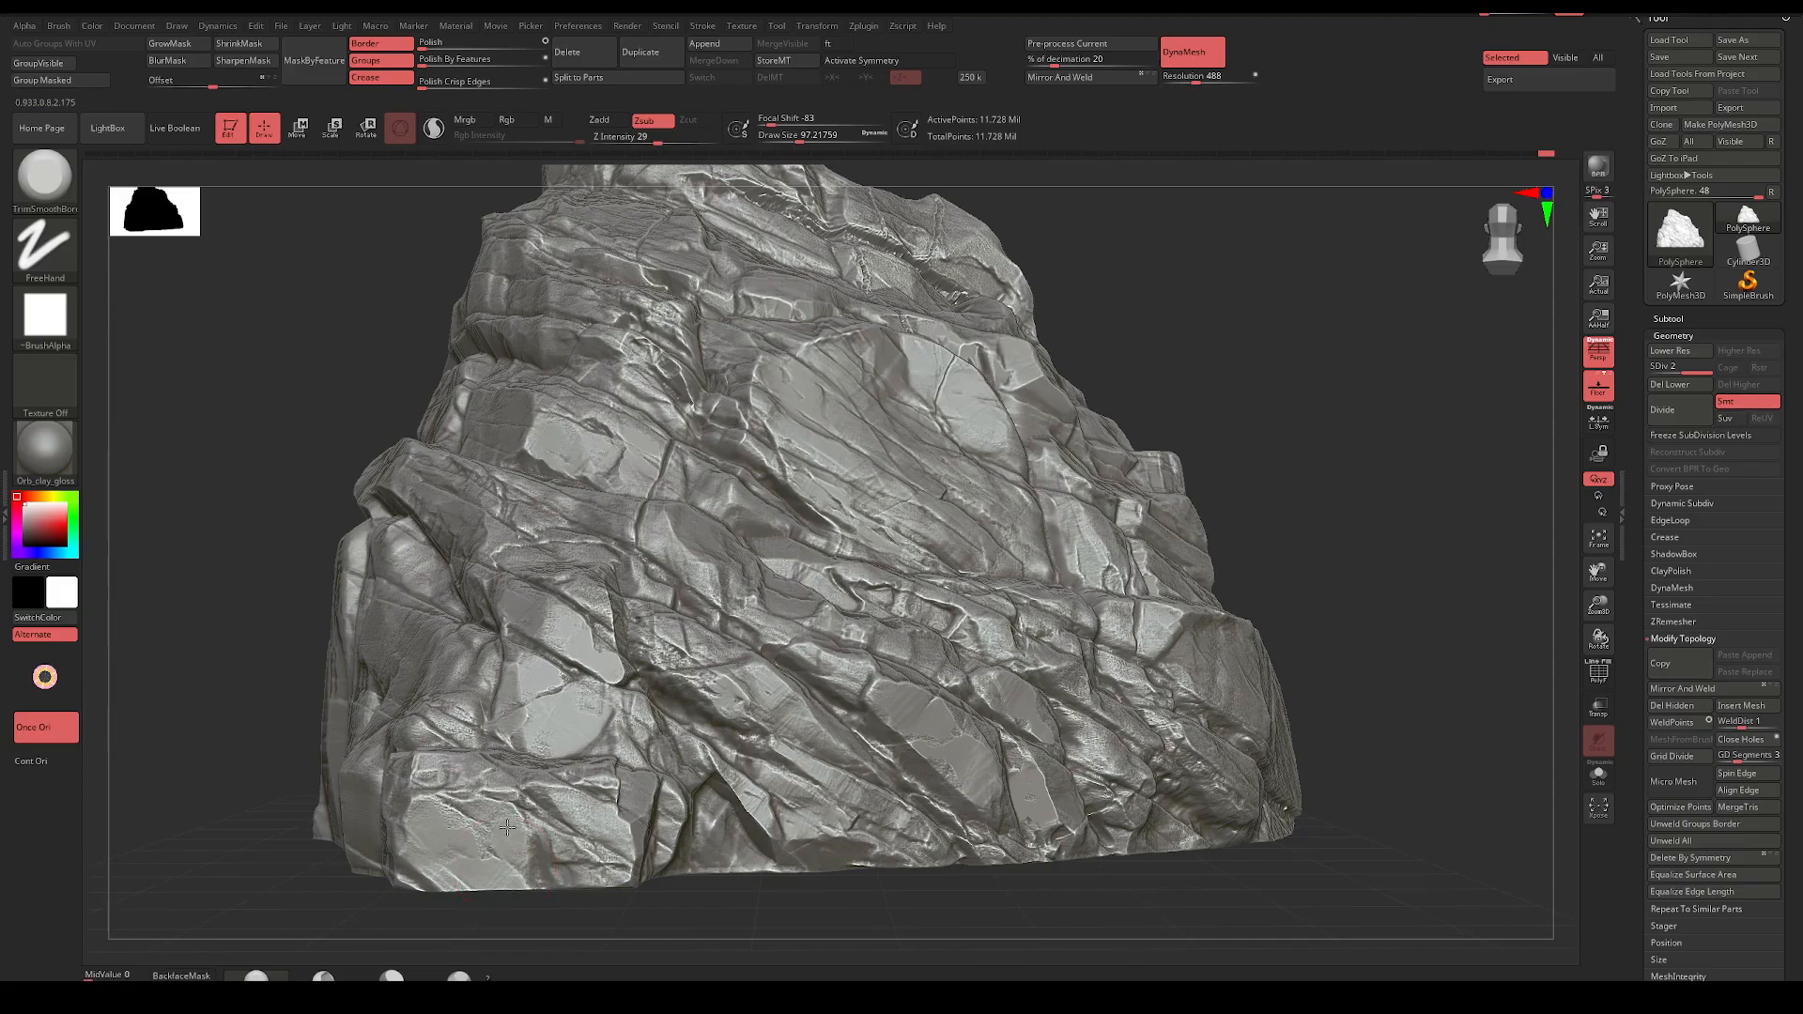
{"action": "left_click_drag", "start_coordinate": [1343, 522], "coordinate": [1104, 514]}
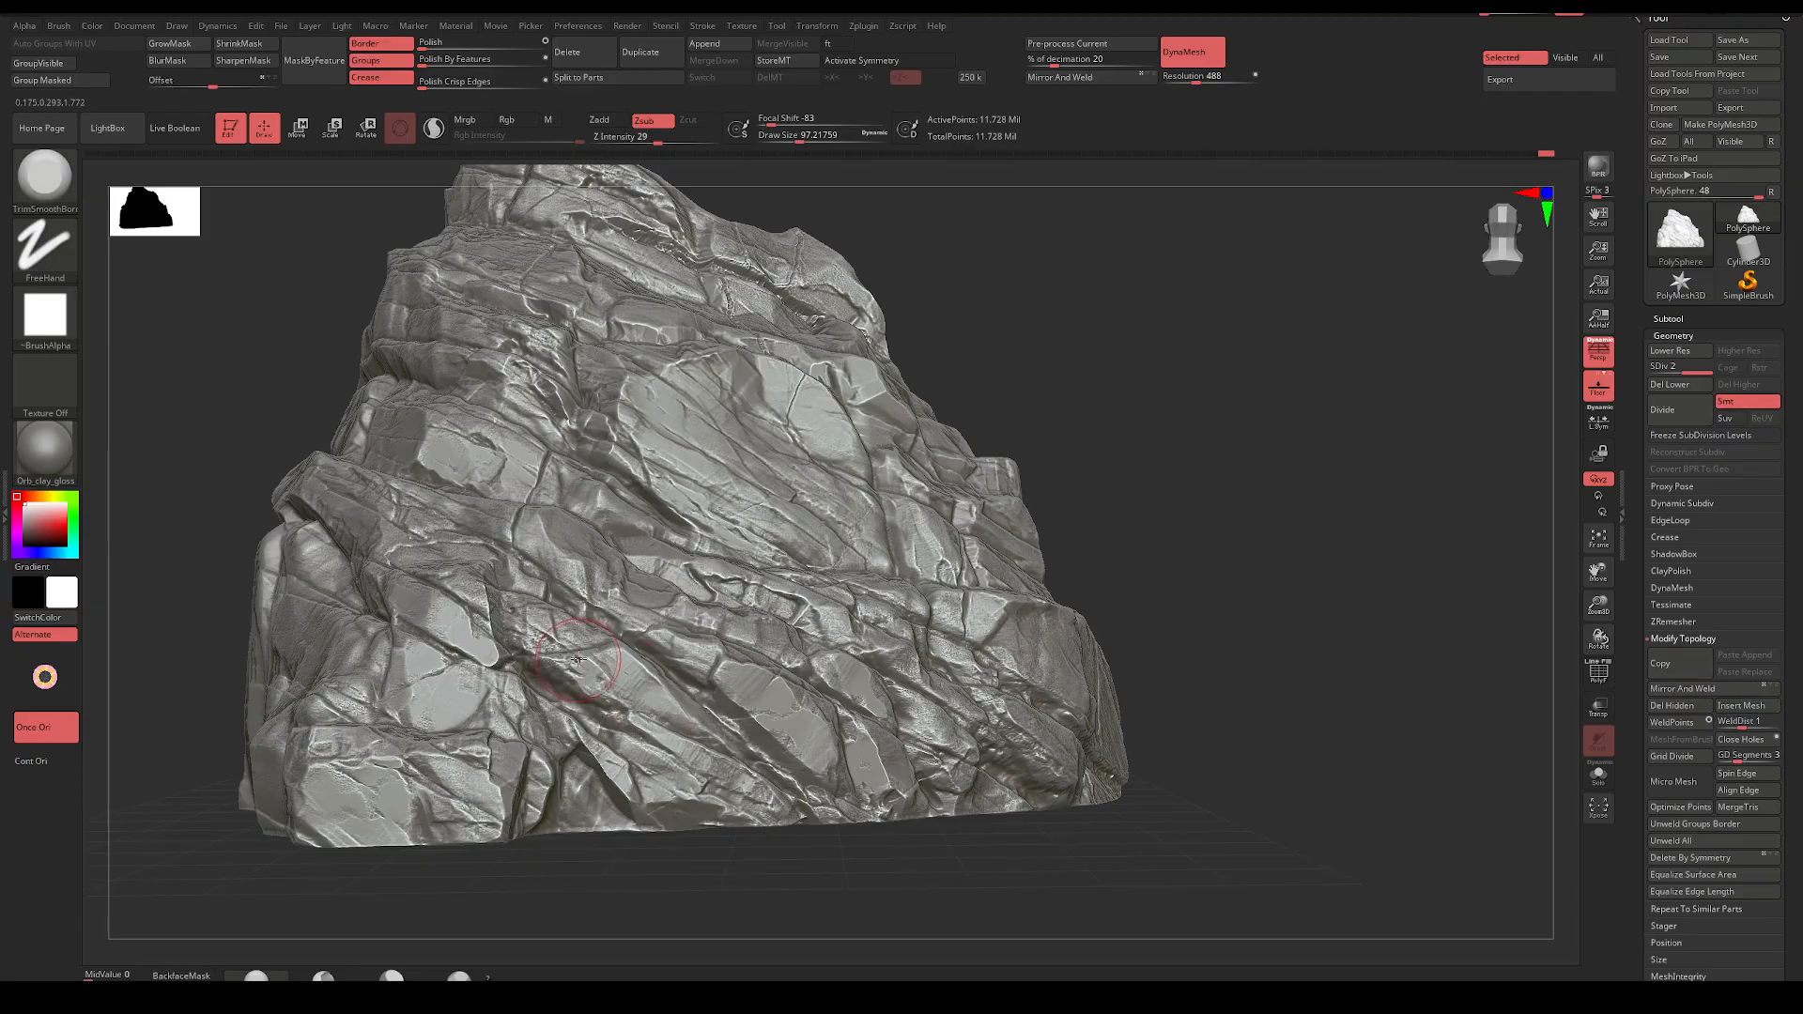
Reduce the Draw Size to about 65 and flatten the smaller facets on the left side and lower-left corner block
{"action": "key", "text": "space"}
{"action": "left_click_drag", "start_coordinate": [594, 639], "coordinate": [563, 637]}
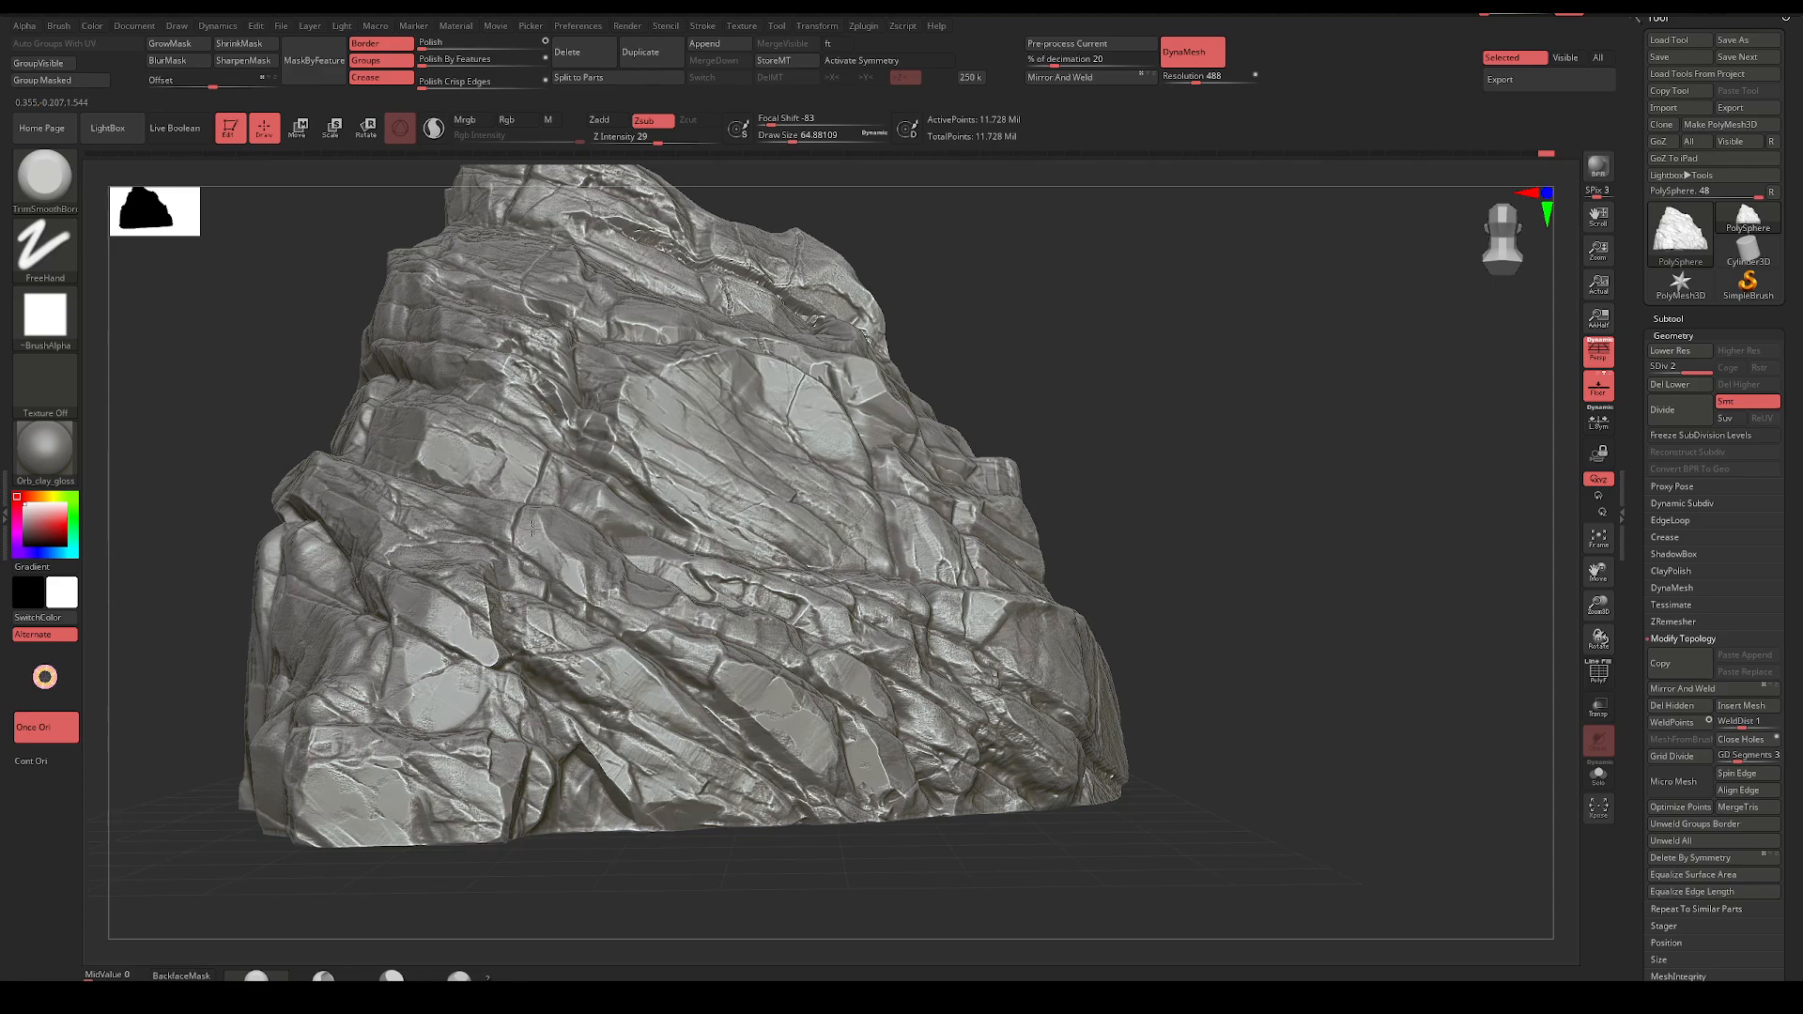
{"action": "right_click_drag", "start_coordinate": [586, 545], "coordinate": [565, 540]}
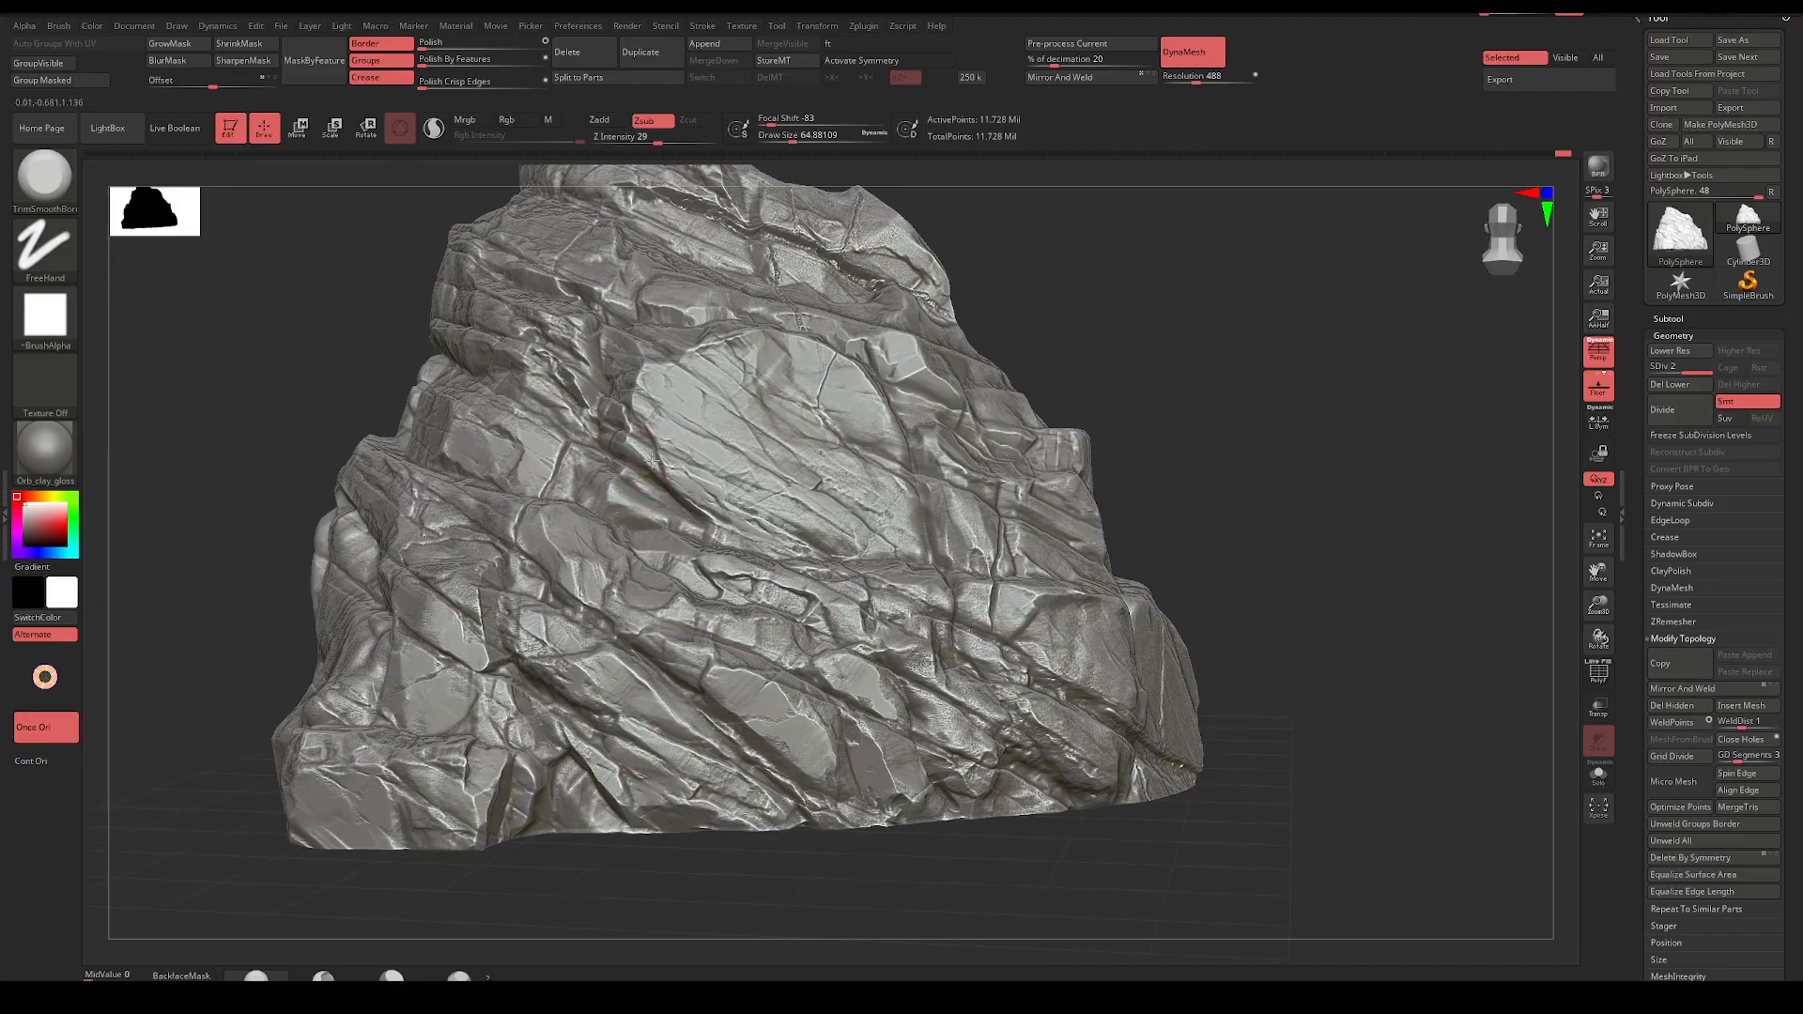
{"action": "right_click_drag", "start_coordinate": [701, 420], "coordinate": [1024, 345]}
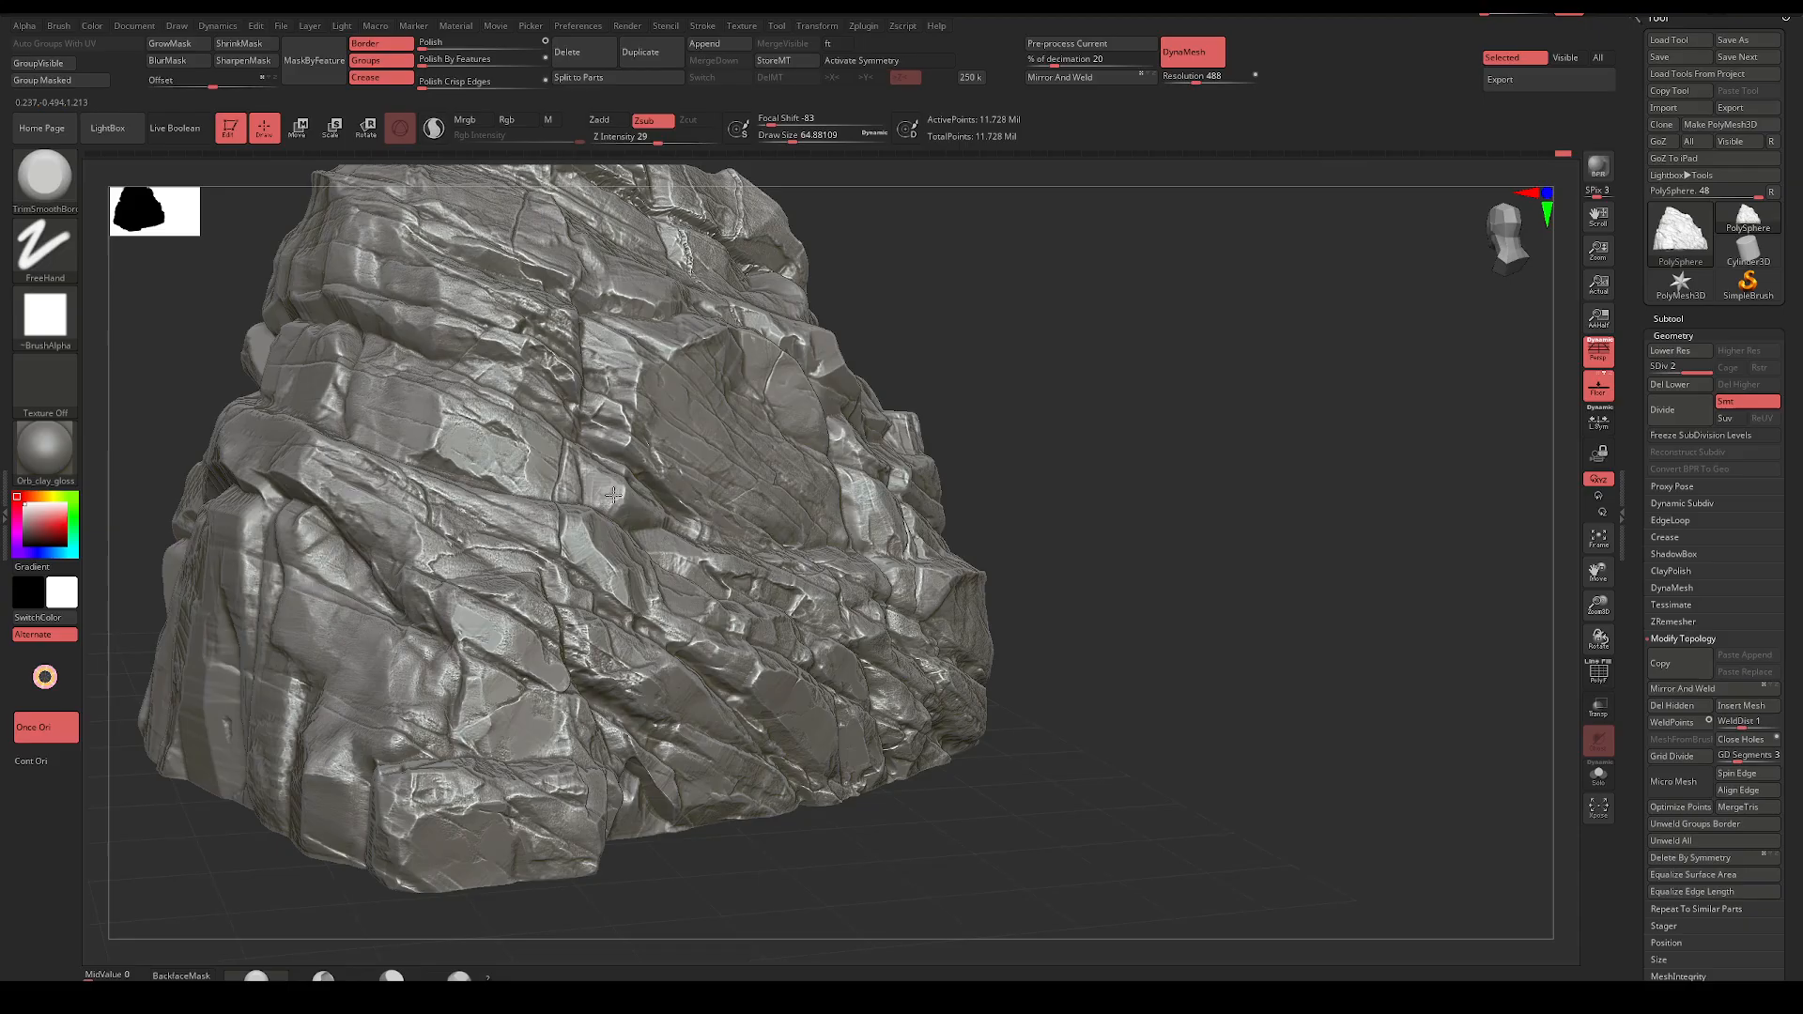
{"action": "mouse_move", "coordinate": [851, 366]}
{"action": "right_mouse_down"}
{"action": "mouse_move", "coordinate": [645, 508]}
{"action": "mouse_move", "coordinate": [1239, 442]}
{"action": "mouse_move", "coordinate": [1119, 431]}
{"action": "mouse_move", "coordinate": [1033, 474]}
{"action": "mouse_move", "coordinate": [846, 435]}
{"action": "right_mouse_up"}
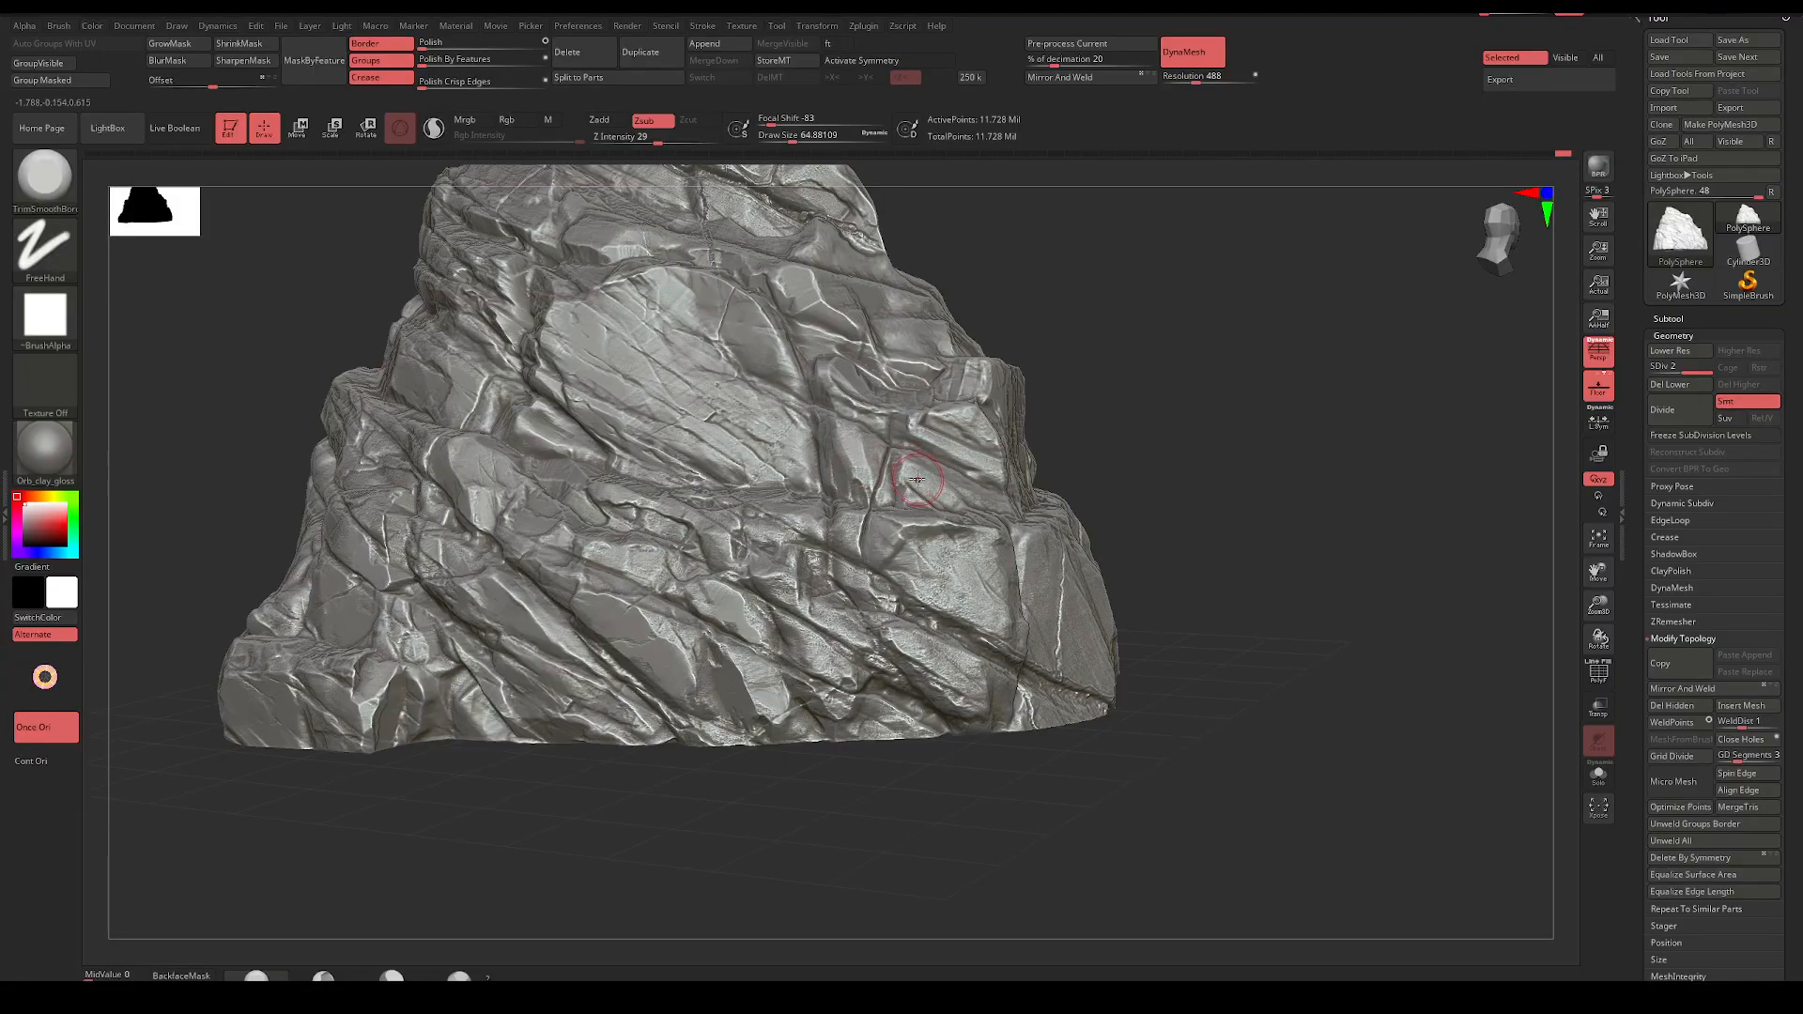
Flatten the broad facet at the rock's lower right with Draw Size about 108, then reduce the Draw Size to about 68
{"action": "key", "text": "space"}
{"action": "mouse_move", "coordinate": [965, 580]}
{"action": "left_mouse_down"}
{"action": "mouse_move", "coordinate": [982, 578]}
{"action": "mouse_move", "coordinate": [991, 619]}
{"action": "left_mouse_up"}
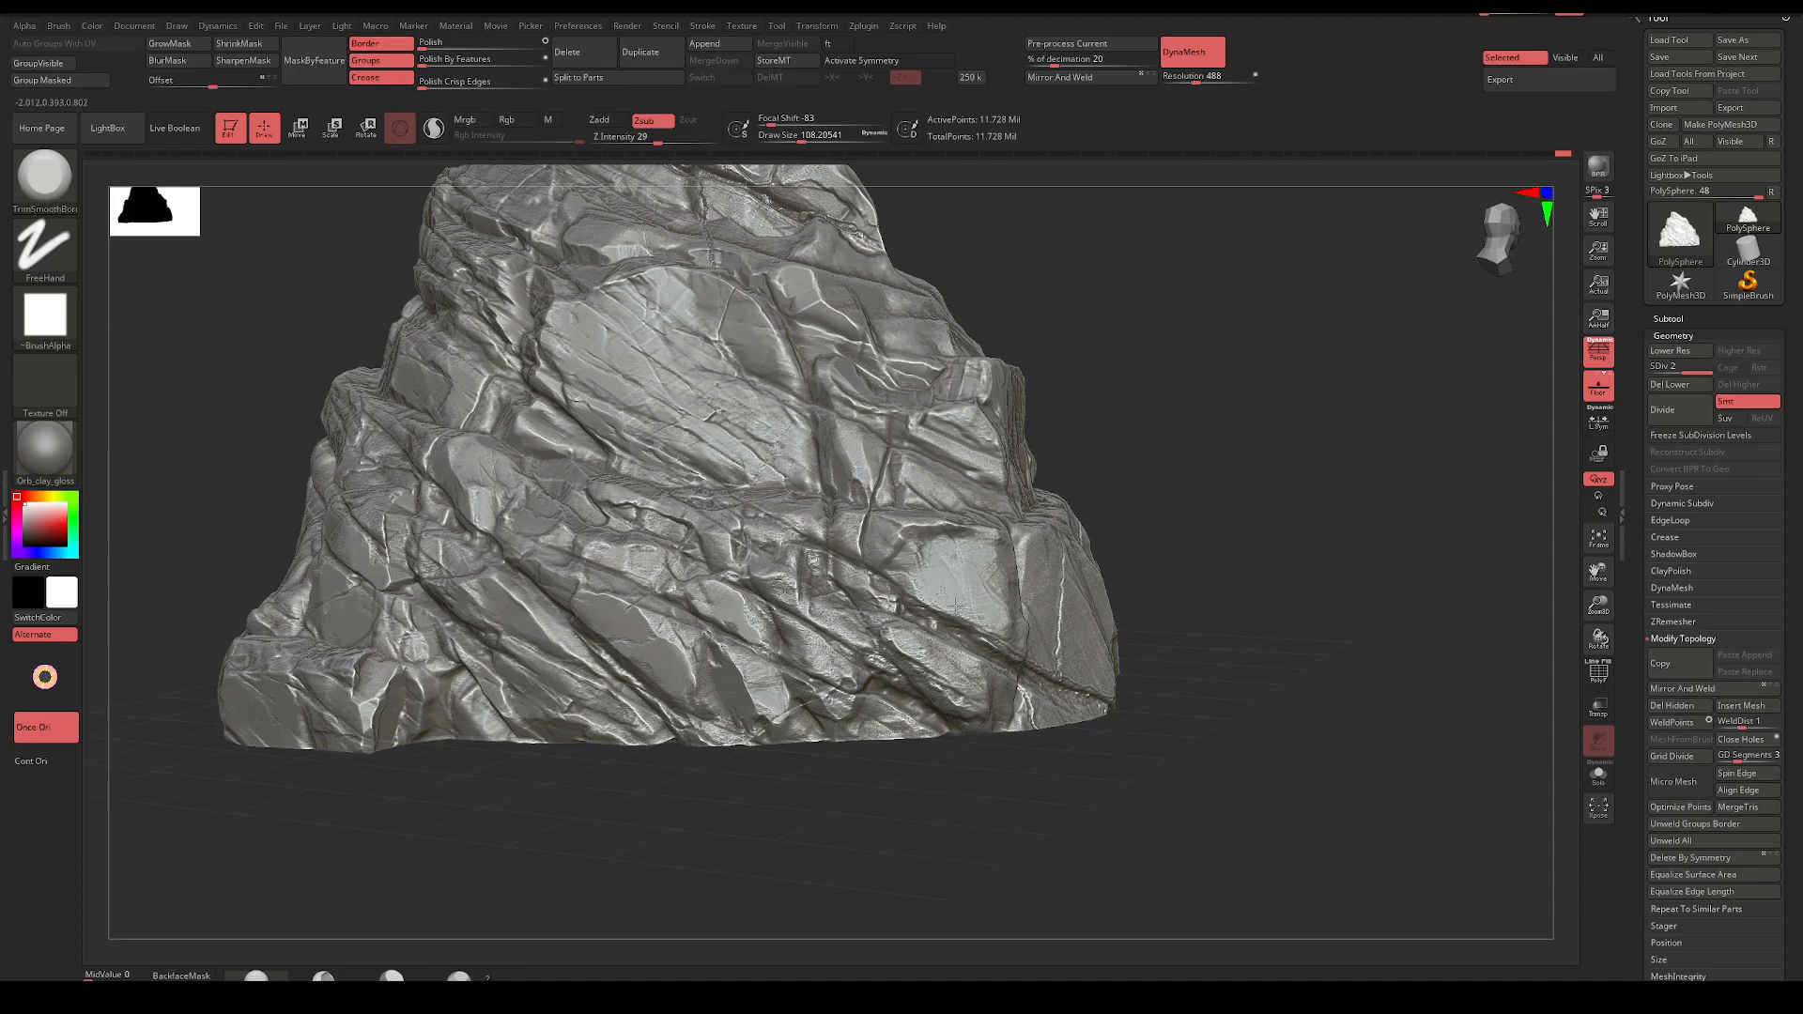
{"action": "mouse_move", "coordinate": [964, 577]}
{"action": "right_mouse_down"}
{"action": "mouse_move", "coordinate": [1151, 454]}
{"action": "mouse_move", "coordinate": [1098, 493]}
{"action": "mouse_move", "coordinate": [1171, 468]}
{"action": "right_mouse_up"}
{"action": "key", "text": "space"}
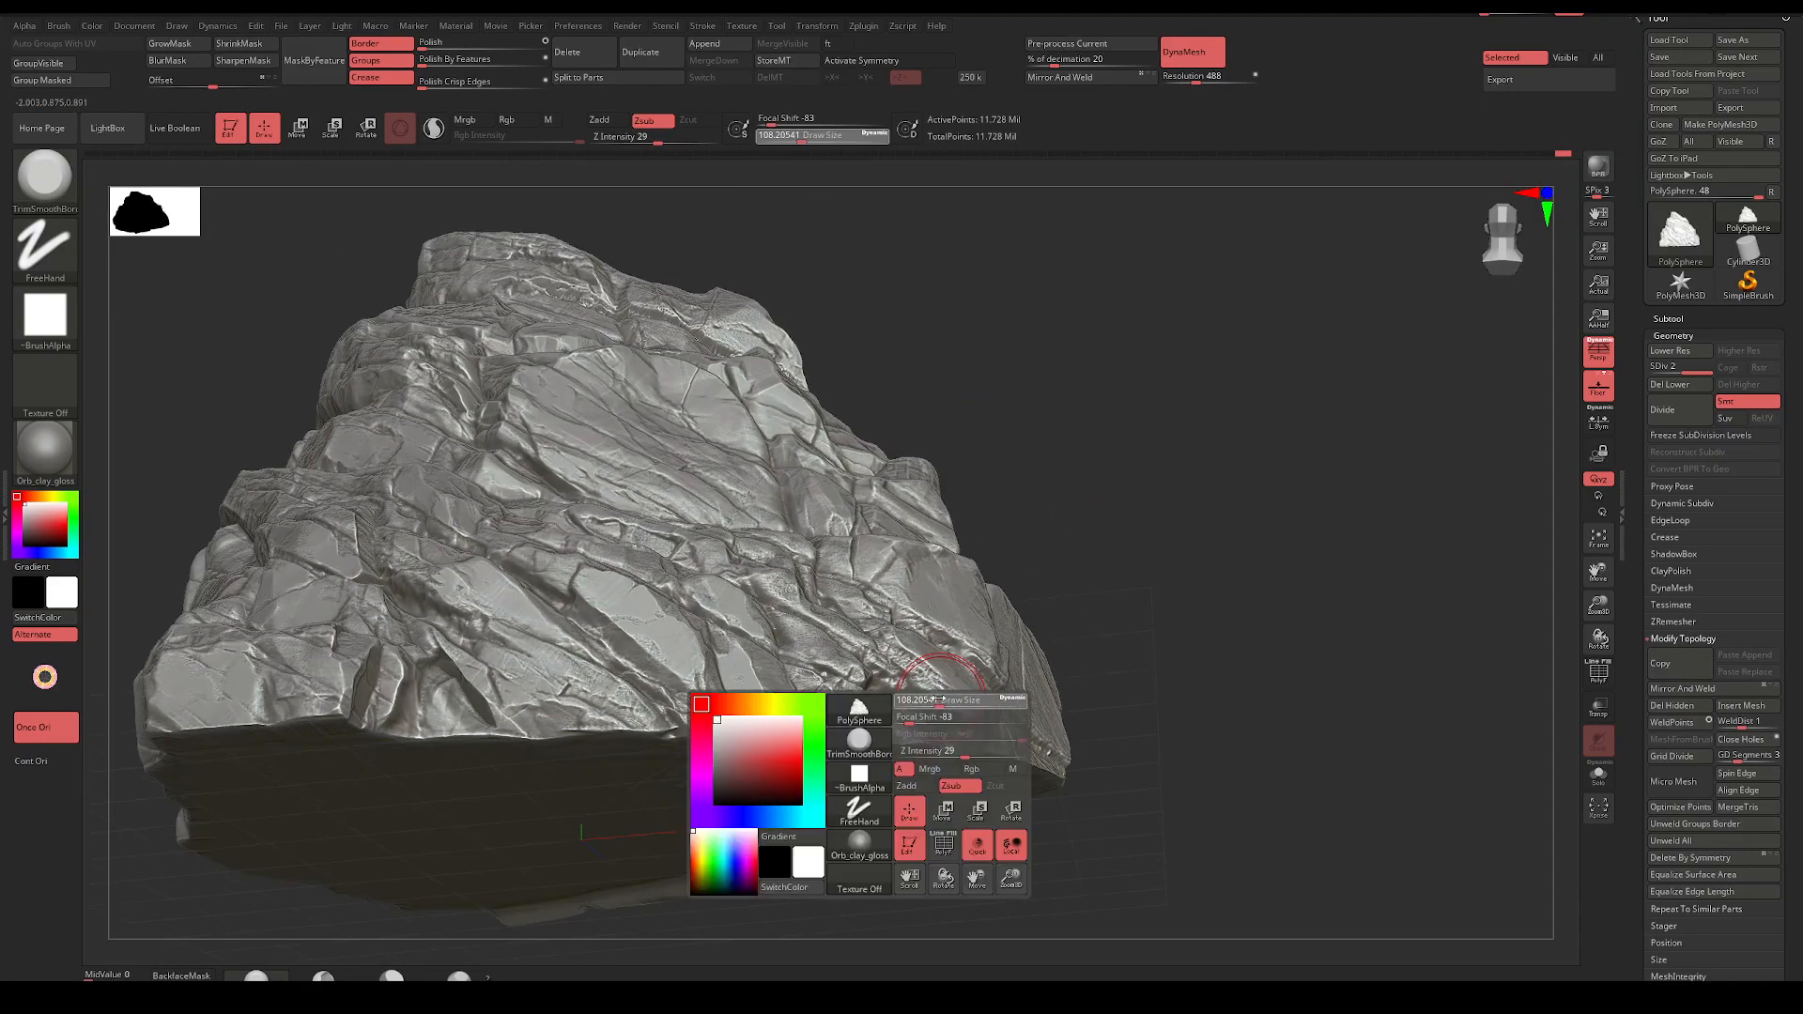
{"action": "left_click_drag", "start_coordinate": [937, 700], "coordinate": [918, 700]}
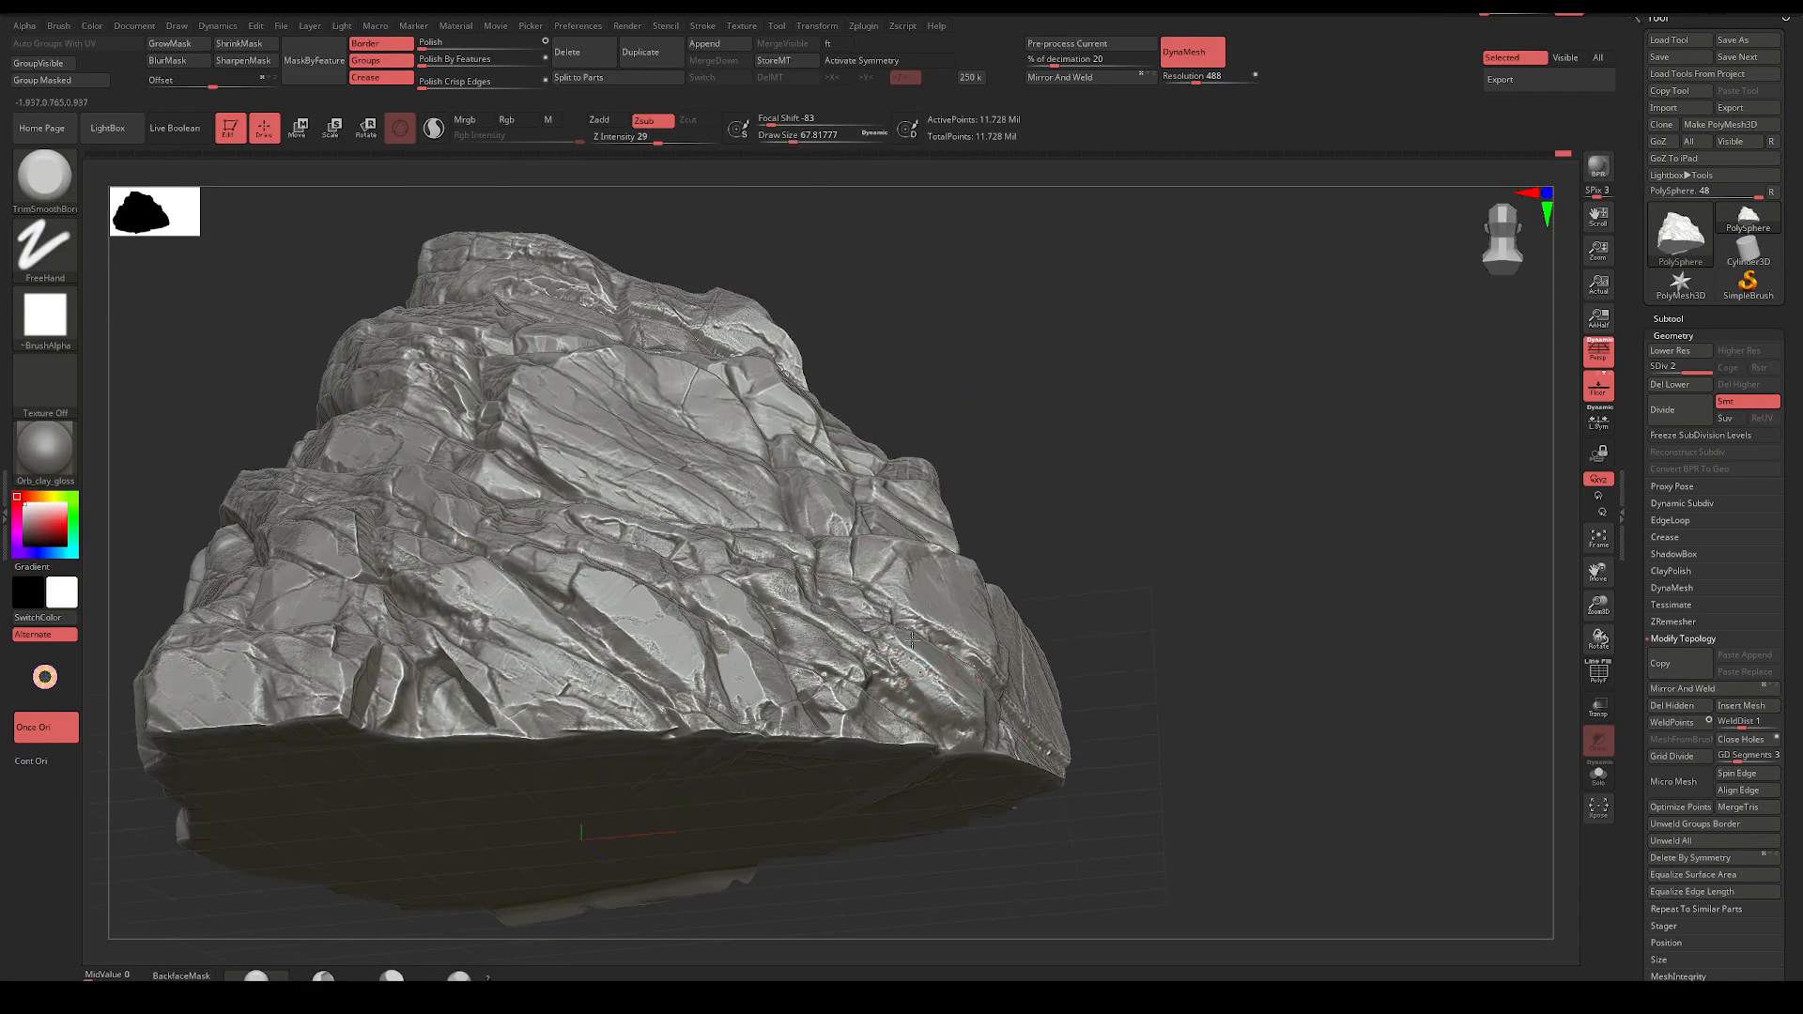
Raise the Draw Size to about 116 and flatten the upper facets below the rock's peak with TrimSmoothBorder
{"action": "right_click_drag", "start_coordinate": [912, 639], "coordinate": [958, 613]}
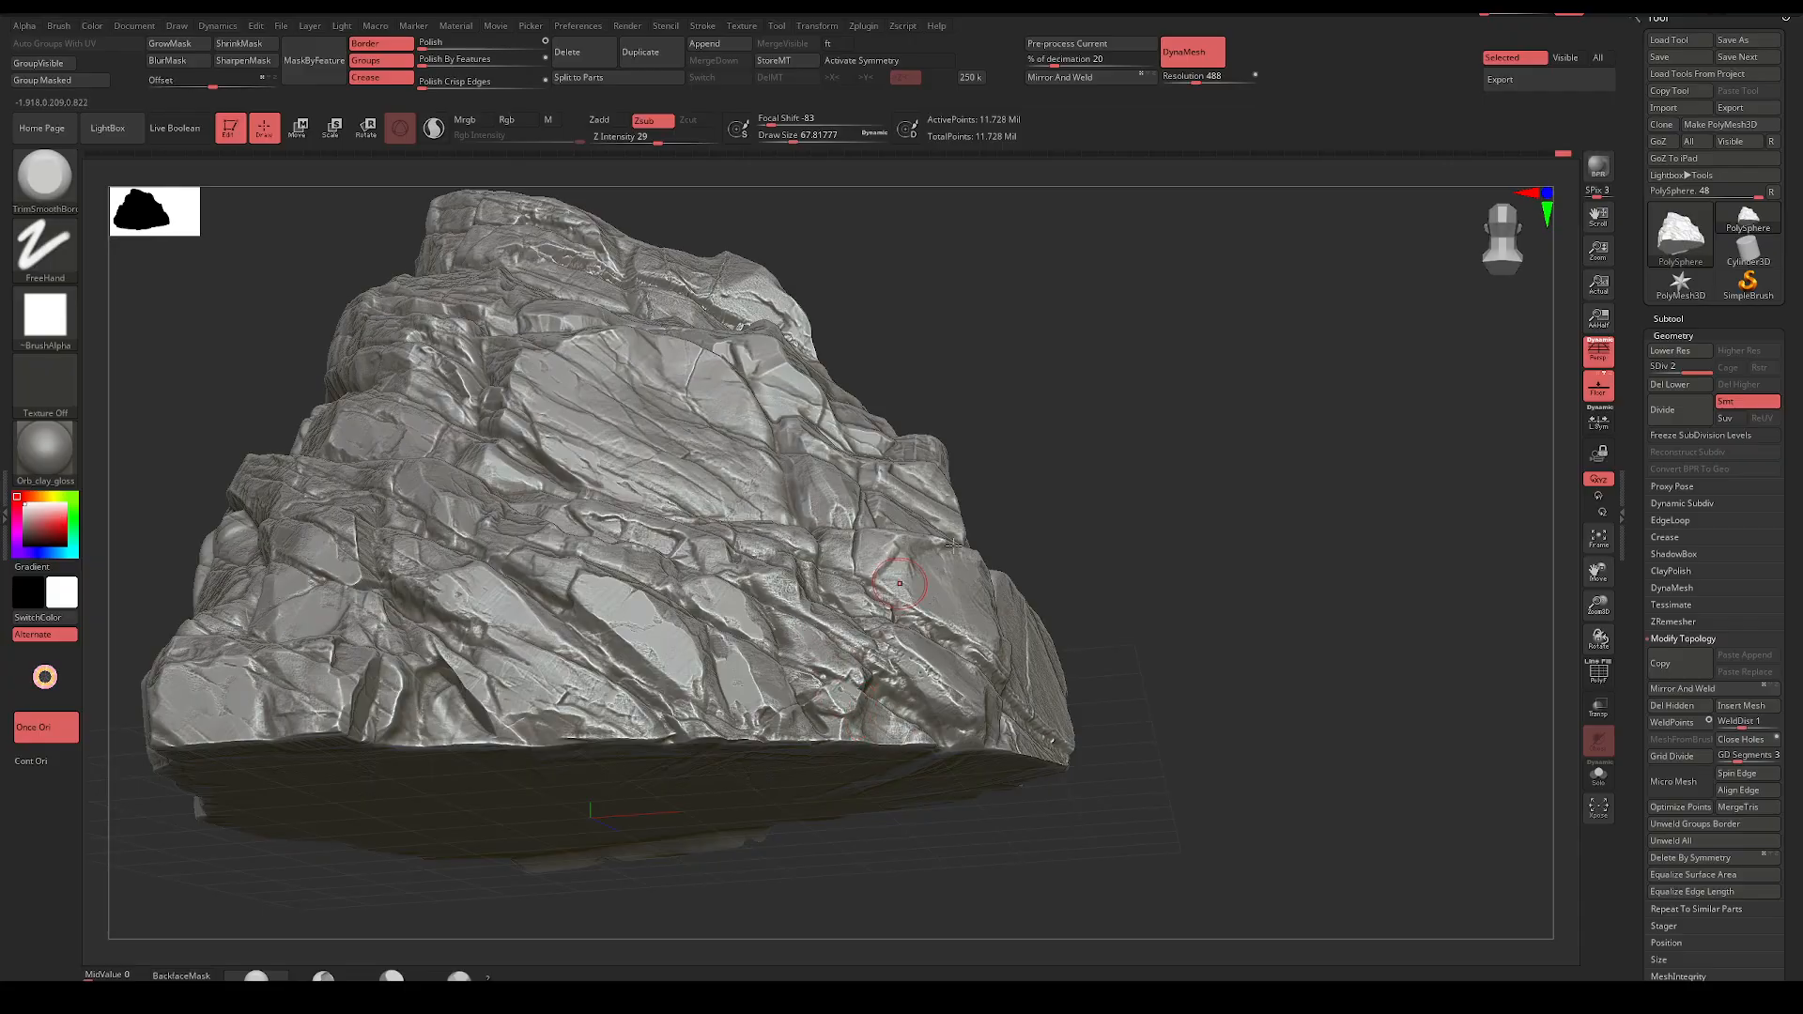
{"action": "right_click_drag", "start_coordinate": [953, 545], "coordinate": [1197, 587]}
{"action": "mouse_move", "coordinate": [707, 429]}
{"action": "right_mouse_down"}
{"action": "mouse_move", "coordinate": [827, 408]}
{"action": "mouse_move", "coordinate": [565, 498]}
{"action": "right_mouse_up"}
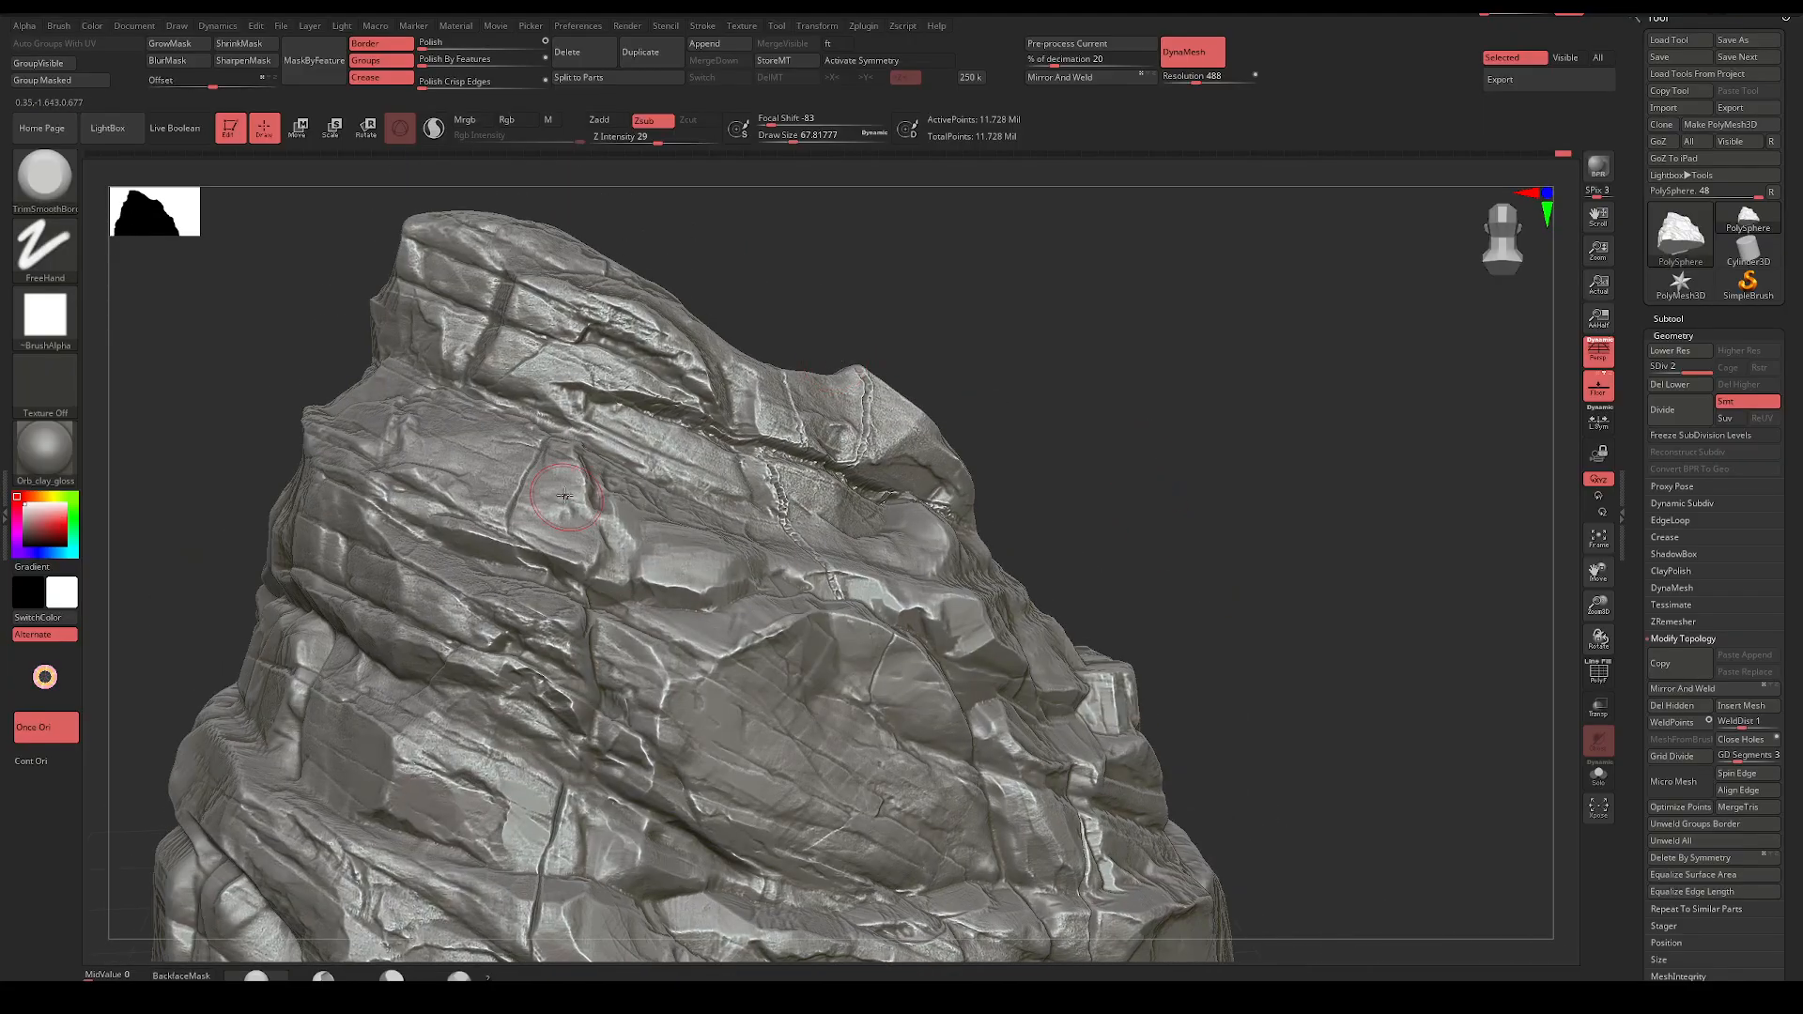
{"action": "key", "text": "space"}
{"action": "left_click_drag", "start_coordinate": [563, 481], "coordinate": [574, 482]}
{"action": "mouse_move", "coordinate": [564, 397]}
{"action": "left_mouse_down"}
{"action": "mouse_move", "coordinate": [521, 358]}
{"action": "mouse_move", "coordinate": [562, 318]}
{"action": "mouse_move", "coordinate": [526, 349]}
{"action": "left_mouse_up"}
{"action": "mouse_move", "coordinate": [526, 349]}
{"action": "right_mouse_down"}
{"action": "mouse_move", "coordinate": [765, 233]}
{"action": "mouse_move", "coordinate": [500, 298]}
{"action": "right_mouse_up"}
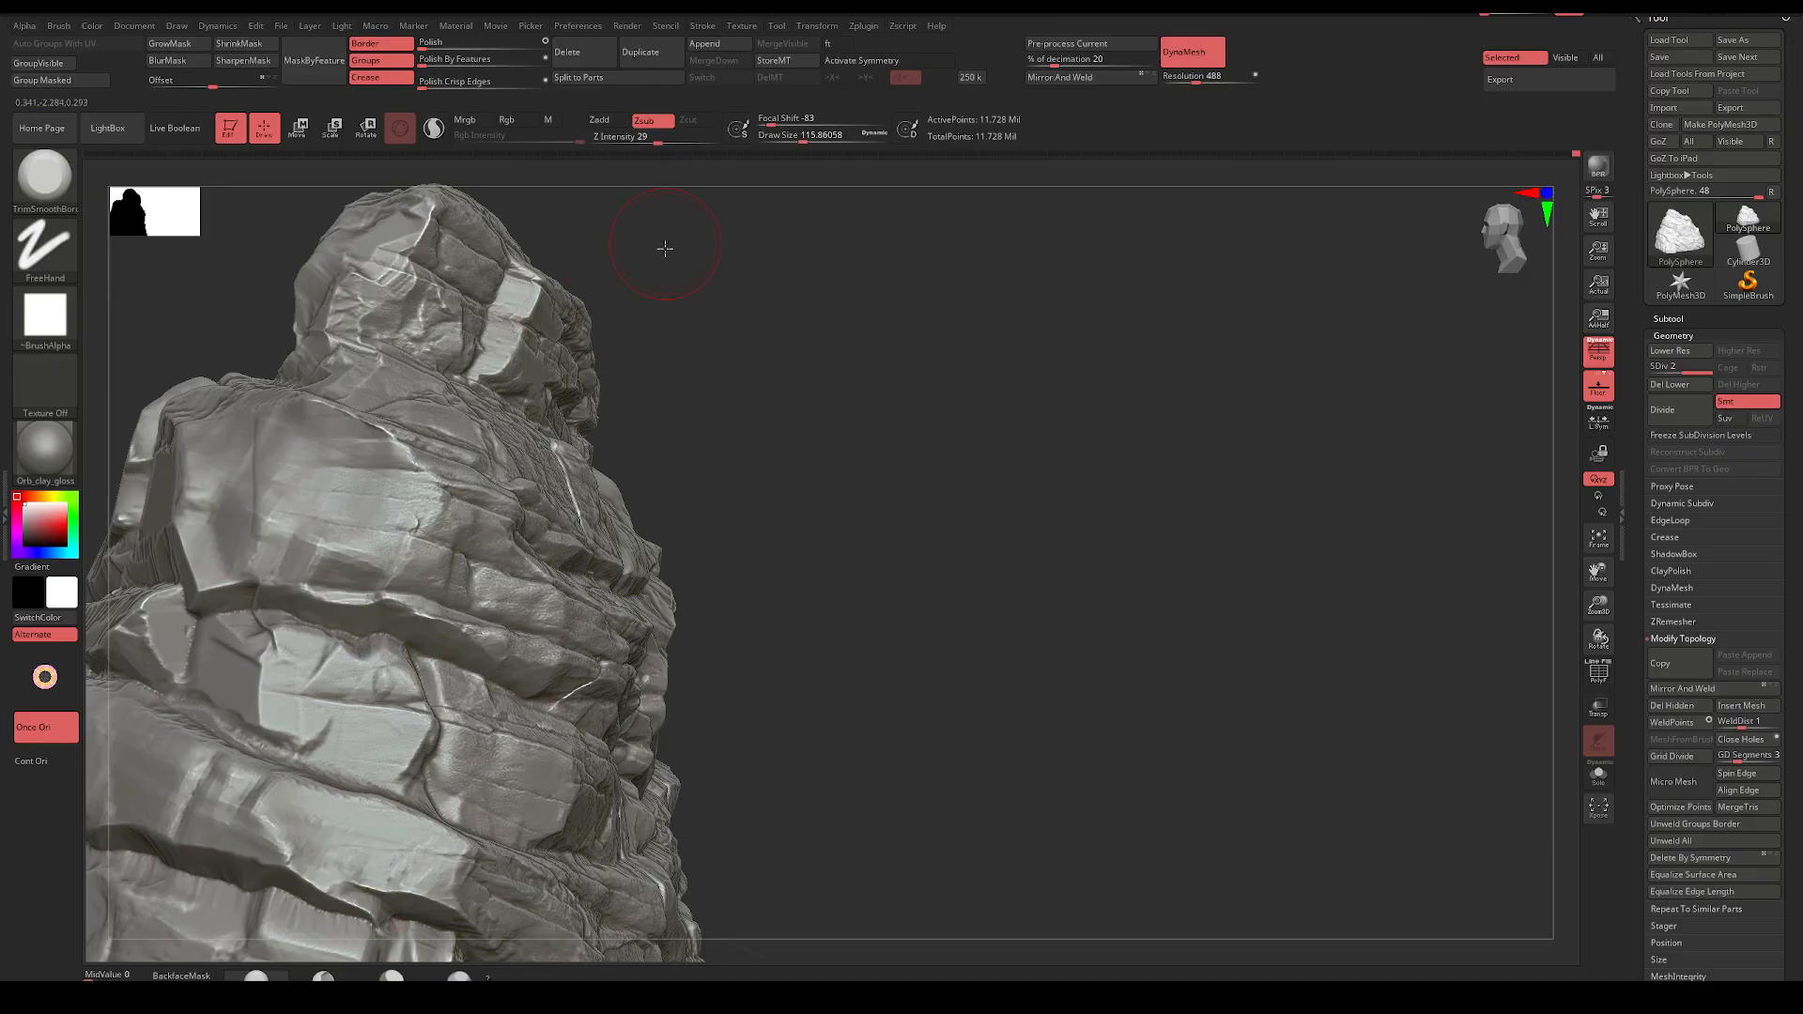
Flatten the small facets on the rock's peak with Draw Size about 49 and Z Intensity 71
{"action": "mouse_move", "coordinate": [664, 248]}
{"action": "left_mouse_down"}
{"action": "mouse_move", "coordinate": [720, 278]}
{"action": "mouse_move", "coordinate": [723, 315]}
{"action": "left_mouse_up"}
{"action": "key", "text": "space"}
{"action": "left_click_drag", "start_coordinate": [550, 306], "coordinate": [522, 305]}
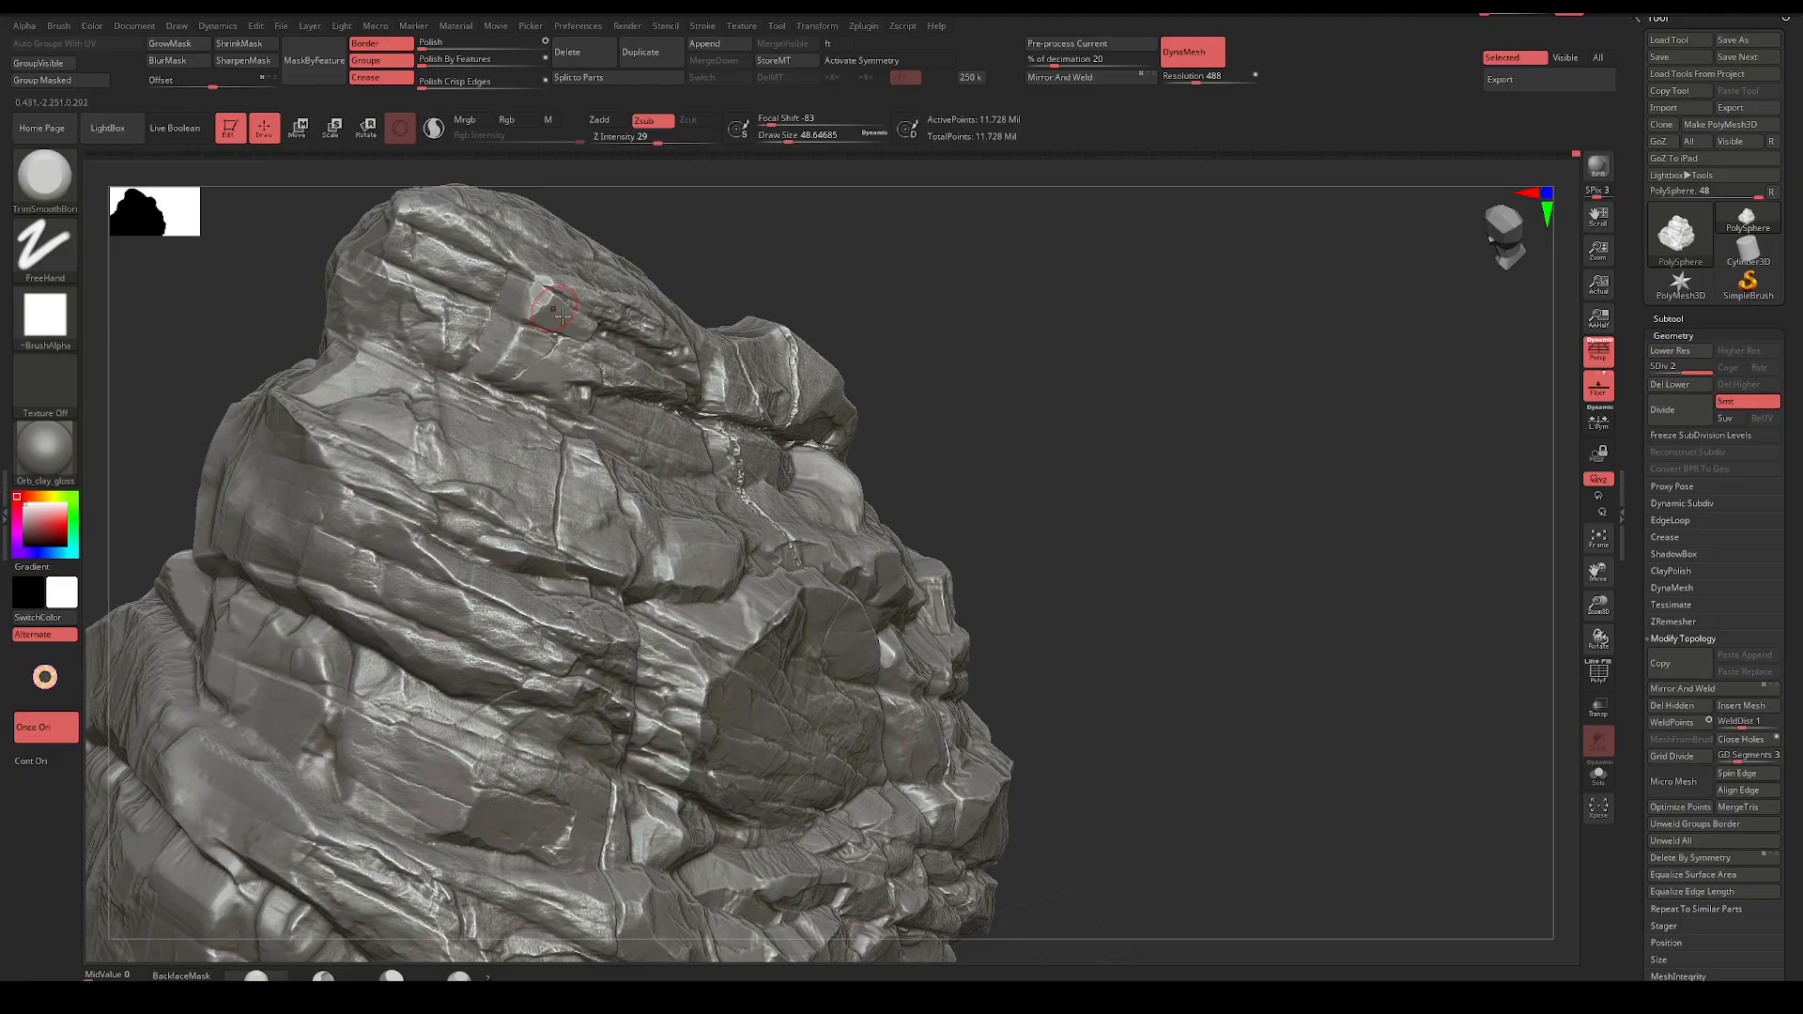
{"action": "key", "text": "space"}
{"action": "left_click", "coordinate": [634, 367]}
{"action": "mouse_move", "coordinate": [809, 214]}
{"action": "left_mouse_down"}
{"action": "mouse_move", "coordinate": [788, 206]}
{"action": "mouse_move", "coordinate": [910, 346]}
{"action": "mouse_move", "coordinate": [994, 382]}
{"action": "mouse_move", "coordinate": [944, 394]}
{"action": "left_mouse_up"}
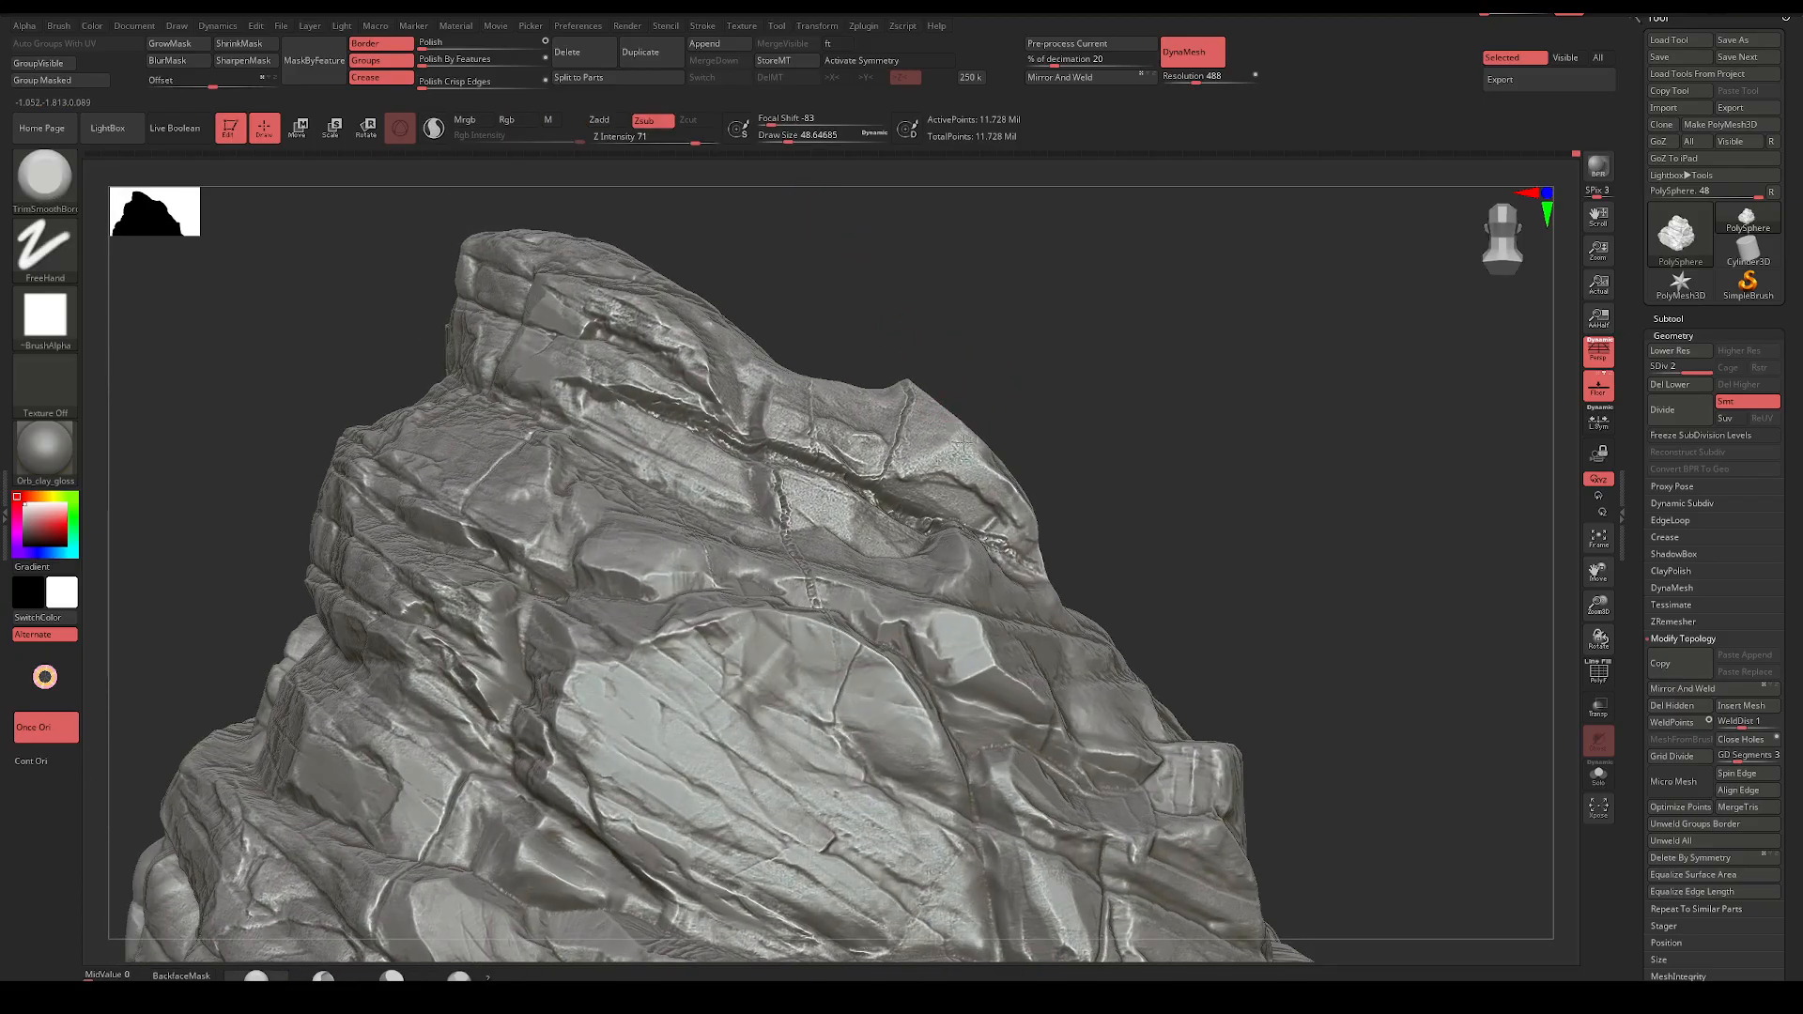
{"action": "mouse_move", "coordinate": [1014, 486]}
{"action": "left_mouse_down"}
{"action": "mouse_move", "coordinate": [1057, 413]}
{"action": "mouse_move", "coordinate": [989, 382]}
{"action": "left_mouse_up"}
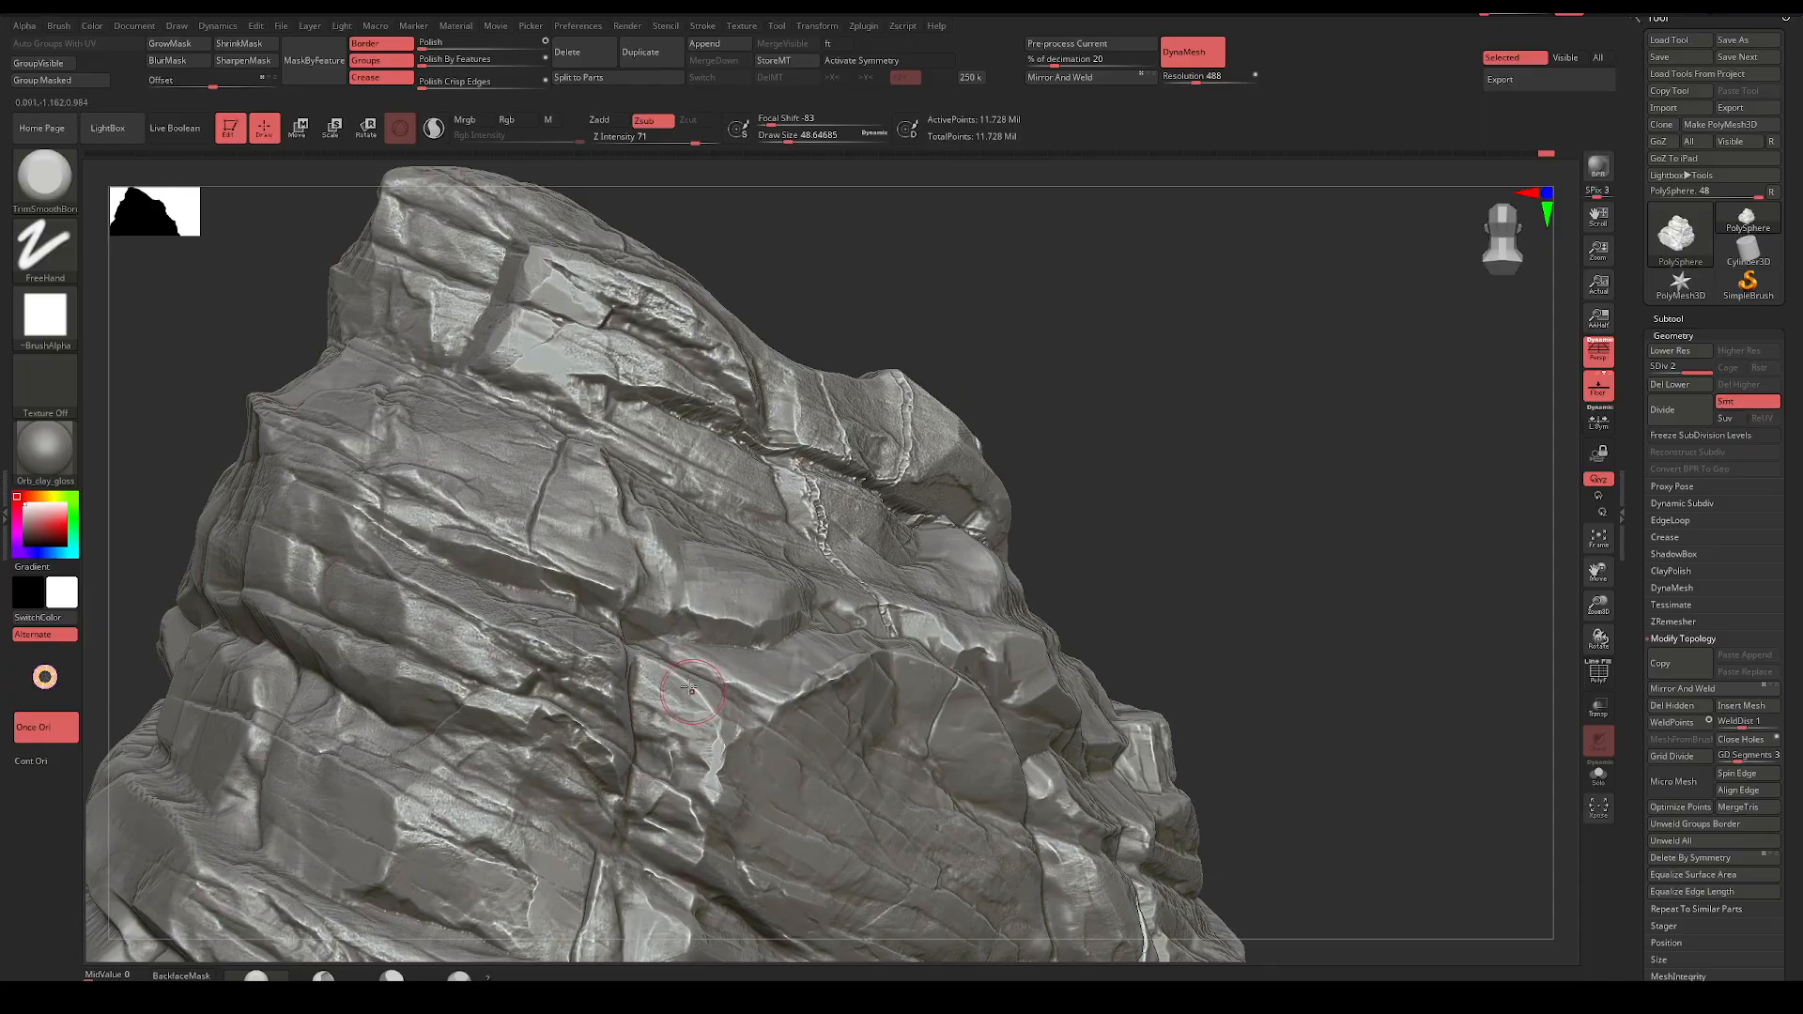
Set the Draw Size to about 80 and flatten the facets around the small block on the rock's right shoulder
{"action": "mouse_move", "coordinate": [1098, 434]}
{"action": "left_mouse_down", "text": "alt"}
{"action": "mouse_move", "coordinate": [1114, 454]}
{"action": "mouse_move", "coordinate": [1102, 362]}
{"action": "mouse_move", "coordinate": [977, 302]}
{"action": "mouse_move", "coordinate": [1070, 520]}
{"action": "mouse_move", "coordinate": [1015, 481]}
{"action": "left_mouse_up", "text": "alt"}
{"action": "left_click_drag", "start_coordinate": [1052, 606], "coordinate": [1088, 648]}
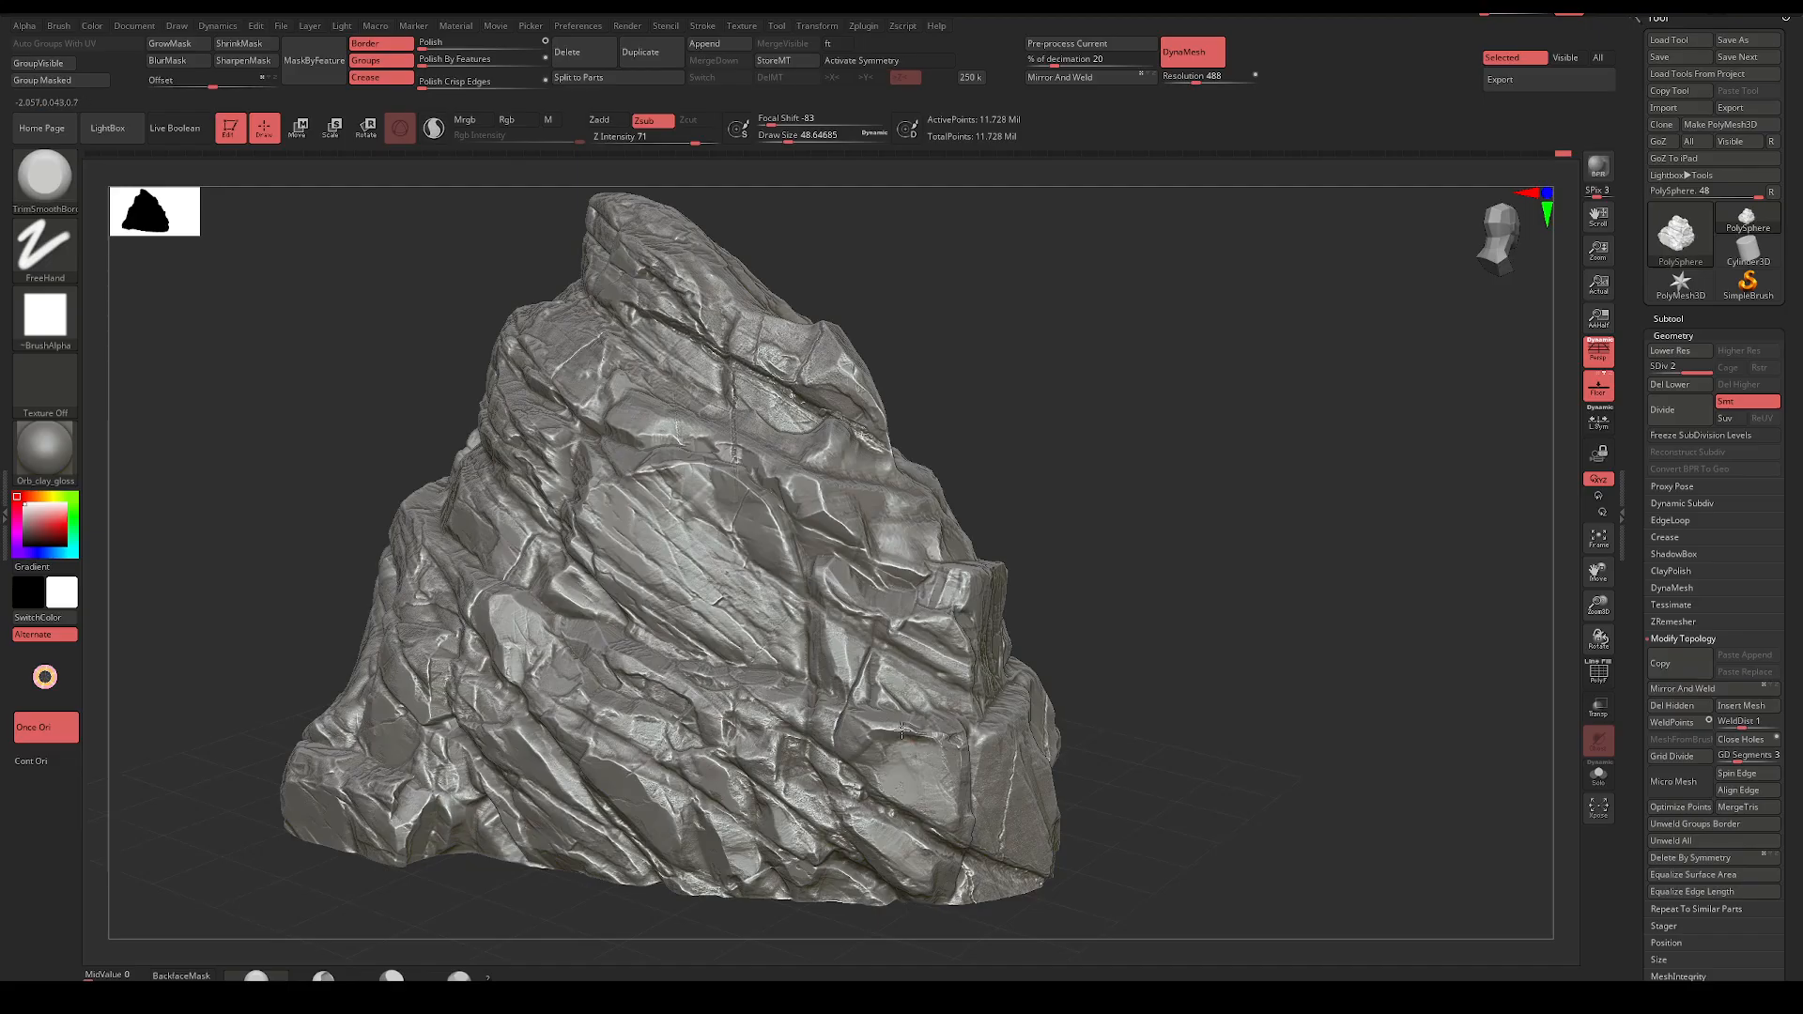
{"action": "mouse_move", "coordinate": [1117, 589]}
{"action": "left_mouse_down"}
{"action": "mouse_move", "coordinate": [1074, 611]}
{"action": "mouse_move", "coordinate": [1290, 514]}
{"action": "mouse_move", "coordinate": [1084, 550]}
{"action": "left_mouse_up"}
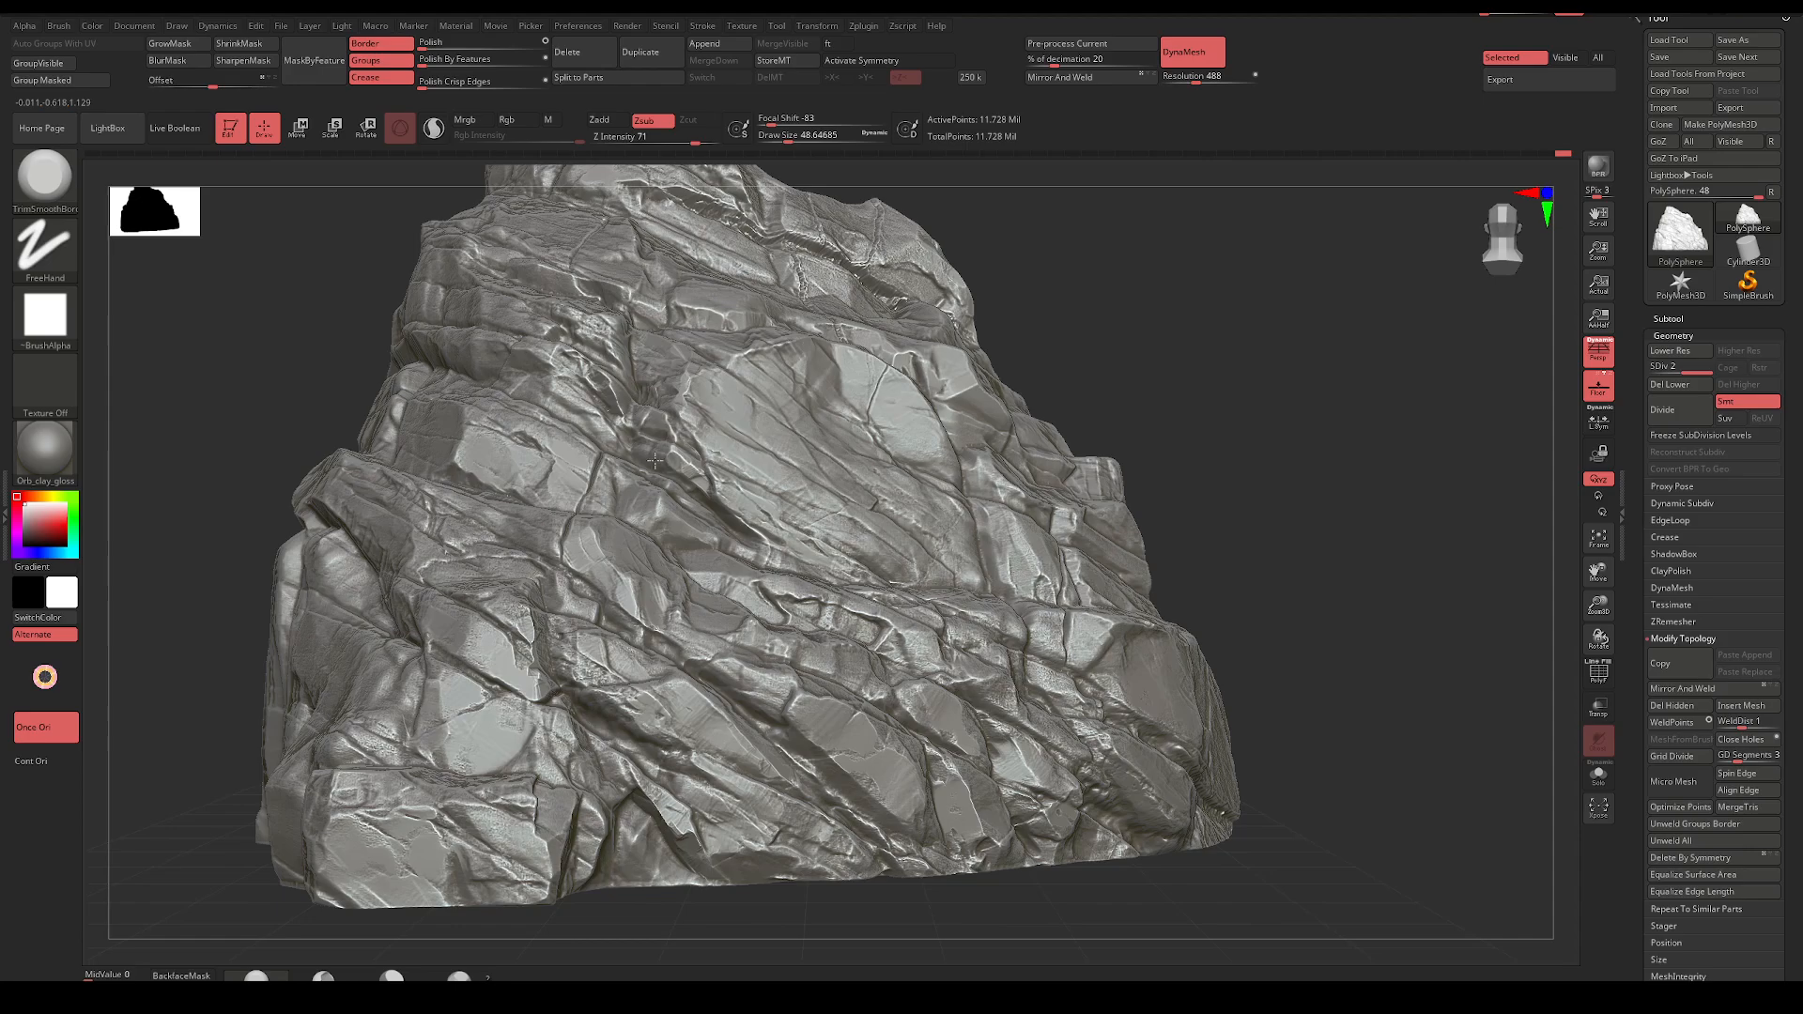
{"action": "mouse_move", "coordinate": [1091, 409]}
{"action": "left_mouse_down"}
{"action": "mouse_move", "coordinate": [1033, 399]}
{"action": "mouse_move", "coordinate": [1105, 379]}
{"action": "left_mouse_up"}
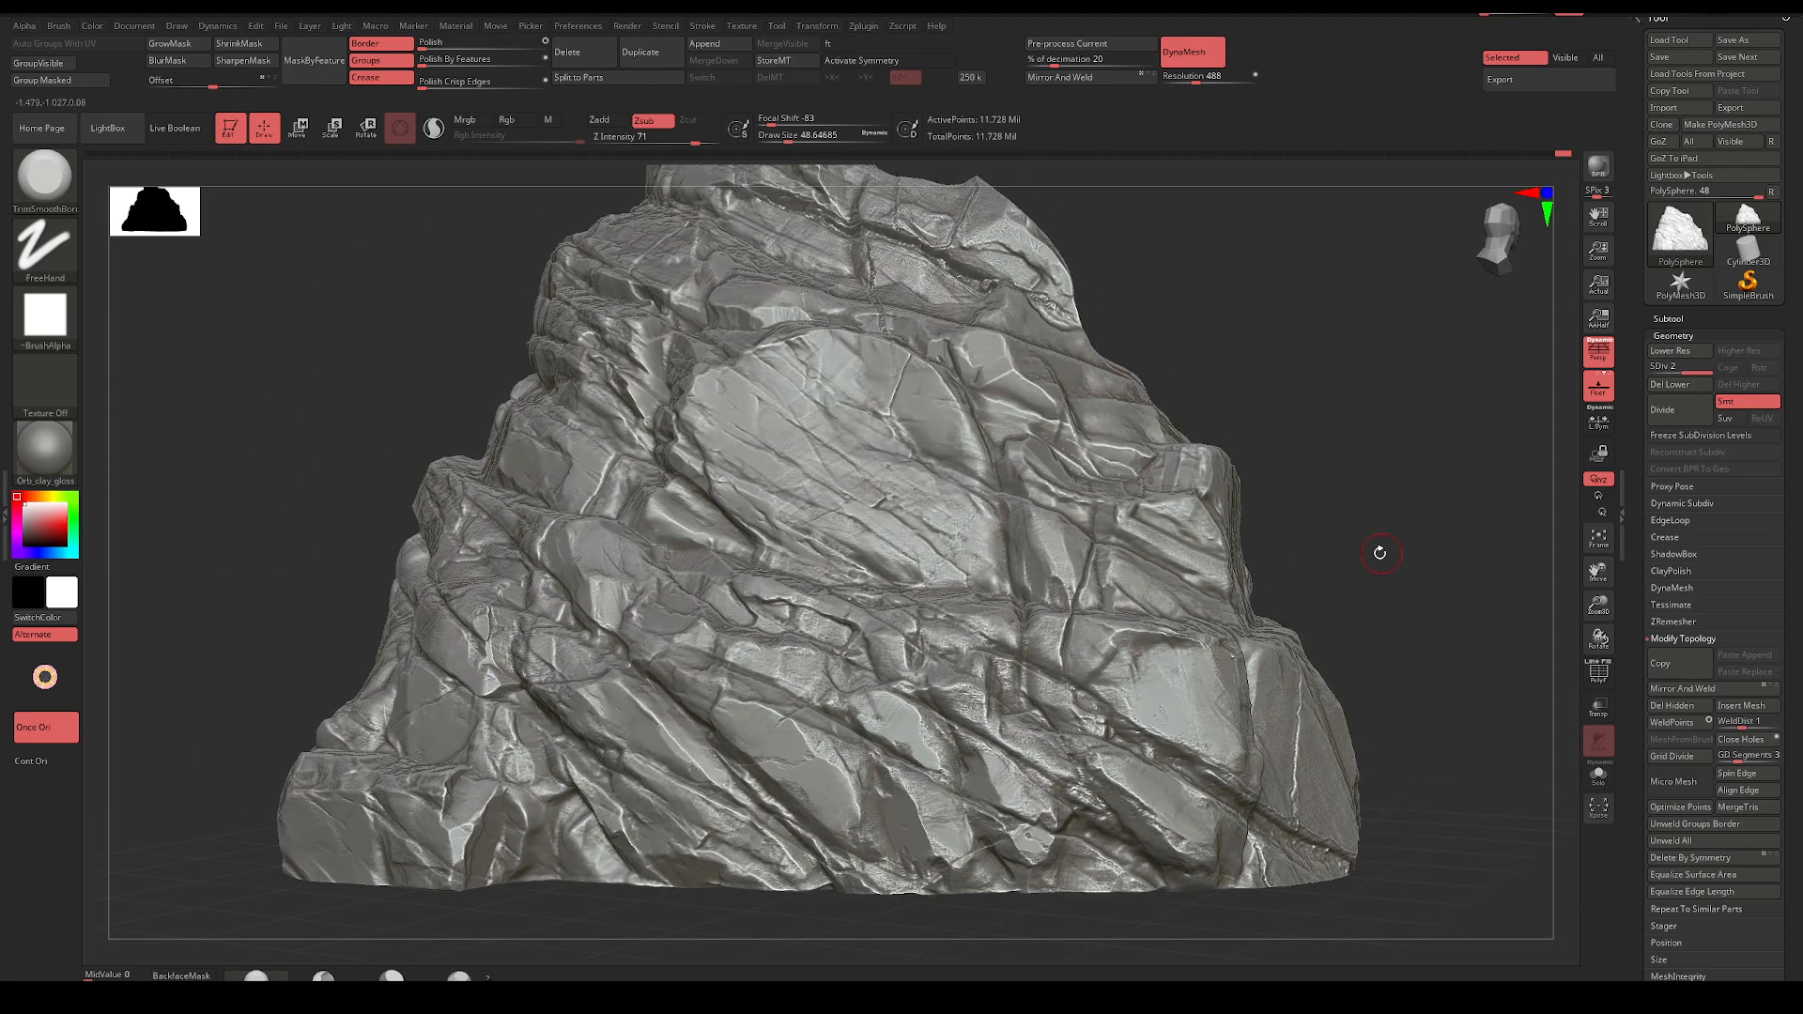
{"action": "left_click_drag", "start_coordinate": [1383, 545], "coordinate": [1161, 646], "text": "alt"}
{"action": "mouse_move", "coordinate": [1185, 546]}
{"action": "left_mouse_down", "text": "alt"}
{"action": "mouse_move", "coordinate": [1249, 544]}
{"action": "mouse_move", "coordinate": [1252, 510]}
{"action": "mouse_move", "coordinate": [1192, 504]}
{"action": "left_mouse_up", "text": "alt"}
{"action": "key", "text": "space"}
{"action": "left_click_drag", "start_coordinate": [1027, 535], "coordinate": [1037, 547]}
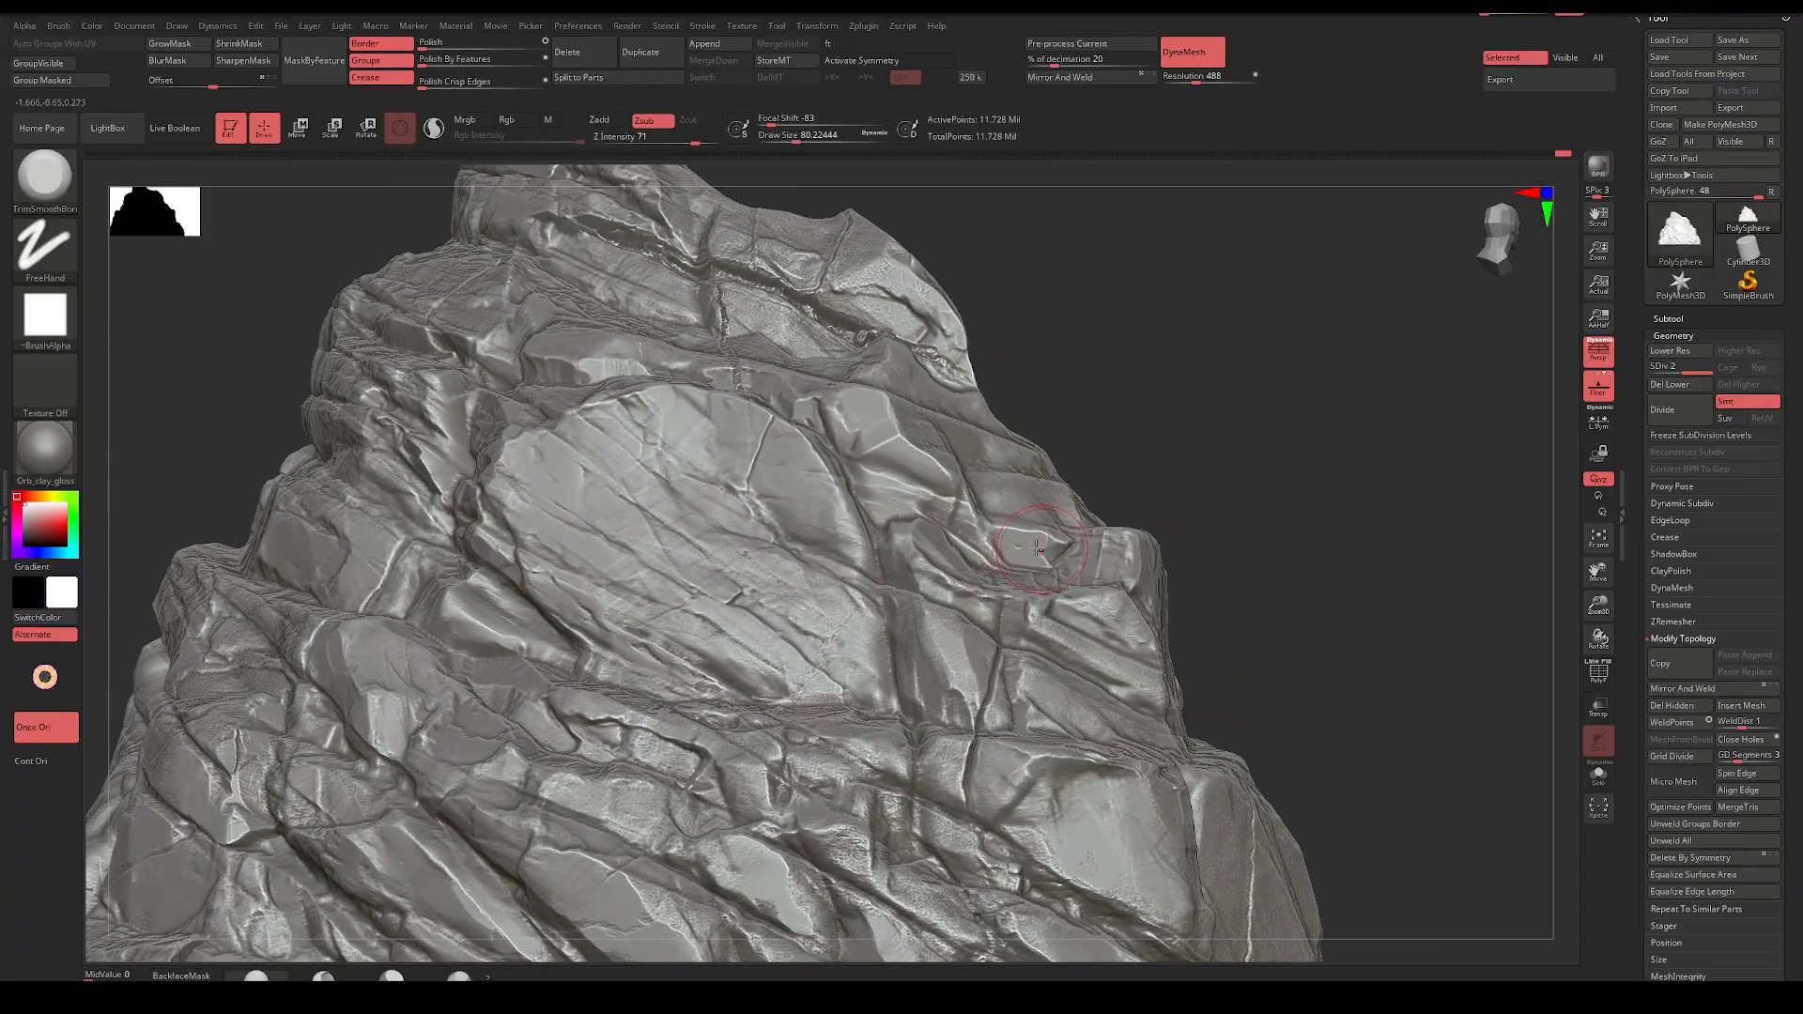
{"action": "mouse_move", "coordinate": [1189, 451]}
{"action": "left_mouse_down"}
{"action": "mouse_move", "coordinate": [1185, 535]}
{"action": "mouse_move", "coordinate": [1150, 587]}
{"action": "left_mouse_up"}
{"action": "mouse_move", "coordinate": [1055, 517]}
{"action": "left_mouse_down"}
{"action": "mouse_move", "coordinate": [1040, 530]}
{"action": "mouse_move", "coordinate": [1029, 520]}
{"action": "mouse_move", "coordinate": [1070, 522]}
{"action": "mouse_move", "coordinate": [1040, 507]}
{"action": "left_mouse_up"}
Reduce the Draw Size to about 46 and flatten the small ledges near the peak
{"action": "key", "text": "space"}
{"action": "mouse_move", "coordinate": [1304, 434]}
{"action": "left_mouse_down"}
{"action": "mouse_move", "coordinate": [1360, 342]}
{"action": "mouse_move", "coordinate": [1258, 357]}
{"action": "mouse_move", "coordinate": [1271, 447]}
{"action": "mouse_move", "coordinate": [1356, 487]}
{"action": "mouse_move", "coordinate": [1283, 510]}
{"action": "mouse_move", "coordinate": [1232, 498]}
{"action": "left_mouse_up"}
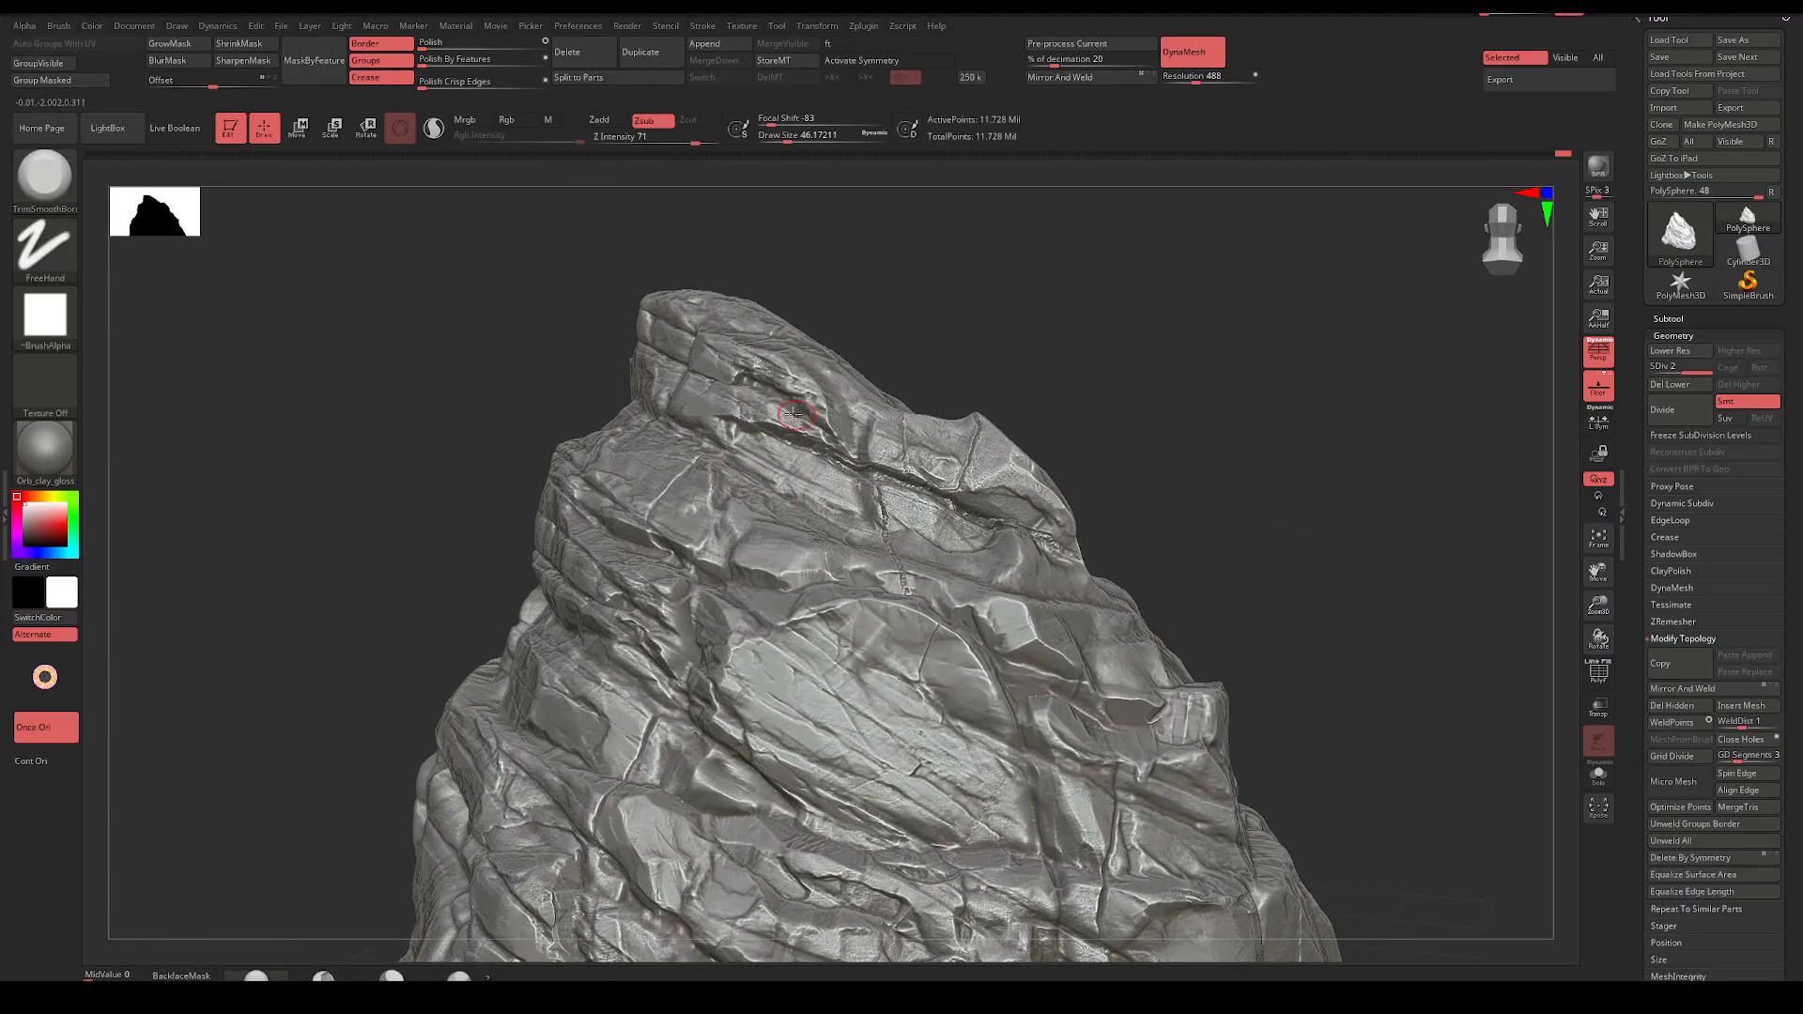
{"action": "mouse_move", "coordinate": [1118, 349]}
{"action": "left_mouse_down"}
{"action": "mouse_move", "coordinate": [1147, 334]}
{"action": "mouse_move", "coordinate": [1175, 374]}
{"action": "mouse_move", "coordinate": [1134, 350]}
{"action": "mouse_move", "coordinate": [1105, 377]}
{"action": "mouse_move", "coordinate": [1174, 448]}
{"action": "left_mouse_up"}
Import the Cracks153 alpha from the Alphas folder for the current brush
{"action": "key", "text": "b"}
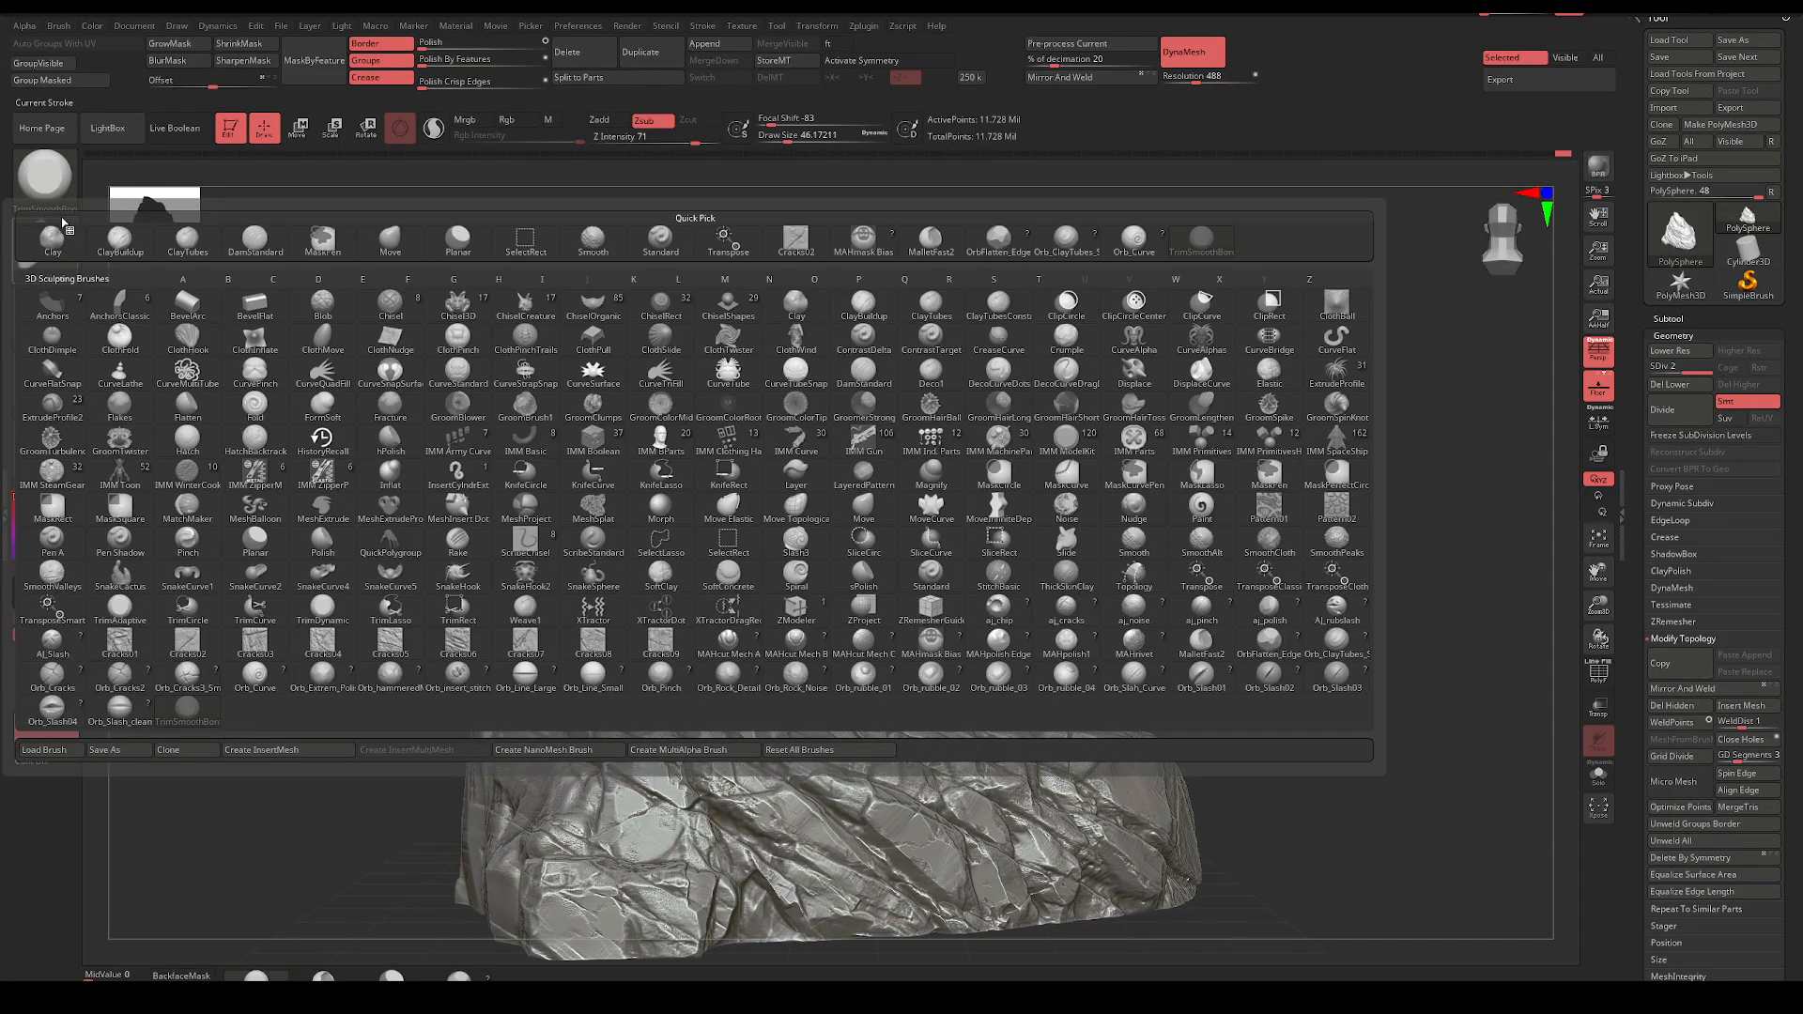
{"action": "key", "text": "b"}
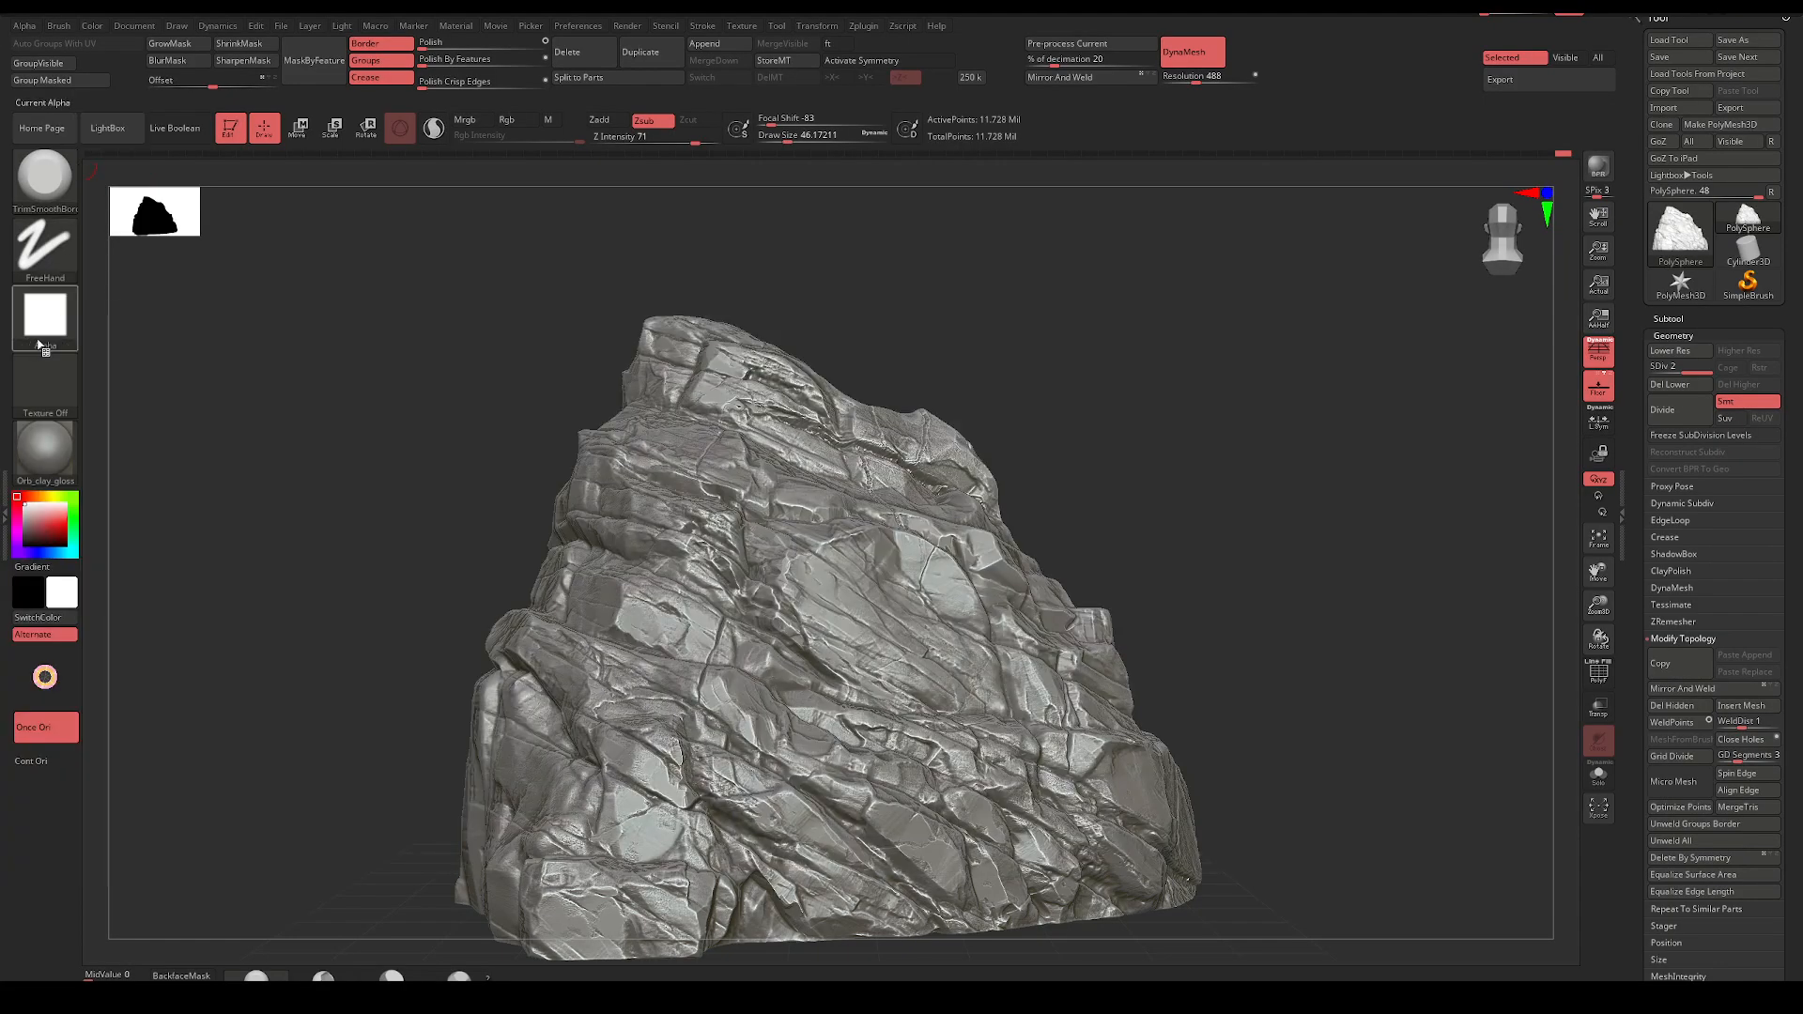
{"action": "left_click", "coordinate": [54, 326]}
{"action": "left_click", "coordinate": [45, 317]}
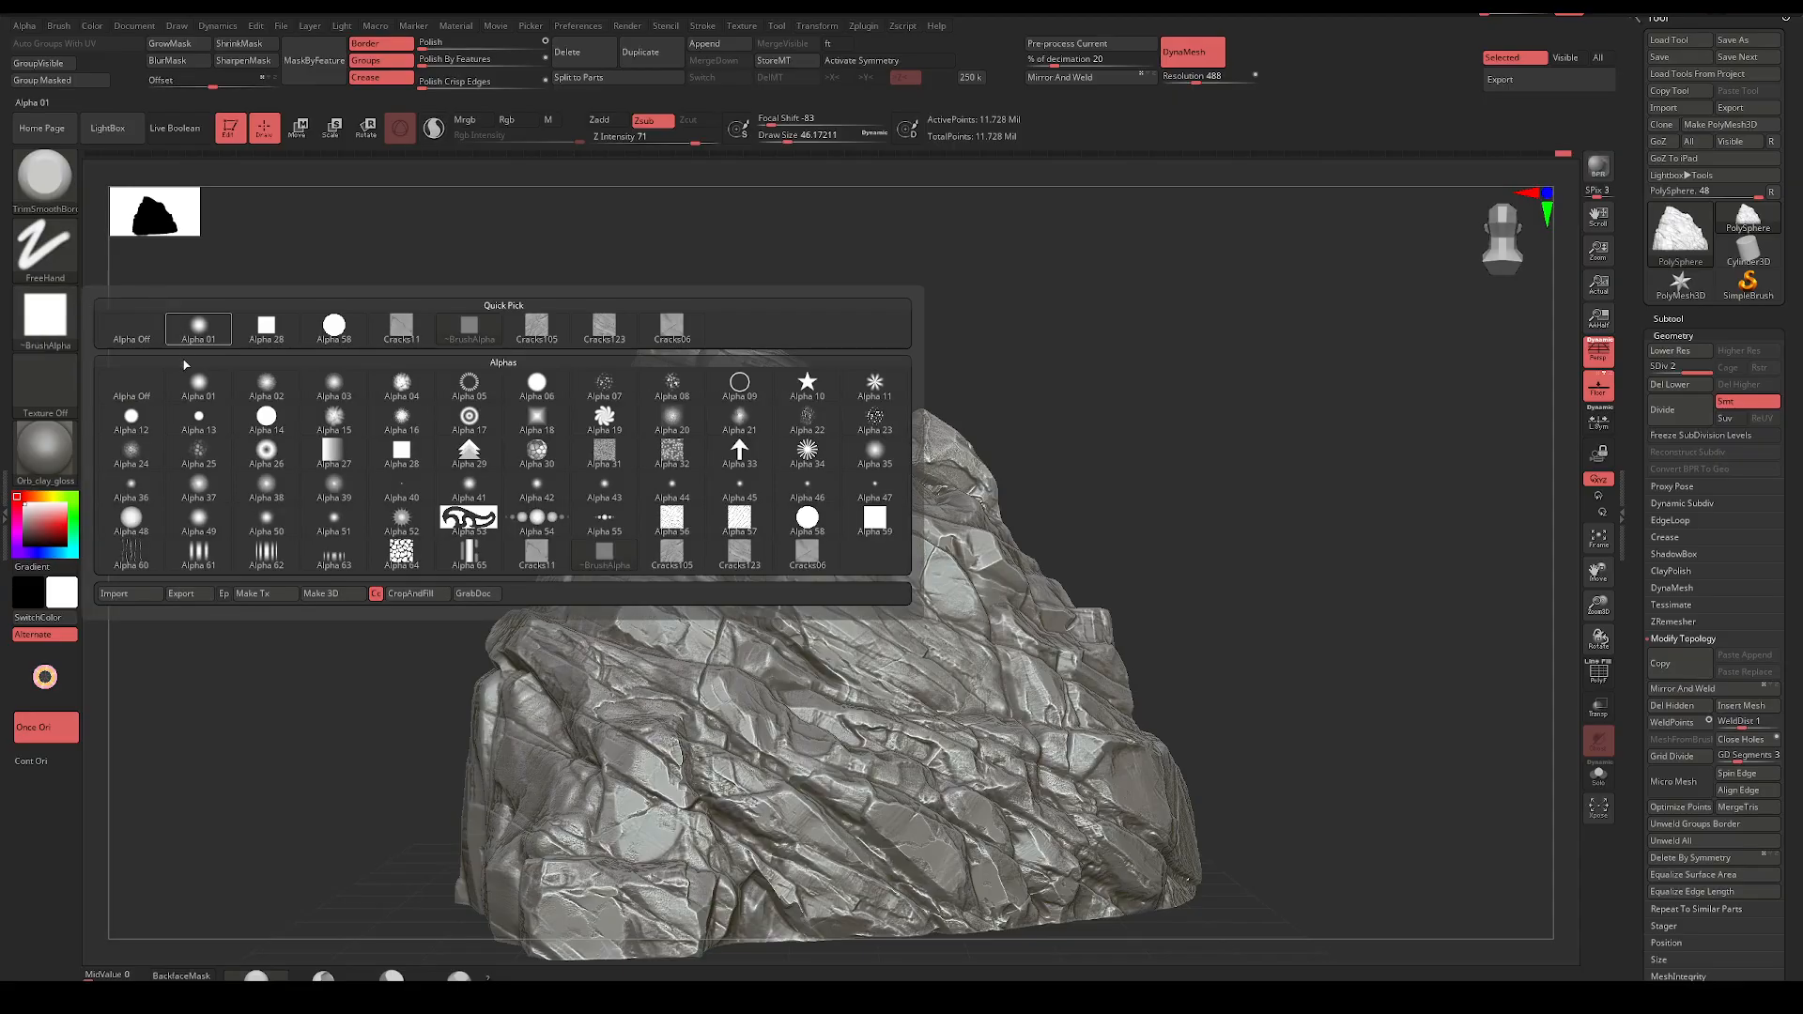
{"action": "left_click", "coordinate": [119, 593]}
{"action": "left_click_drag", "start_coordinate": [834, 143], "coordinate": [825, 460]}
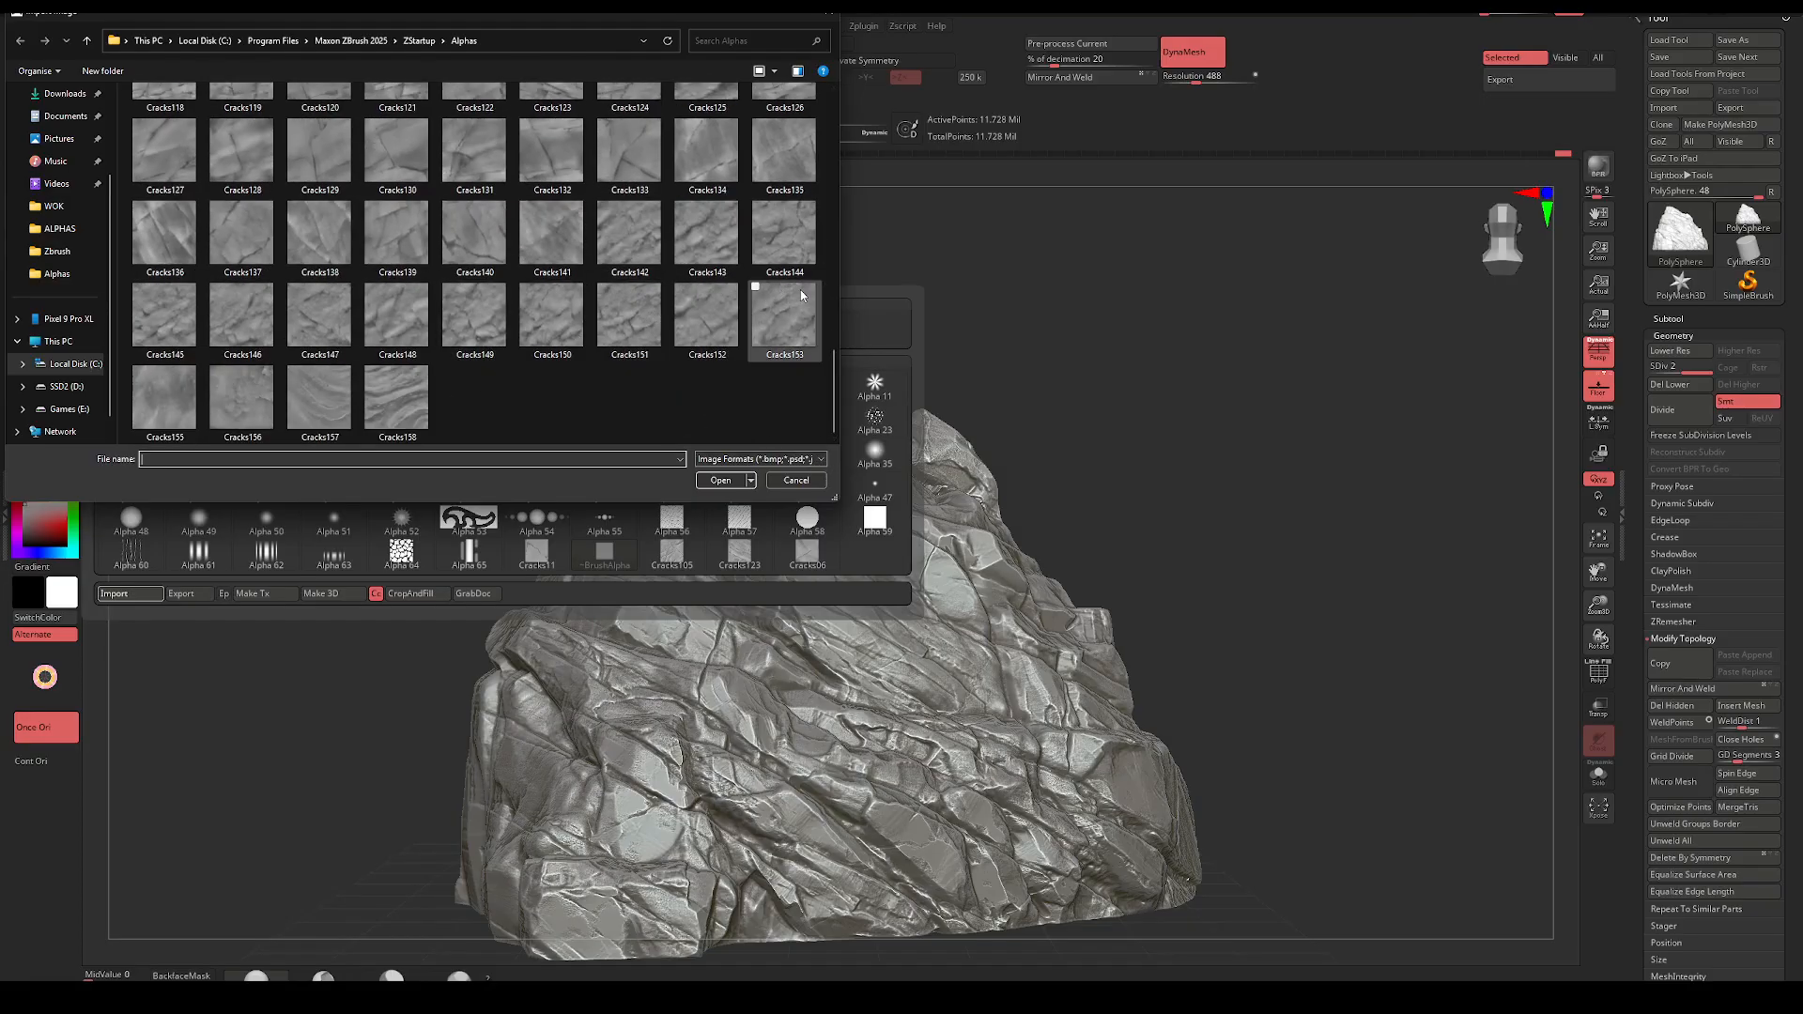
{"action": "double_click", "coordinate": [784, 318]}
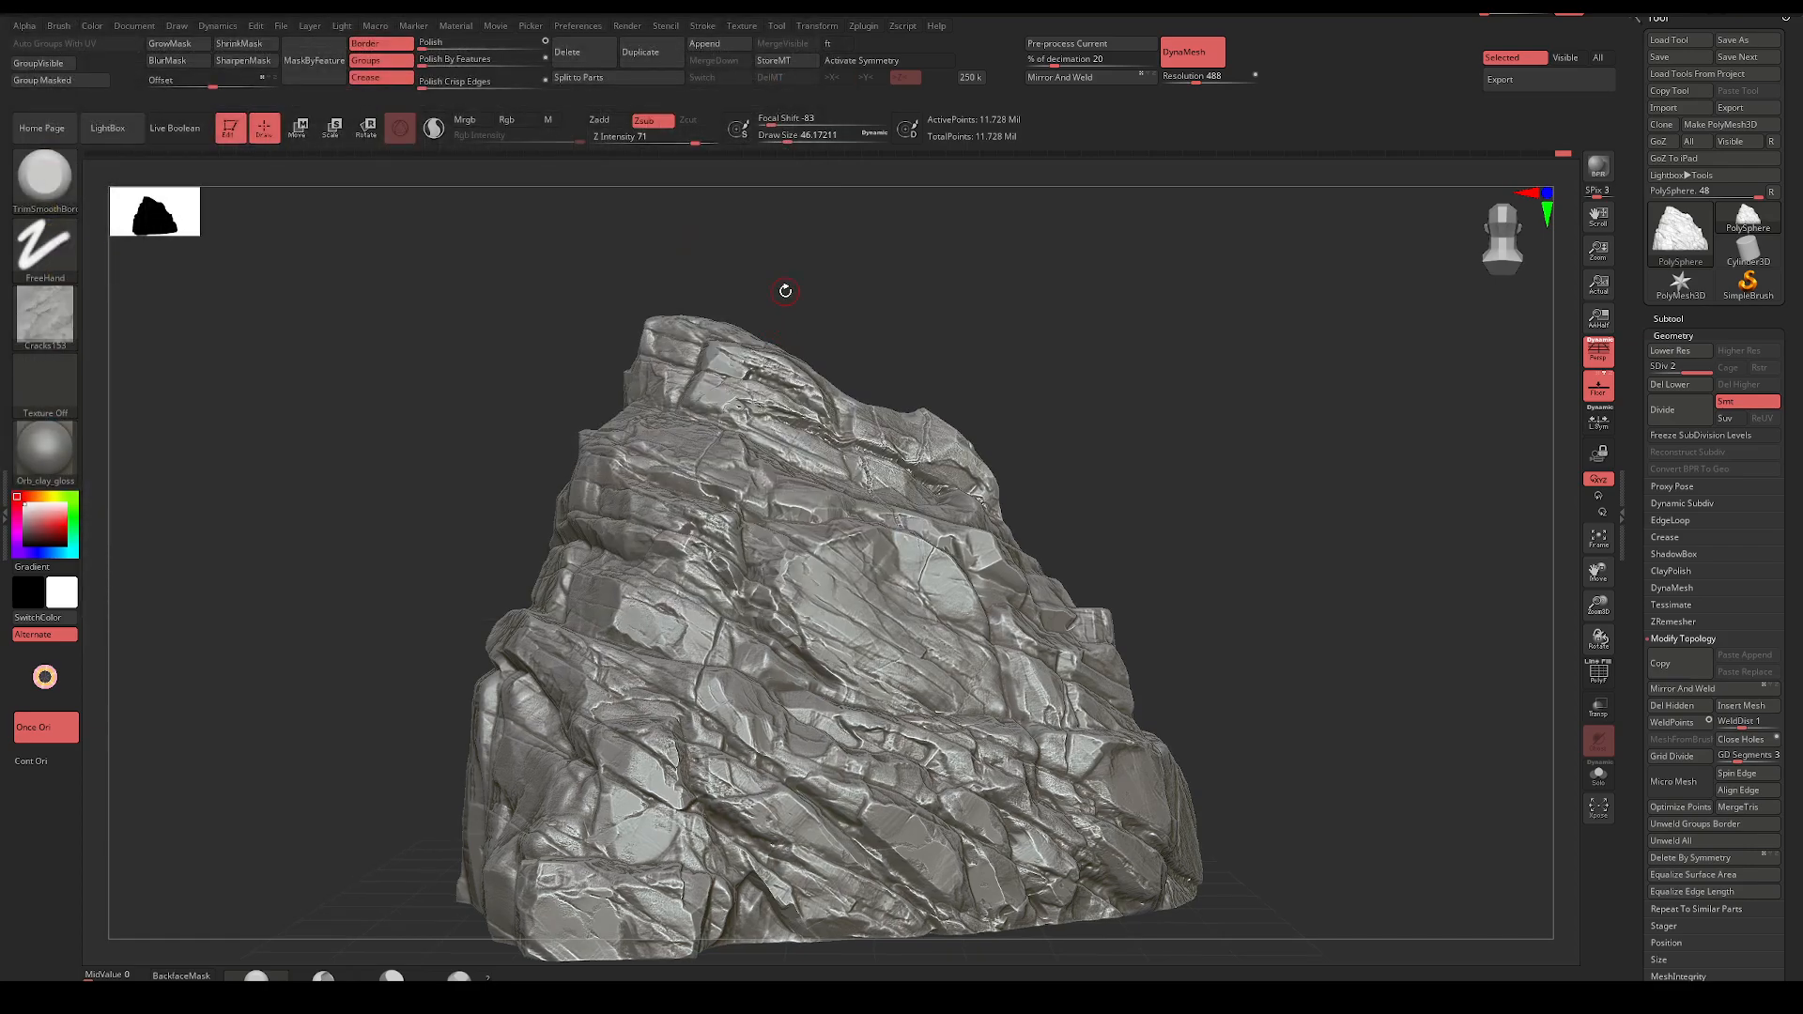
Set the stroke to DragRect and try stamping the crack alpha on the large central facet with TrimSmoothBorder
{"action": "mouse_move", "coordinate": [1122, 448]}
{"action": "right_mouse_down", "text": "alt"}
{"action": "mouse_move", "coordinate": [954, 391]}
{"action": "mouse_move", "coordinate": [998, 438]}
{"action": "right_mouse_up", "text": "alt"}
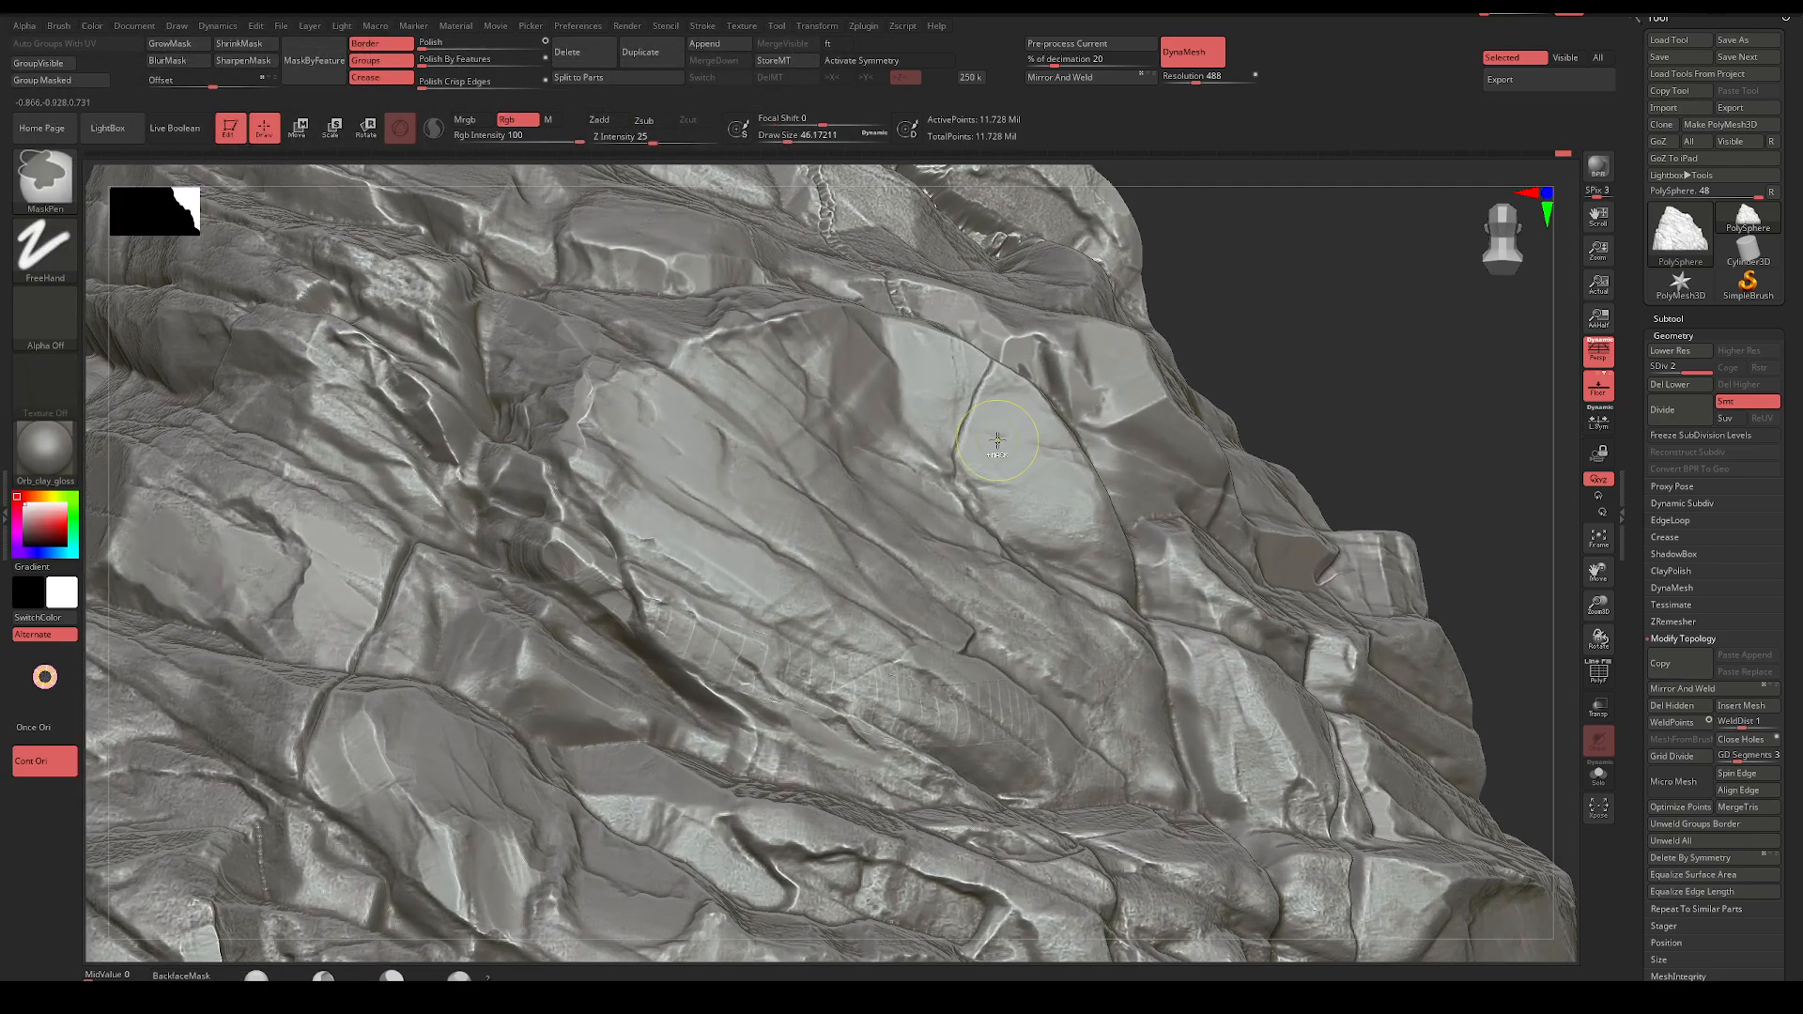
{"action": "left_click", "coordinate": [45, 248]}
{"action": "left_click", "coordinate": [200, 252]}
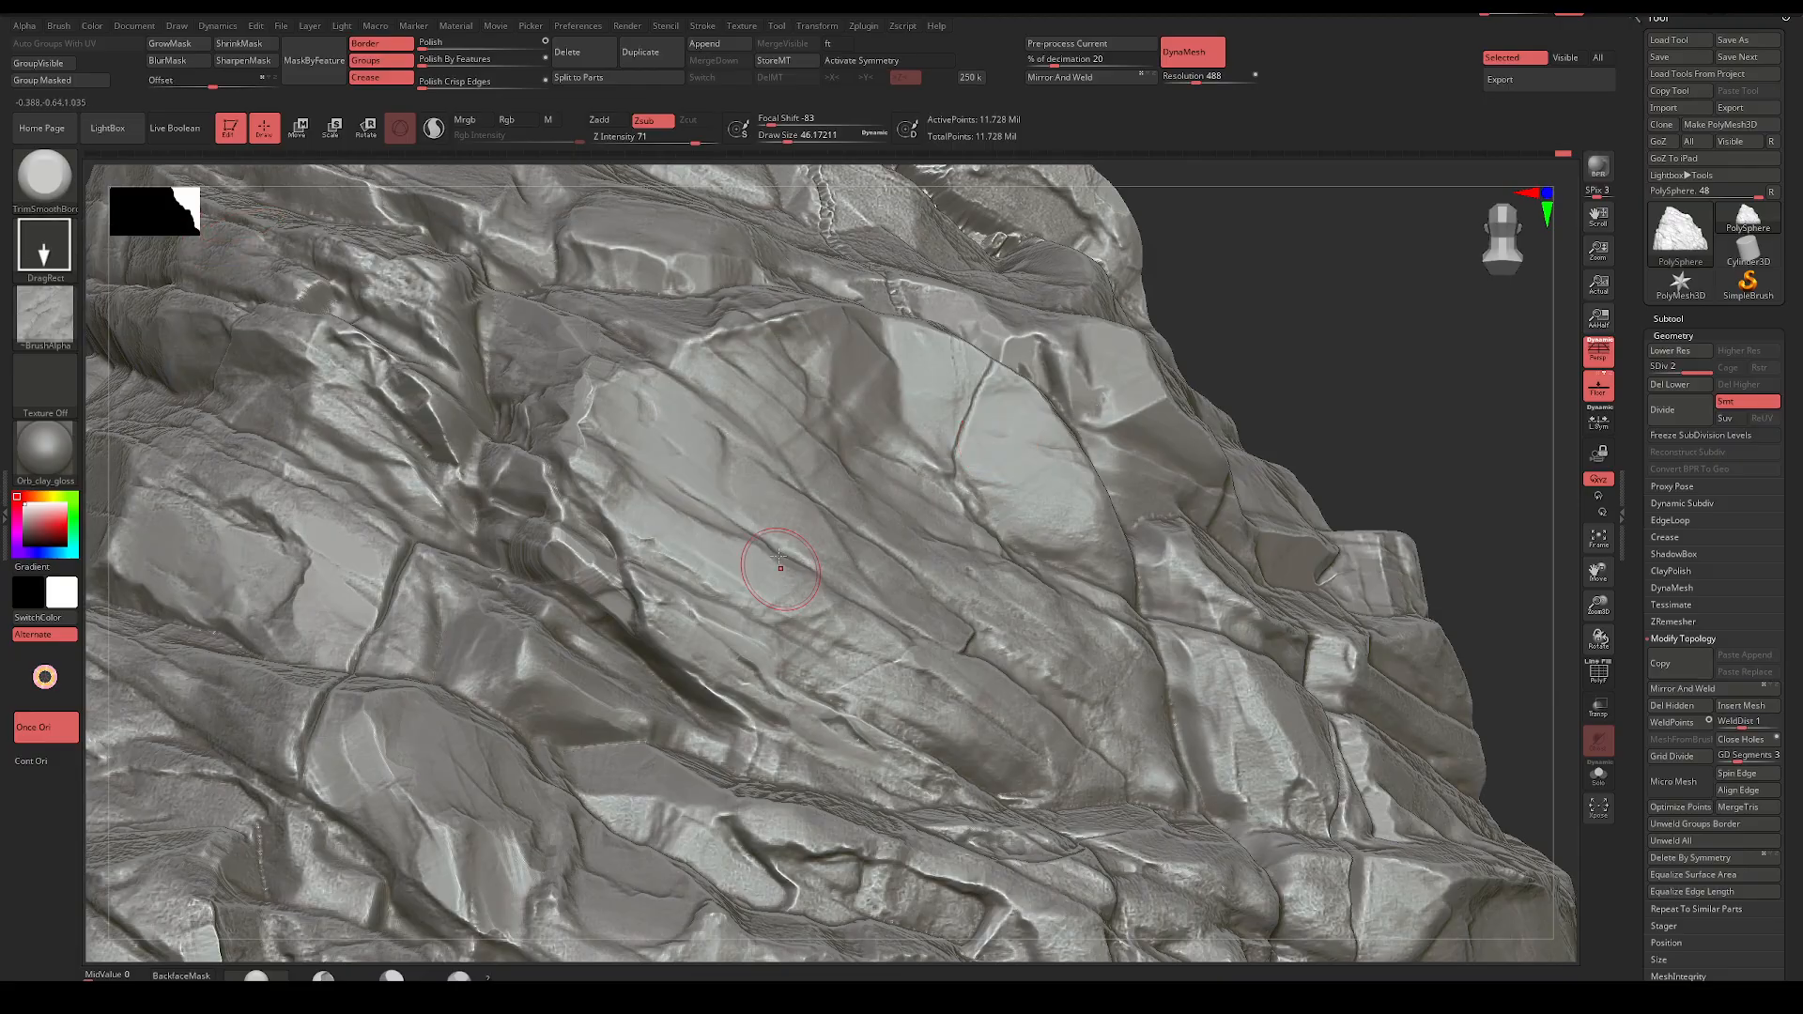
{"action": "key", "text": "ctrl"}
{"action": "right_click", "coordinate": [819, 606]}
{"action": "key", "text": "ctrl"}
{"action": "key", "text": "ctrl"}
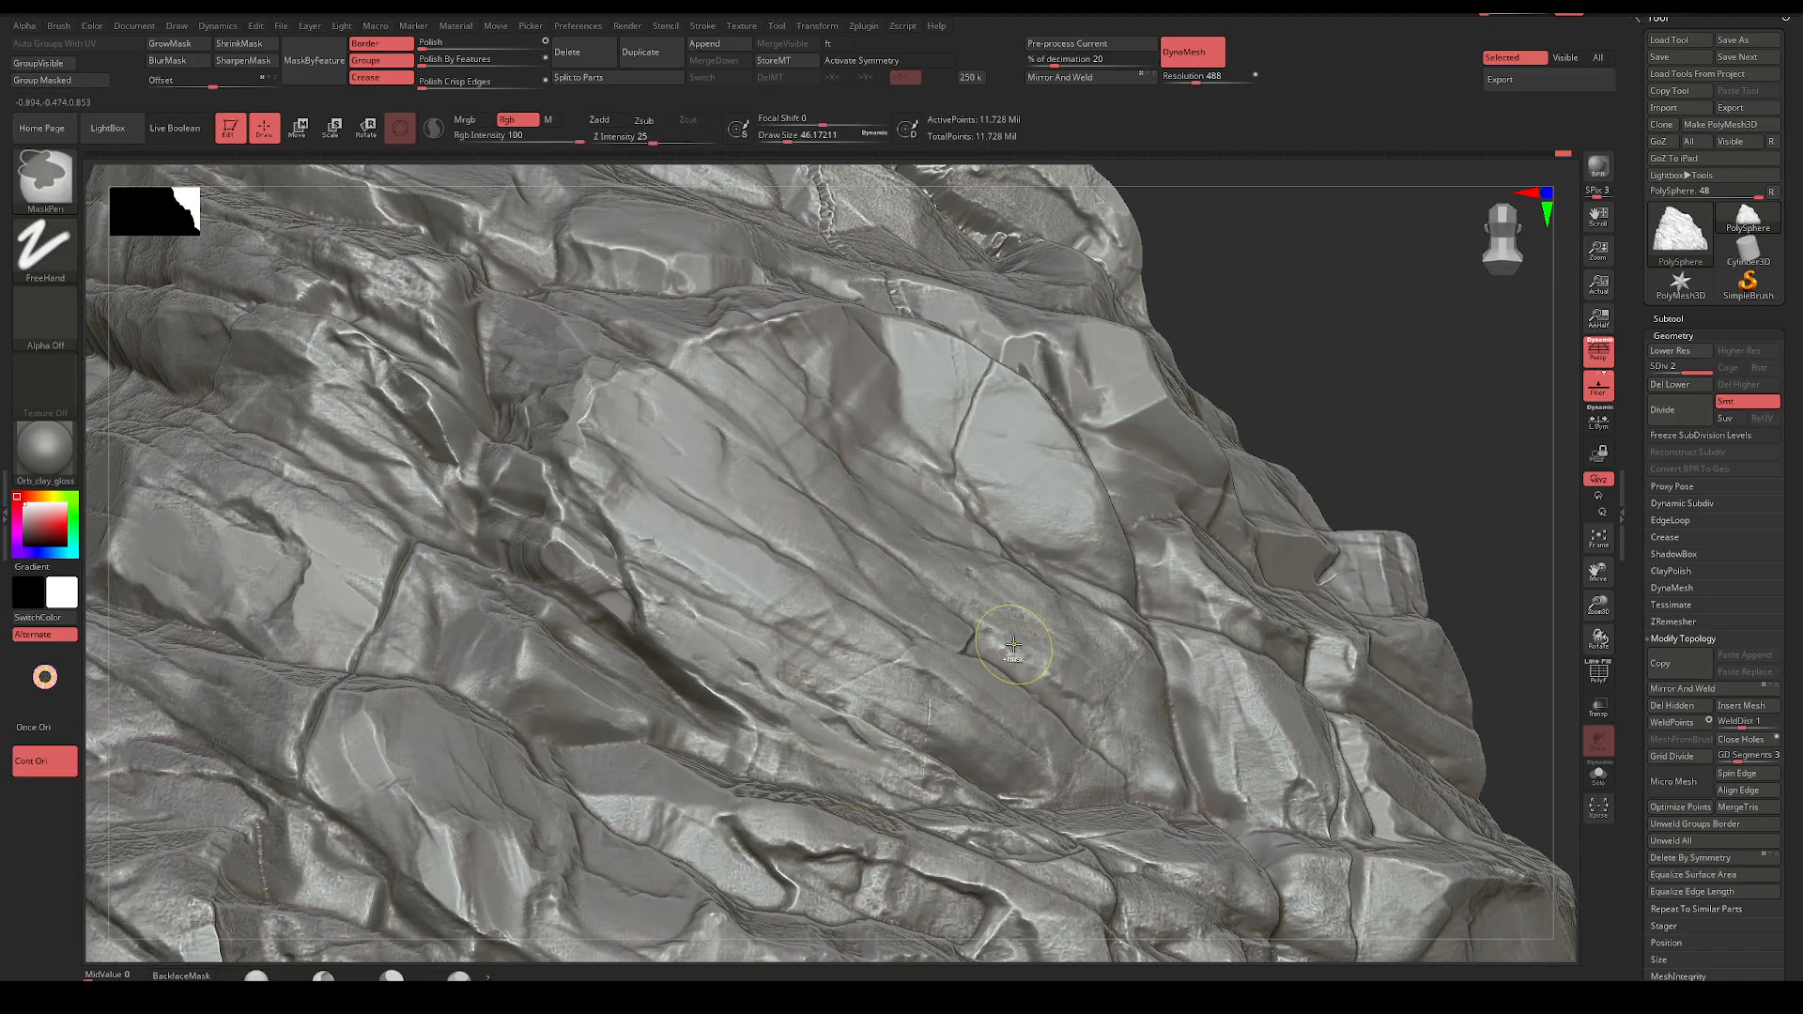
Import the Cracks28 alpha and try stamping it on the central facet with TrimSmoothBorder at Z Intensity 88
{"action": "left_click", "coordinate": [44, 316]}
{"action": "left_click", "coordinate": [44, 315]}
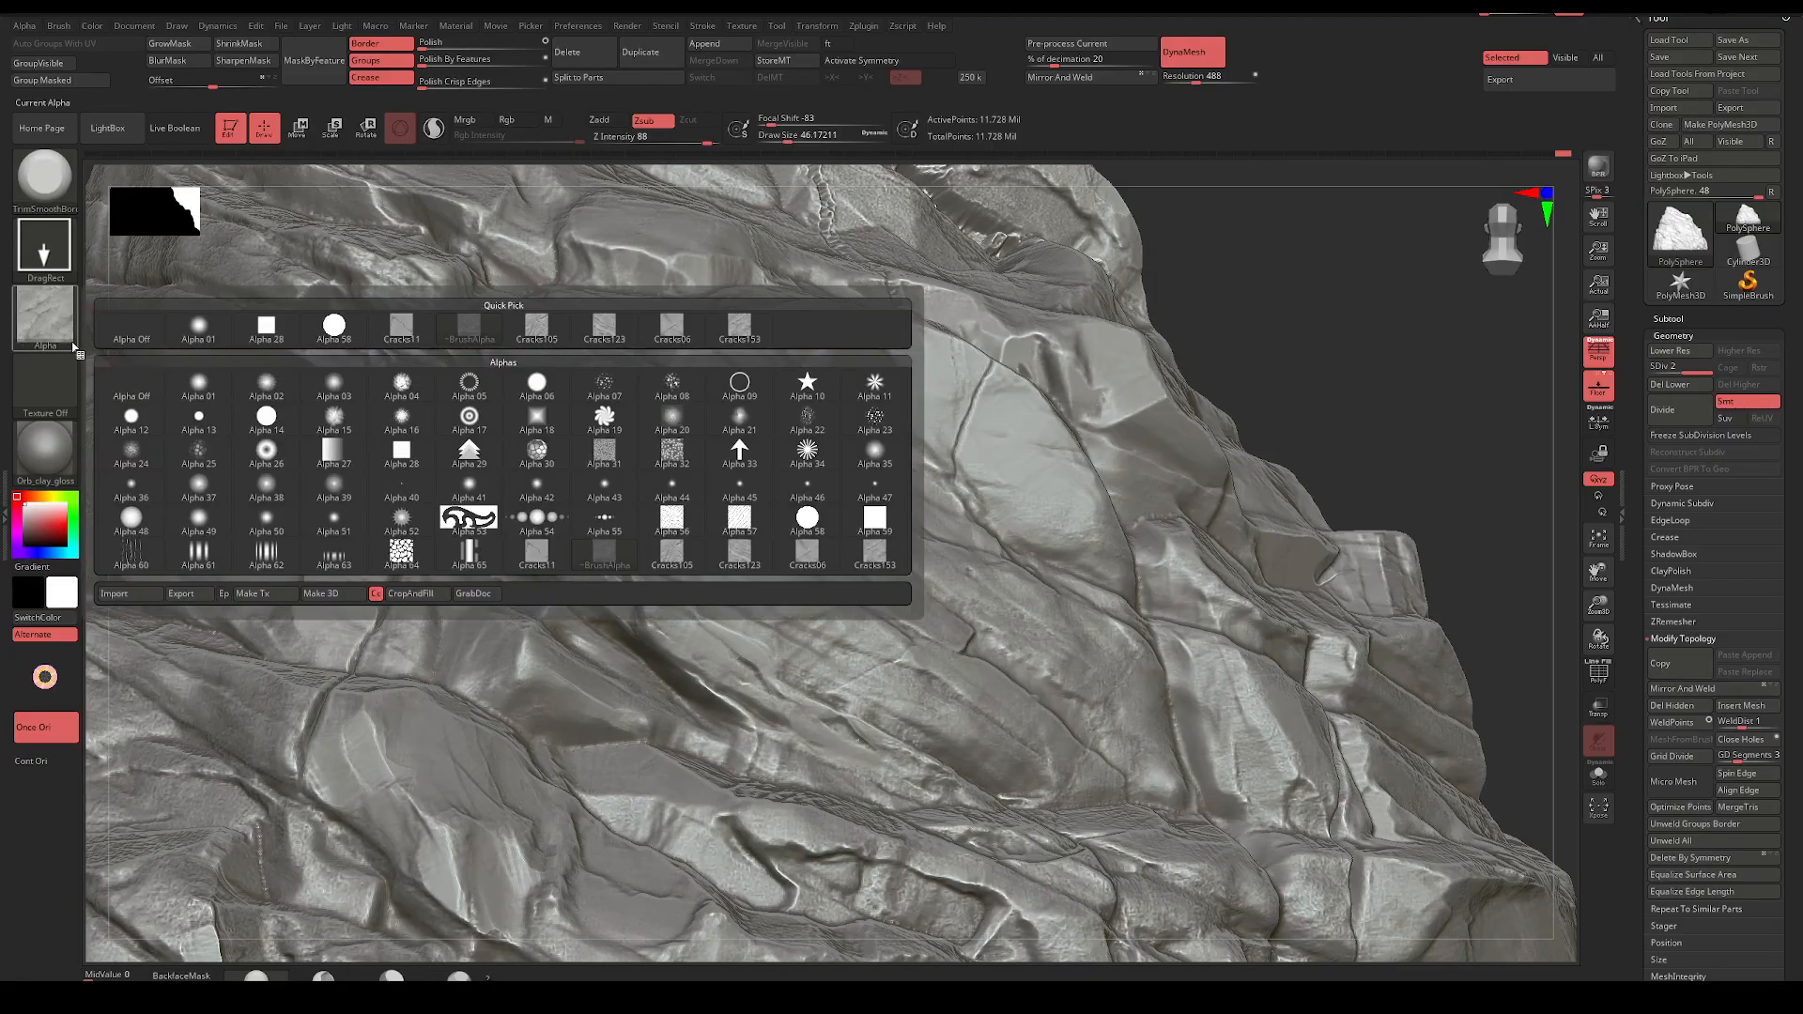
{"action": "left_click", "coordinate": [121, 594]}
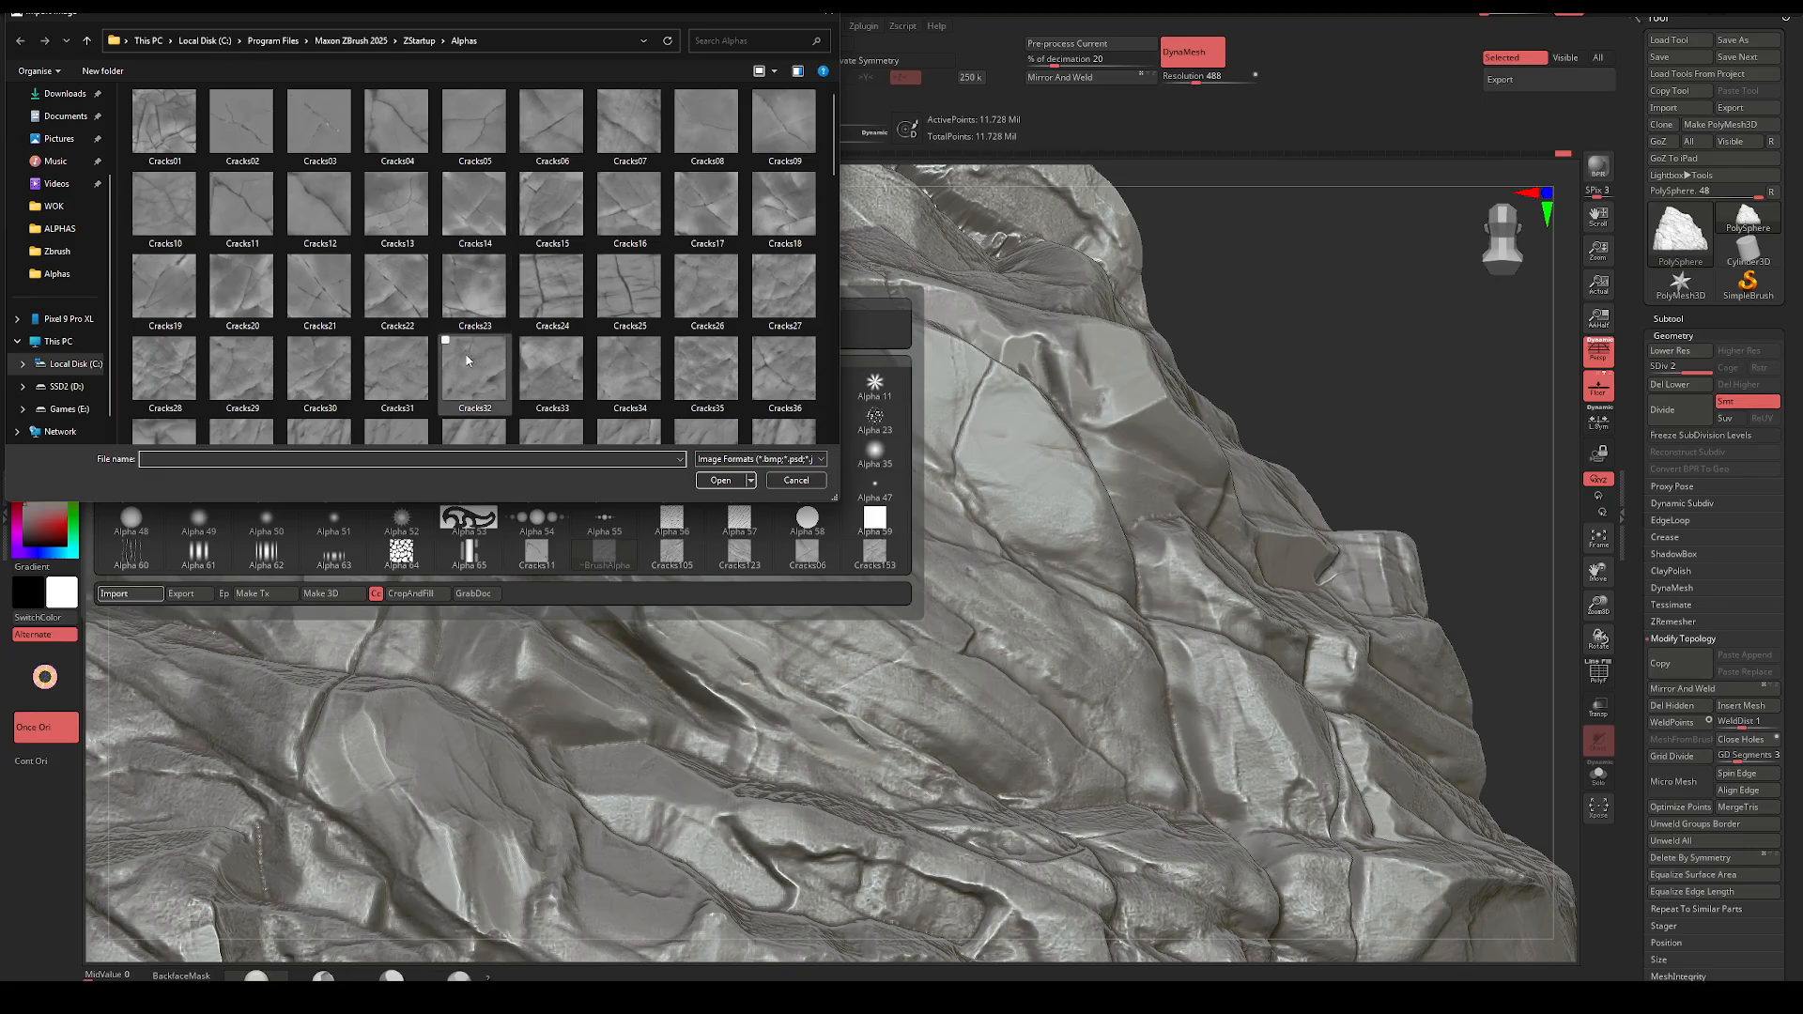
{"action": "left_click", "coordinate": [174, 366]}
{"action": "double_click", "coordinate": [191, 391]}
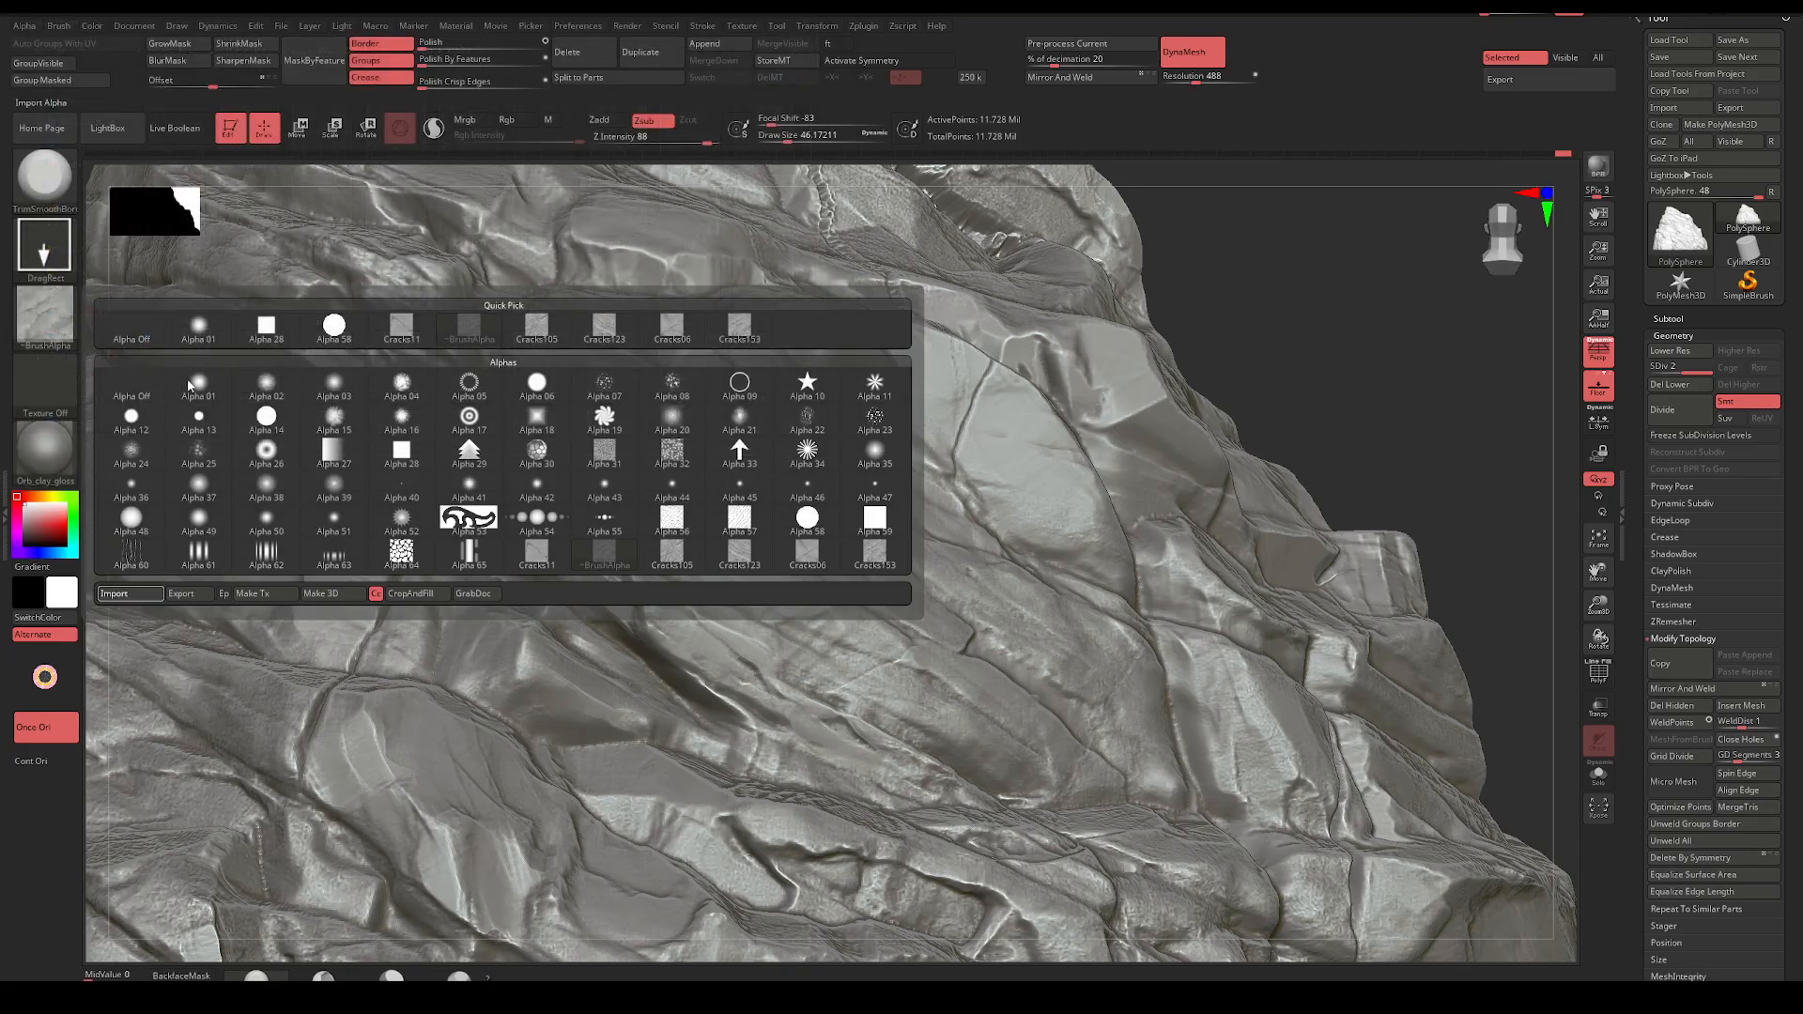
{"action": "left_click_drag", "start_coordinate": [725, 581], "coordinate": [798, 704]}
{"action": "key", "text": "ctrl+z"}
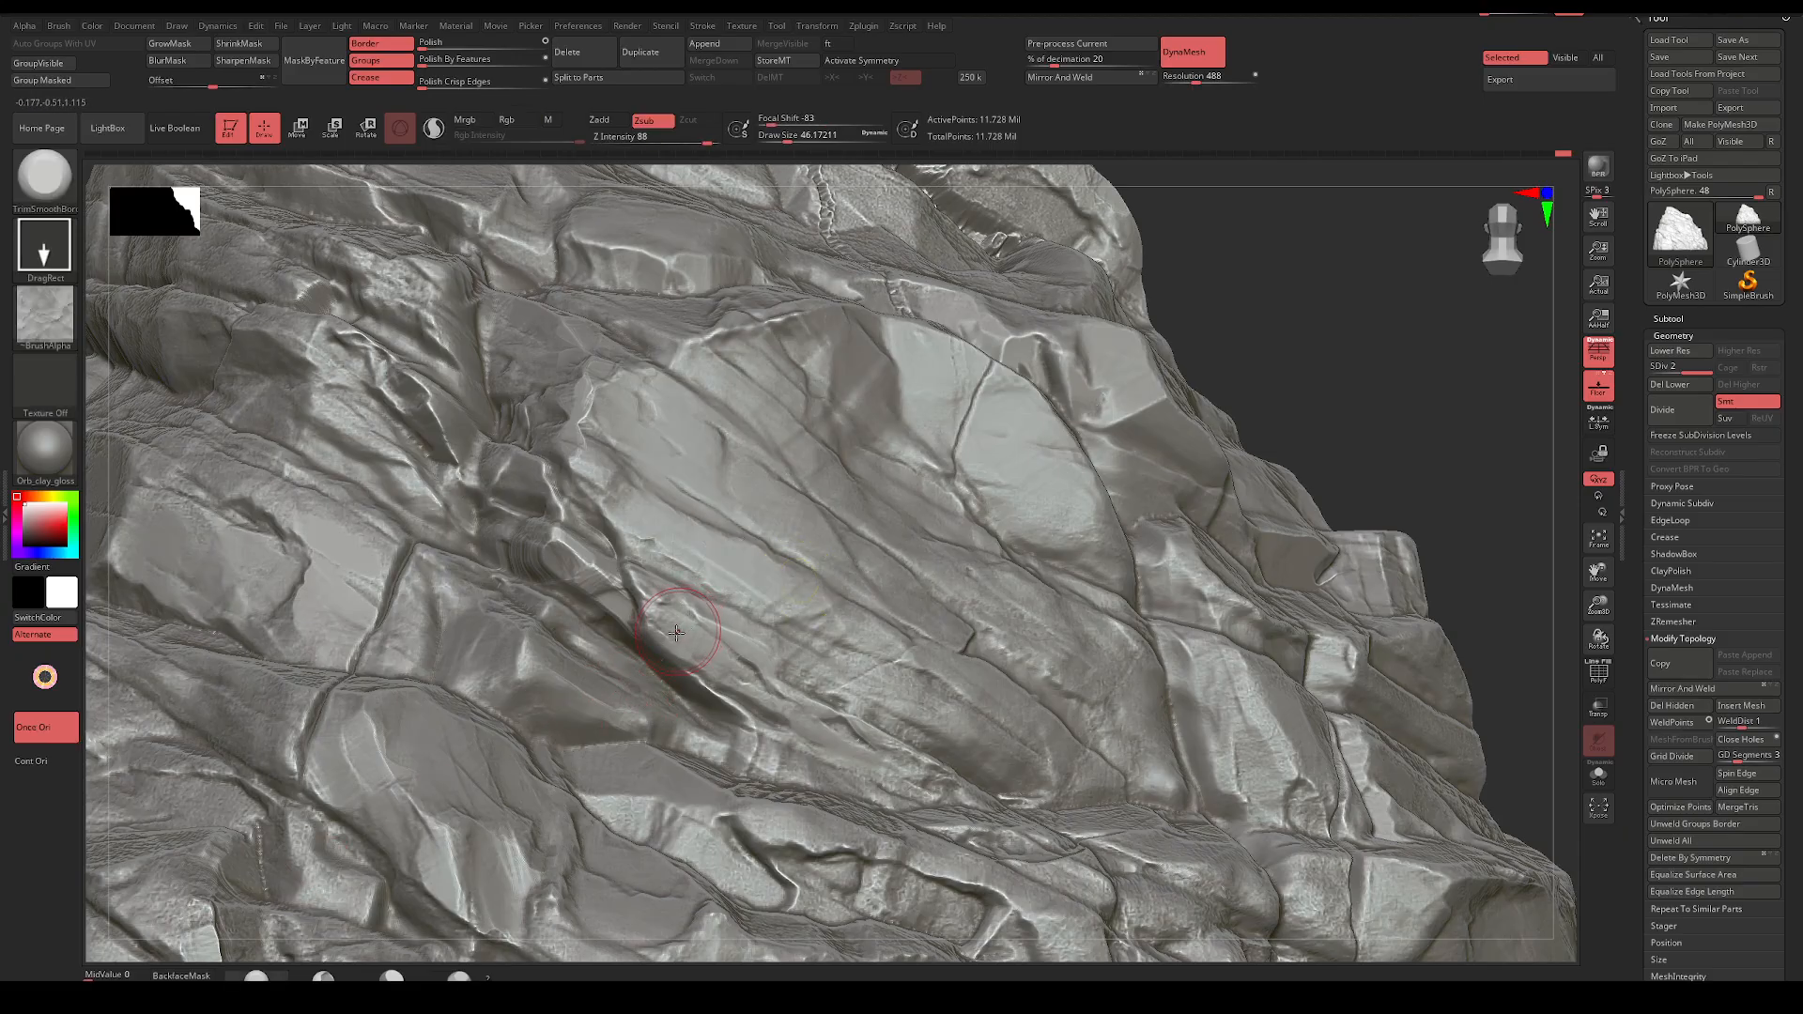
Switch to the Standard brush and assign the Cracks28 alpha to it
{"action": "key", "text": "b"}
{"action": "key", "text": "s"}
{"action": "key", "text": "t"}
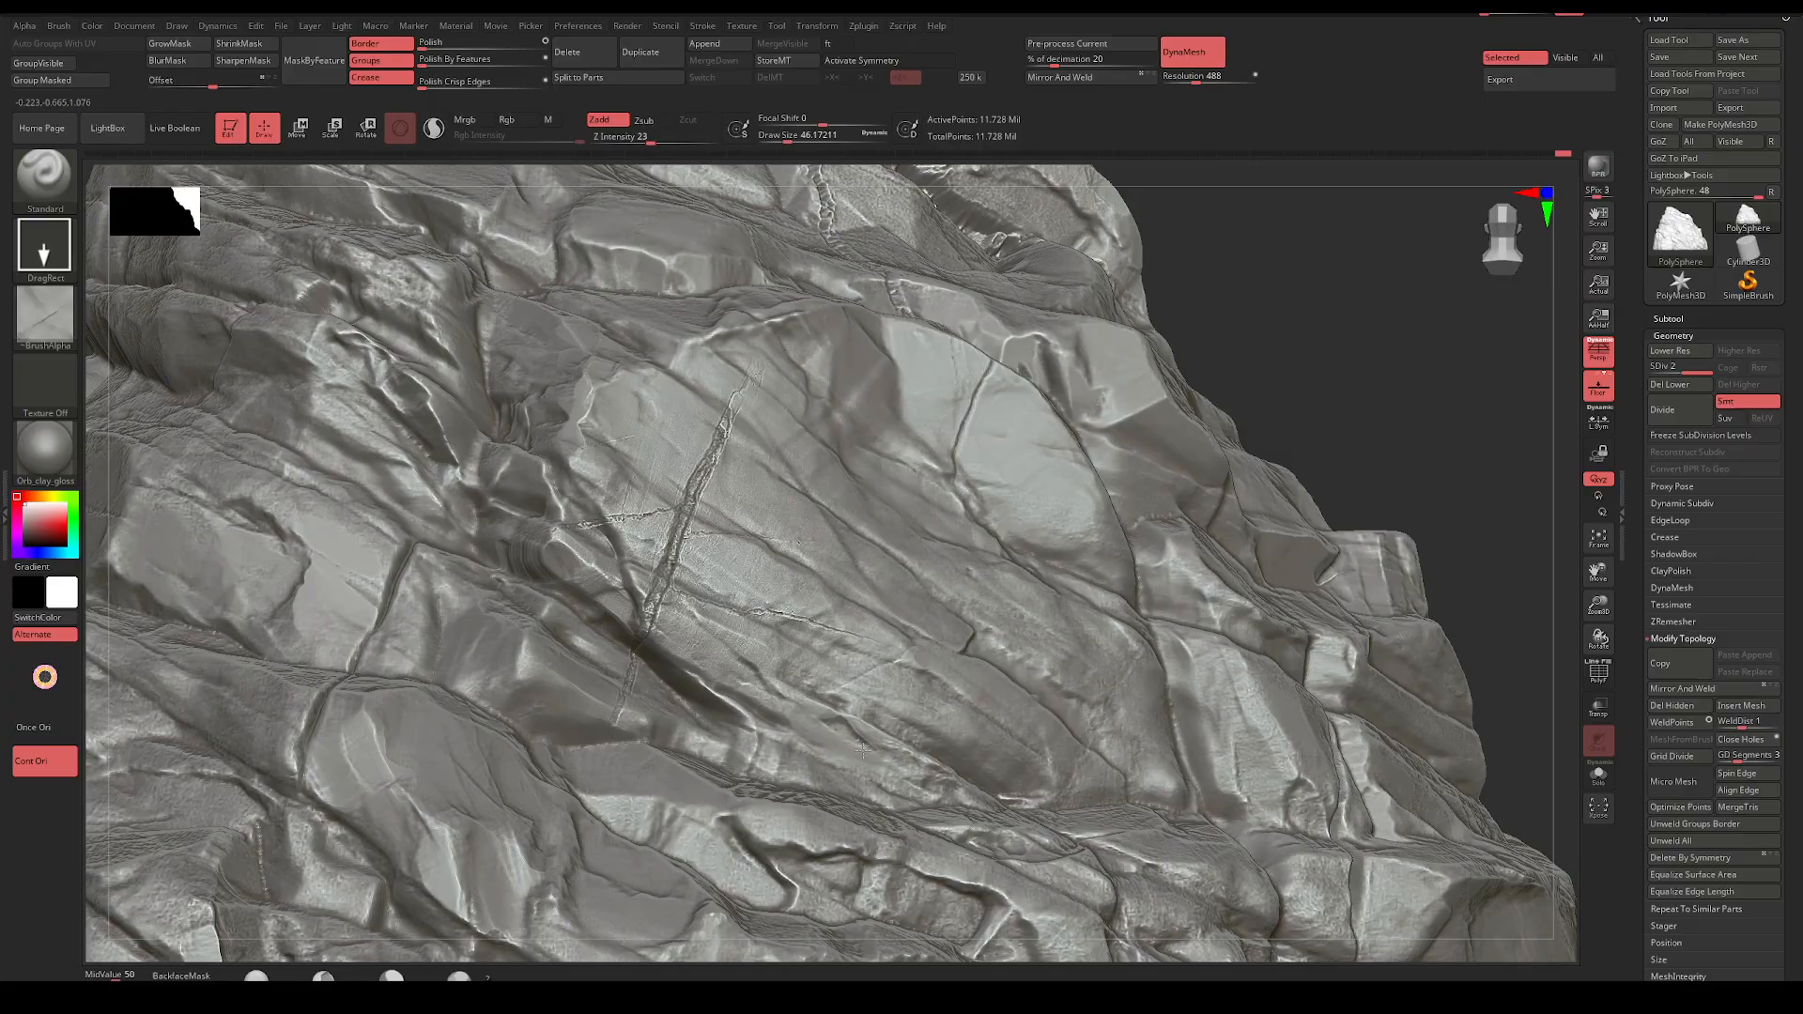
{"action": "left_click", "coordinate": [44, 315]}
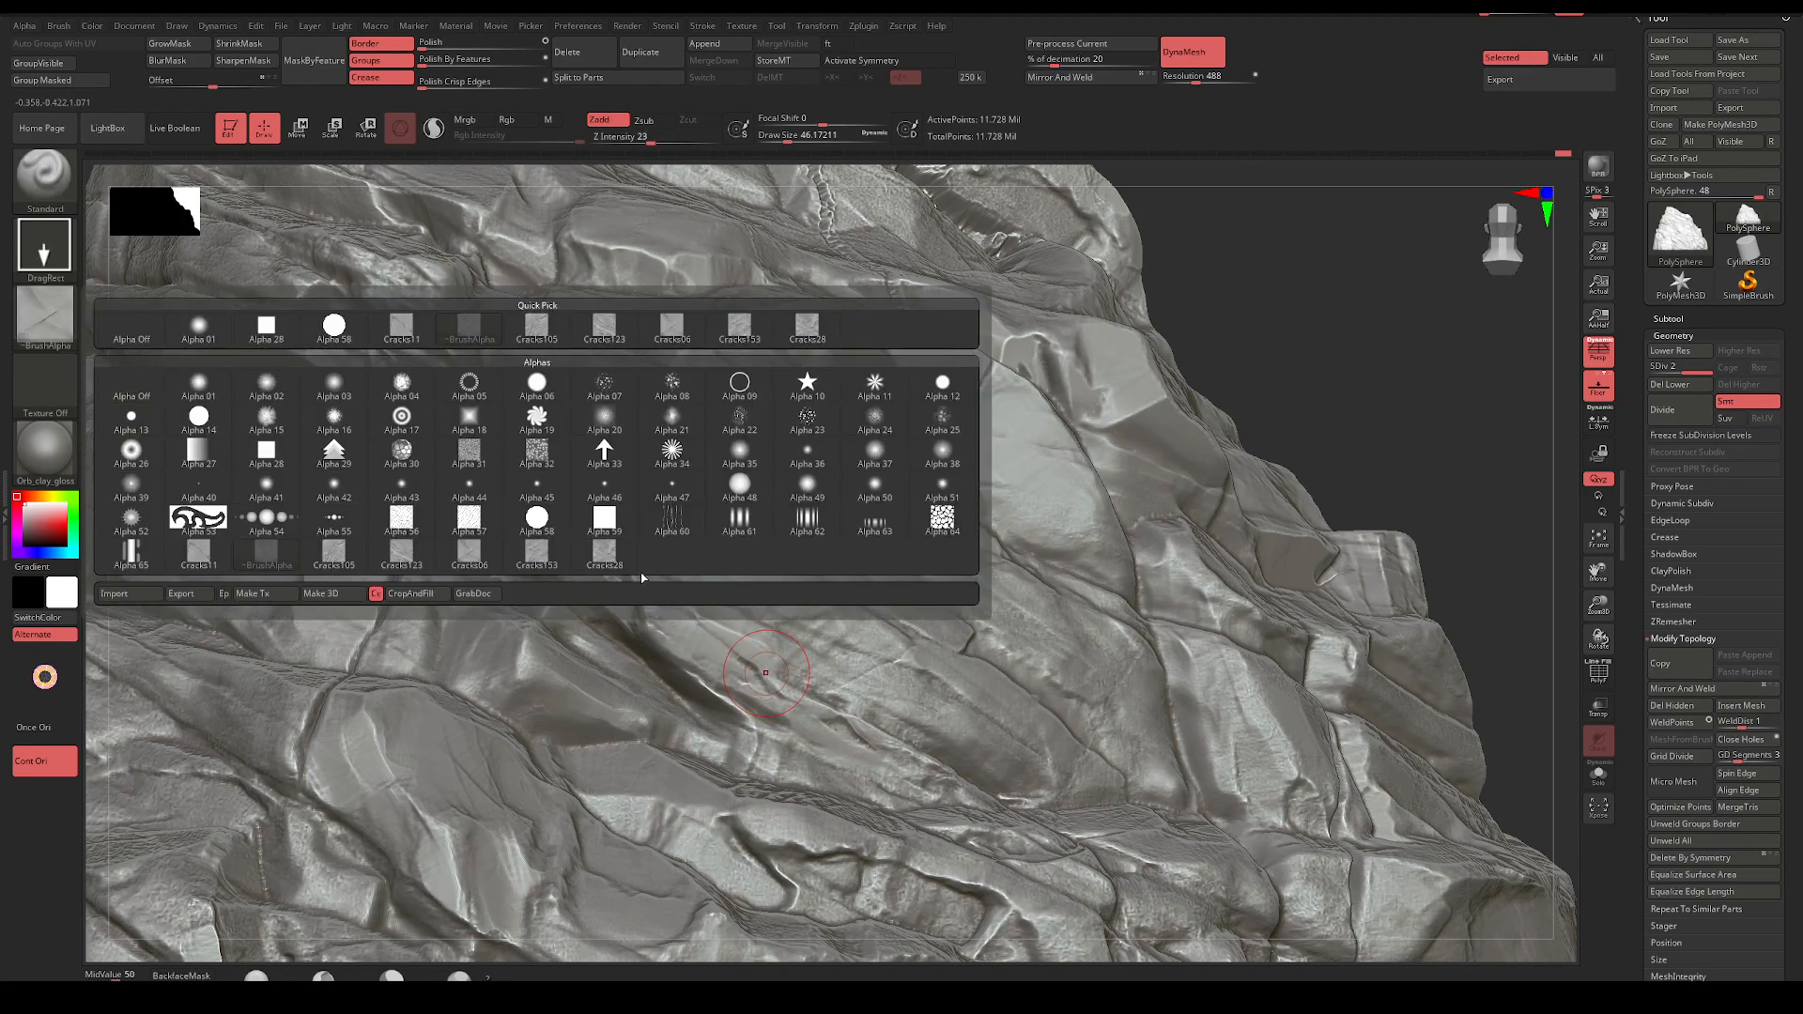
{"action": "left_click", "coordinate": [605, 554]}
Try stamping Cracks28 across the large central facet at Z Intensity 23, undoing each stamp
{"action": "left_click_drag", "start_coordinate": [756, 542], "coordinate": [1371, 455]}
{"action": "key", "text": "ctrl+z"}
{"action": "left_click_drag", "start_coordinate": [759, 590], "coordinate": [977, 638]}
{"action": "left_click_drag", "start_coordinate": [1493, 404], "coordinate": [1363, 438]}
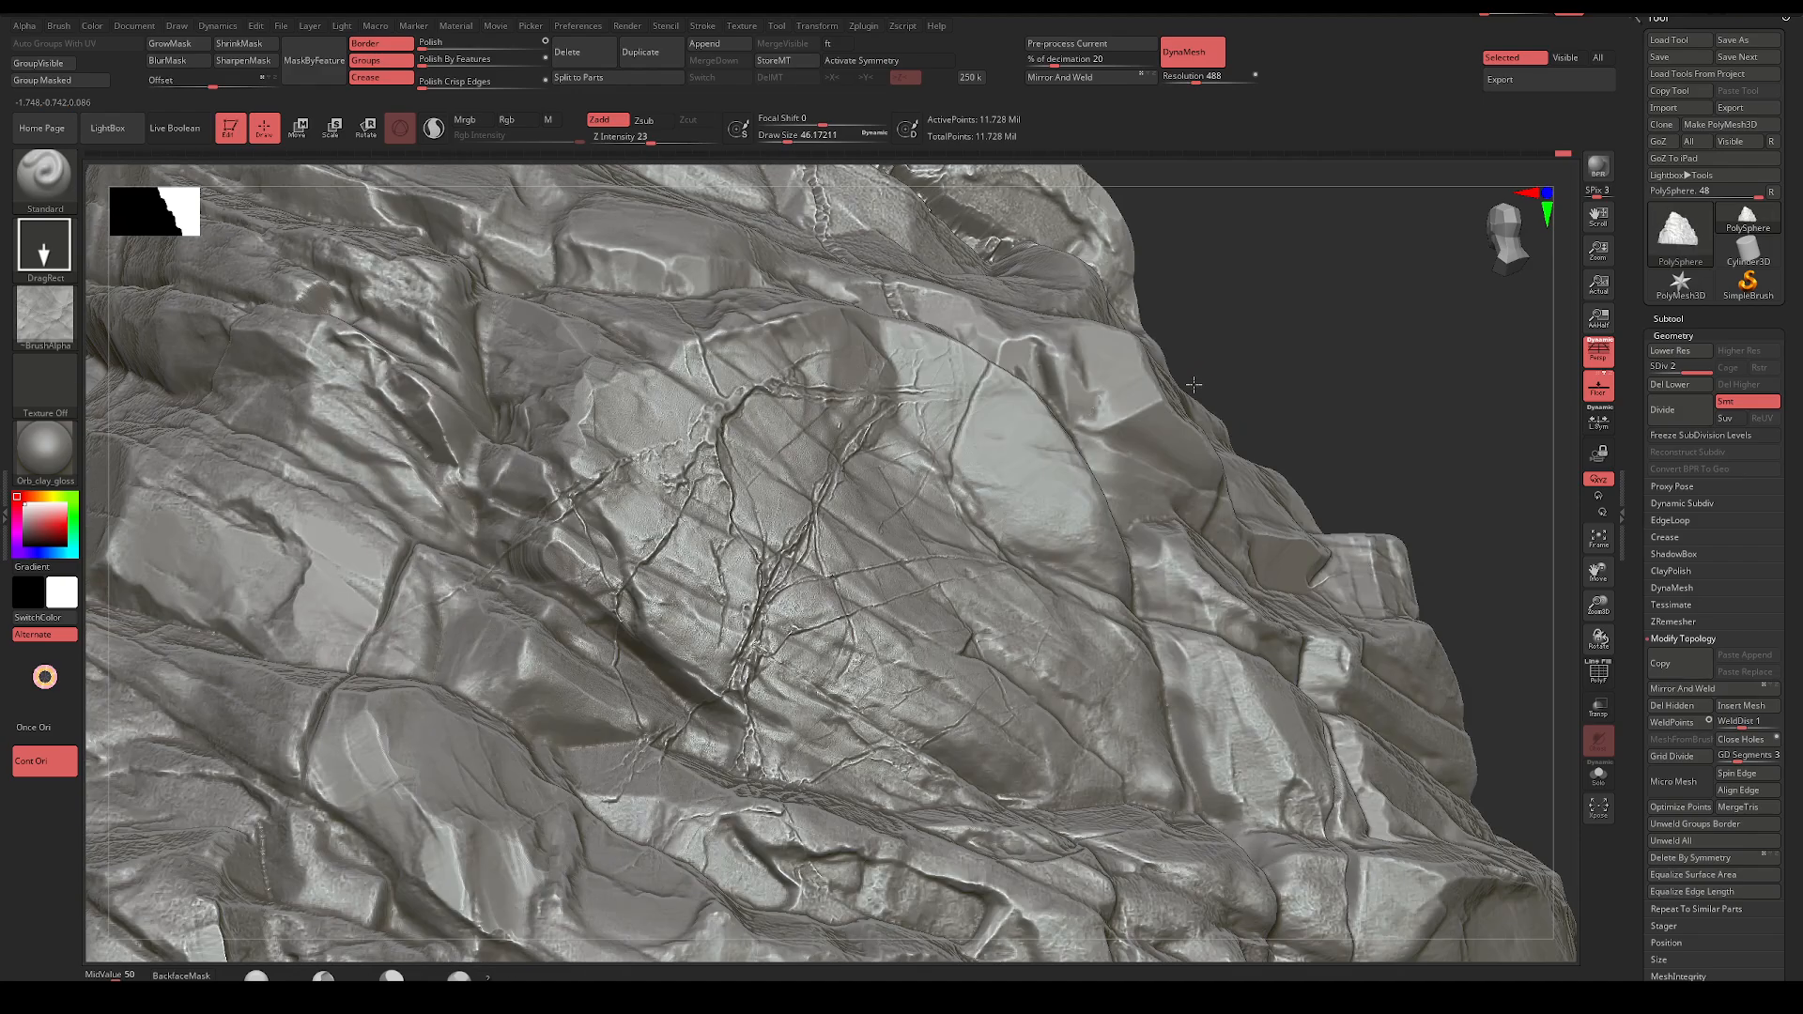
{"action": "key", "text": "ctrl"}
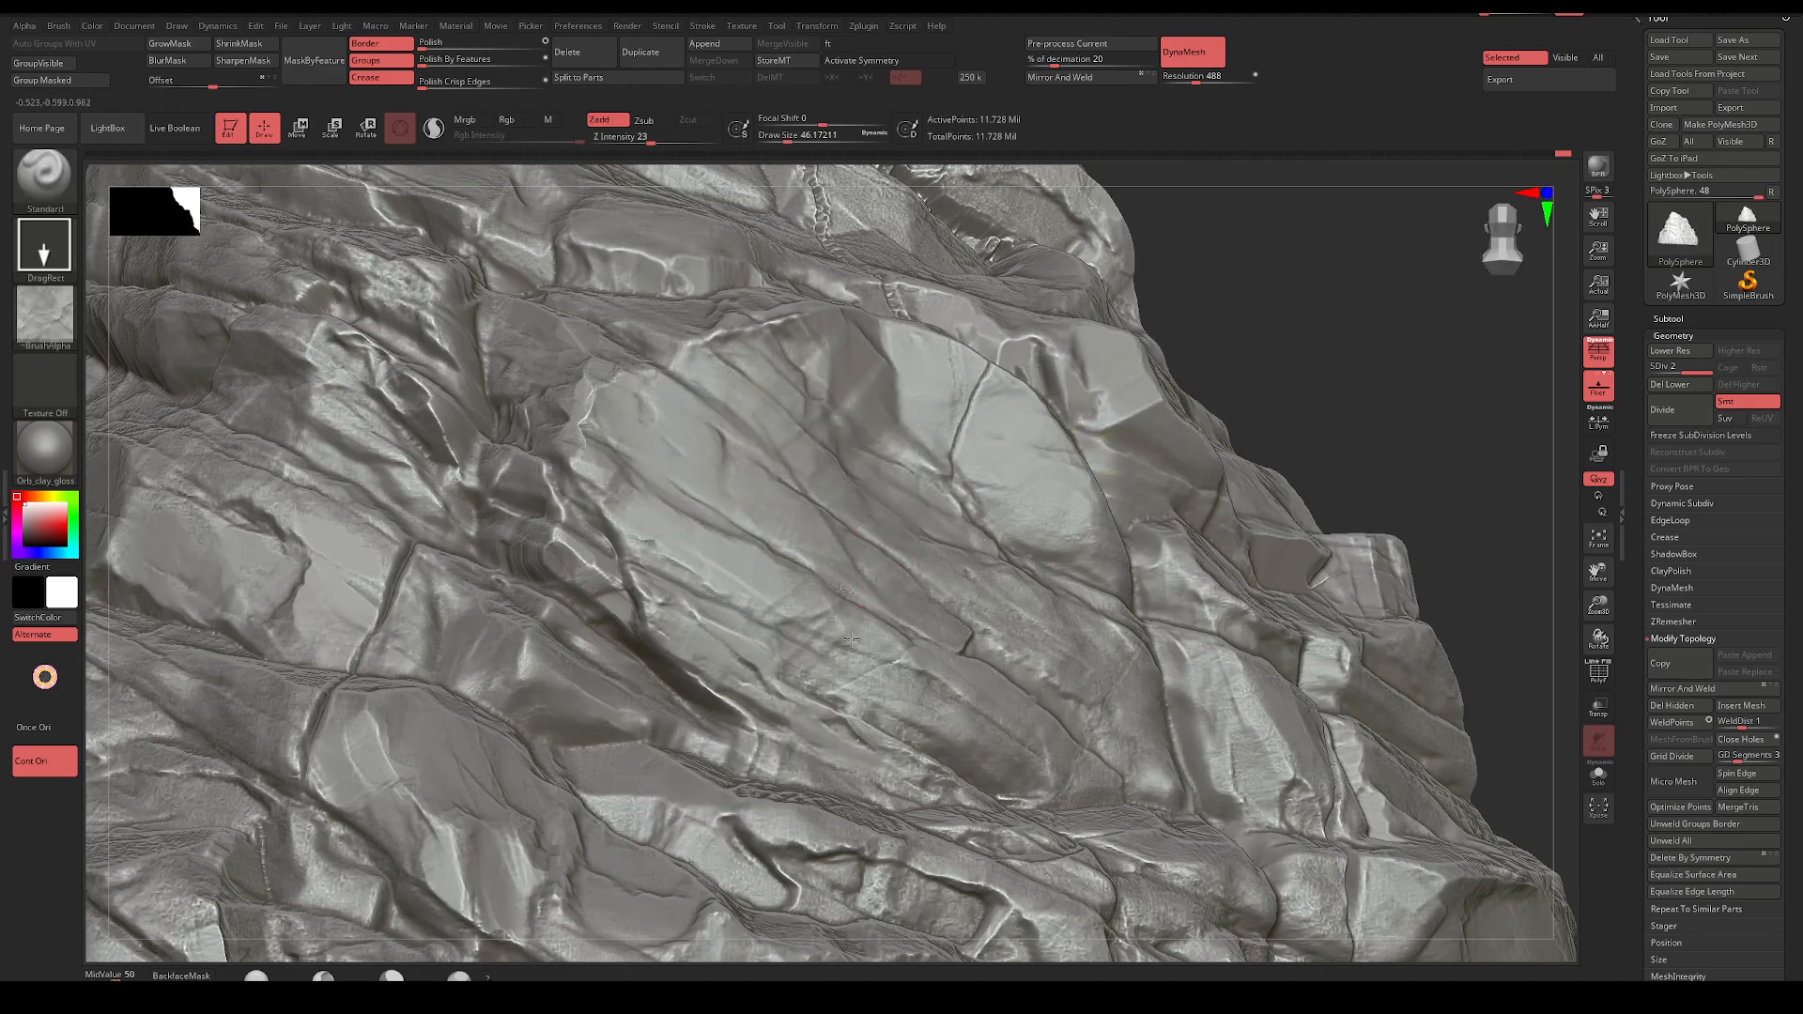
Try stamping the crack alpha on the central facet with Z Intensity 95 and with 50, undoing the stamps
{"action": "key", "text": "space"}
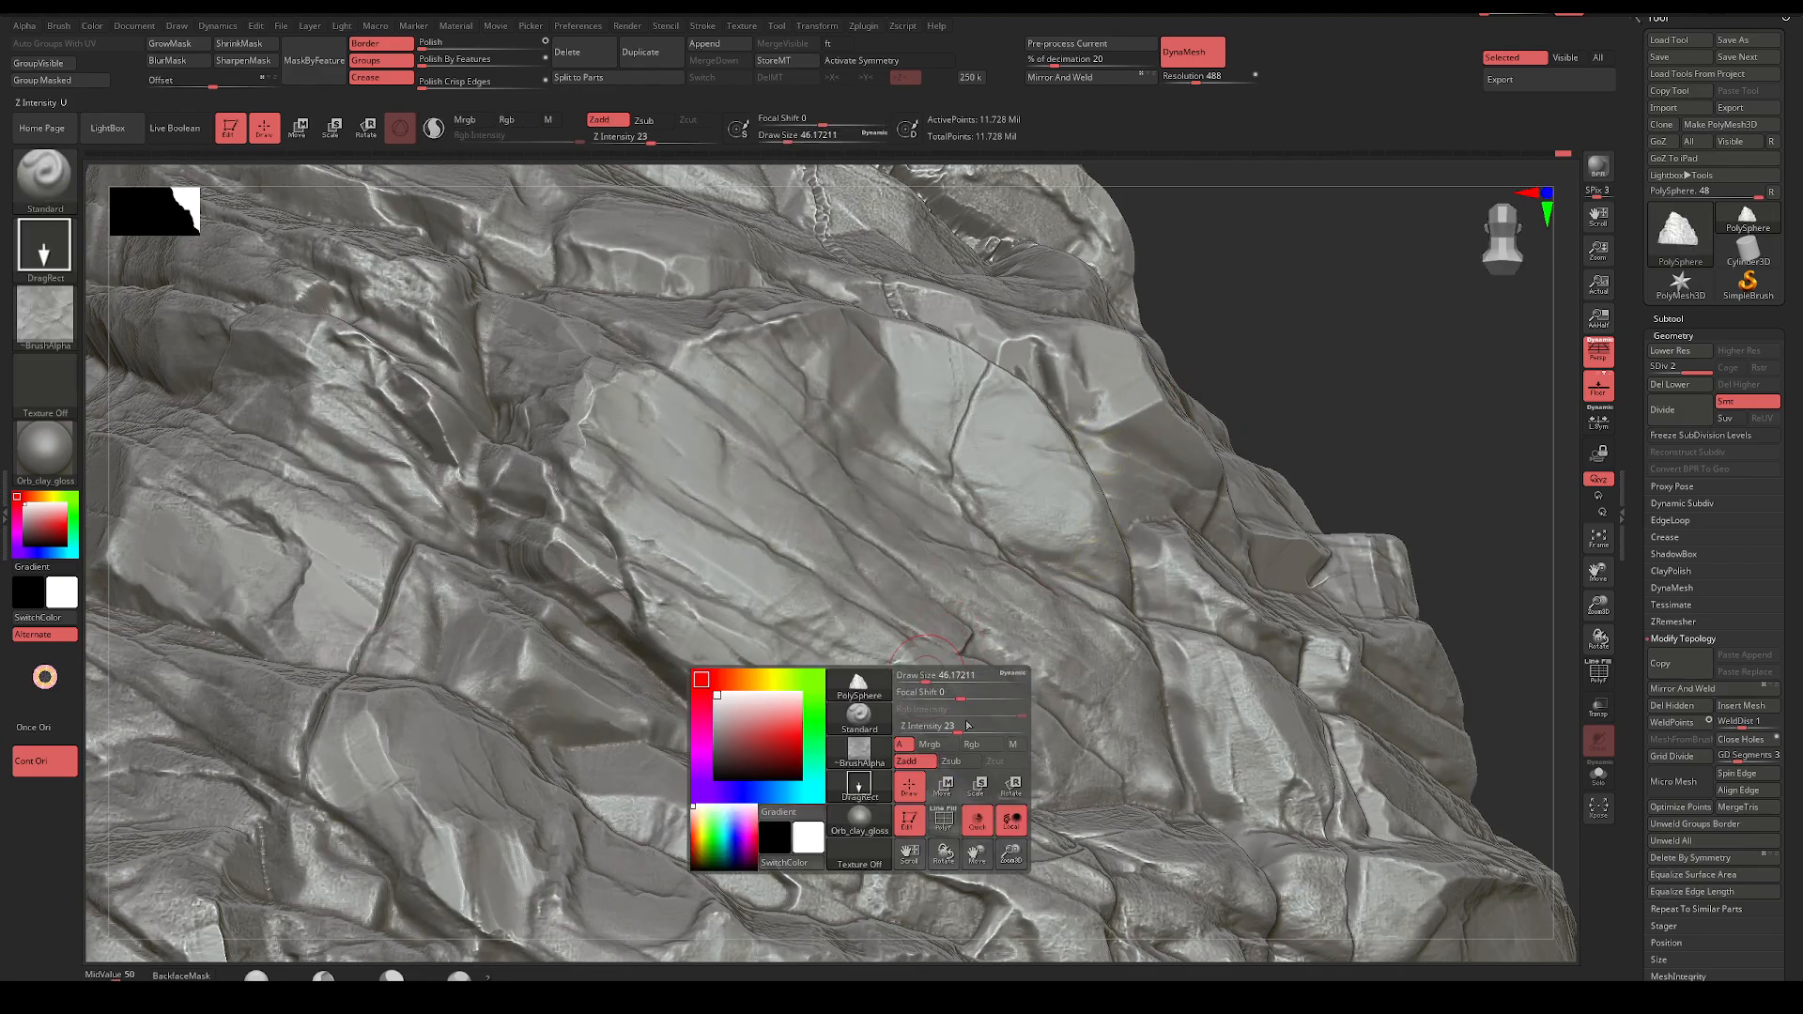
{"action": "left_click_drag", "start_coordinate": [925, 728], "coordinate": [1018, 728]}
{"action": "left_click_drag", "start_coordinate": [813, 640], "coordinate": [1119, 726]}
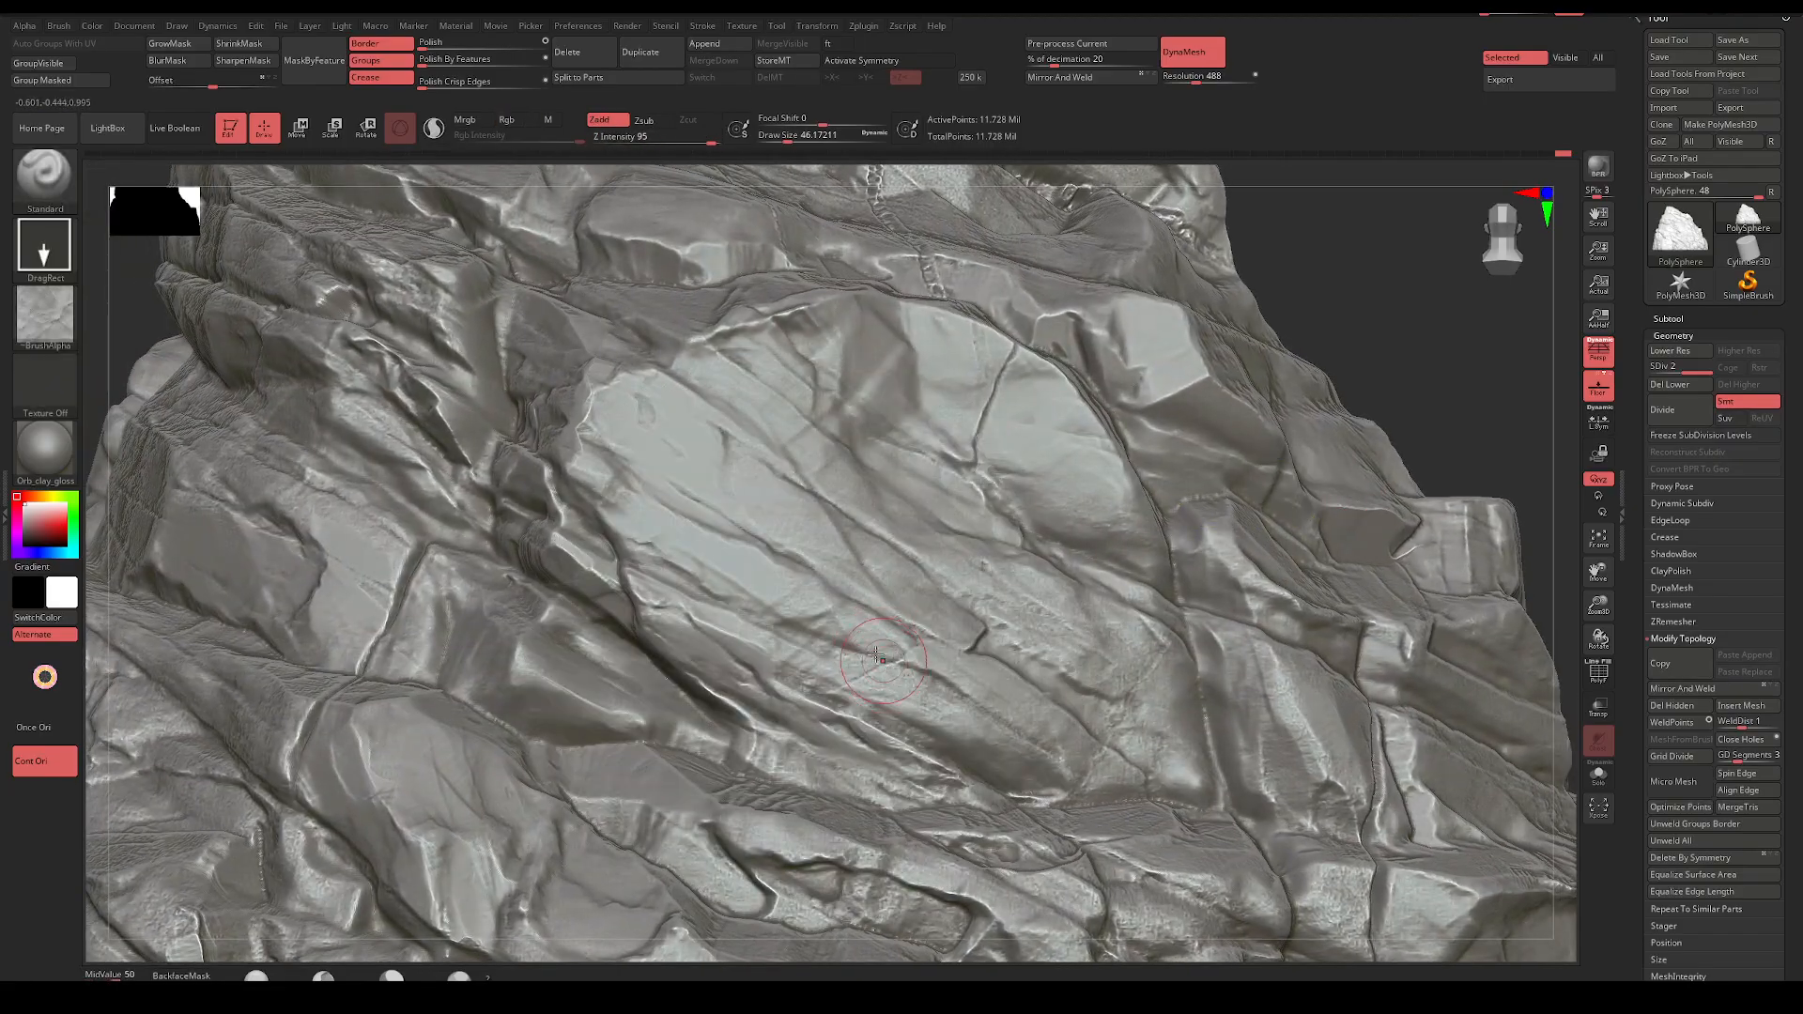
{"action": "key", "text": "space"}
{"action": "left_click_drag", "start_coordinate": [910, 702], "coordinate": [890, 704]}
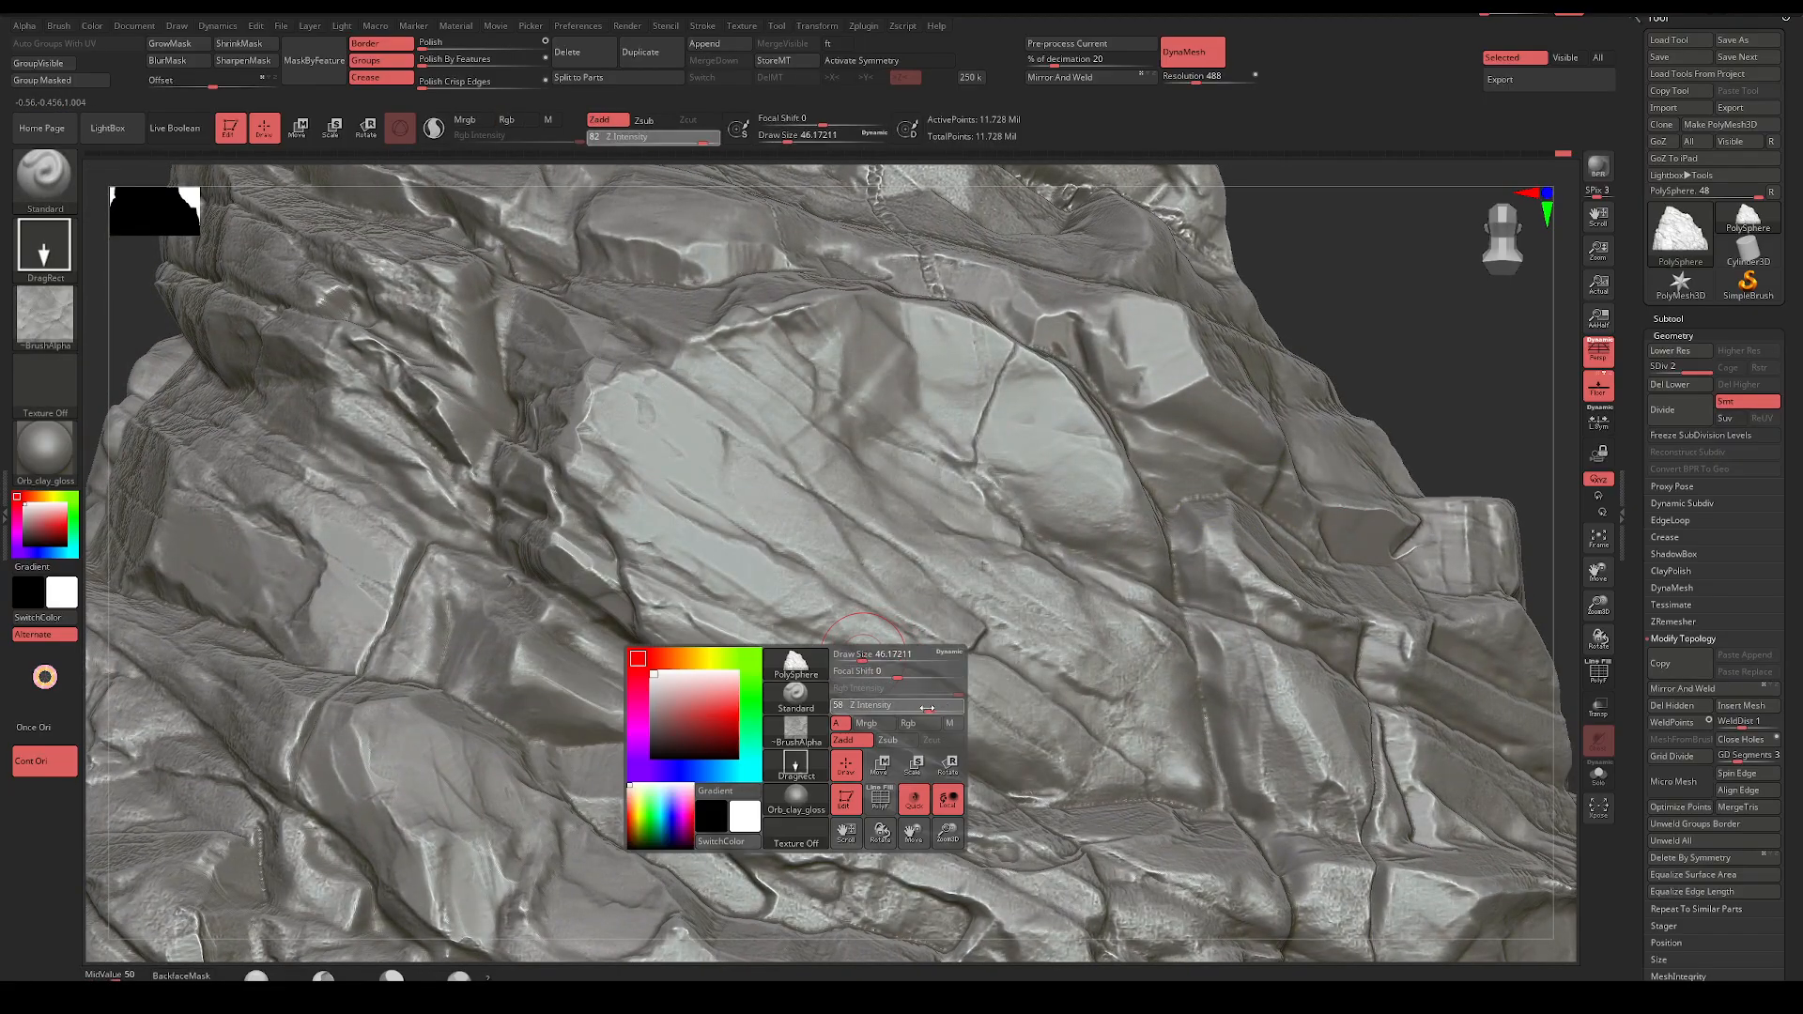
{"action": "left_click", "coordinate": [32, 27]}
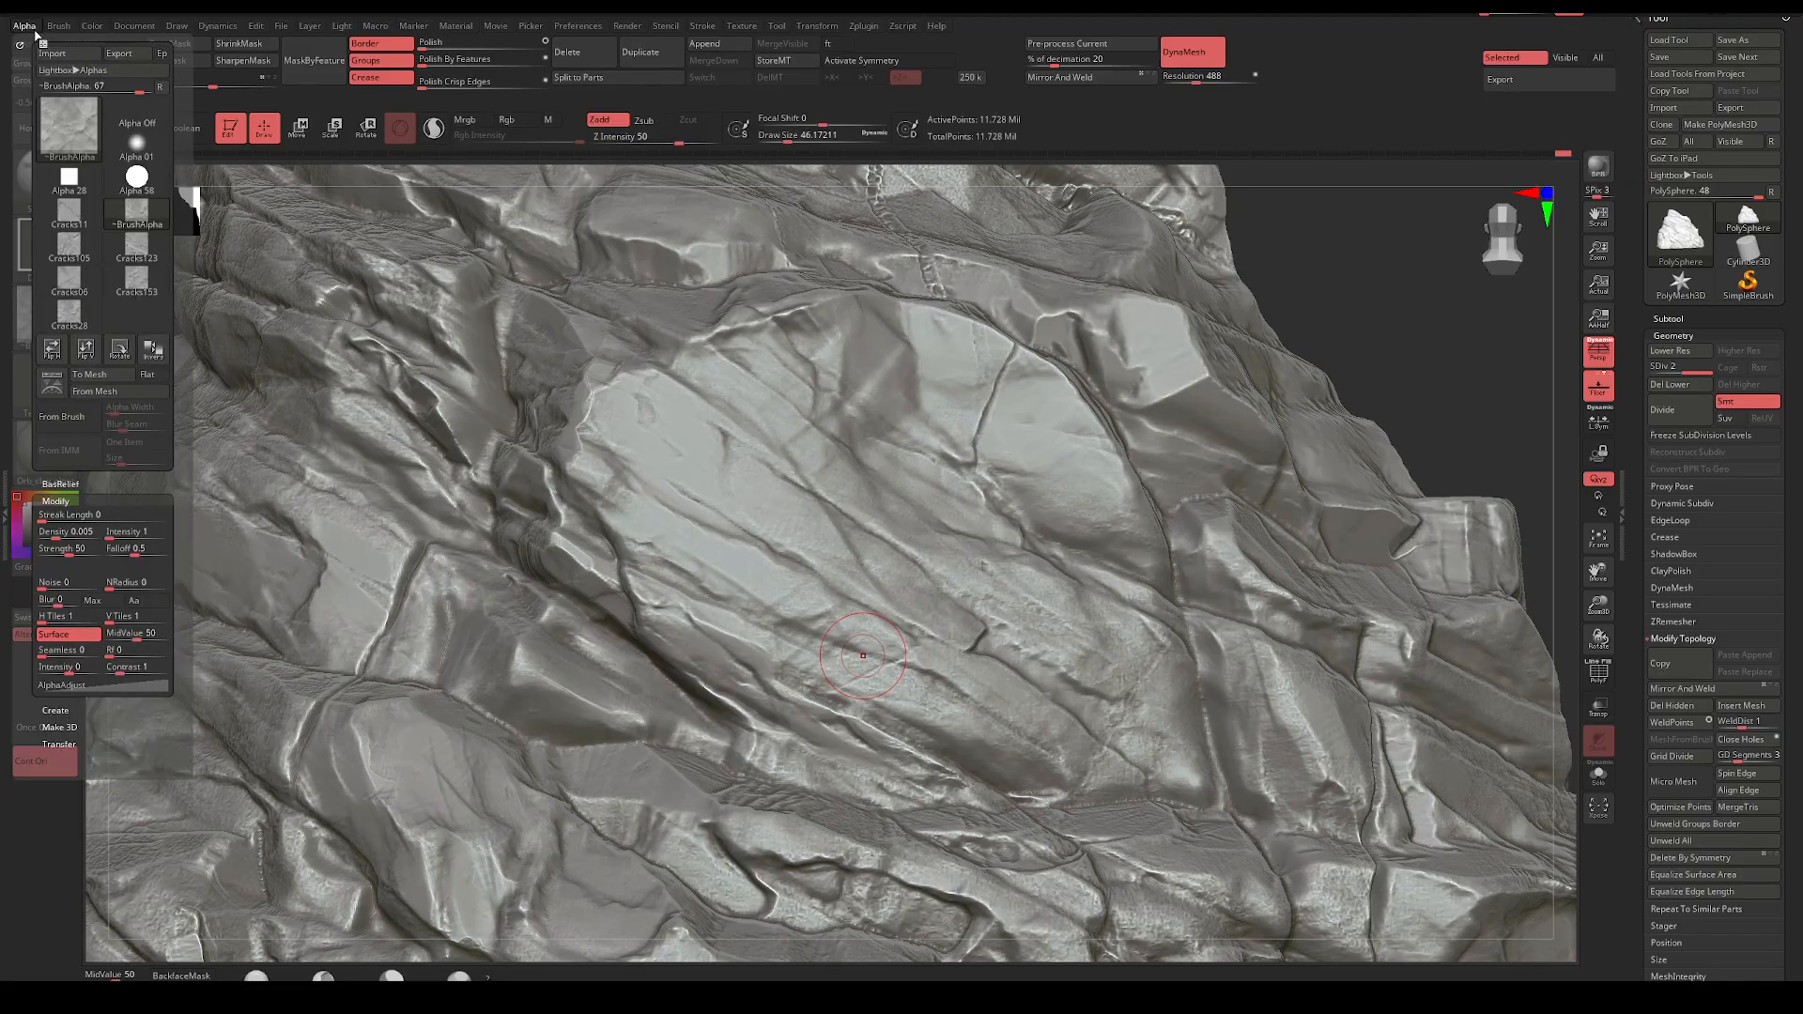
{"action": "left_click", "coordinate": [29, 27]}
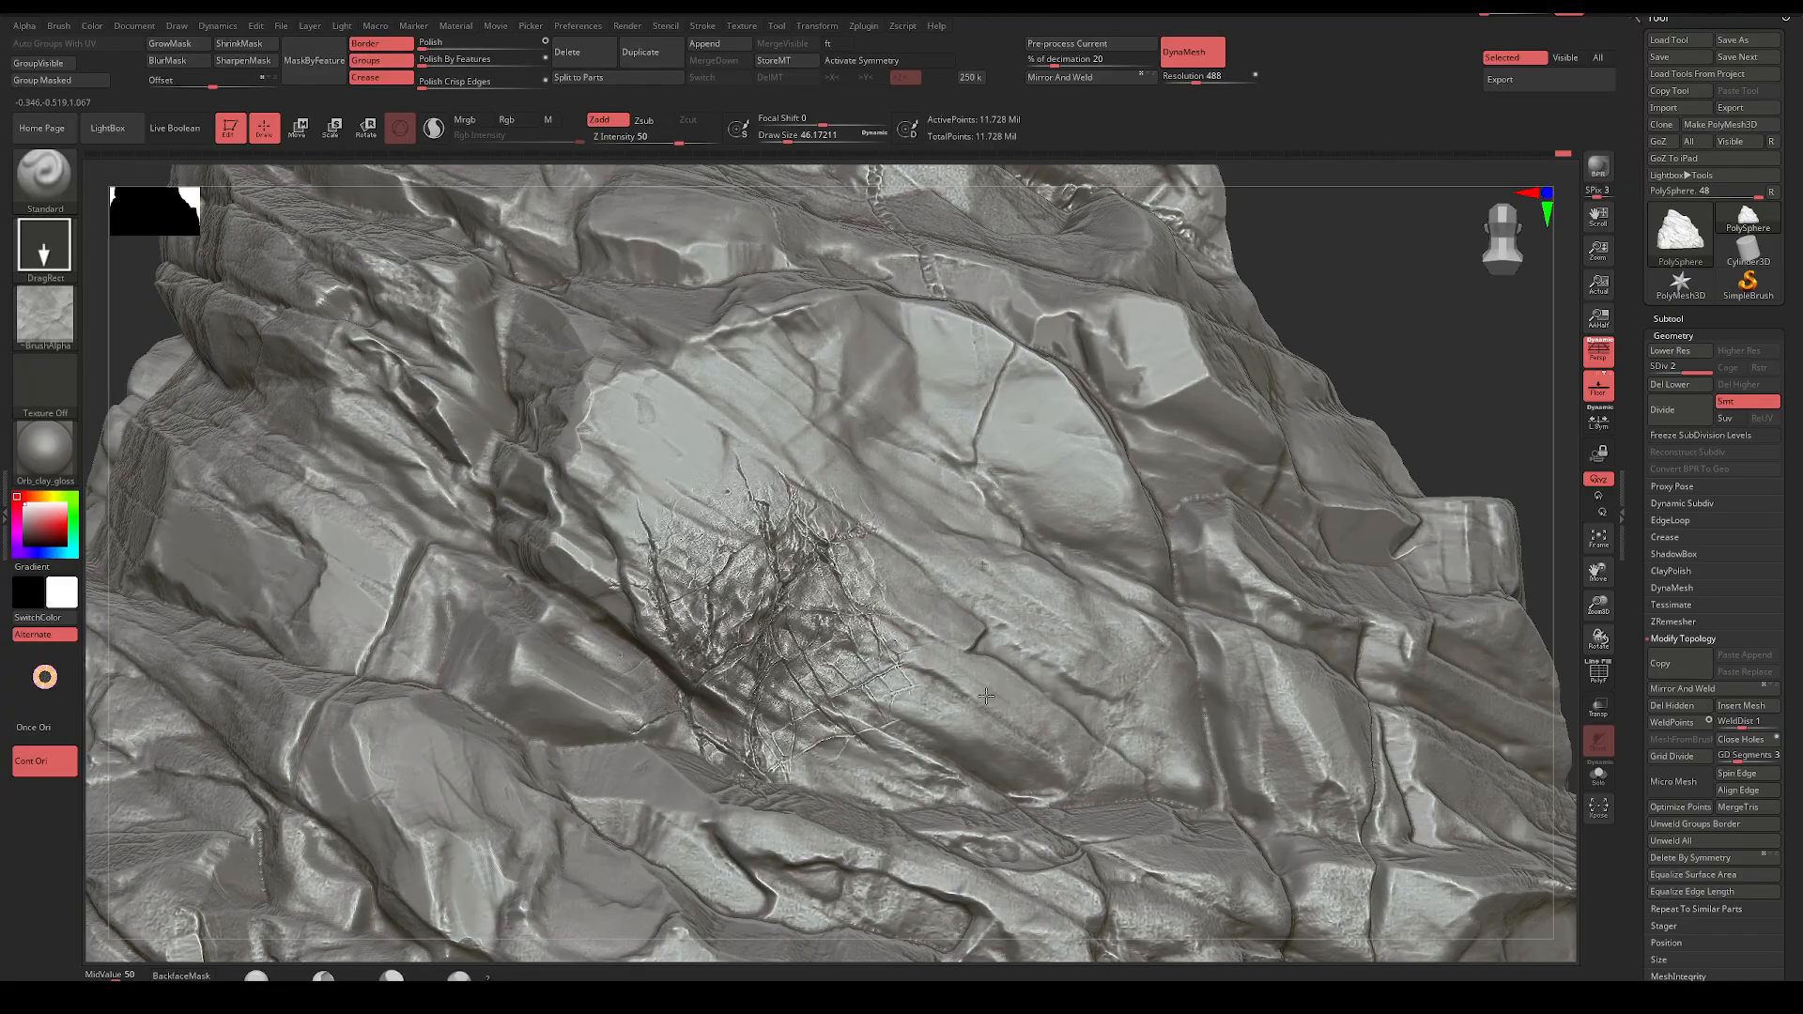
{"action": "mouse_move", "coordinate": [986, 695]}
{"action": "right_mouse_down"}
{"action": "mouse_move", "coordinate": [1453, 398]}
{"action": "mouse_move", "coordinate": [1373, 438]}
{"action": "mouse_move", "coordinate": [1408, 431]}
{"action": "right_mouse_up"}
{"action": "key", "text": "ctrl+z"}
Lower the Z Intensity to 14 and stamp fine cracks on the central facet and the facets below it
{"action": "right_click", "coordinate": [932, 629]}
{"action": "left_click_drag", "start_coordinate": [997, 686], "coordinate": [955, 684]}
{"action": "left_click_drag", "start_coordinate": [859, 605], "coordinate": [1080, 530]}
{"action": "mouse_move", "coordinate": [1301, 493]}
{"action": "right_mouse_down"}
{"action": "mouse_move", "coordinate": [1353, 486]}
{"action": "mouse_move", "coordinate": [1300, 398]}
{"action": "mouse_move", "coordinate": [1292, 435]}
{"action": "mouse_move", "coordinate": [1180, 455]}
{"action": "mouse_move", "coordinate": [1102, 499]}
{"action": "mouse_move", "coordinate": [1159, 498]}
{"action": "mouse_move", "coordinate": [1061, 512]}
{"action": "right_mouse_up"}
{"action": "left_click_drag", "start_coordinate": [1084, 571], "coordinate": [1124, 434]}
{"action": "mouse_move", "coordinate": [1181, 493]}
{"action": "right_mouse_down"}
{"action": "mouse_move", "coordinate": [1164, 496]}
{"action": "mouse_move", "coordinate": [1239, 466]}
{"action": "mouse_move", "coordinate": [1120, 559]}
{"action": "mouse_move", "coordinate": [917, 853]}
{"action": "mouse_move", "coordinate": [836, 793]}
{"action": "right_mouse_up"}
Isolate the facet above the rock's lower-left corner block with an inverted mask and stamp fine cracks on it
{"action": "key", "text": "ctrl"}
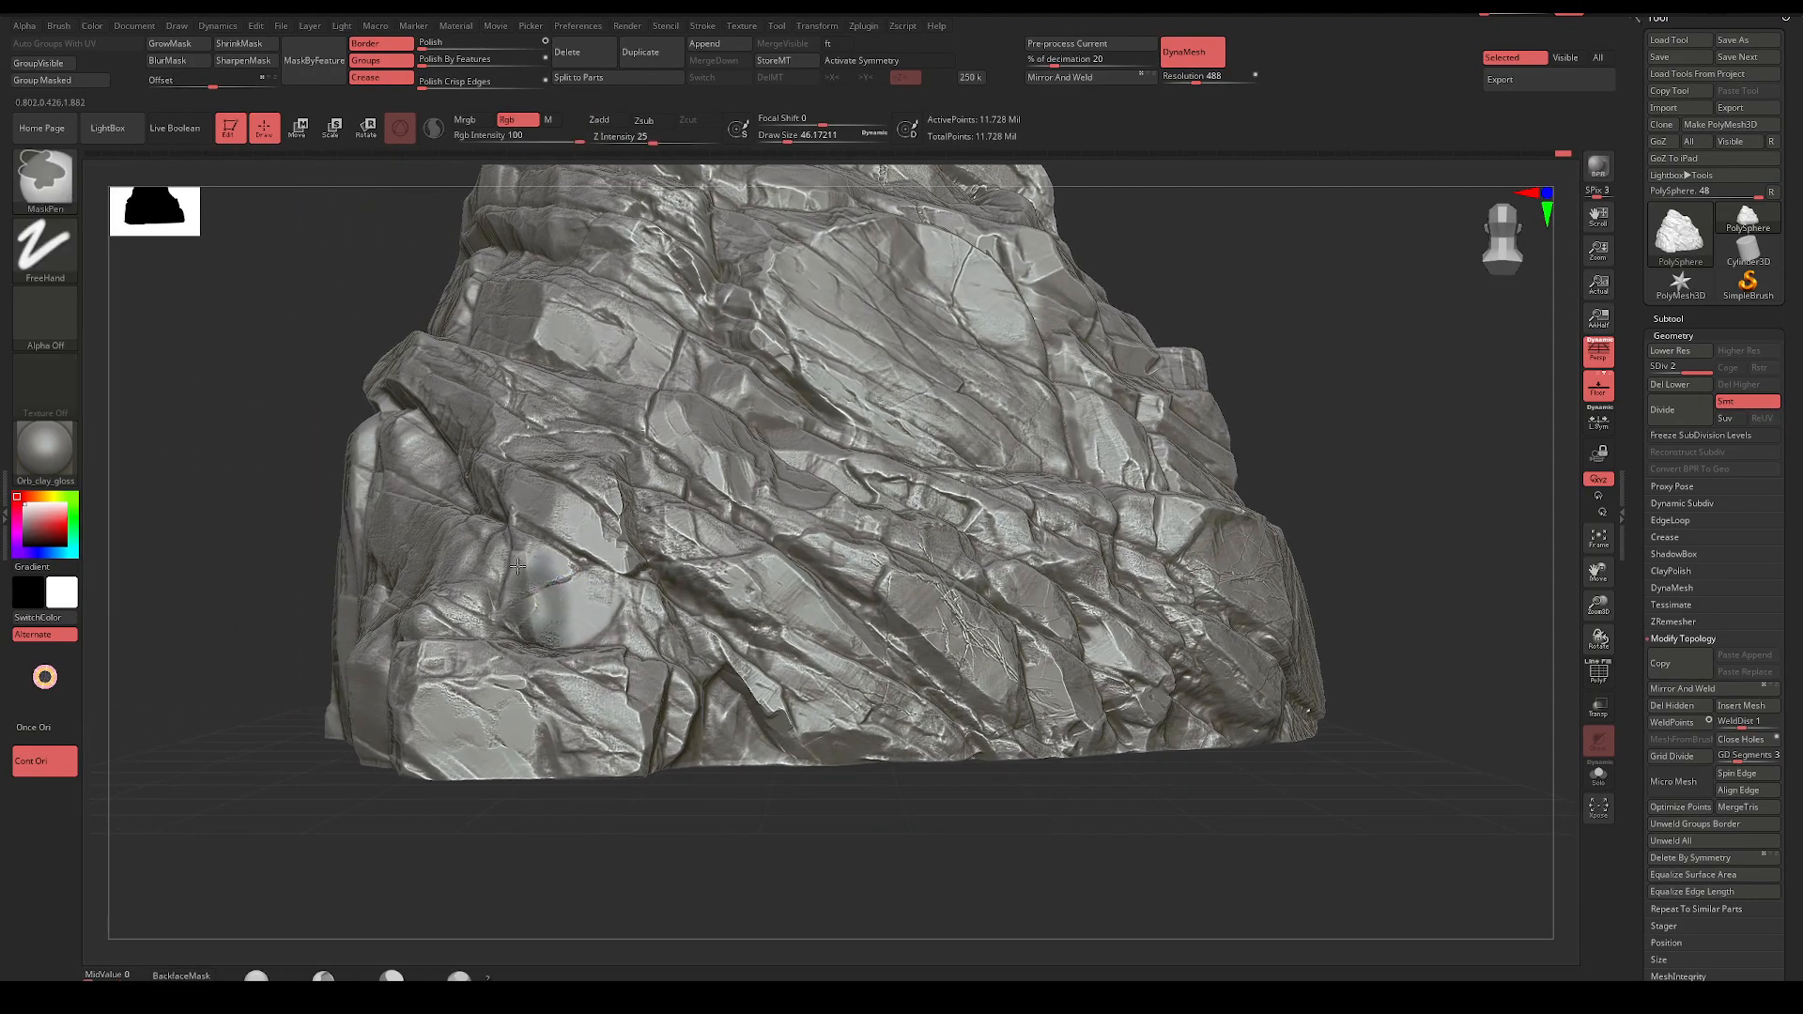
{"action": "left_click", "coordinate": [683, 806], "text": "ctrl"}
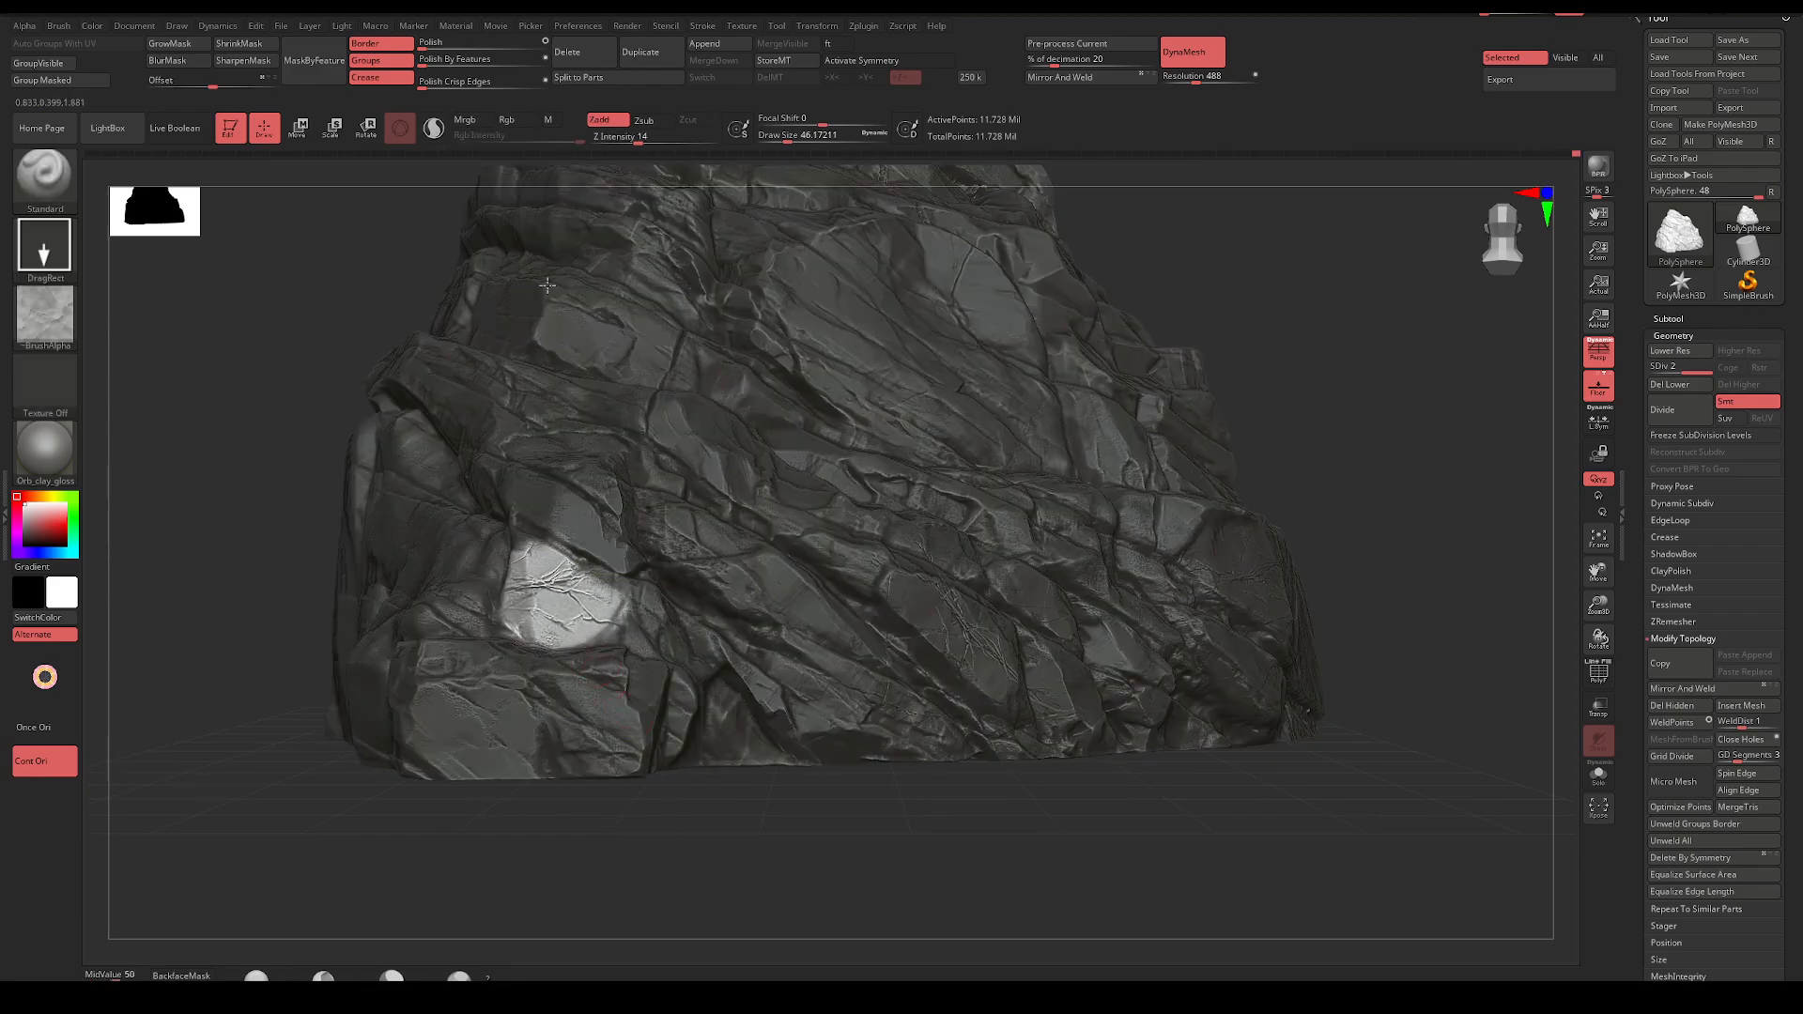
{"action": "mouse_move", "coordinate": [370, 306]}
{"action": "right_mouse_down"}
{"action": "mouse_move", "coordinate": [724, 910]}
{"action": "mouse_move", "coordinate": [565, 564]}
{"action": "right_mouse_up"}
{"action": "key", "text": "ctrl"}
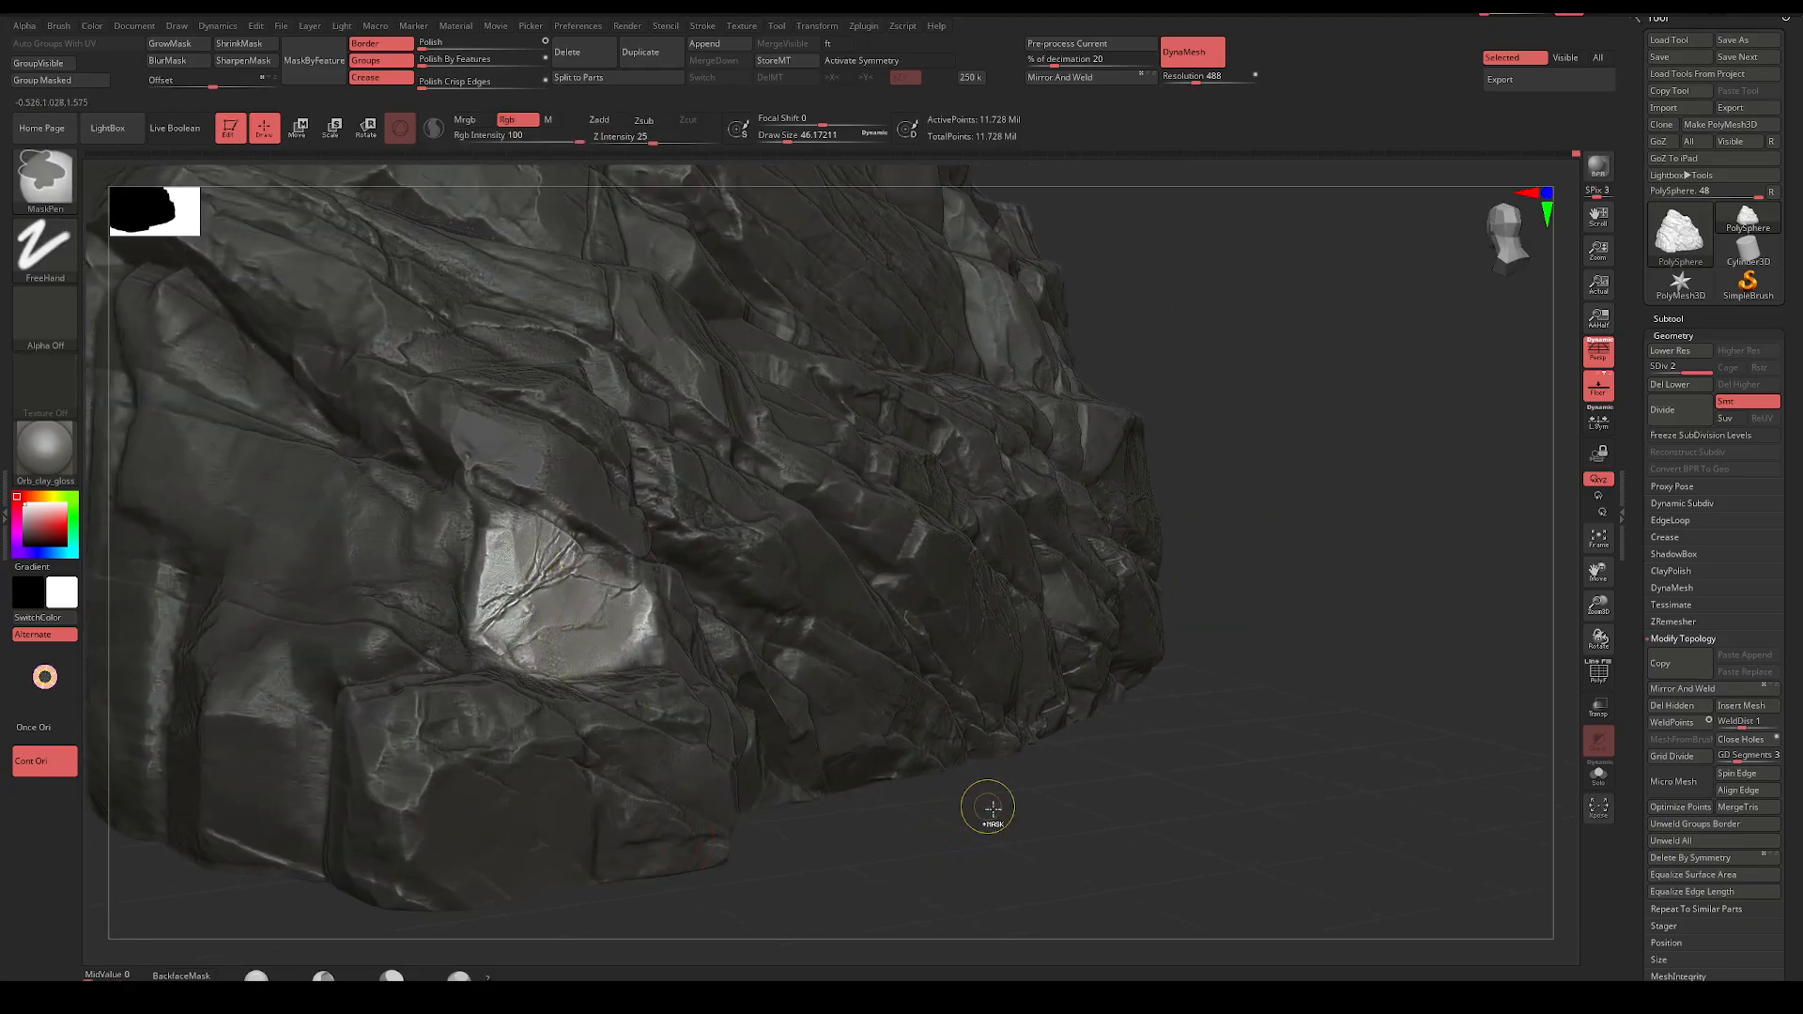
Clear the existing mask, enlarge the mask brush to about 182, and isolate the large central facet with an inverted mask
{"action": "left_click_drag", "start_coordinate": [982, 805], "coordinate": [1039, 805], "text": "ctrl"}
{"action": "mouse_move", "coordinate": [1038, 804]}
{"action": "right_mouse_down"}
{"action": "mouse_move", "coordinate": [992, 852]}
{"action": "mouse_move", "coordinate": [946, 830]}
{"action": "right_mouse_up"}
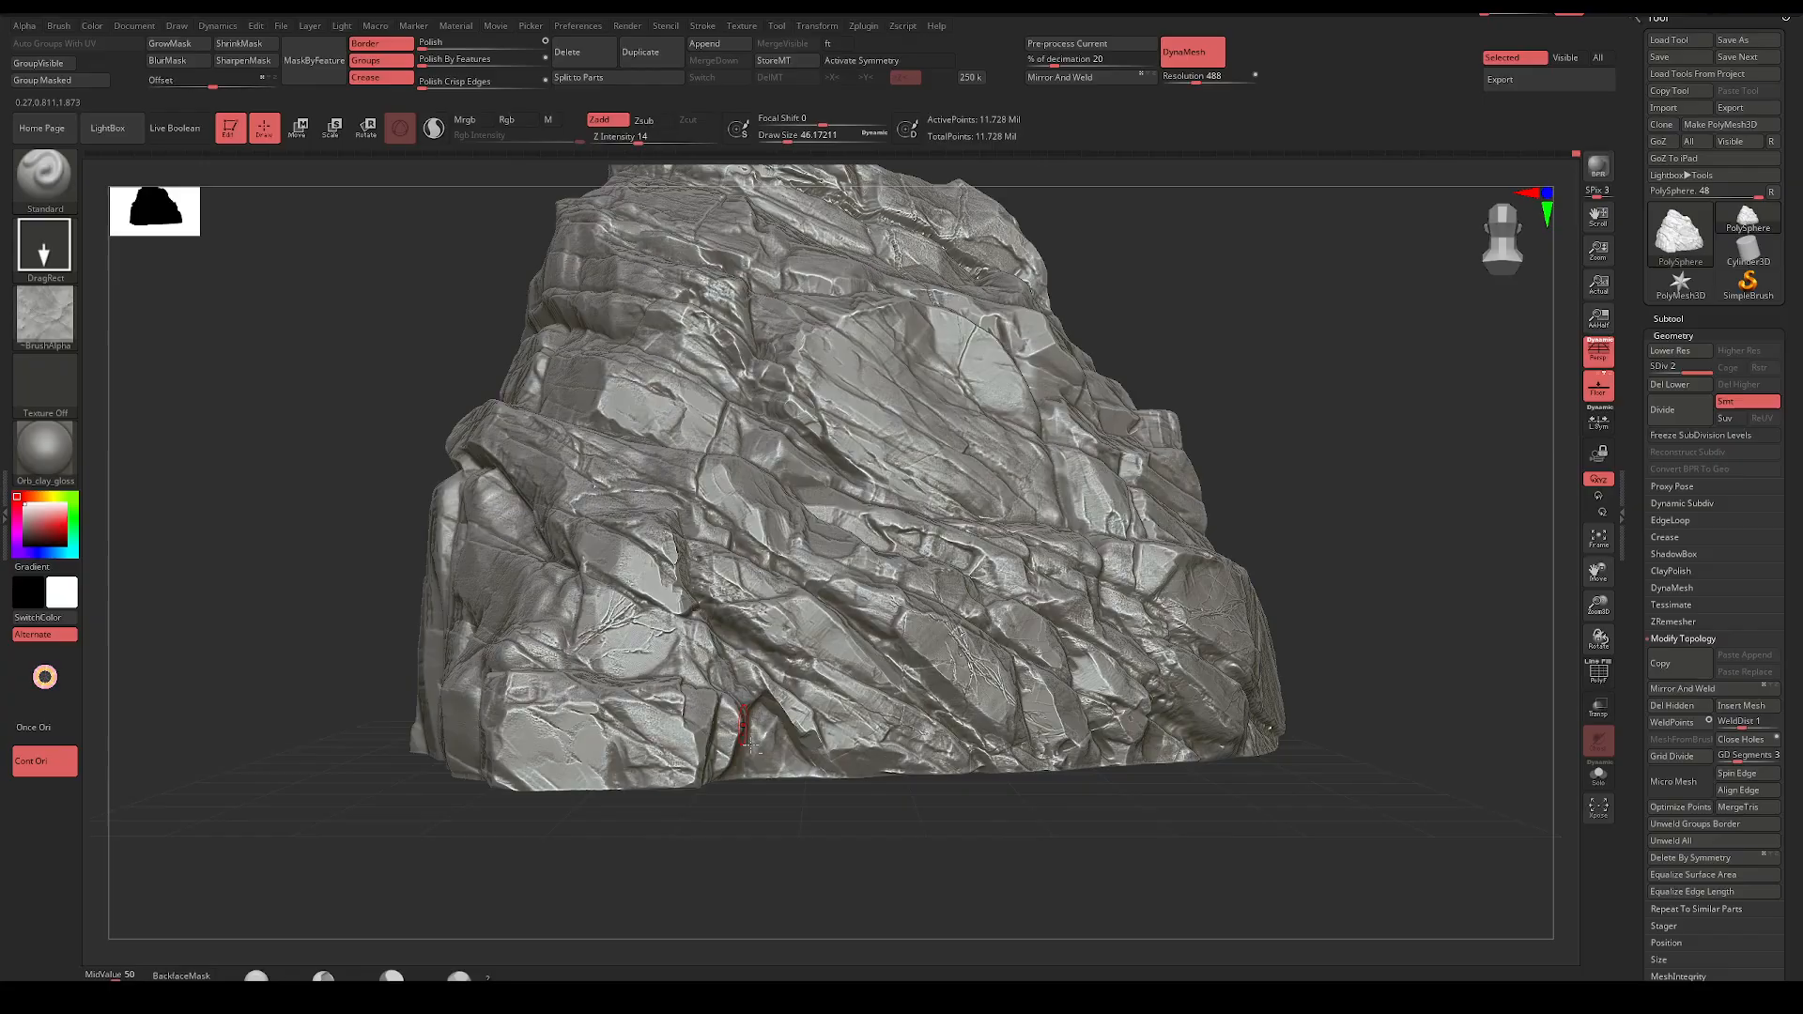
{"action": "mouse_move", "coordinate": [845, 868]}
{"action": "right_mouse_down"}
{"action": "mouse_move", "coordinate": [1167, 503]}
{"action": "mouse_move", "coordinate": [1098, 511]}
{"action": "right_mouse_up"}
{"action": "key", "text": "ctrl"}
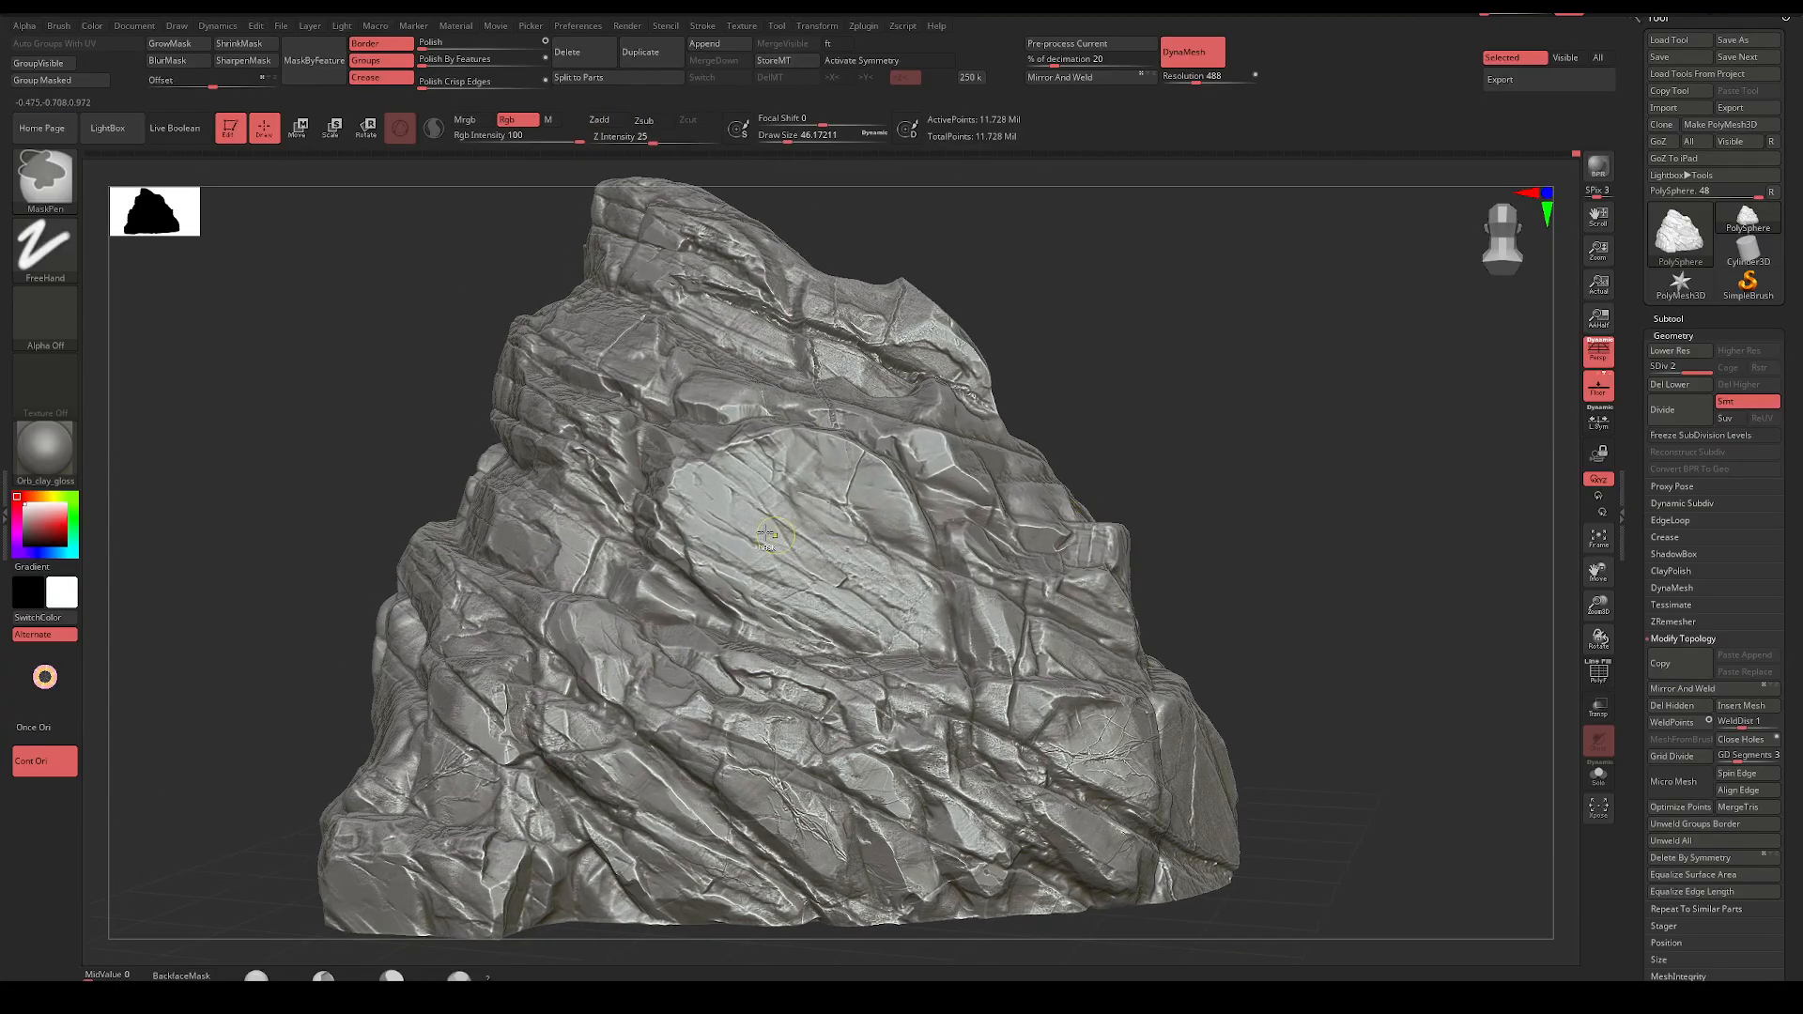
{"action": "key", "text": "bracketright"}
{"action": "key", "text": "bracketright"}
{"action": "key", "text": "bracketright"}
{"action": "mouse_move", "coordinate": [723, 525]}
{"action": "left_mouse_down", "text": "ctrl"}
{"action": "mouse_move", "coordinate": [807, 503]}
{"action": "mouse_move", "coordinate": [841, 577]}
{"action": "mouse_move", "coordinate": [907, 571]}
{"action": "left_mouse_up", "text": "ctrl"}
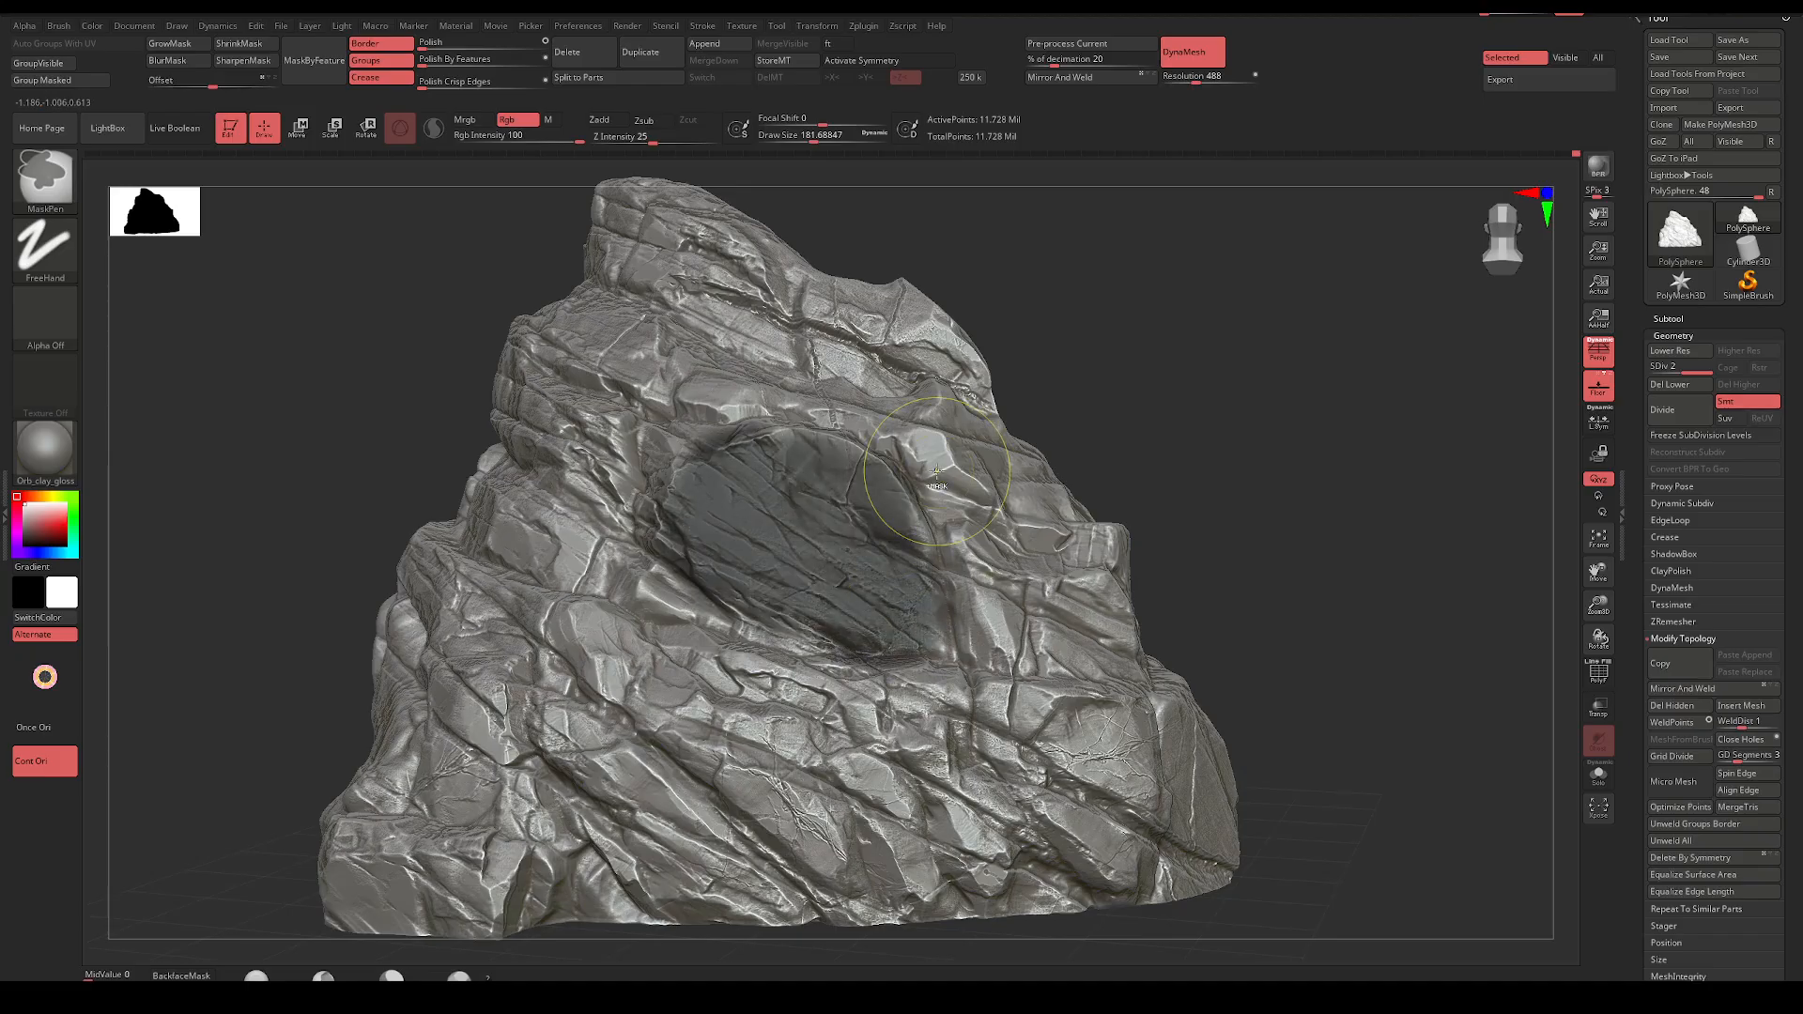
{"action": "left_click", "coordinate": [1184, 438], "text": "ctrl"}
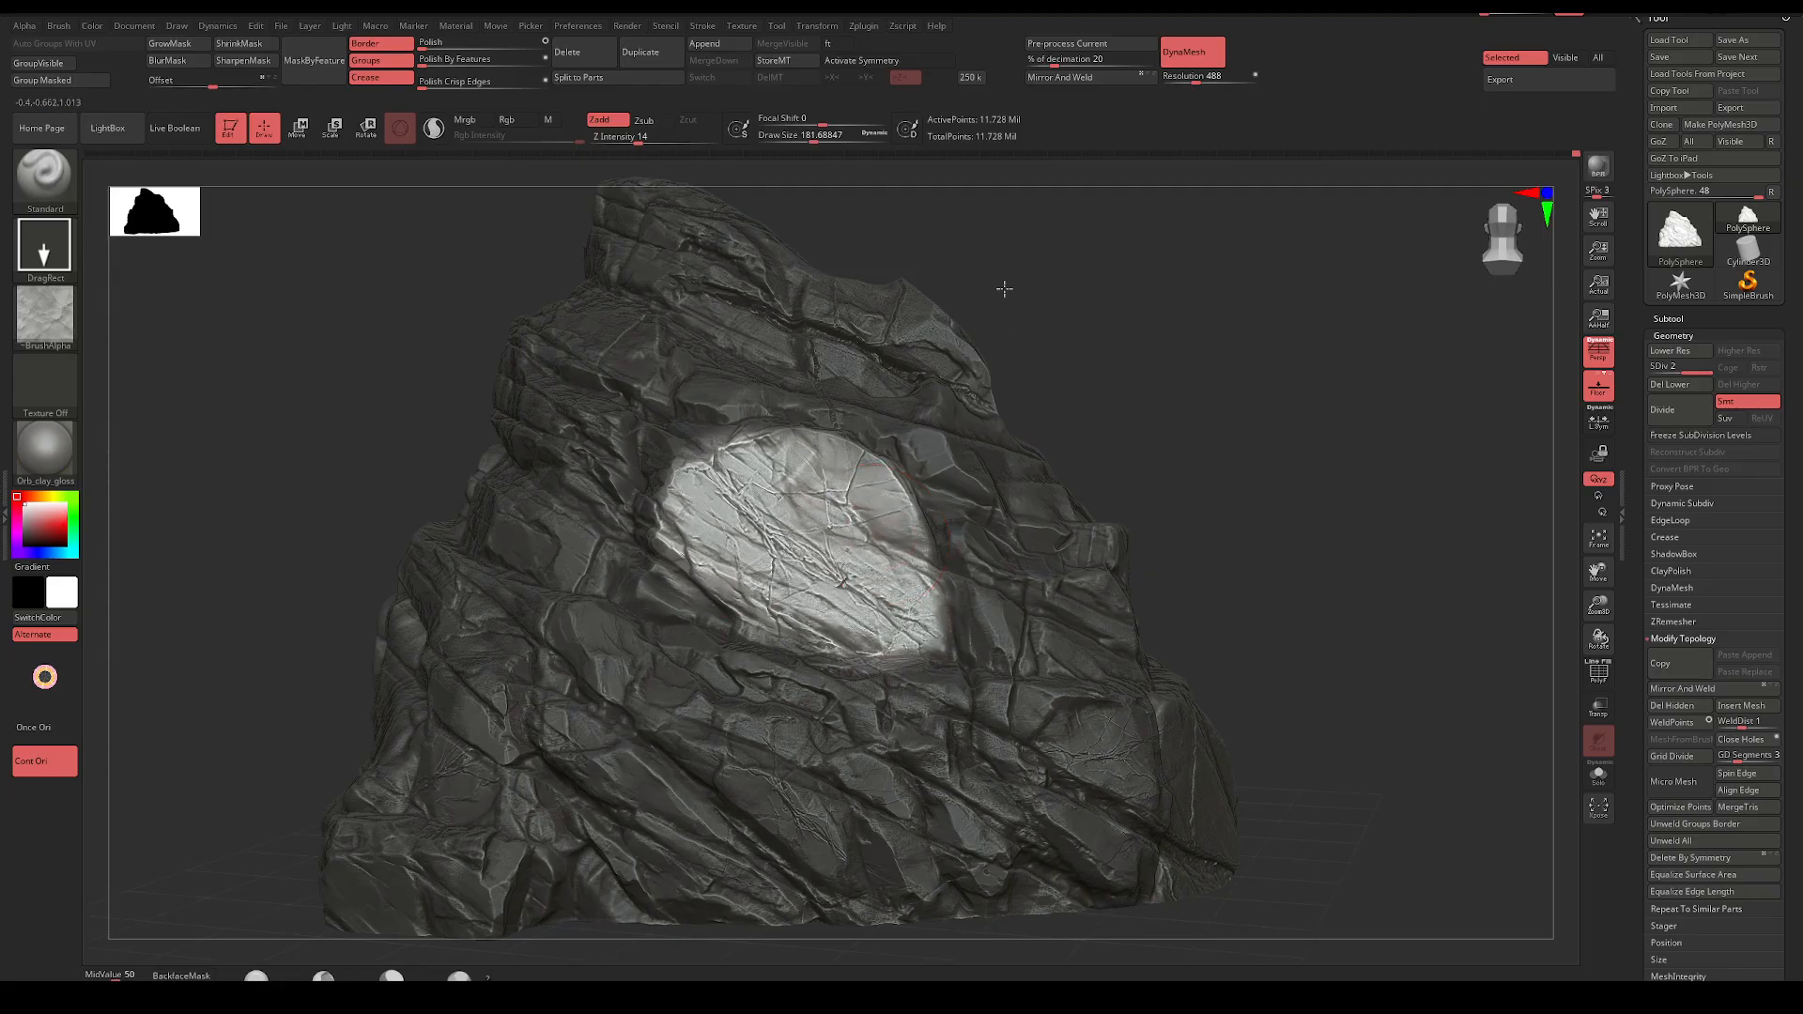
Stamp fine cracks on the isolated central facet at Z Intensity 14 and clear the mask
{"action": "key", "text": "ctrl+z"}
{"action": "mouse_move", "coordinate": [798, 540]}
{"action": "left_mouse_down"}
{"action": "mouse_move", "coordinate": [831, 376]}
{"action": "mouse_move", "coordinate": [859, 394]}
{"action": "left_mouse_up"}
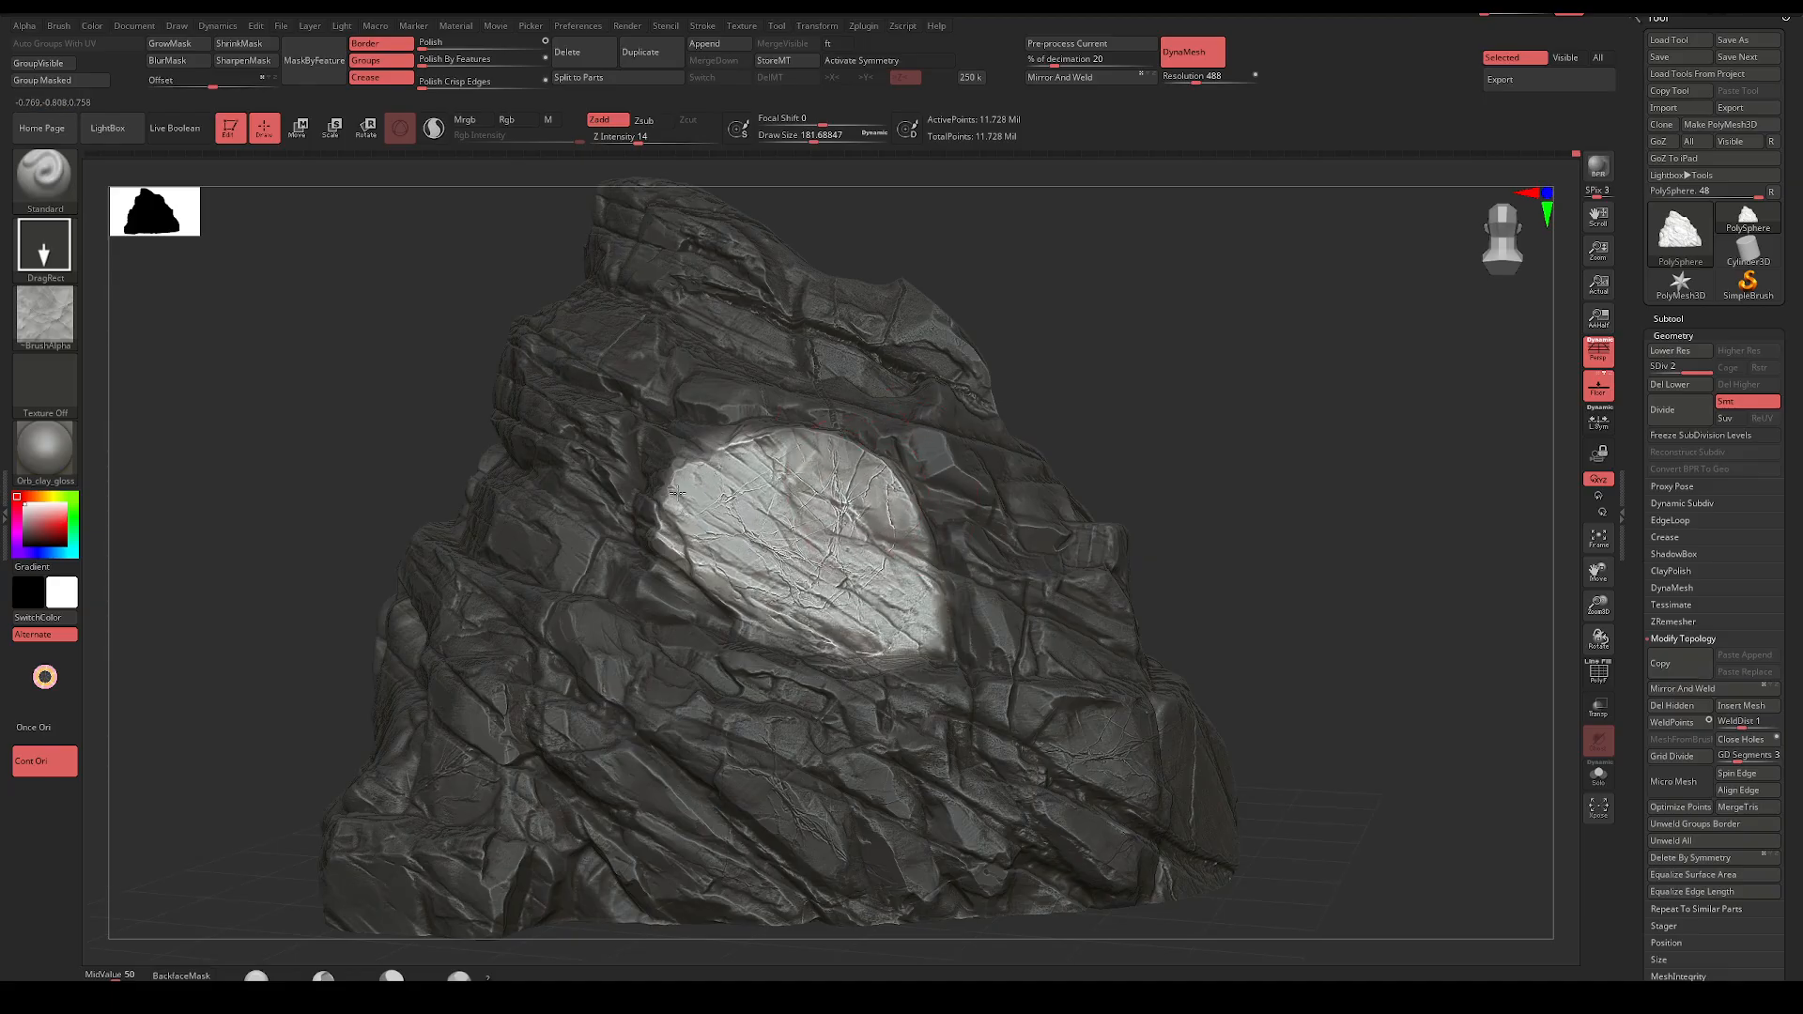
{"action": "left_click_drag", "start_coordinate": [1197, 441], "coordinate": [1196, 492]}
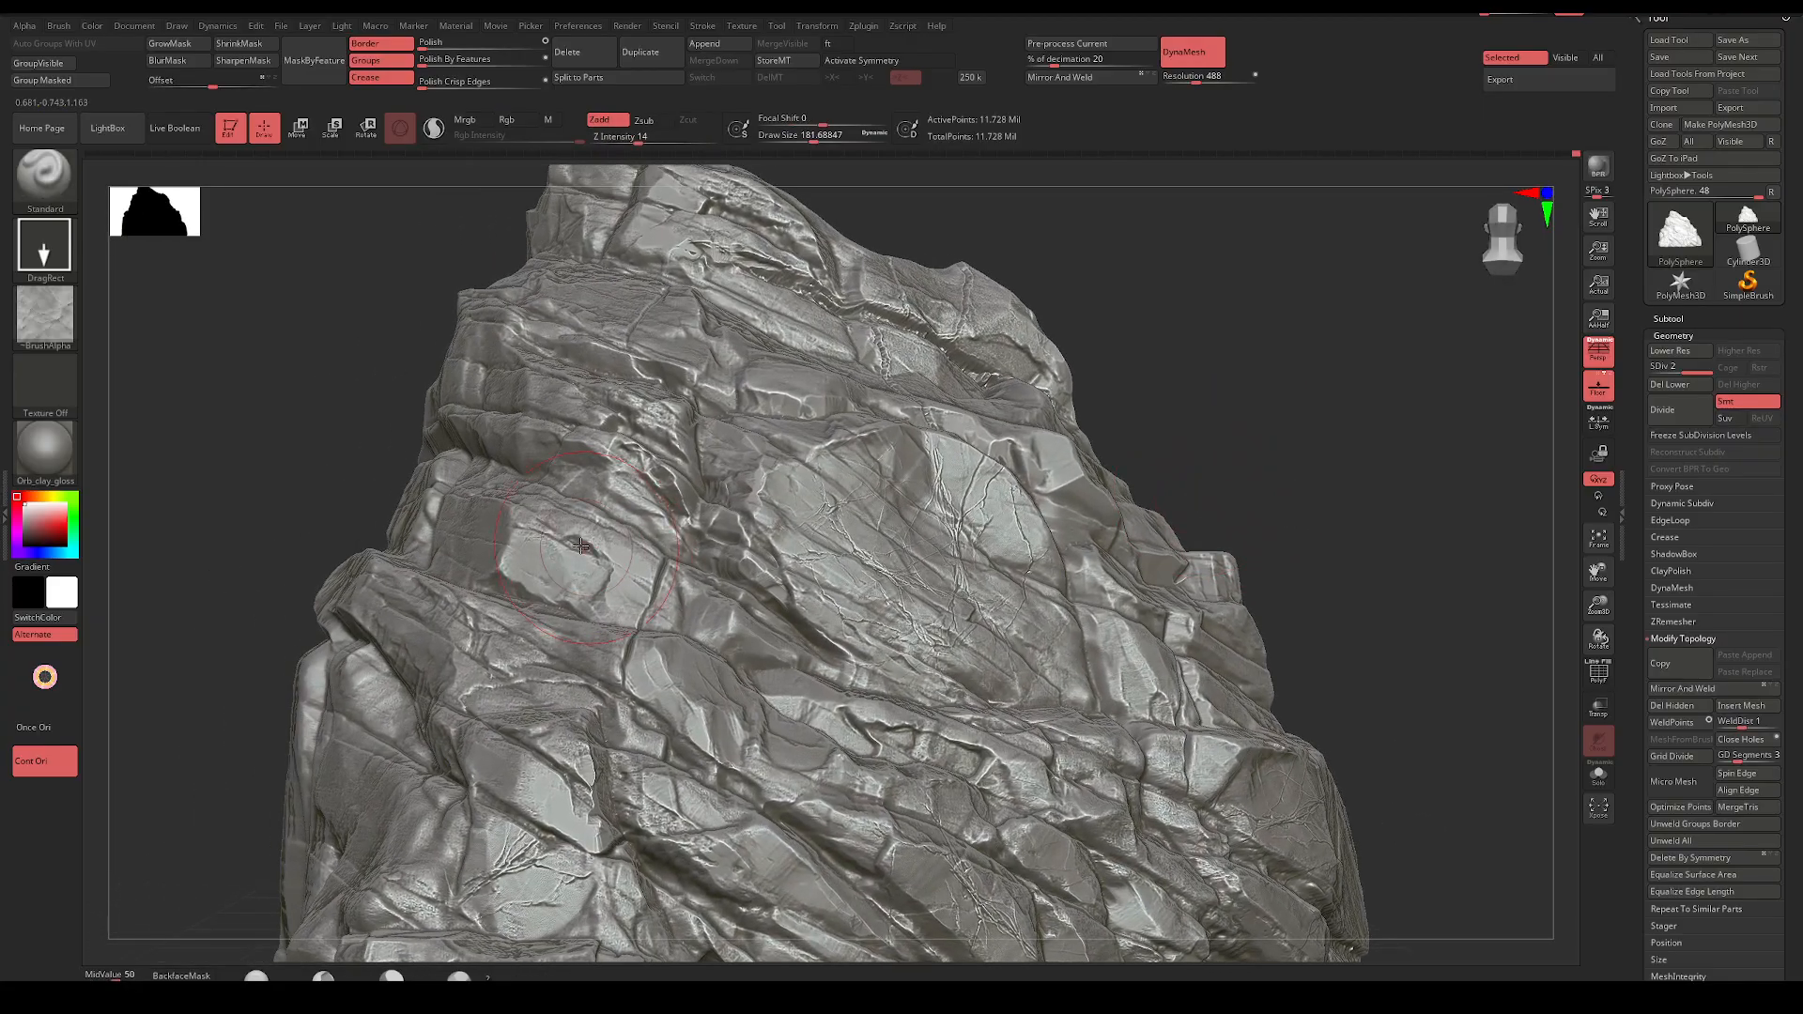
Stamp fine cracks on the facet left of the central one and check the rock from several angles
{"action": "left_click_drag", "start_coordinate": [549, 558], "coordinate": [654, 389]}
{"action": "left_click_drag", "start_coordinate": [1251, 399], "coordinate": [1004, 209]}
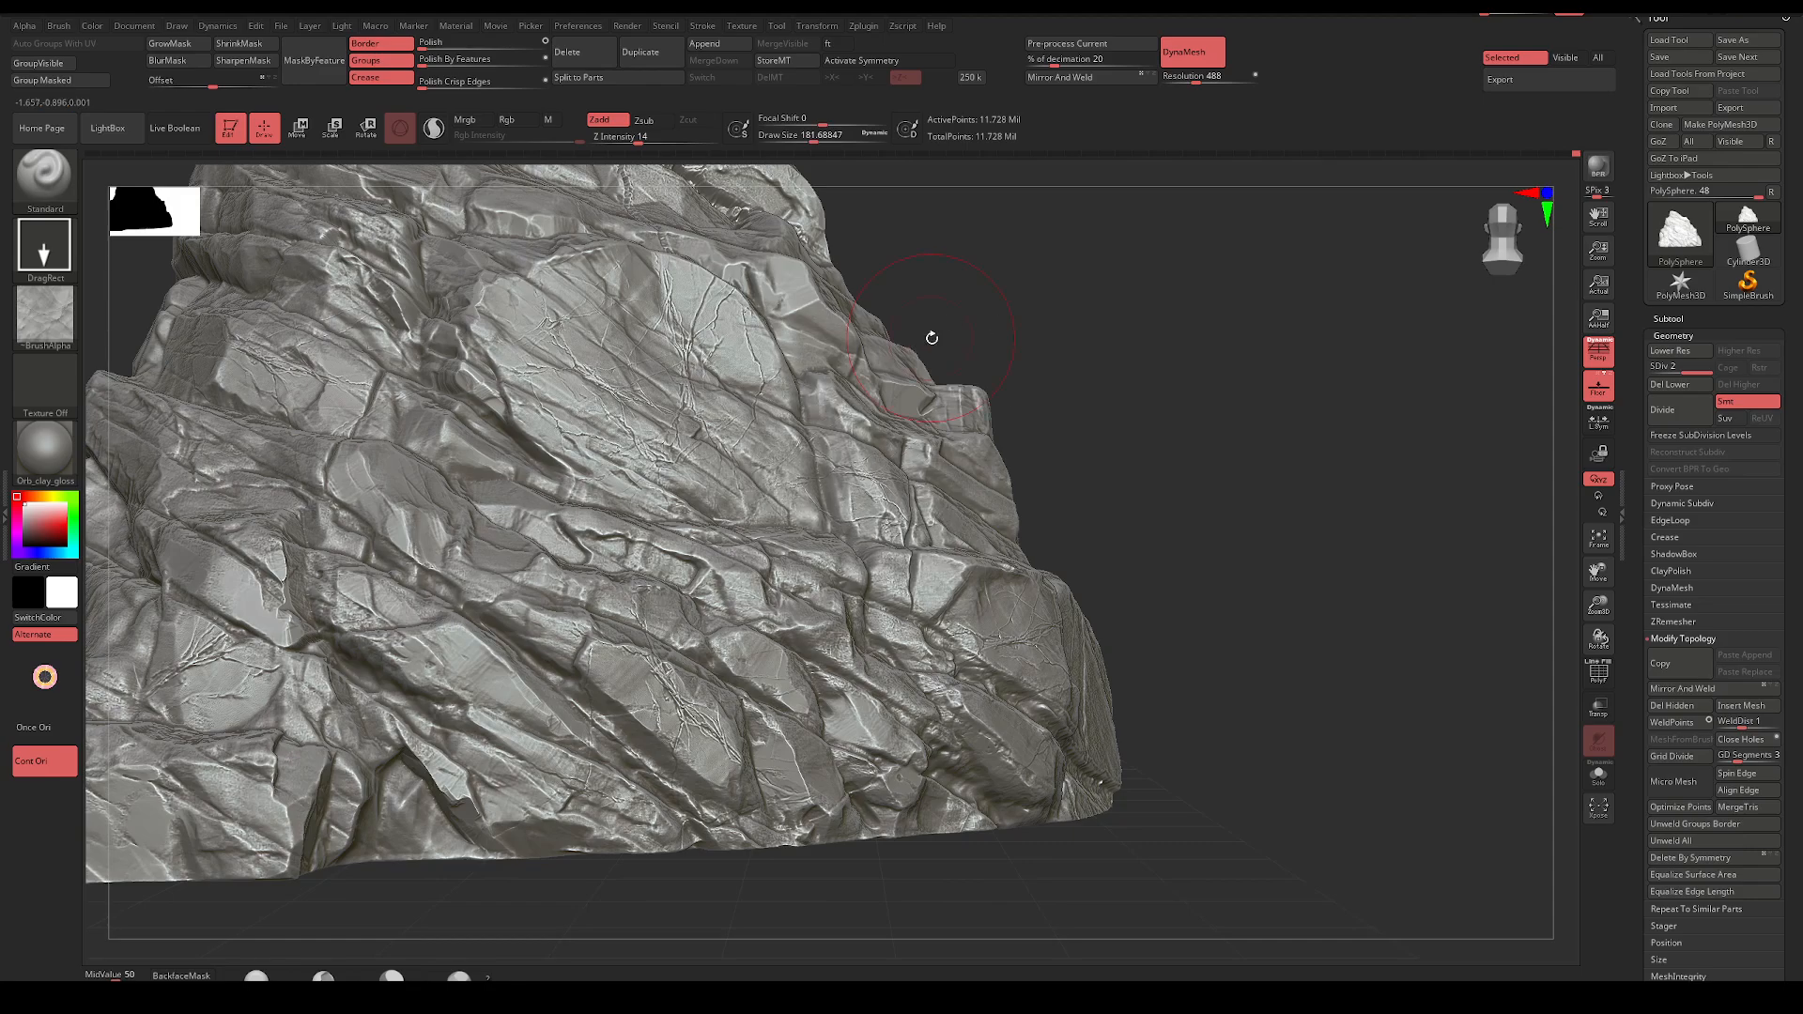
{"action": "left_click_drag", "start_coordinate": [1119, 468], "coordinate": [1108, 549], "text": "alt"}
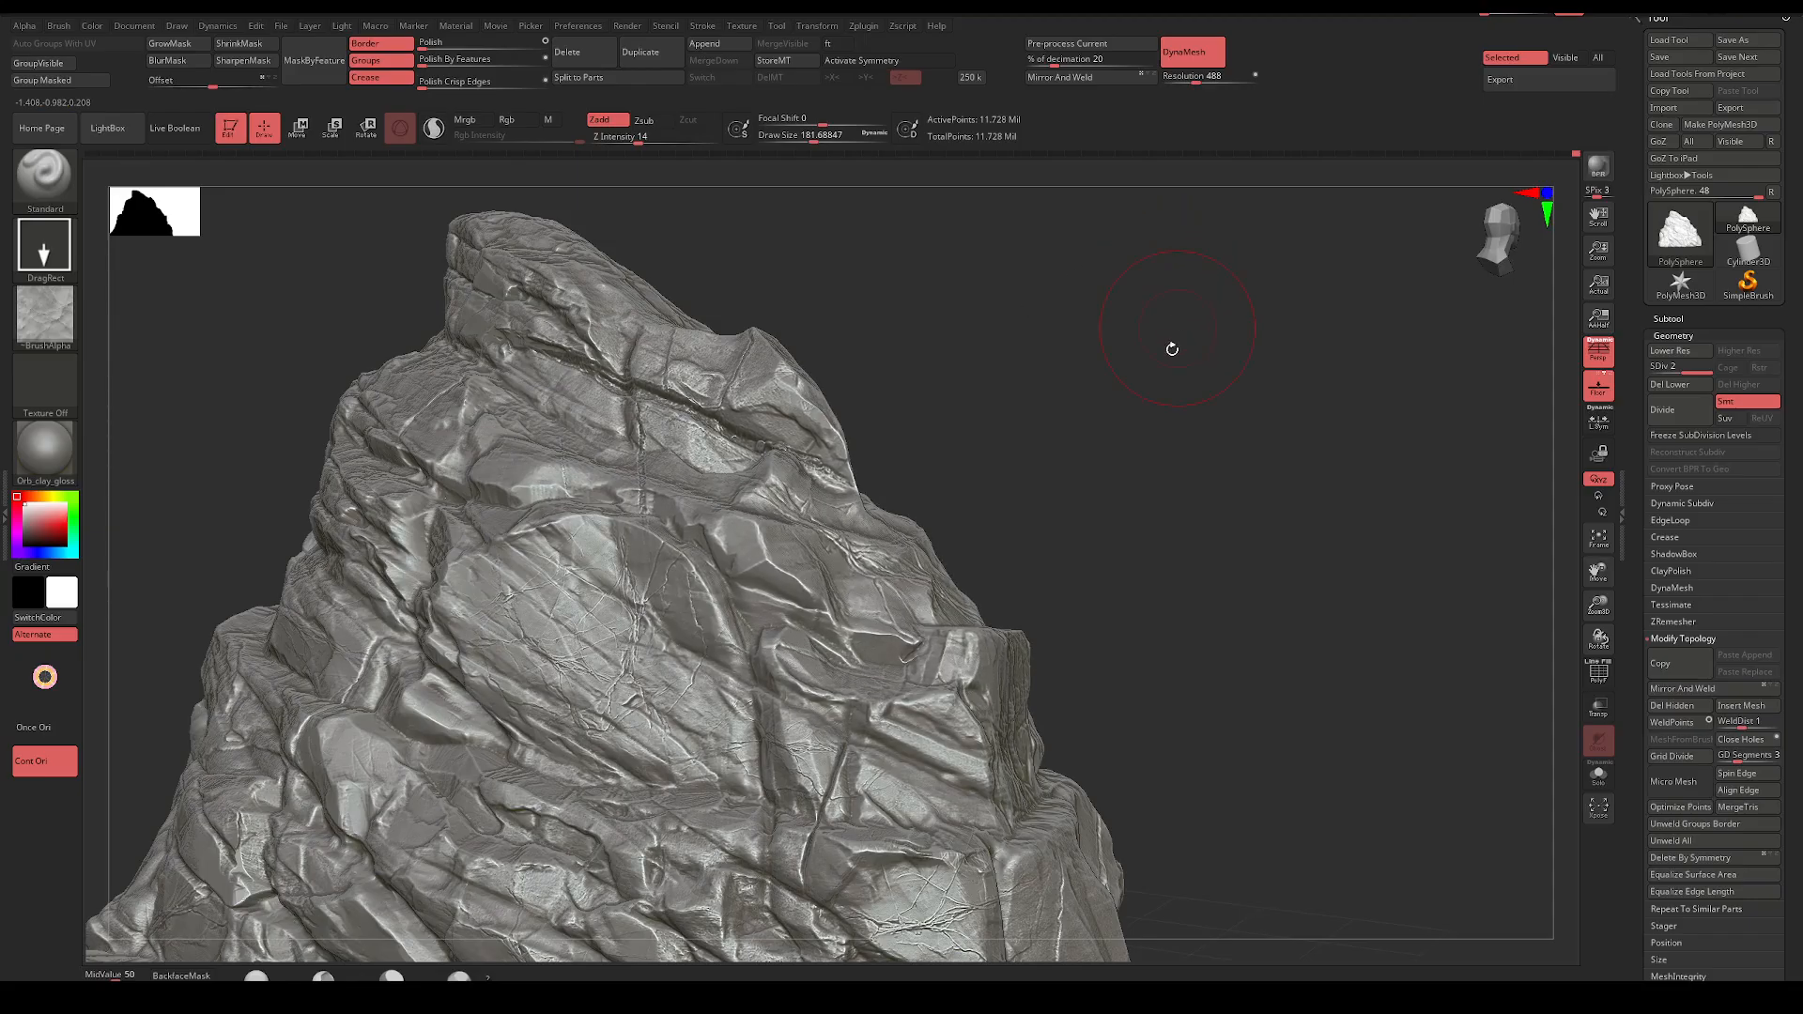
{"action": "mouse_move", "coordinate": [1171, 346]}
{"action": "left_mouse_down"}
{"action": "mouse_move", "coordinate": [1139, 411]}
{"action": "mouse_move", "coordinate": [1094, 399]}
{"action": "mouse_move", "coordinate": [1130, 354]}
{"action": "left_mouse_up"}
{"action": "key", "text": "ctrl+z"}
{"action": "left_click_drag", "start_coordinate": [1034, 494], "coordinate": [1042, 476]}
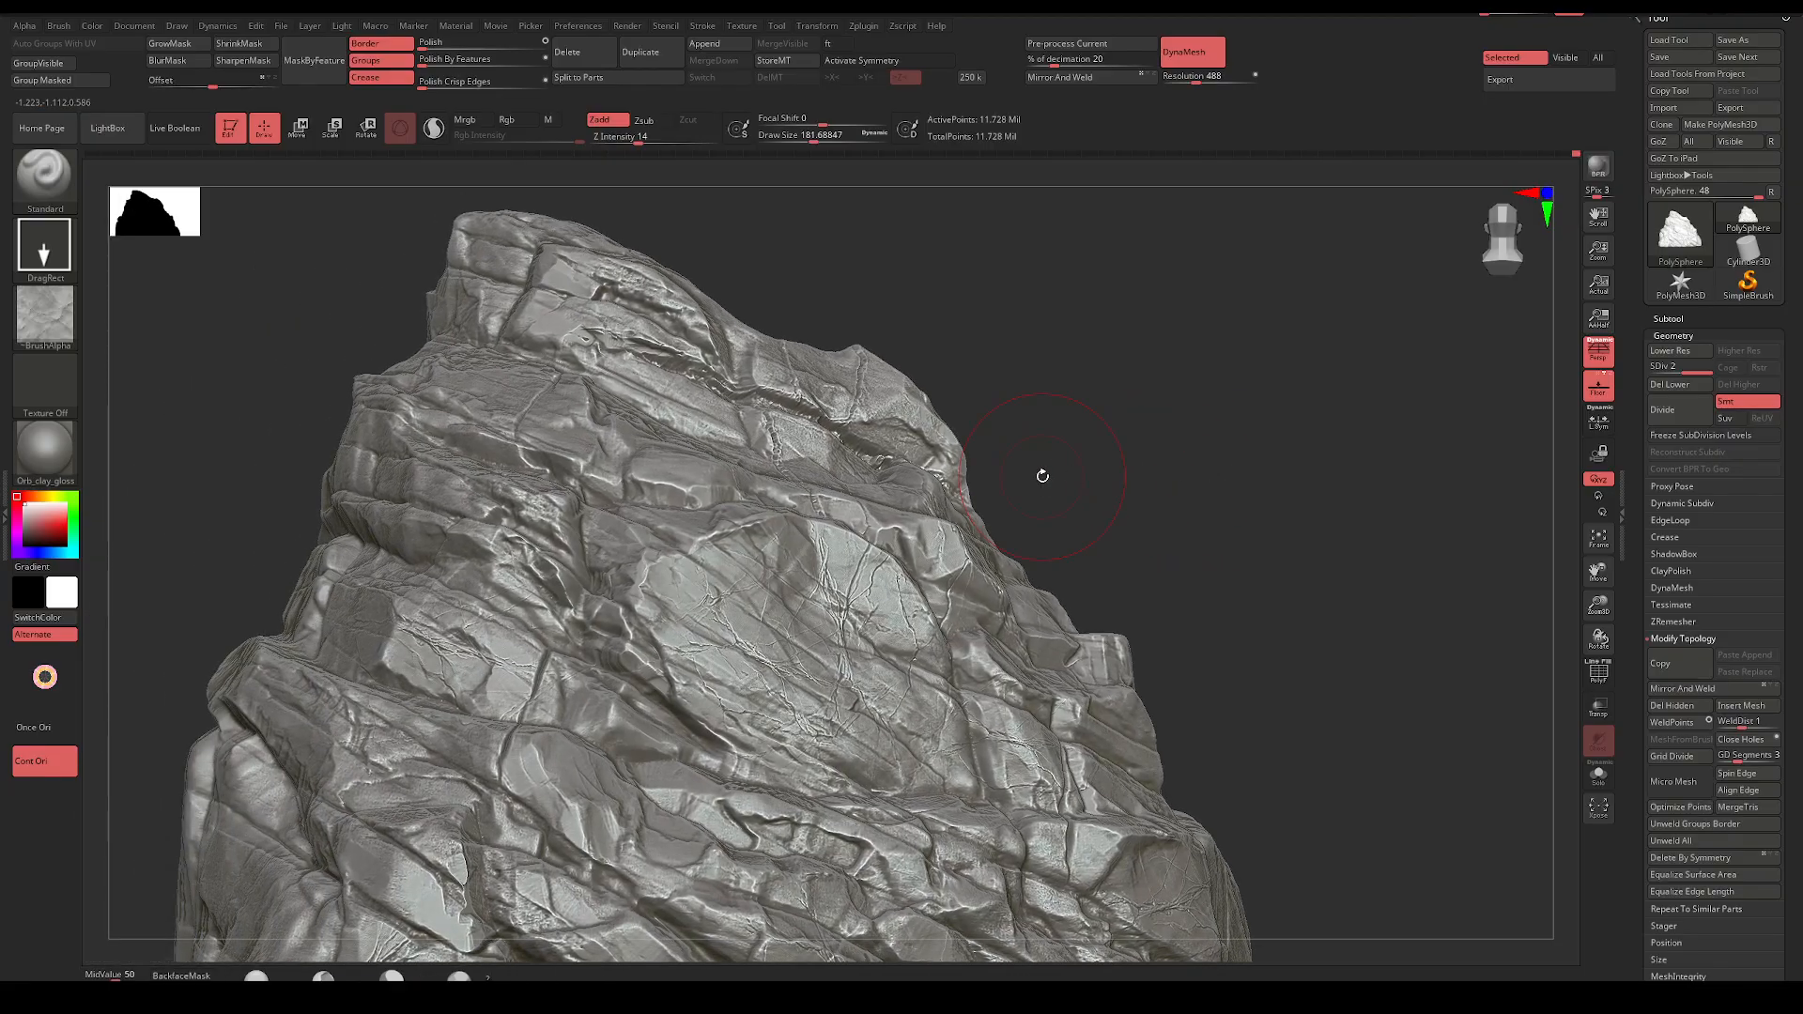
{"action": "mouse_move", "coordinate": [973, 381]}
{"action": "left_mouse_down"}
{"action": "mouse_move", "coordinate": [925, 394]}
{"action": "mouse_move", "coordinate": [968, 382]}
{"action": "left_mouse_up"}
{"action": "right_click_drag", "start_coordinate": [1010, 414], "coordinate": [894, 382], "text": "ctrl"}
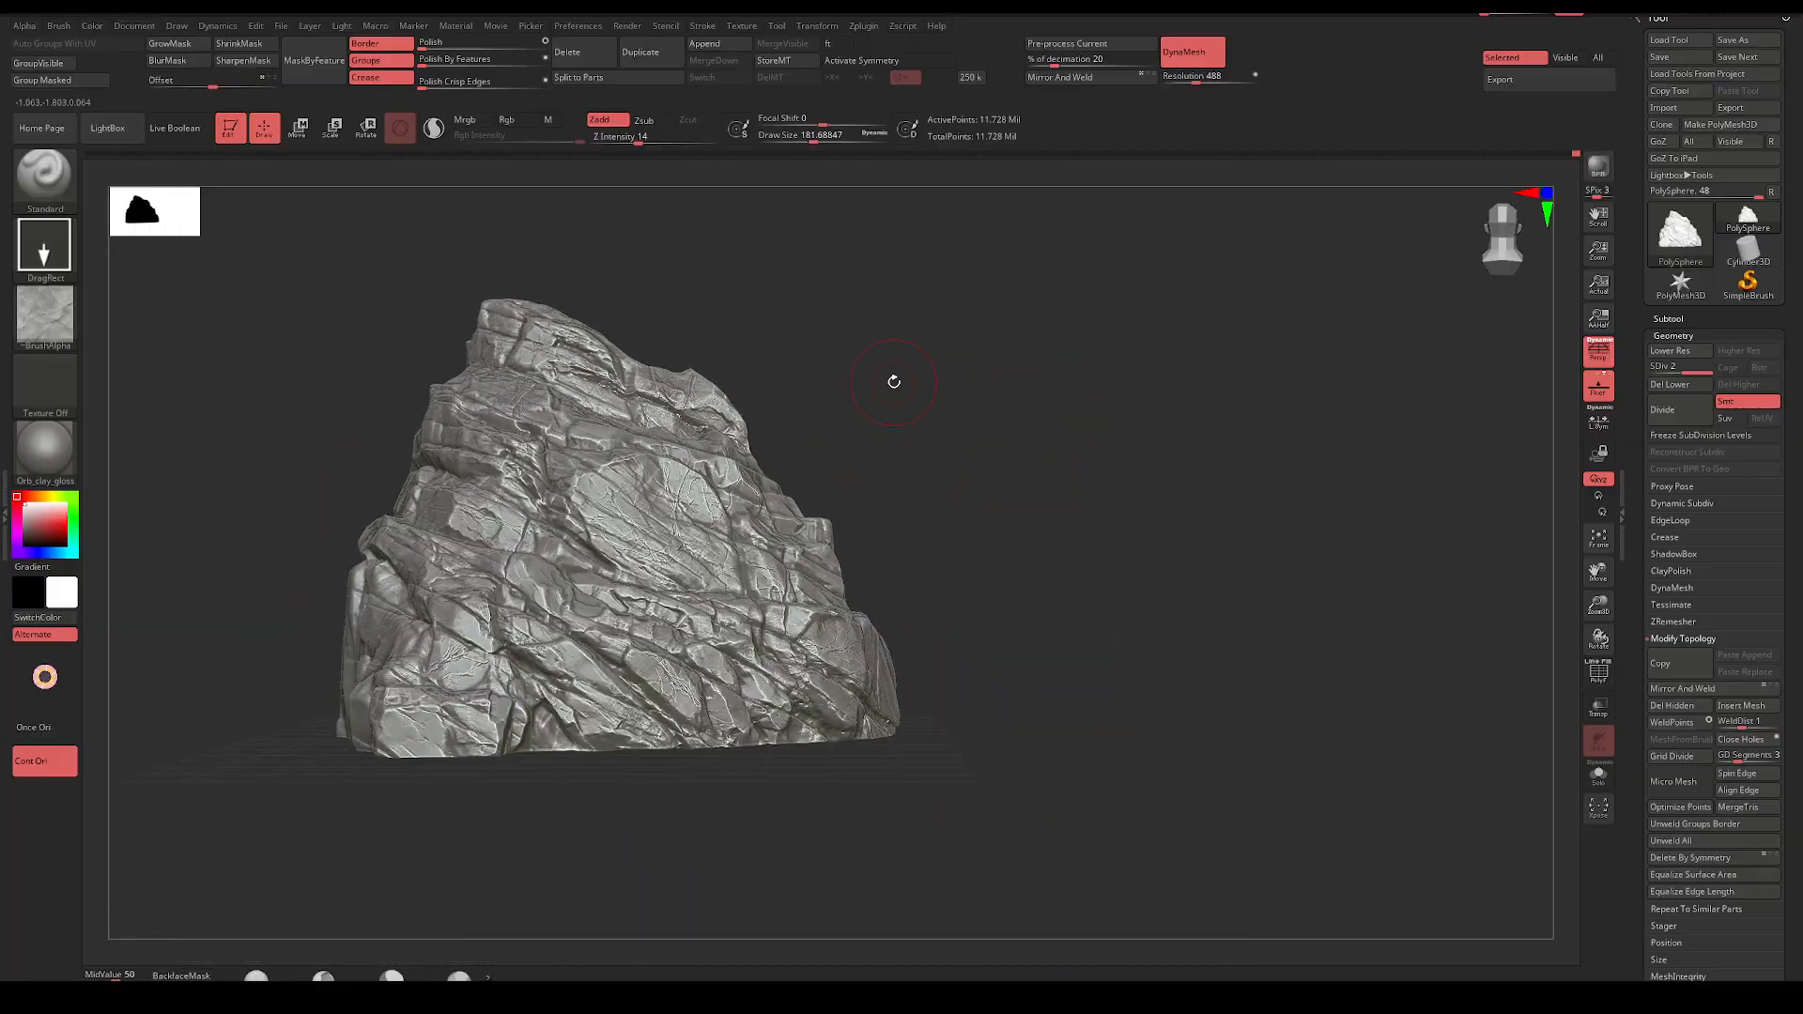
Preview the rock with the Orb_clay material and switch it to MB-Metal
{"action": "left_click", "coordinate": [46, 455]}
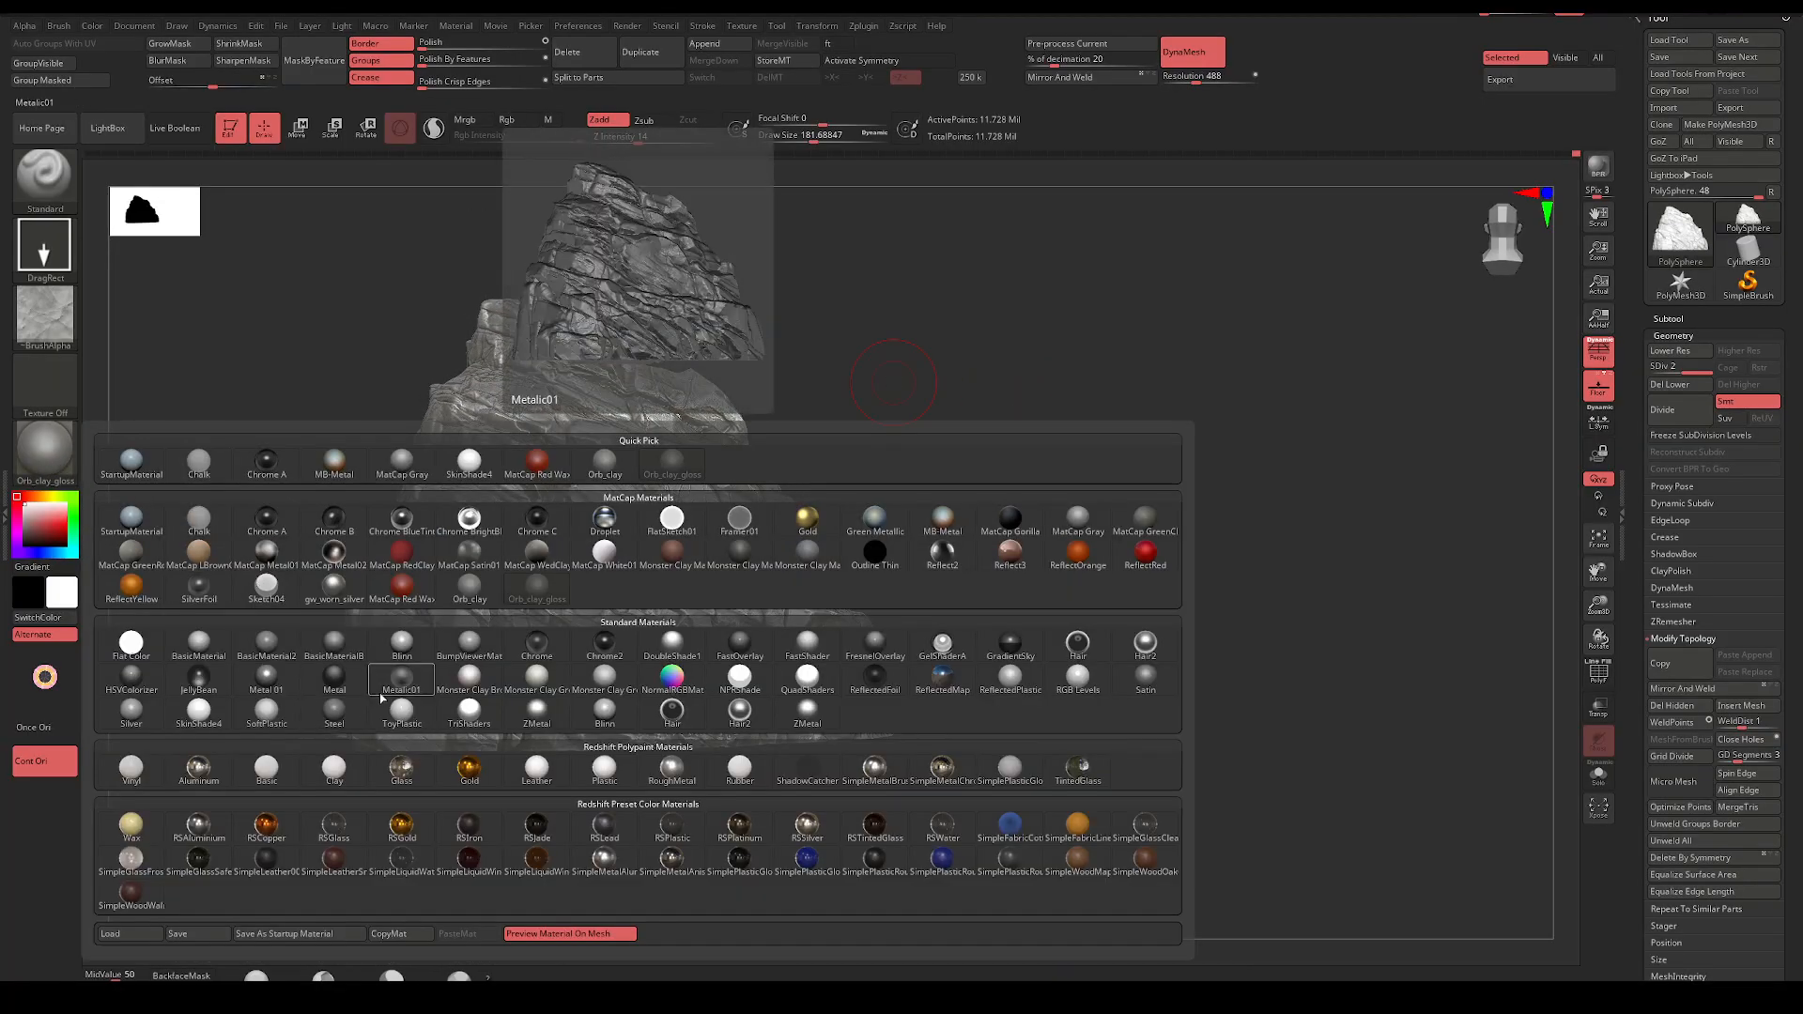
{"action": "left_click", "coordinate": [470, 589]}
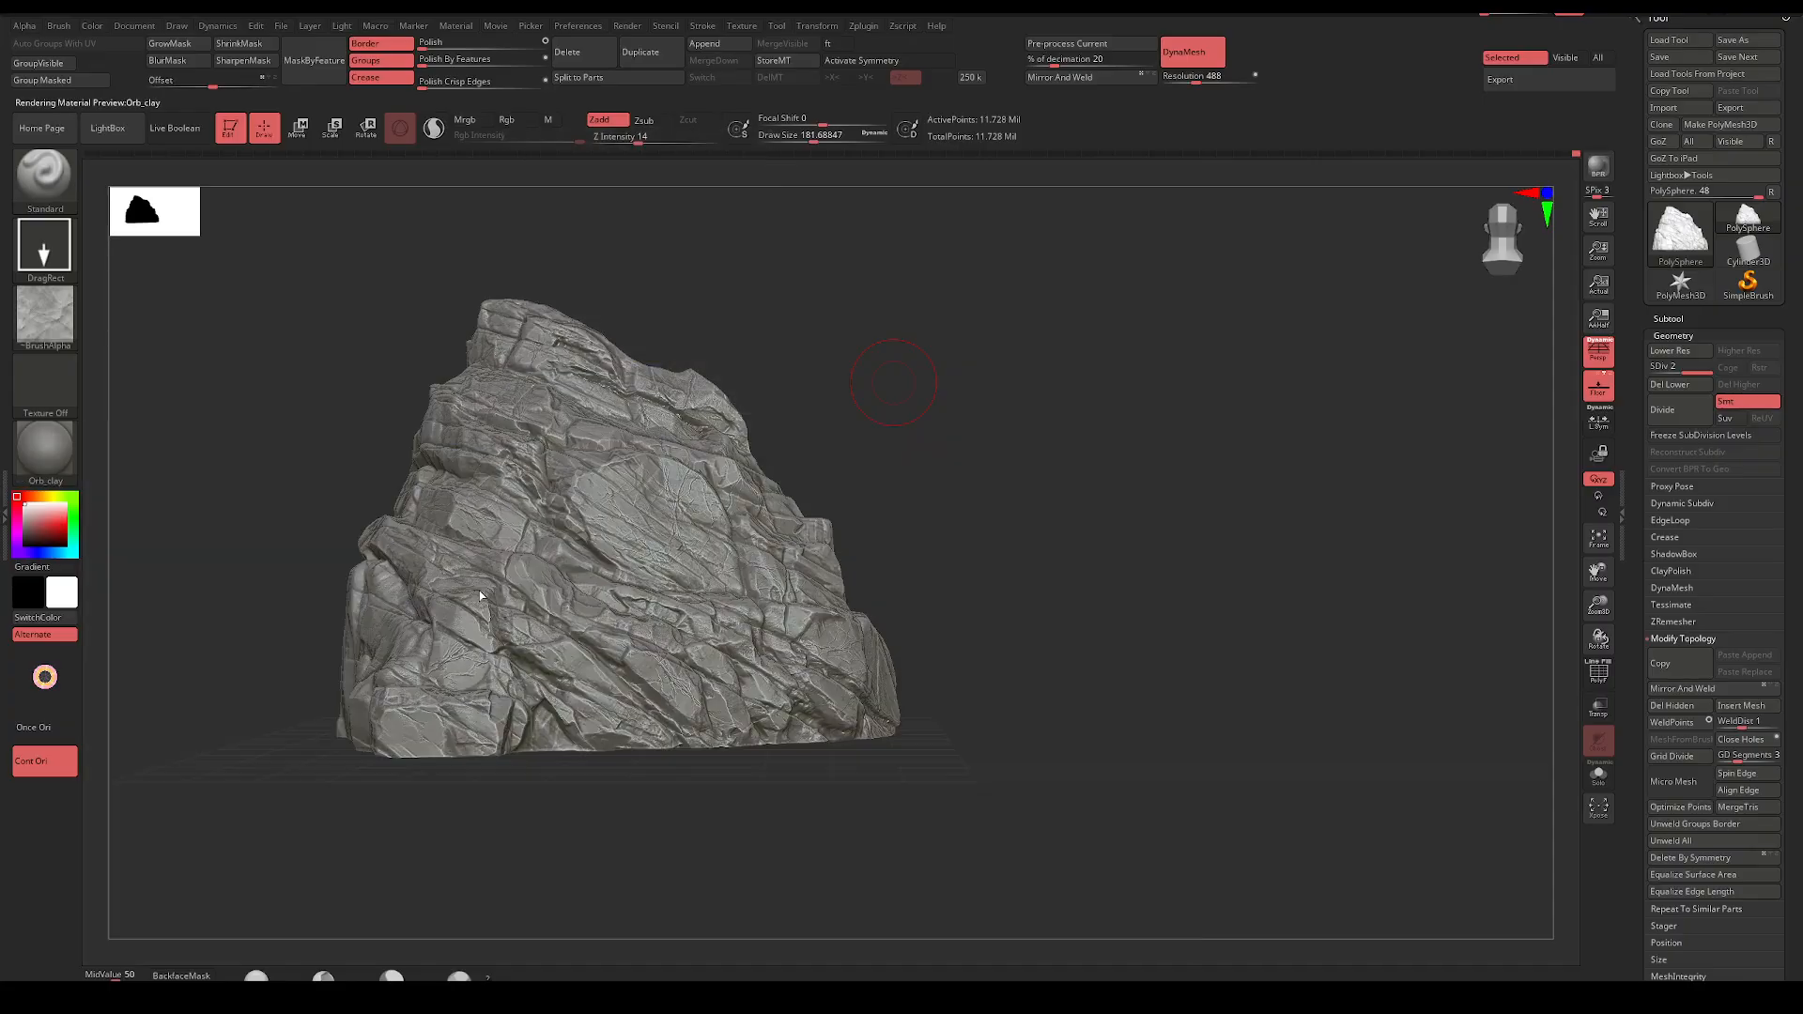
{"action": "left_click", "coordinate": [69, 455]}
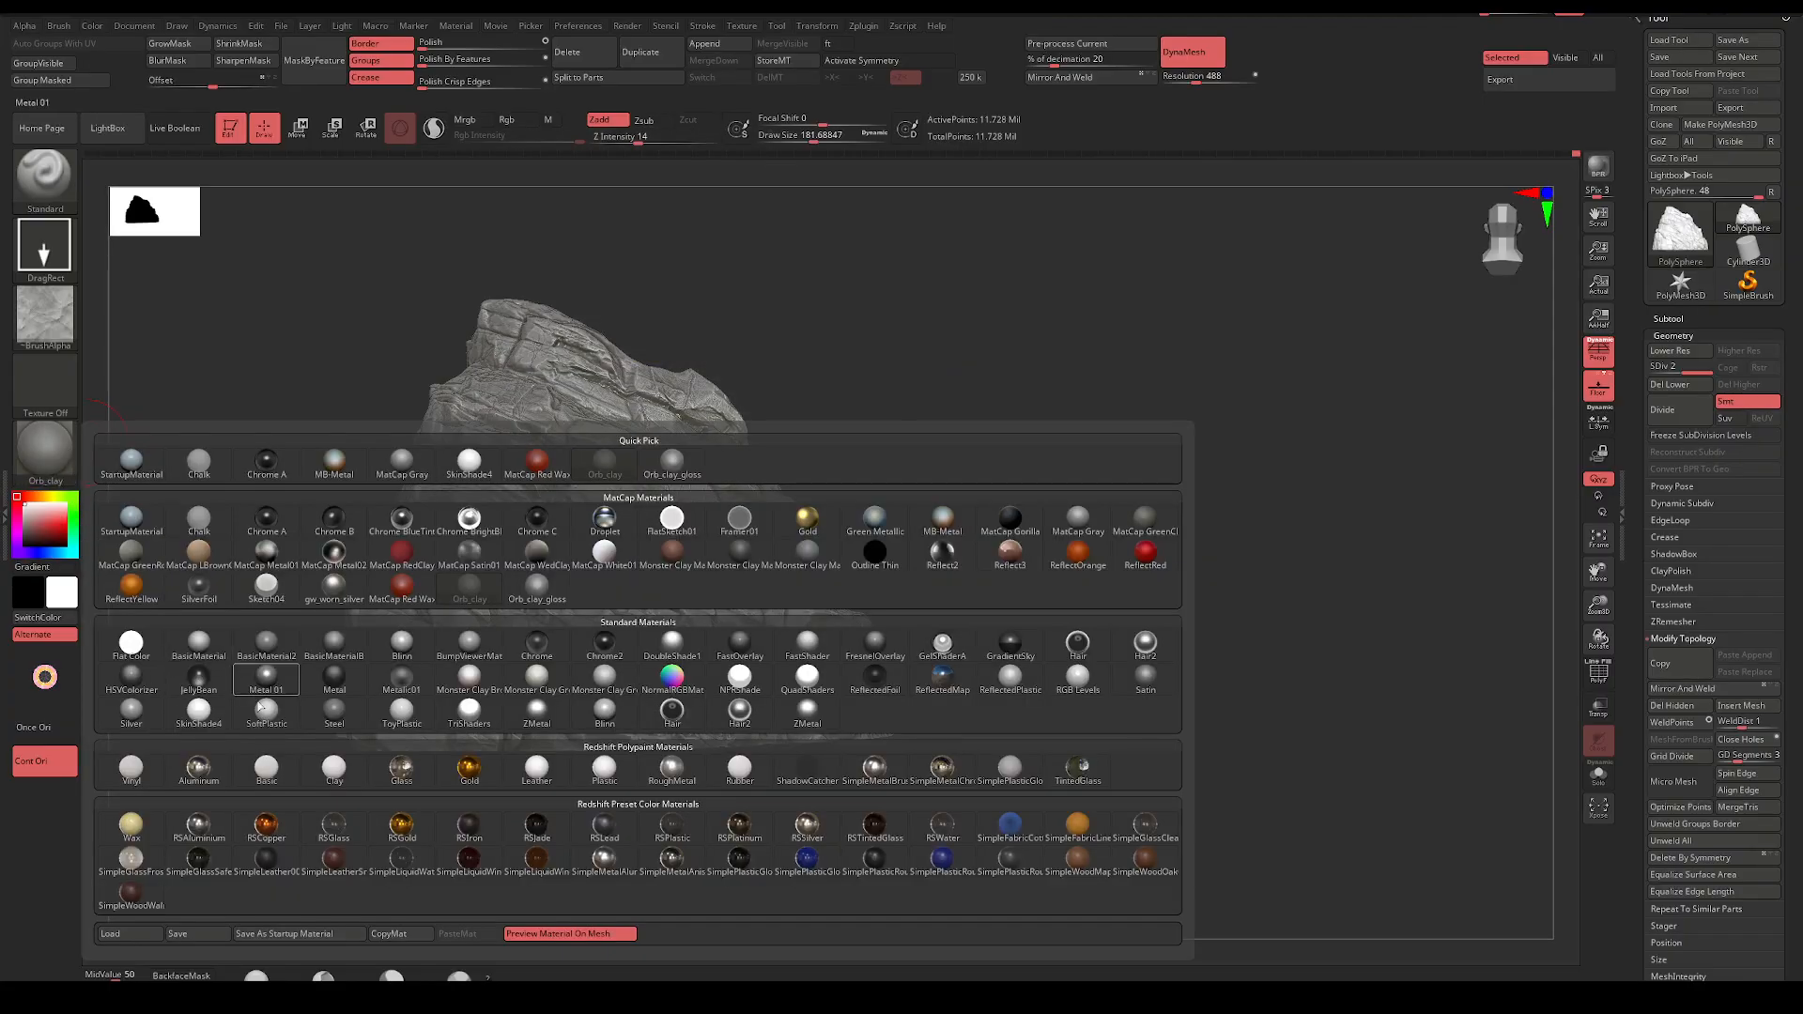
{"action": "left_click", "coordinate": [334, 460]}
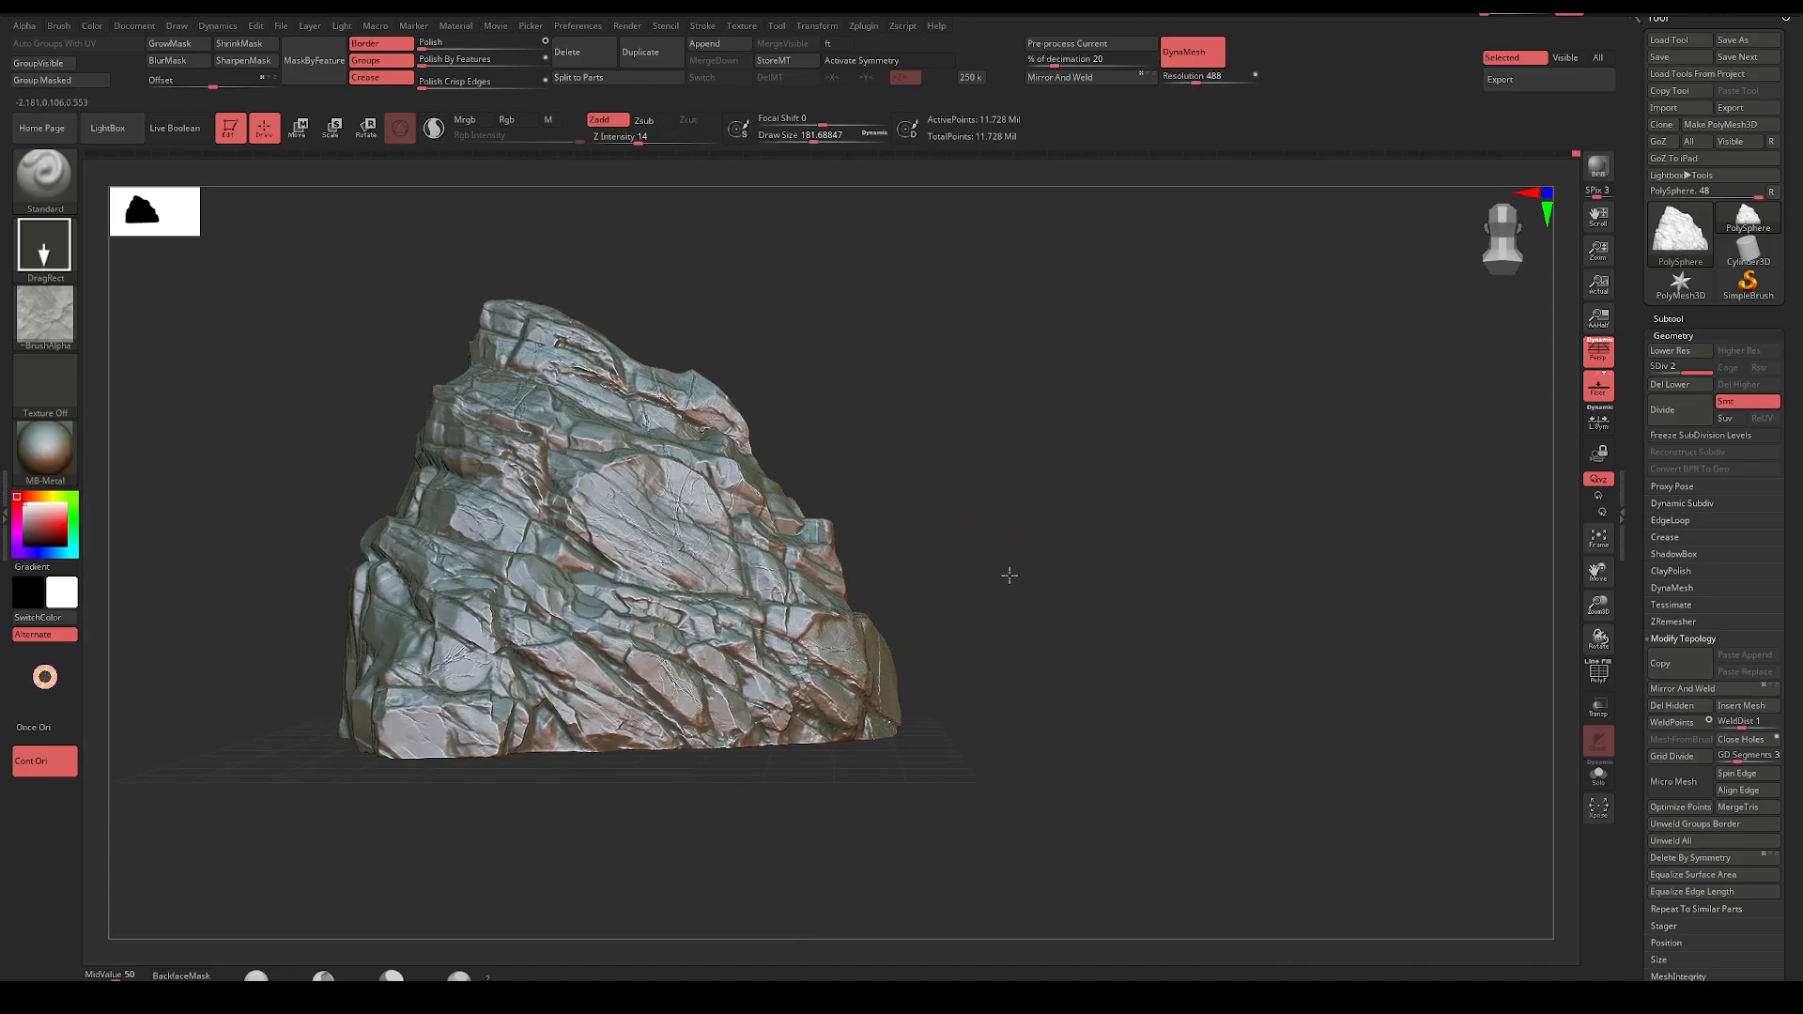
{"action": "left_click_drag", "start_coordinate": [1006, 576], "coordinate": [1151, 534], "text": "alt"}
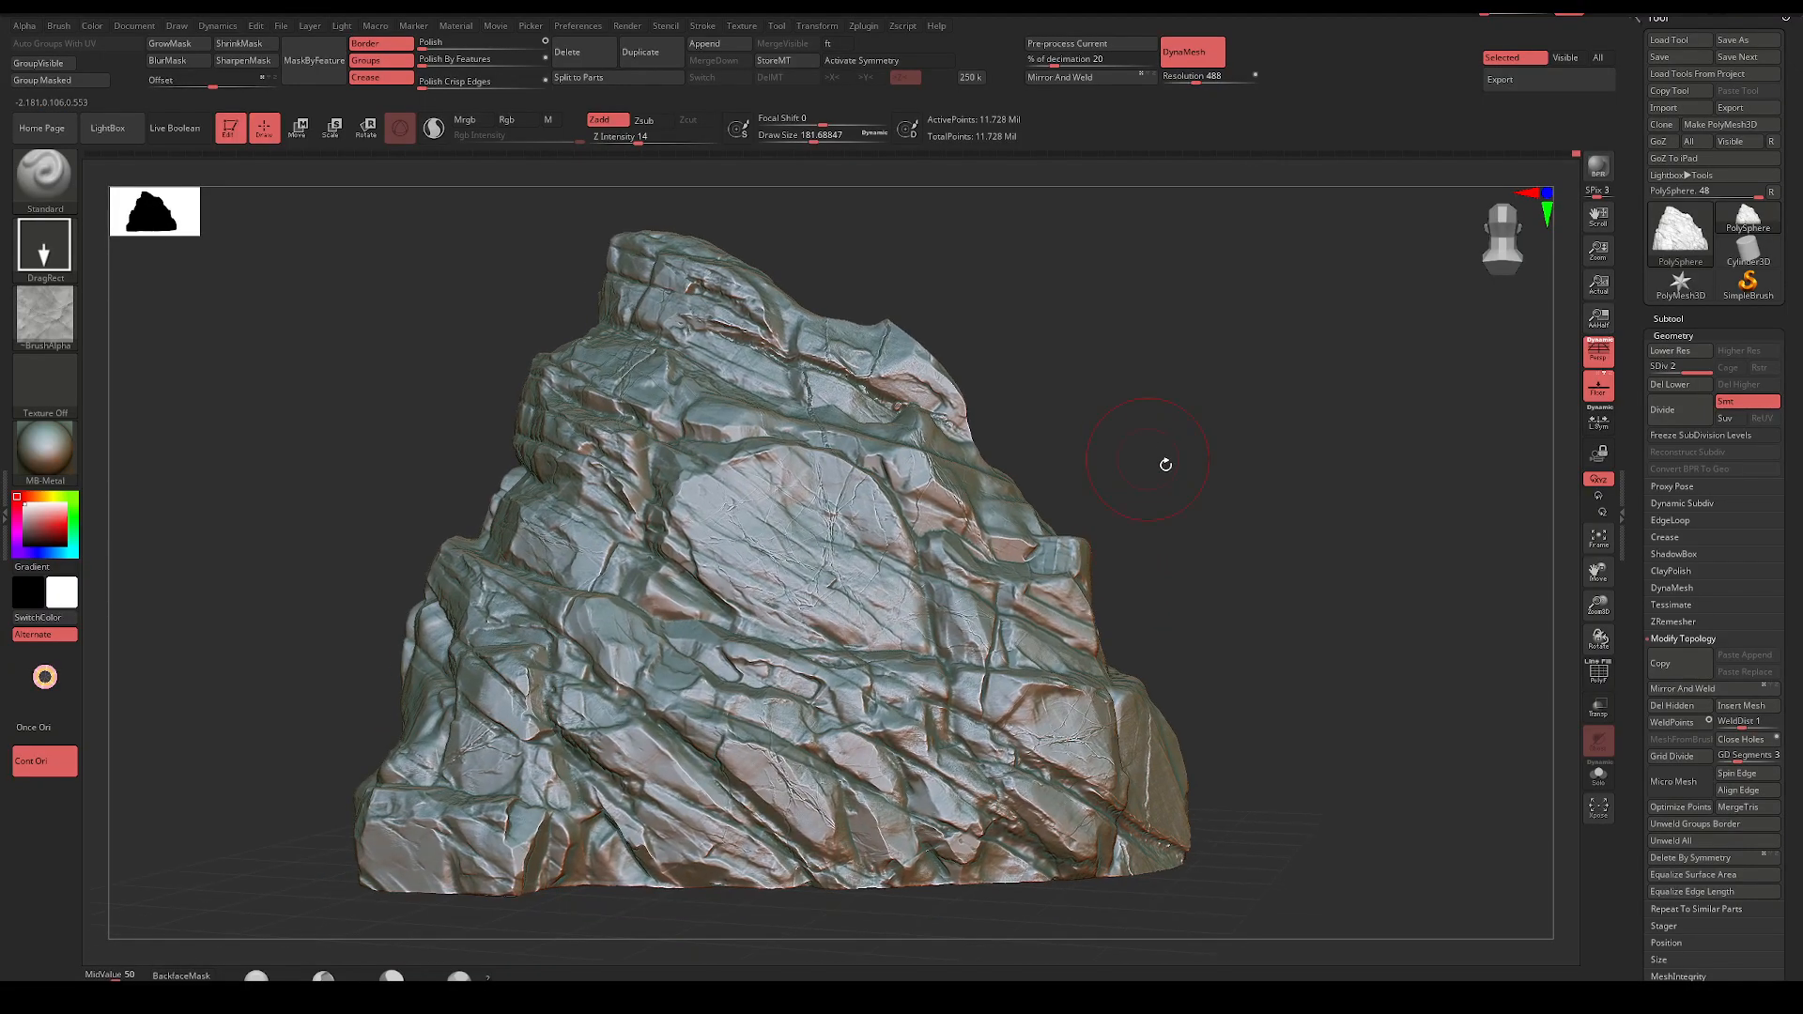
{"action": "left_click_drag", "start_coordinate": [1165, 464], "coordinate": [1039, 467]}
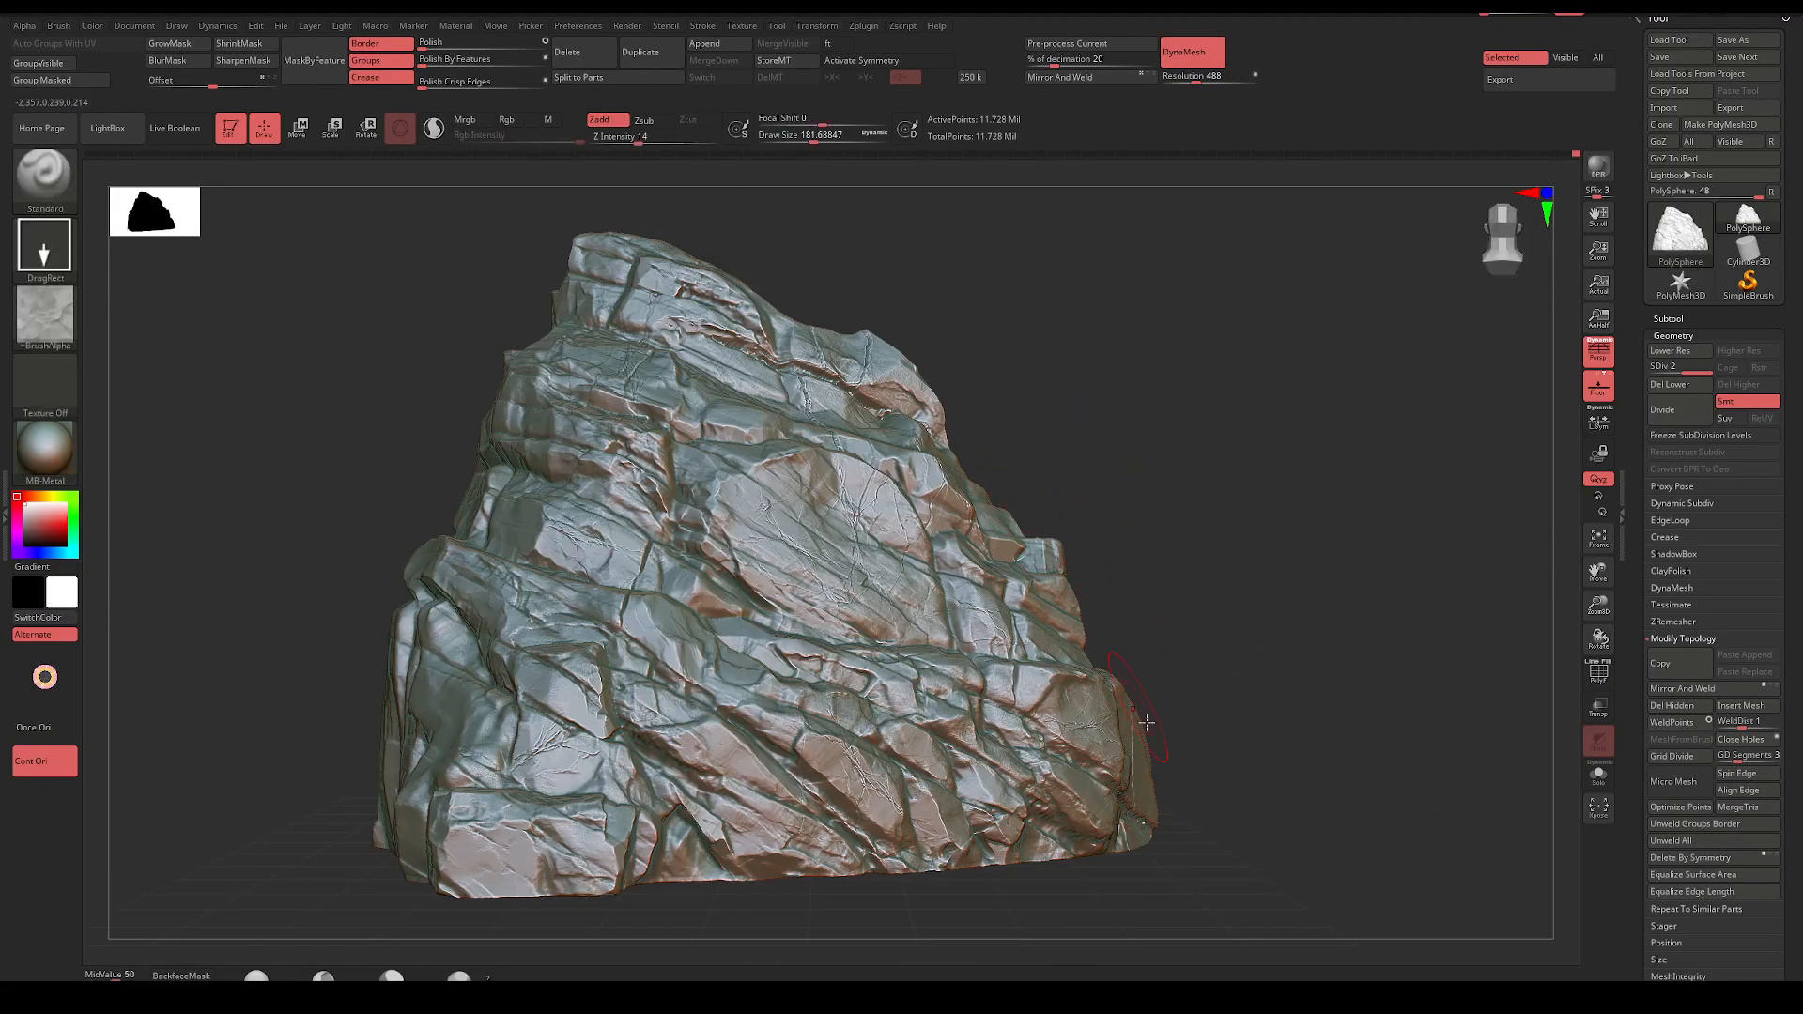
Select the Standard brush and import the raw granite rock alpha from the ALPHAS folder
{"action": "key", "text": "b"}
{"action": "key", "text": "s"}
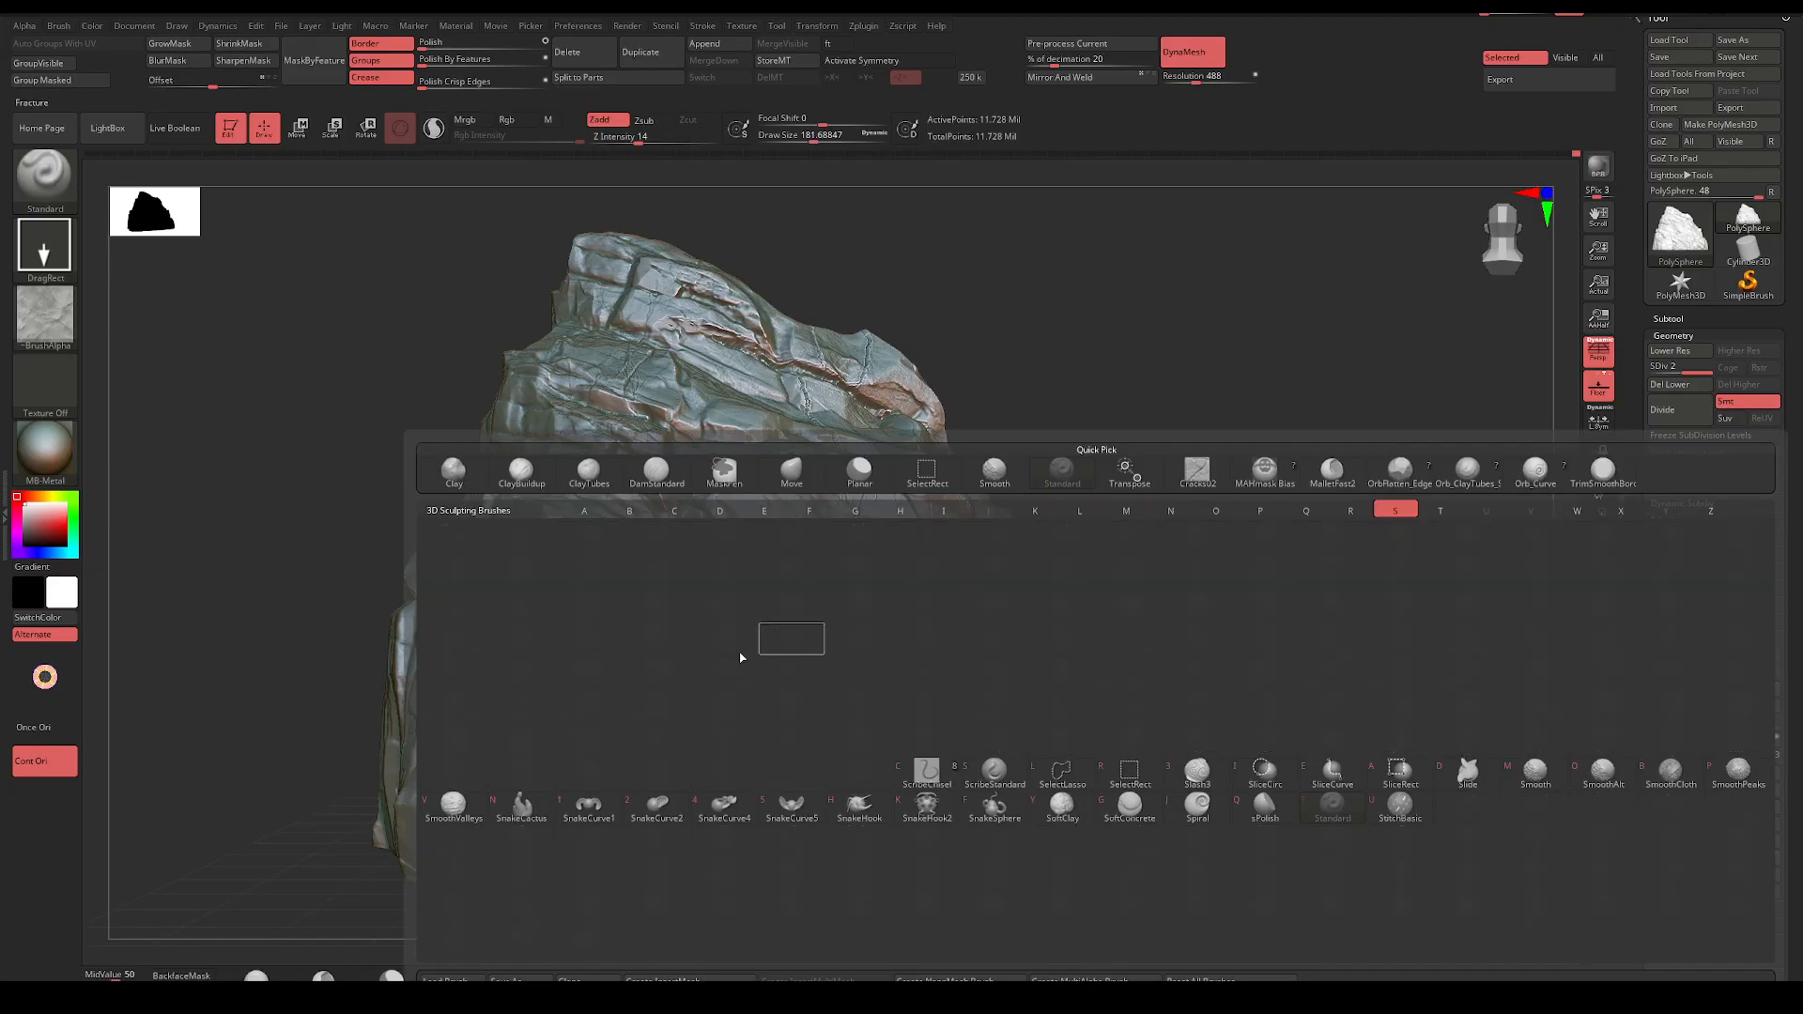
{"action": "key", "text": "t"}
{"action": "left_click", "coordinate": [61, 332]}
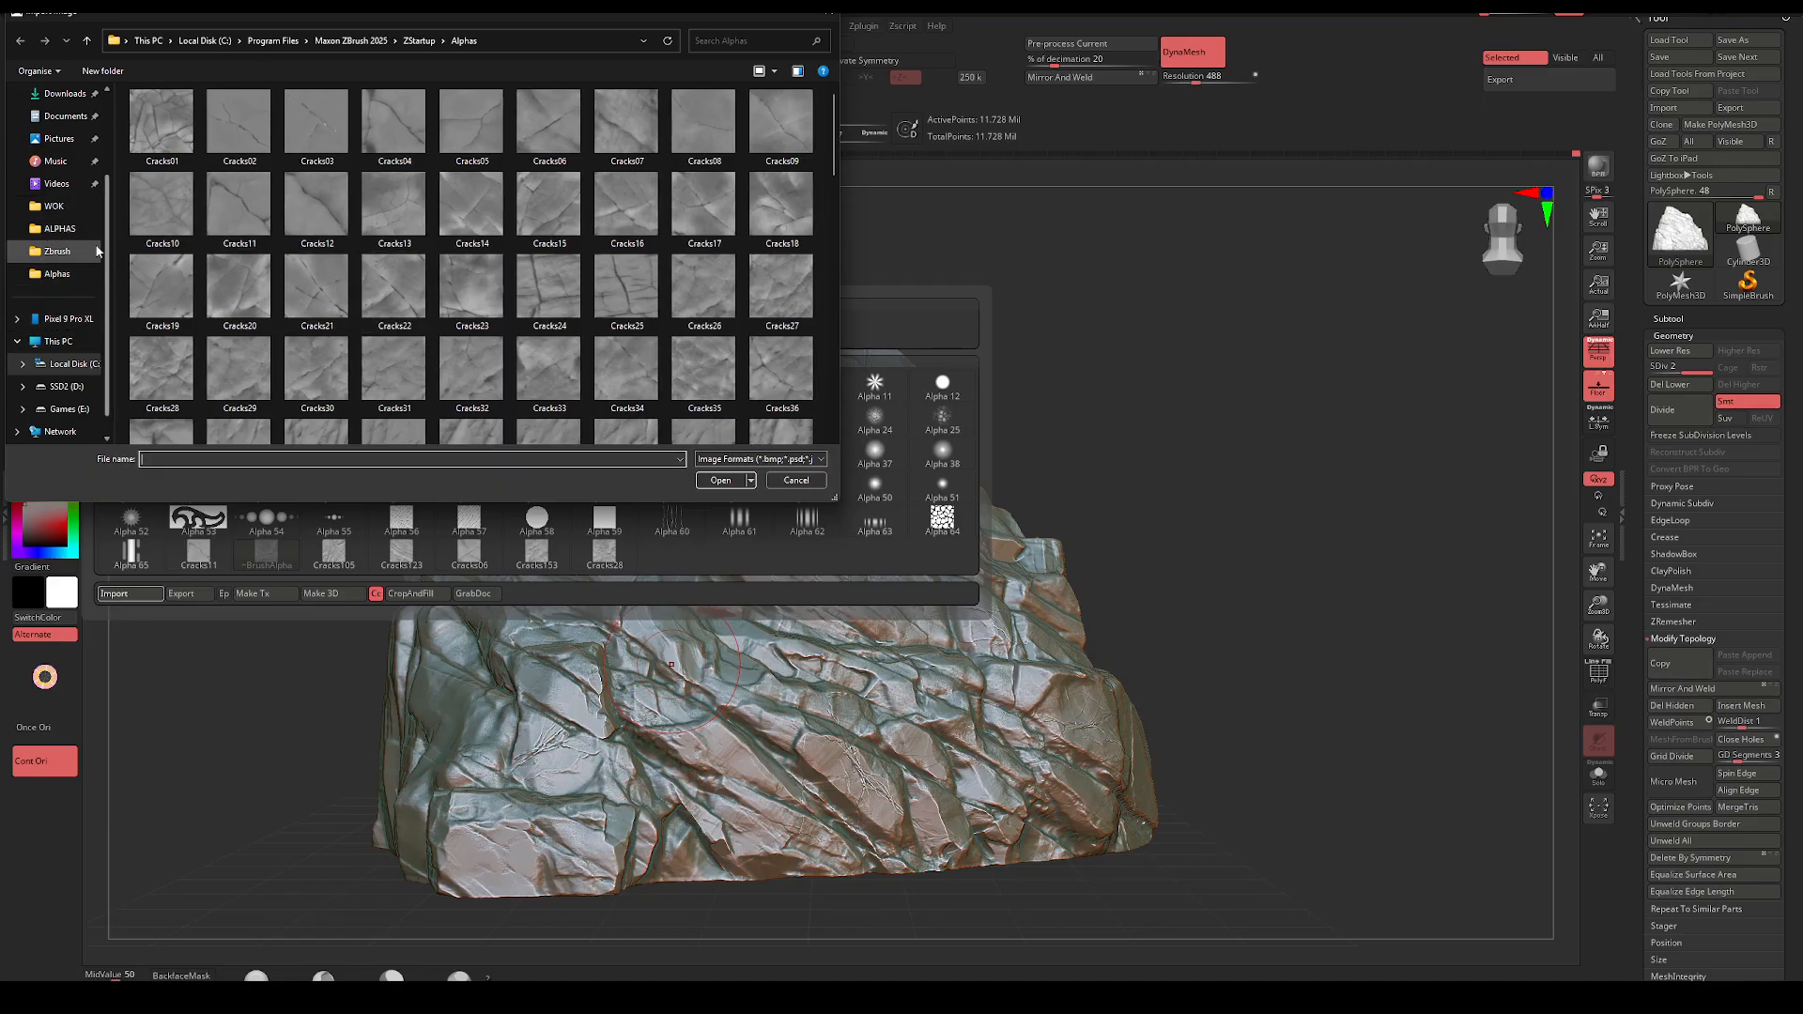
{"action": "left_click", "coordinate": [62, 229]}
{"action": "double_click", "coordinate": [240, 122]}
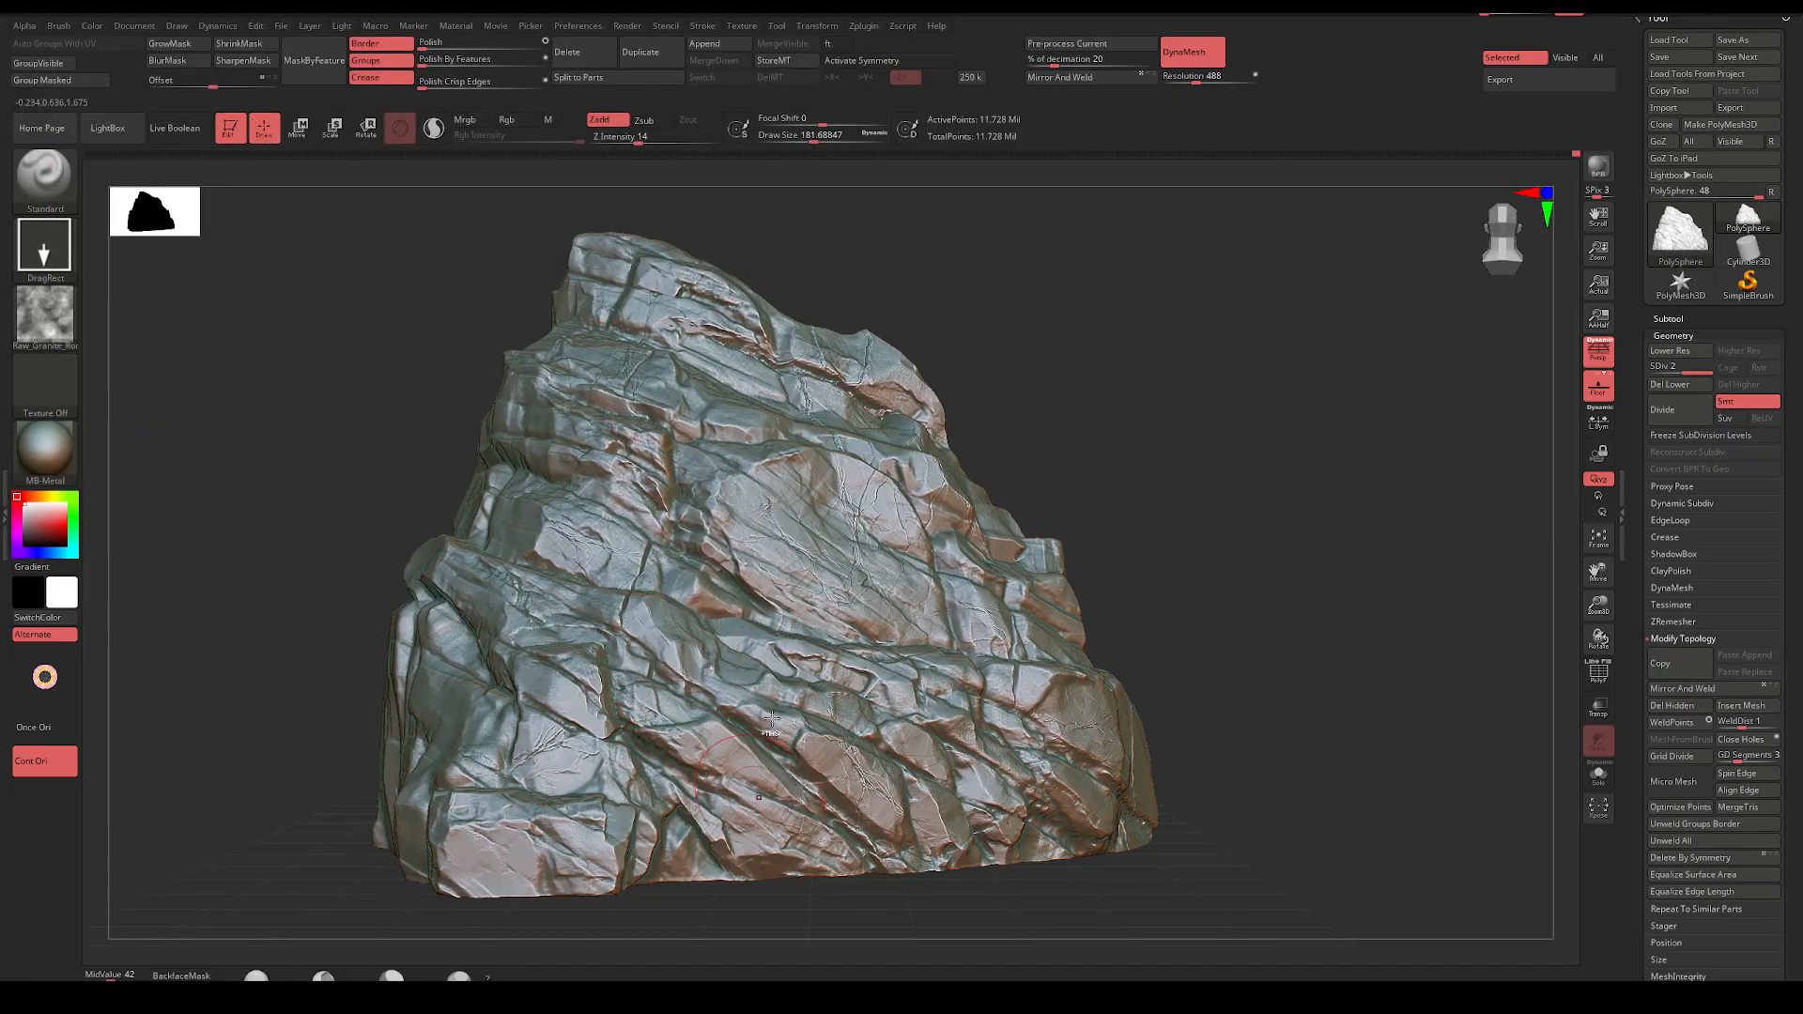
Try stamping the granite alpha over the rock's left side at Z Intensity 50 and 51, undoing the stamp
{"action": "key", "text": "space"}
{"action": "left_click_drag", "start_coordinate": [798, 647], "coordinate": [856, 647]}
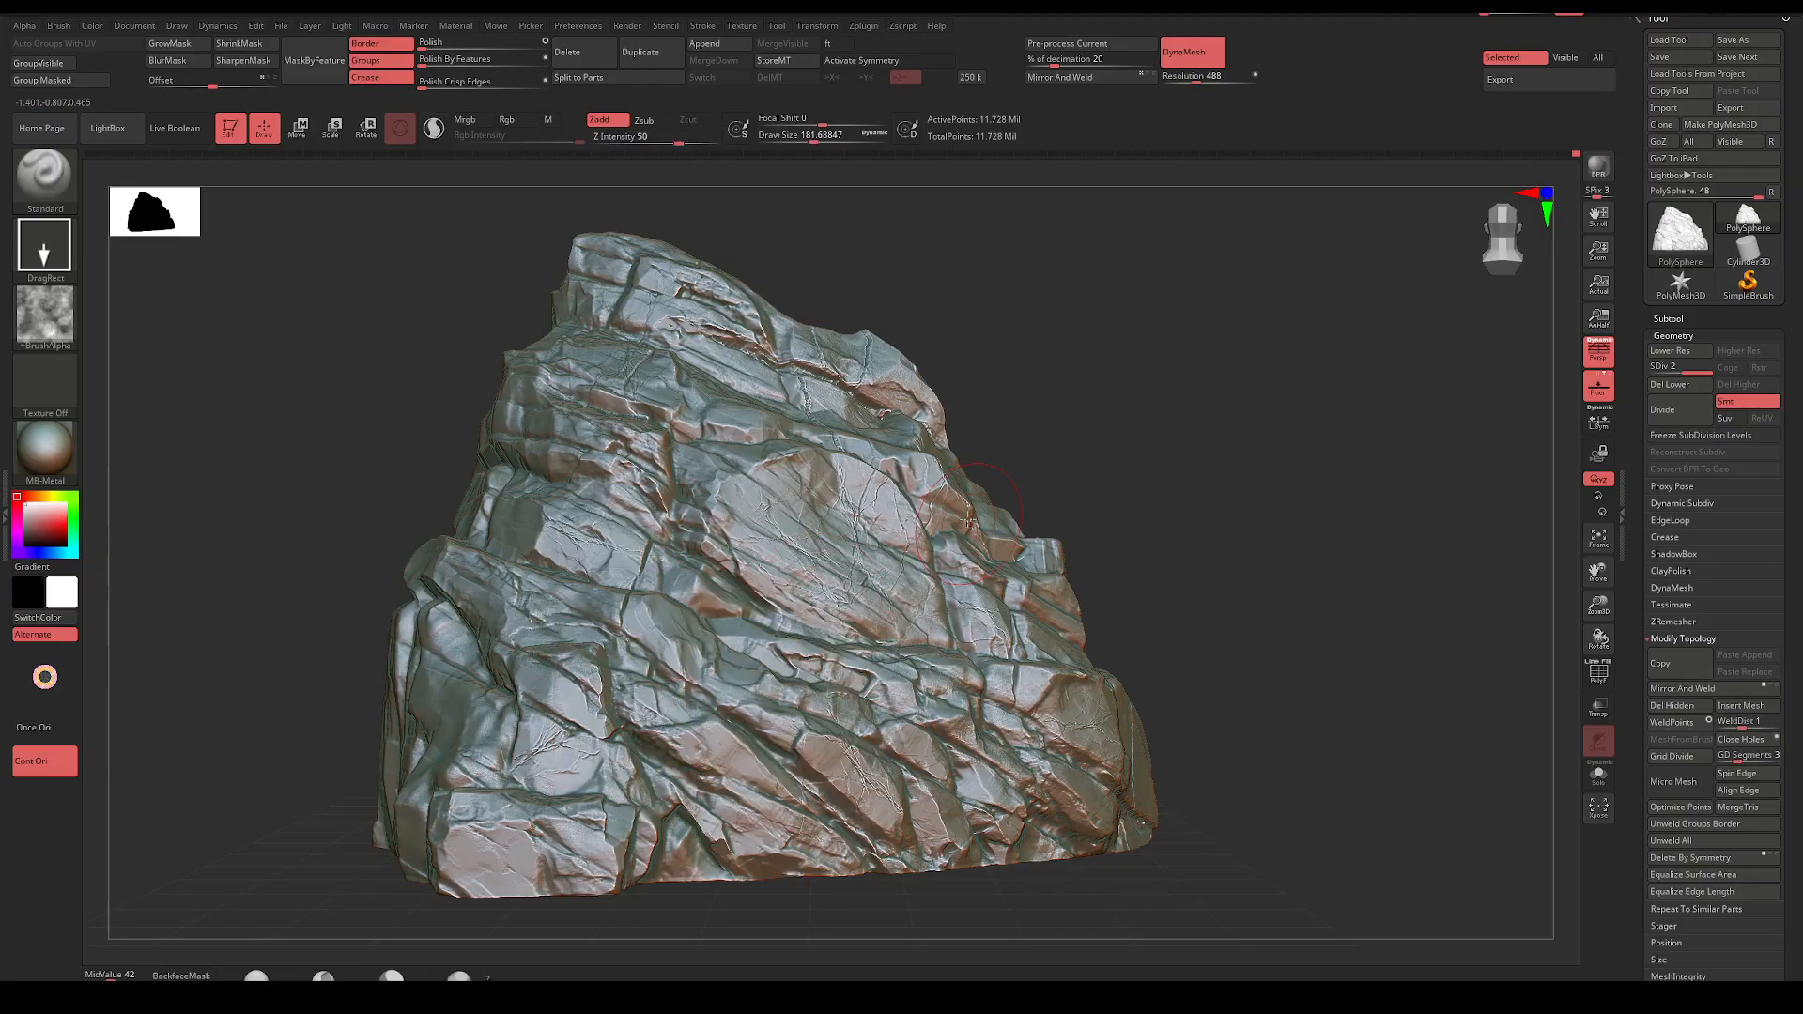
{"action": "left_click_drag", "start_coordinate": [479, 480], "coordinate": [989, 405]}
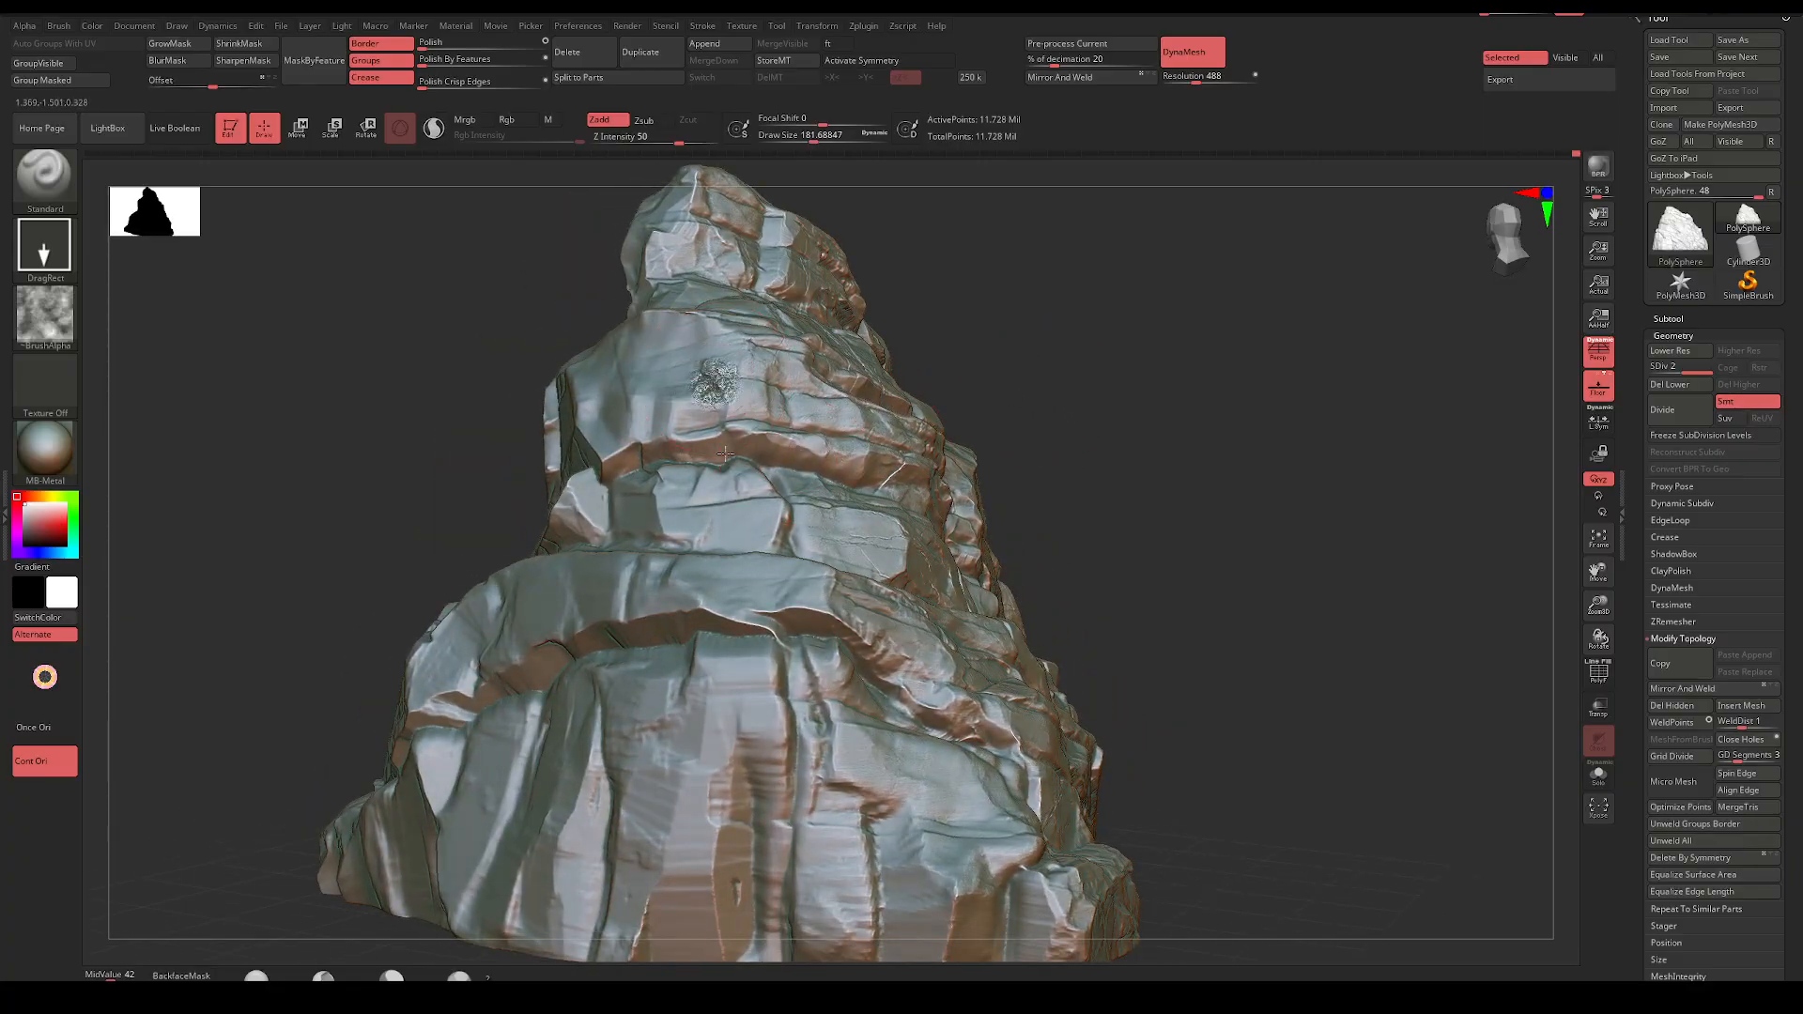
{"action": "left_click_drag", "start_coordinate": [725, 454], "coordinate": [1062, 435]}
{"action": "key", "text": "space"}
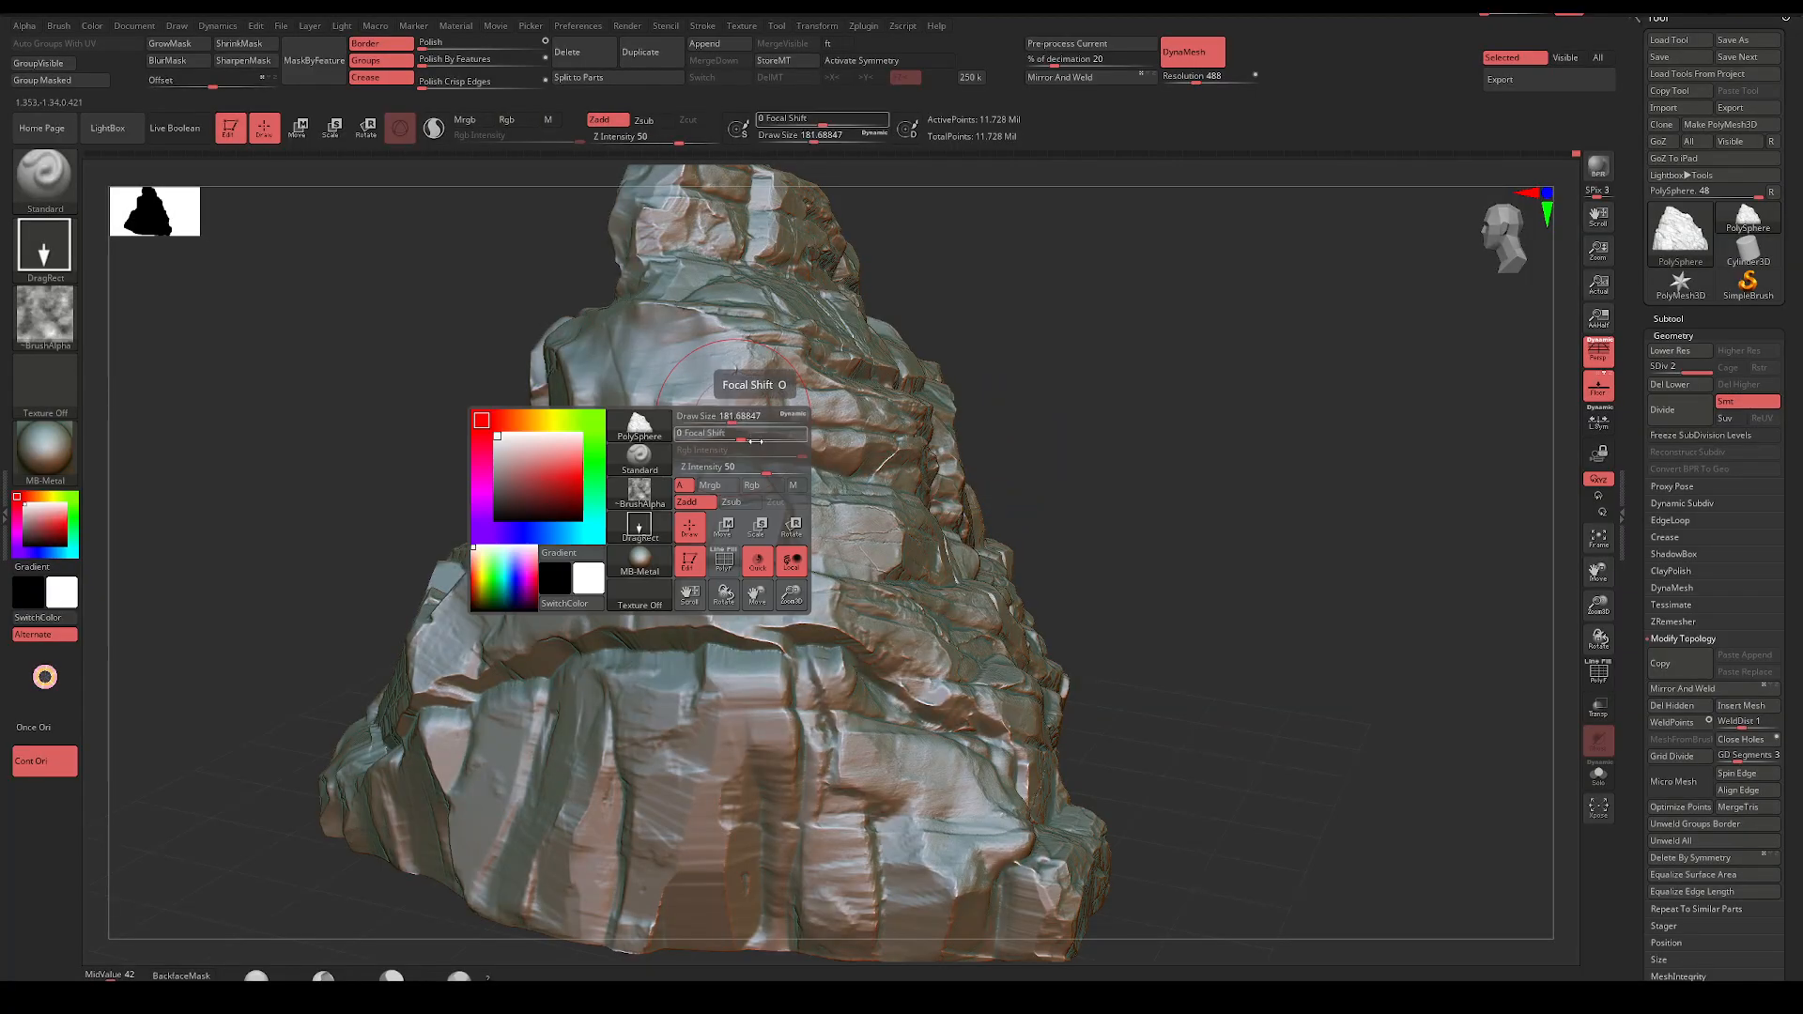
{"action": "left_click", "coordinate": [769, 467]}
{"action": "left_click_drag", "start_coordinate": [723, 404], "coordinate": [831, 546]}
{"action": "left_click_drag", "start_coordinate": [1042, 442], "coordinate": [1040, 403]}
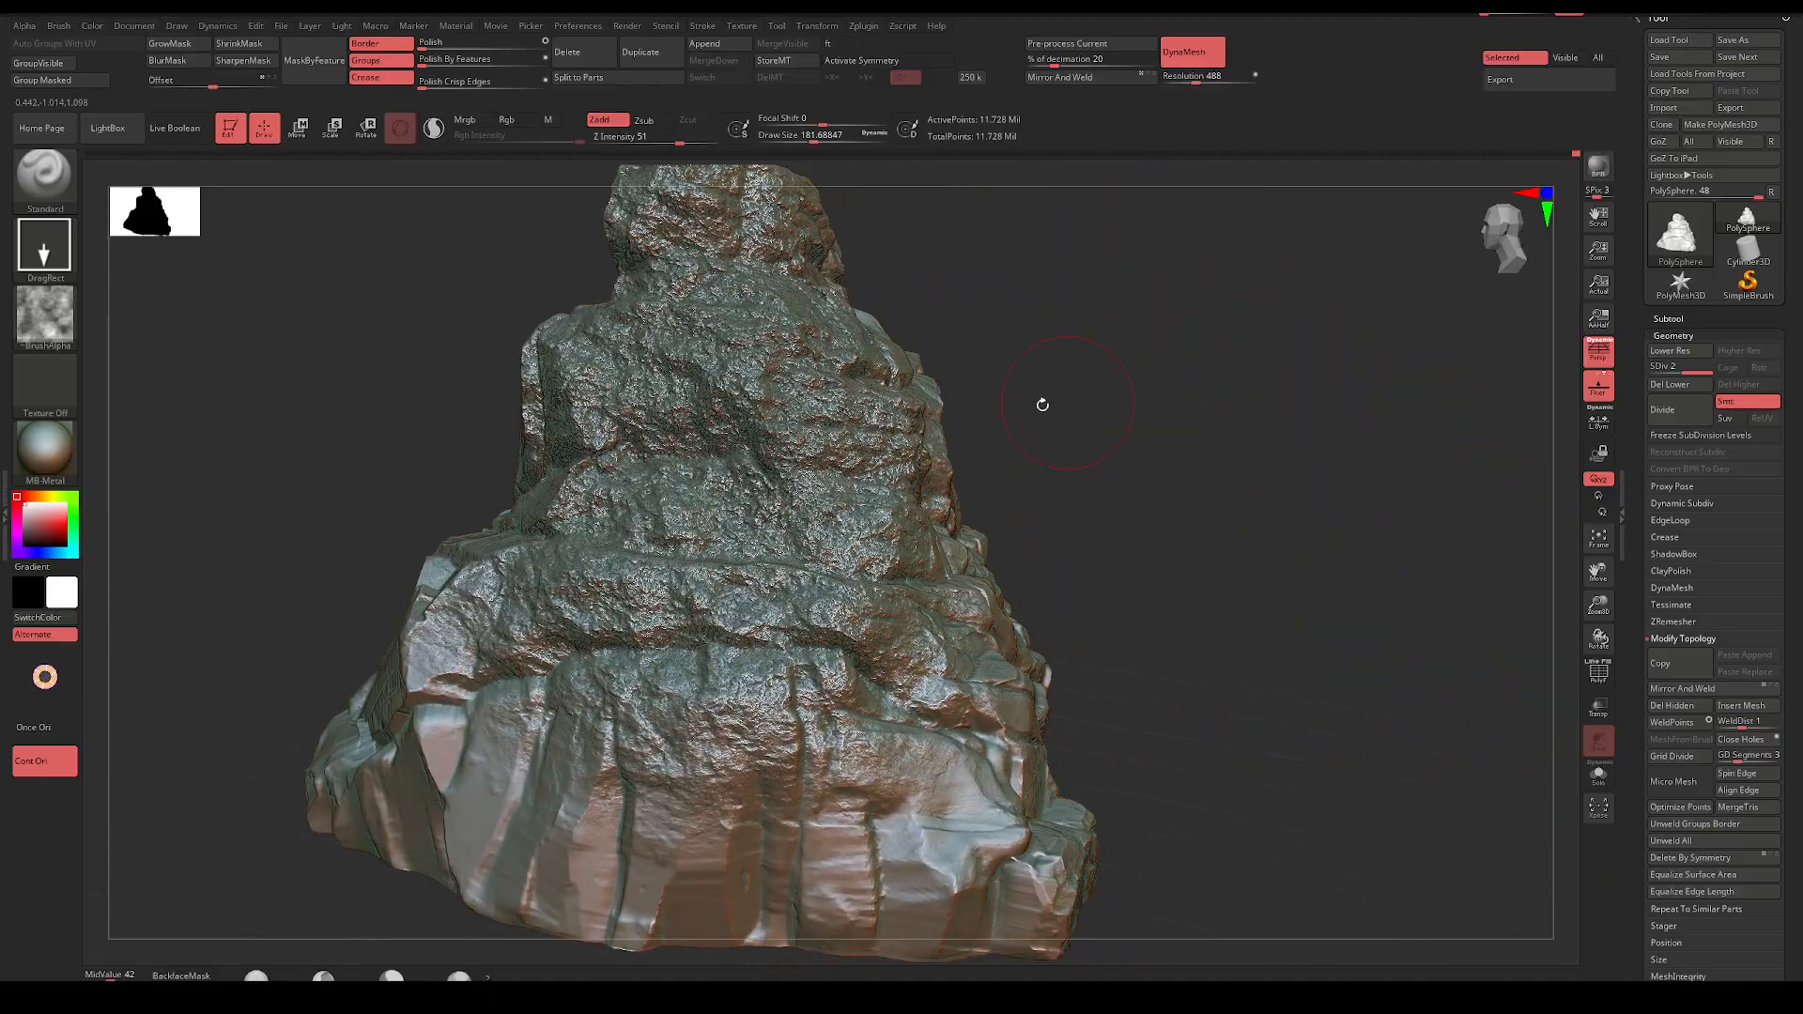
{"action": "key", "text": "ctrl+z"}
Lower the Z Intensity to 32 and stamp the granite alpha over the upper and lower parts of the rock's left side
{"action": "key", "text": "space"}
{"action": "left_click", "coordinate": [732, 460]}
{"action": "left_click_drag", "start_coordinate": [699, 375], "coordinate": [627, 874]}
{"action": "left_click_drag", "start_coordinate": [1061, 385], "coordinate": [1229, 314]}
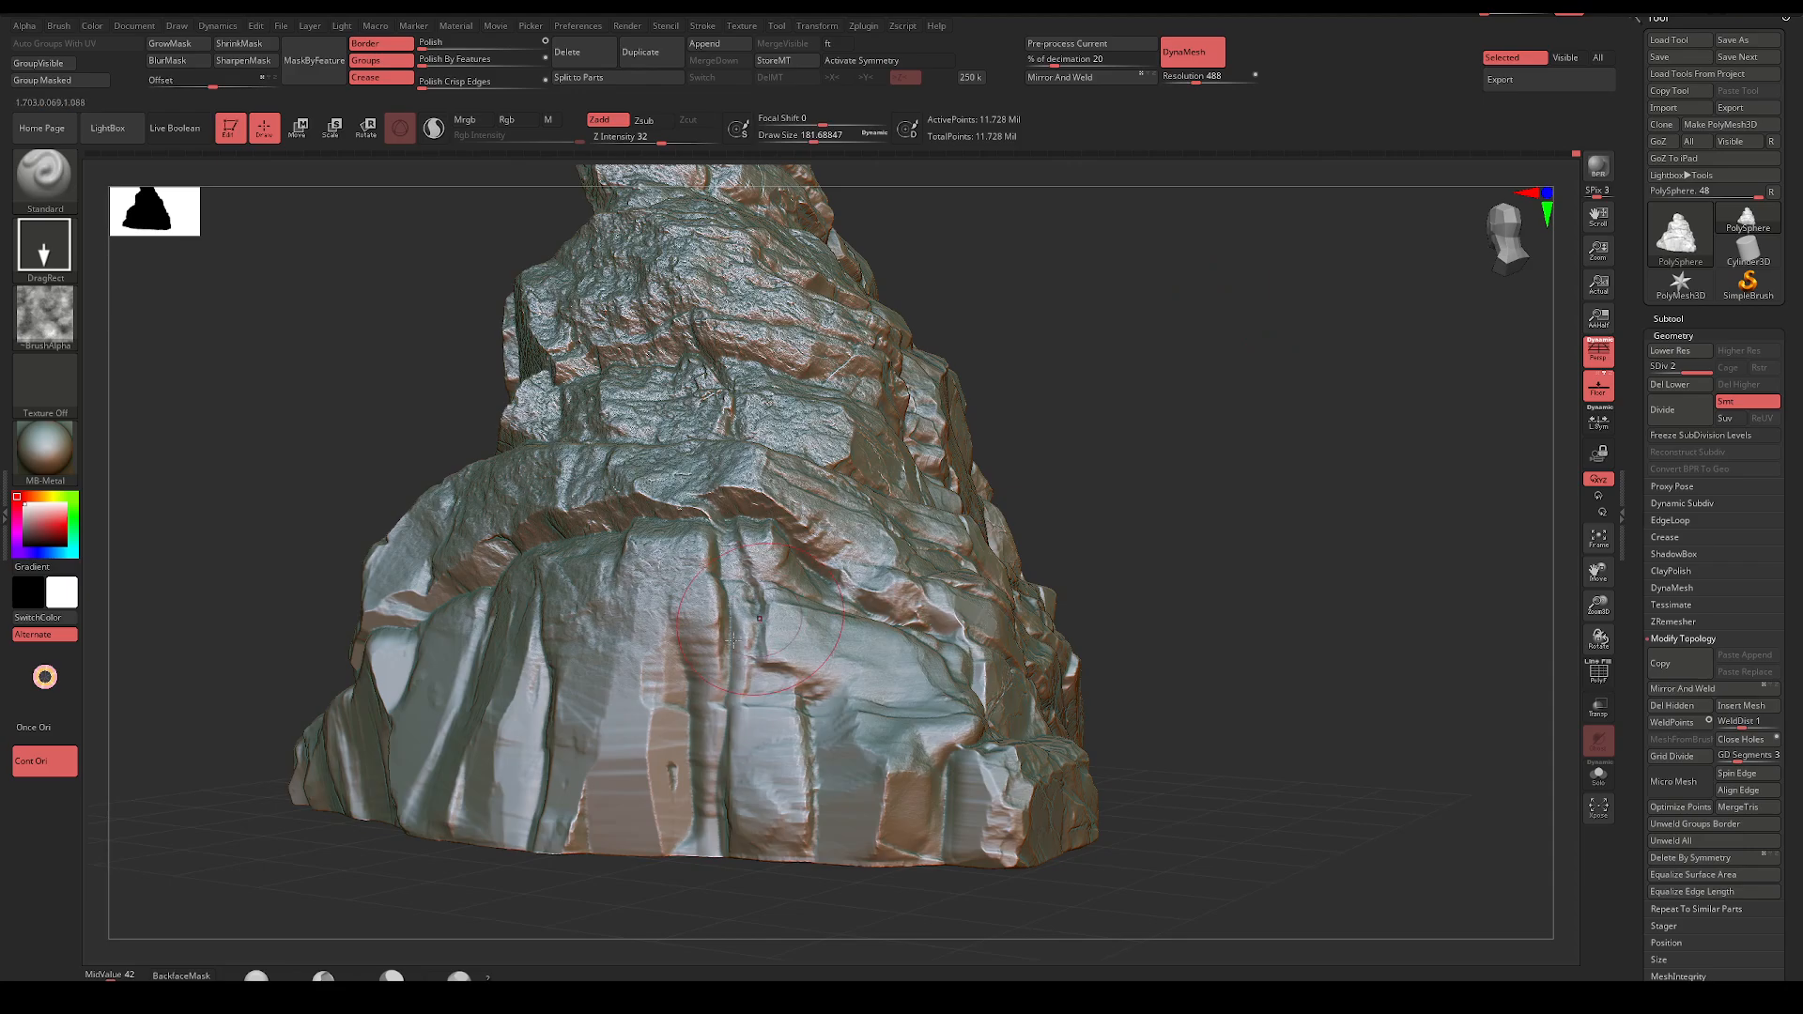
{"action": "left_click_drag", "start_coordinate": [693, 966], "coordinate": [678, 973]}
{"action": "mouse_move", "coordinate": [1090, 572]}
{"action": "left_mouse_down"}
{"action": "mouse_move", "coordinate": [1446, 378]}
{"action": "mouse_move", "coordinate": [1098, 511]}
{"action": "mouse_move", "coordinate": [1078, 624]}
{"action": "mouse_move", "coordinate": [1147, 485]}
{"action": "mouse_move", "coordinate": [1223, 470]}
{"action": "left_mouse_up"}
Stamp the granite alpha over the rock's peak, the right-hand slope below it, and the protruding right ledge
{"action": "mouse_move", "coordinate": [470, 409]}
{"action": "left_mouse_down"}
{"action": "mouse_move", "coordinate": [800, 372]}
{"action": "mouse_move", "coordinate": [837, 293]}
{"action": "mouse_move", "coordinate": [821, 354]}
{"action": "mouse_move", "coordinate": [777, 385]}
{"action": "left_mouse_up"}
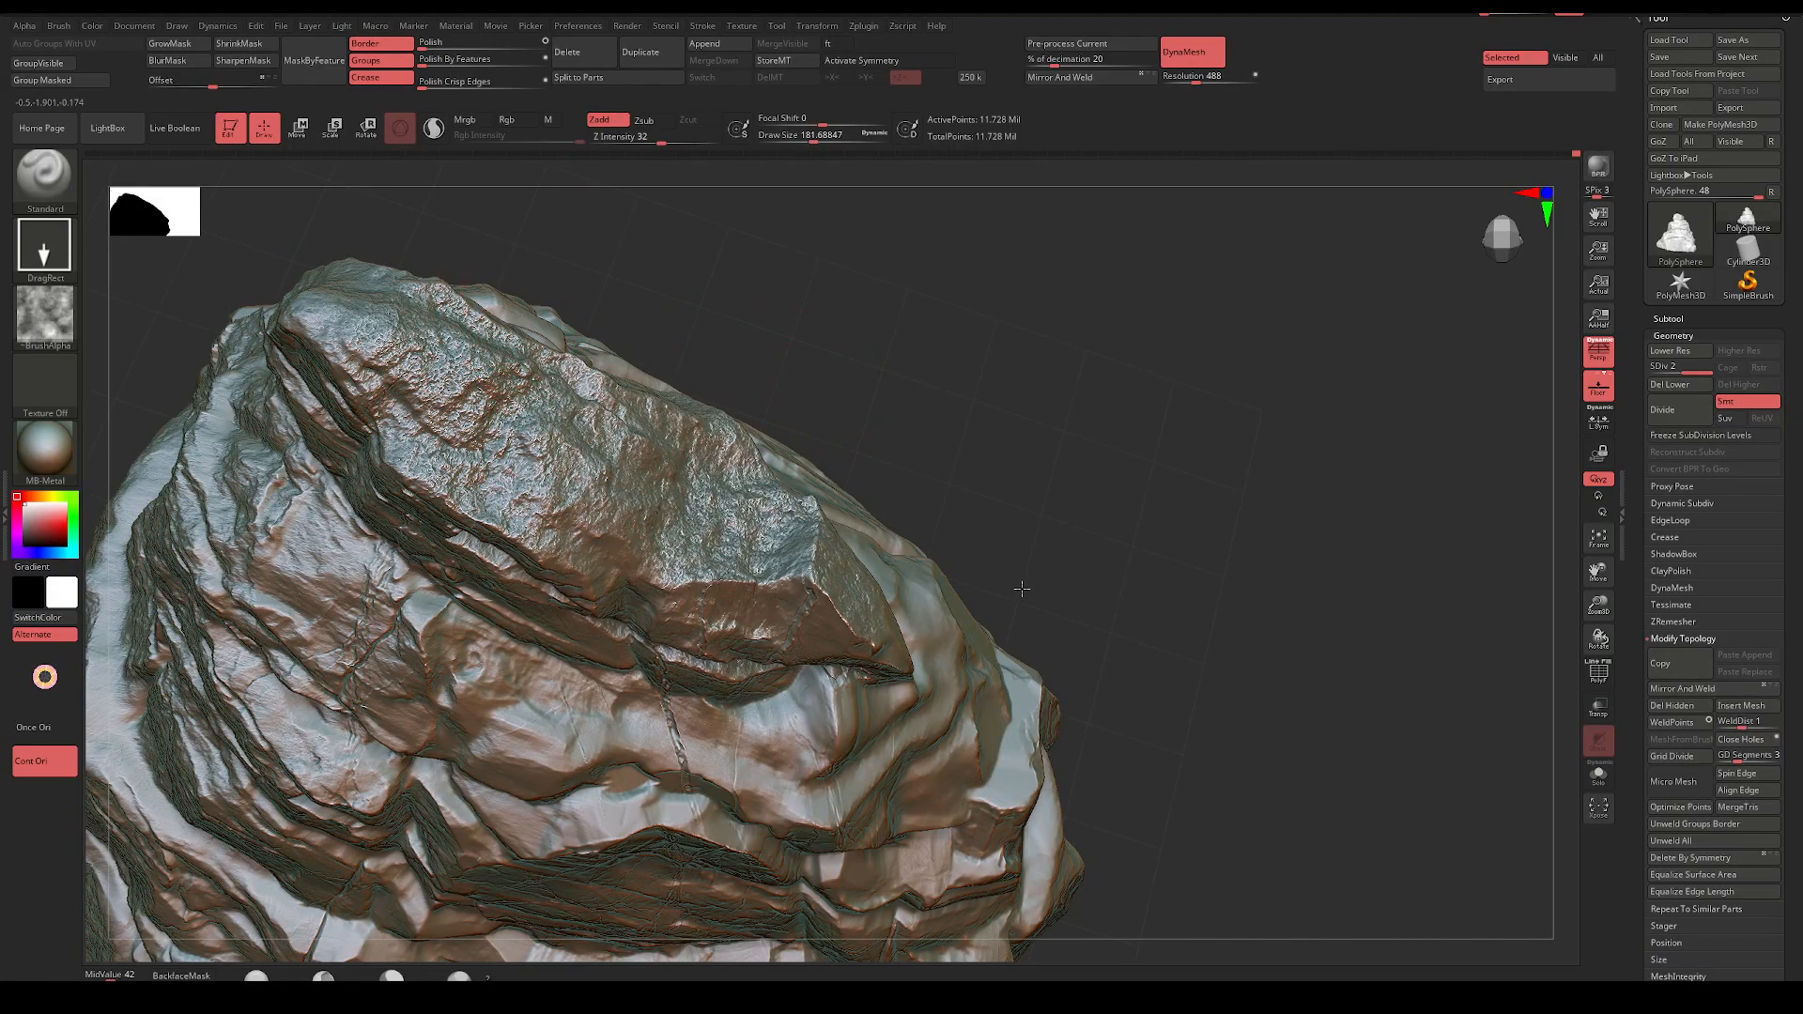
{"action": "mouse_move", "coordinate": [1076, 498]}
{"action": "left_mouse_down"}
{"action": "mouse_move", "coordinate": [1074, 414]}
{"action": "mouse_move", "coordinate": [1051, 555]}
{"action": "mouse_move", "coordinate": [1042, 491]}
{"action": "mouse_move", "coordinate": [865, 591]}
{"action": "left_mouse_up"}
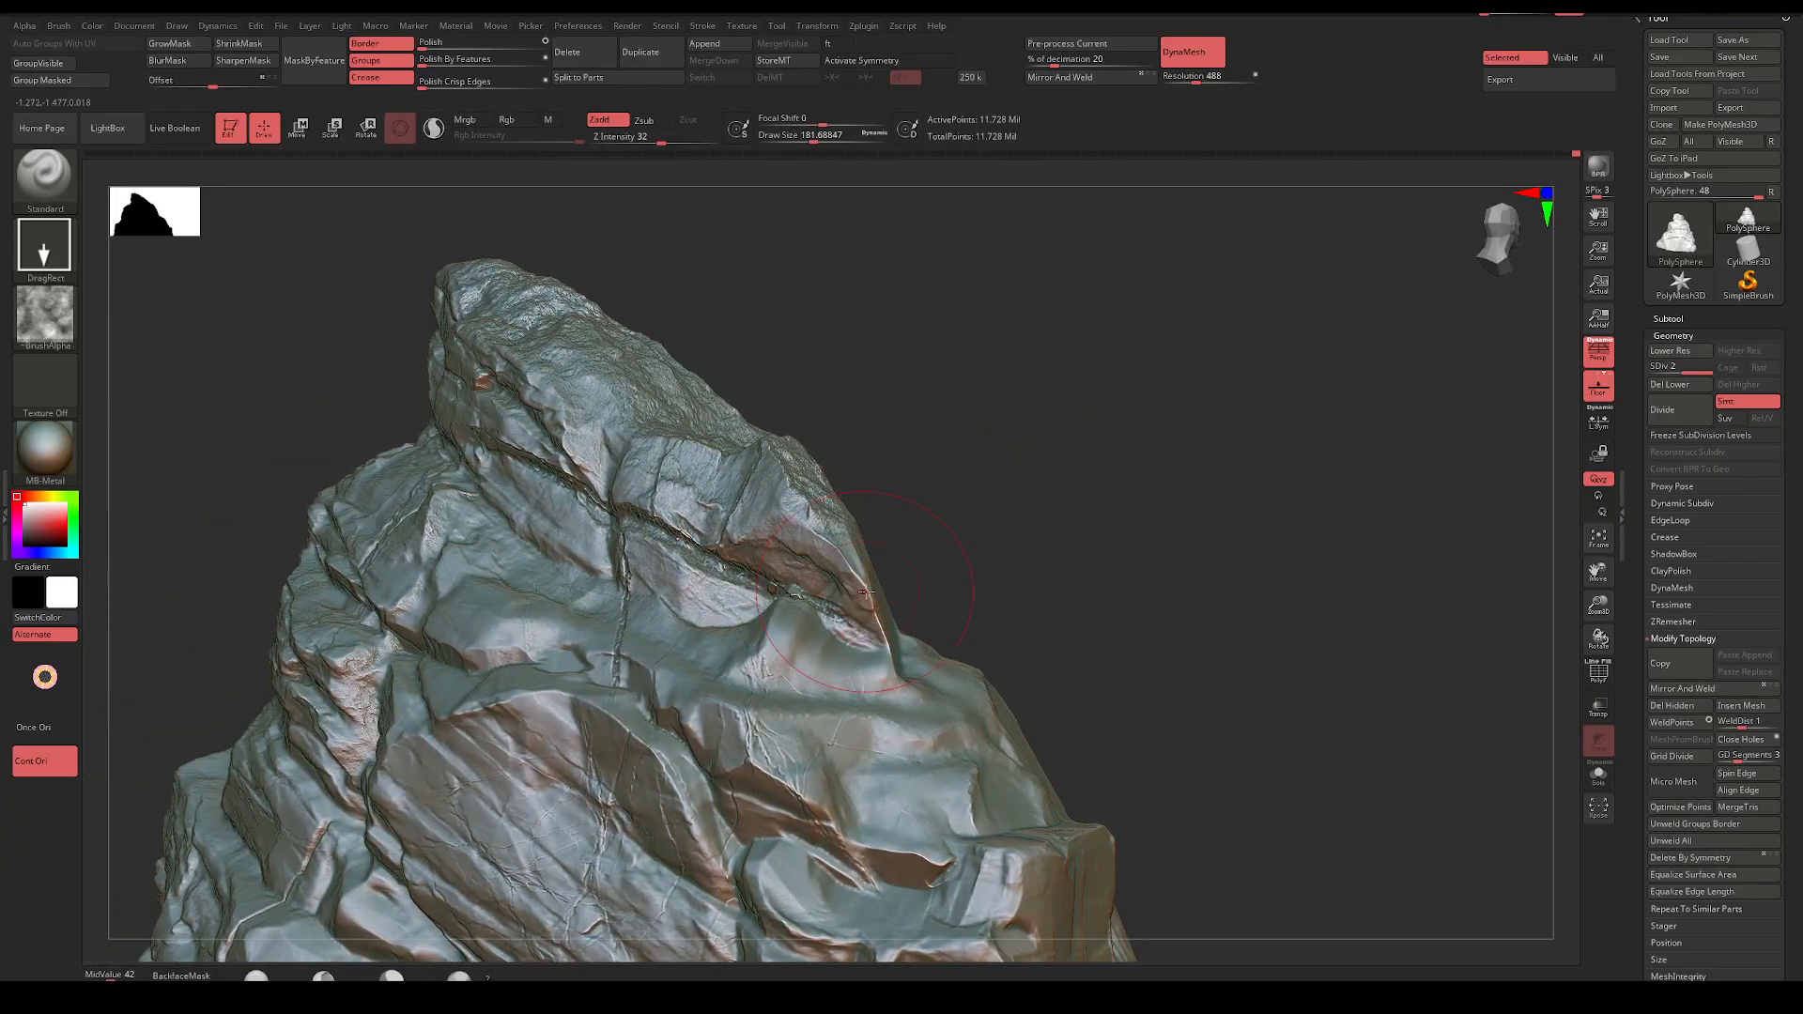
{"action": "mouse_move", "coordinate": [915, 811]}
{"action": "left_mouse_down"}
{"action": "mouse_move", "coordinate": [1079, 564]}
{"action": "mouse_move", "coordinate": [1189, 461]}
{"action": "mouse_move", "coordinate": [1098, 467]}
{"action": "mouse_move", "coordinate": [1167, 470]}
{"action": "mouse_move", "coordinate": [1129, 289]}
{"action": "left_mouse_up"}
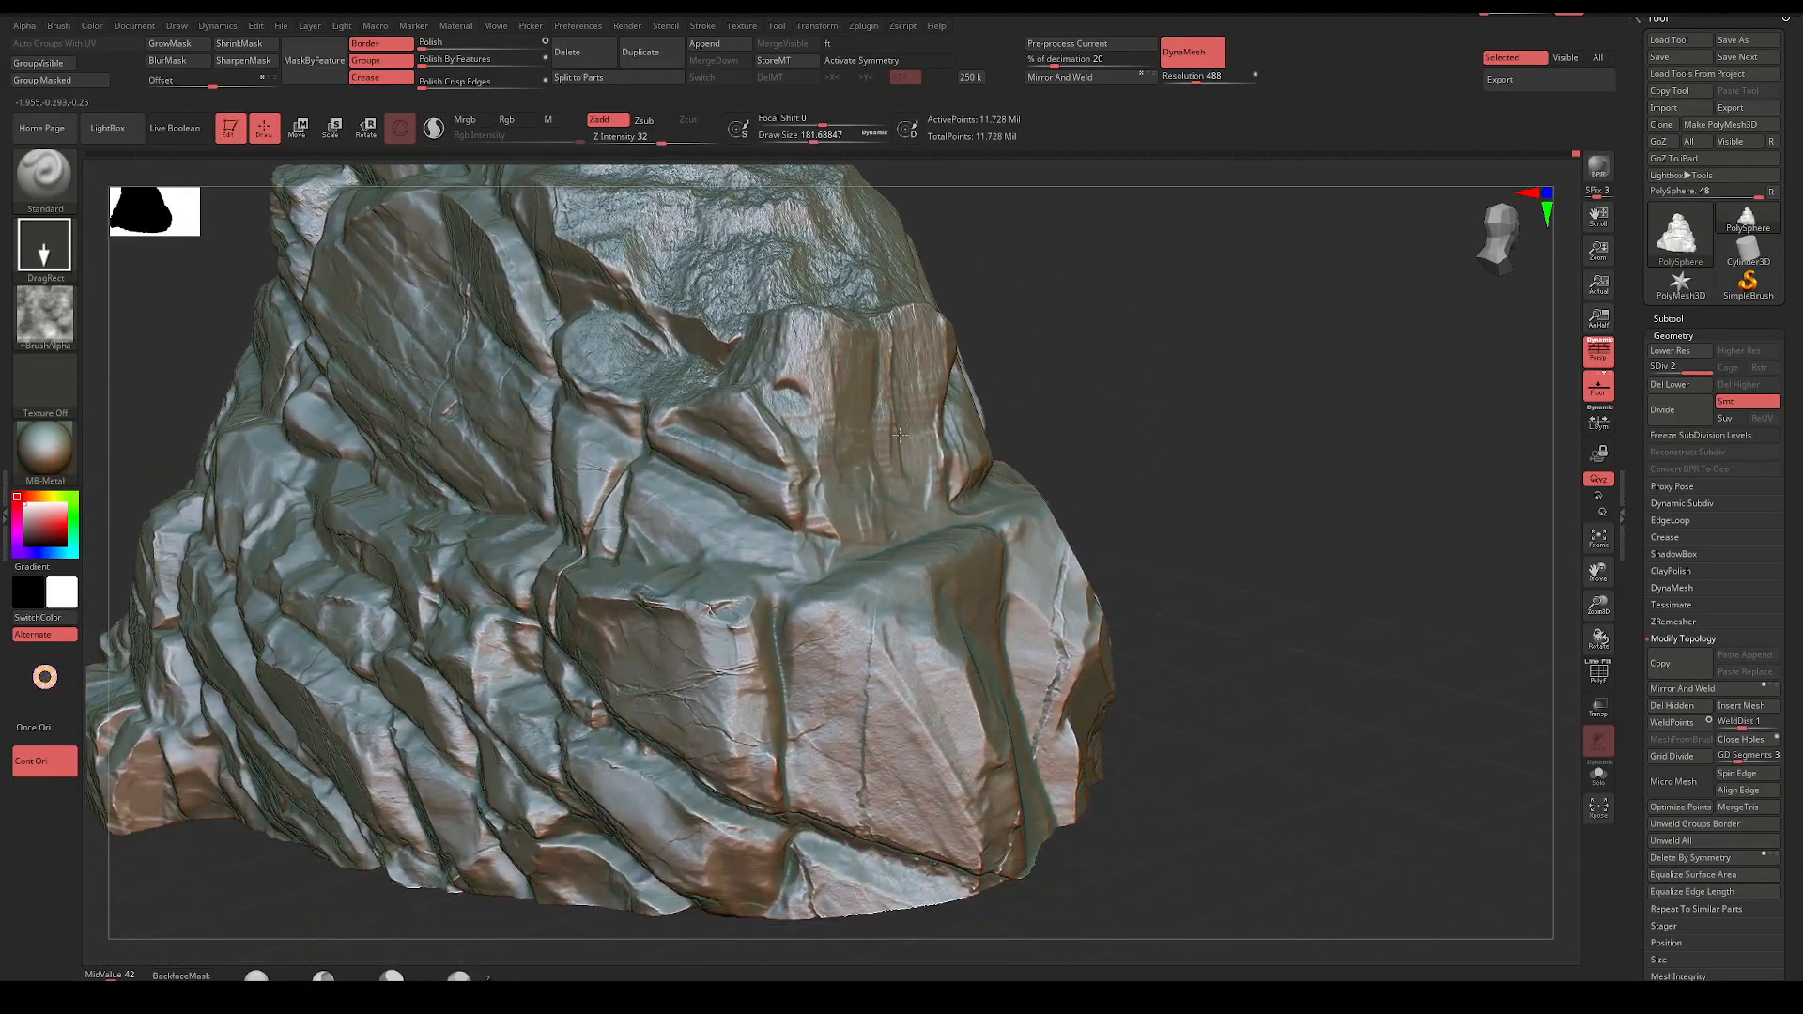
{"action": "mouse_move", "coordinate": [882, 408]}
{"action": "left_mouse_down"}
{"action": "mouse_move", "coordinate": [1104, 516]}
{"action": "mouse_move", "coordinate": [1228, 523]}
{"action": "mouse_move", "coordinate": [1151, 570]}
{"action": "left_mouse_up"}
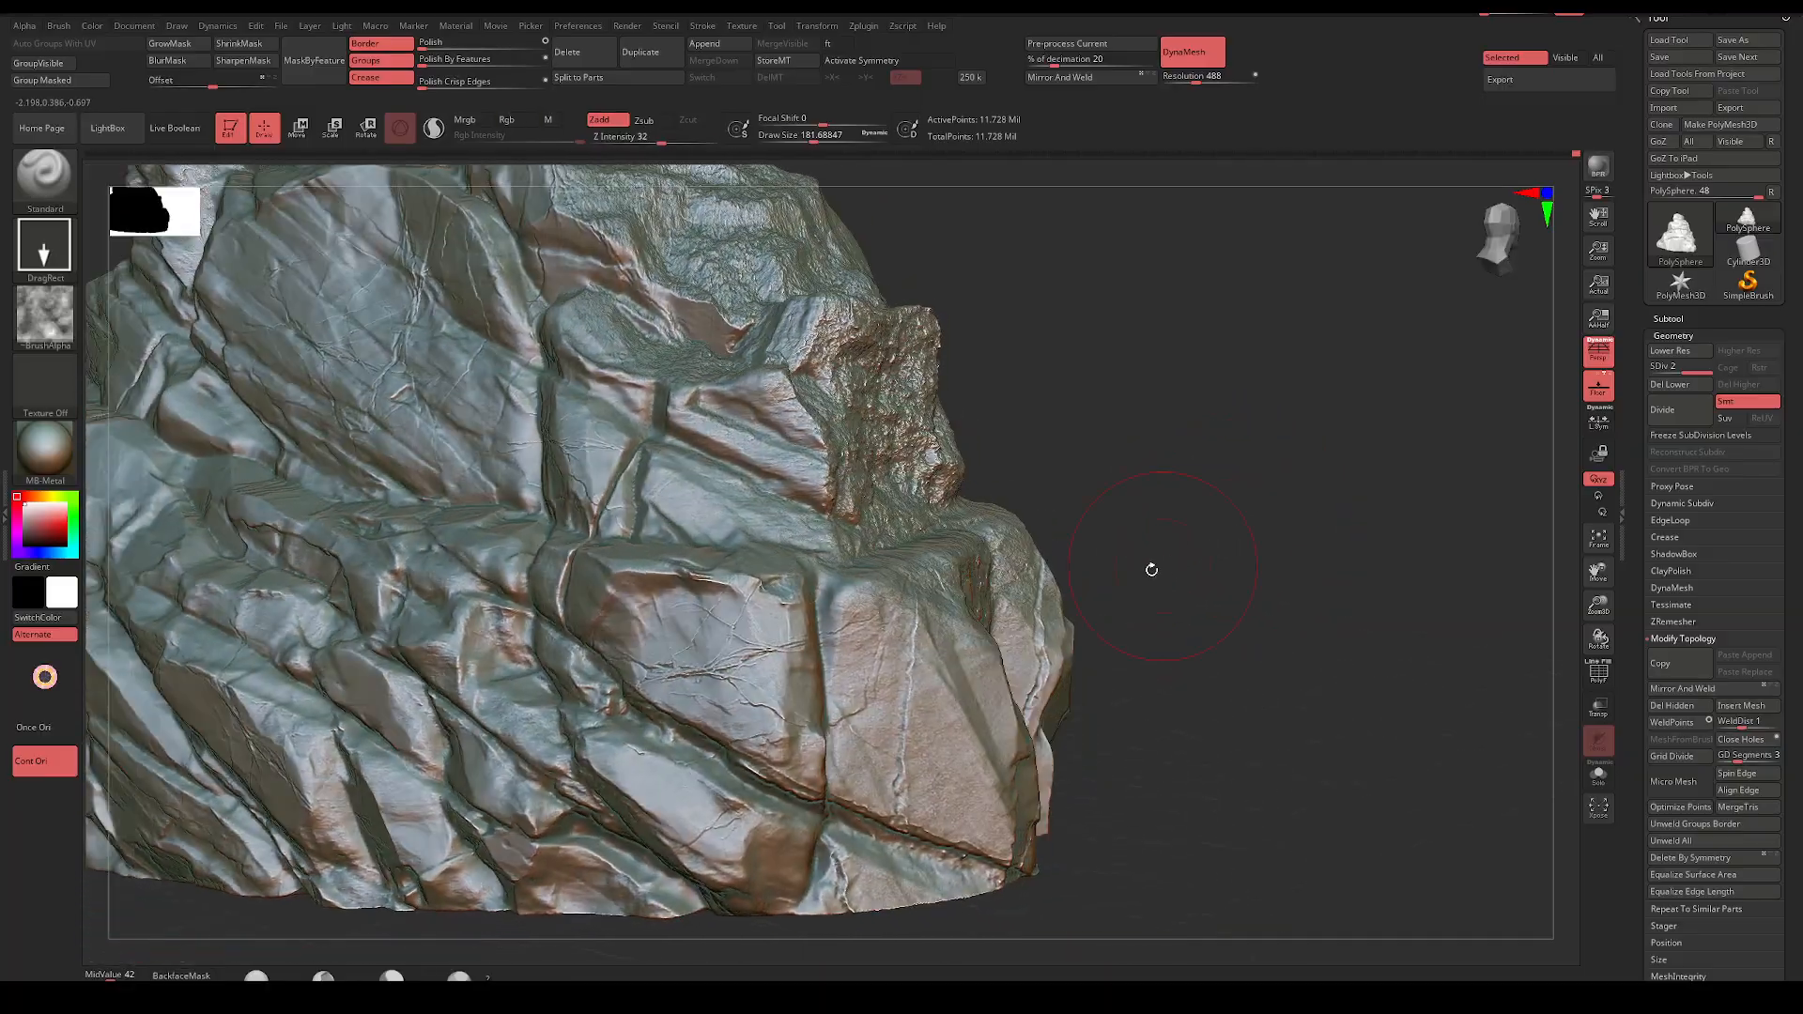
Undo the strong granite stamps on the lower-right block and restamp it at Z Intensity 28
{"action": "left_click_drag", "start_coordinate": [1211, 723], "coordinate": [1189, 891]}
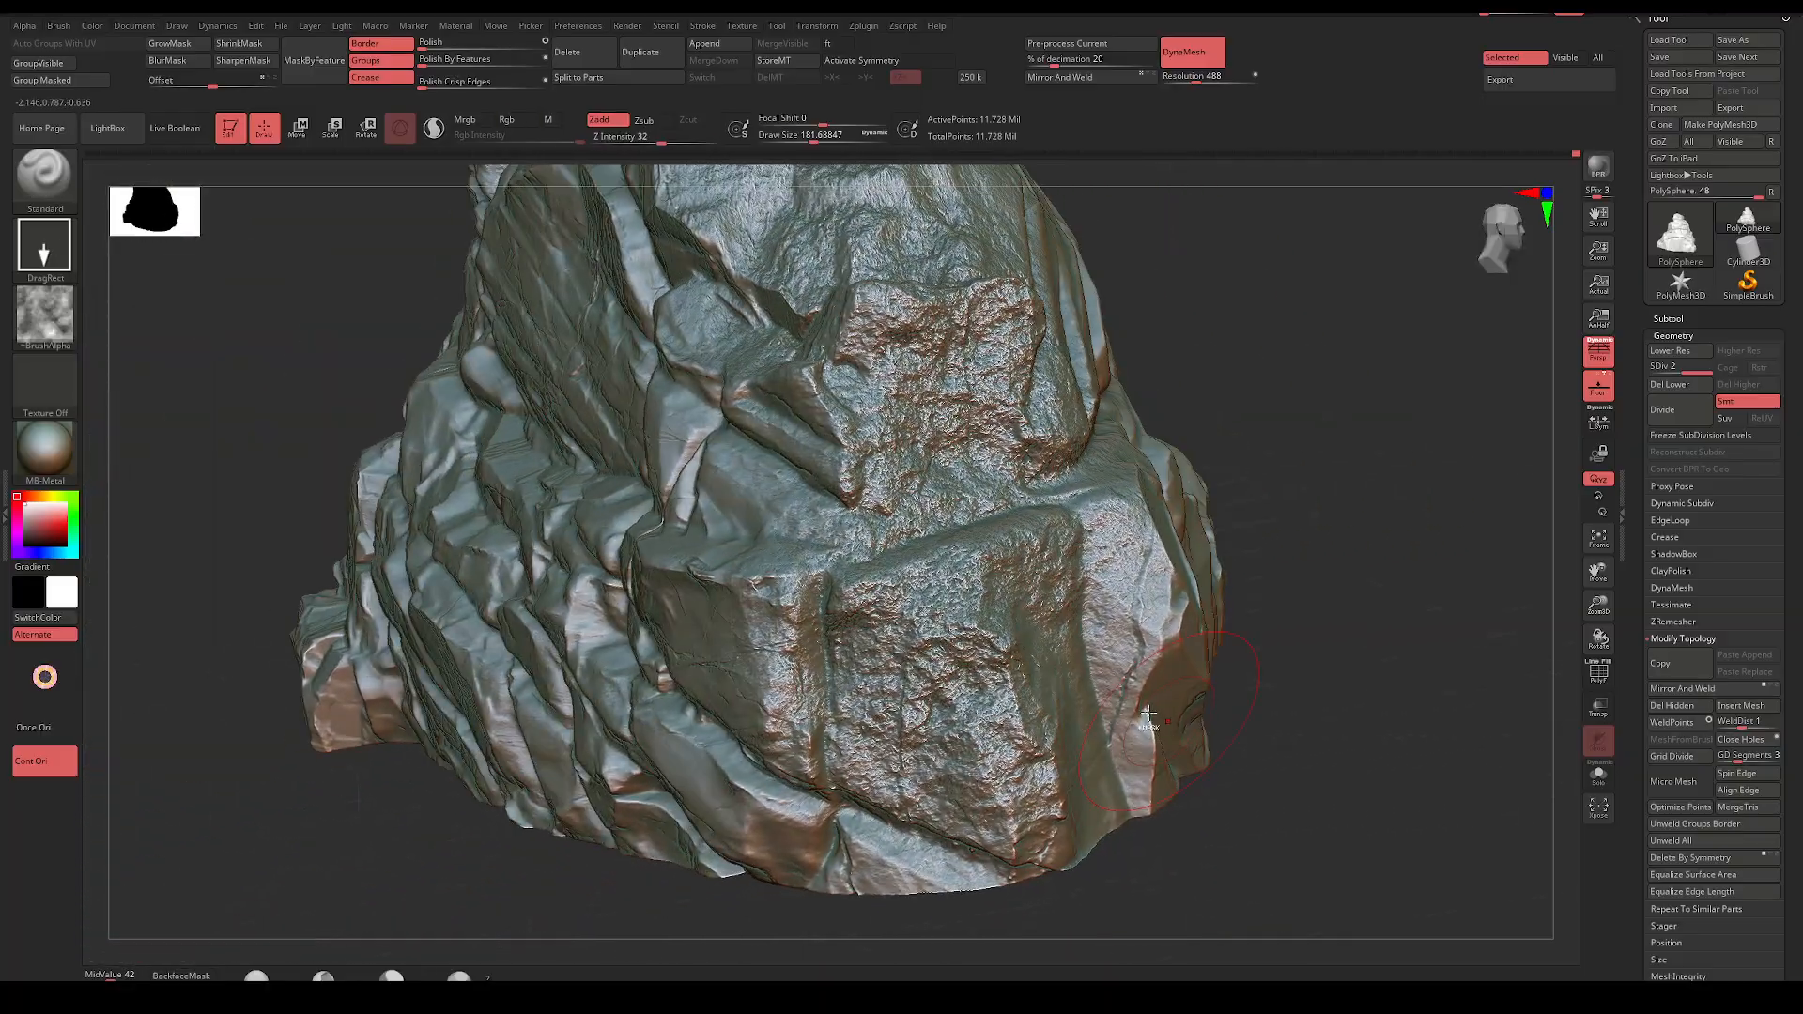
{"action": "key", "text": "ctrl+z"}
{"action": "key", "text": "ctrl+z"}
{"action": "left_click_drag", "start_coordinate": [831, 648], "coordinate": [1140, 714]}
{"action": "mouse_move", "coordinate": [1060, 906]}
{"action": "left_mouse_down"}
{"action": "mouse_move", "coordinate": [1182, 887]}
{"action": "mouse_move", "coordinate": [1171, 800]}
{"action": "mouse_move", "coordinate": [1080, 751]}
{"action": "mouse_move", "coordinate": [1032, 761]}
{"action": "left_mouse_up"}
{"action": "key", "text": "space"}
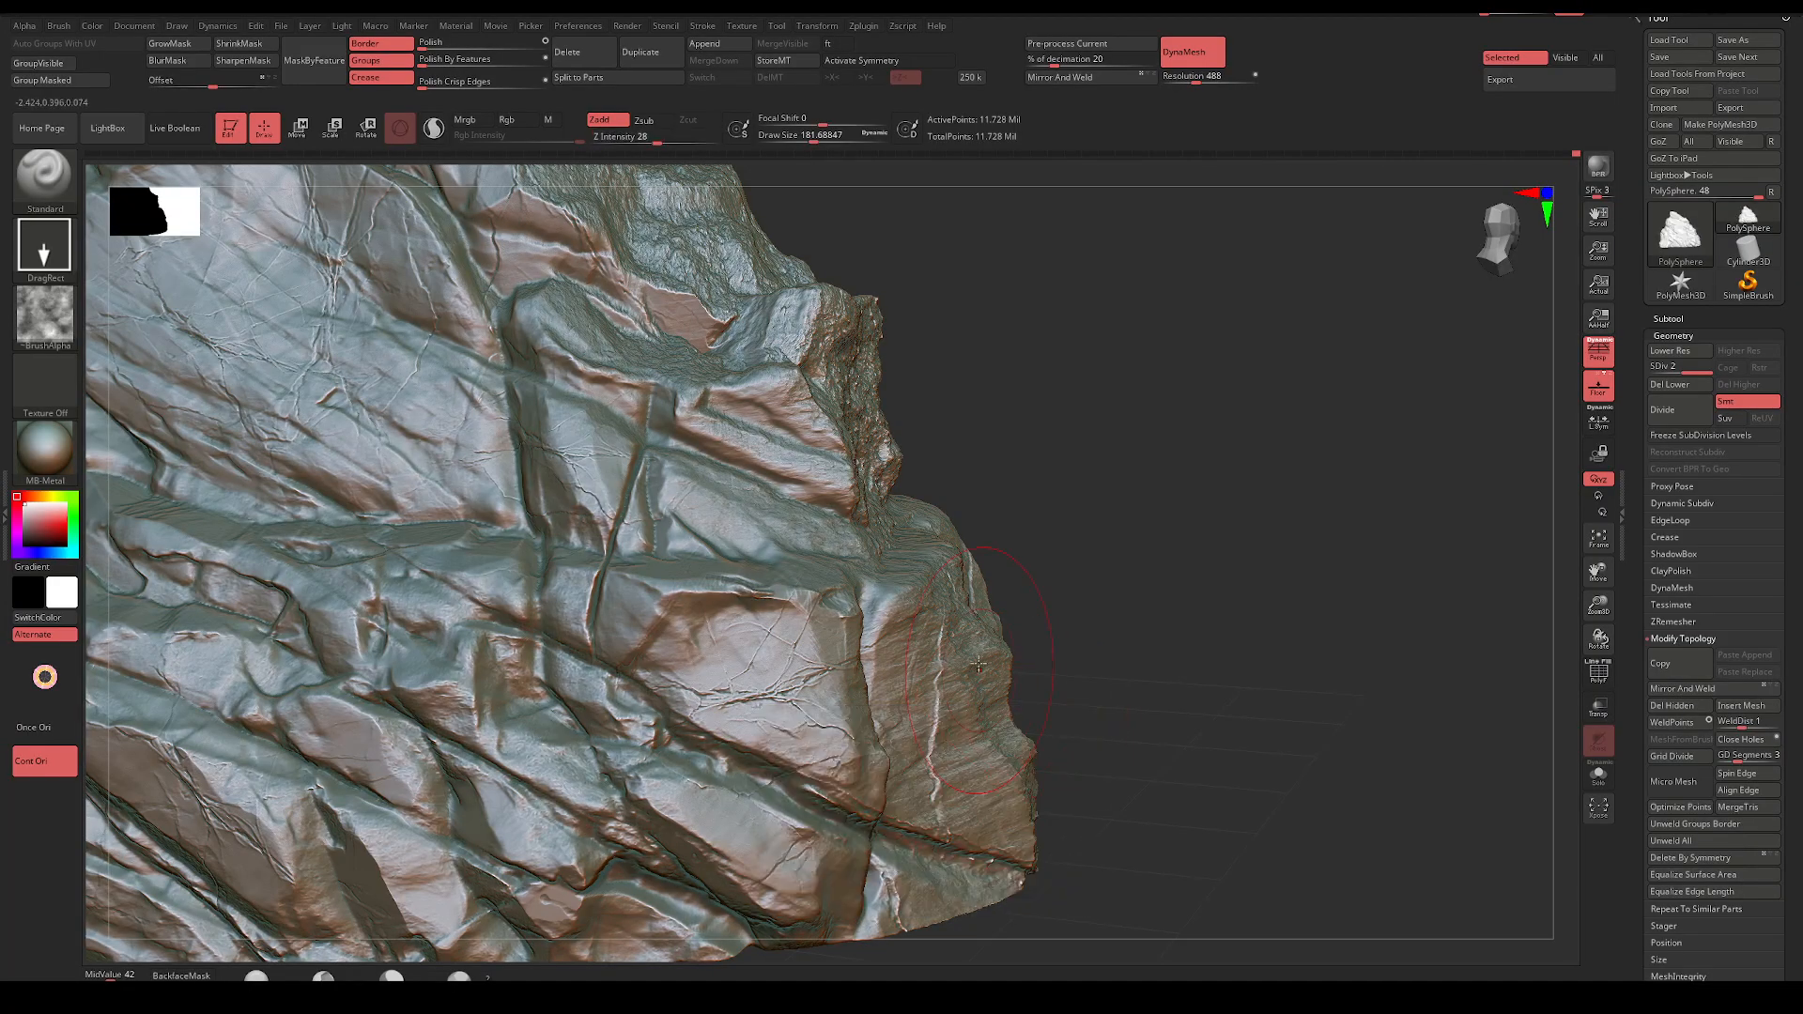
{"action": "mouse_move", "coordinate": [1156, 730]}
{"action": "left_mouse_down", "text": "alt"}
{"action": "mouse_move", "coordinate": [1157, 657]}
{"action": "mouse_move", "coordinate": [1127, 714]}
{"action": "left_mouse_up", "text": "alt"}
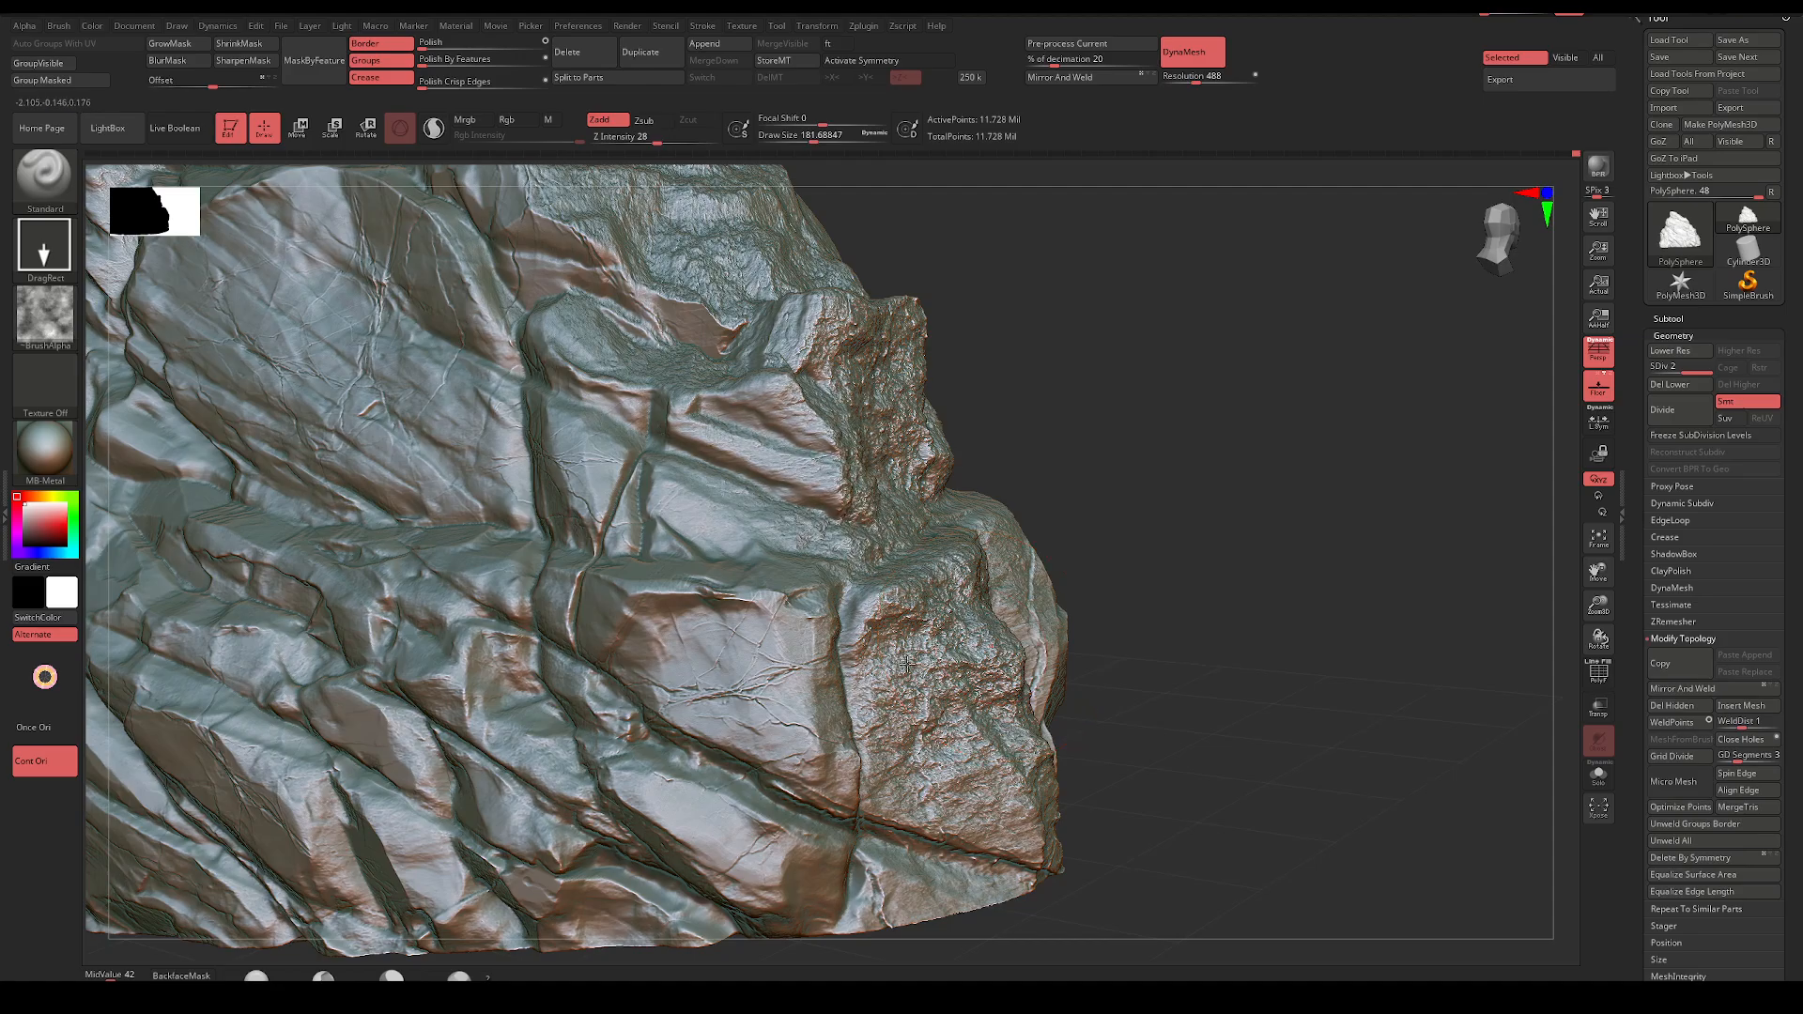
{"action": "left_click_drag", "start_coordinate": [1153, 420], "coordinate": [1096, 783], "text": "alt"}
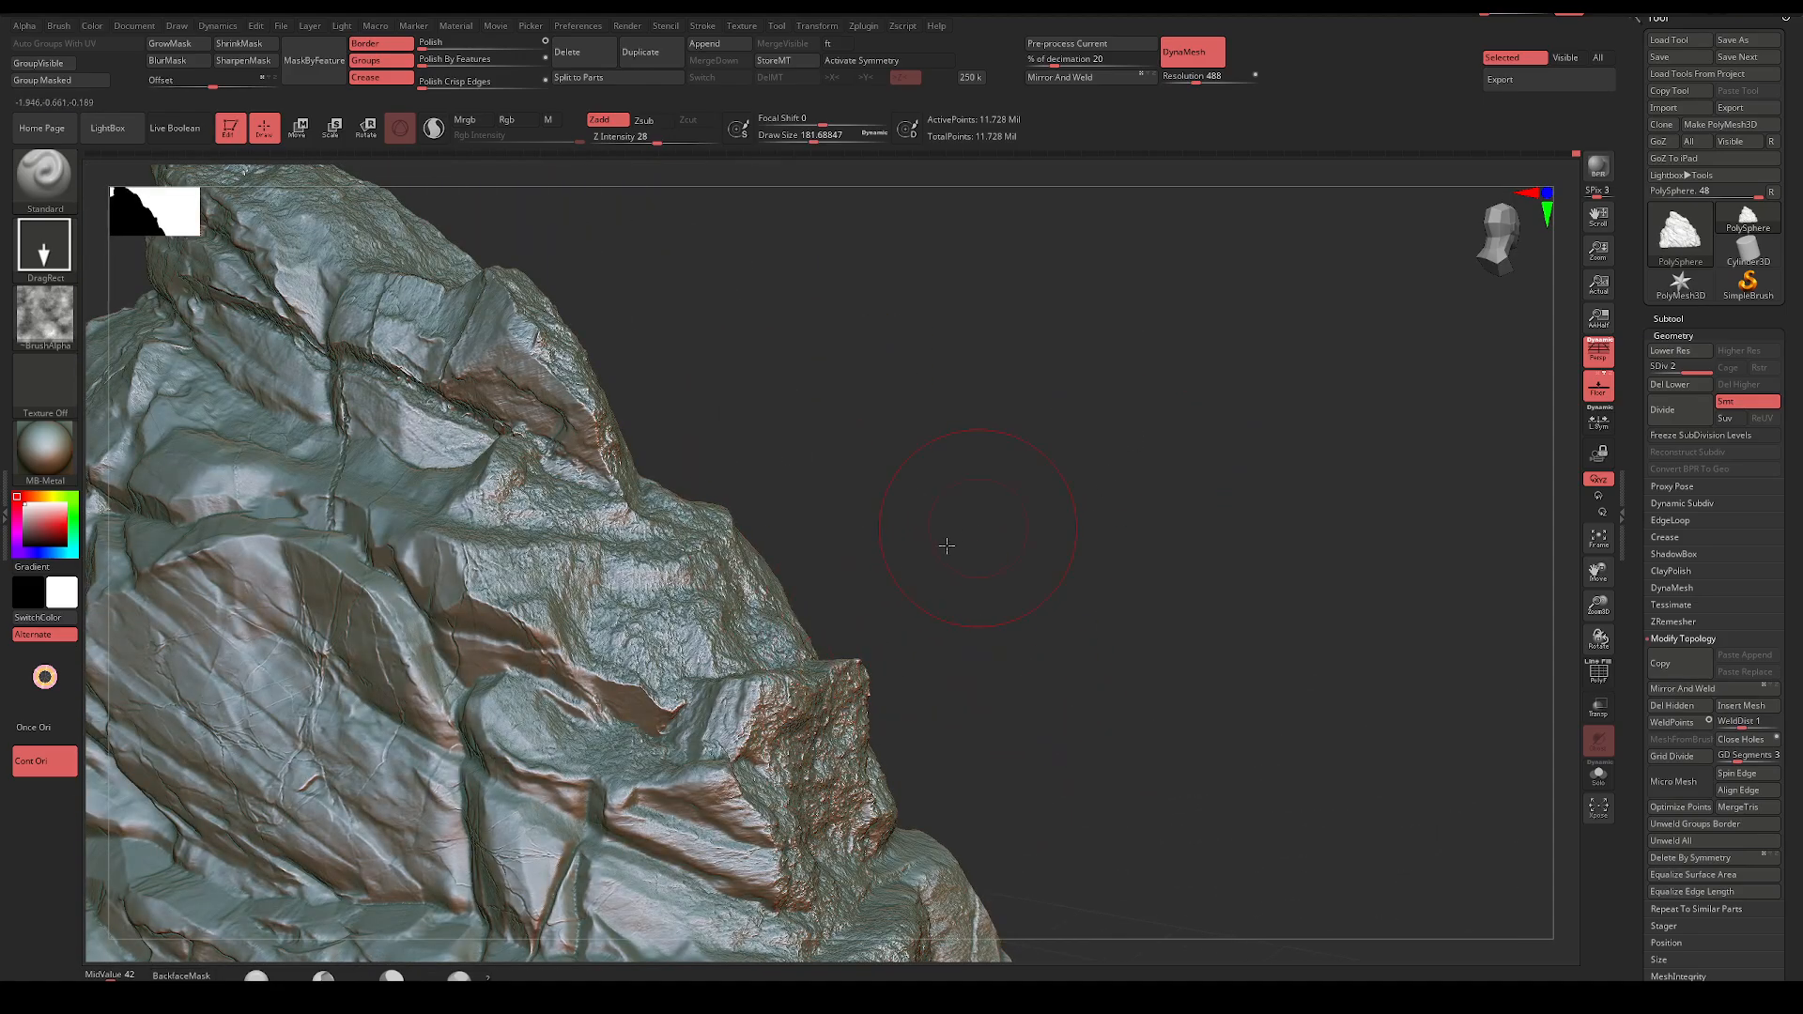
Undo the rough granite stamp on the front lower-left corner block and restamp it at Z Intensity 14
{"action": "mouse_move", "coordinate": [946, 544]}
{"action": "left_mouse_down"}
{"action": "mouse_move", "coordinate": [996, 511]}
{"action": "mouse_move", "coordinate": [954, 507]}
{"action": "mouse_move", "coordinate": [1240, 414]}
{"action": "mouse_move", "coordinate": [1276, 435]}
{"action": "mouse_move", "coordinate": [1248, 435]}
{"action": "mouse_move", "coordinate": [1384, 350]}
{"action": "mouse_move", "coordinate": [1211, 395]}
{"action": "left_mouse_up"}
{"action": "left_click_drag", "start_coordinate": [577, 709], "coordinate": [789, 737]}
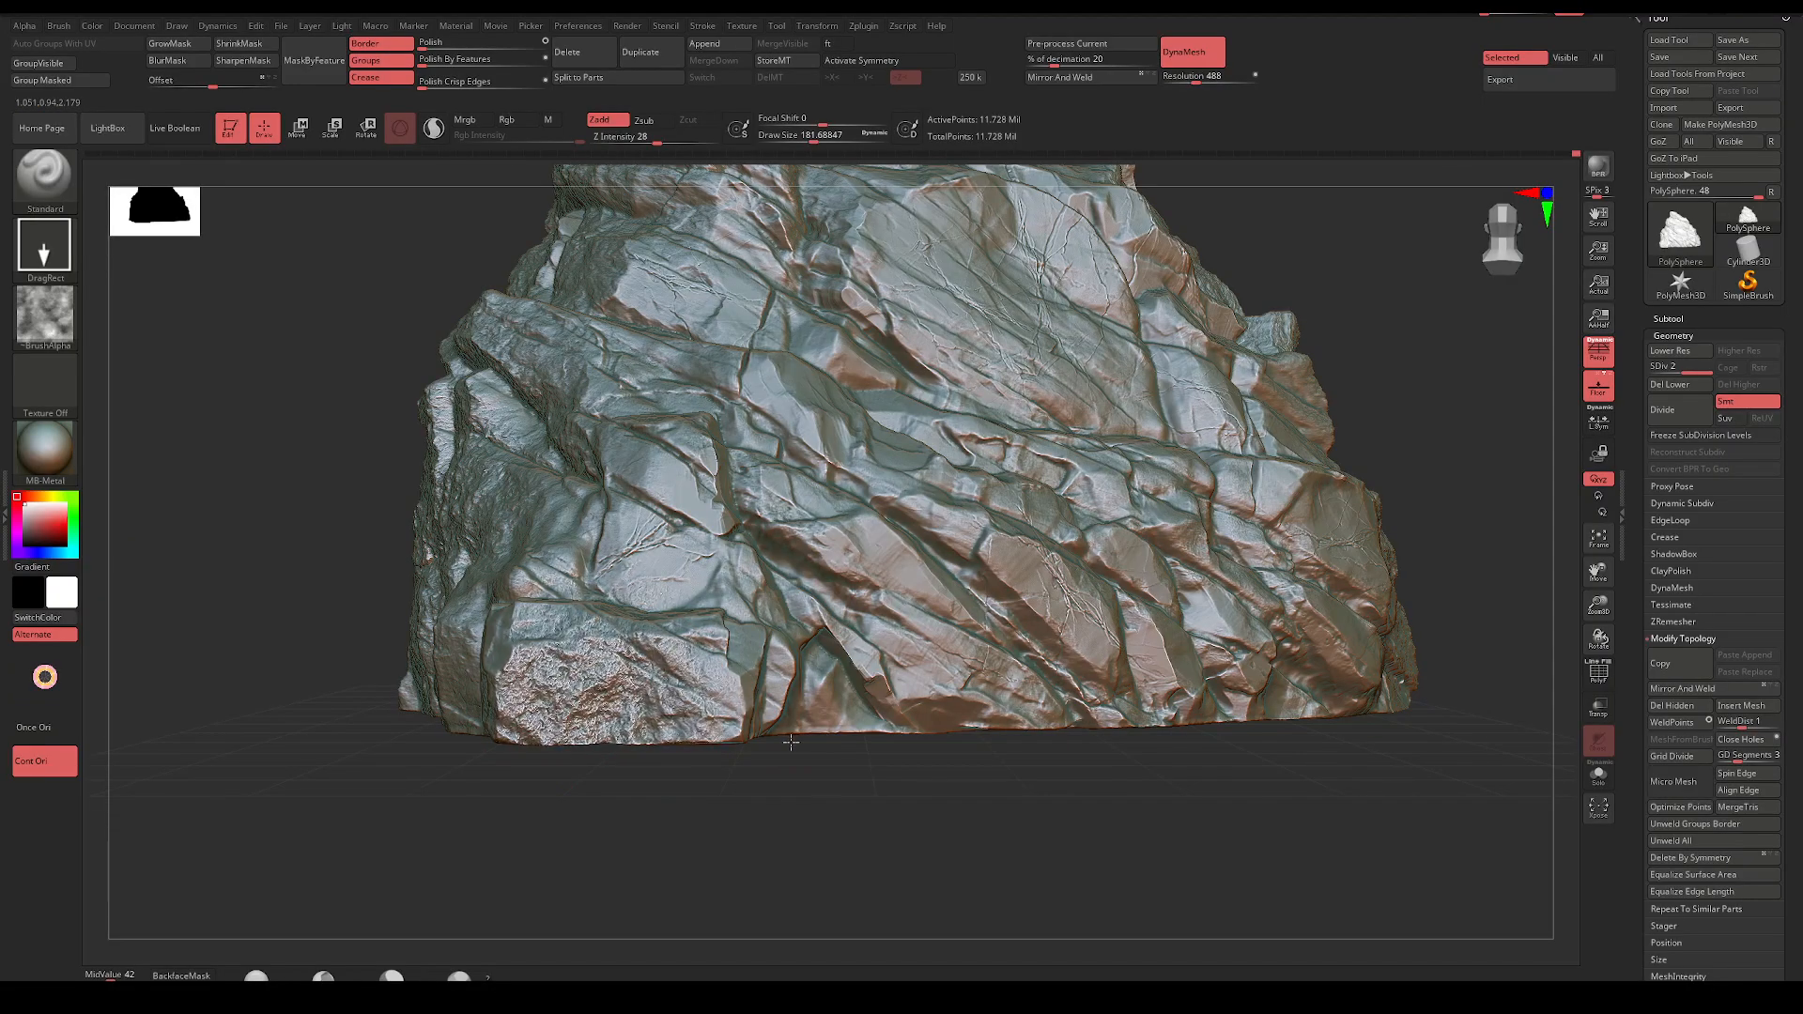
{"action": "key", "text": "ctrl+z"}
{"action": "key", "text": "space"}
{"action": "left_click_drag", "start_coordinate": [696, 779], "coordinate": [895, 660]}
{"action": "left_click_drag", "start_coordinate": [1369, 405], "coordinate": [990, 561]}
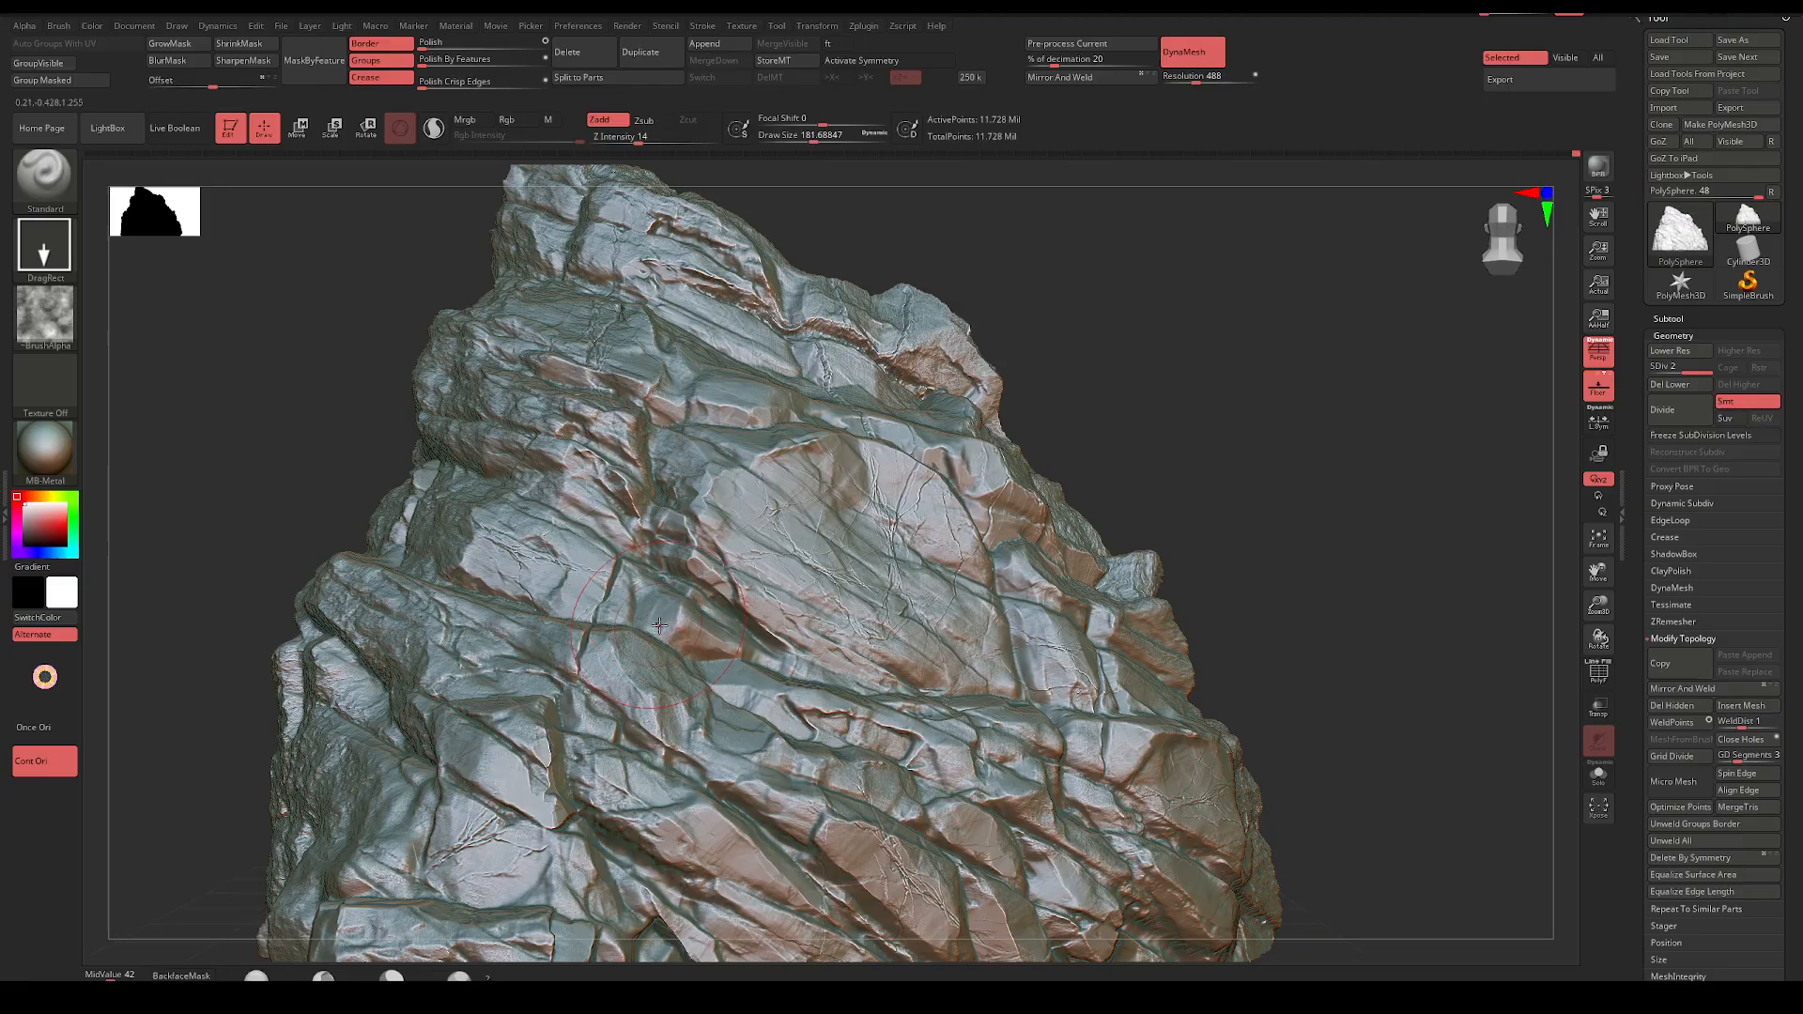
Stamp the granite alpha across the rock's front, setting the Z Intensity to 27 and the Draw Size to about 372
{"action": "key", "text": "space"}
{"action": "left_click_drag", "start_coordinate": [580, 592], "coordinate": [605, 596]}
{"action": "mouse_move", "coordinate": [866, 541]}
{"action": "left_mouse_down"}
{"action": "mouse_move", "coordinate": [1159, 431]}
{"action": "mouse_move", "coordinate": [1108, 526]}
{"action": "left_mouse_up"}
{"action": "key", "text": "space"}
{"action": "left_click_drag", "start_coordinate": [840, 655], "coordinate": [860, 655]}
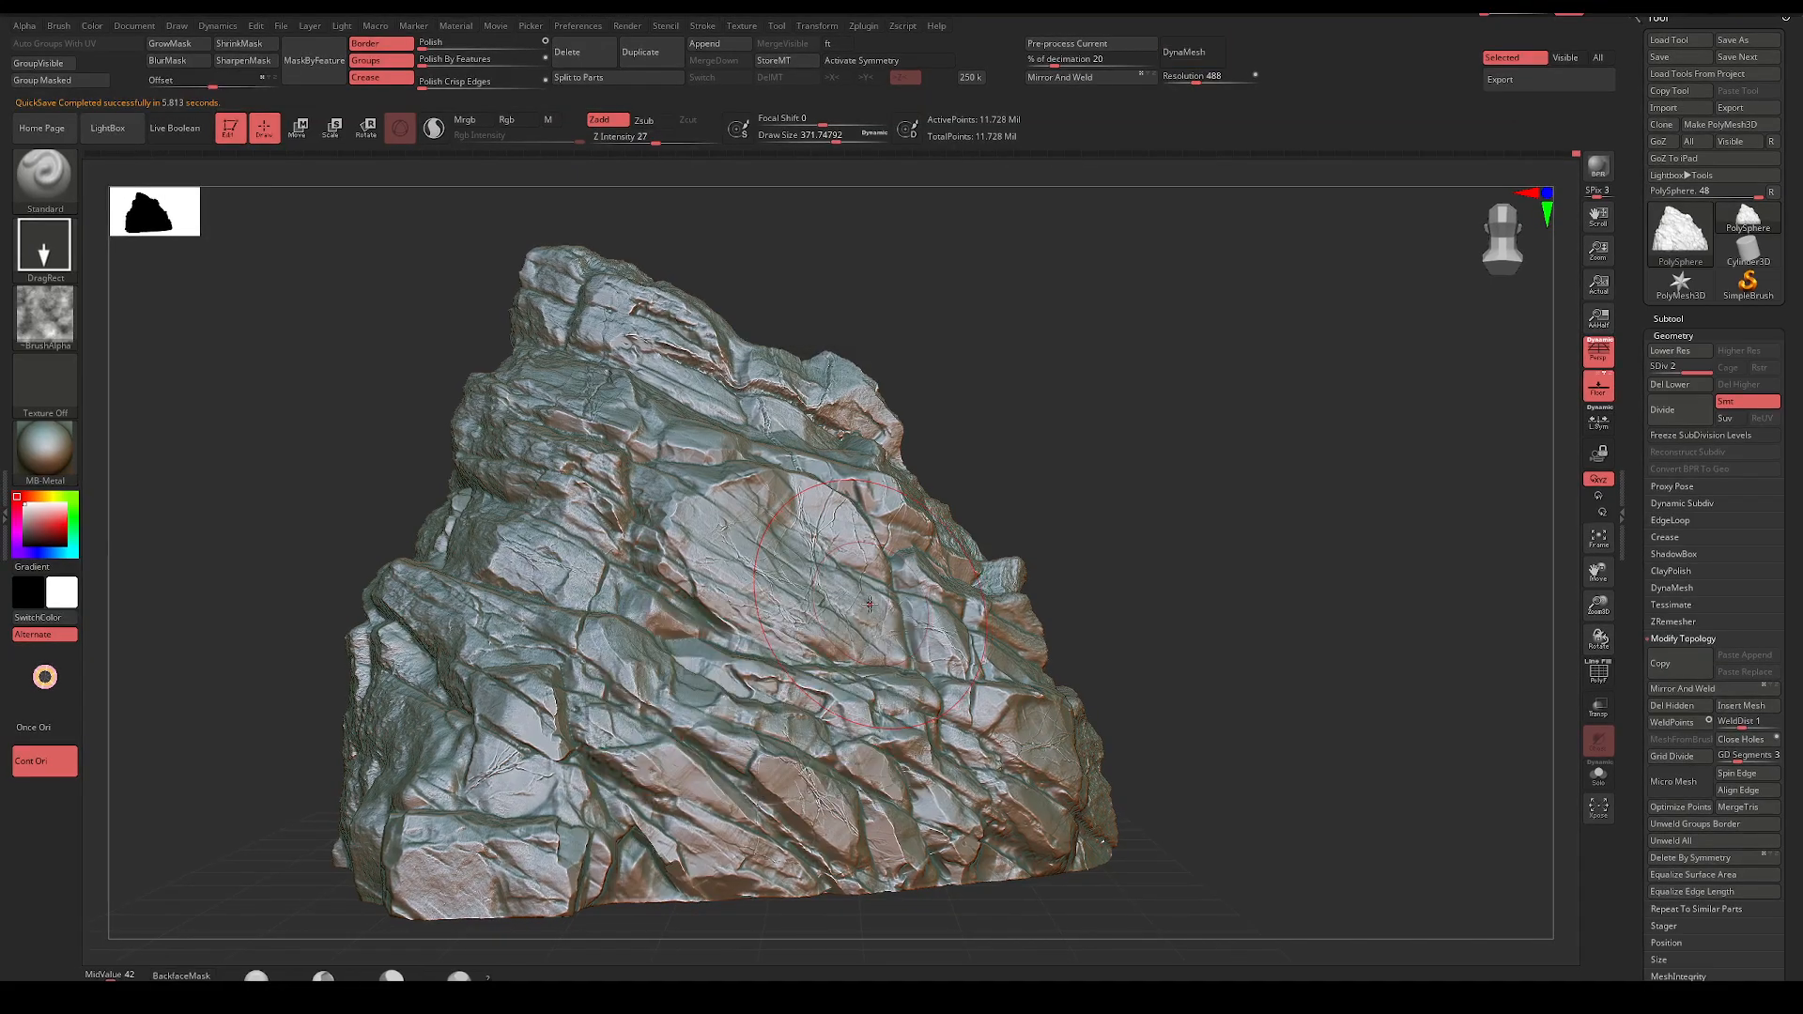
Try a granite stamp on the large central facet, undo it, and reduce the Draw Size to about 187
{"action": "left_click_drag", "start_coordinate": [753, 578], "coordinate": [873, 601]}
{"action": "key", "text": "ctrl+z"}
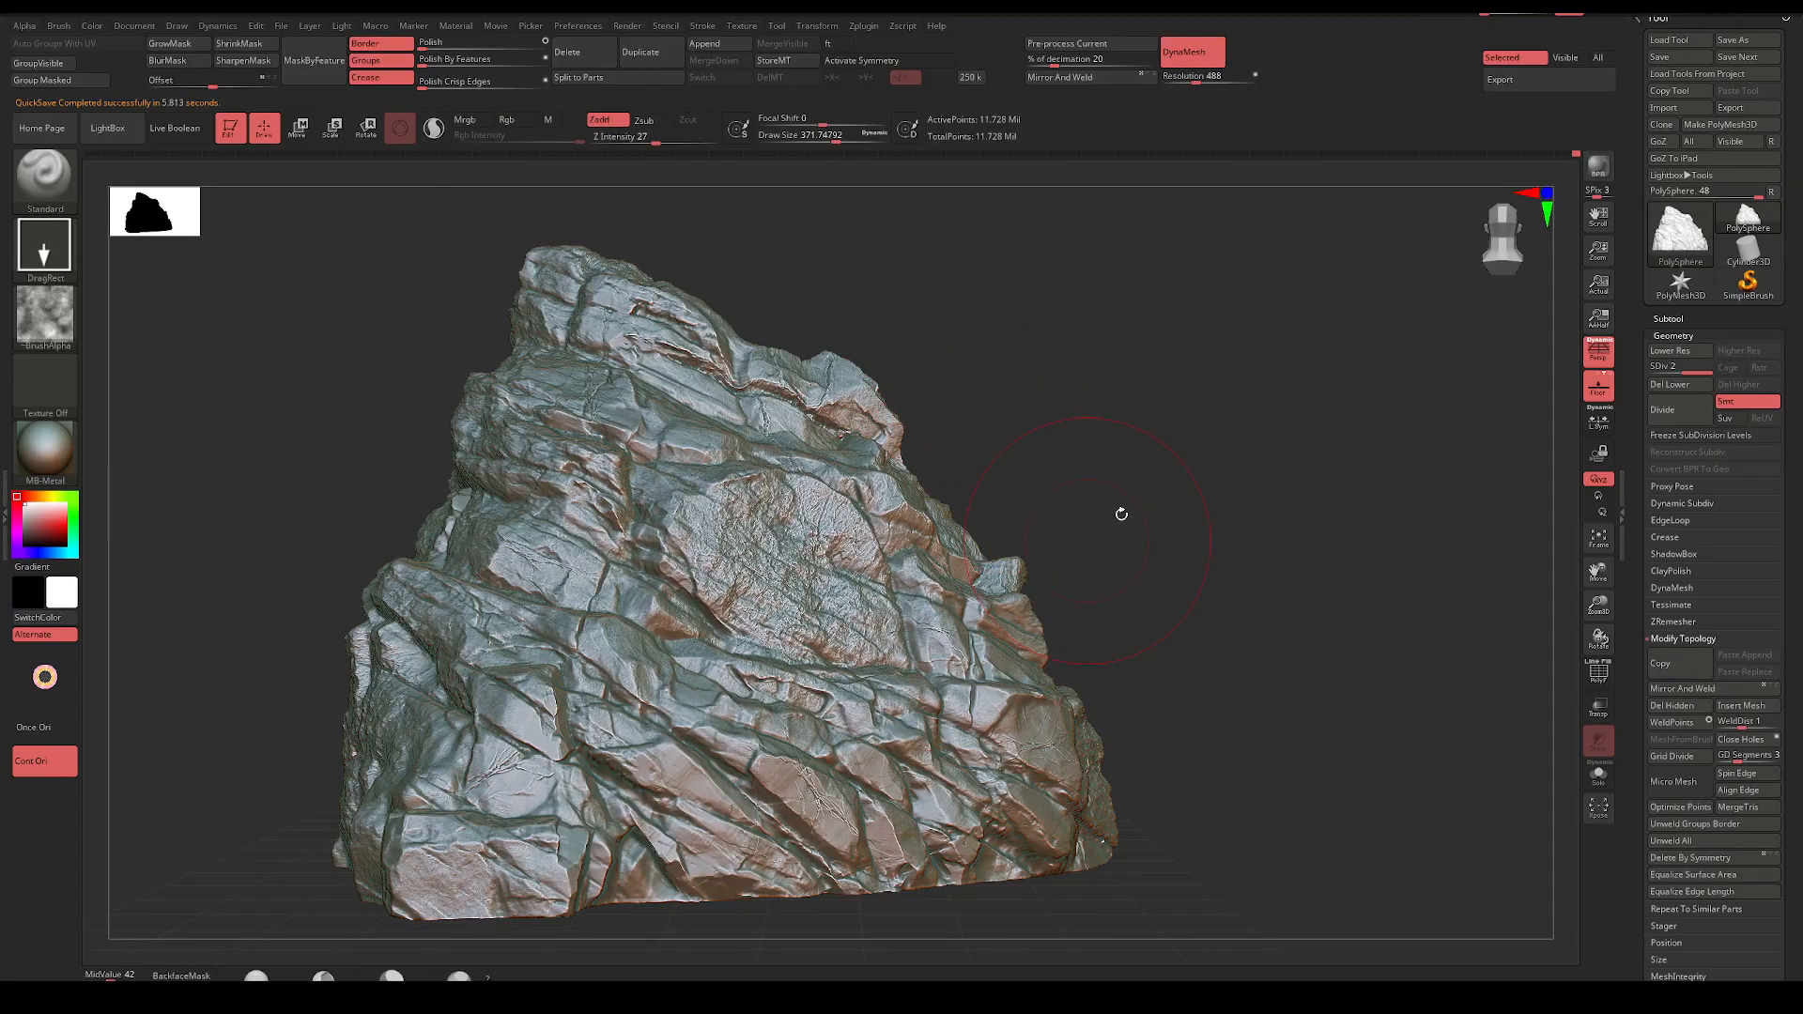
{"action": "left_click_drag", "start_coordinate": [1118, 510], "coordinate": [1115, 514]}
{"action": "key", "text": "space"}
{"action": "left_click_drag", "start_coordinate": [862, 597], "coordinate": [845, 598]}
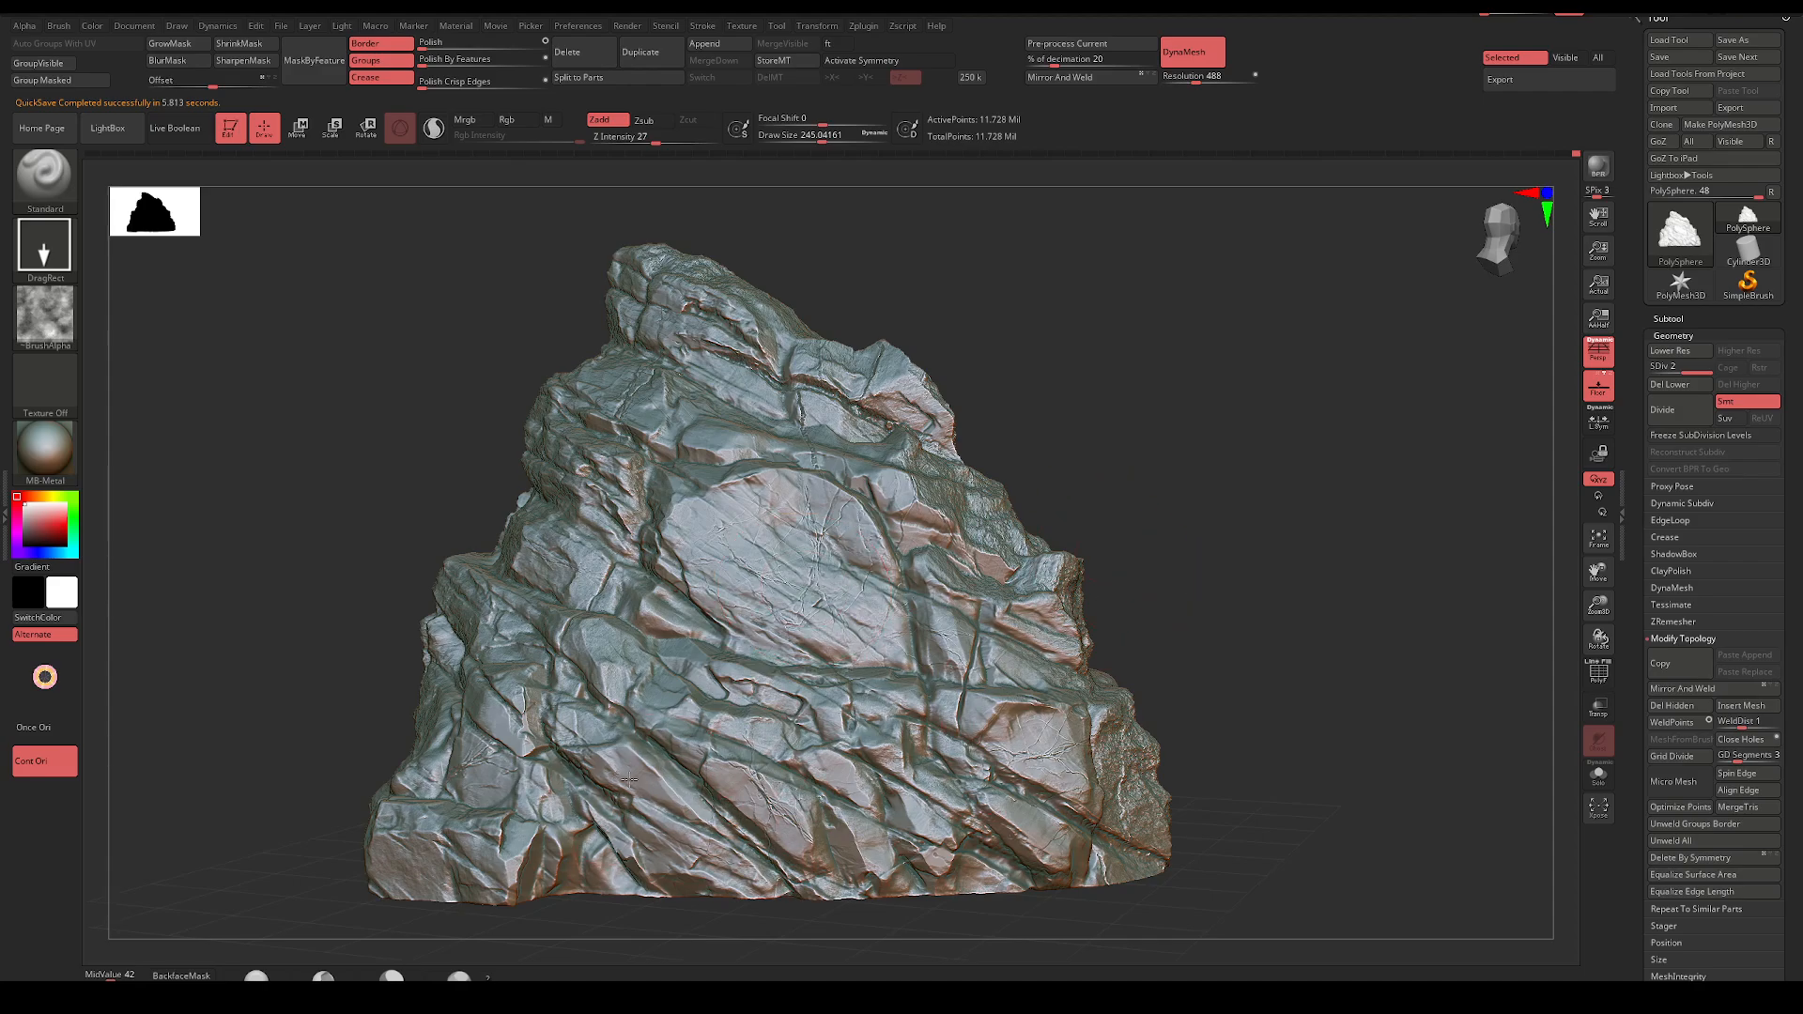
{"action": "key", "text": "space"}
{"action": "left_click_drag", "start_coordinate": [631, 772], "coordinate": [621, 772]}
{"action": "left_click_drag", "start_coordinate": [1212, 540], "coordinate": [1018, 560]}
Select the TrimSmoothBorder brush and set its Draw Size to about 94 and Z Intensity to 52
{"action": "key", "text": "b"}
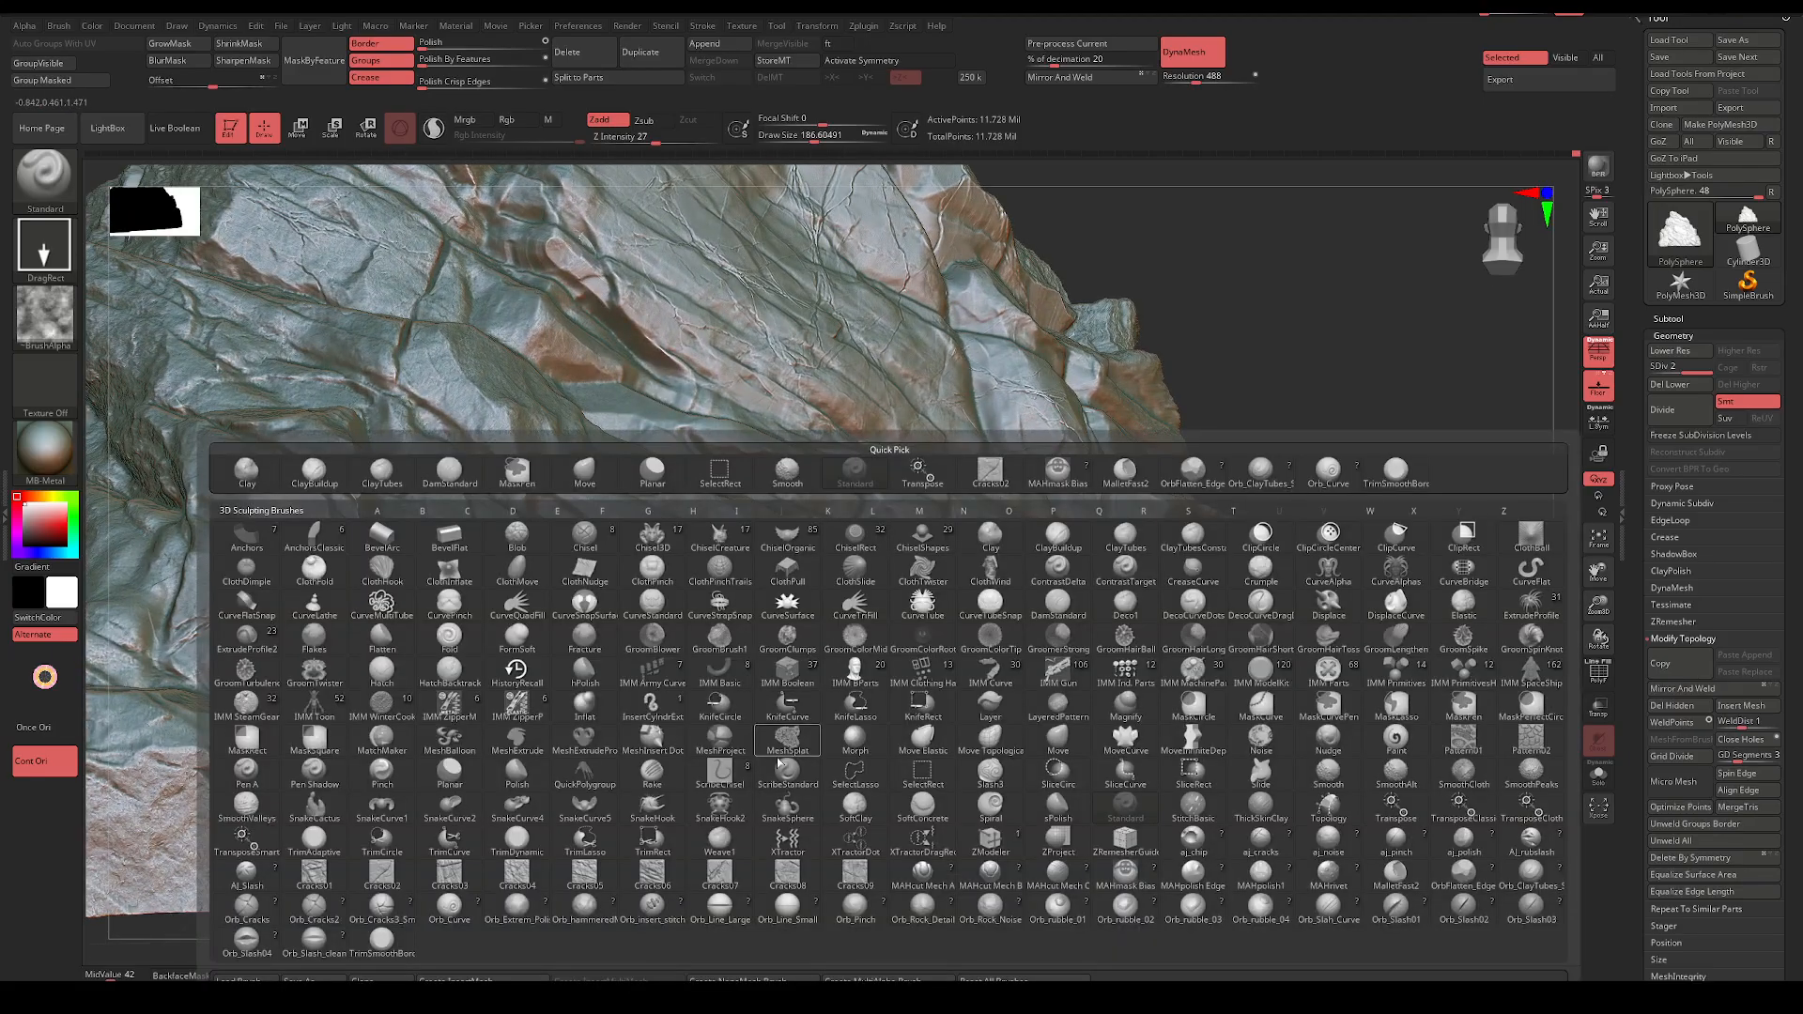
{"action": "left_click", "coordinate": [375, 946]}
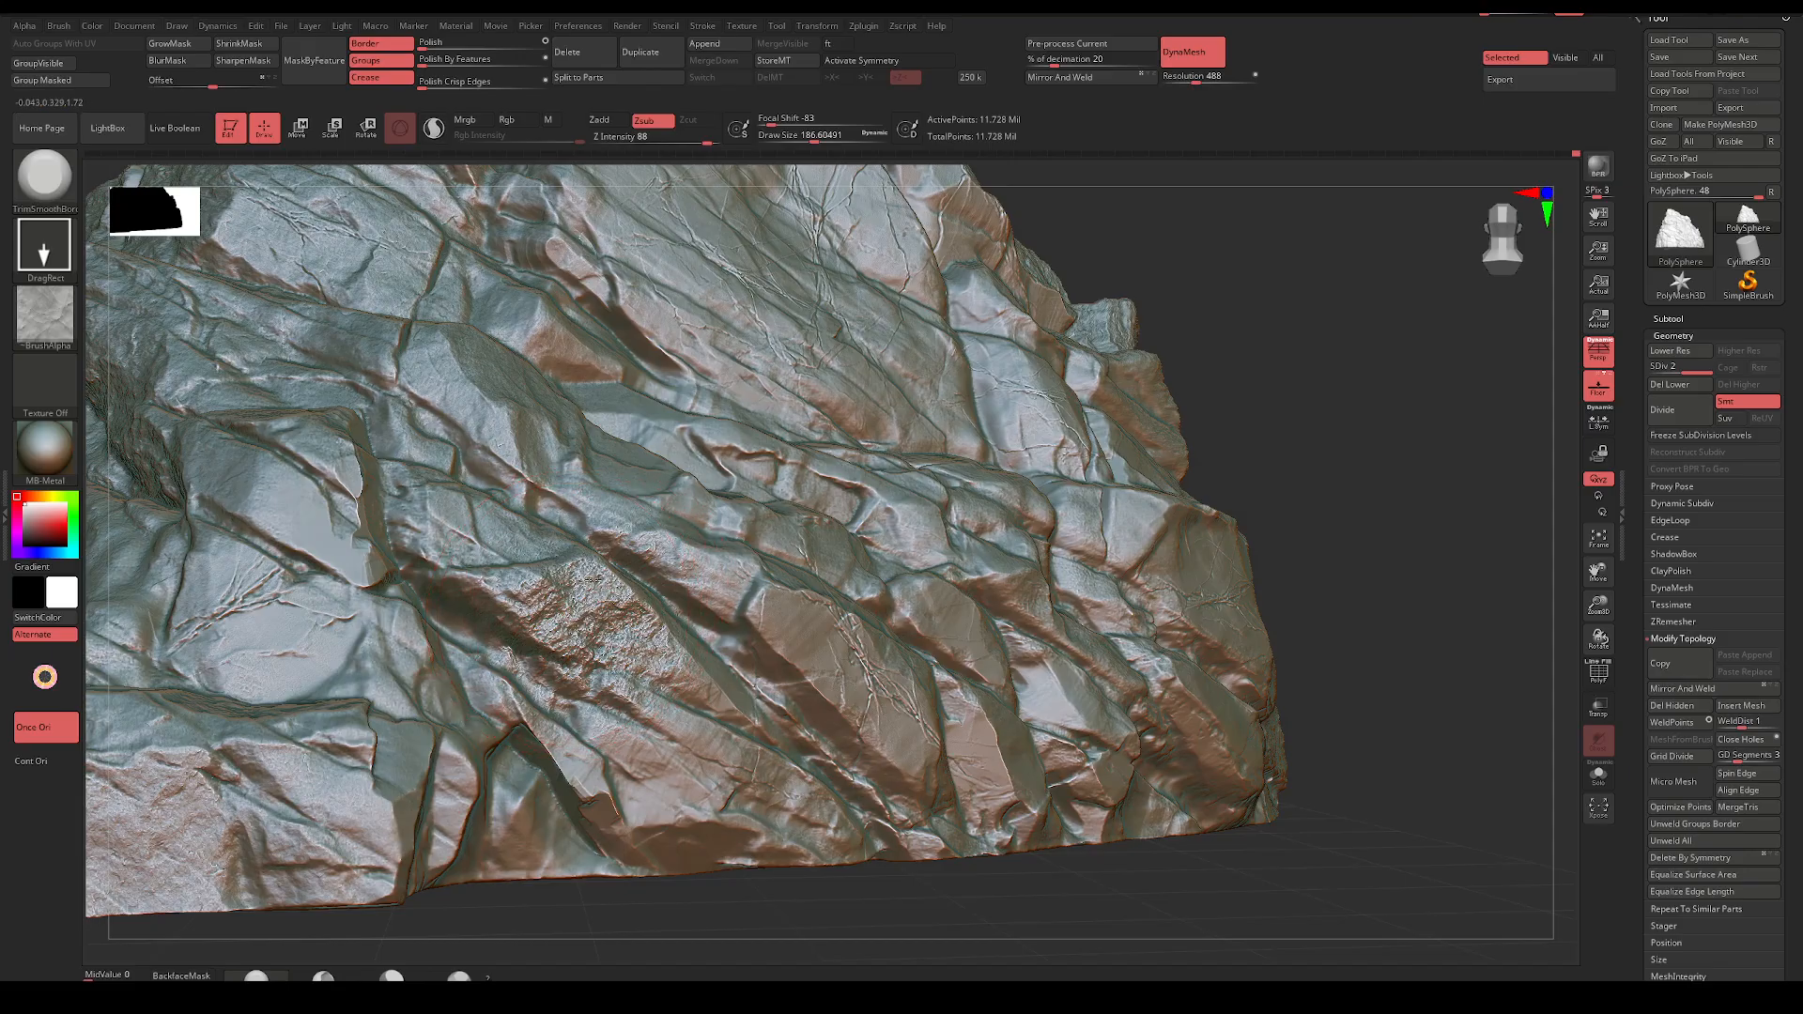
{"action": "key", "text": "space"}
{"action": "mouse_move", "coordinate": [621, 599]}
{"action": "left_mouse_down"}
{"action": "mouse_move", "coordinate": [602, 594]}
{"action": "mouse_move", "coordinate": [612, 560]}
{"action": "mouse_move", "coordinate": [590, 601]}
{"action": "left_mouse_up"}
{"action": "key", "text": "space"}
Give the trim brush the square Alpha 28 and a FreeHand stroke, with a Draw Size of about 51
{"action": "left_click", "coordinate": [44, 315]}
{"action": "left_click", "coordinate": [401, 325]}
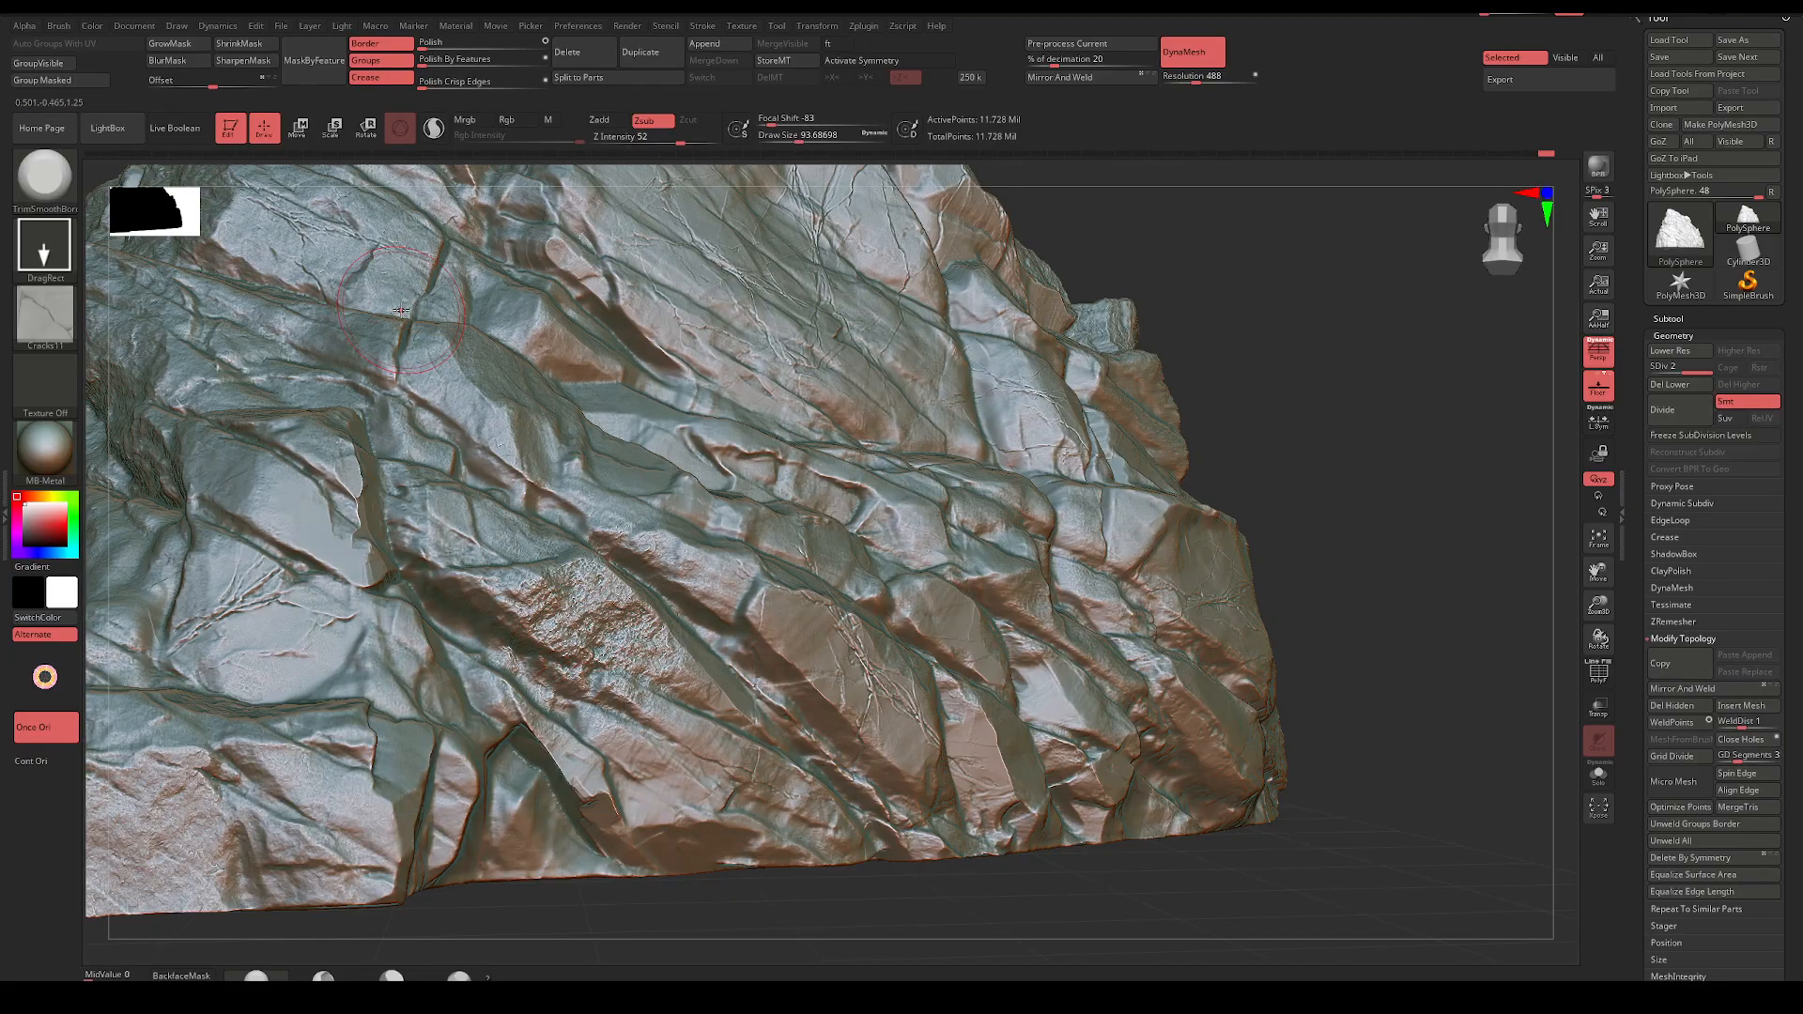
{"action": "left_click", "coordinate": [45, 314]}
{"action": "left_click", "coordinate": [287, 315]}
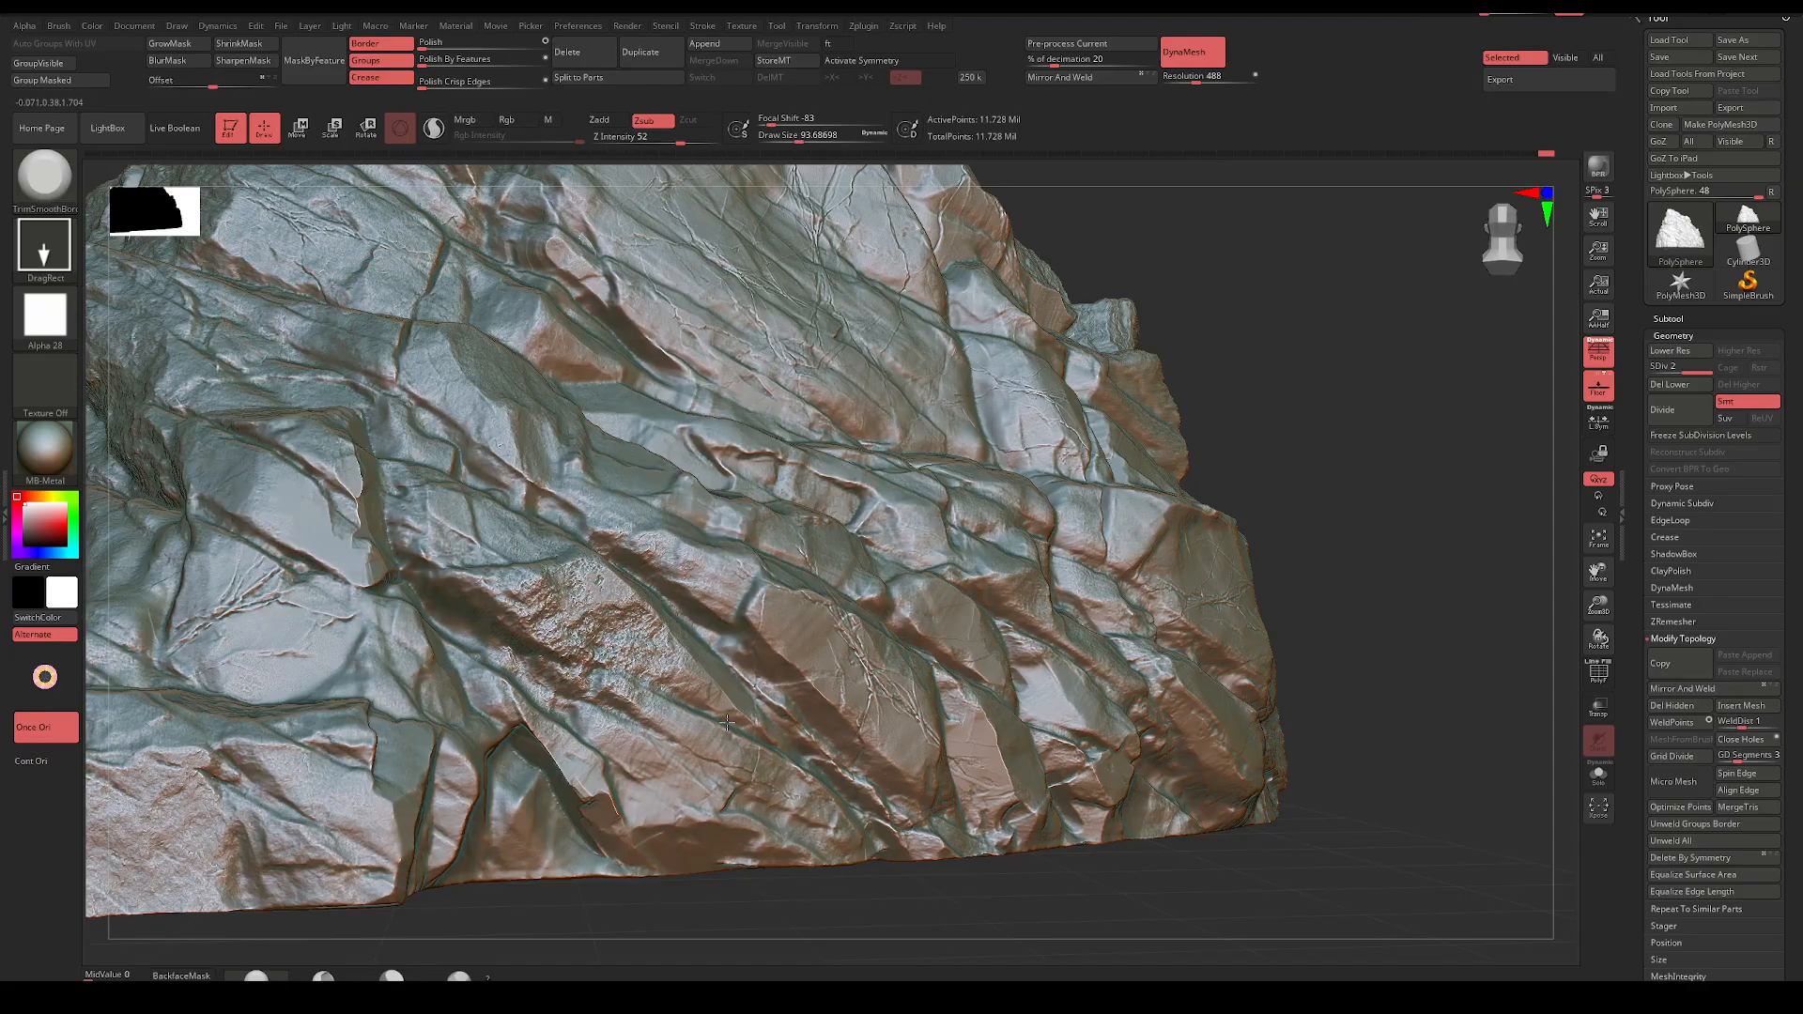
{"action": "left_click", "coordinate": [45, 246]}
{"action": "left_click", "coordinate": [73, 235]}
{"action": "left_click", "coordinate": [67, 251]}
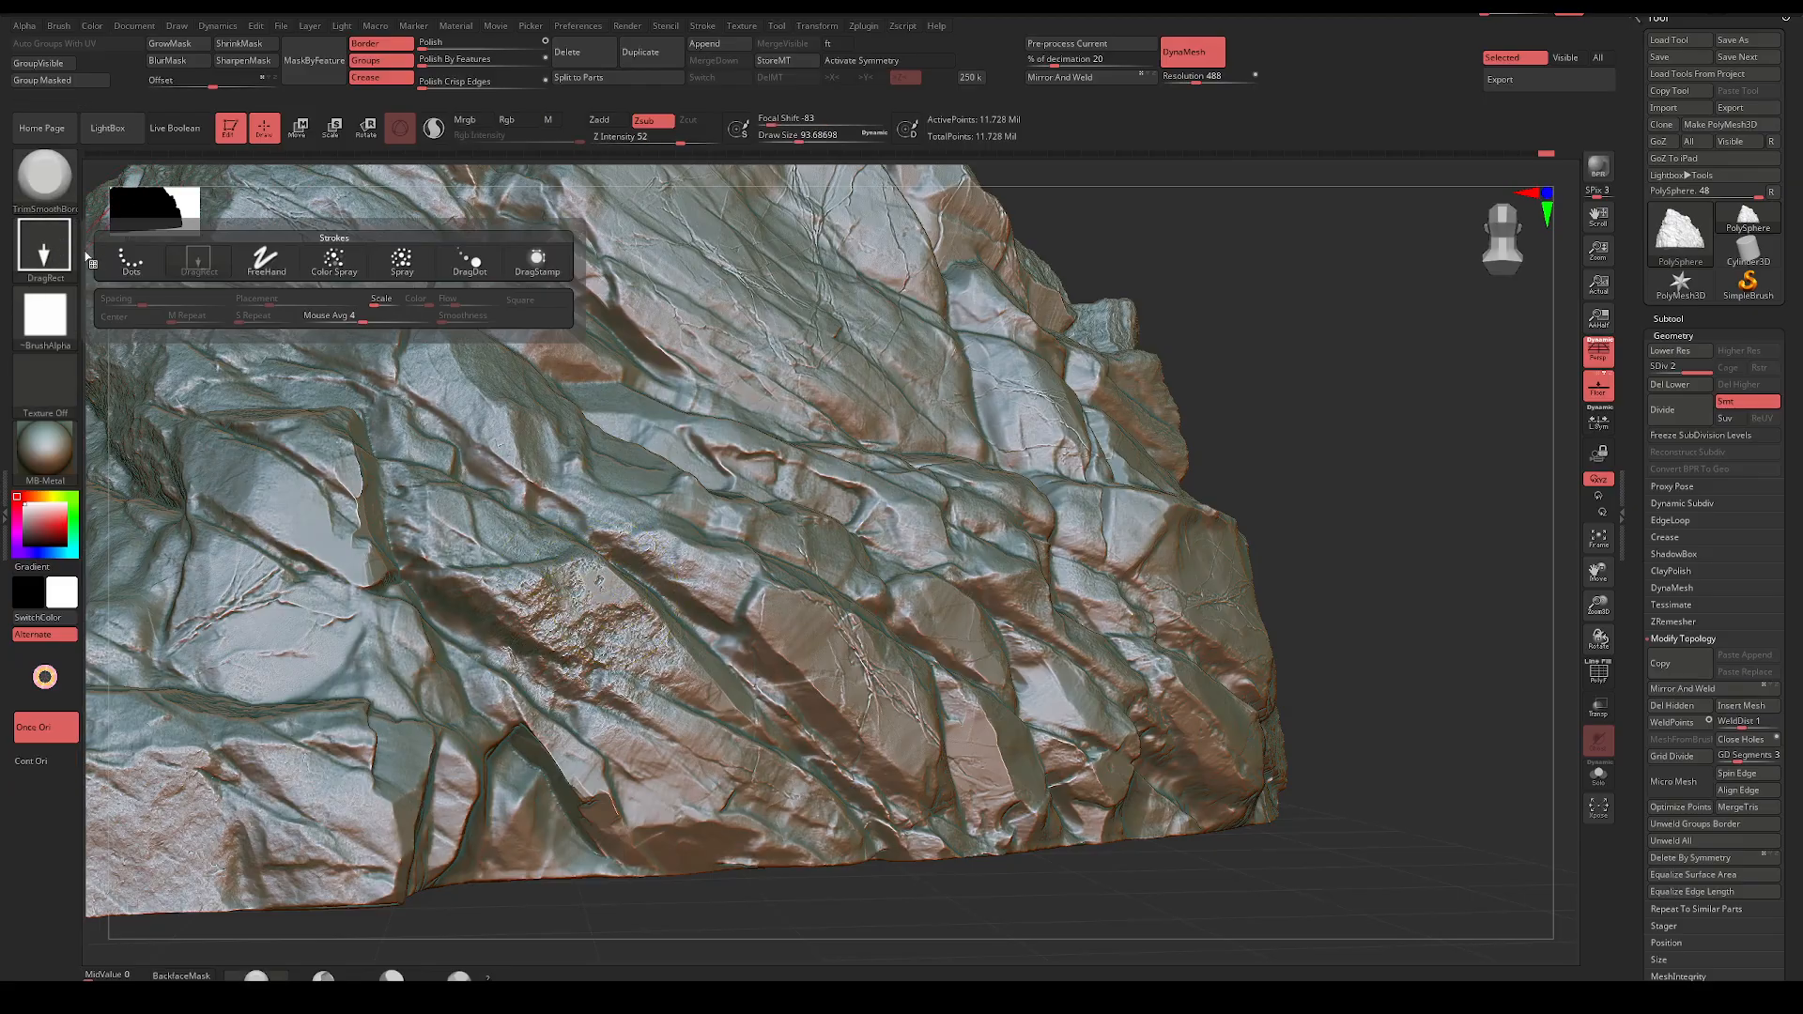
{"action": "left_click", "coordinate": [268, 259]}
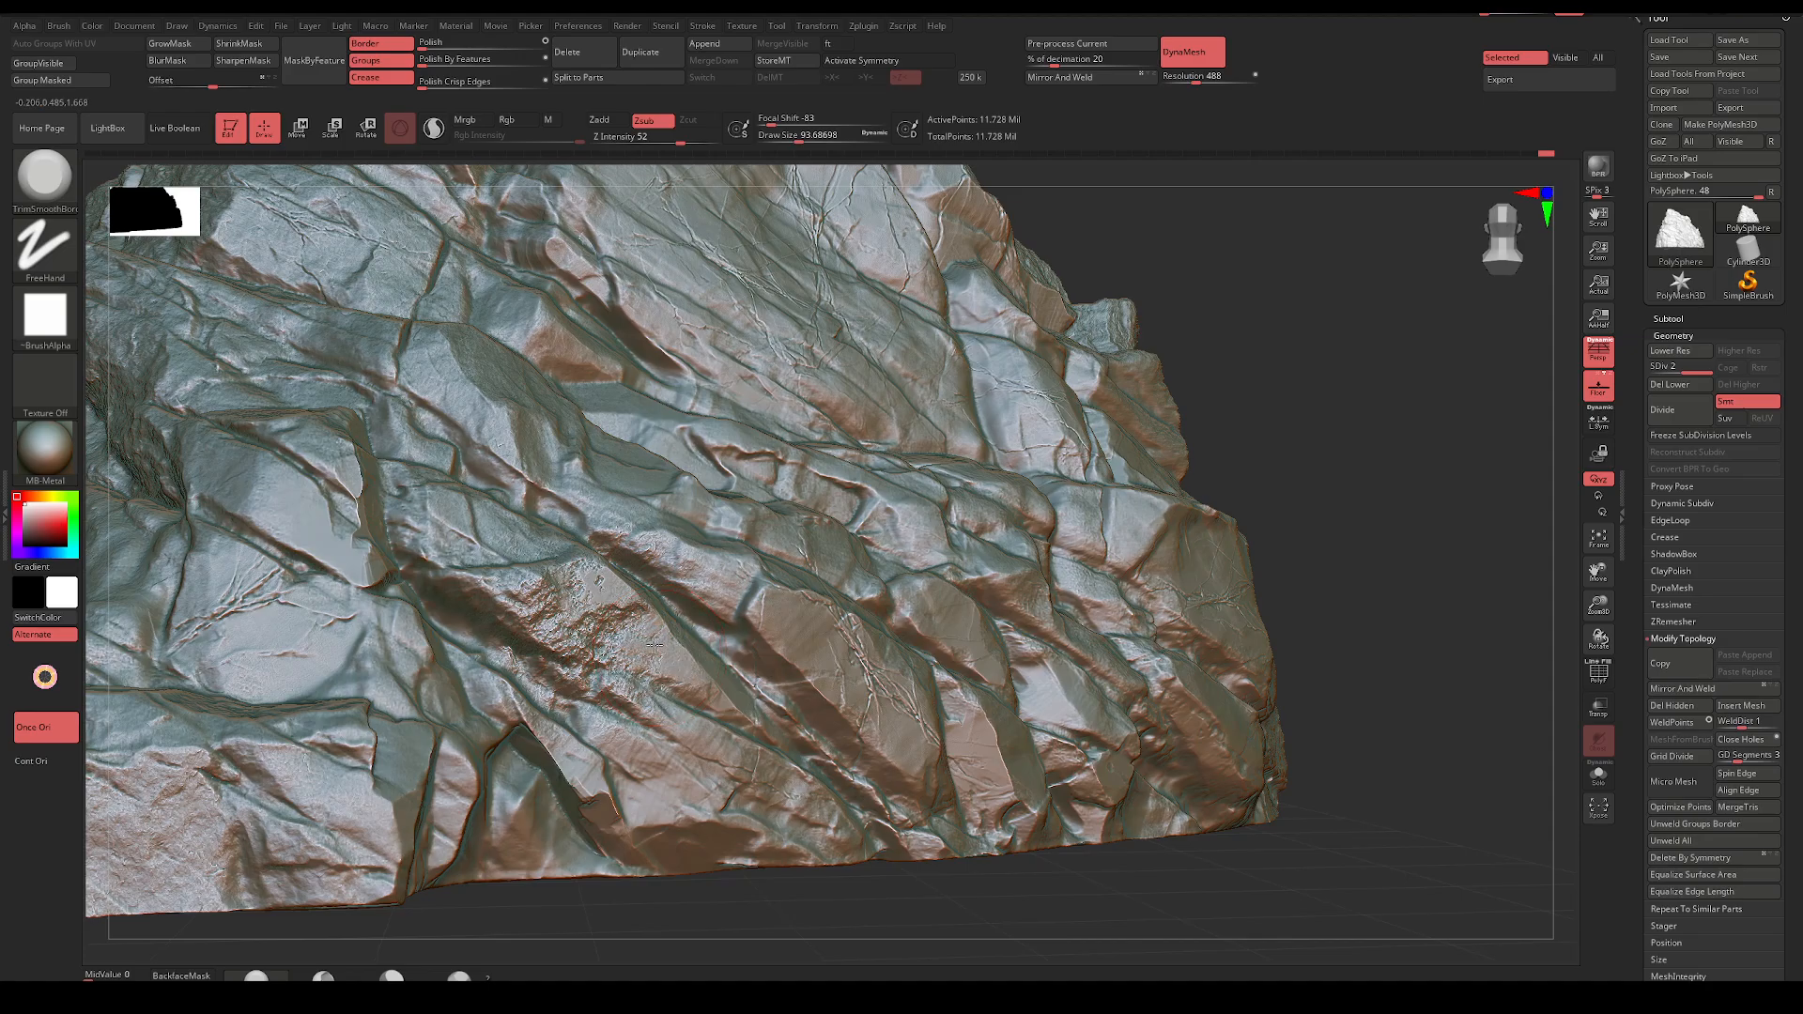
{"action": "key", "text": "space"}
{"action": "left_click_drag", "start_coordinate": [648, 631], "coordinate": [620, 631]}
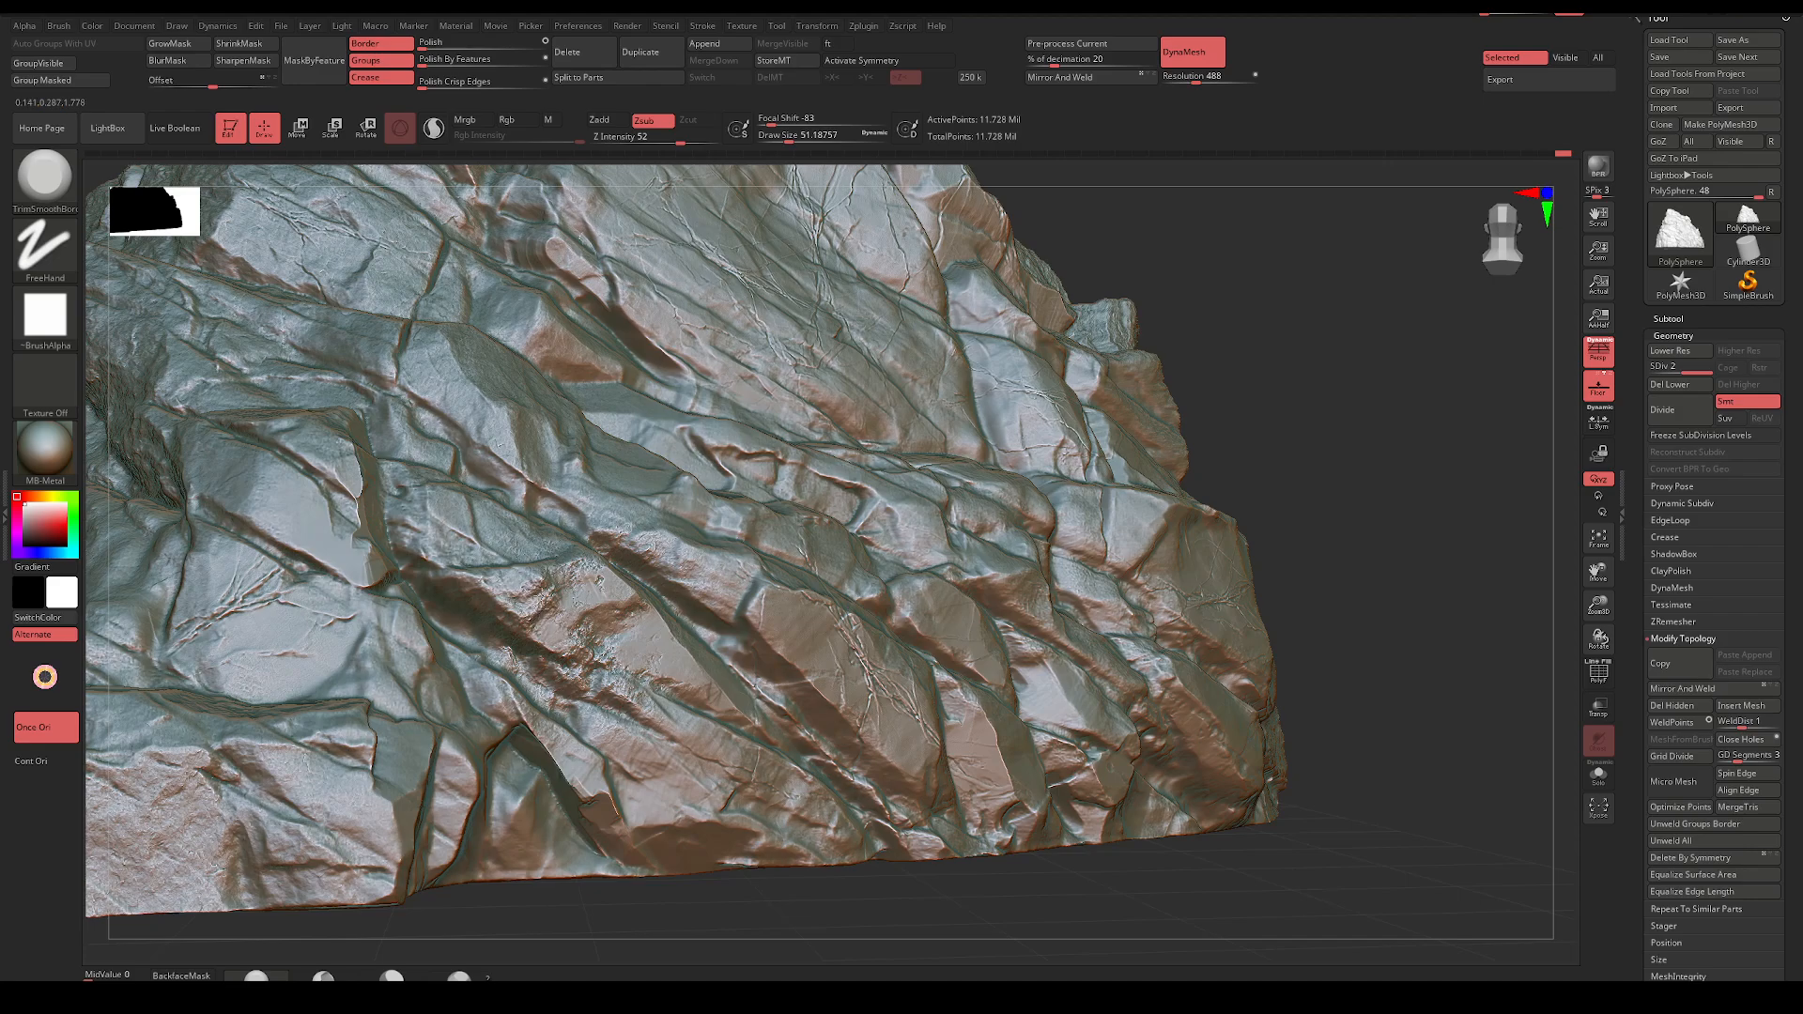
Inspect the rock's front in BasicMaterial2 and in MatCap Gray
{"action": "right_click_drag", "start_coordinate": [1185, 322], "coordinate": [1130, 390]}
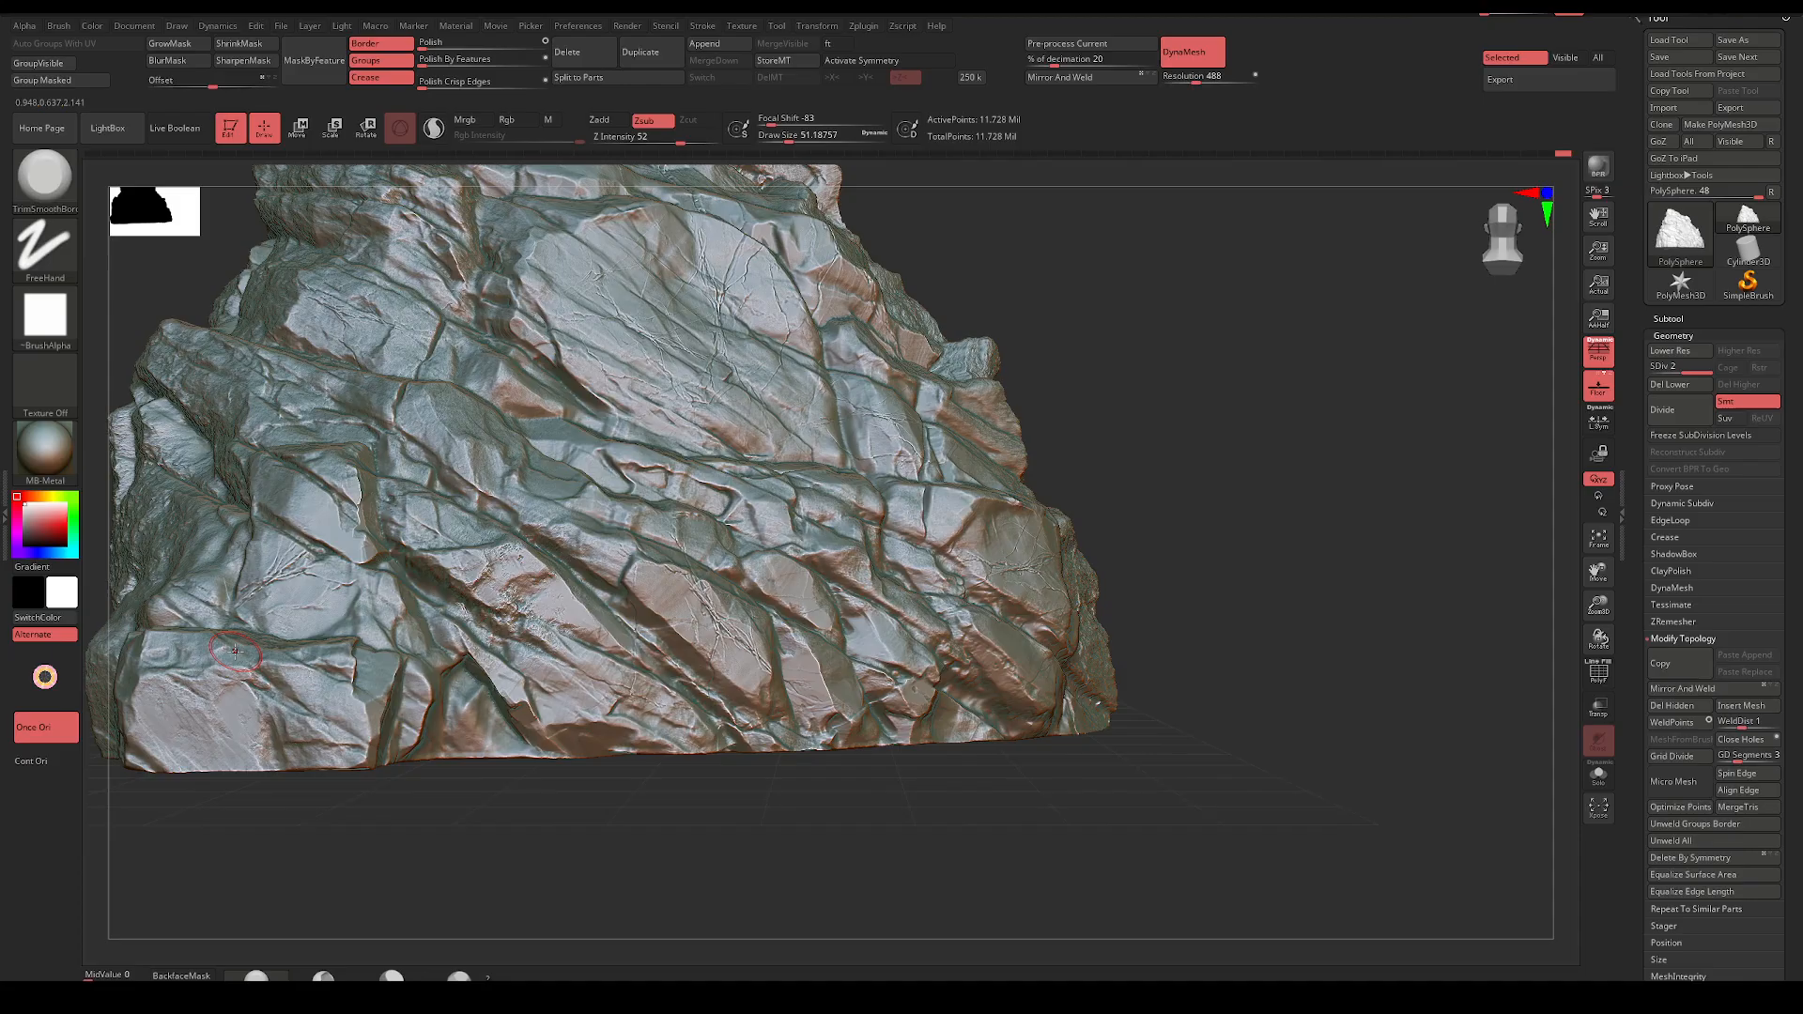
{"action": "right_click_drag", "start_coordinate": [1076, 360], "coordinate": [1075, 413]}
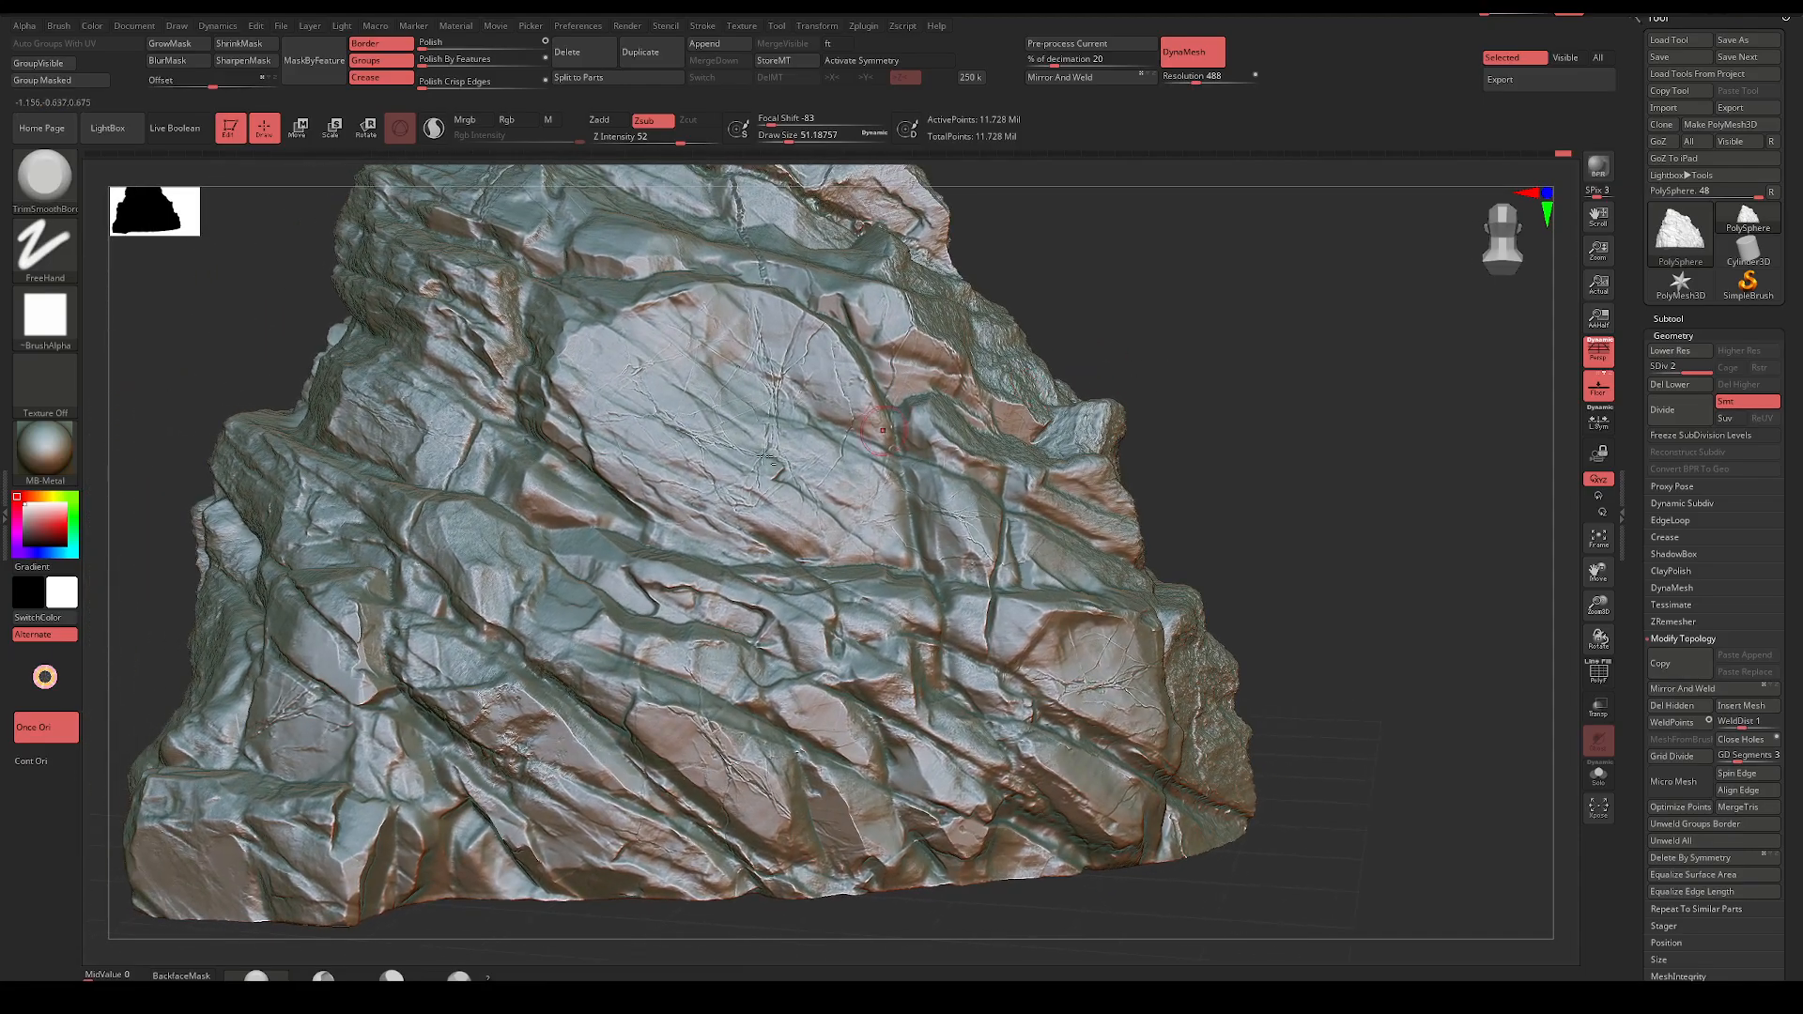
{"action": "left_click", "coordinate": [45, 439]}
{"action": "left_click", "coordinate": [267, 647]}
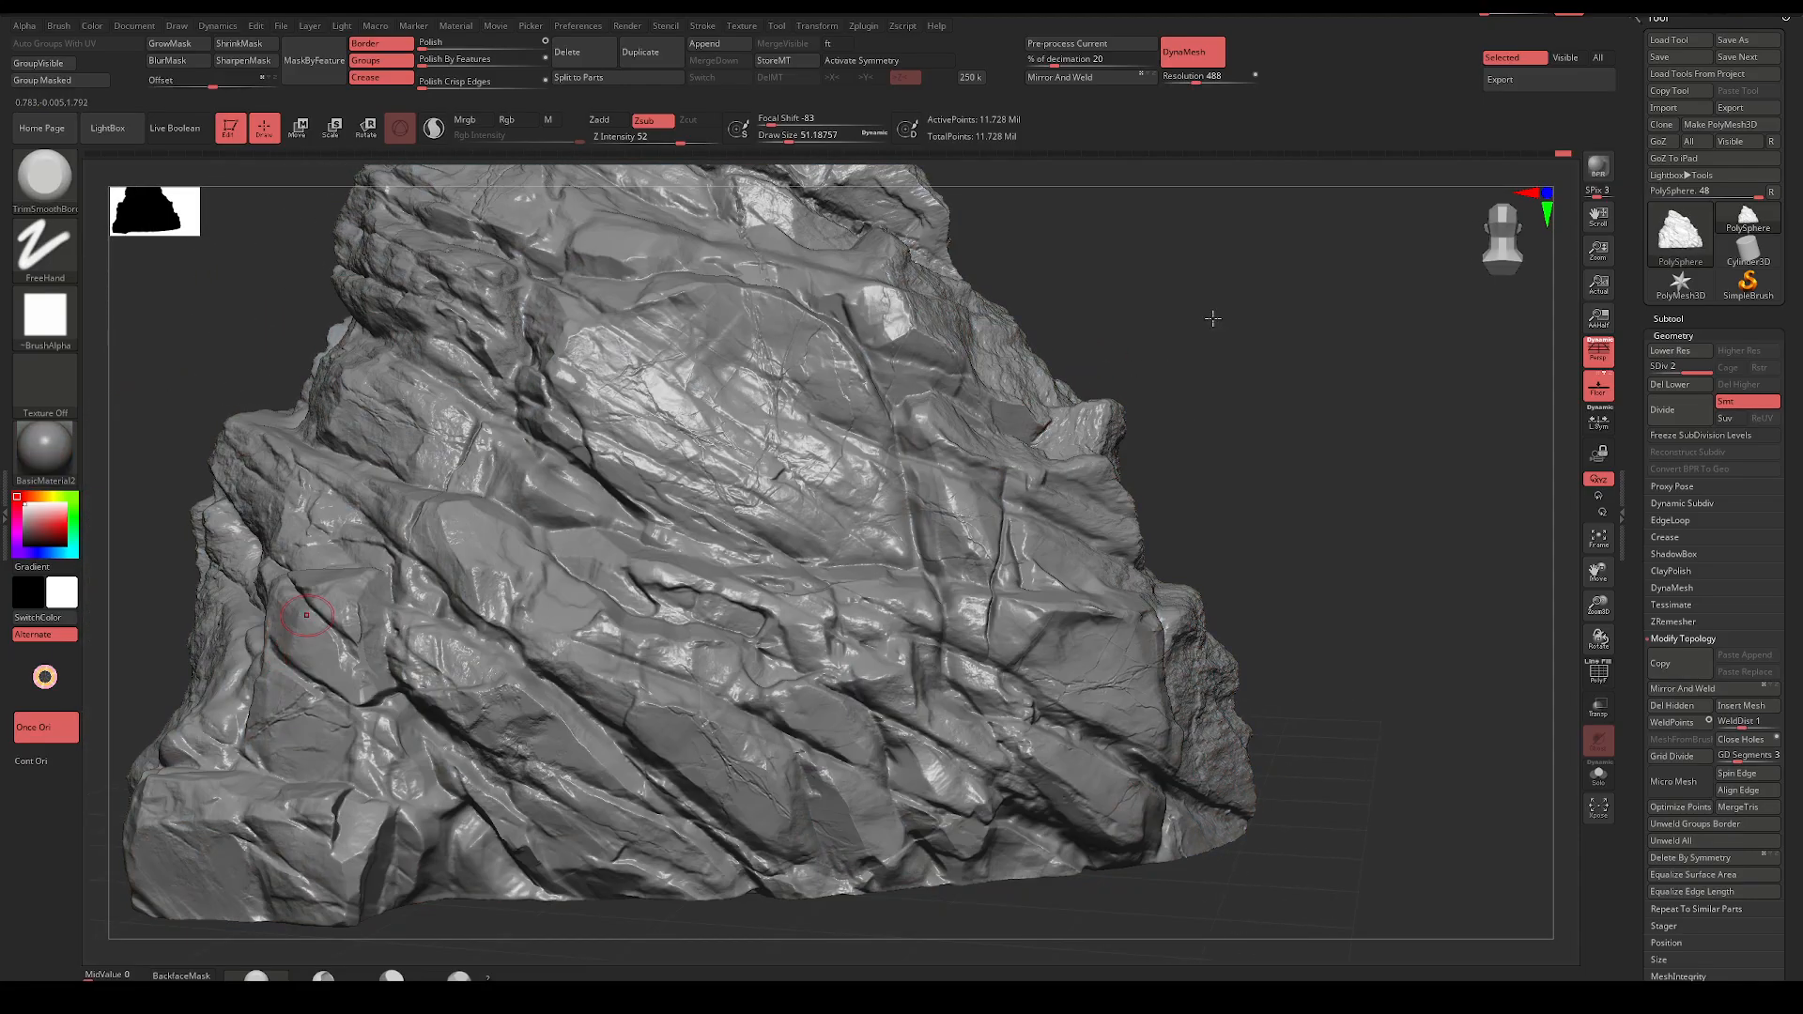
{"action": "right_click_drag", "start_coordinate": [1211, 318], "coordinate": [1113, 328]}
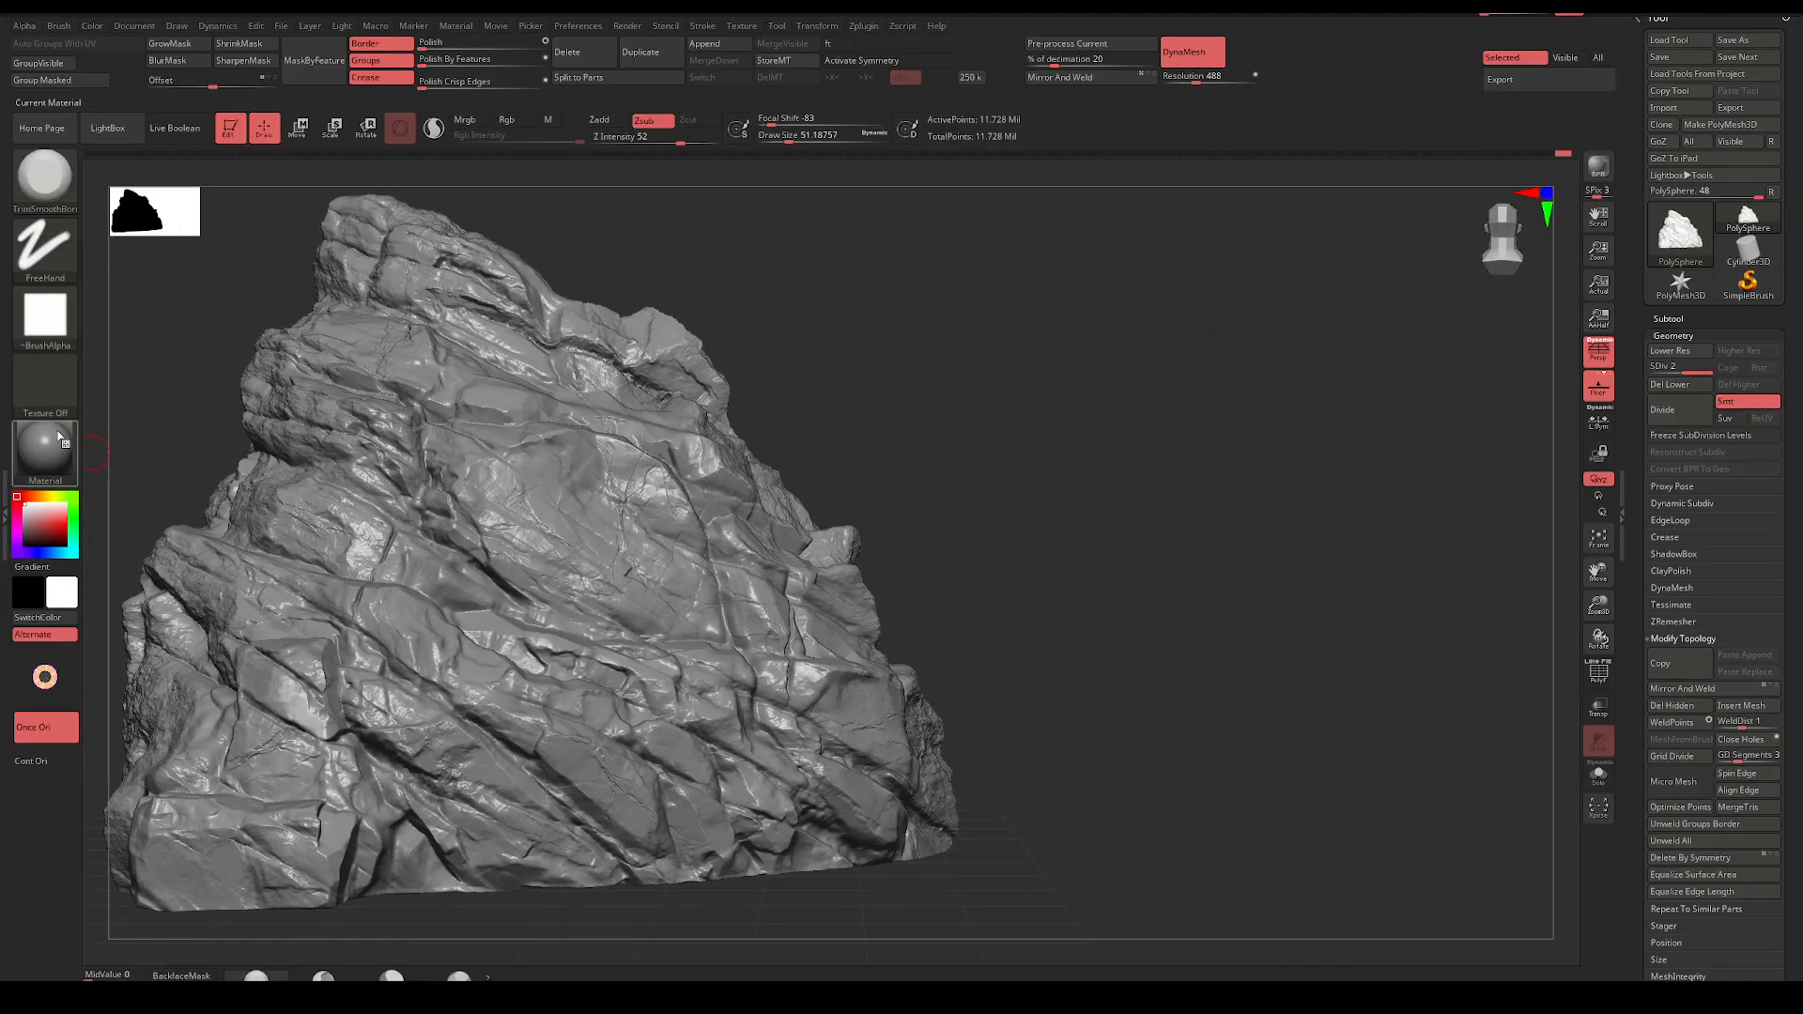
{"action": "left_click", "coordinate": [45, 449]}
{"action": "left_click", "coordinate": [45, 449]}
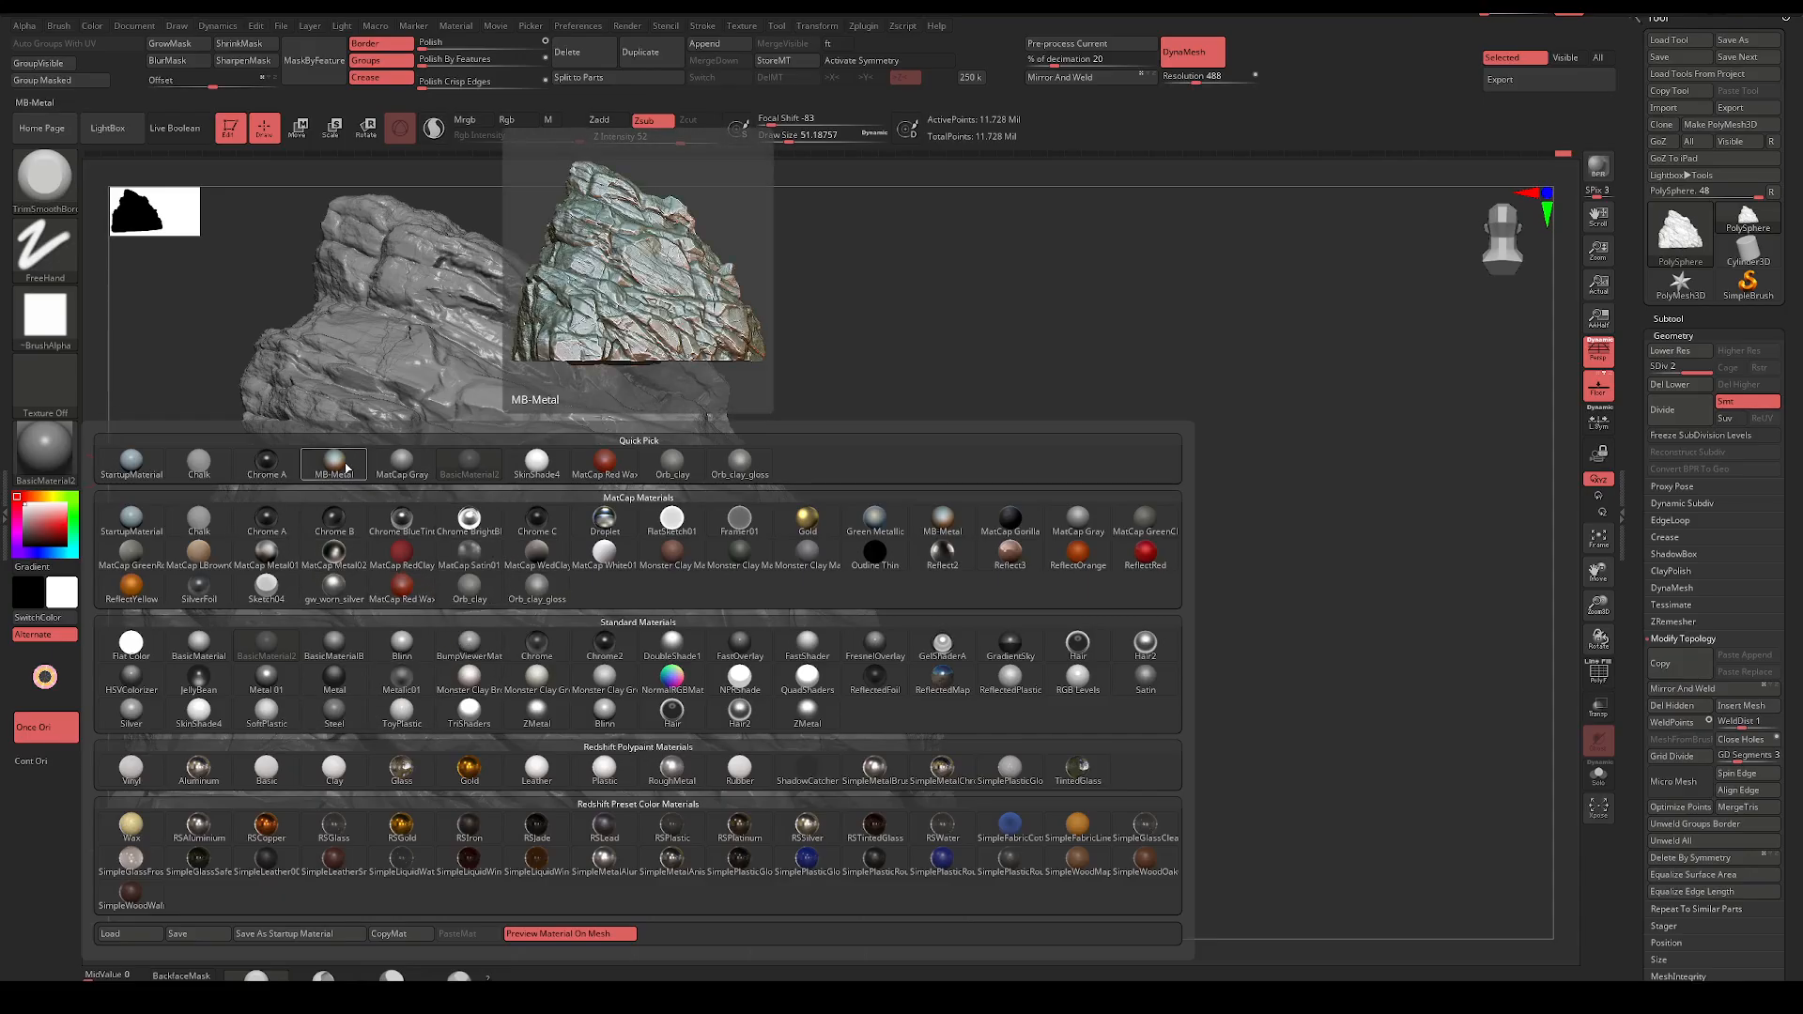
{"action": "left_click", "coordinate": [400, 467]}
{"action": "left_click_drag", "start_coordinate": [760, 321], "coordinate": [668, 336]}
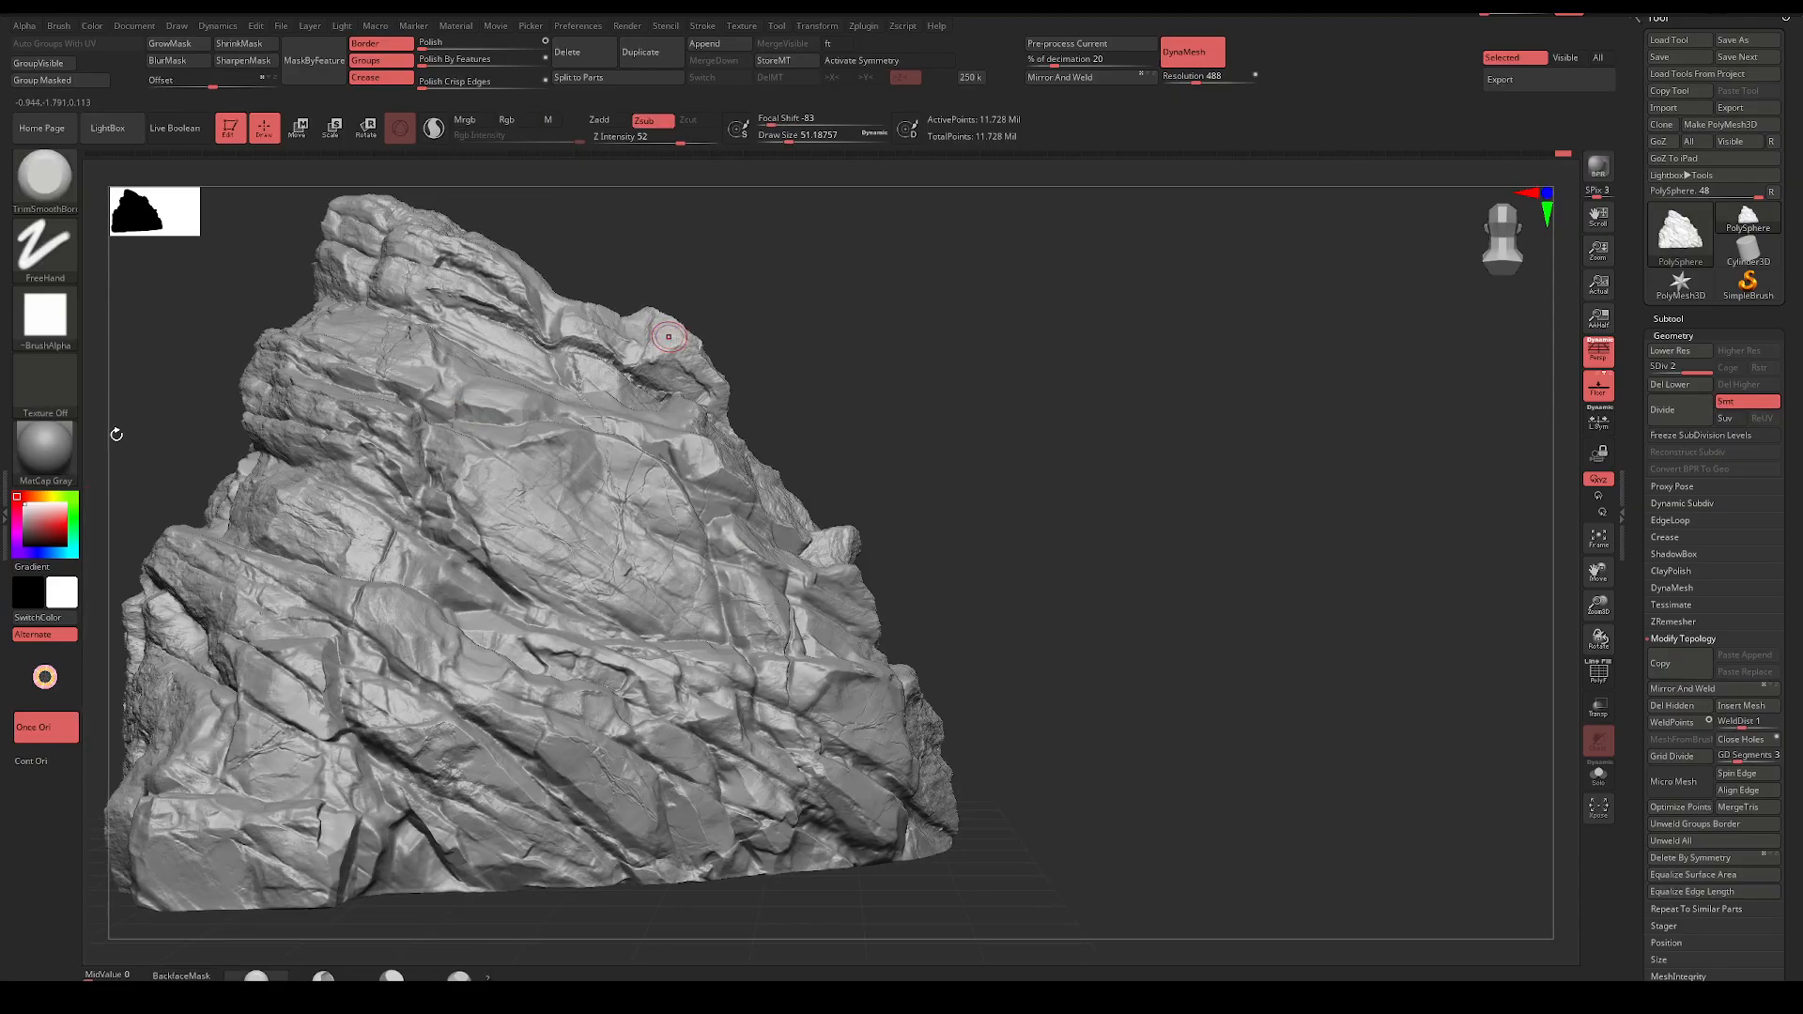
Examine the rock in the Orb_clay material and render it with BPR
{"action": "left_click", "coordinate": [45, 449]}
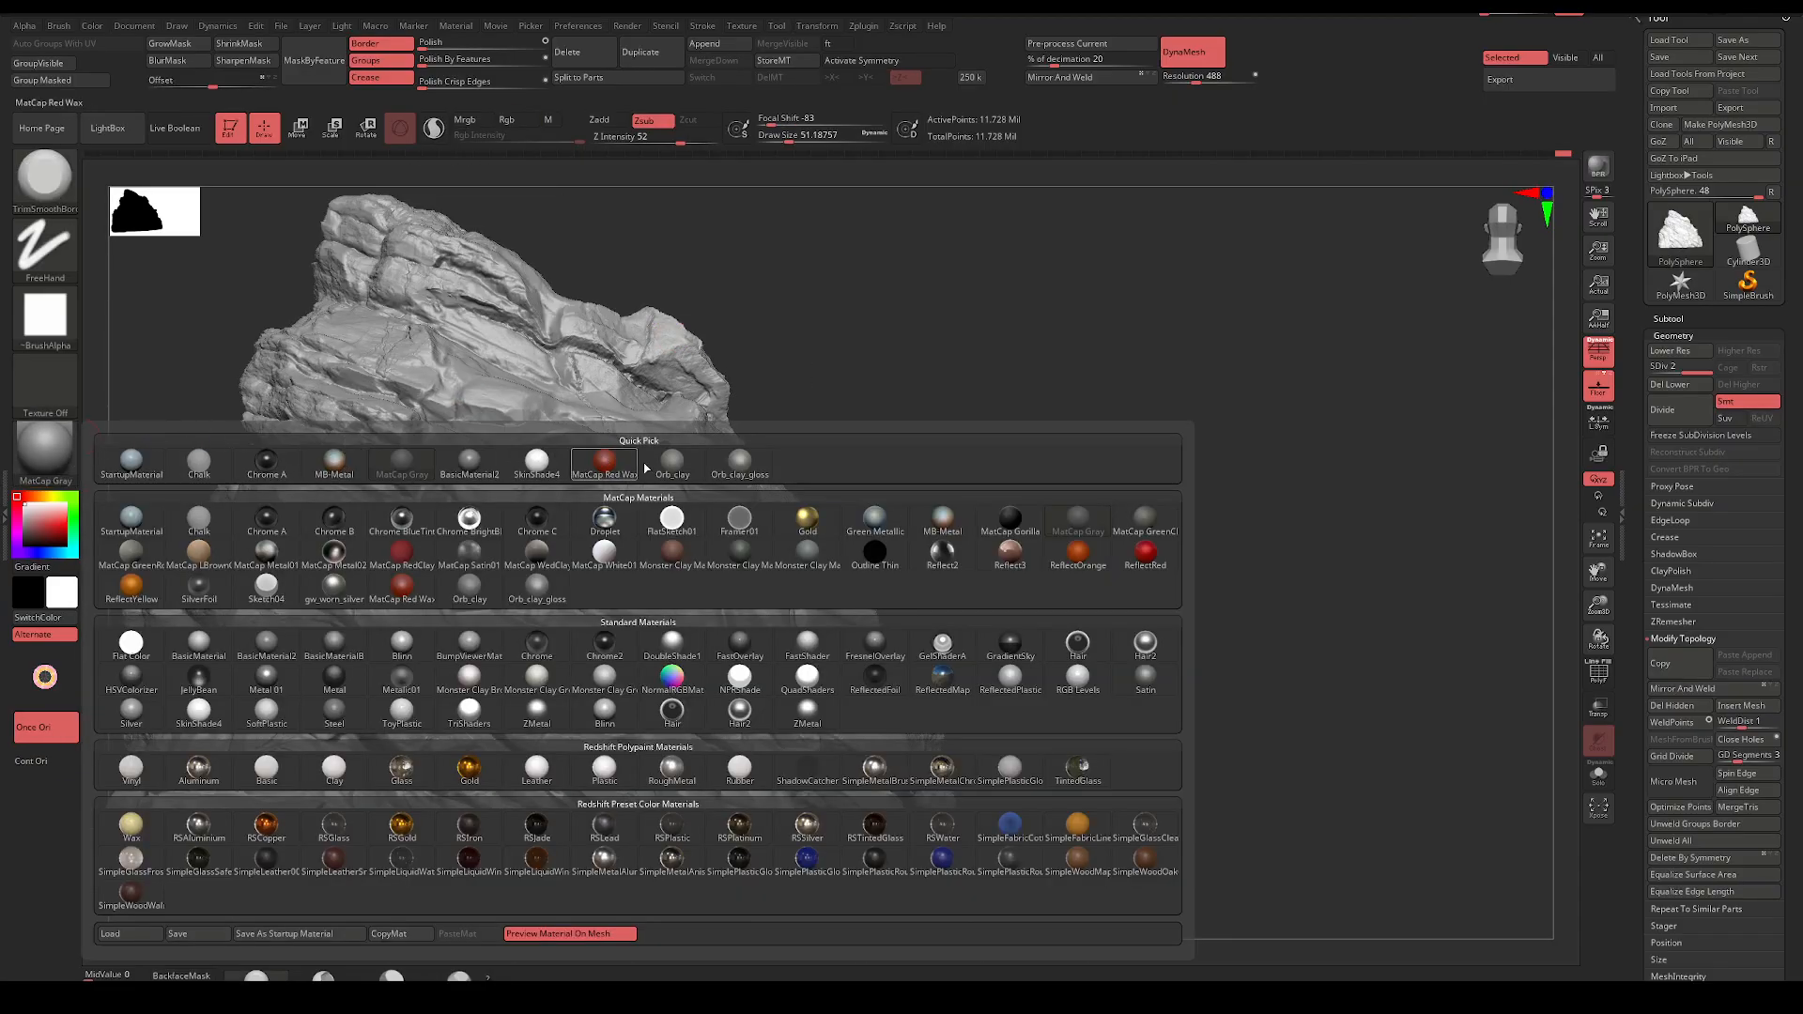
{"action": "left_click", "coordinate": [686, 468]}
{"action": "mouse_move", "coordinate": [813, 342]}
{"action": "left_mouse_down"}
{"action": "mouse_move", "coordinate": [1123, 391]}
{"action": "mouse_move", "coordinate": [1161, 425]}
{"action": "mouse_move", "coordinate": [1244, 341]}
{"action": "mouse_move", "coordinate": [1028, 188]}
{"action": "mouse_move", "coordinate": [1112, 355]}
{"action": "mouse_move", "coordinate": [1171, 398]}
{"action": "mouse_move", "coordinate": [1107, 398]}
{"action": "mouse_move", "coordinate": [1145, 389]}
{"action": "left_mouse_up"}
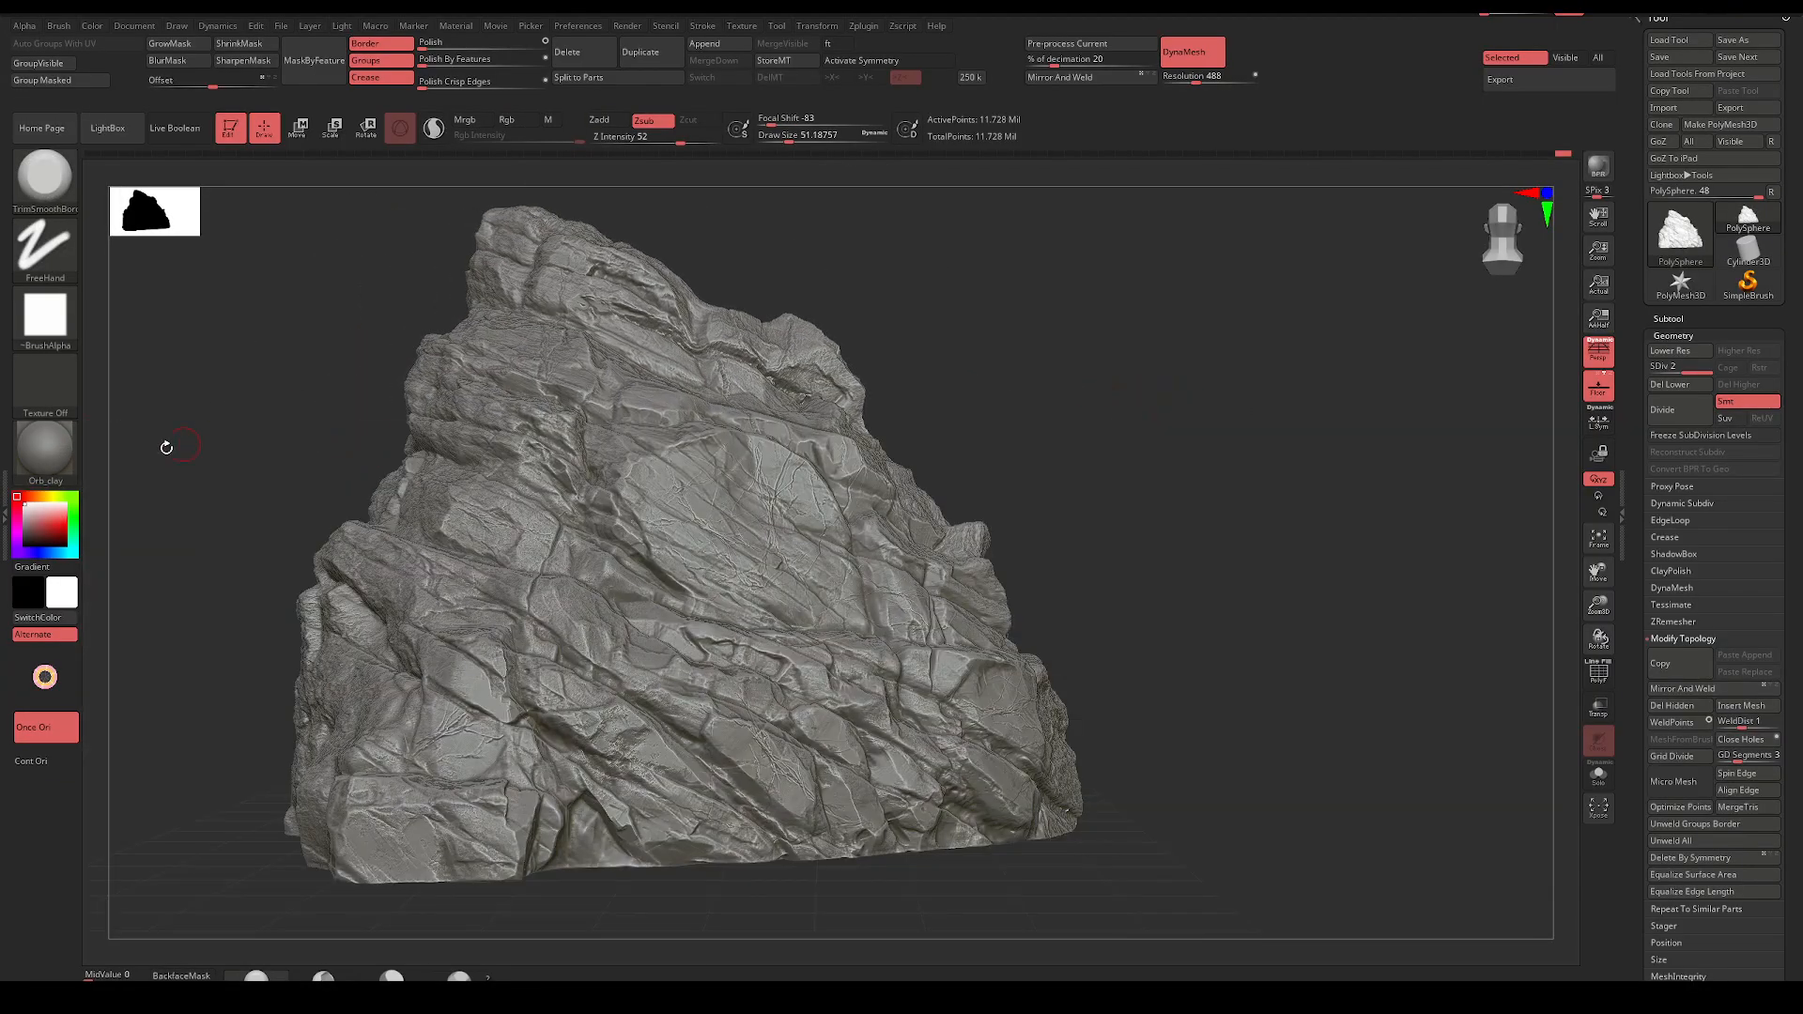
{"action": "left_click", "coordinate": [1598, 166]}
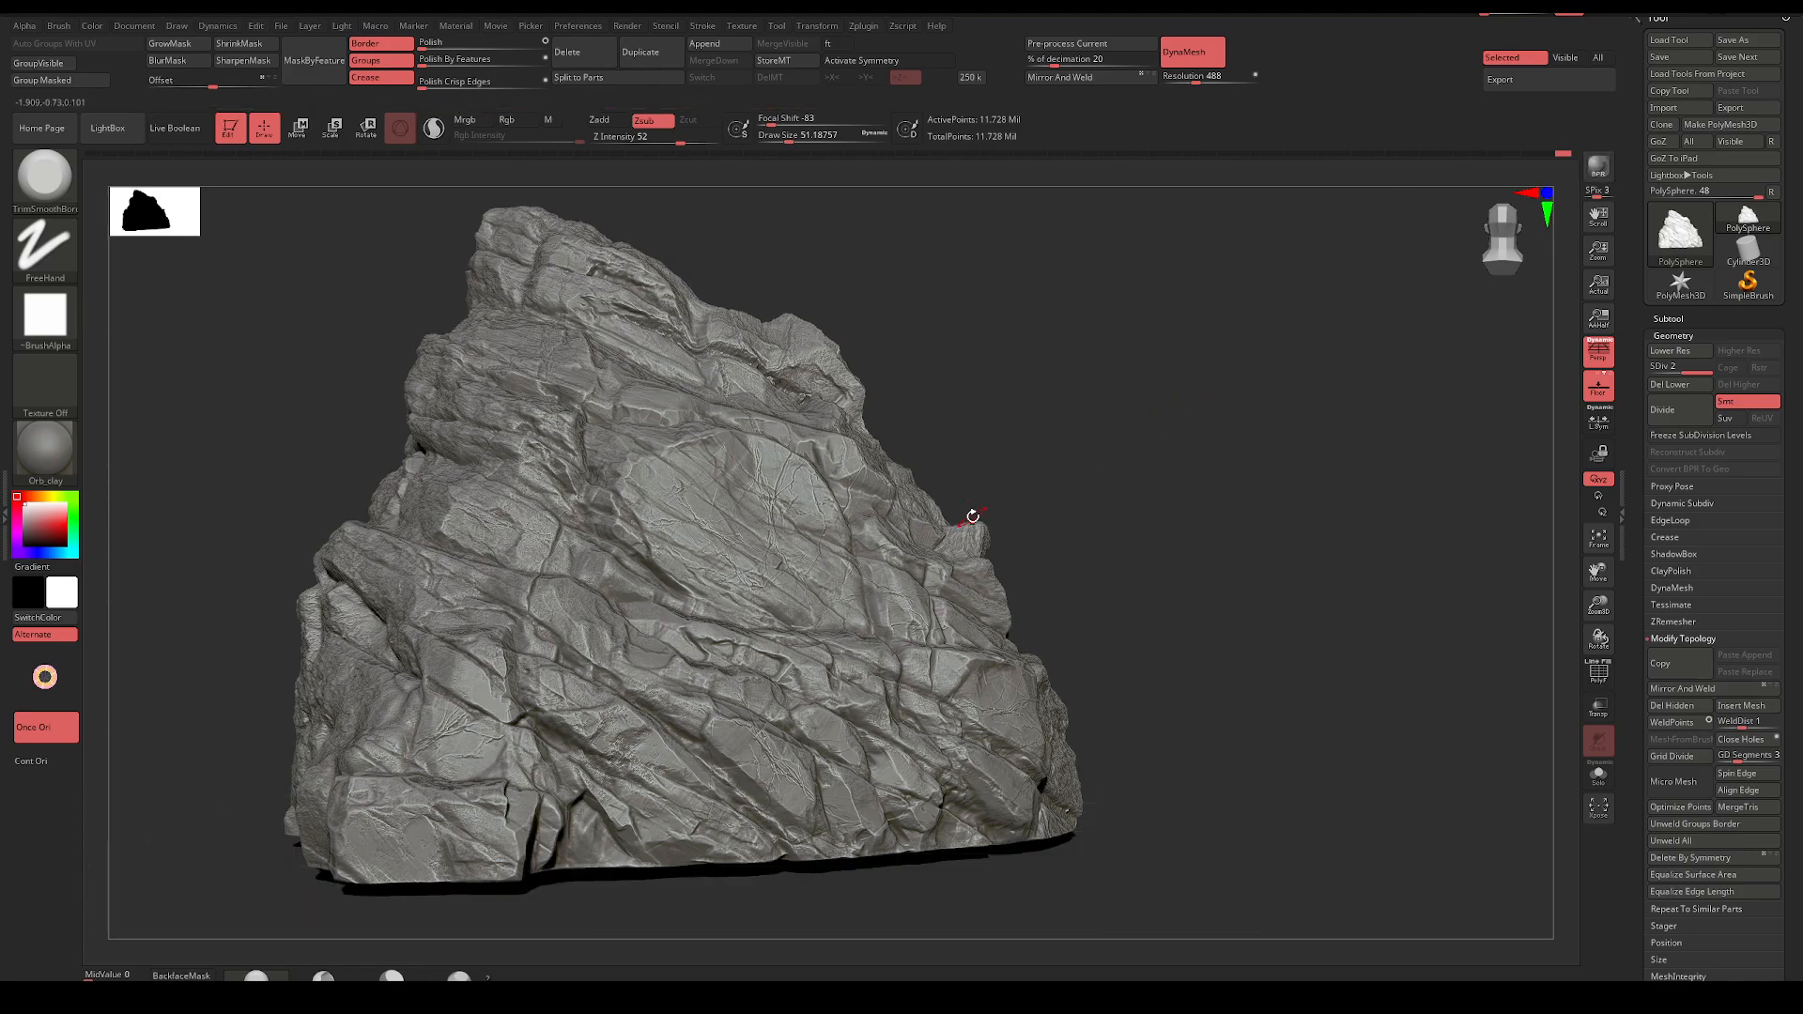
{"action": "left_click_drag", "start_coordinate": [1113, 404], "coordinate": [1091, 419]}
Preview the rock in StartupMaterial with a BPR render, and restore the MB-Metal material
{"action": "key", "text": "m"}
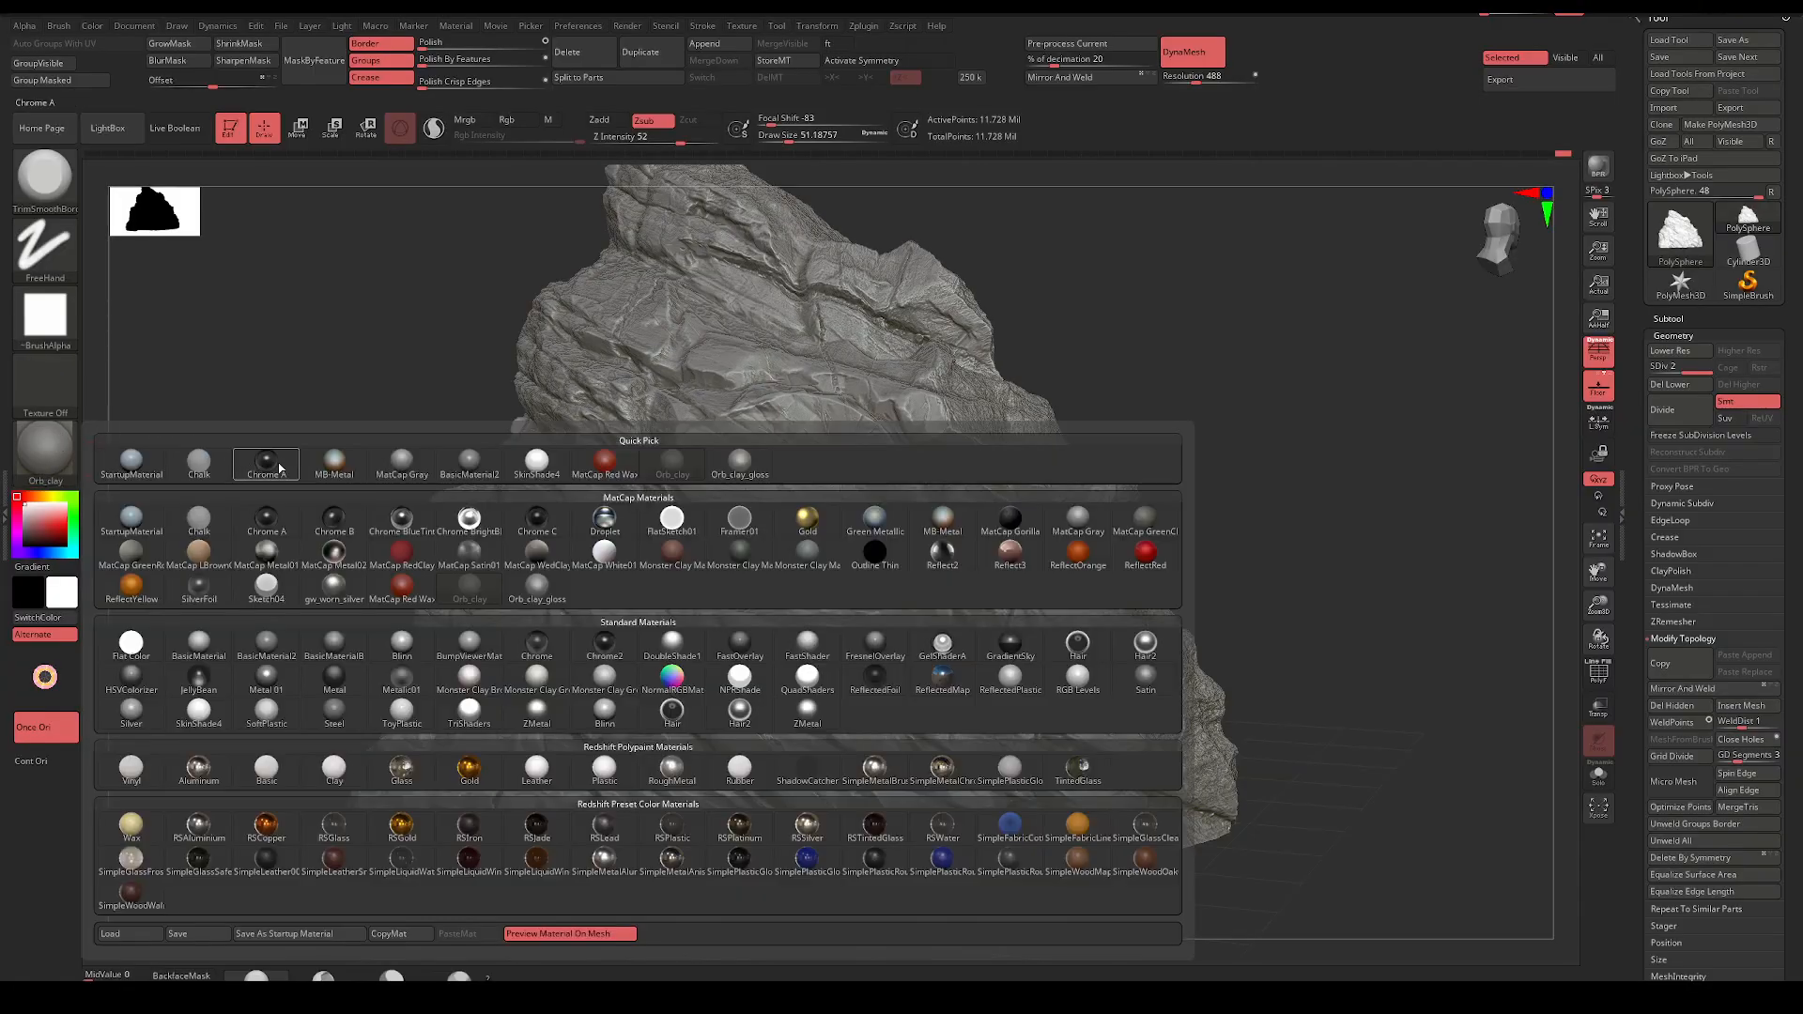
{"action": "left_click", "coordinate": [335, 463]}
{"action": "left_click", "coordinate": [58, 445]}
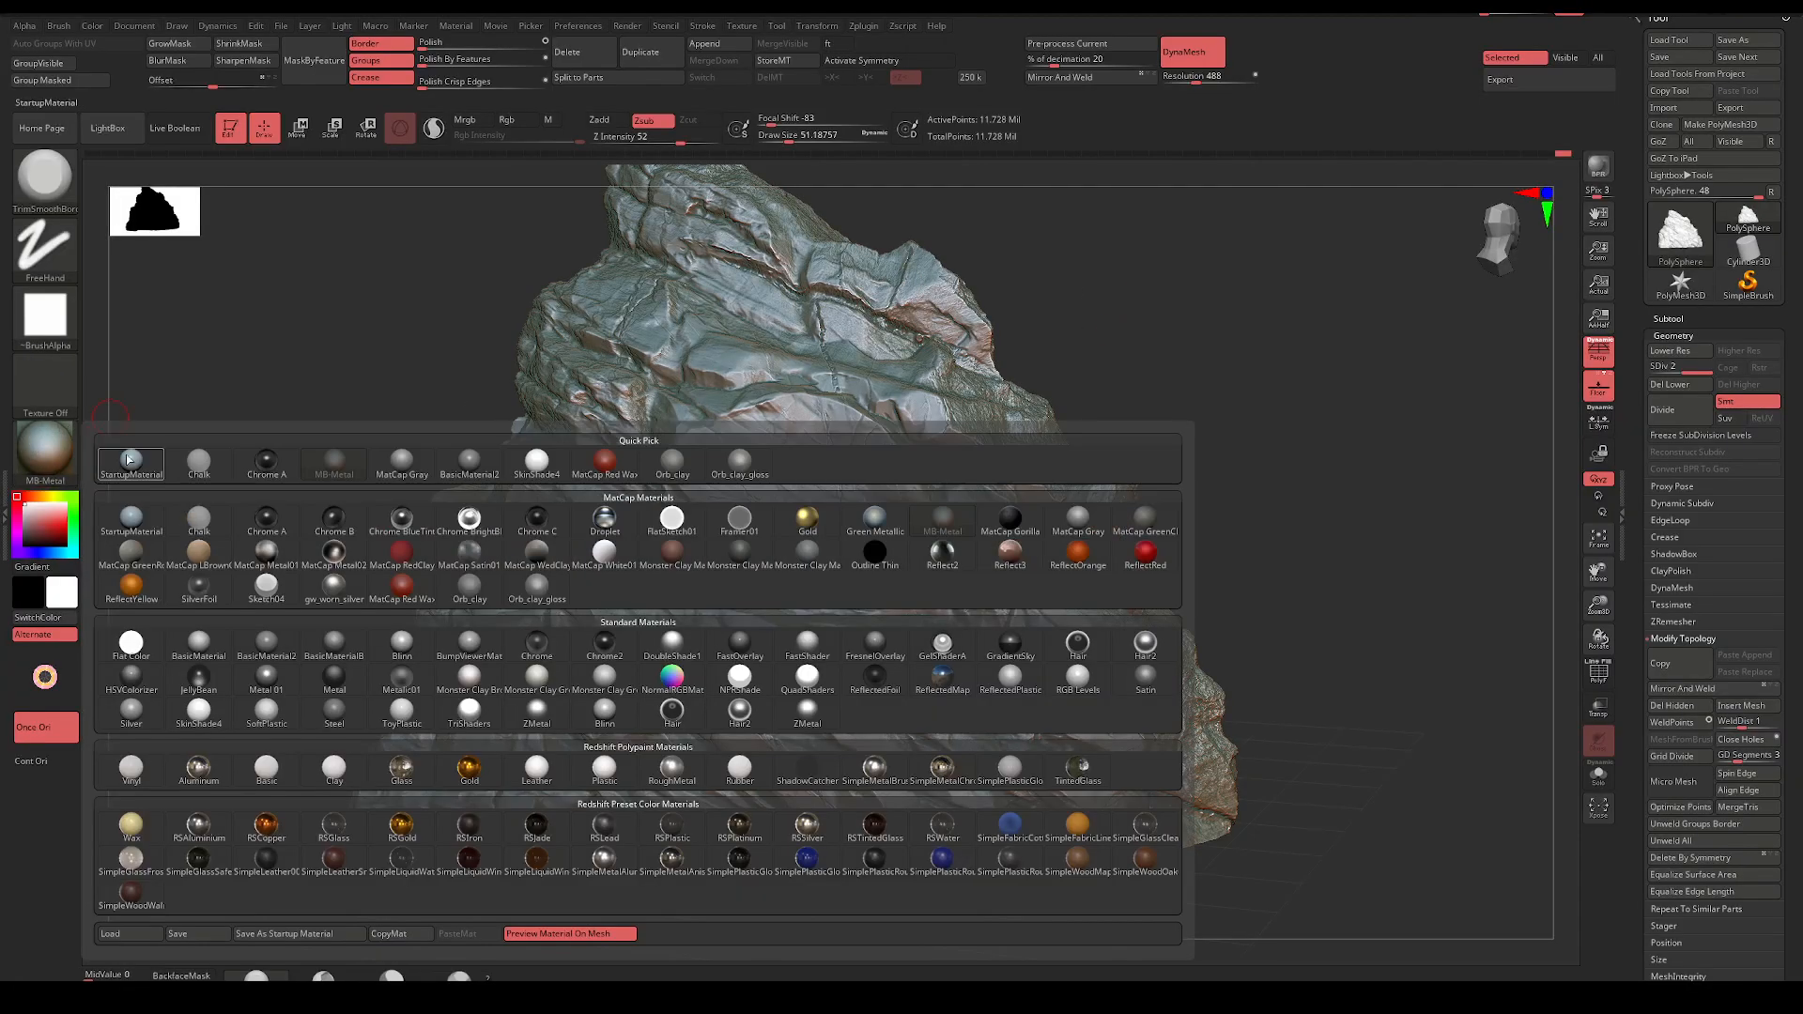
{"action": "left_click", "coordinate": [135, 441]}
{"action": "left_click", "coordinate": [1595, 175]}
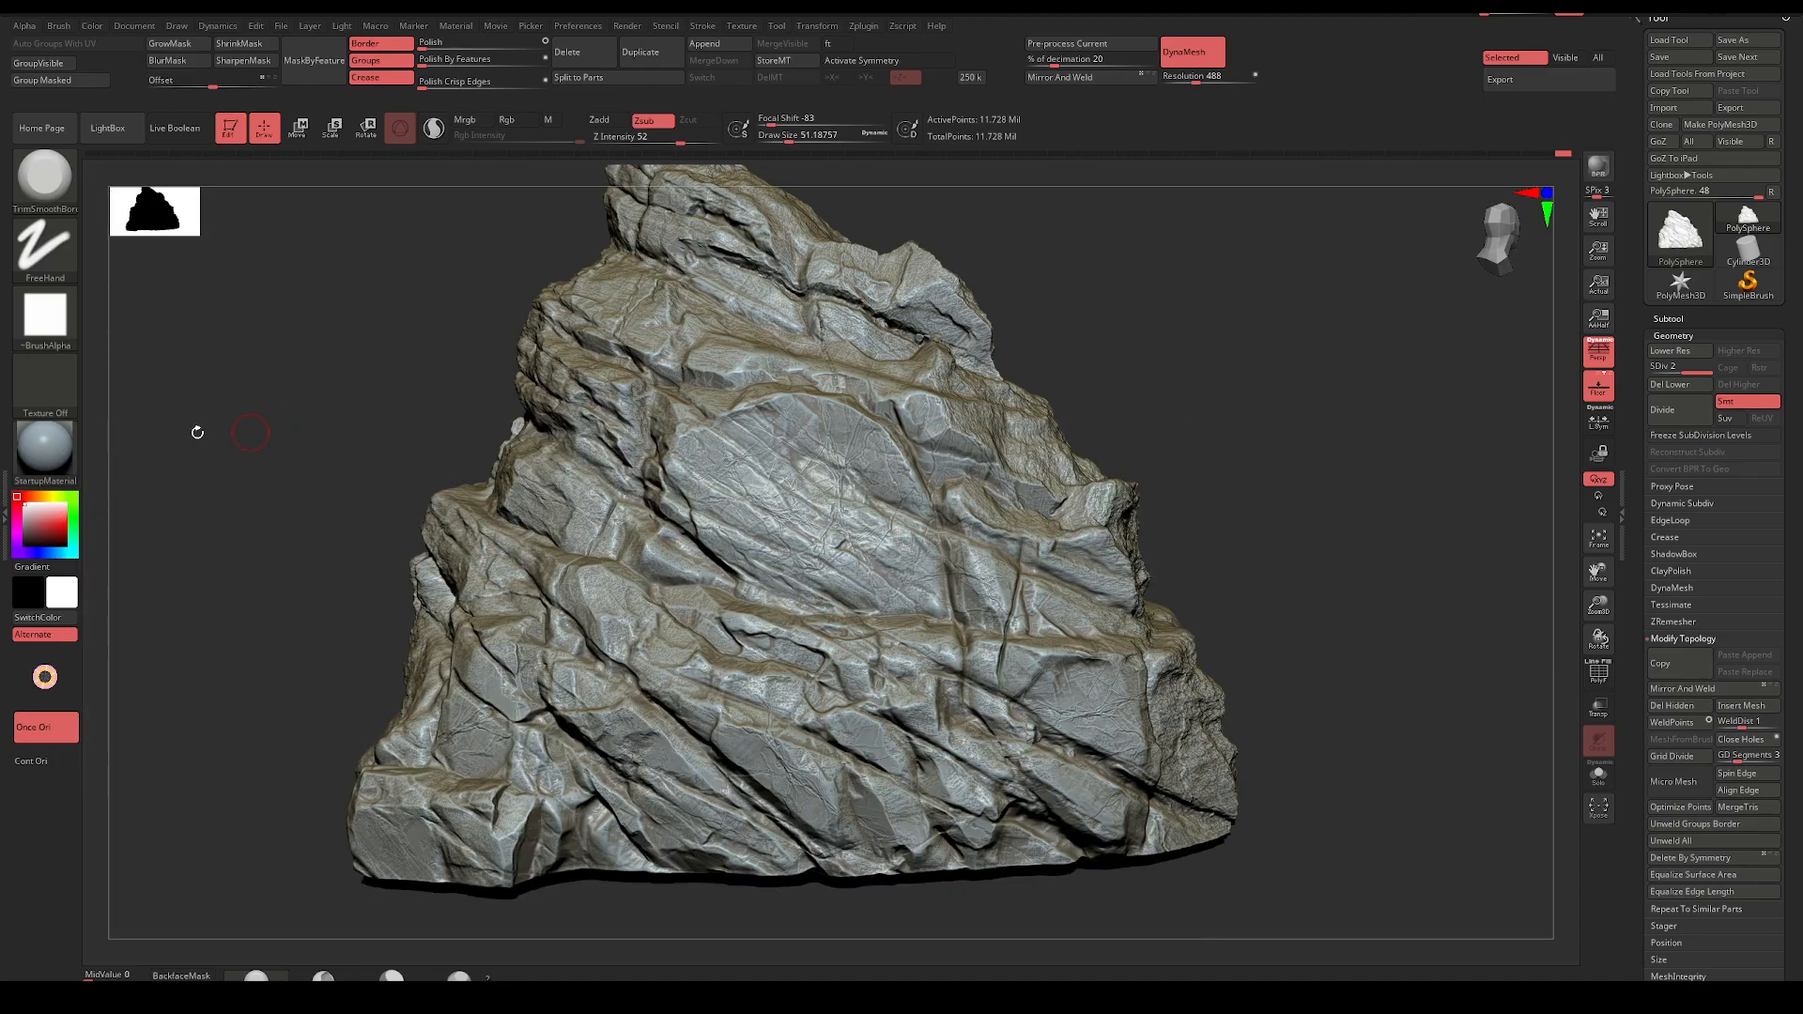
{"action": "left_click", "coordinate": [45, 451]}
{"action": "left_click", "coordinate": [348, 473]}
Trim a facet on the lower front ledge at Draw Size about 74, and set Z Intensity to 67 and Focal Shift to -94
{"action": "mouse_move", "coordinate": [479, 394]}
{"action": "left_mouse_down"}
{"action": "mouse_move", "coordinate": [1147, 410]}
{"action": "mouse_move", "coordinate": [1095, 402]}
{"action": "mouse_move", "coordinate": [1032, 448]}
{"action": "left_mouse_up"}
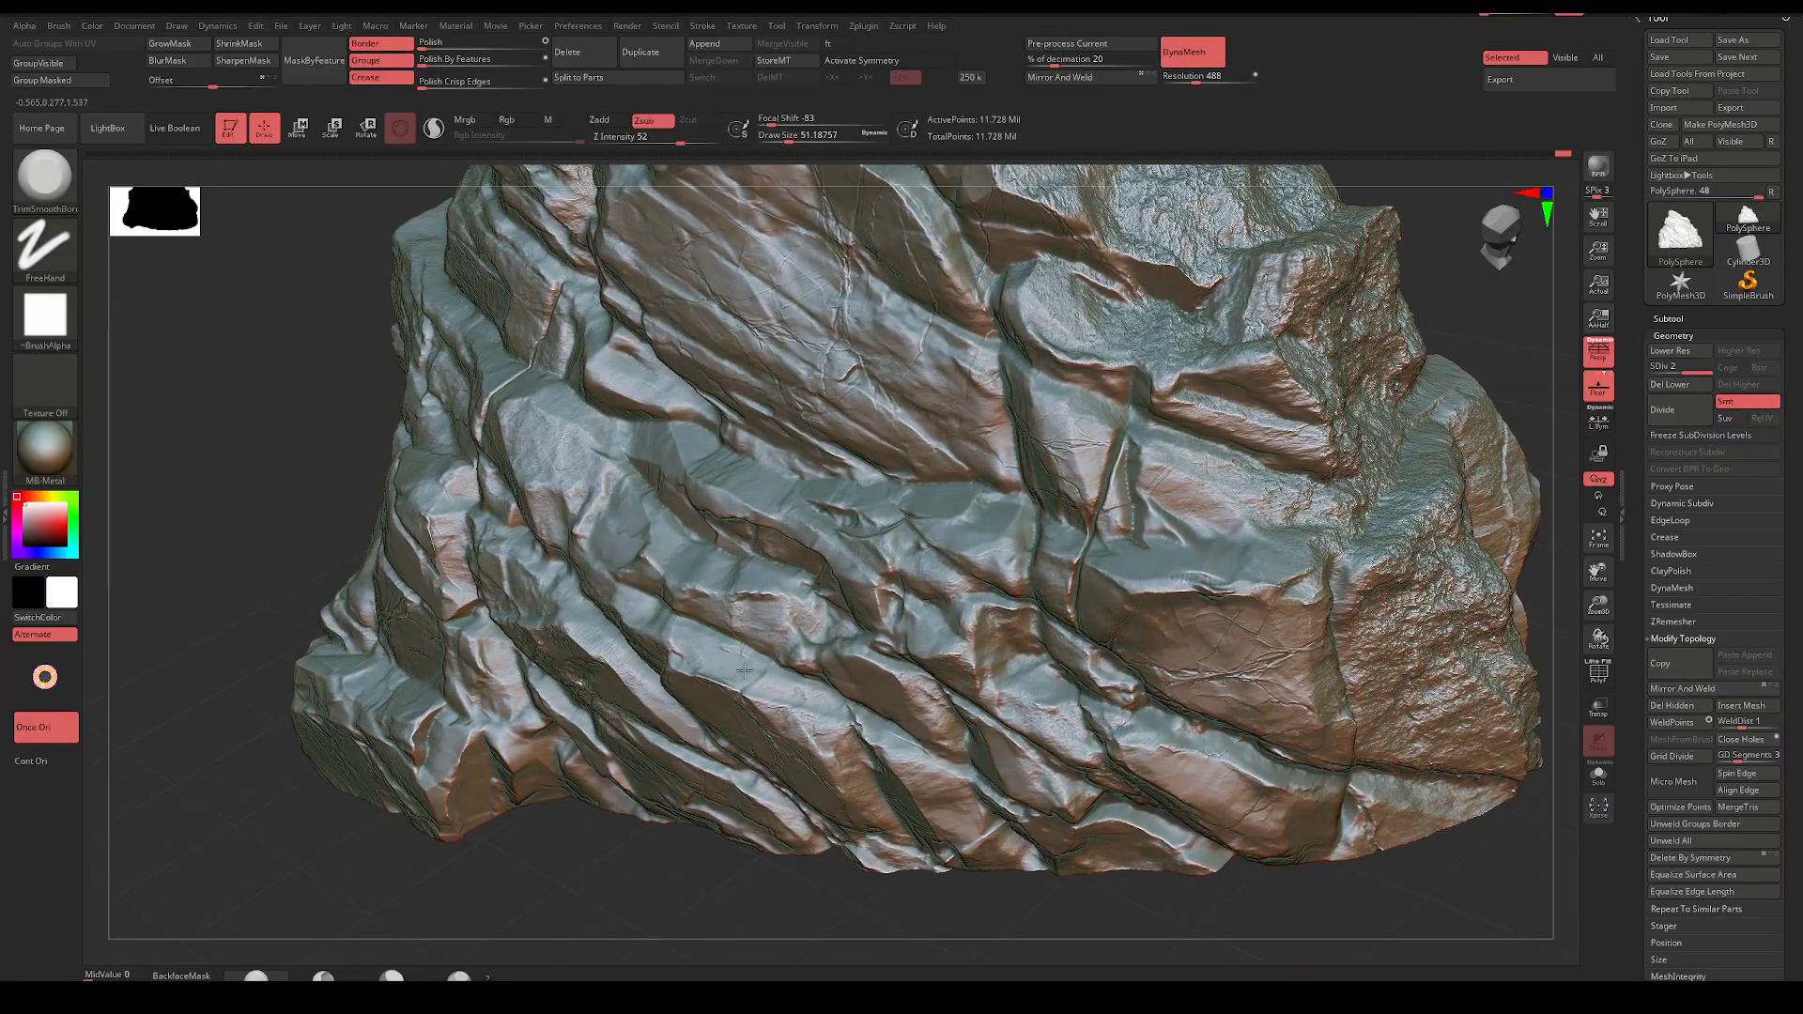
{"action": "mouse_move", "coordinate": [700, 636]}
{"action": "left_mouse_down"}
{"action": "mouse_move", "coordinate": [725, 625]}
{"action": "mouse_move", "coordinate": [718, 651]}
{"action": "left_mouse_up"}
{"action": "key", "text": "space"}
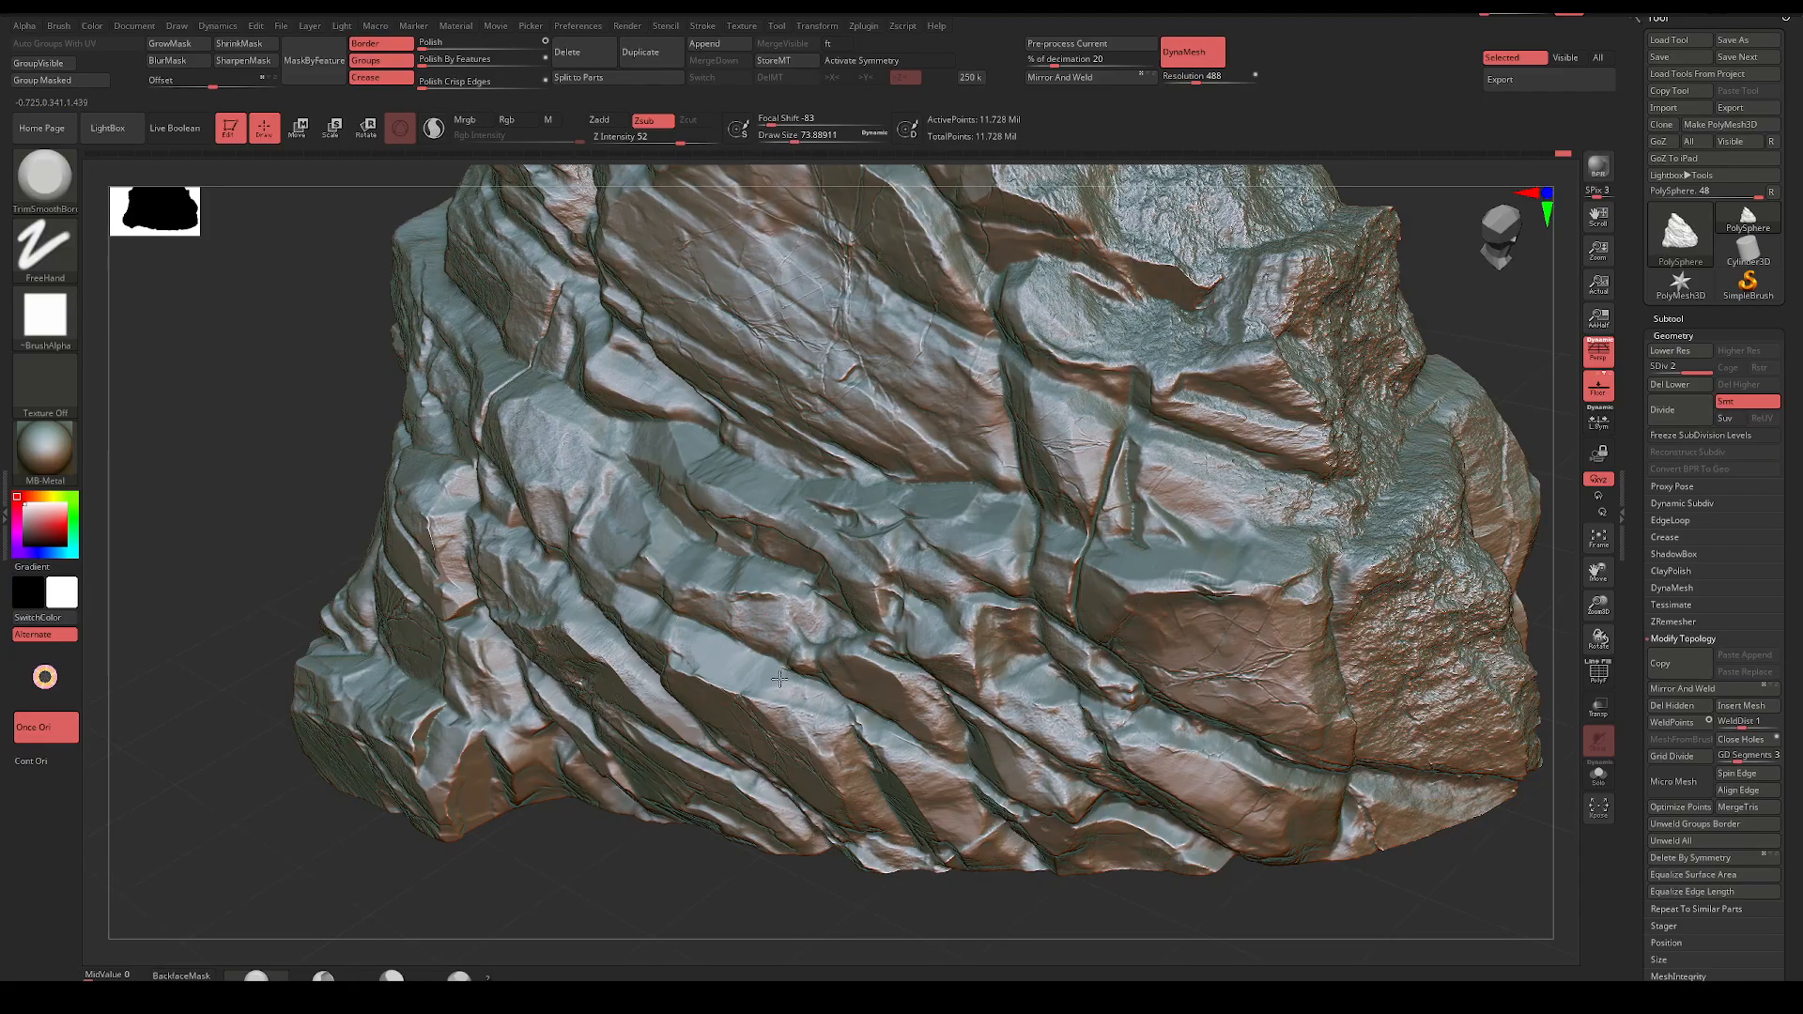
{"action": "left_click_drag", "start_coordinate": [625, 900], "coordinate": [1002, 435]}
{"action": "key", "text": "space"}
{"action": "mouse_move", "coordinate": [928, 571]}
{"action": "left_mouse_down"}
{"action": "mouse_move", "coordinate": [890, 573]}
{"action": "mouse_move", "coordinate": [971, 571]}
{"action": "left_mouse_up"}
{"action": "left_click_drag", "start_coordinate": [868, 538], "coordinate": [862, 537]}
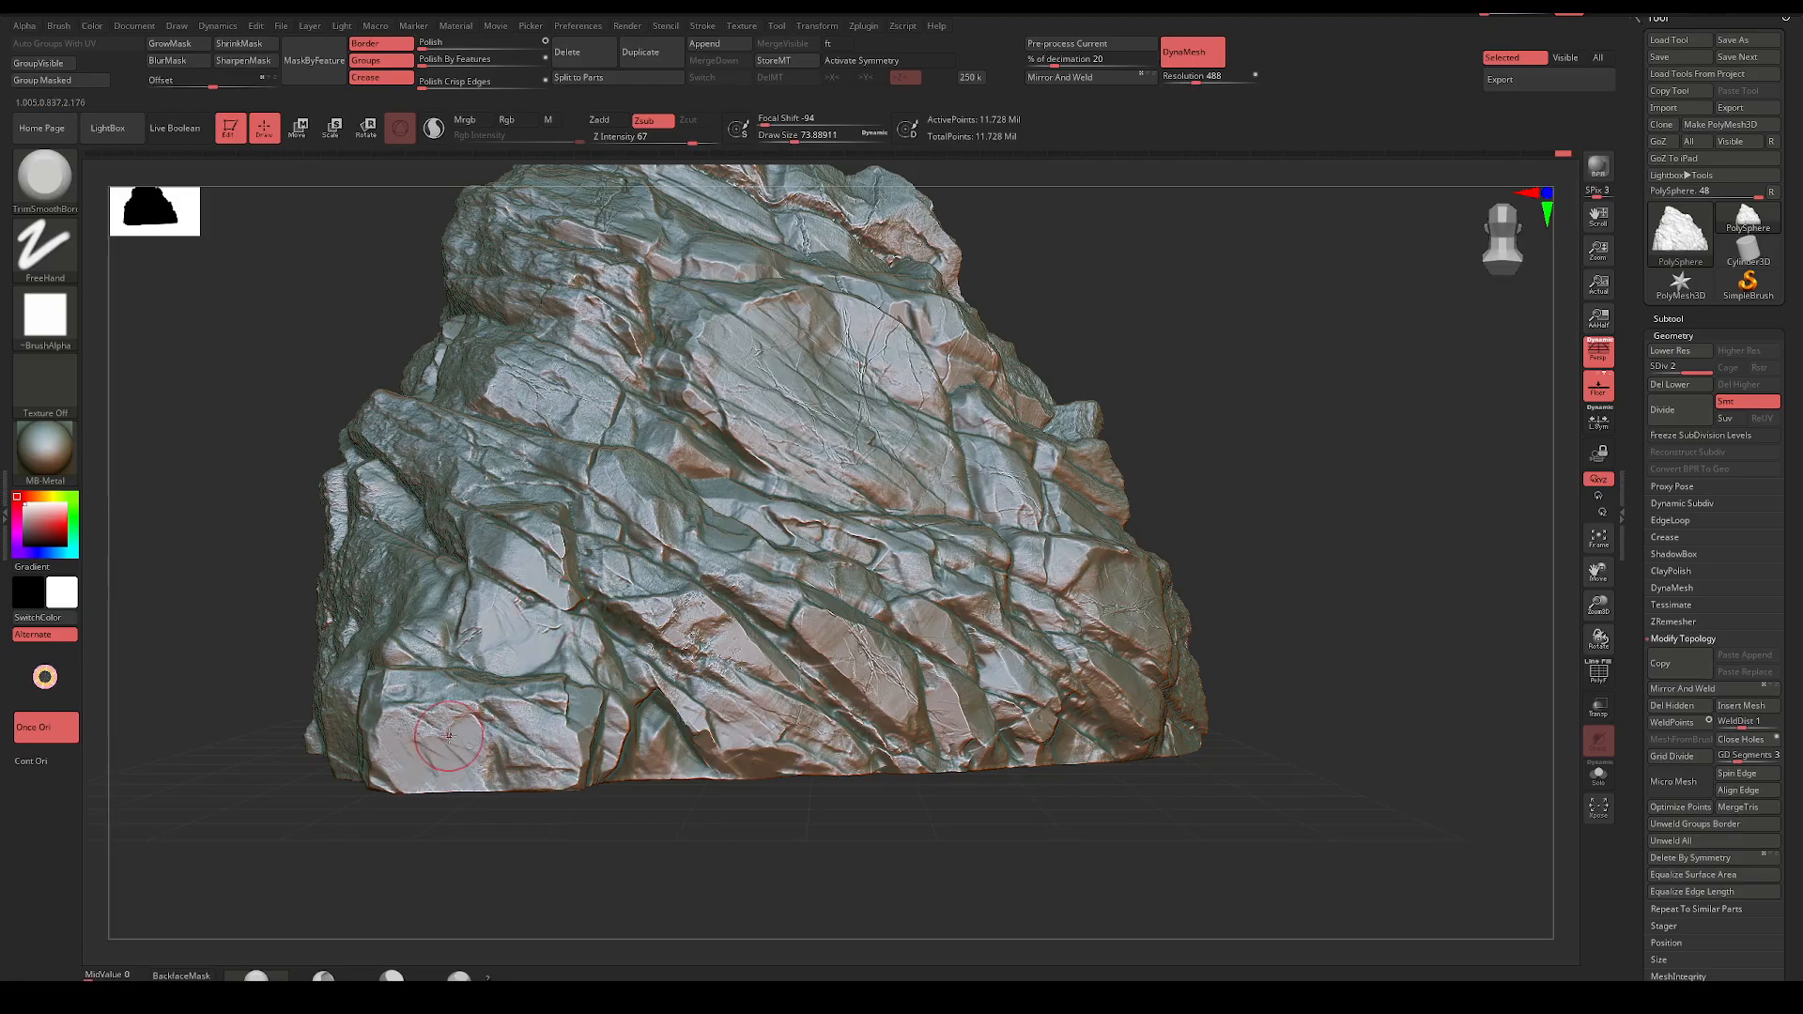
Duplicate the rock as a second subtool offset sideways along the X axis
{"action": "right_click_drag", "start_coordinate": [1094, 422], "coordinate": [1104, 458], "text": "alt"}
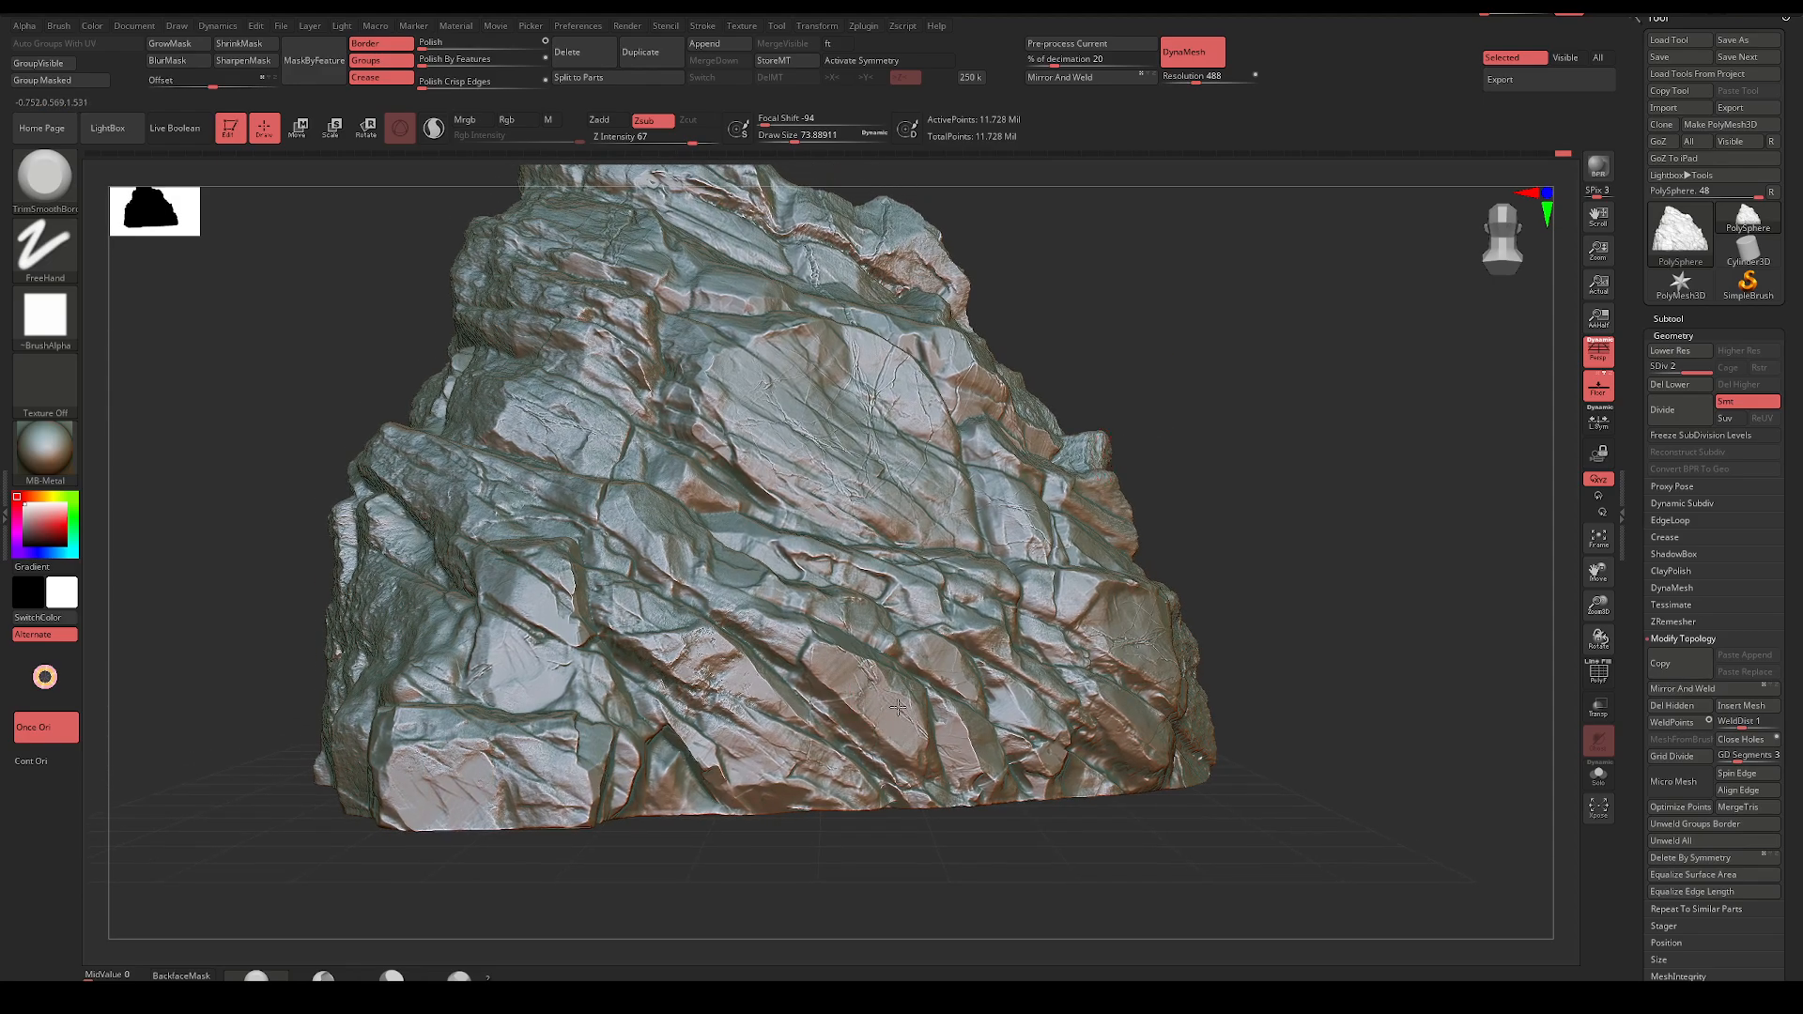
{"action": "right_click_drag", "start_coordinate": [1167, 338], "coordinate": [1180, 407], "text": "alt"}
{"action": "right_click_drag", "start_coordinate": [1256, 347], "coordinate": [1127, 447], "text": "alt"}
{"action": "key", "text": "w"}
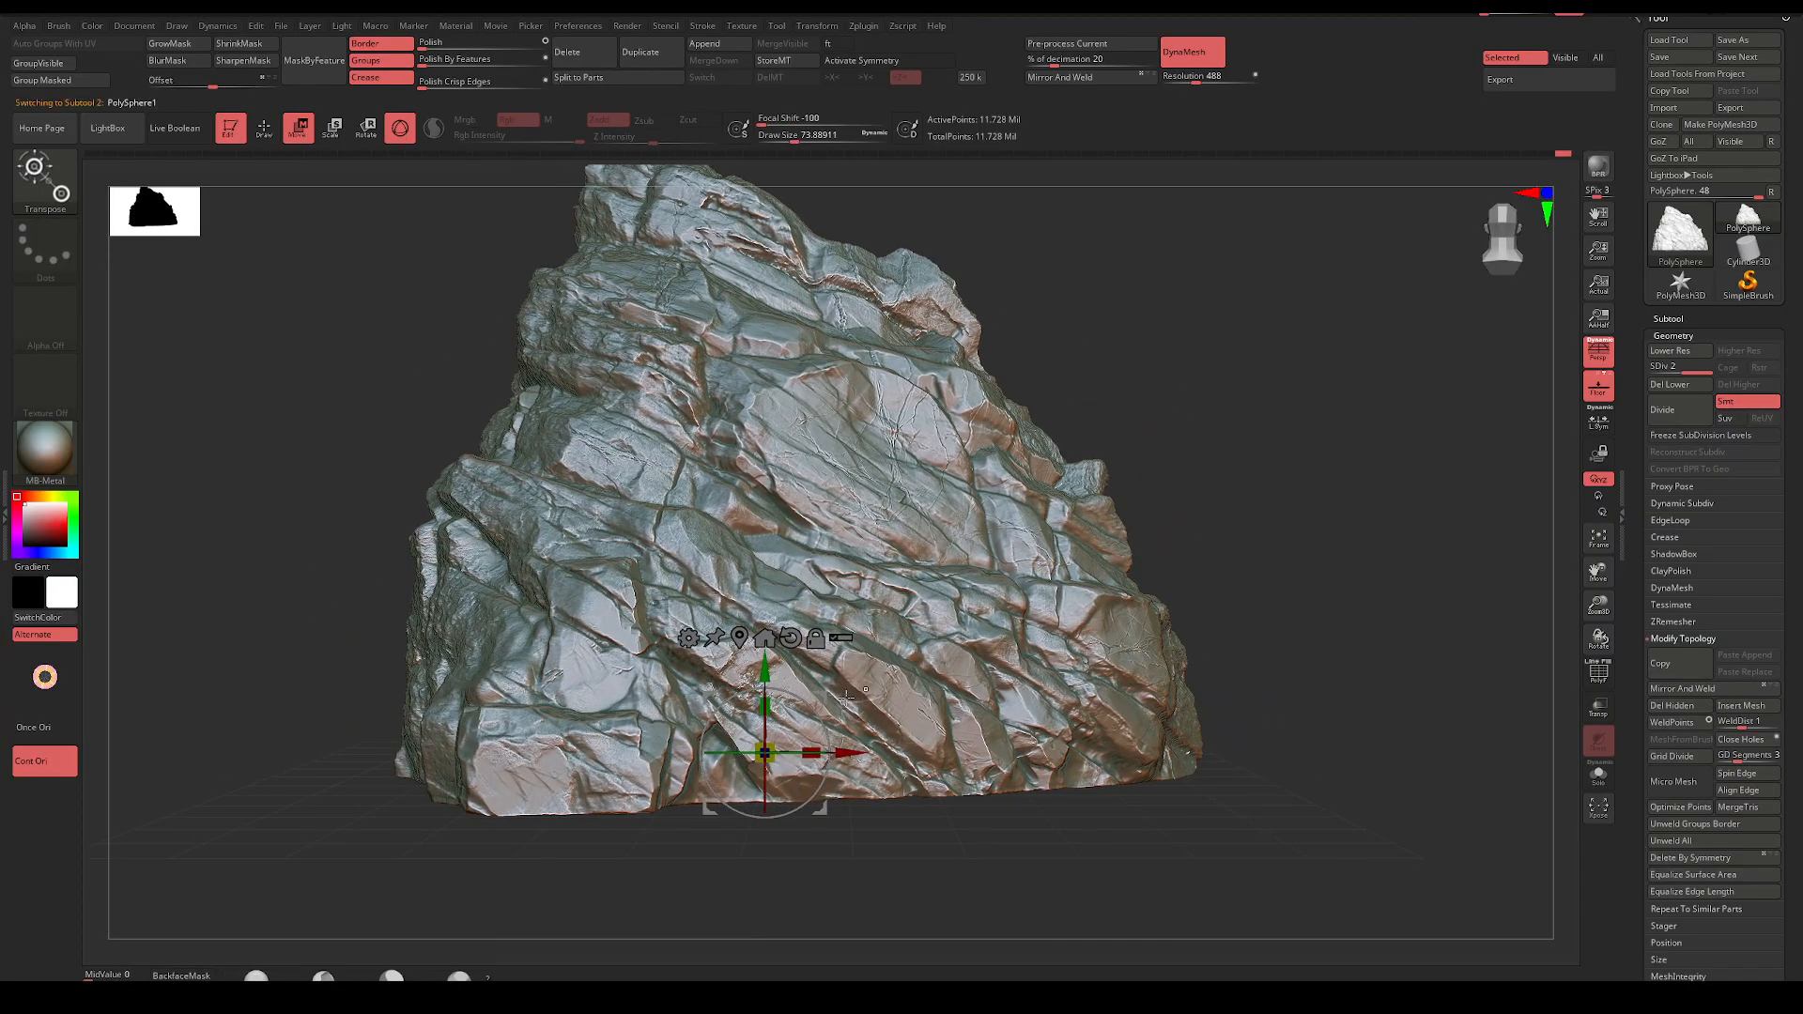
{"action": "left_click_drag", "start_coordinate": [777, 727], "coordinate": [1122, 734], "text": "ctrl"}
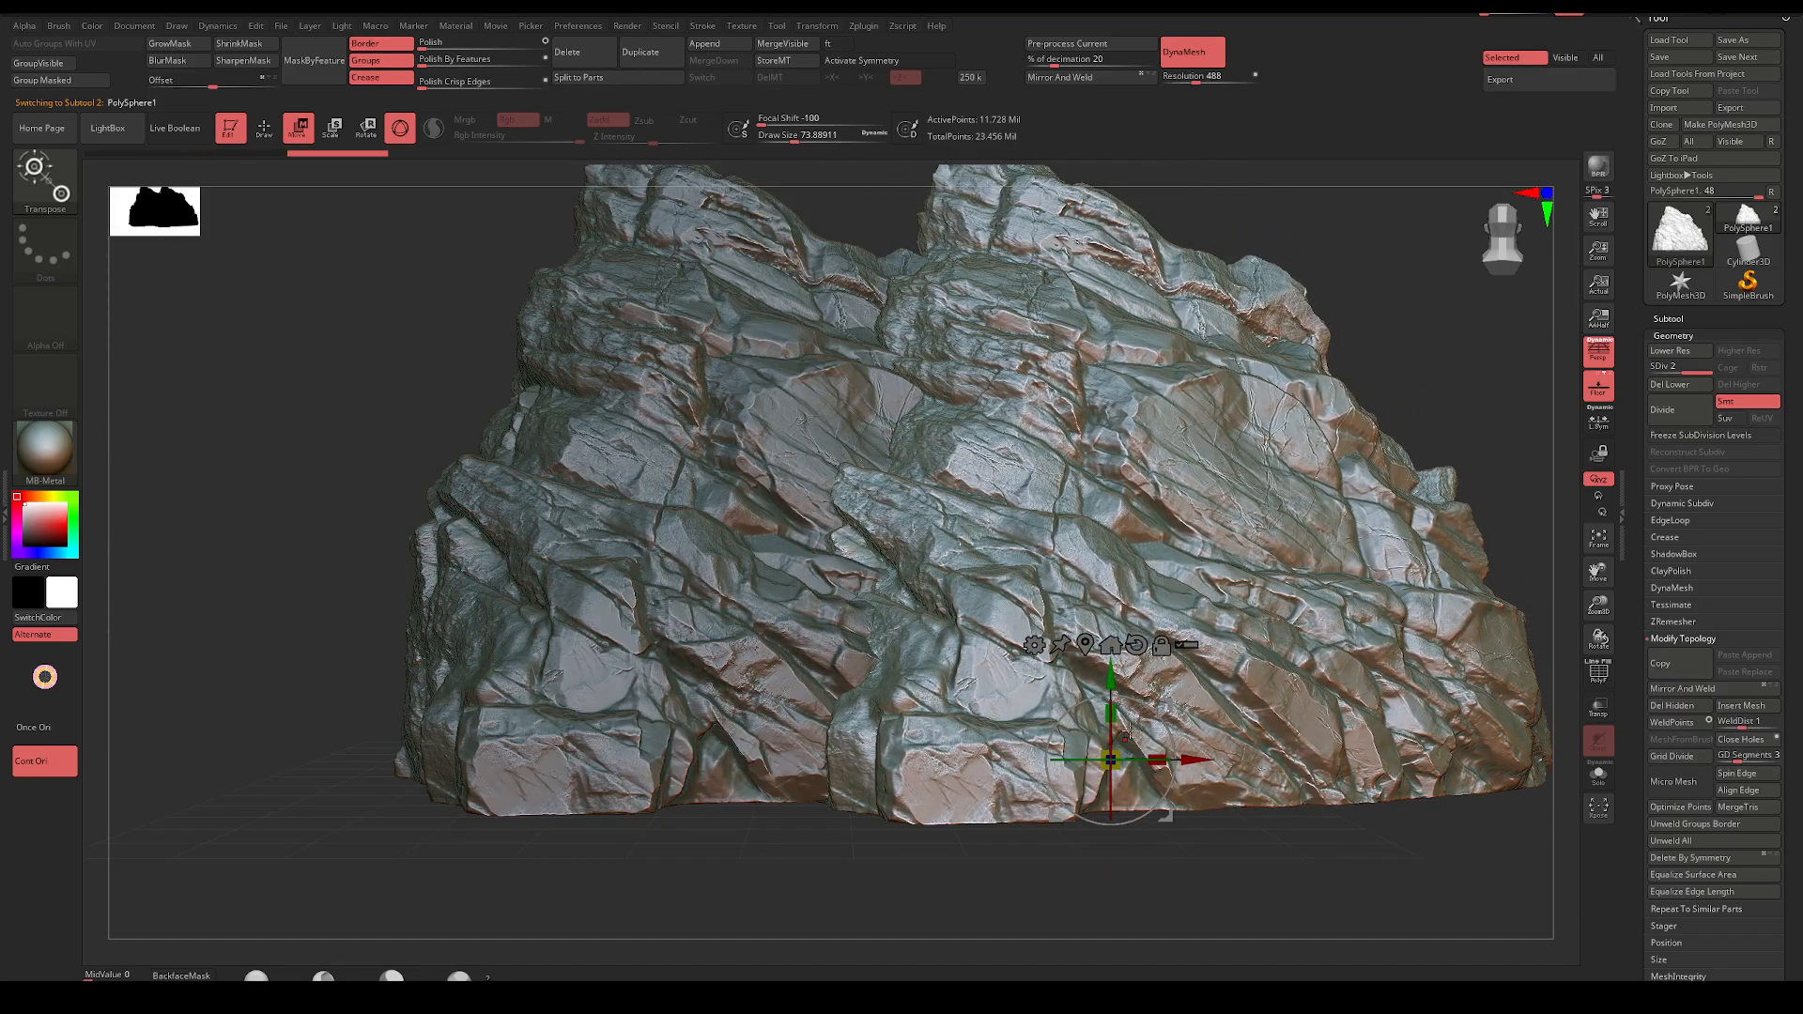
Position the duplicate rock in front of and partly overlapping the original, with their bases level
{"action": "right_click_drag", "start_coordinate": [1474, 411], "coordinate": [1191, 623]}
{"action": "left_click_drag", "start_coordinate": [1045, 750], "coordinate": [625, 670]}
{"action": "right_click_drag", "start_coordinate": [1299, 392], "coordinate": [1023, 484]}
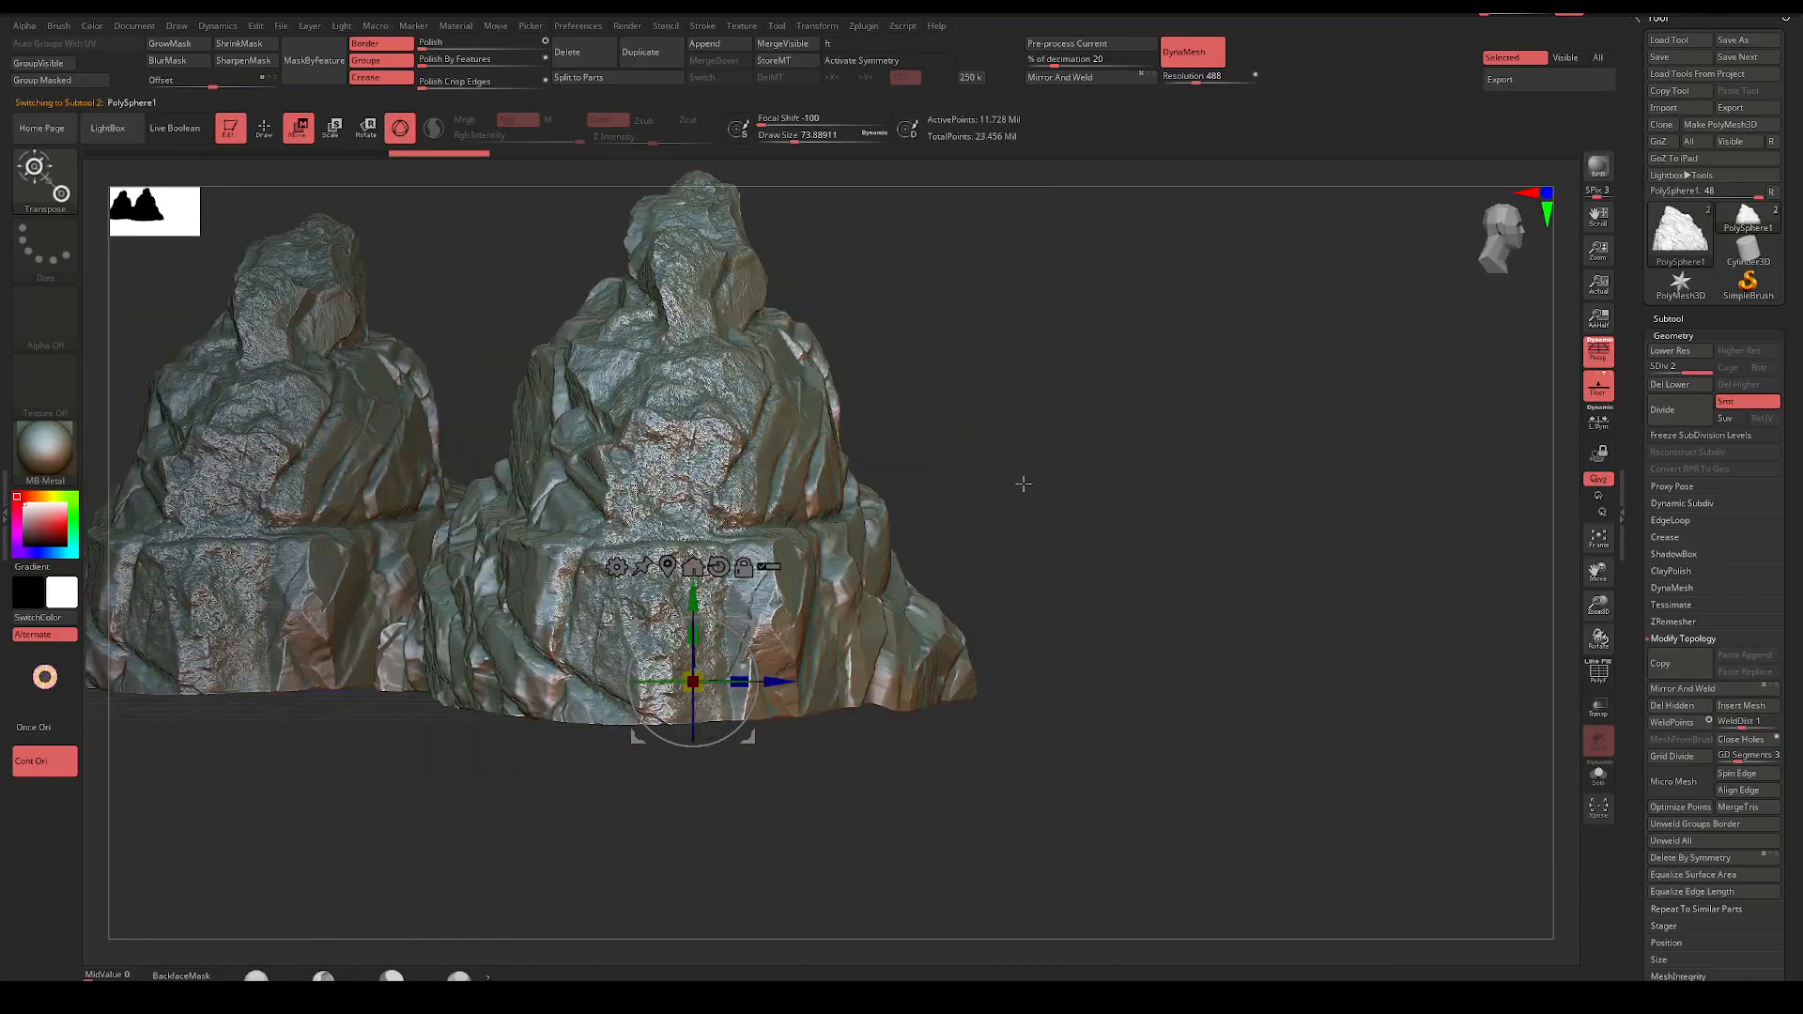
{"action": "left_click_drag", "start_coordinate": [700, 673], "coordinate": [693, 777]}
{"action": "right_click_drag", "start_coordinate": [1012, 527], "coordinate": [1034, 394]}
{"action": "right_click_drag", "start_coordinate": [857, 674], "coordinate": [912, 624], "text": "alt"}
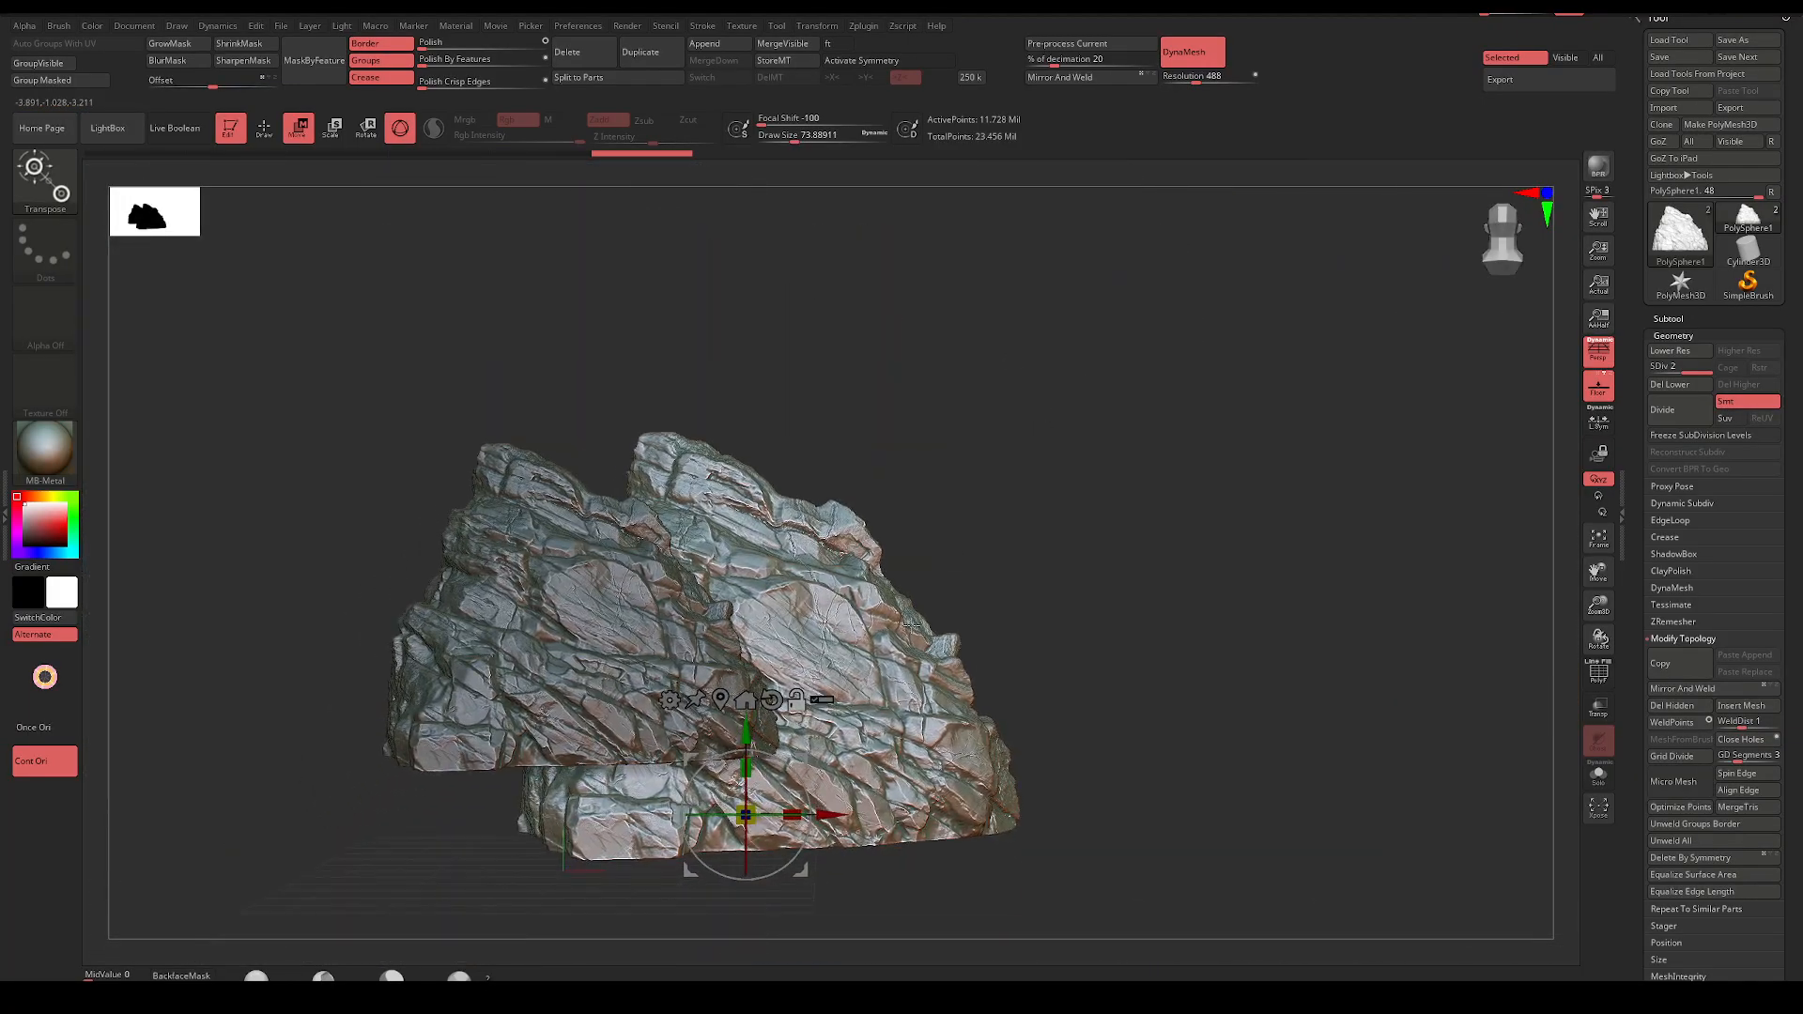
{"action": "left_click_drag", "start_coordinate": [802, 760], "coordinate": [816, 658]}
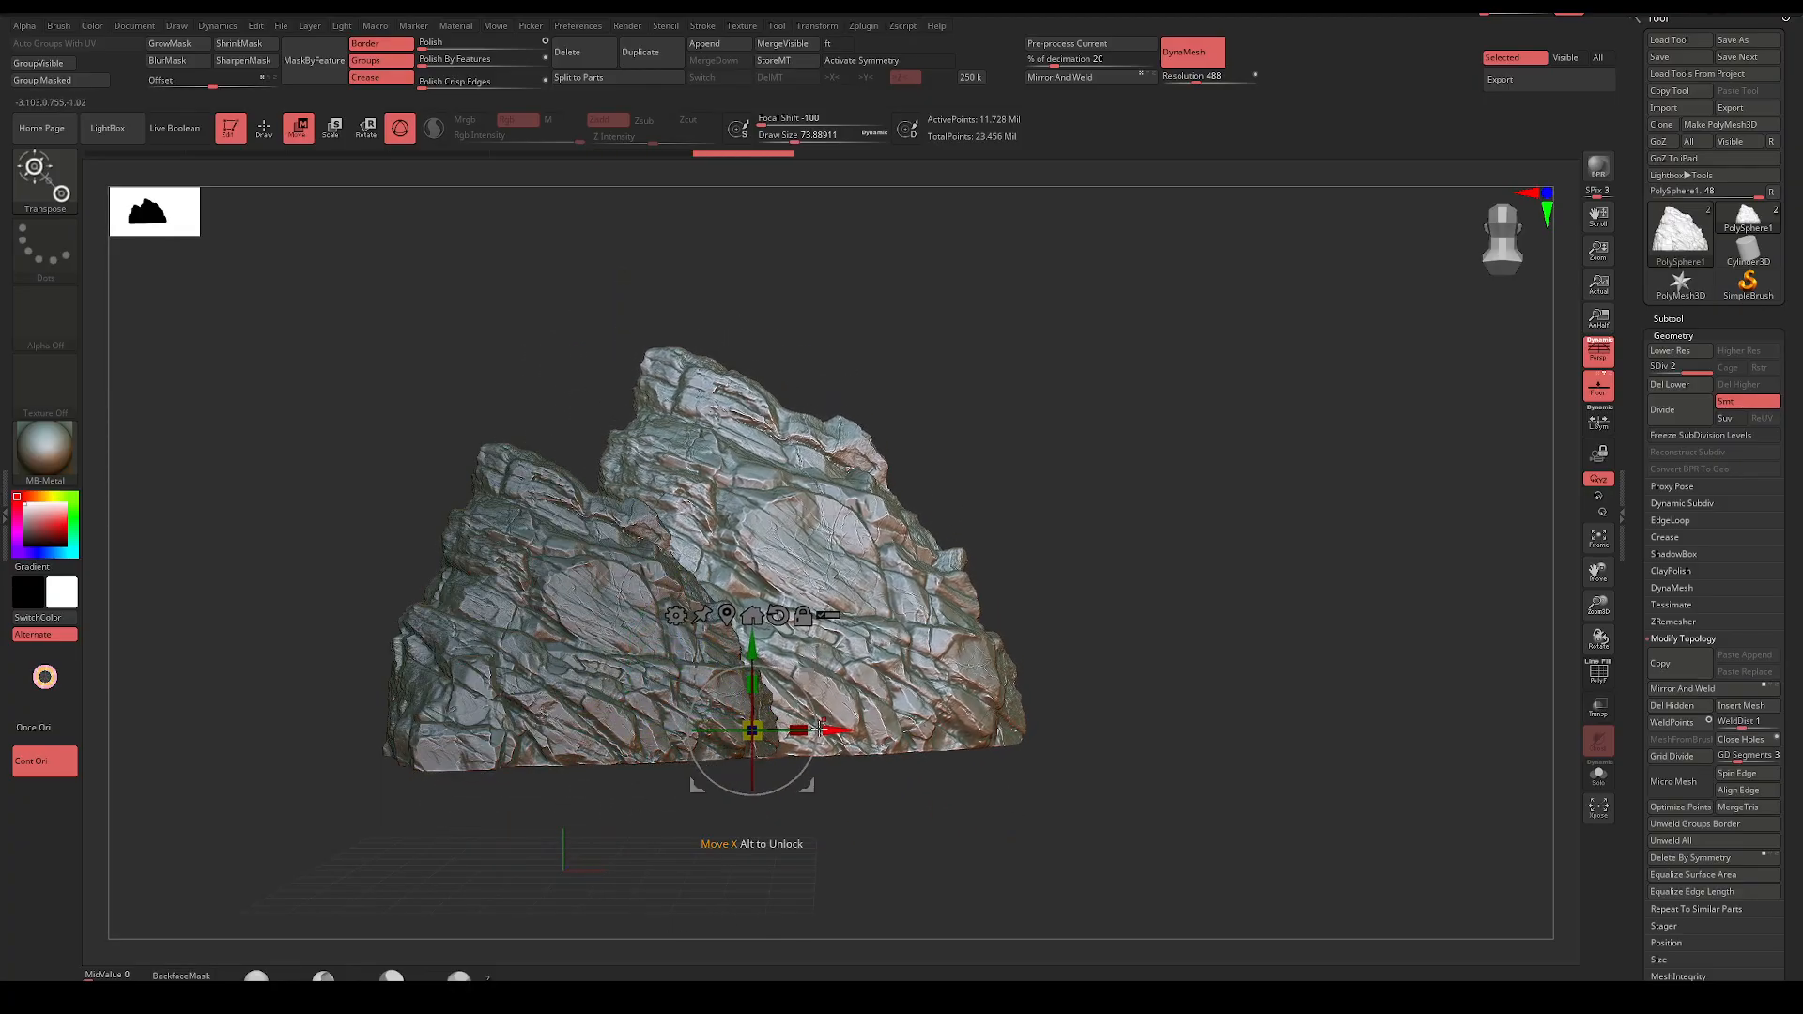
{"action": "mouse_move", "coordinate": [783, 732]}
{"action": "left_mouse_down"}
{"action": "mouse_move", "coordinate": [732, 793]}
{"action": "mouse_move", "coordinate": [555, 805]}
{"action": "mouse_move", "coordinate": [558, 823]}
{"action": "mouse_move", "coordinate": [695, 821]}
{"action": "mouse_move", "coordinate": [798, 761]}
{"action": "left_mouse_up"}
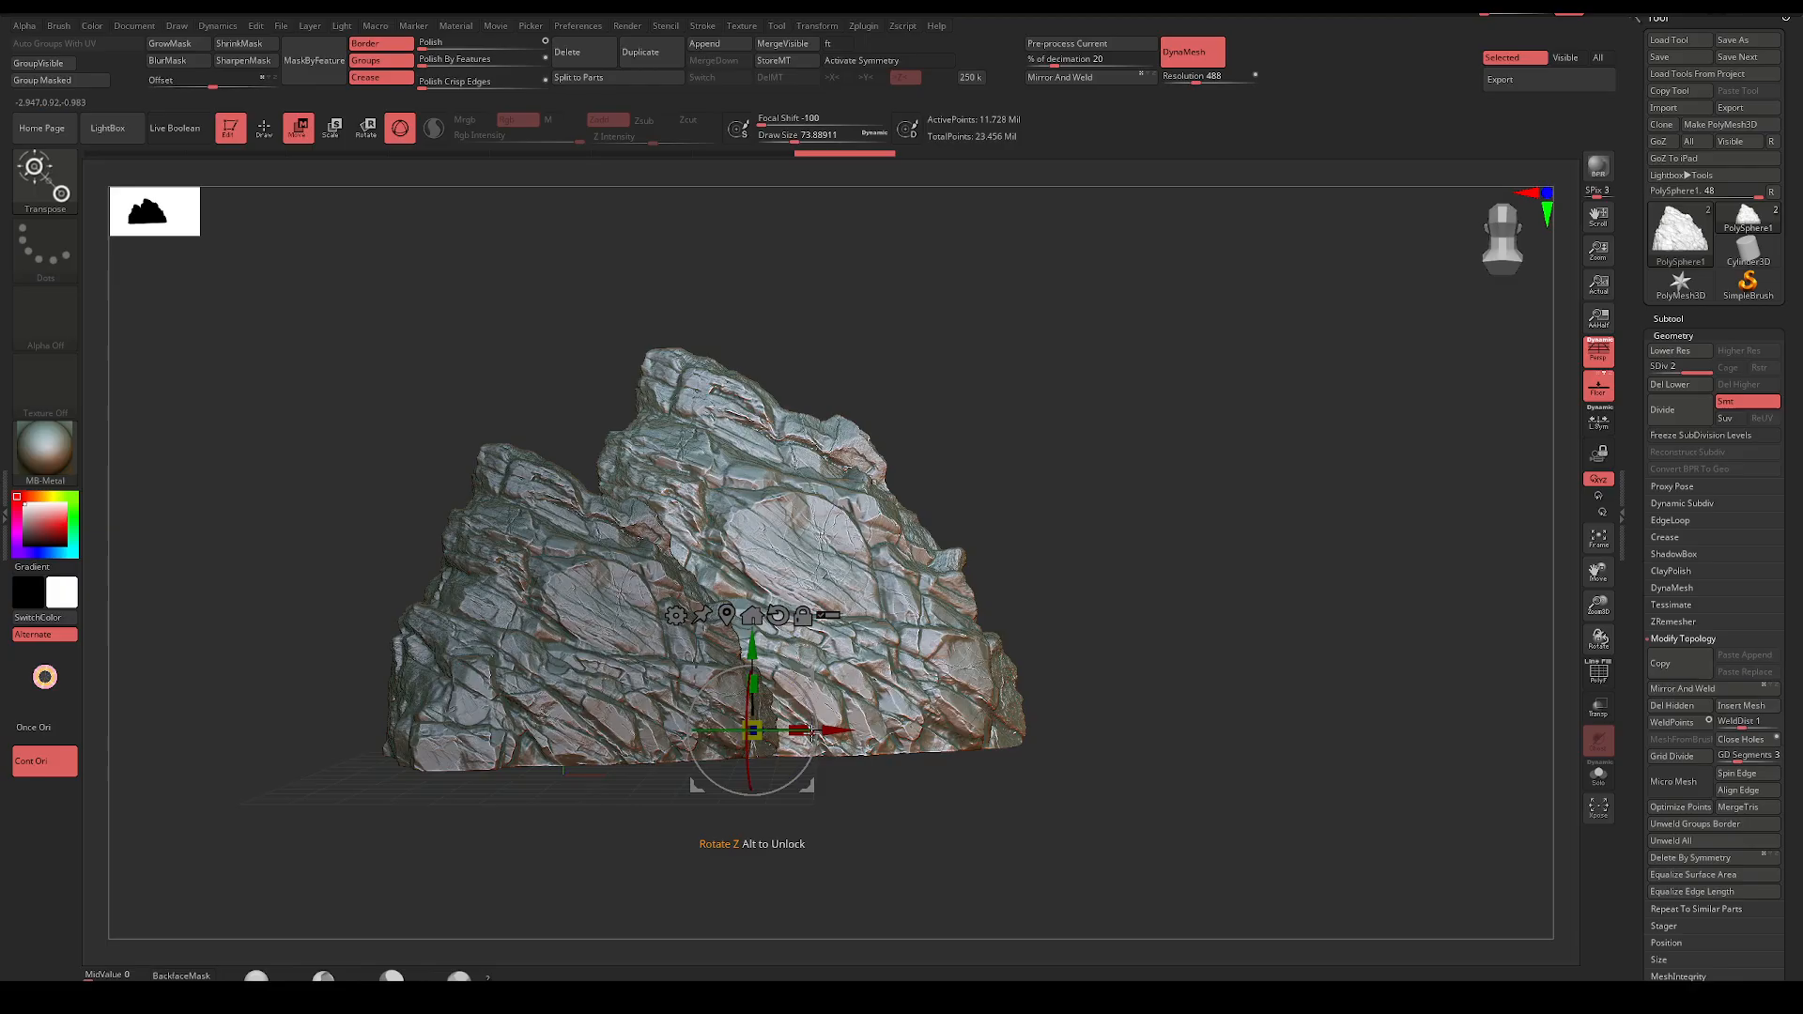
Delete the duplicate subtool PolySphere1 and reframe the original rock
{"action": "left_click", "coordinate": [1706, 320]}
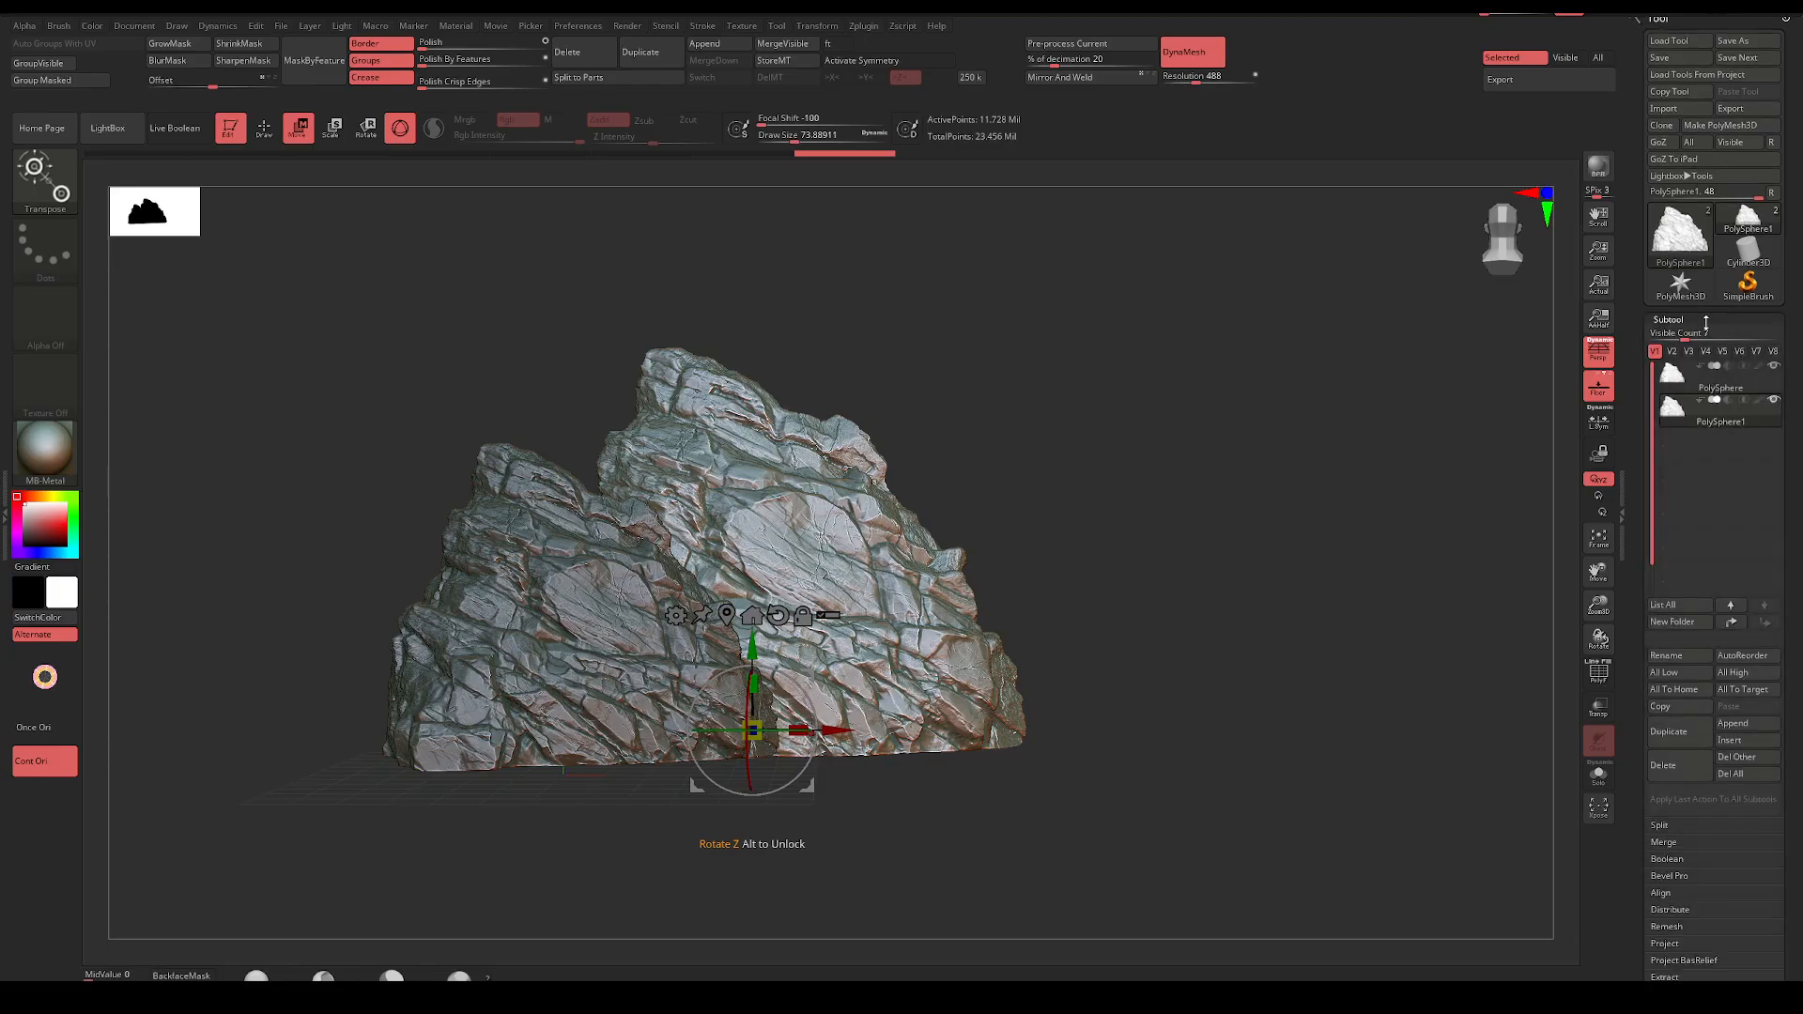
{"action": "left_click", "coordinate": [1694, 766]}
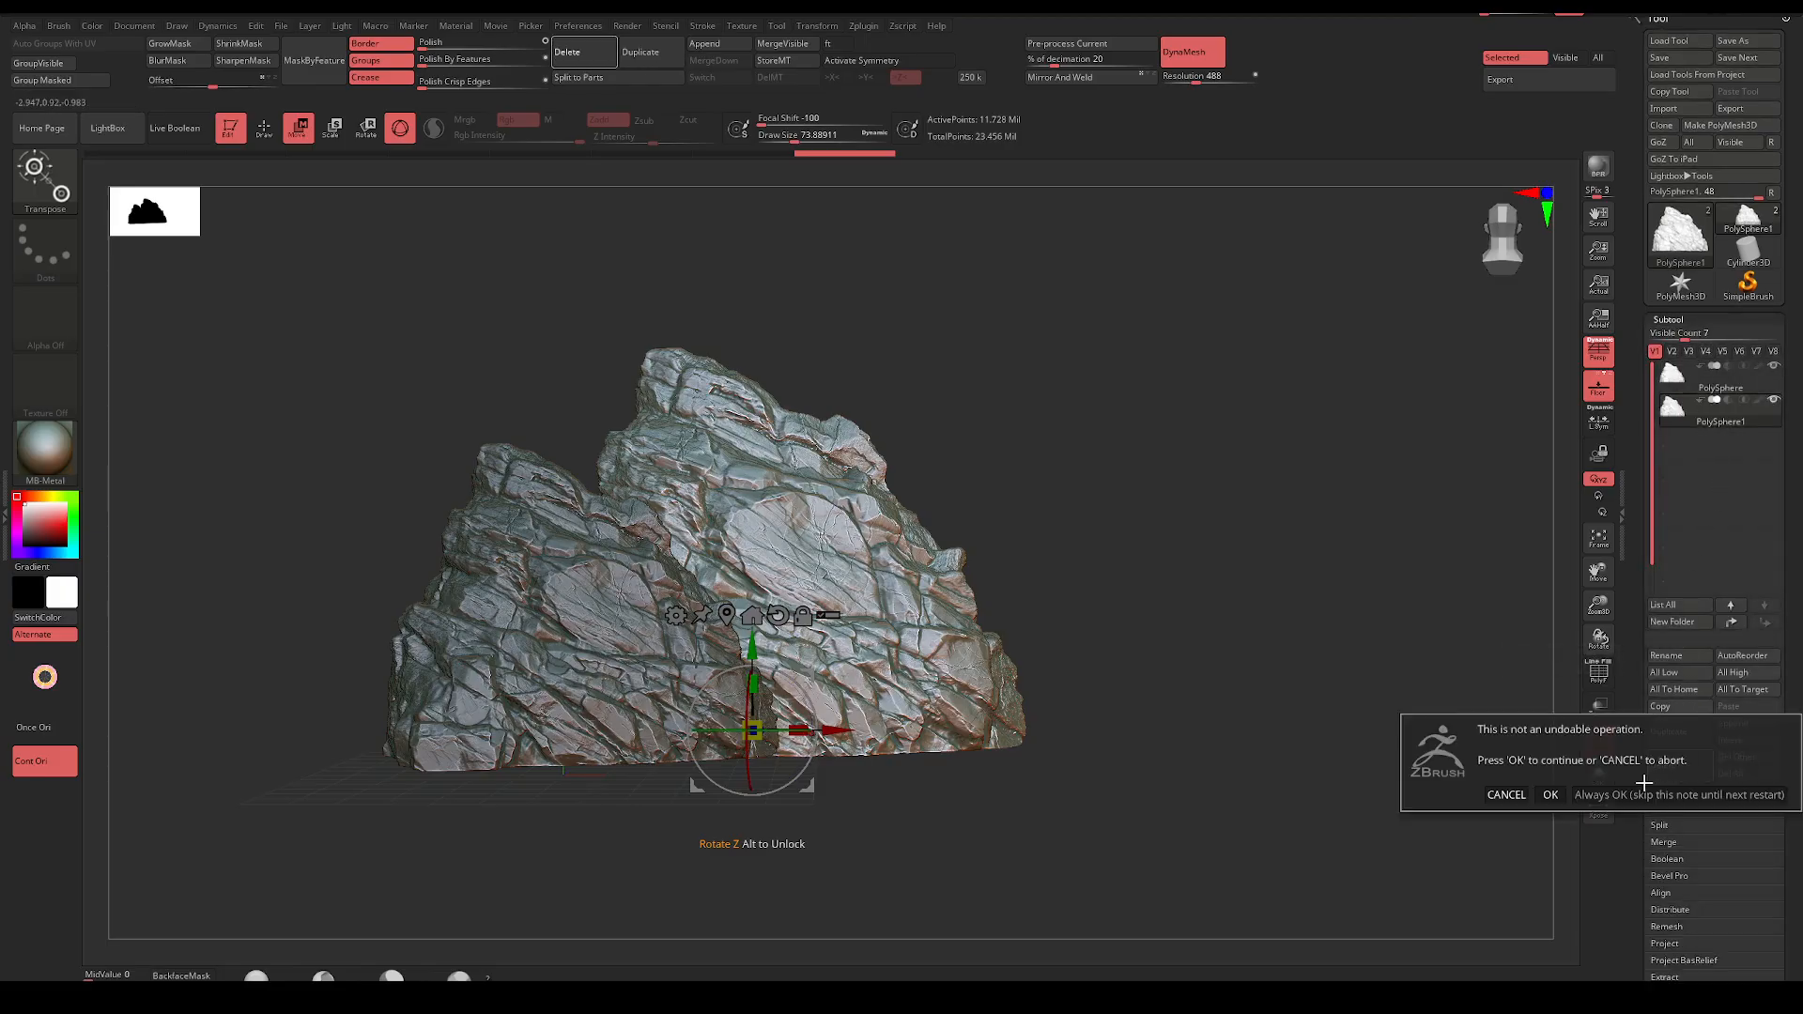
{"action": "left_click", "coordinate": [1602, 792]}
{"action": "mouse_move", "coordinate": [1268, 743]}
{"action": "left_mouse_down"}
{"action": "mouse_move", "coordinate": [1212, 732]}
{"action": "mouse_move", "coordinate": [1345, 708]}
{"action": "mouse_move", "coordinate": [1300, 729]}
{"action": "mouse_move", "coordinate": [1199, 692]}
{"action": "mouse_move", "coordinate": [1392, 651]}
{"action": "mouse_move", "coordinate": [1274, 679]}
{"action": "left_mouse_up"}
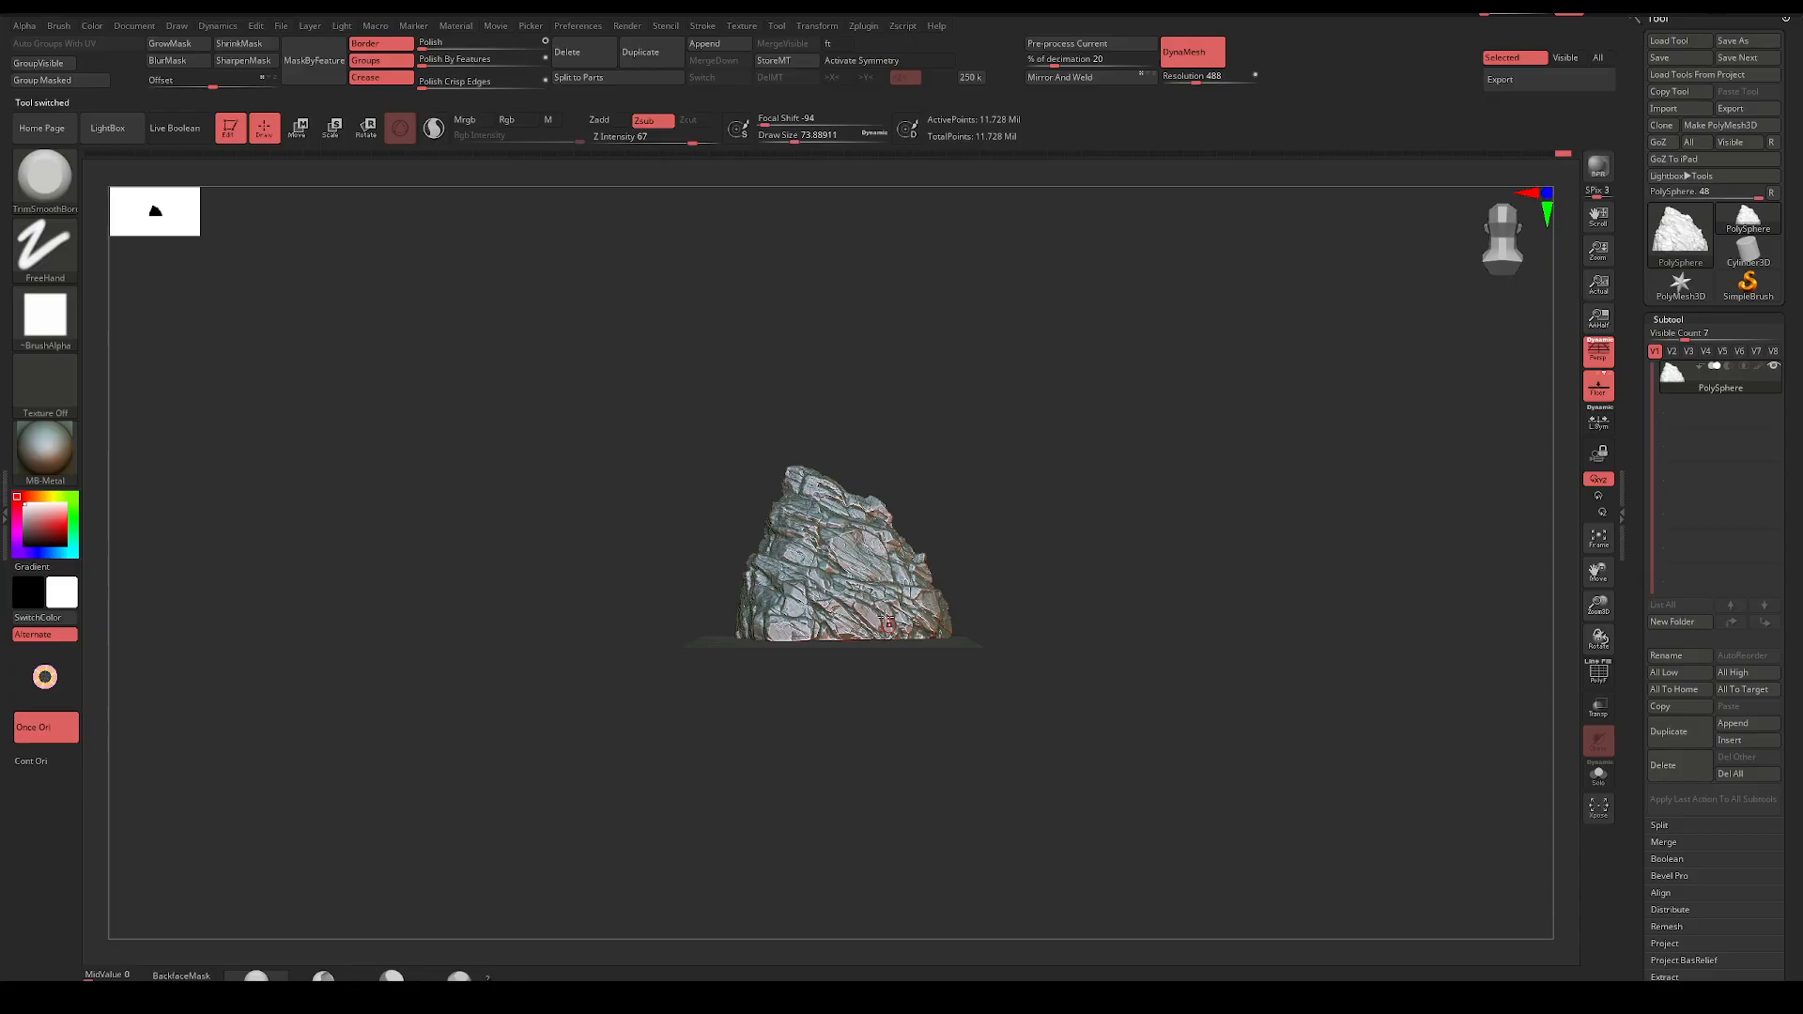
{"action": "right_click_drag", "start_coordinate": [887, 623], "coordinate": [1265, 582], "text": "ctrl"}
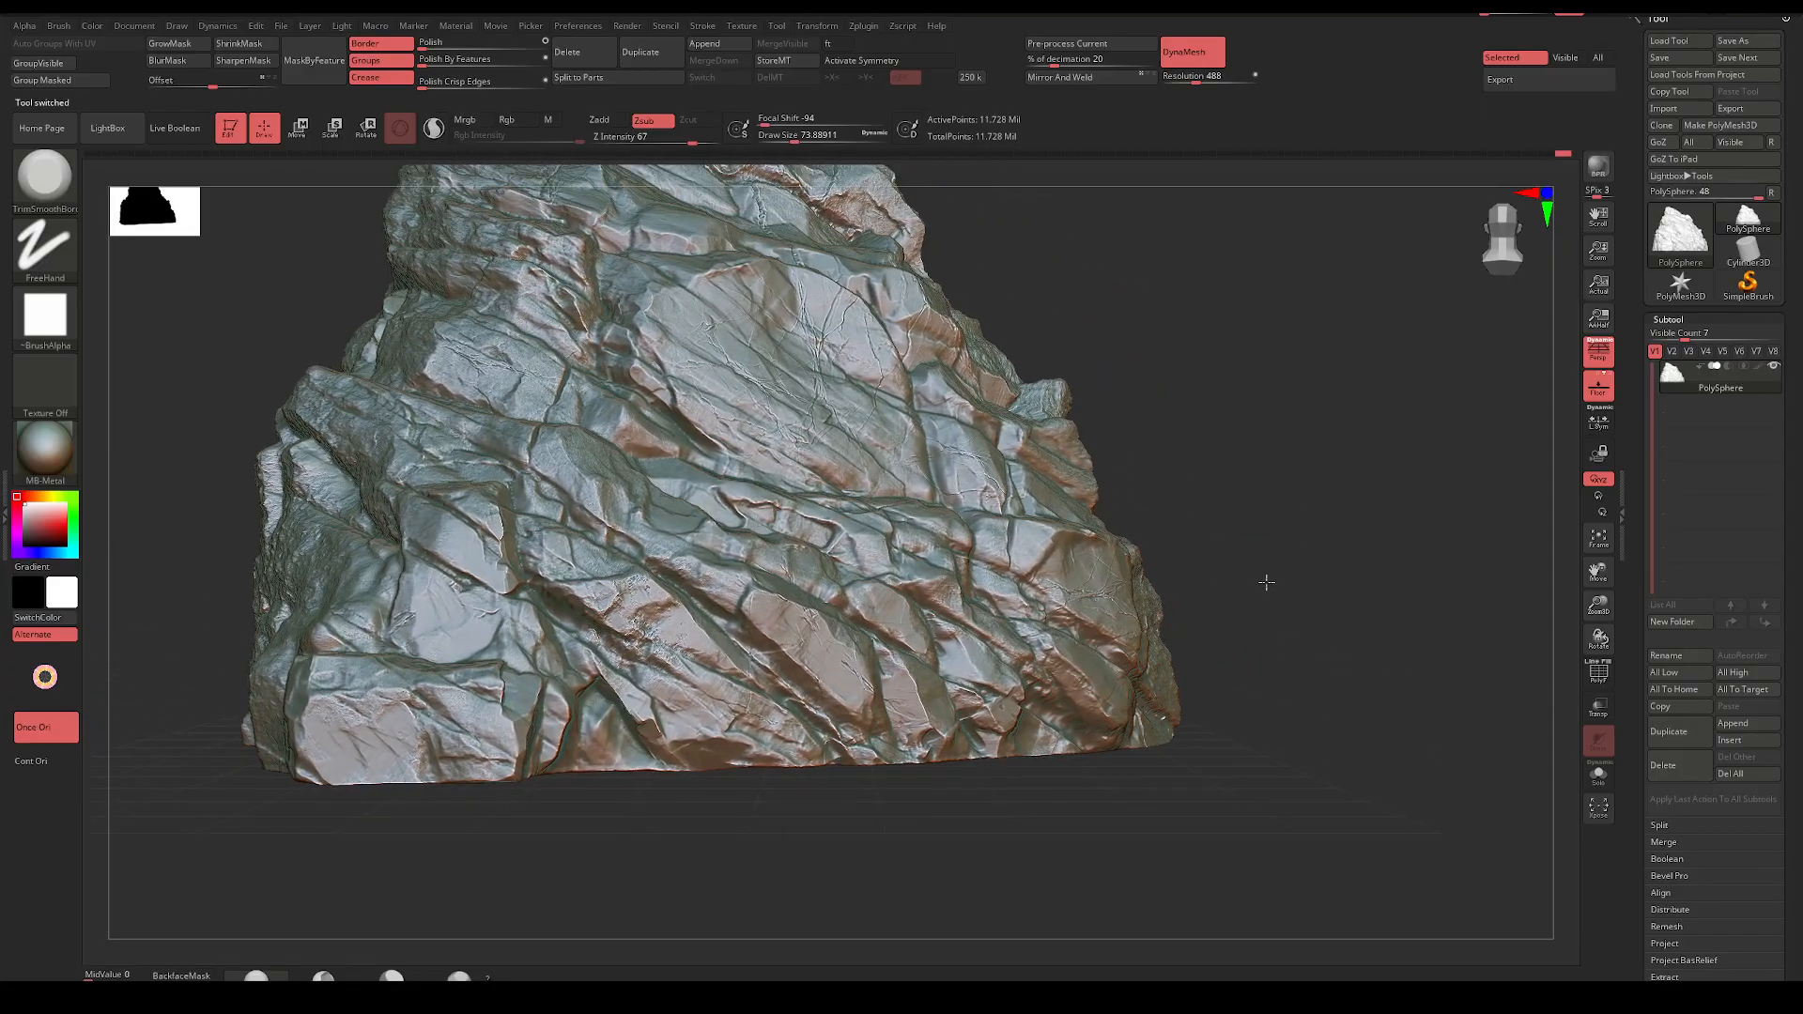
Trim the small rock edge in the crevice beside the large cracked front facet with the brush at Draw Size about 39
{"action": "left_click_drag", "start_coordinate": [1266, 582], "coordinate": [1216, 541]}
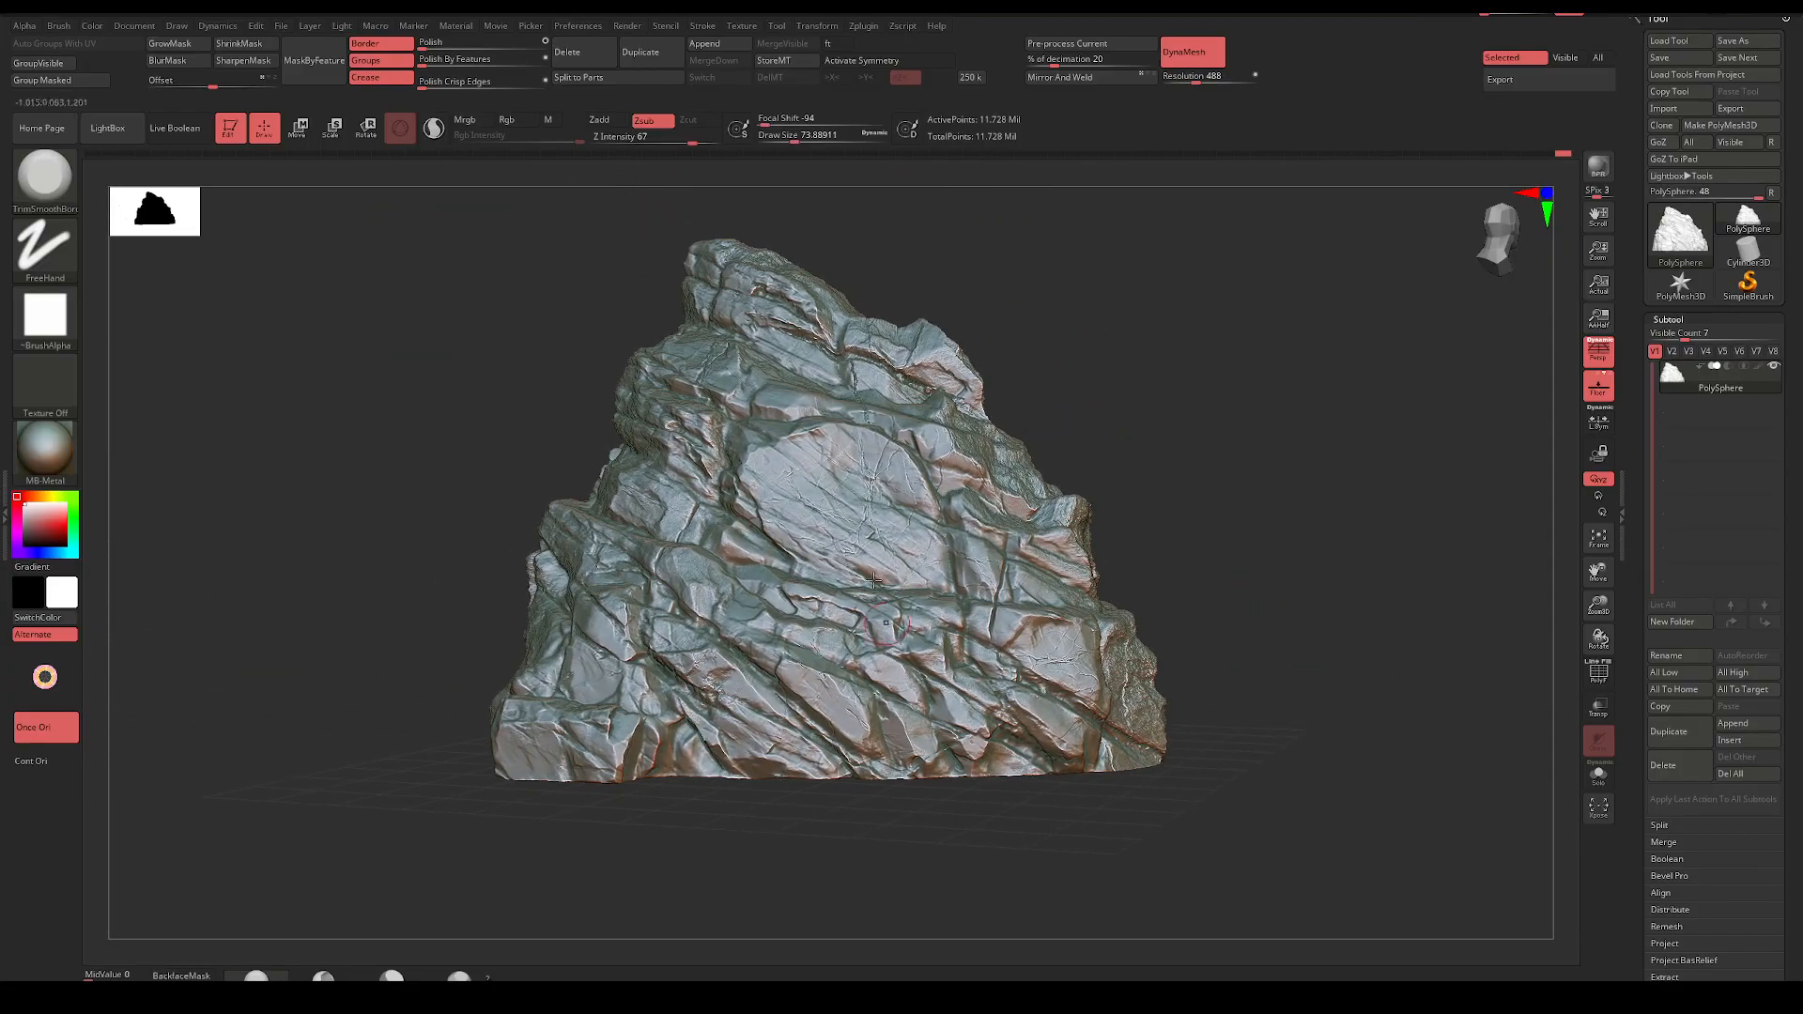
{"action": "mouse_move", "coordinate": [1211, 478]}
{"action": "right_mouse_down", "text": "ctrl"}
{"action": "mouse_move", "coordinate": [1174, 526]}
{"action": "mouse_move", "coordinate": [1305, 628]}
{"action": "mouse_move", "coordinate": [1277, 610]}
{"action": "right_mouse_up", "text": "ctrl"}
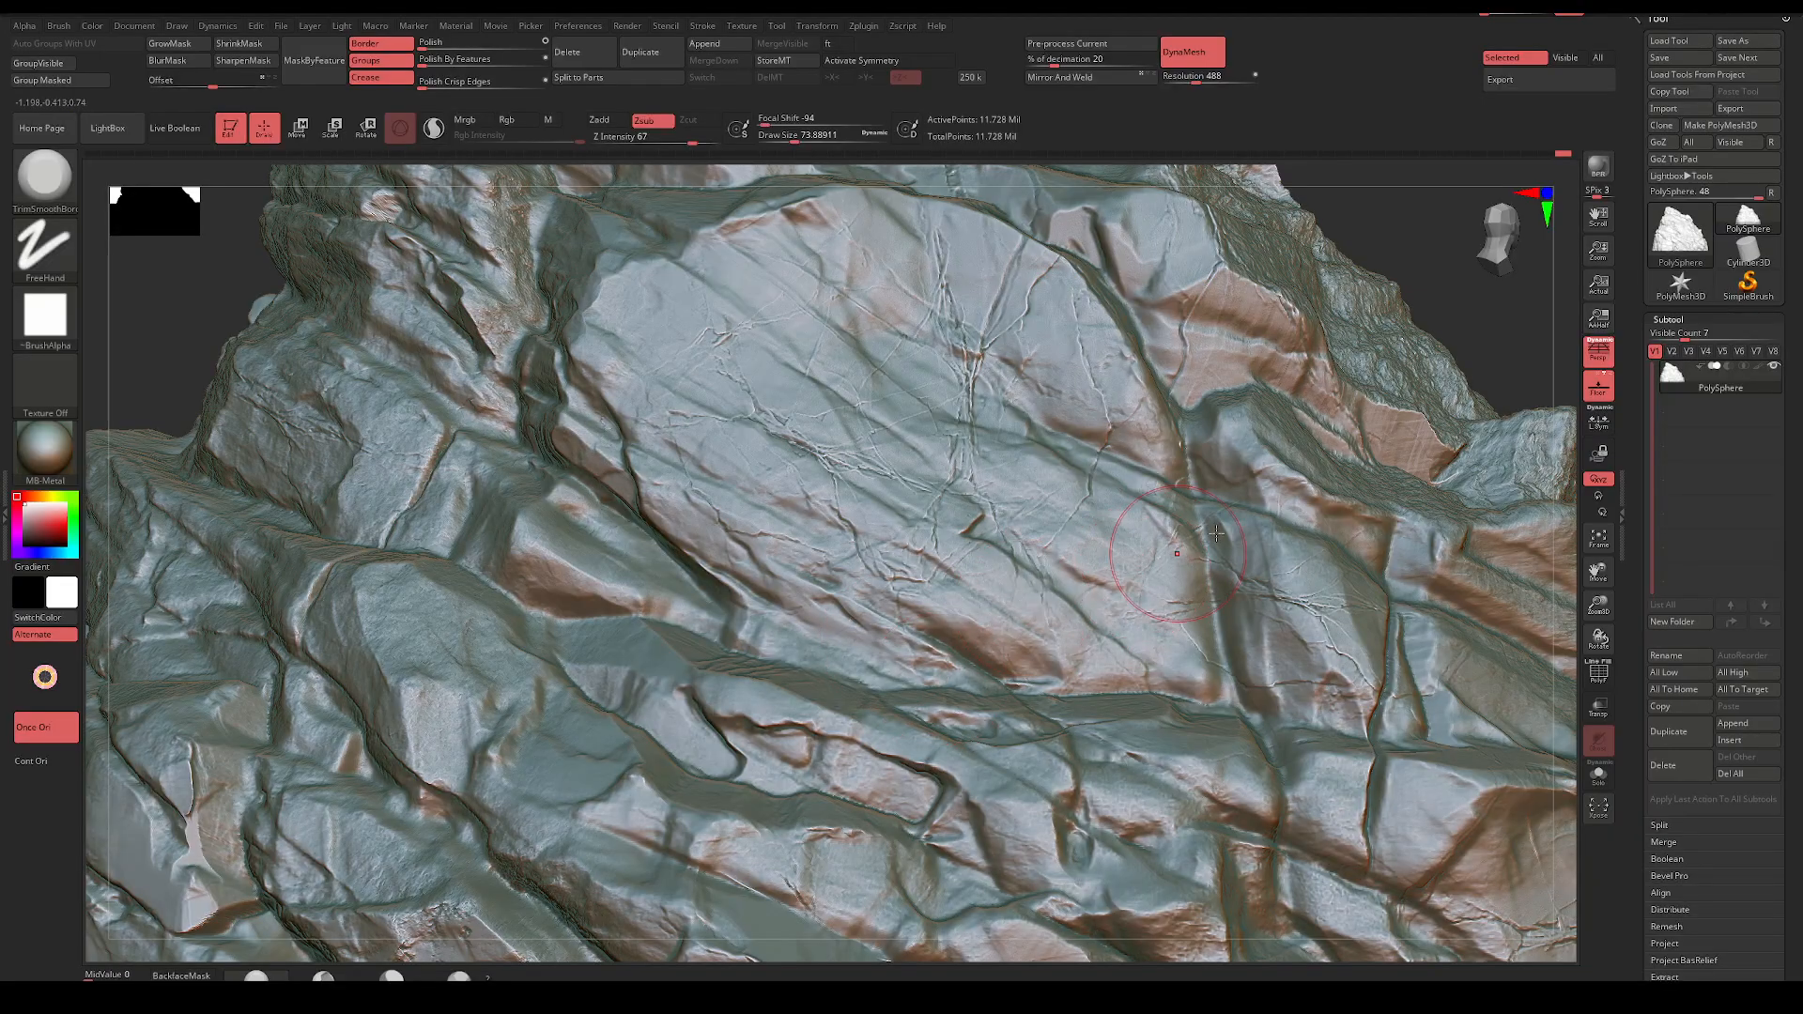
{"action": "left_click_drag", "start_coordinate": [1464, 314], "coordinate": [1427, 302]}
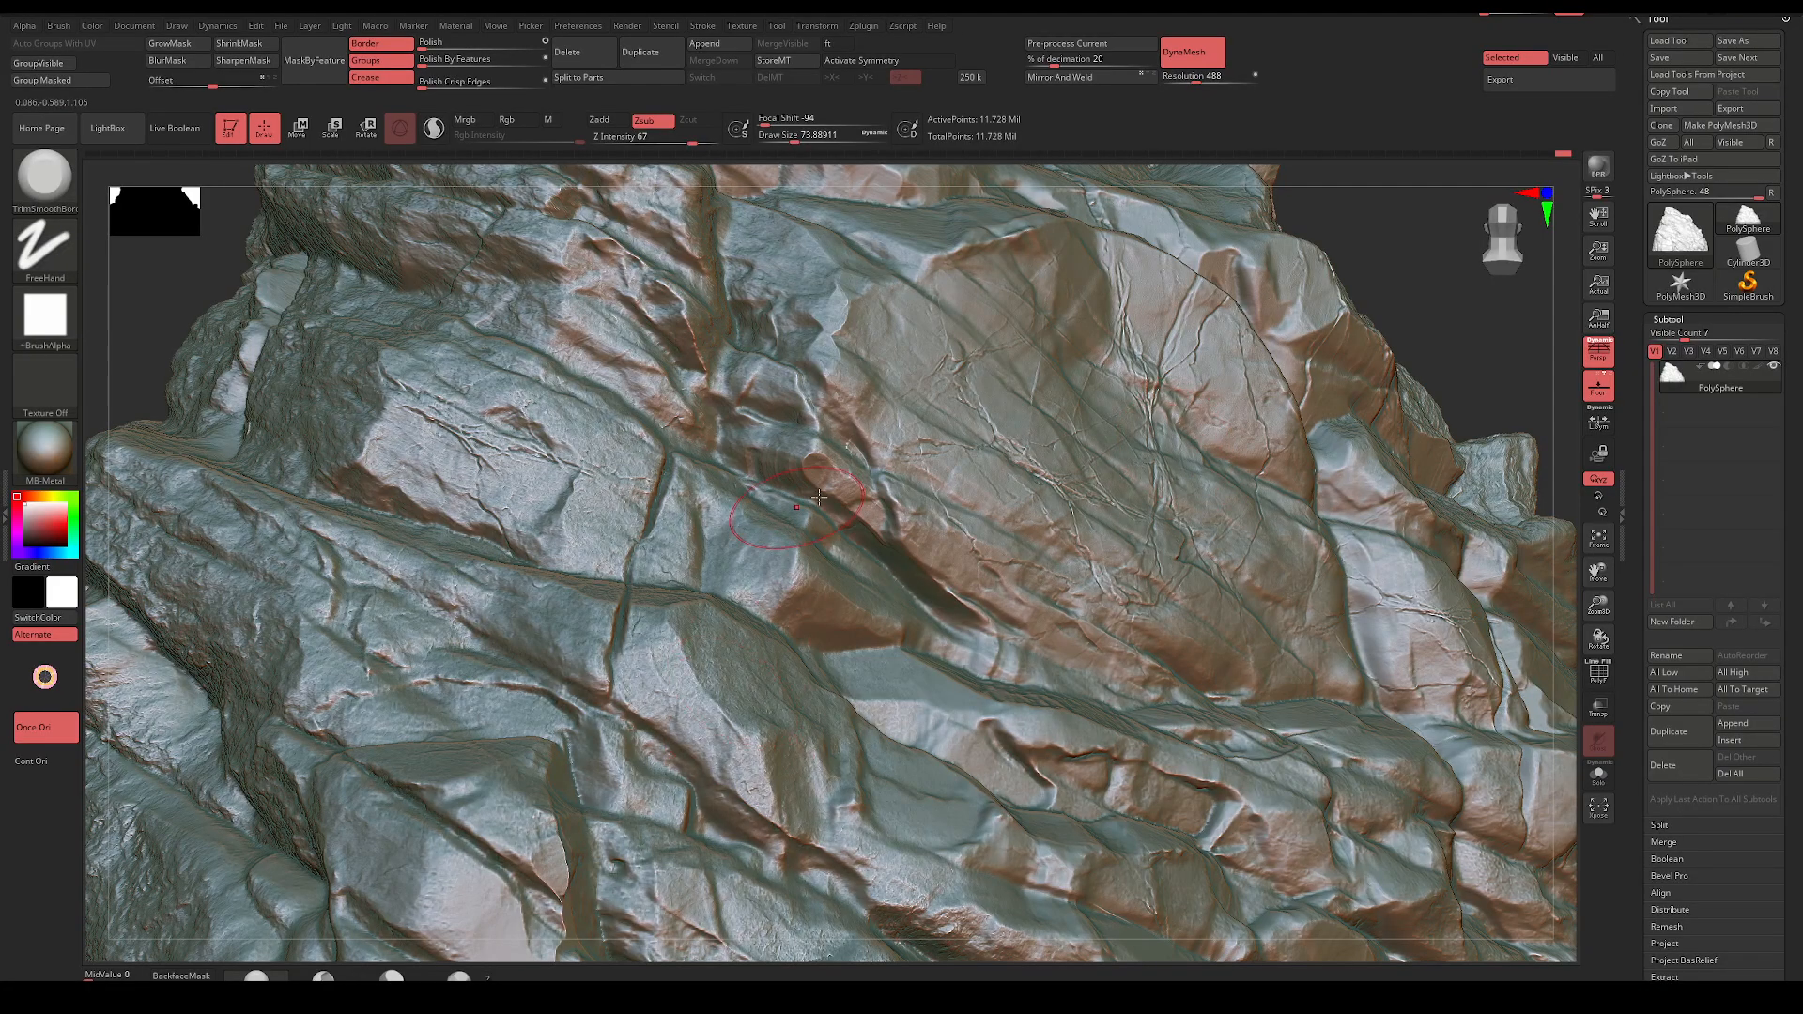
{"action": "key", "text": "space"}
{"action": "left_click_drag", "start_coordinate": [809, 490], "coordinate": [827, 466]}
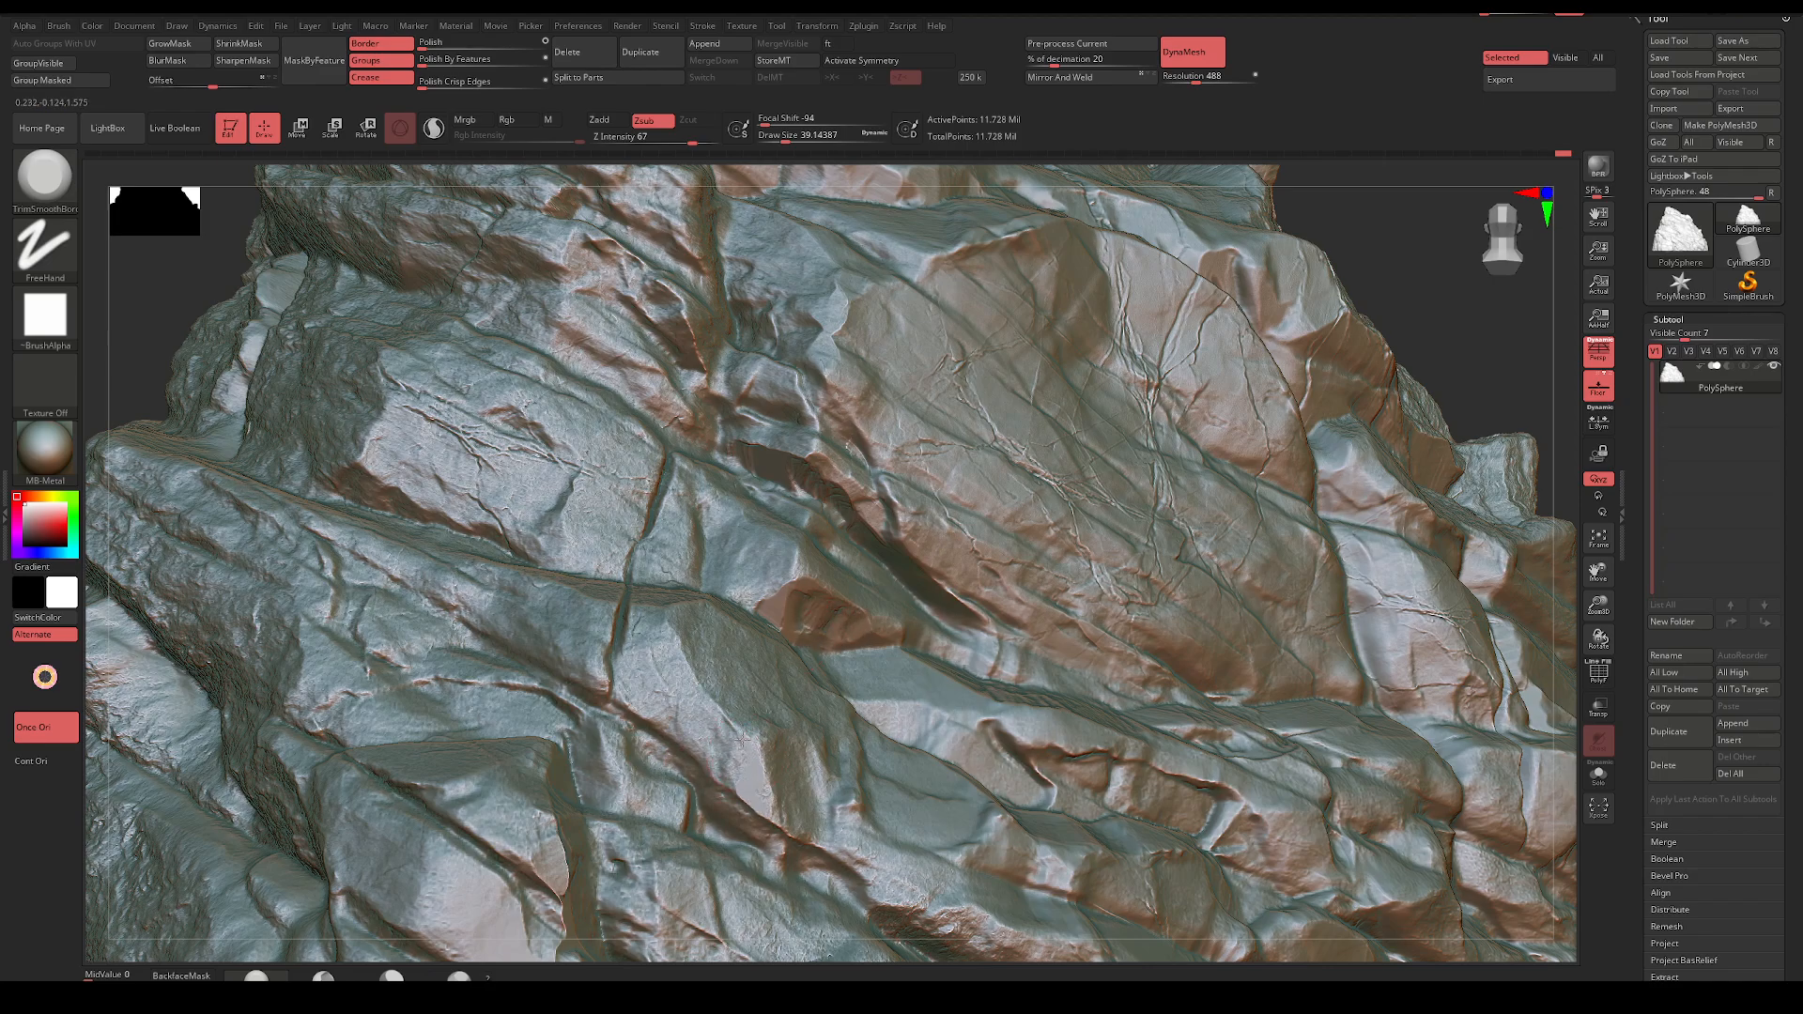
Frame the whole rock from the front and render it with Best Preview Render
{"action": "key", "text": "f"}
{"action": "mouse_move", "coordinate": [1299, 414]}
{"action": "left_mouse_down"}
{"action": "mouse_move", "coordinate": [1167, 419]}
{"action": "mouse_move", "coordinate": [1230, 466]}
{"action": "mouse_move", "coordinate": [1284, 432]}
{"action": "mouse_move", "coordinate": [1210, 411]}
{"action": "mouse_move", "coordinate": [1152, 454]}
{"action": "mouse_move", "coordinate": [1224, 507]}
{"action": "mouse_move", "coordinate": [1274, 470]}
{"action": "left_mouse_up"}
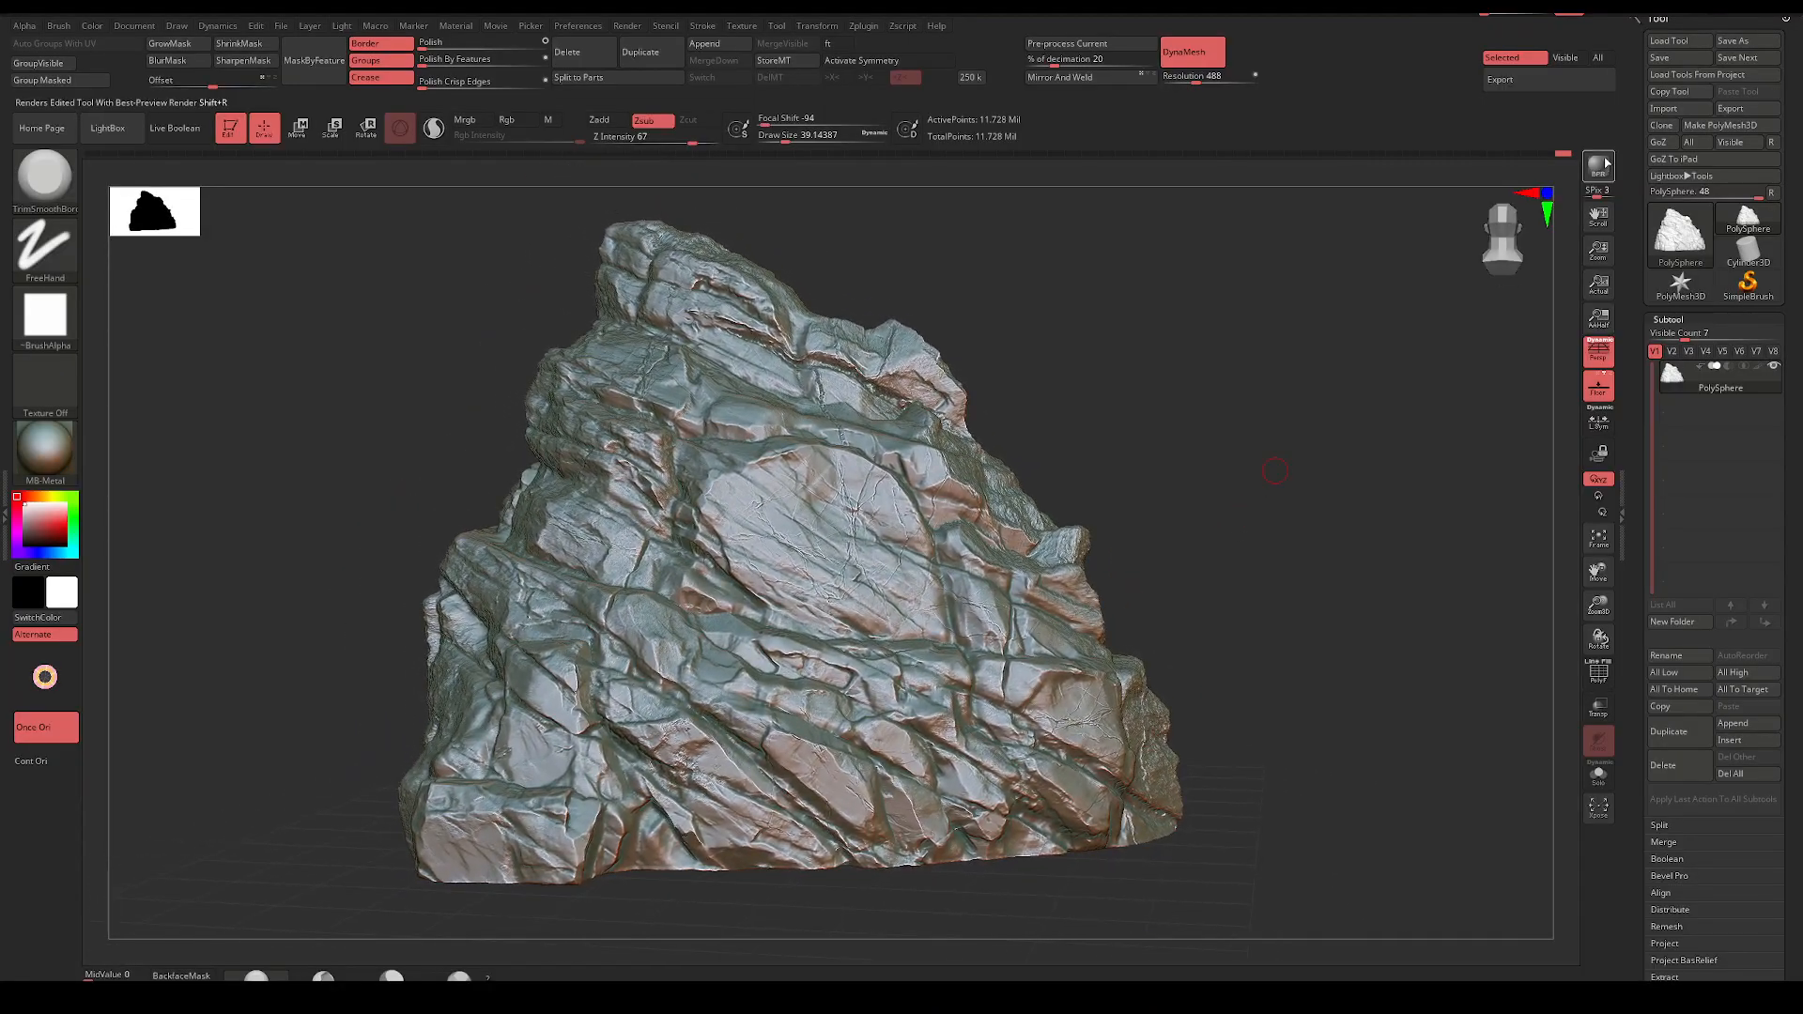
{"action": "left_click", "coordinate": [1598, 167]}
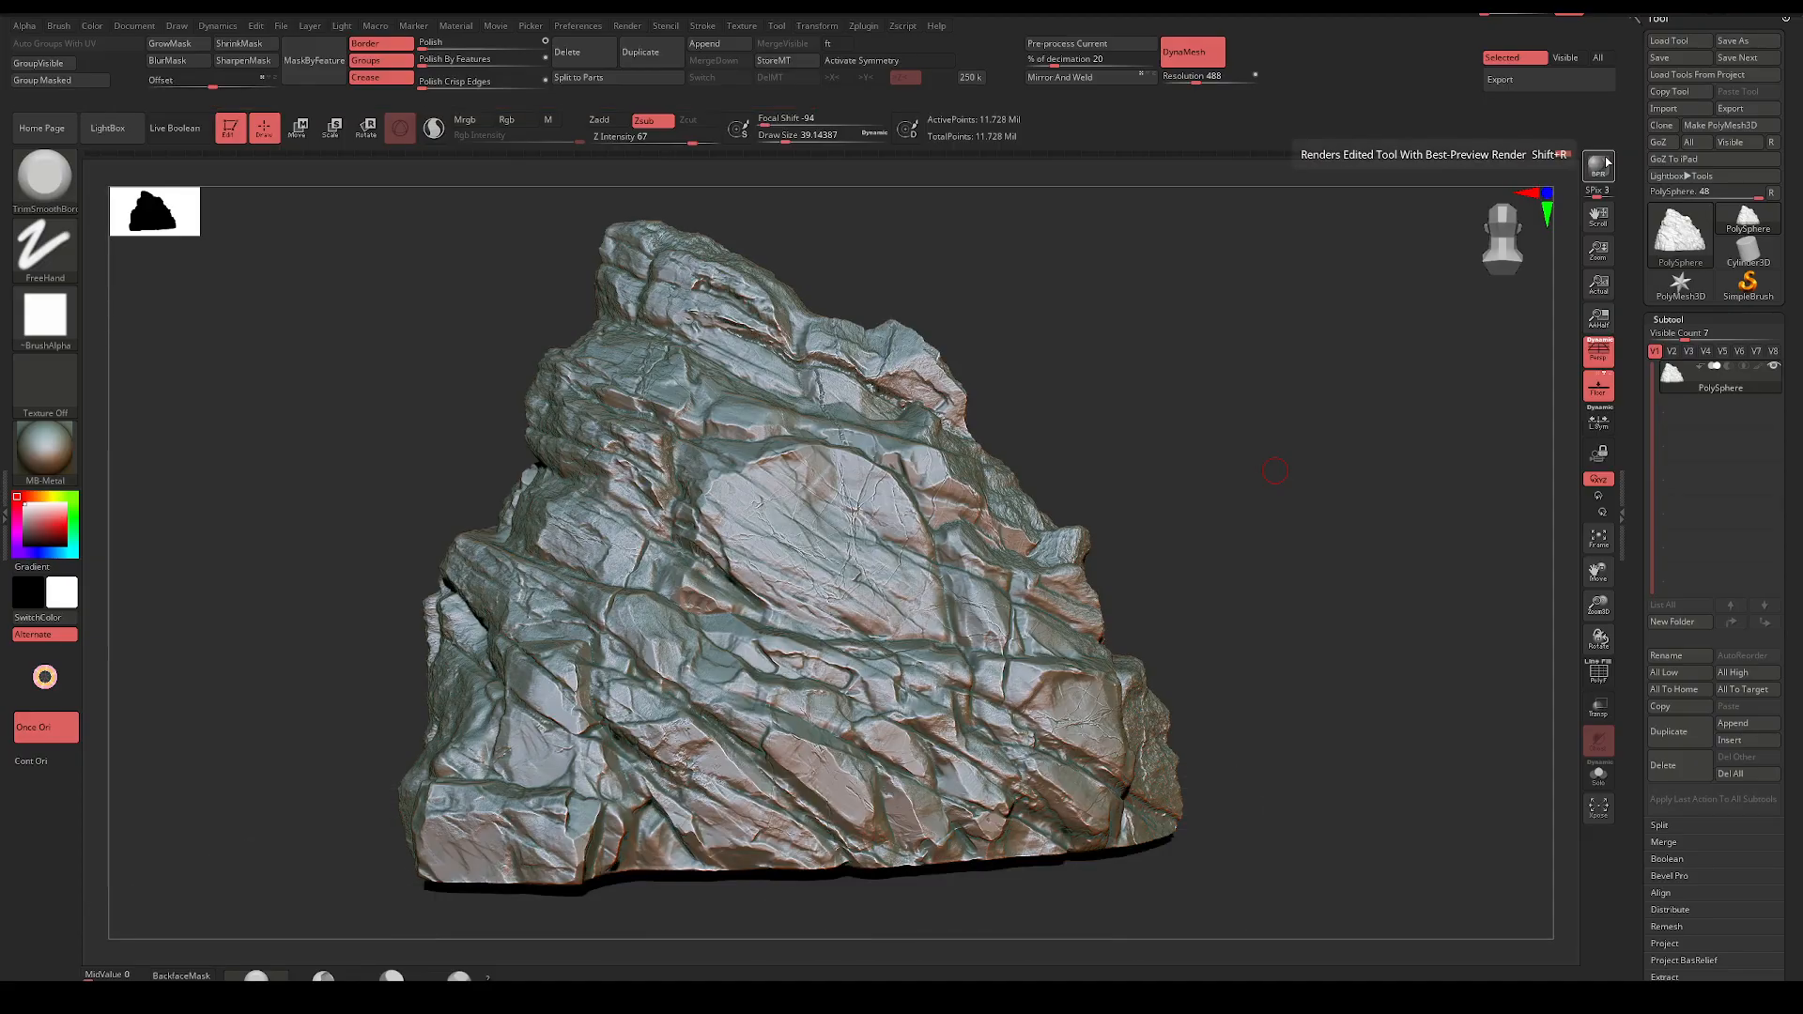